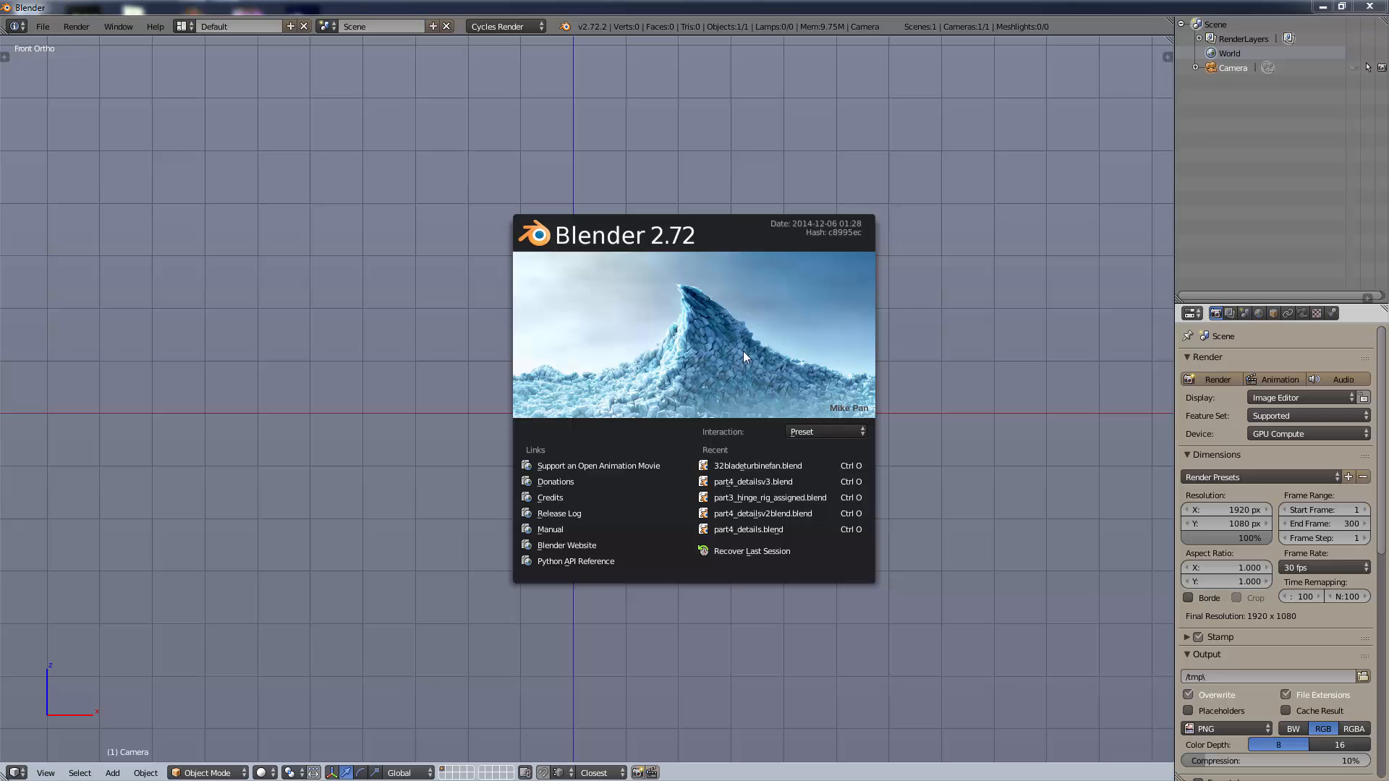
Dismiss the splash screen and add a mesh circle at the origin.
left_click(744, 350)
scroll(589, 383, "up", 6)
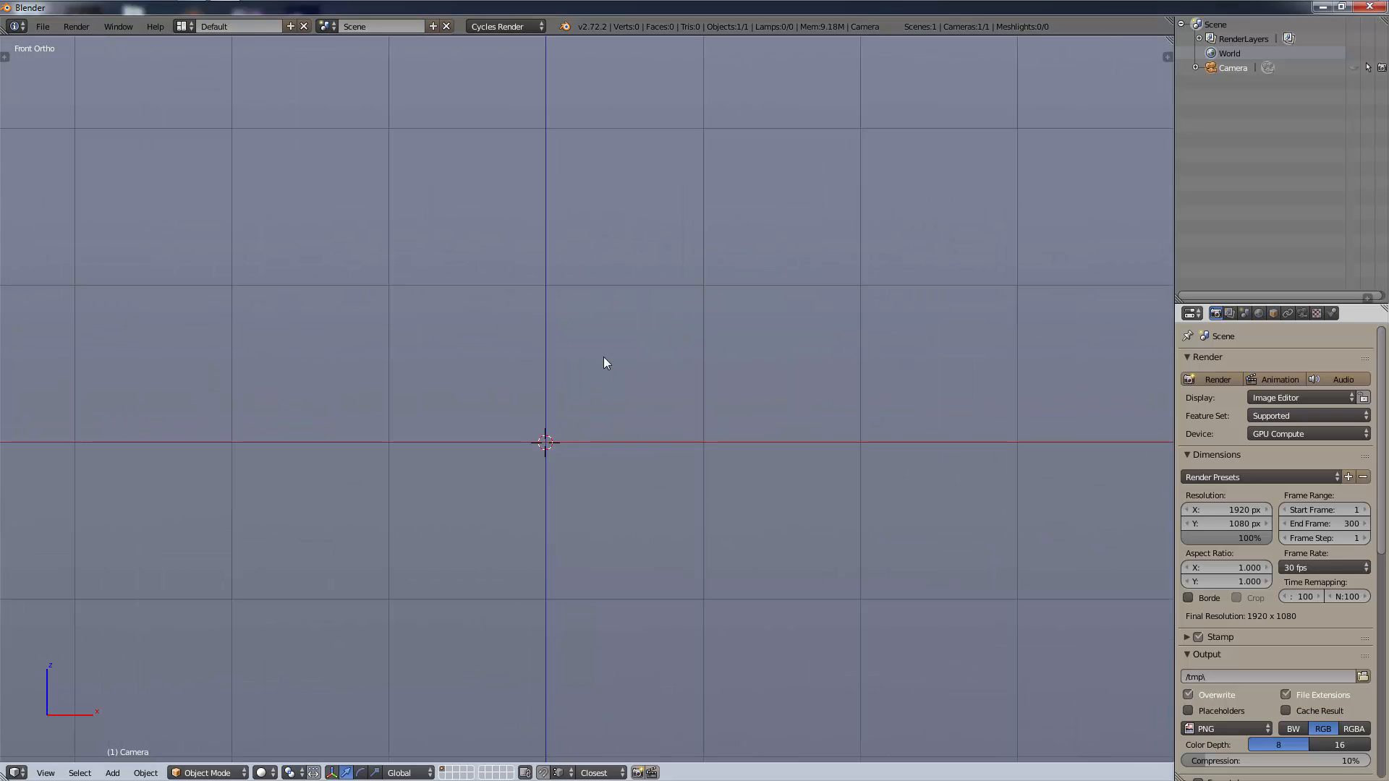
scroll(603, 357, "down", 4)
key("shift+a")
mouse_move(593, 367)
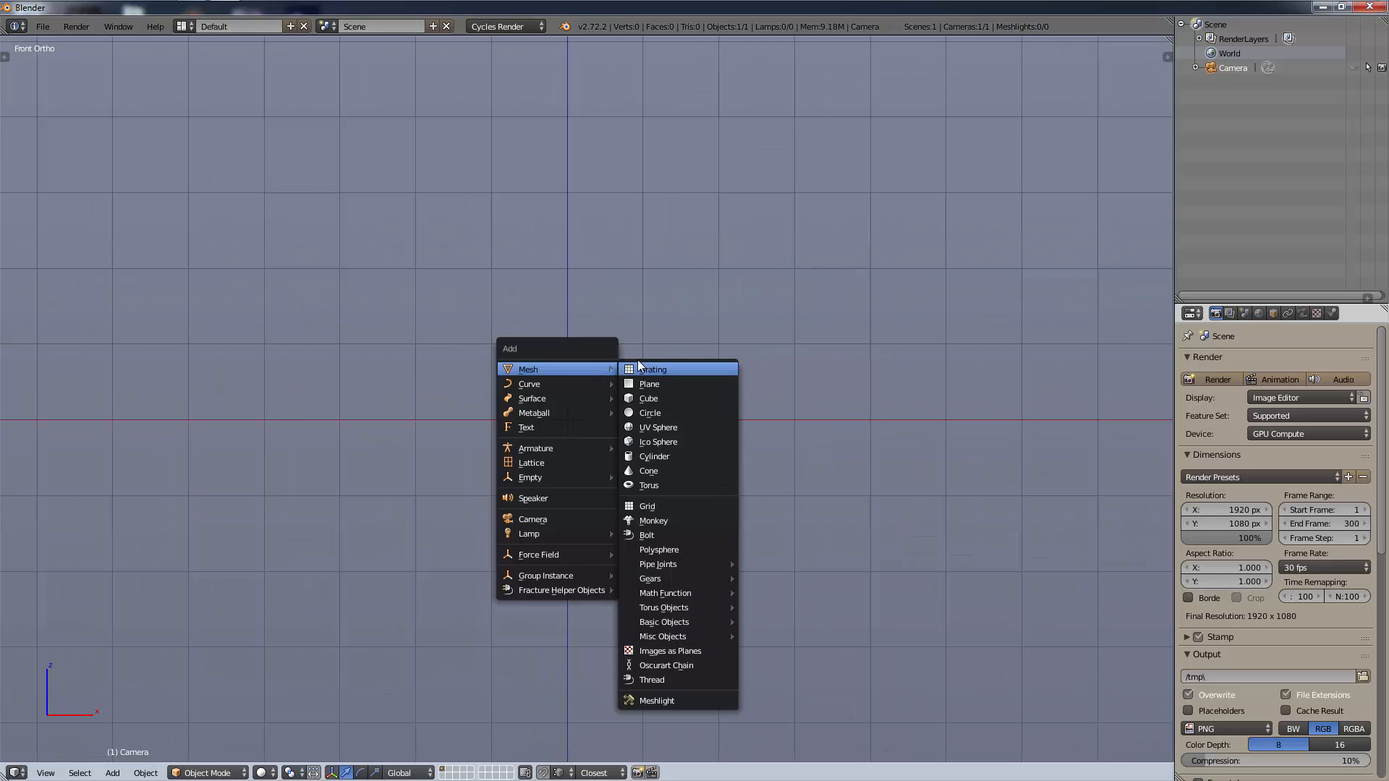
left_click(677, 412)
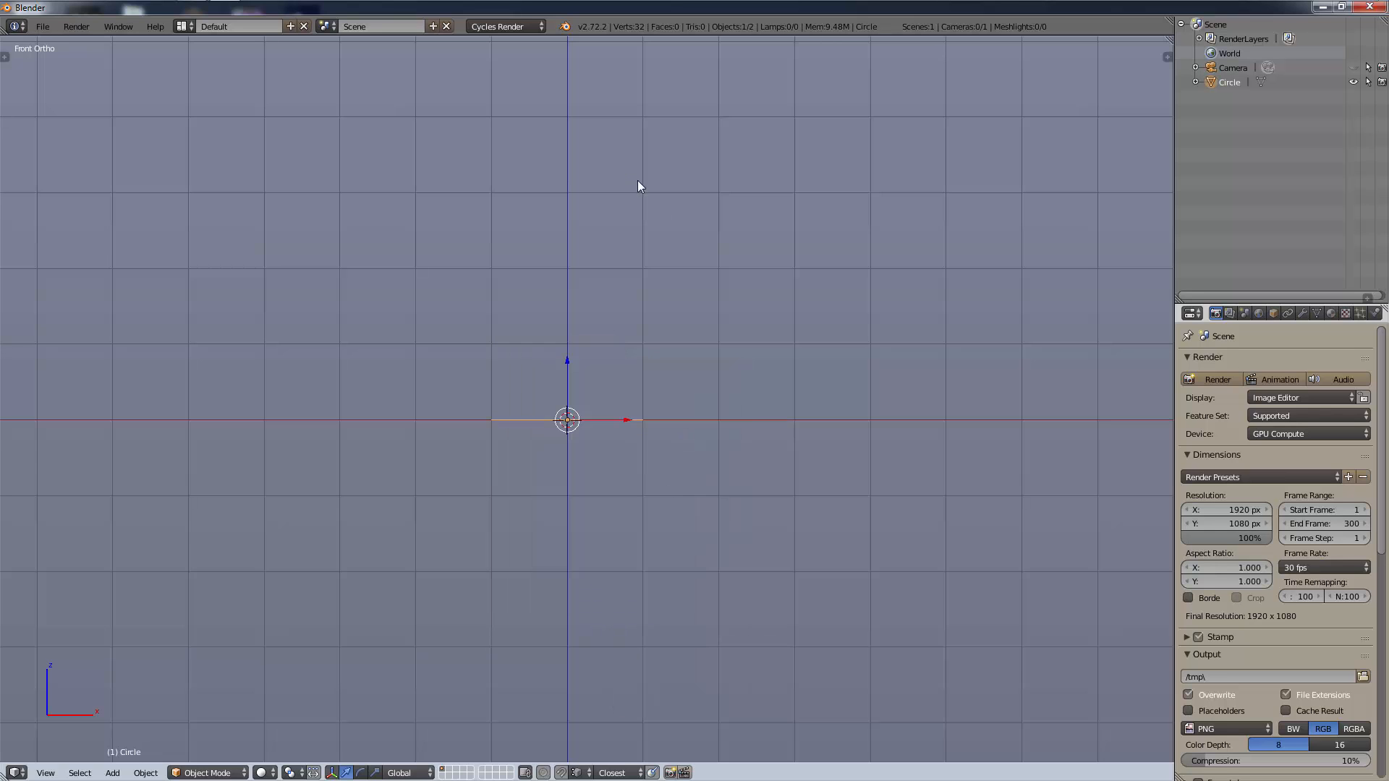
middle_click_drag(638, 186, 619, 416)
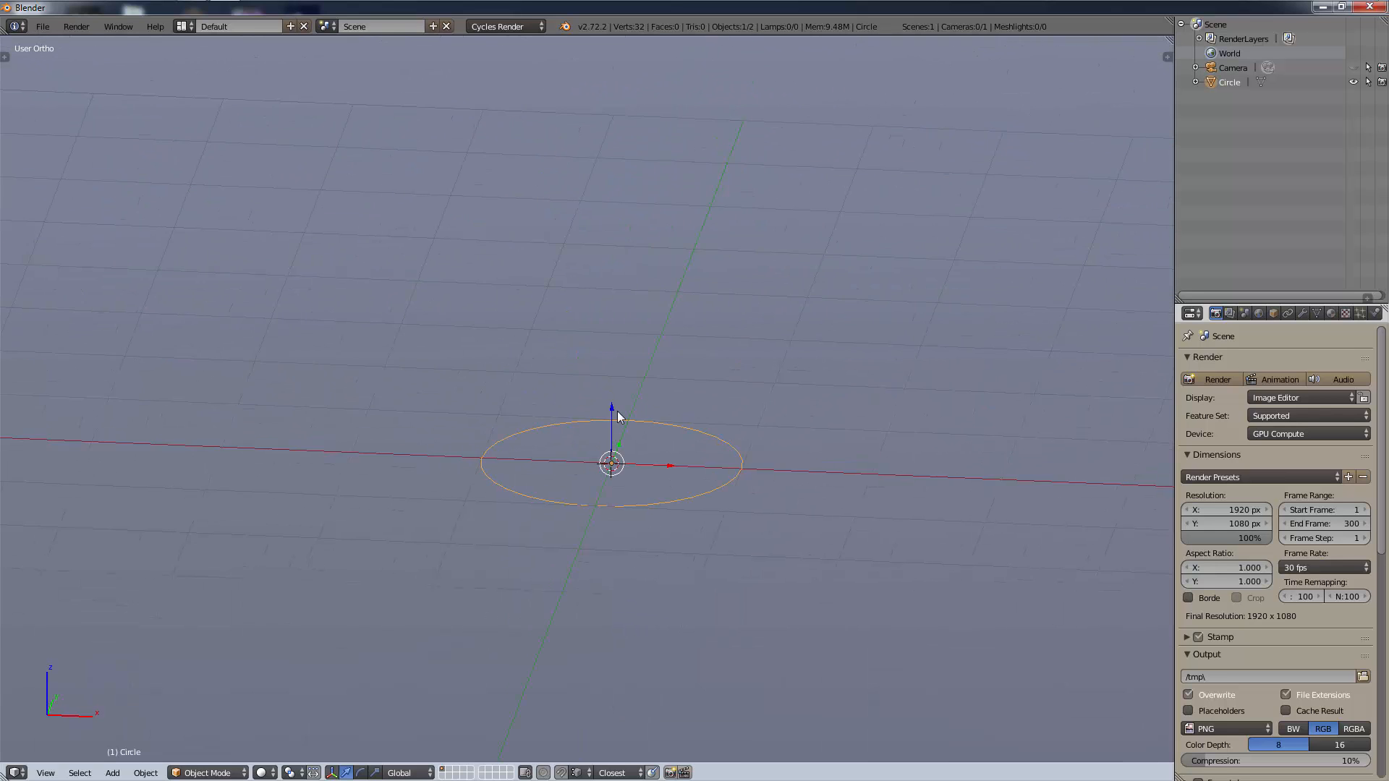
scroll(622, 423, "up", 3)
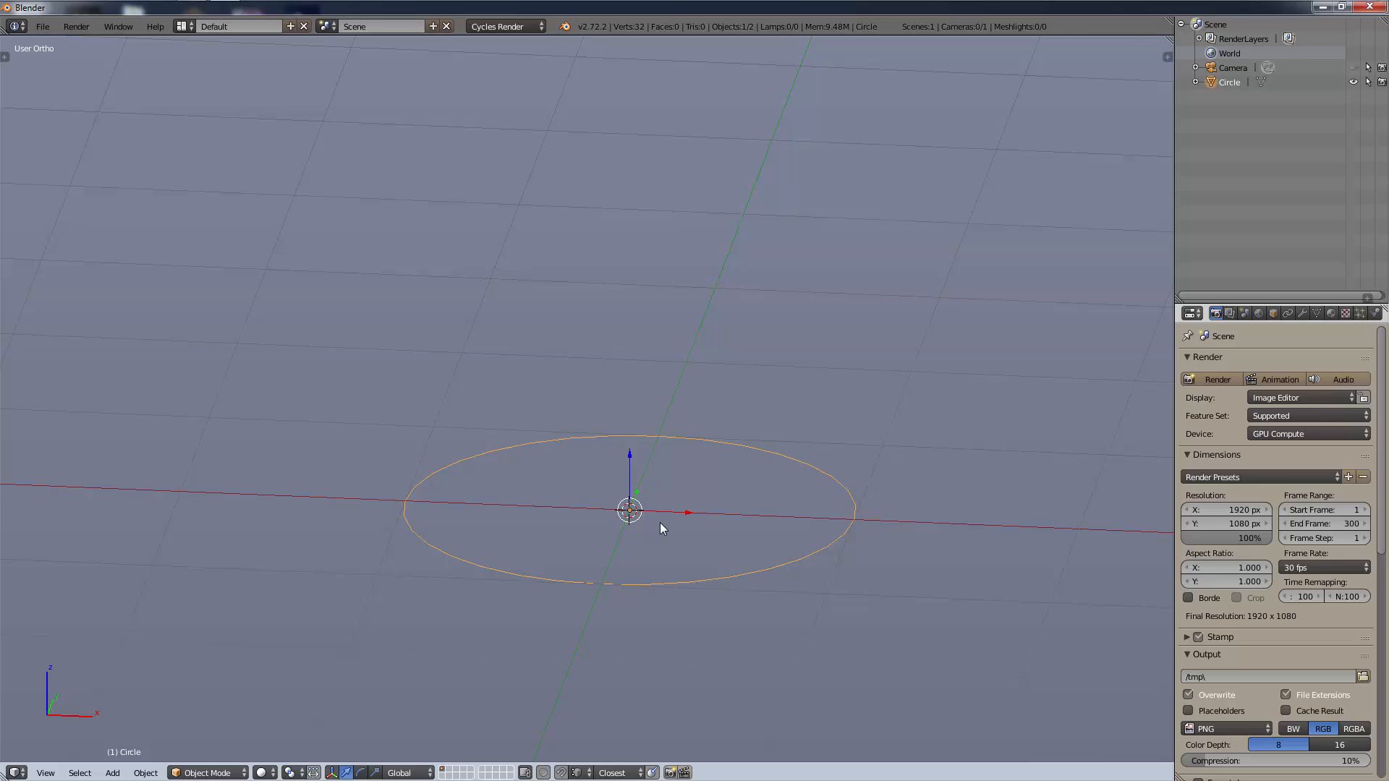
Add a mesh cube at the origin in the right orthographic view and display the scene in wireframe.
key("KP_3")
scroll(554, 558, "down", 5)
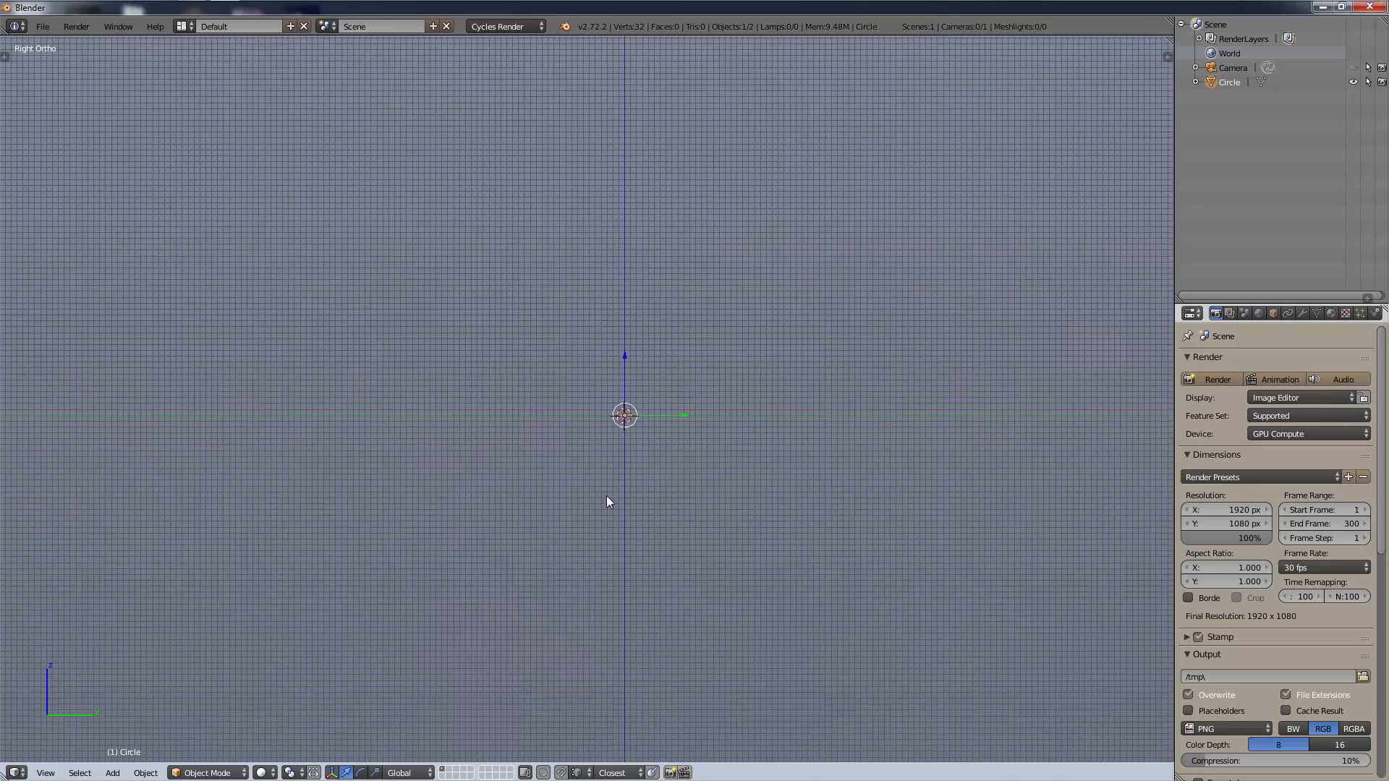
scroll(606, 496, "up", 10)
middle_click_drag(891, 581, 583, 490, "shift")
scroll(683, 467, "up", 7)
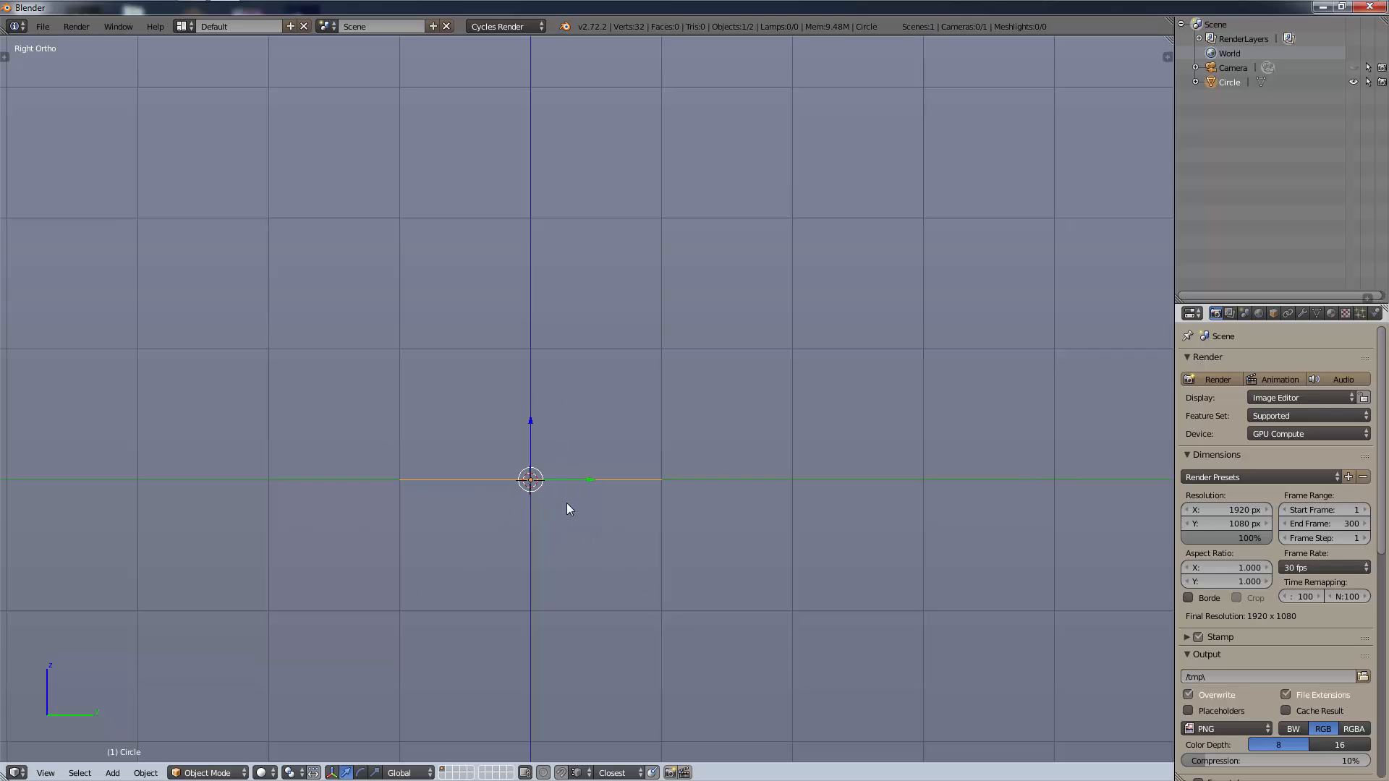
key("shift+a")
mouse_move(572, 507)
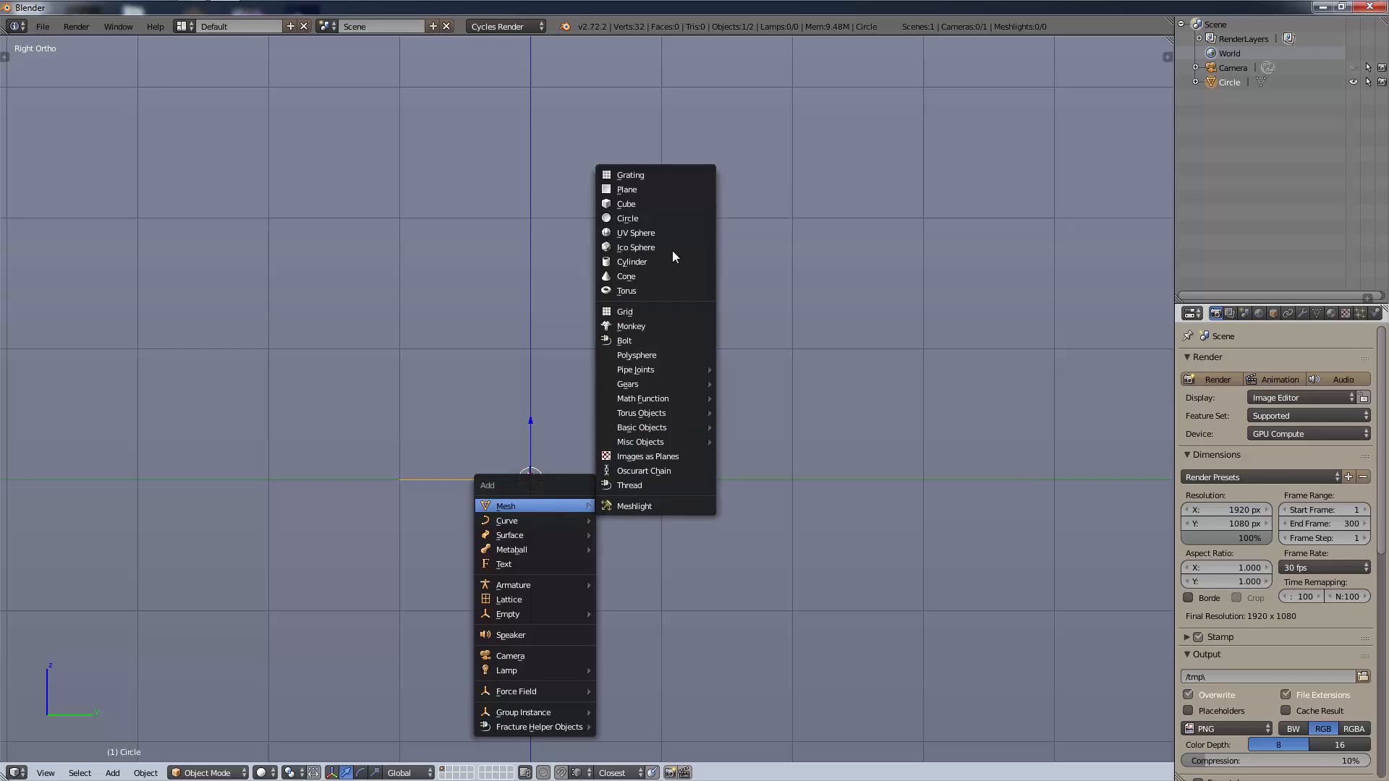
left_click(645, 205)
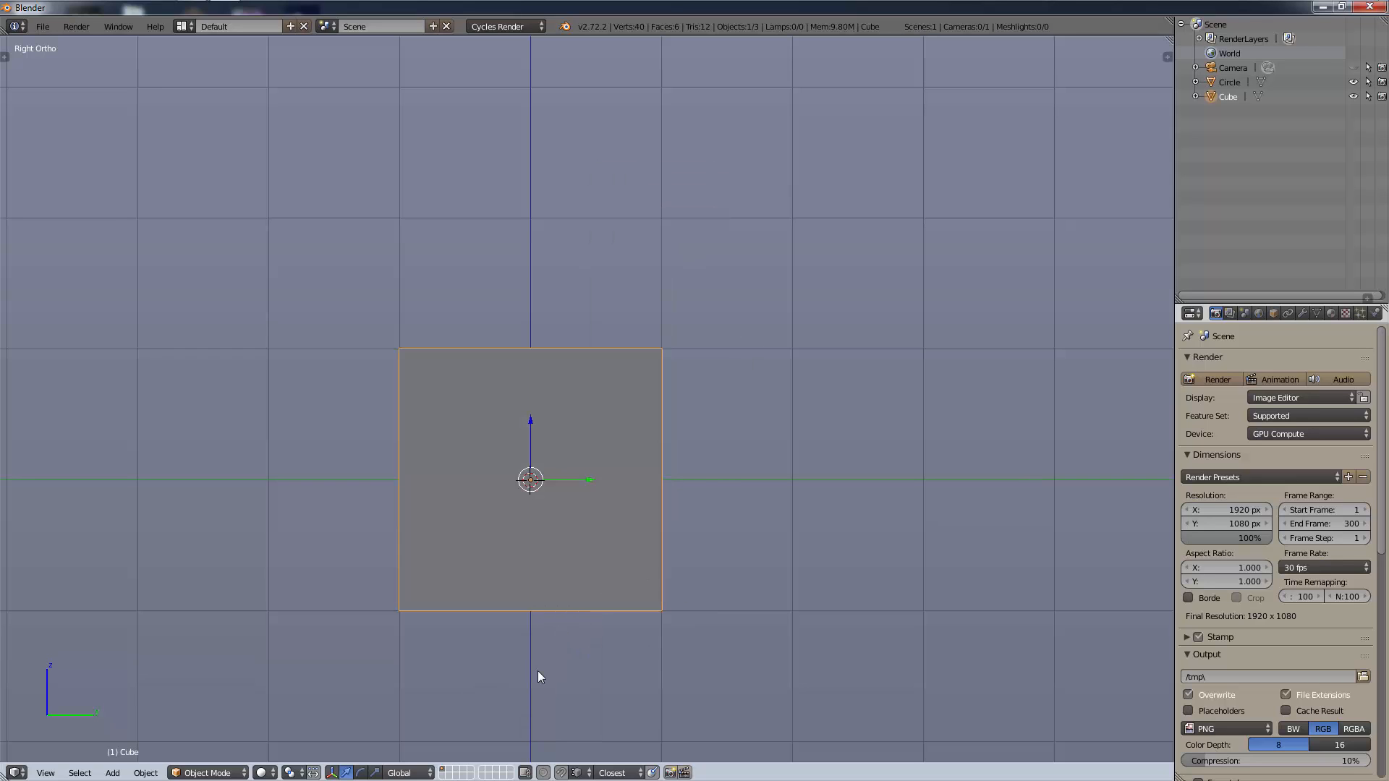
key("z")
left_click(672, 672)
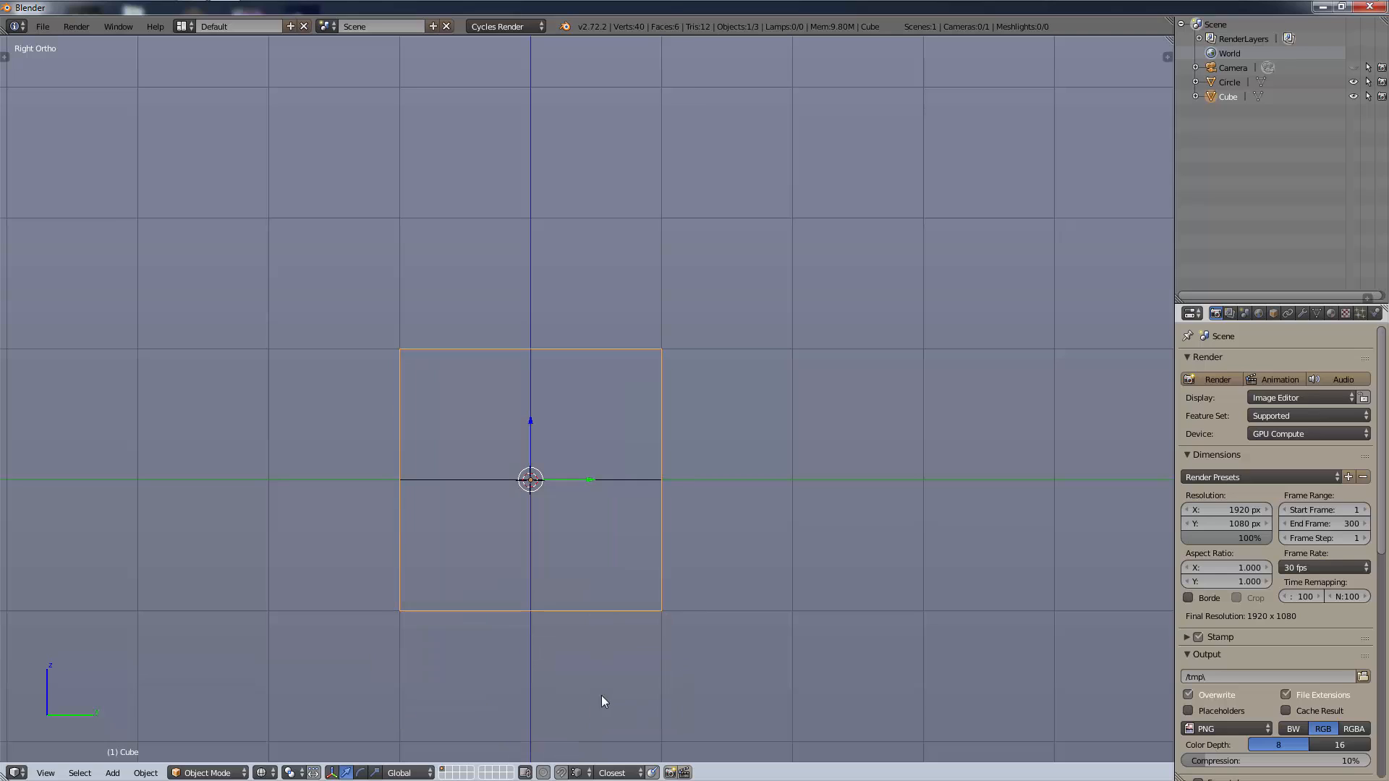
Scale the cube down along Z until it is a thin flat slab.
key("s")
key("z")
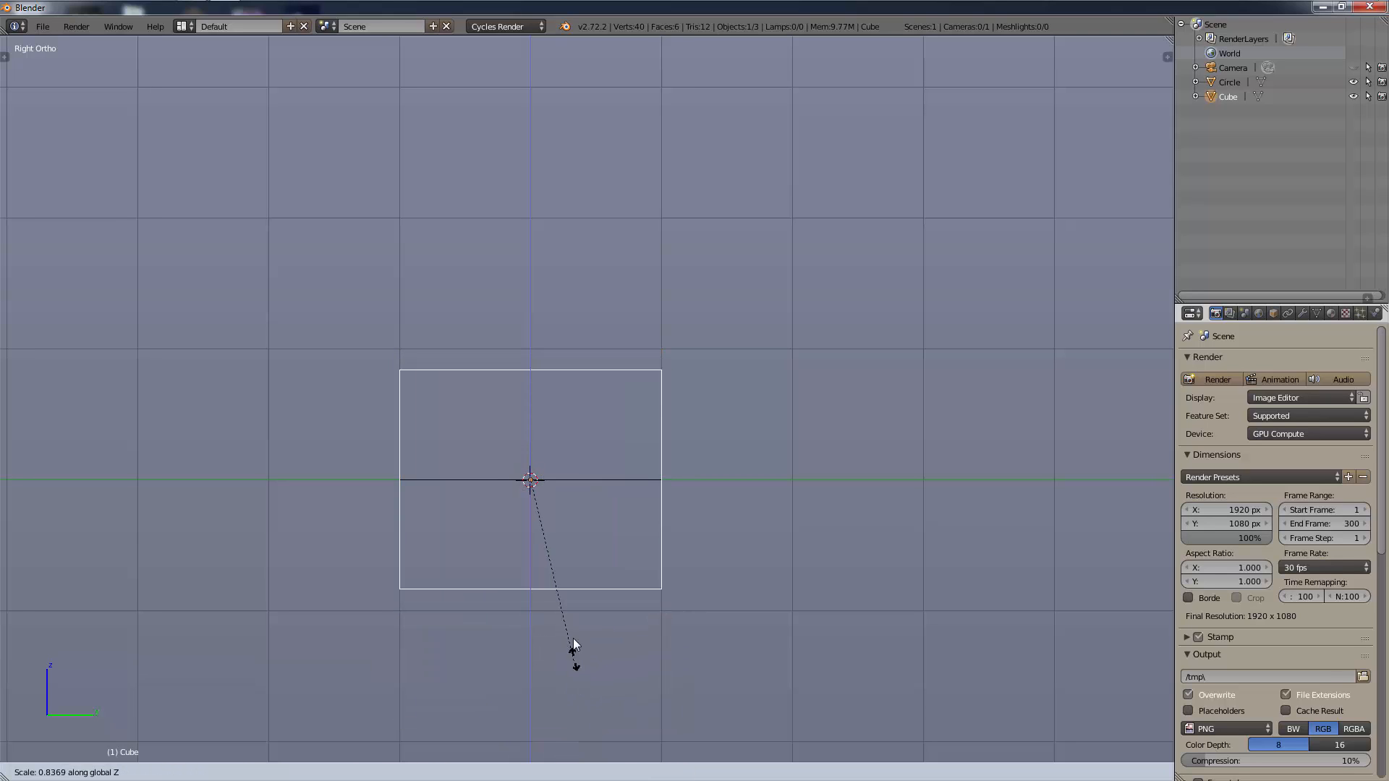
left_click(553, 503)
Scale the slab about 1.45 times in X and Y with Z locked so it extends beyond the circle.
middle_click_drag(554, 503, 760, 583)
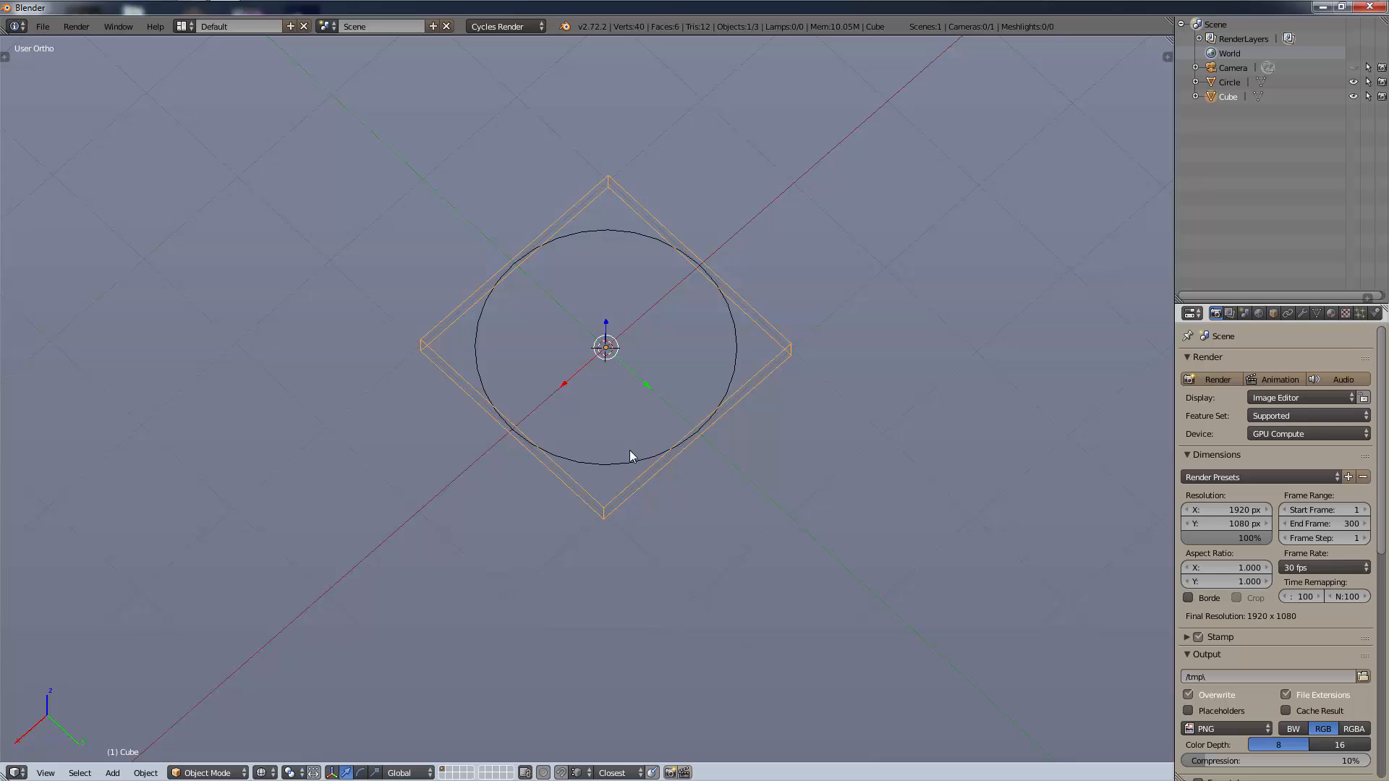
key("s")
key("shift+z")
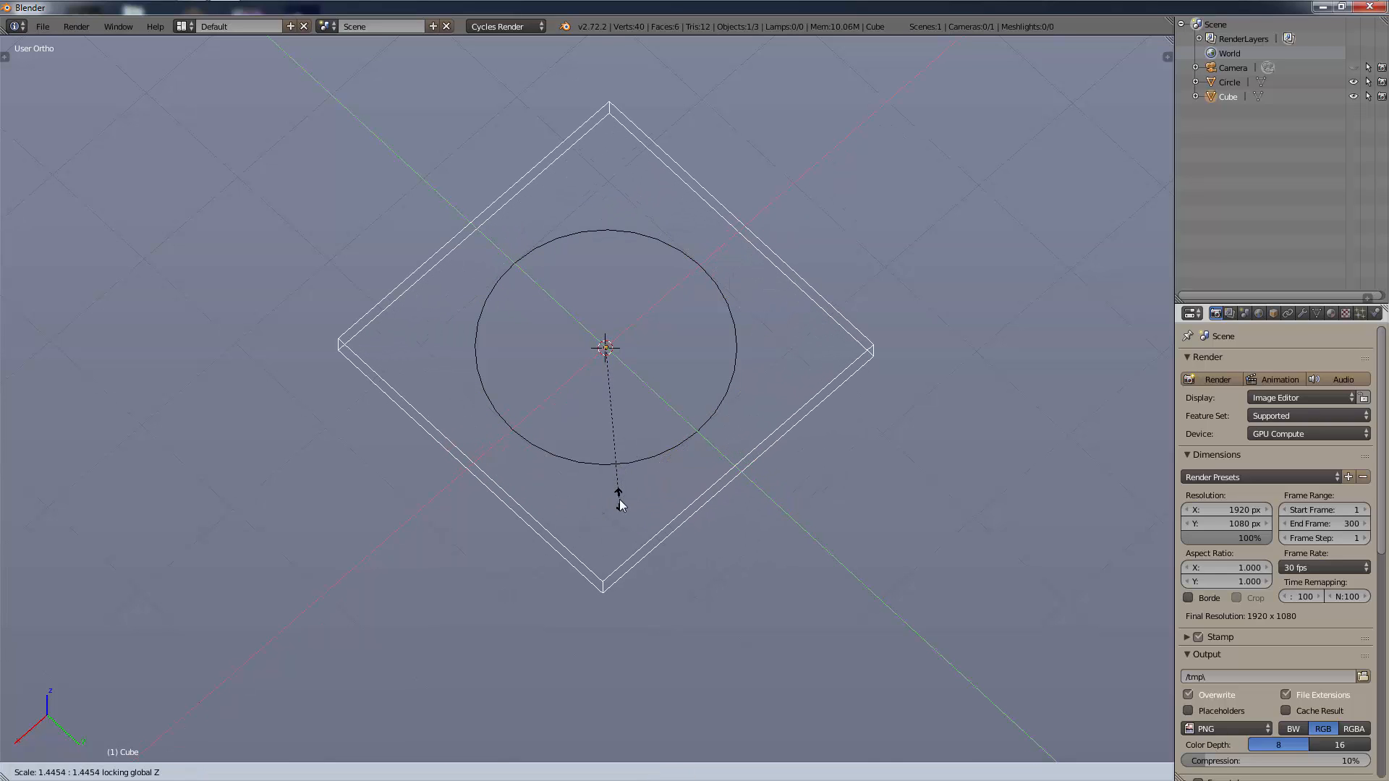
left_click(619, 501)
middle_click_drag(619, 501, 718, 450)
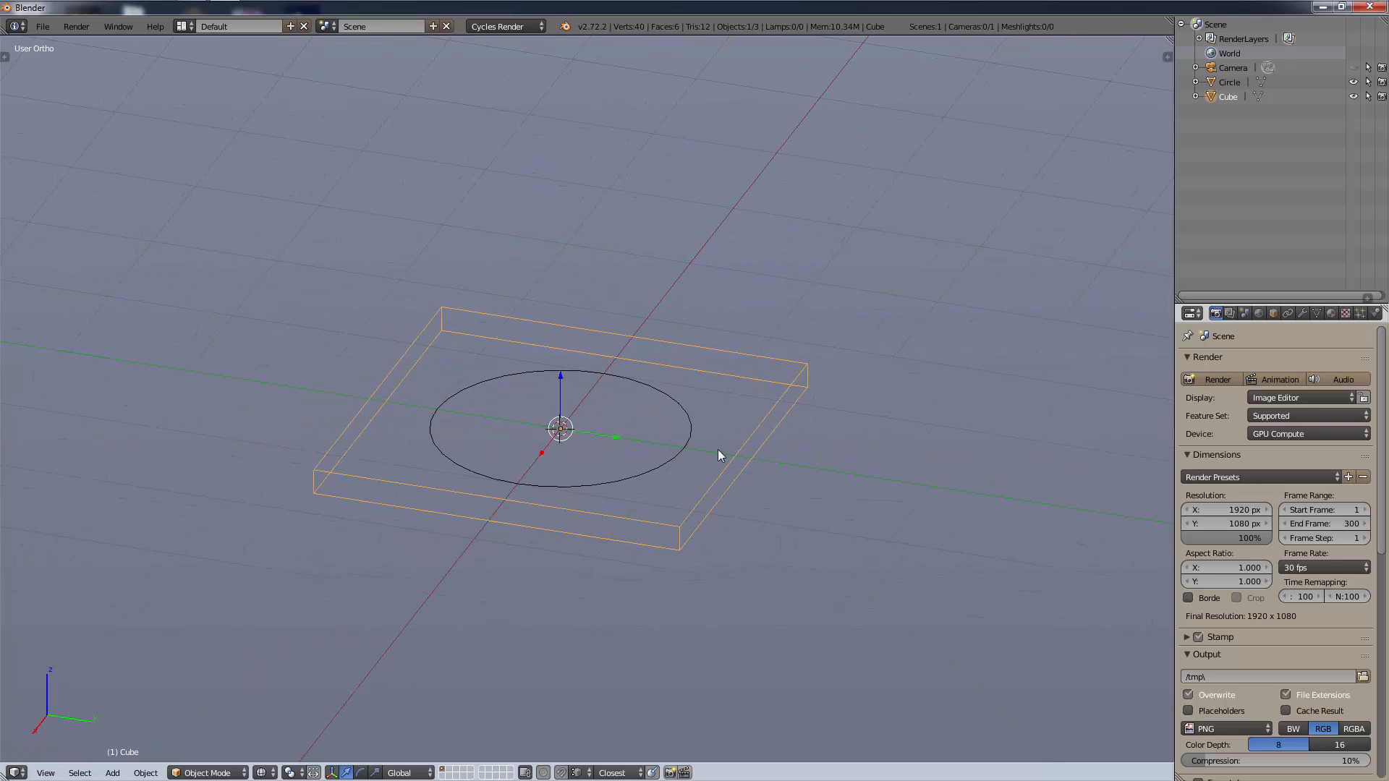
Select the circle, enter Edit Mode and fill its vertices with a face.
right_click(660, 468)
scroll(818, 468, "down", 8)
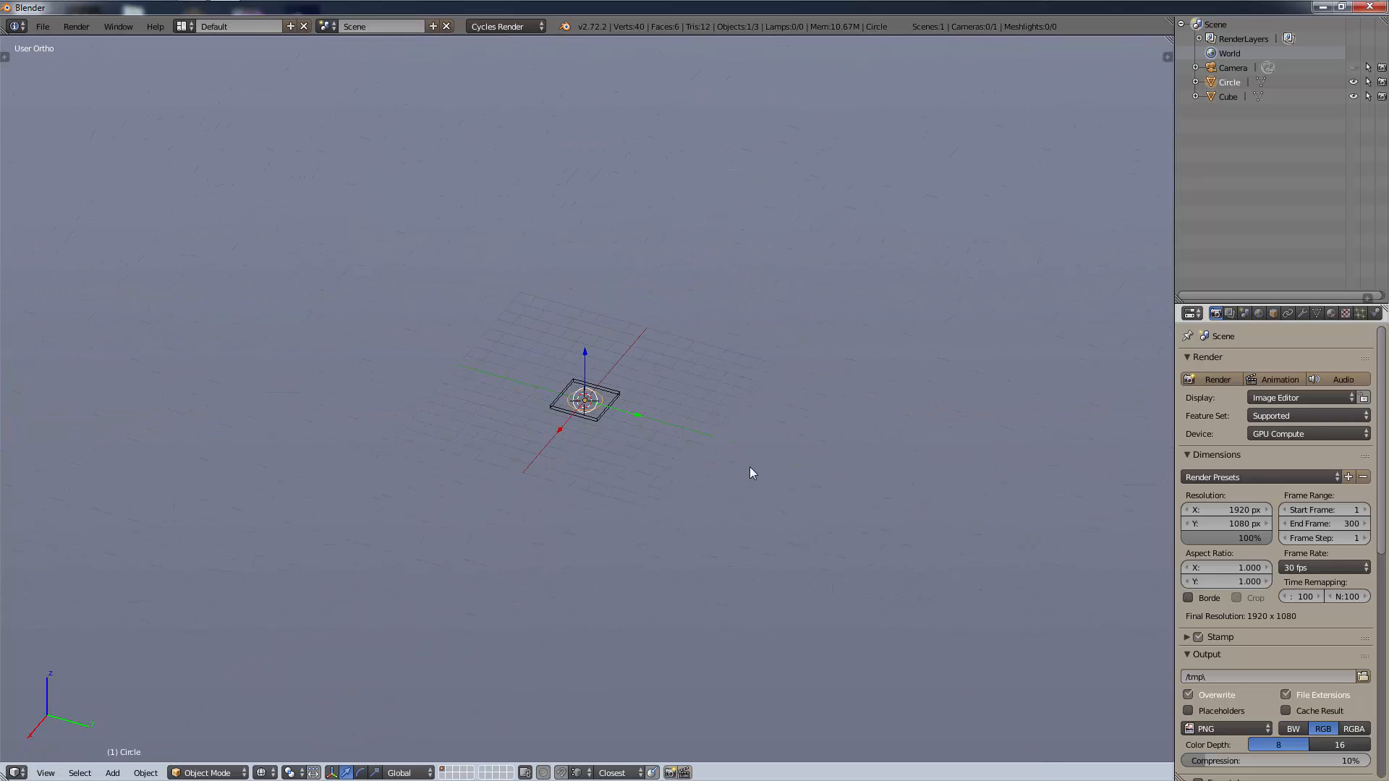
middle_click_drag(717, 432, 727, 528, "shift")
scroll(645, 554, "up", 5)
middle_click_drag(670, 608, 660, 455, "shift")
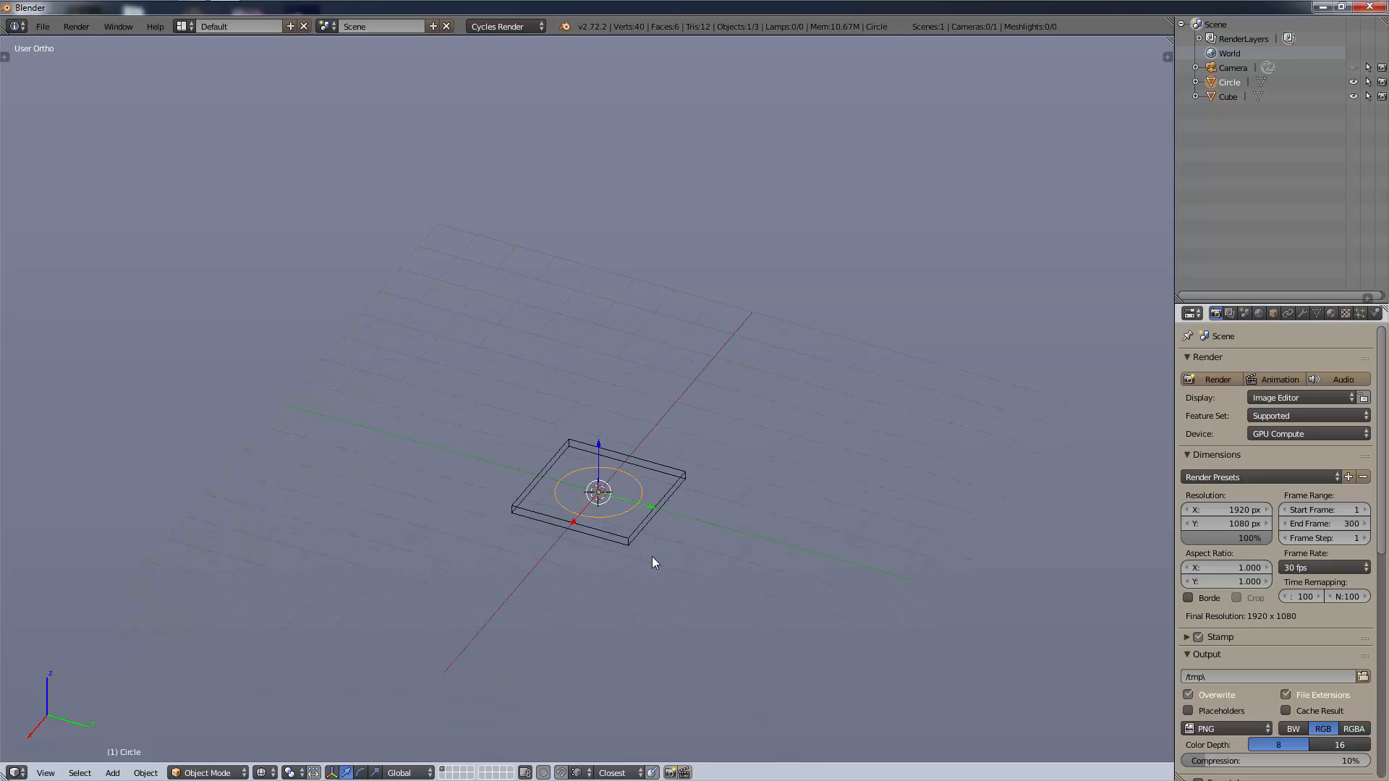
scroll(652, 562, "up", 3)
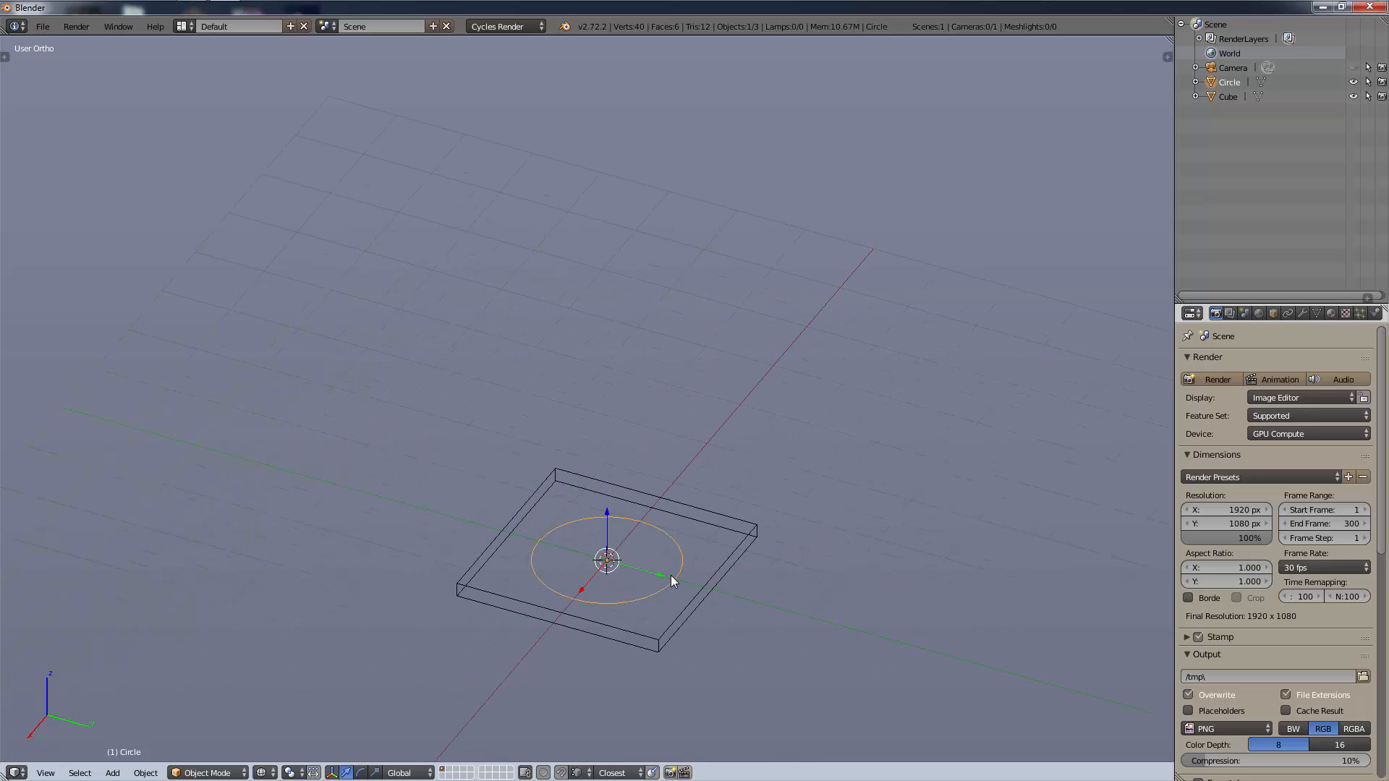
left_click(233, 771)
left_click(217, 740)
key("f")
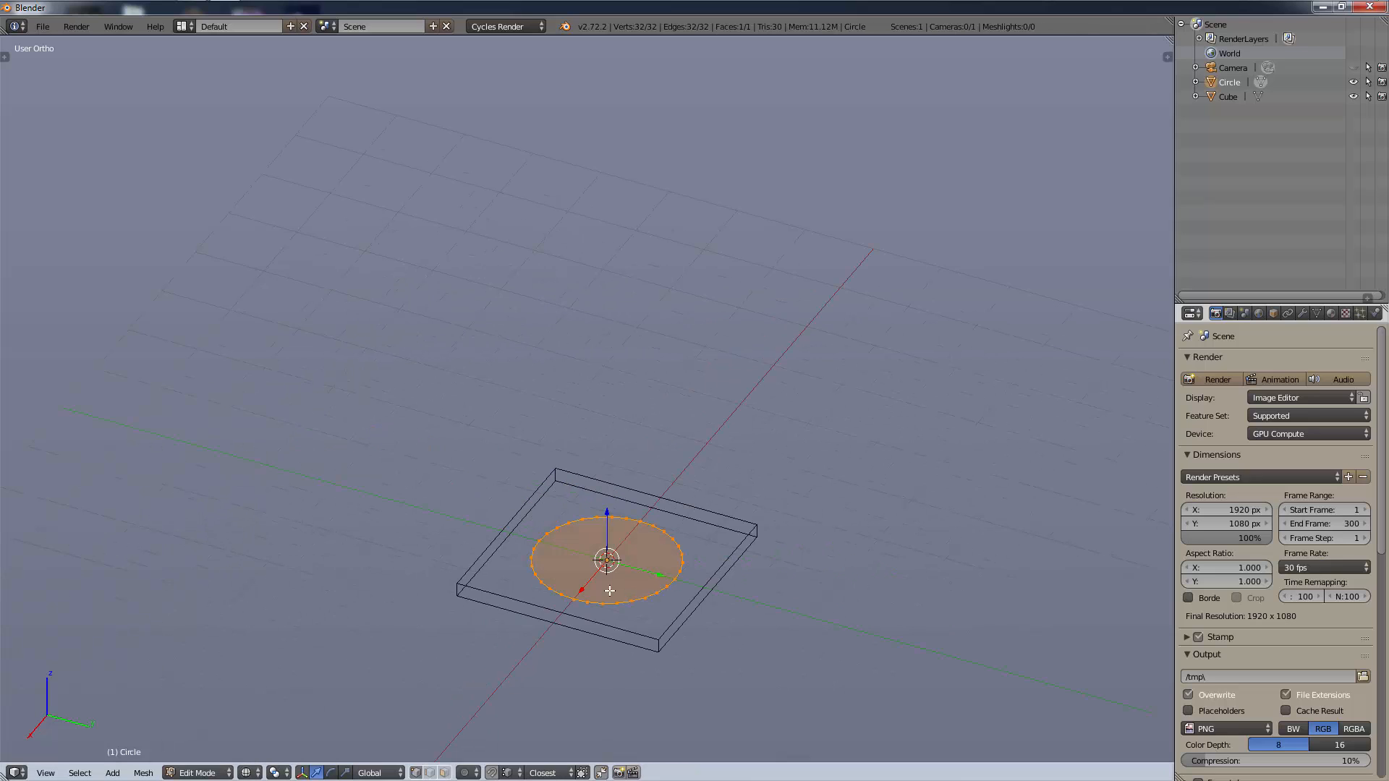
Extrude the circular face upward about 8.4 units to form a cylinder.
key("e")
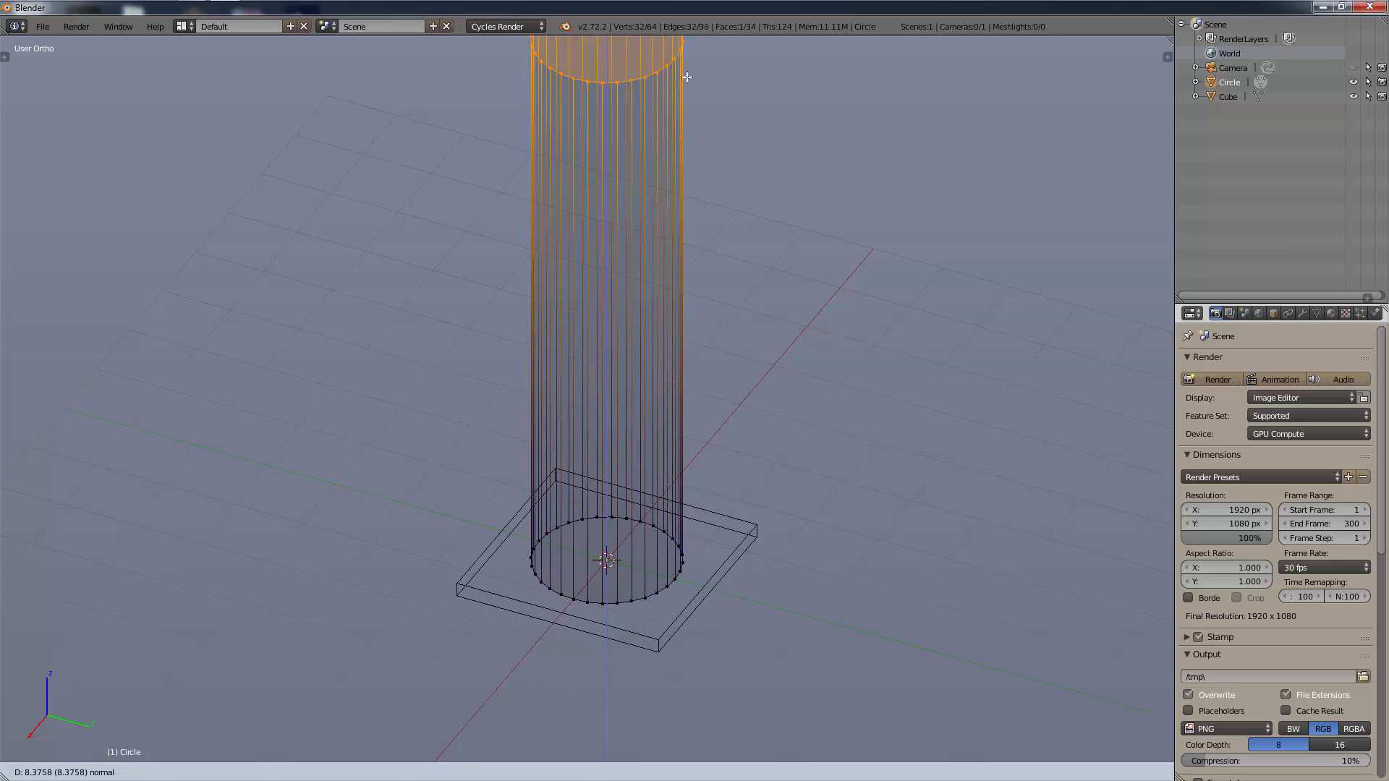
left_click(687, 73)
scroll(689, 86, "down", 4)
middle_click_drag(689, 87, 655, 366, "shift")
scroll(649, 620, "down", 2)
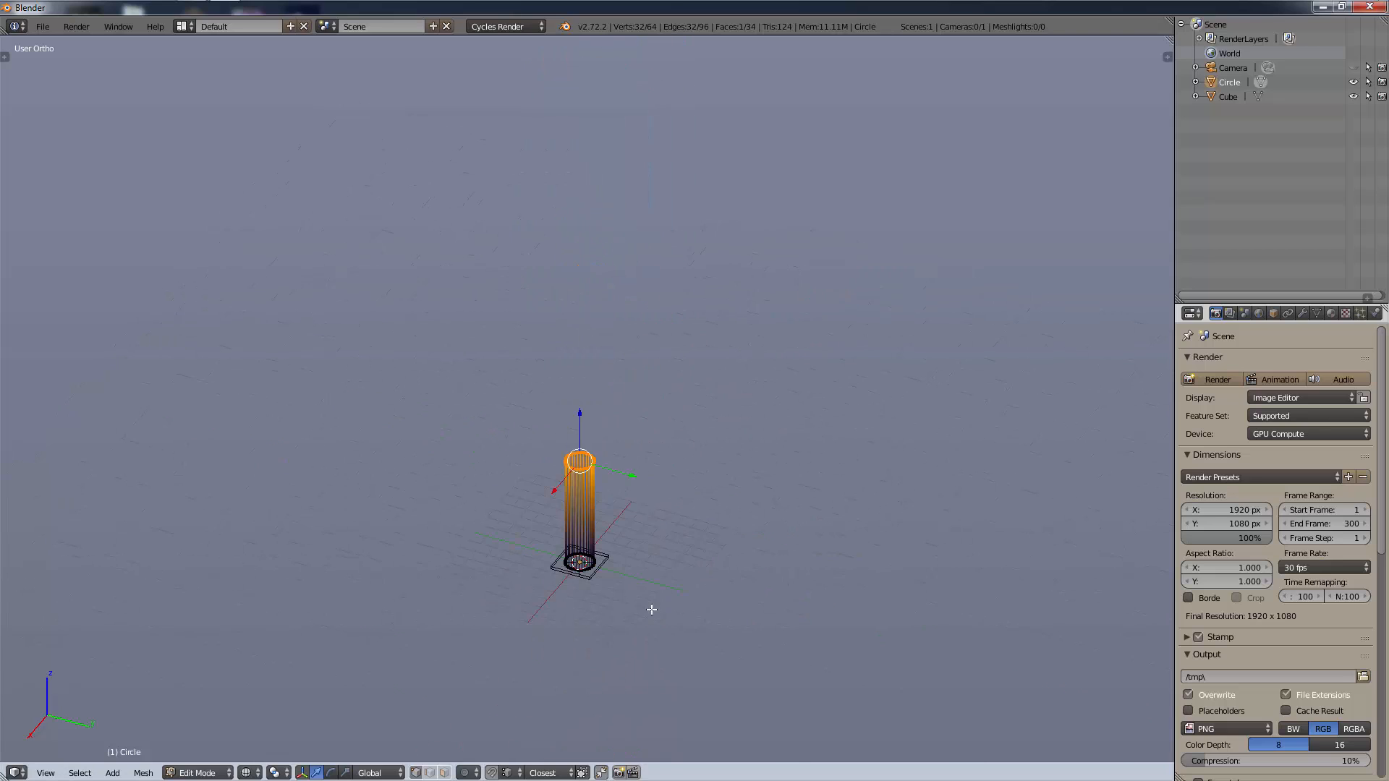
key("e")
left_click(656, 524)
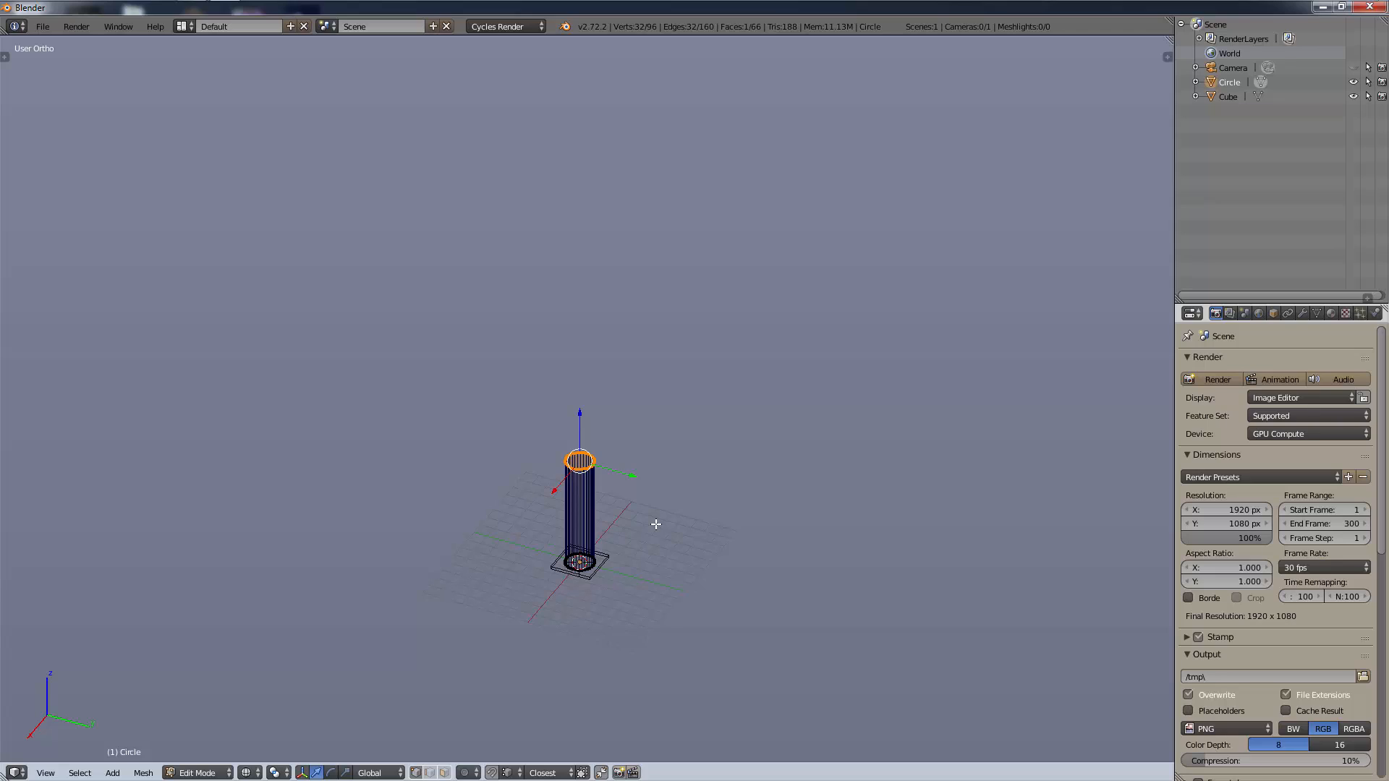
key("ctrl+z")
Move the cylinder's top face up along Z to stretch it into a tall column, and deselect everything.
key("g")
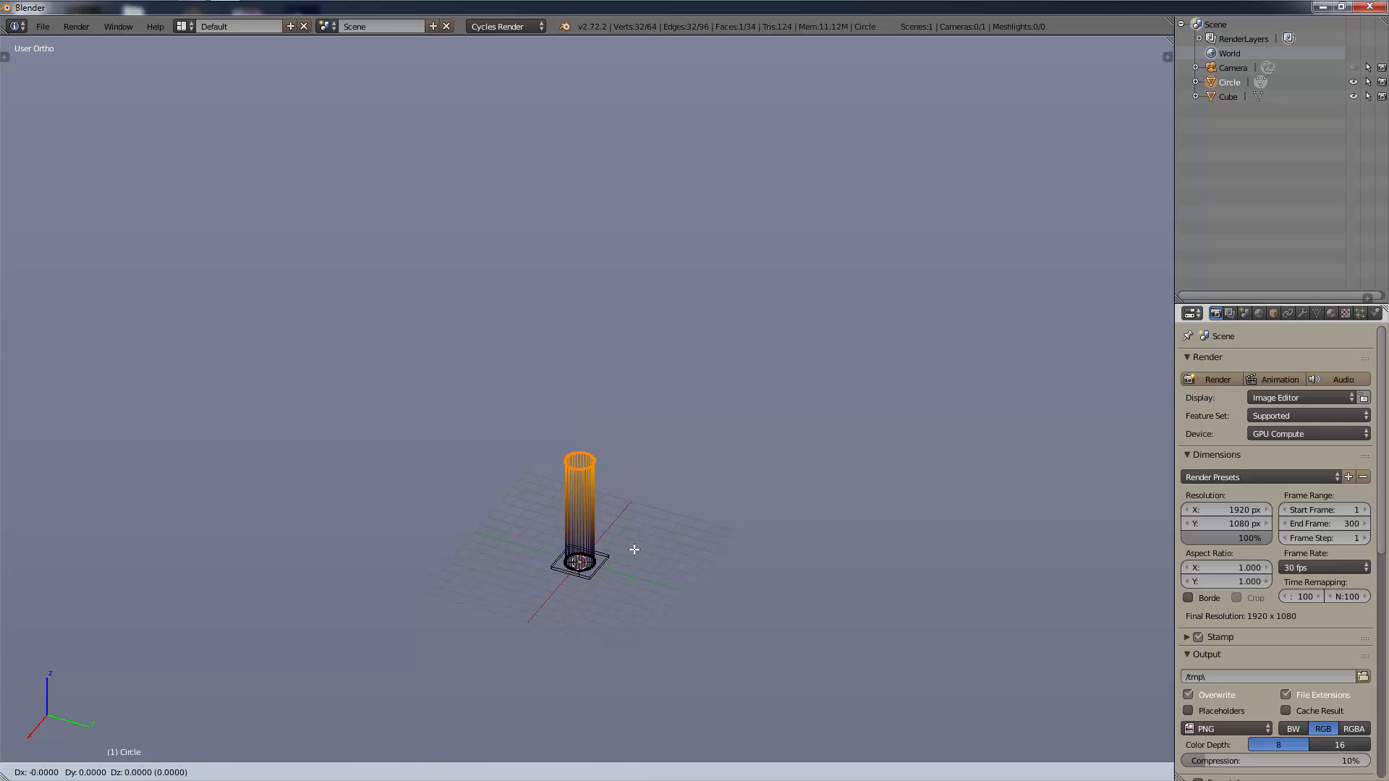
key("z")
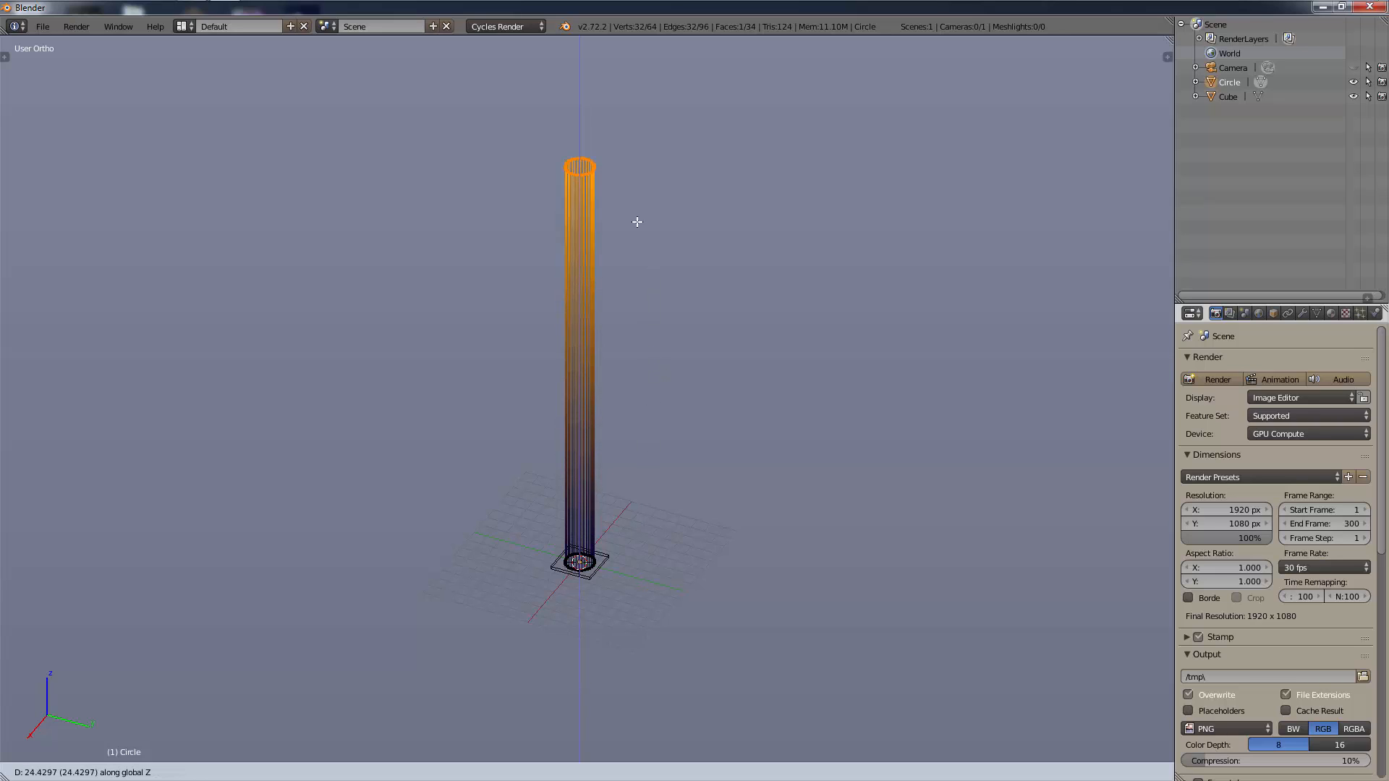
left_click(647, 407)
key("a")
Select the edge loop around the column's top rim.
scroll(628, 369, "up", 2)
middle_click_drag(622, 435, 649, 431)
scroll(665, 506, "up", 2)
scroll(664, 496, "down", 2)
middle_click_drag(736, 668, 689, 598, "shift")
scroll(680, 588, "up", 2)
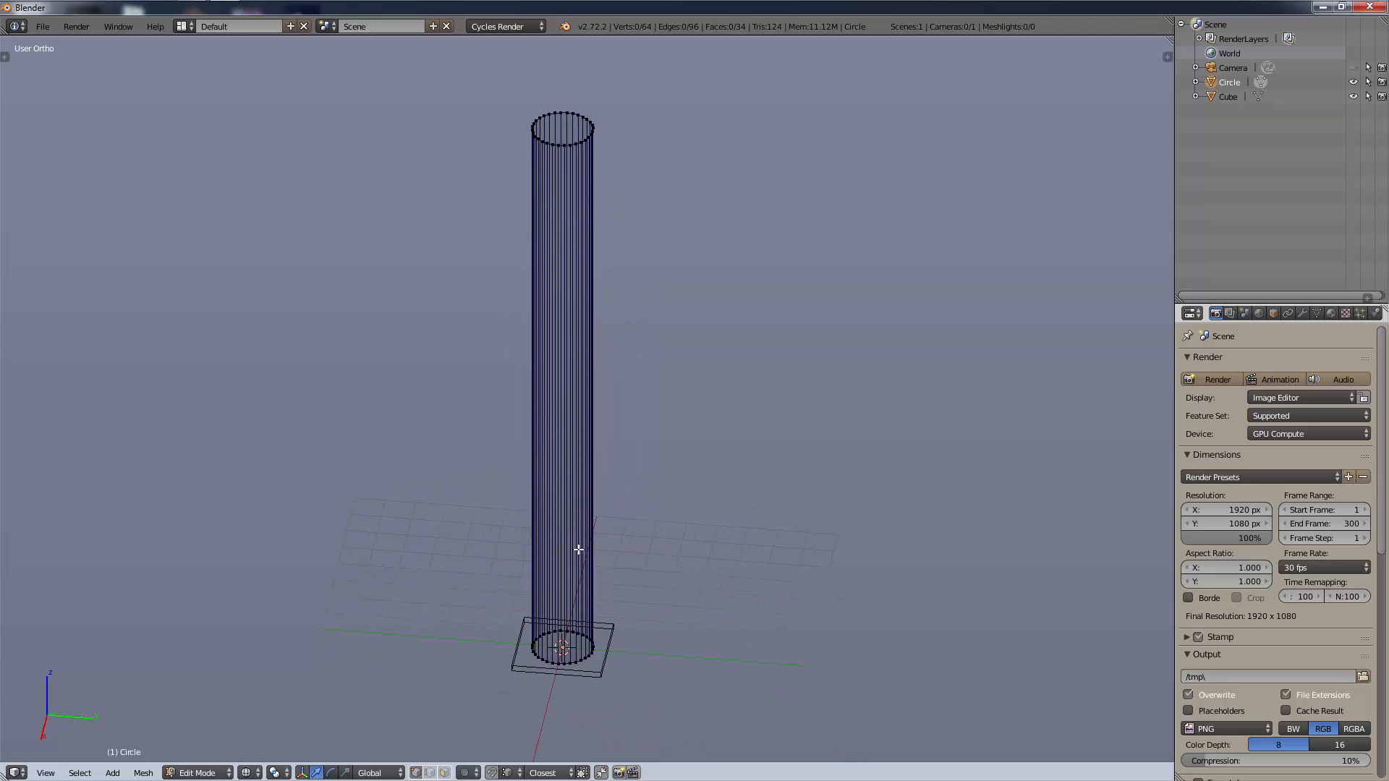
right_click(577, 146)
right_click(578, 147, "alt")
right_click(577, 150, "alt")
right_click(563, 146, "alt")
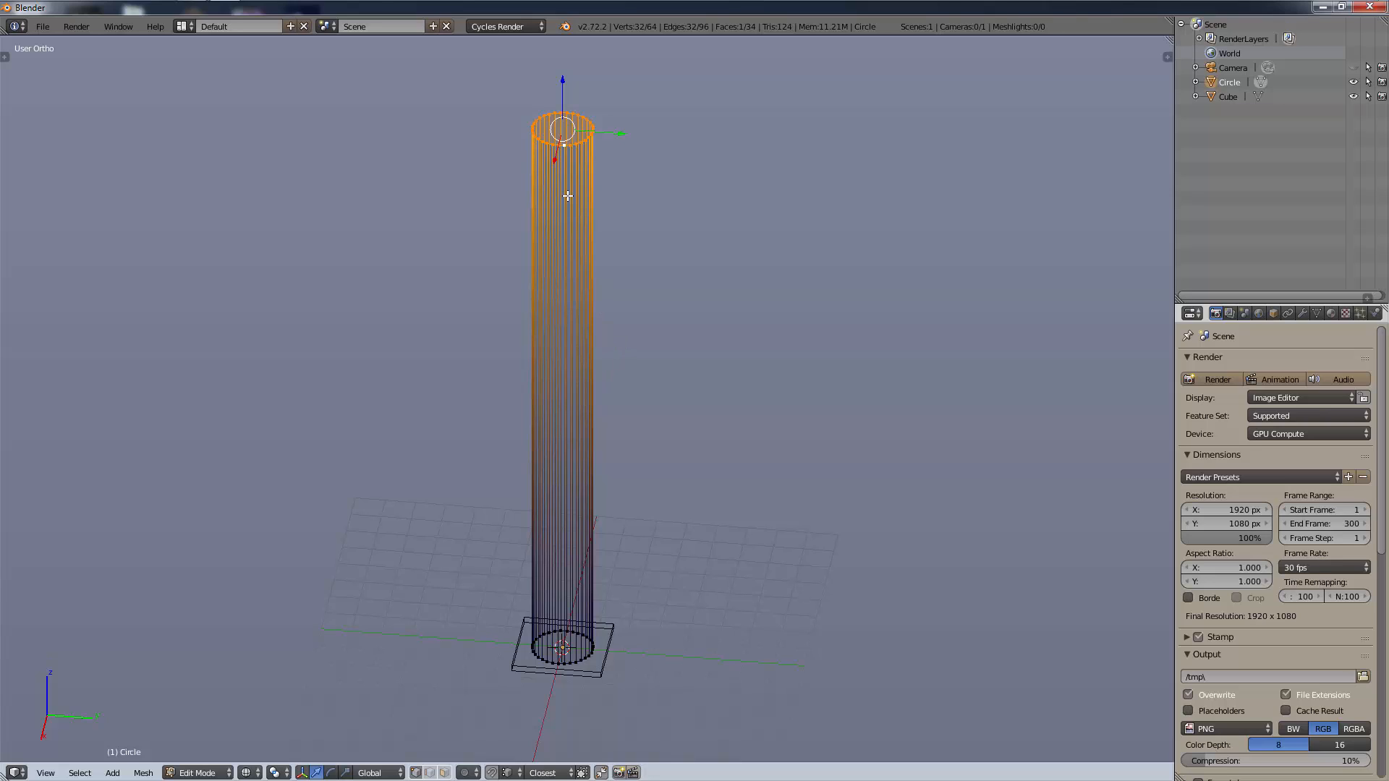
Deselect the top rim and display the scene with solid shading.
key("a")
key("z")
left_click(616, 311)
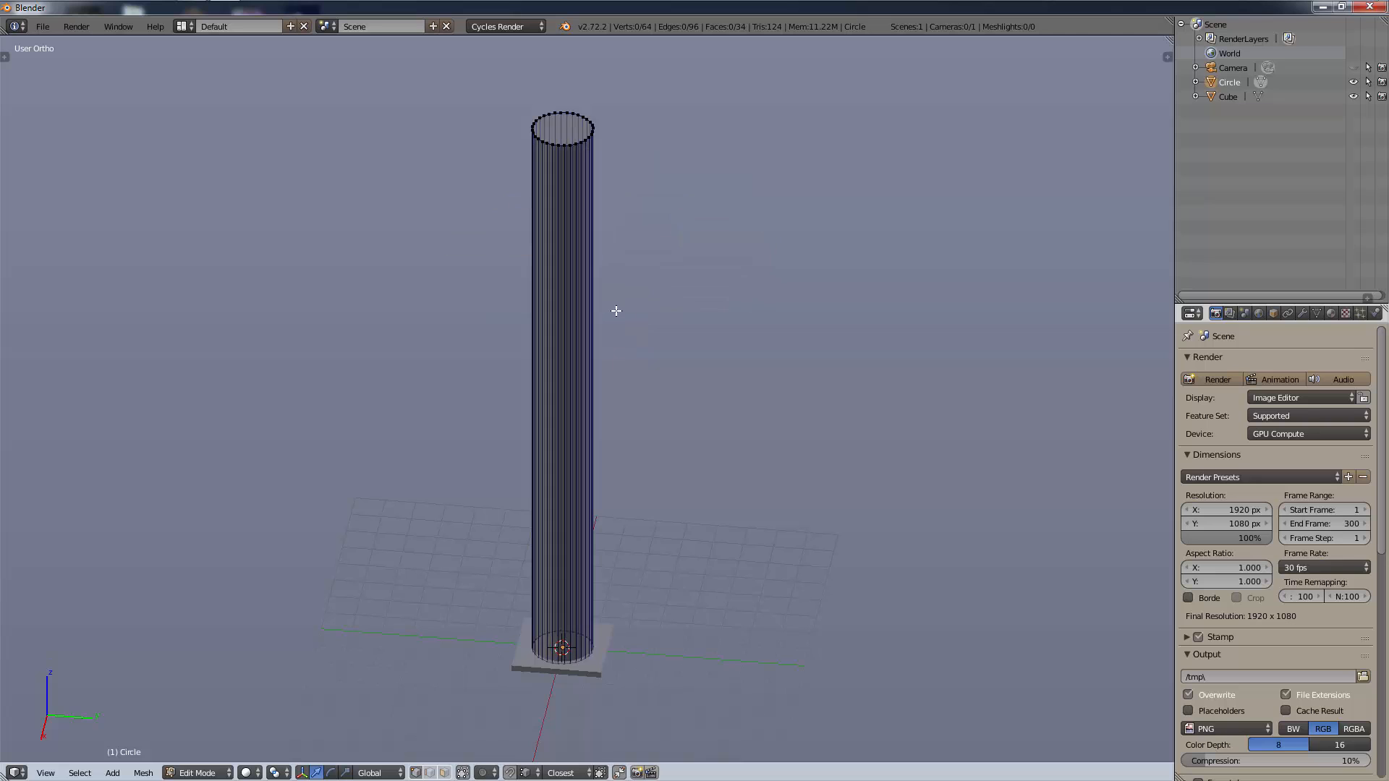
Turn on limiting selection to visible geometry, inspect the column, and turn the option off again.
middle_click_drag(608, 162, 614, 260)
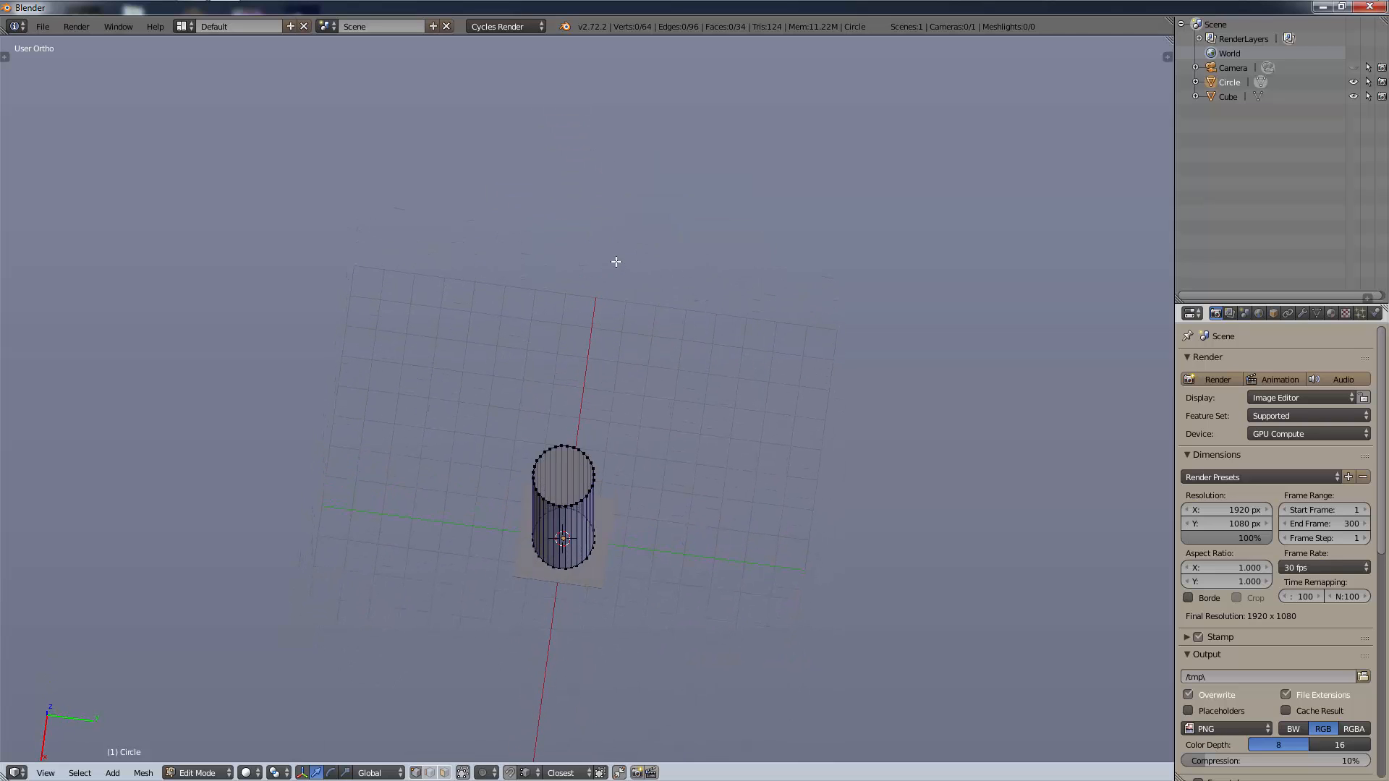
left_click(461, 773)
middle_click_drag(481, 689, 488, 654)
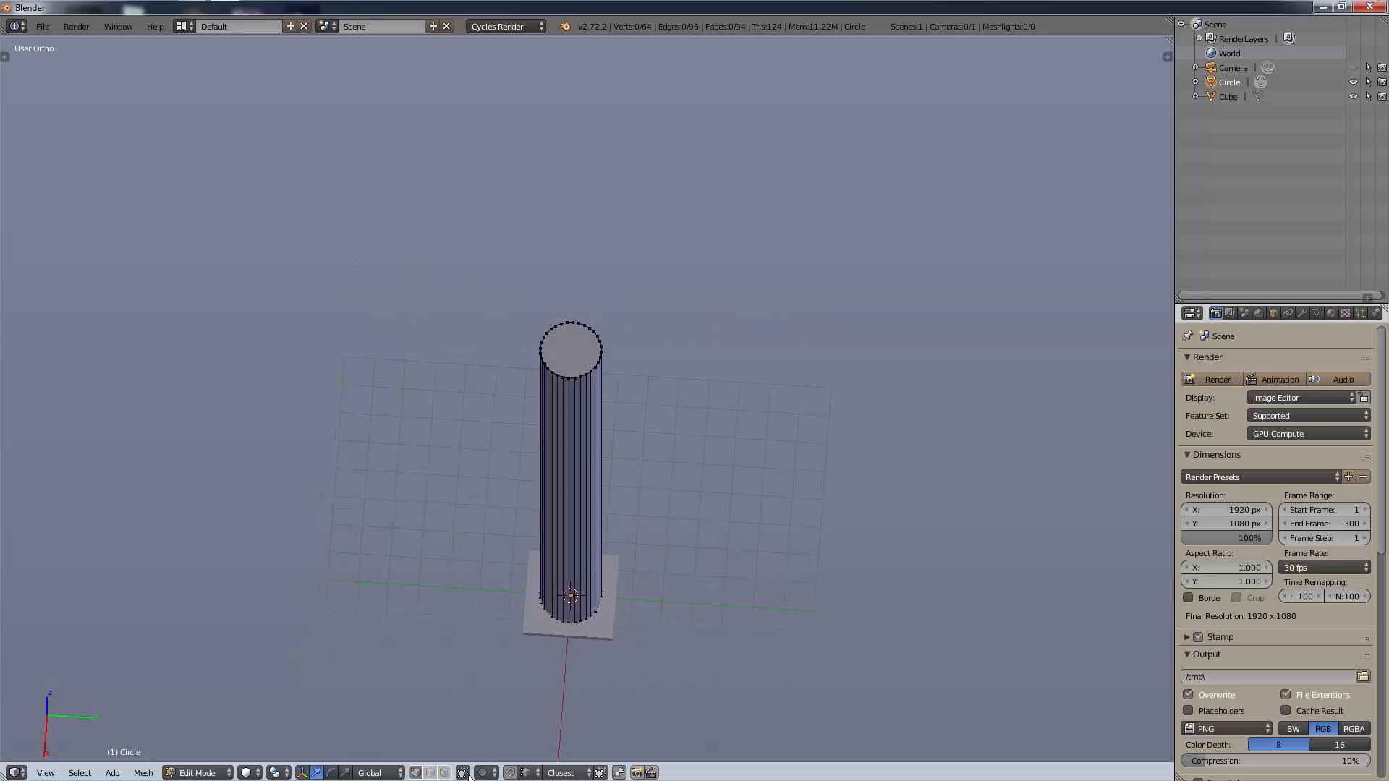
left_click(464, 772)
middle_click_drag(669, 640, 605, 629)
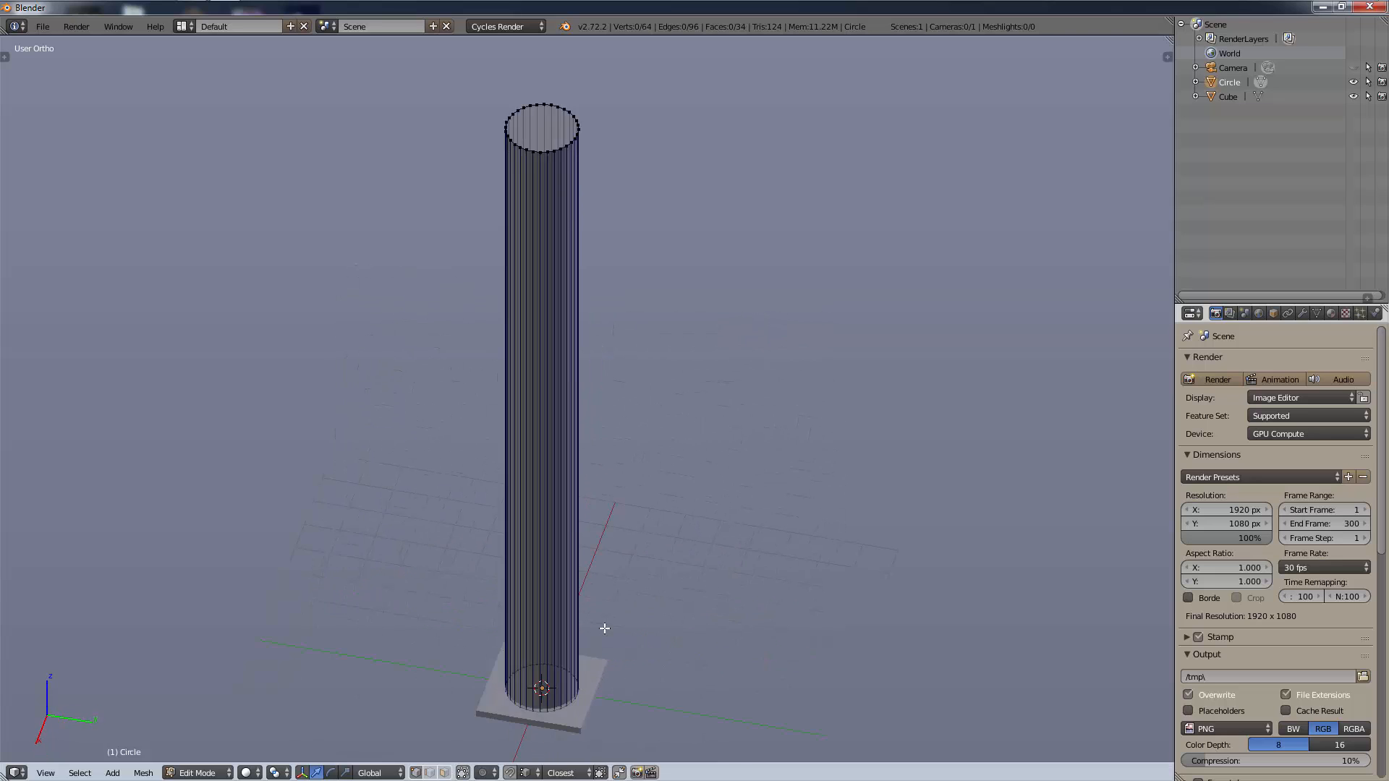
Return to Object Mode and duplicate the square base slab in place.
key("a")
scroll(614, 599, "up", 3)
right_click(580, 695)
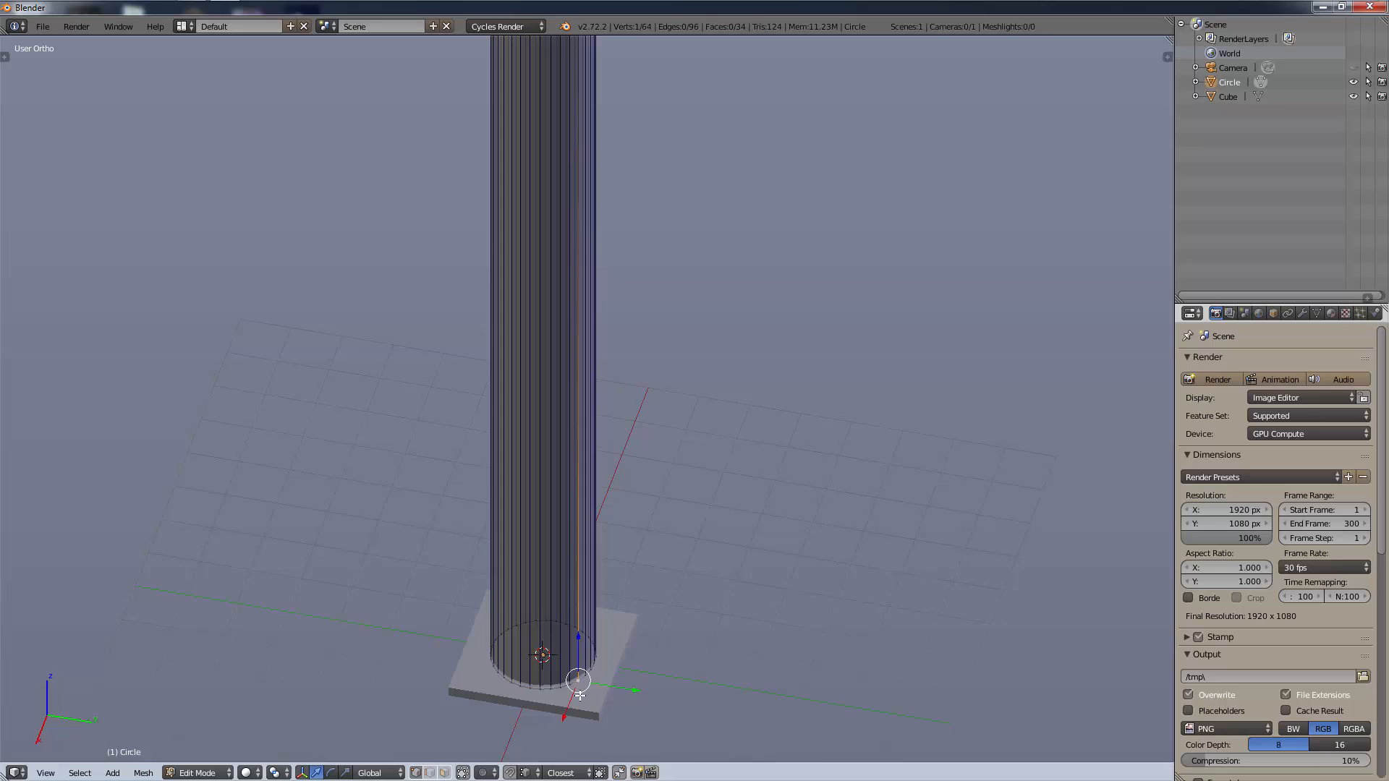
left_click(197, 773)
left_click(206, 756)
right_click(583, 702)
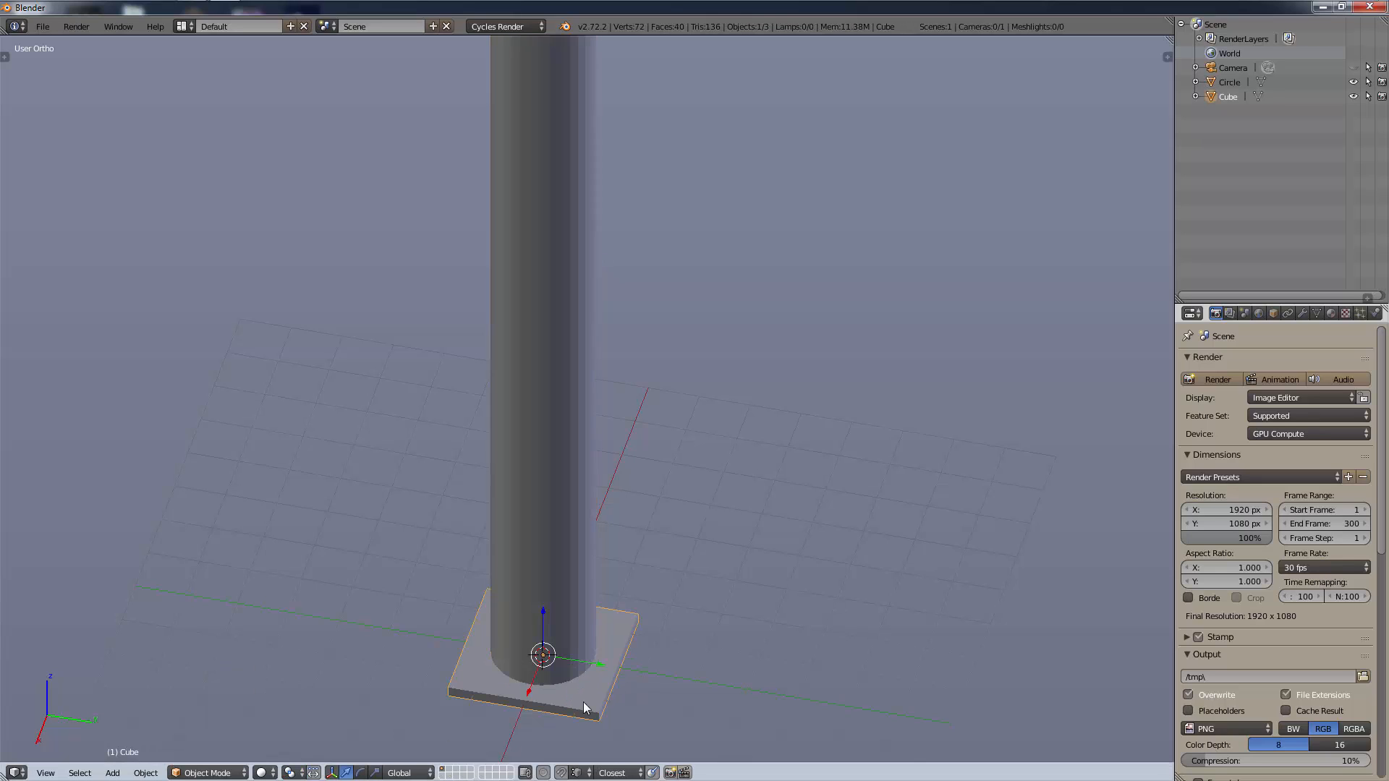
scroll(634, 550, "down", 2)
key("shift+d")
right_click(632, 547)
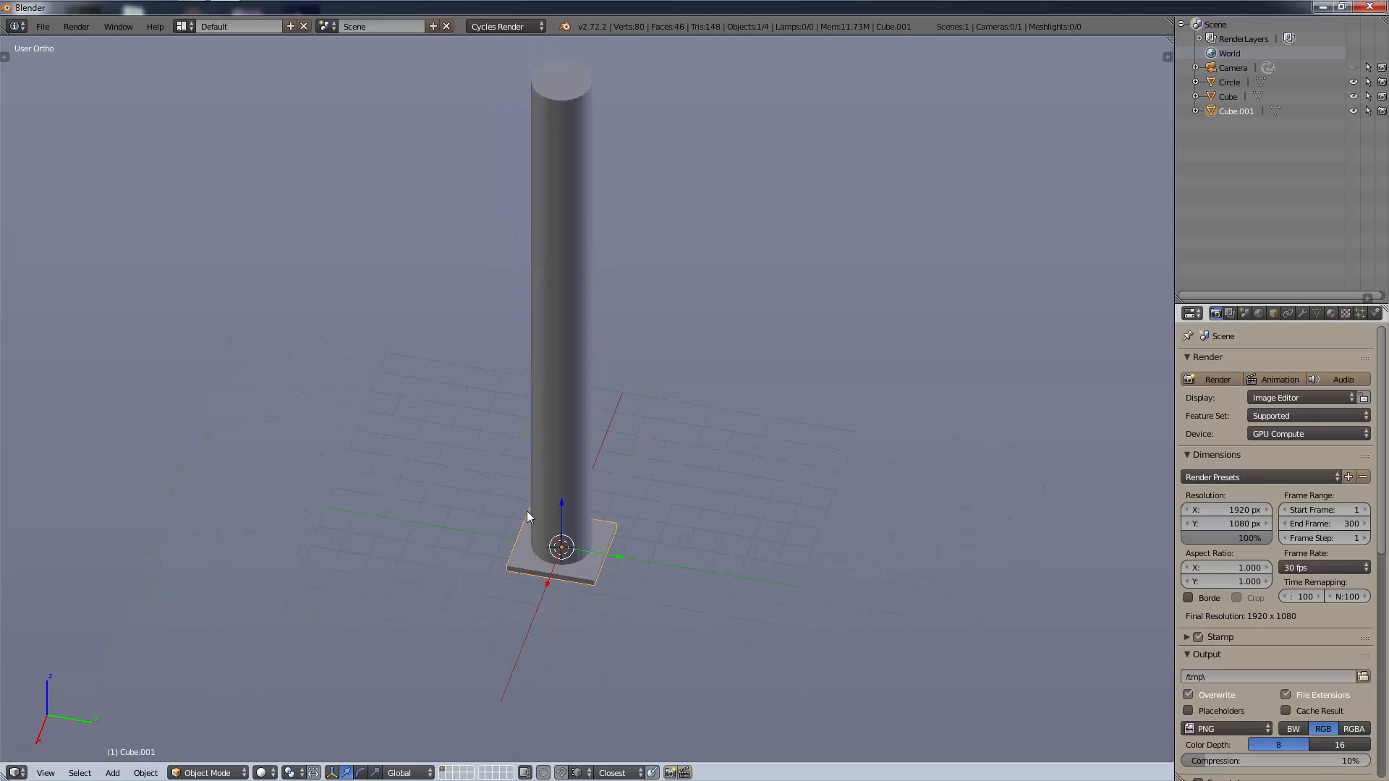
Move the duplicated slab straight up about 20.17 units along Z to the column's top.
key("KP_3")
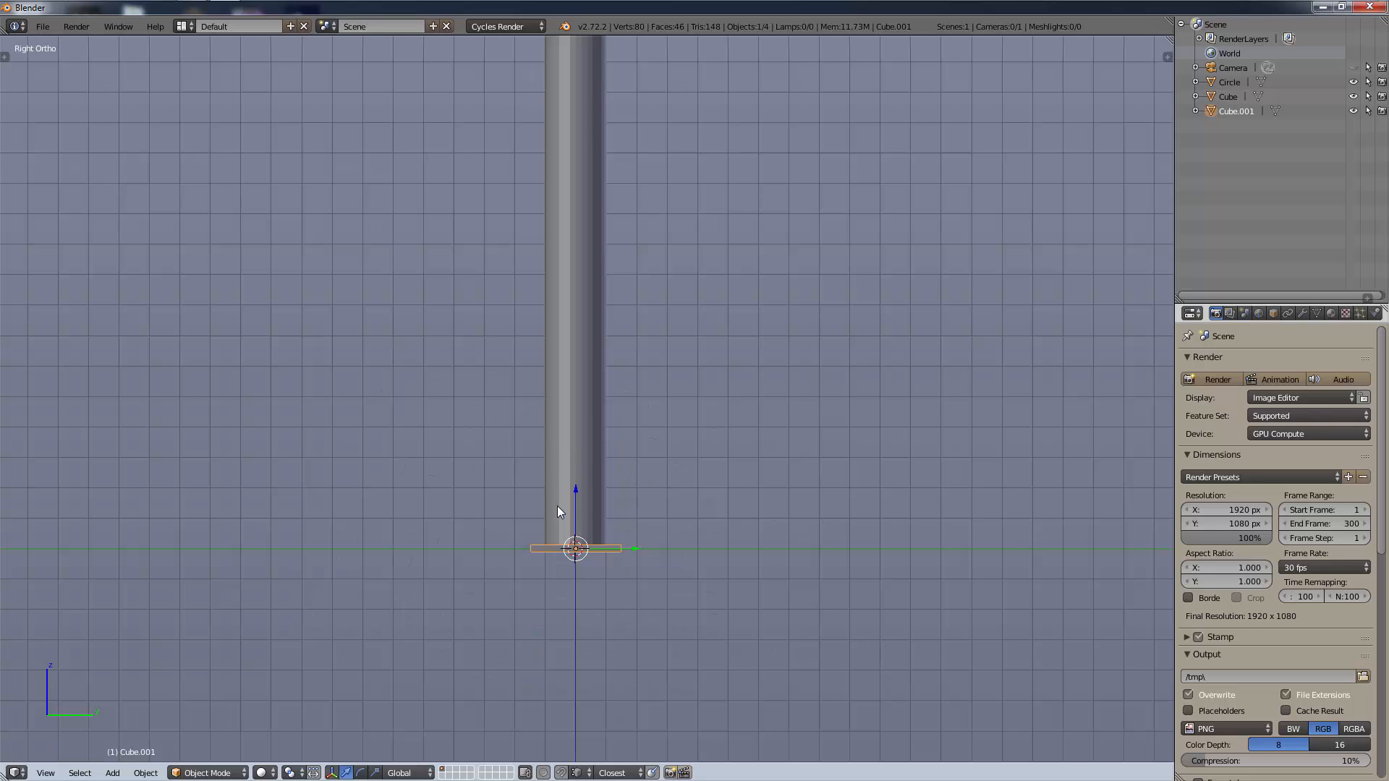
scroll(625, 414, "down", 2)
middle_click_drag(625, 413, 592, 509, "shift")
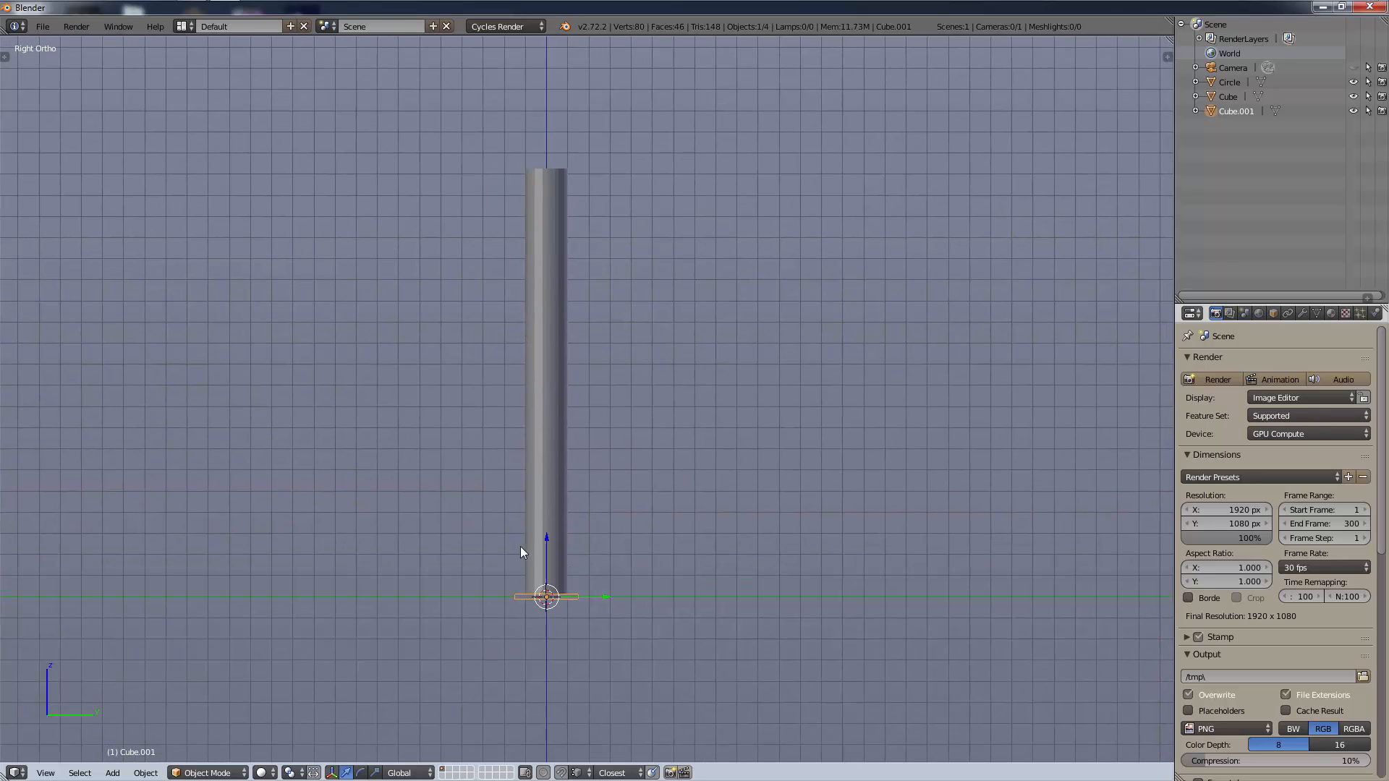
key("g")
key("z")
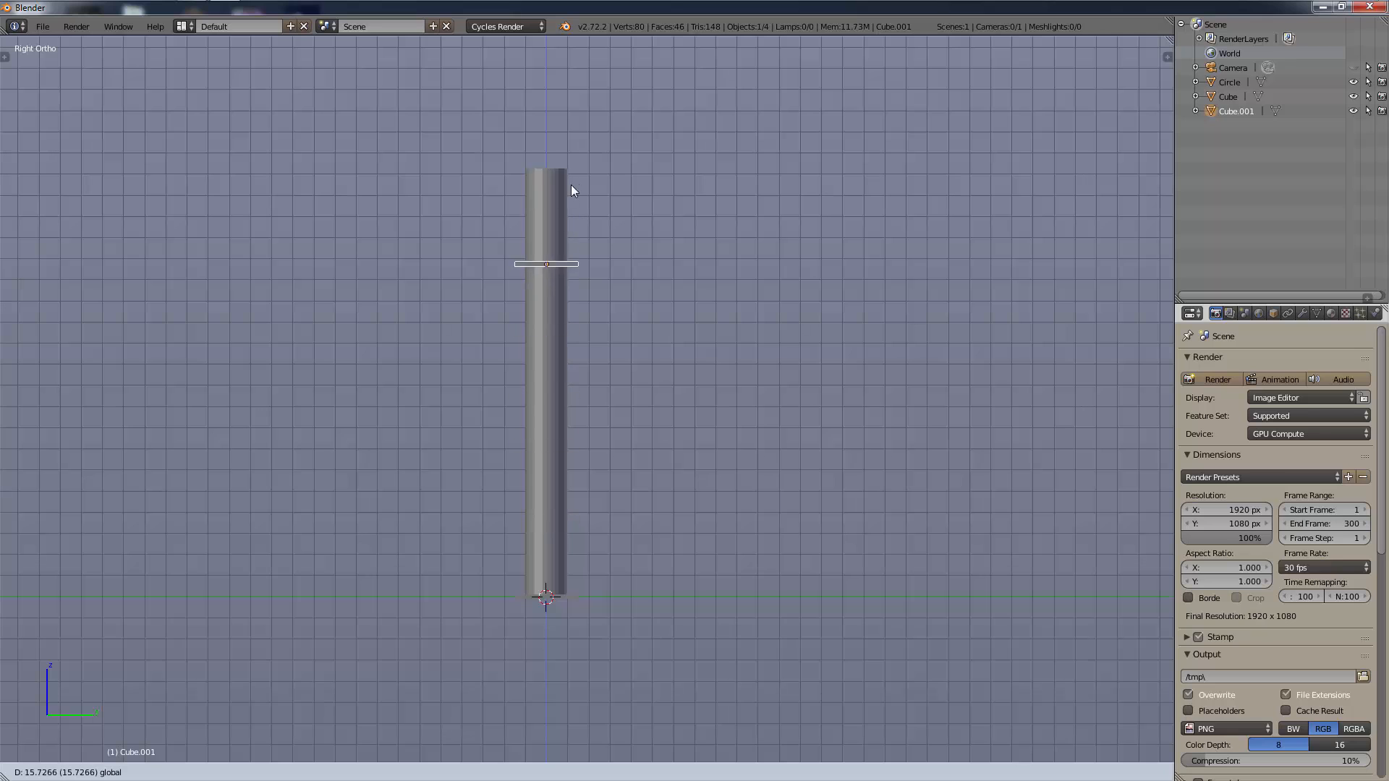
left_click(566, 113)
scroll(566, 129, "up", 4)
middle_click_drag(566, 129, 697, 513, "shift")
Turn on the Screencast Keys display in the 3D view.
key("t")
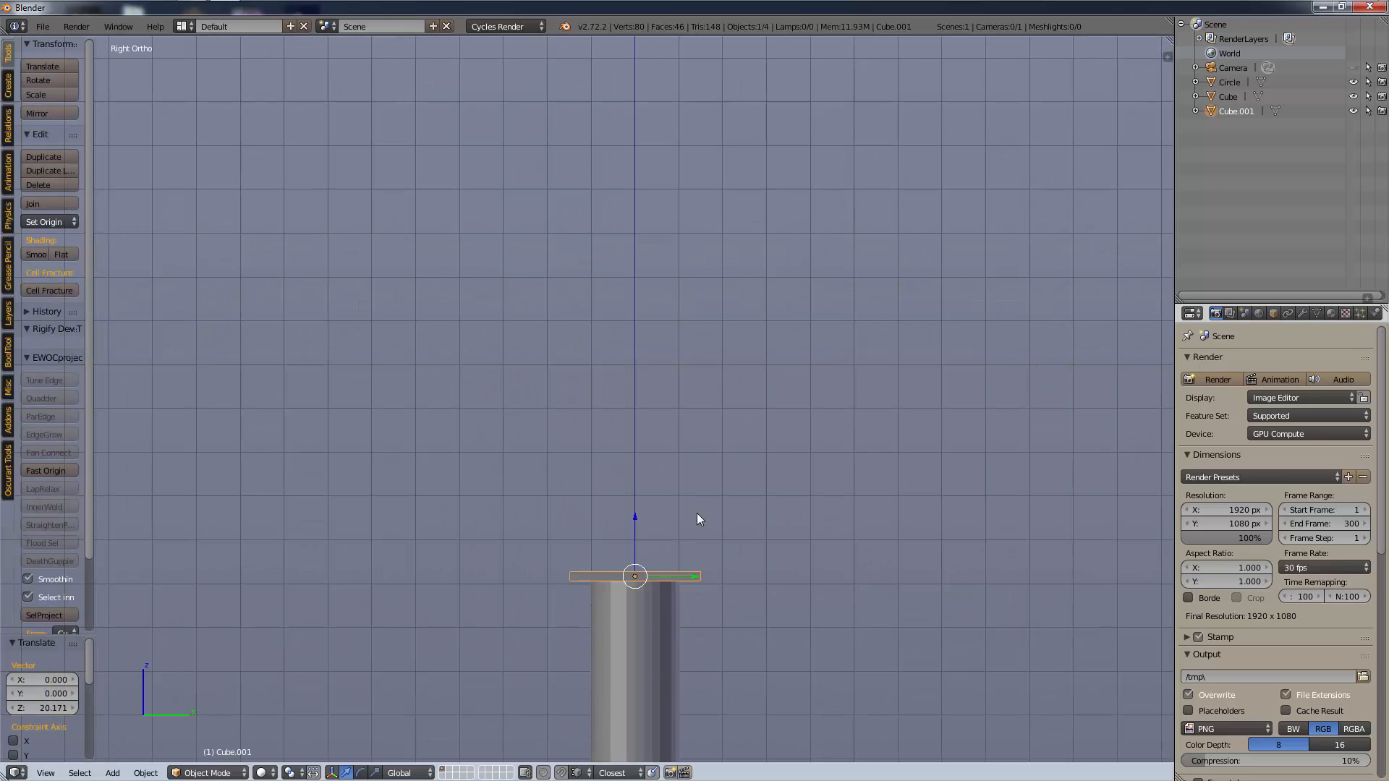
key("n")
key("t")
left_click(1124, 554)
key("n")
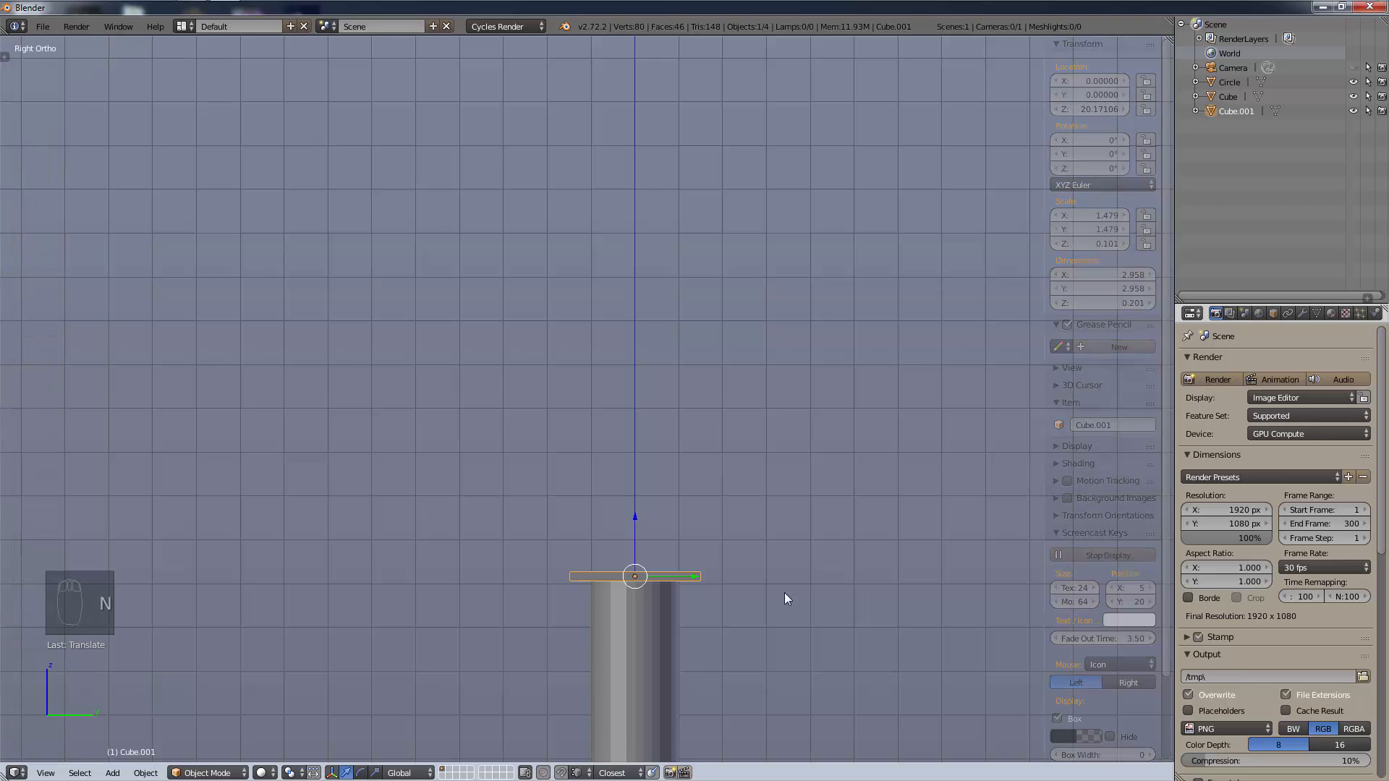
Display the scene in wireframe and raise the top slab slightly along Z until it is centred on the column's top edge.
middle_click_drag(757, 616, 649, 484, "shift")
scroll(610, 588, "up", 5)
middle_click_drag(609, 588, 609, 444, "shift")
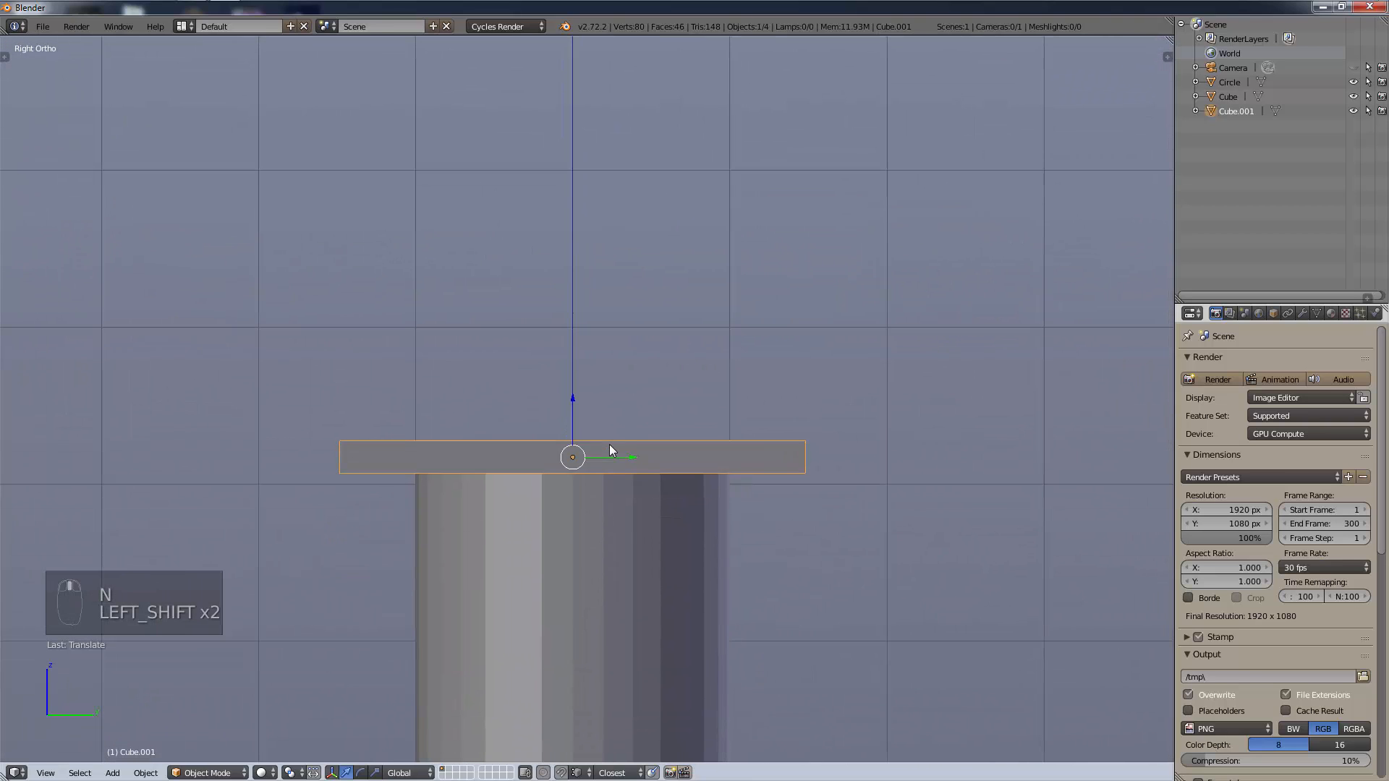
key("z")
left_click(751, 446)
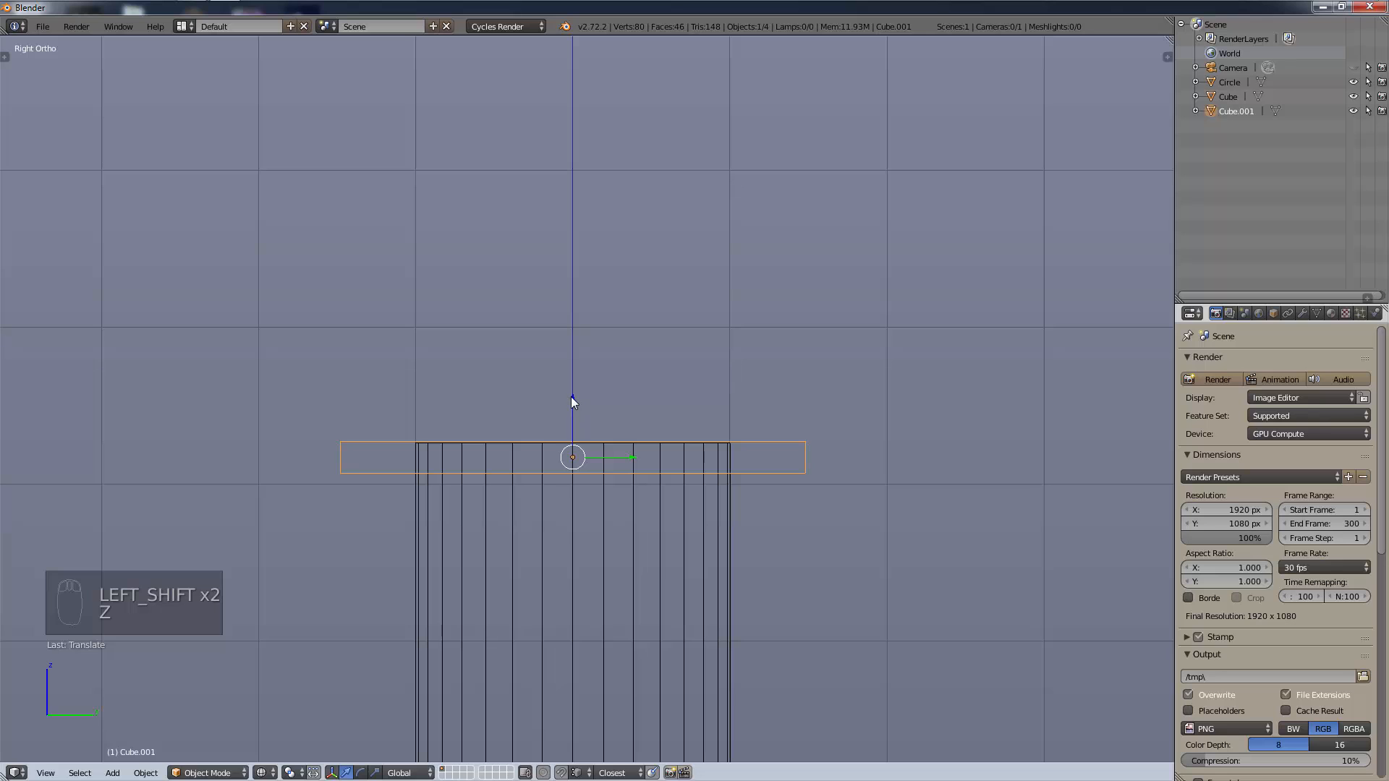
key("g")
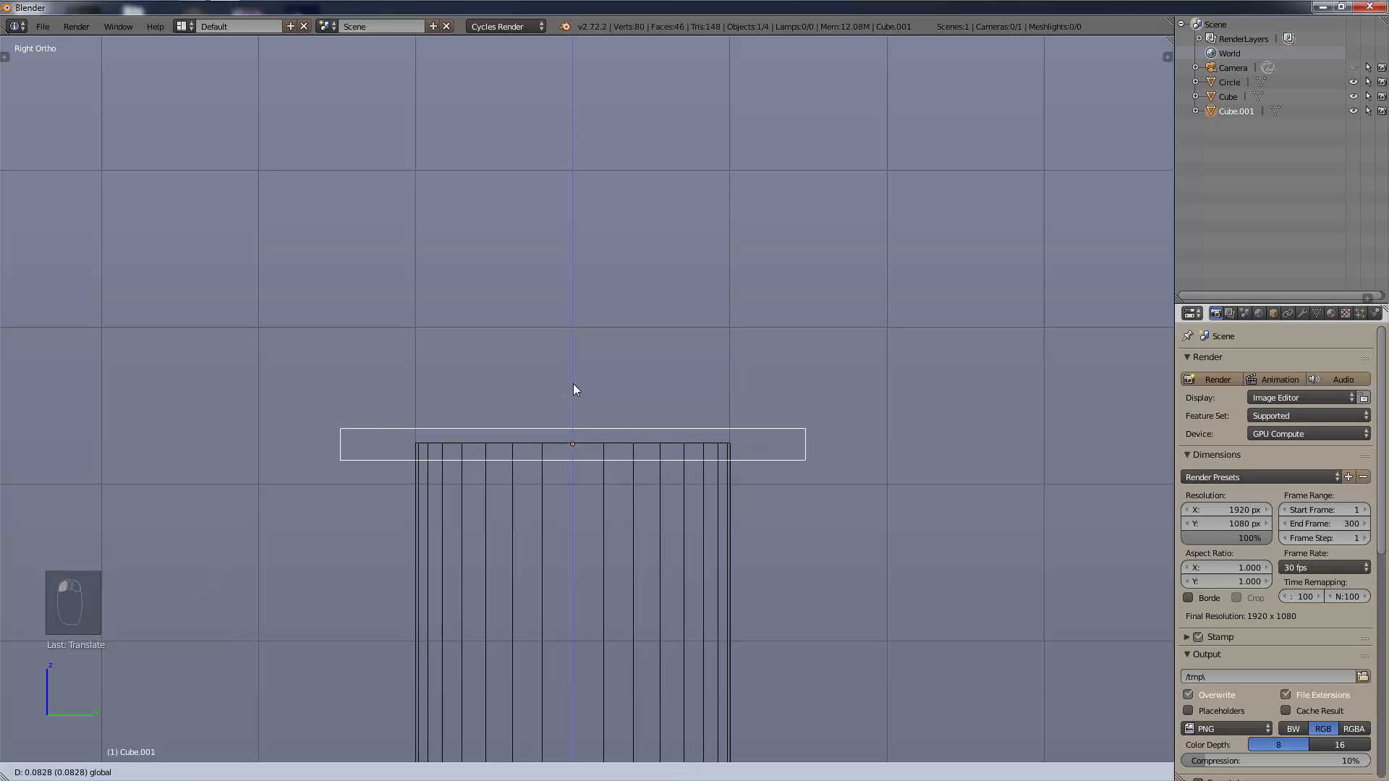
left_click(575, 387)
Place the 3D cursor inside one corner of the square slab, just outside the column's circle, at about X 1, Y -1.
scroll(741, 626, "down", 10)
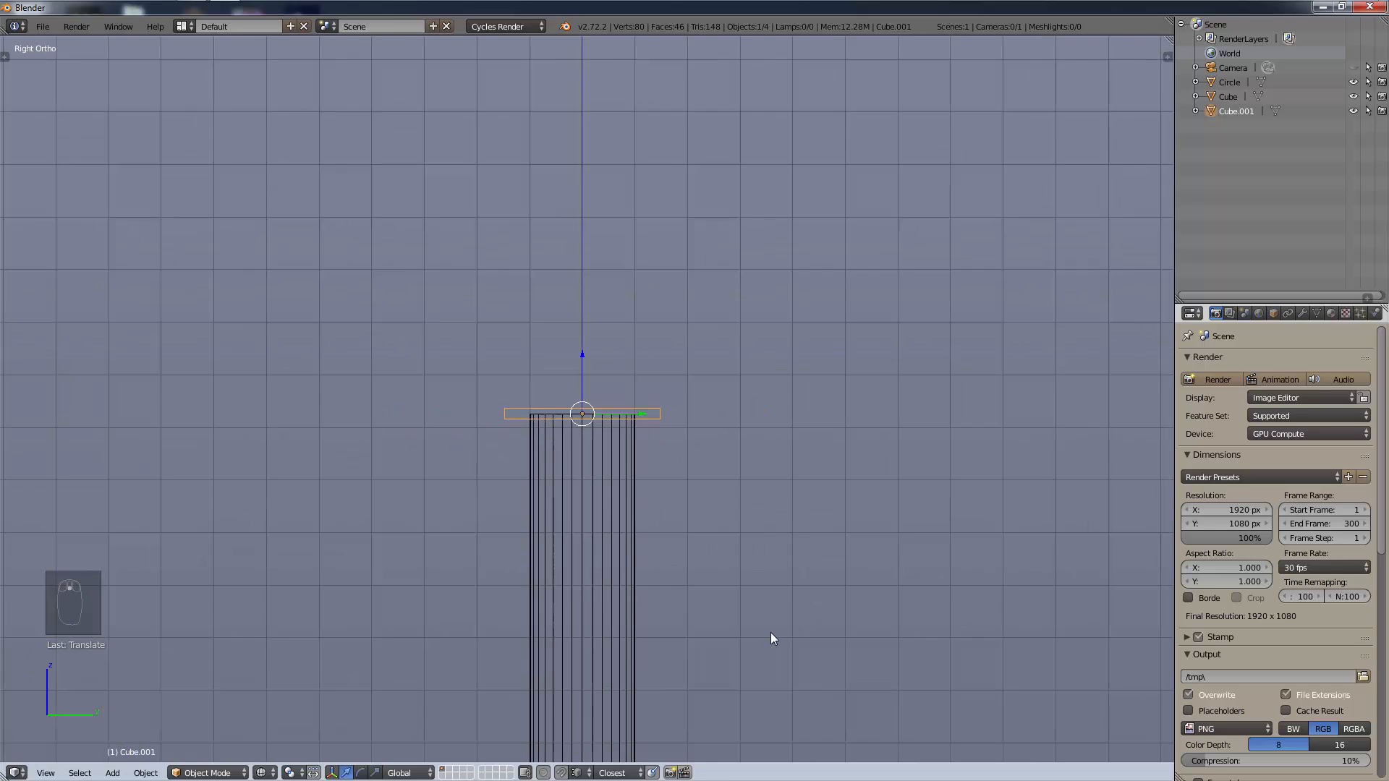
middle_click_drag(640, 612, 620, 477, "shift")
scroll(596, 582, "up", 5)
middle_click_drag(596, 581, 589, 459)
scroll(589, 459, "up", 8)
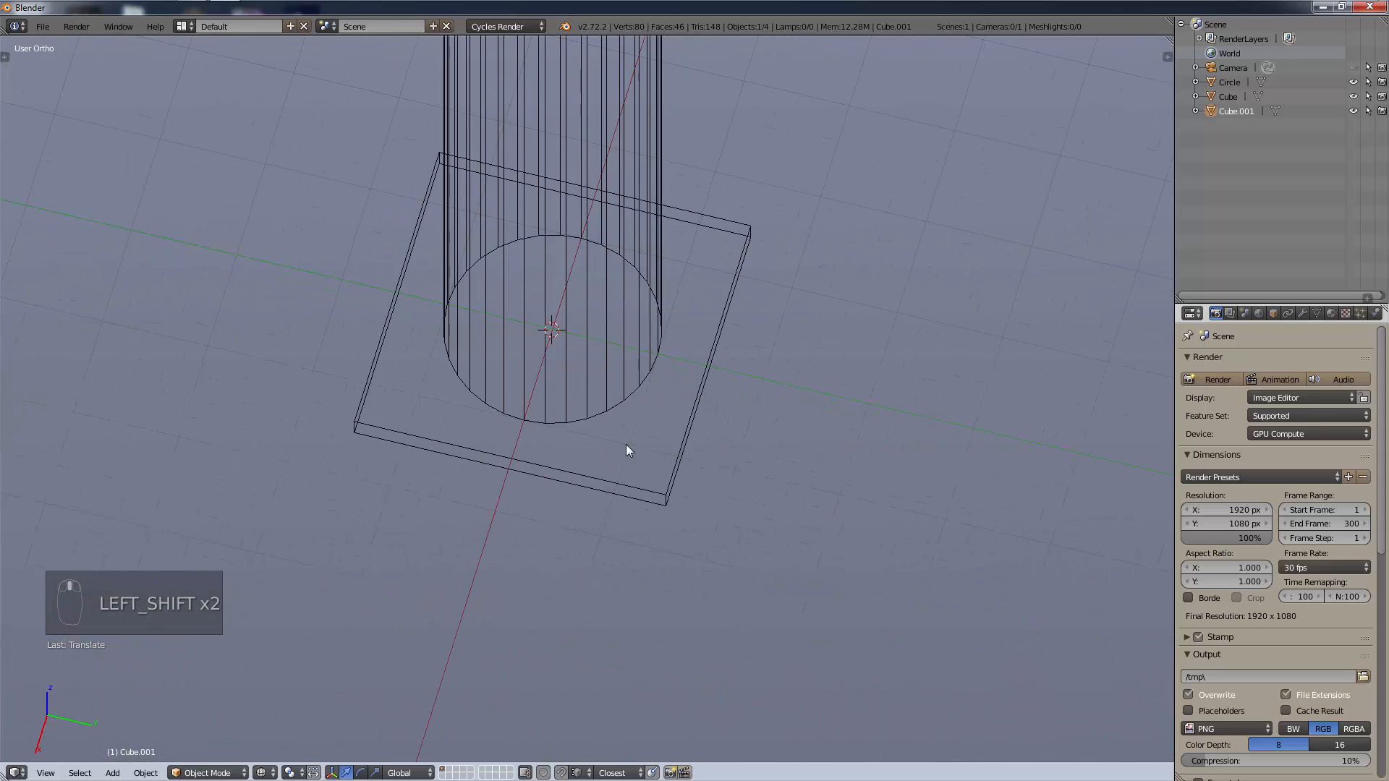
scroll(640, 471, "down", 3)
key("KP_7")
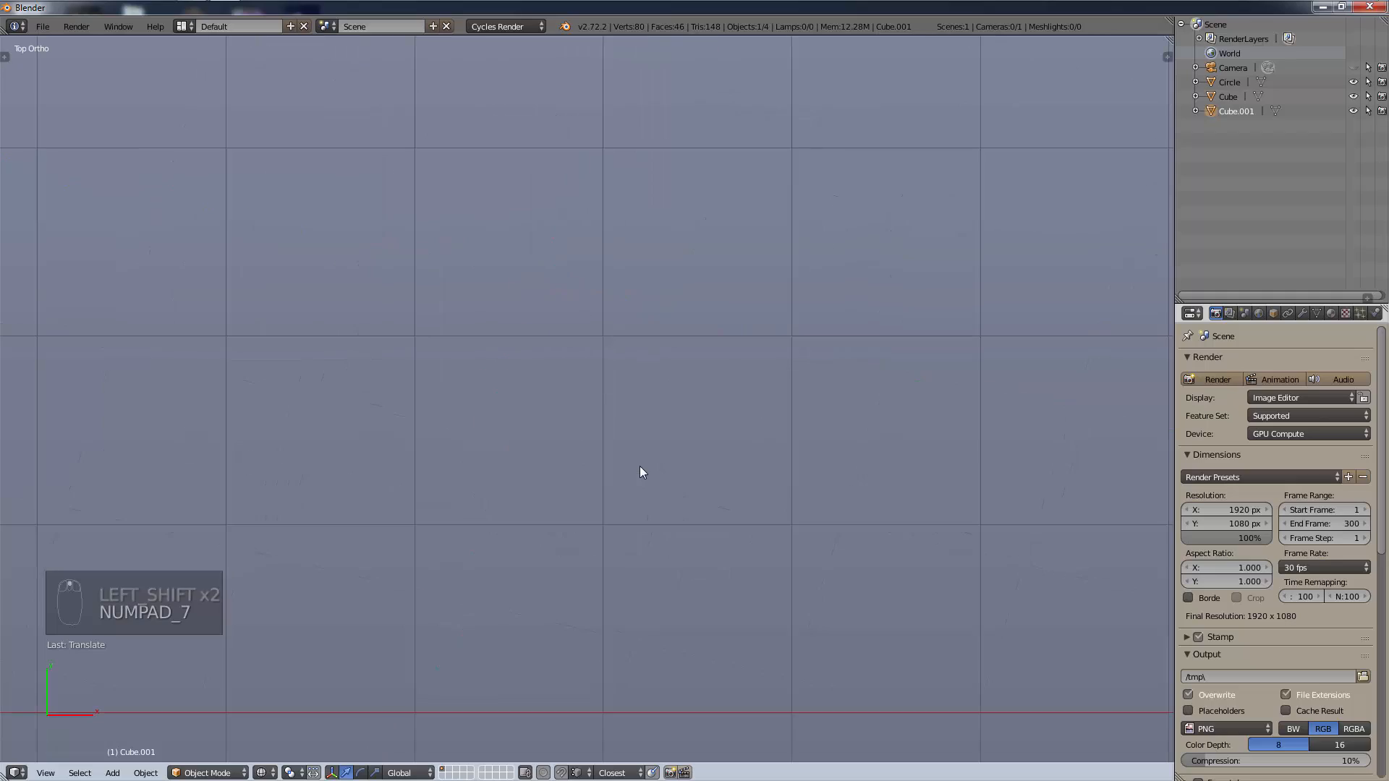
scroll(640, 470, "down", 8)
scroll(515, 470, "up", 12)
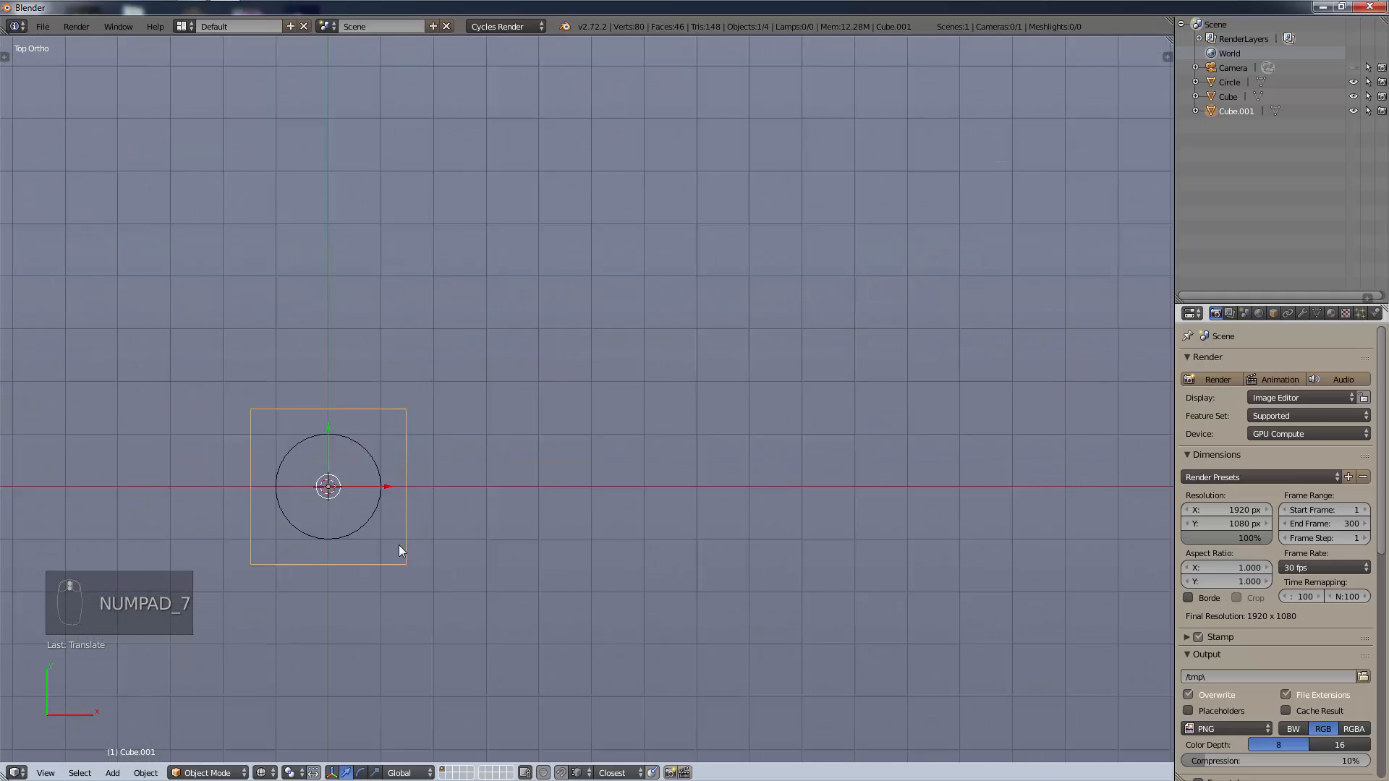
middle_click_drag(403, 552, 894, 509, "shift")
scroll(830, 673, "up", 2)
middle_click_drag(829, 673, 518, 588)
key("KP_7")
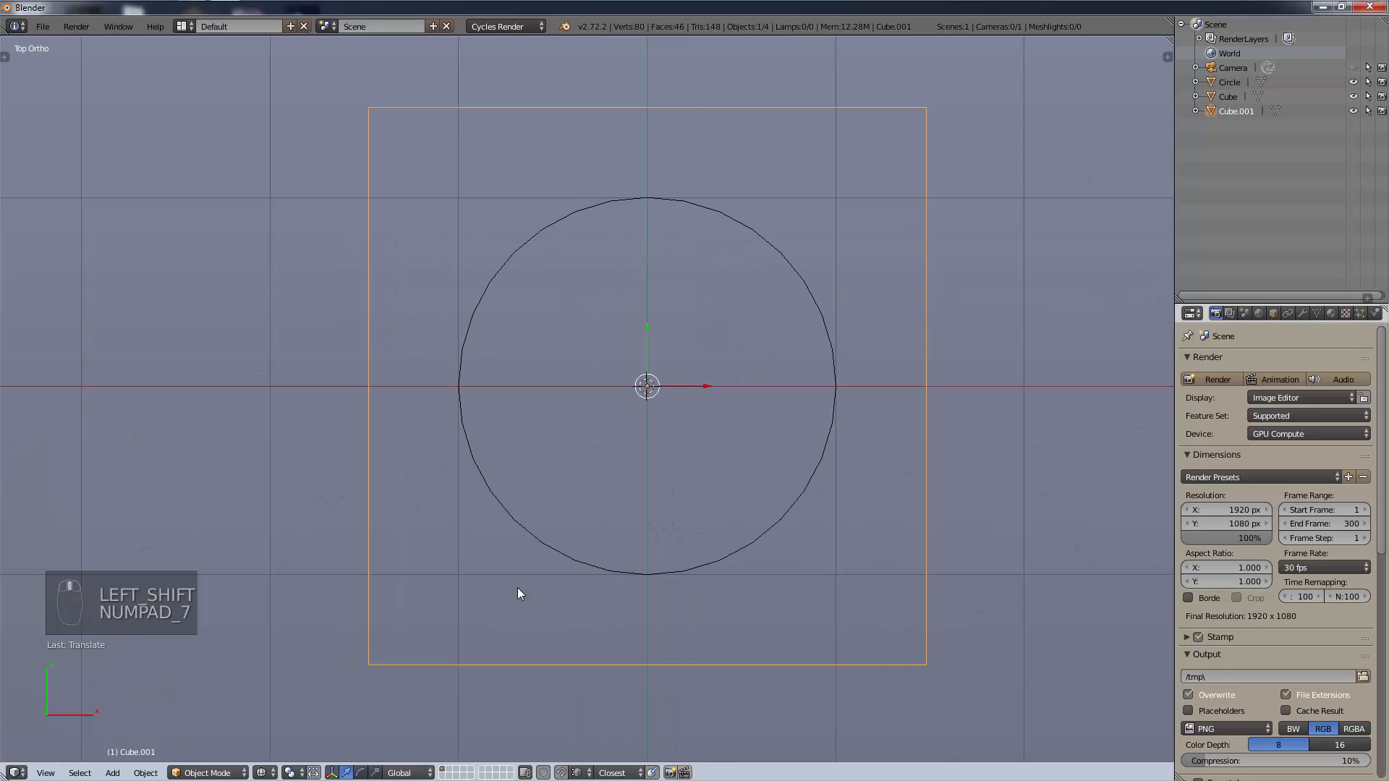
left_click(836, 576)
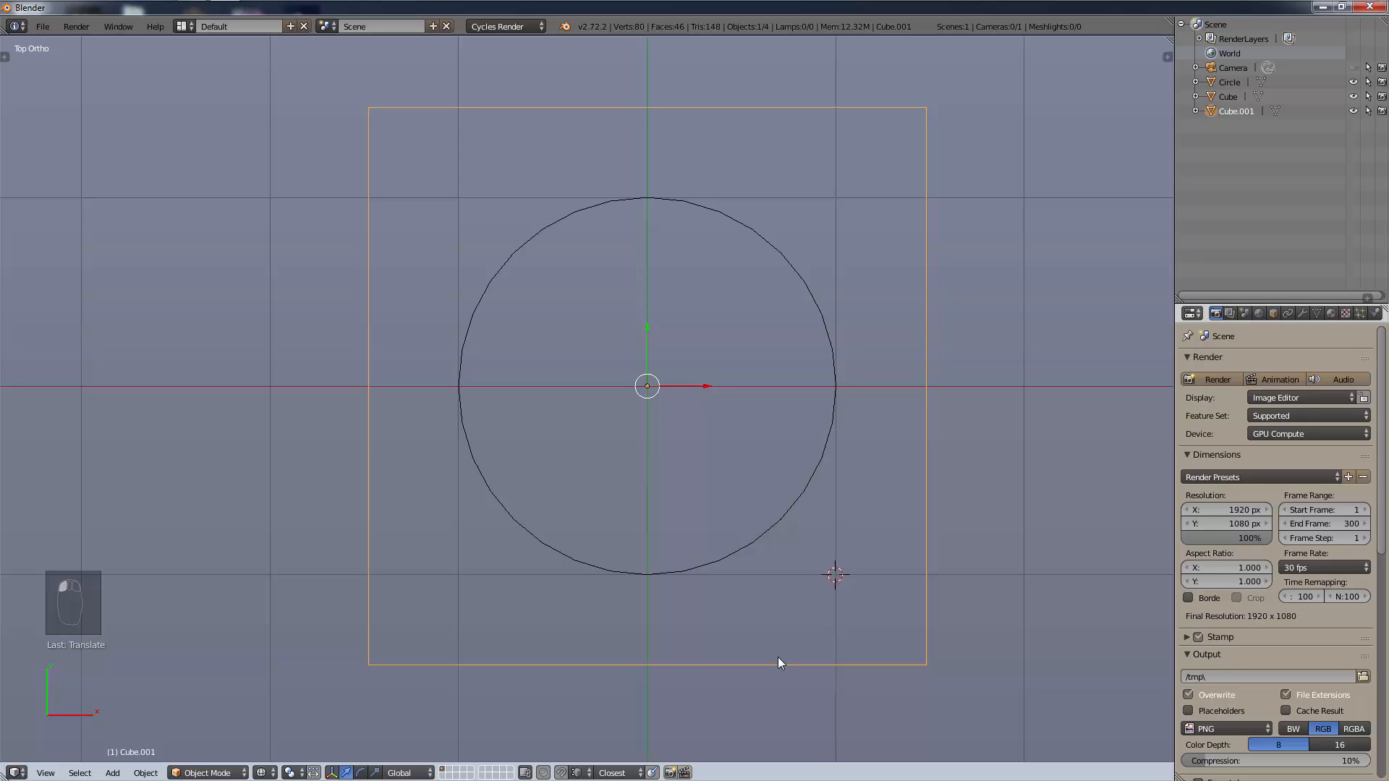
Add a Bolt mesh at the 3D cursor on the base slab beside the column.
key("KP_3")
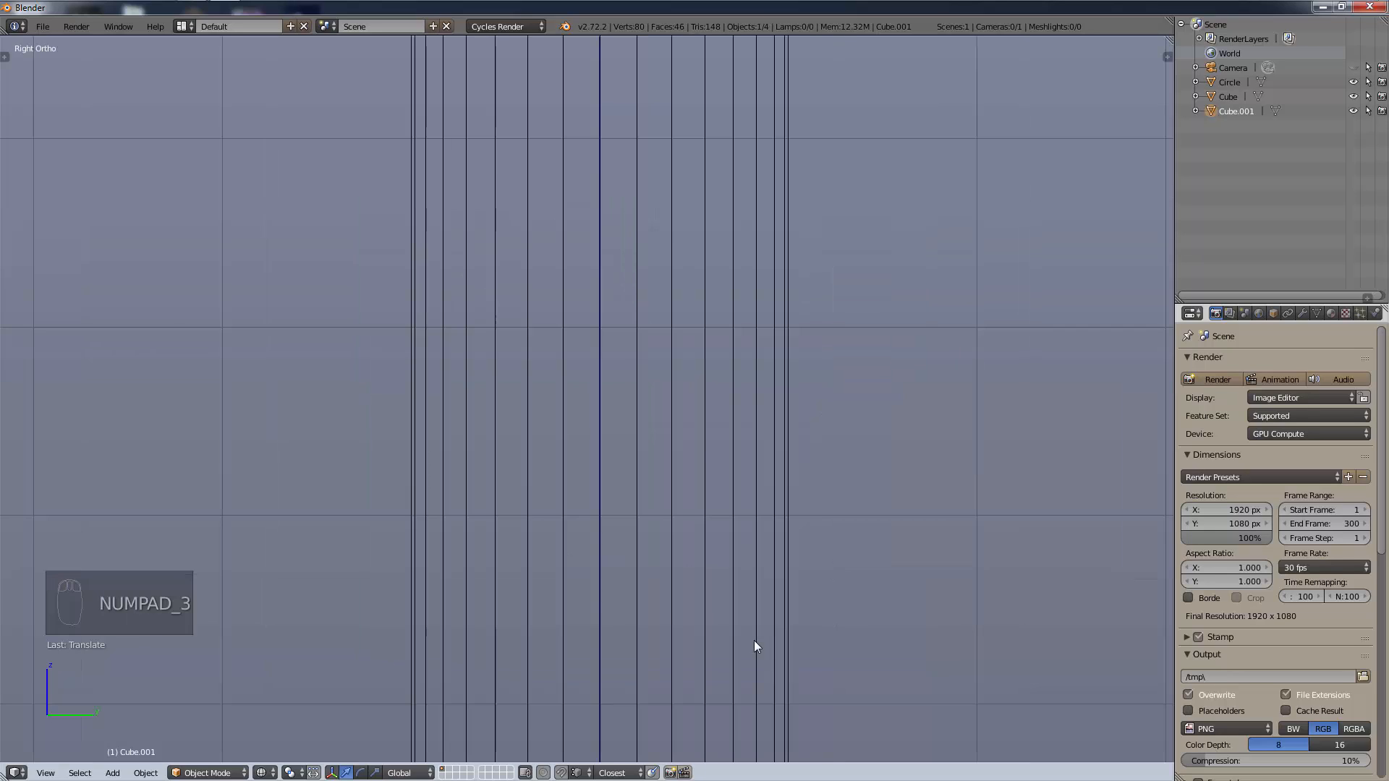
key("KP_1")
key("KP_3")
scroll(754, 640, "down", 10)
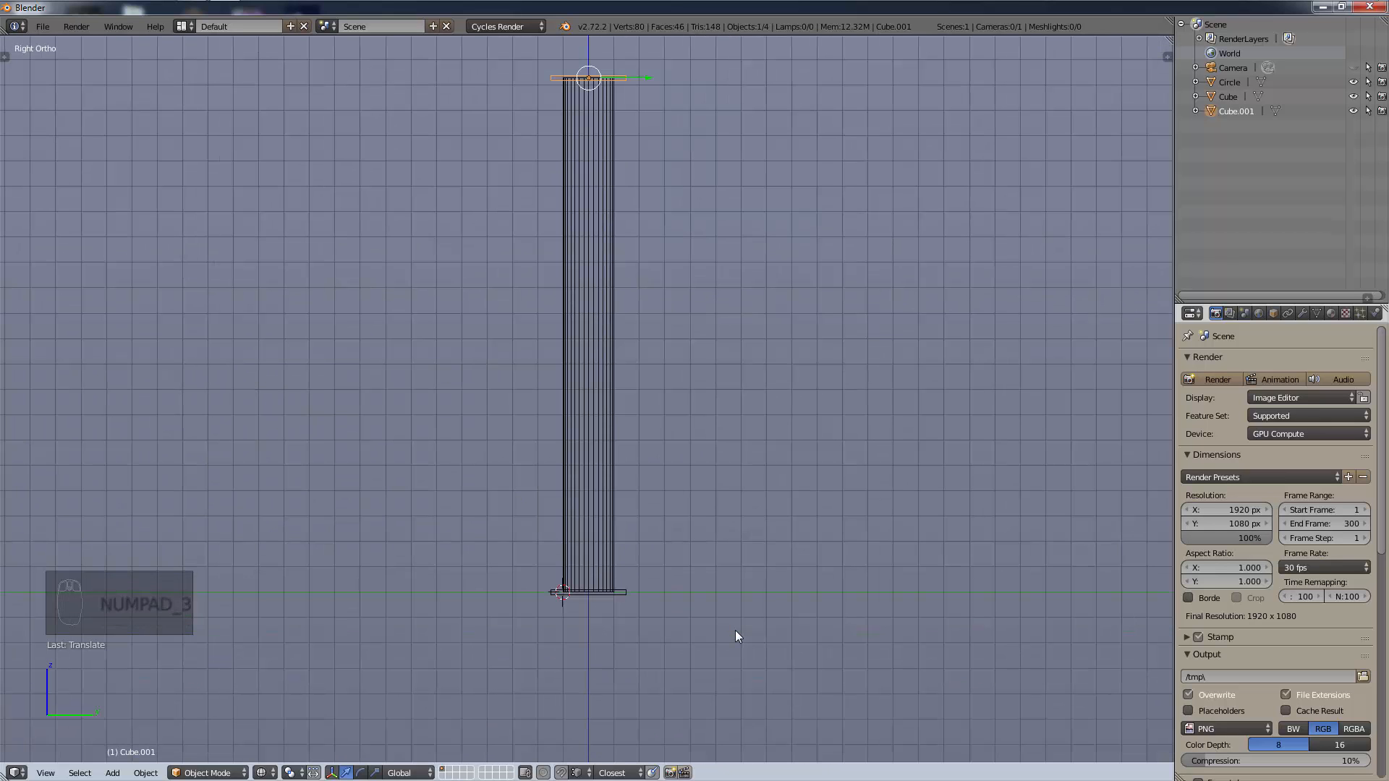
key("KP_1")
scroll(673, 651, "up", 5)
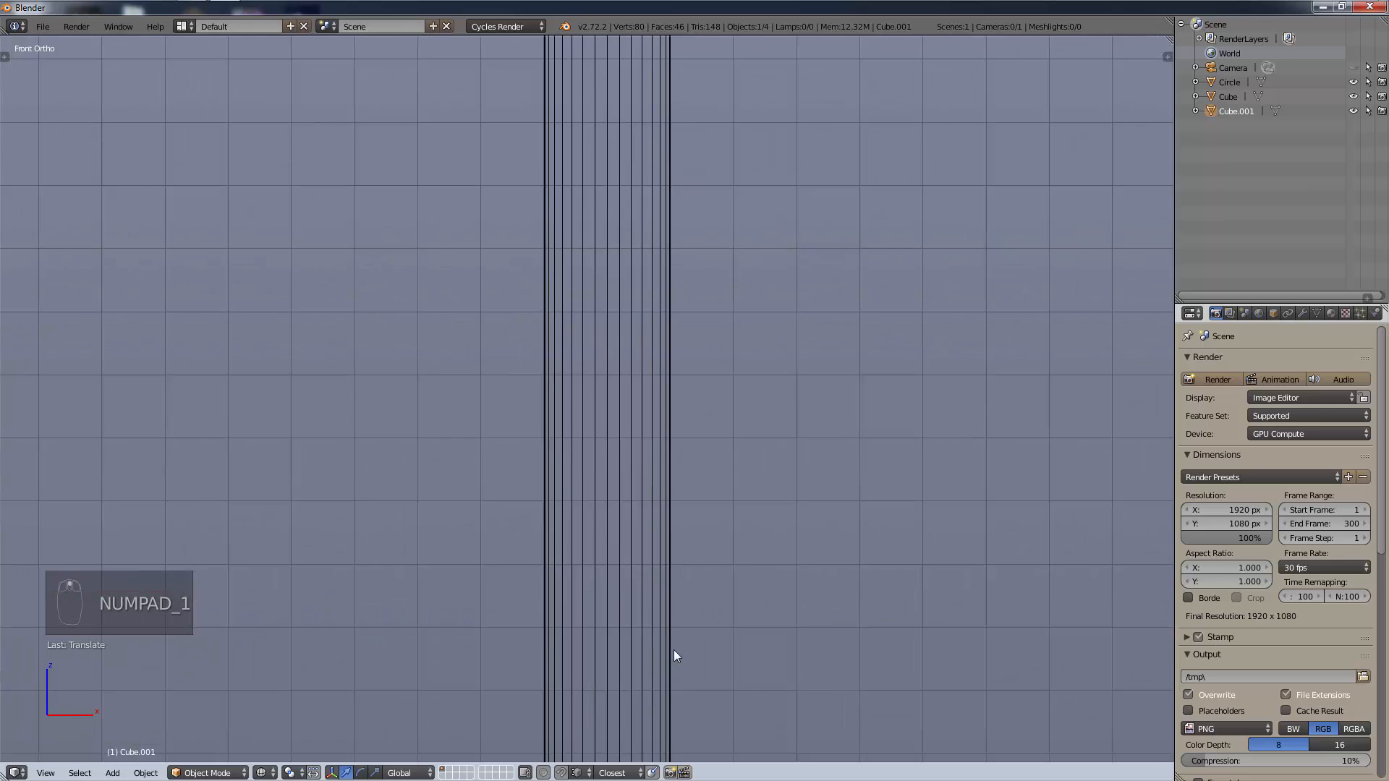
middle_click_drag(673, 651, 654, 313, "shift")
scroll(673, 593, "up", 3)
scroll(673, 593, "up", 2)
middle_click_drag(673, 585, 544, 282, "shift")
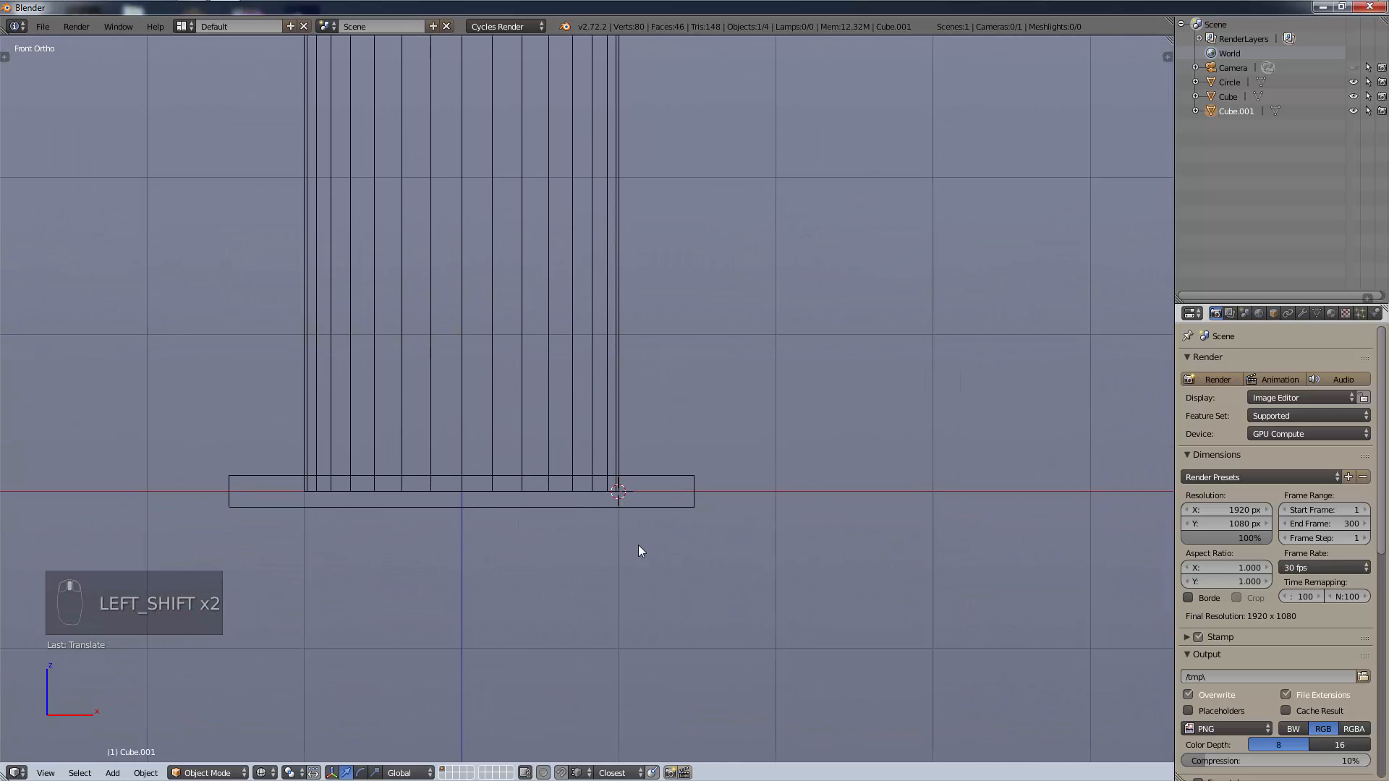
scroll(615, 579, "up", 3)
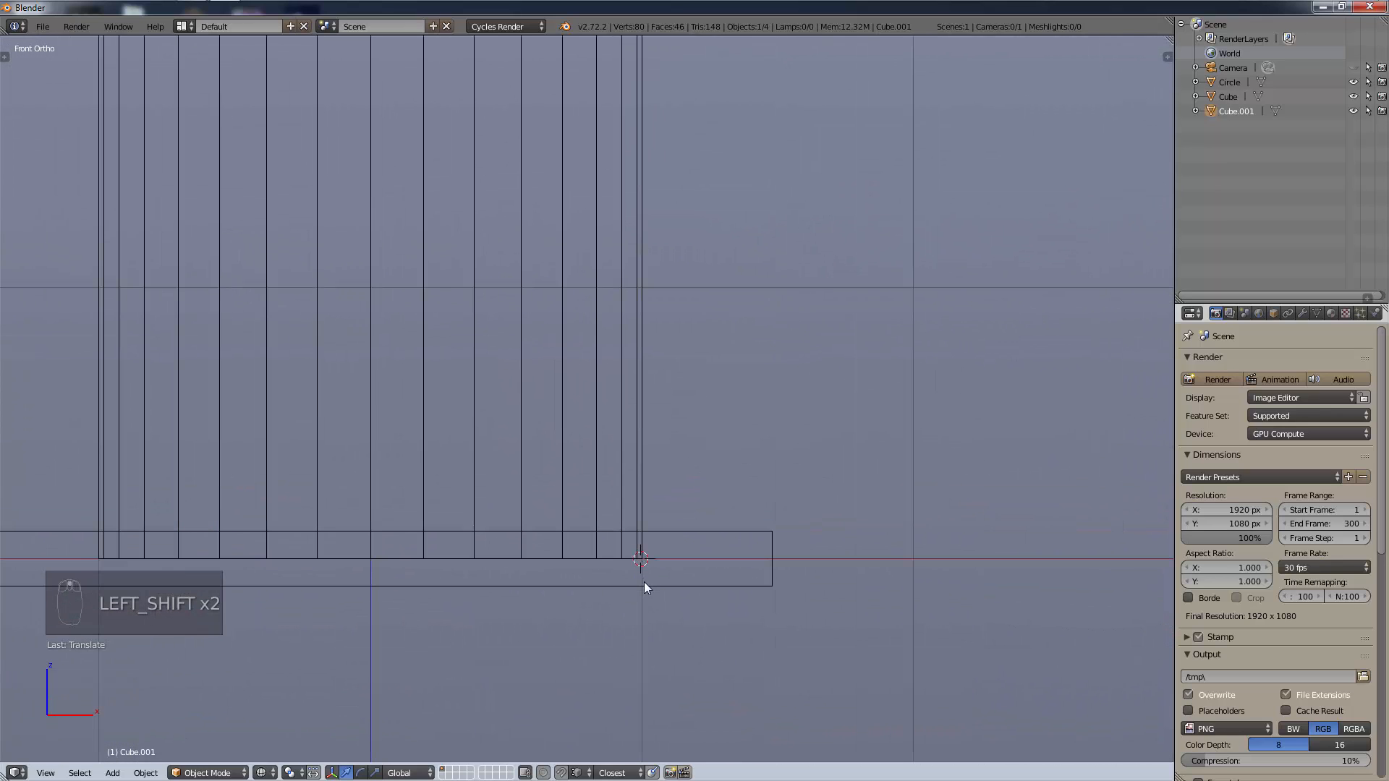
key("shift+a")
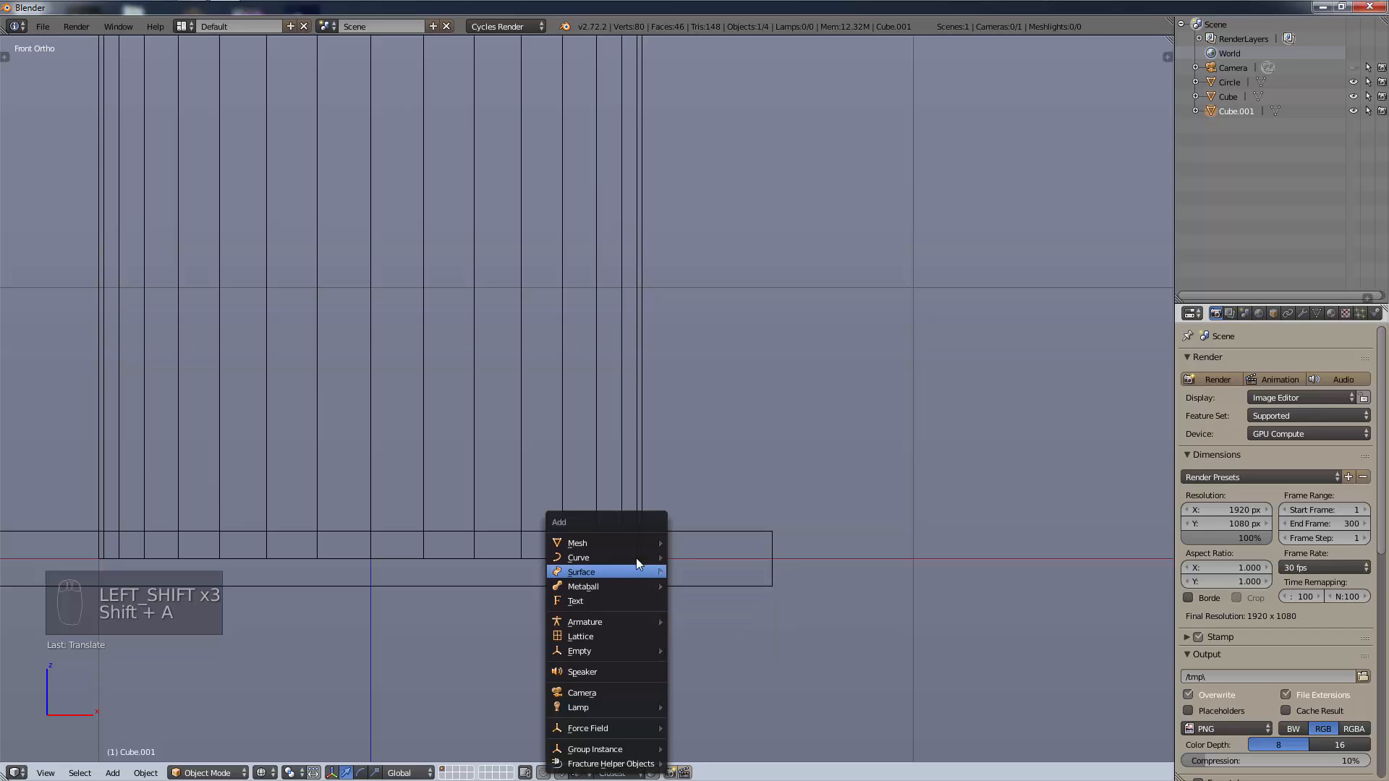
mouse_move(633, 544)
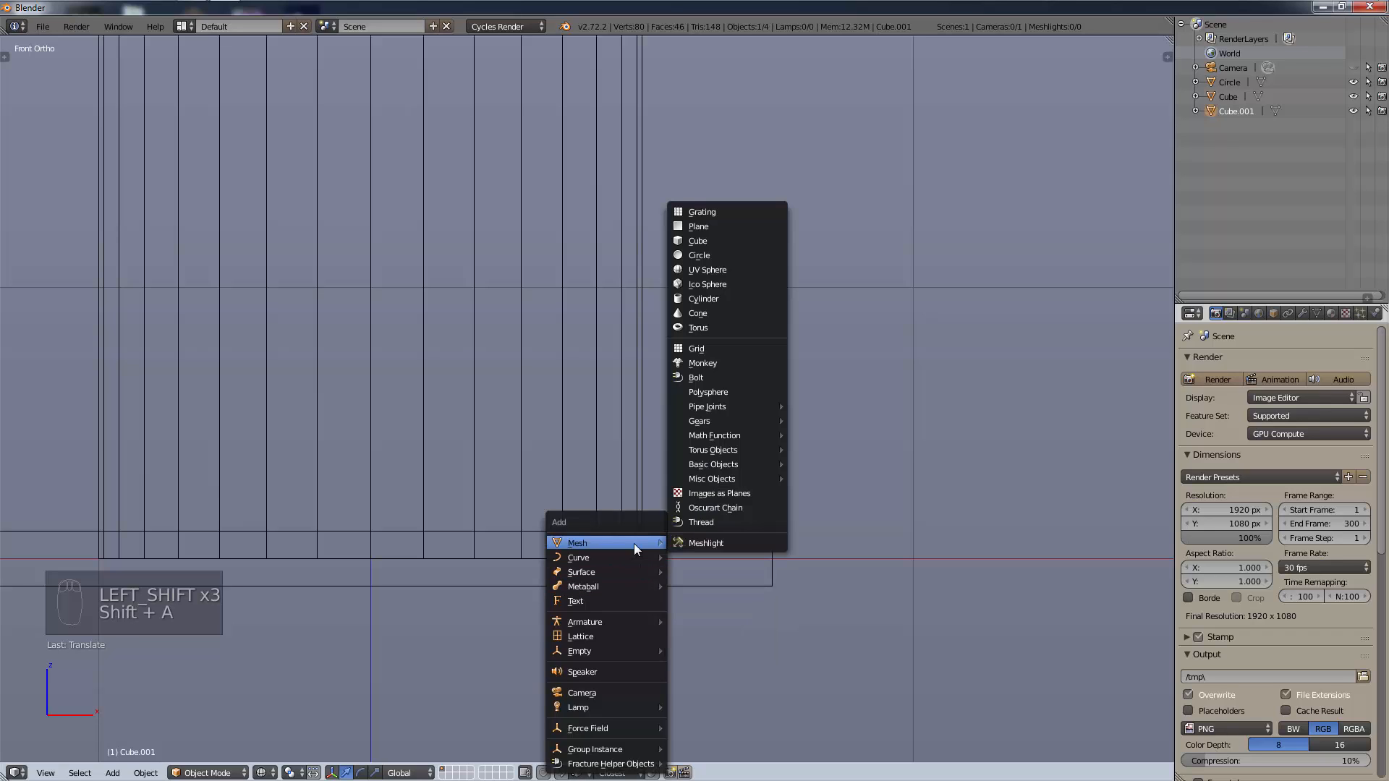
left_click(750, 374)
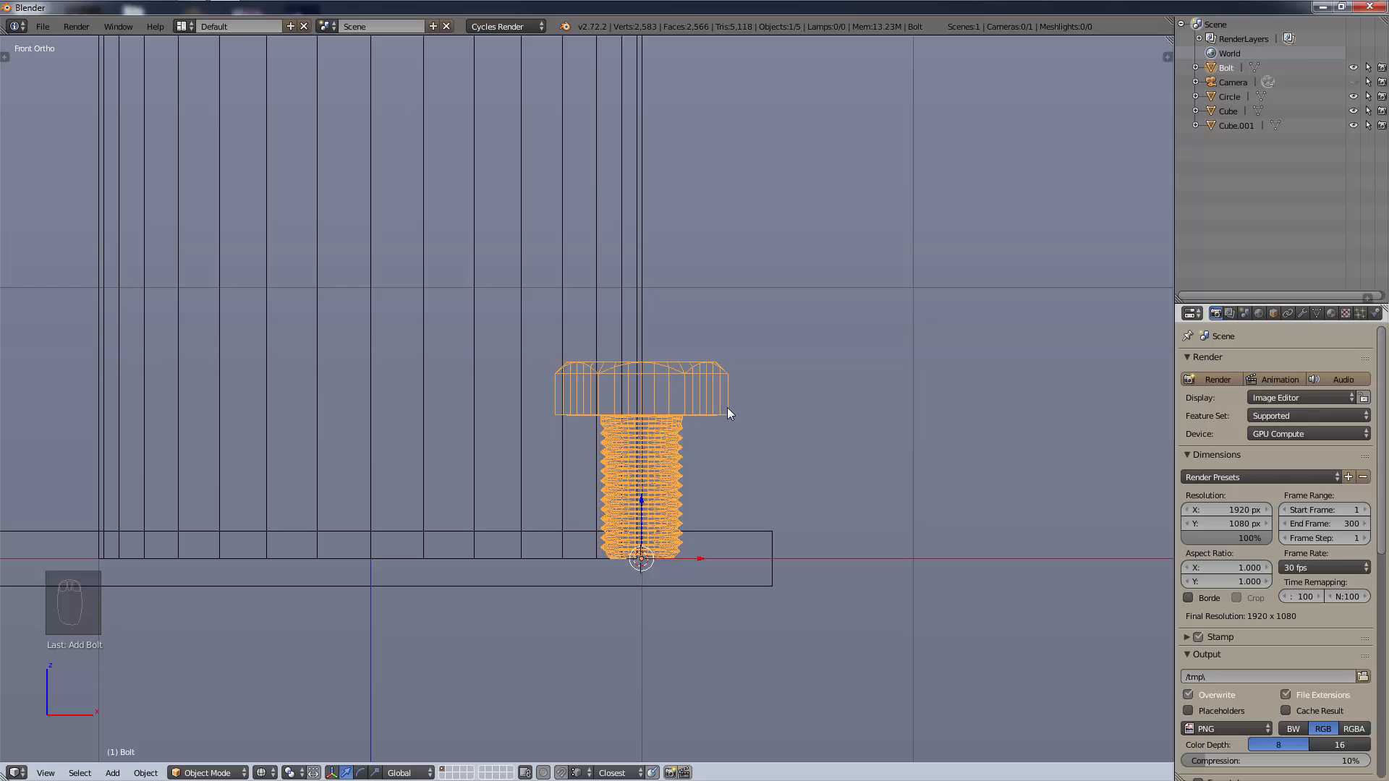
Display the scene with solid shading and show the Add Bolt settings in full width.
key("z")
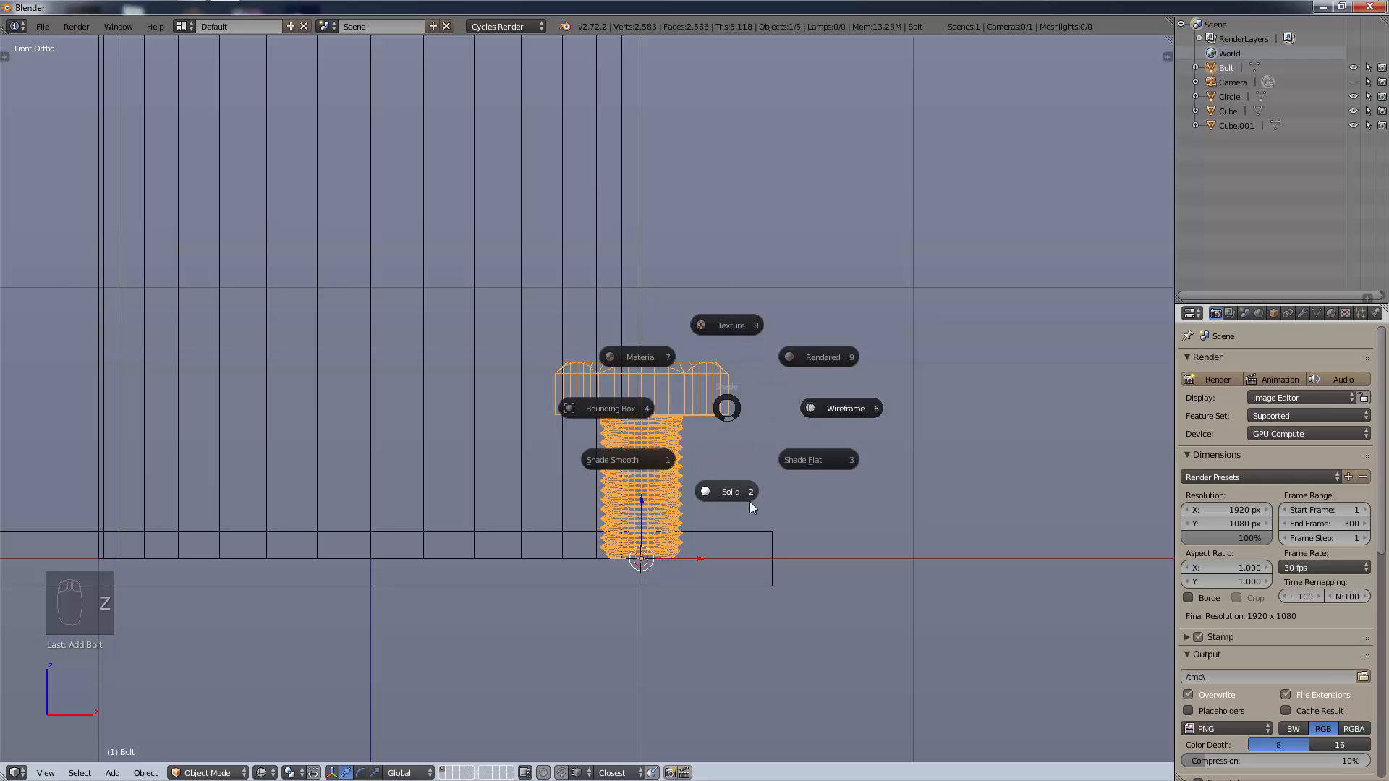
left_click(748, 500)
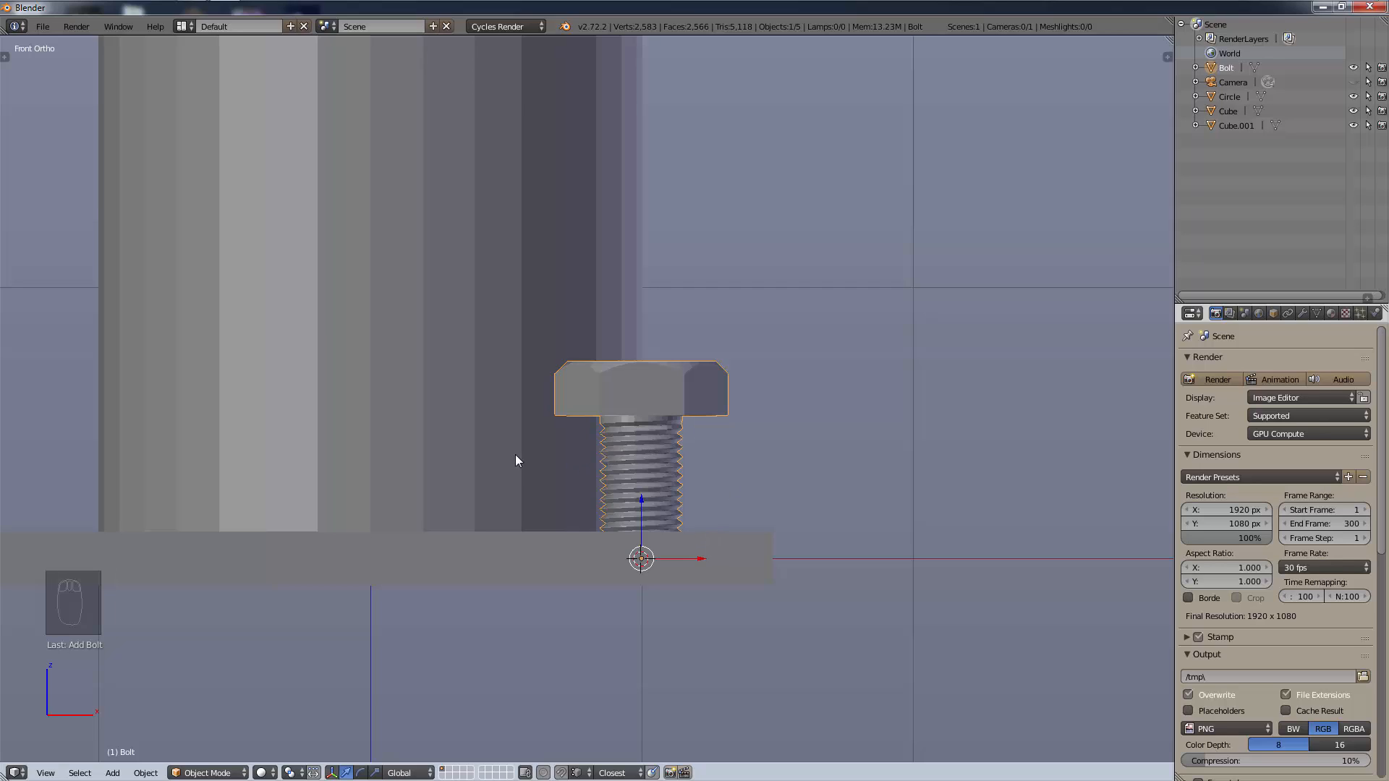
key("t")
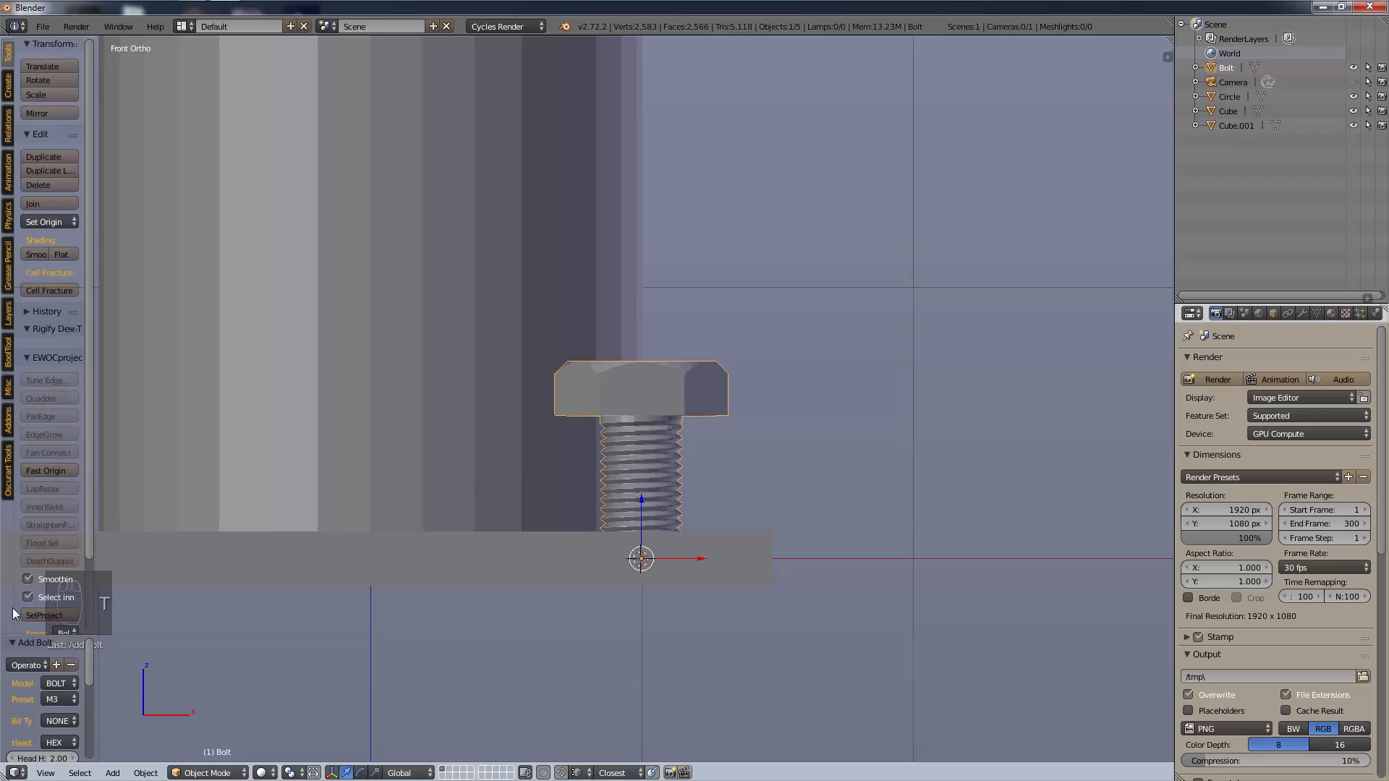
left_click_drag(45, 637, 336, 419)
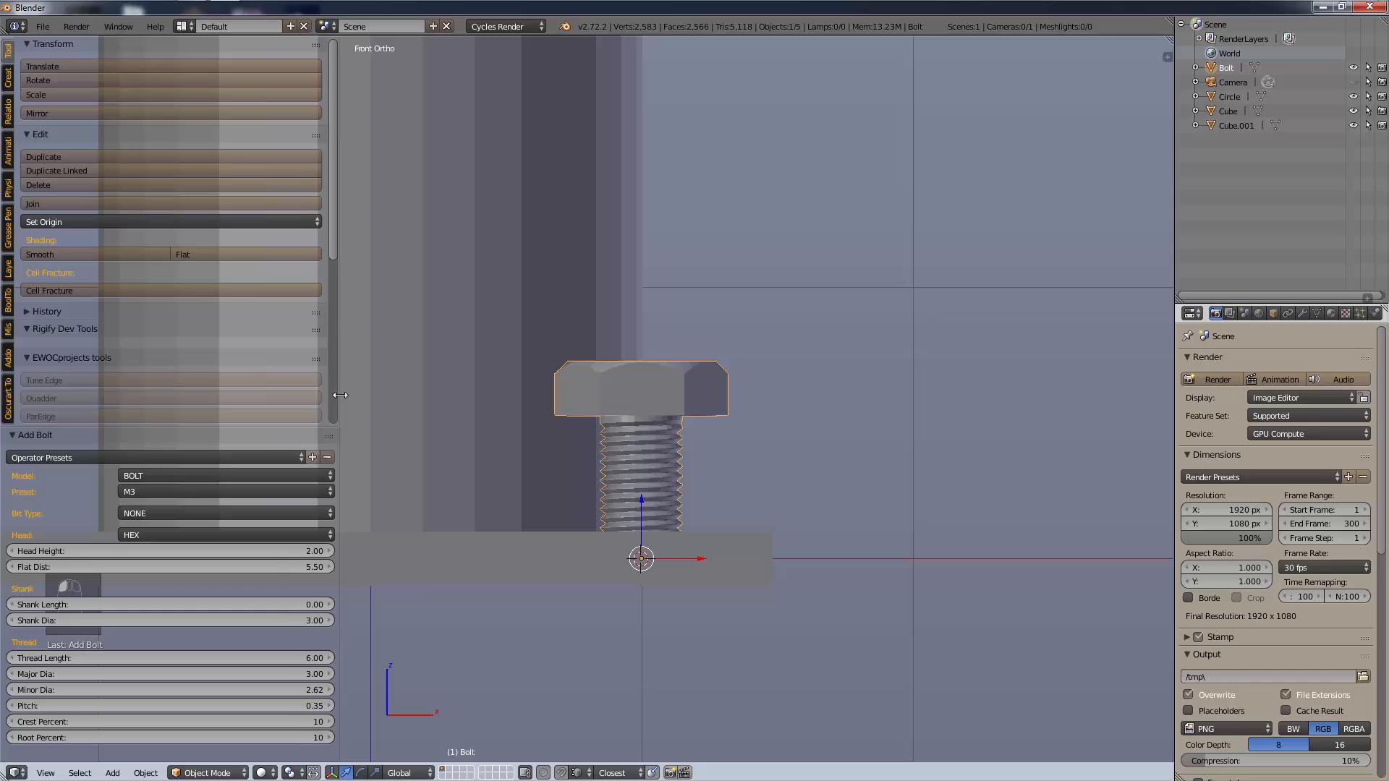
Try the NUT model in the Add Bolt settings and switch the model back to BOLT.
left_click(152, 475)
left_click(148, 443)
left_click(142, 470)
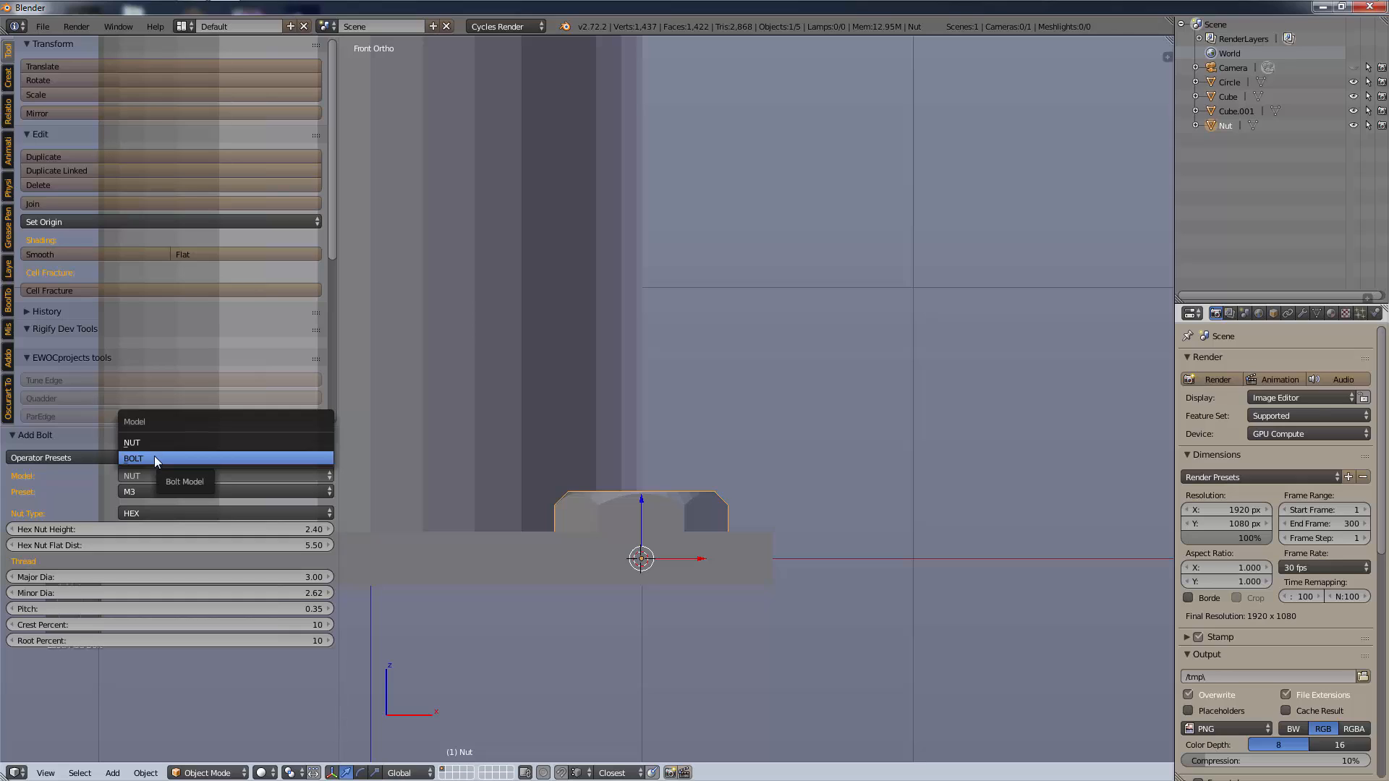
left_click(154, 458)
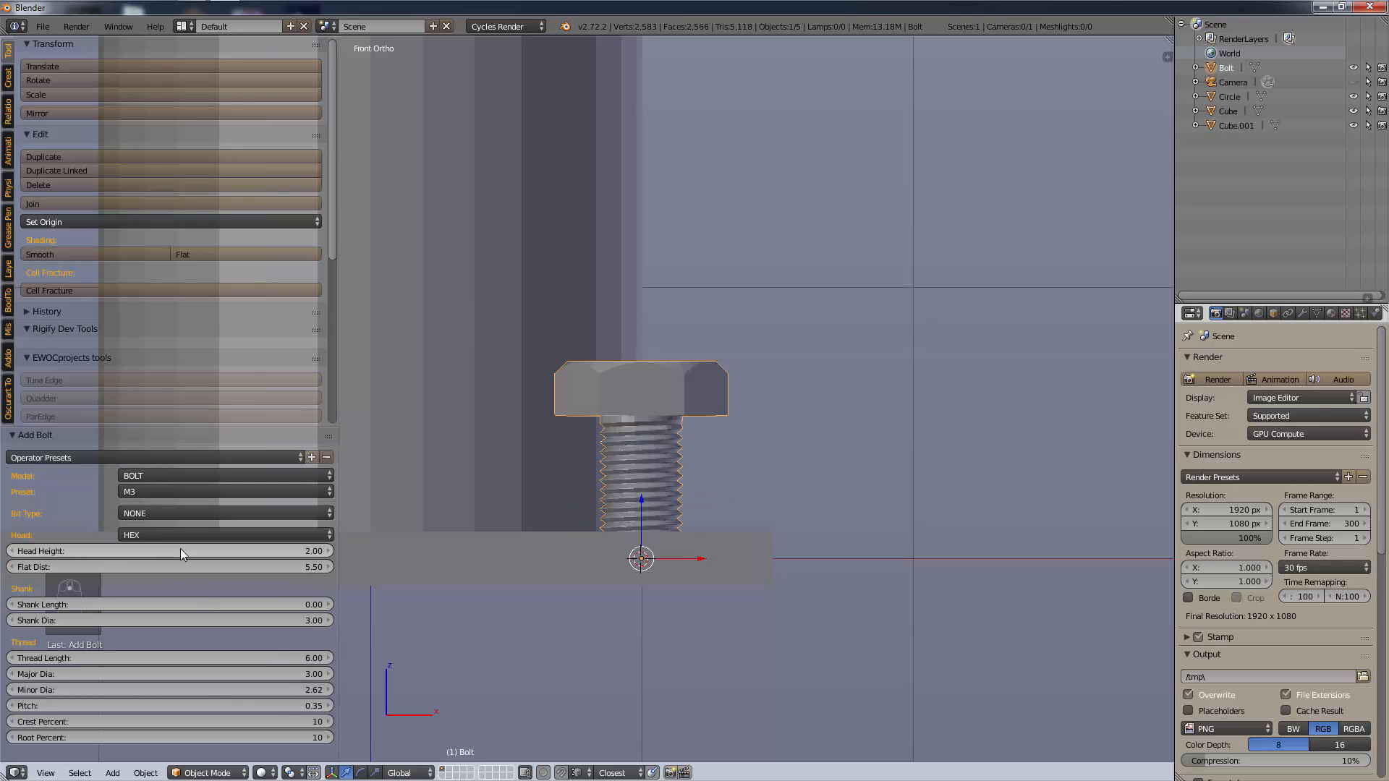
Set the bolt's head height to 5.06 and its shank length to 50.
left_click_drag(180, 548, 283, 605)
scroll(692, 213, "down", 6)
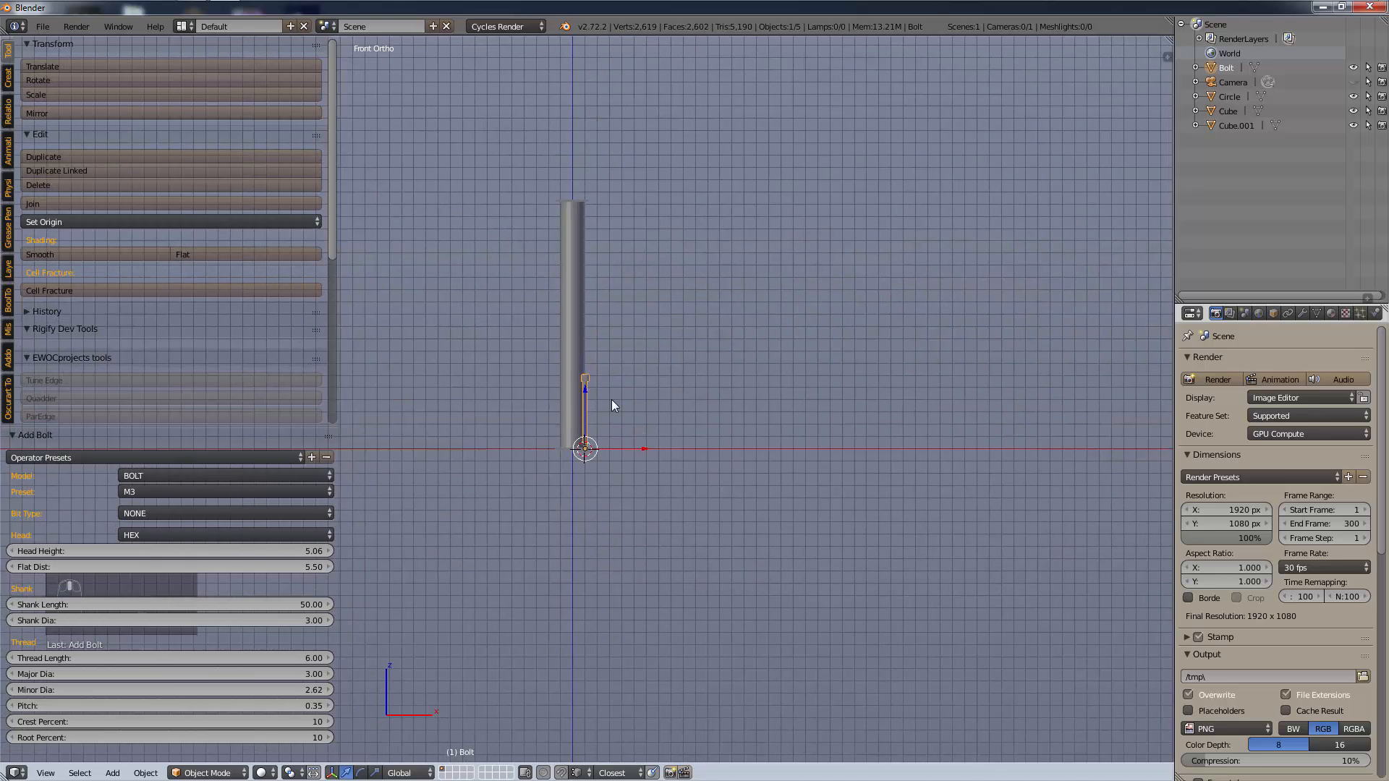
scroll(592, 440, "up", 1)
left_click_drag(93, 607, 95, 606)
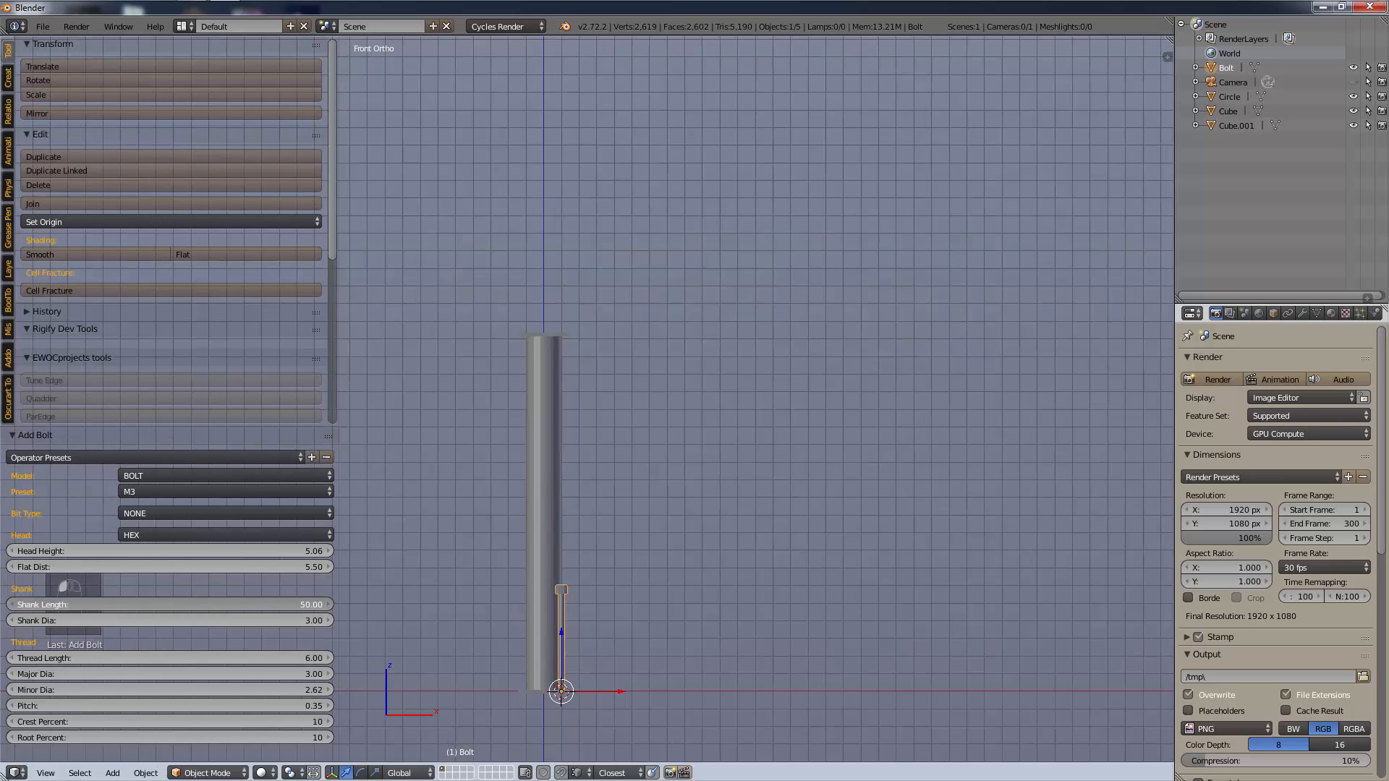
left_click(508, 620)
Hide the bolt's creation settings and switch the bolt to Edit Mode.
scroll(576, 446, "up", 8)
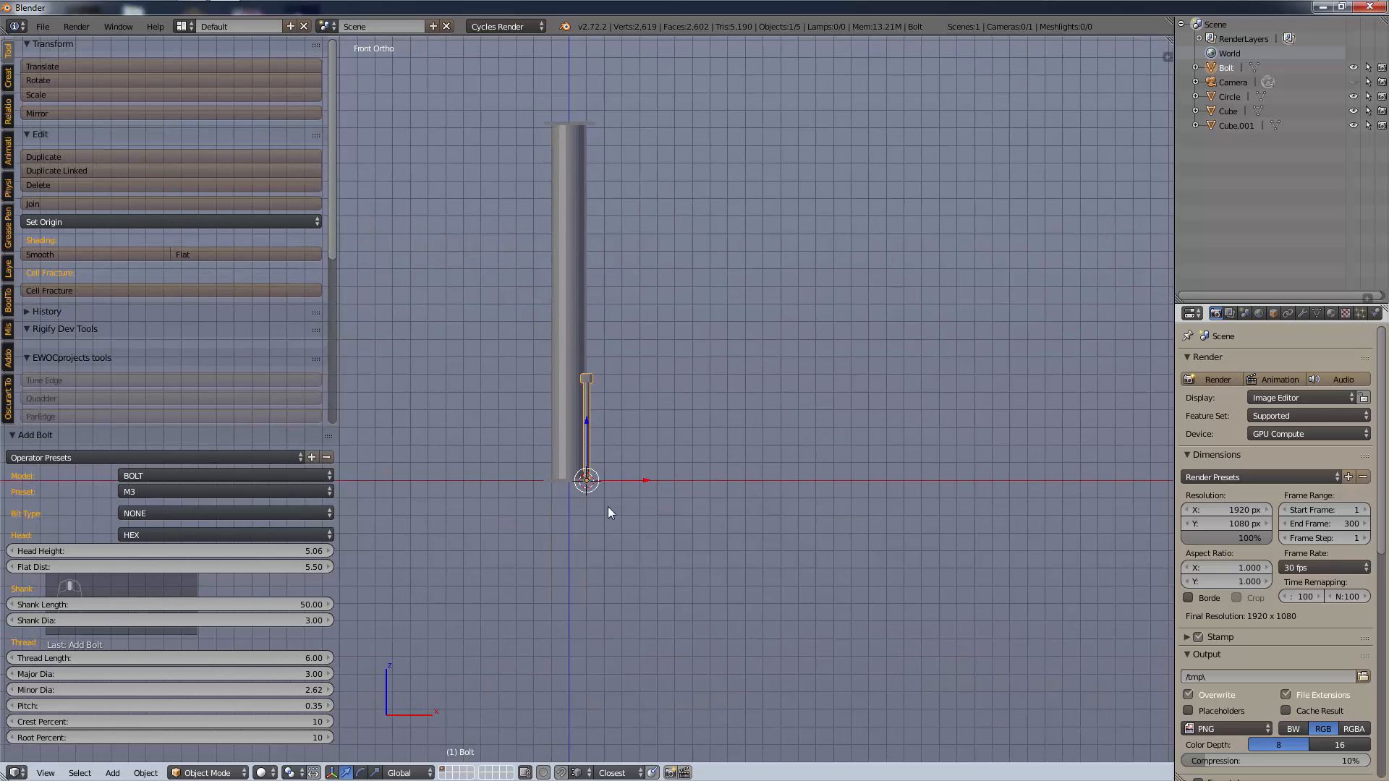
scroll(594, 545, "up", 4)
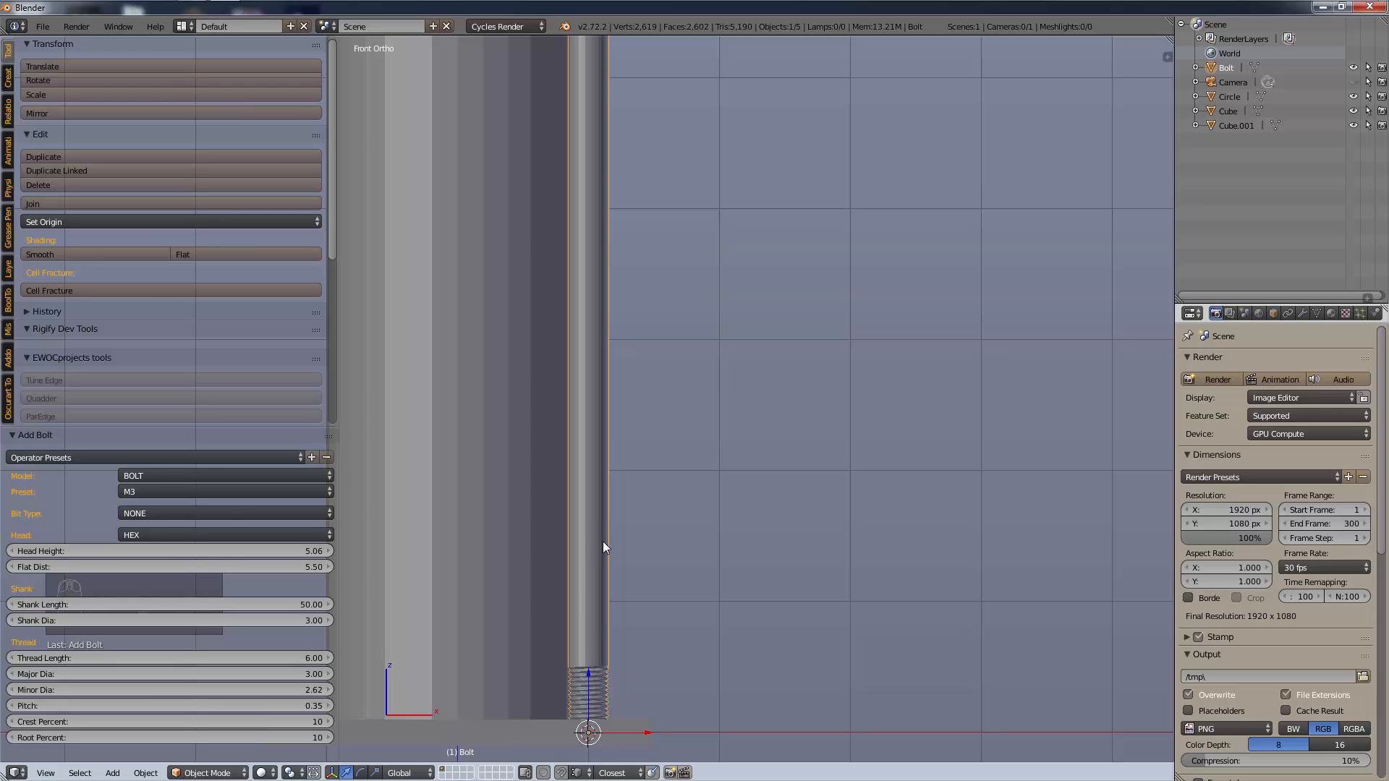
middle_click_drag(602, 542, 599, 614)
scroll(627, 383, "down", 3)
middle_click_drag(627, 388, 620, 568, "shift")
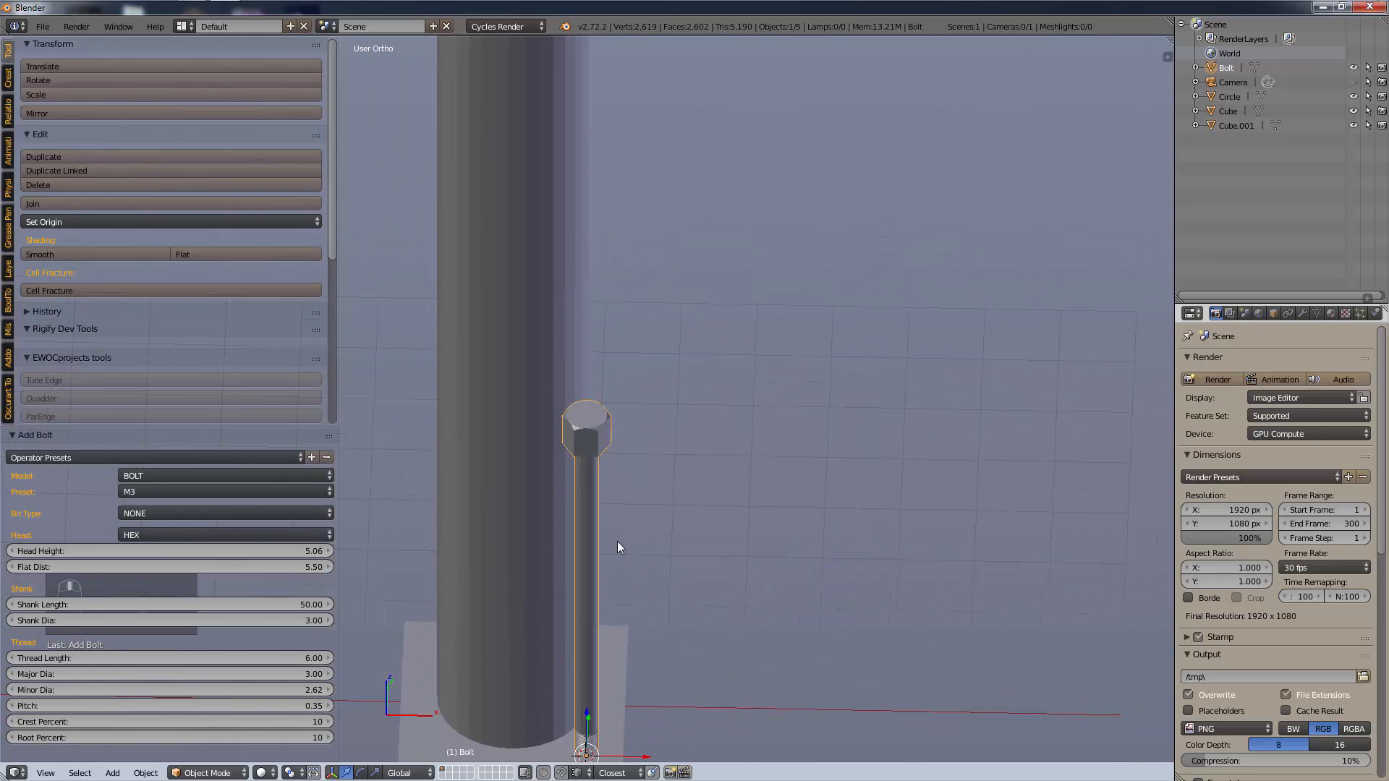
key("t")
key("Tab")
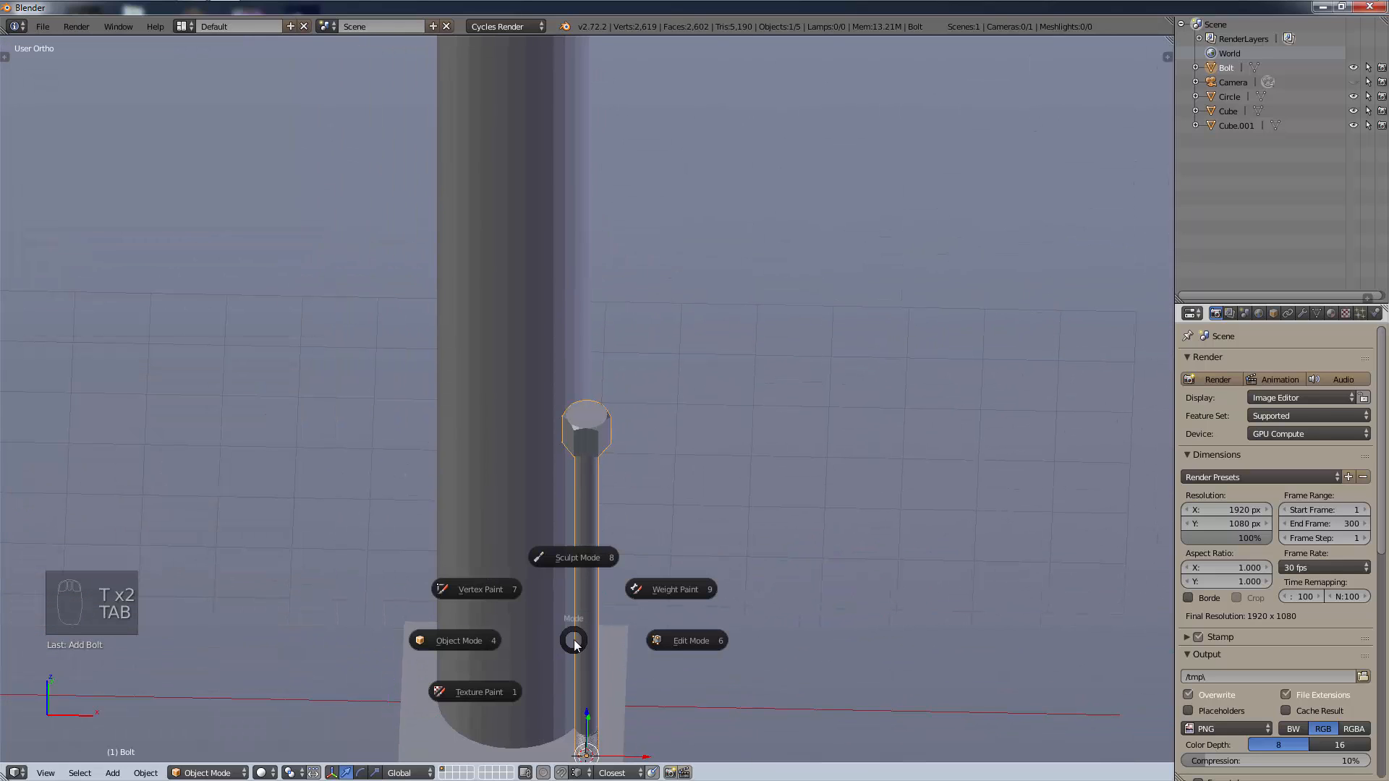
key("KP_3")
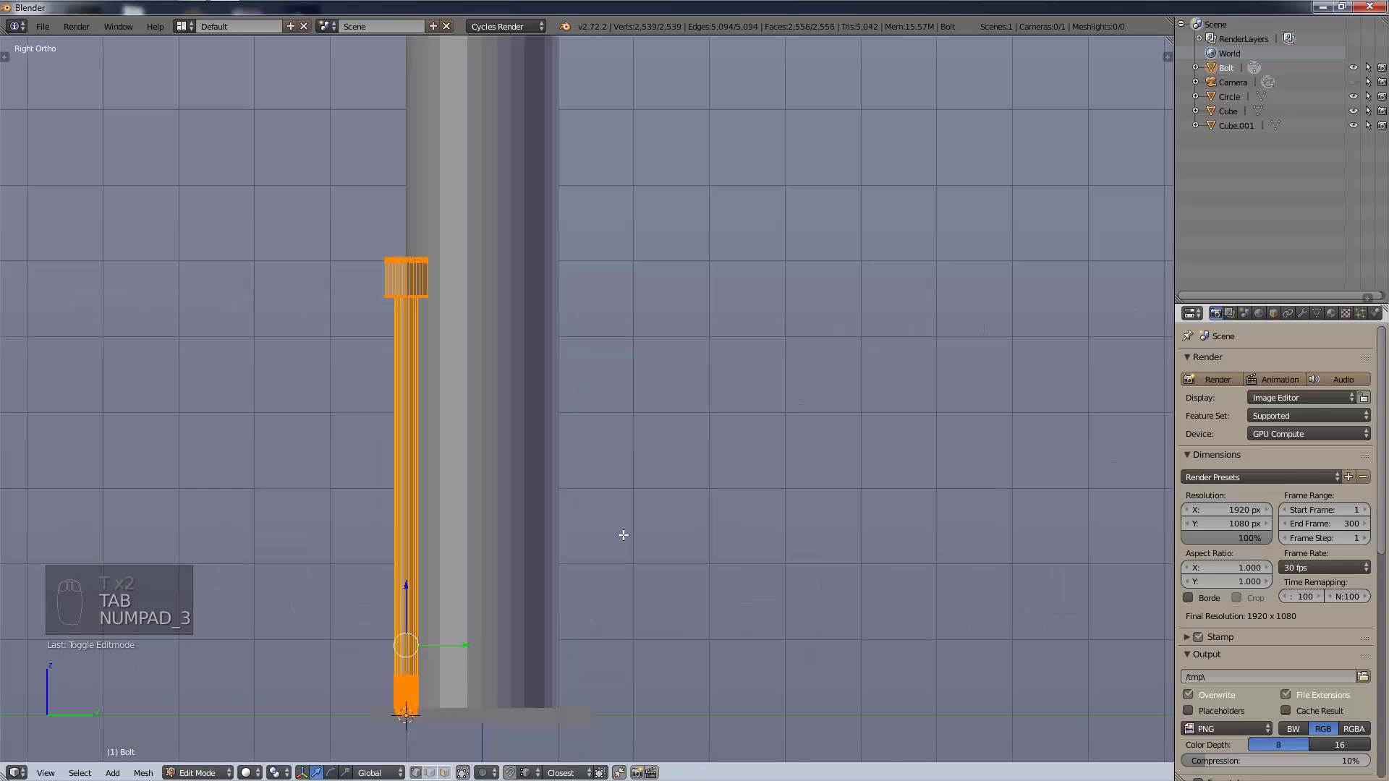
Delete the vertex loop where the shank joins the underside of the bolt head, separating the head from the shank.
key("KP_1")
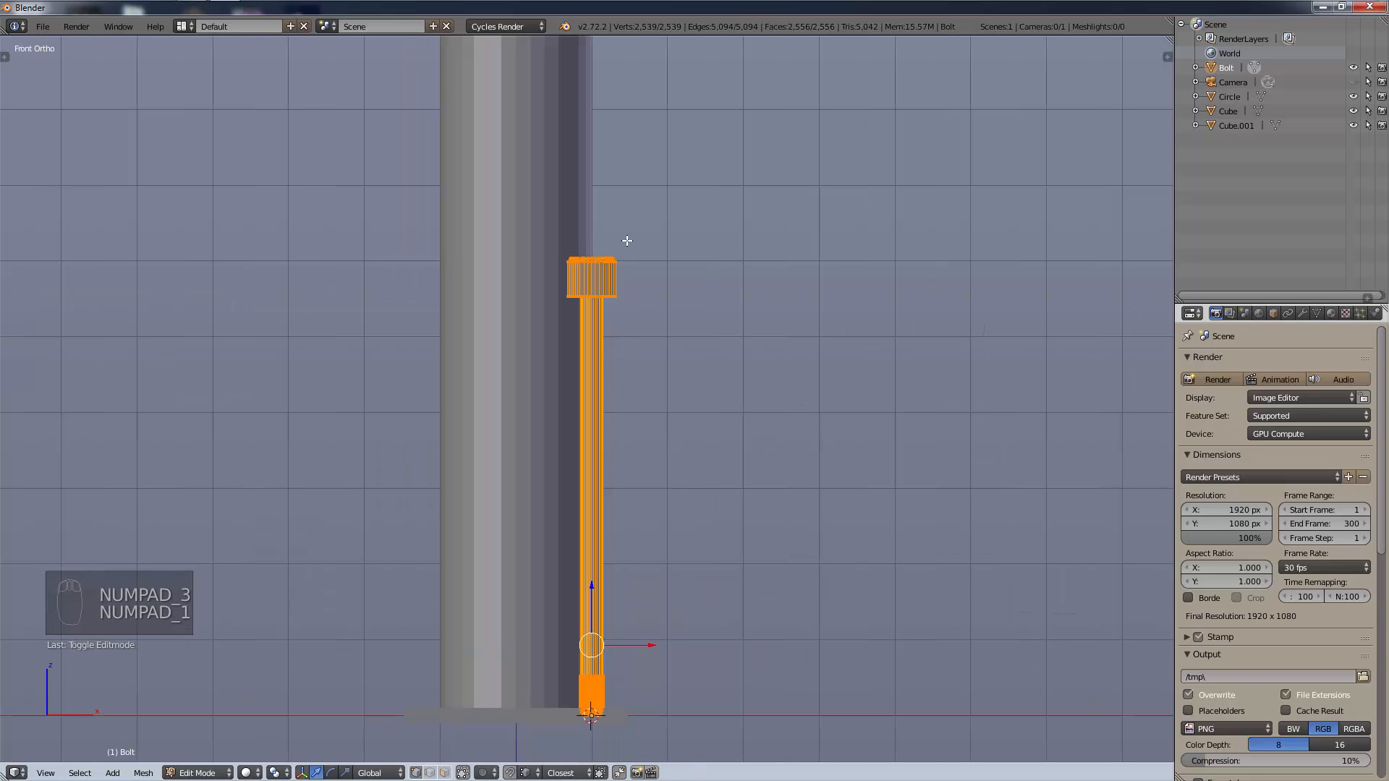
scroll(710, 136, "up", 5)
middle_click_drag(709, 137, 704, 422, "shift")
scroll(699, 542, "up", 5)
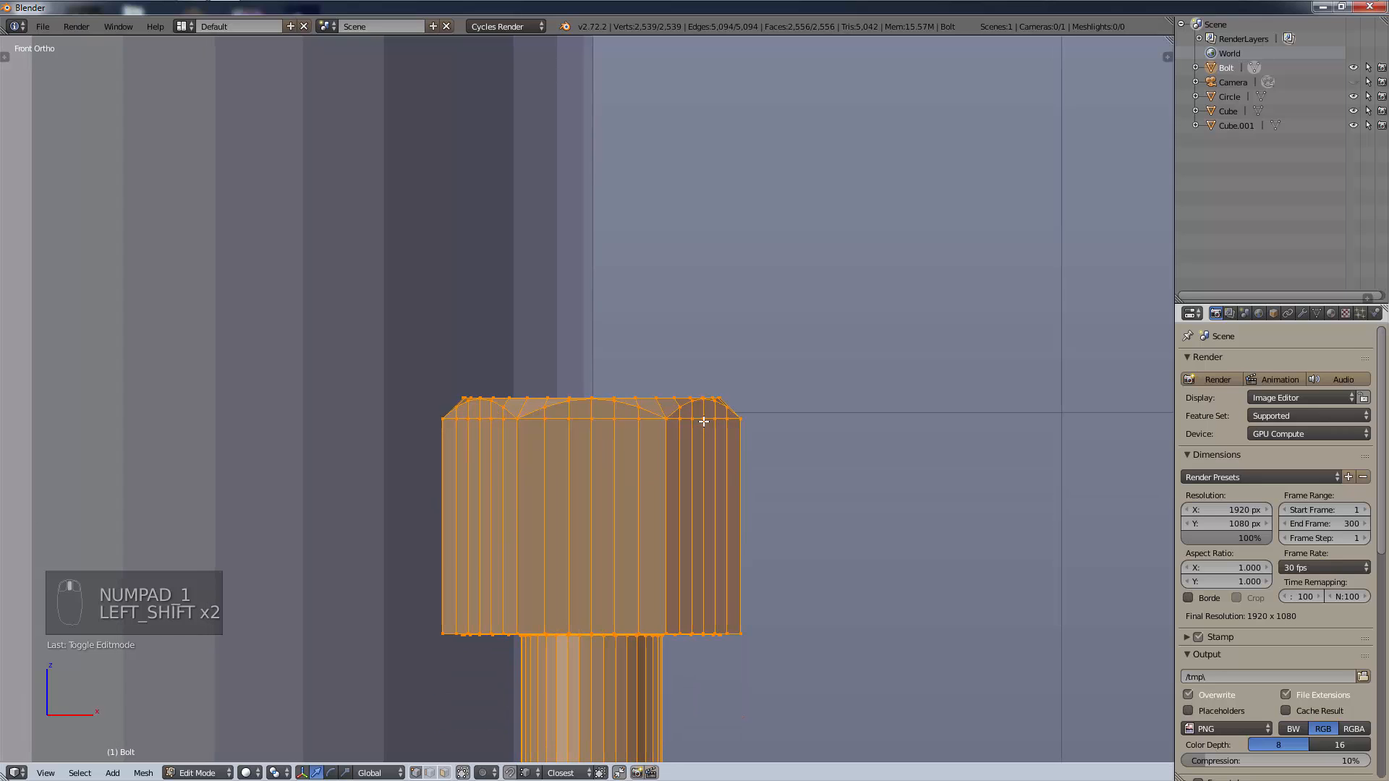
key("a")
scroll(800, 471, "up", 3)
scroll(785, 528, "down", 5, "shift")
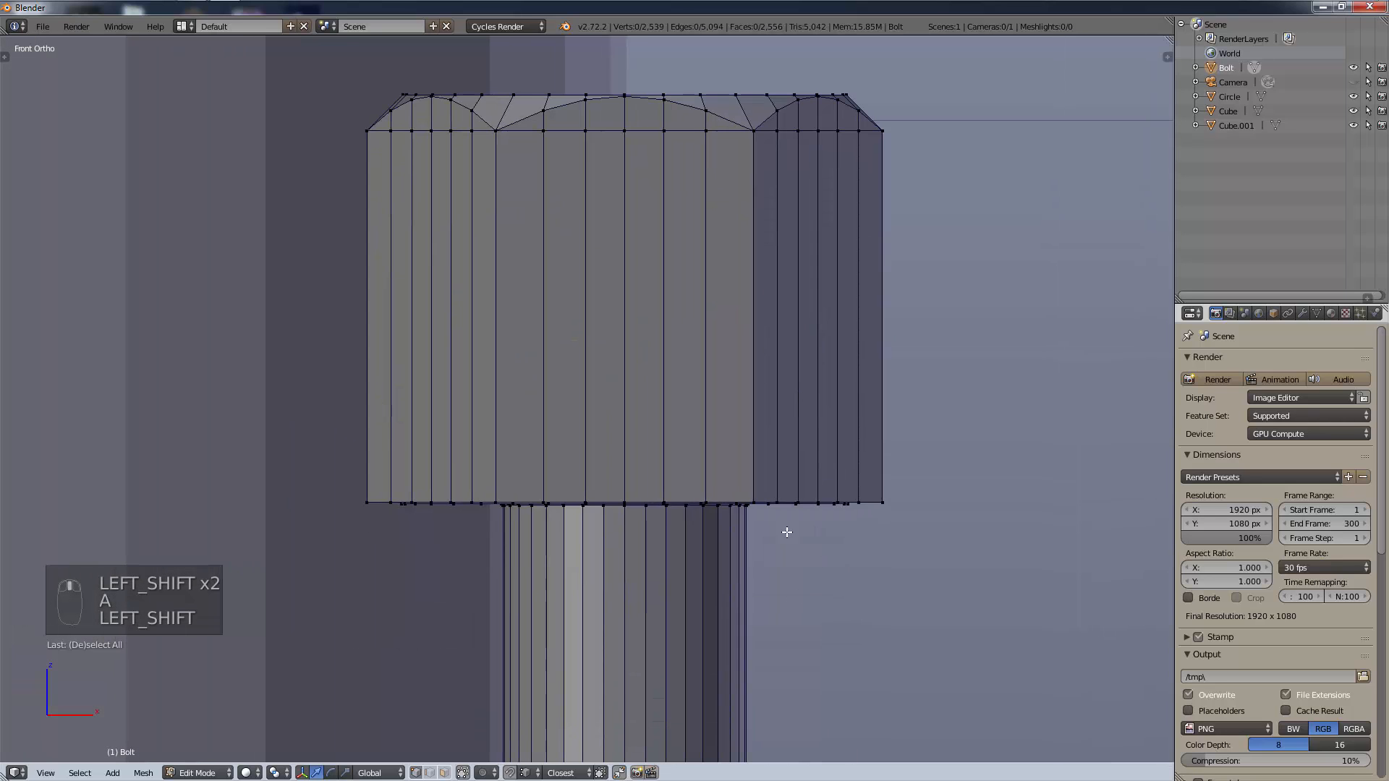
scroll(812, 595, "up", 1)
scroll(806, 602, "up", 4)
scroll(753, 335, "down", 3, "shift")
scroll(713, 471, "up", 5)
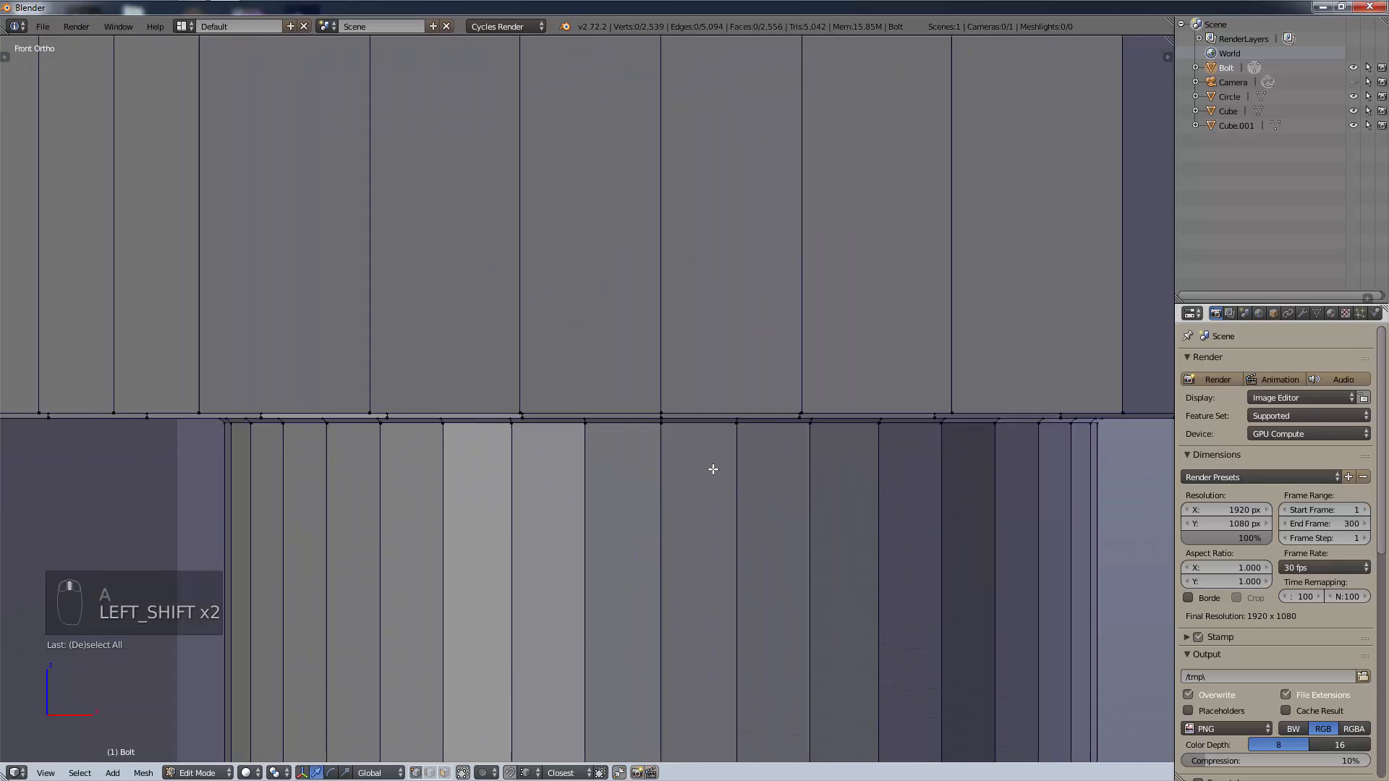
scroll(581, 495, "up", 3)
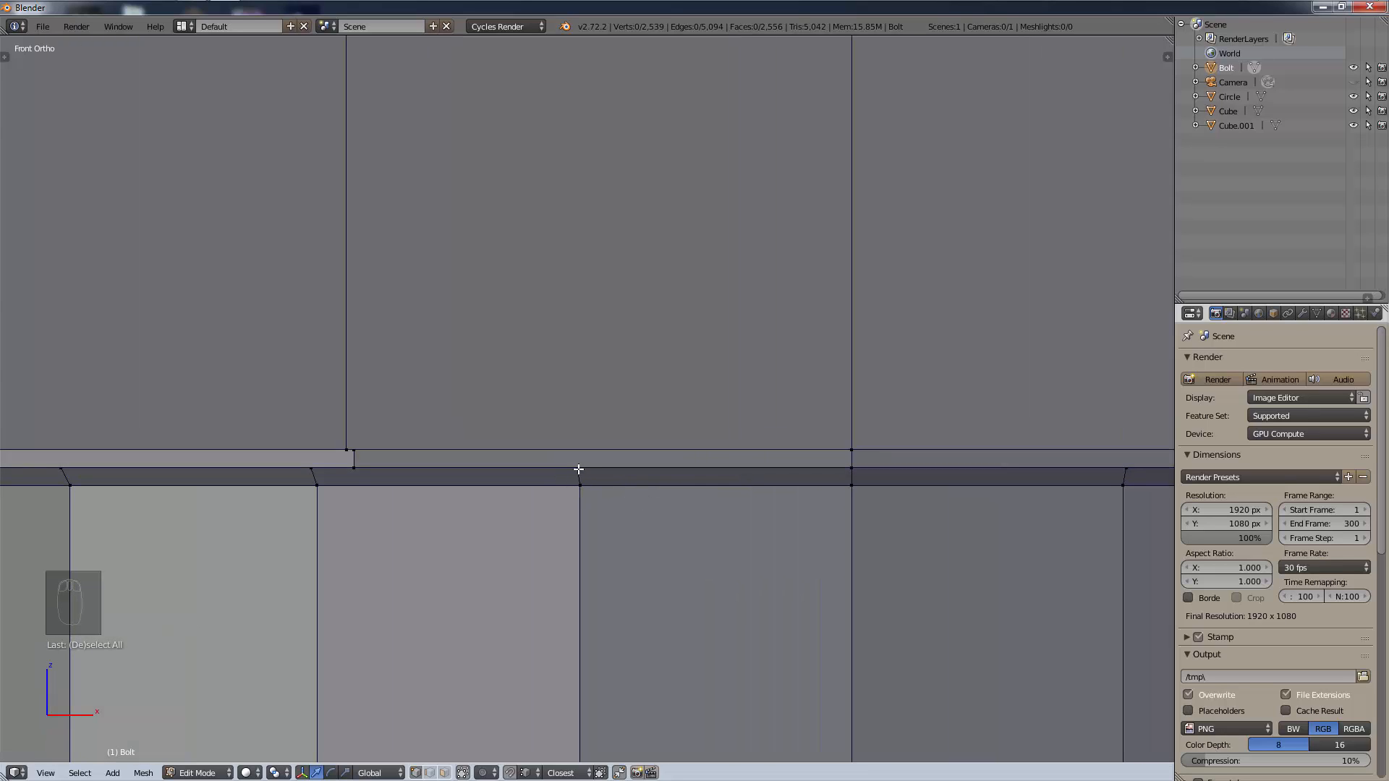
key("alt")
left_click(579, 470, "alt")
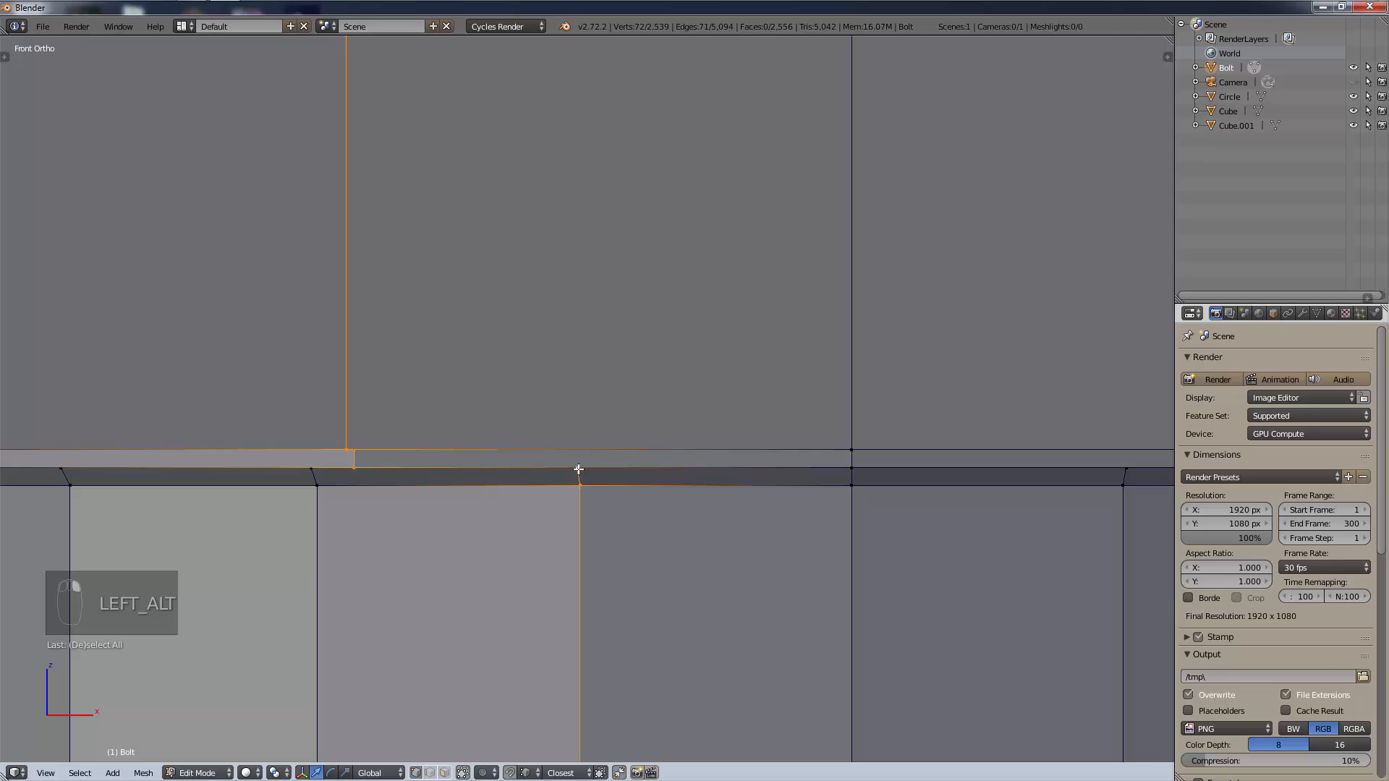
left_click(577, 471, "alt+shift")
left_click(564, 470, "alt")
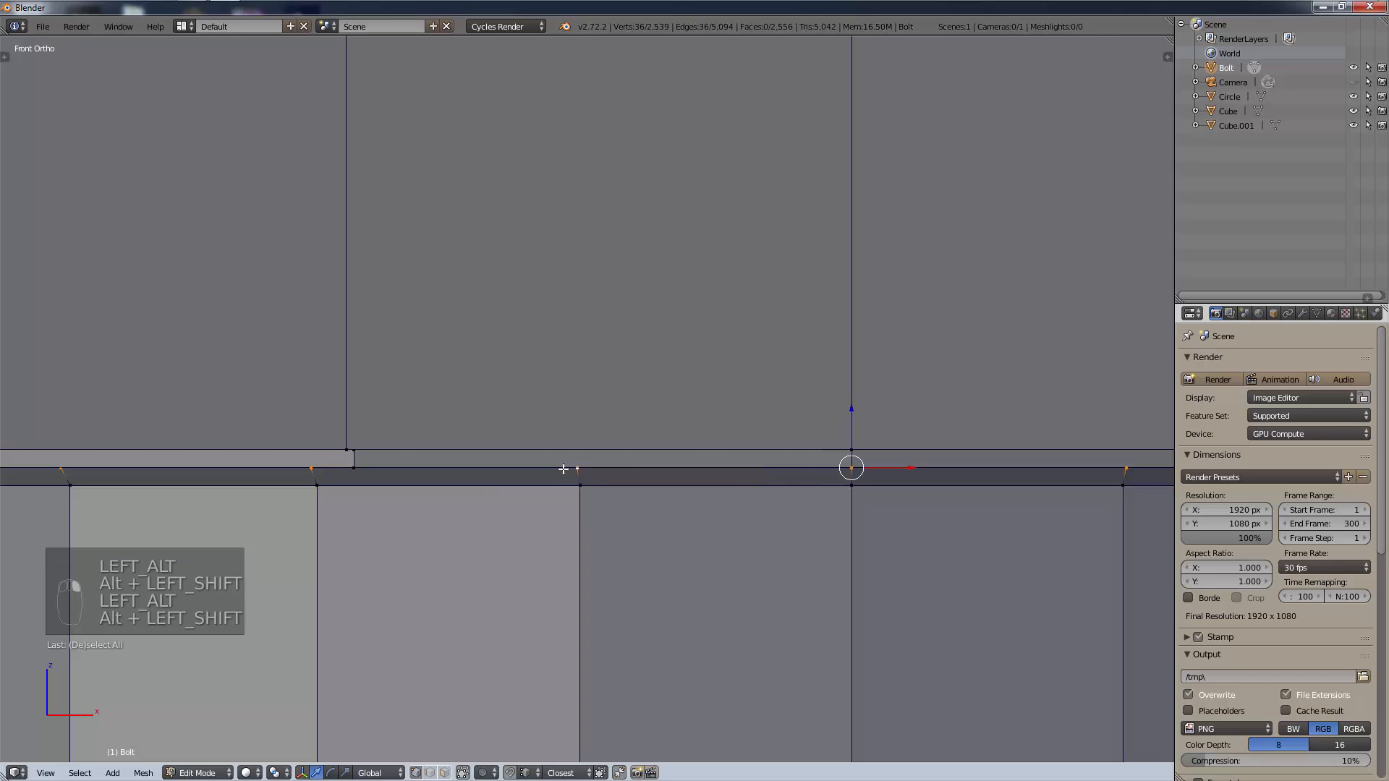
scroll(564, 469, "down", 6)
key("x")
left_click(633, 421)
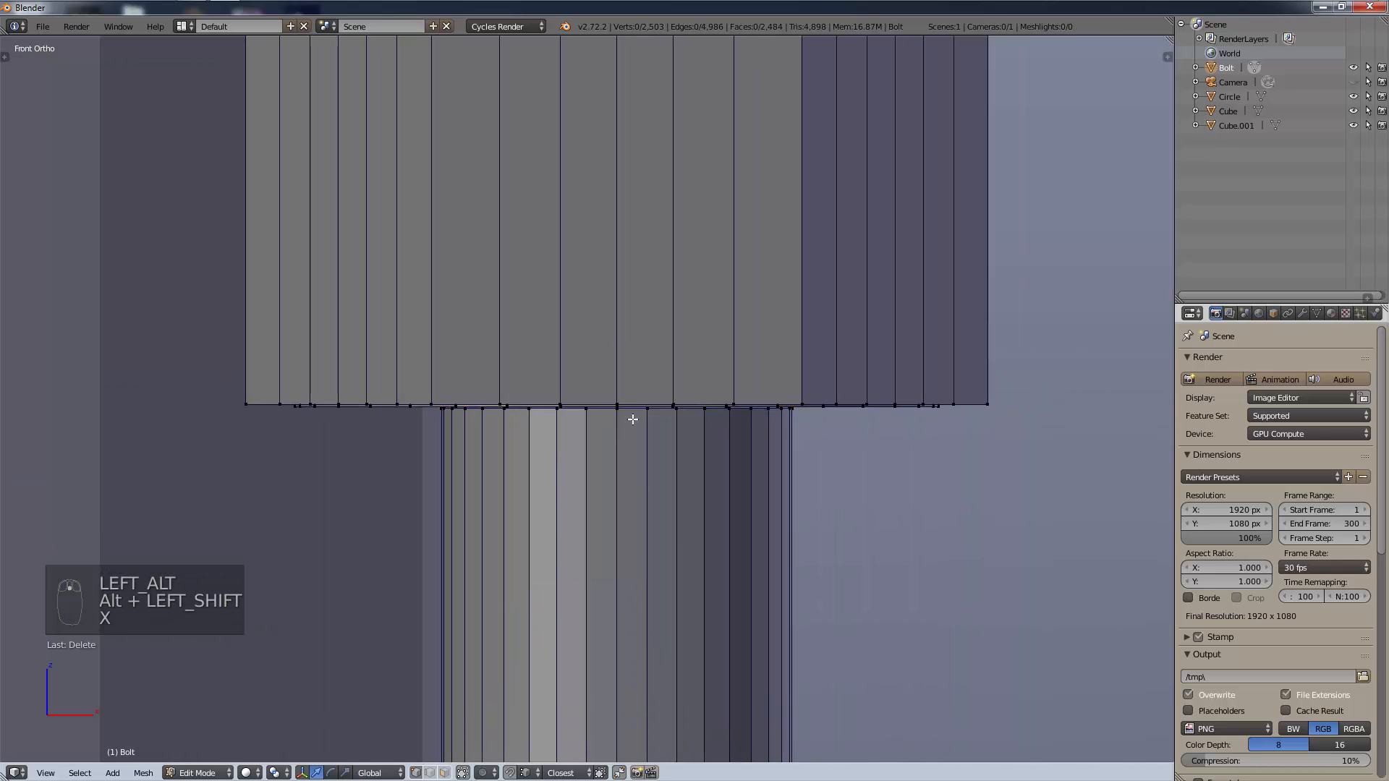
Select all geometry linked to the bolt head and delete it, keeping only the threaded shank.
scroll(634, 420, "up", 3)
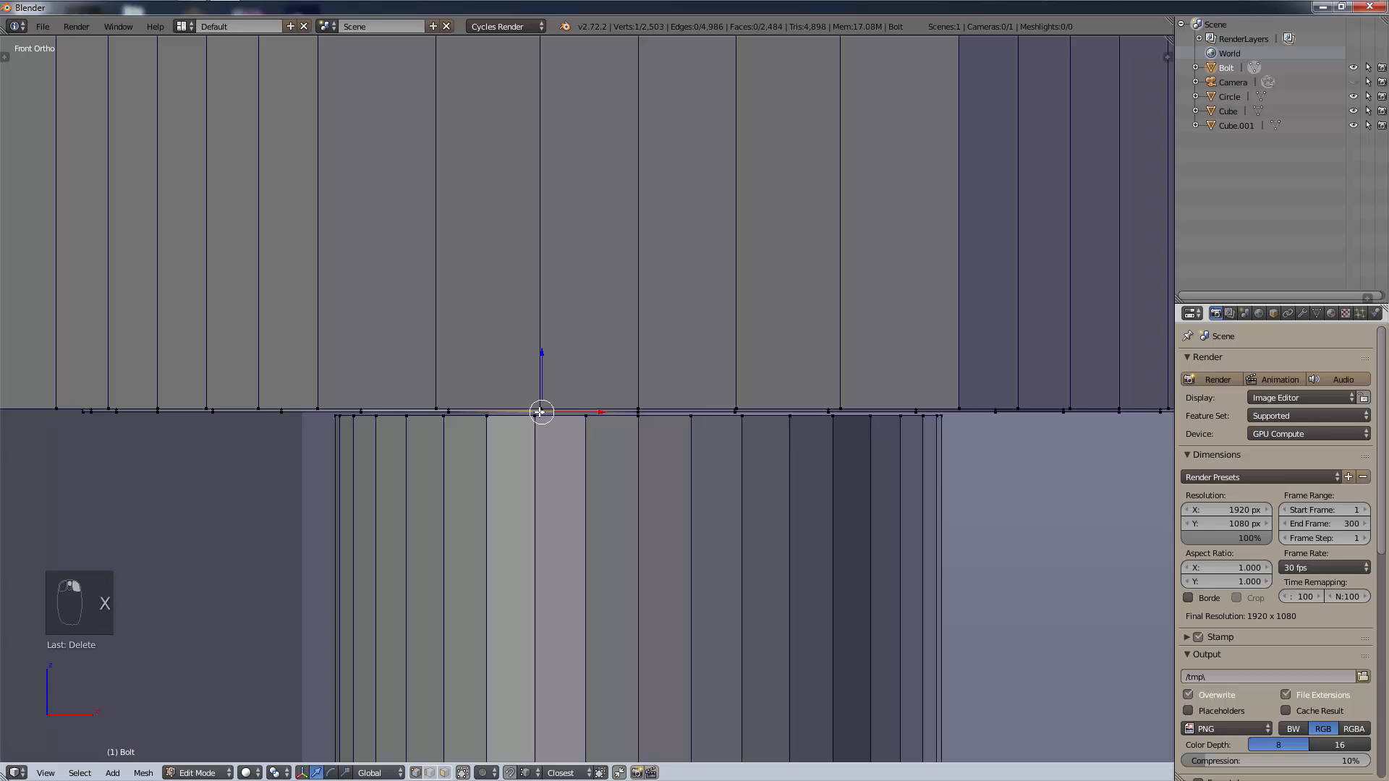
key("ctrl+l")
key("ctrl+p")
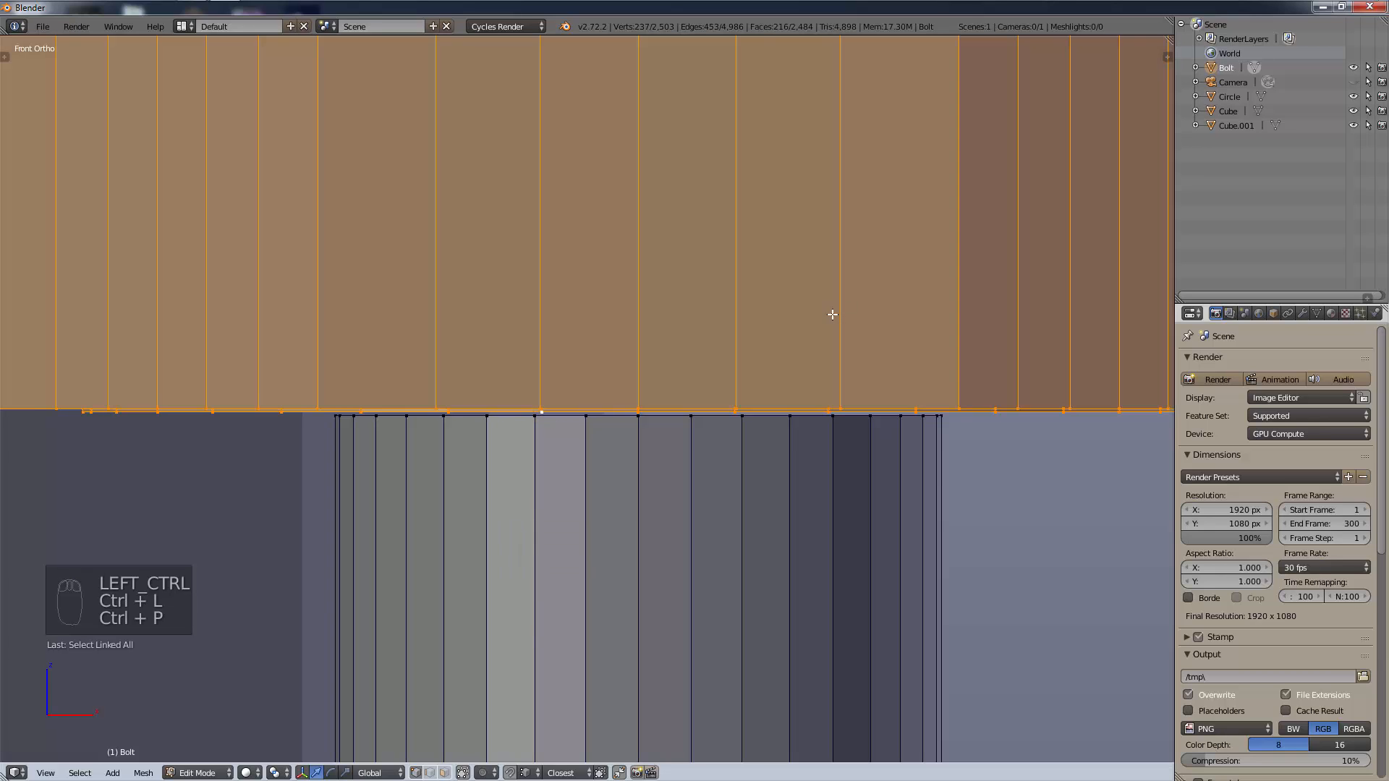
scroll(789, 342, "down", 5)
key("x")
left_click(789, 342)
Duplicate the entire shank in place and flip the copy upside down by scaling it.
middle_click_drag(775, 347, 767, 406)
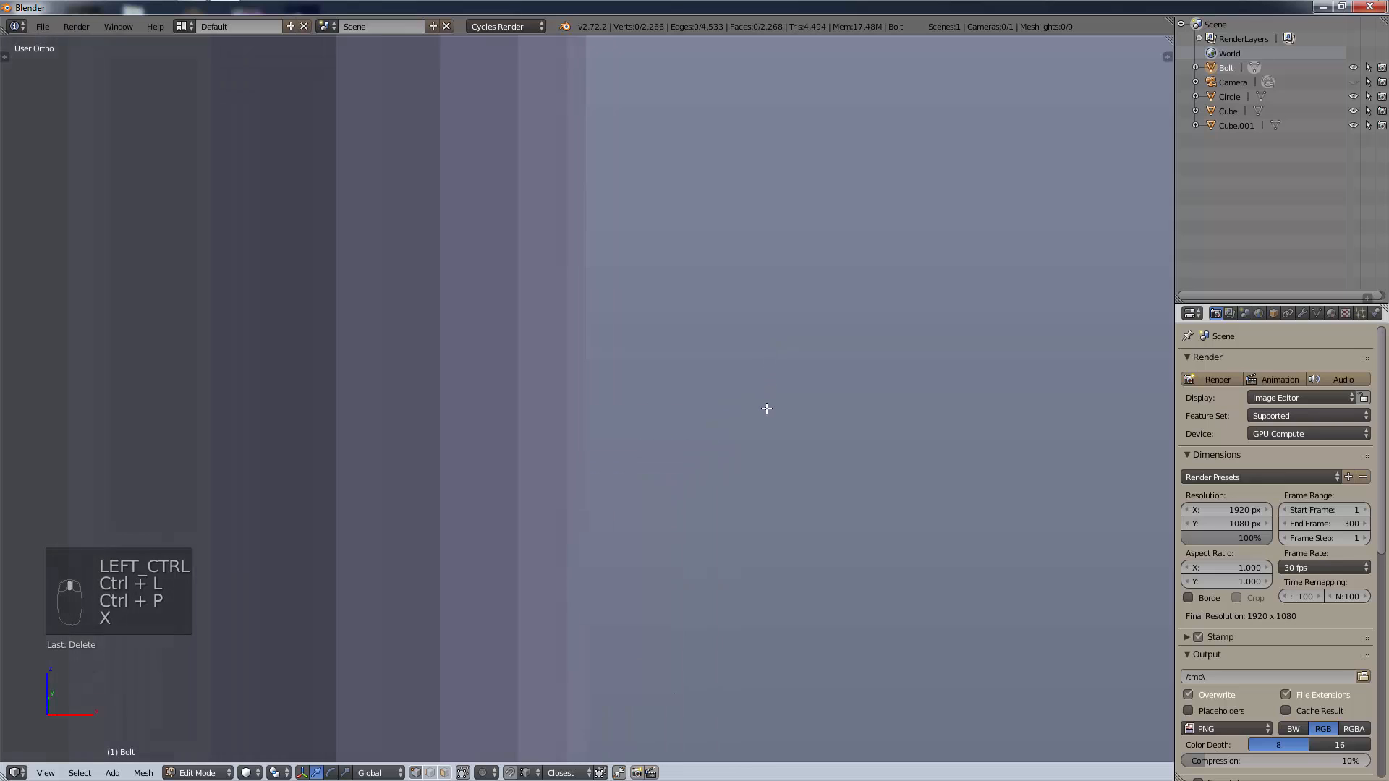
scroll(751, 463, "down", 5)
scroll(700, 659, "down", 8)
scroll(693, 655, "down", 4)
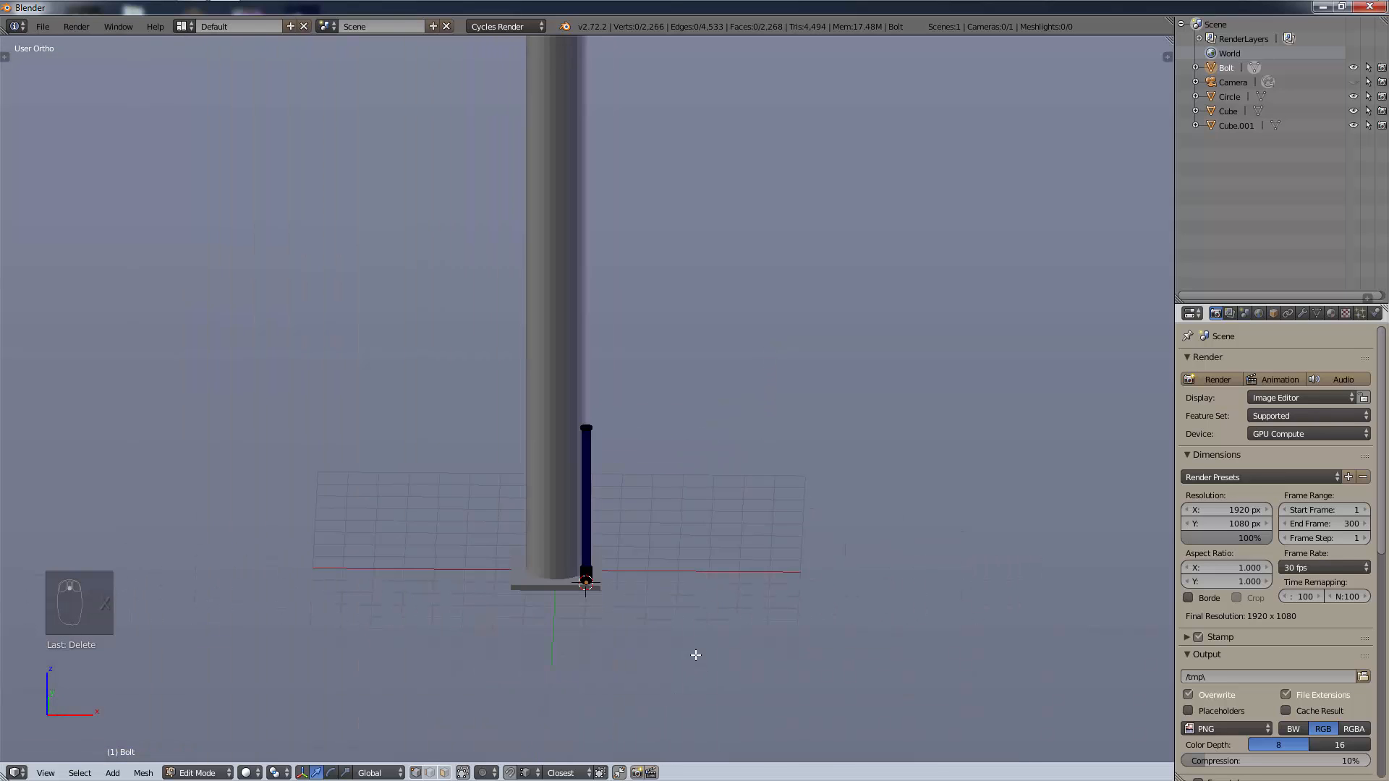
scroll(662, 589, "up", 4)
scroll(650, 621, "down", 2)
middle_click_drag(642, 577, 635, 521, "shift")
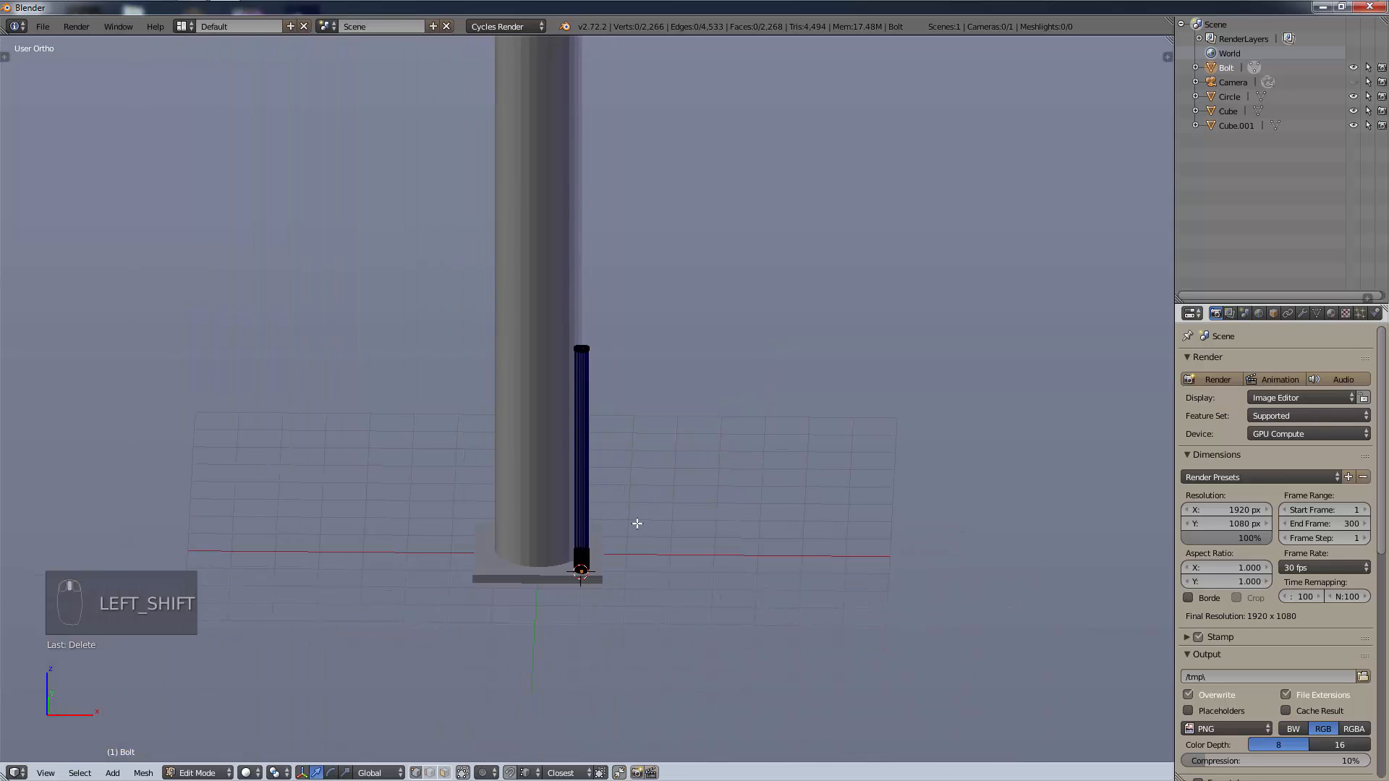
scroll(637, 523, "up", 2)
key("a")
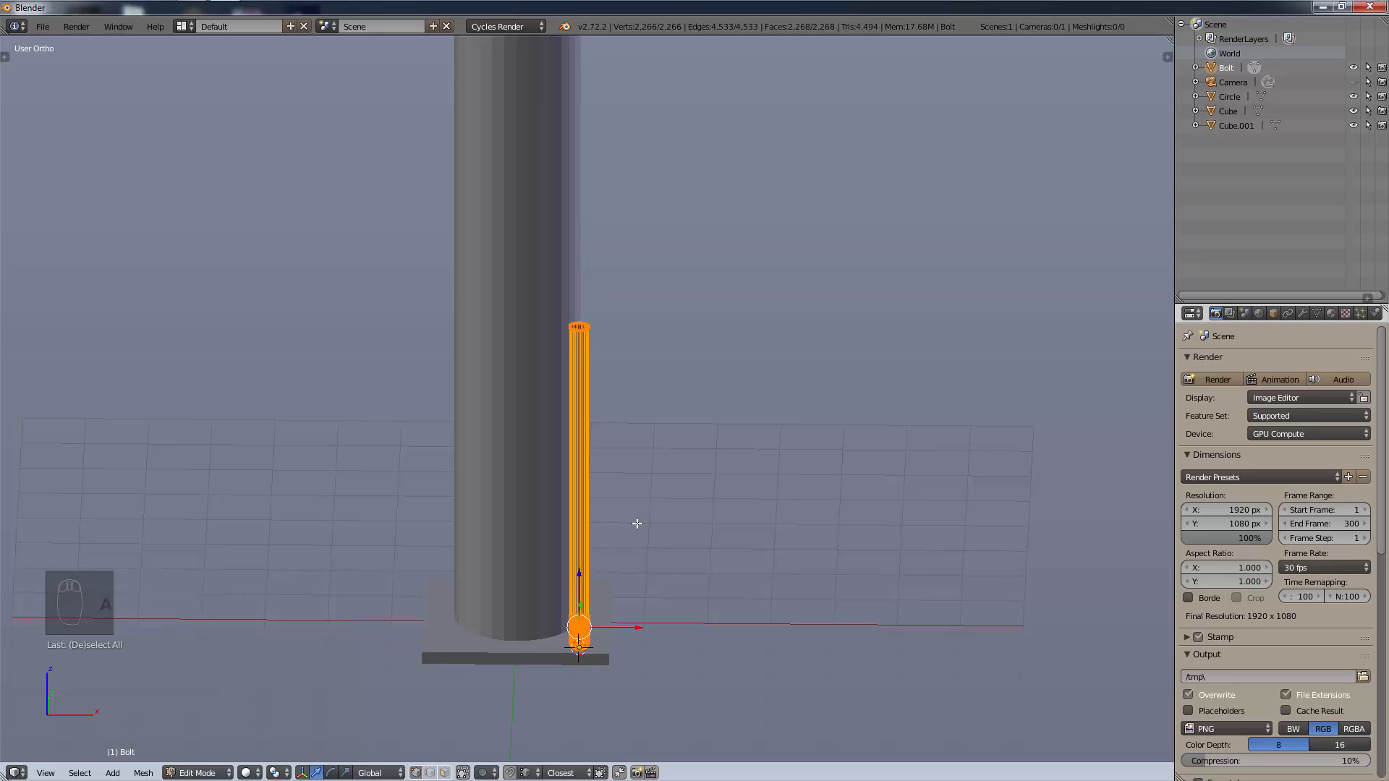
key("shift+d")
right_click(637, 524)
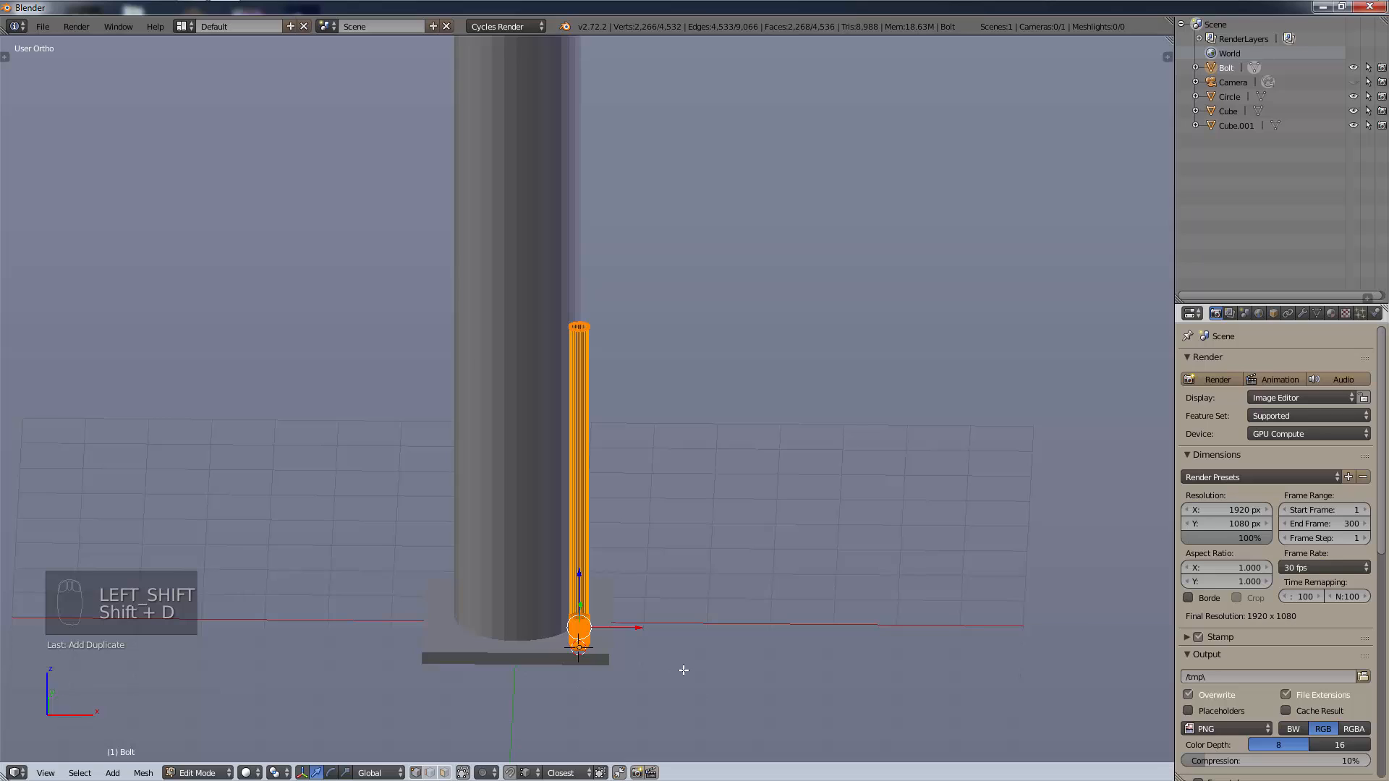
key("s")
left_click(683, 671)
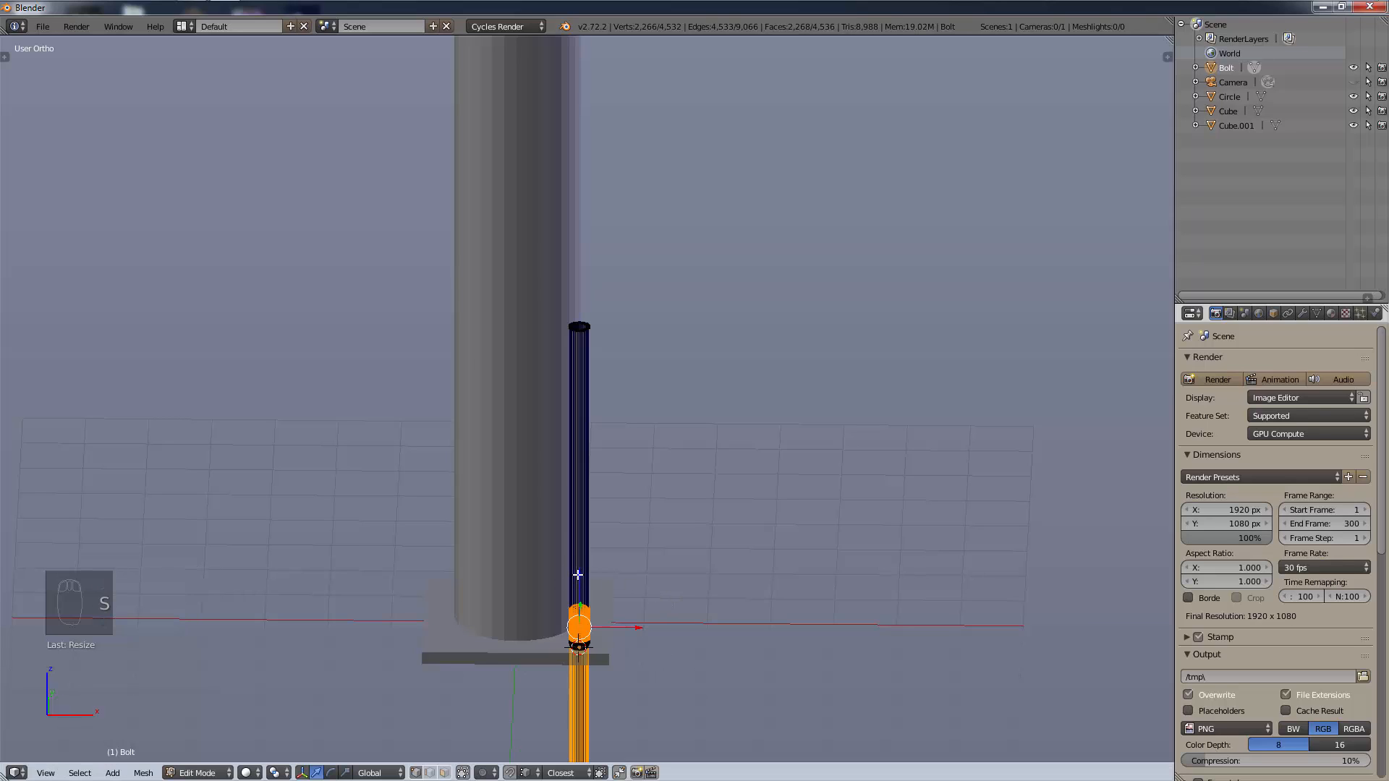
Move the flipped copy up along Z by about 10.45 so its open end sits just above the original shank's open end.
key("g")
key("z")
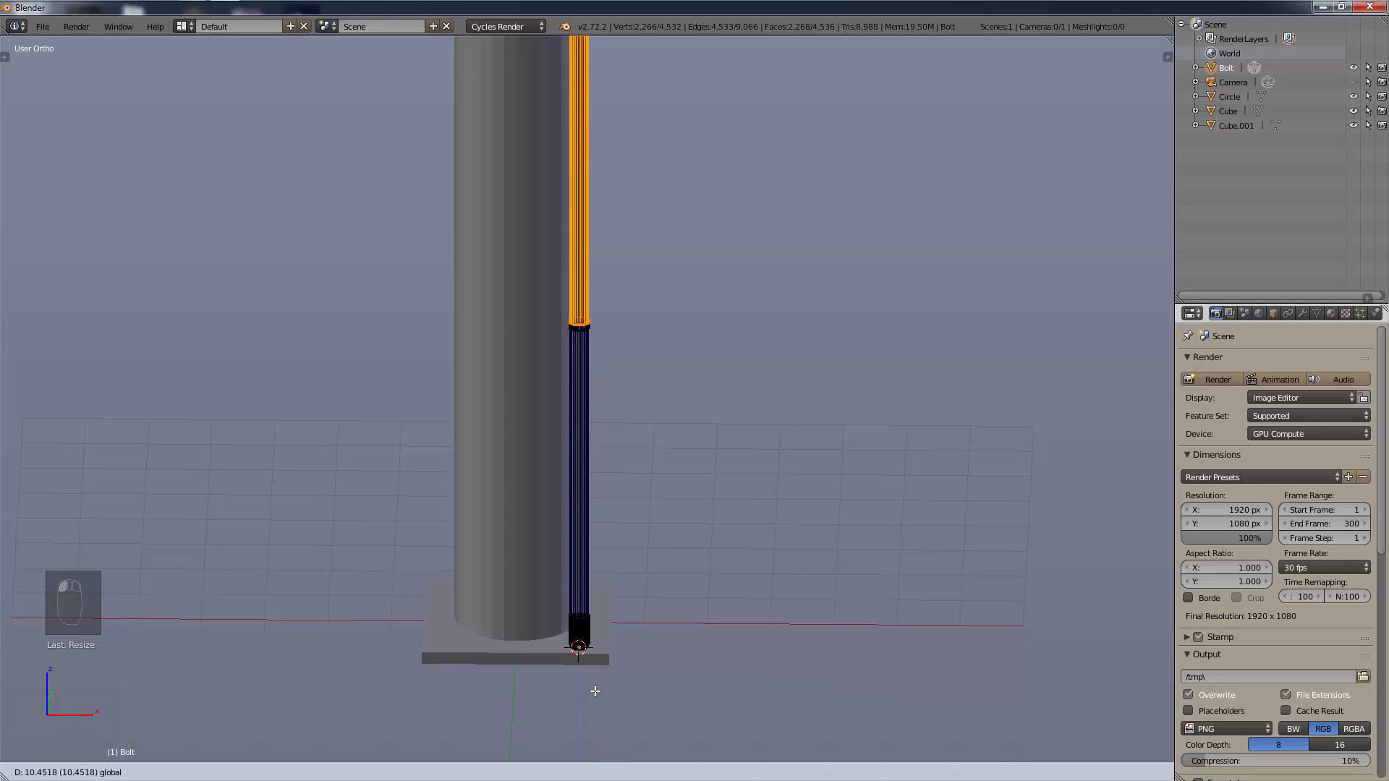
left_click(595, 692)
scroll(589, 300, "up", 6)
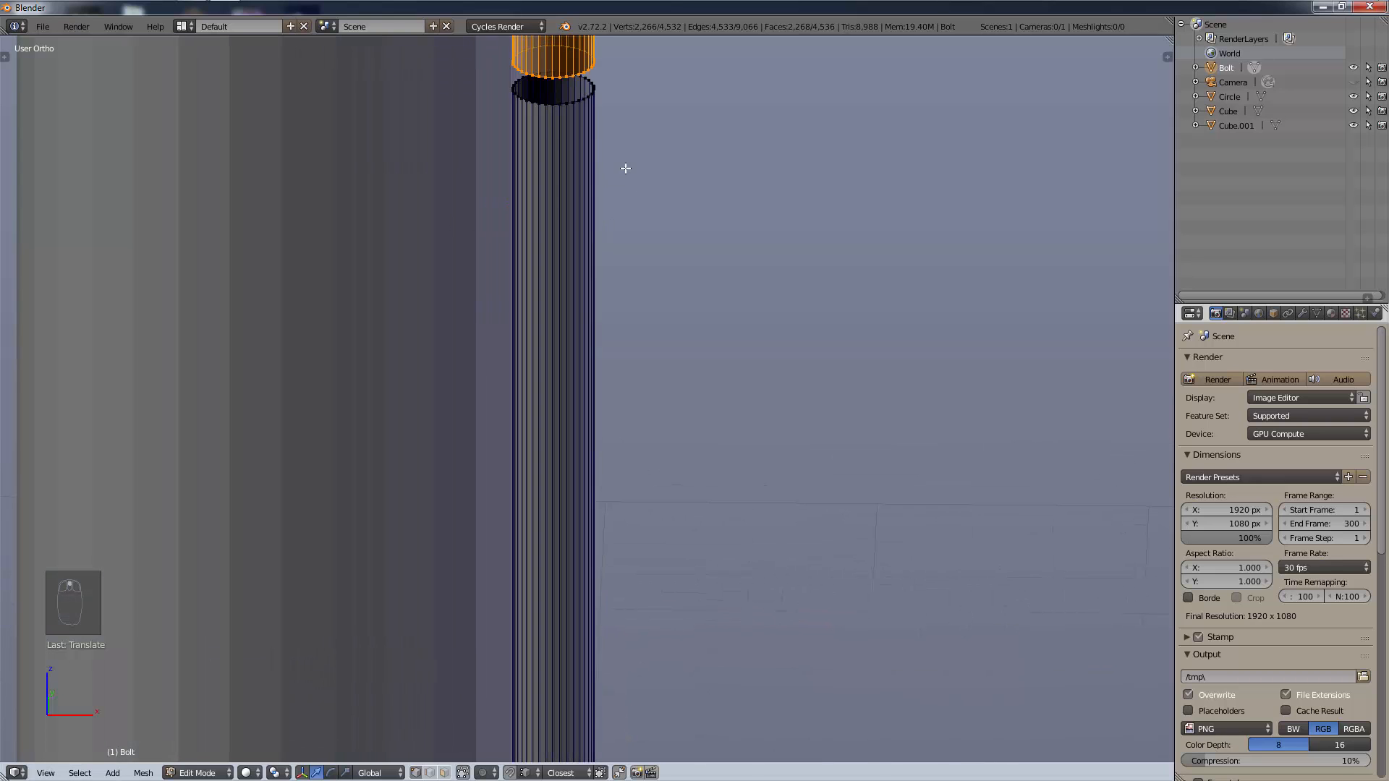
middle_click_drag(623, 167, 679, 511, "shift")
scroll(704, 379, "up", 4)
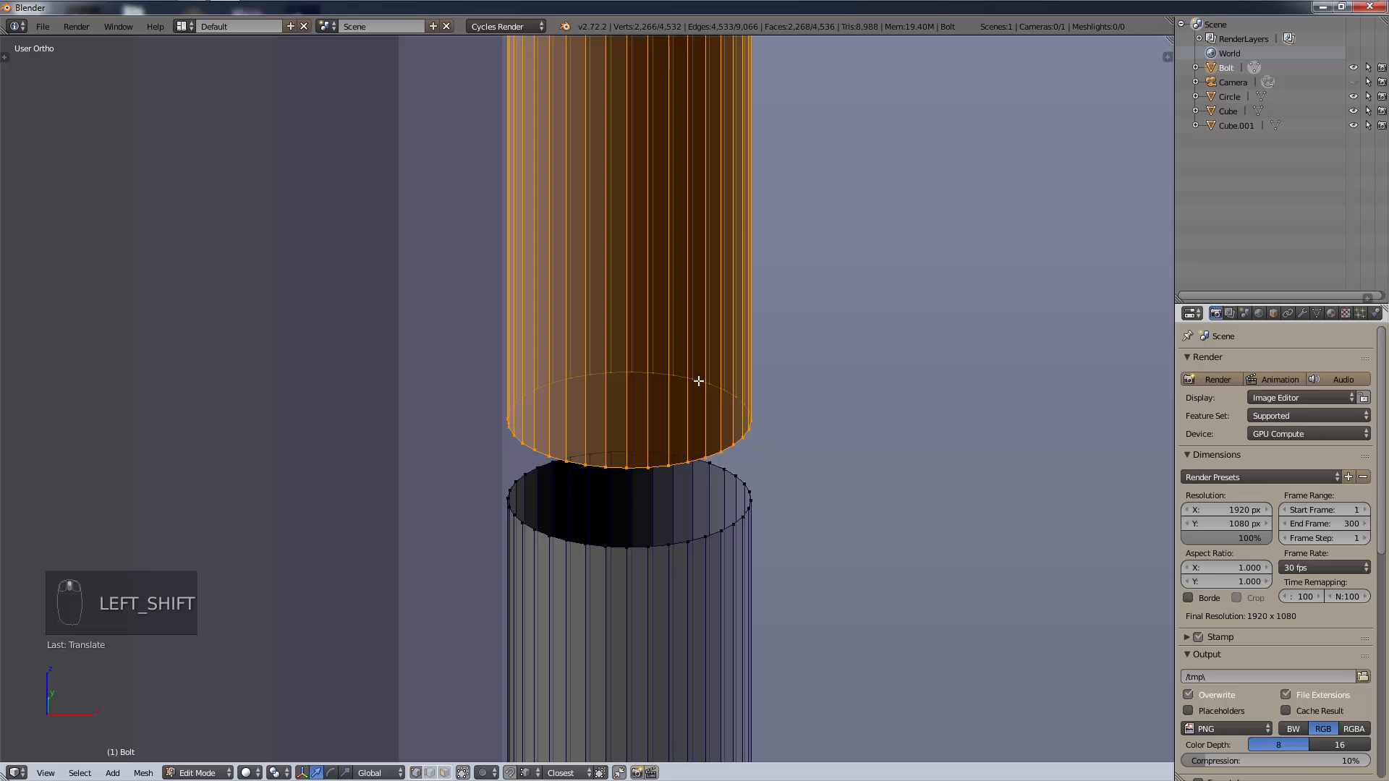
key("KP_3")
key("KP_1")
scroll(760, 397, "down", 3)
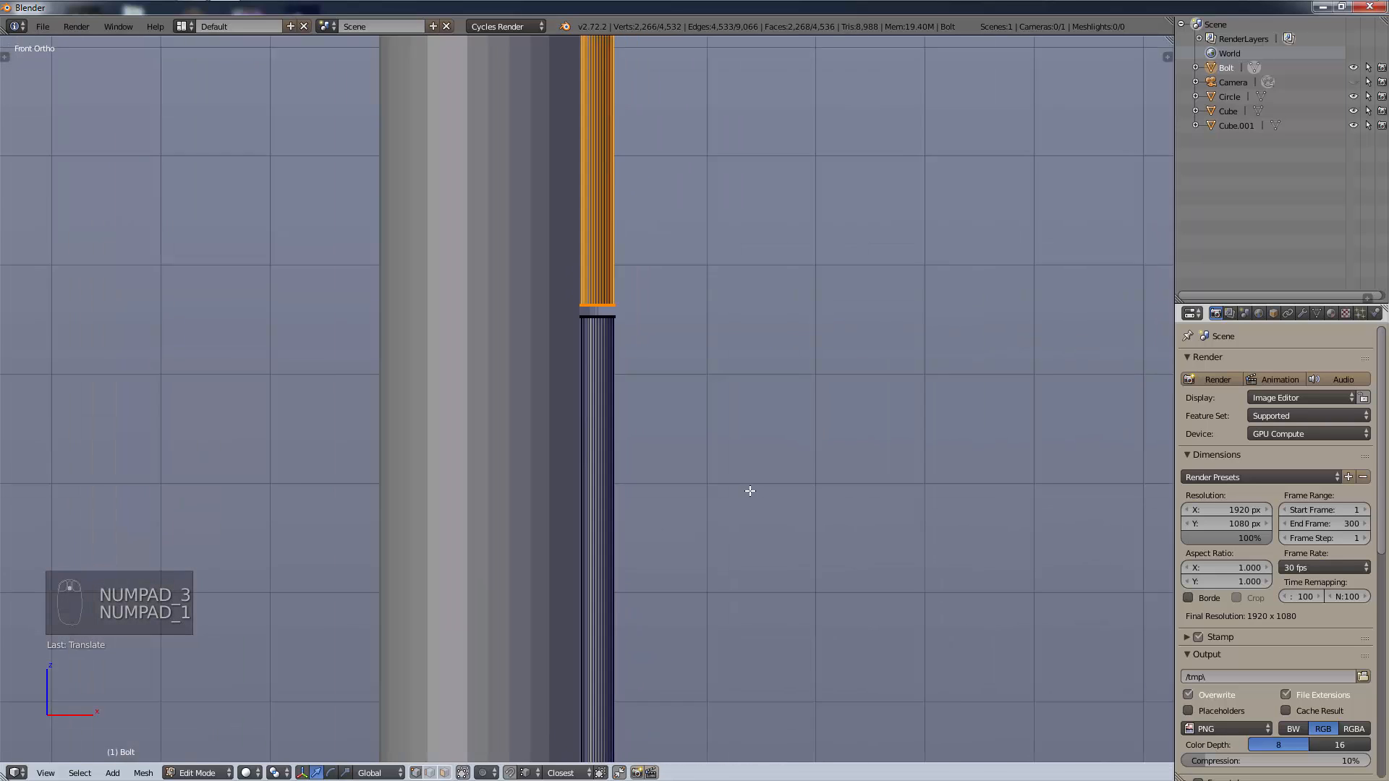
scroll(692, 326, "up", 5)
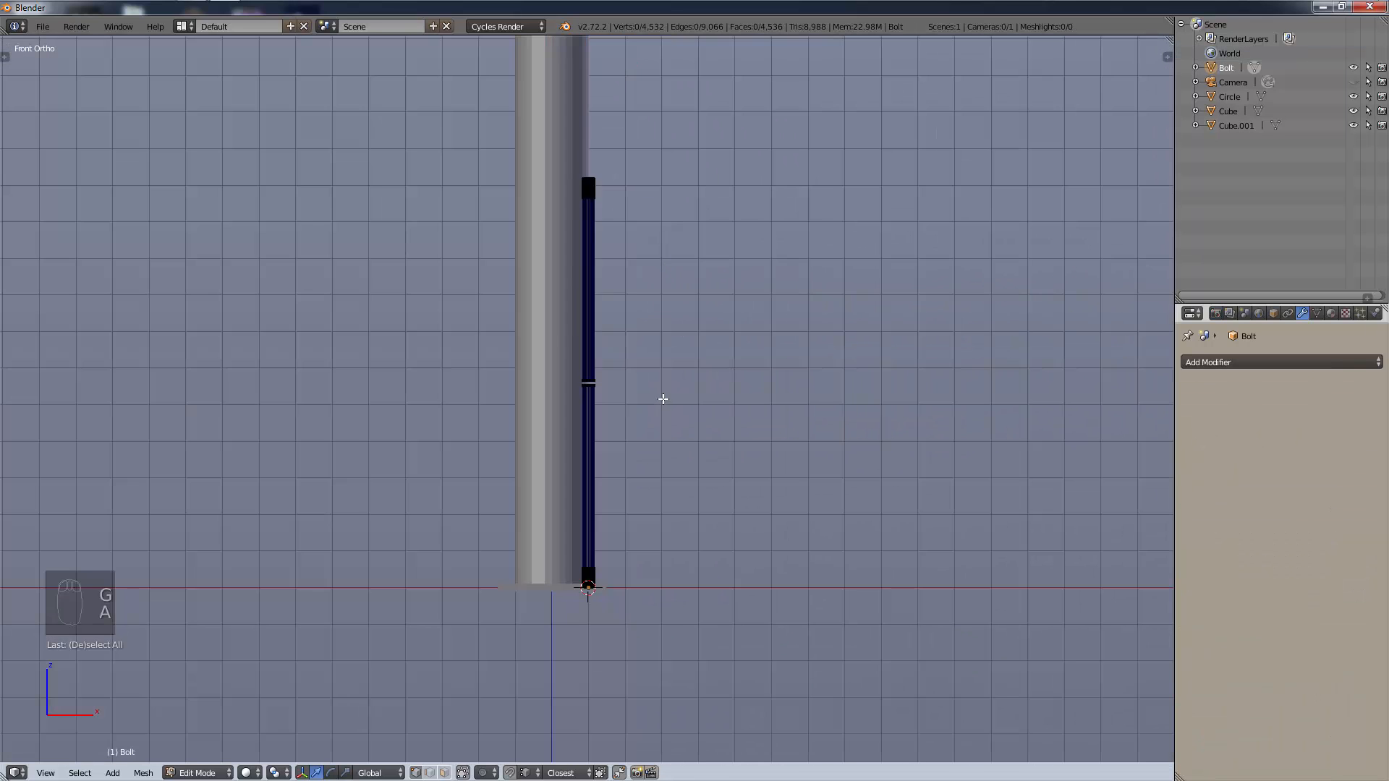
Recalculate the normals of both shank halves together.
scroll(651, 362, "up", 4)
scroll(647, 325, "up", 7)
middle_click_drag(712, 282, 728, 664, "shift")
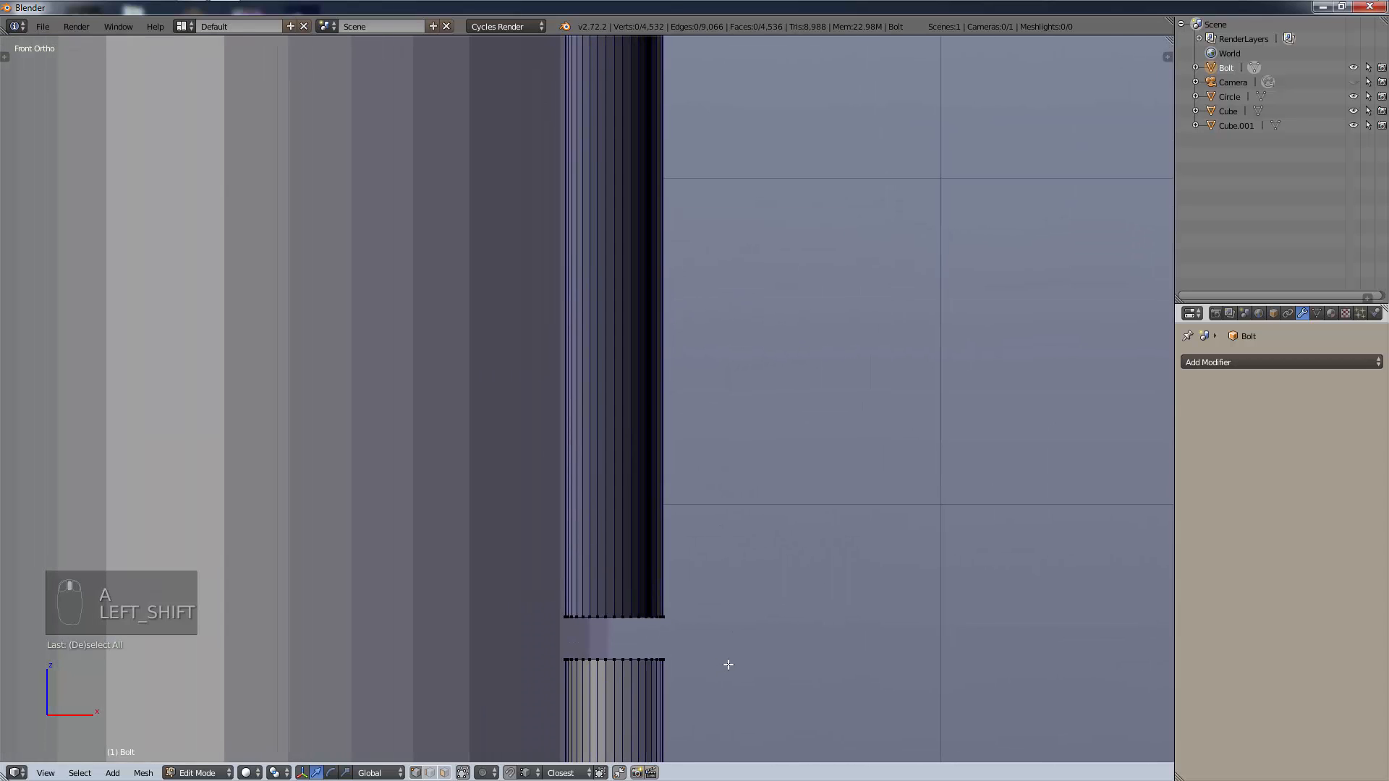
scroll(727, 655, "up", 2)
middle_click_drag(697, 589, 664, 430, "shift")
key("a")
key("t")
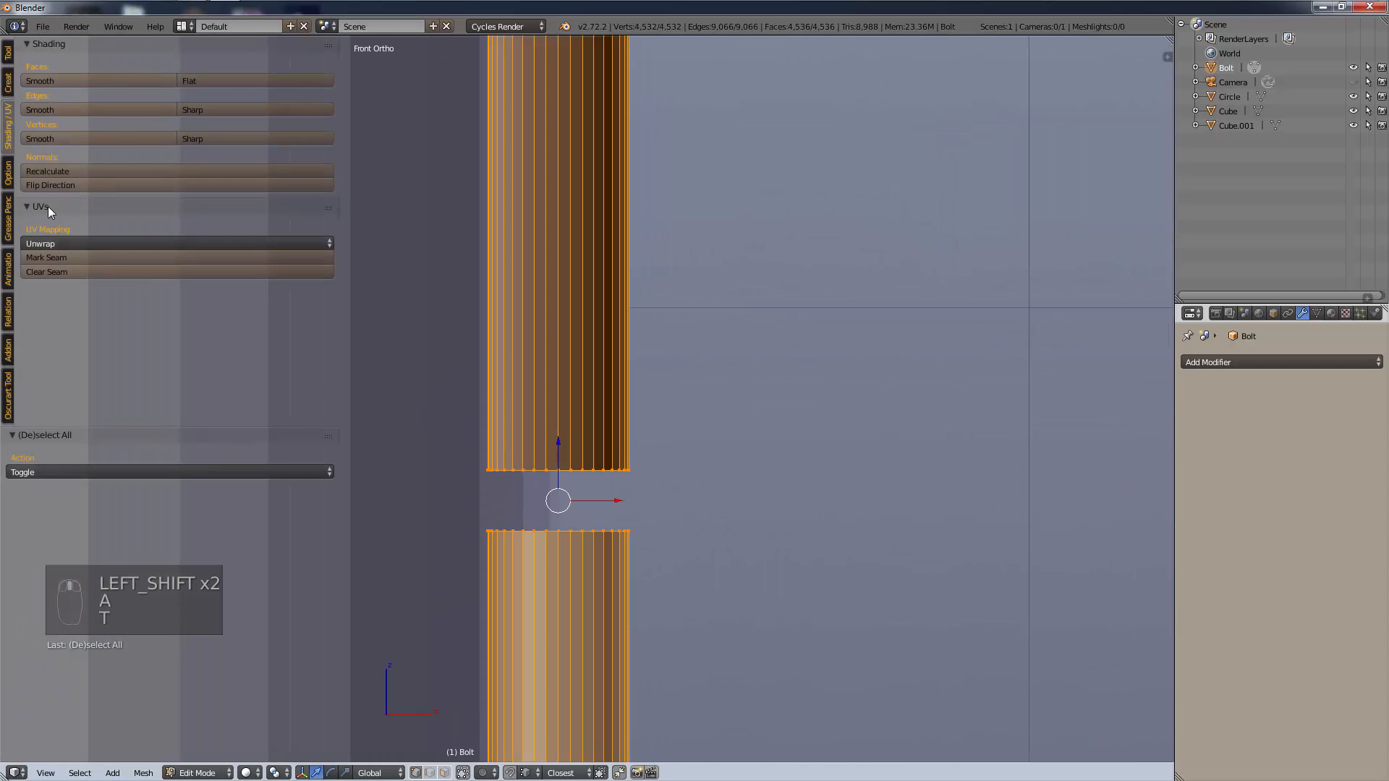
left_click(80, 175)
key("t")
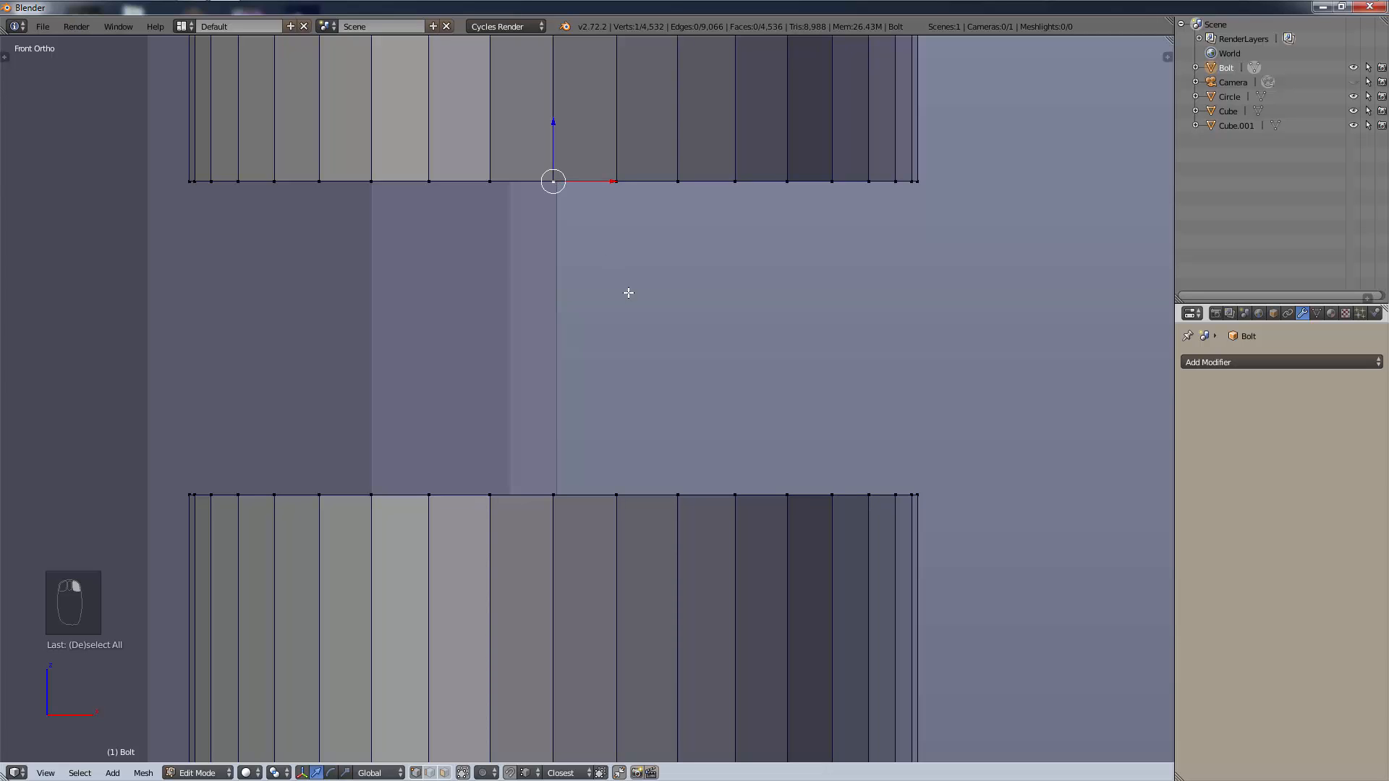
Select the whole upper shank half and lower it along Z, leaving a narrow gap above the lower half.
key("ctrl+l")
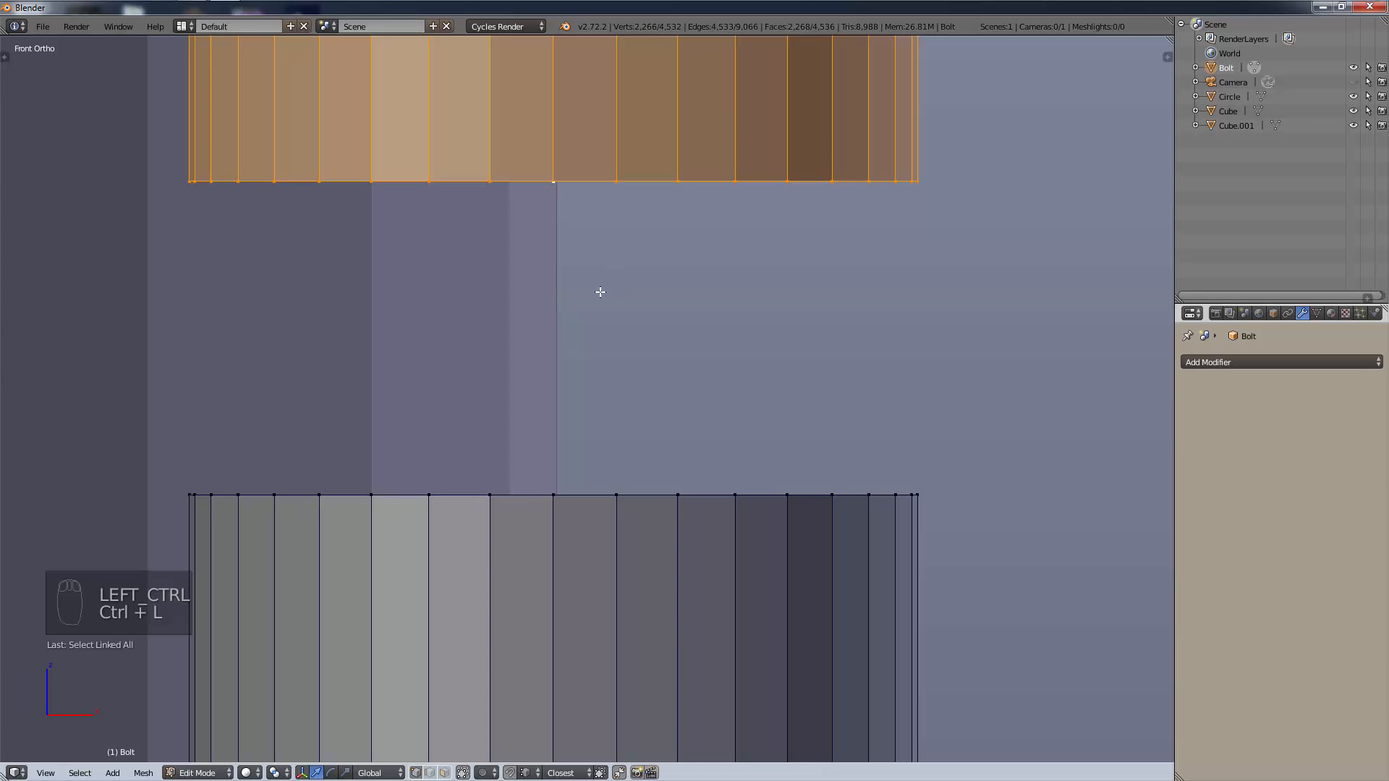
key("g")
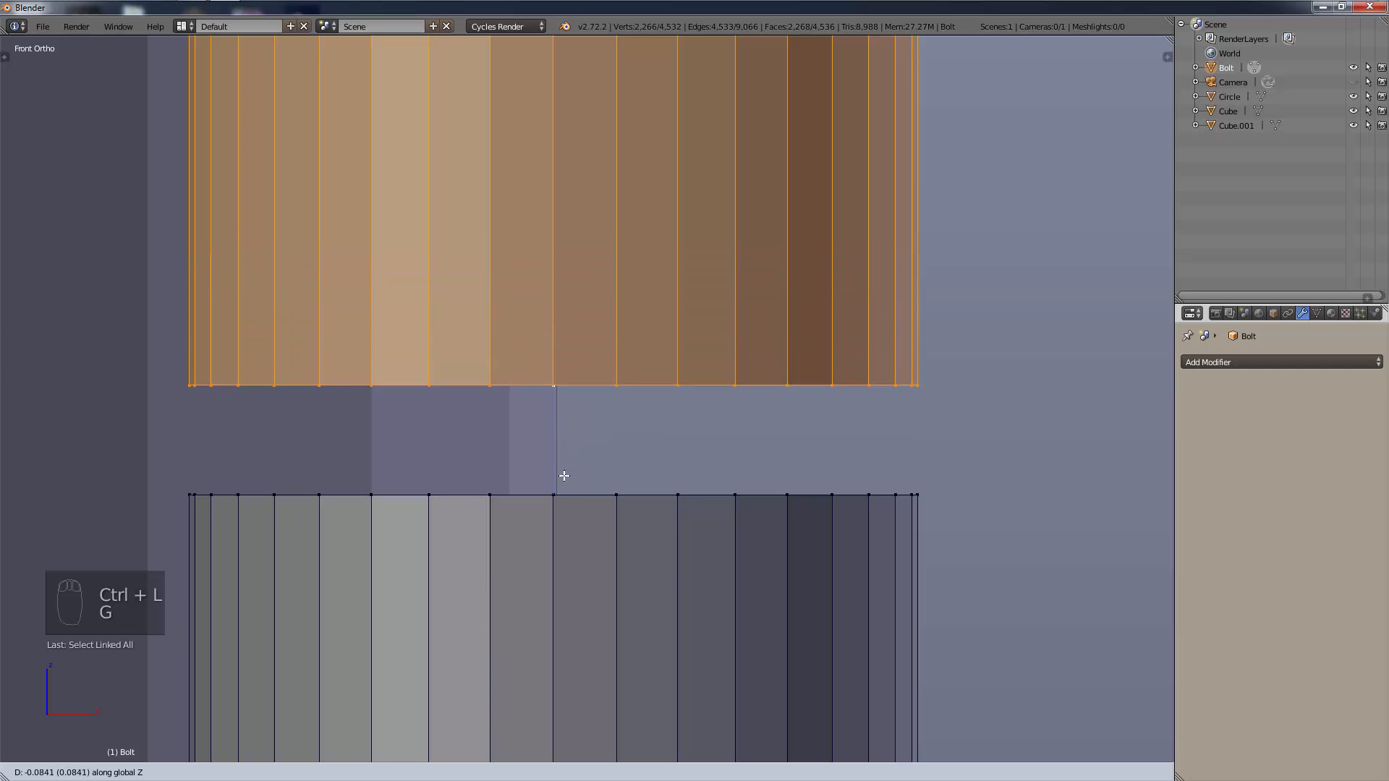
left_click(535, 471)
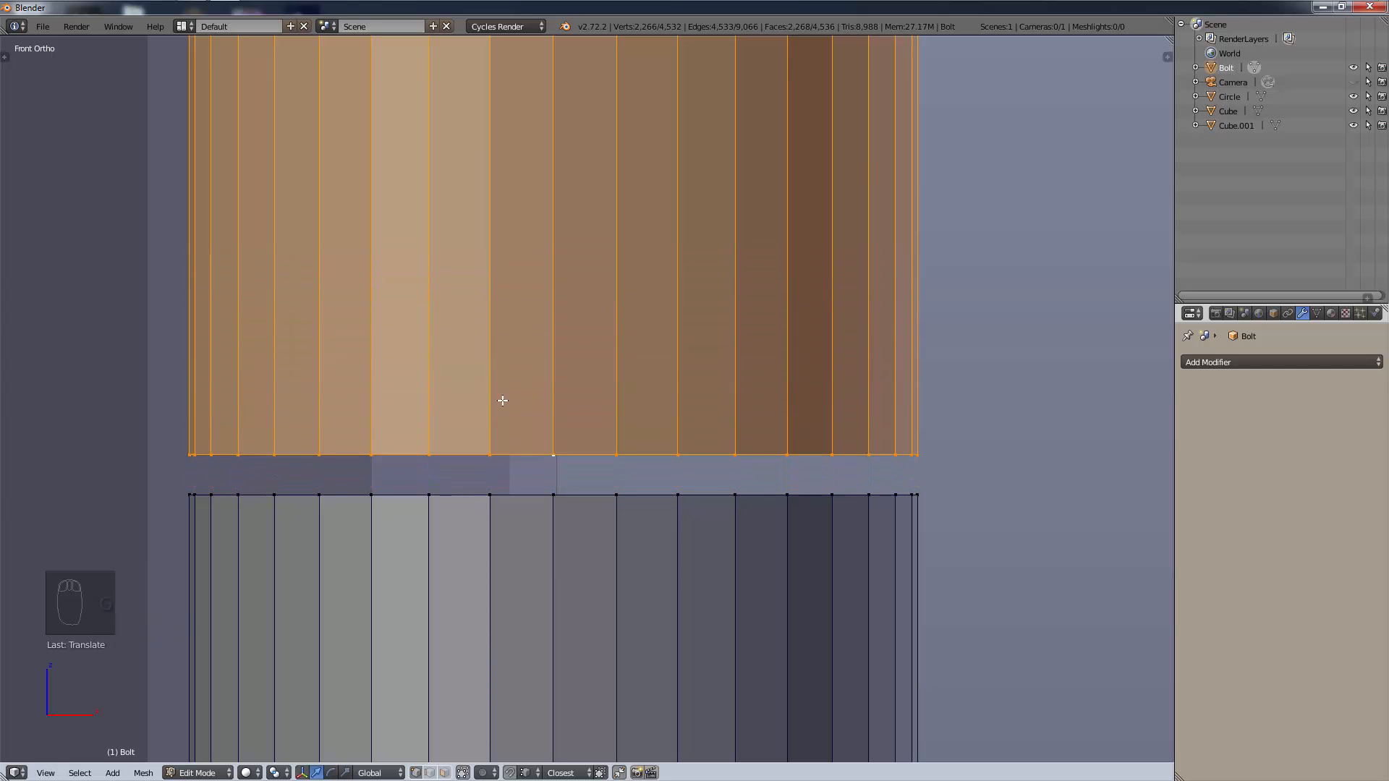
Bridge the facing open edge loops of the two shank halves with LoopTools Bridge and clear the selection.
key("a")
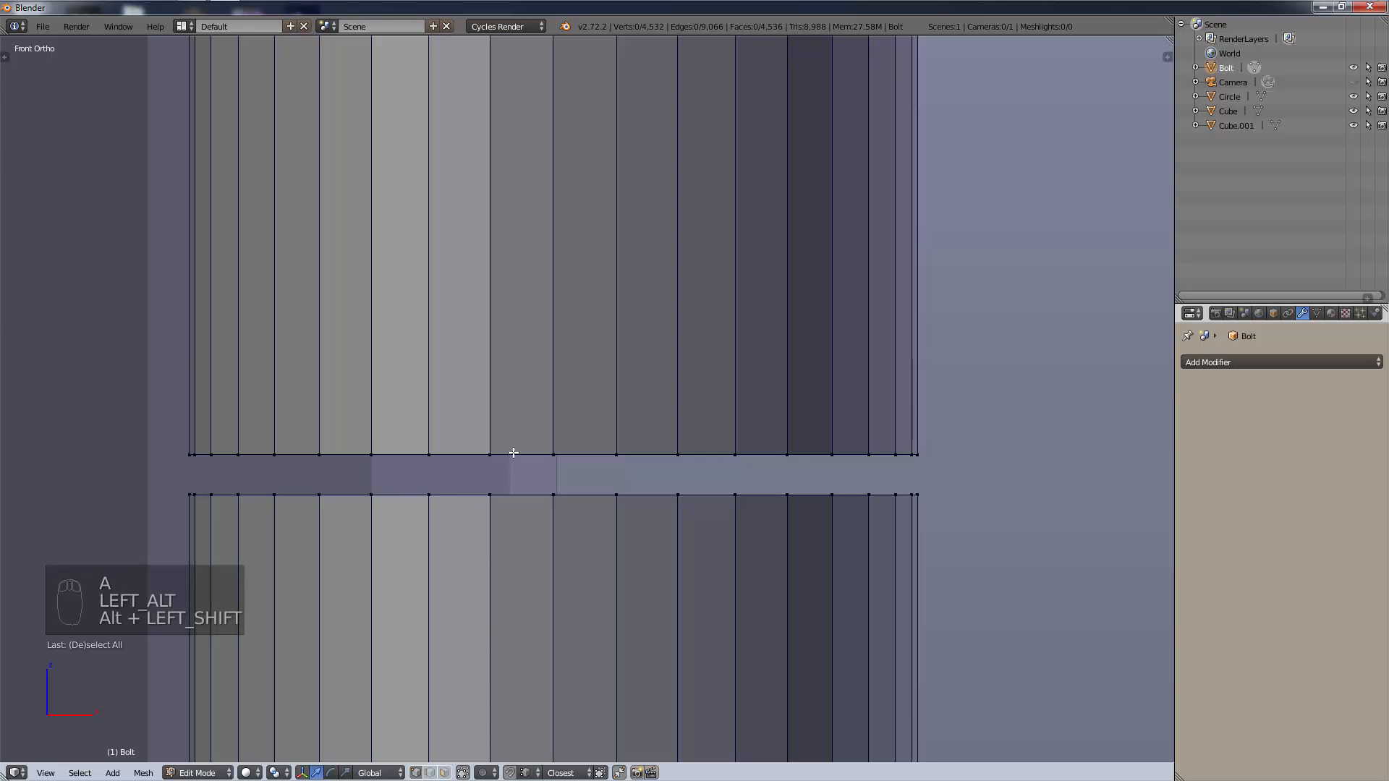
left_click(513, 454, "alt+shift")
left_click(521, 494, "alt+shift")
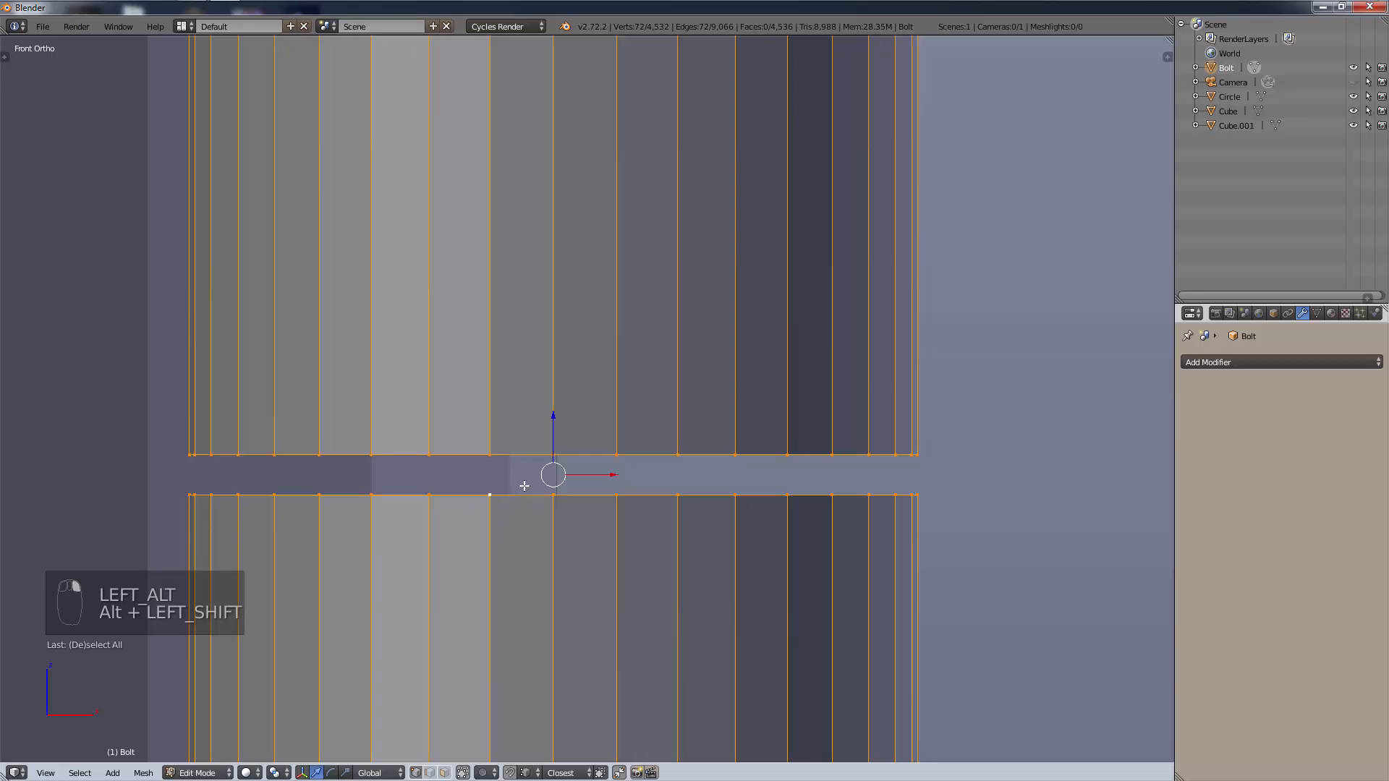
key("w")
mouse_move(517, 386)
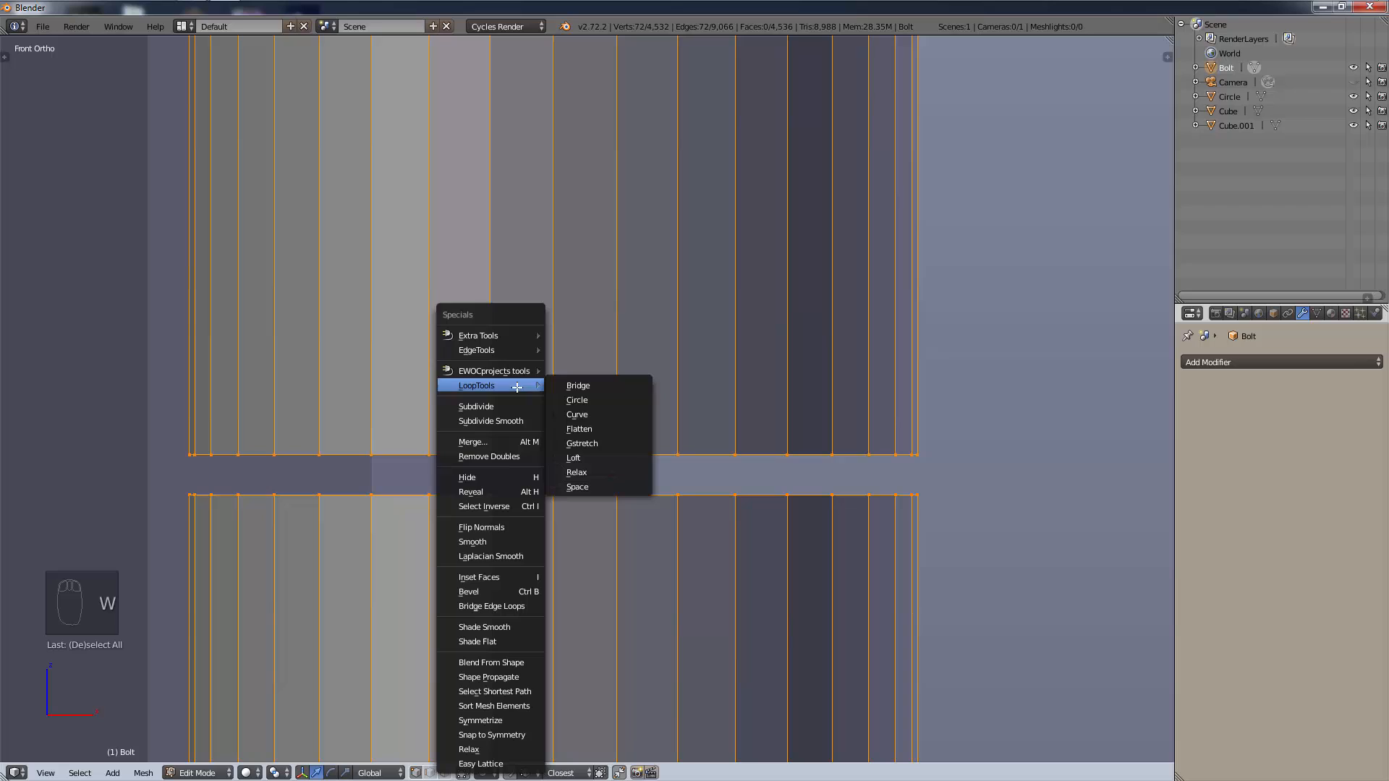
left_click(578, 386)
key("a")
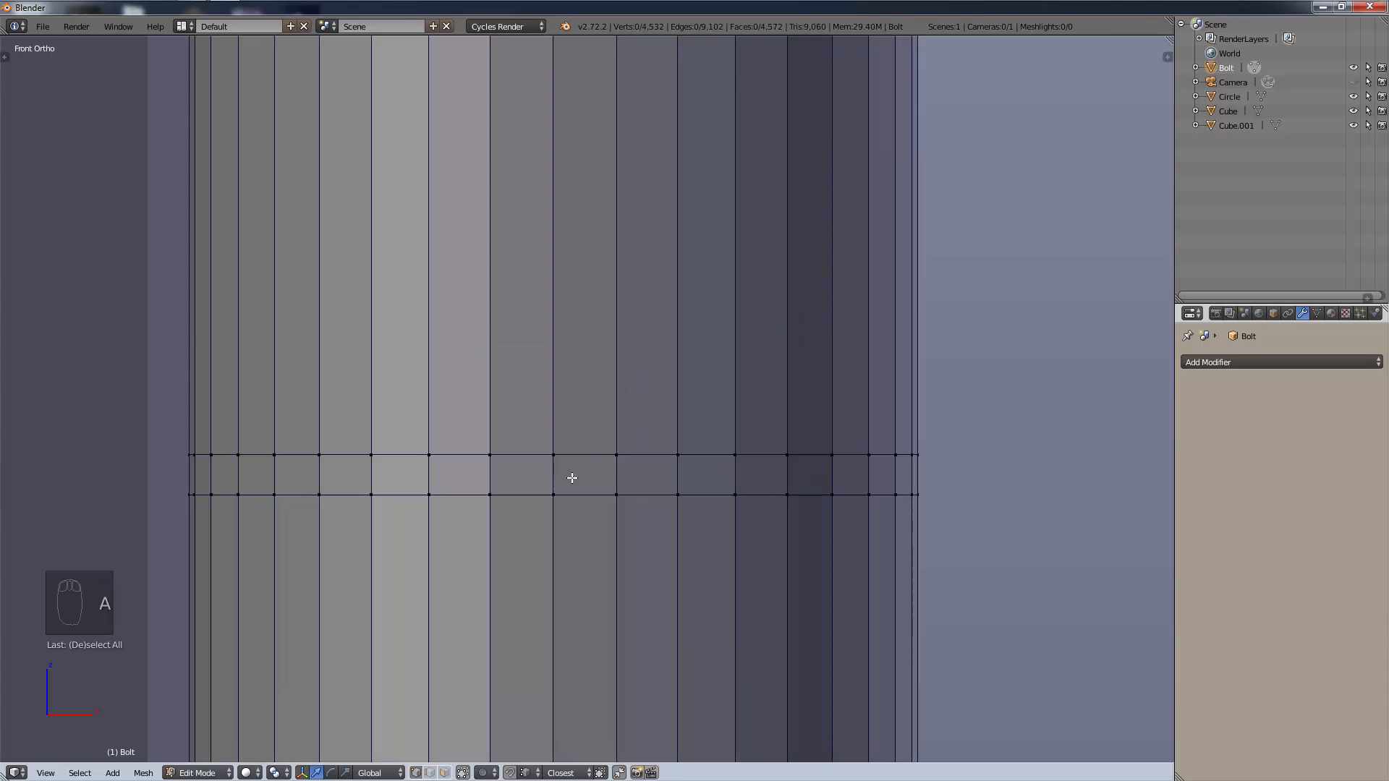
right_click(488, 454)
key("g")
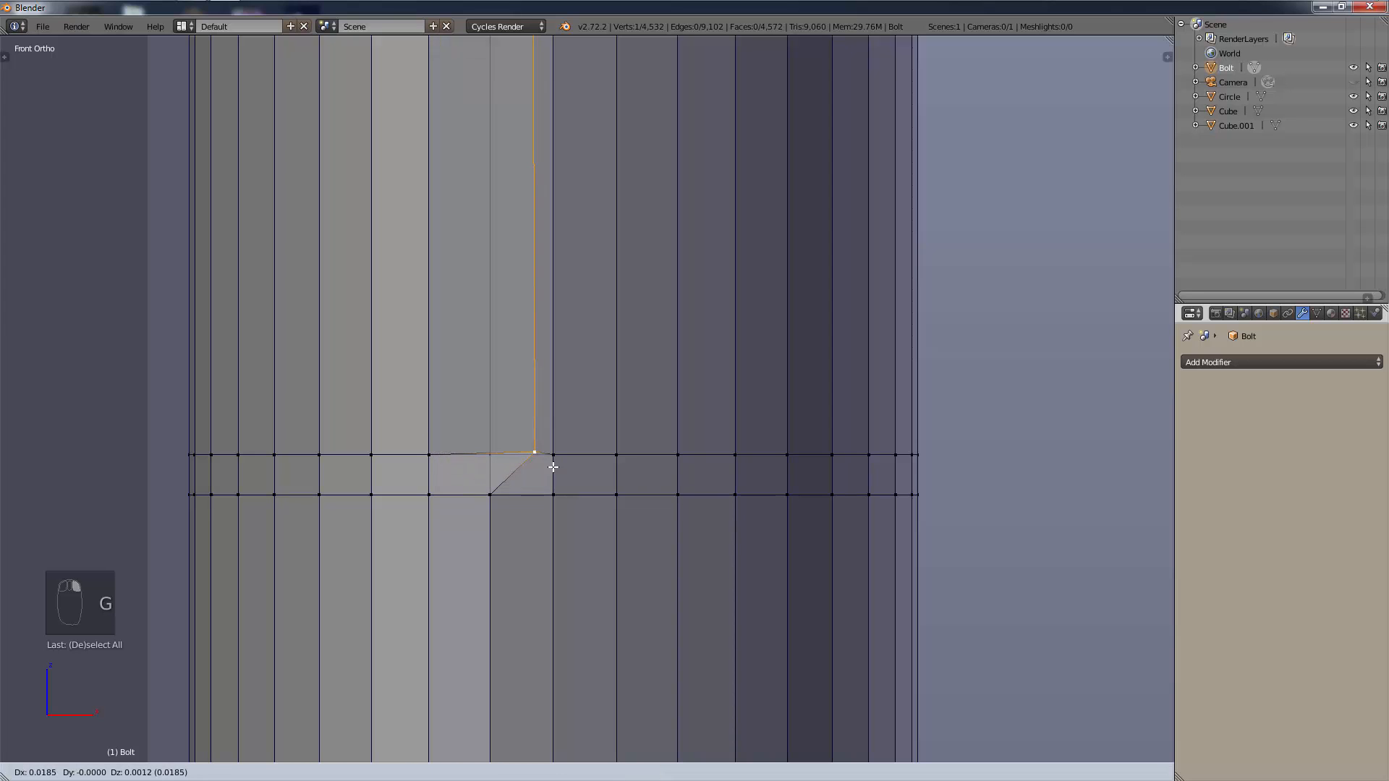
right_click(523, 444)
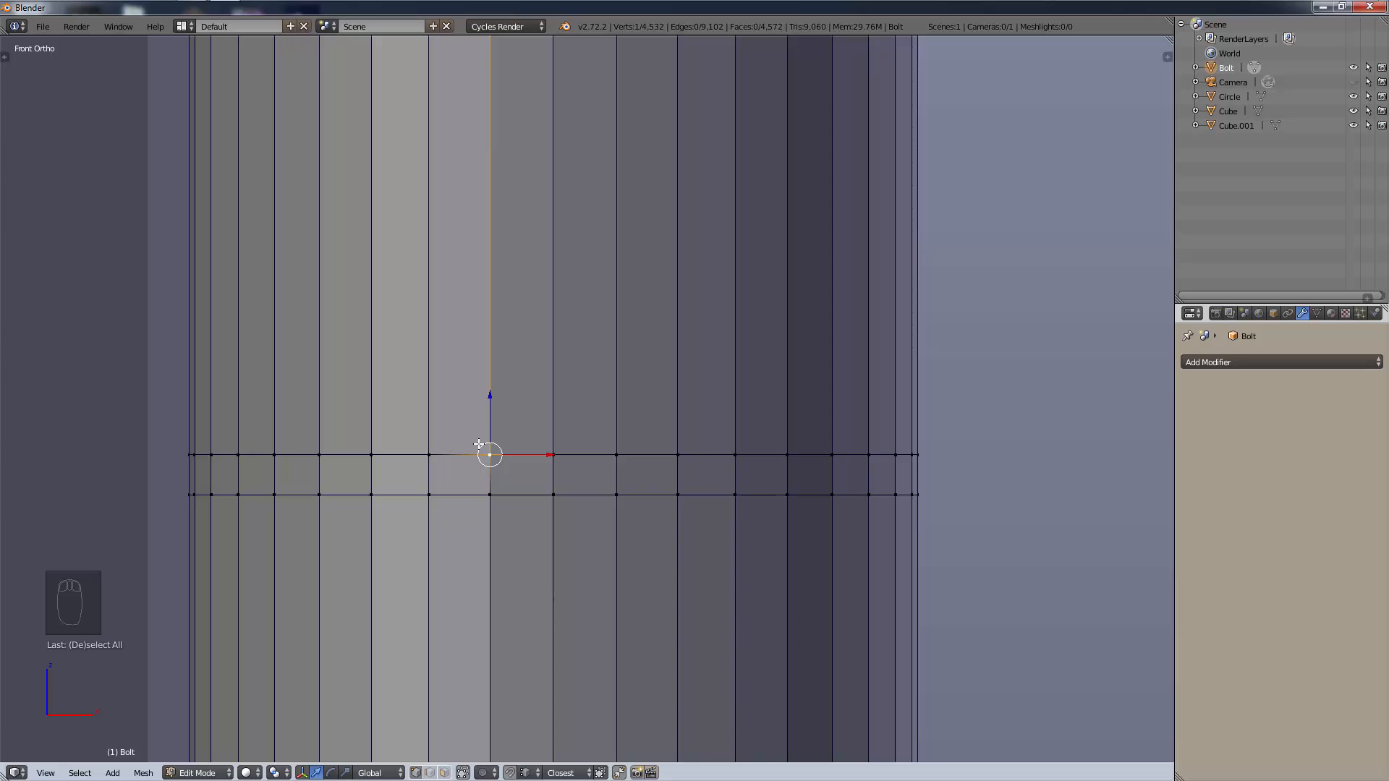
Delete the upper edge loop at the middle joint of the bolt's shank with the Edge Loops option.
key("alt")
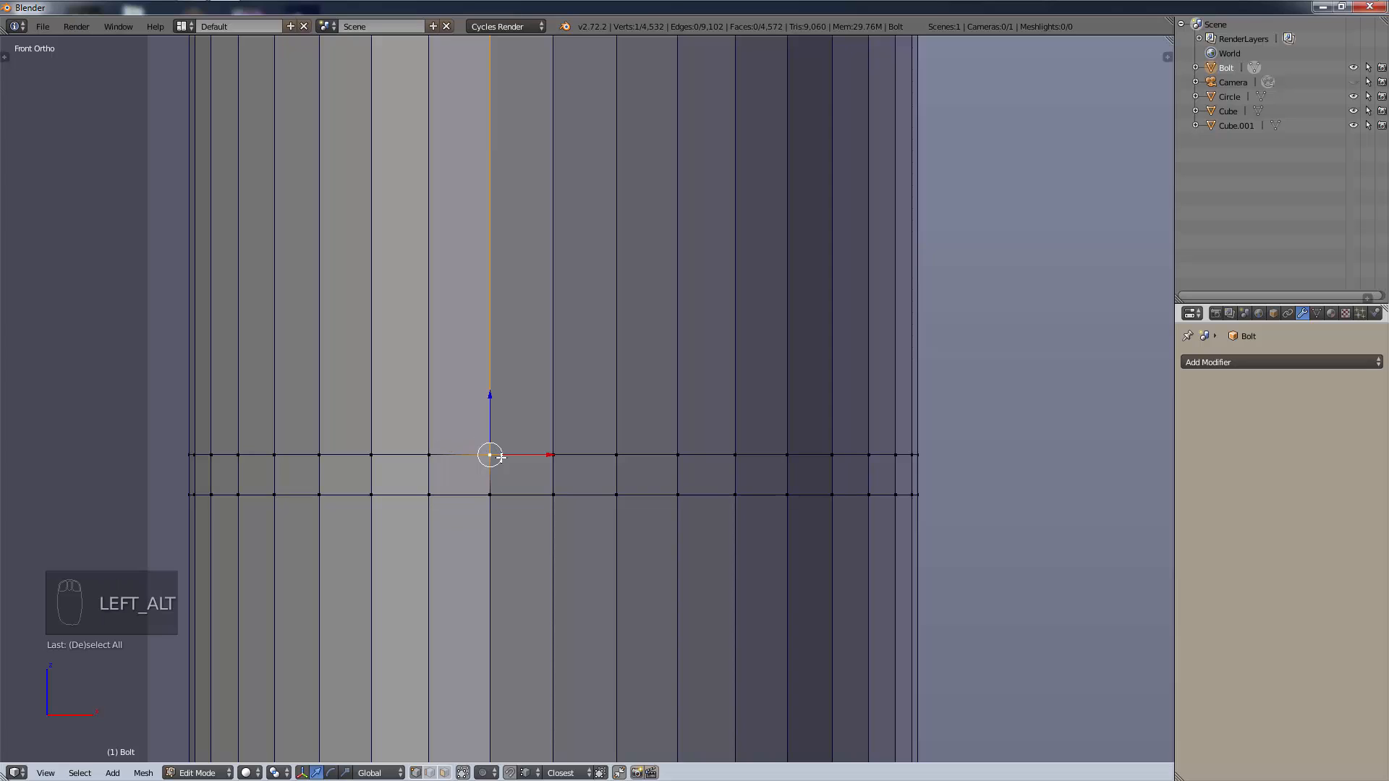
right_click(463, 457, "alt+shift")
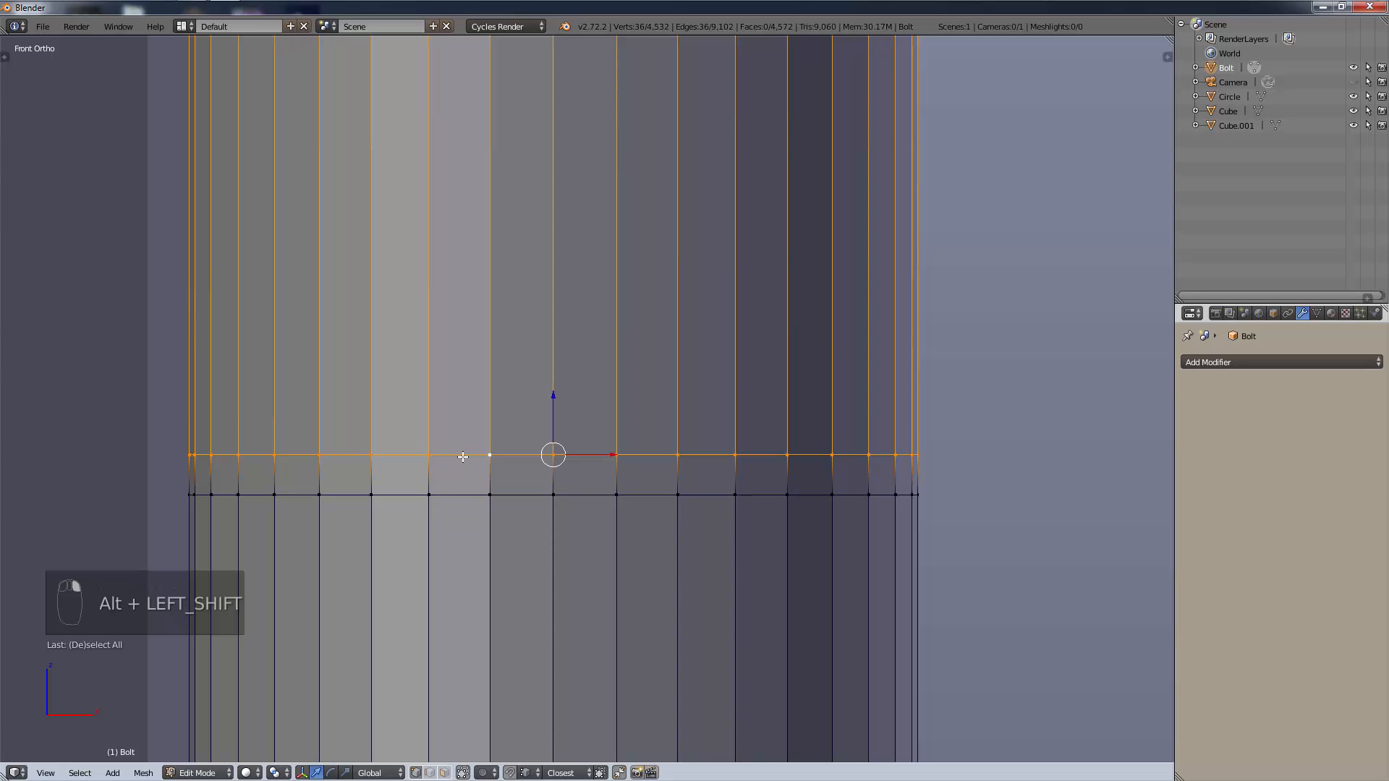
key("x")
left_click(463, 456)
key("a")
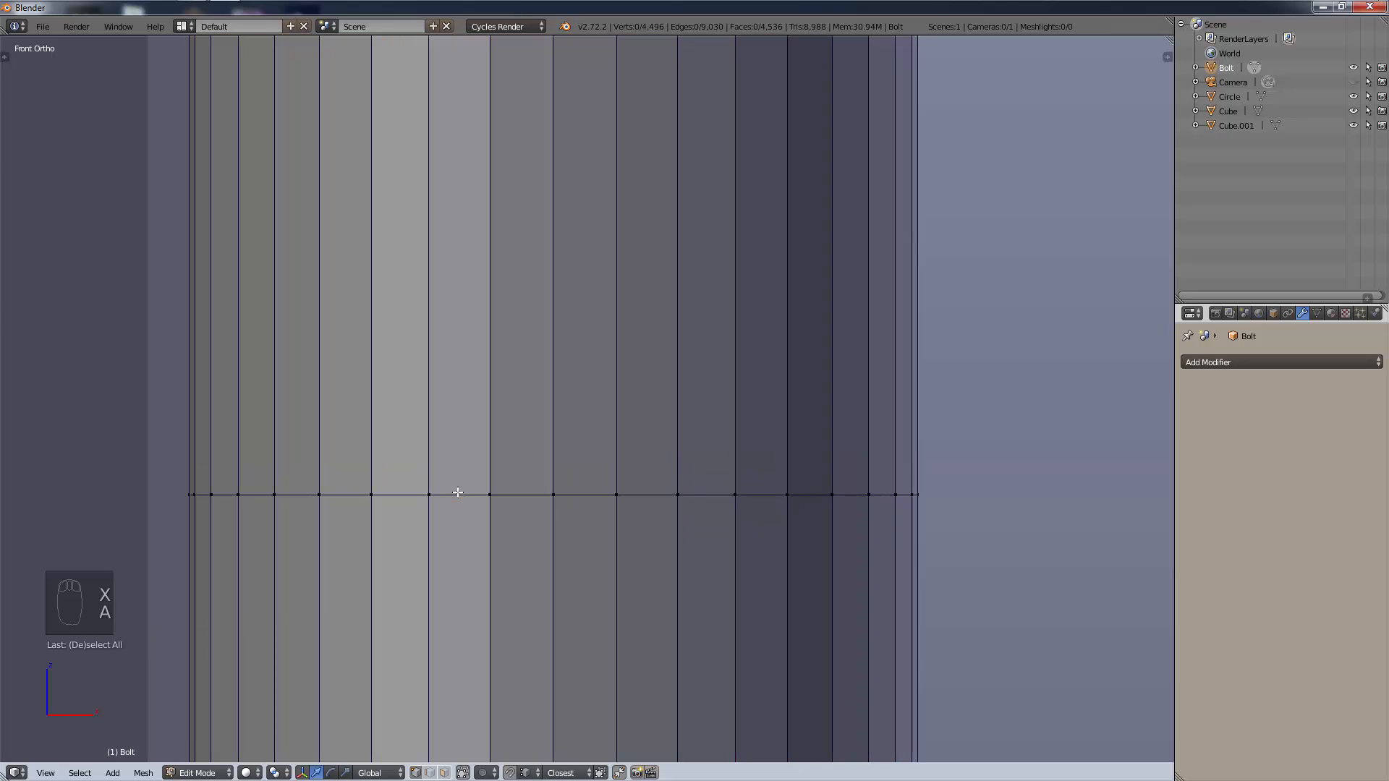
Delete the remaining edge loop at the shank's middle joint, merging both halves into continuous faces, and clear the selection.
key("g")
right_click(453, 500)
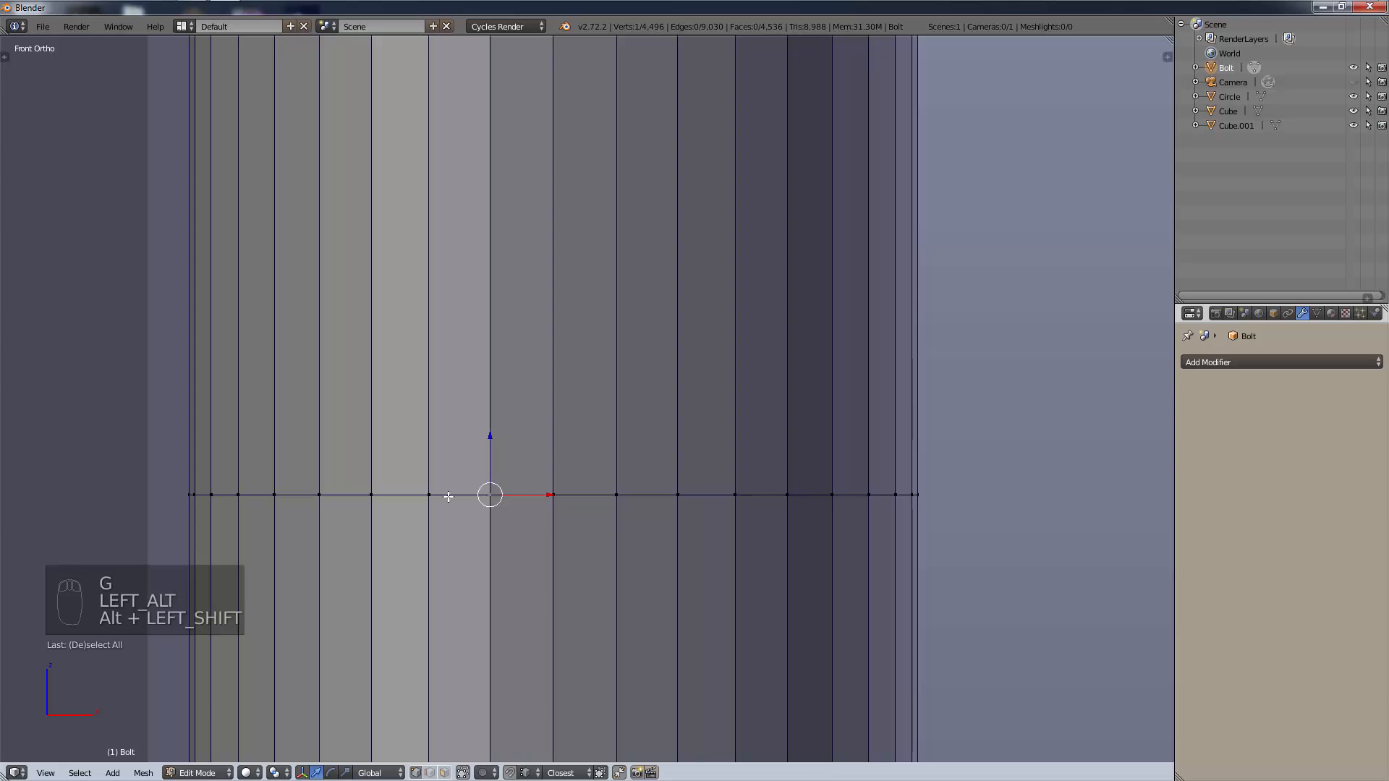
right_click(448, 497, "alt+shift")
key("x")
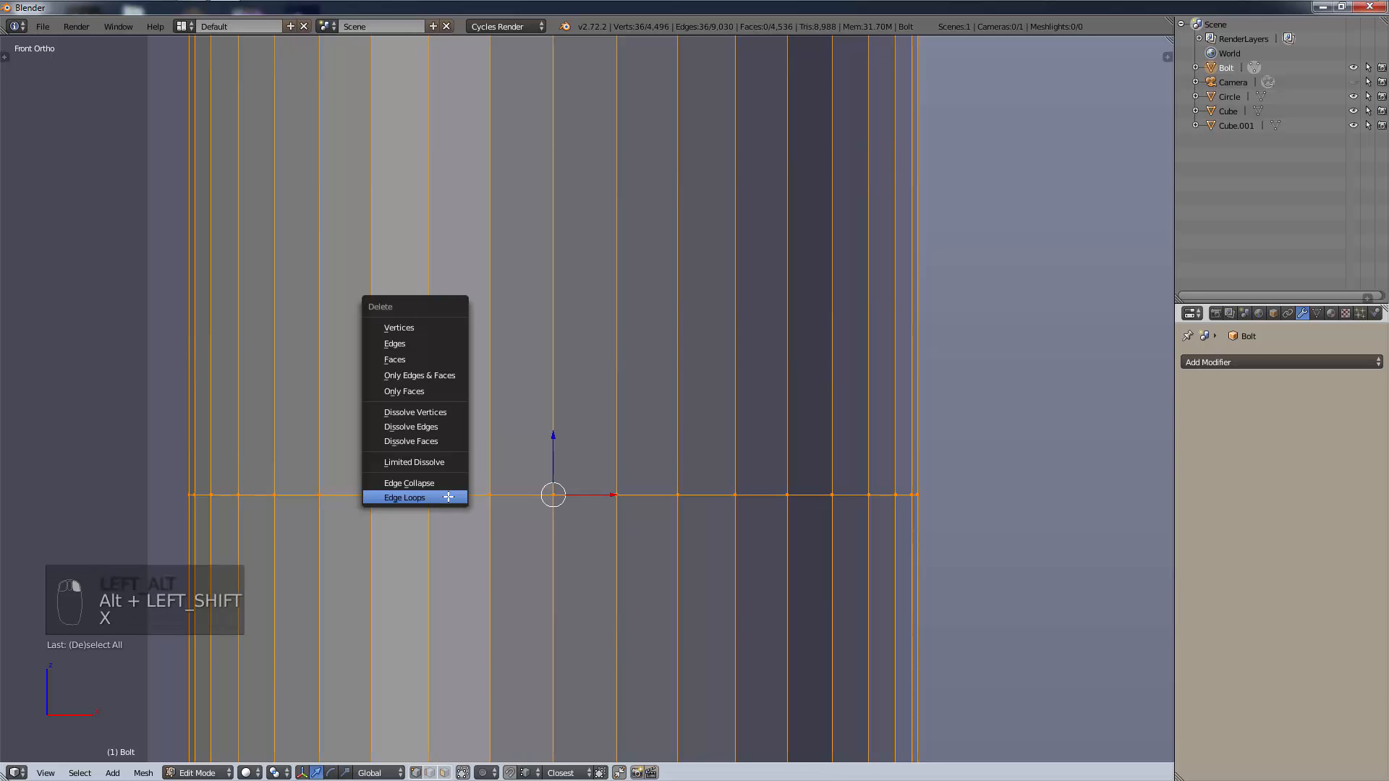
left_click(442, 499)
scroll(521, 492, "down", 15)
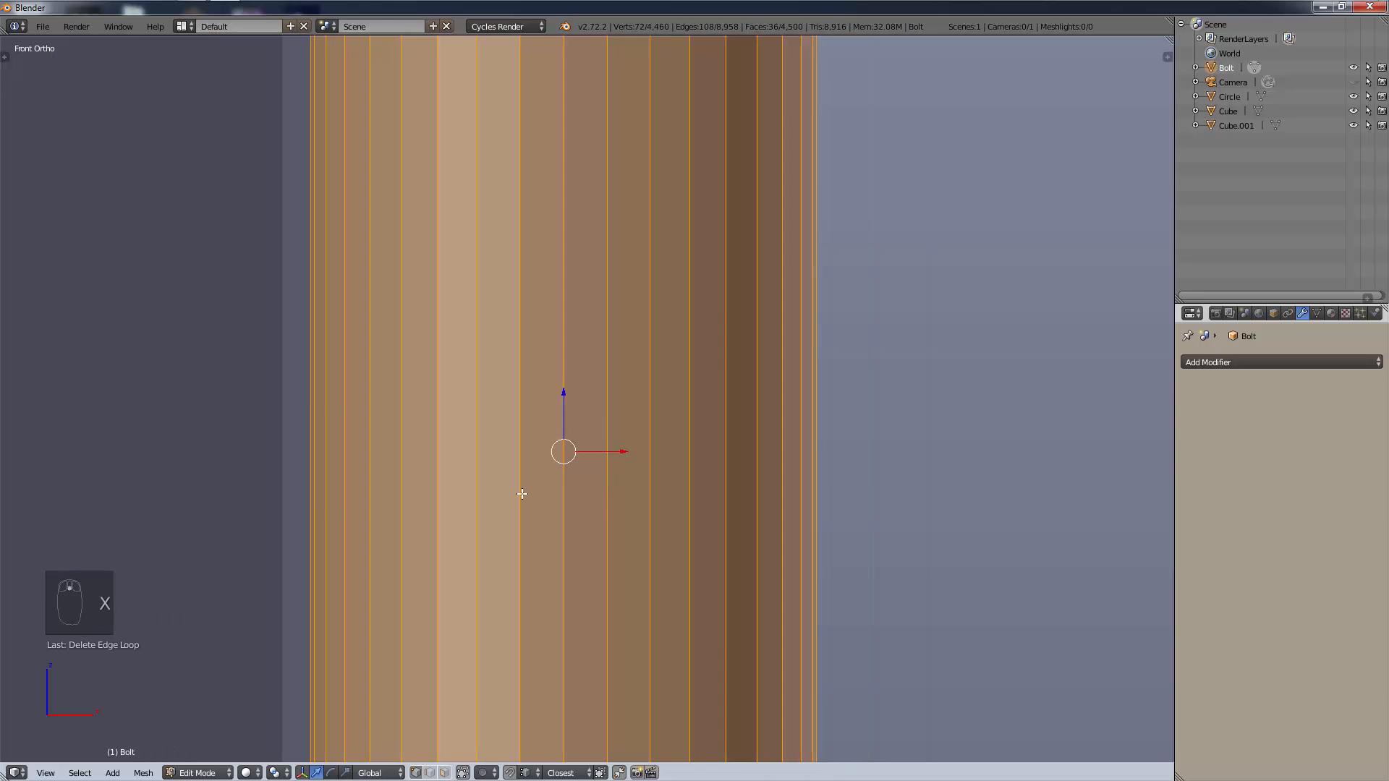
key("a")
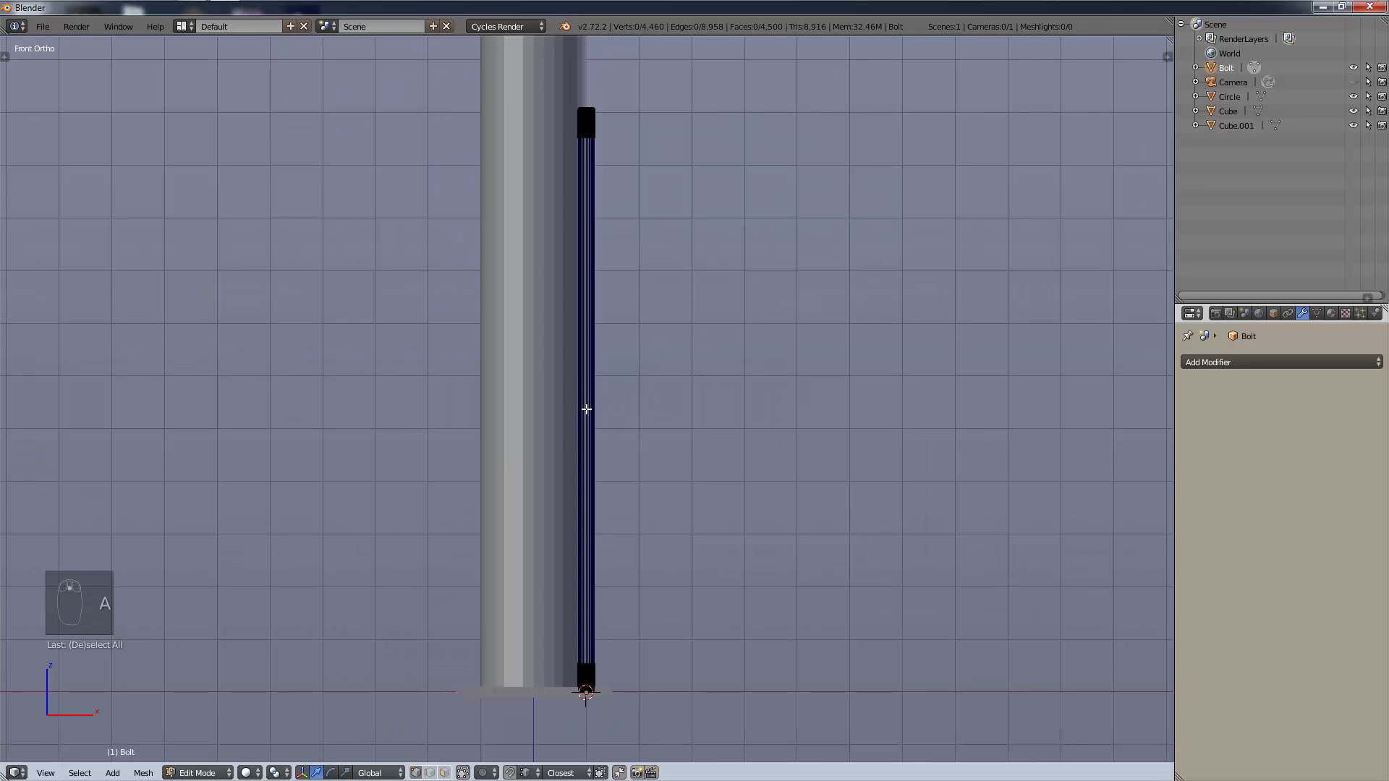
Examine the joined rod along its length and at its upper threaded end beside the column.
key("a")
key("a")
key("a")
key("a")
key("a")
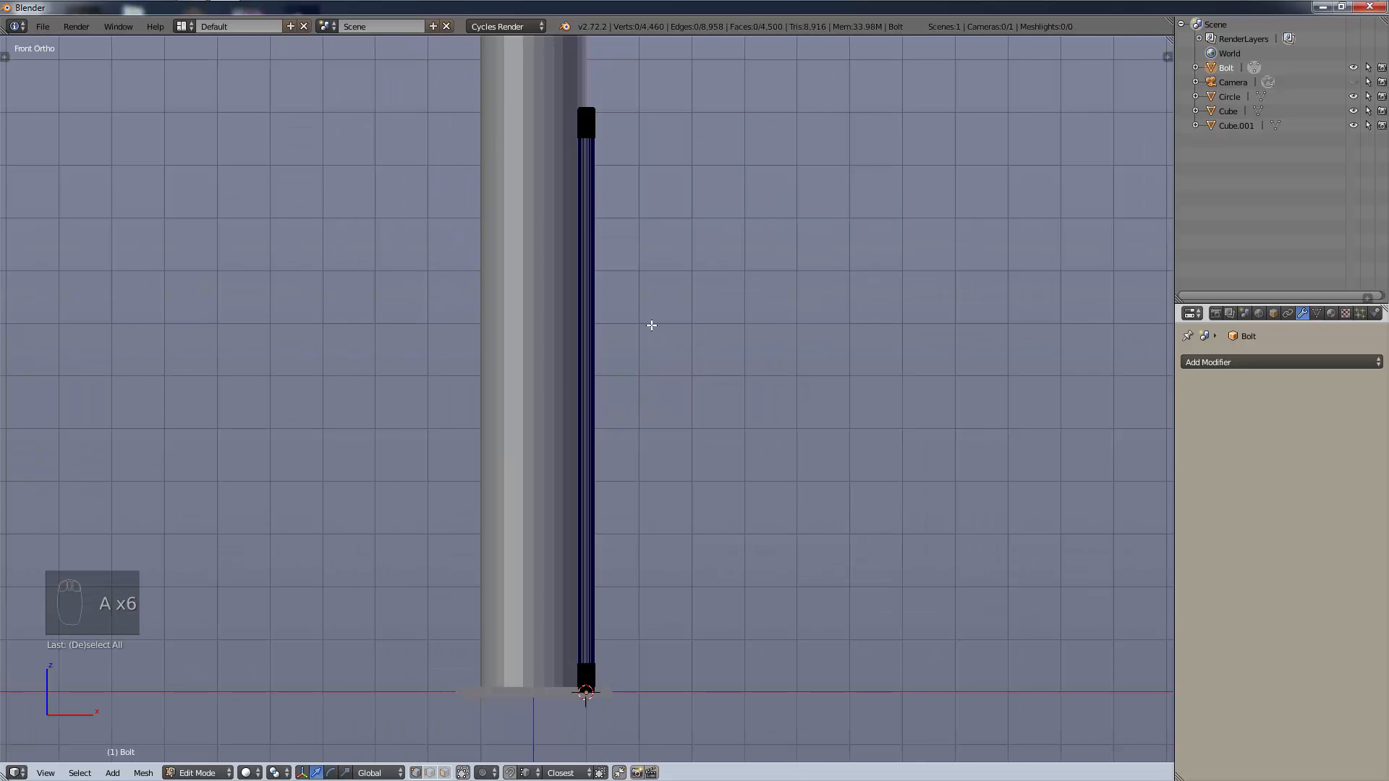
scroll(652, 326, "down", 4)
middle_click_drag(640, 304, 631, 378, "shift")
scroll(619, 378, "up", 11)
middle_click_drag(624, 262, 624, 271)
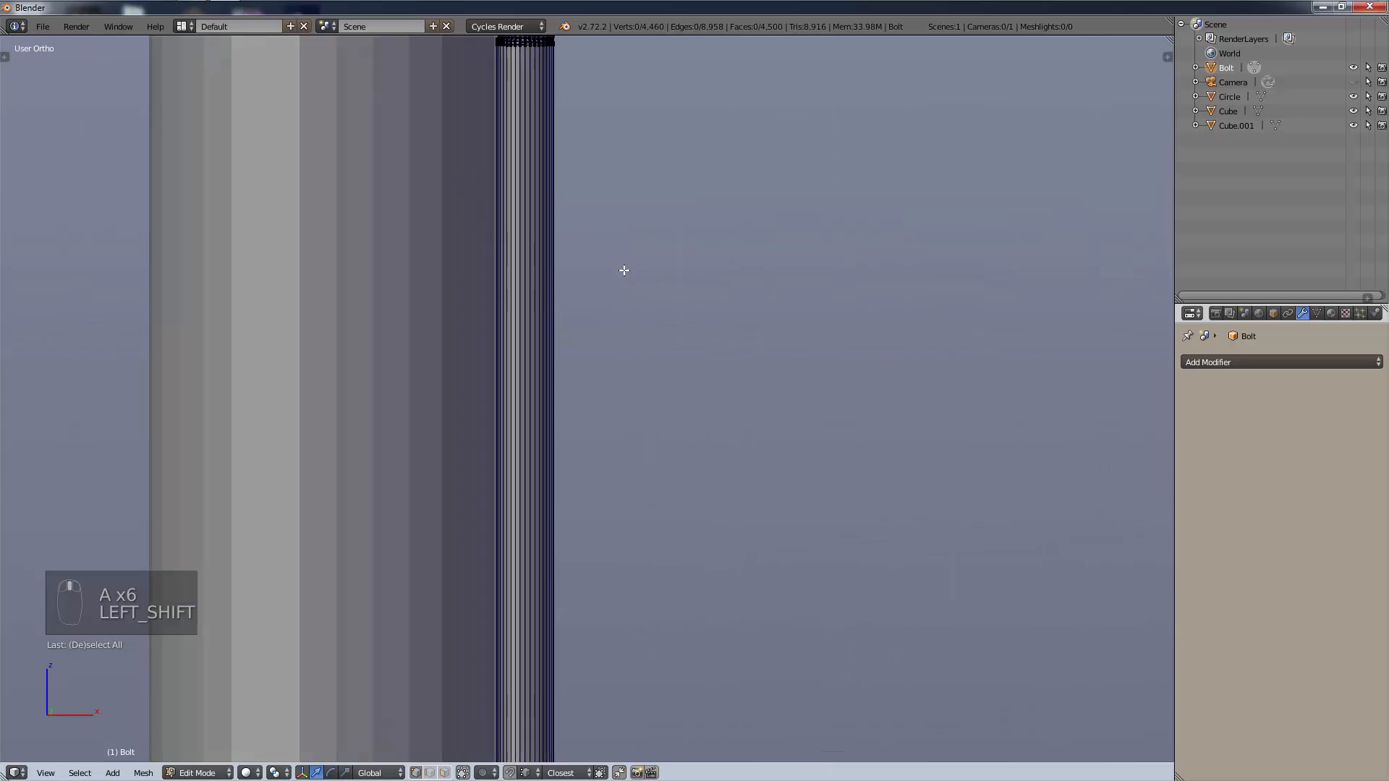
scroll(625, 270, "down", 6)
scroll(626, 271, "up", 6)
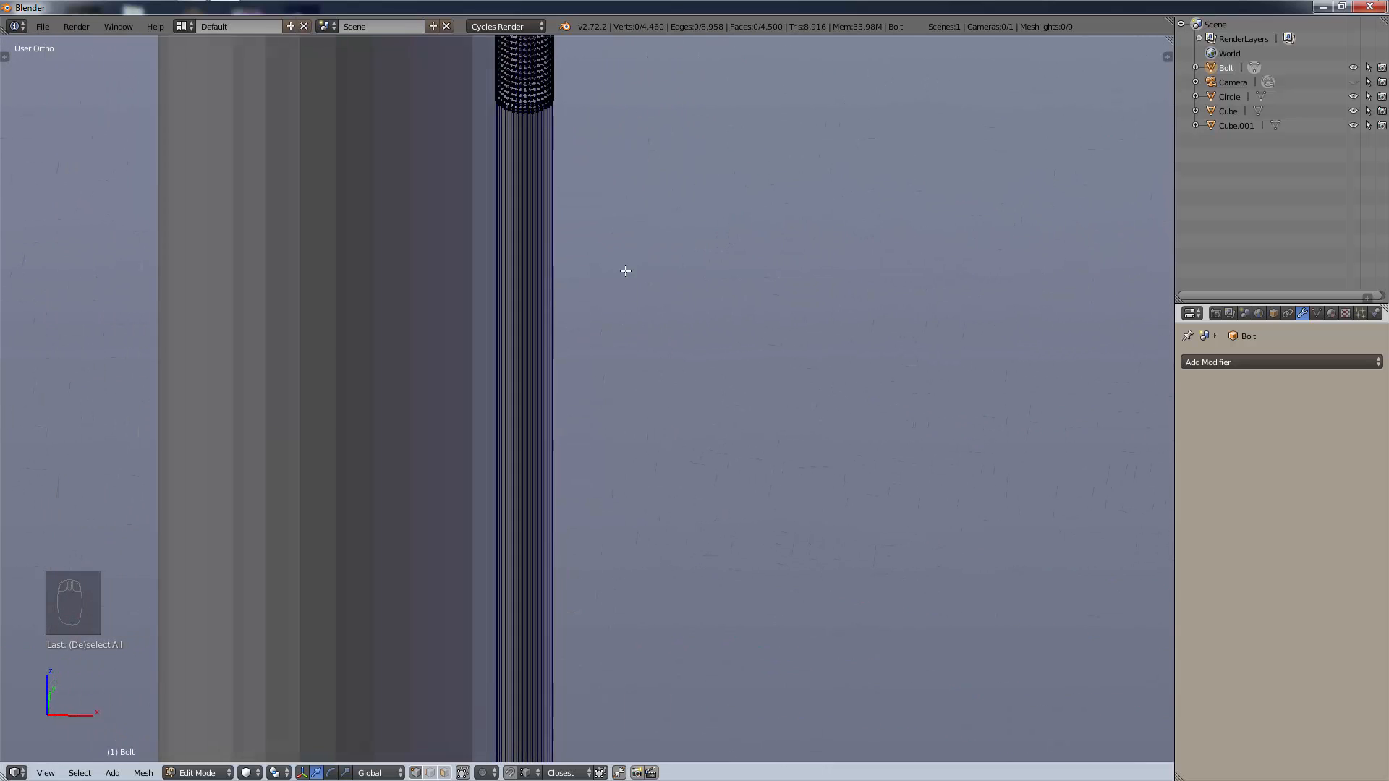
scroll(626, 270, "down", 5)
scroll(612, 438, "up", 4)
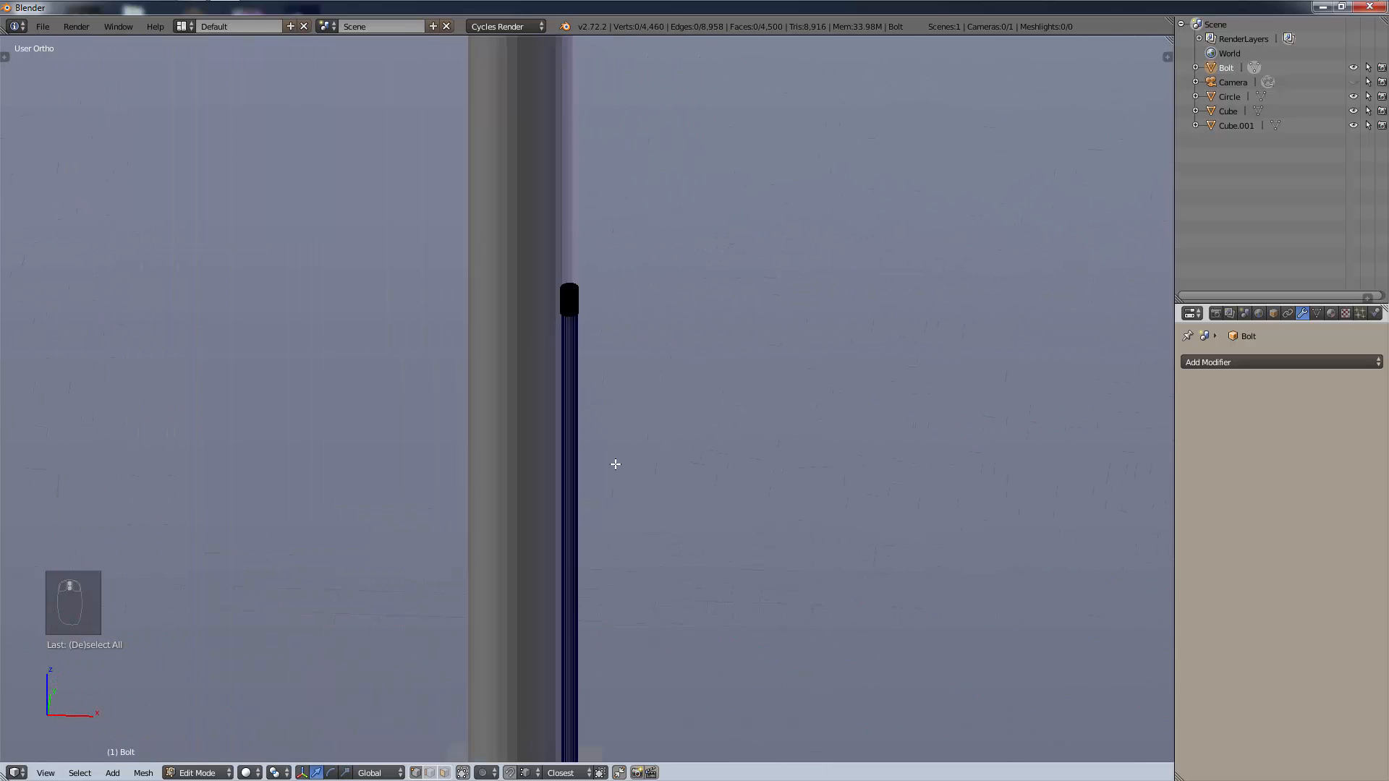
scroll(615, 464, "down", 2)
Return to Object Mode and stretch the rod along Z until its upper threaded end extends above the column's top slab.
key("a")
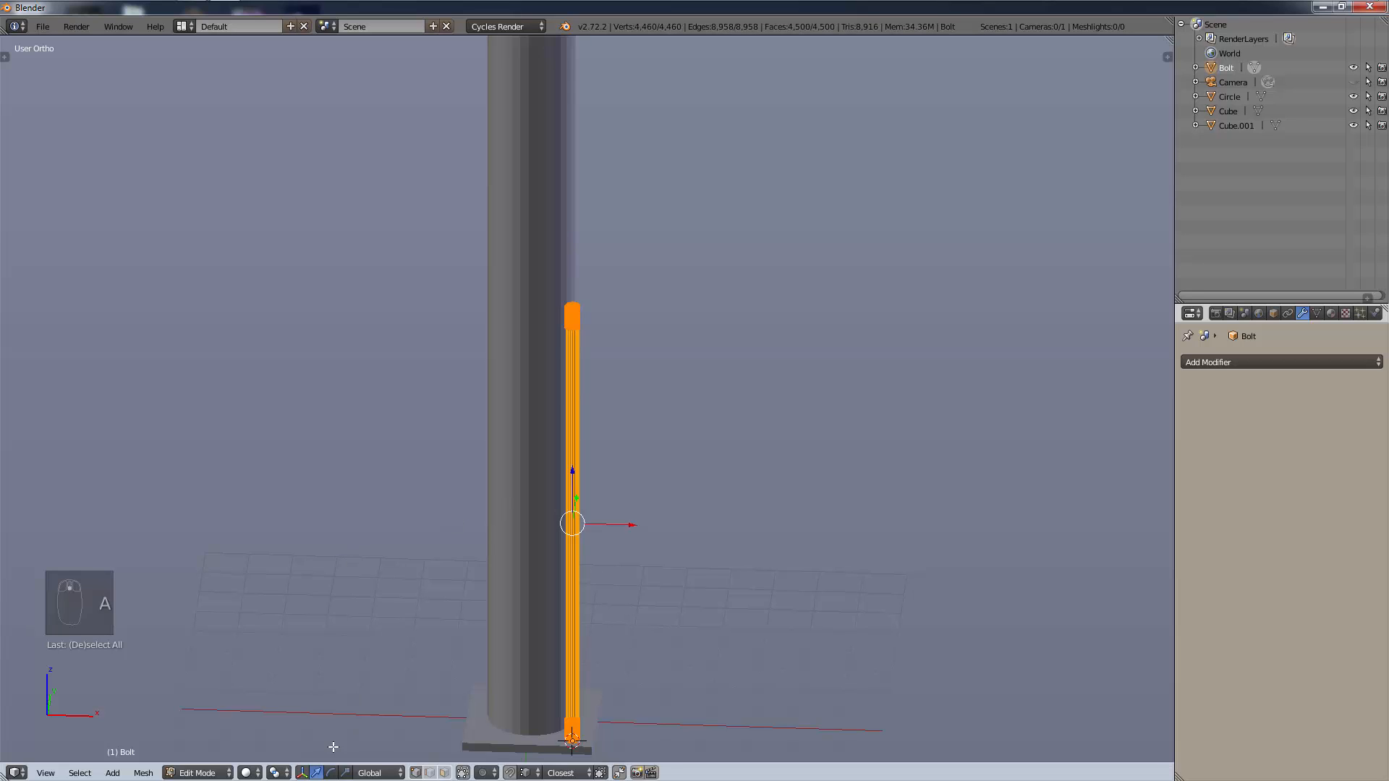
left_click(220, 772)
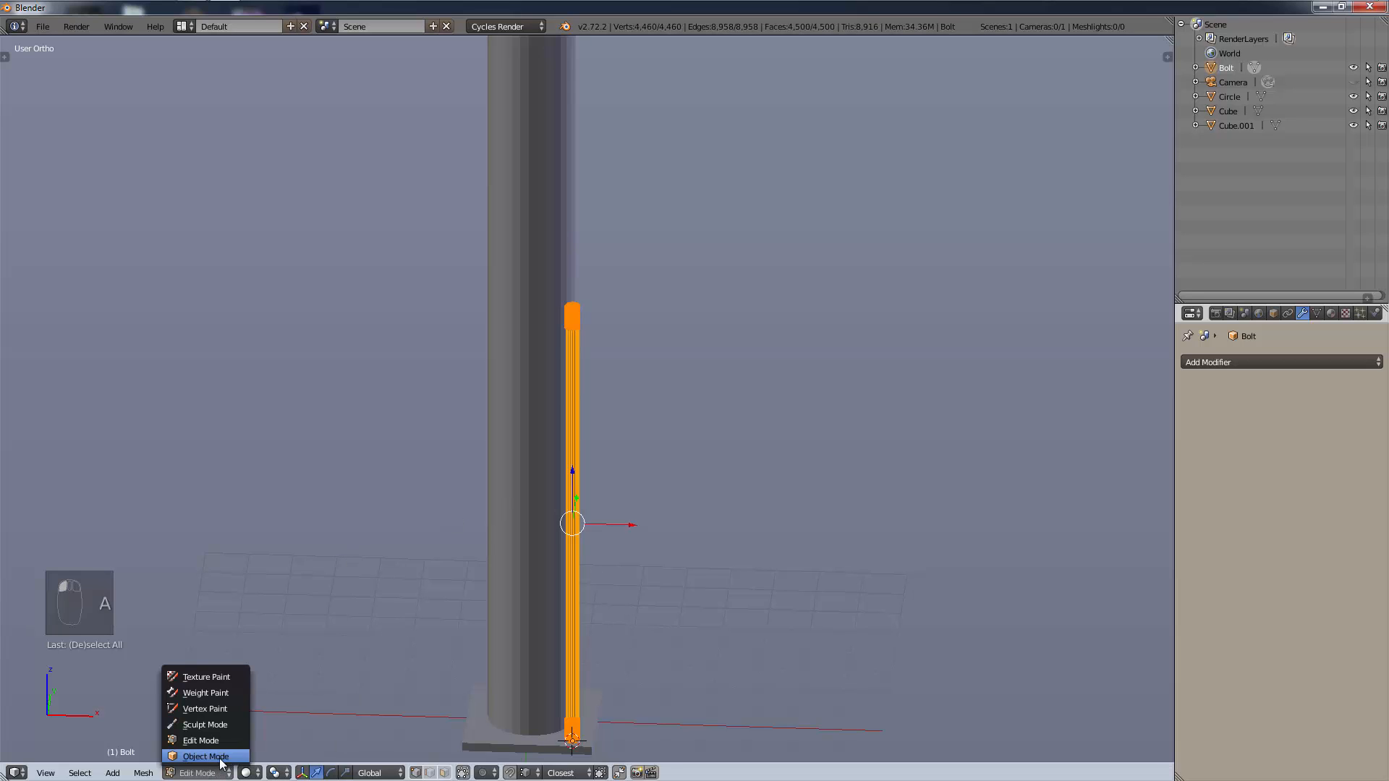
left_click(206, 756)
scroll(563, 541, "down", 1)
middle_click_drag(619, 527, 569, 559, "shift")
key("shift+KP_1")
scroll(577, 543, "down", 2)
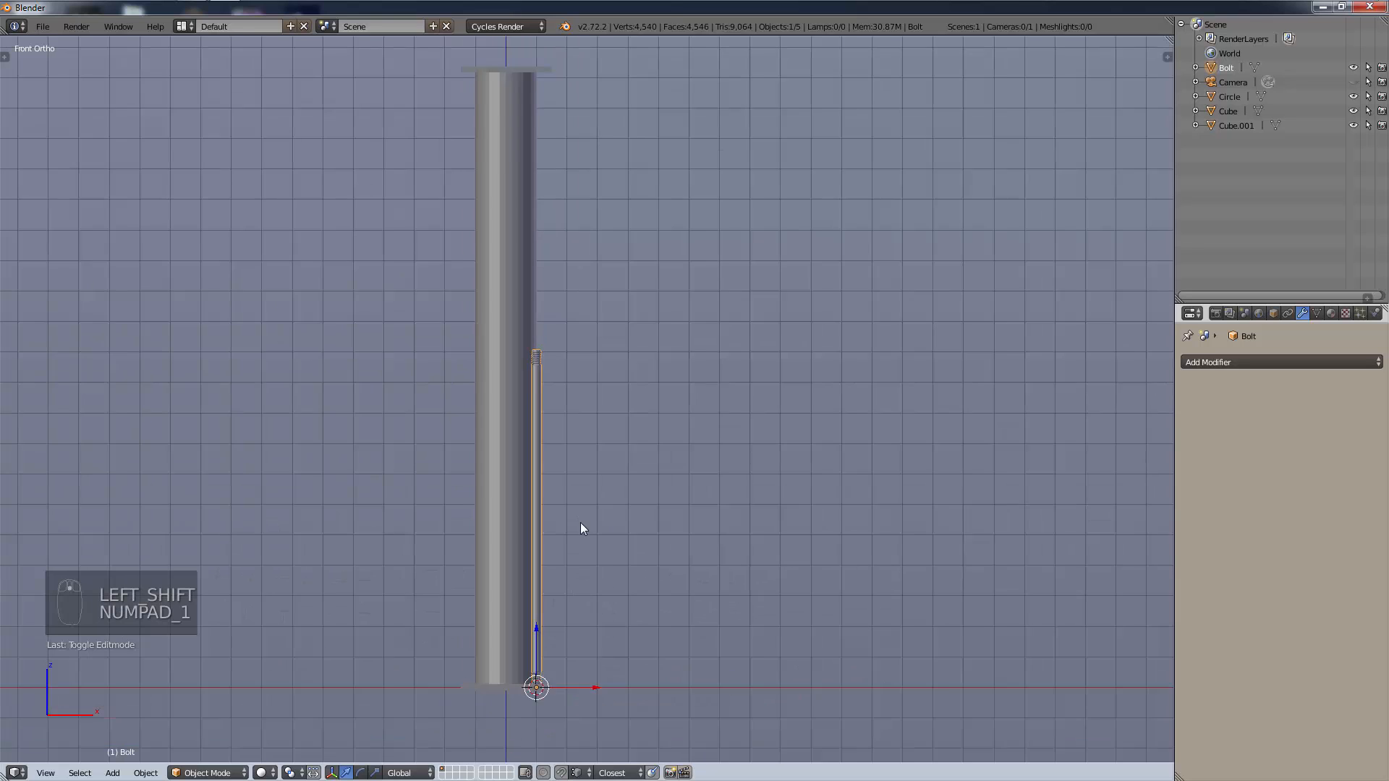
key("KP_1")
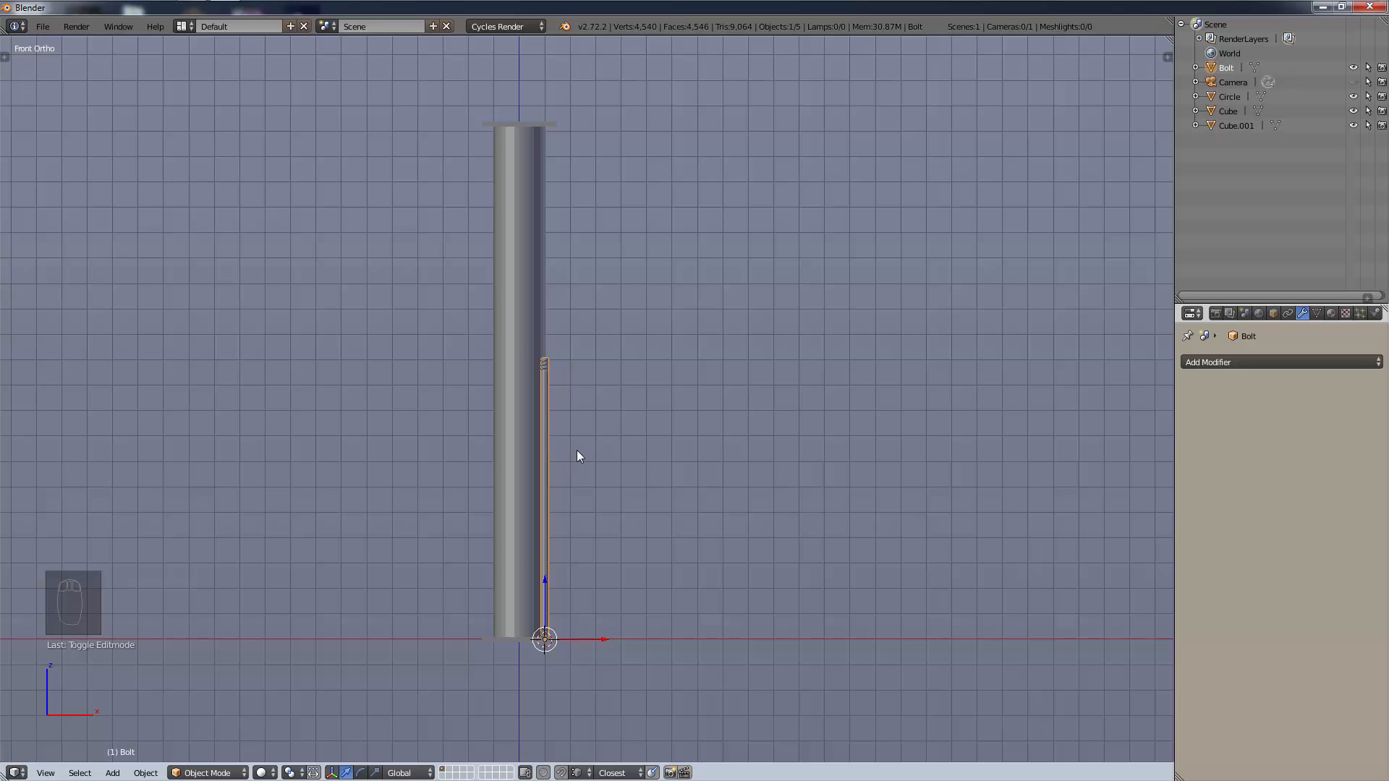
key("s")
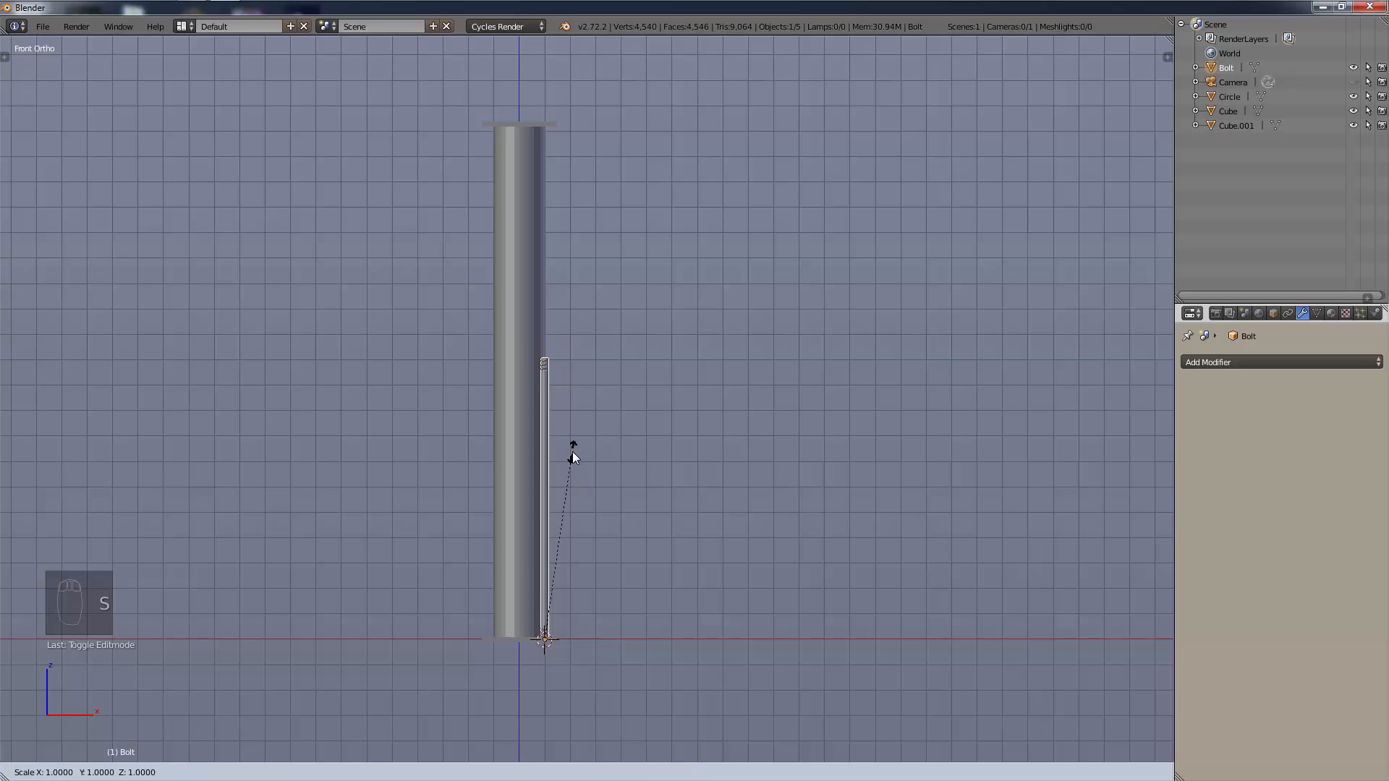
key("z")
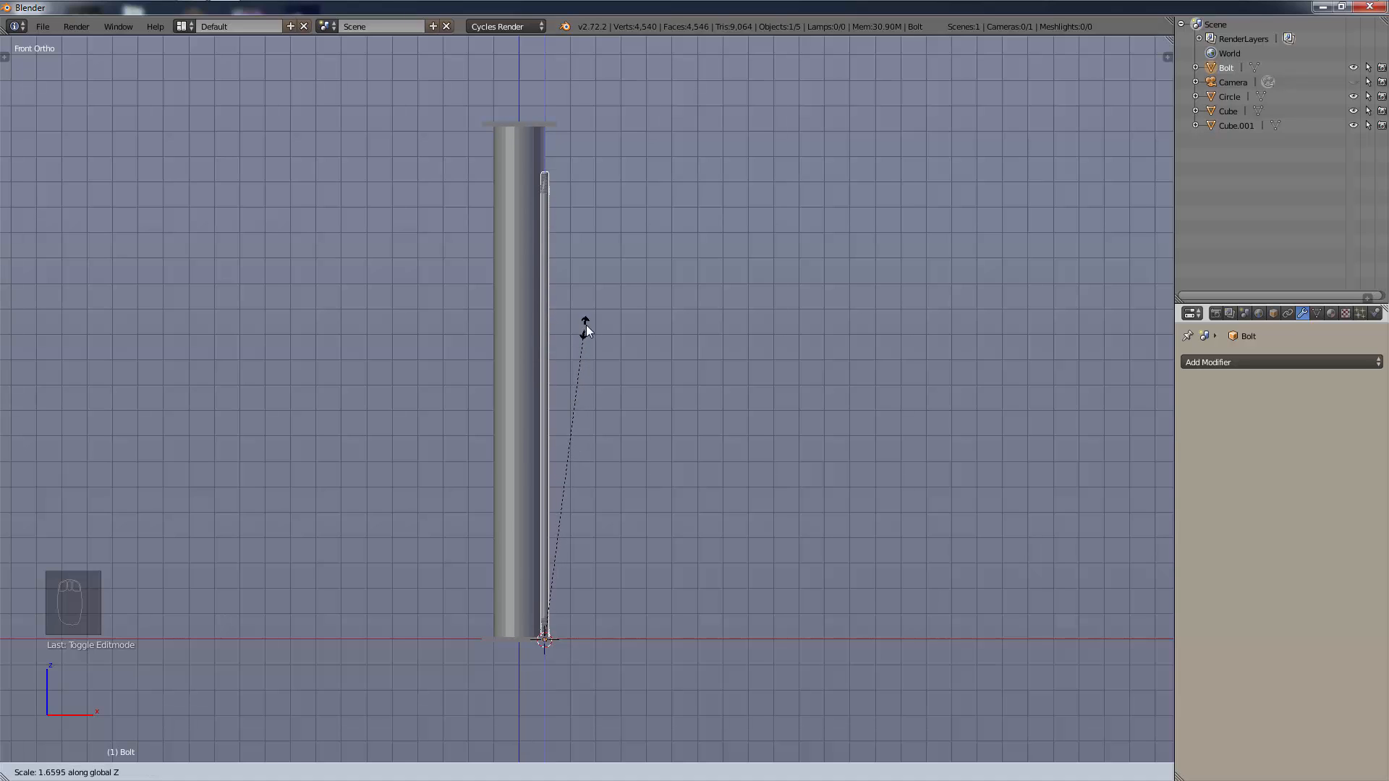
left_click(582, 287)
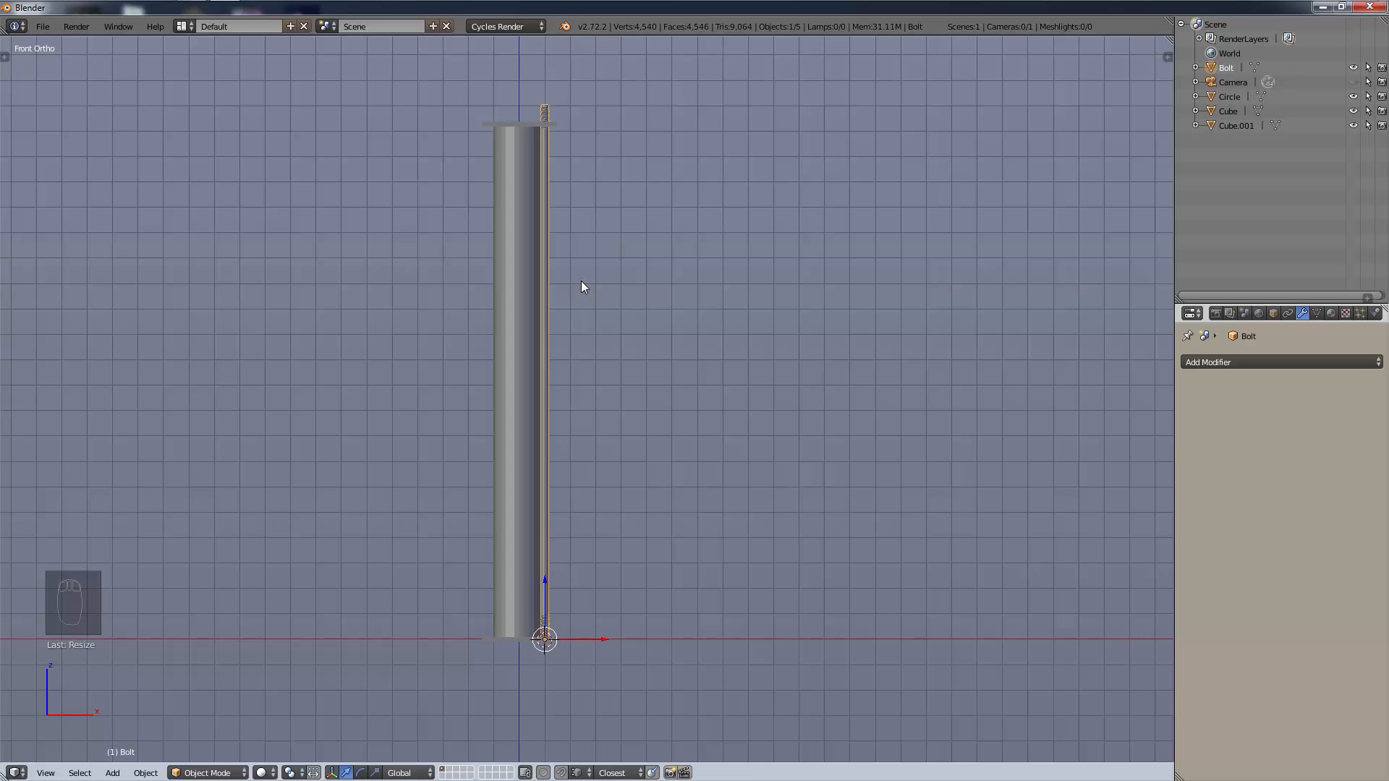
Stretch the rod slightly further along Z so its upper thread begins above the top slab's underside.
scroll(575, 64, "up", 6)
middle_click_drag(521, 206, 585, 668, "shift")
middle_click_drag(595, 83, 536, 402, "shift")
scroll(545, 307, "up", 4)
scroll(535, 402, "up", 6)
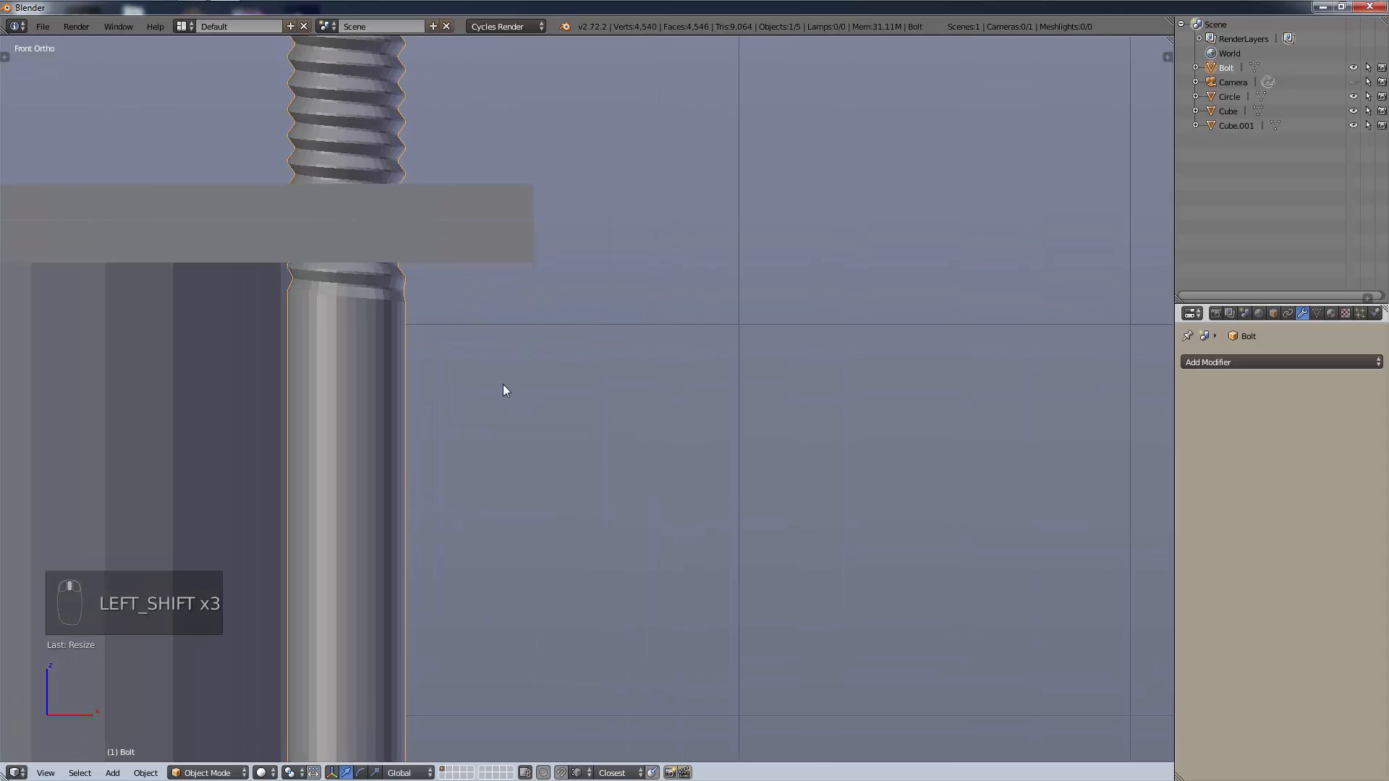
middle_click_drag(449, 295, 656, 416, "shift")
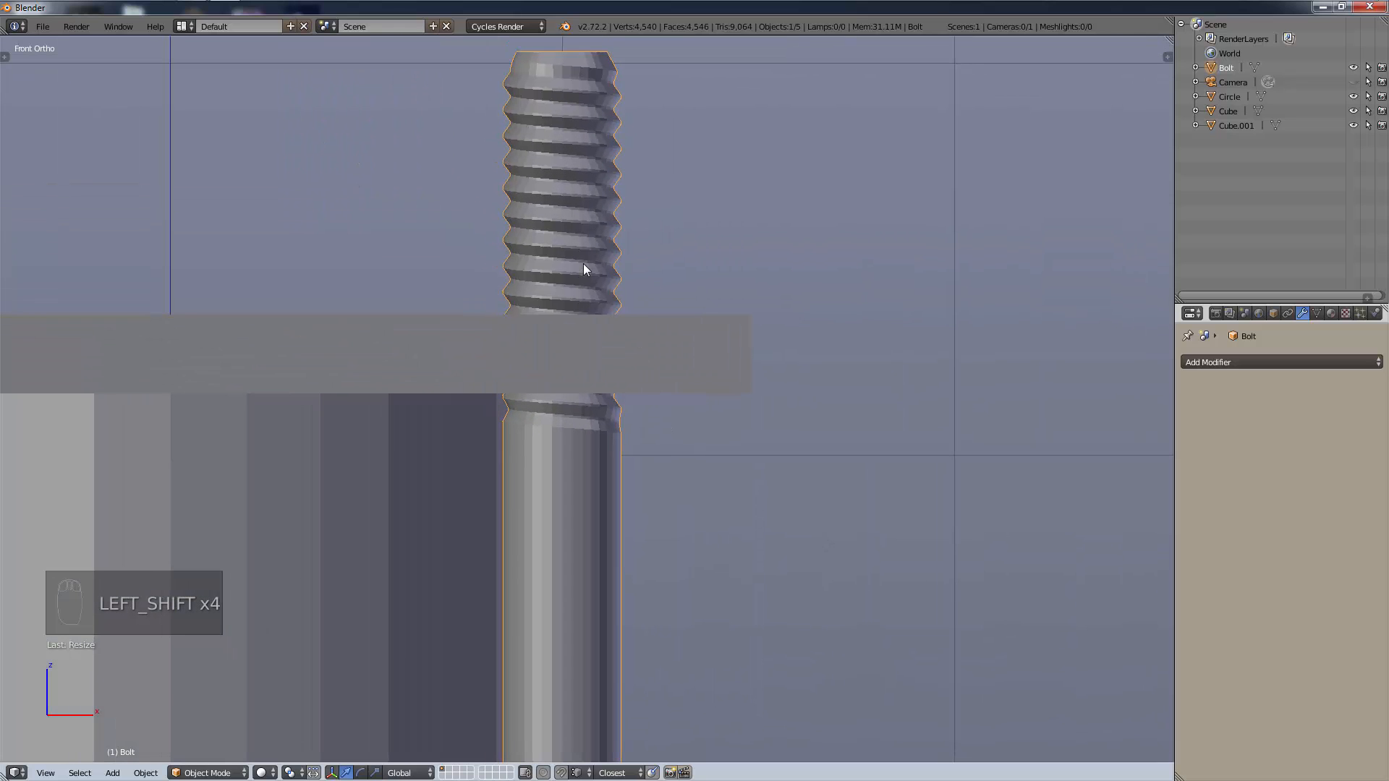
middle_click_drag(583, 263, 631, 354)
scroll(621, 381, "down", 5)
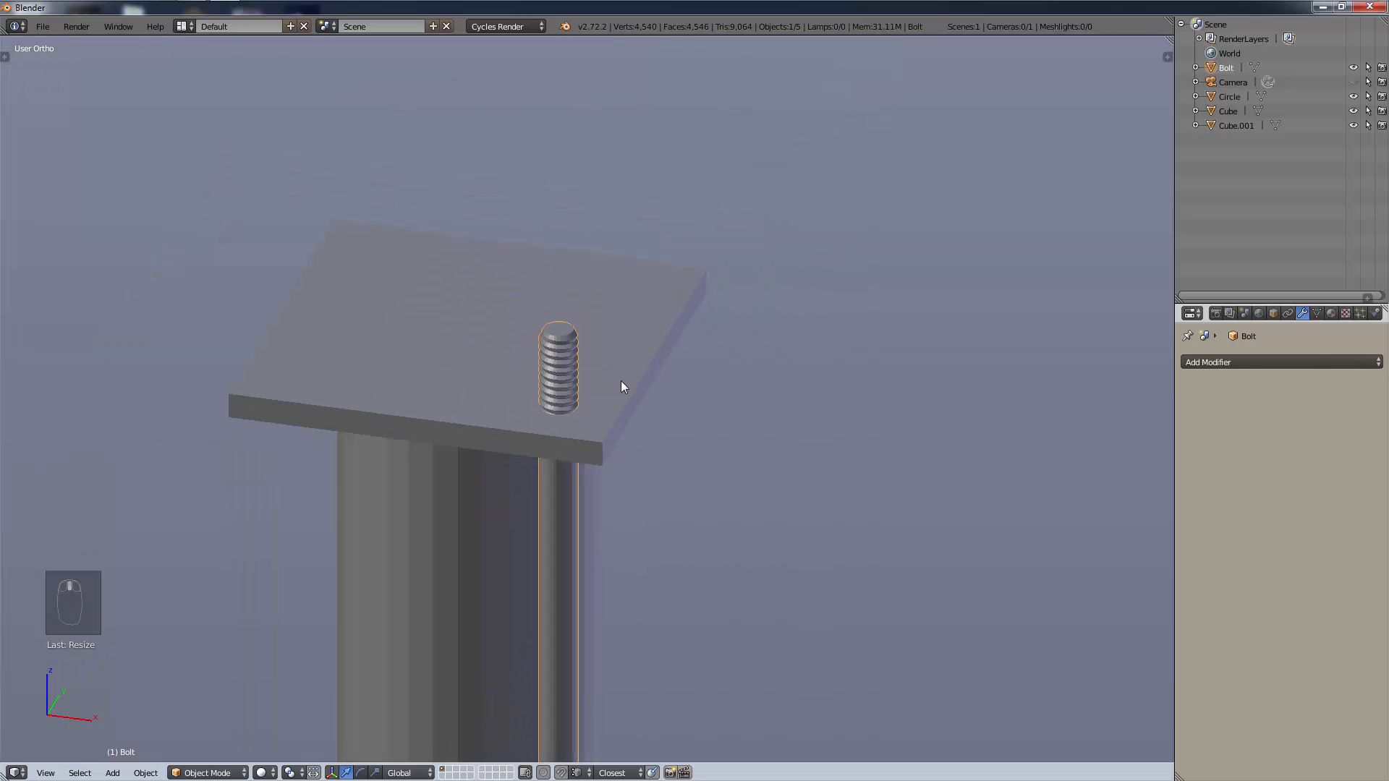
scroll(562, 407, "up", 3)
middle_click_drag(562, 407, 601, 355)
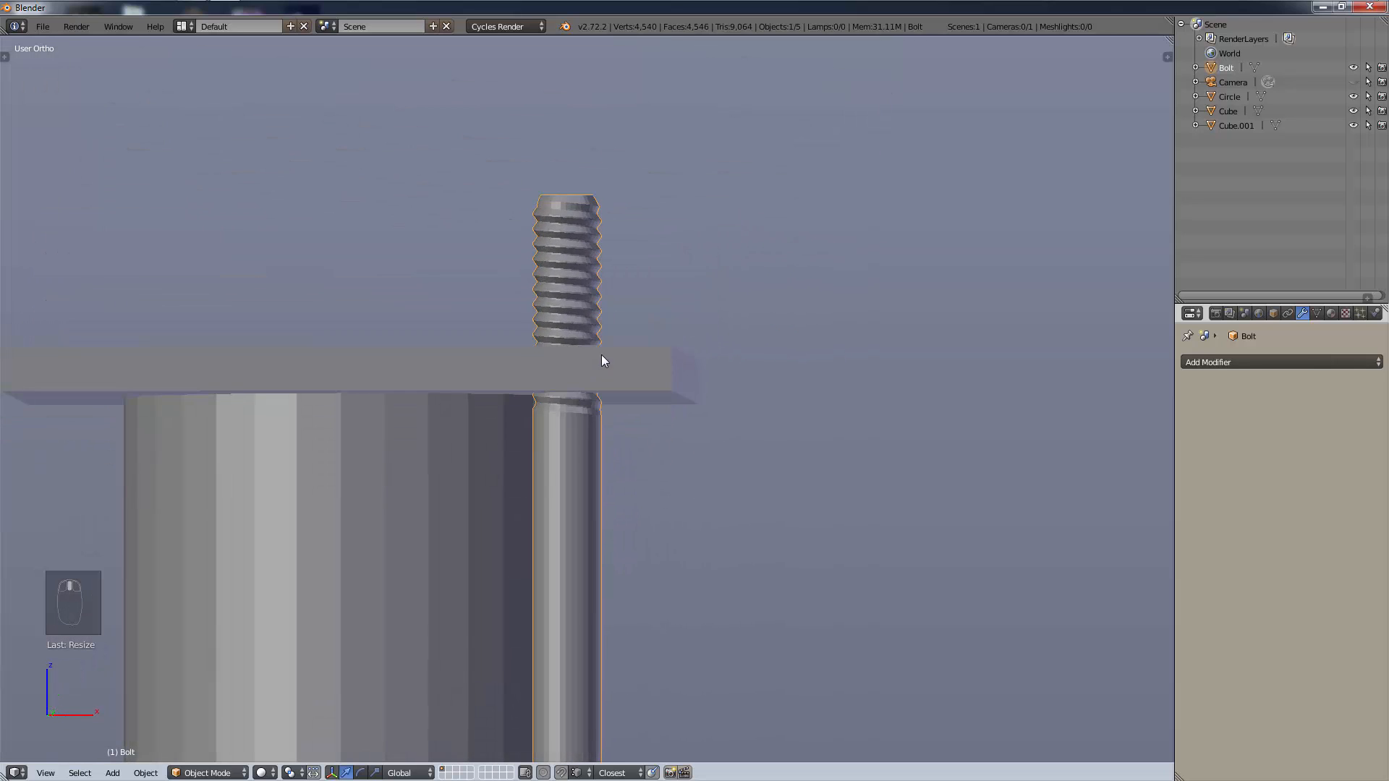
scroll(601, 355, "up", 5)
scroll(601, 354, "down", 3)
key("z")
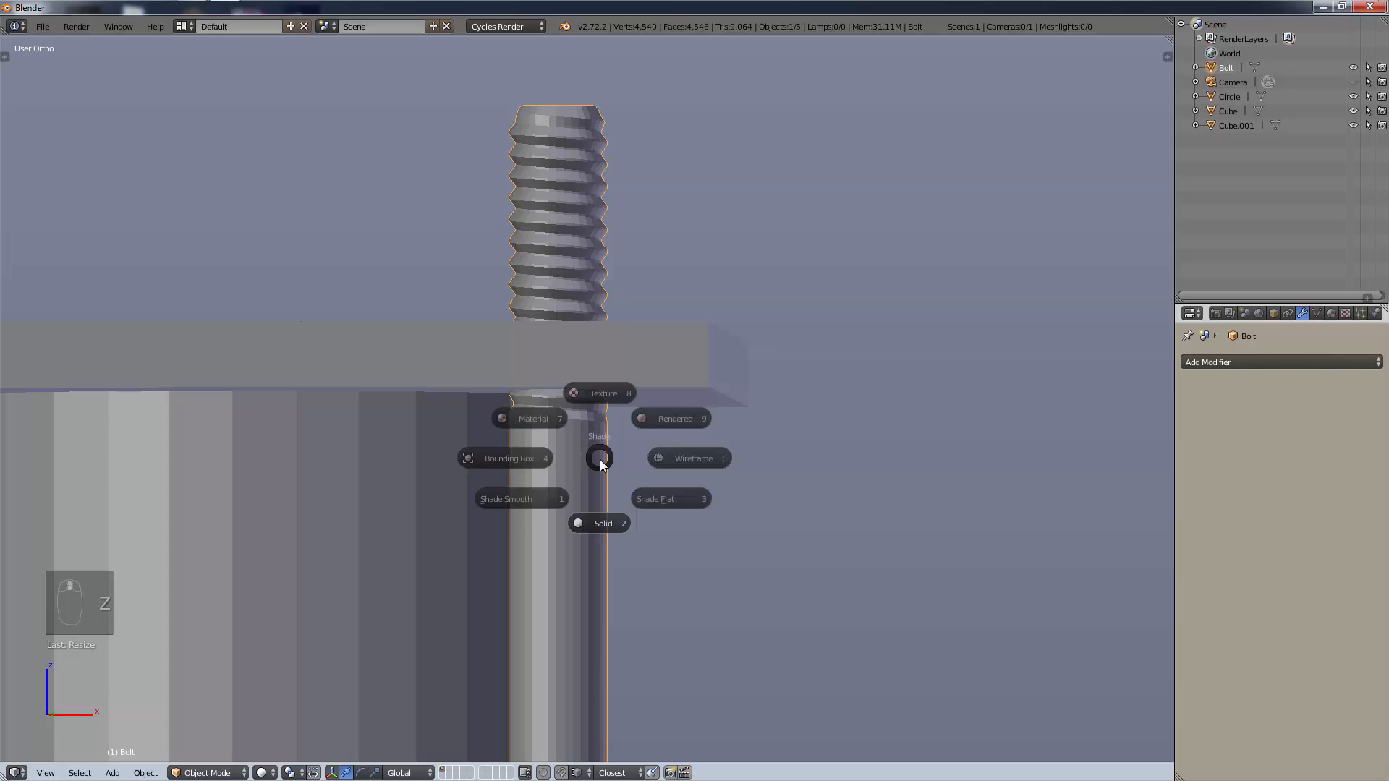
key("s")
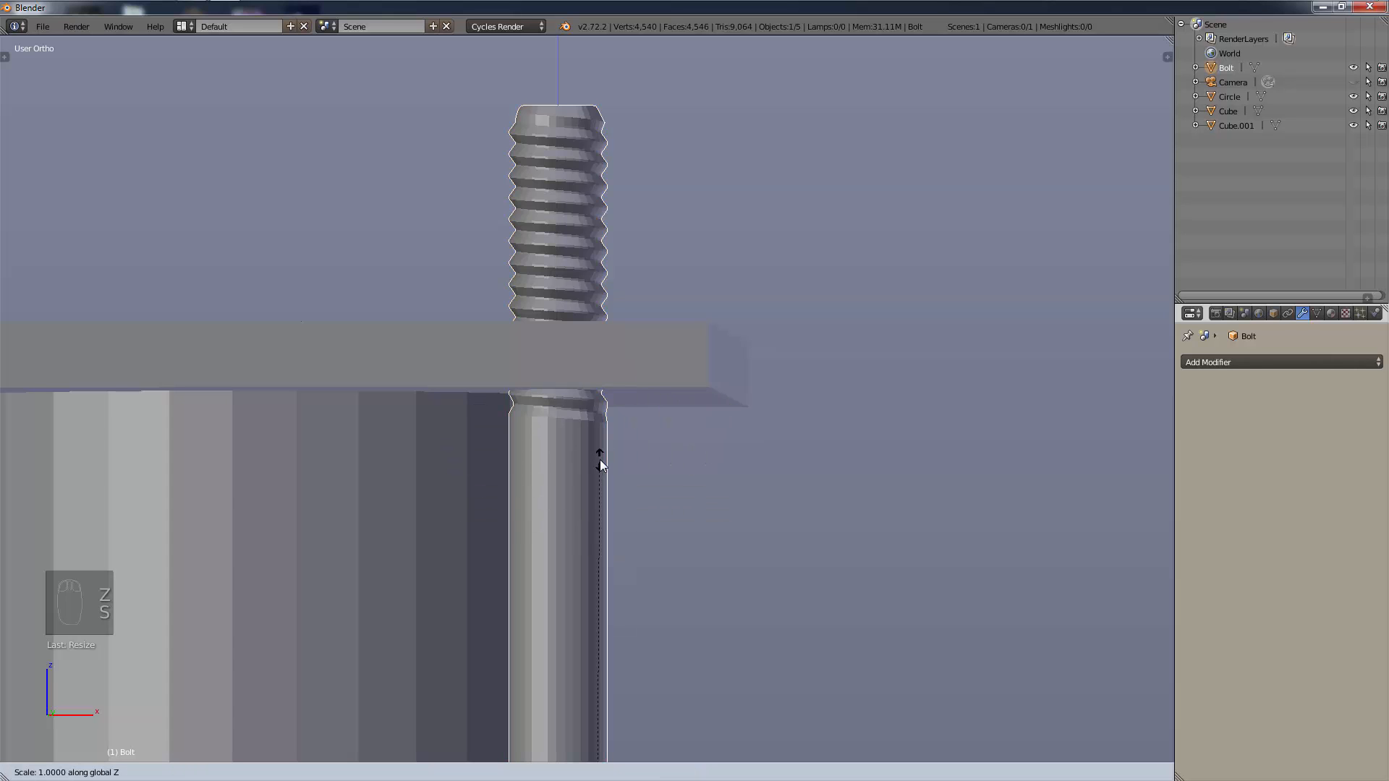
left_click(629, 362)
Move the rod down along Z until most of its lower thread protrudes beneath the base slab.
middle_click_drag(630, 362, 619, 392)
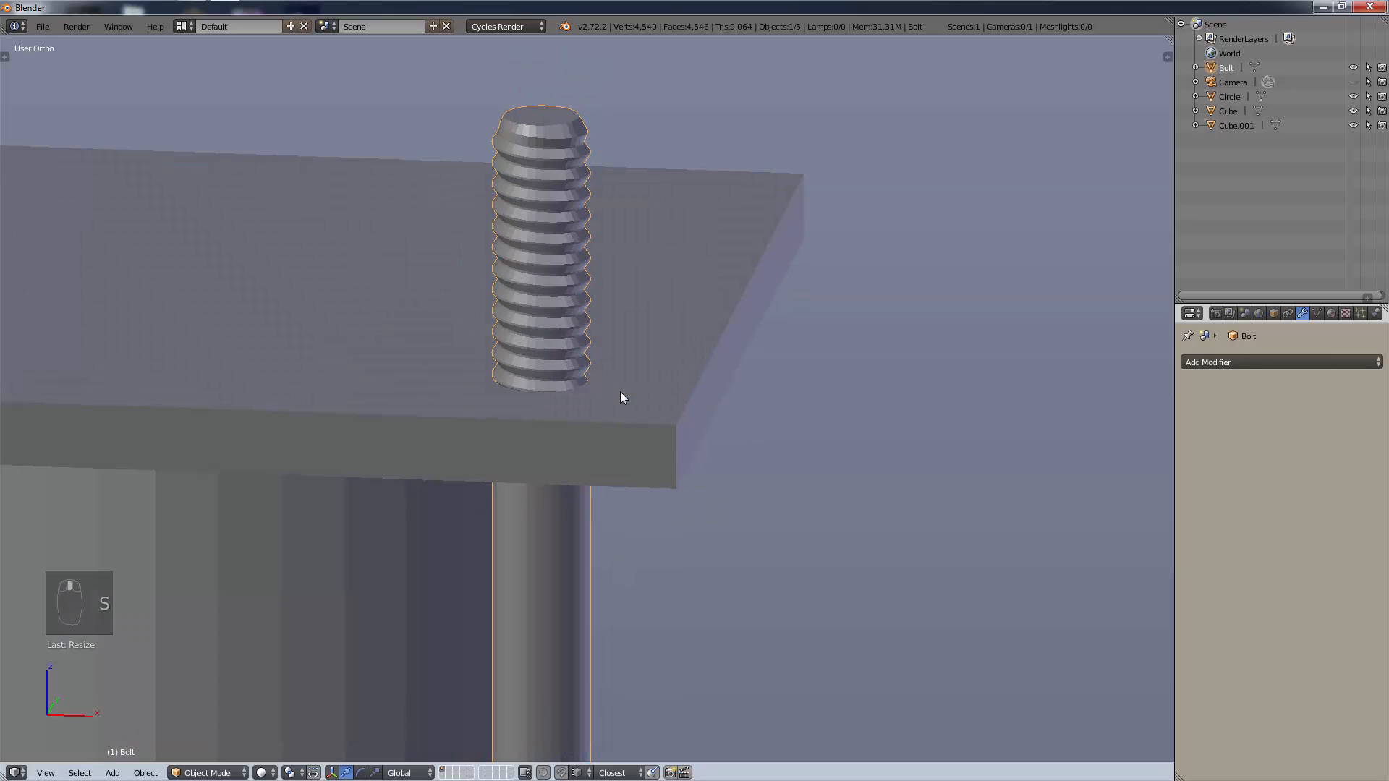
scroll(625, 456, "down", 10)
middle_click_drag(660, 524, 615, 512, "shift")
scroll(584, 535, "up", 7)
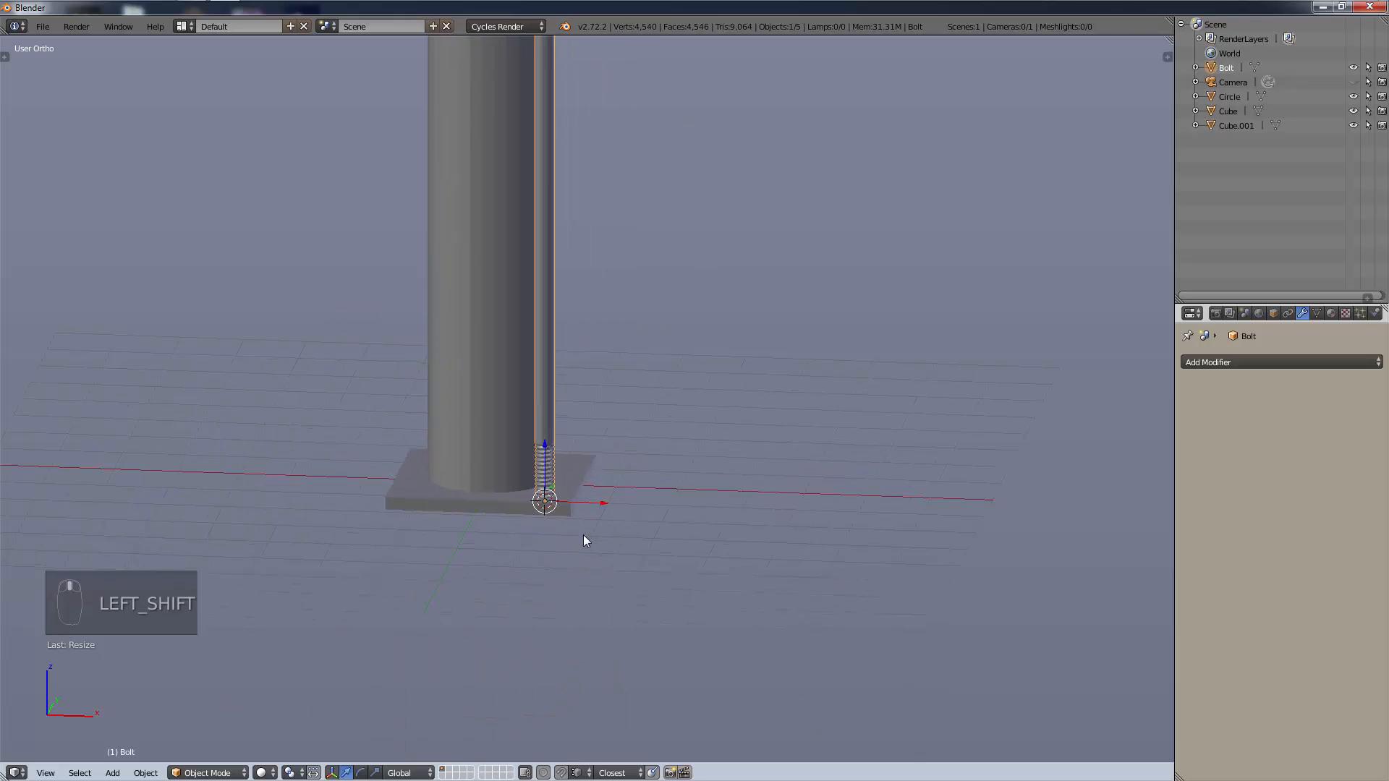
middle_click_drag(550, 589, 638, 380, "shift")
scroll(557, 578, "up", 3)
middle_click_drag(558, 579, 571, 550)
middle_click_drag(619, 467, 705, 356, "shift")
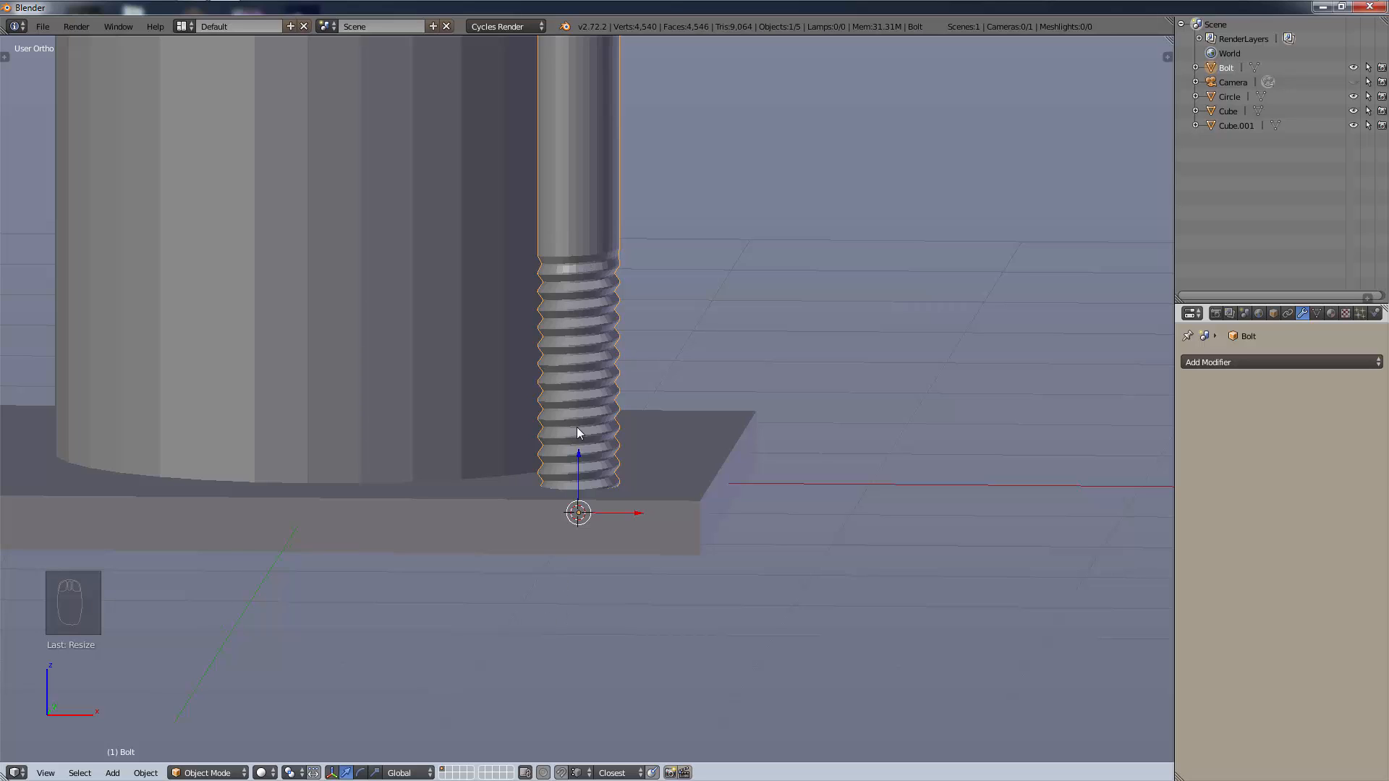
key("g")
key("z")
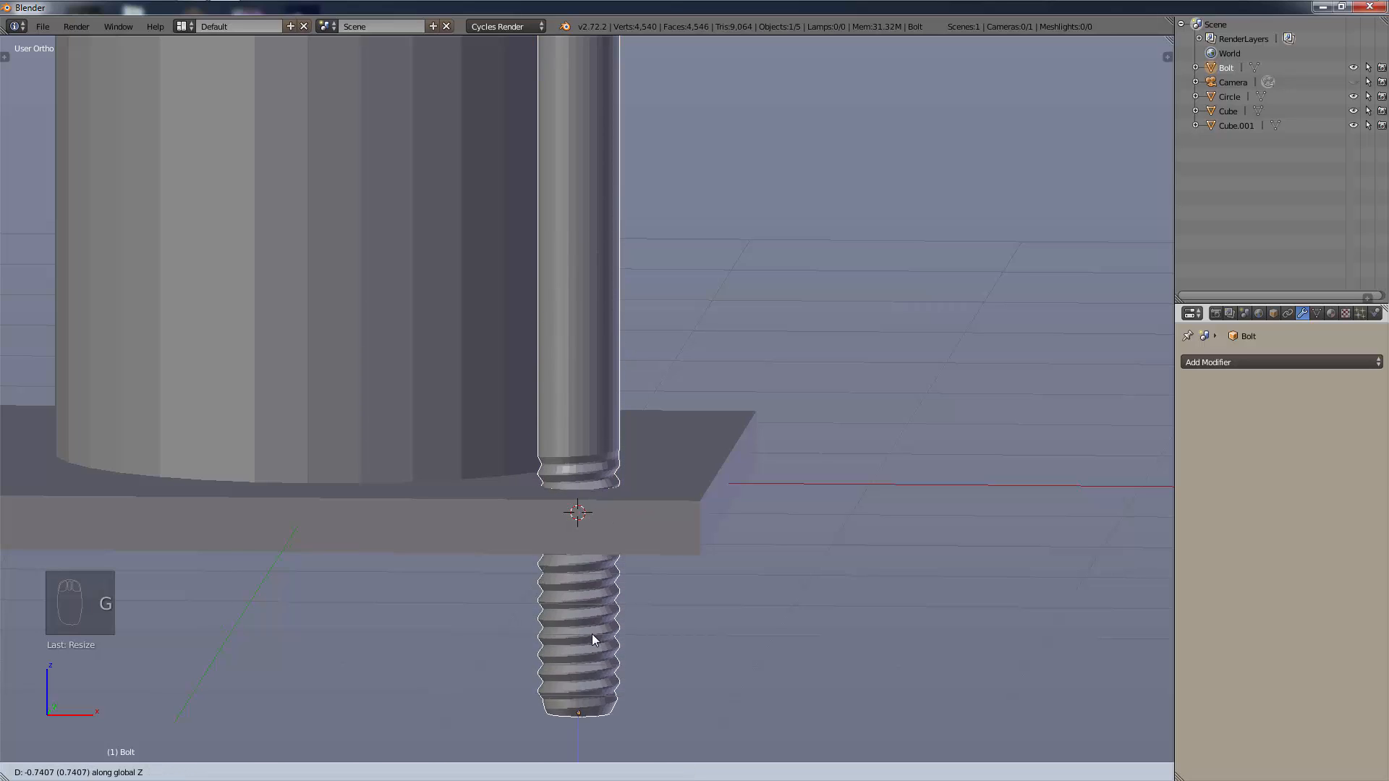
left_click(593, 675)
Scale the rod along Z by about 1.044 so its upper thread protrudes above the top slab again.
scroll(675, 213, "down", 9)
middle_click_drag(666, 214, 646, 608, "shift")
middle_click_drag(651, 174, 672, 581, "shift")
scroll(598, 481, "up", 6)
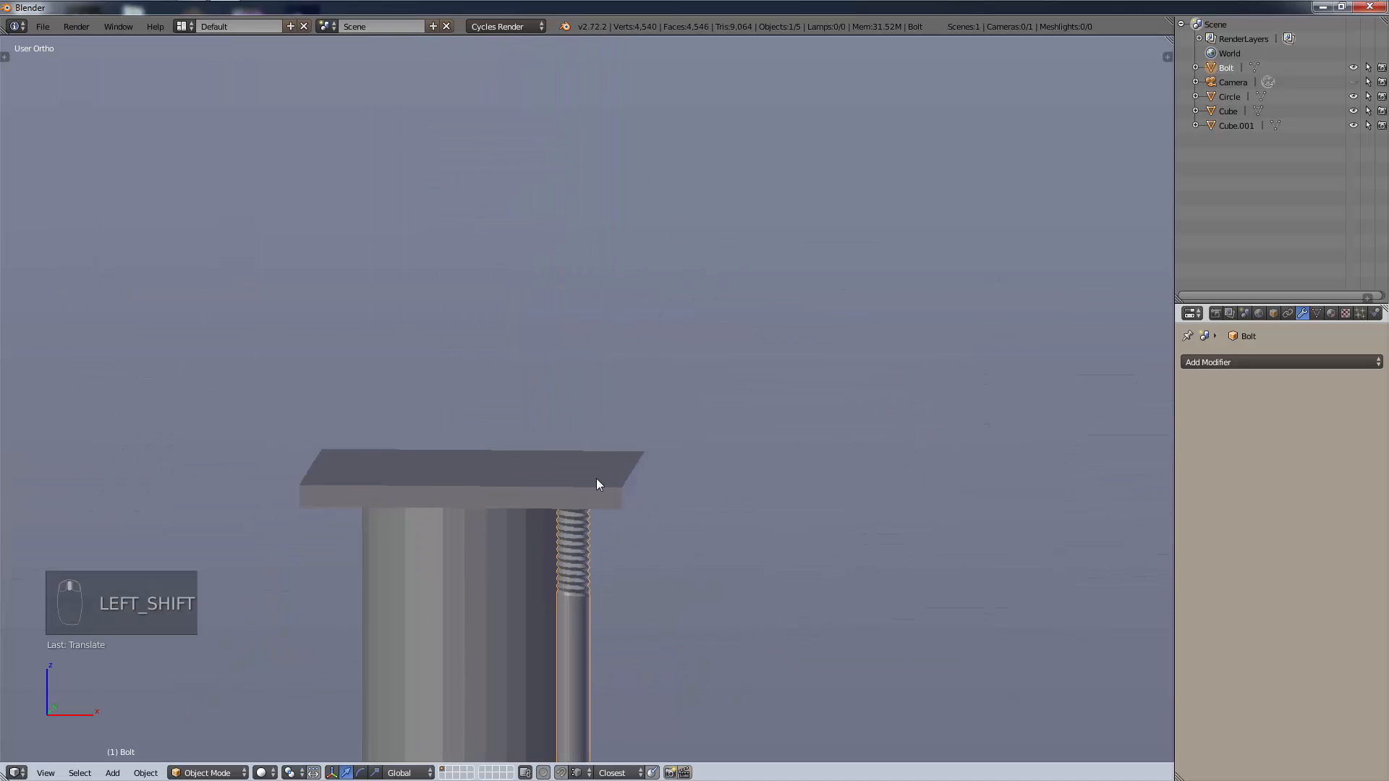
scroll(608, 463, "down", 4, "shift")
key("s")
key("z")
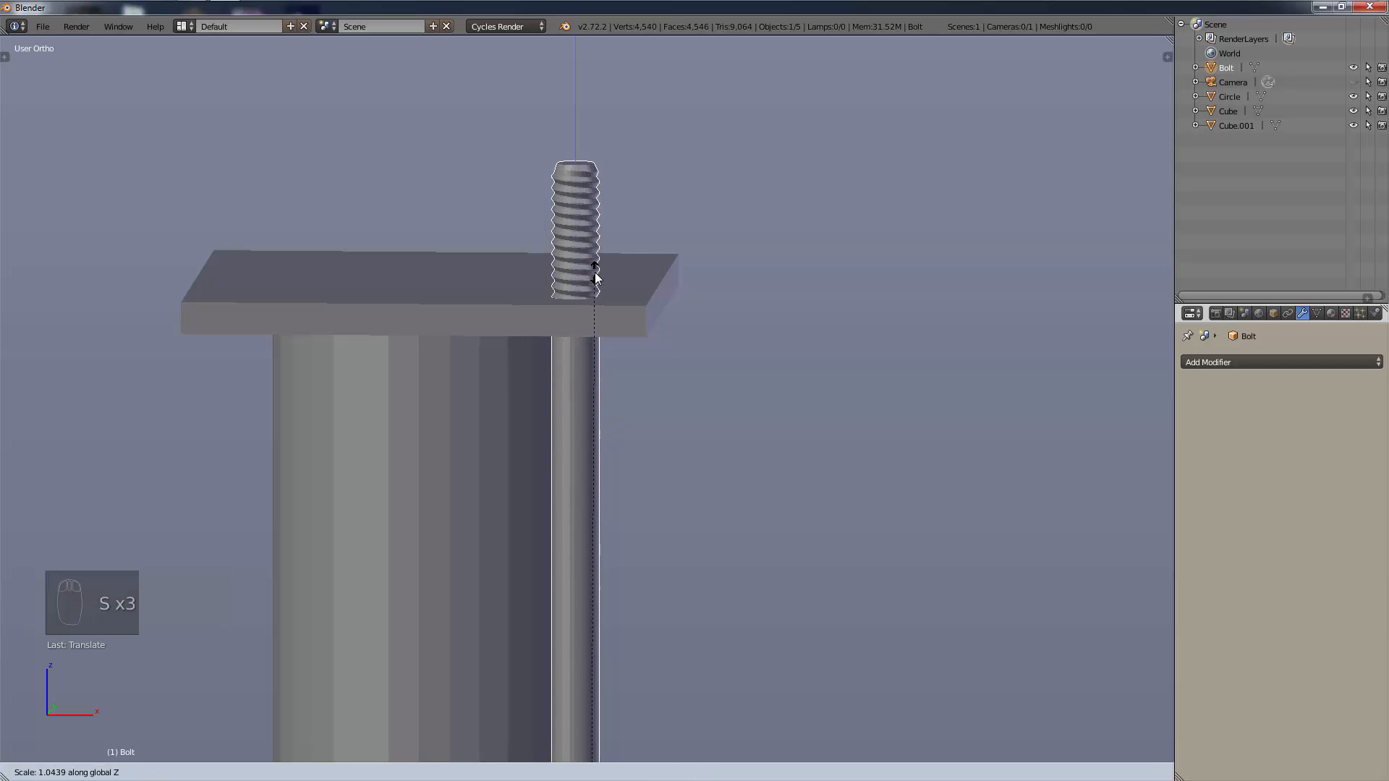
left_click(594, 275)
Switch to wireframe shading in front view and check where the upper thread ends relative to the top slab.
scroll(633, 456, "down", 4)
key("KP_1")
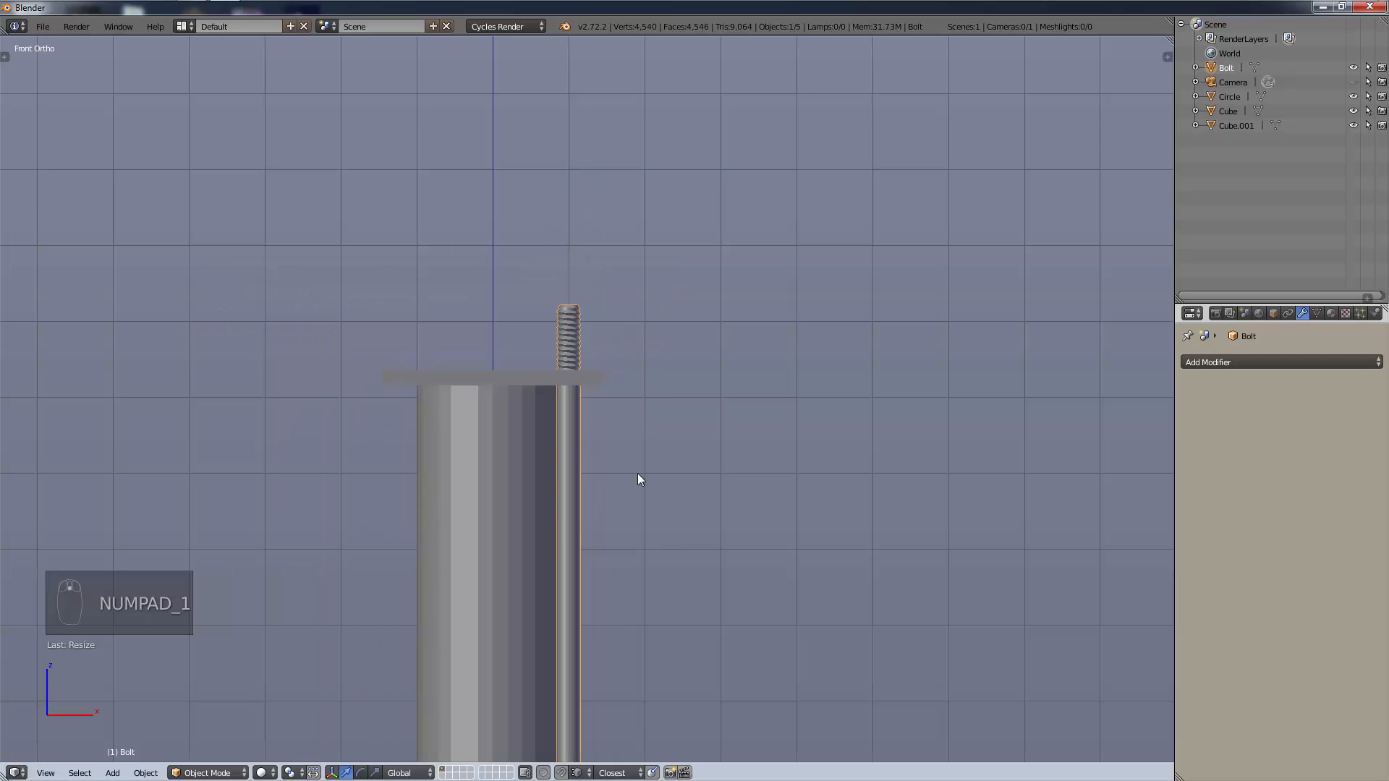
key("z")
left_click(775, 490)
scroll(545, 368, "up", 5)
scroll(528, 340, "up", 4)
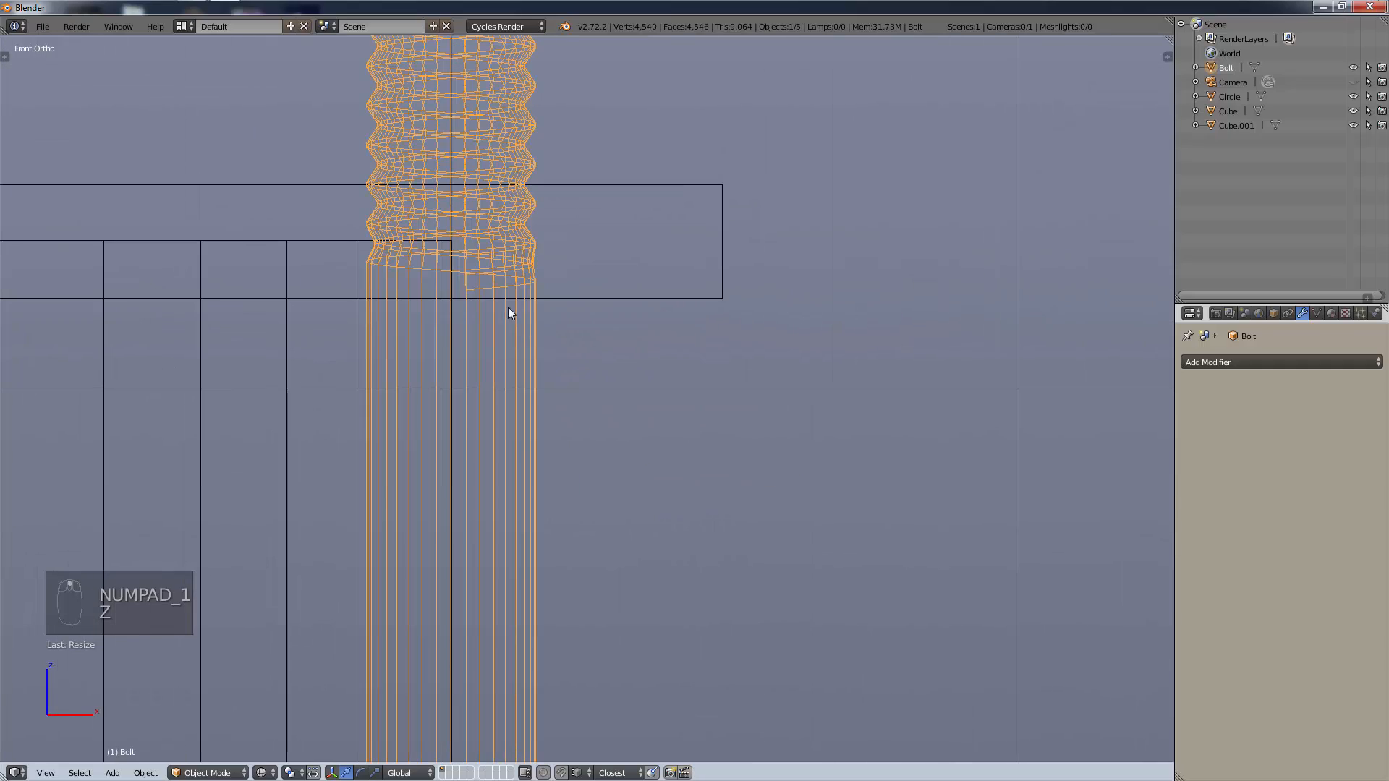
Examine in wireframe where the lower thread ends relative to the base slab.
scroll(524, 457, "down", 20)
middle_click_drag(649, 563, 658, 290, "shift")
scroll(608, 304, "up", 8)
middle_click_drag(659, 226, 621, 452, "shift")
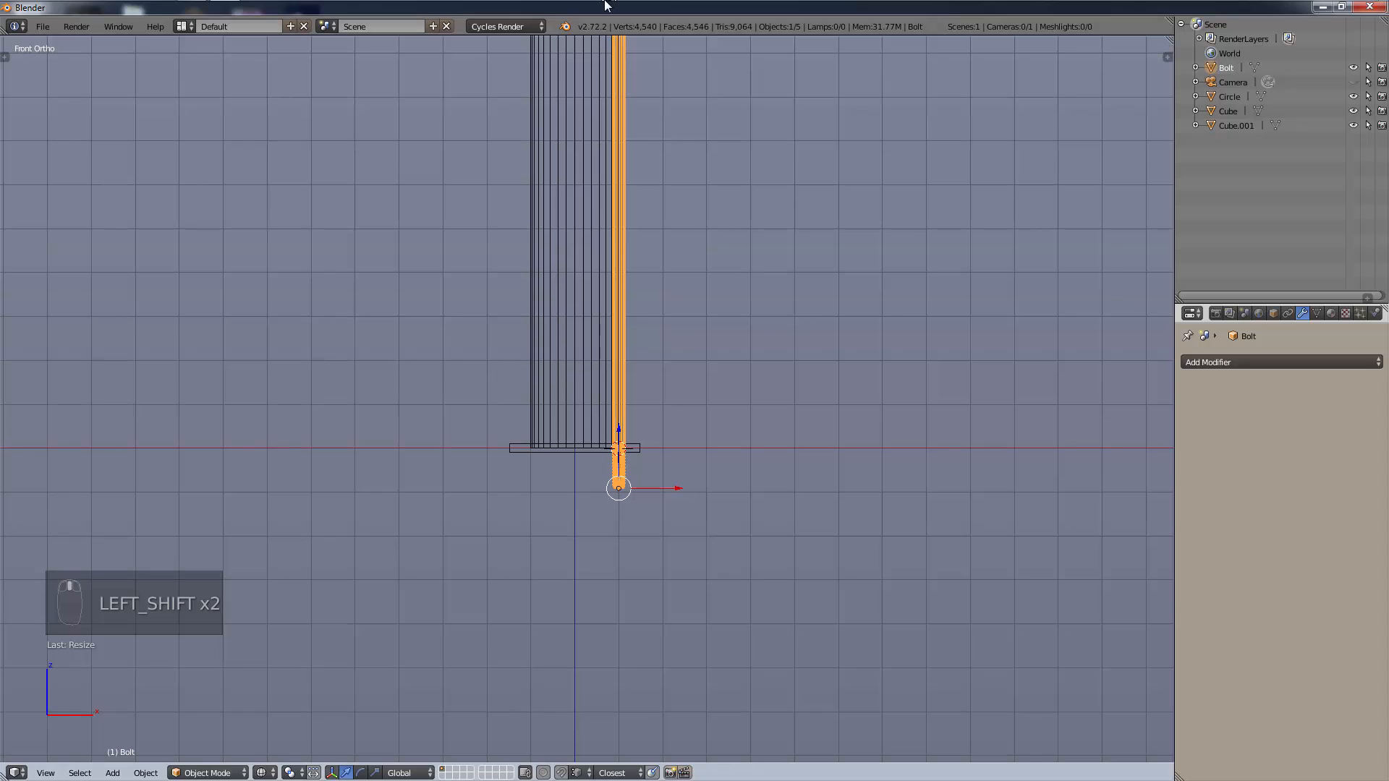
scroll(678, 550, "up", 3)
scroll(680, 550, "up", 5)
middle_click_drag(719, 590, 547, 254, "shift")
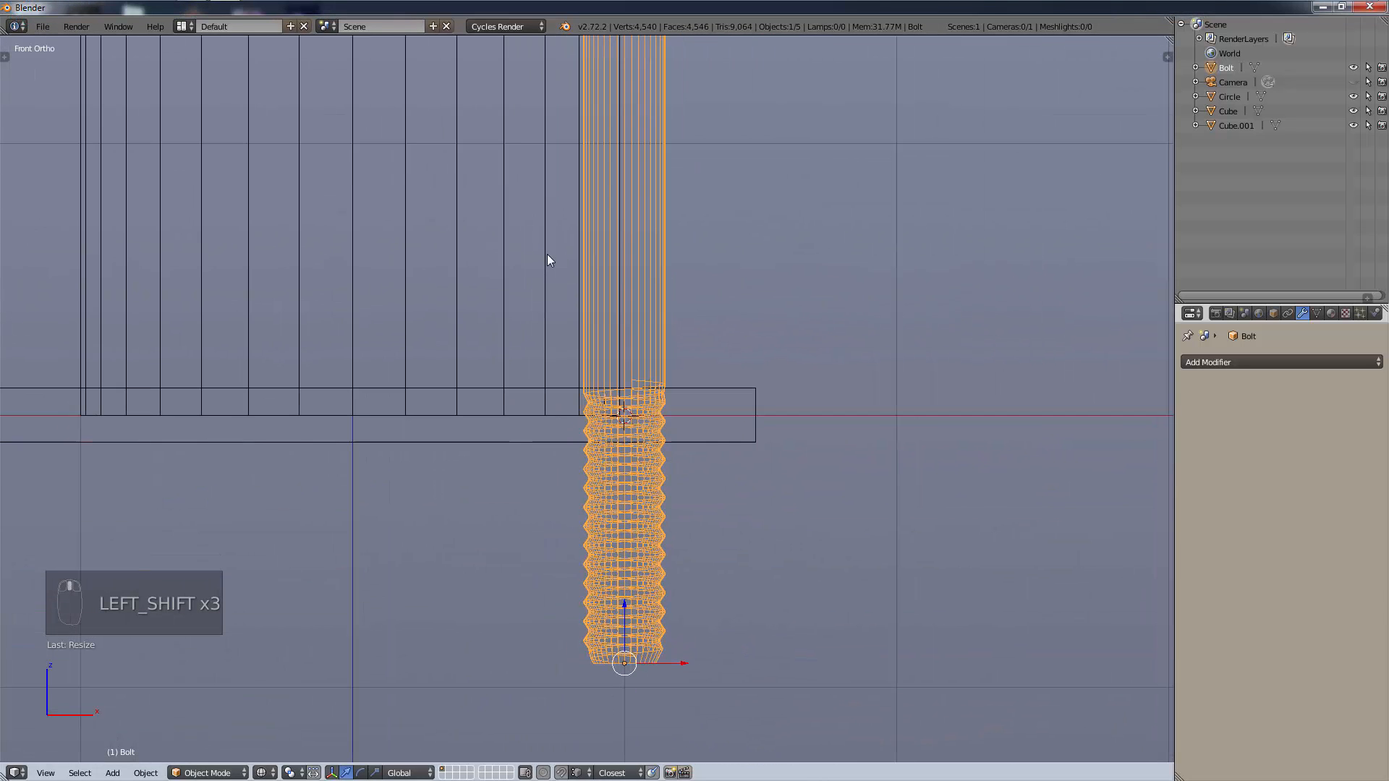
scroll(728, 500, "up", 3)
key("shift")
scroll(685, 437, "up", 1)
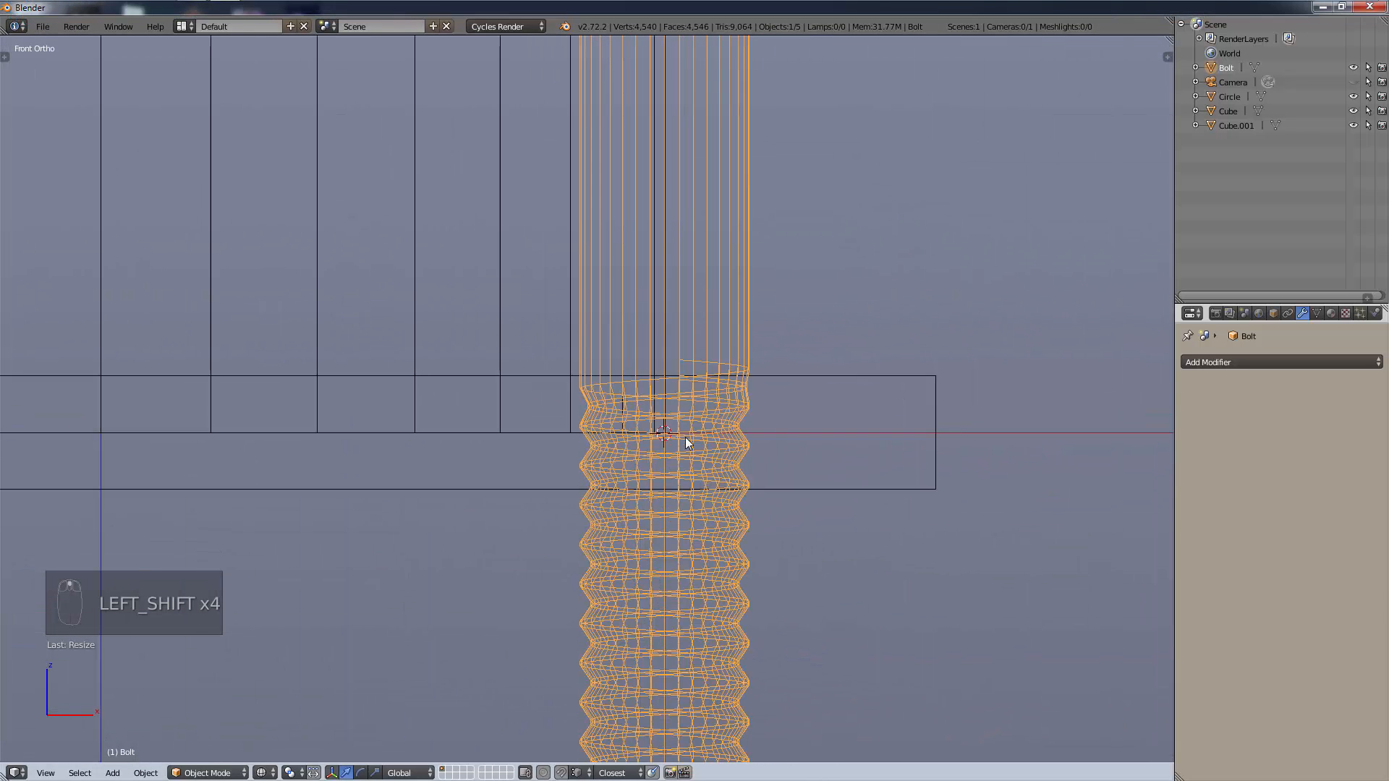
Move the rod slightly down along Z so its lower thread starts inside the base slab.
key("g")
key("z")
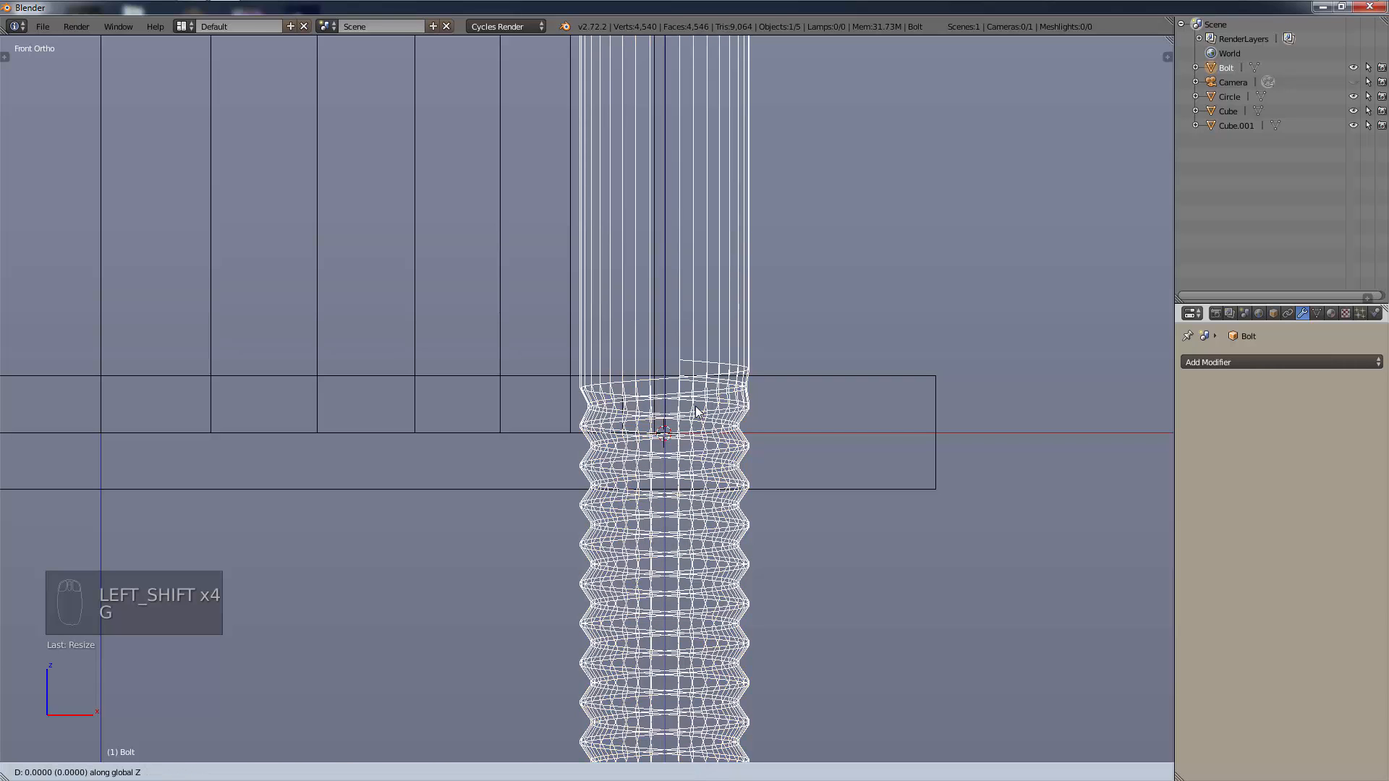
left_click(699, 435)
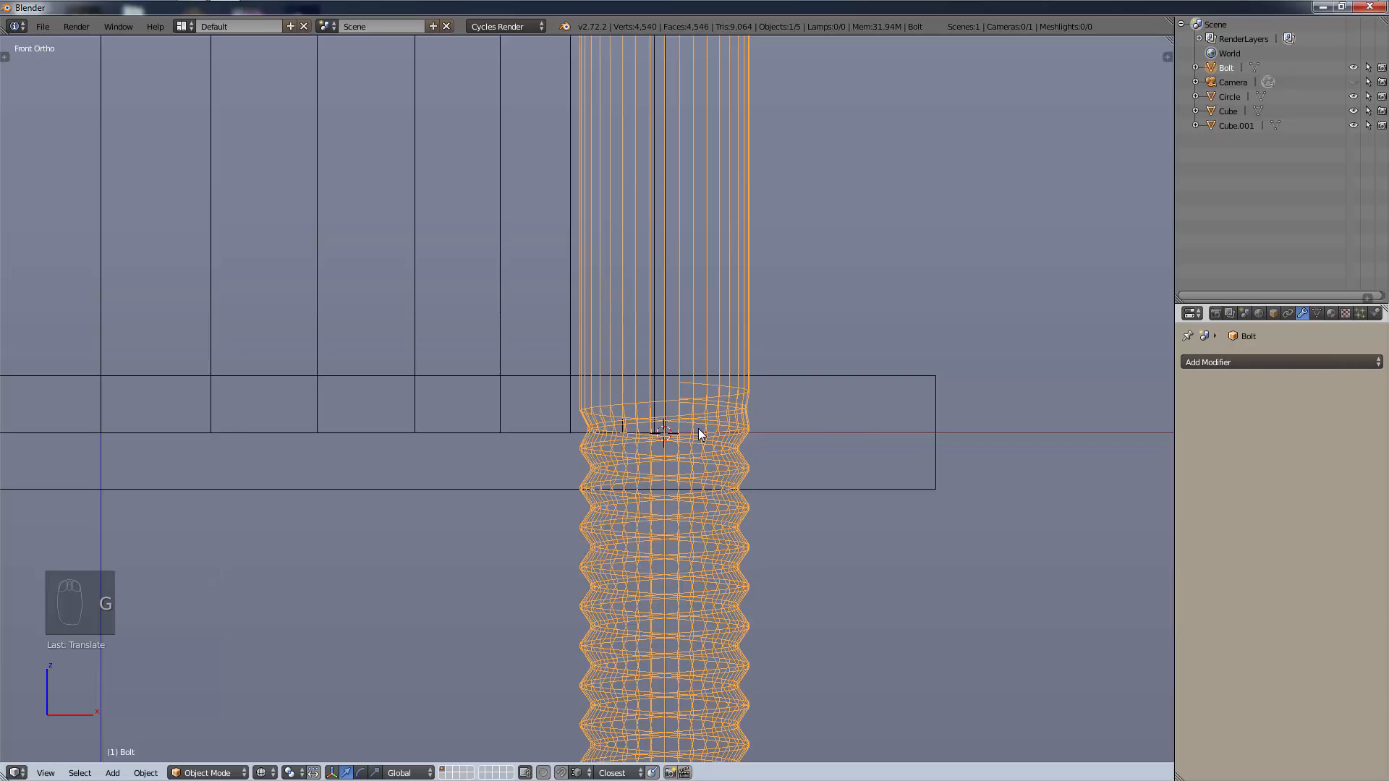
Scale the rod along Z by about 1.005 so its upper thread starts within the top slab.
scroll(692, 385, "down", 11)
middle_click_drag(696, 177, 684, 313, "shift")
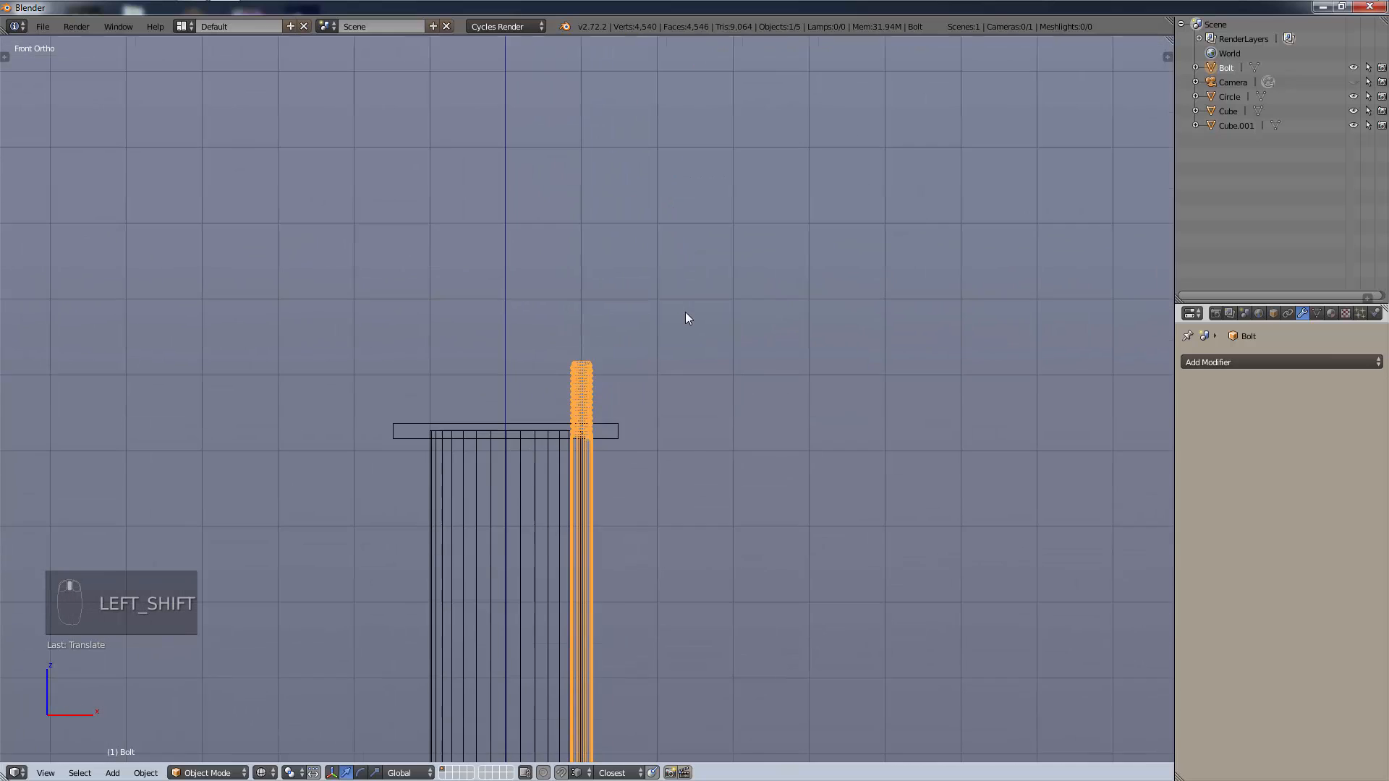
scroll(577, 492, "up", 2)
scroll(576, 492, "up", 5)
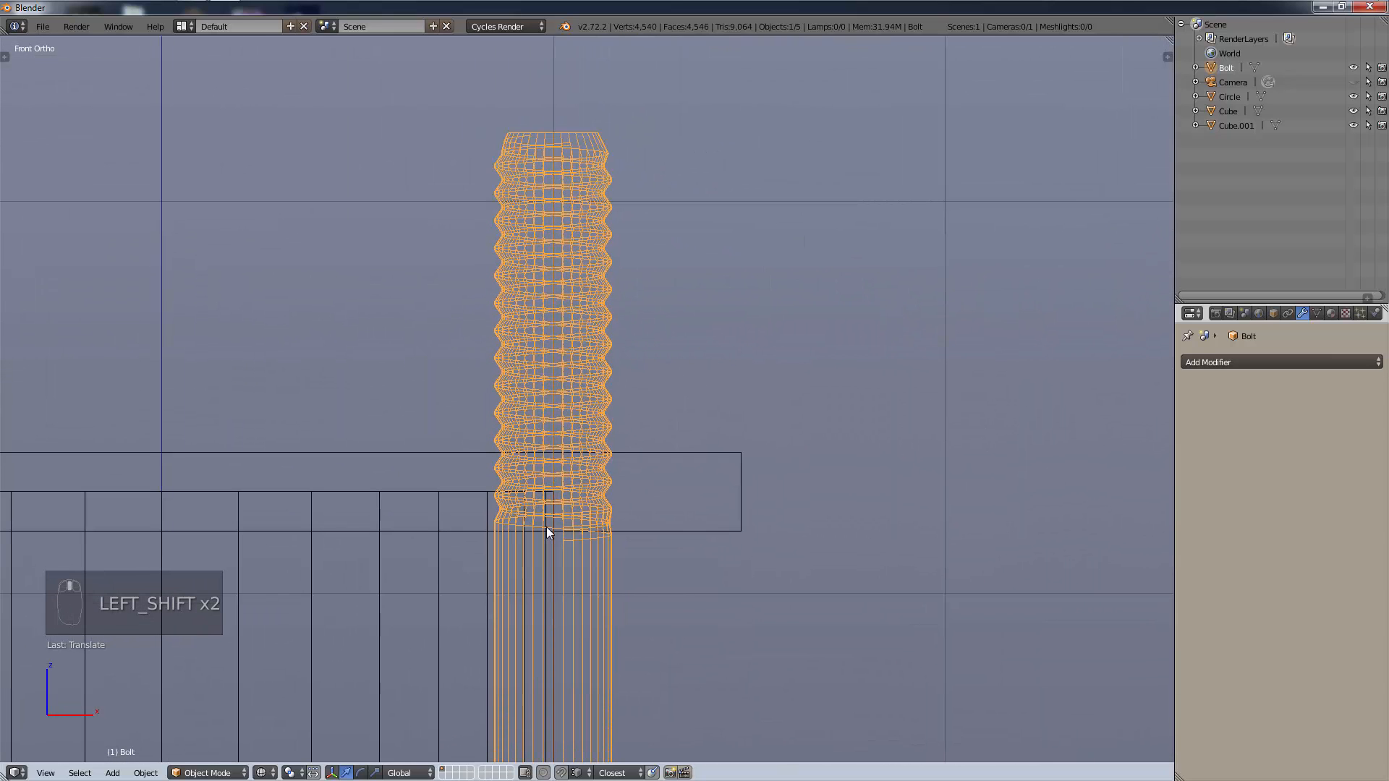
key("s")
key("s")
key("s")
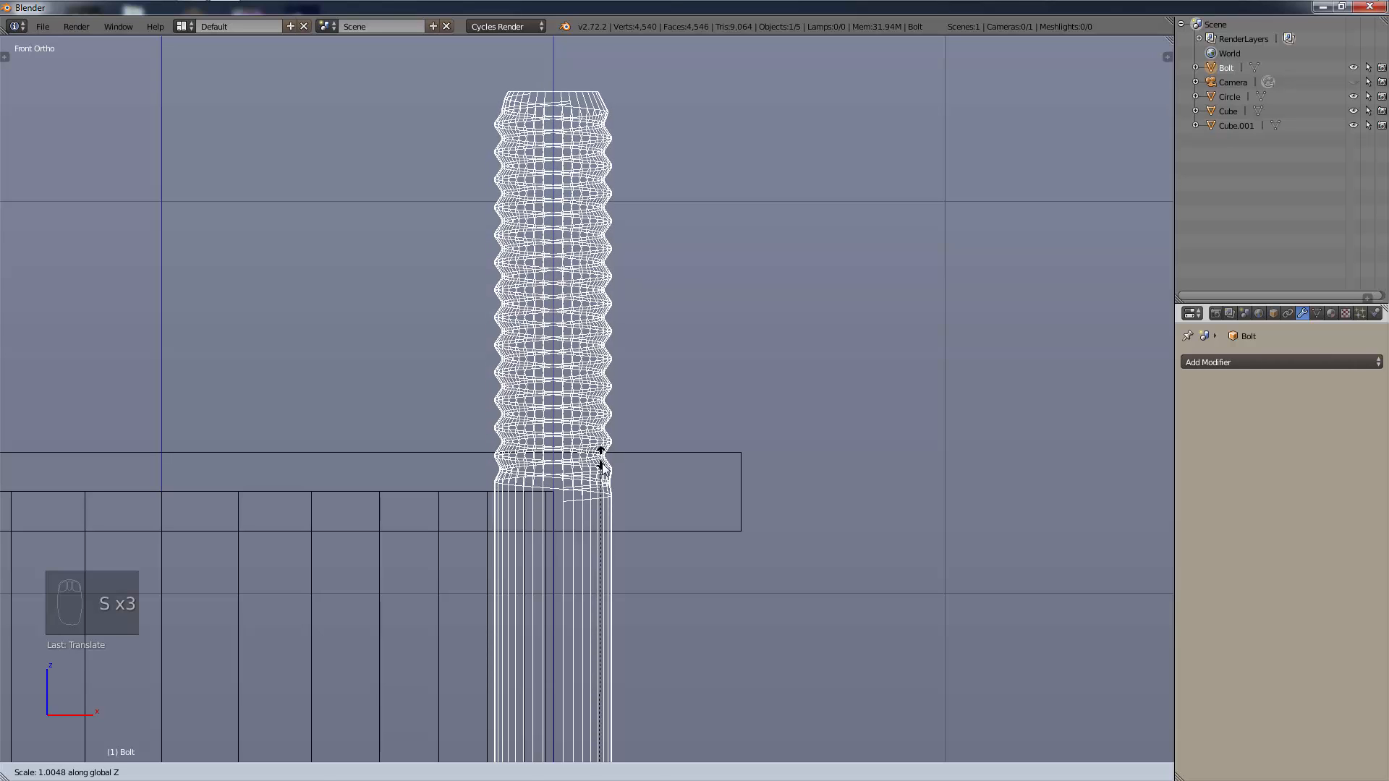
left_click(601, 463)
Fine-tune the rod's height along Z at the base slab and check its upper thread against the top slab.
scroll(641, 545, "down", 6)
middle_click_drag(633, 580, 610, 472, "shift")
scroll(611, 458, "up", 8)
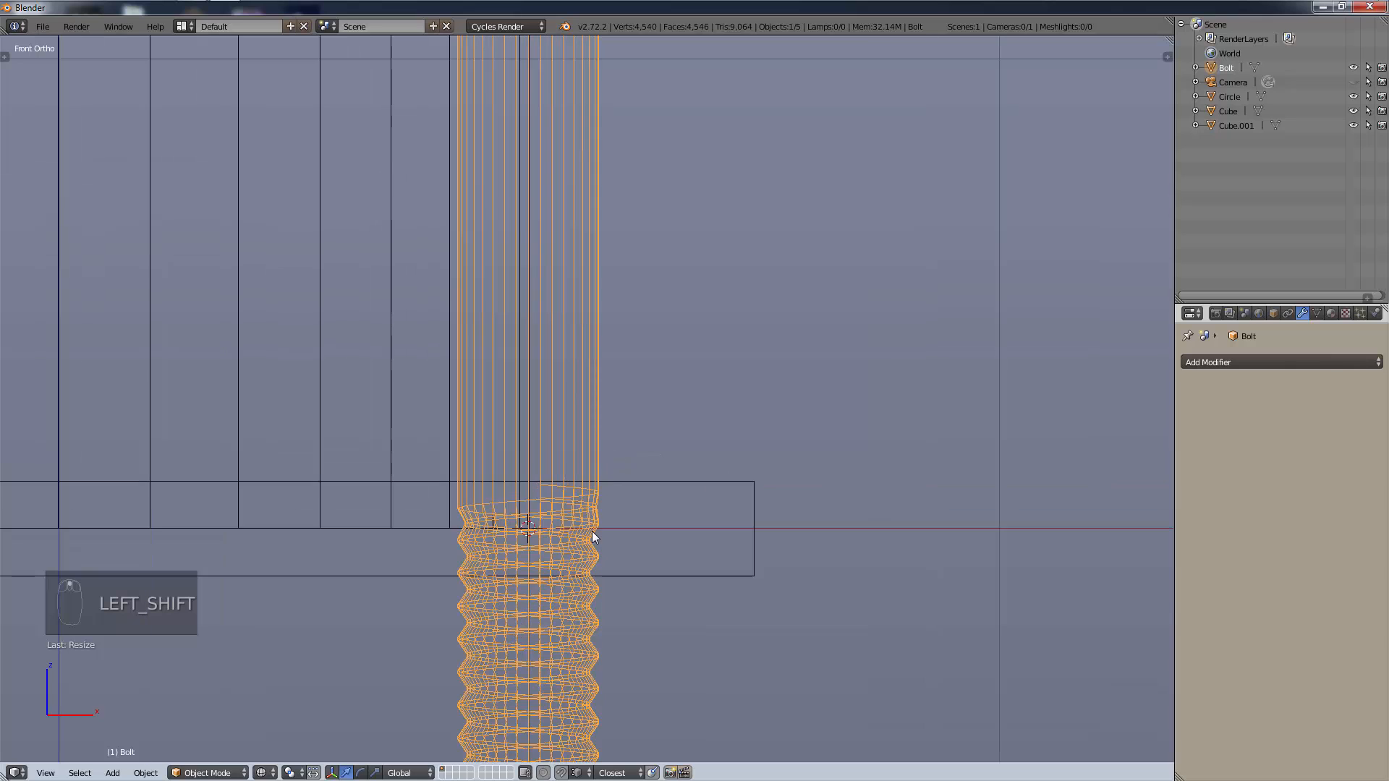
key("g")
left_click(604, 515)
scroll(637, 311, "down", 15)
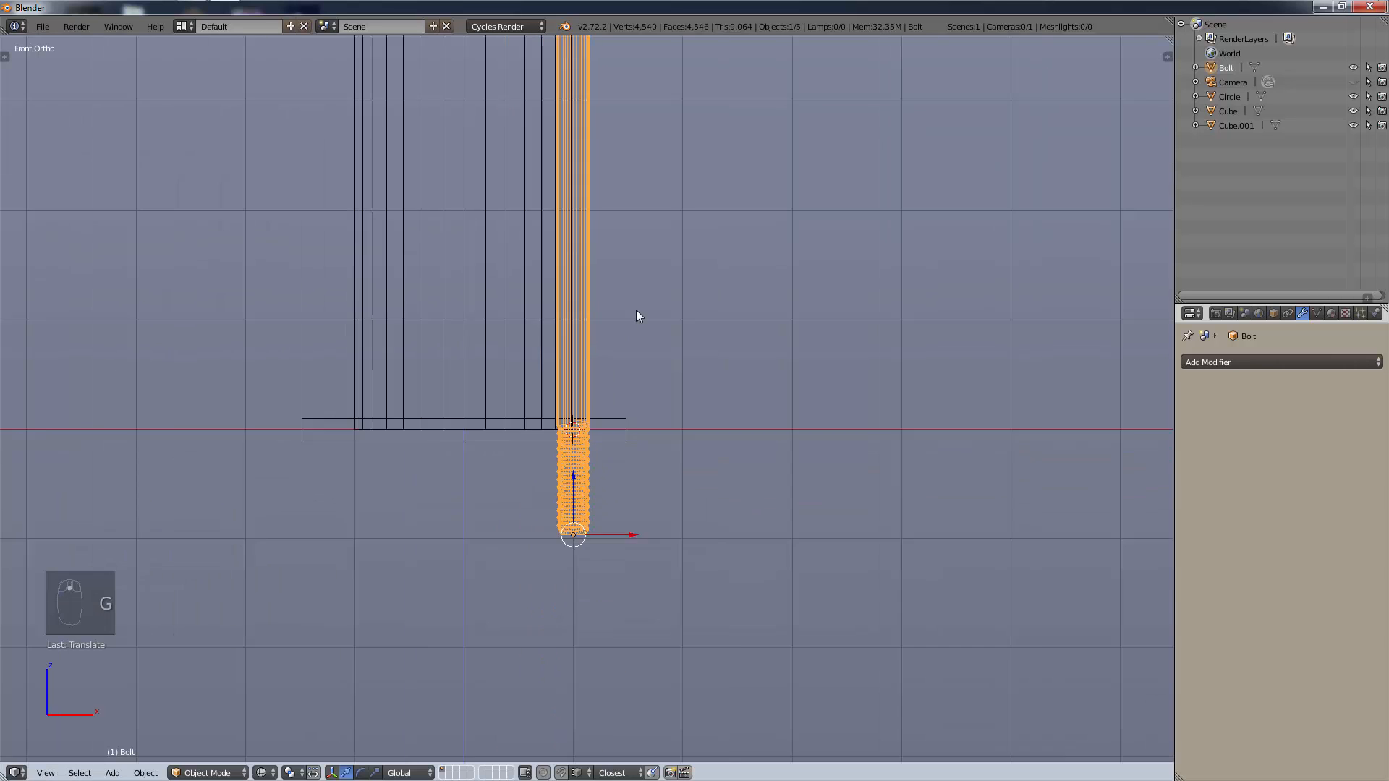
middle_click_drag(639, 539, 660, 158, "shift")
scroll(649, 346, "up", 7)
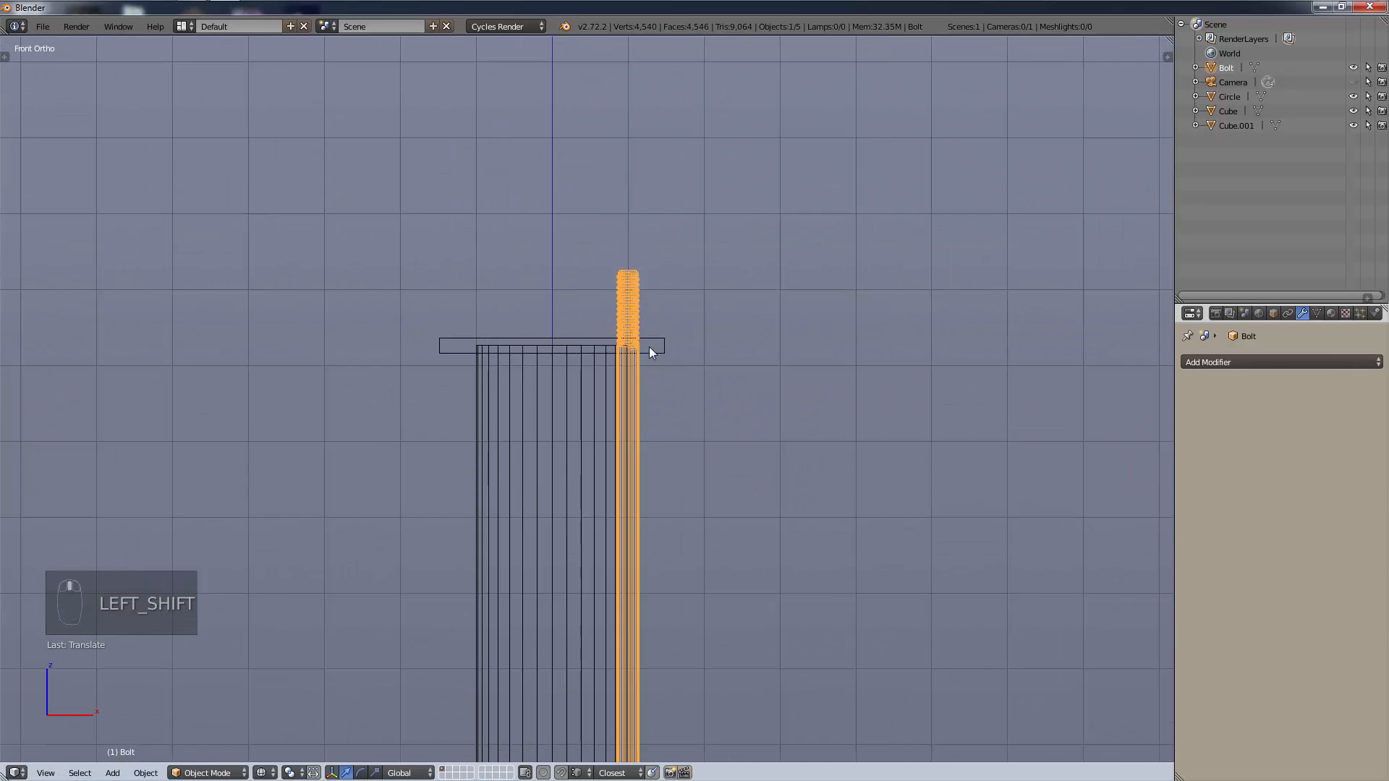
Undo the last four operations.
key("ctrl+z")
key("ctrl+z")
key("ctrl+z")
key("ctrl+z")
middle_click_drag(787, 367, 799, 403)
scroll(799, 402, "down", 3)
scroll(799, 402, "down", 3)
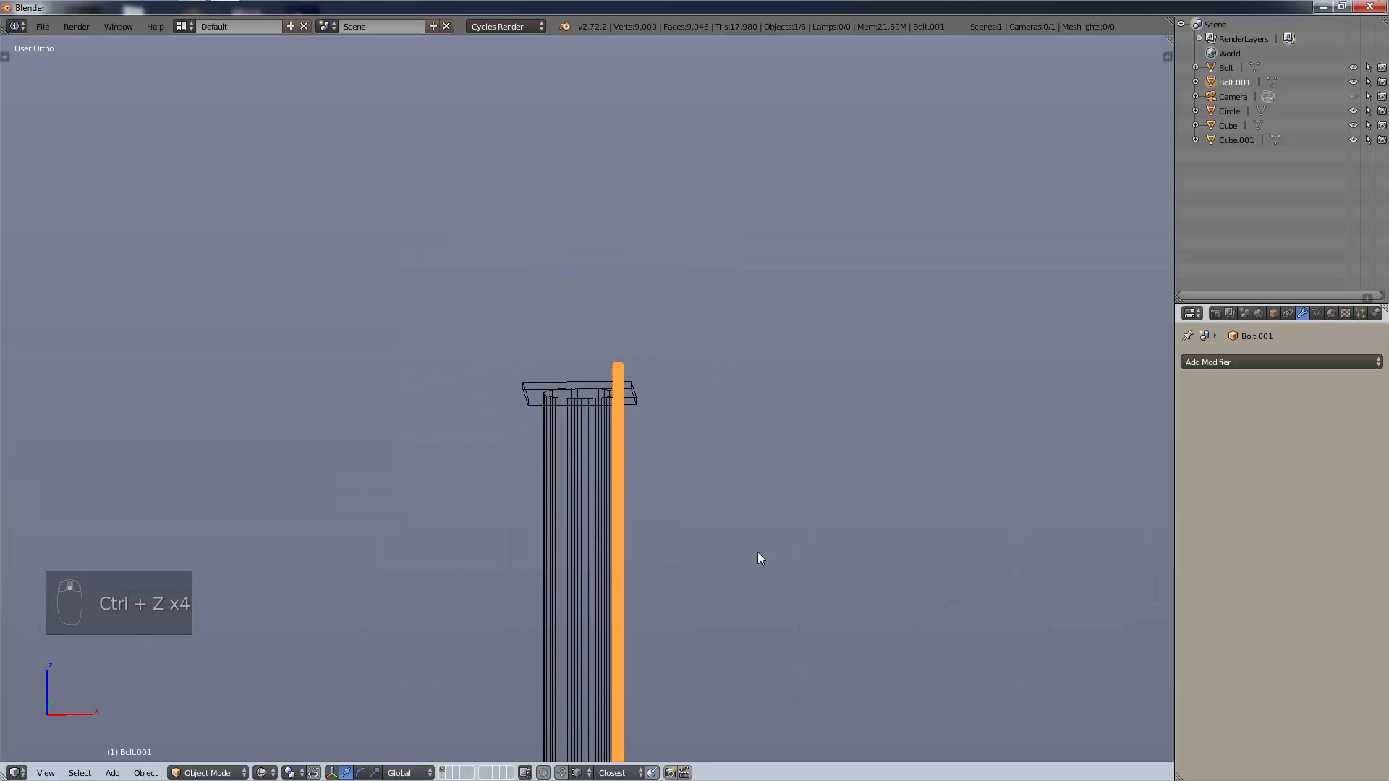
Return to solid shading and show the column and rod in front view.
key("z")
scroll(725, 602, "down", 3)
middle_click_drag(725, 602, 735, 388, "shift")
middle_click_drag(735, 388, 687, 506)
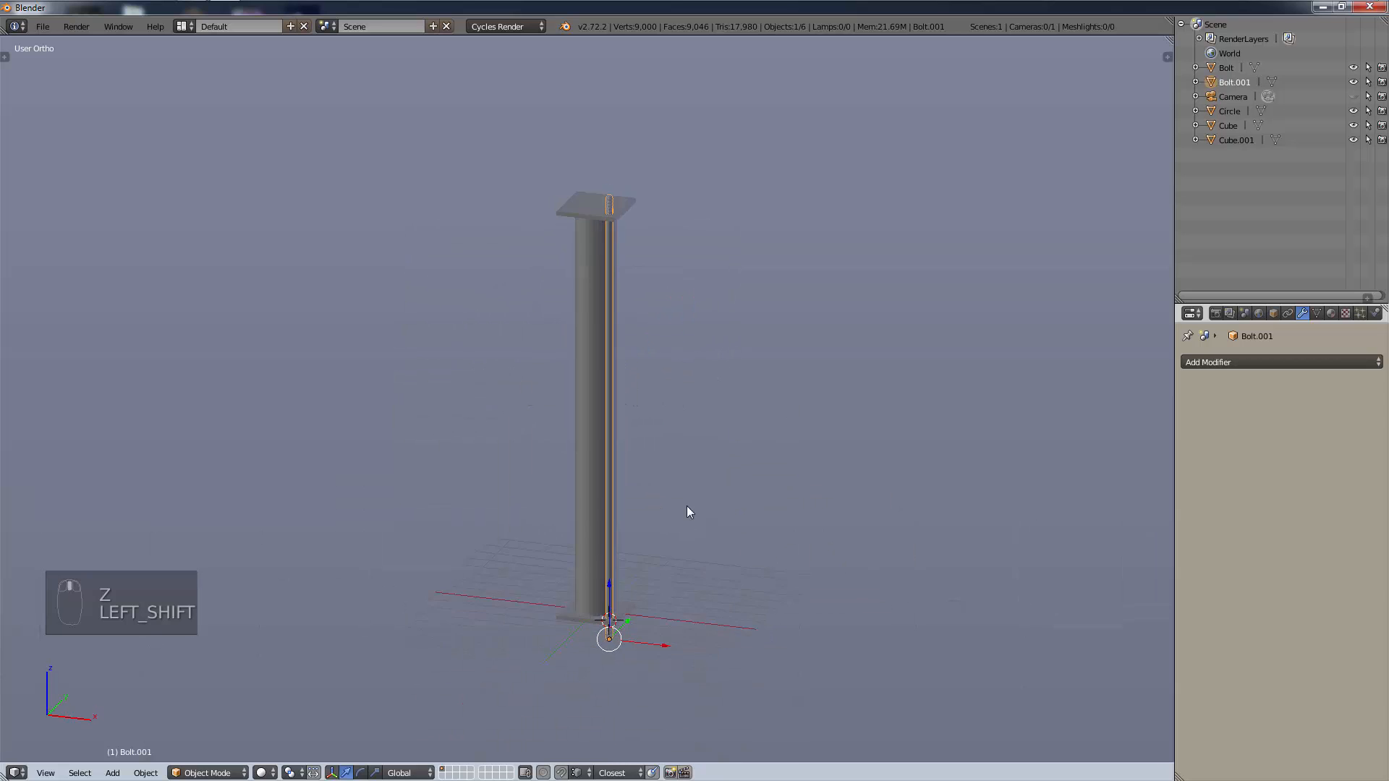
scroll(654, 582, "up", 6)
middle_click_drag(654, 582, 660, 696)
key("KP_3")
key("KP_1")
Snap the 3D cursor to the selected rod's origin at its lower threaded end.
middle_click_drag(671, 557, 643, 340, "shift")
scroll(651, 557, "up", 3)
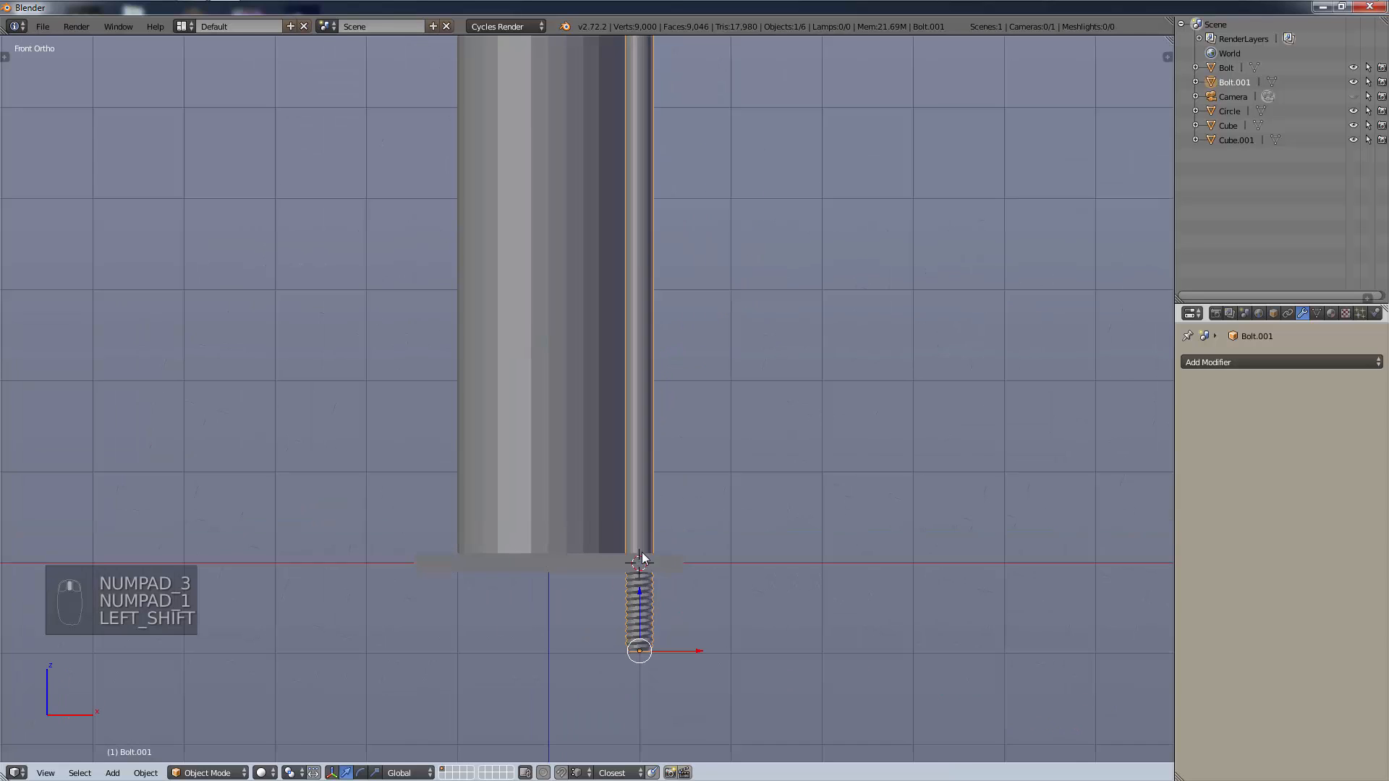
middle_click_drag(694, 582, 667, 392, "shift")
scroll(687, 413, "up", 4)
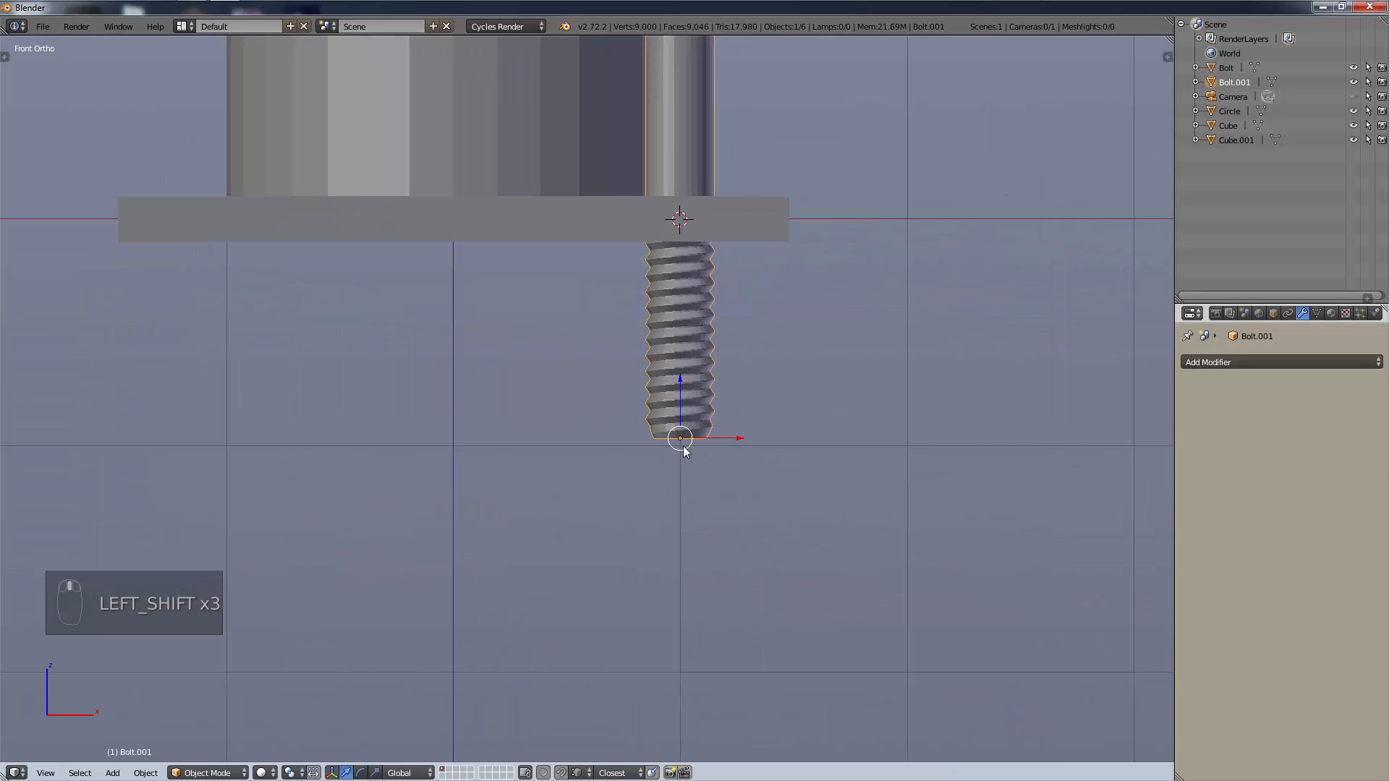
middle_click_drag(687, 448, 598, 501, "shift")
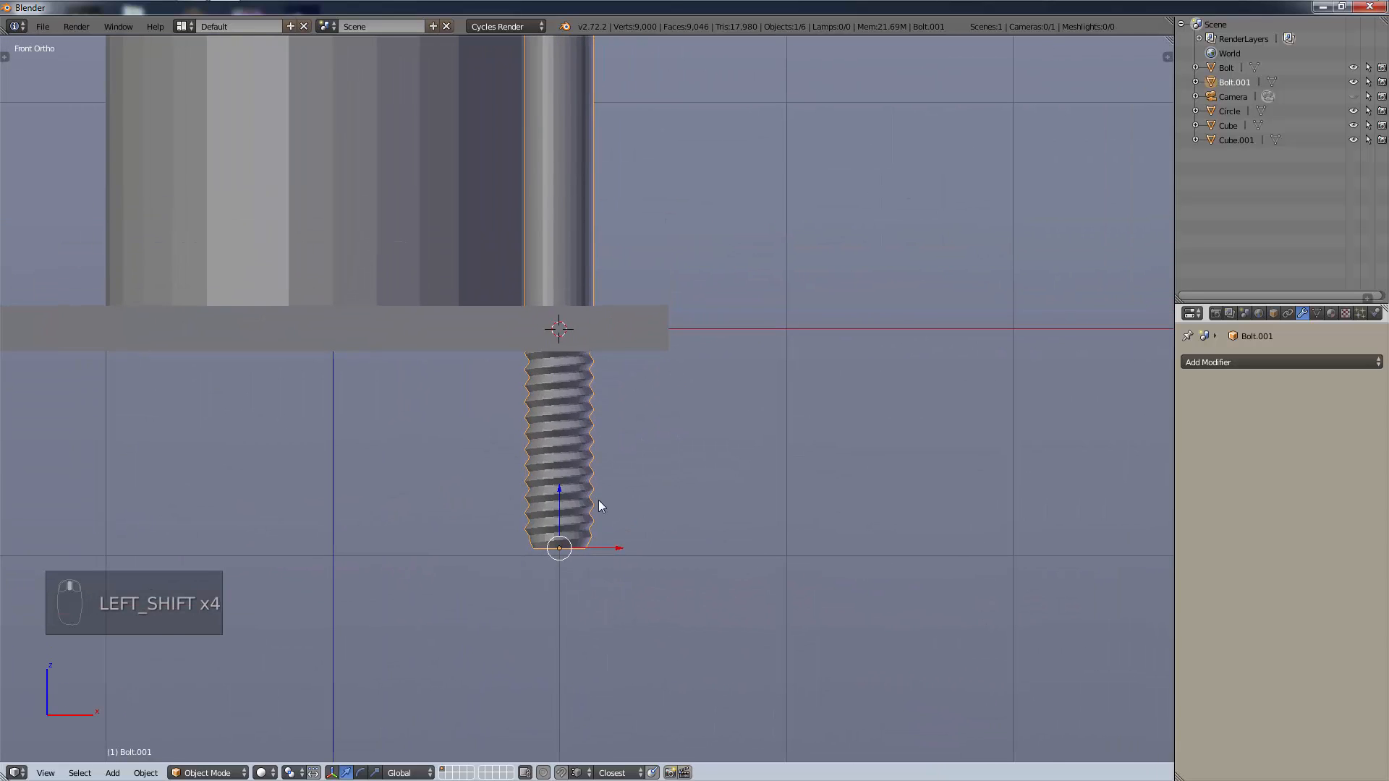
key("shift+s")
left_click(563, 526)
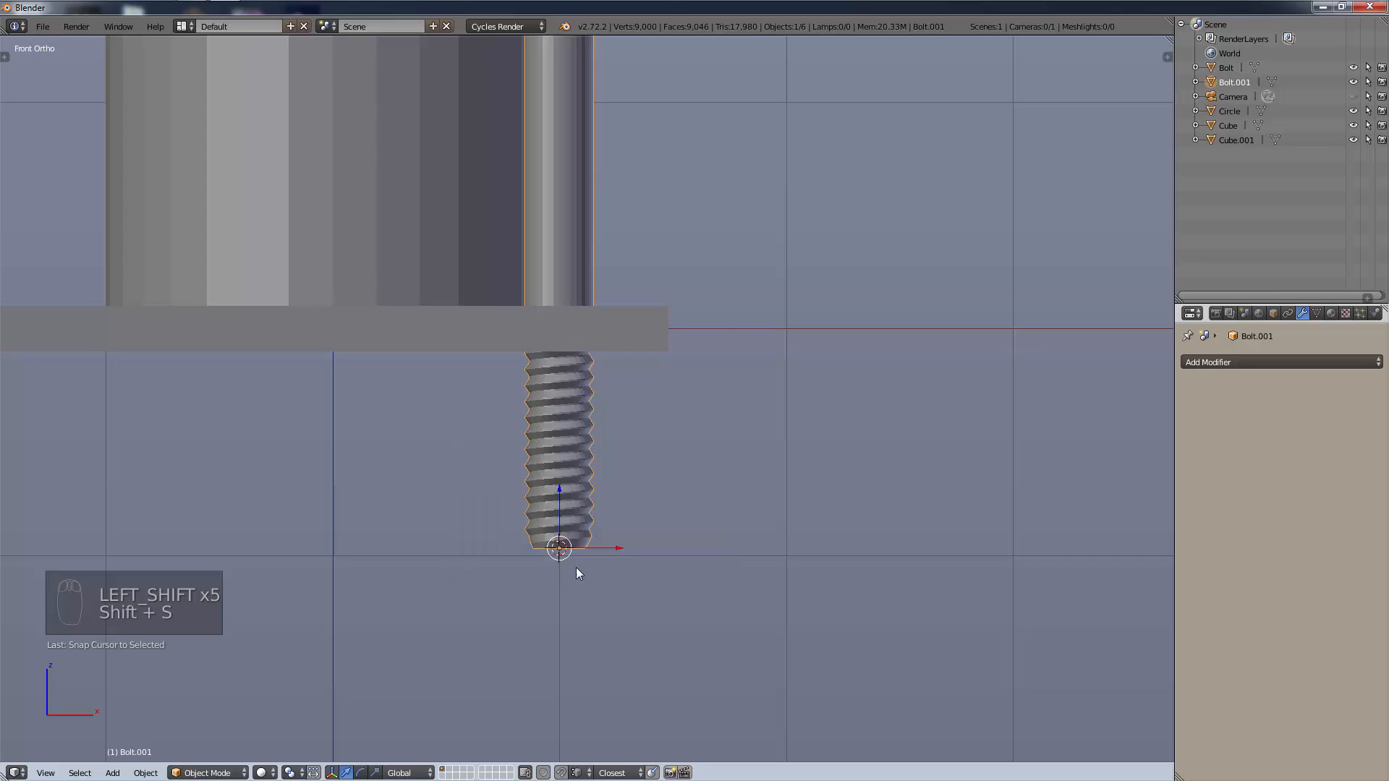
Add a Bolt mesh at the cursor with its model changed to a nut, and raise it along Z to just beneath the base slab.
key("shift+a")
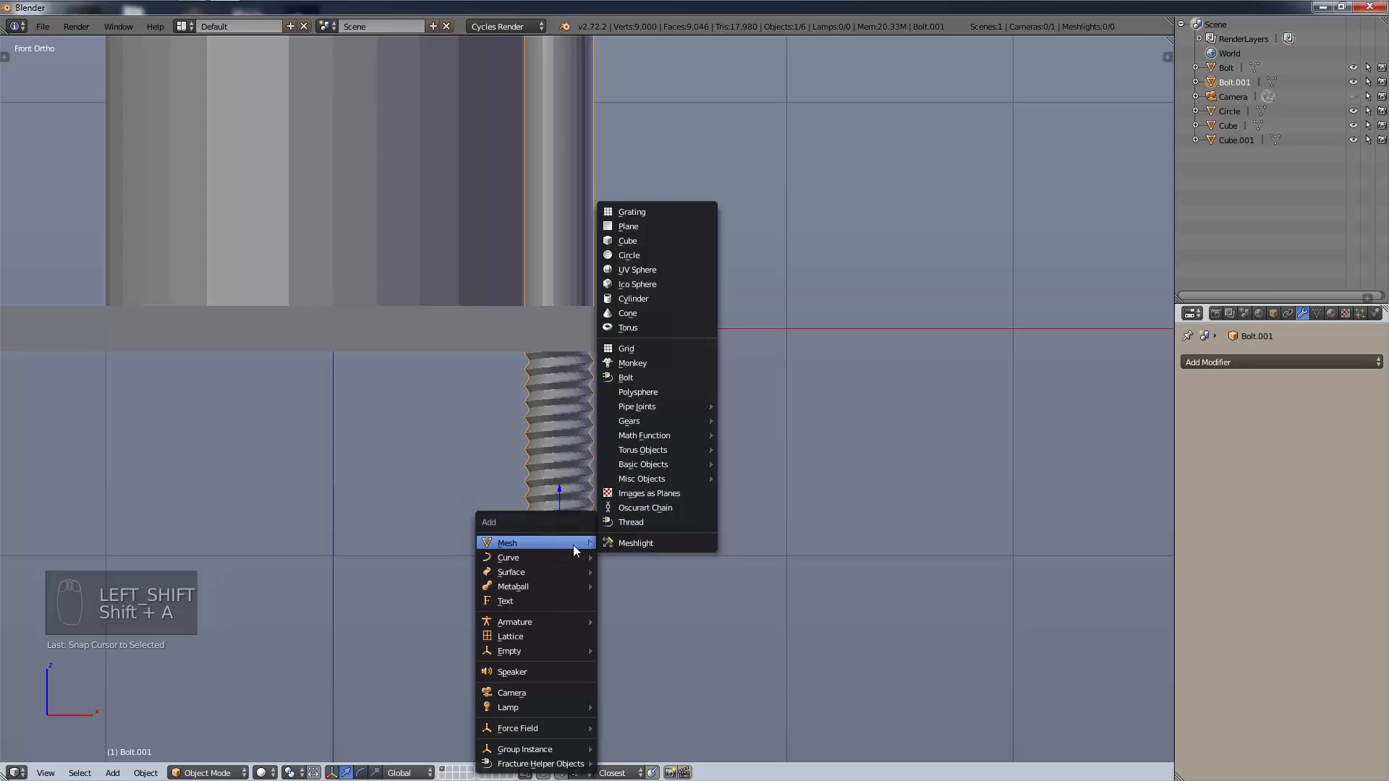
key("shift+a")
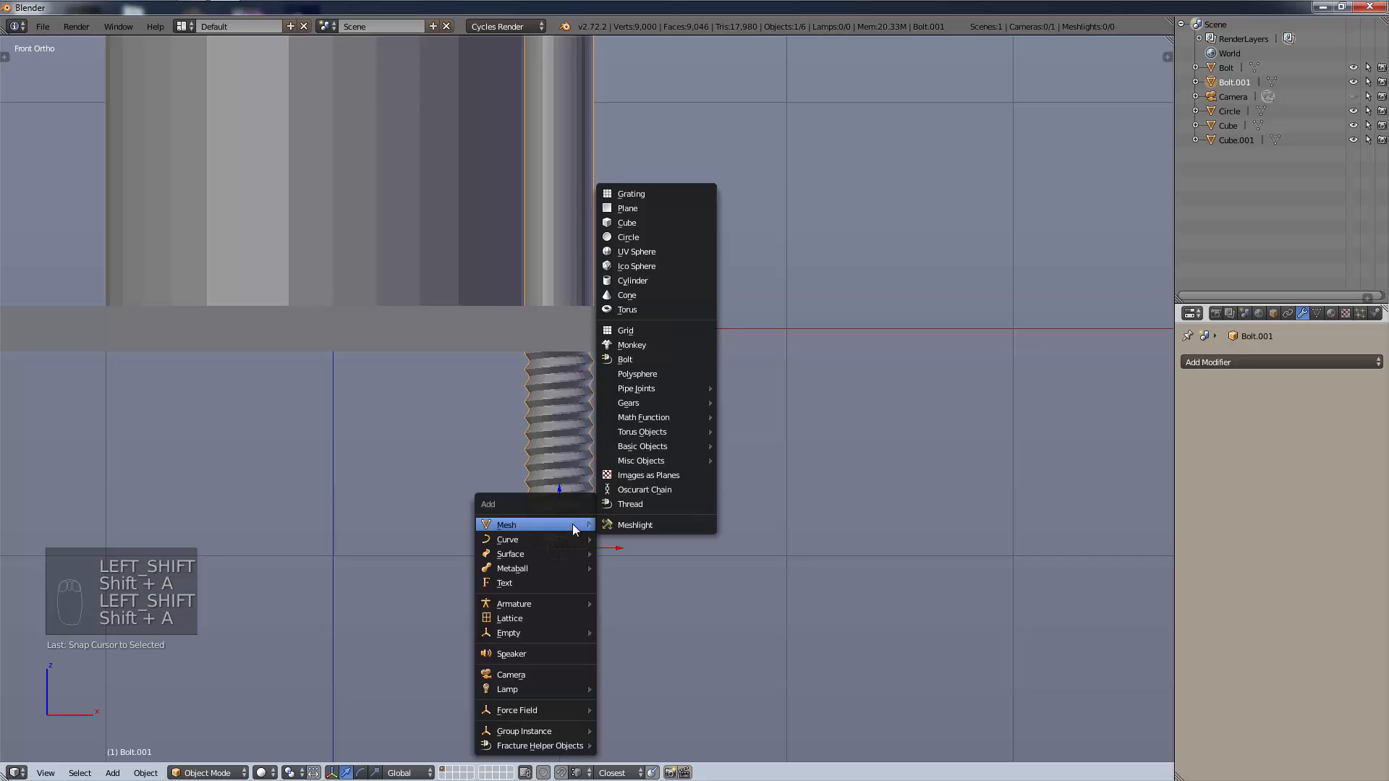
left_click(645, 358)
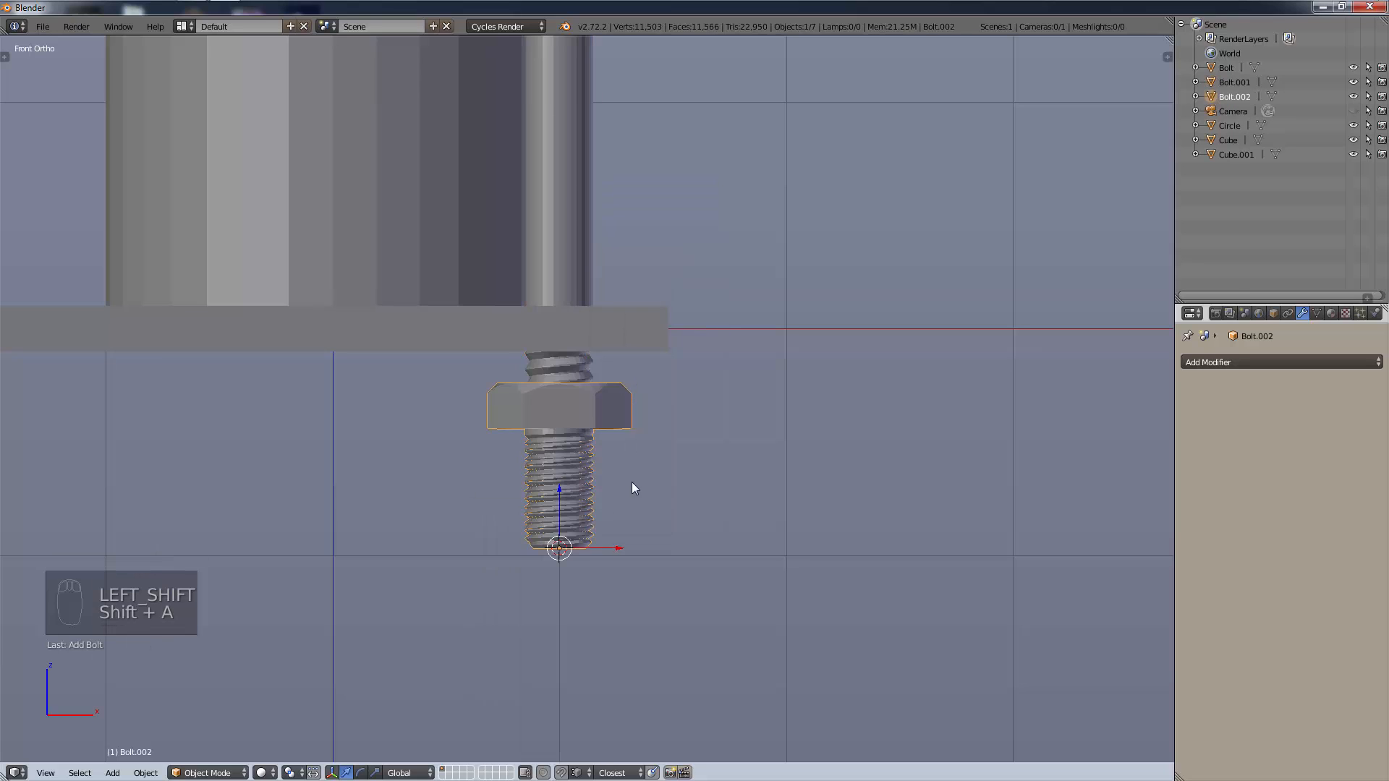
scroll(602, 406, "up", 3)
key("F6")
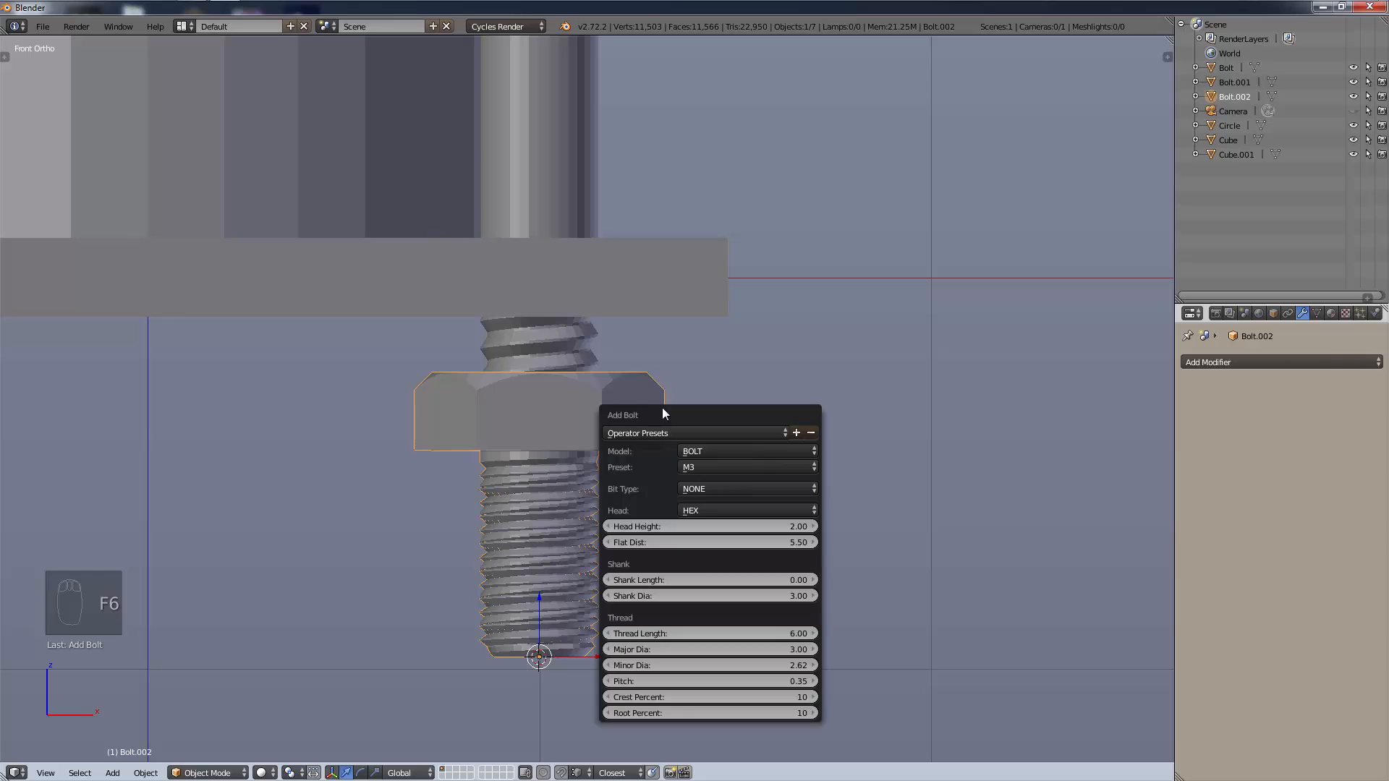
left_click_drag(663, 413, 898, 368)
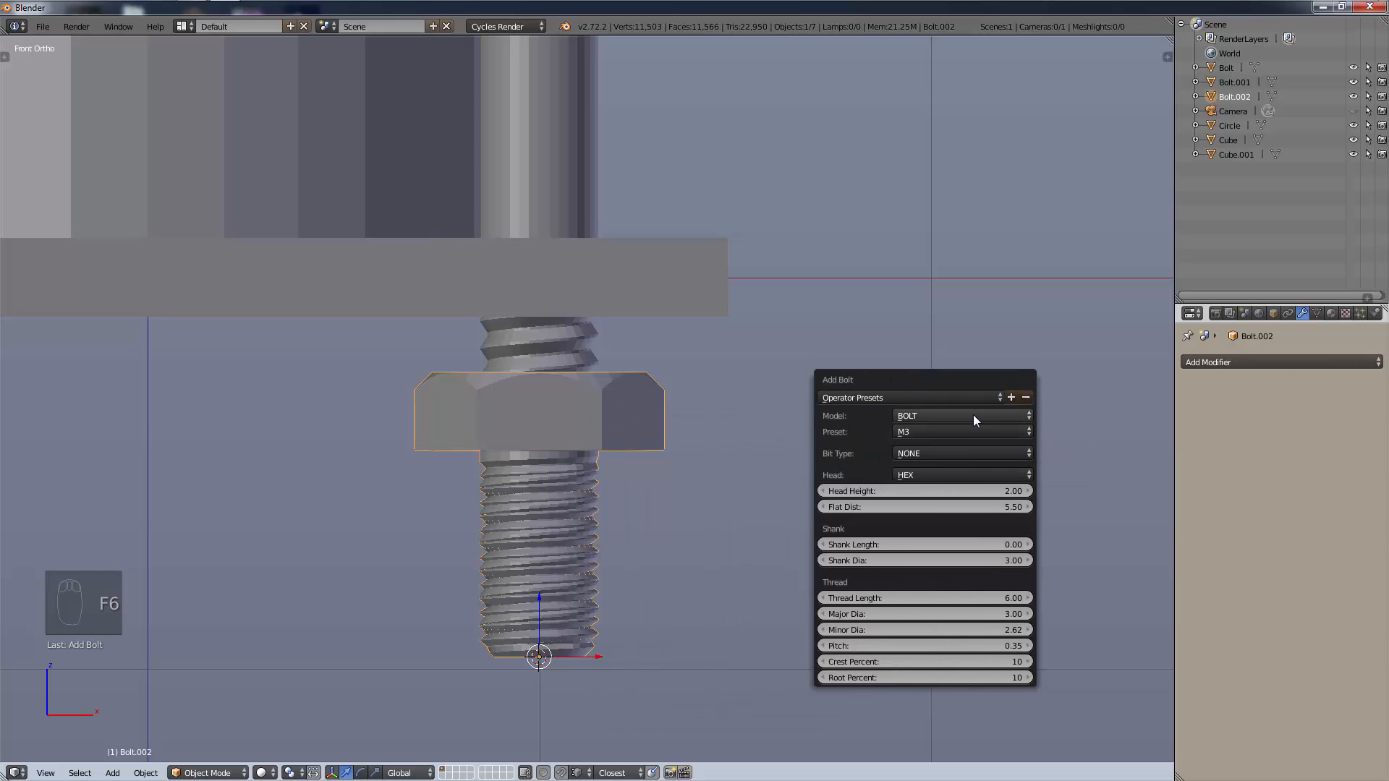
left_click(974, 415)
left_click(951, 385)
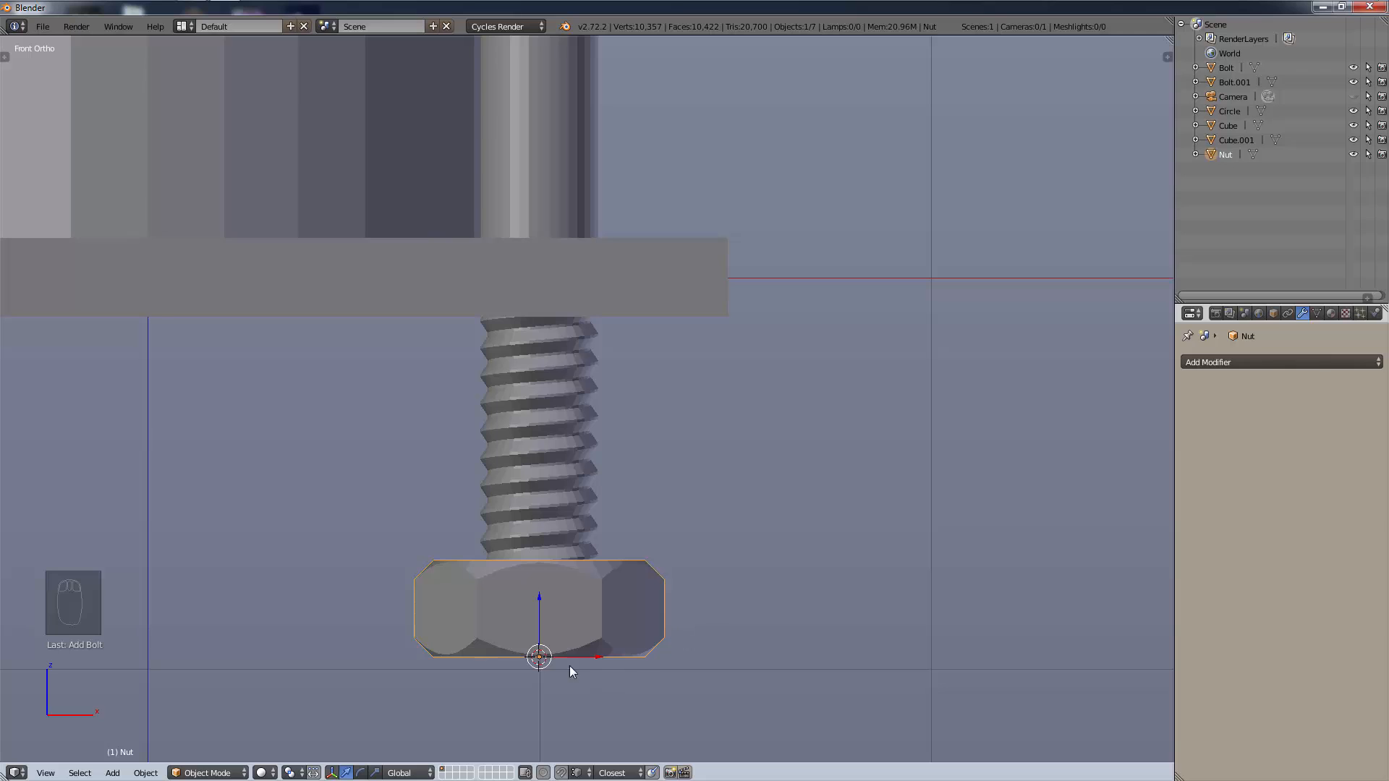
key("g")
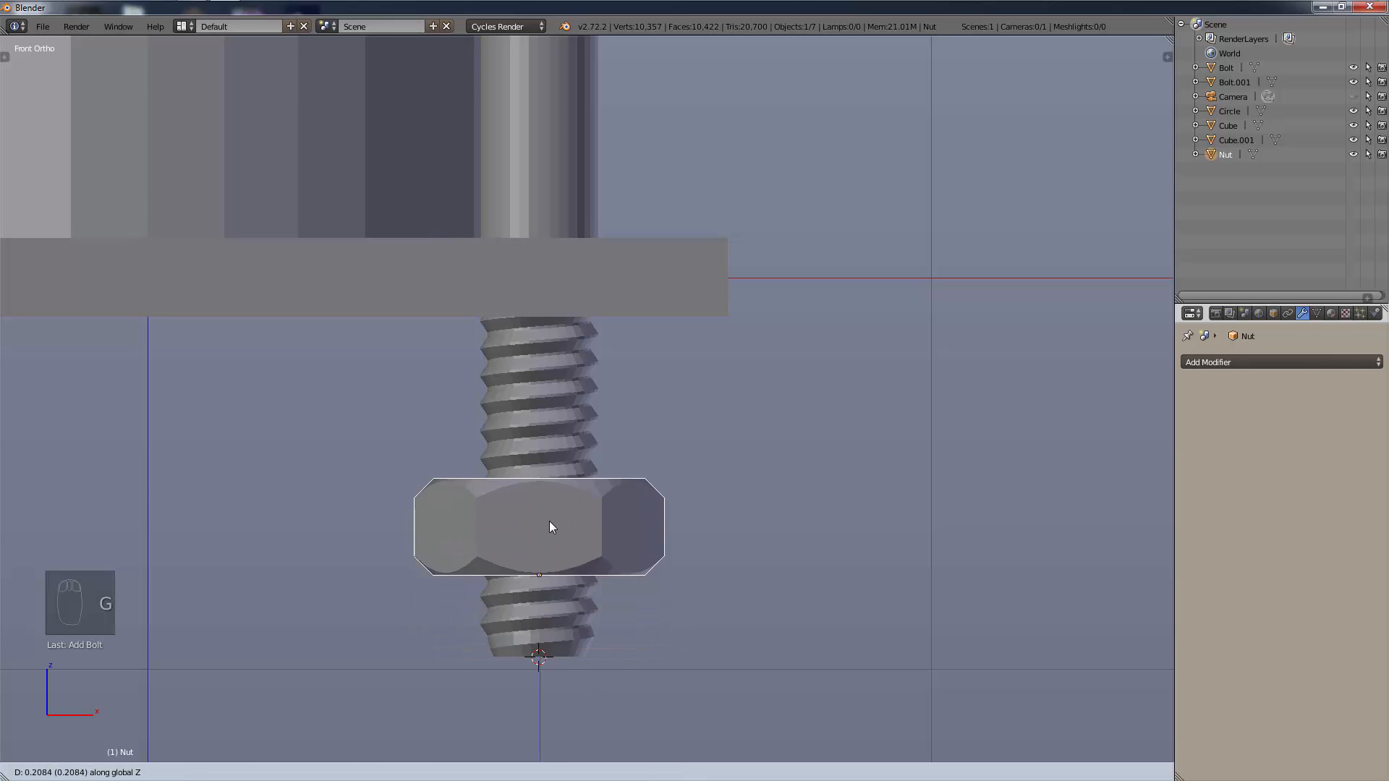
left_click(560, 375)
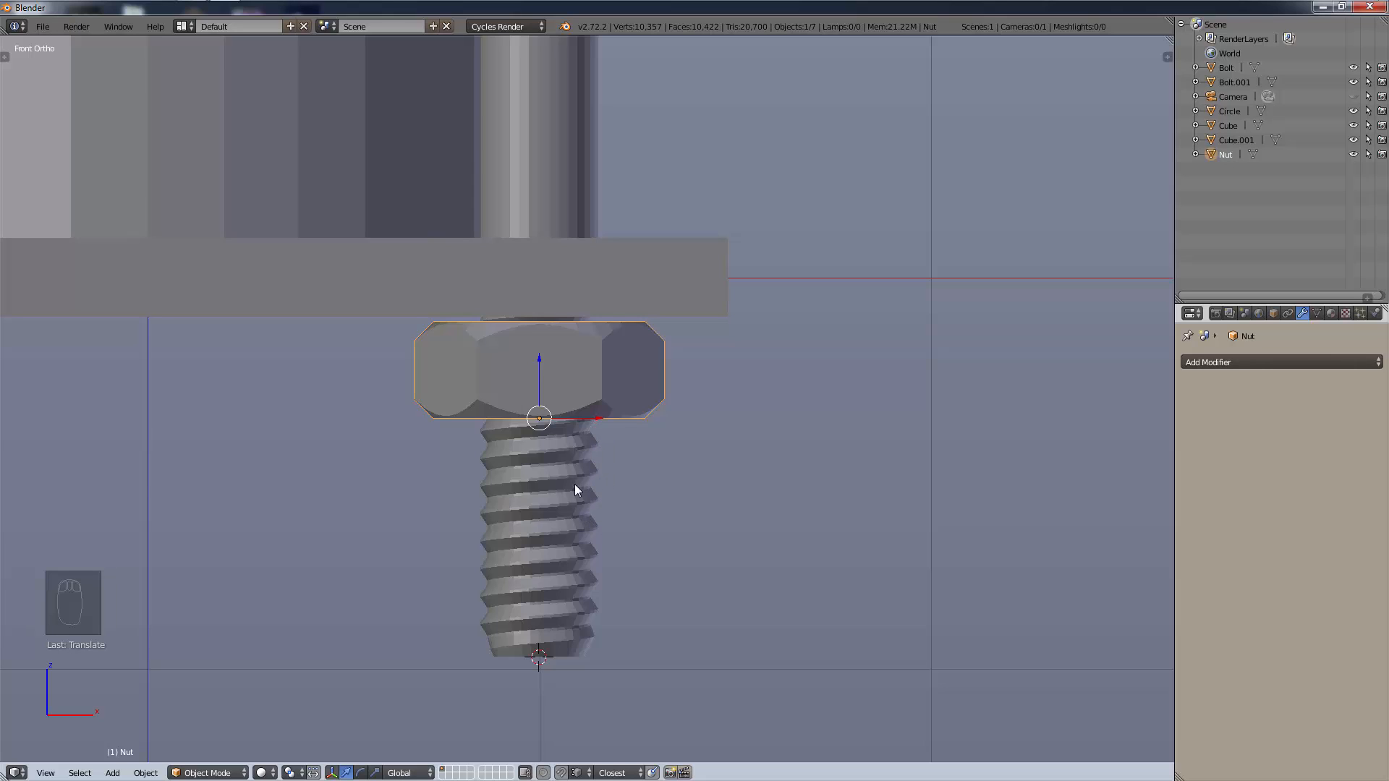
Try stretching the nut along Z to about twice its thickness and lowering it clear of the base slab, and undo both changes.
key("s")
key("z")
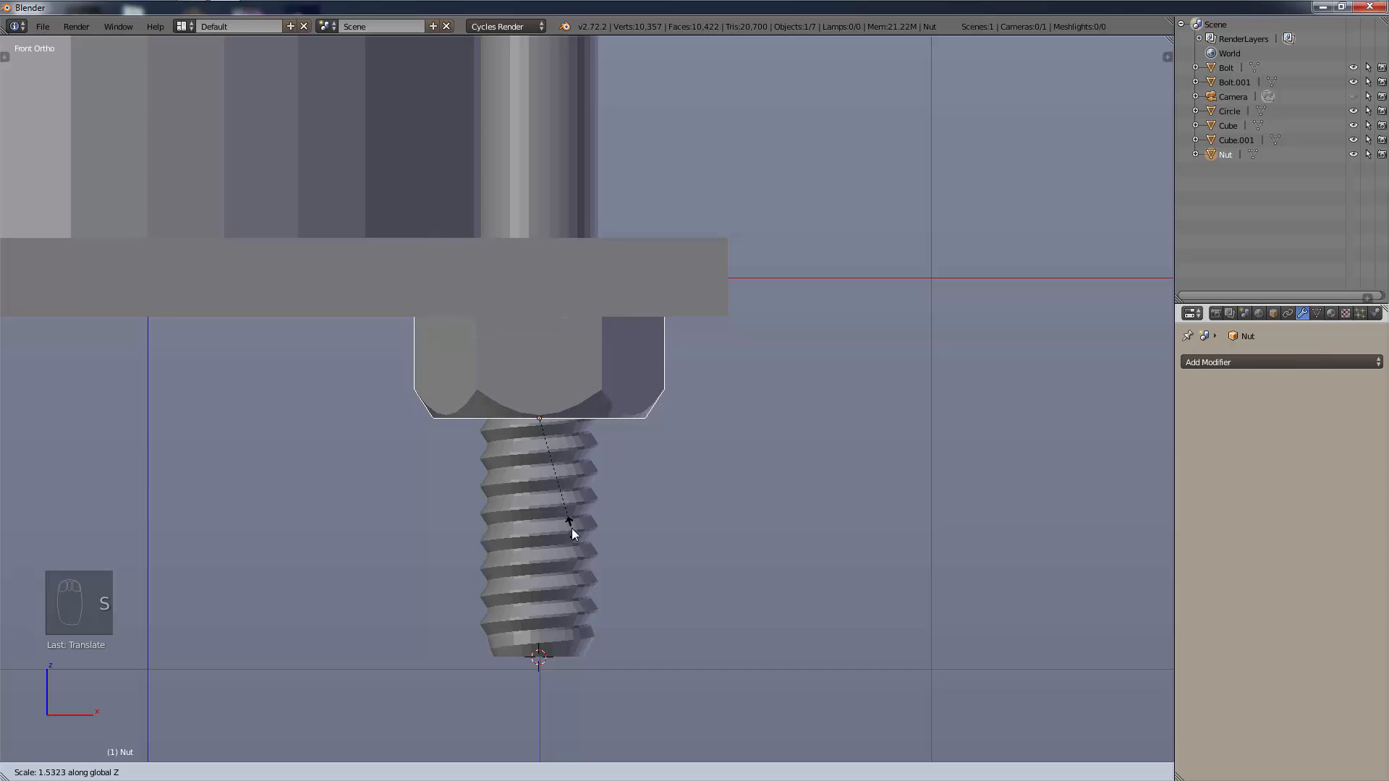
left_click(575, 473)
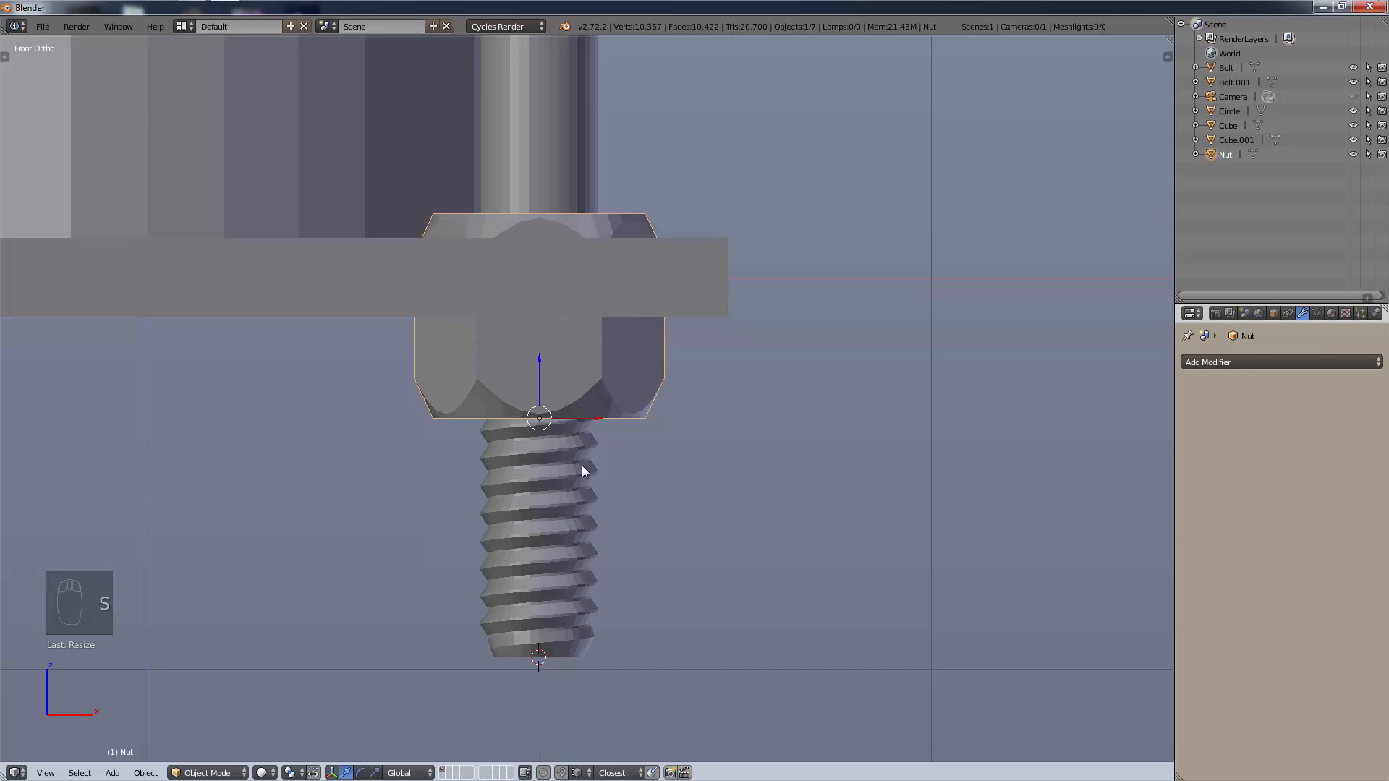
key("g")
key("z")
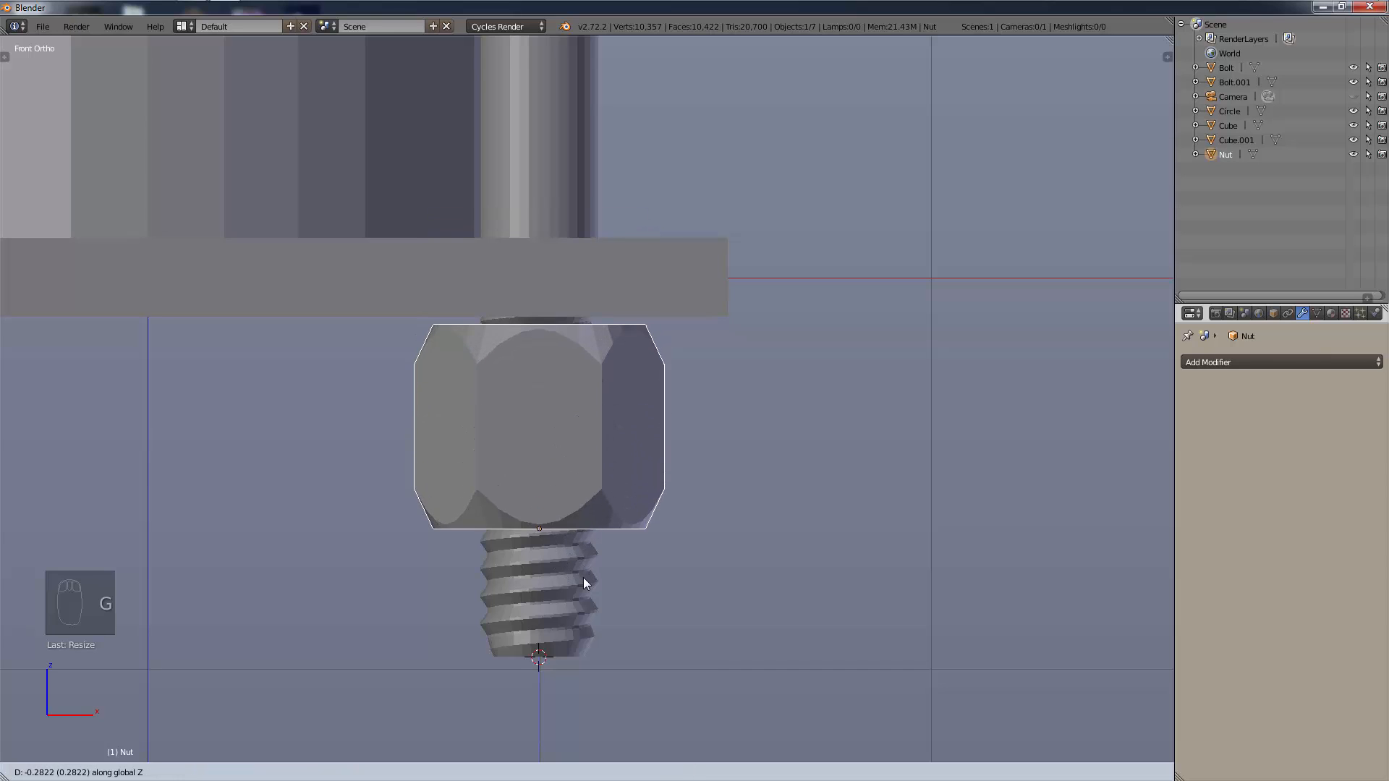
left_click(587, 577)
key("ctrl+z")
key("ctrl+z")
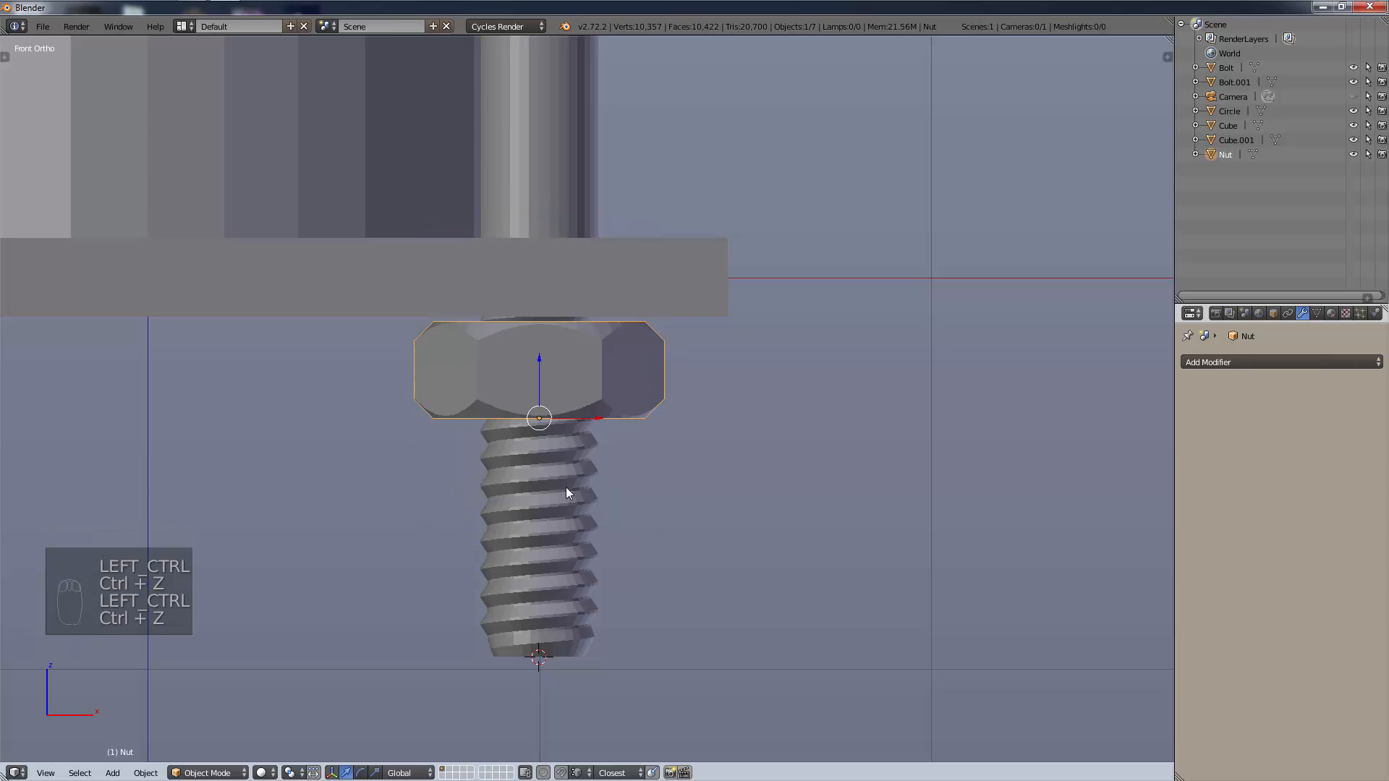
Lower the nut slightly along the thread and scale it along Z by about 1.3.
key("g")
left_click(570, 512)
key("s")
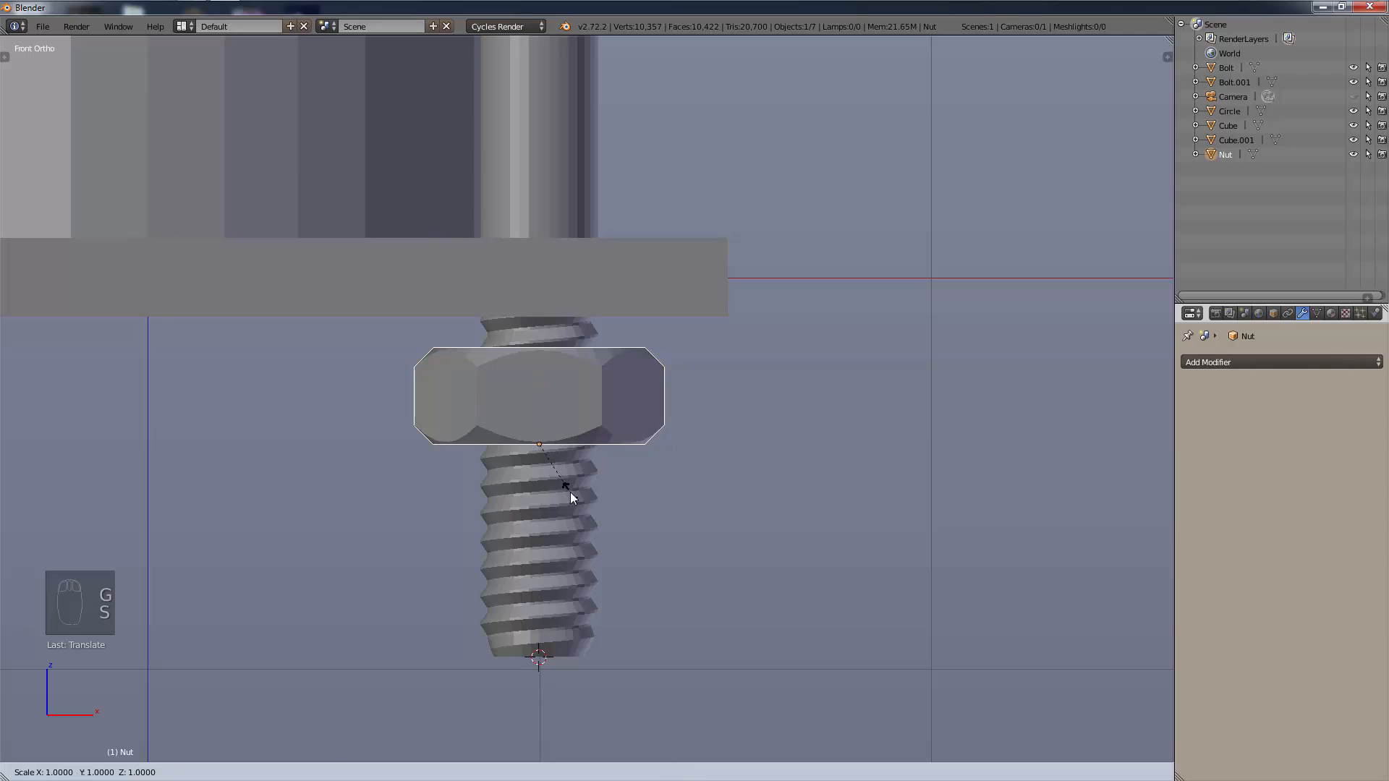
key("z")
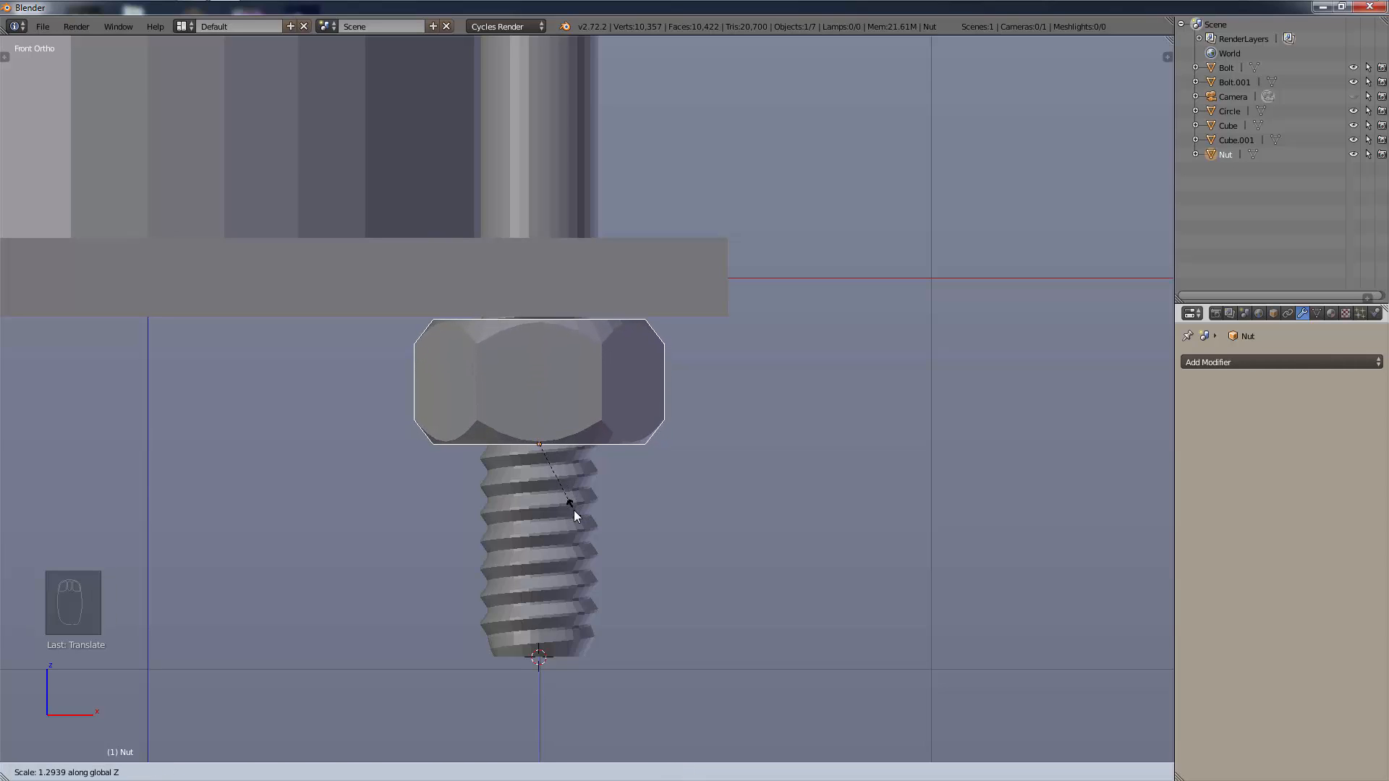
left_click(573, 509)
Thicken the nut a little more along Z and reposition it just beneath the base slab.
key("g")
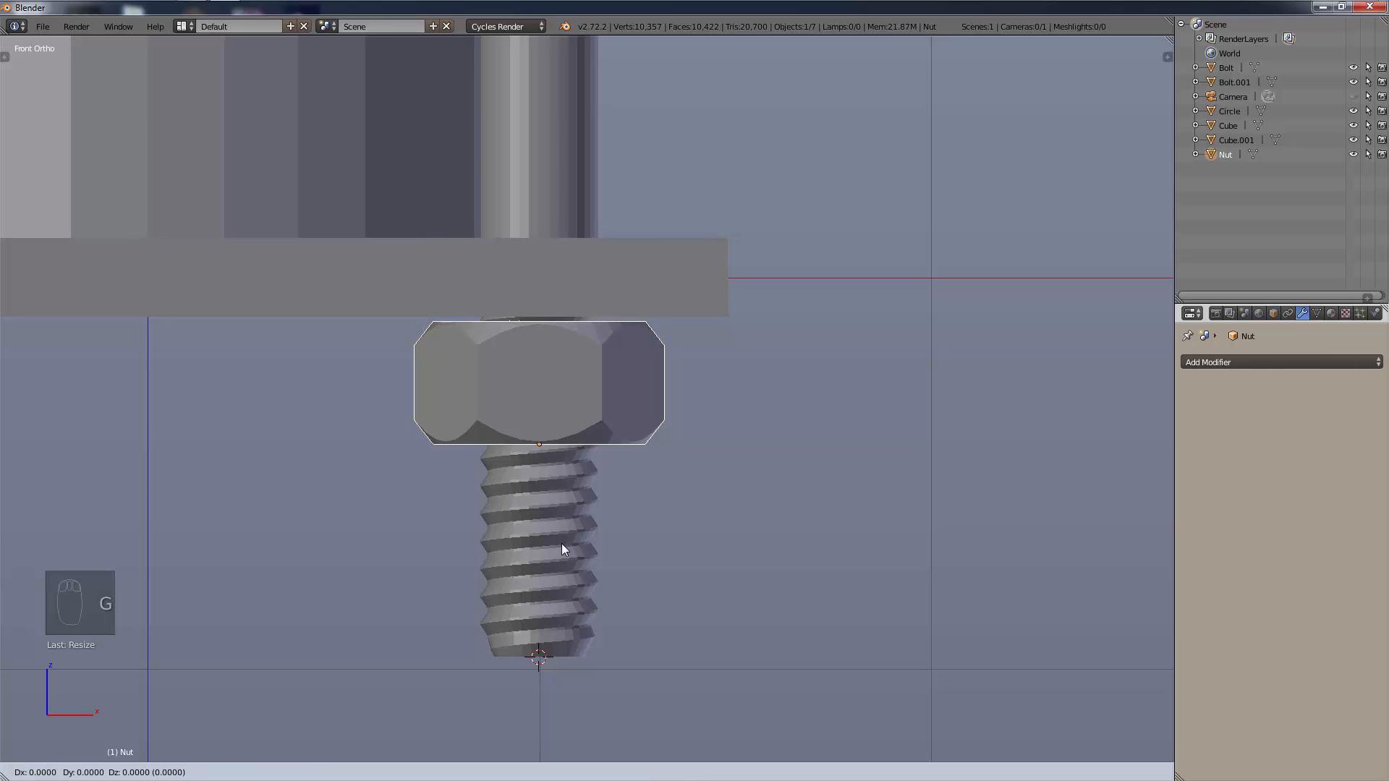
left_click(558, 533)
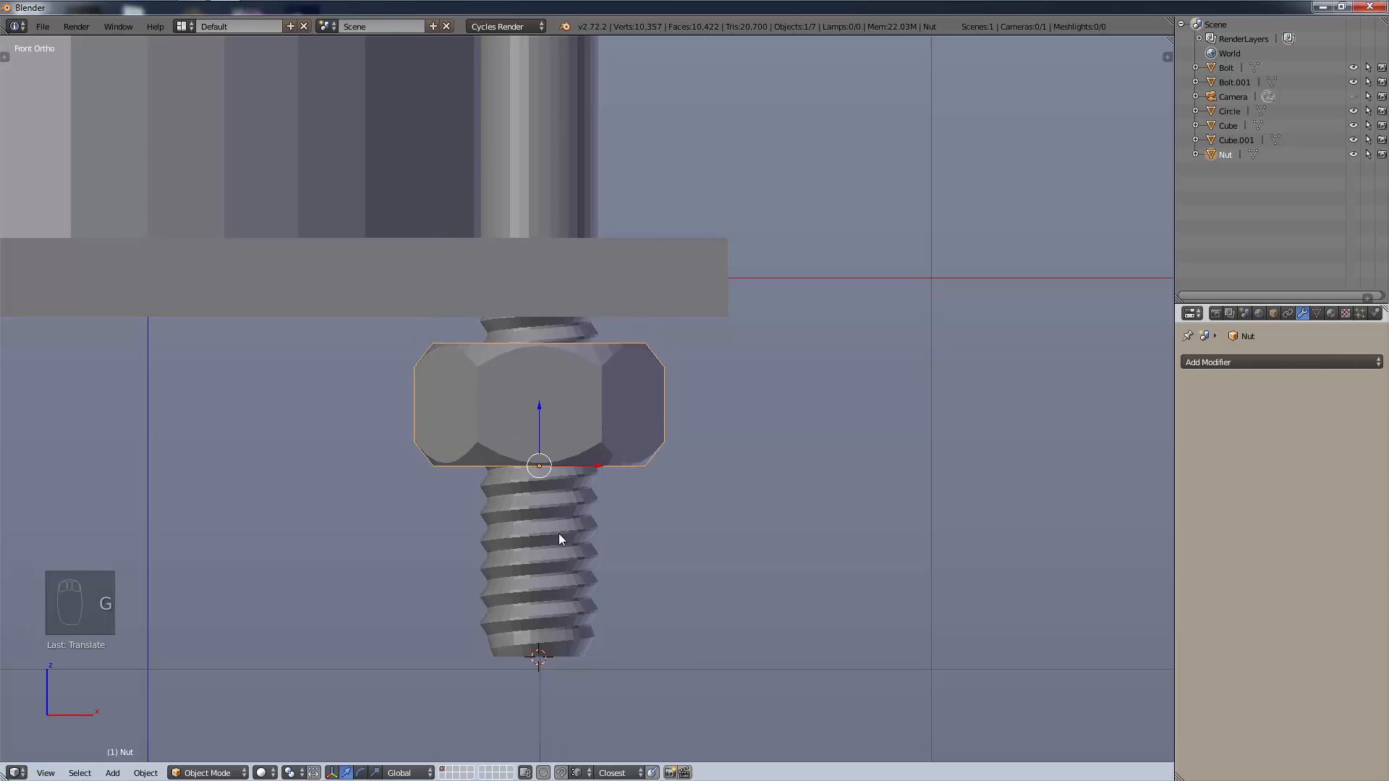
key("s")
key("z")
left_click(559, 542)
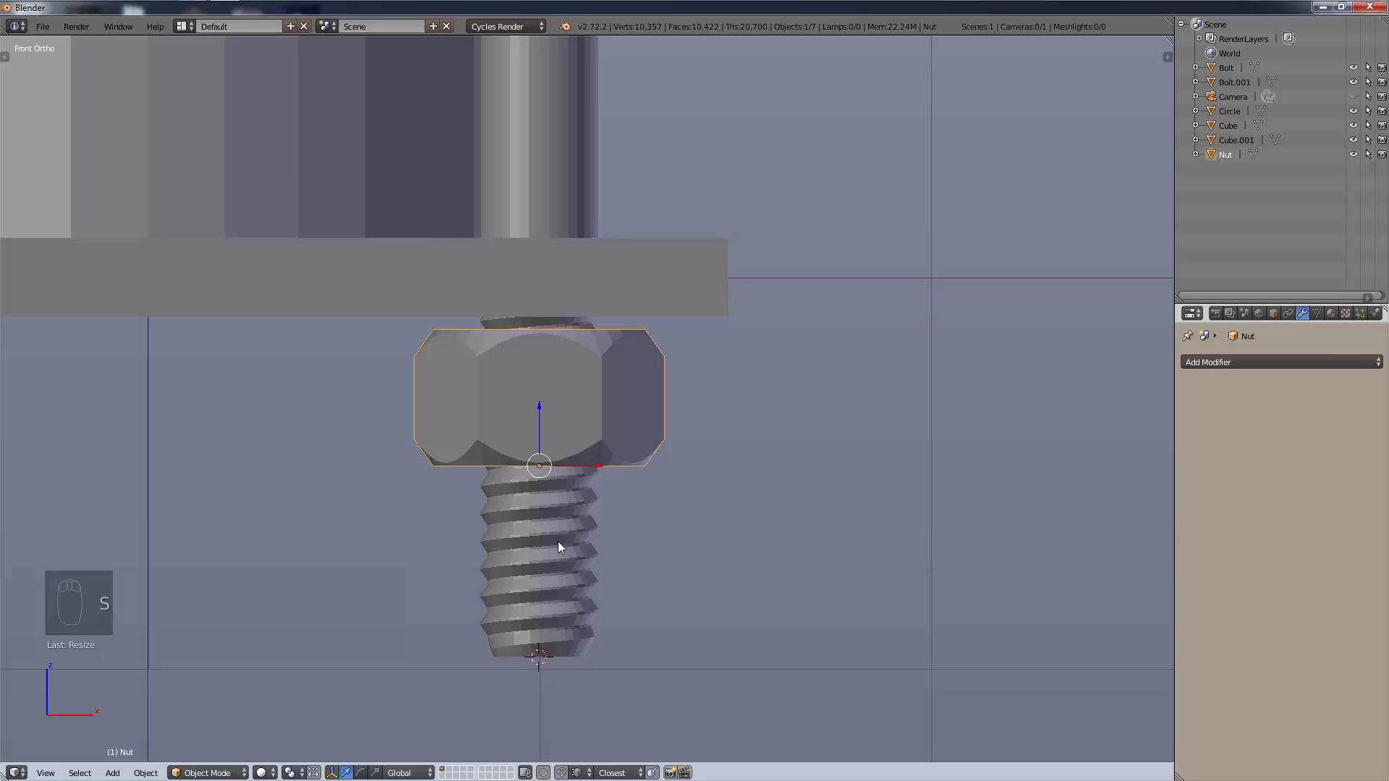
key("g")
left_click(567, 502)
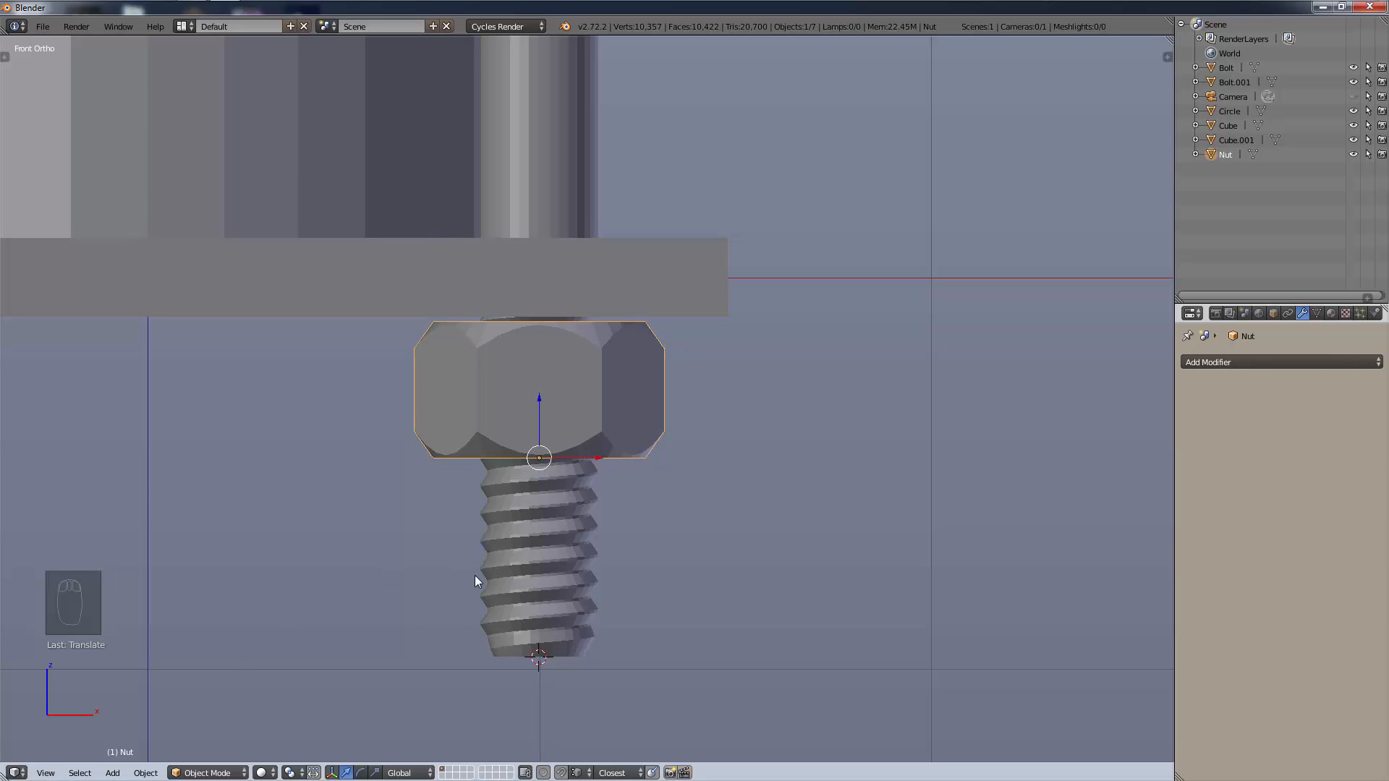
Inspect the nut on the rod's lower thread from an angle and in front-view wireframe shading.
middle_click_drag(583, 512, 650, 515)
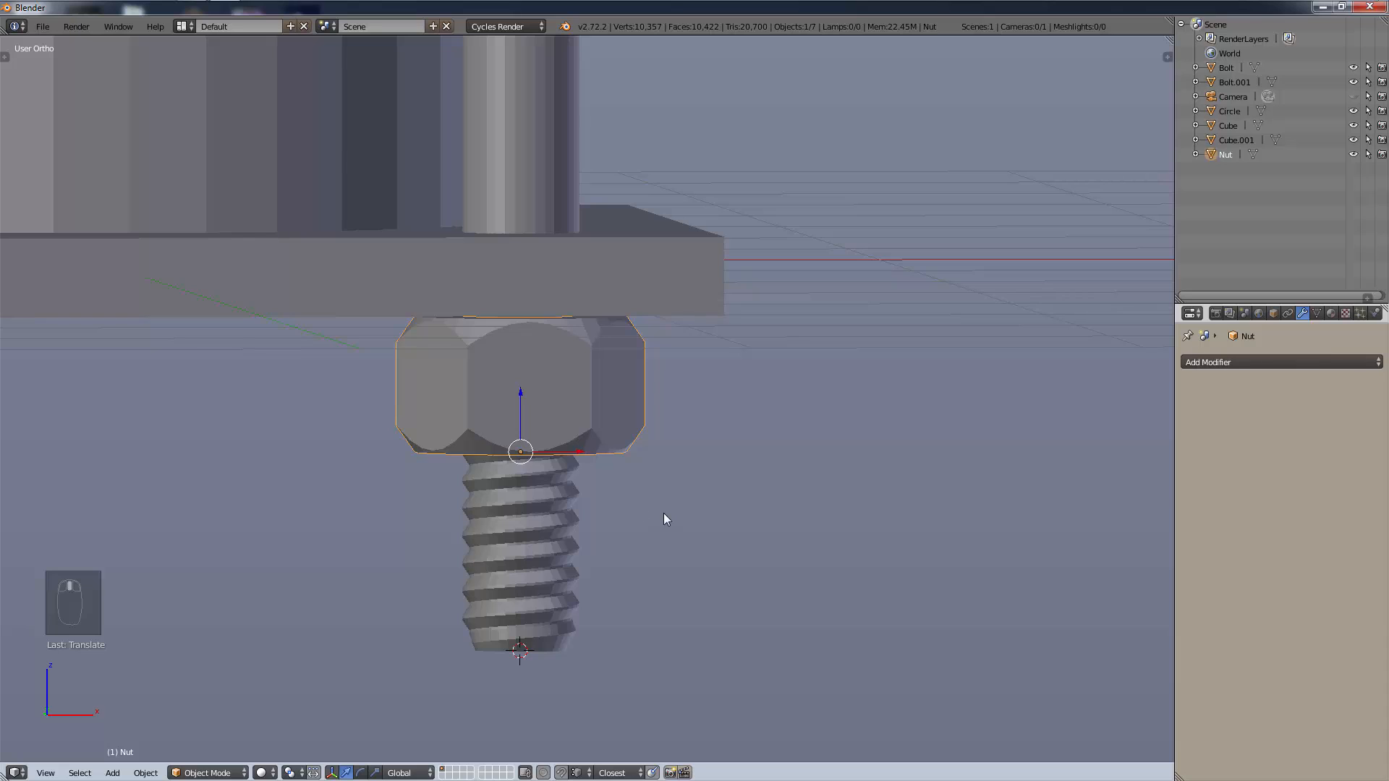
key("KP_1")
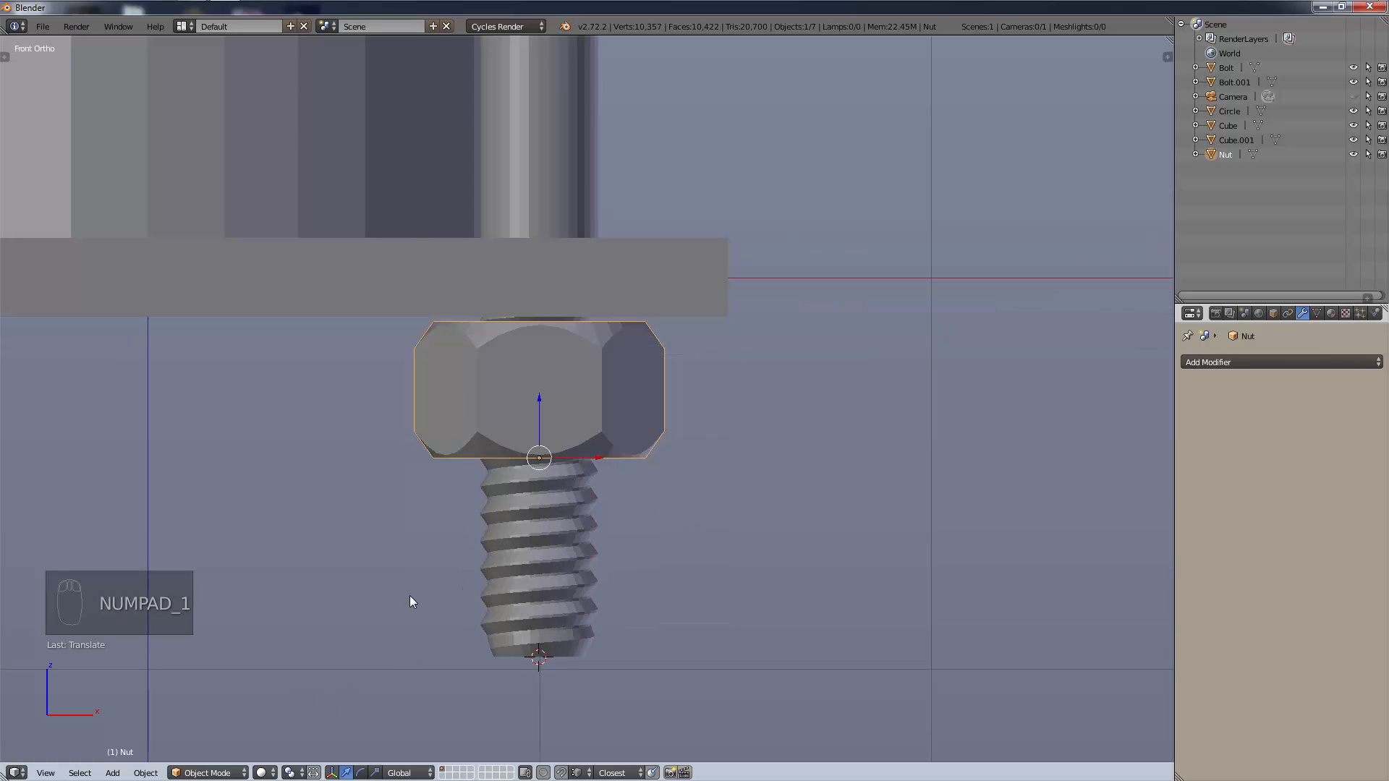
key("z")
left_click(535, 584)
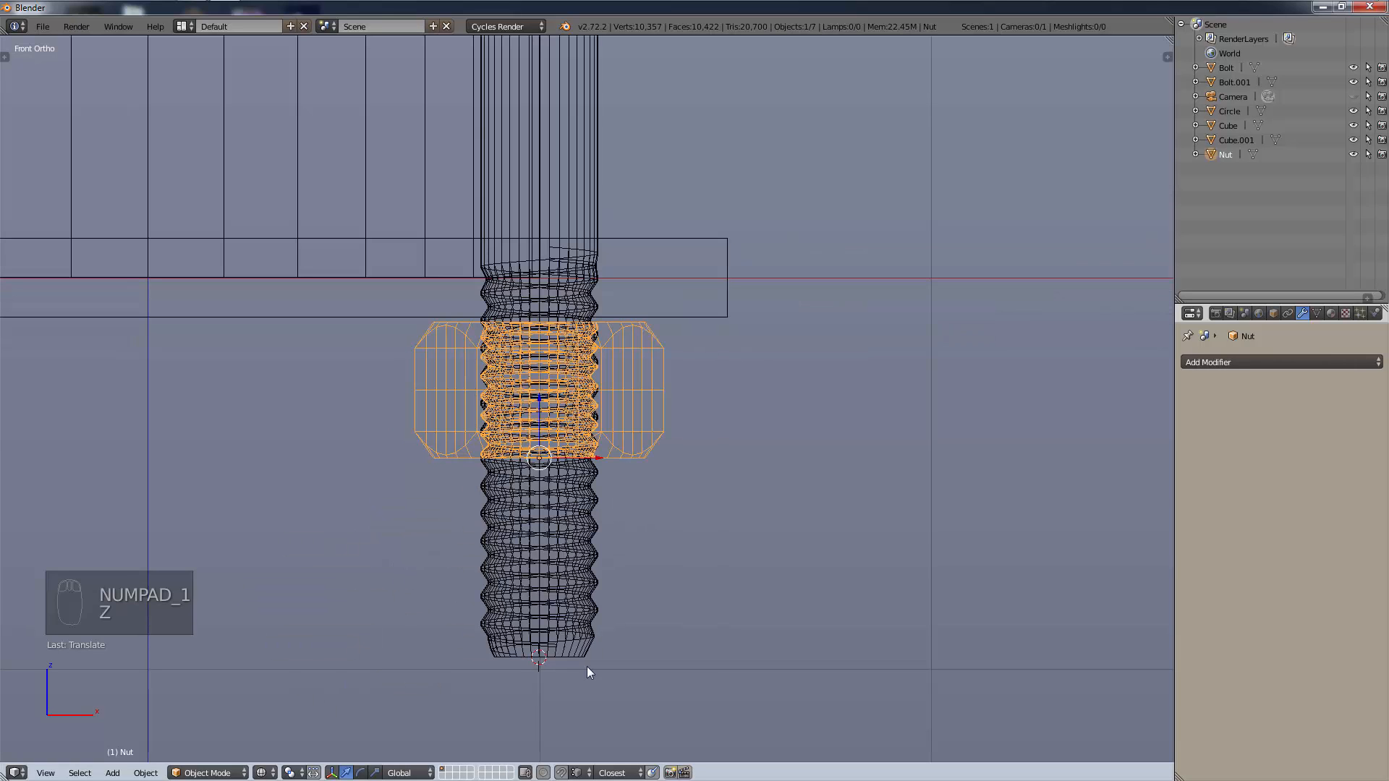
Choose the snapping element for transforms and put the nut into Edit Mode.
left_click(579, 774)
left_click(608, 724)
scroll(563, 314, "up", 5)
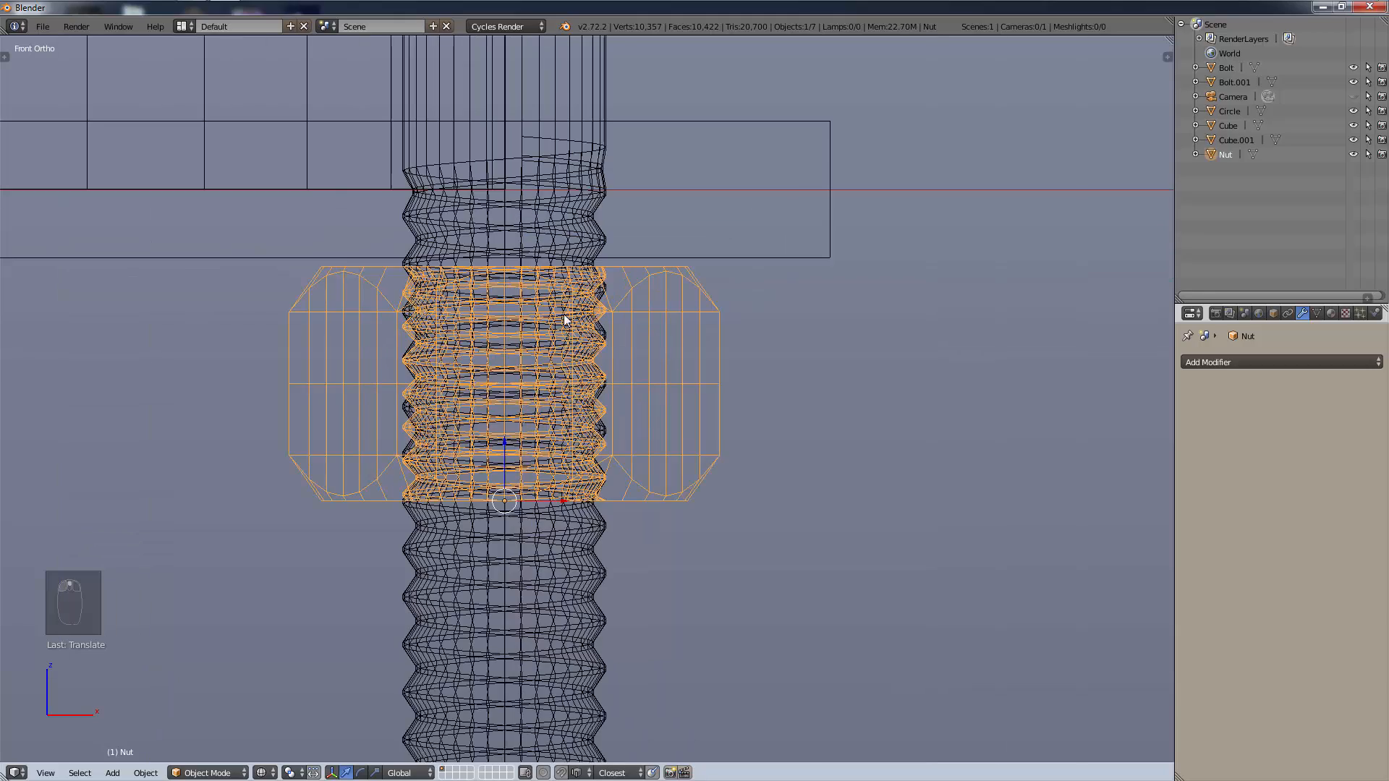
middle_click_drag(463, 269, 535, 450, "shift")
scroll(536, 450, "up", 2)
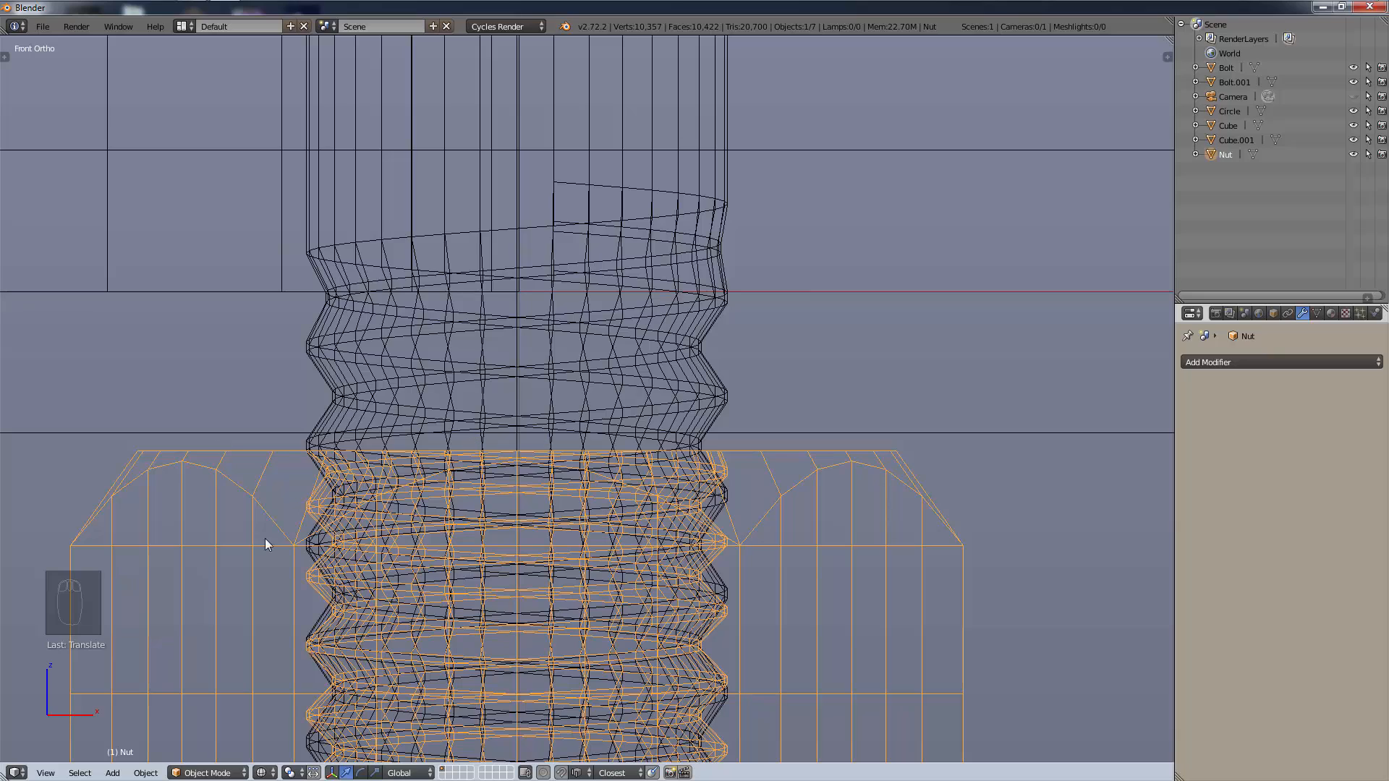
left_click(231, 774)
left_click(219, 745)
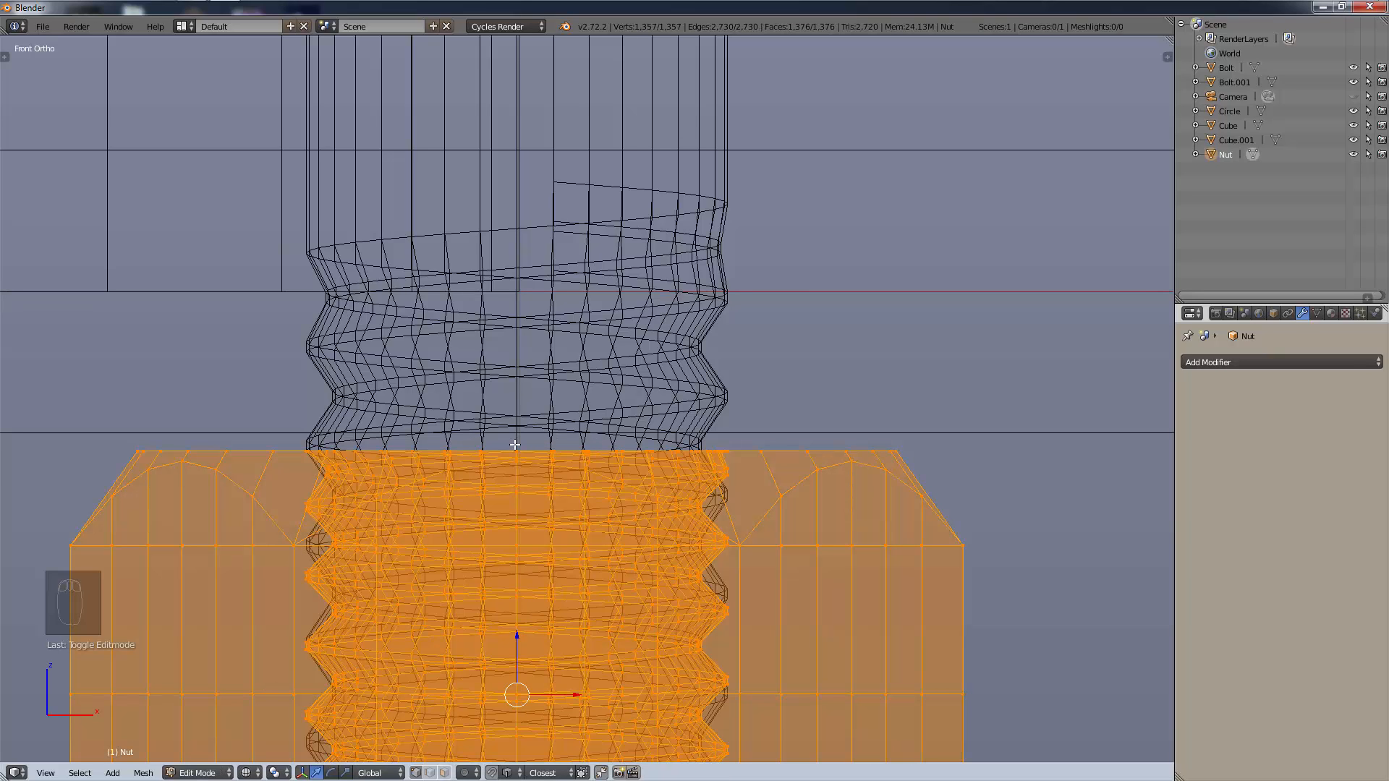
Move the nut's whole mesh along Z until its upper face sits just below the base slab's underside.
key("g")
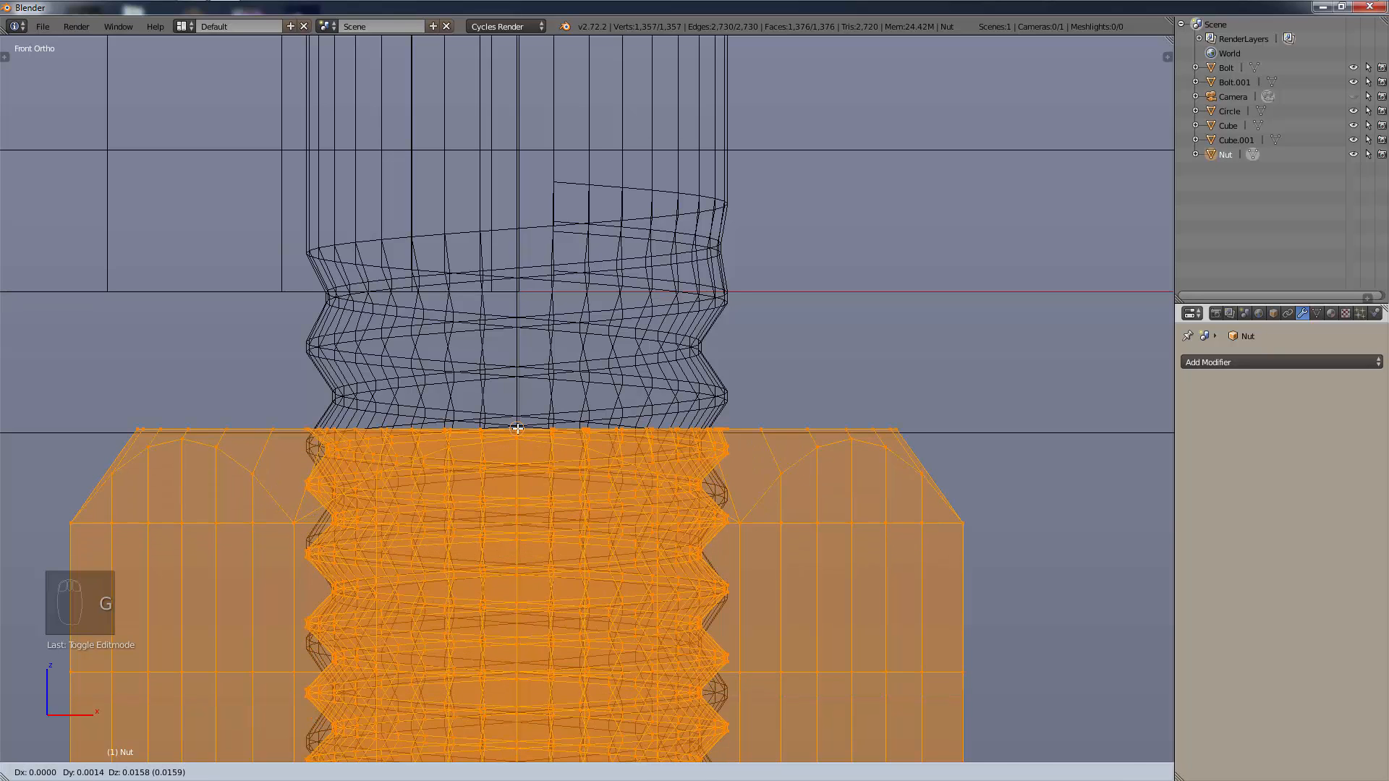
right_click(798, 498)
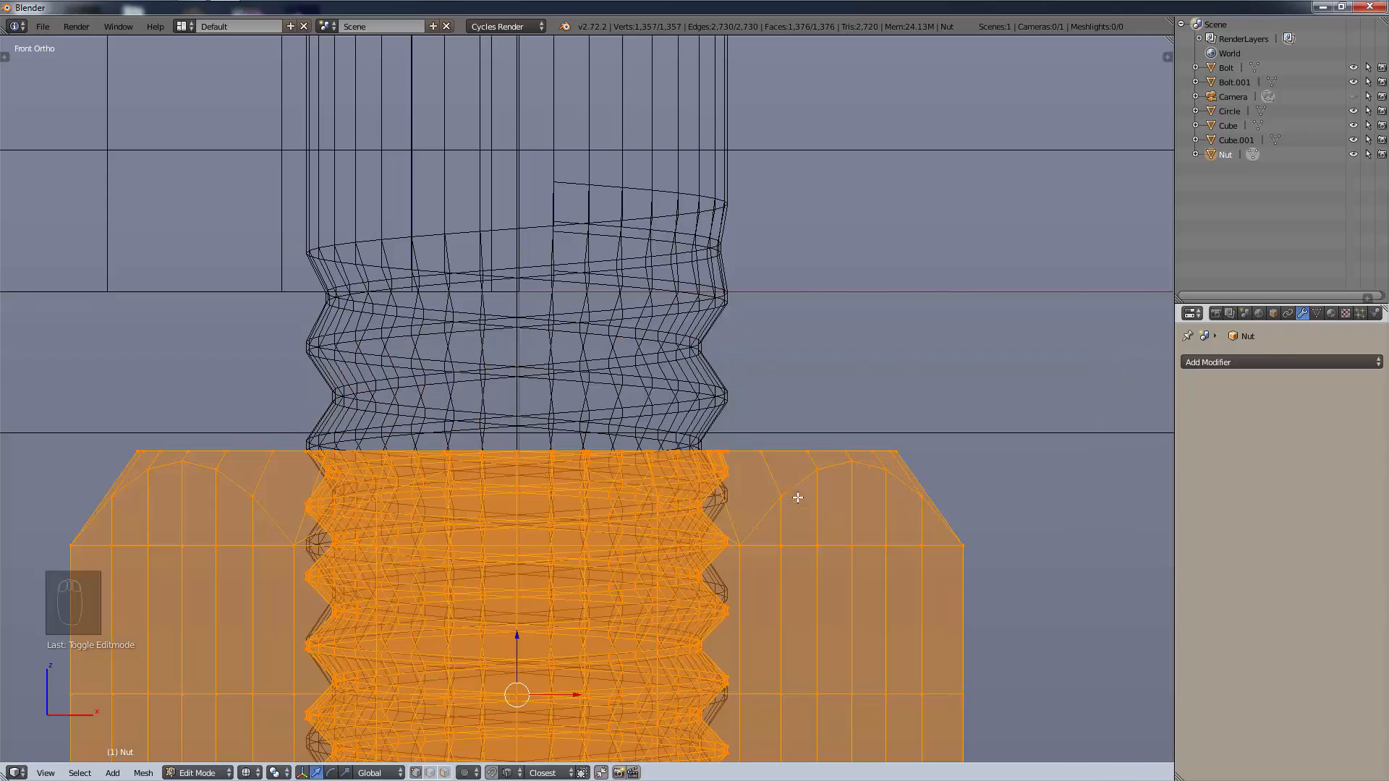
key("g")
key("z")
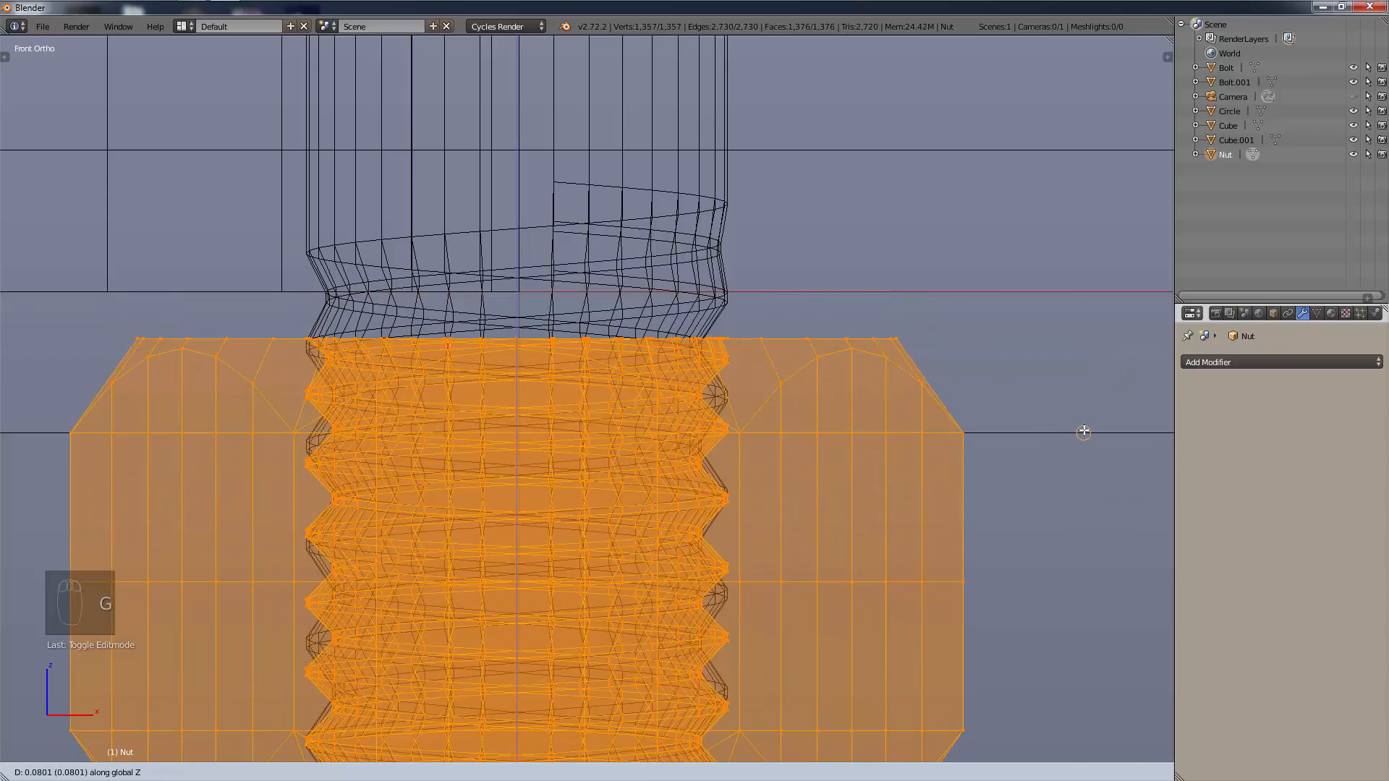
left_click(1051, 543)
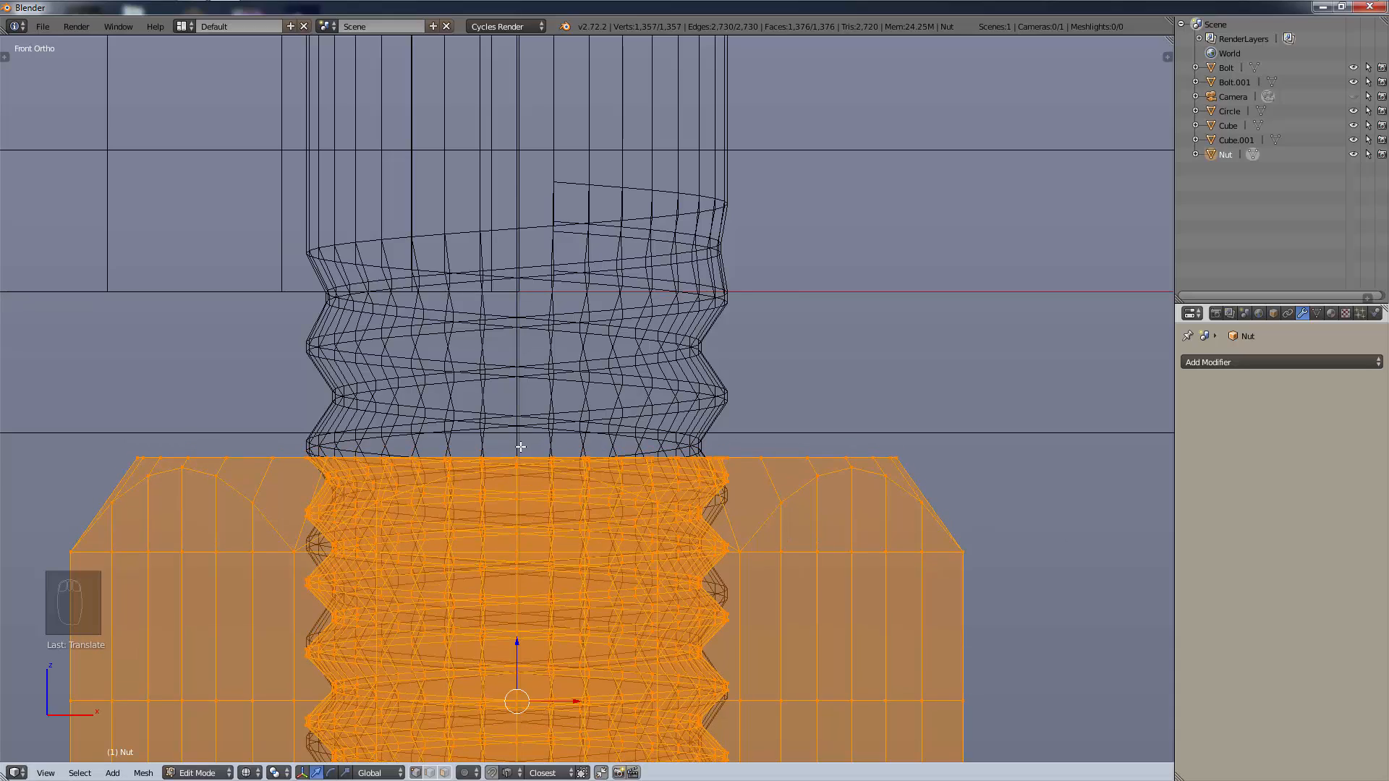
key("g")
key("z")
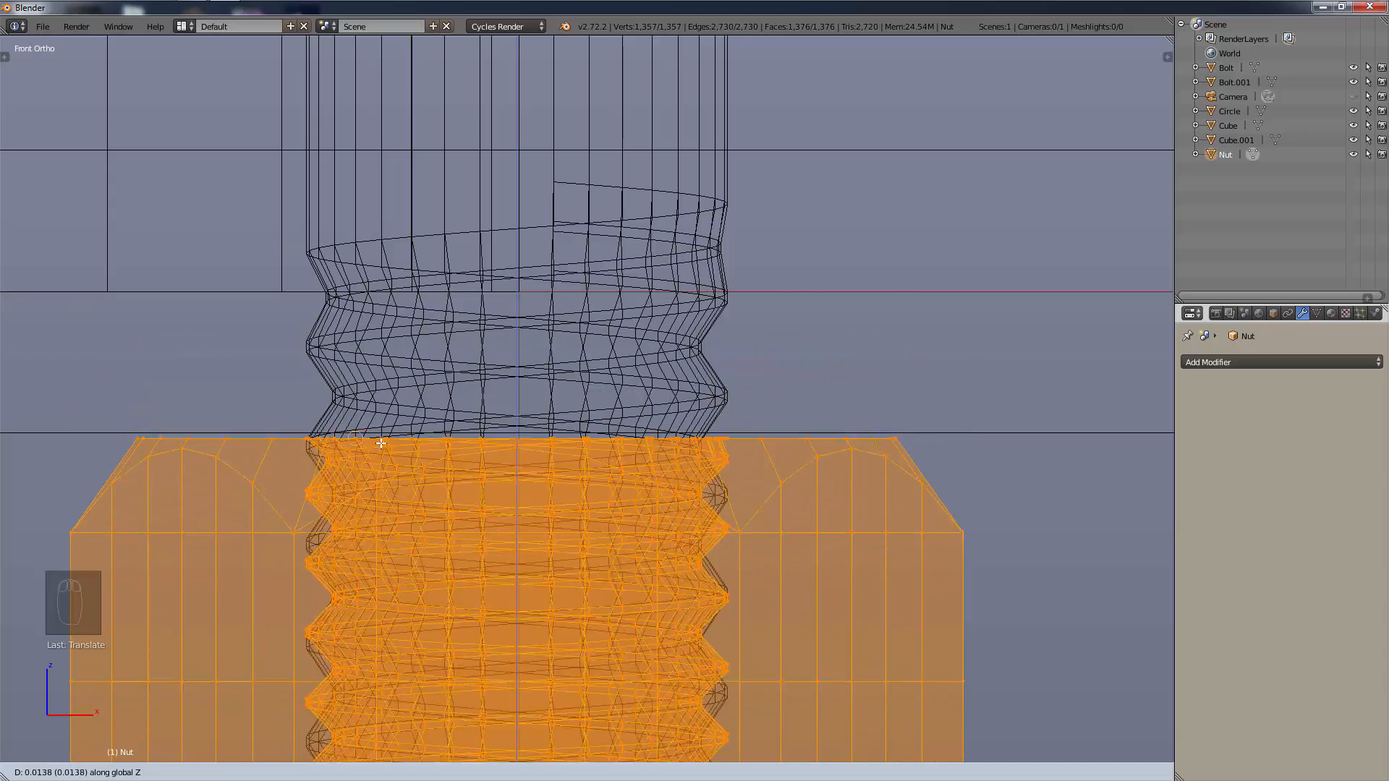
left_click(414, 426)
Try snapping the nut's mesh along Z to the base slab's underside edge, and undo the move.
scroll(868, 457, "up", 7)
middle_click_drag(861, 465, 1036, 388, "shift")
scroll(741, 443, "up", 5)
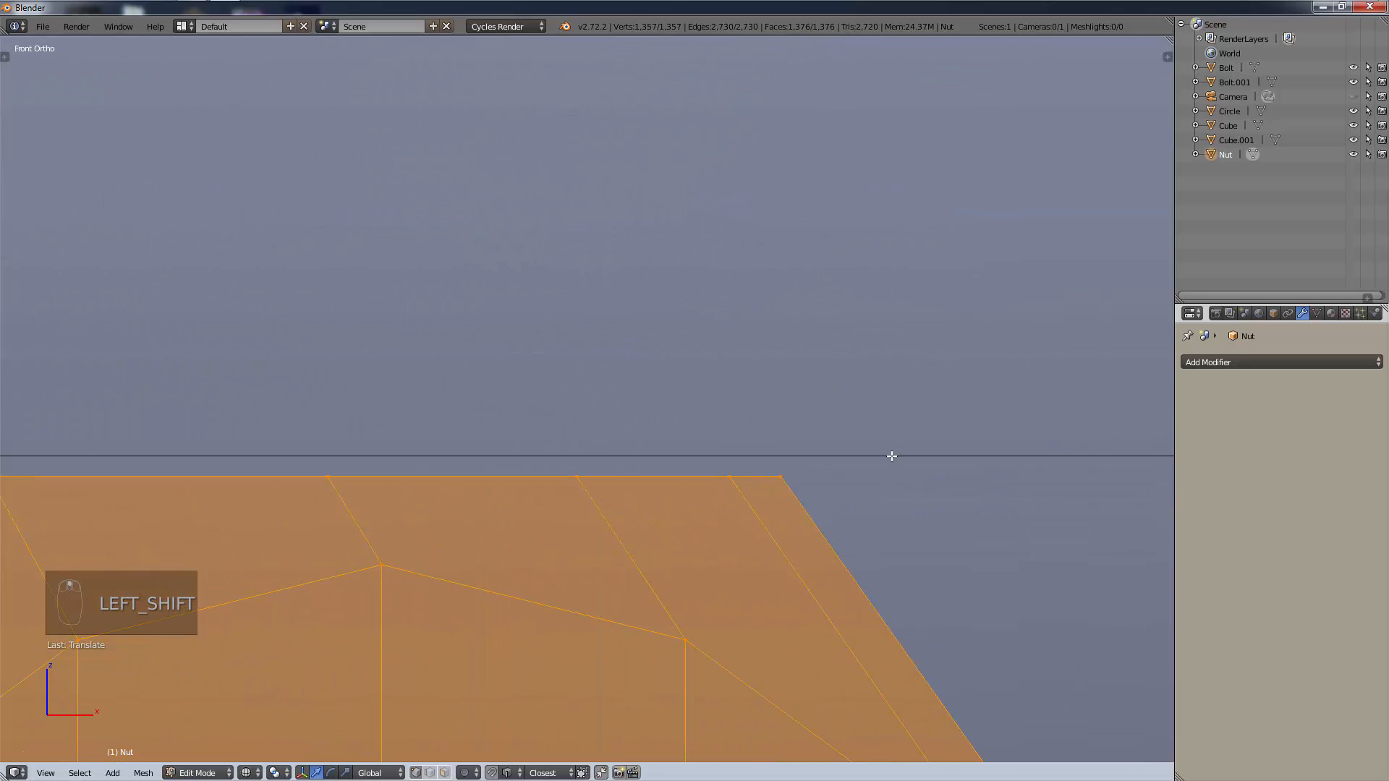
key("g")
key("z")
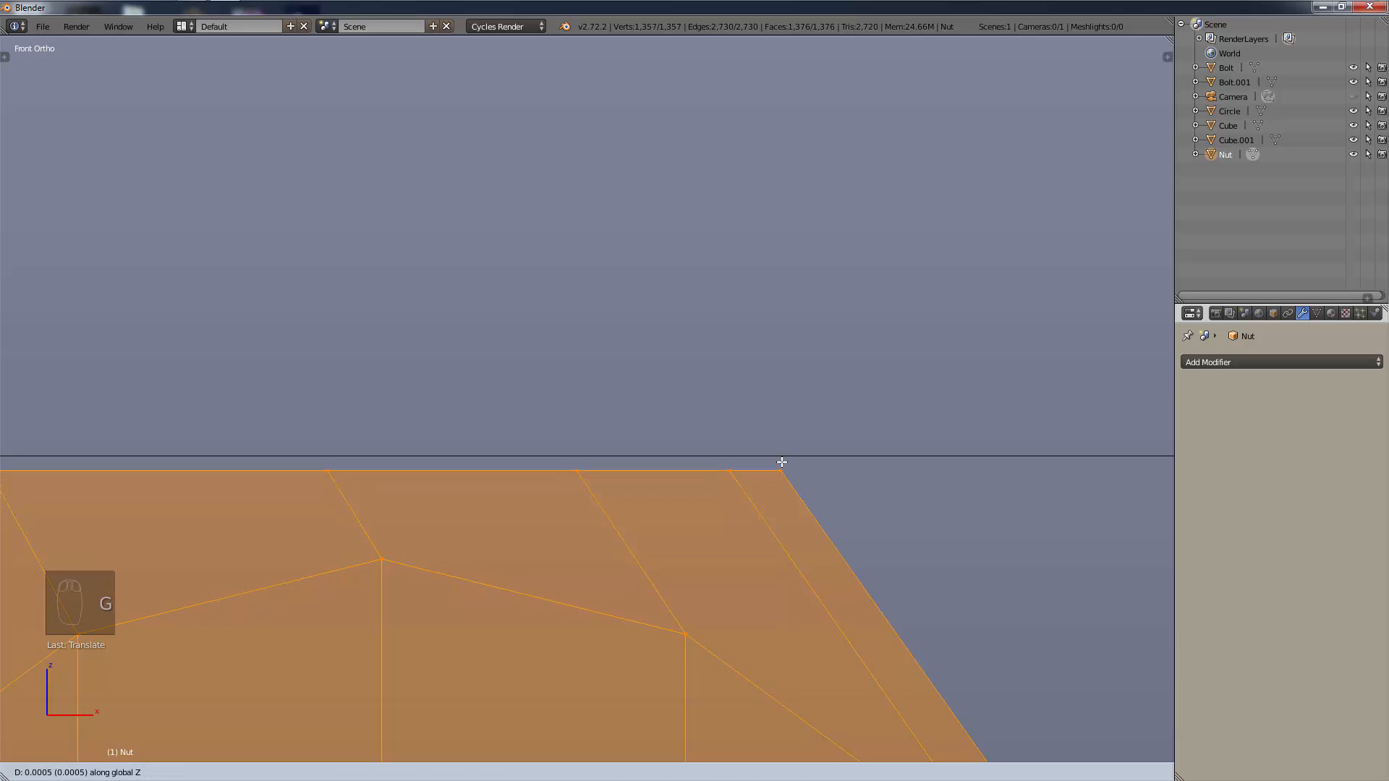
key("ctrl")
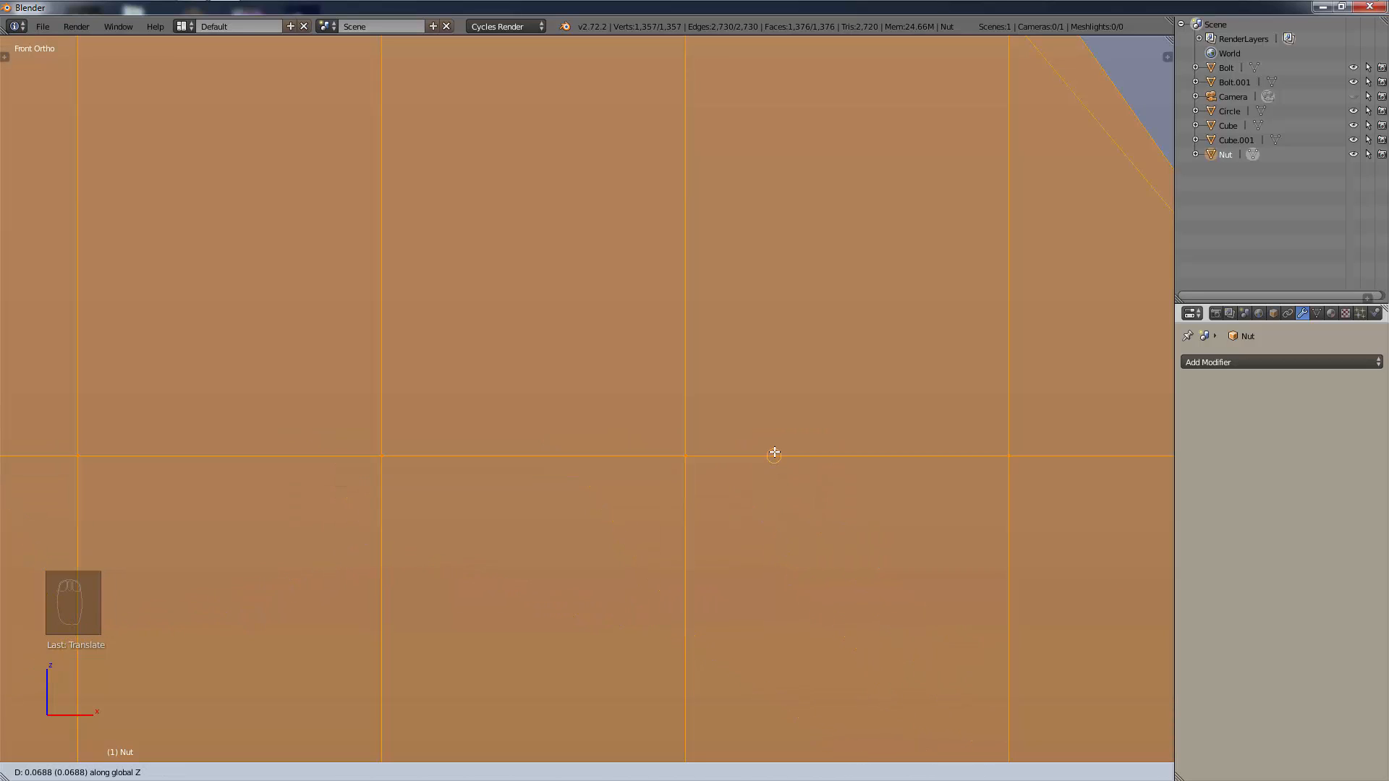
left_click(773, 453)
scroll(774, 449, "down", 6)
key("ctrl+z")
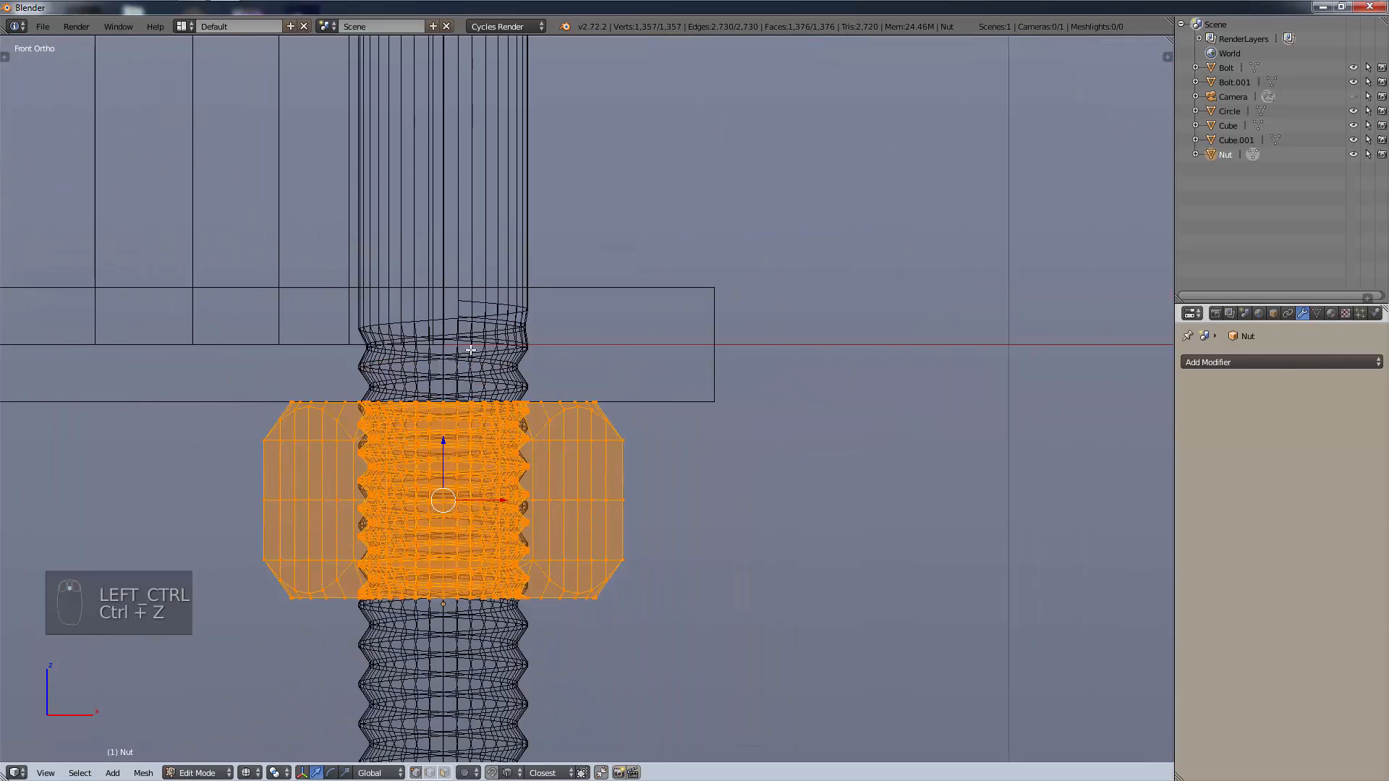
Raise the nut's mesh about 0.0015 along Z so its upper face is flush with the base slab's underside.
scroll(688, 403, "up", 8)
scroll(566, 424, "up", 3)
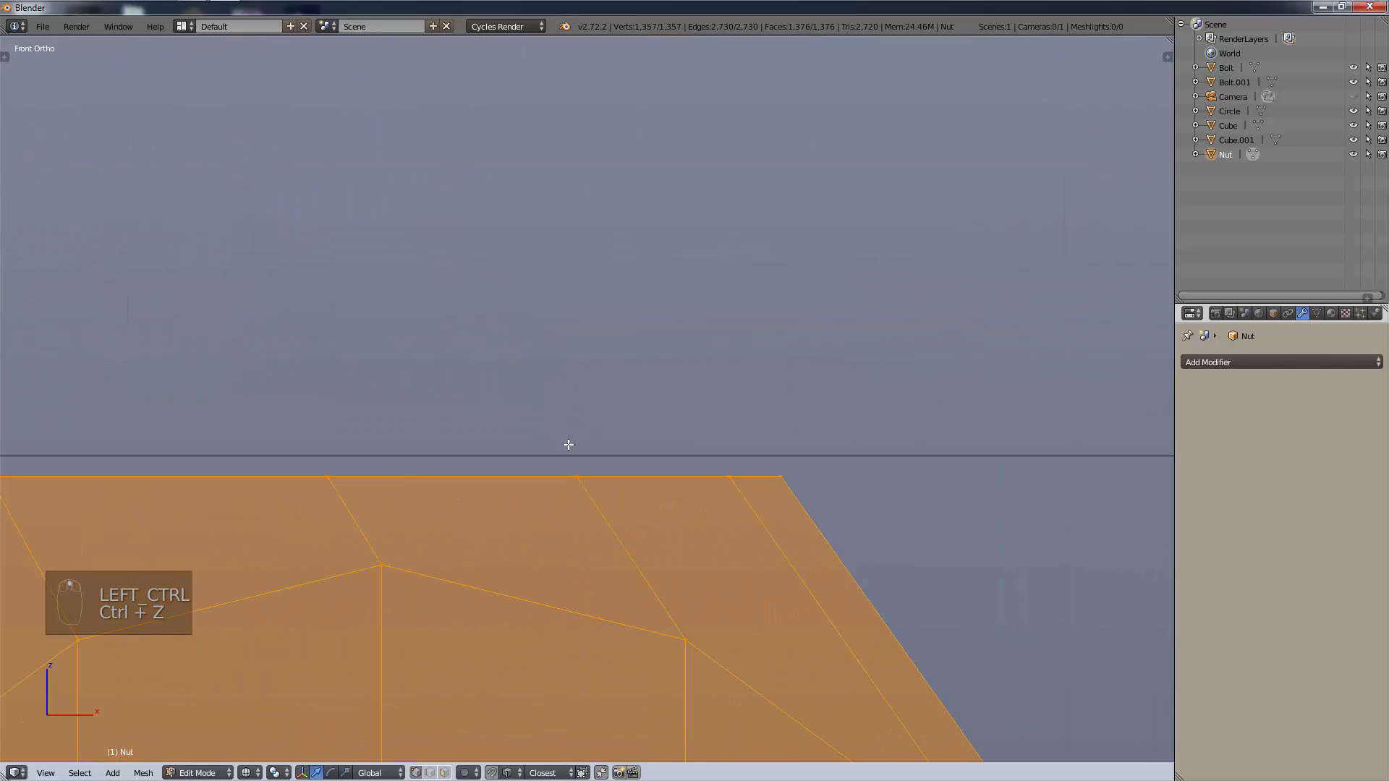
key("g")
key("z")
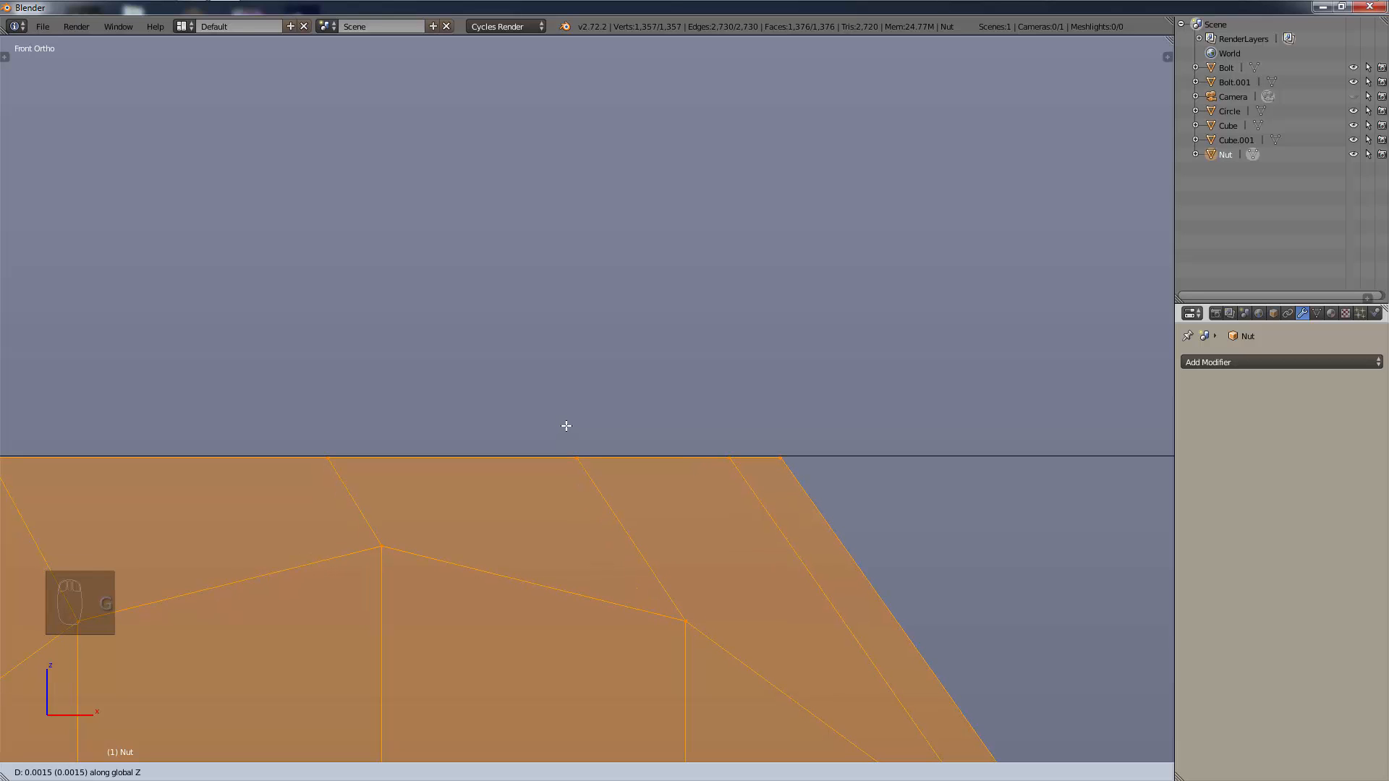
left_click(567, 425)
Deselect the nut's mesh, restore solid shading, and return to Object Mode with nothing selected.
scroll(561, 433, "down", 8)
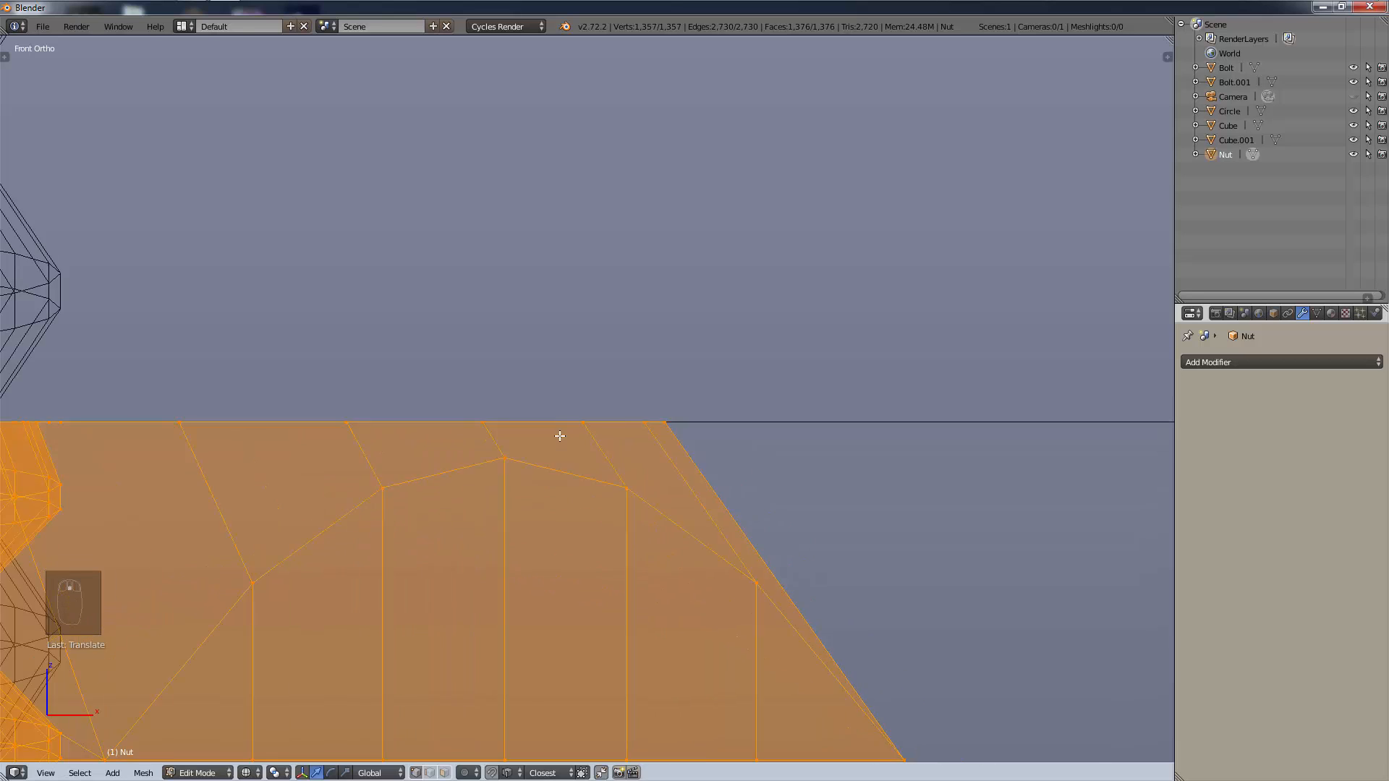
key("a")
scroll(558, 521, "down", 5)
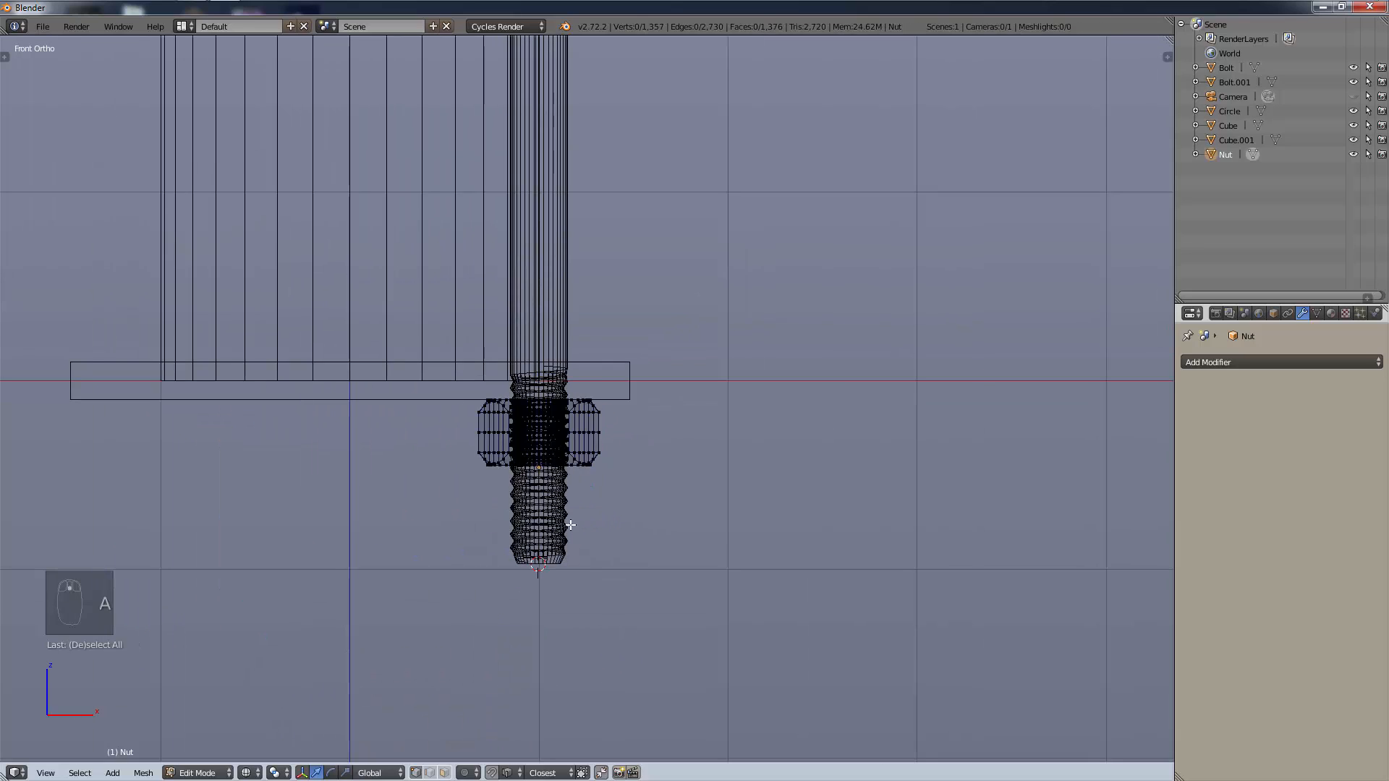
key("z")
left_click(568, 561)
scroll(416, 658, "up", 4)
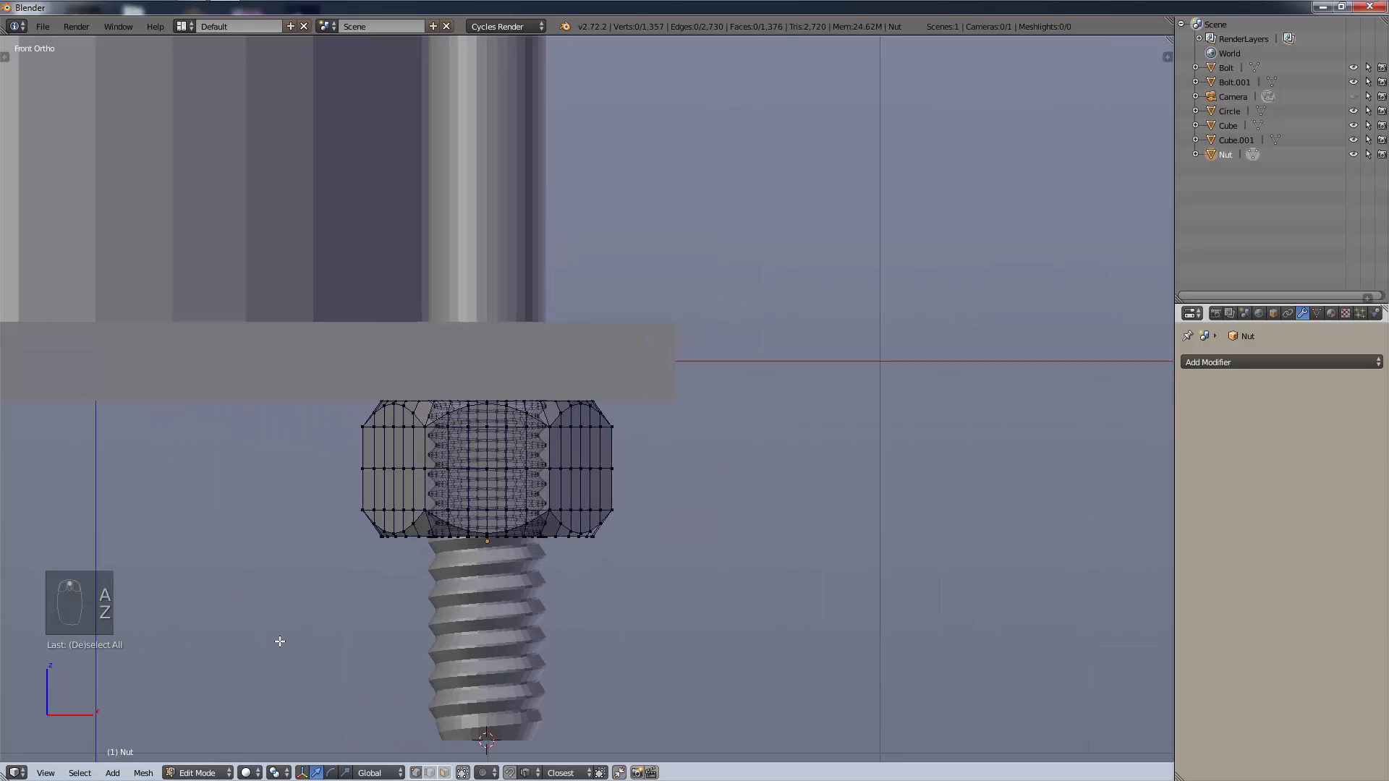
key("Tab")
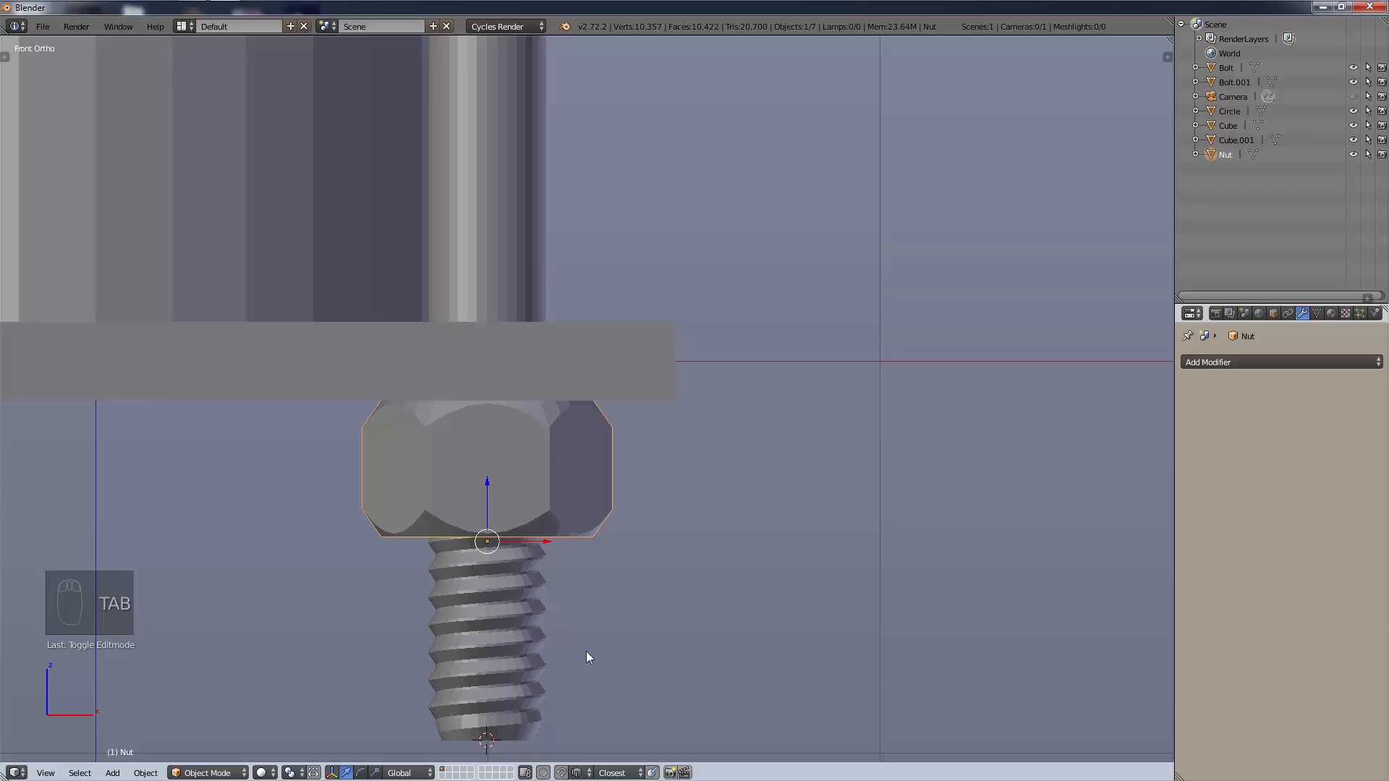
key("a")
Inspect how the nut's inner thread lines up with the rod's thread in wireframe, from an angle and the front, and restore solid shading.
middle_click_drag(588, 657, 563, 343)
key("z")
left_click(676, 341)
scroll(657, 358, "up", 4)
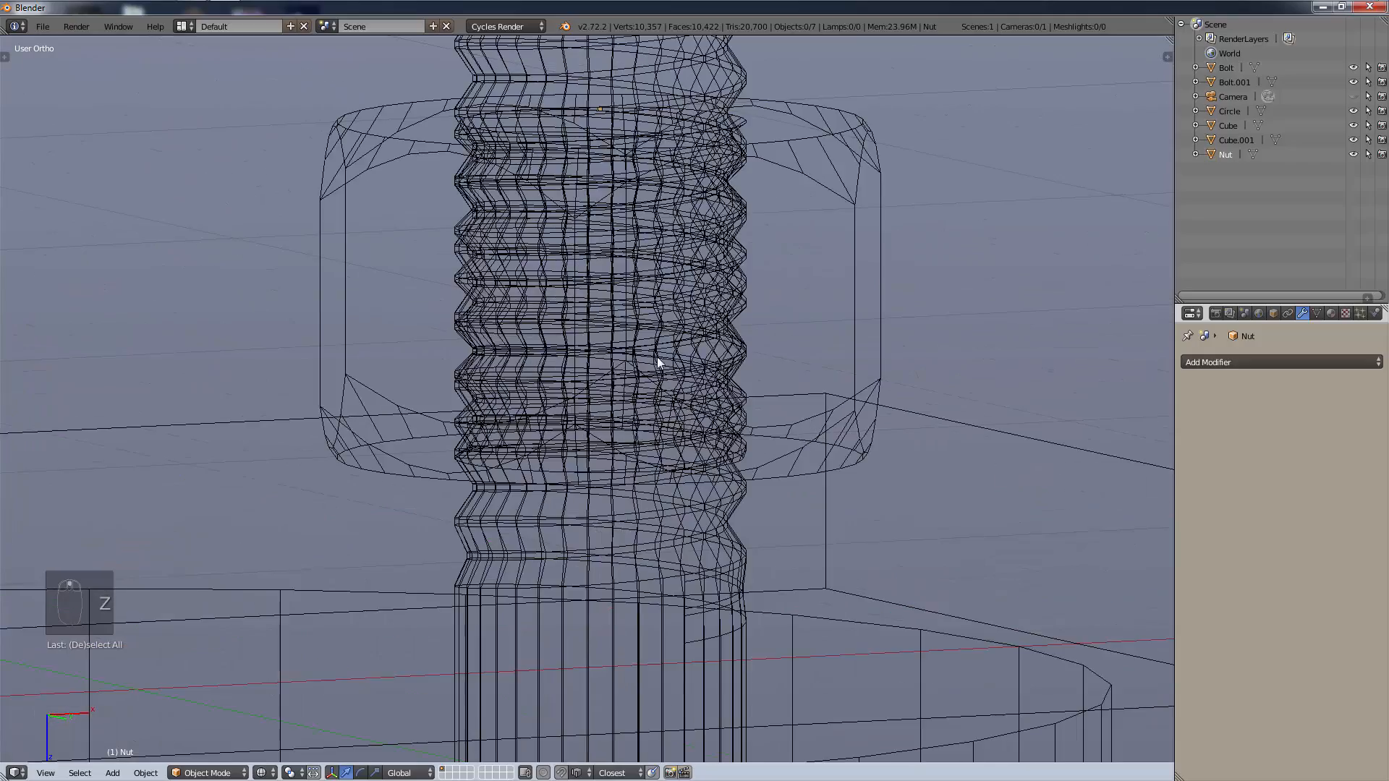
scroll(657, 357, "down", 2)
middle_click_drag(481, 284, 521, 665)
key("KP_1")
scroll(536, 629, "up", 3)
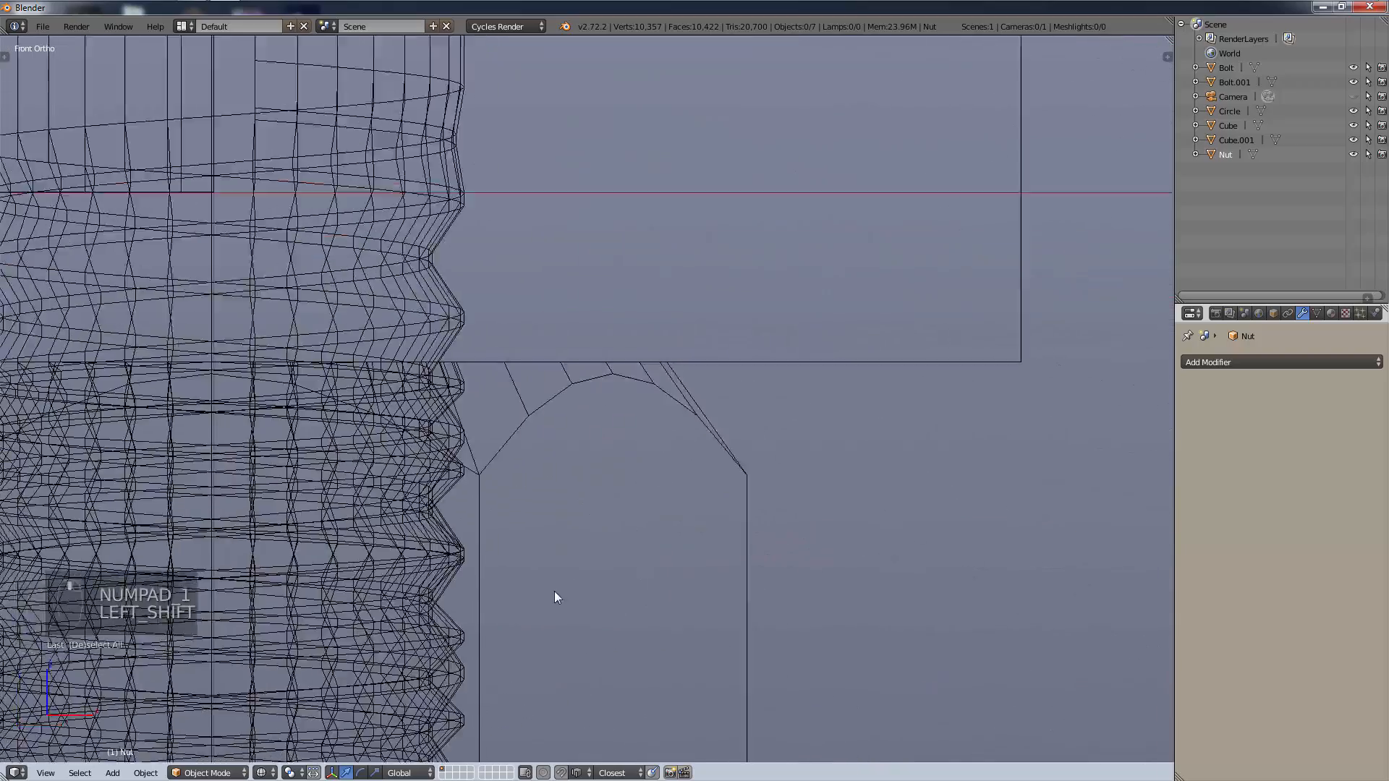
middle_click_drag(554, 592, 857, 409, "shift")
scroll(586, 526, "up", 3)
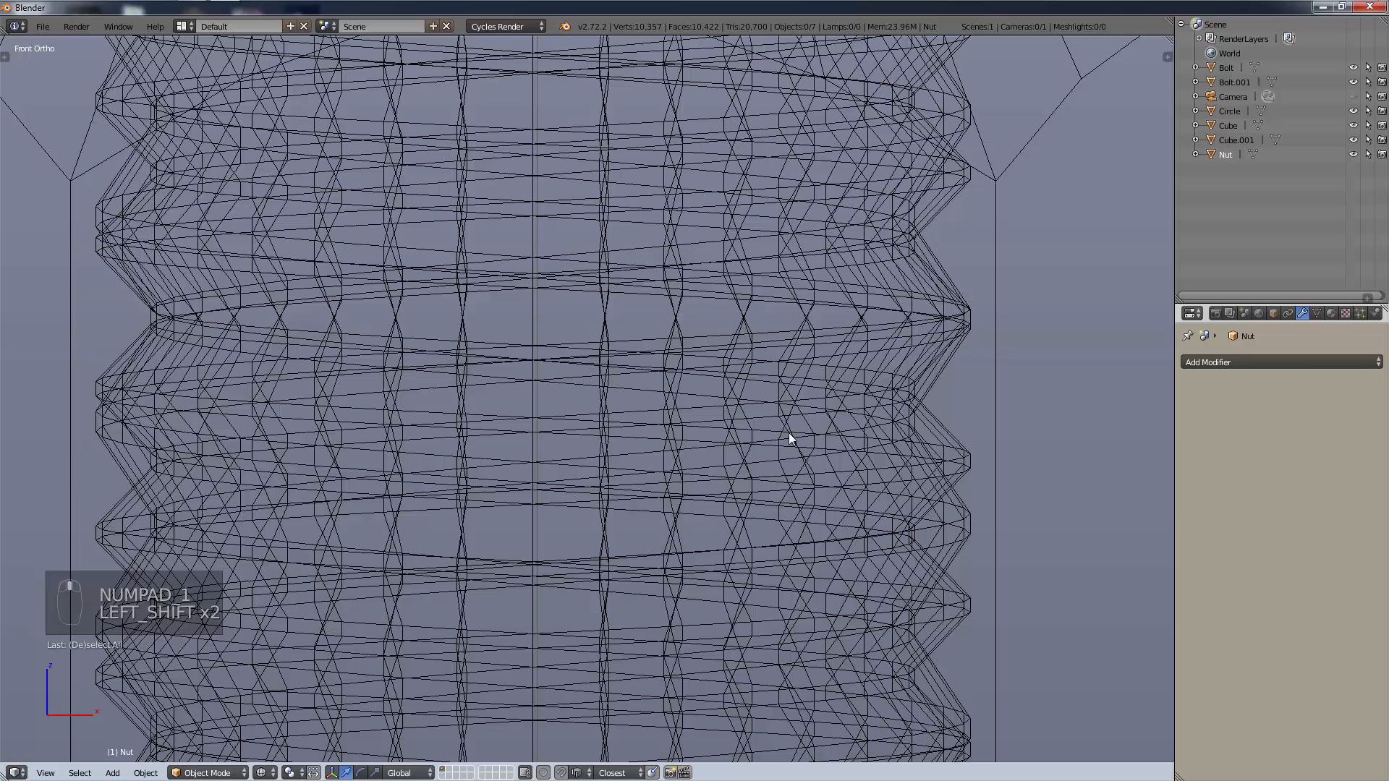
scroll(789, 432, "down", 2)
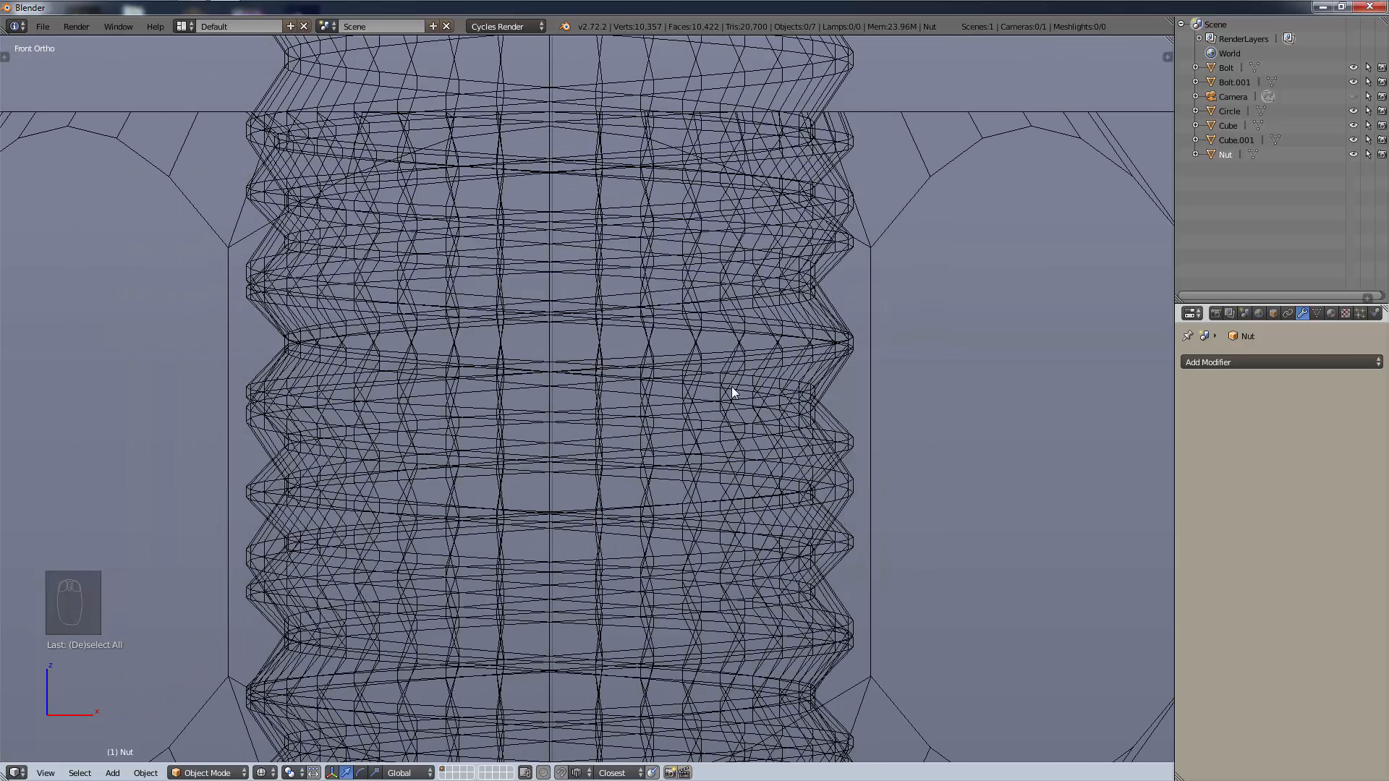
scroll(1070, 252, "down", 4)
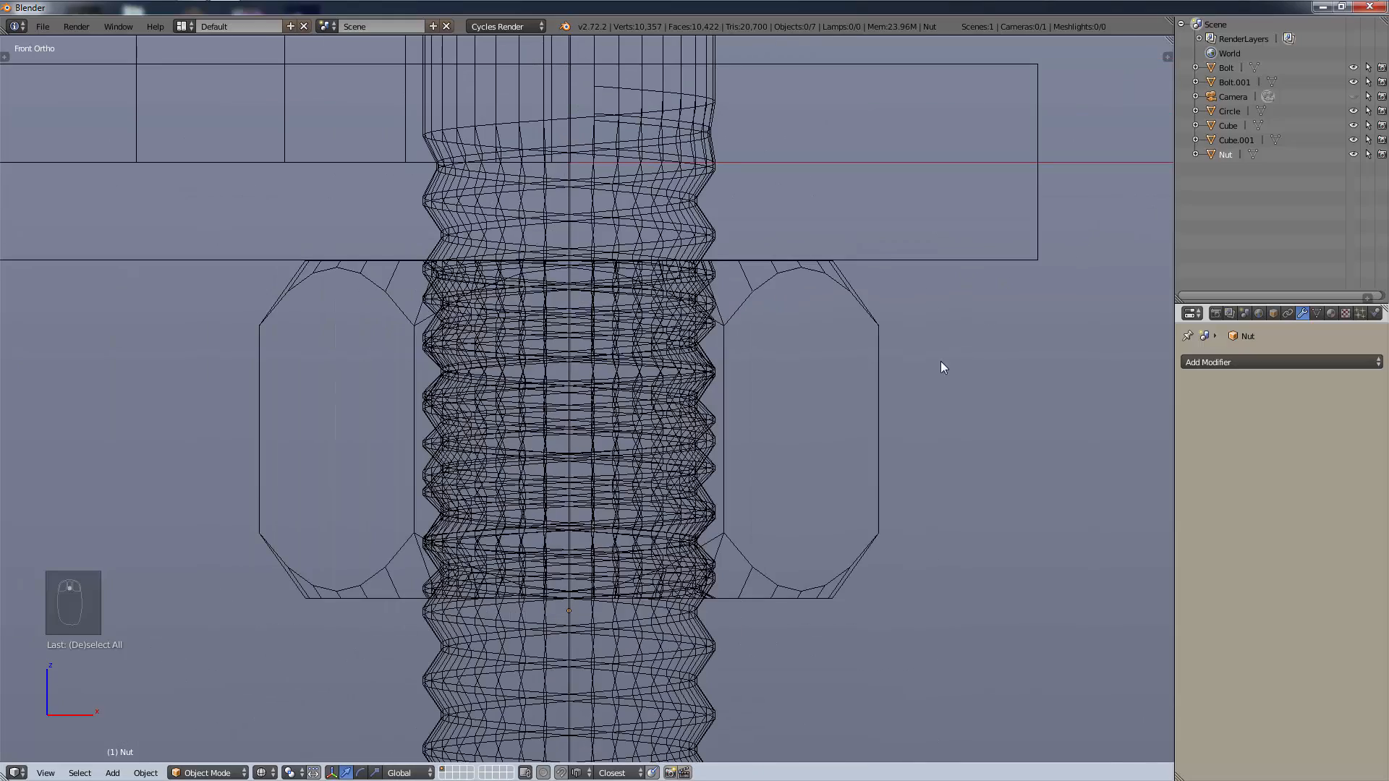
scroll(771, 444, "down", 1)
key("z")
left_click(776, 529)
scroll(776, 531, "down", 2)
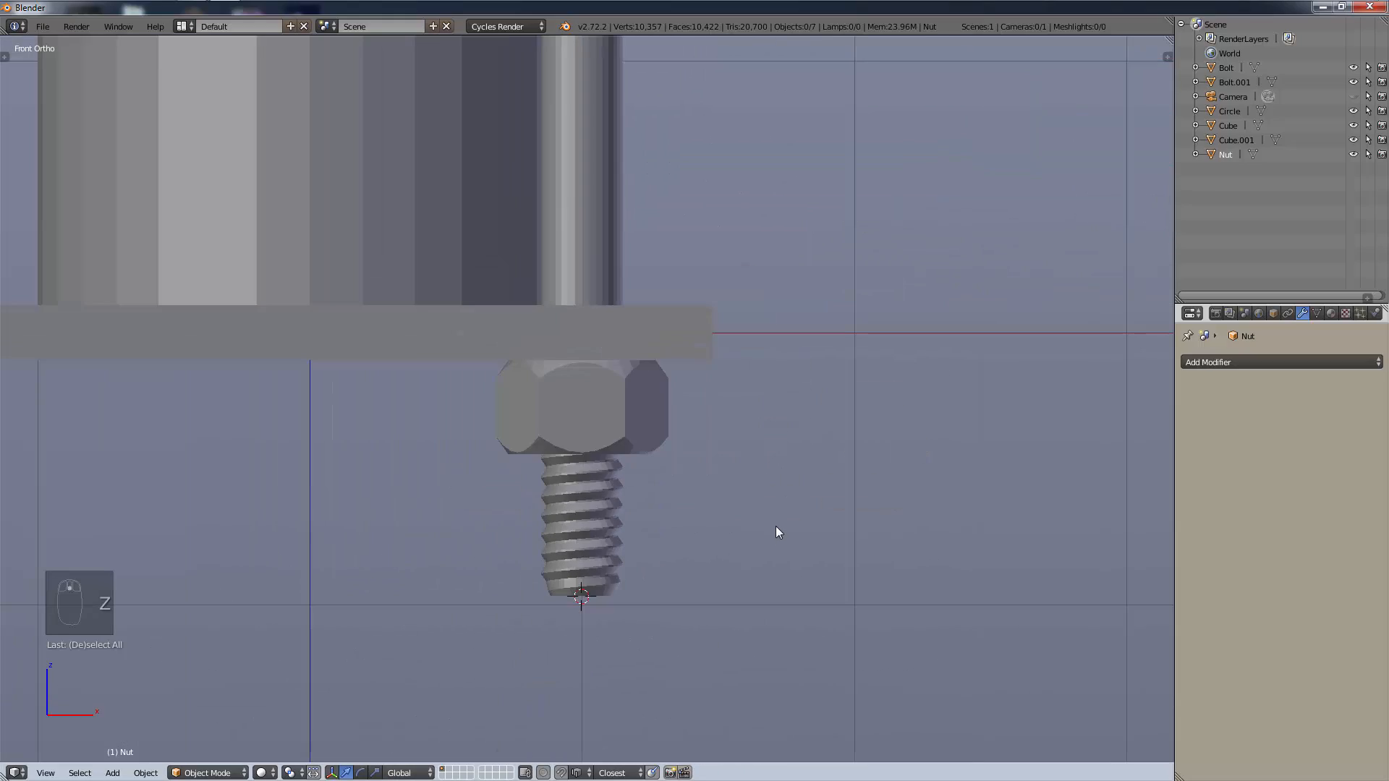
scroll(621, 464, "down", 3)
scroll(666, 423, "down", 1)
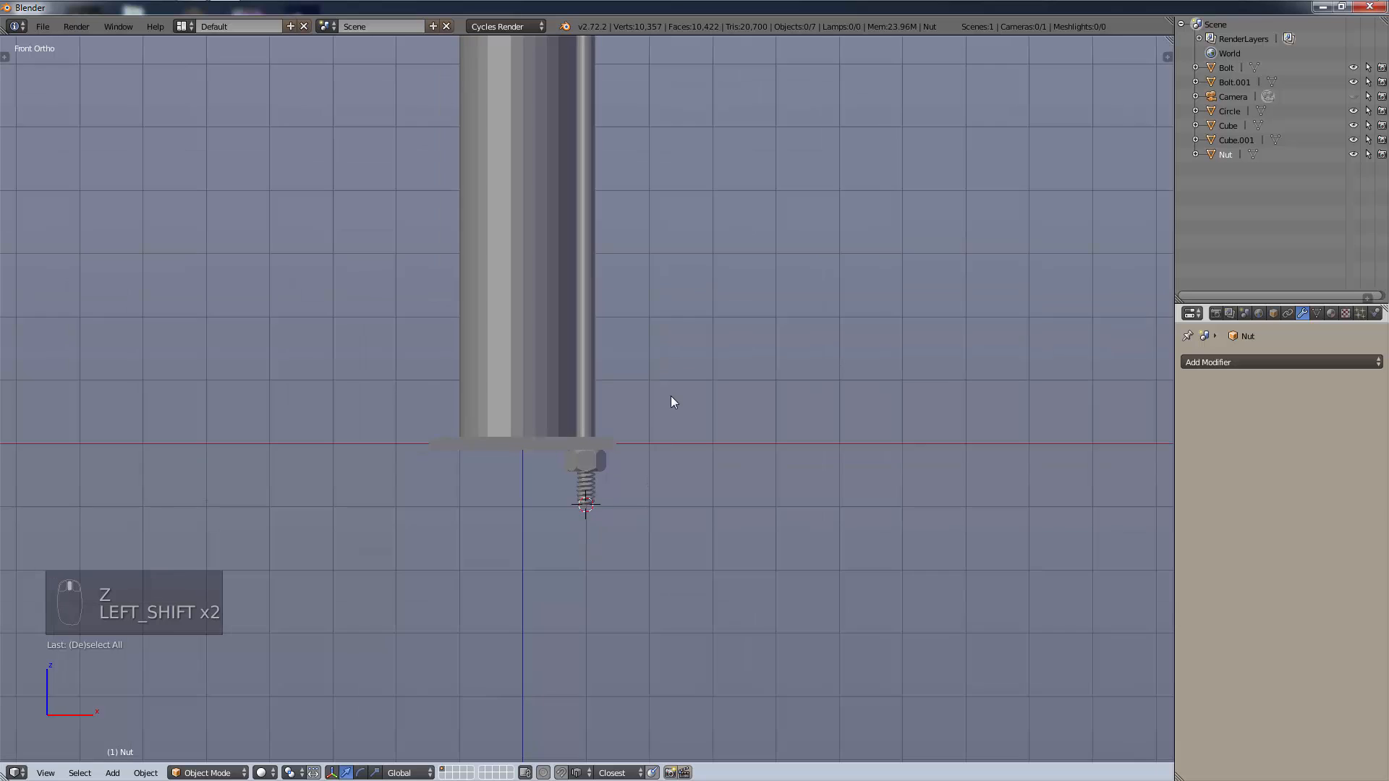
Duplicate the nut under the base slab and move the copy straight up along Z onto the rod's upper thread.
middle_click_drag(671, 397, 671, 484, "shift")
right_click(597, 545)
middle_click_drag(730, 383, 735, 506, "shift")
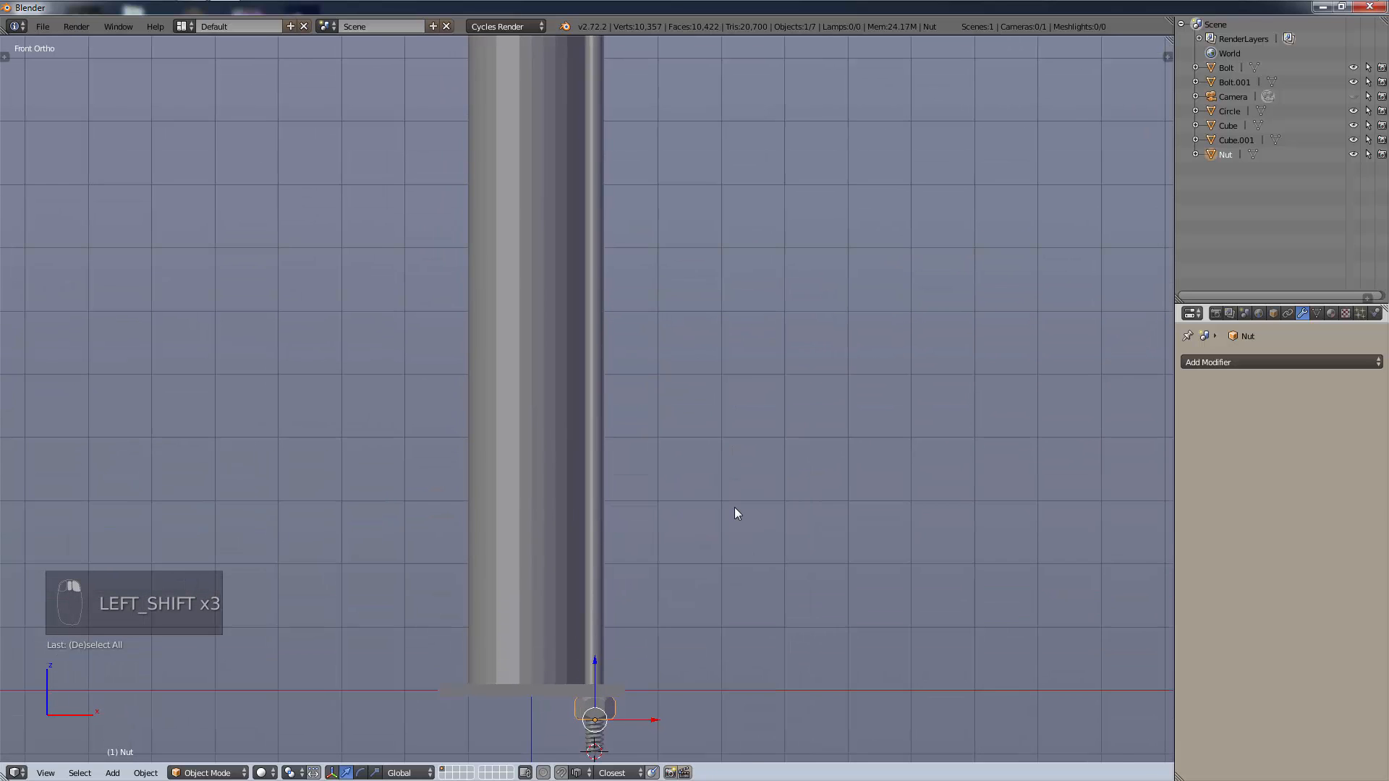
scroll(631, 675, "down", 1)
scroll(631, 674, "up", 5)
middle_click_drag(631, 674, 697, 153, "shift")
scroll(748, 424, "up", 6)
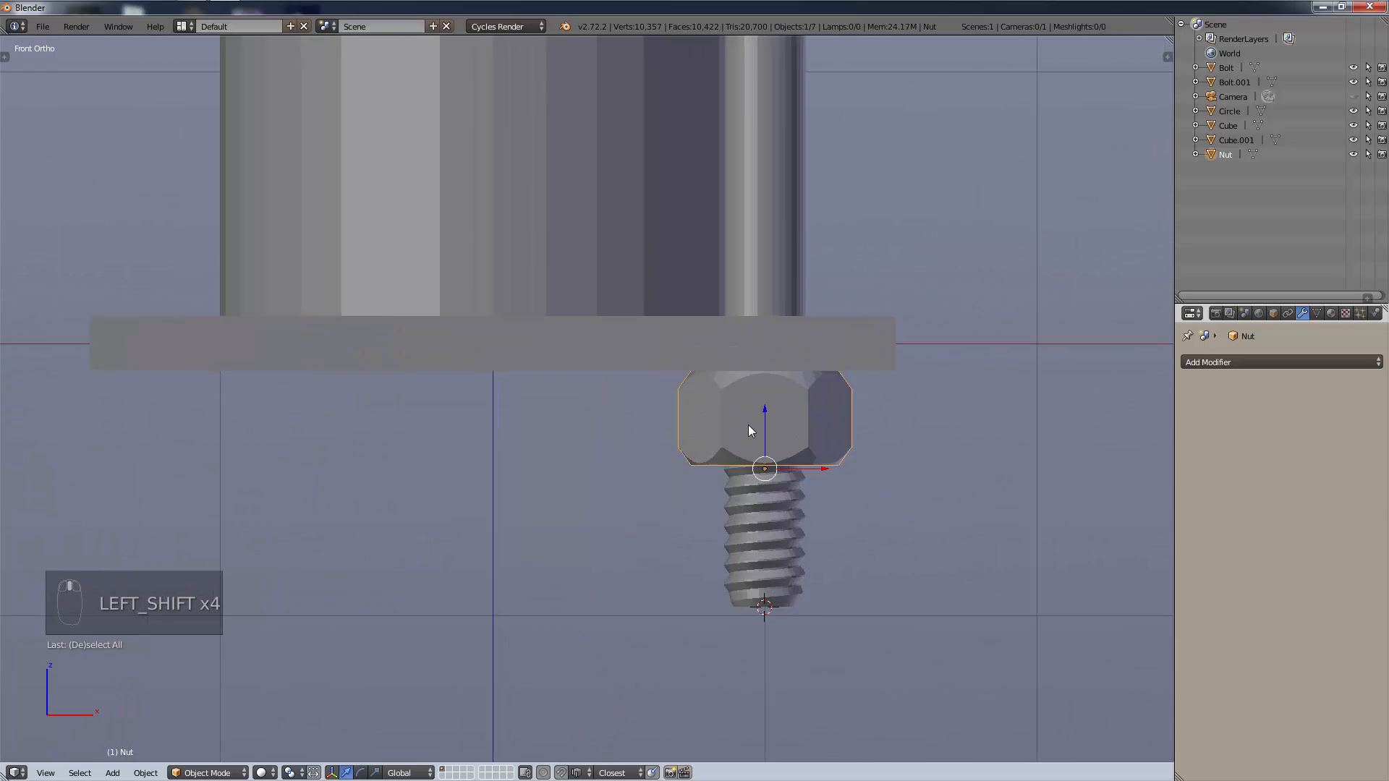
scroll(992, 280, "down", 15)
middle_click_drag(781, 189, 648, 467, "shift")
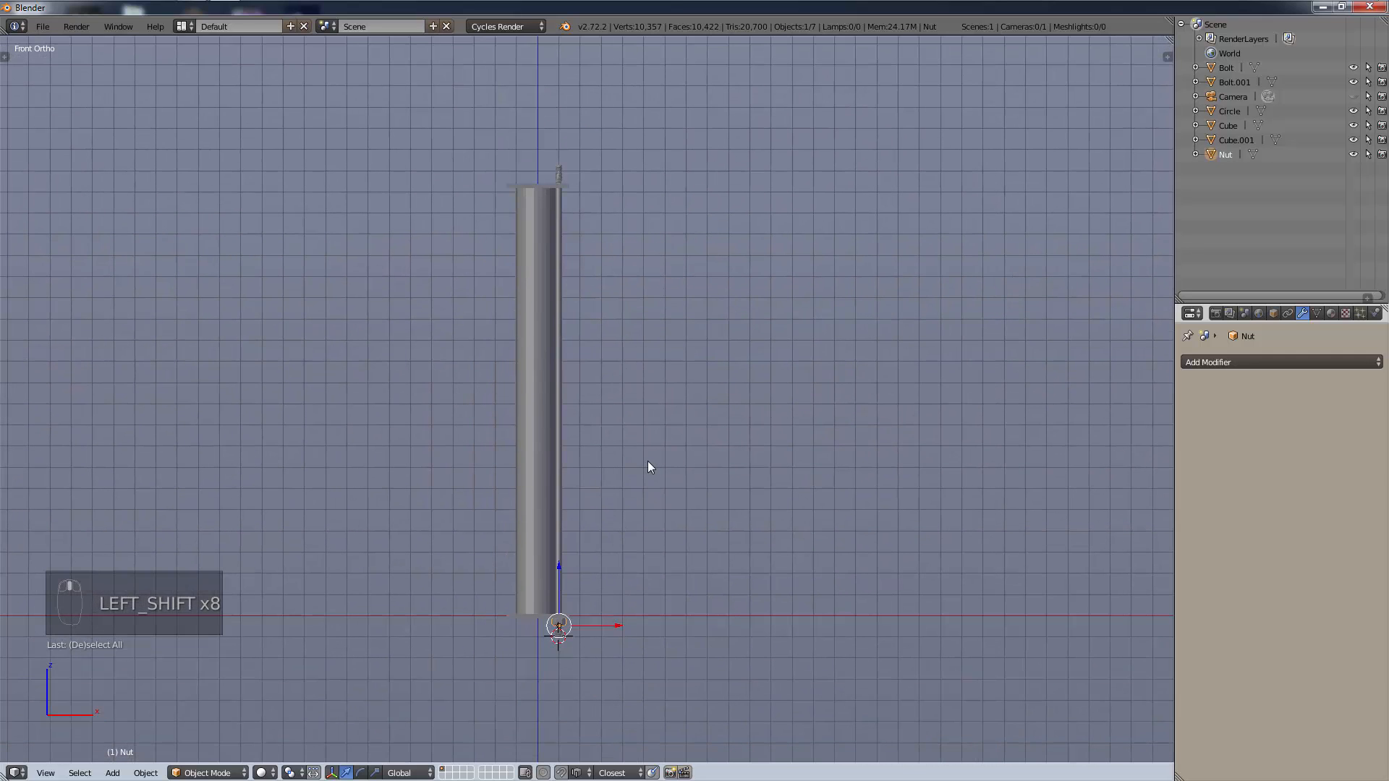
key("shift+d")
right_click(648, 460)
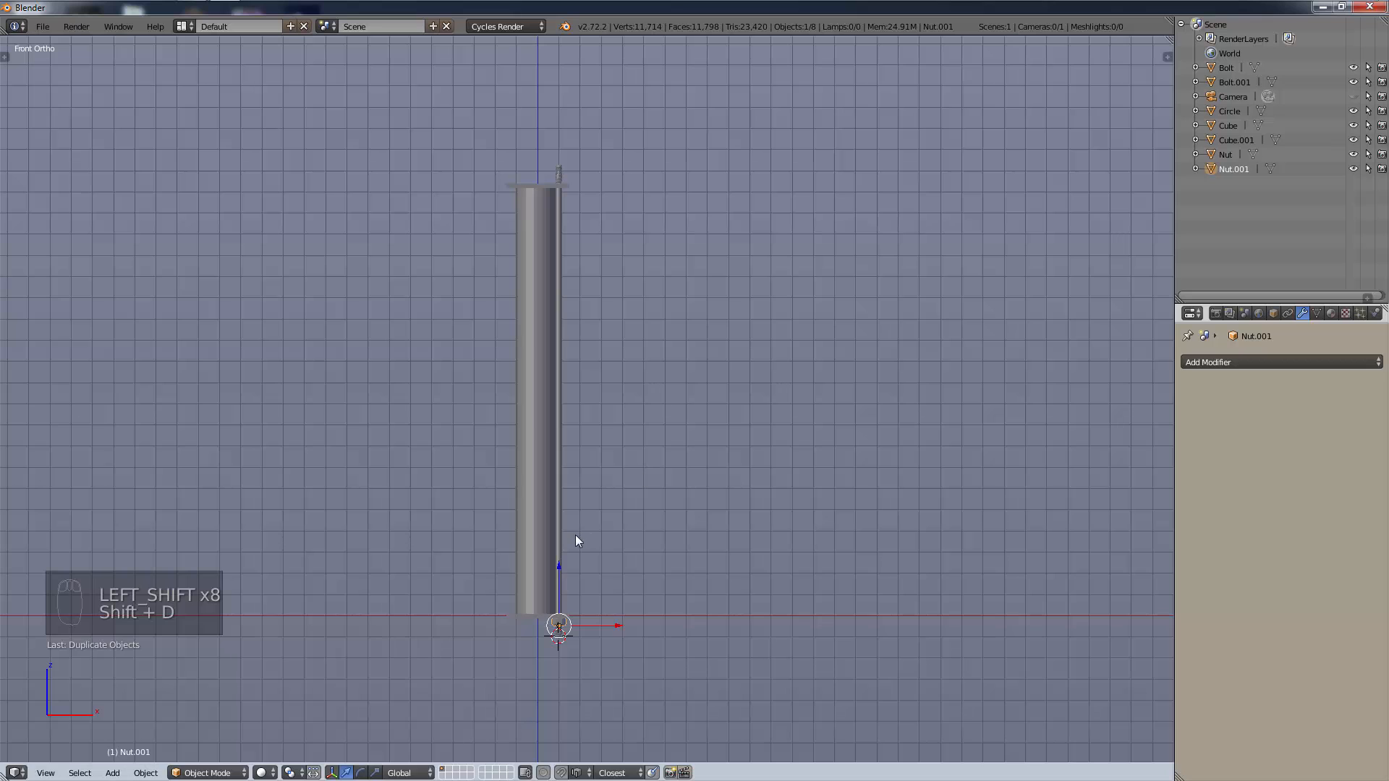
key("g")
key("z")
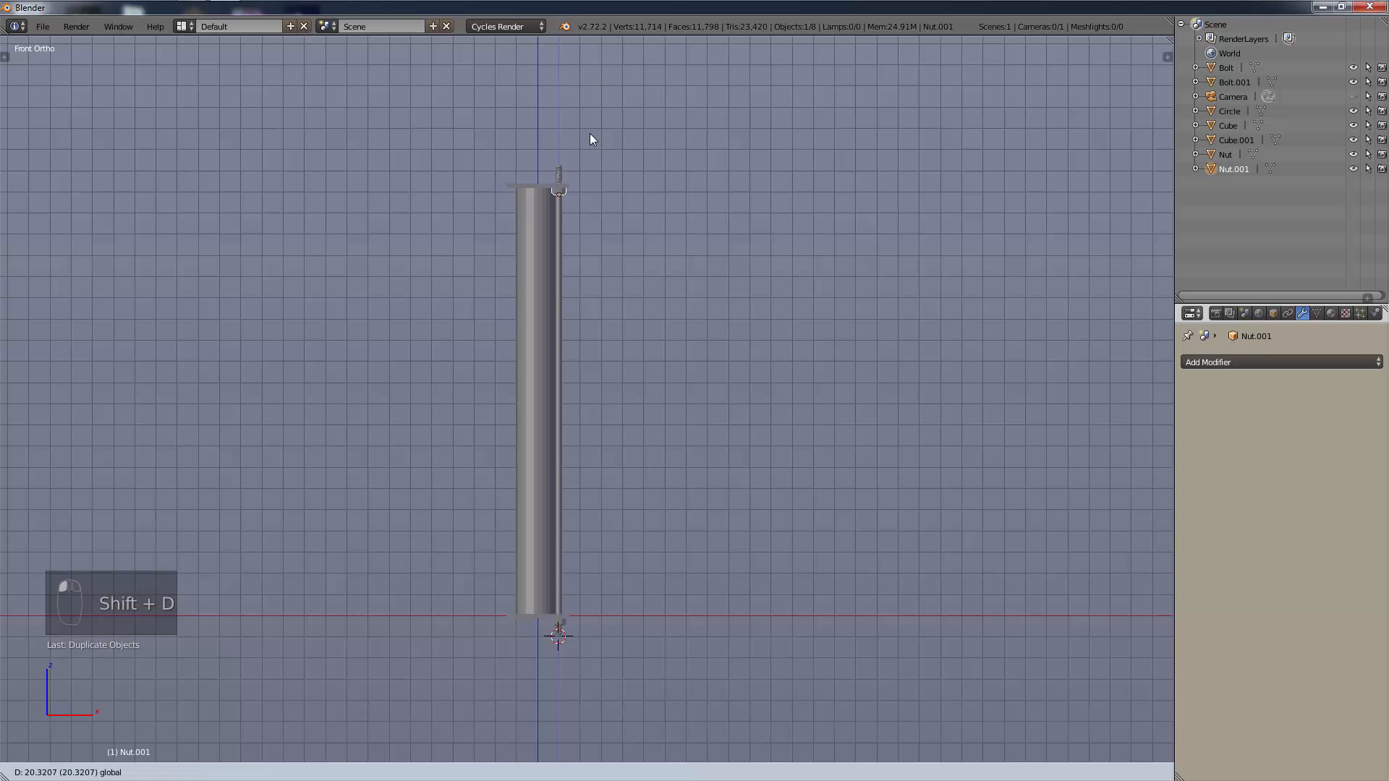
left_click(588, 126)
Lower the copied nut along Z until it rests on the upper face of the top slab.
scroll(588, 126, "up", 6)
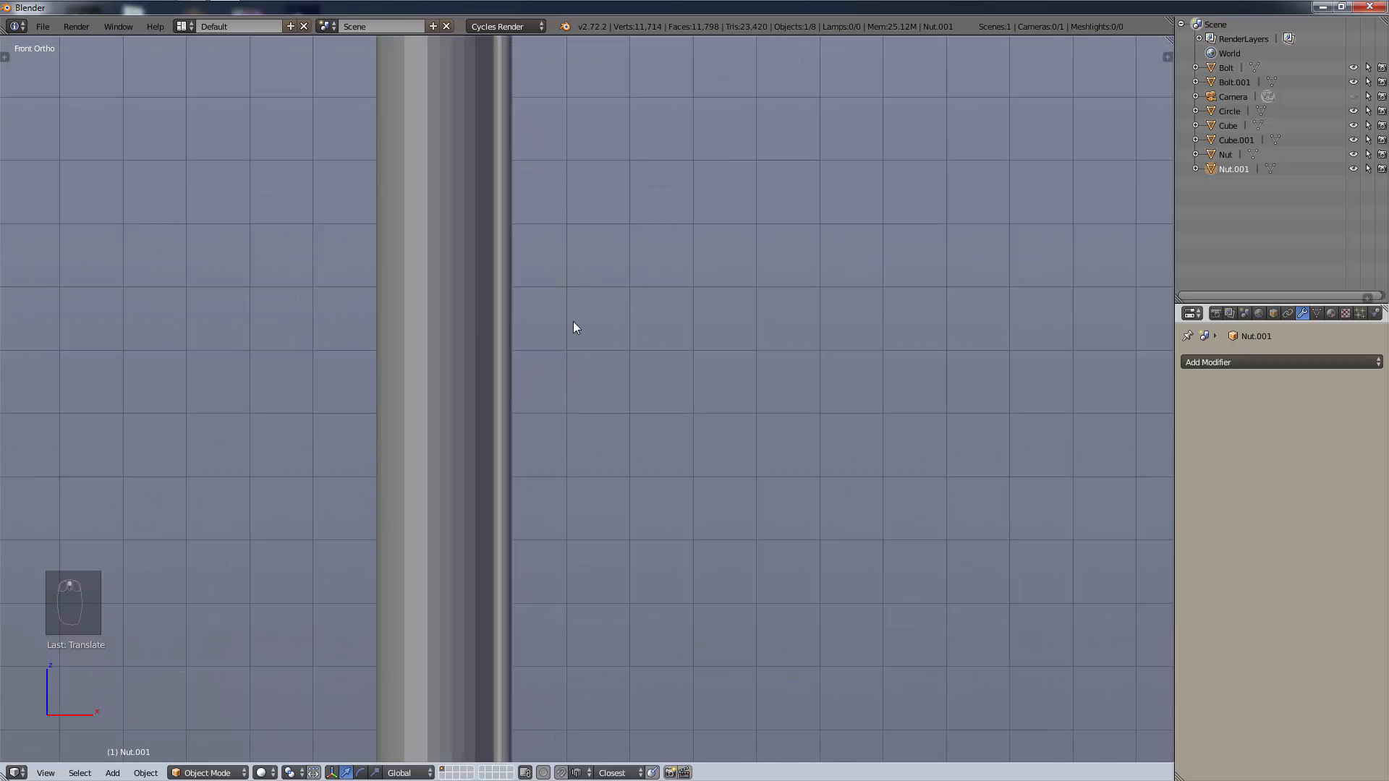
scroll(563, 478, "down", 7)
middle_click_drag(559, 501, 567, 238, "shift")
scroll(566, 418, "up", 8)
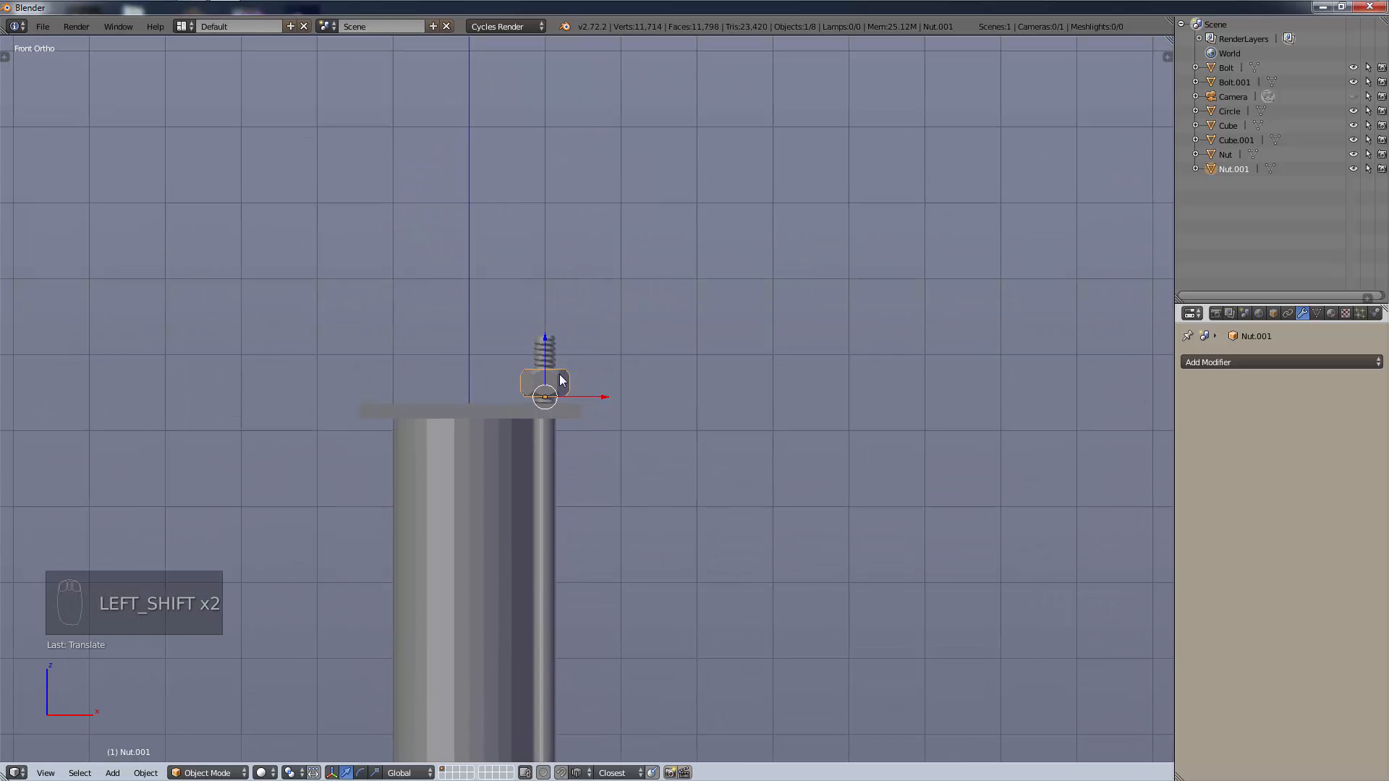
key("KP_Decimal")
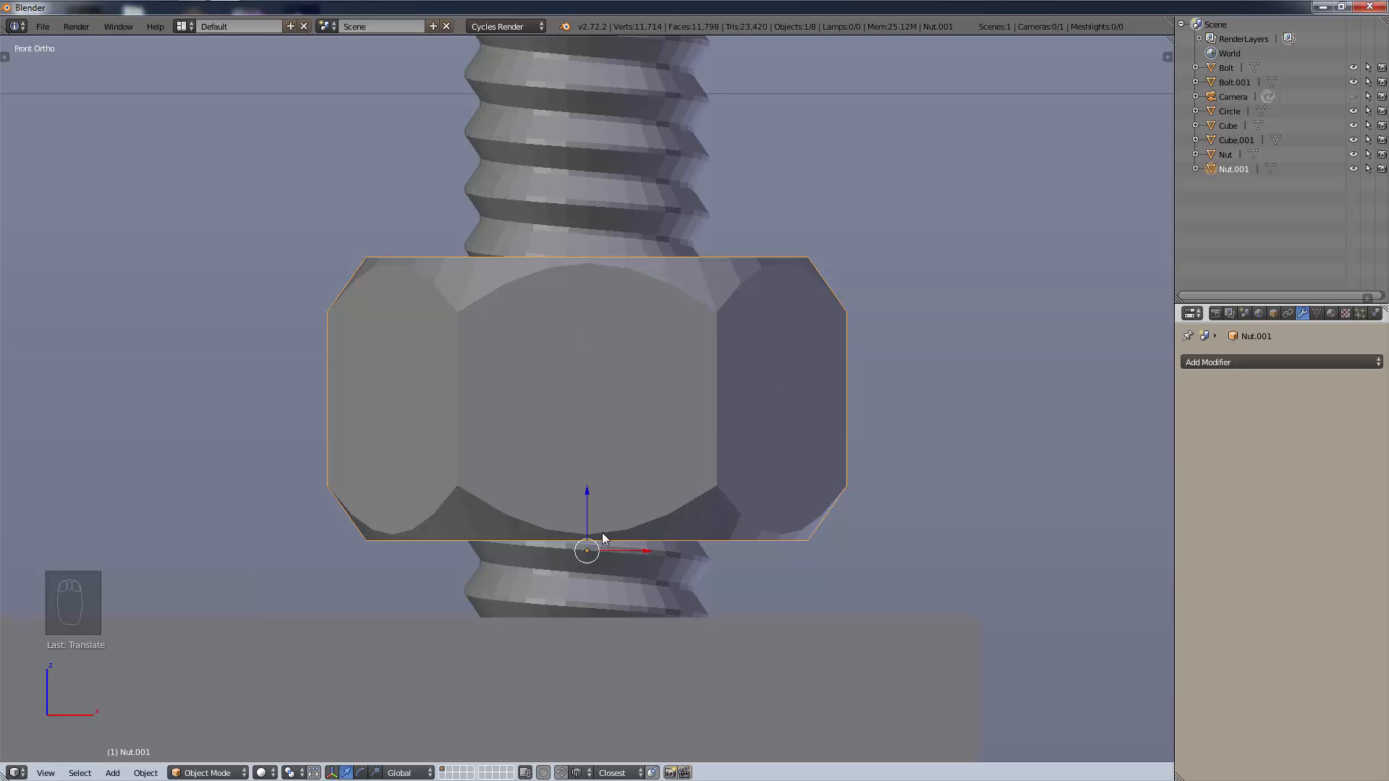
key("g")
key("z")
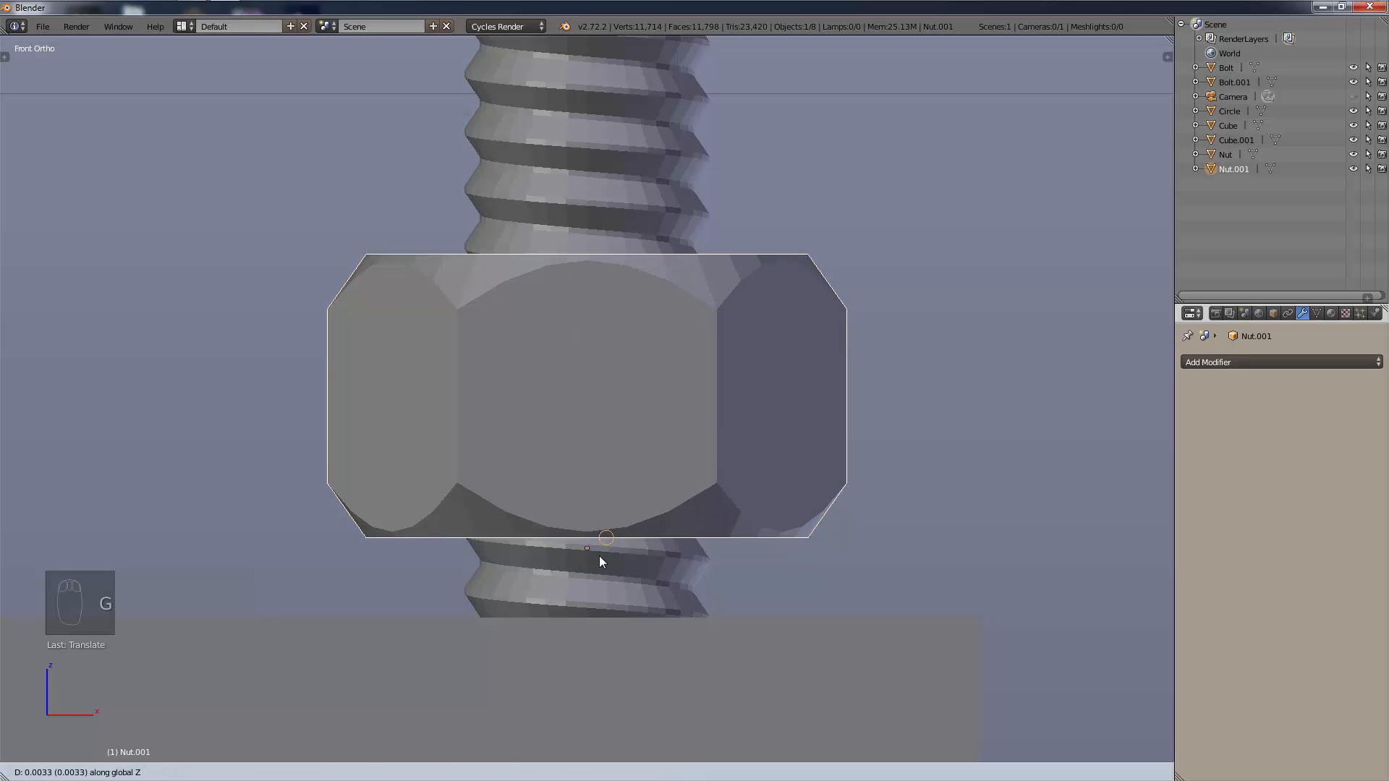
left_click(227, 620)
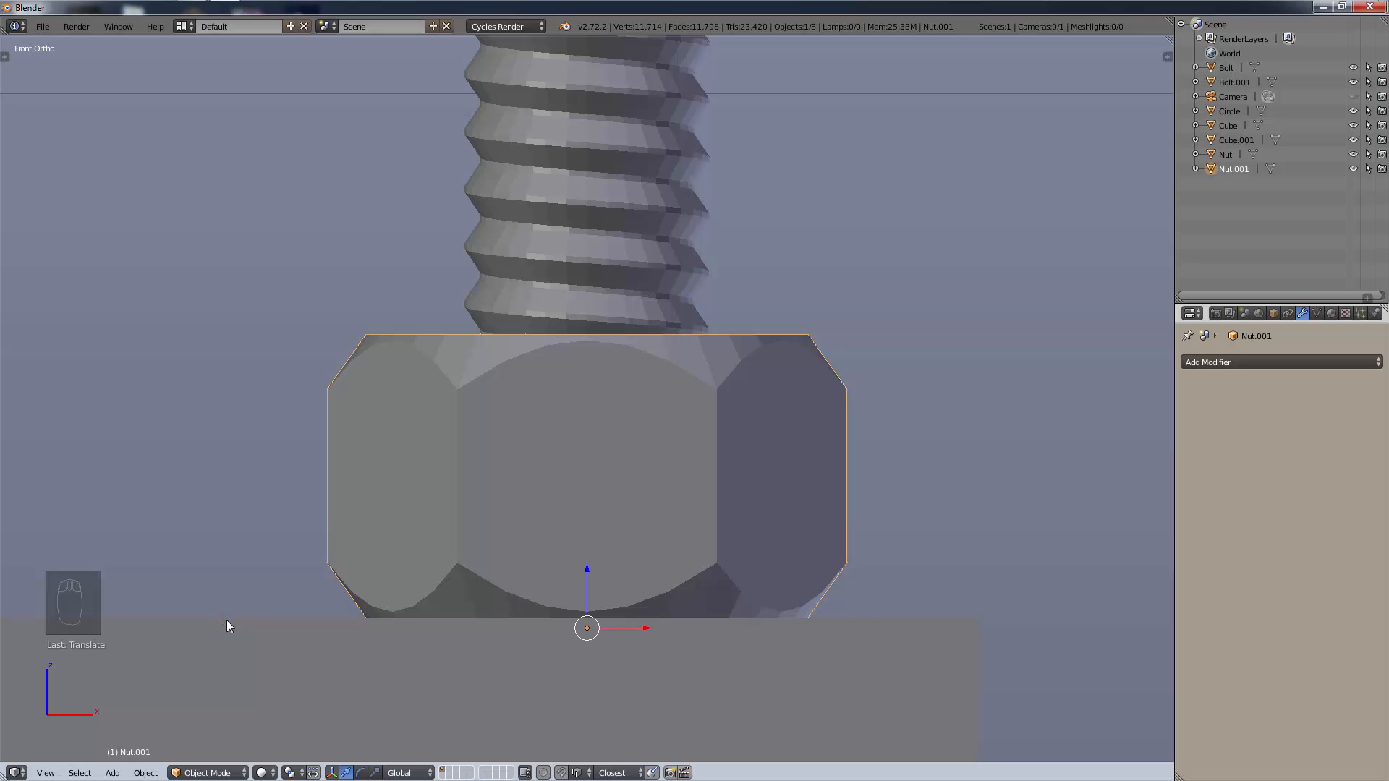
Set the snap element to Increment.
left_click(586, 778)
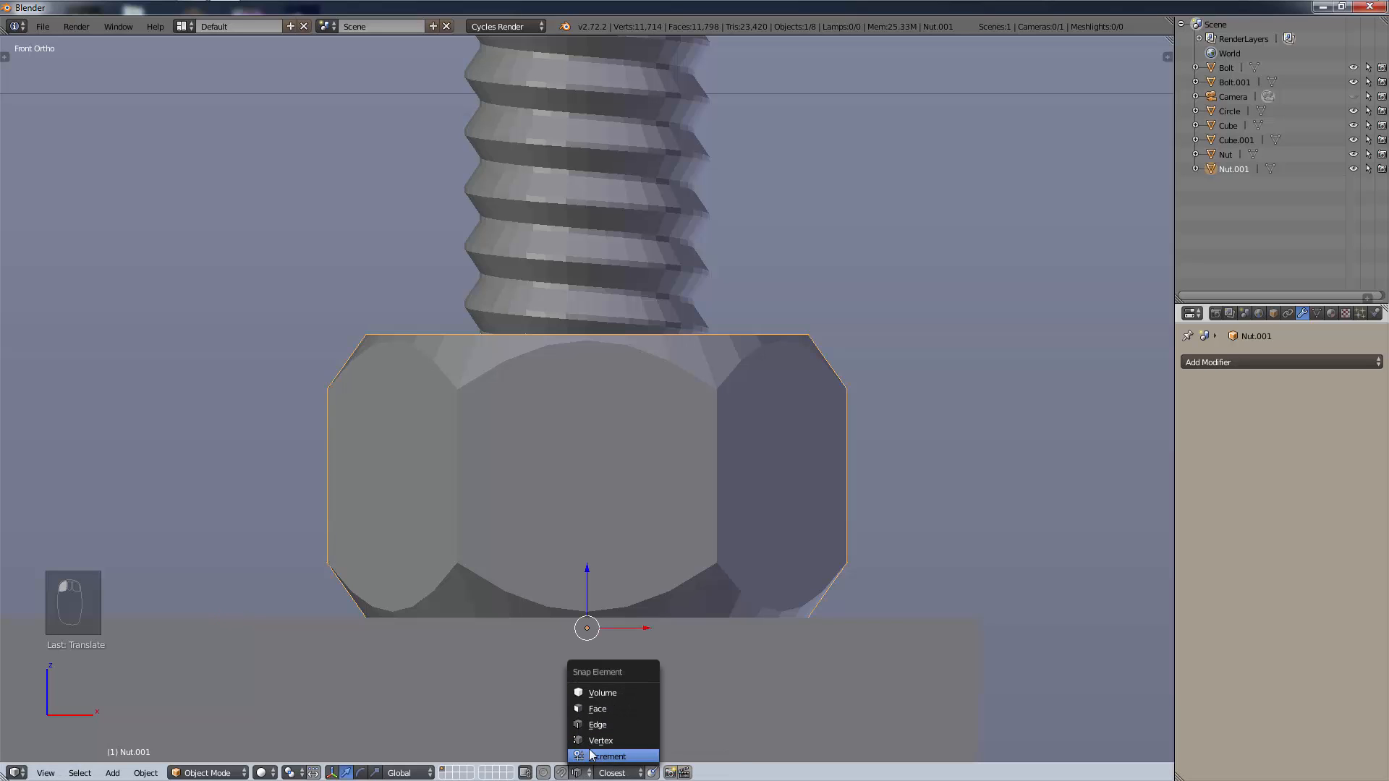
left_click(581, 757)
scroll(666, 606, "down", 7)
scroll(675, 583, "down", 1)
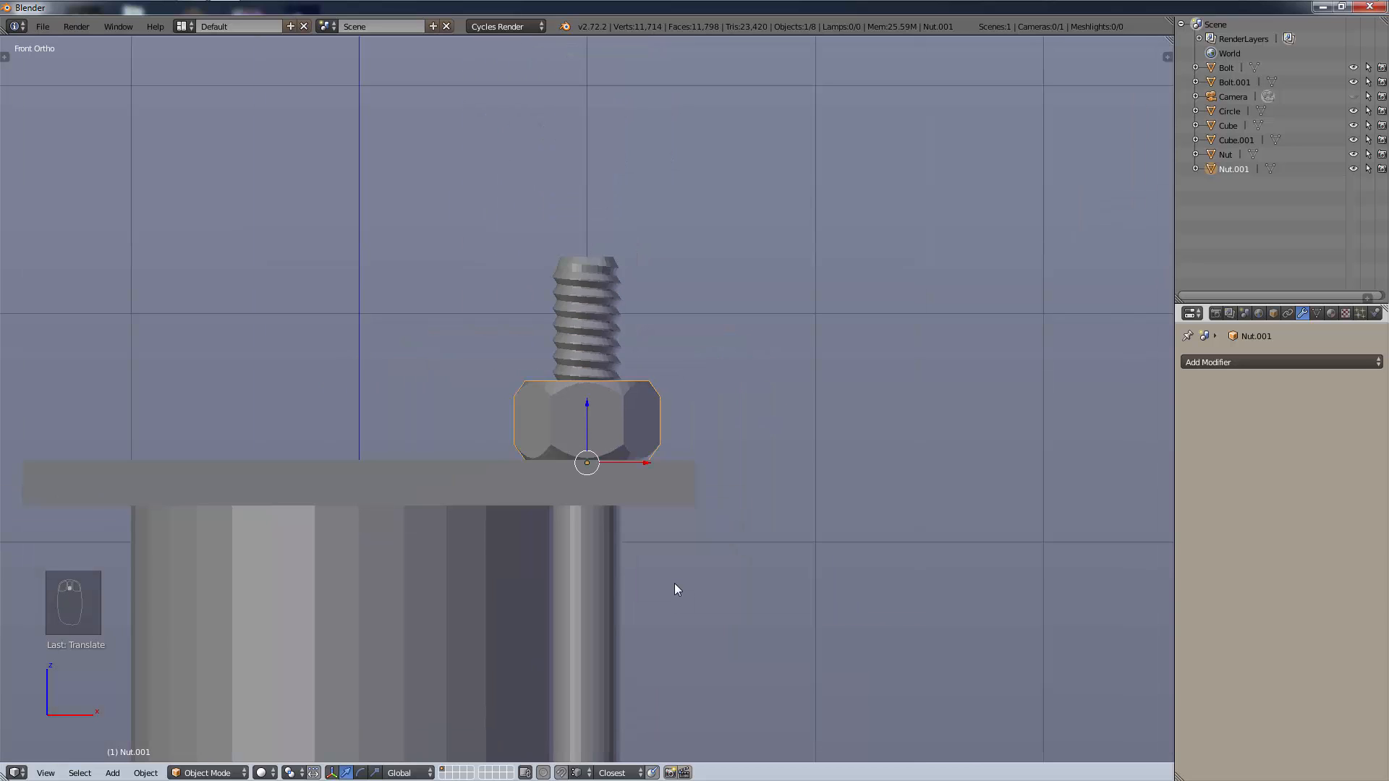
key("KP_7")
scroll(645, 401, "down", 2)
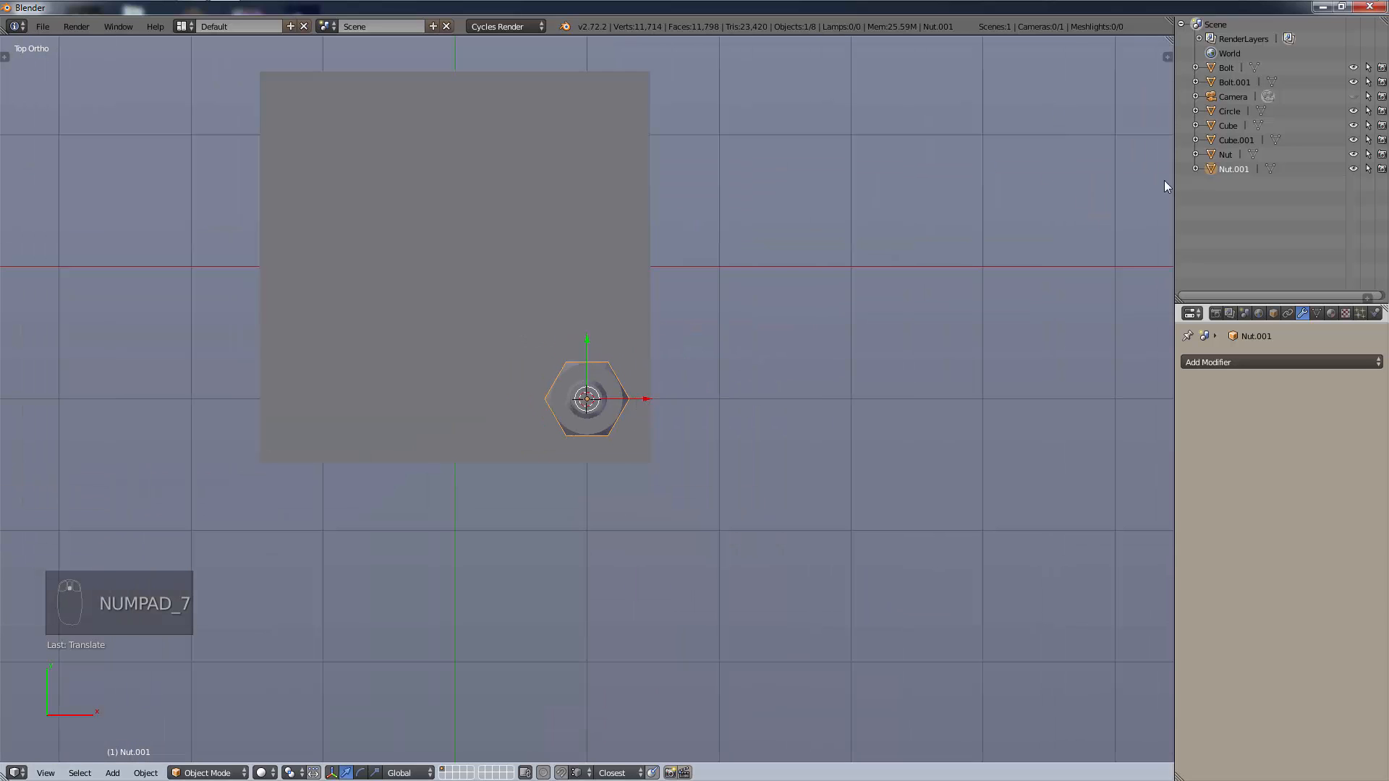
middle_click_drag(884, 450, 783, 277)
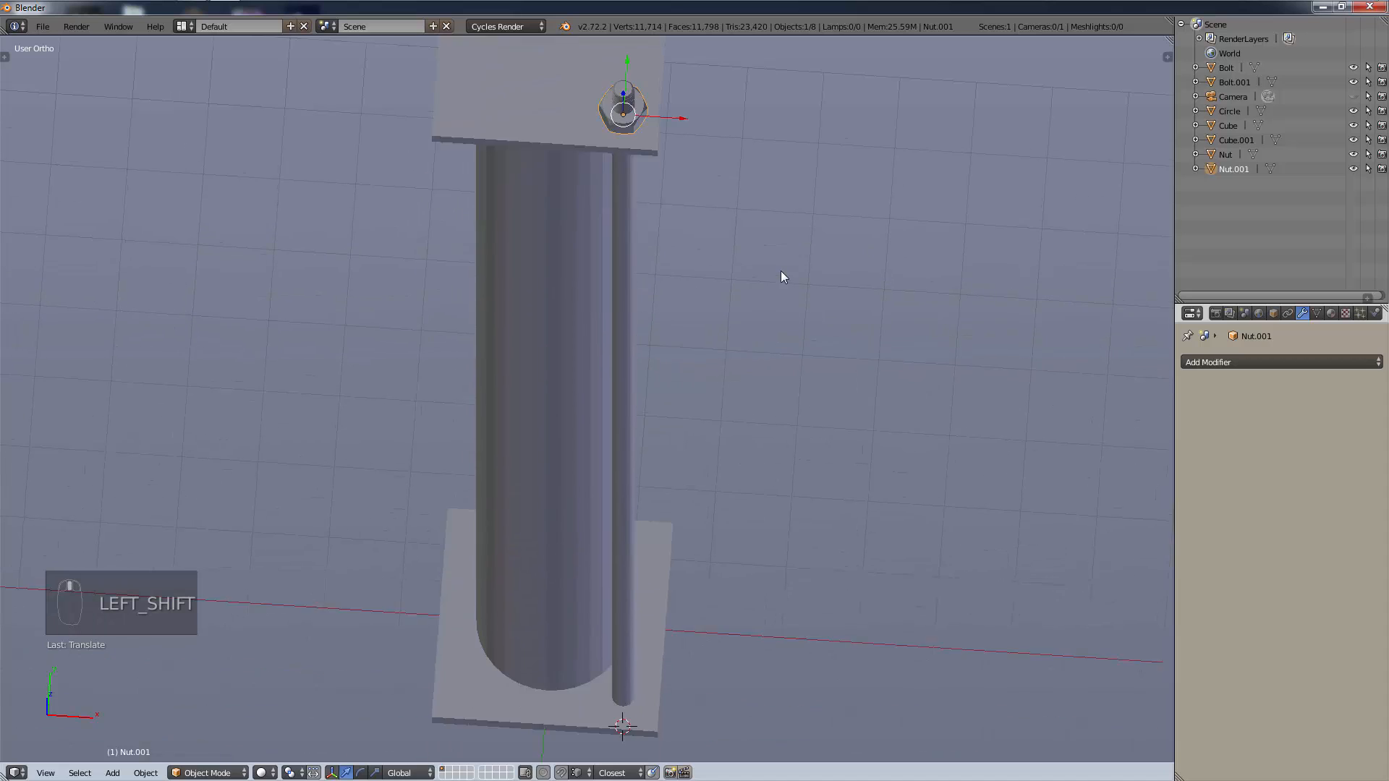
scroll(745, 335, "down", 3)
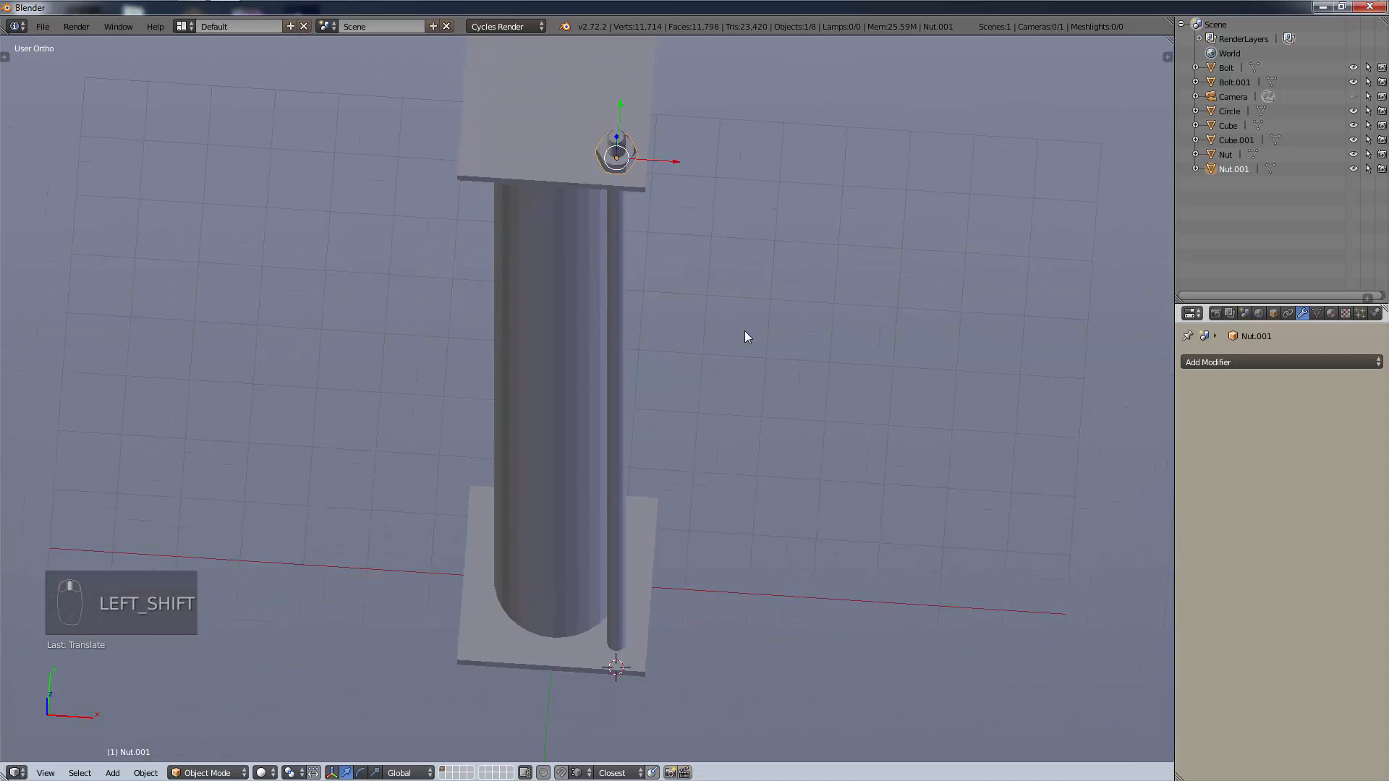
key("shift")
right_click(611, 318, "shift")
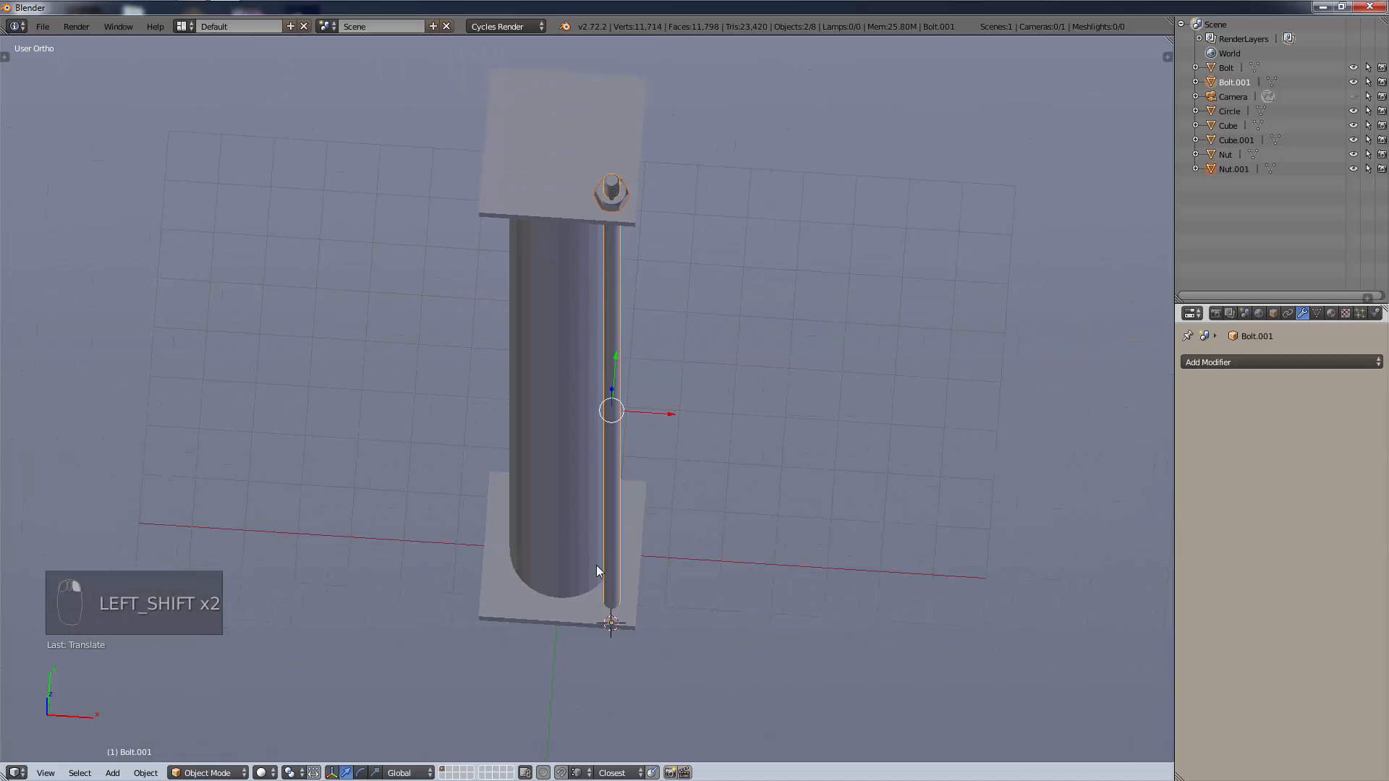
middle_click_drag(611, 632, 676, 533)
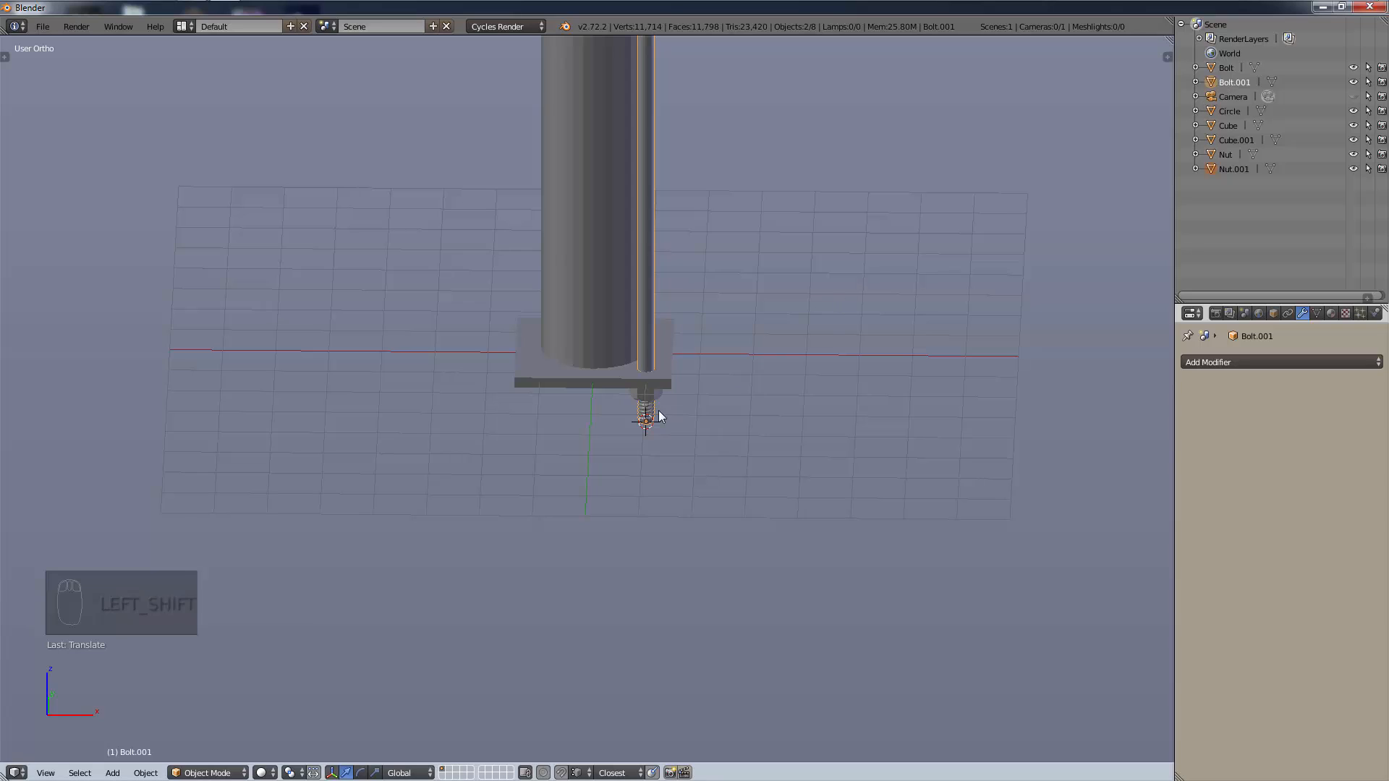
right_click(1231, 169)
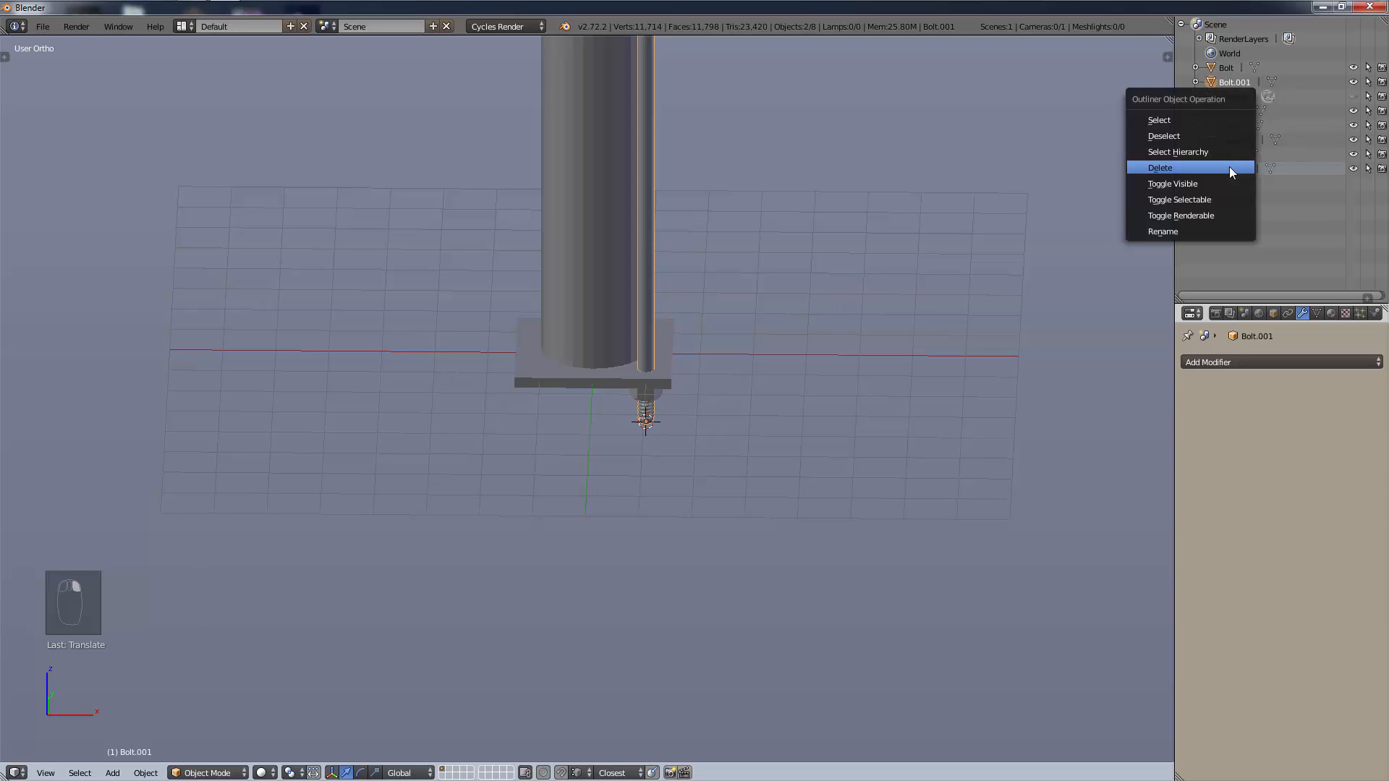
right_click(635, 184)
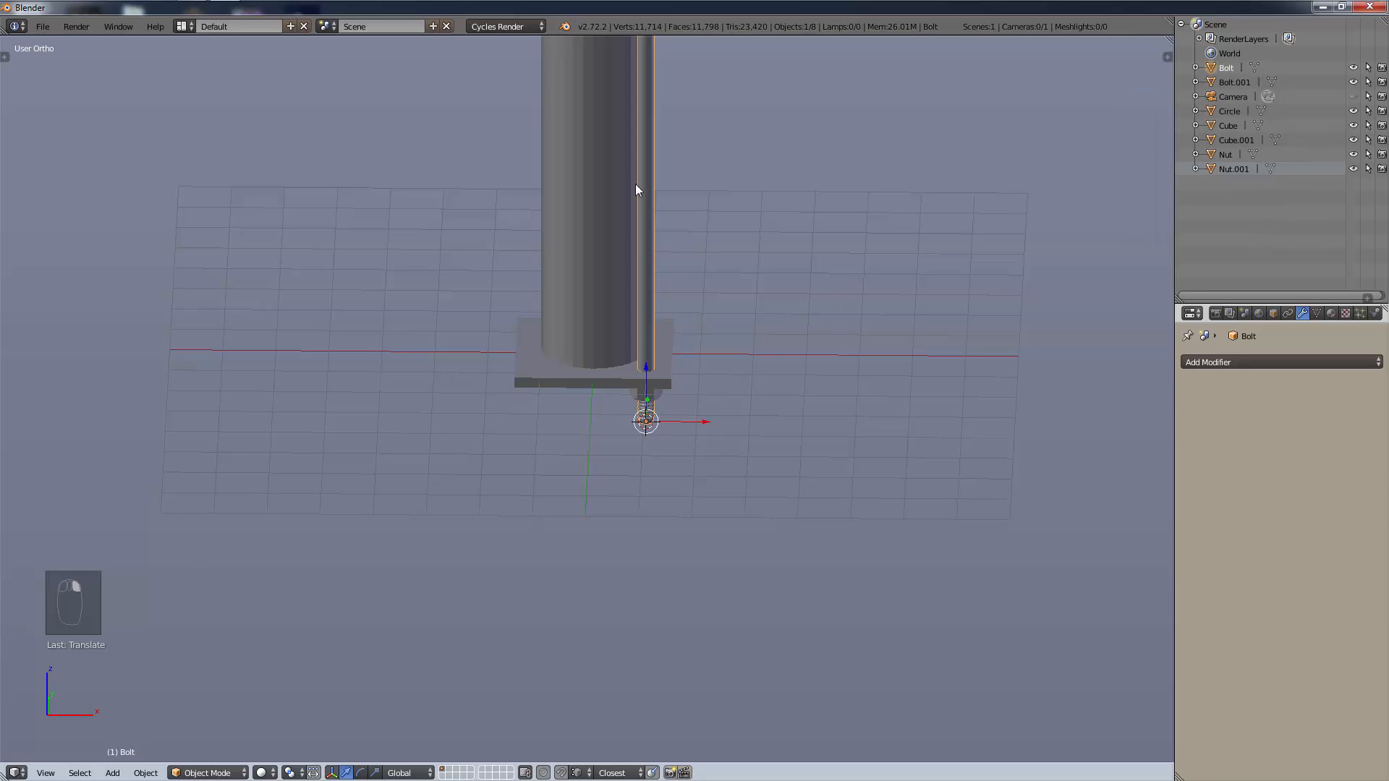
right_click(652, 403)
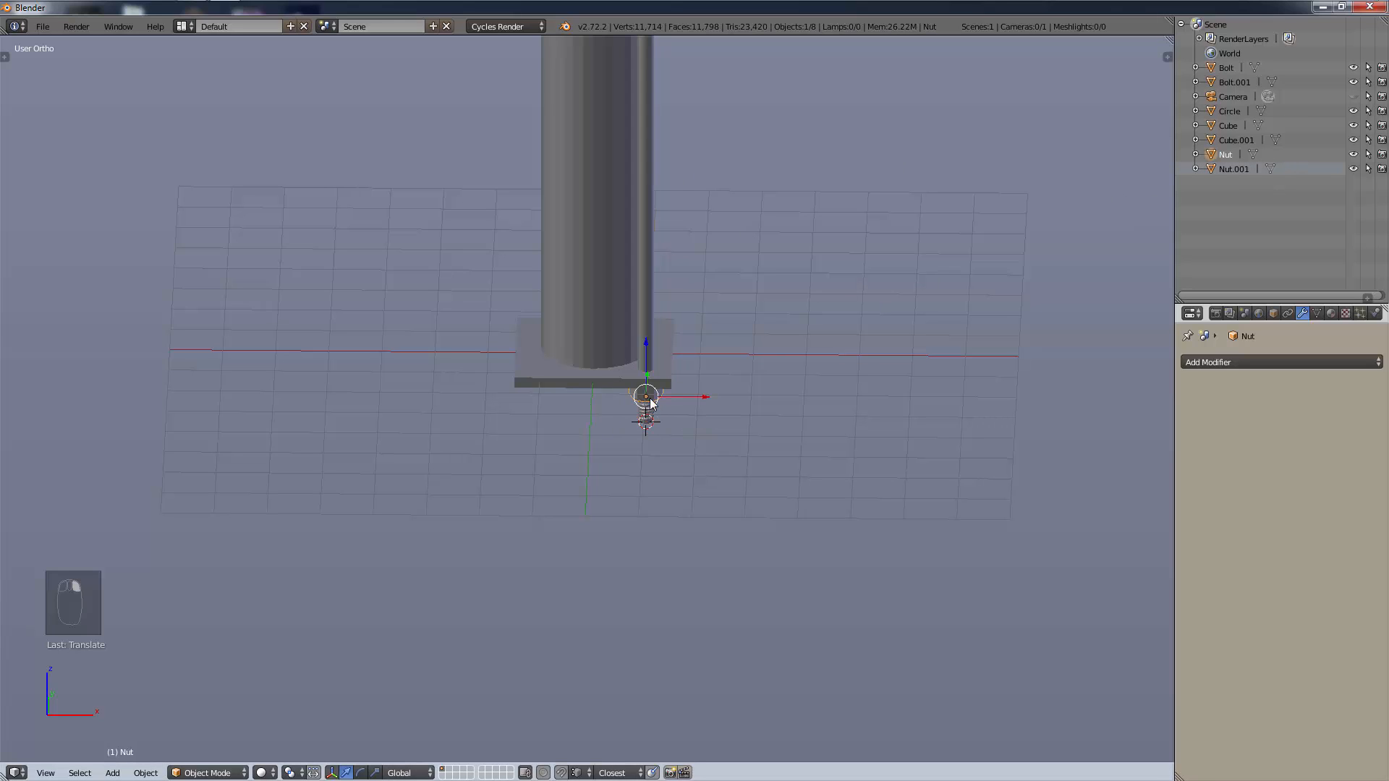
scroll(844, 193, "down", 3)
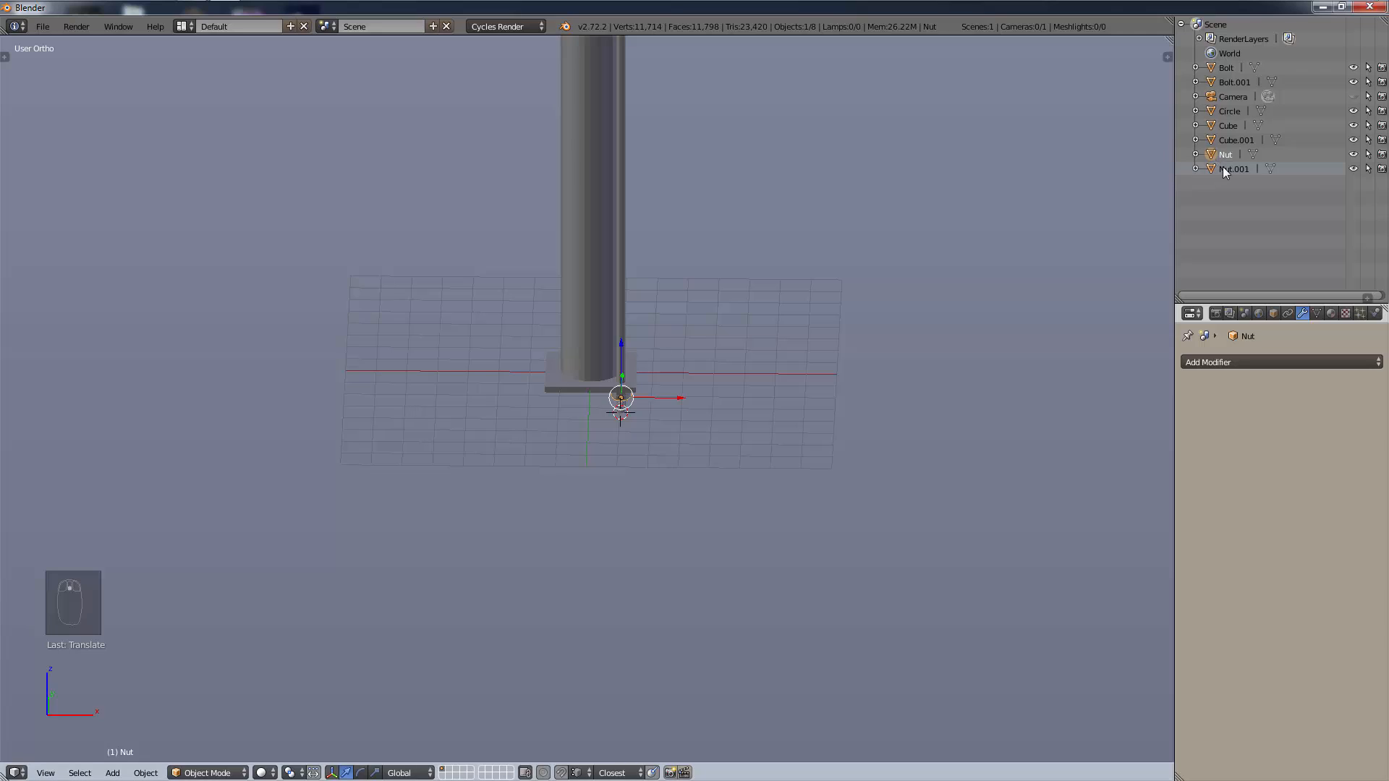
Select both nuts with Bolt as the active object, and parent the nuts to Bolt using the Object option.
left_click(1224, 169)
left_click(1222, 156, "shift")
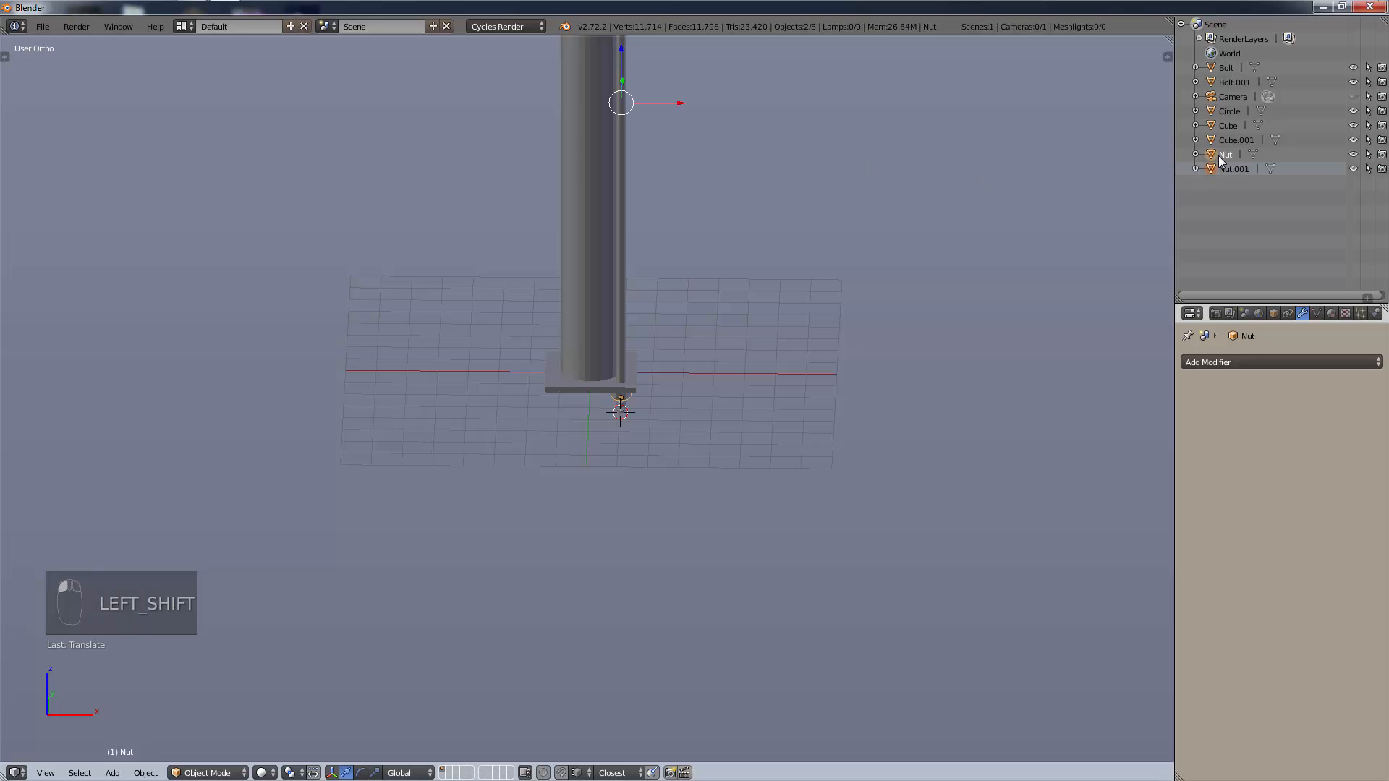
left_click(1228, 68, "shift")
key("ctrl+p")
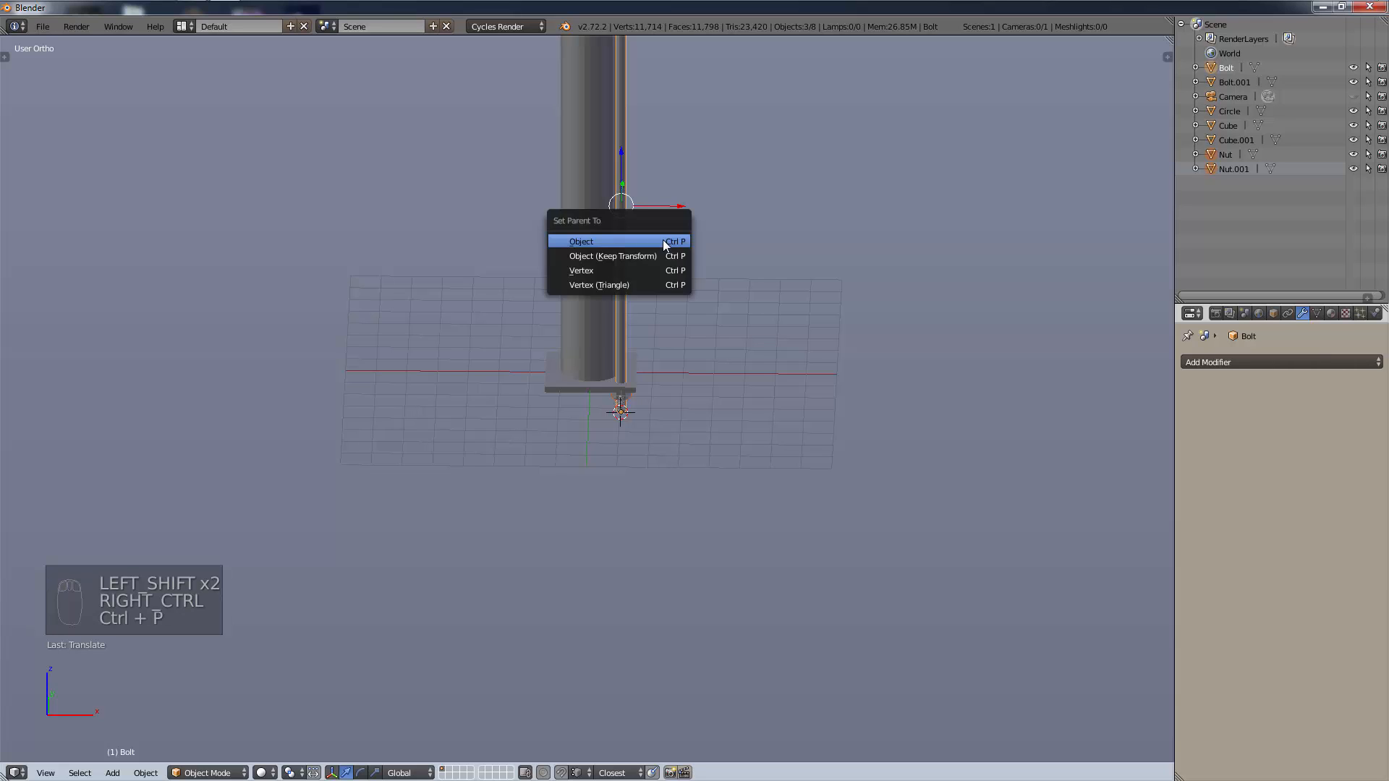
left_click(663, 242)
Show the column and slabs in wireframe from the top view.
middle_click_drag(701, 214, 691, 741)
scroll(662, 284, "up", 3)
middle_click_drag(667, 290, 697, 477, "shift")
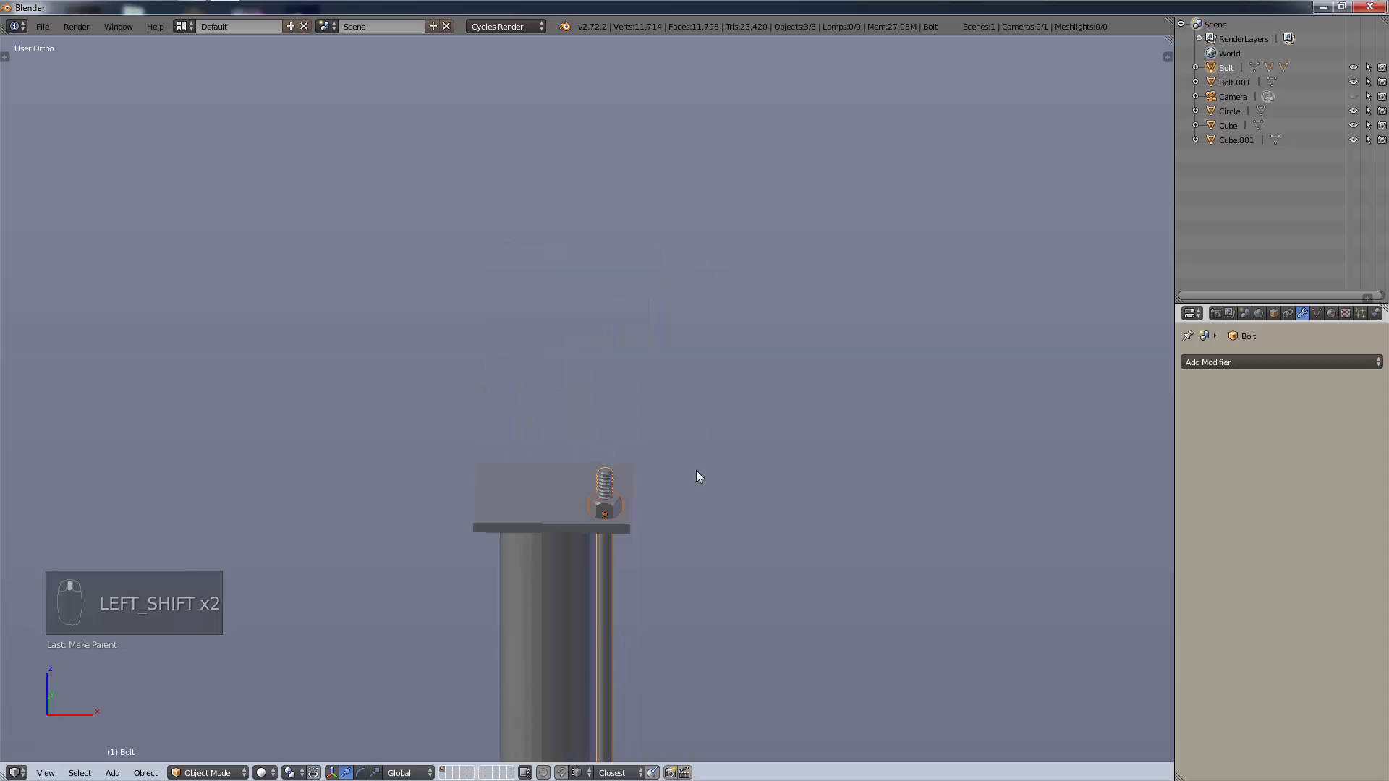
scroll(694, 489, "up", 3)
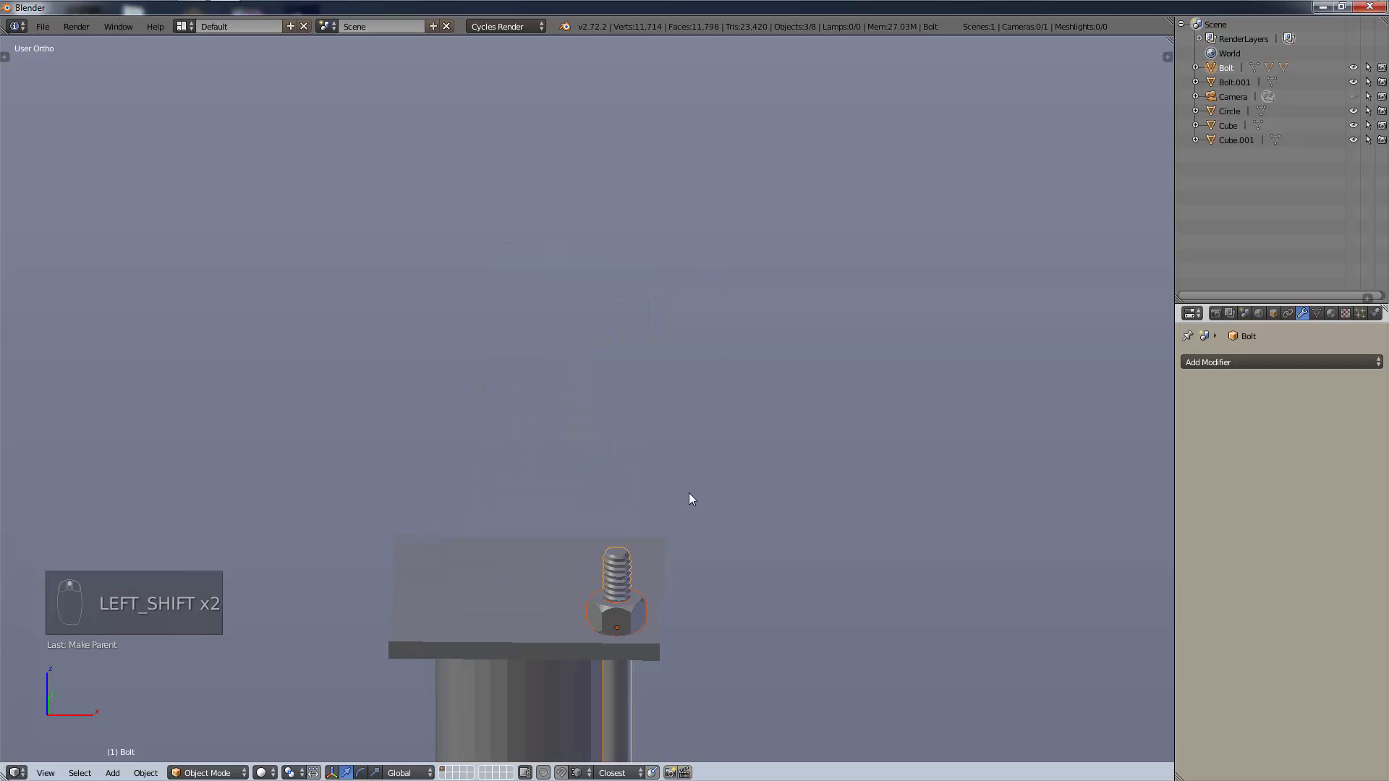
key("KP_7")
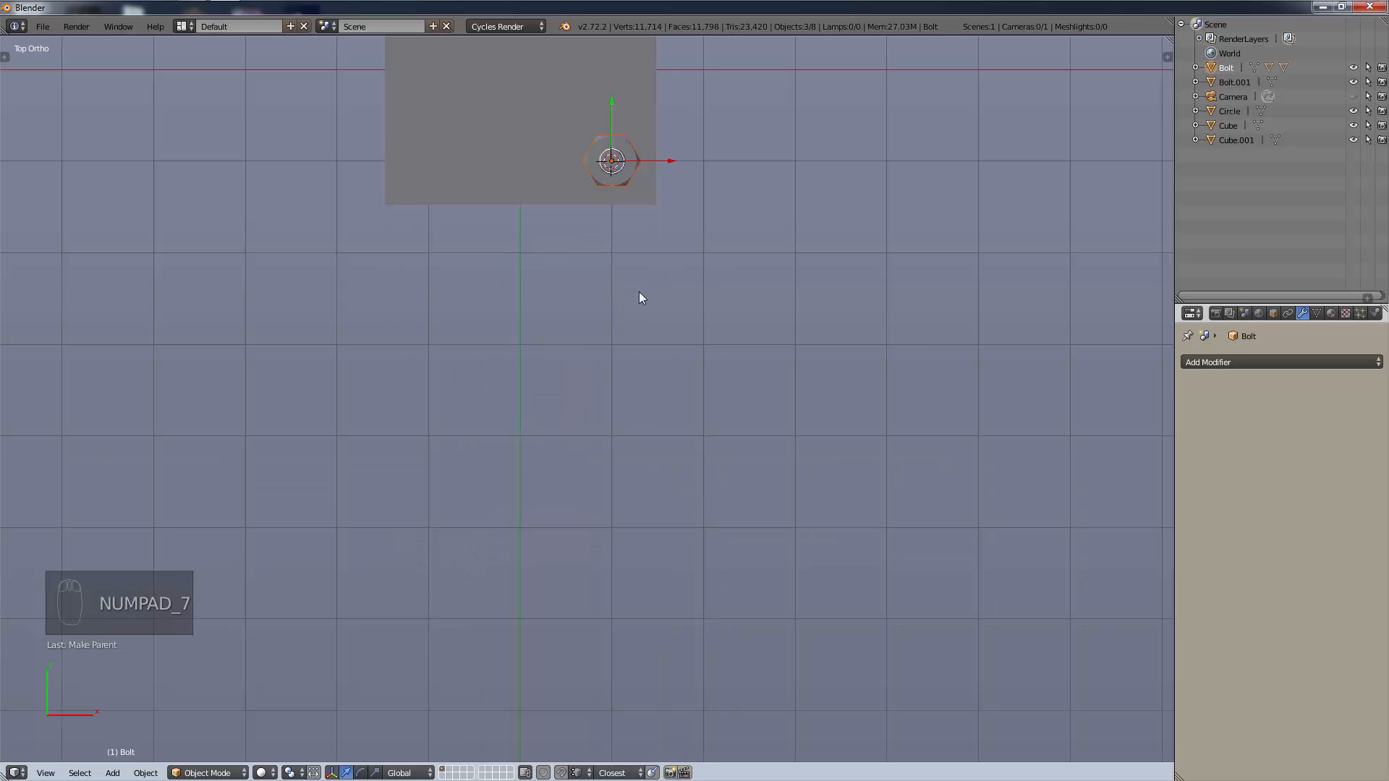
scroll(687, 285, "down", 2)
middle_click_drag(723, 278, 763, 427, "shift")
key("z")
left_click(750, 280)
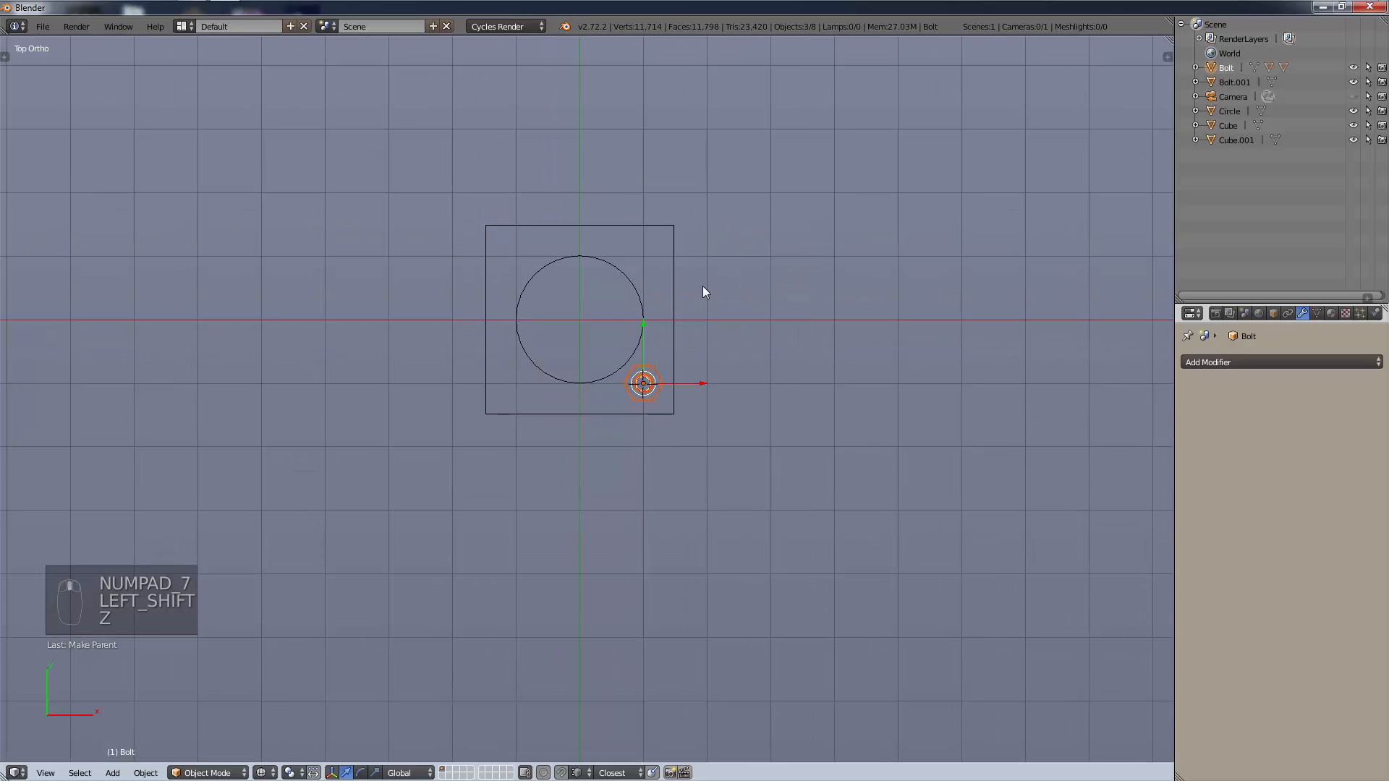
scroll(699, 287, "up", 2)
middle_click_drag(795, 272, 777, 427, "shift")
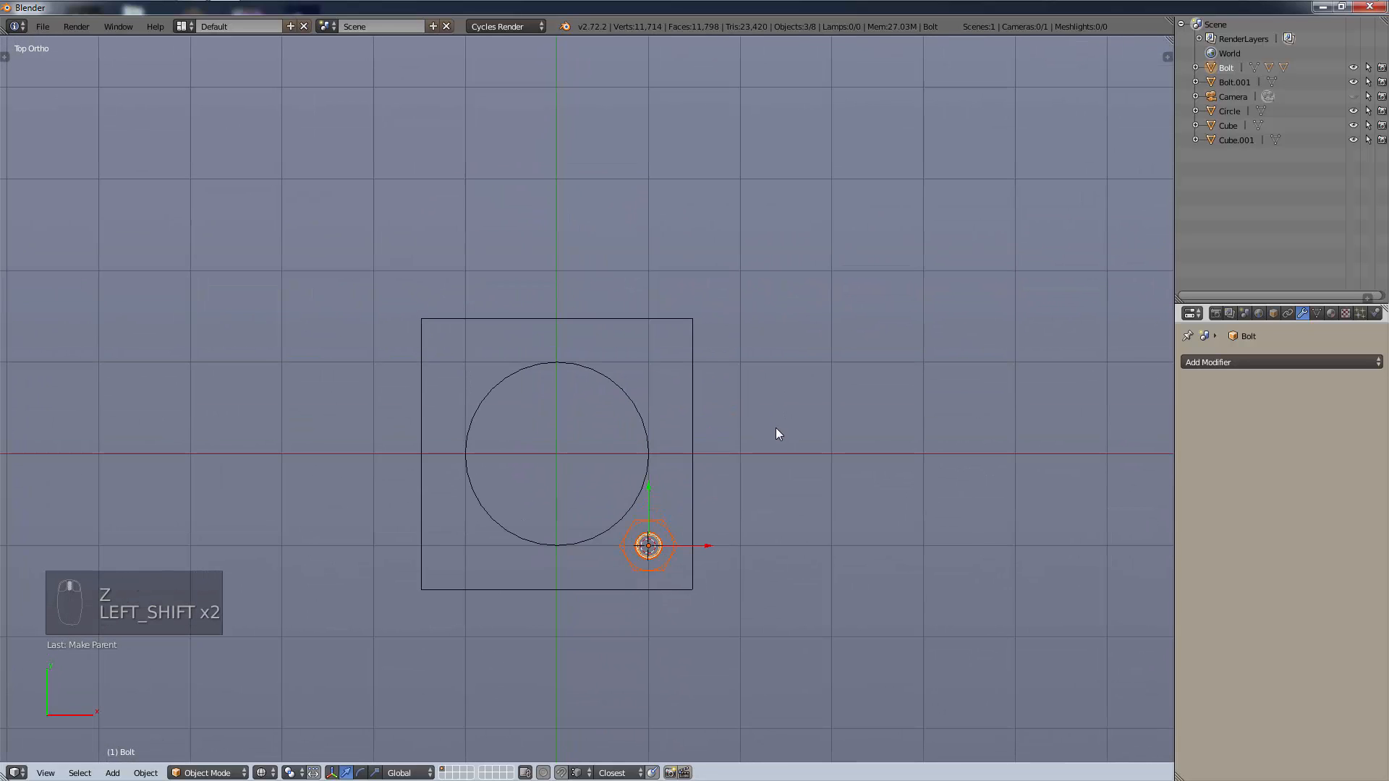
Duplicate the rod with its nuts, move the copy along Y to the slab's adjacent corner, and align its centre with the grid line.
key("shift+d")
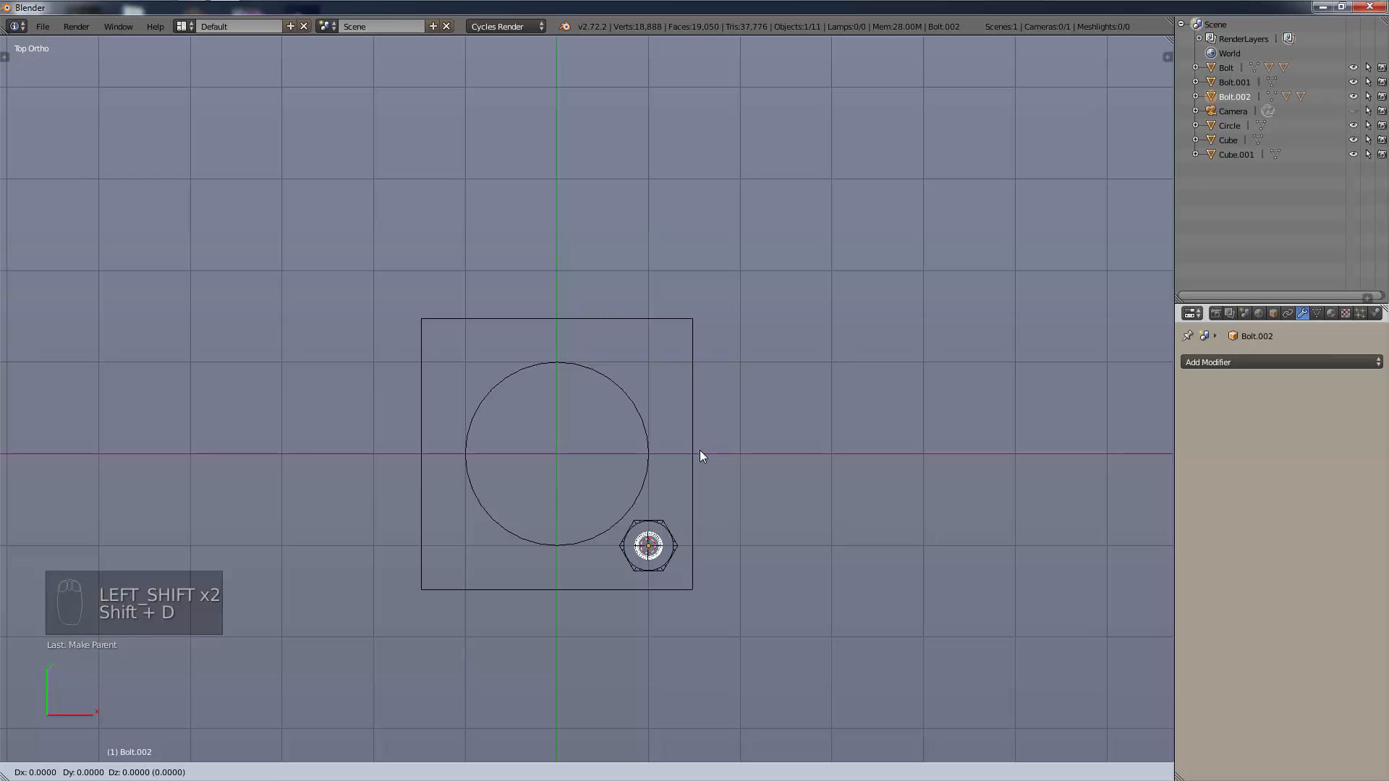
right_click(700, 451)
key("shift+d")
key("y")
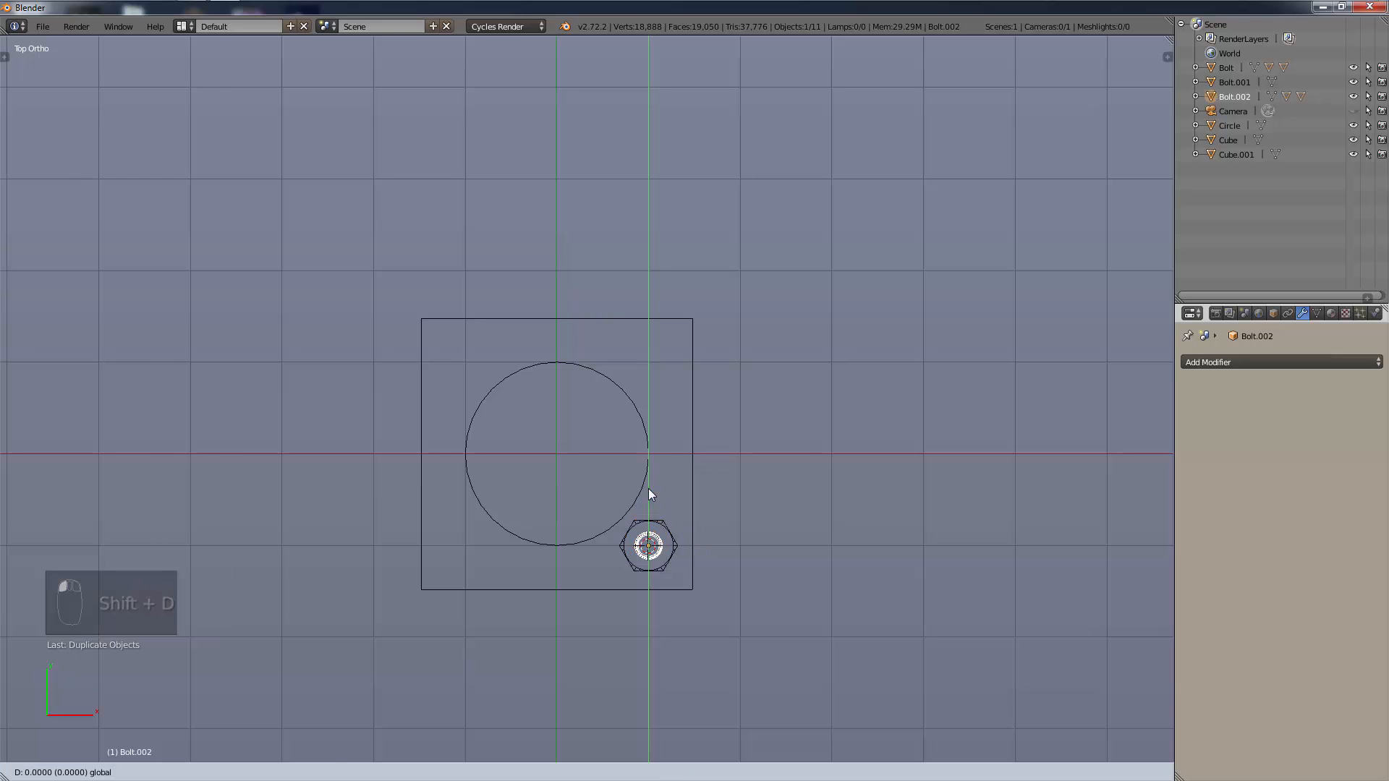
left_click(666, 304)
scroll(666, 304, "up", 10)
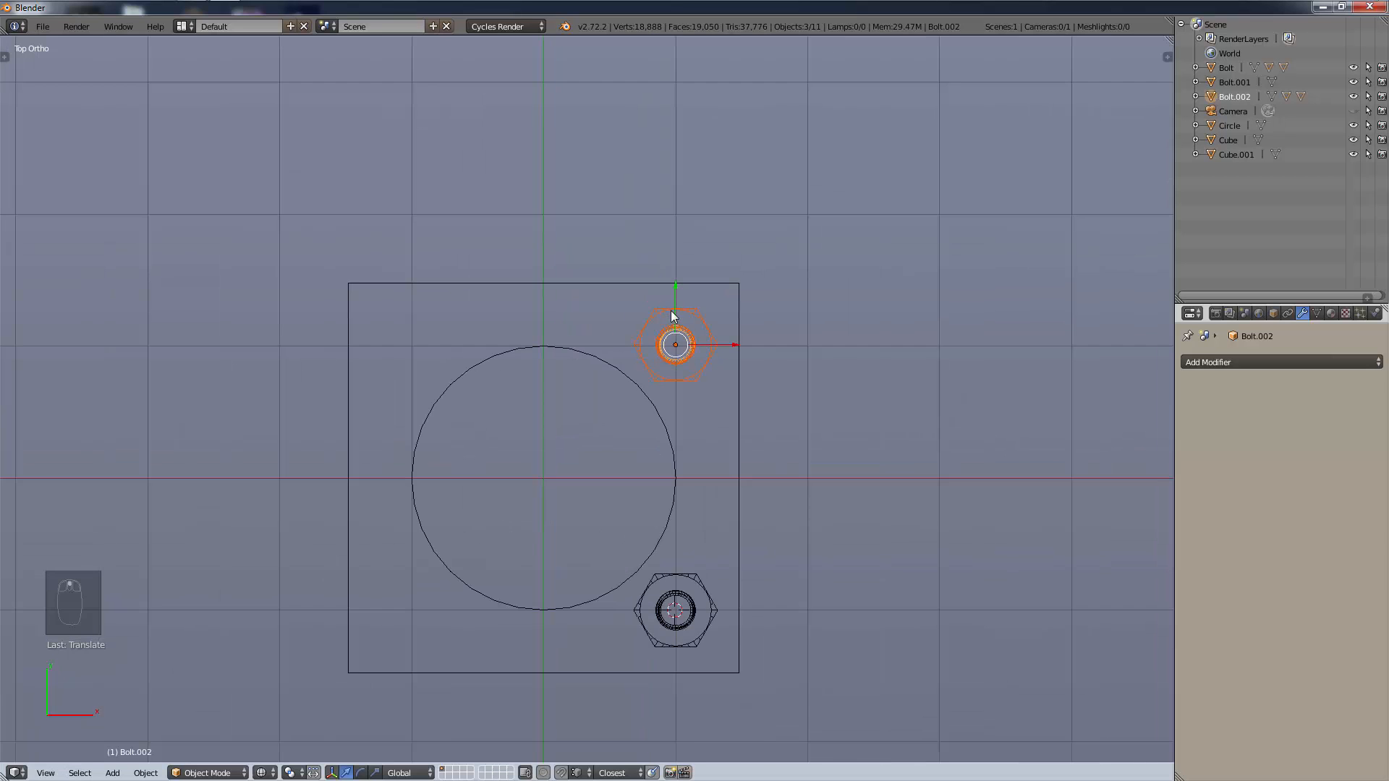
middle_click_drag(832, 215, 308, 445, "shift")
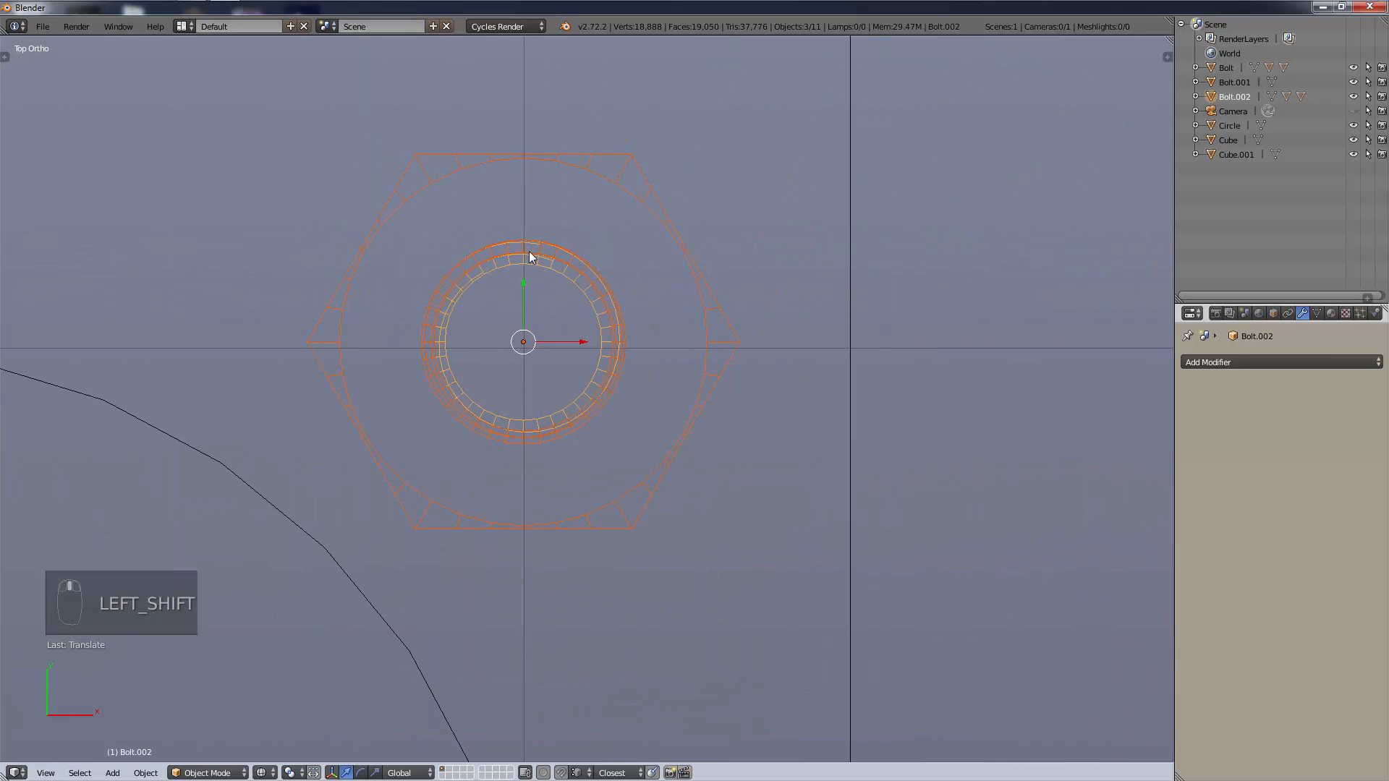
left_click_drag(522, 293, 524, 291)
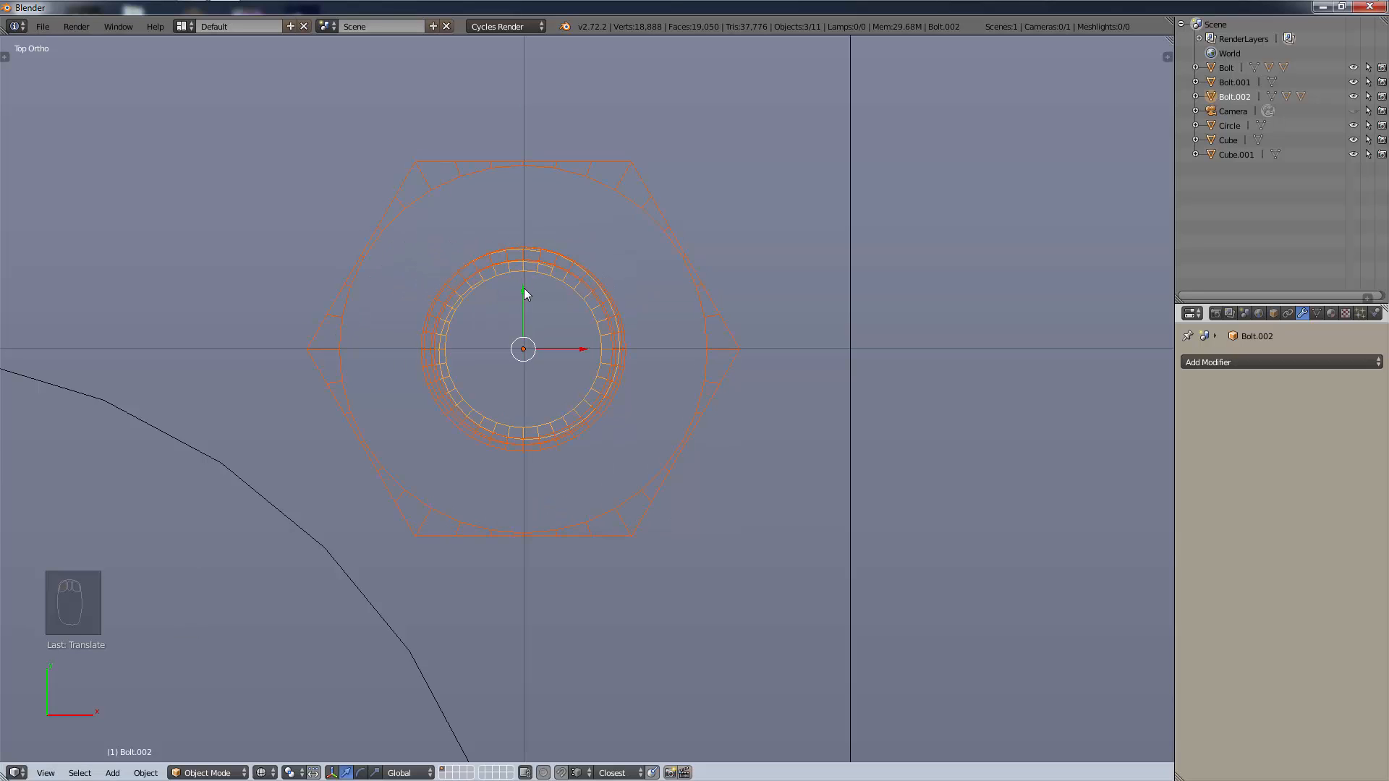
Add the original Bolt and its two child nuts to the selection alongside the copied rod and nuts.
scroll(543, 562, "down", 12)
scroll(584, 527, "up", 5)
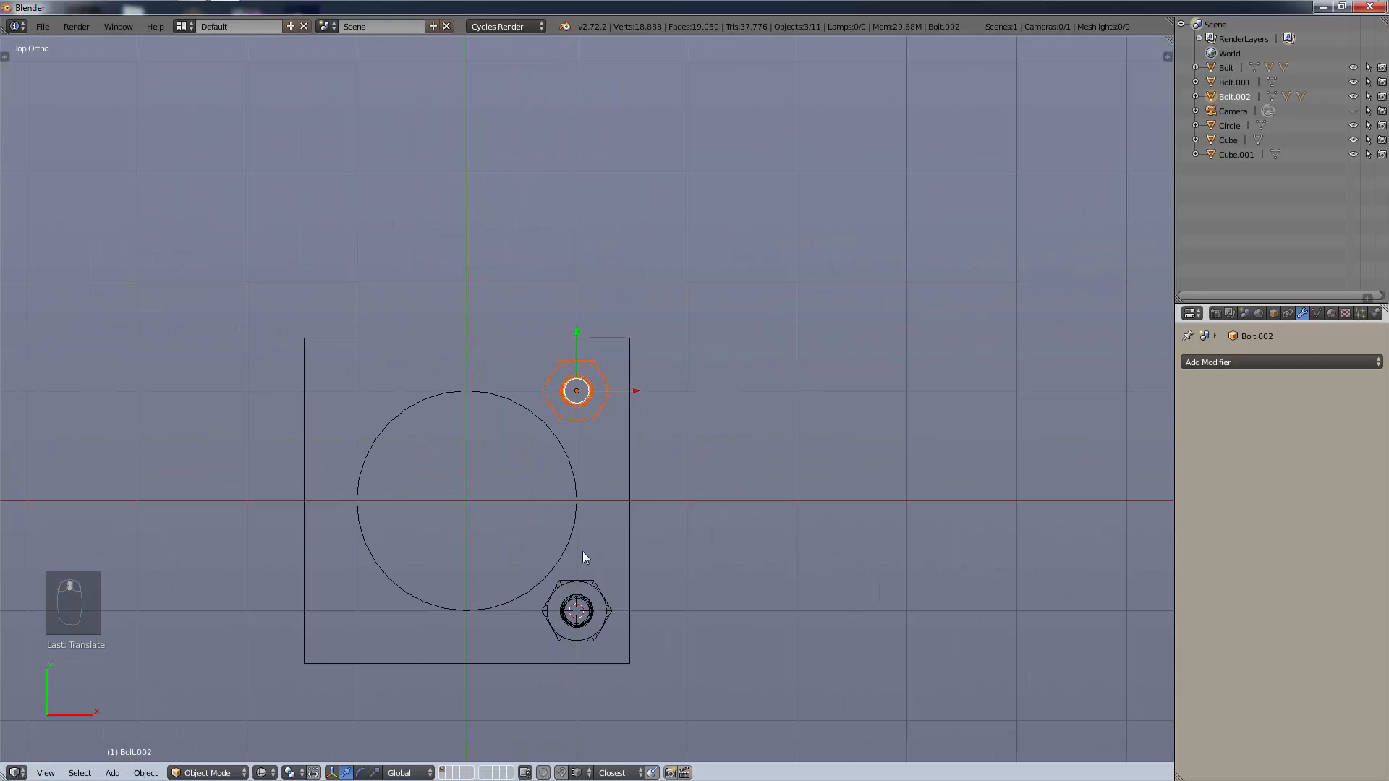
left_click(1196, 68)
left_click(1233, 83, "shift")
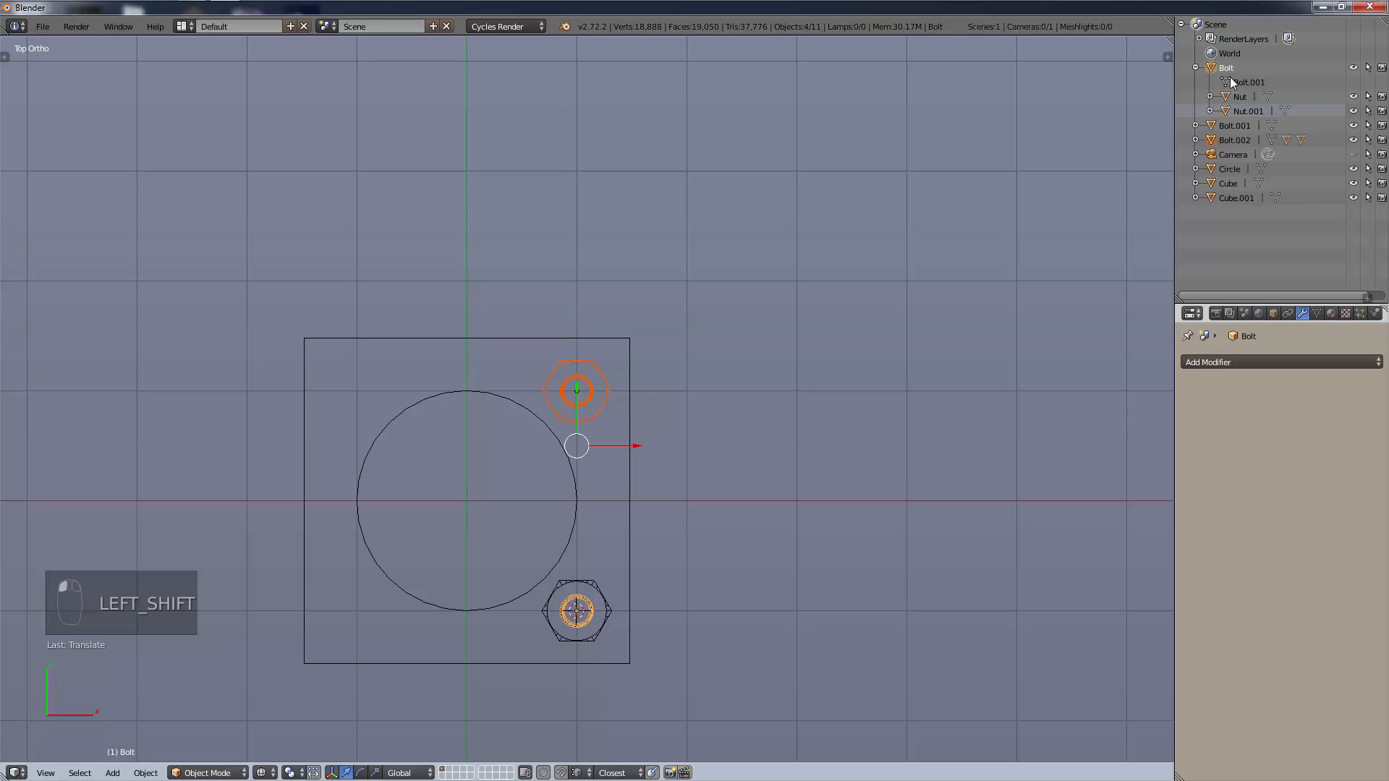
left_click(1241, 110, "shift")
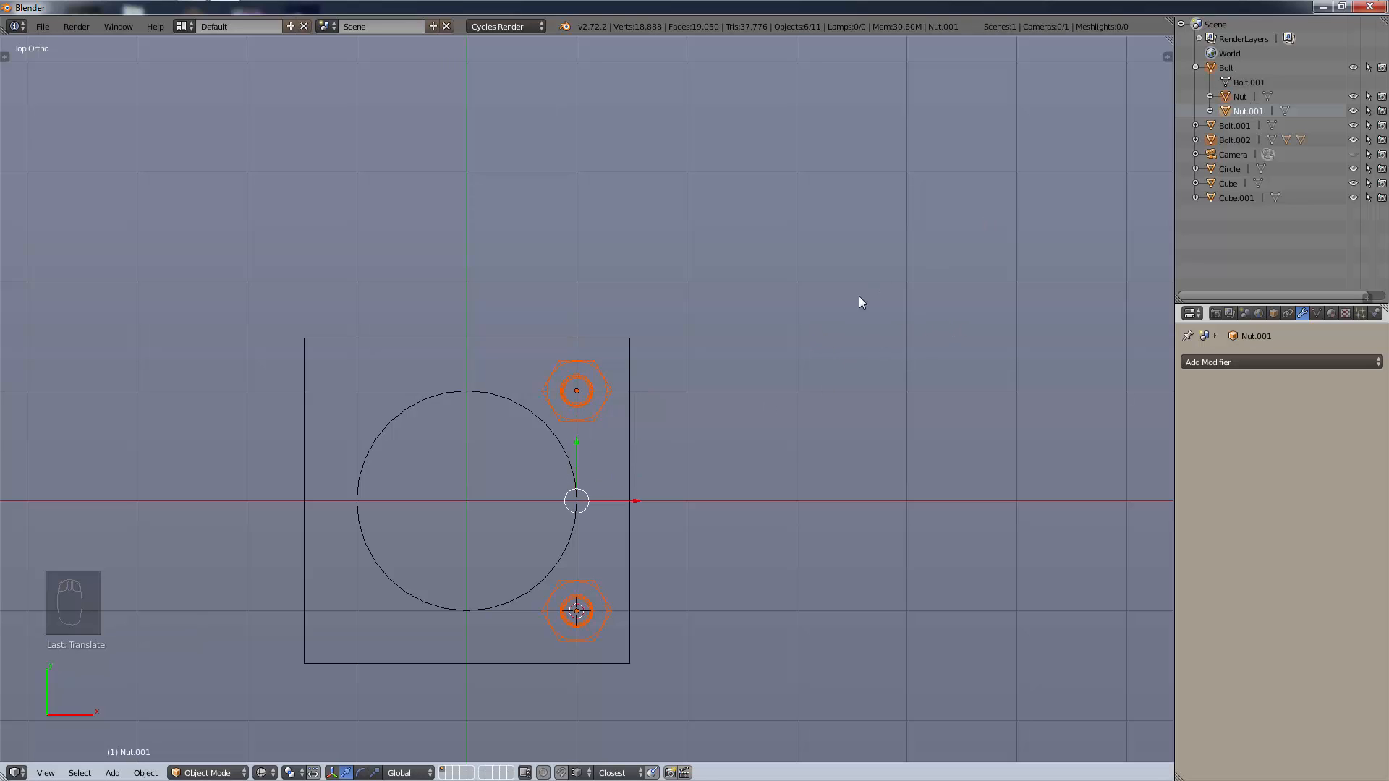
left_click(1196, 68)
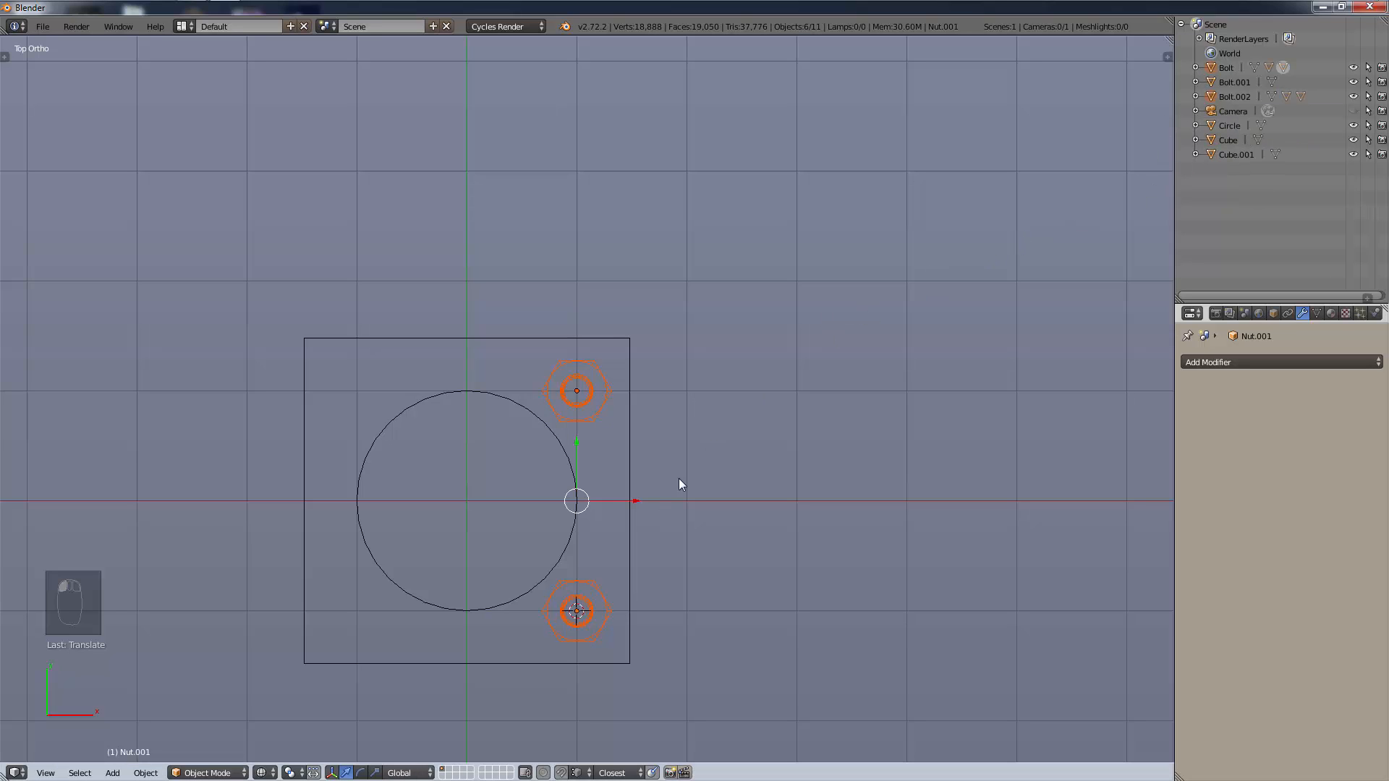
Duplicate both rod-and-nut sets and move the copies along negative X to the slab's two empty corners.
middle_click_drag(679, 479, 842, 407, "shift")
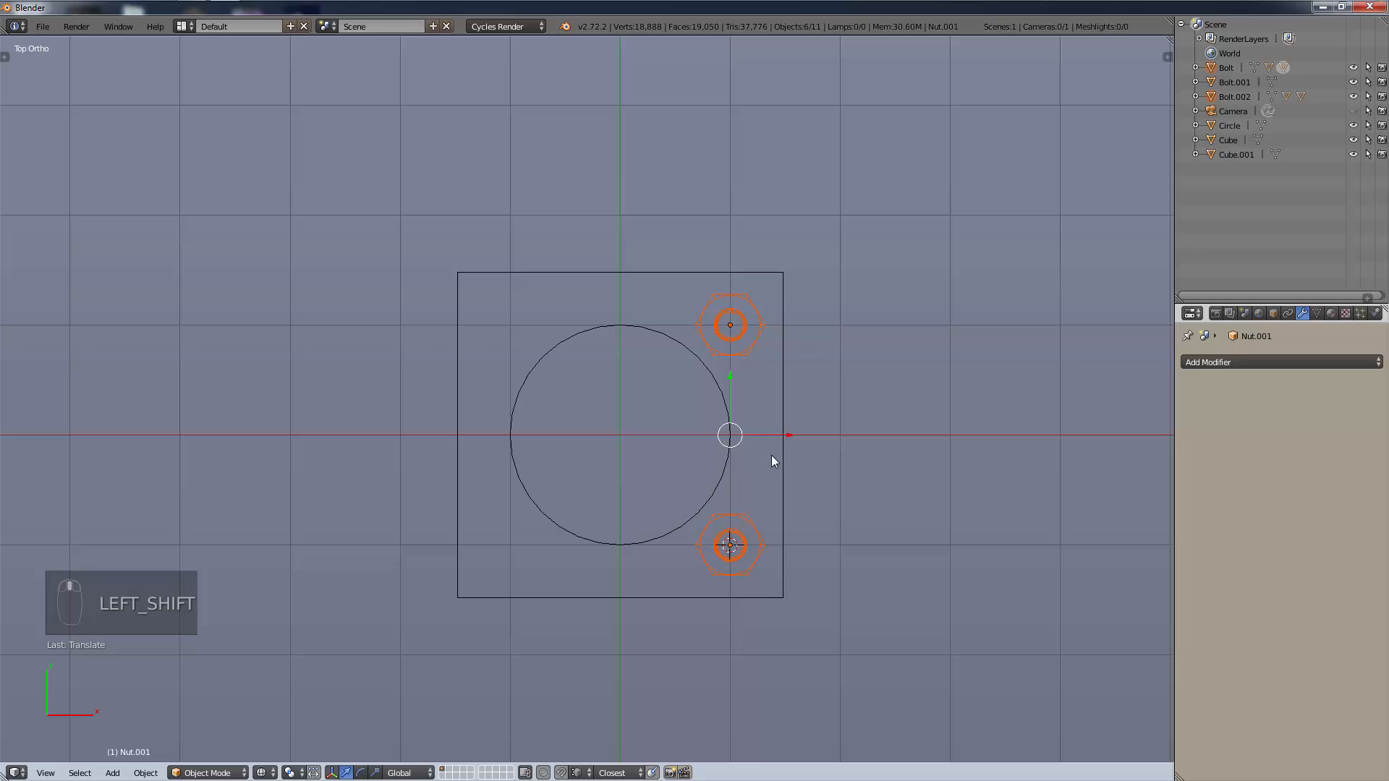
key("shift+d")
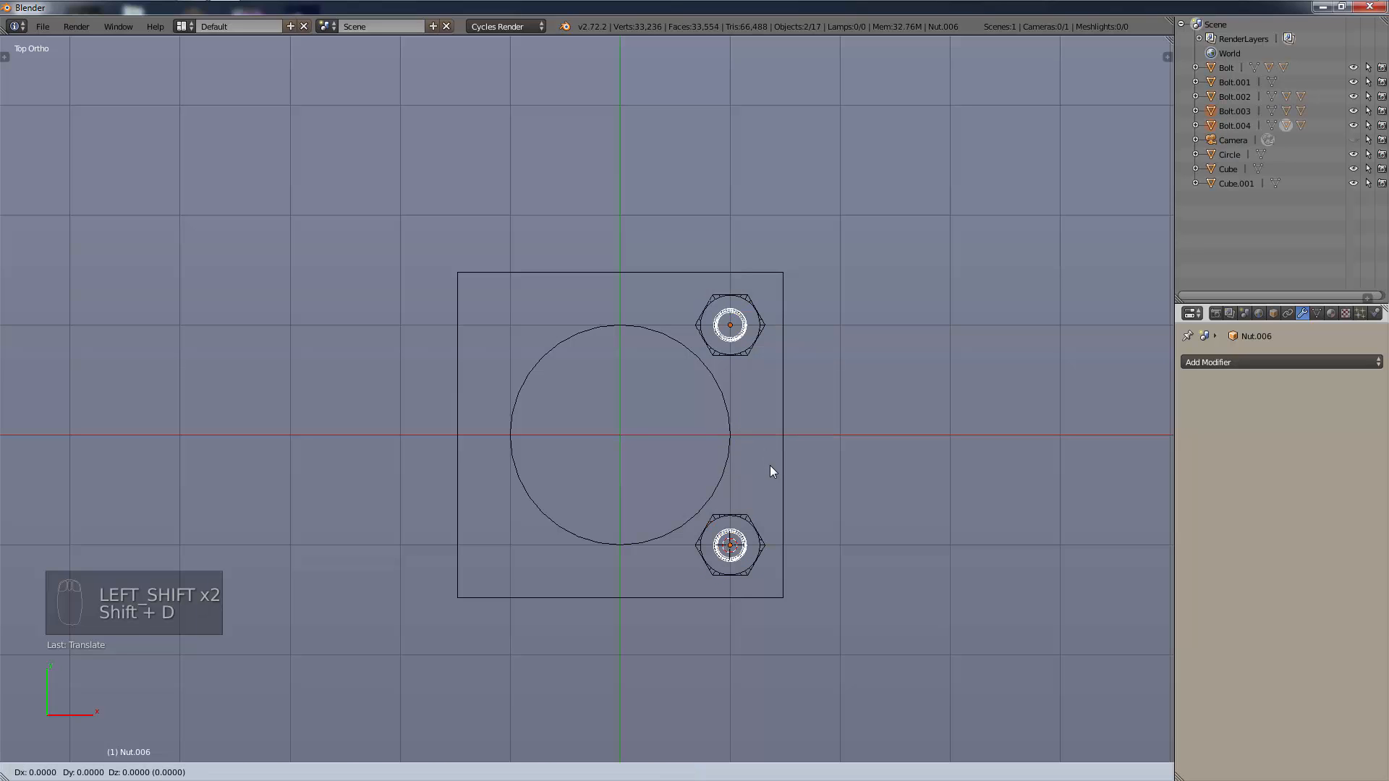
right_click(771, 470)
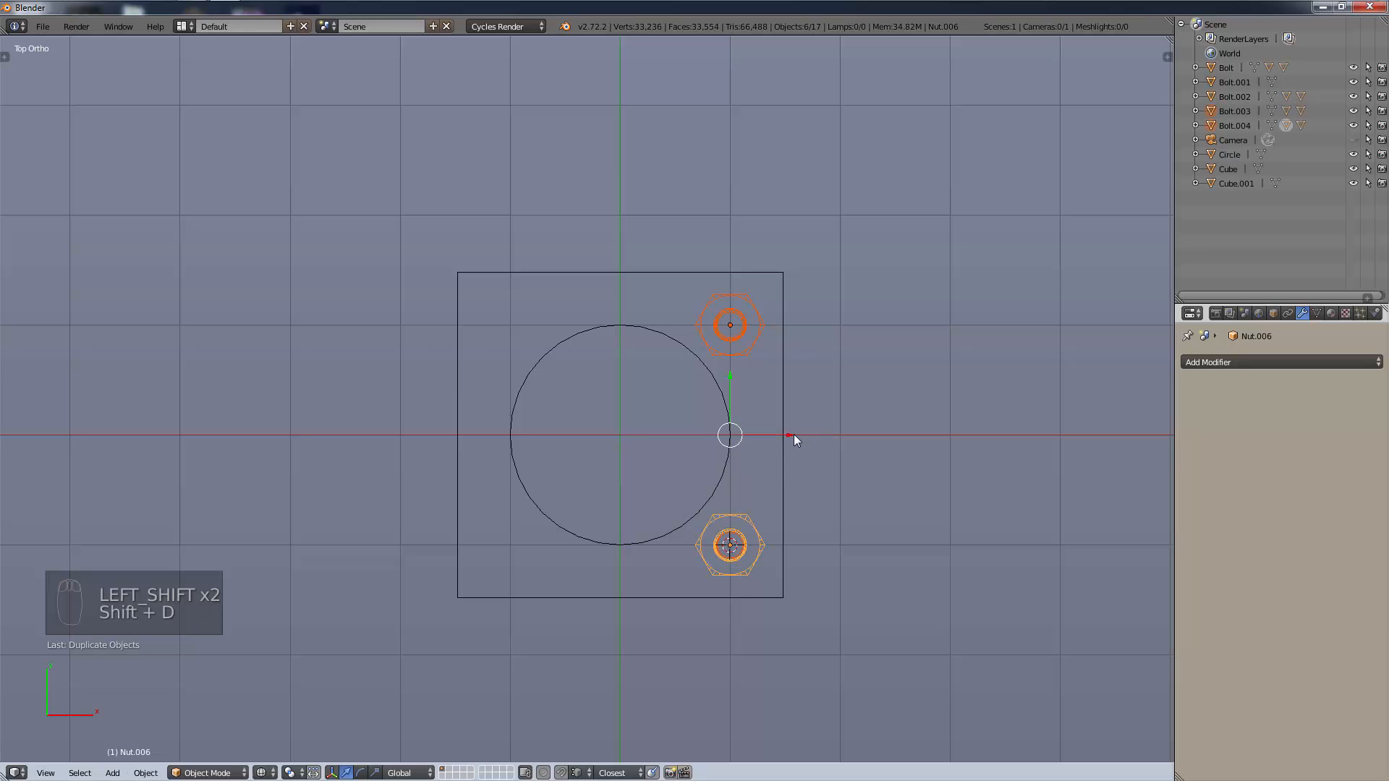
left_click_drag(793, 435, 574, 450)
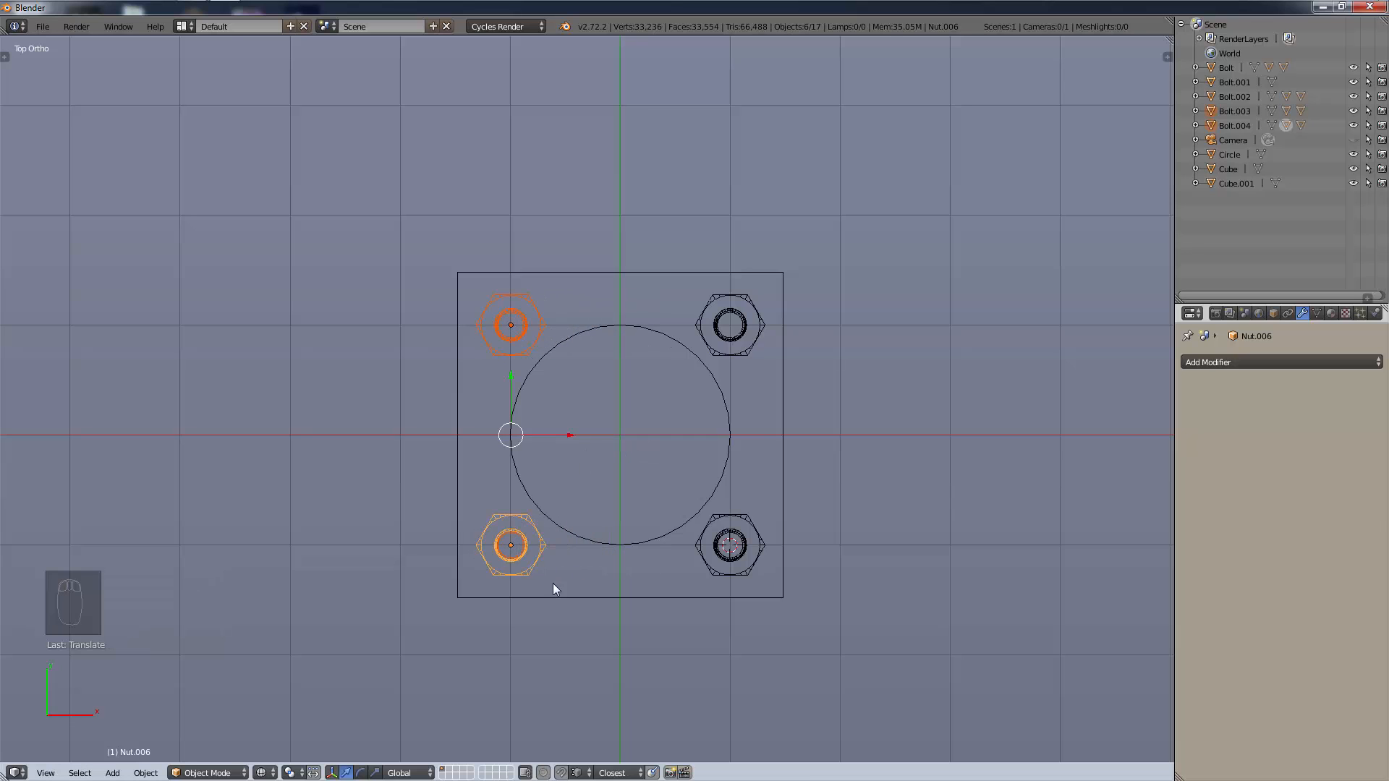
Try to move the two copied rod-and-nut sets along Z, and undo the move.
scroll(486, 631, "up", 7)
middle_click_drag(547, 512, 848, 66, "shift")
scroll(618, 666, "up", 8)
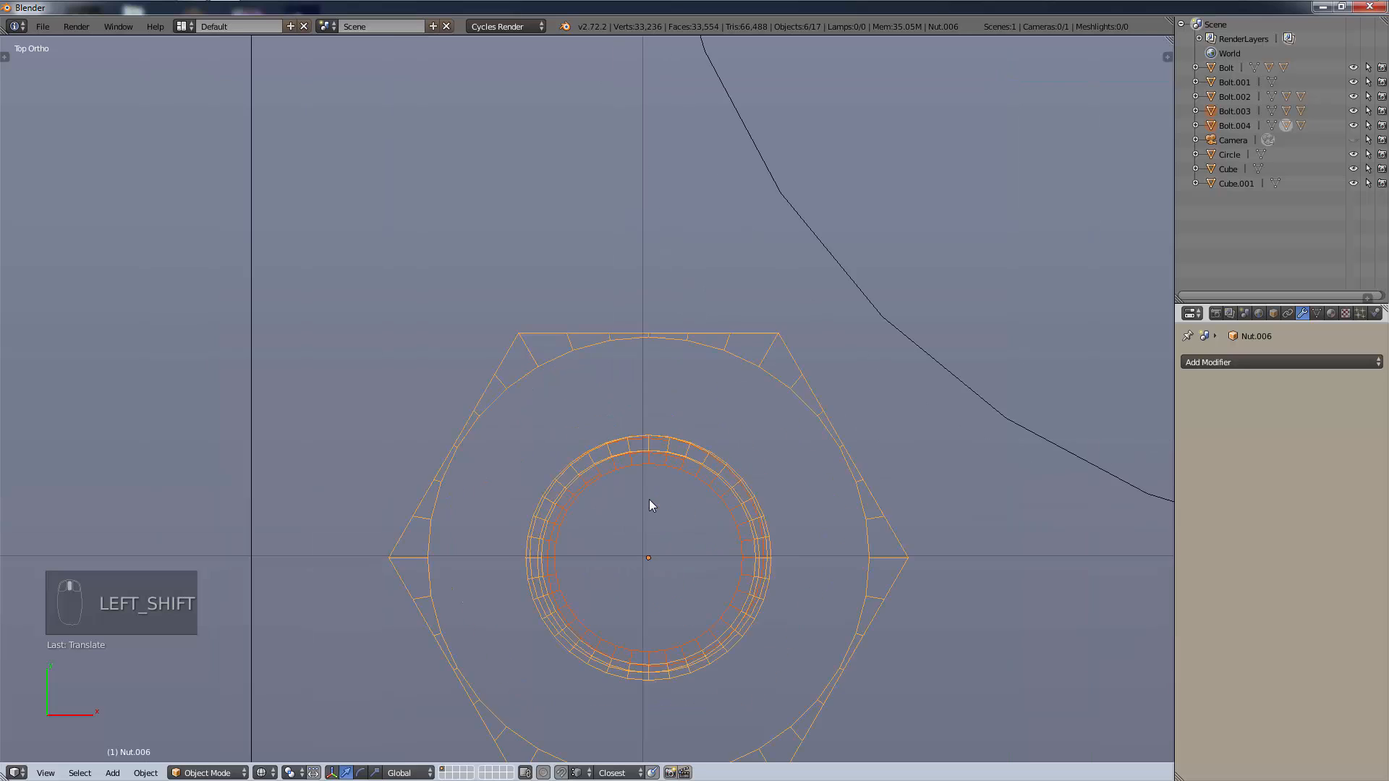
middle_click_drag(788, 681, 746, 410, "shift")
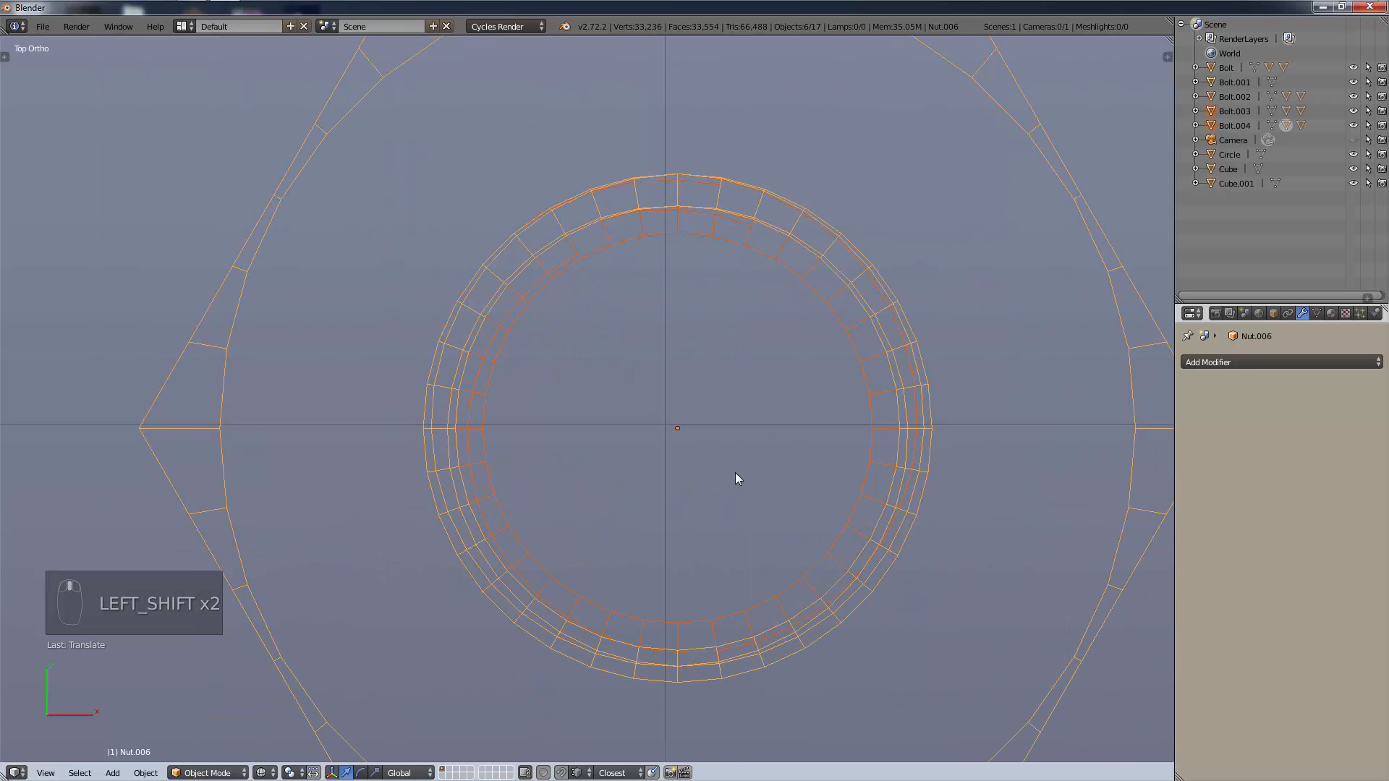
key("g")
key("z")
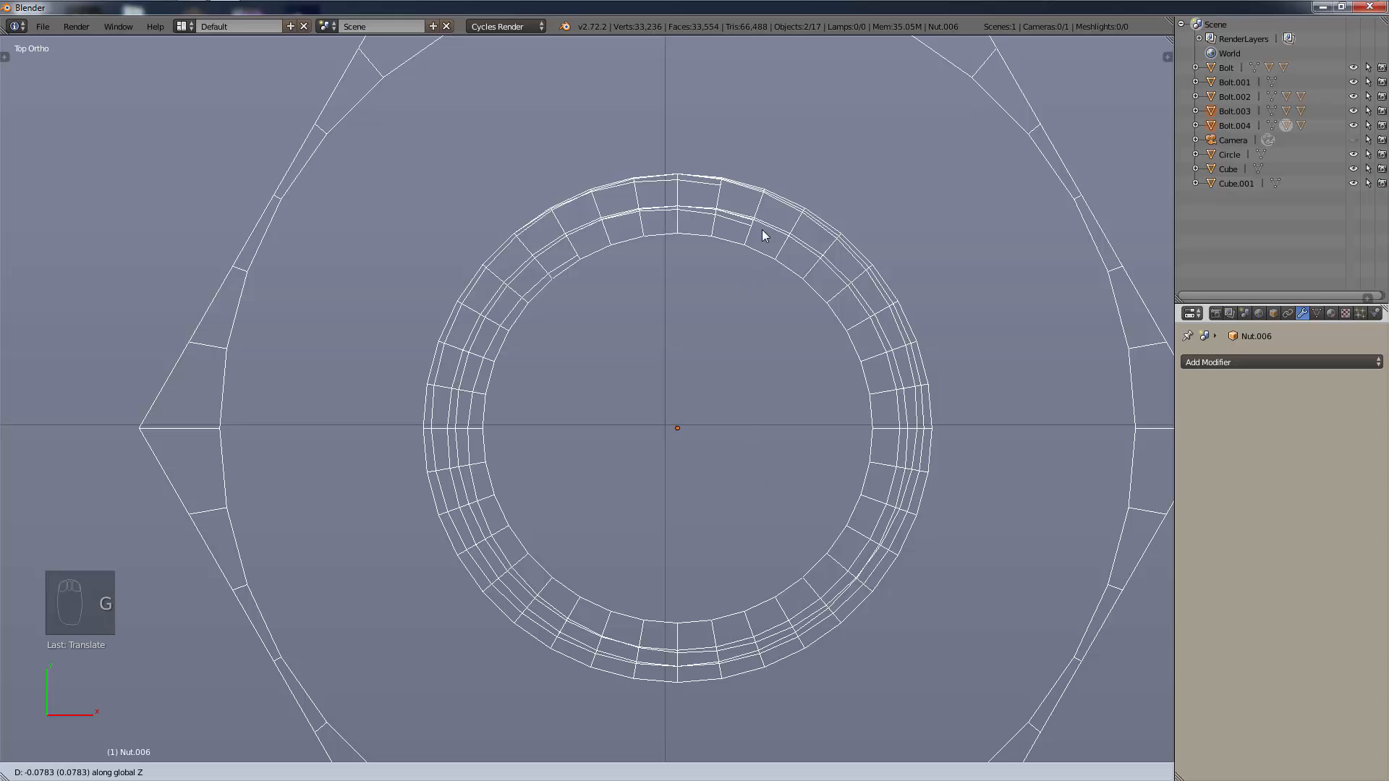
key("z")
left_click(727, 497)
key("ctrl+z")
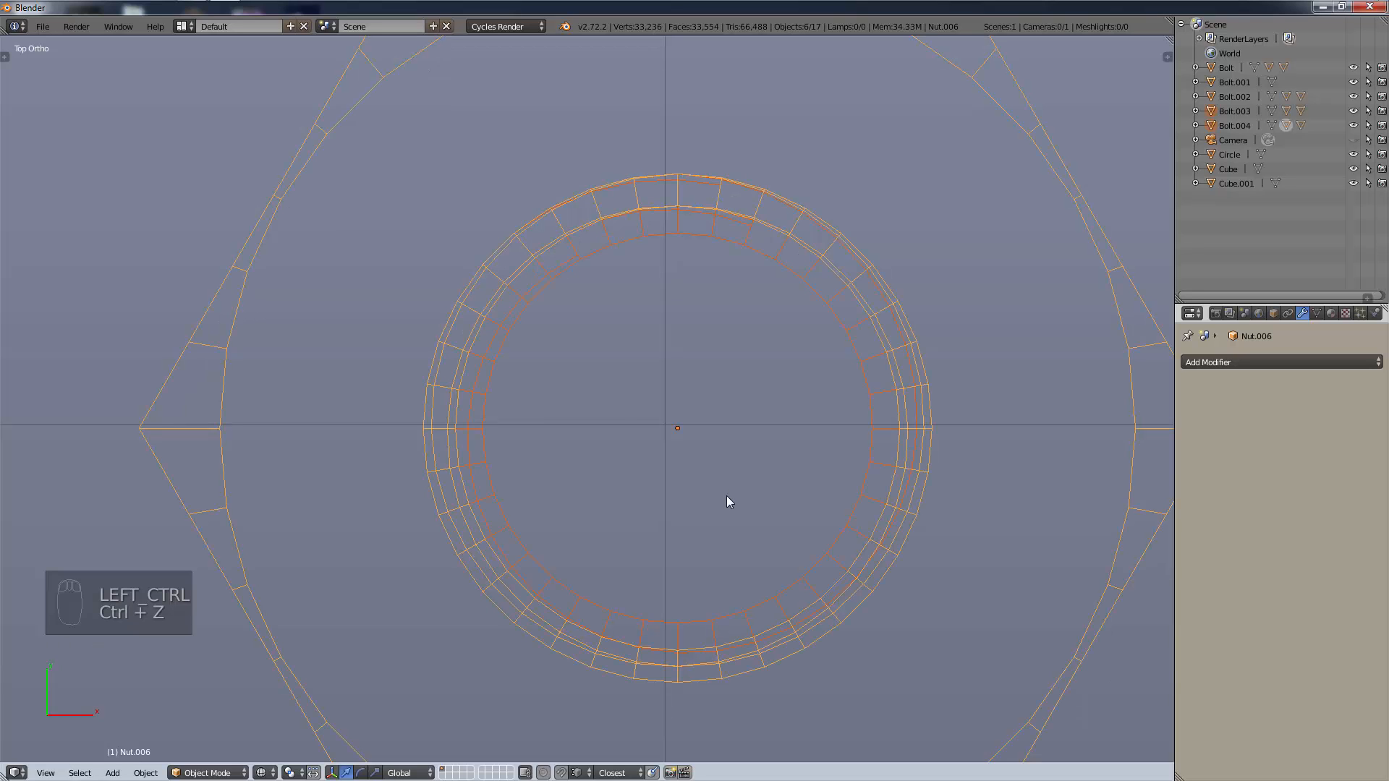
Nudge the two copied rod-and-nut sets about -0.0077 along X and 0.0013 along Y to centre them on the grid lines.
key("g")
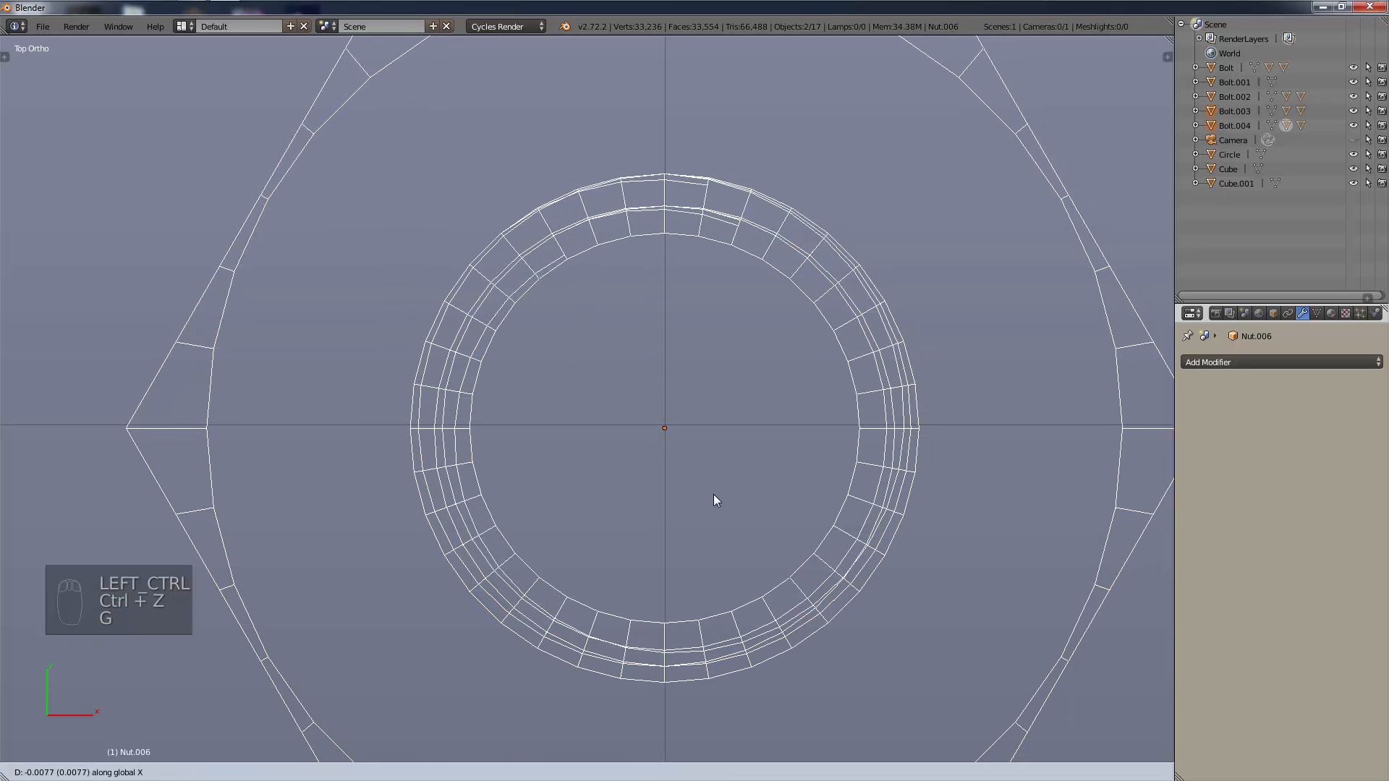
left_click(714, 492)
key("g")
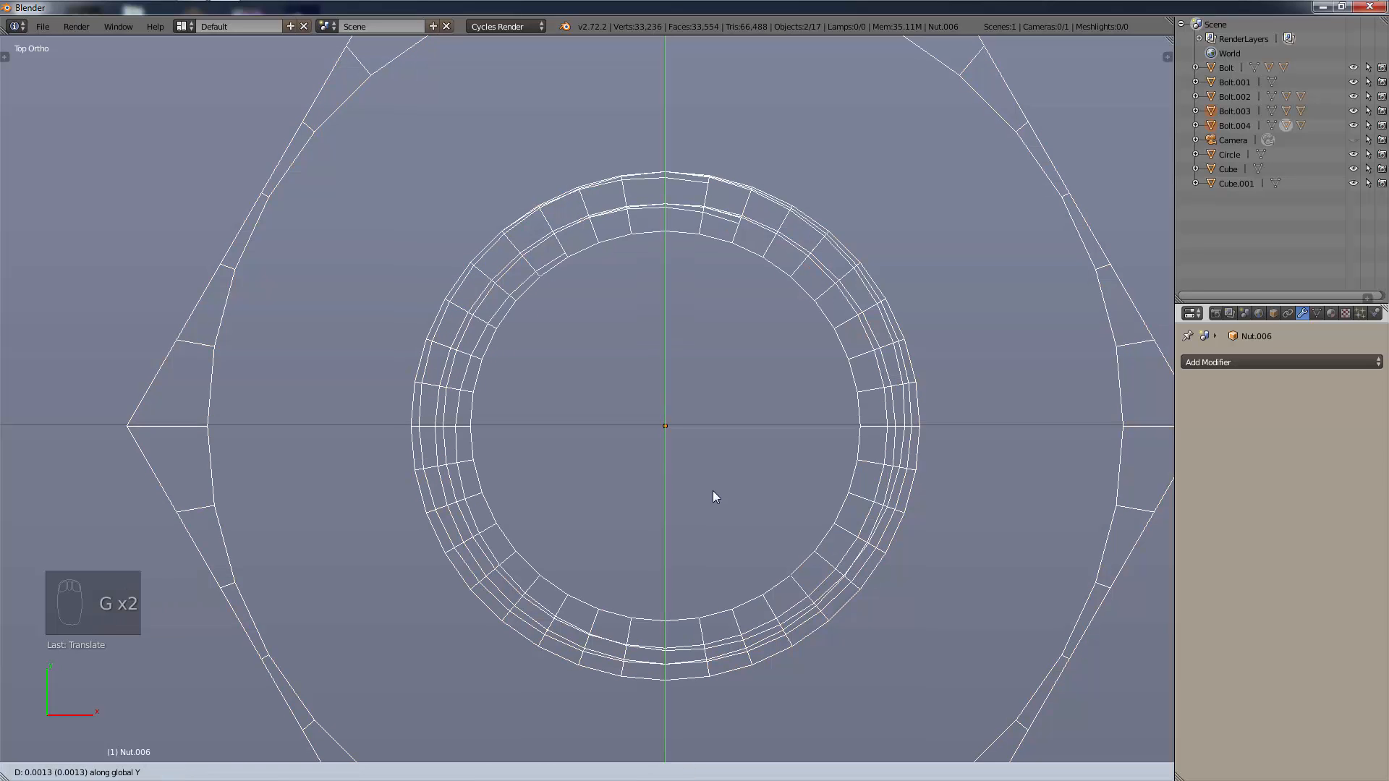
left_click(710, 490)
scroll(777, 459, "down", 6)
scroll(777, 466, "down", 7)
scroll(651, 487, "up", 9)
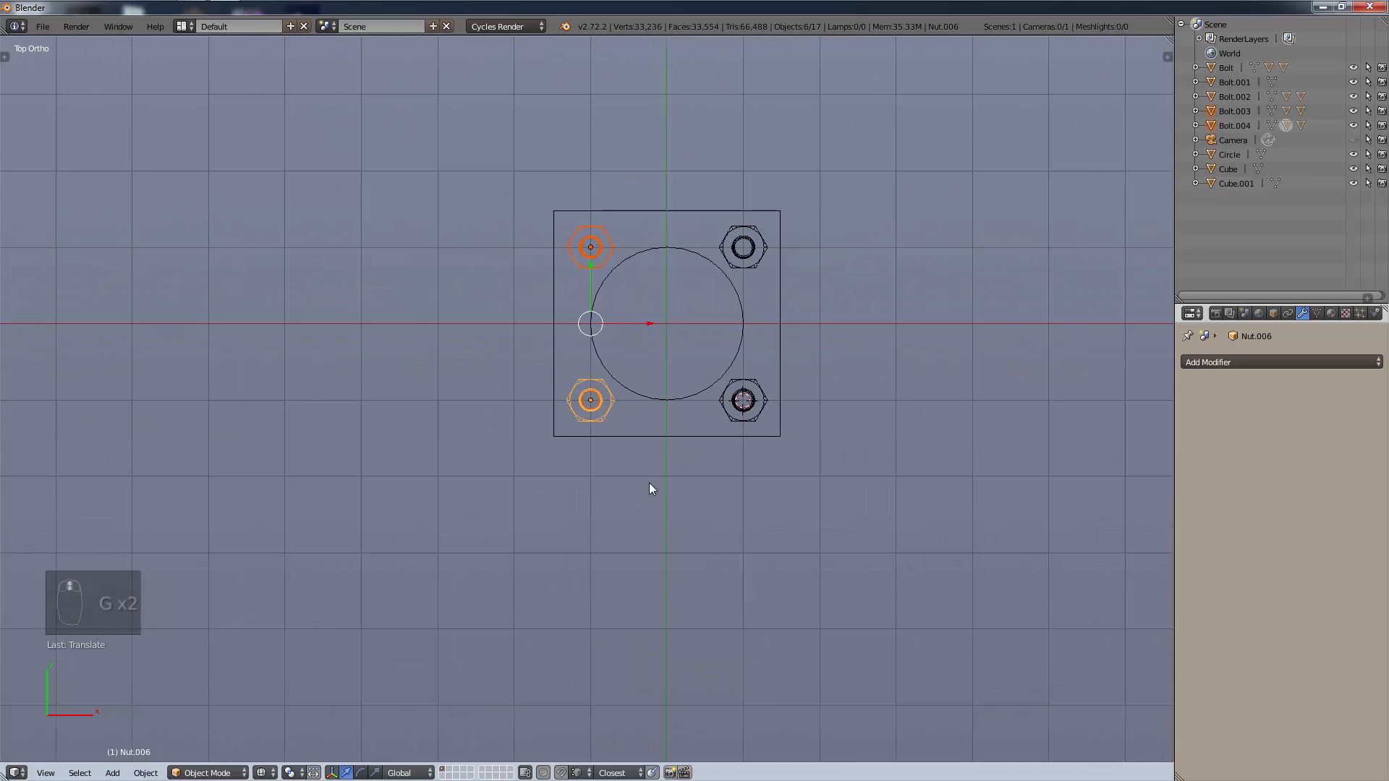
Deselect everything and examine the four rods and nuts on the column's upper slab in solid shading.
key("a")
middle_click_drag(657, 511, 710, 384)
key("z")
left_click(702, 432)
scroll(694, 507, "up", 5)
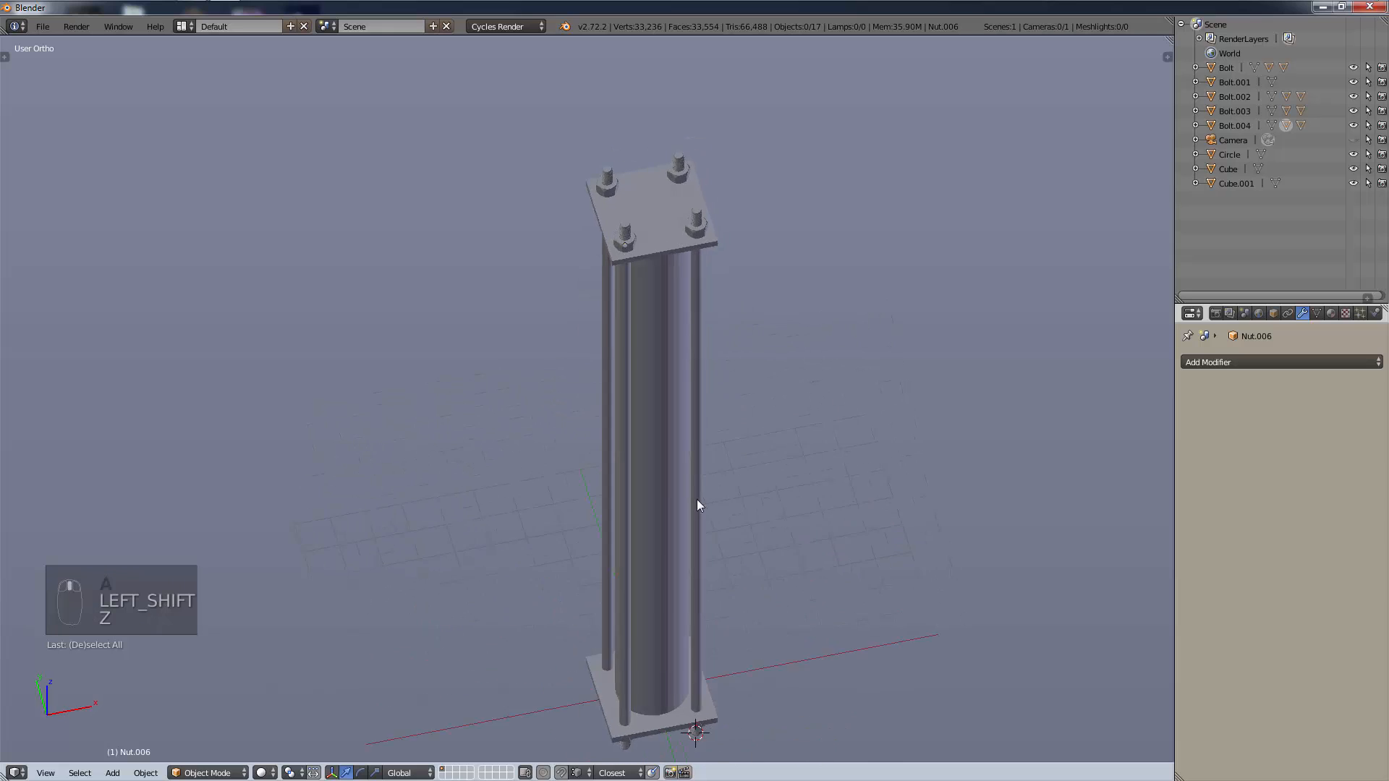
middle_click_drag(697, 527, 666, 93, "shift")
middle_click_drag(571, 394, 476, 756)
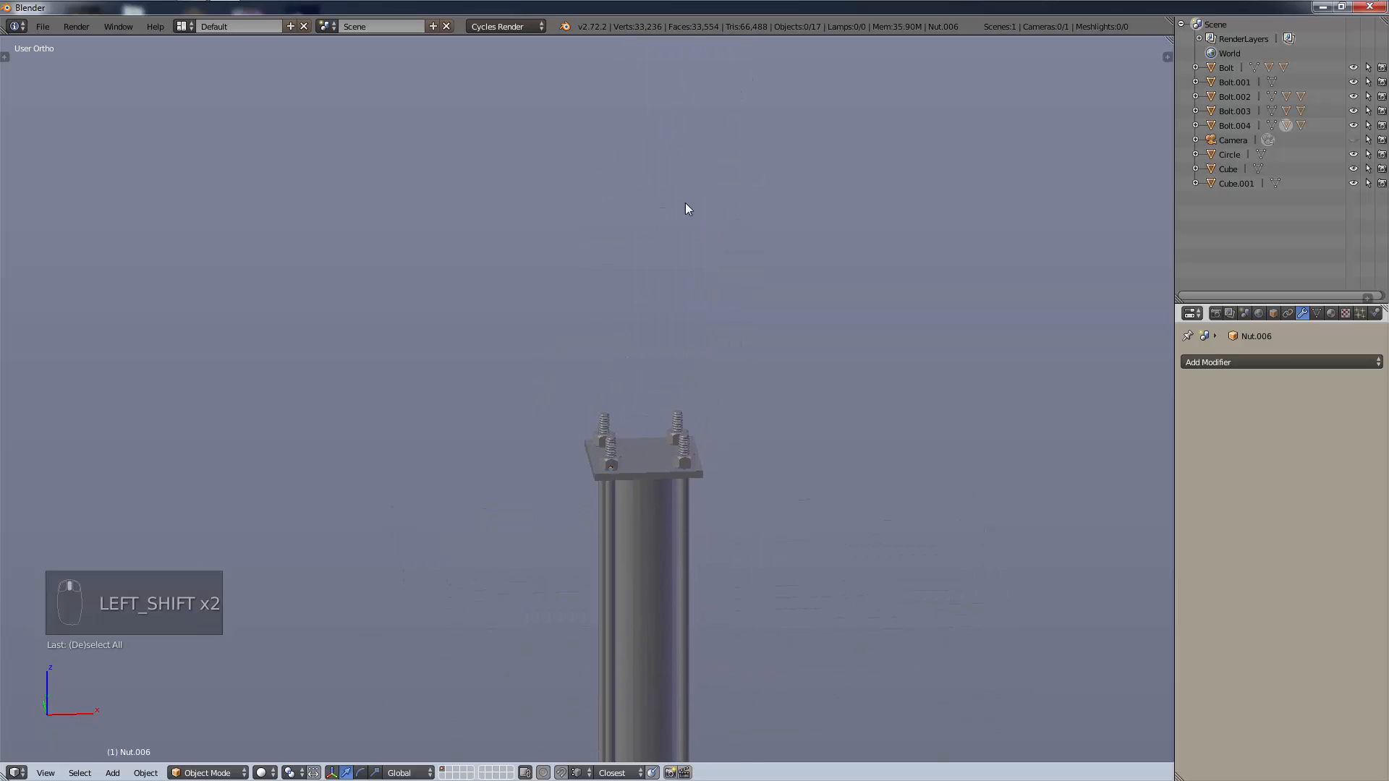
scroll(731, 267, "up", 3)
middle_click_drag(808, 354, 762, 486)
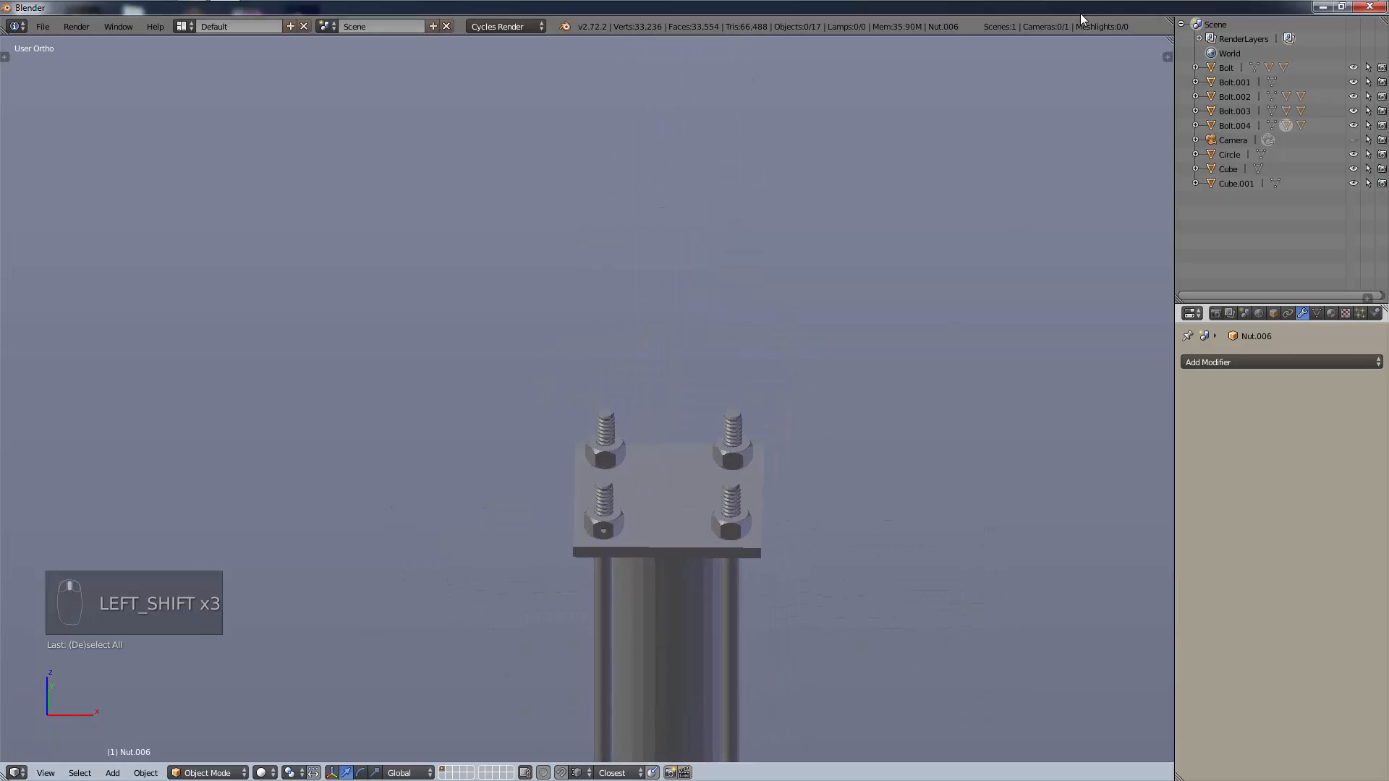
Open the round column in Edit Mode with wireframe shading and select the edge loop around its upper end.
right_click(690, 593)
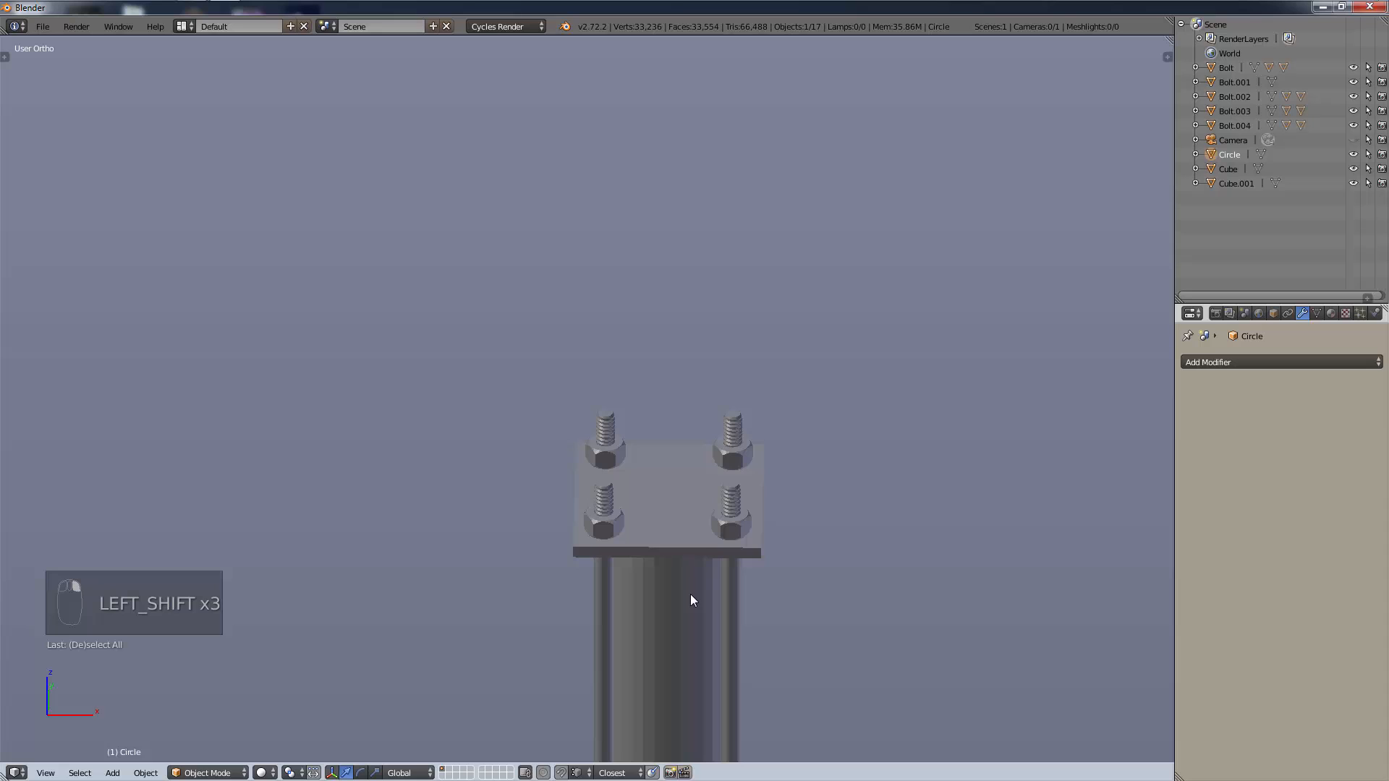
left_click(207, 773)
left_click(210, 740)
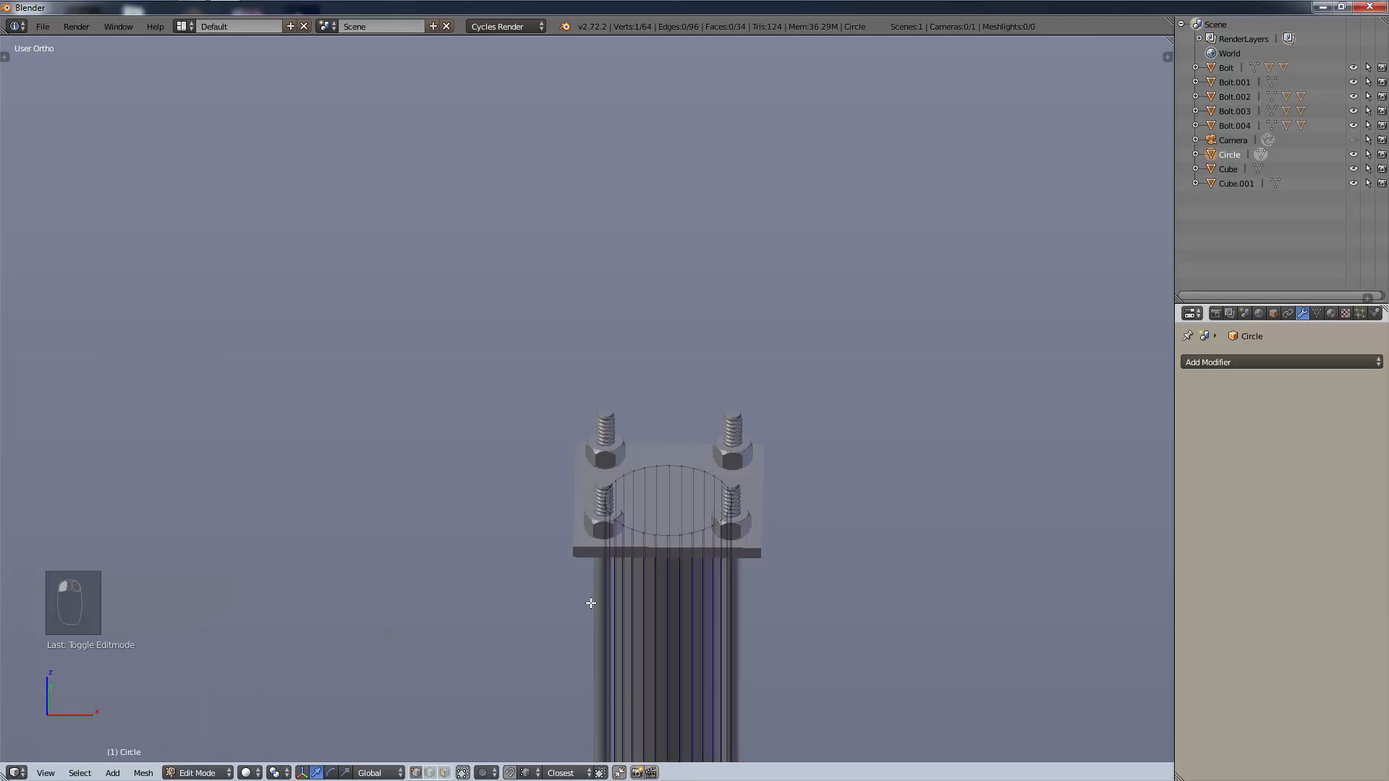
key("z")
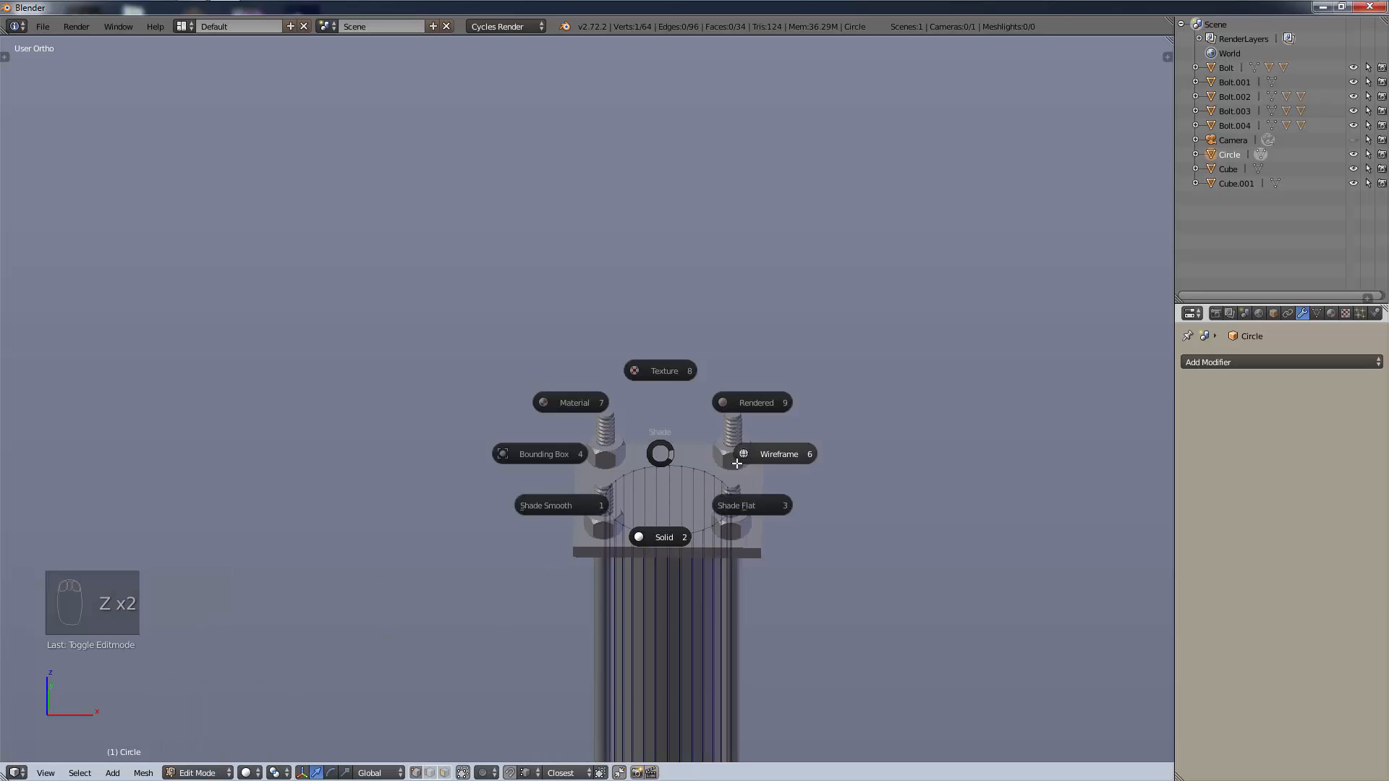
left_click(736, 458)
scroll(714, 530, "up", 3)
middle_click_drag(701, 572, 606, 530, "shift")
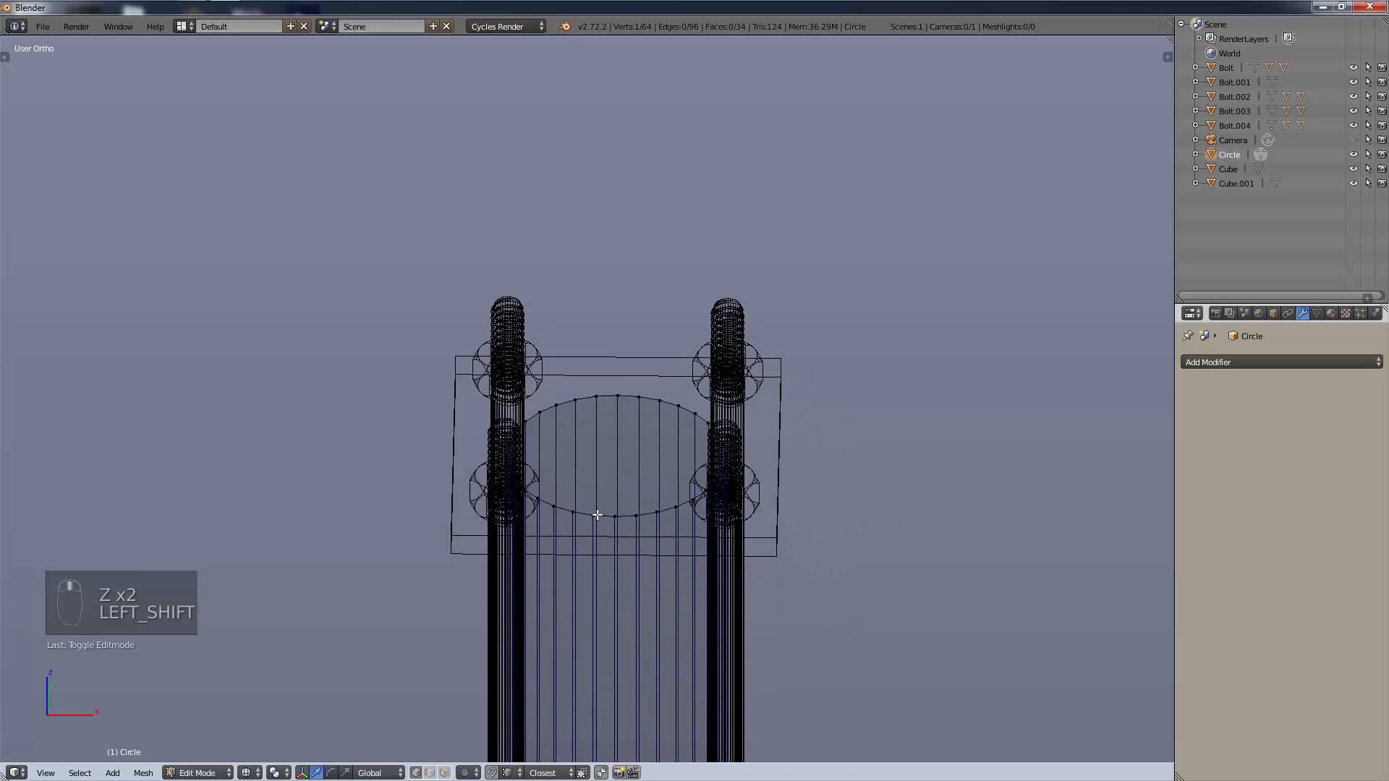
left_click(587, 513, "alt+shift")
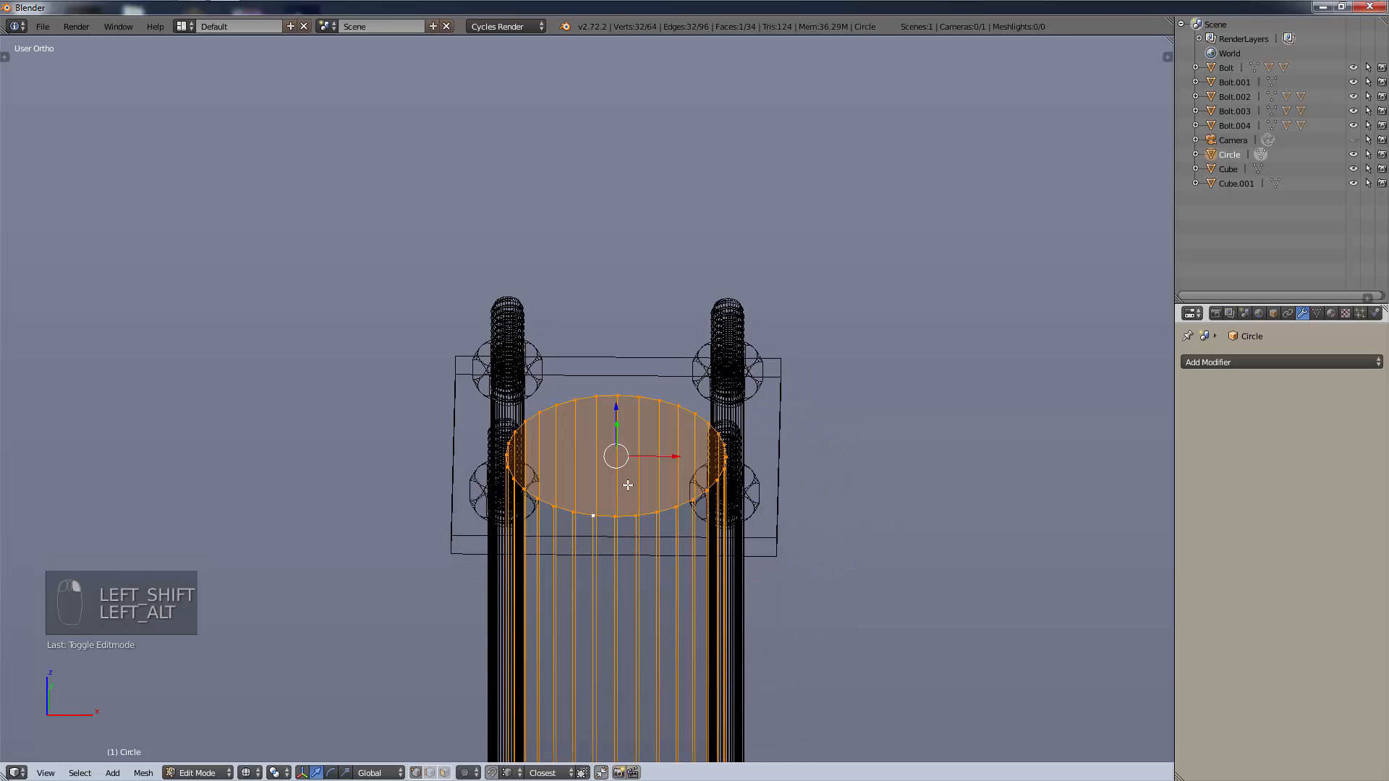
key("shift+d")
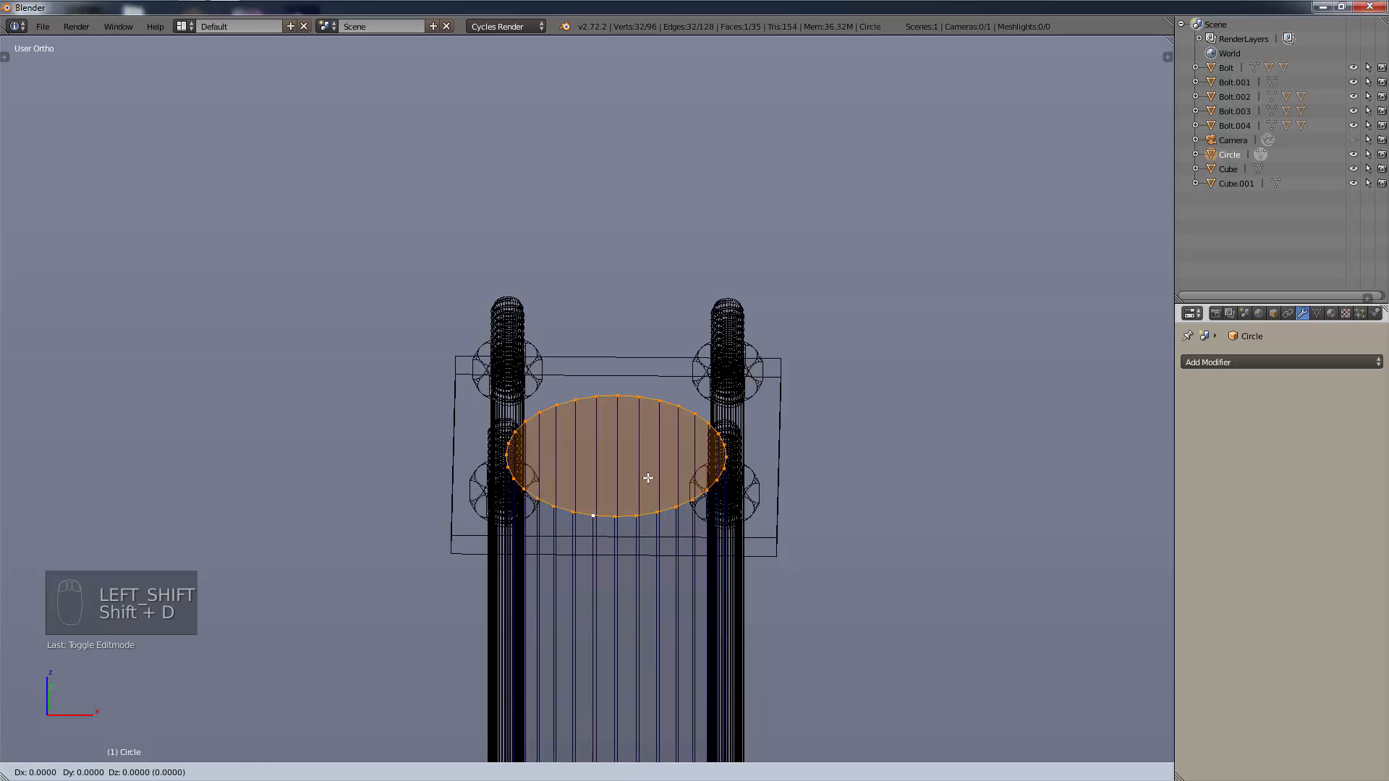
right_click(648, 478)
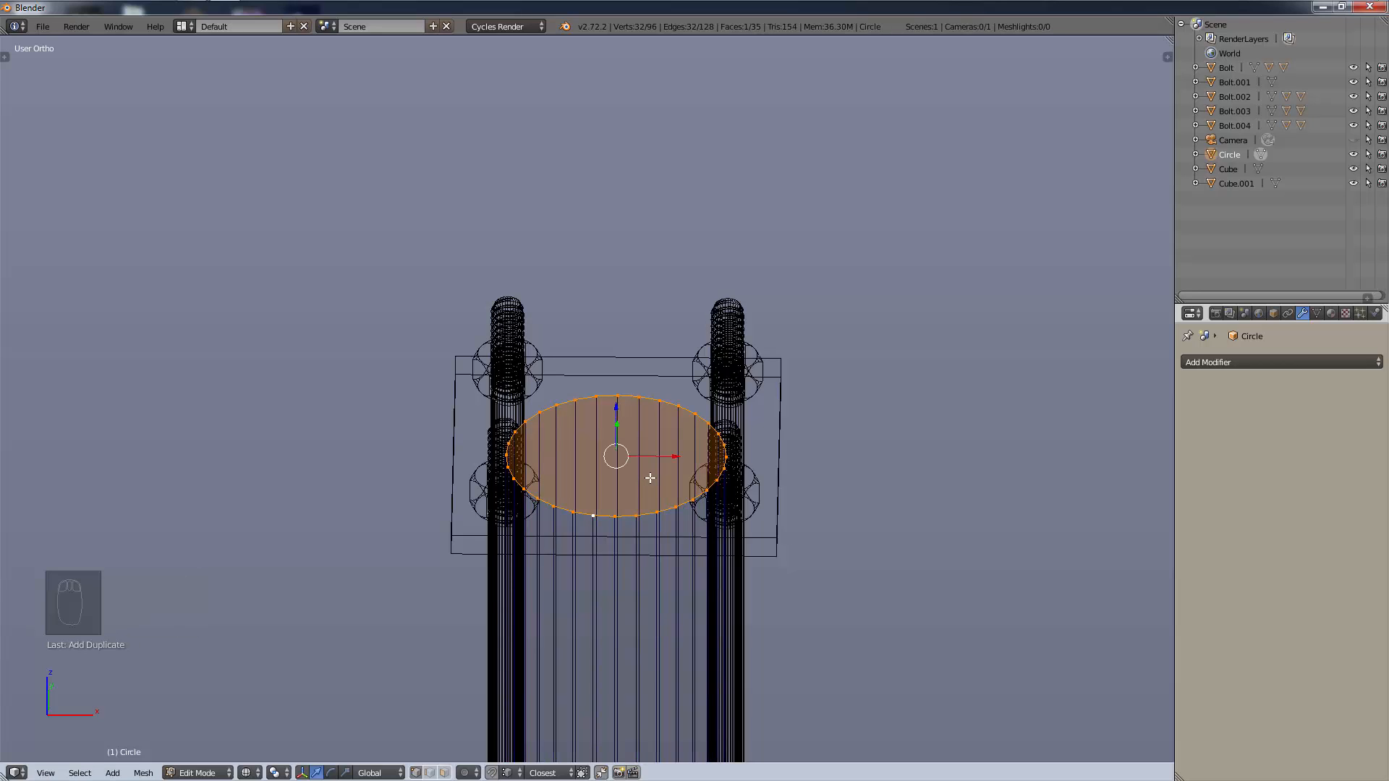
key("ctrl+z")
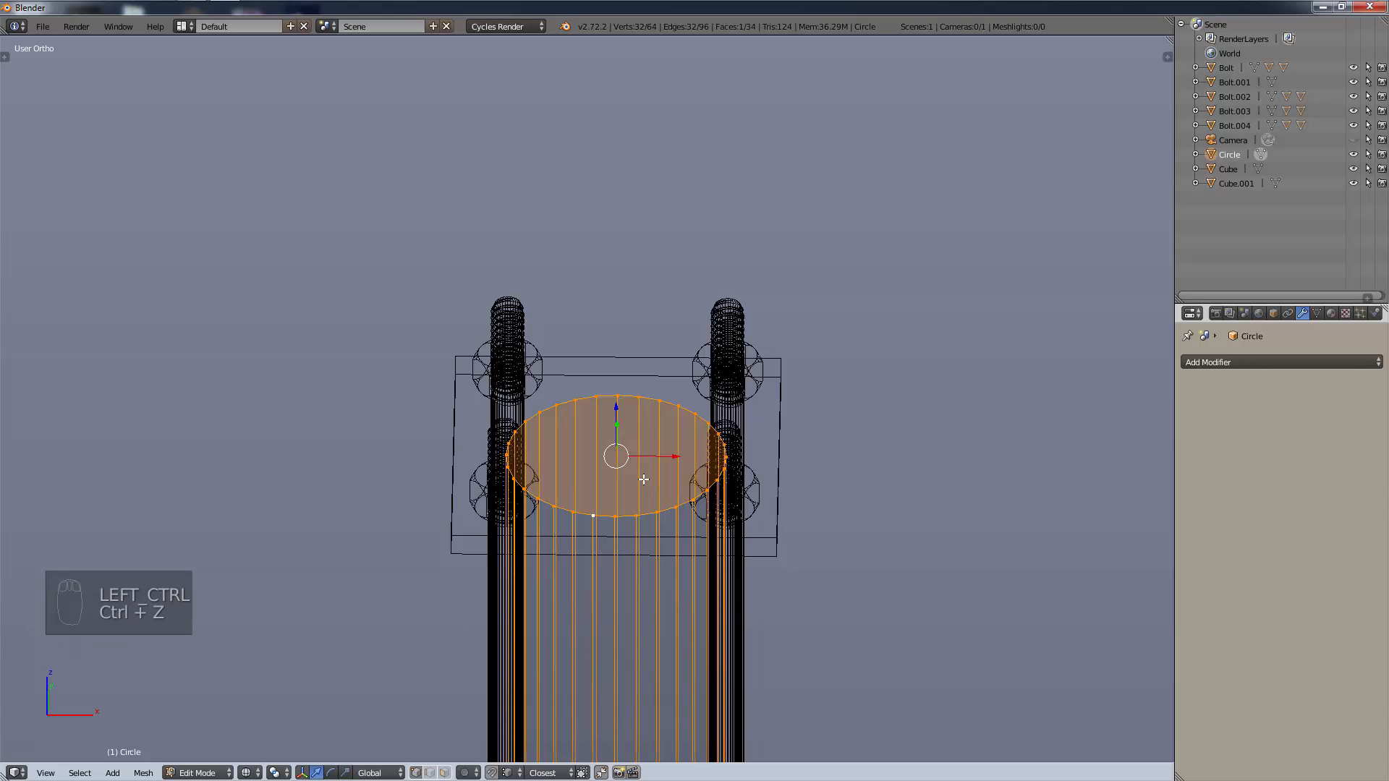
Snap the 3D cursor to the centre of the column's selected upper loop.
key("shift+s")
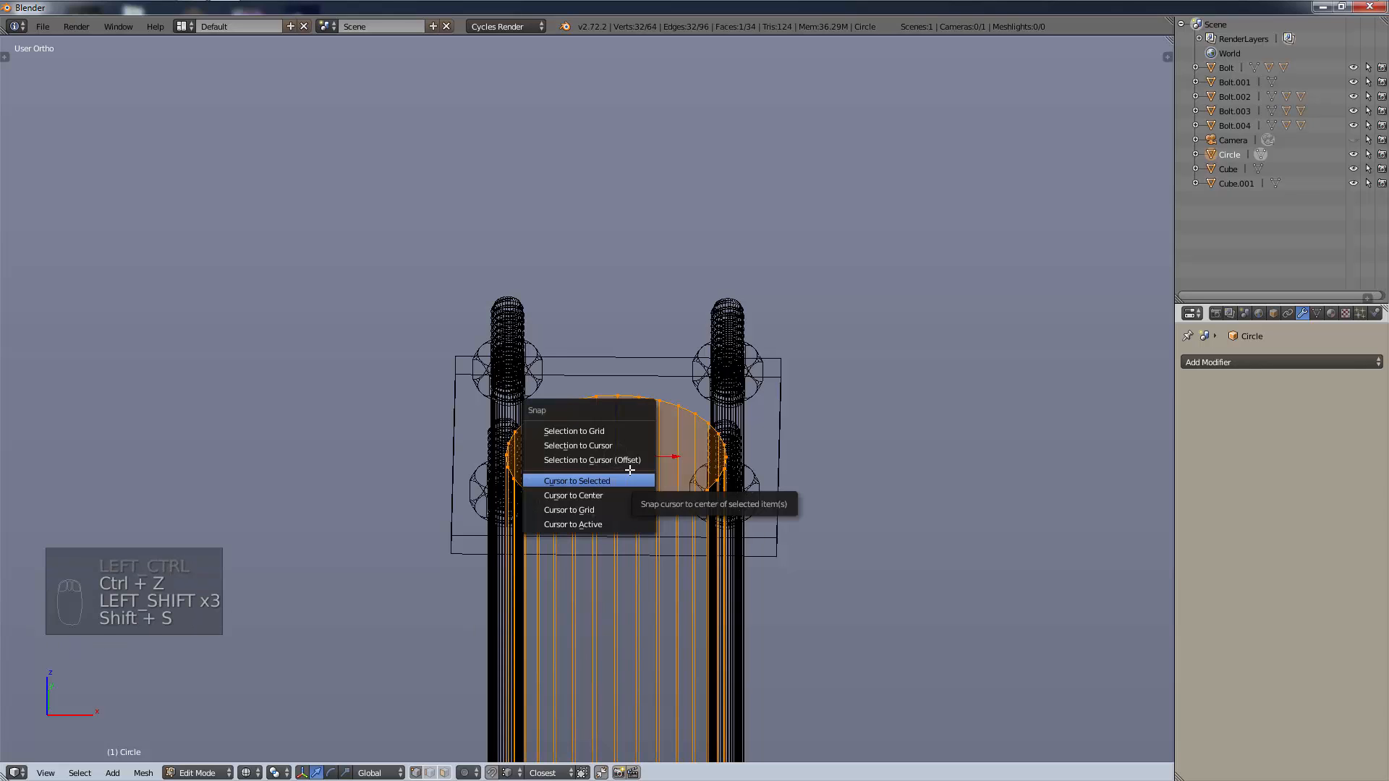
left_click(629, 480)
scroll(637, 499, "up", 3)
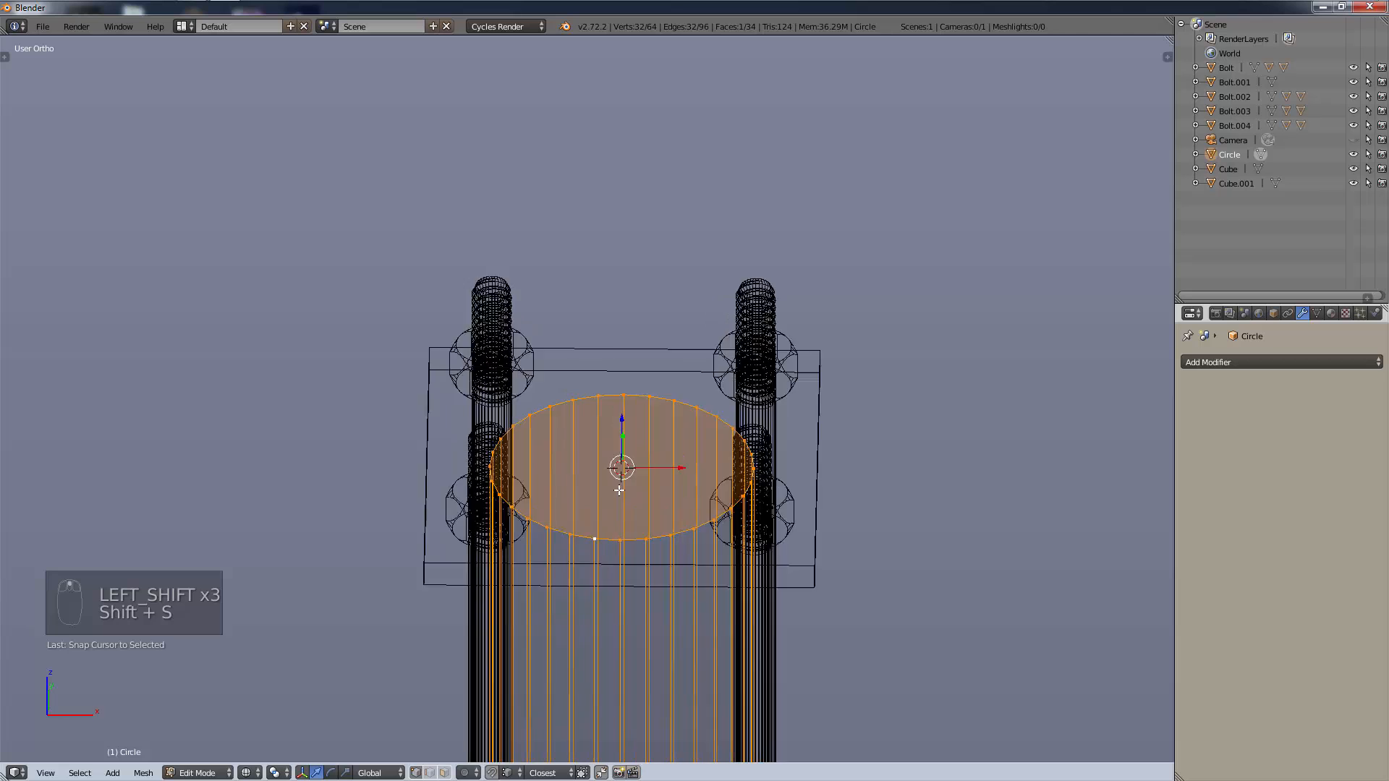
mouse_move(642, 519)
middle_mouse_down()
mouse_move(654, 555)
mouse_move(644, 546)
middle_mouse_up()
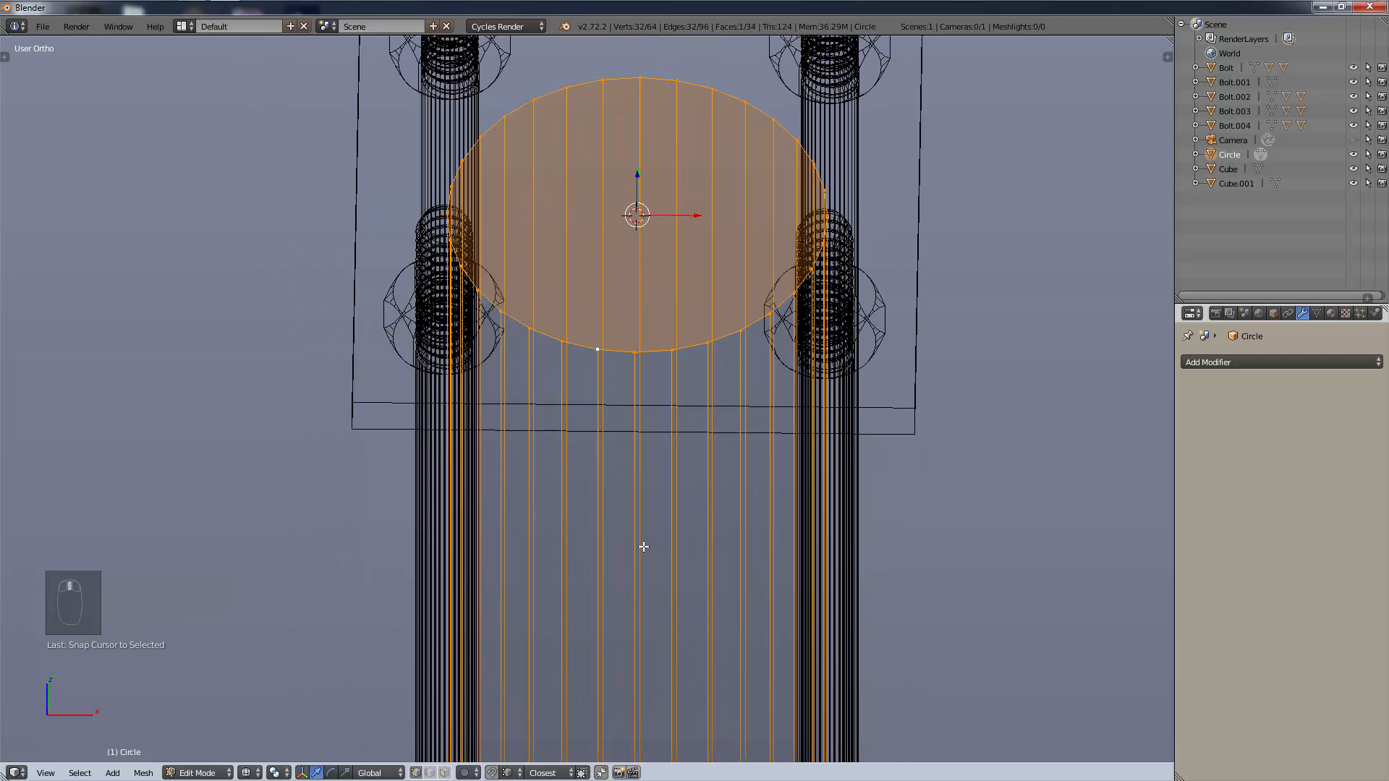
Return to Object Mode and add a mesh circle at the 3D cursor in the column's upper end.
key("KP_1")
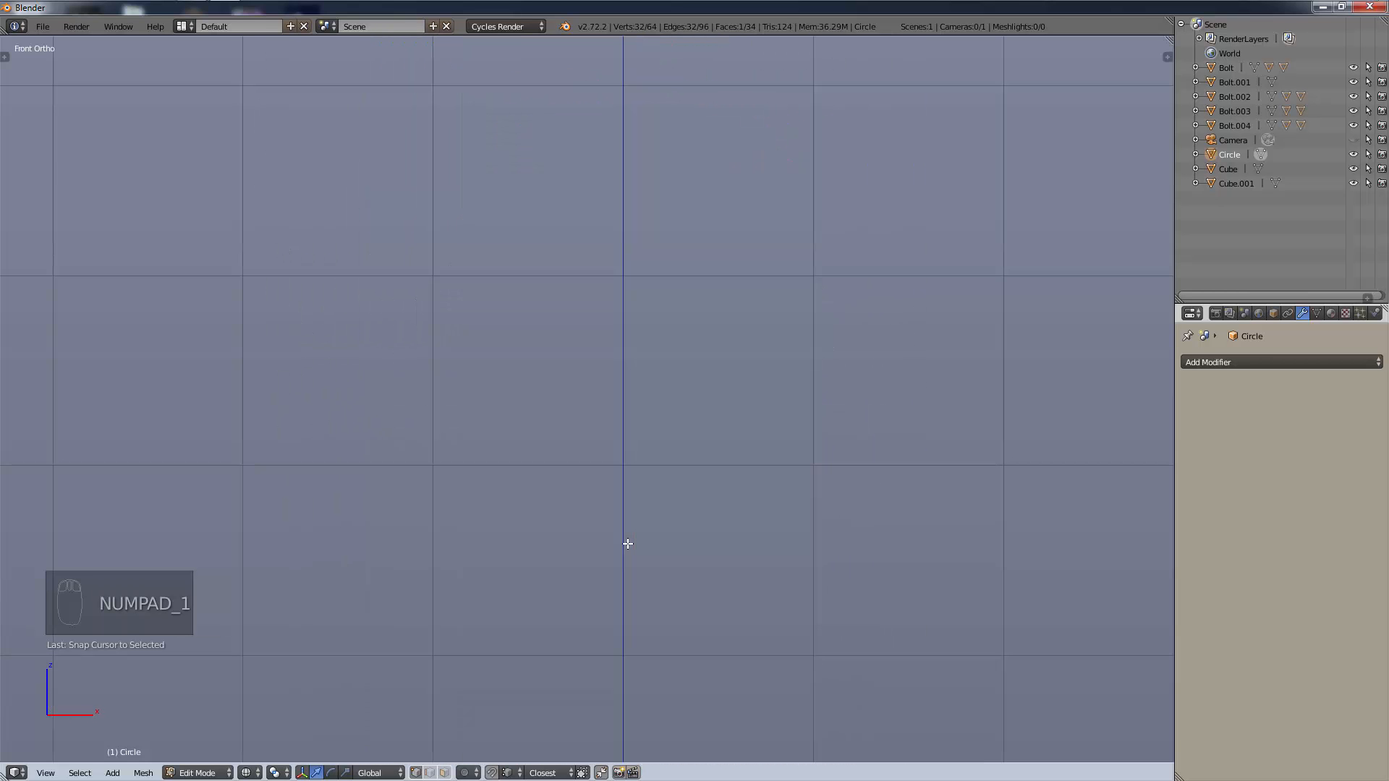
scroll(661, 586, "down", 3)
middle_click_drag(661, 511, 696, 215, "shift")
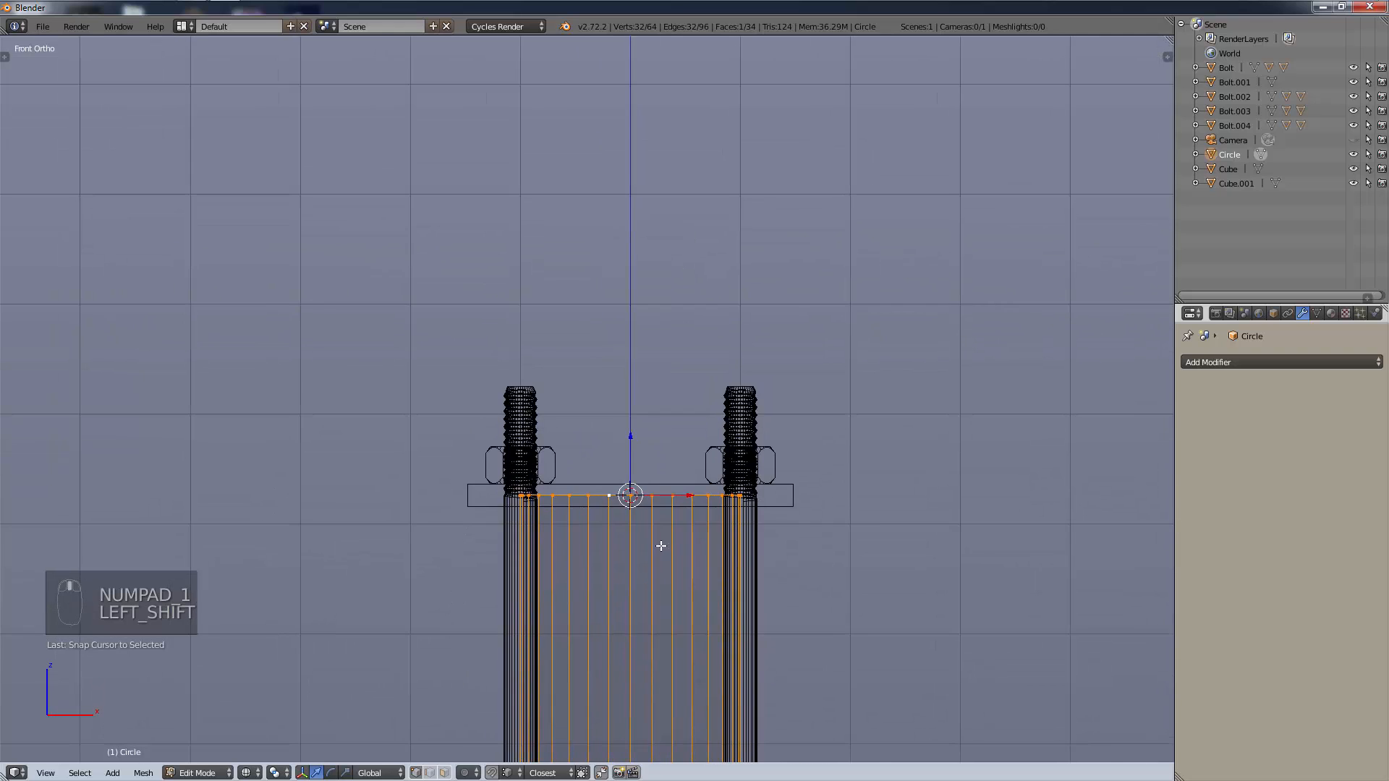
scroll(660, 546, "up", 3)
middle_click_drag(696, 579, 628, 495, "shift")
scroll(628, 494, "up", 3)
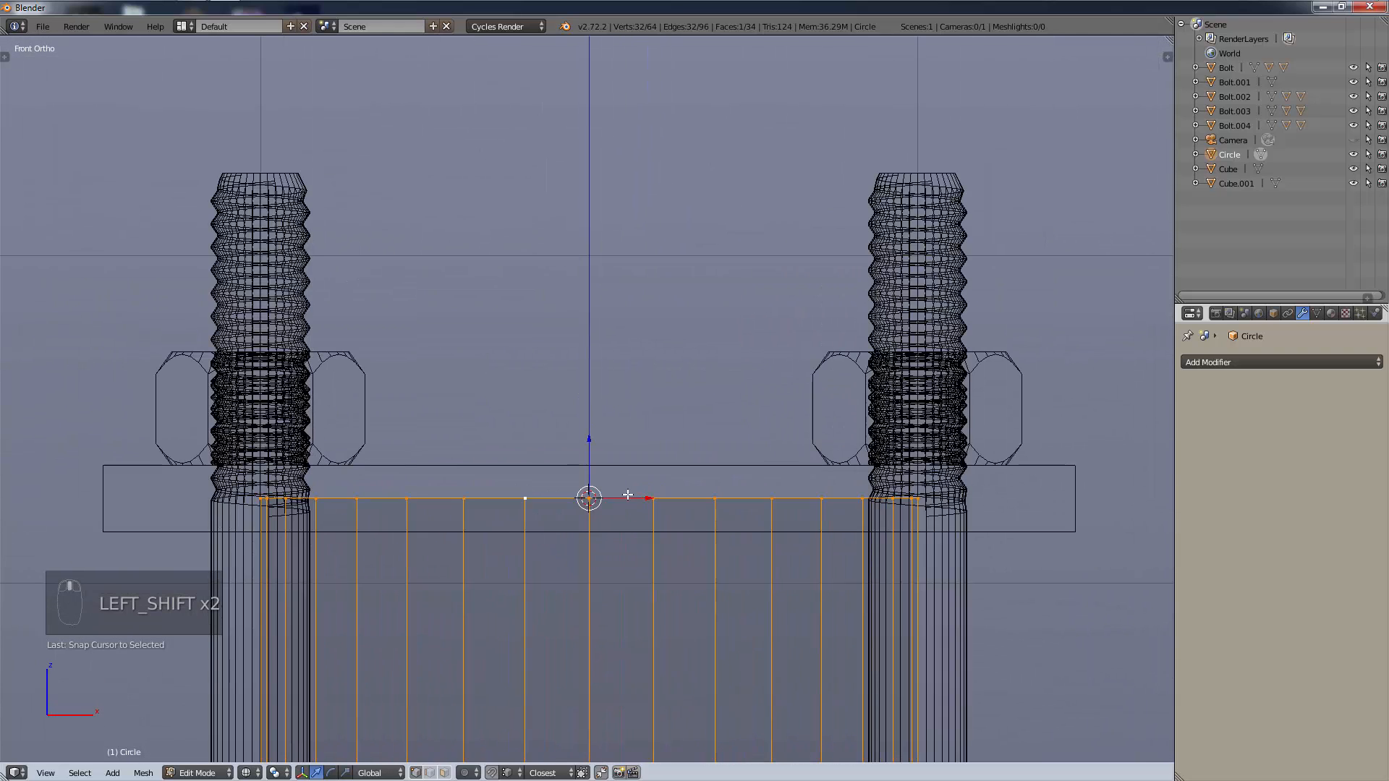
key("shift+a")
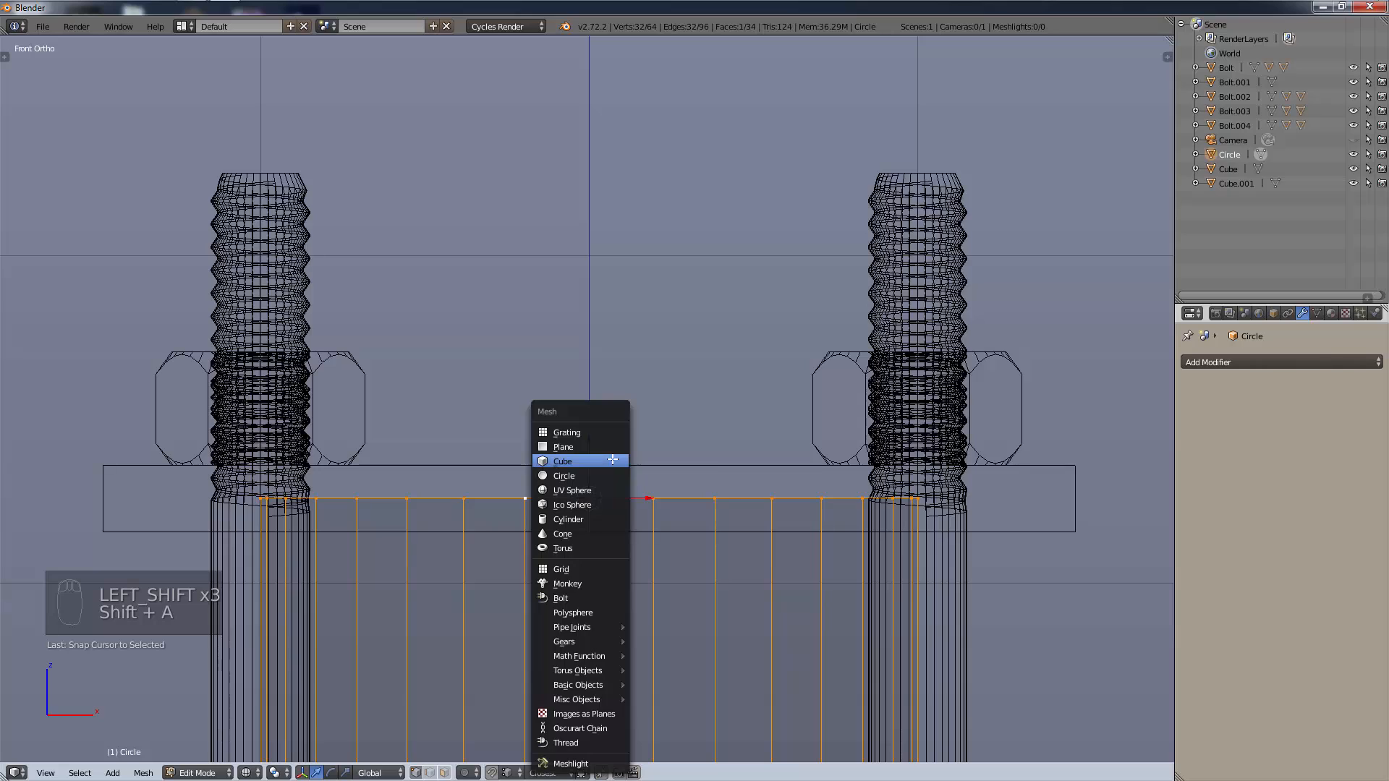
left_click(197, 773)
left_click(197, 675)
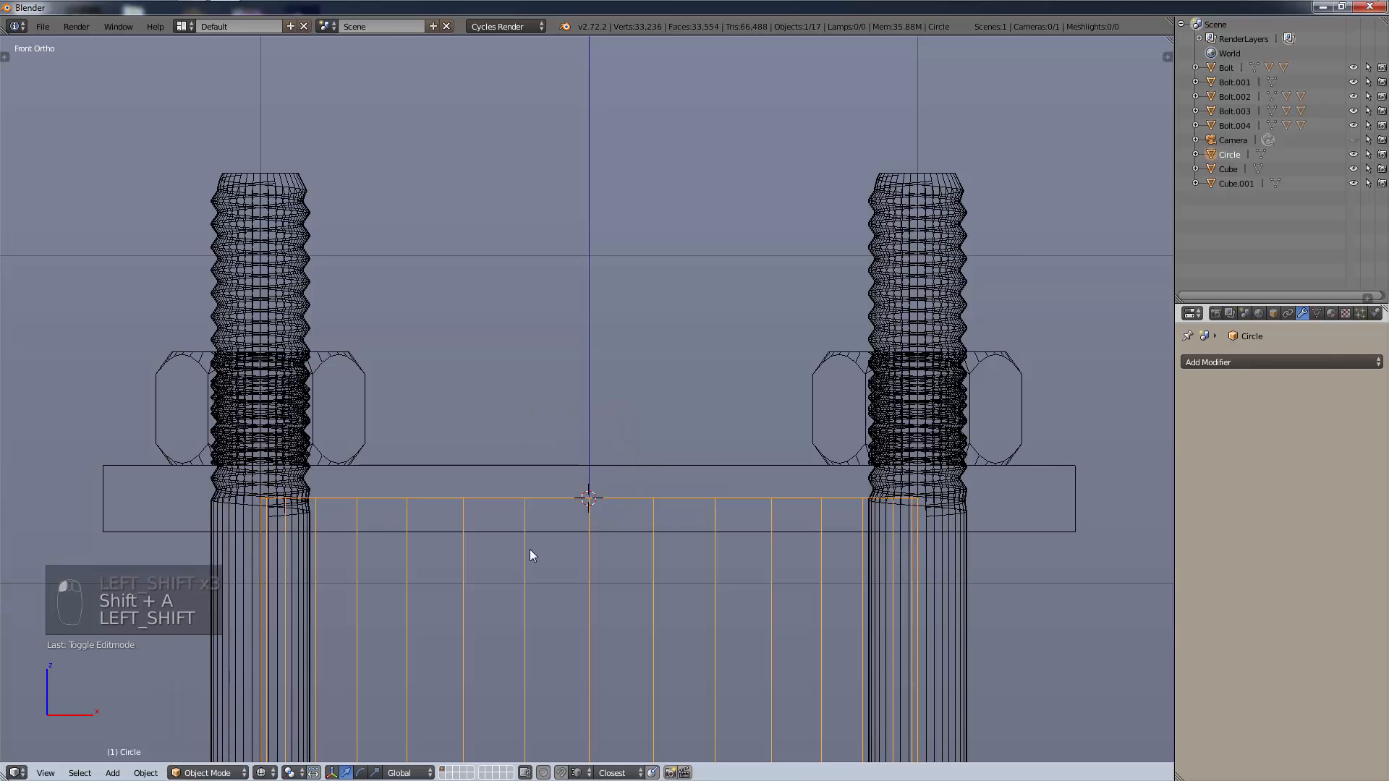
key("shift+a")
mouse_move(532, 555)
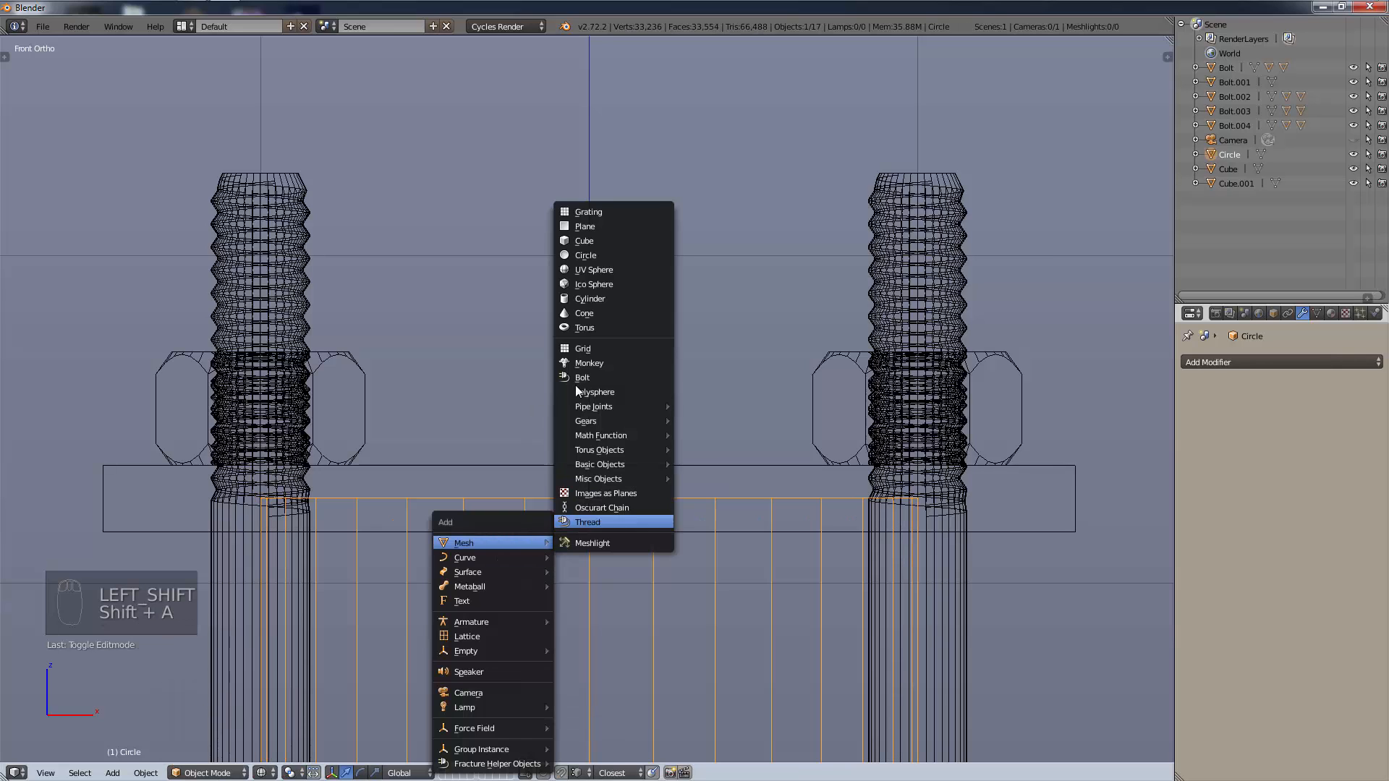
left_click(594, 241)
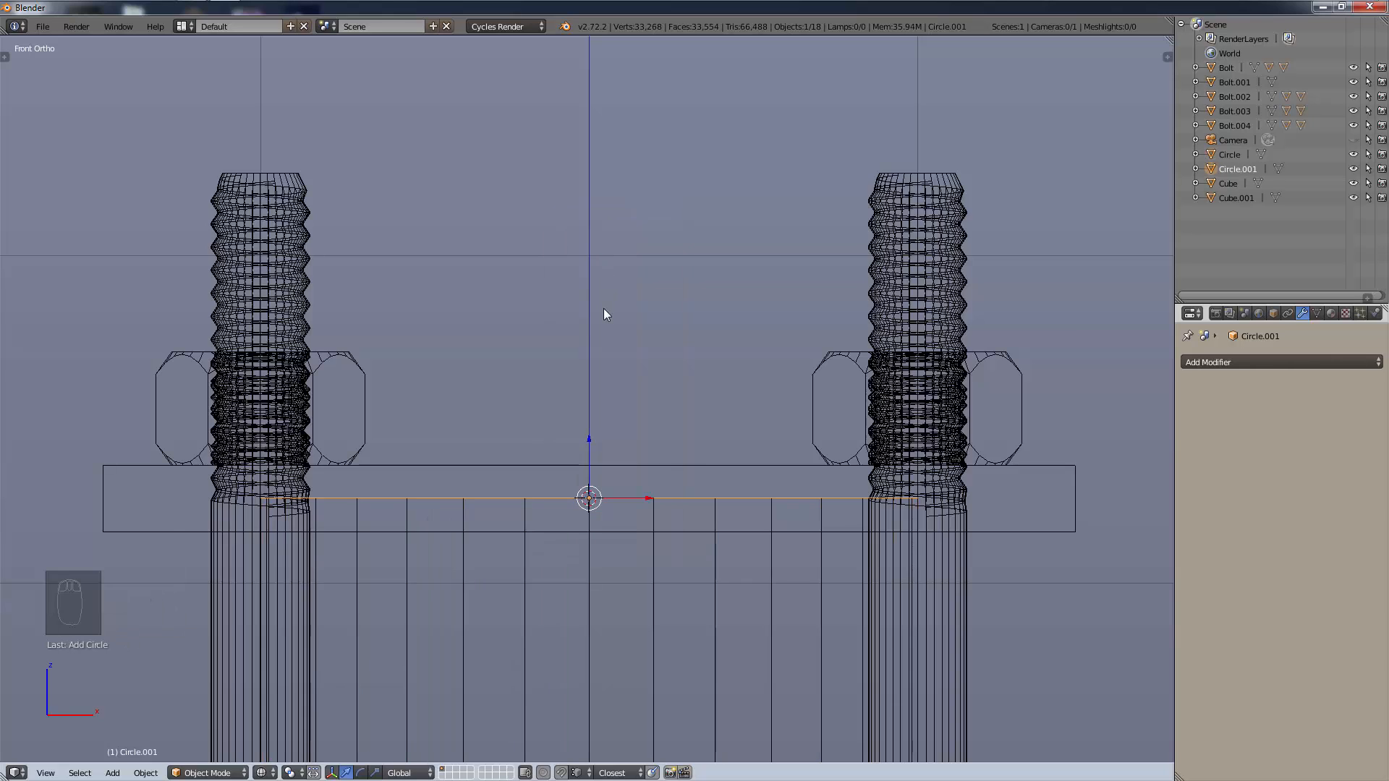
Scale the new circle to 0.8 so it sits concentrically inside the column's outline.
key("KP_7")
scroll(647, 410, "down", 5)
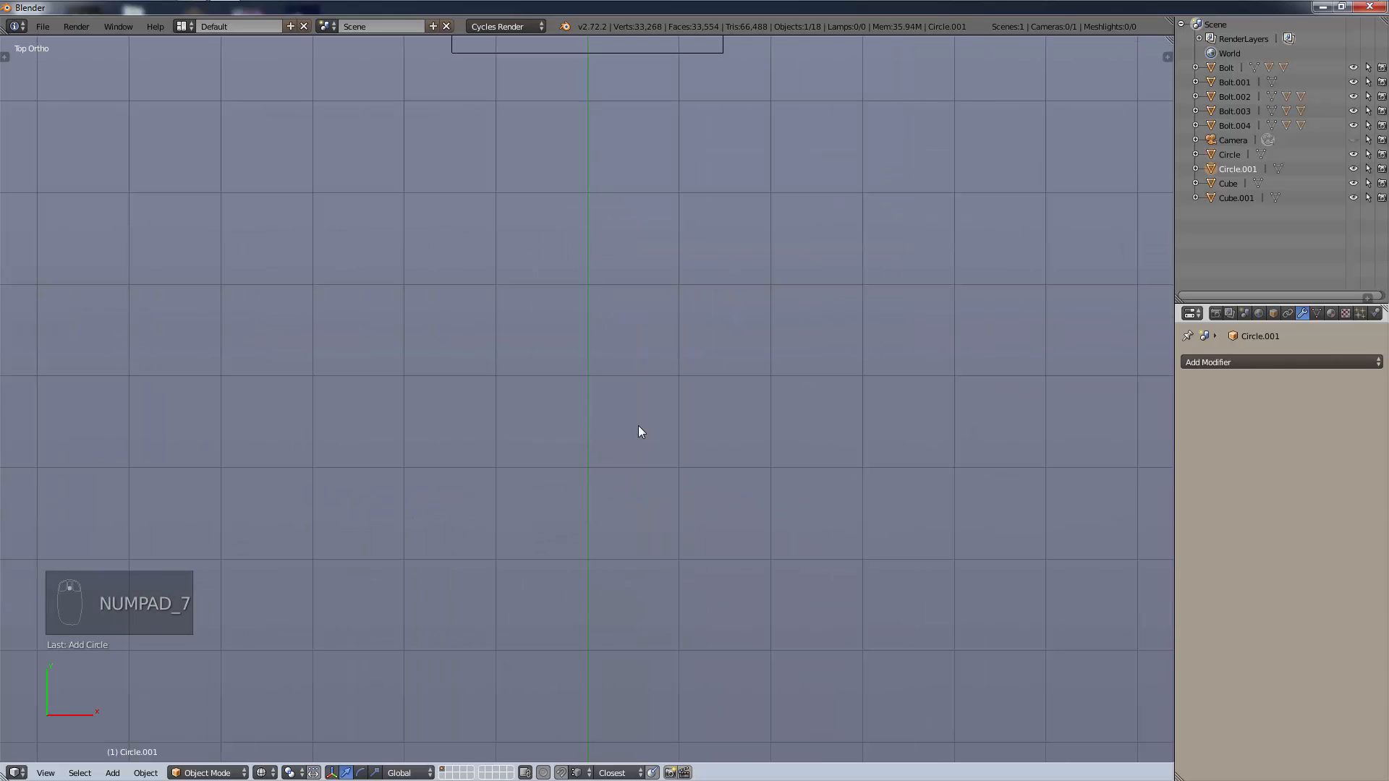
key("KP_Decimal")
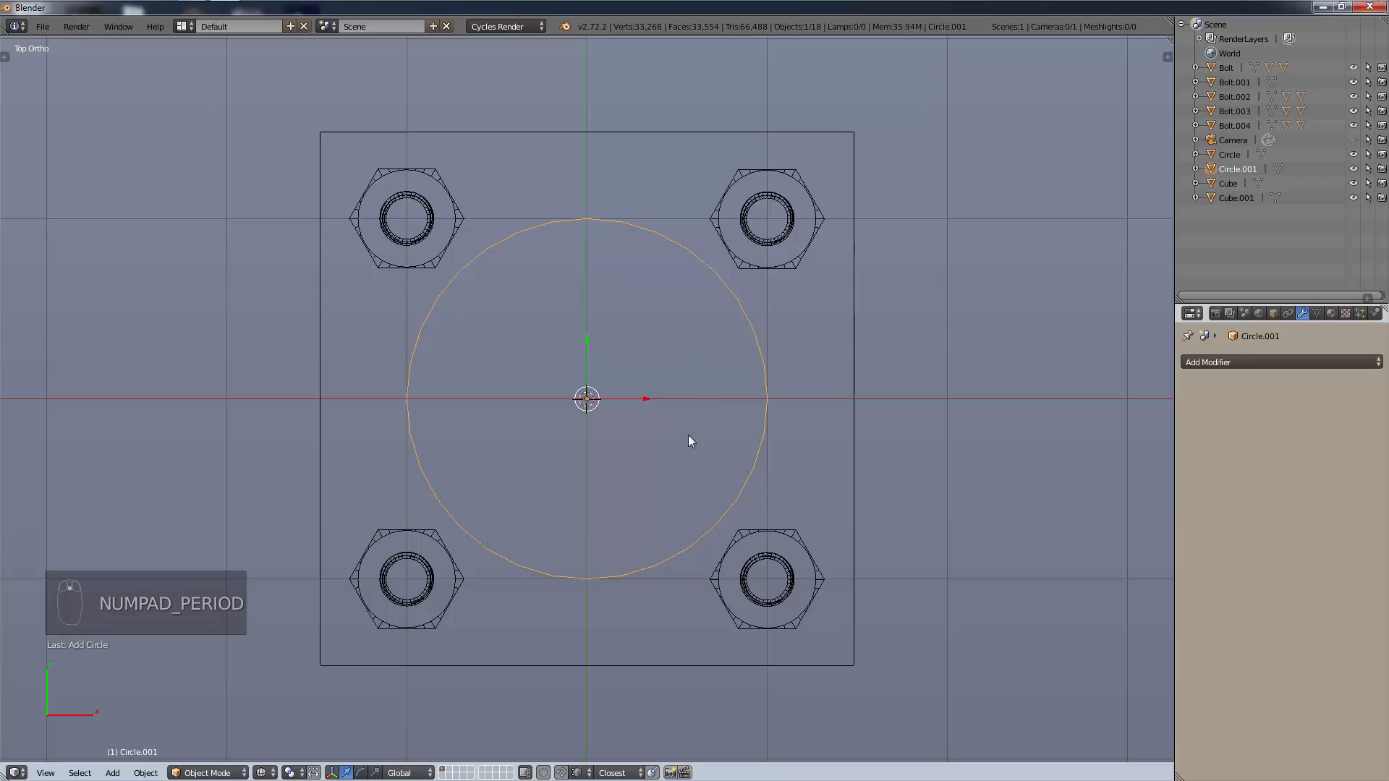
key("s")
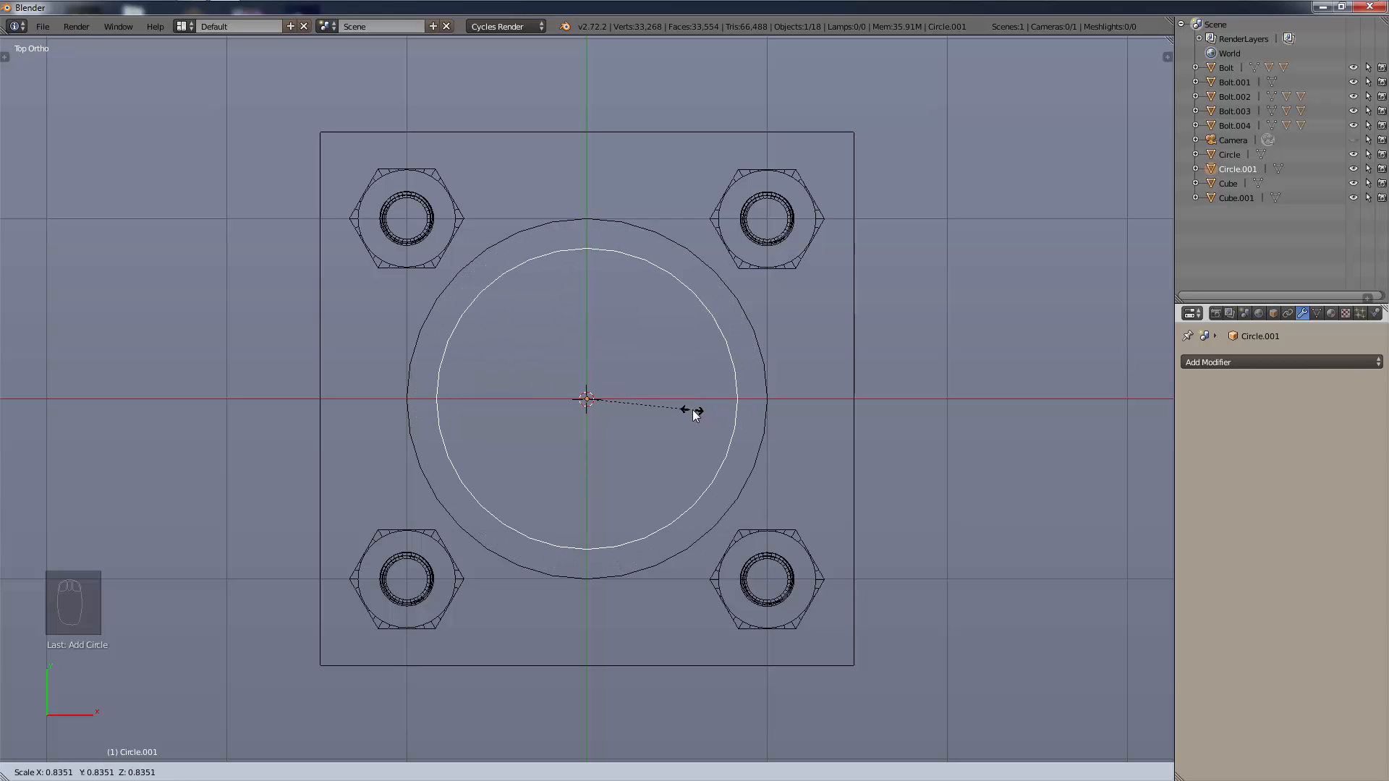
type("0.8")
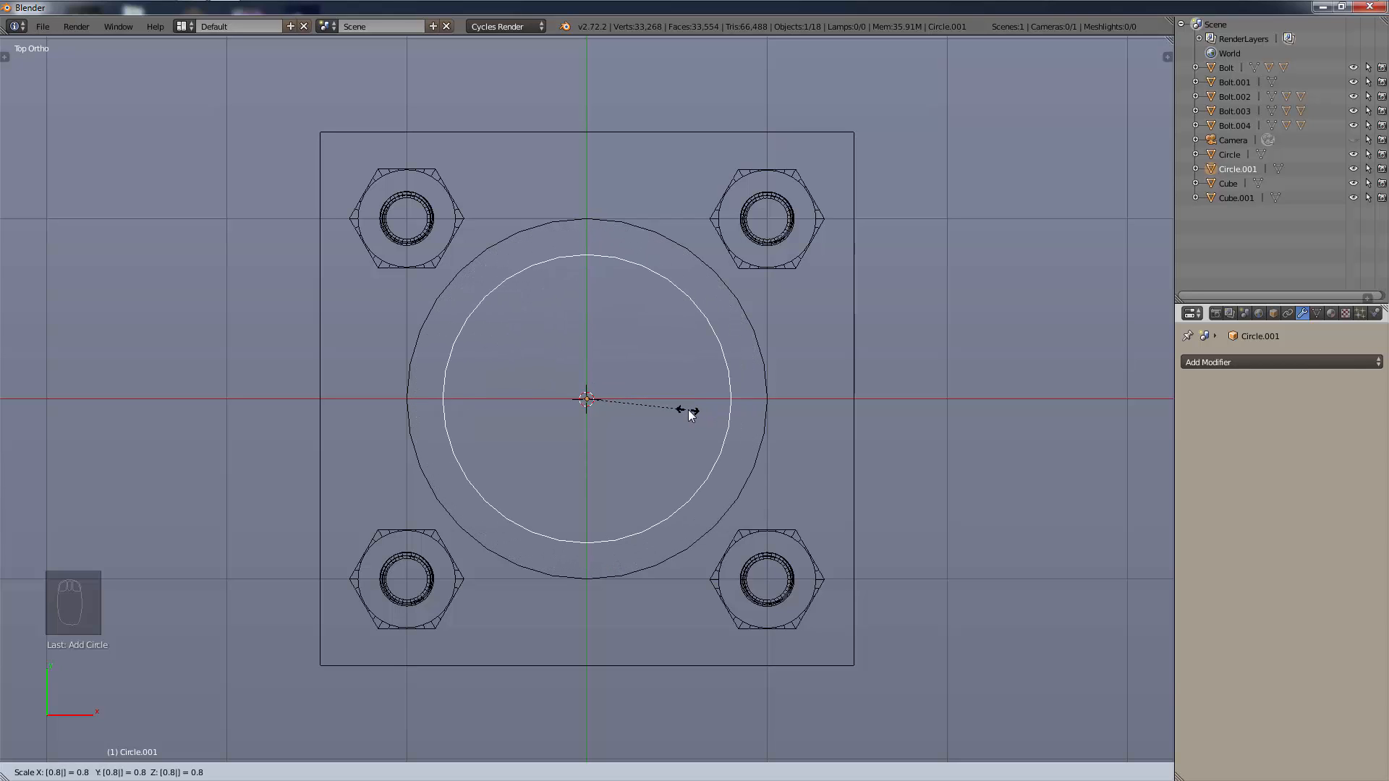
key("Return")
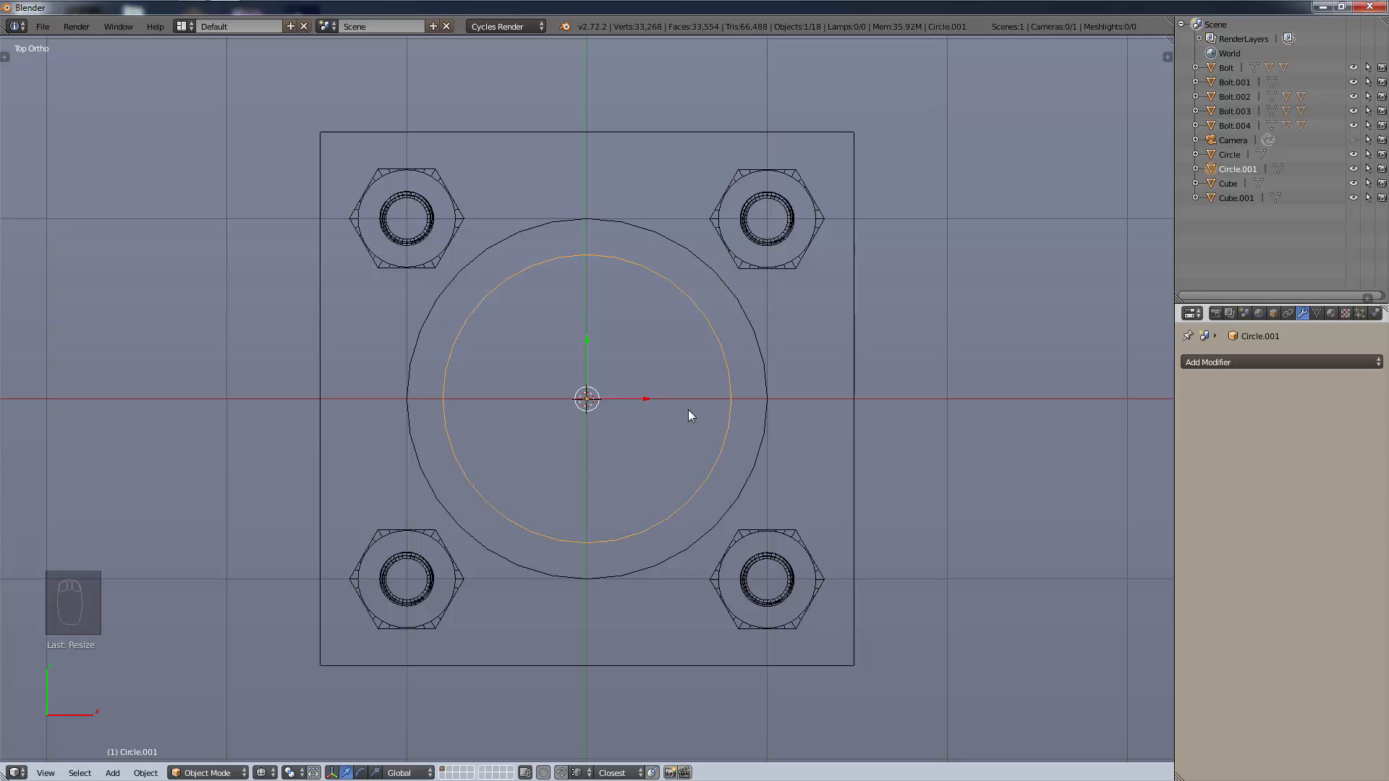
Move the scaled circle down along Z, inside the column, to just above the lower slab.
key("KP_1")
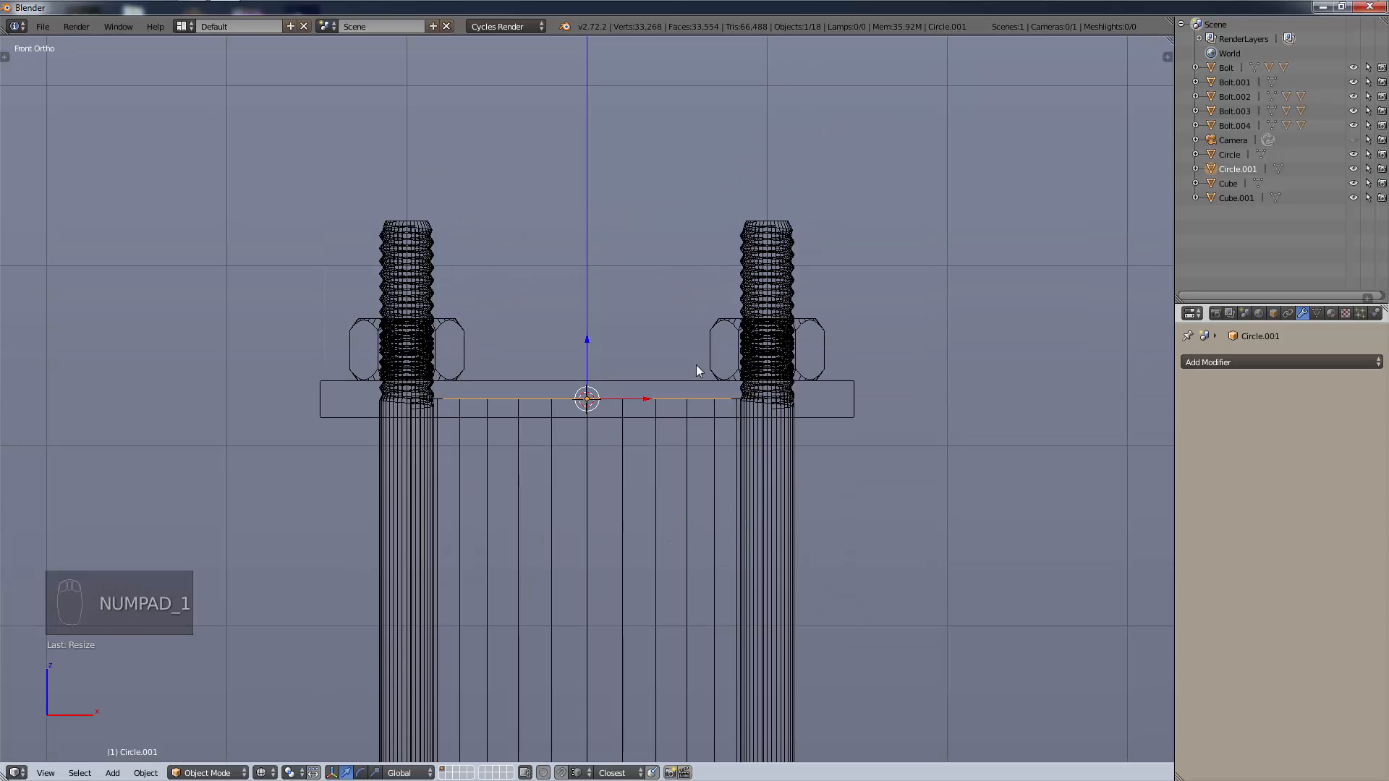
scroll(696, 369, "down", 2)
middle_click_drag(667, 459, 679, 124, "shift")
scroll(647, 217, "down", 5)
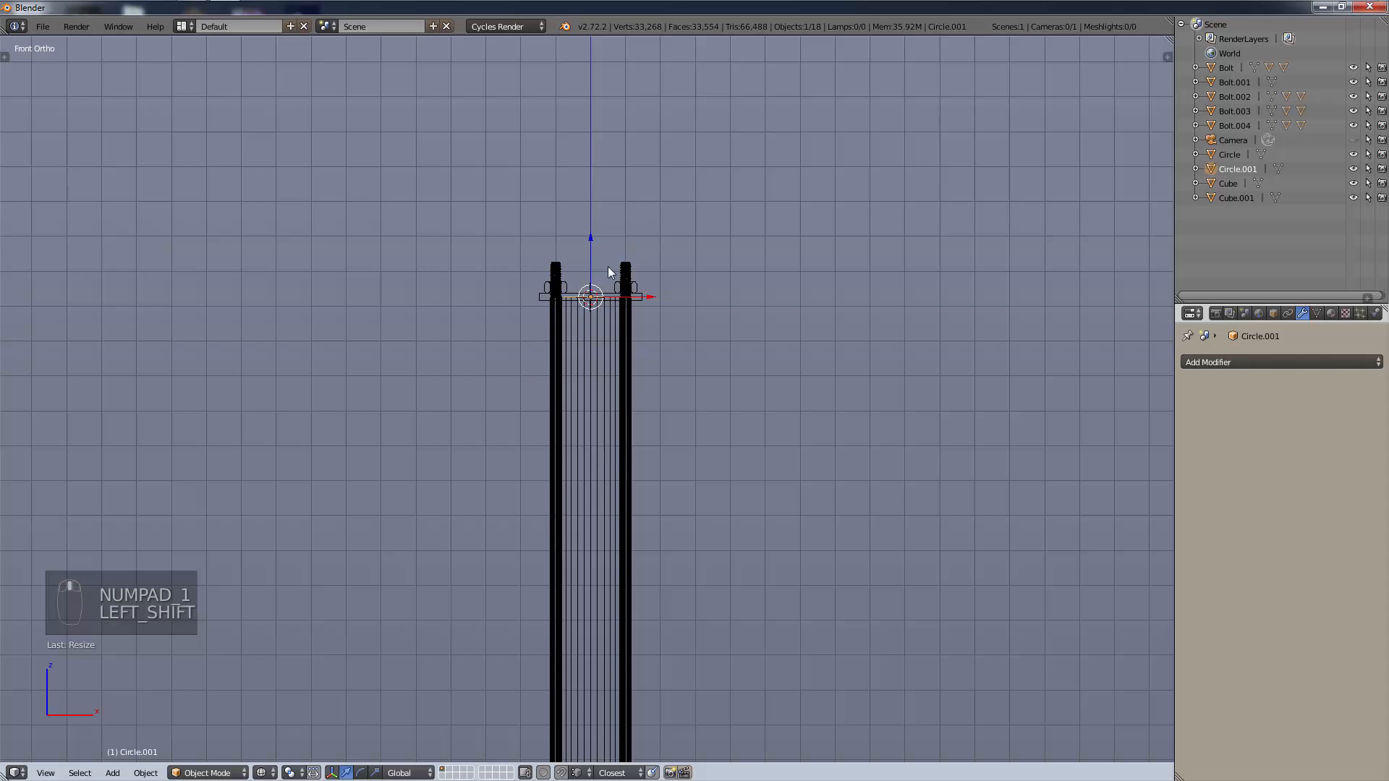
left_click_drag(591, 237, 611, 657)
middle_click_drag(611, 657, 621, 298, "shift")
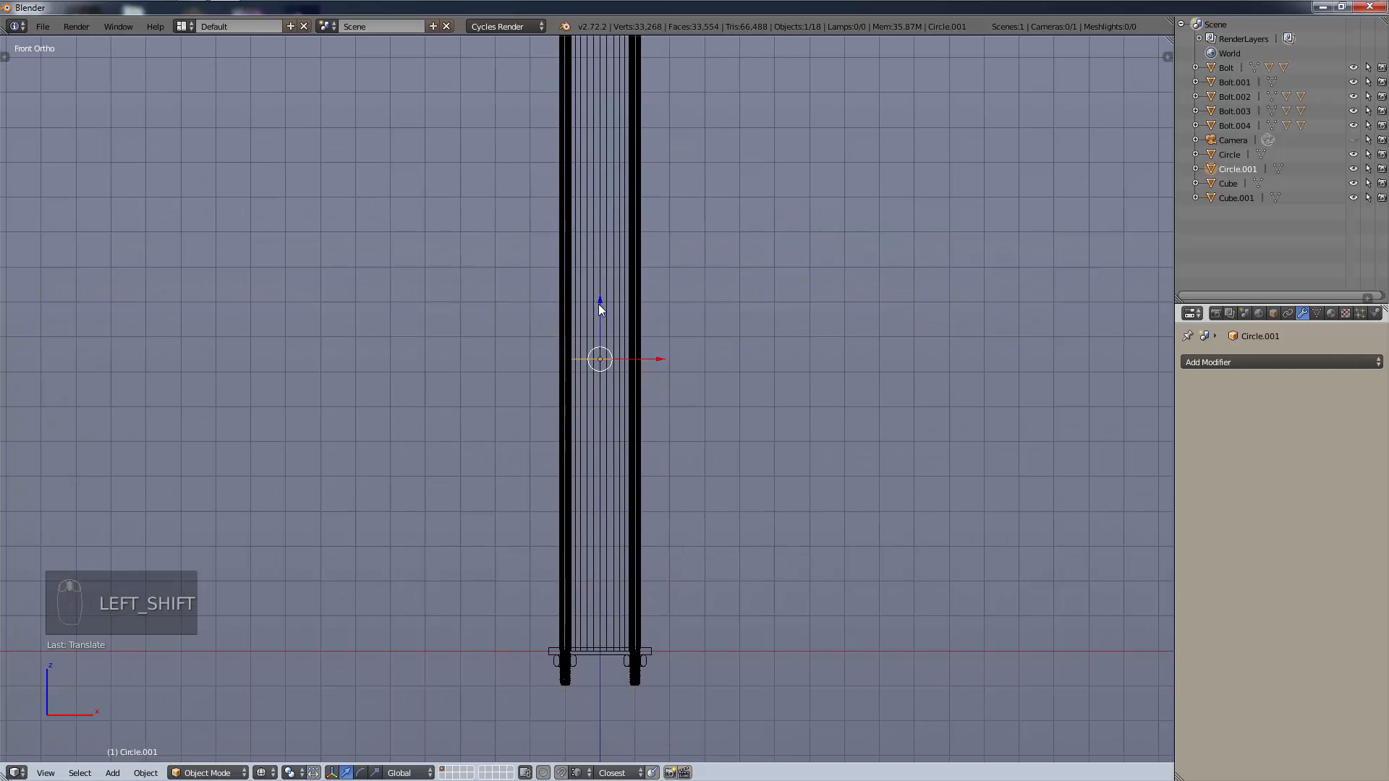
left_click_drag(598, 304, 608, 556)
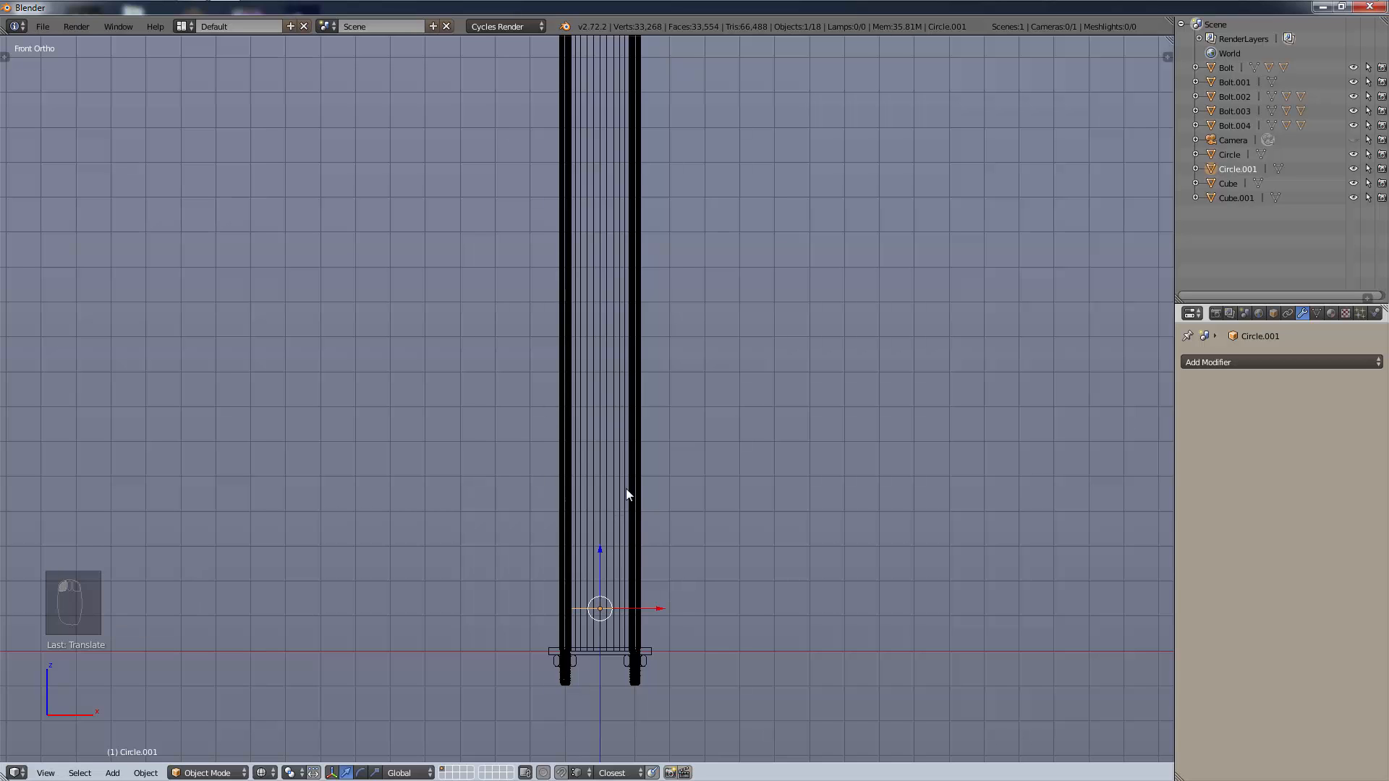
Enter Edit Mode on the inner circle, fill it with a face and extrude it upward into a rod extending beyond the upper slab.
scroll(646, 290, "down", 4)
middle_click_drag(676, 372, 667, 537, "shift")
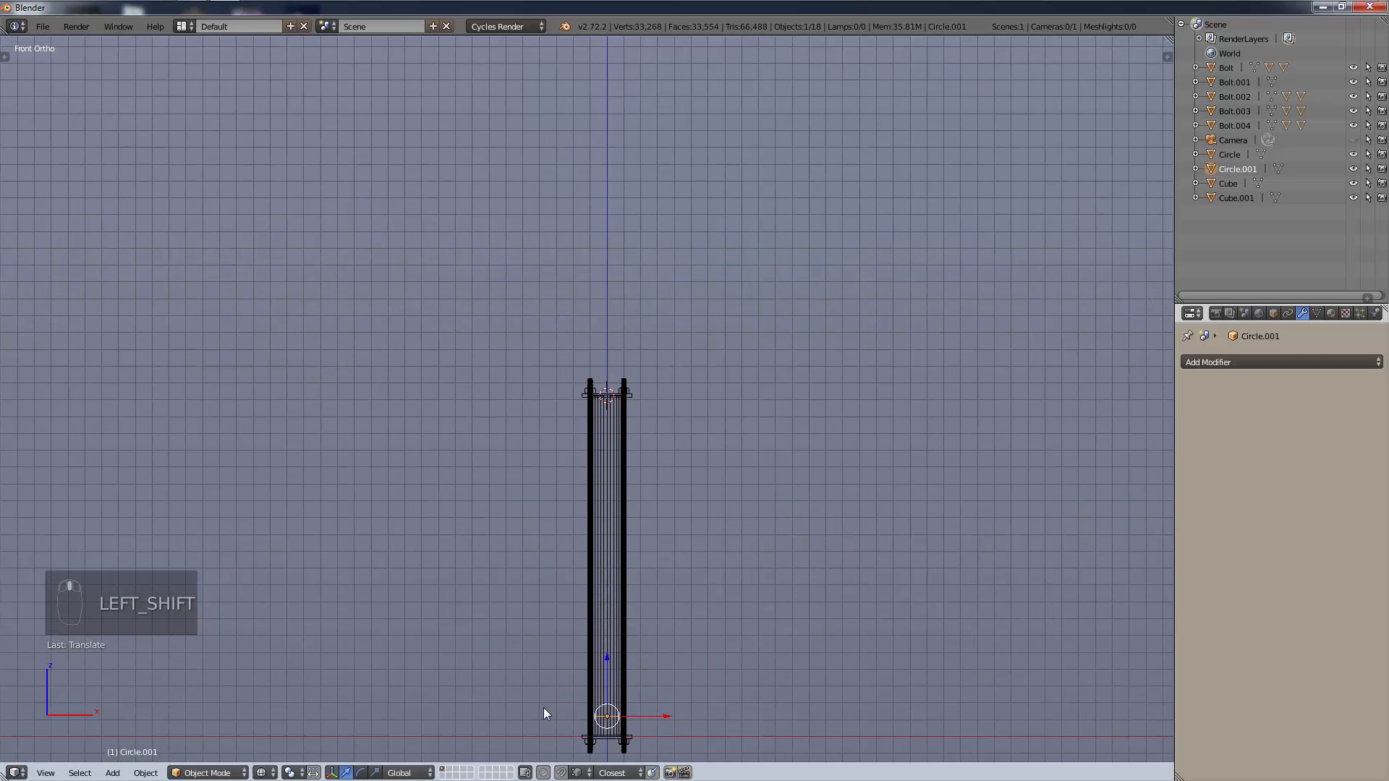
left_click(208, 773)
left_click(202, 738)
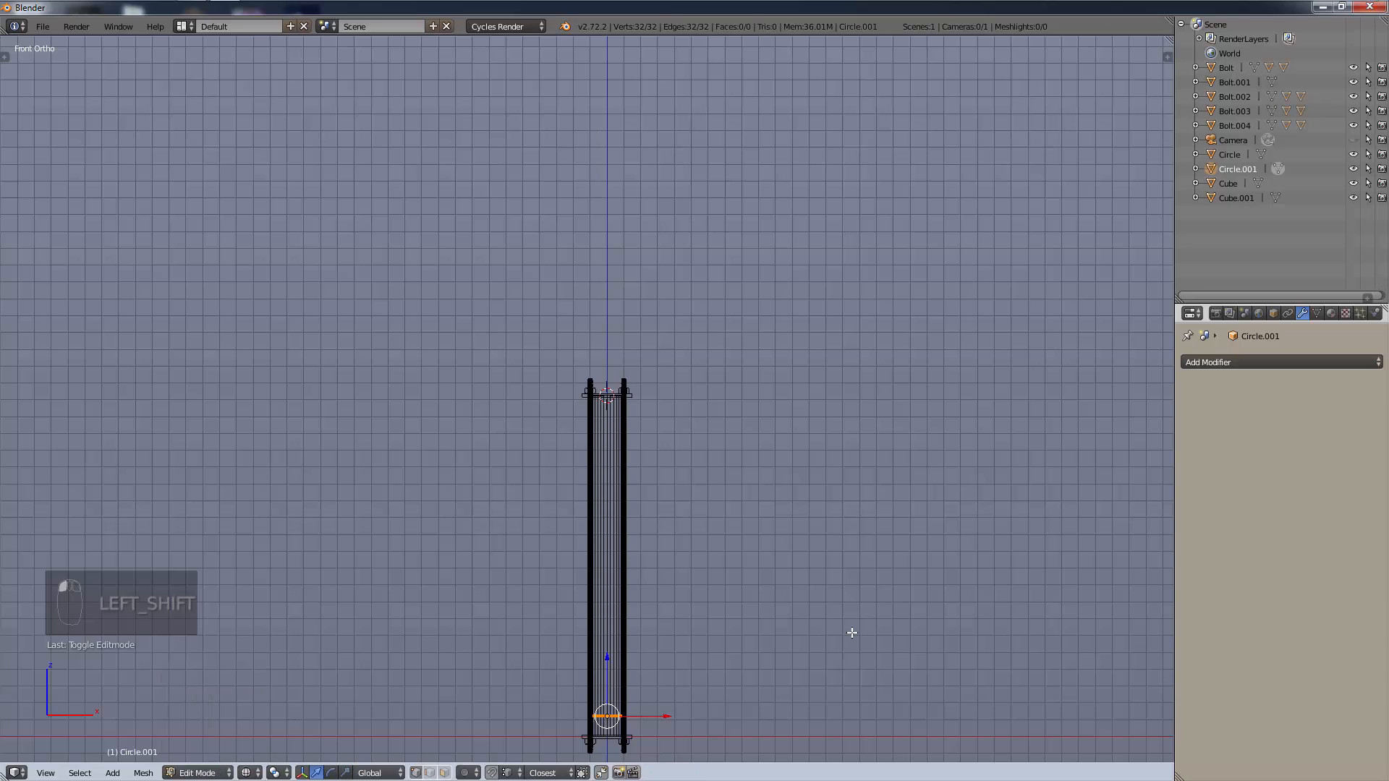
key("f")
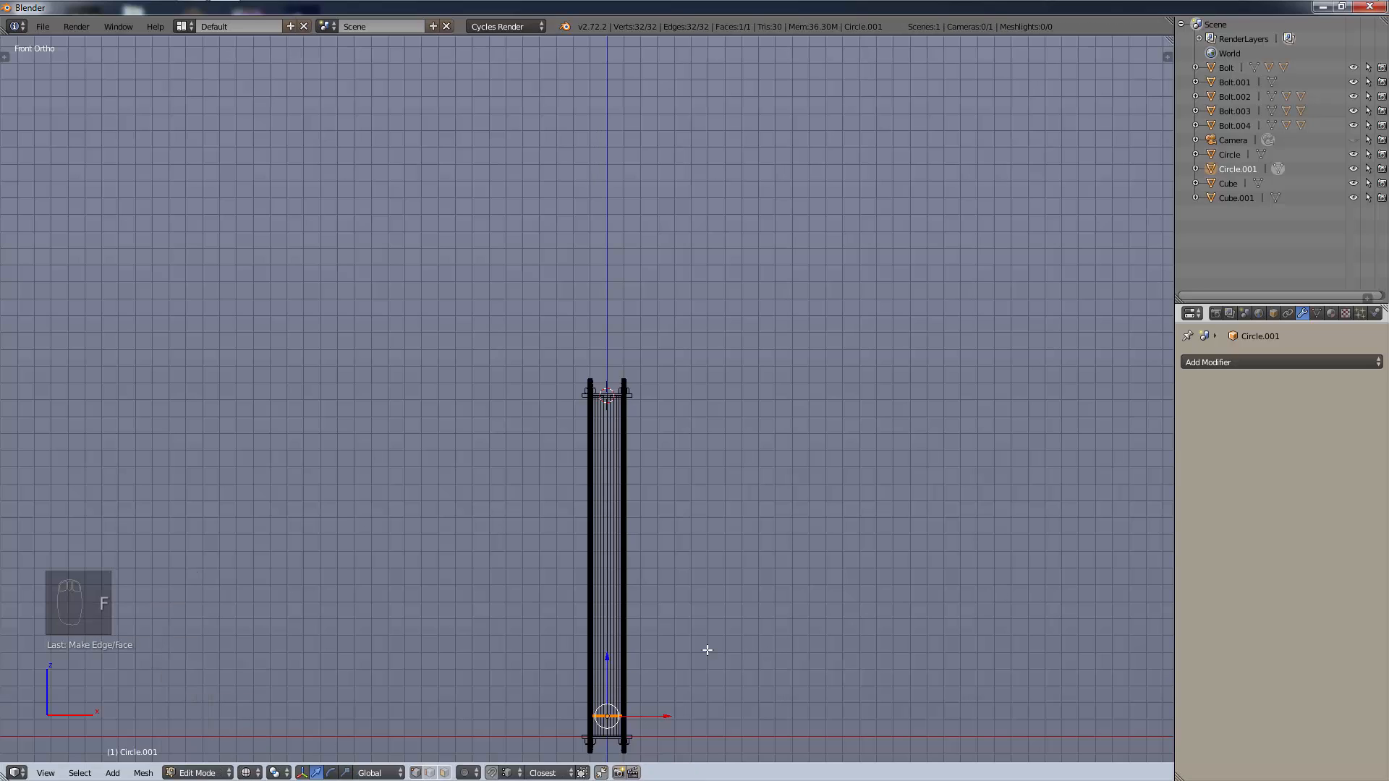
key("e")
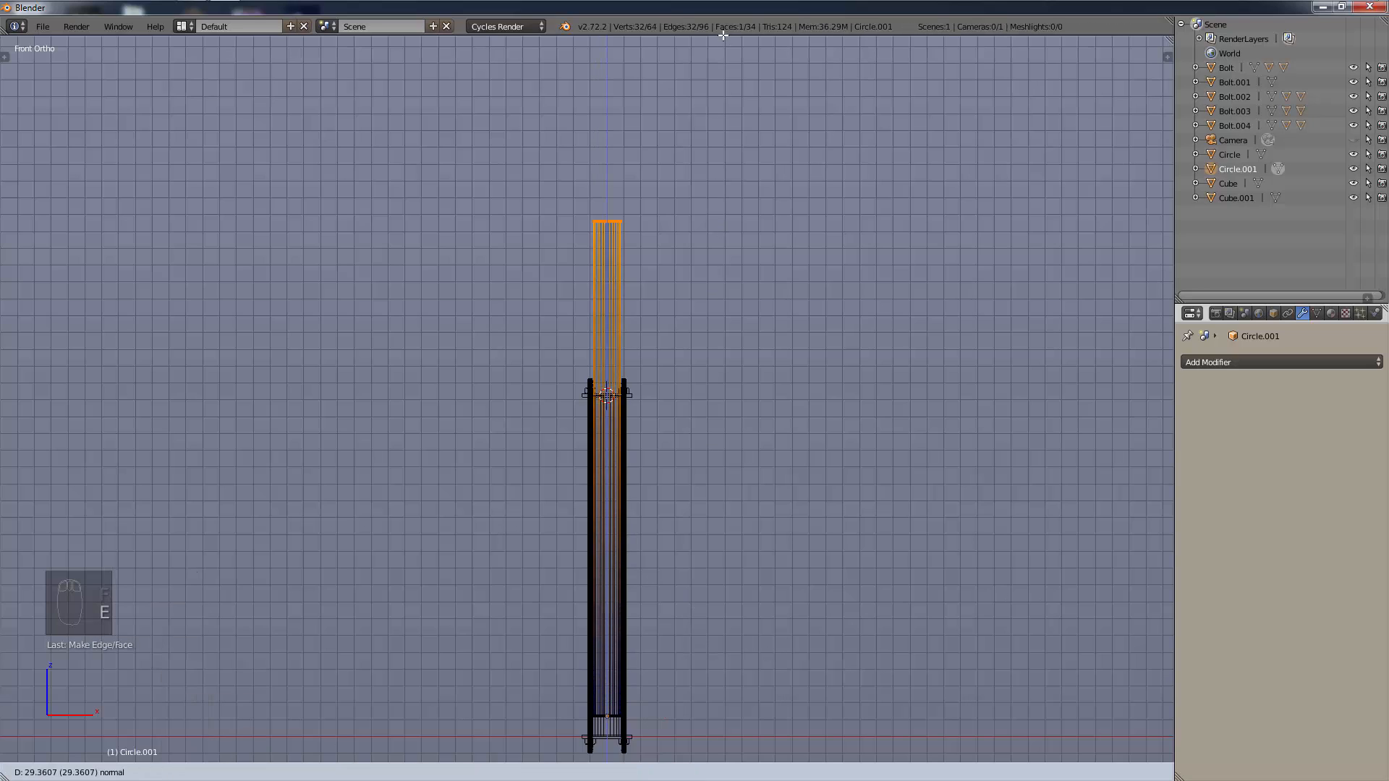
left_click(738, 383)
Lower the rod's extruded upper face along Z so the rod protrudes above the upper slab by about the column's height.
scroll(806, 85, "down", 4)
middle_click_drag(682, 344, 691, 497, "shift")
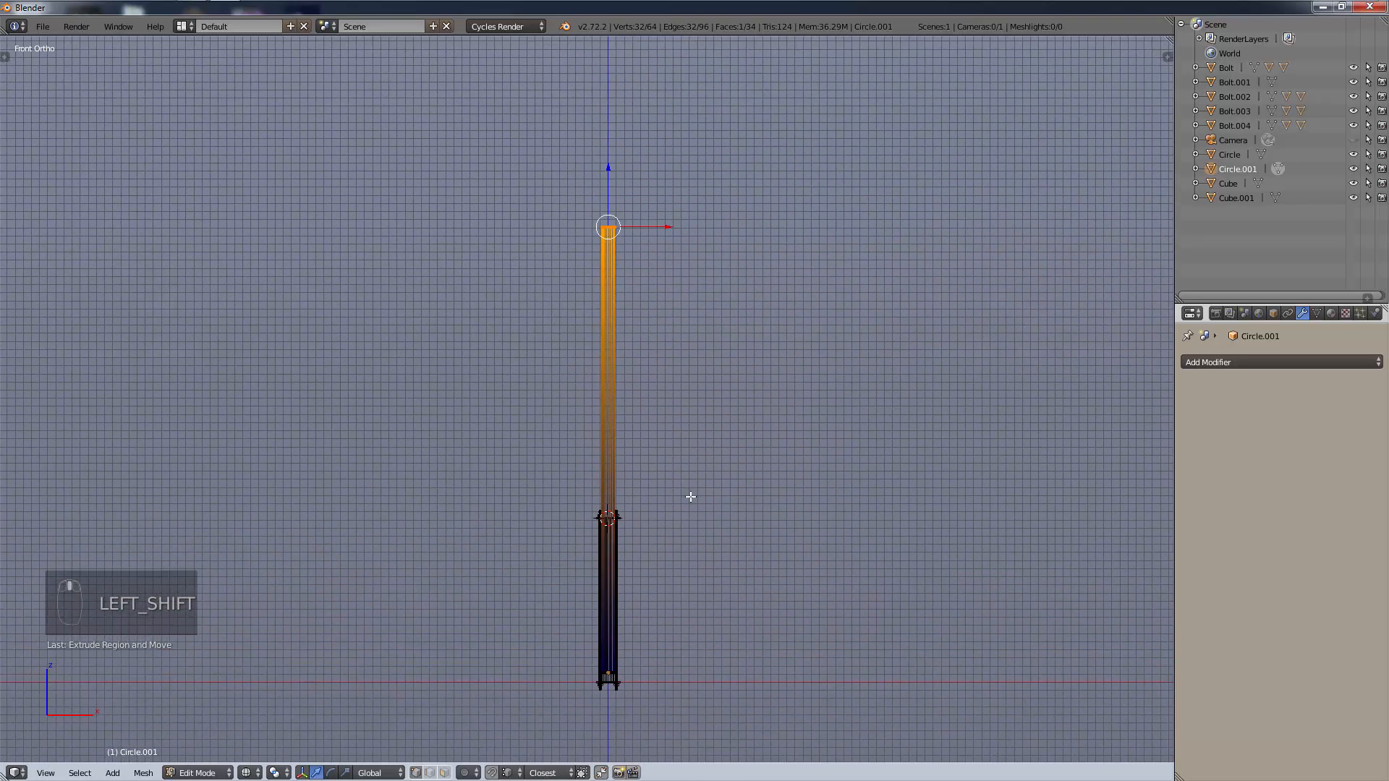
scroll(638, 417, "up", 2)
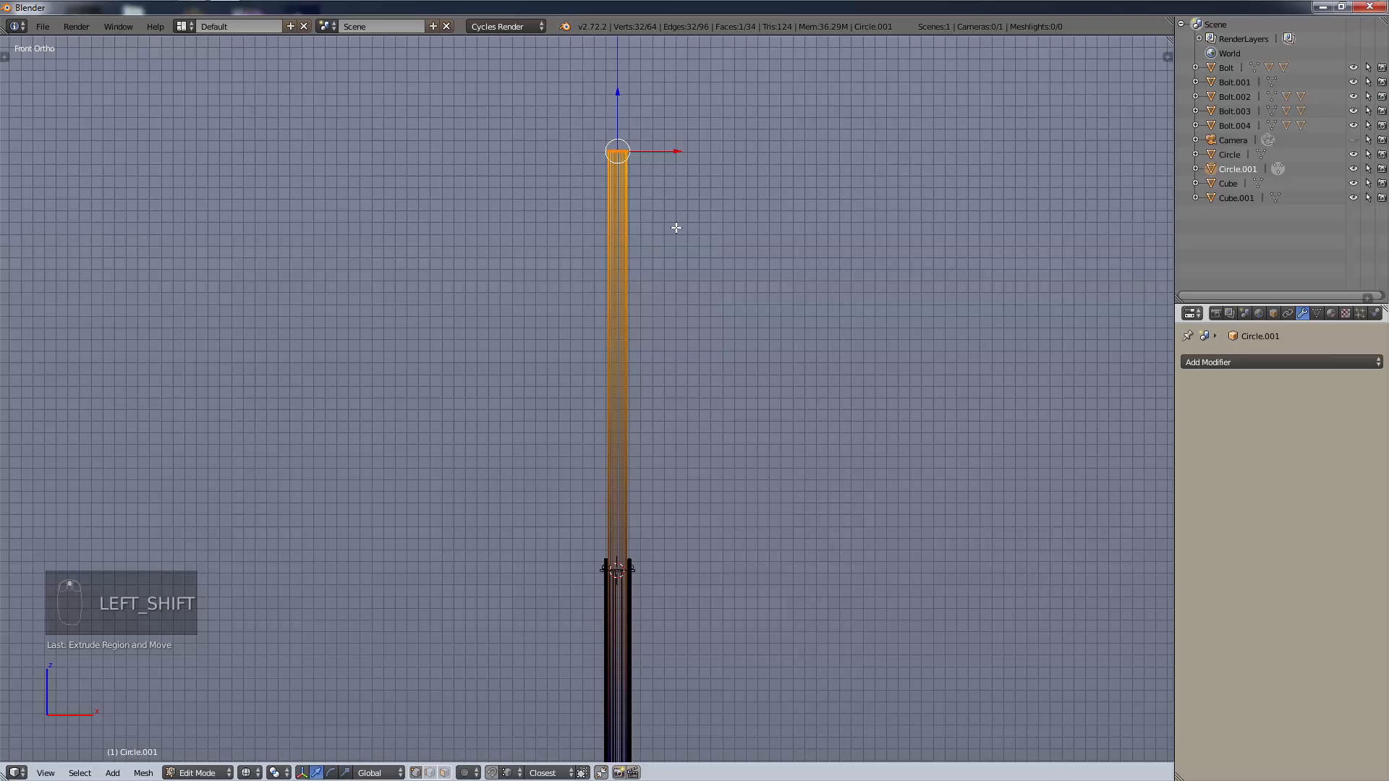
key("g")
left_click(663, 403)
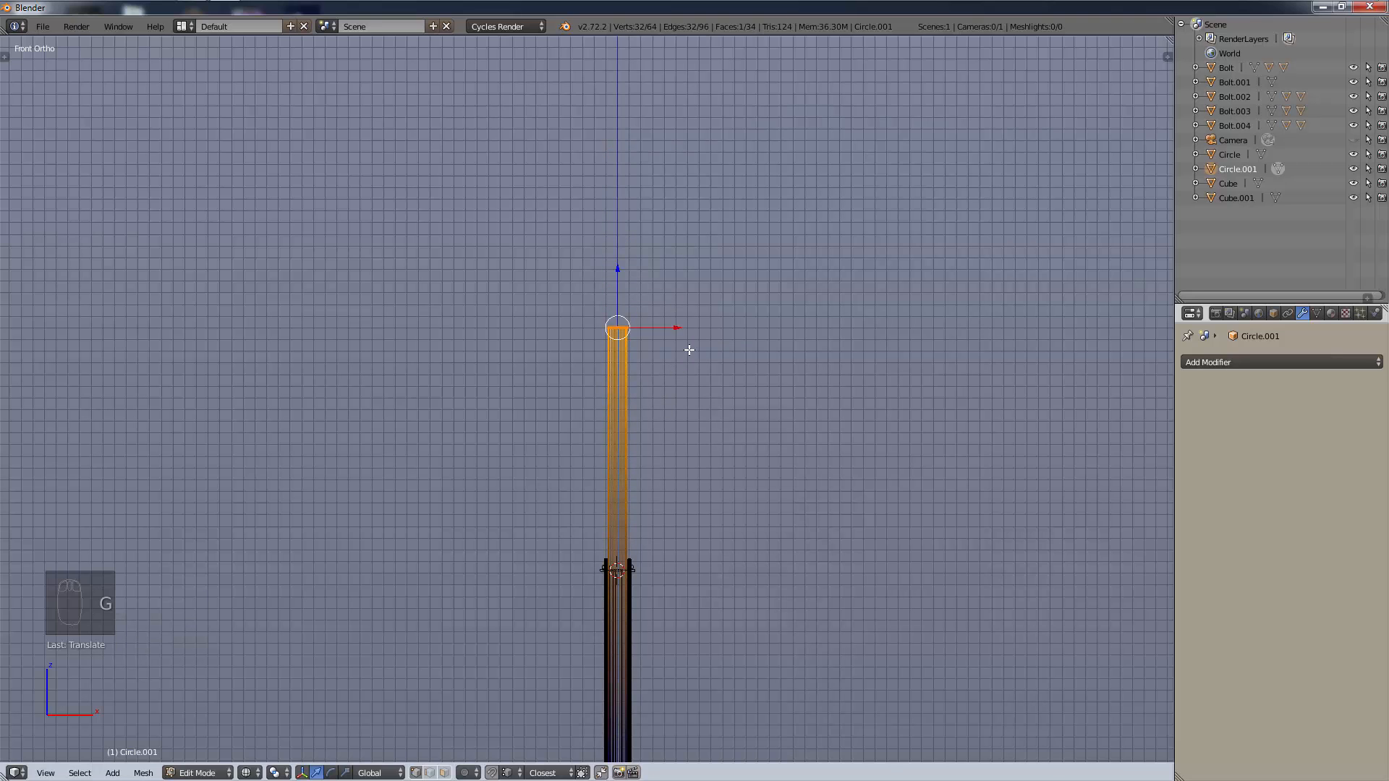
Deselect all of the rod's geometry, switch the viewport to solid shading and limit selection to visible geometry.
scroll(689, 350, "up", 2)
middle_click_drag(667, 248, 676, 531, "shift")
scroll(675, 498, "up", 6)
middle_click_drag(877, 575, 684, 313, "shift")
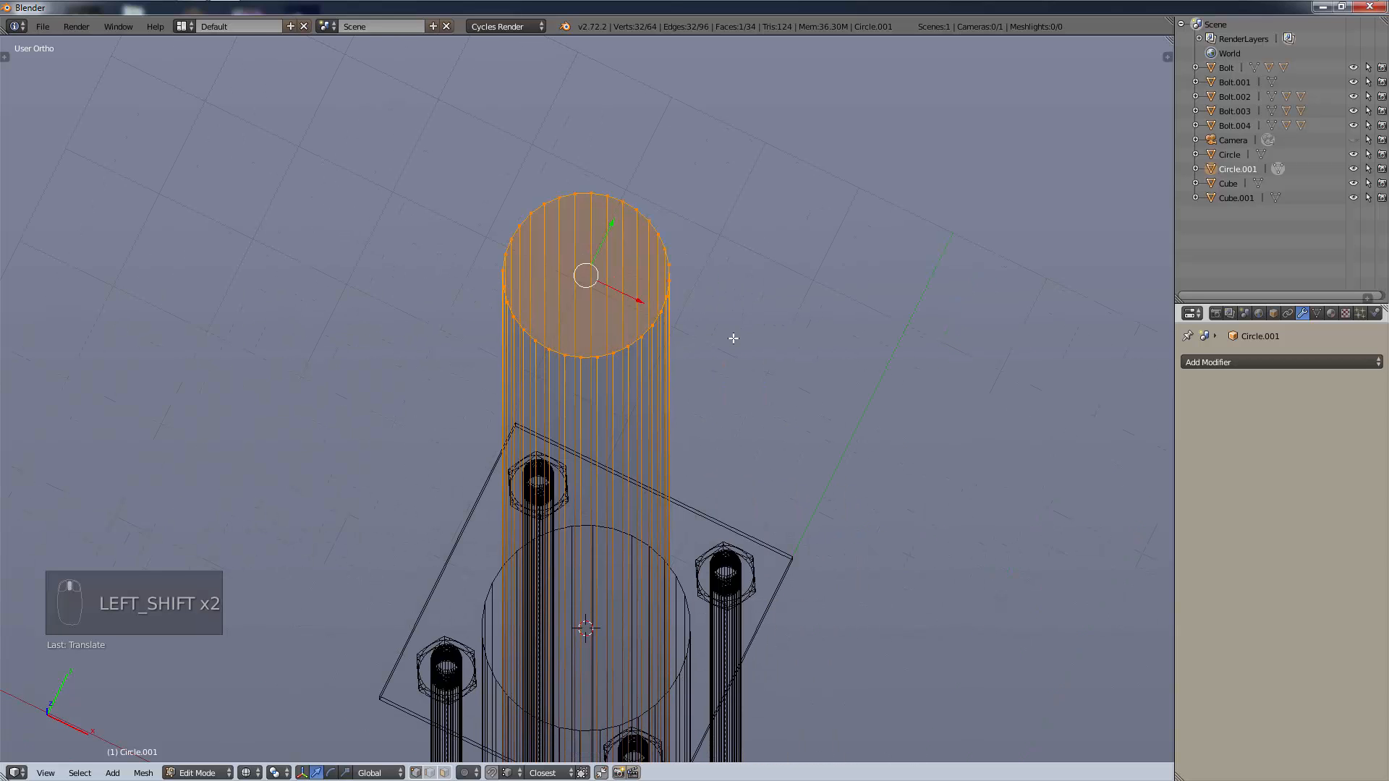
key("a")
key("z")
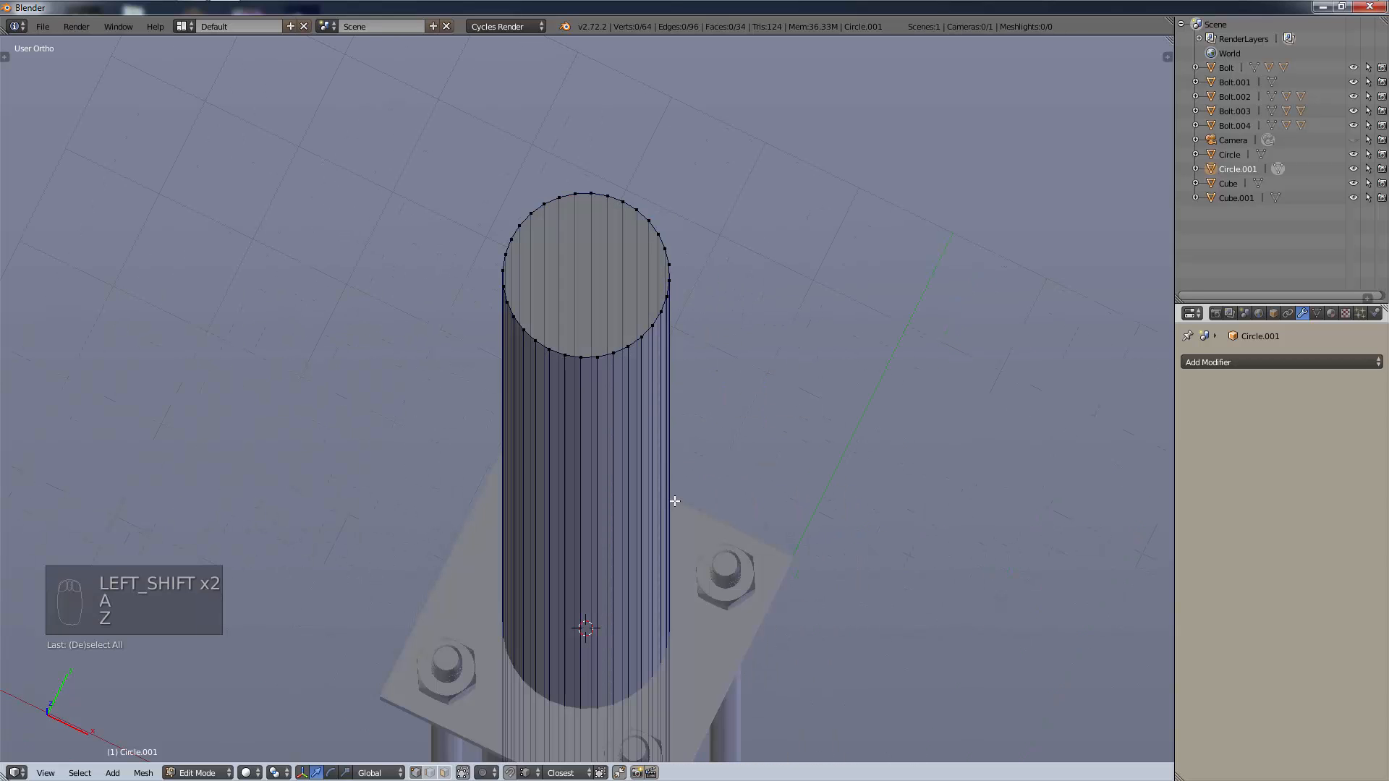
scroll(674, 502, "down", 4)
middle_click_drag(675, 501, 660, 536)
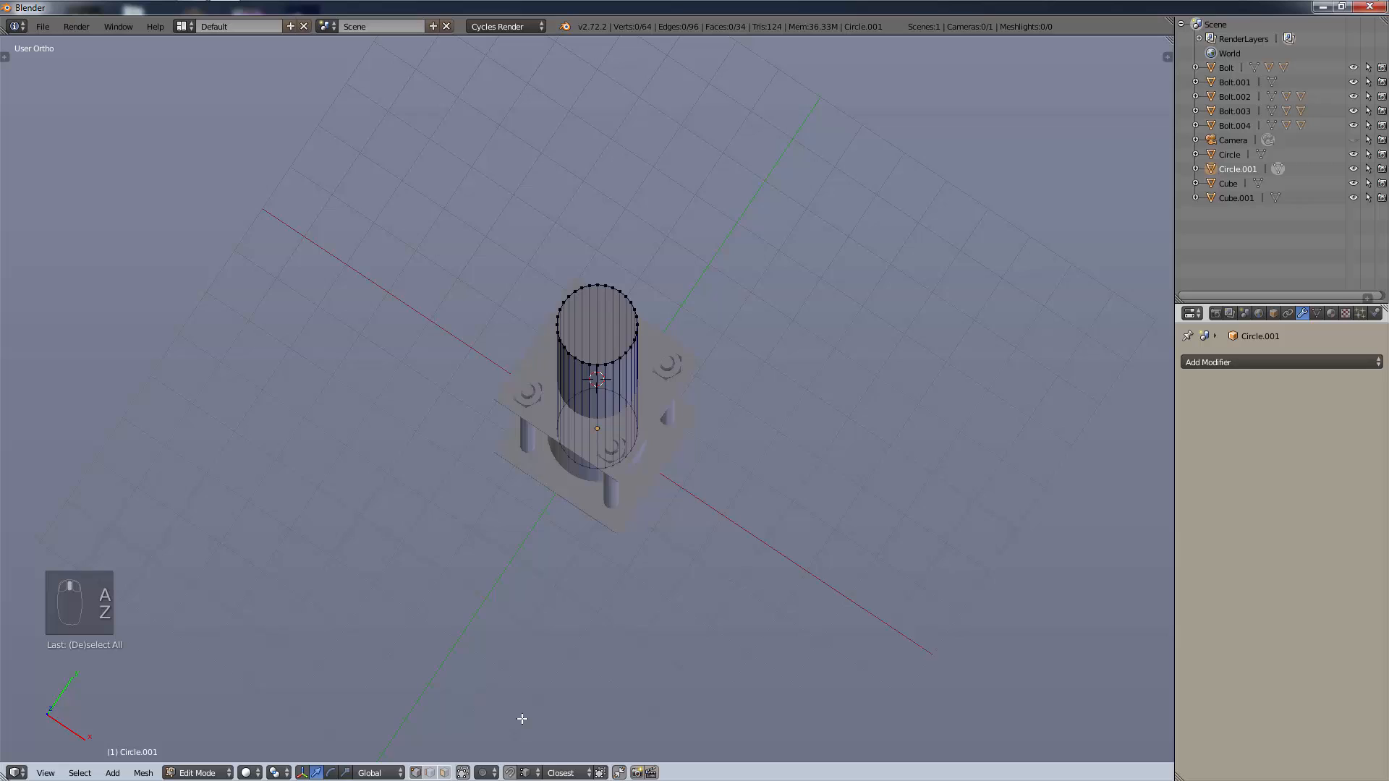
left_click(465, 774)
middle_click_drag(600, 600, 620, 549)
middle_click_drag(624, 463, 714, 195, "shift")
middle_click_drag(695, 389, 688, 215, "shift")
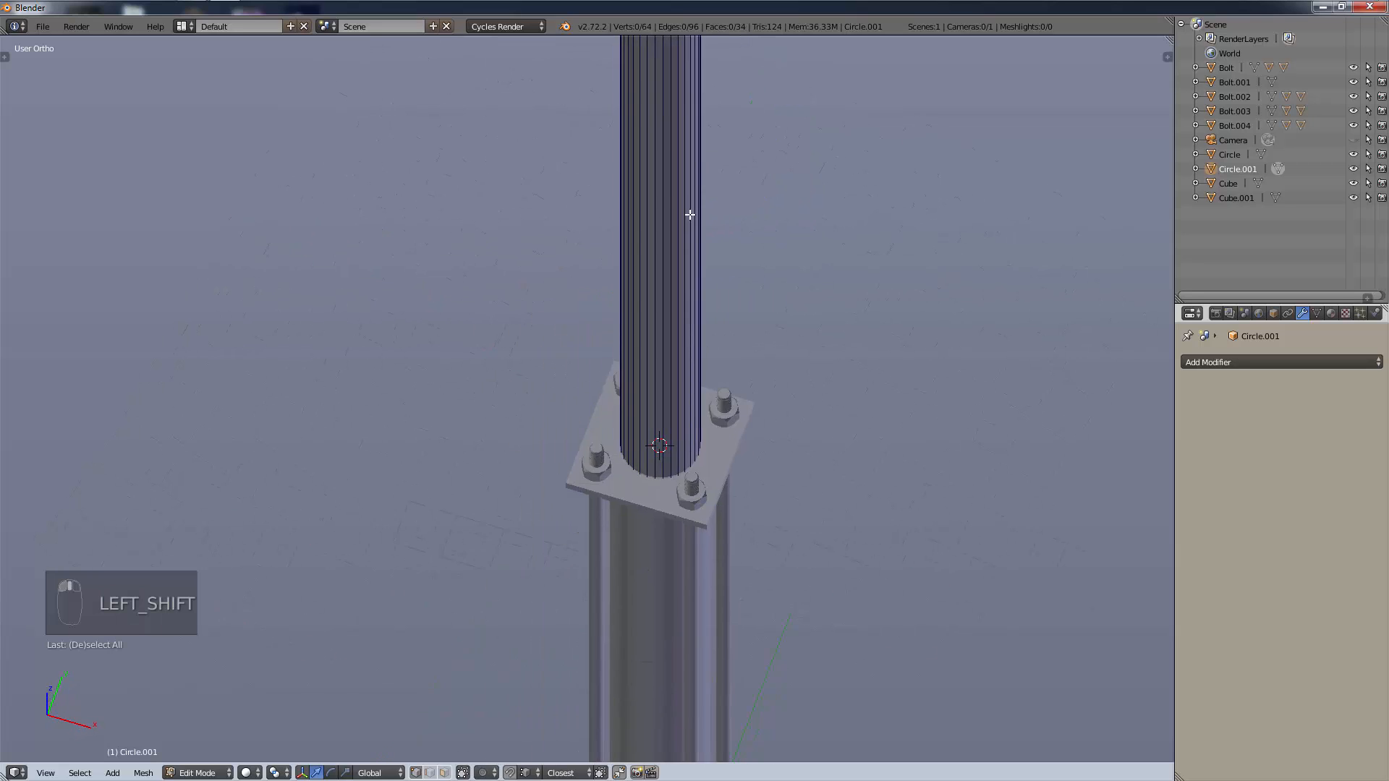
Return the rod to Object Mode, leaving the shading unchanged.
scroll(686, 218, "down", 3)
key("z")
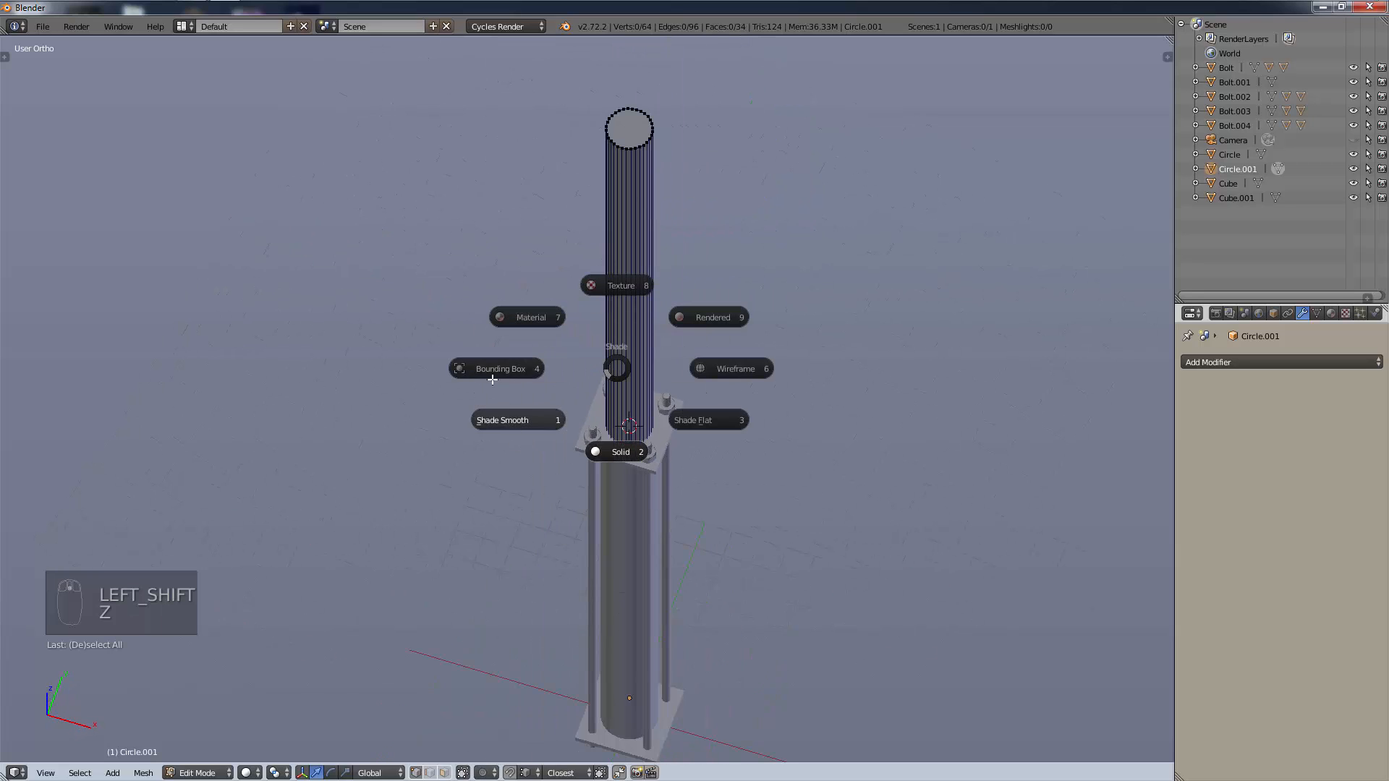
key("Escape")
key("Tab")
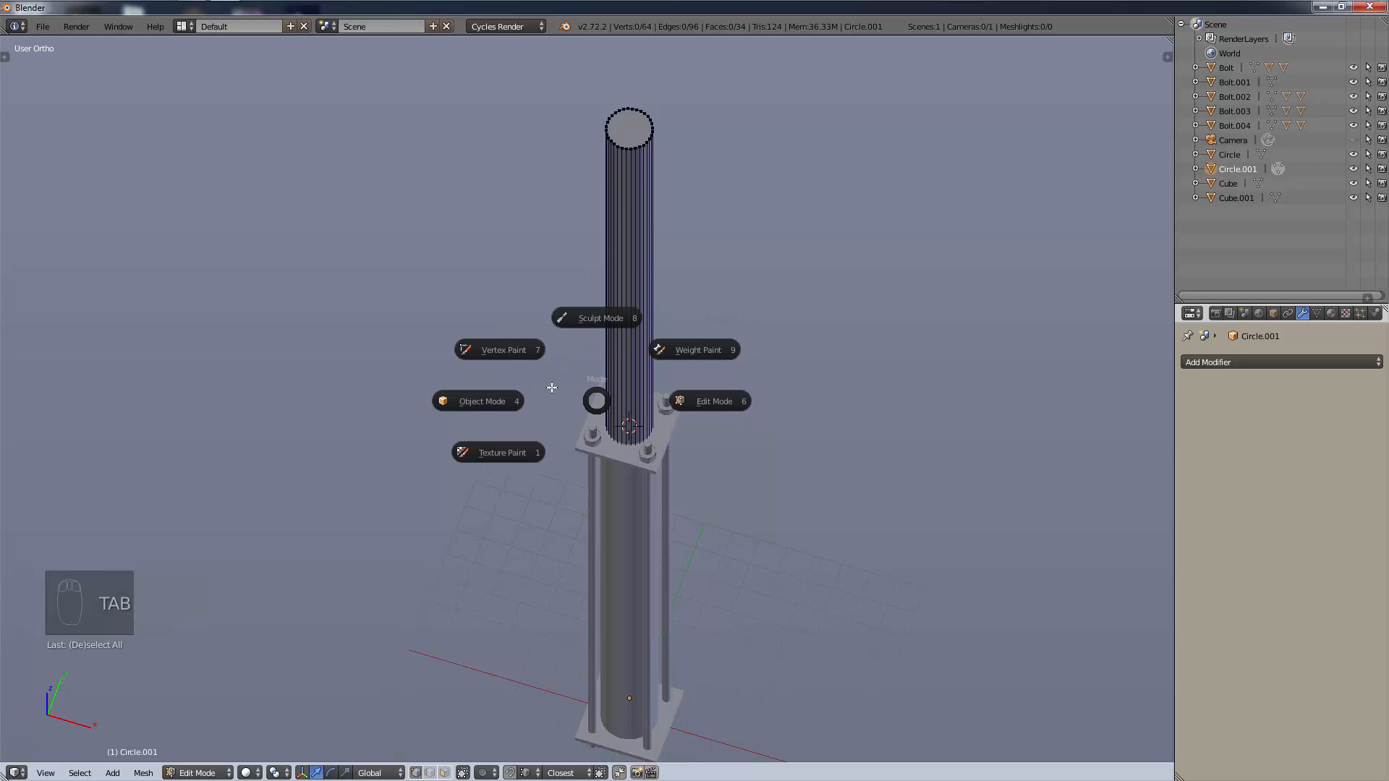
left_click(483, 396)
Examine from the front how the rod passes through the upper slab and how its length compares with the column's.
middle_click_drag(597, 495, 625, 397)
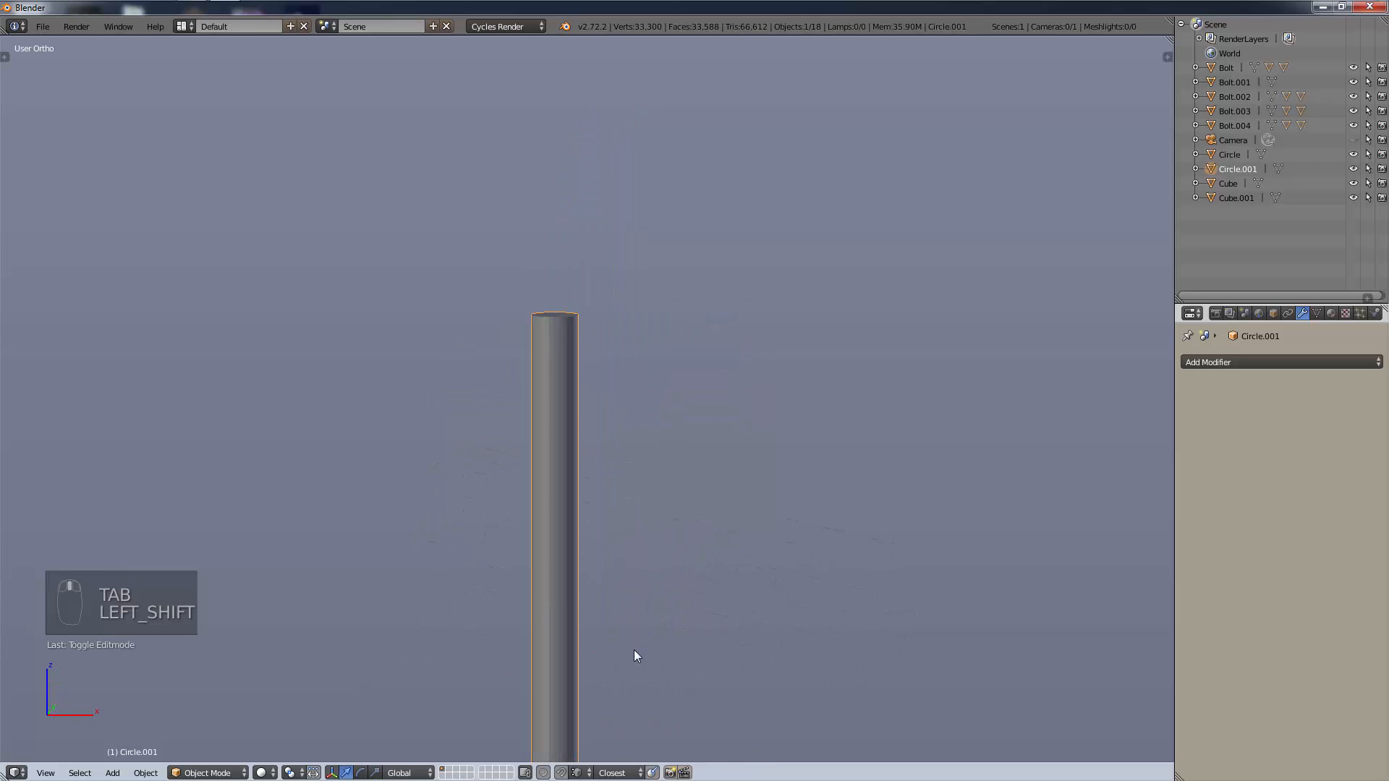
middle_click_drag(636, 644, 653, 490, "shift")
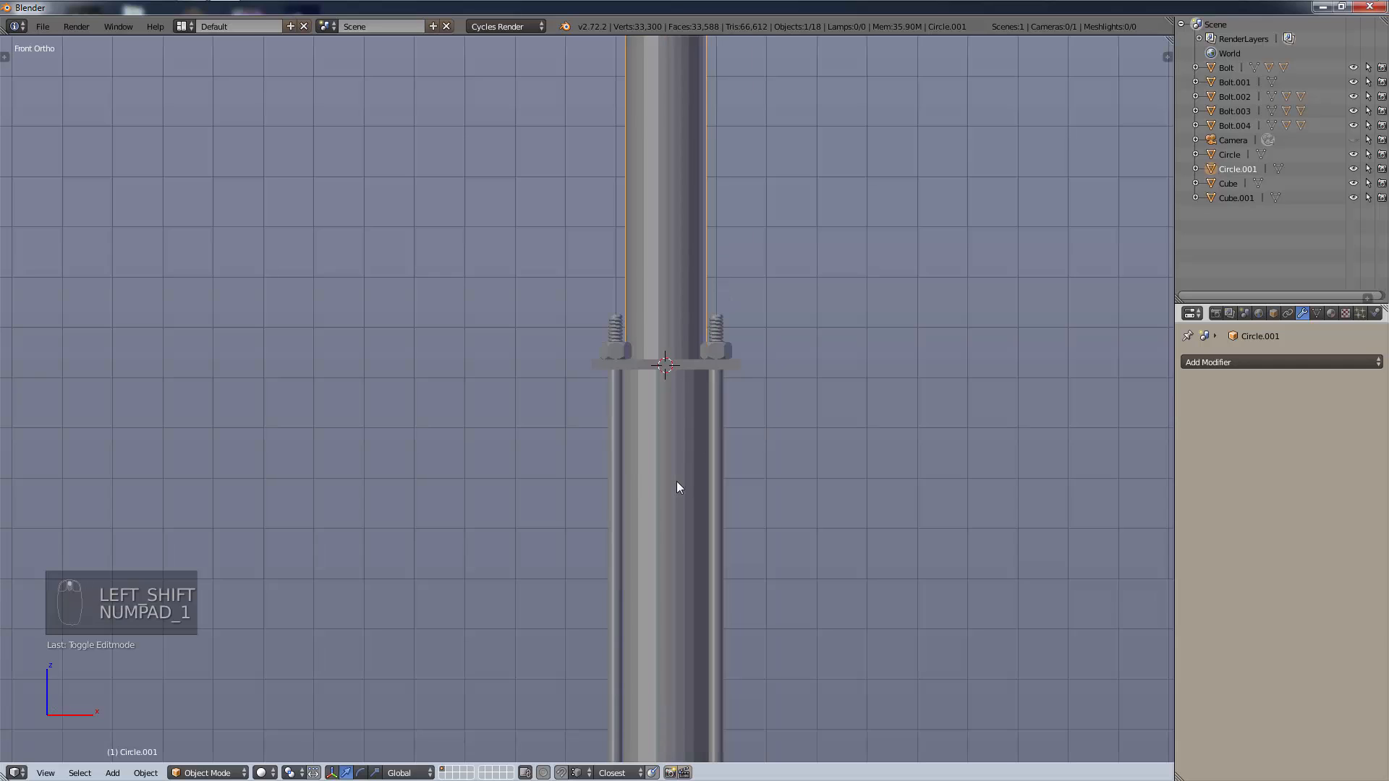
key("KP_1")
scroll(653, 449, "up", 9)
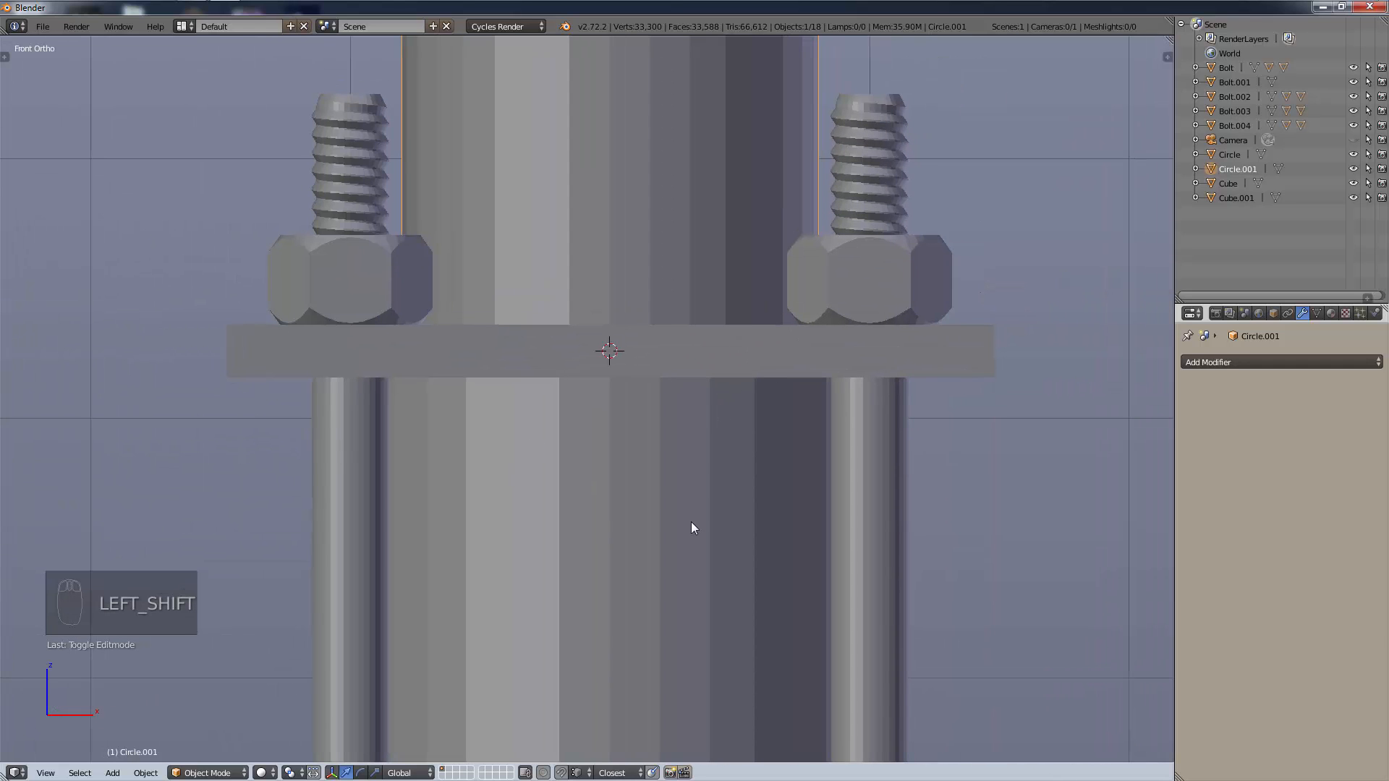
scroll(747, 449, "down", 15)
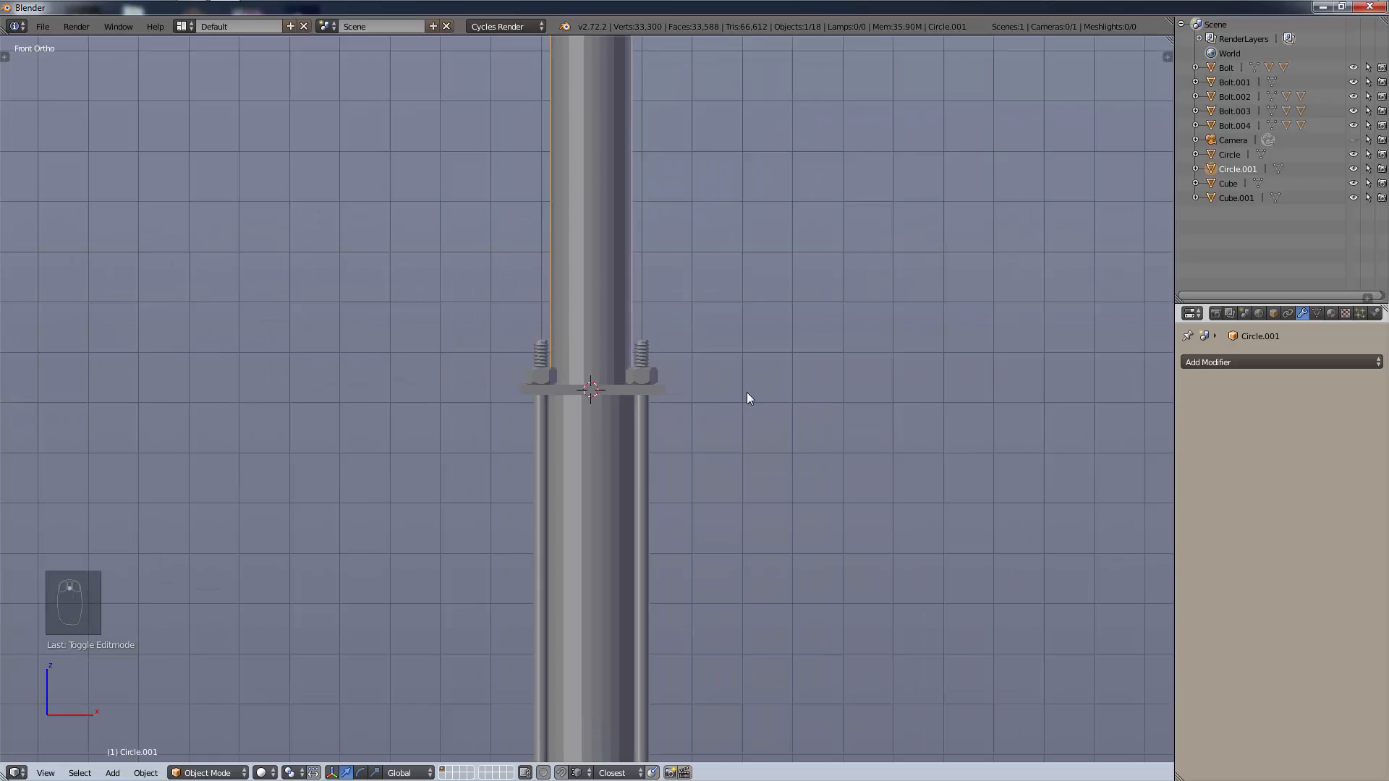
scroll(748, 541, "up", 15)
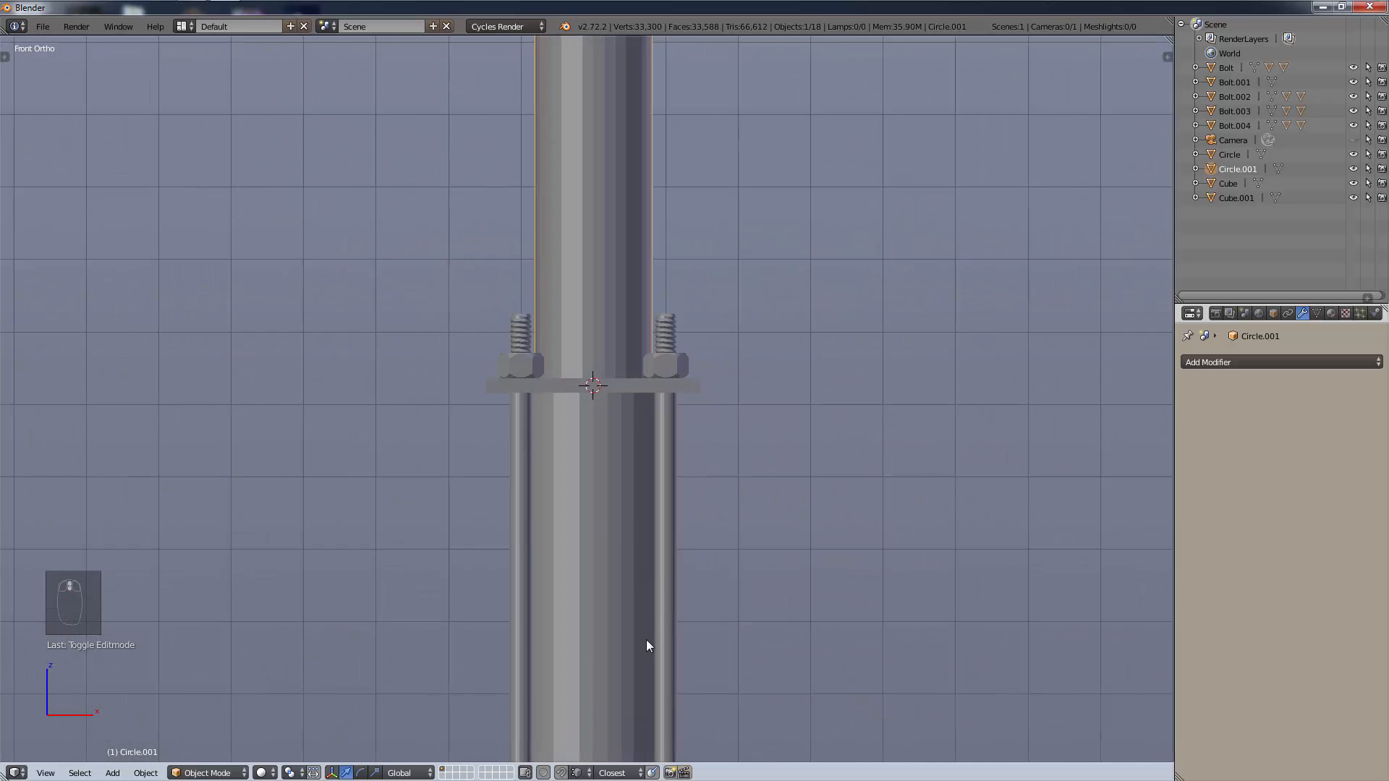
scroll(637, 520, "down", 10)
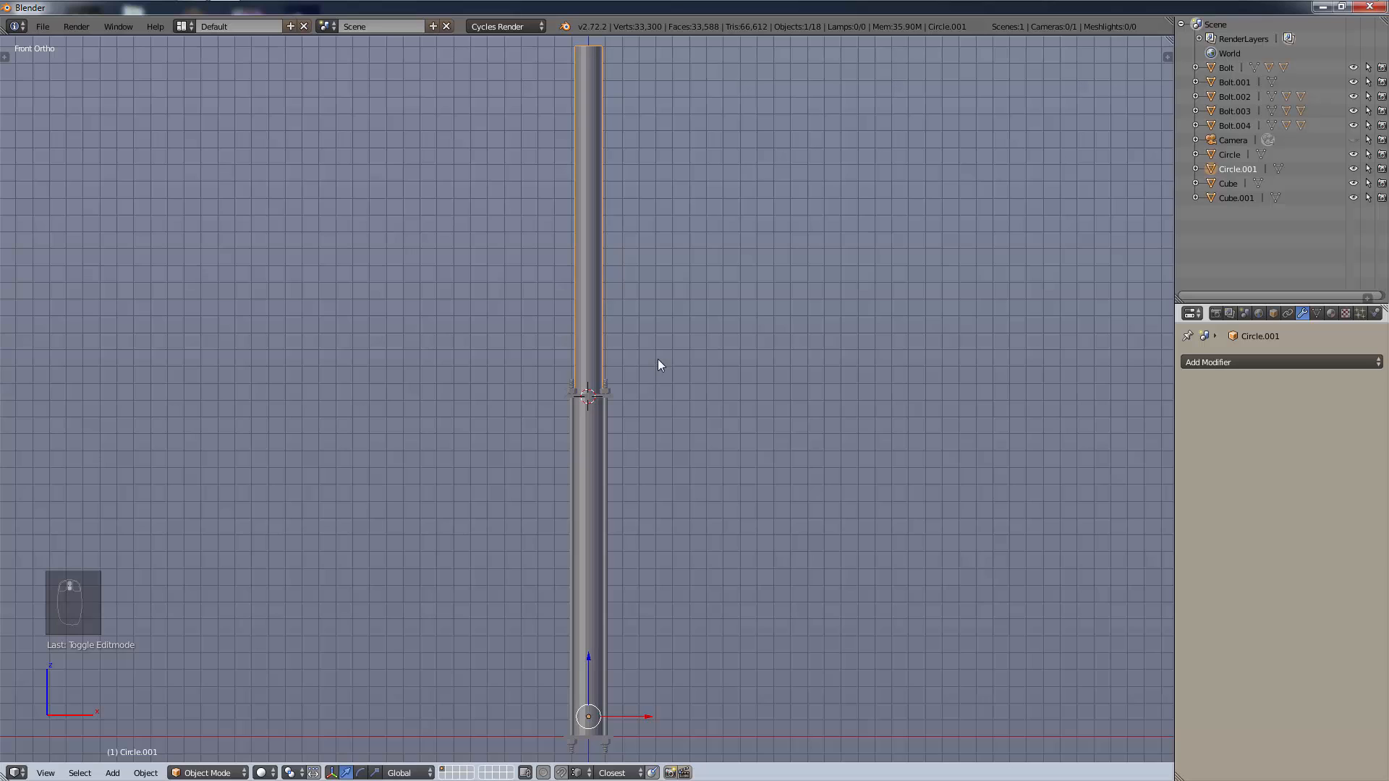
scroll(648, 385, "down", 3)
scroll(649, 384, "up", 2)
middle_click_drag(648, 385, 641, 323, "shift")
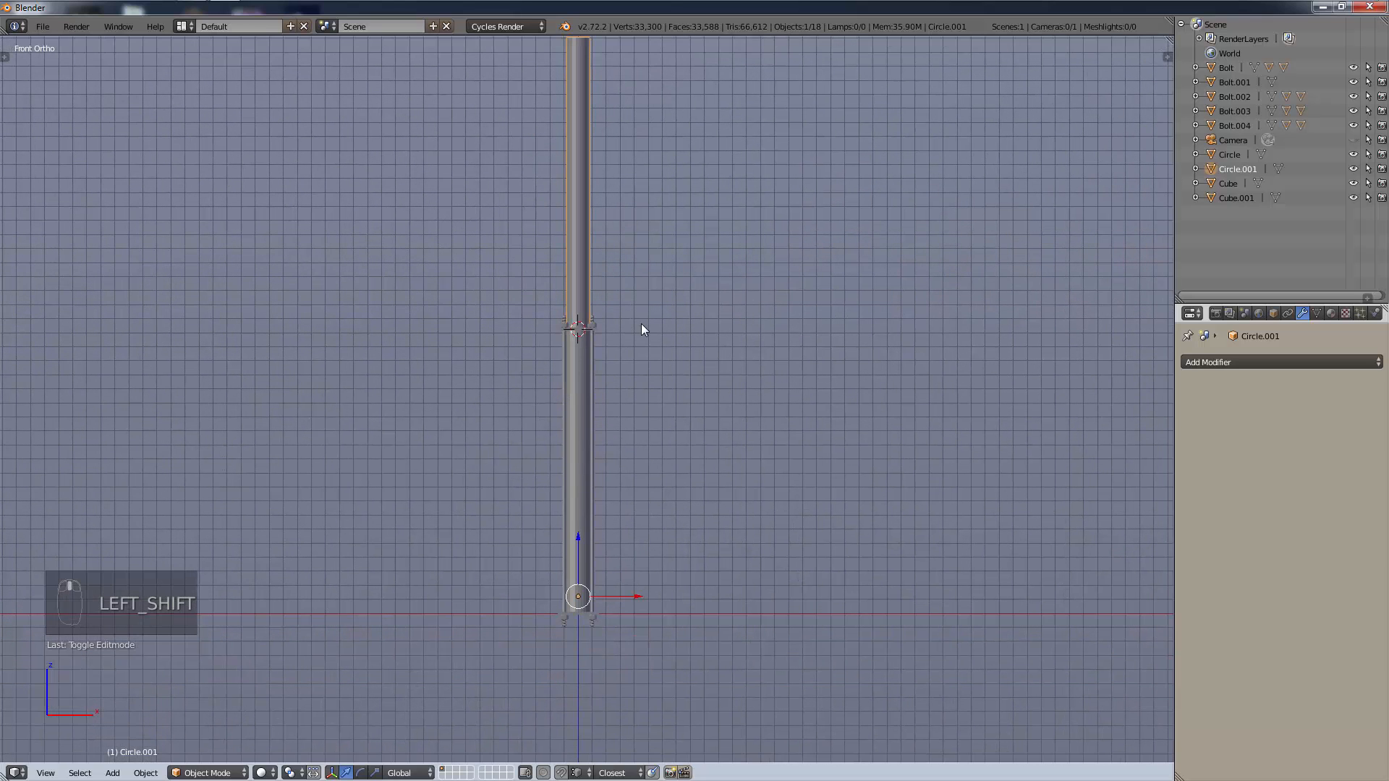
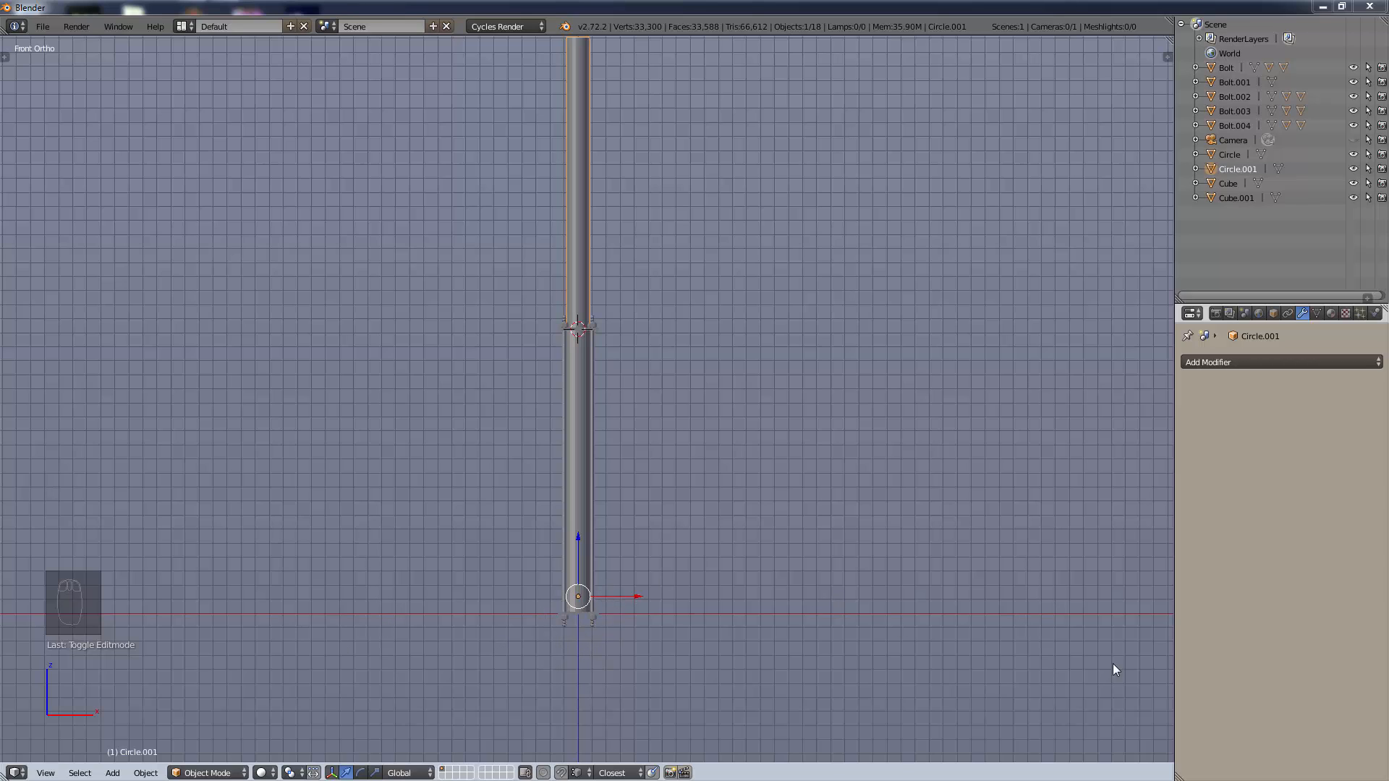
Switch to the web browser, compare the three hydraulic cylinder reference images and return to Blender.
key("alt+Tab")
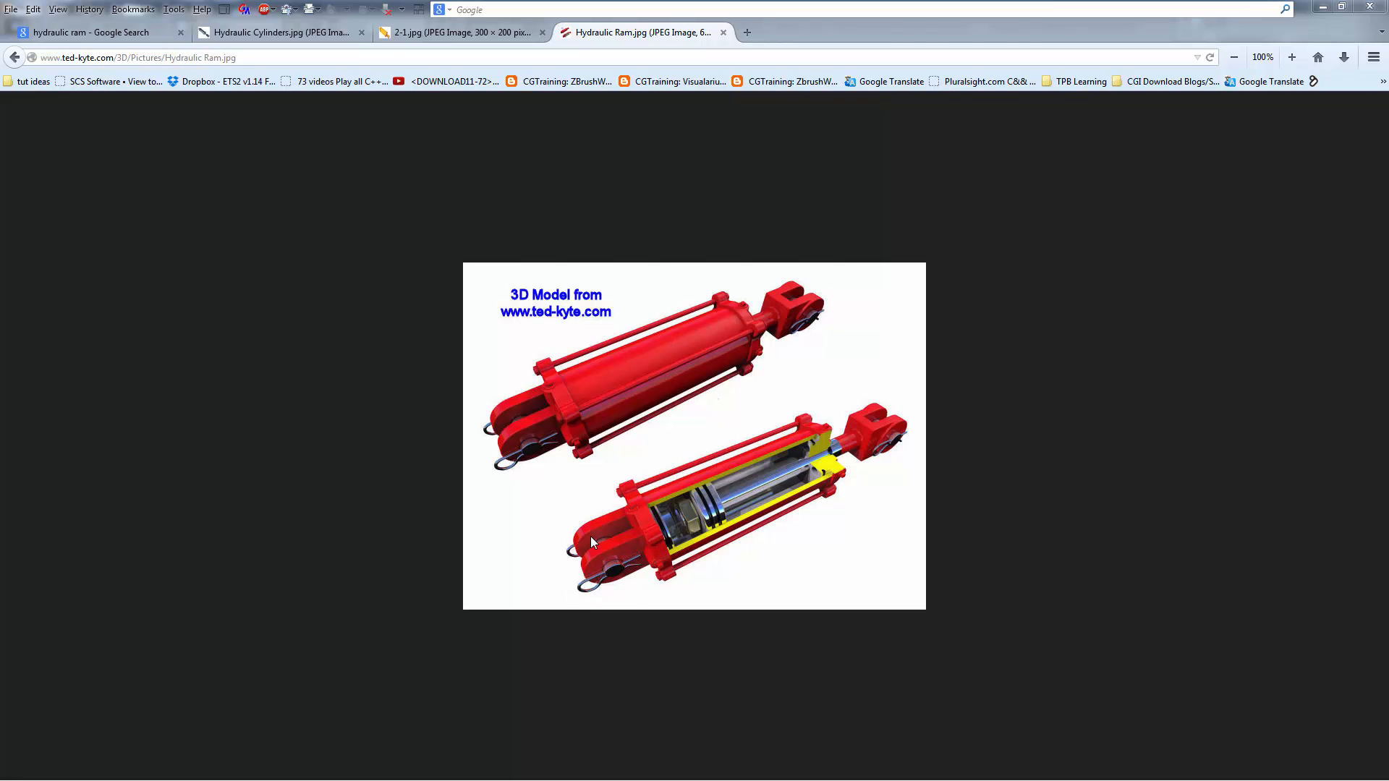
left_click(442, 32)
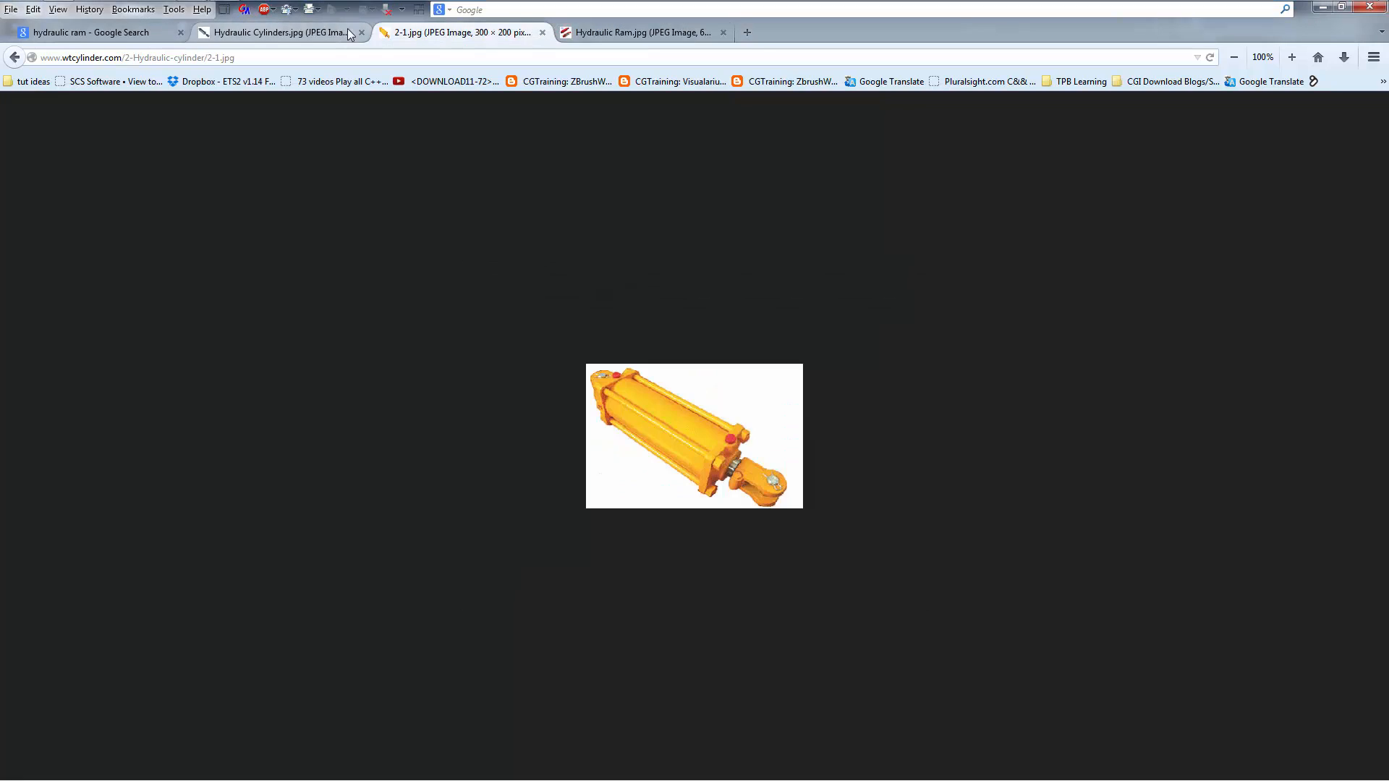
left_click(305, 33)
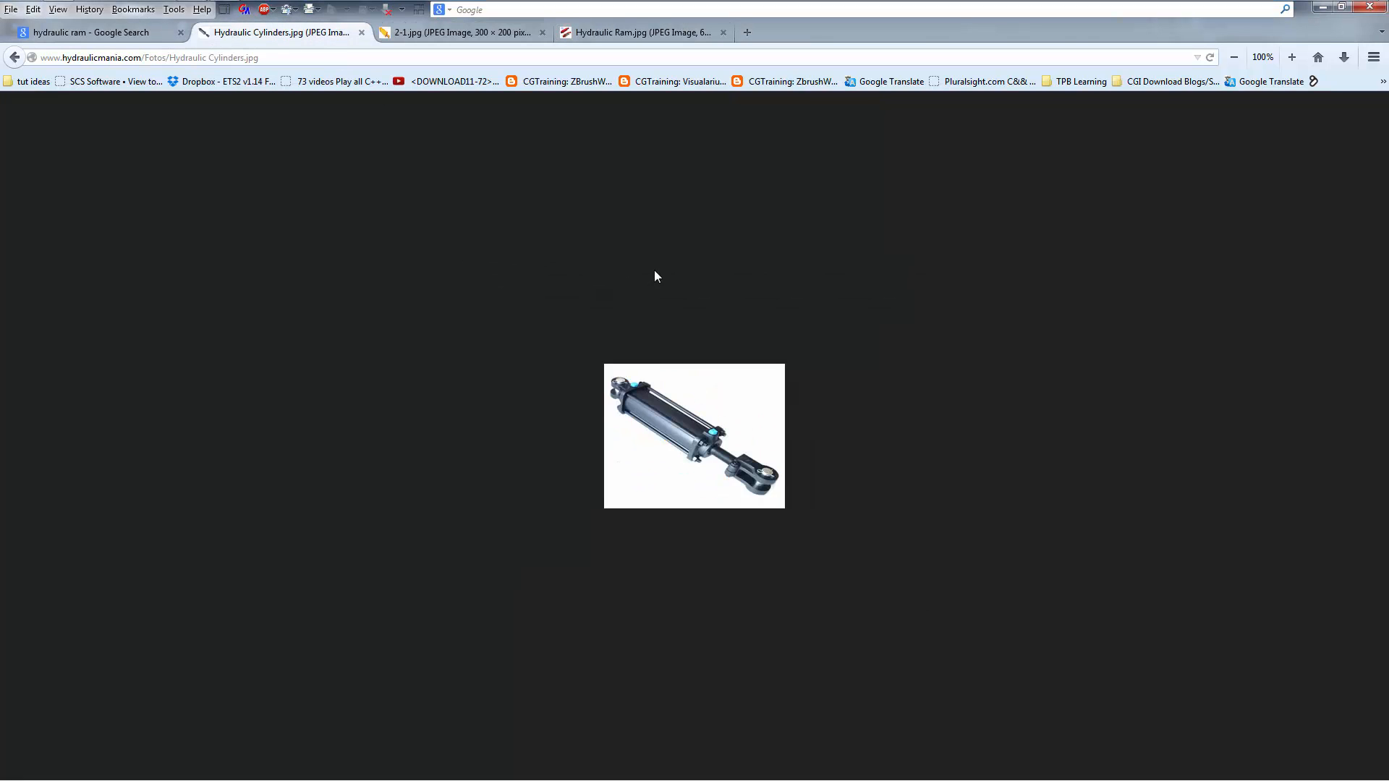
left_click(225, 4)
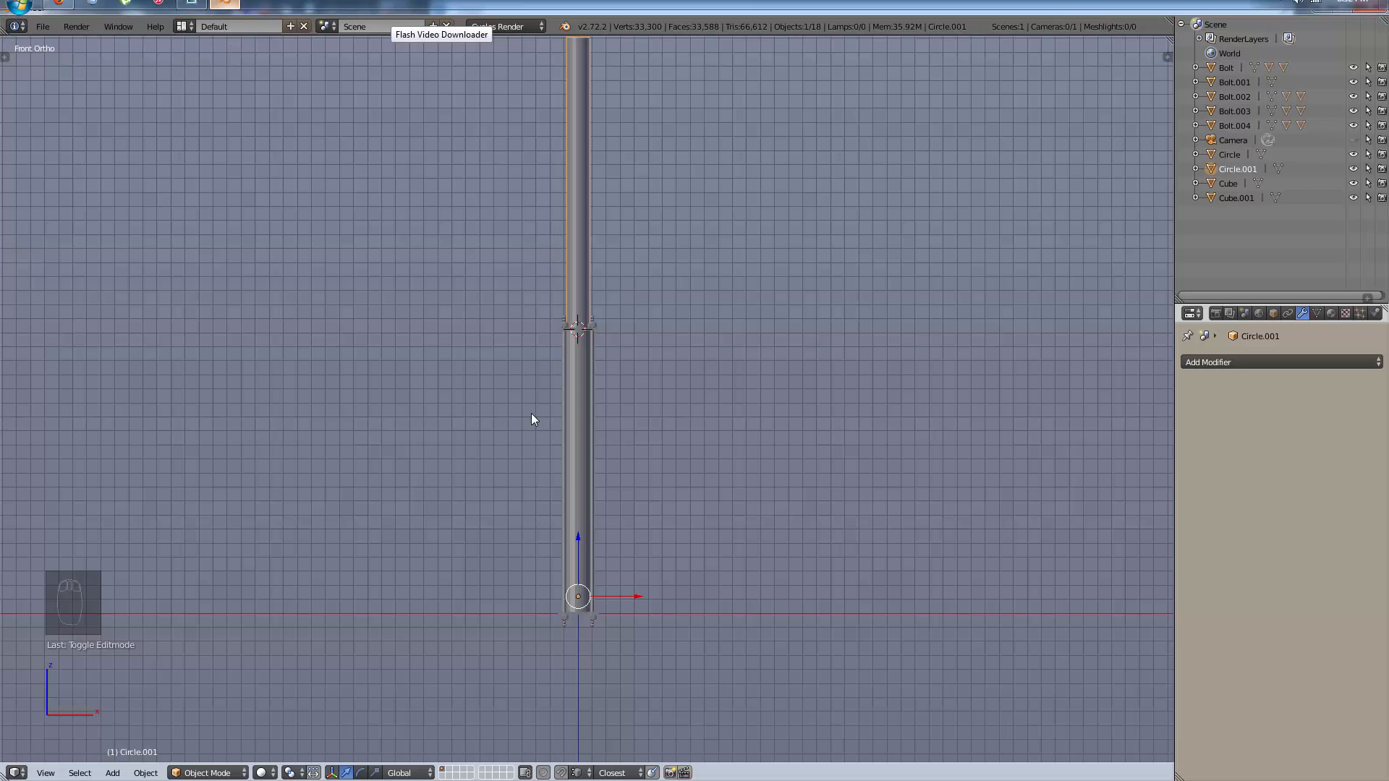
Select the lower square slab and snap the 3D cursor to its centre.
scroll(605, 409, "down", 3)
scroll(616, 373, "up", 6)
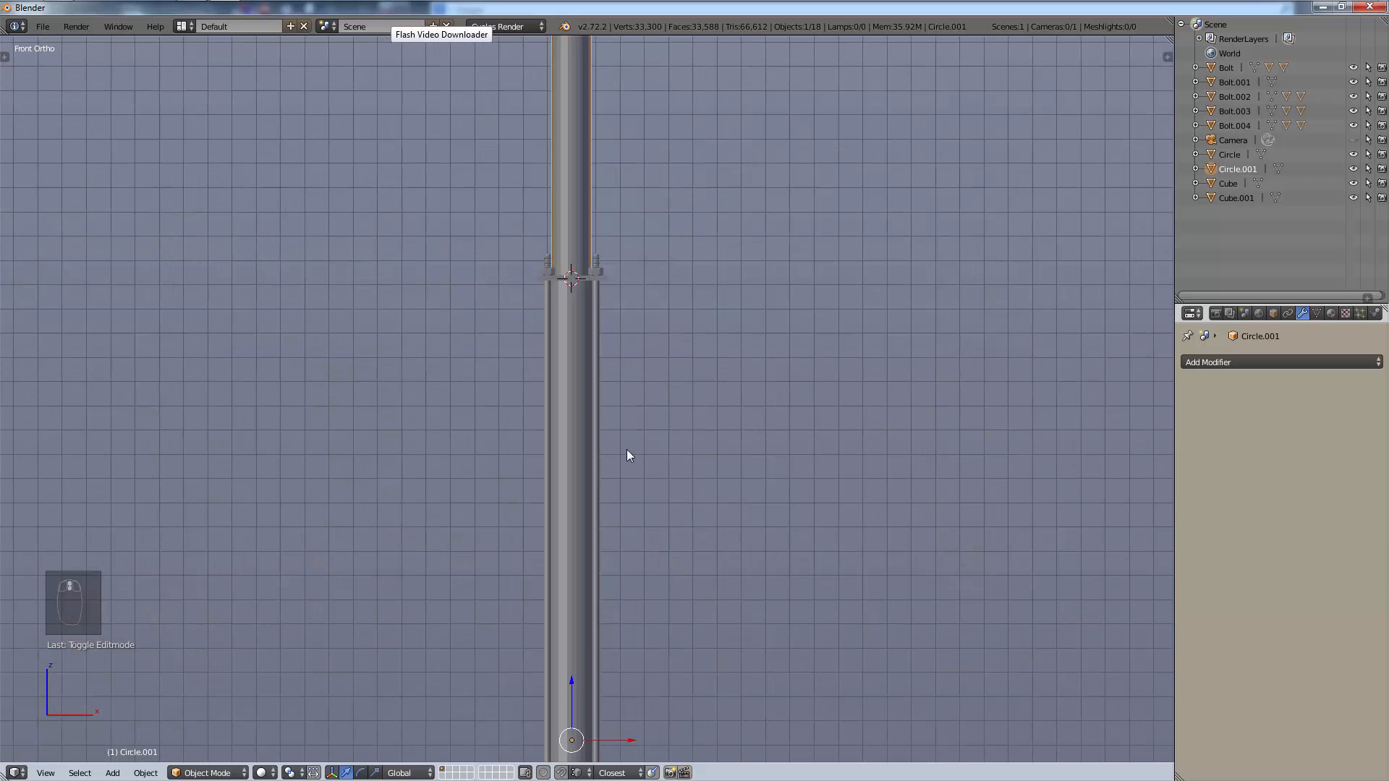
middle_click_drag(680, 453, 709, 157, "shift")
scroll(646, 553, "up", 6)
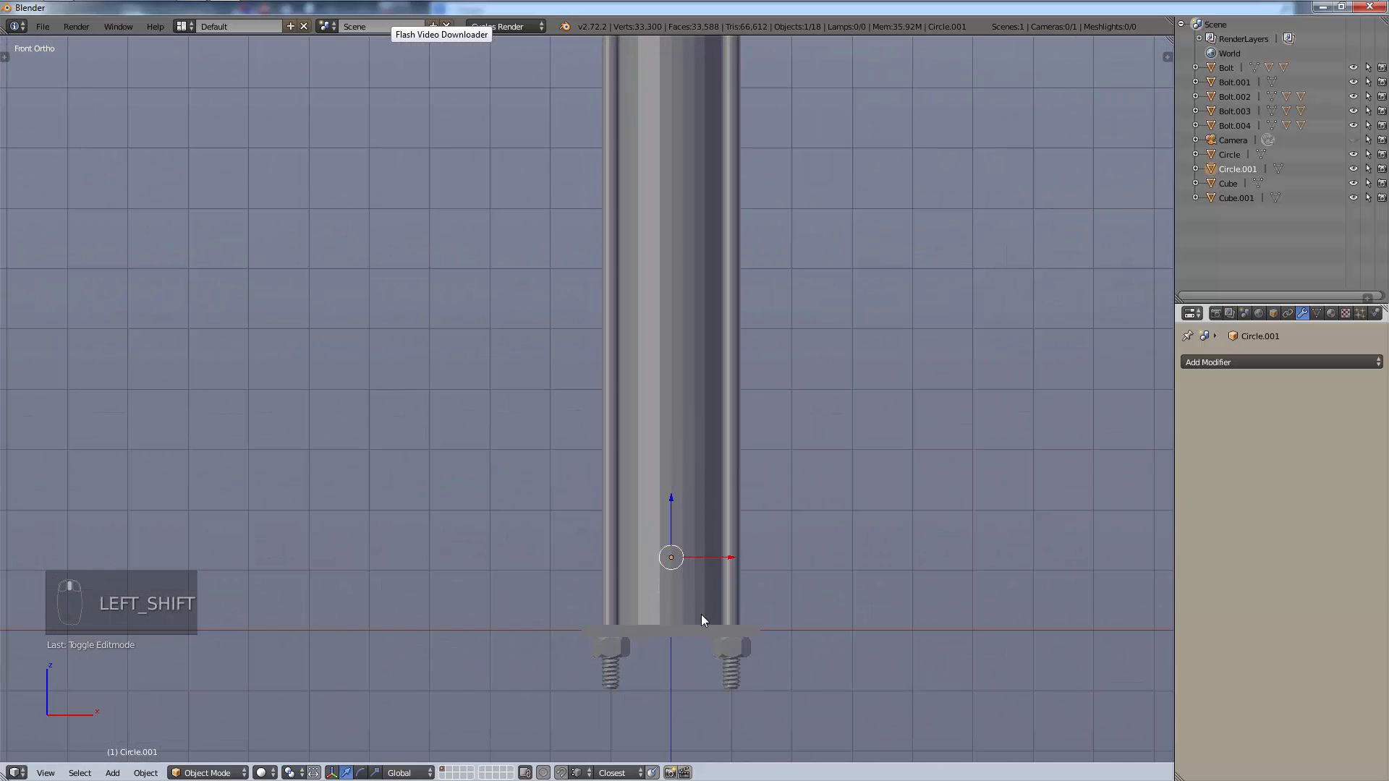
middle_click_drag(701, 615, 694, 427, "shift")
scroll(696, 424, "up", 4)
scroll(811, 398, "up", 3)
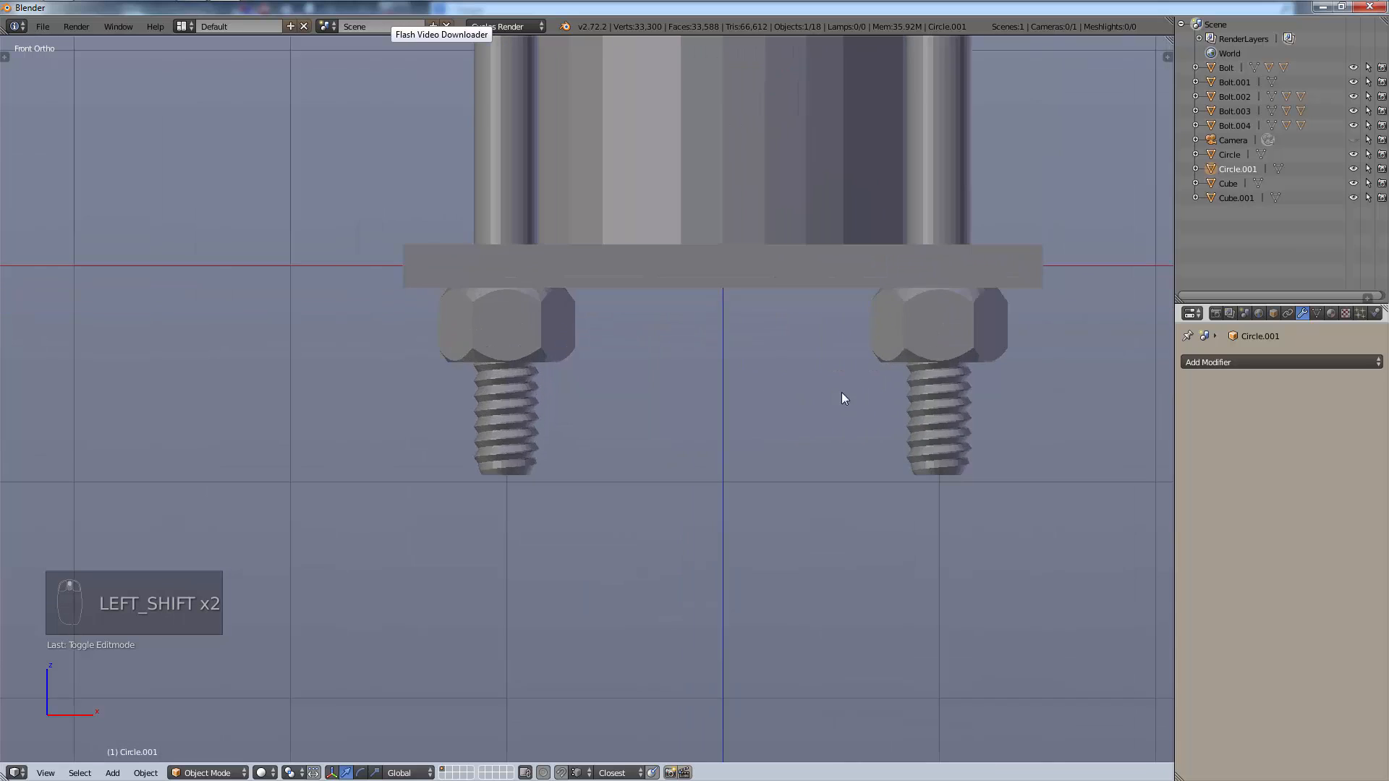
middle_click_drag(843, 393, 745, 250)
middle_click_drag(748, 627, 769, 520, "shift")
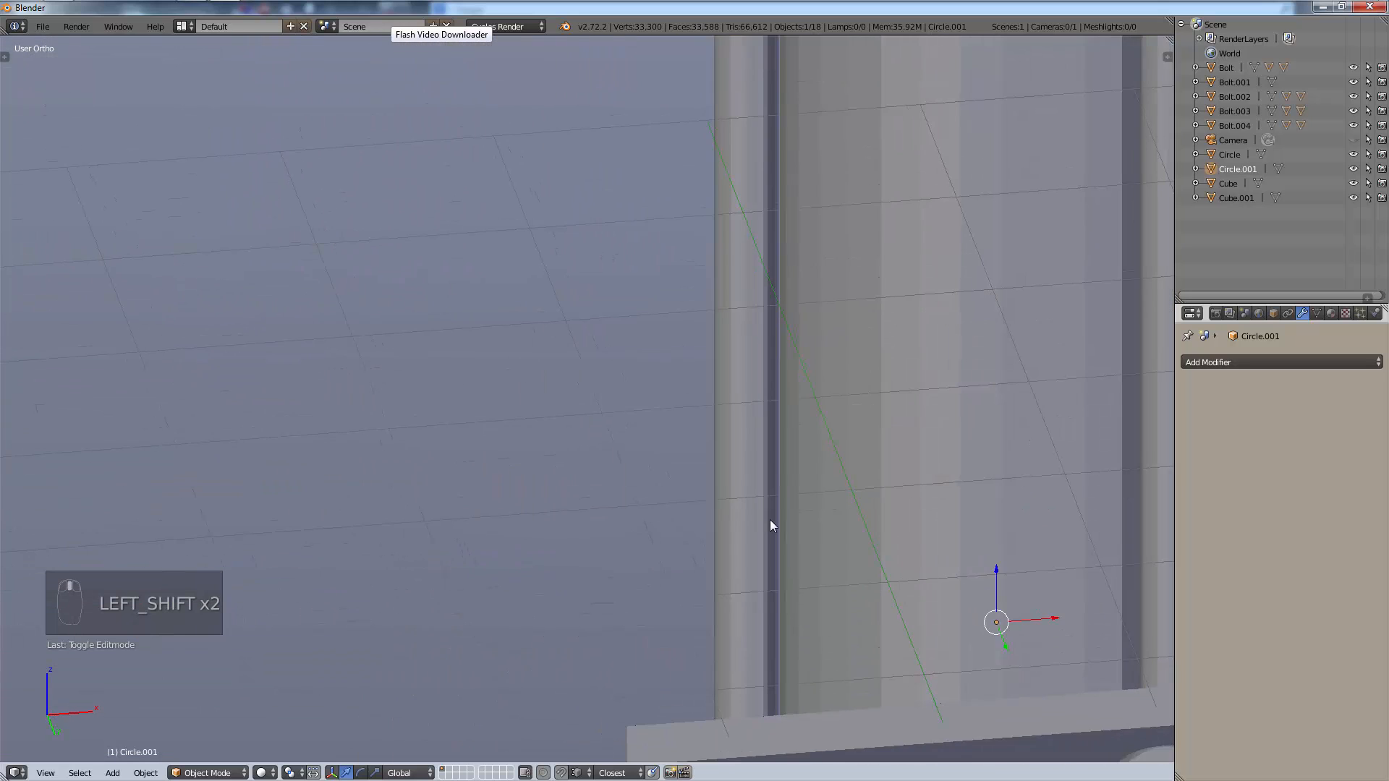
scroll(844, 588, "down", 5)
middle_click_drag(869, 630, 719, 563, "shift")
scroll(712, 565, "up", 1)
scroll(717, 568, "down", 4)
right_click(637, 609)
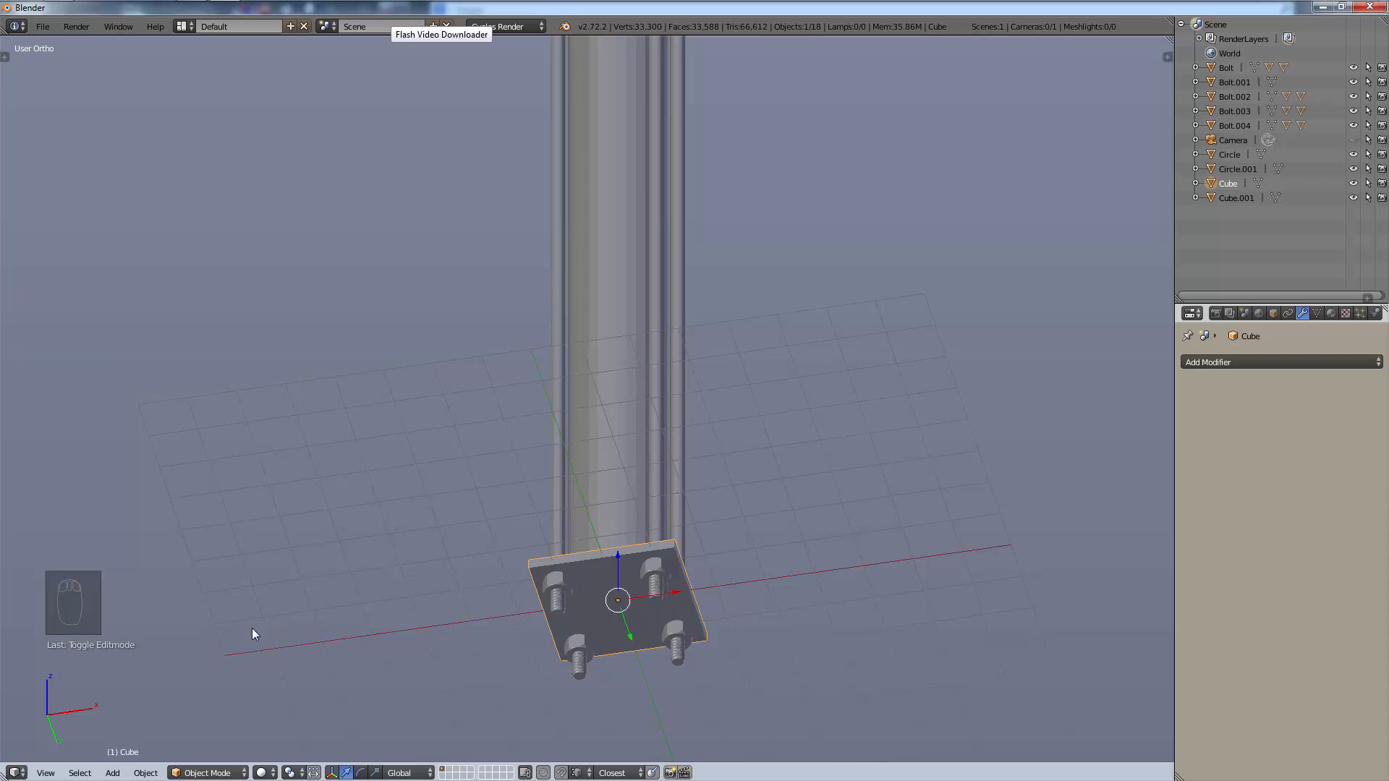
key("shift+s")
left_click(579, 588)
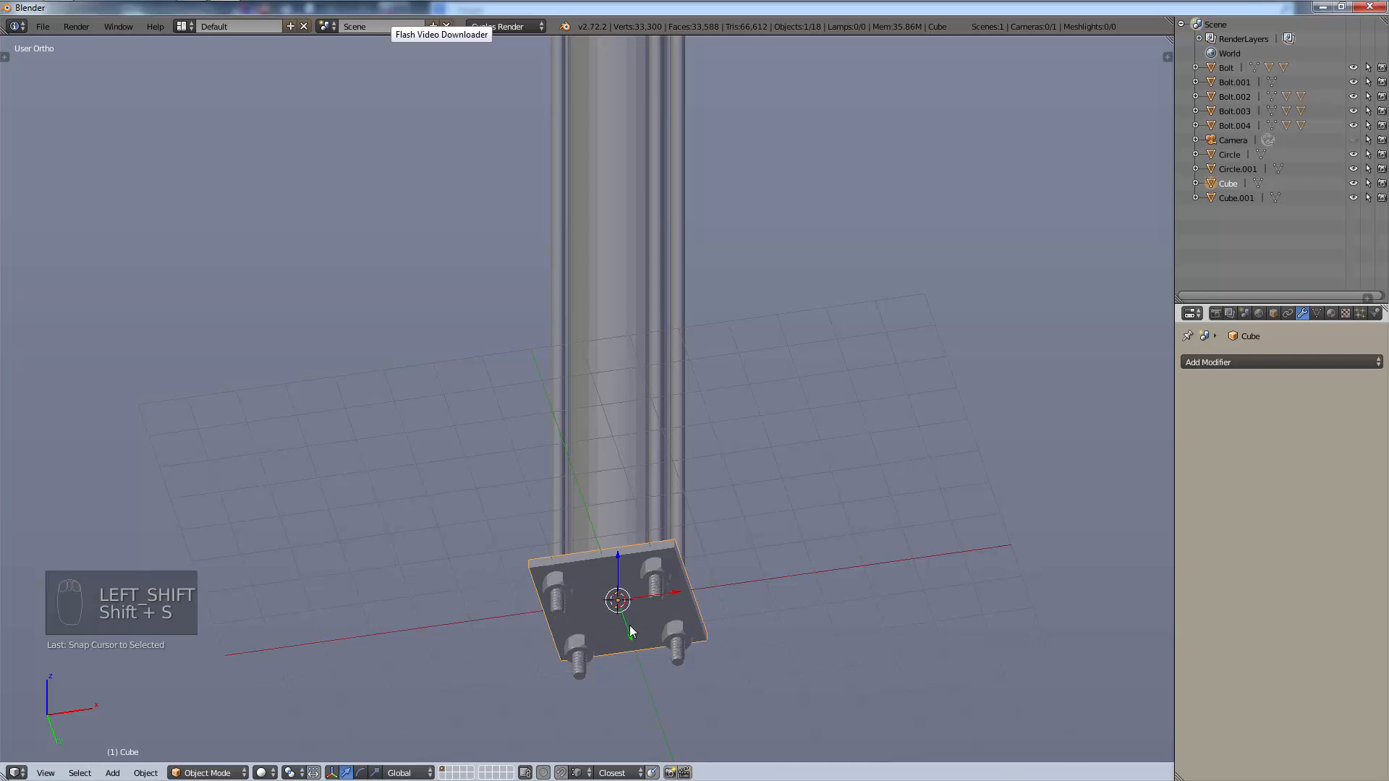
Check the column's lower end in wireframe, and return to solid shading to examine the lower slab's underside.
scroll(627, 616, "up", 4)
scroll(626, 615, "down", 4)
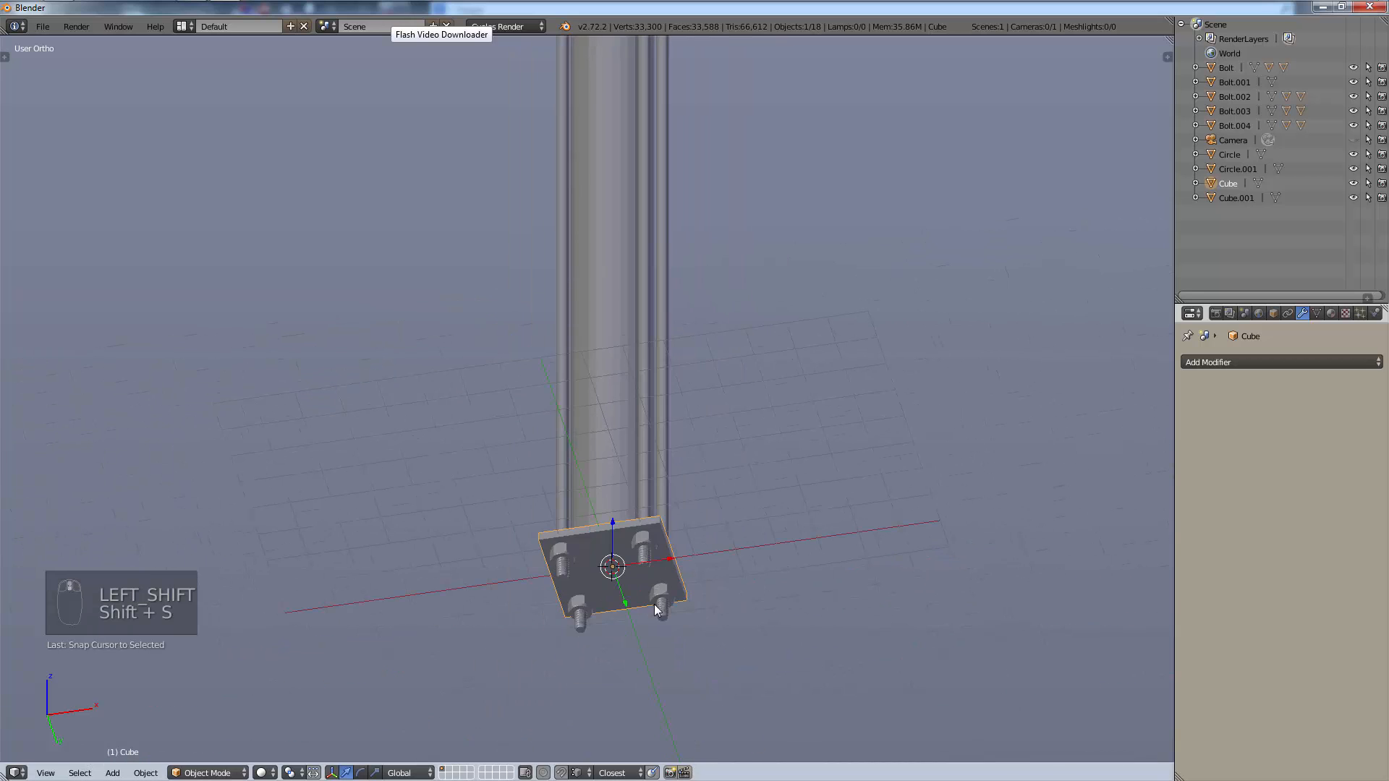
key("z")
left_click(716, 606)
scroll(683, 601, "up", 2)
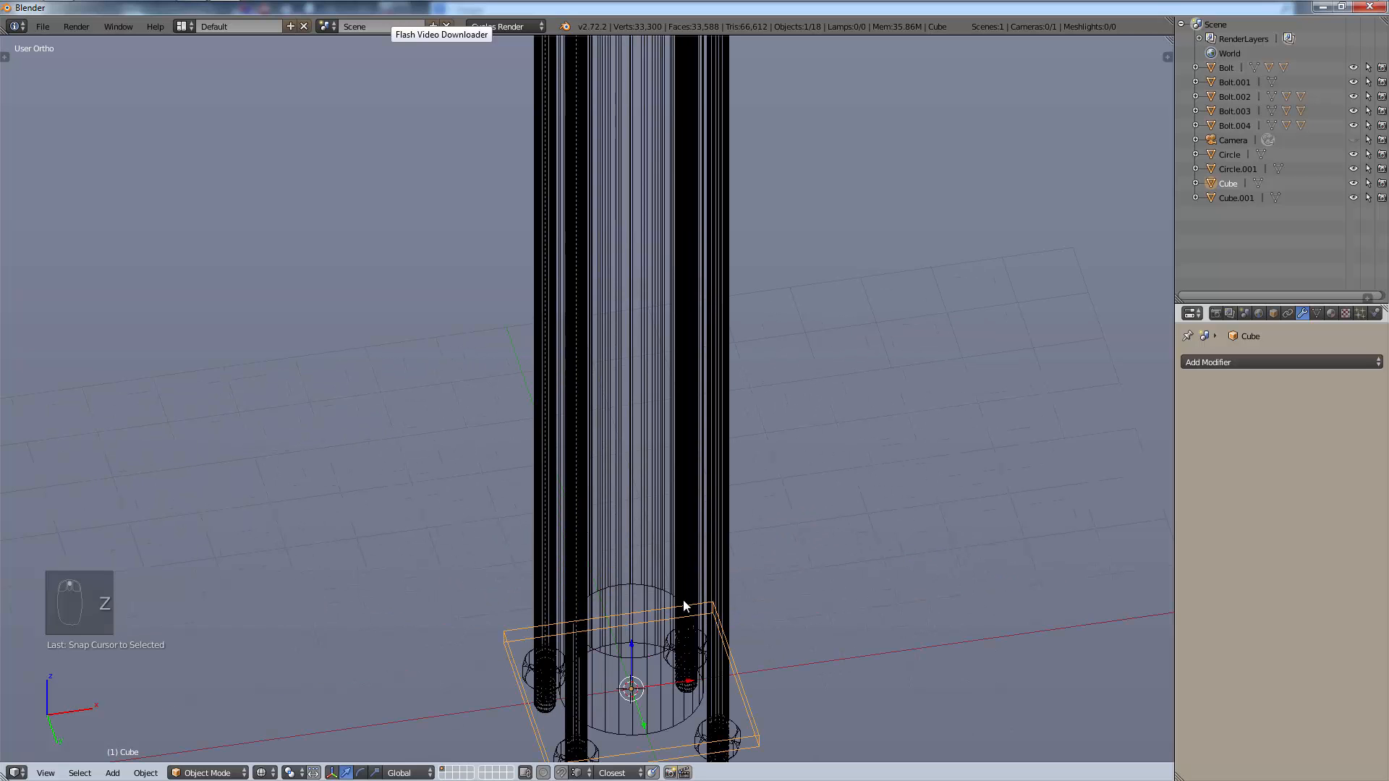
key("z")
left_click(649, 589)
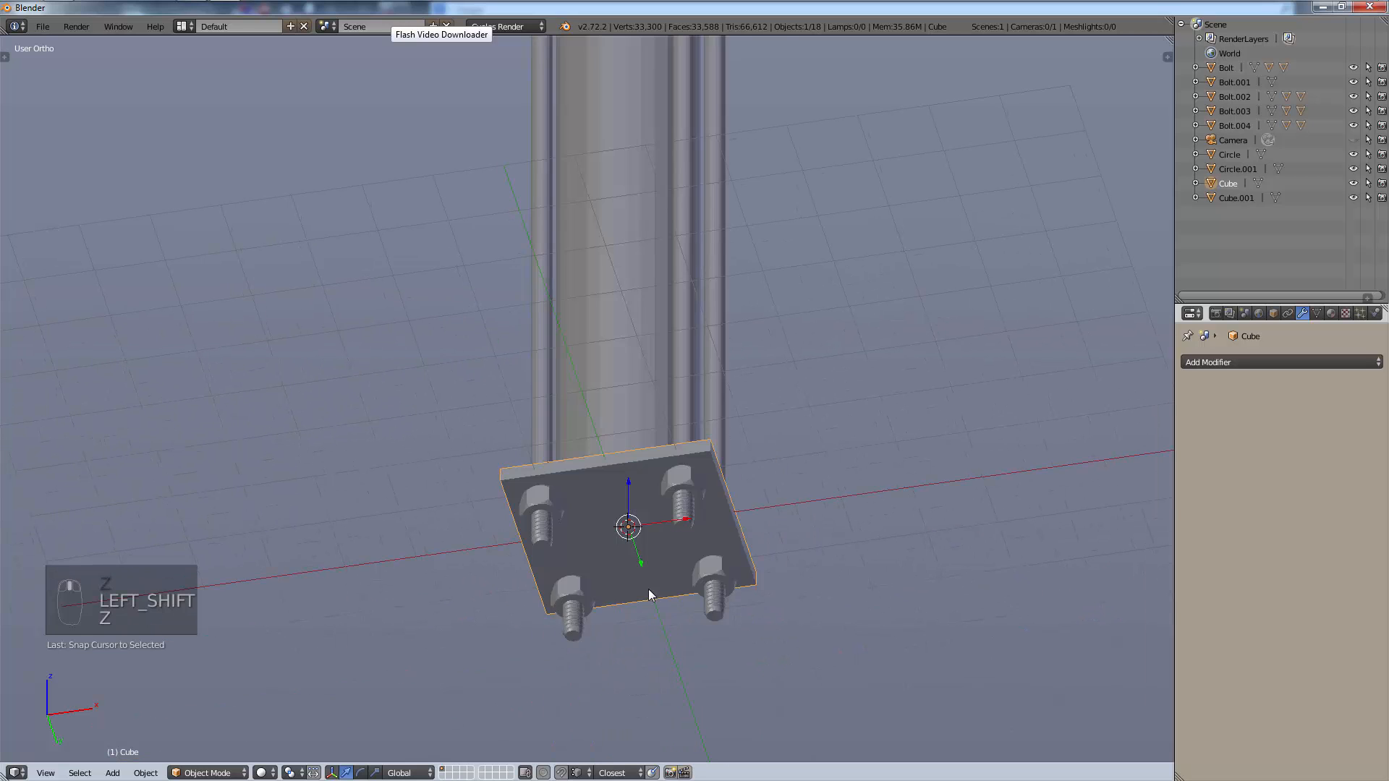
scroll(647, 606, "up", 2)
middle_click_drag(592, 677, 556, 579, "shift")
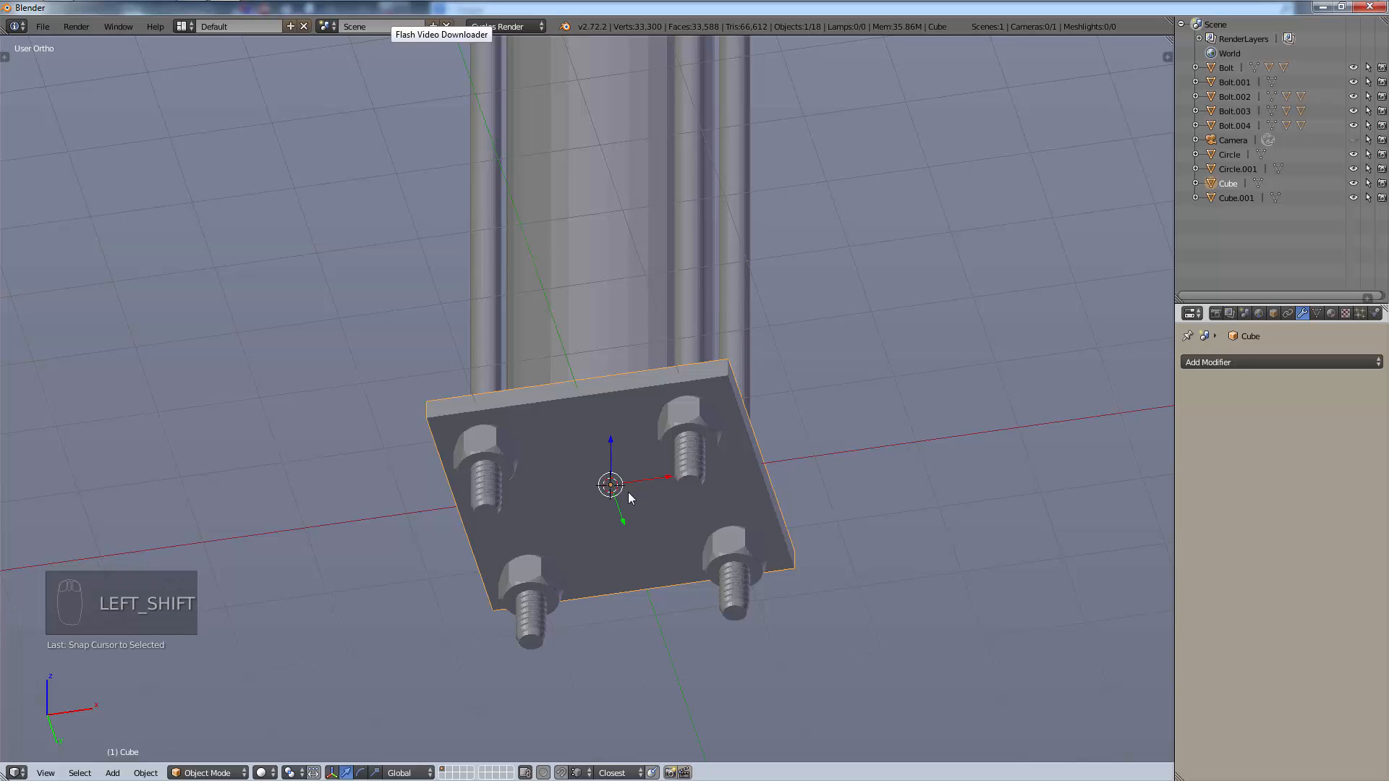
Add a mesh circle at the 3D cursor in the centre of the lower slab.
key("KP_1")
scroll(601, 543, "down", 4)
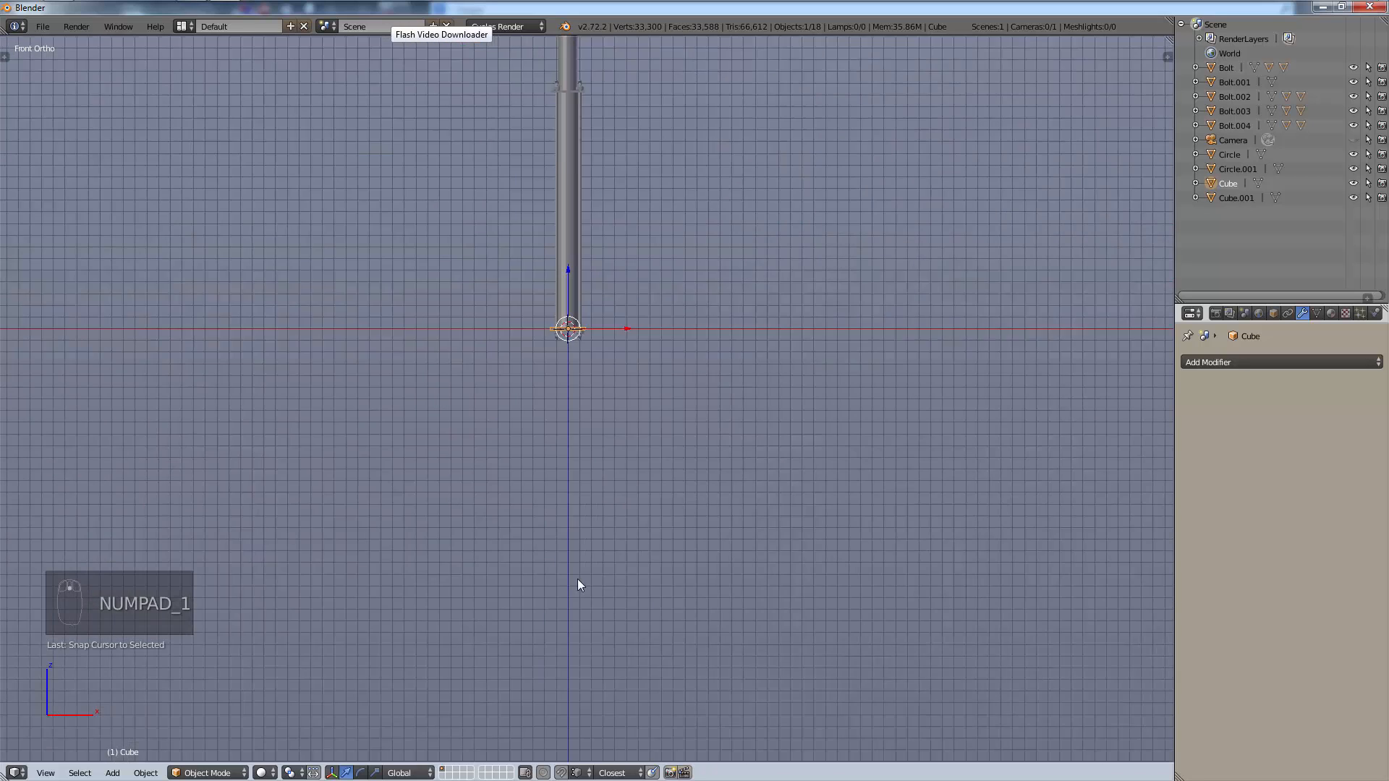
scroll(564, 329, "up", 10)
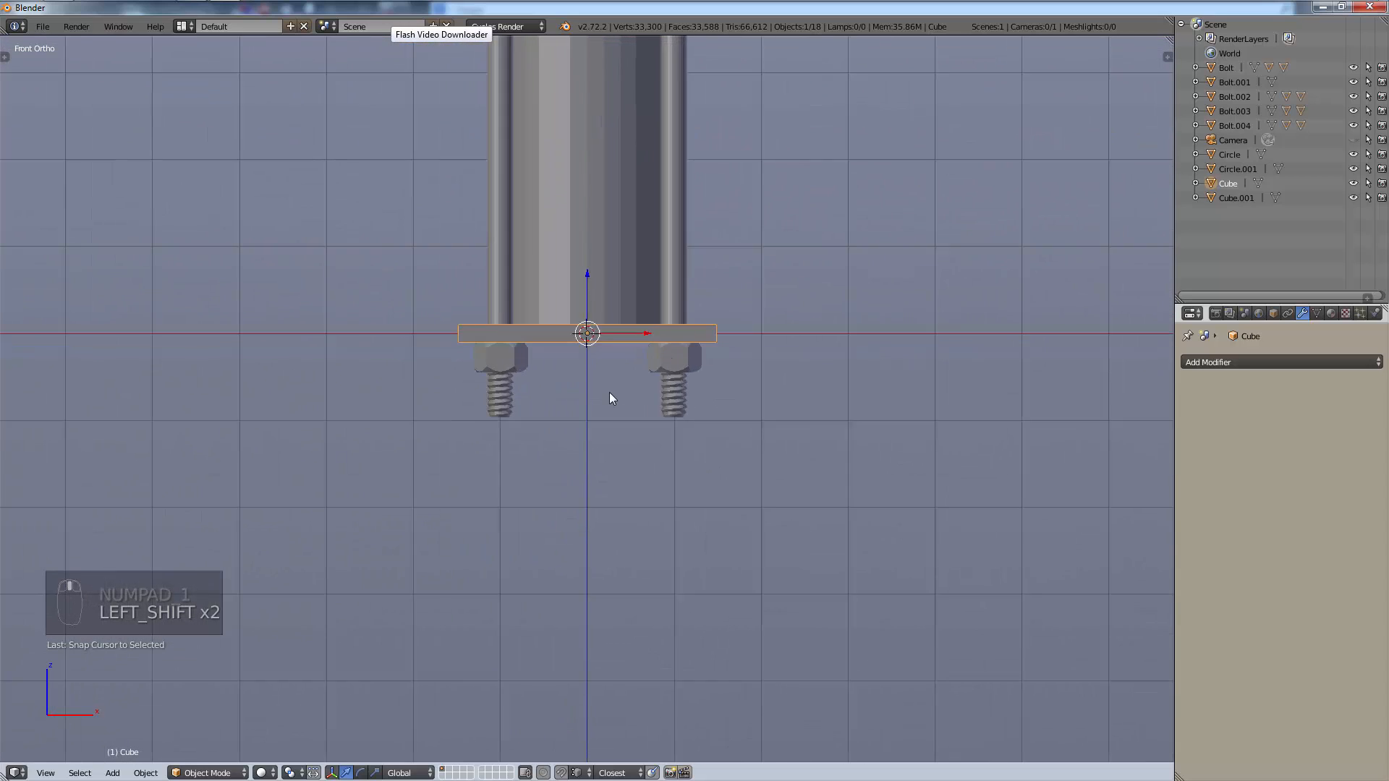
scroll(609, 398, "up", 5)
key("shift+a")
mouse_move(608, 298)
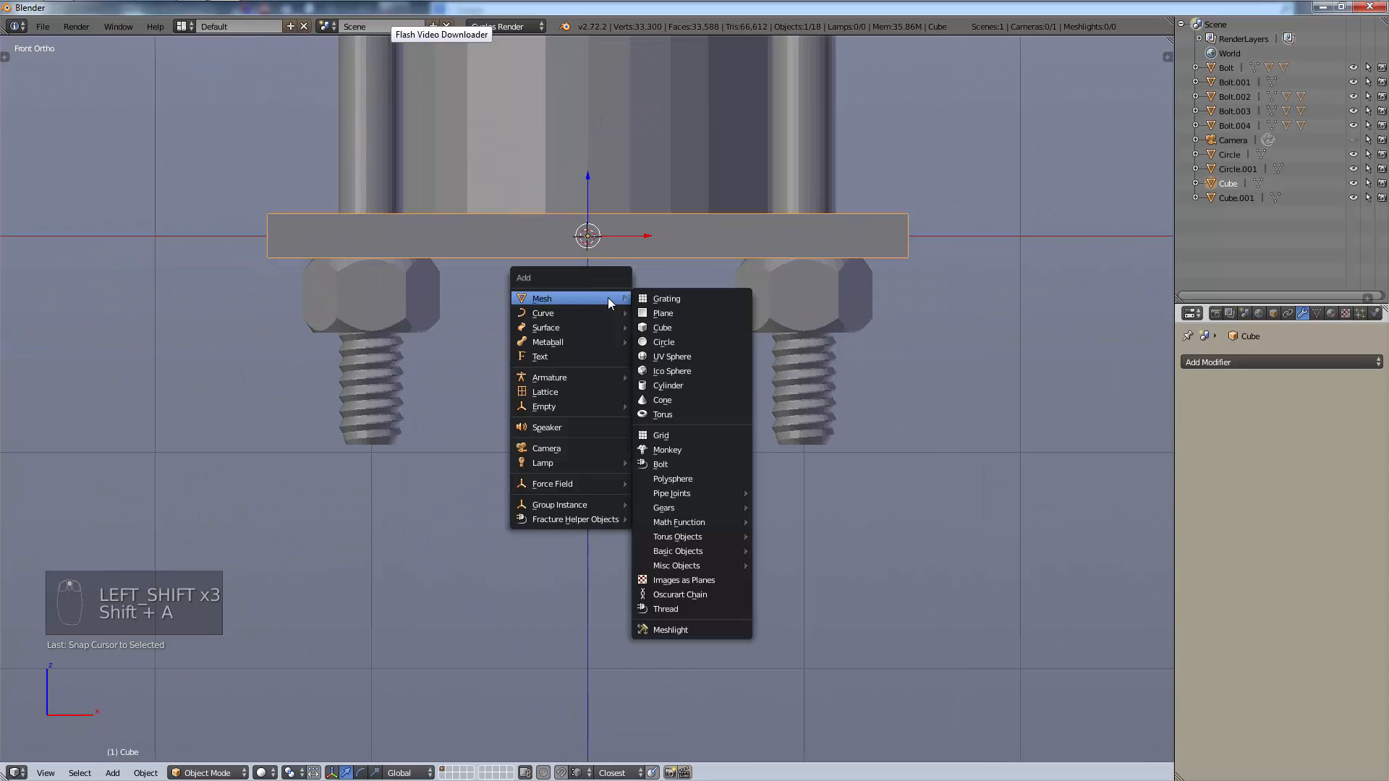
left_click(691, 340)
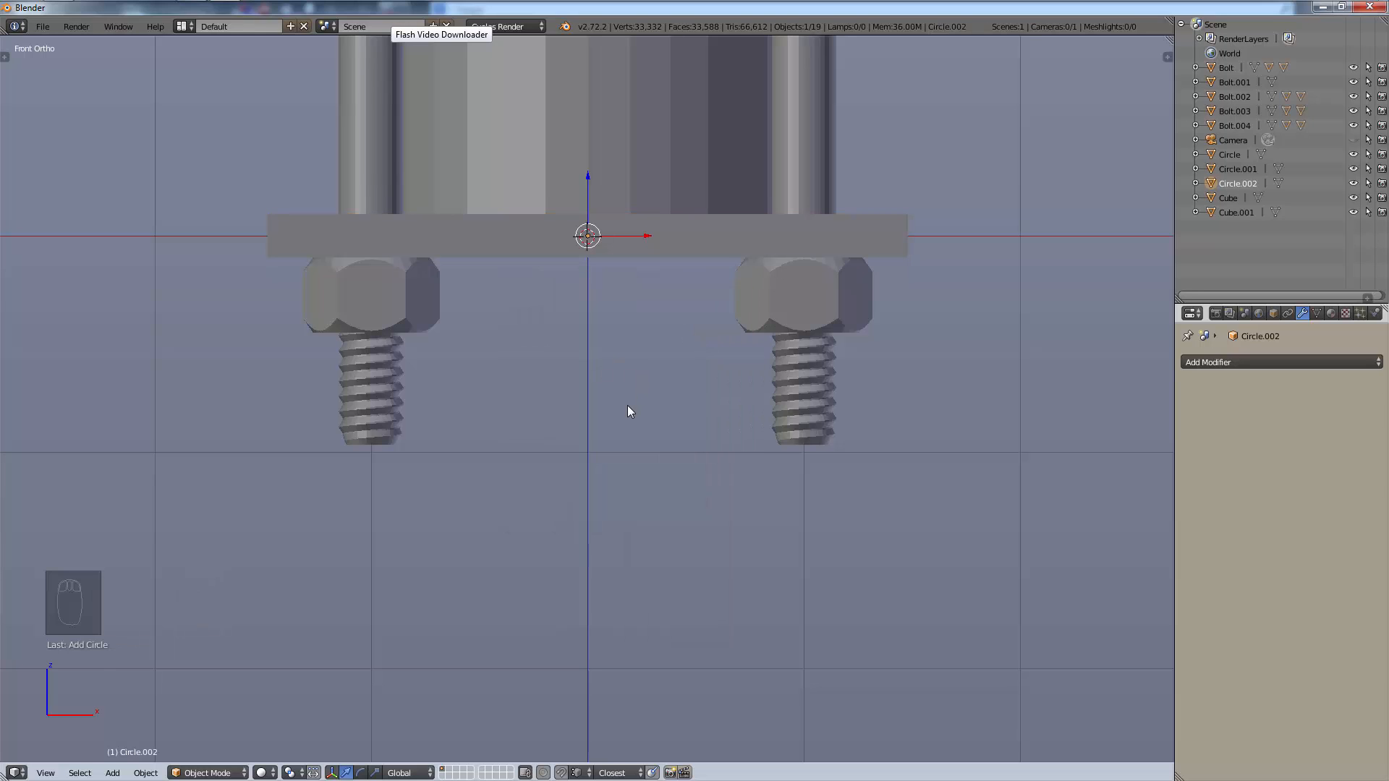
Rotate the new circle 90° in the front view so that it stands upright.
scroll(625, 410, "down", 8)
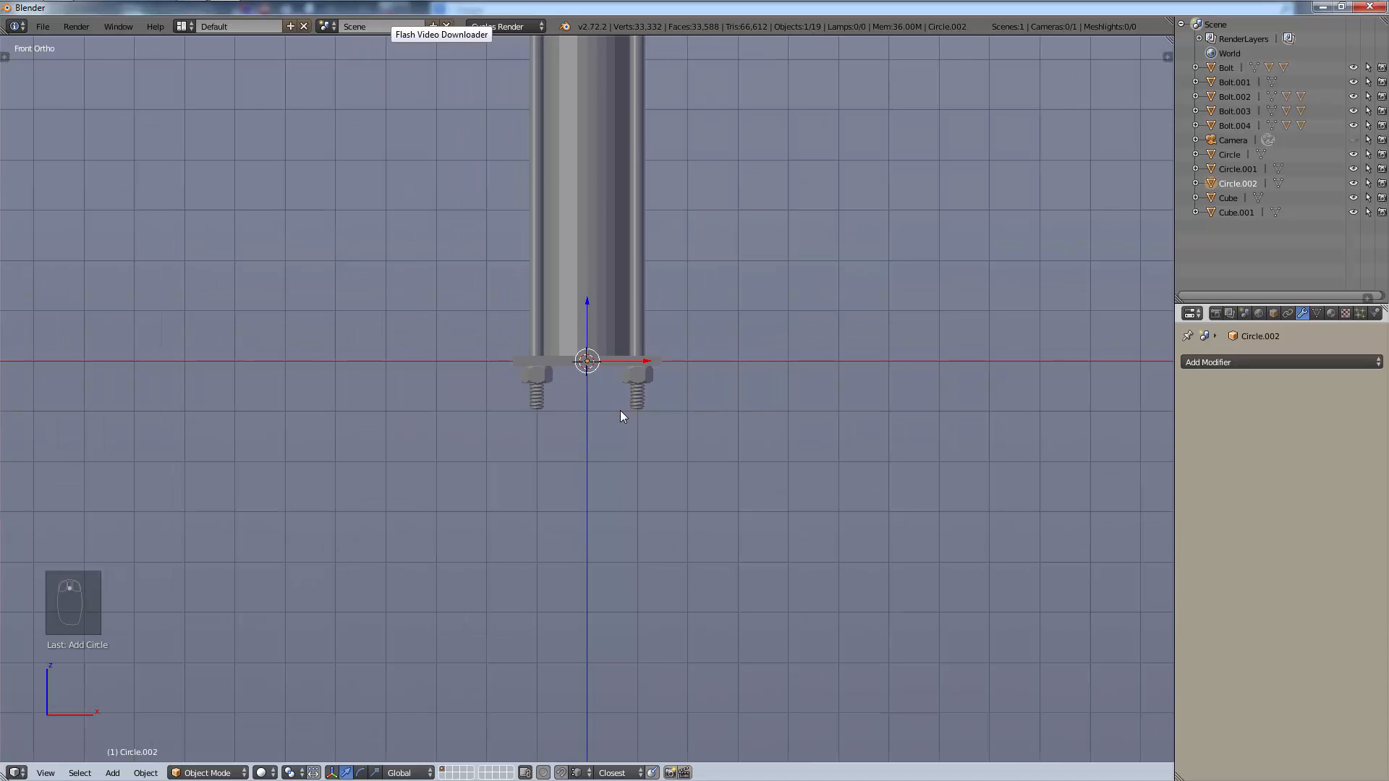
scroll(619, 410, "up", 3)
key("r")
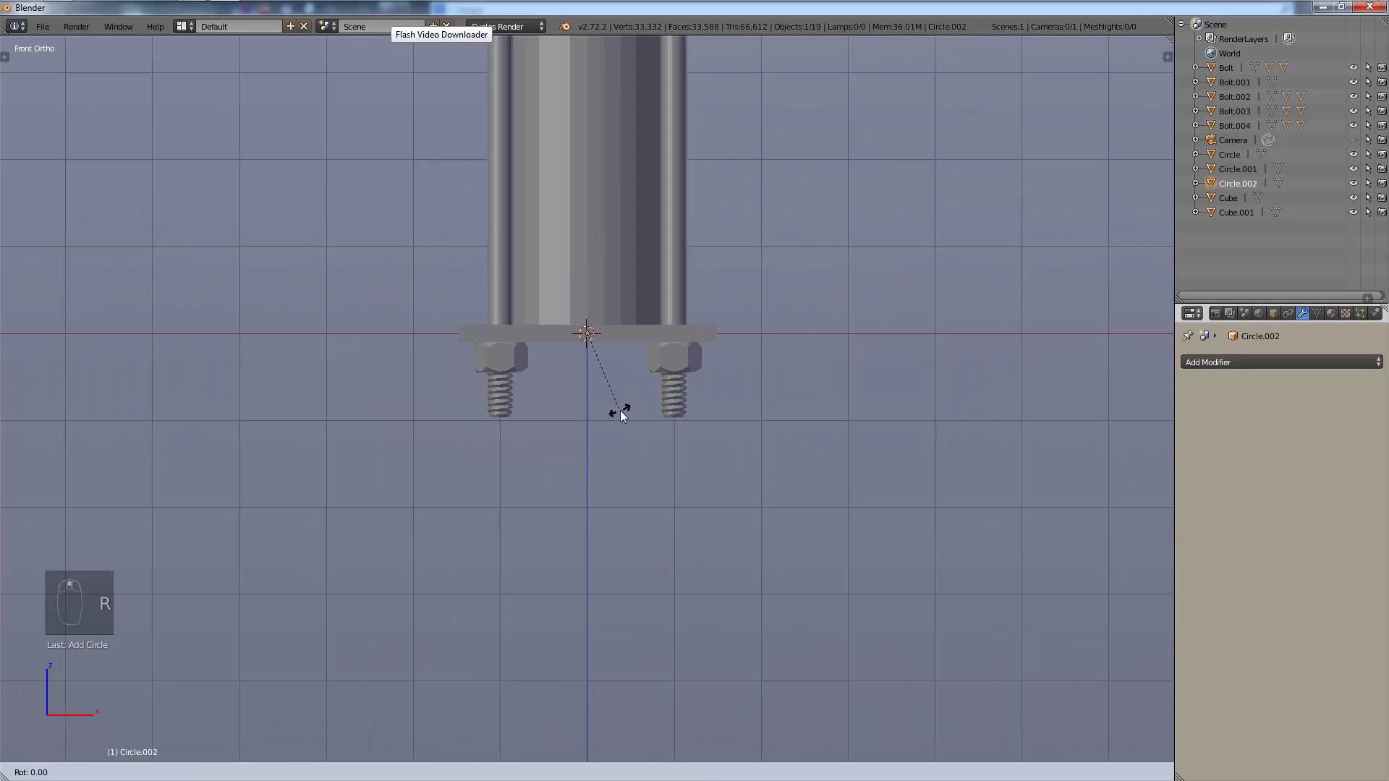
type("90")
key("Return")
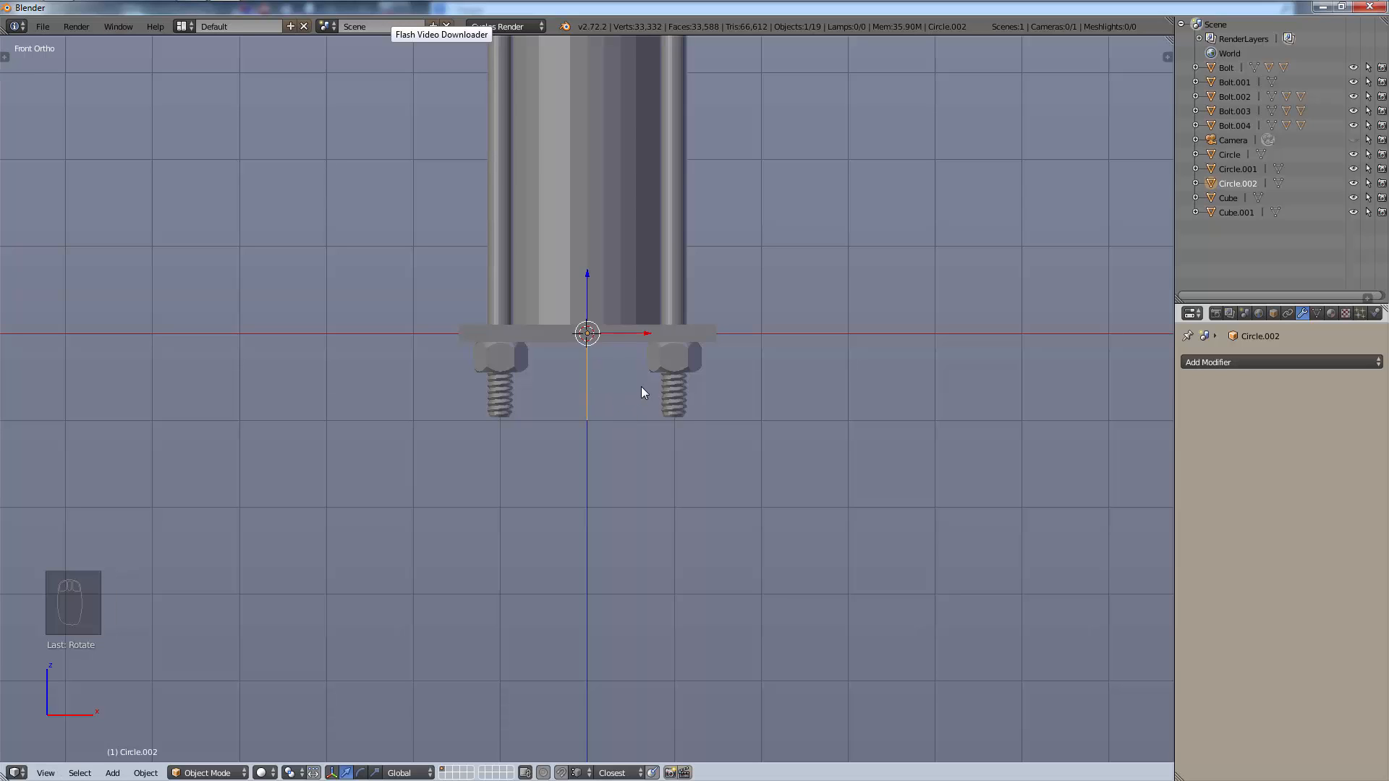
Lower the upright circle about 1.45 units along the Z axis, beneath the lower slab between the bolts.
key("KP_3")
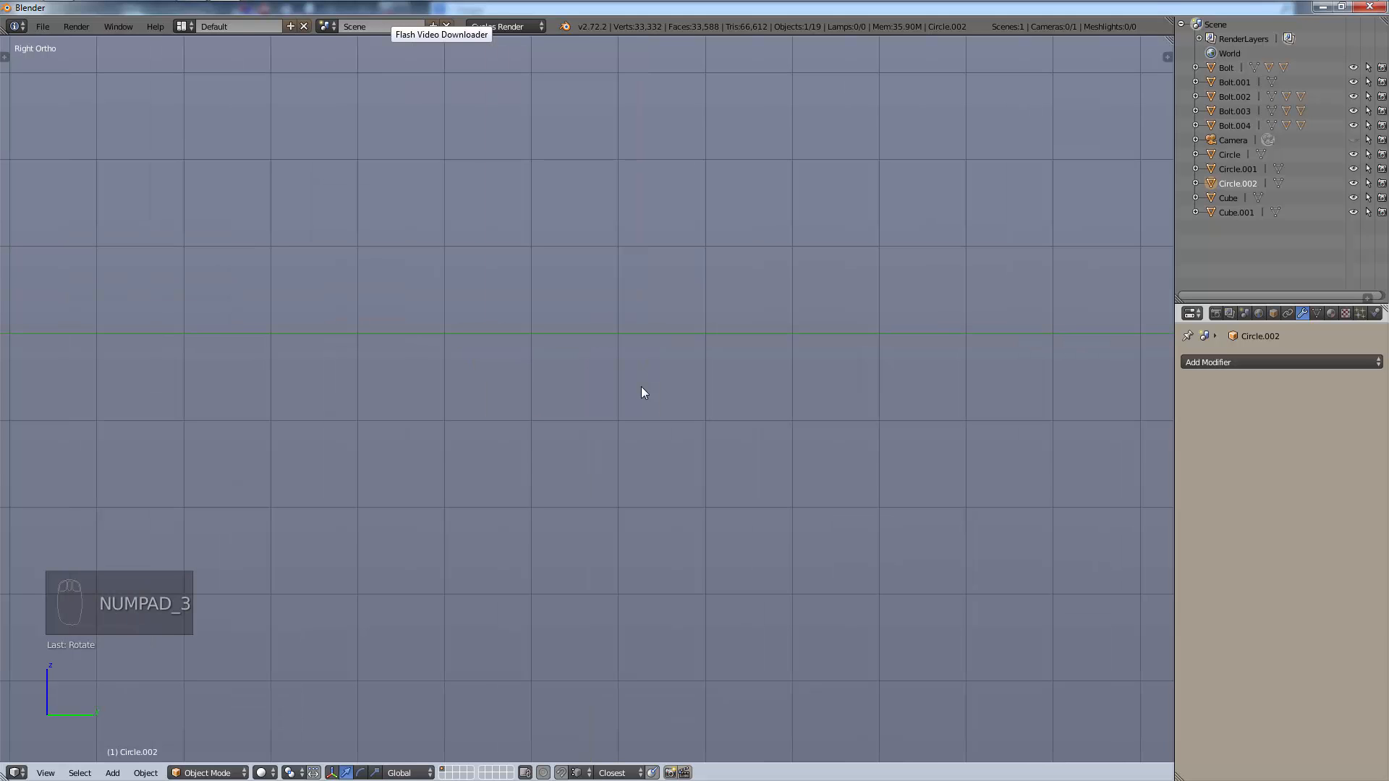
scroll(576, 419, "down", 4)
scroll(826, 389, "up", 6)
middle_click_drag(1088, 383, 616, 423, "shift")
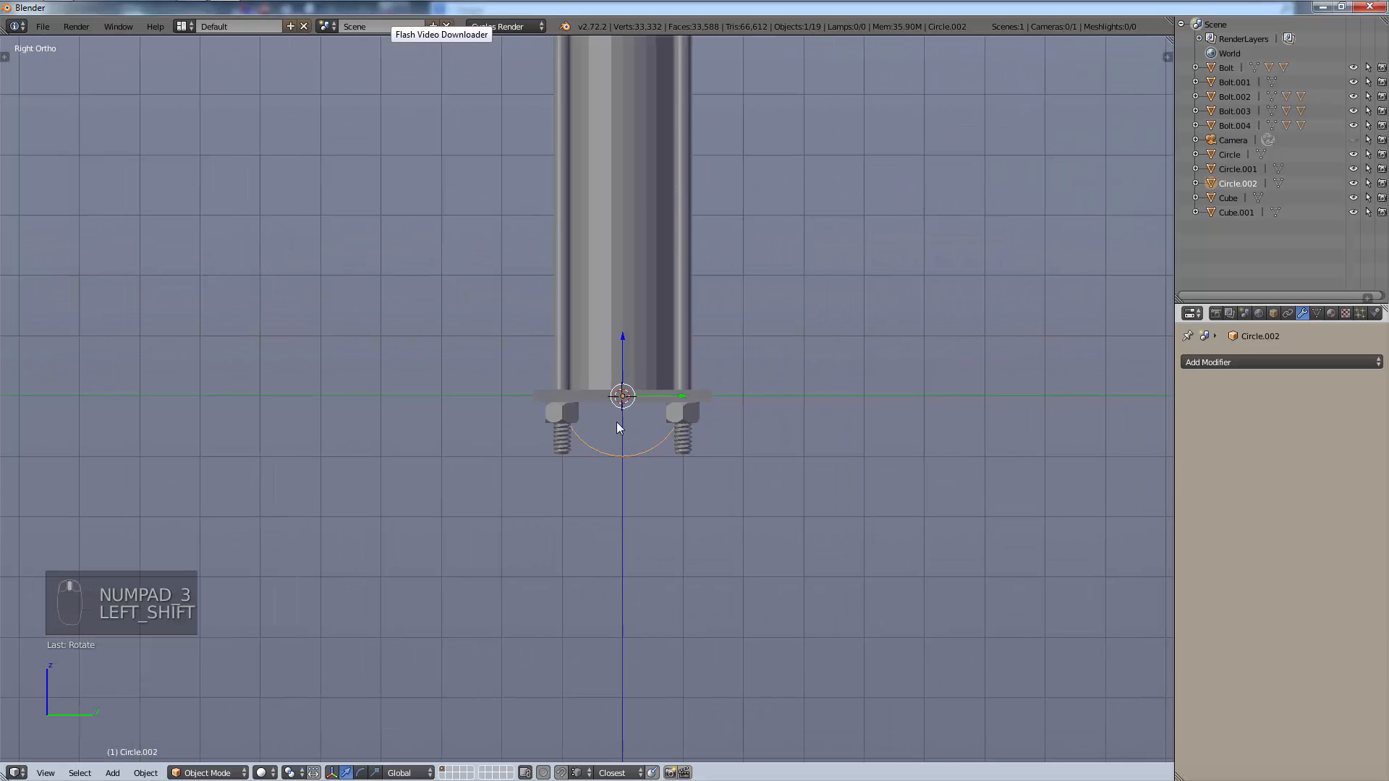
scroll(696, 402, "up", 3)
middle_click_drag(696, 402, 631, 294, "shift")
key("g")
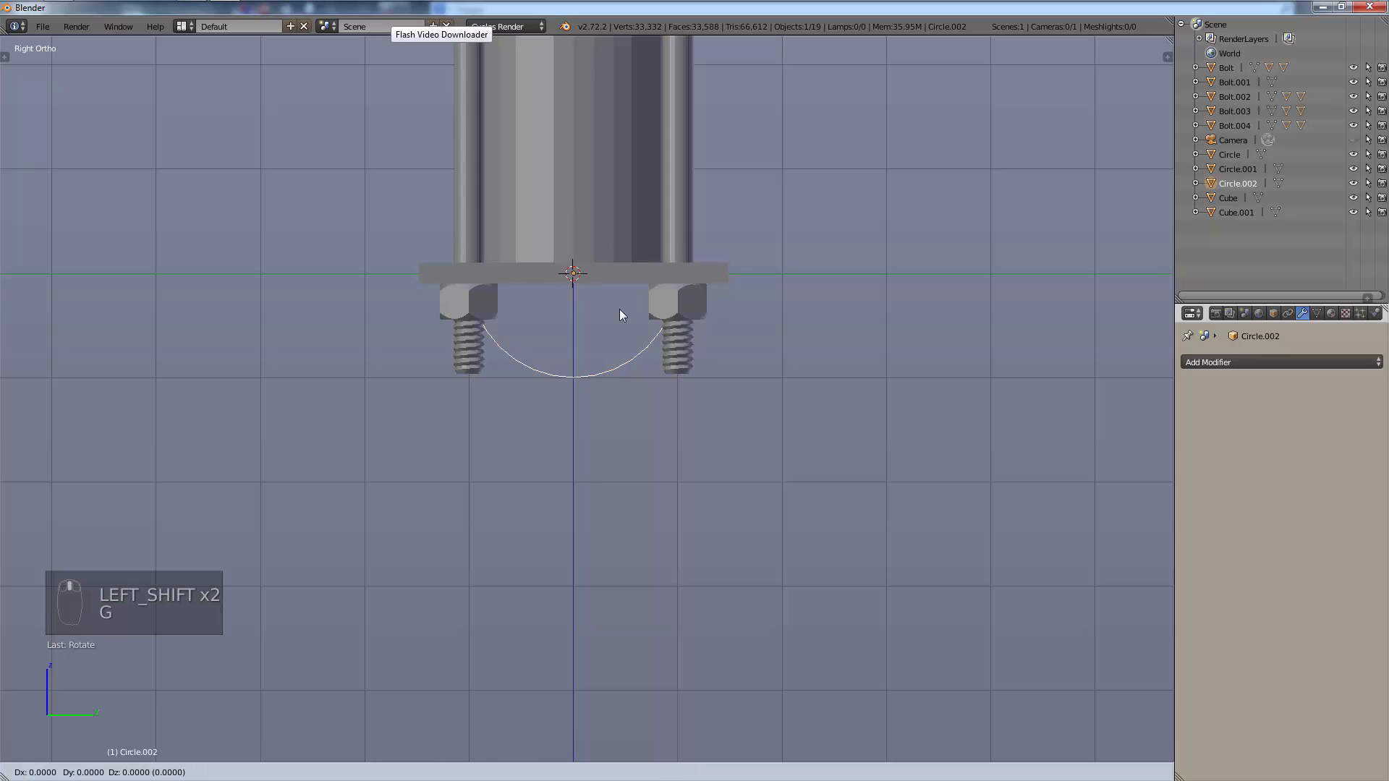
key("z")
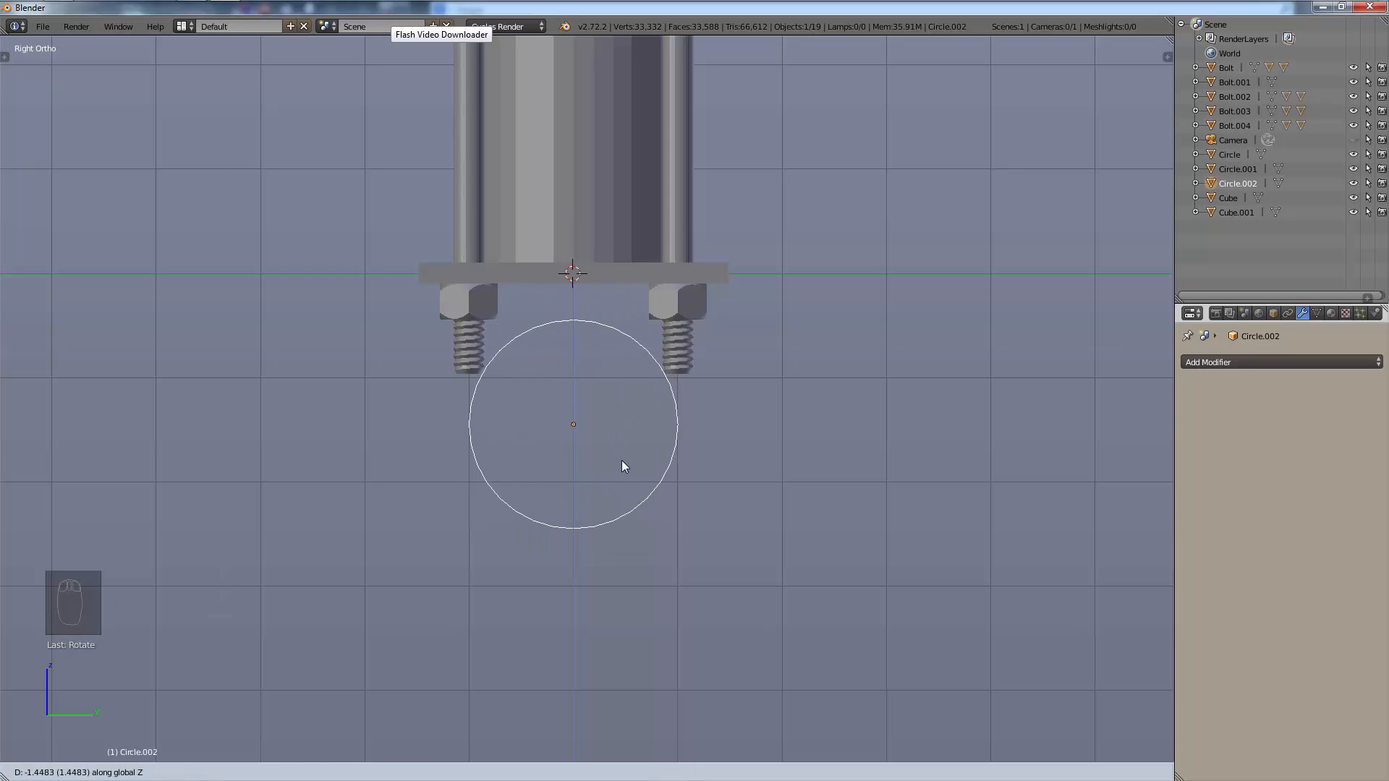
left_click(622, 460)
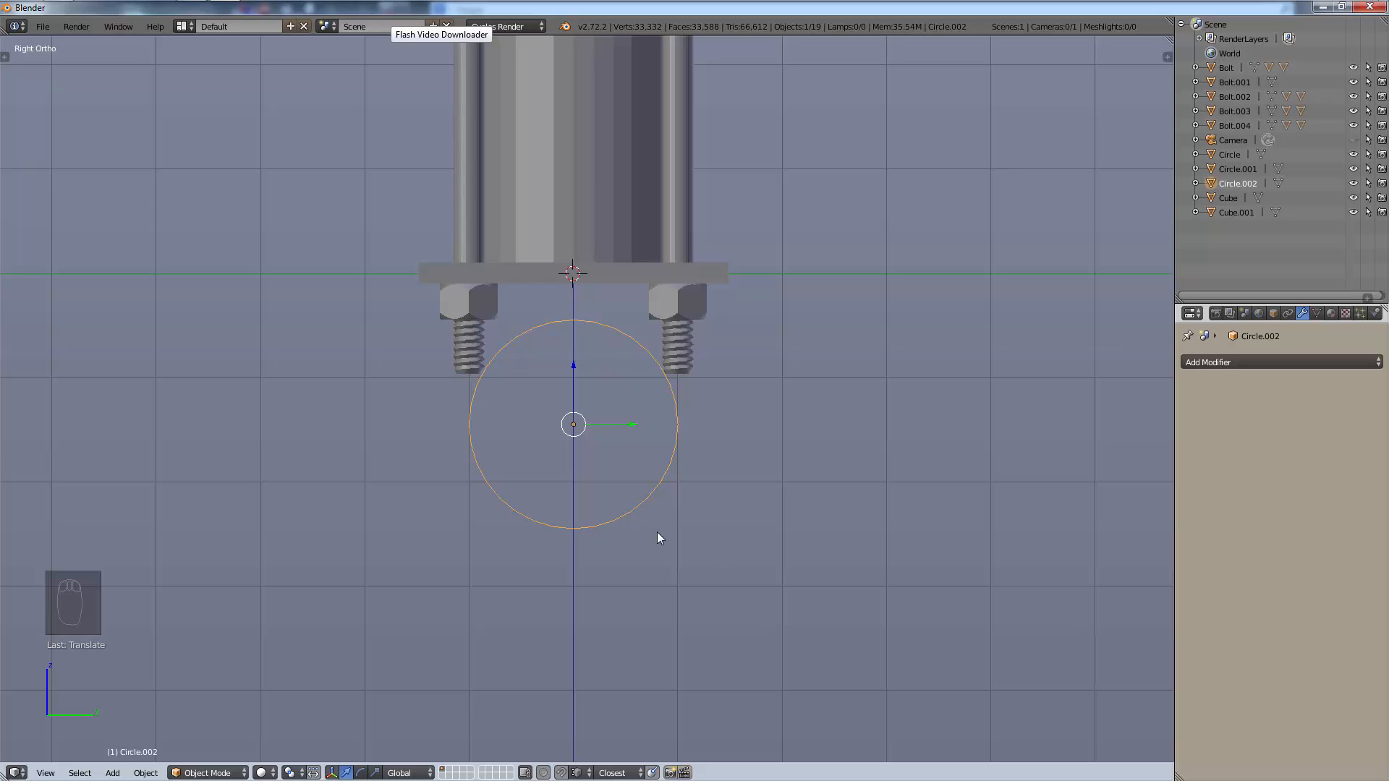
Switch to the web browser, check the hydraulic cylinder reference image and return to Blender.
key("s")
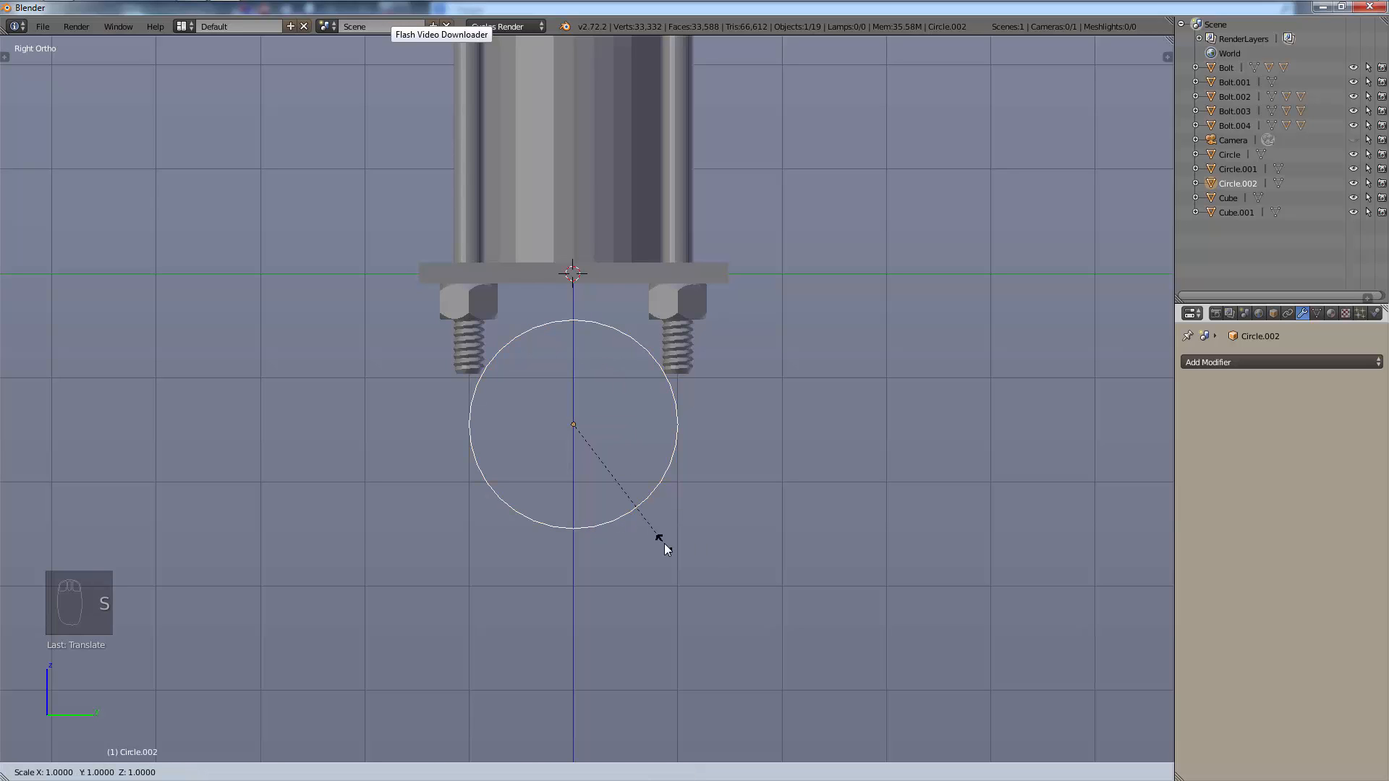
right_click(664, 544)
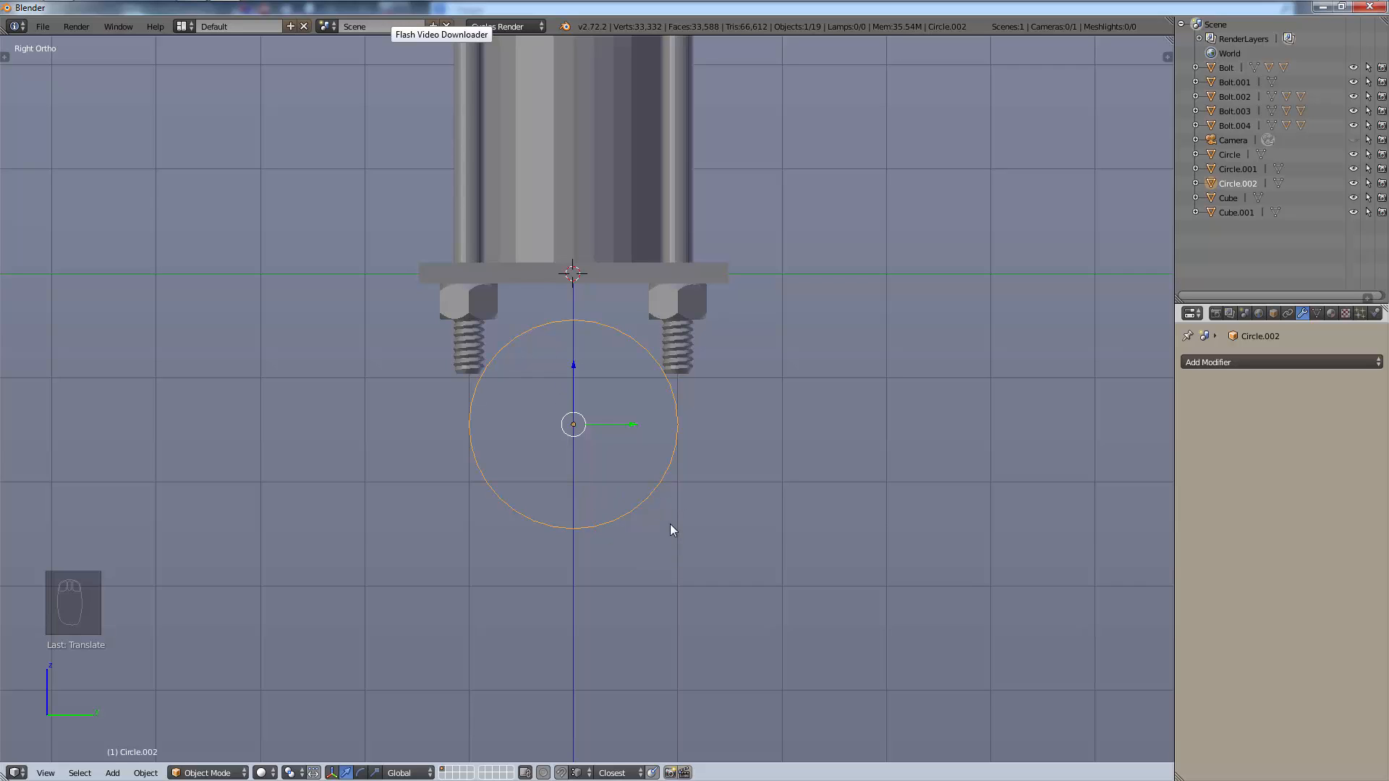
mouse_move(180, 1)
left_click(58, 11)
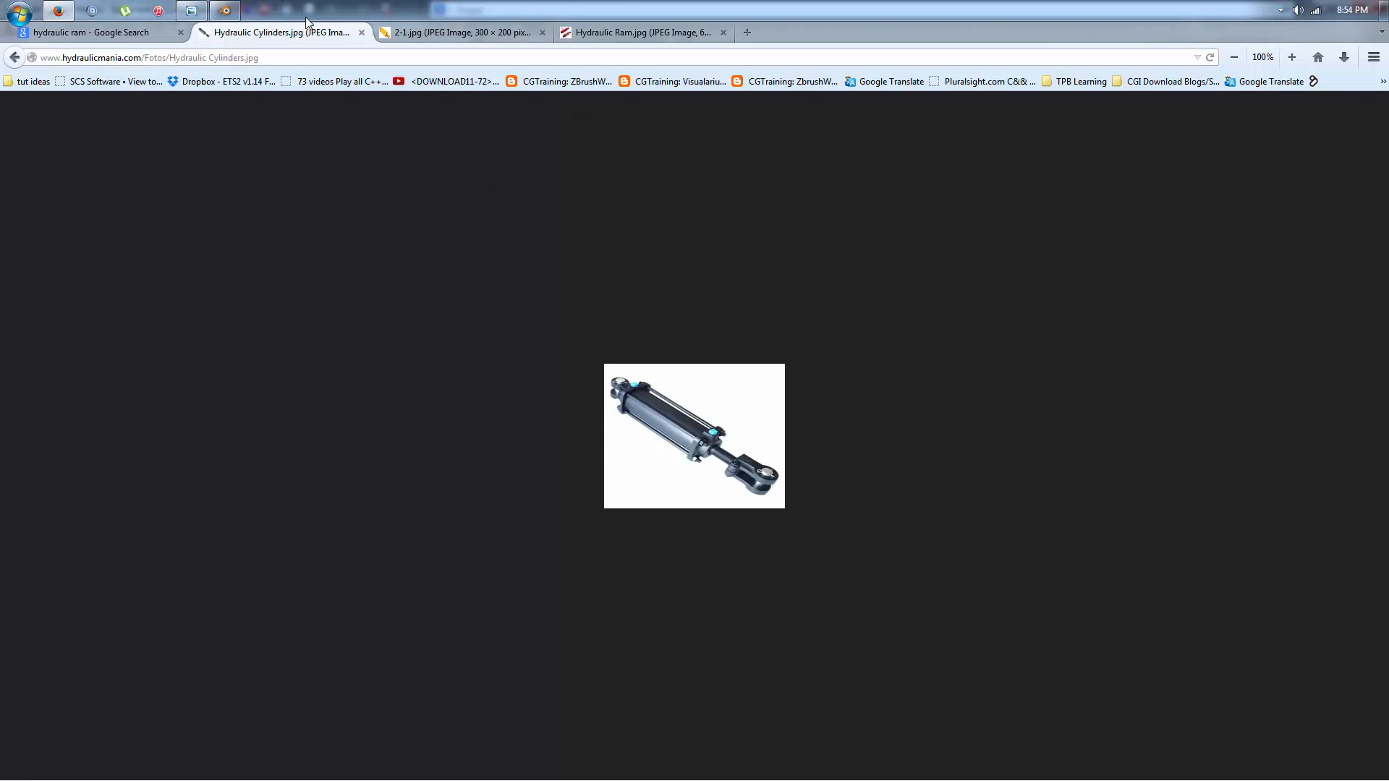
left_click(225, 10)
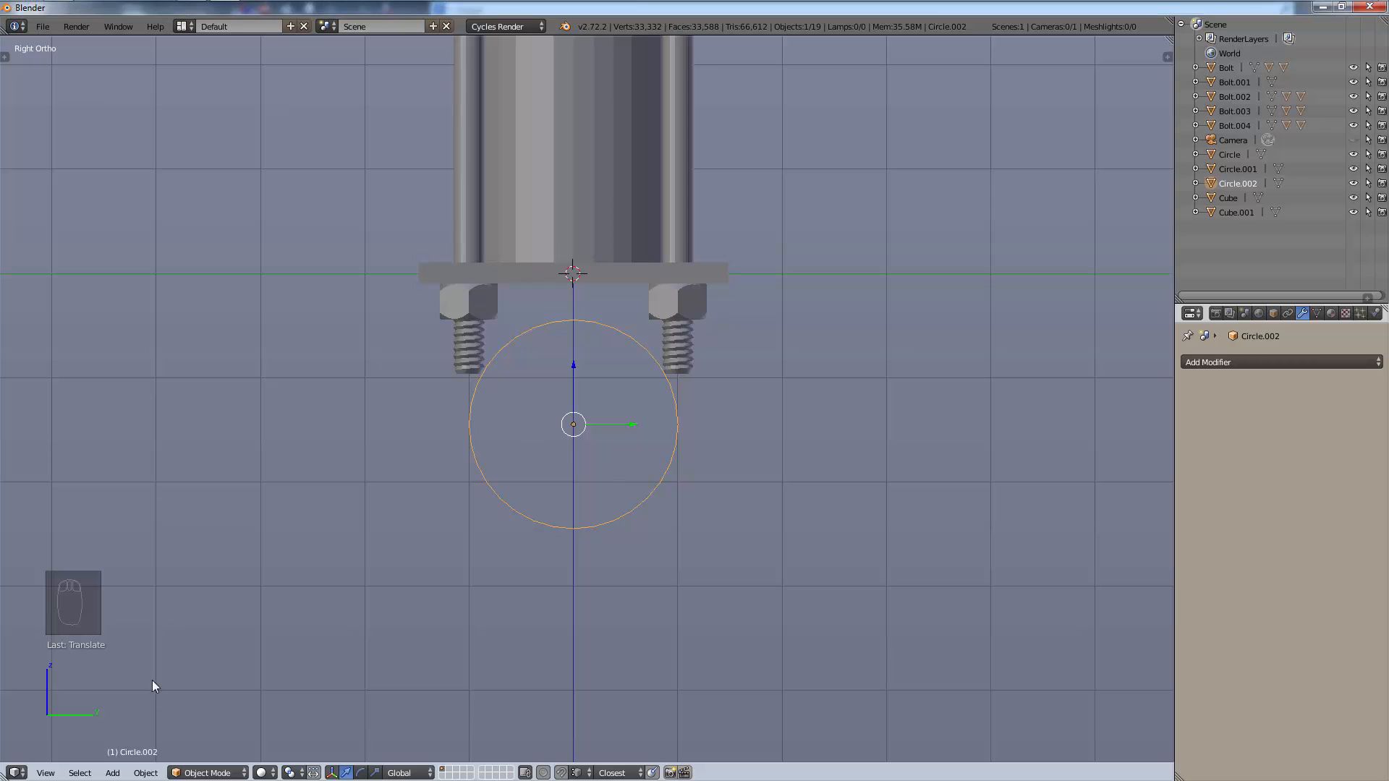
Enter Edit Mode on the circle and fill it with a face.
left_click(210, 772)
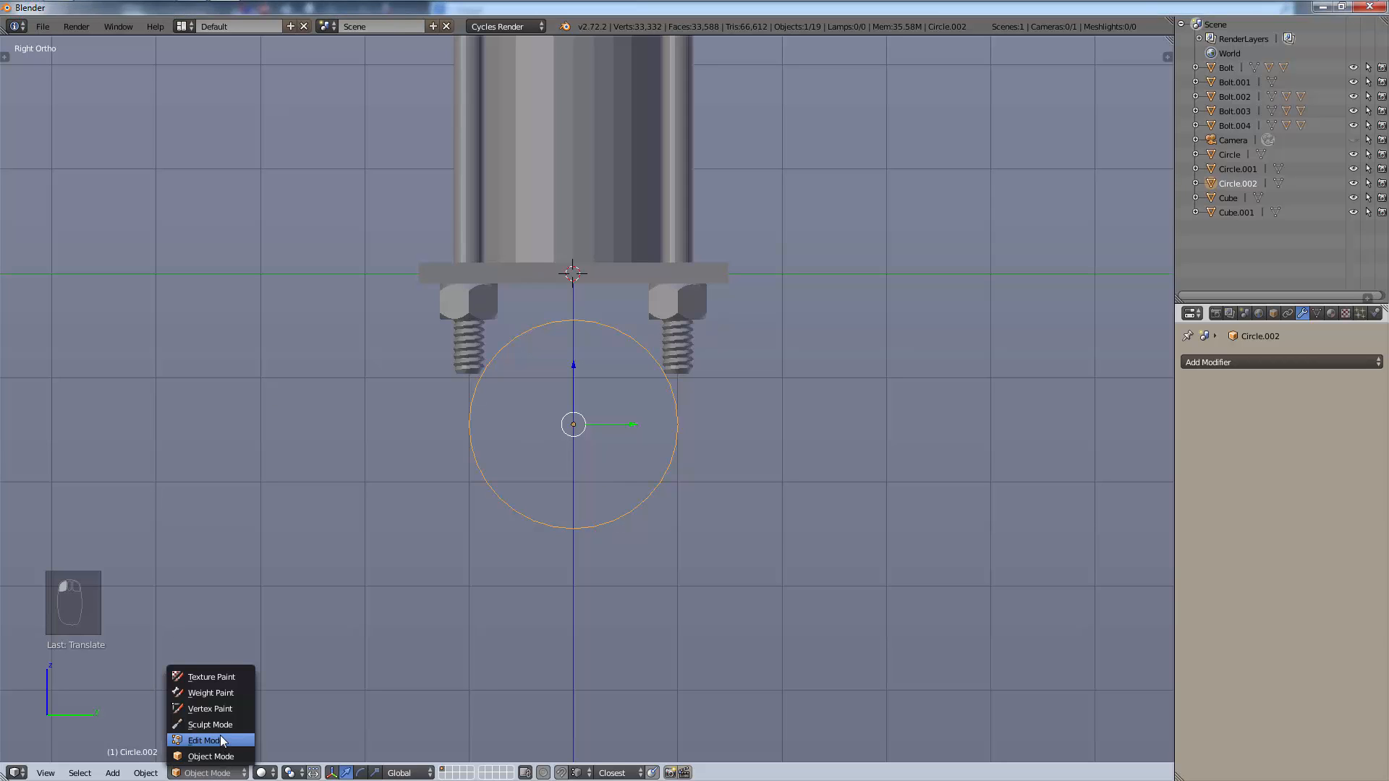
left_click(220, 740)
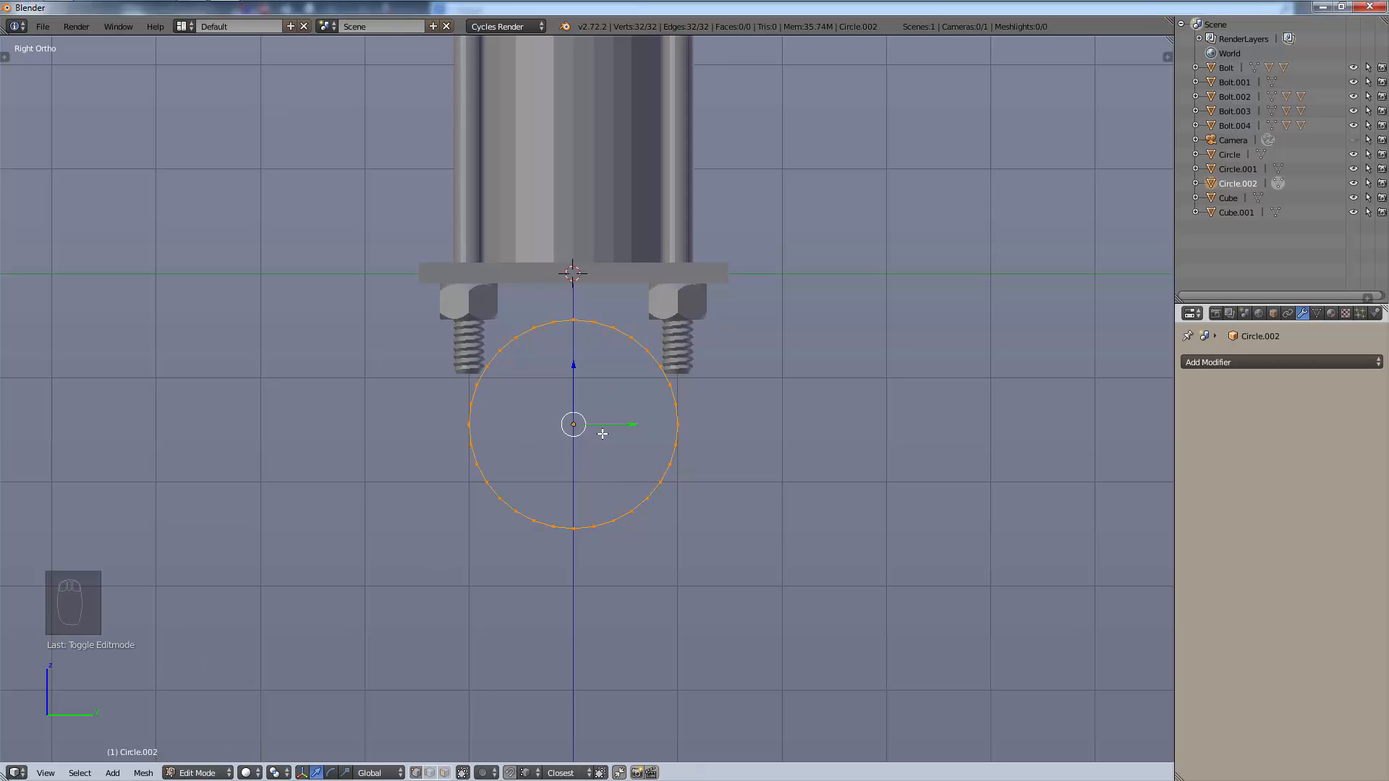
key("f")
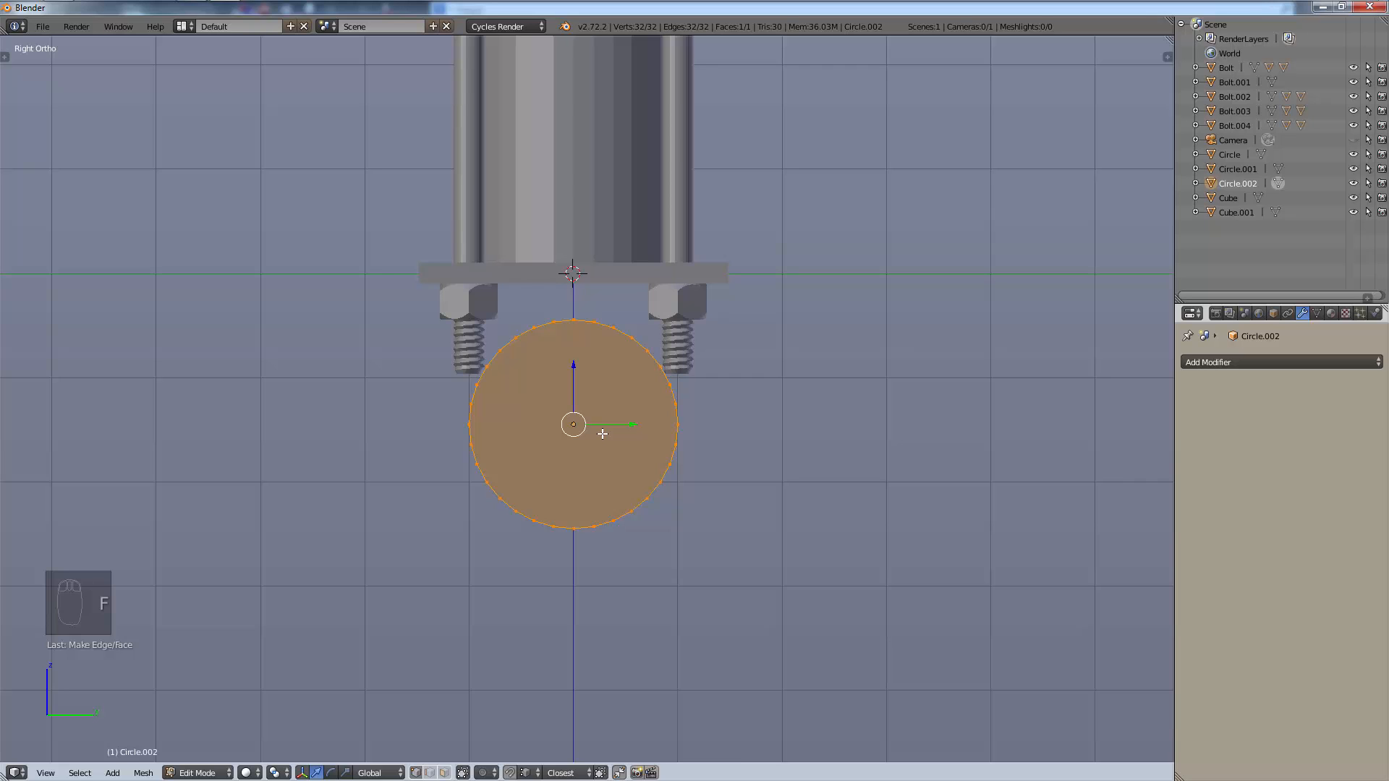
Shift the filled disc along negative X and extrude it about 1.2 units back across the centre line.
key("KP_1")
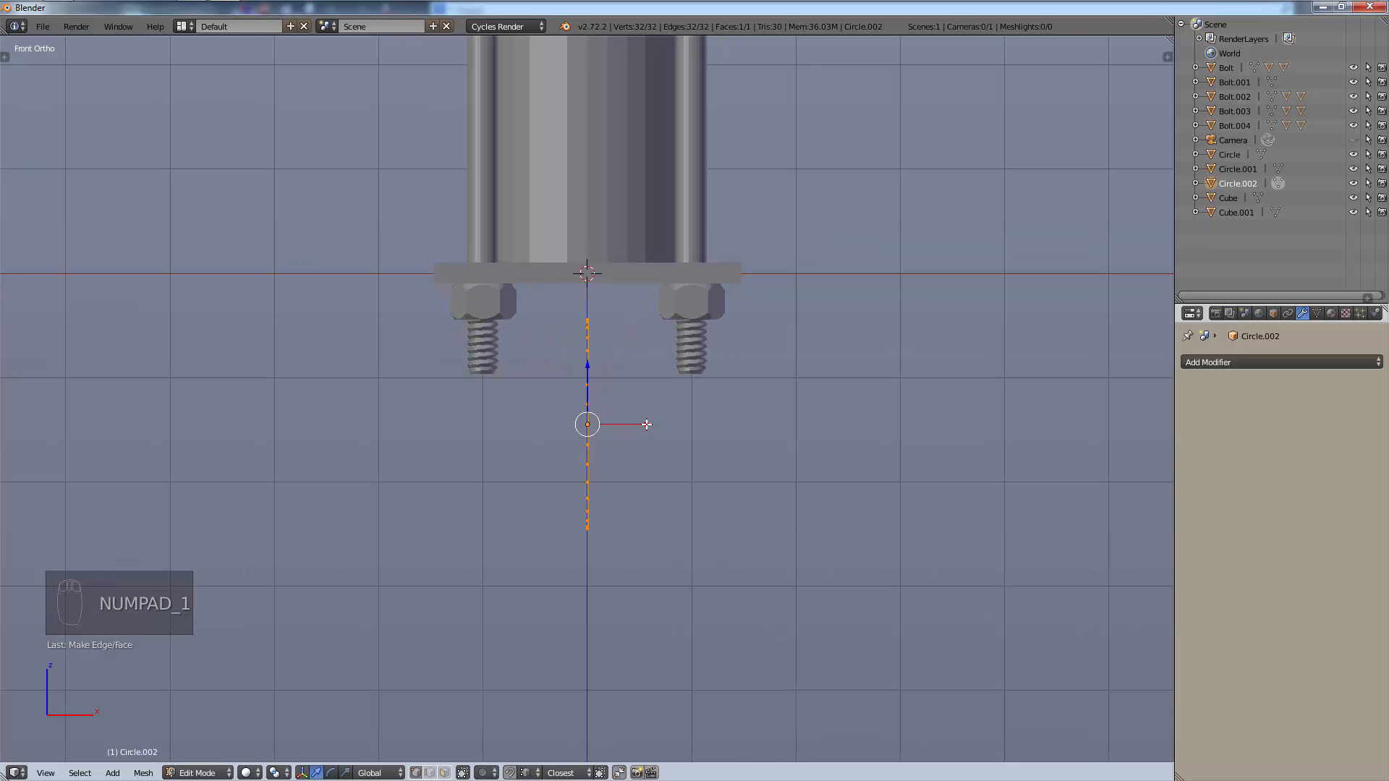
left_click_drag(642, 424, 586, 434)
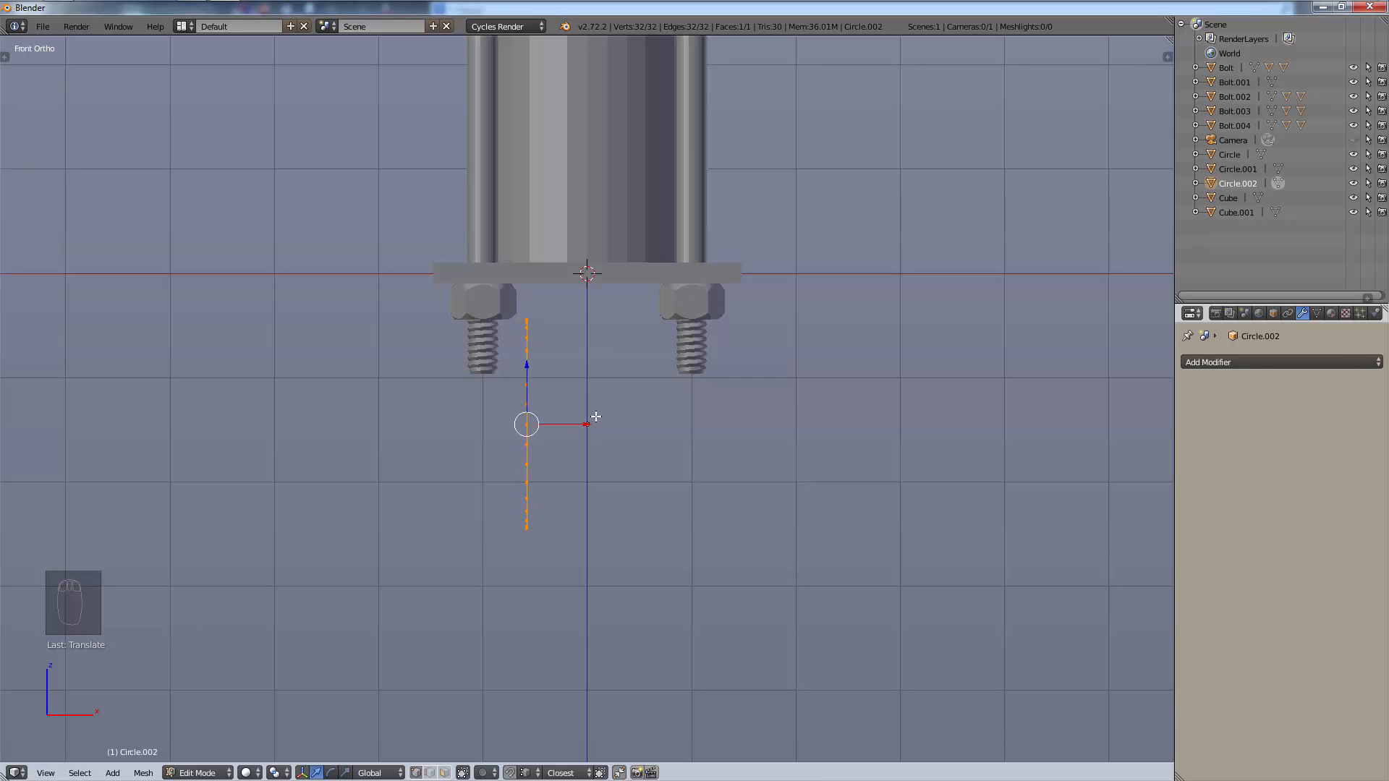
key("e")
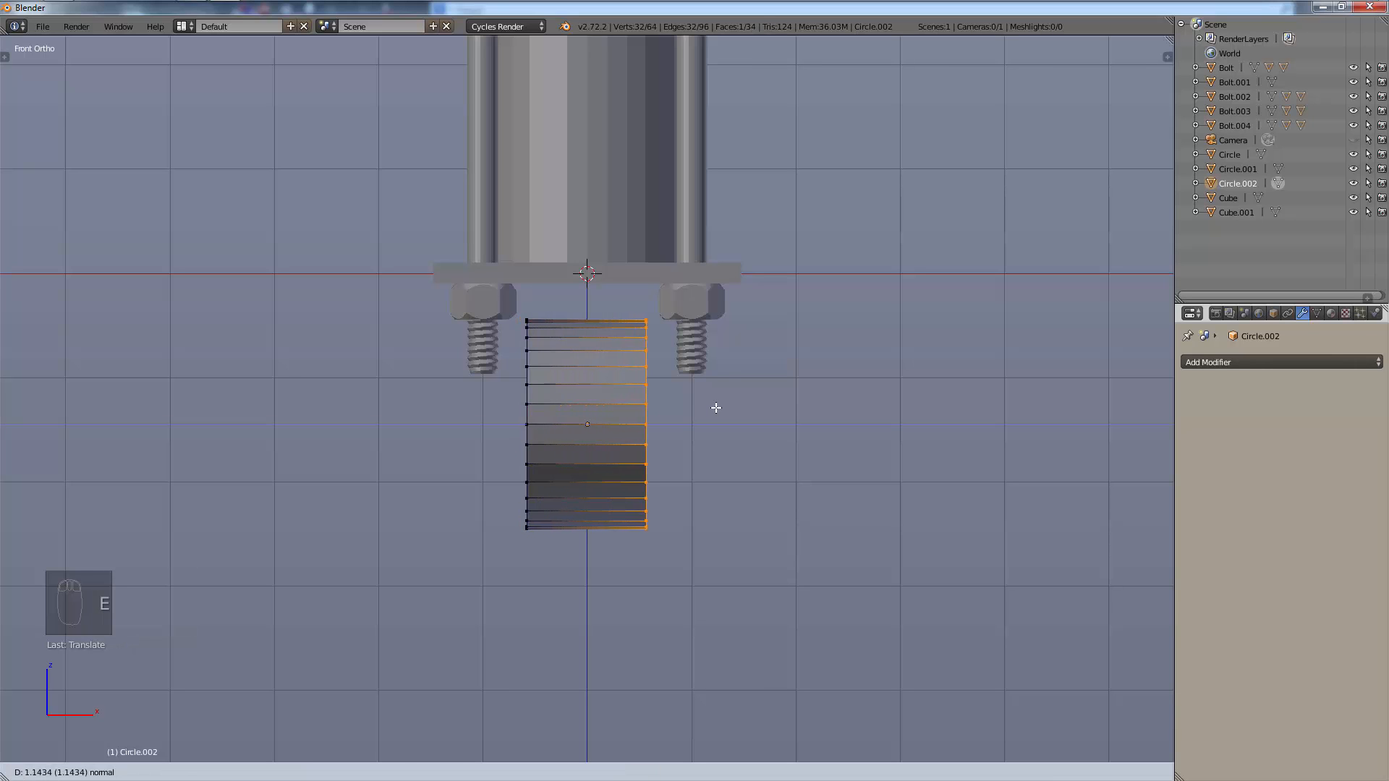
left_click(669, 466)
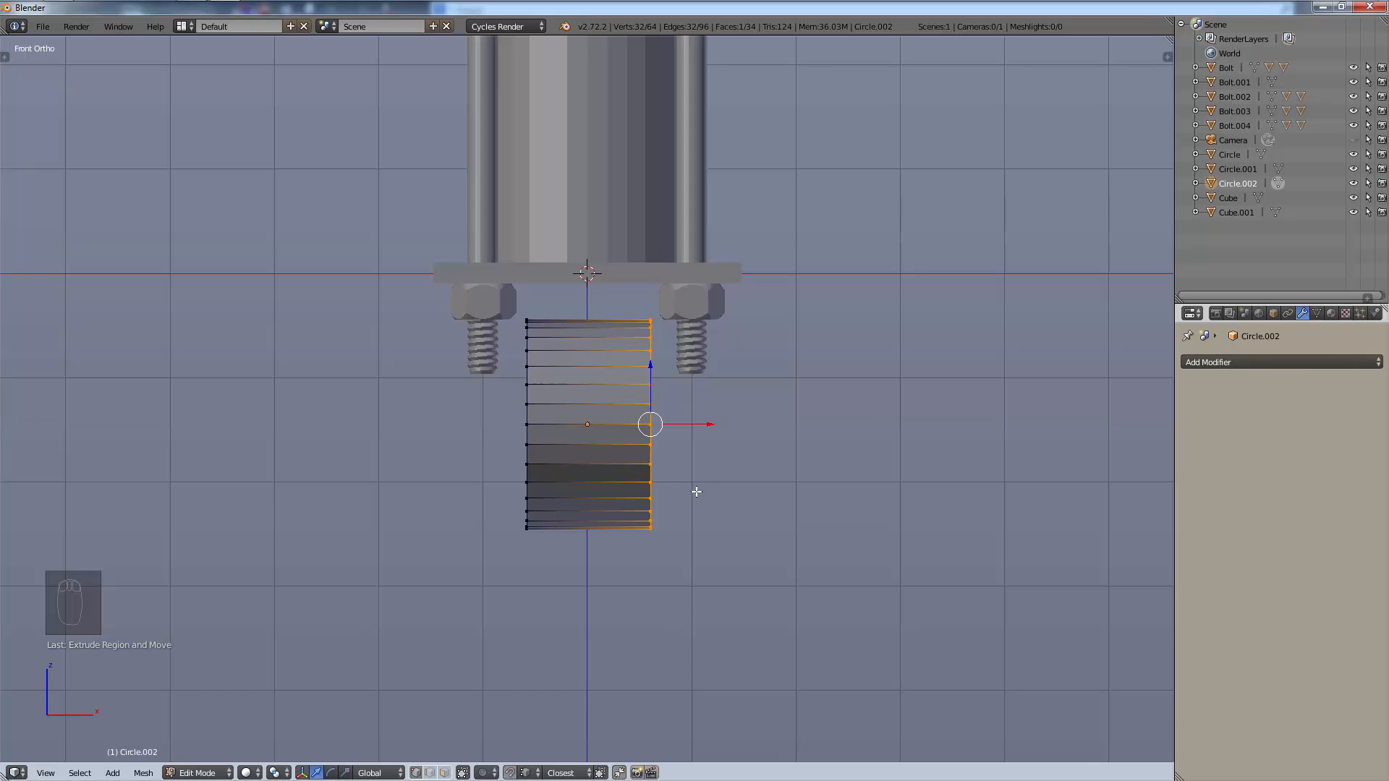
key("f")
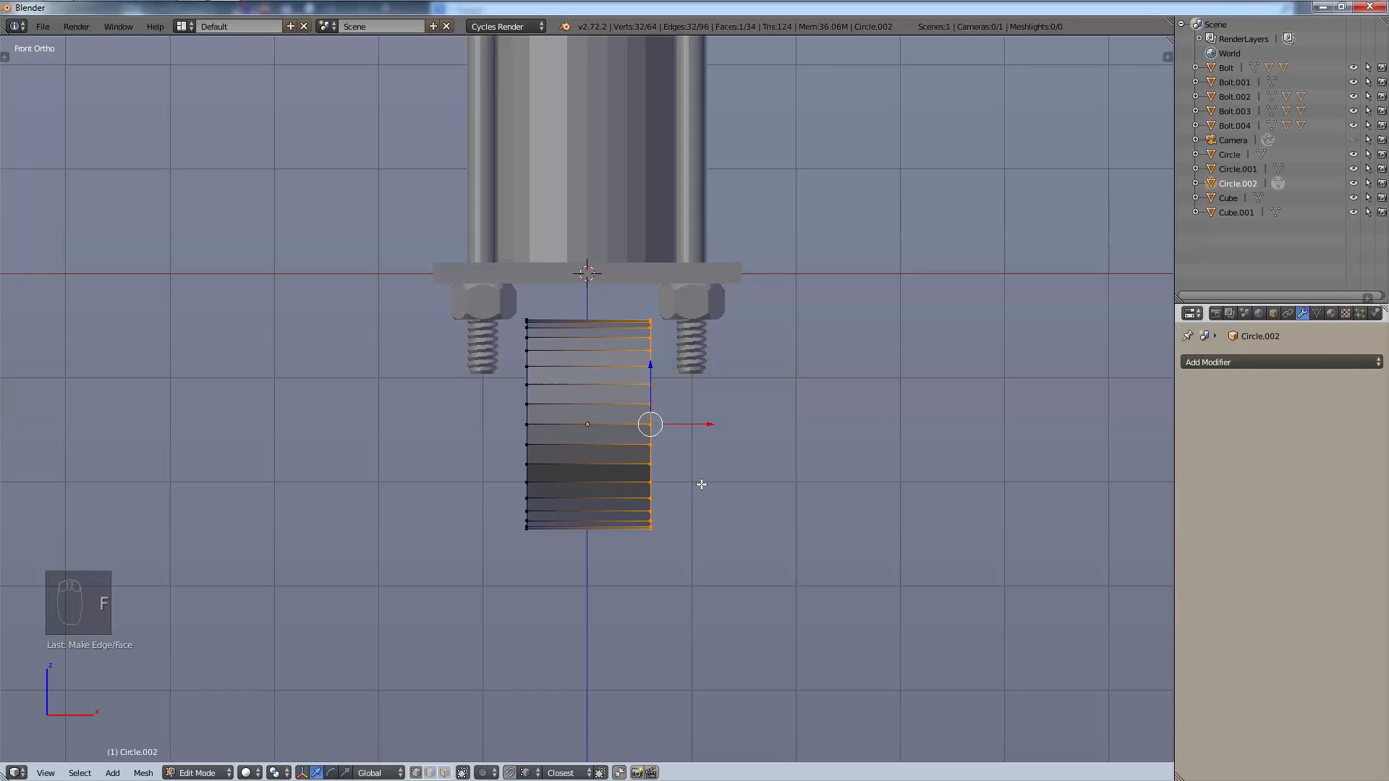
Box-select the upper half of the thick disc from the side and turn off limiting the selection to visible vertices.
key("KP_3")
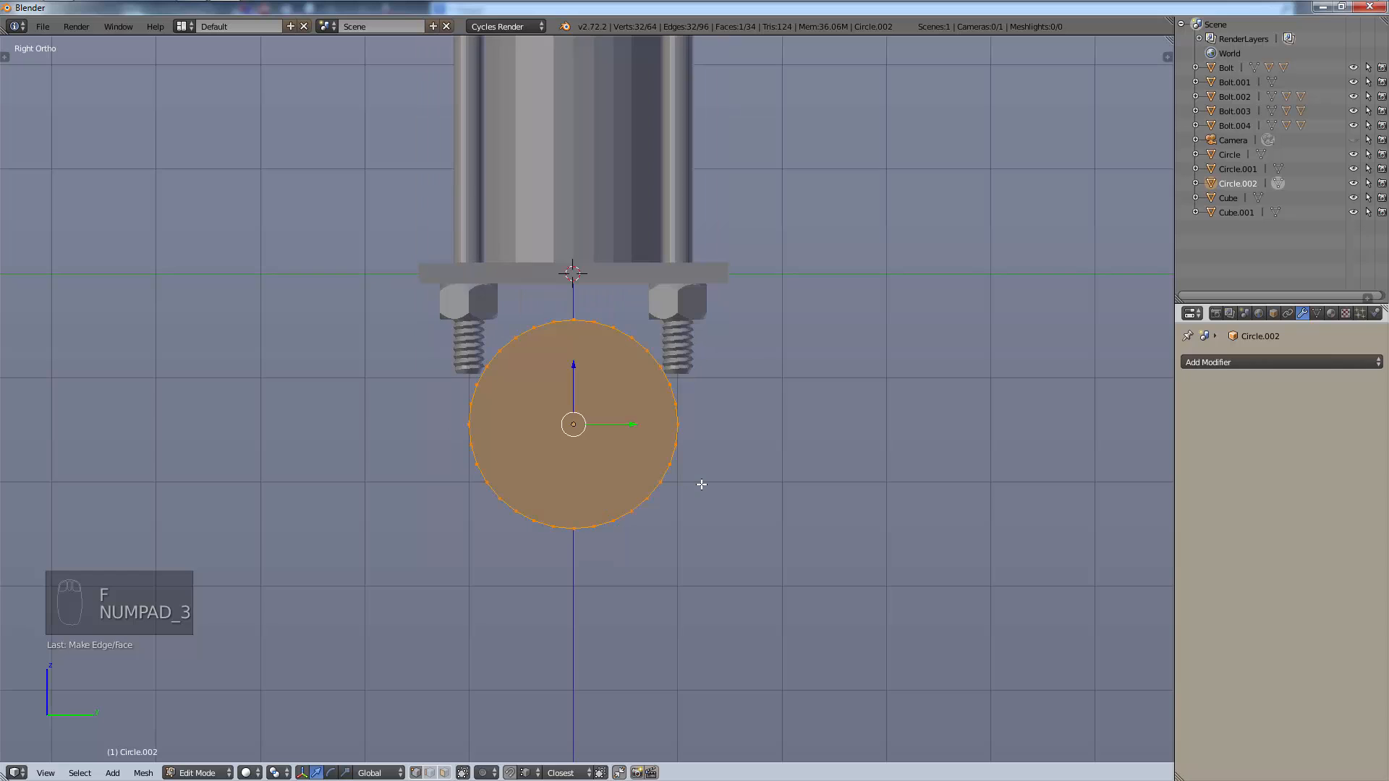
key("a")
key("a")
scroll(753, 343, "up", 2)
key("b")
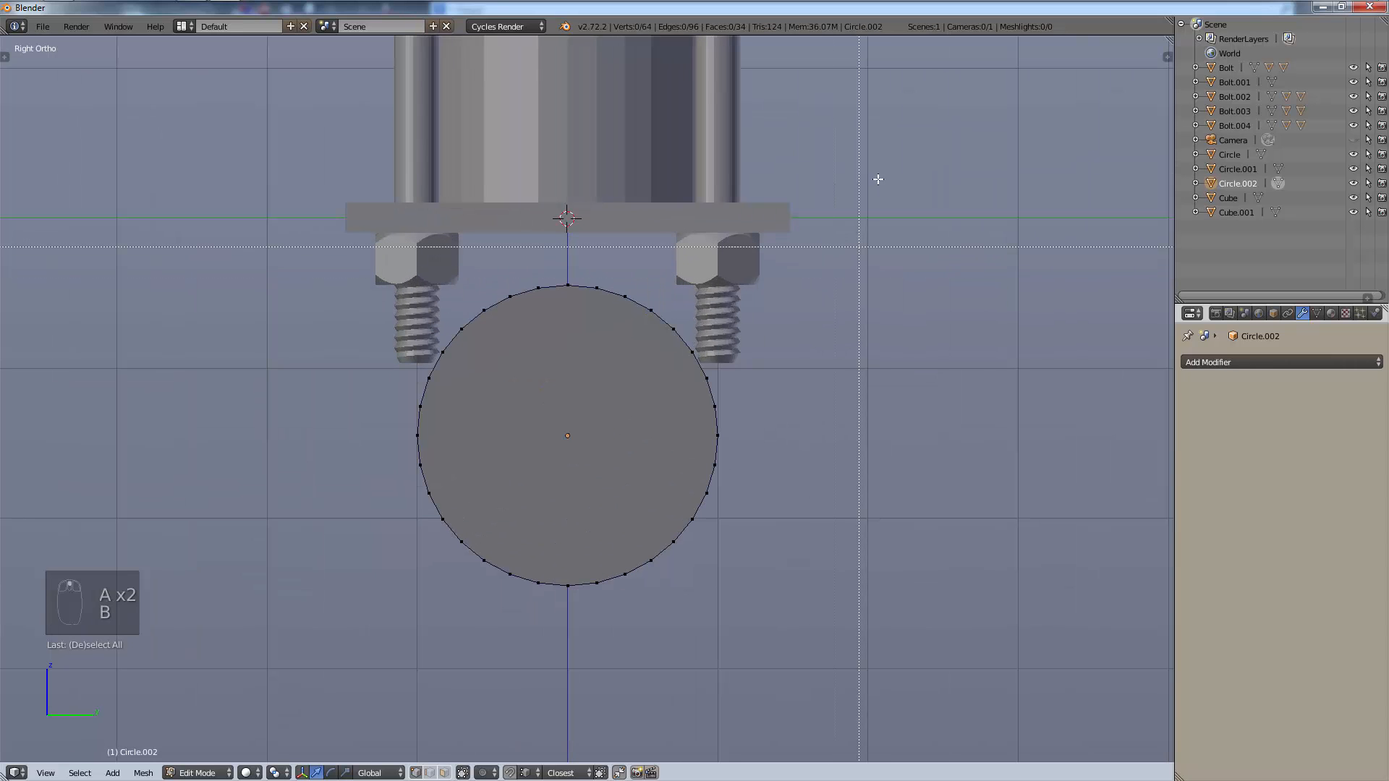
left_click_drag(899, 123, 304, 423)
mouse_move(472, 626)
middle_mouse_down()
mouse_move(491, 589)
mouse_move(484, 609)
middle_mouse_up()
left_click(463, 773)
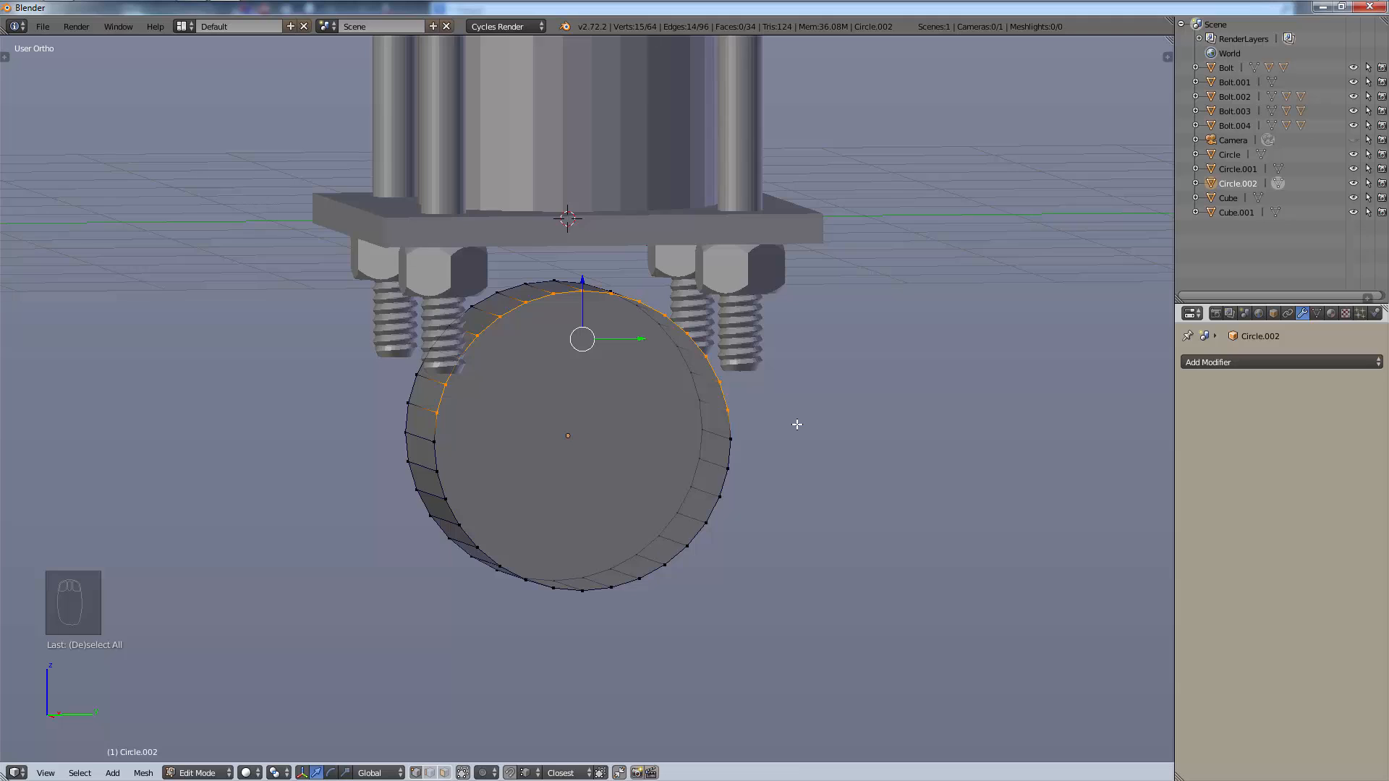
Select the upper-half vertices on both sides of the thick disc and delete them.
key("KP_1")
key("a")
key("a")
key("b")
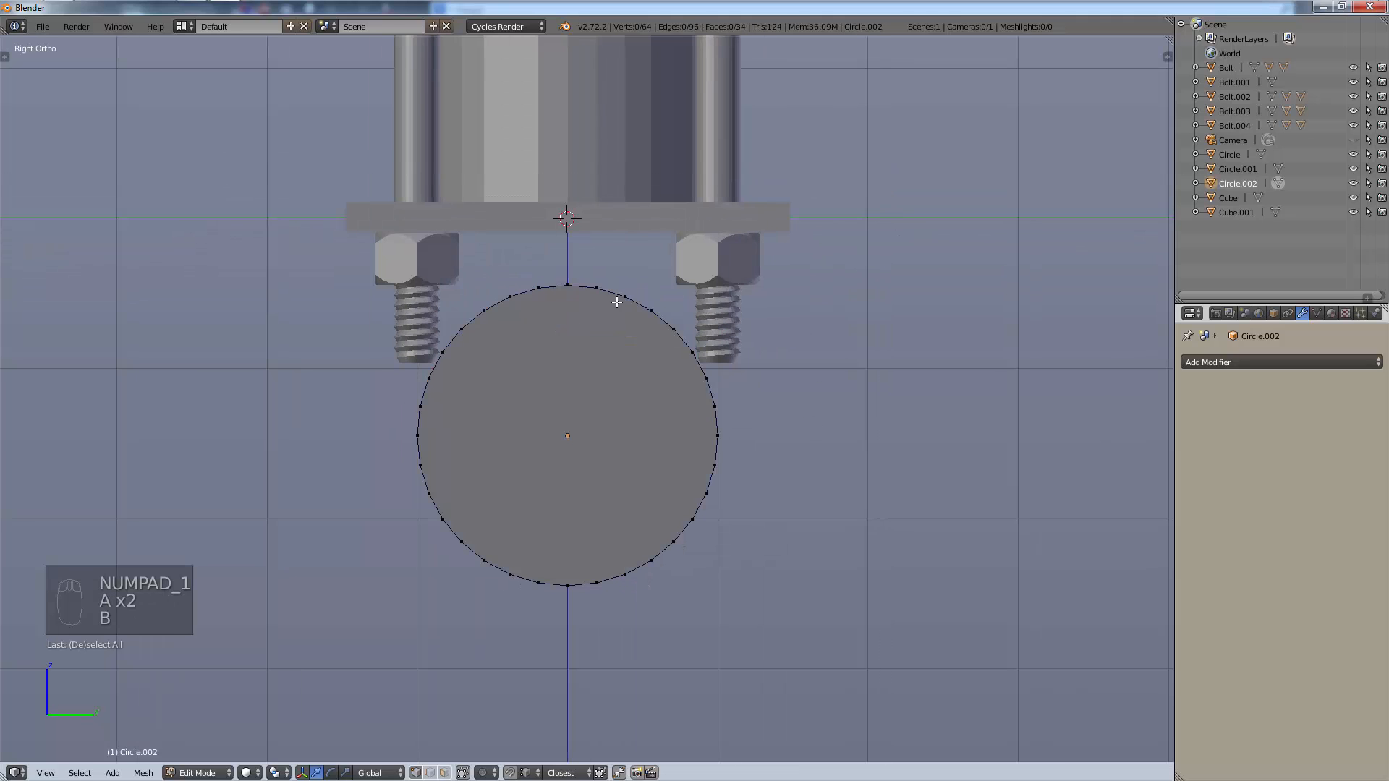
left_click_drag(781, 179, 282, 423)
key("x")
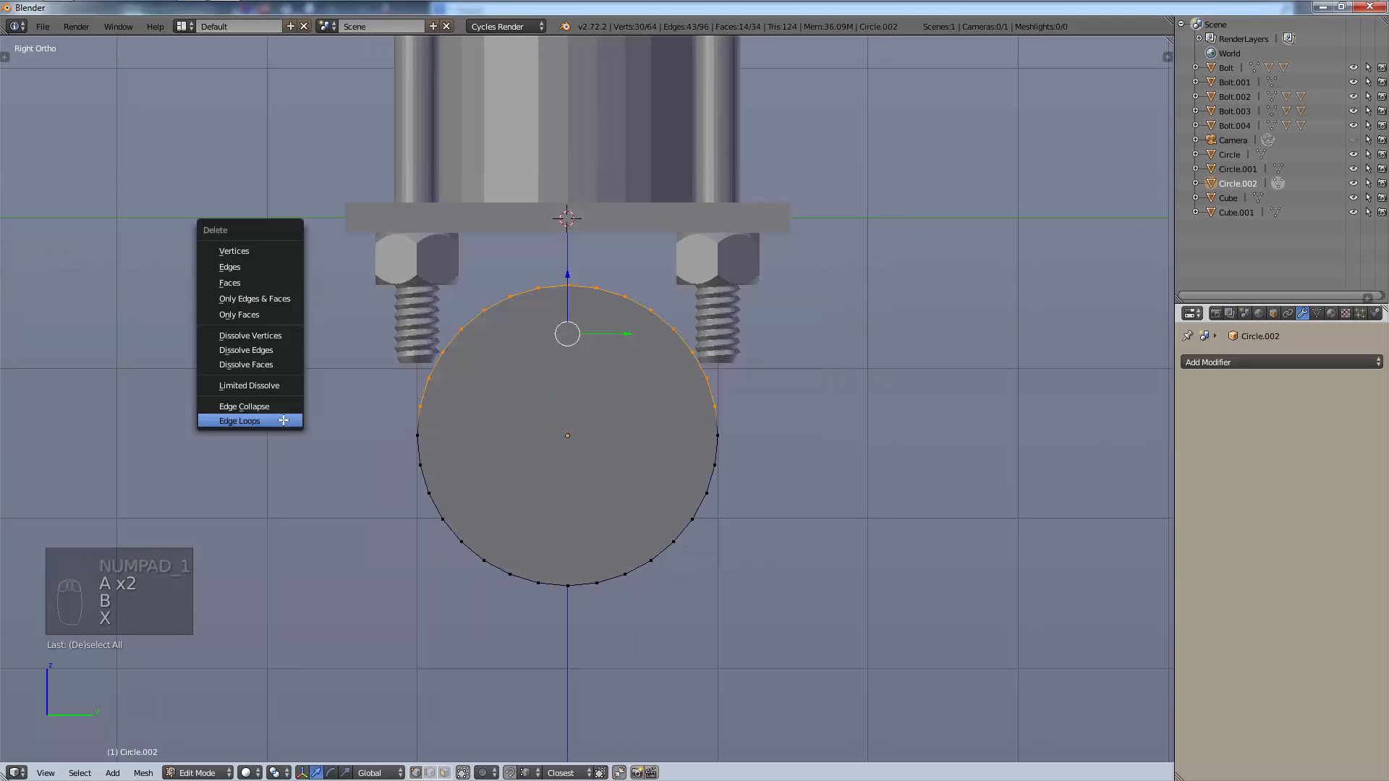
left_click(282, 254)
middle_click_drag(509, 335, 600, 371)
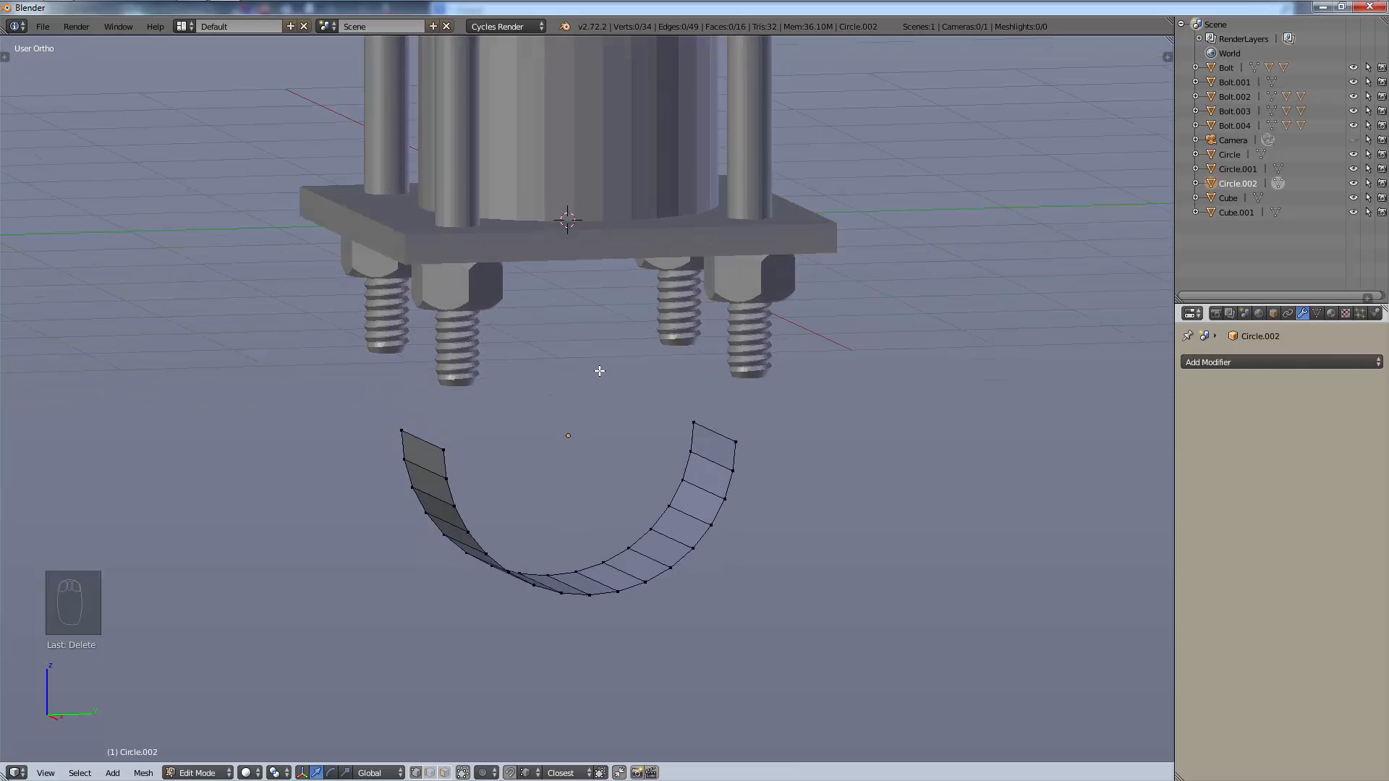
Try to close the whole half-round strip with a single face.
key("a")
key("f")
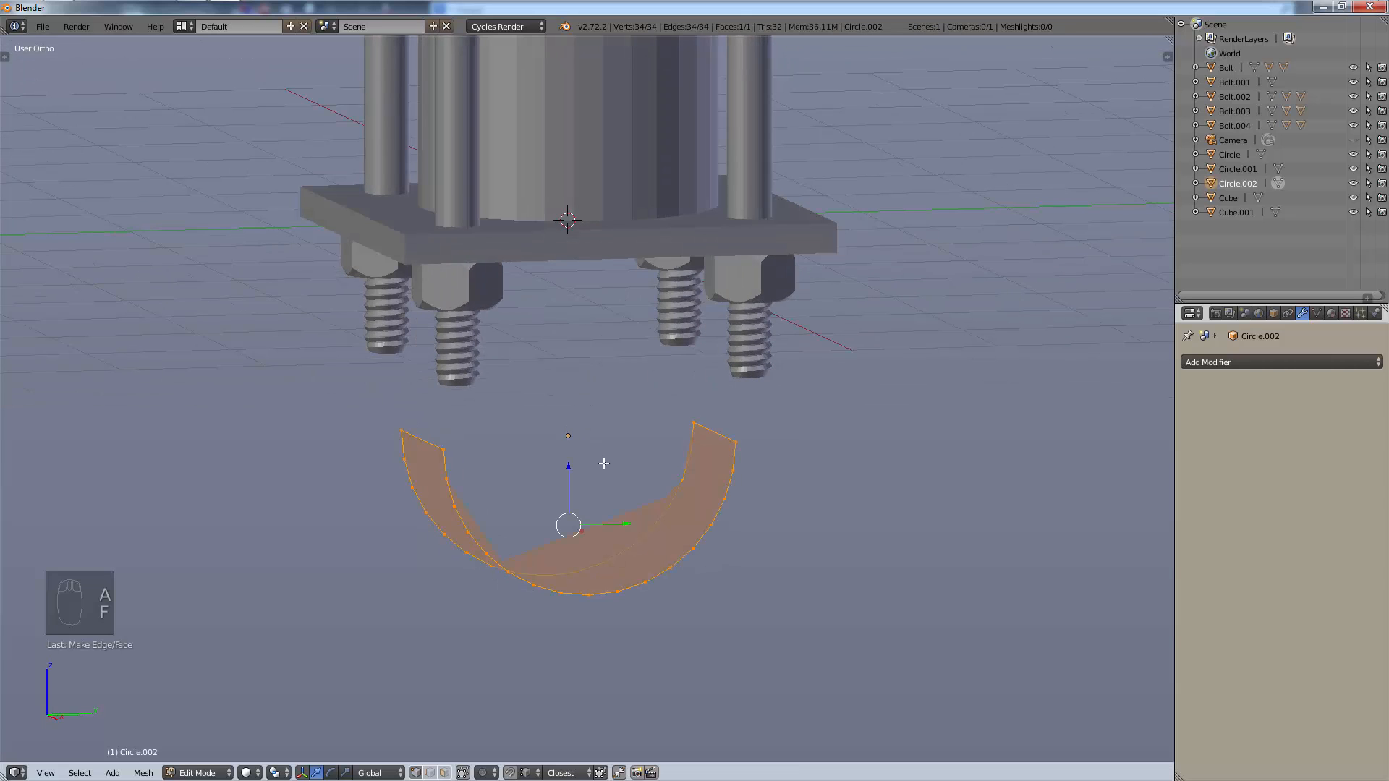
key("ctrl+z")
Connect the two upper end vertices on the far side of the half-round strip with an edge.
right_click(402, 432)
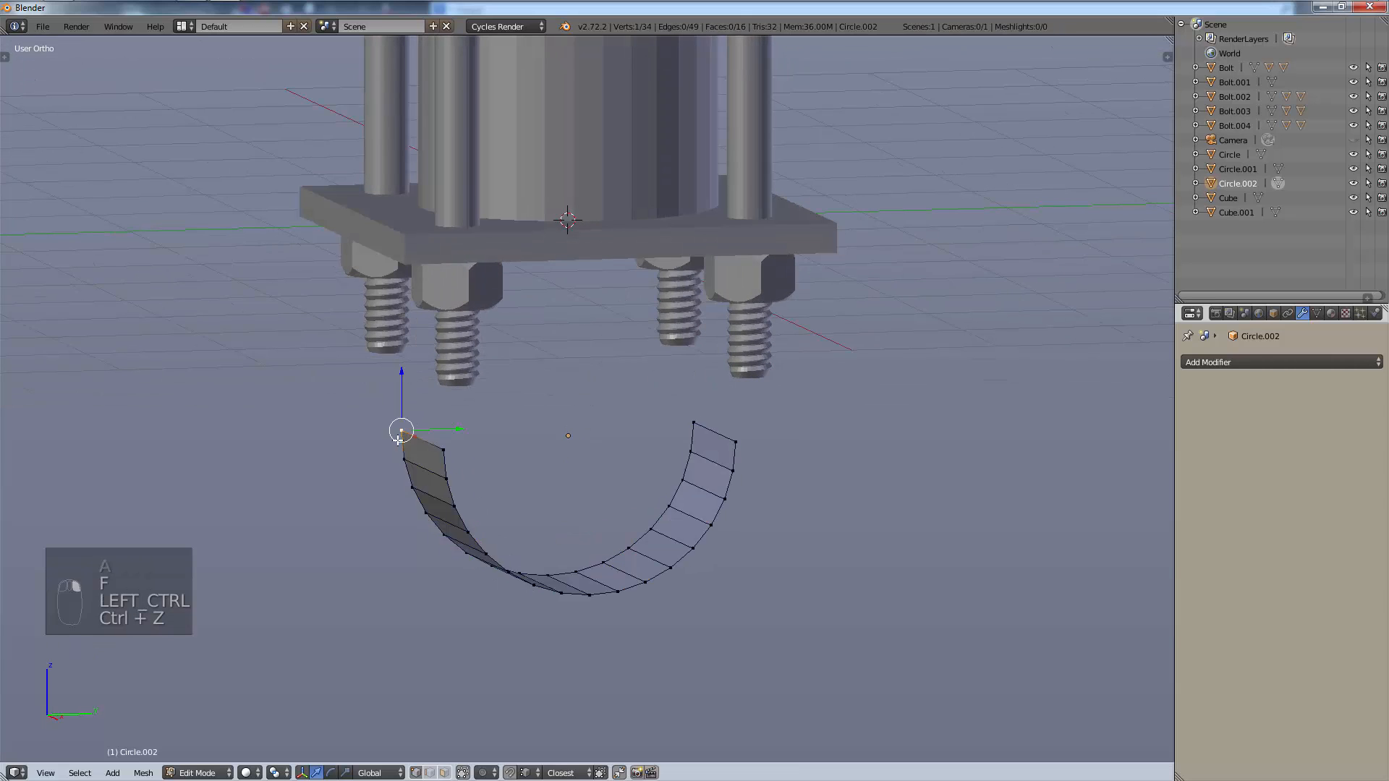
right_click(695, 423, "shift")
key("f")
Connect the two upper end vertices on the near side of the half-round strip with an edge, undoing any extra face.
right_click(449, 451)
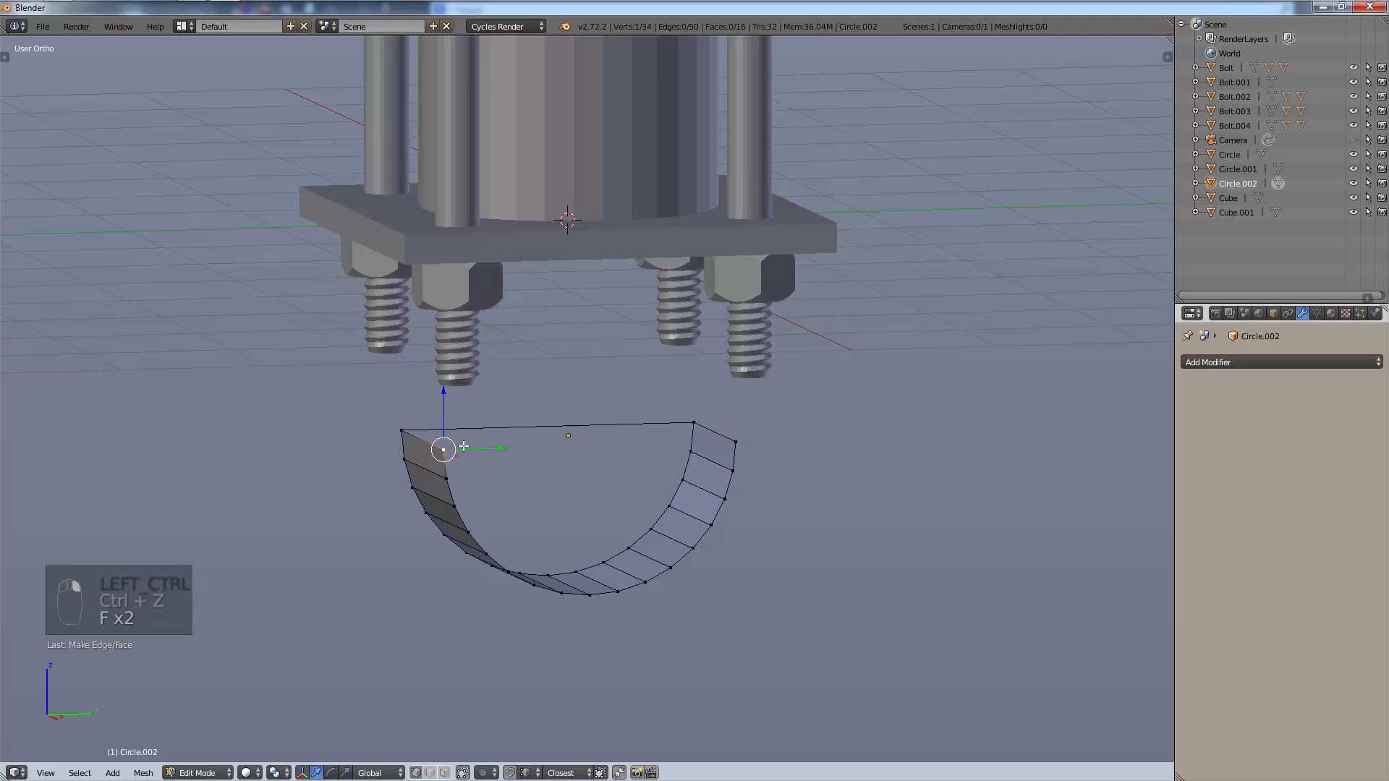
right_click(749, 438, "shift")
key("f")
key("f")
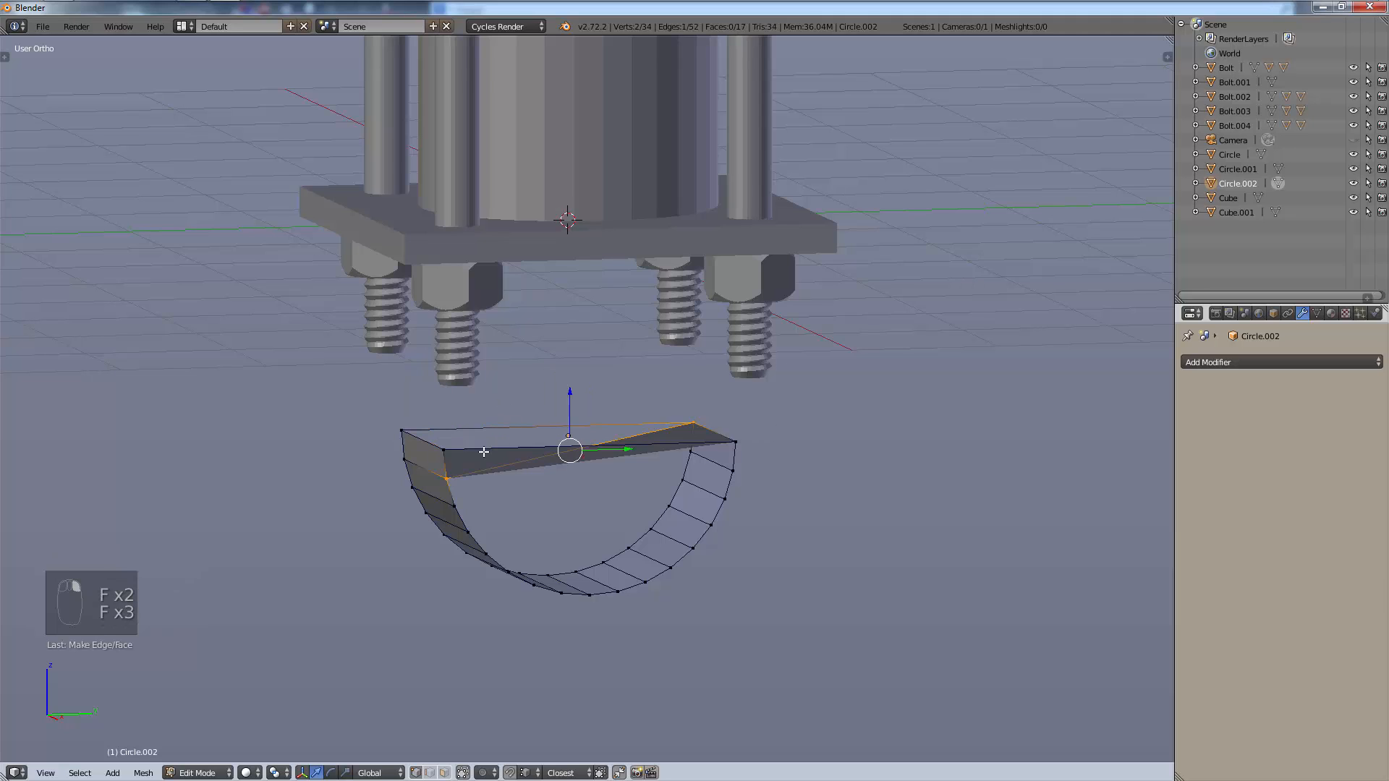
key("ctrl+z")
key("ctrl+x")
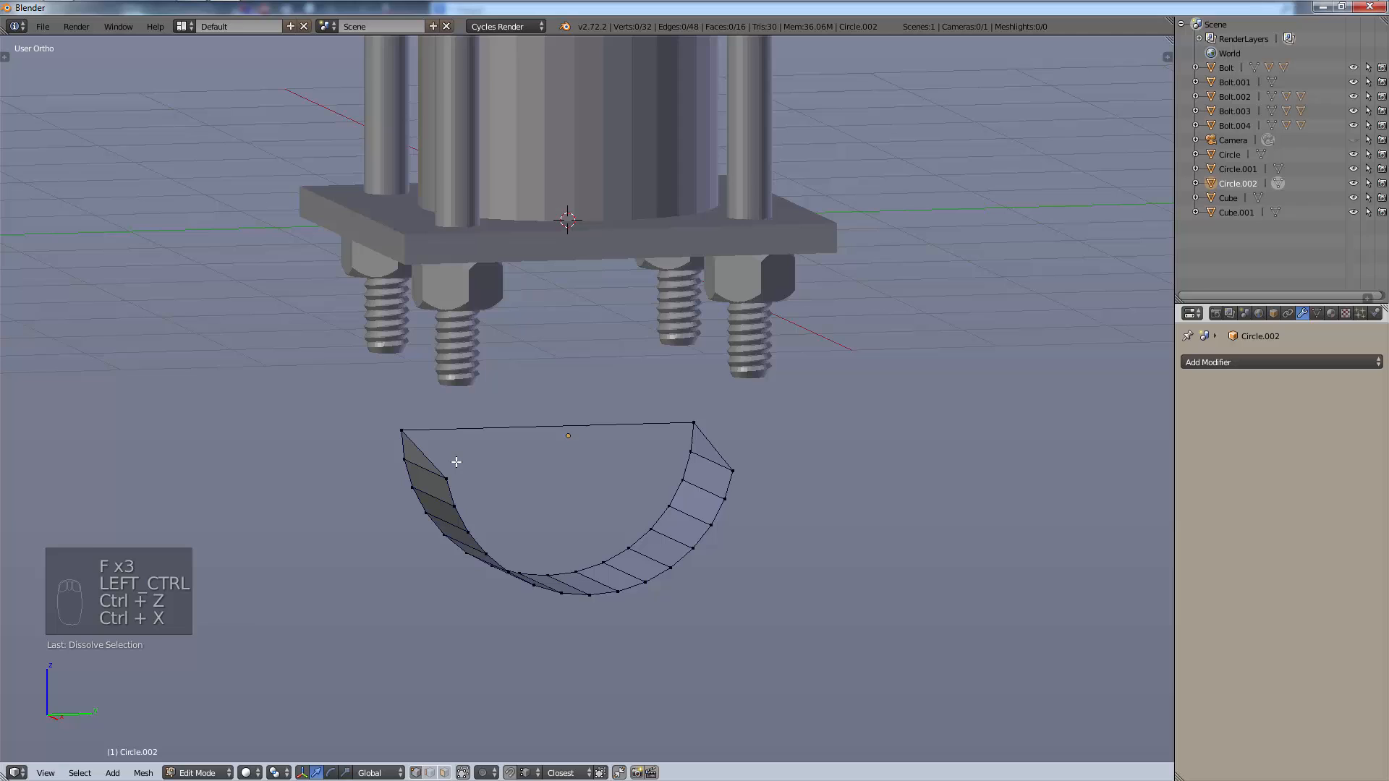
key("ctrl+z")
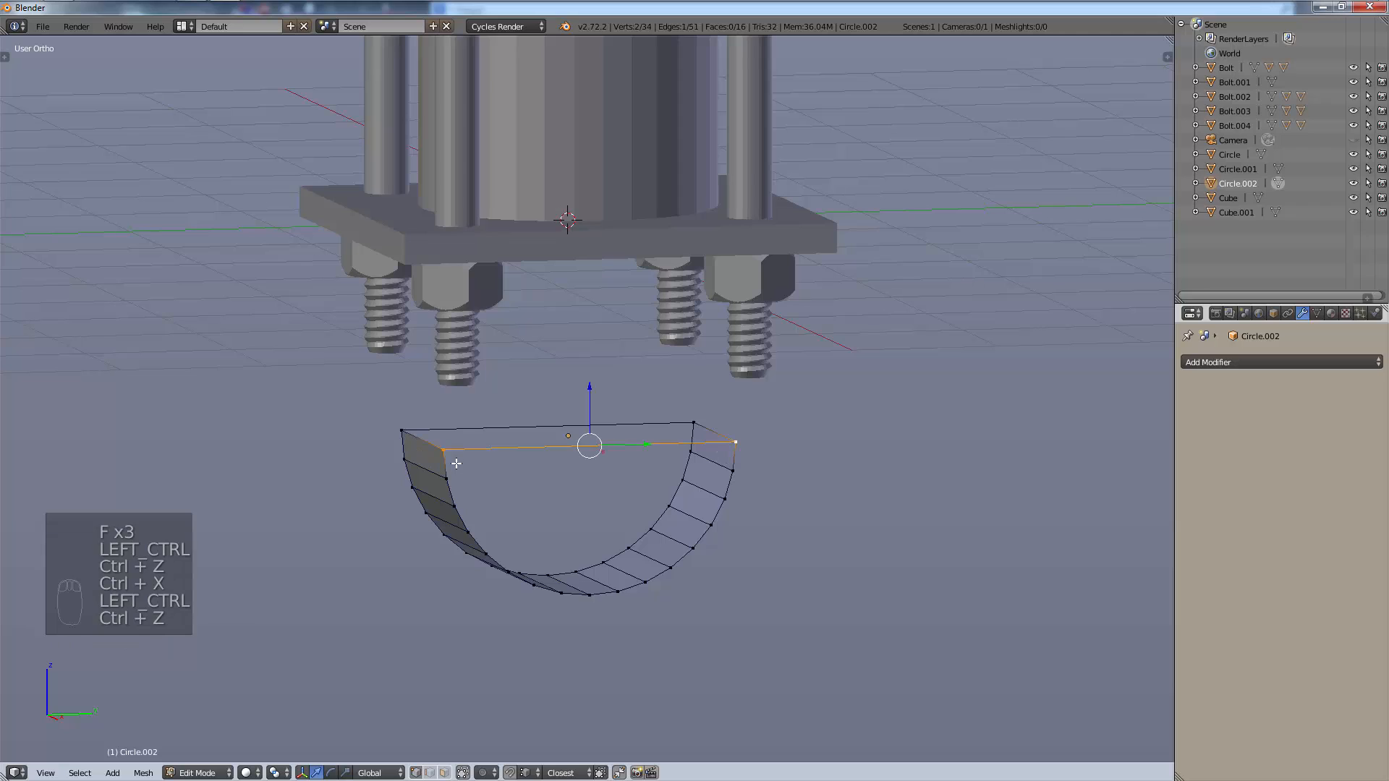
Fill the flat top of the half-round strip with a face through its four corner vertices.
right_click(401, 431, "shift")
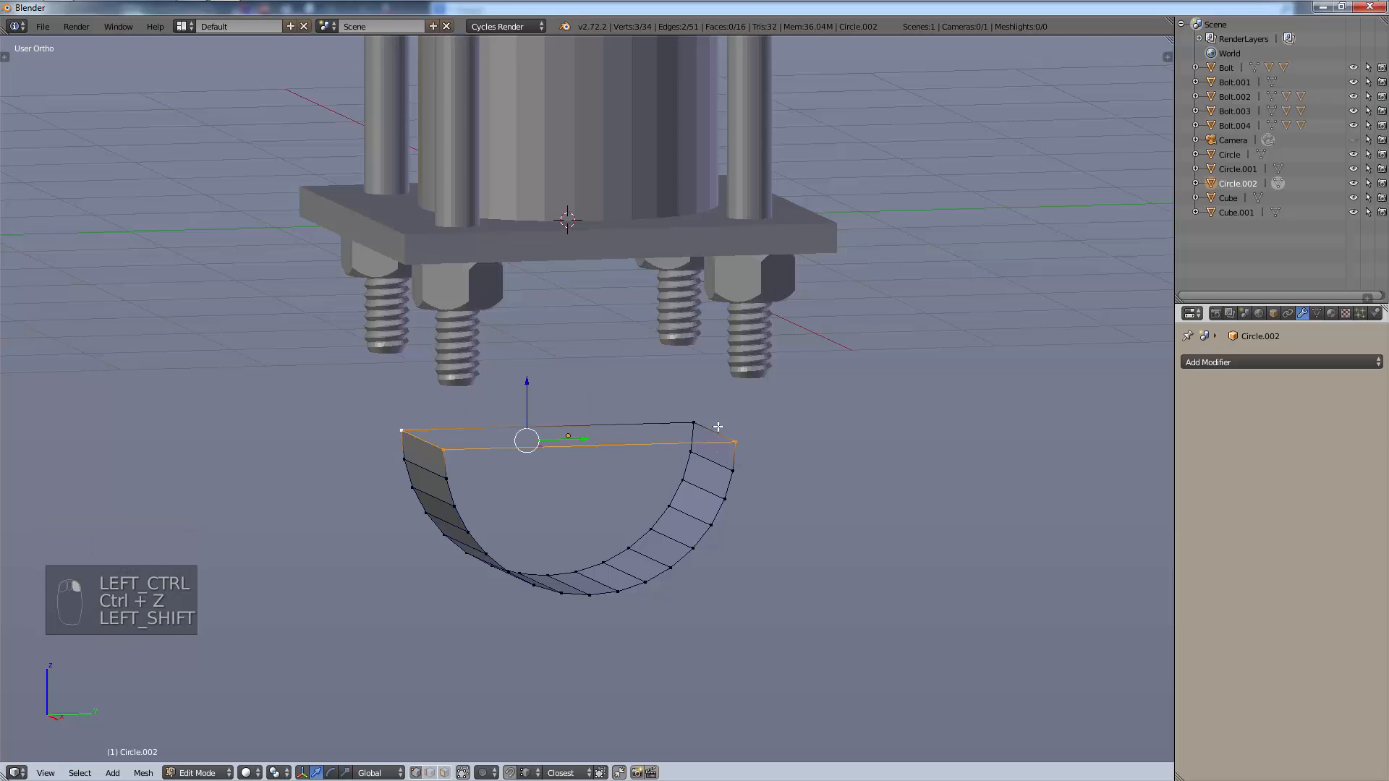
right_click(695, 424, "shift")
key("f")
key("f")
Fill the near side of the half-round with successive strip faces from the upper edge down to the lowest vertex.
right_click(444, 451)
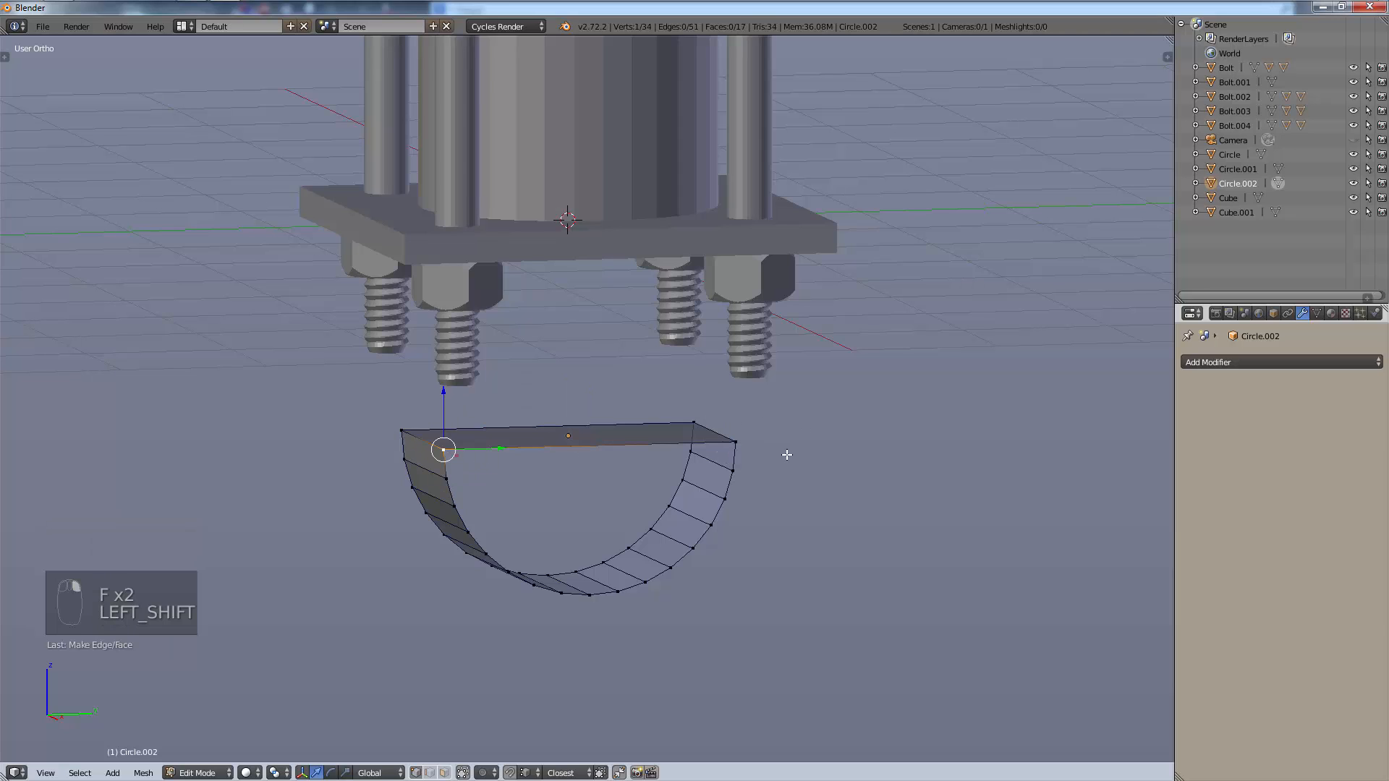
right_click(738, 452, "shift")
key("f")
key("f")
key("f")
key("f")
key("f")
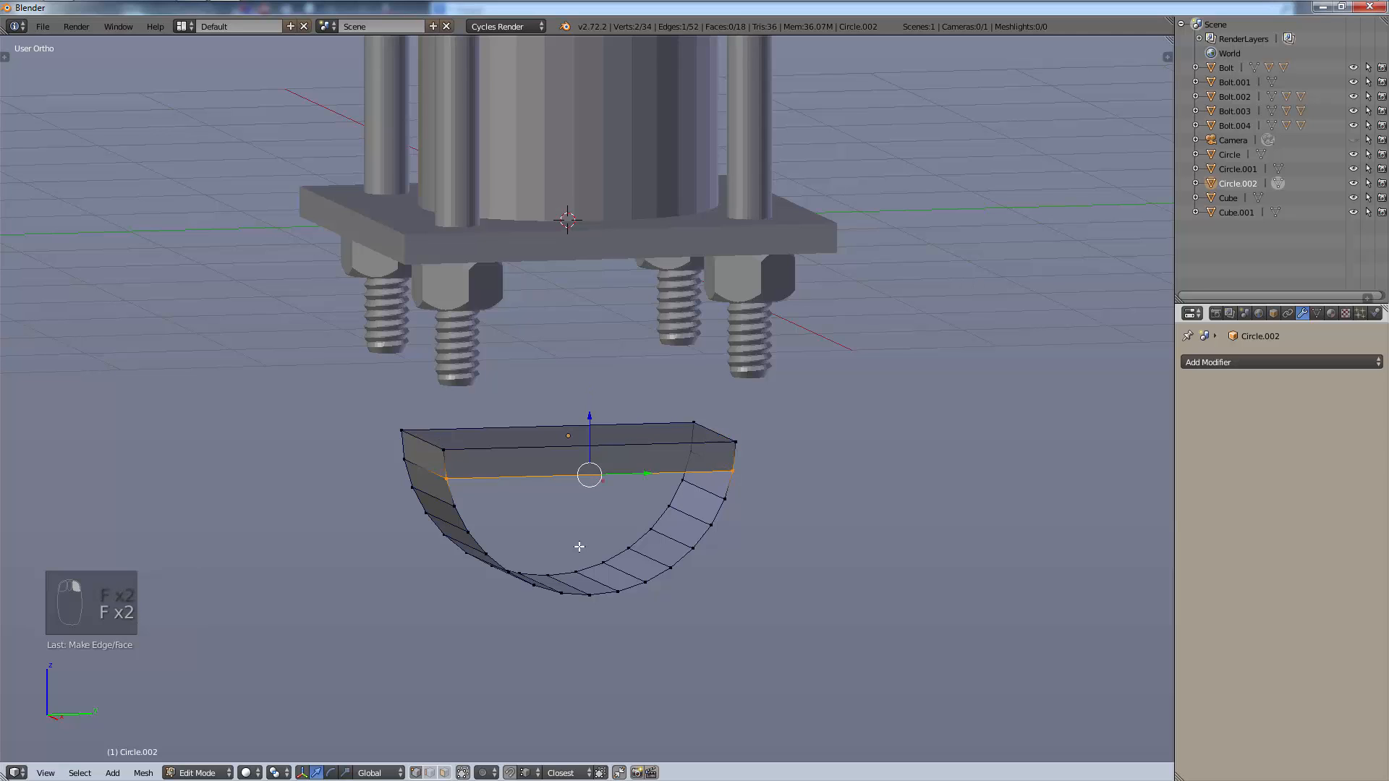
key("f")
key("f")
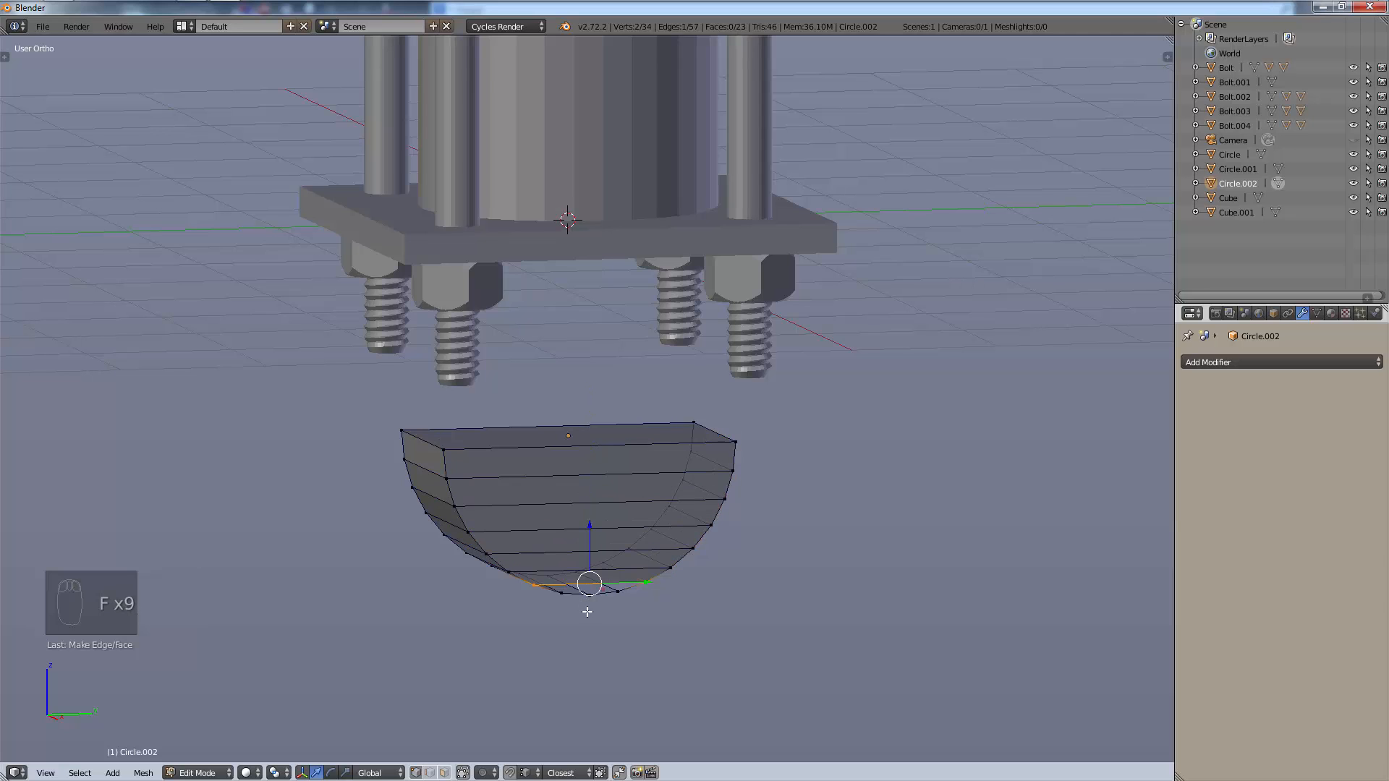
key("f")
scroll(587, 619, "up", 6)
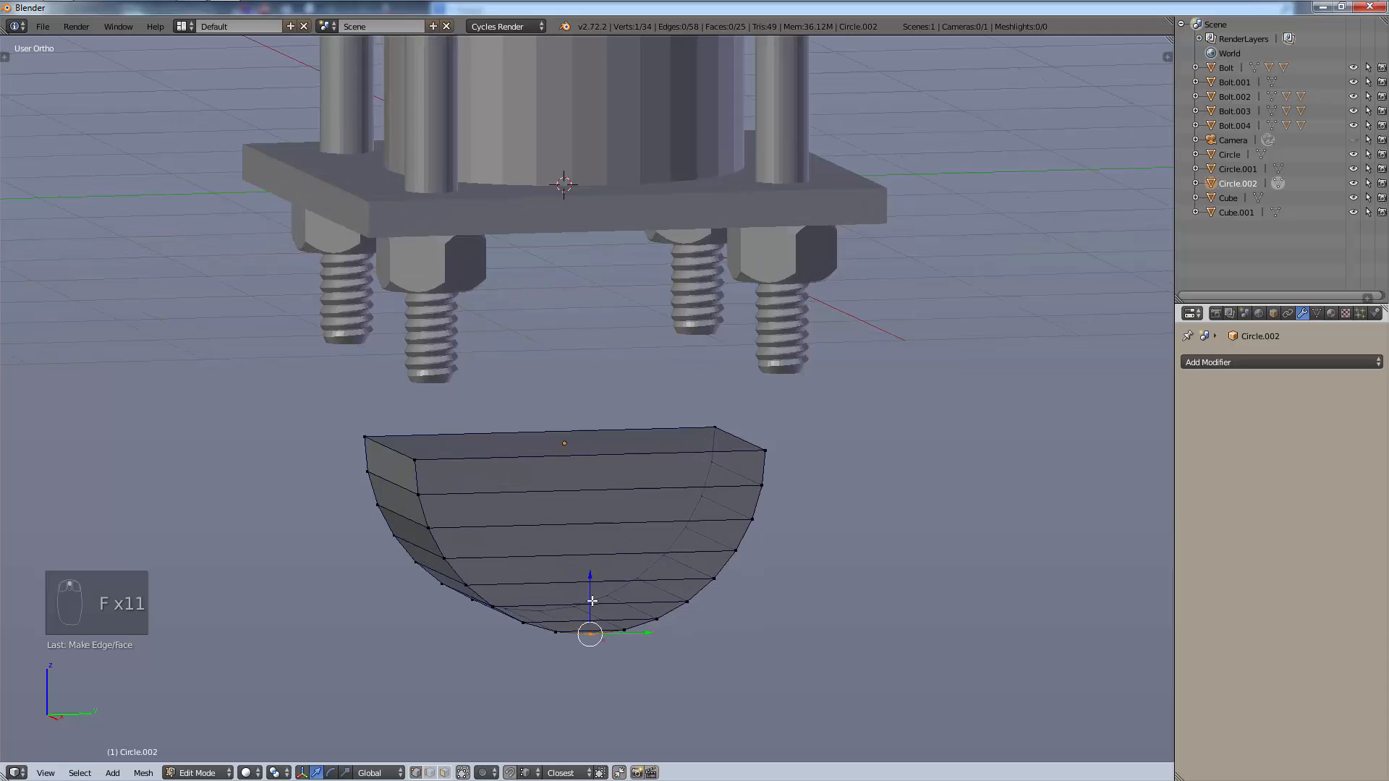
scroll(623, 622, "up", 3)
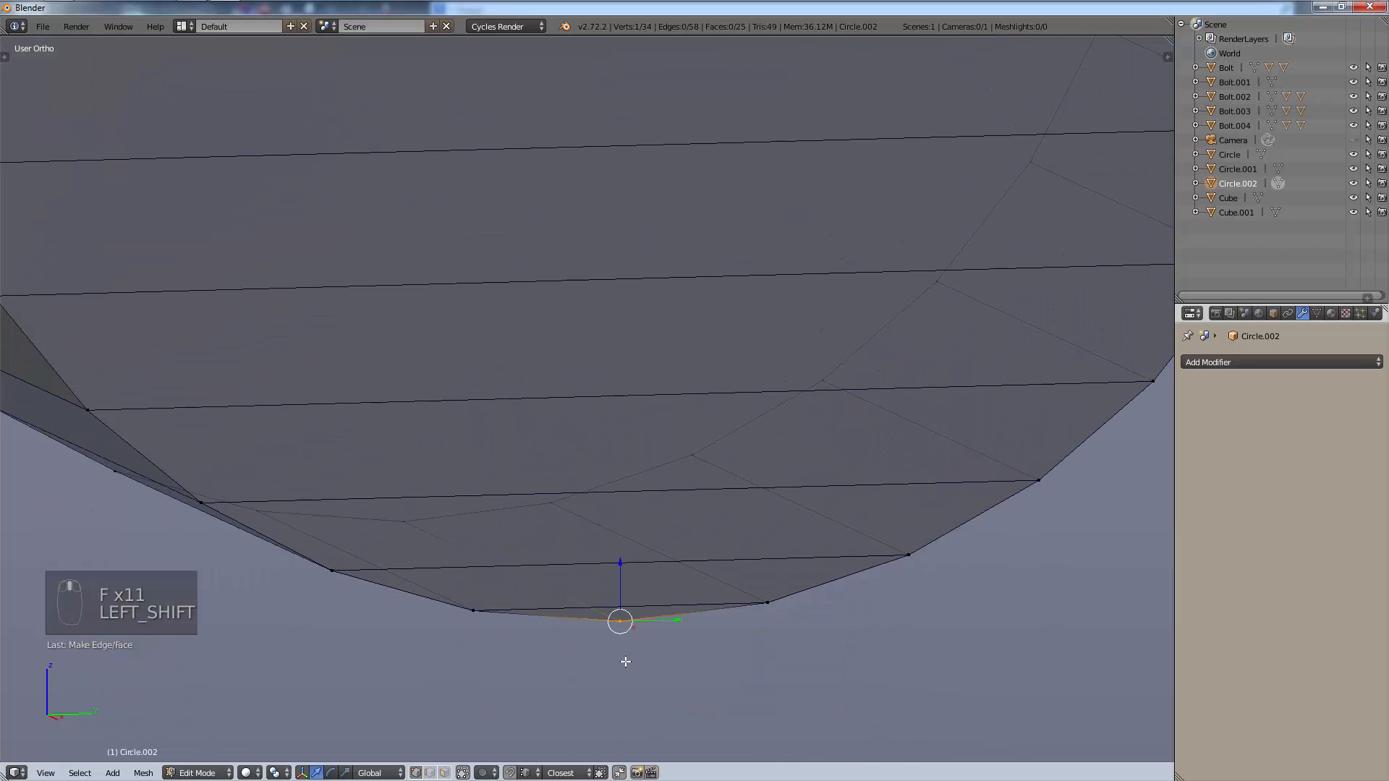
Fill the opposite open side of the half-round with successive strip faces down to its lowest vertex, then deselect everything.
scroll(626, 662, "down", 6)
middle_click_drag(516, 567, 803, 567)
right_click(353, 224)
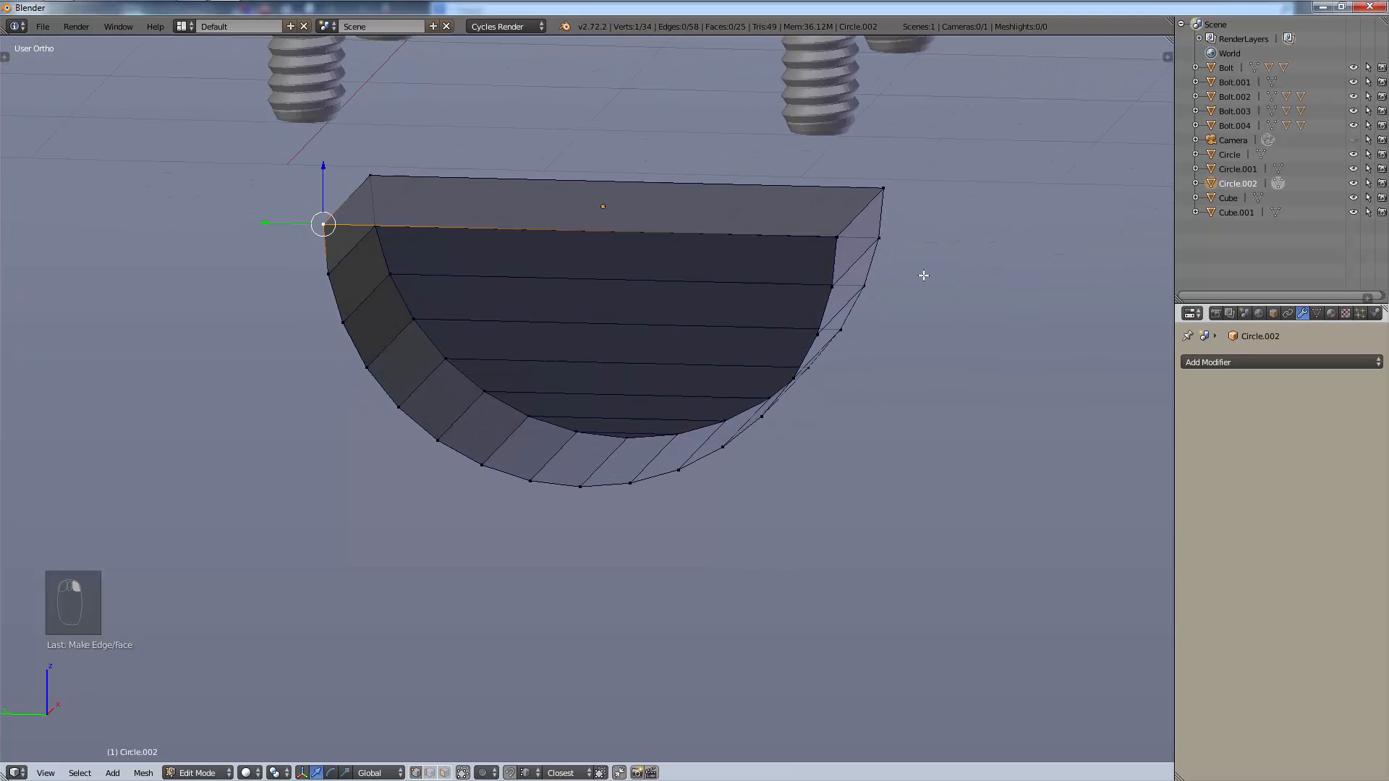
right_click(836, 239, "shift")
key("f")
key("f")
key("f")
key("f")
key("f")
key("f")
key("f")
key("f")
key("f")
key("f")
key("f")
key("f")
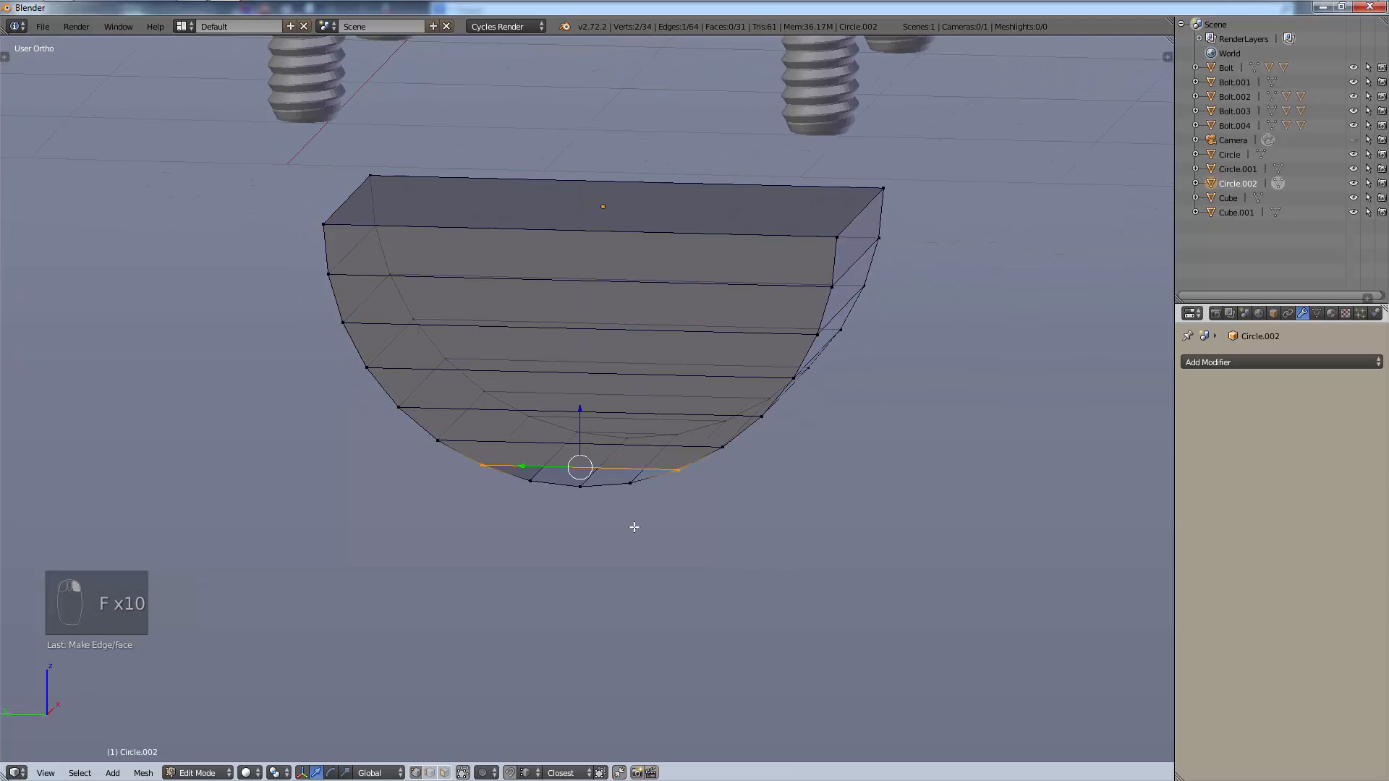
key("a")
Select the four corner vertices of the half-round's flat top and extrude that face up about 1.45 units into the lower slab.
middle_click_drag(873, 440, 702, 364)
scroll(702, 363, "down", 2)
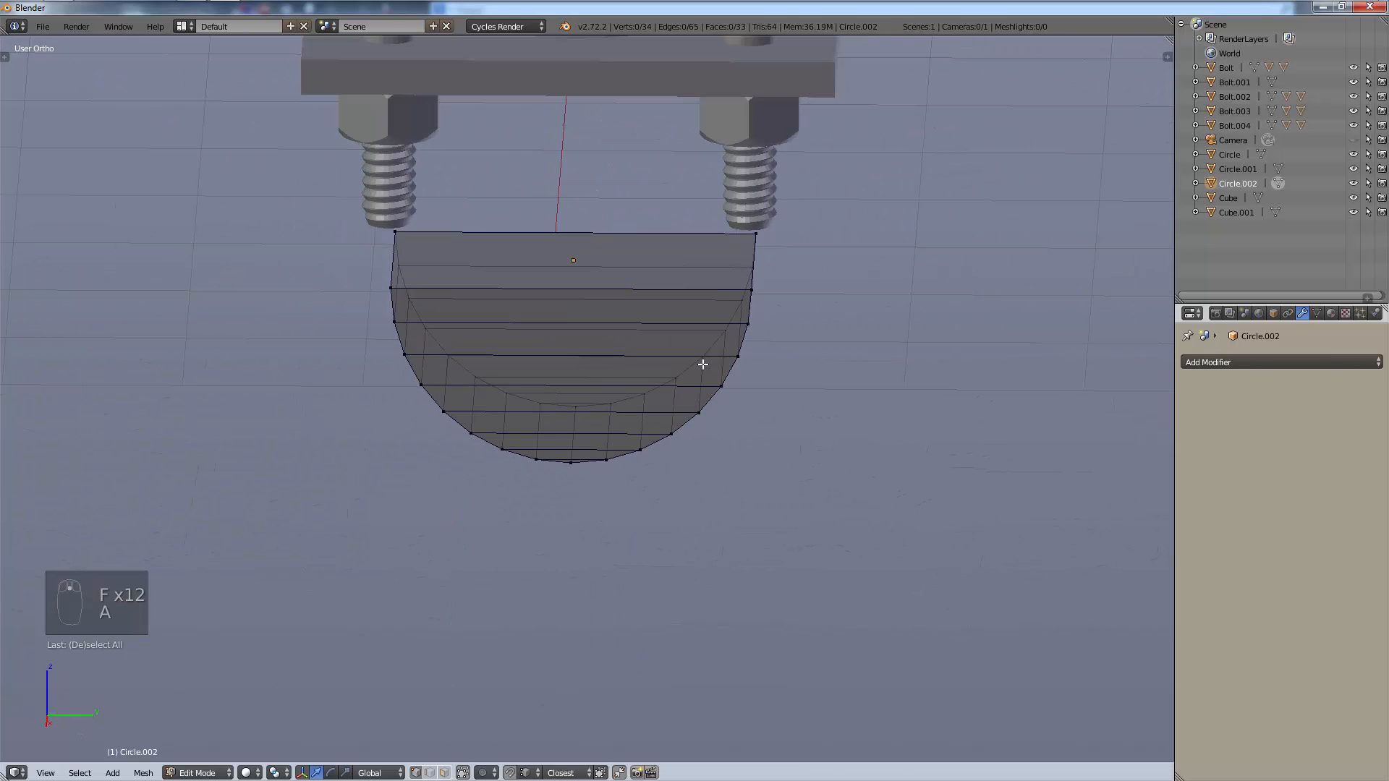
middle_click_drag(617, 403, 631, 457, "shift")
key("KP_3")
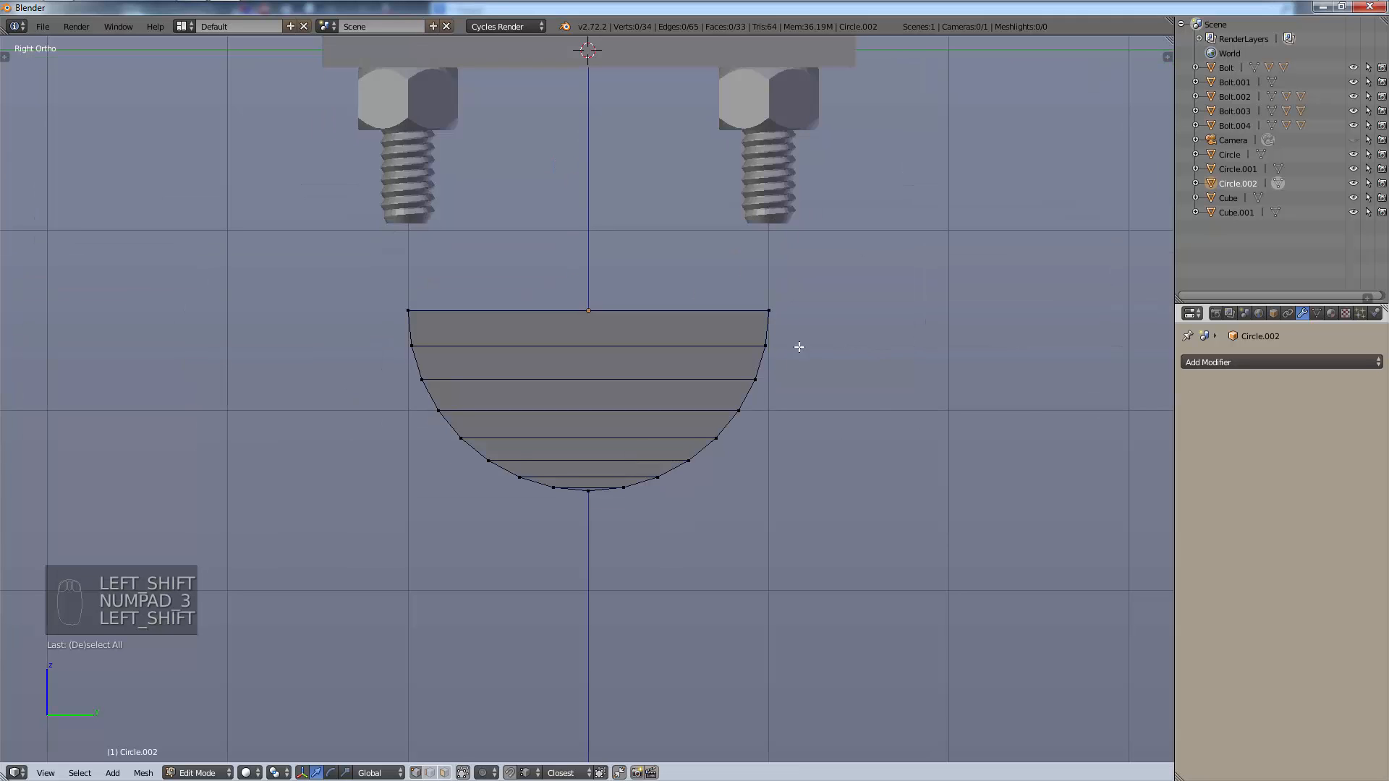
scroll(753, 344, "down", 2)
middle_click_drag(753, 345, 689, 519, "shift")
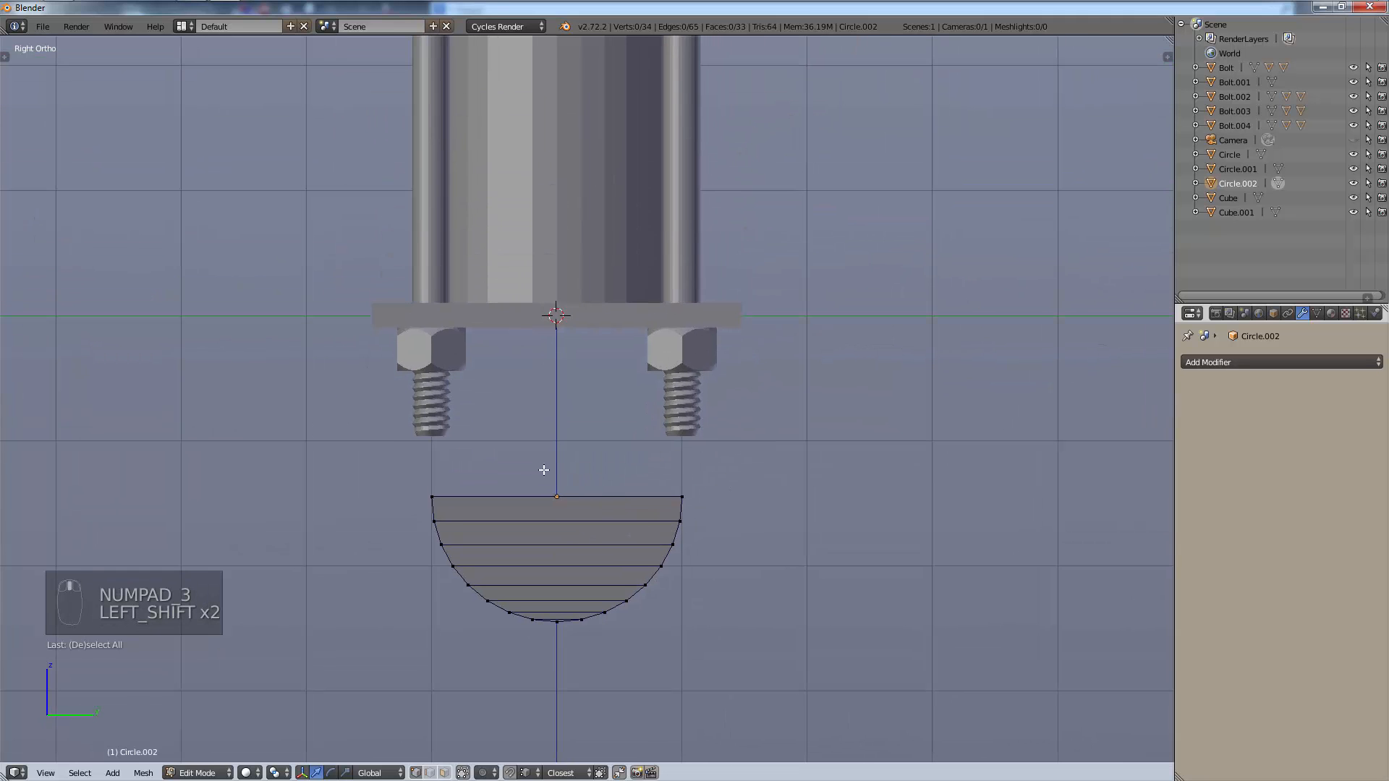
middle_click_drag(507, 553, 537, 571)
right_click(443, 519)
middle_click_drag(450, 521, 483, 526)
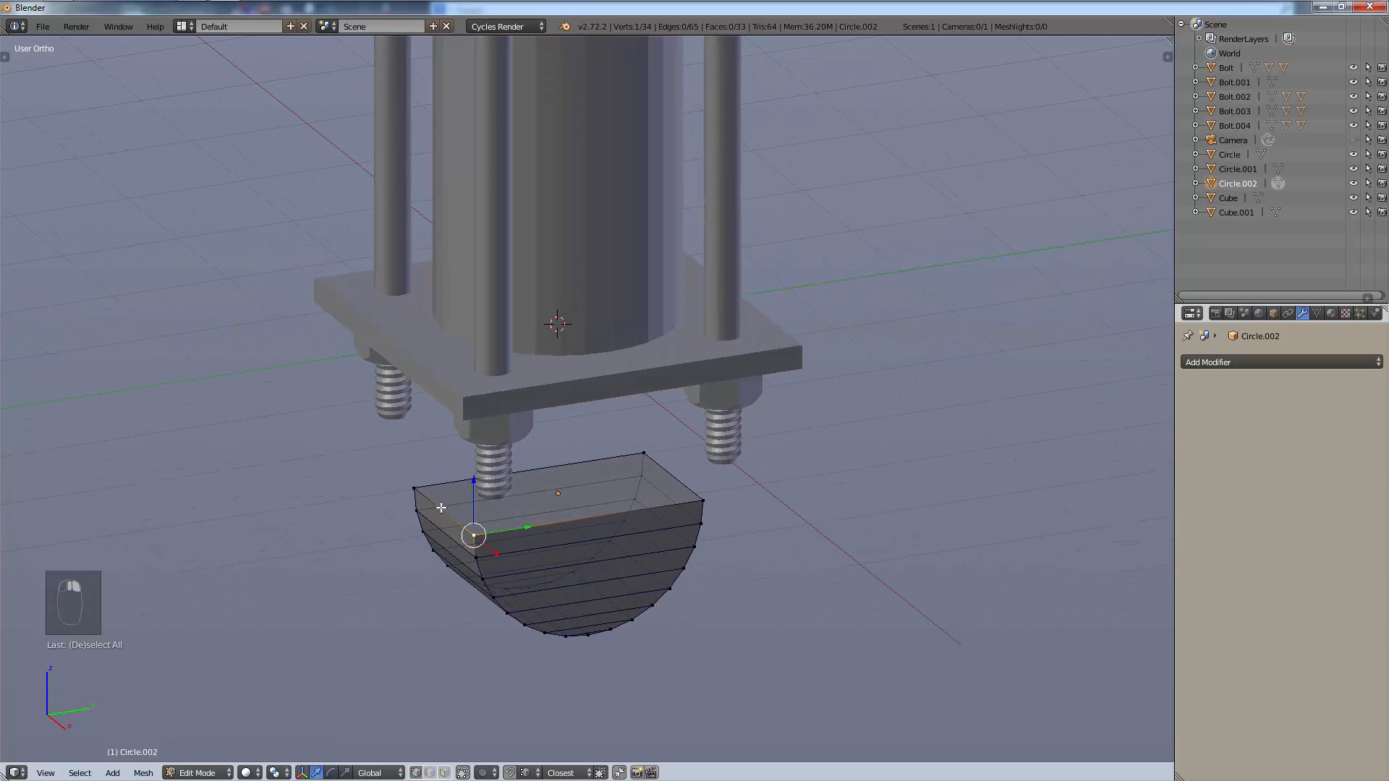
right_click(417, 490, "shift")
right_click(663, 447, "shift")
right_click(696, 507, "shift")
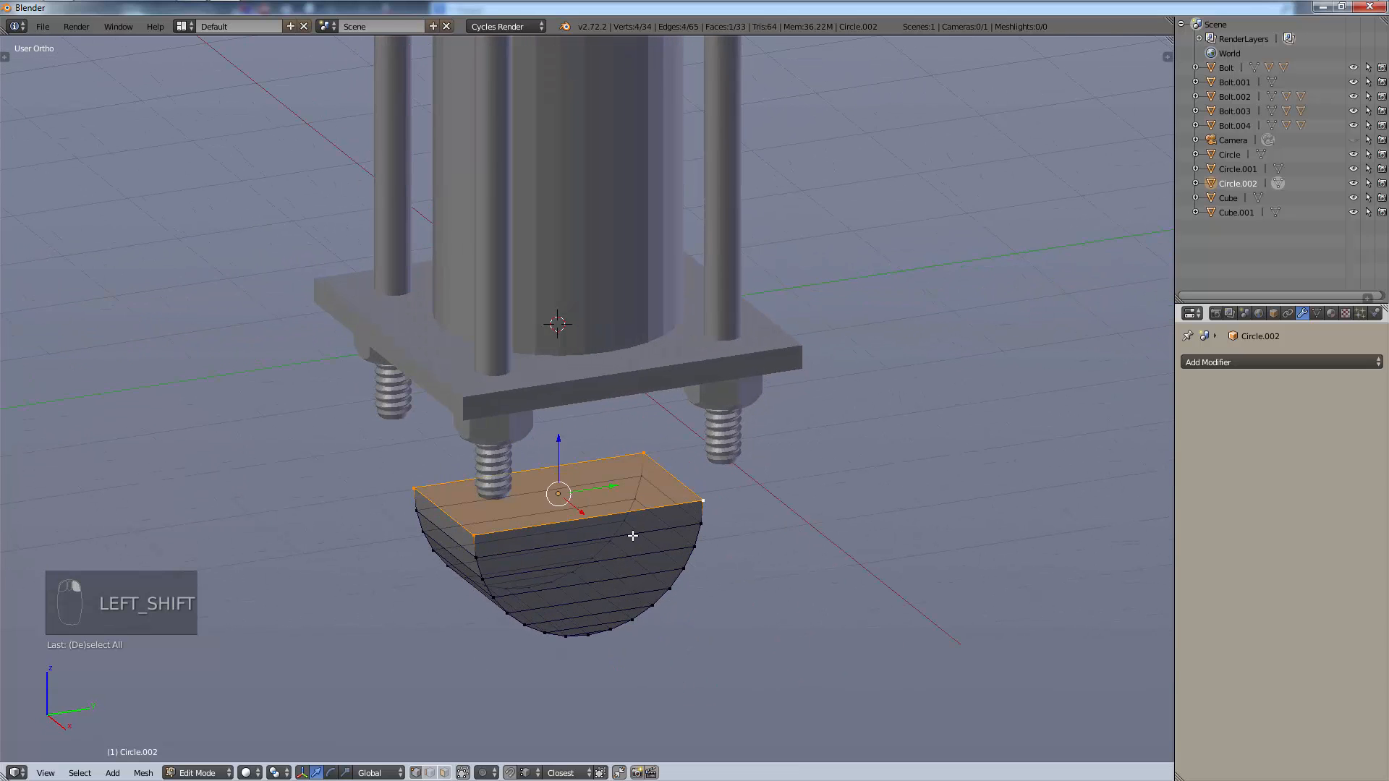
key("KP_3")
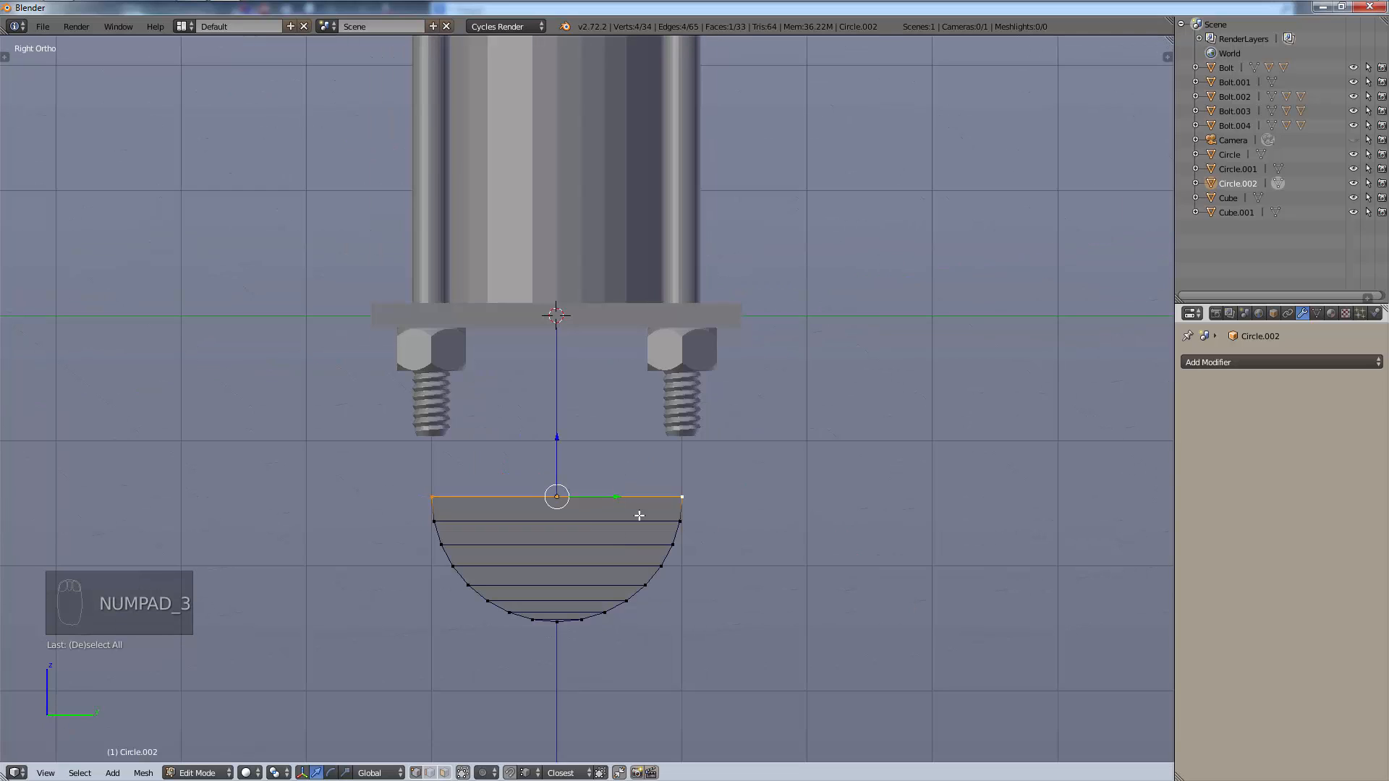
key("e")
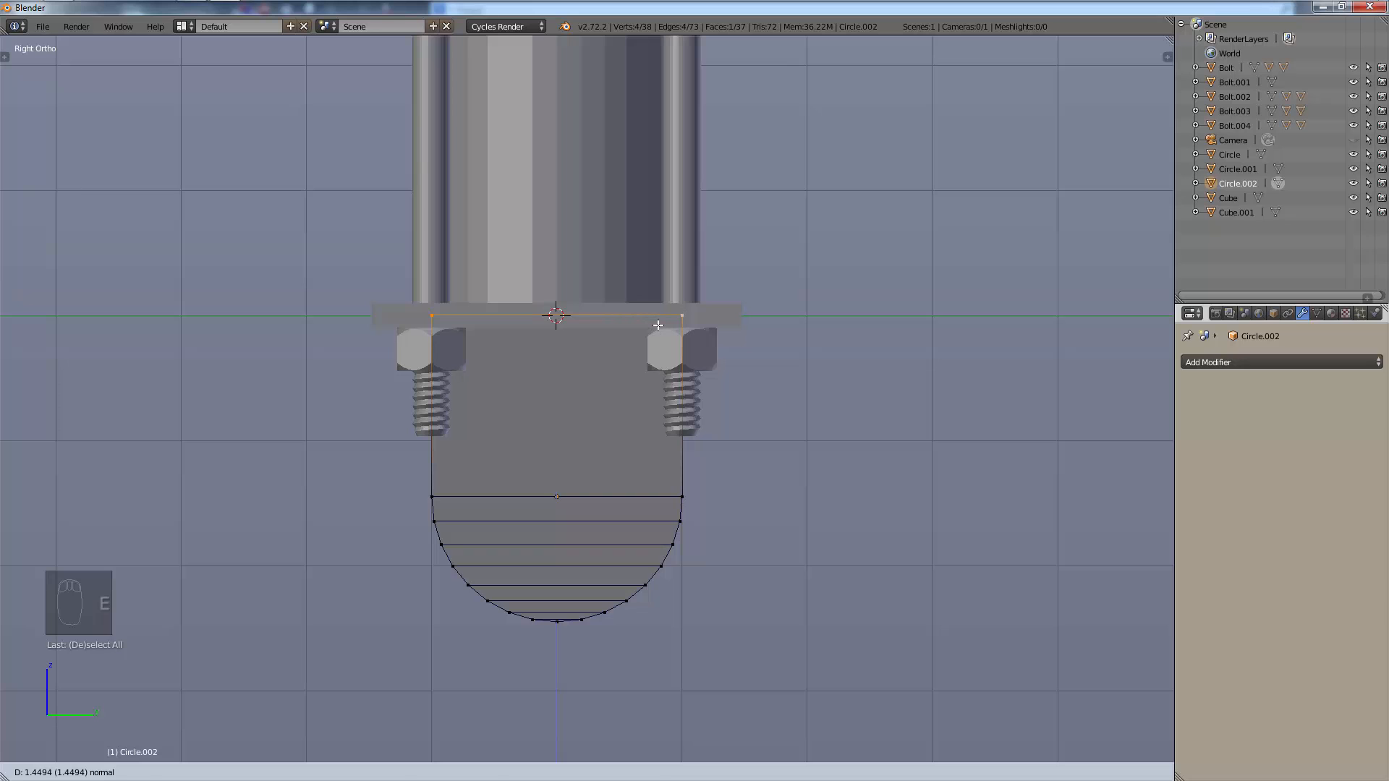
left_click(655, 323)
middle_click_drag(542, 341, 524, 314)
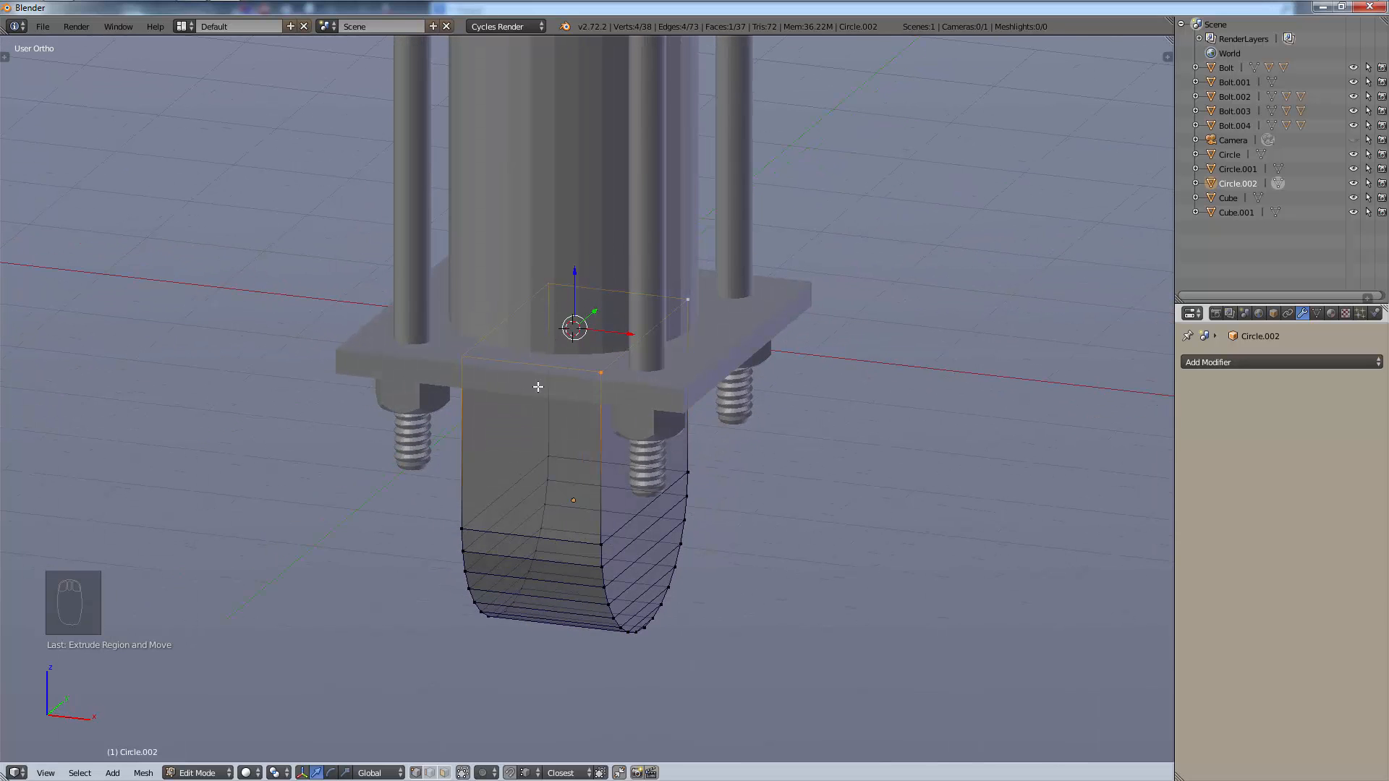
middle_click_drag(596, 294, 722, 390)
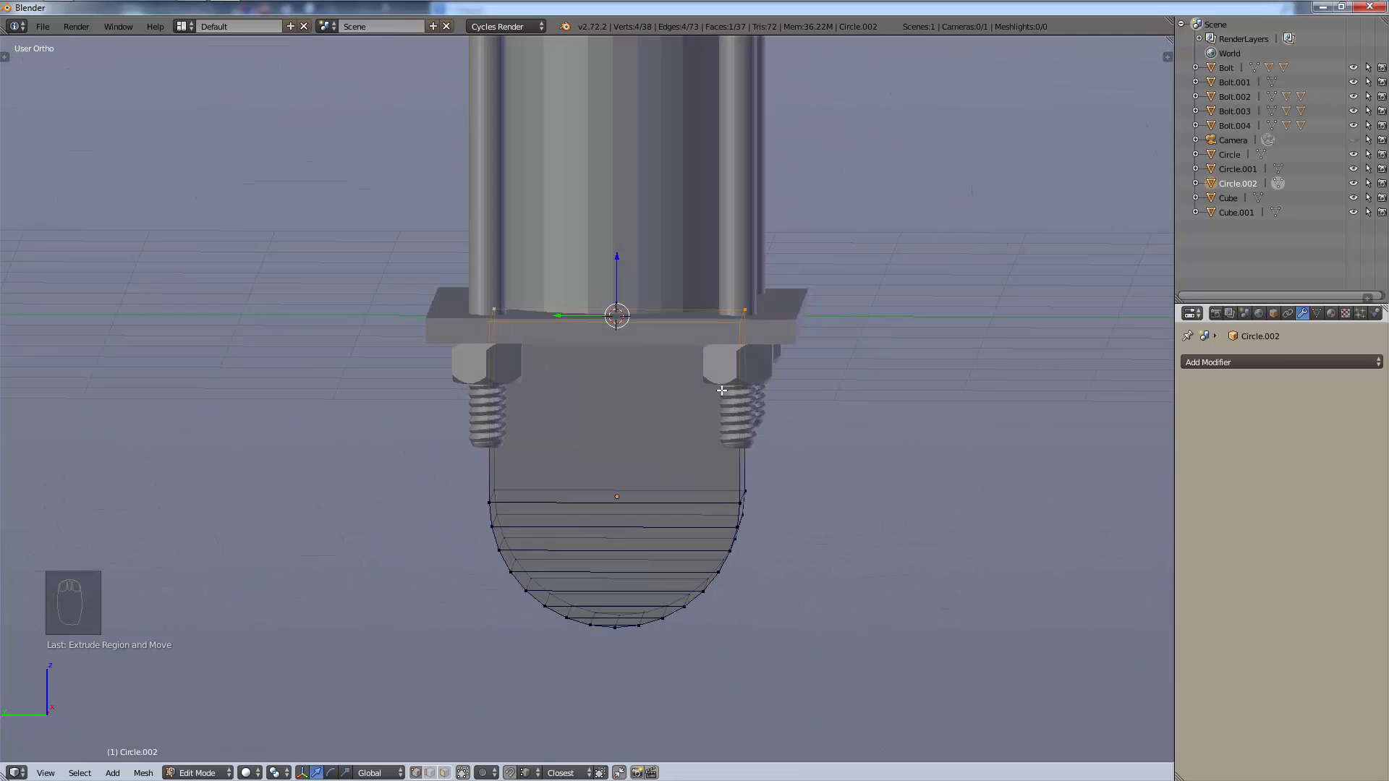
Snap the 3D cursor to the scene centre from the side view.
key("KP_3")
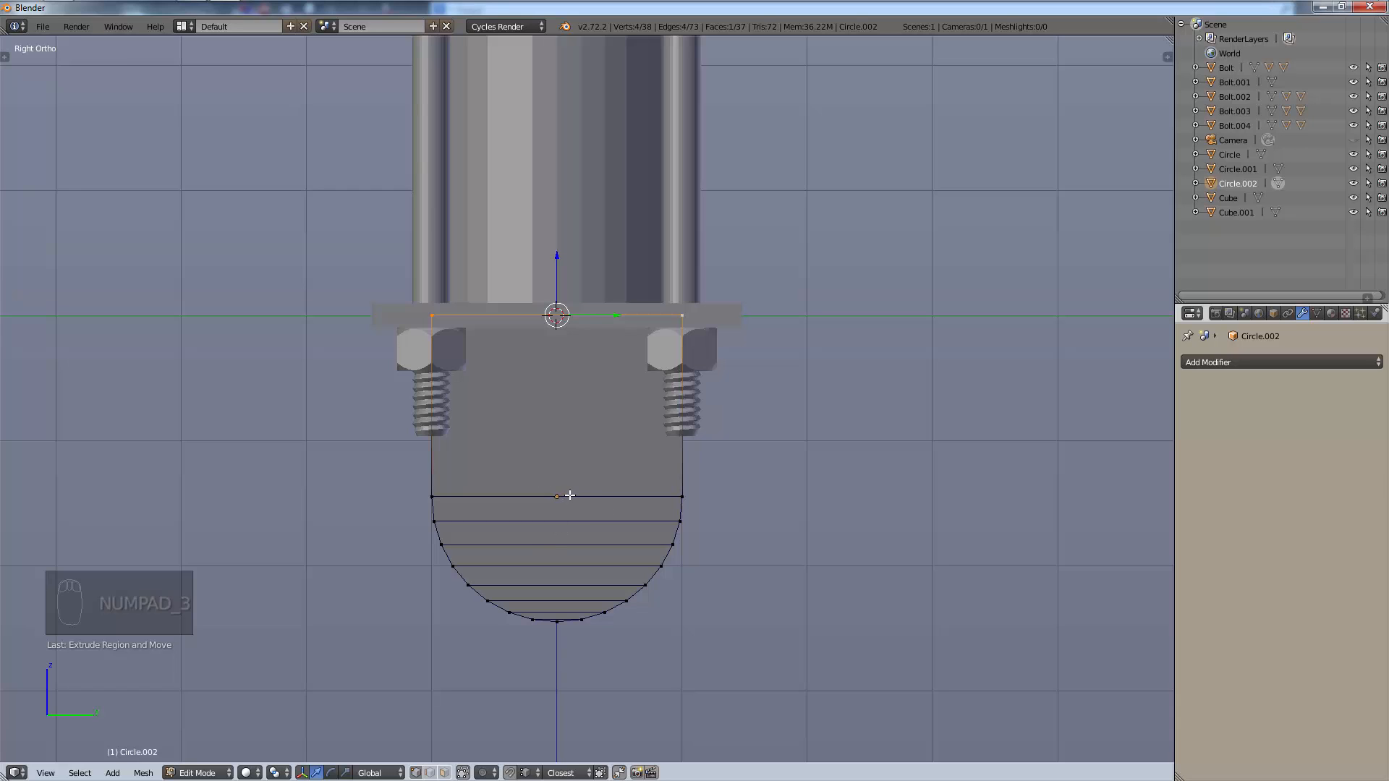
key("shift")
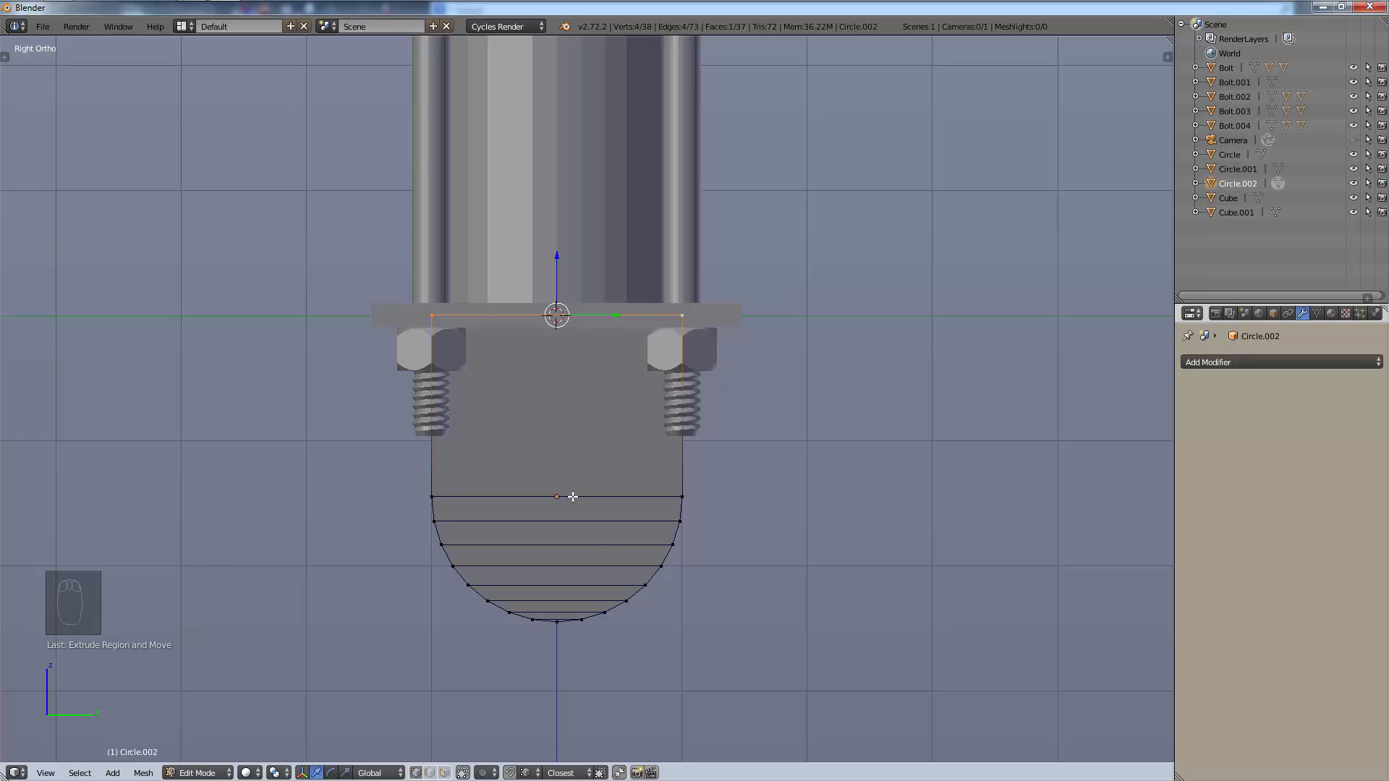
key("shift+s")
left_click(572, 497)
key("shift+s")
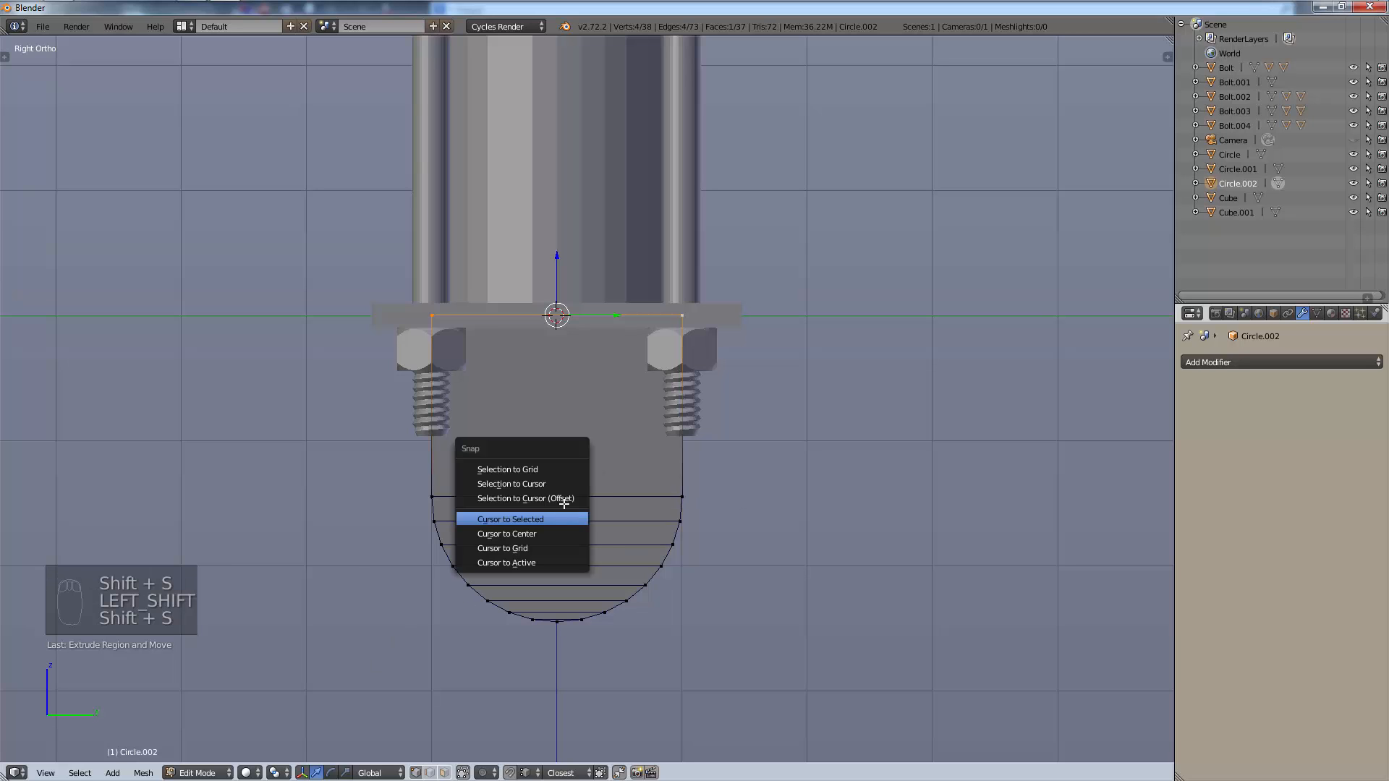
left_click(539, 534)
Switch to Object Mode and snap the 3D cursor to the selected lug's origin.
left_click(203, 773)
left_click(207, 757)
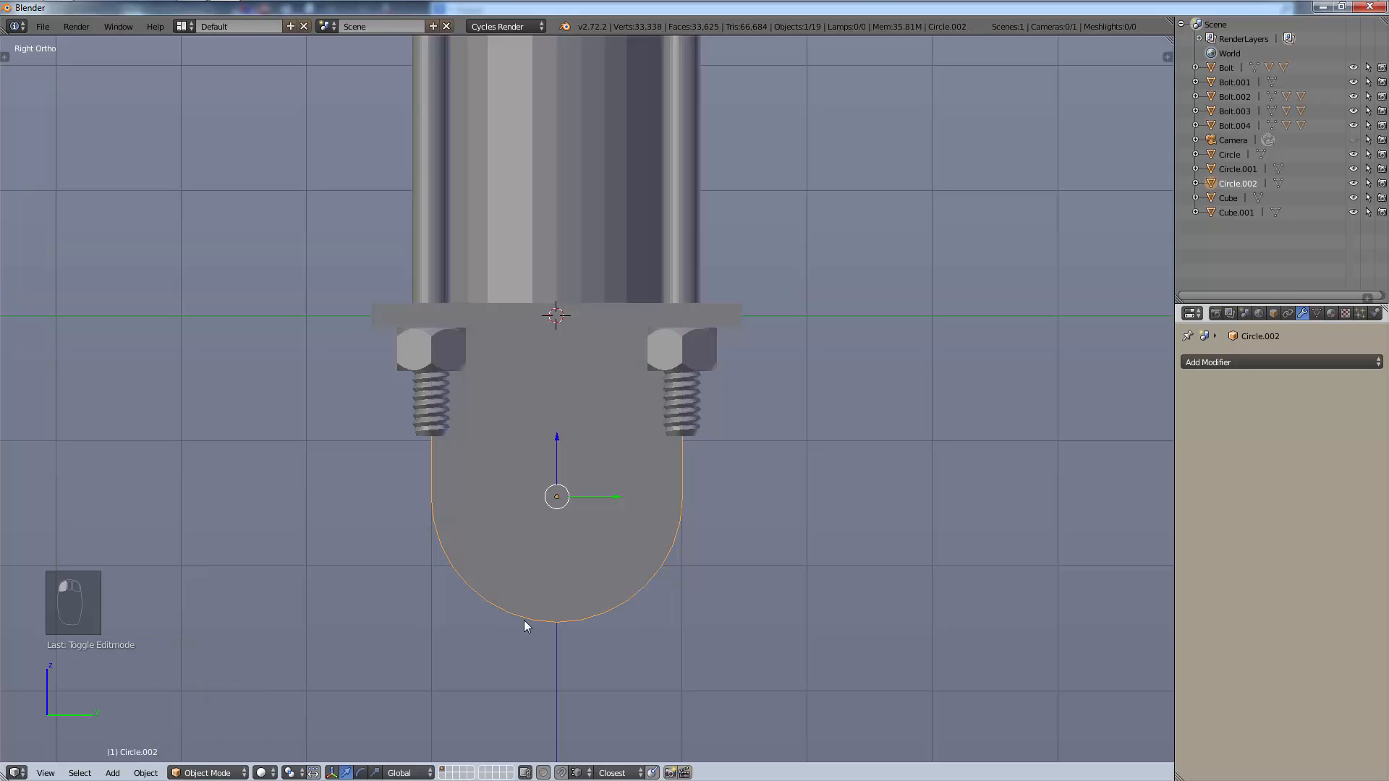
key("shift+s")
left_click(580, 517)
middle_click_drag(600, 537, 657, 497)
Add a 32-vertex cylinder of radius 1 and depth 2 at the 3D cursor, aligned to the side view.
key("KP_3")
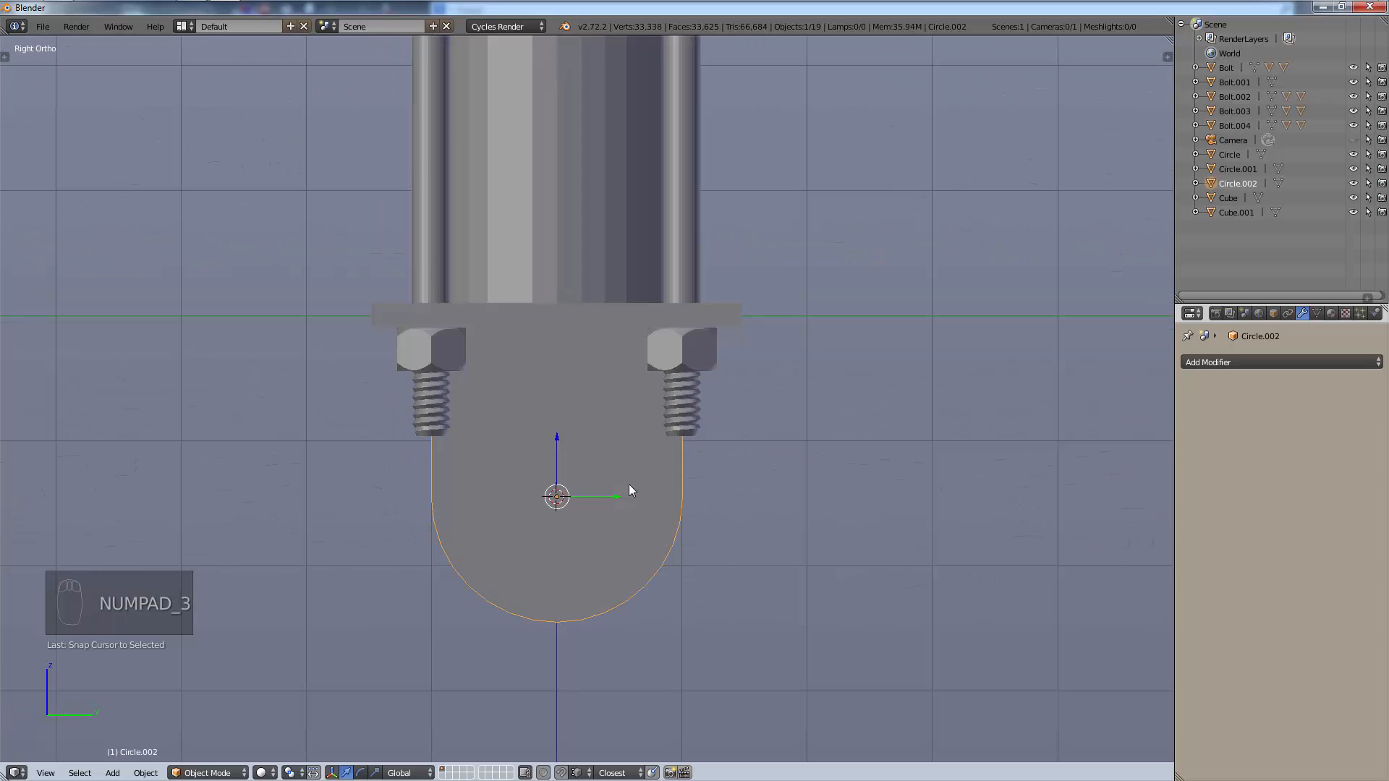
key("shift+a")
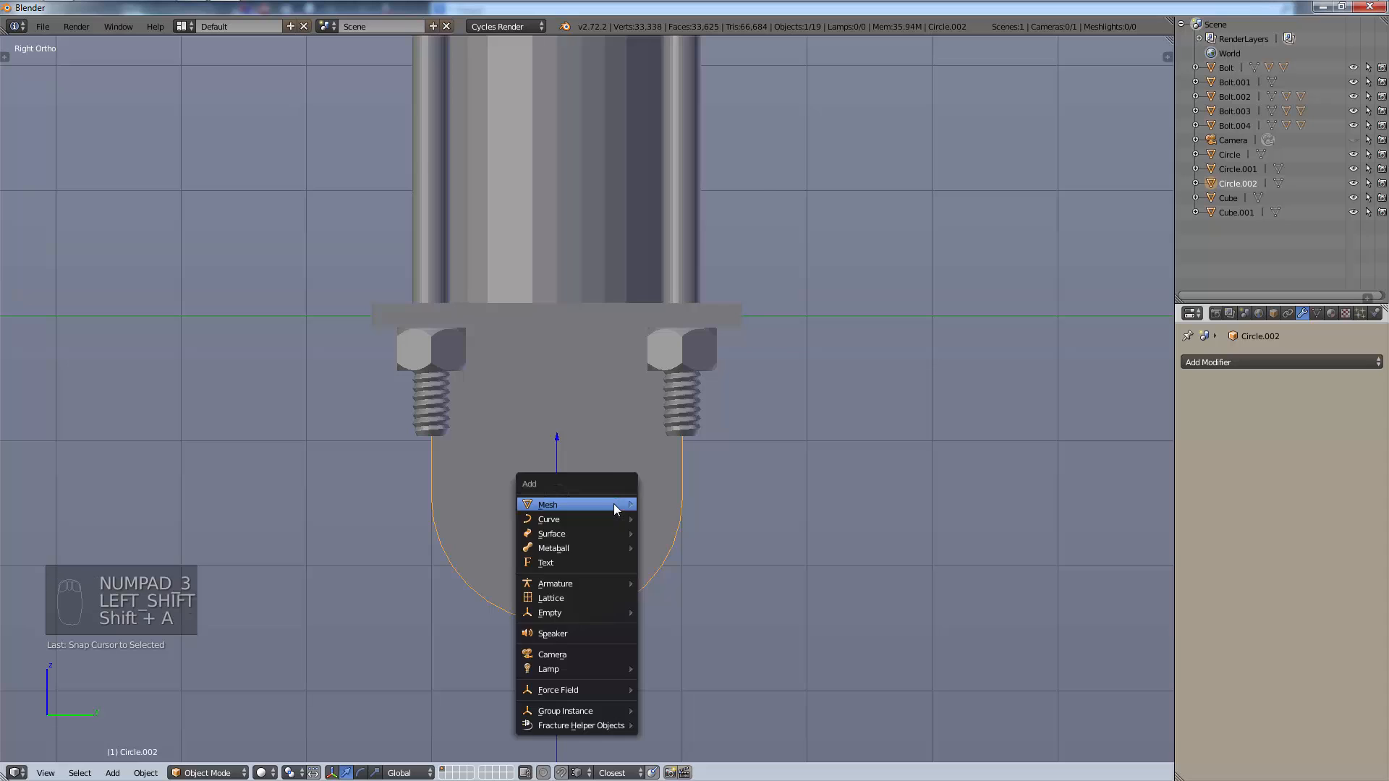
mouse_move(620, 504)
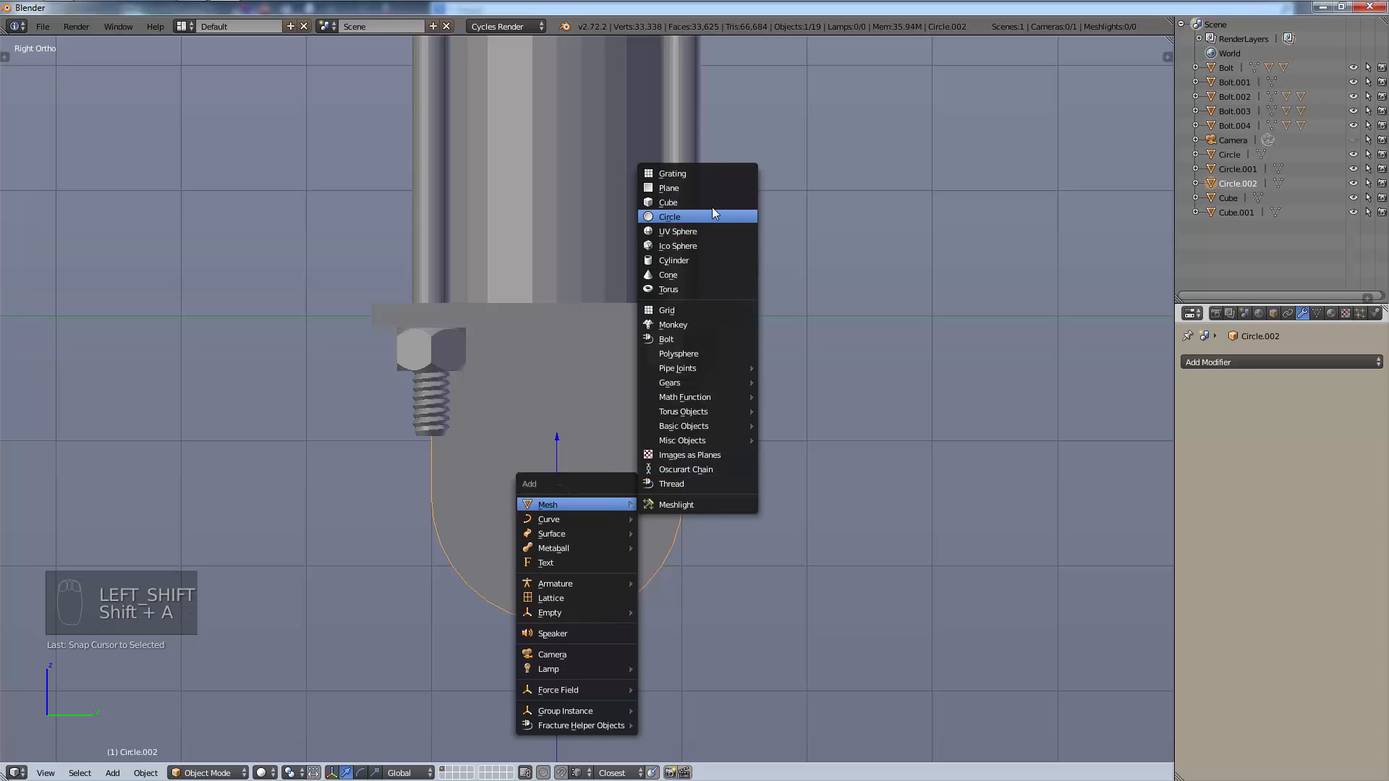
left_click(696, 254)
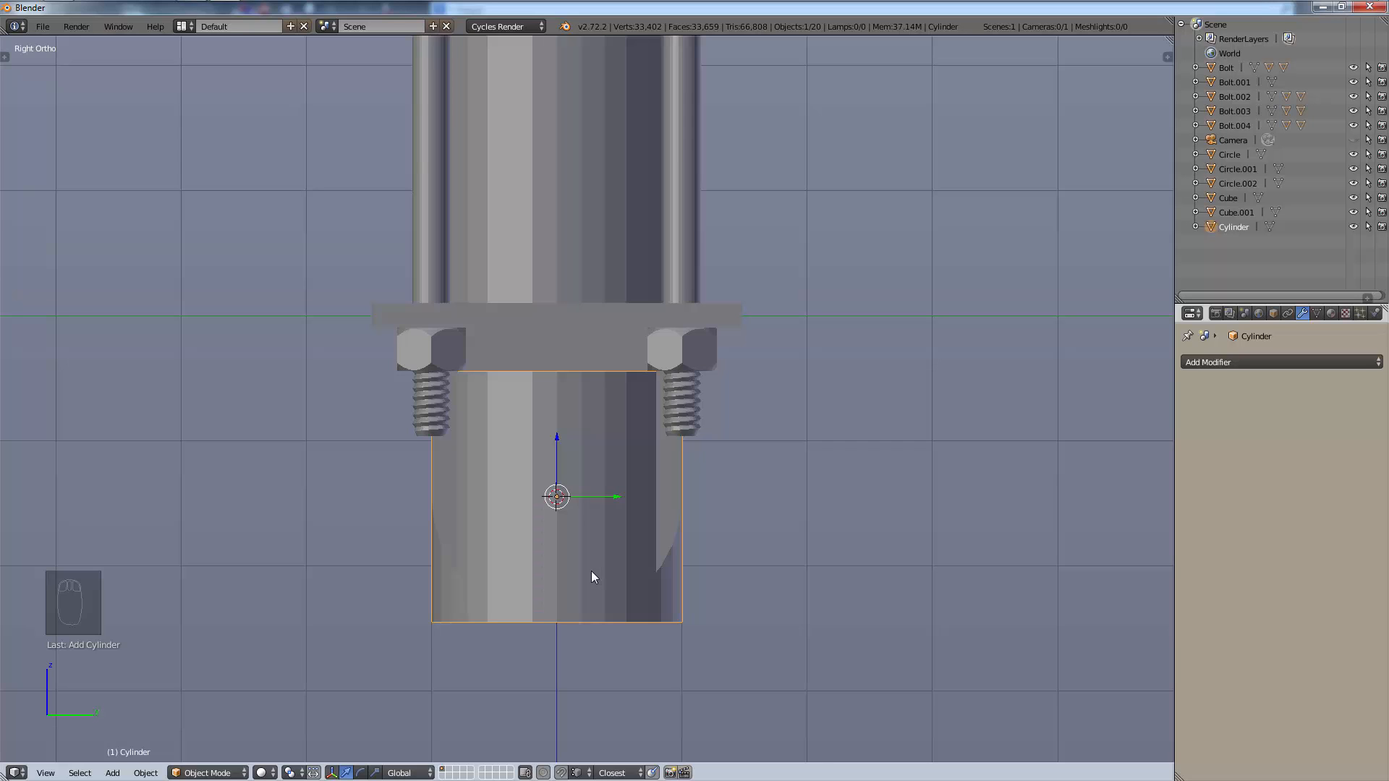
key("F6")
left_click(731, 669)
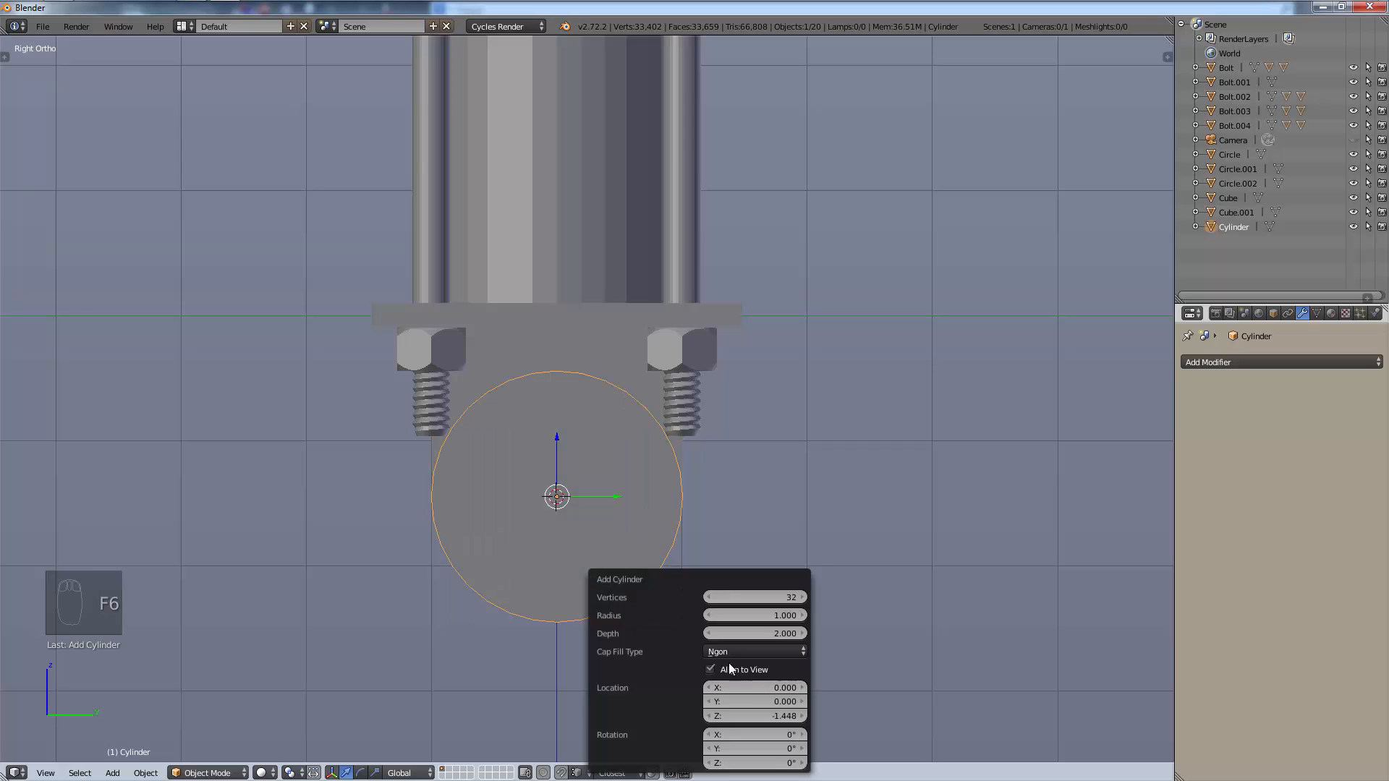
Scale the cylinder down on all axes except X to under half the lug's width and check its fit in wireframe.
key("s")
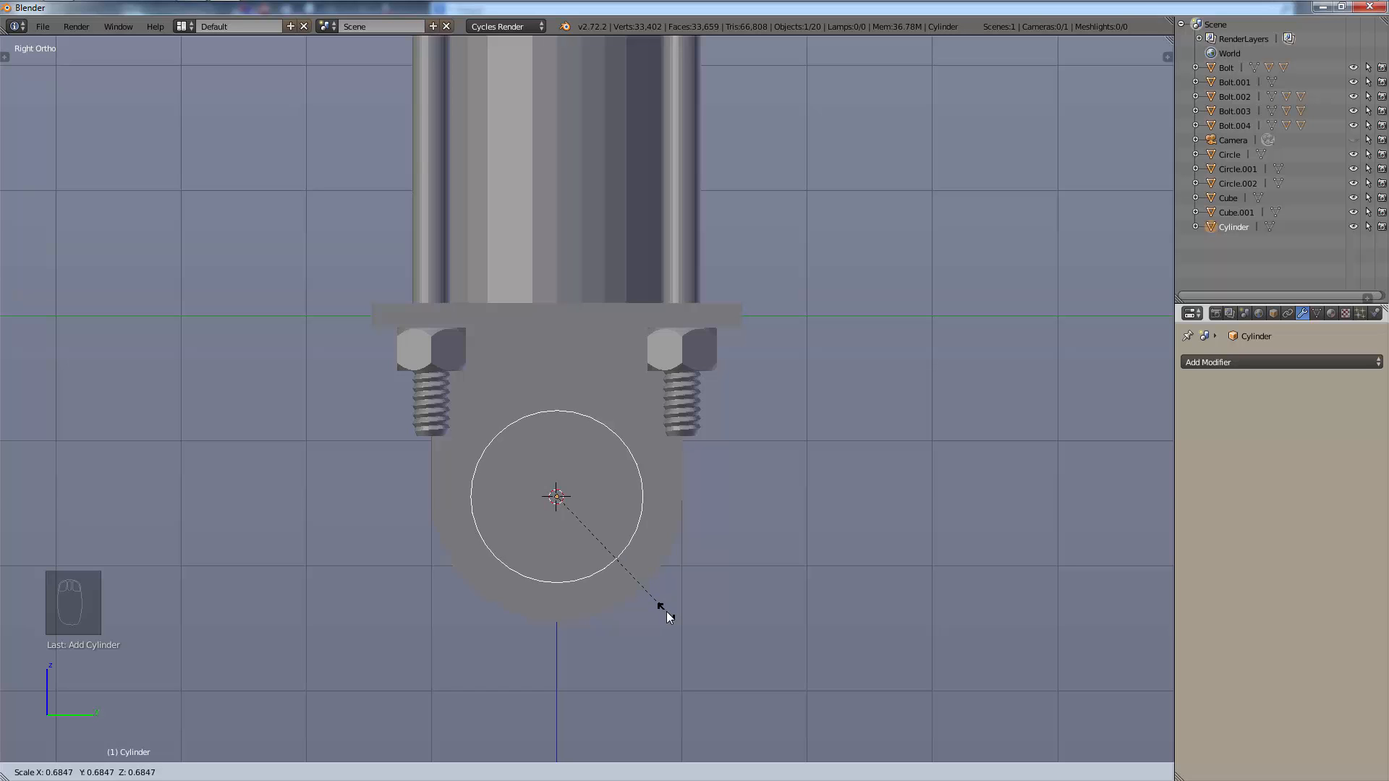
key("shift+x")
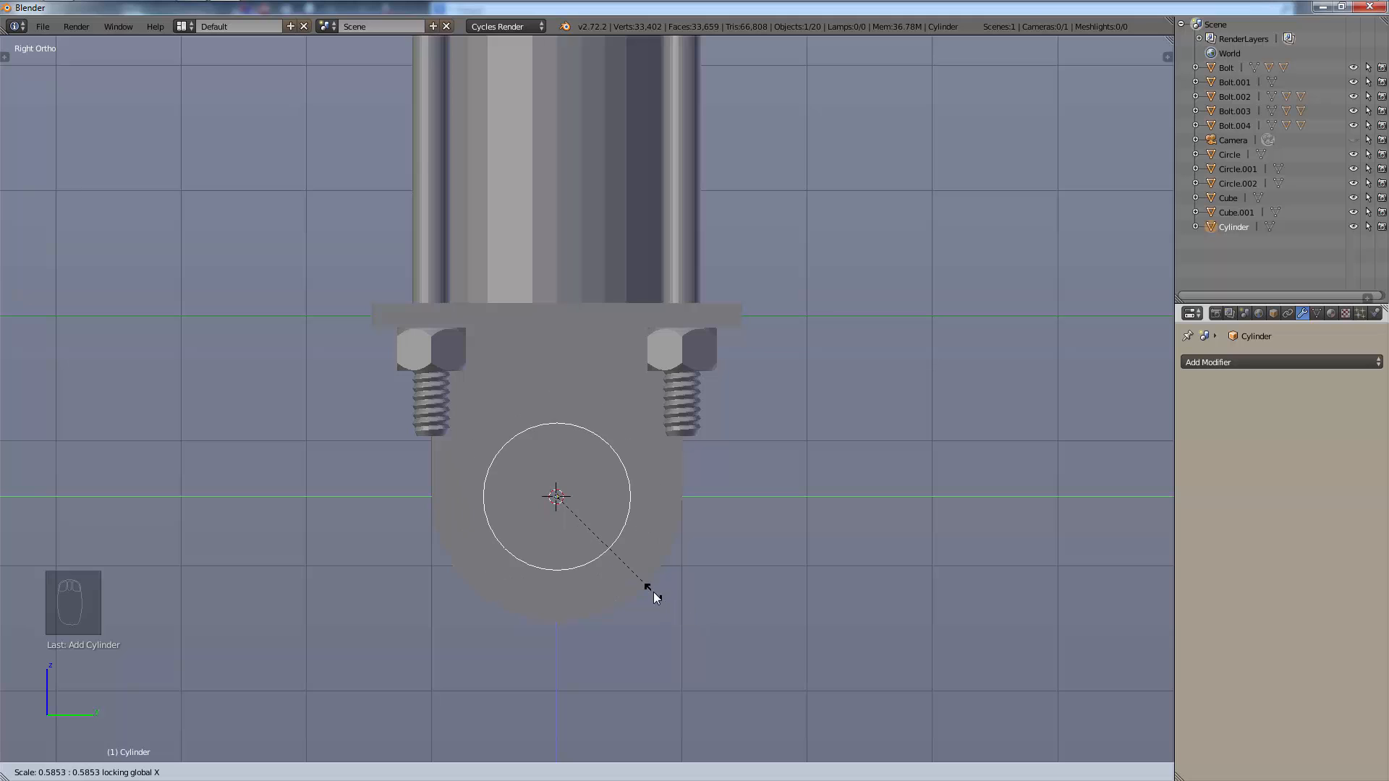
left_click(640, 557)
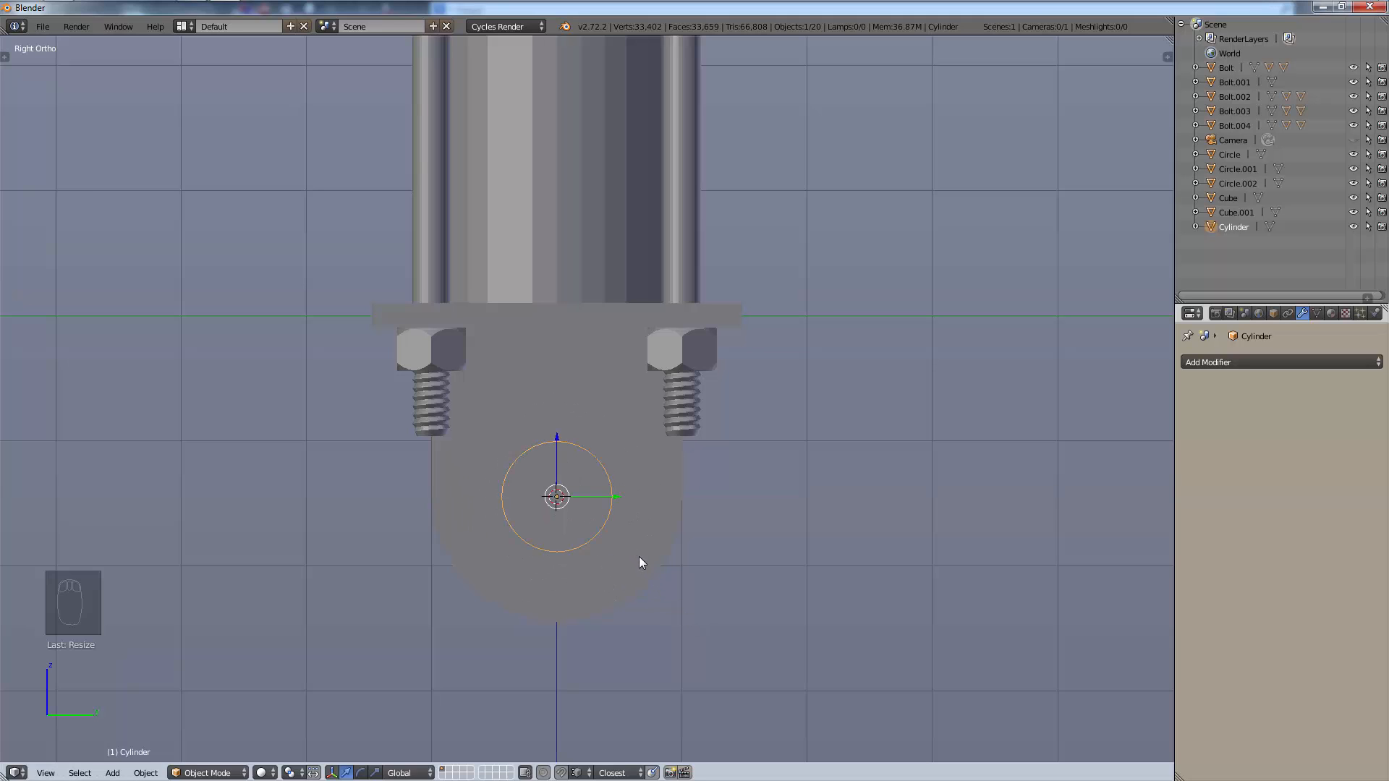
key("z")
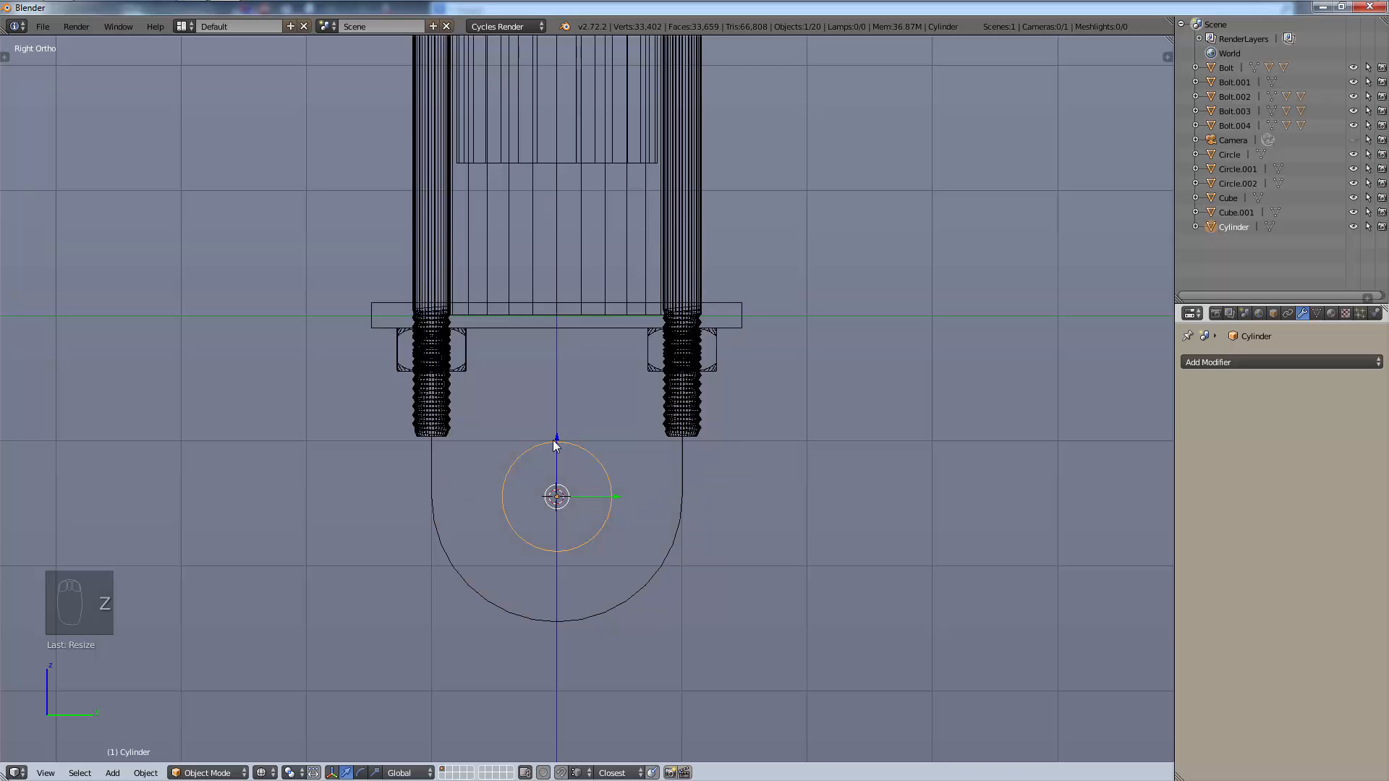
mouse_move(556, 440)
left_mouse_down()
mouse_move(557, 463)
mouse_move(562, 449)
left_mouse_up()
mouse_move(763, 518)
middle_mouse_down()
mouse_move(667, 548)
mouse_move(608, 533)
mouse_move(558, 552)
mouse_move(472, 550)
mouse_move(834, 564)
mouse_move(730, 532)
mouse_move(796, 528)
middle_mouse_up()
key("z")
left_click(605, 621)
Rename the new cylinder passing through the lower lug as Bool1.
double_click(1239, 228)
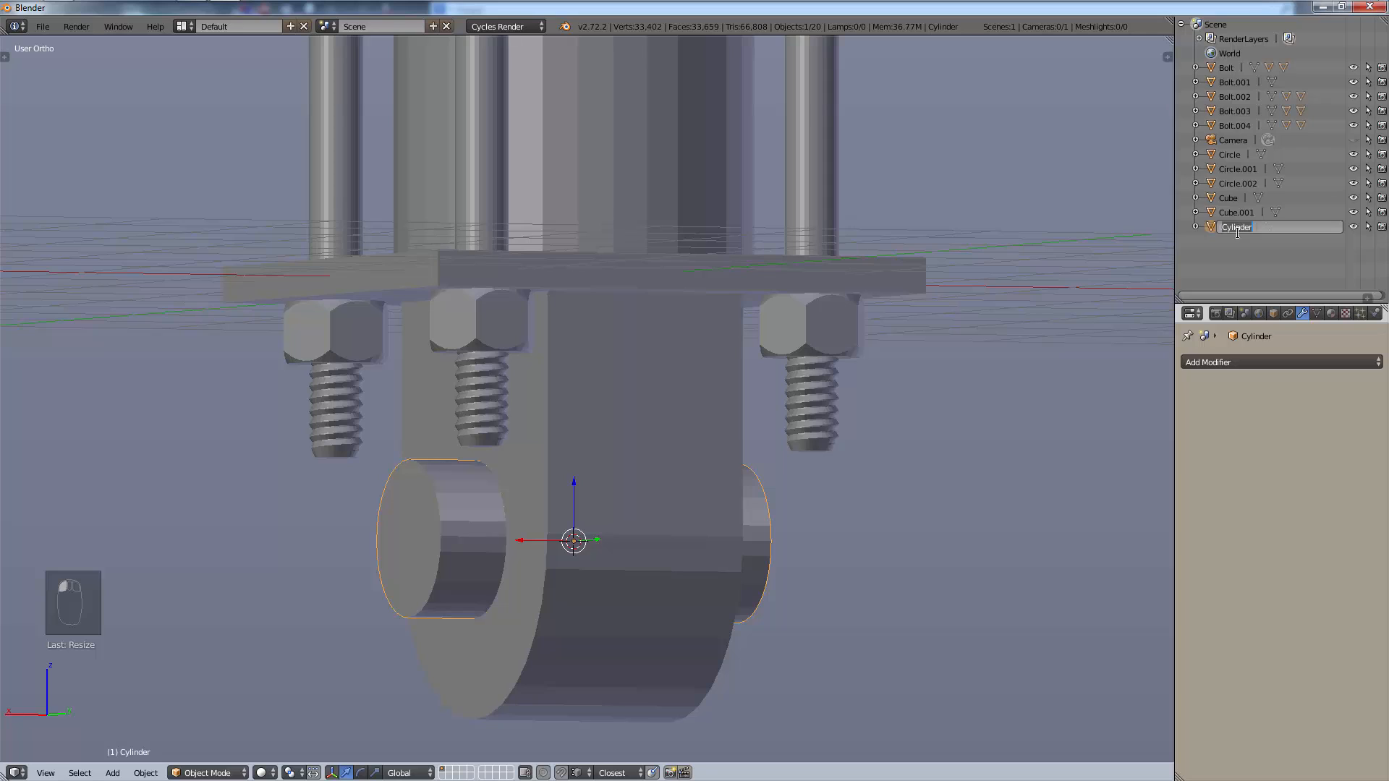
type("Bool1")
key("Return")
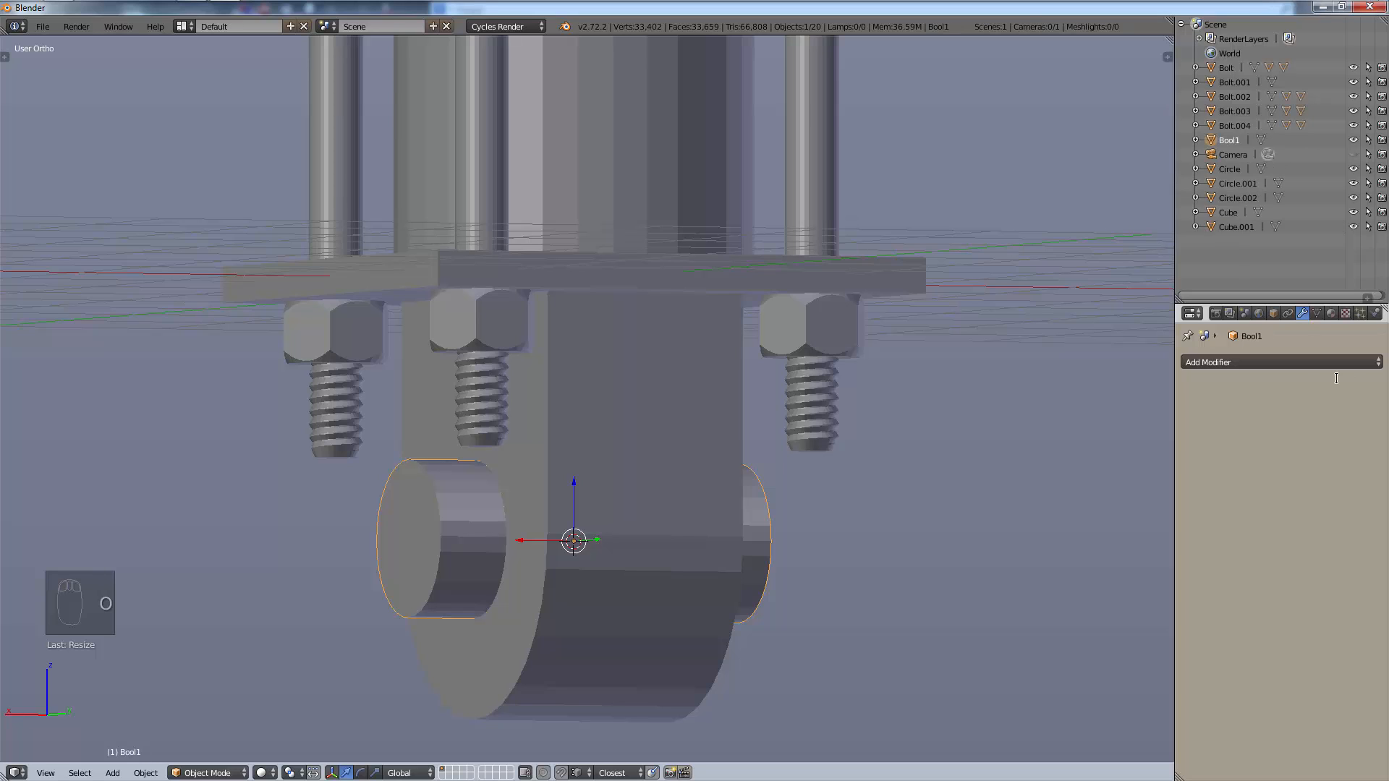
Select the lower lug and rename it as Head Joint.
right_click(621, 536)
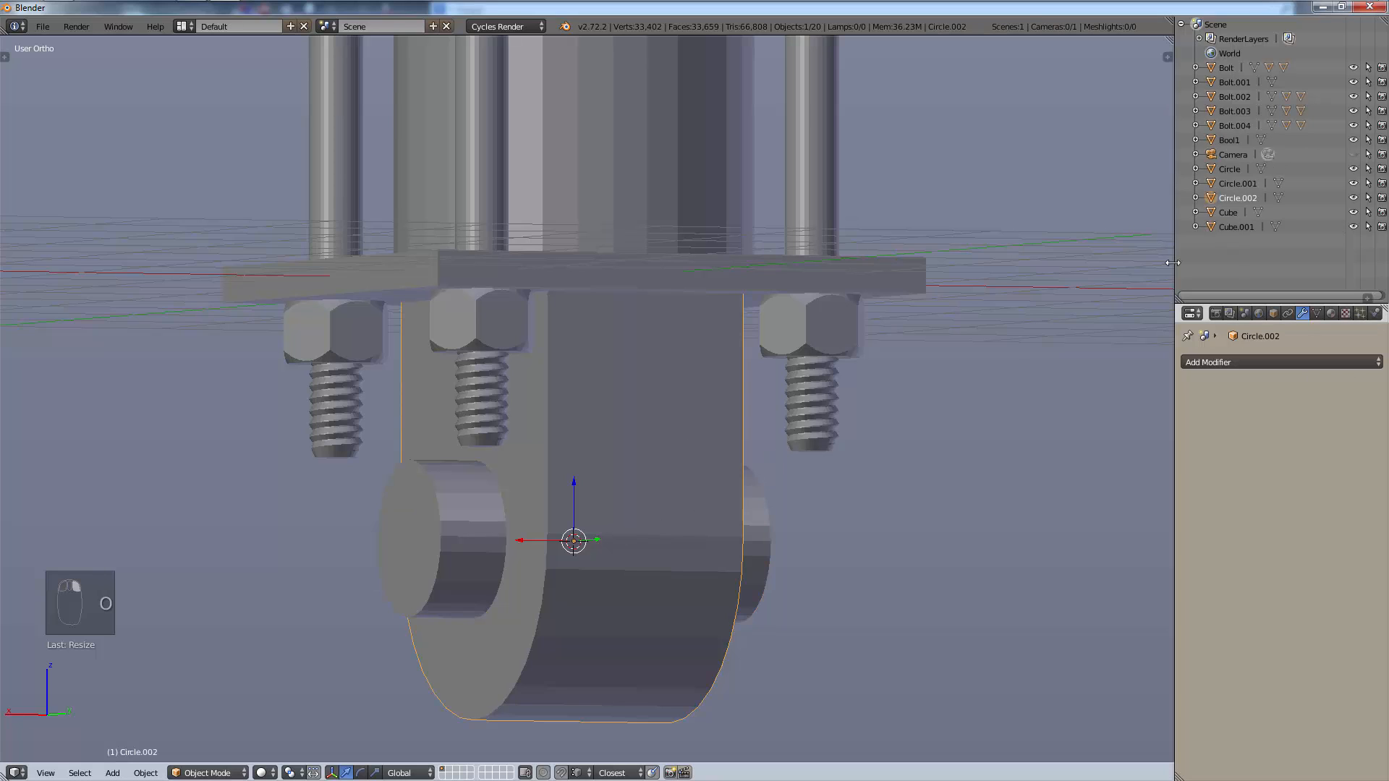
double_click(1248, 198)
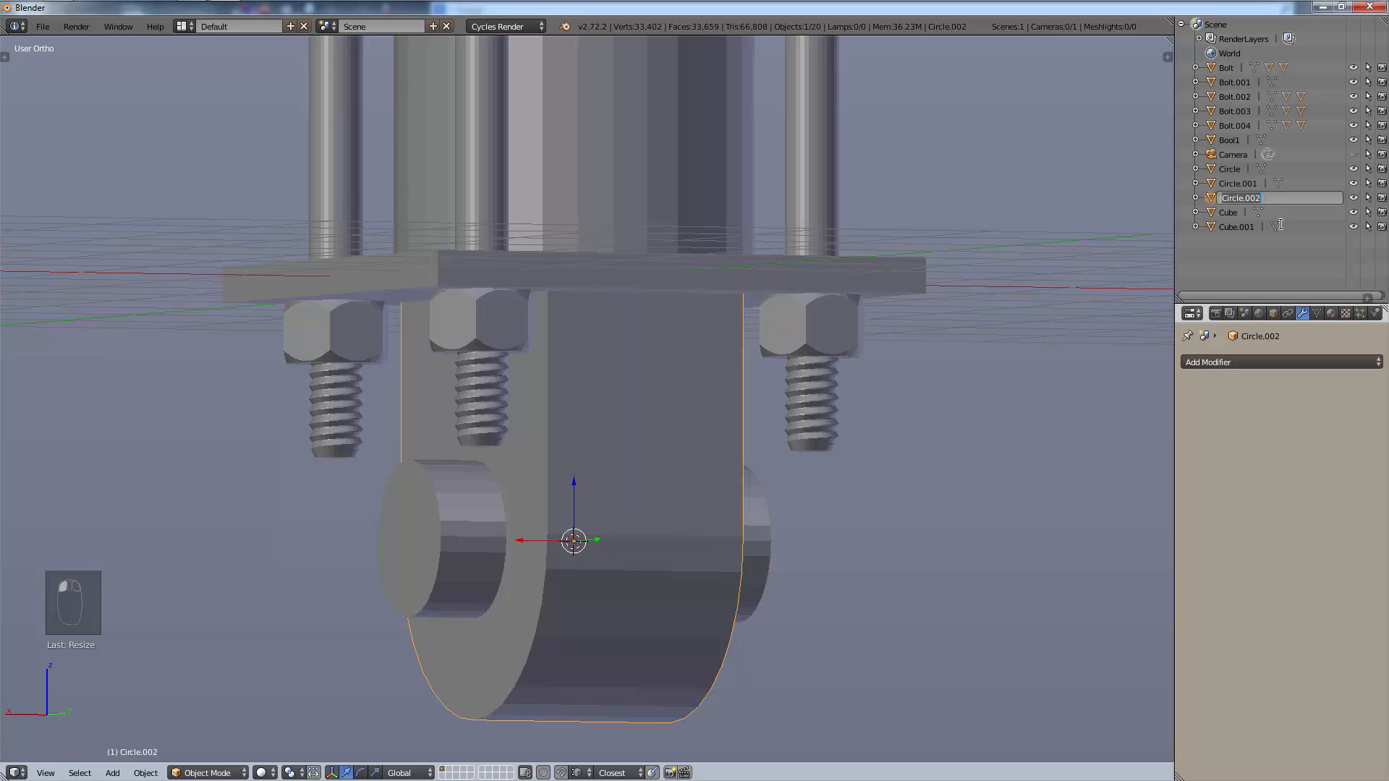
type("Head Joint")
key("Return")
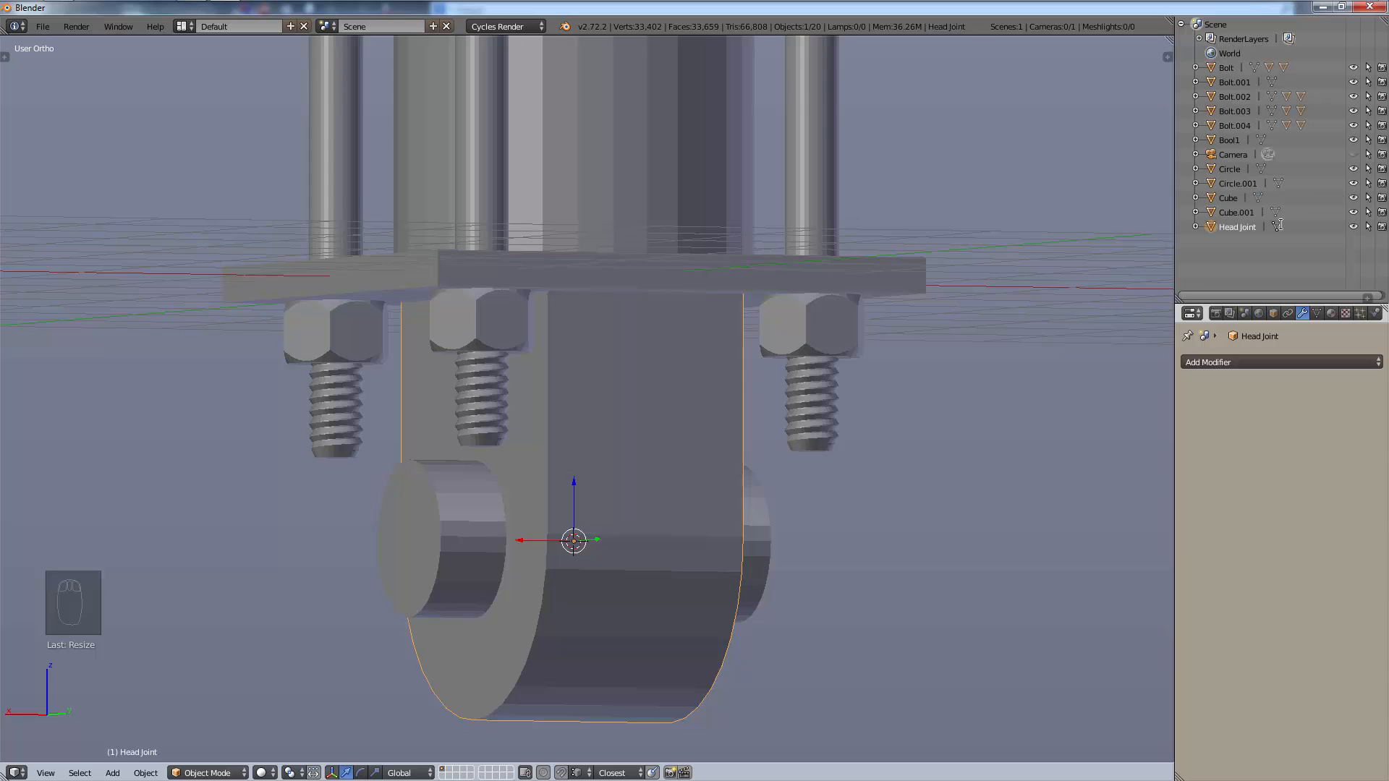
Add a Boolean modifier to the Head Joint lug with Bool1 as its target object.
left_click(1239, 363)
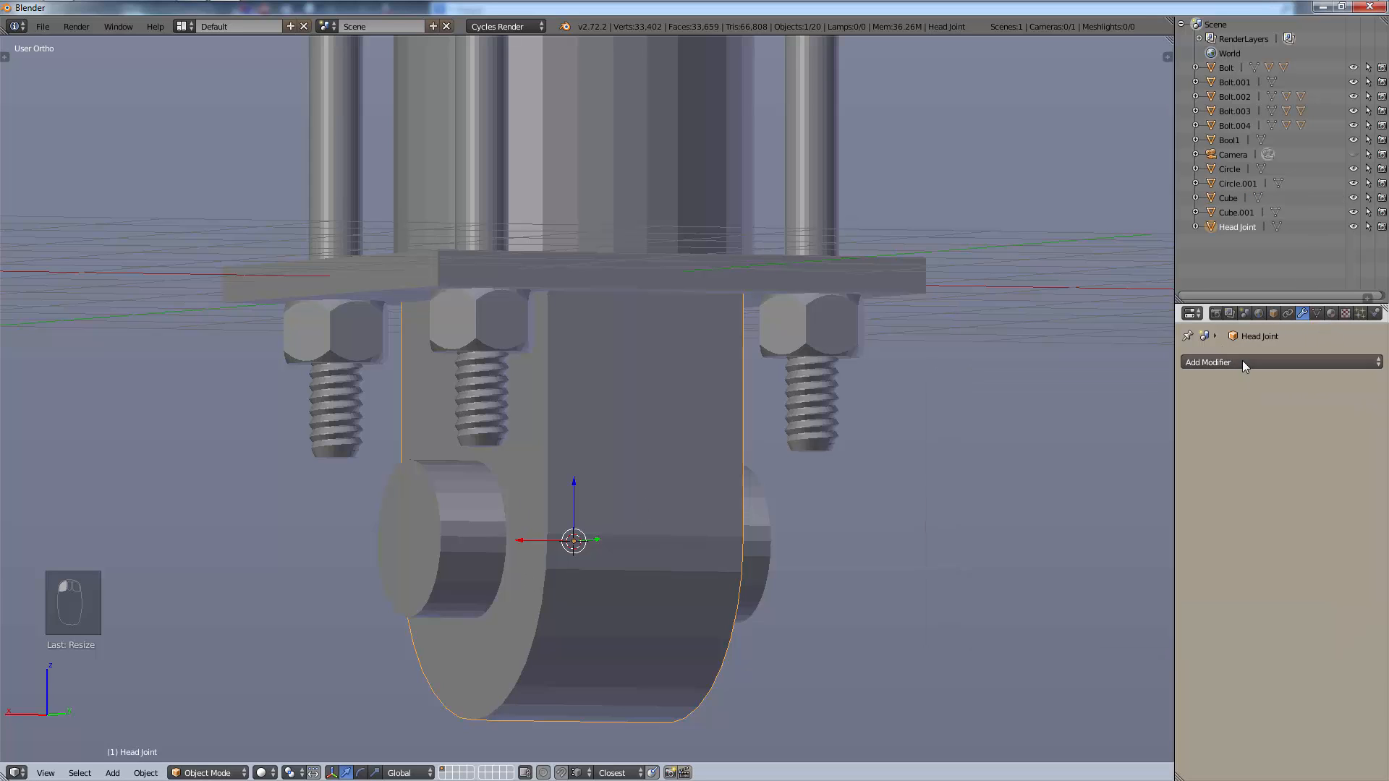
left_click(1243, 361)
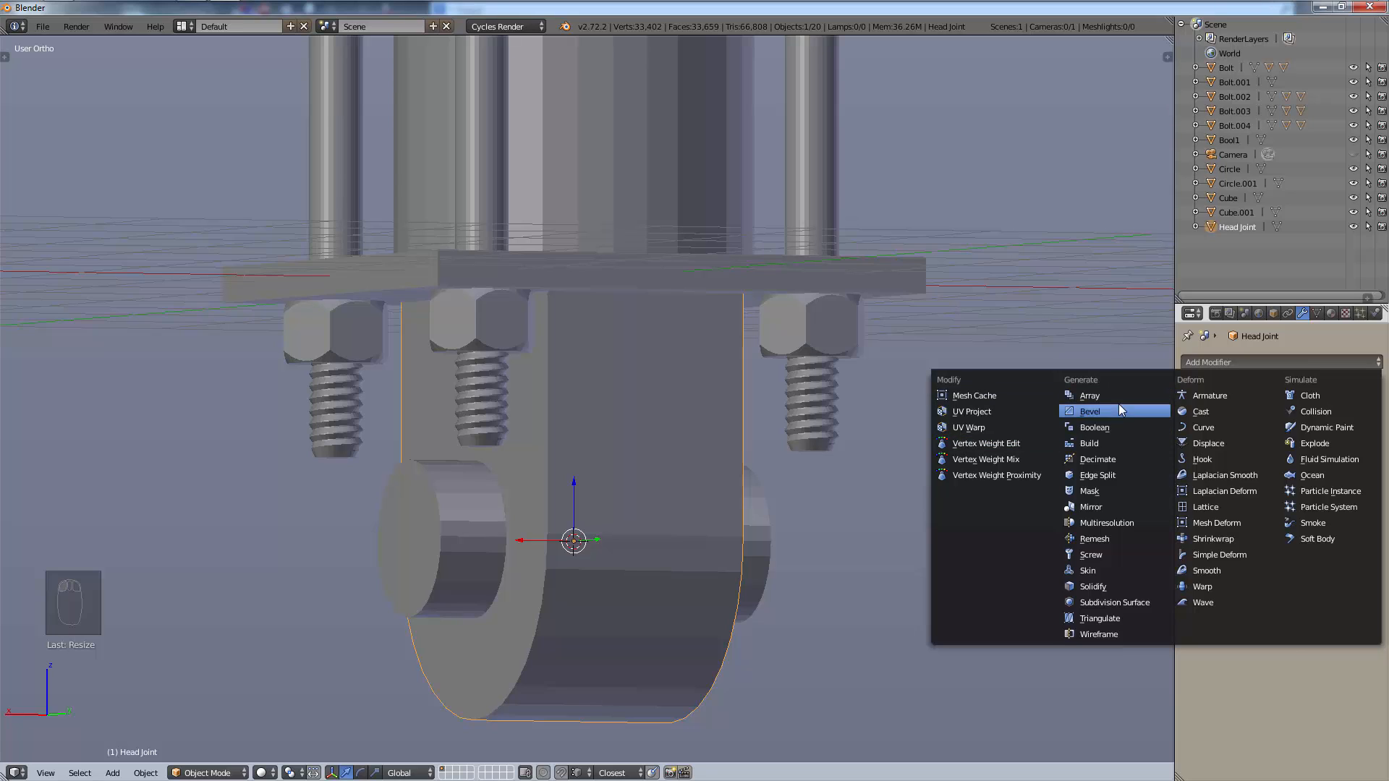
left_click(1096, 428)
left_click(1332, 445)
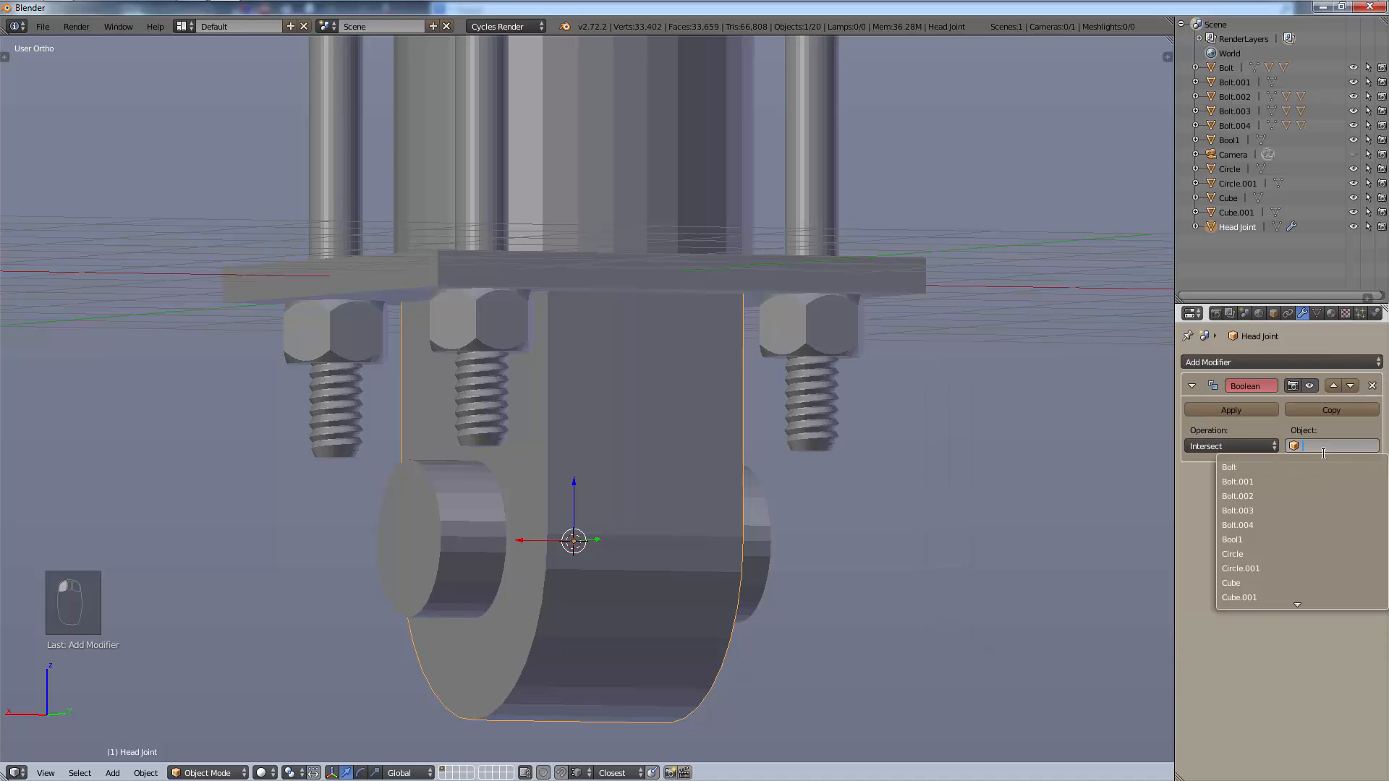
left_click(1293, 540)
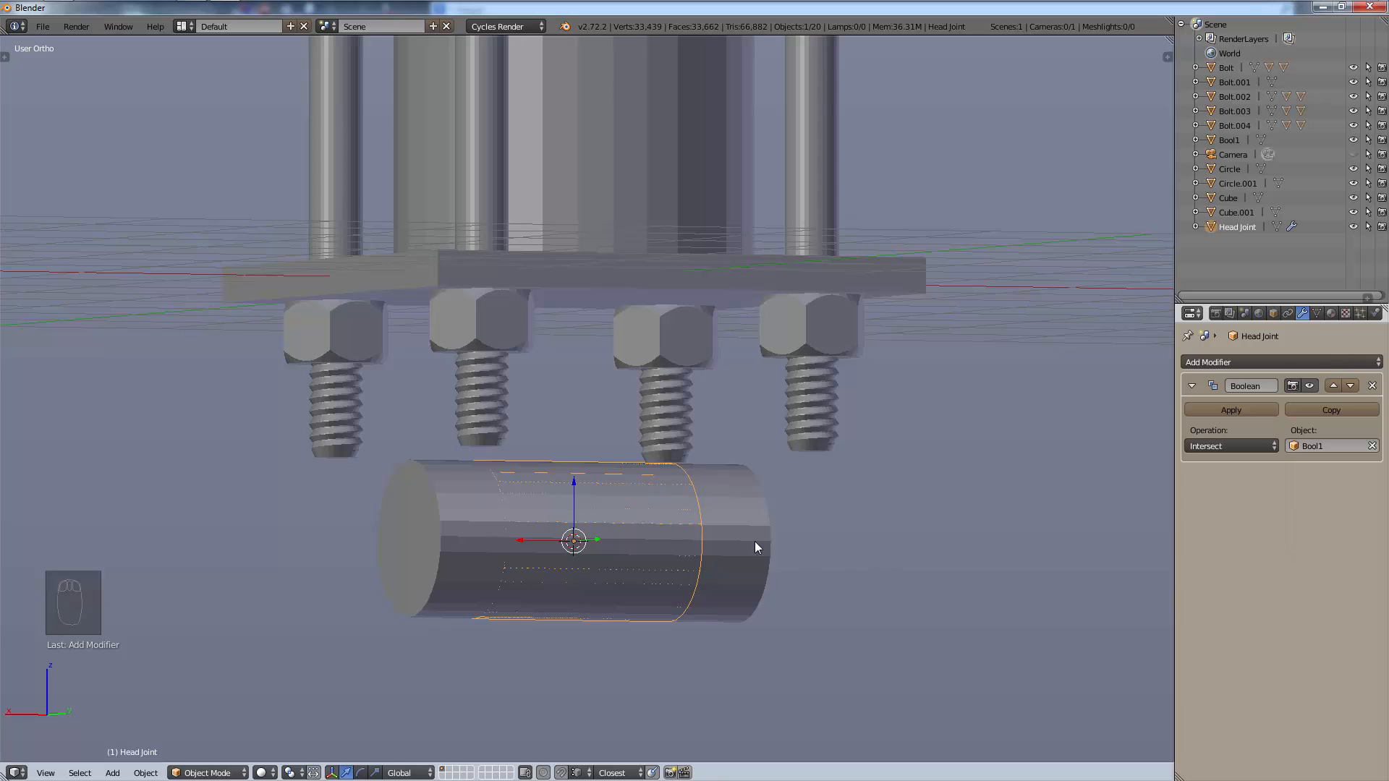
Try deleting the Bool1 cylinder, and undo the deletion.
right_click(478, 524)
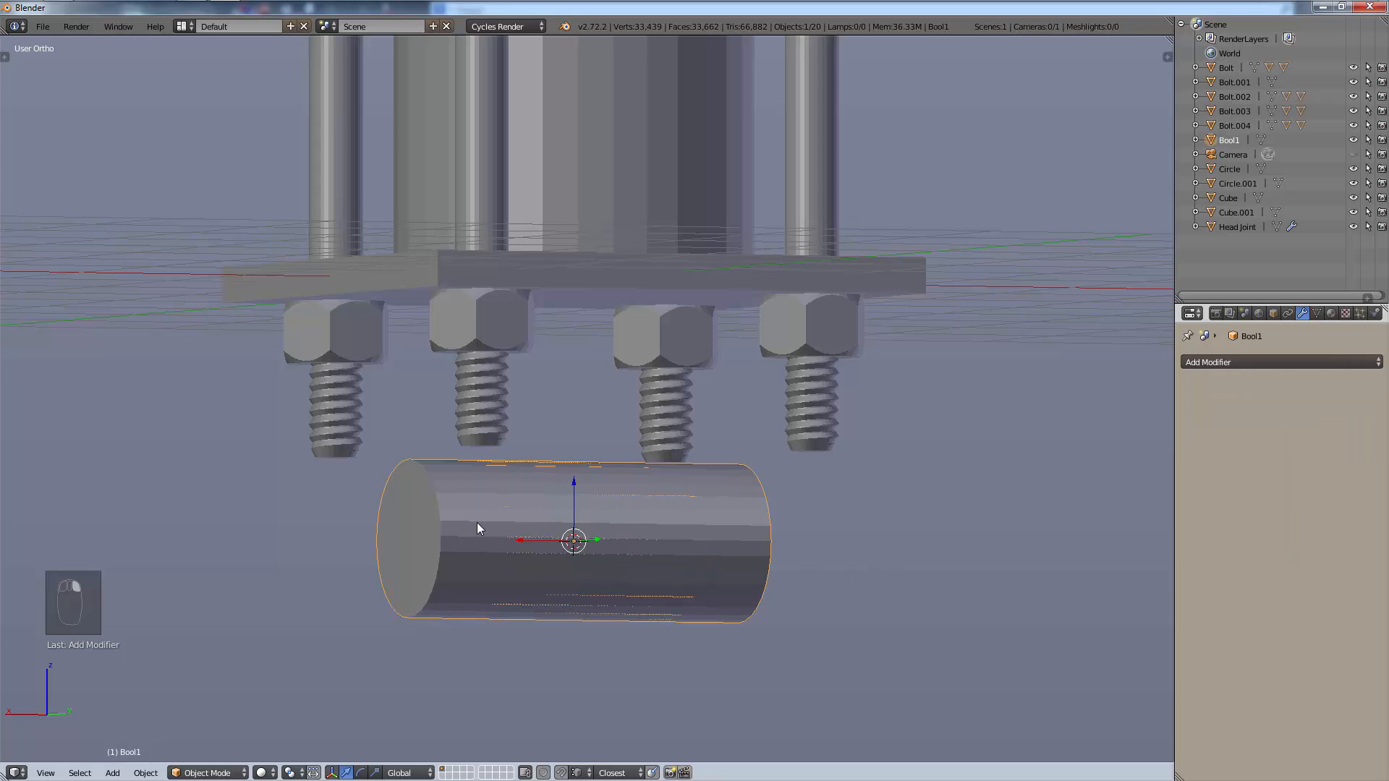
key("x")
left_click(477, 525)
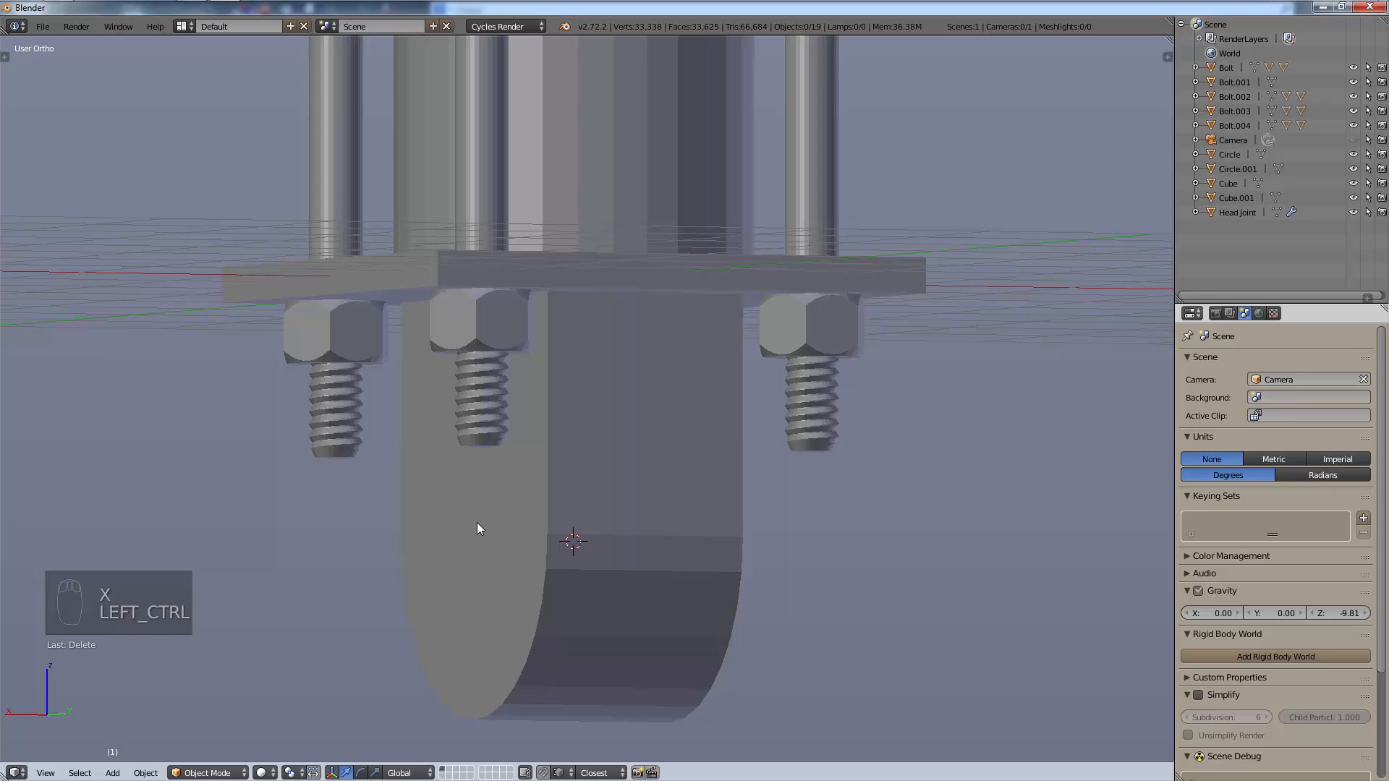
key("ctrl+z")
Try applying the Head Joint's Intersect Boolean and moving the Bool1 cylinder aside, and undo back to the unapplied modifier.
left_click(1227, 228)
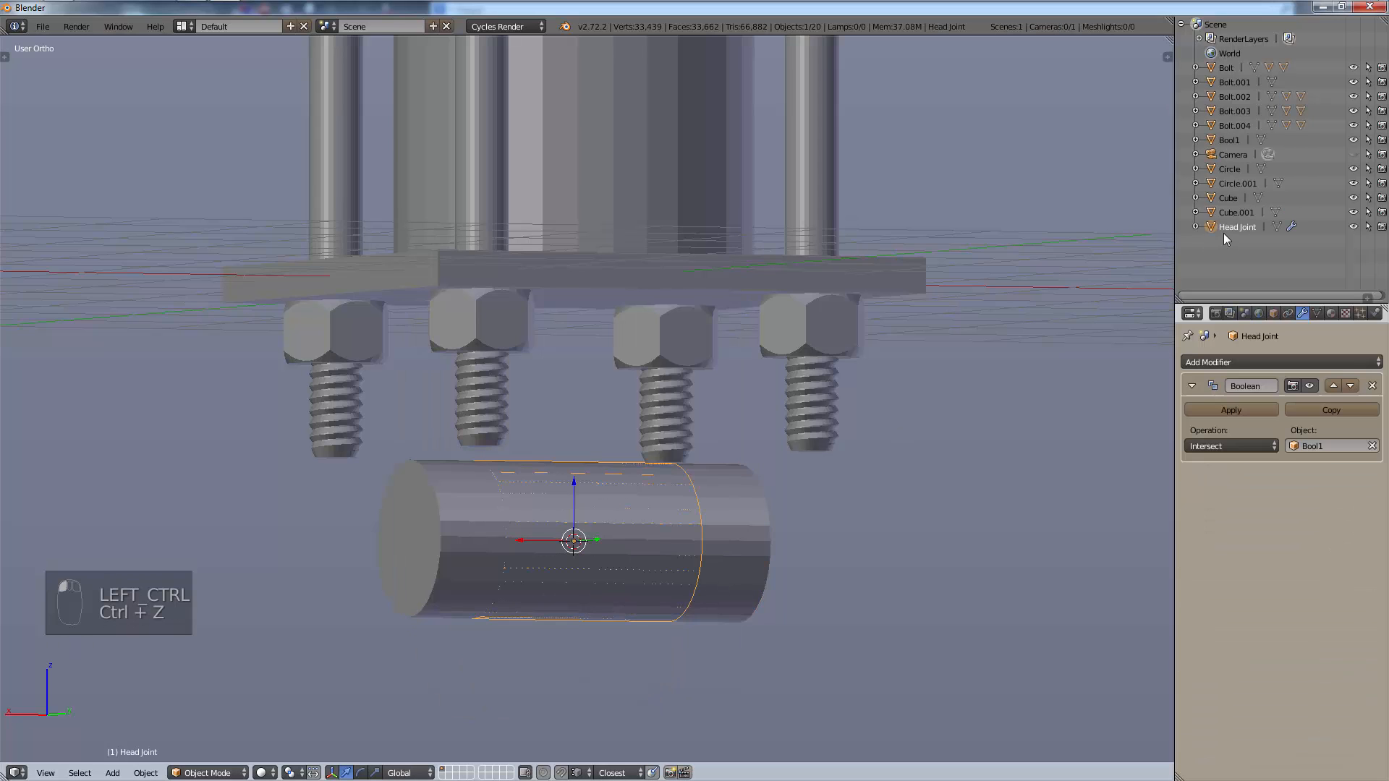
left_click(1233, 411)
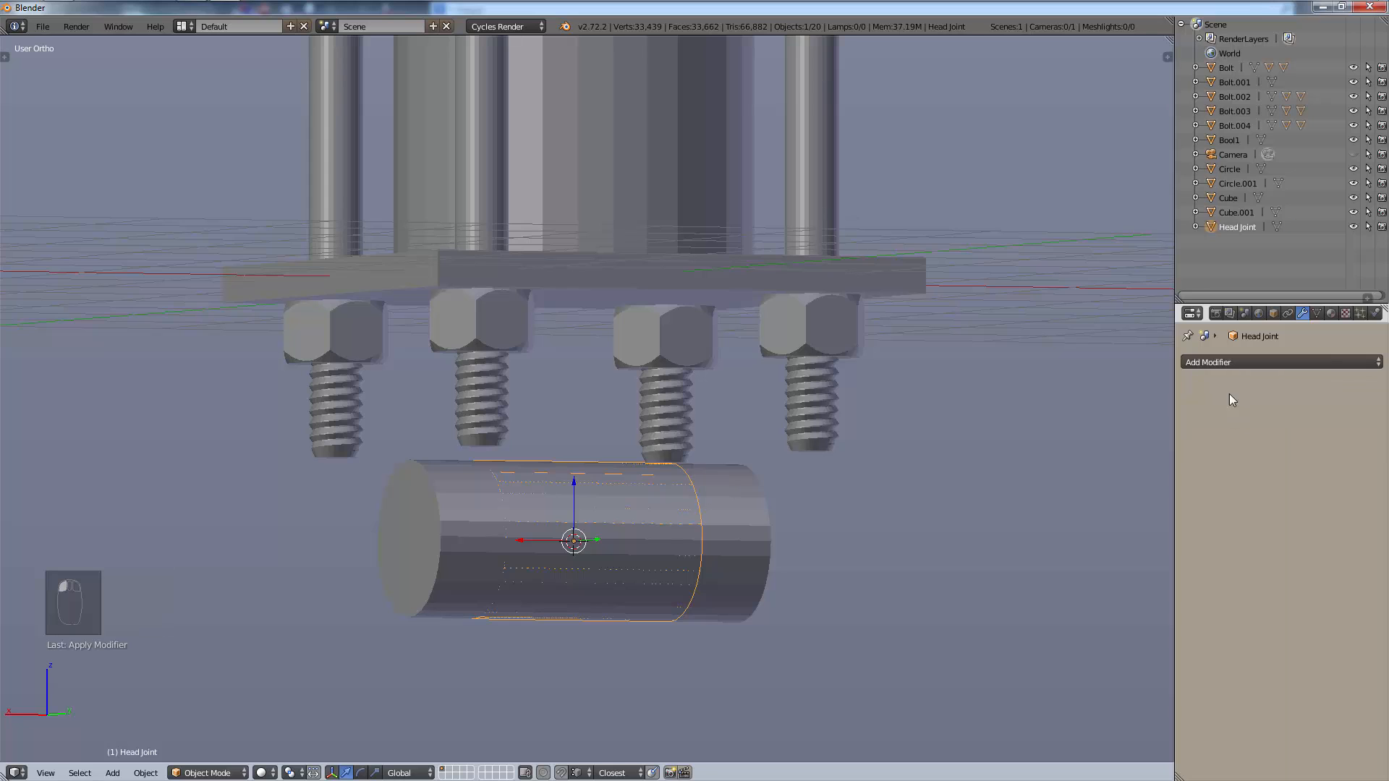
right_click(437, 525)
key("g")
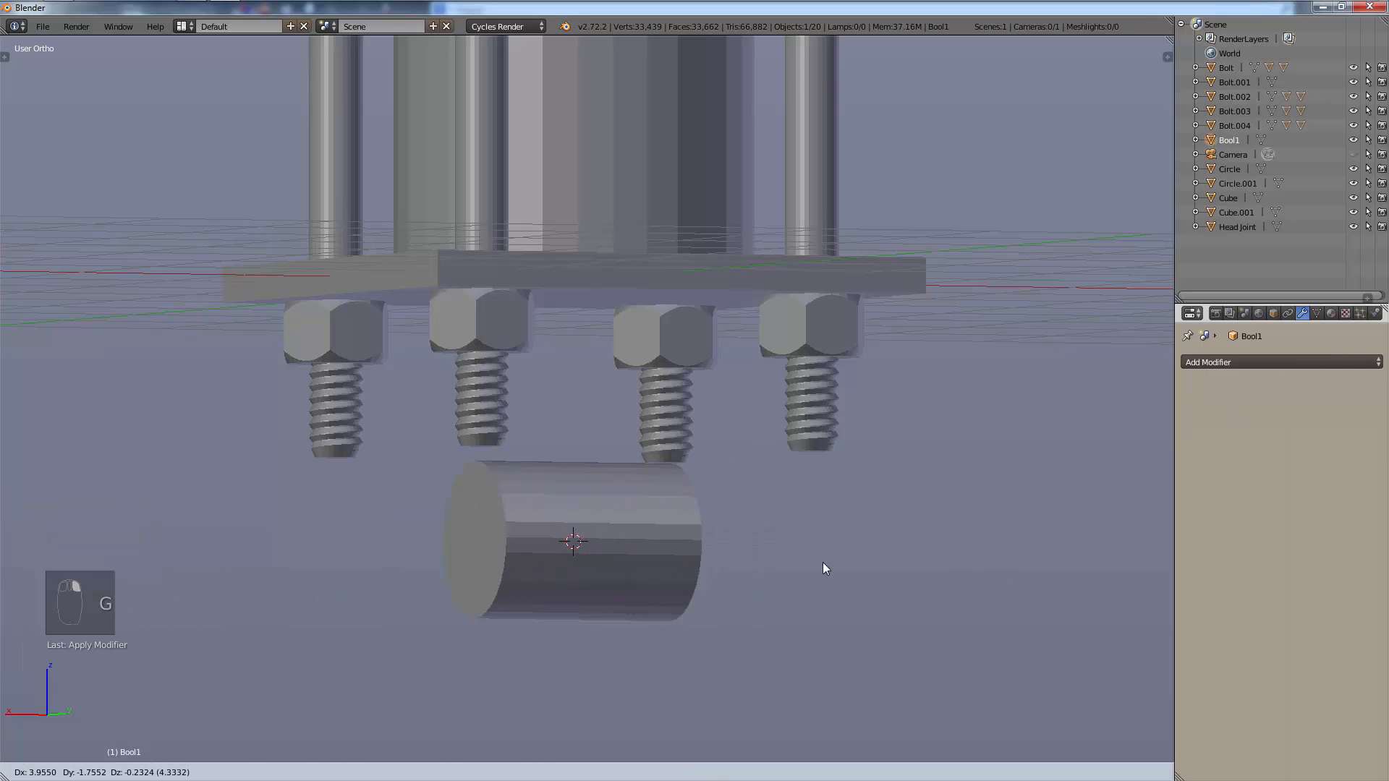
right_click(1007, 503)
key("ctrl+z")
key("ctrl+z")
key("ctrl+z")
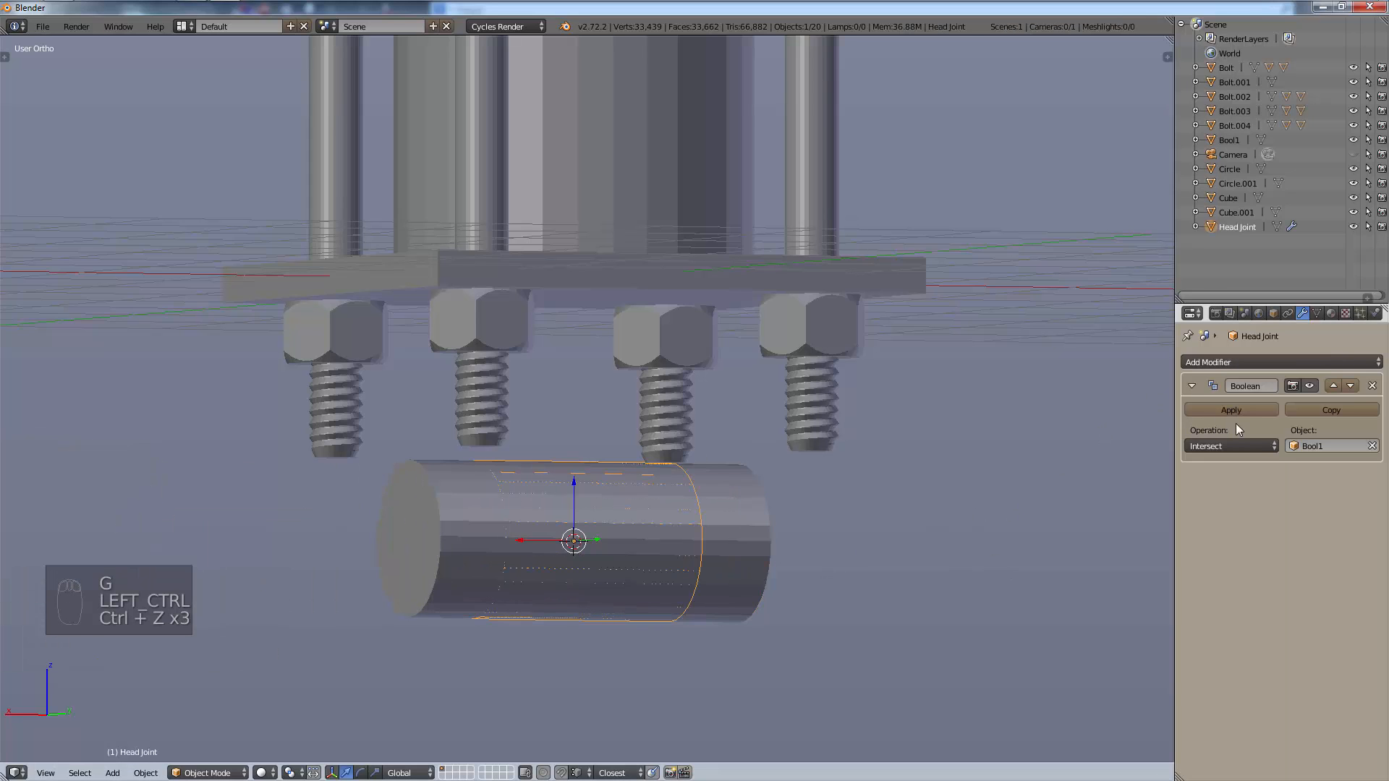
Change the Head Joint's Boolean operation to Difference with Bool1 and apply the modifier to cut the pin hole.
left_click(1257, 446)
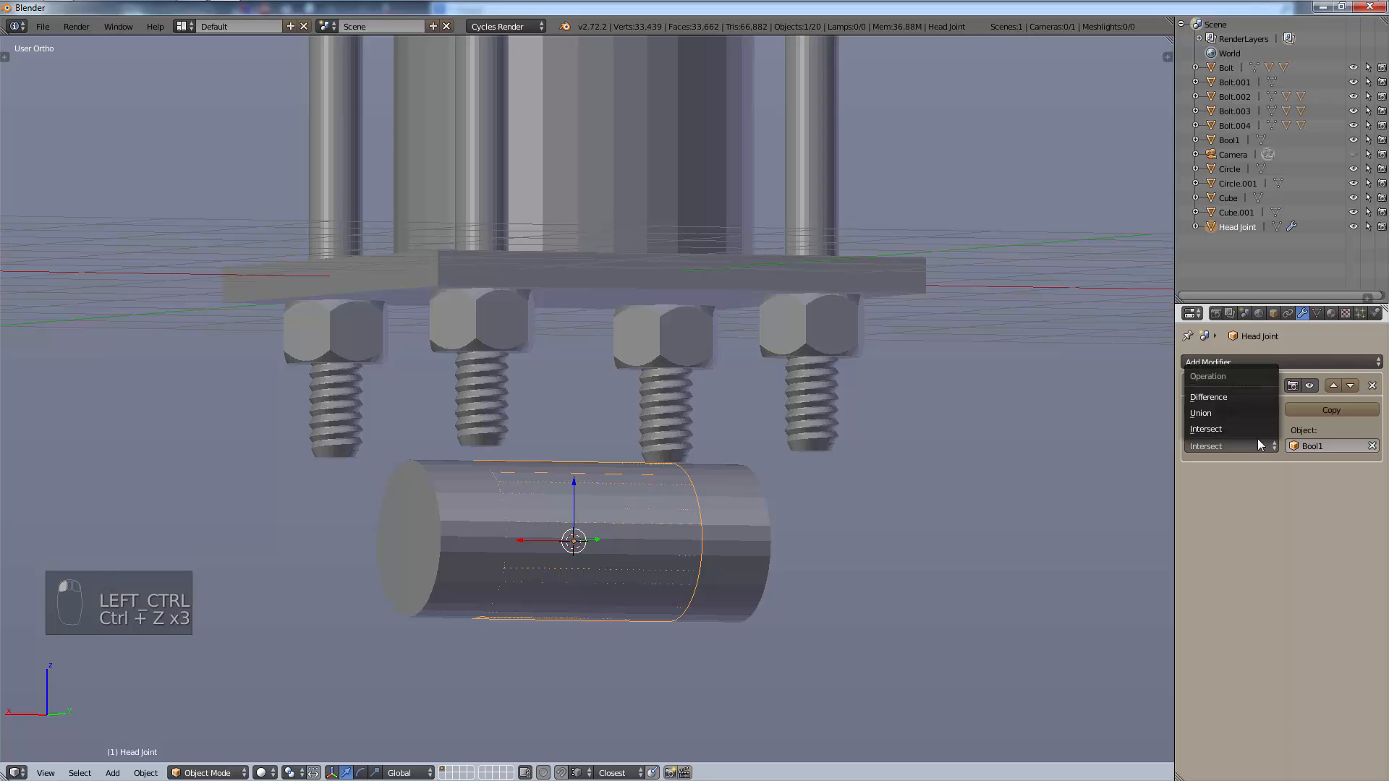
left_click(1265, 397)
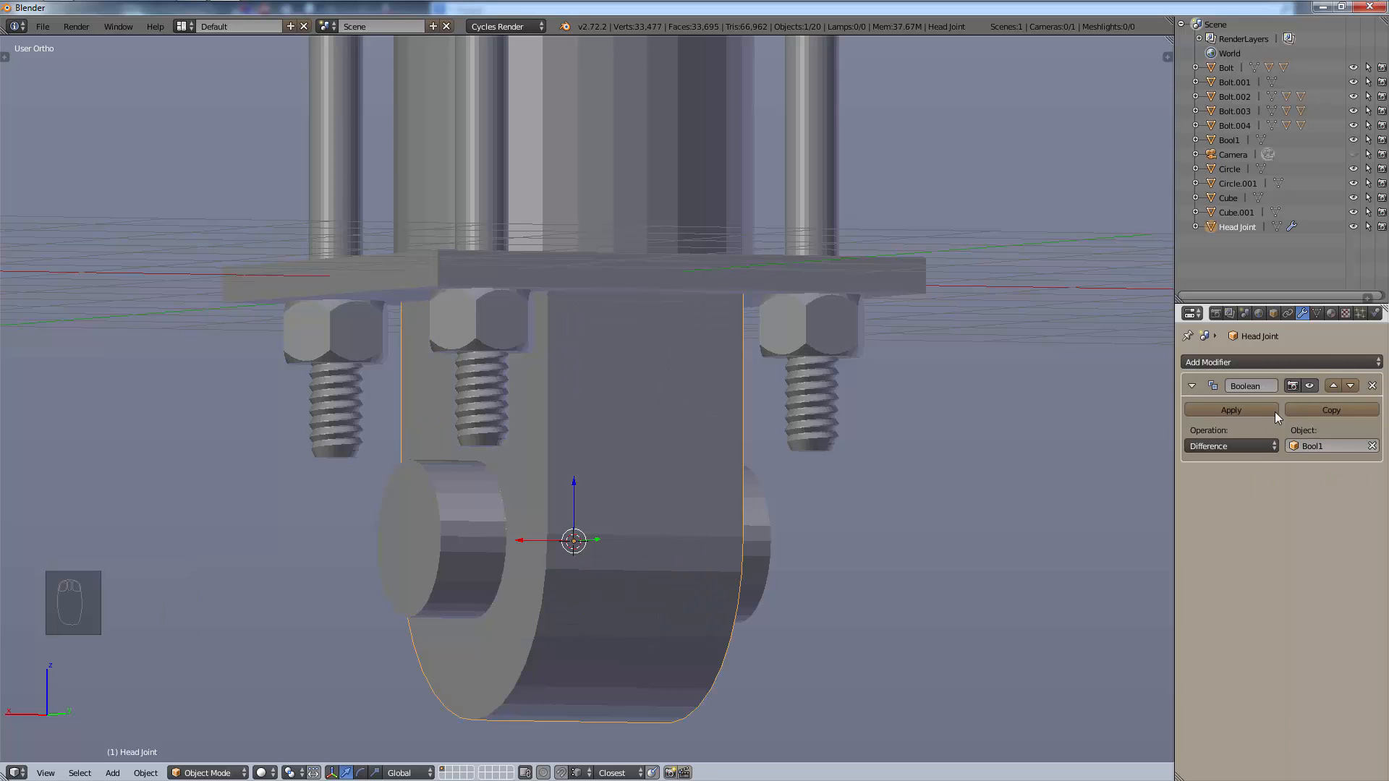
left_click(1273, 411)
Move the Bool1 cutter cylinder out of the hole and clear of the Head Joint.
right_click(454, 511)
key("g")
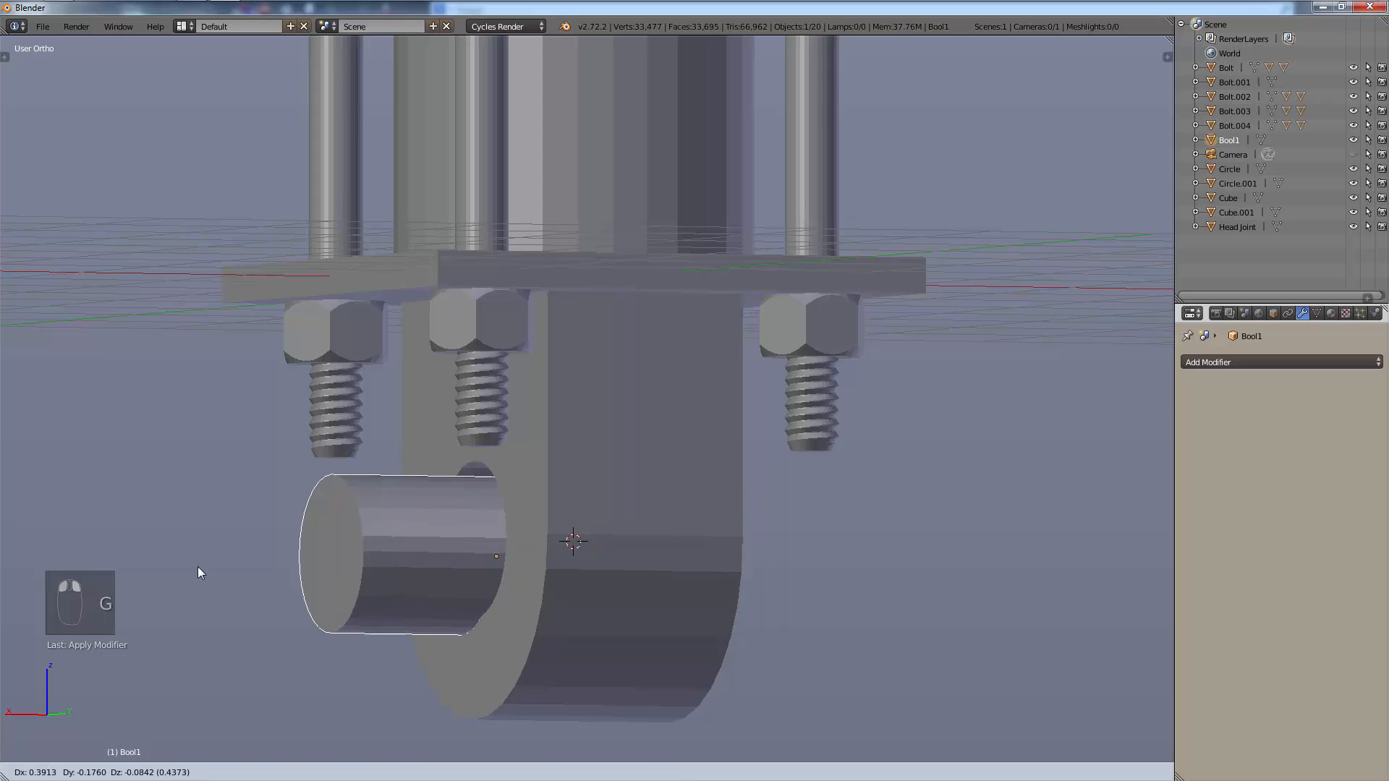
left_click(1049, 571)
mouse_move(1050, 570)
middle_mouse_down()
mouse_move(1062, 593)
mouse_move(1133, 553)
mouse_move(1074, 569)
middle_mouse_up()
right_click_drag(763, 607, 644, 642)
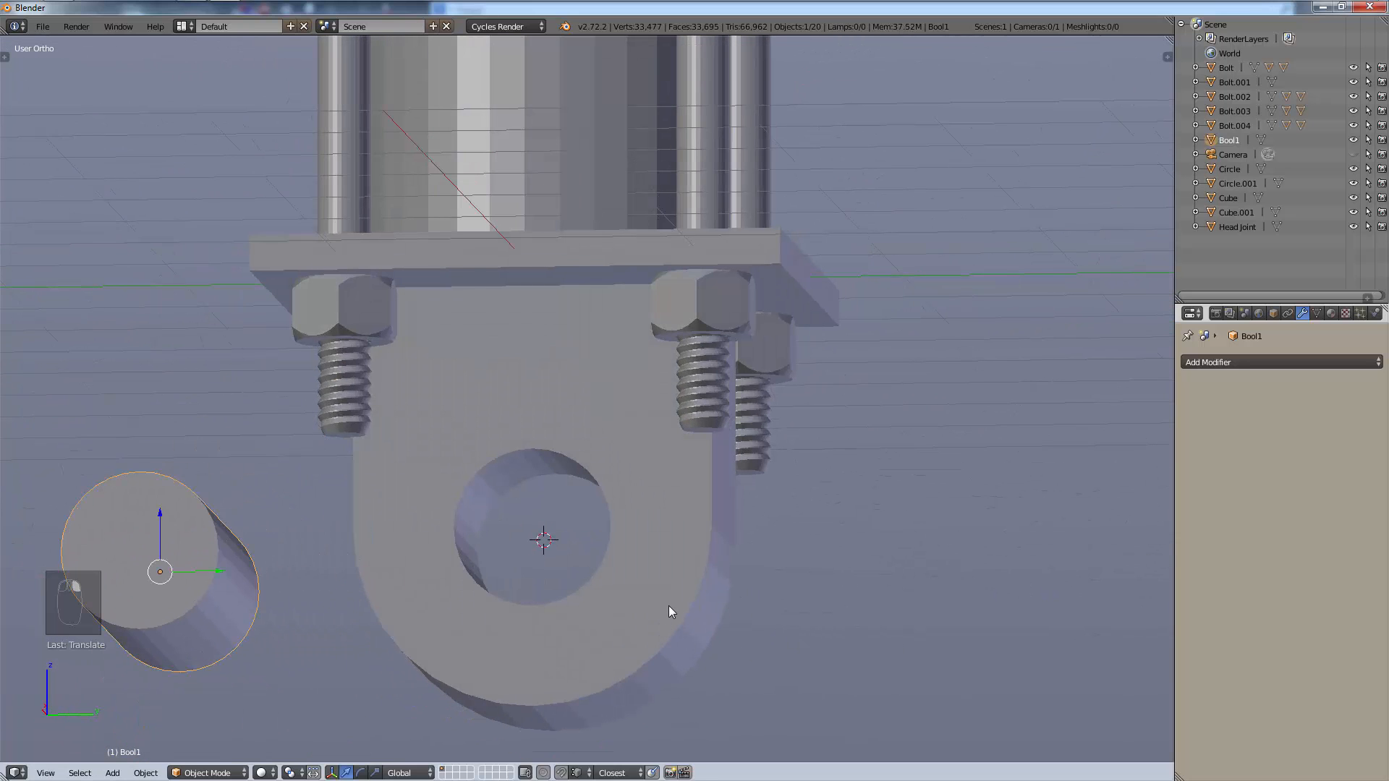
Enter Edit Mode on the Head Joint and select its entire linked mesh.
right_click(670, 605)
key("z")
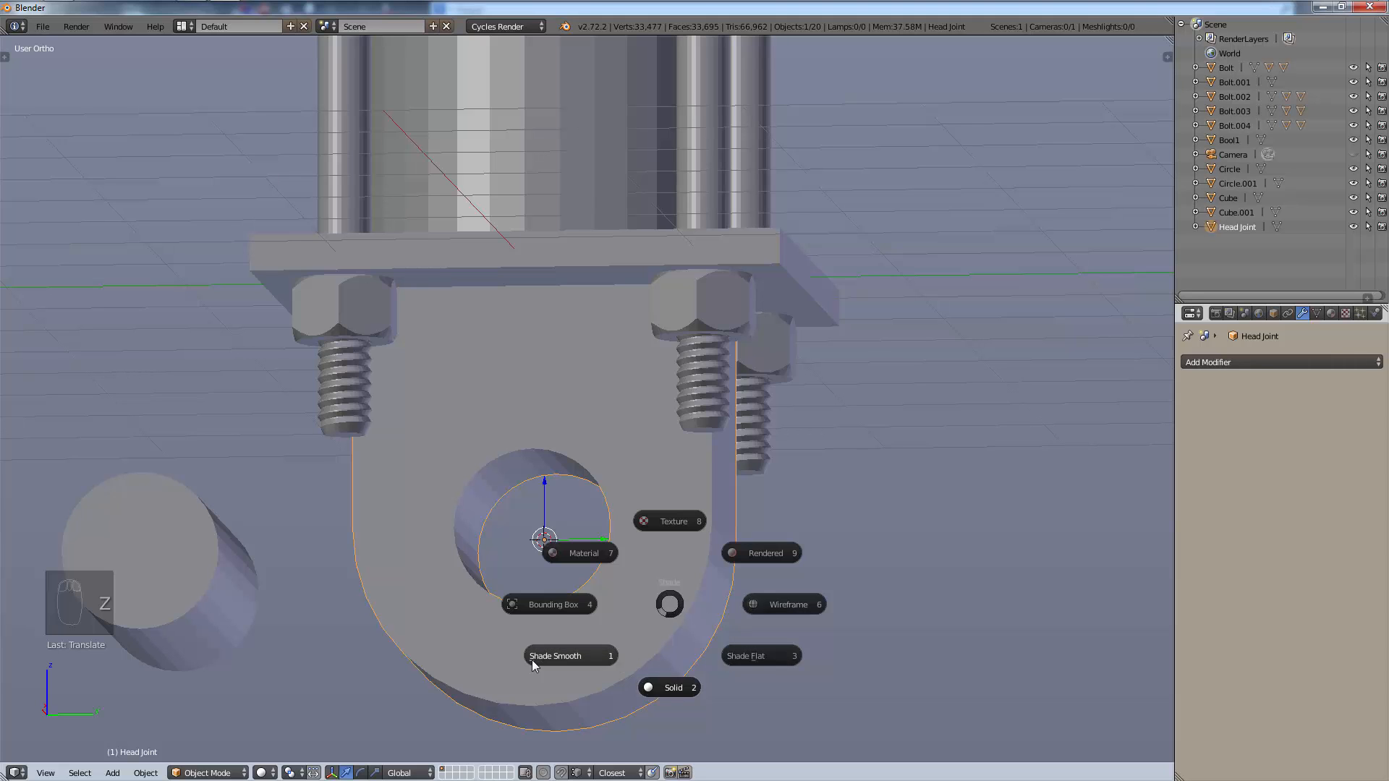
key("Tab")
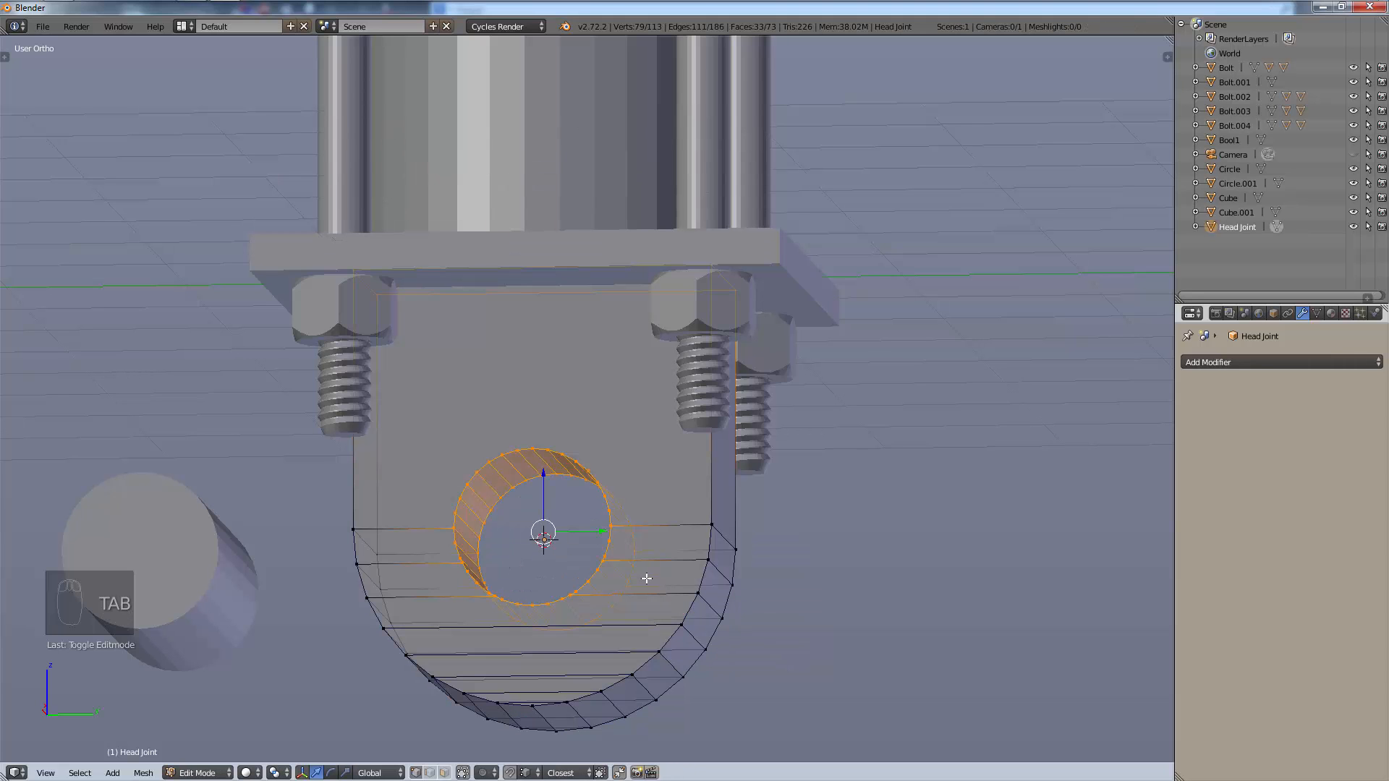
mouse_move(641, 583)
middle_mouse_down()
mouse_move(661, 605)
mouse_move(605, 605)
mouse_move(648, 605)
middle_mouse_up()
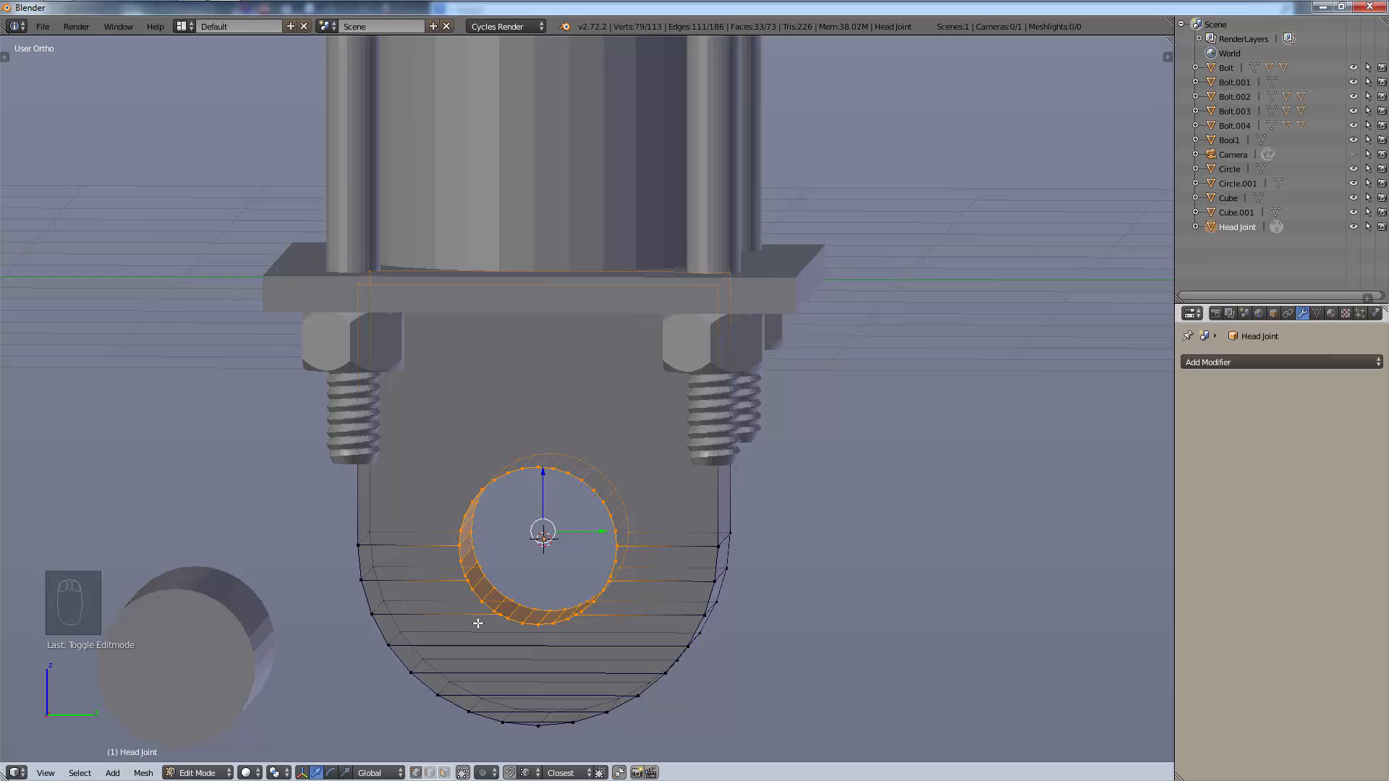
key("a")
scroll(478, 551, "down", 2)
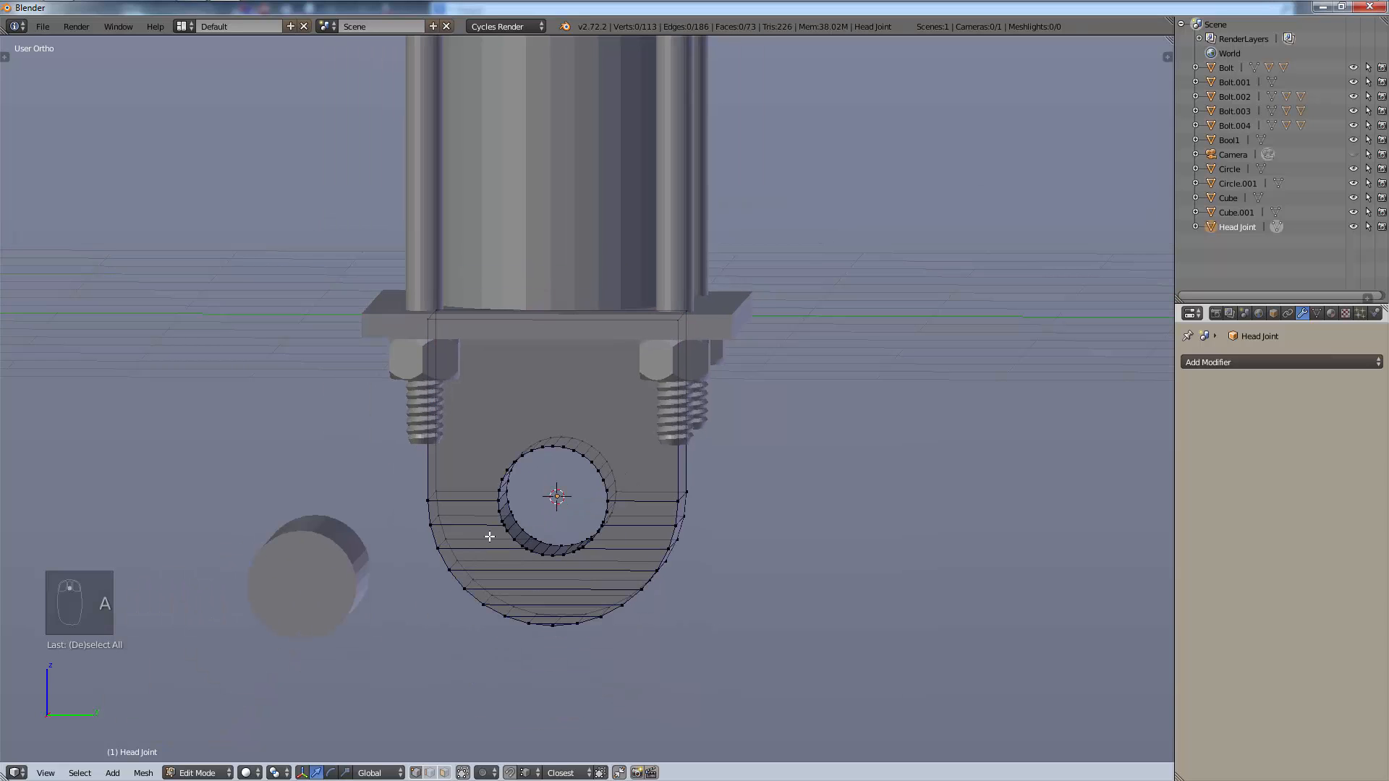
scroll(596, 569, "up", 2)
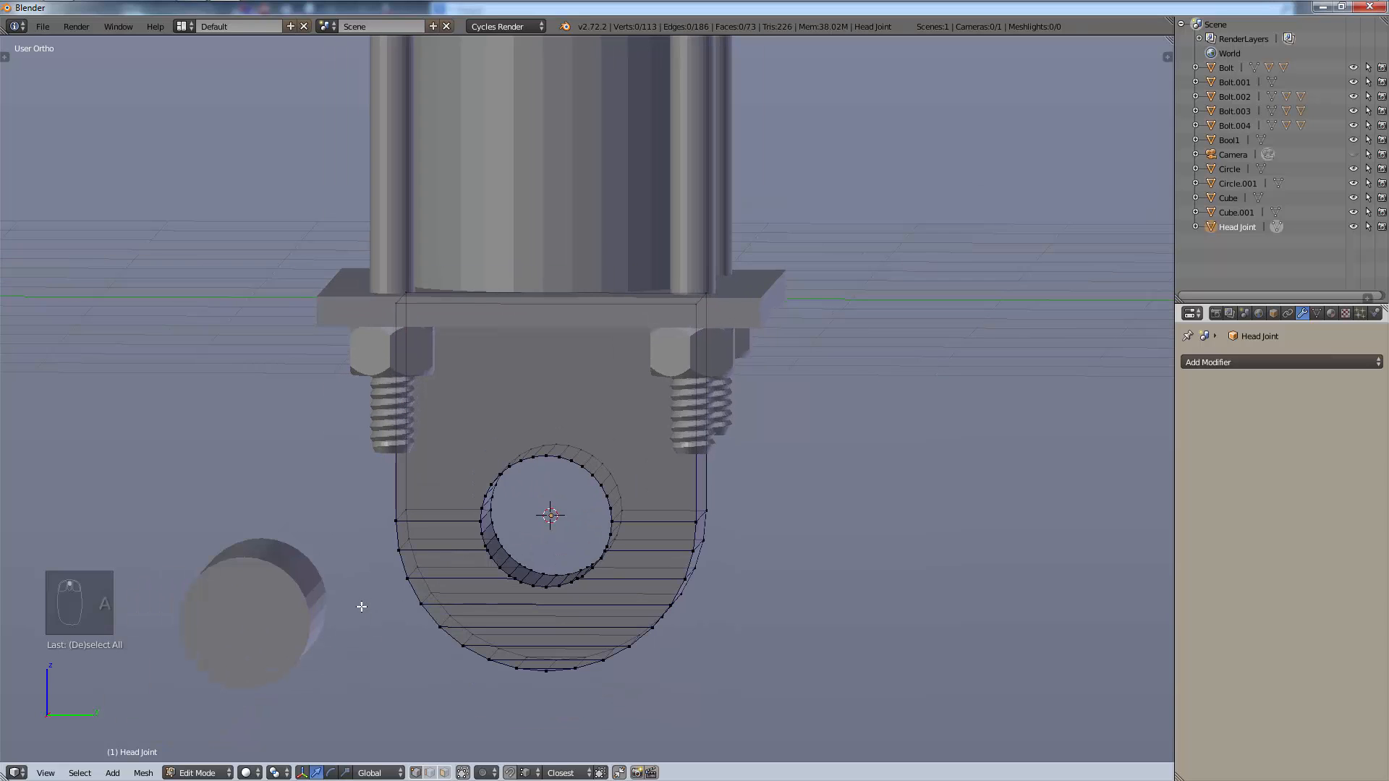
right_click(698, 521)
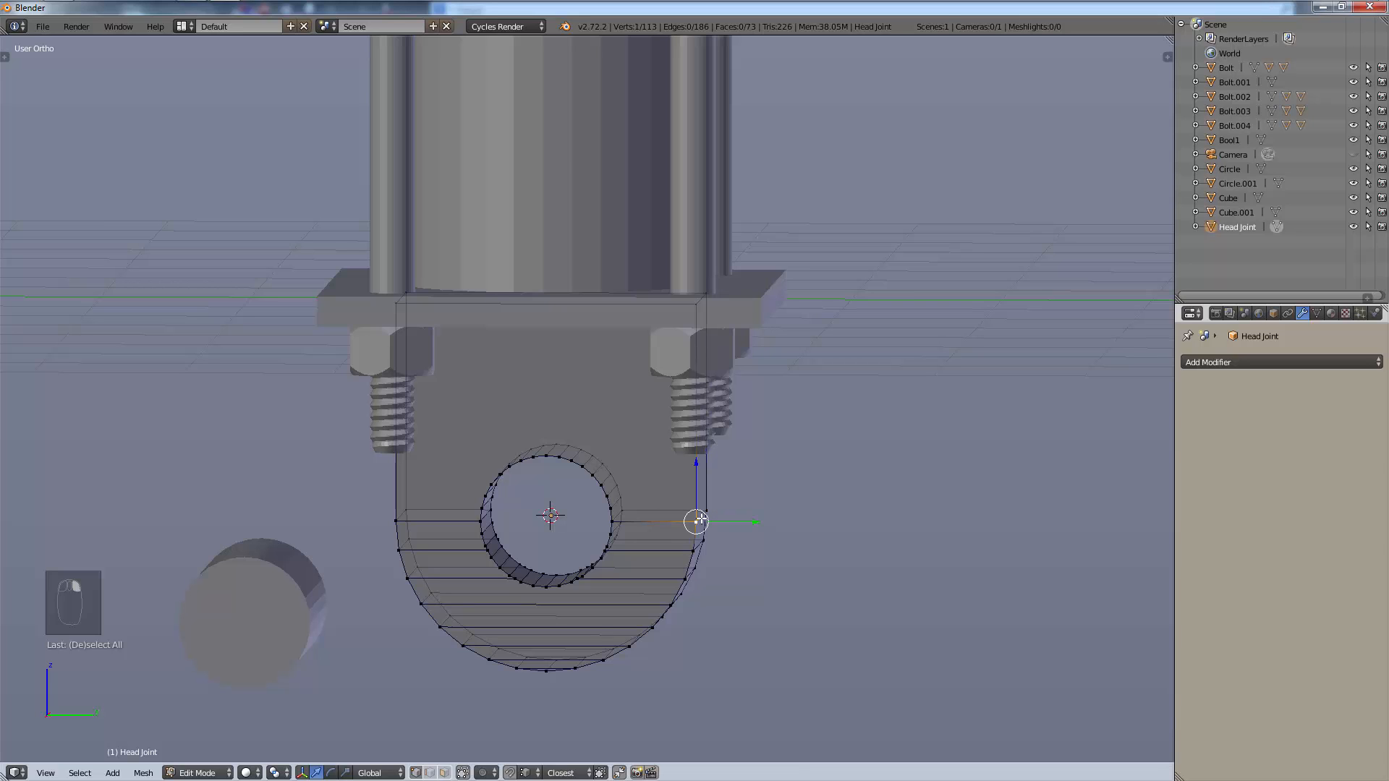
key("ctrl+l")
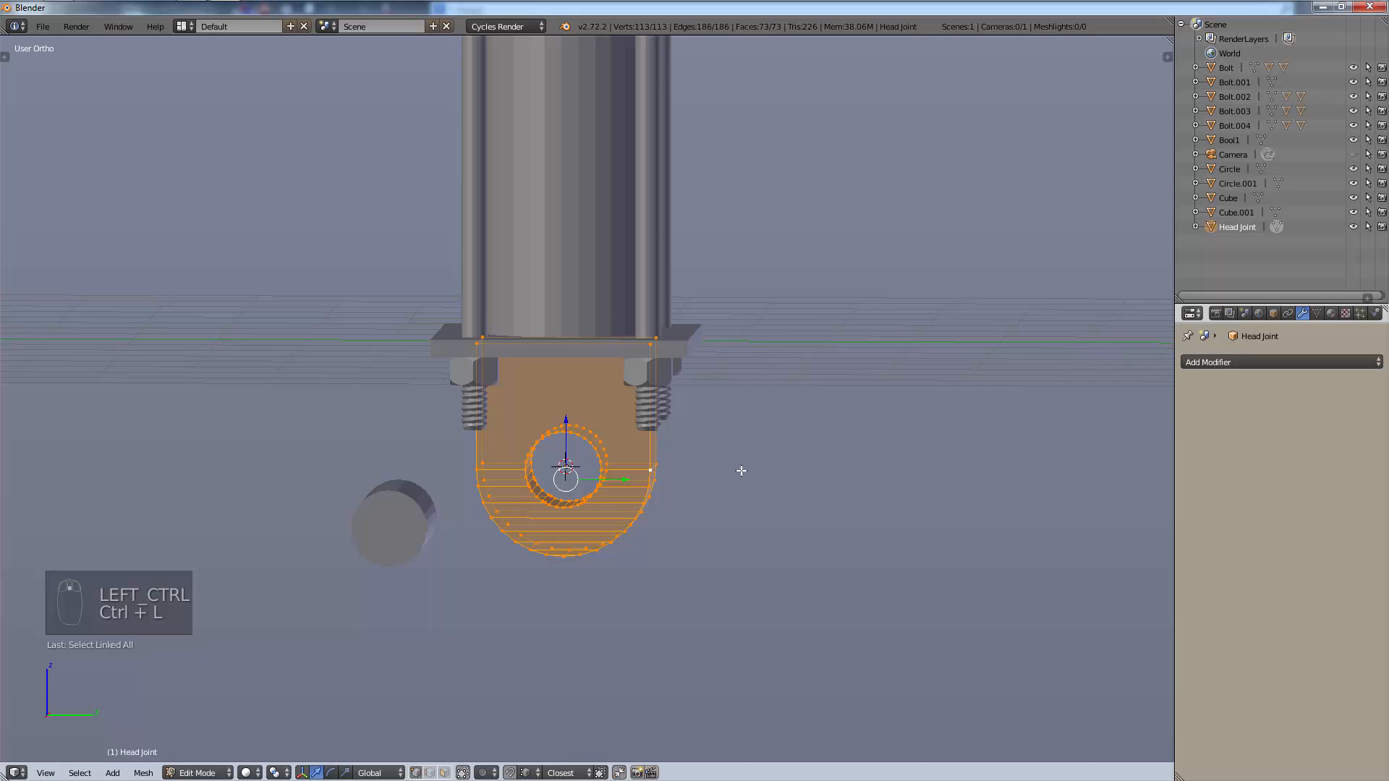
Duplicate the selected joint mesh in place and flip the copy vertically by scaling it -1 along Z.
key("KP_3")
scroll(779, 347, "down", 6)
middle_click_drag(781, 297, 793, 633, "shift")
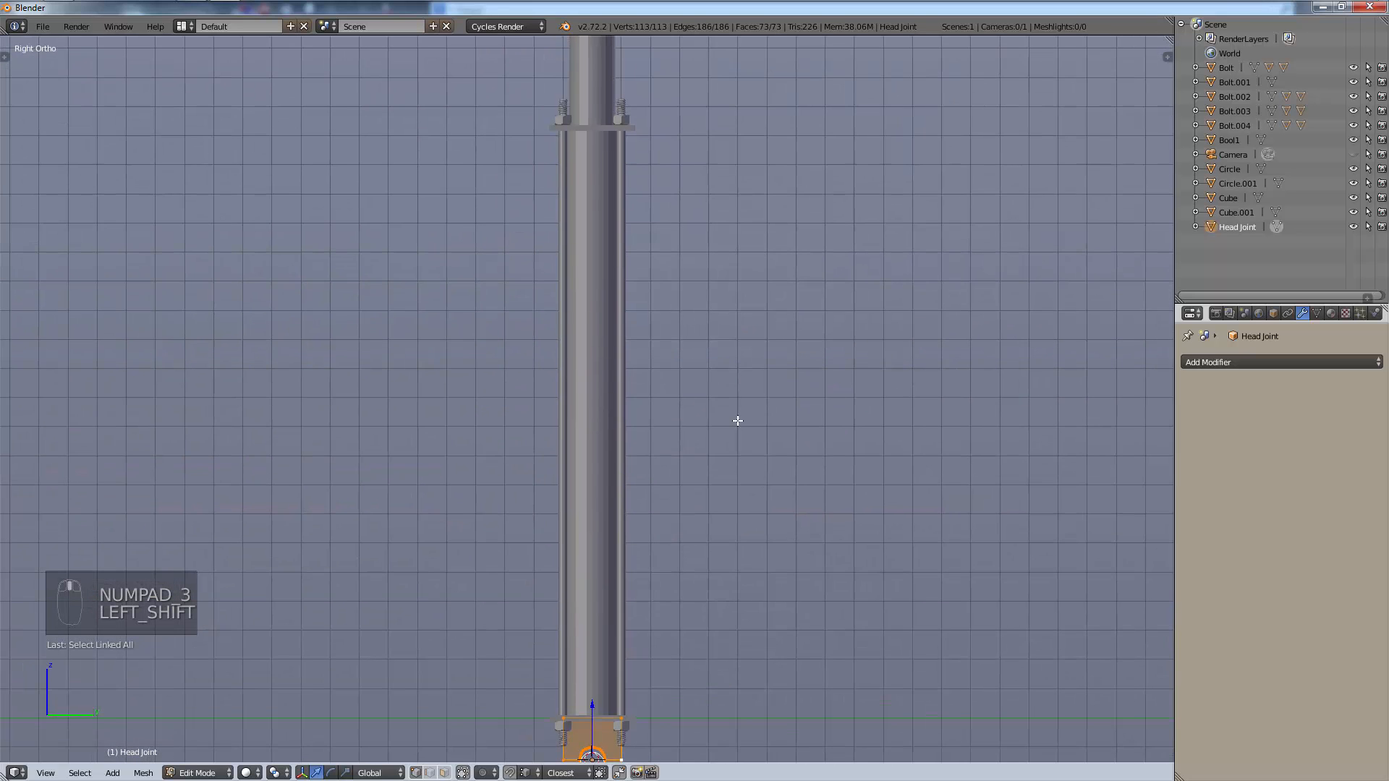
scroll(738, 421, "down", 5)
key("shift+d")
right_click(708, 382)
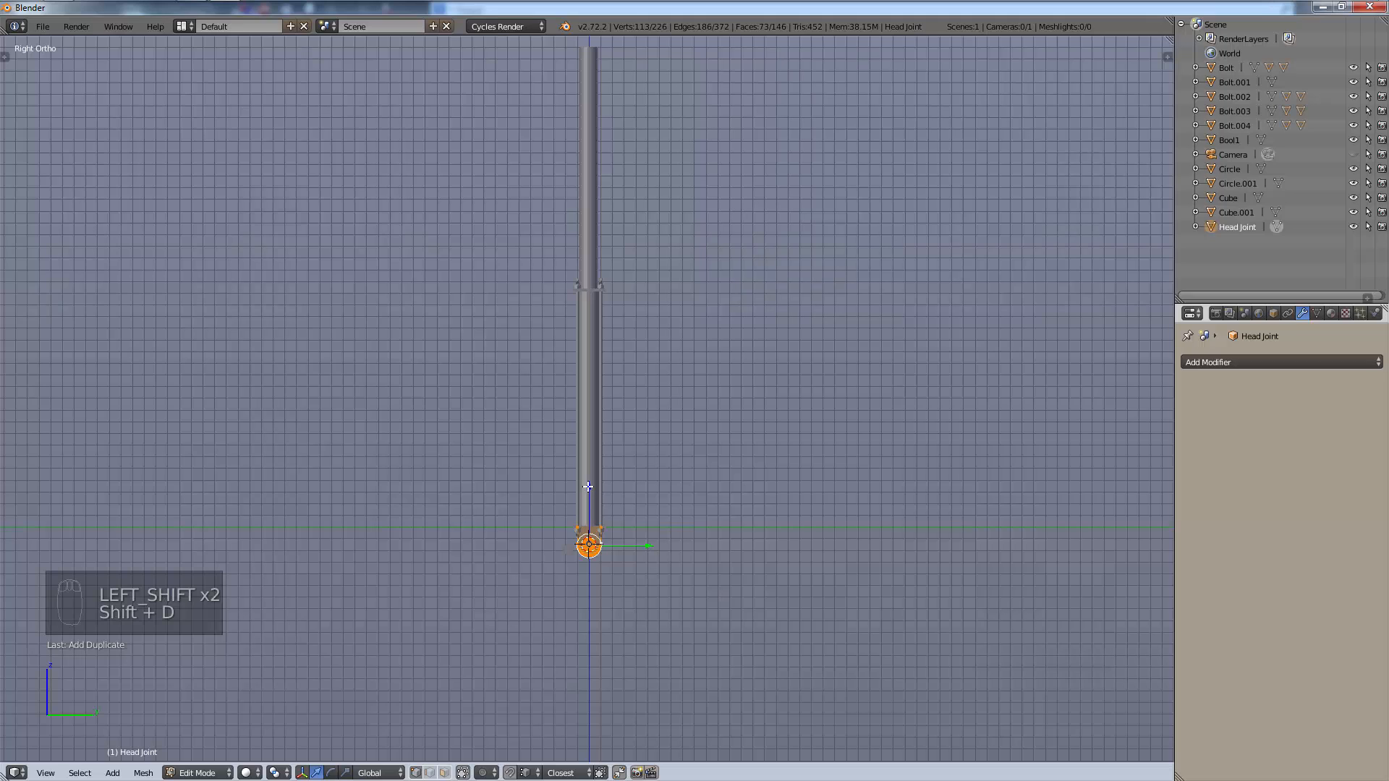
type("sz-1")
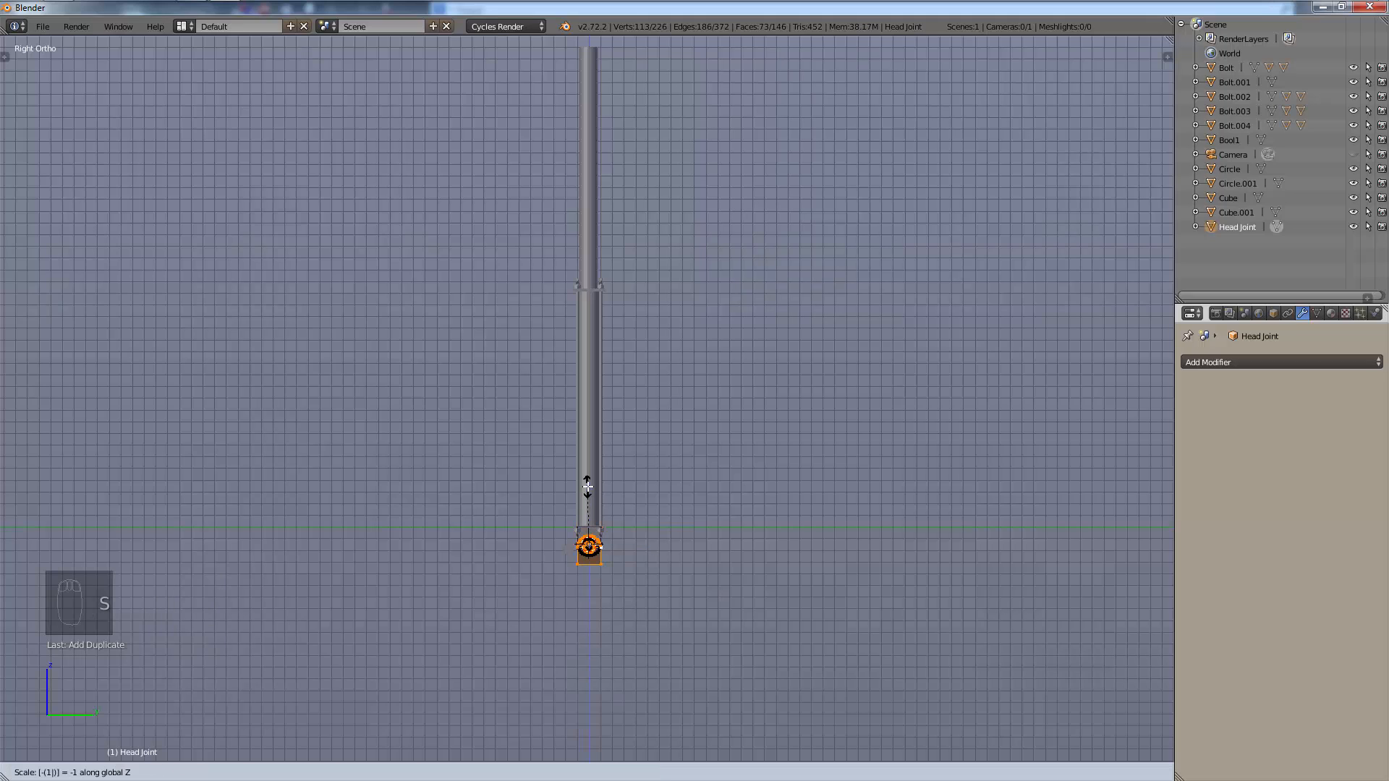
key("Return")
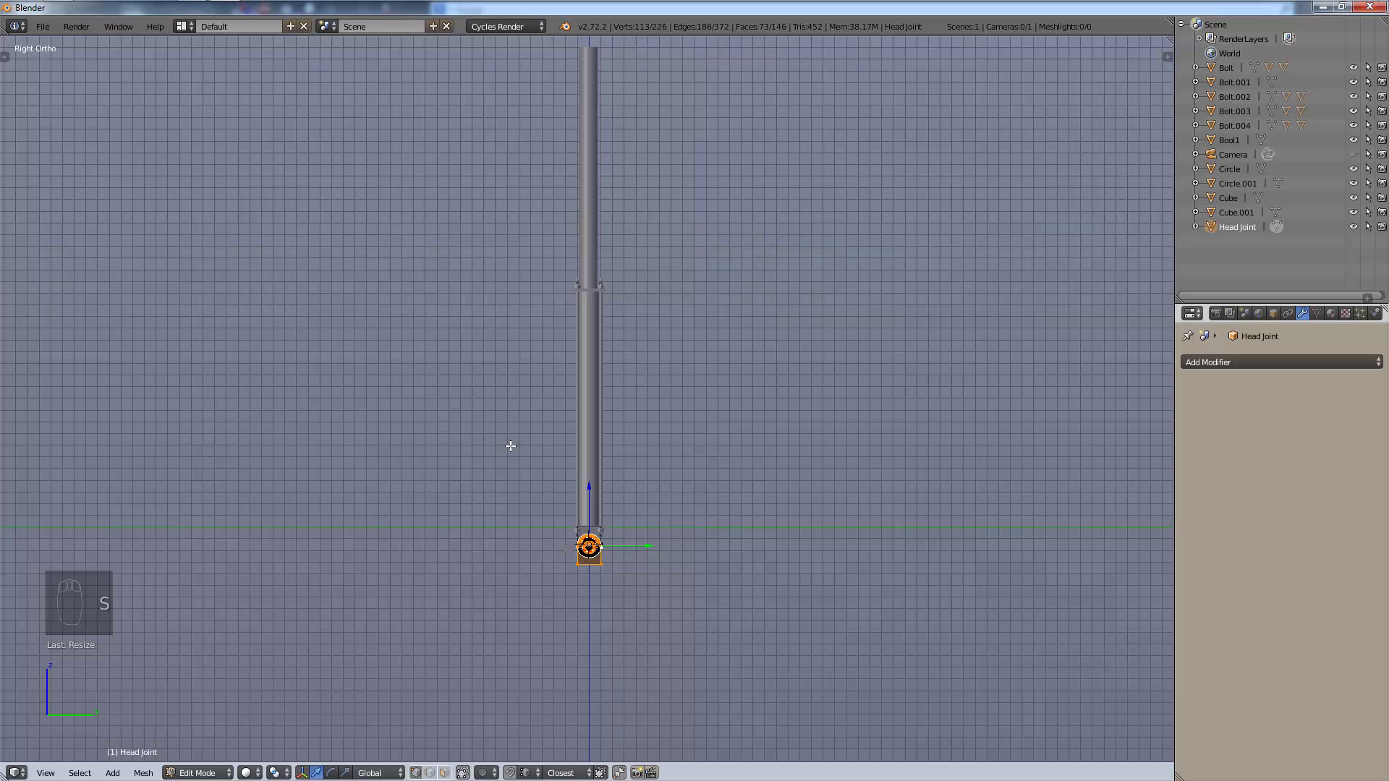
Move the flipped joint copy up along the global Z axis to just above the rod's upper end.
key("g")
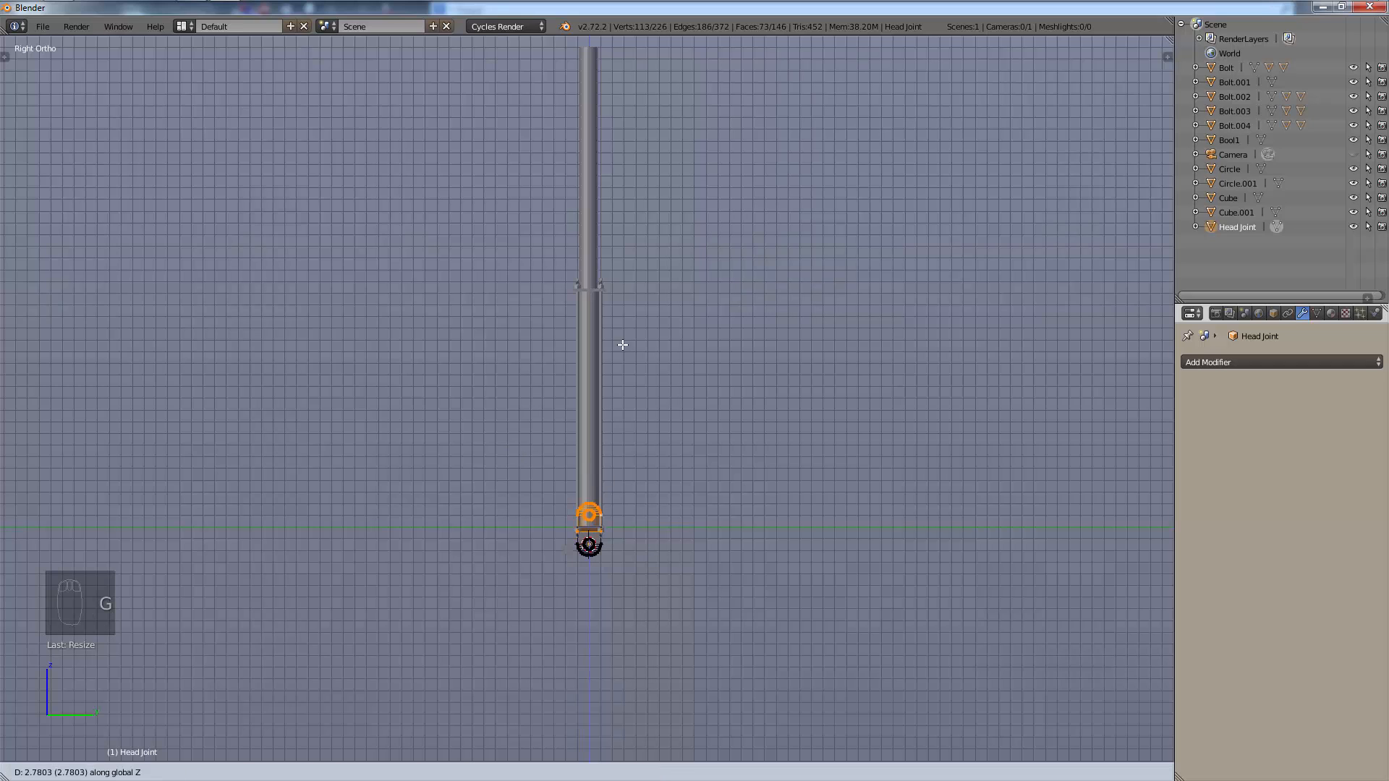
left_click(639, 107)
key("g")
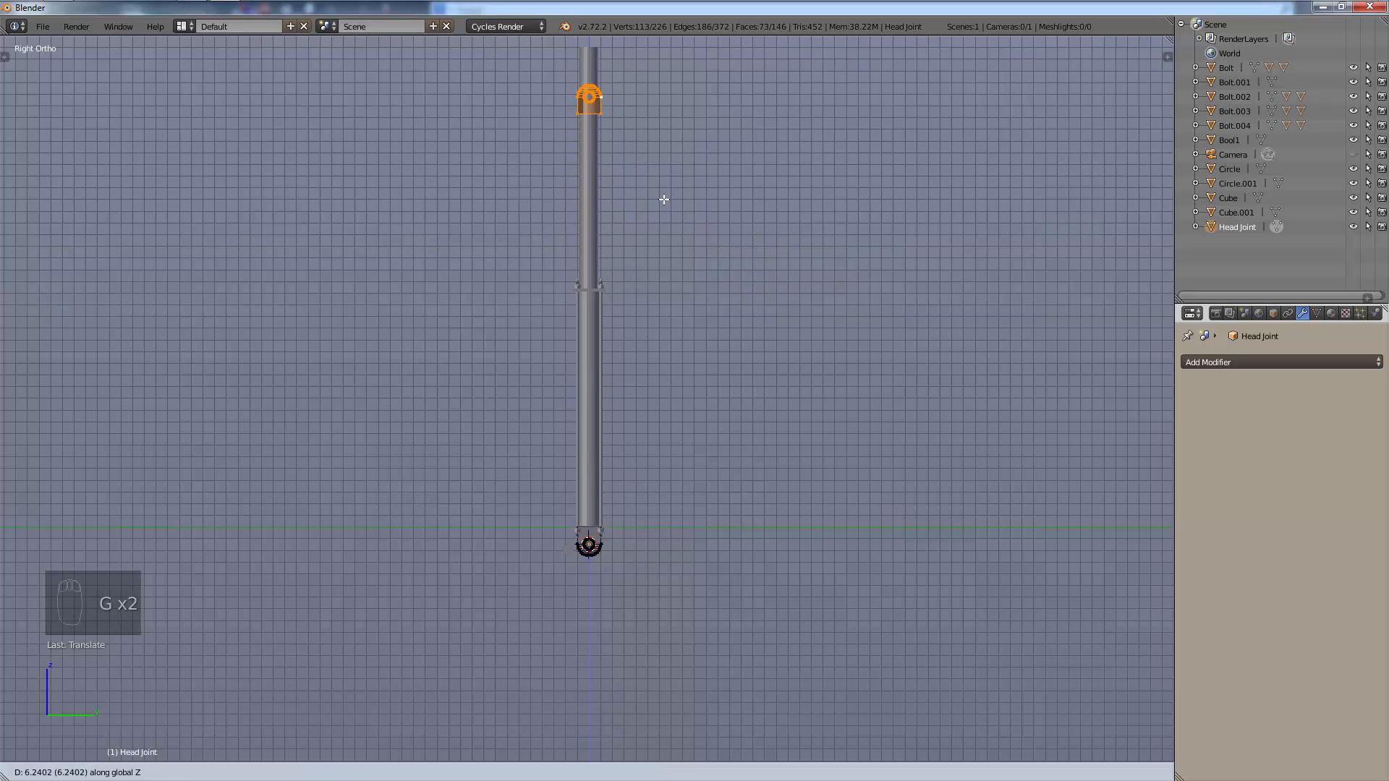
left_click(666, 149)
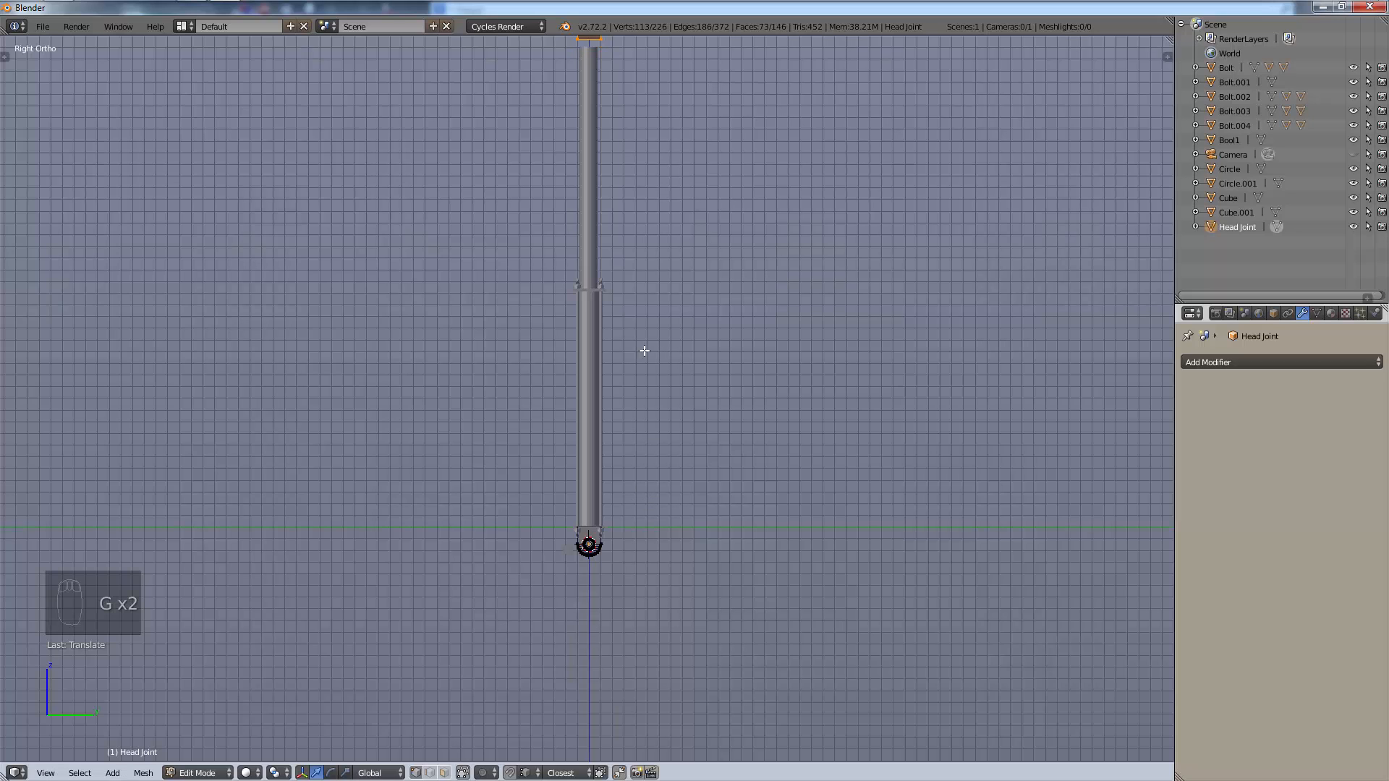
key("a")
key("a")
key("a")
key("t")
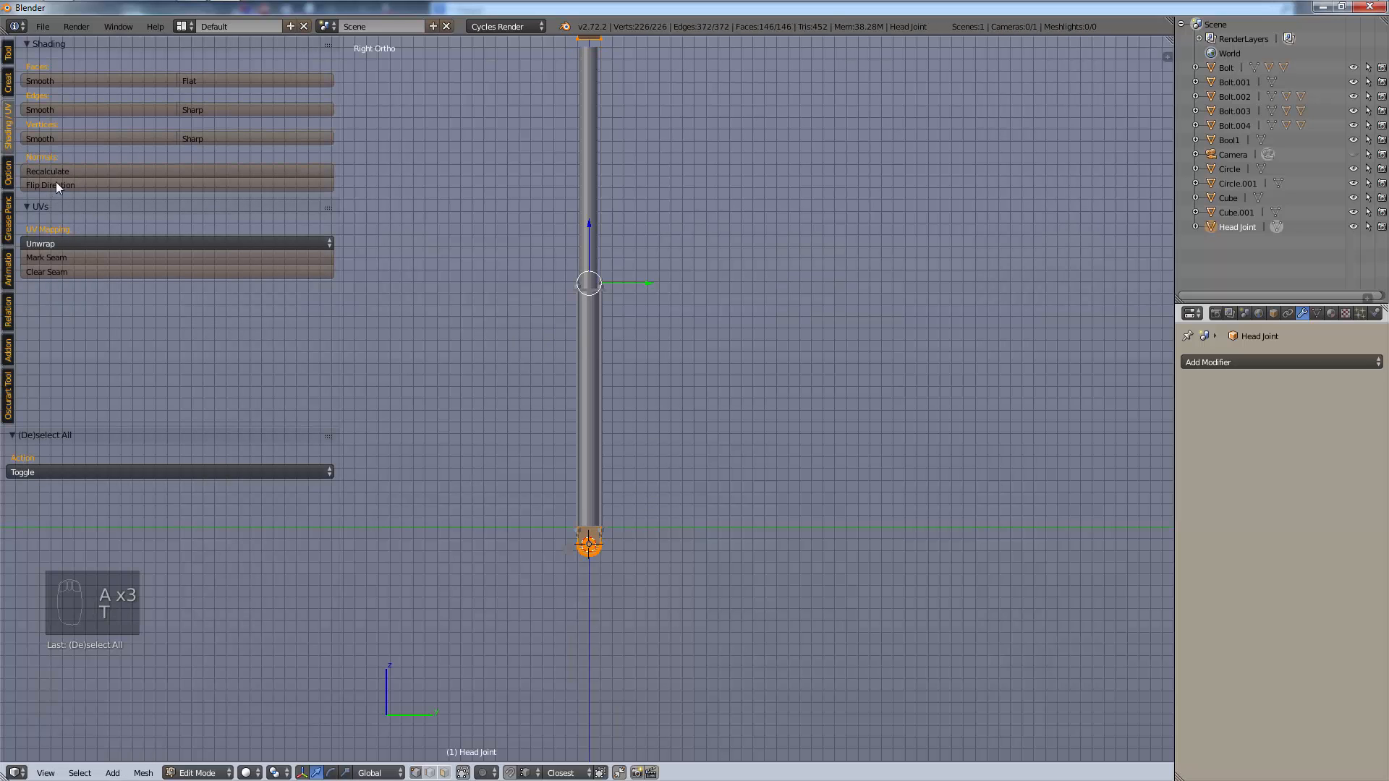
key("t")
Separate the upper joint copy's linked mesh from the Head Joint into its own object and select that object in Object Mode.
key("a")
middle_click_drag(722, 176, 730, 573, "shift")
scroll(671, 484, "up", 13)
middle_click_drag(673, 674, 644, 68, "shift")
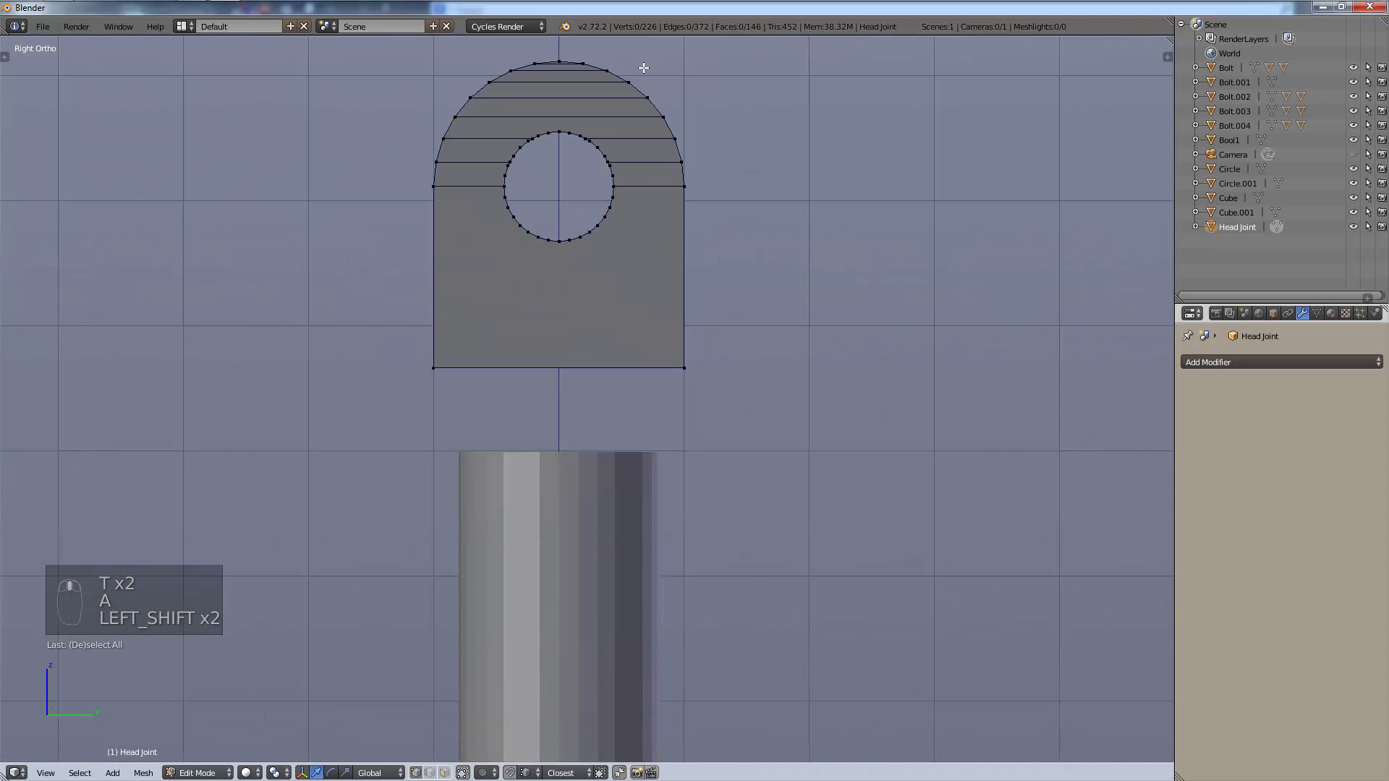
middle_click_drag(550, 312, 581, 470, "shift")
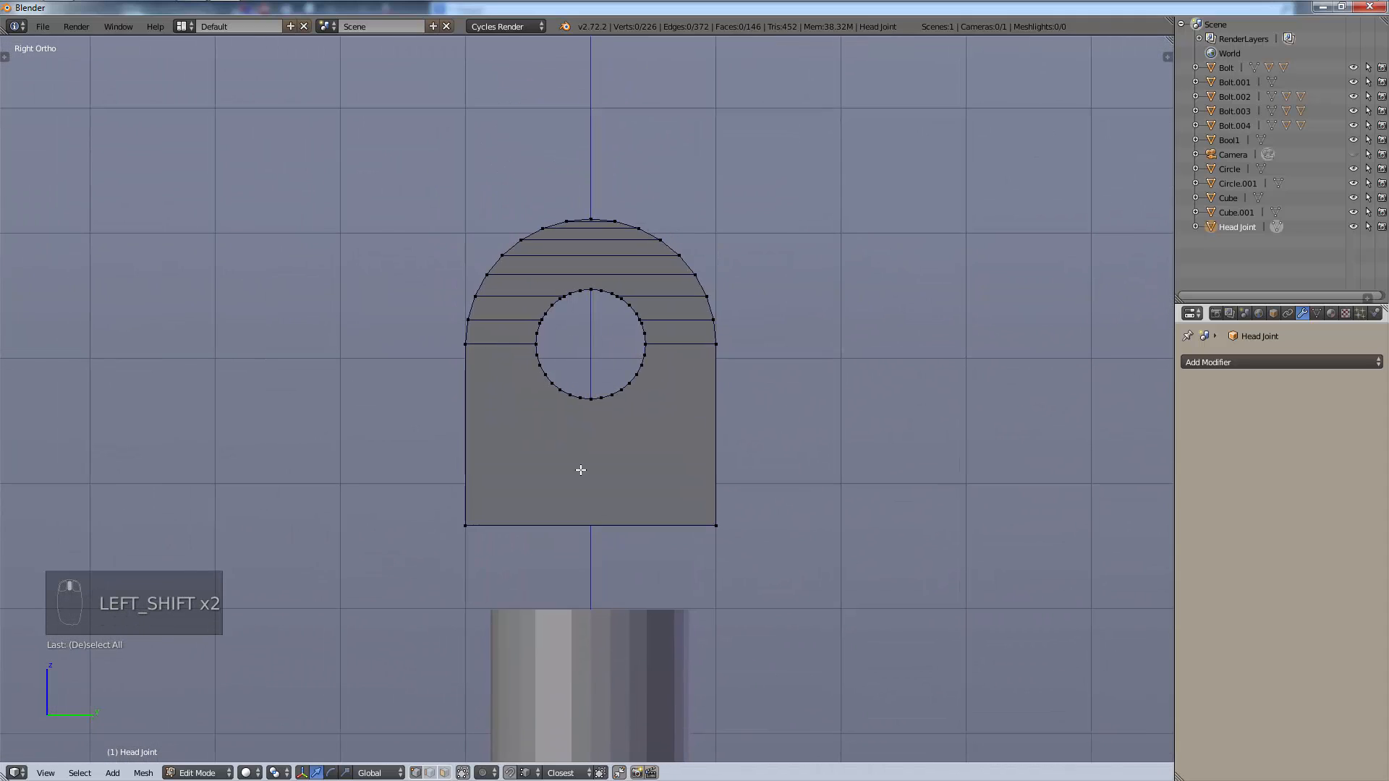
right_click_drag(593, 246, 595, 225)
right_click(595, 225)
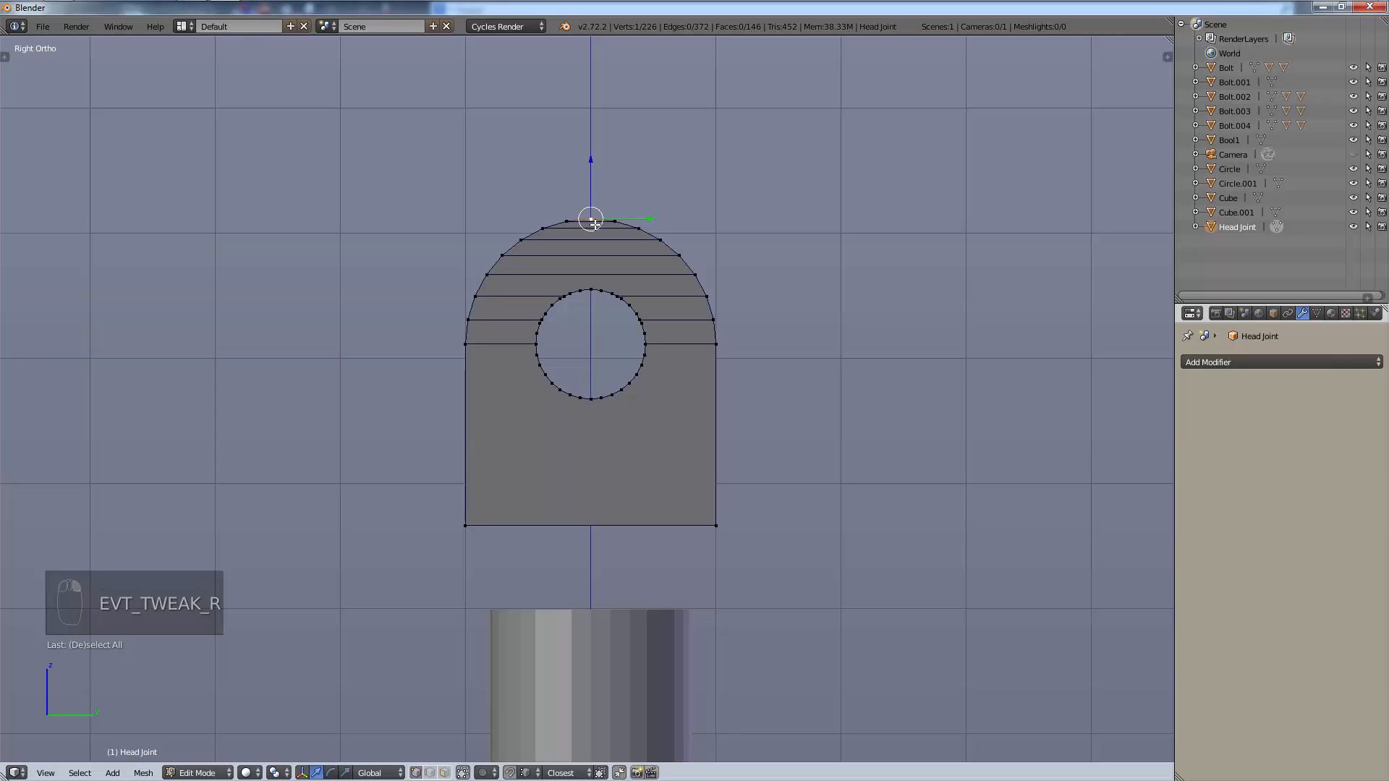
key("ctrl+o")
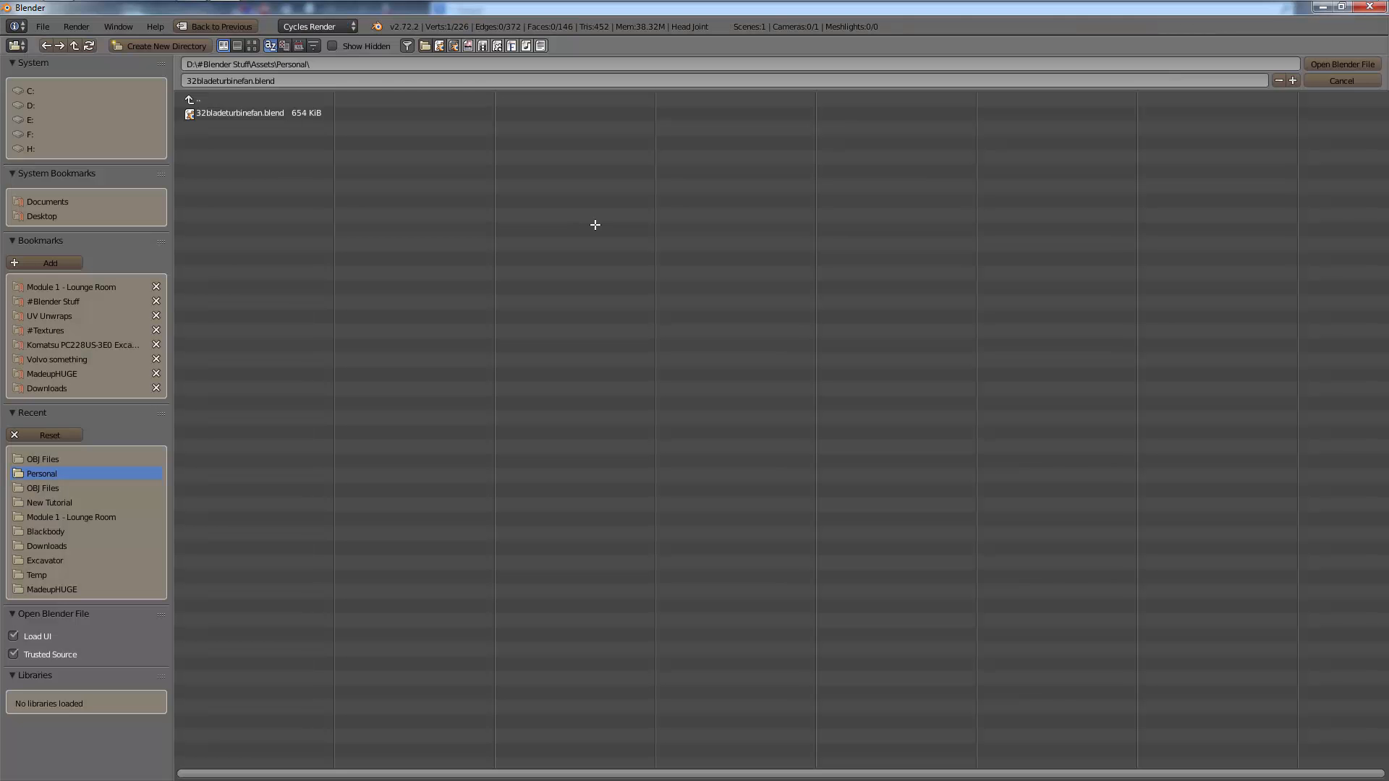
left_click(1321, 81)
key("ctrl+l")
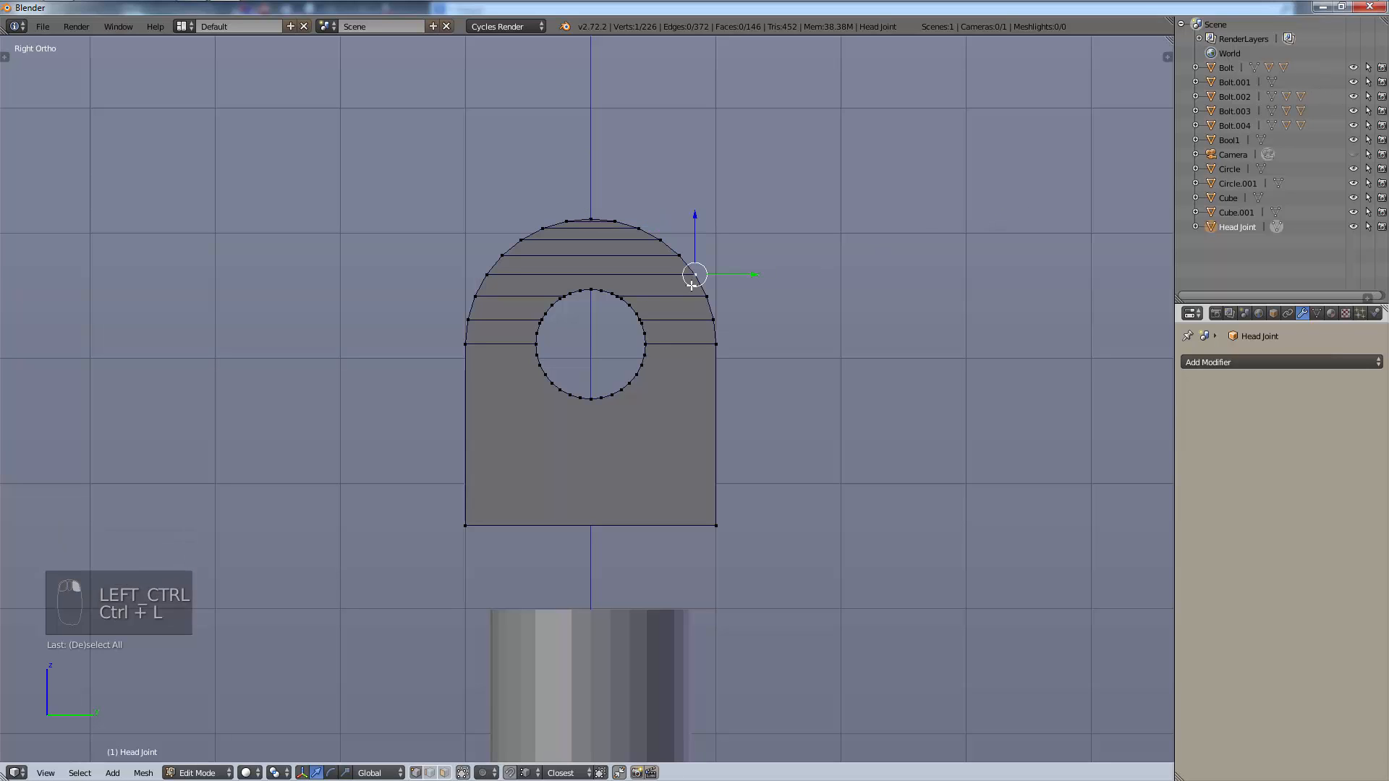
key("ctrl+l")
key("p")
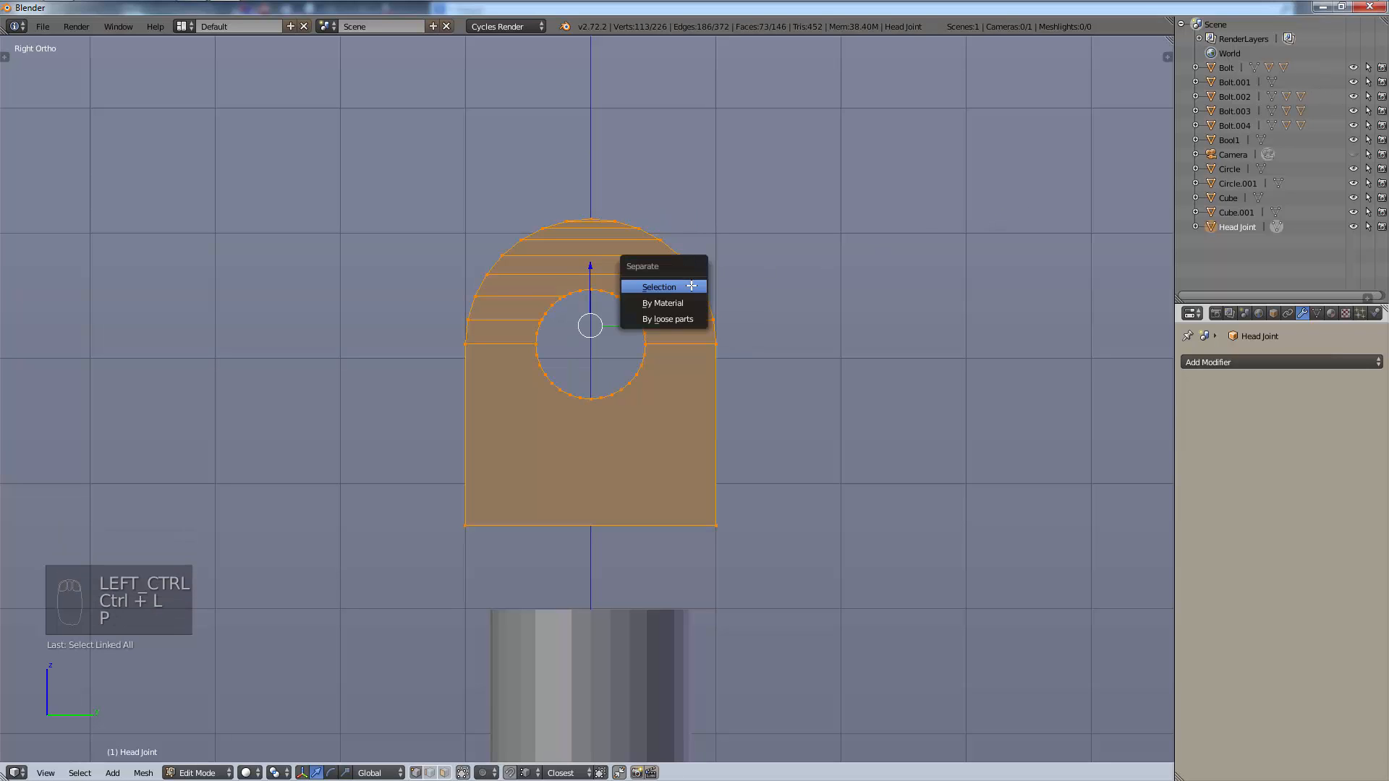
left_click(691, 286)
left_click(1270, 241)
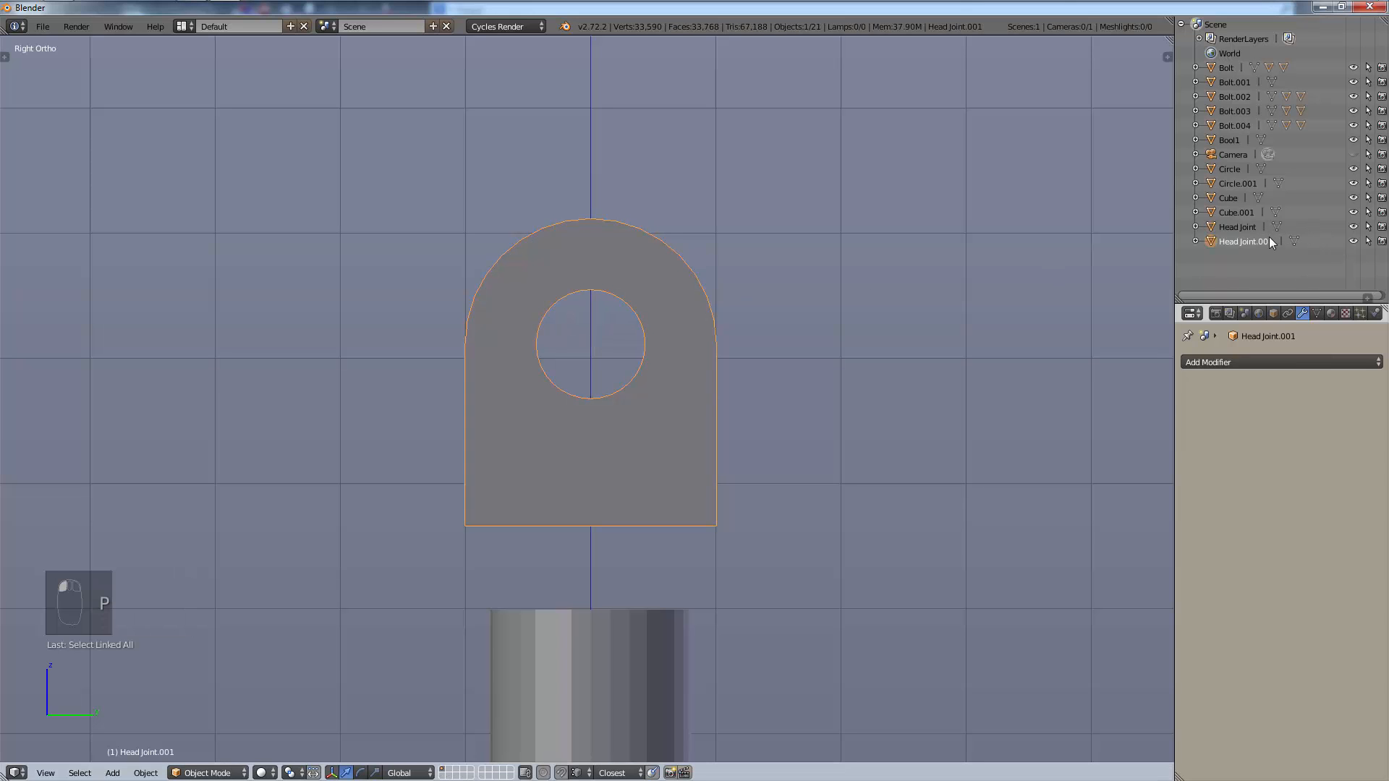
Lower the upper joint copy about 0.67 units along the global Z axis so its base meets the rod's upper end.
middle_click_drag(736, 402, 501, 508)
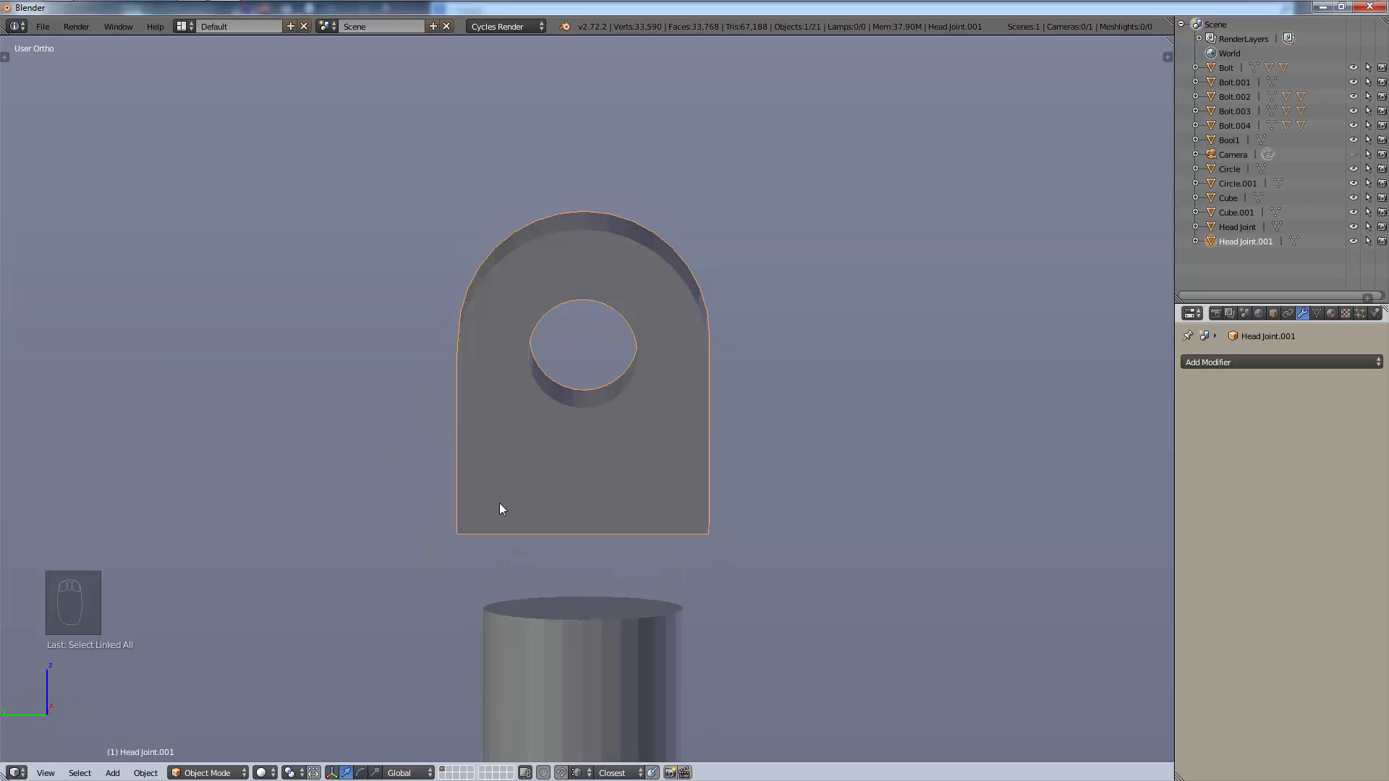
key("KP_3")
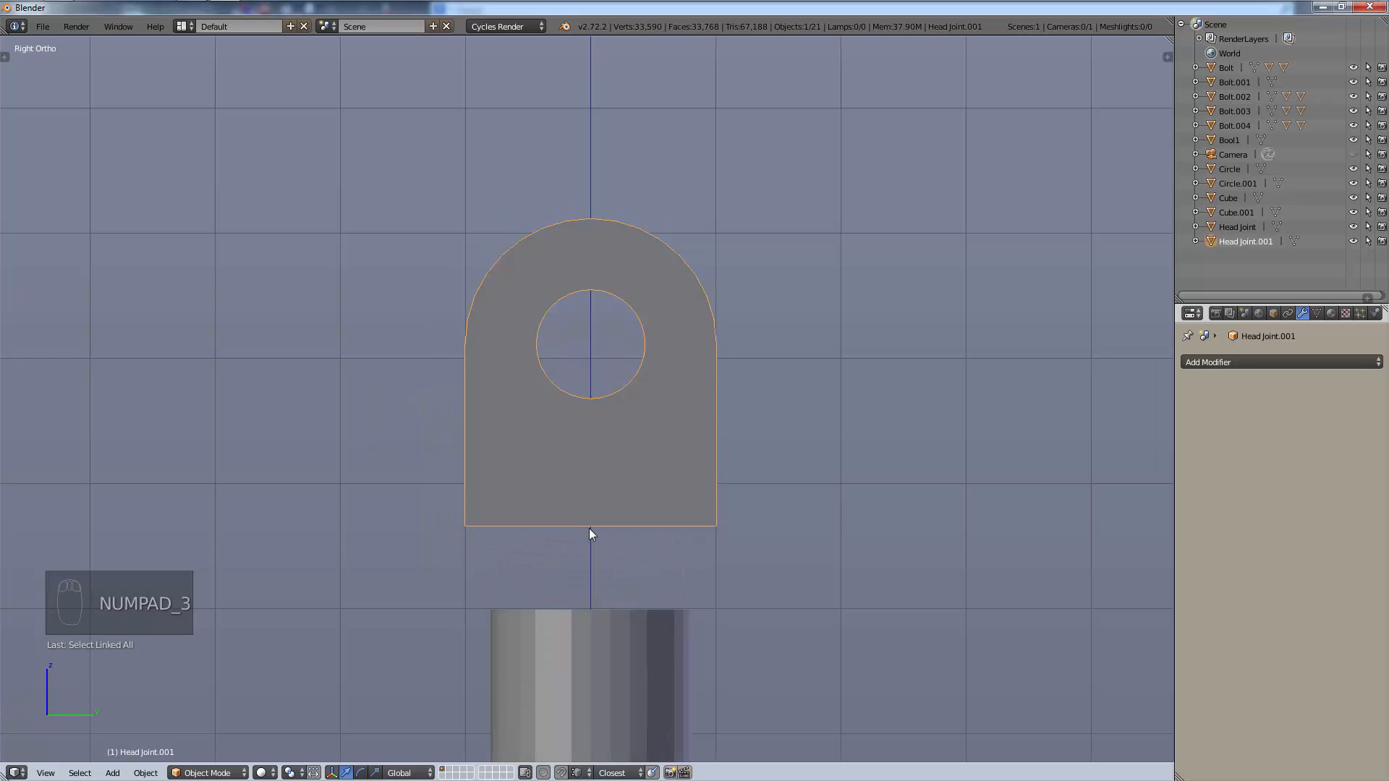
key("g")
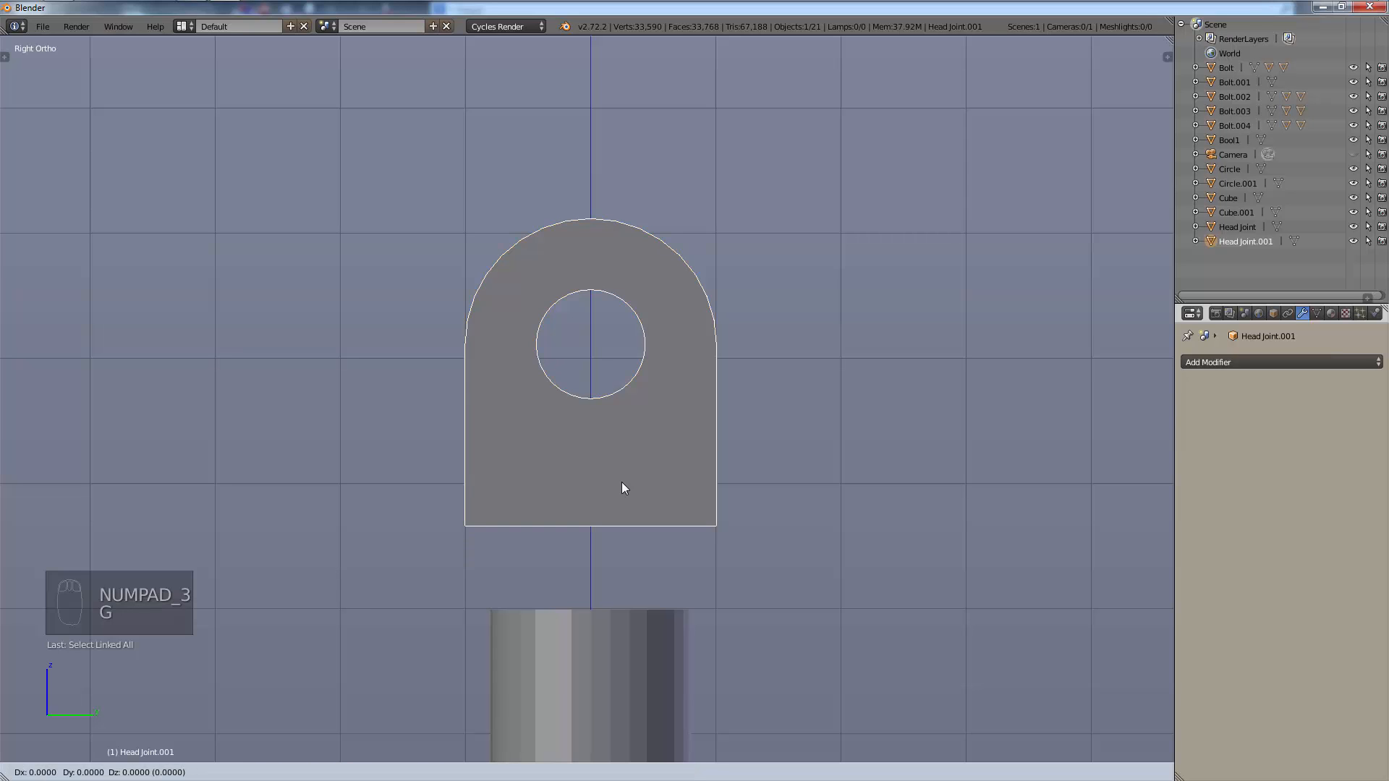
key("z")
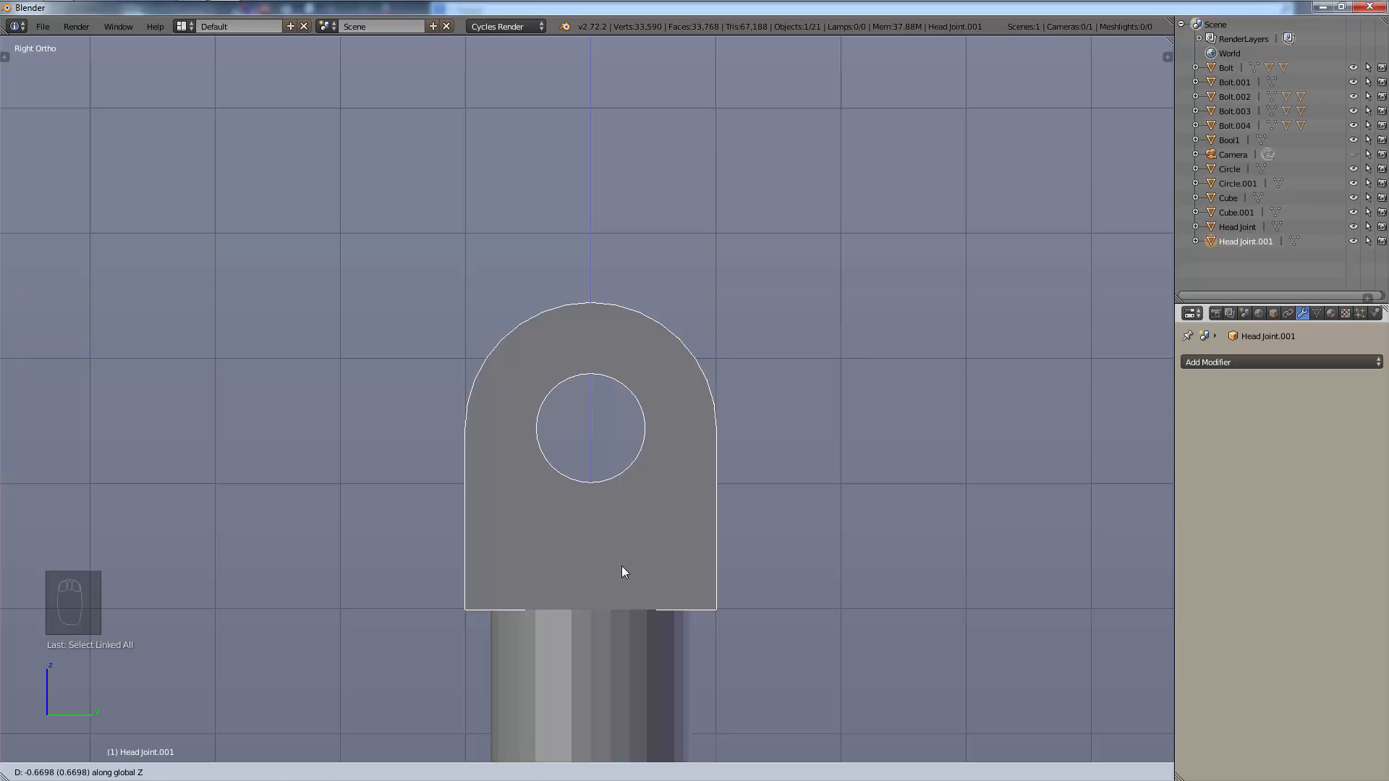
left_click(622, 566)
middle_click_drag(623, 566, 862, 487)
scroll(725, 615, "down", 6)
scroll(725, 616, "down", 6)
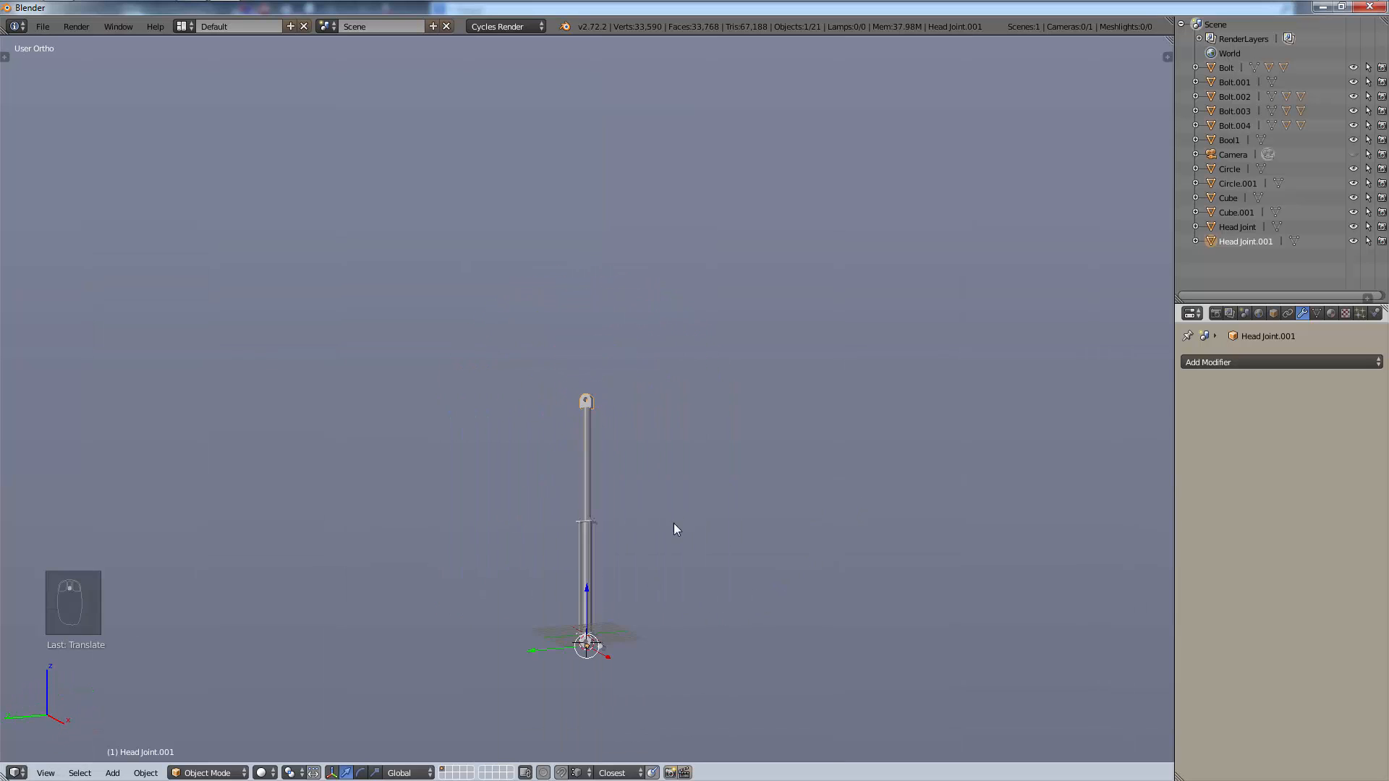
mouse_move(675, 523)
middle_mouse_down()
mouse_move(732, 599)
mouse_move(619, 439)
middle_mouse_up()
scroll(579, 479, "up", 9)
scroll(578, 478, "up", 10)
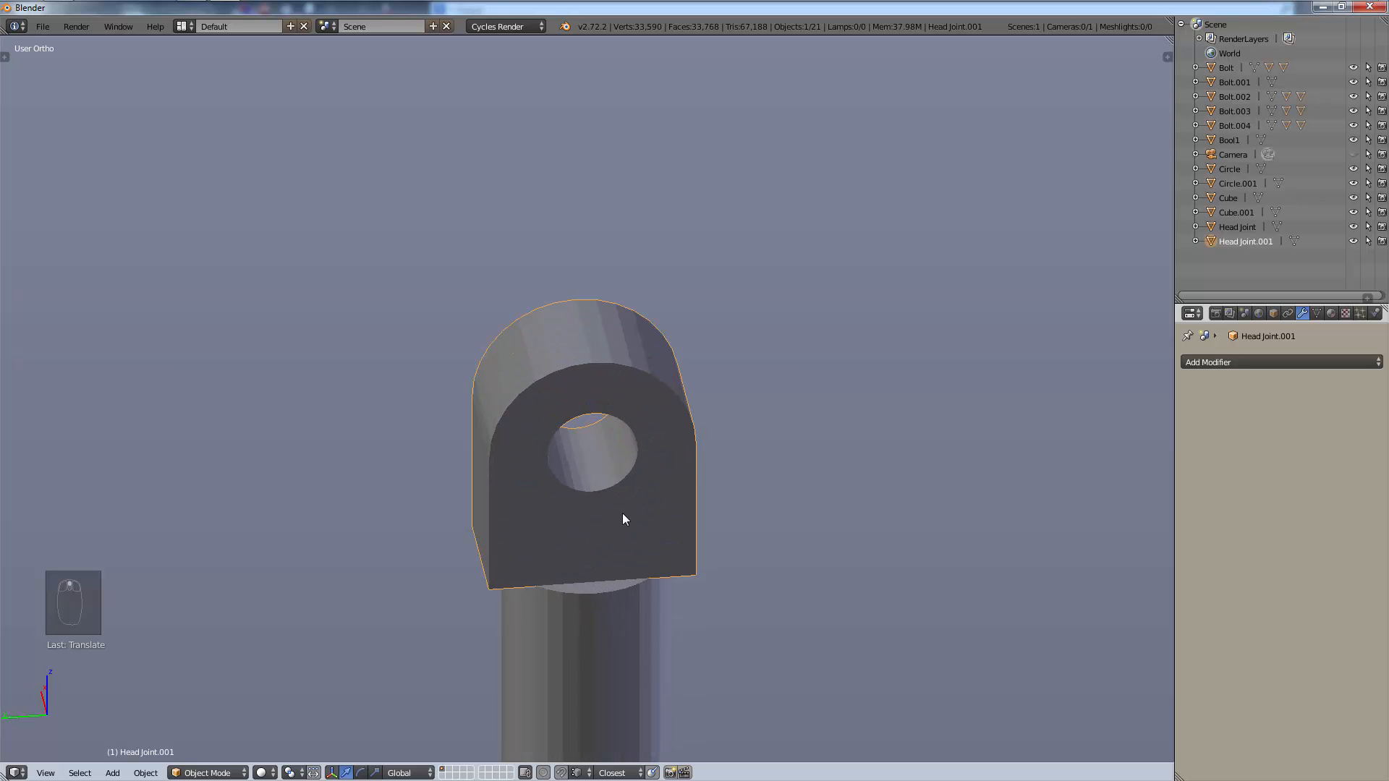
middle_click_drag(595, 493, 607, 554)
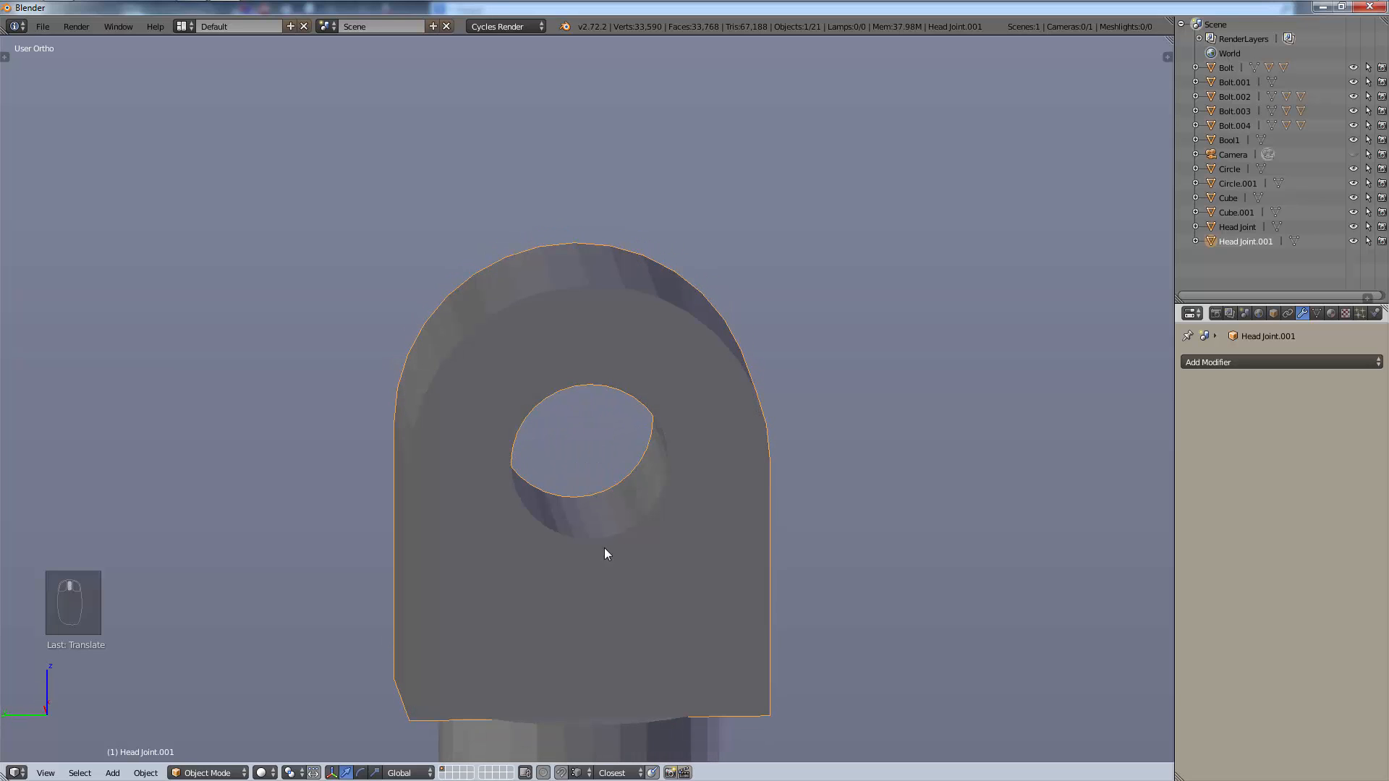
key("s")
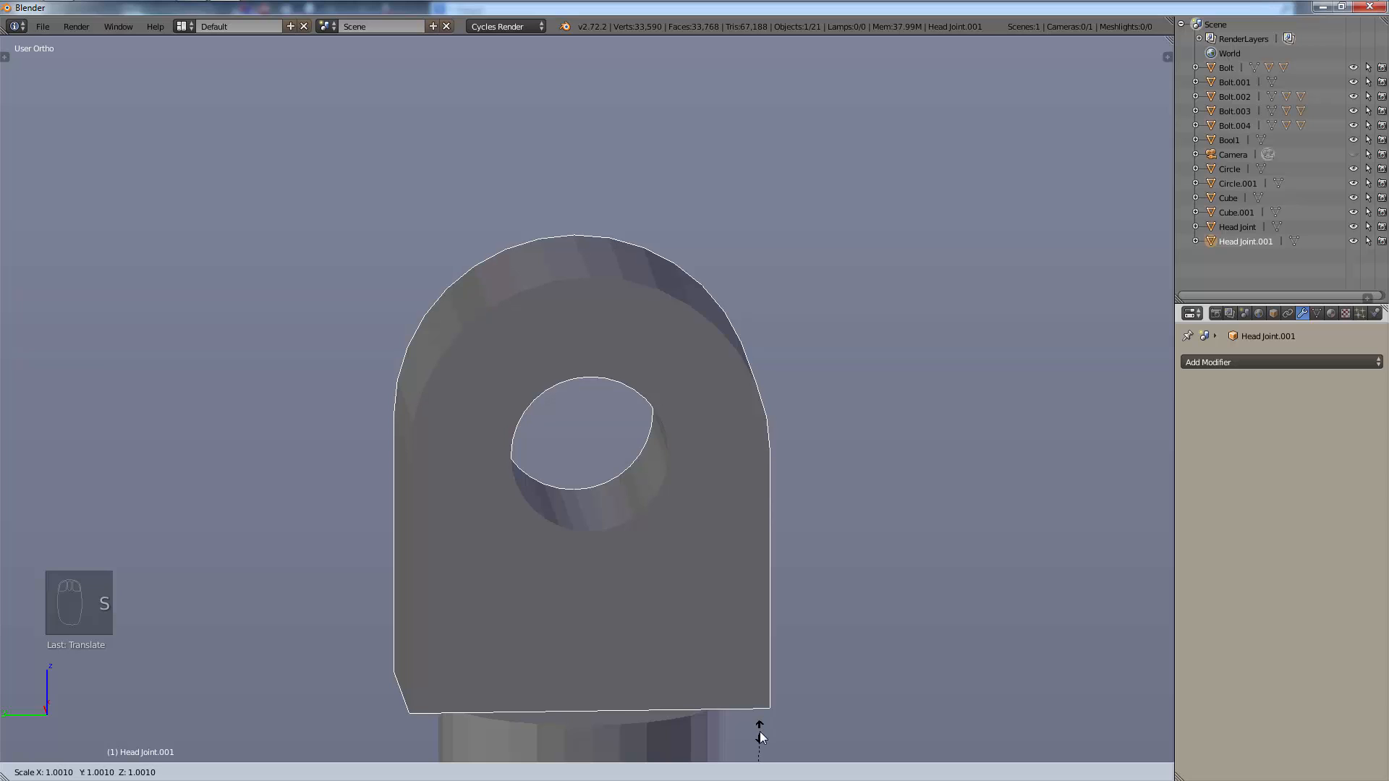
right_click(760, 731)
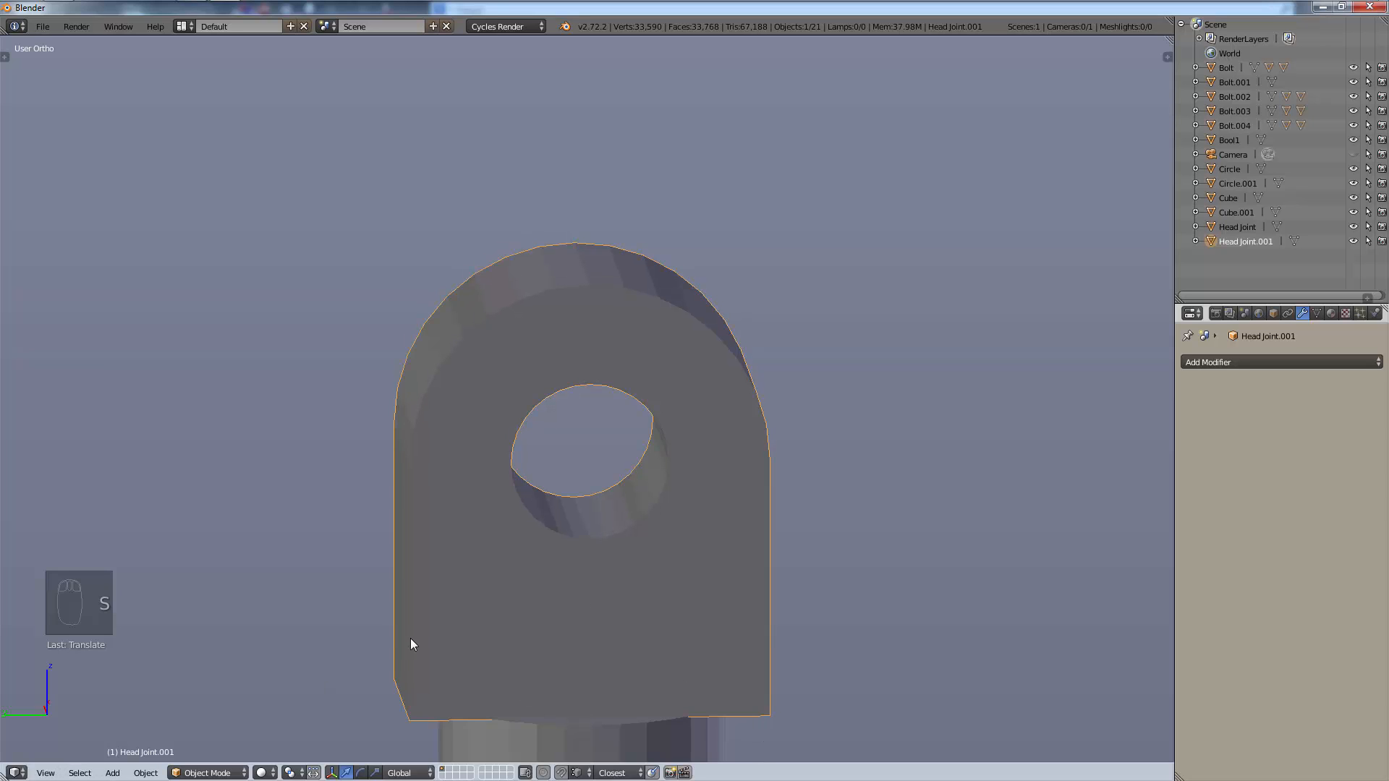
Set the upper joint copy's origin to its center of mass.
key("ctrl+shift+alt+c")
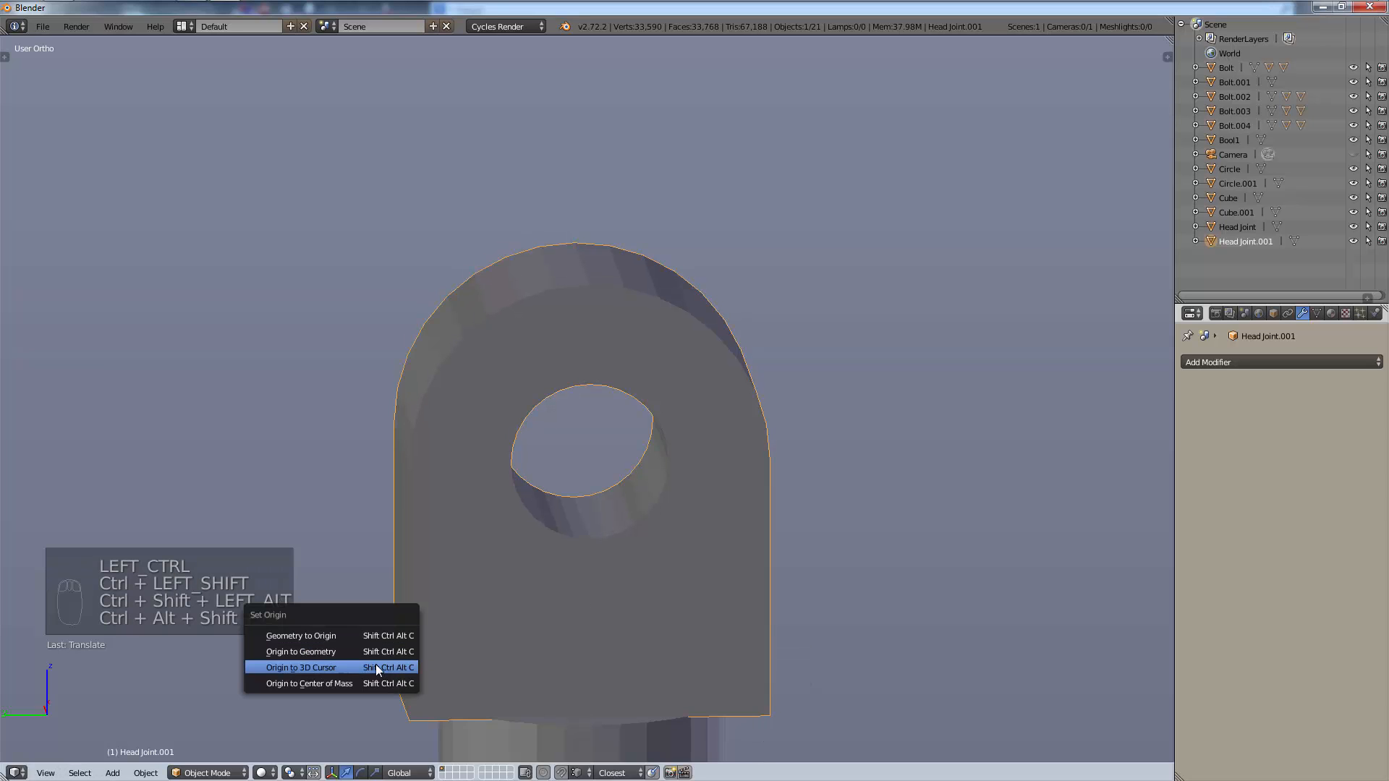
left_click(358, 683)
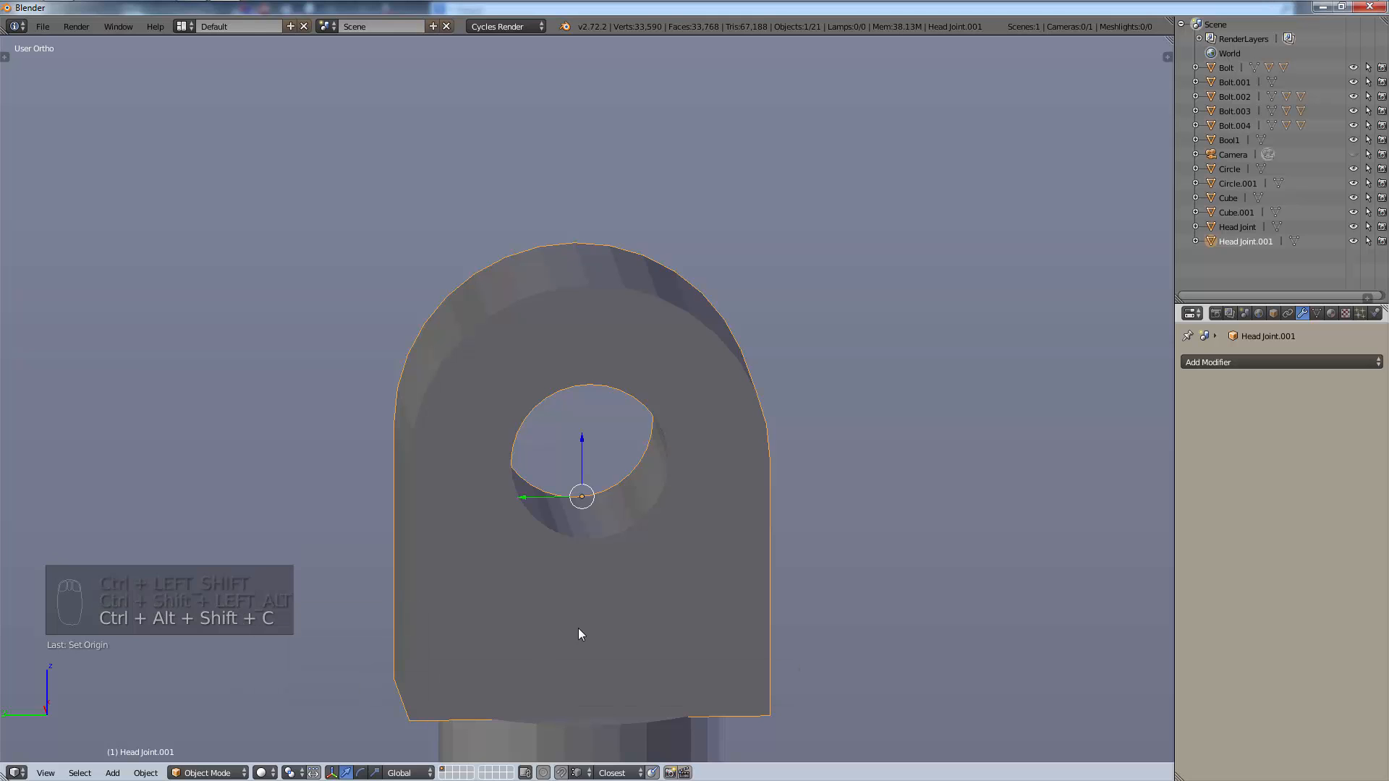
mouse_move(579, 634)
middle_mouse_down()
mouse_move(592, 623)
mouse_move(579, 620)
middle_mouse_up()
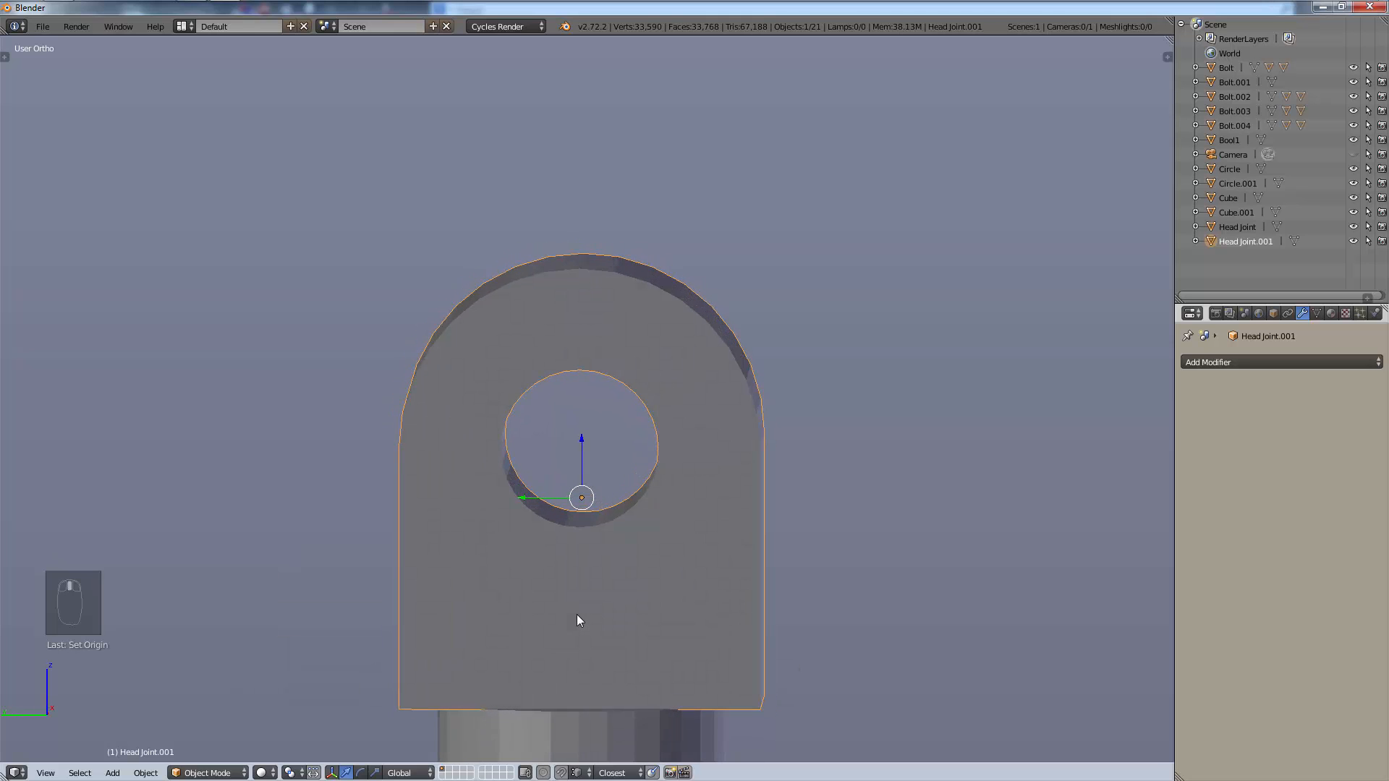
key("ctrl+shift+alt+c")
left_click(557, 584)
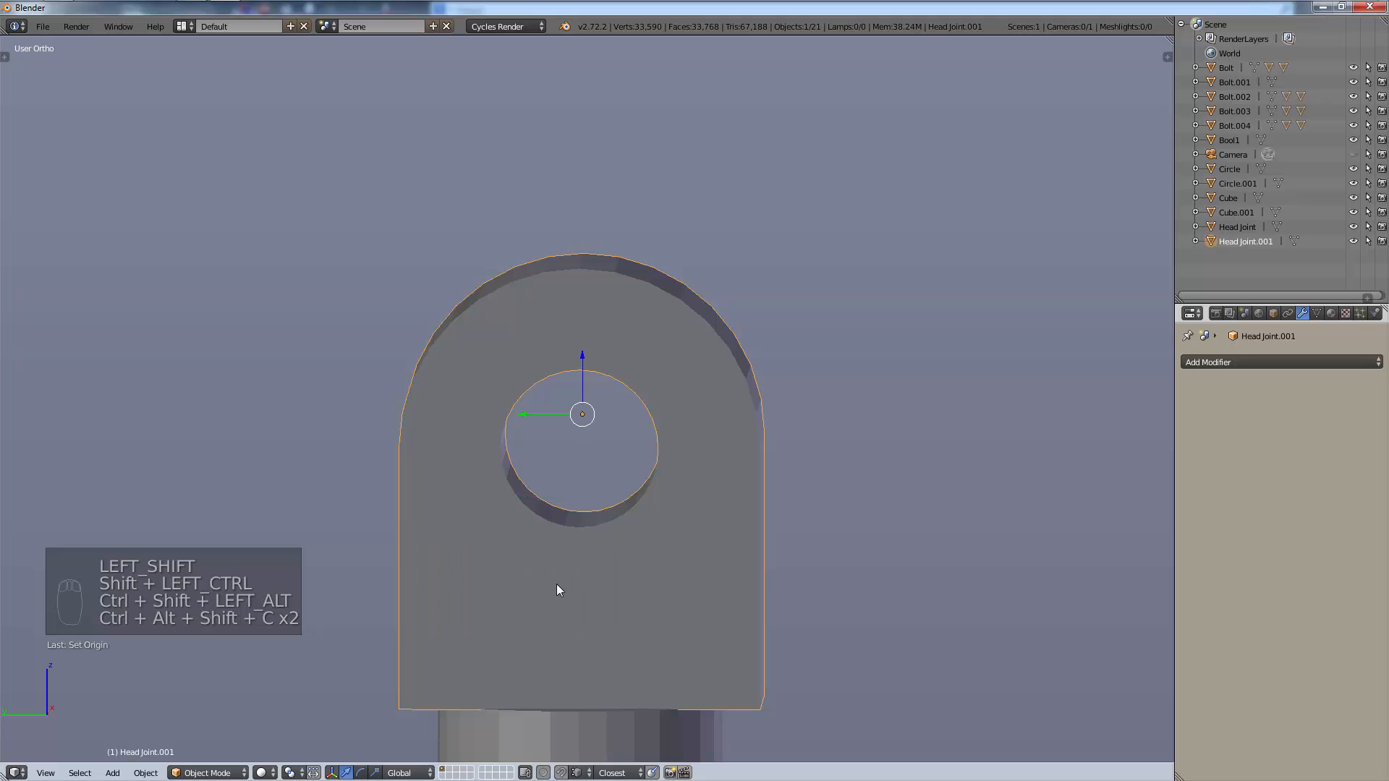
middle_click_drag(579, 577, 574, 557)
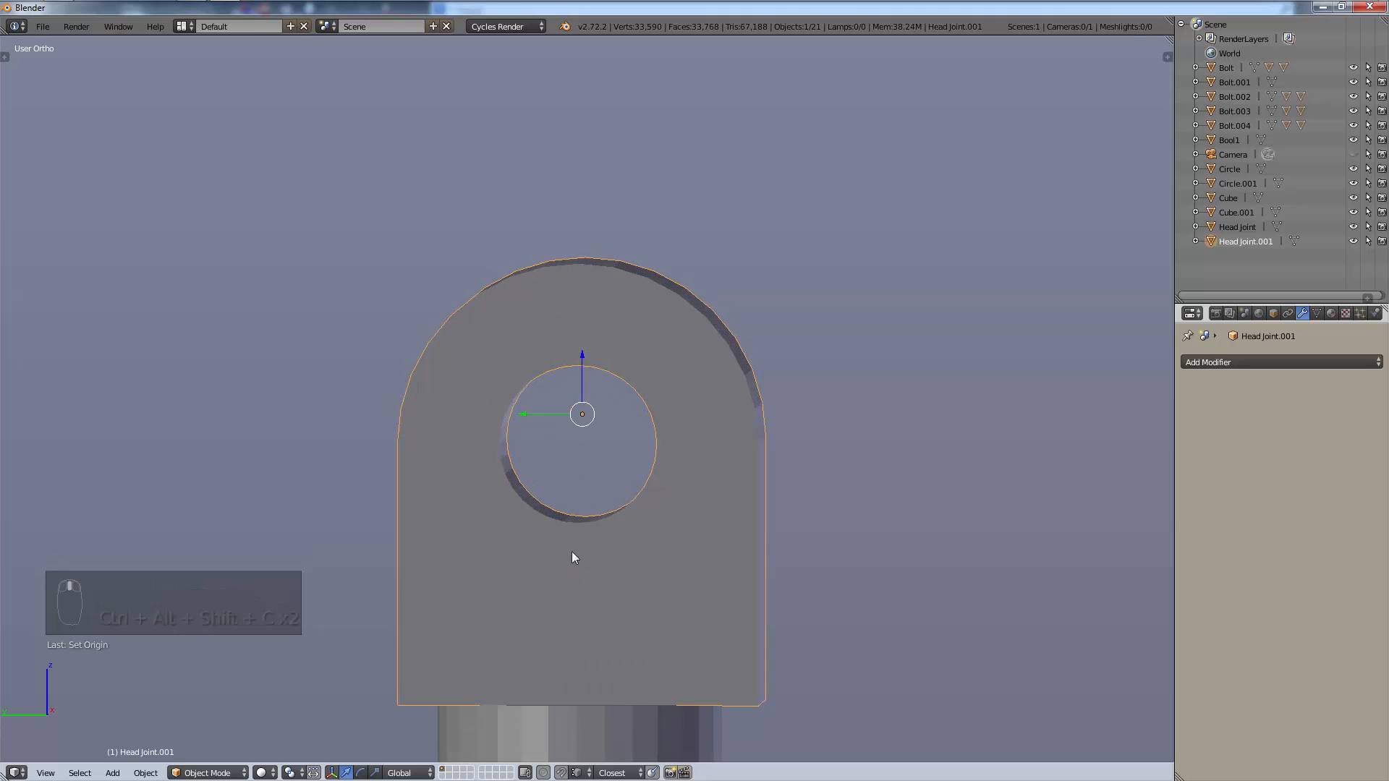
key("KP_3")
key("ctrl+shift+alt+c")
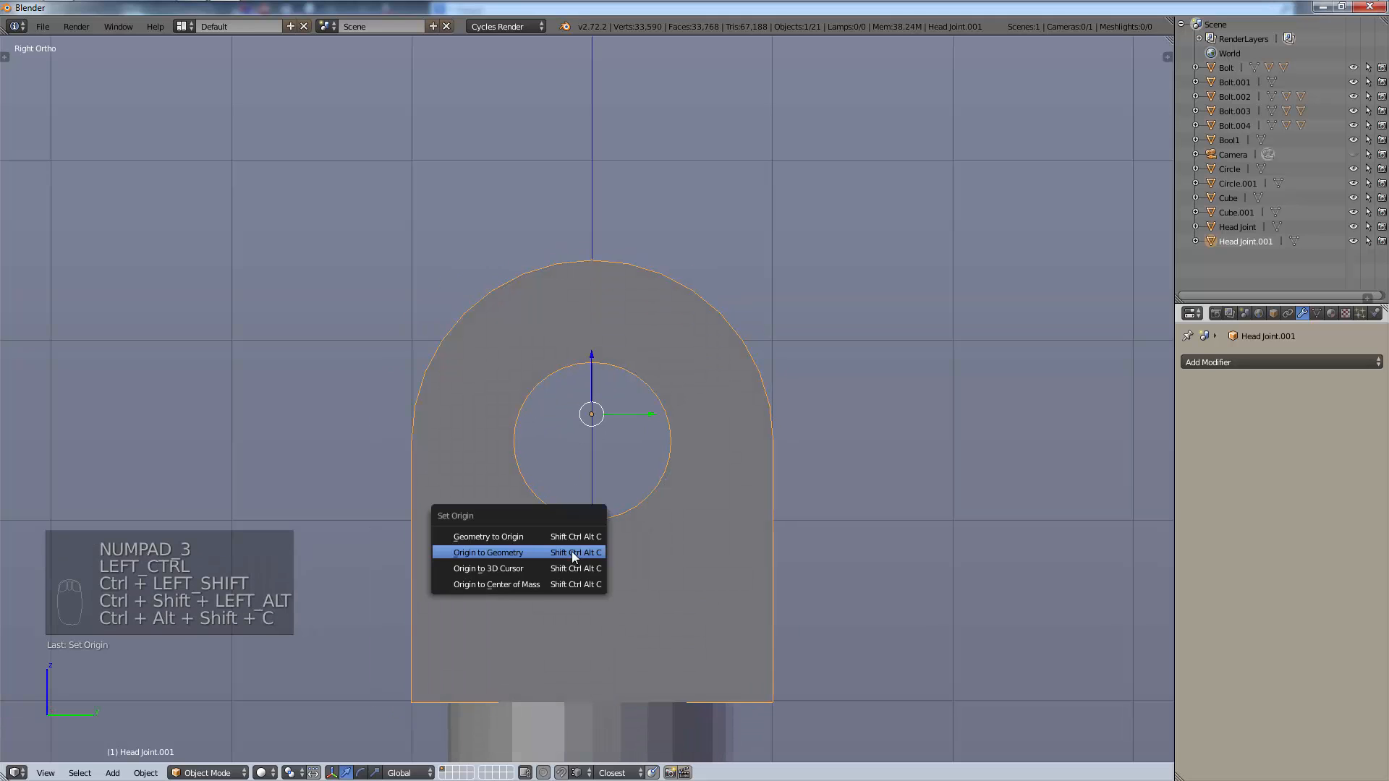
left_click(537, 596)
scroll(612, 575, "down", 2)
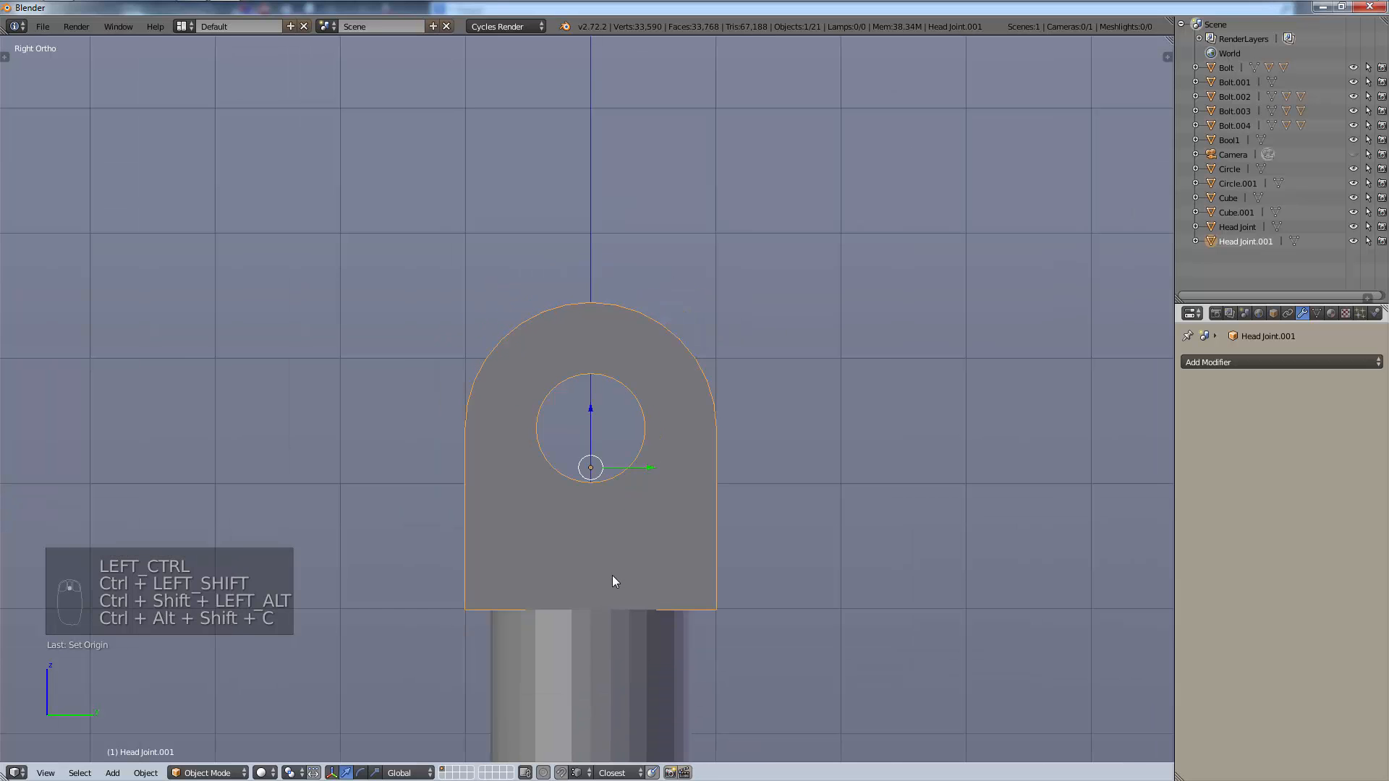
Scale the upper joint copy down uniformly until it is slightly narrower than the rod in the right view.
mouse_move(612, 576)
middle_mouse_down()
mouse_move(661, 614)
mouse_move(624, 593)
mouse_move(629, 582)
middle_mouse_up()
key("KP_1")
key("KP_3")
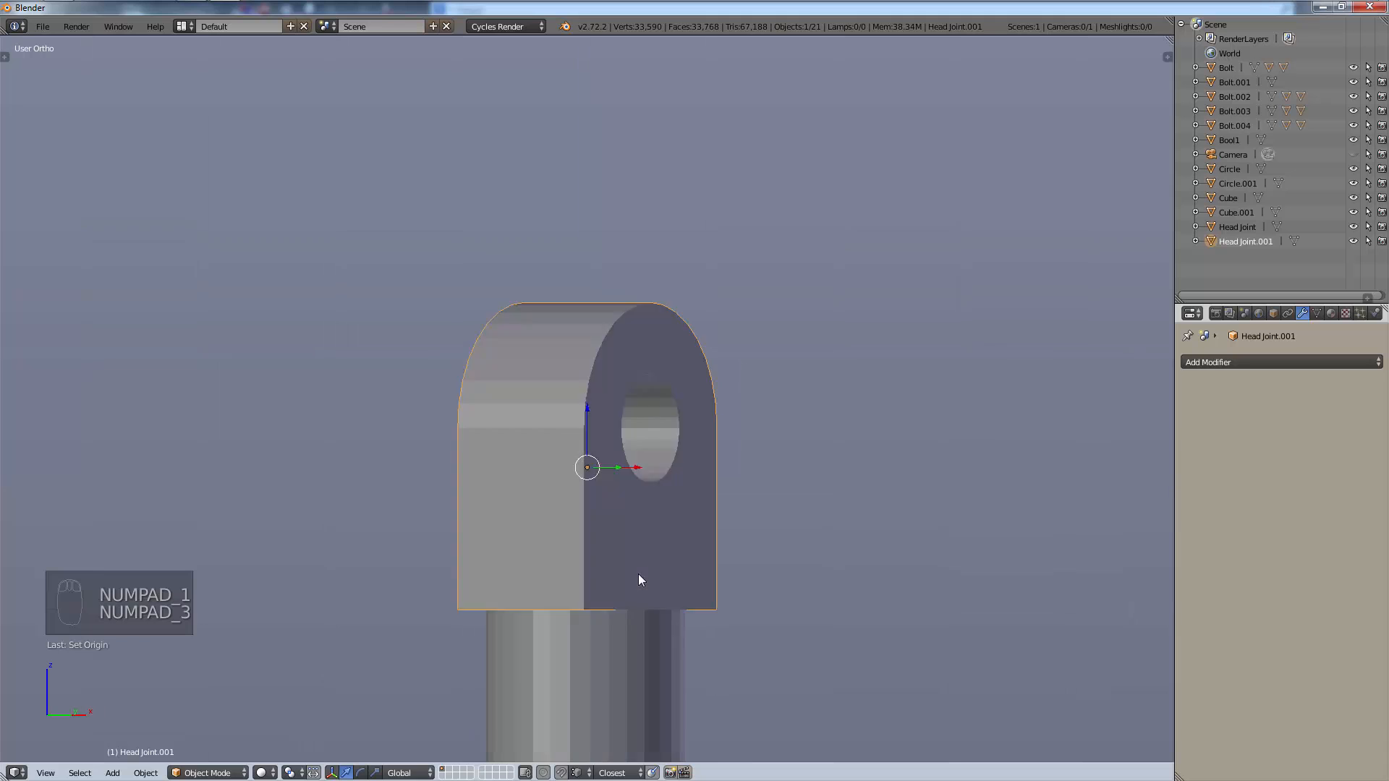
key("s")
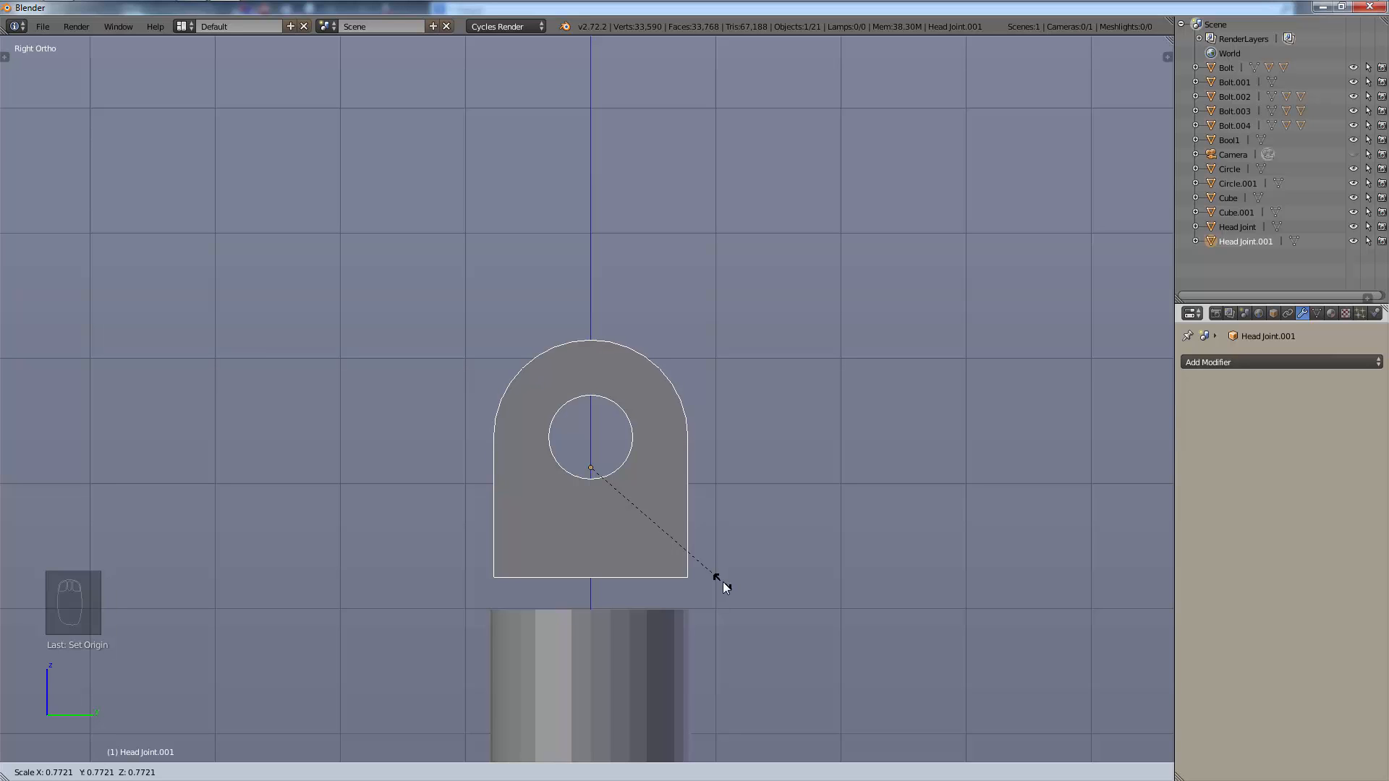
left_click(715, 574)
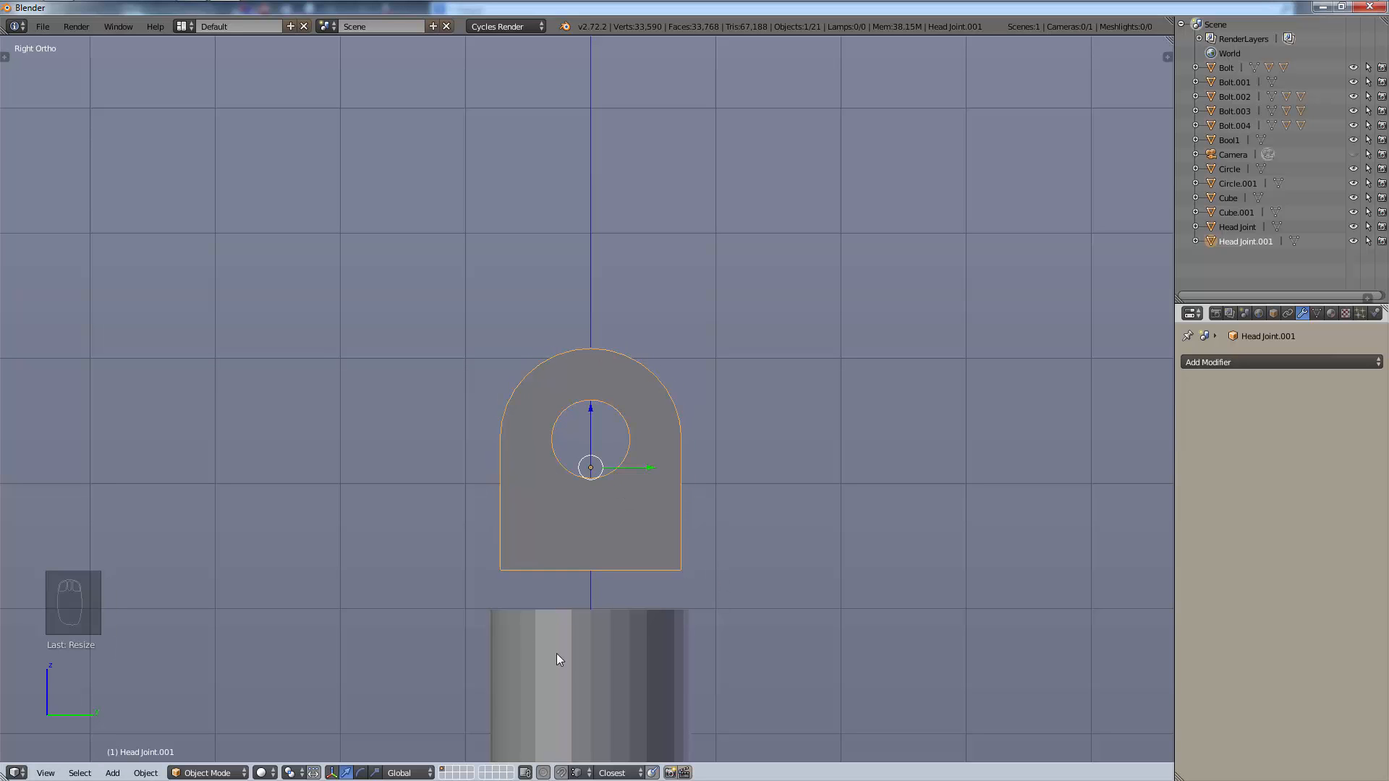
Set the snap element to Edge and lower the joint copy along global Z onto the rod's top face.
scroll(598, 586, "up", 2)
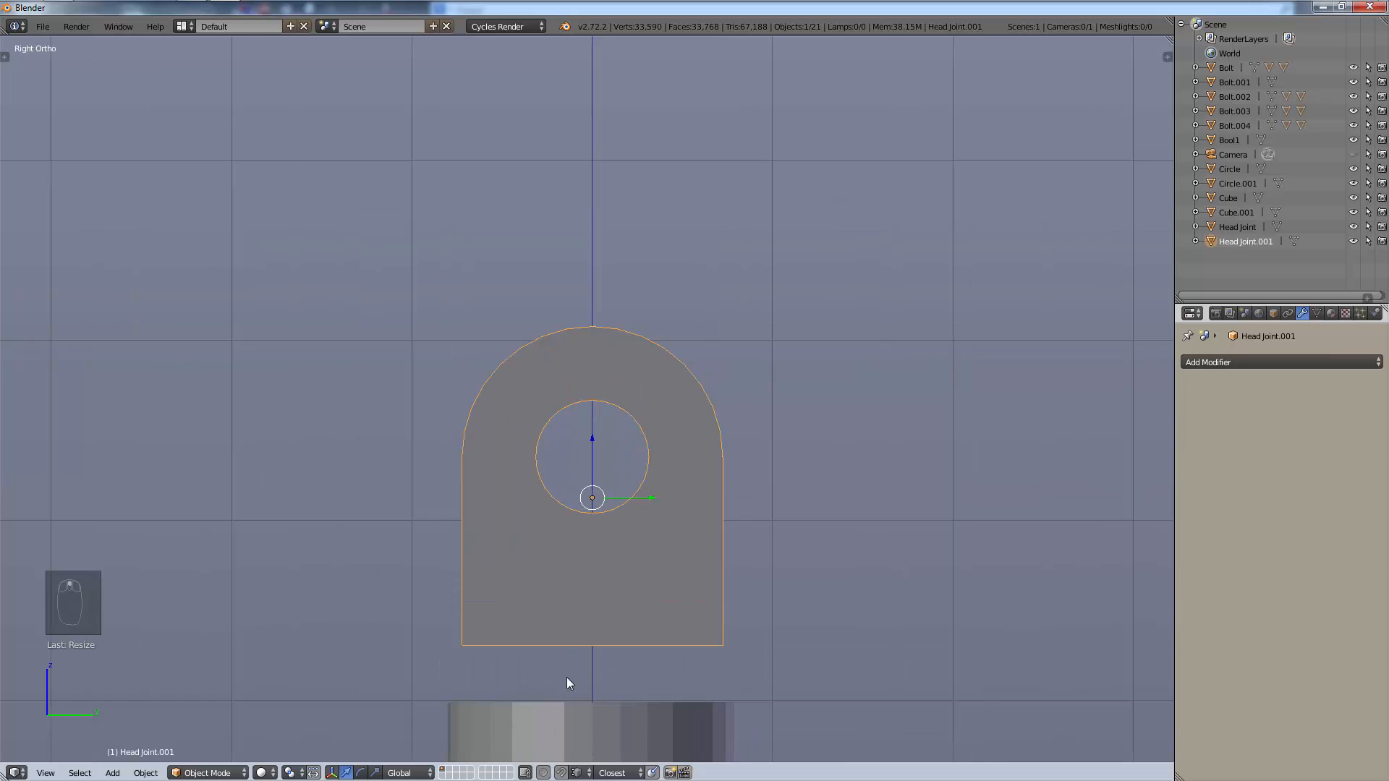
middle_click_drag(567, 678, 579, 557, "shift")
scroll(592, 603, "up", 3)
left_click(577, 772)
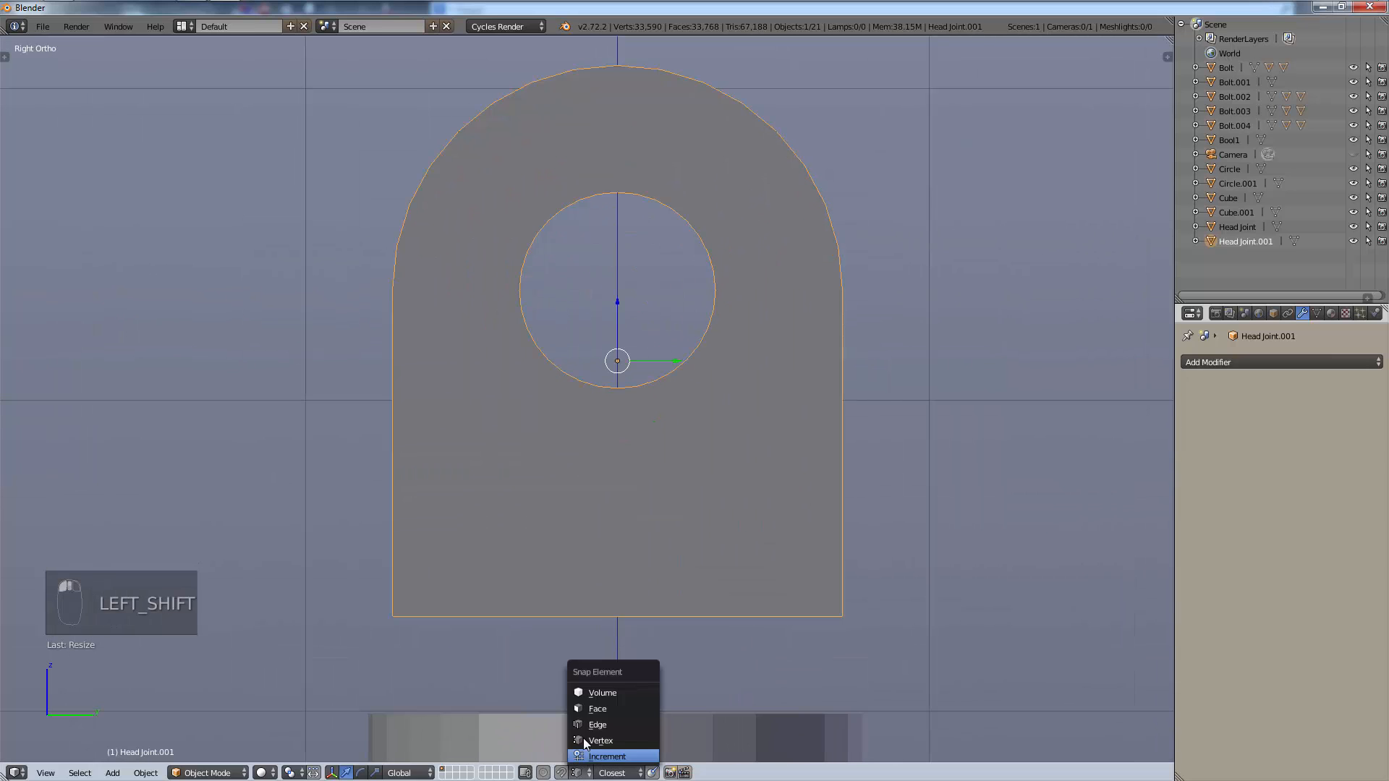
left_click(589, 726)
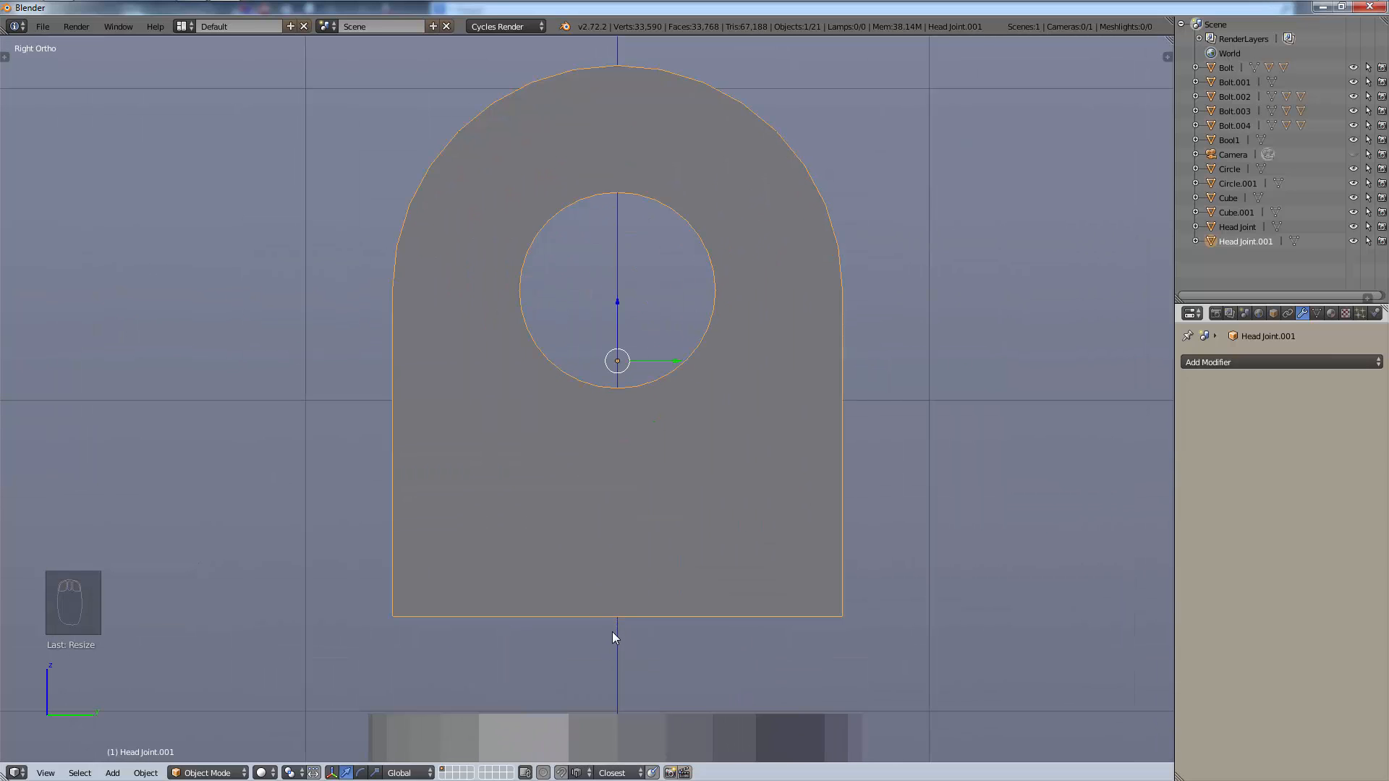
key("g")
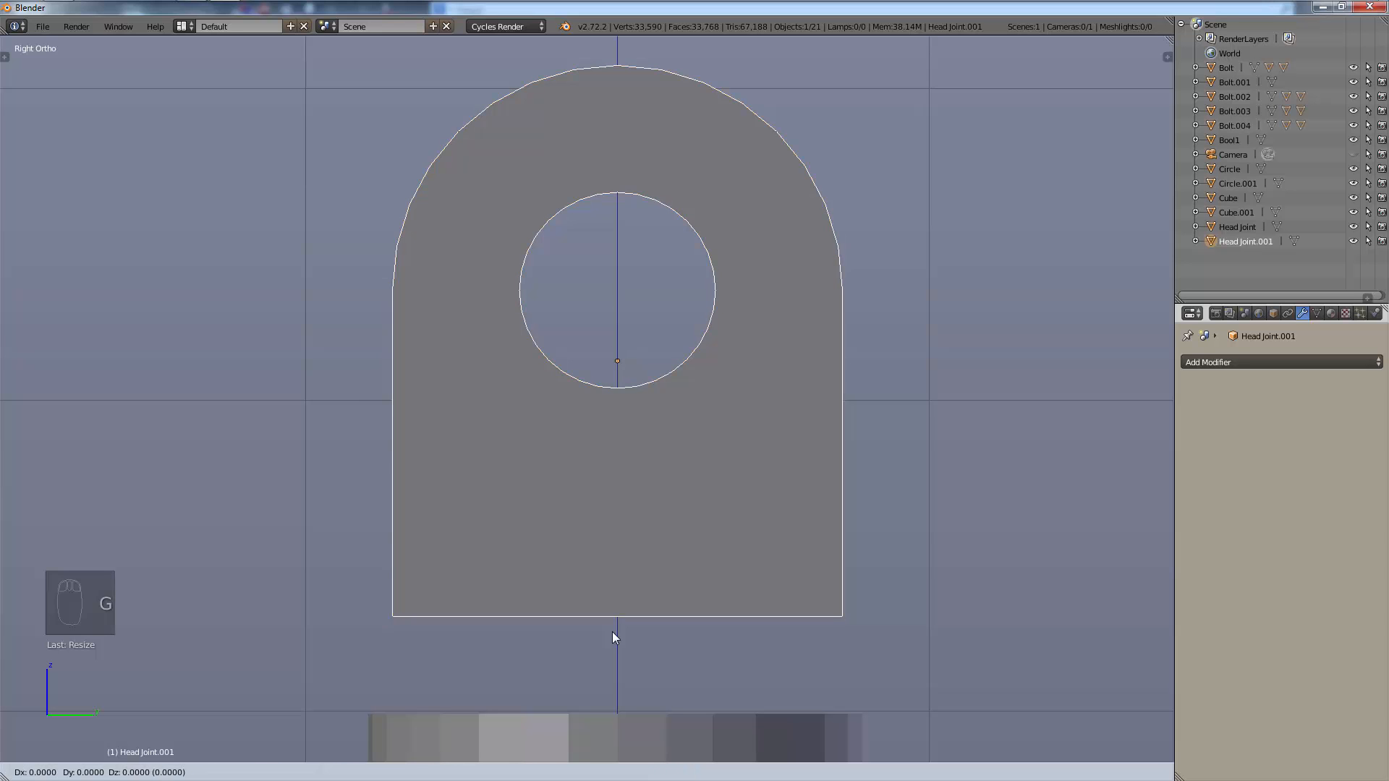
key("z")
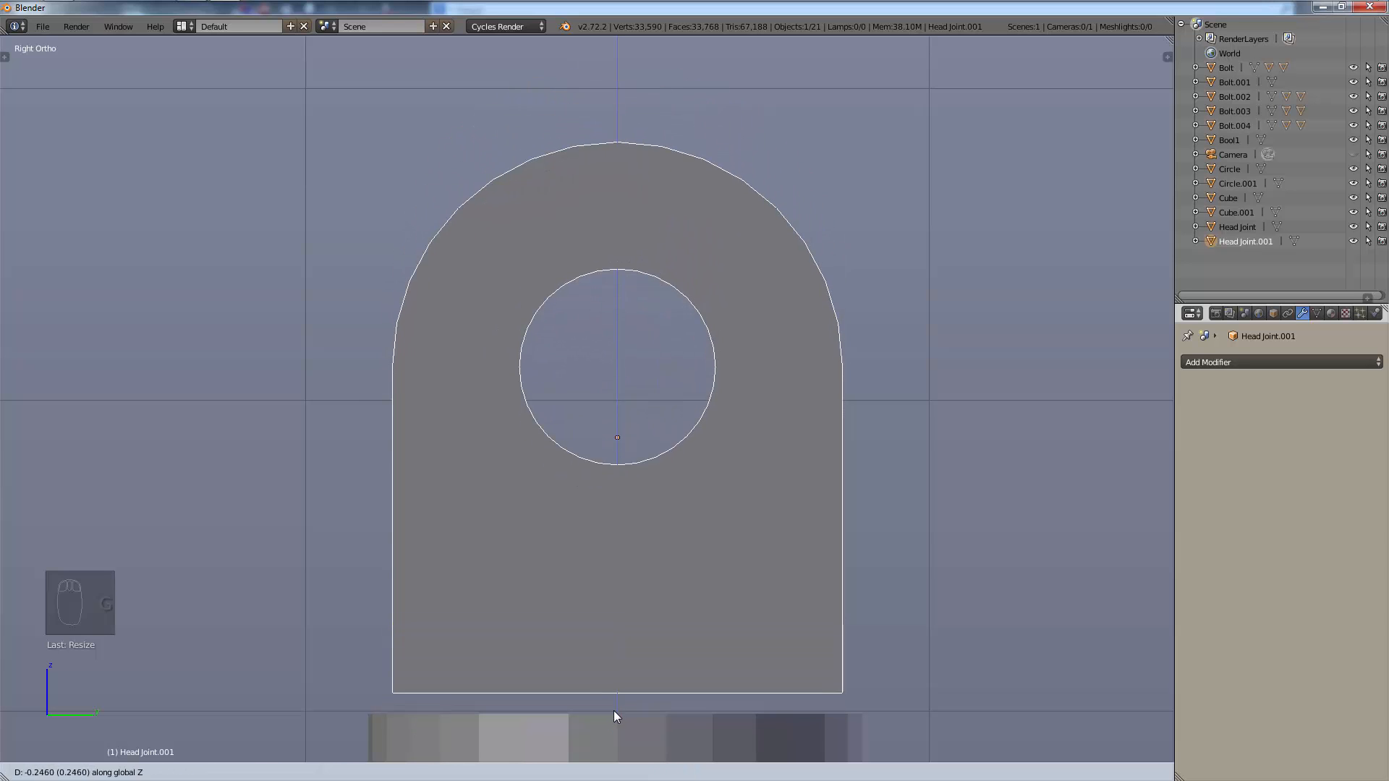
left_click(615, 718)
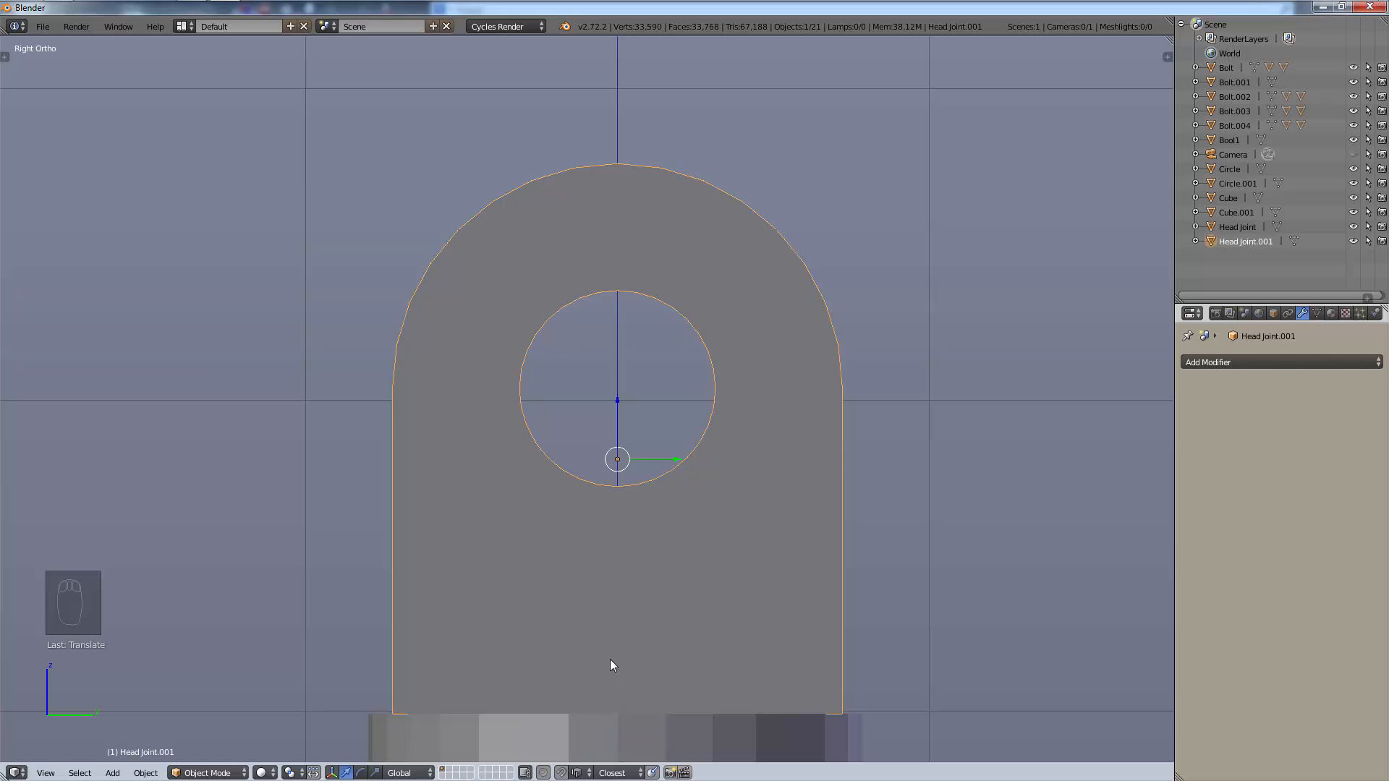
Scale the upper joint copy down a little more so its base fits inside the rod's round top face.
scroll(612, 661, "down", 3)
middle_click_drag(584, 560, 740, 616)
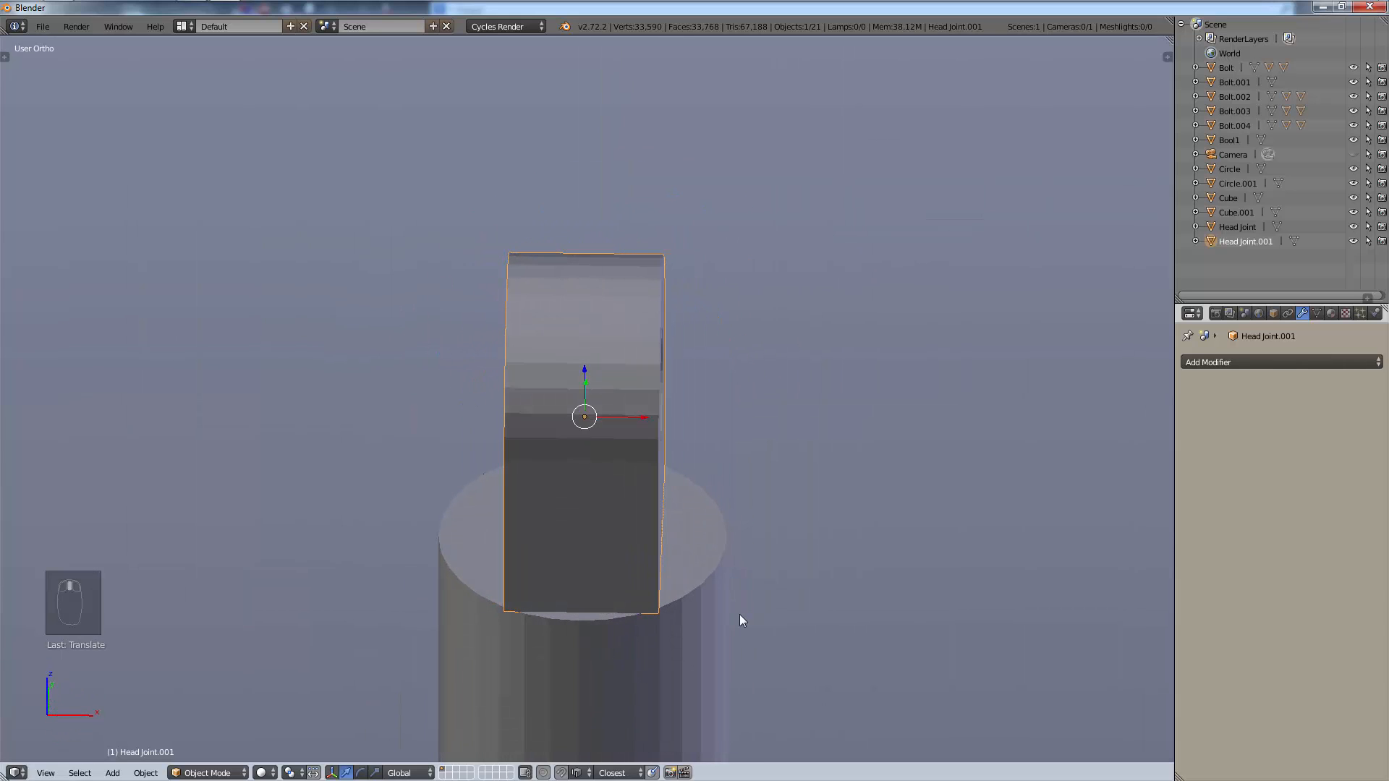
key("s")
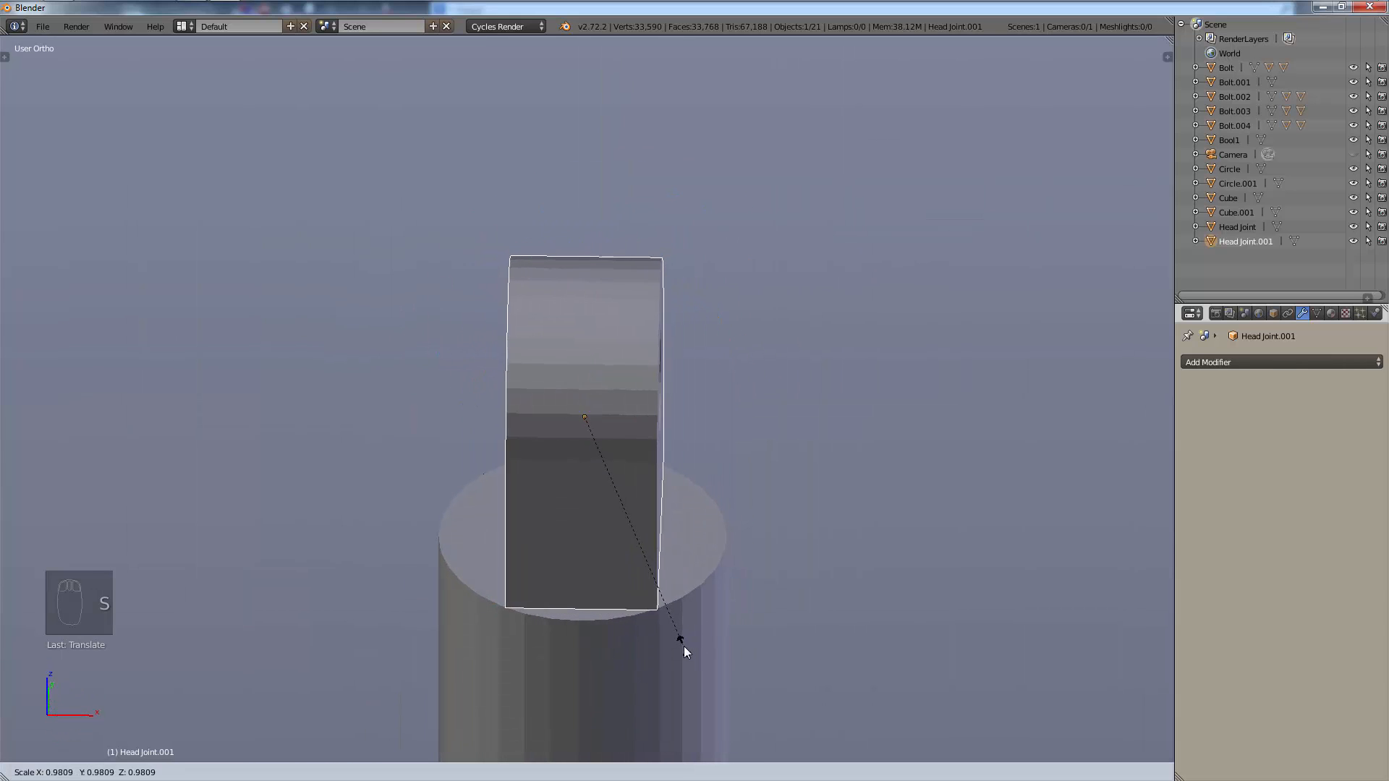
left_click(672, 622)
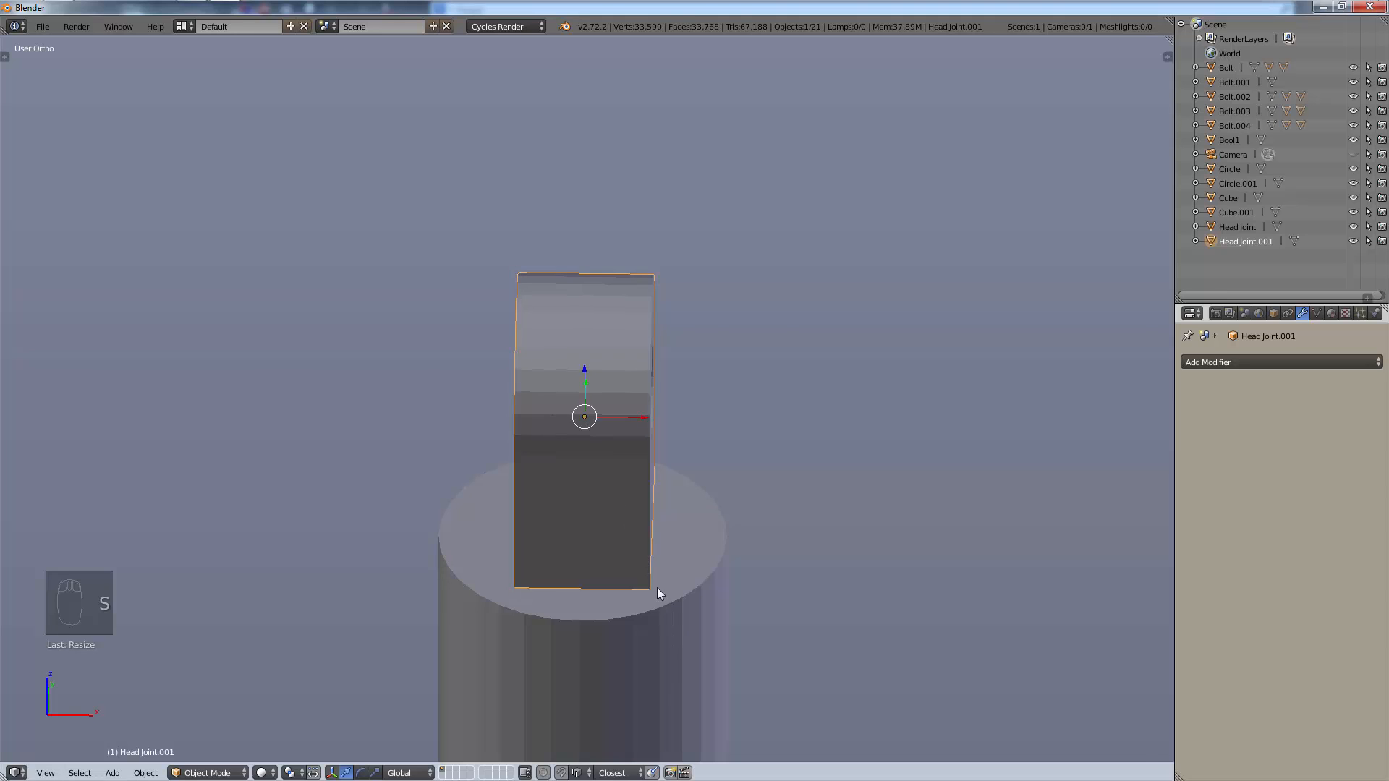
Lower the reduced joint copy along global Z until its base rests on the rod's top face again.
key("KP_3")
scroll(615, 666, "up", 3)
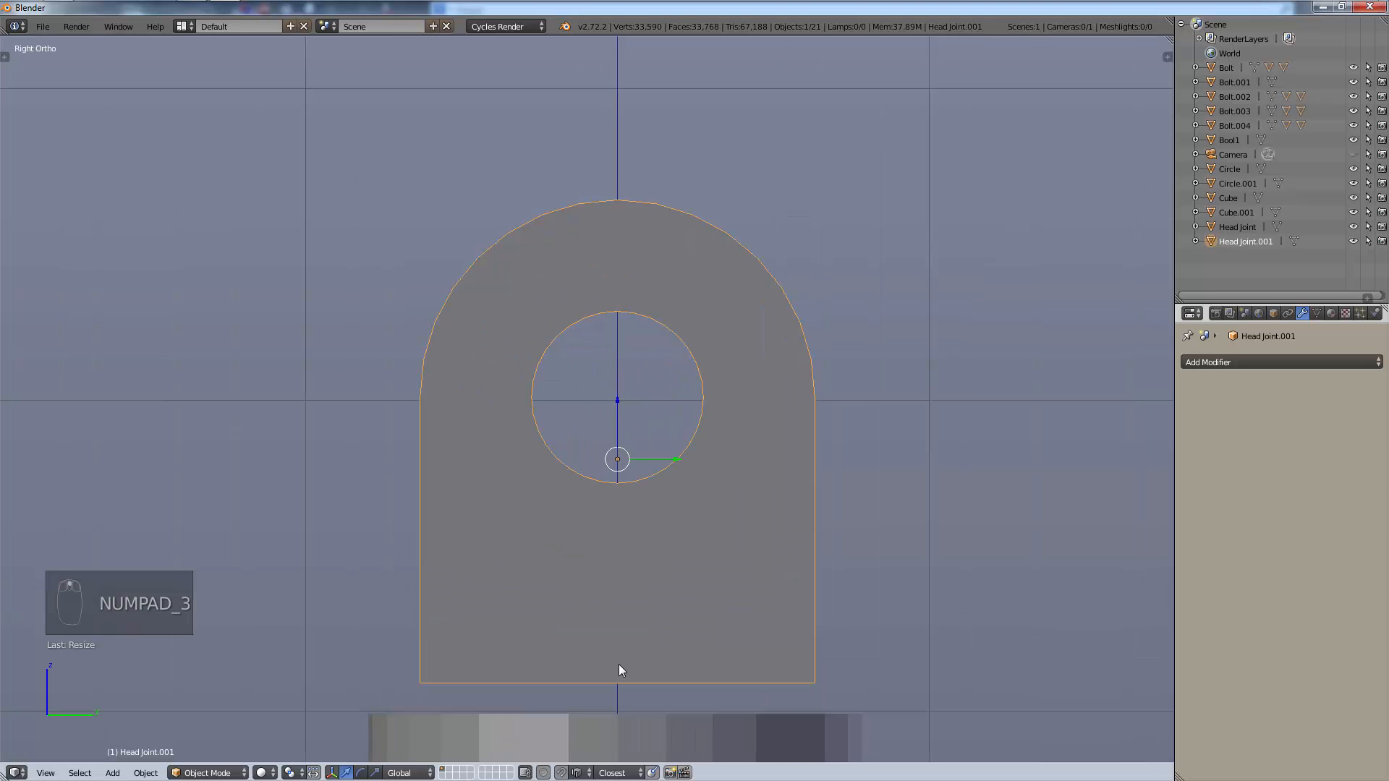
key("g")
key("z")
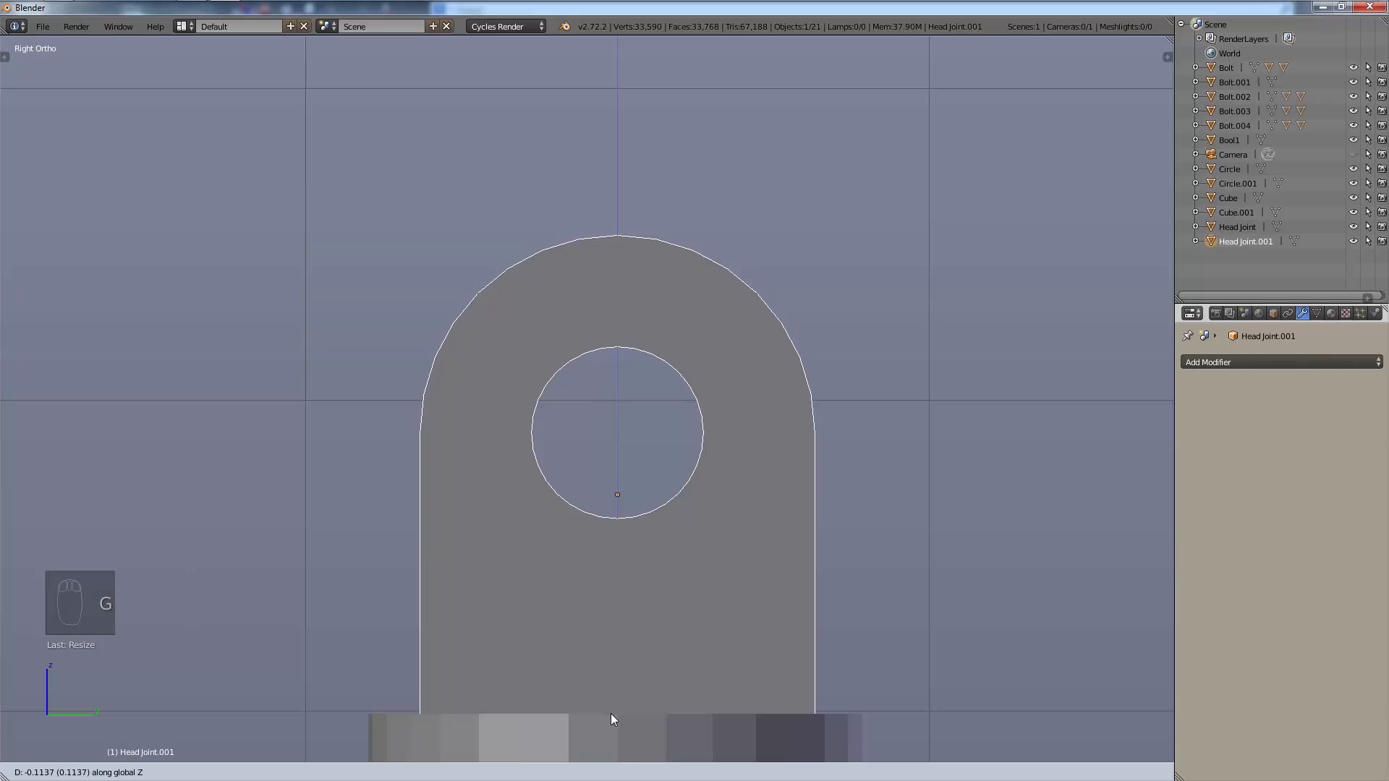
left_click(596, 679)
middle_click_drag(595, 679, 851, 36)
middle_click_drag(753, 393, 685, 454, "shift")
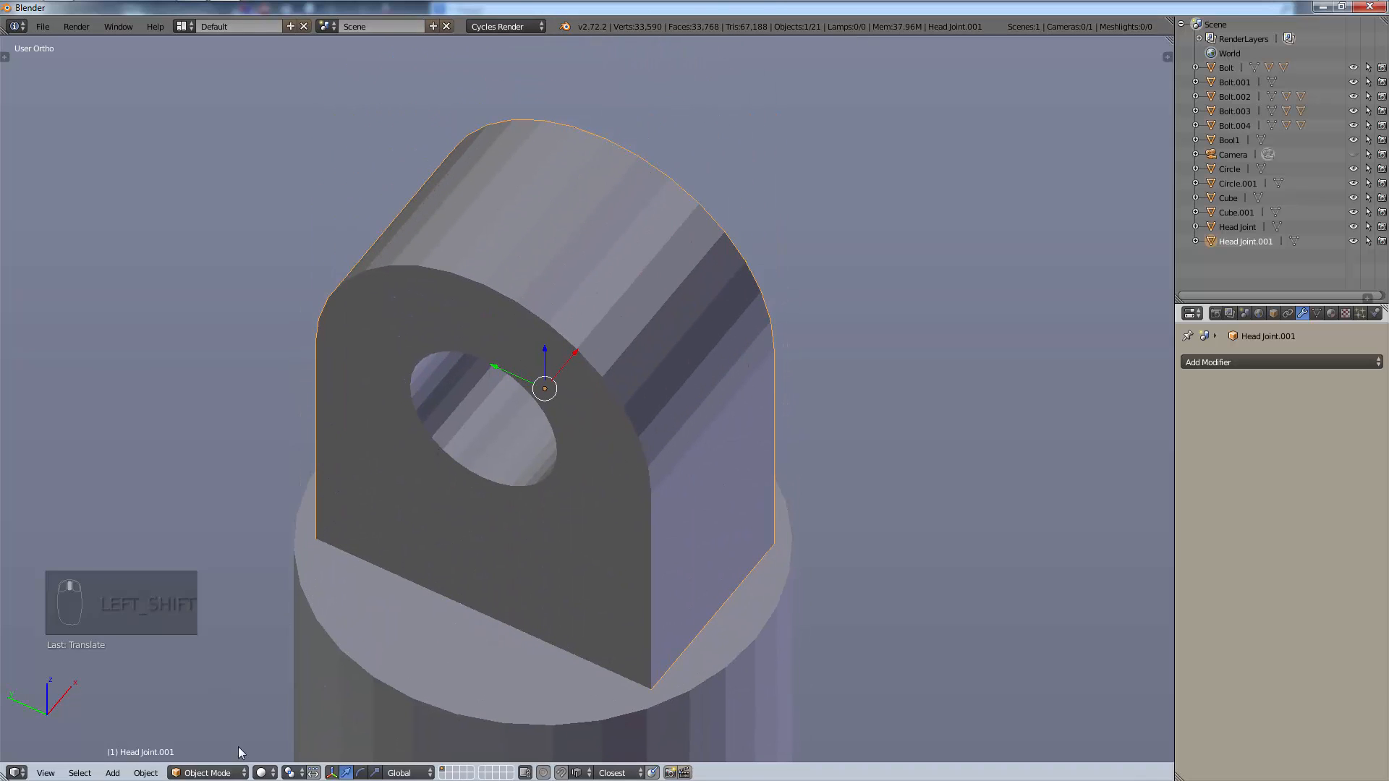
Select the Bool1 pin-shaped object lying beside the hydraulic cylinder's lower head joint.
left_click(228, 770)
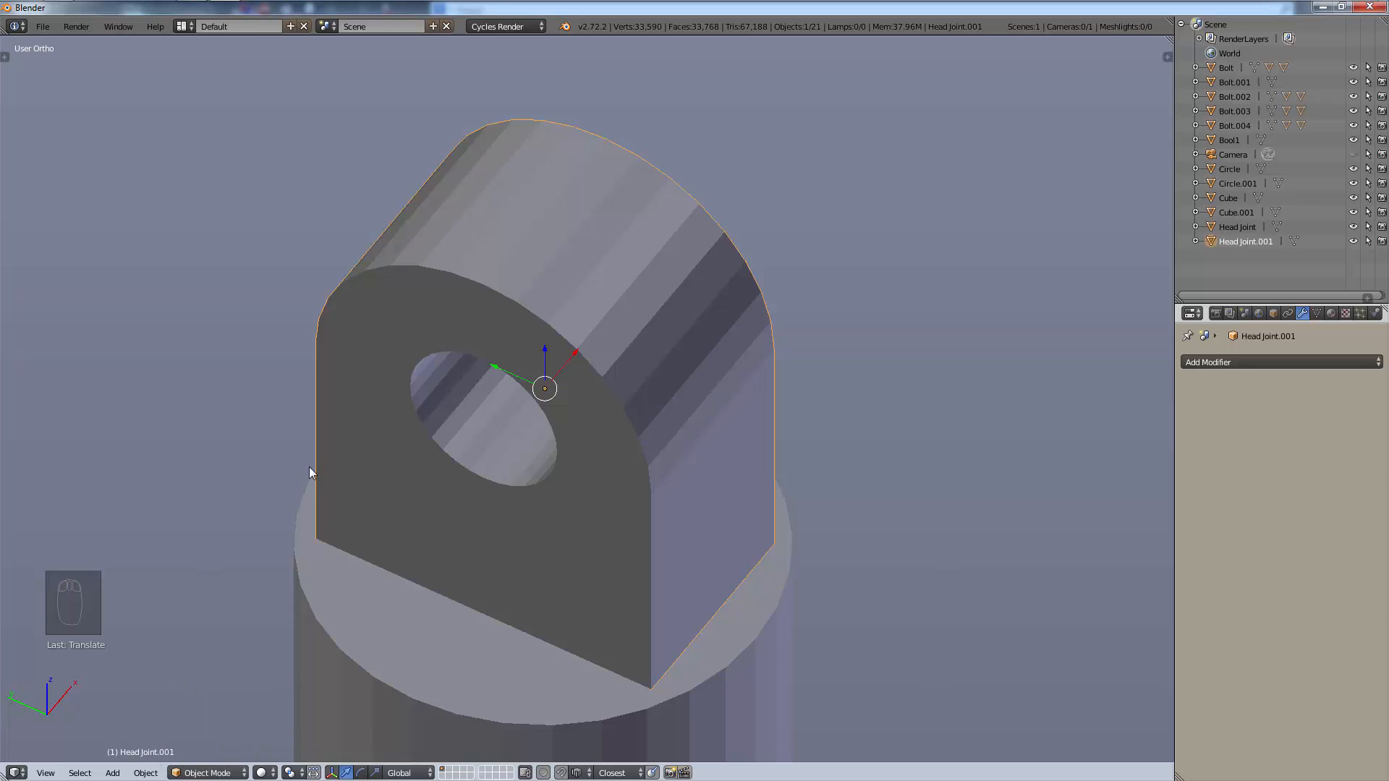
scroll(745, 583, "down", 5)
middle_click_drag(741, 597, 910, 526)
scroll(869, 547, "down", 5)
middle_click_drag(825, 567, 574, 487)
scroll(640, 580, "up", 3)
scroll(642, 578, "up", 3)
middle_click_drag(640, 606, 493, 666)
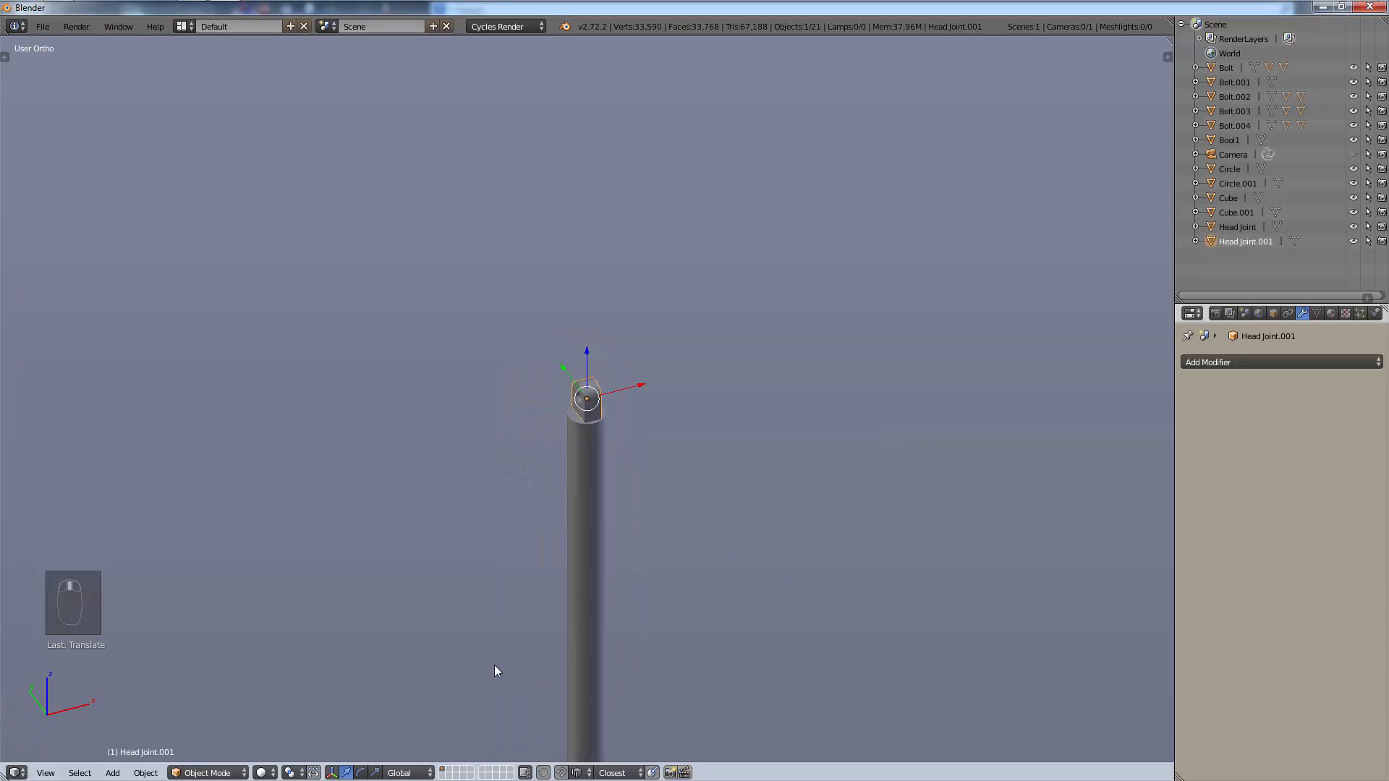
middle_click_drag(637, 642, 666, 376, "shift")
scroll(667, 390, "up", 3)
middle_click_drag(679, 717, 632, 264, "shift")
scroll(640, 496, "down", 6)
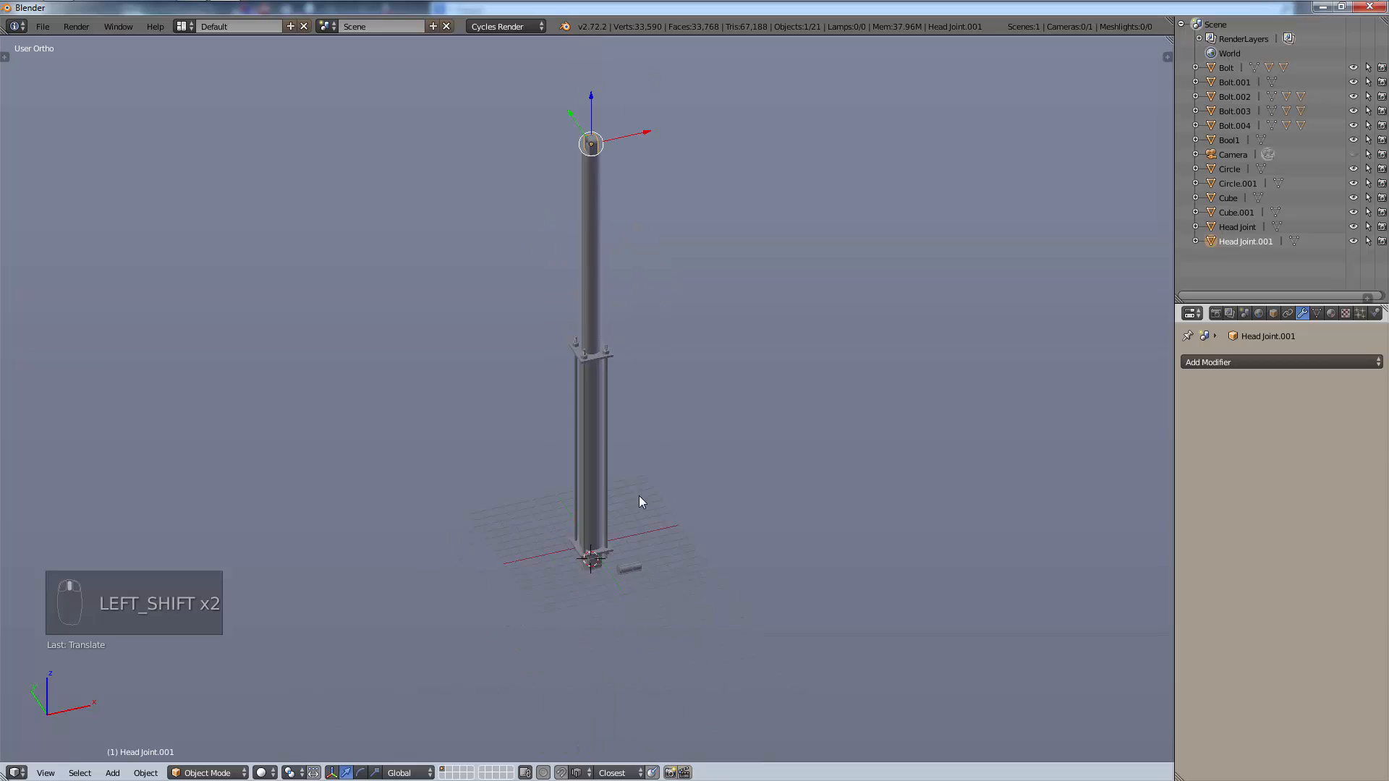
scroll(650, 600, "up", 3)
right_click(675, 689)
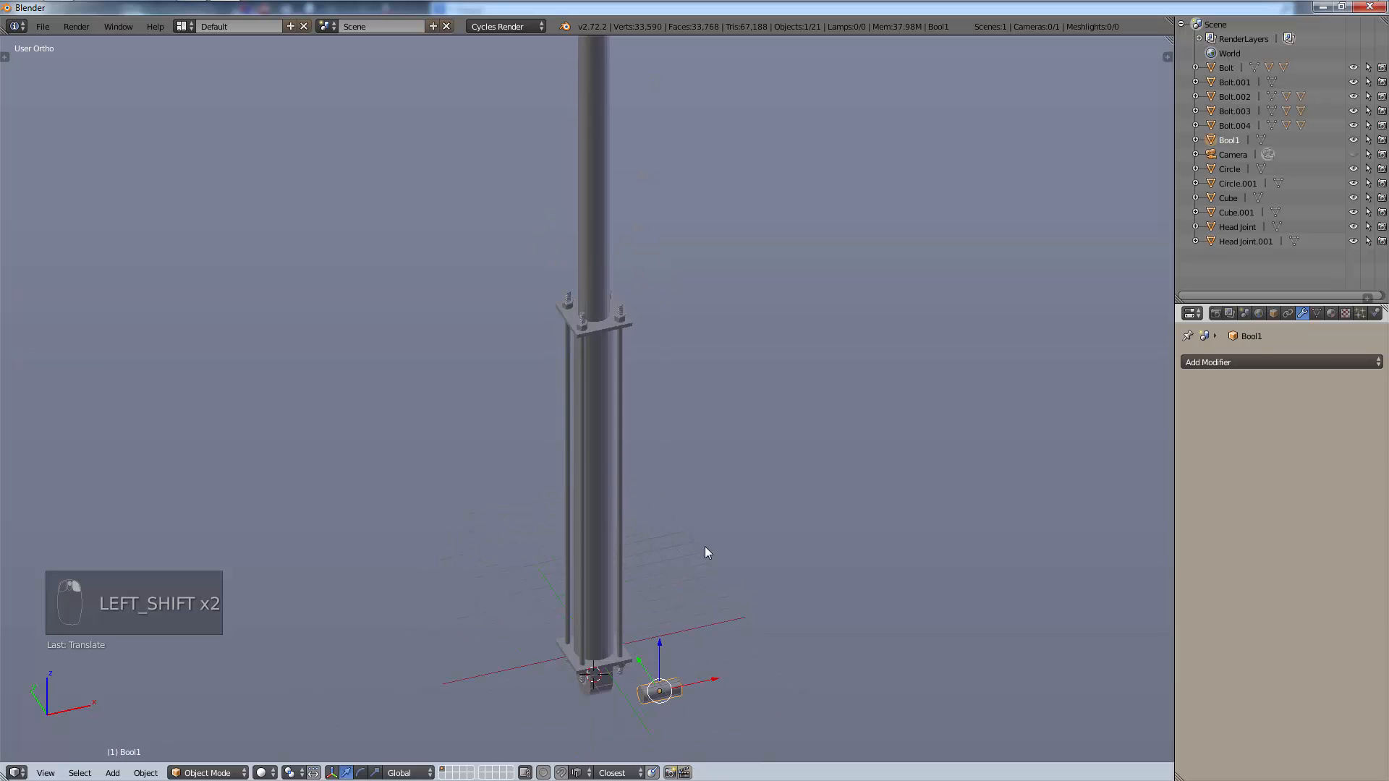
Delete Bolt.001 and join the remaining bolts, circles, cubes and both head joints into the Bolt object, leaving Bool1 out.
scroll(636, 459, "down", 4)
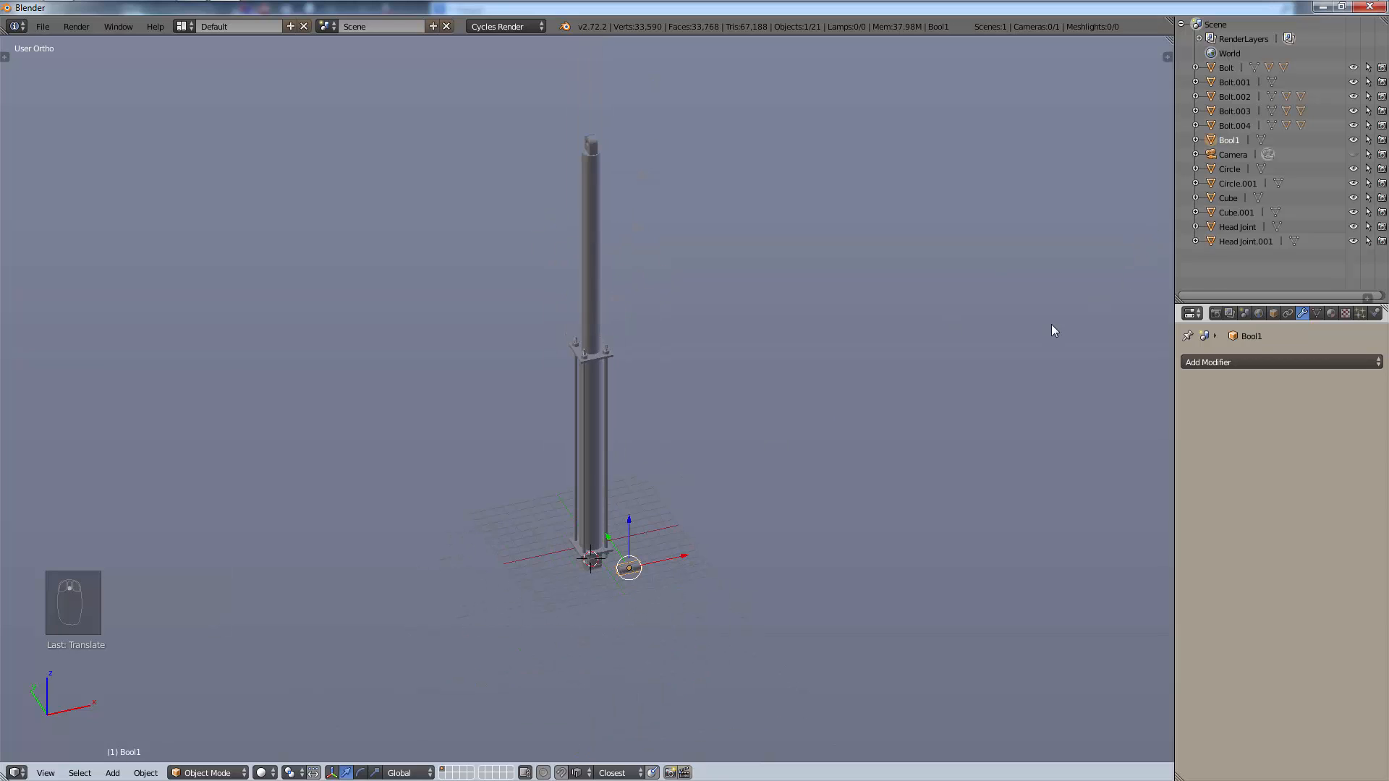
left_click(1233, 242)
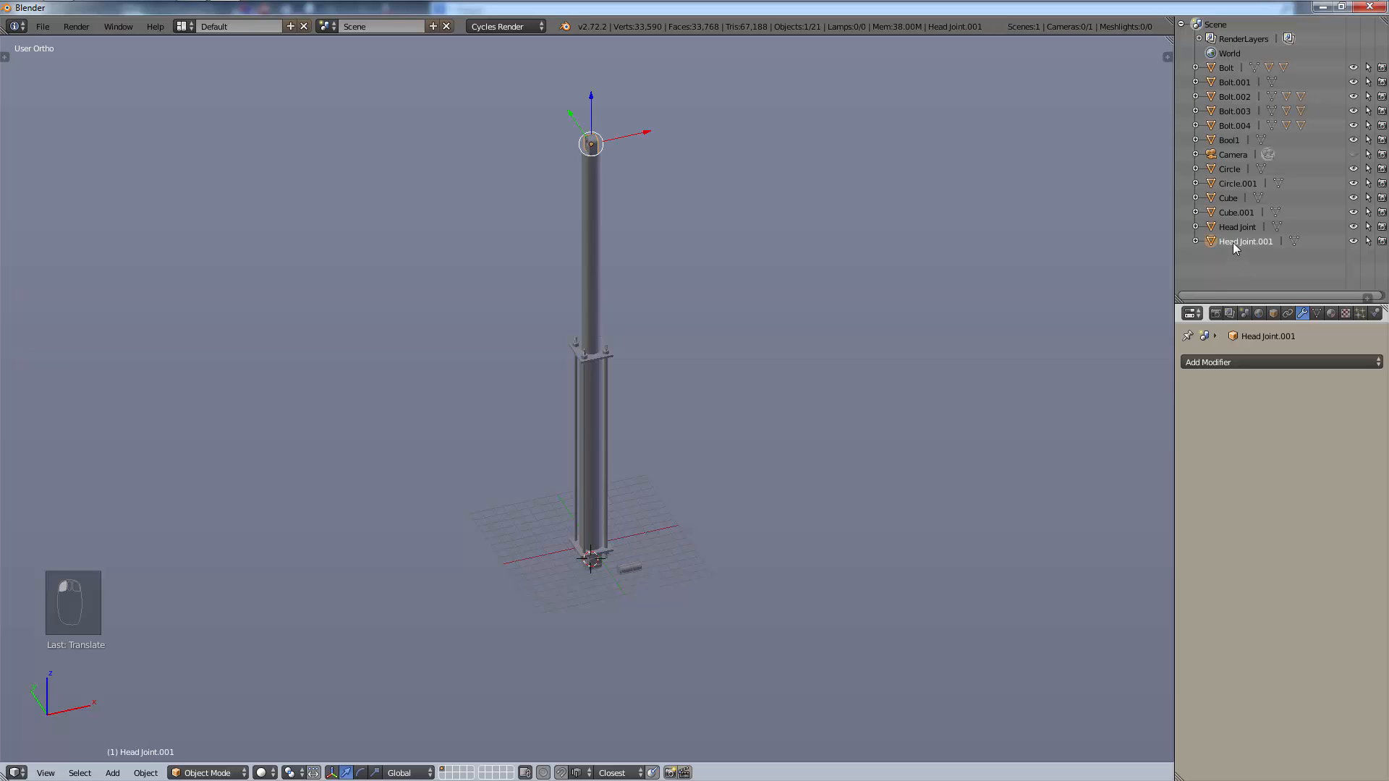
left_click(1242, 130, "shift")
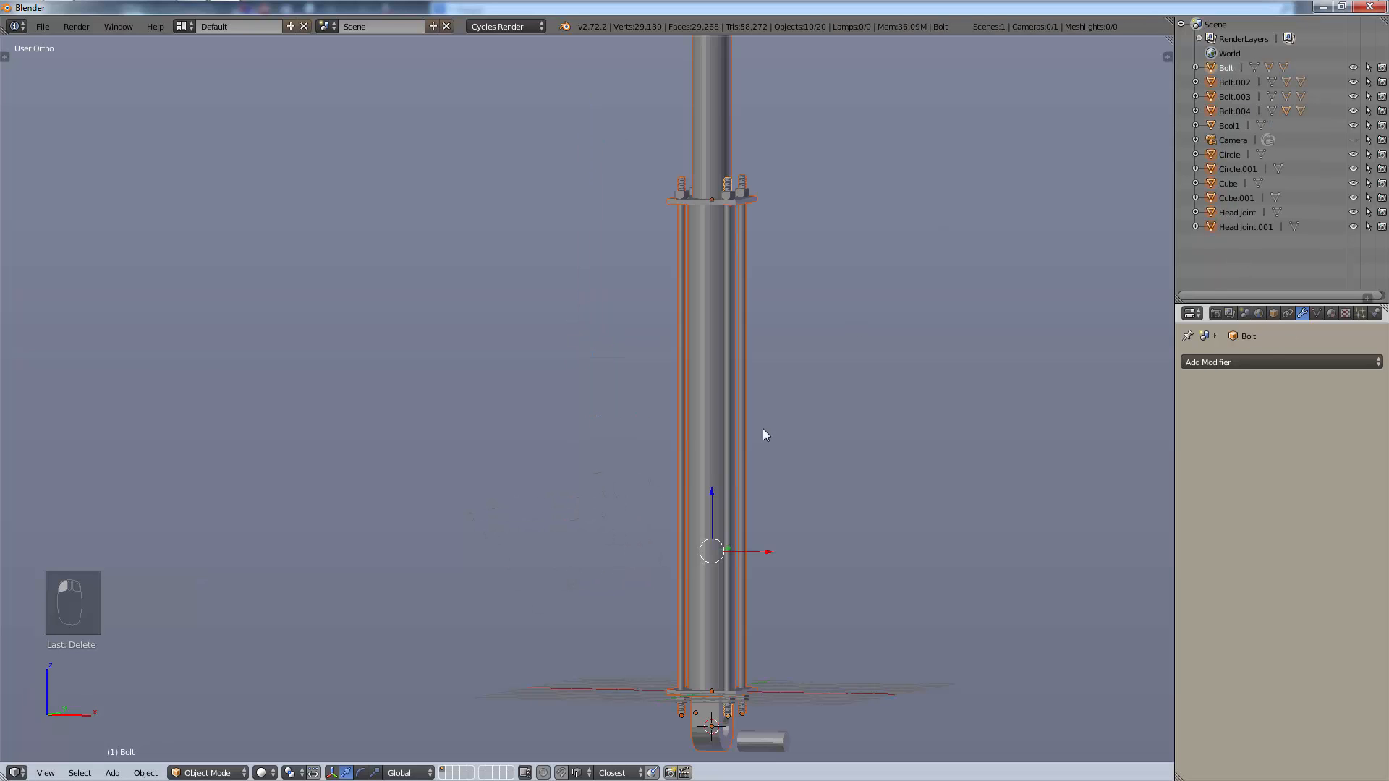
key("ctrl+j")
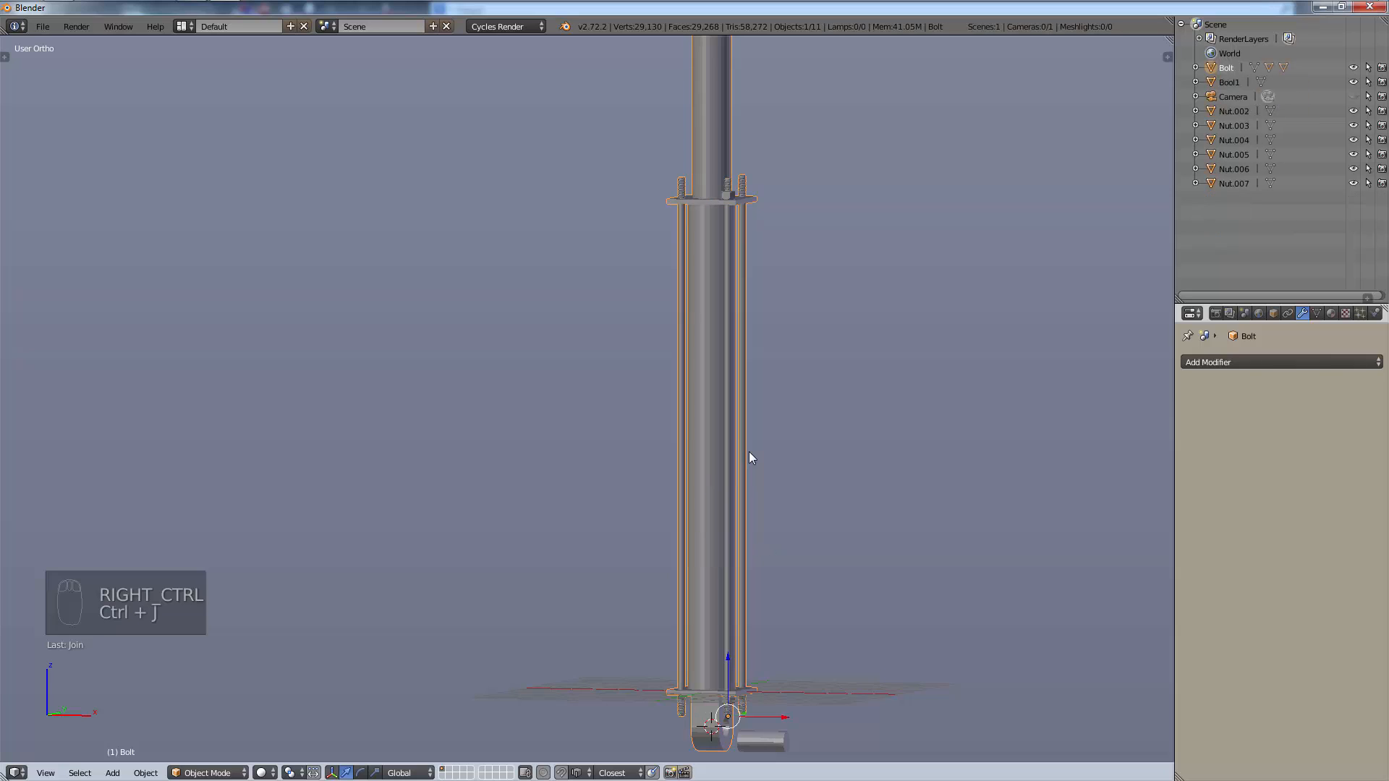
Select Nut.002 through Nut.007 together with Bolt and join them into the Bolt object.
left_click(1227, 187)
left_click(1235, 171, "shift")
left_click(1233, 156, "shift")
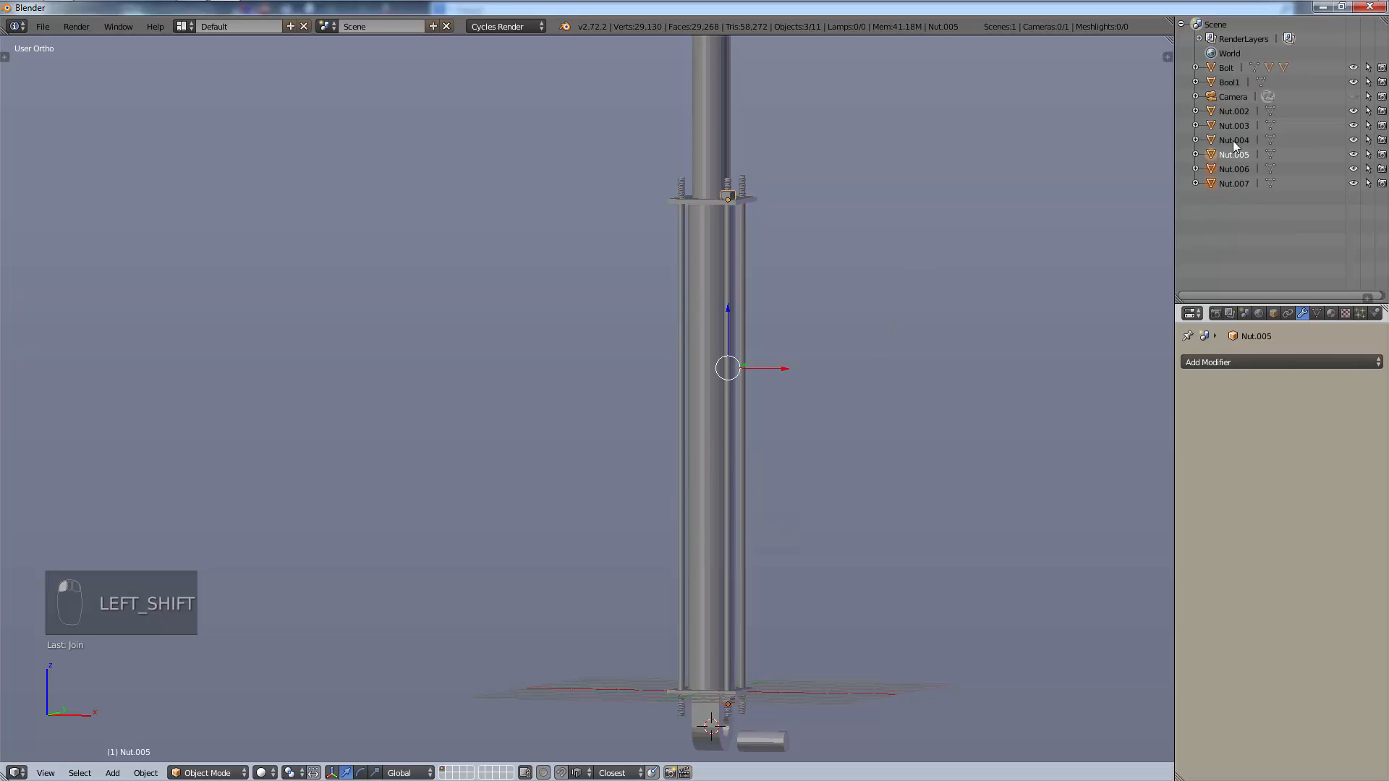
left_click(1234, 141, "shift")
left_click(1230, 126, "shift")
left_click(1230, 111, "shift")
left_click(1227, 68, "shift")
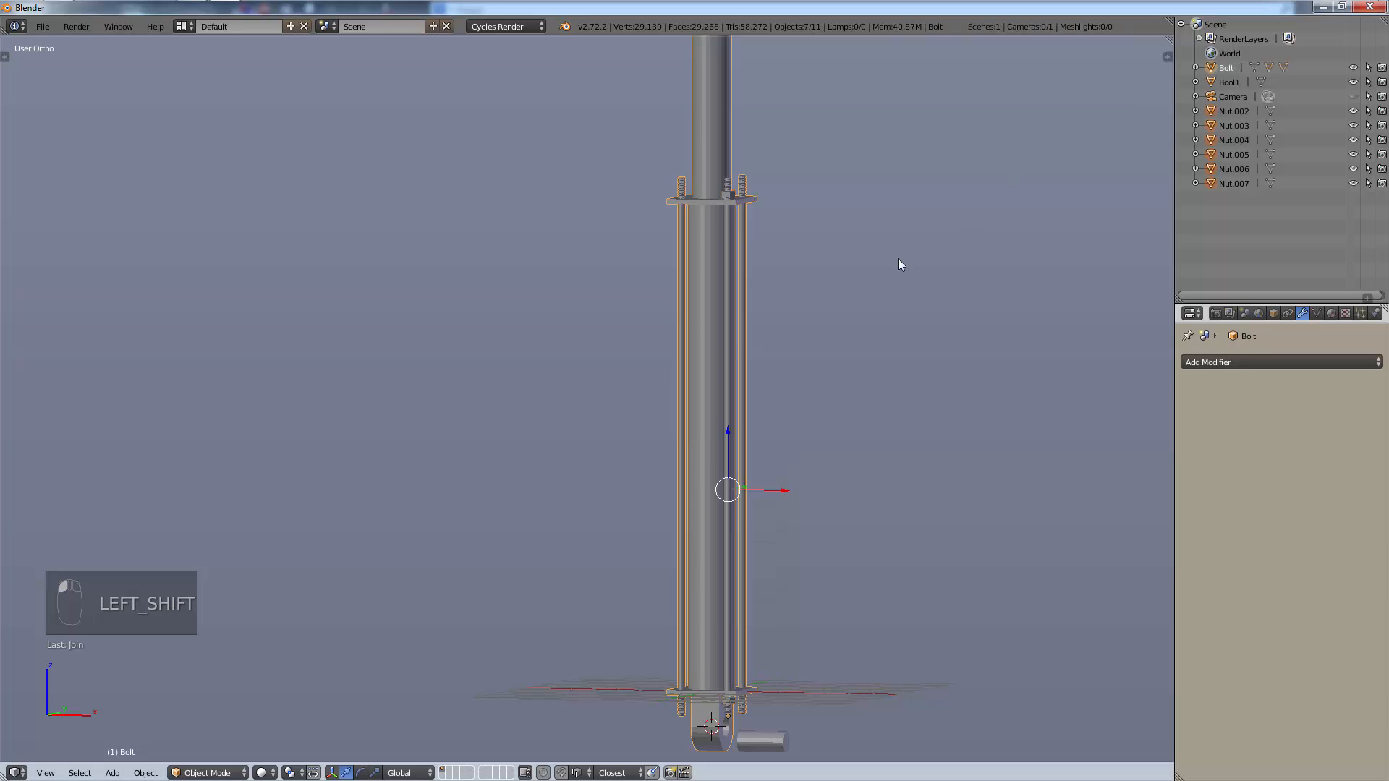
key("ctrl+j")
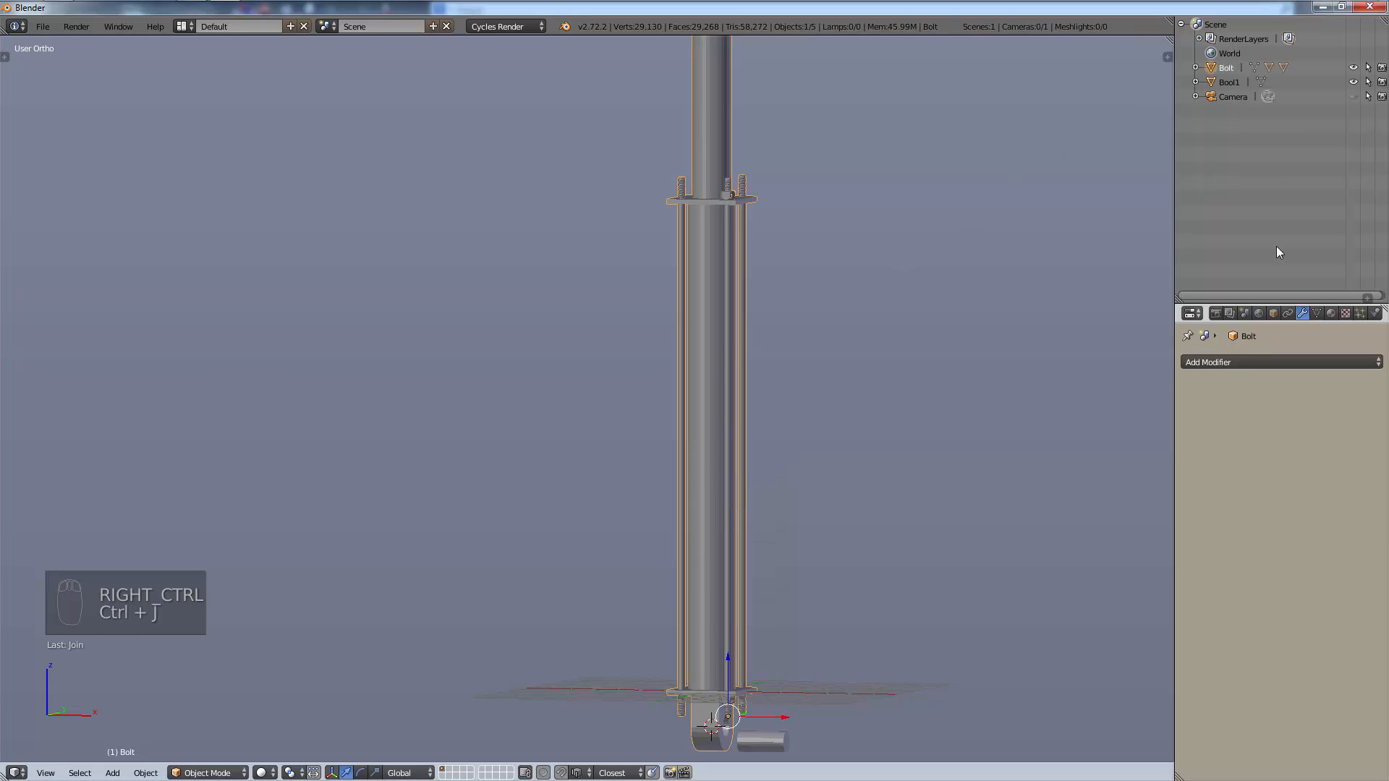
Rename the joined Bolt object as Cylinder1.
double_click(1228, 68)
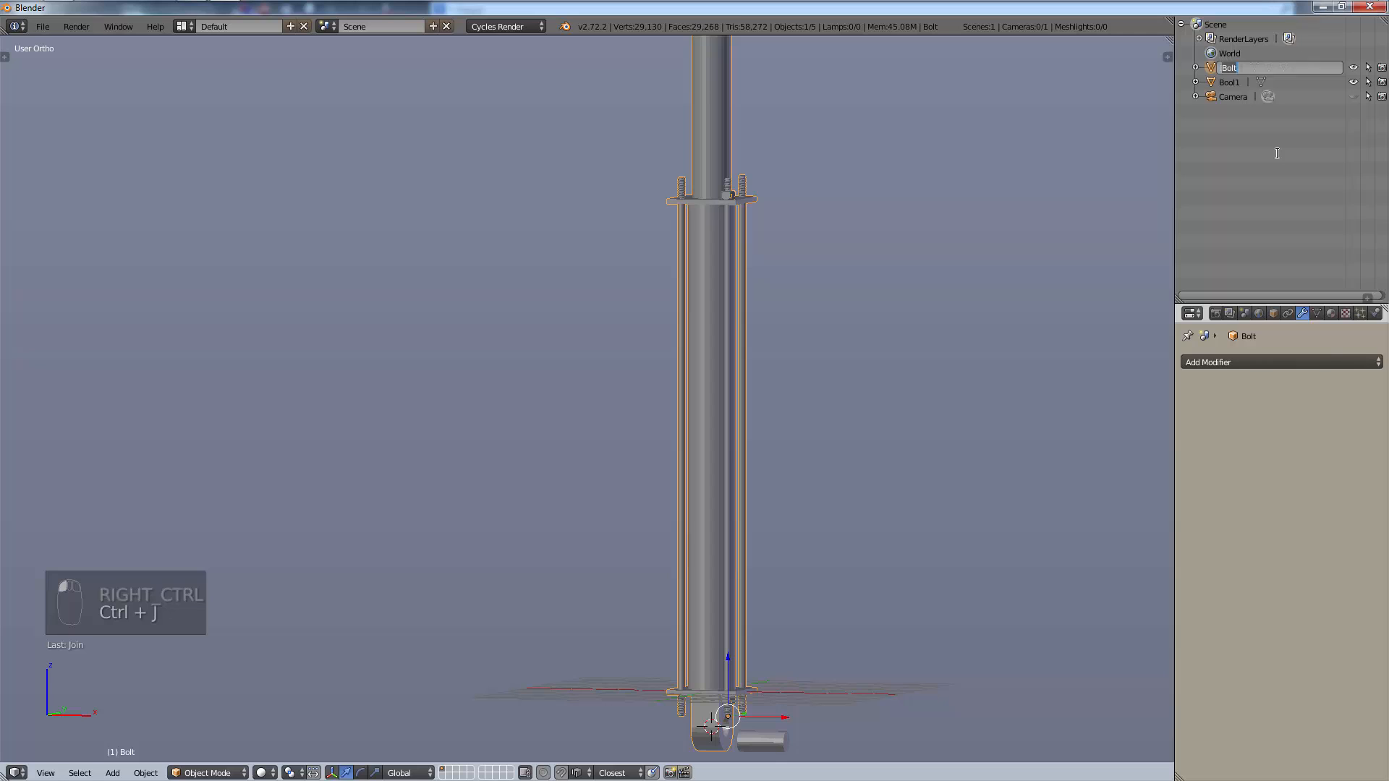
type("Cylinder 1")
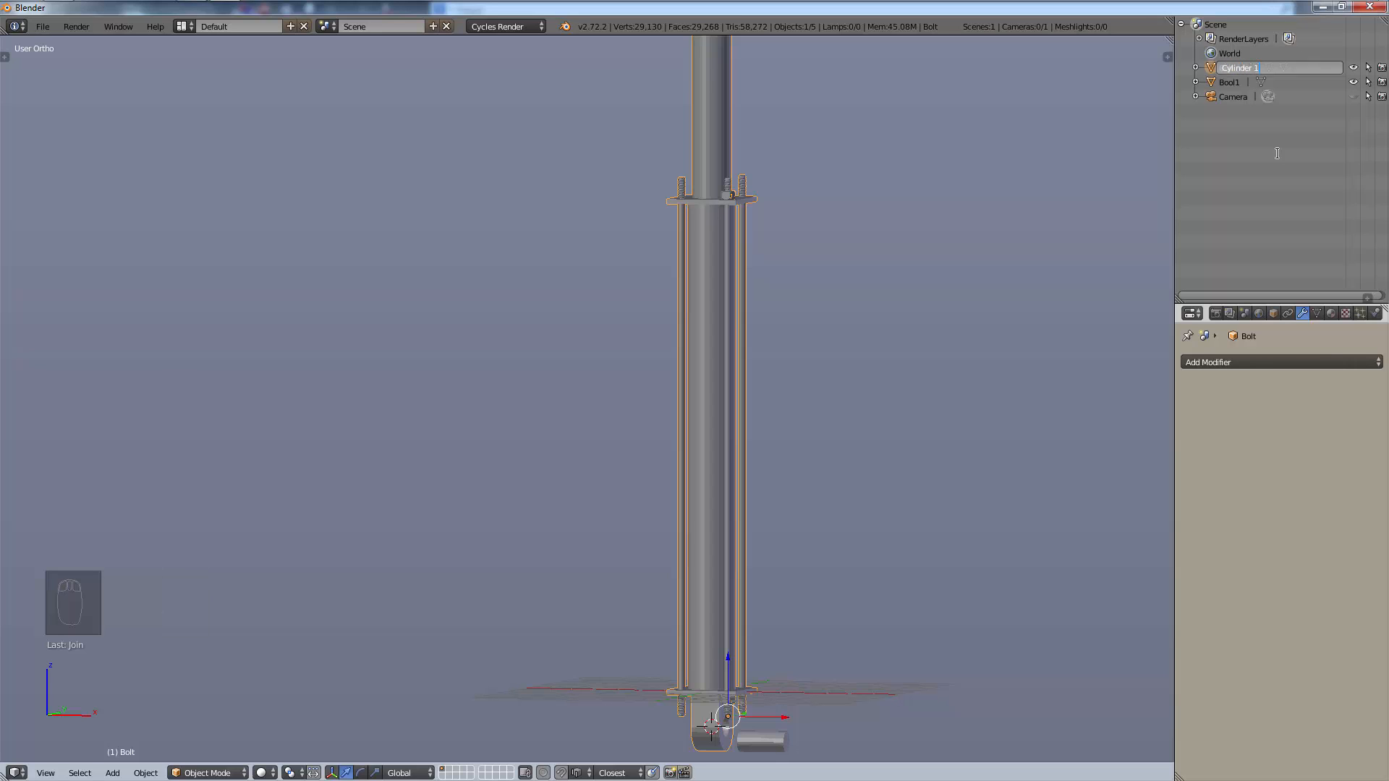
key("BackSpace")
key("BackSpace")
type("1")
key("Return")
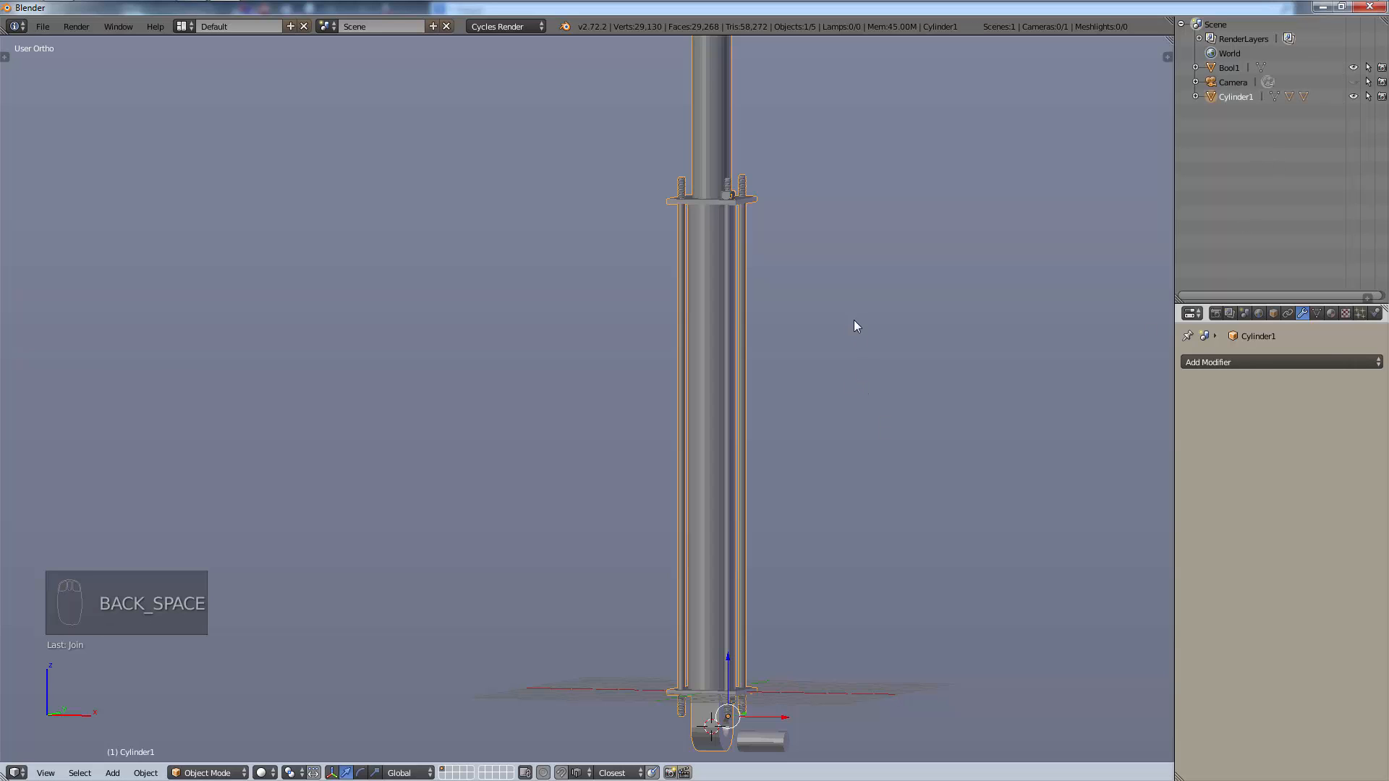
Examine the joined cylinder from the rod's upper joint down to the base plate and lower head joint.
scroll(890, 521, "down", 2)
middle_click_drag(868, 506, 629, 565)
scroll(715, 557, "up", 2)
scroll(716, 562, "up", 3)
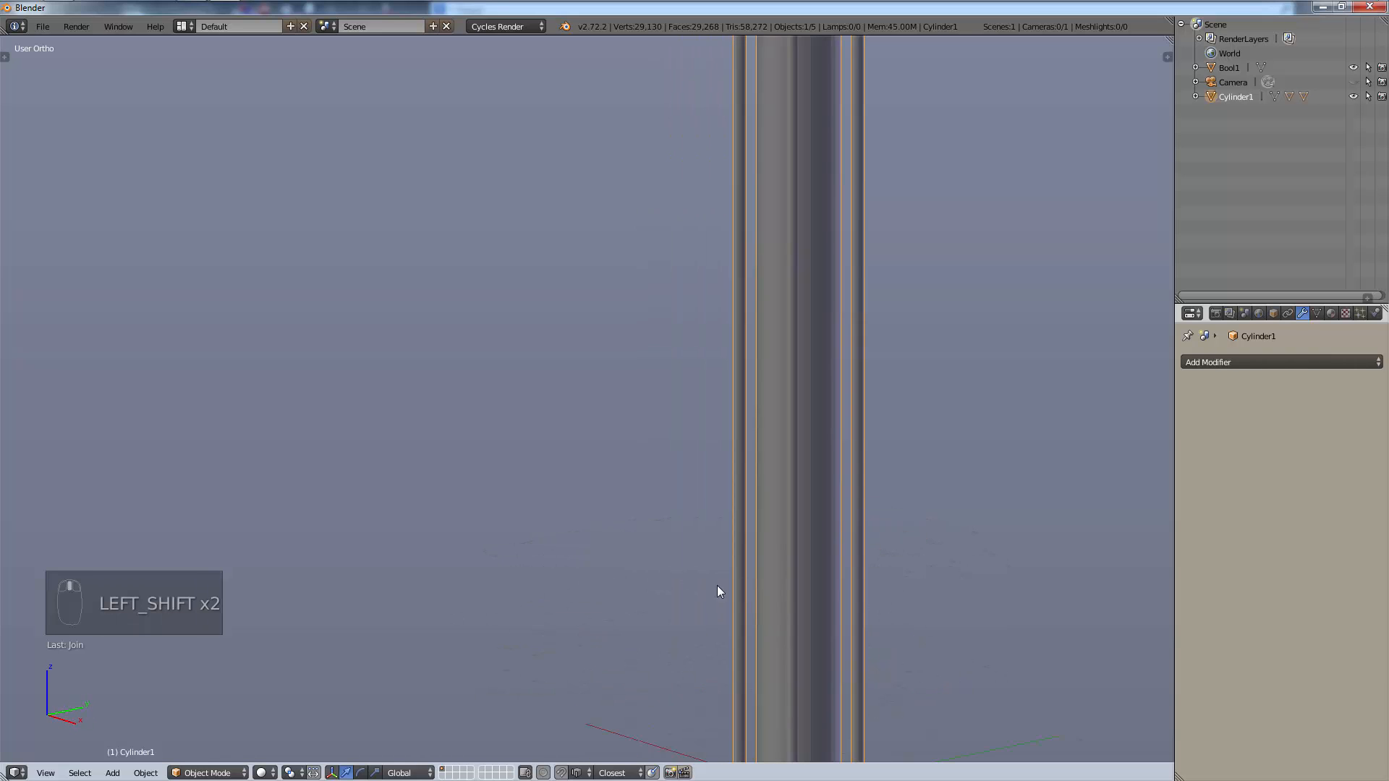
middle_click_drag(719, 589, 595, 442, "shift")
scroll(596, 636, "up", 4)
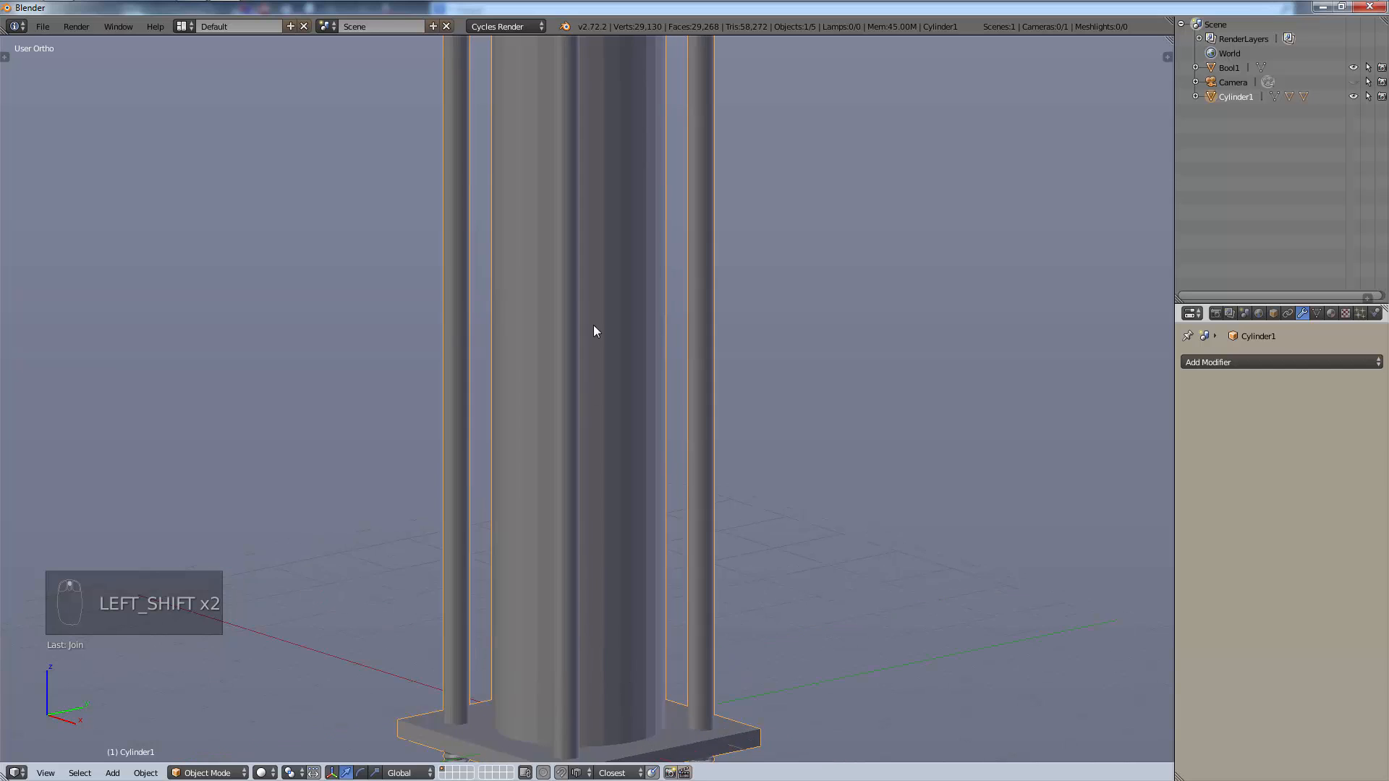
scroll(516, 443, "down", 5)
scroll(641, 297, "down", 8)
middle_click_drag(664, 267, 636, 385, "shift")
scroll(678, 603, "up", 4)
scroll(683, 615, "down", 4)
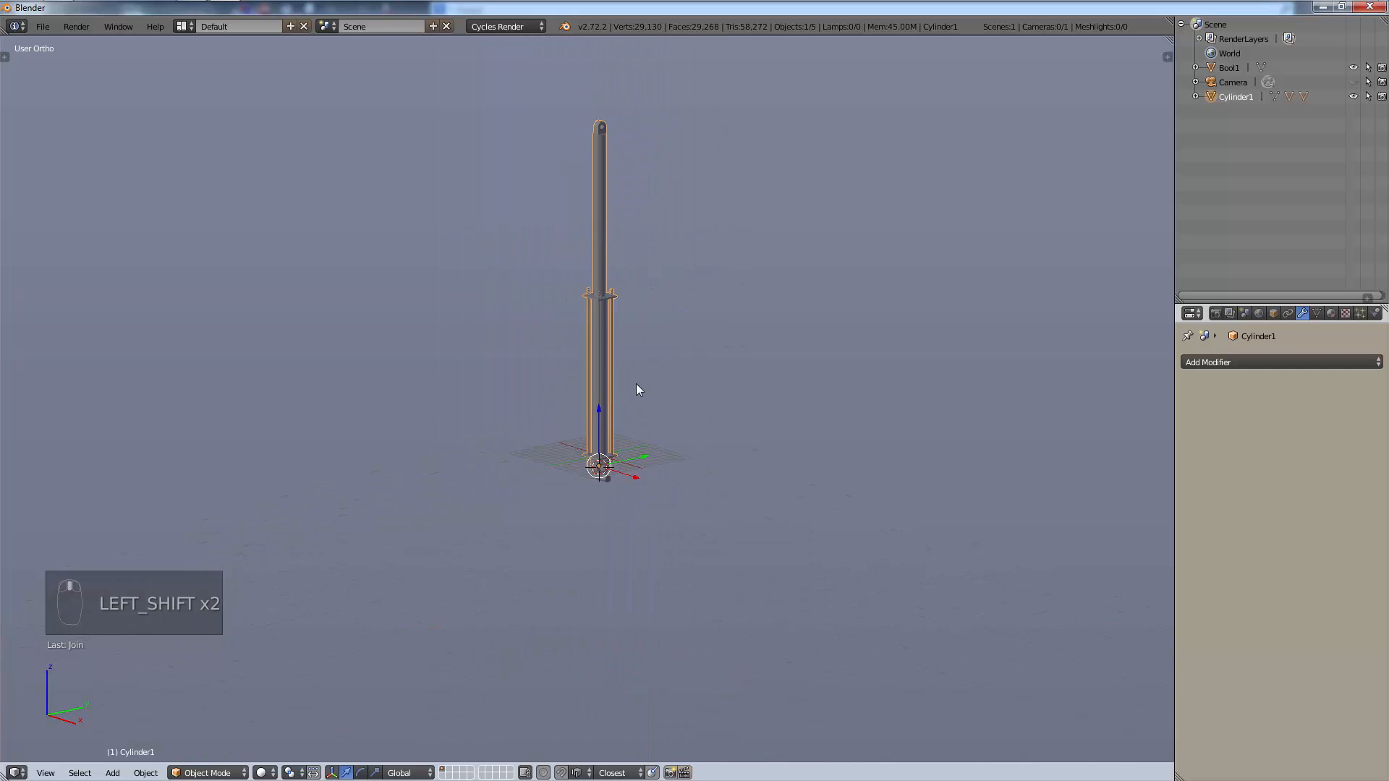
scroll(636, 385, "up", 6)
scroll(633, 385, "up", 1)
middle_click_drag(672, 683, 666, 605, "shift")
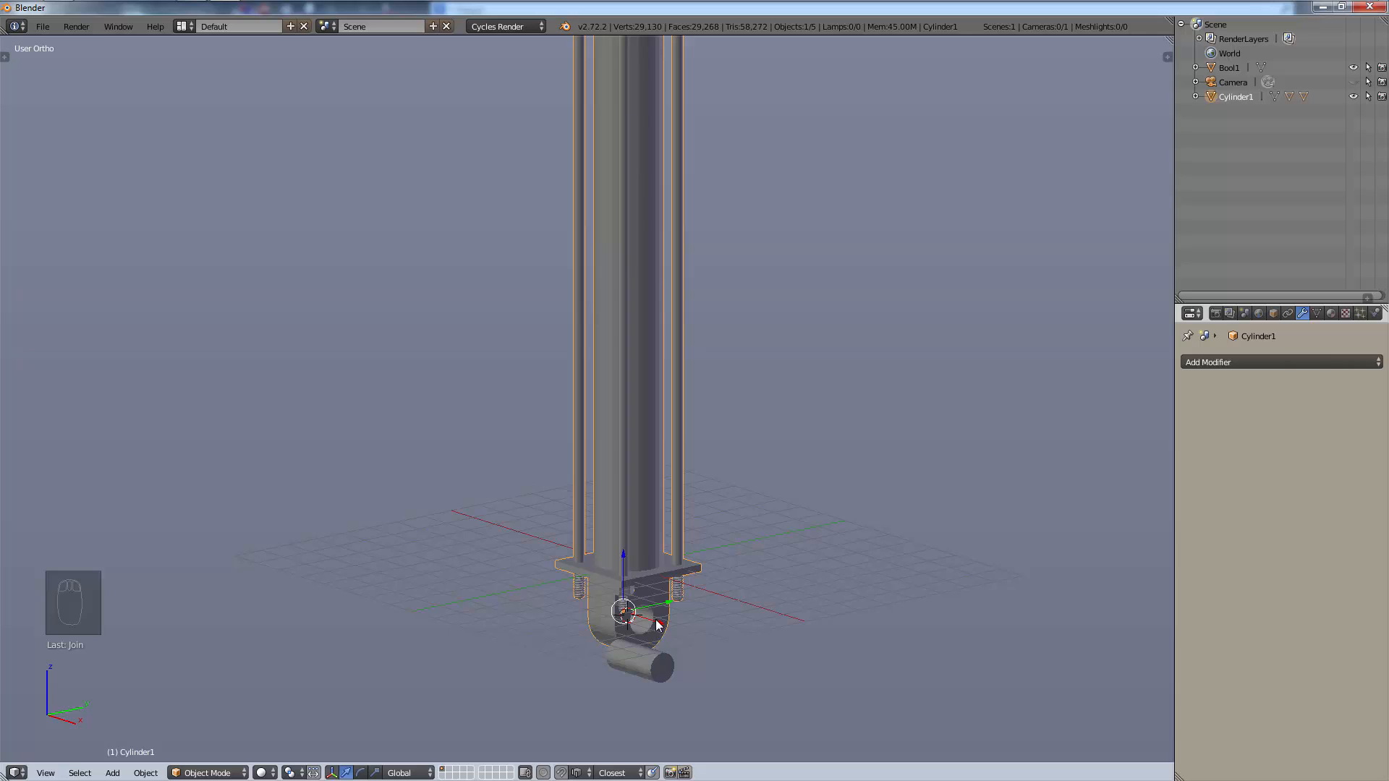
Move Cylinder1 by -5 along global X, away from the pin-shaped object.
key("shift")
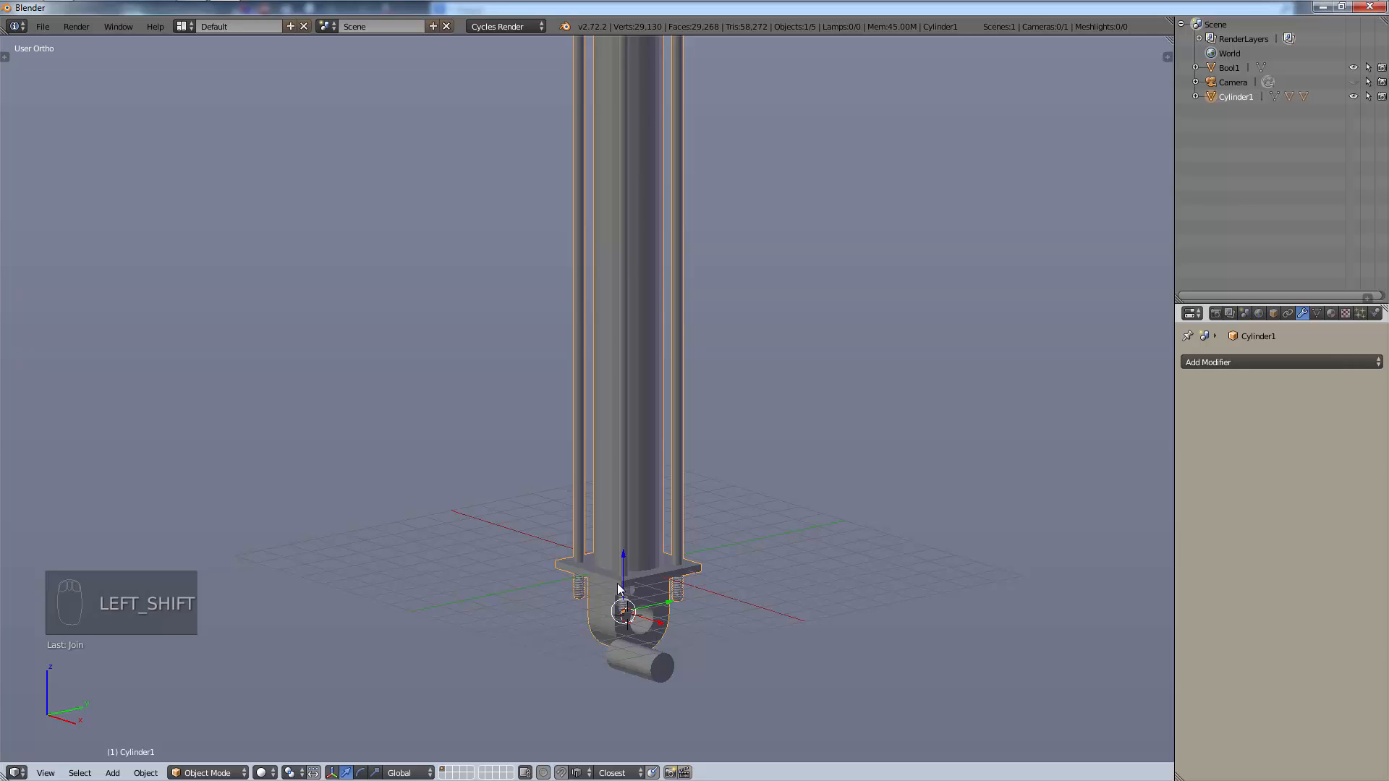
key("g")
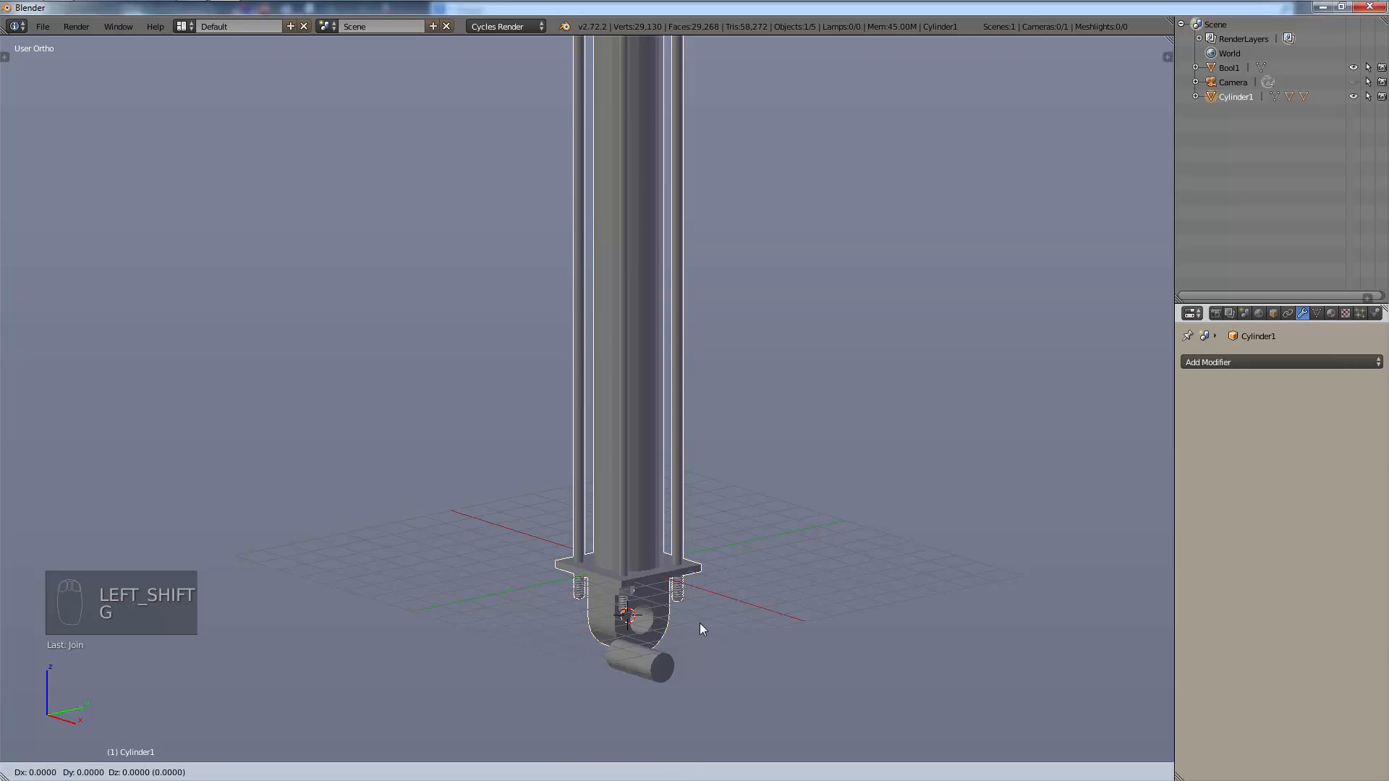
type("x")
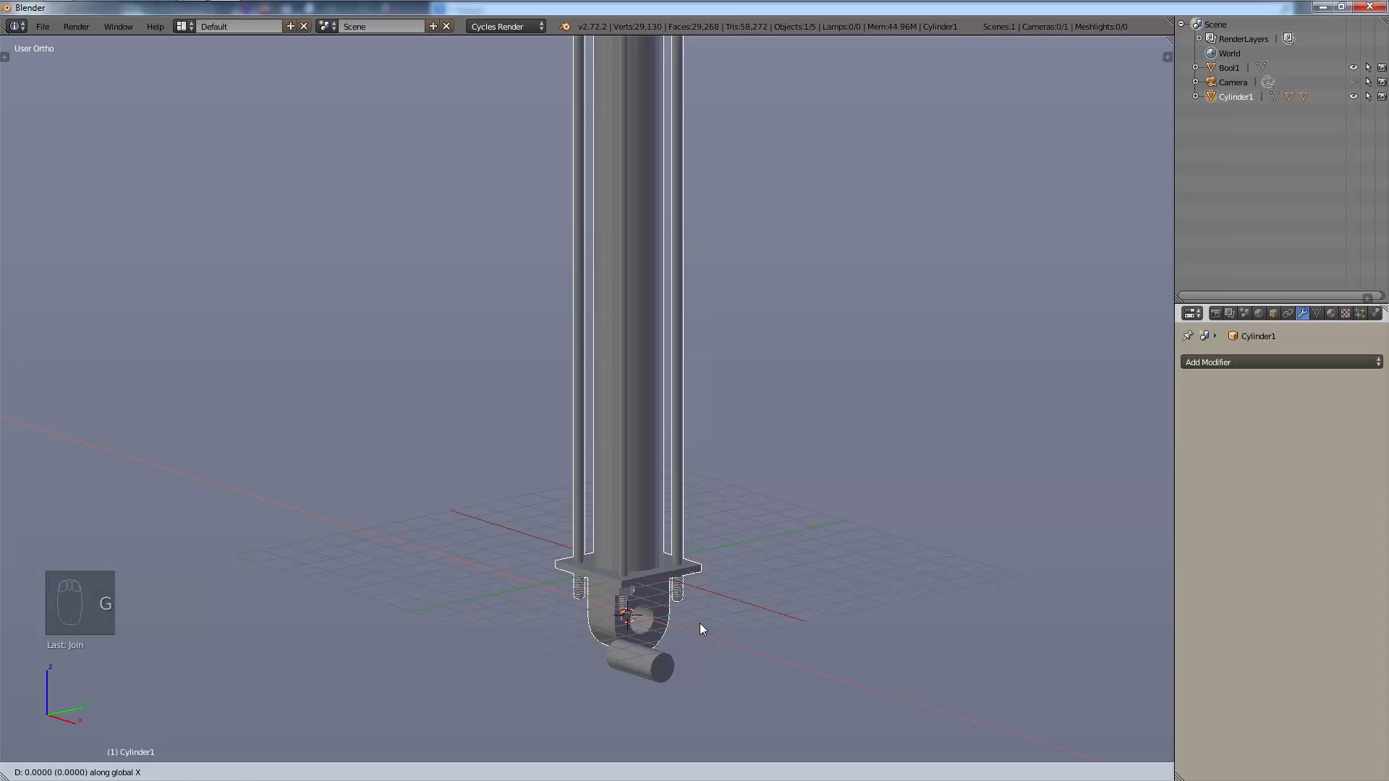
type("-5")
key("Return")
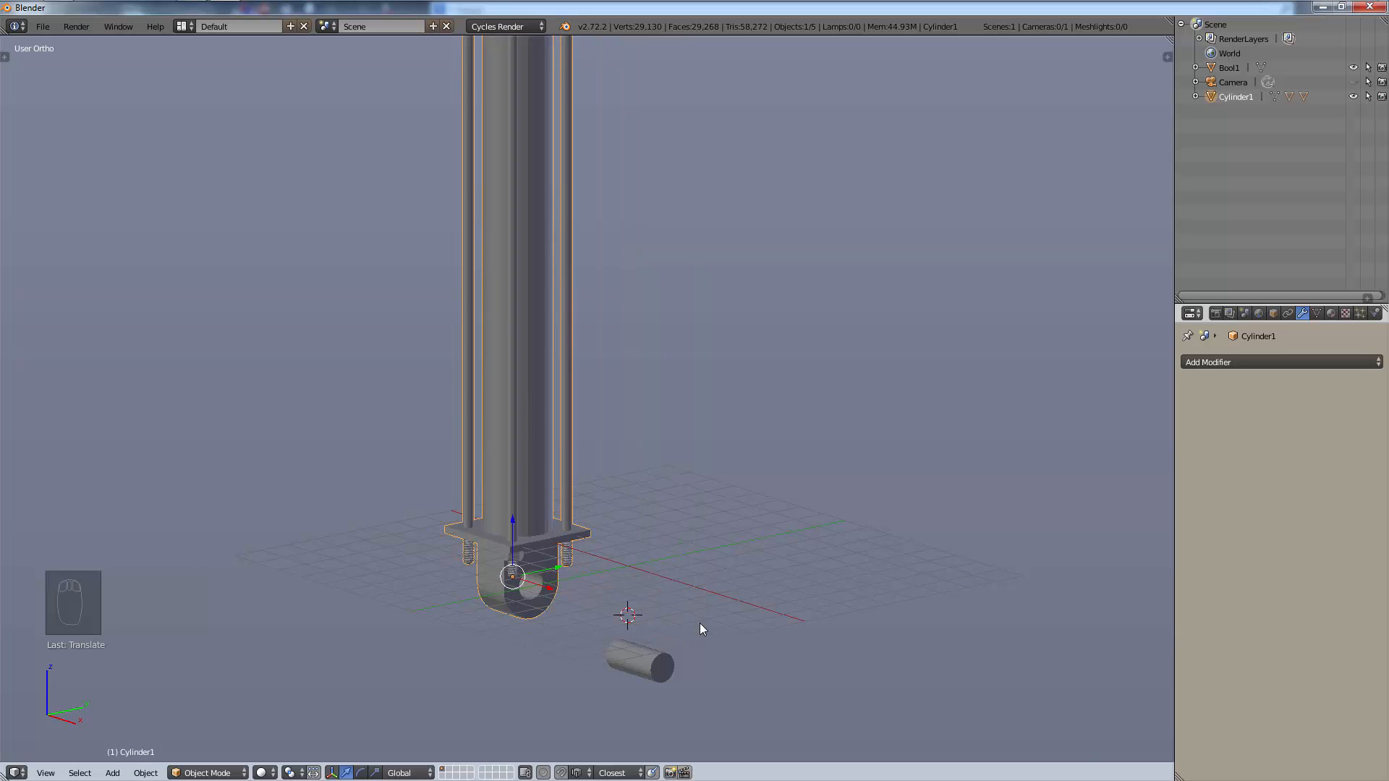
Duplicate Cylinder1 in place and move the copy 5 units along global X.
key("shift+d")
right_click(700, 628)
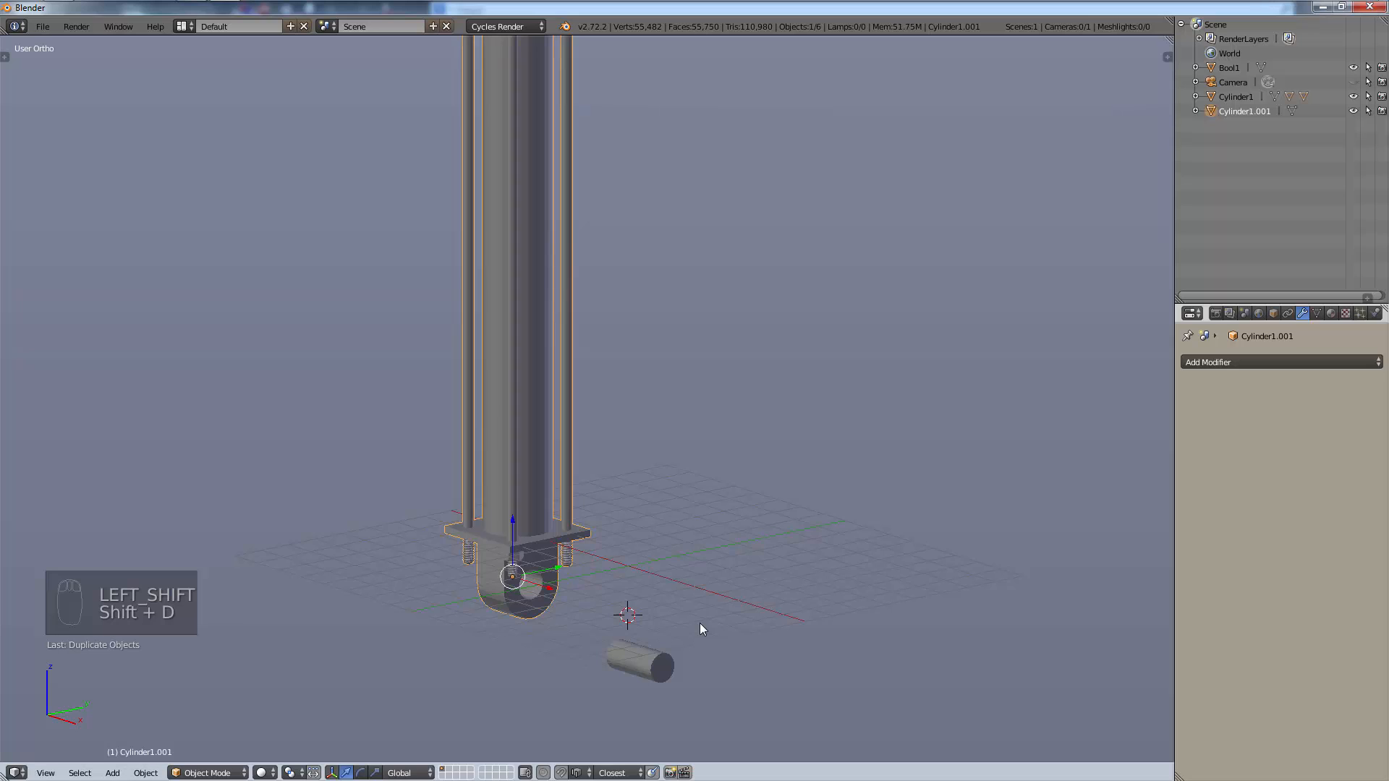
key("g")
type("x")
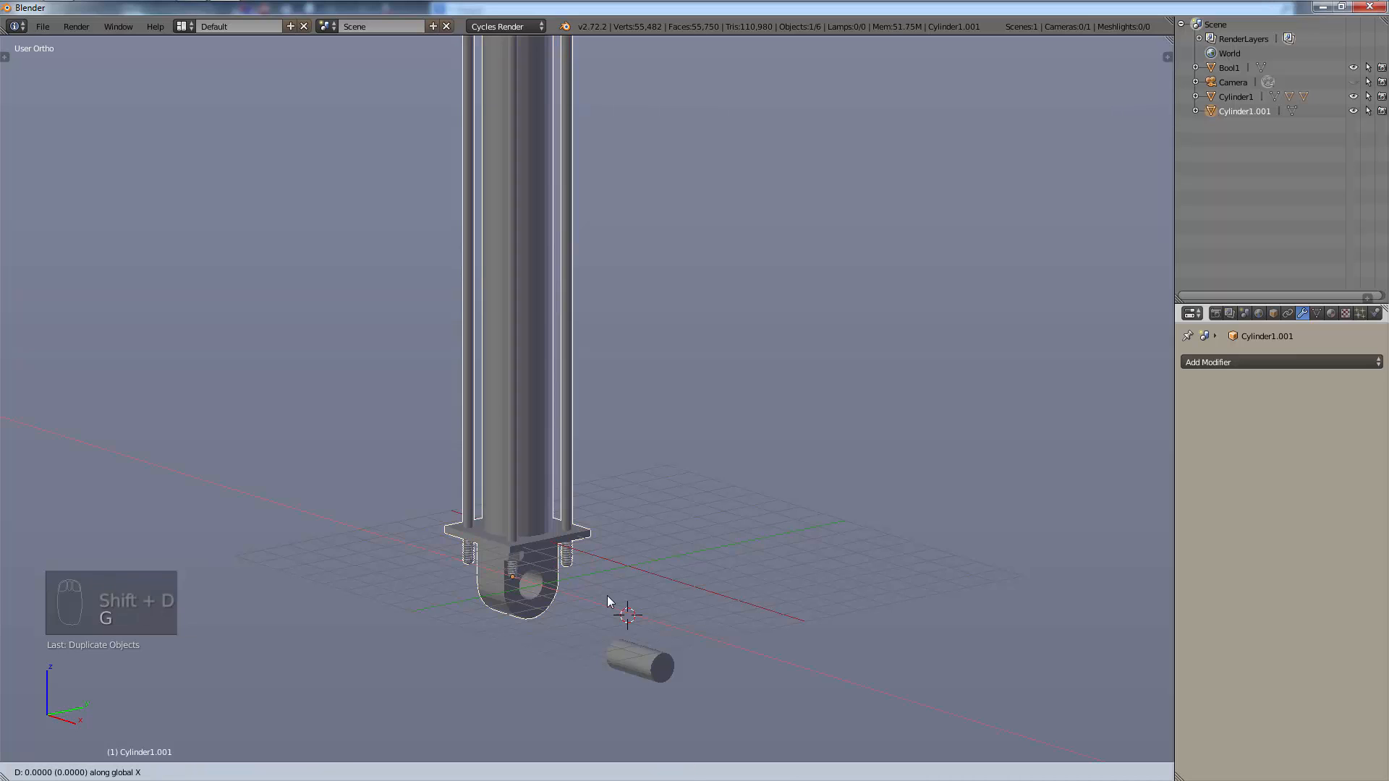
type("5")
key("Return")
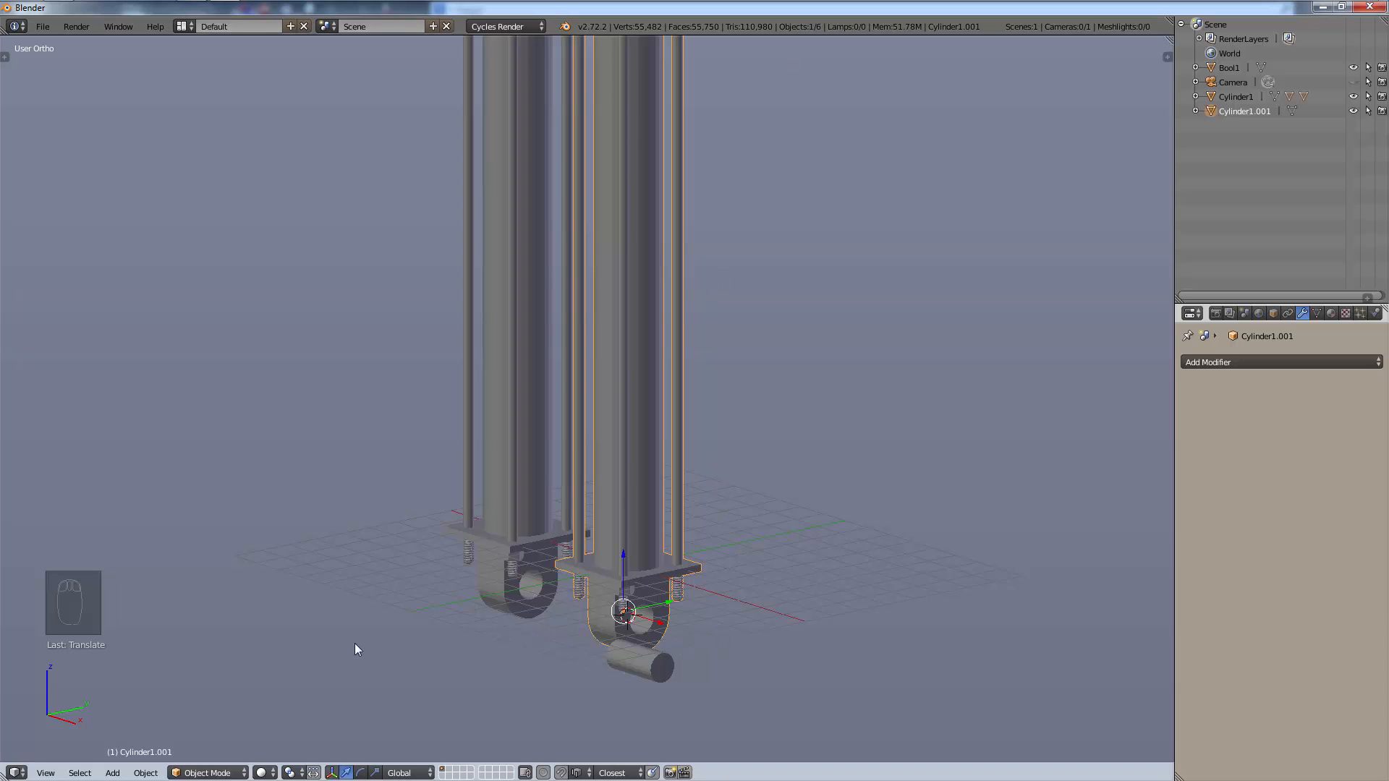
Enter Edit Mode on the duplicated cylinder.
left_click(206, 773)
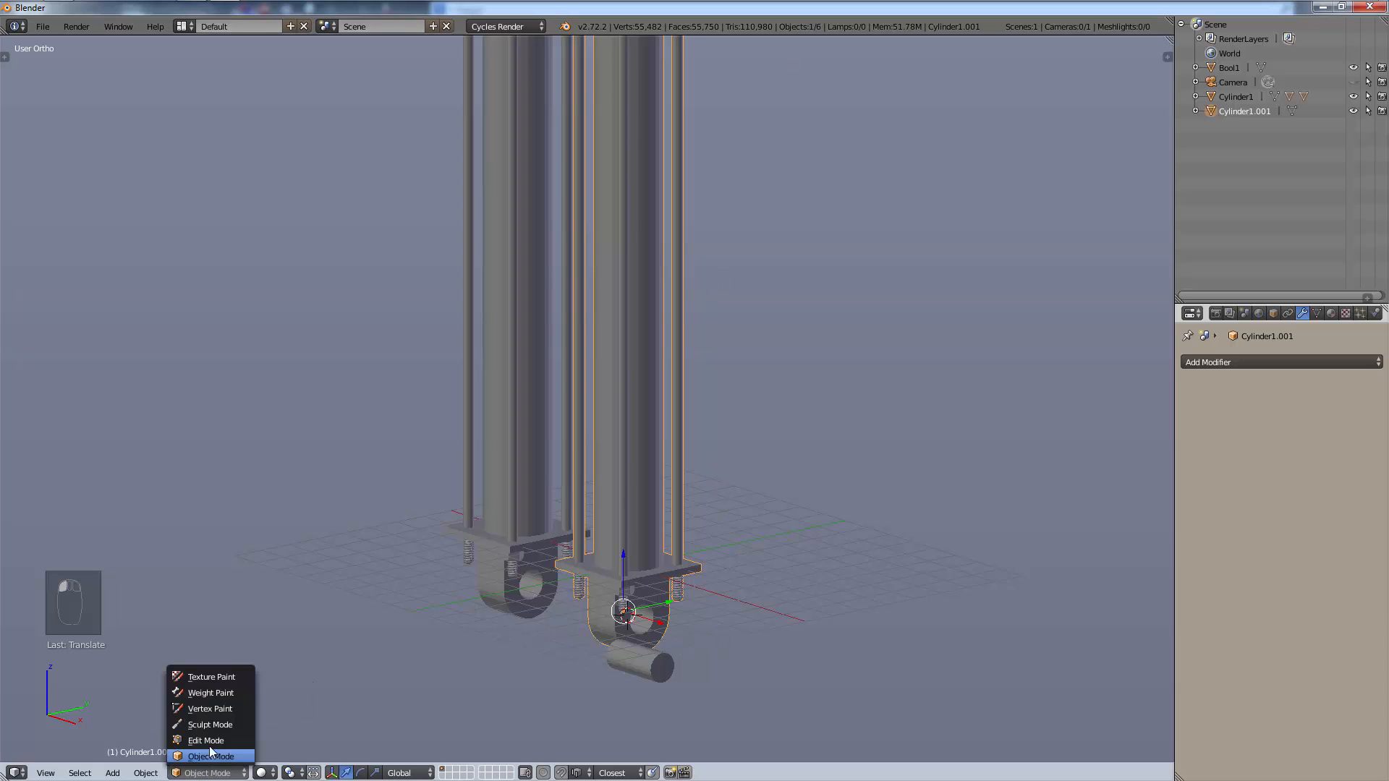
left_click(210, 742)
scroll(654, 602, "up", 2)
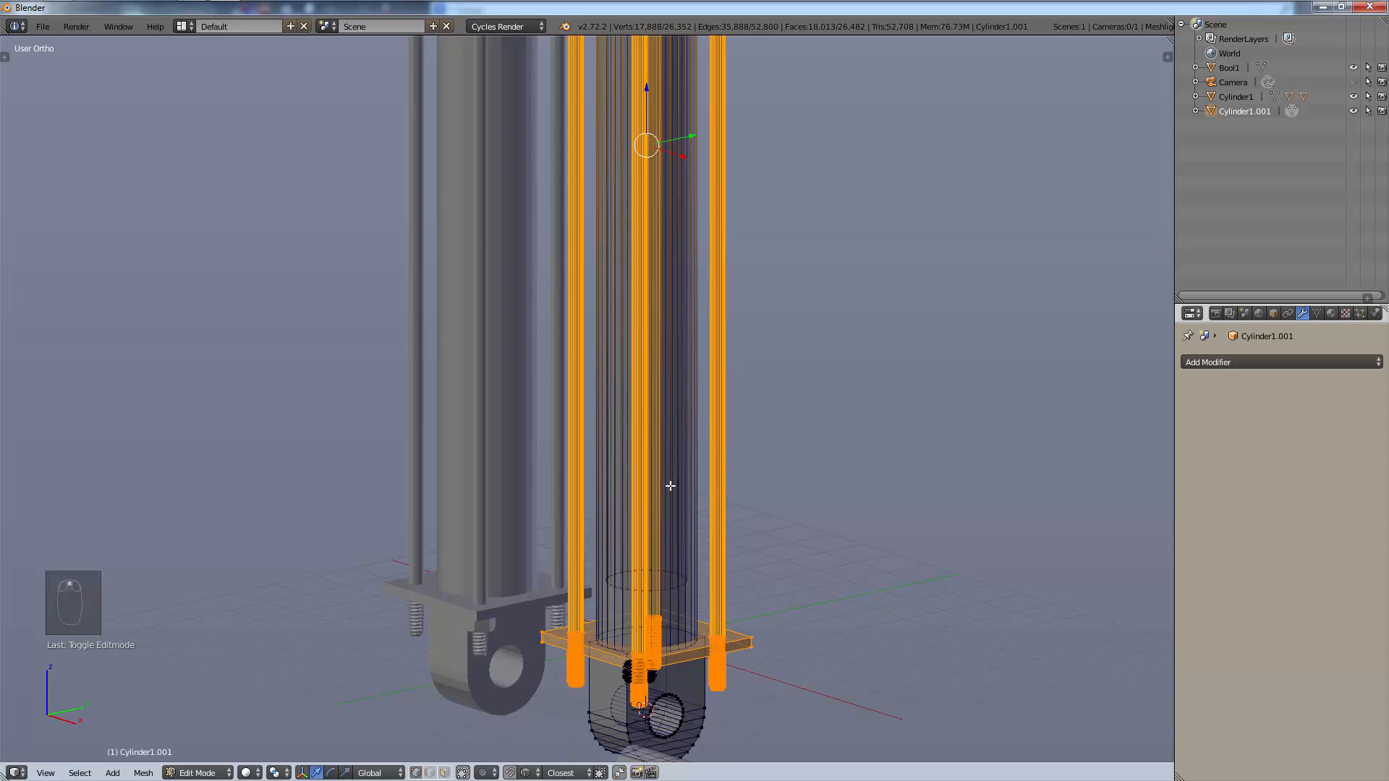
Try to delete the selected tie rods and plates from the duplicate's mesh, and undo the deletion.
scroll(669, 482, "down", 3)
middle_click_drag(661, 369, 661, 450)
scroll(662, 283, "down", 1)
middle_click_drag(663, 228, 676, 290, "shift")
key("x")
left_click(646, 345)
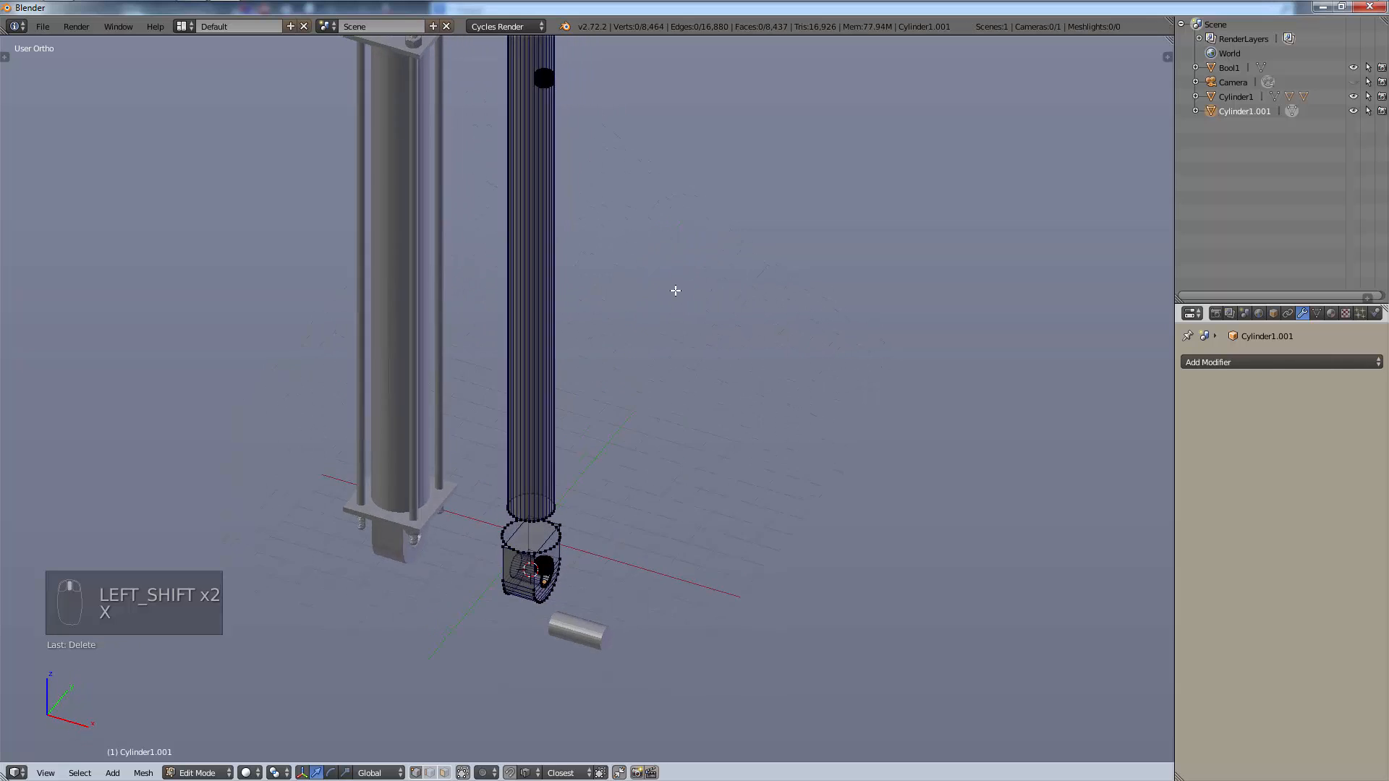
key("ctrl+z")
Select three of the duplicate's long bolts with all their linked geometry and delete their vertices, keeping the base plate.
scroll(577, 598, "up", 2)
middle_click_drag(577, 599, 633, 464, "shift")
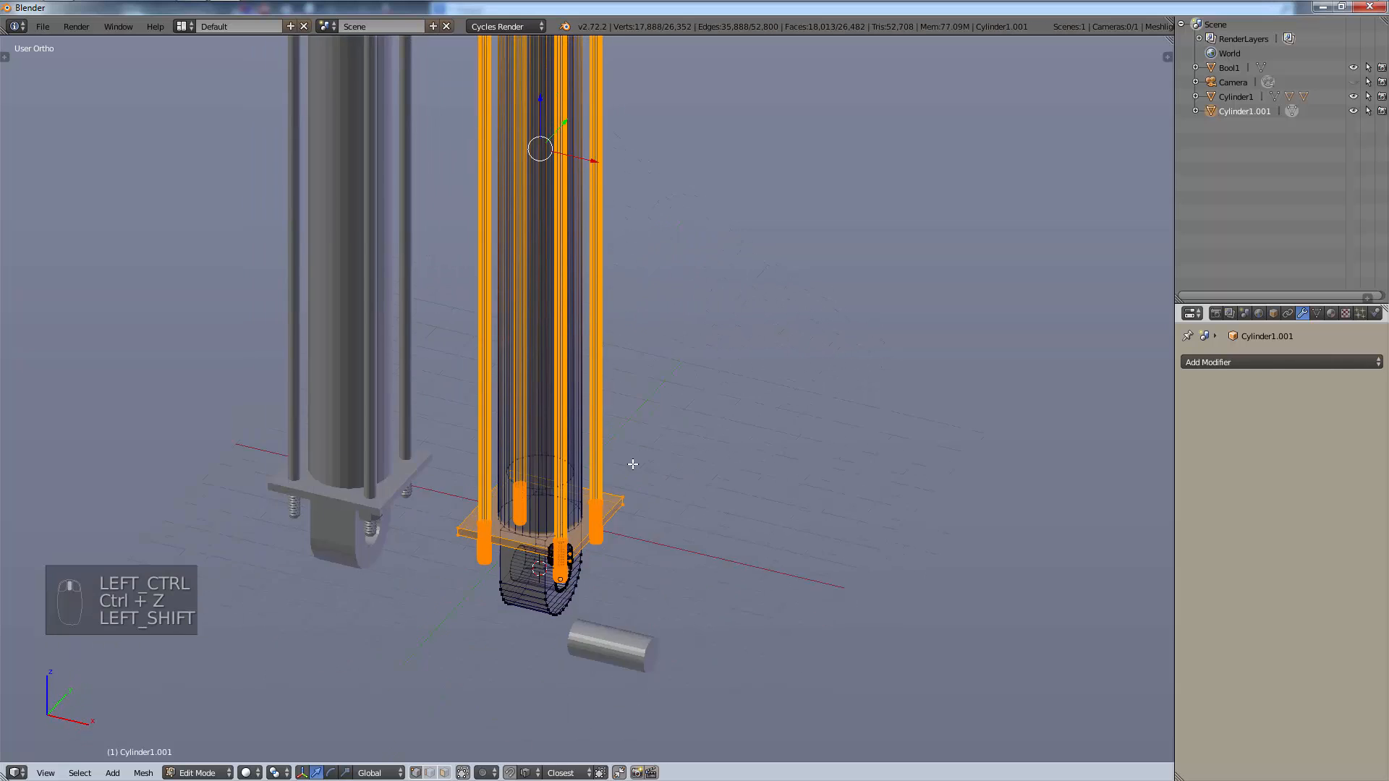
scroll(633, 464, "up", 5)
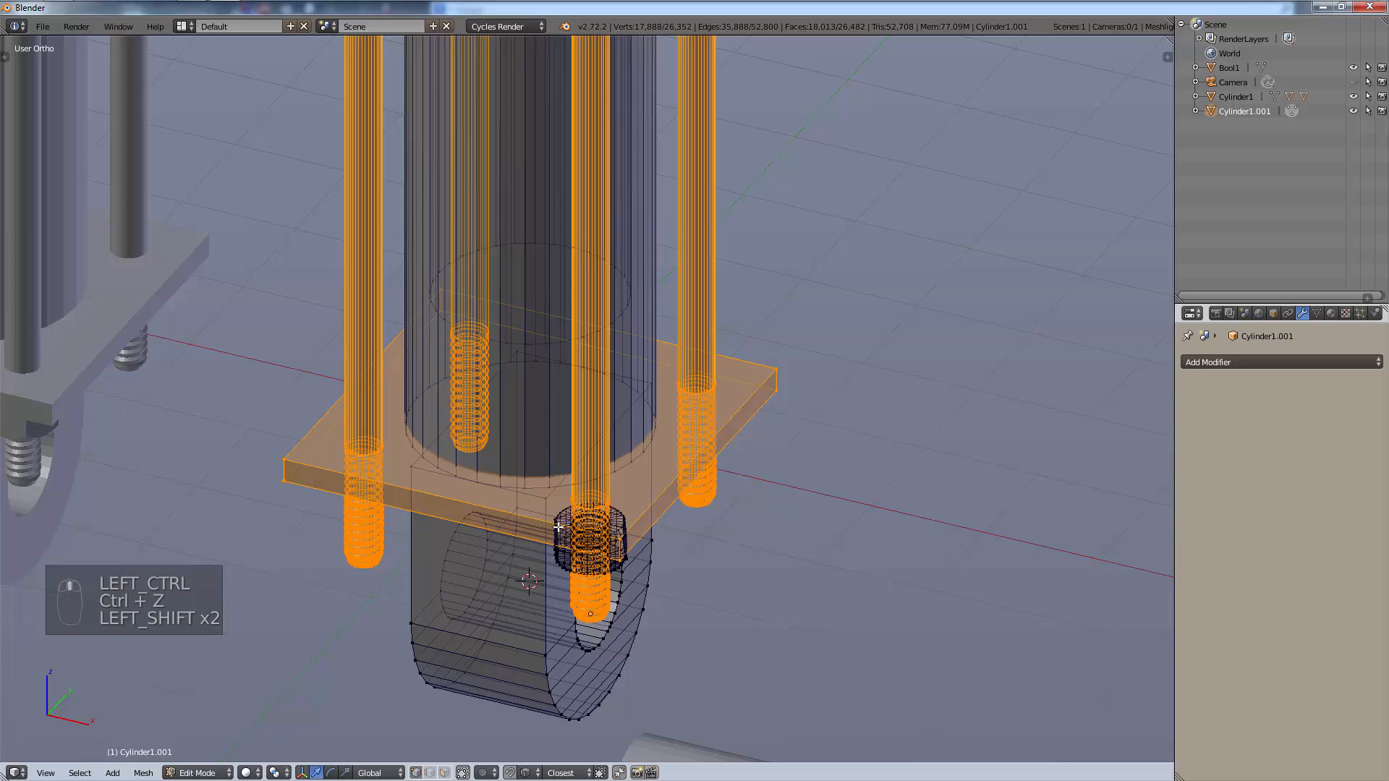
right_click(581, 592)
key("ctrl+l")
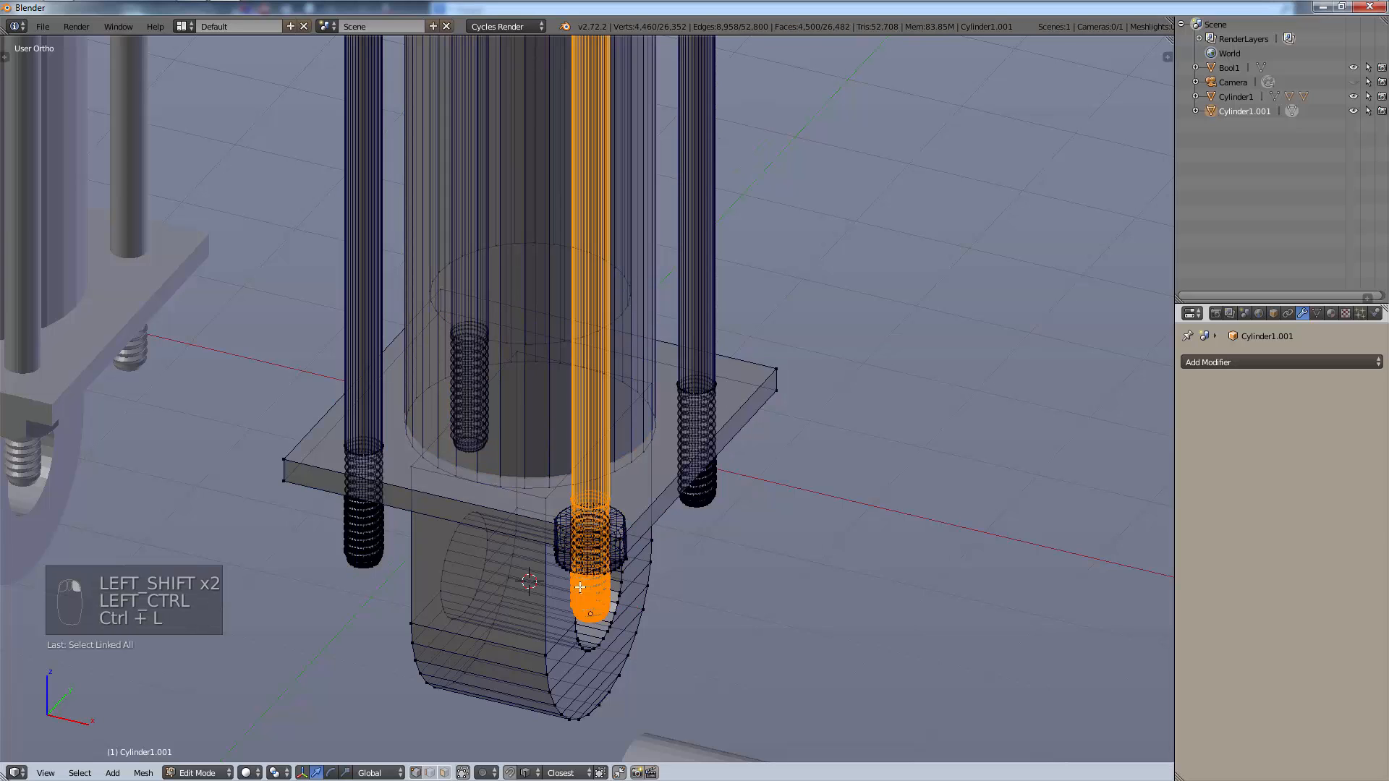
right_click(701, 495)
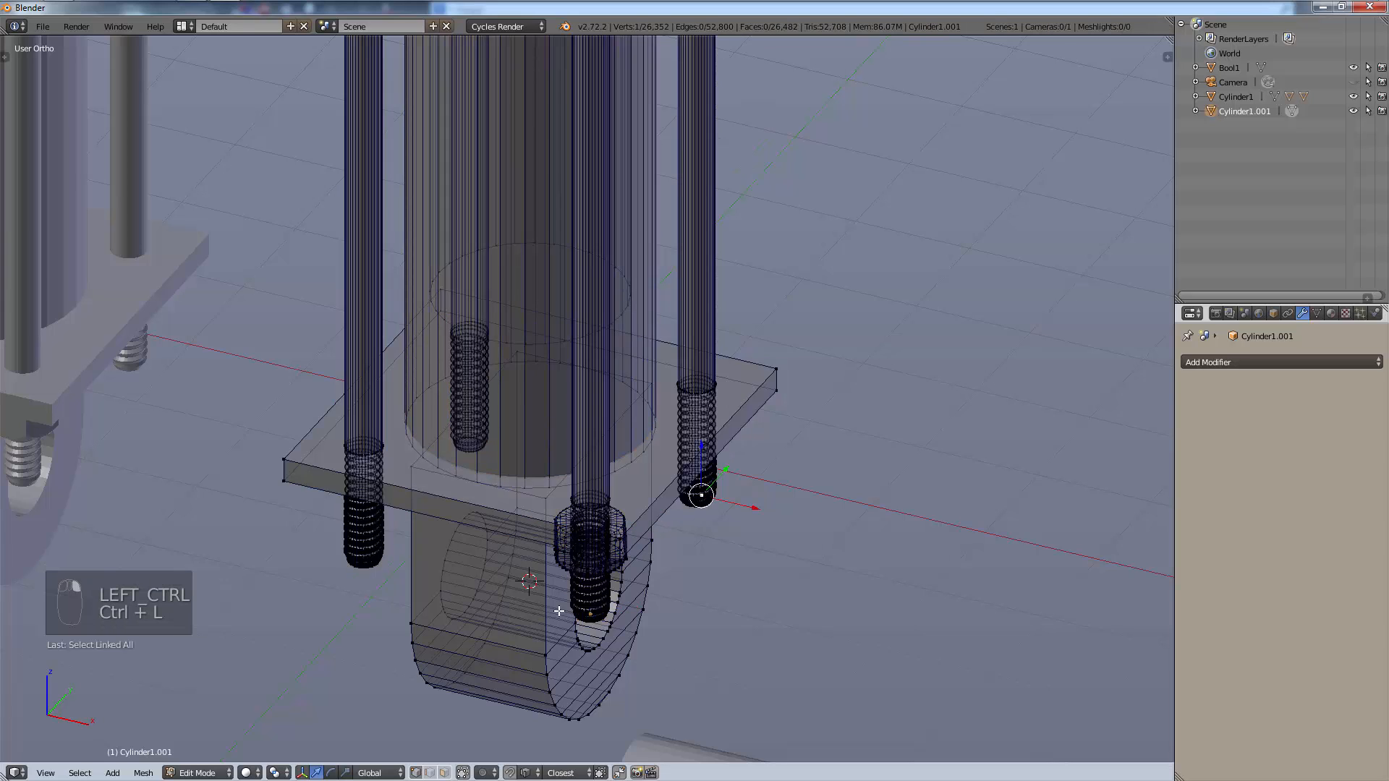
right_click(595, 604, "shift")
right_click(363, 536, "shift")
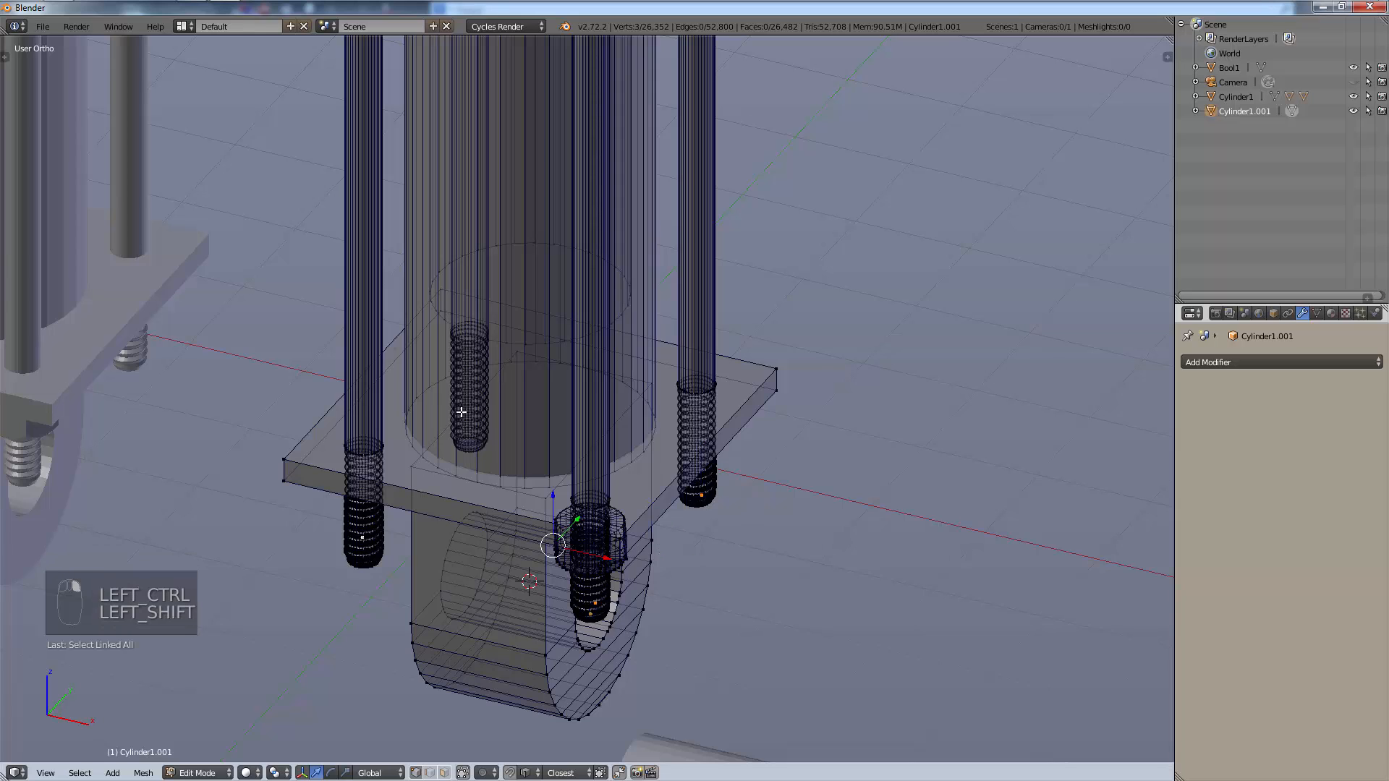
key("ctrl+l")
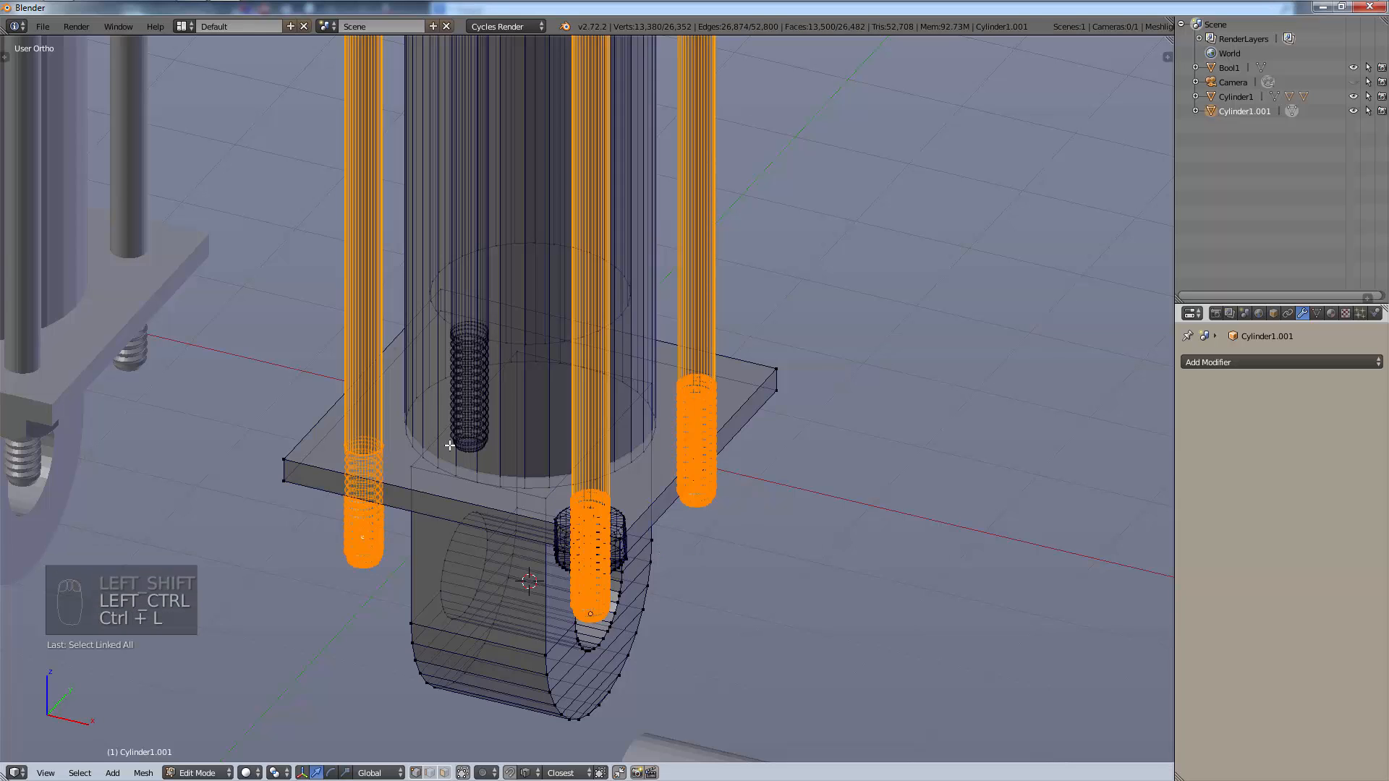
key("x")
left_click(343, 409)
Select the duplicate's remaining long bolt and part of the nut under the base plate with linked geometry, and delete their vertices.
scroll(636, 533, "up", 6)
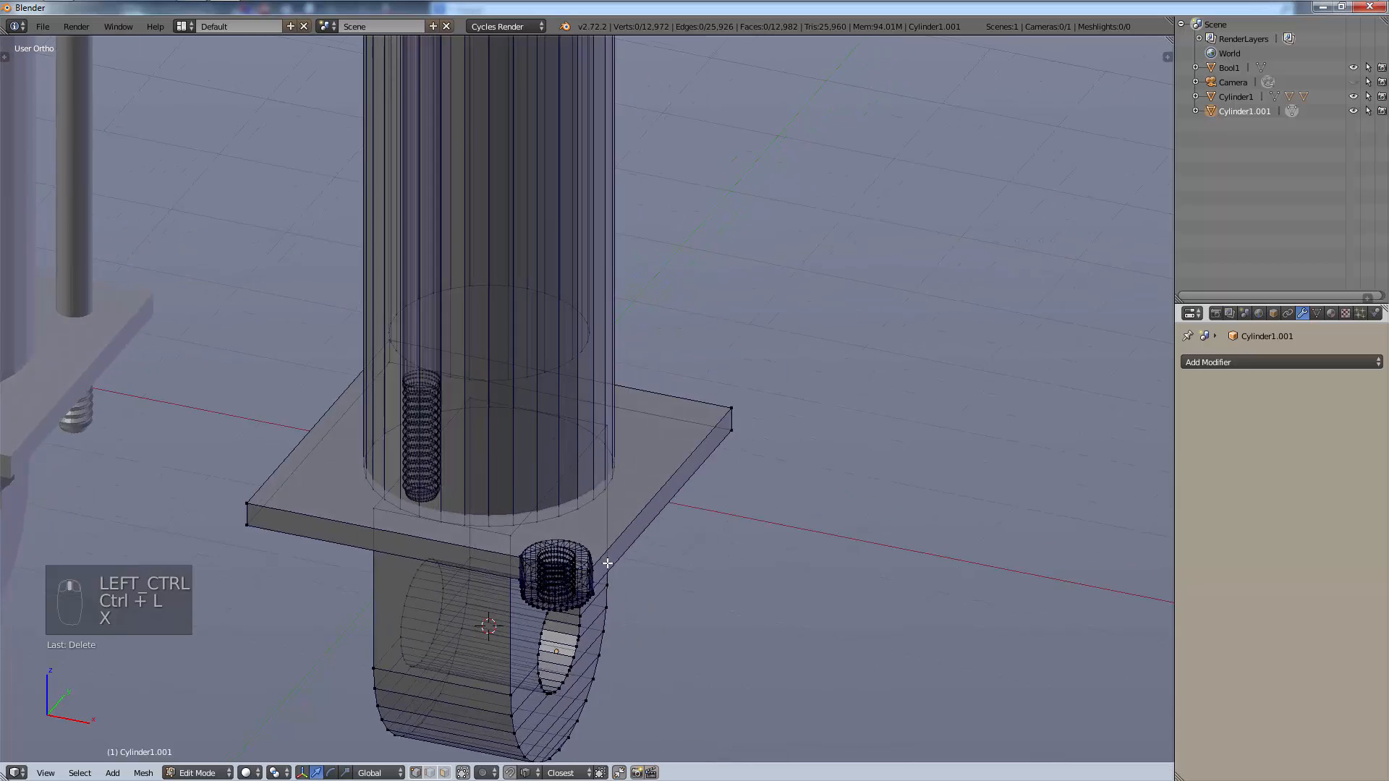
middle_click_drag(636, 533, 753, 310, "shift")
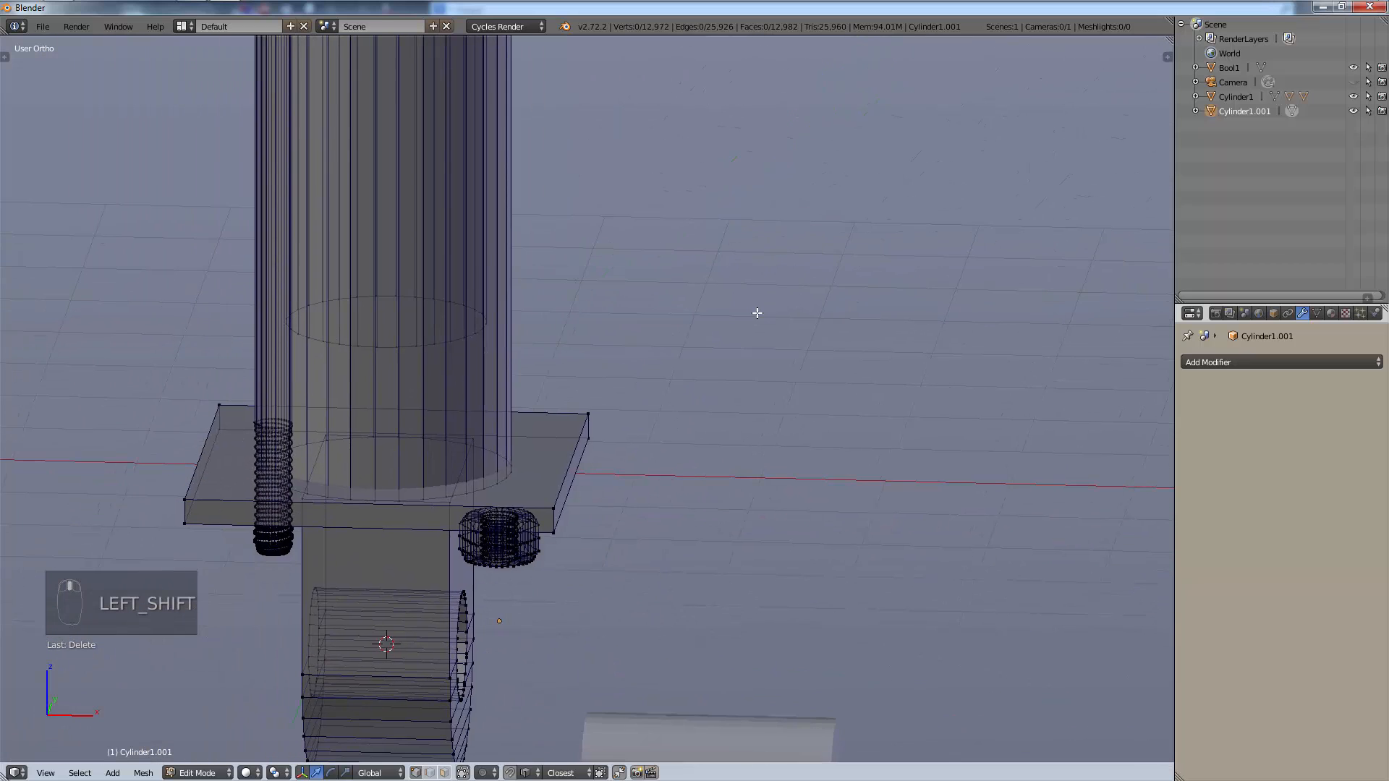
key("KP_3")
key("KP_1")
key("KP_Decimal")
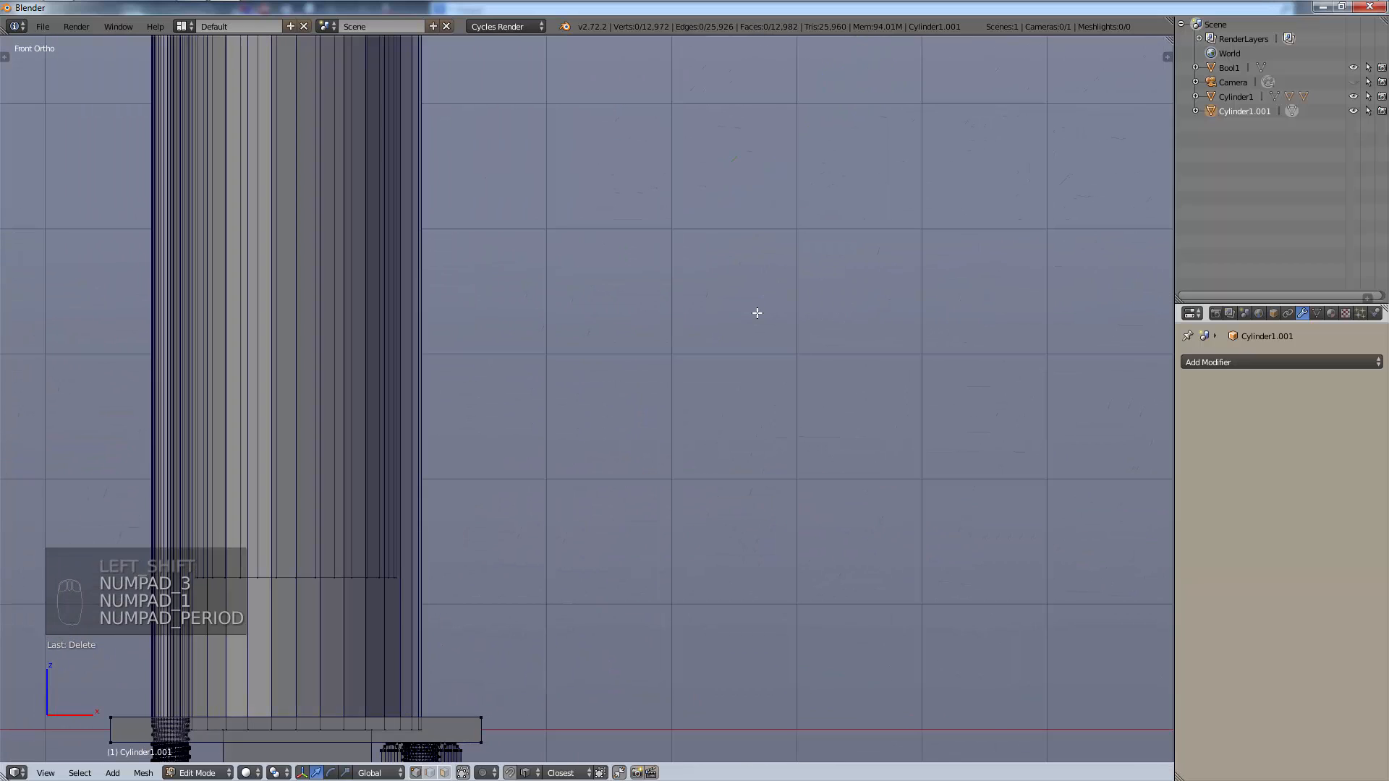
middle_click_drag(757, 312, 711, 189, "shift")
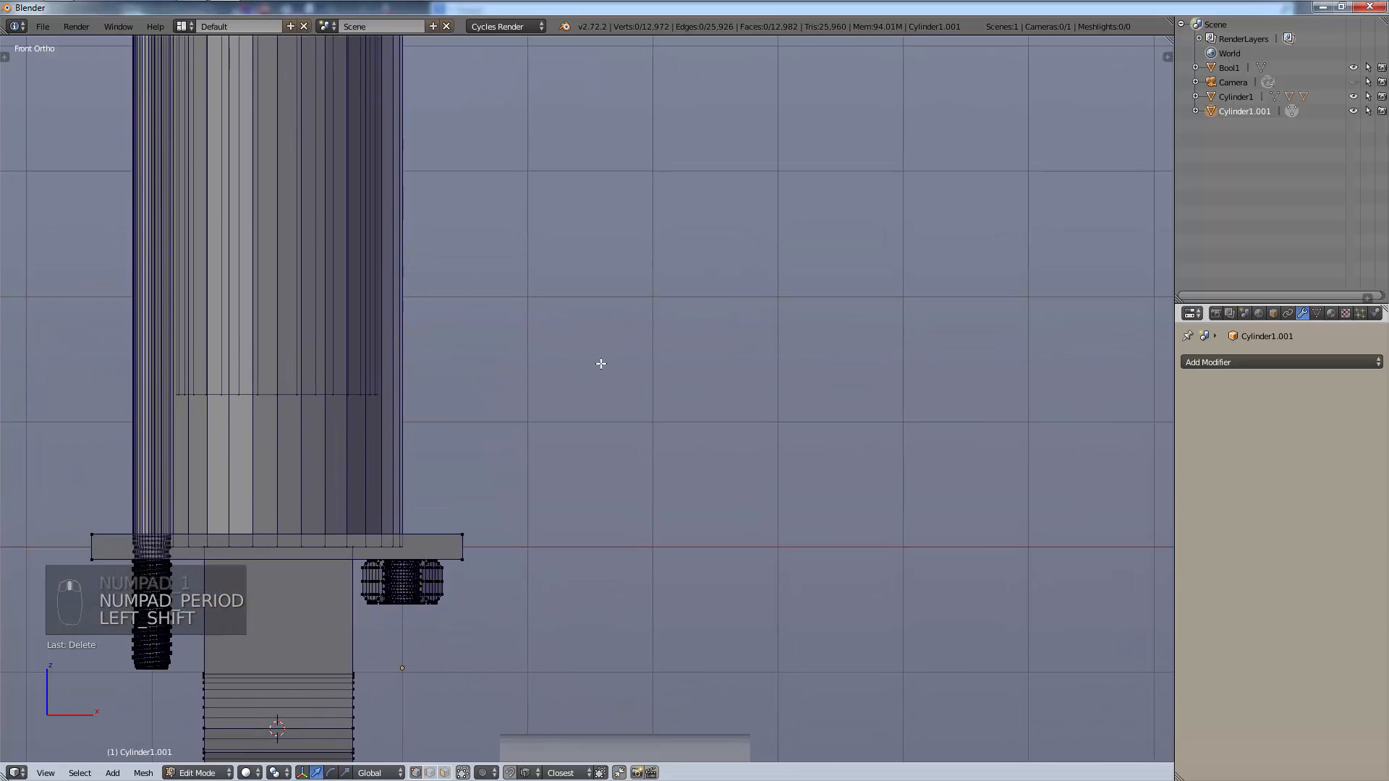
right_click(411, 572)
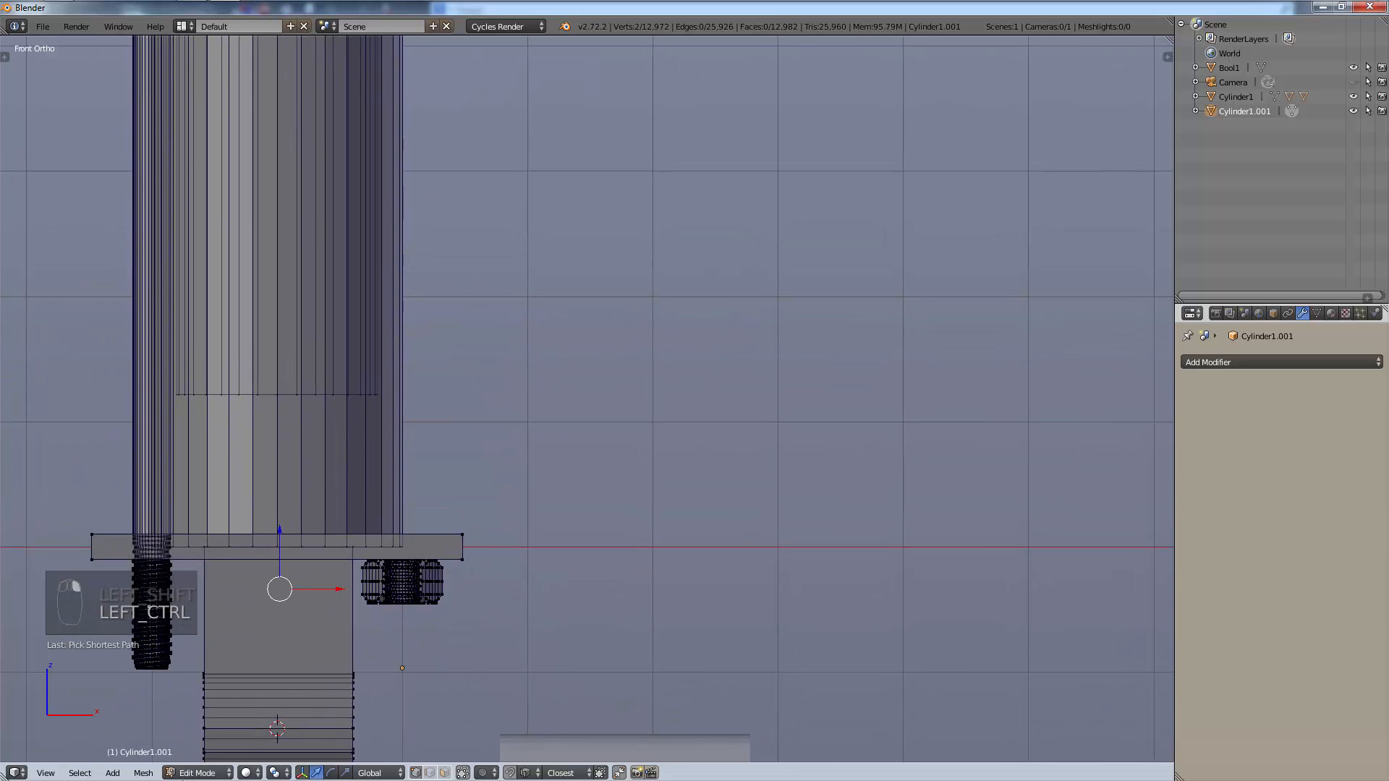
left_click(148, 607, "ctrl")
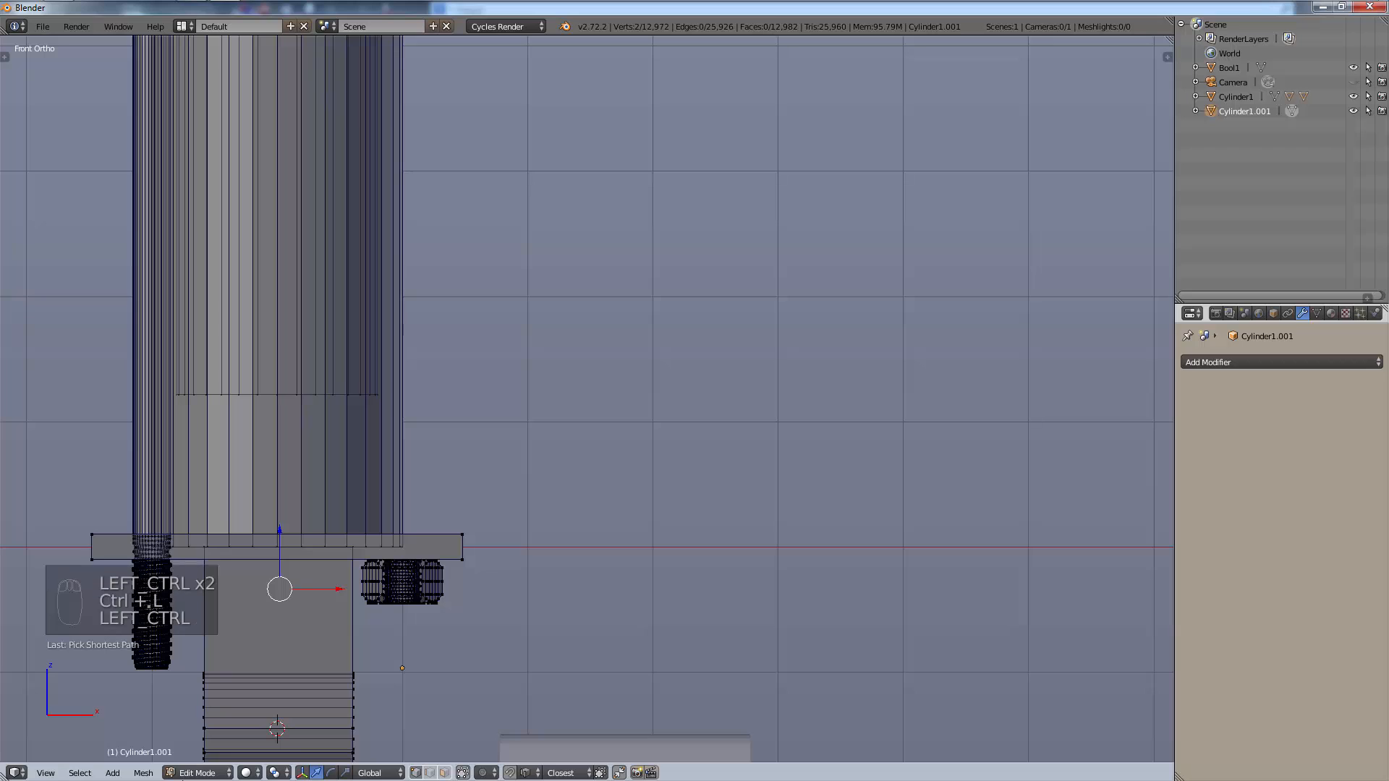
key("ctrl+l")
key("ctrl+l")
key("ctrl+l")
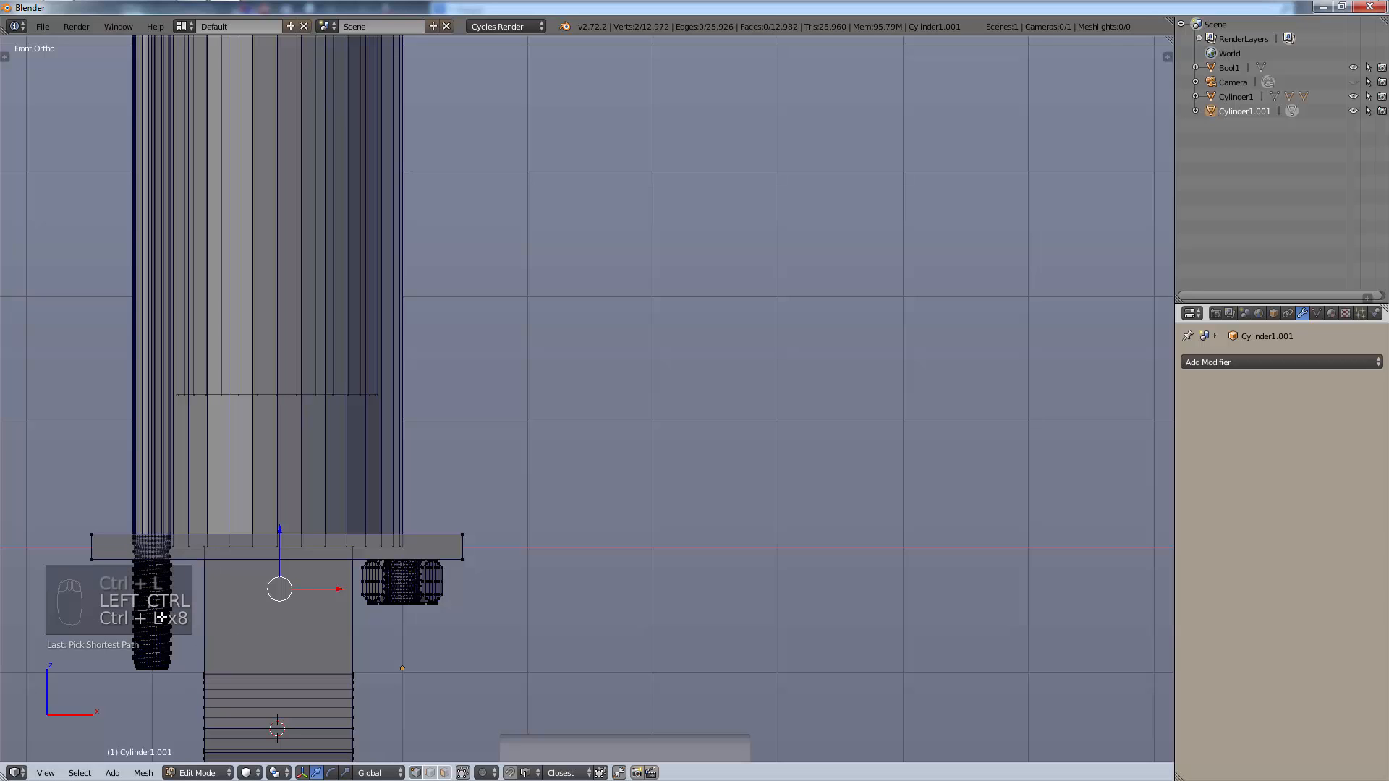
key("ctrl+l")
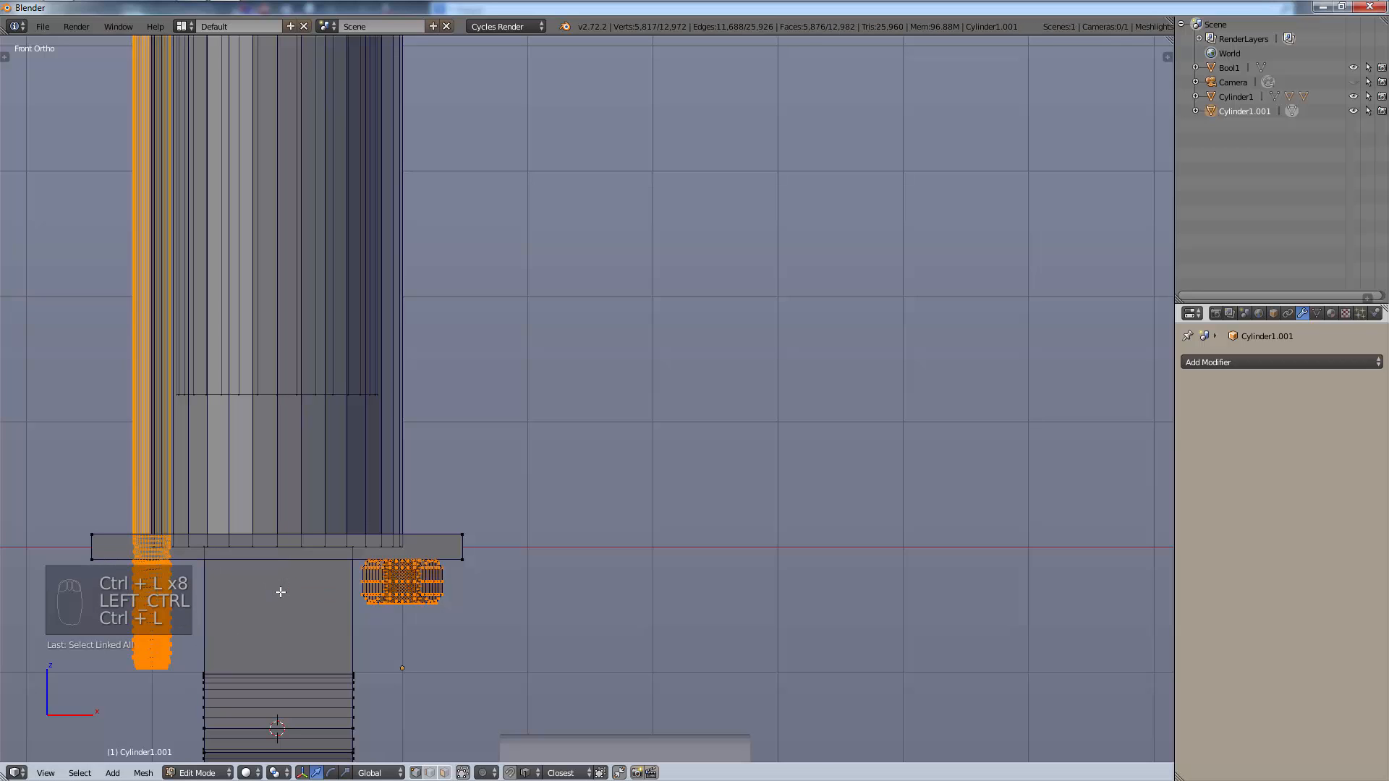
key("x")
left_click(280, 592)
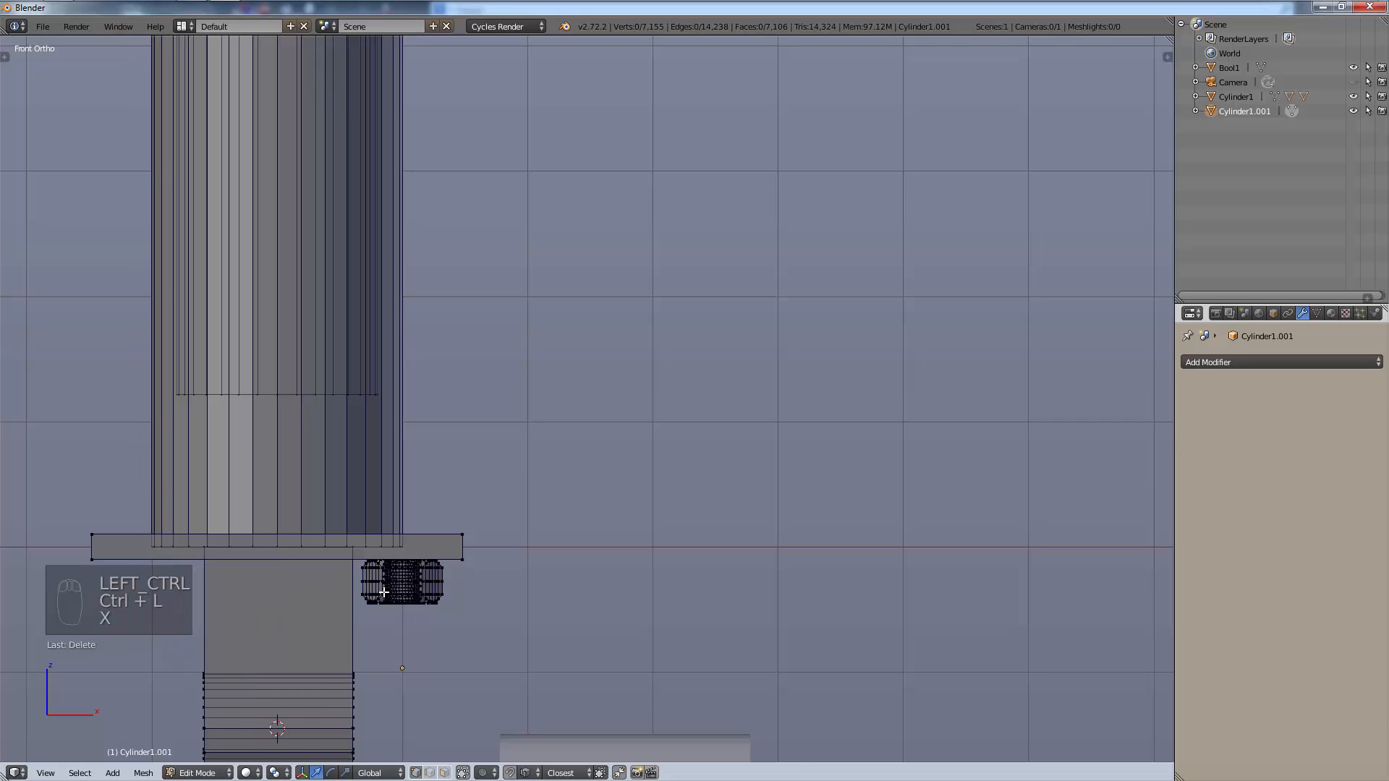
Select the leftover linked pieces of the nut under the base plate and delete their vertices.
key("ctrl+l")
key("x")
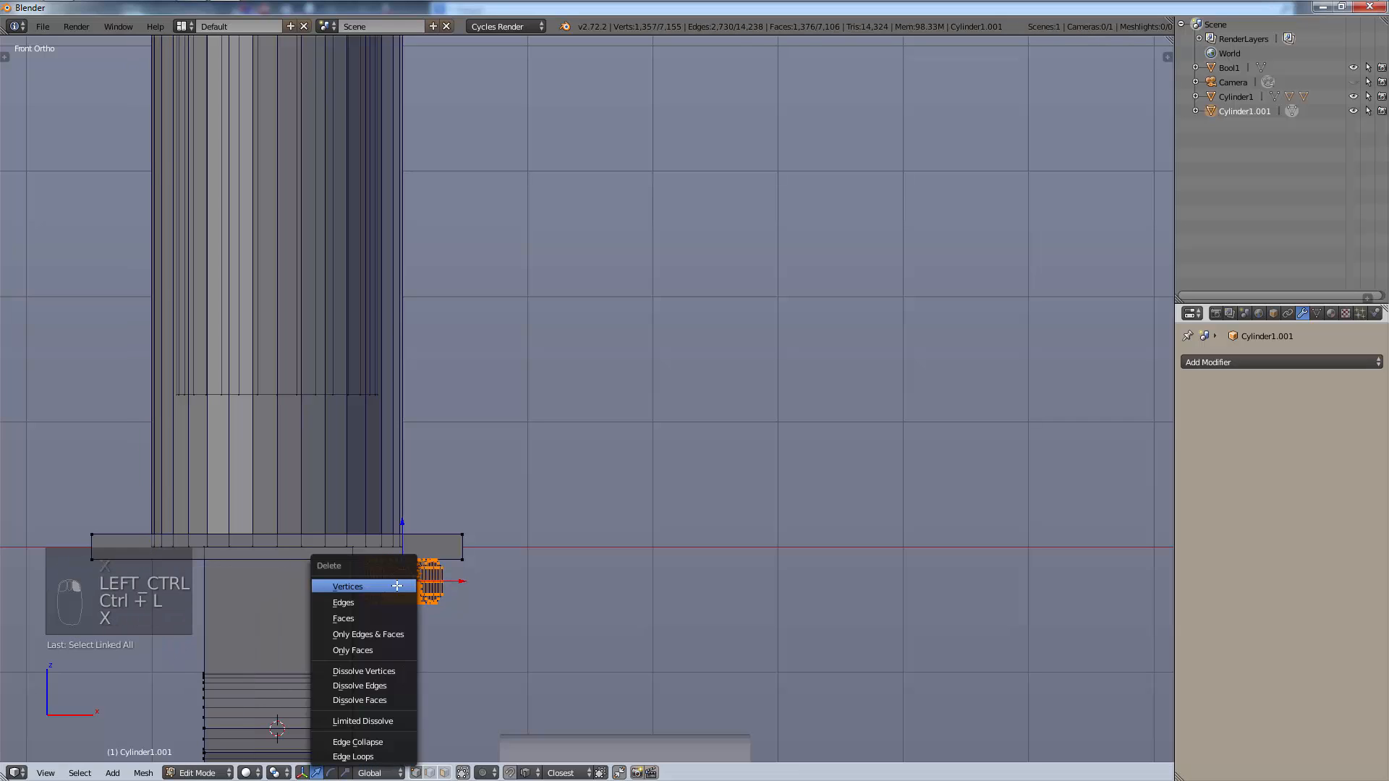
left_click(397, 586)
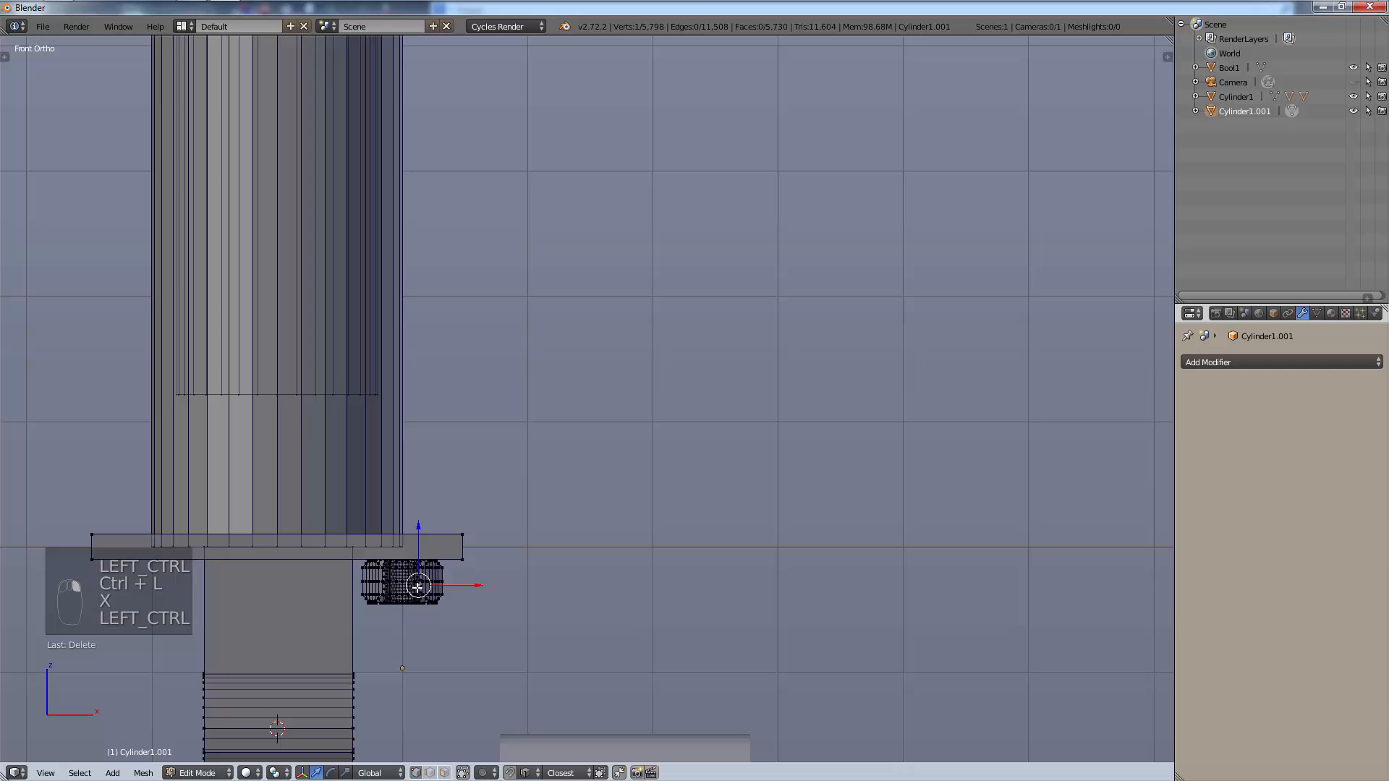
key("ctrl+l")
key("x")
left_click(418, 588)
Box-select the nut on top of the duplicate's upper plate, extend to all linked geometry, and delete its vertices.
scroll(475, 552, "down", 6)
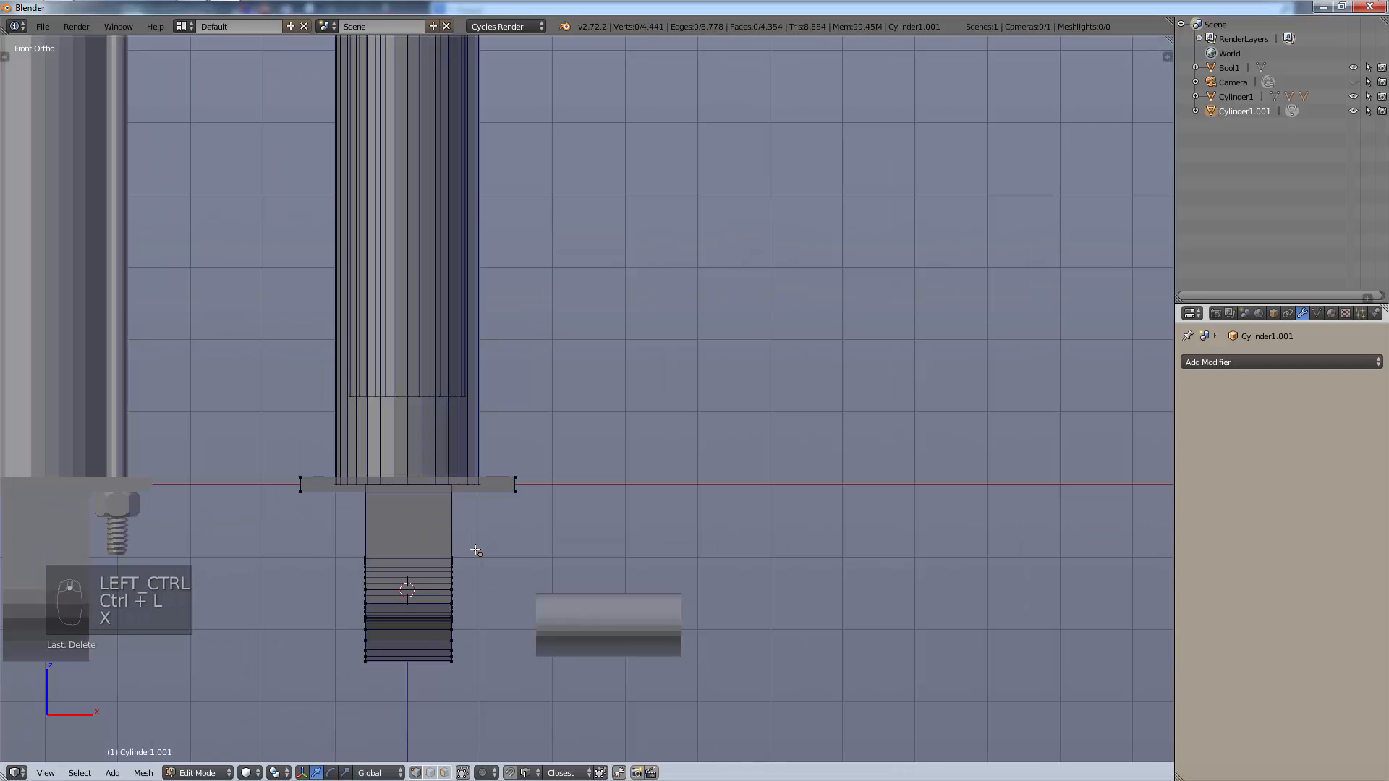
scroll(565, 289, "down", 4, "shift")
scroll(605, 481, "up", 5, "shift")
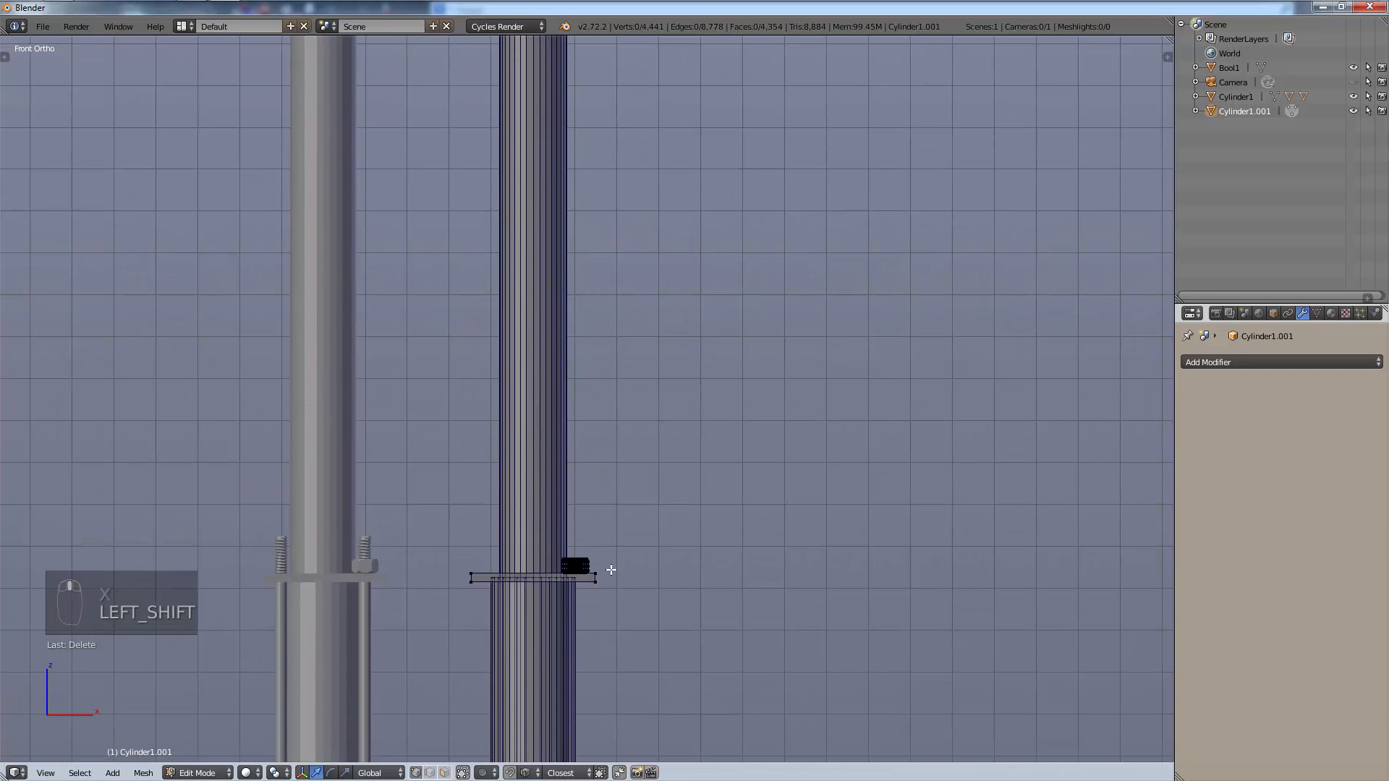
scroll(601, 434, "up", 5)
scroll(593, 485, "down", 4, "shift")
scroll(593, 486, "up", 4)
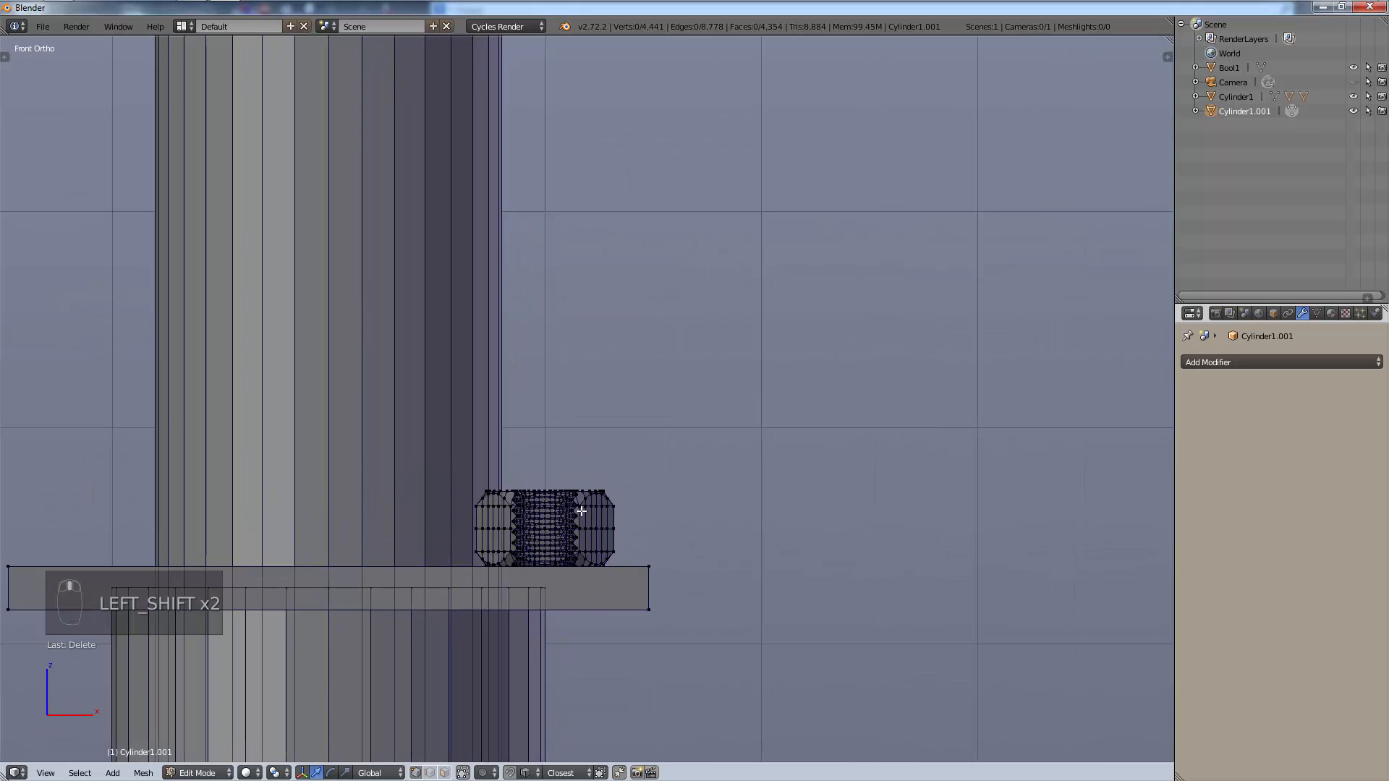
key("b")
left_click_drag(676, 425, 537, 536)
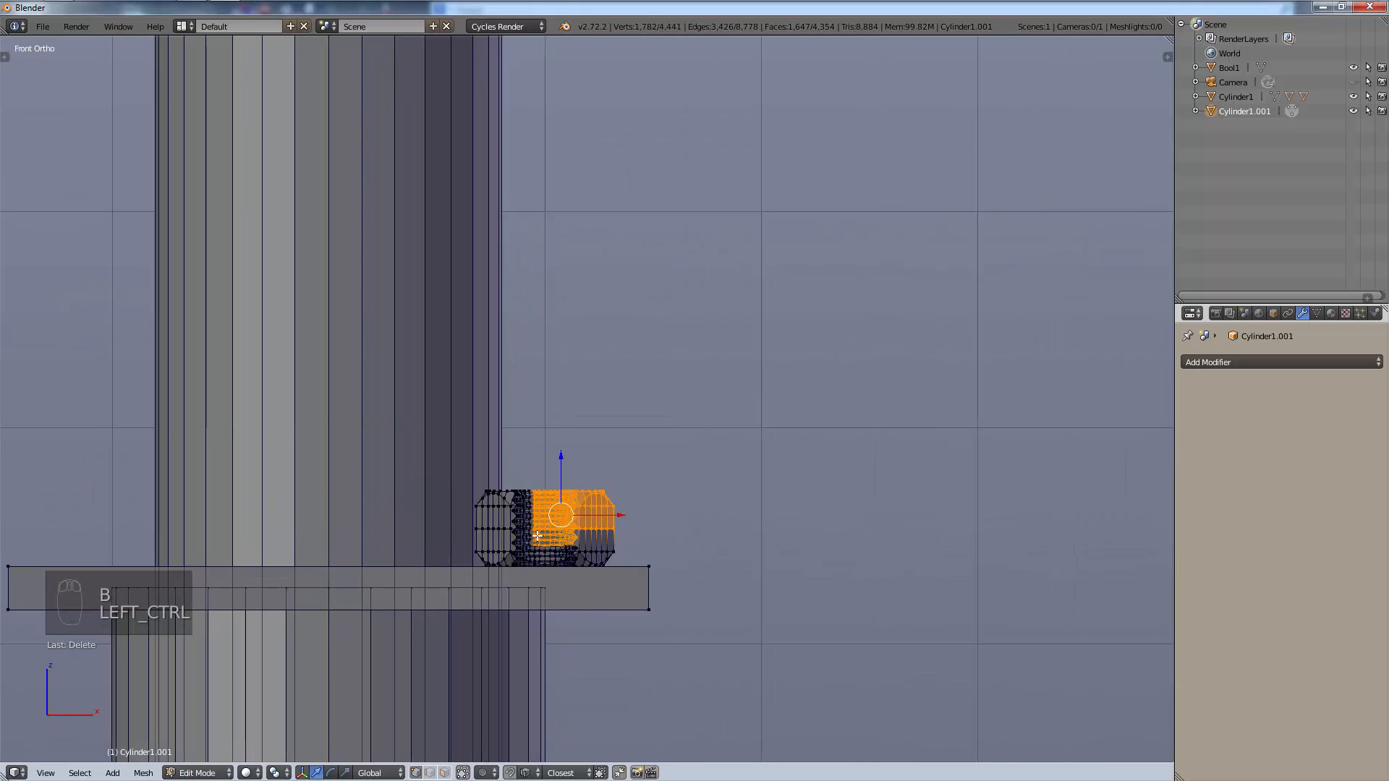
key("ctrl+l")
key("x")
left_click(537, 536)
Select the duplicate's upper plate through one of its corners with all linked geometry and delete its vertices.
scroll(590, 536, "down", 5)
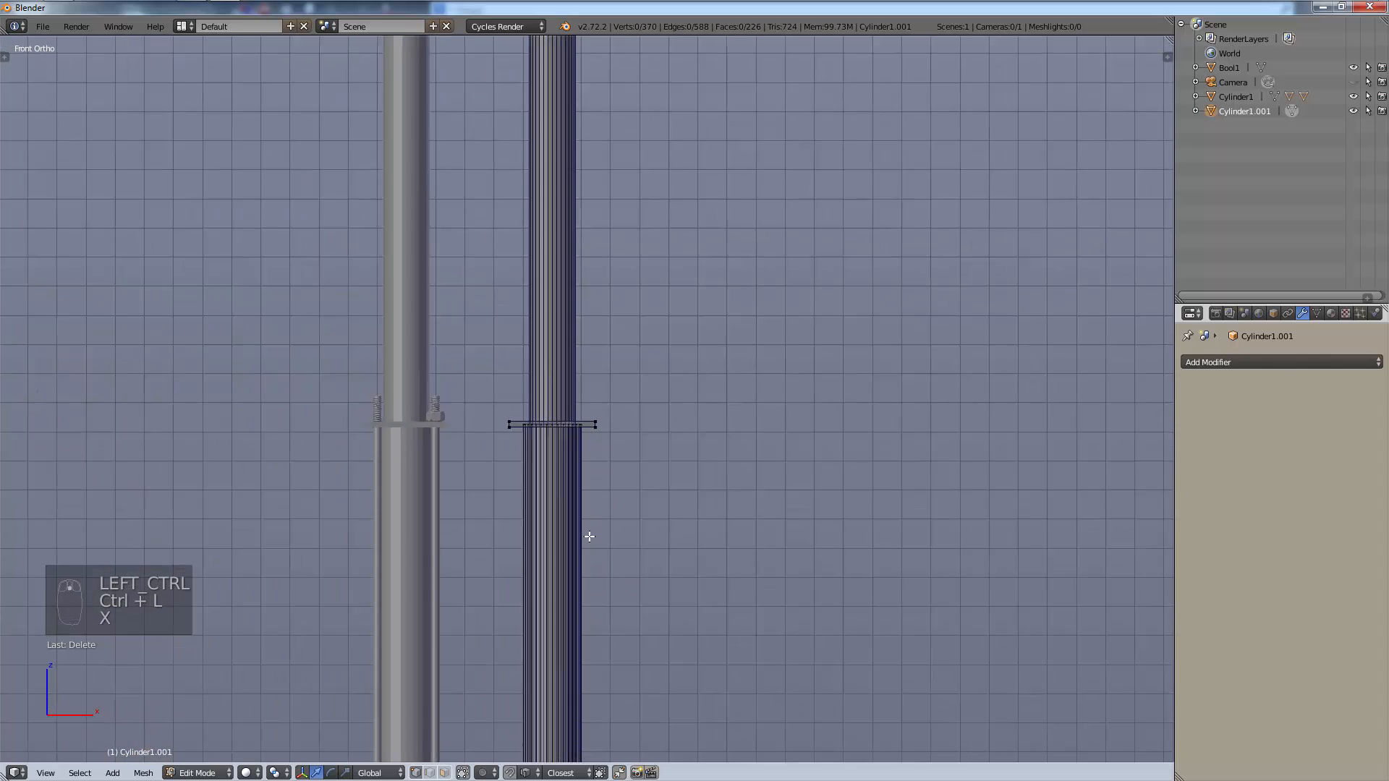
scroll(590, 536, "down", 3)
scroll(613, 493, "up", 10)
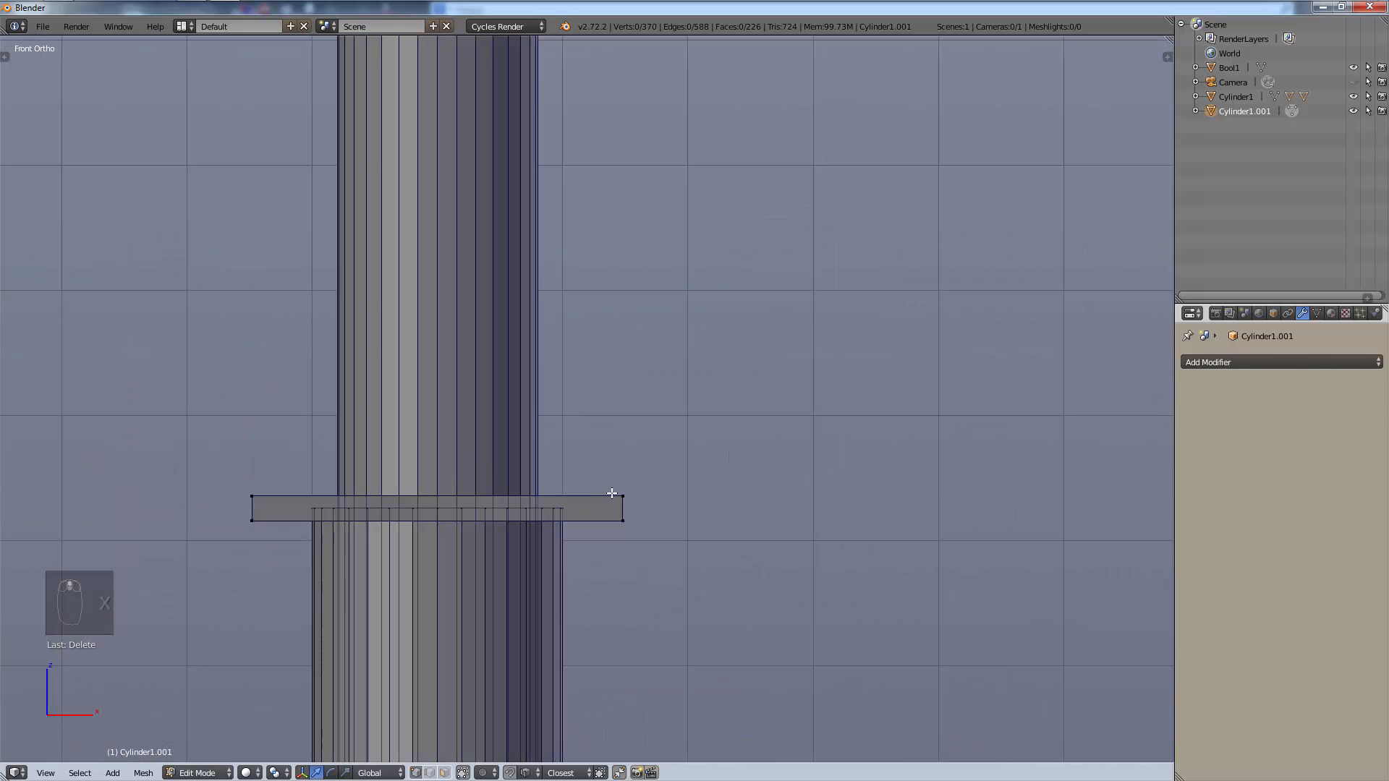
right_click(619, 497)
scroll(614, 650, "down", 7)
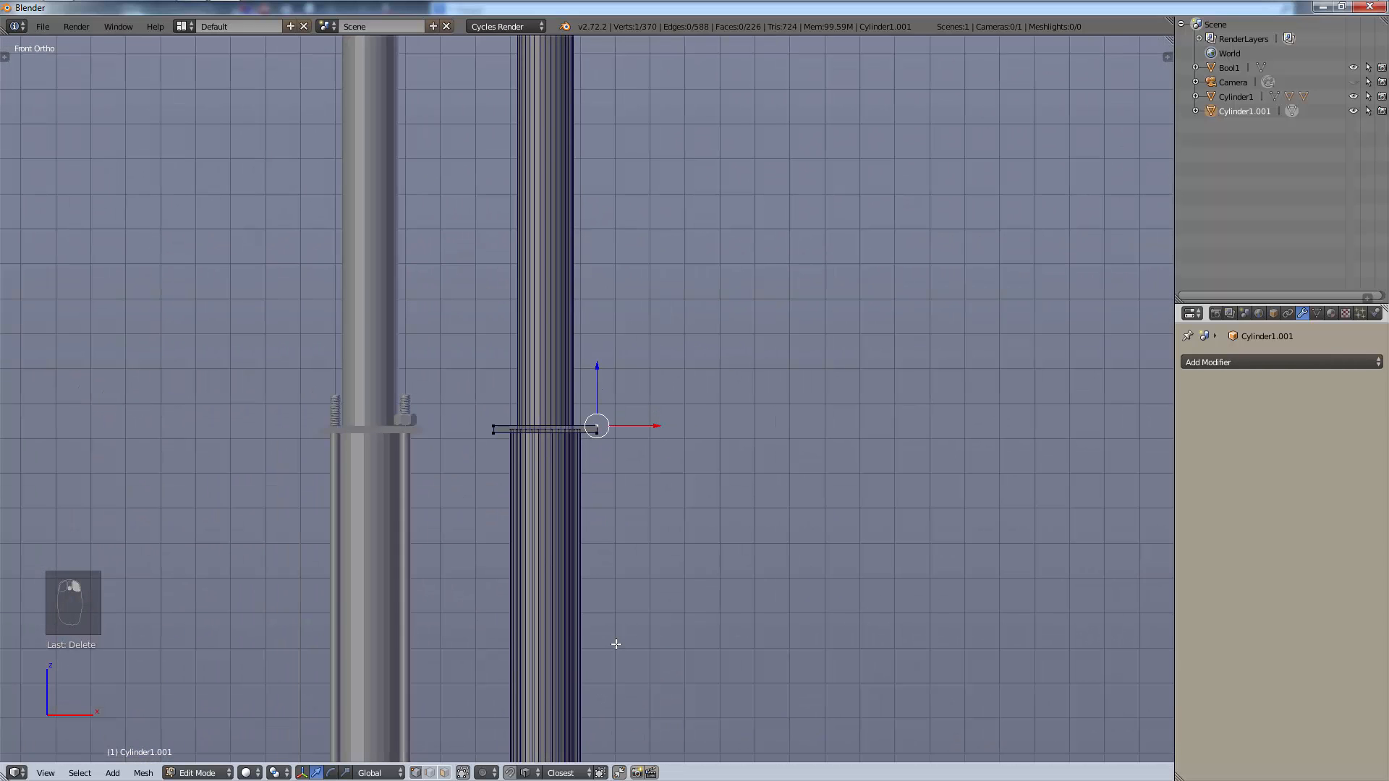
key("ctrl+l")
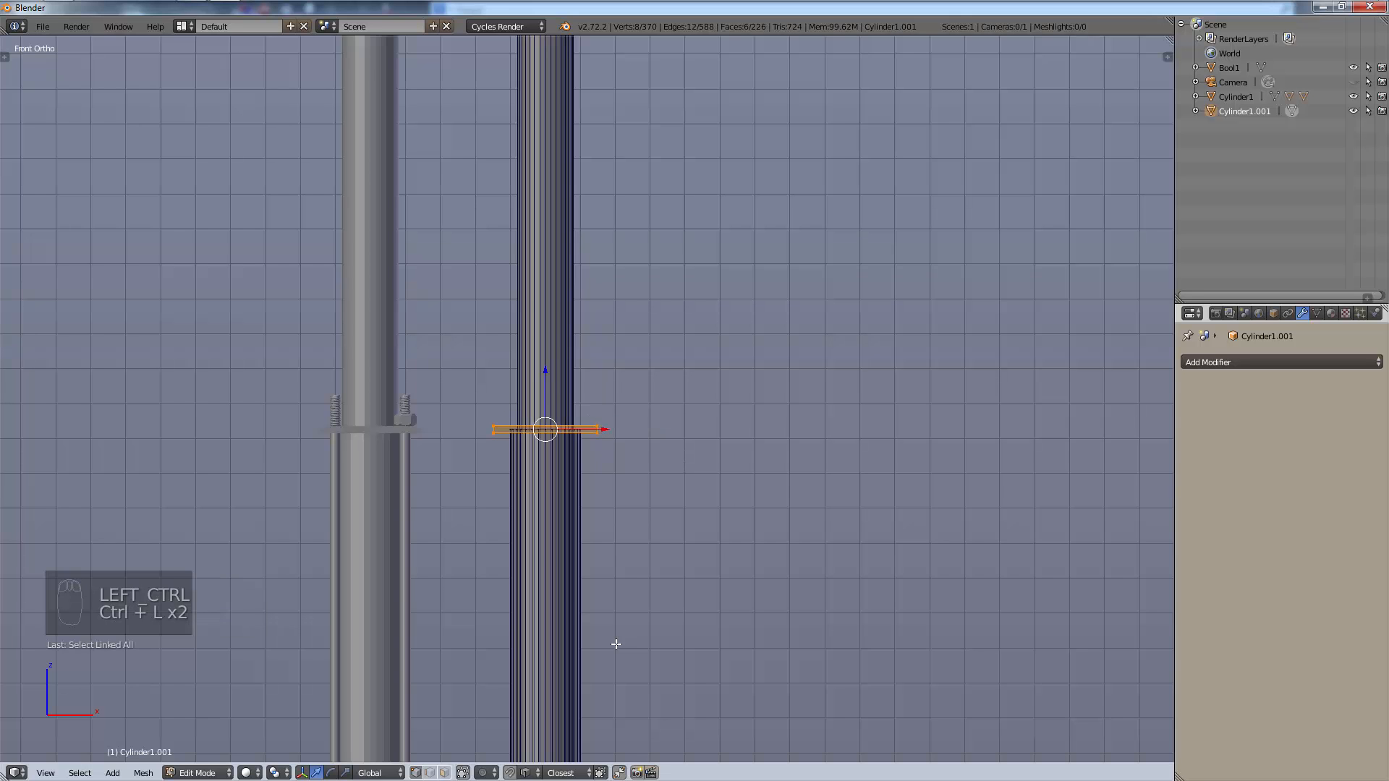
key("x")
left_click(599, 593)
Select the whole base plate above the duplicate's lower joint and delete its vertices.
scroll(642, 584, "down", 5)
middle_click_drag(646, 576, 650, 357, "shift")
scroll(609, 509, "up", 8)
middle_click_drag(619, 622, 652, 418, "shift")
scroll(695, 630, "up", 3)
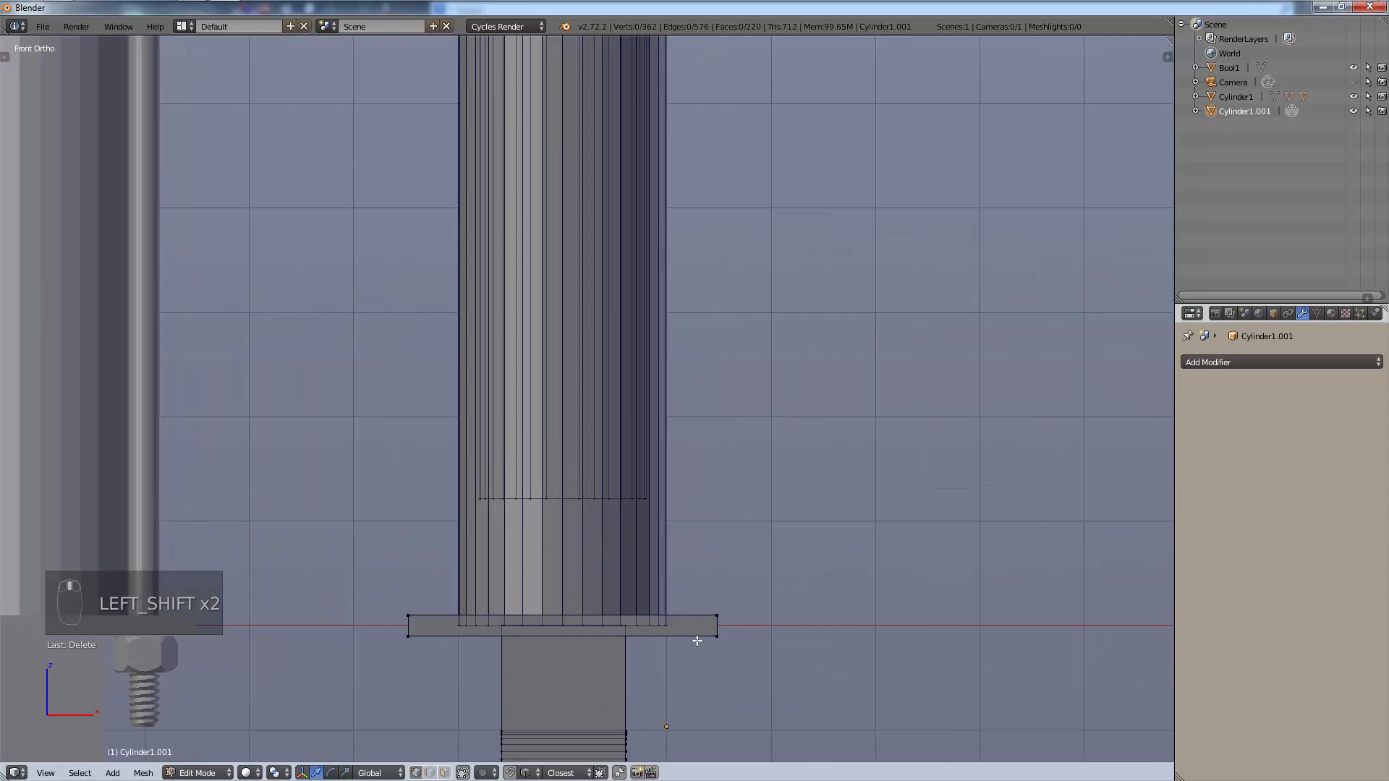
middle_click_drag(697, 641, 701, 551, "shift")
right_click(714, 504)
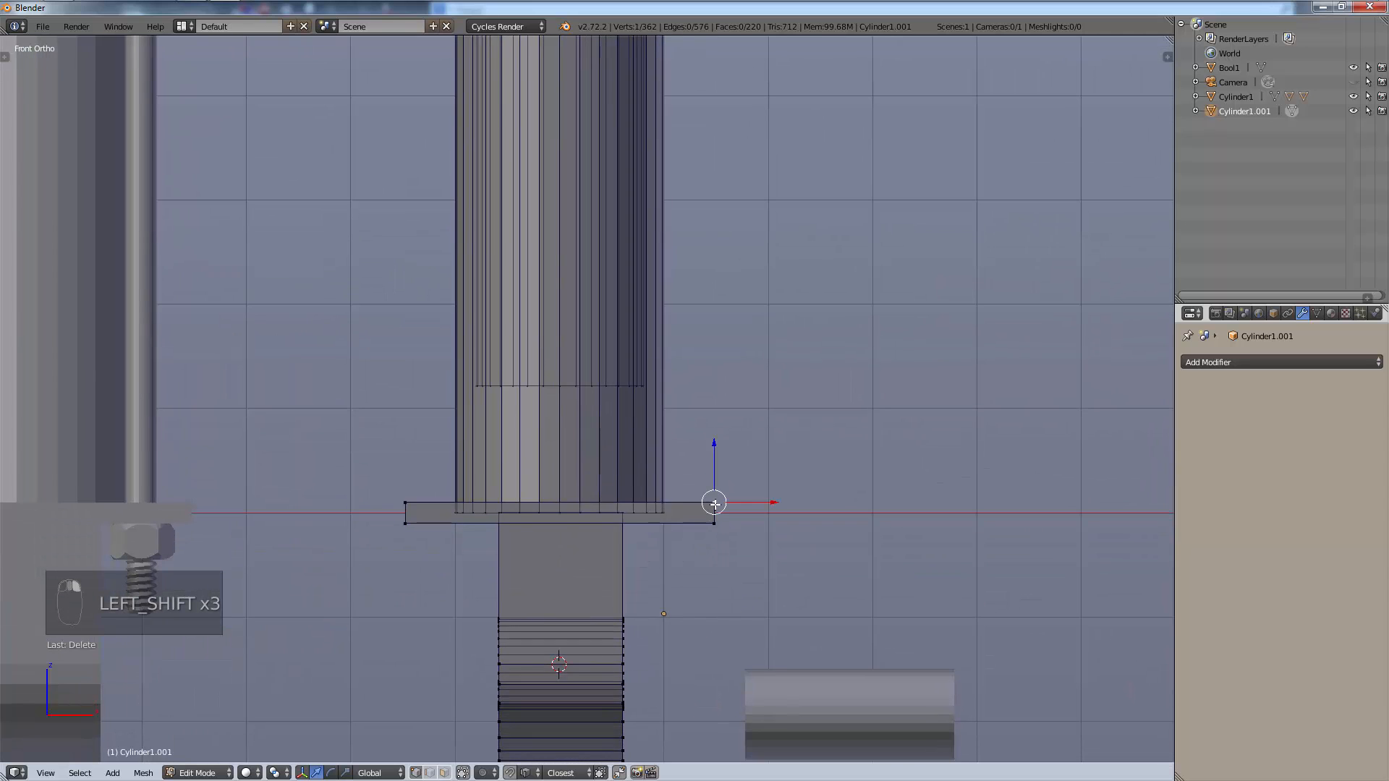
key("ctrl+l")
key("x")
left_click(714, 503)
Examine the stripped duplicate along its full length, down to where the barrel meets the lower joint.
scroll(705, 543, "down", 3)
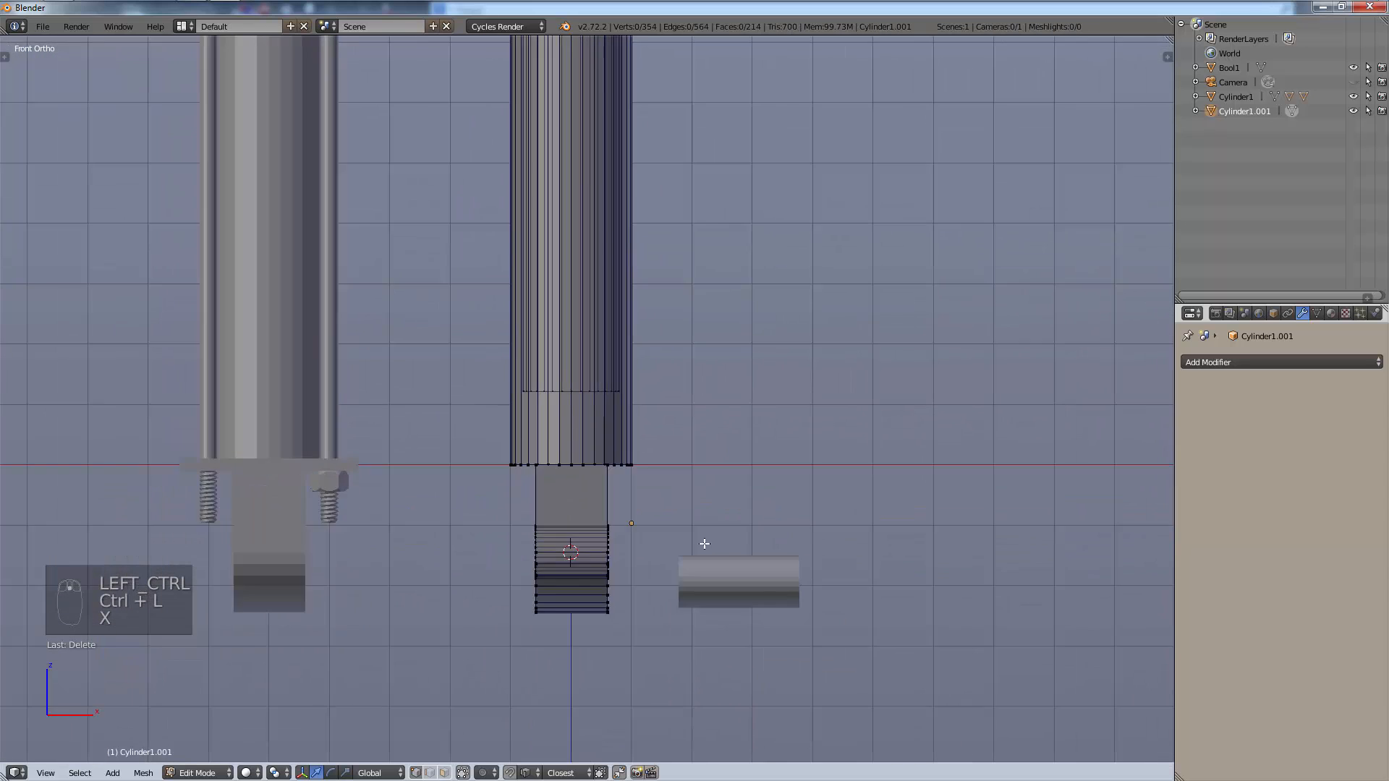
middle_click_drag(705, 543, 651, 520)
middle_click_drag(908, 537, 658, 555, "shift")
scroll(659, 593, "up", 3)
middle_click_drag(663, 622, 655, 567)
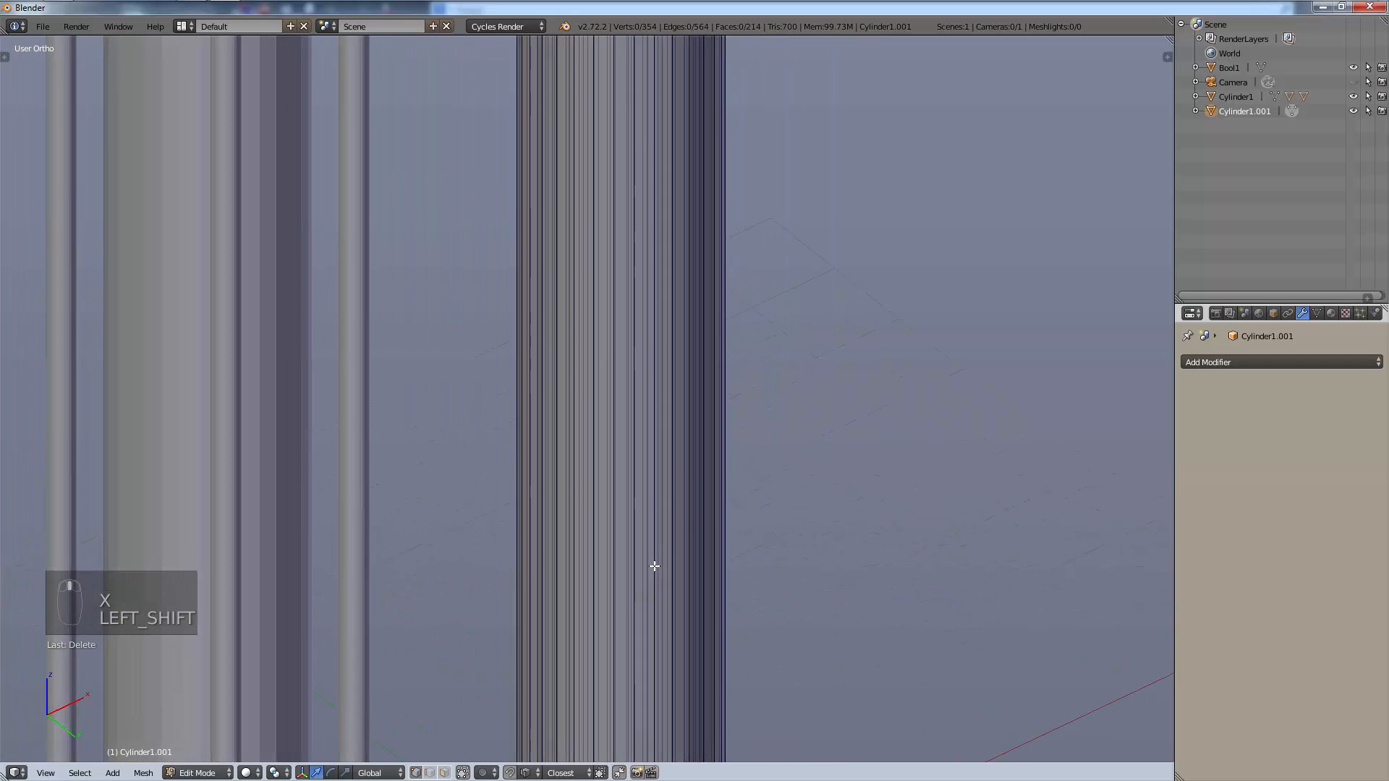
scroll(731, 341, "down", 8)
middle_click_drag(697, 155, 704, 406, "shift")
middle_click_drag(683, 525, 659, 509)
middle_click_drag(740, 291, 776, 680, "shift")
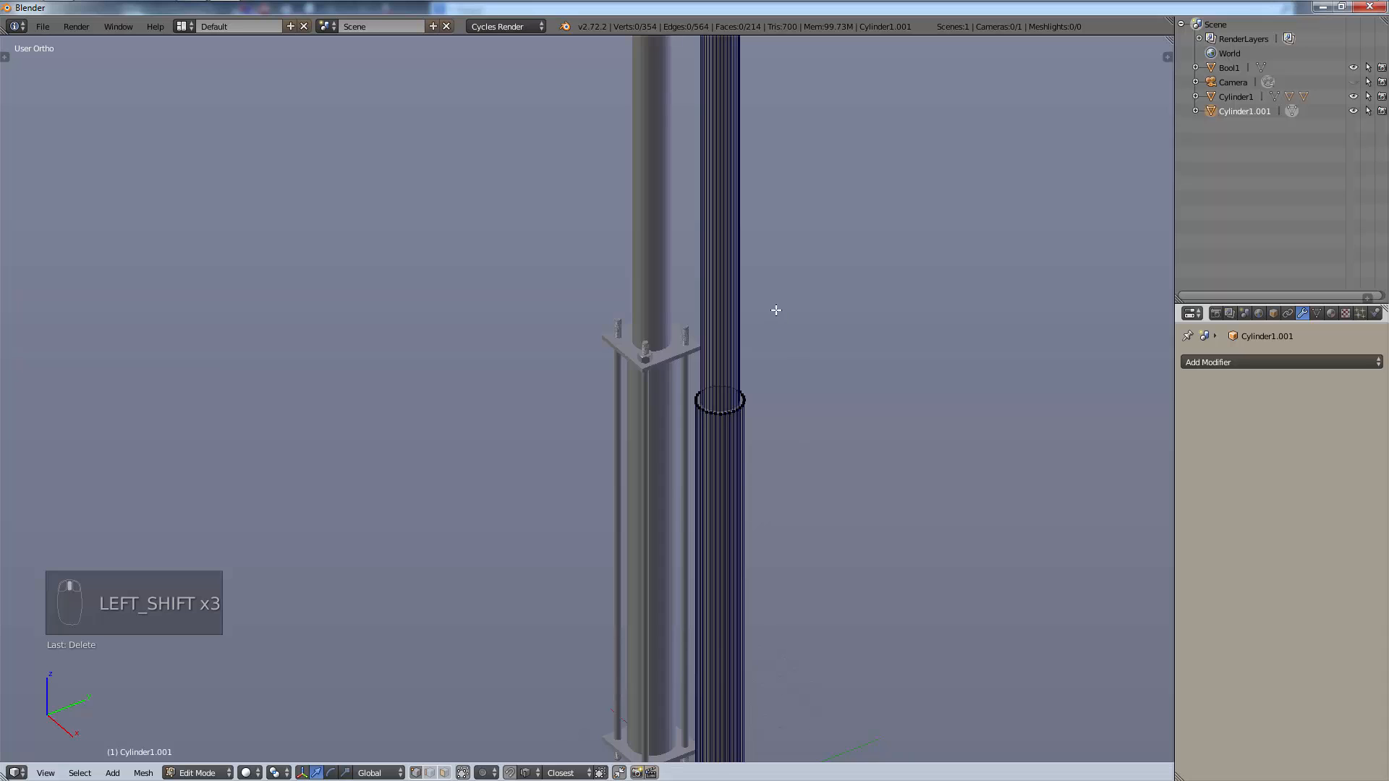
middle_click_drag(806, 224, 645, 521, "shift")
scroll(705, 704, "up", 4)
scroll(618, 340, "up", 6)
right_click(579, 351)
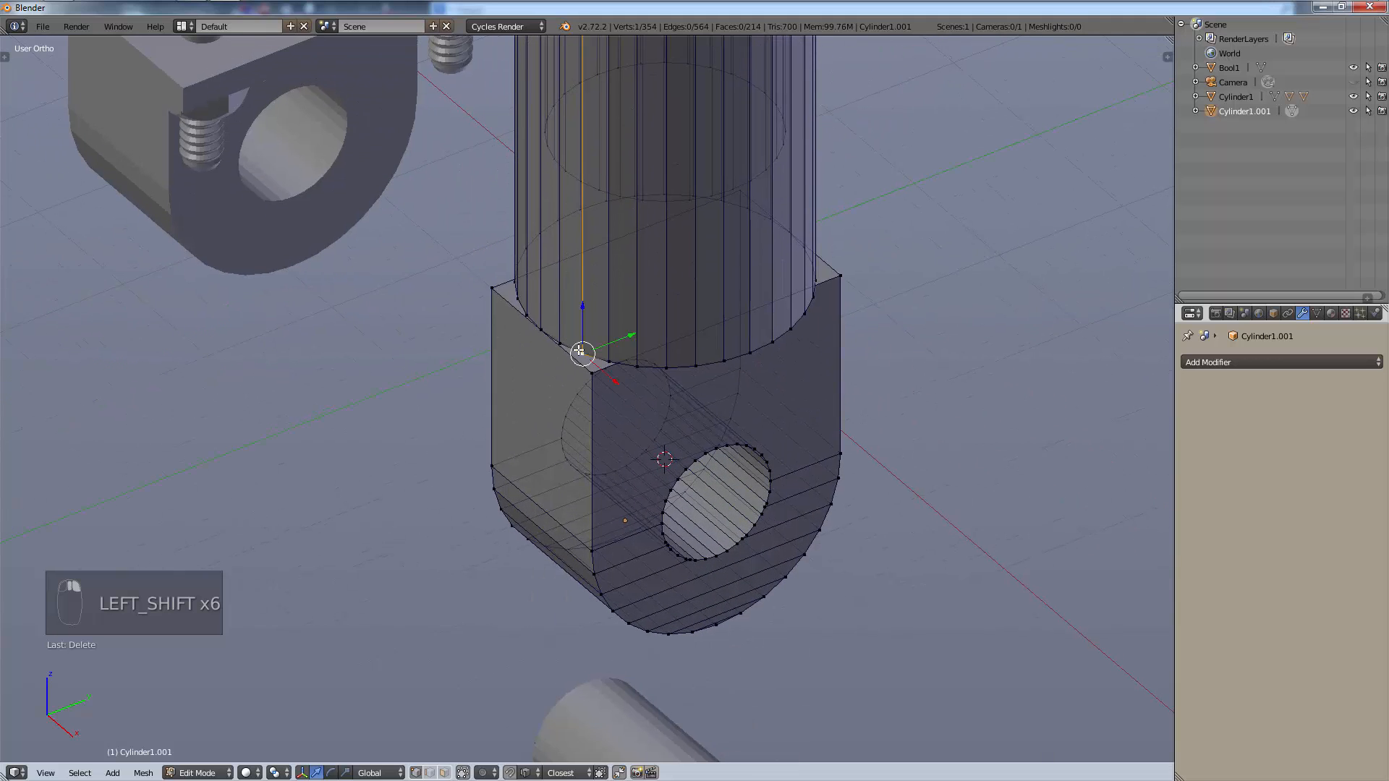
right_click(590, 374)
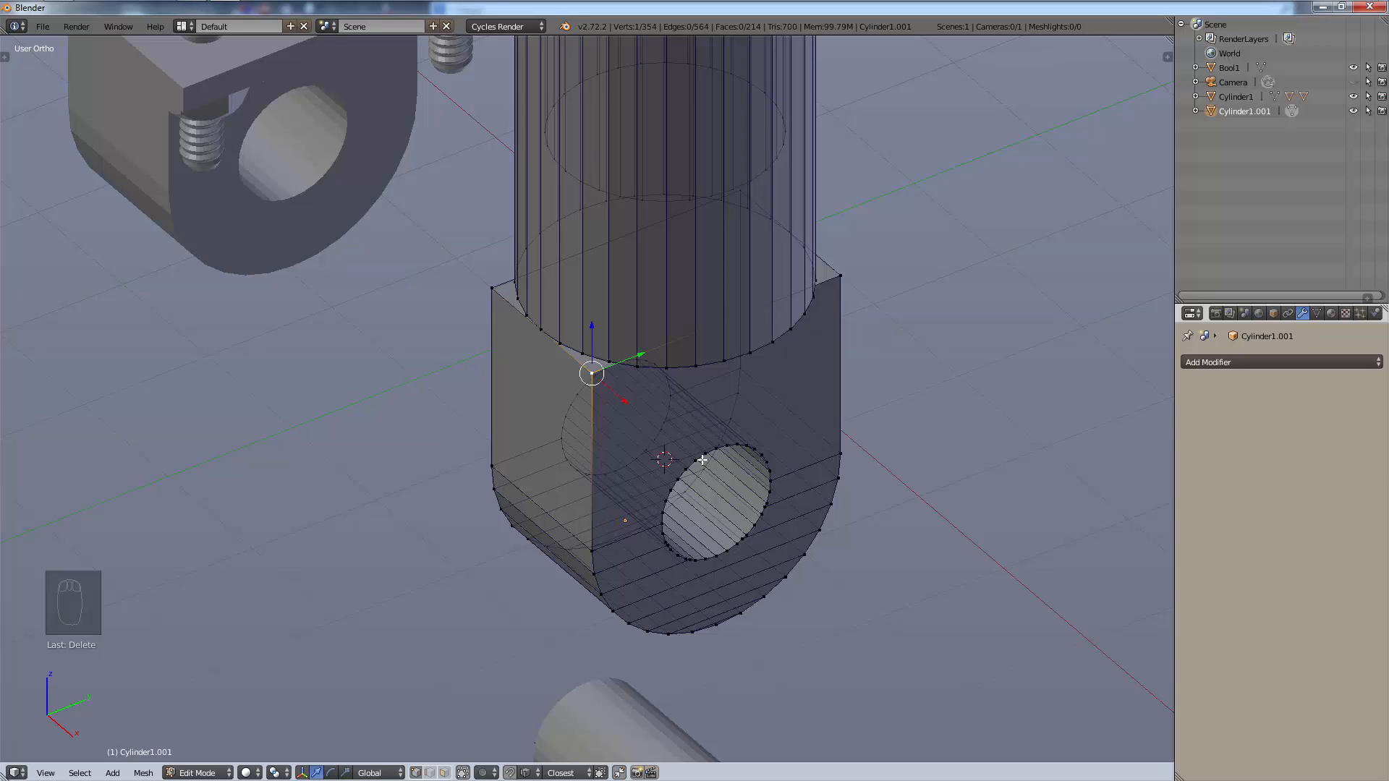
scroll(637, 593, "down", 4)
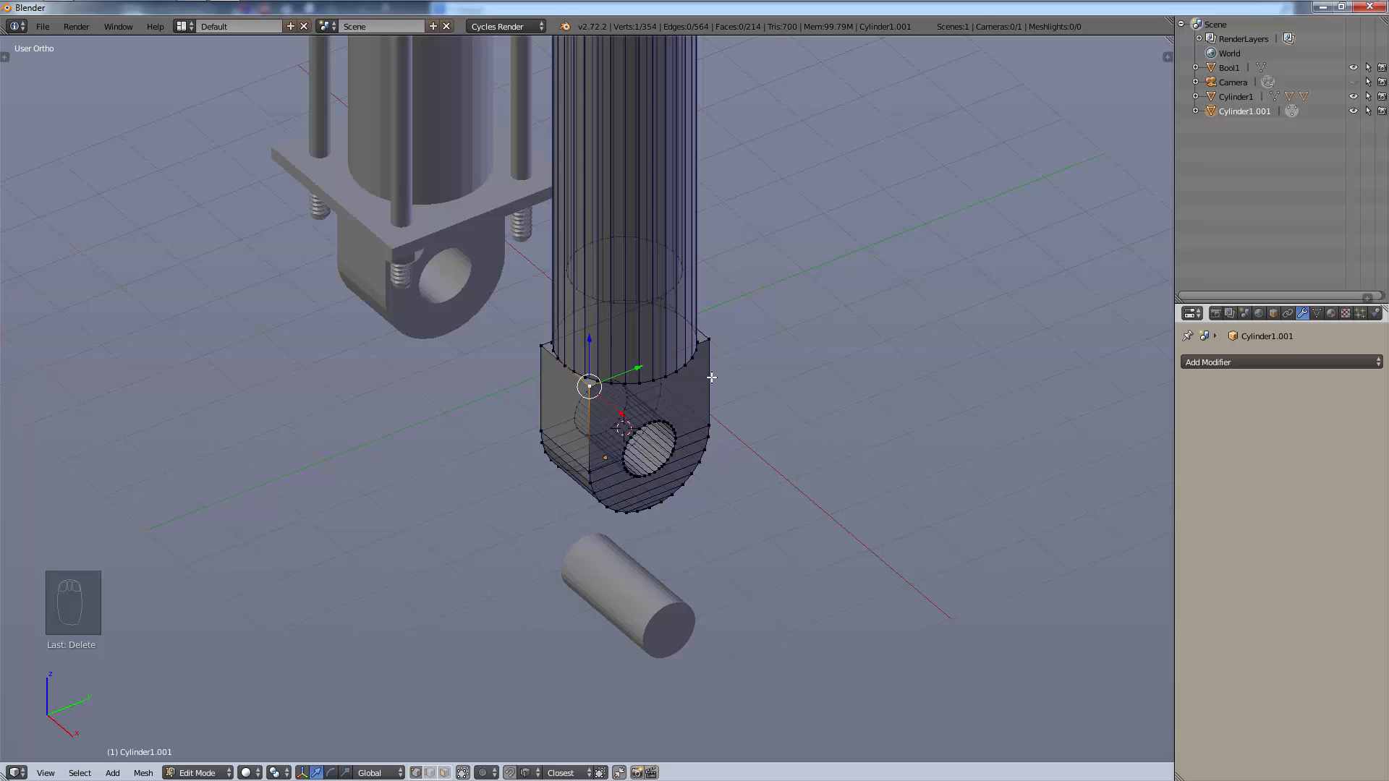
scroll(683, 360, "up", 5)
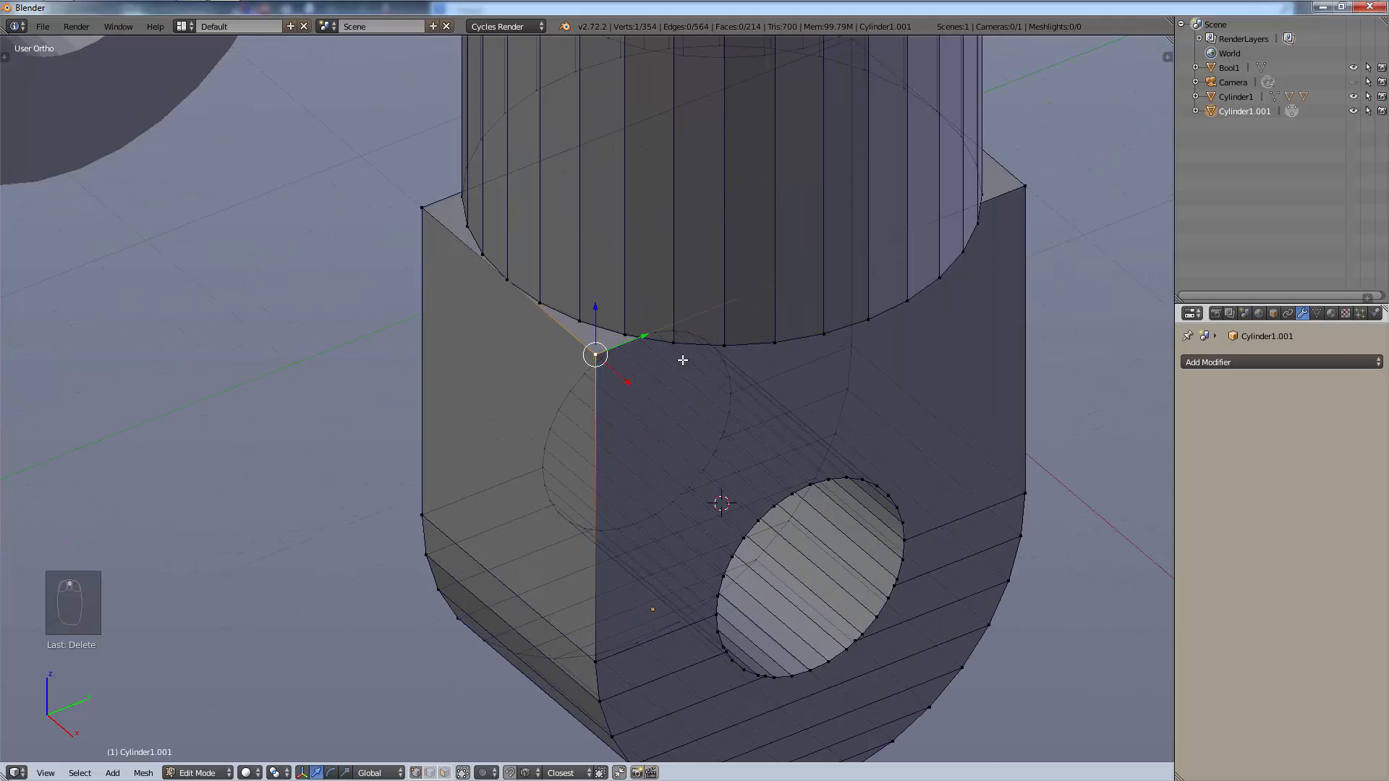
scroll(675, 342, "down", 1)
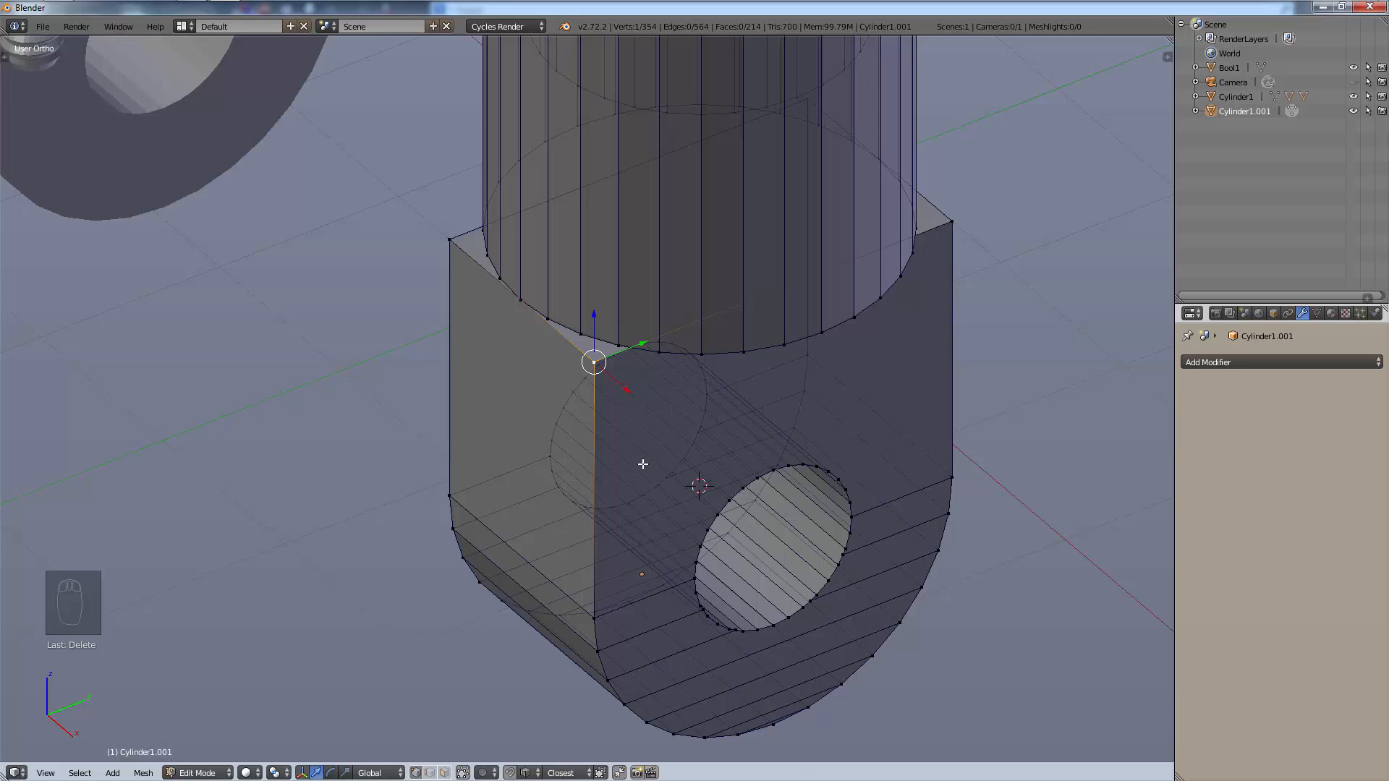
key("ctrl+v")
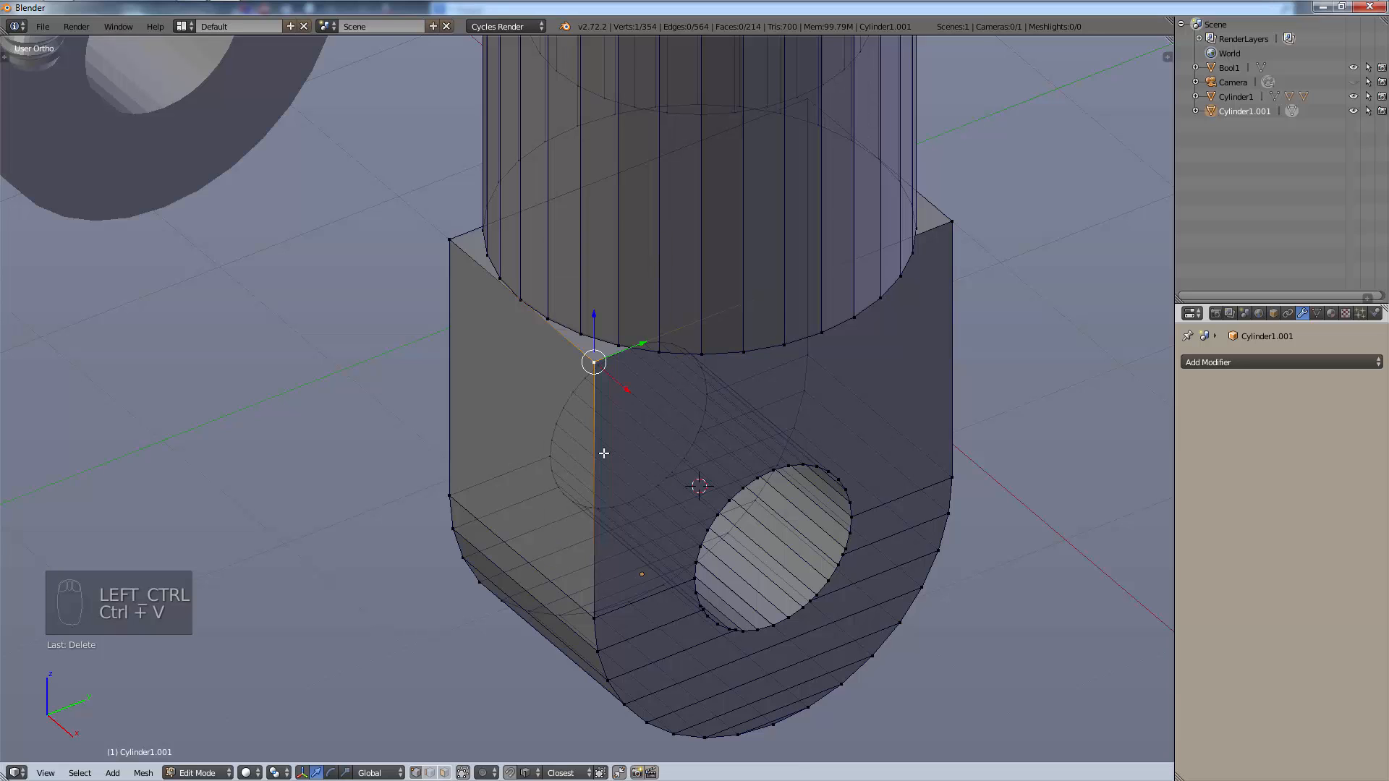
key("ctrl+r")
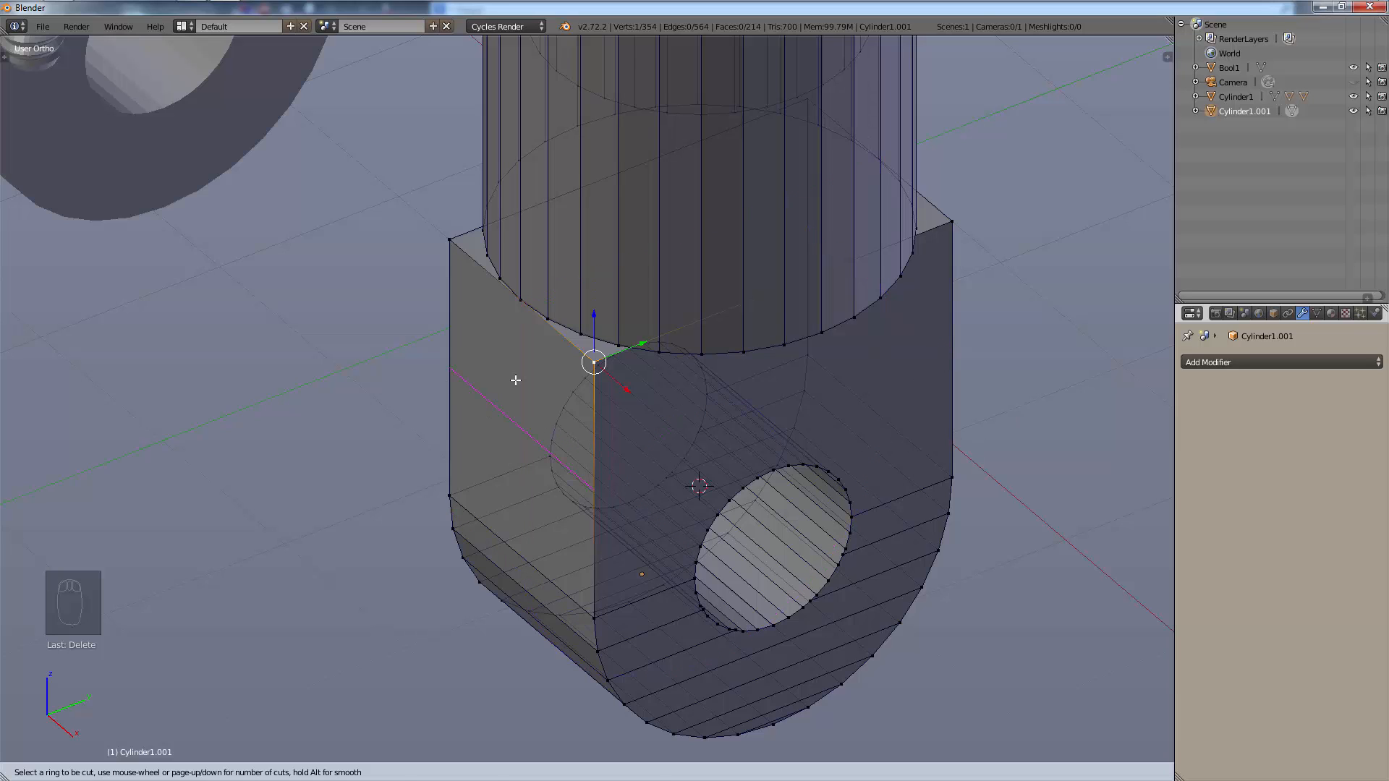
right_click(564, 451)
key("g")
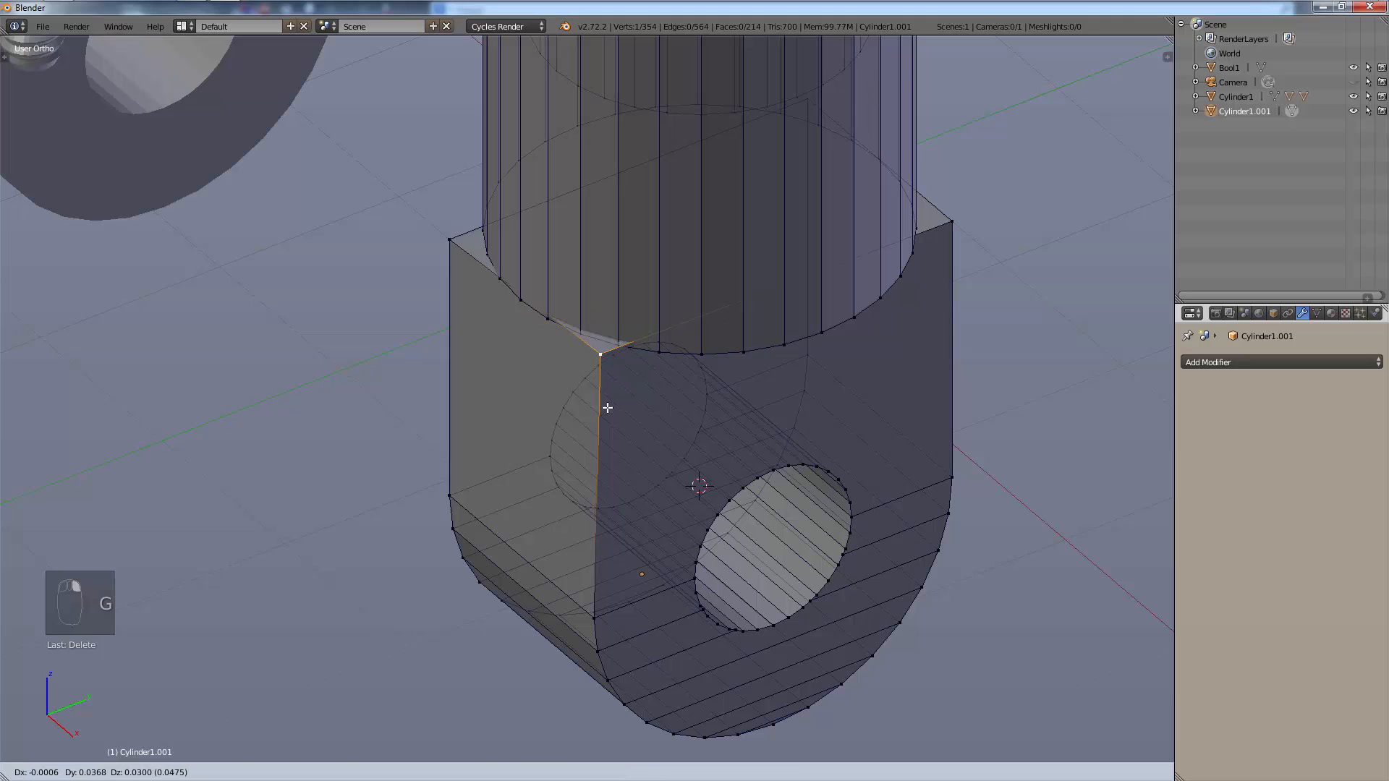
right_click(619, 393)
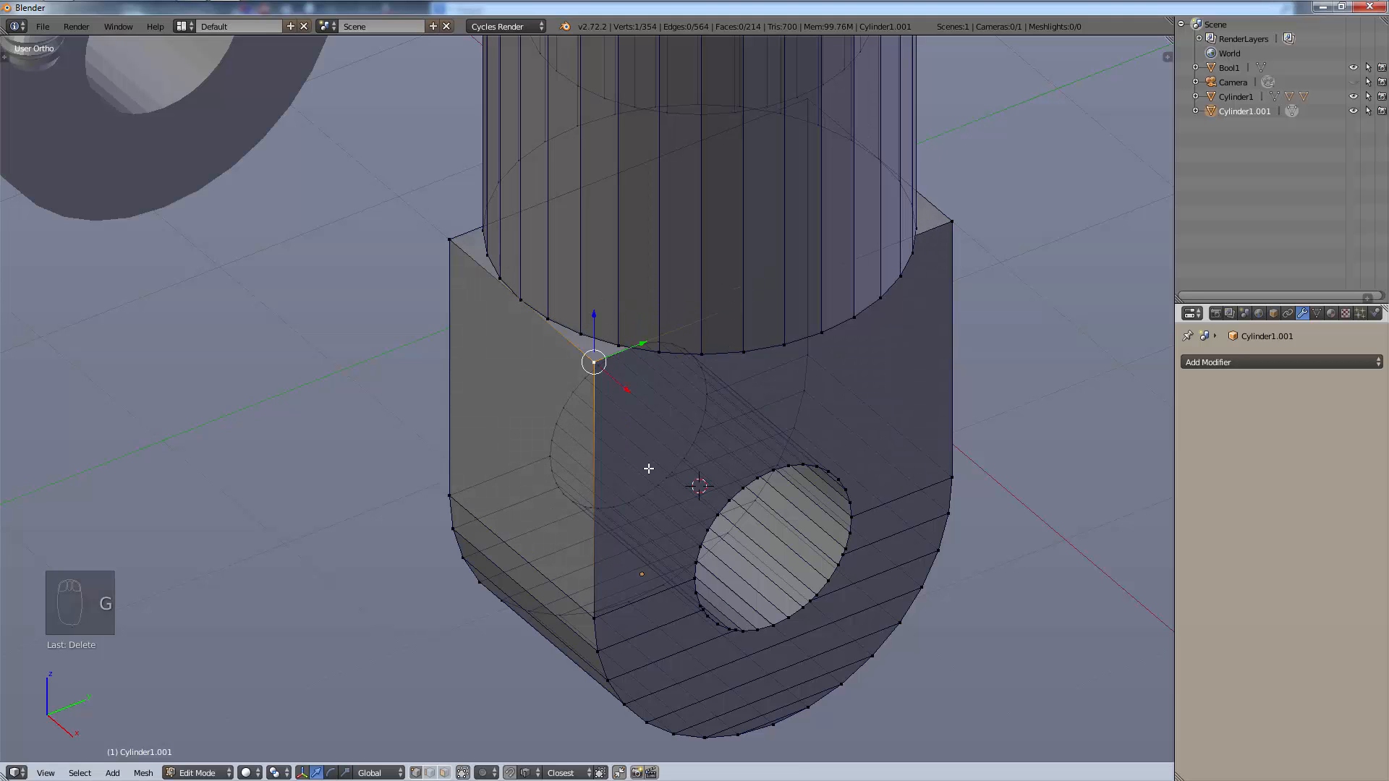
Deselect all of the duplicate's geometry and try to apply smooth shading to it.
scroll(699, 391, "down", 6)
key("a")
middle_click_drag(694, 304, 676, 552)
key("z")
key("z")
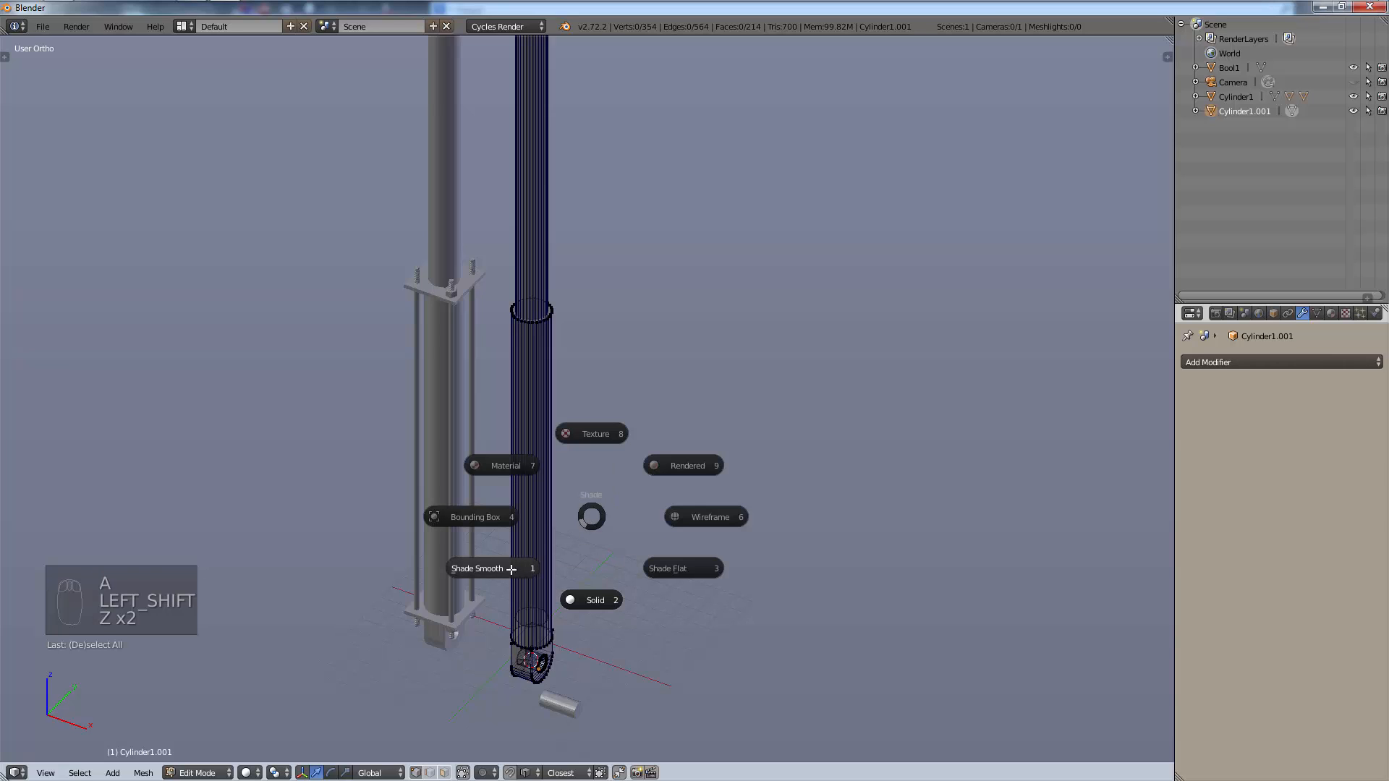
left_click(511, 568)
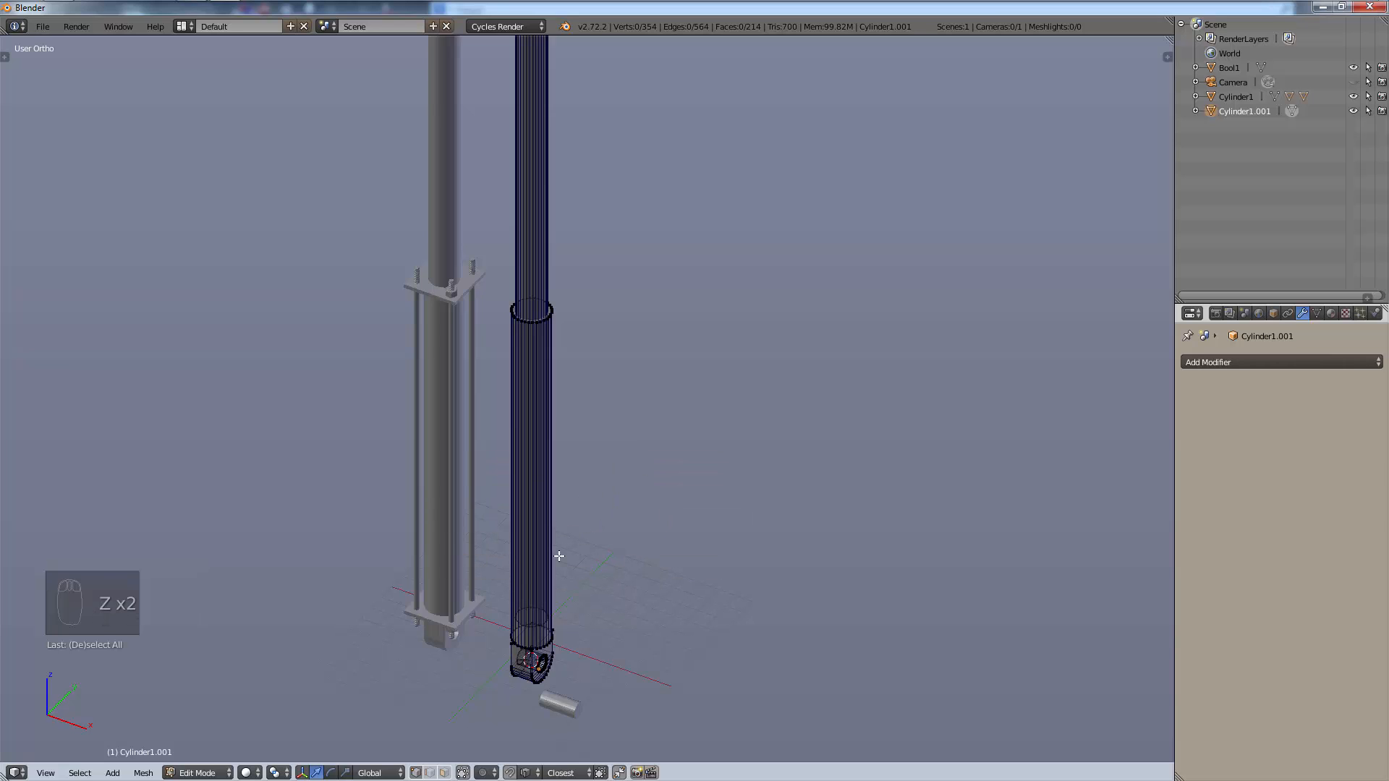
Select all of the duplicate's geometry, shade it smooth, and return to Object Mode with nothing selected.
key("z")
left_click(490, 617)
key("a")
key("z")
left_click(499, 667)
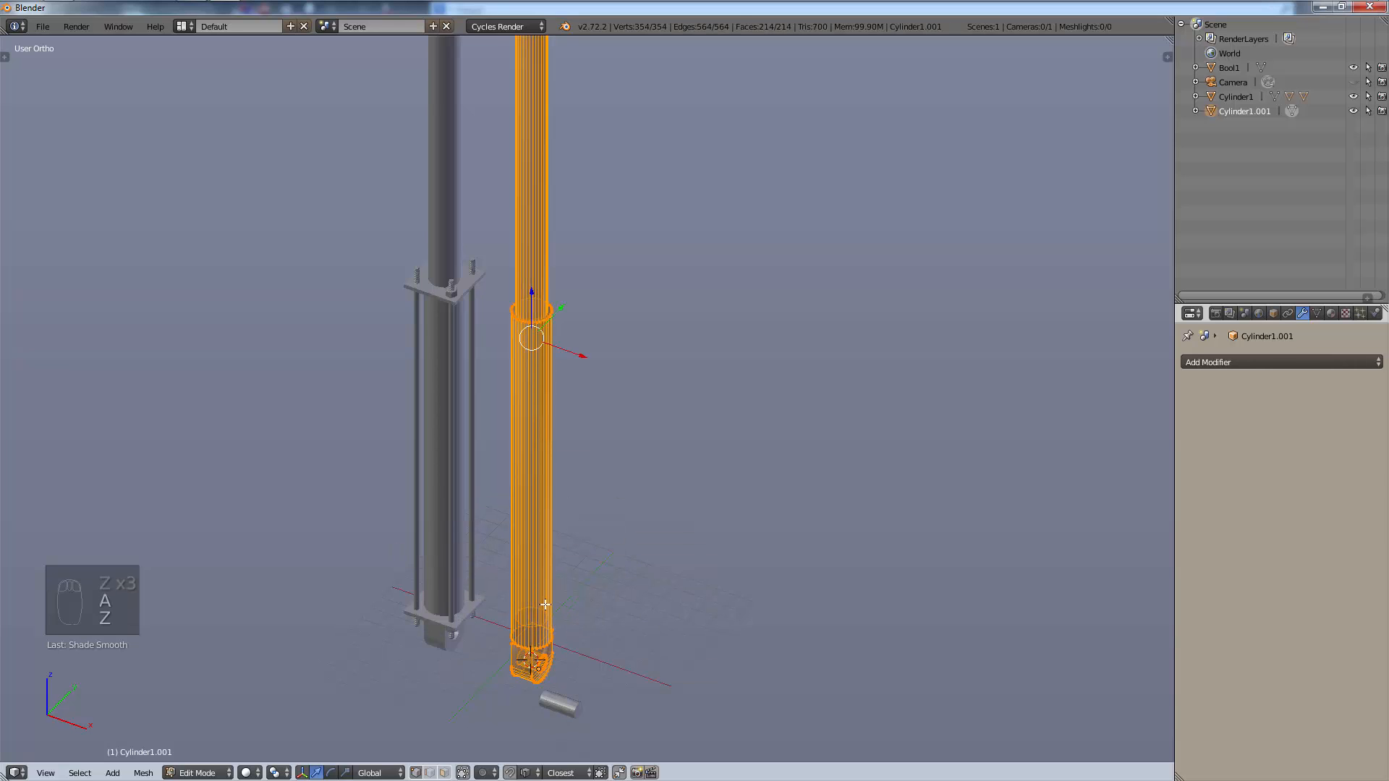
key("Tab")
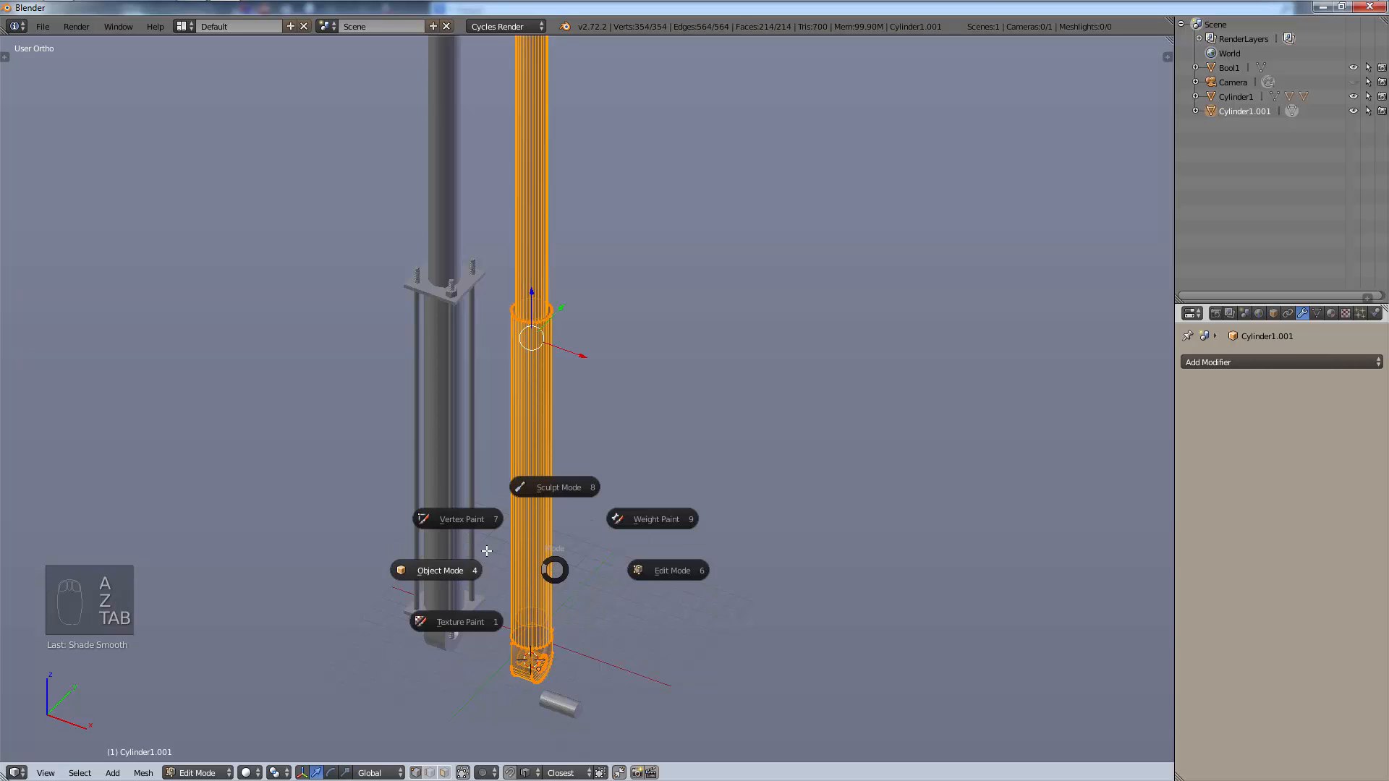
key("Tab")
key("a")
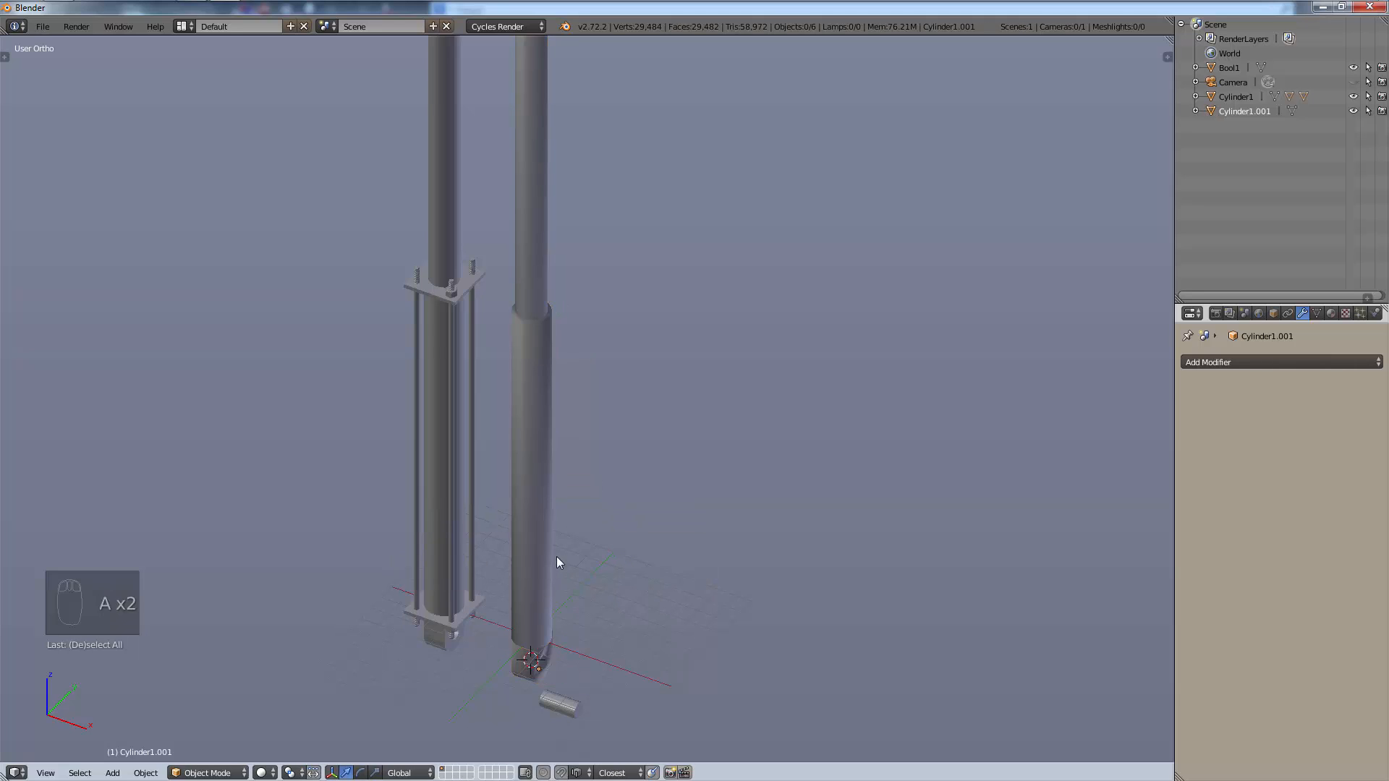
Add an Edge Split modifier with a 30° split angle to the duplicate and apply it.
left_click(1288, 363)
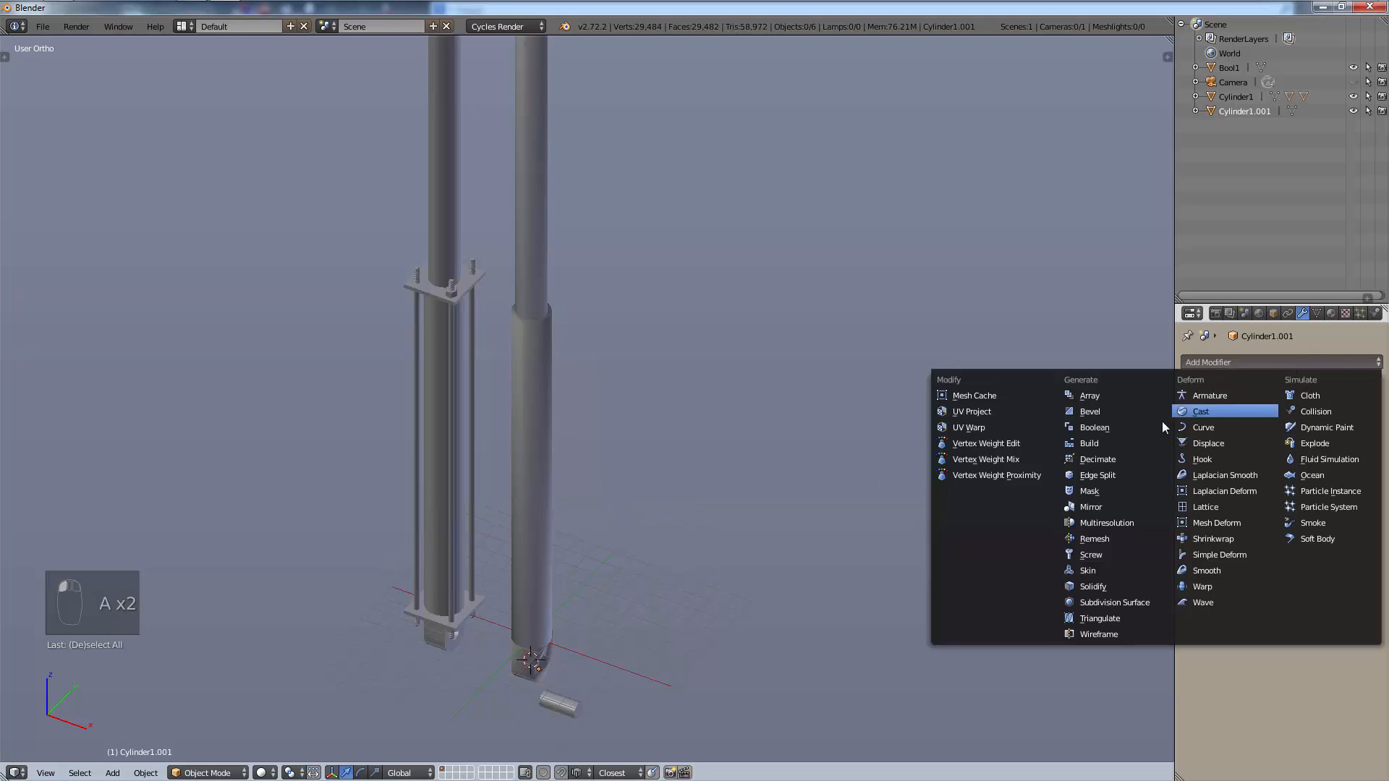
left_click(1135, 476)
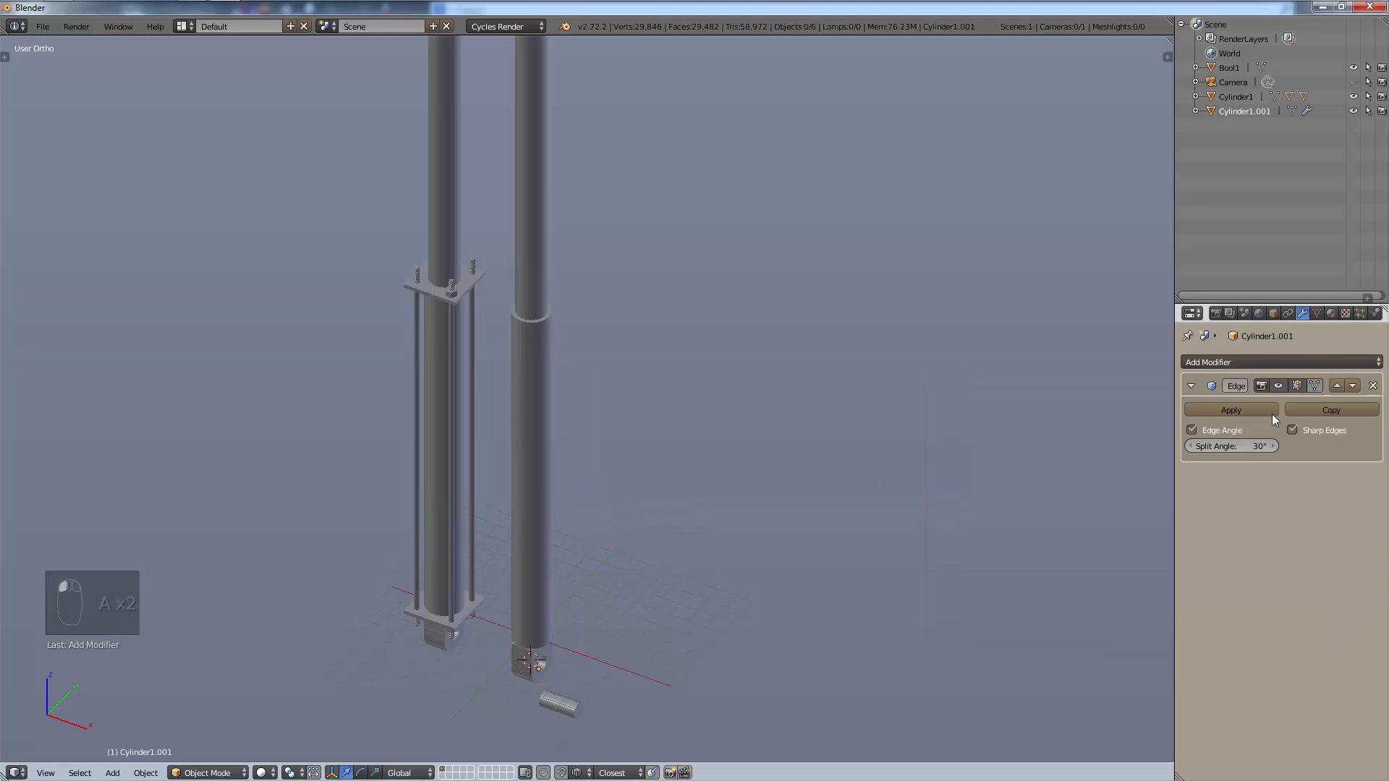
left_click(1236, 446)
key("Return")
left_click(1235, 410)
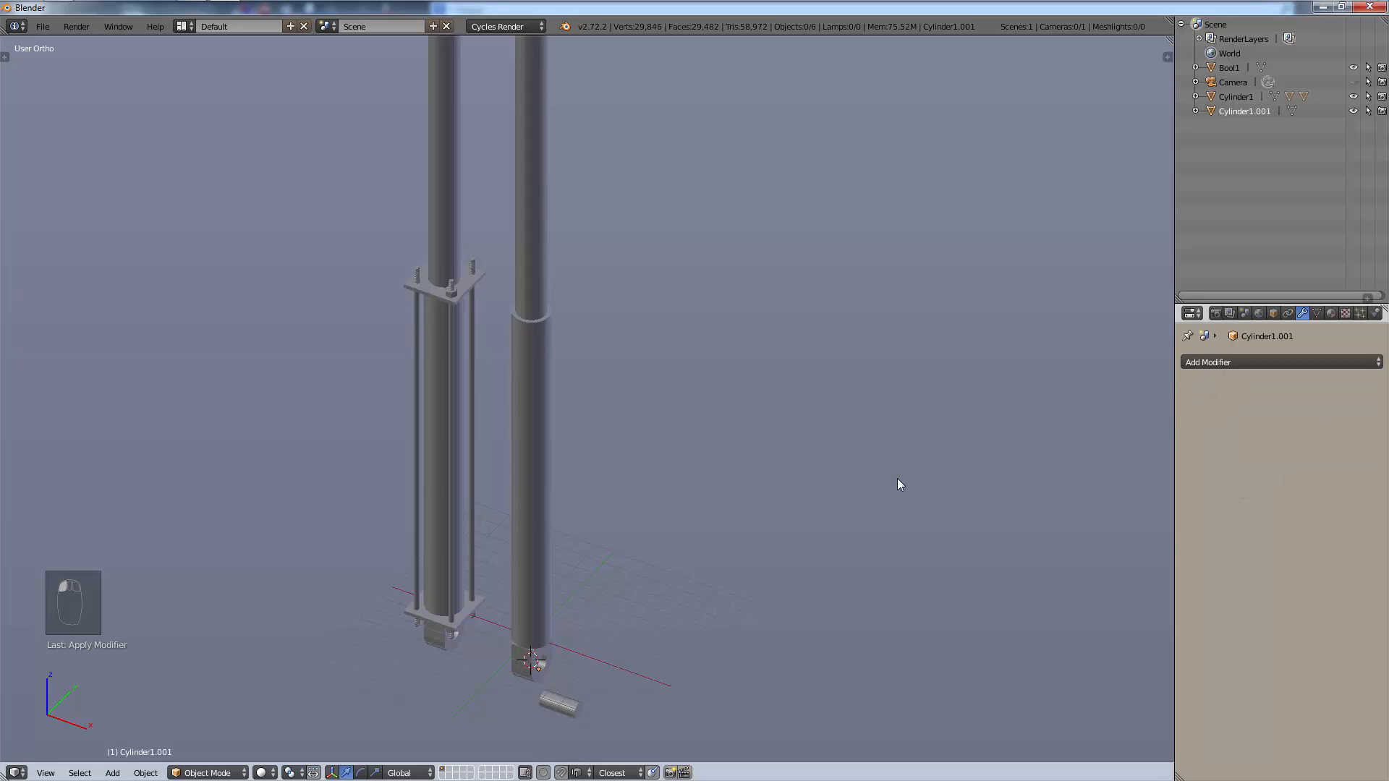
Examine the smooth shading of the duplicate's barrel and lower joint from several angles, close up and from a distance.
scroll(566, 627, "up", 3)
middle_click_drag(546, 614, 511, 571)
middle_click_drag(536, 637, 601, 461, "shift")
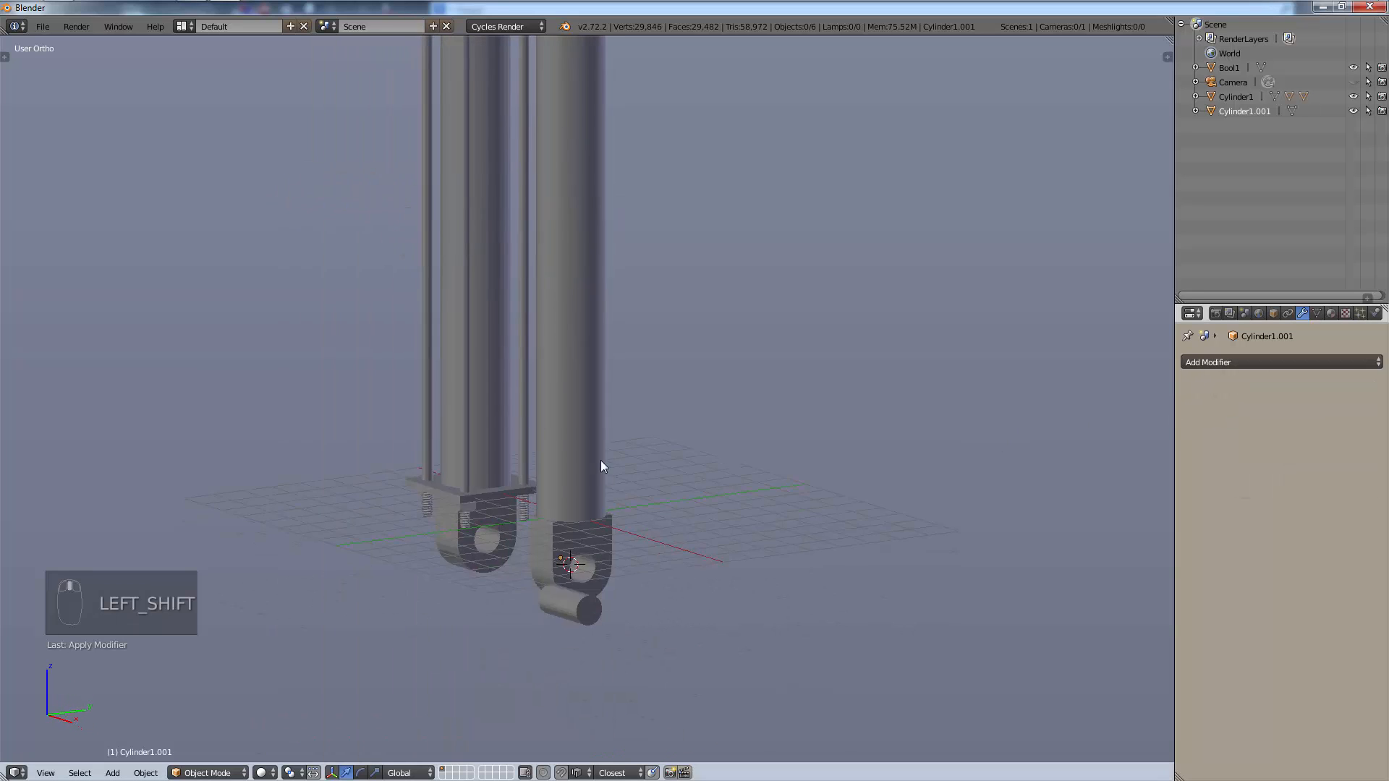
scroll(636, 600, "up", 3)
middle_click_drag(691, 643, 634, 575)
middle_click_drag(809, 593, 559, 336, "shift")
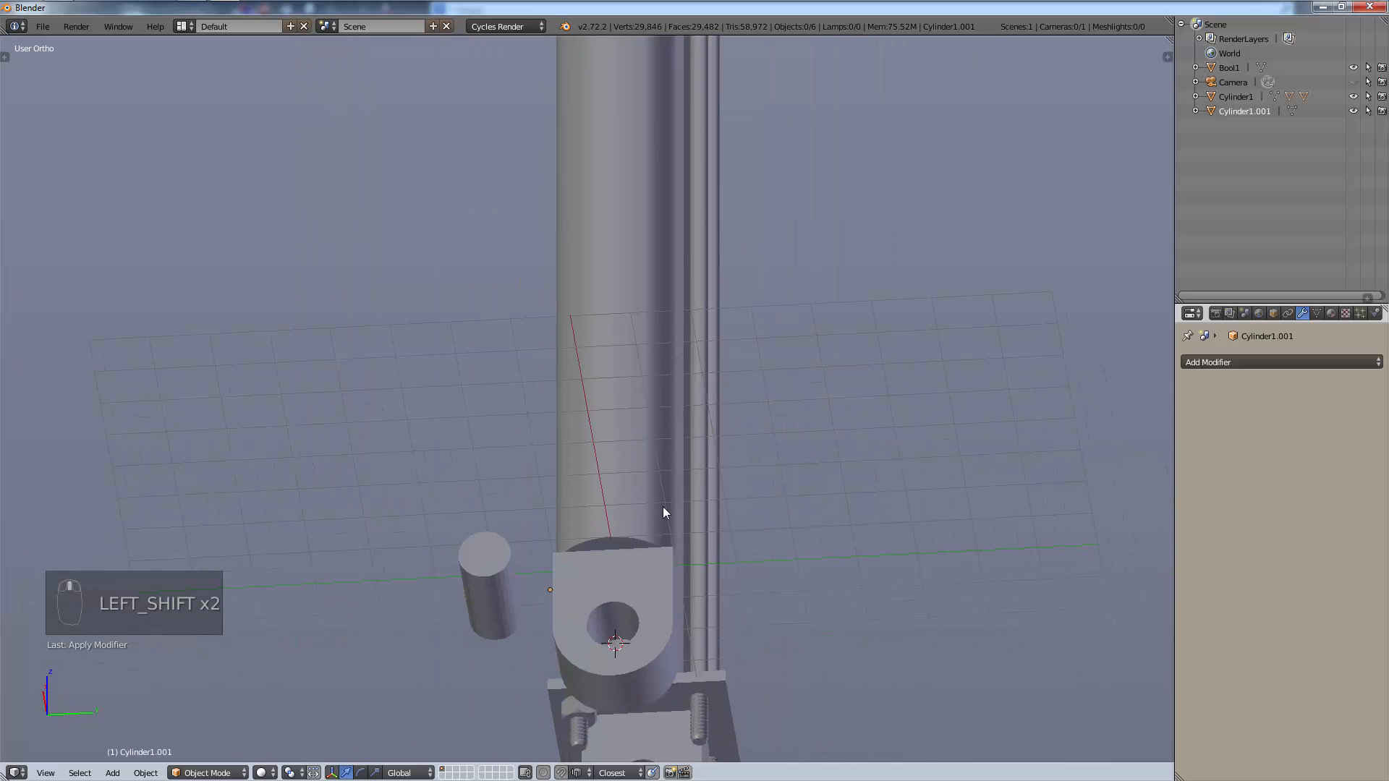
scroll(662, 506, "up", 2)
middle_click_drag(684, 536, 846, 594)
scroll(454, 466, "down", 6)
middle_click_drag(537, 485, 483, 310, "shift")
scroll(523, 579, "down", 5)
scroll(495, 289, "up", 2)
scroll(466, 299, "up", 3)
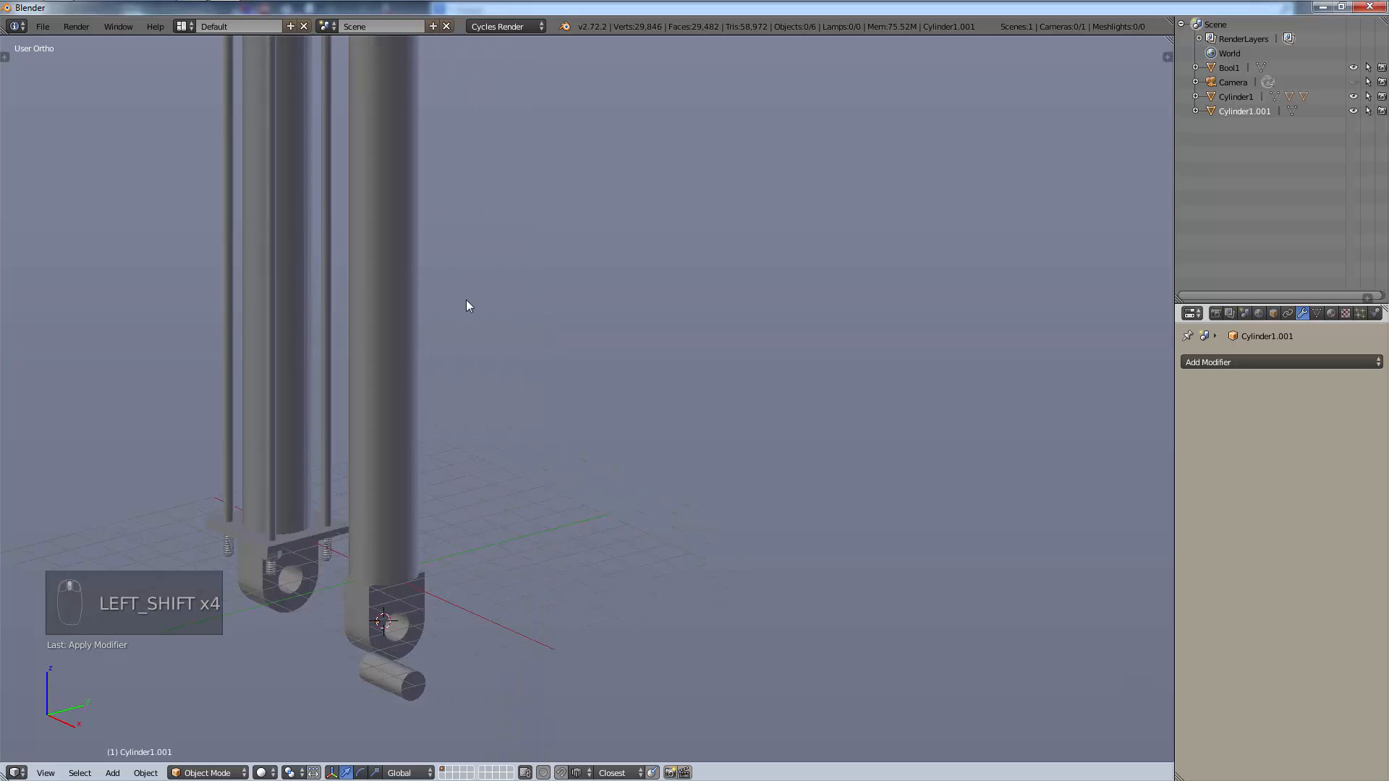
scroll(454, 310, "down", 4)
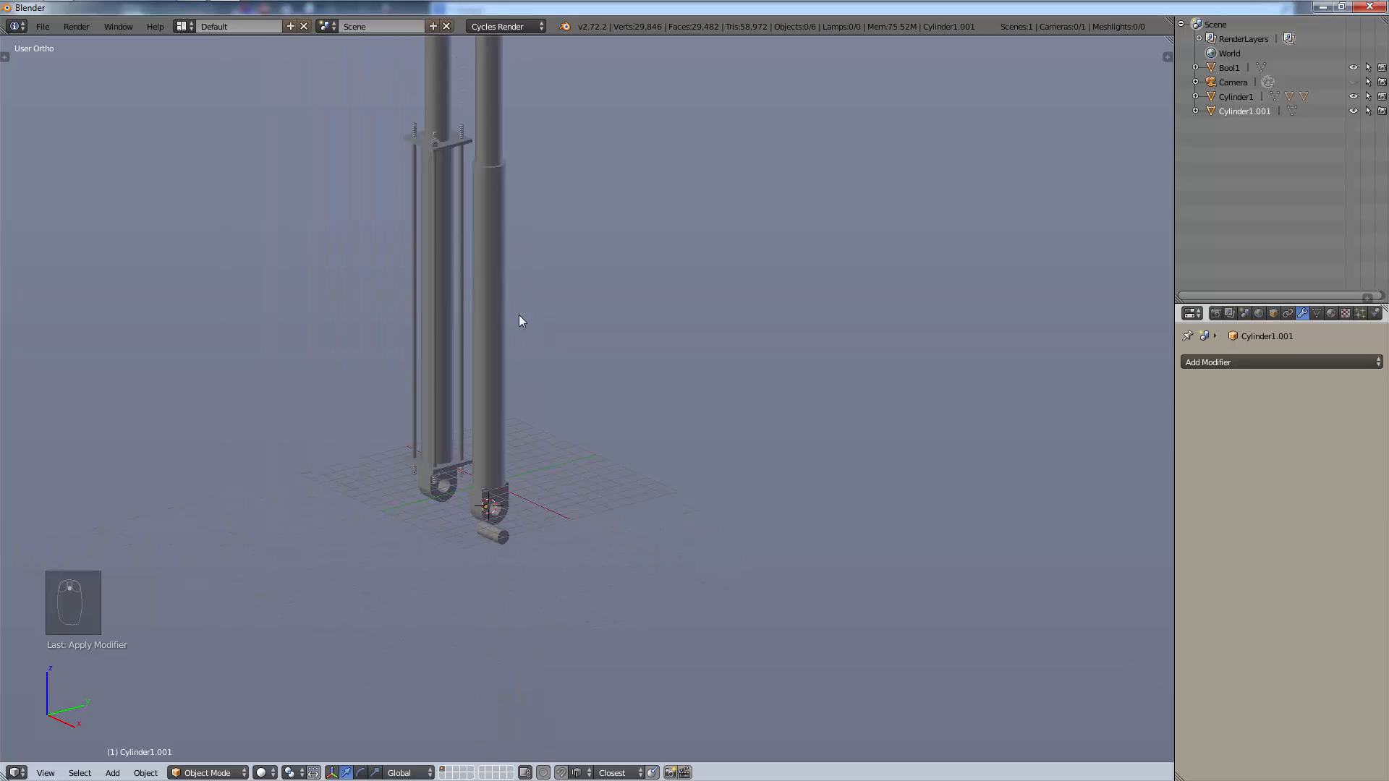
scroll(520, 321, "up", 3)
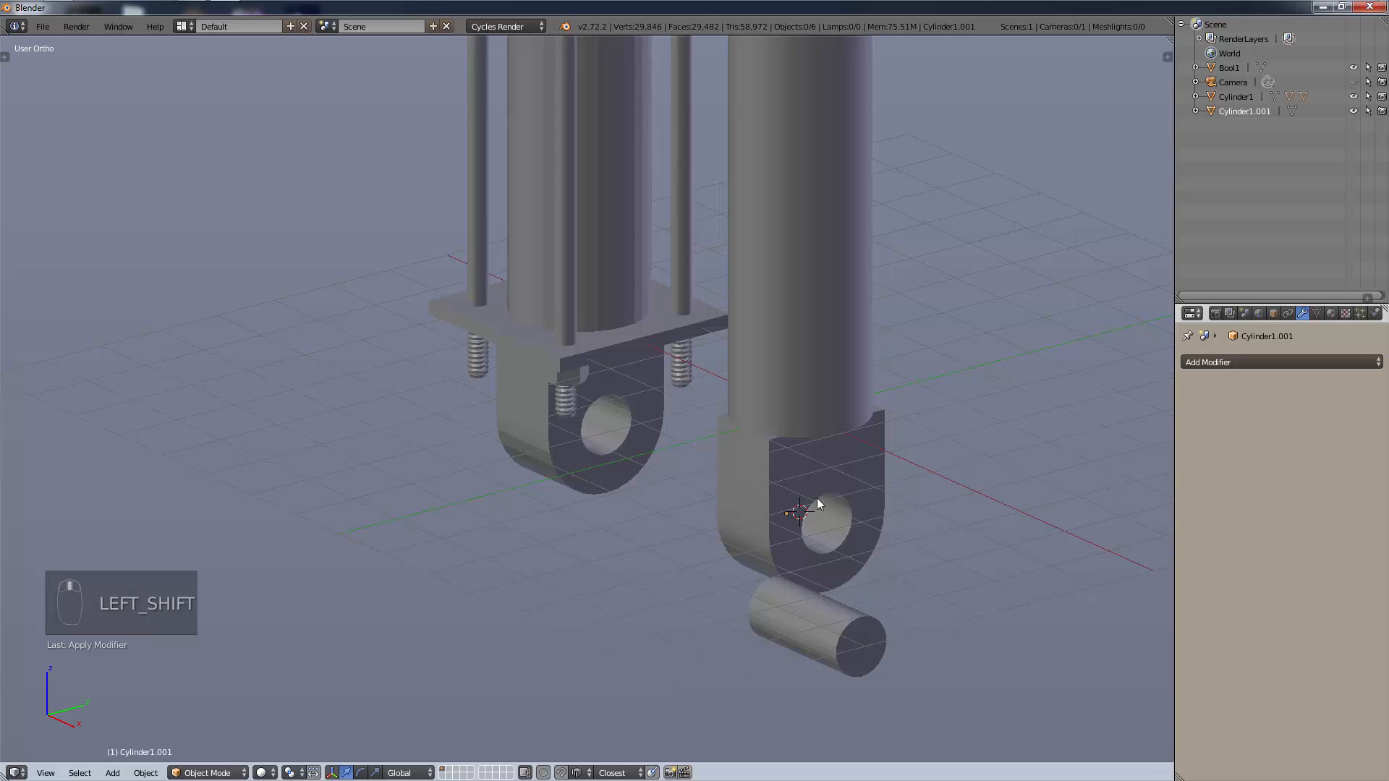
Select the plain cylinder, duplicate it and place the copy freely on the side away from the original bolted cylinder.
middle_click_drag(818, 498, 598, 512, "shift")
scroll(635, 527, "up", 2)
right_click(553, 494)
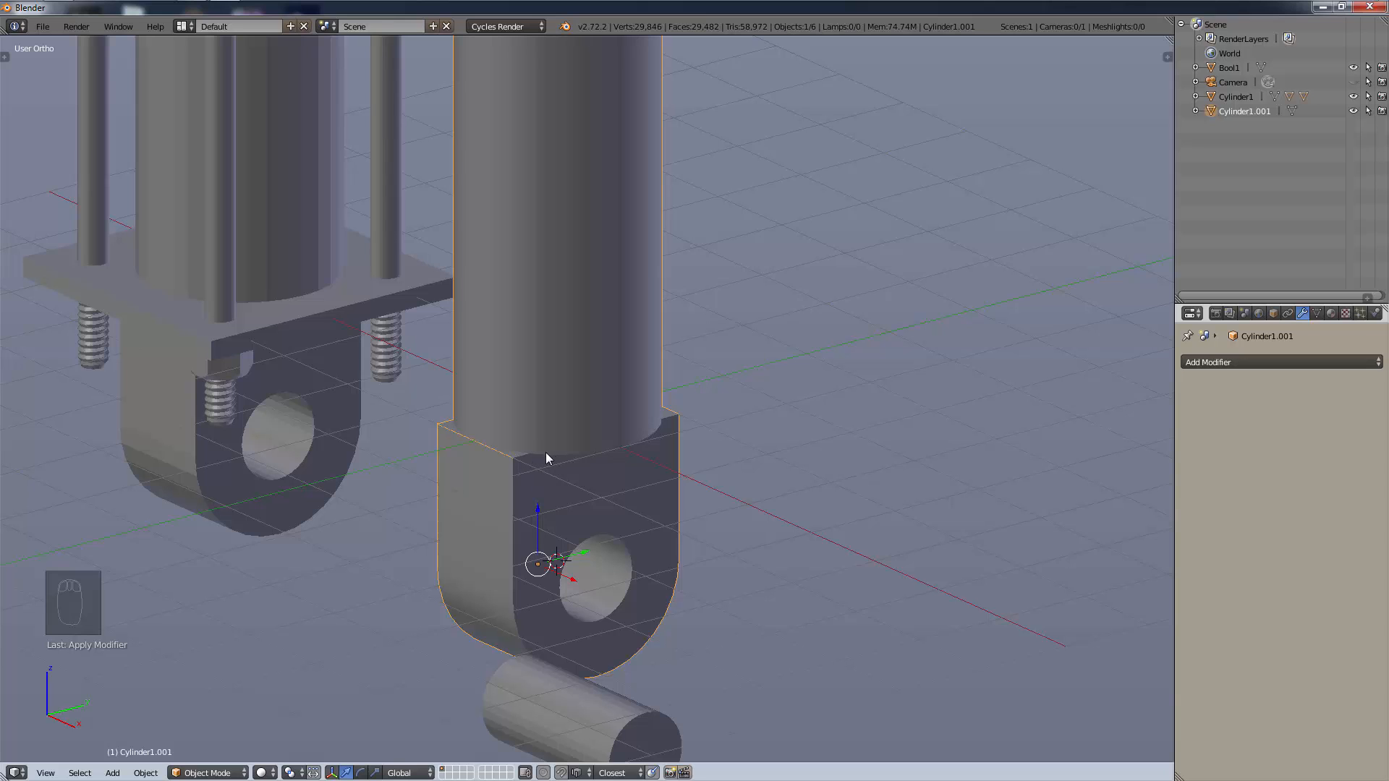
scroll(557, 391, "down", 6)
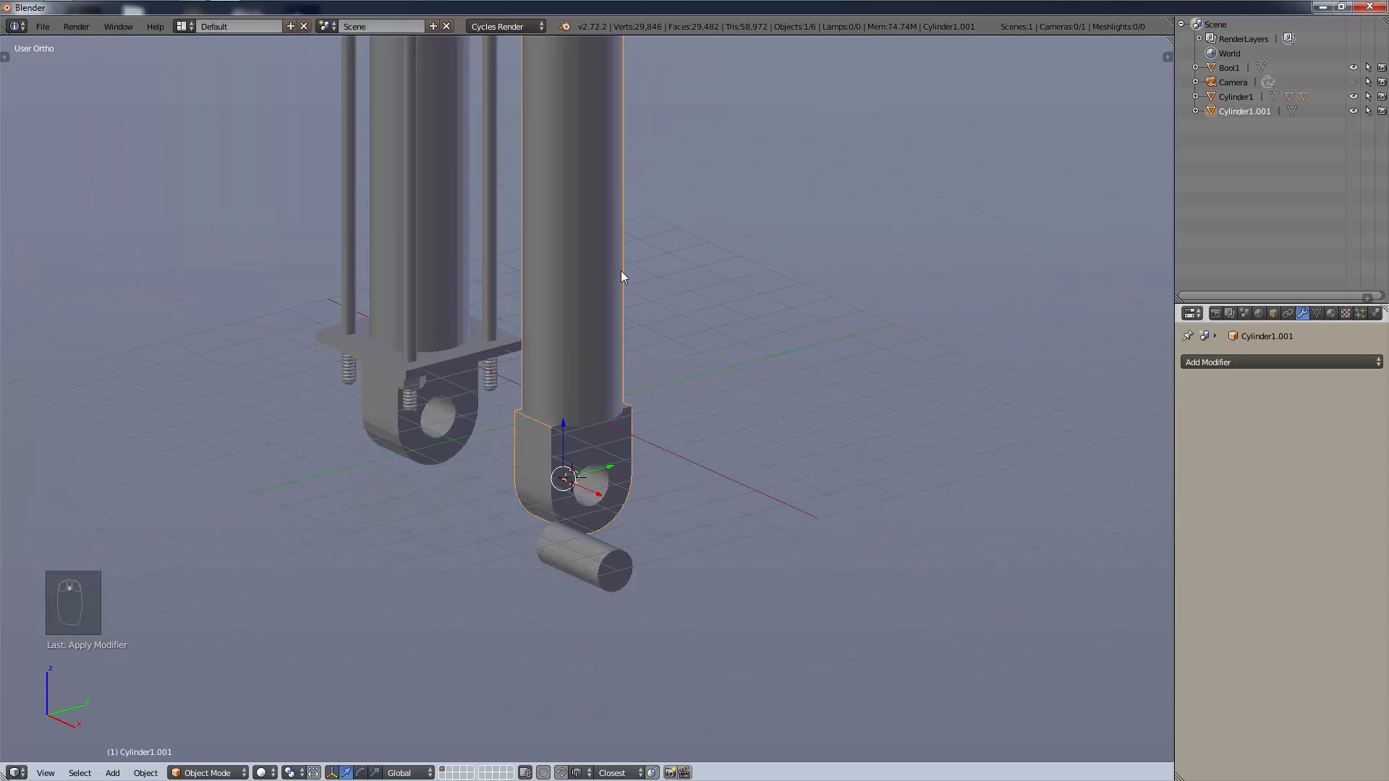
middle_click_drag(651, 401, 566, 75, "shift")
middle_click_drag(518, 275, 627, 384, "shift")
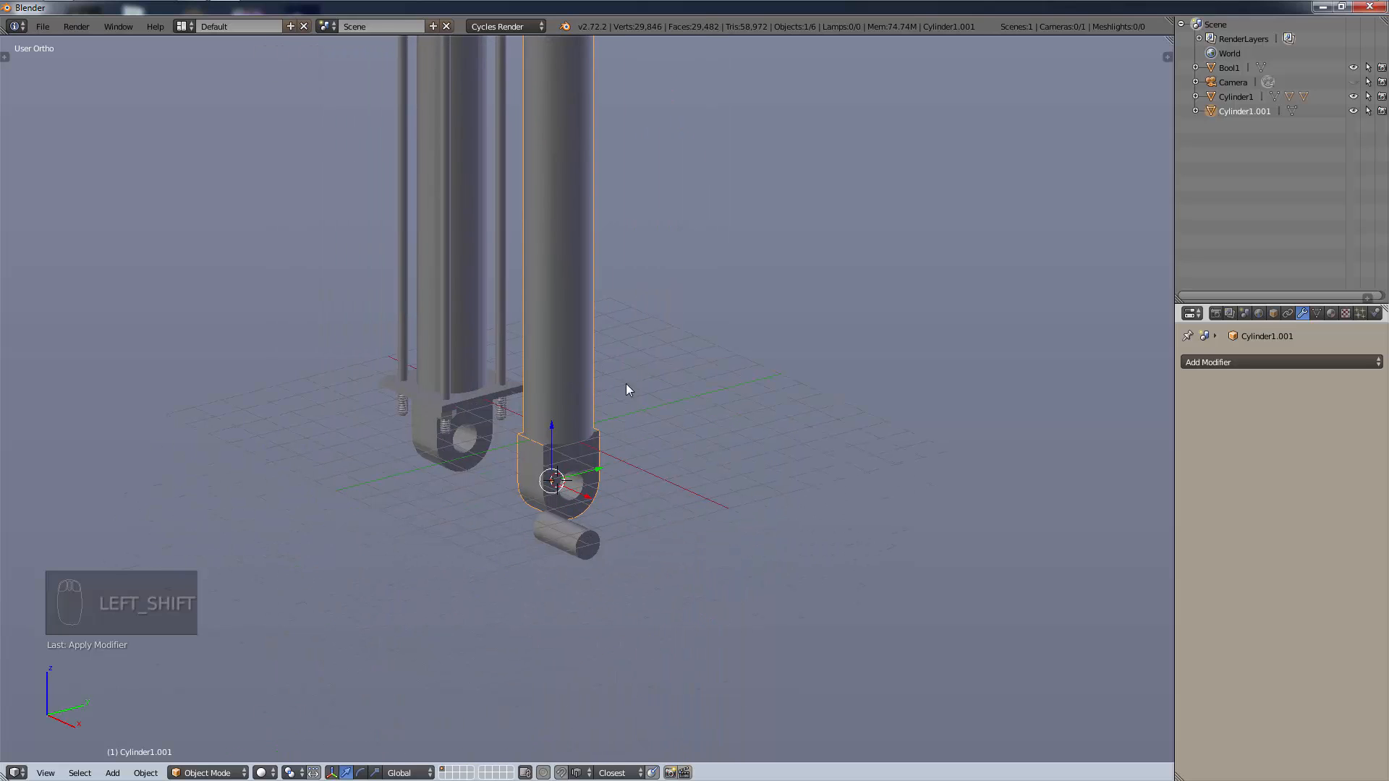
key("shift+d")
right_click(598, 424)
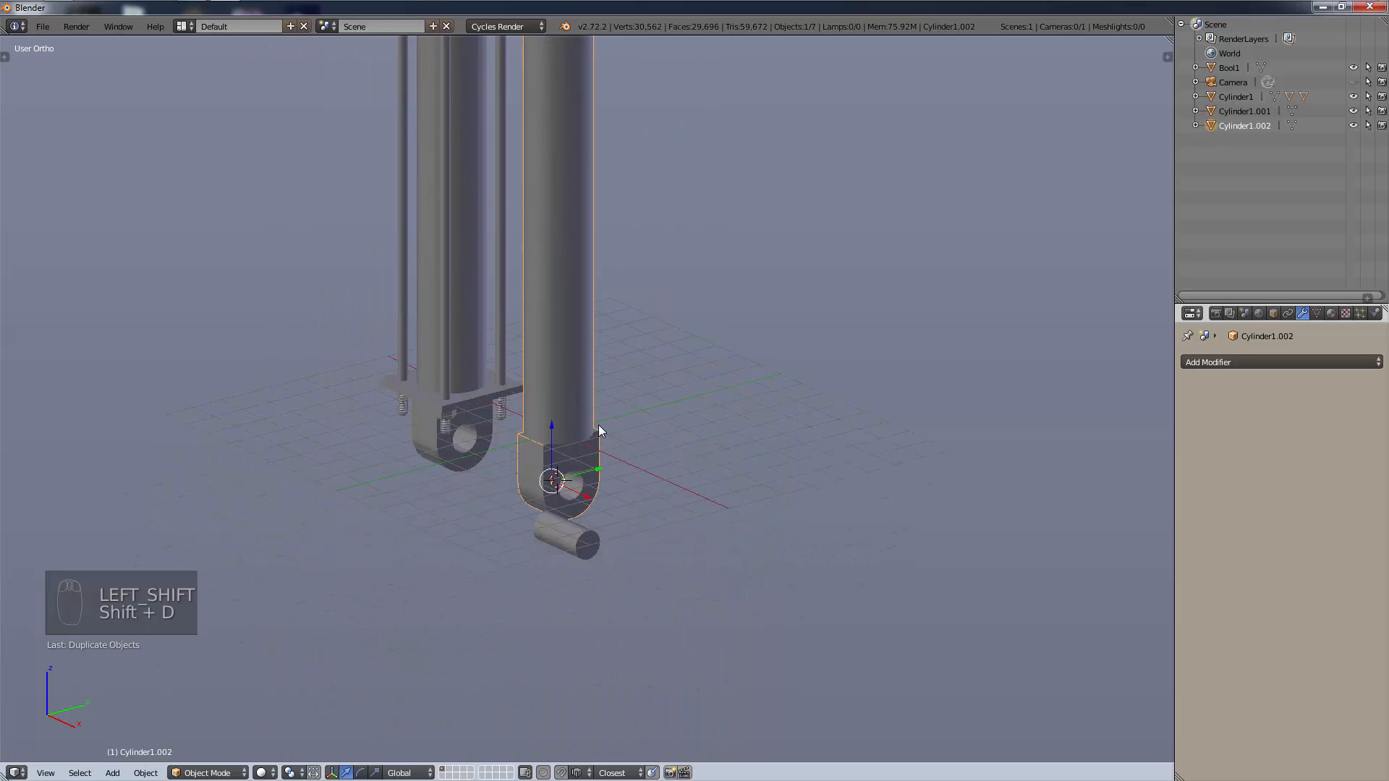
key("g")
left_click(598, 427)
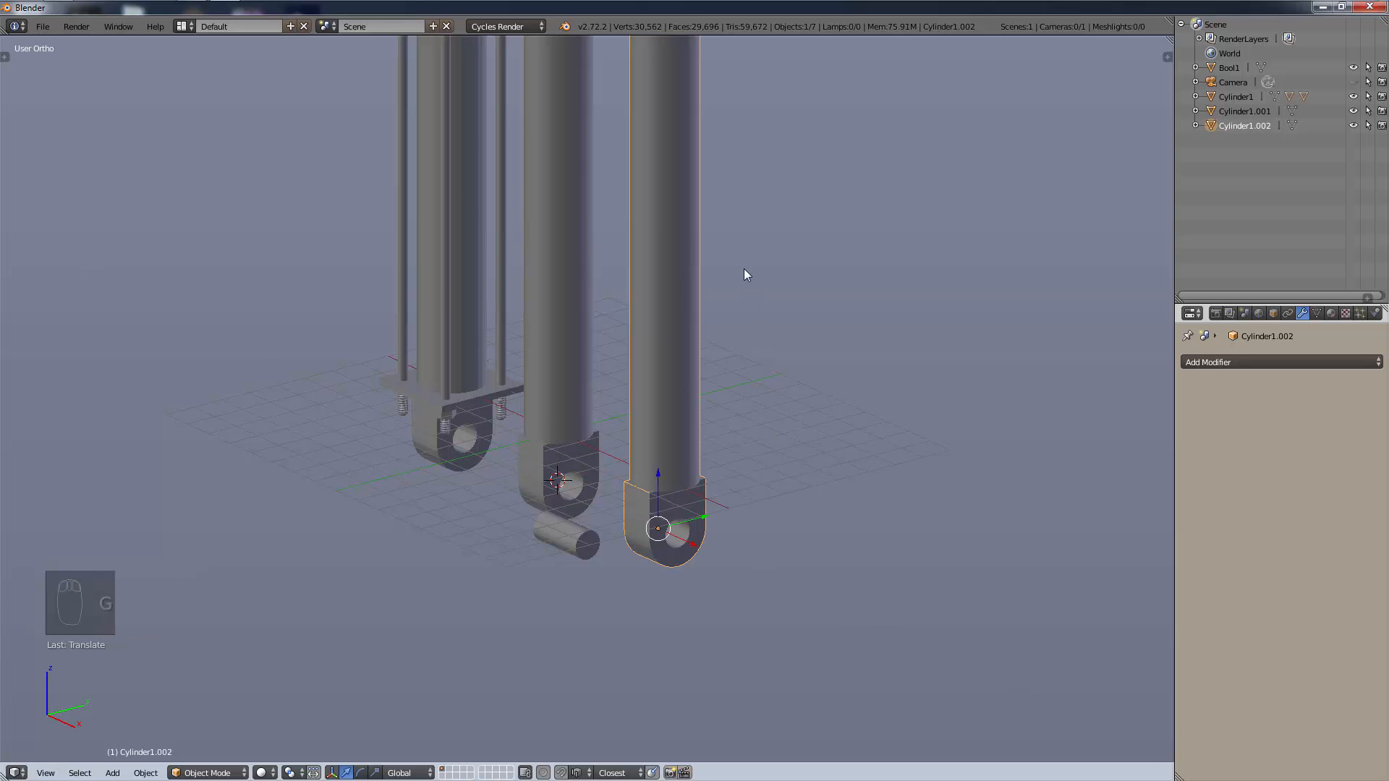
Move the new plain copy 2 units along the global Y axis.
scroll(744, 269, "down", 3)
middle_click_drag(754, 415, 739, 314, "shift")
scroll(723, 376, "up", 9)
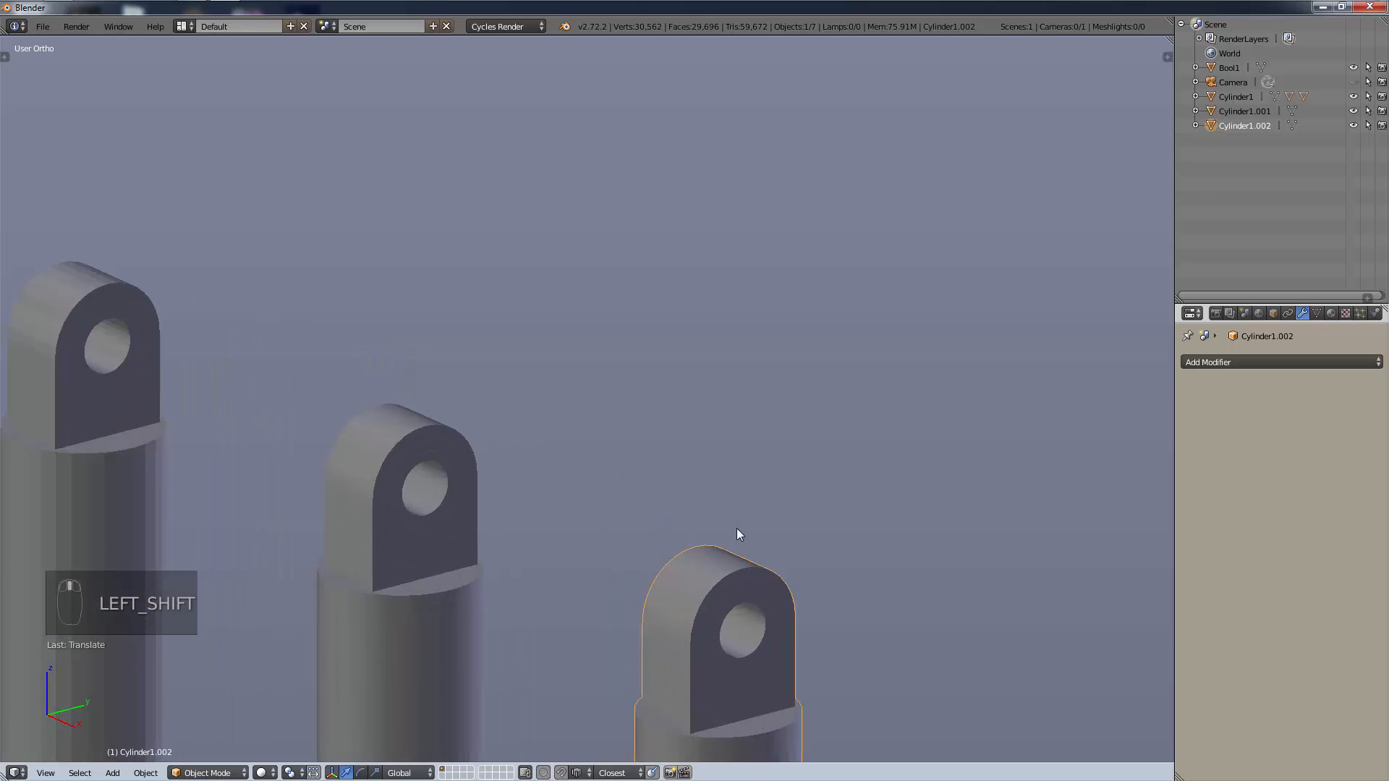
scroll(737, 529, "up", 2)
middle_click_drag(737, 528, 460, 261, "shift")
key("KP_3")
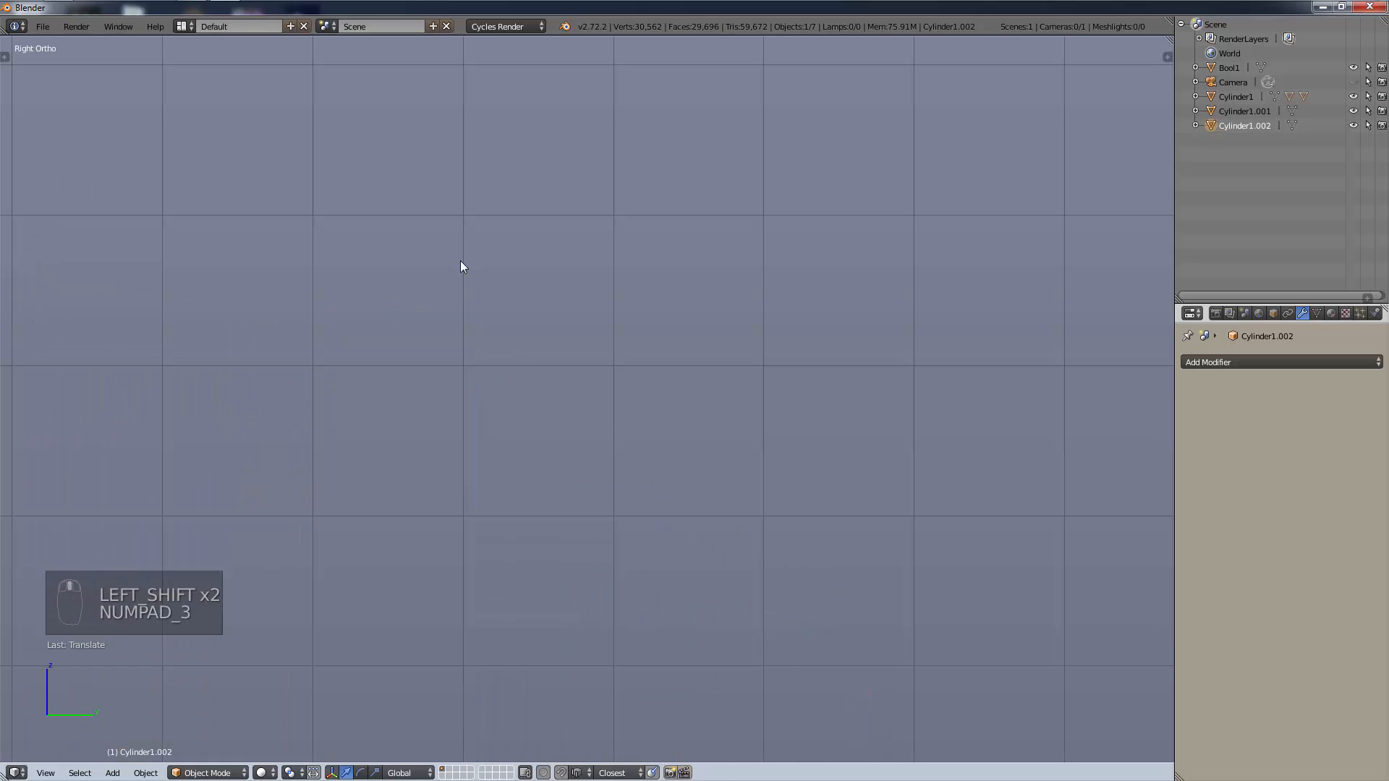
scroll(465, 263, "down", 4)
middle_click_drag(434, 310, 610, 360, "shift")
scroll(412, 416, "up", 7)
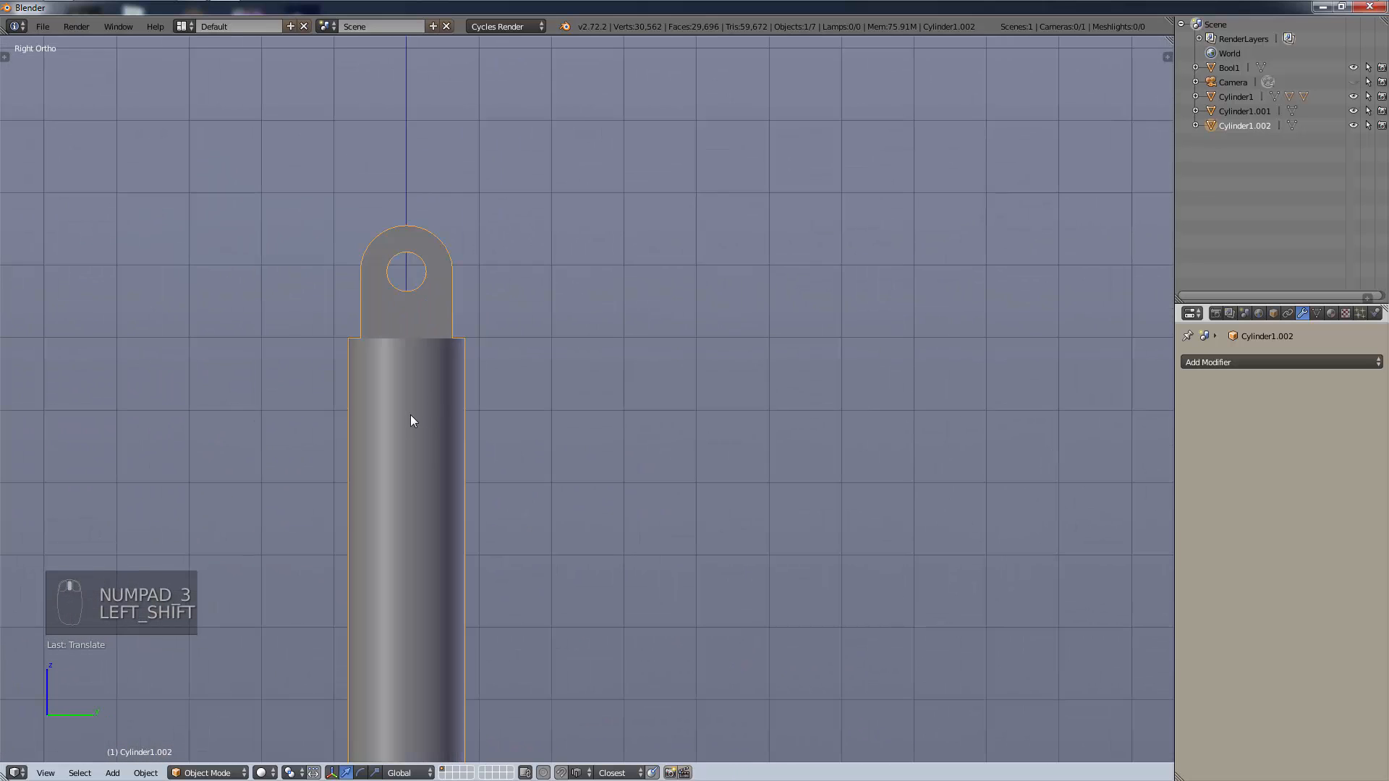
key("g")
type("y")
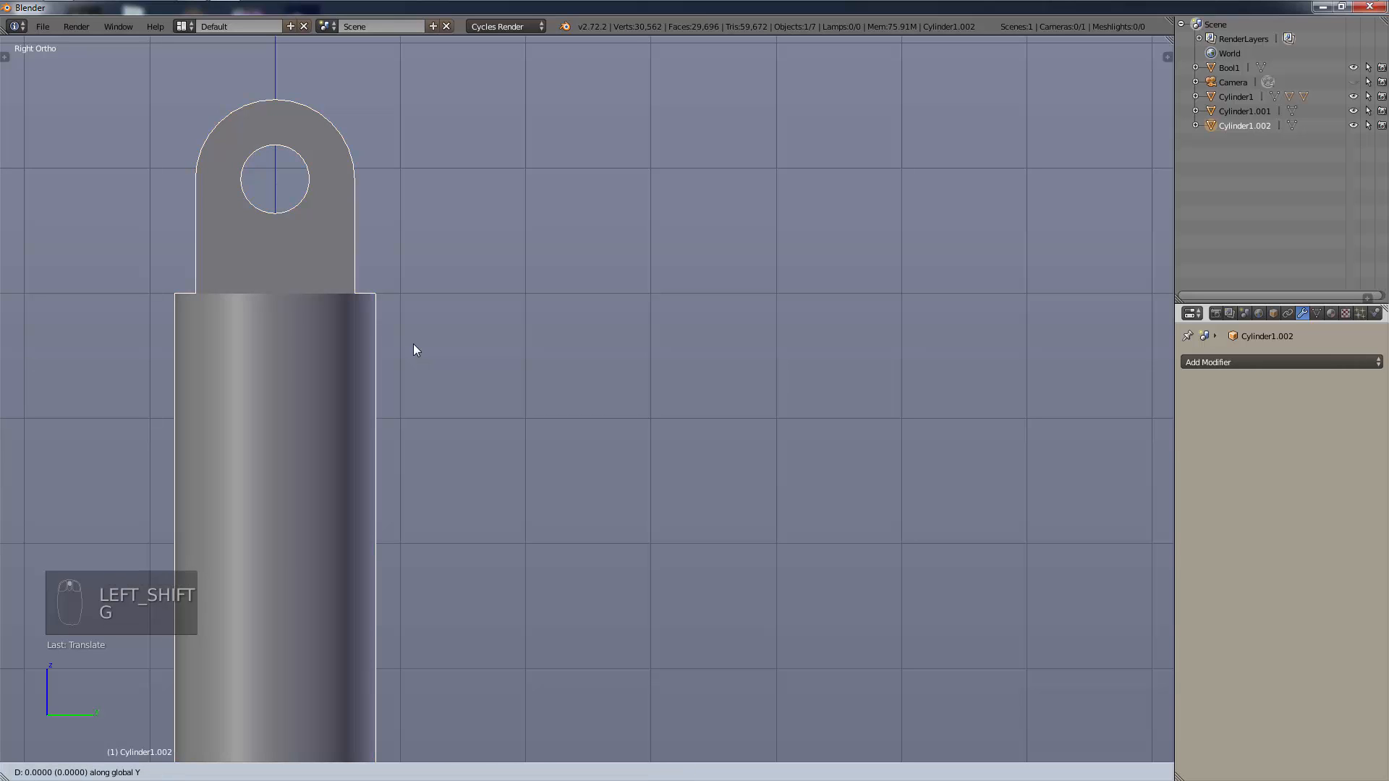
type("1")
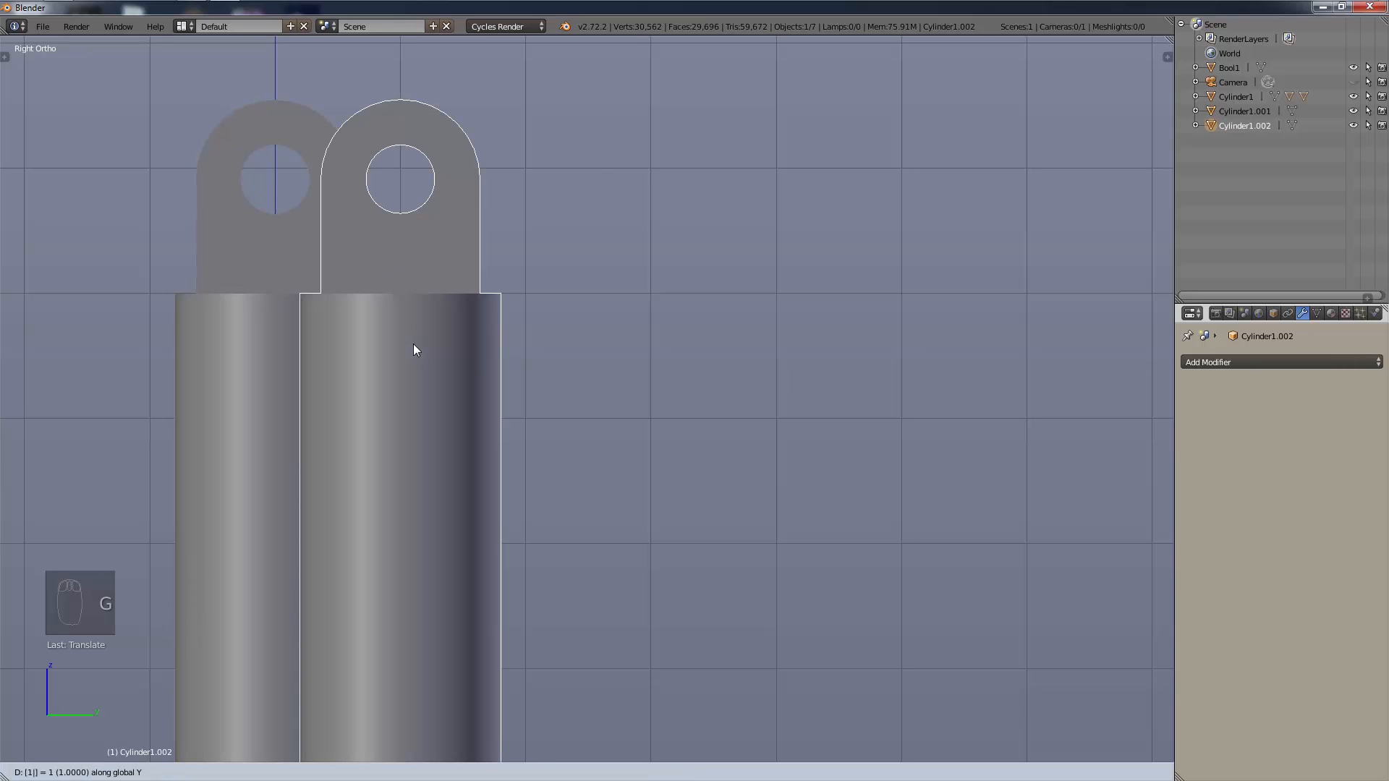
key("BackSpace")
type("2")
key("Return")
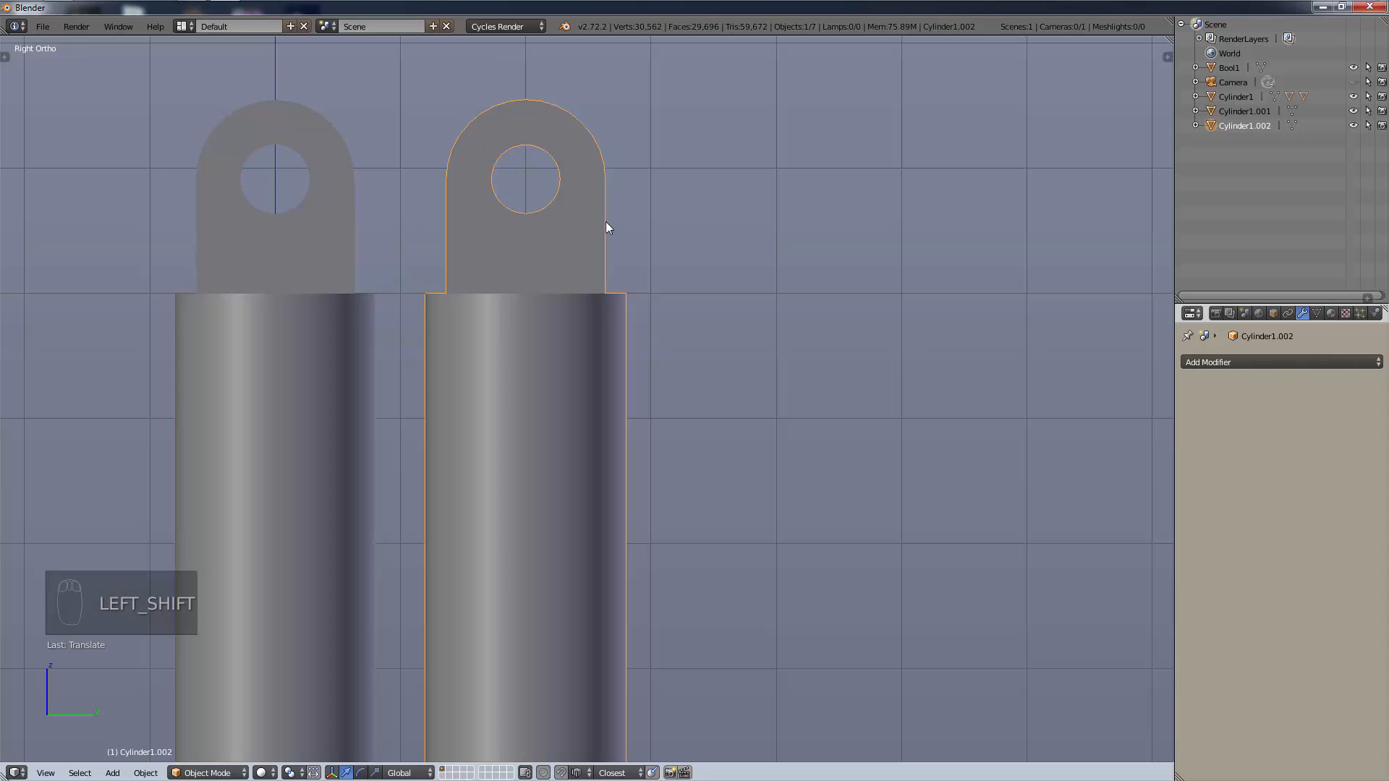
Enter Edit Mode on the new copy and select its upper eye's front face from the topmost vertex with all linked geometry.
middle_click_drag(605, 224, 676, 387, "shift")
scroll(680, 371, "up", 3)
middle_click_drag(674, 269, 699, 355, "shift")
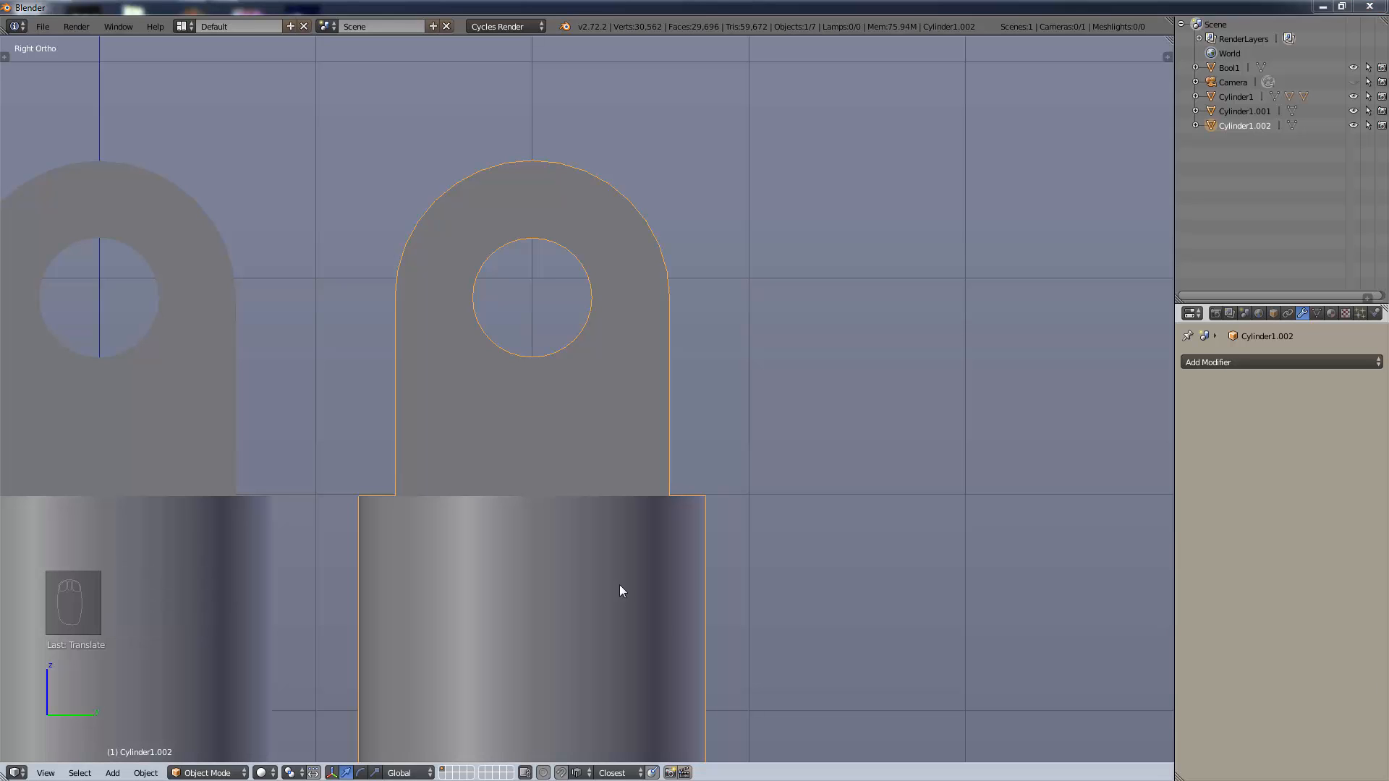
left_click(210, 773)
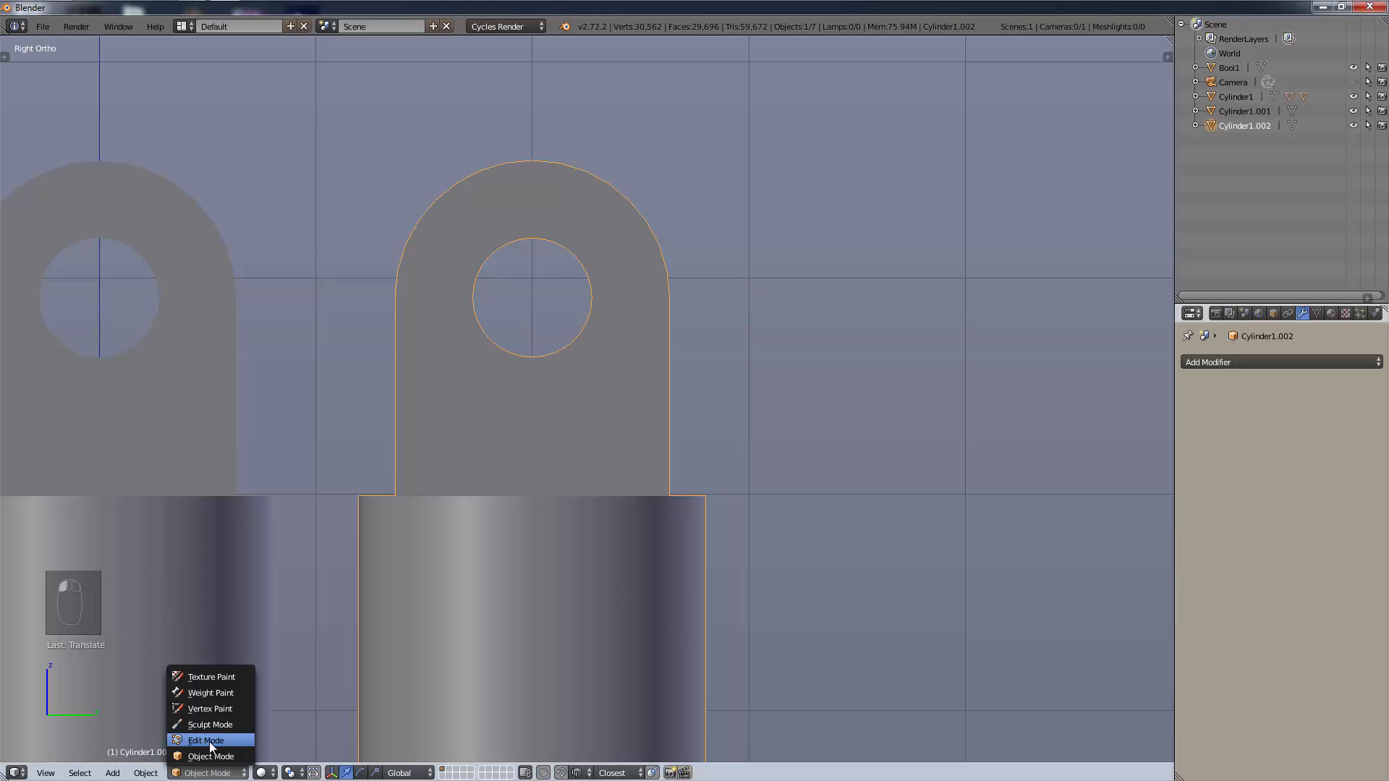
left_click(211, 747)
right_click(536, 155, "ctrl")
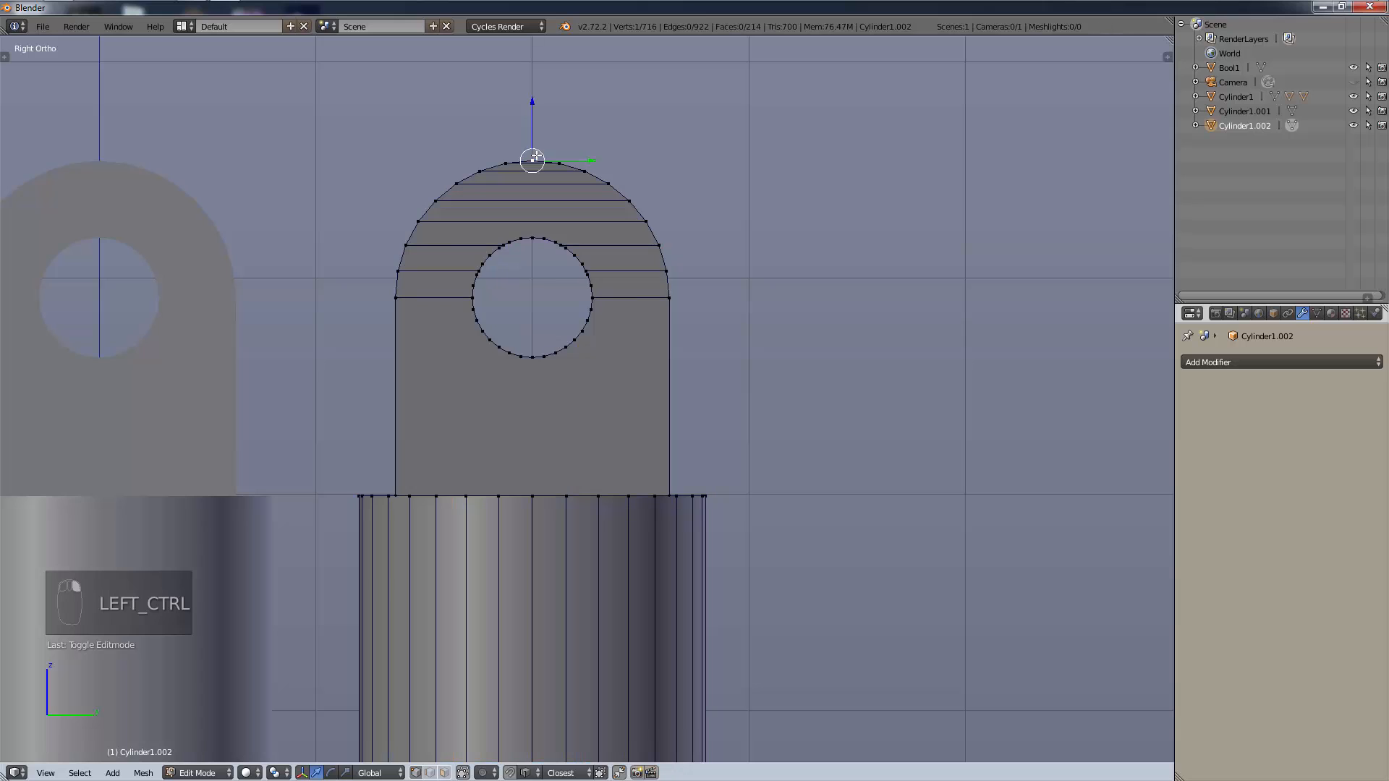
right_click(534, 167)
key("ctrl")
key("ctrl+l")
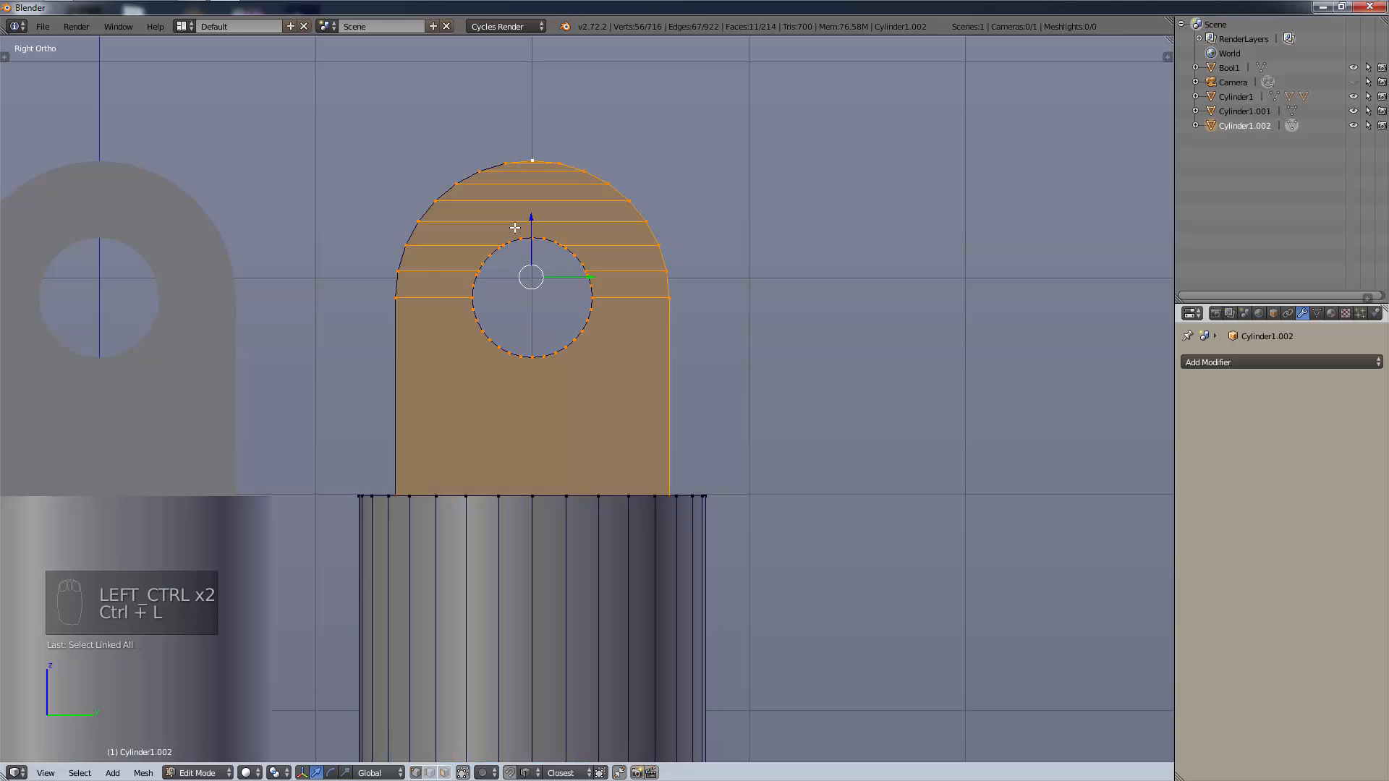
Delete the vertices of the upper eye's selected front face and of the arched edge loop around its outer wall.
key("x")
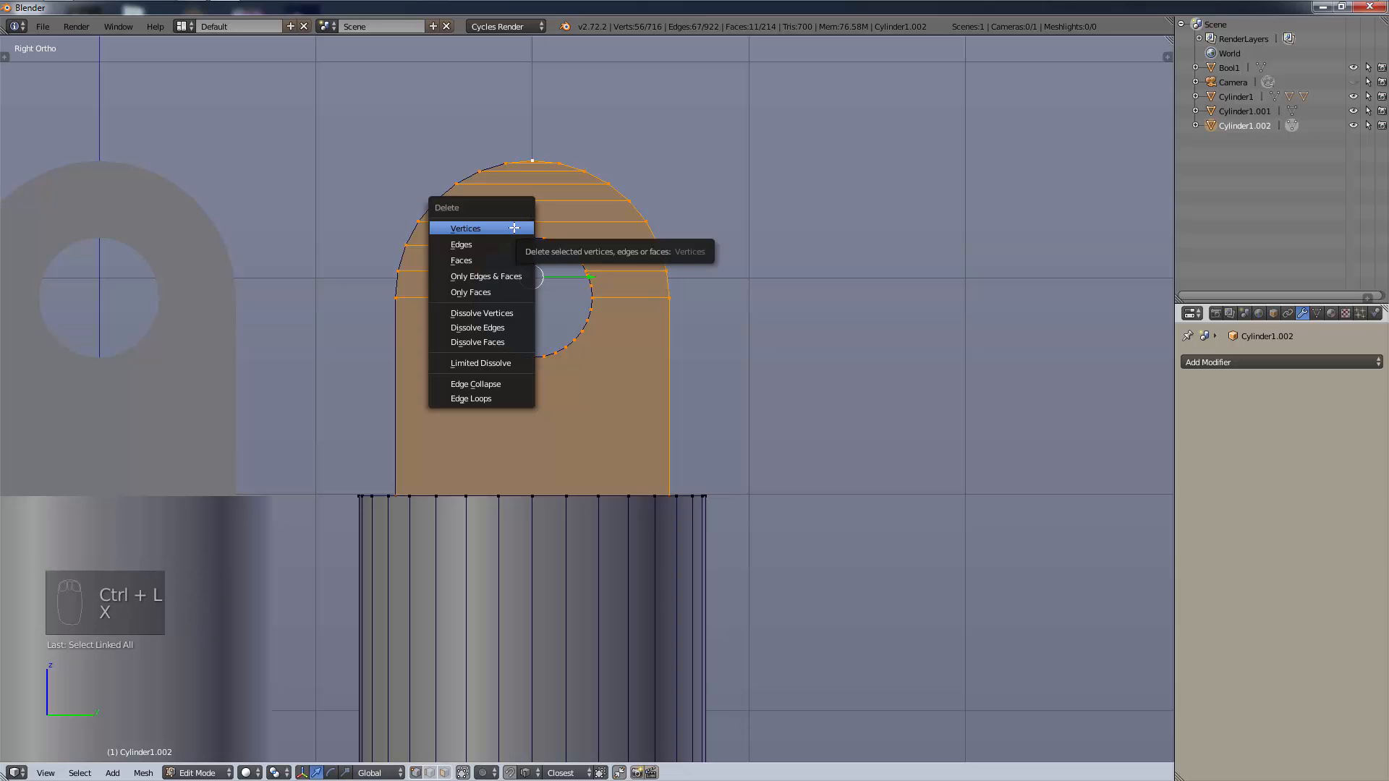
left_click(513, 228)
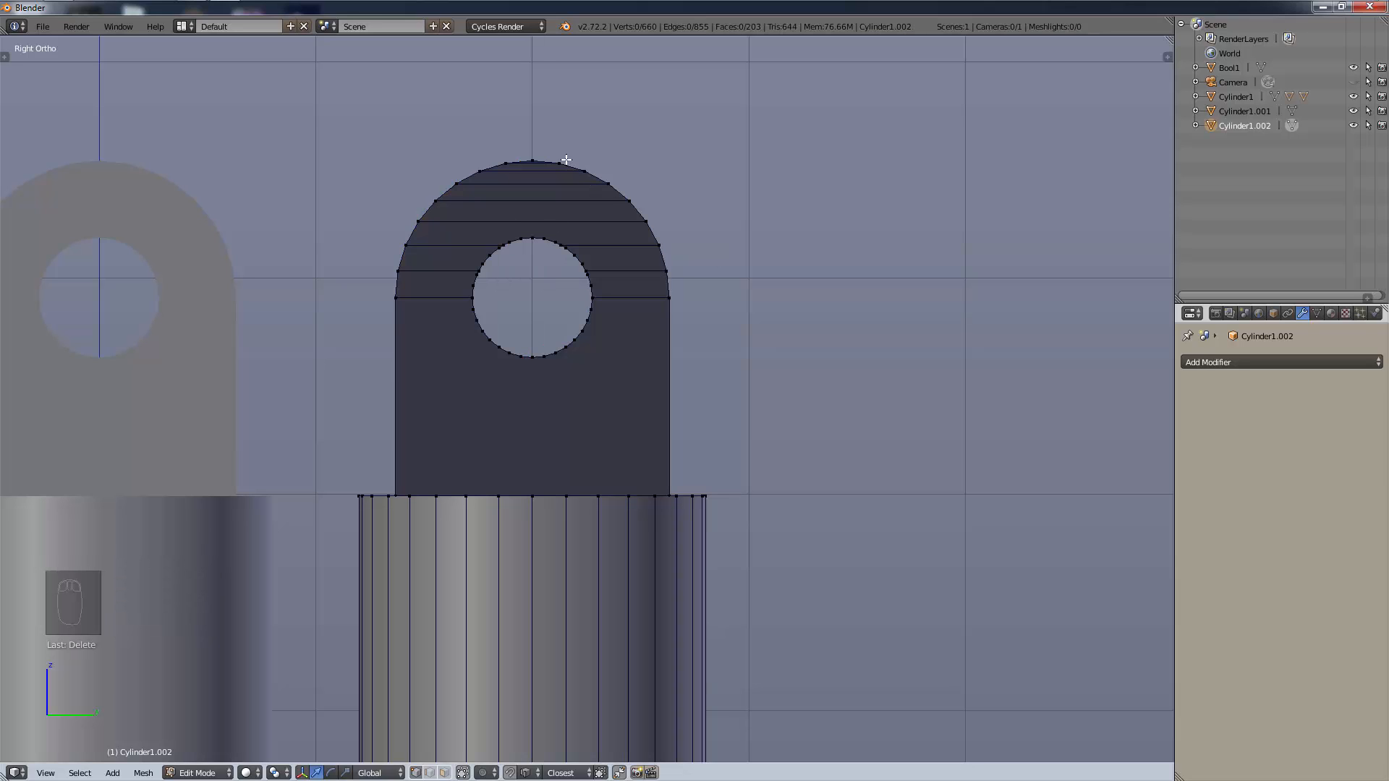
right_click(520, 163, "alt")
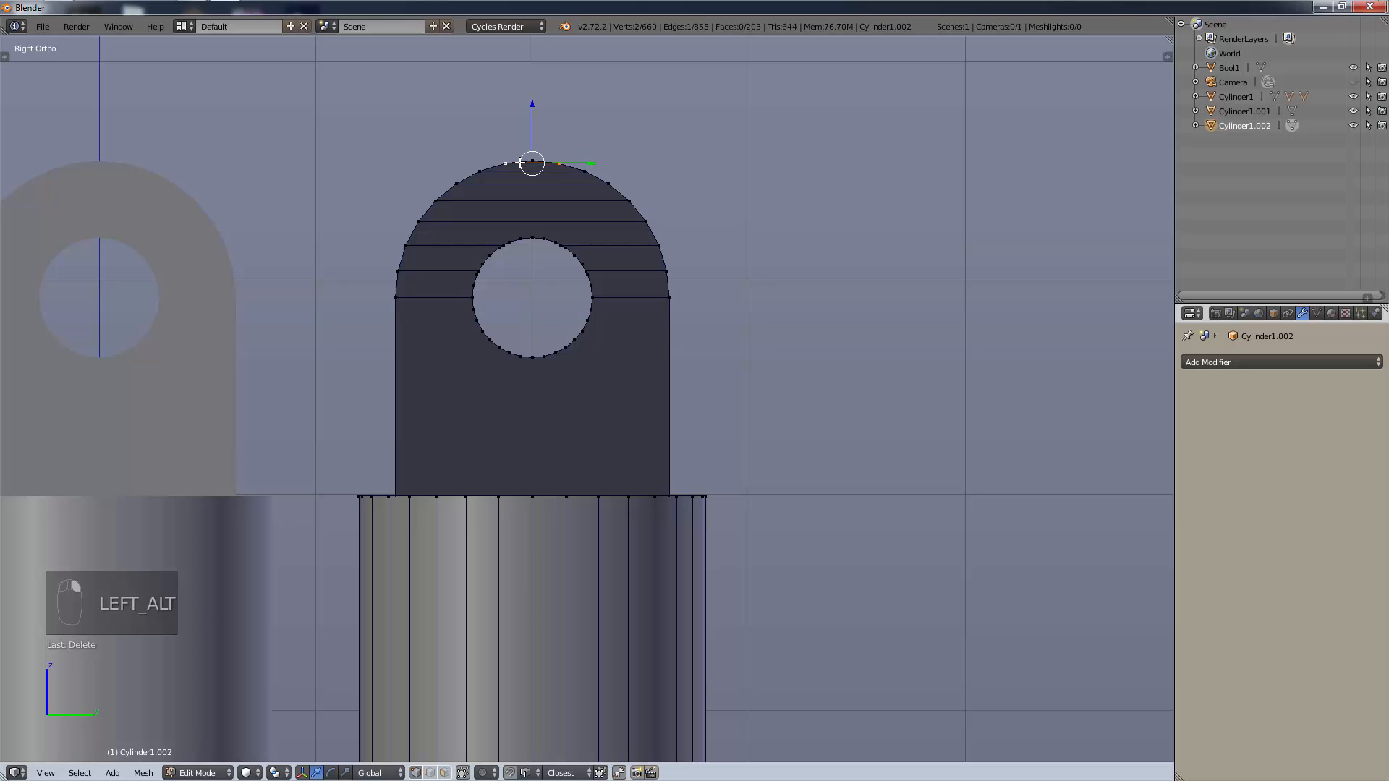
right_click(519, 159, "alt")
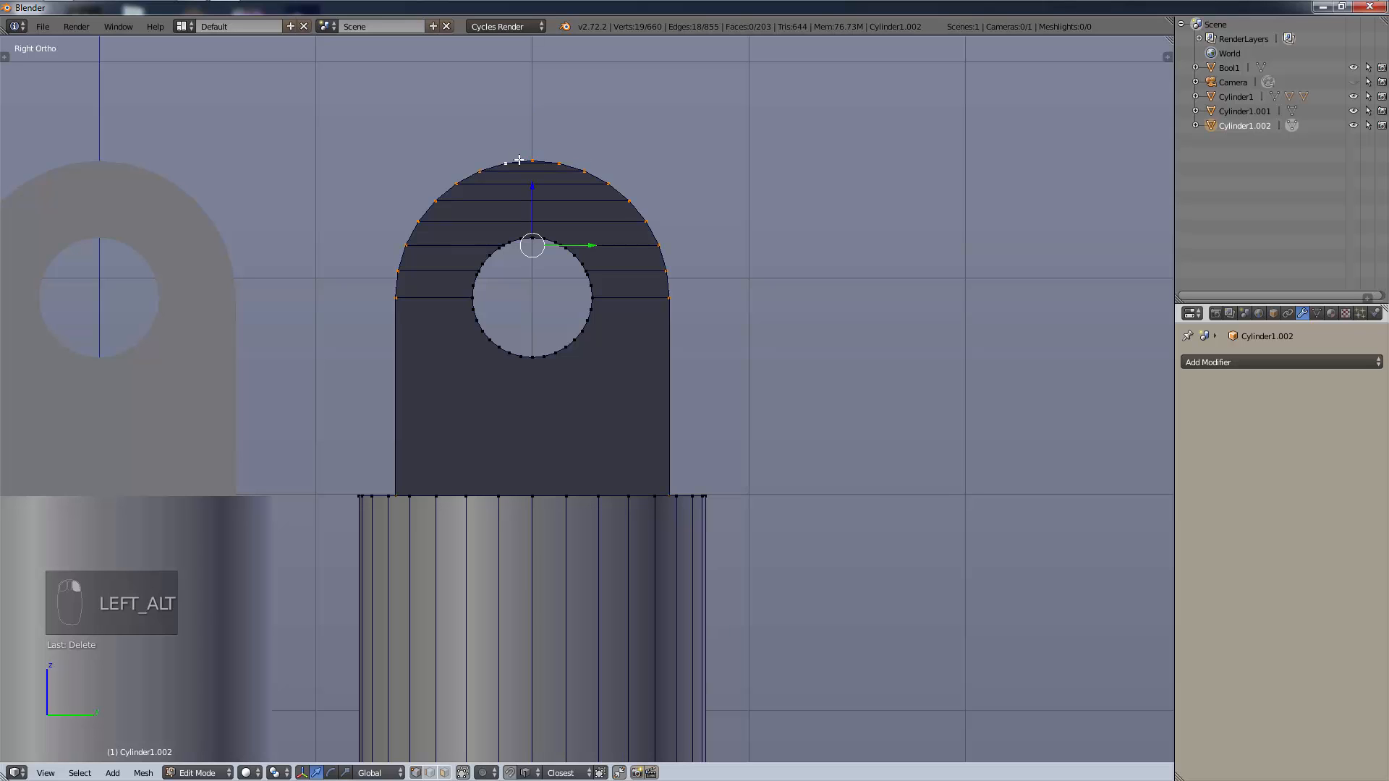
key("x")
left_click(518, 160)
middle_click_drag(518, 161, 534, 199)
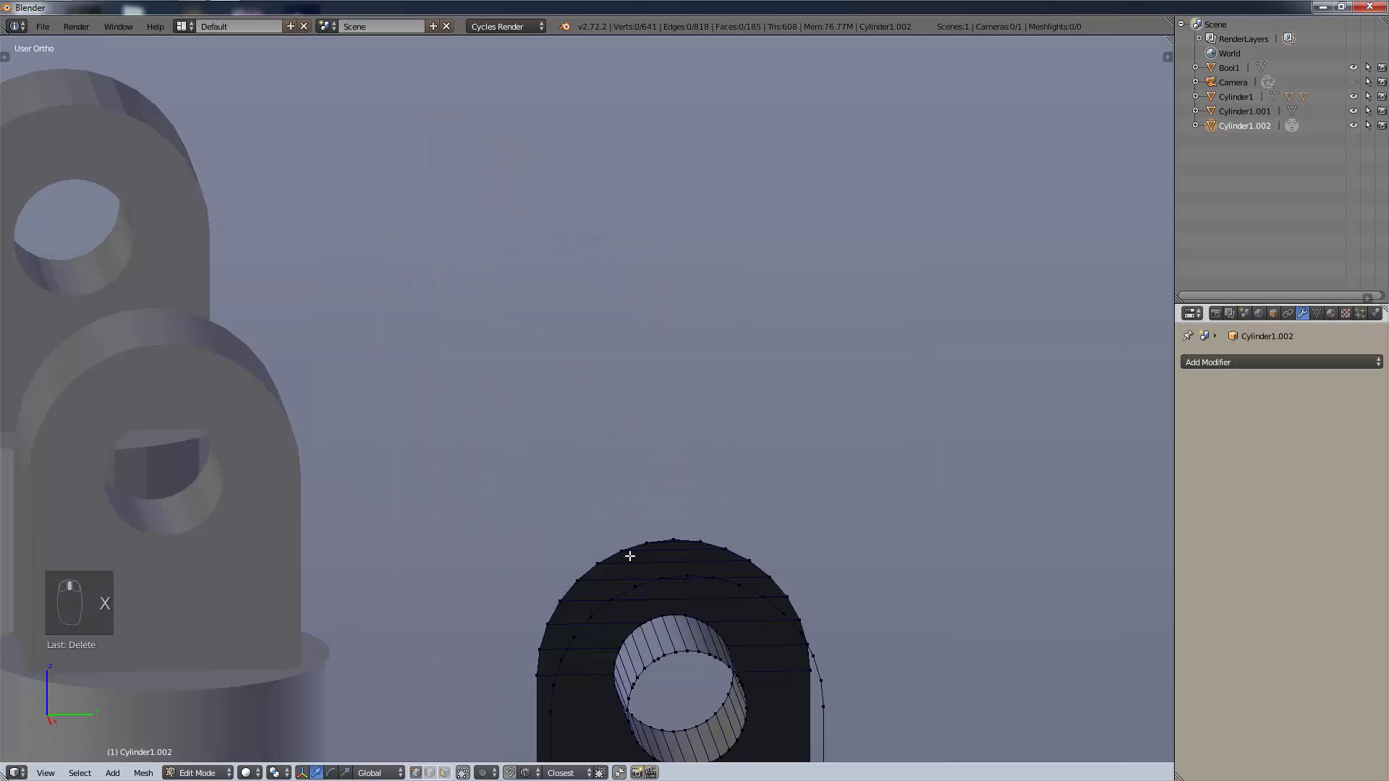
middle_click_drag(630, 556, 465, 225, "shift")
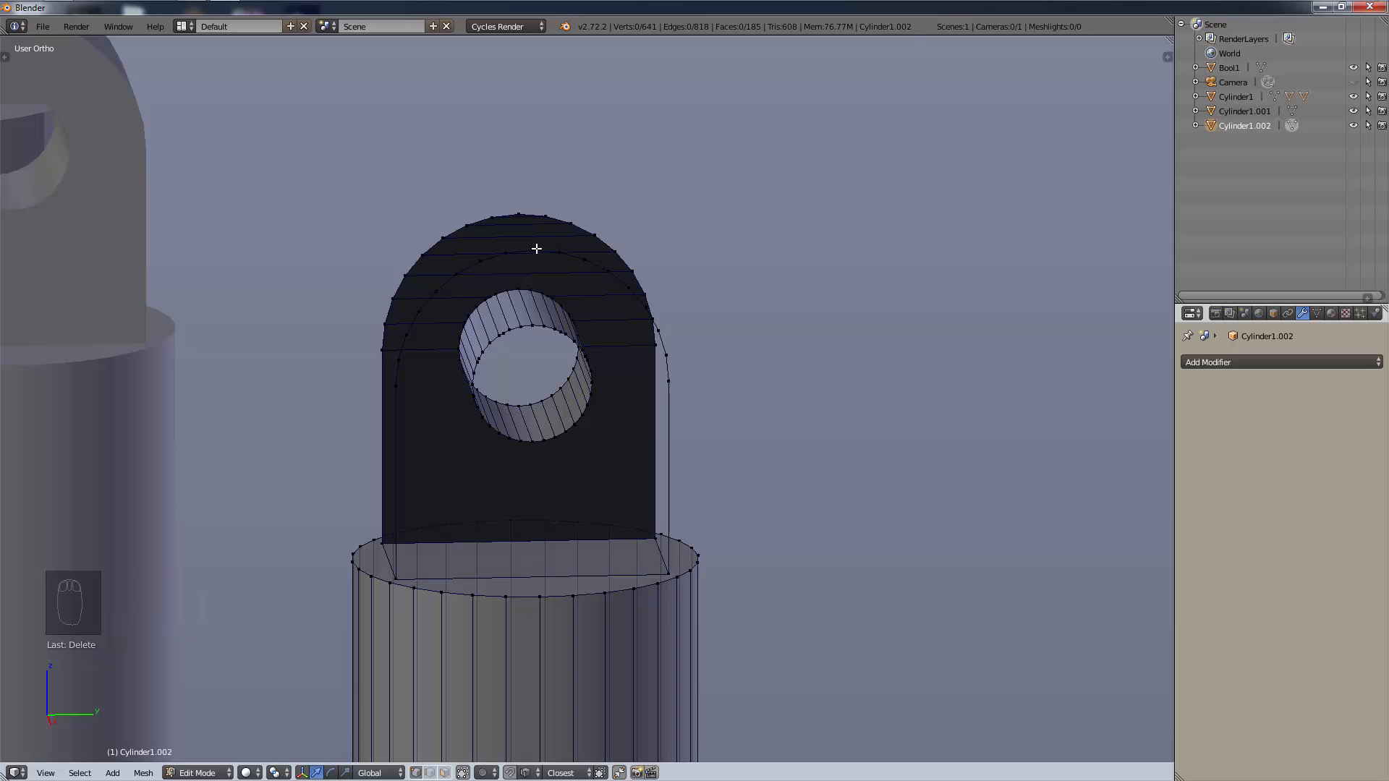
Undo the deletions on the upper eye, back to the linked selection of its front face.
key("ctrl+z")
key("ctrl+z")
key("ctrl+z")
key("ctrl+z")
key("ctrl+z")
key("ctrl+z")
key("ctrl+z")
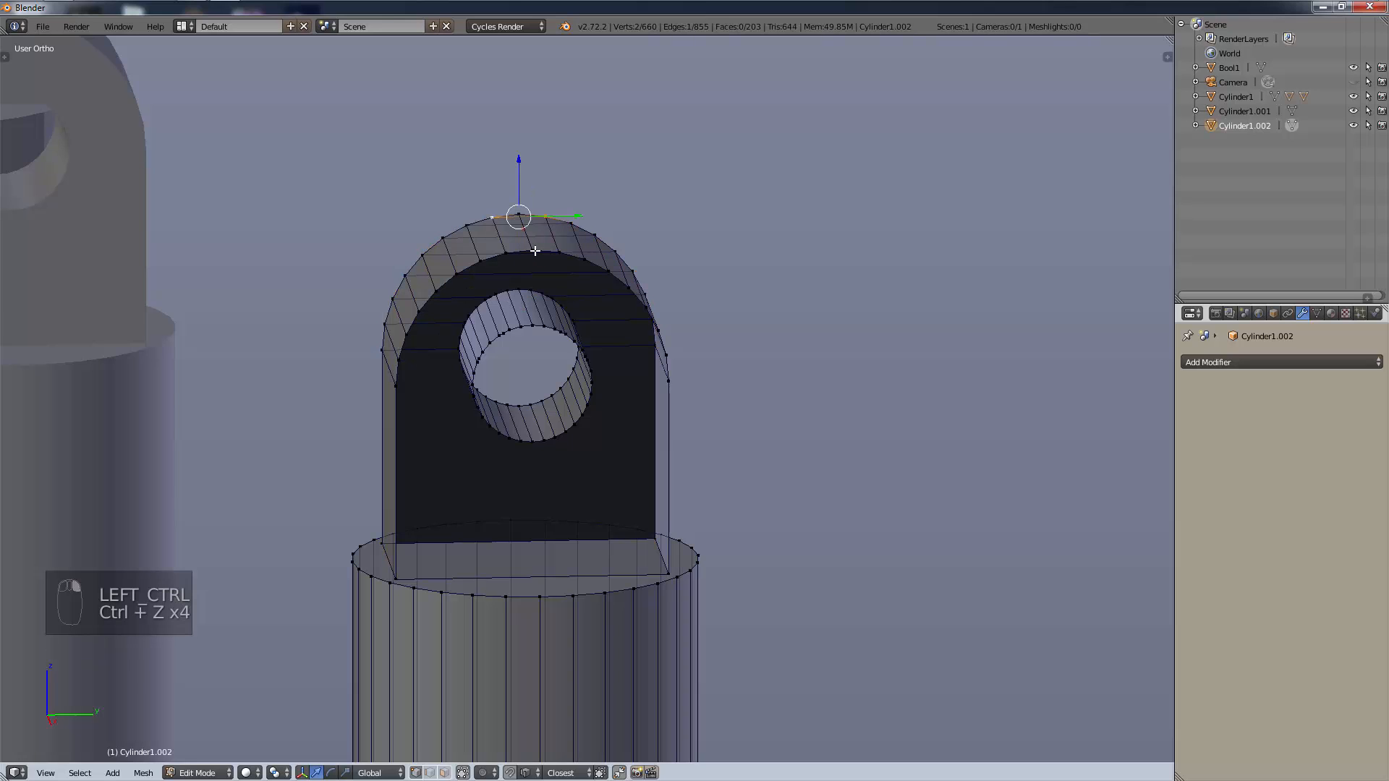
key("KP_3")
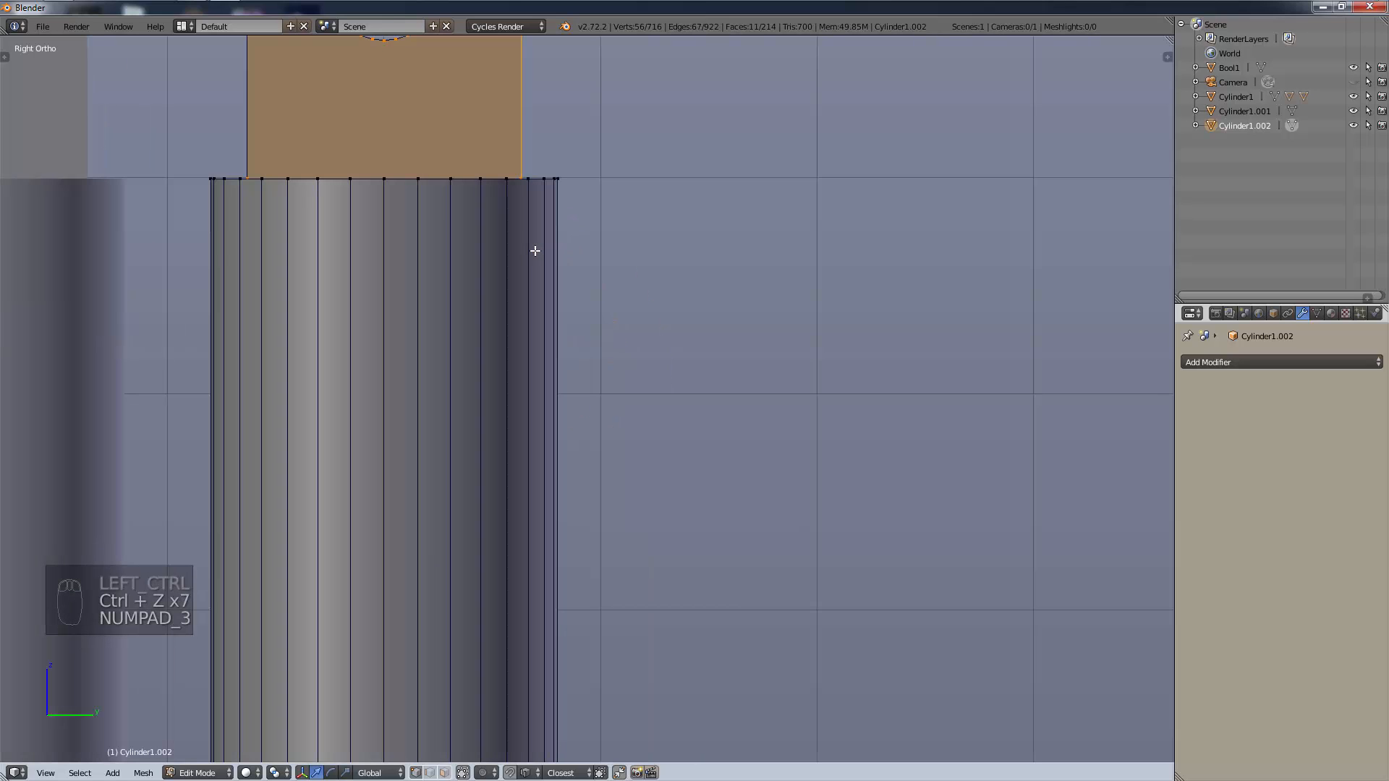
middle_click_drag(509, 223, 521, 657, "shift")
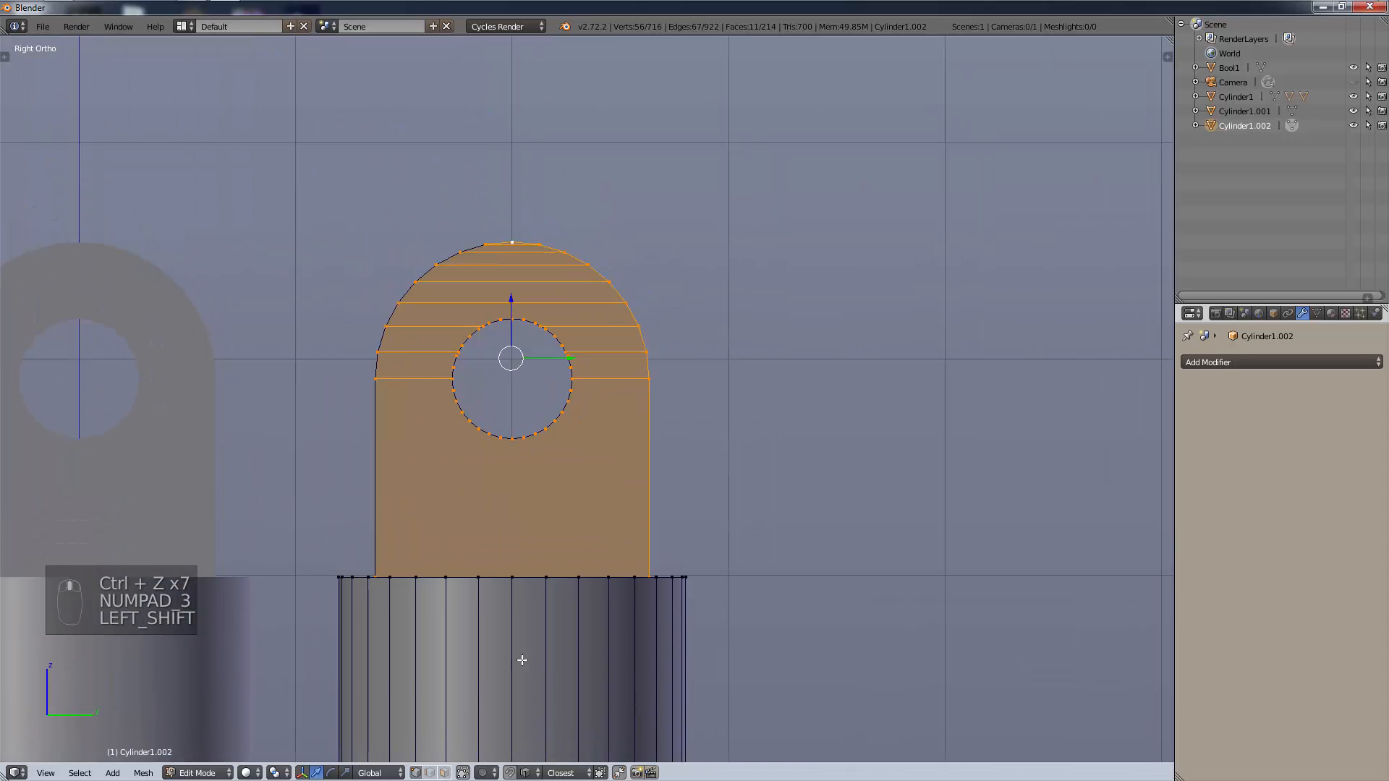
Delete the upper eye's front face and the geometry linked to its upper rim, bolt hole included.
left_click(466, 773)
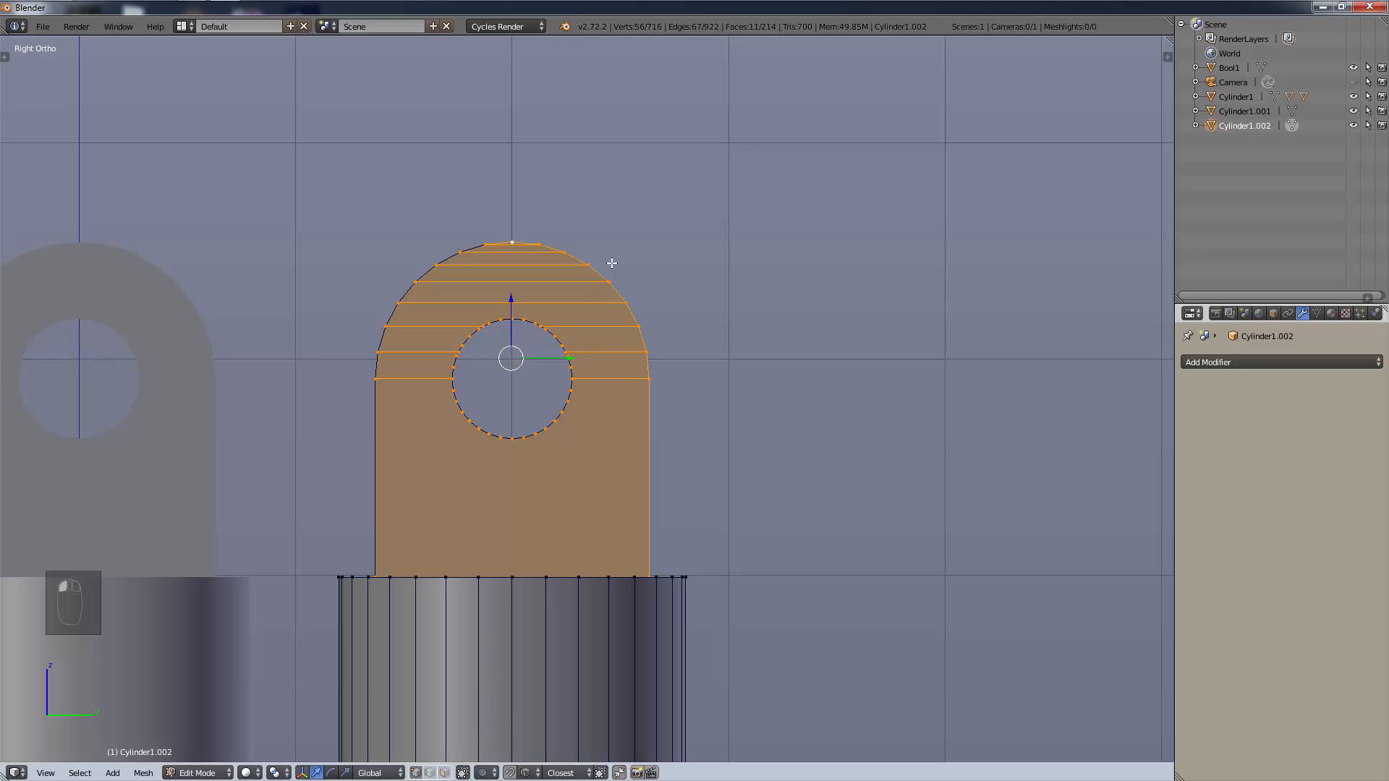
key("a")
key("b")
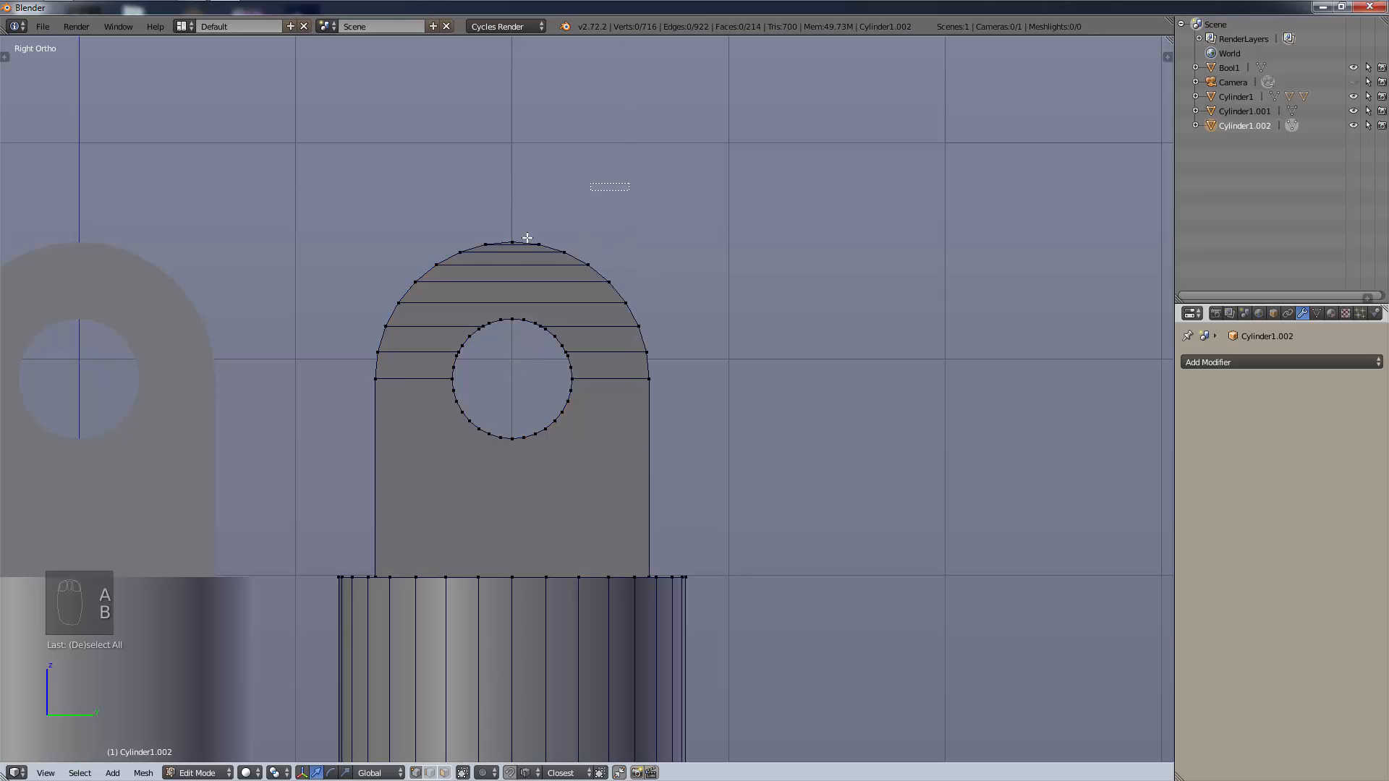
left_click_drag(612, 186, 401, 386)
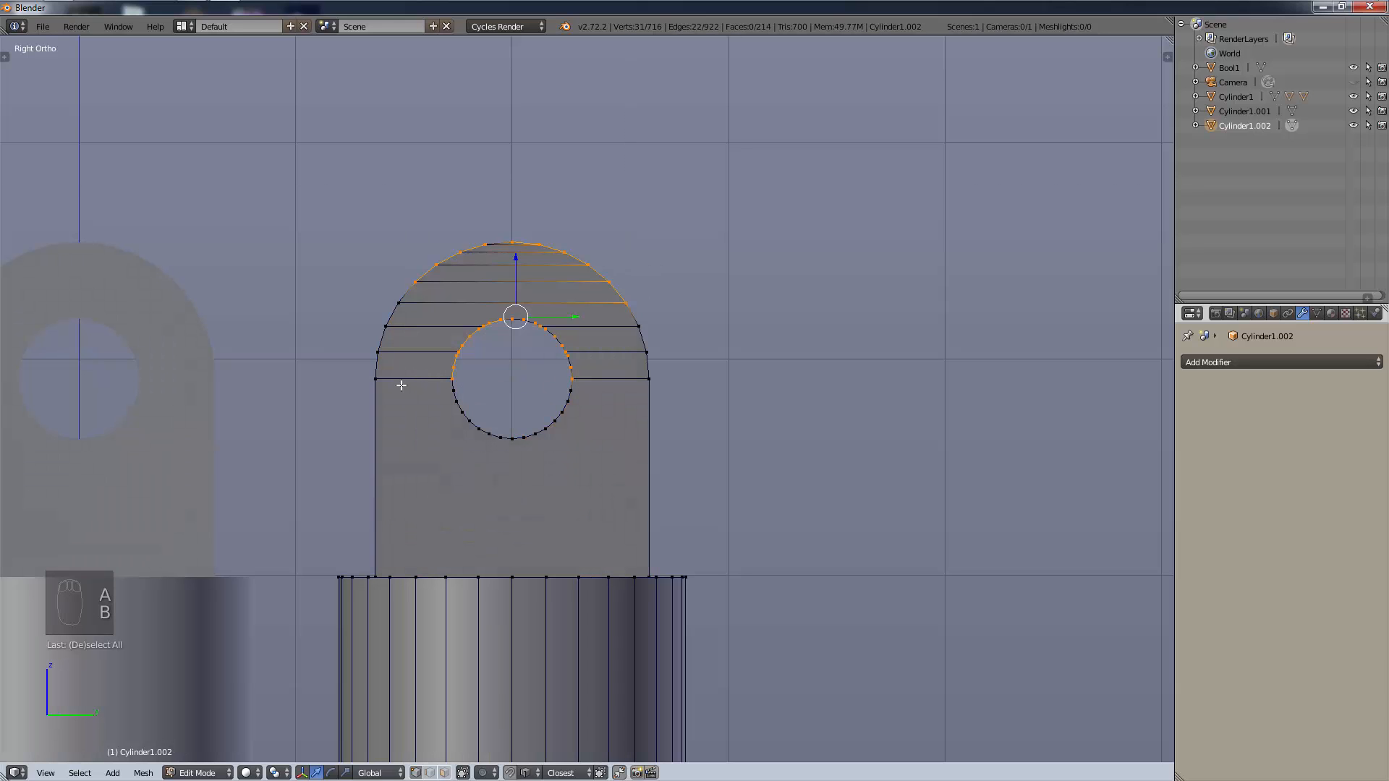
key("ctrl+l")
key("x")
left_click(523, 330)
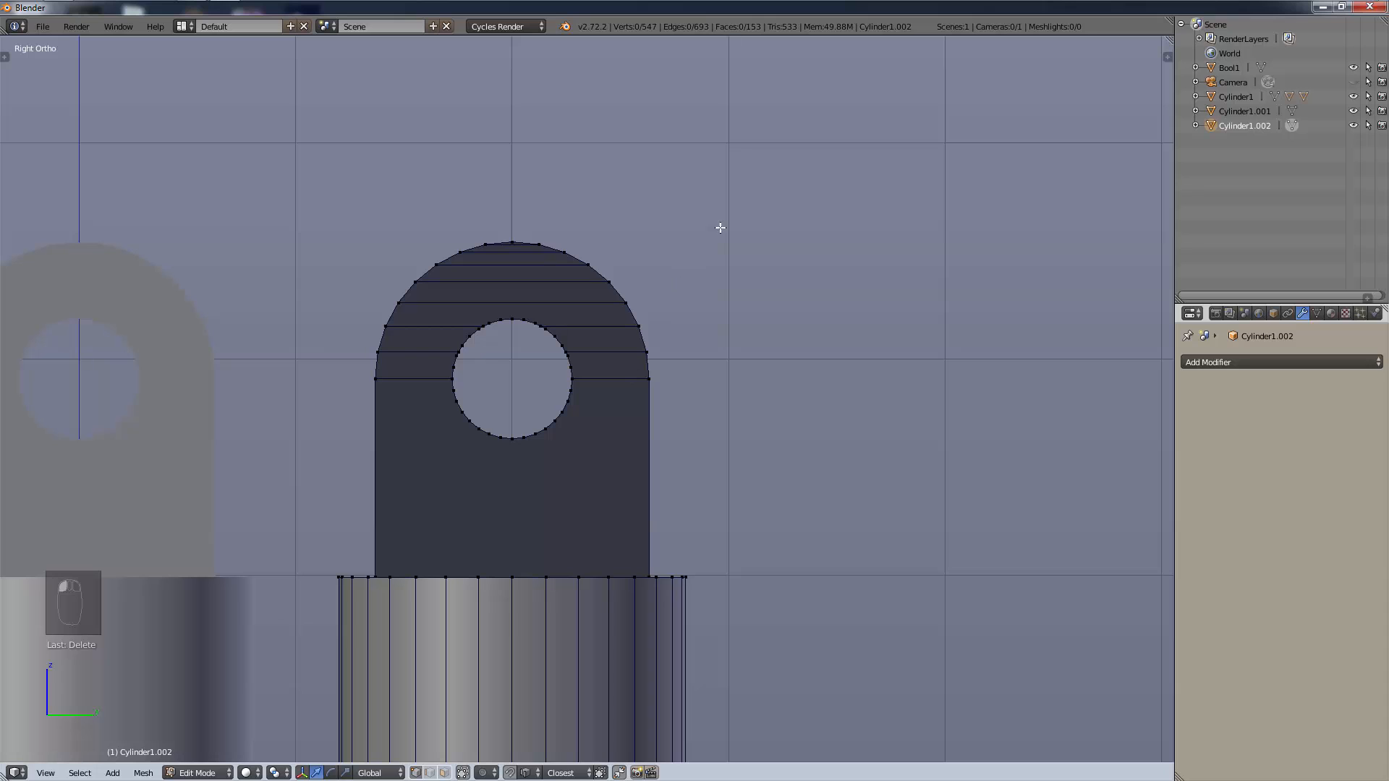
Delete the vertices of the upper eye's remaining rear face with all its linked geometry.
key("b")
left_click_drag(737, 168, 329, 437)
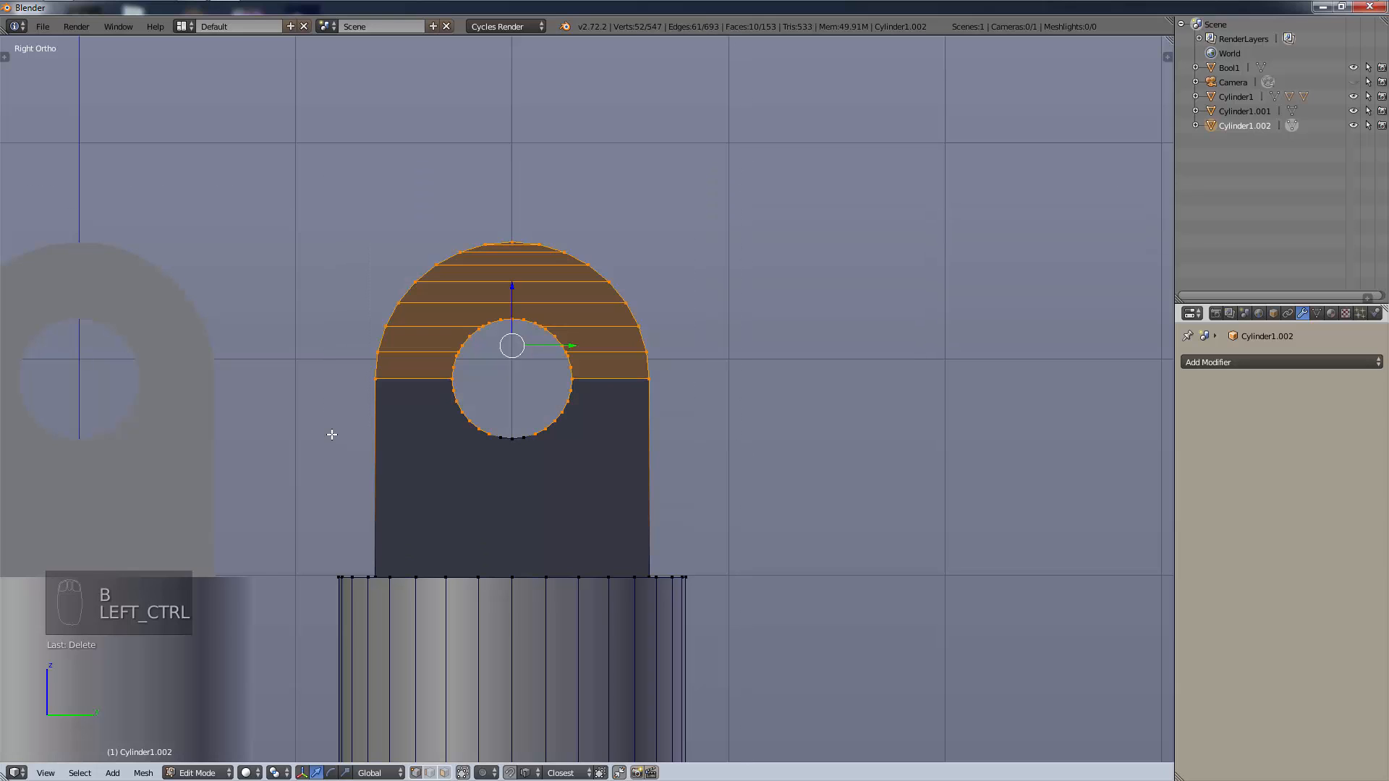
key("ctrl+semicolon")
key("ctrl+l")
key("x")
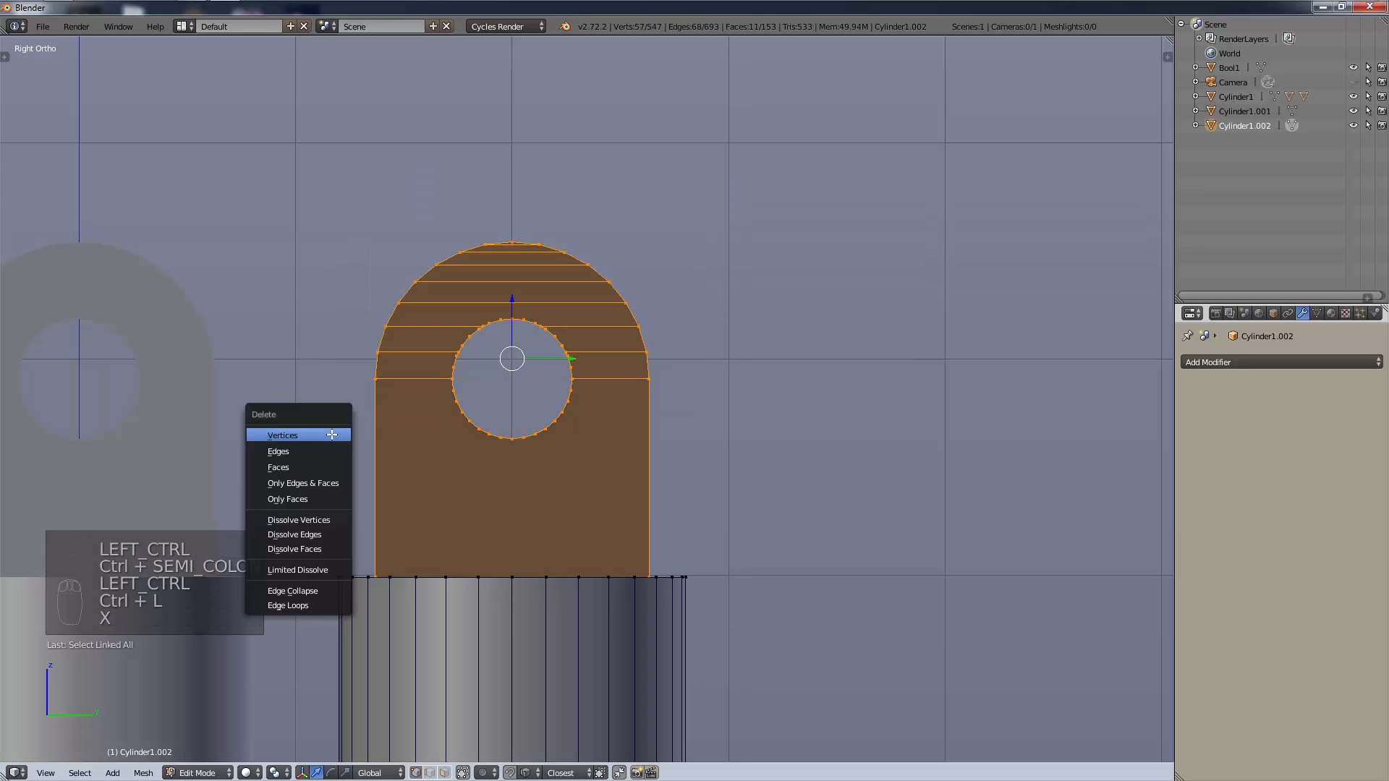
left_click(331, 433)
Delete the leftover rectangular outline with its linked face from the cylinder's top surface.
middle_click_drag(487, 410, 520, 68)
middle_click_drag(535, 612, 538, 678)
middle_click_drag(537, 679, 391, 678, "shift")
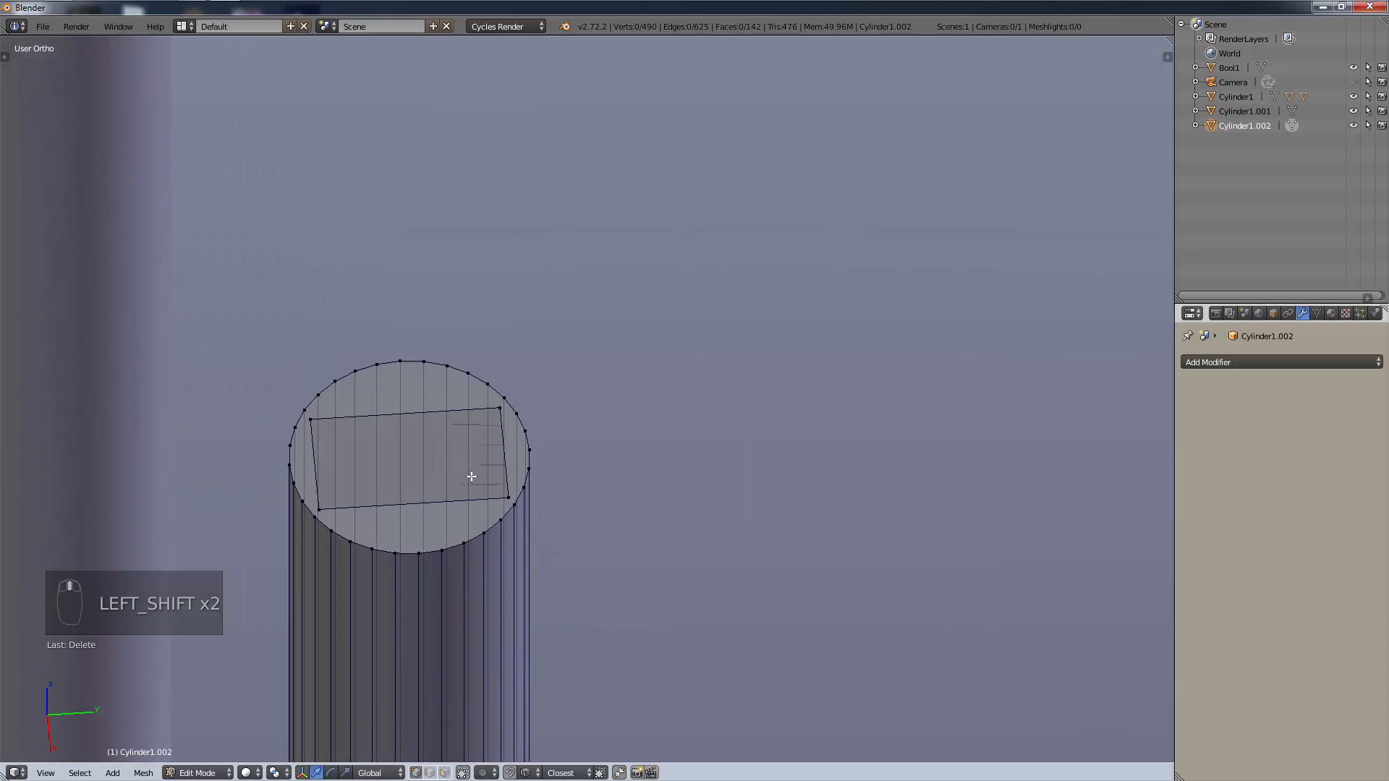
scroll(456, 504, "up", 2)
middle_click_drag(372, 545, 689, 480, "shift")
scroll(577, 500, "up", 1)
scroll(455, 579, "up", 2)
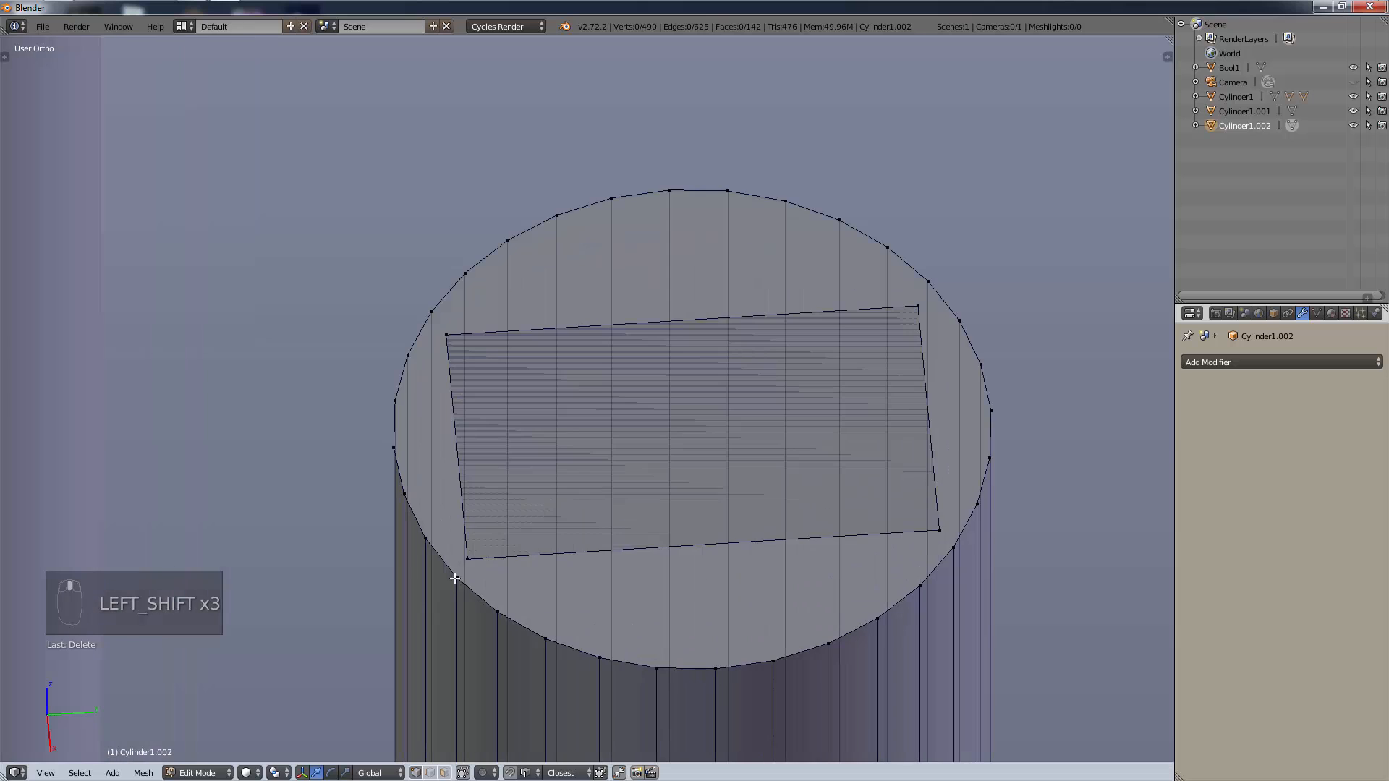
right_click(470, 561)
key("ctrl+semicolon")
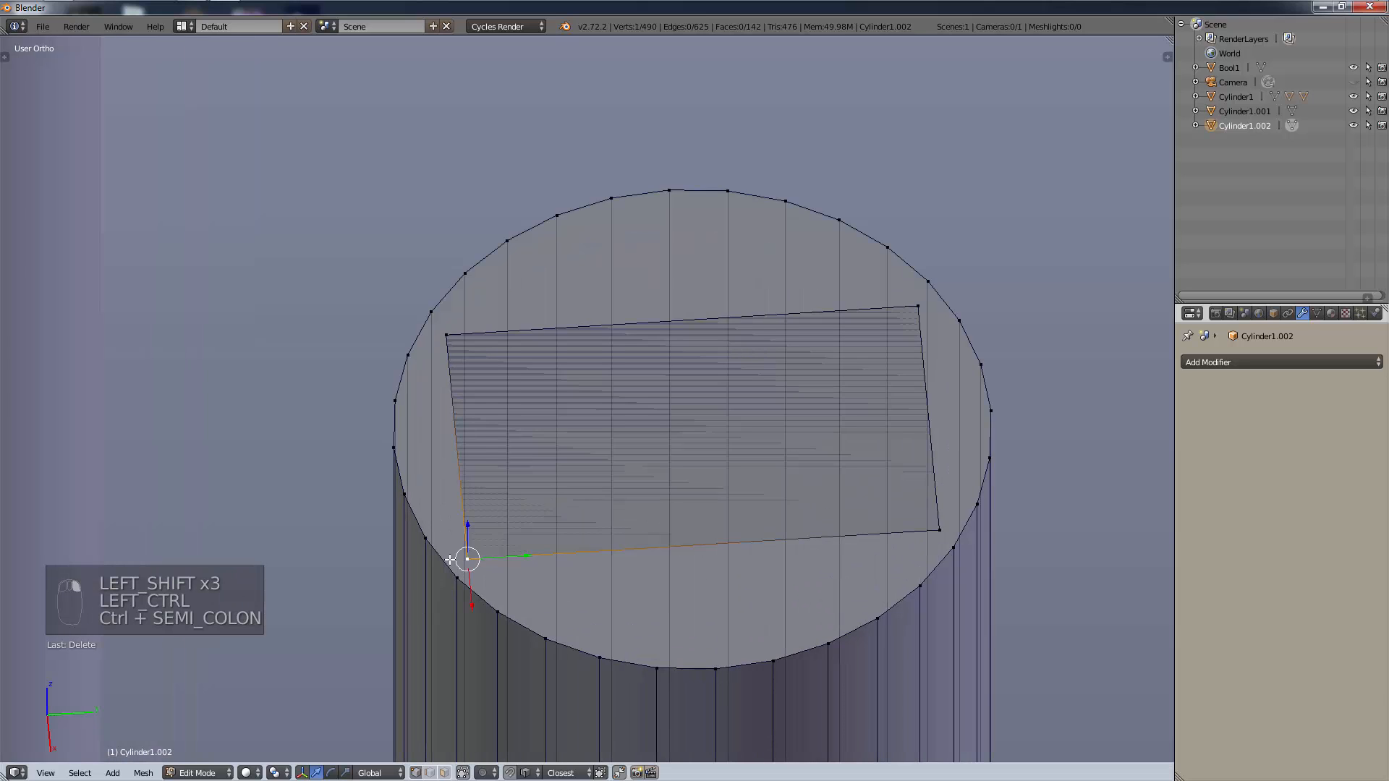
key("ctrl+l")
key("x")
left_click(434, 559)
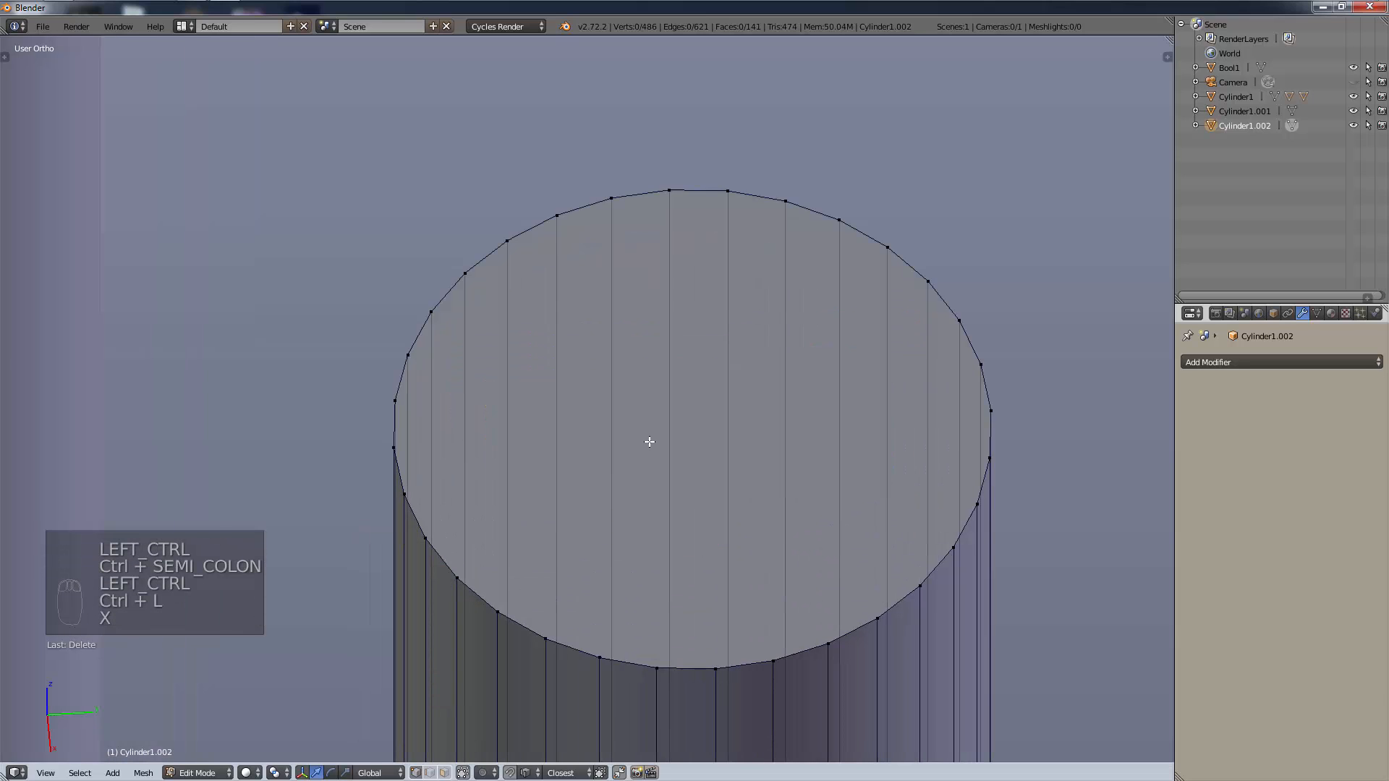
Place the 3D cursor freehand at the middle vertex of the cylinder's top edge in the right view.
scroll(652, 442, "down", 2)
key("KP_3")
scroll(682, 366, "down", 4)
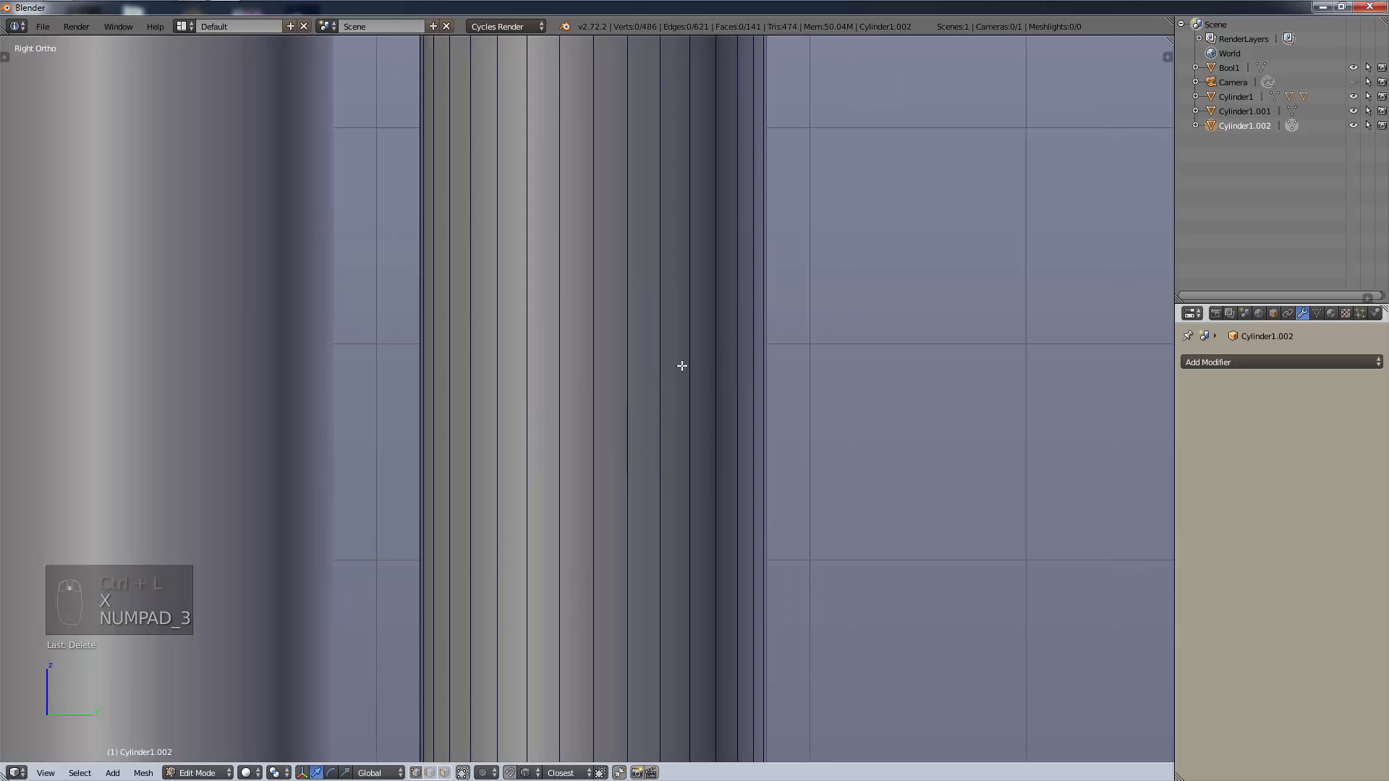
middle_click_drag(803, 340, 811, 707, "shift")
scroll(643, 528, "up", 4)
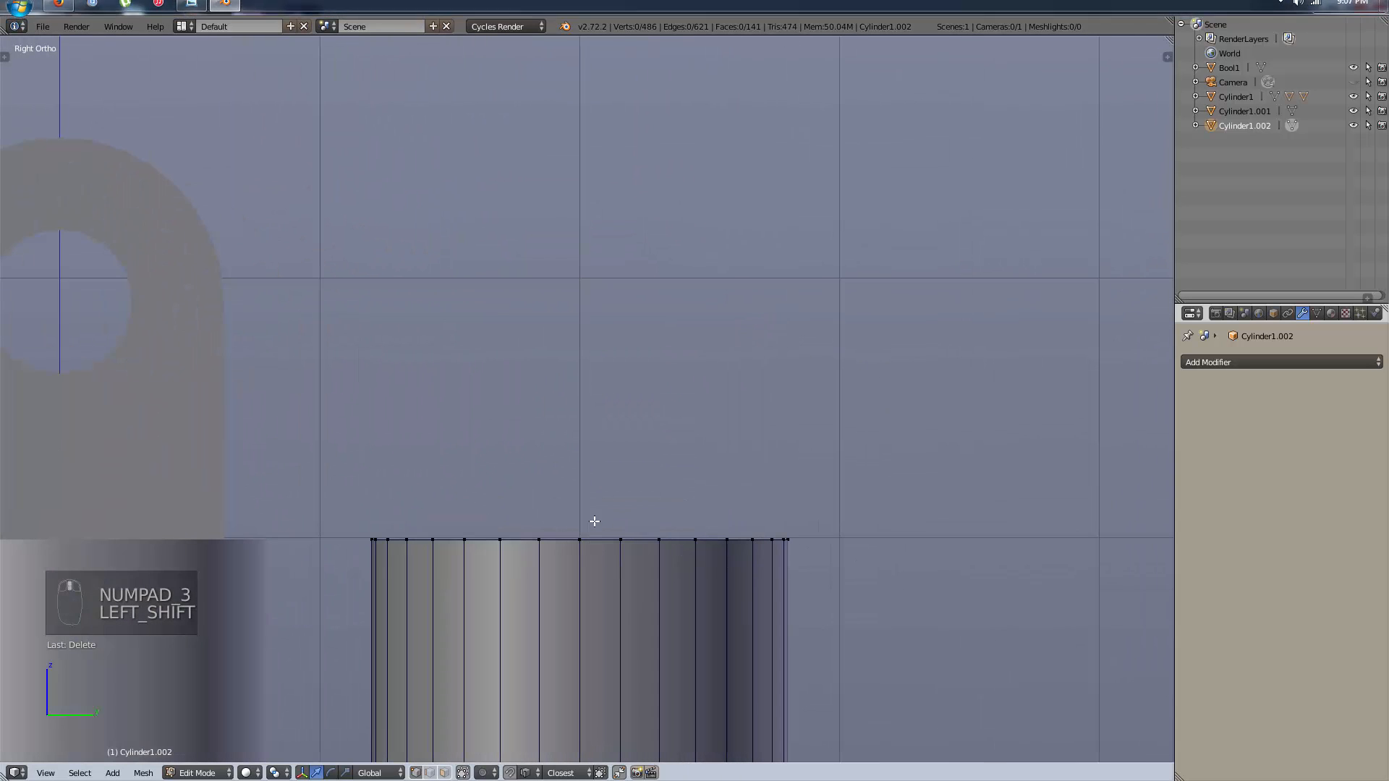
scroll(585, 534, "up", 1)
right_click(585, 534)
scroll(619, 529, "down", 8)
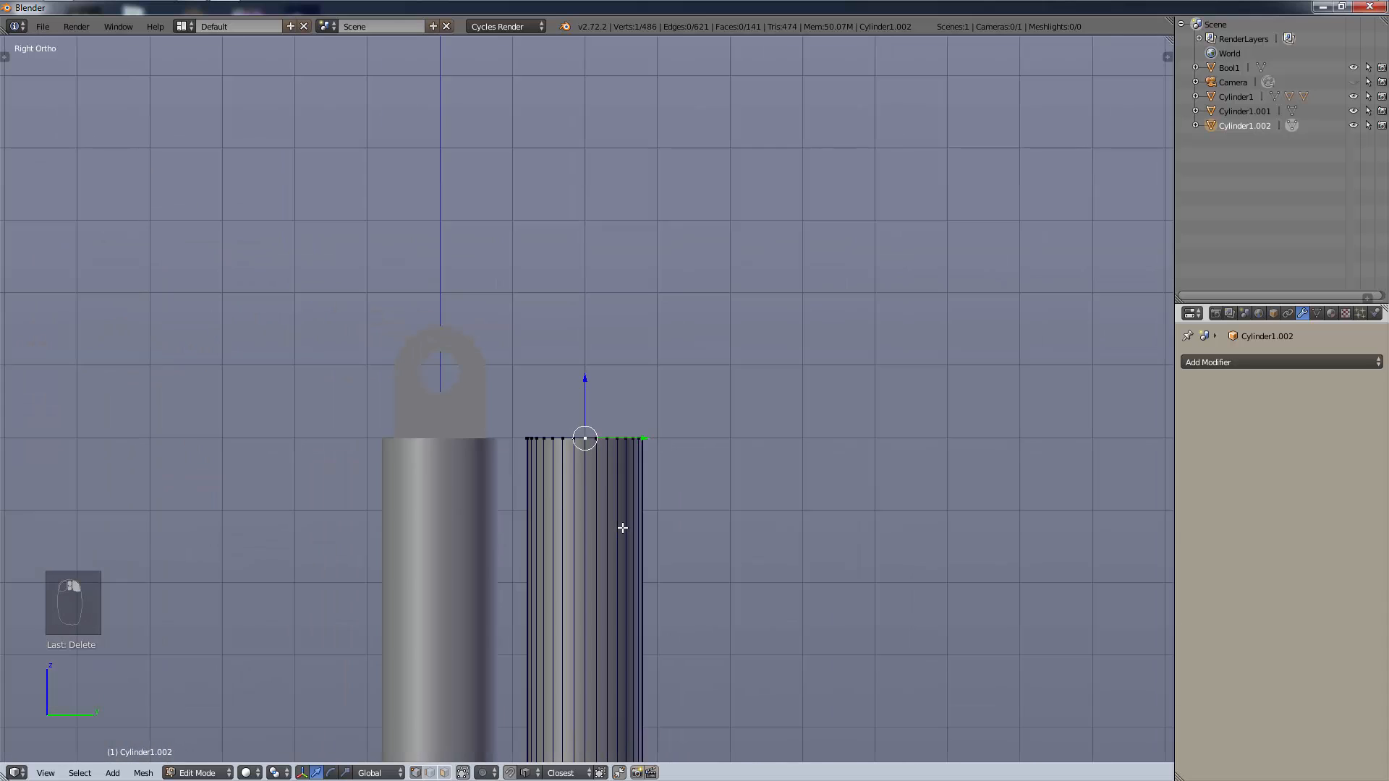
key("KP_7")
left_click(565, 567)
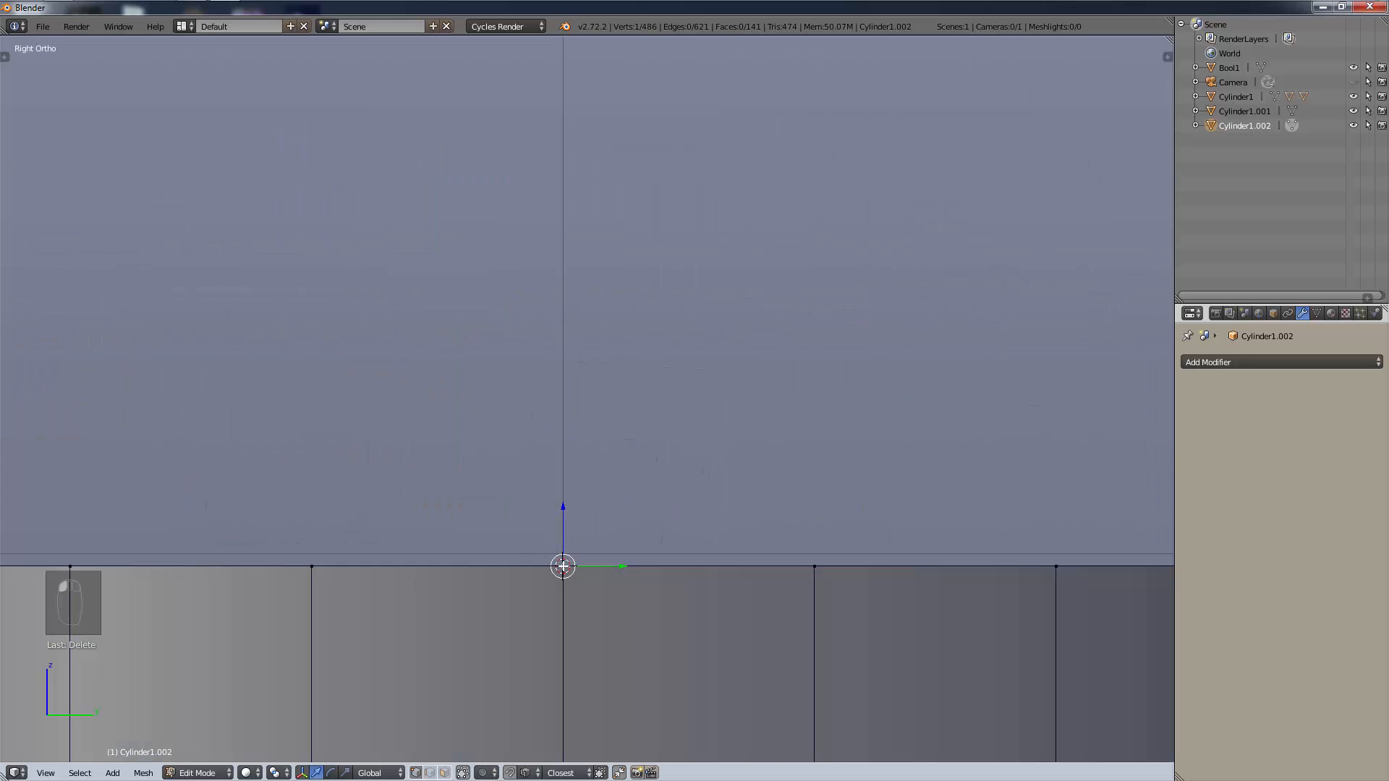
scroll(589, 459, "up", 1)
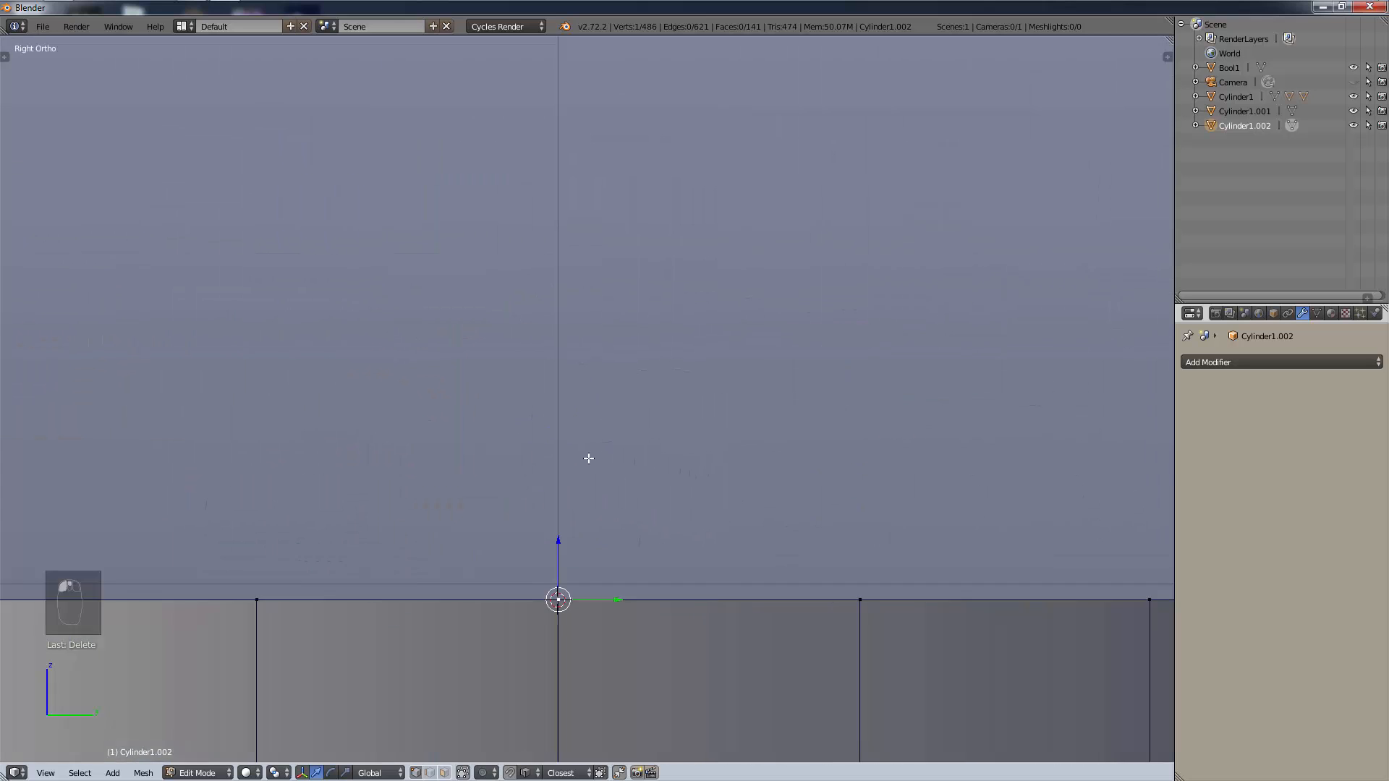
Select the cylinder's top edge loop, snap the 3D cursor to its centre, and clear the selection.
scroll(589, 459, "down", 3)
middle_click_drag(597, 472, 609, 517)
scroll(609, 517, "down", 5)
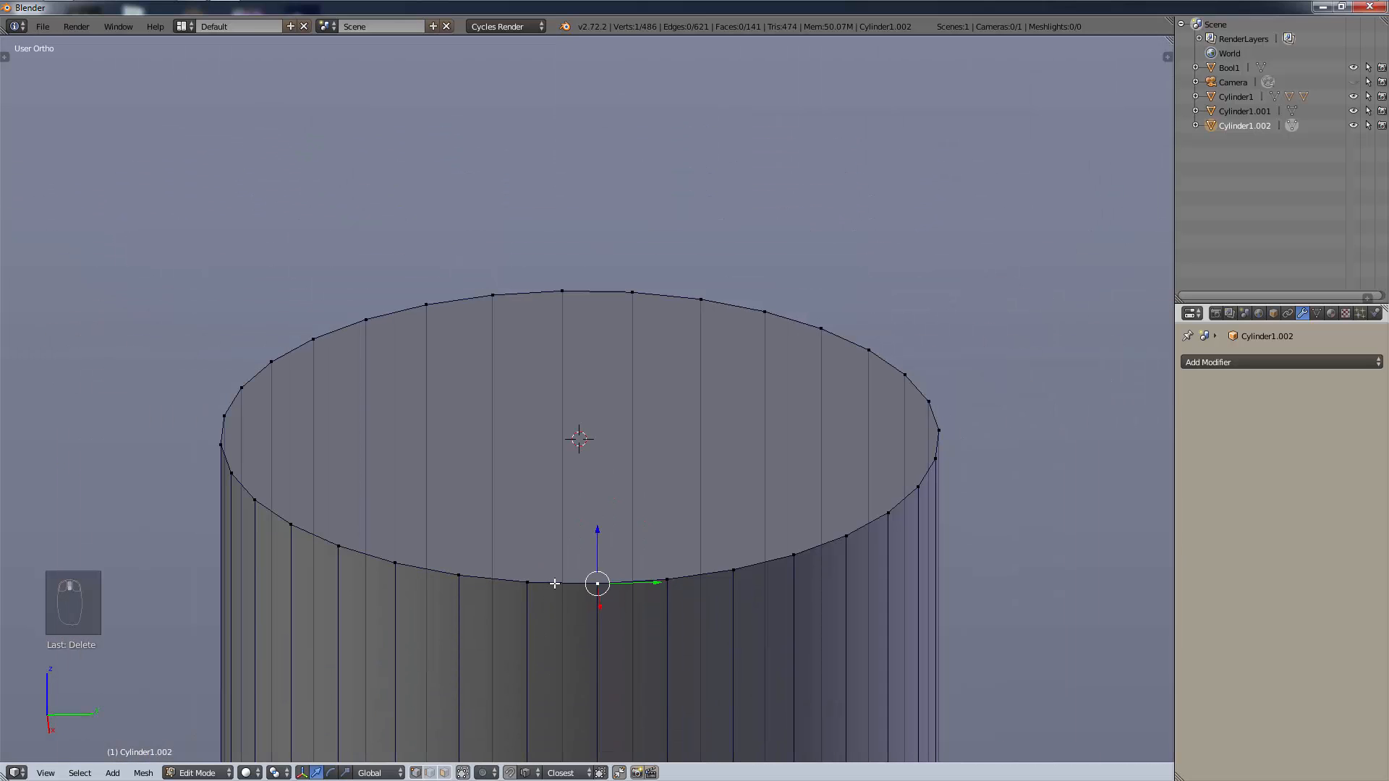
right_click(554, 584, "alt+shift")
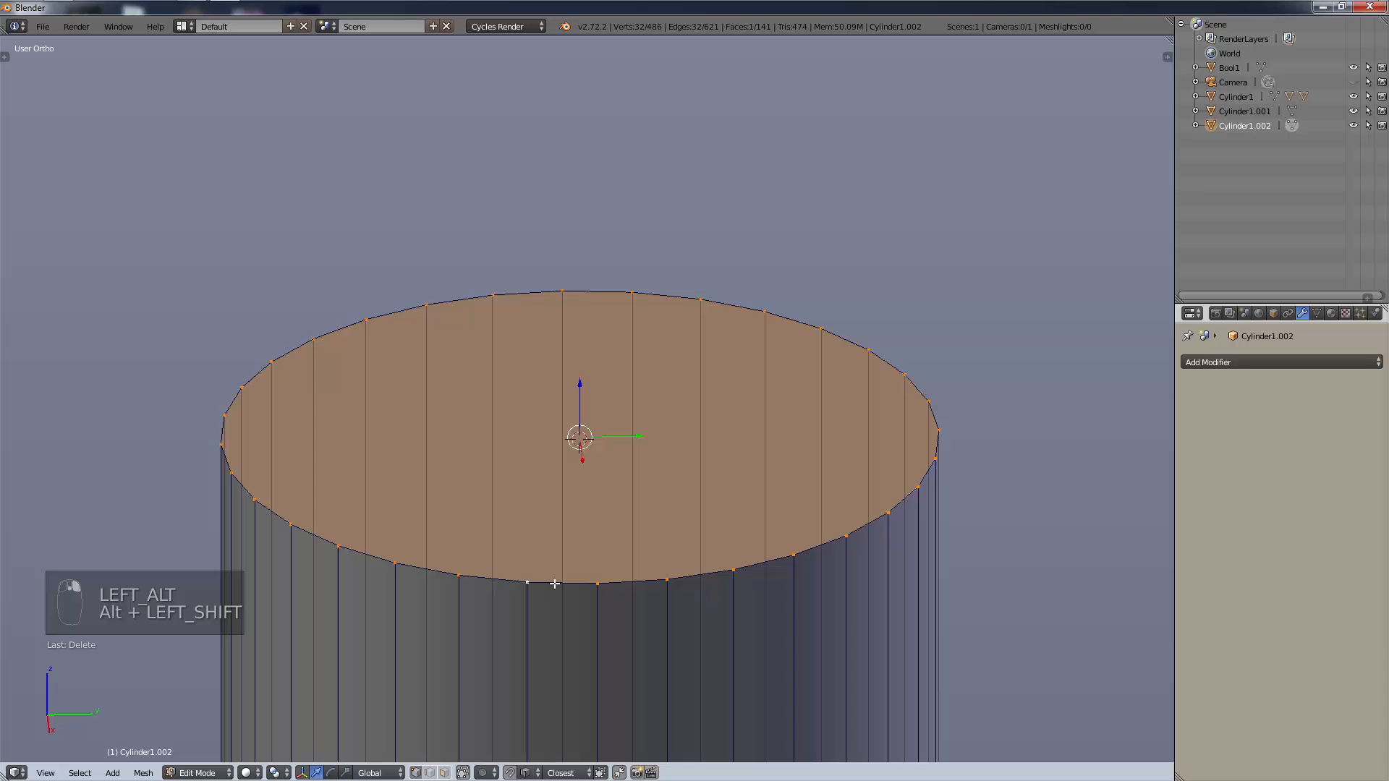
key("shift+s")
left_click(635, 462)
key("a")
middle_click_drag(635, 463, 511, 397)
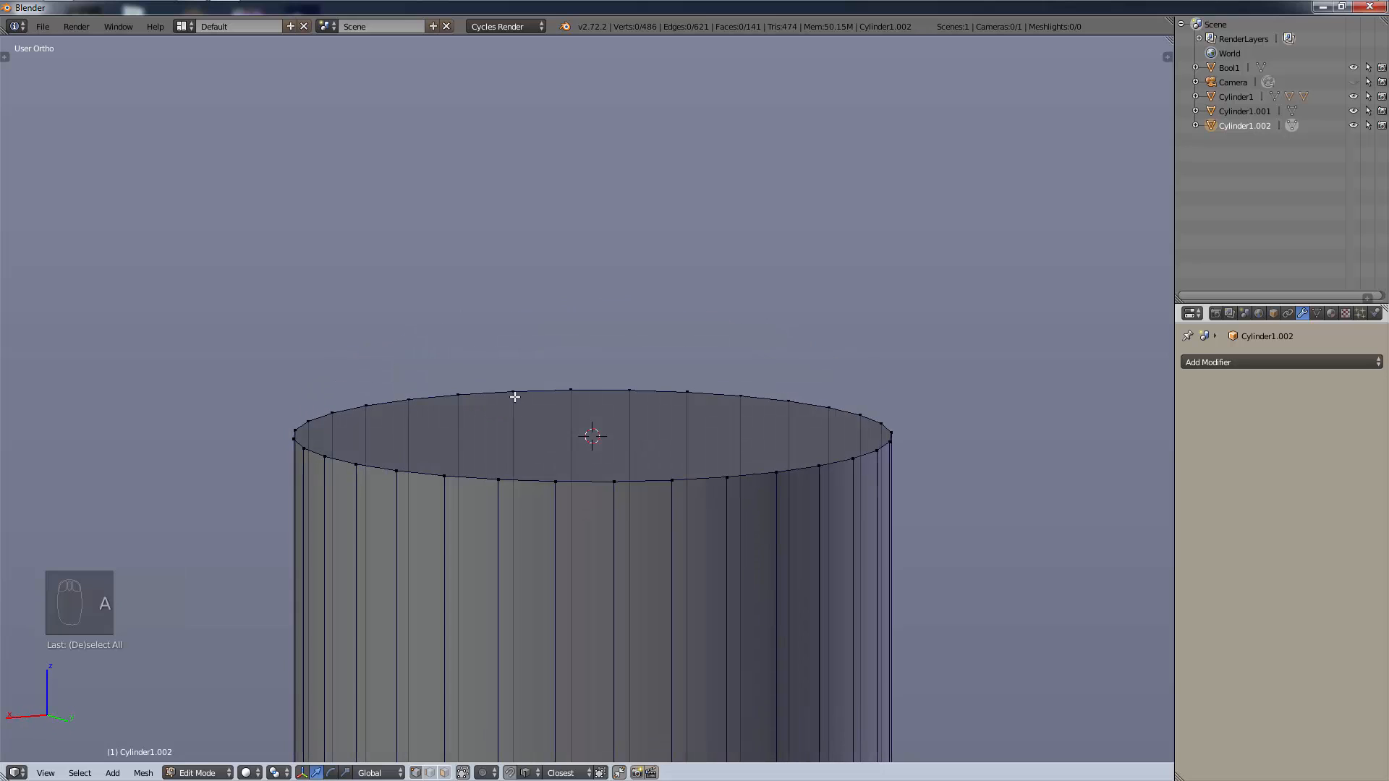
Add a 32-vertex circle of radius 1 at the 3D cursor, aligned to the right view and filled with an n-gon.
key("KP_3")
scroll(542, 377, "down", 2)
middle_click_drag(608, 285, 586, 465, "shift")
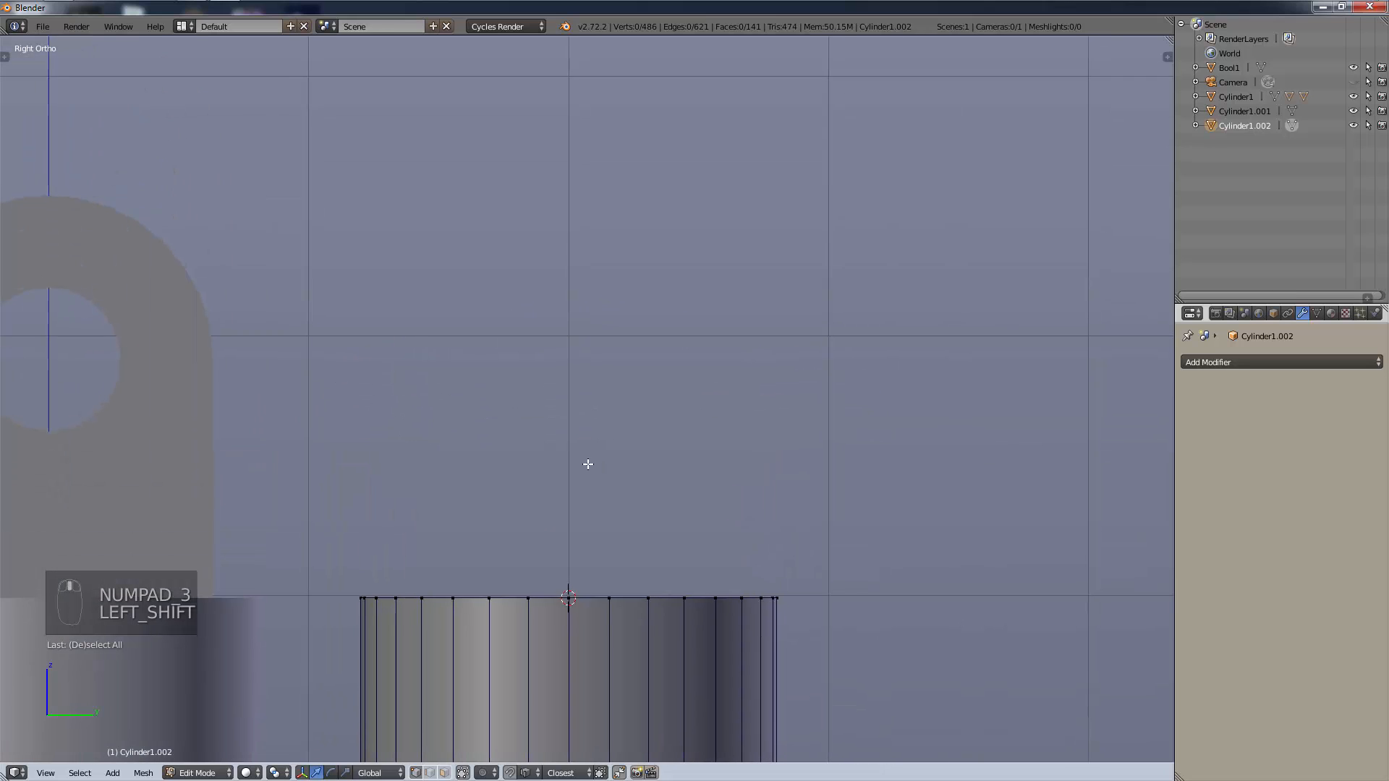
key("shift+a")
left_click(589, 477)
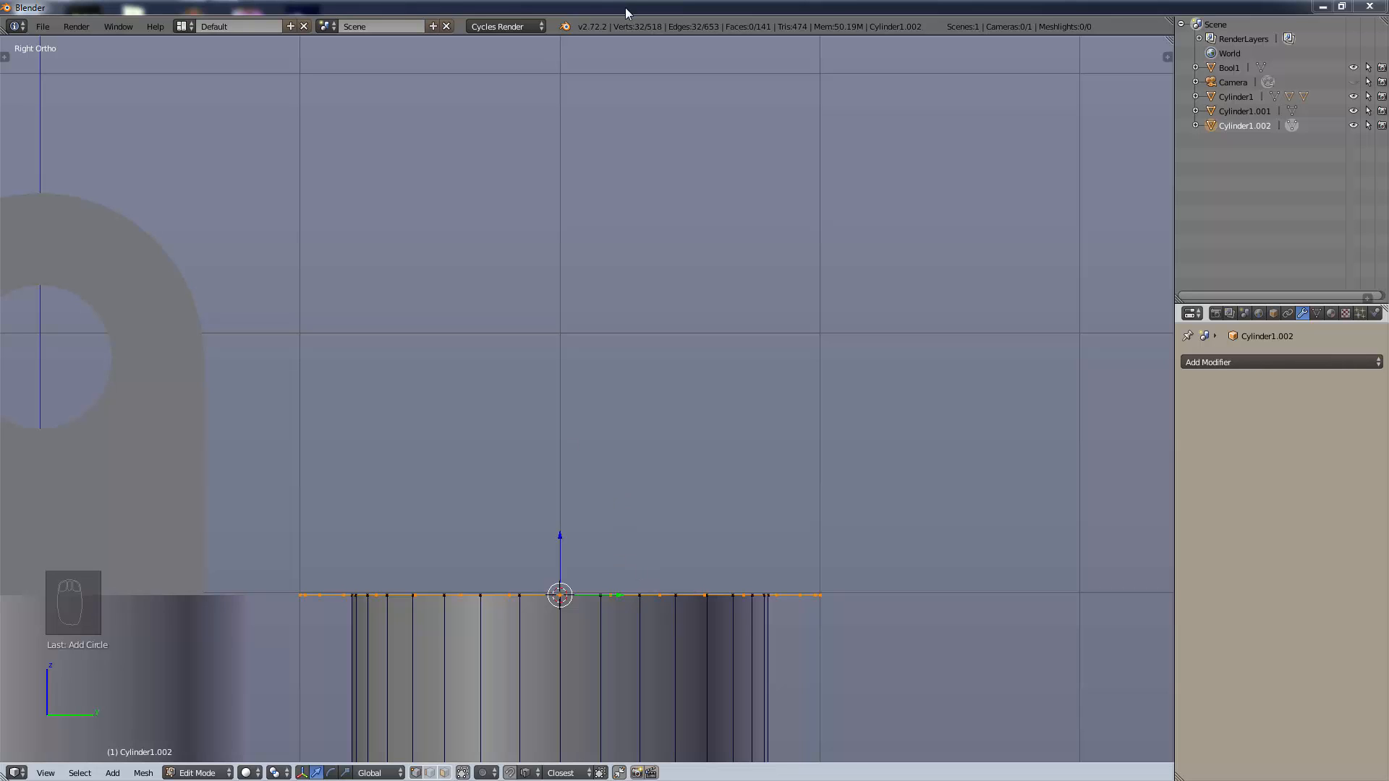
key("F6")
left_click(671, 617)
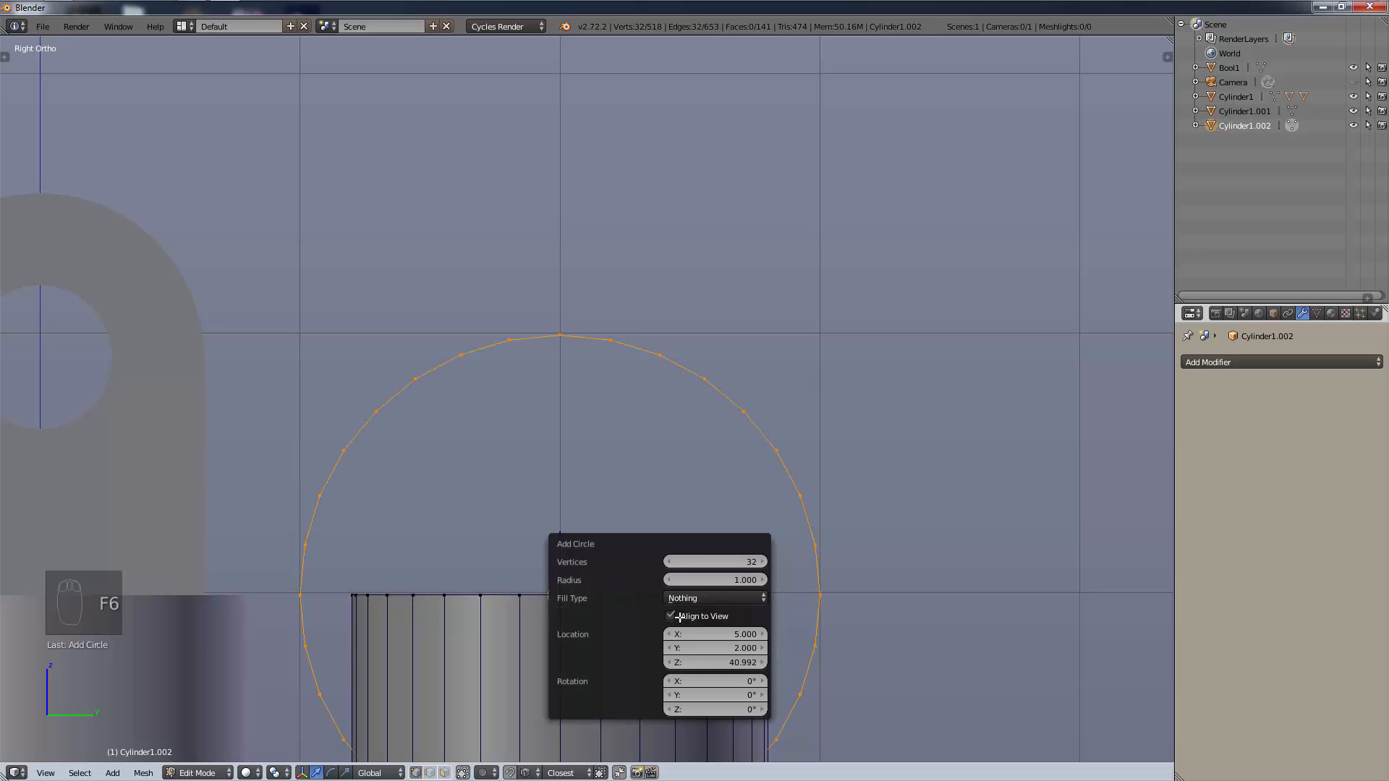
key("F6")
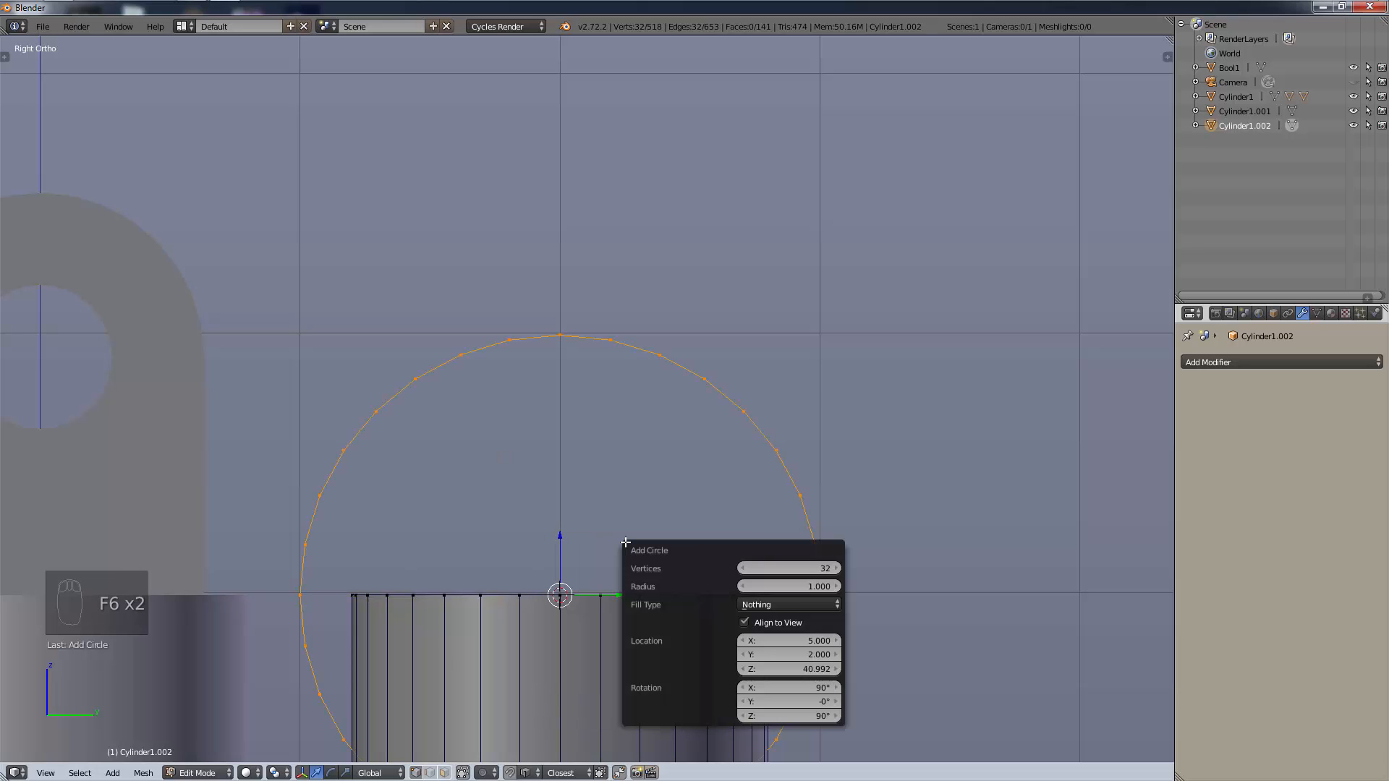
left_click(796, 605)
left_click(795, 571)
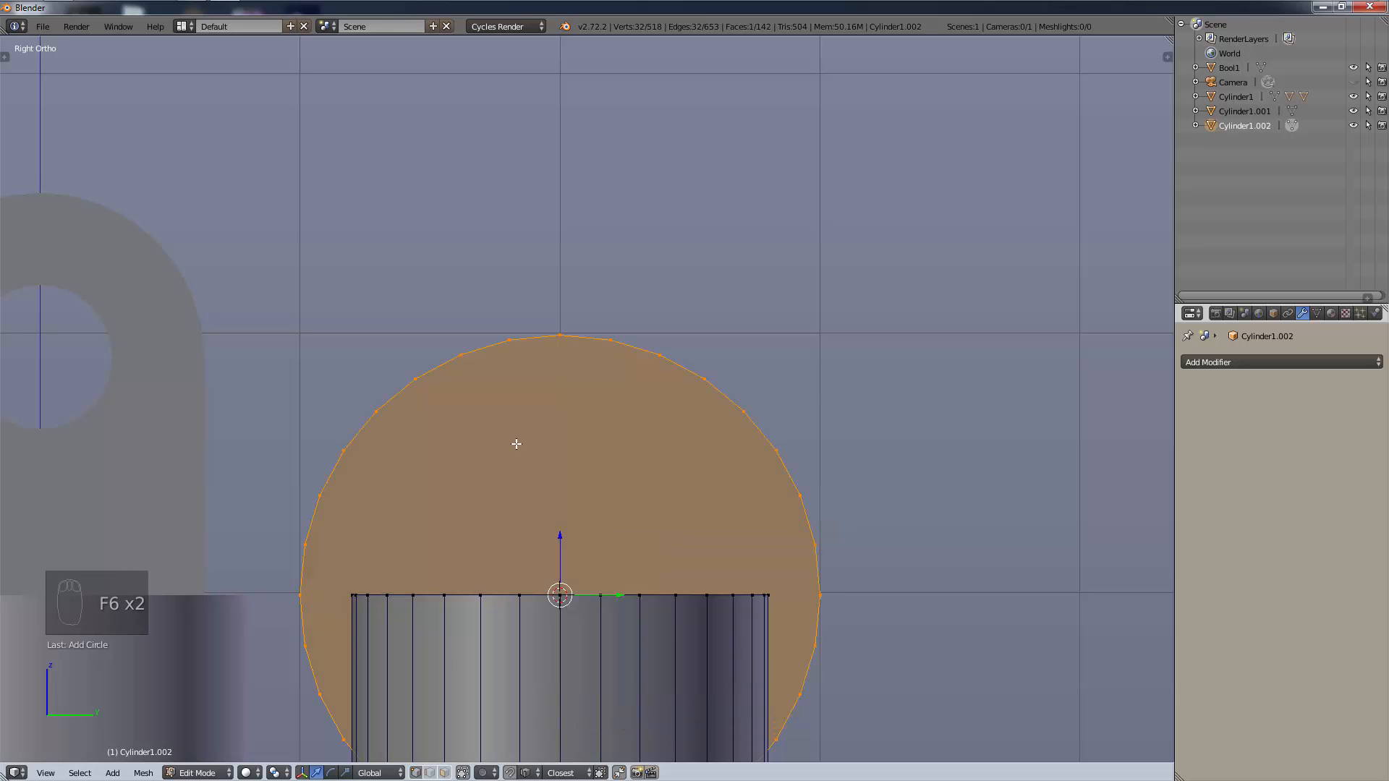
Move the filled circle about 1.2 units up along the global Z axis, above the cylinder's top.
scroll(664, 629, "down", 3)
middle_click_drag(673, 607, 666, 509, "shift")
scroll(675, 463, "up", 2)
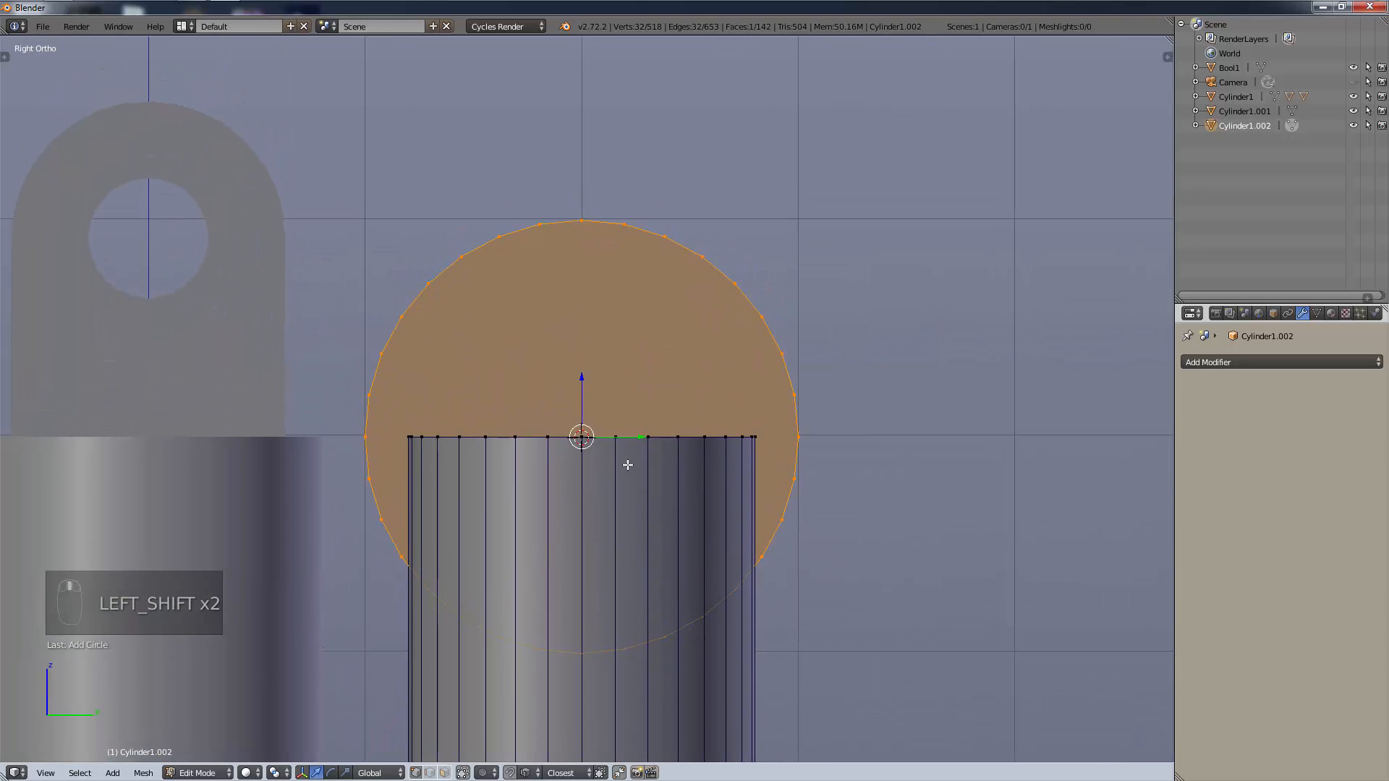
key("g")
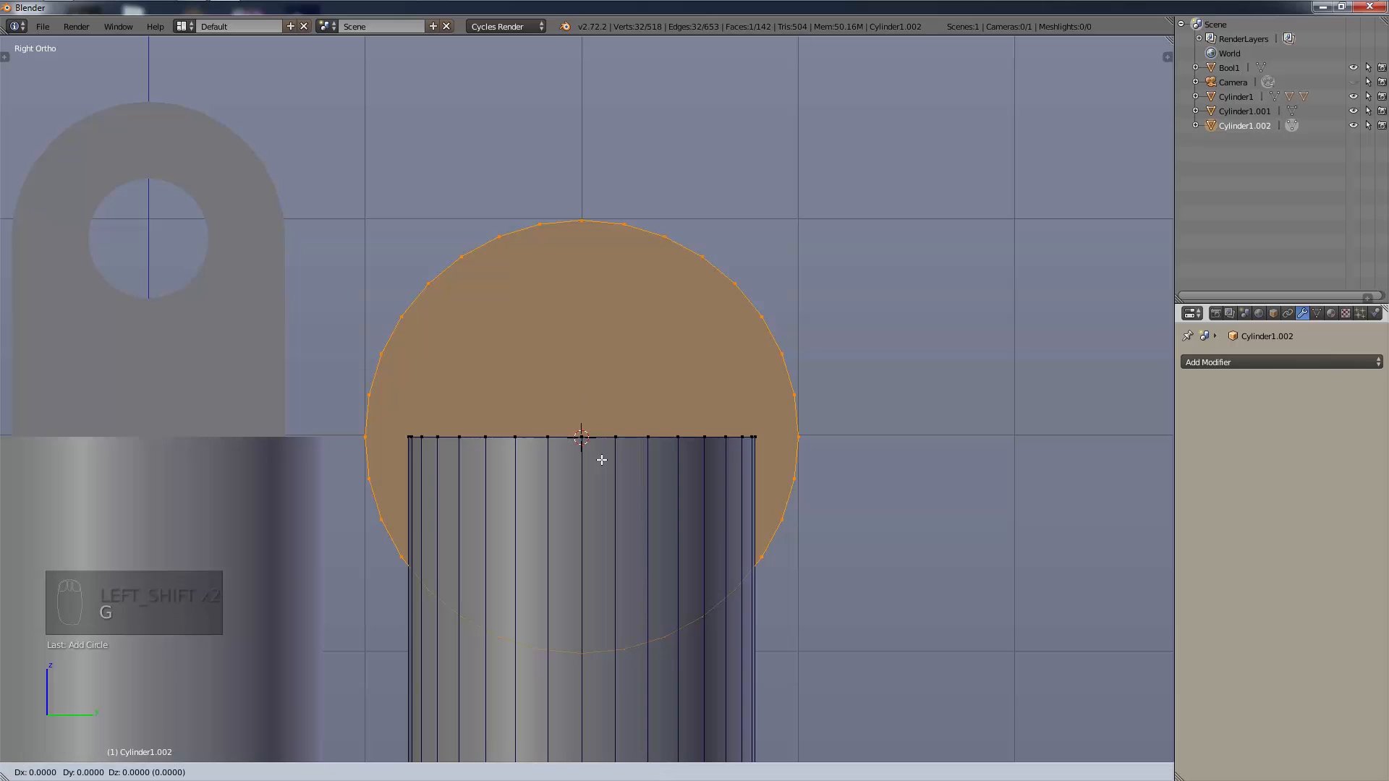
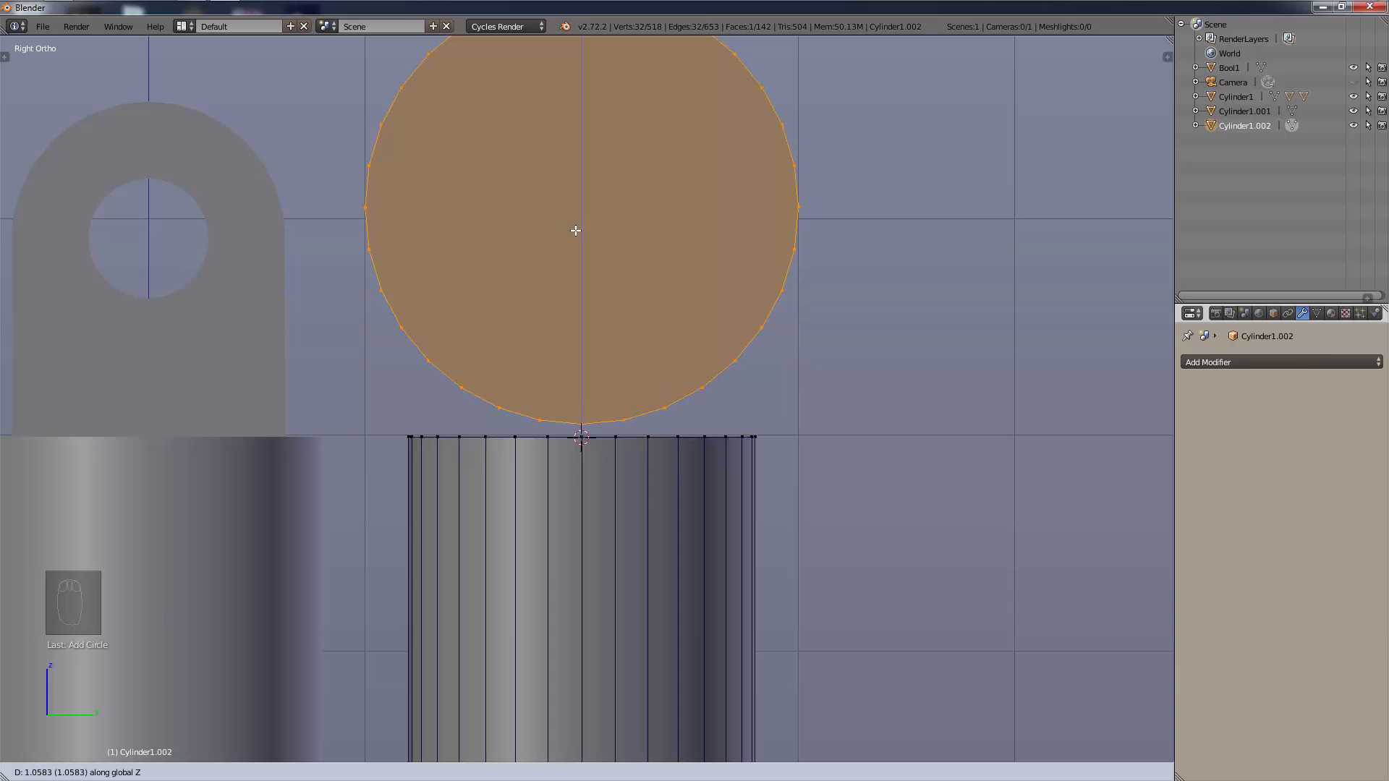
left_click(582, 199)
middle_click_drag(825, 375, 820, 513, "shift")
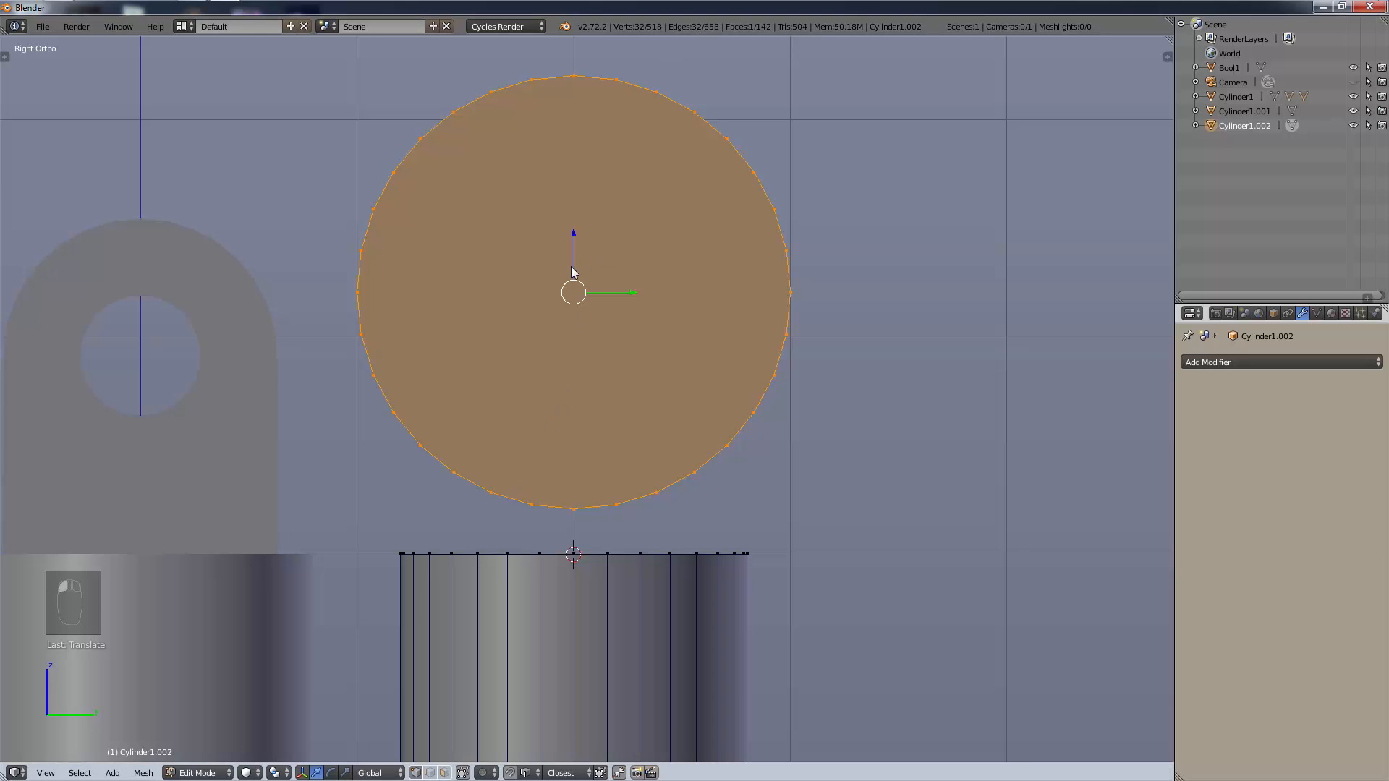
Delete only the circle's face, keeping its outline edges.
key("x")
left_click(564, 333)
key("a")
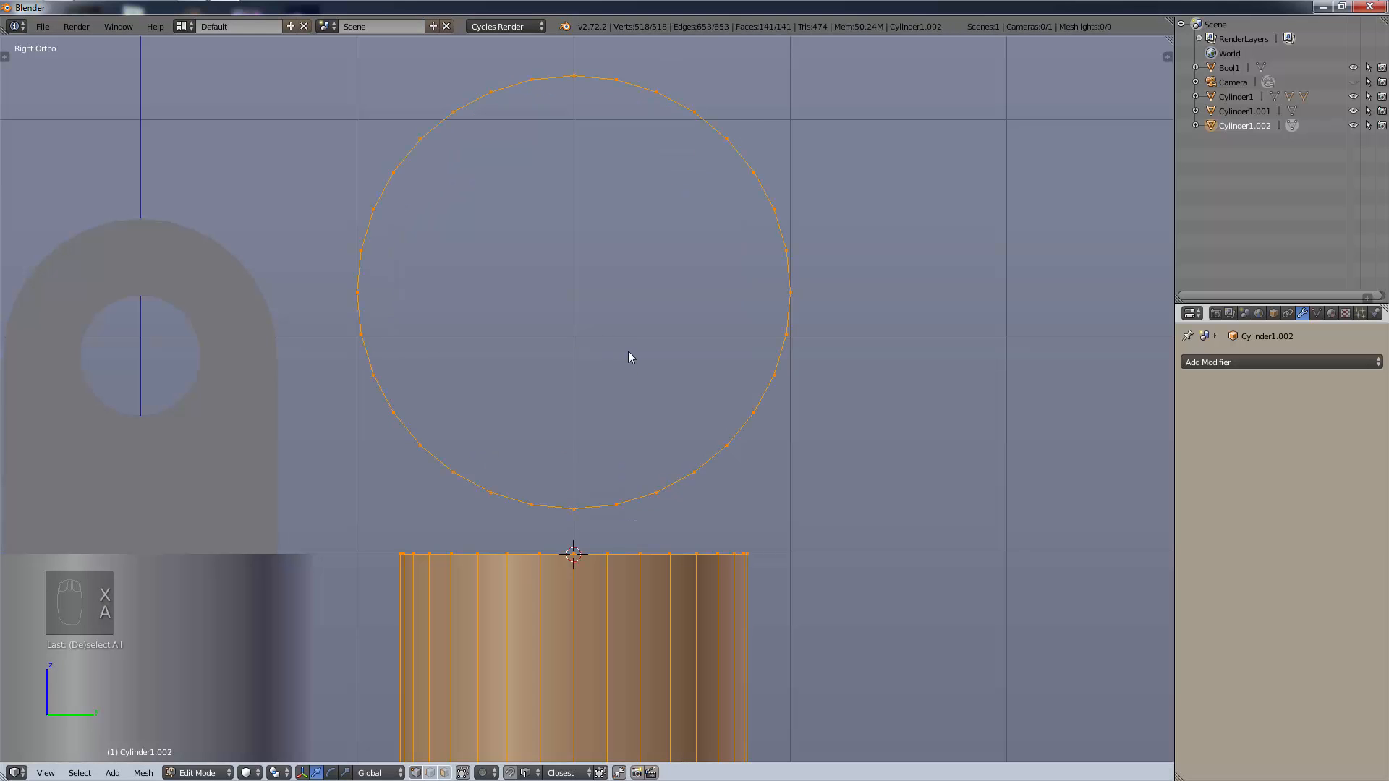
Duplicate the circle's edge loop in place and scale the copy down to about 0.49 as the inner hole.
right_click(701, 468, "alt")
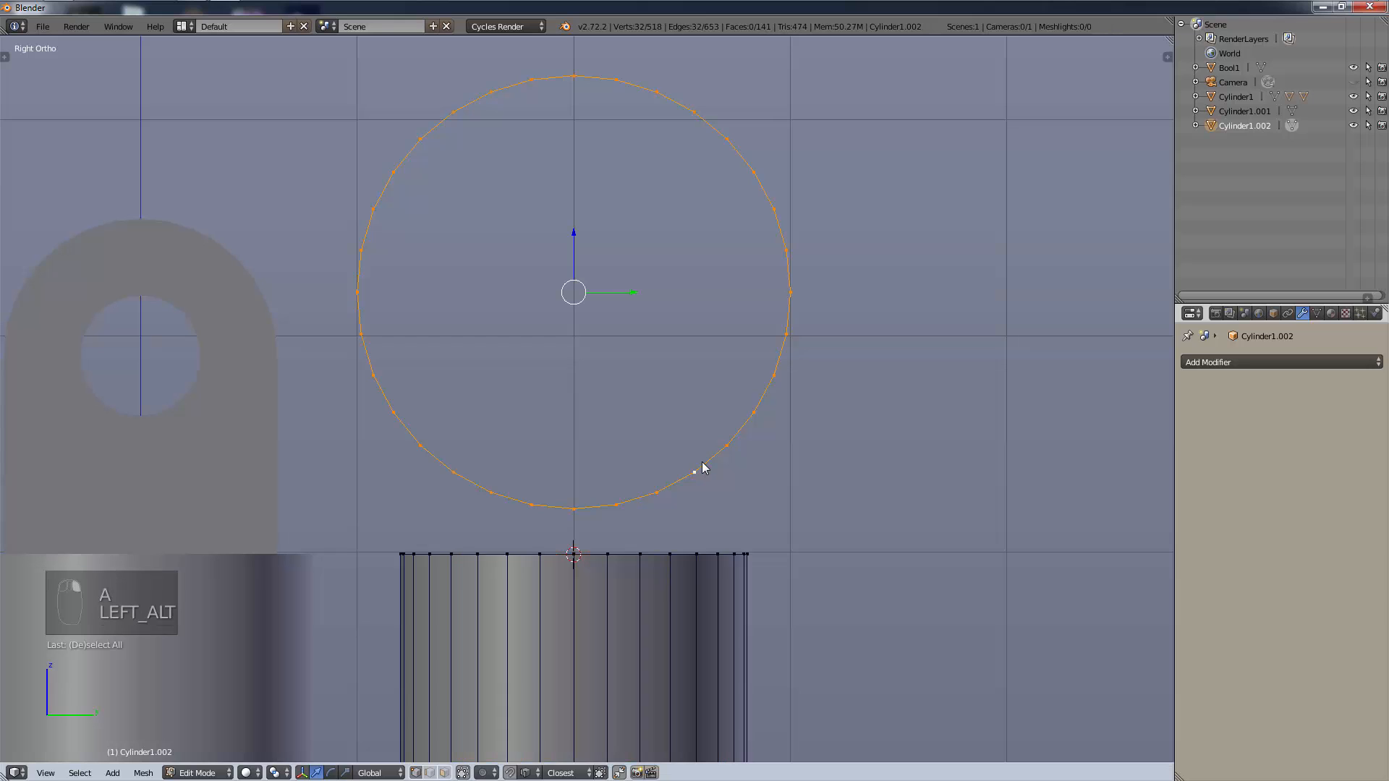
key("shift+d")
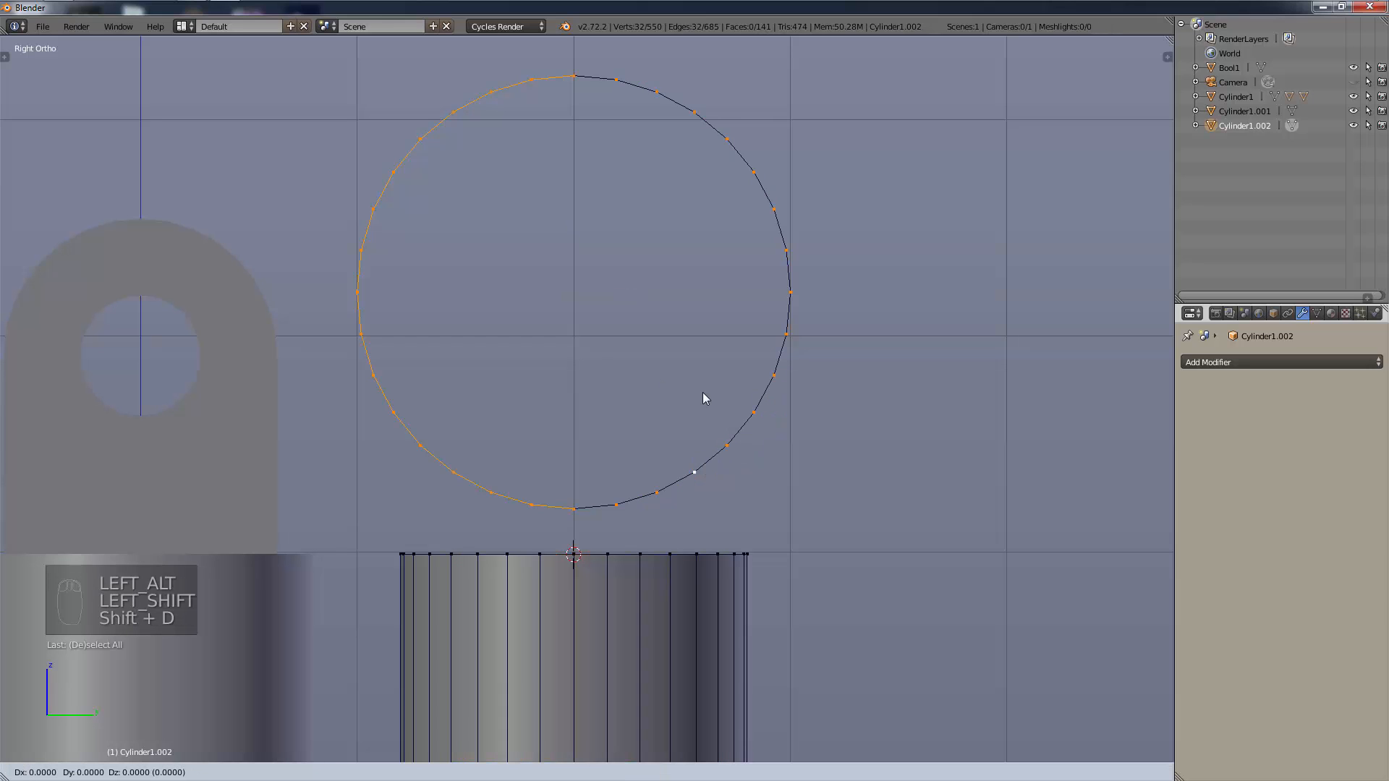
right_click(704, 397)
key("s")
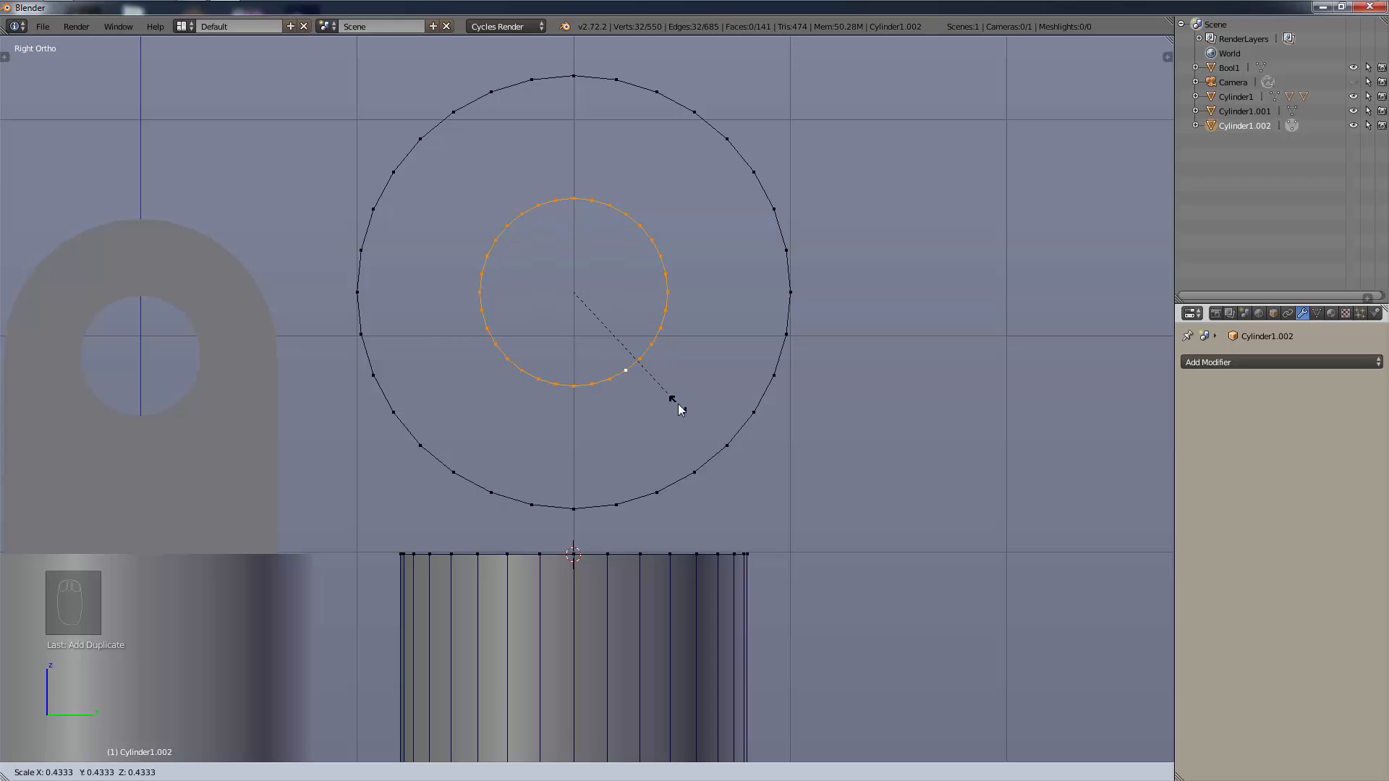
left_click(690, 420)
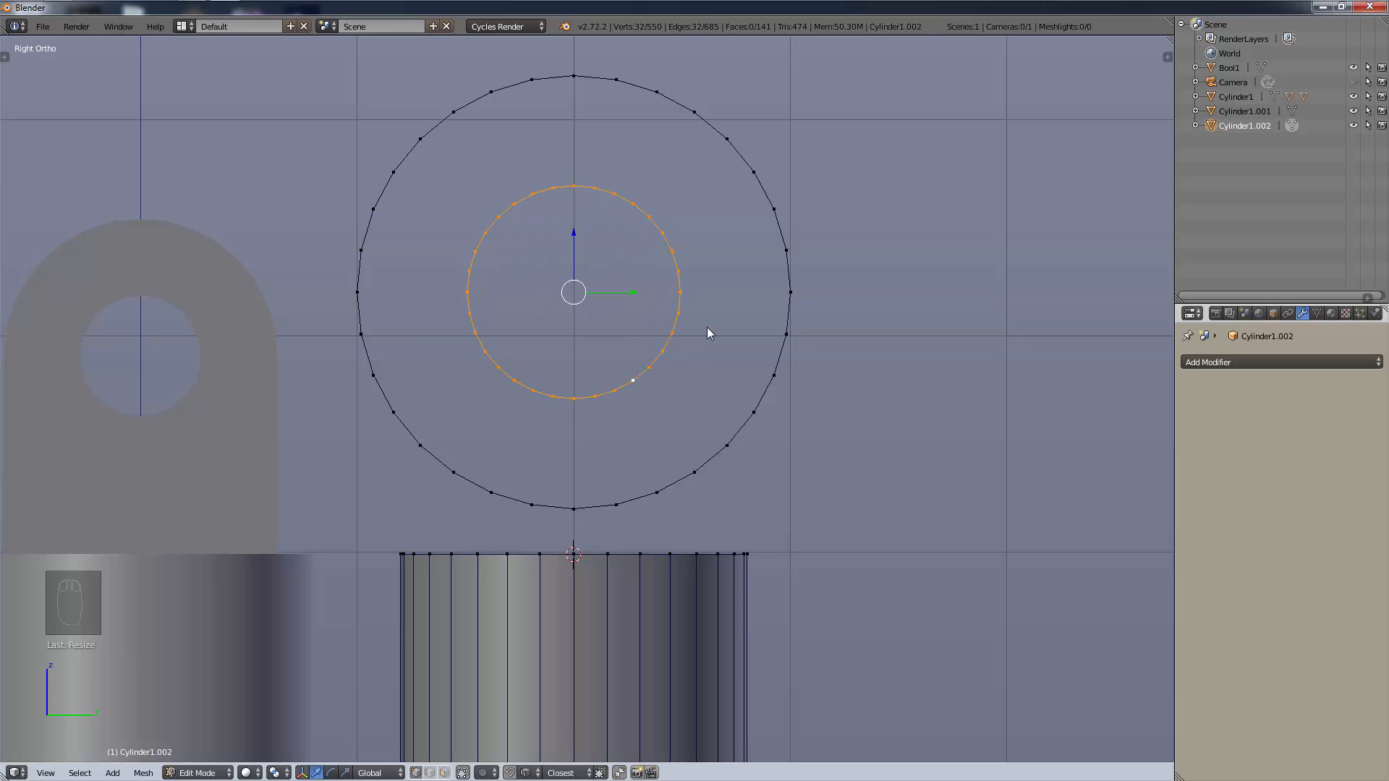
Bridge the outer and inner circle edge loops with LoopTools into a flat ring.
left_click(712, 461, "alt+shift")
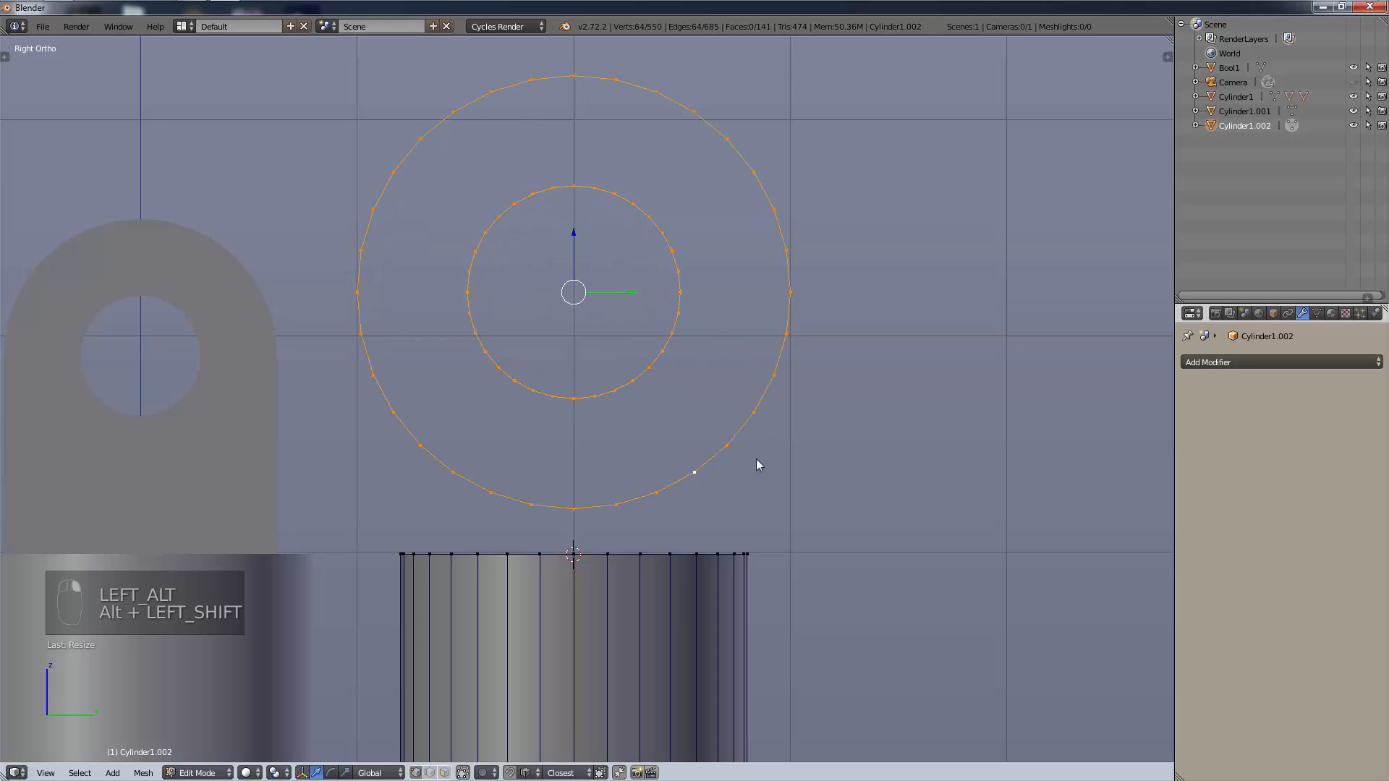
key("f")
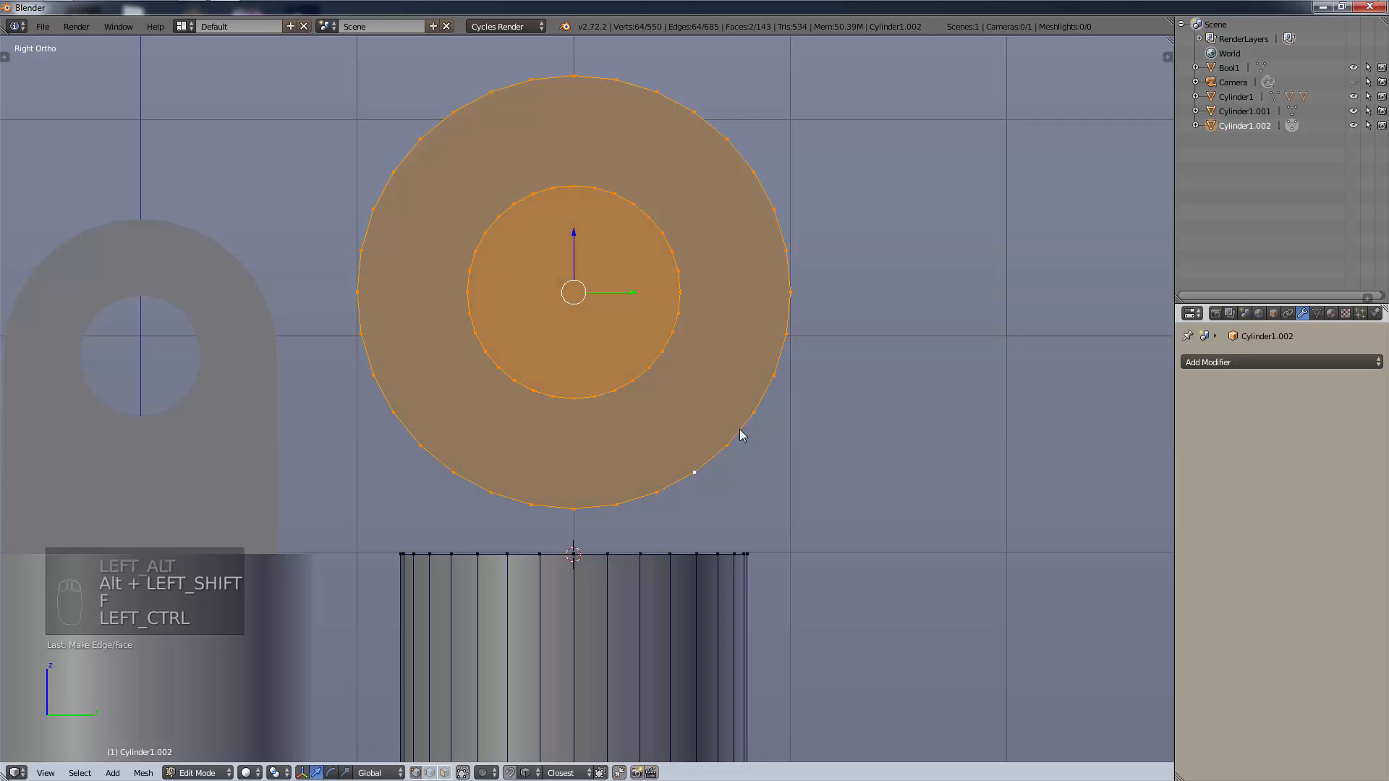
key("ctrl+z")
key("w")
mouse_move(728, 330)
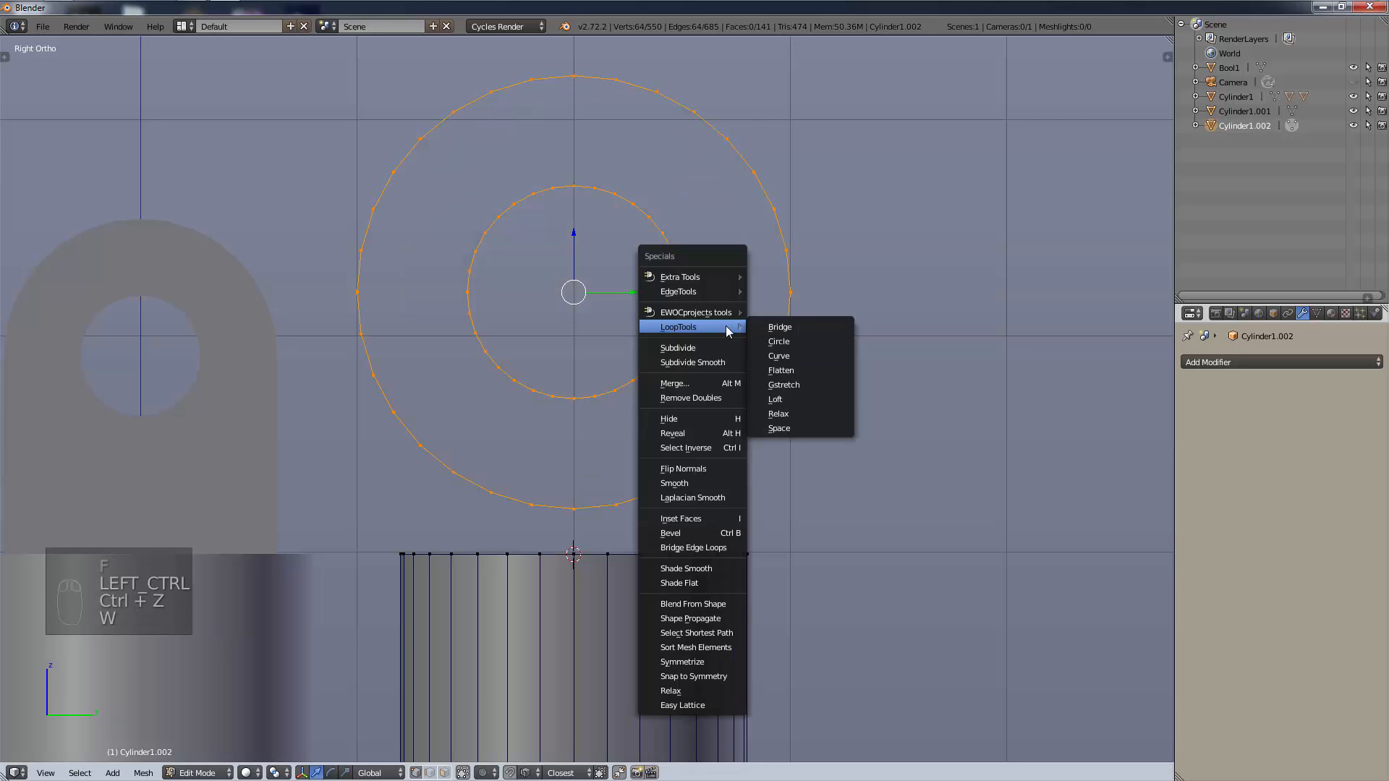
left_click(771, 330)
Select the whole flat ring and move it about 0.4 units in the negative X direction.
key("a")
mouse_move(760, 348)
middle_mouse_down()
mouse_move(769, 337)
mouse_move(851, 388)
mouse_move(1018, 384)
mouse_move(781, 378)
mouse_move(760, 341)
middle_mouse_up()
right_click(712, 433, "alt")
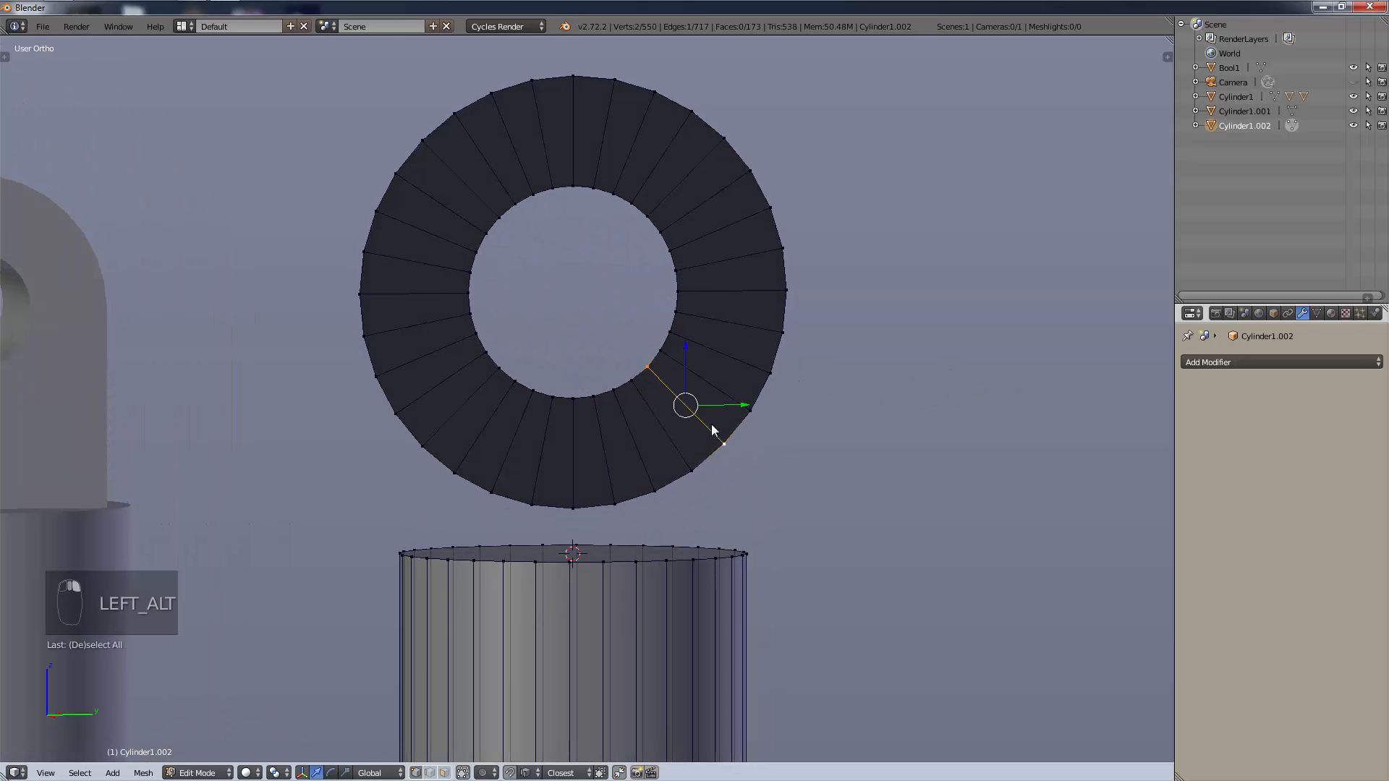
key("ctrl+l")
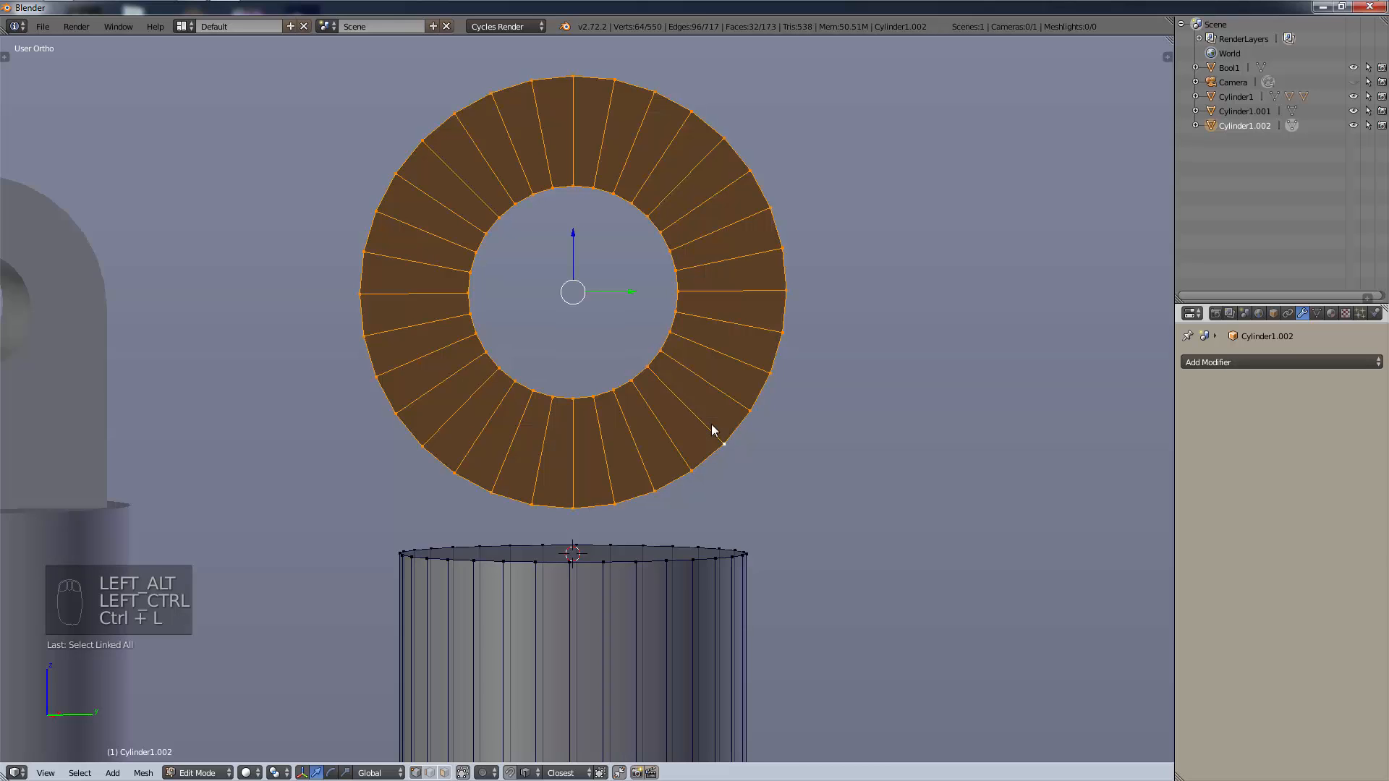
key("KP_1")
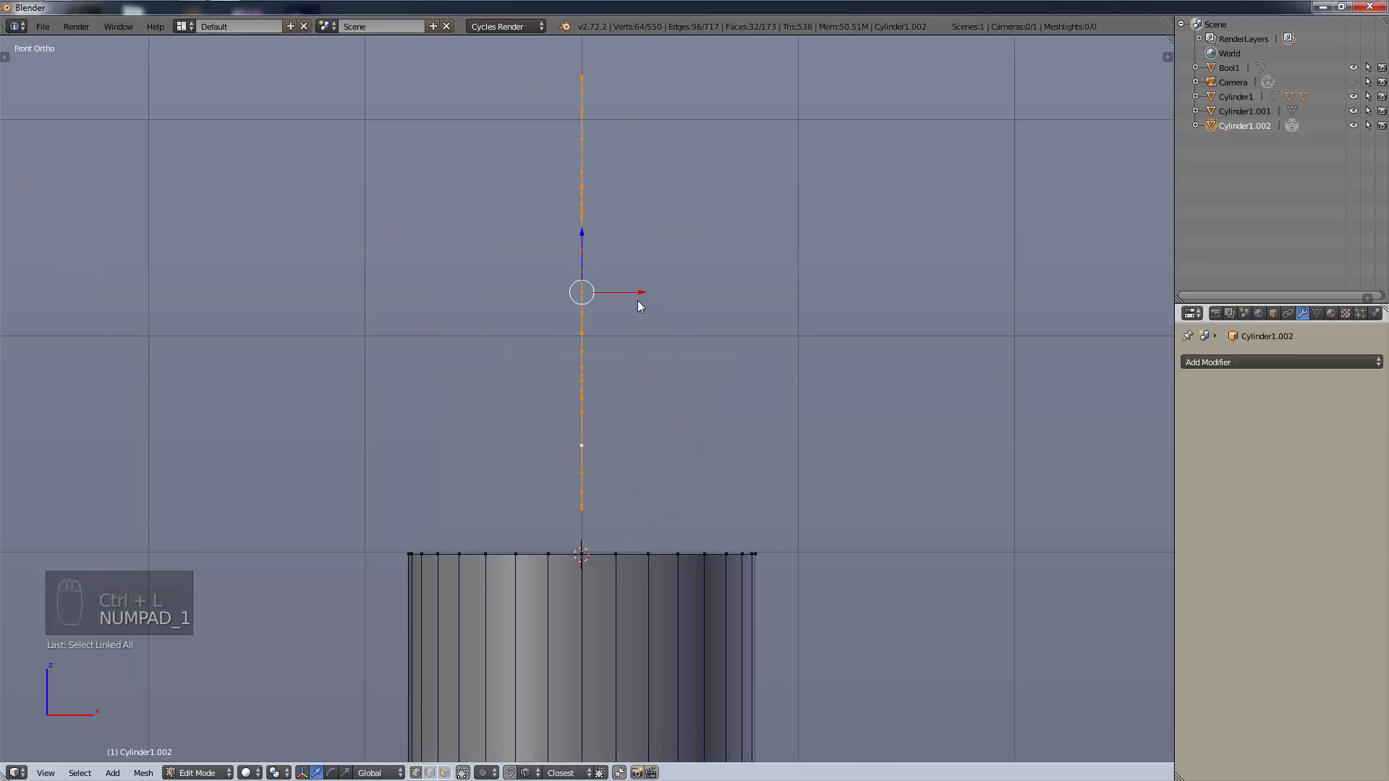
left_click_drag(640, 295, 556, 327)
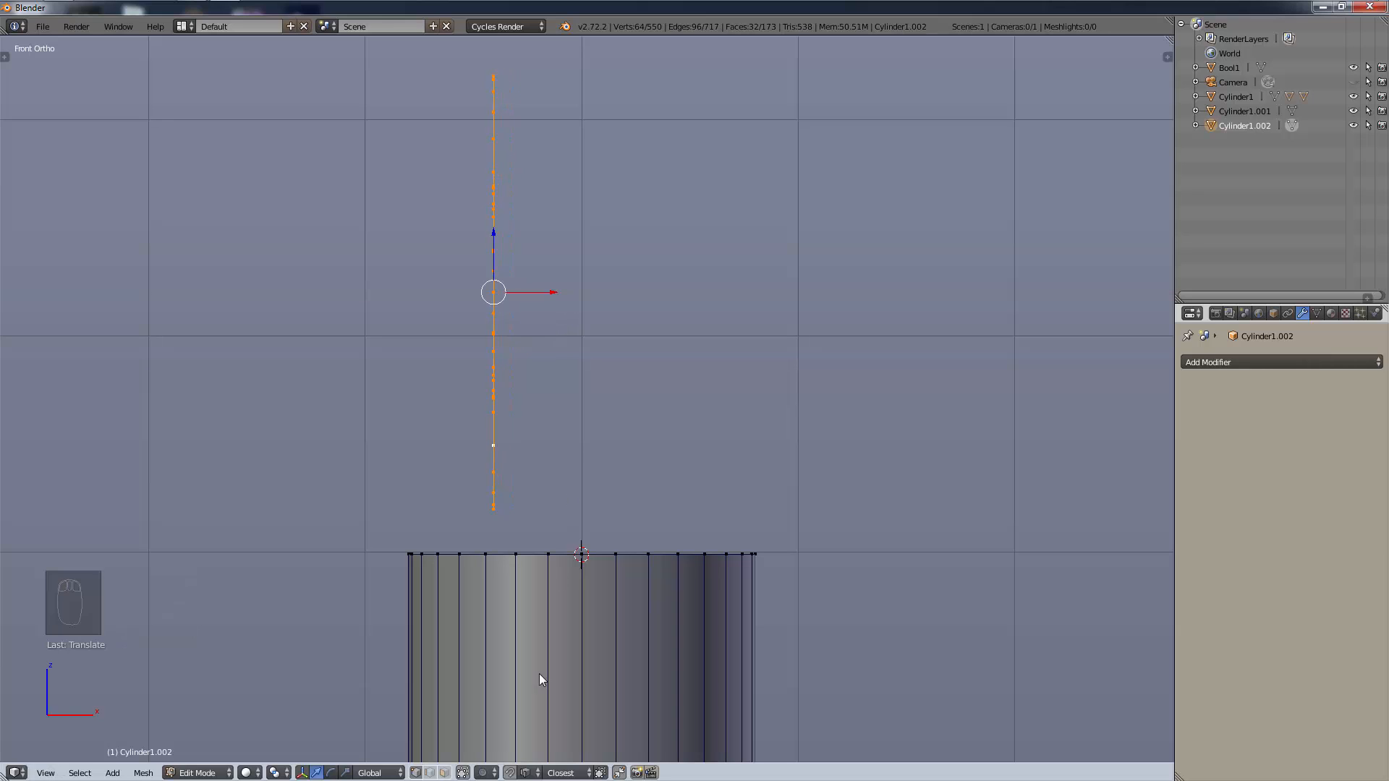
left_click(526, 773)
left_click(533, 754)
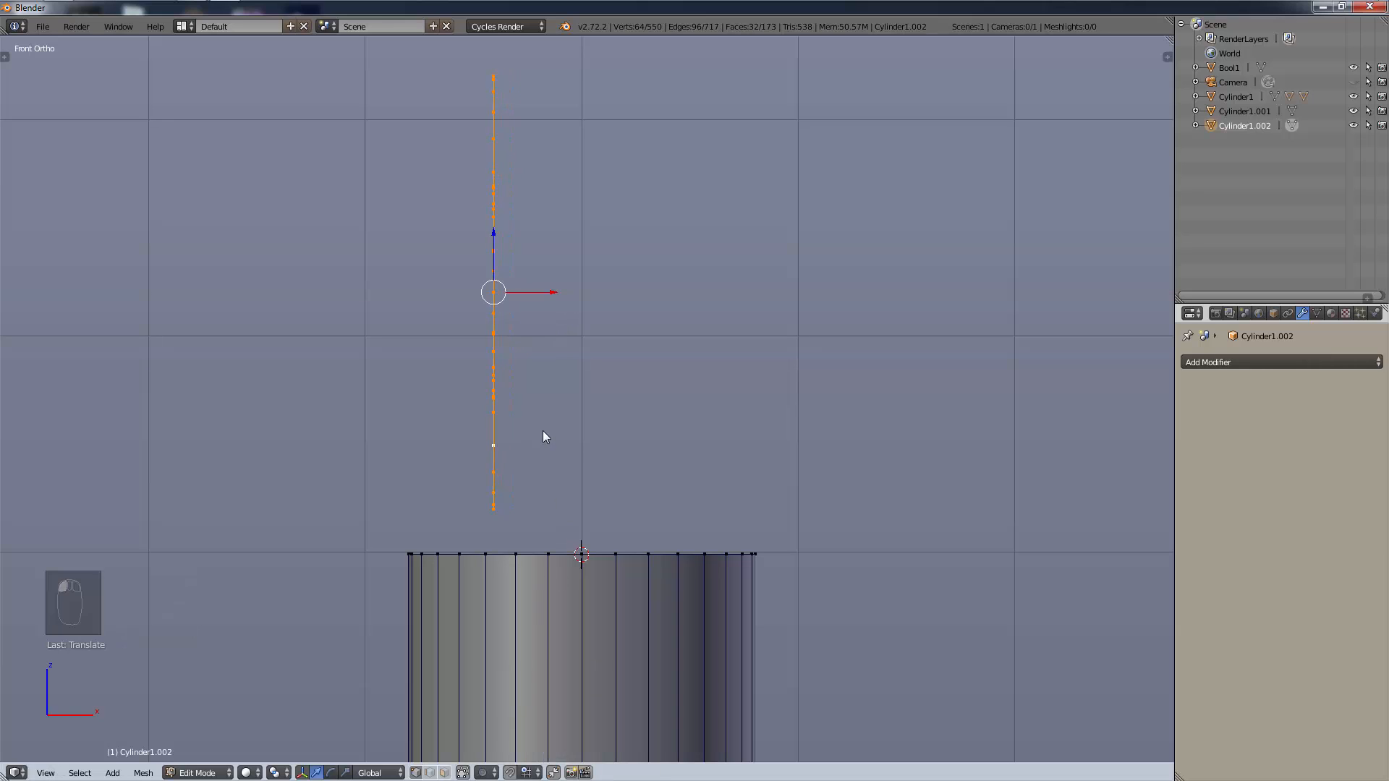
key("g")
key("x")
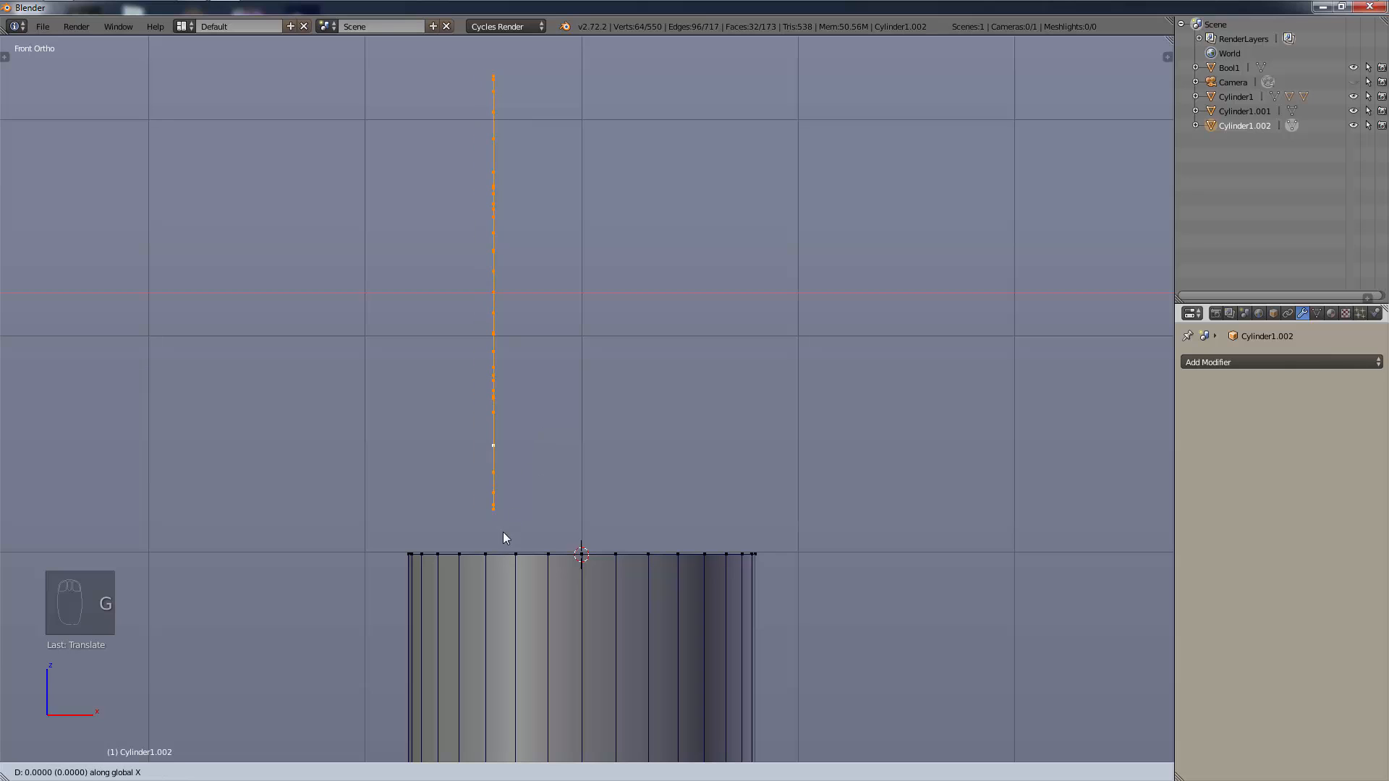
right_click(468, 559)
Set the snap element to Vertex and move the ring about 0.037 units further in negative X, aligned with a vertex on the cylinder's top rim.
left_click(529, 773)
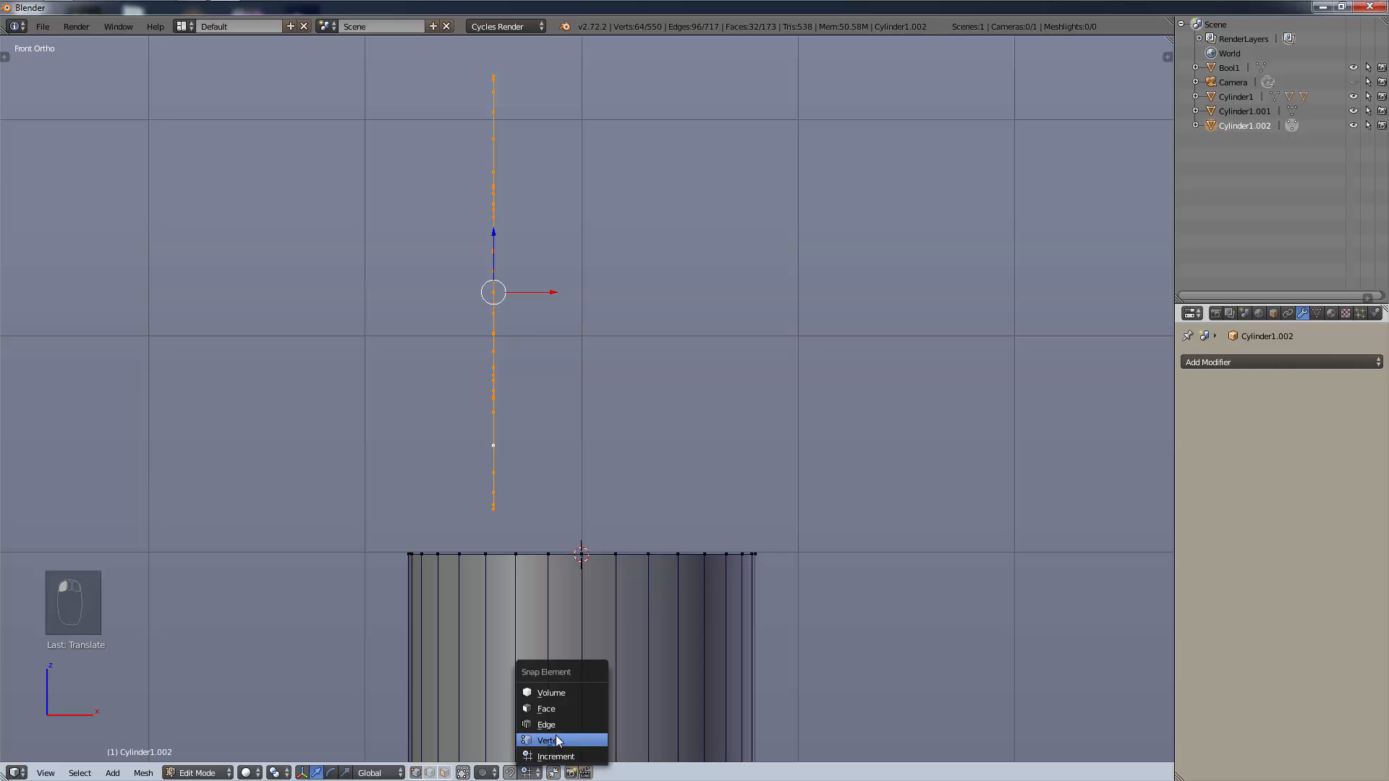
left_click(557, 737)
key("g")
key("x")
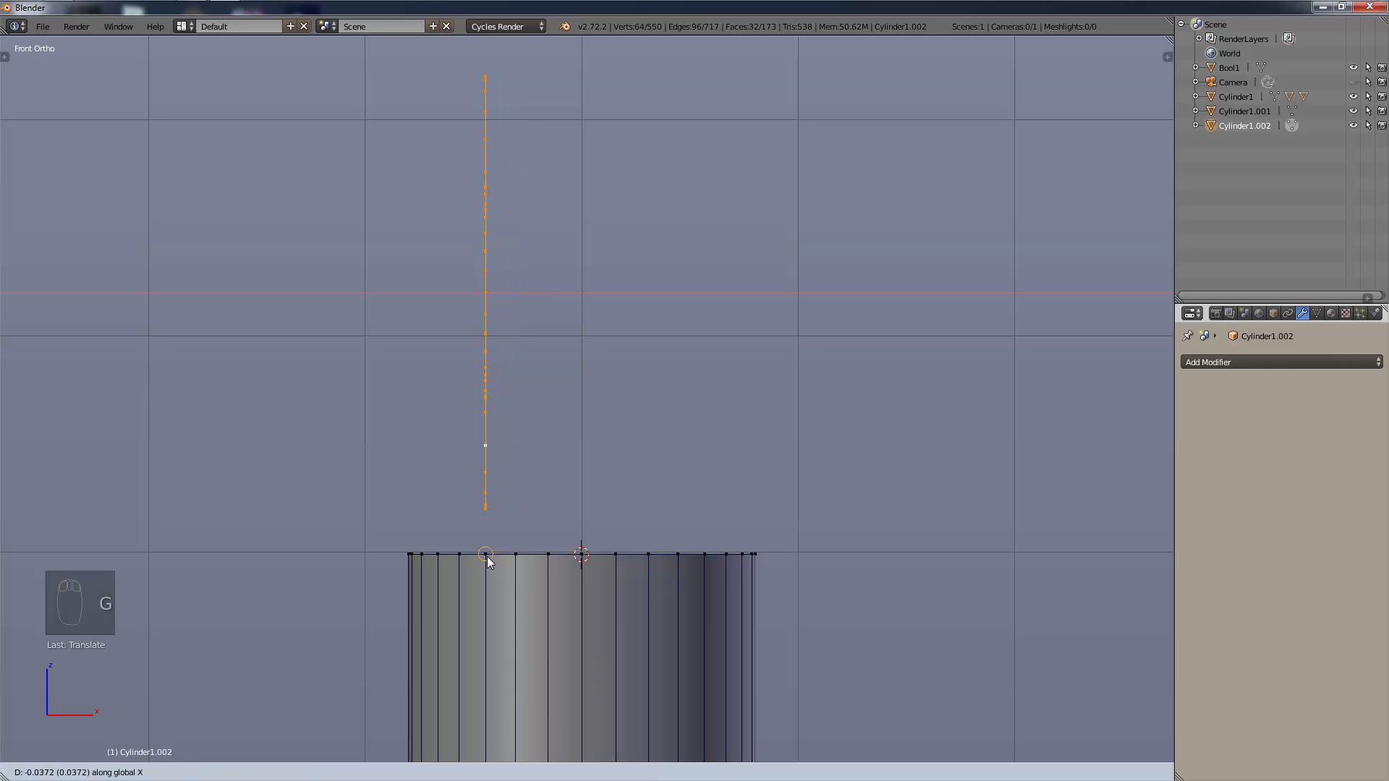
left_click(488, 557)
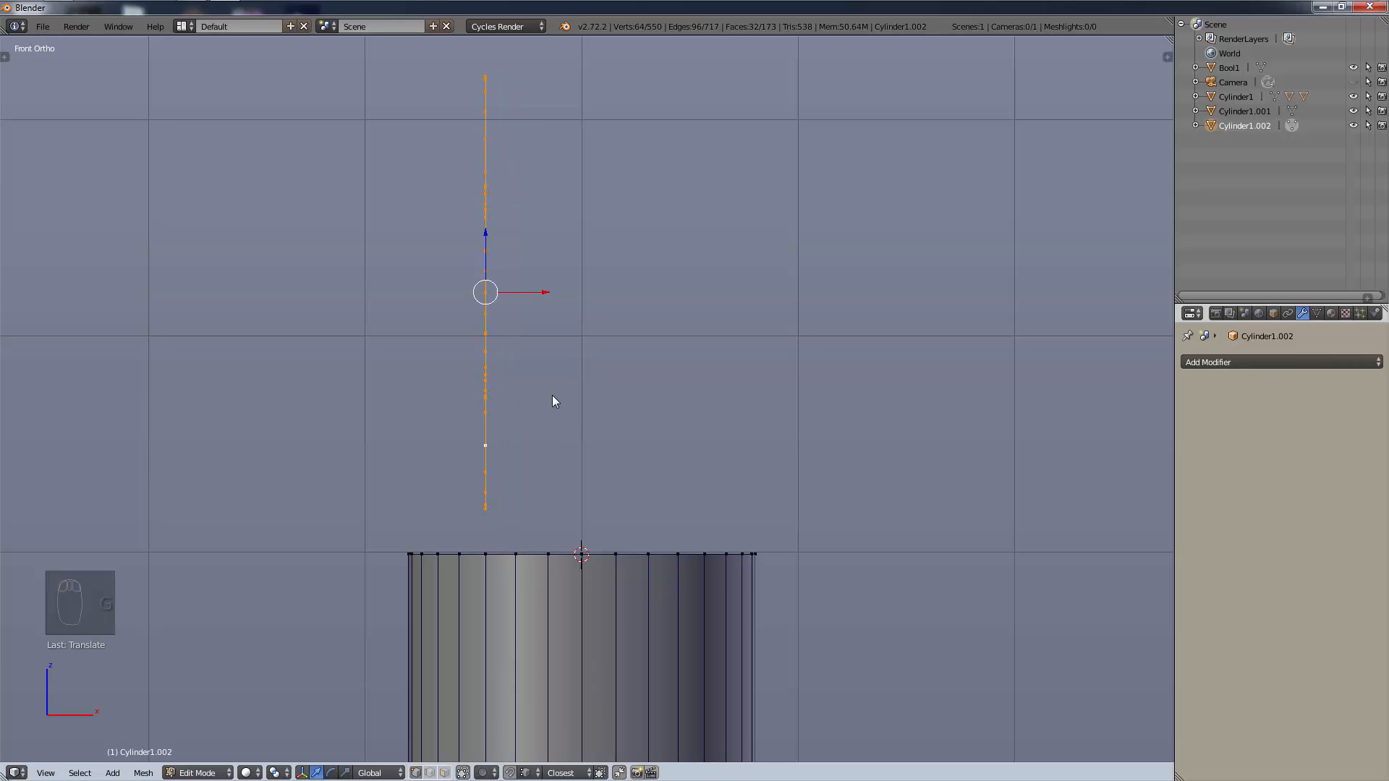
Extrude the ring about 0.89 units along its normal, up to the matching rim vertex on the opposite side of the cylinder.
key("e")
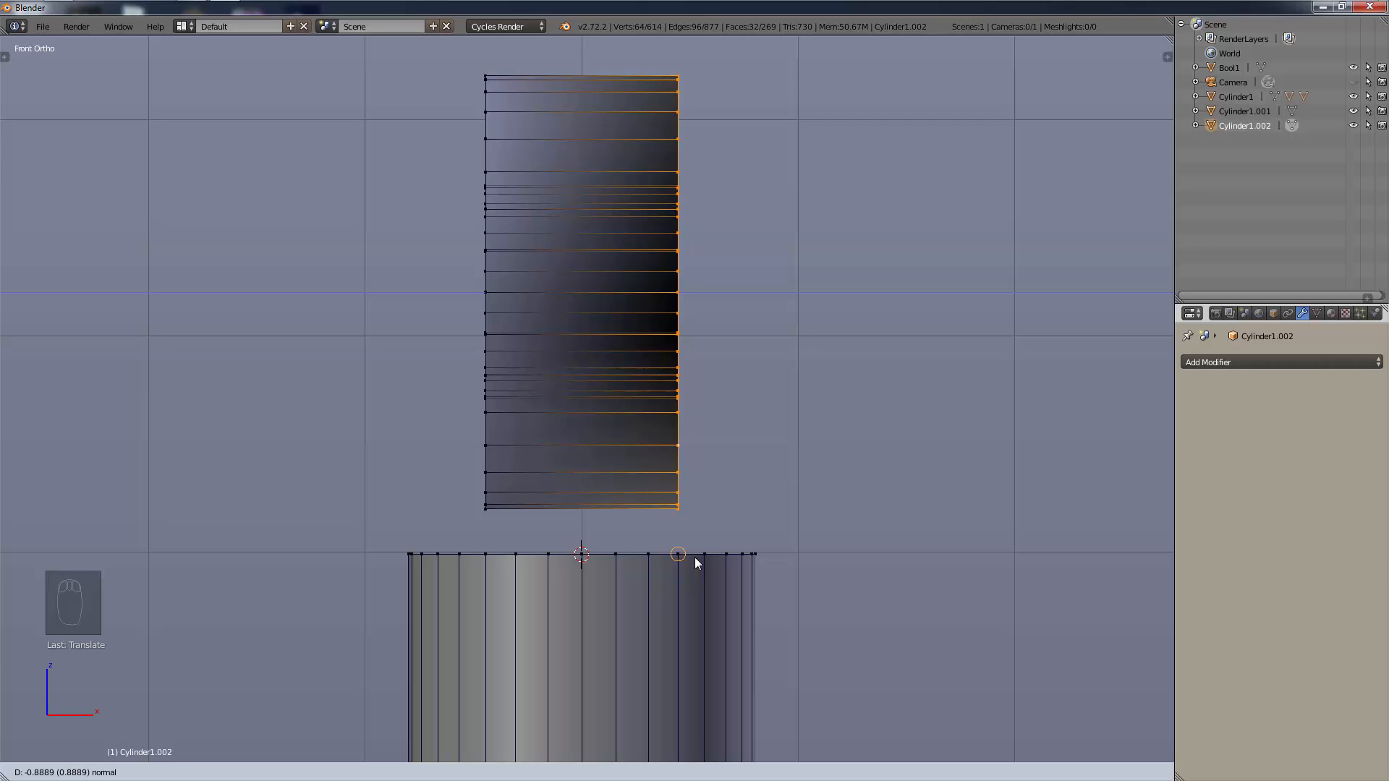
left_click(694, 557)
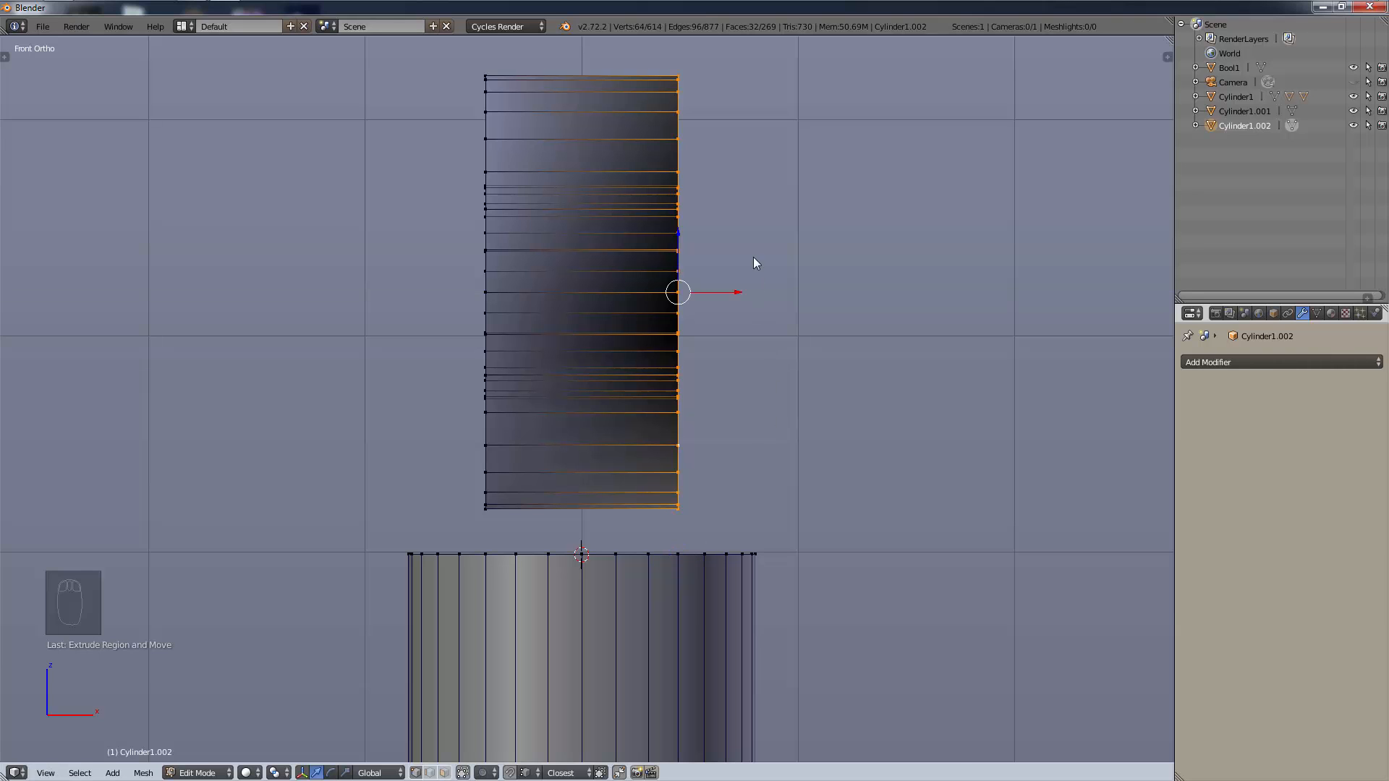
middle_click_drag(753, 257, 200, 292)
Select the entire mesh and recalculate its normals.
key("a")
key("KP_3")
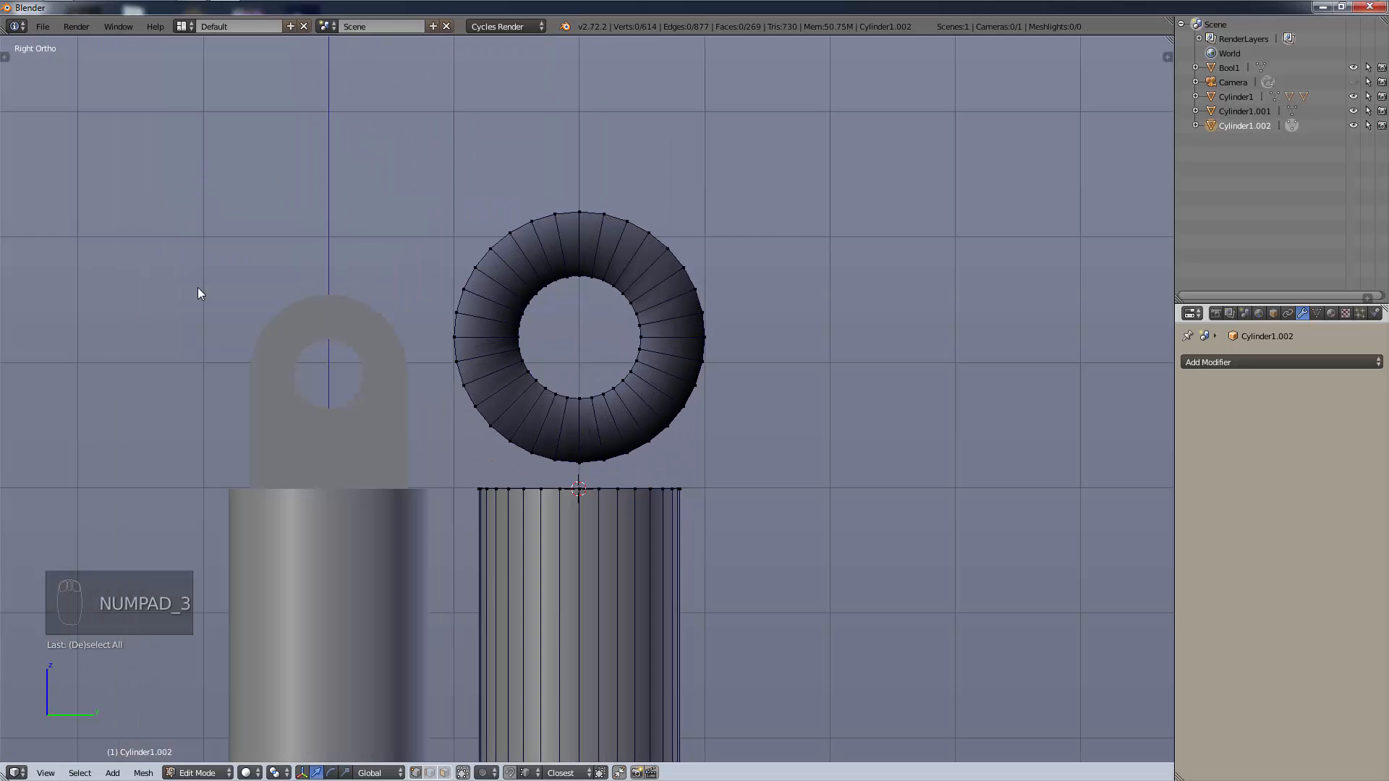
key("a")
key("t")
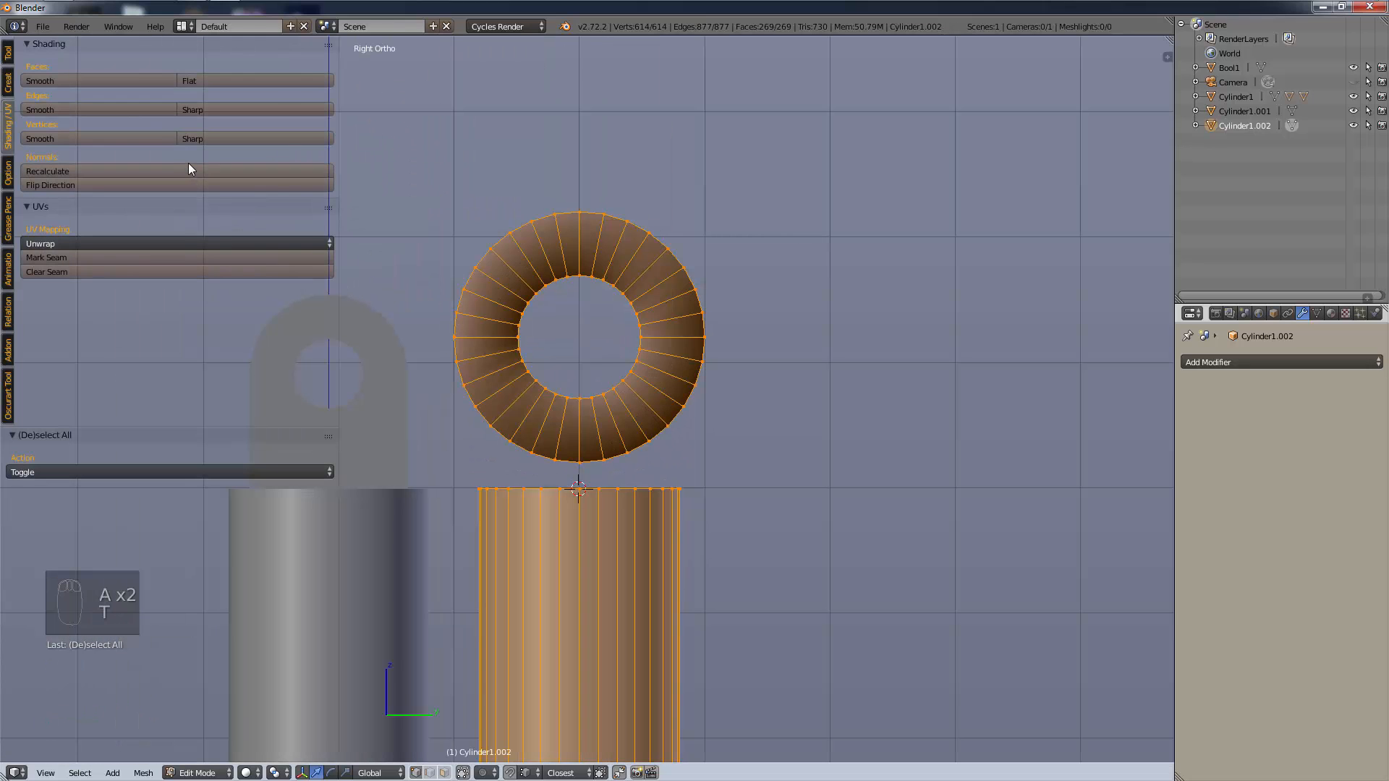
key("t")
key("a")
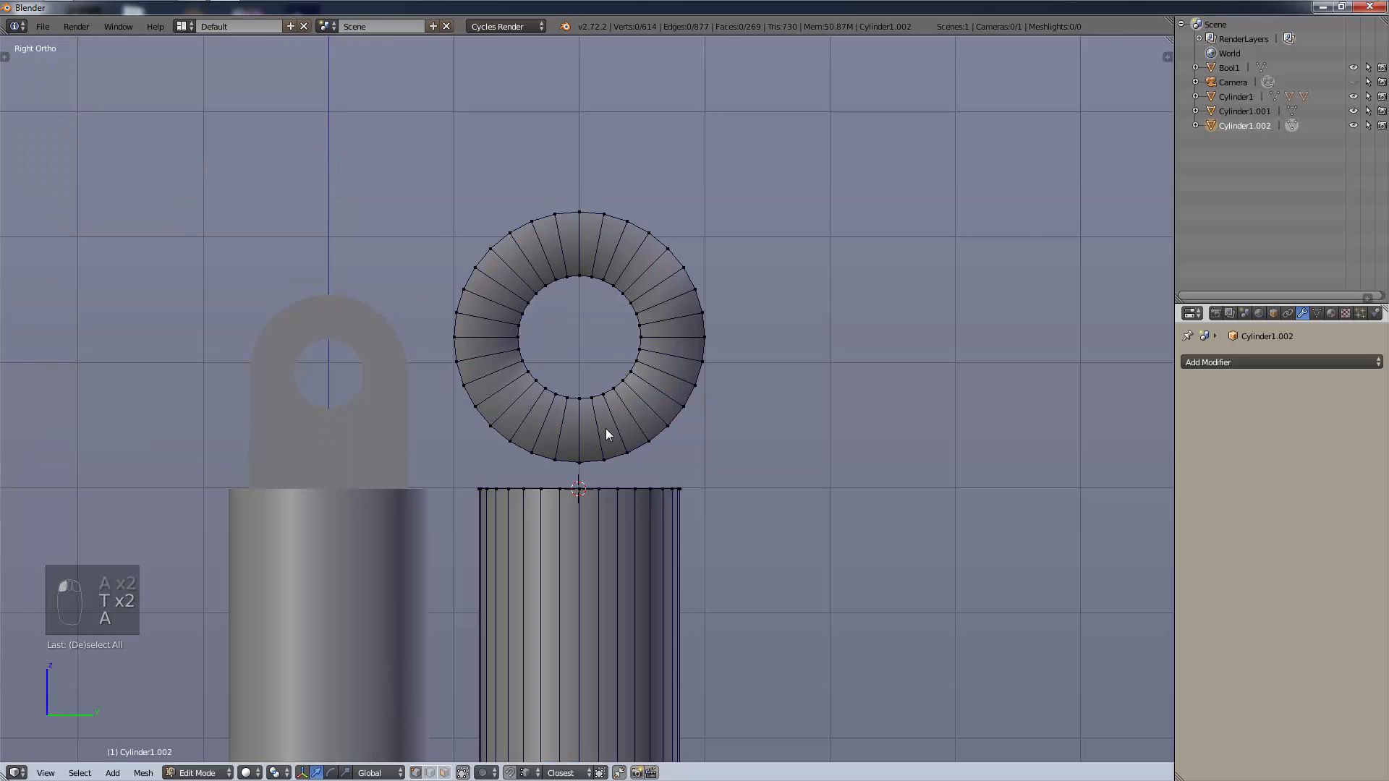
Box-select the extruded ring and lower it about 0.6 units along Z so it sinks into the cylinder's top.
scroll(608, 427, "up", 2)
key("a")
key("a")
key("b")
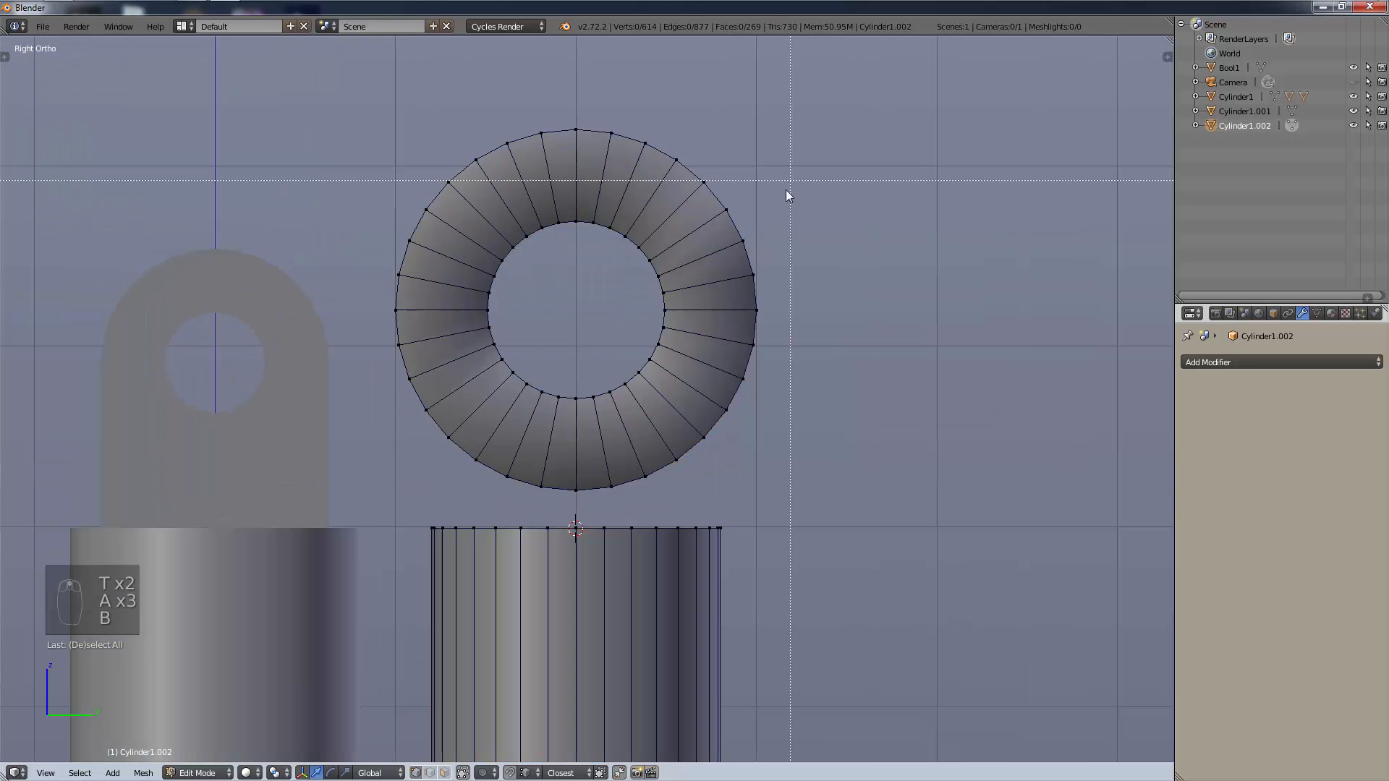
left_click_drag(844, 74, 377, 511)
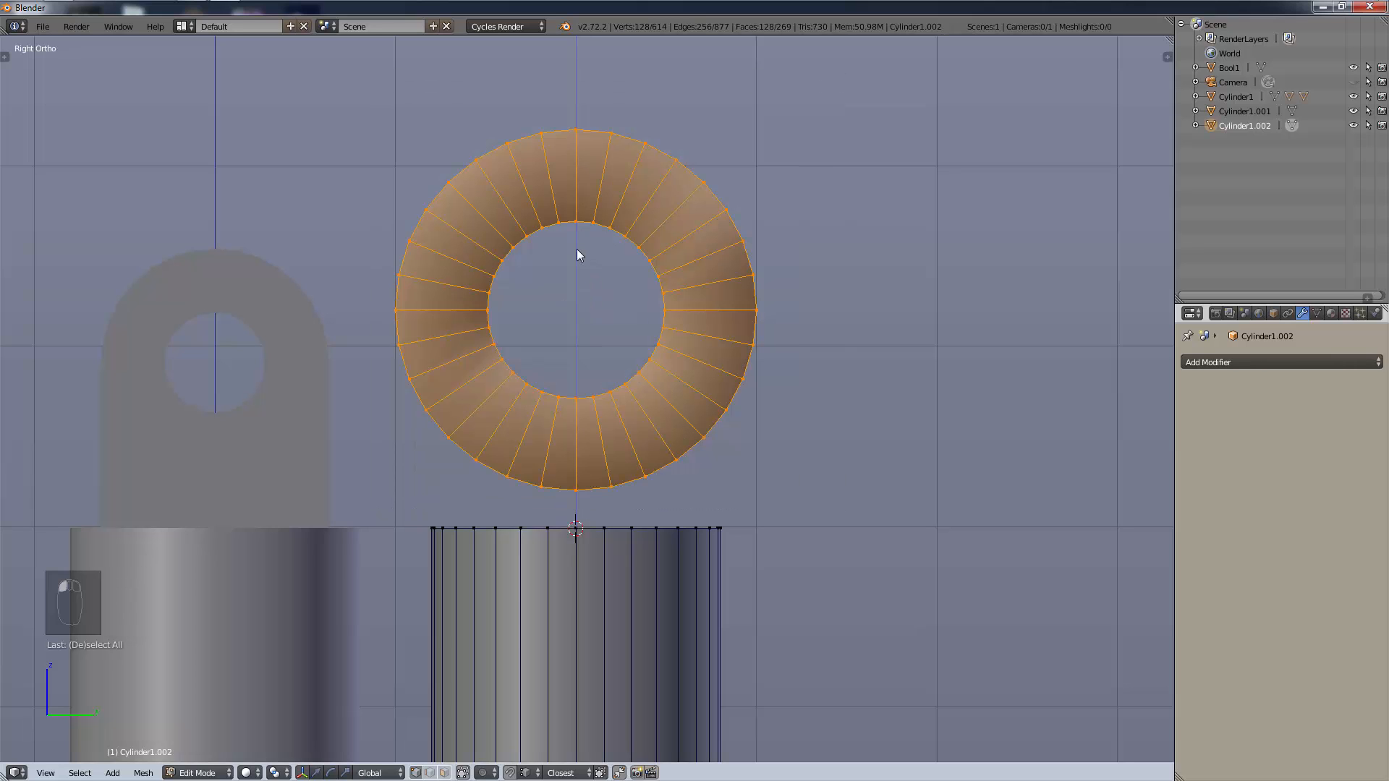
left_click_drag(576, 249, 565, 356)
Inspect the overlap between the ring and the cylinder's top in wireframe and solid shading.
middle_click_drag(603, 389, 652, 422)
key("z")
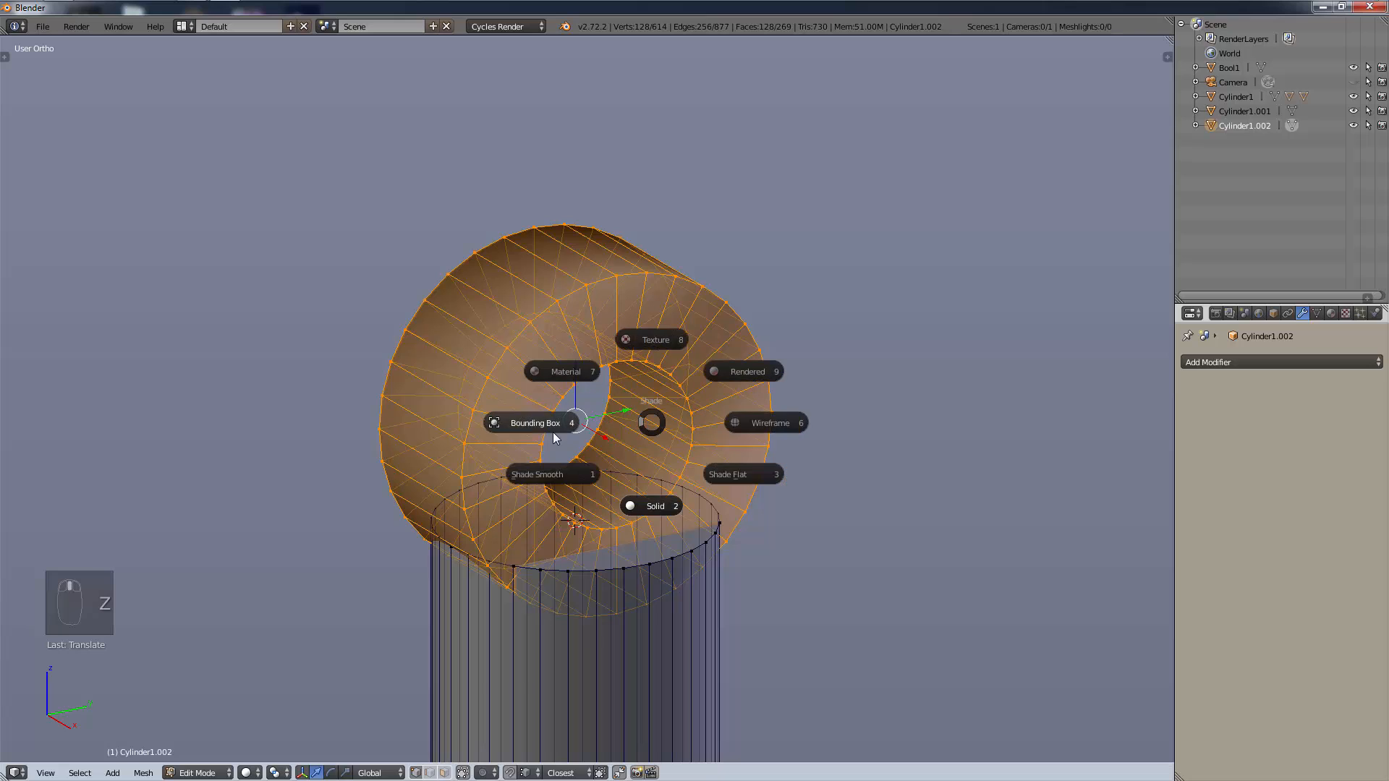
key("6")
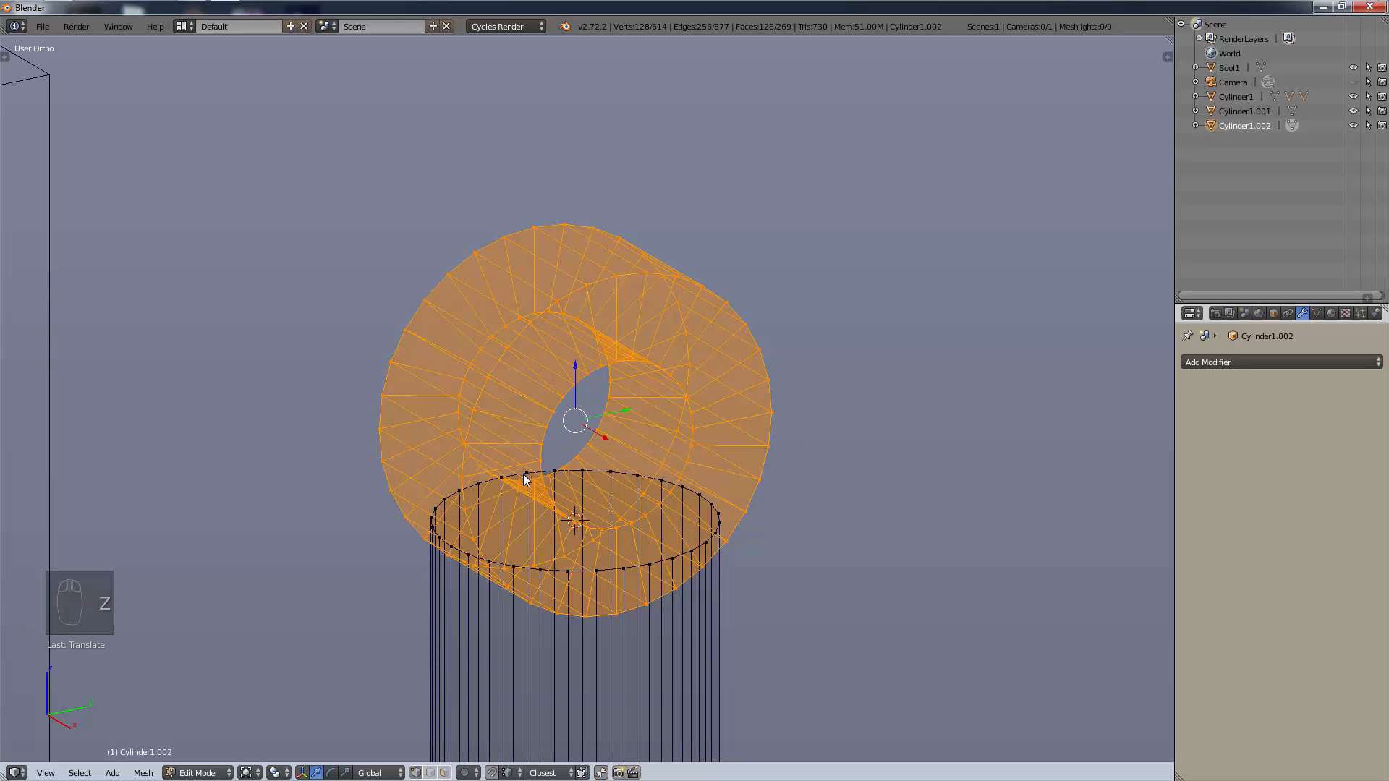
key("a")
key("q")
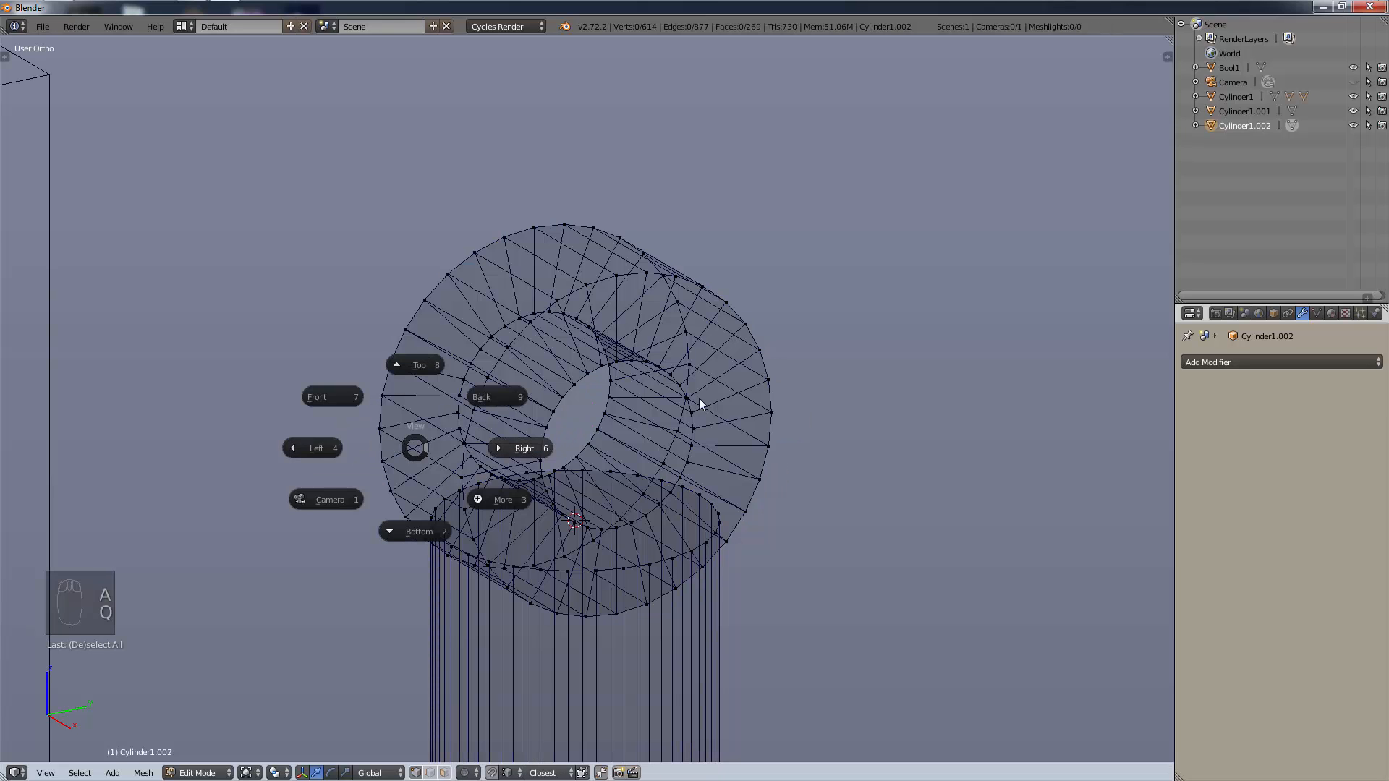
key("z")
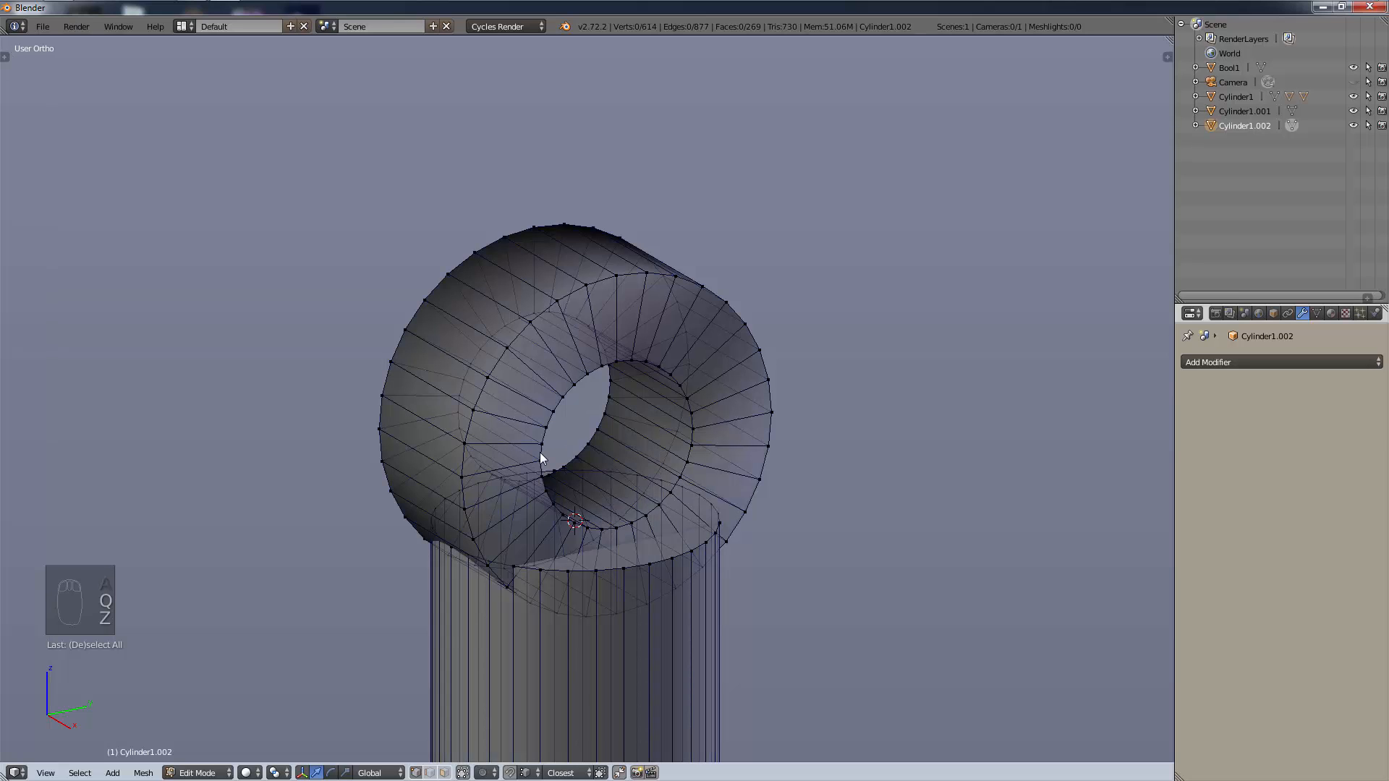
Leave Edit Mode, add an Edge Split modifier with a 30° split angle to the cylinder and apply it.
key("Tab")
left_click(441, 454)
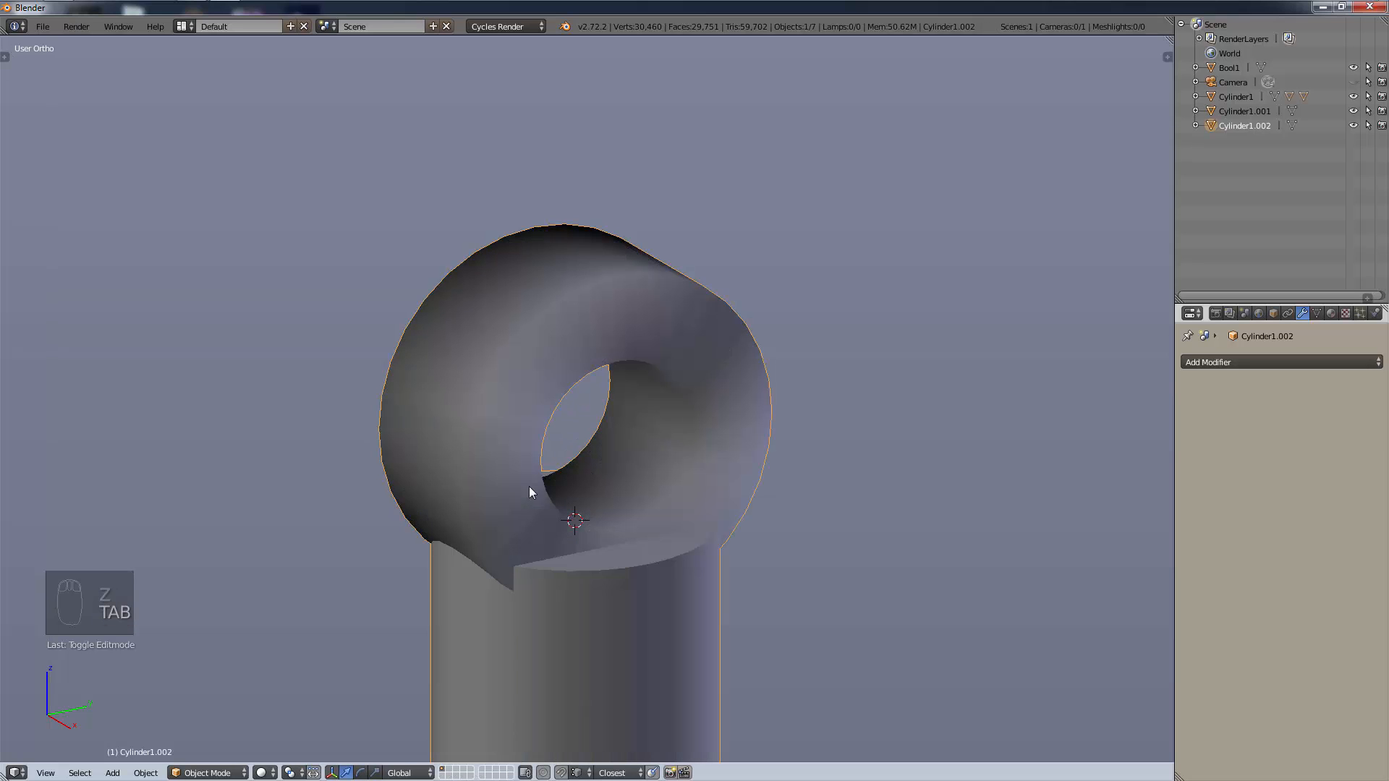
middle_click_drag(524, 492, 739, 487)
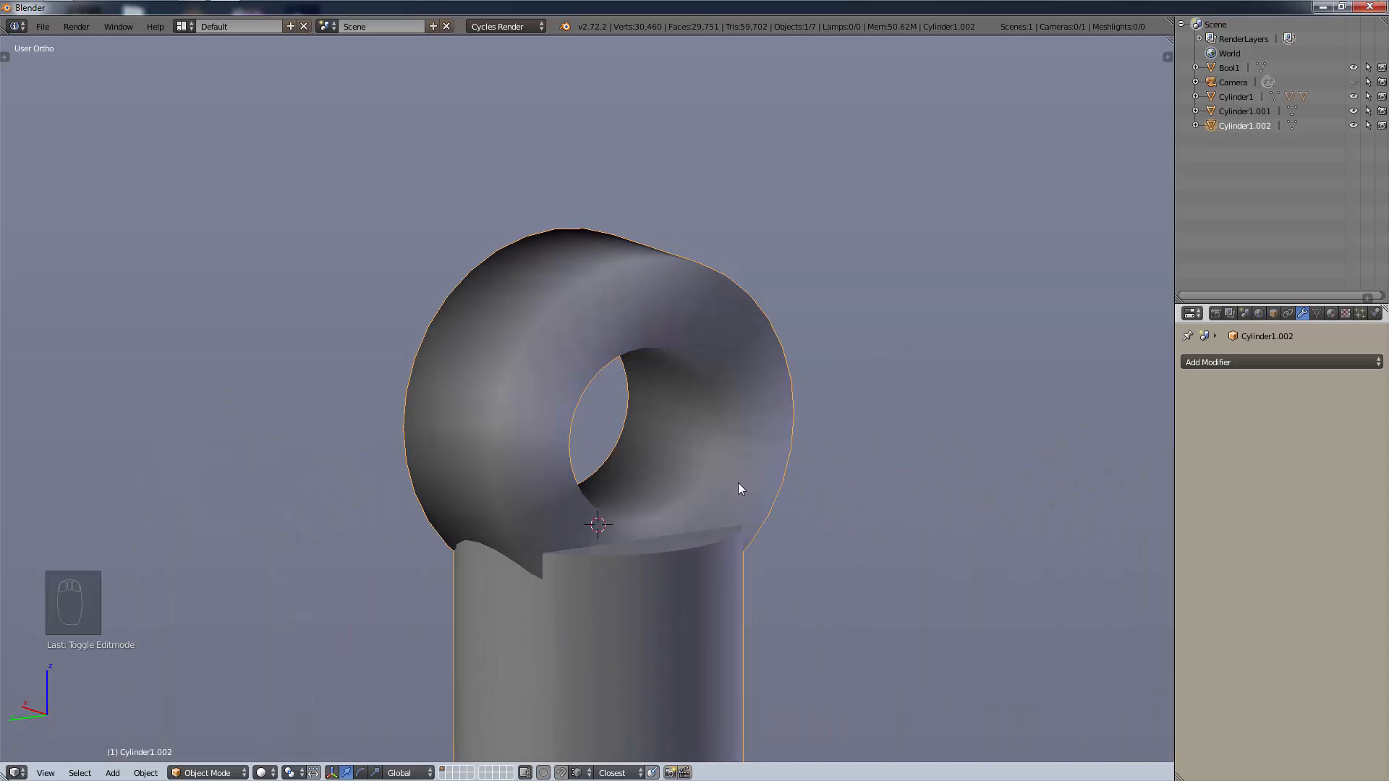
left_click(1224, 368)
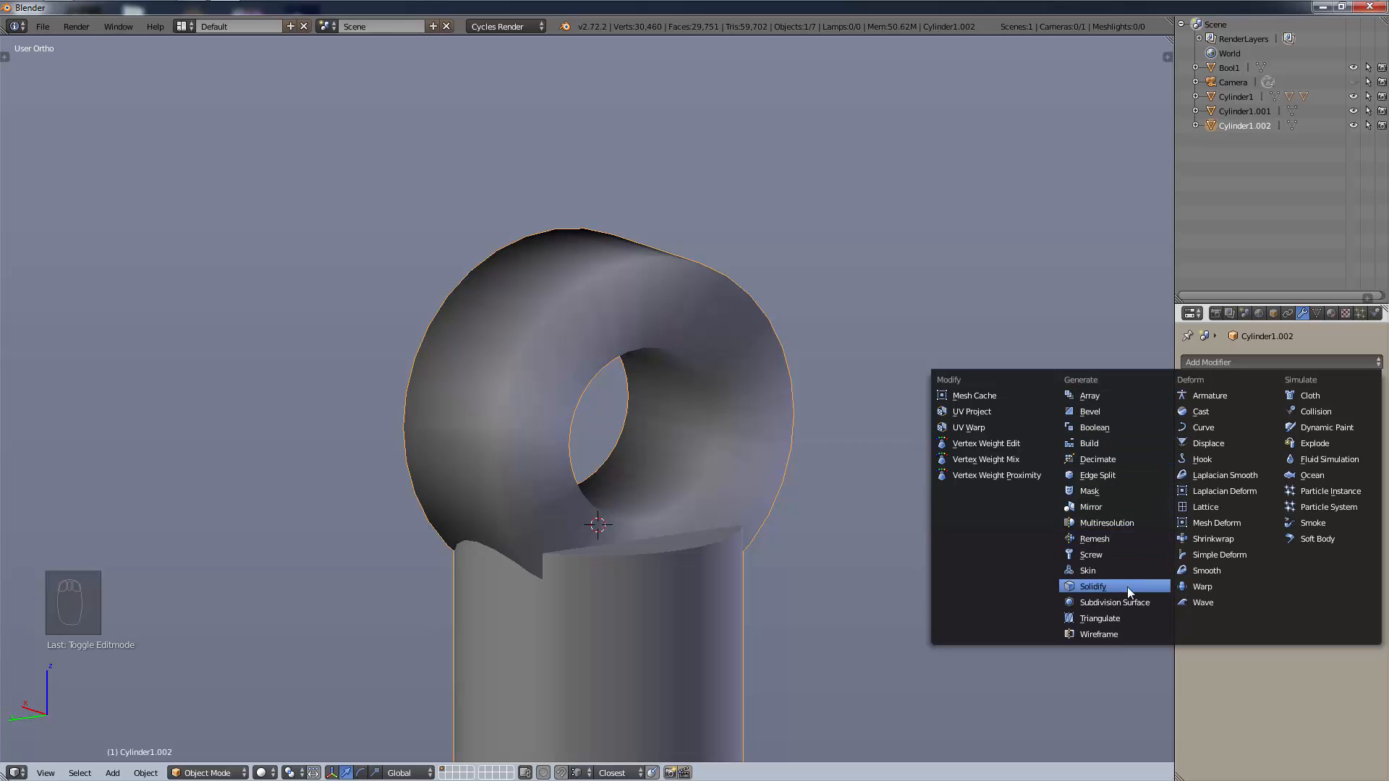
left_click(1134, 476)
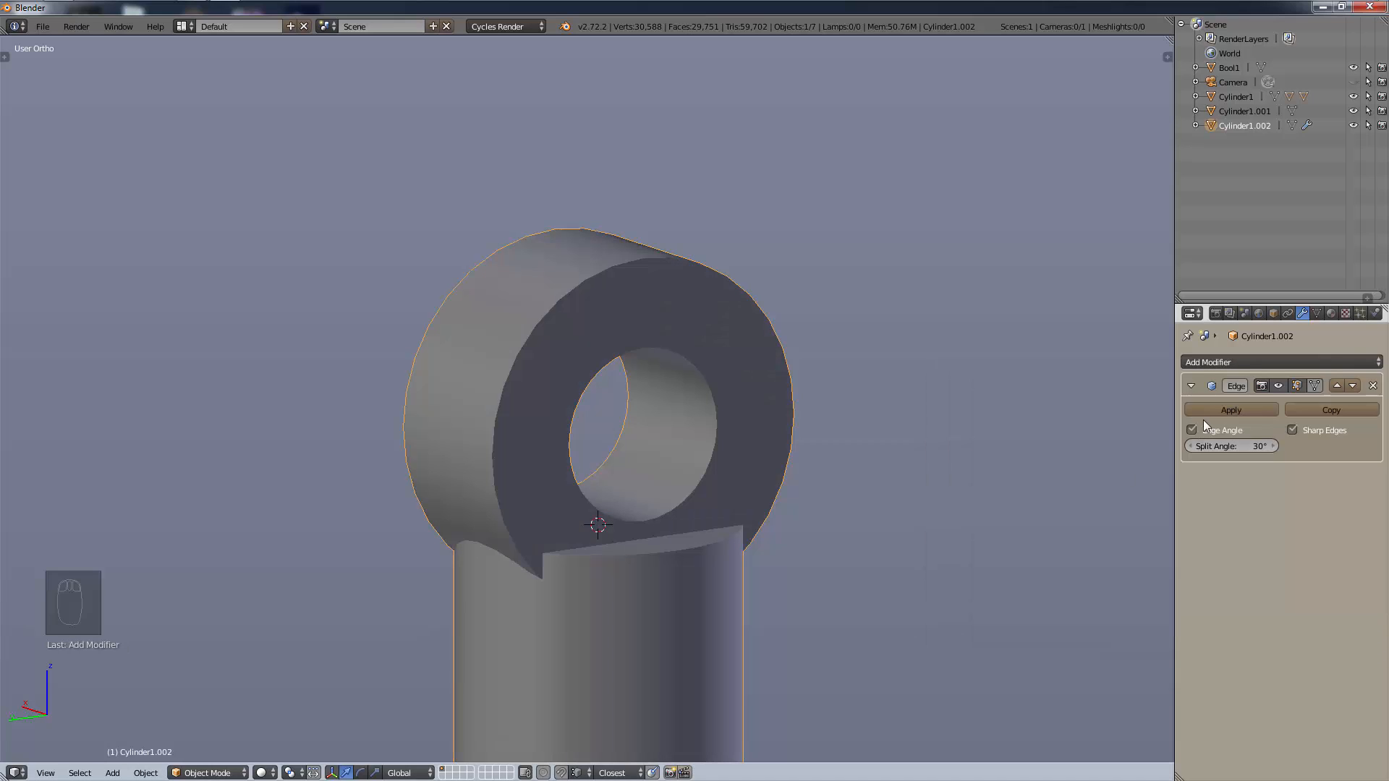
left_click(1223, 410)
Enter Edit Mode on the cylinder with the ring joint seen at an angle.
scroll(941, 423, "down", 6)
middle_click_drag(700, 446, 828, 425)
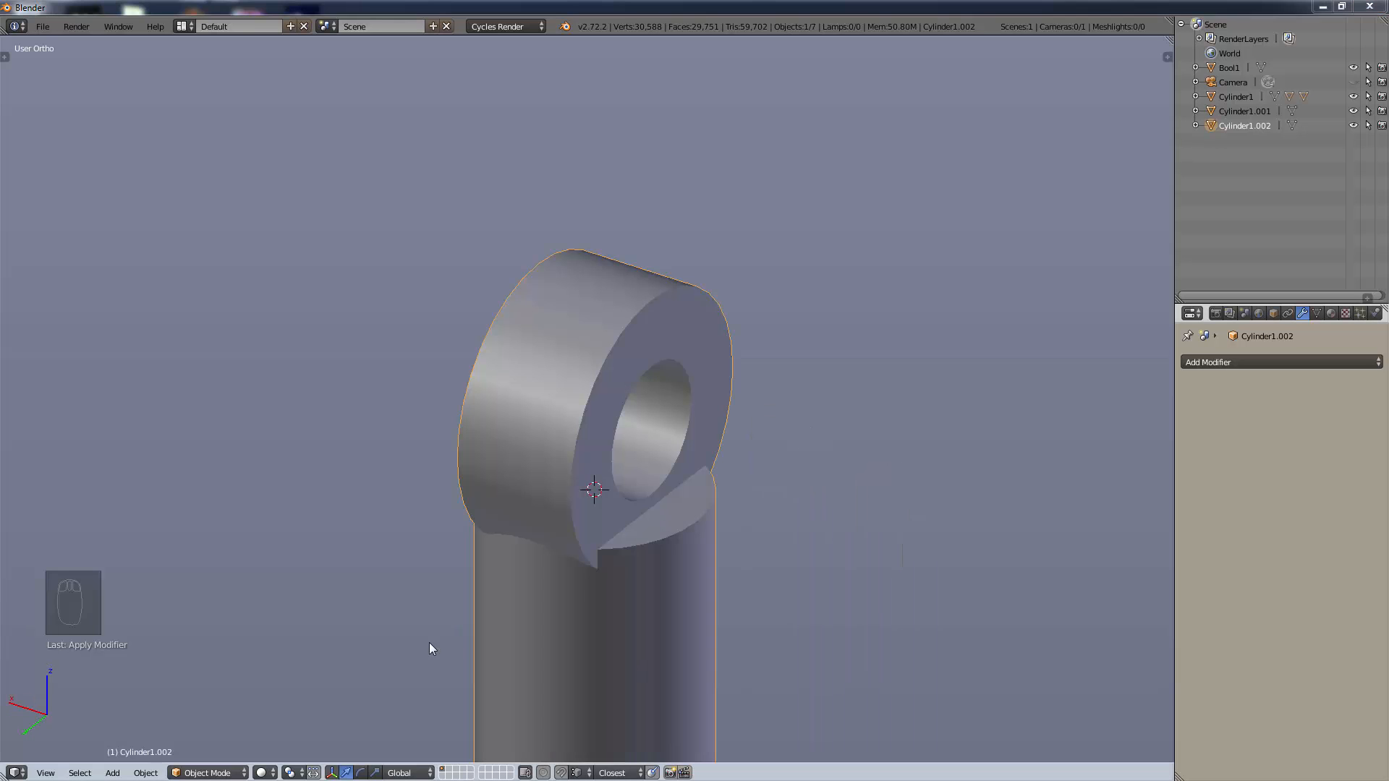
middle_click_drag(271, 594, 170, 604)
left_click(195, 770)
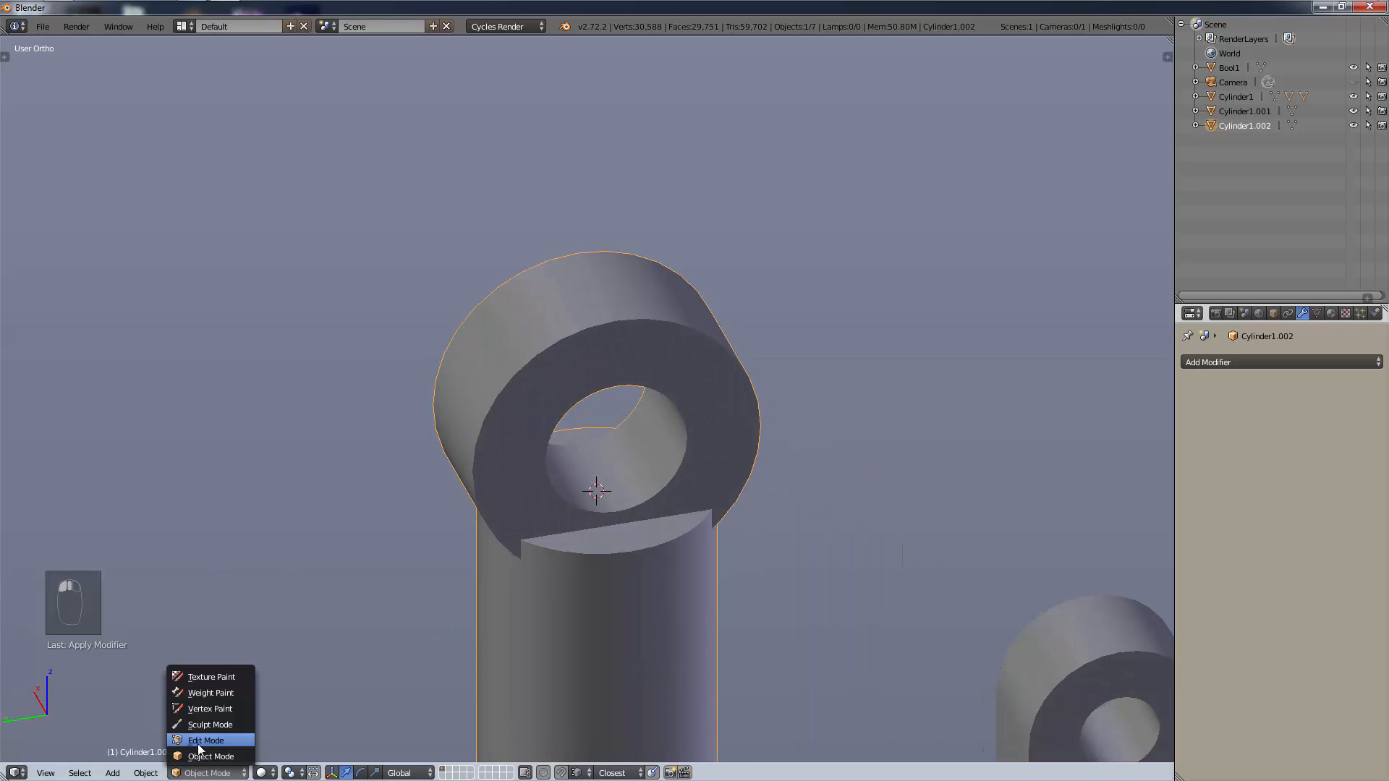
left_click(198, 744)
middle_click_drag(299, 676, 396, 637)
right_click(619, 326, "alt")
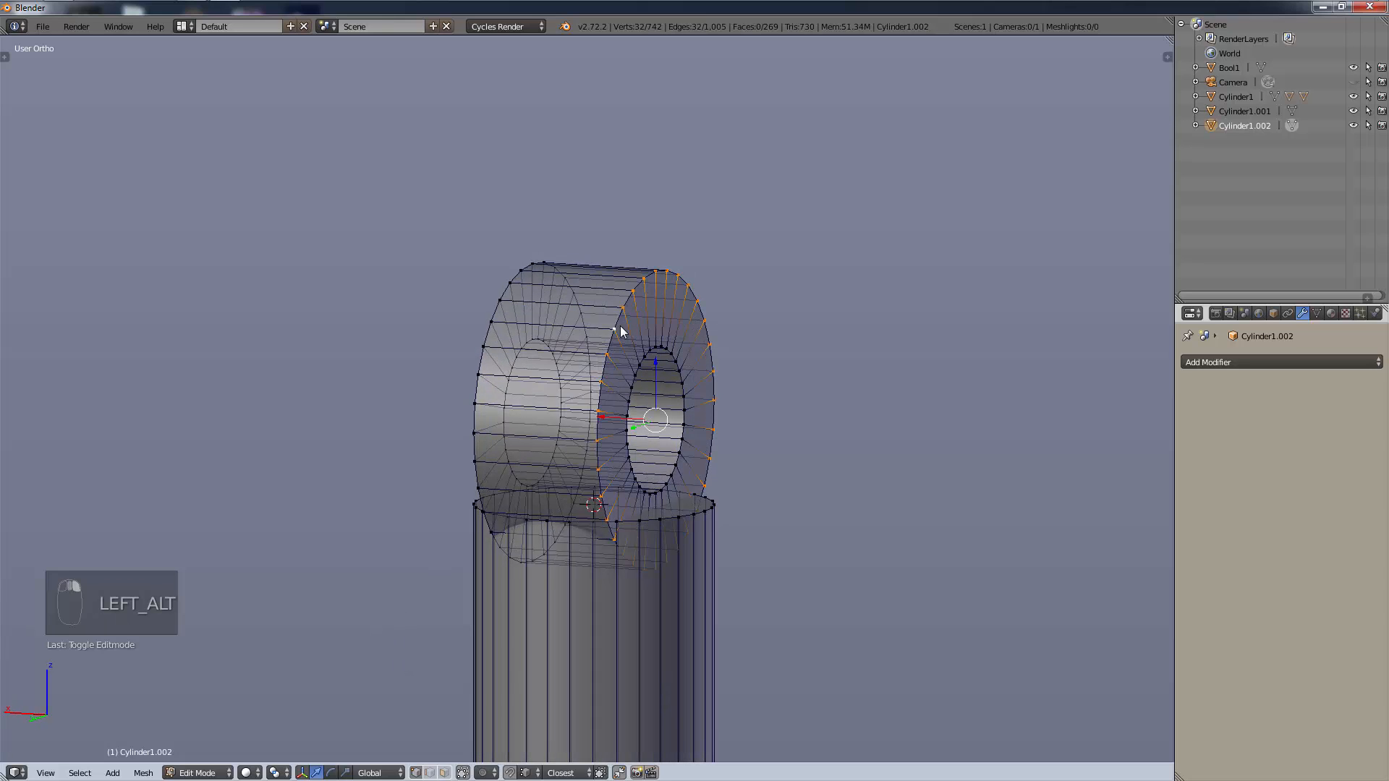
key("ctrl+l")
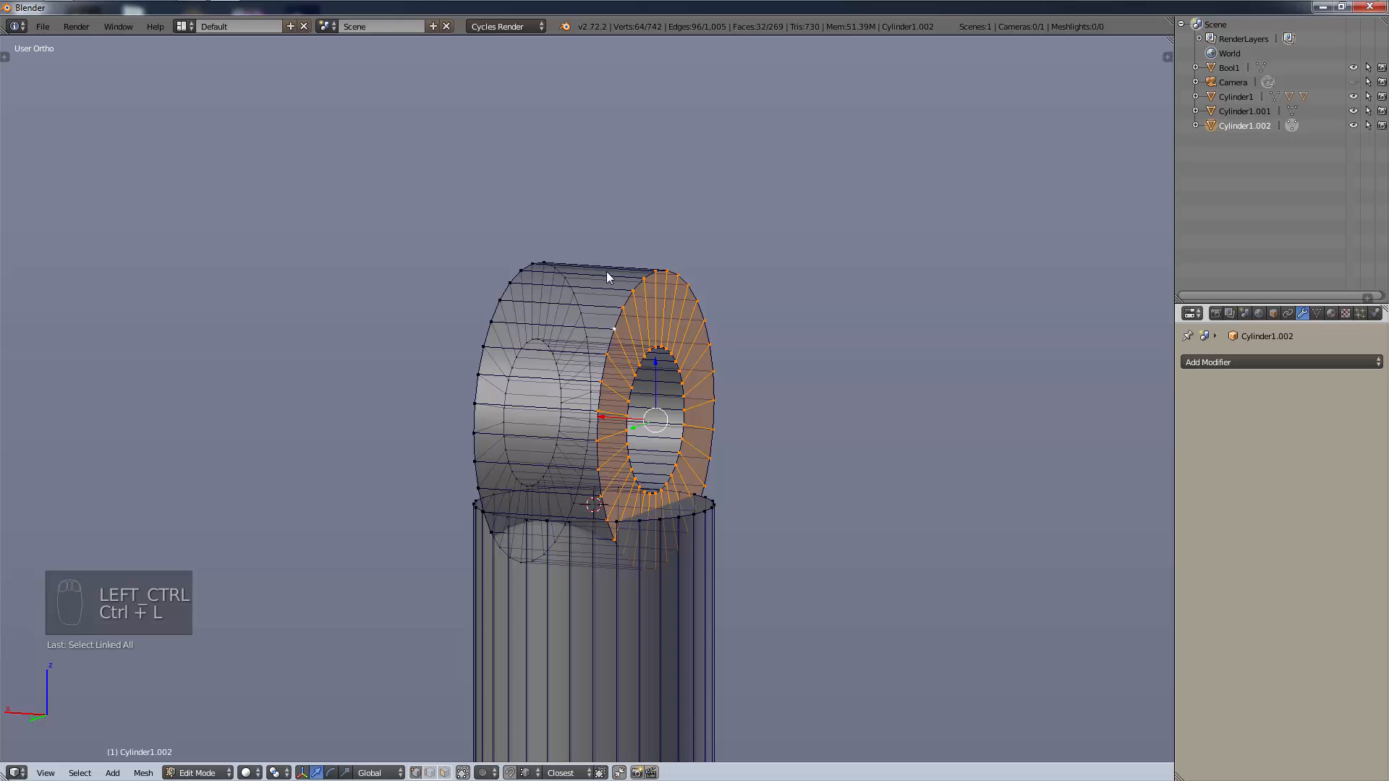
key("ctrl+l")
key("ctrl+l")
key("ctrl+l")
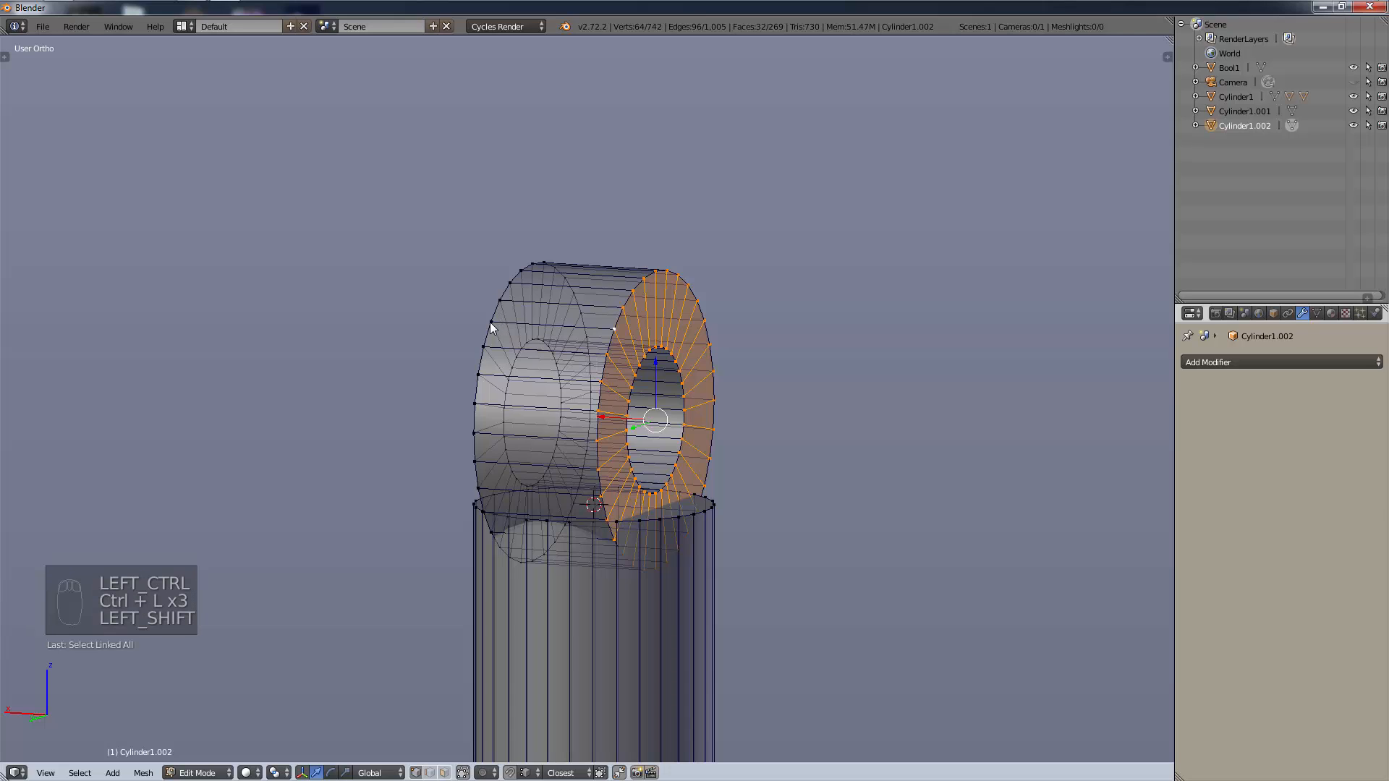
key("a")
Box-select the upper part of the ring joint, extend the selection to all its linked geometry and view it from the front.
key("b")
left_click_drag(832, 152, 449, 398)
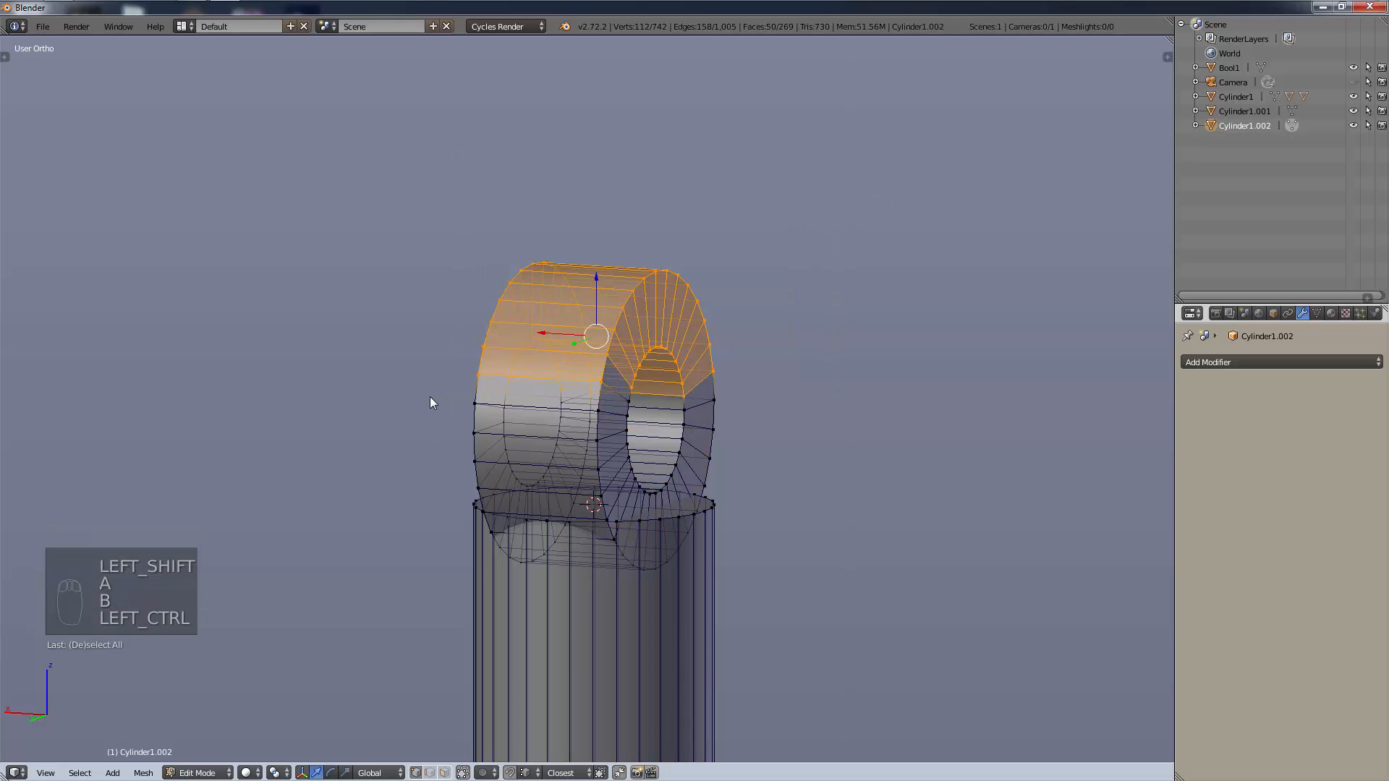
key("ctrl+semicolon")
key("ctrl+l")
key("ctrl+p")
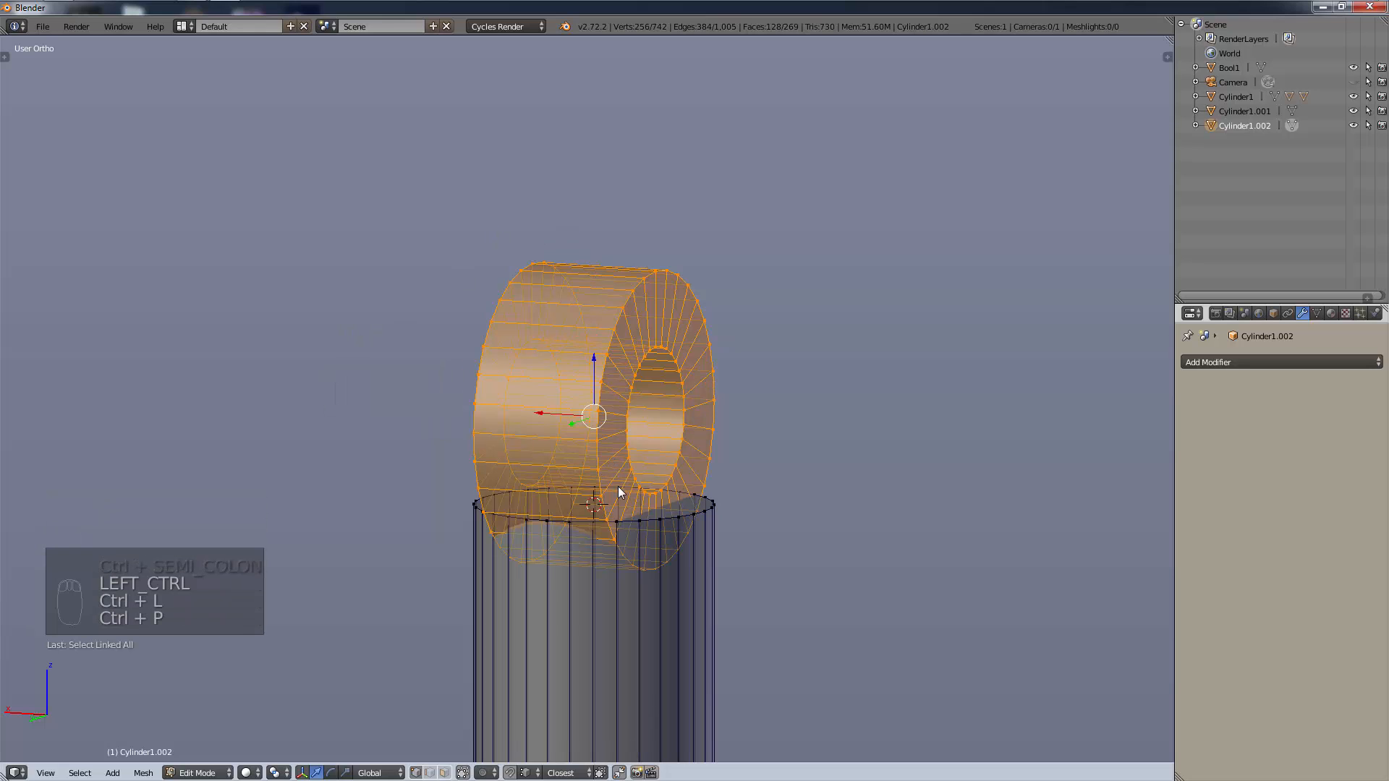
key("KP_1")
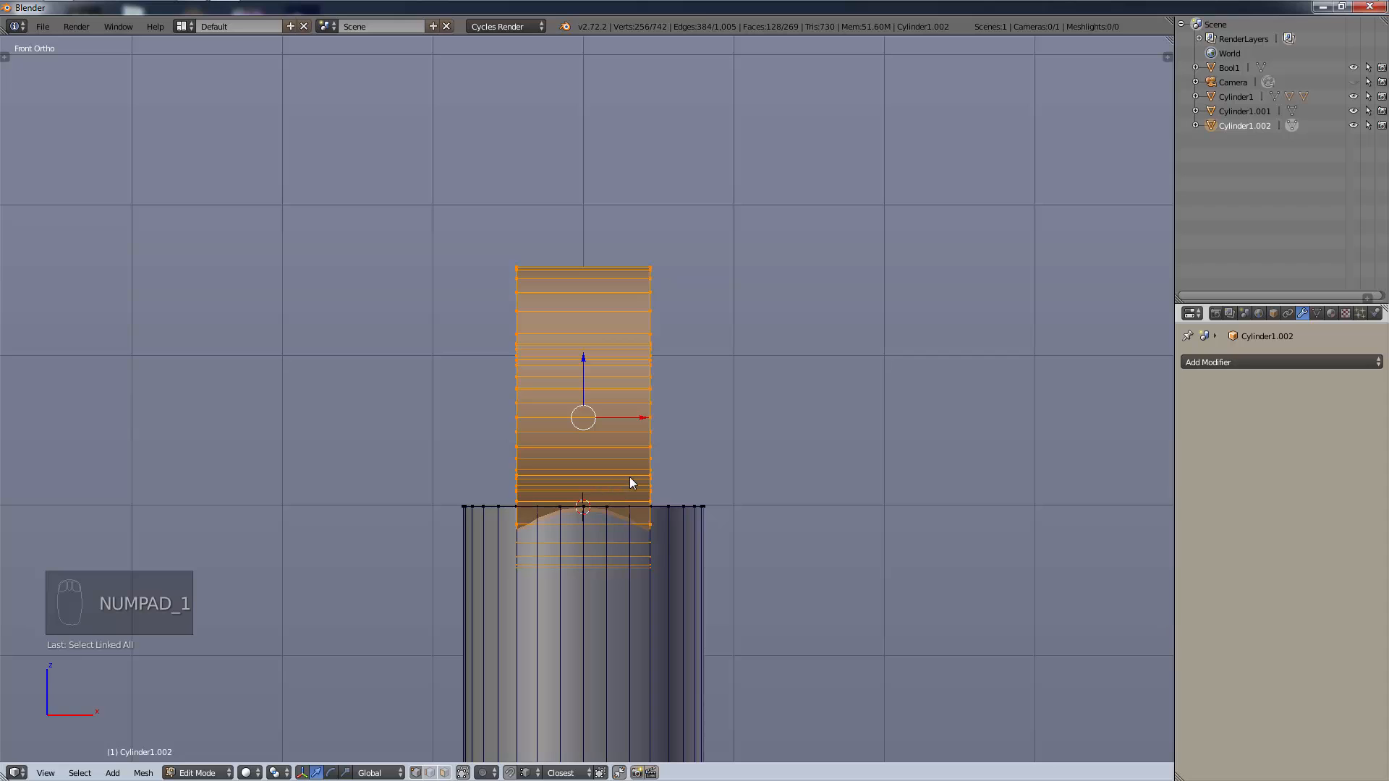
Widen the ring joint along the X axis until it matches the cylinder's full width, and leave Edit Mode.
key("s")
key("x")
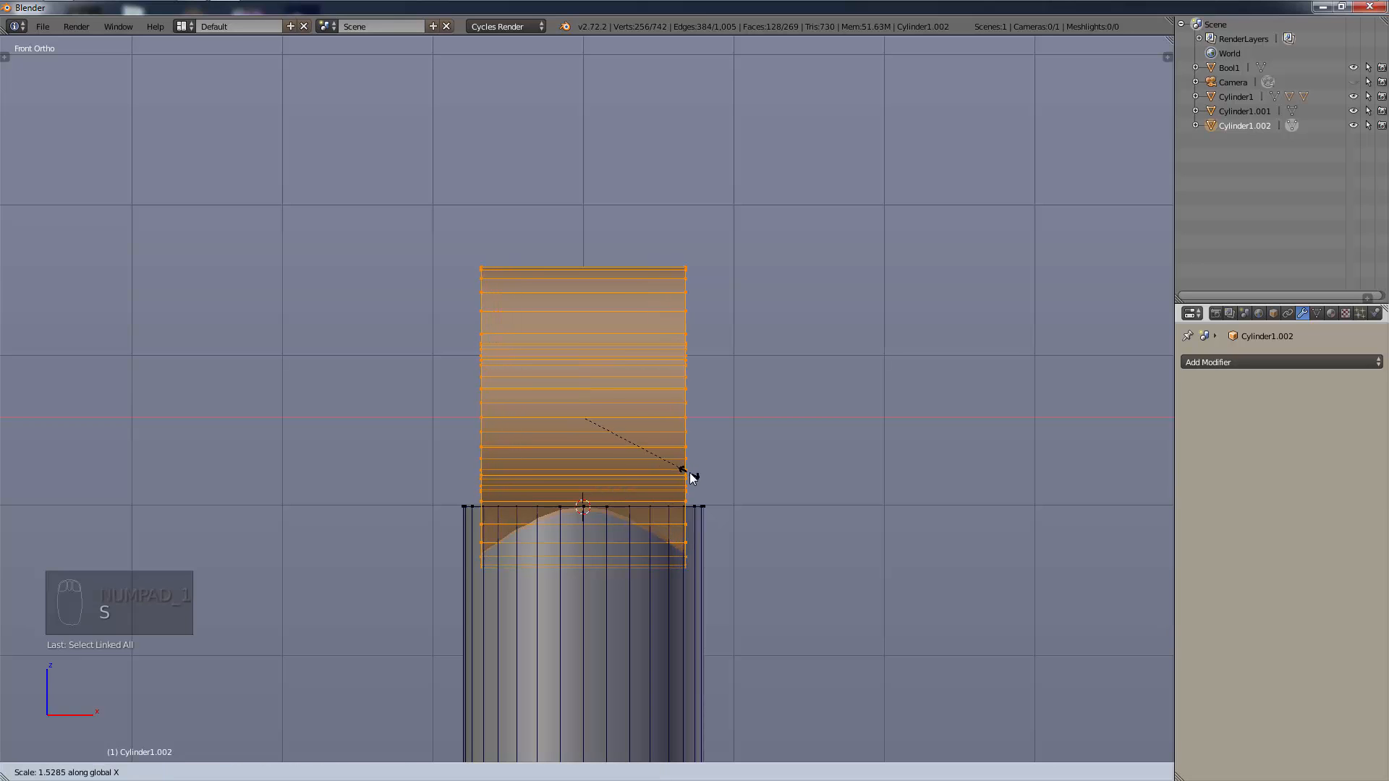
left_click(724, 508)
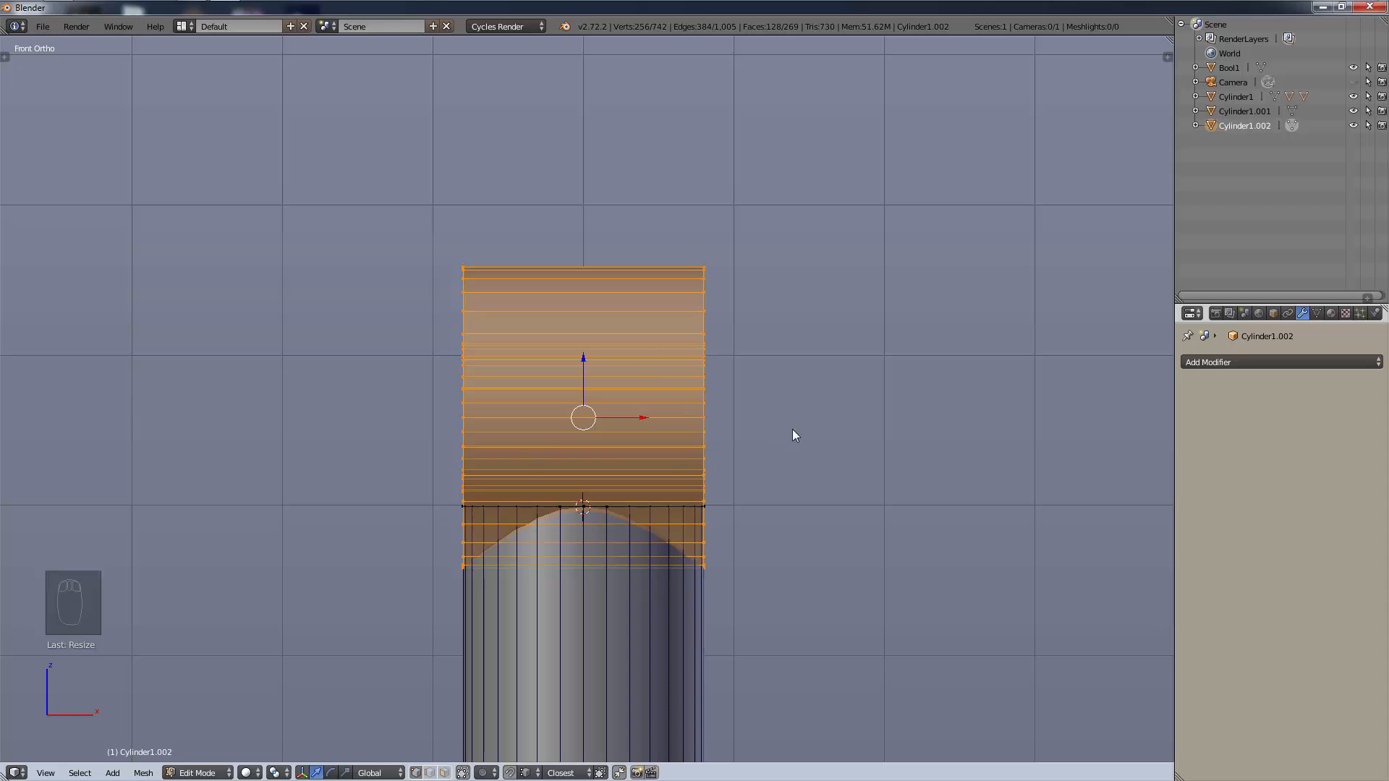
key("q")
key("q")
key("Tab")
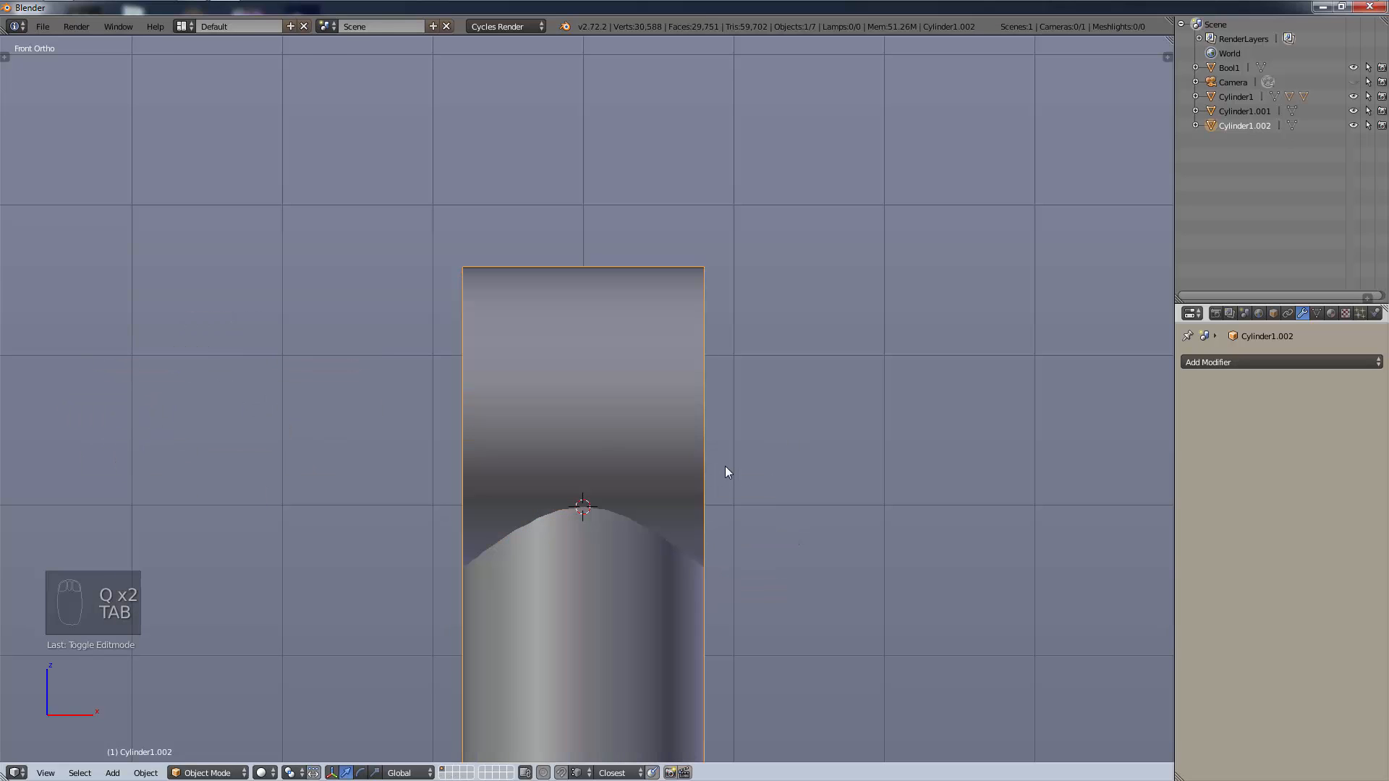
Examine the widened ring joint up close, the lower joints, and all three cylinders together from several angles.
middle_click_drag(726, 471, 651, 404)
scroll(619, 498, "up", 4)
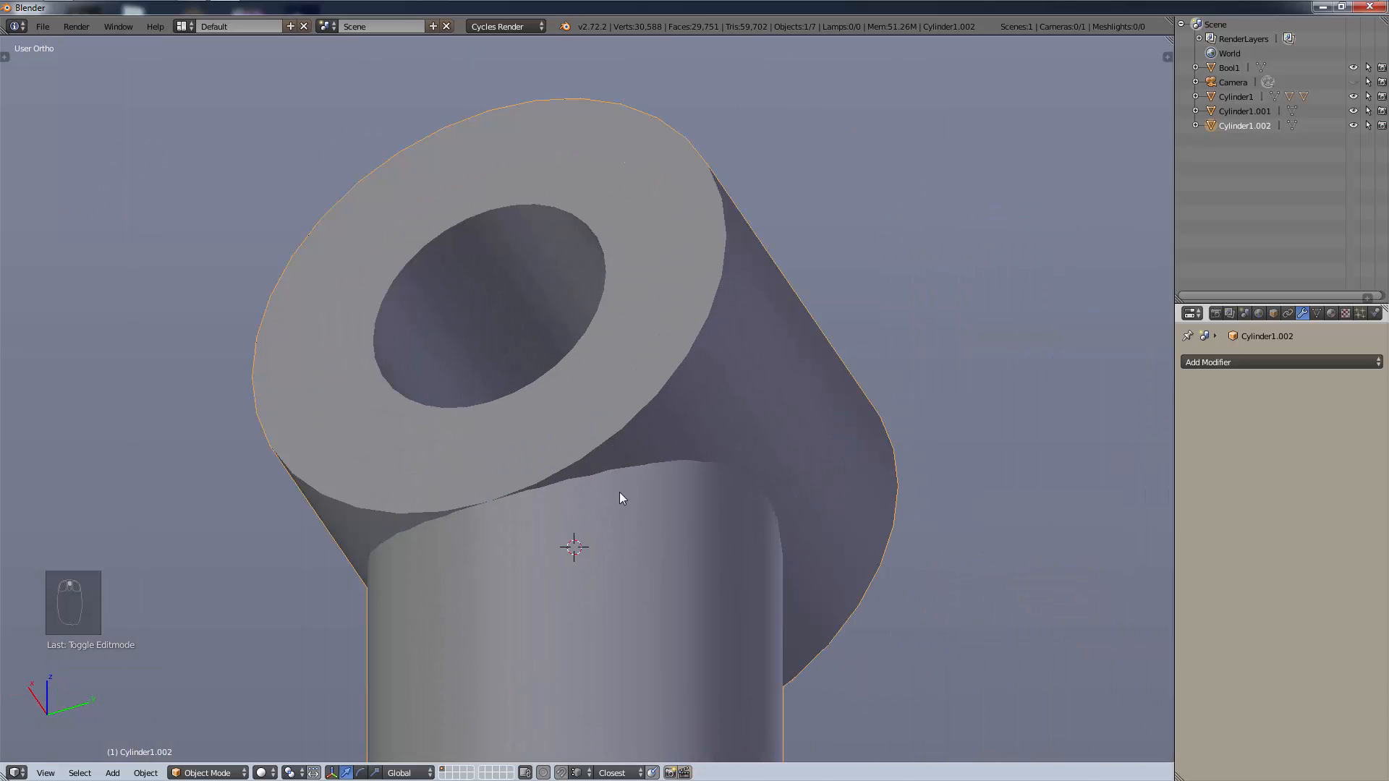
middle_click_drag(619, 498, 395, 620)
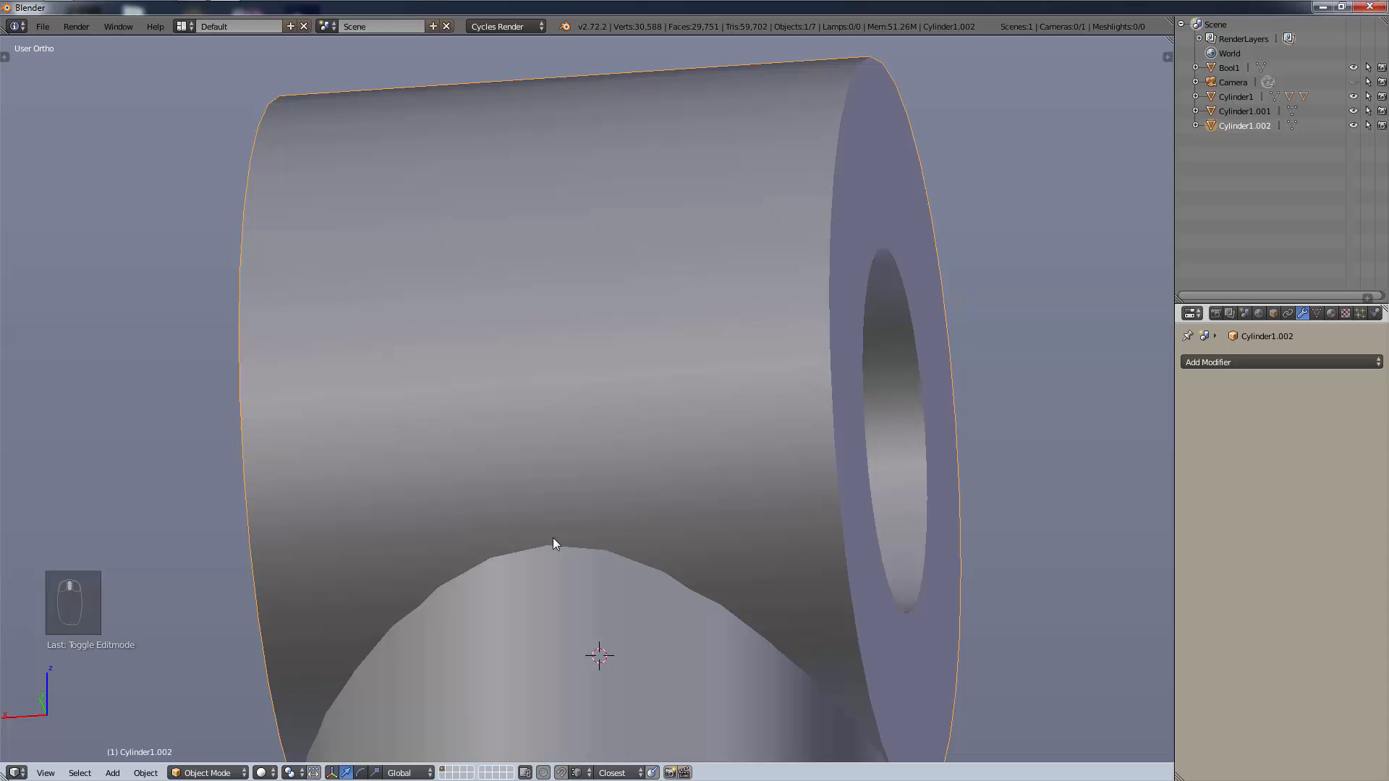
scroll(736, 463, "down", 6)
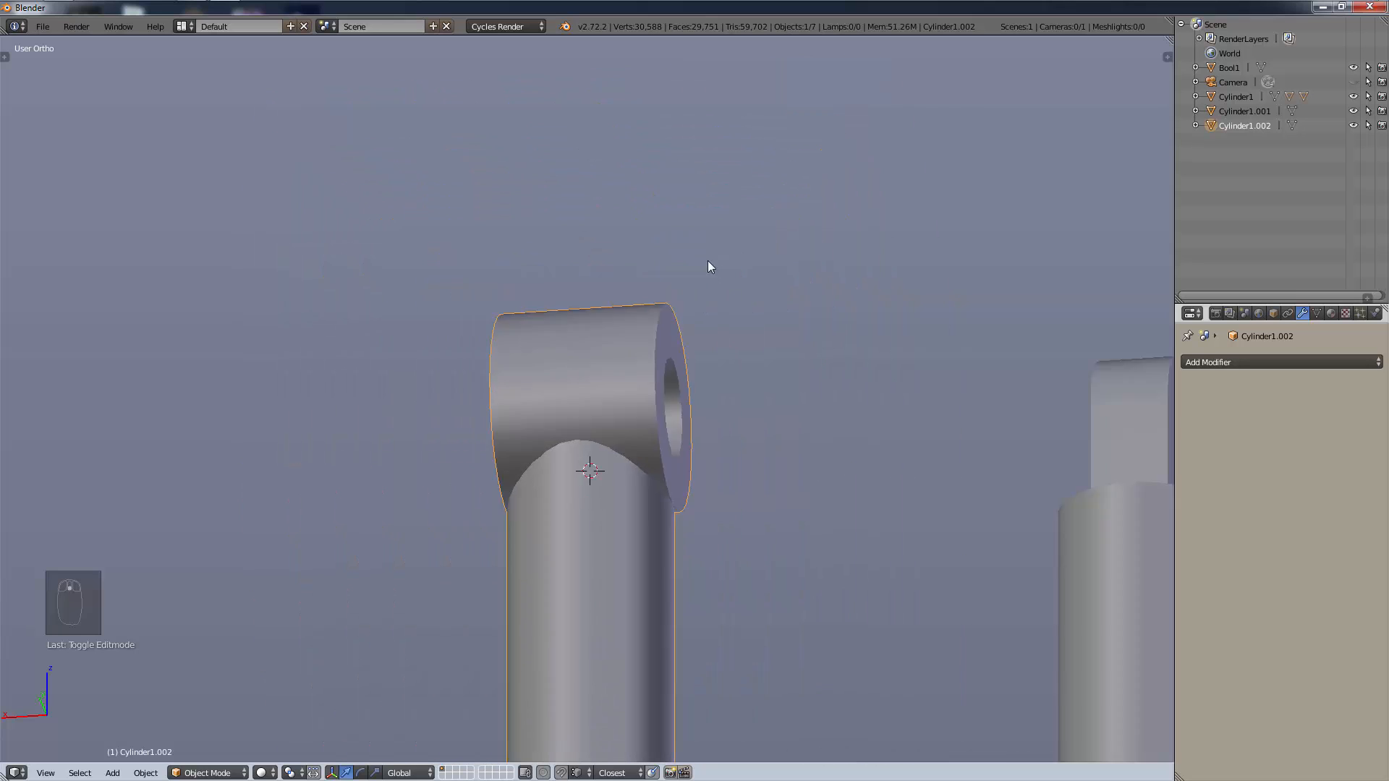
middle_click_drag(651, 449, 704, 431)
scroll(722, 537, "down", 8)
scroll(576, 588, "up", 7)
middle_click_drag(562, 415, 584, 745)
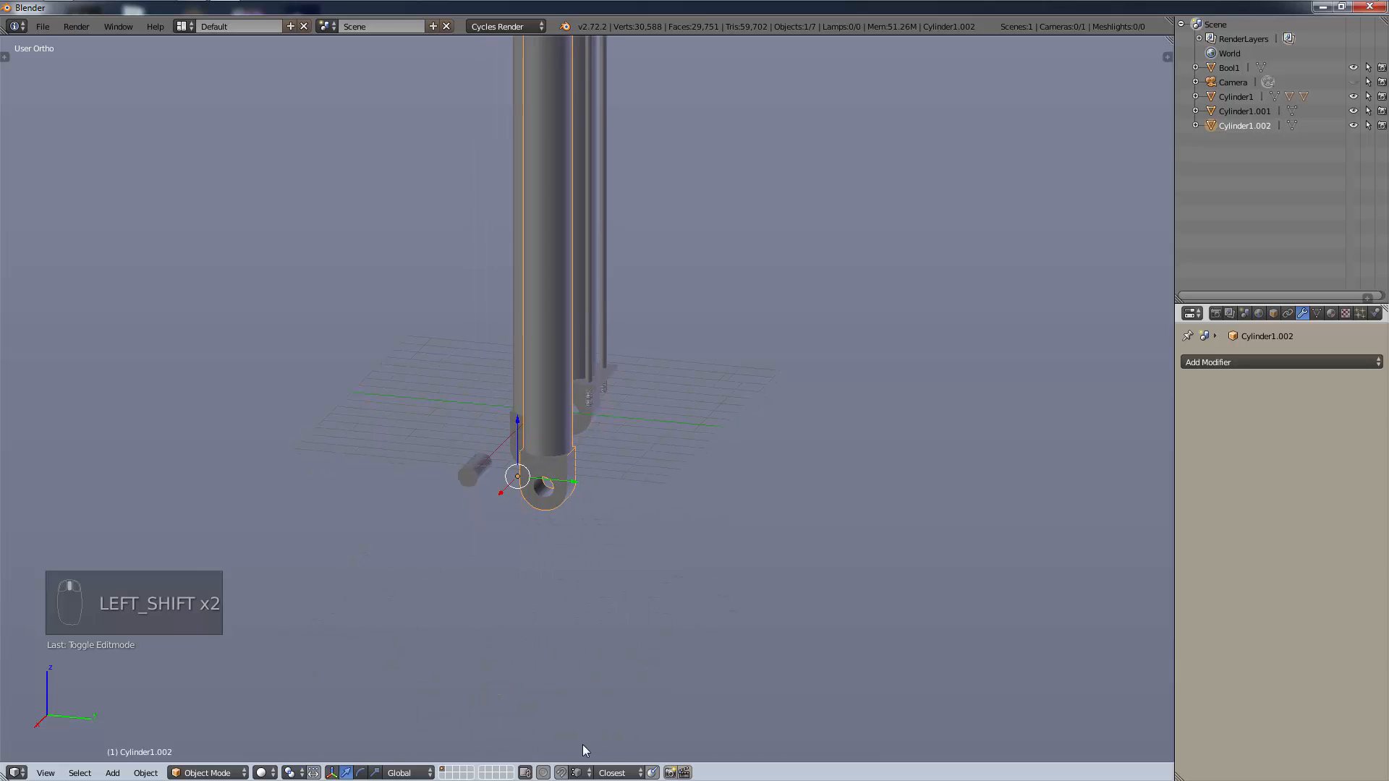
middle_click_drag(402, 523, 463, 515)
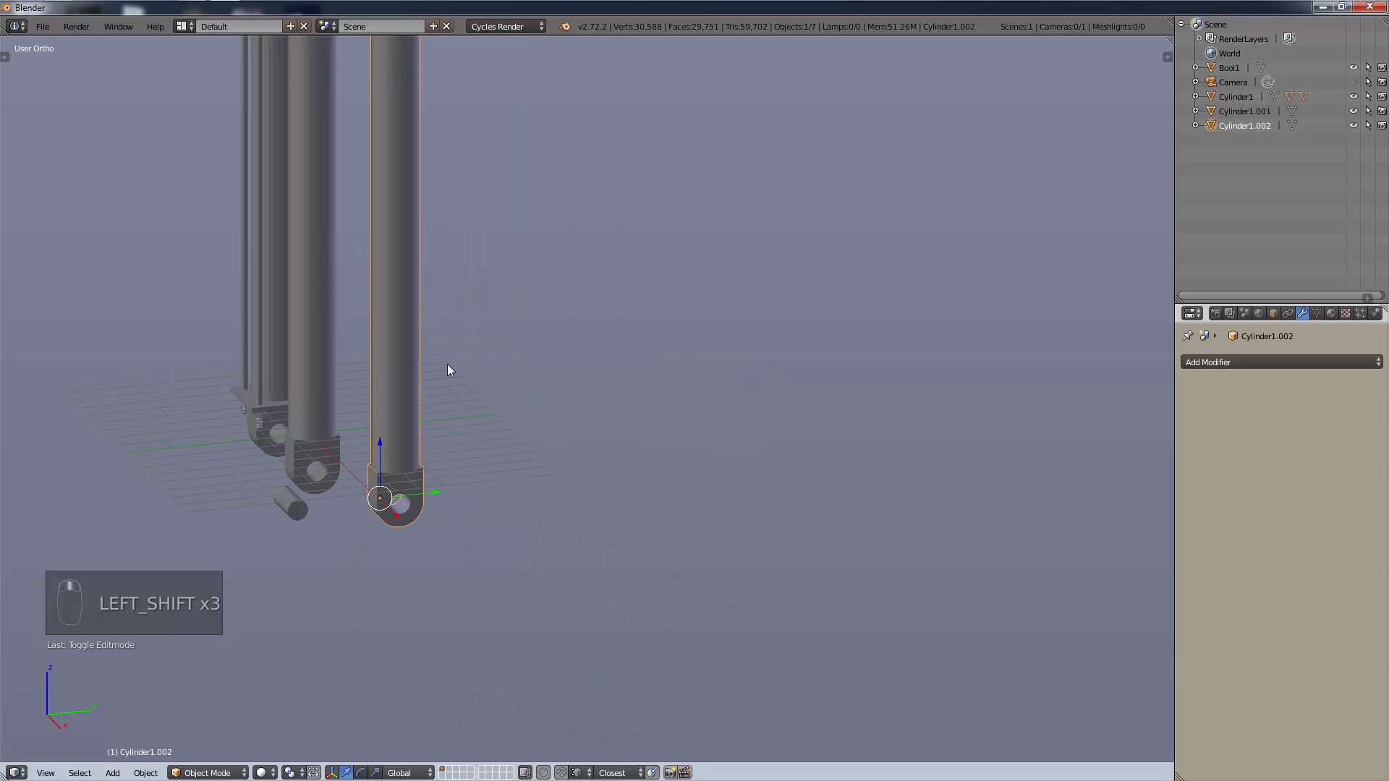
middle_click_drag(447, 363, 593, 371, "shift")
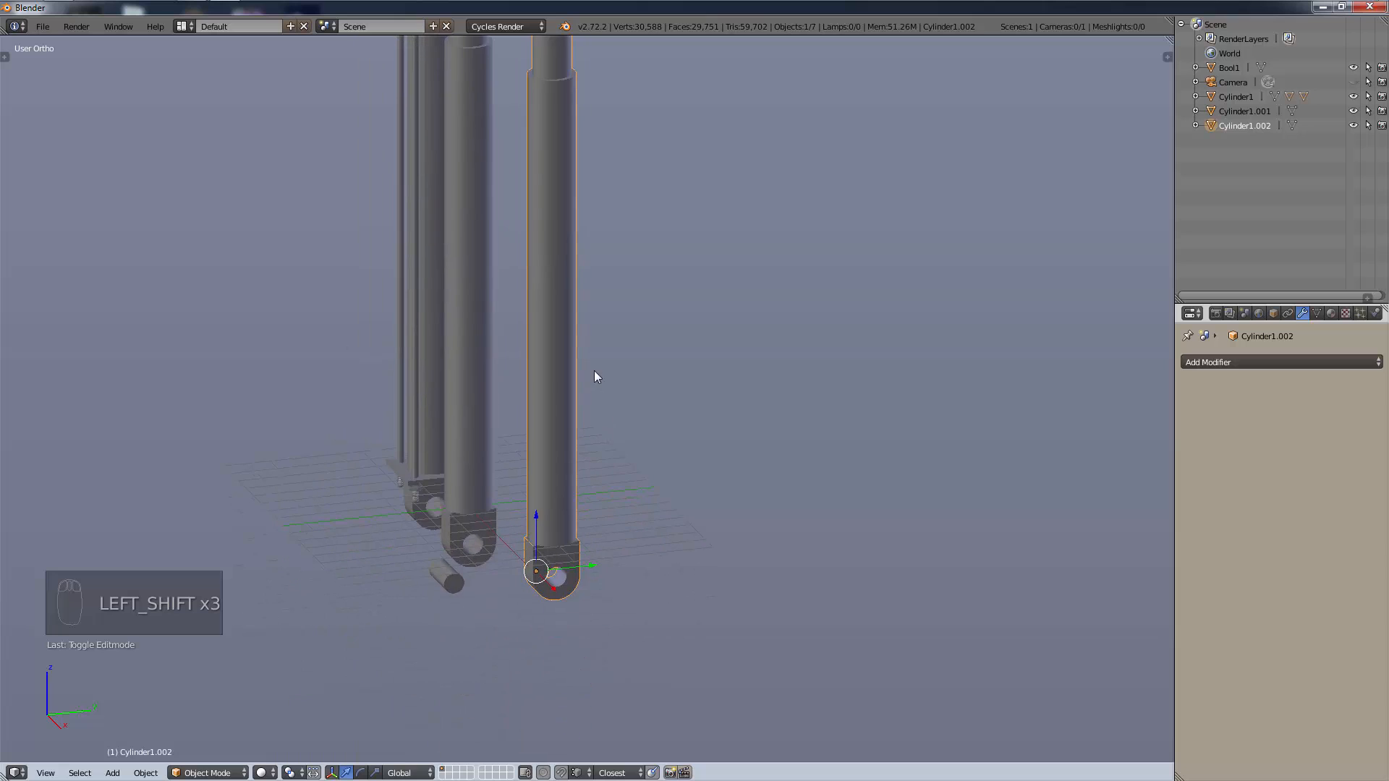
middle_click_drag(594, 535, 661, 540)
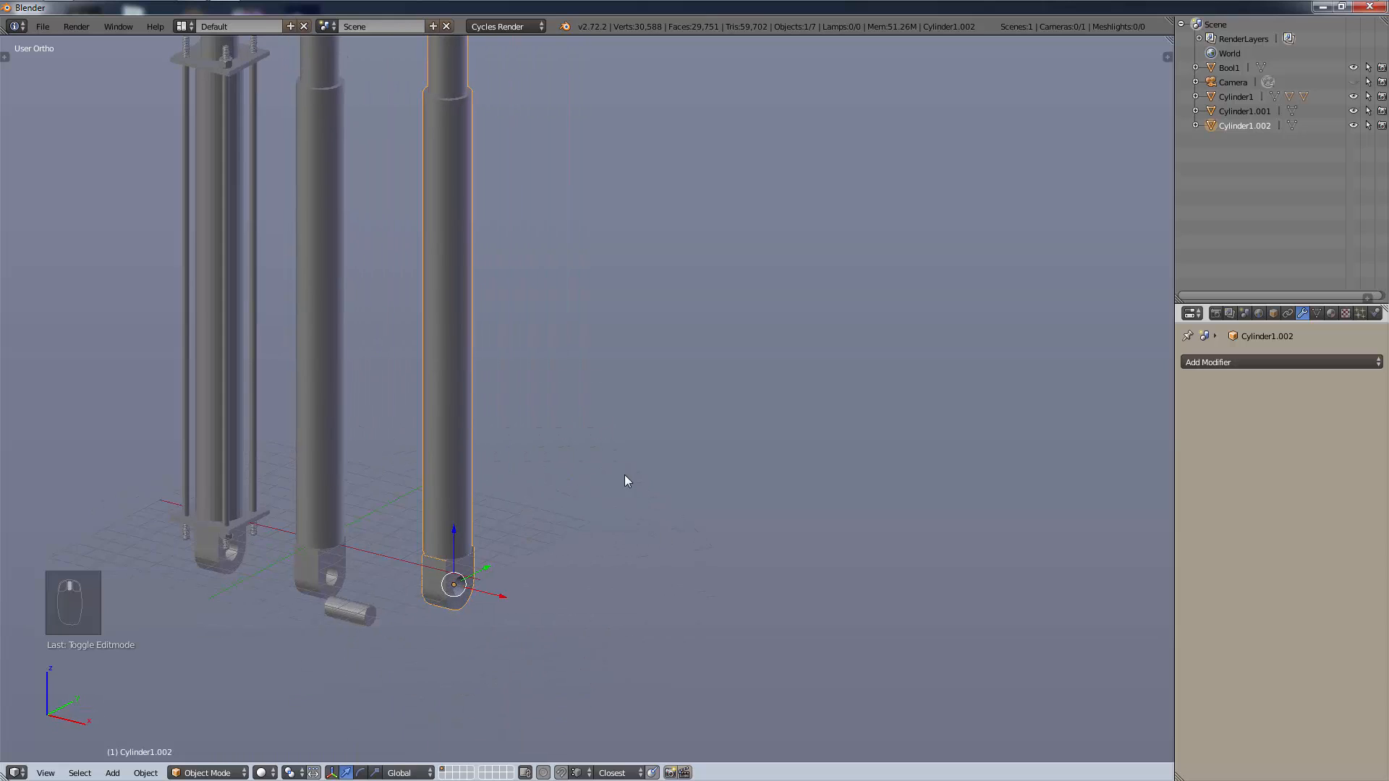
scroll(612, 443, "down", 3)
middle_click_drag(582, 395, 614, 521, "shift")
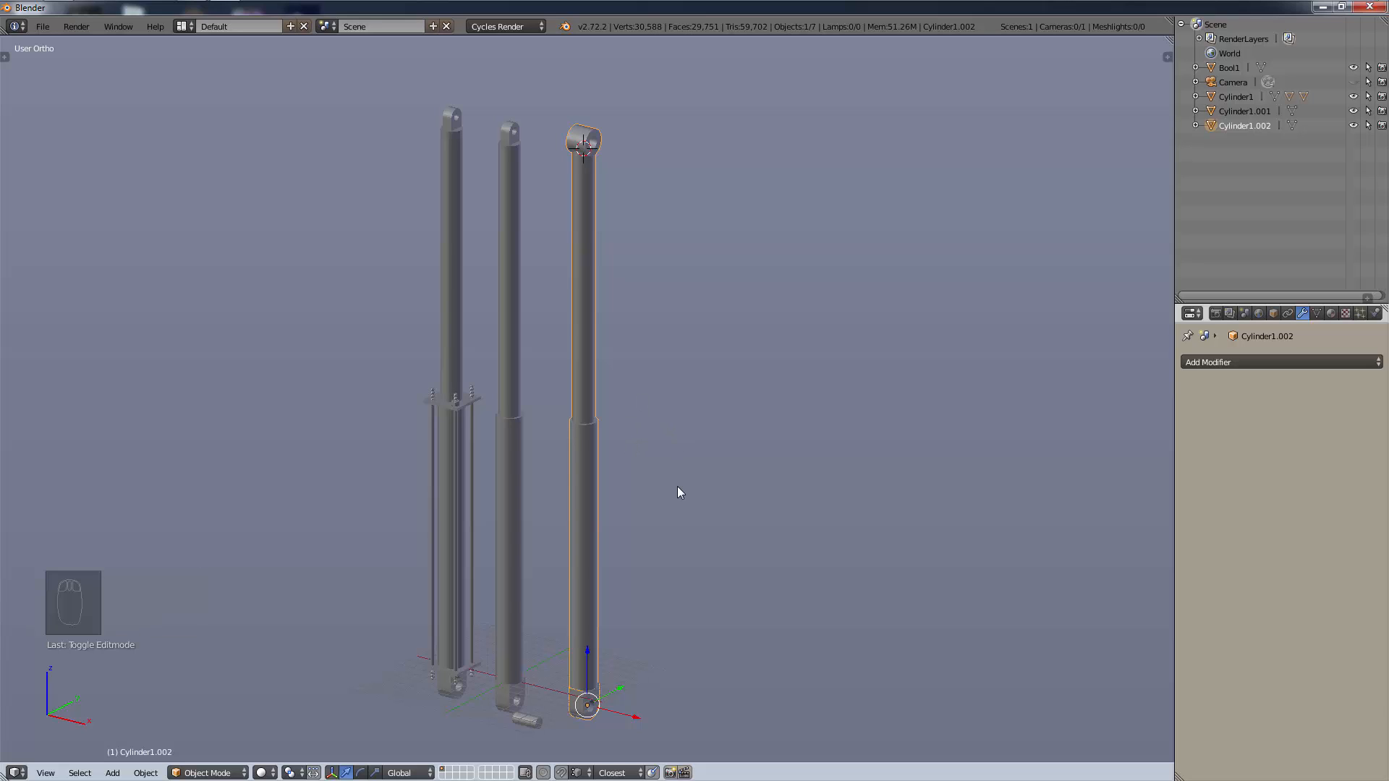
Move Cylinder1.002 by -2 along the Y axis and check its alignment in the right and front views.
type("gy")
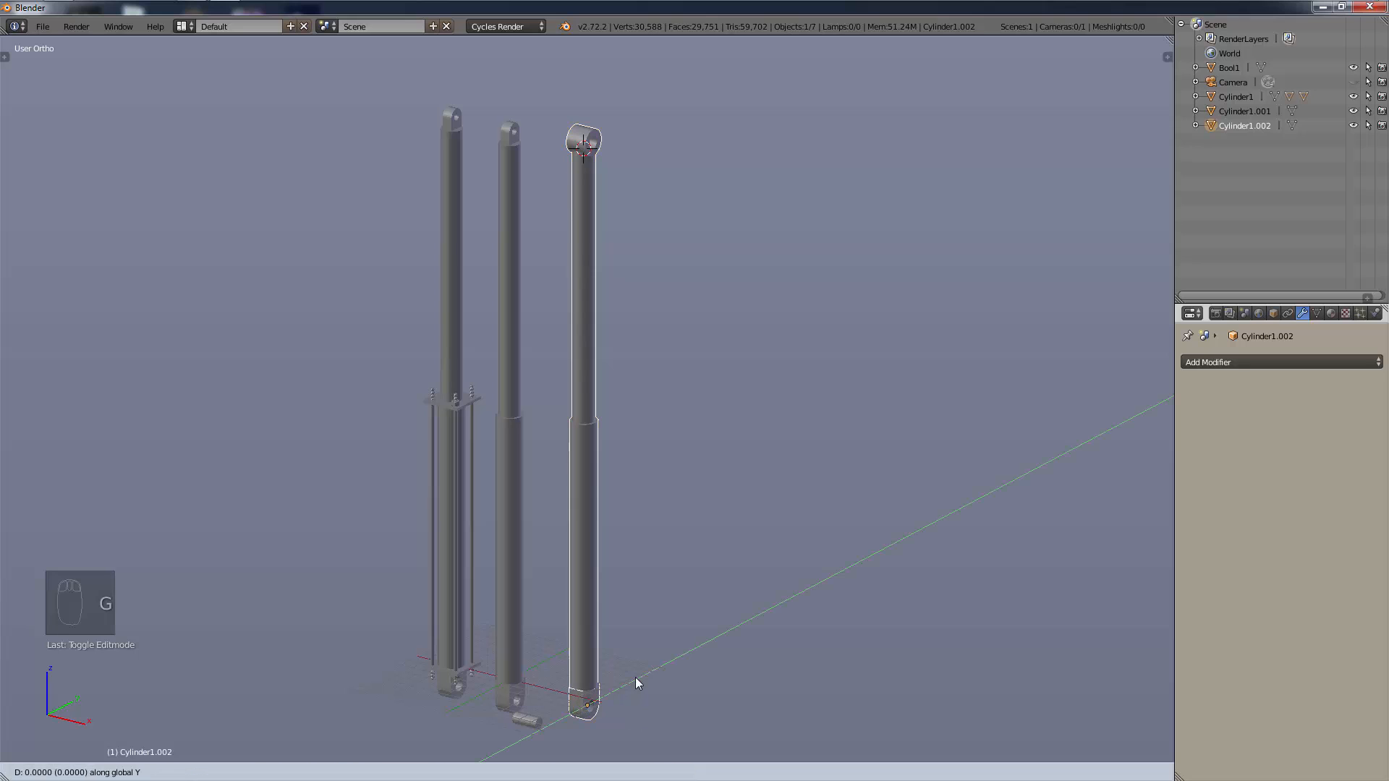
type("-2")
key("Return")
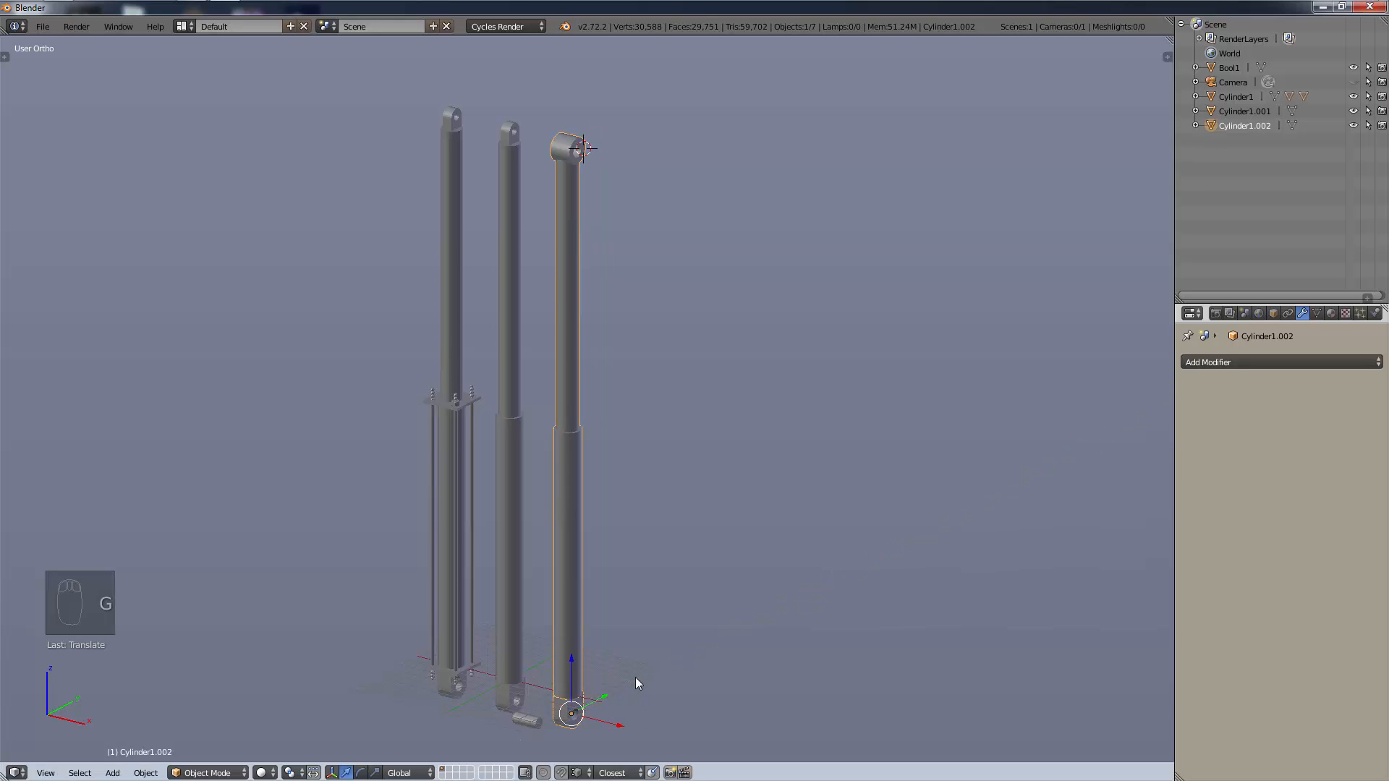
key("KP_1")
key("KP_3")
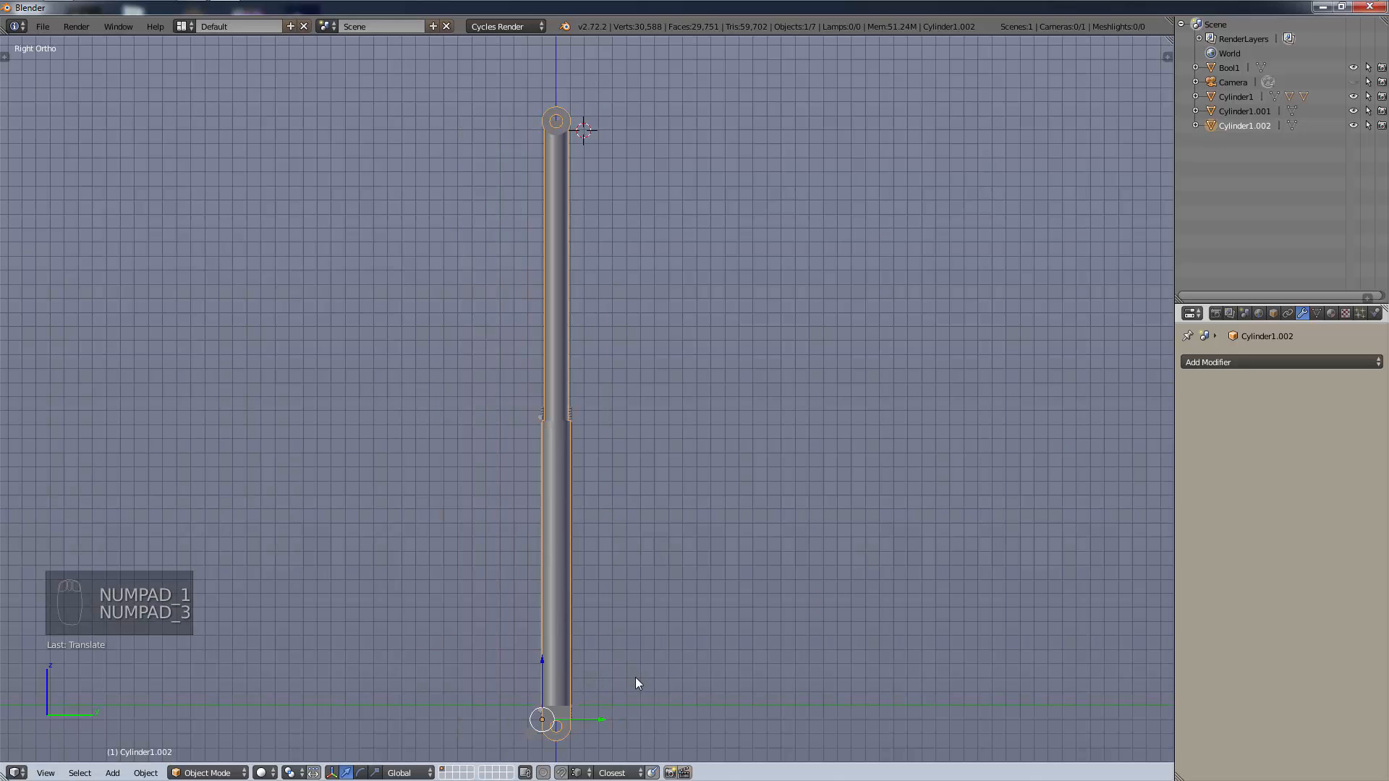
key("KP_1")
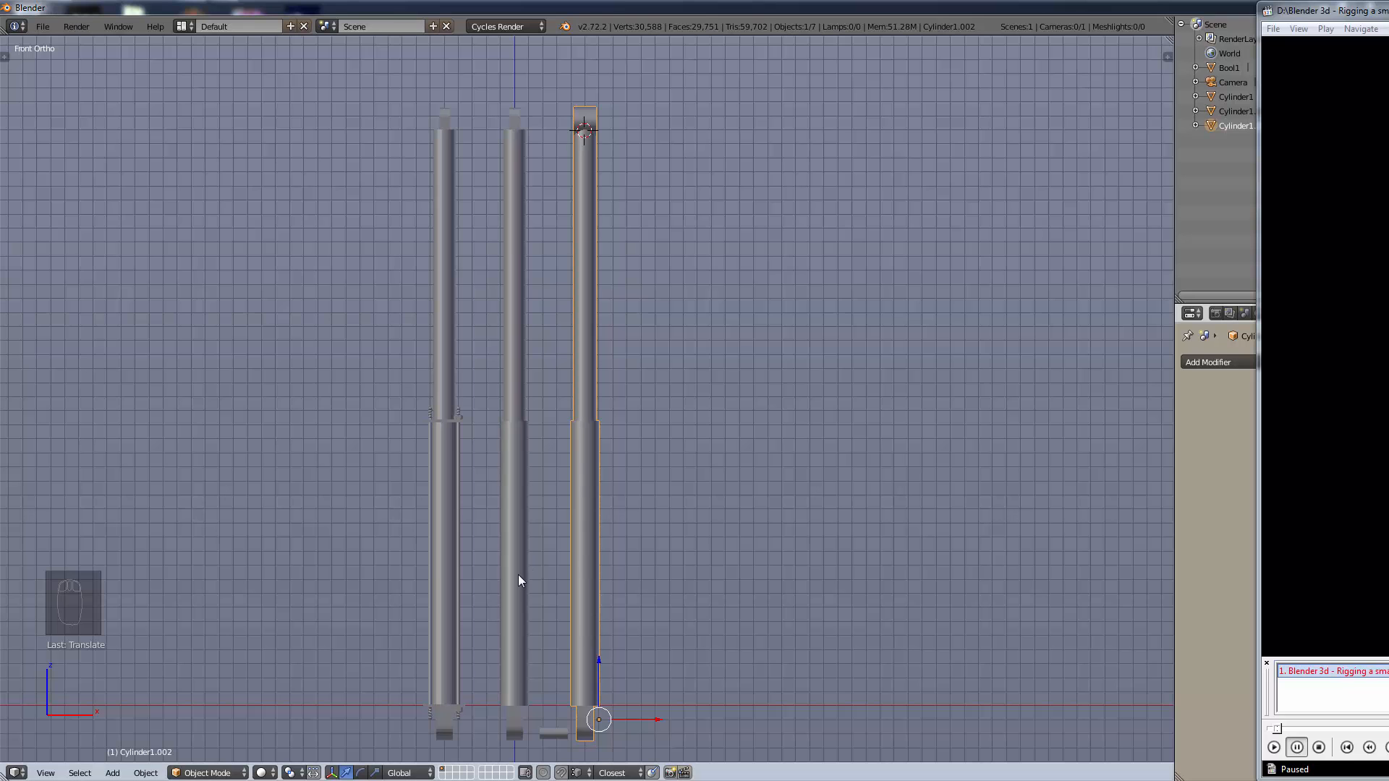
In the right view, select Bool1 with all three cylinders, move them -5 along the Y axis and repeat that move once.
left_click(675, 602)
scroll(674, 602, "up", 3)
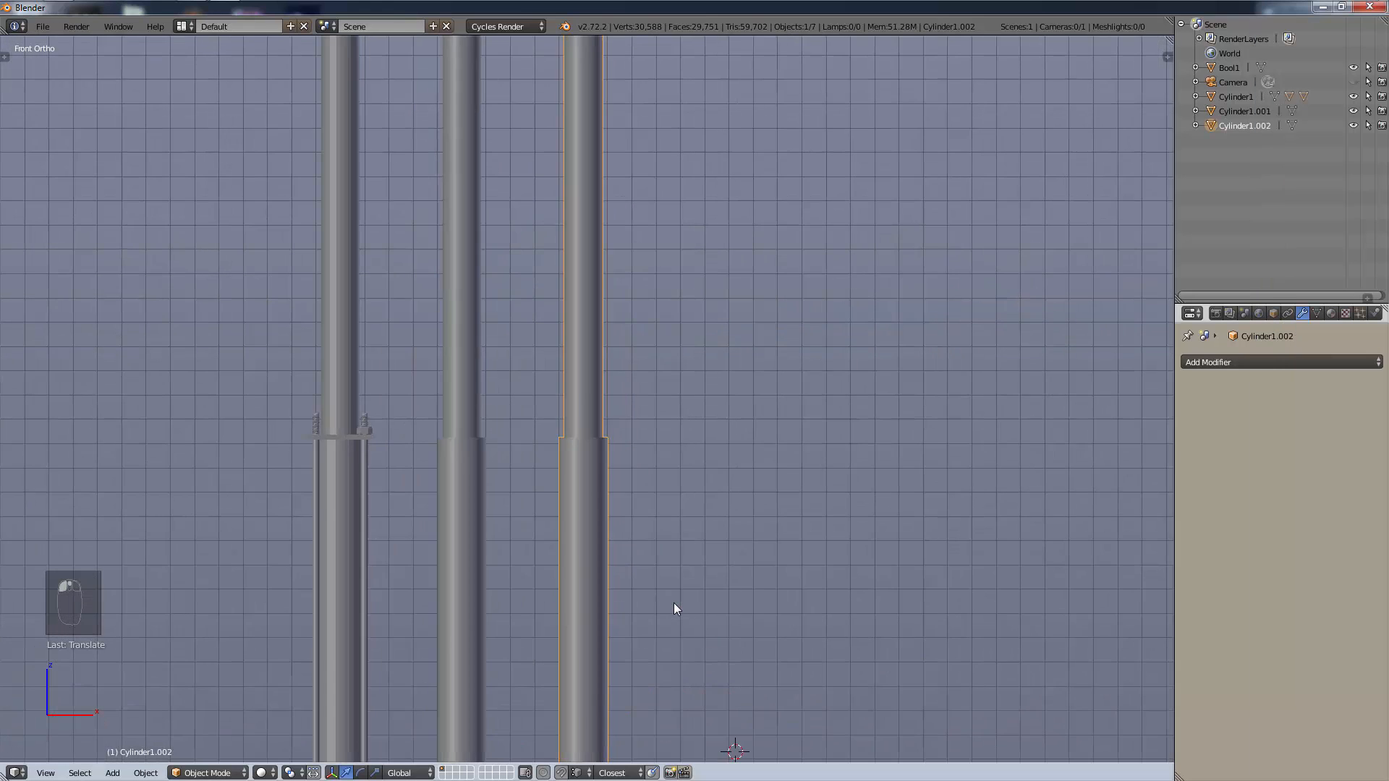
middle_click_drag(674, 602, 565, 387, "shift")
key("ctrl+KP_3")
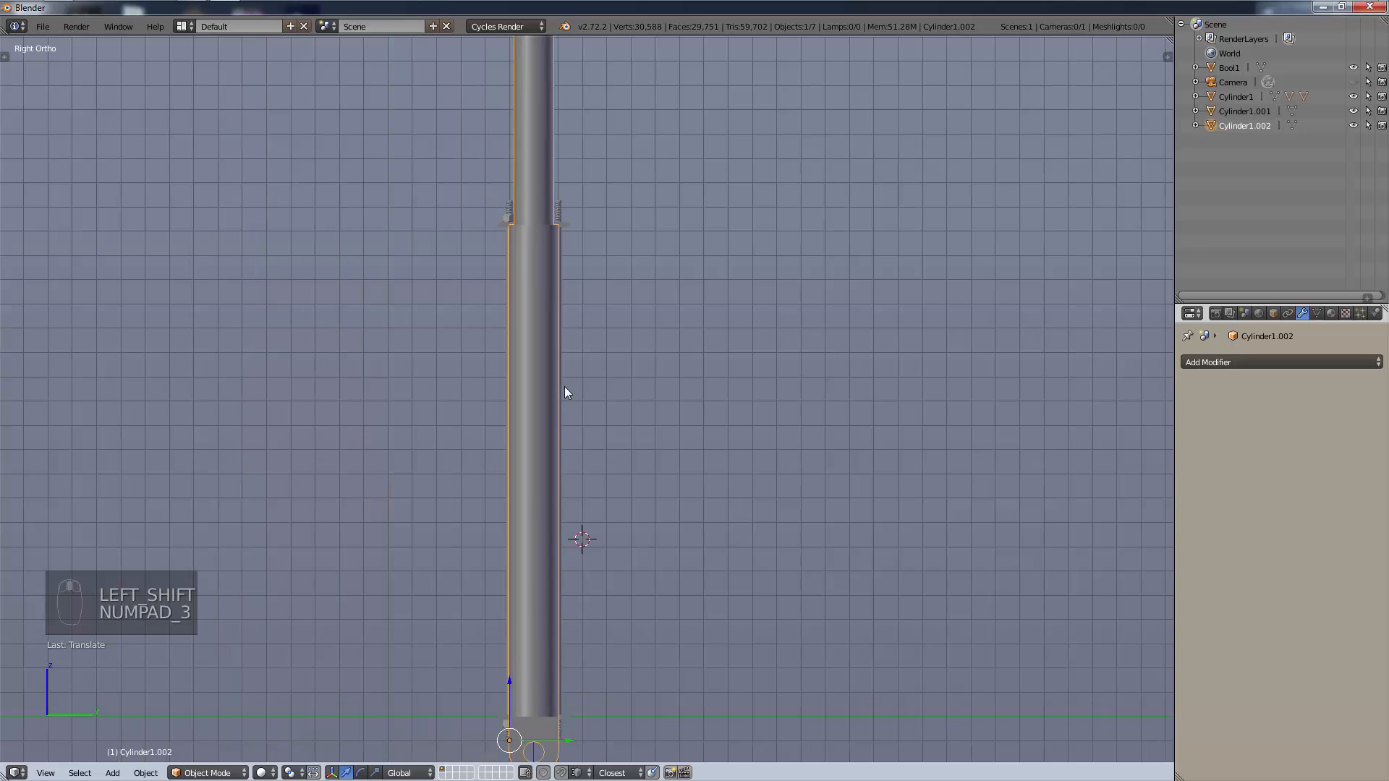
scroll(572, 398, "down", 2)
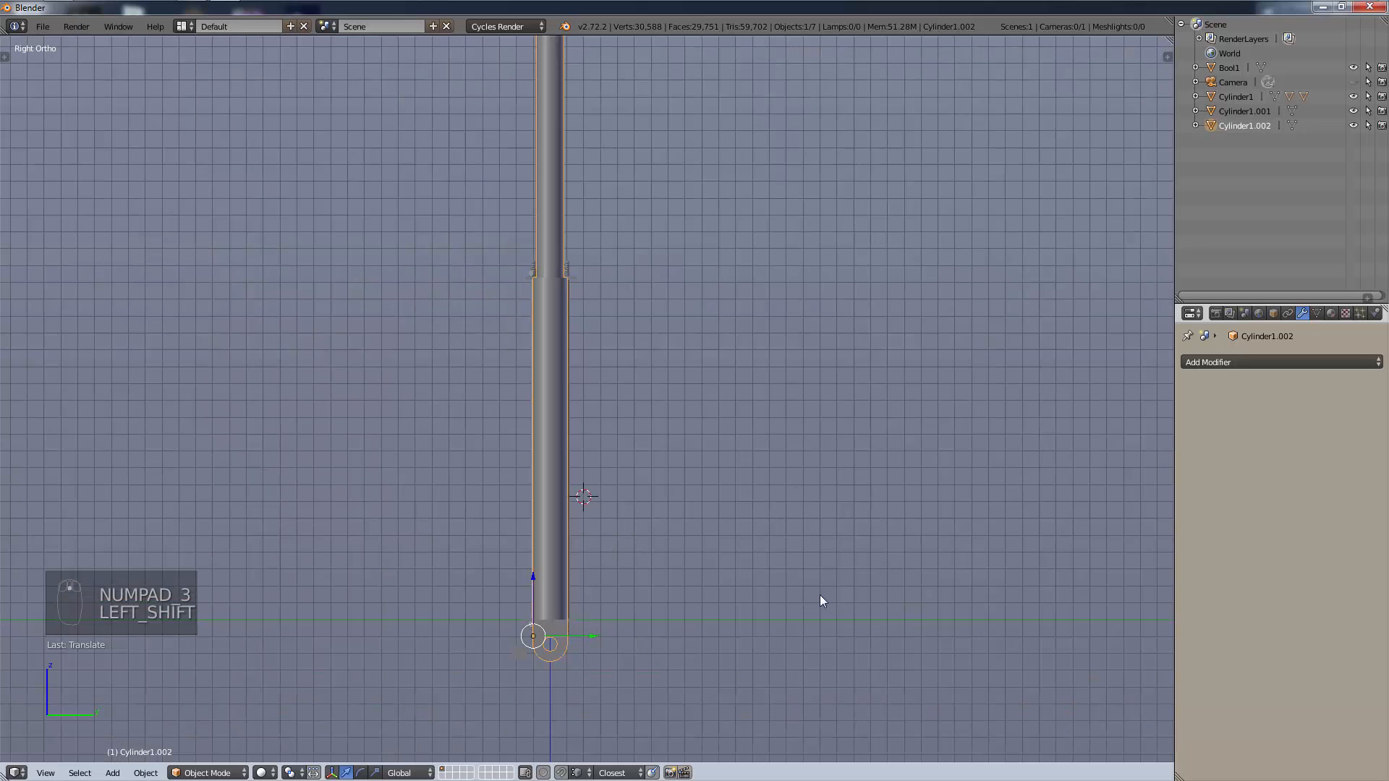
middle_click_drag(664, 634, 510, 632, "shift")
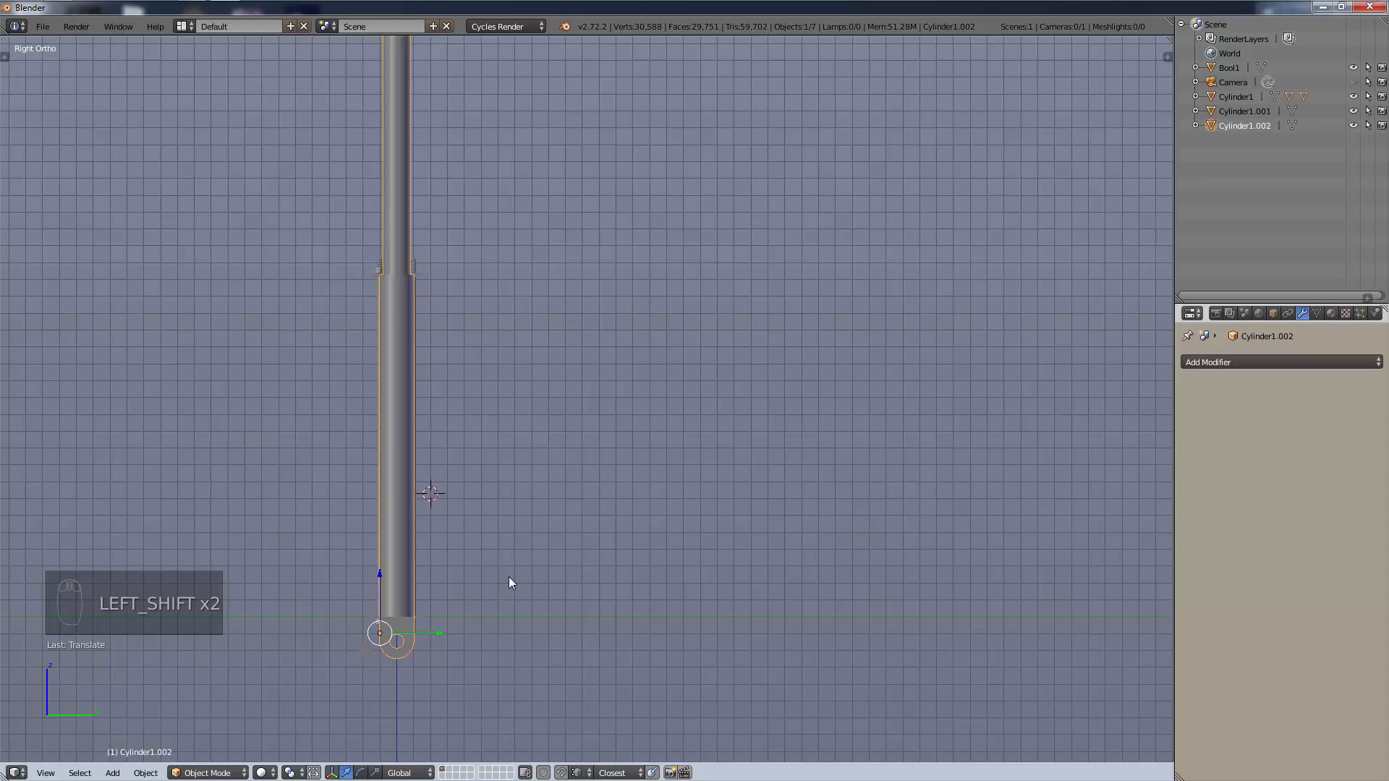
middle_click_drag(510, 576, 578, 577, "shift")
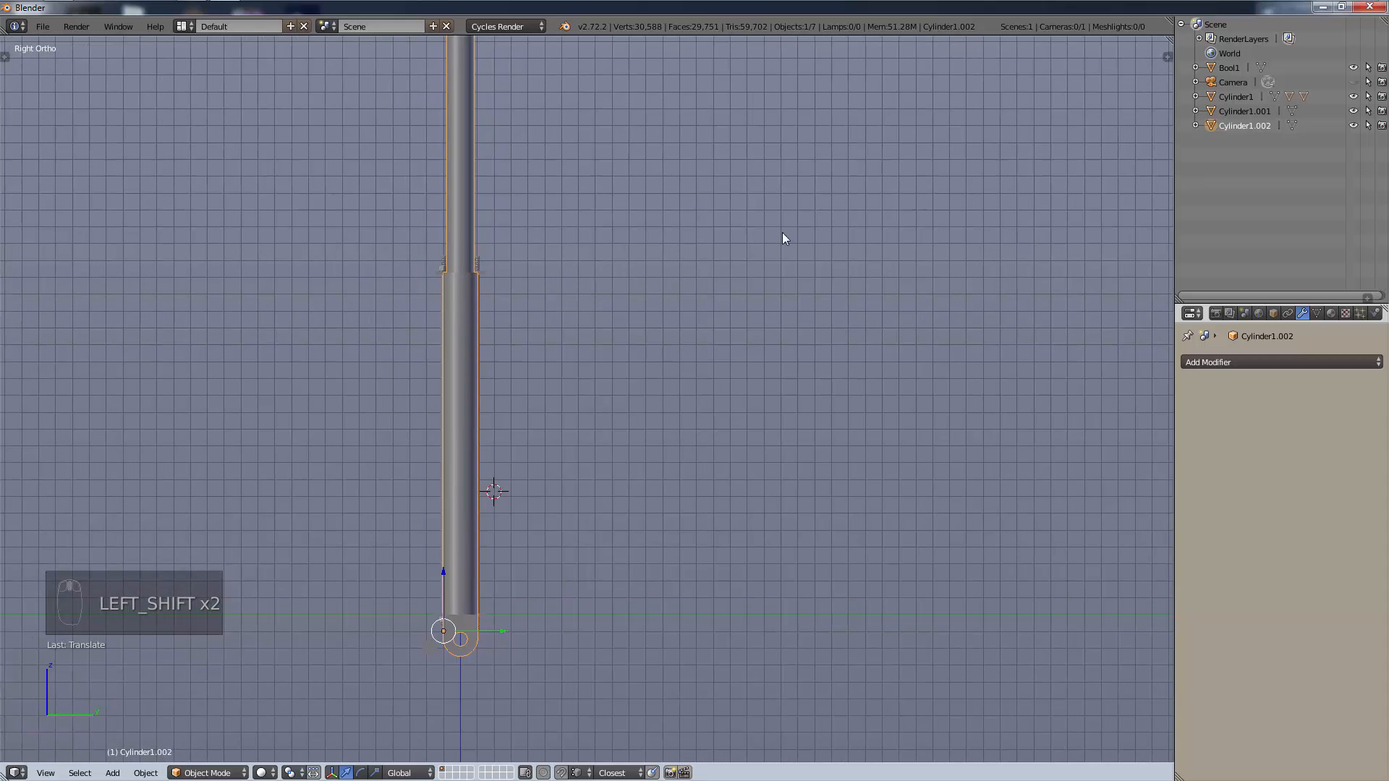
left_click(1236, 96, "shift")
left_click(1234, 67, "shift")
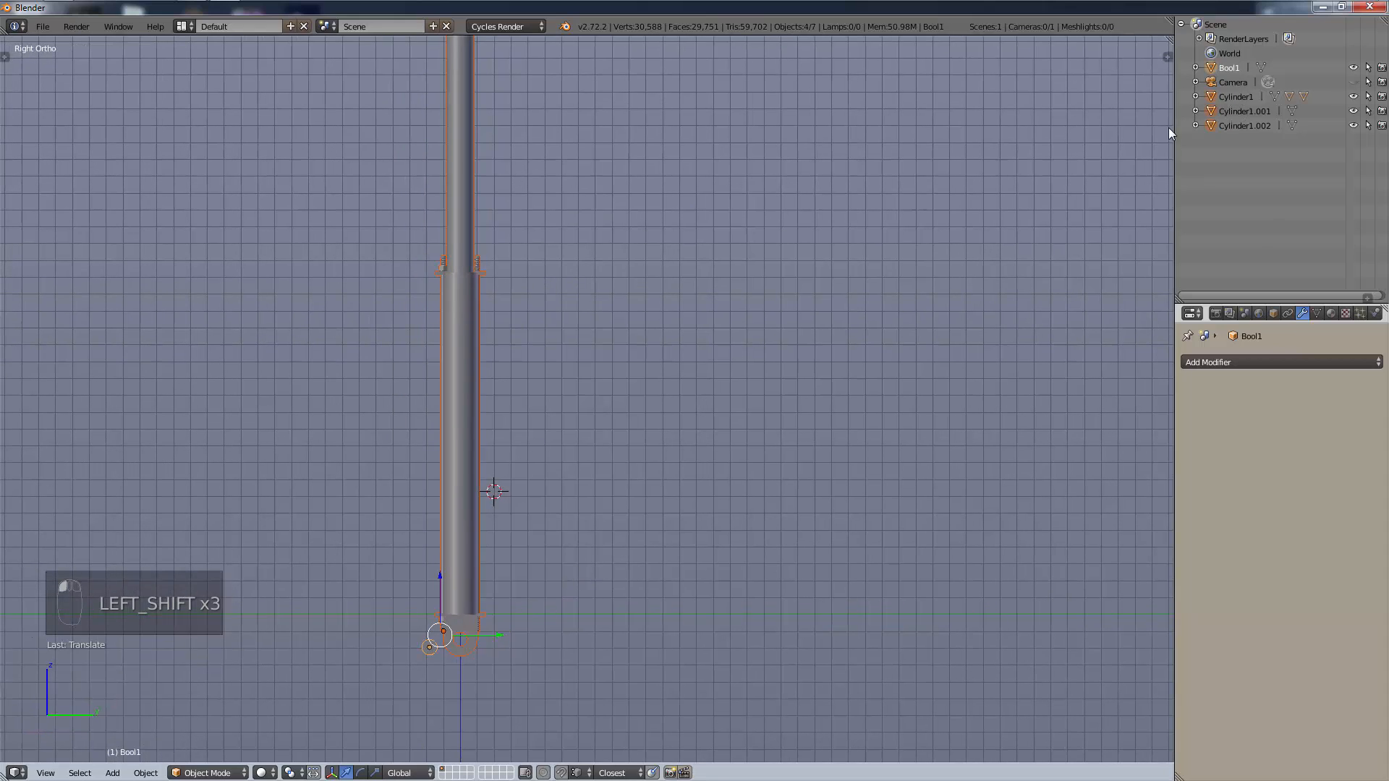
key("g")
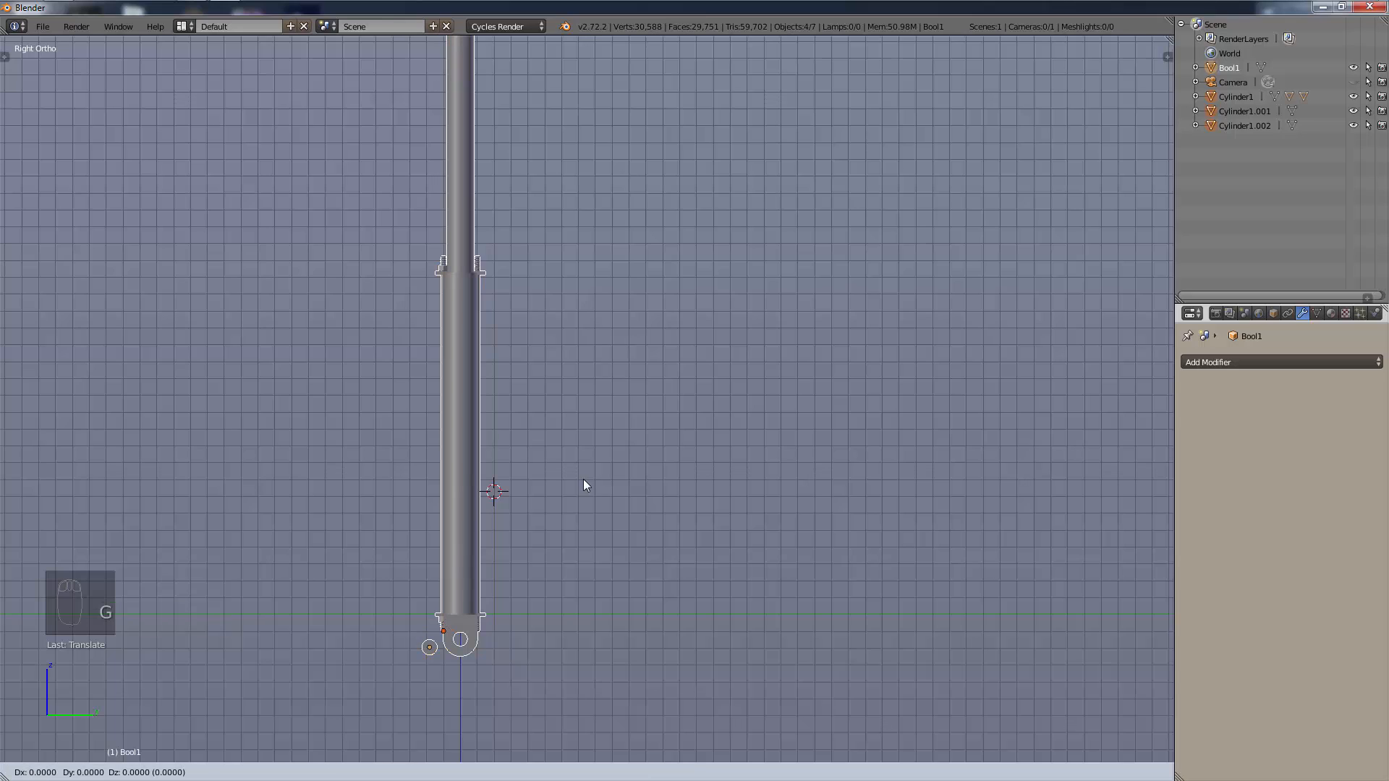
key("y")
key("5")
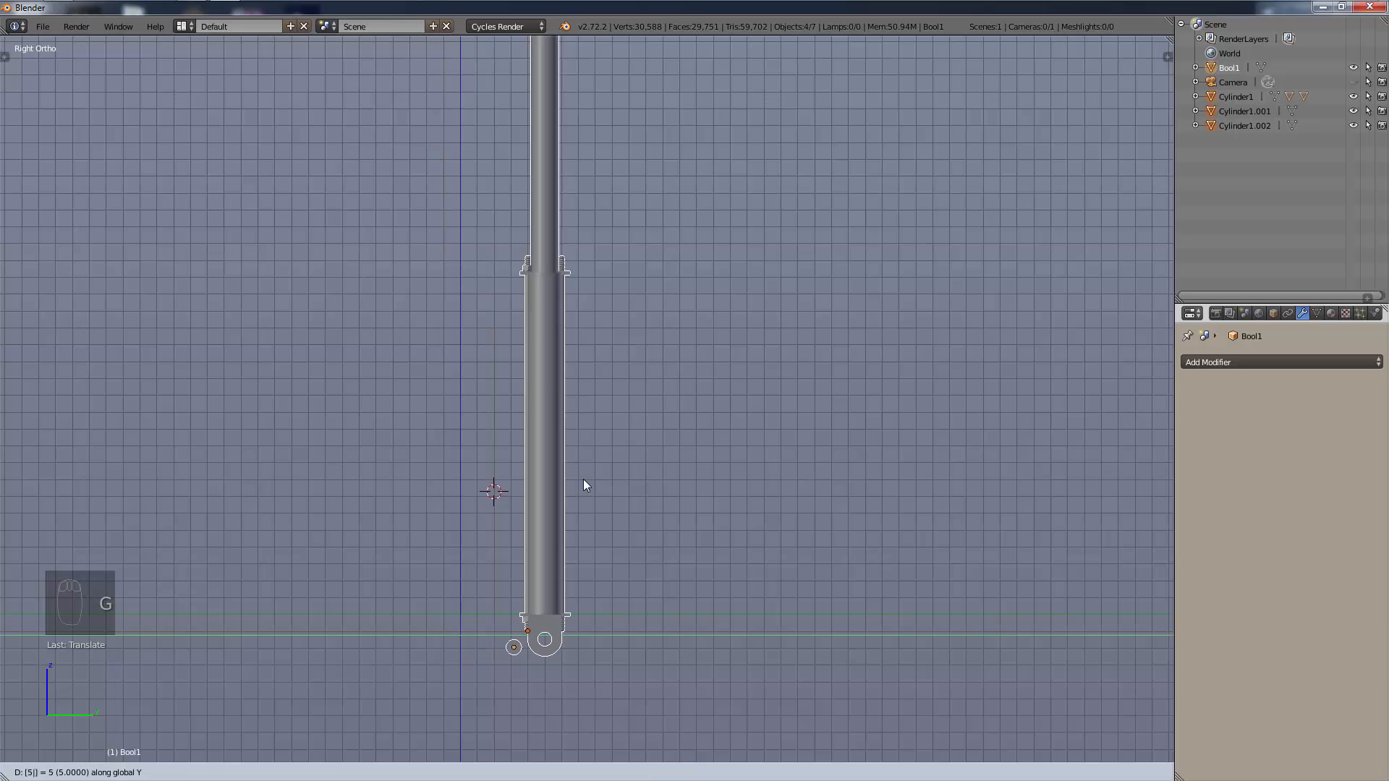
key("BackSpace")
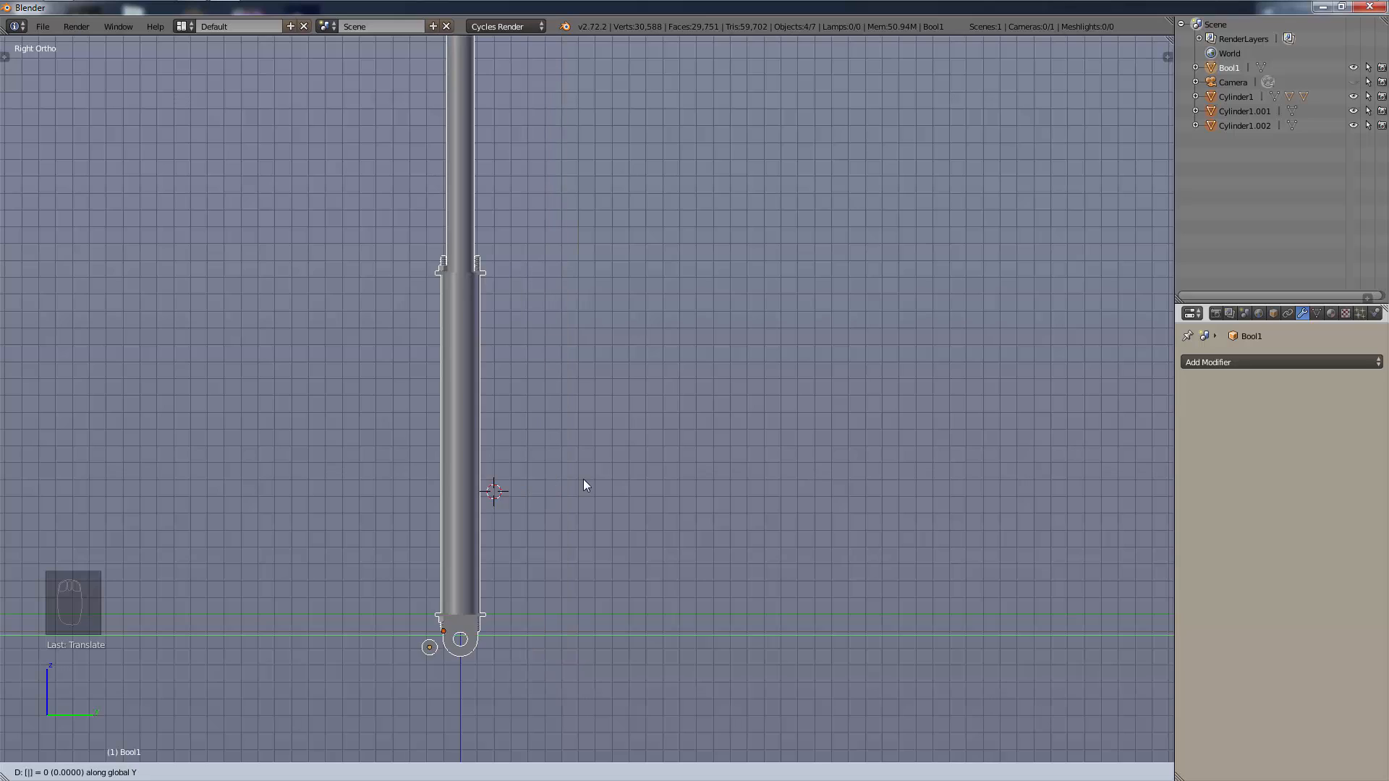
type("-5")
key("Return")
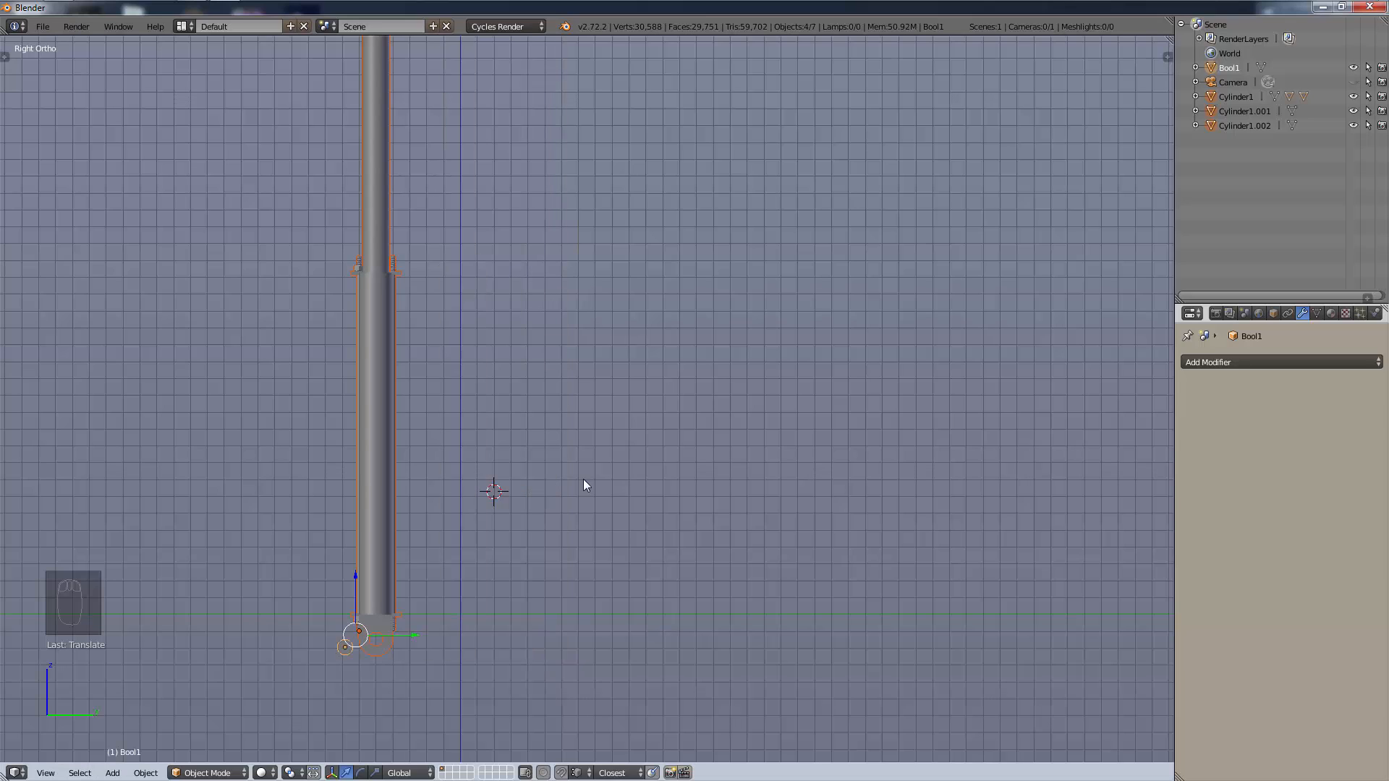
key("shift+r")
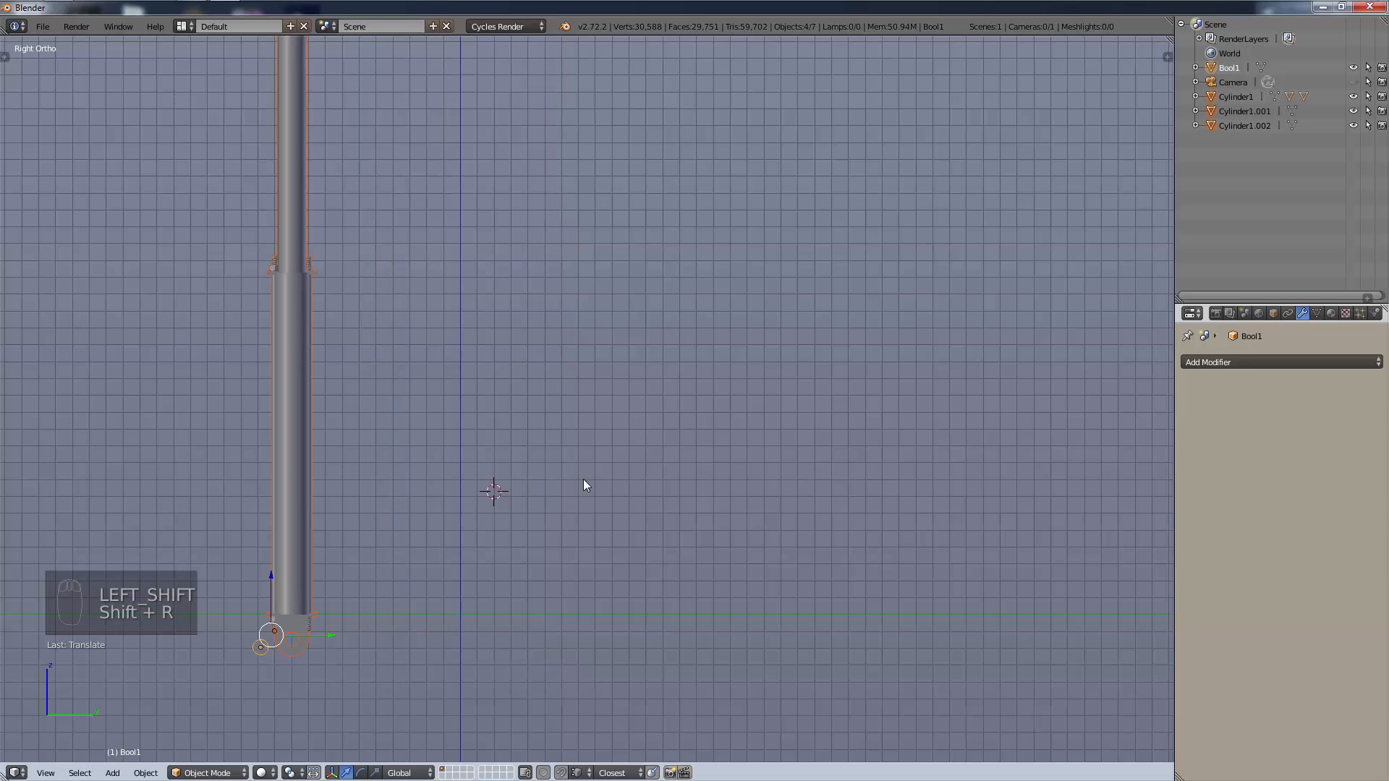
Snap the 3D cursor to the scene's center and bring that empty area into view.
scroll(429, 654, "up", 2)
scroll(430, 661, "down", 1)
key("shift+s")
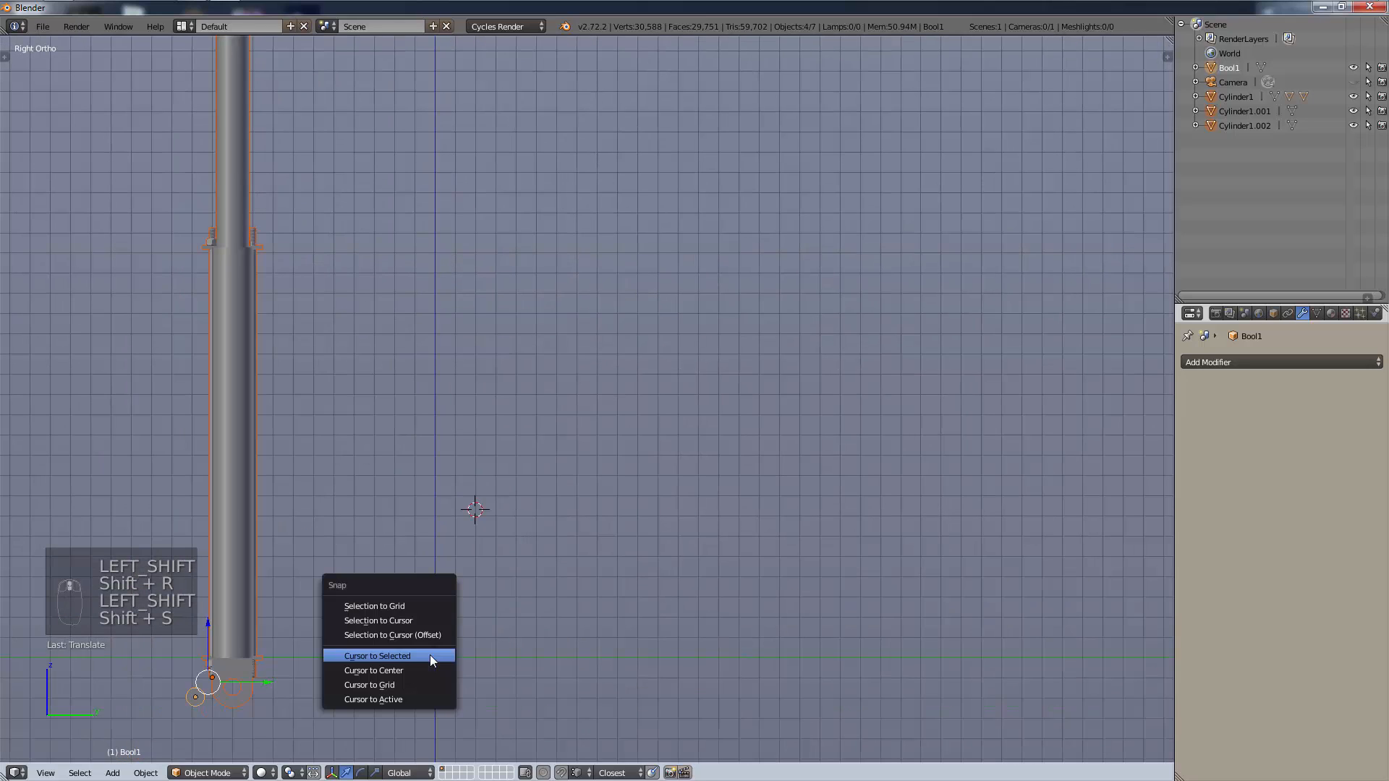
left_click(427, 673)
middle_click_drag(464, 628, 666, 551, "shift")
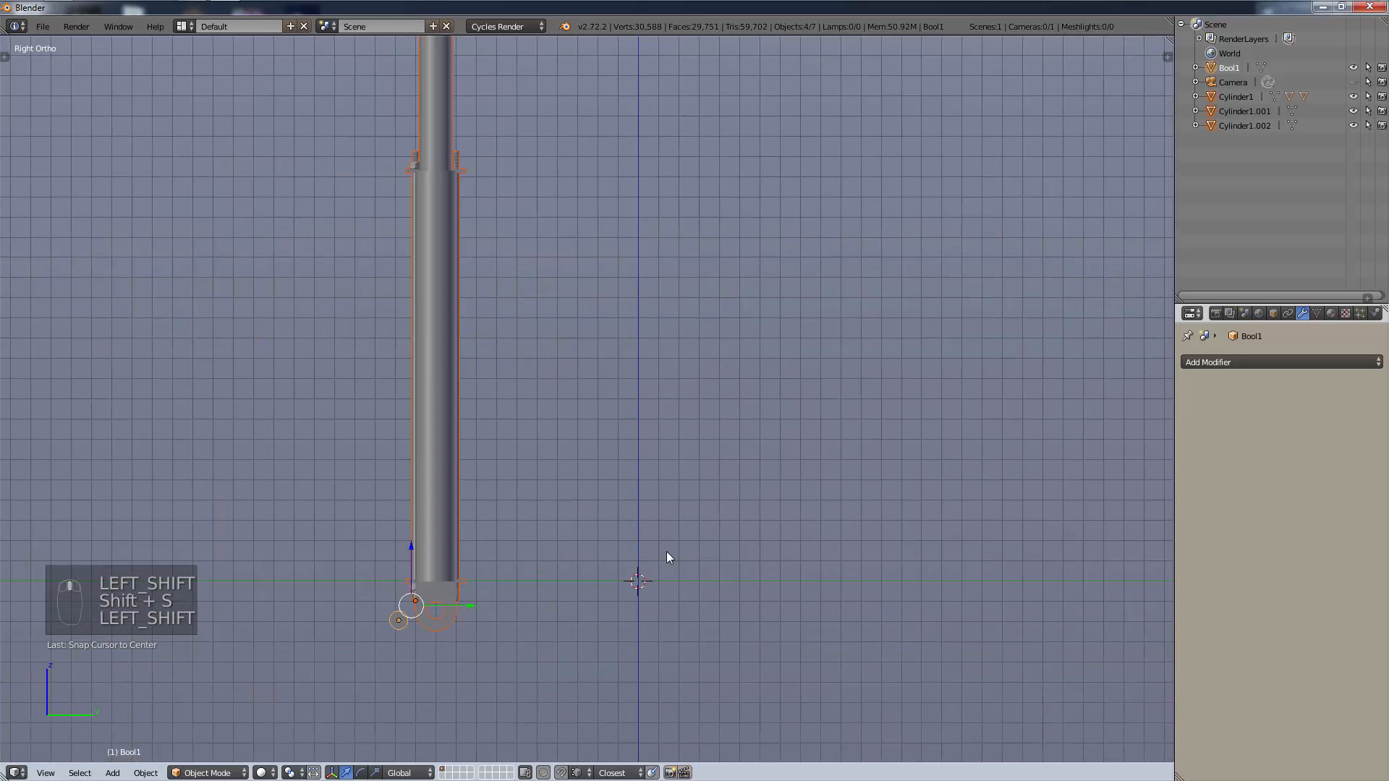
Add a mesh circle at the 3D cursor.
key("shift+a")
mouse_move(667, 556)
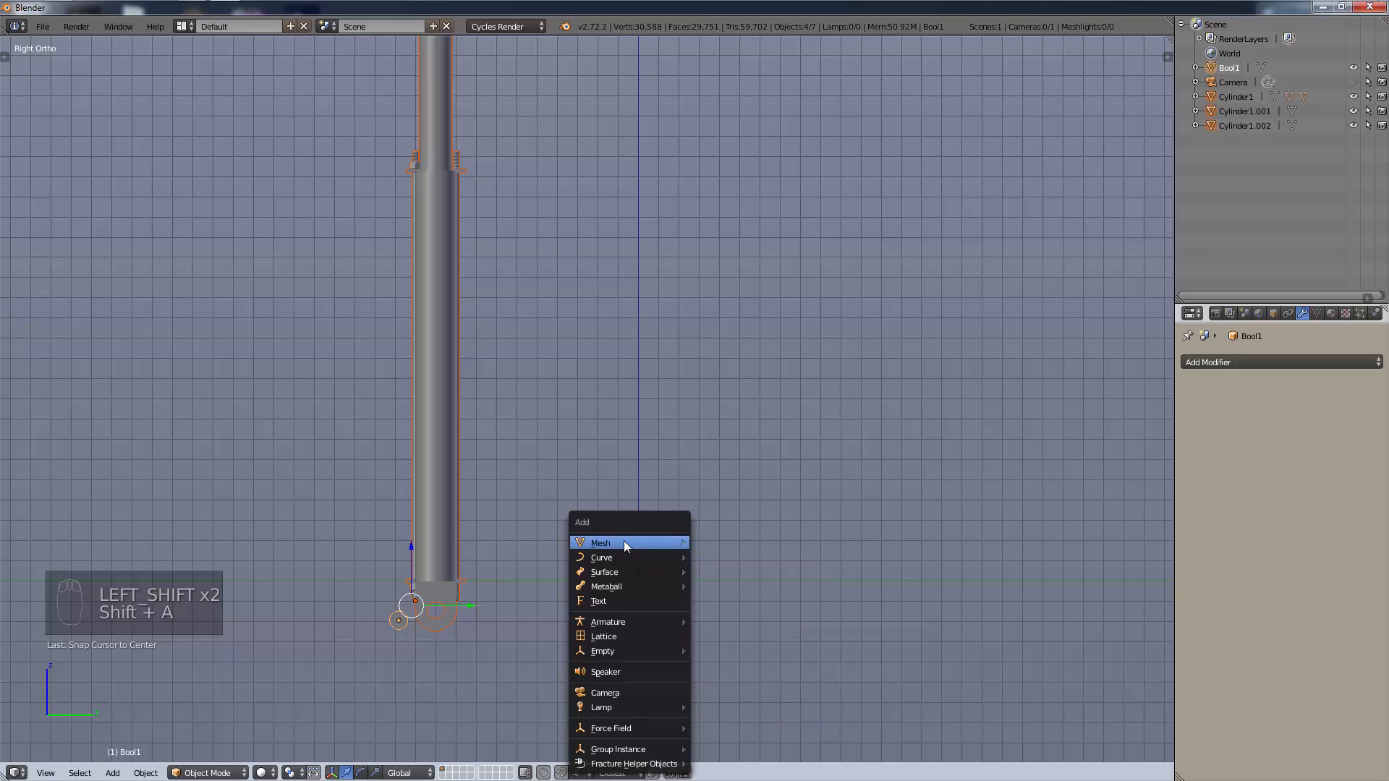
key("shift+a")
mouse_move(714, 436)
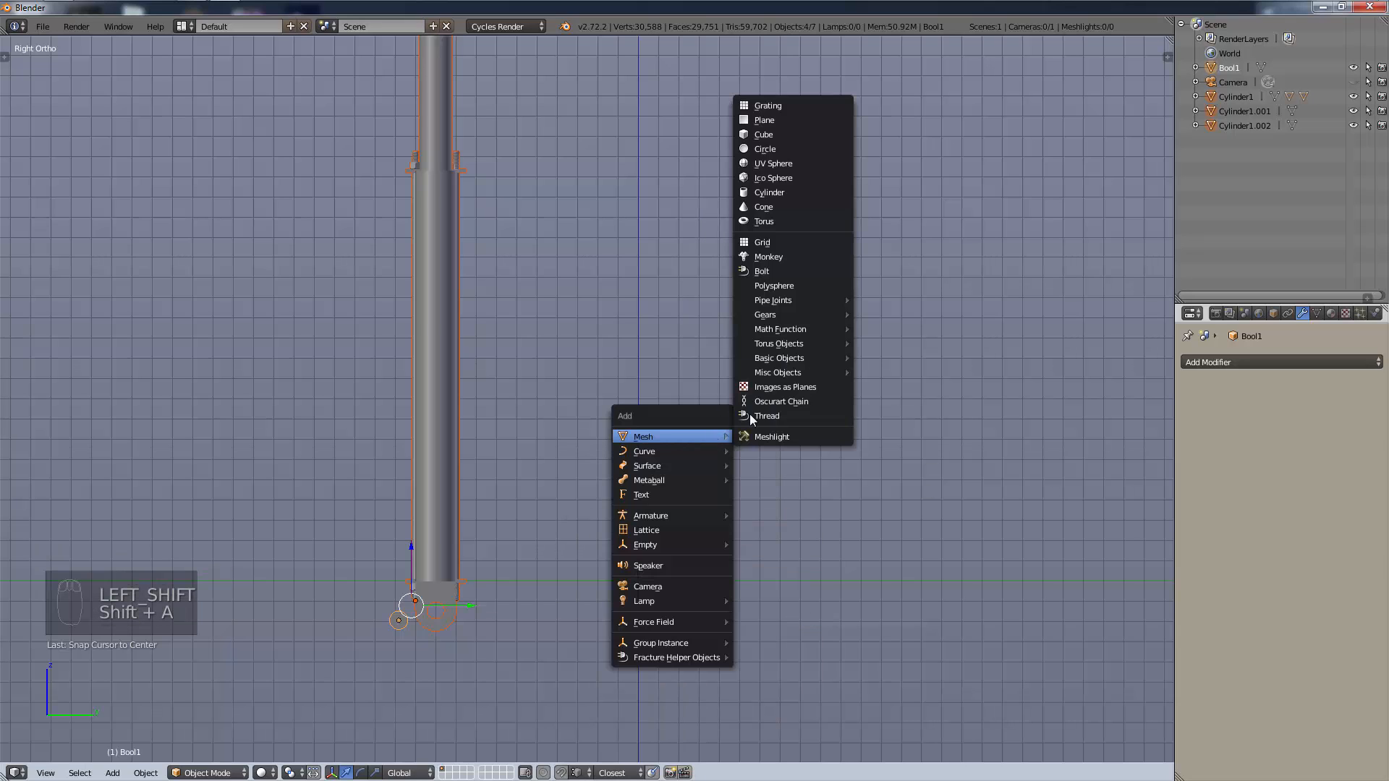
left_click(788, 146)
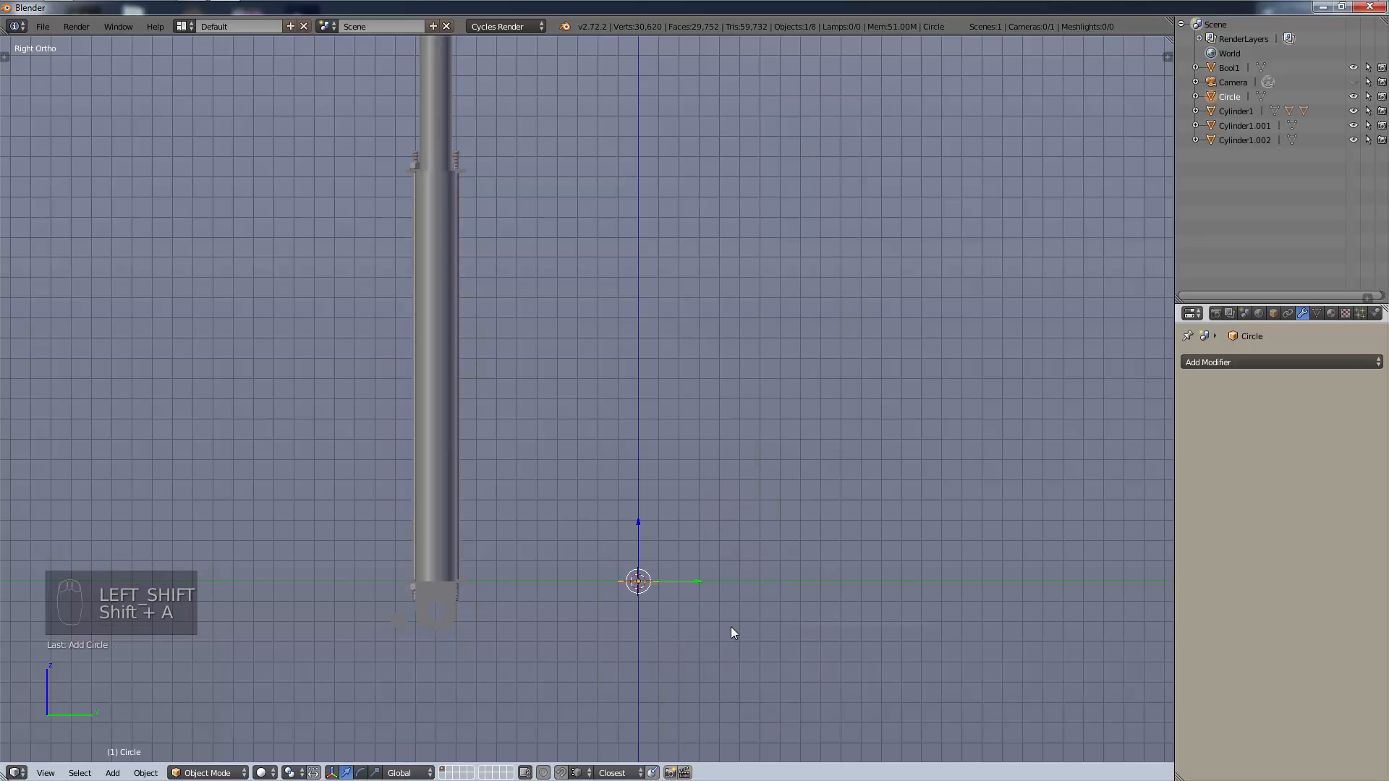
Align the new circle to the right view, remove its Ngon fill, and dismiss the download notification.
key("F6")
left_click(897, 670)
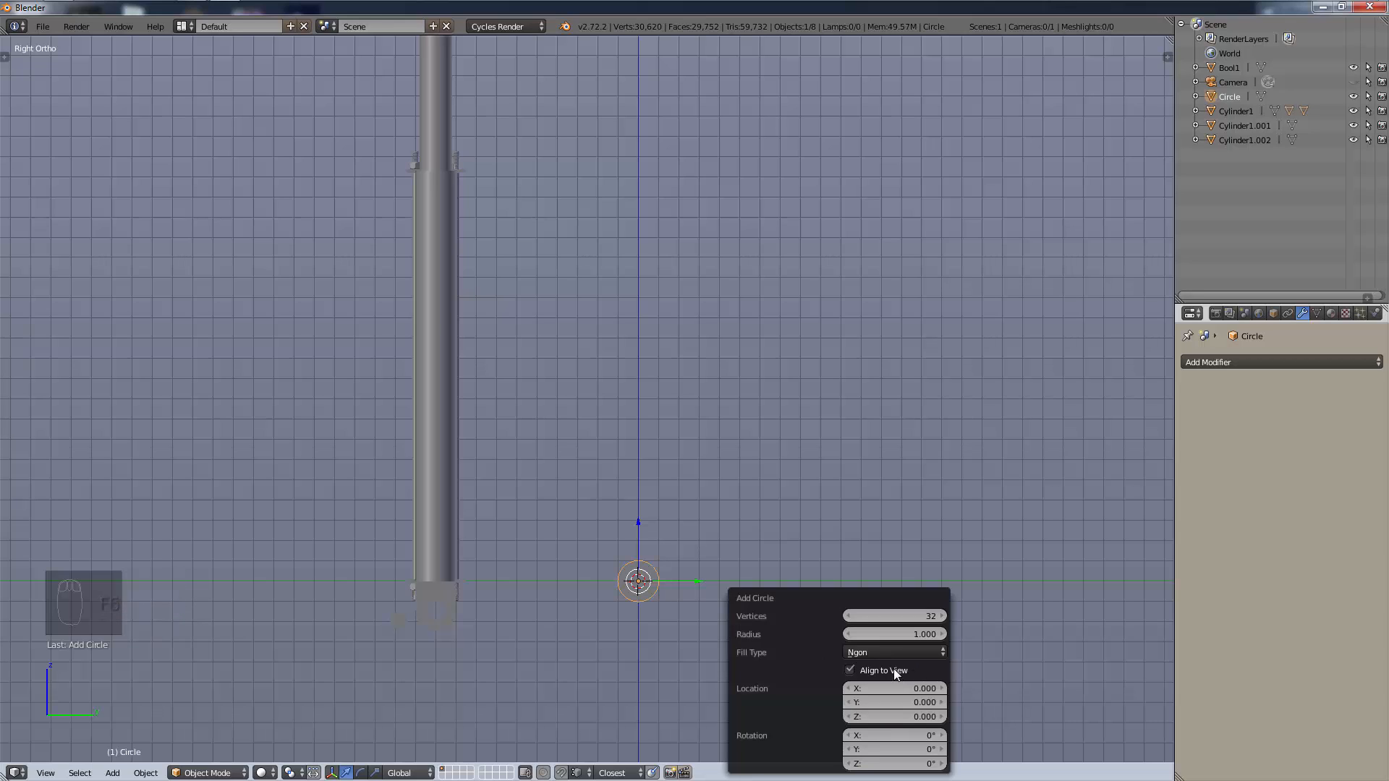
left_click(895, 651)
left_click(893, 614)
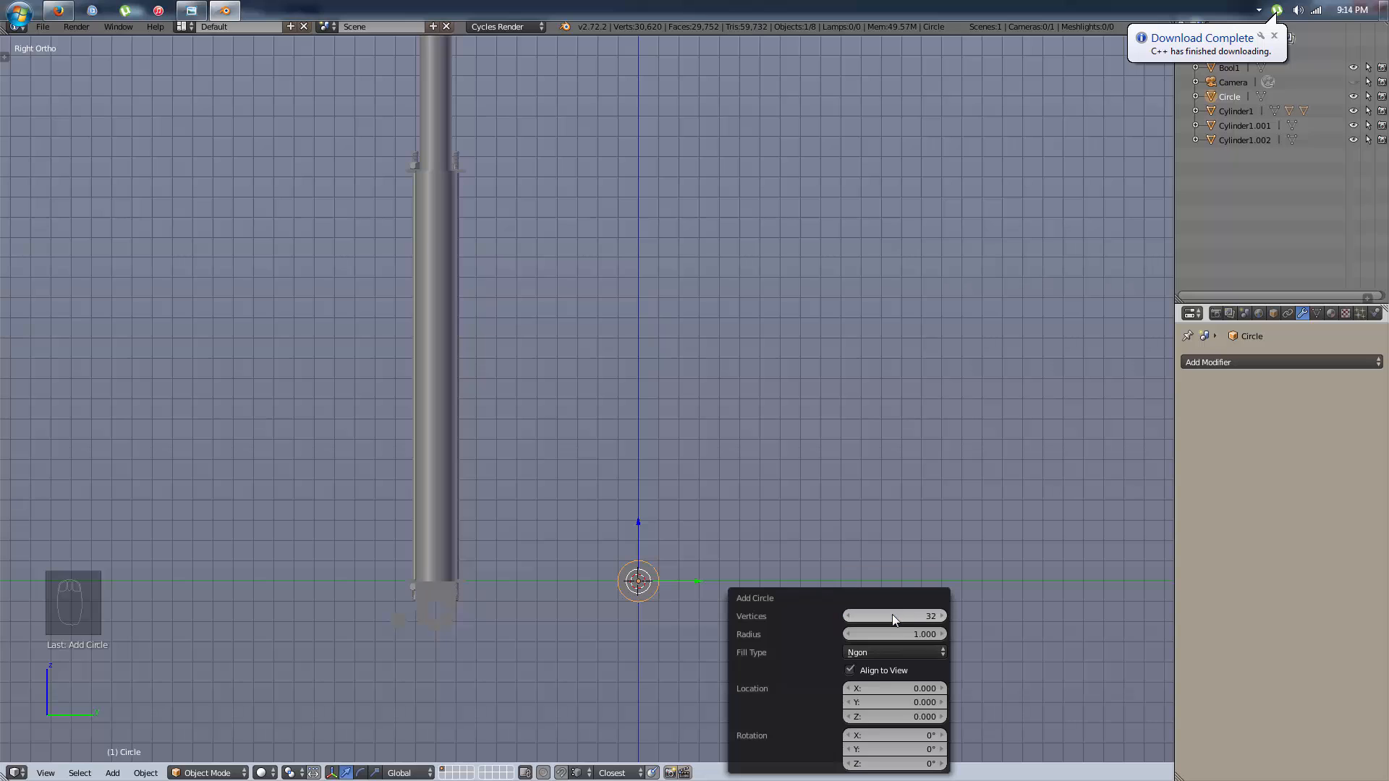
left_click(884, 655)
left_click(887, 636)
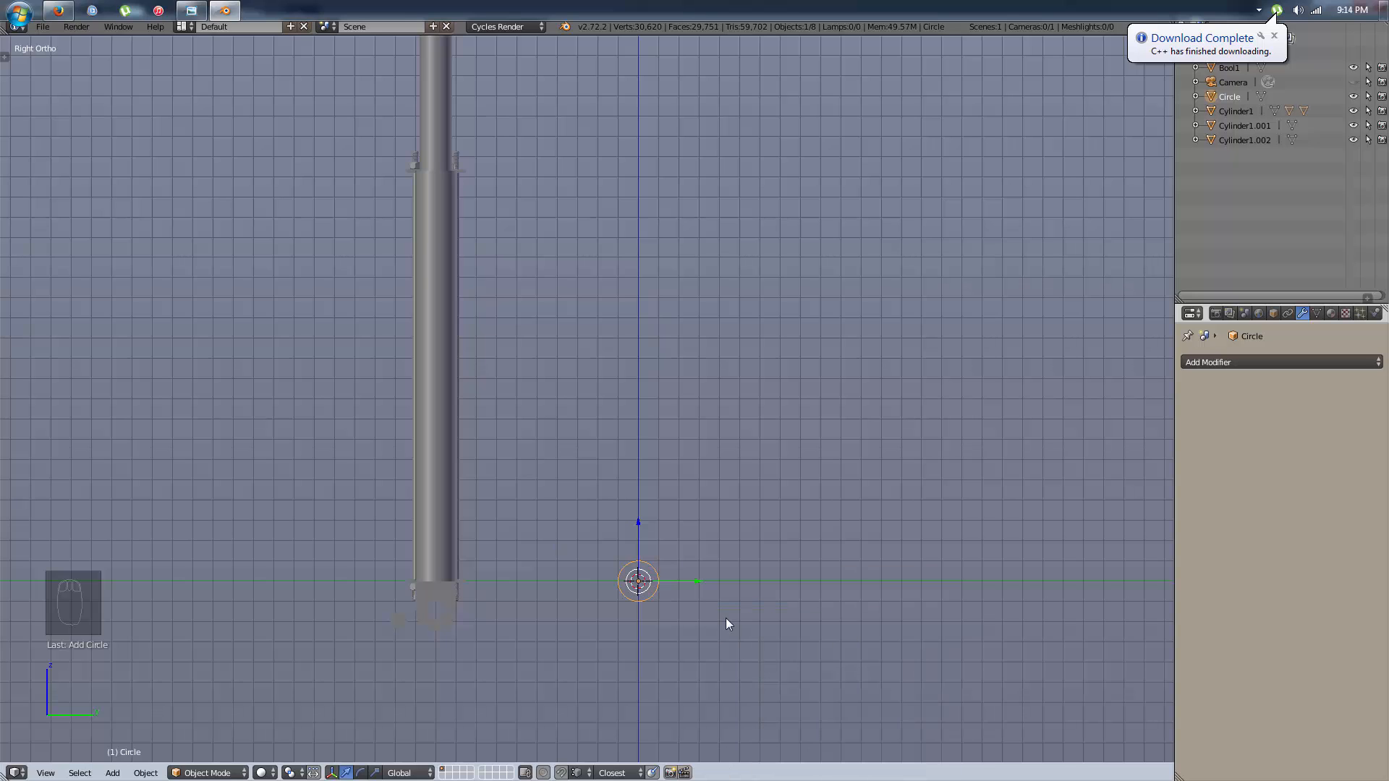
scroll(760, 666, "up", 4)
left_click(1275, 36)
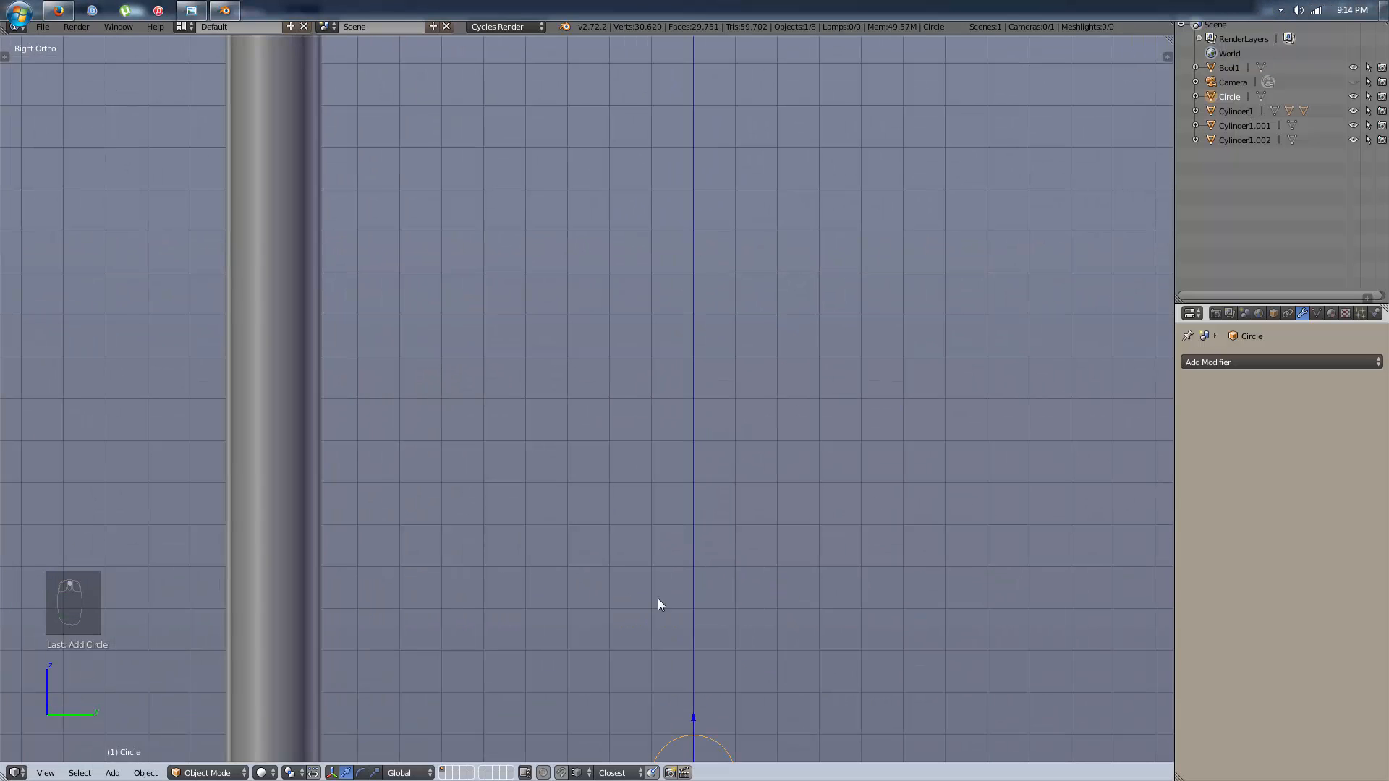
In the right view, bring the new circle into close view and open its mesh for editing.
middle_click_drag(753, 660, 769, 403)
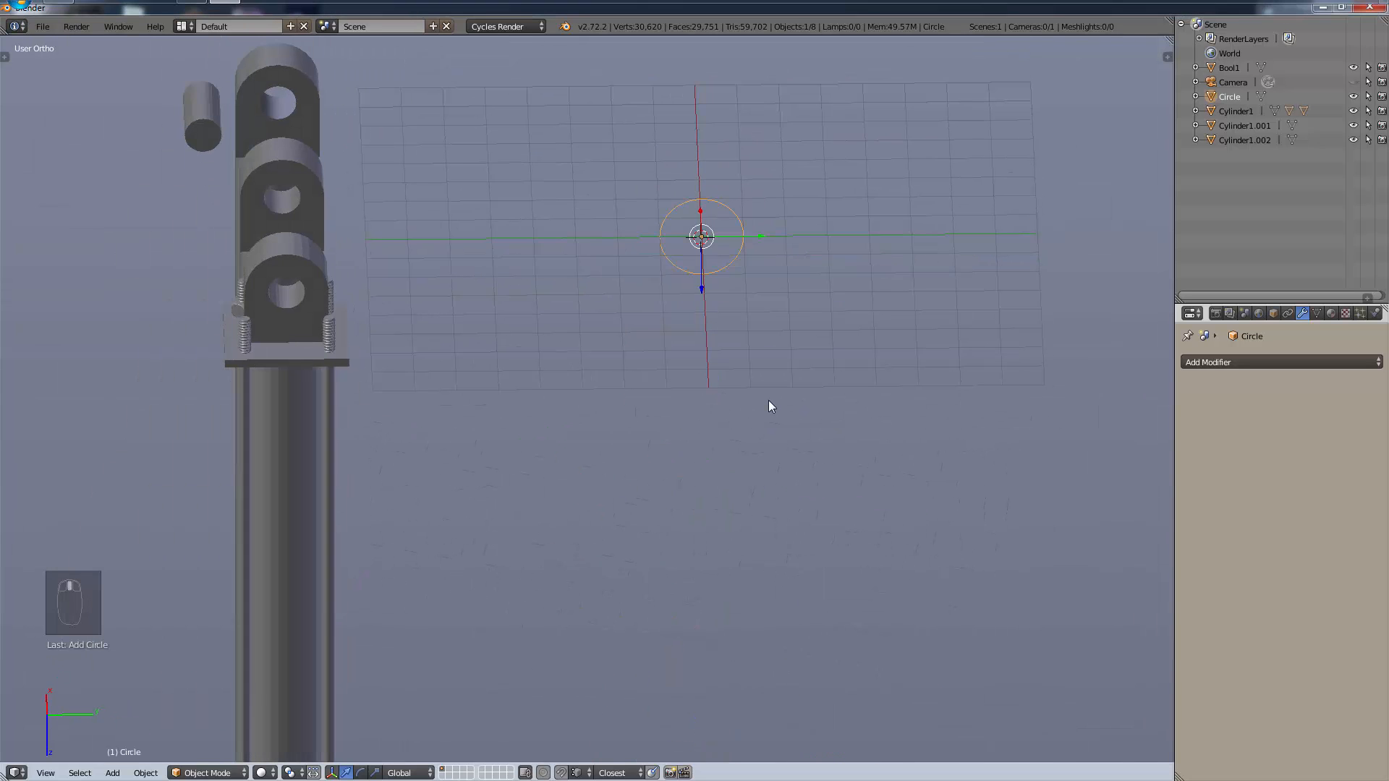
key("KP_3")
middle_click_drag(828, 319, 866, 474, "shift")
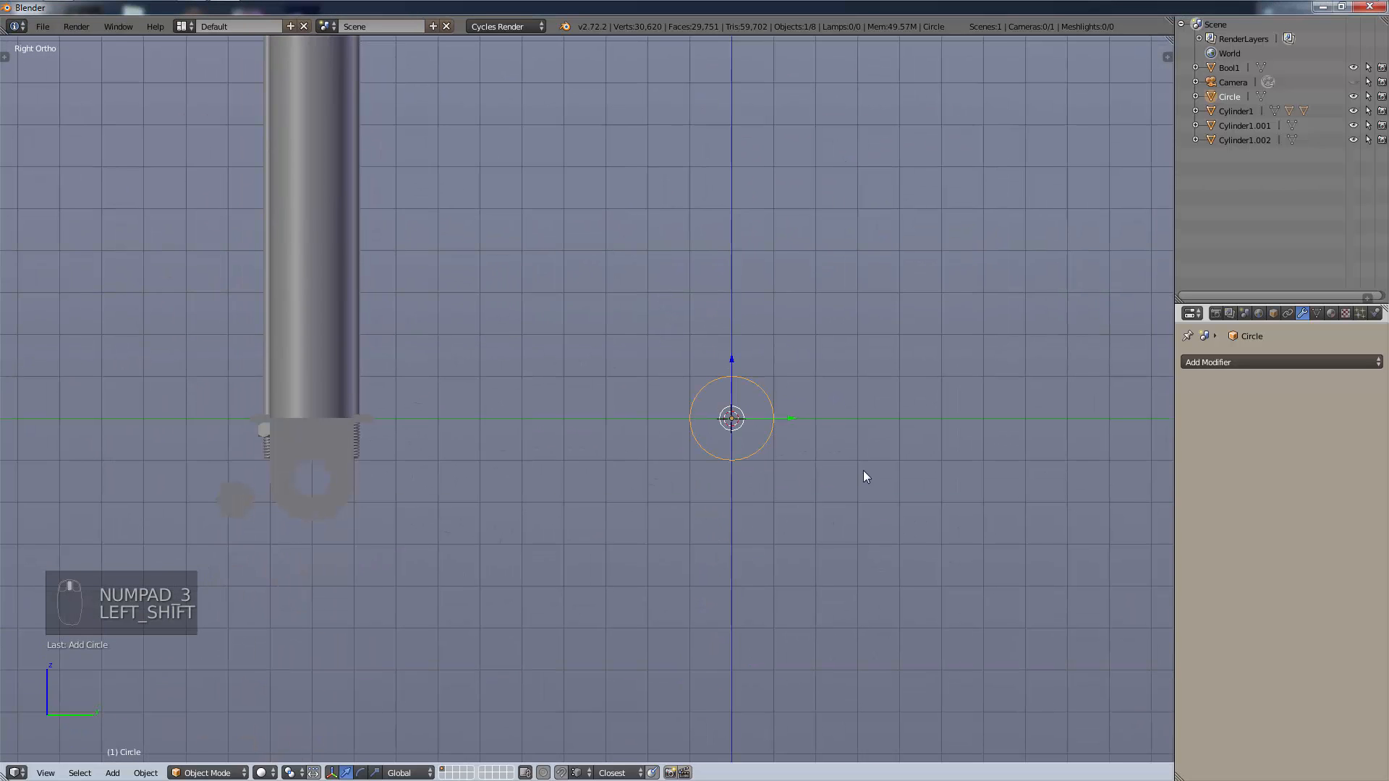
scroll(904, 495, "up", 5)
middle_click_drag(944, 518, 851, 440, "shift")
left_click(208, 772)
left_click(206, 741)
scroll(428, 582, "up", 4)
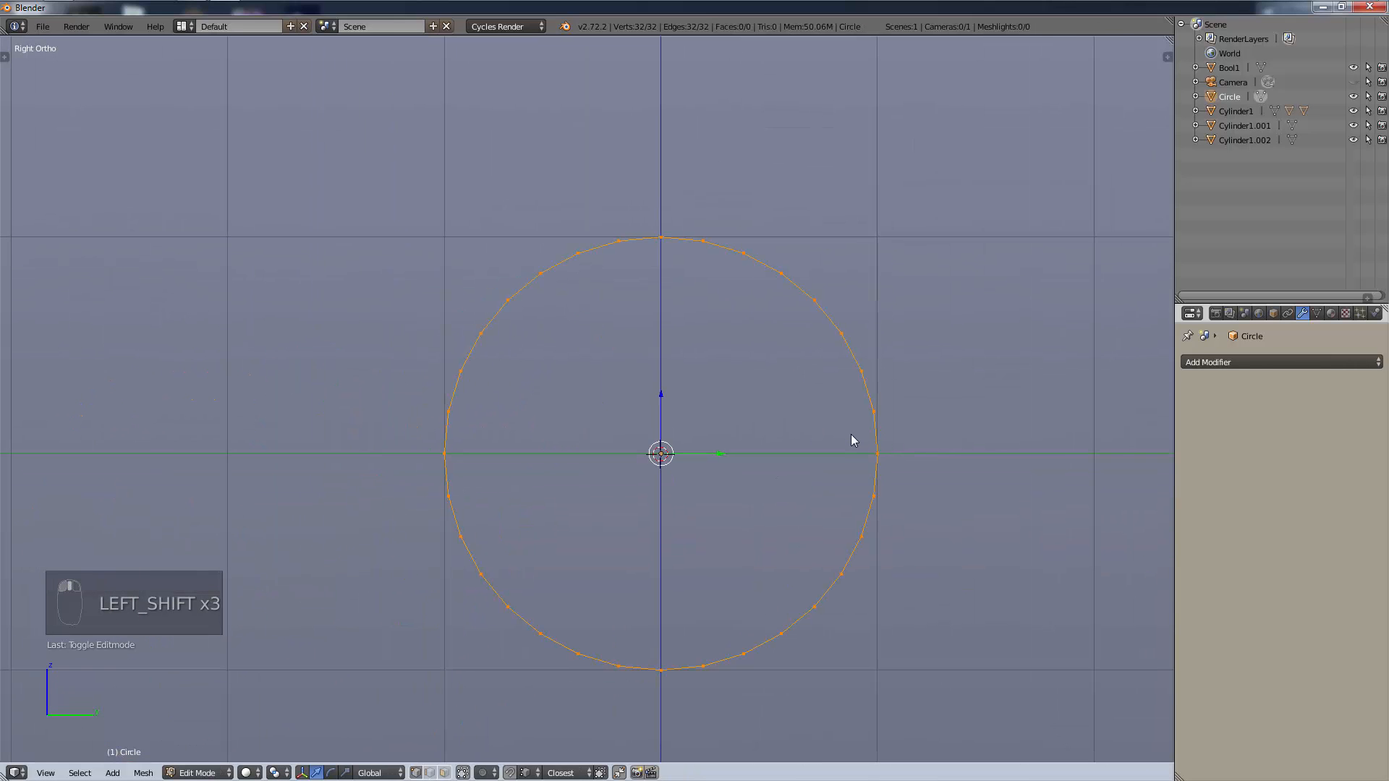
Duplicate the circle's vertices and scale the copy by about 1.13 to form a concentric outer circle.
key("s")
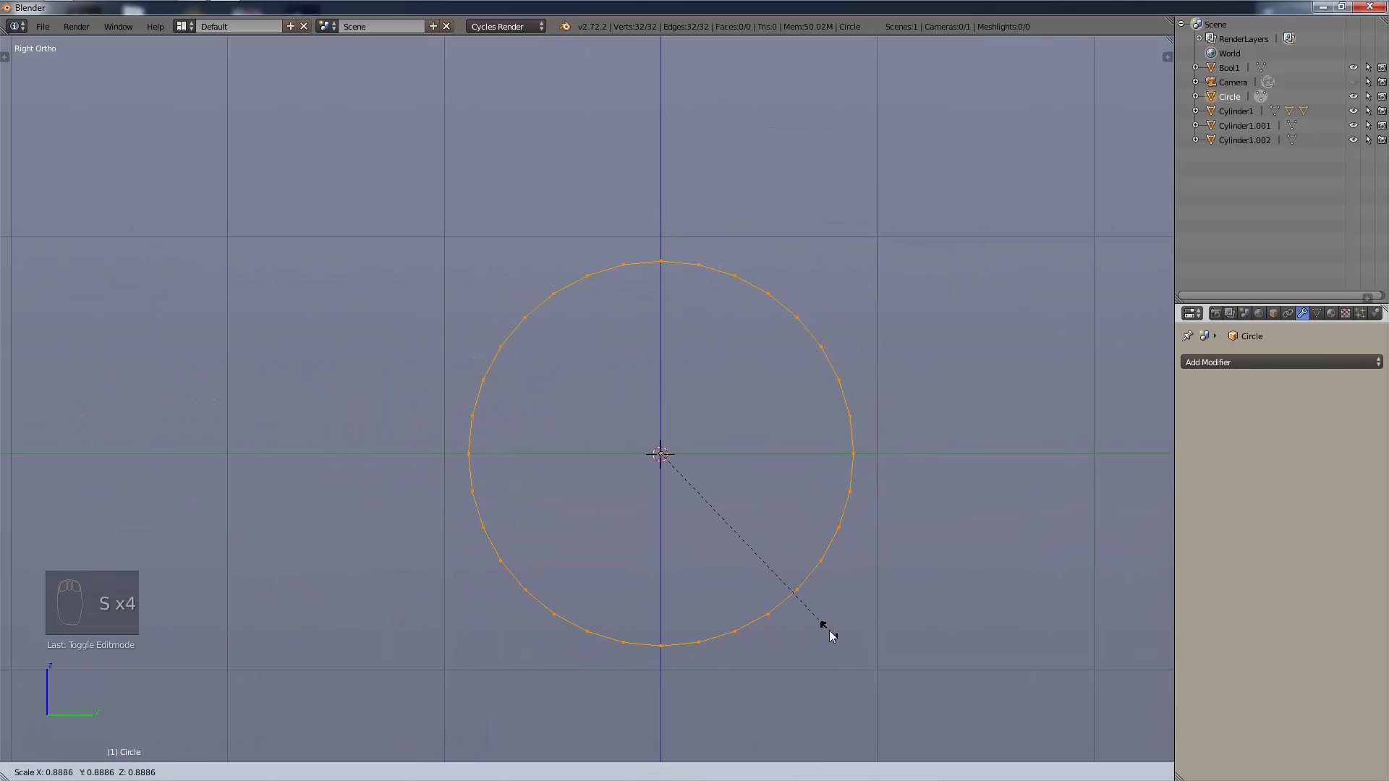
right_click(822, 579)
key("shift+d")
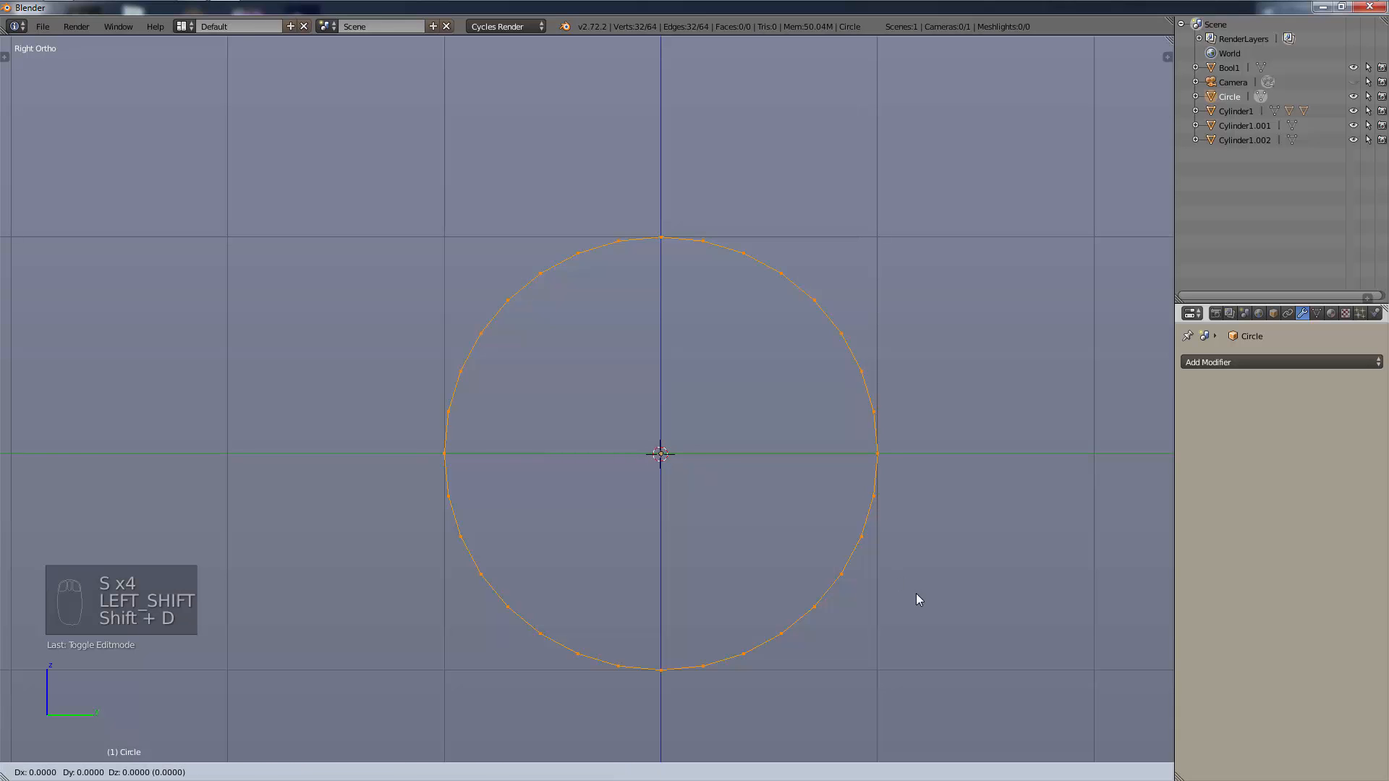
key("s")
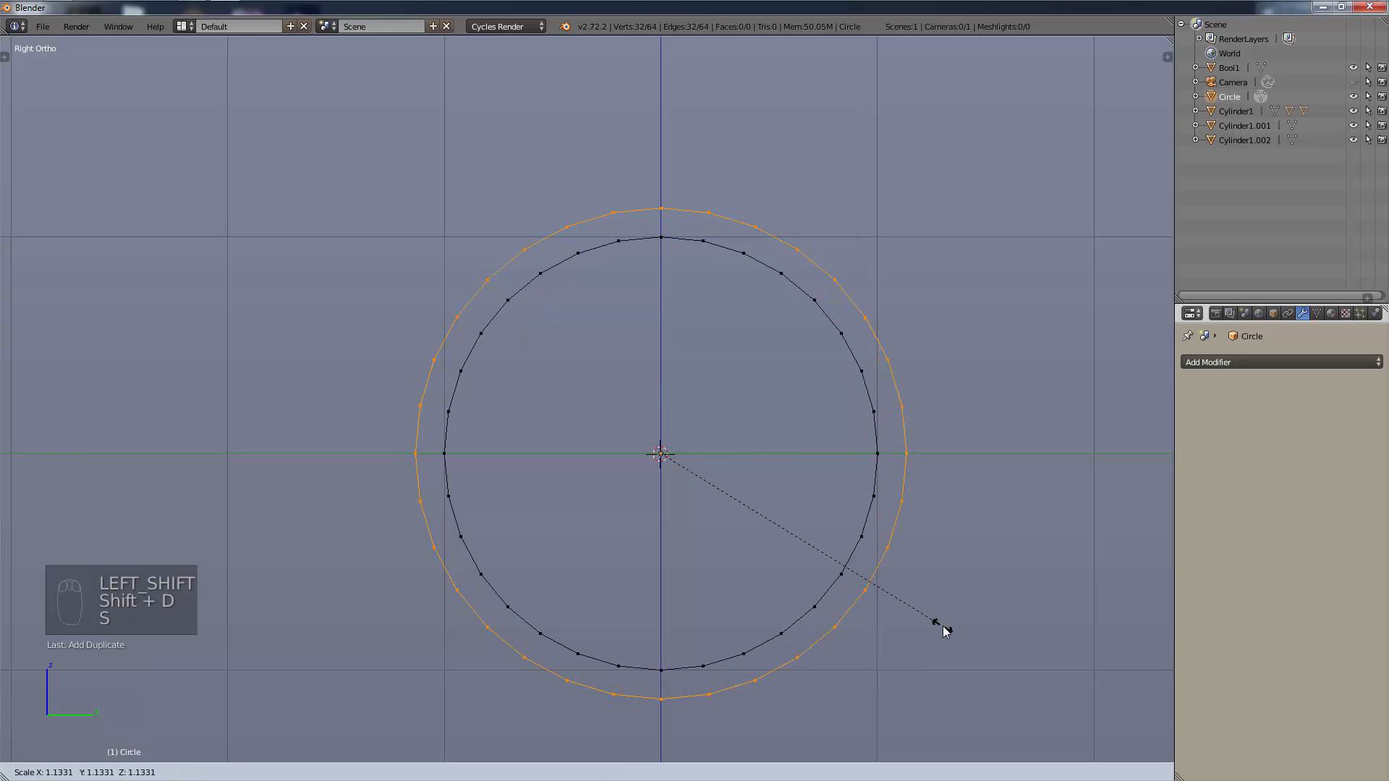
left_click(943, 629)
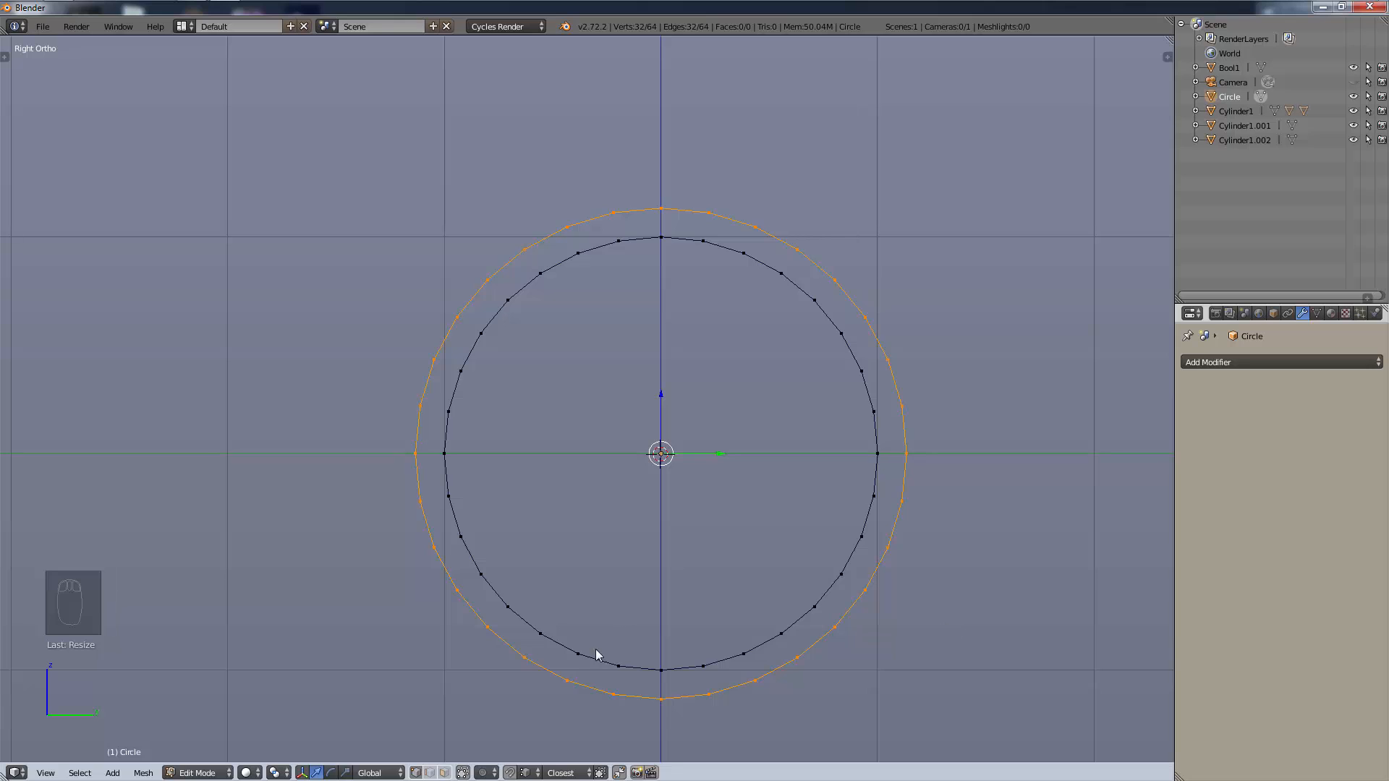
Select both concentric circles and bridge their edge loops into a flat ring.
key("a")
key("a")
key("a")
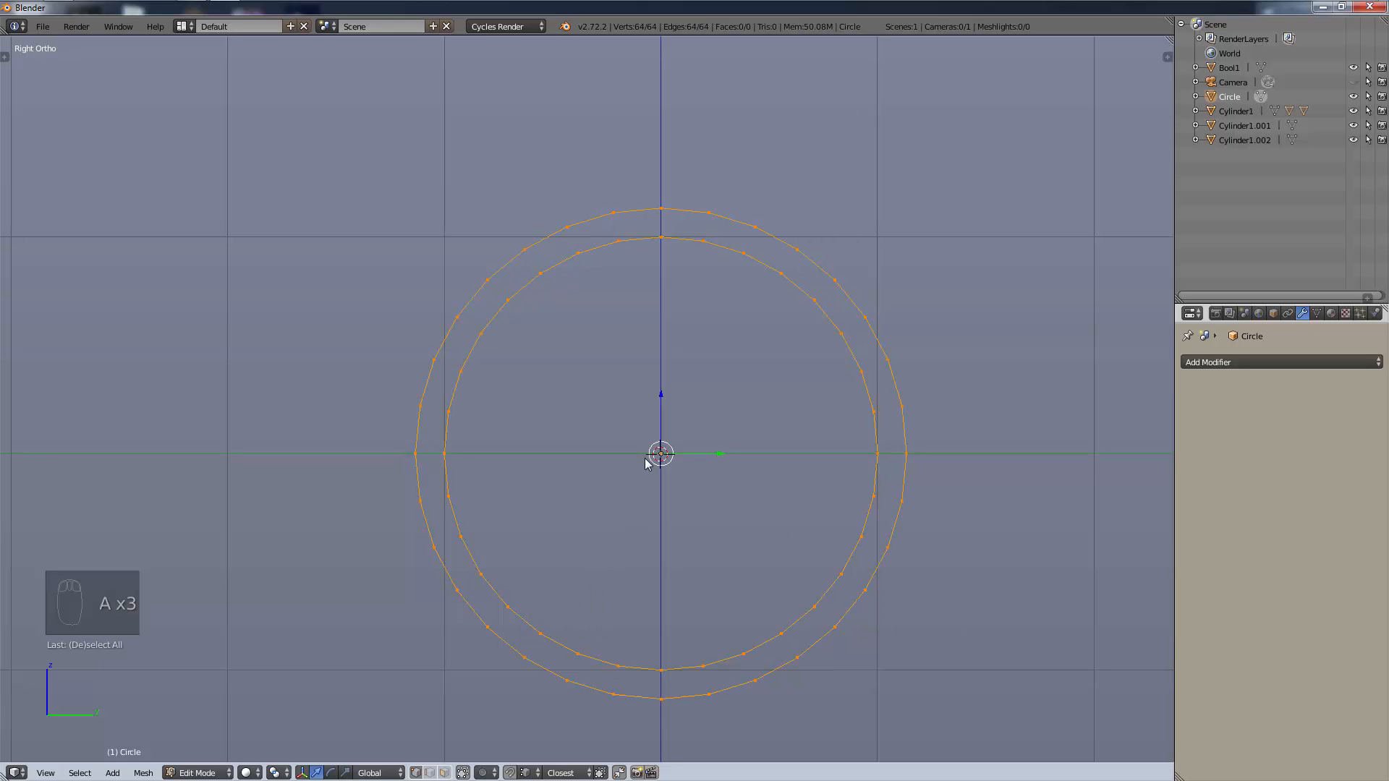
key("w")
left_click(610, 525)
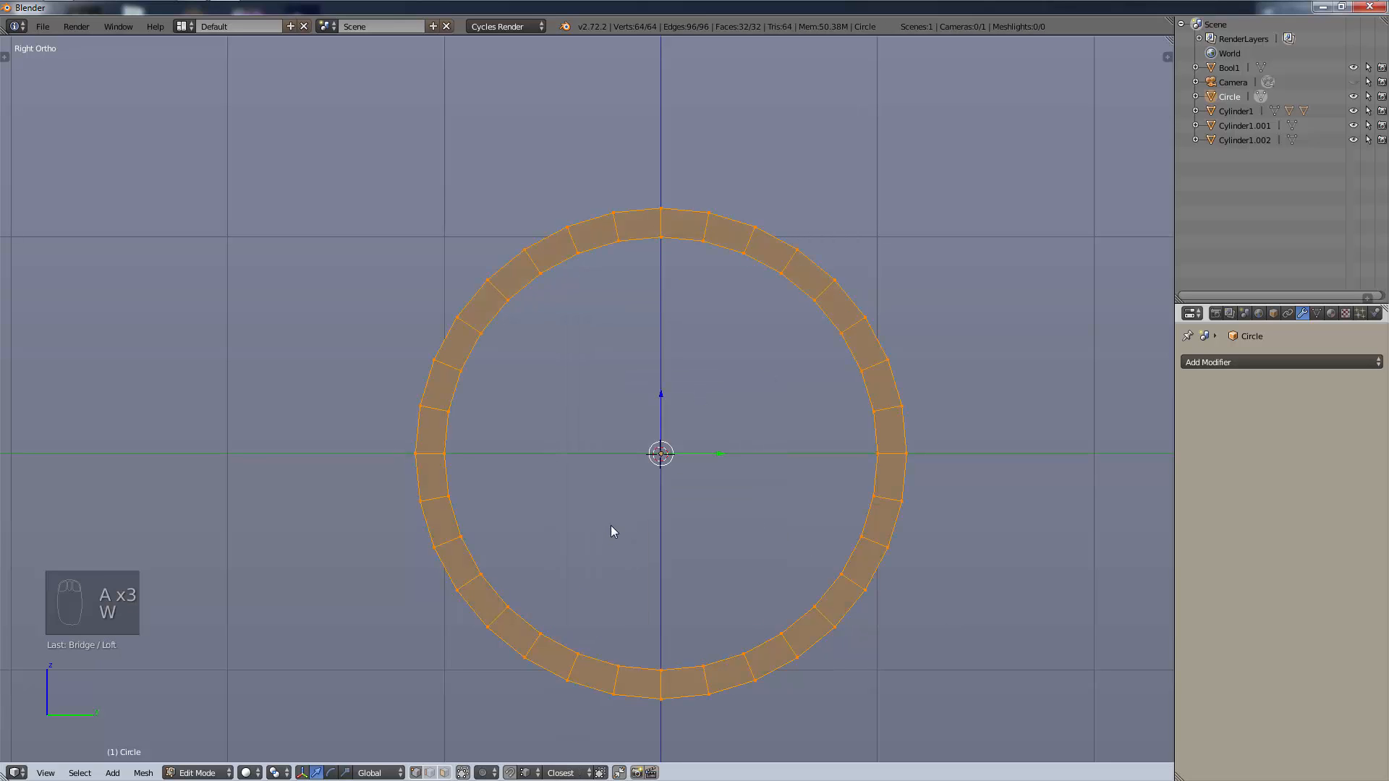
key("a")
scroll(600, 448, "down", 3)
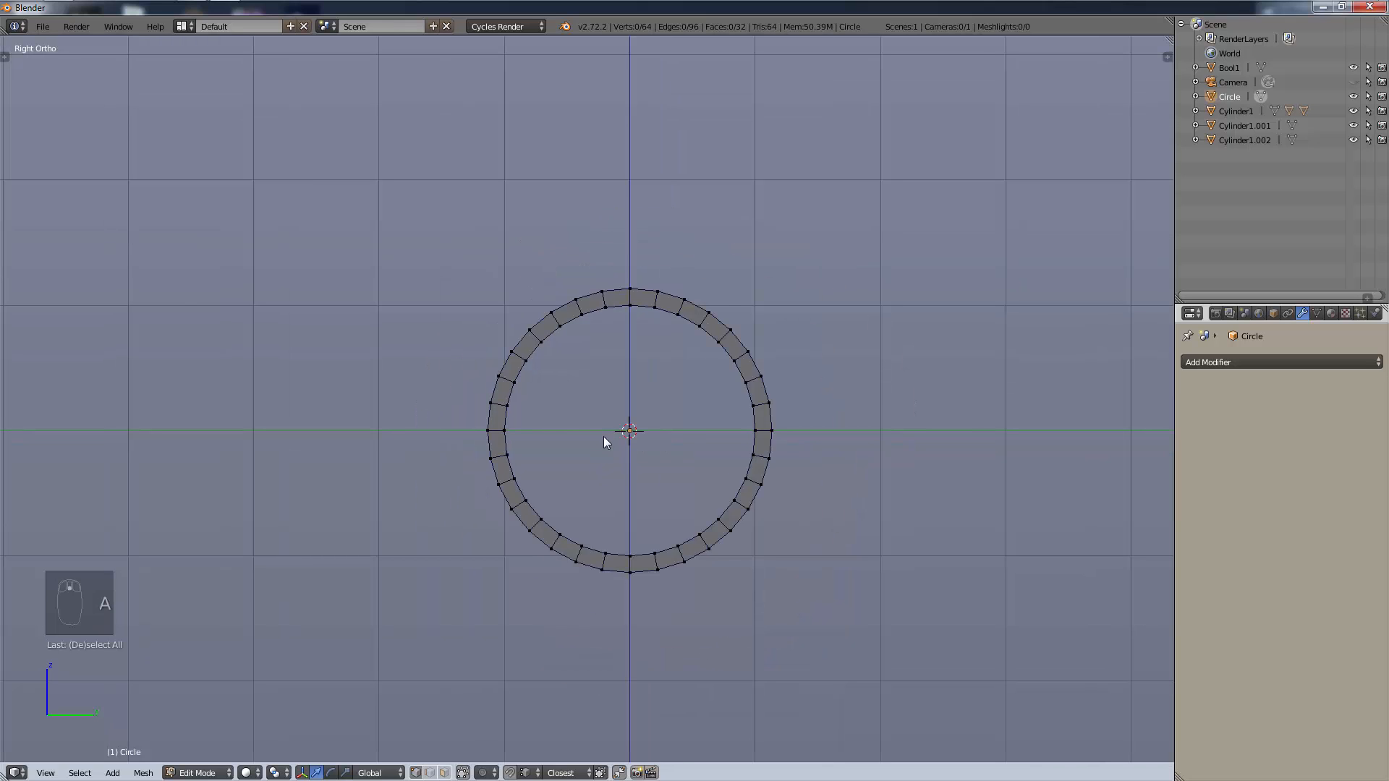
In the wireframe front view, select the whole ring and move it -0.2 along the X axis.
key("a")
key("KP_1")
scroll(702, 493, "down", 11)
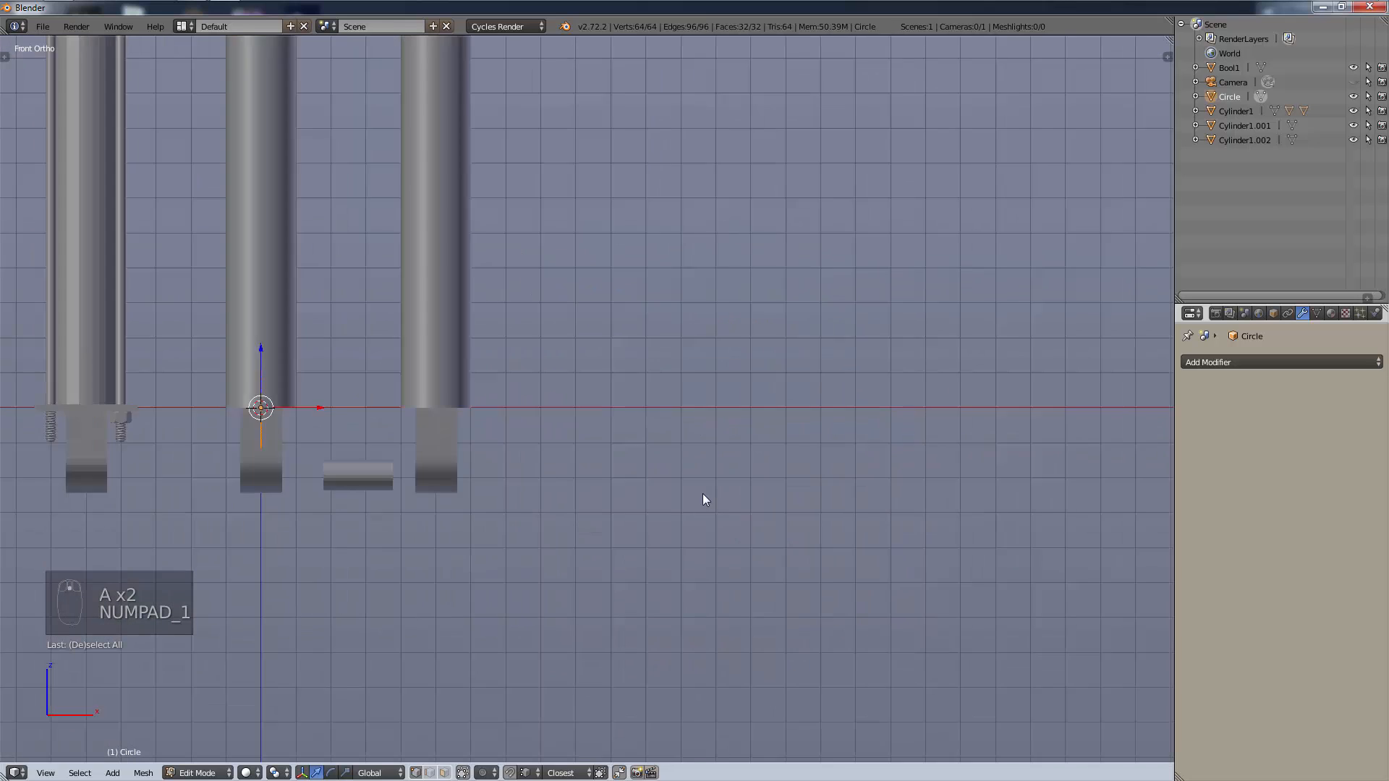
scroll(389, 420, "up", 3)
middle_click_drag(315, 441, 594, 489, "shift")
scroll(595, 492, "up", 6)
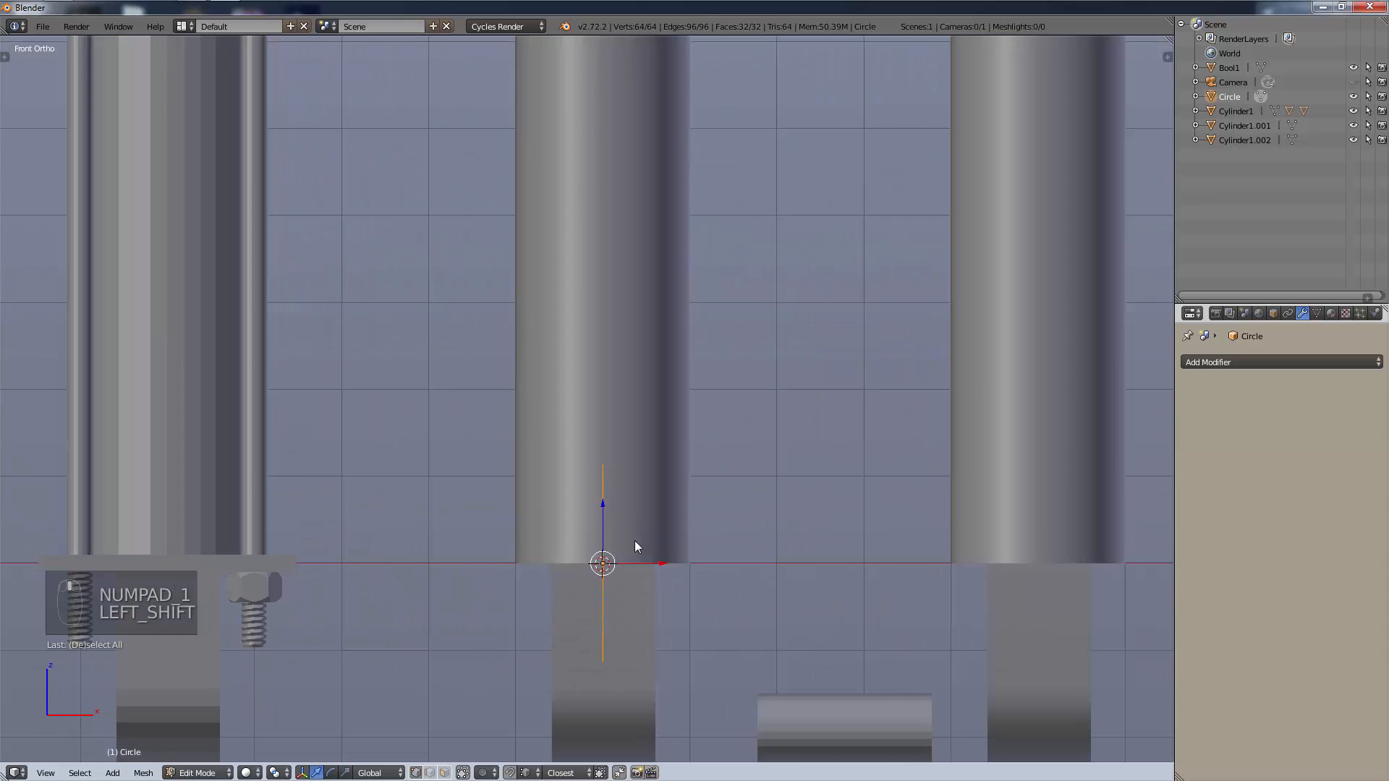
key("z")
scroll(745, 576, "up", 2)
middle_click_drag(713, 511, 731, 347, "shift")
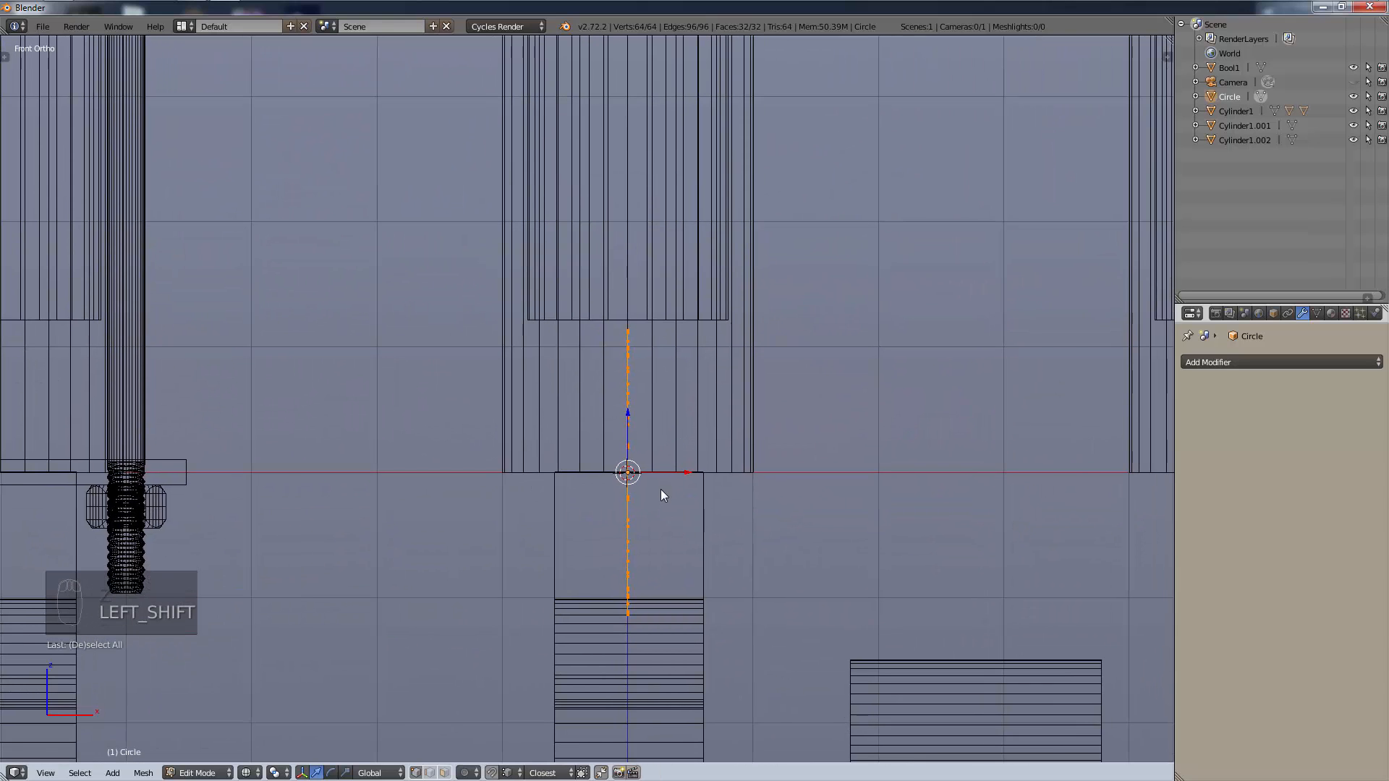
key("g")
key("x")
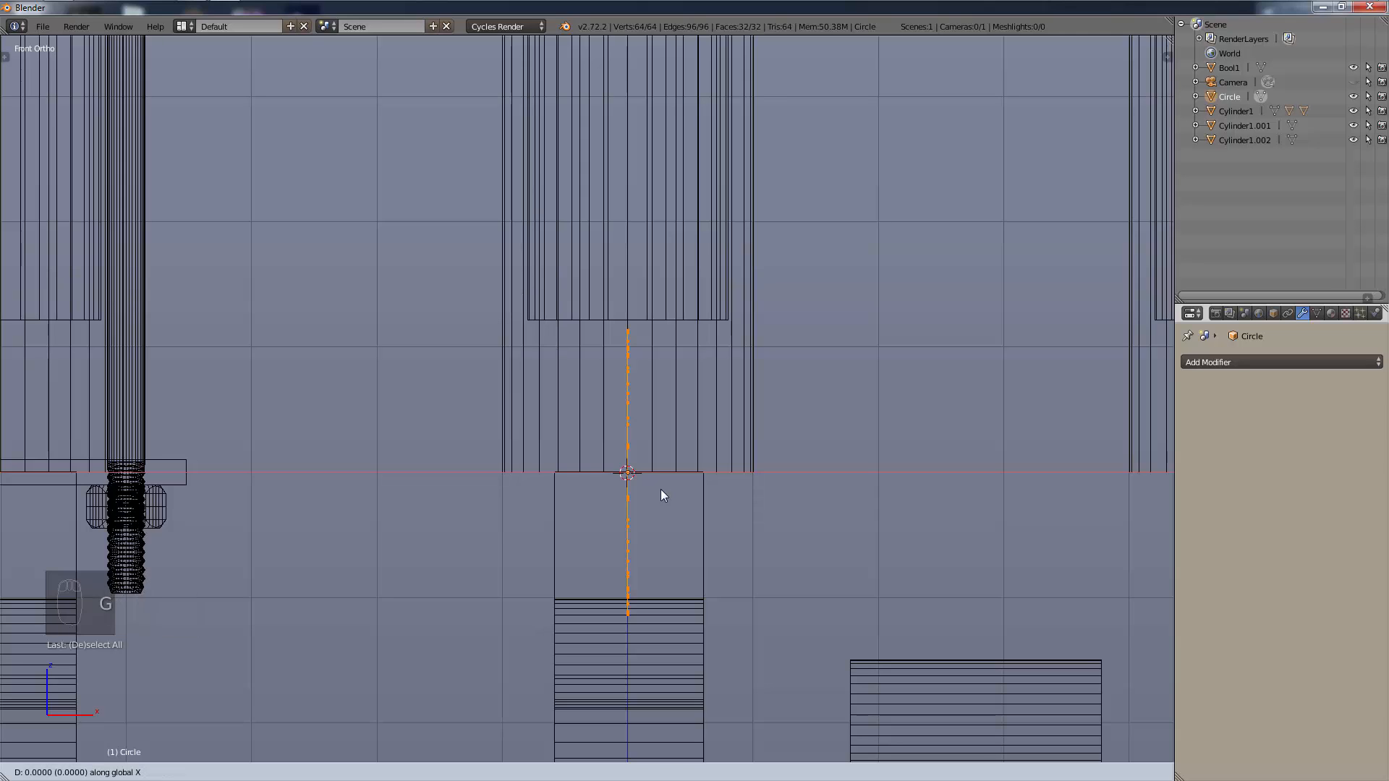
type("-0.2")
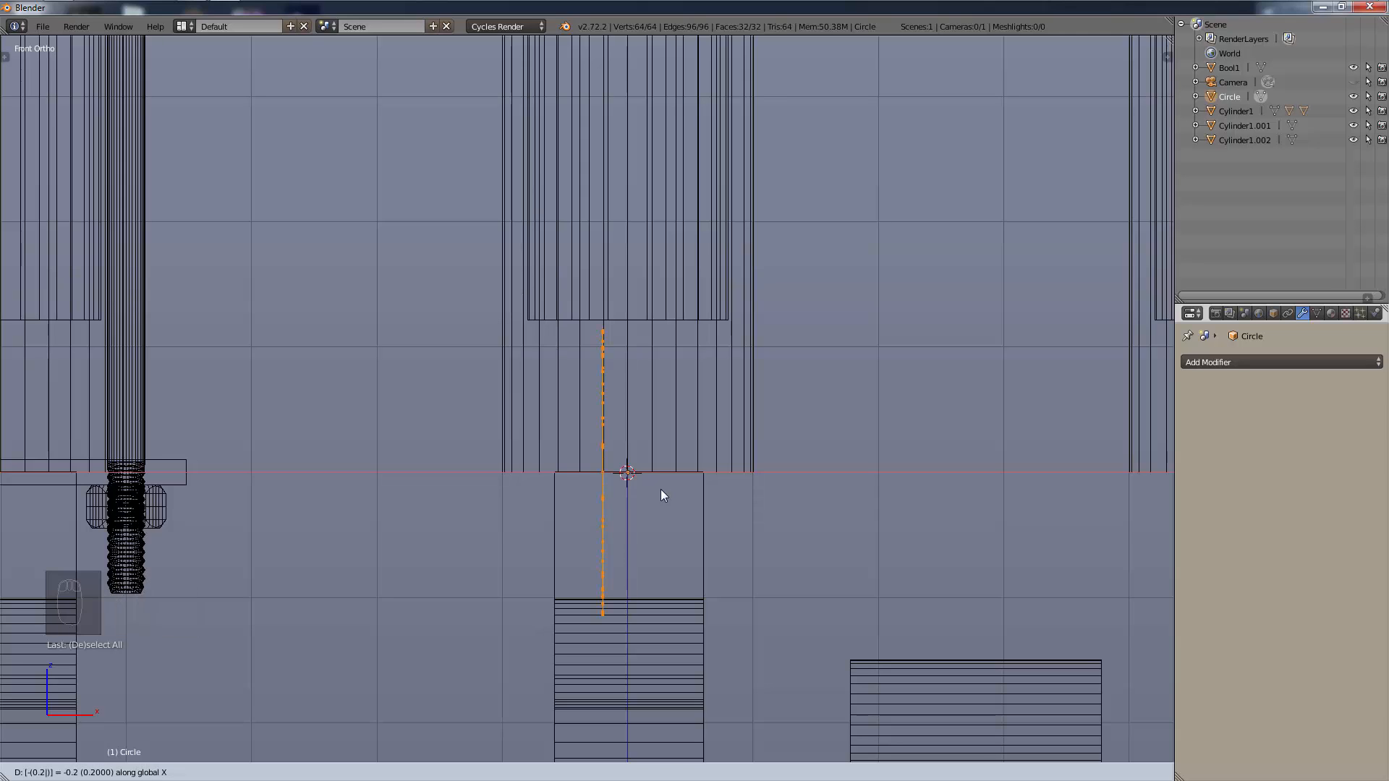
key("Return")
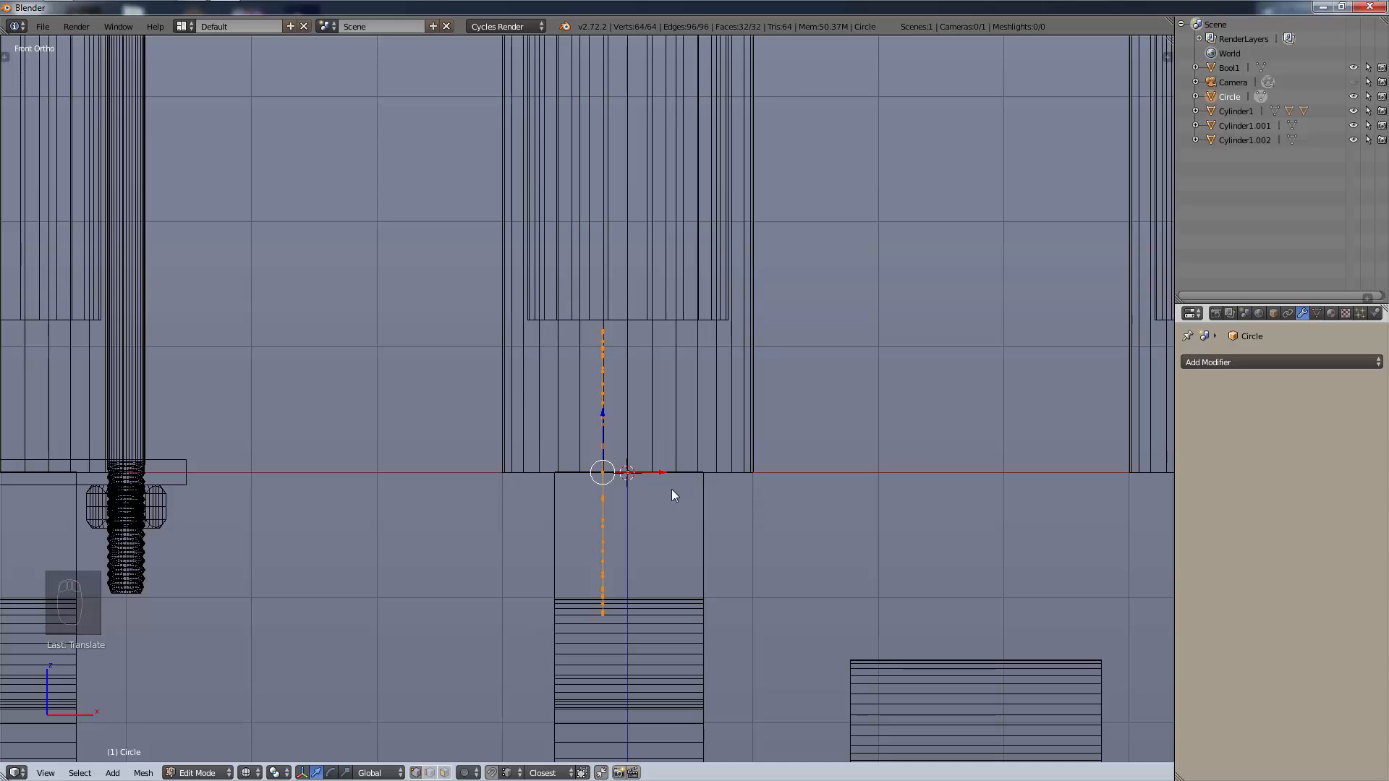
key("s")
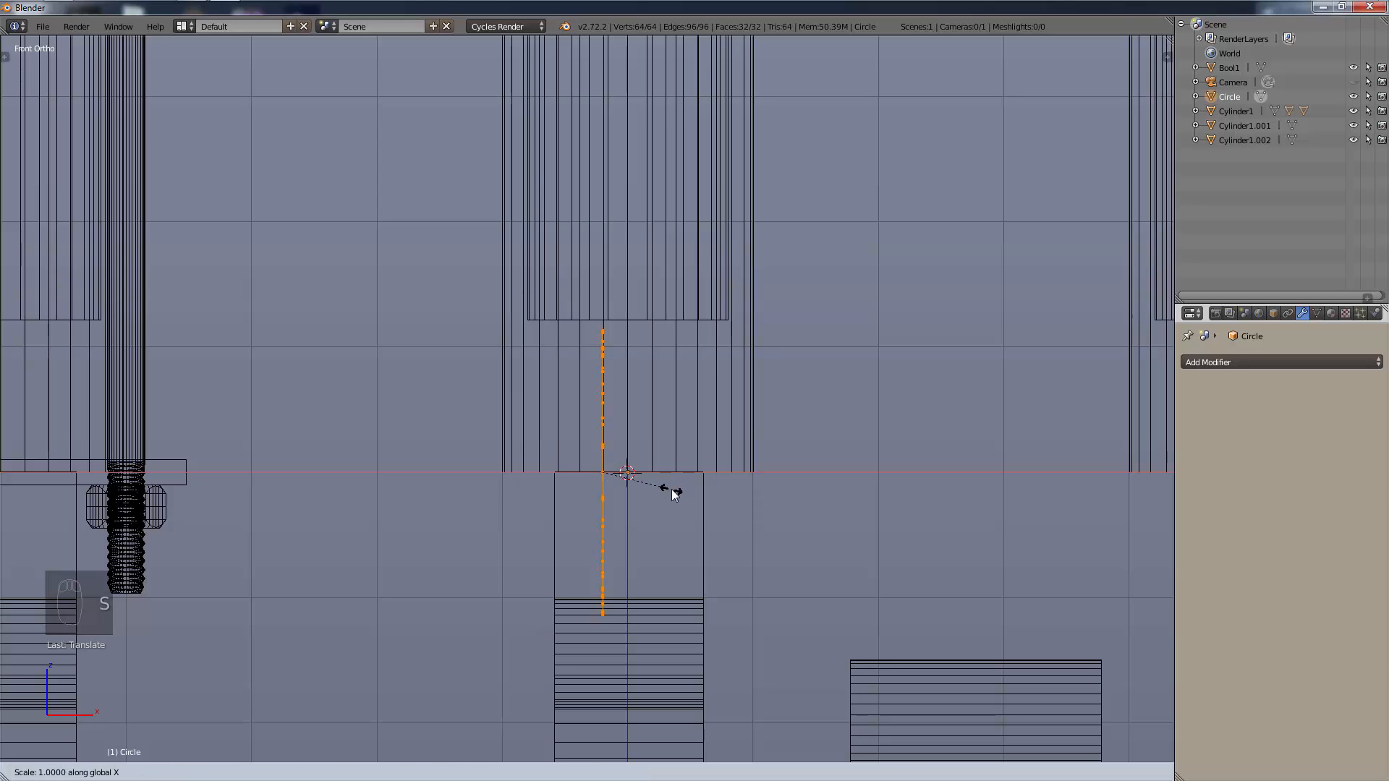
type("0.4")
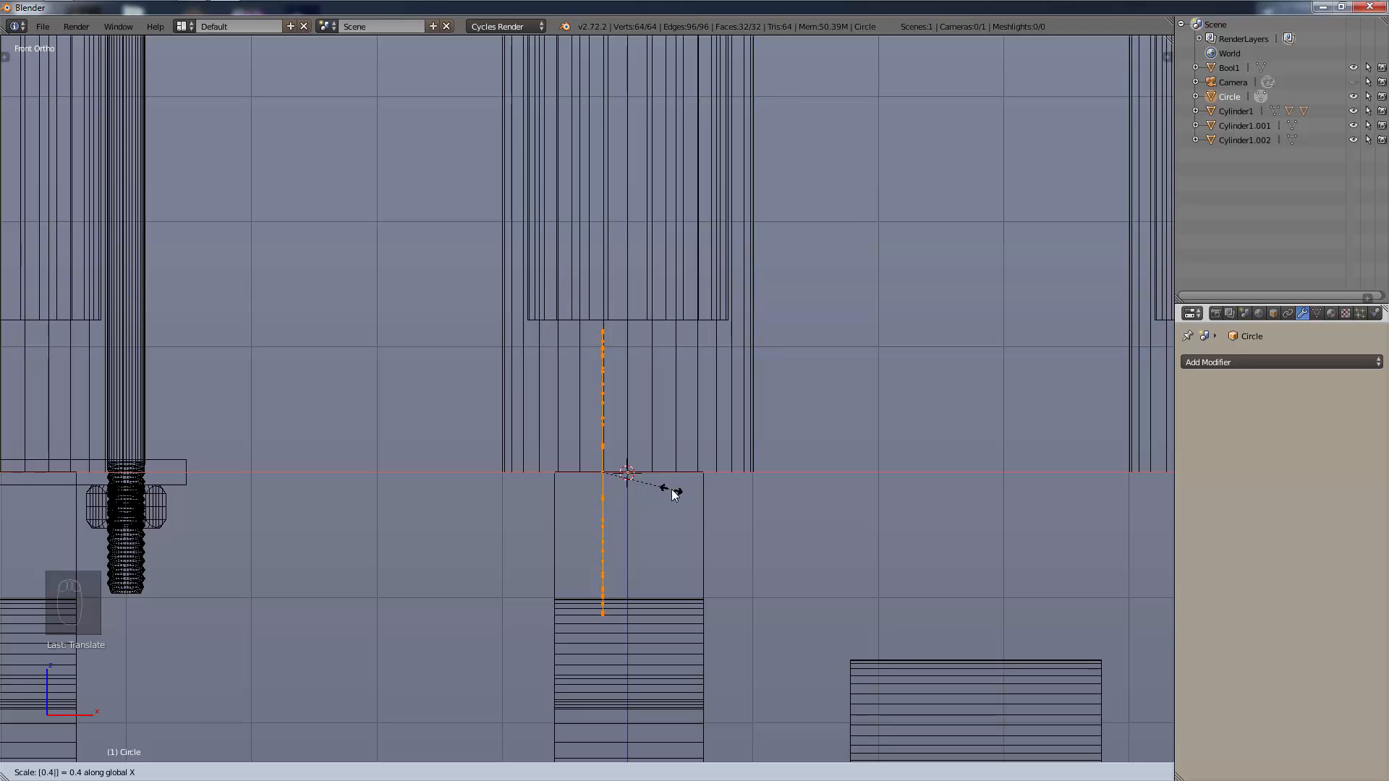
key("Return")
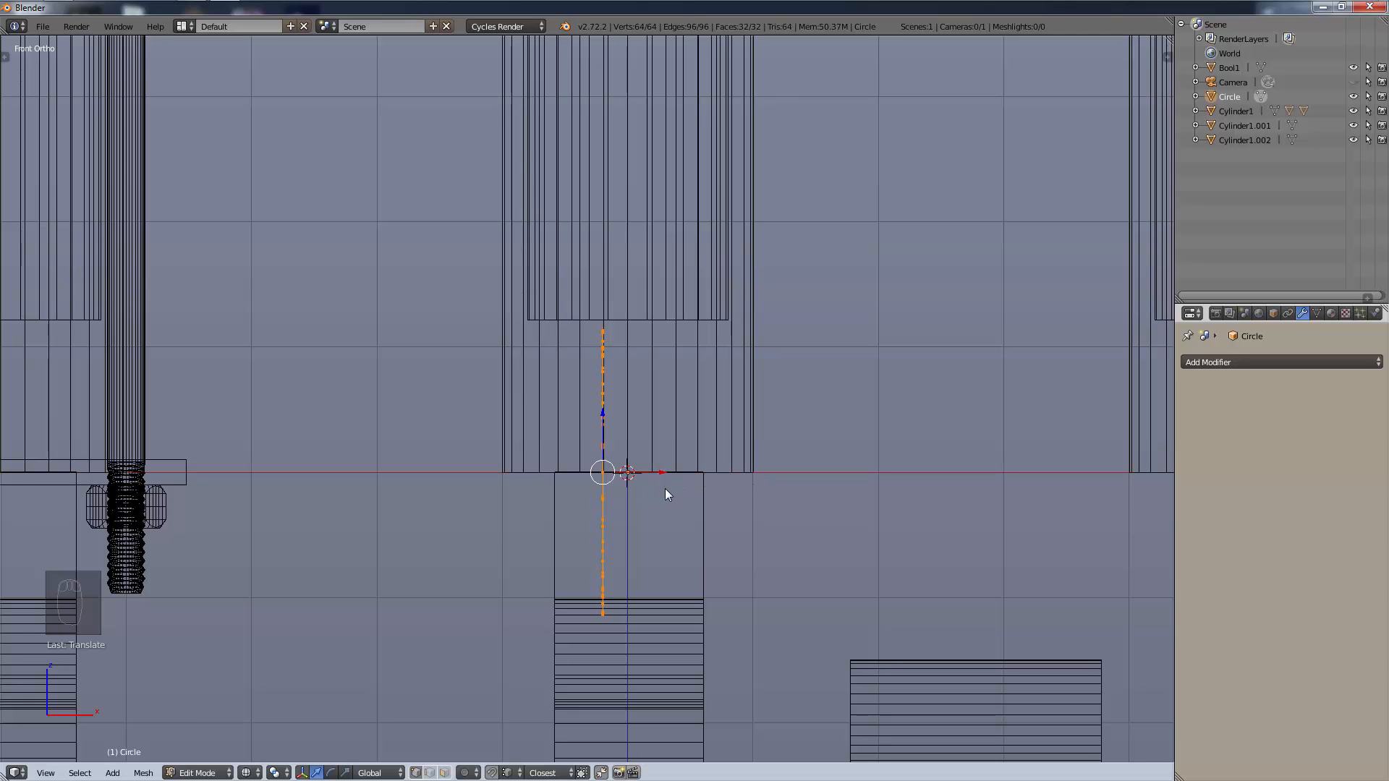
key("ctrl+z")
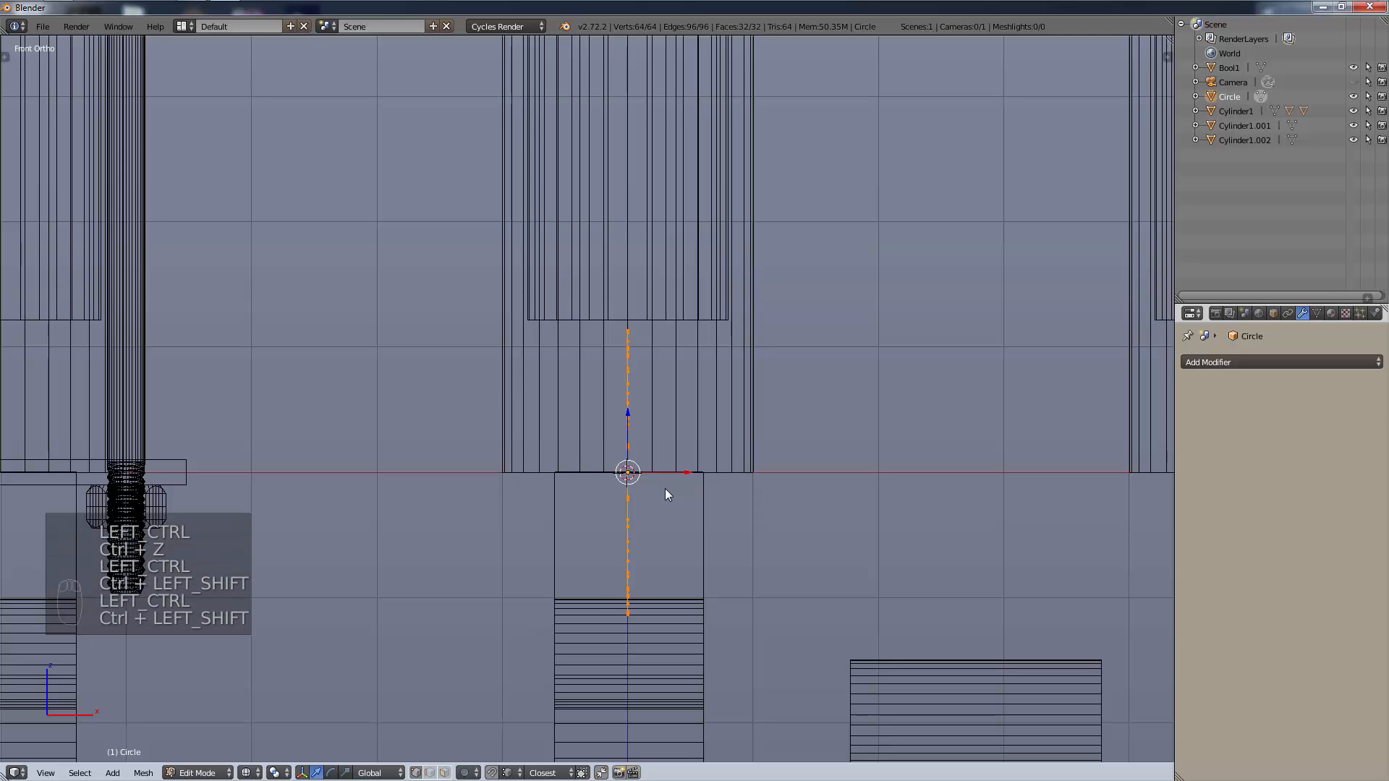
key("ctrl+shift+z")
Extrude the flat ring 0.4 along the X axis to give it thickness, and check the whole mesh from an angle.
key("e")
key("x")
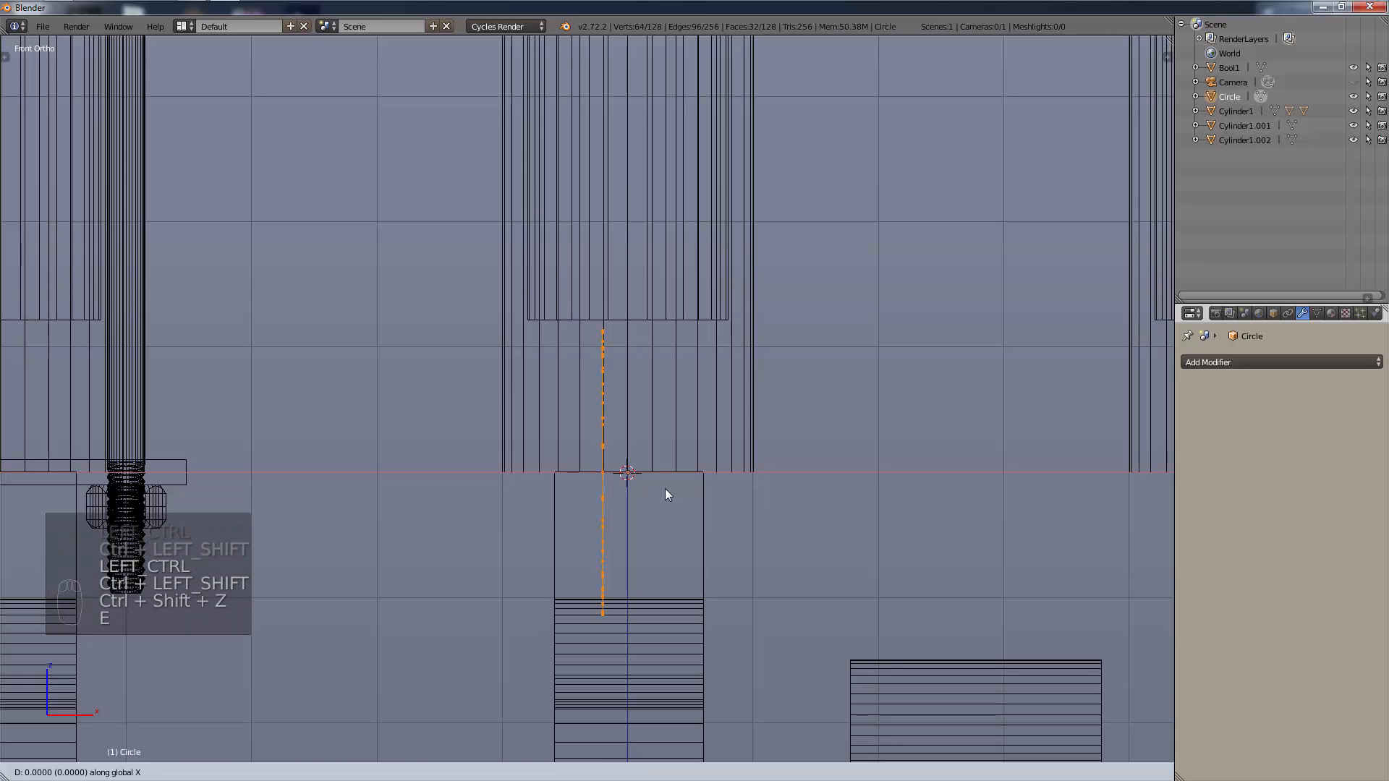
type("0.4")
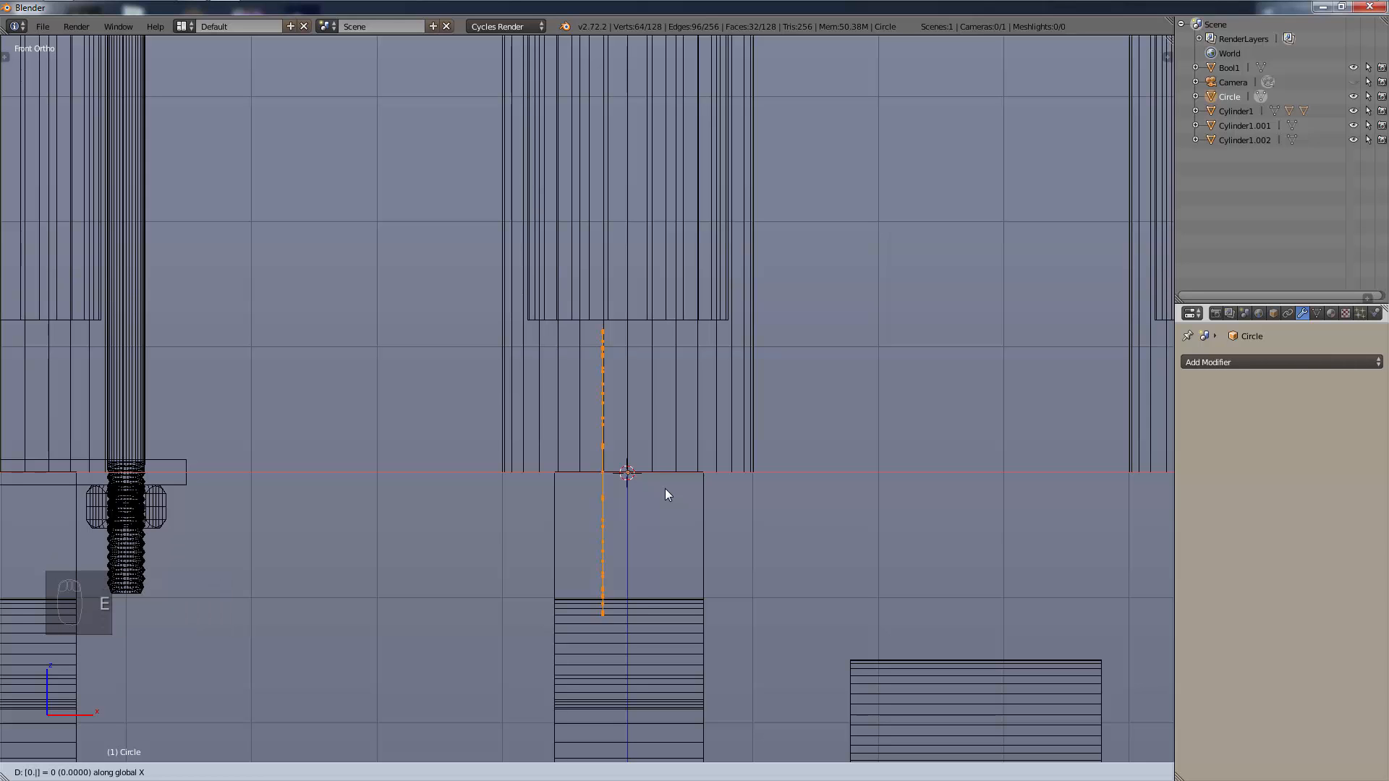
key("Return")
middle_click_drag(739, 459, 588, 499)
key("a")
key("a")
key("a")
key("t")
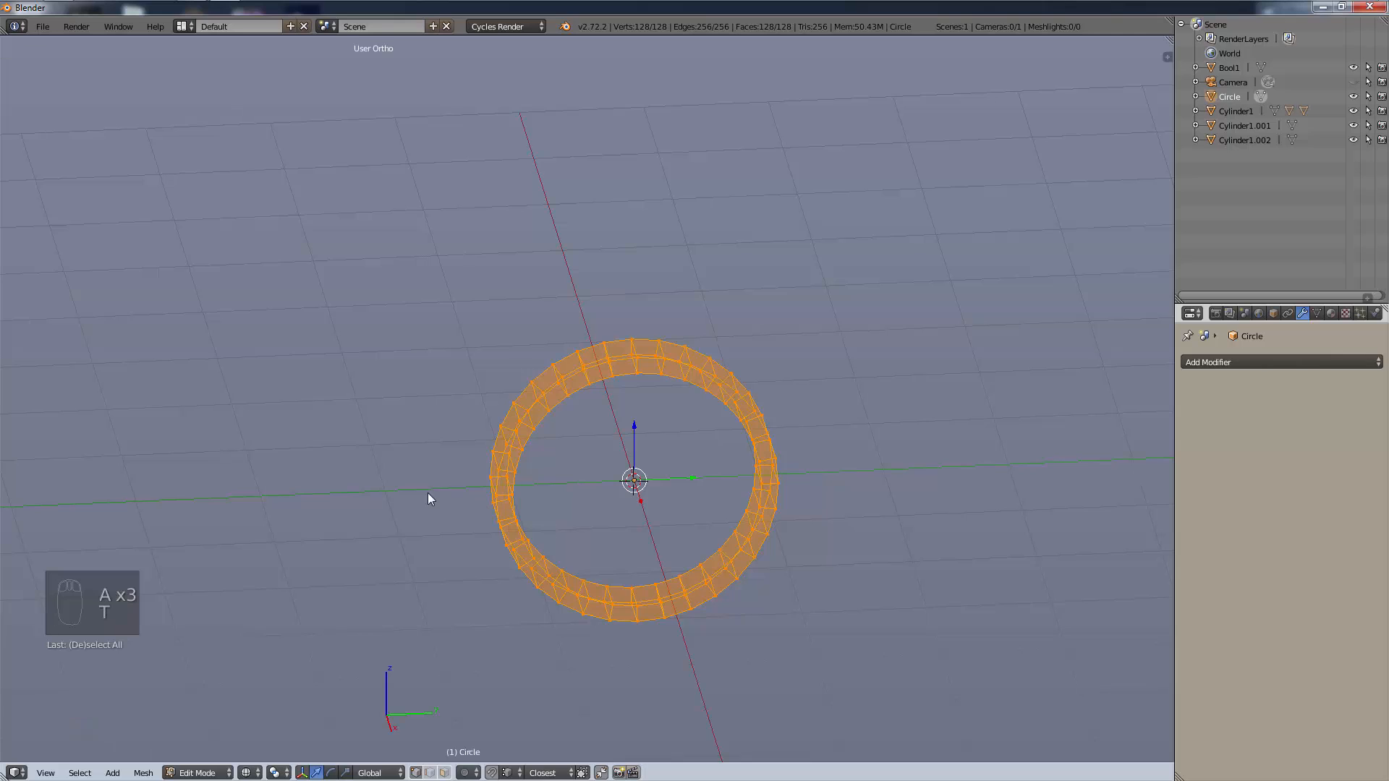
key("t")
key("a")
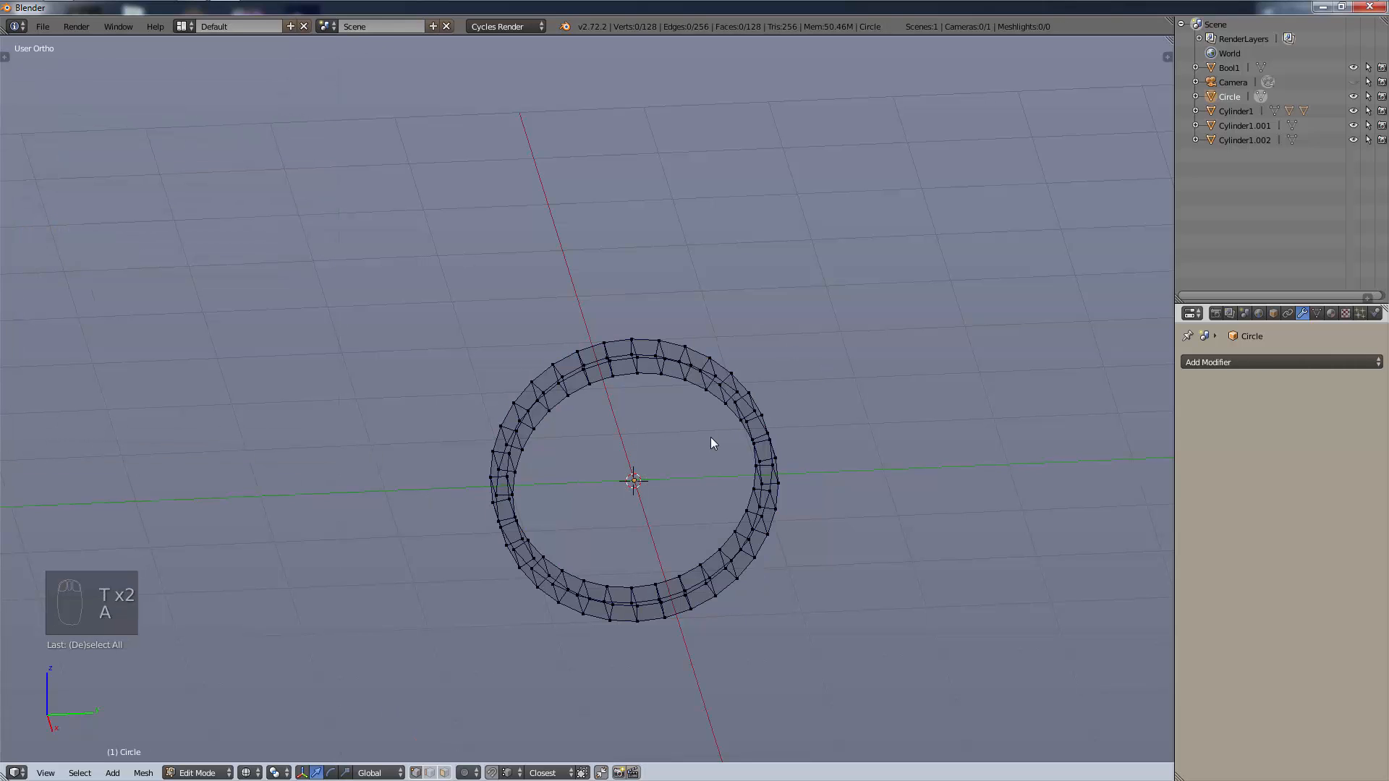
In the front view, scale the whole ring along the X axis into a tube about 2 units long.
key("KP_1")
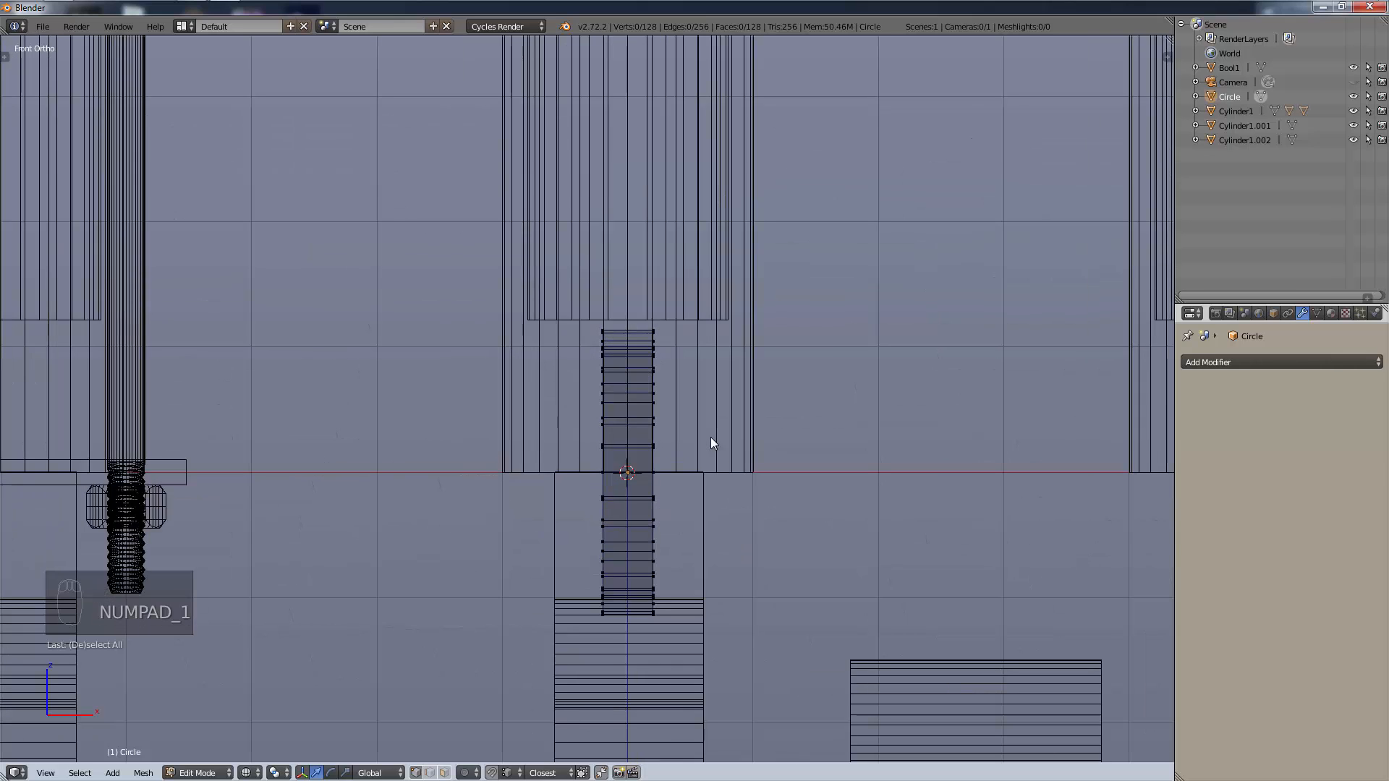
key("a")
key("s")
key("x")
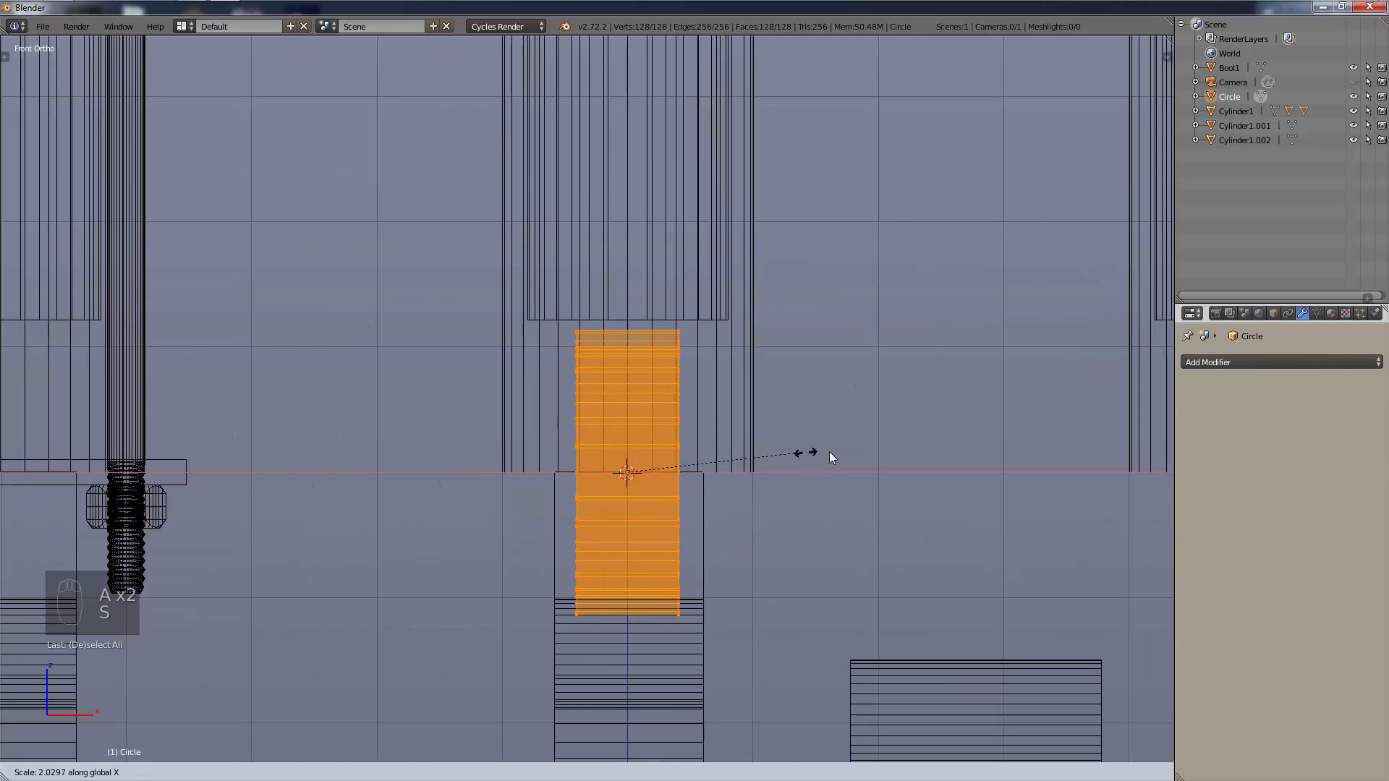
left_click(1068, 476)
middle_click_drag(1068, 475, 783, 406)
key("a")
scroll(724, 418, "down", 3)
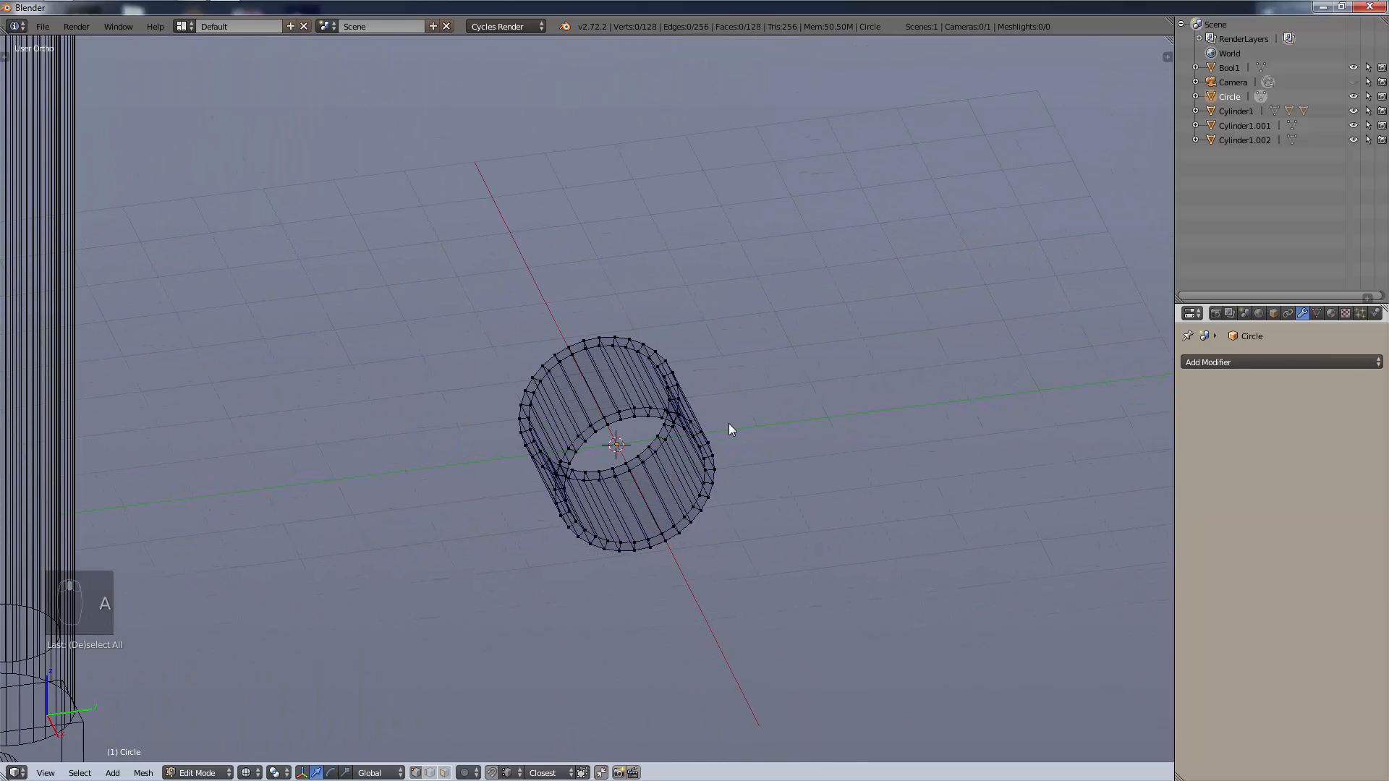
scroll(681, 425, "up", 1)
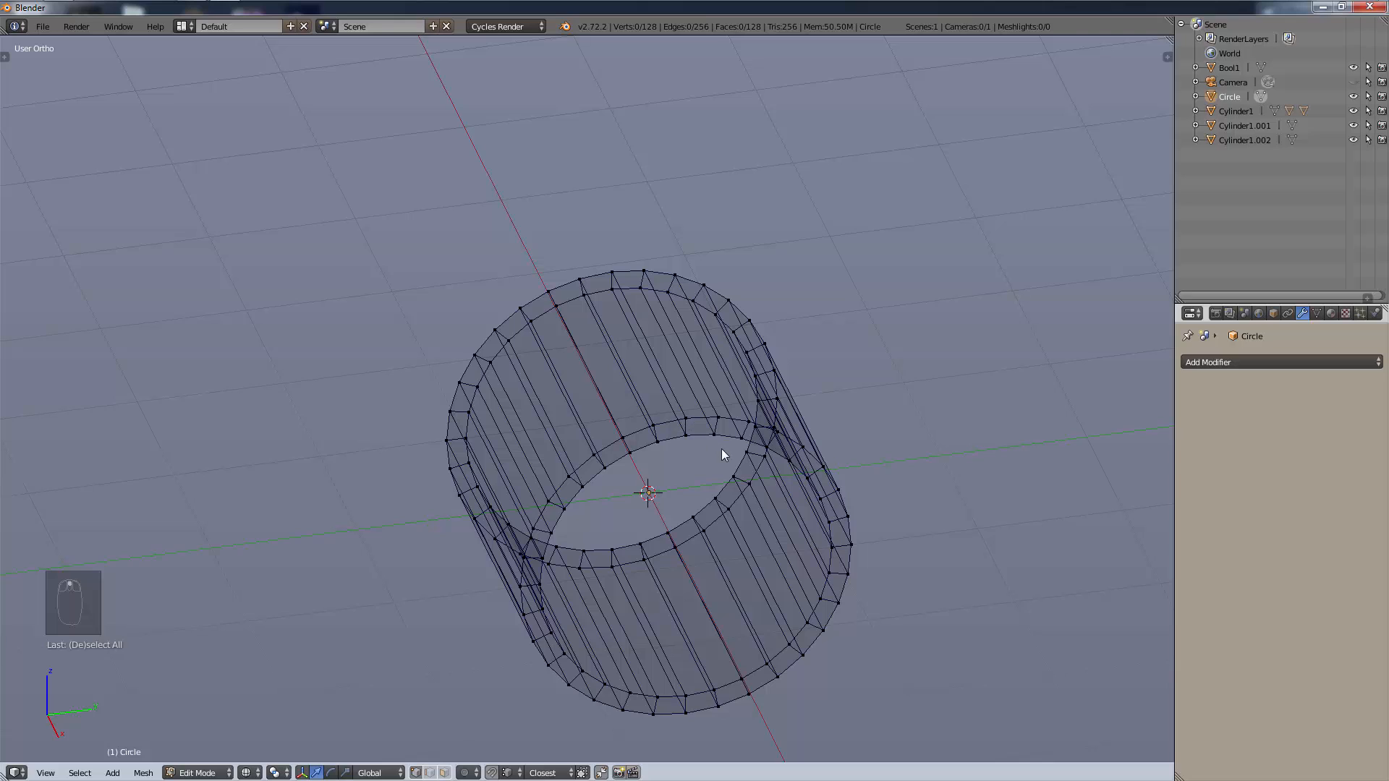
In the right view, duplicate the whole tube in place and rotate the copy 90 degrees about the global Y axis.
key("a")
key("KP_2")
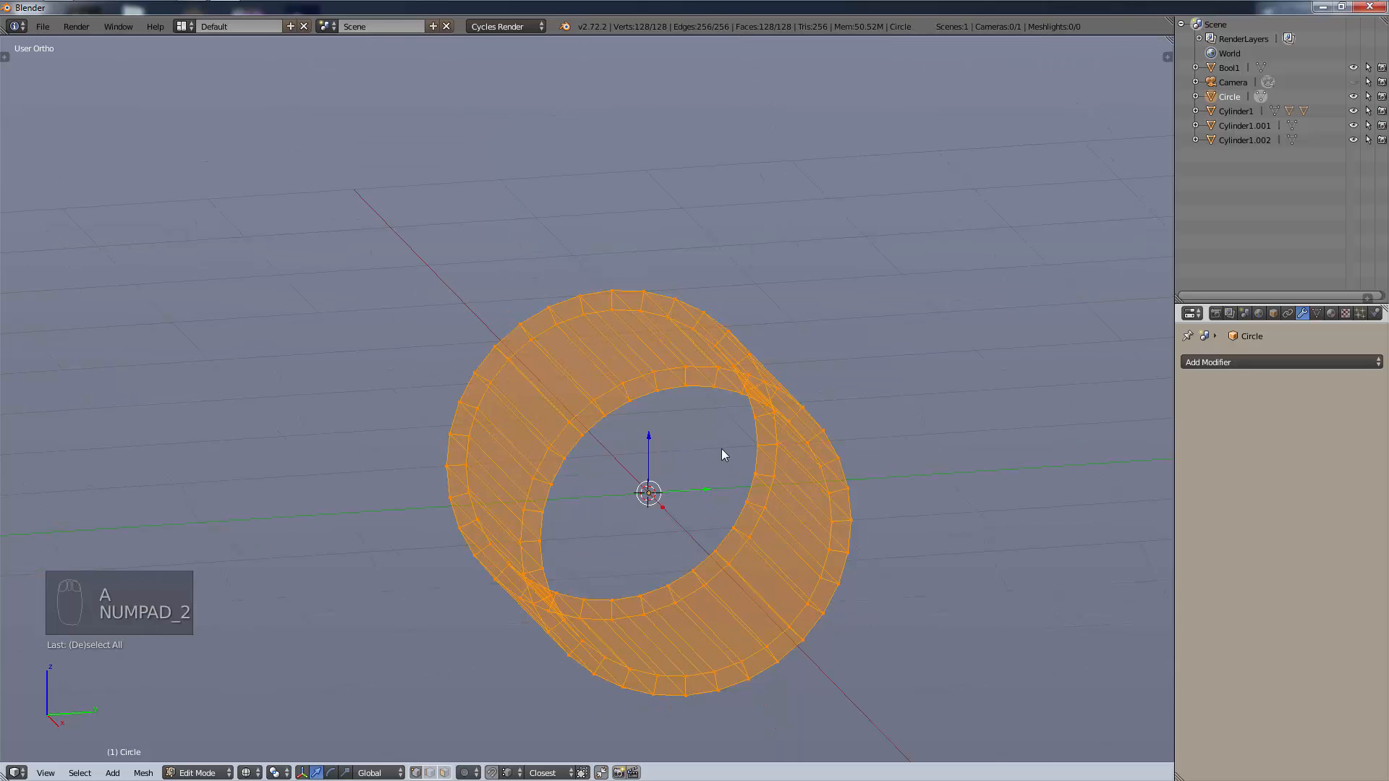
key("KP_3")
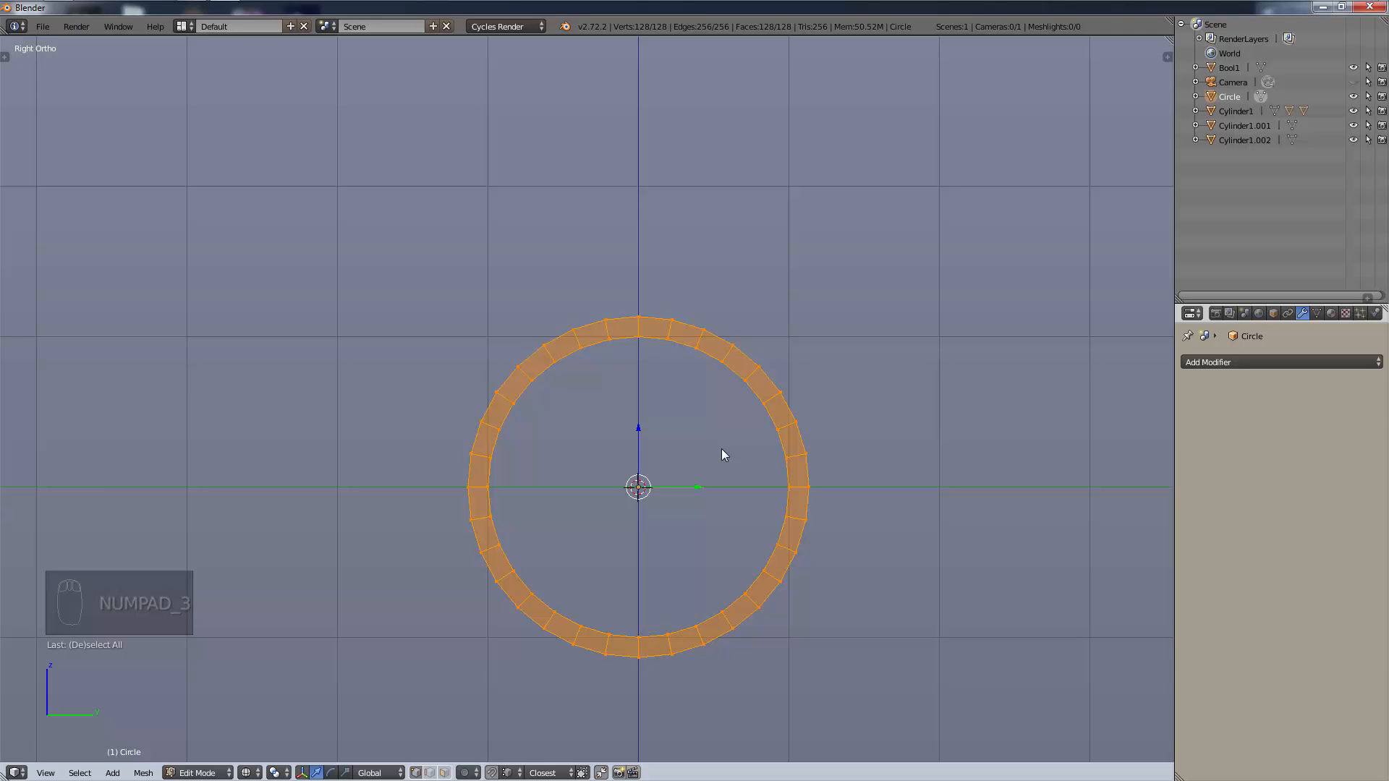
key("shift+d")
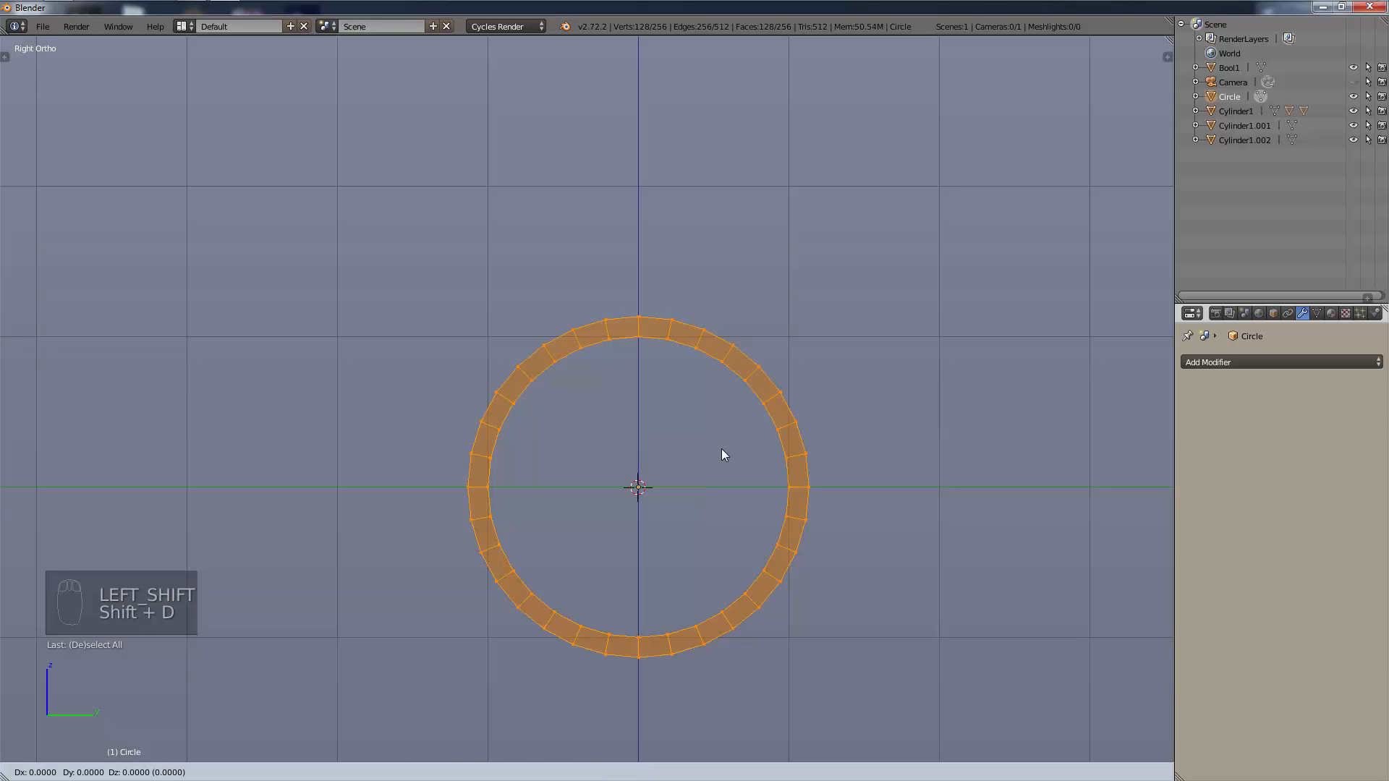
right_click(723, 448)
key("r")
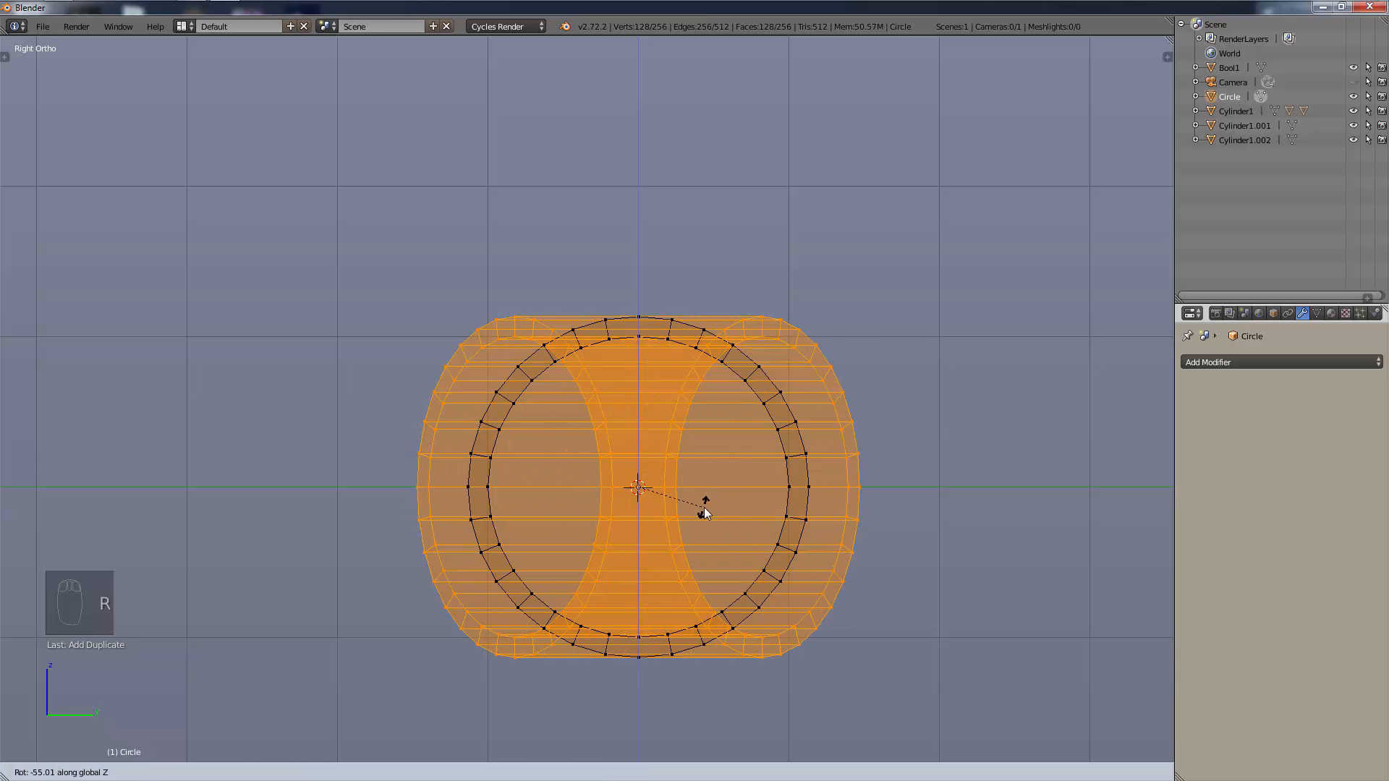
key("y")
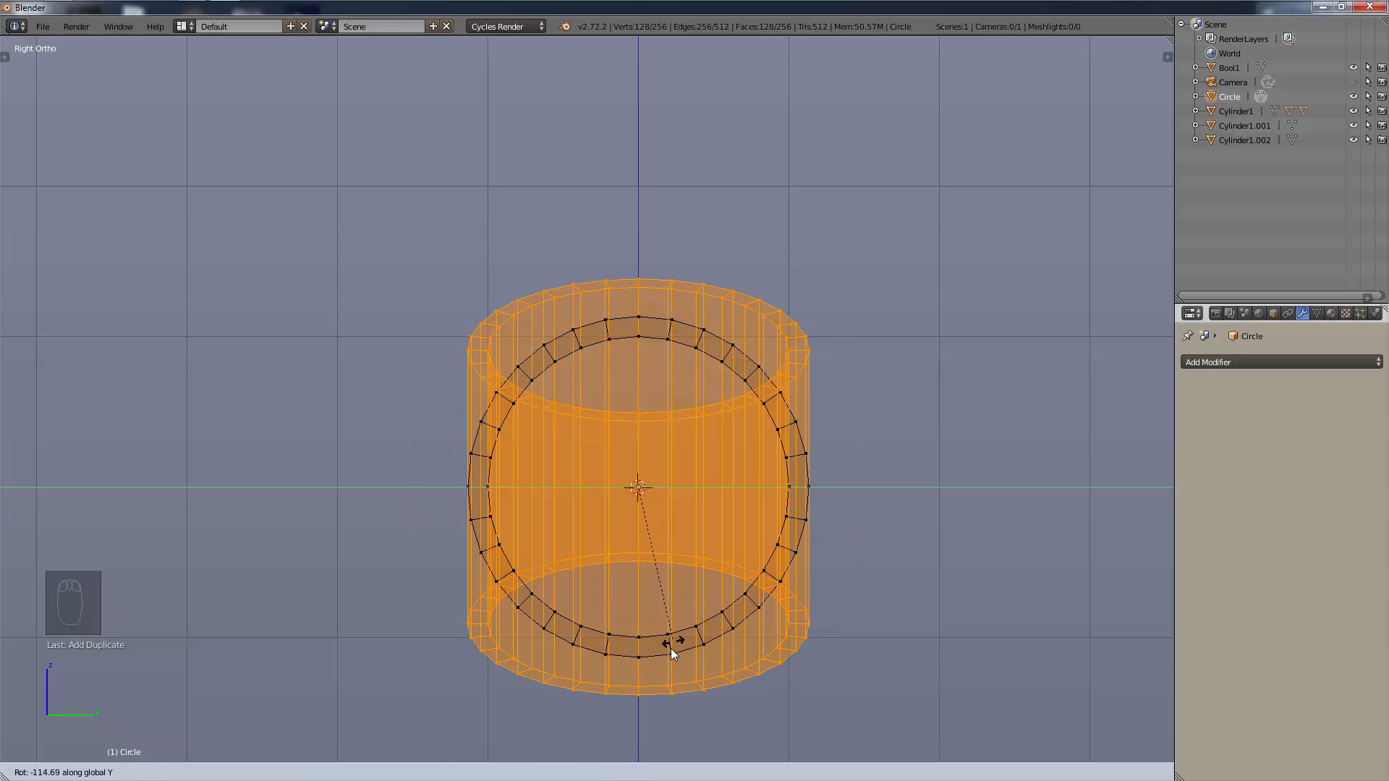
type("90")
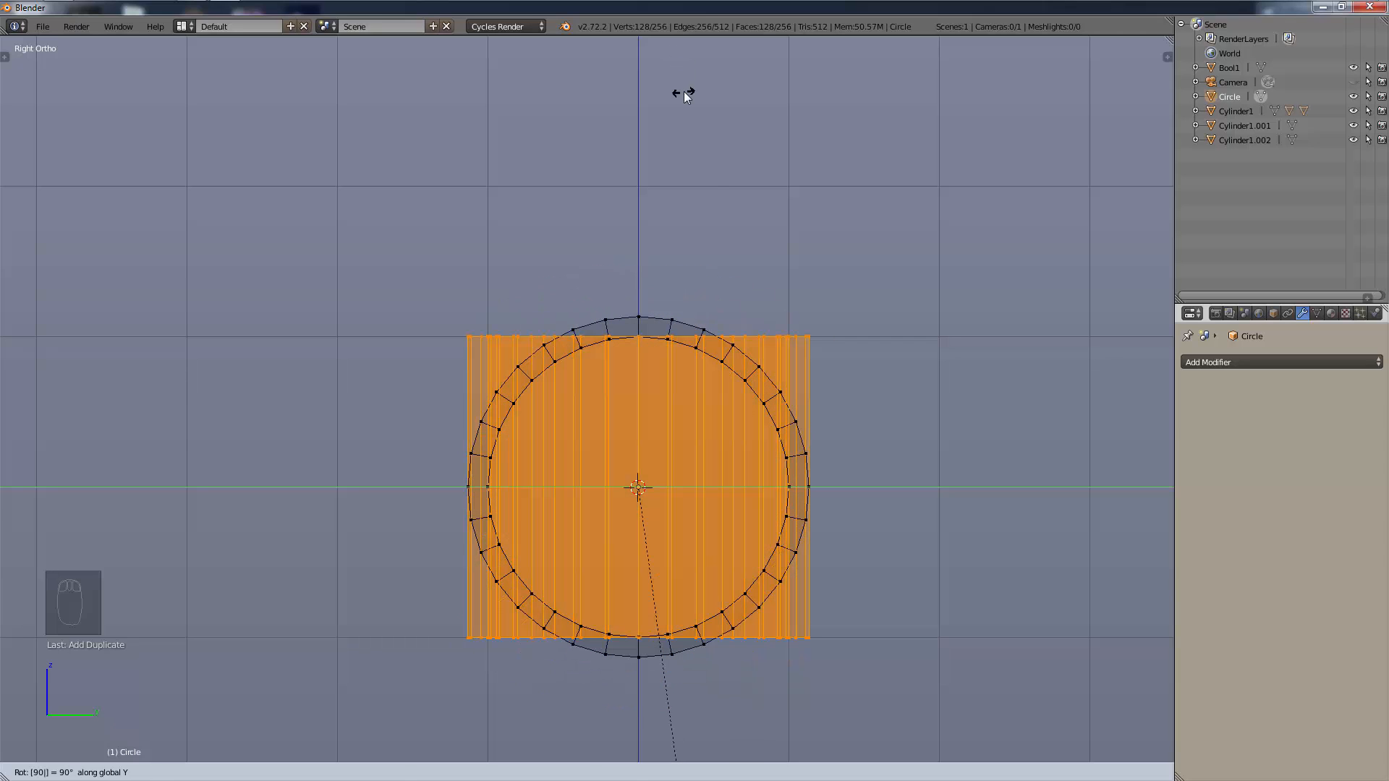
key("Return")
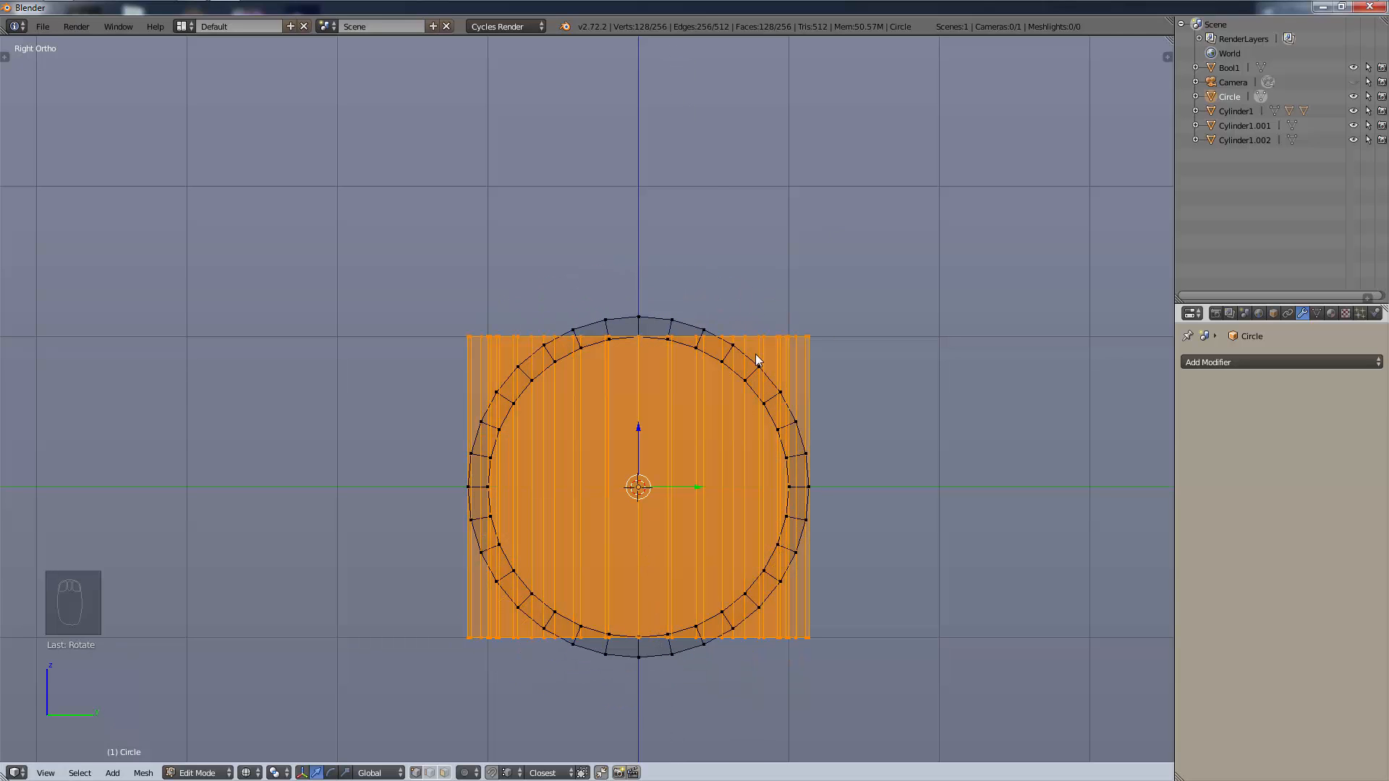
Move the duplicated tube up about 1 unit along the global Z axis and scale it down slightly.
key("g")
key("z")
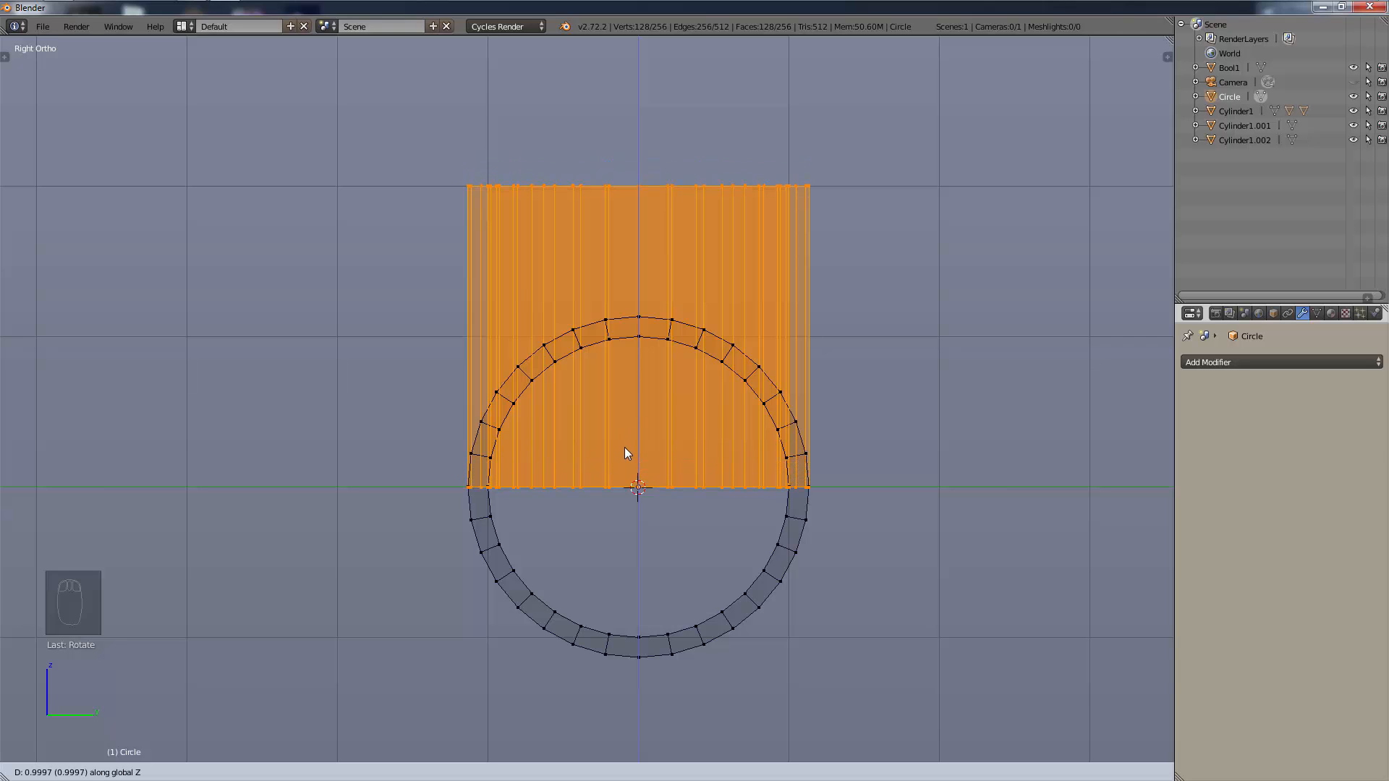
left_click(623, 447)
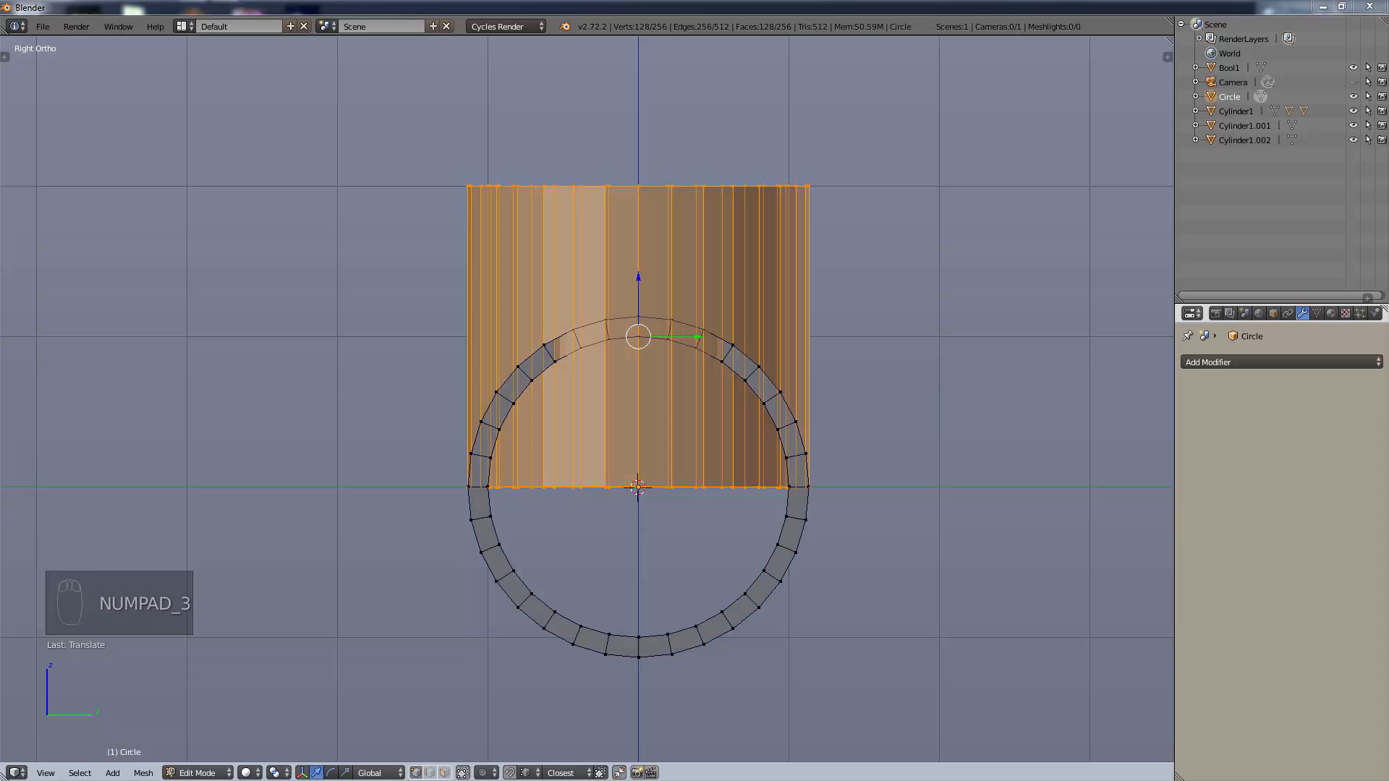
middle_click_drag(688, 301, 813, 501)
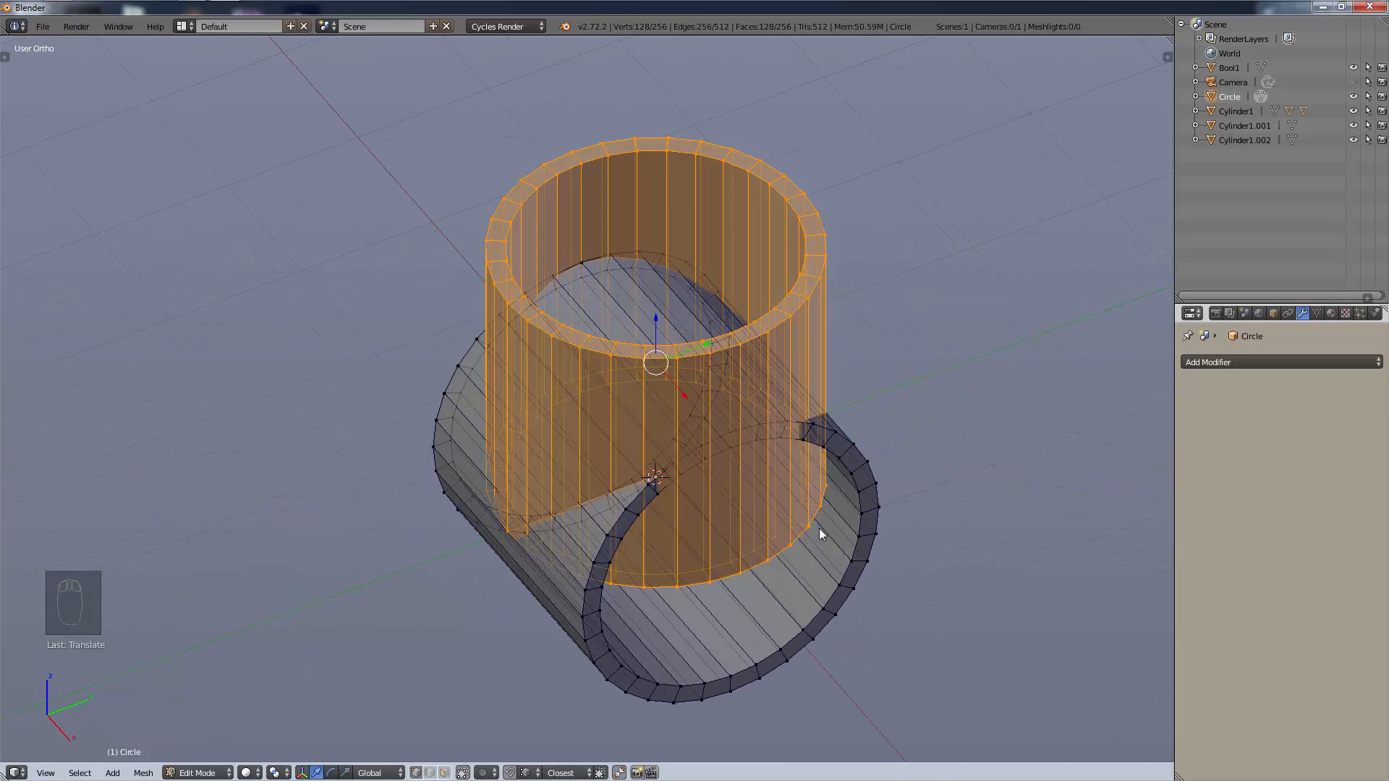
key("s")
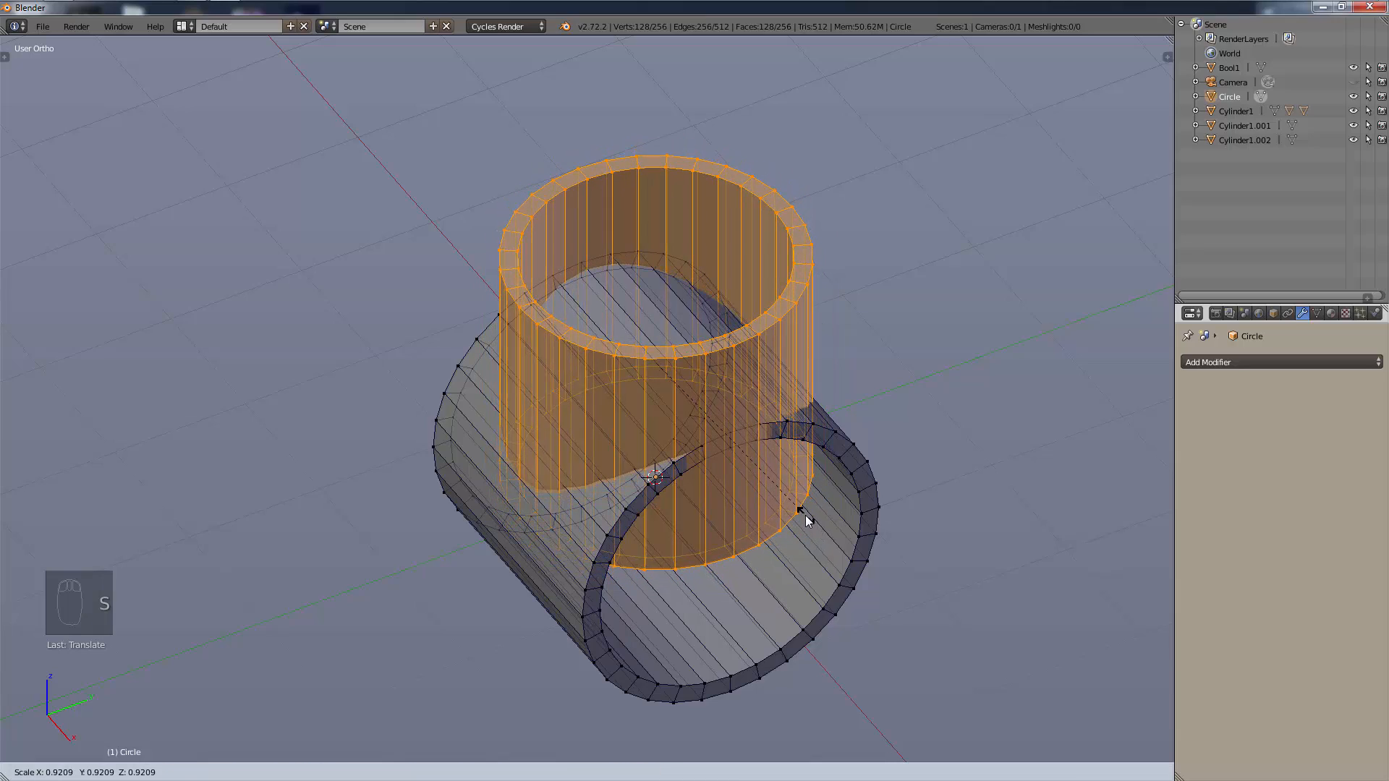
left_click(800, 505)
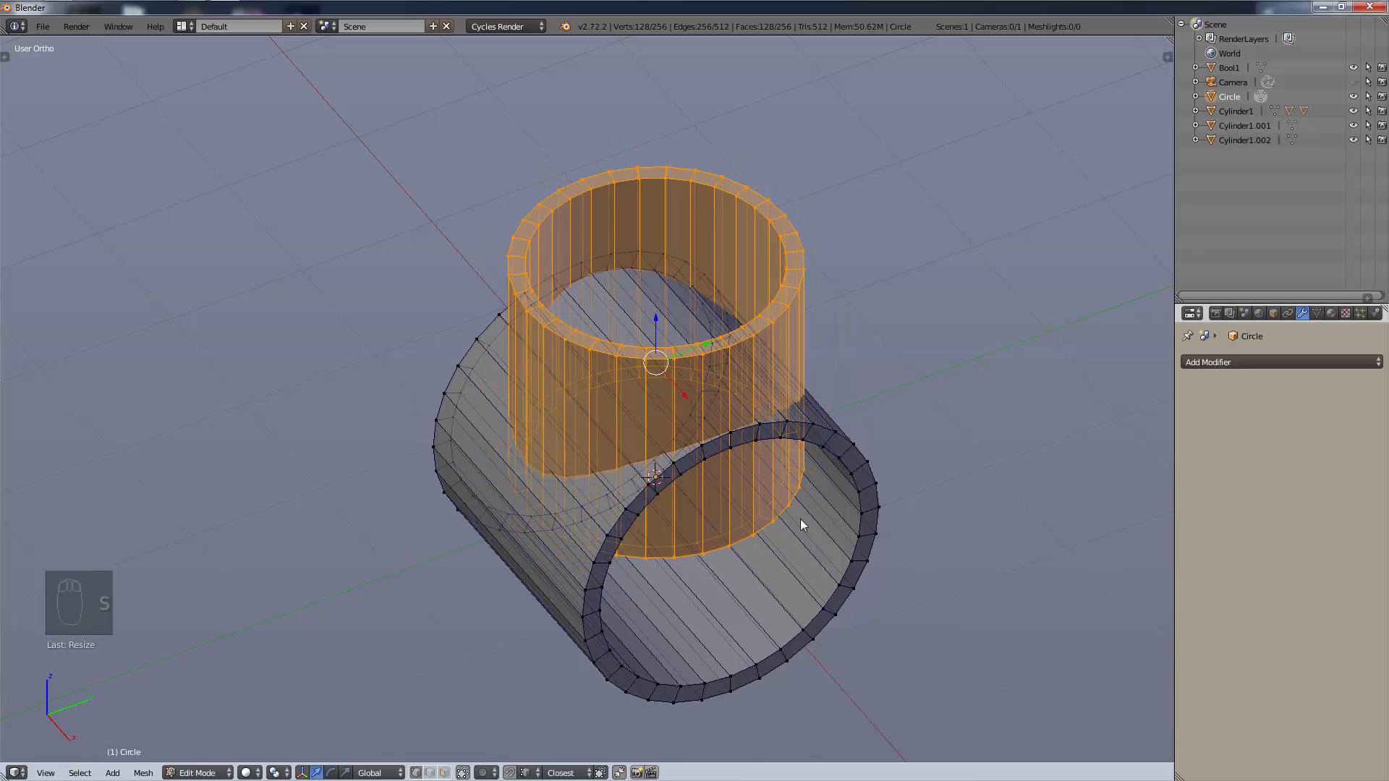
scroll(800, 519, "up", 2)
middle_click_drag(786, 545, 753, 490)
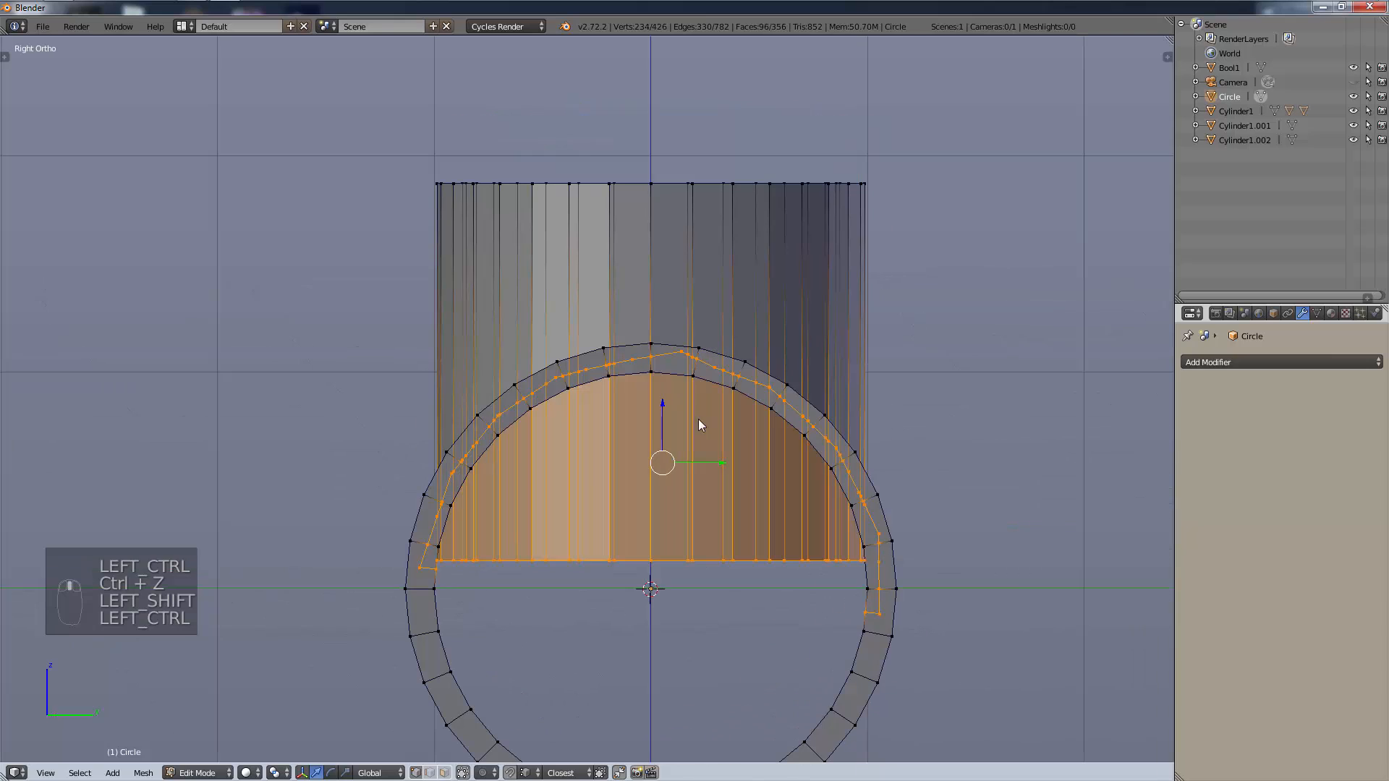
Undo the trial cut, select the whole upright tube and separate the selection into its own object.
key("ctrl+z")
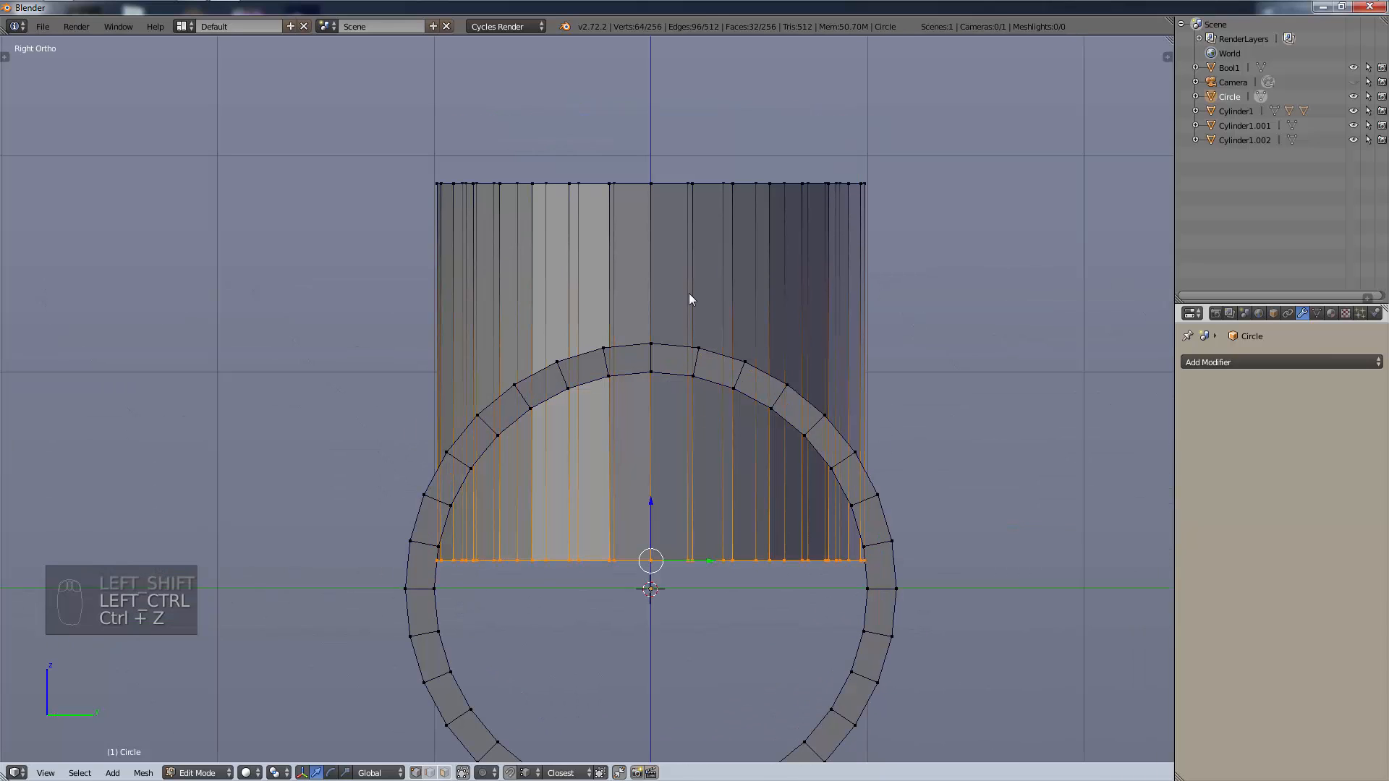
key("a")
key("a")
key("a")
right_click(614, 183)
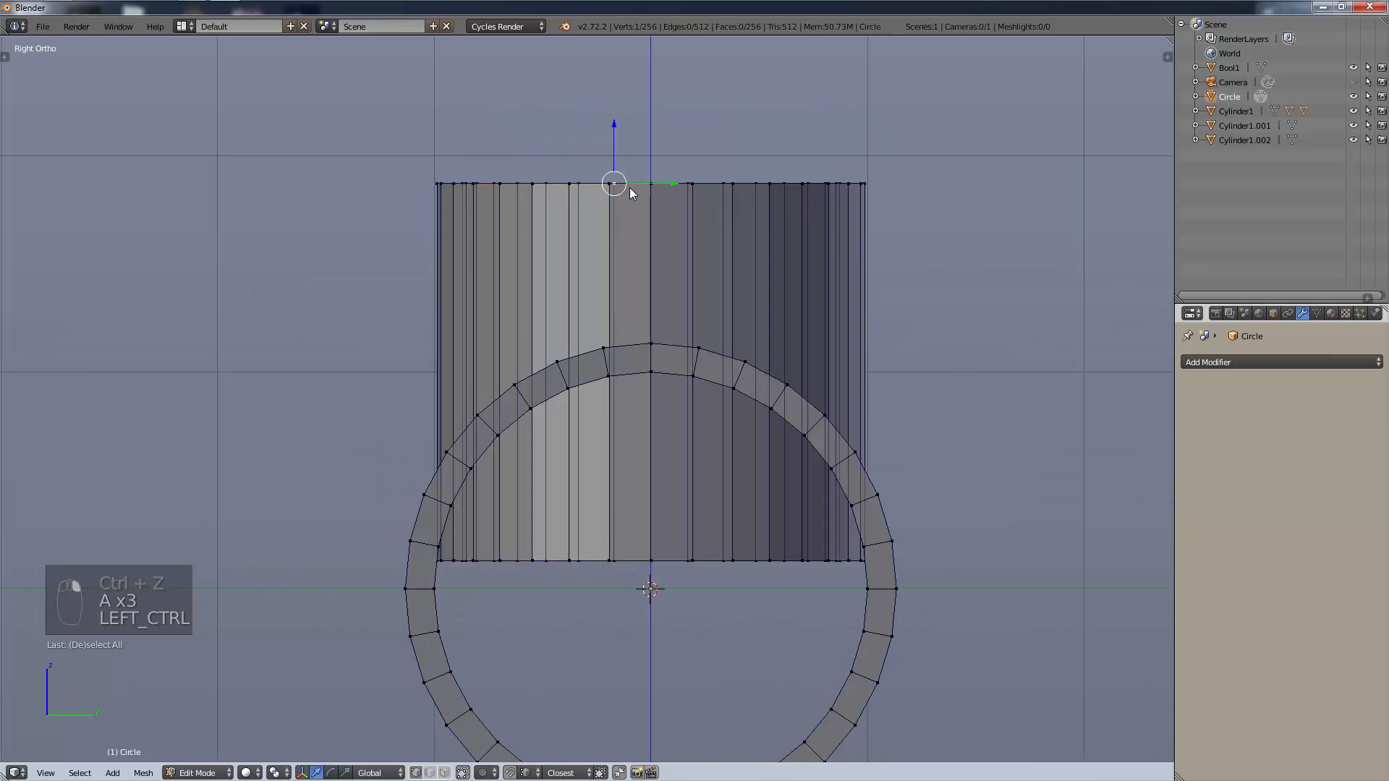
key("ctrl+l")
key("p")
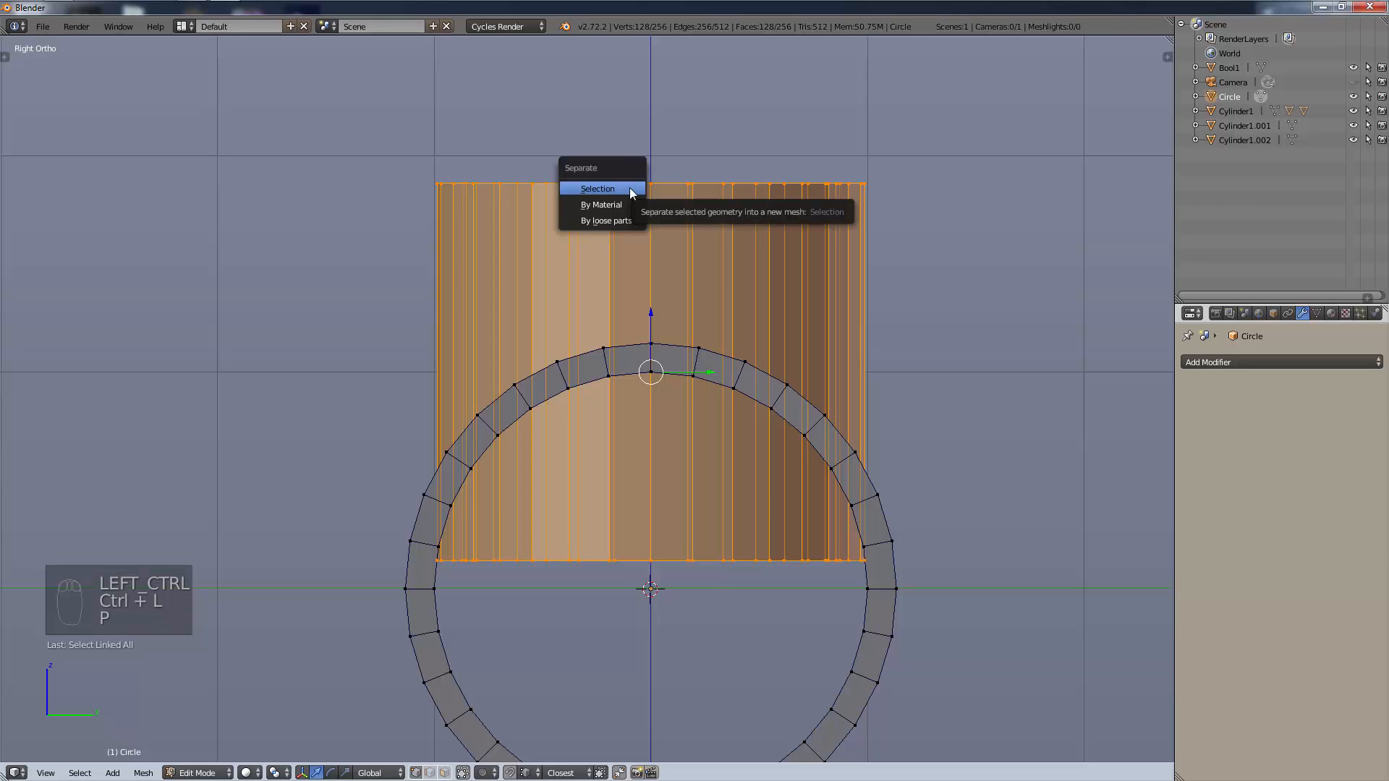
left_click(630, 188)
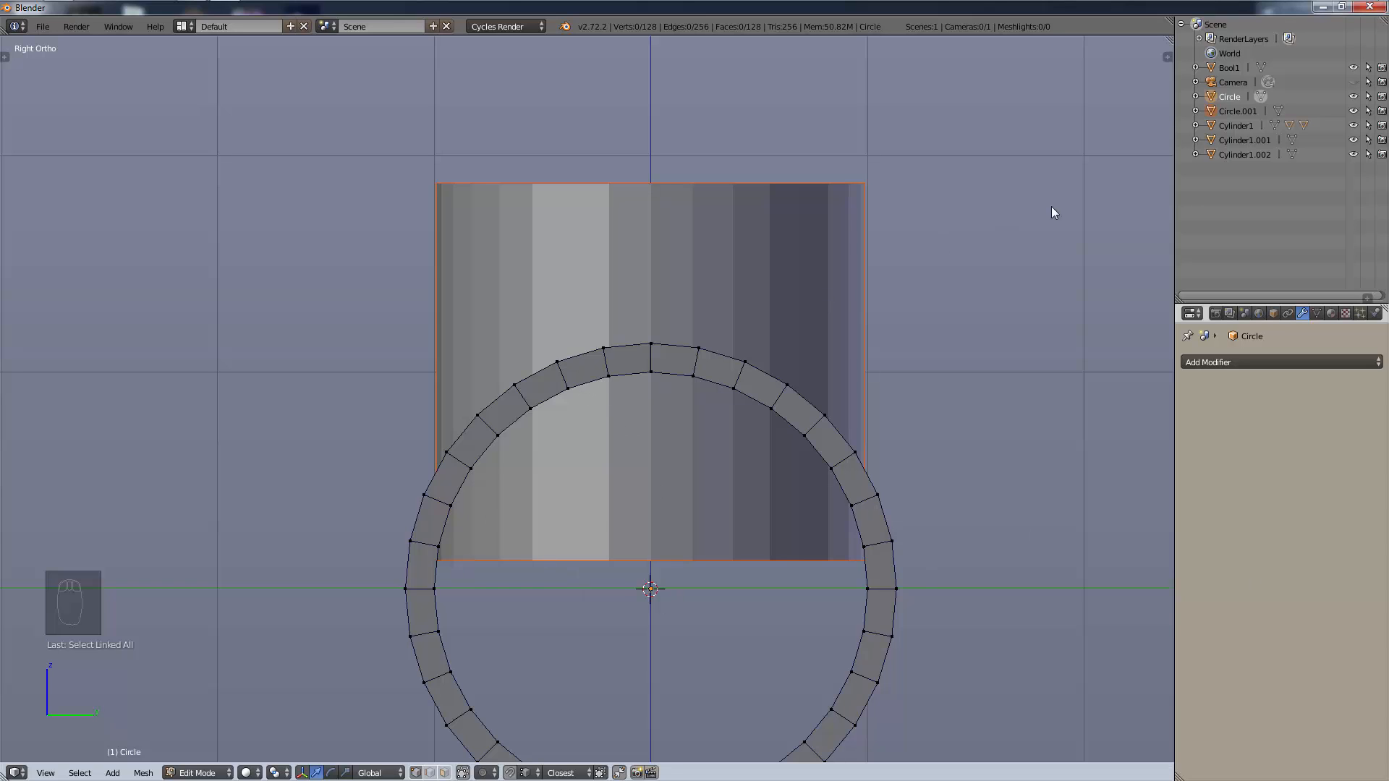
Select the separated tube object Circle.001 and switch it to Edit Mode.
left_click(1245, 110)
left_click(192, 772)
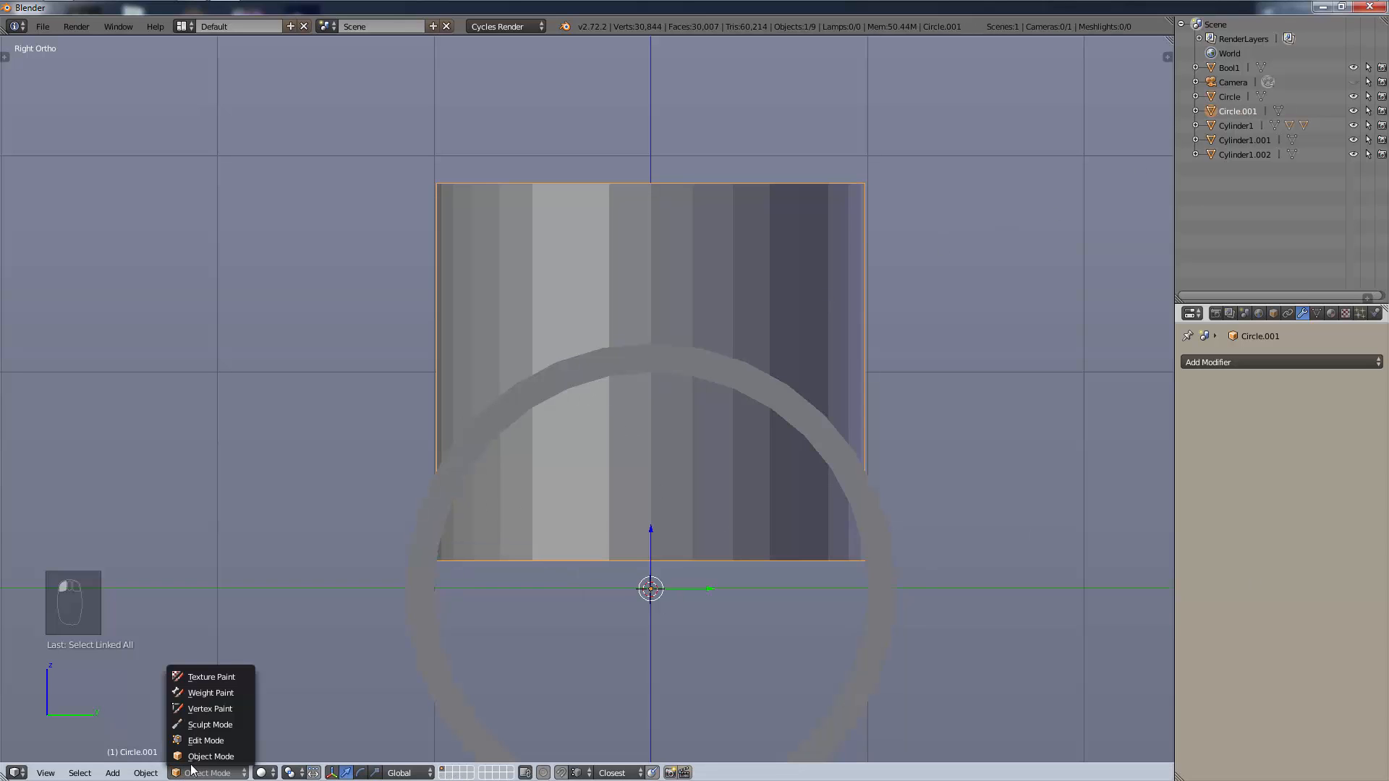
left_click(201, 741)
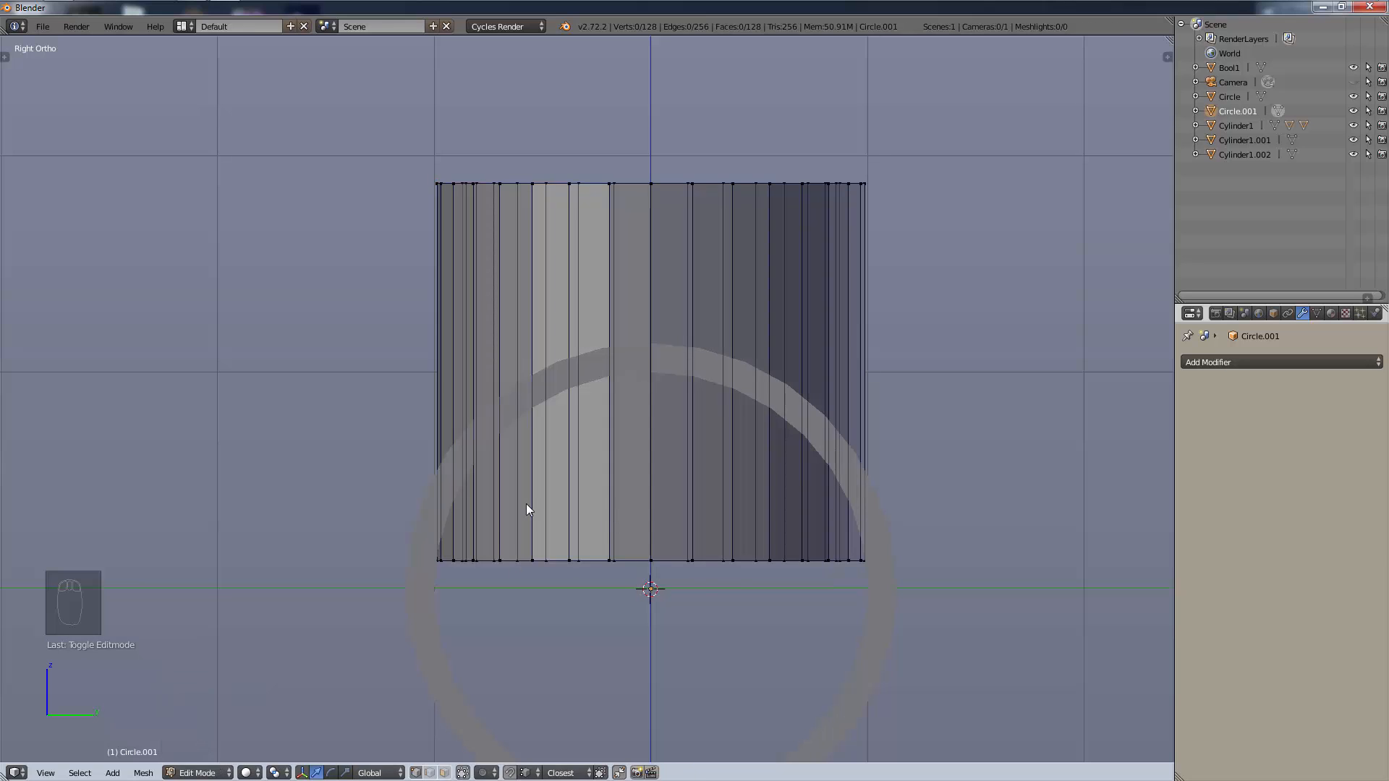
key("ctrl+z")
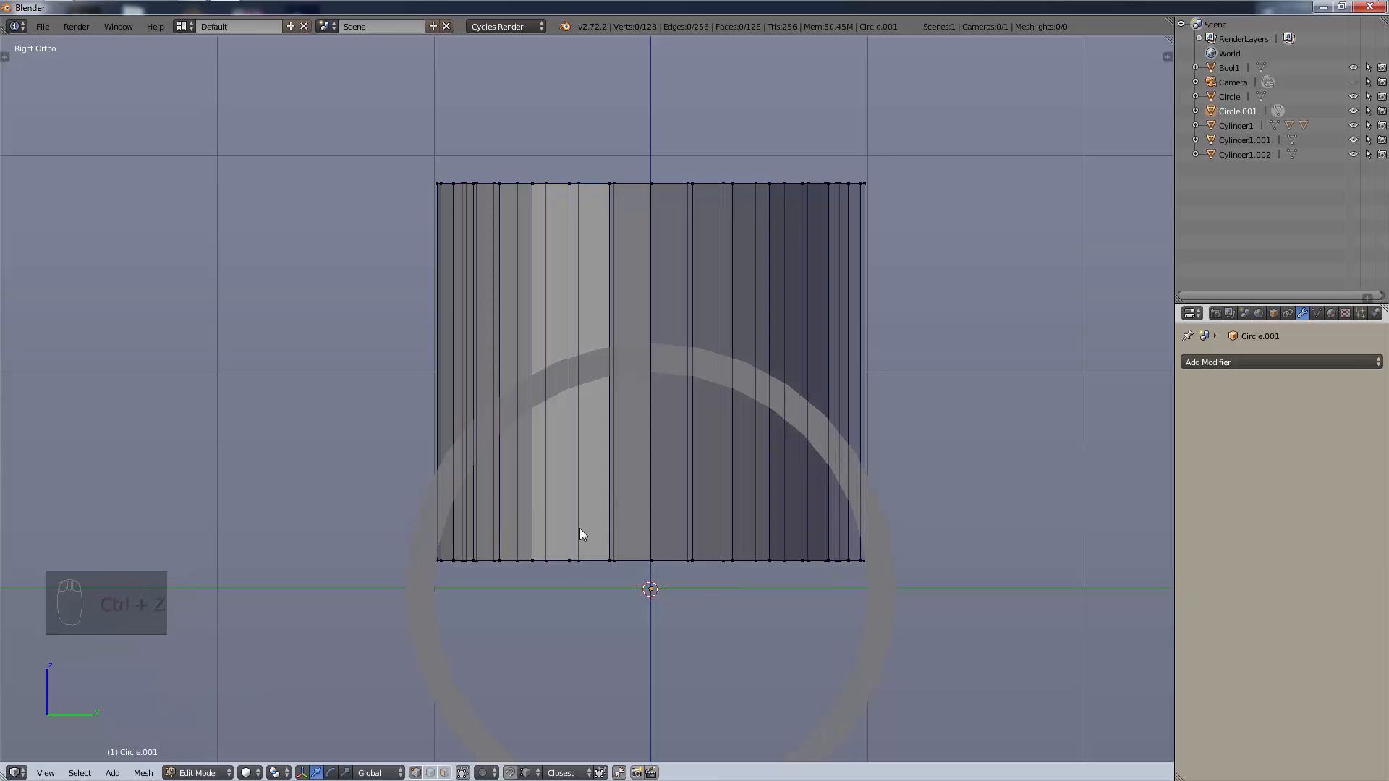
key("k")
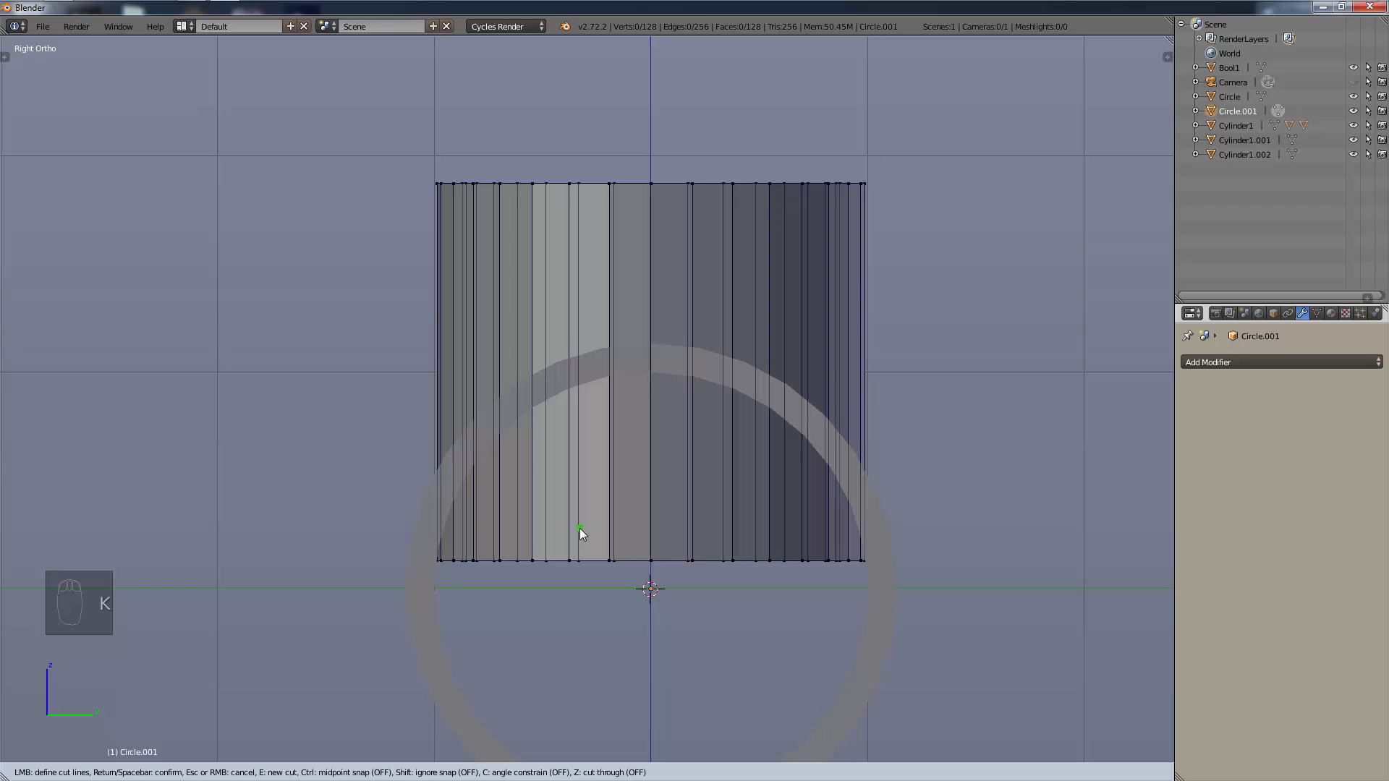
right_click(506, 560)
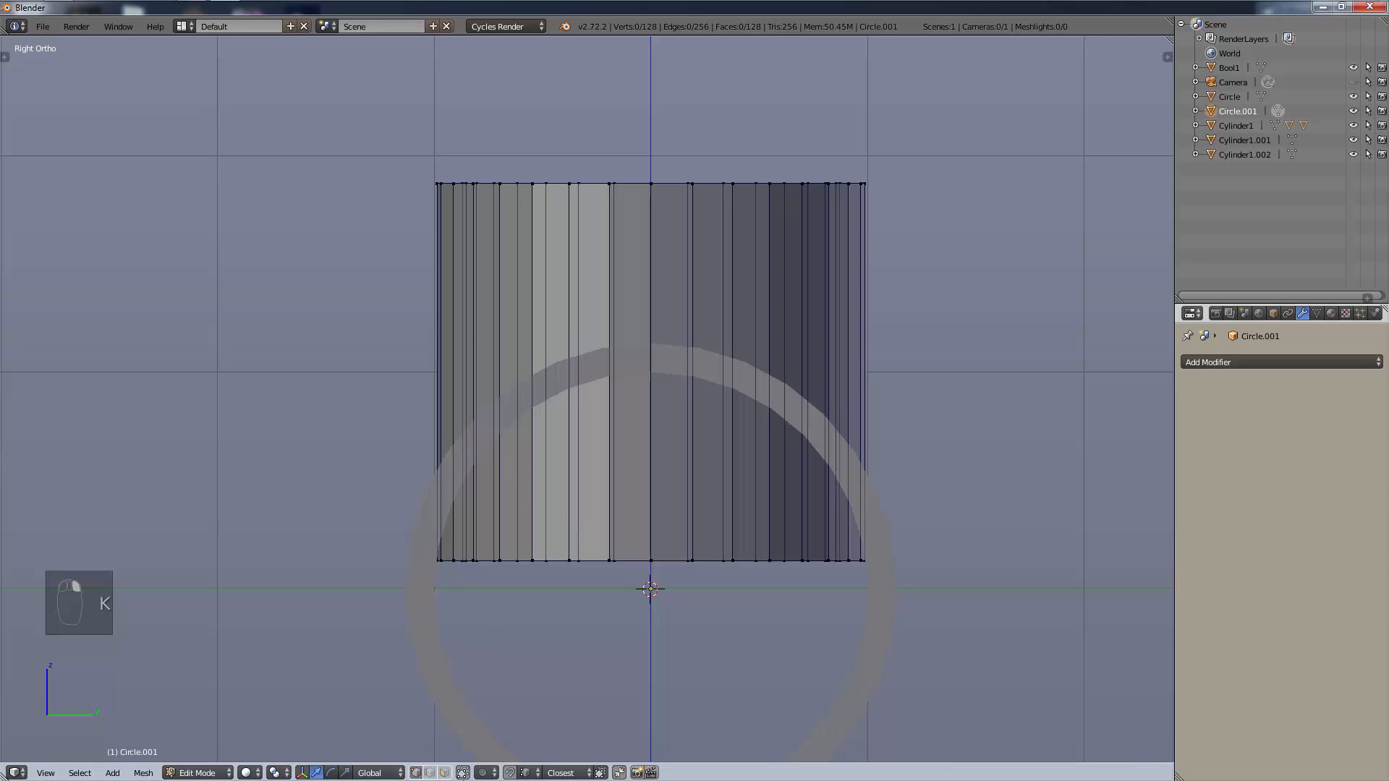
left_click(461, 775)
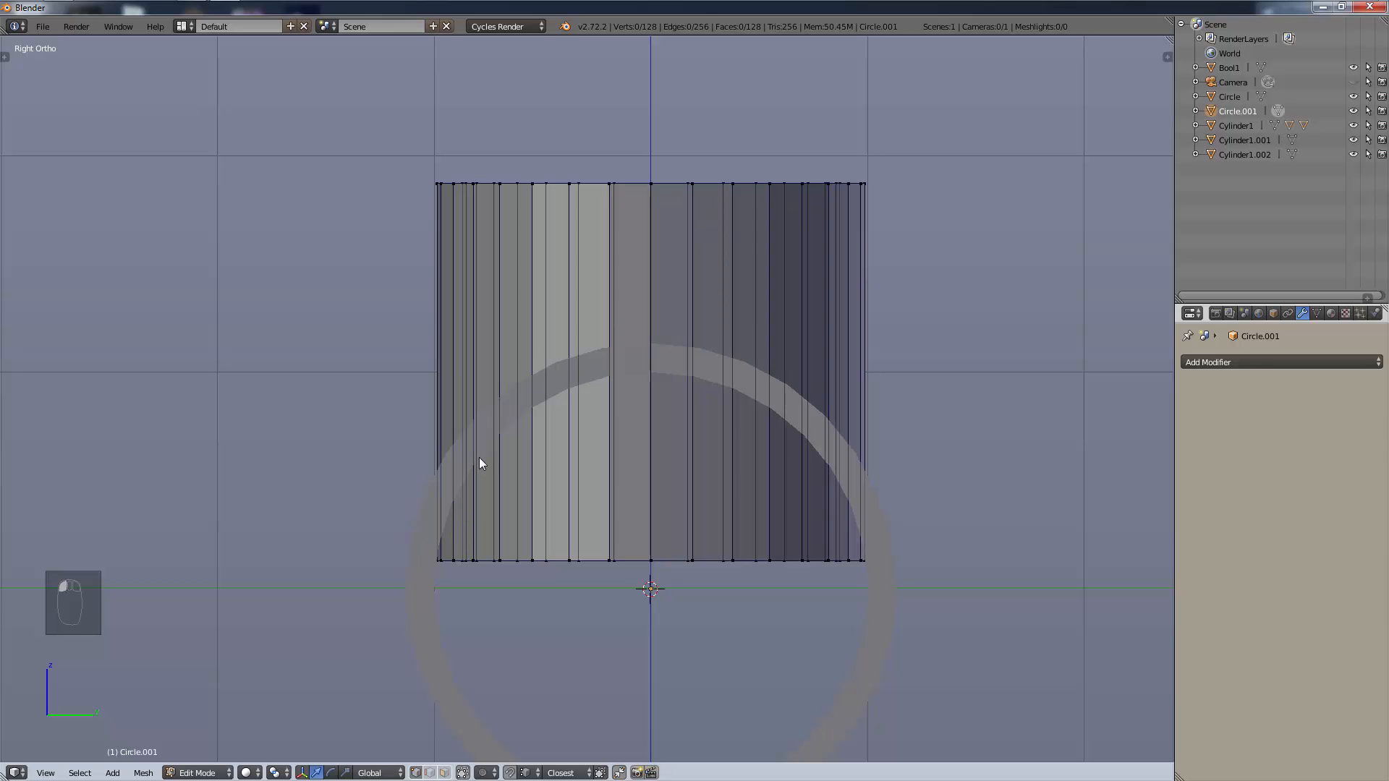
key("k")
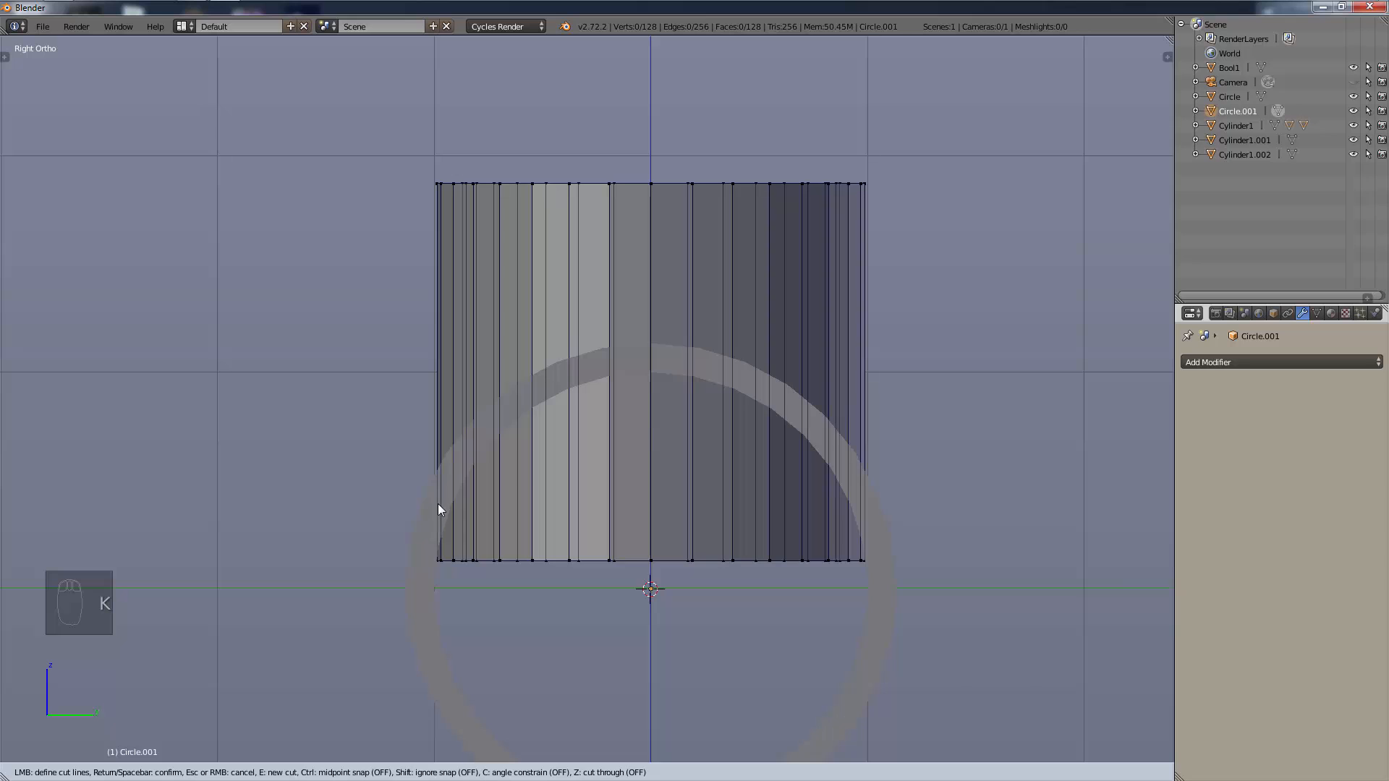
In the maximized right view, knife-cut the upright tube from side to side with cut through enabled, following the middle of the horizontal tube's curved wall.
scroll(437, 503, "up", 3)
middle_click_drag(502, 607, 382, 550, "shift")
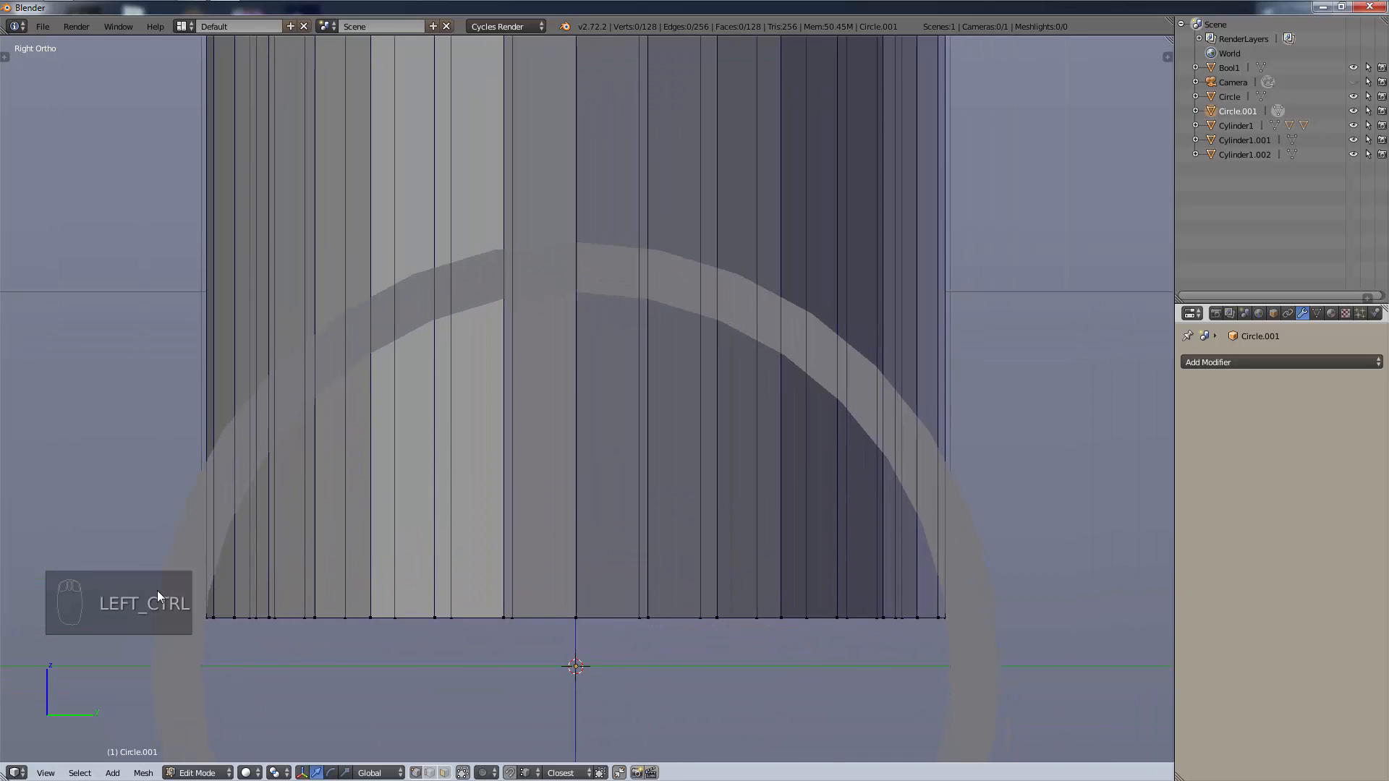
key("ctrl+Up")
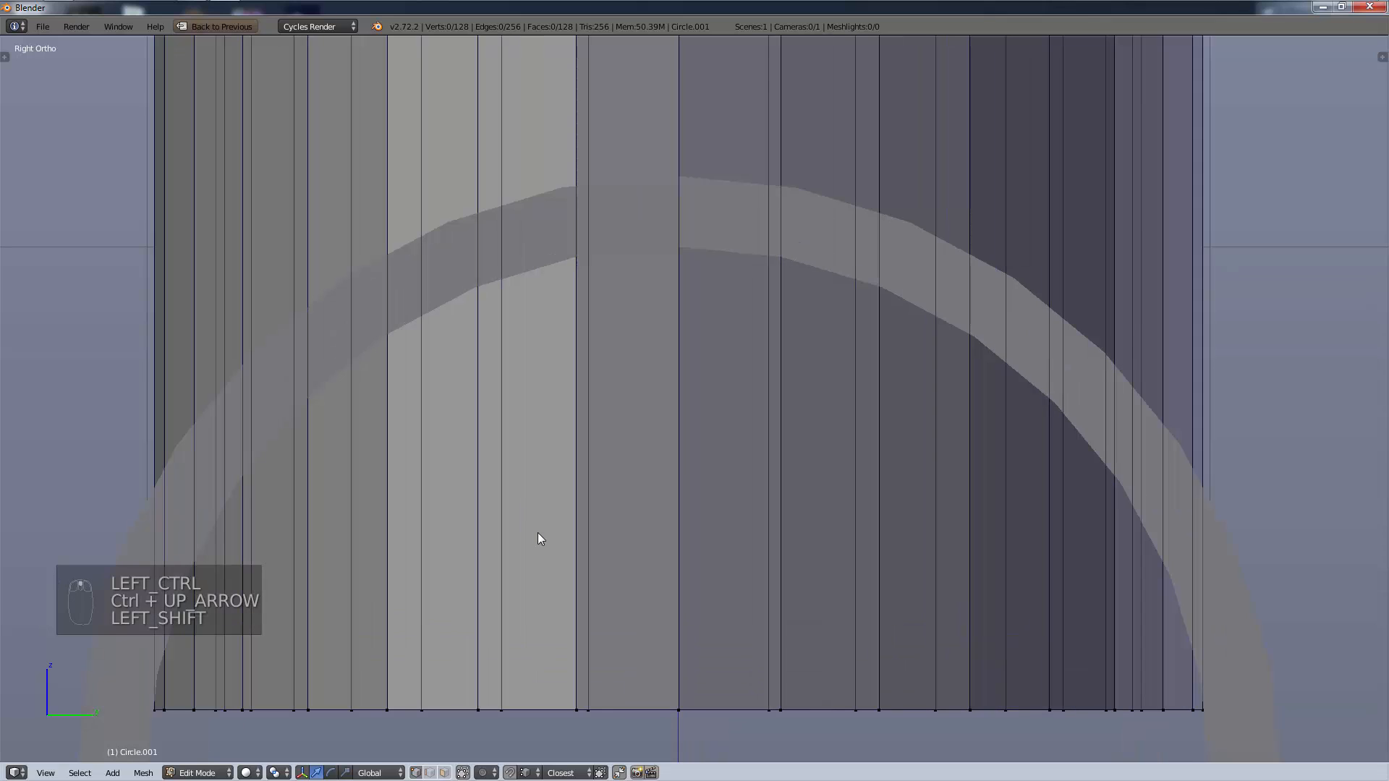
key("k")
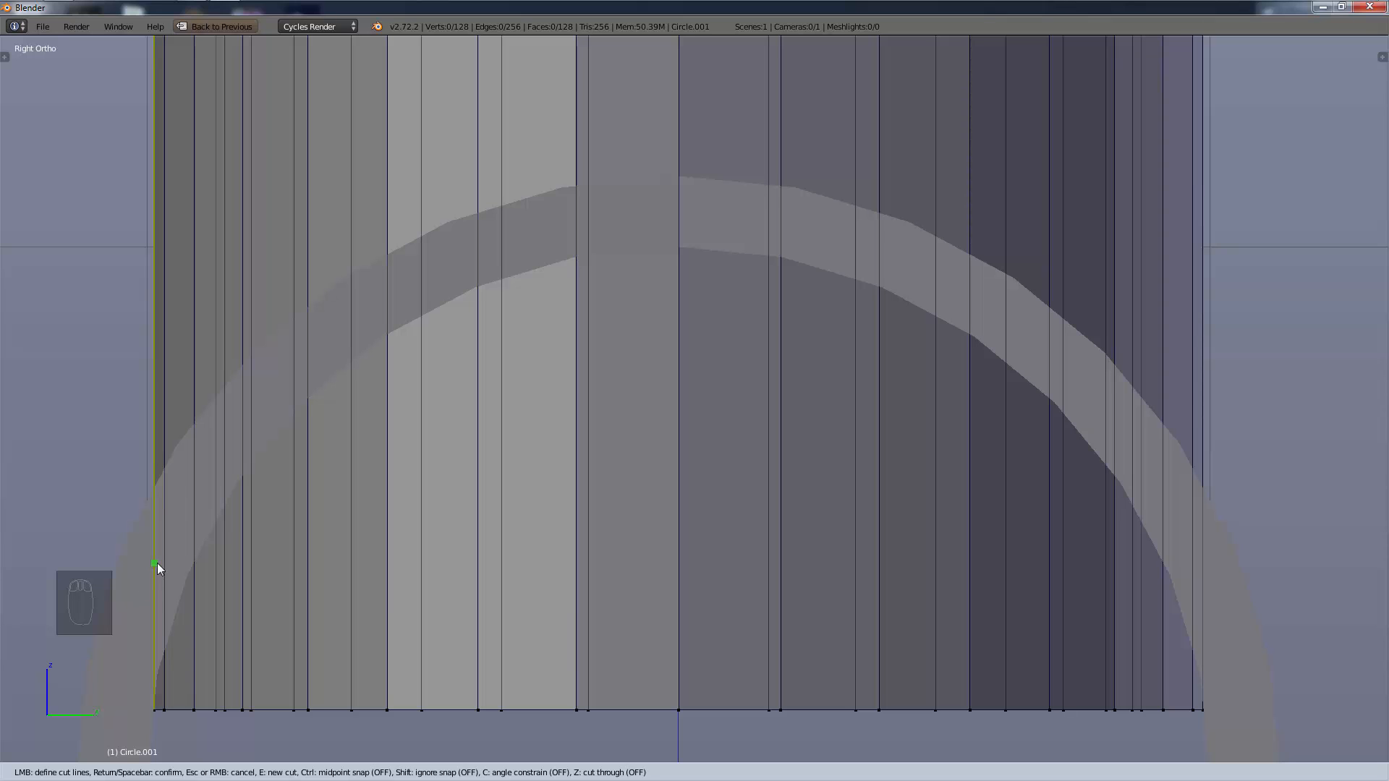
key("z")
left_click(157, 563)
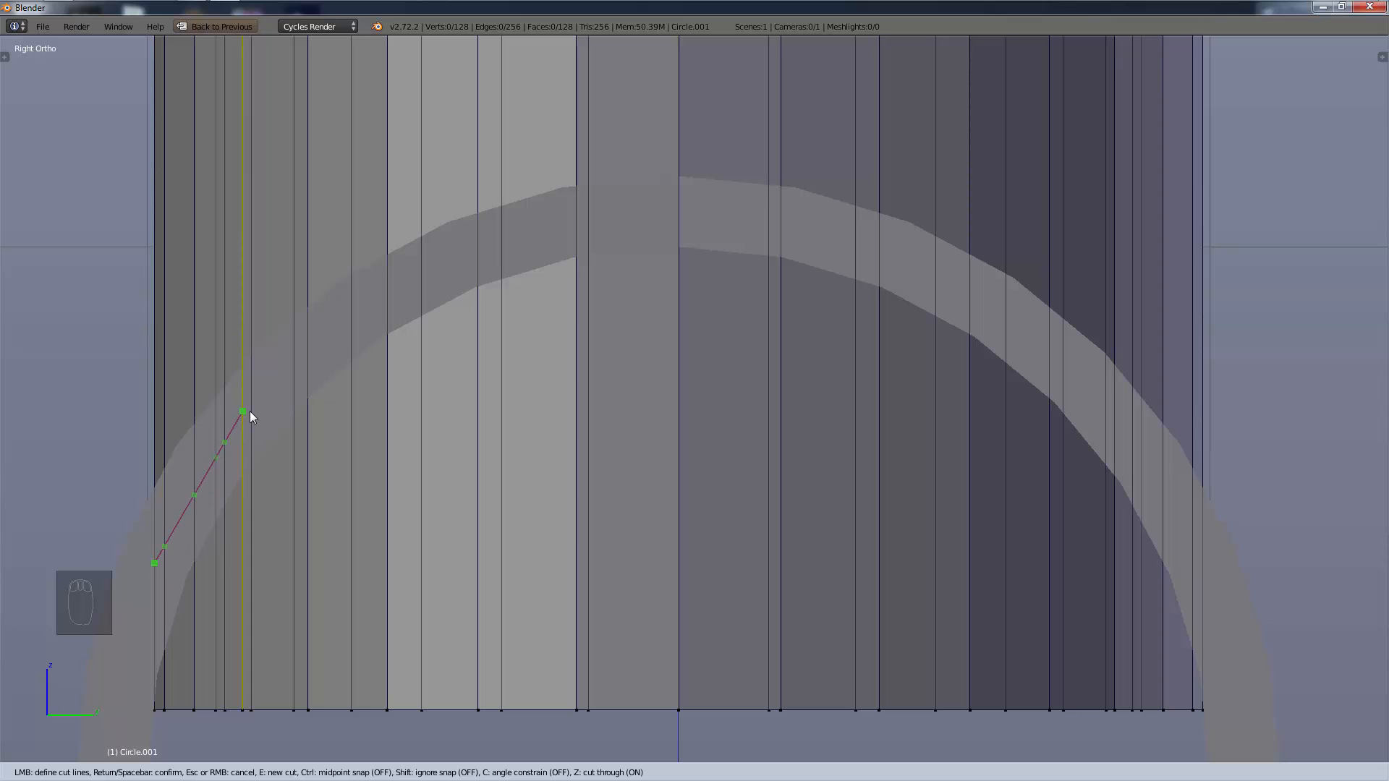
left_click(249, 411)
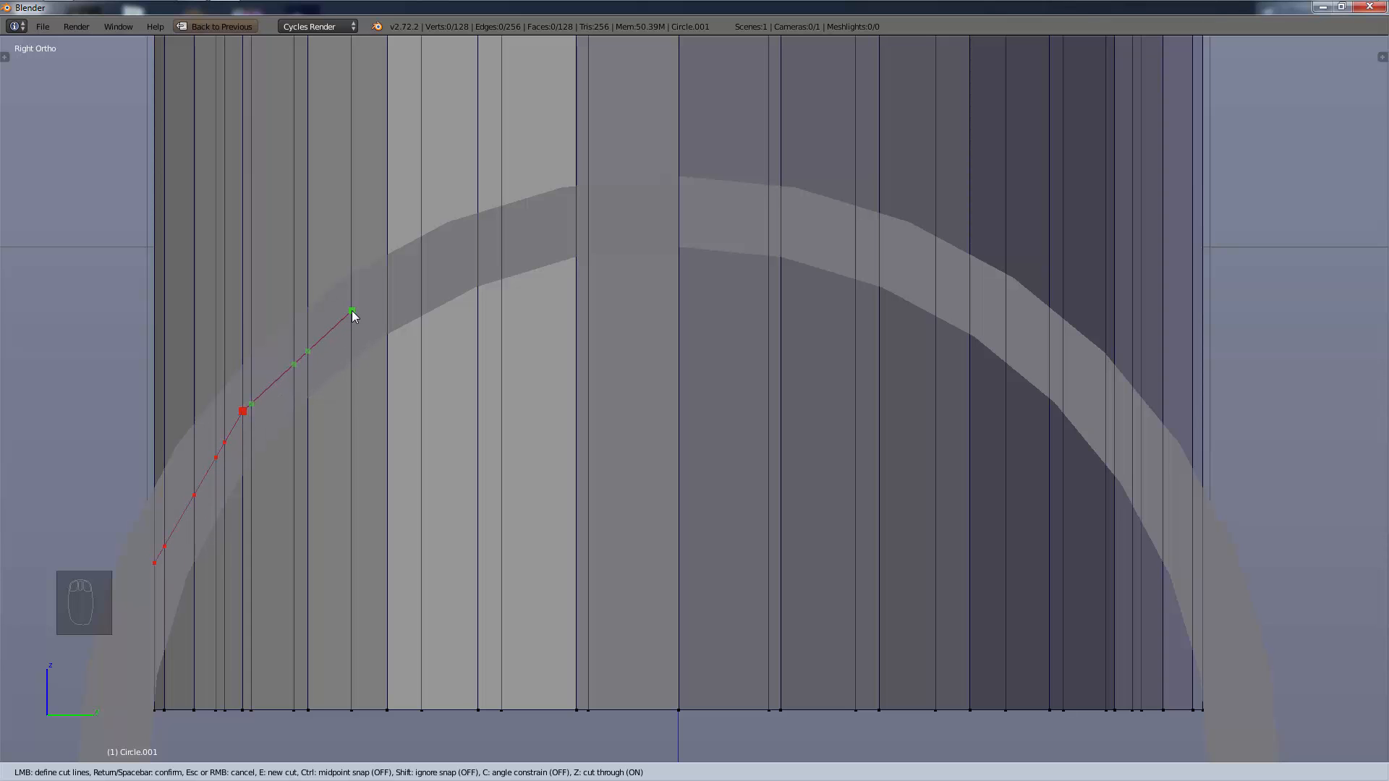
left_click(388, 289)
left_click(485, 250)
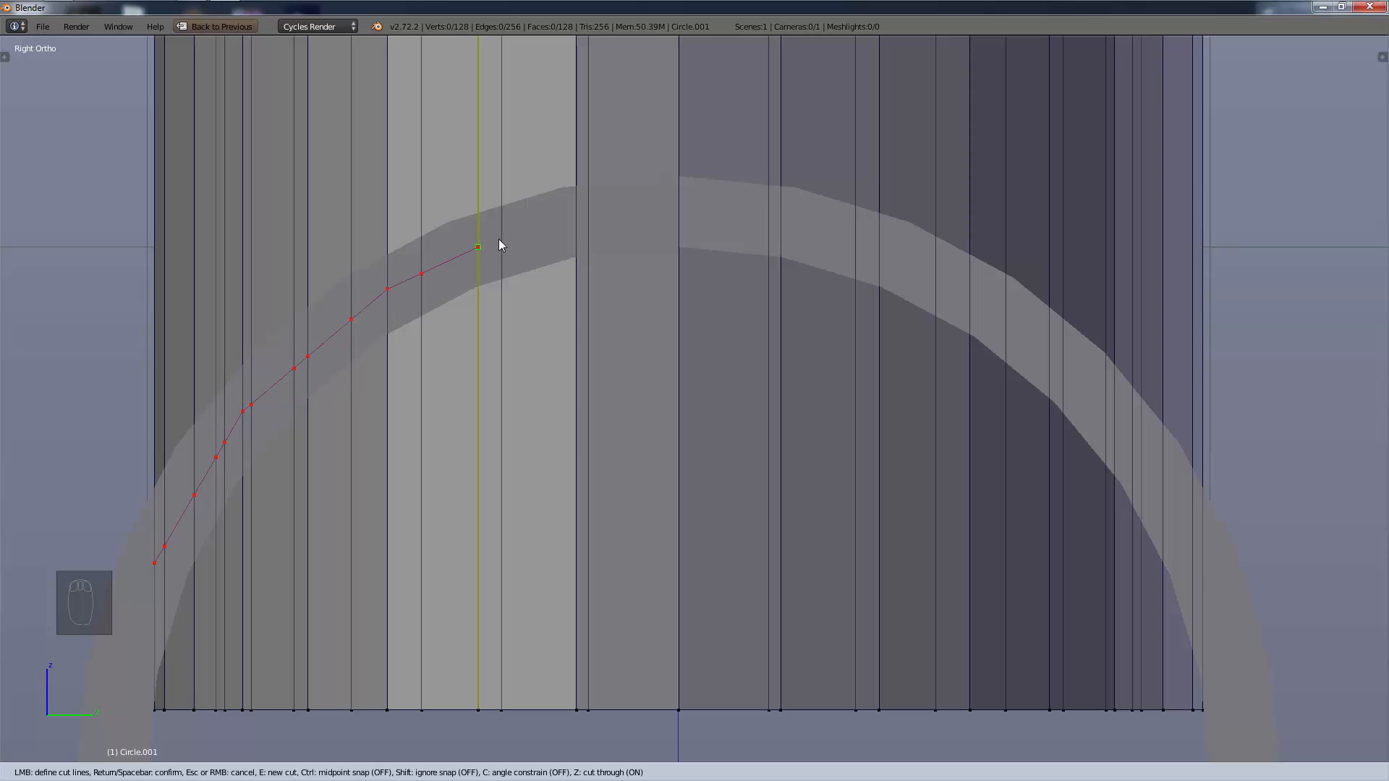
left_click(579, 221)
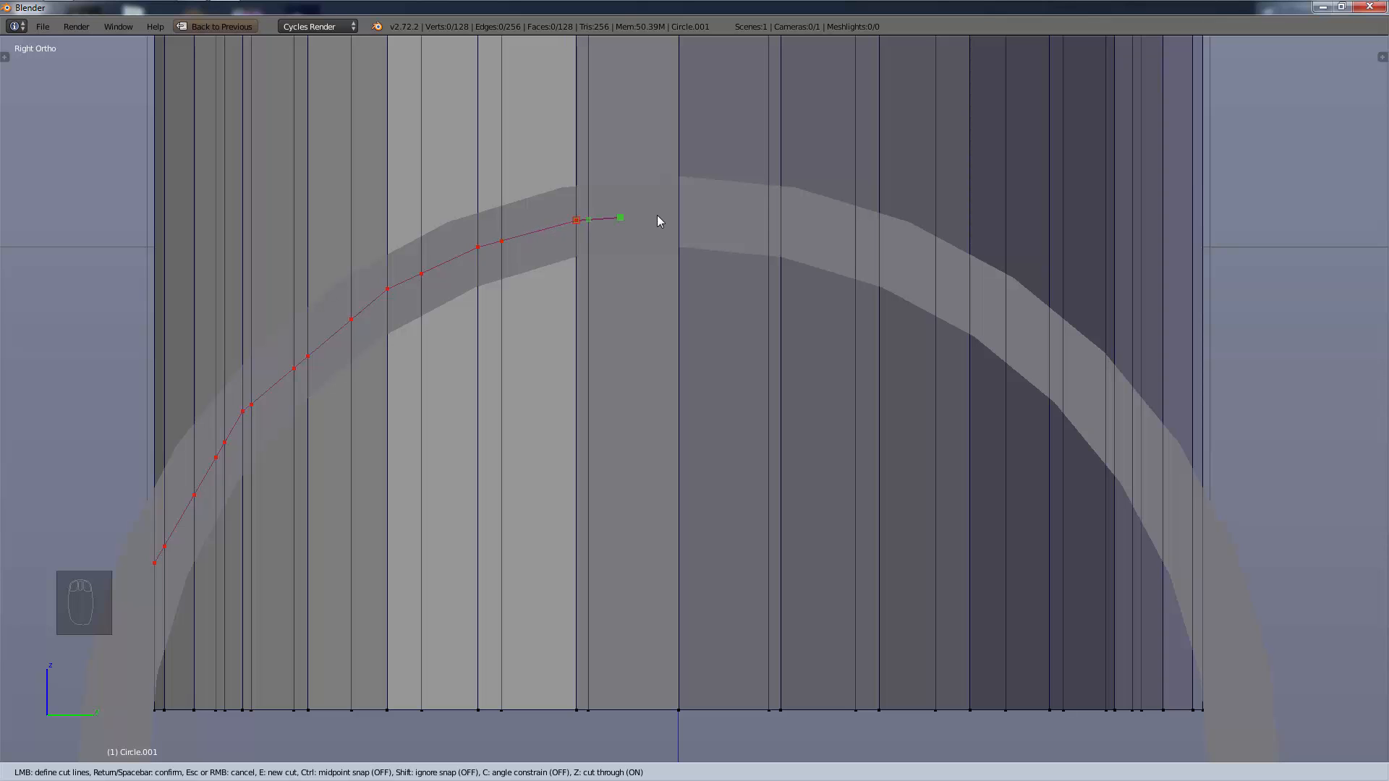
left_click(677, 220)
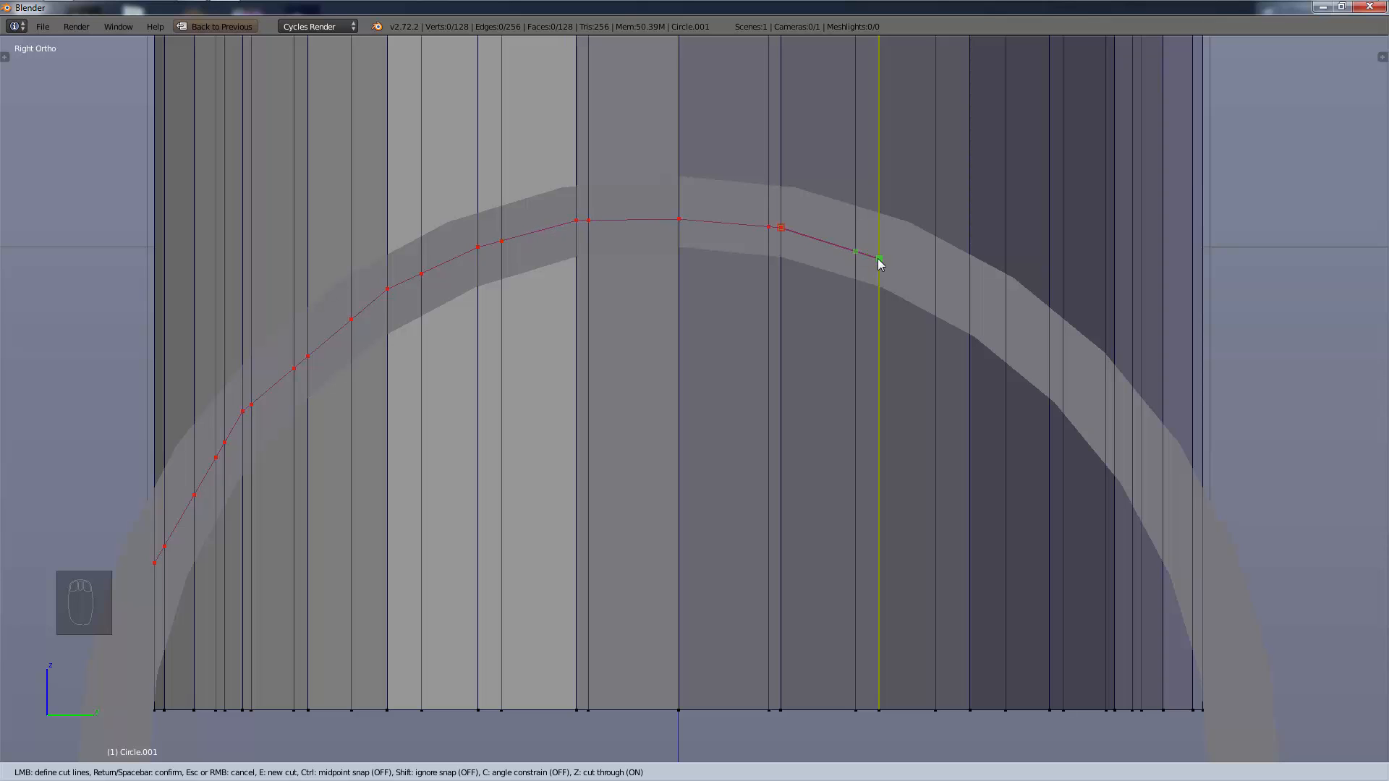
left_click(879, 258)
left_click(970, 299)
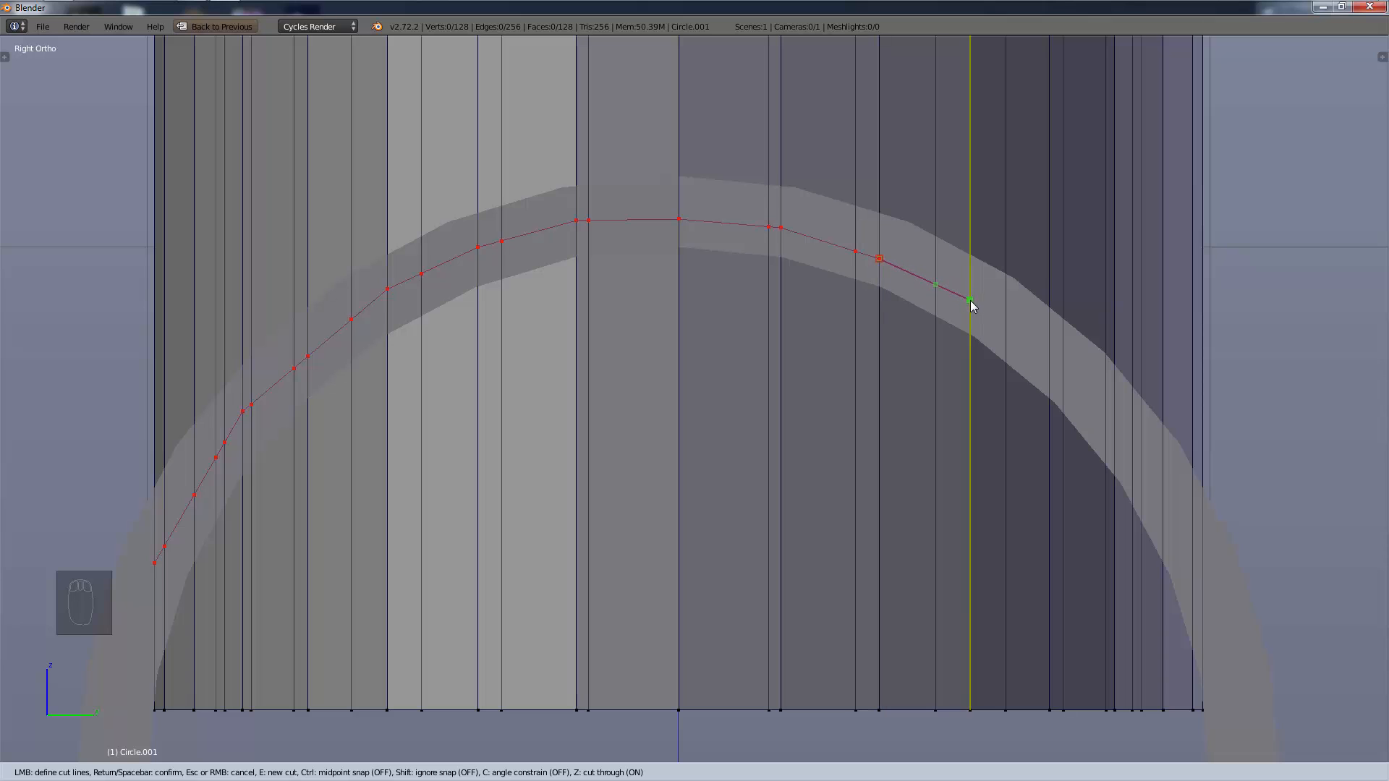
left_click(1050, 358)
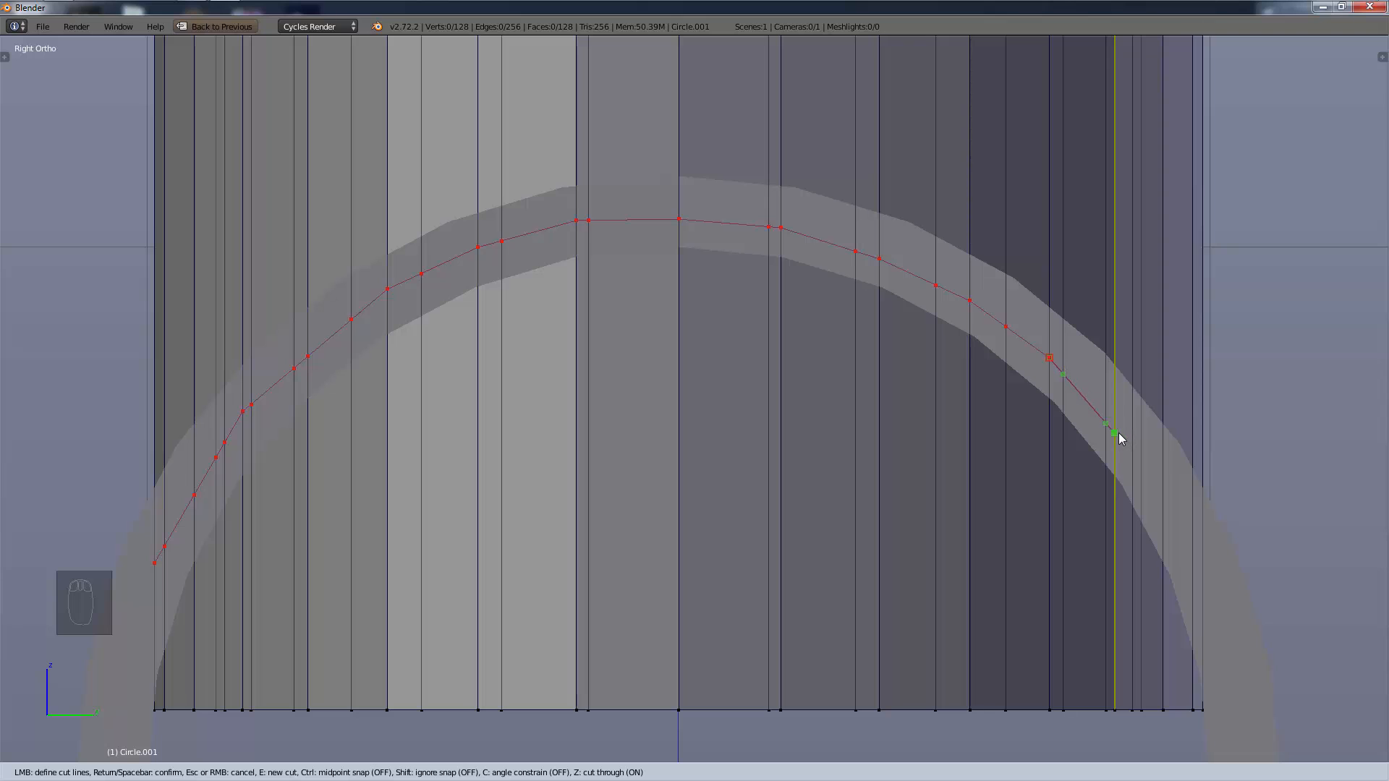
left_click(1115, 433)
left_click(1163, 500)
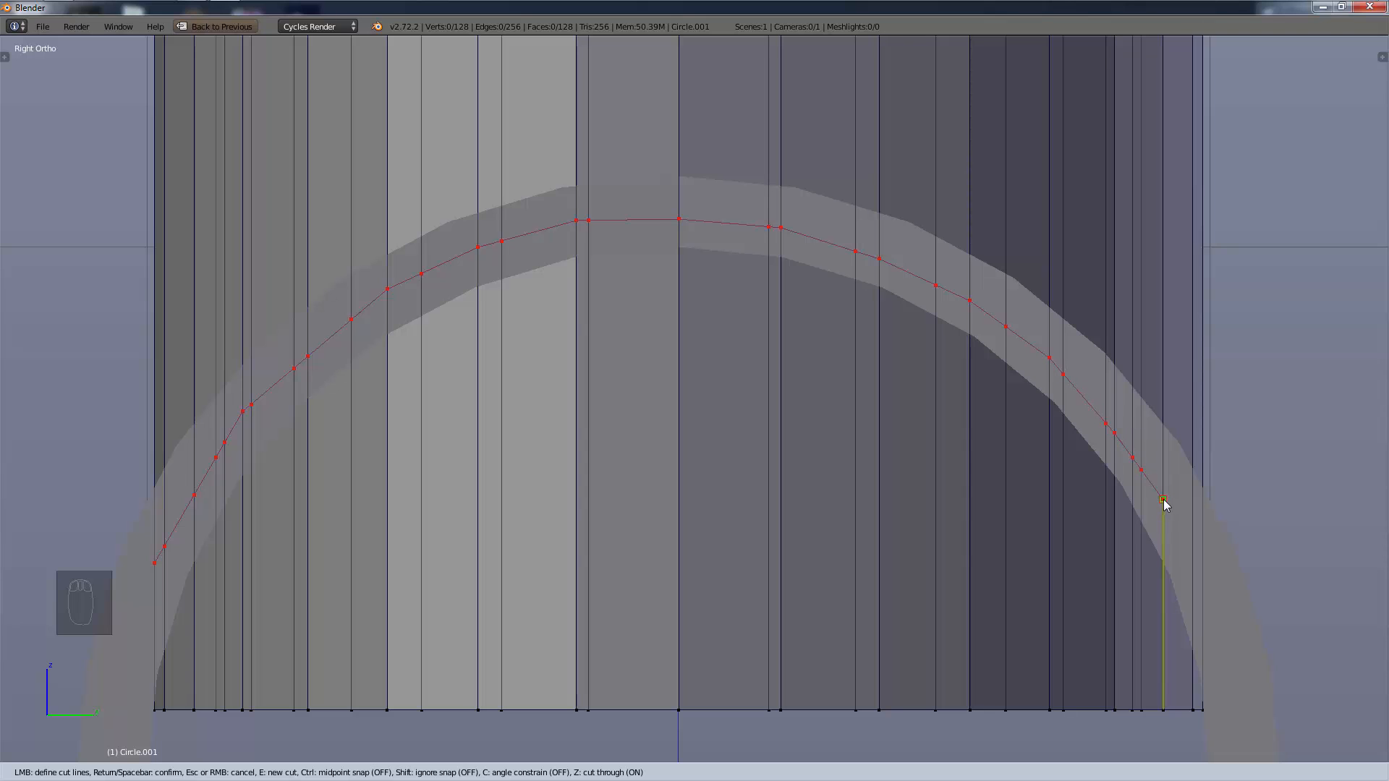
left_click(1202, 574)
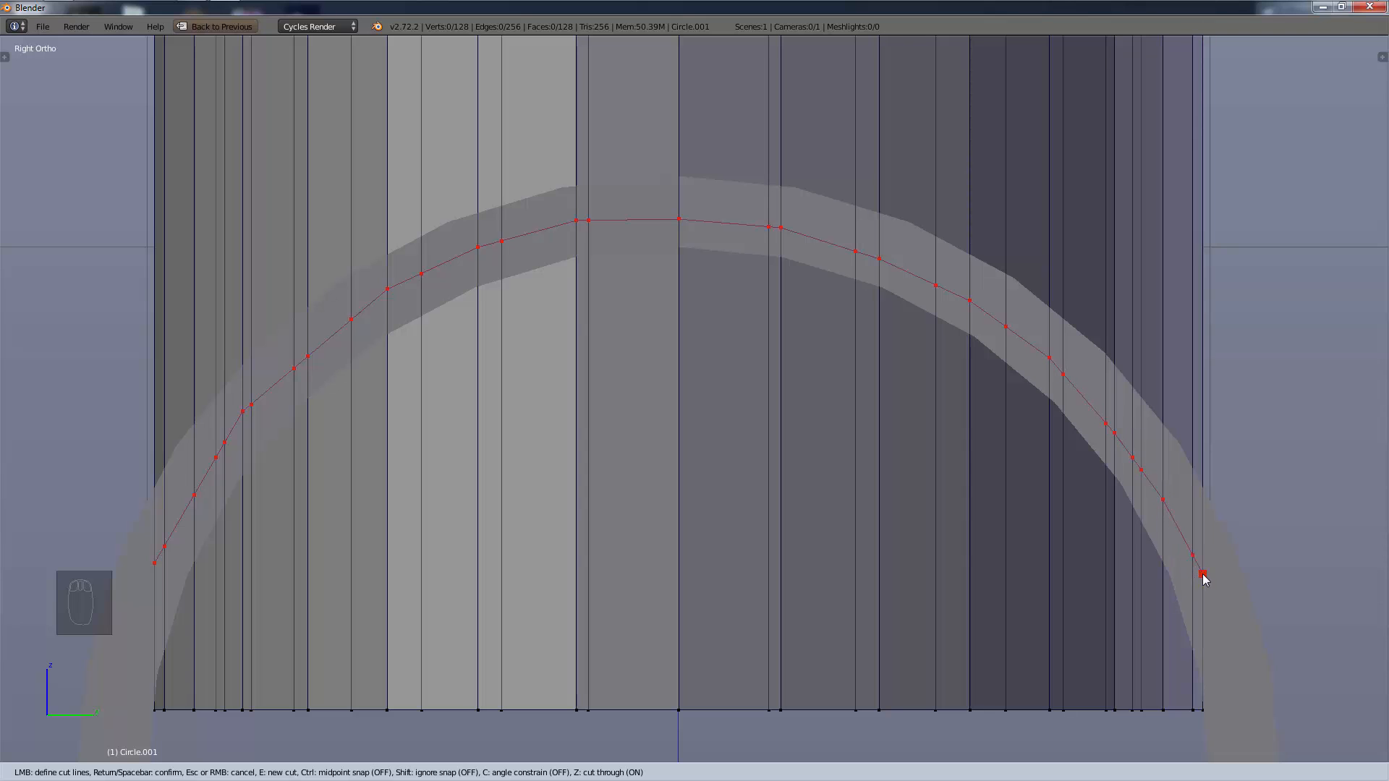
key("Return")
middle_click_drag(372, 366, 405, 369)
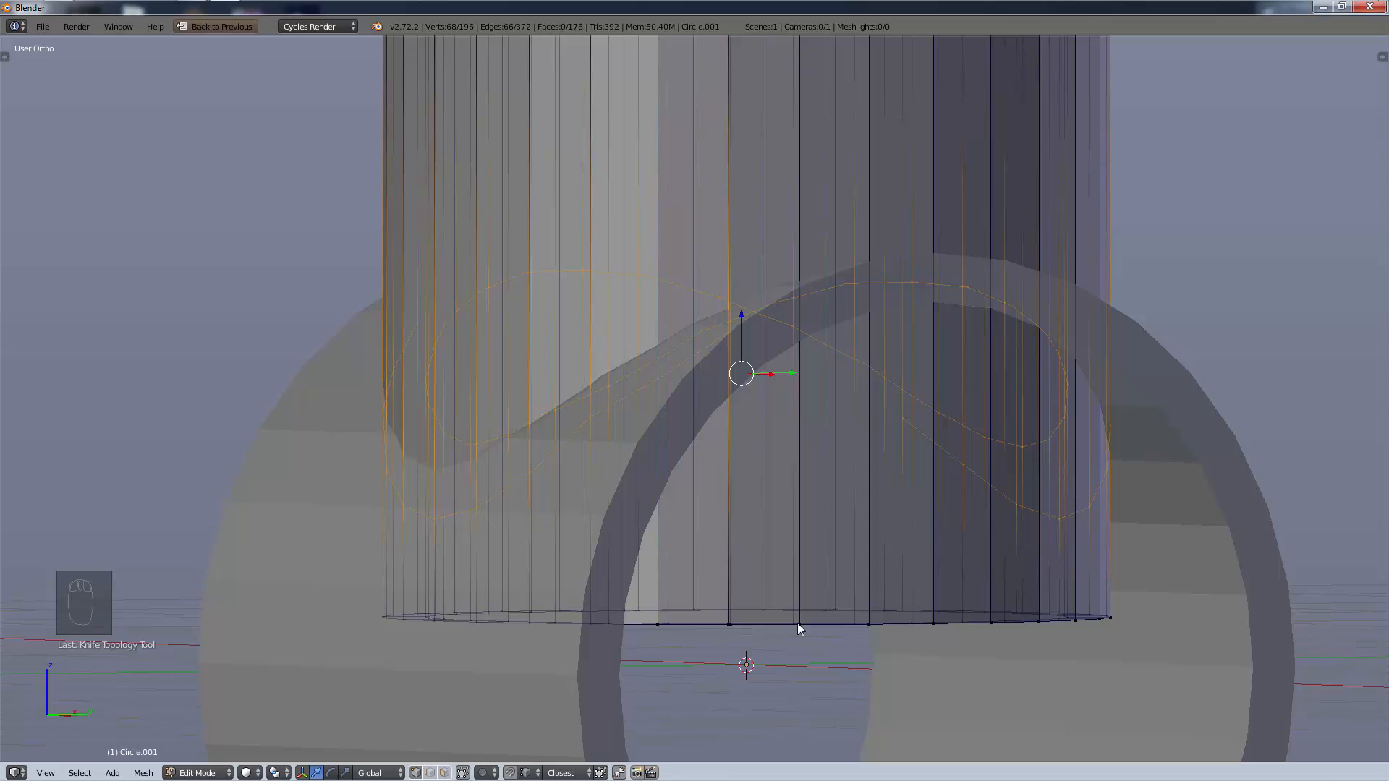
Try to delete the box-selected vertices of the upright tube's flat lower rim, then undo the deletion.
key("alt")
key("a")
key("a")
key("b")
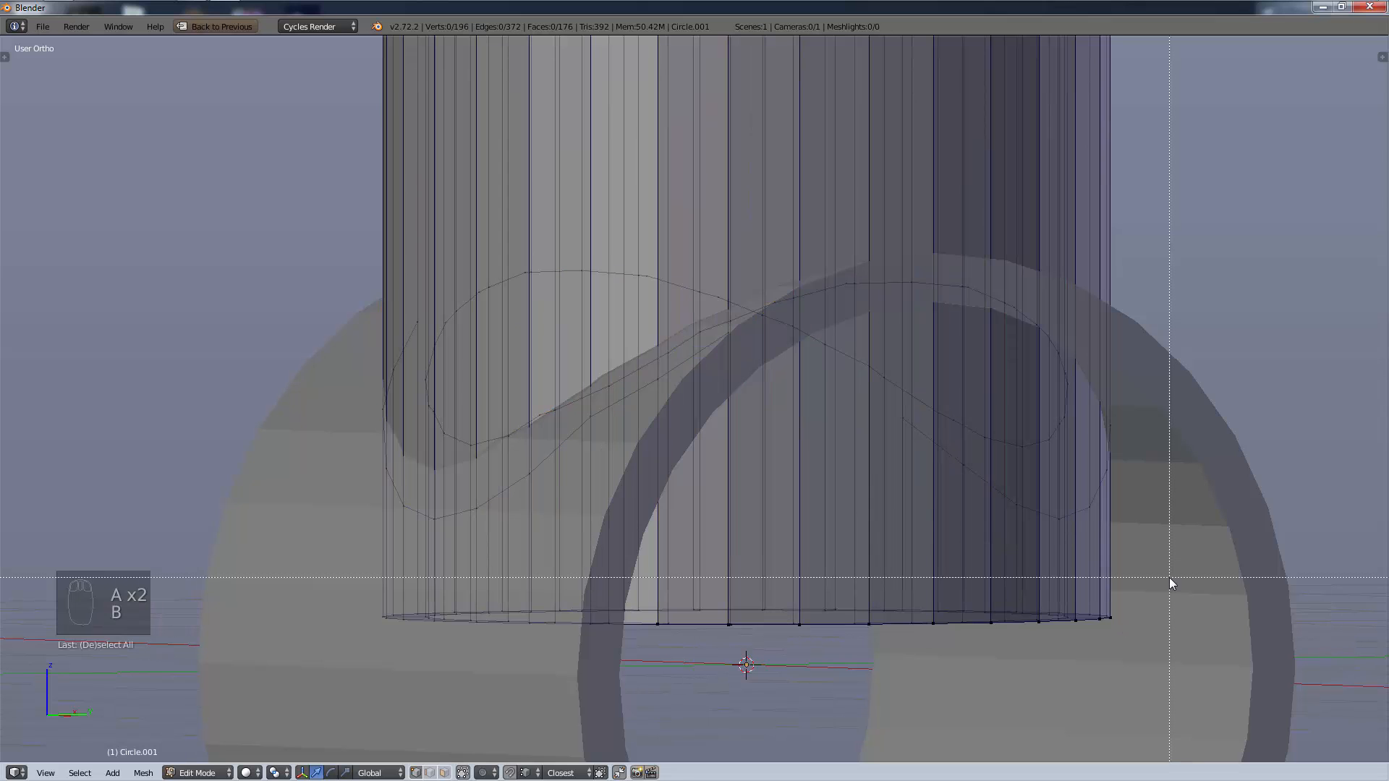
left_click_drag(1169, 579, 348, 633)
key("x")
left_click(267, 594)
middle_click_drag(840, 416, 828, 459)
key("ctrl+z")
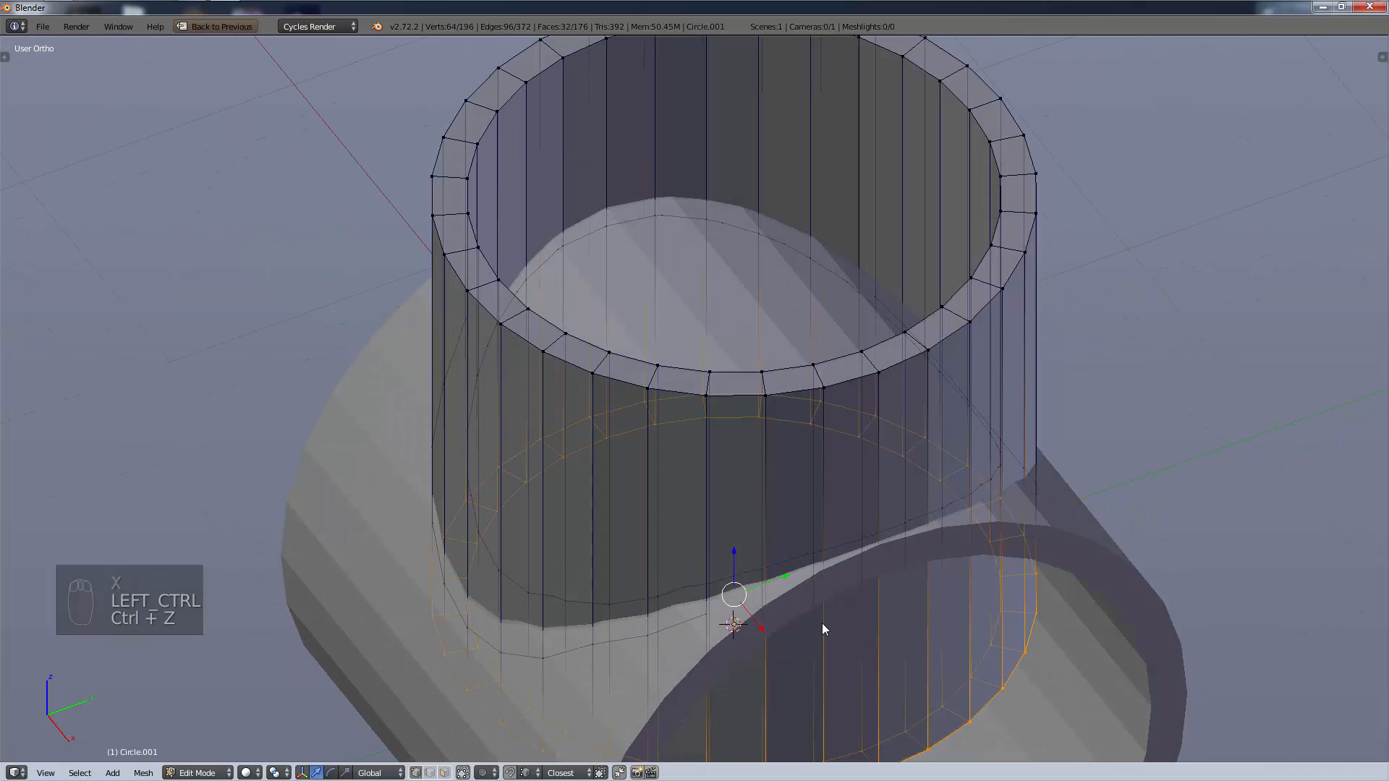
Delete the vertices of the two remaining lower edge loops of the upright tube's outer wall, one on each side.
scroll(822, 623, "up", 1)
middle_click_drag(822, 623, 852, 498, "shift")
scroll(854, 496, "down", 3)
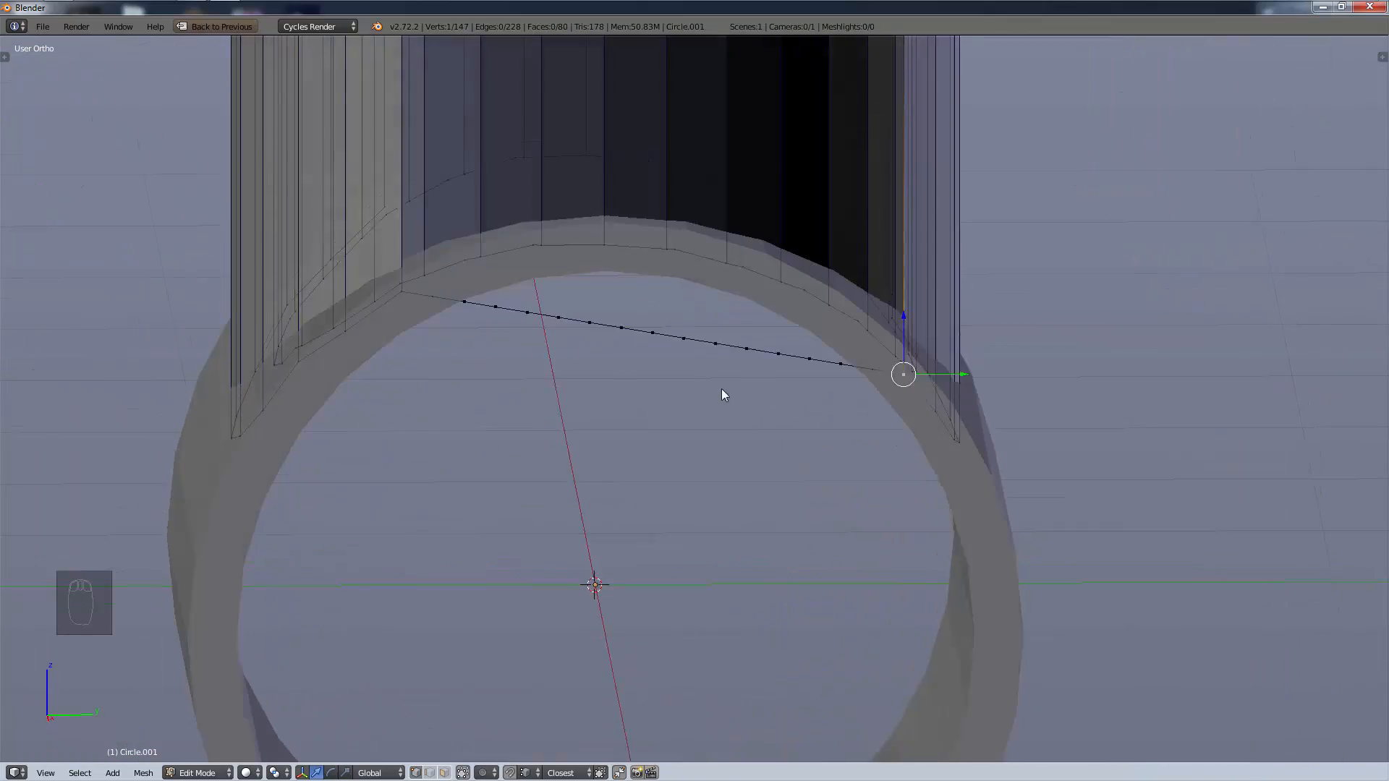
middle_click_drag(722, 388, 482, 420)
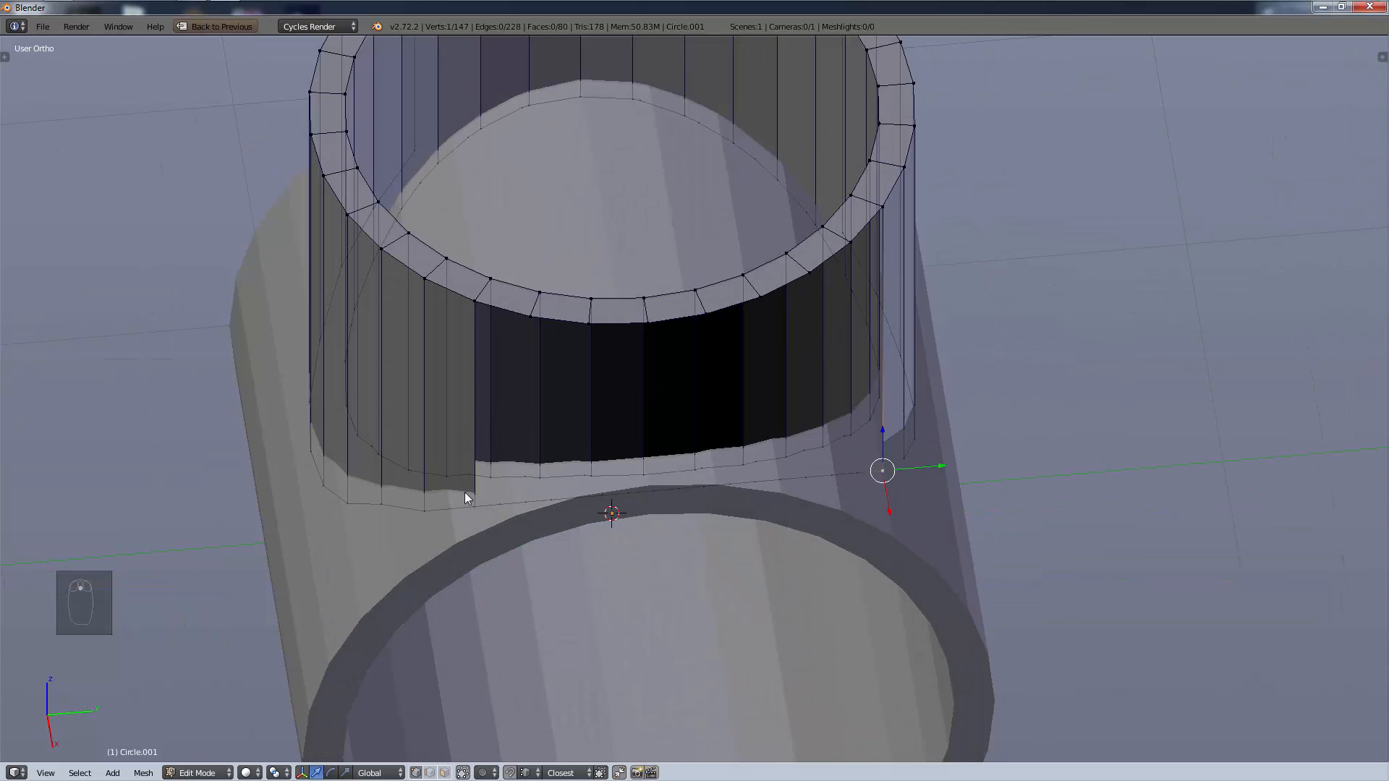
right_click(446, 515, "alt")
key("x")
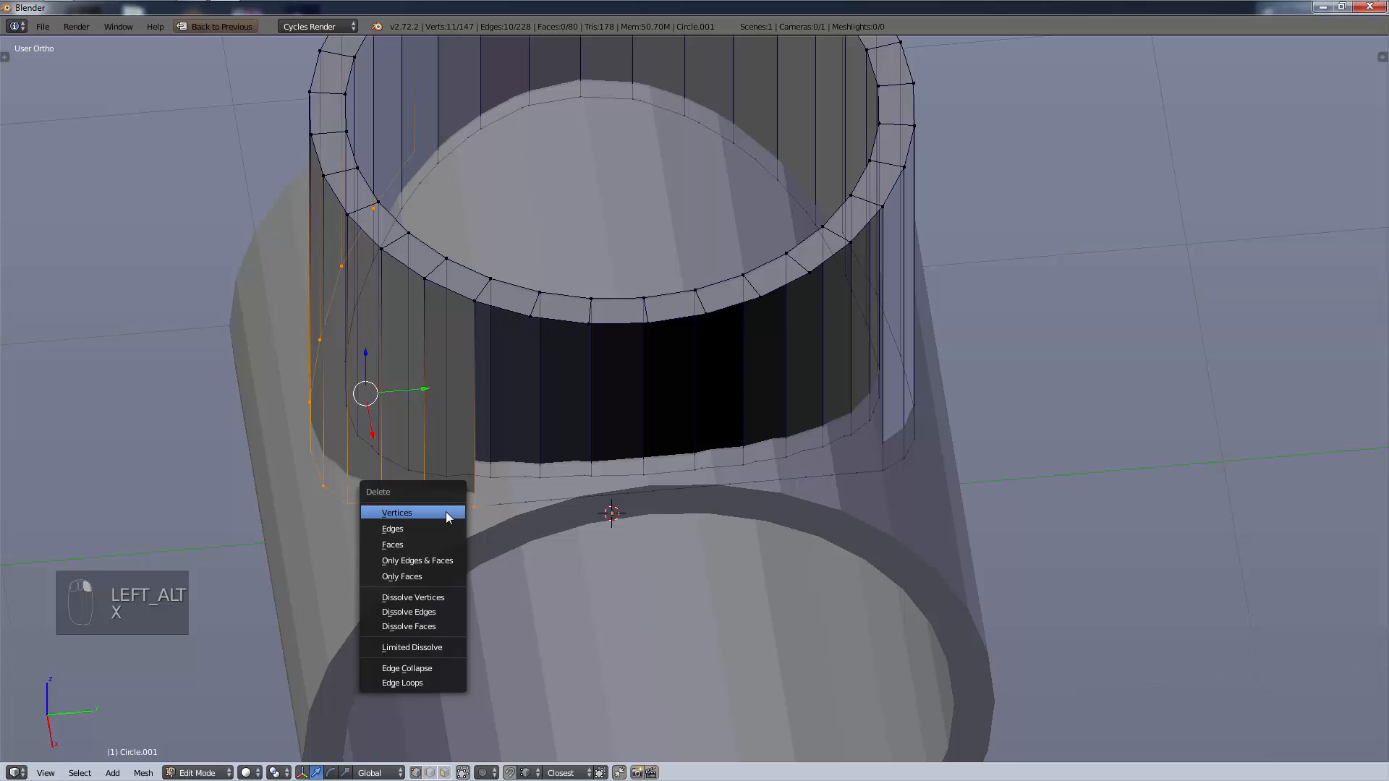
left_click(447, 517)
right_click(913, 445, "alt")
key("x")
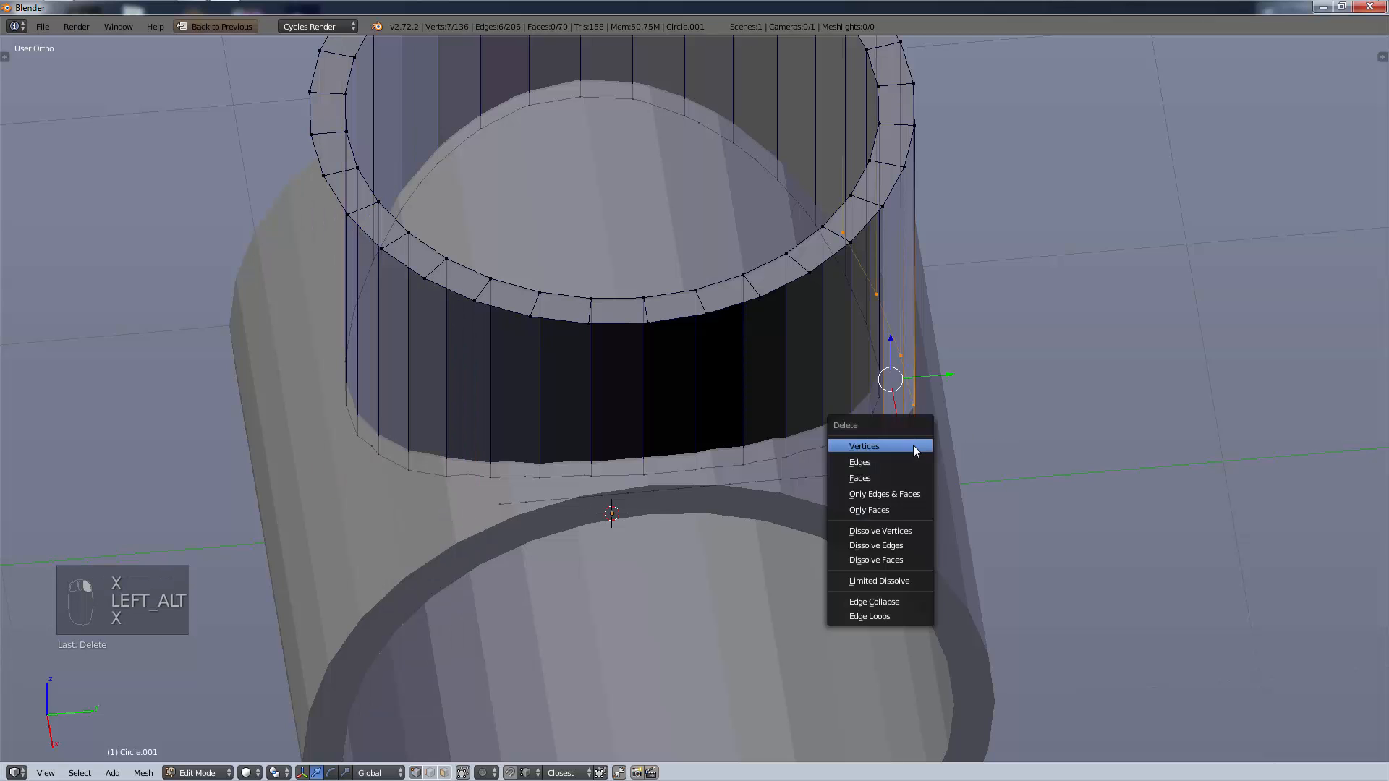
left_click(913, 447)
middle_click_drag(844, 490, 796, 483)
key("b")
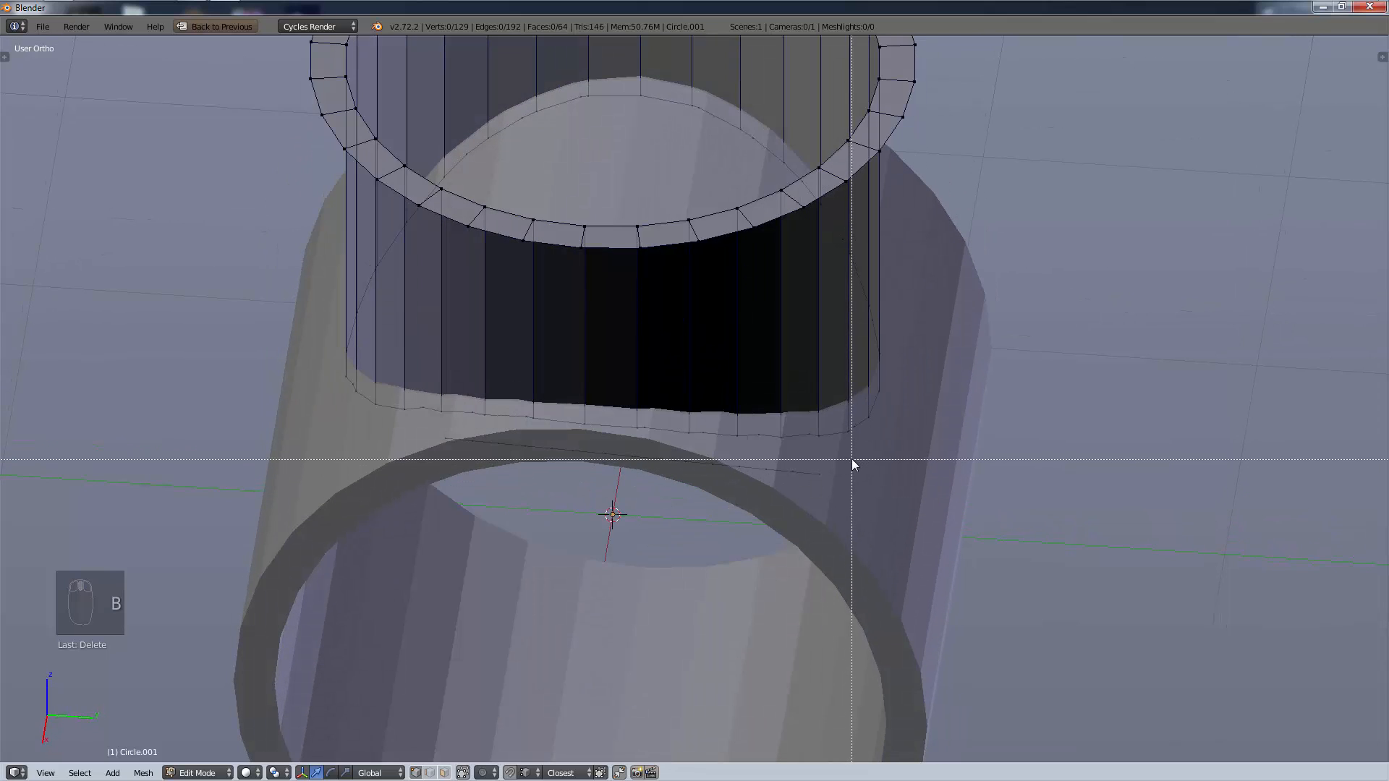
right_click(851, 459)
right_click_drag(850, 461, 857, 458)
right_click(847, 467)
key("c")
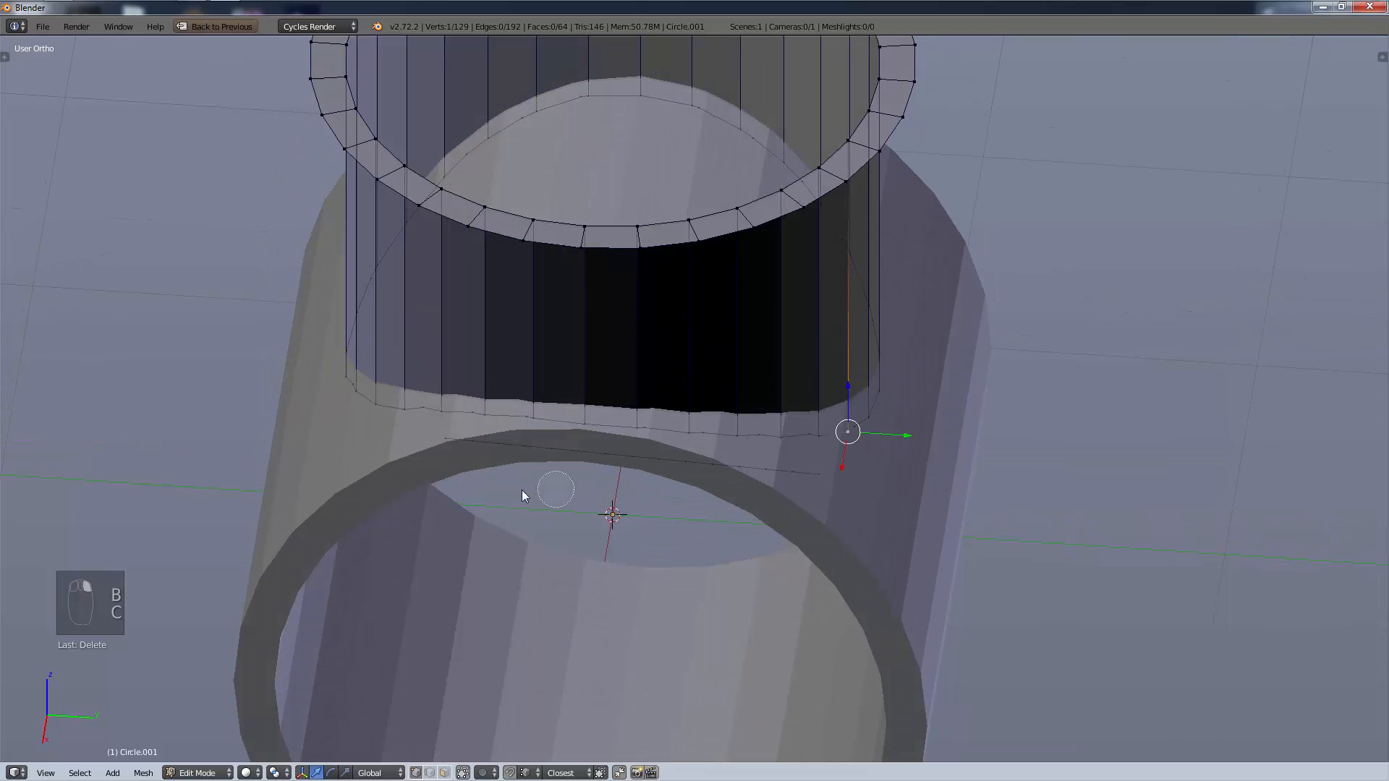
key("a")
Circle-select the loose row of vertices left below the front of the upright tube and delete them.
key("c")
left_click_drag(422, 455, 825, 490)
right_click(835, 498)
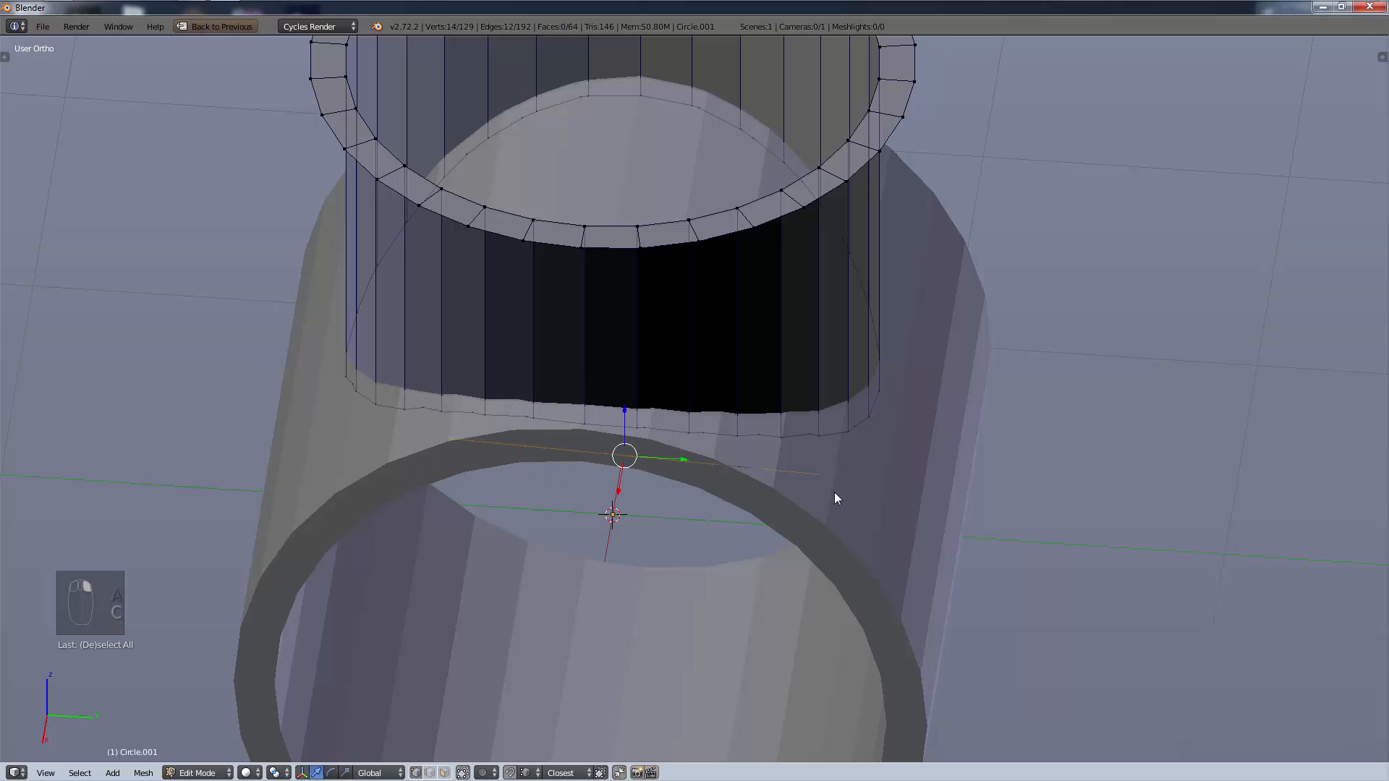
key("c")
left_click(736, 469)
right_click(737, 468)
key("x")
left_click(736, 469)
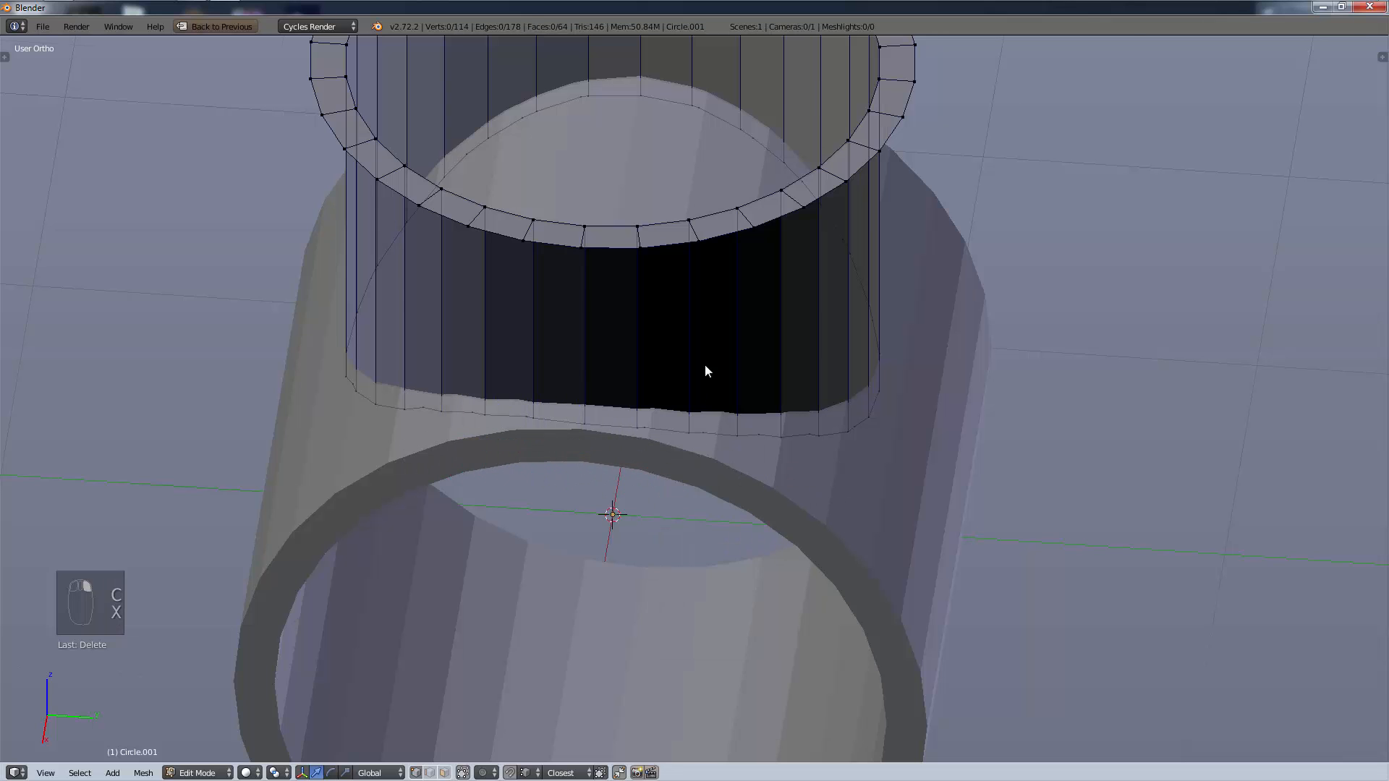
Delete the vertices of the upright tube's outer upper edge loop to leave only the inner wall.
middle_click_drag(707, 371, 729, 391)
scroll(610, 428, "up", 3)
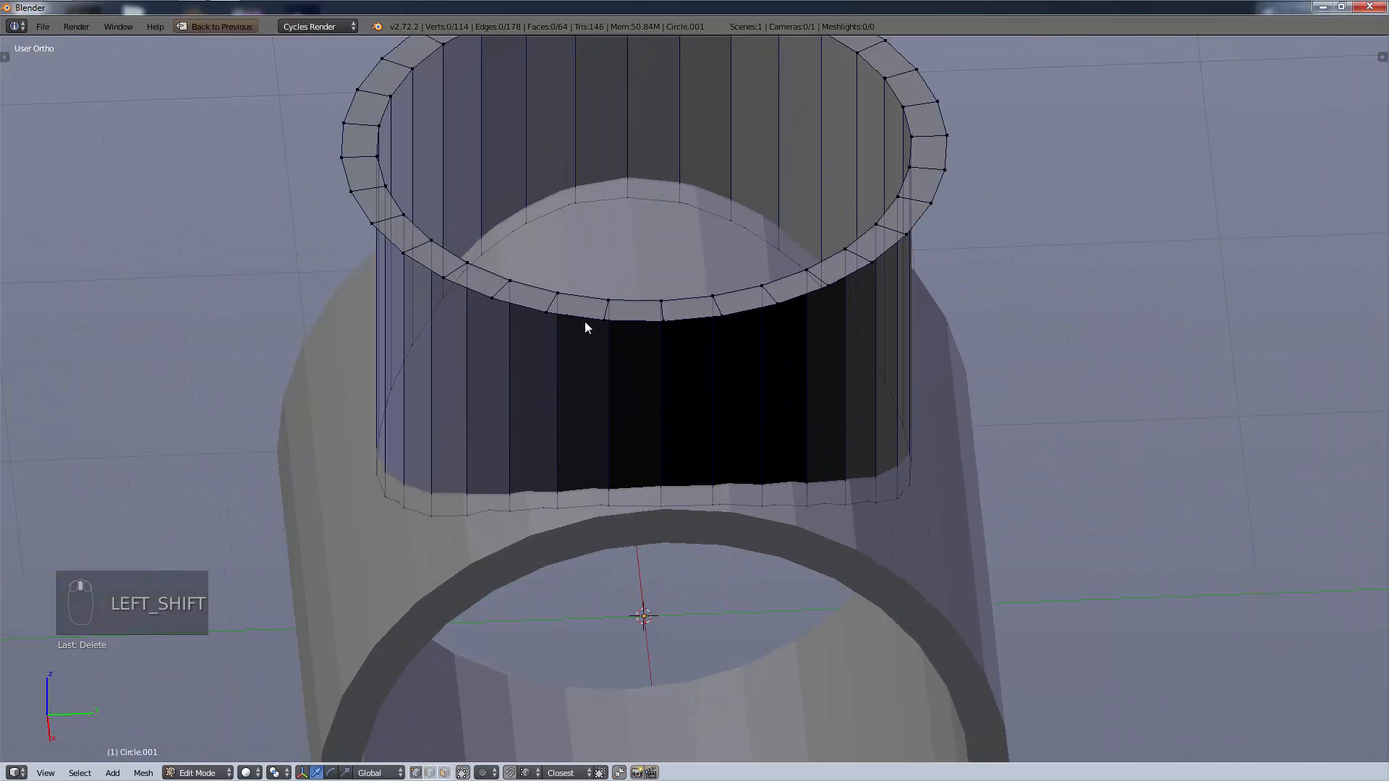
right_click(528, 306, "alt")
key("x")
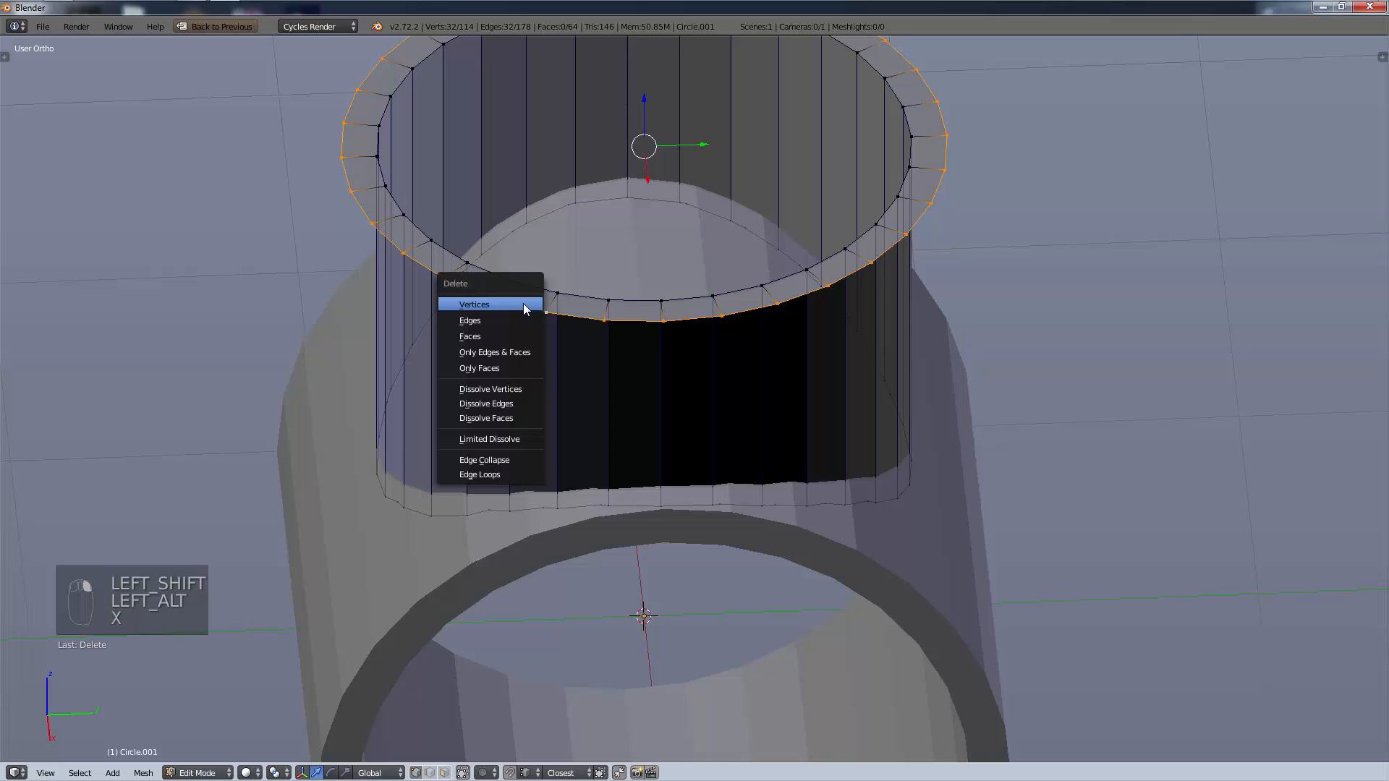
left_click(533, 302)
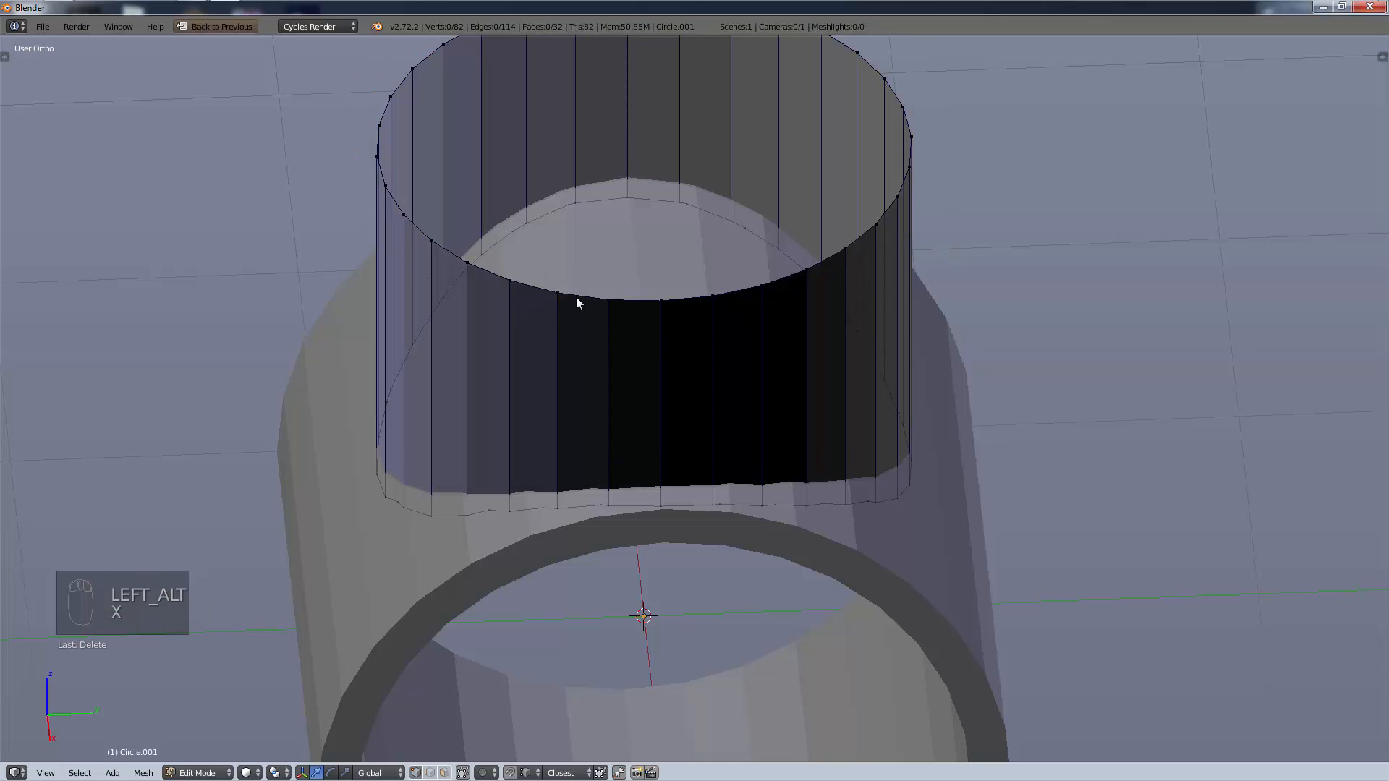
Select the whole inner wall of the upright tube and duplicate it in place.
key("a")
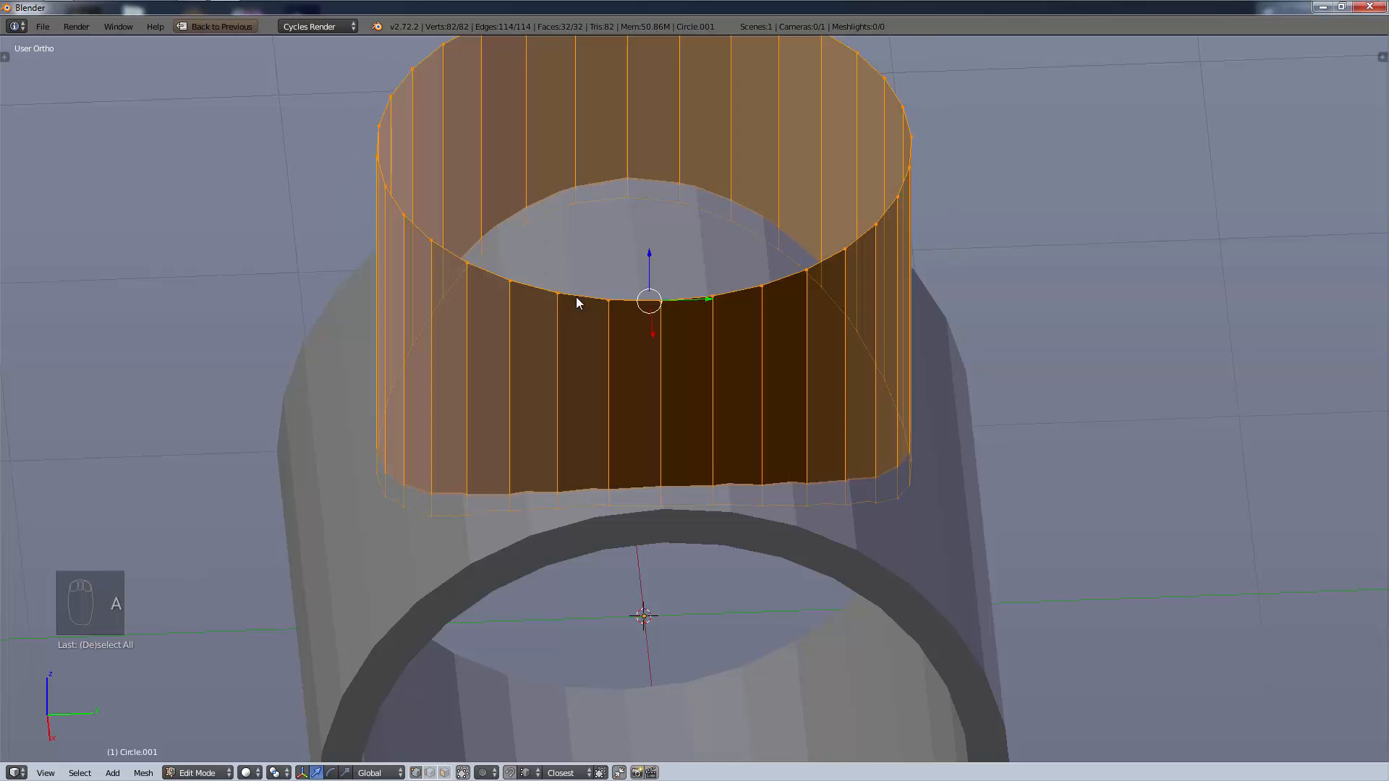
key("shift+d")
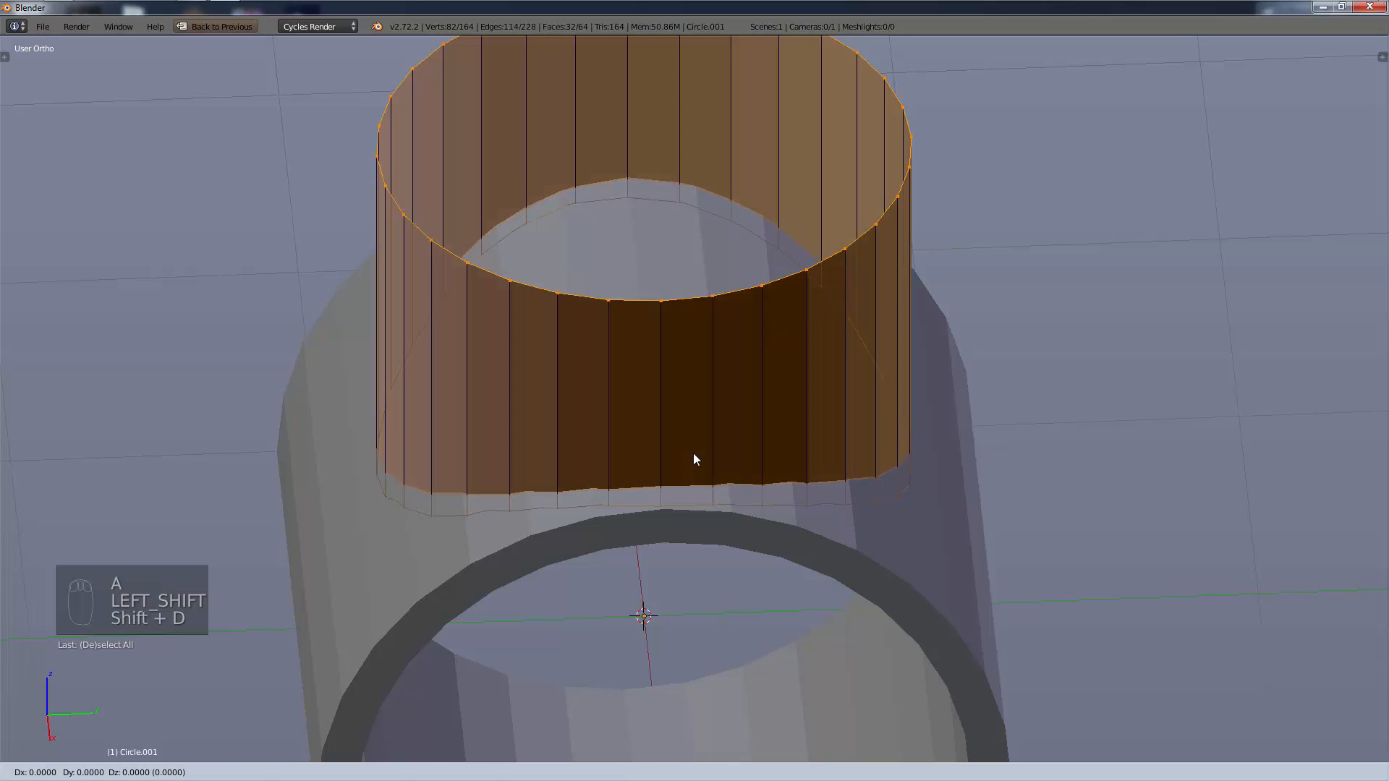
right_click(693, 459)
Try to scale the duplicated wall uniformly by about 1.136, then undo the scaling.
key("s")
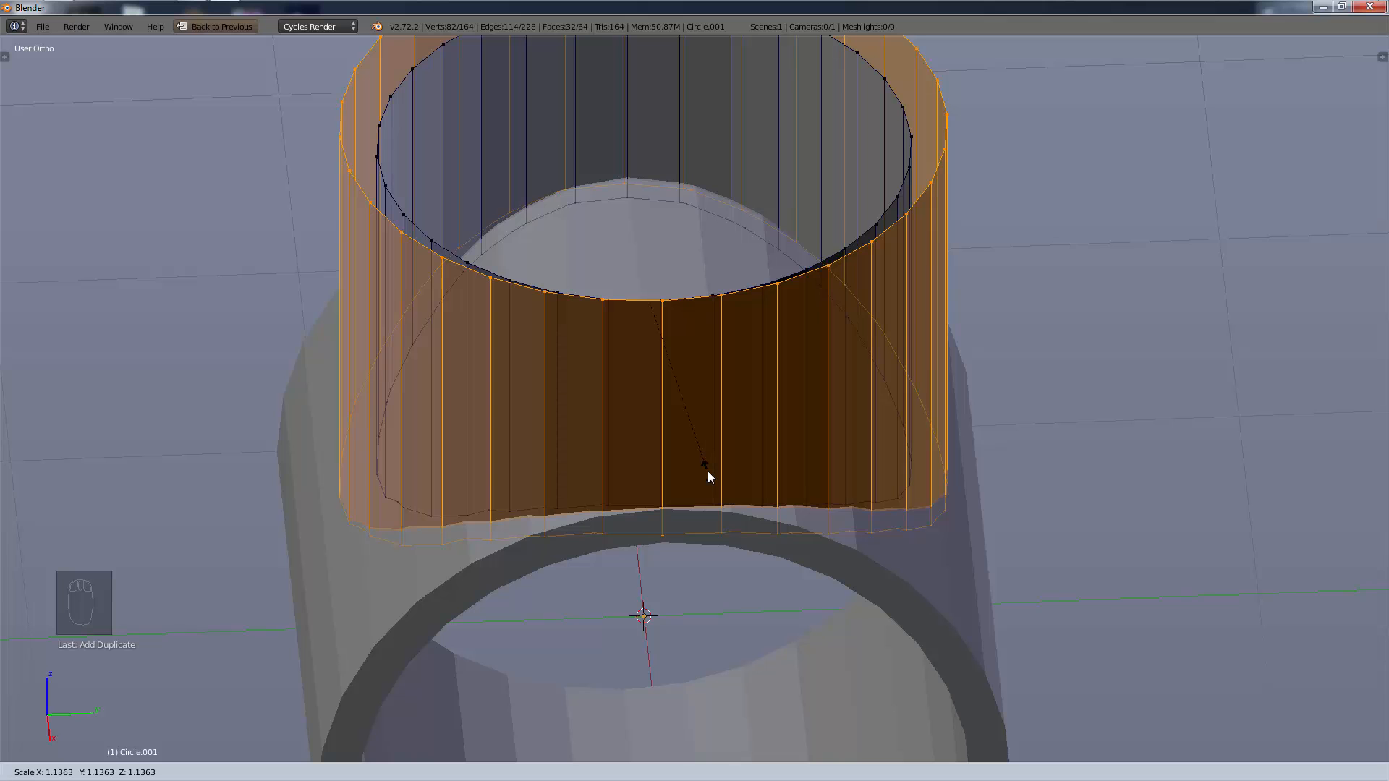
left_click(707, 471)
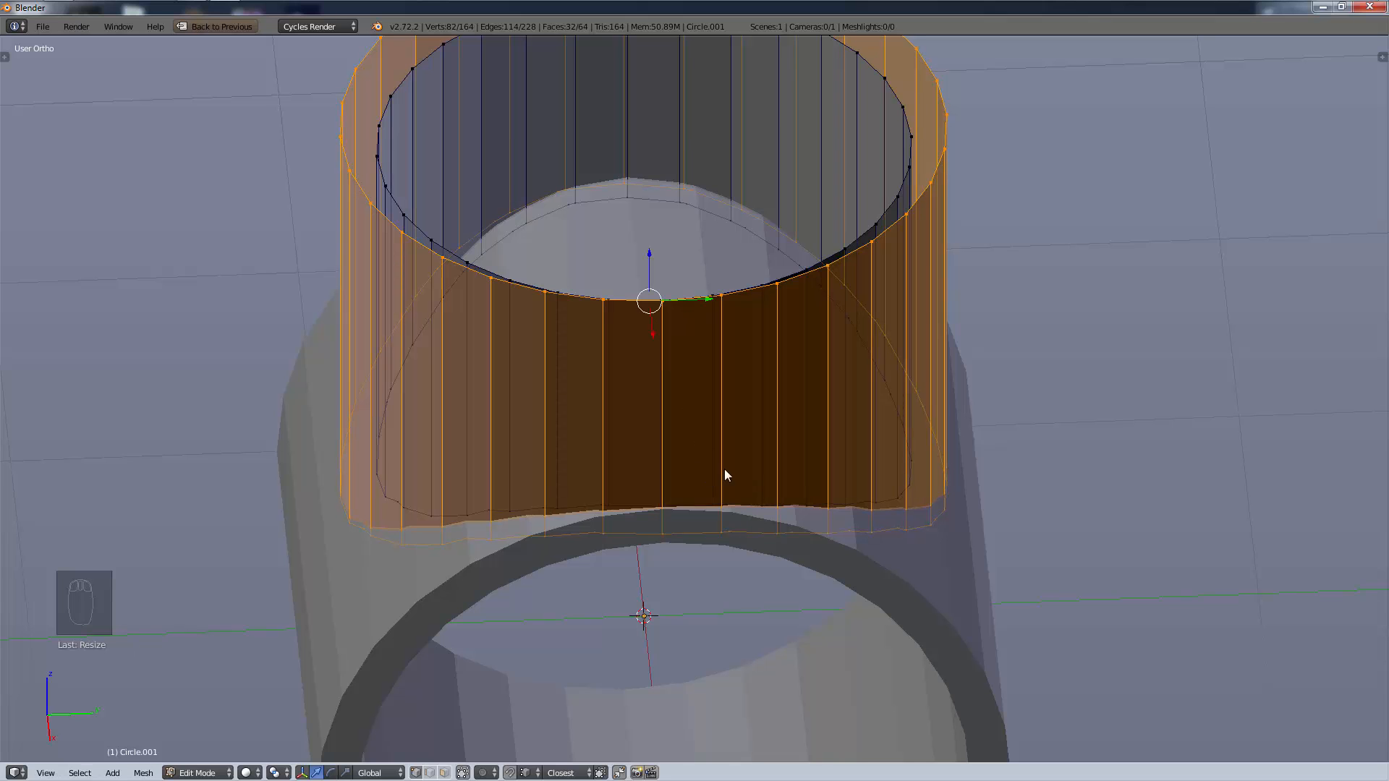
middle_click_drag(724, 469, 807, 443)
key("ctrl+z")
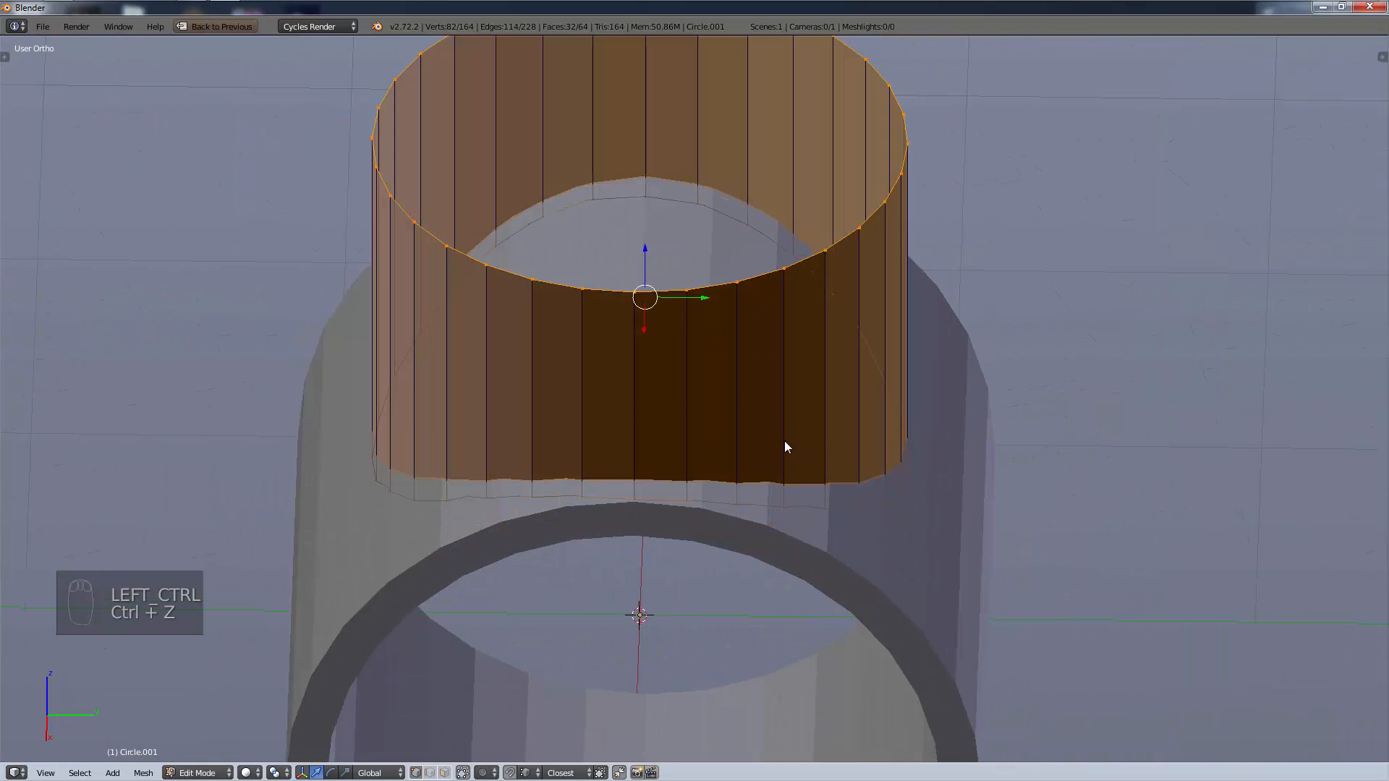
Scale the duplicated wall by about 1.141 in X and Y with global Z locked, then clear the selection.
key("s")
key("shift+z")
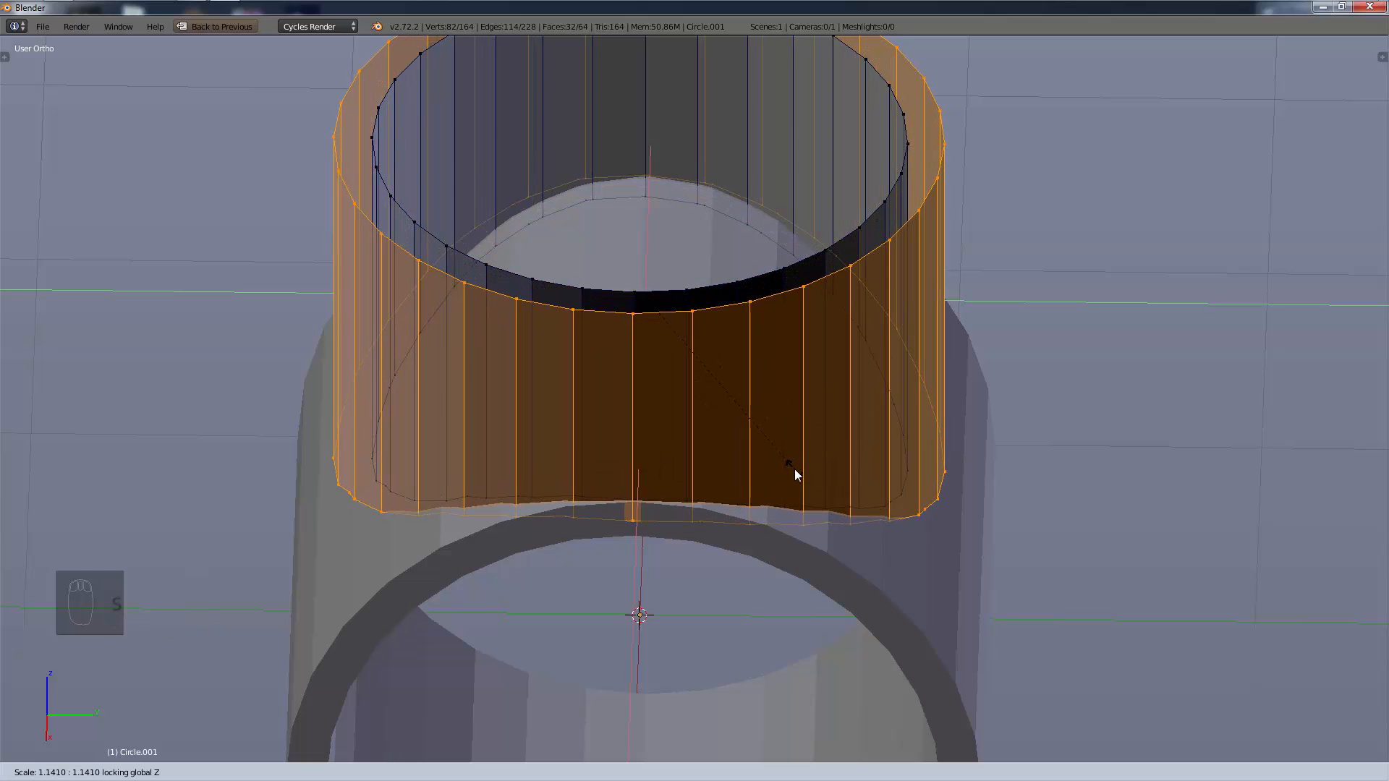
left_click(793, 470)
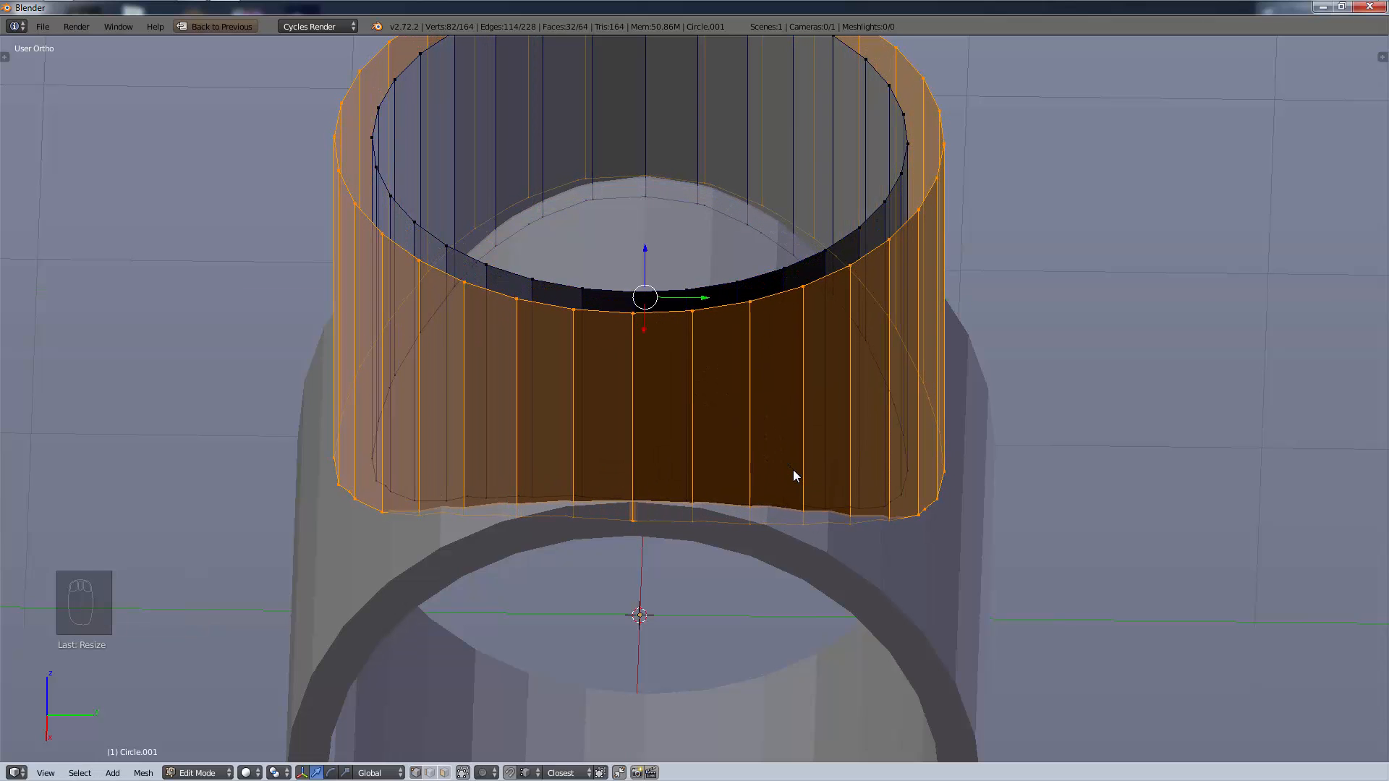
key("a")
Select the upper edge loops of the inner and outer walls and bridge them into a closed rim.
middle_click_drag(707, 411, 379, 366)
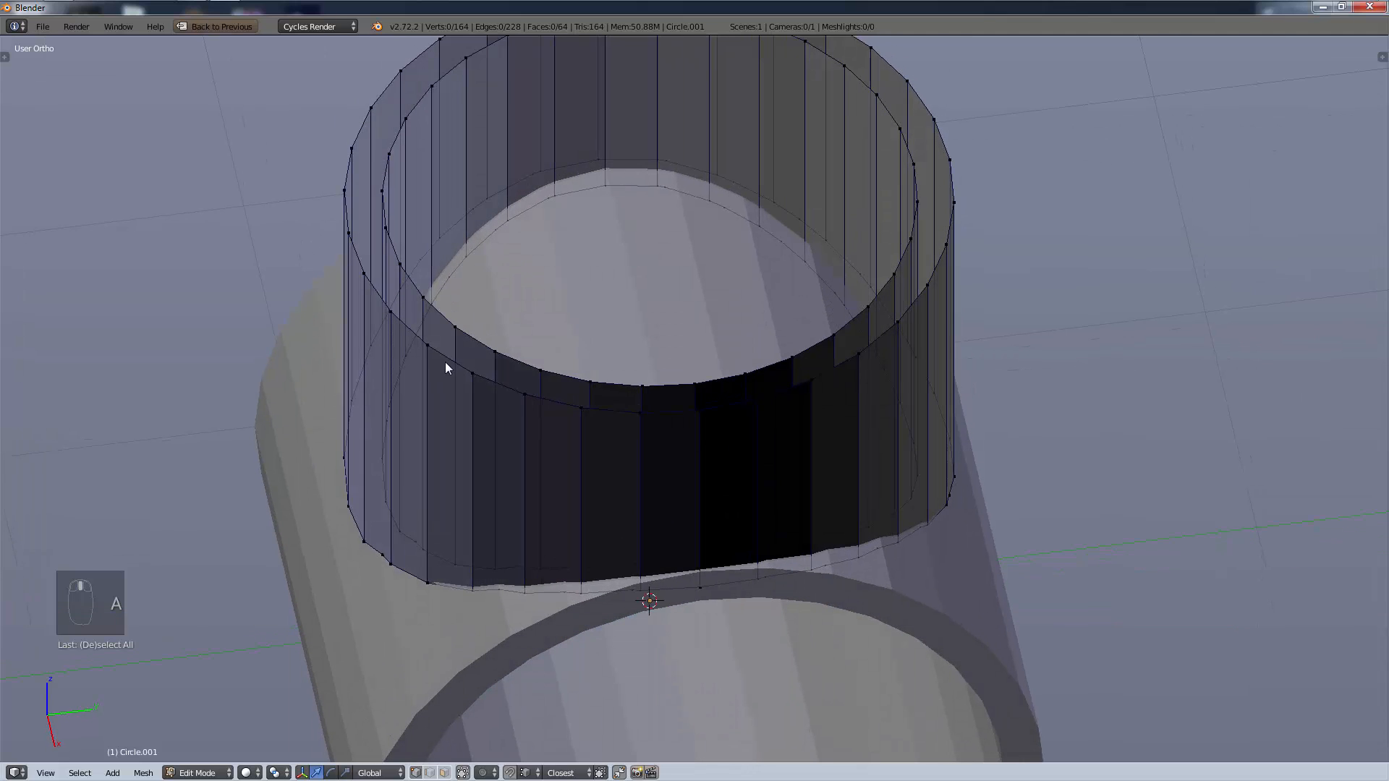
right_click(467, 343, "alt")
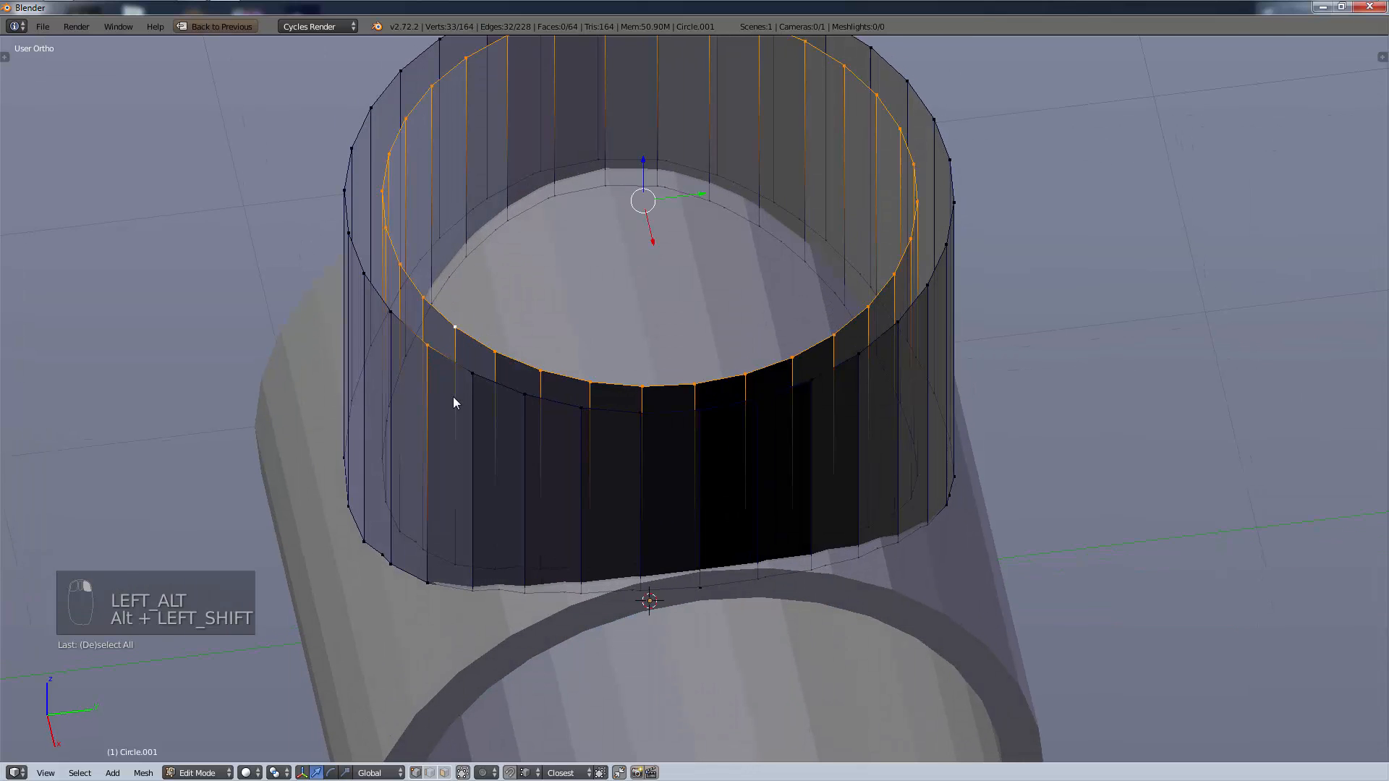
right_click(459, 365)
right_click(458, 365, "alt")
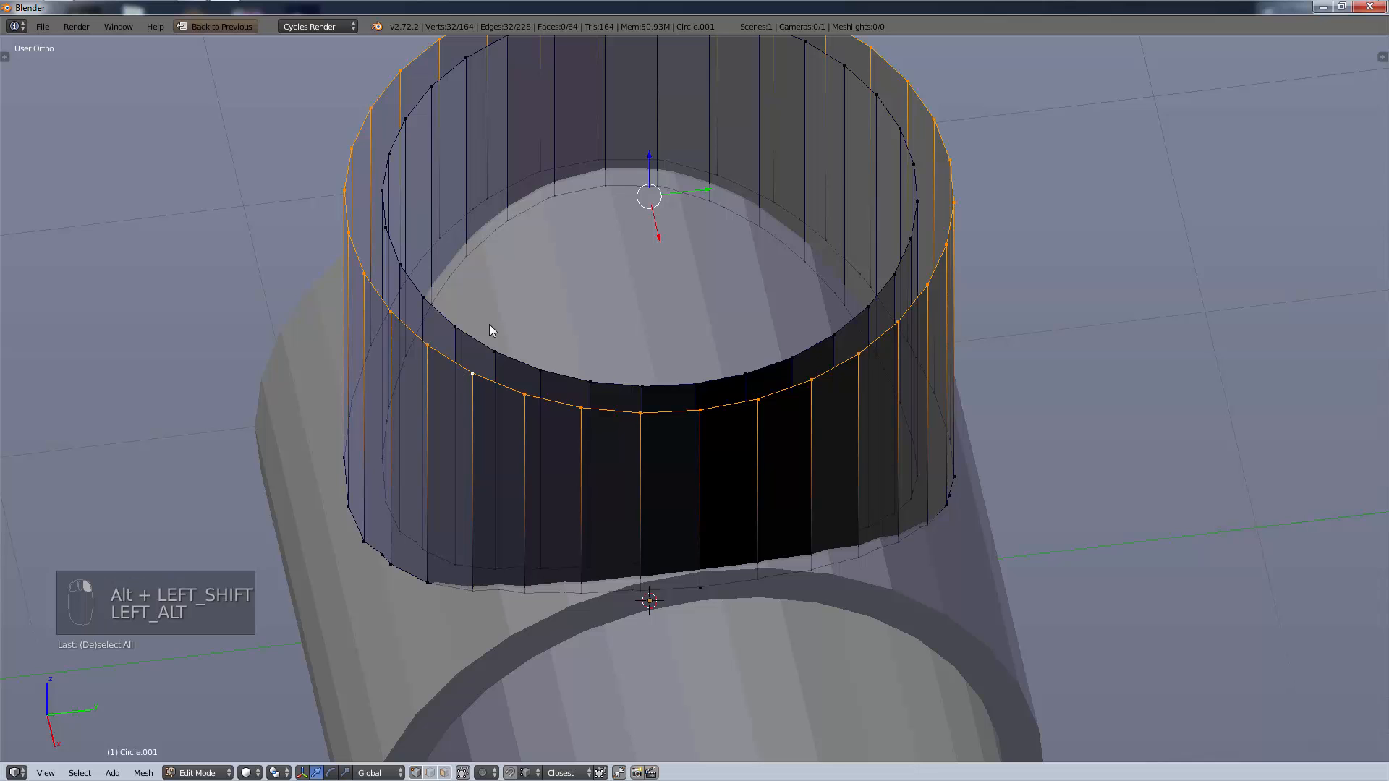
right_click(476, 343, "alt+shift")
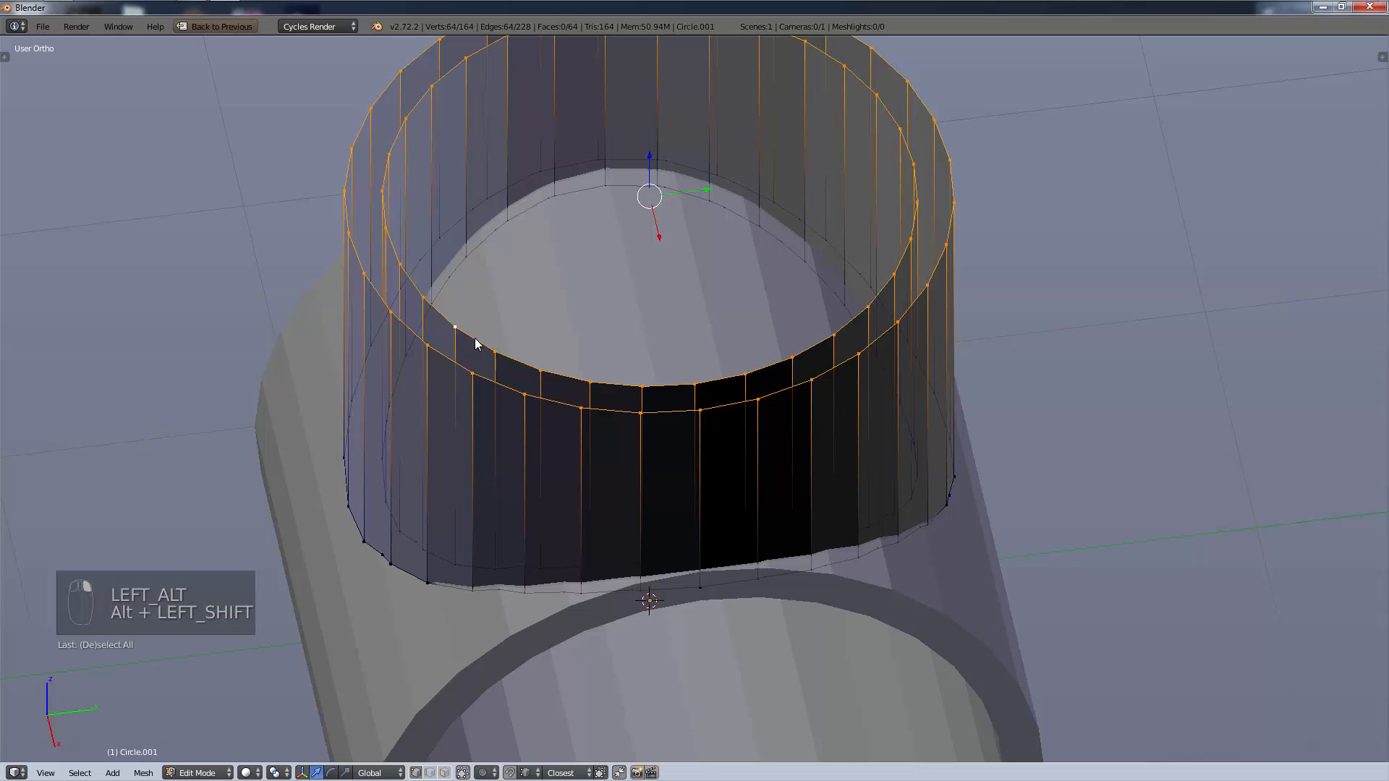
key("w")
left_click(498, 314)
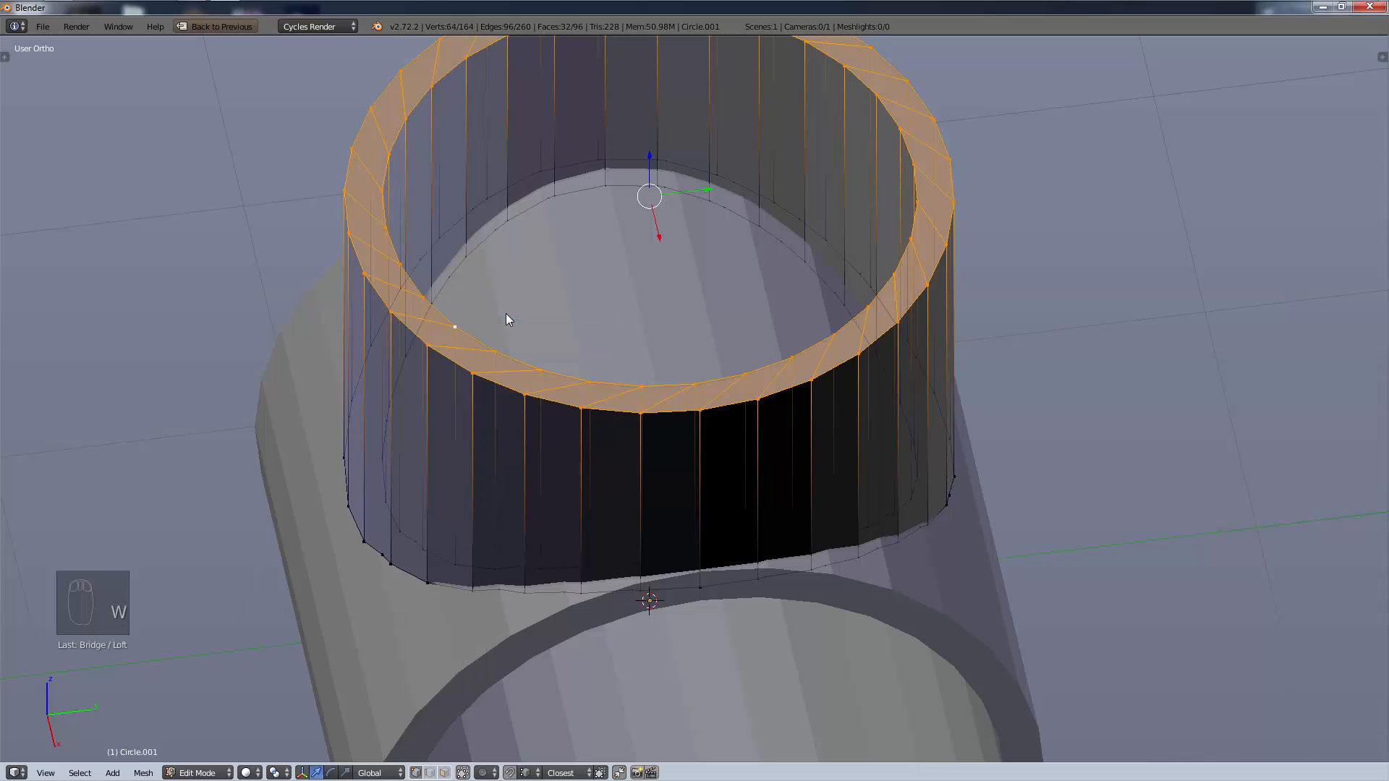
Select the whole upright tube mesh, recalculate its normals and clear the selection.
key("a")
key("a")
key("a")
key("t")
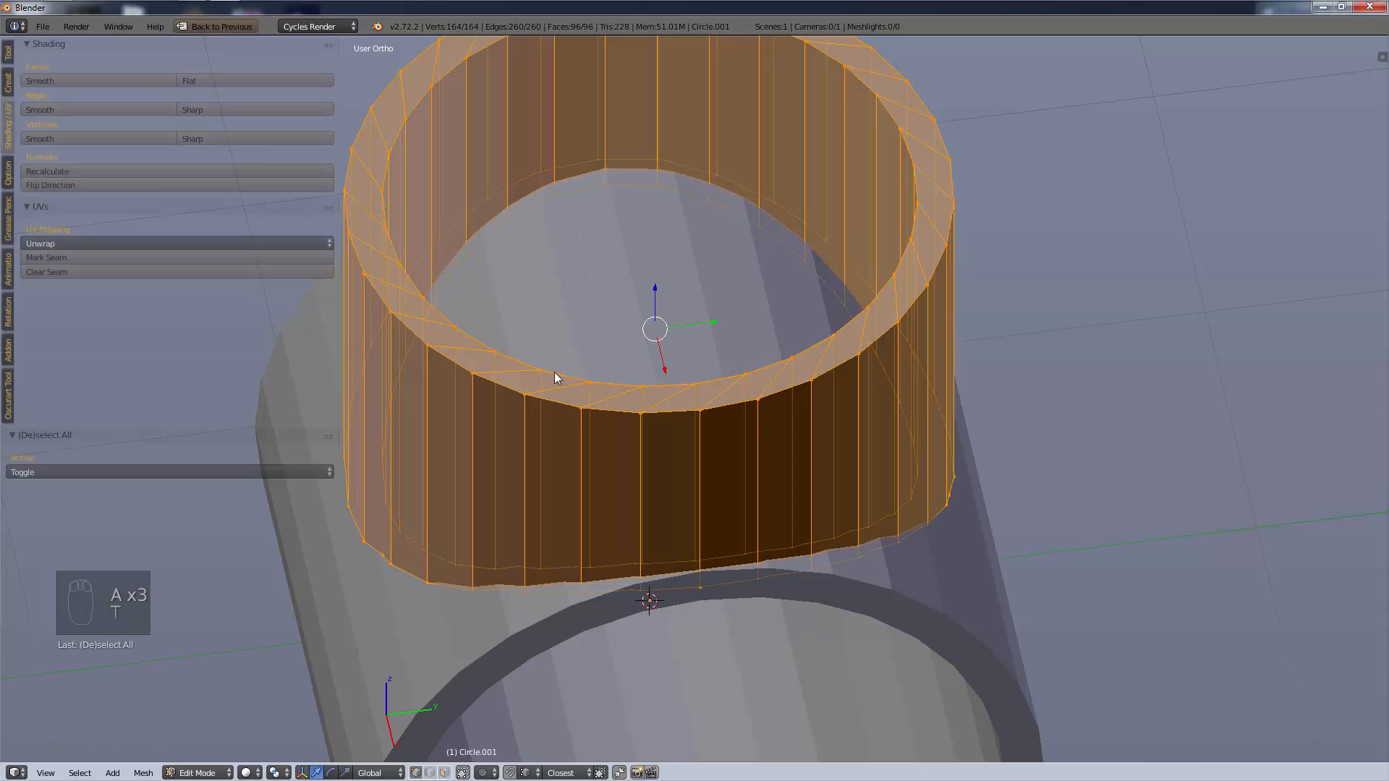
key("a")
Choose Solid viewport shading, hide the tool shelf and return to Object Mode.
scroll(864, 382, "down", 2)
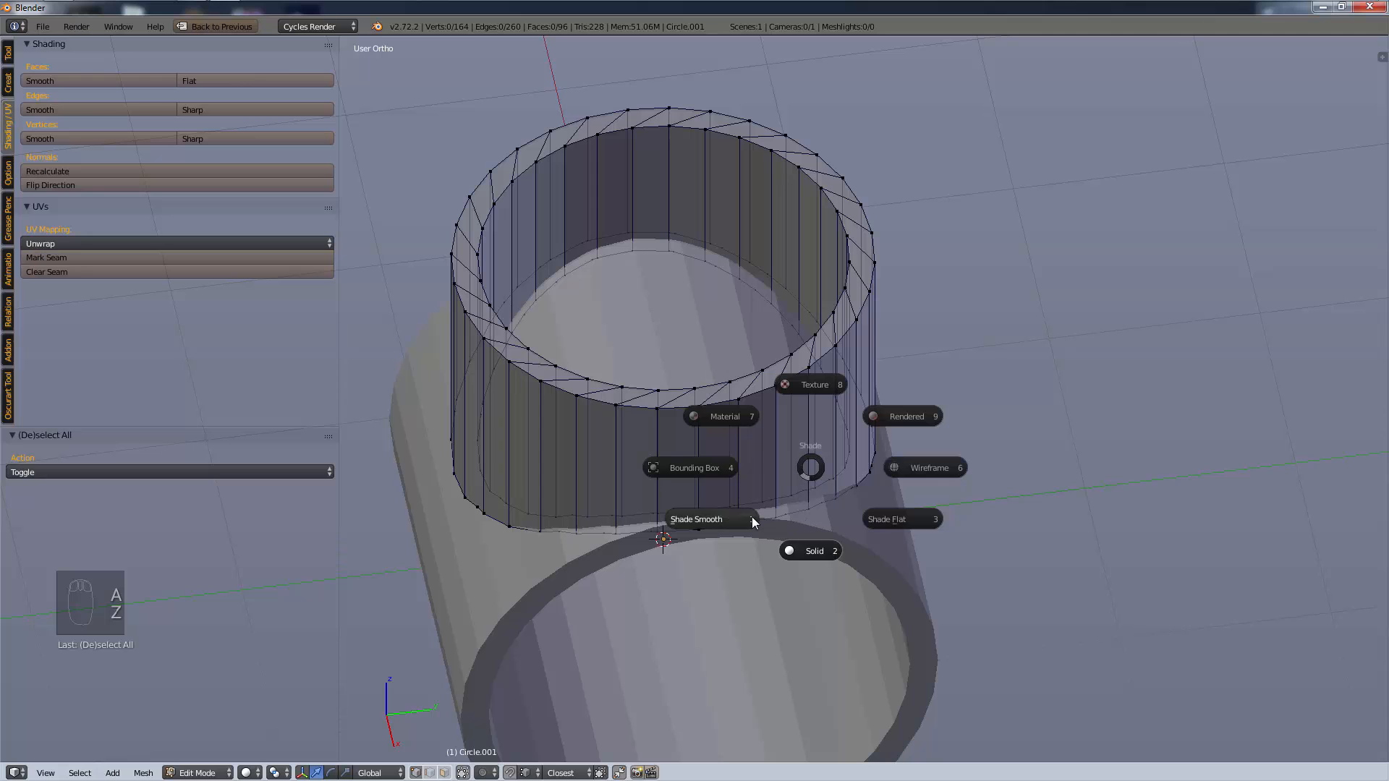
left_click(815, 552)
key("t")
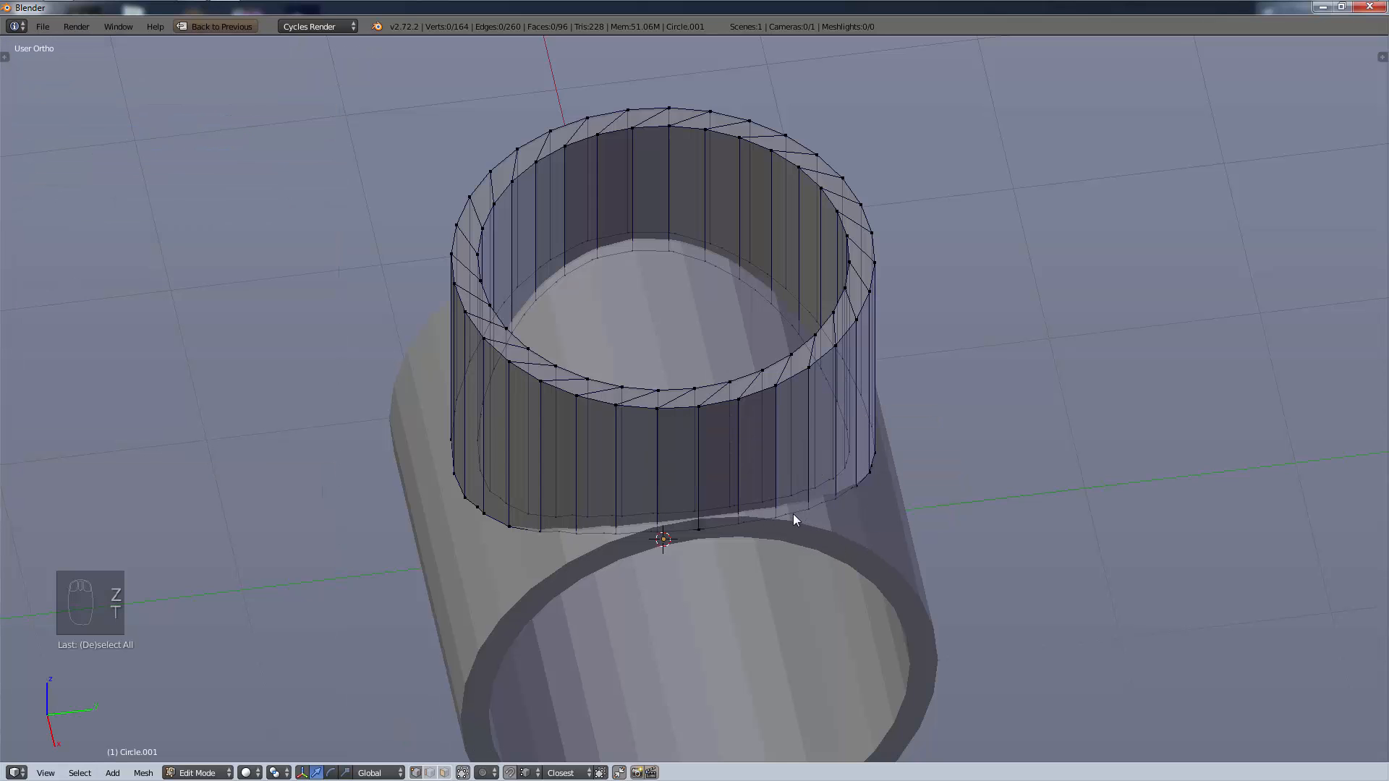
key("Tab")
left_click(694, 505)
middle_click_drag(694, 505, 934, 348)
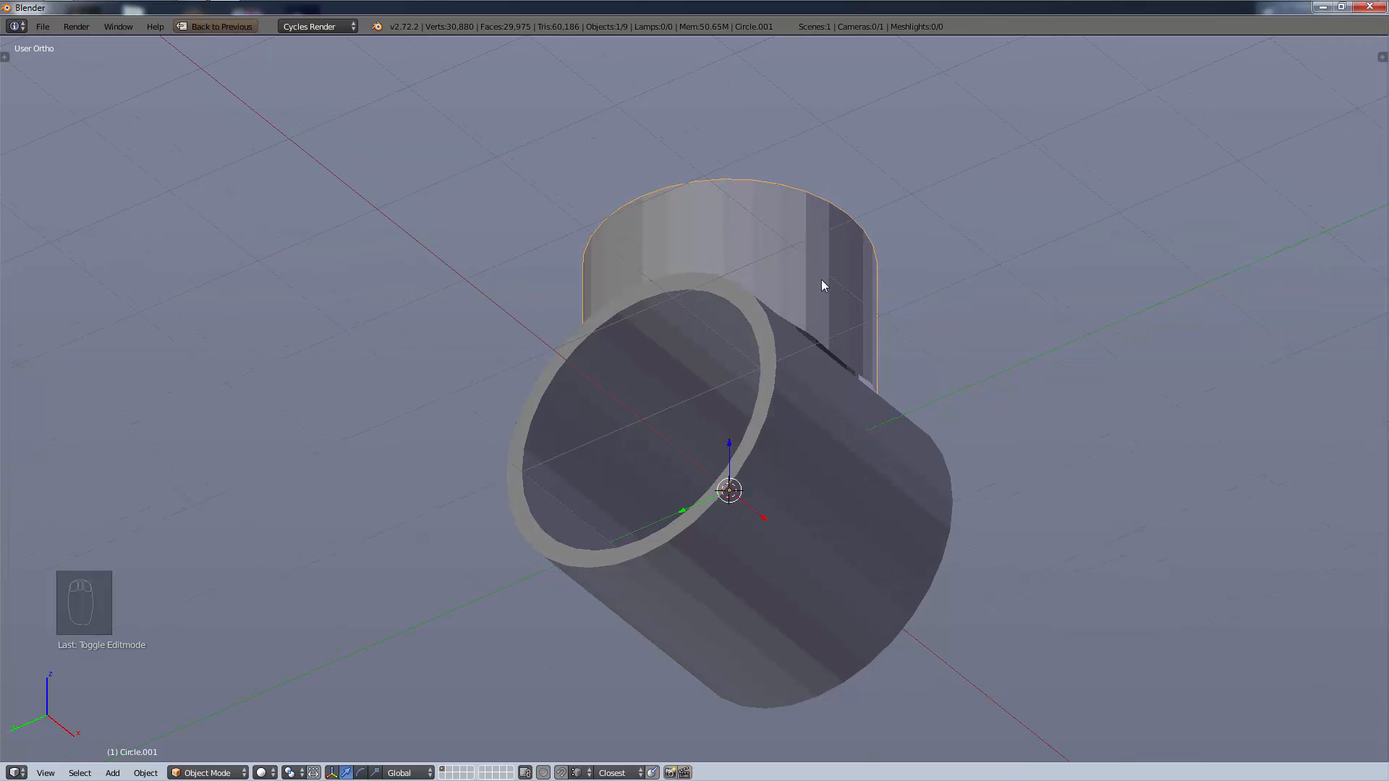
Lower the upright tube about 0.06 units along Z so it sits into the horizontal tube's wall.
right_click(751, 236)
key("g")
key("z")
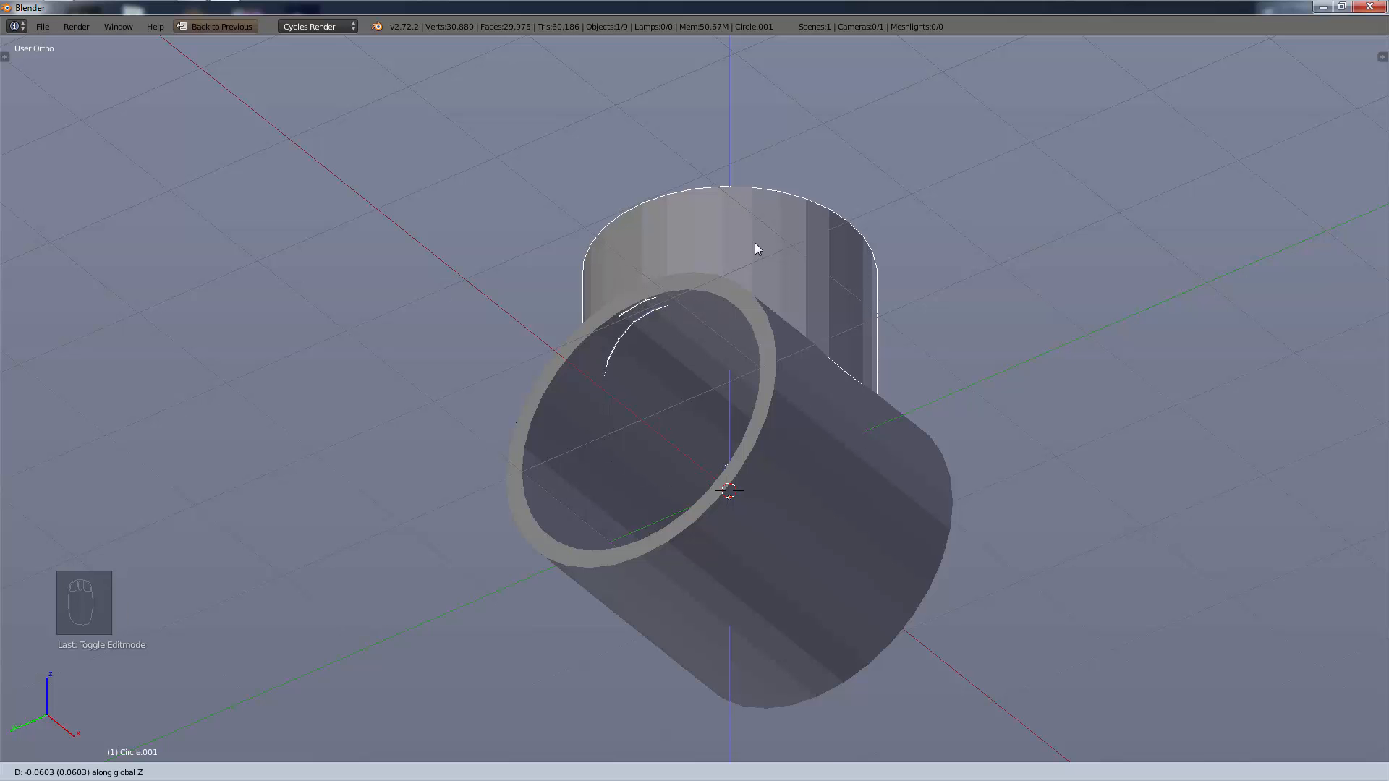
left_click(757, 242)
Inspect the joint between the two tubes, then switch the upright tube to Edit Mode.
middle_click_drag(796, 254, 631, 315)
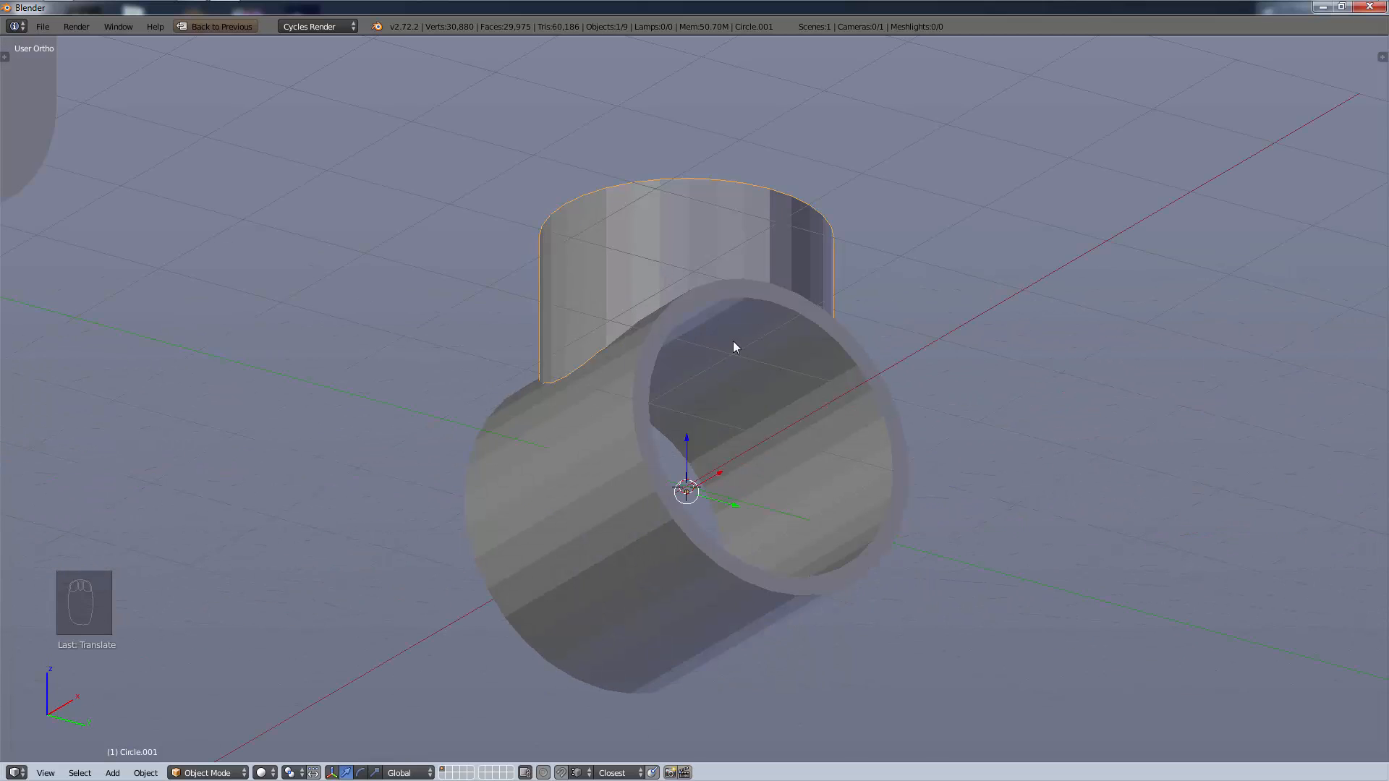
scroll(732, 344, "up", 4)
middle_click_drag(708, 328, 738, 497)
scroll(863, 400, "down", 4)
left_click(208, 773)
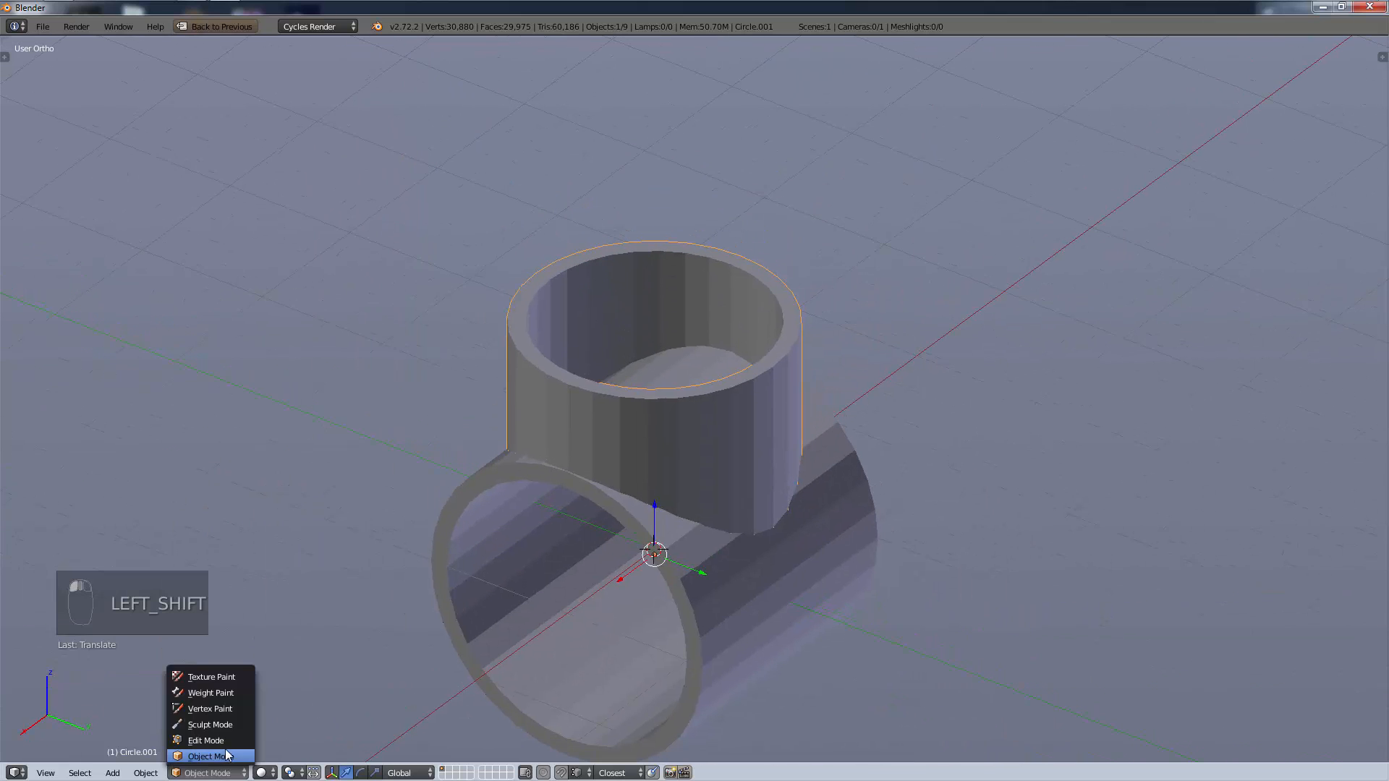
left_click(210, 741)
middle_click_drag(696, 424, 629, 500, "shift")
scroll(627, 500, "up", 3)
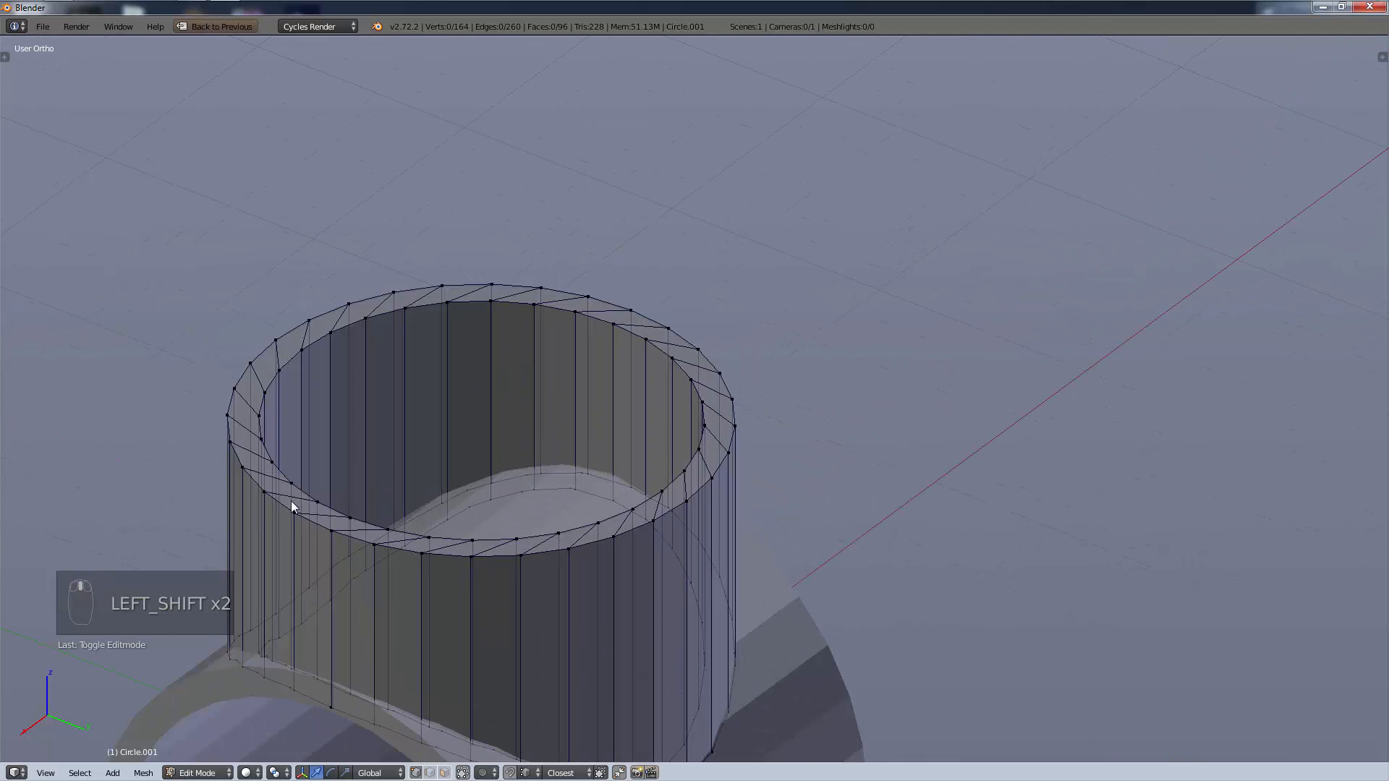
Select the inner edge loop of the upright tube's upper rim.
right_click(316, 499, "alt")
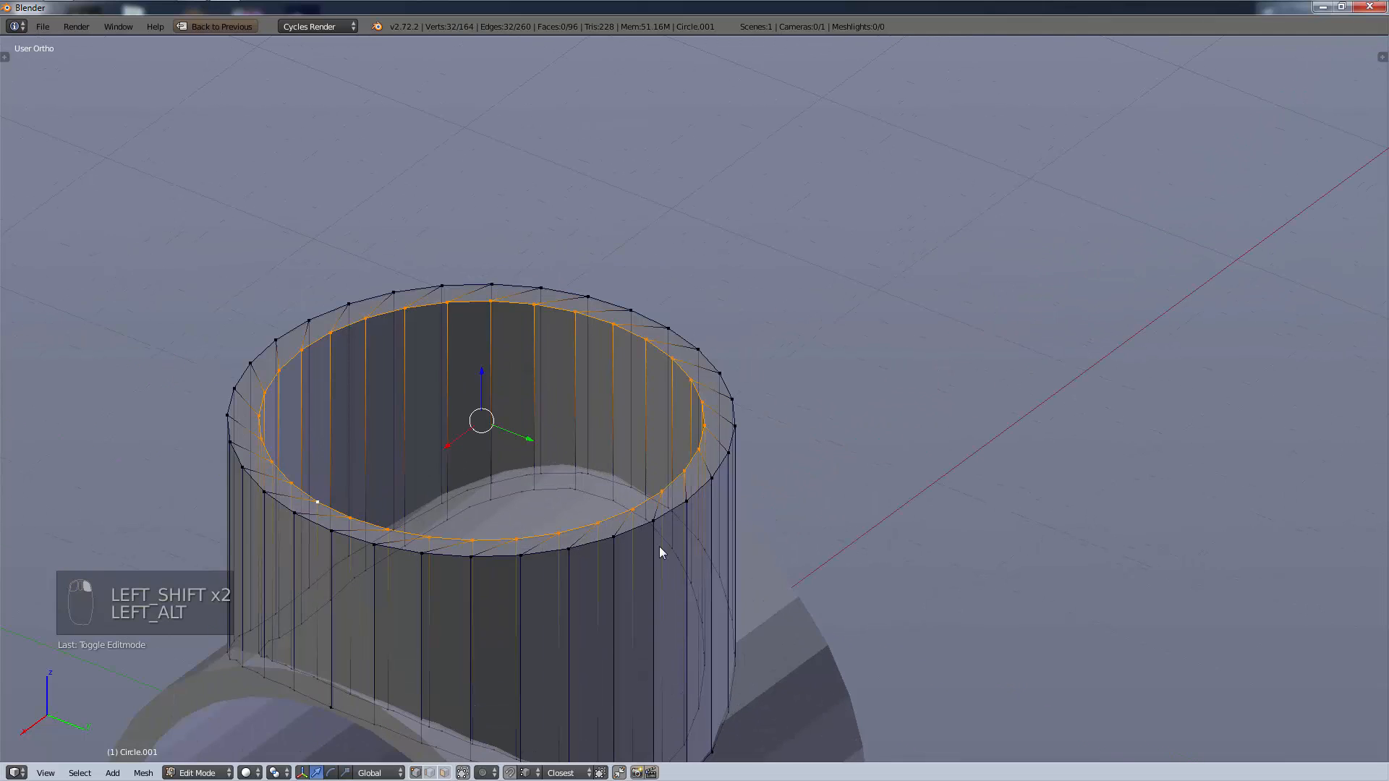
Try closing the tube's upper end by scaling the inner rim loop to 0 and removing doubles, and undo both operations.
type("s0")
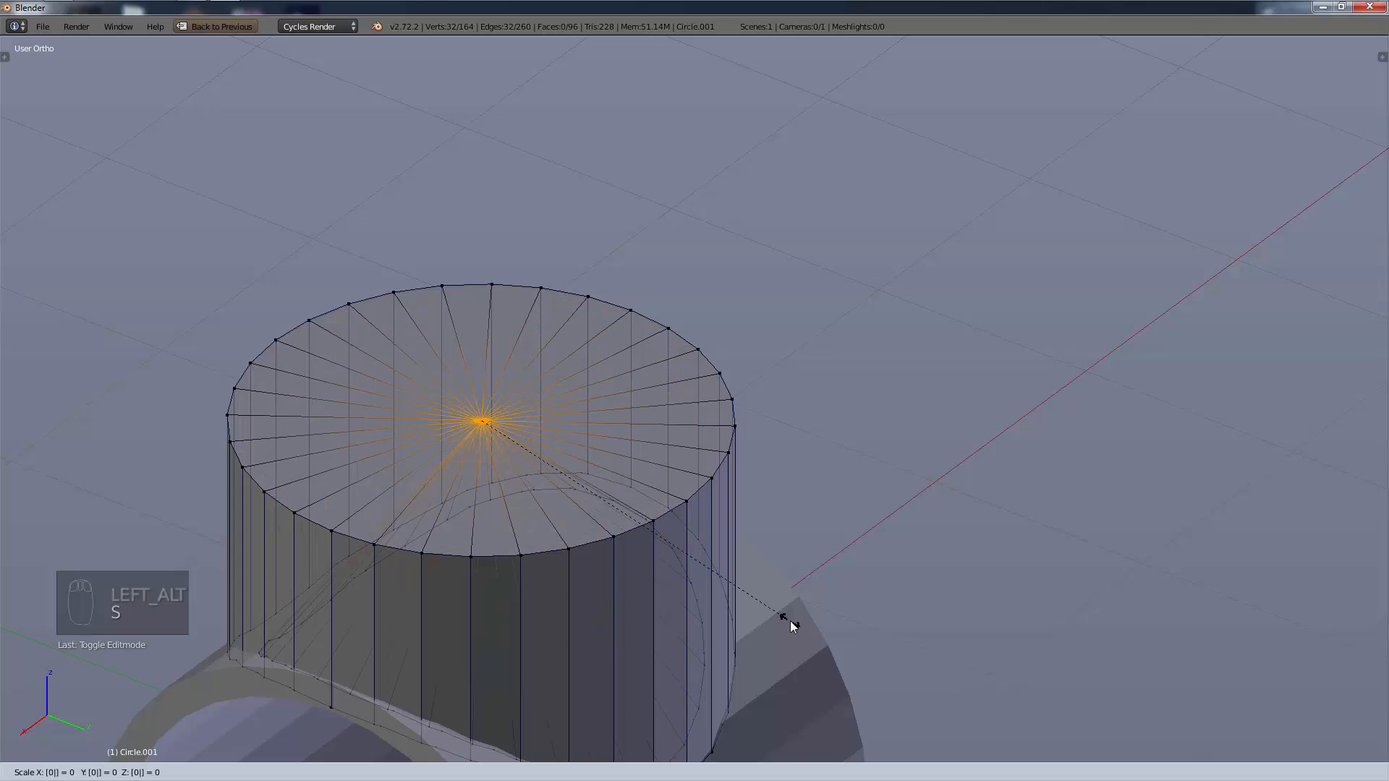
key("Return")
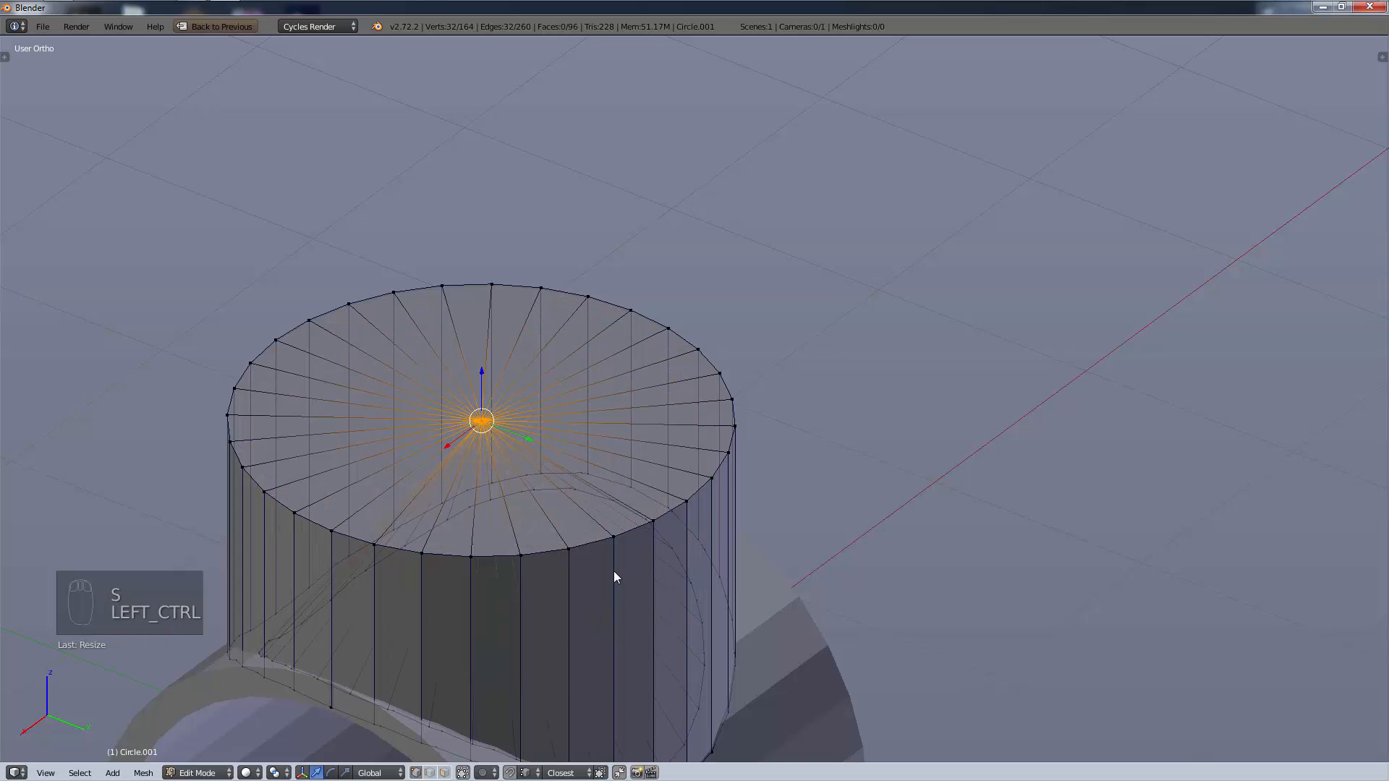
key("ctrl+v")
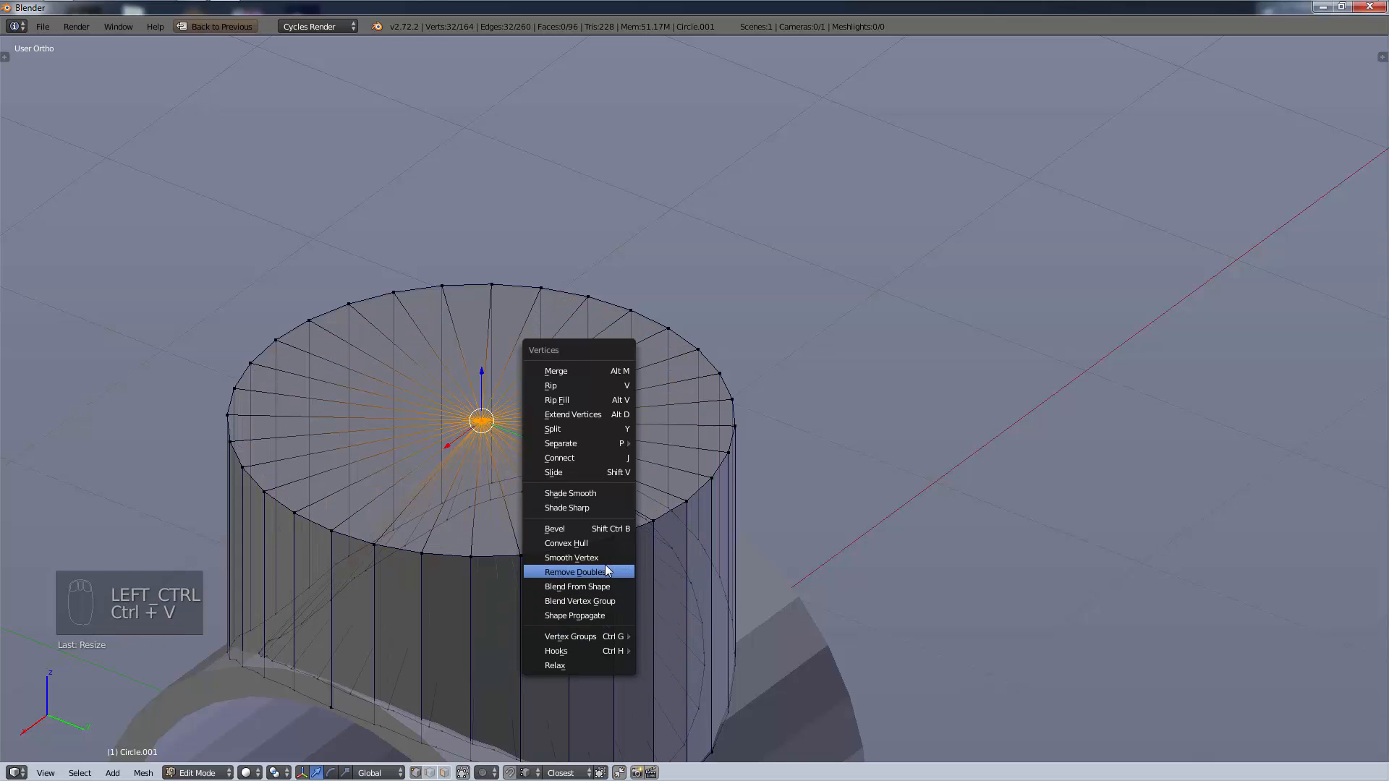
left_click(605, 572)
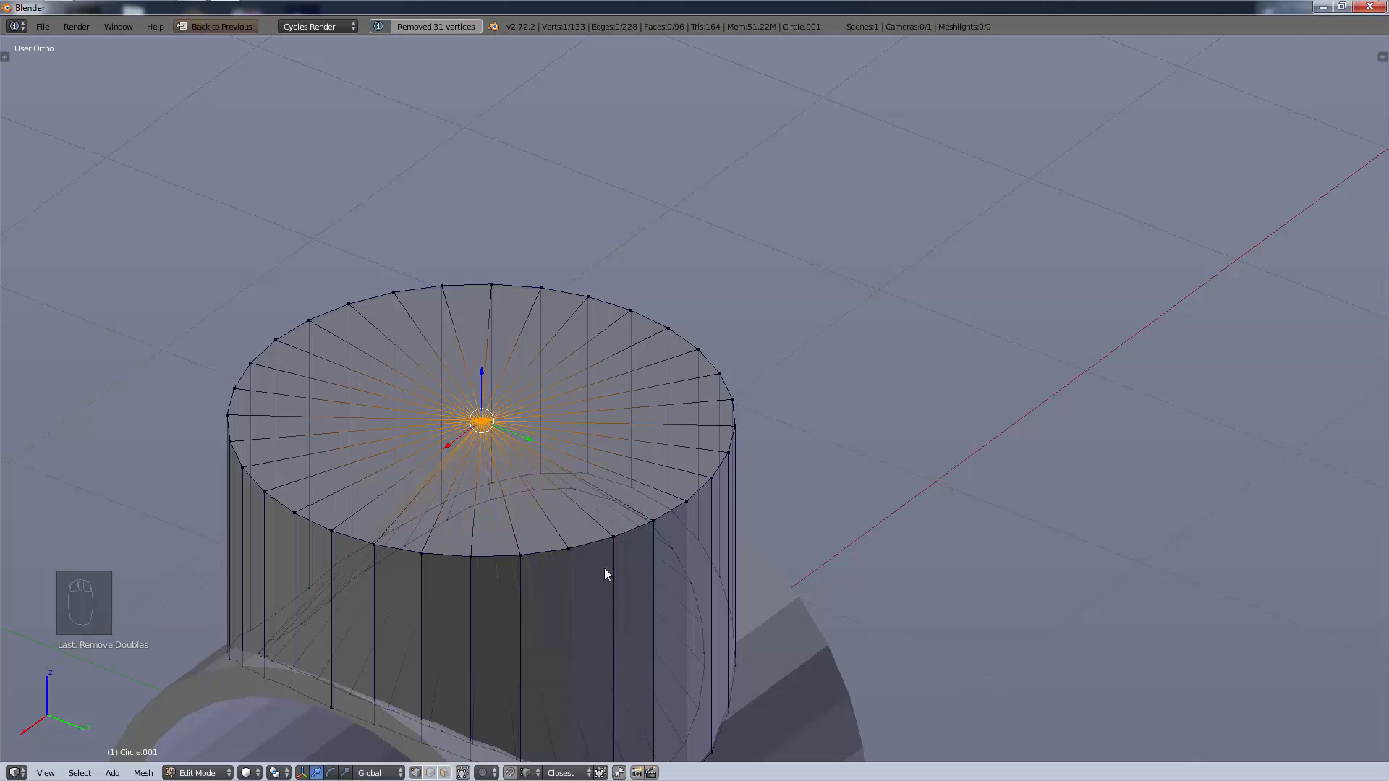
key("ctrl+z")
key("ctrl+z")
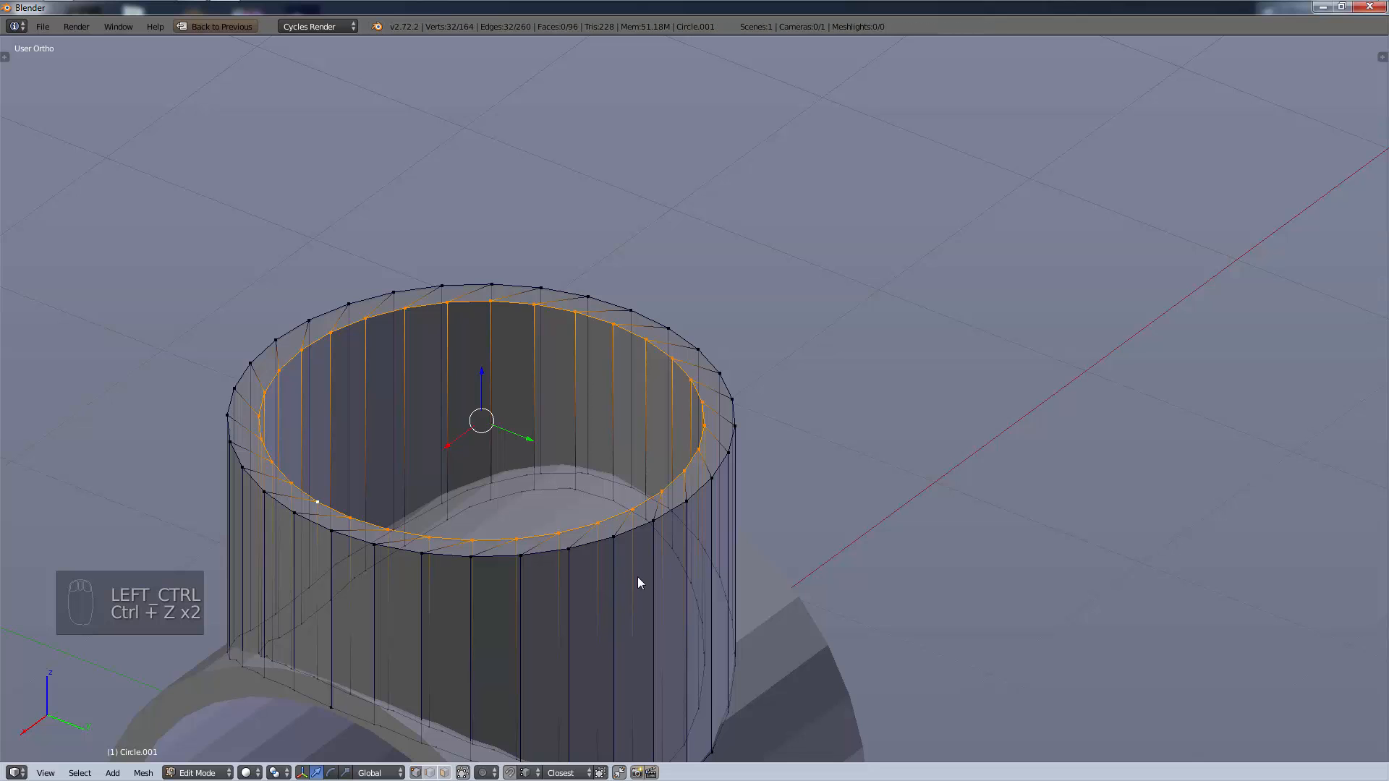
Scale the selected inner rim loop inward to widen the ring face at the upright tube's upper end.
key("s")
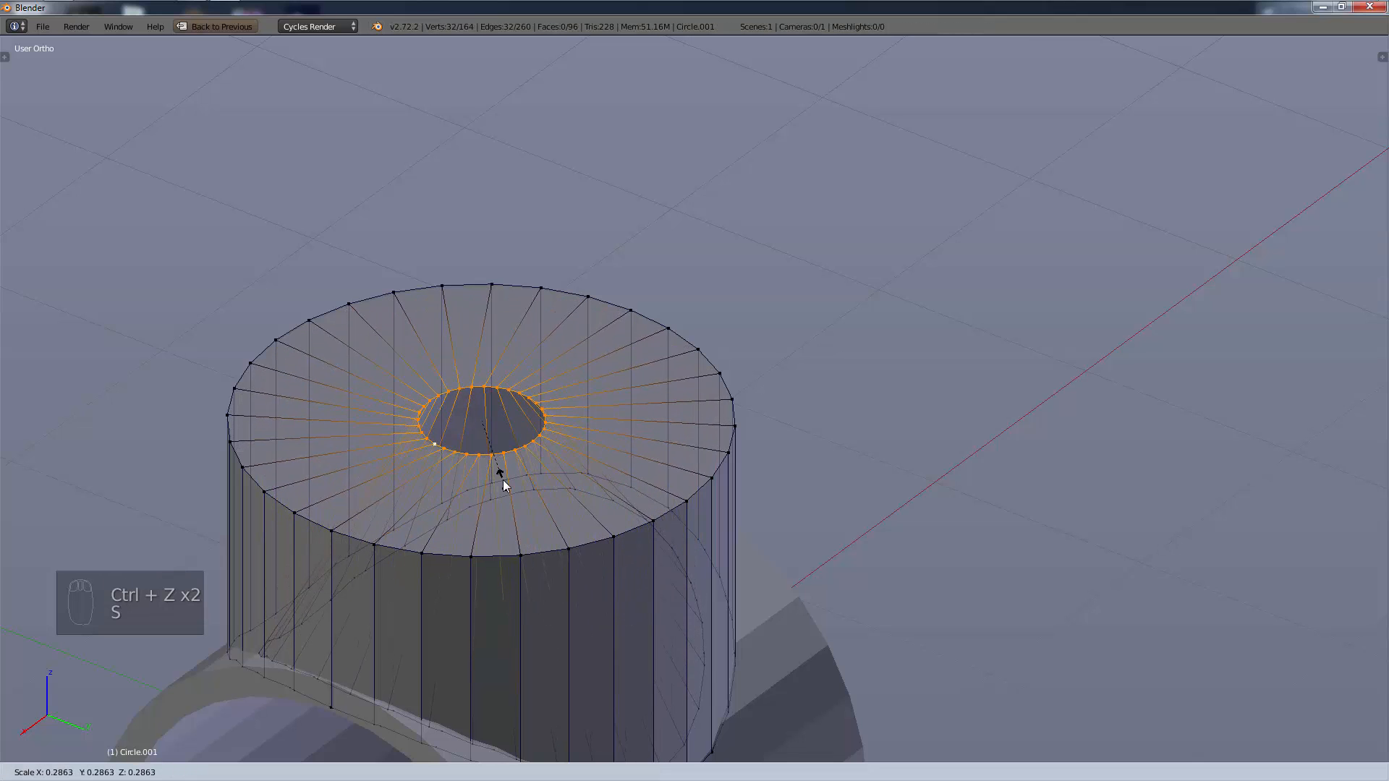
left_click(601, 546)
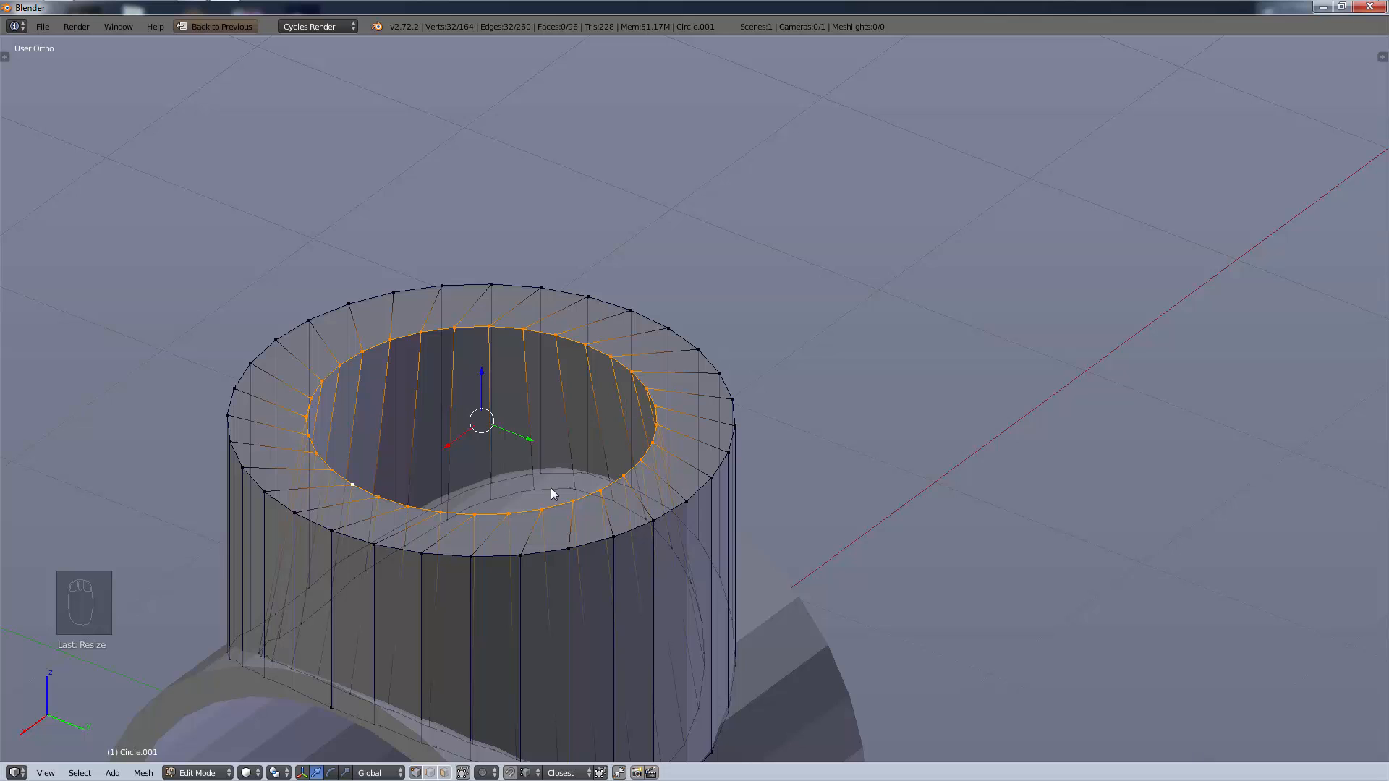
Duplicate the narrowed inner rim loop in place and separate the copy from the upright tube into its own object.
scroll(552, 493, "down", 3)
key("KP_3")
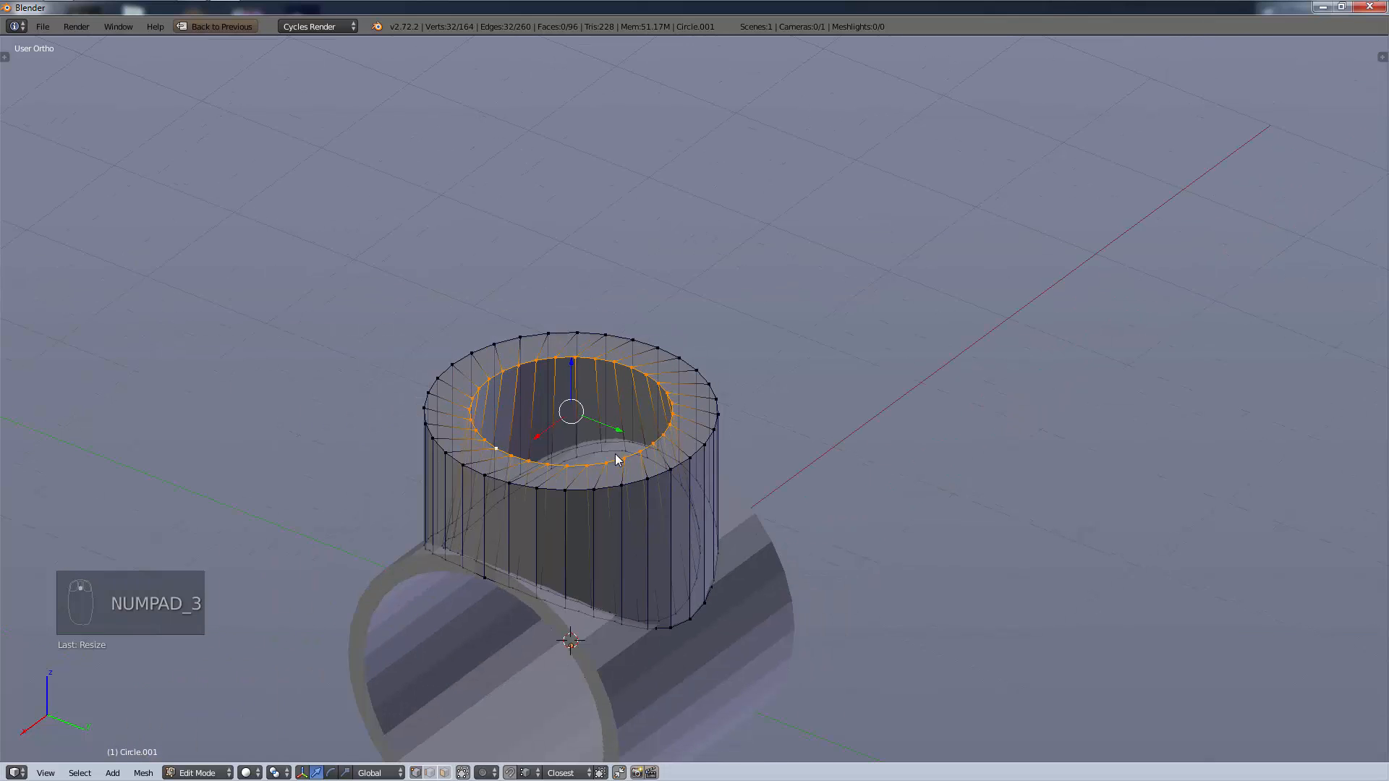
key("KP_1")
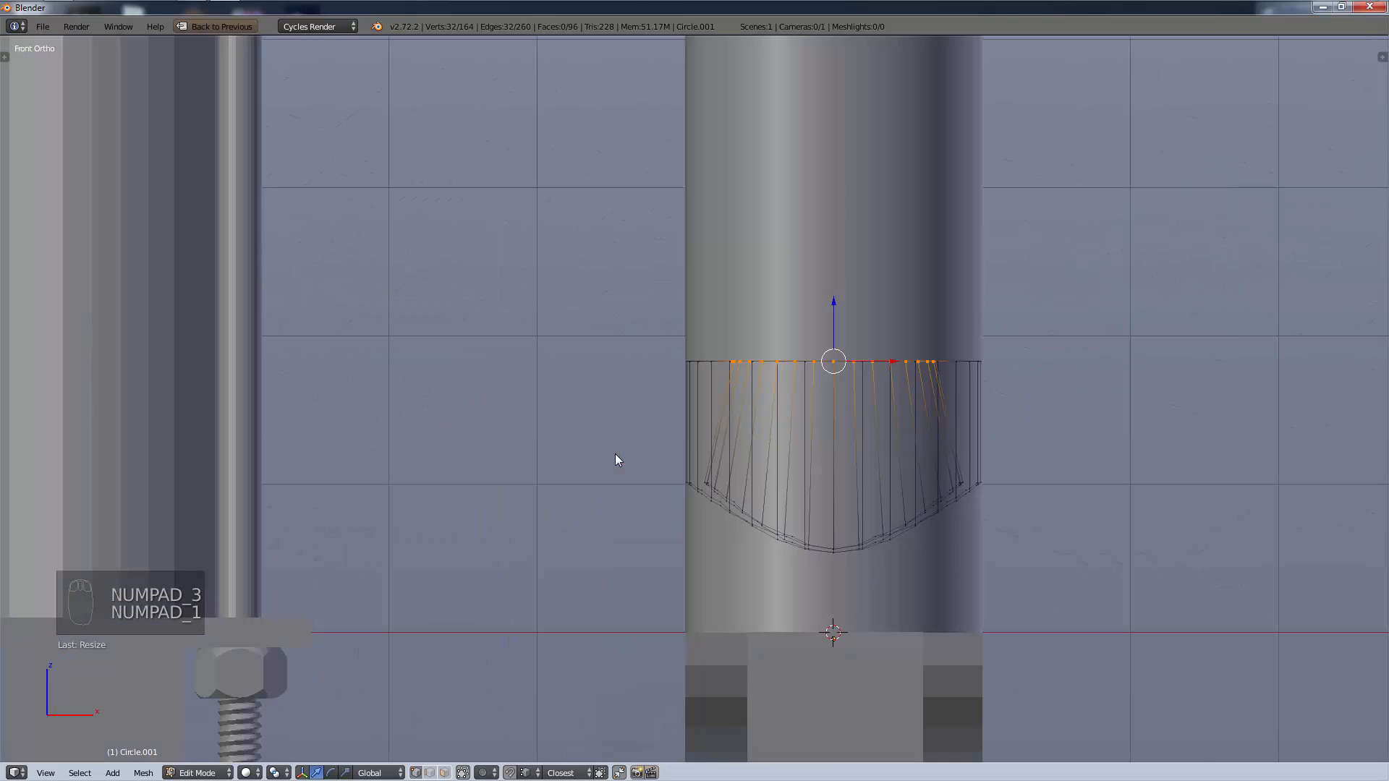
key("KP_3")
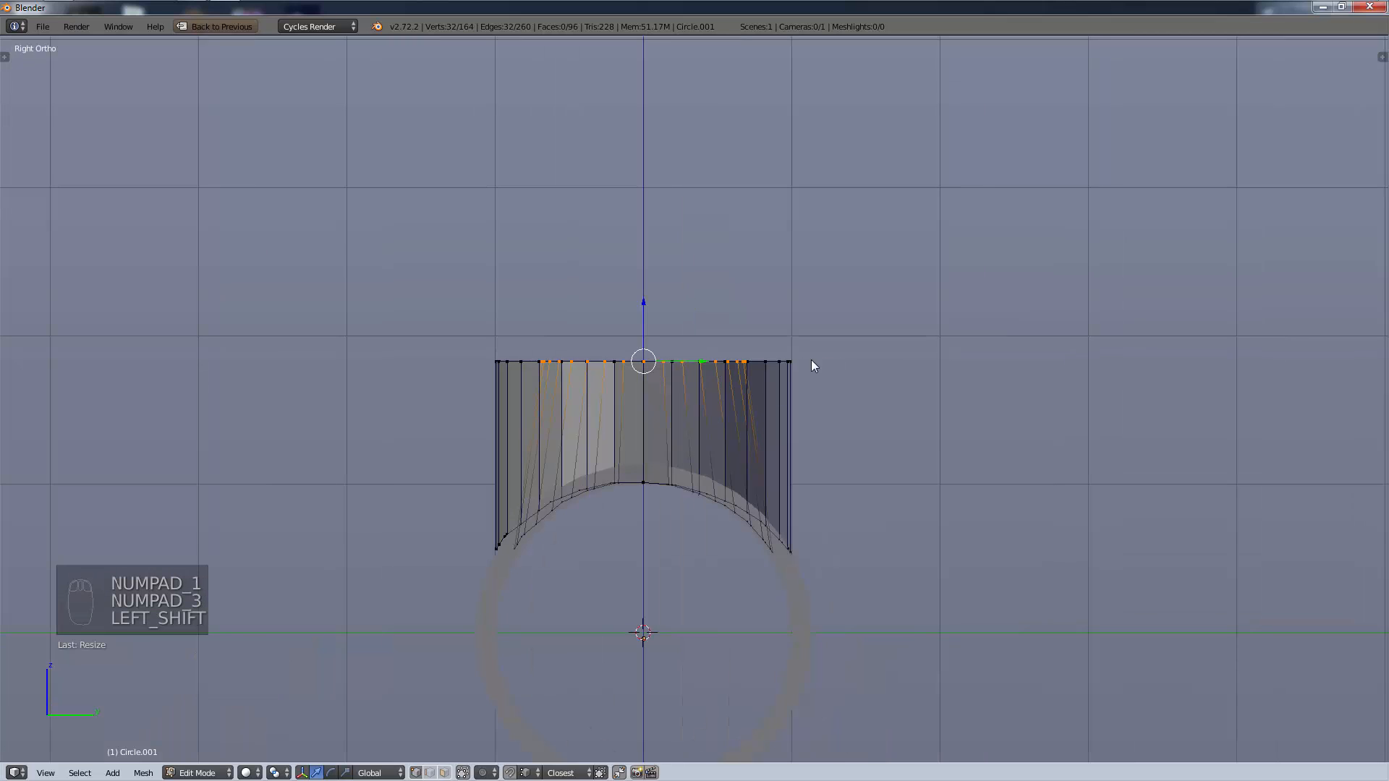
middle_click_drag(798, 387, 799, 423)
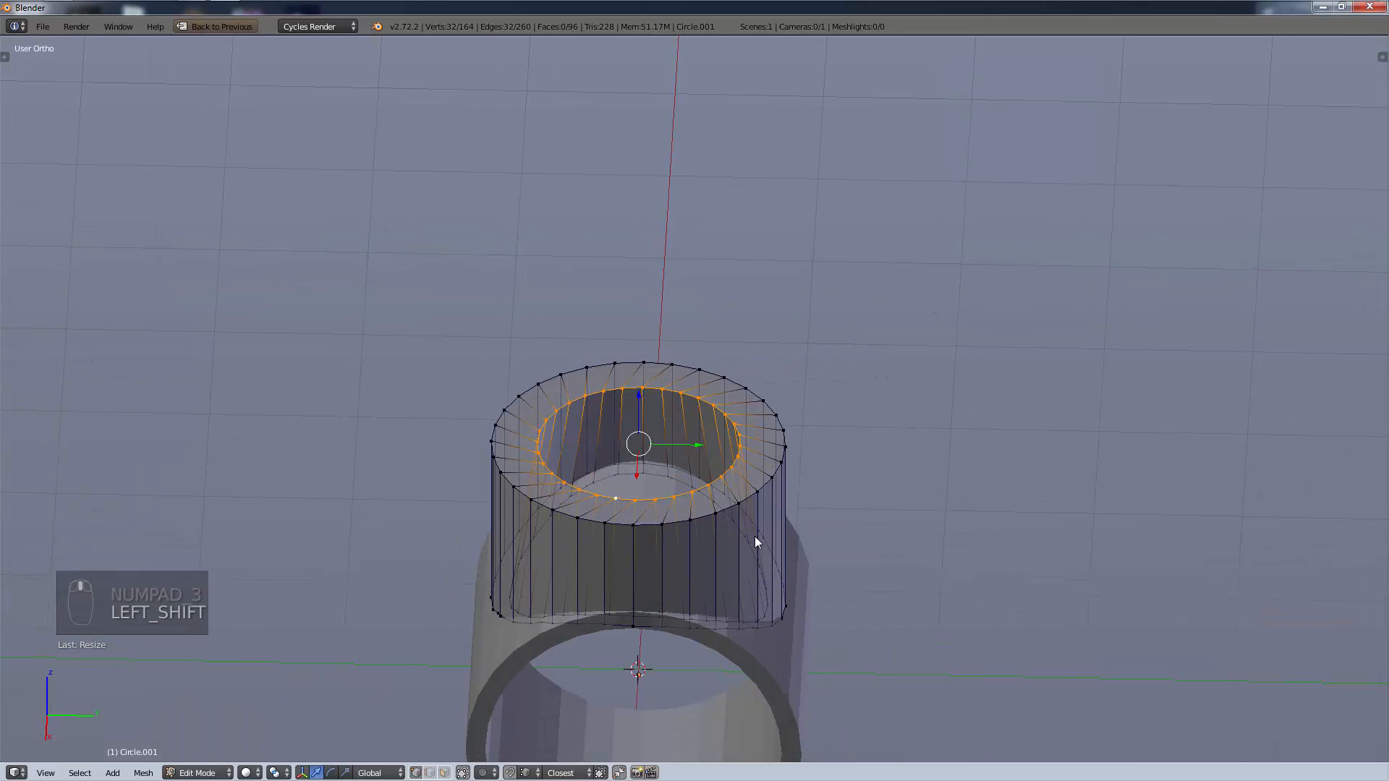
key("shift")
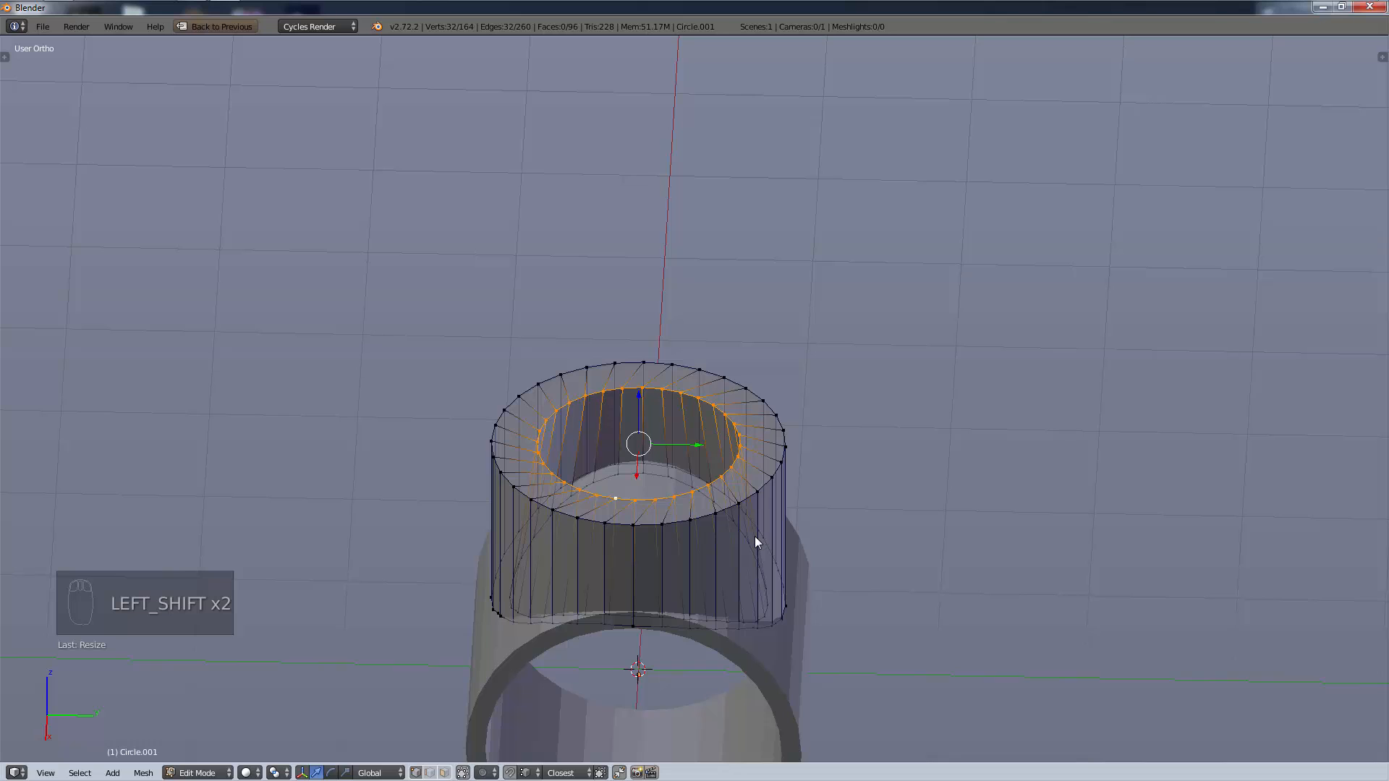
key("shift+d")
right_click(754, 536)
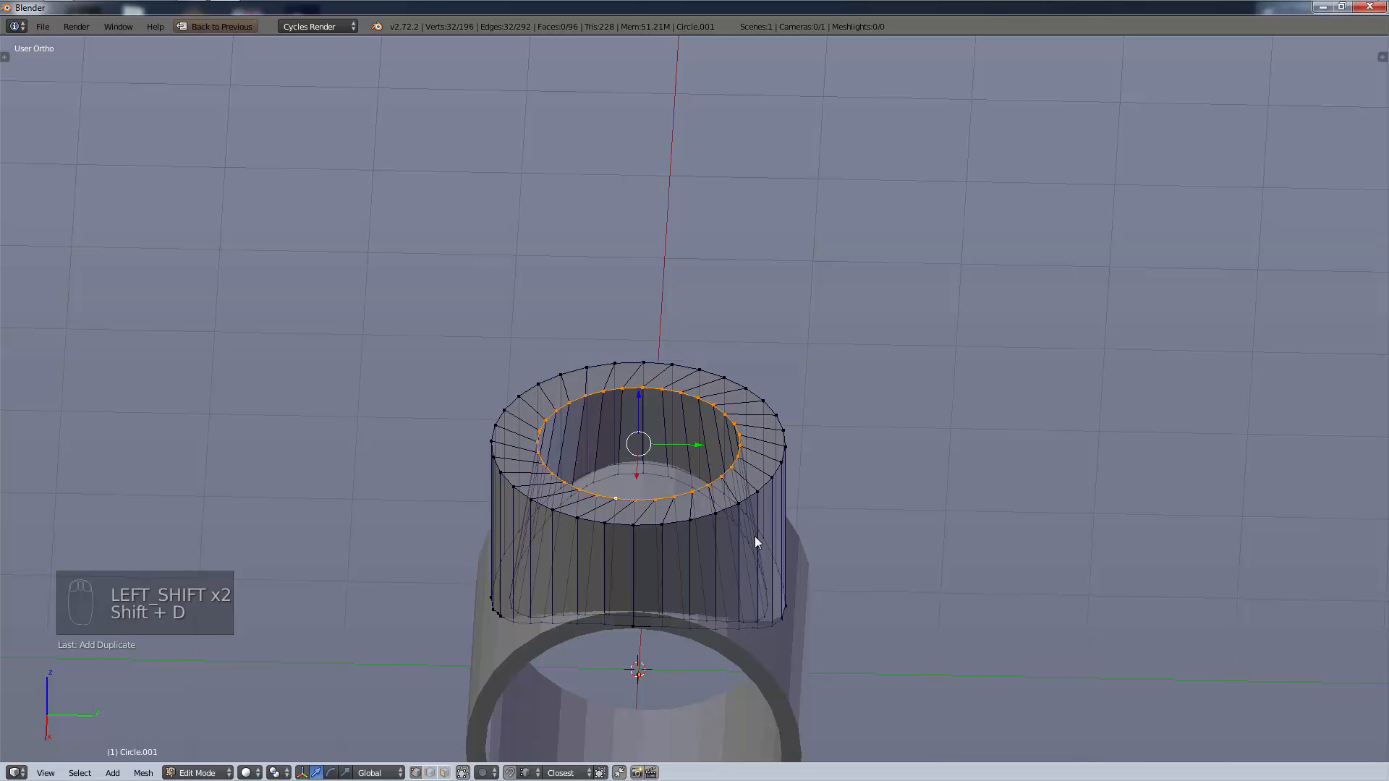
key("p")
left_click(754, 536)
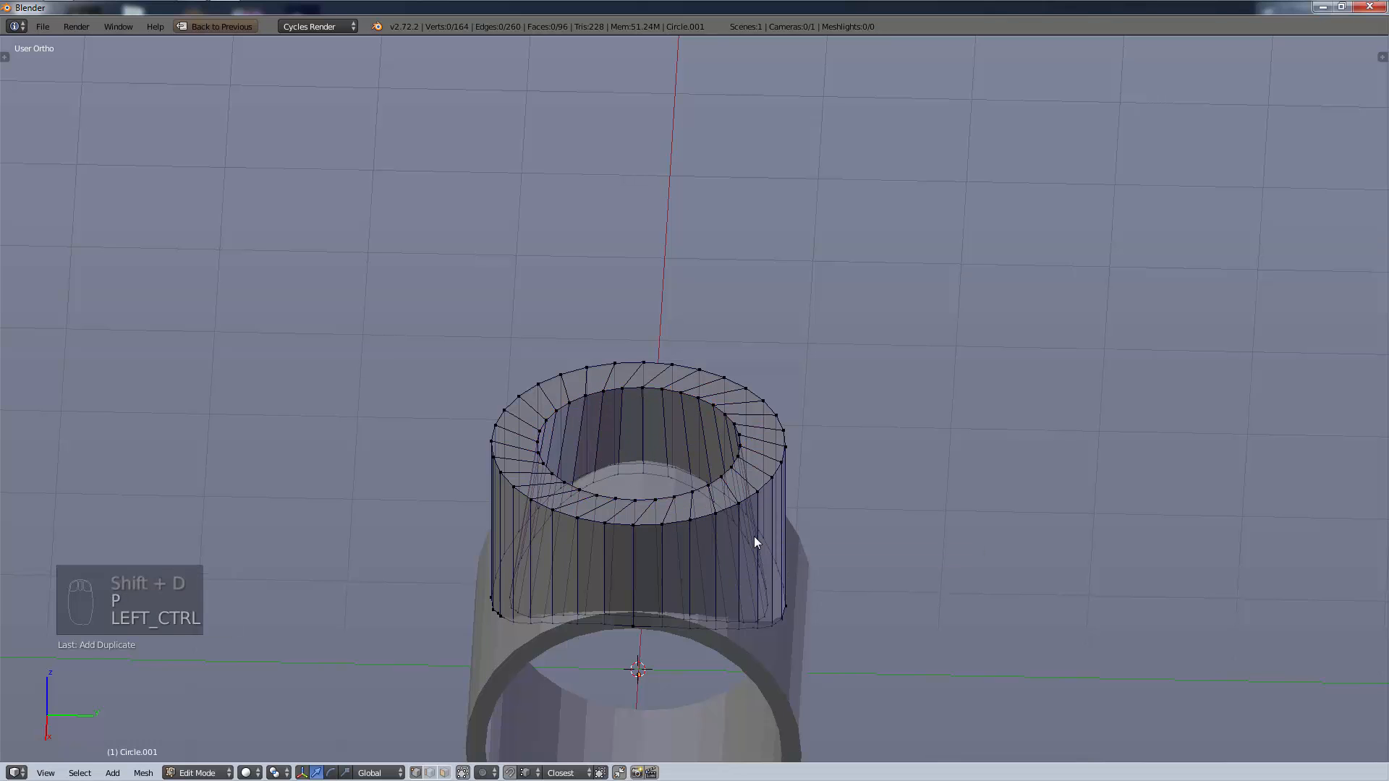
Rename the Circle.002 object as Ram and set its origin to its geometry.
key("ctrl+Up")
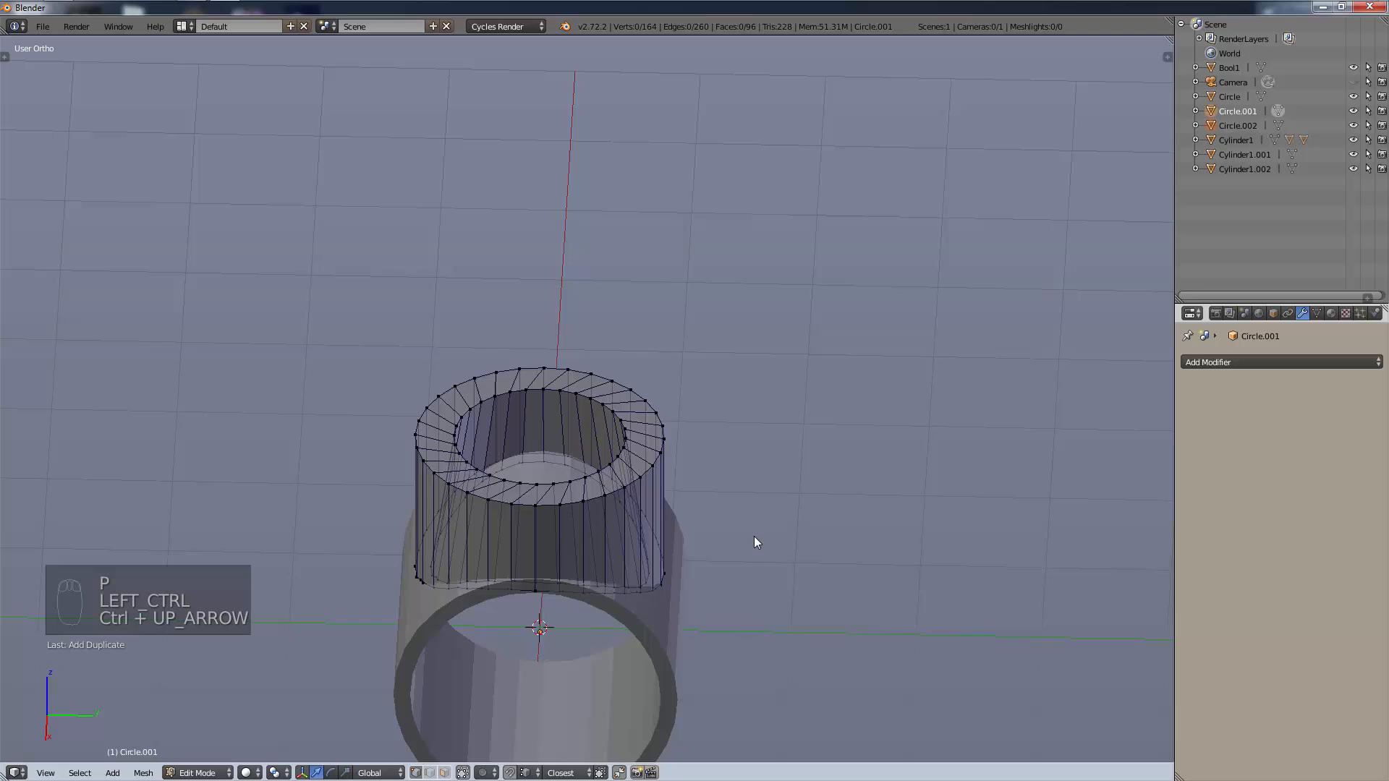
left_click(1248, 125)
double_click(1248, 125)
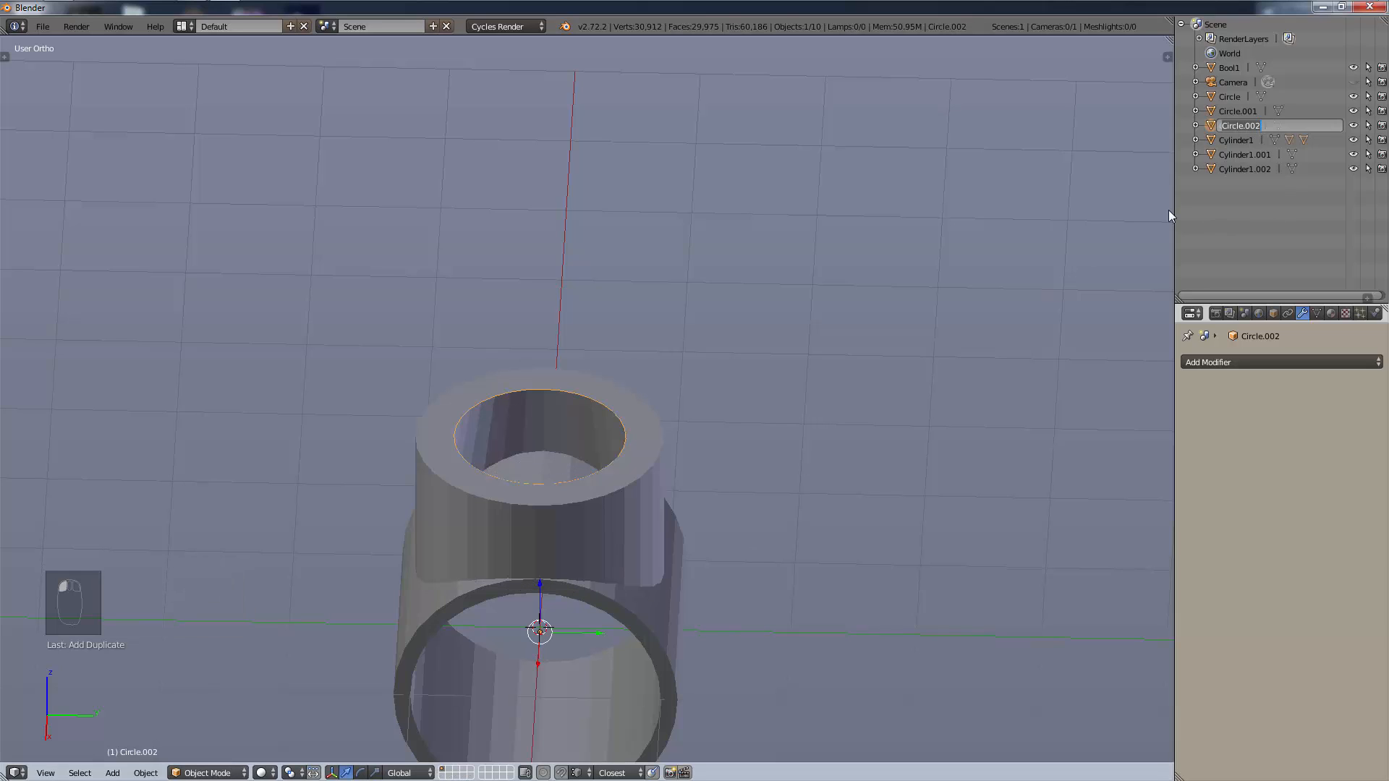
type("Ram")
key("Return")
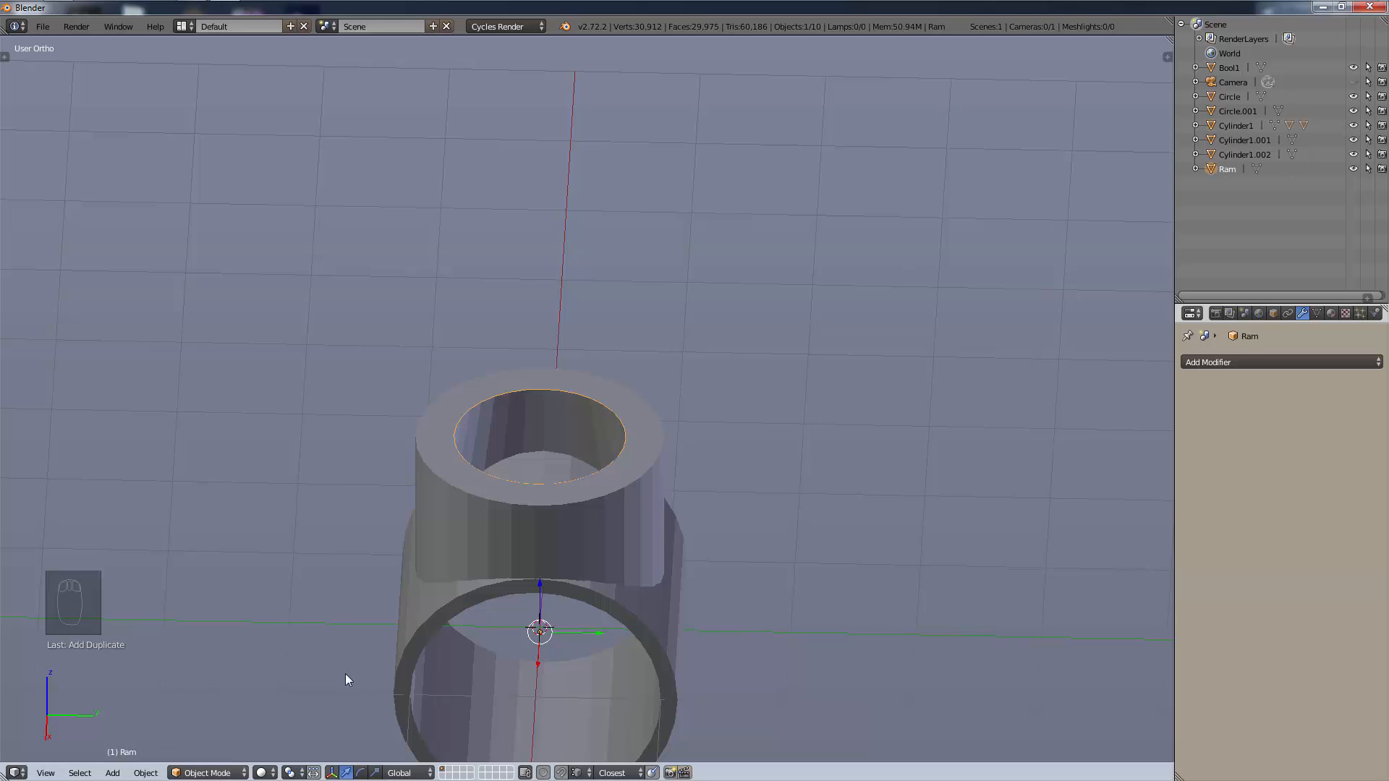
key("ctrl+alt+shift+c")
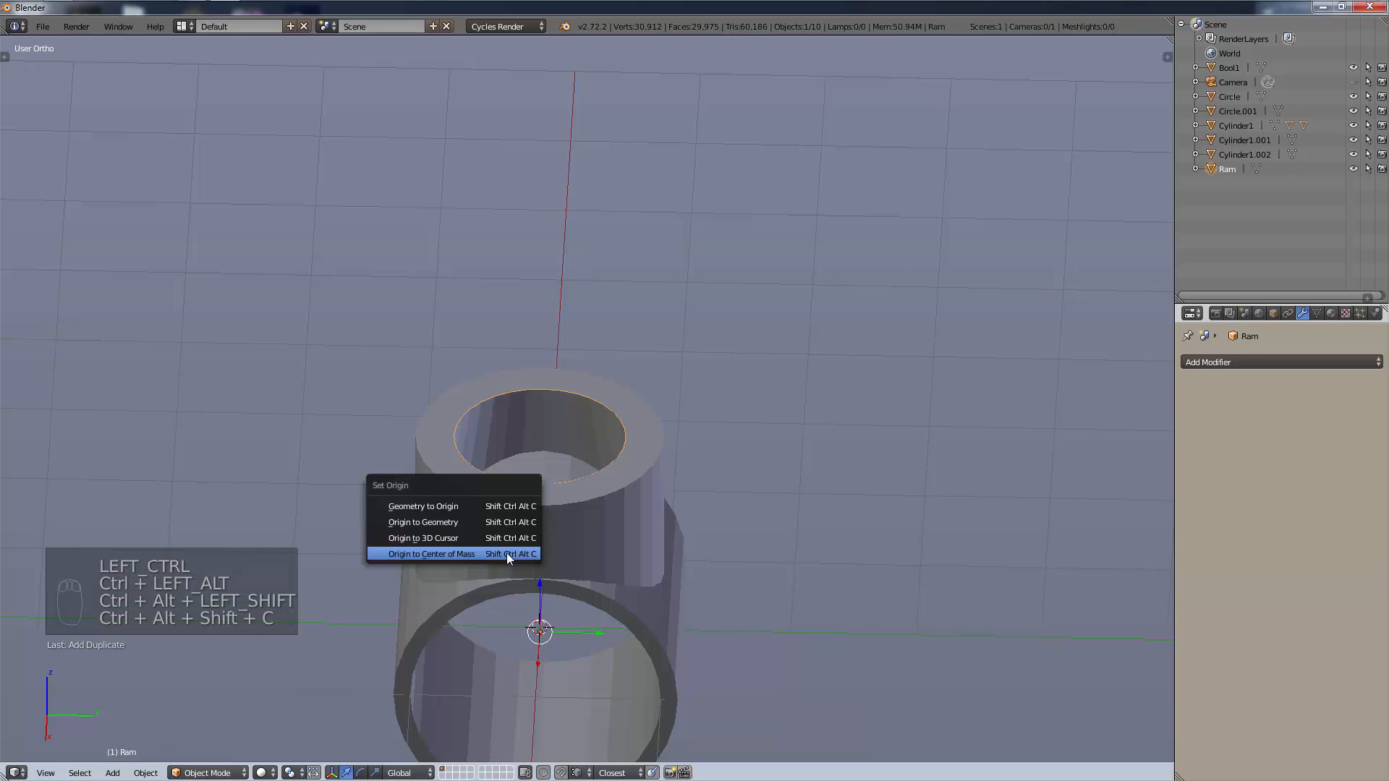
left_click(507, 528)
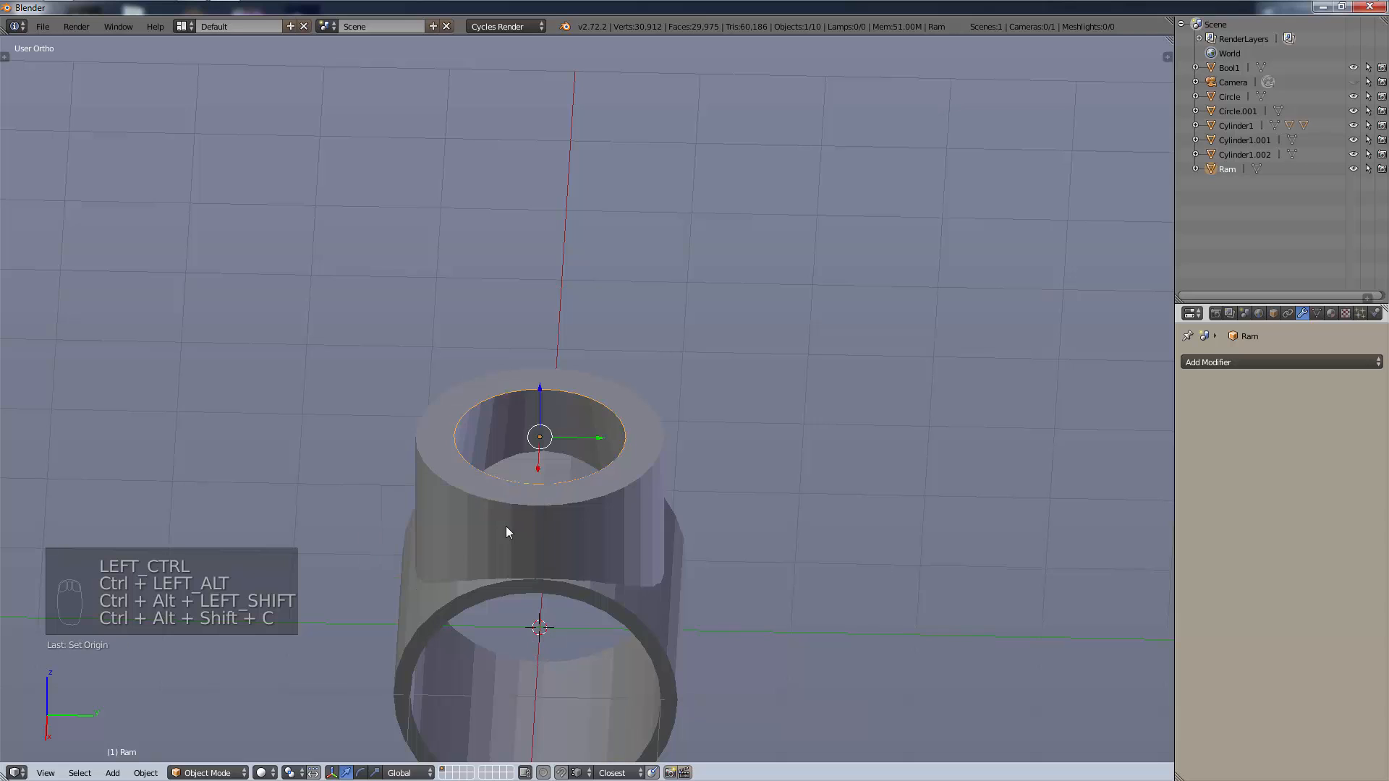
Fill the whole Ram circle with a face in Edit Mode.
left_click(204, 772)
left_click(206, 741)
key("a")
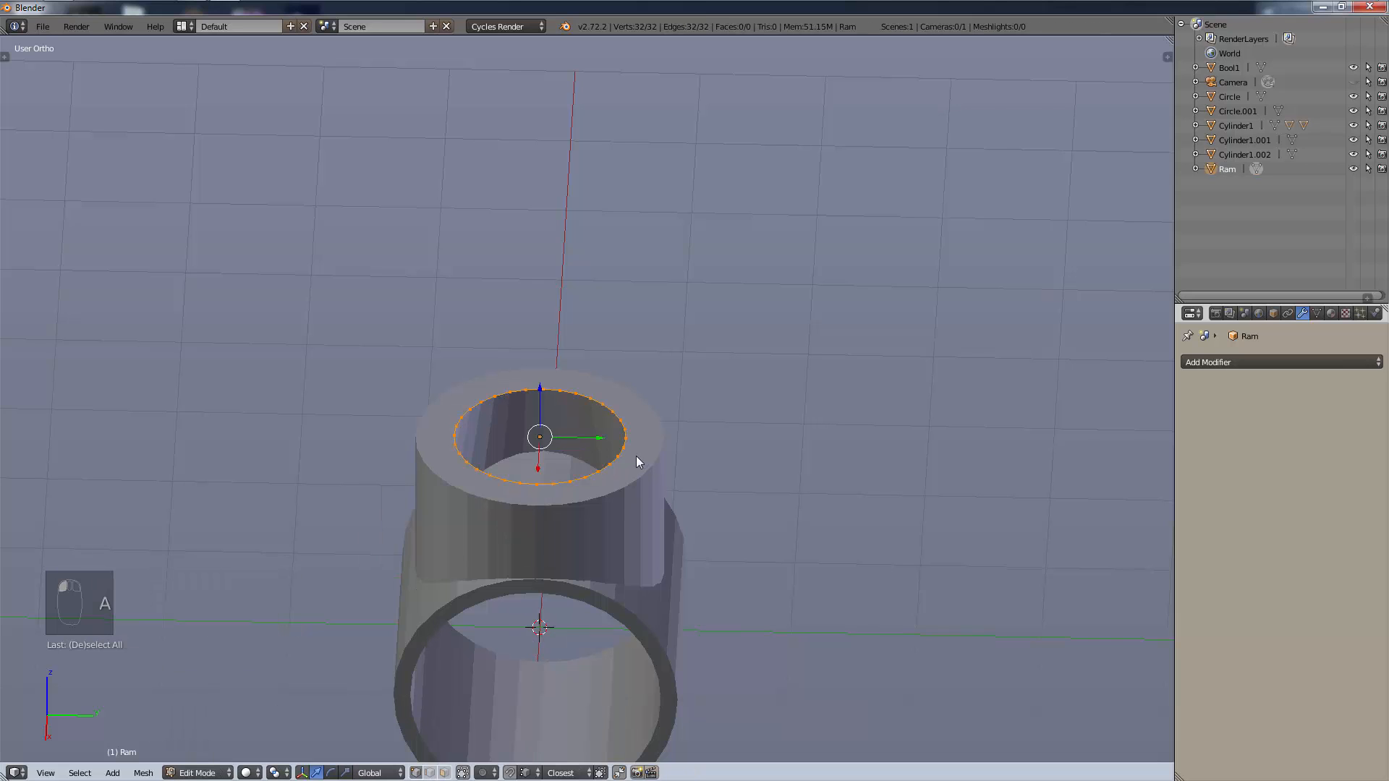
key("f")
Extrude the circular face straight up in the right view into a rod nearly as tall as the neighbouring ram.
scroll(640, 389, "down", 2)
scroll(683, 489, "up", 3, "shift")
key("KP_3")
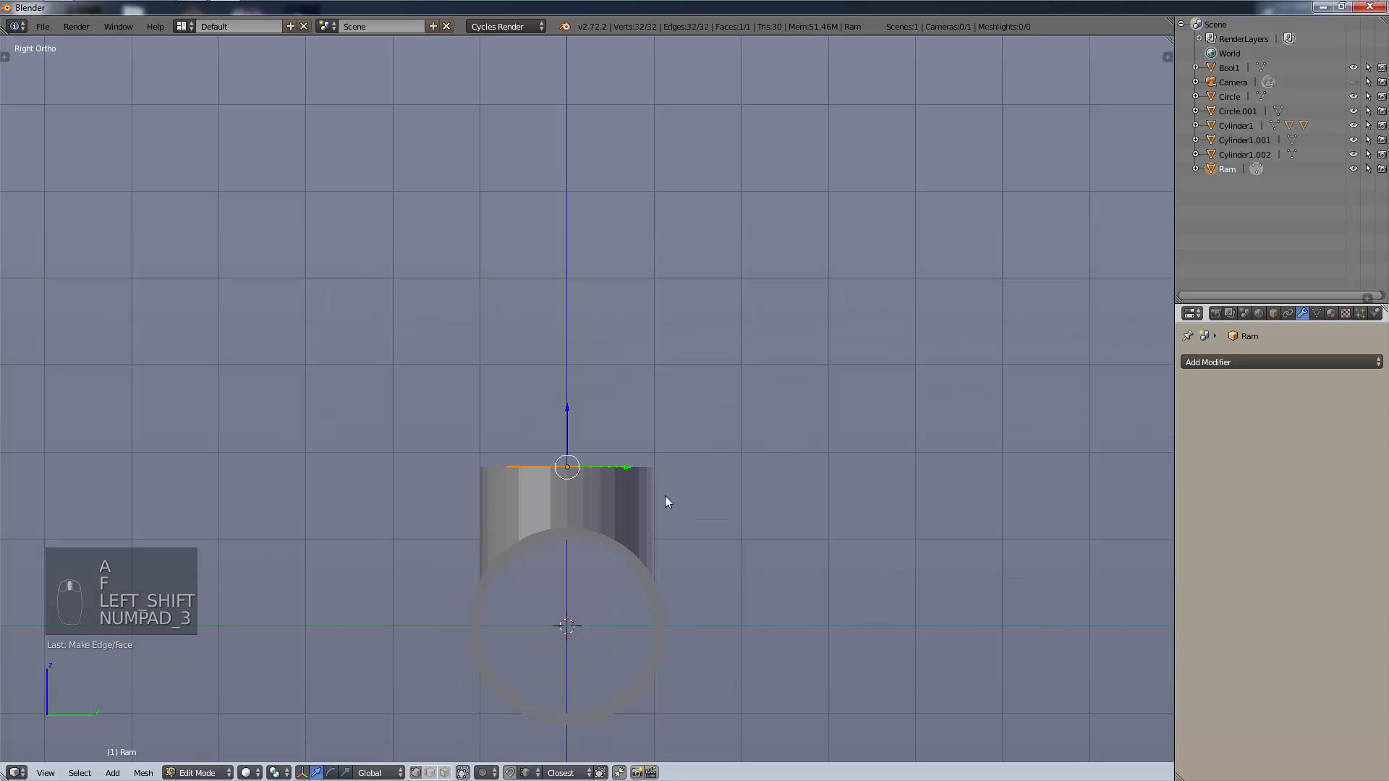
scroll(735, 360, "down", 10)
scroll(724, 434, "down", 2)
middle_click_drag(682, 303, 693, 402, "shift")
scroll(683, 463, "up", 2)
key("e")
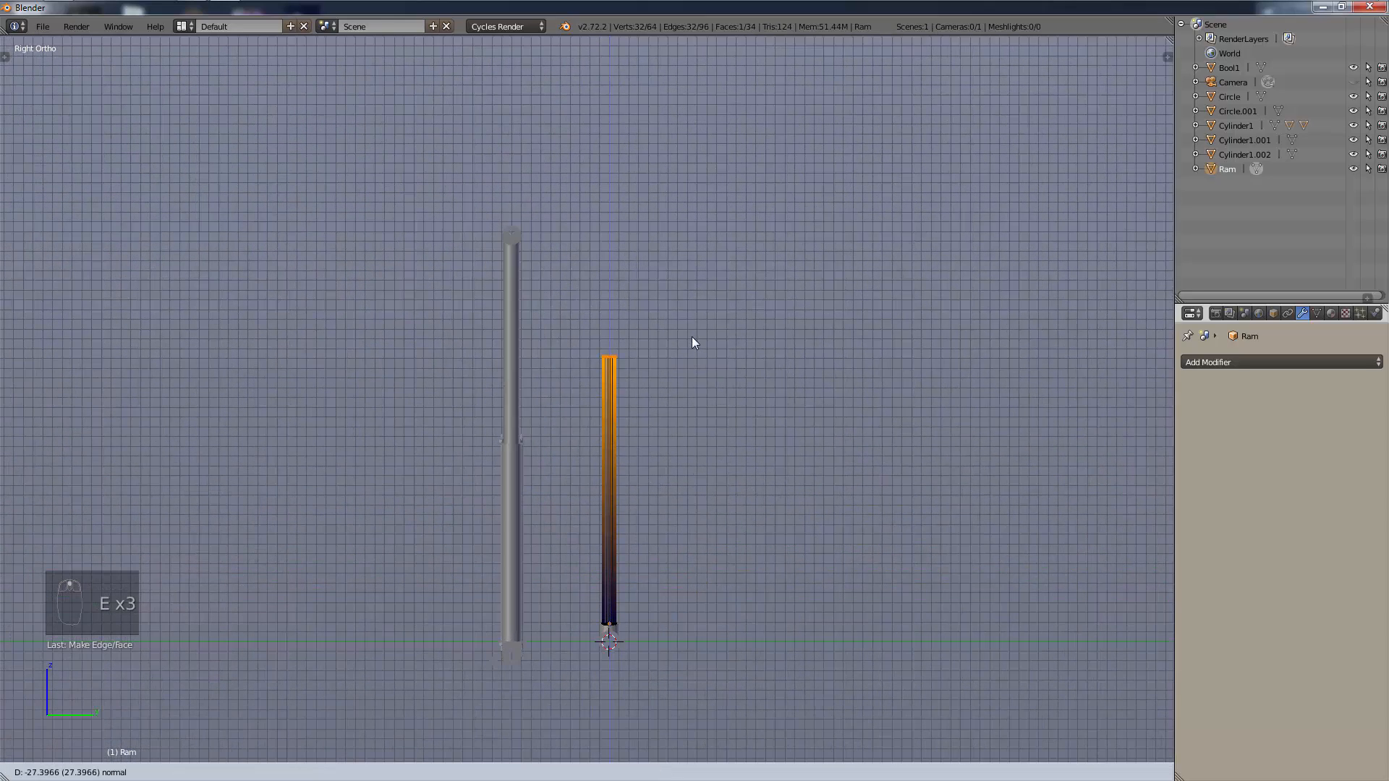
left_click(700, 267)
Shorten the rod by moving its upper end vertices down to slightly under a third of its length.
key("a")
scroll(666, 654, "up", 2)
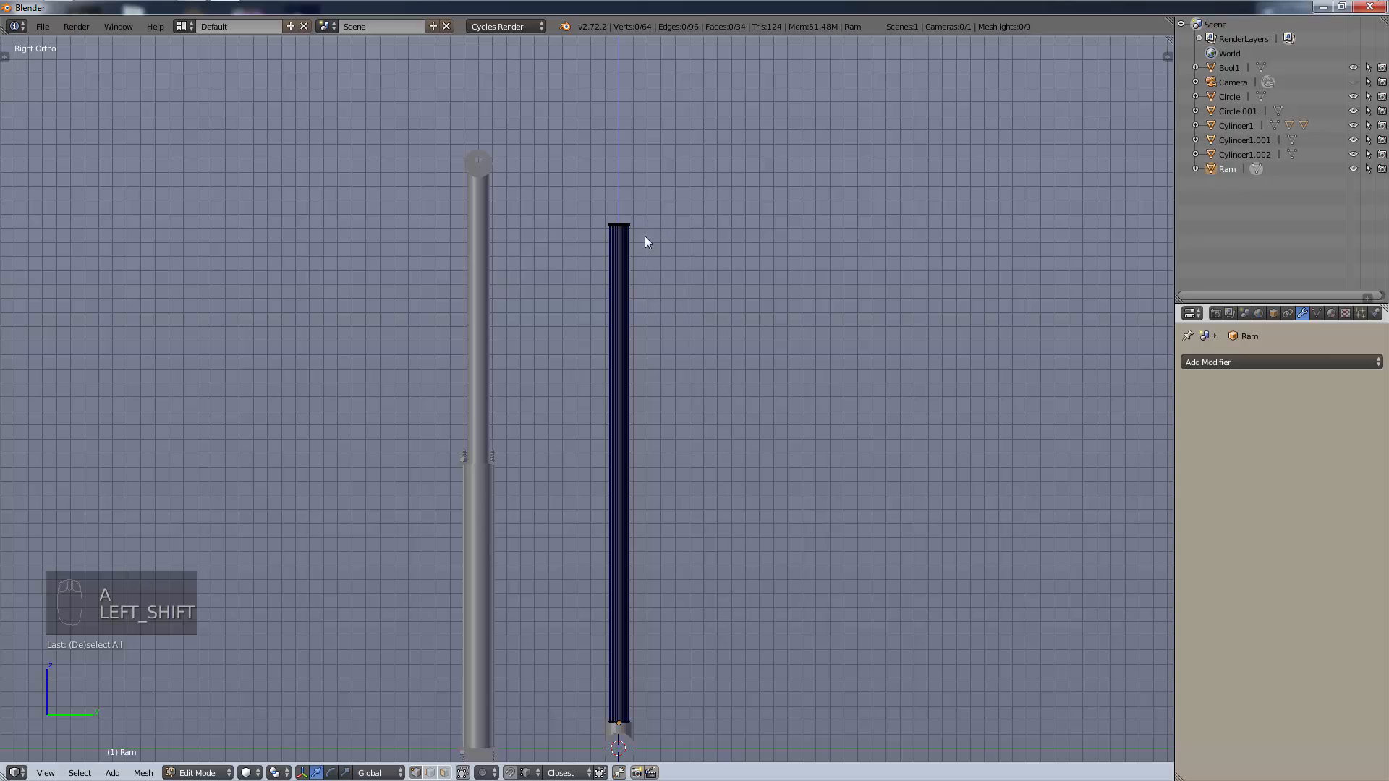
key("a")
key("a")
key("b")
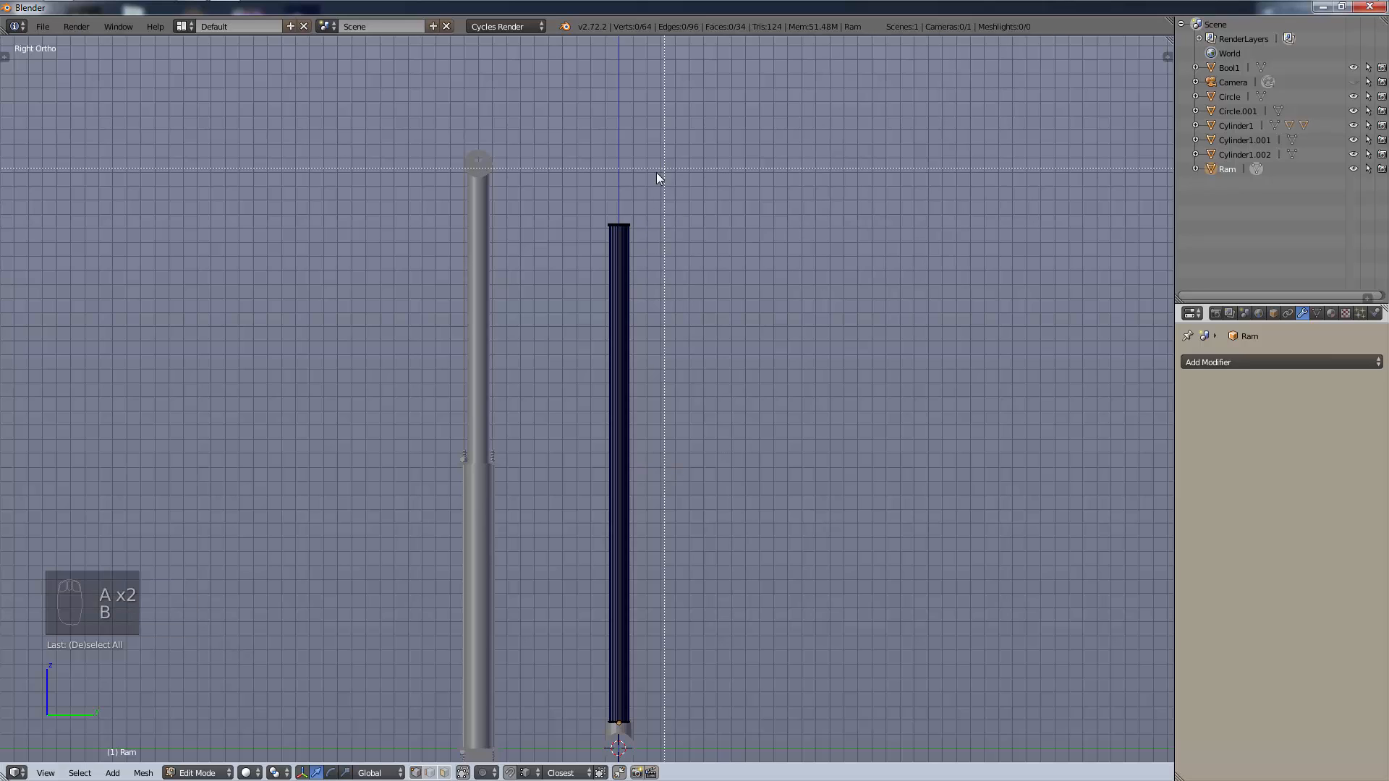
left_click_drag(657, 172, 599, 275)
key("g")
left_click(727, 664)
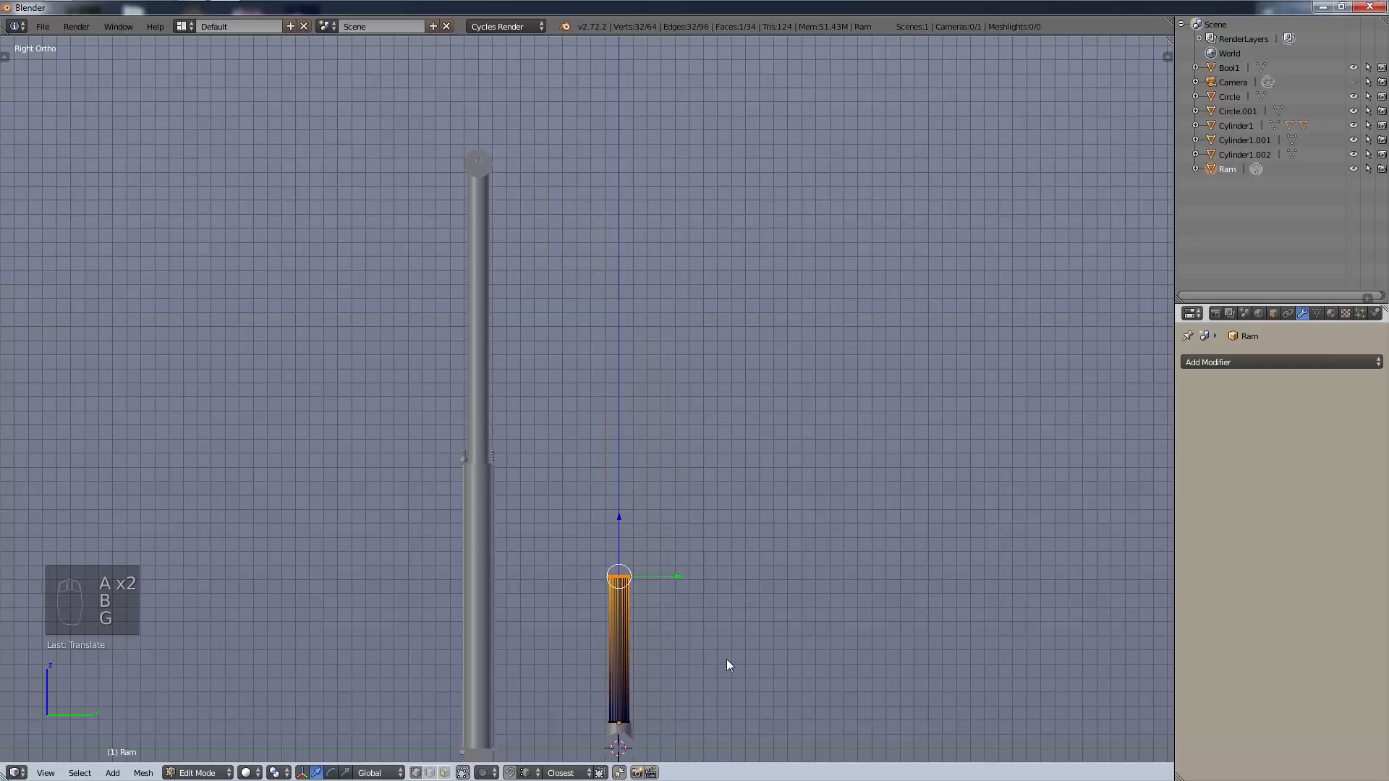
key("f")
Recalculate the normals of the entire Ram mesh.
key("a")
key("a")
key("a")
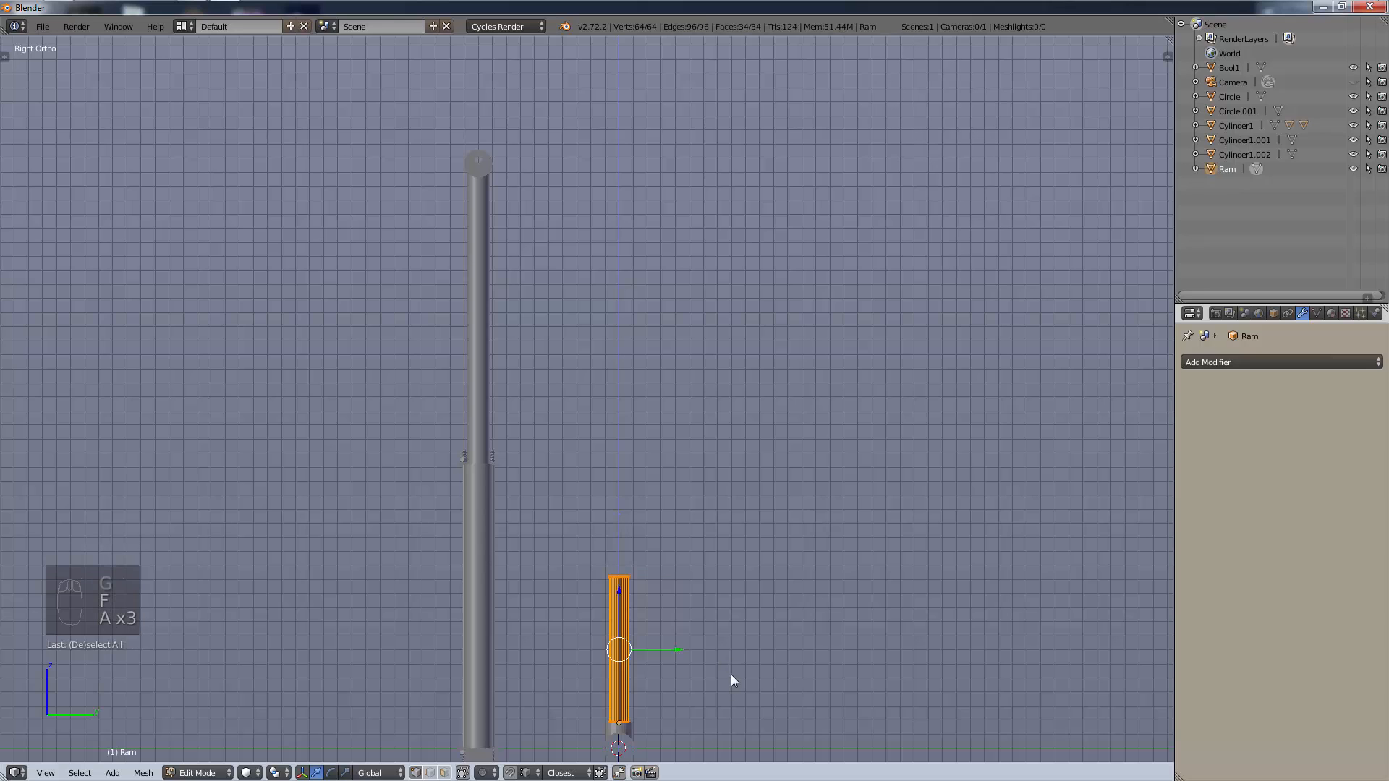
key("t")
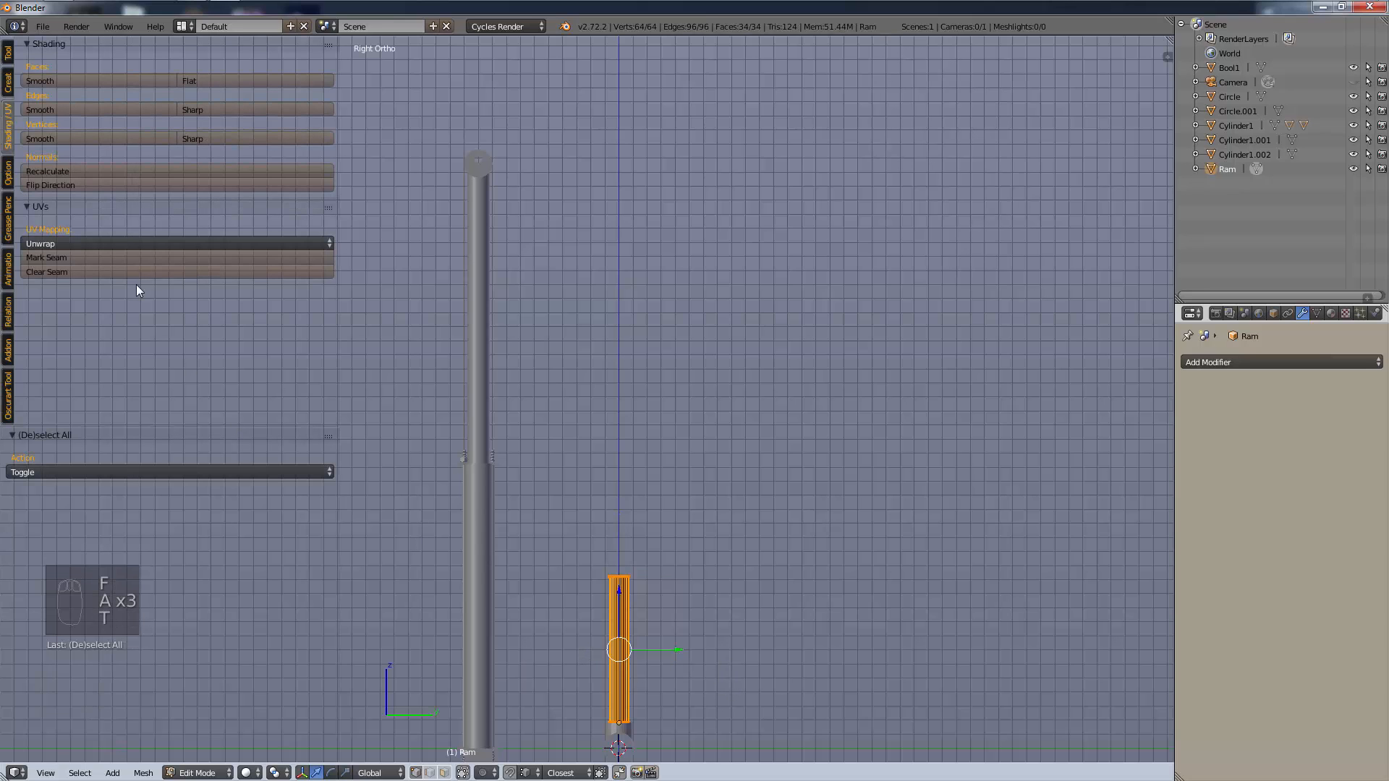
left_click(66, 171)
key("t")
key("a")
Return to Object Mode and examine the rod's shading and upper end up close.
scroll(679, 678, "up", 2)
mouse_move(664, 533)
middle_mouse_down("shift")
mouse_move(618, 449)
mouse_move(638, 549)
middle_mouse_up("shift")
scroll(618, 455, "up", 2)
key("z")
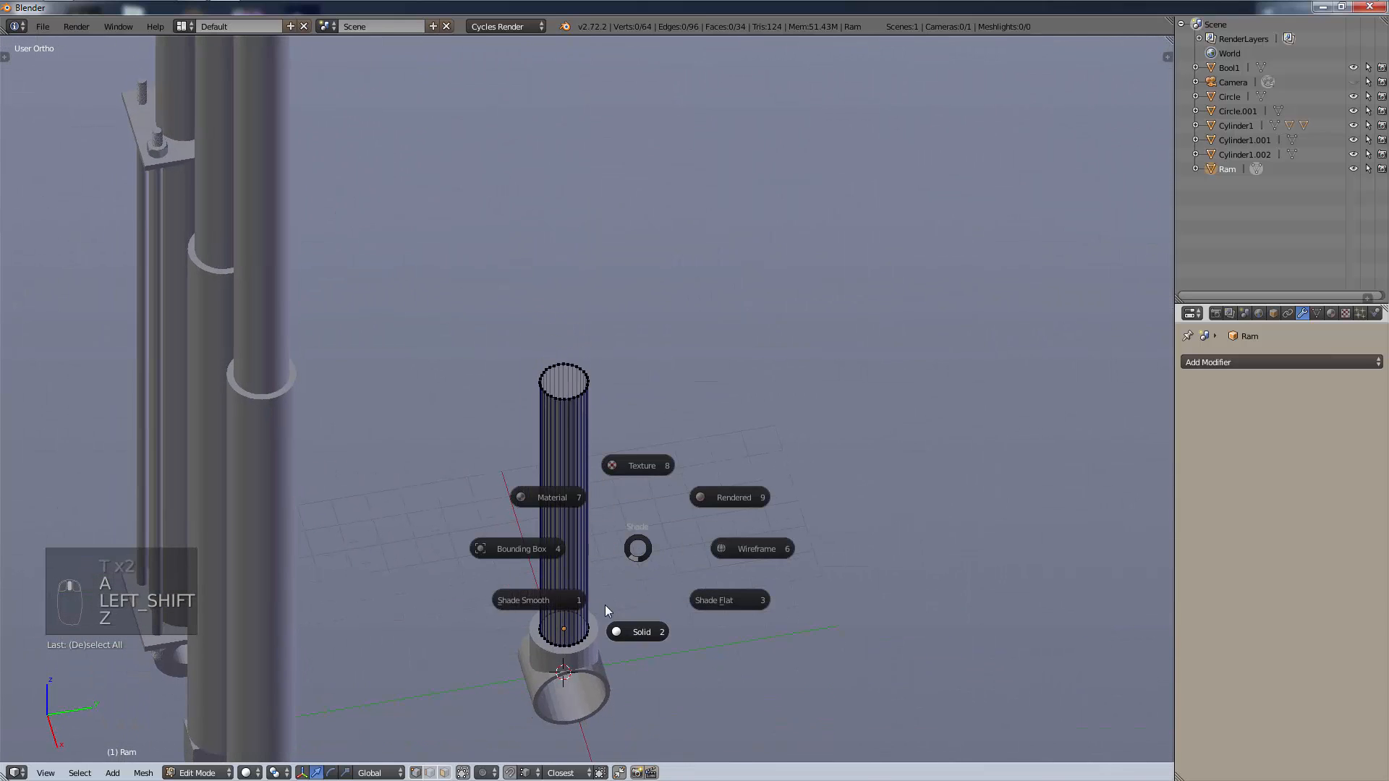
key("Tab")
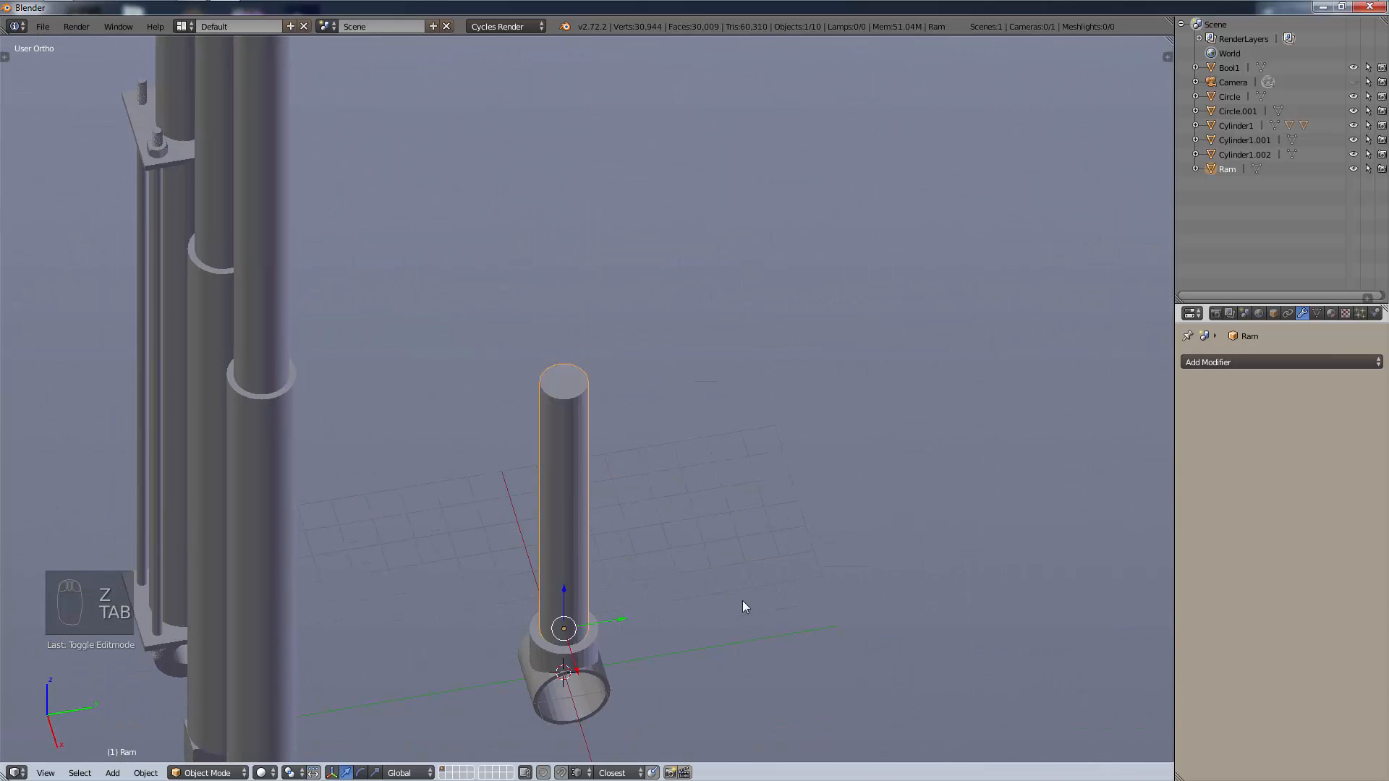
scroll(743, 601, "up", 1)
middle_click_drag(665, 636, 744, 554)
scroll(682, 363, "up", 2)
middle_click_drag(724, 329, 607, 488, "shift")
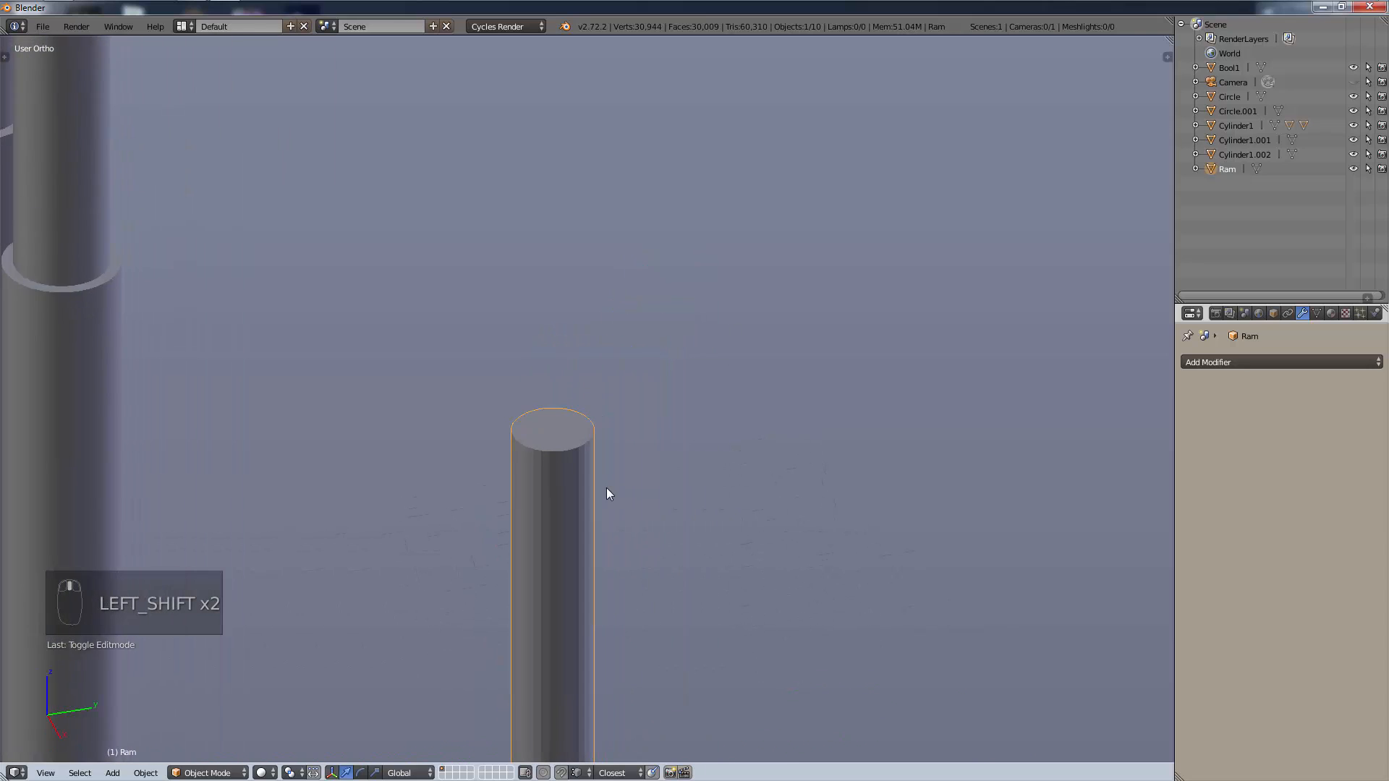
scroll(466, 565, "up", 3)
Duplicate the rod's top edge loop with its cap face in place in Edit Mode.
left_click(211, 772)
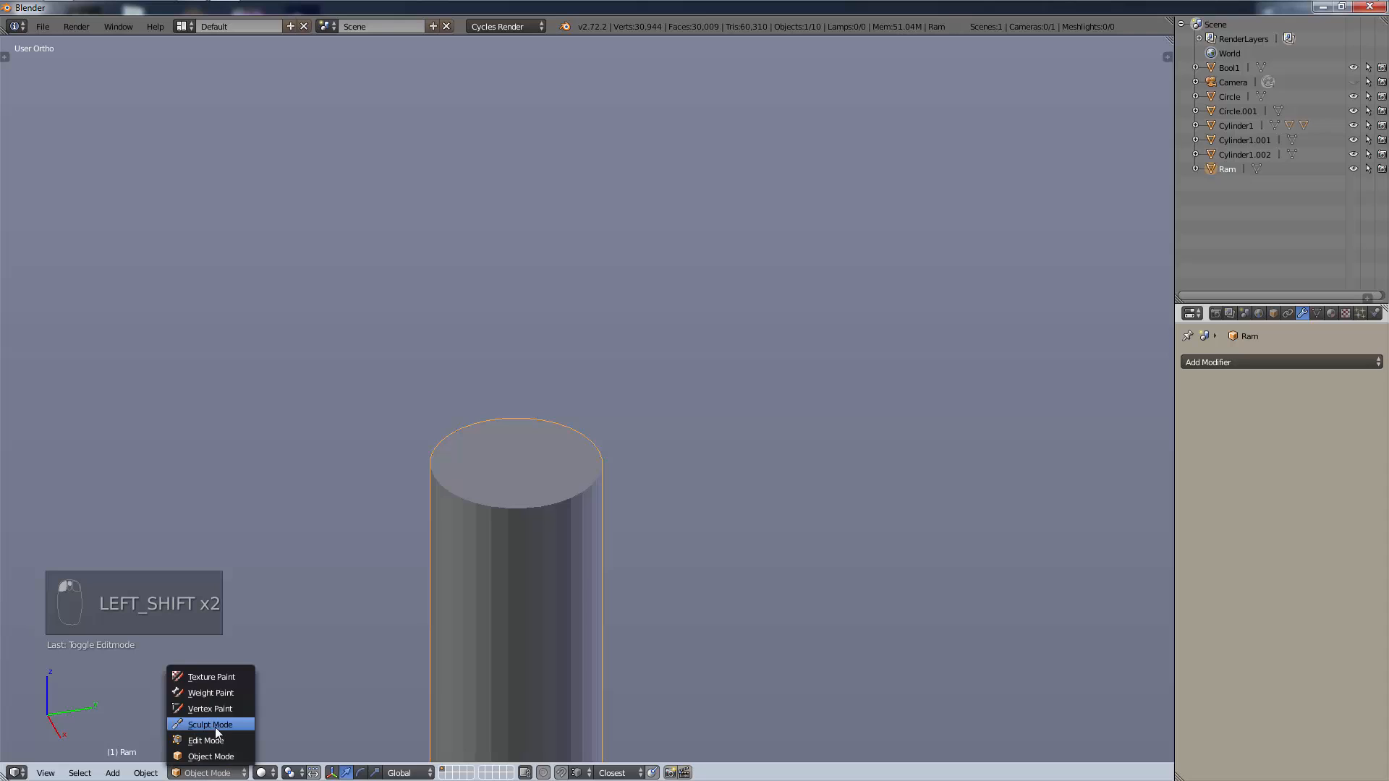
left_click(213, 738)
middle_click_drag(536, 571, 450, 613)
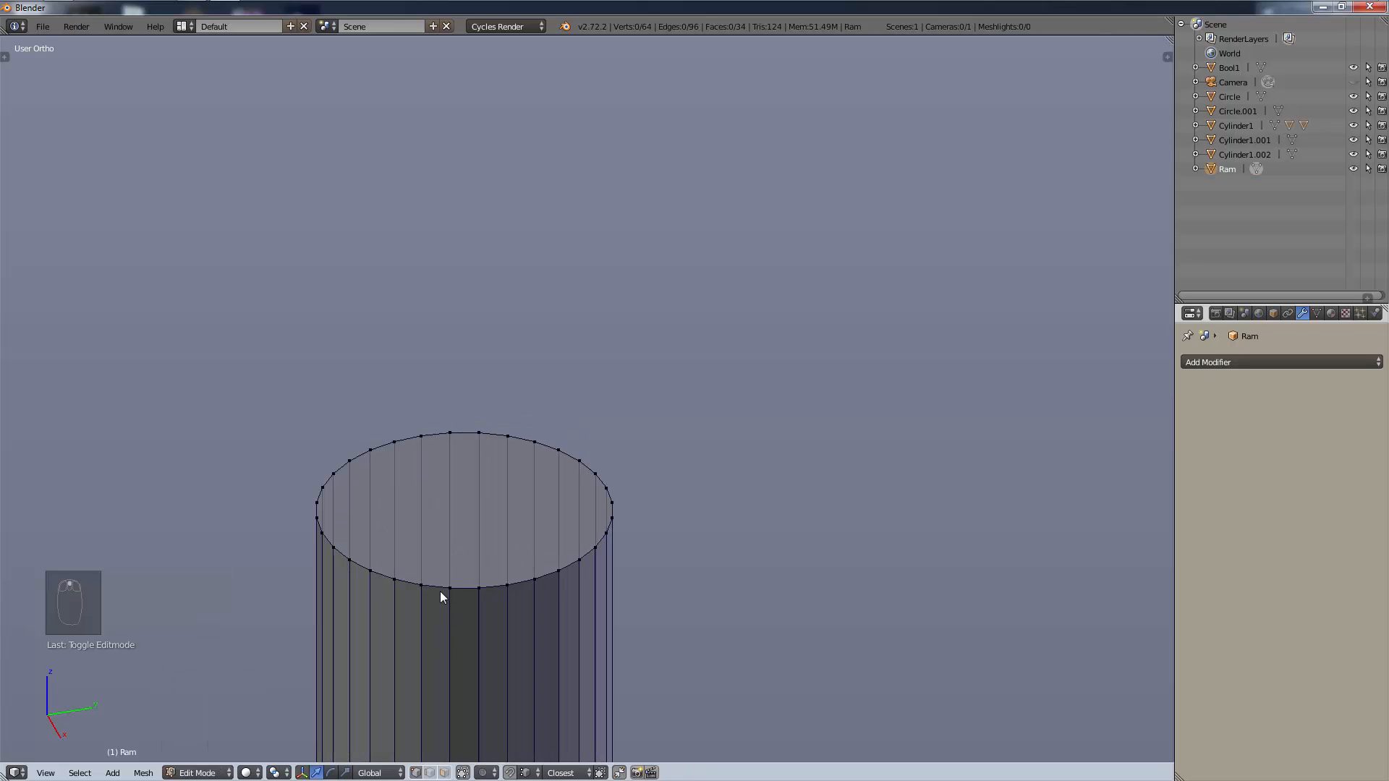
left_click(434, 591, "alt")
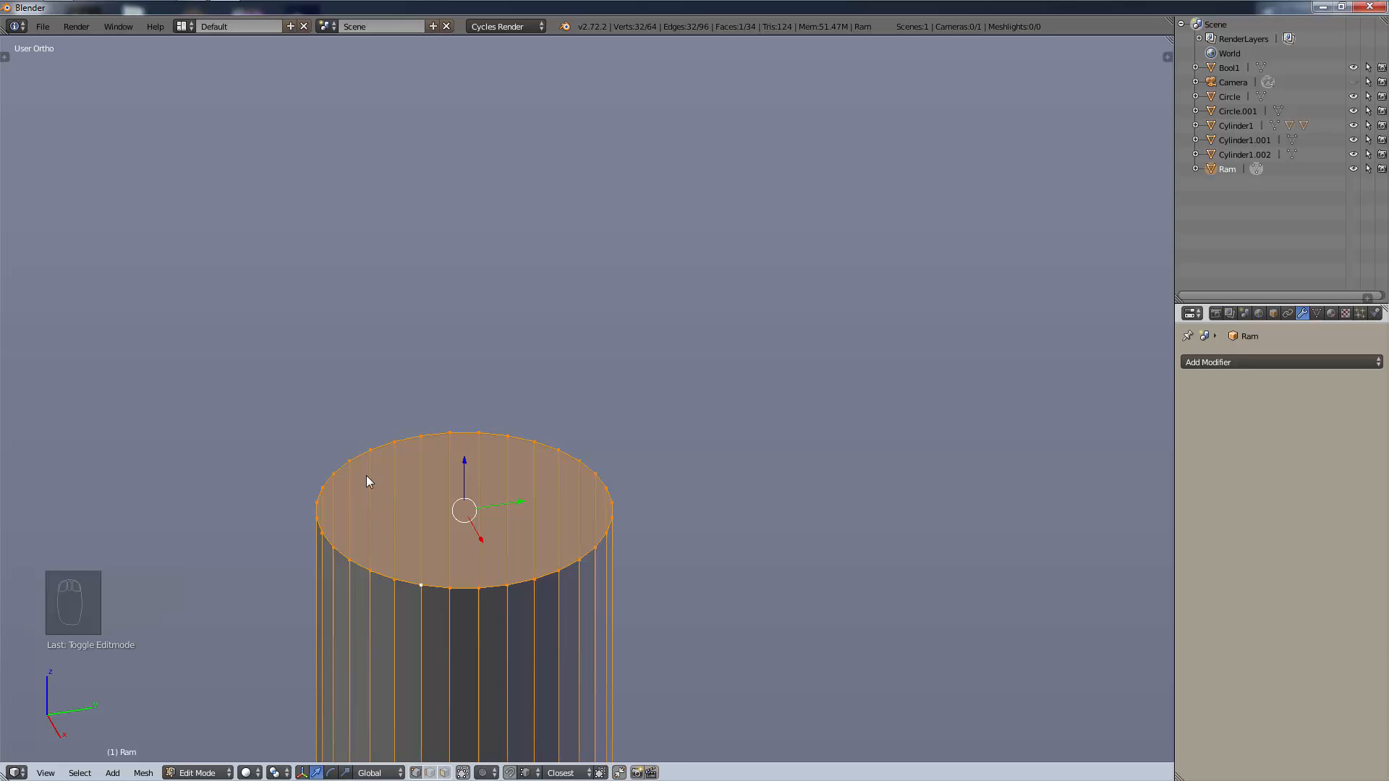
key("shift+d")
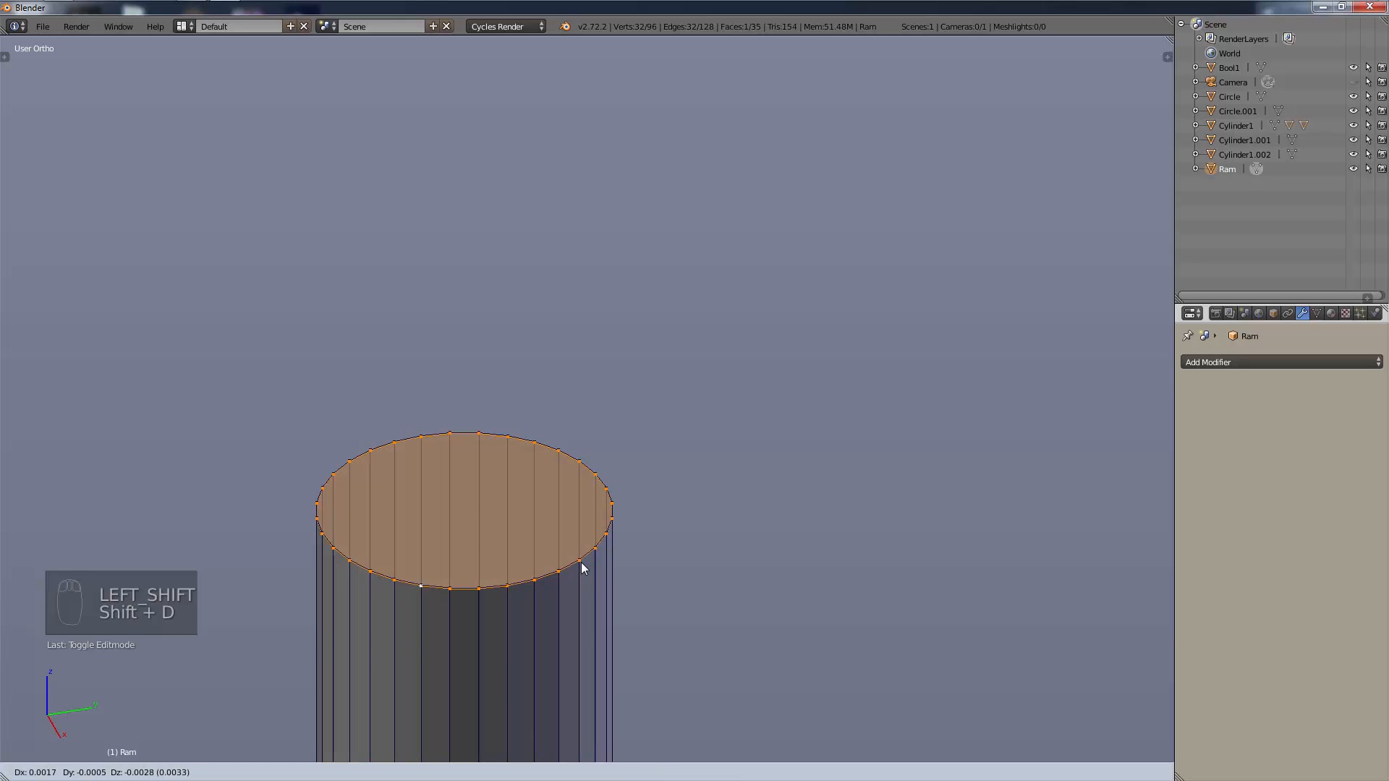
right_click(582, 563)
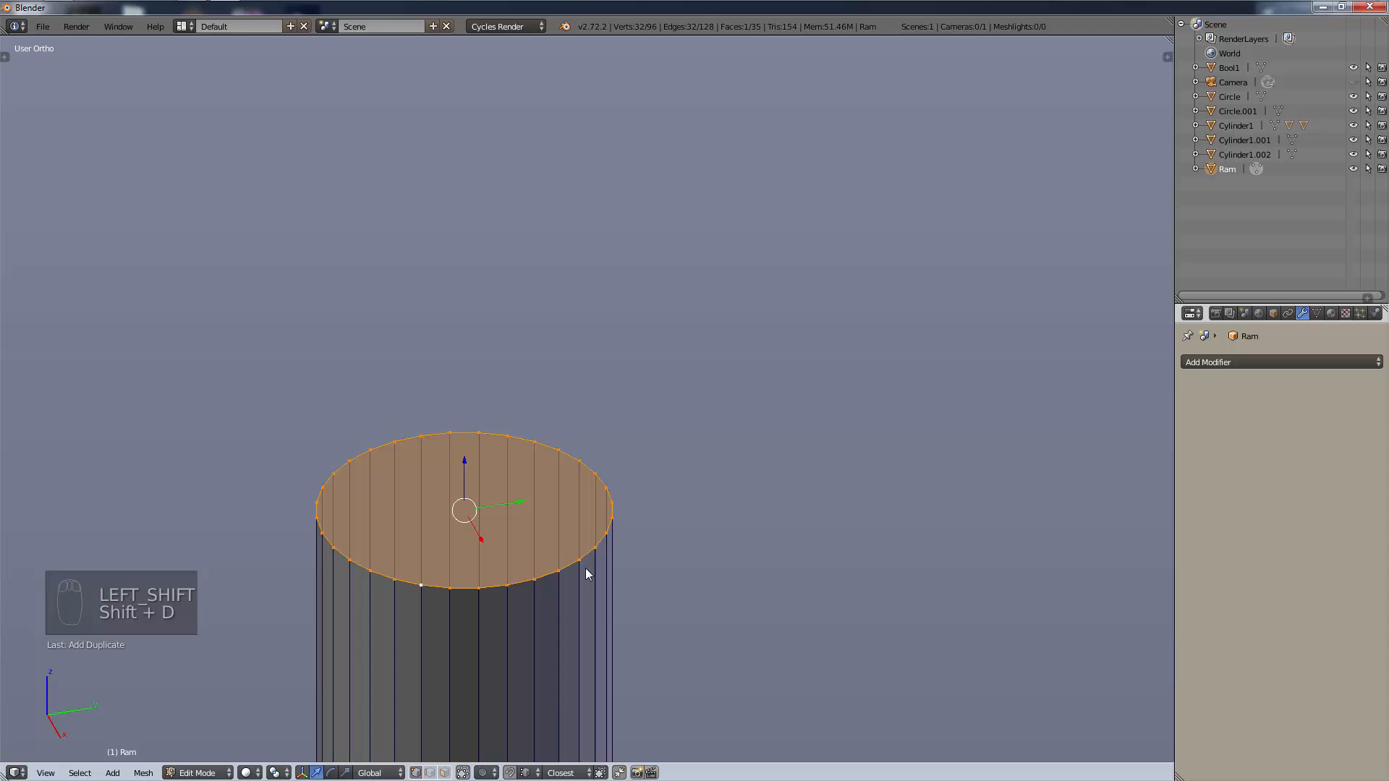
Enlarge the duplicated cap slightly and save the file as ramsandfittings2.blend.
key("s")
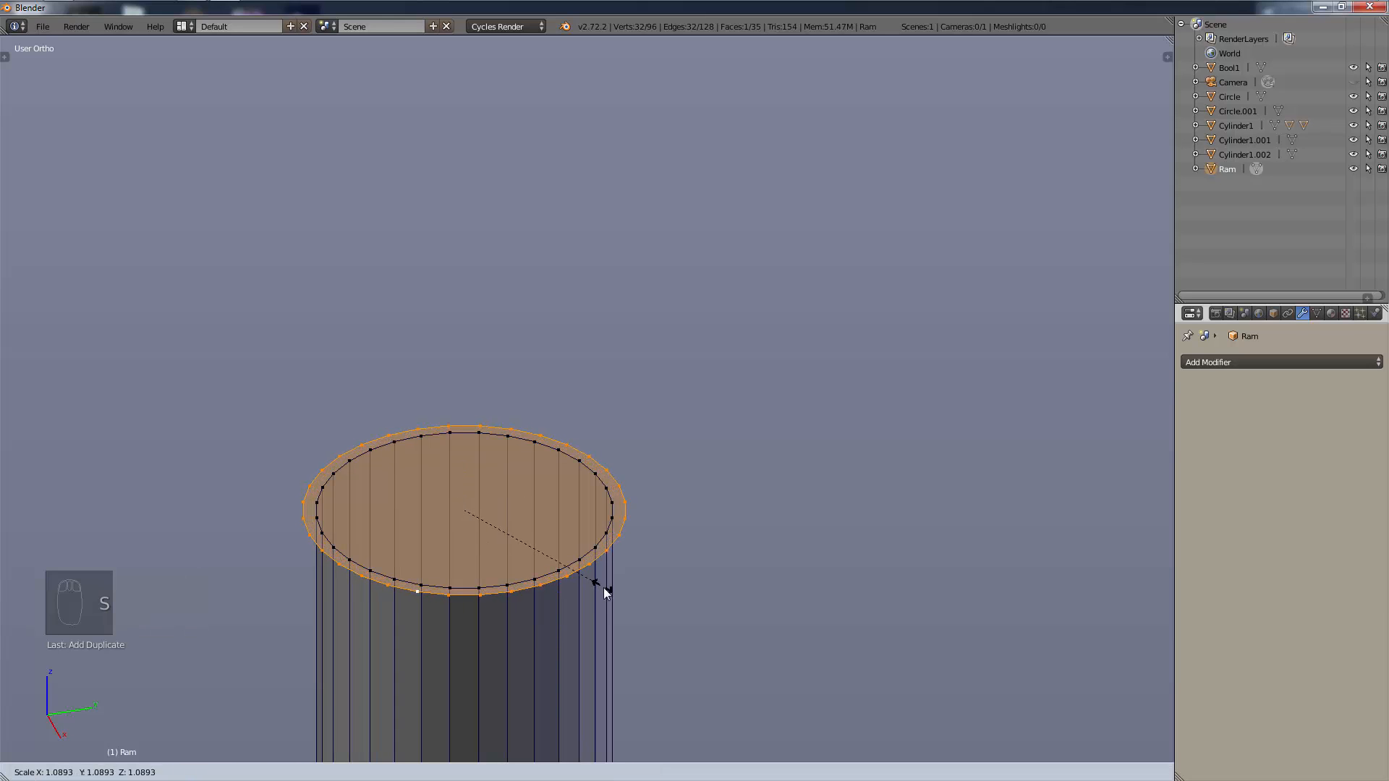
left_click(616, 593)
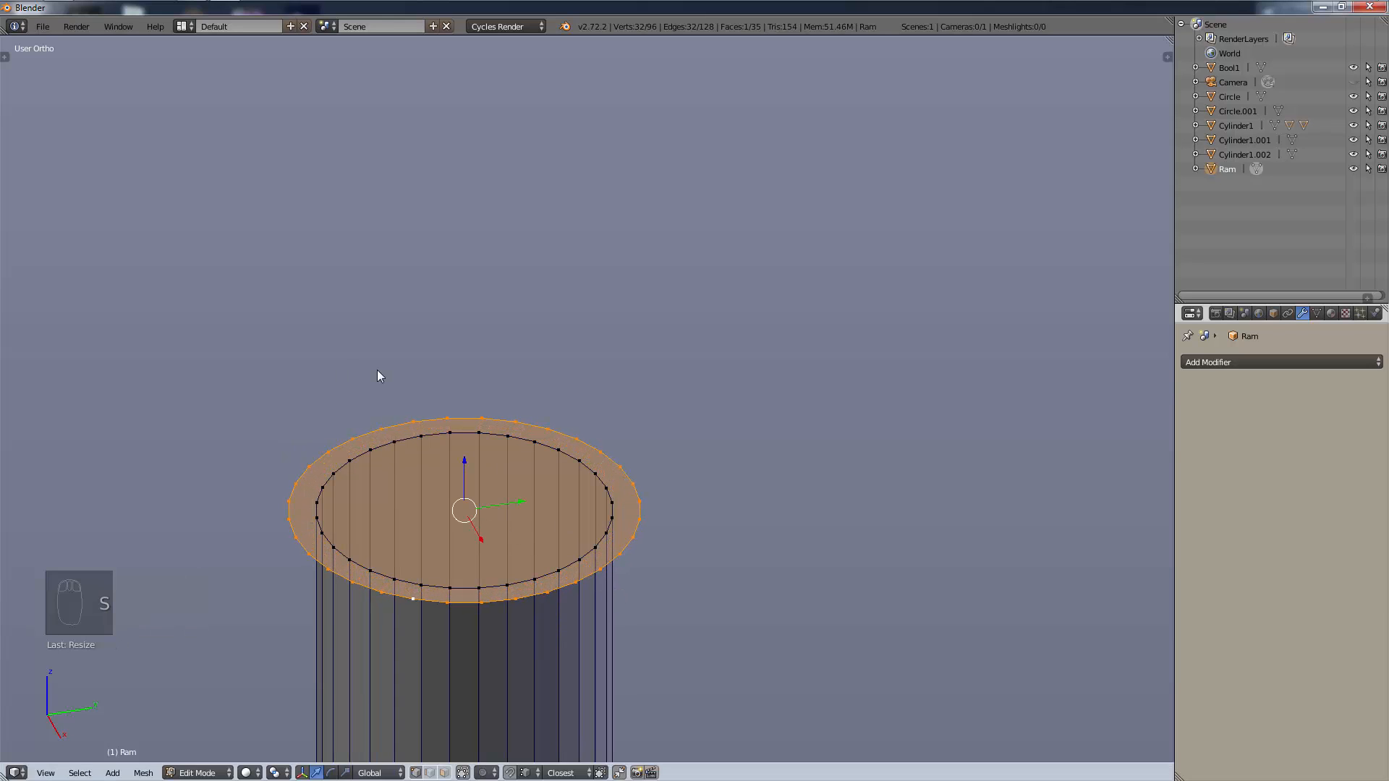
key("ctrl")
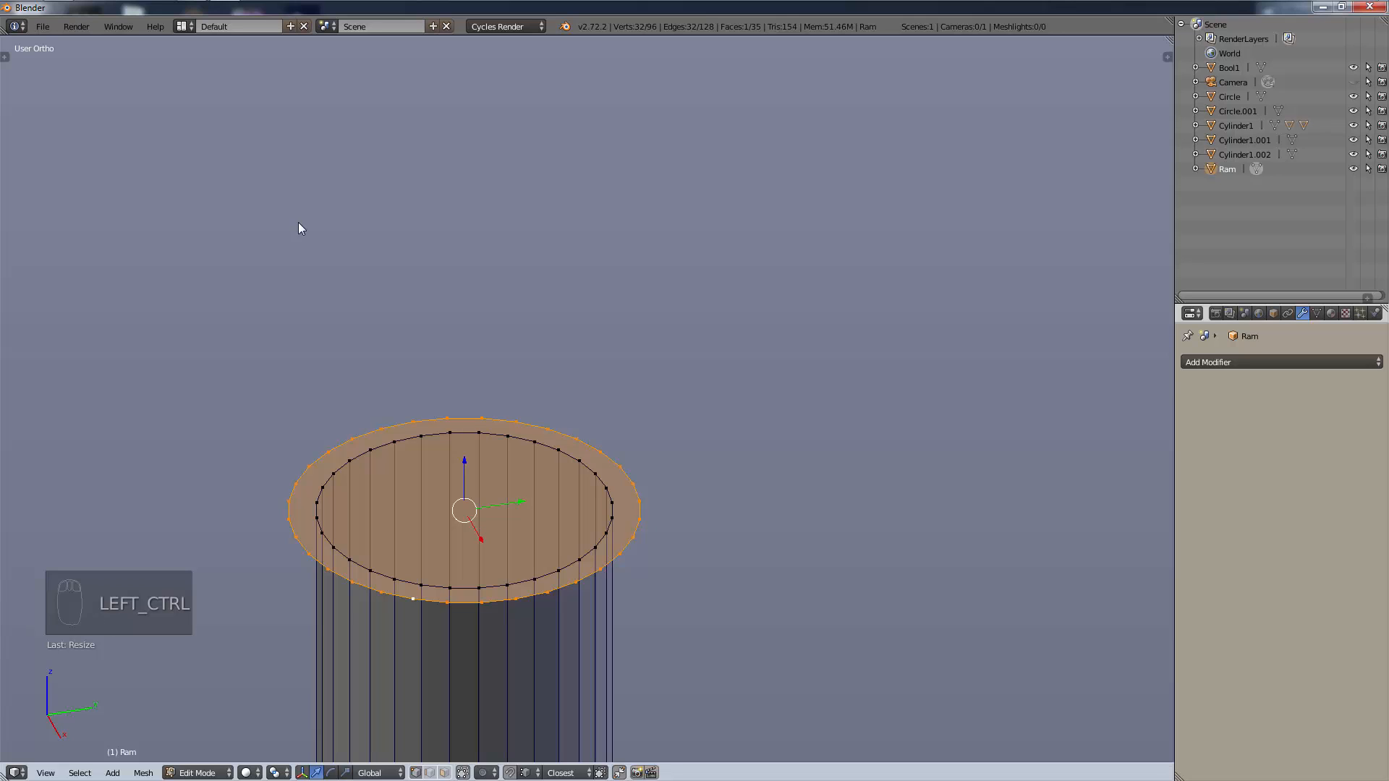
key("ctrl+s")
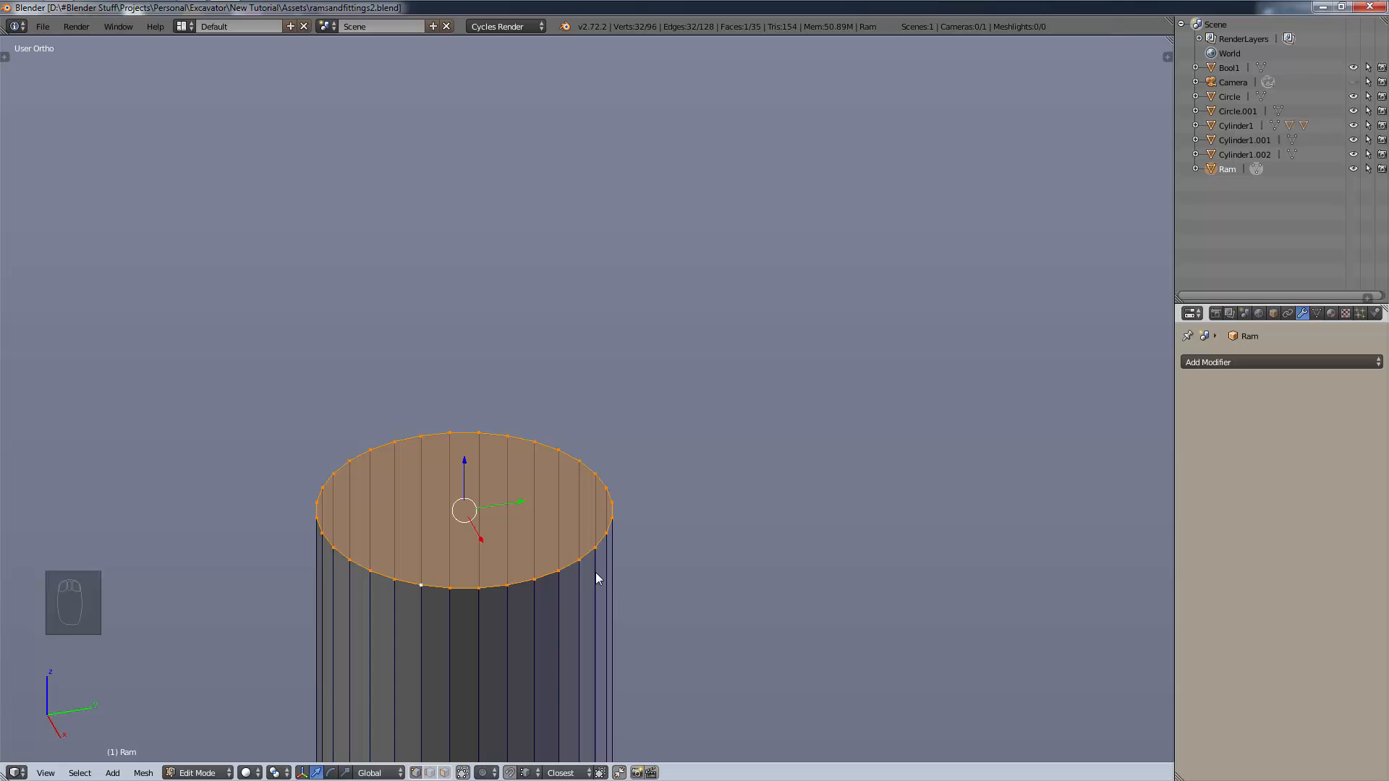
Scale the duplicated cap to about 1.2 times its size and extrude it upward about 0.16 units.
key("s")
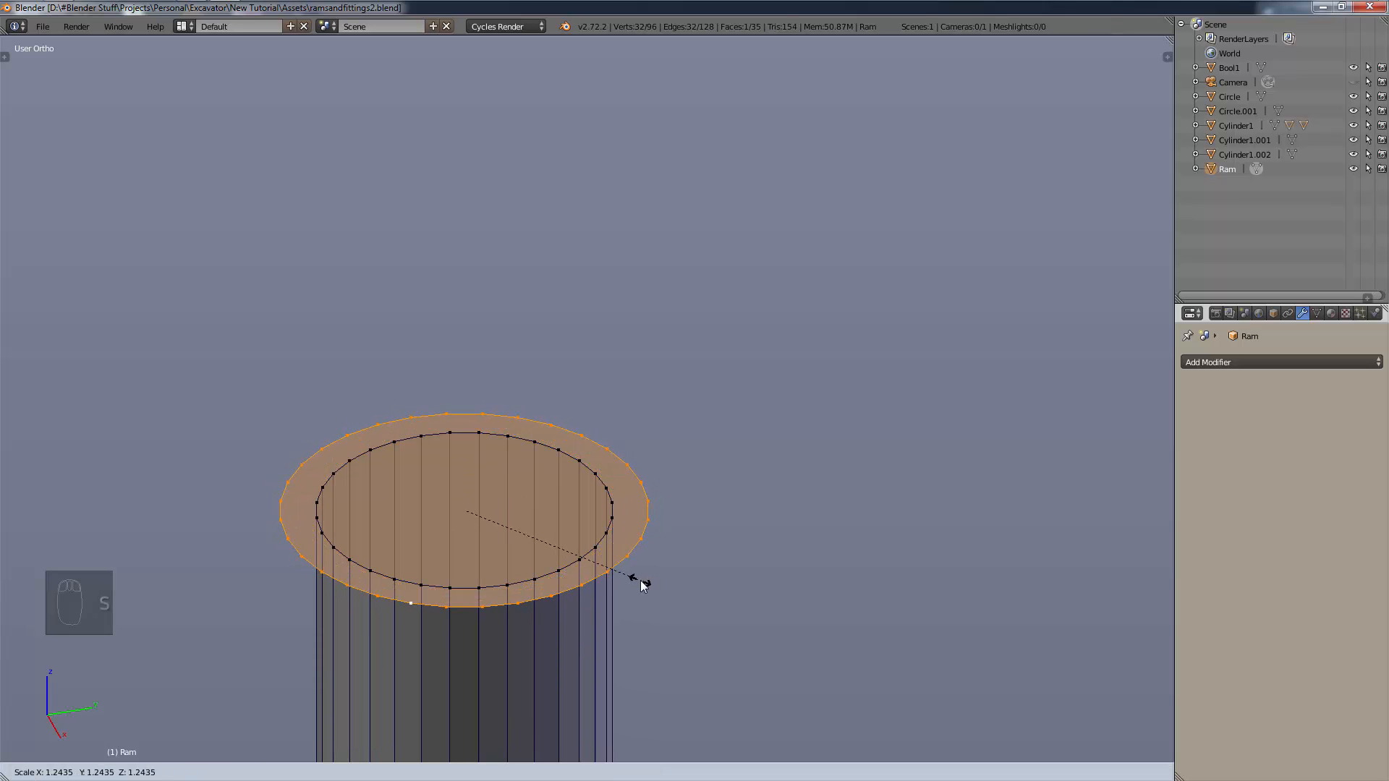
left_click(637, 585)
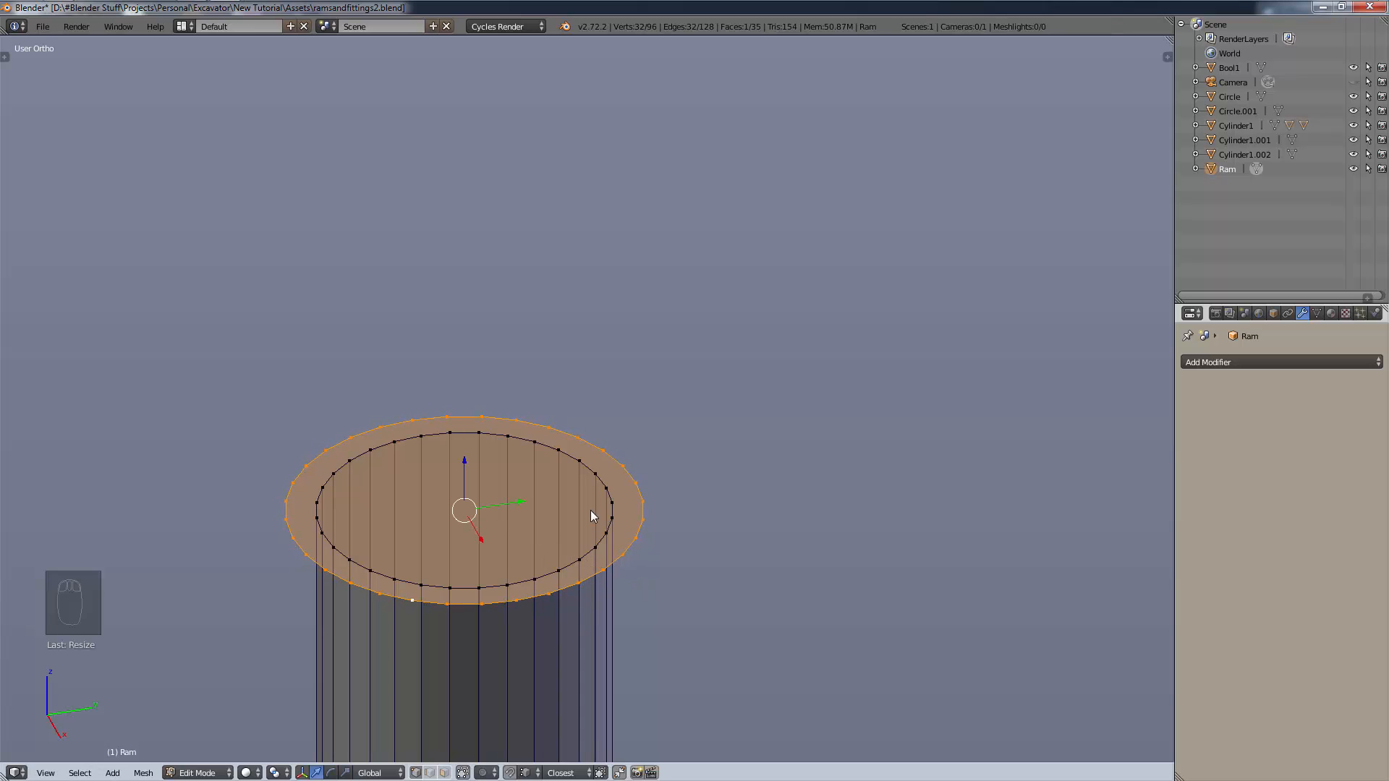
key("e")
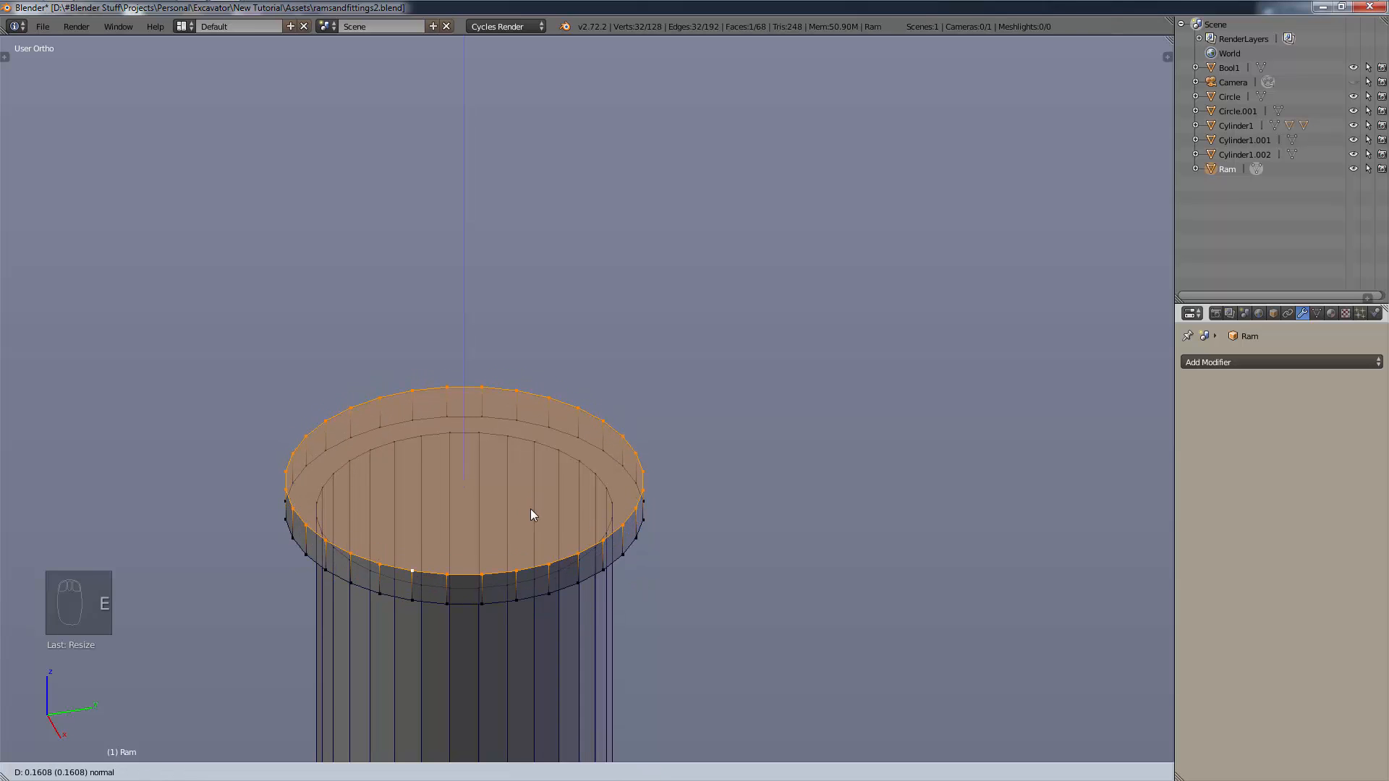
left_click(531, 516)
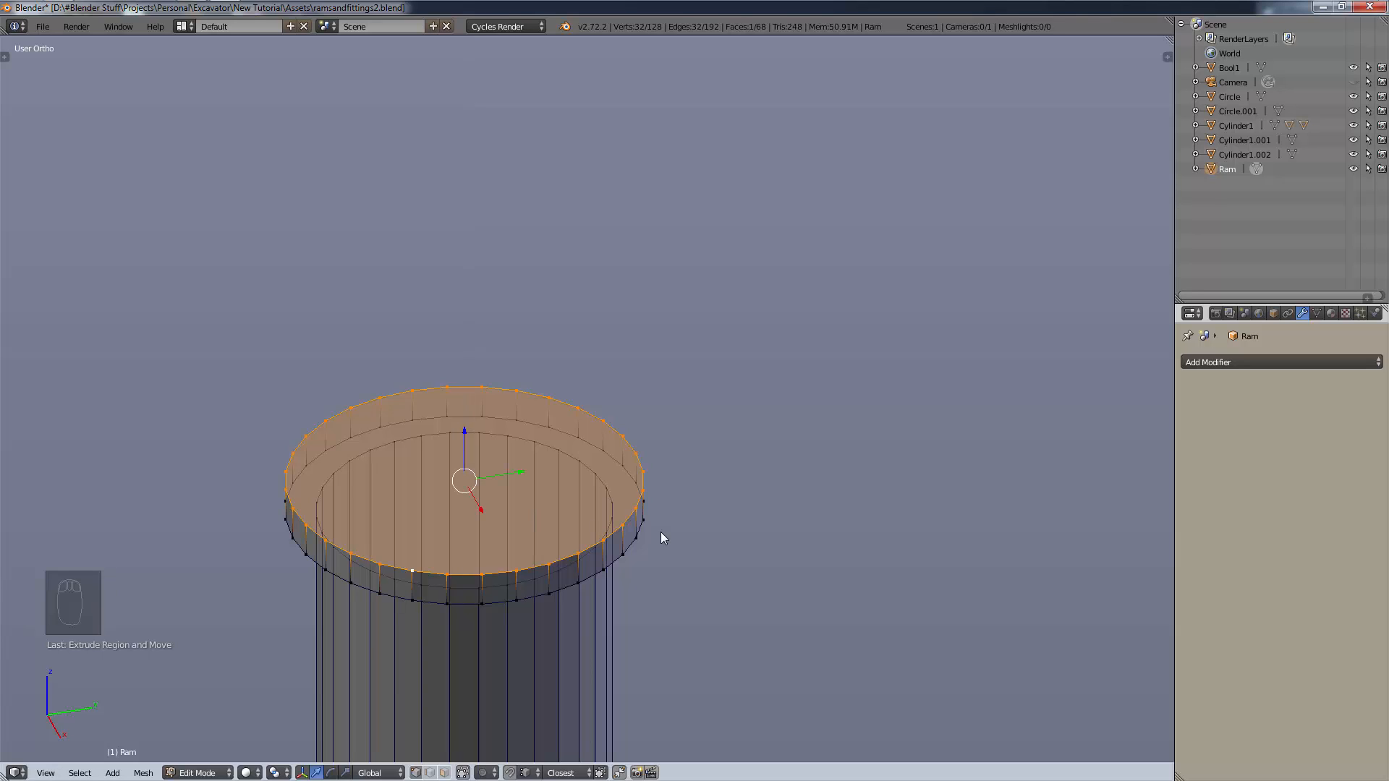
Extrude the collar's top face in place, scale it outward about 1.16 times, and extrude this wider rim upward about 0.47 units.
key("shift")
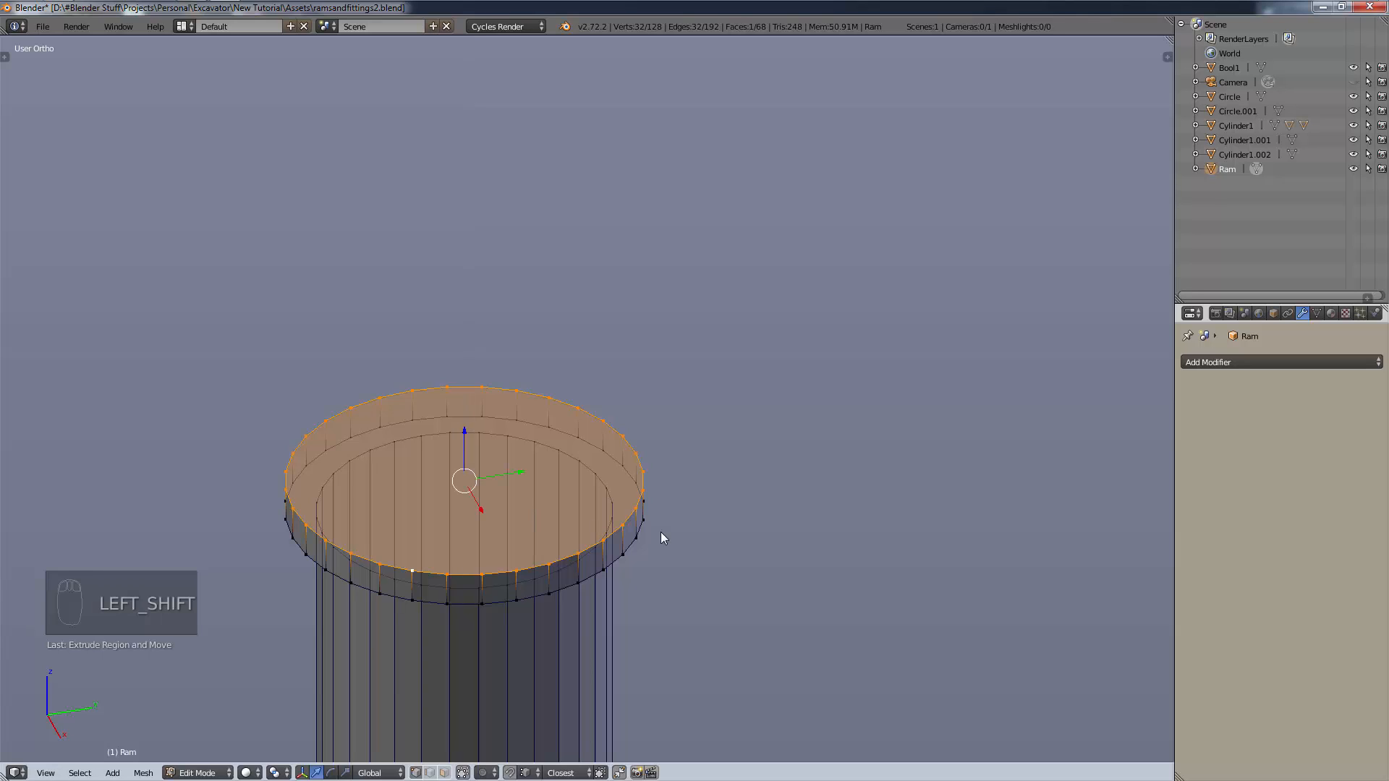
key("e")
key("e")
left_click(661, 533)
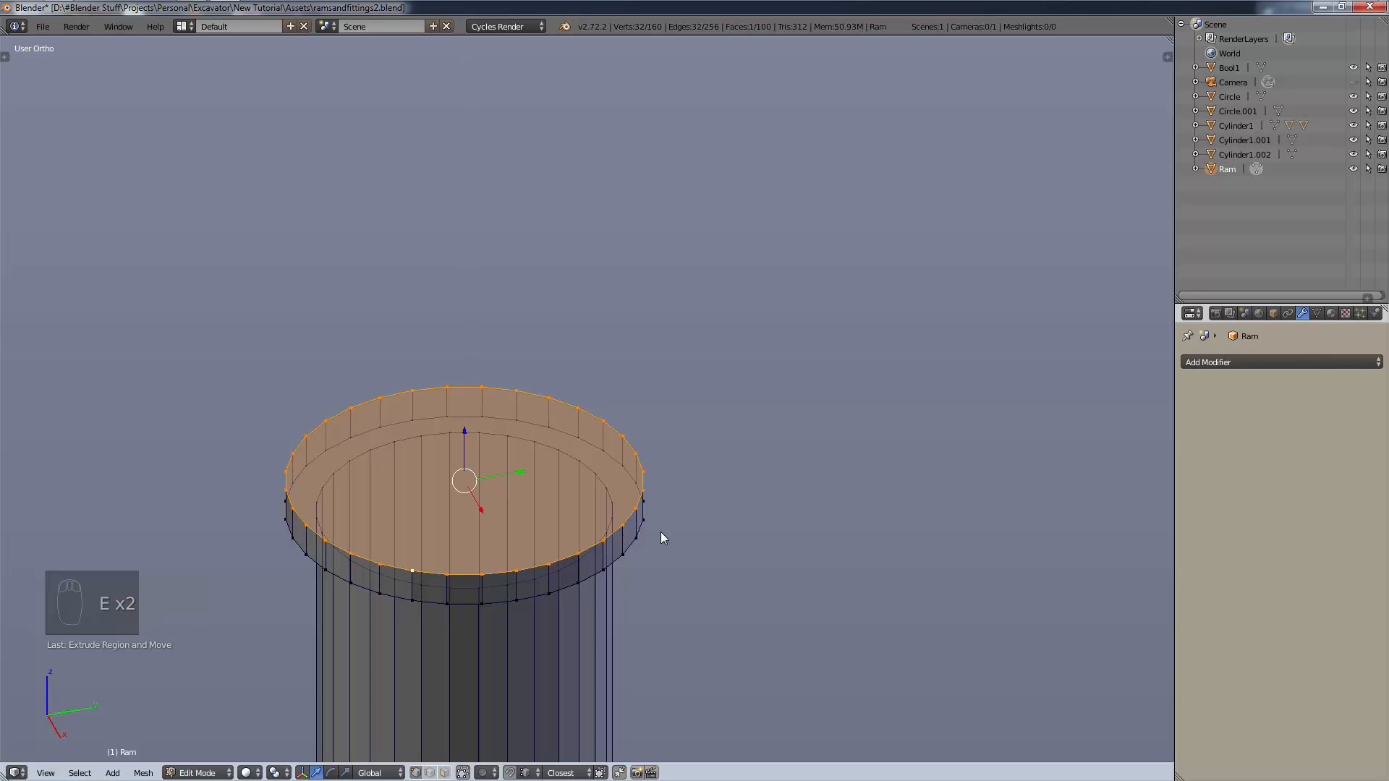
key("s")
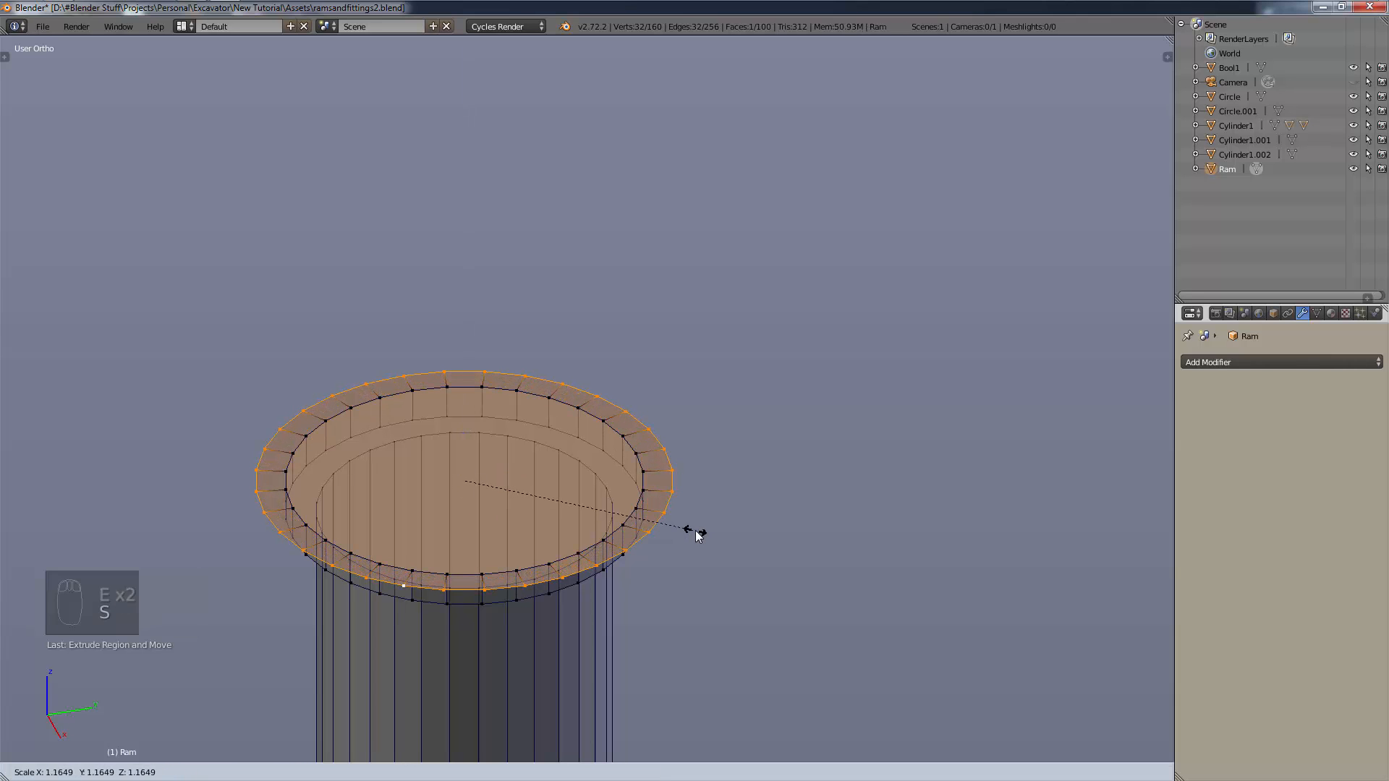
left_click(670, 558)
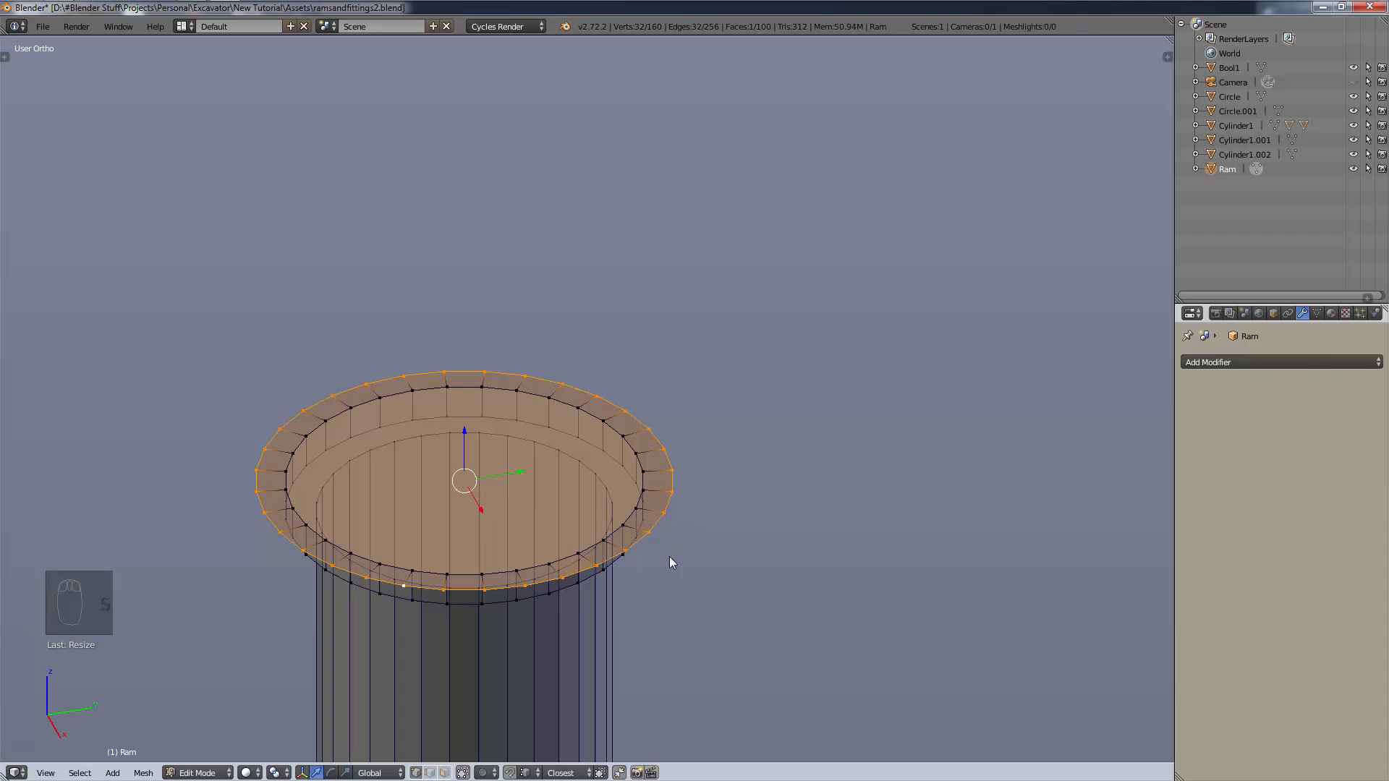
key("e")
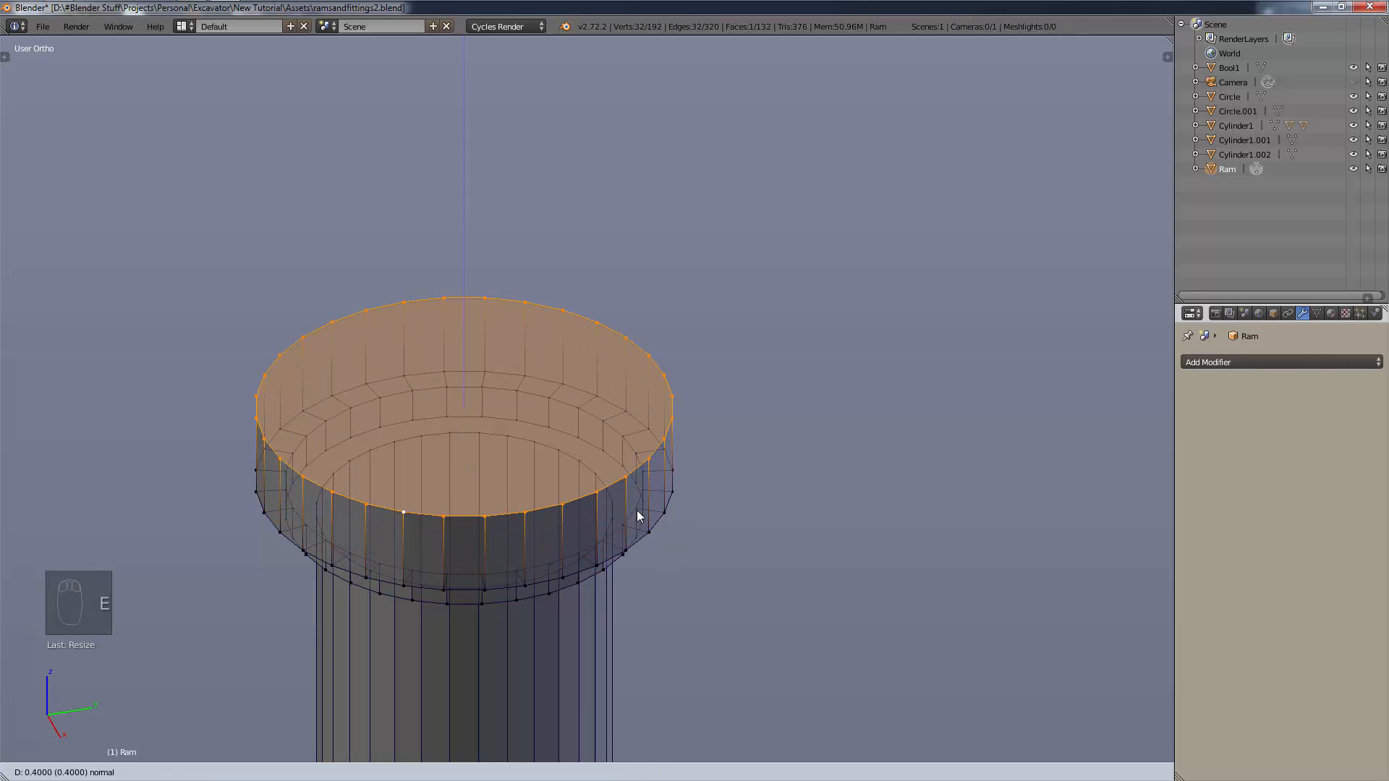
left_click(637, 510)
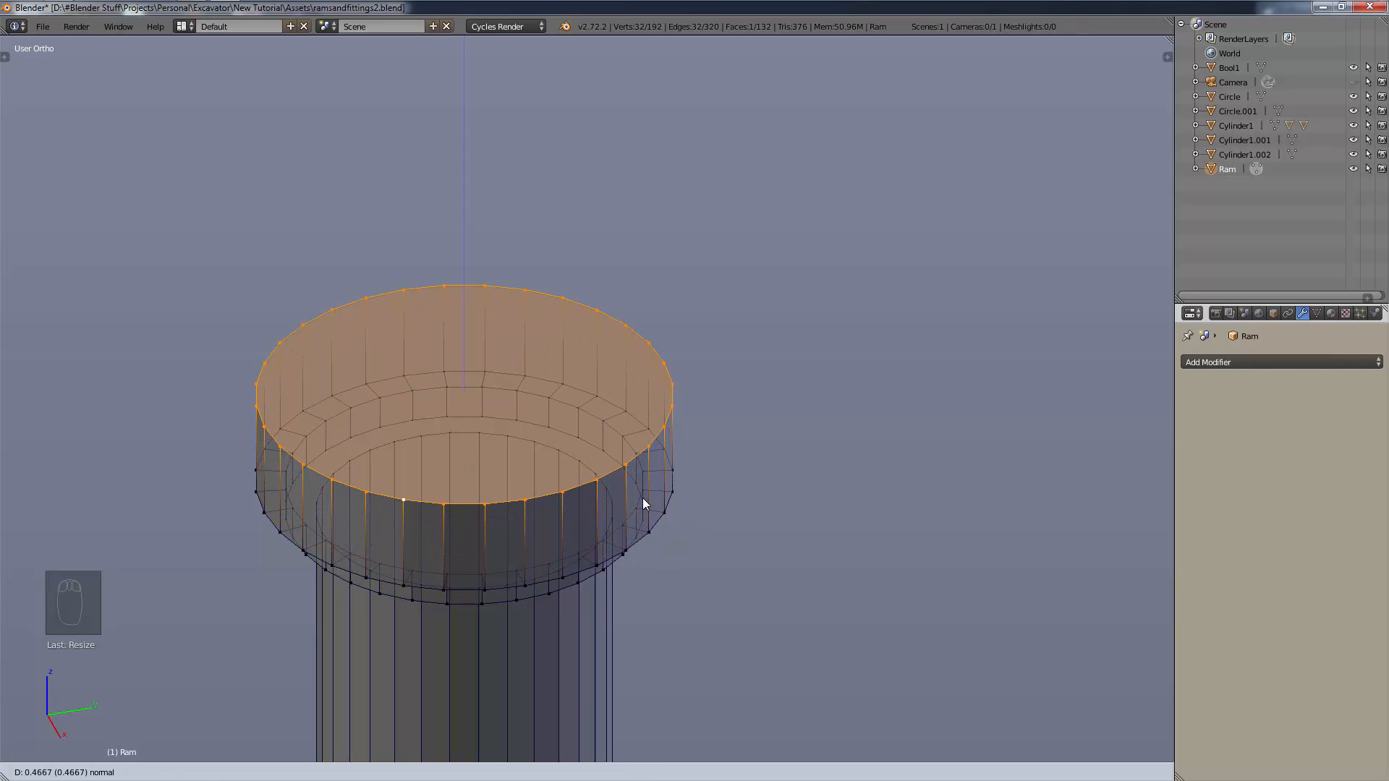
Confirm the rim's extrusion, extrude its top face upward again into a taller section, and view the ram from the right side.
key("e")
left_click(701, 492)
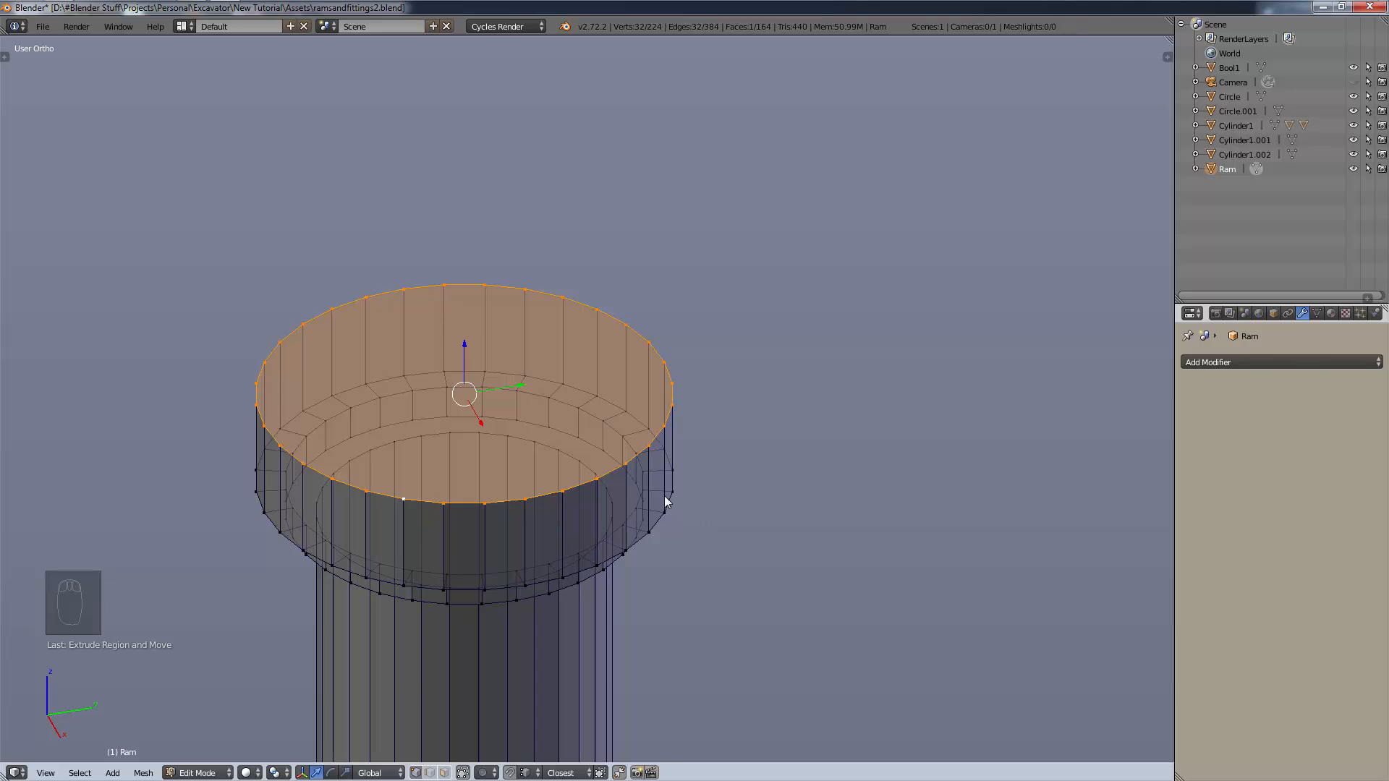
key("e")
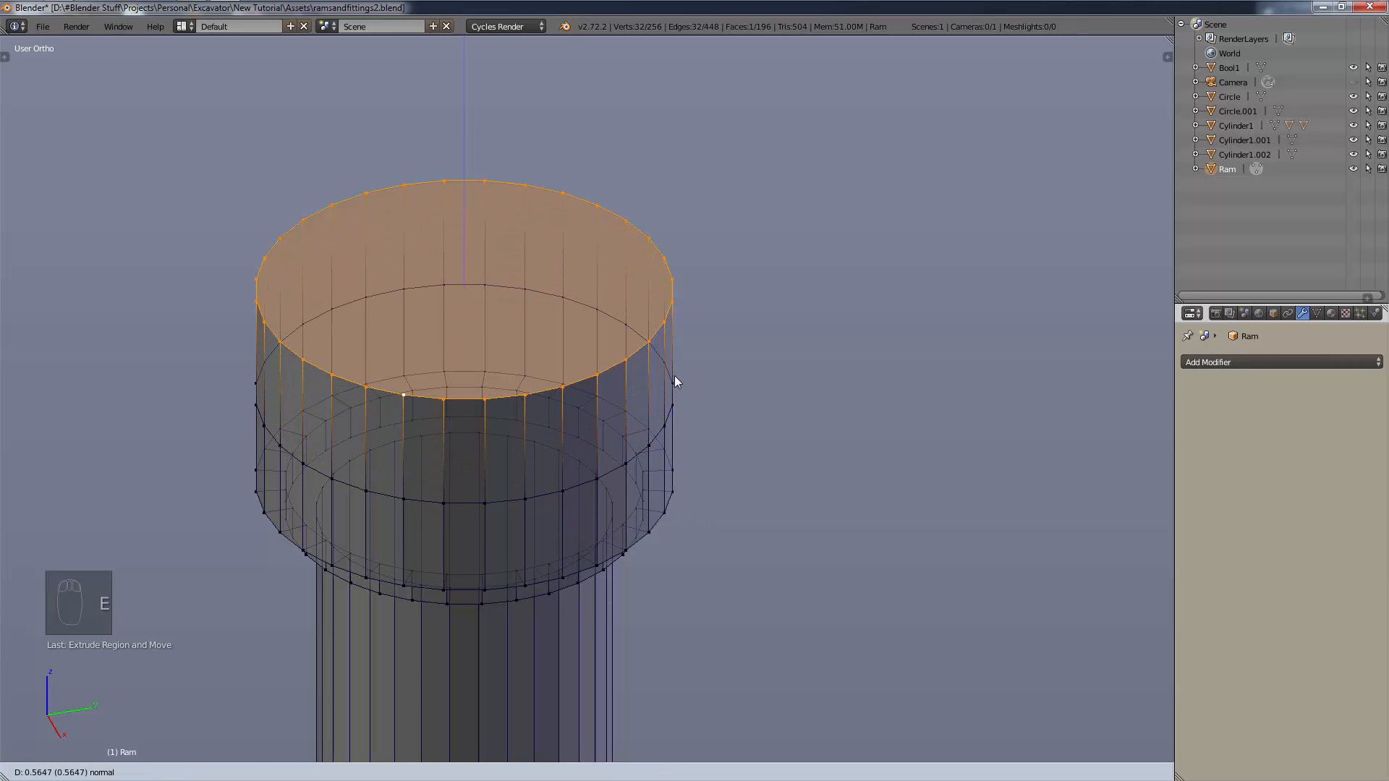
left_click(760, 337)
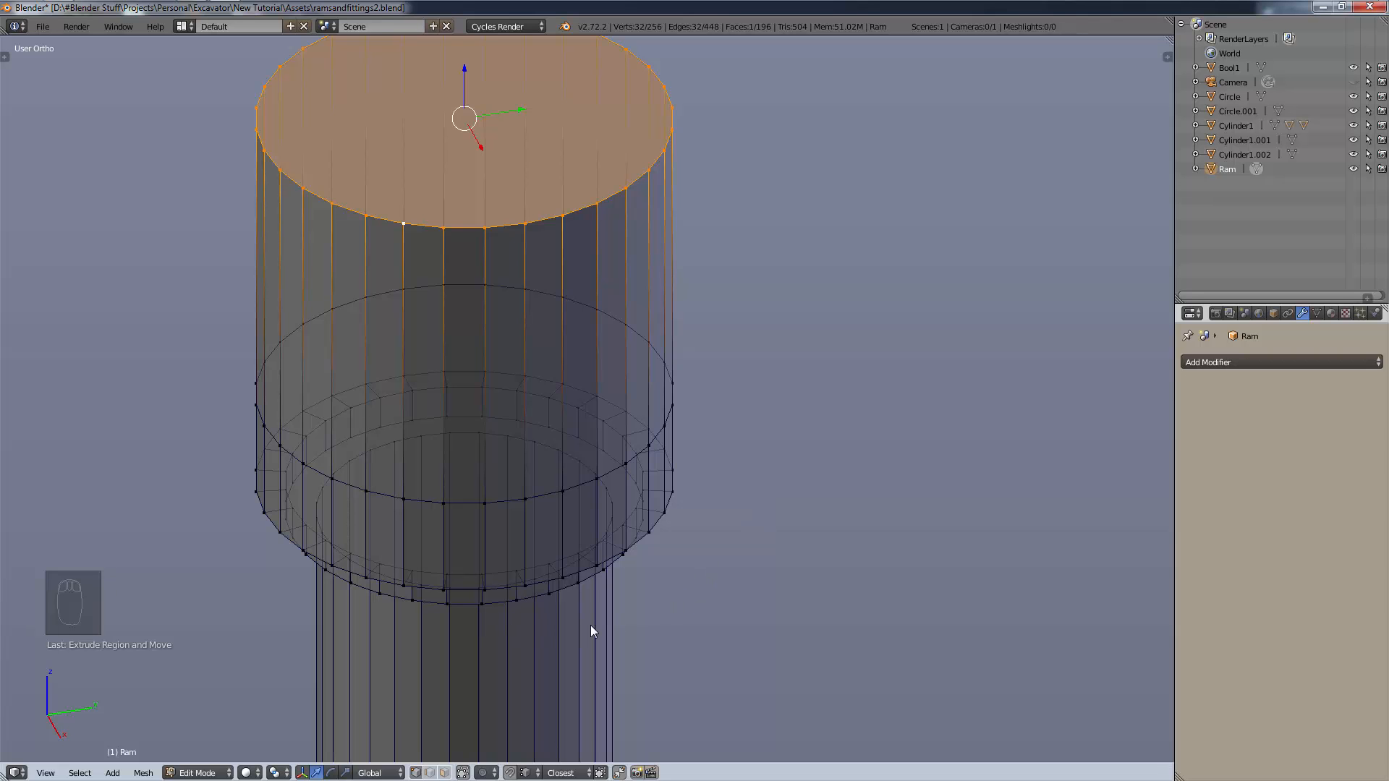
middle_click_drag(590, 625, 583, 594)
key("KP_1")
scroll(593, 589, "down", 8)
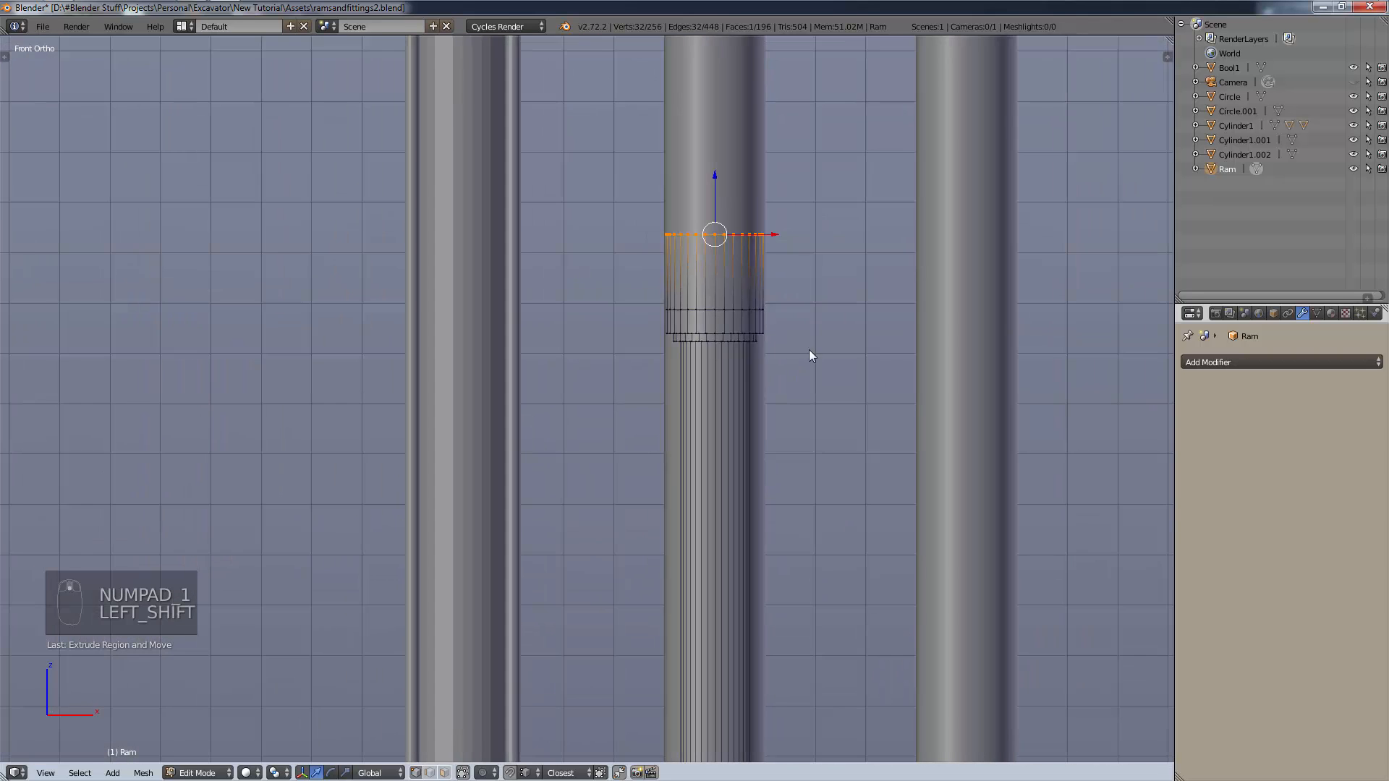
middle_click_drag(809, 349, 732, 462, "shift")
key("KP_3")
scroll(597, 583, "up", 3)
scroll(679, 309, "up", 3)
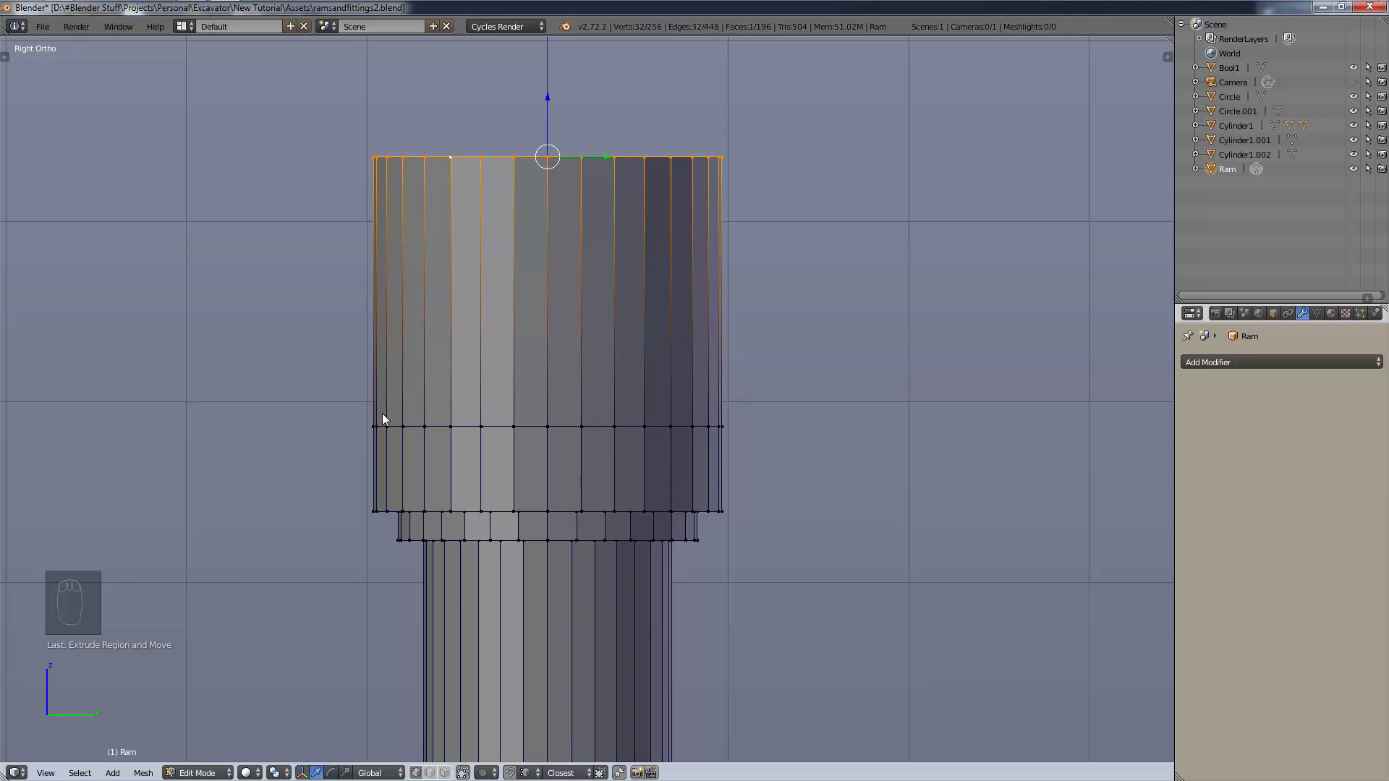
Try scaling the top face to 0.6 and lowering it along Z, and undo both changes.
key("s")
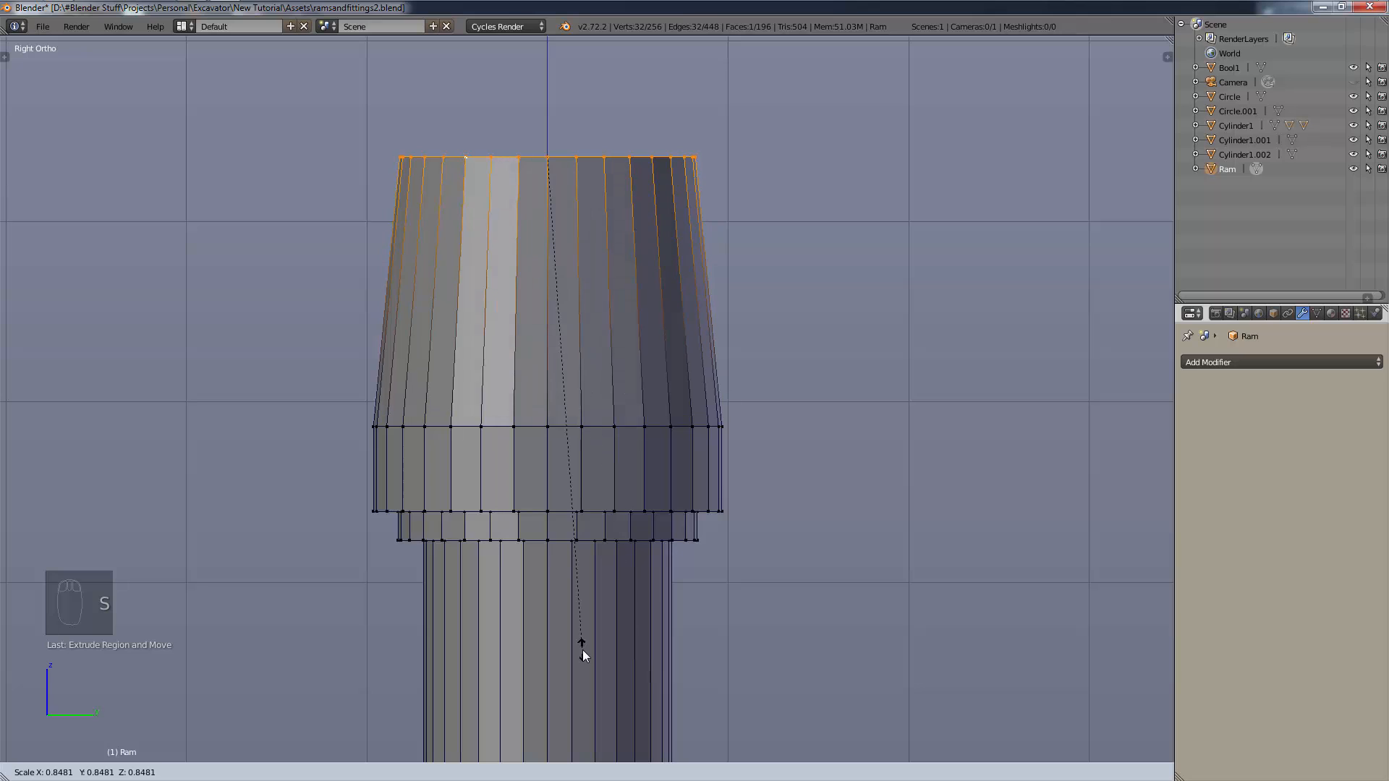
type("0.8")
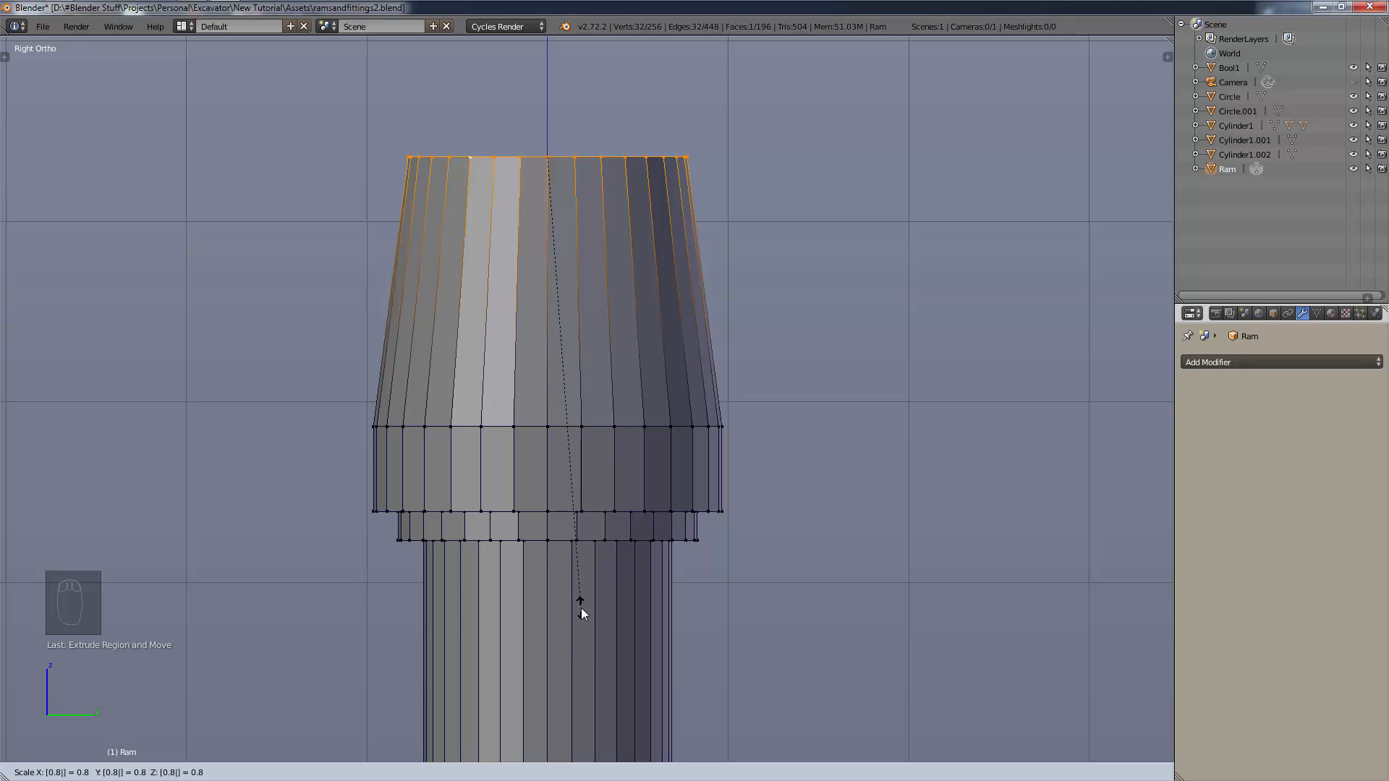
key("BackSpace")
type("7")
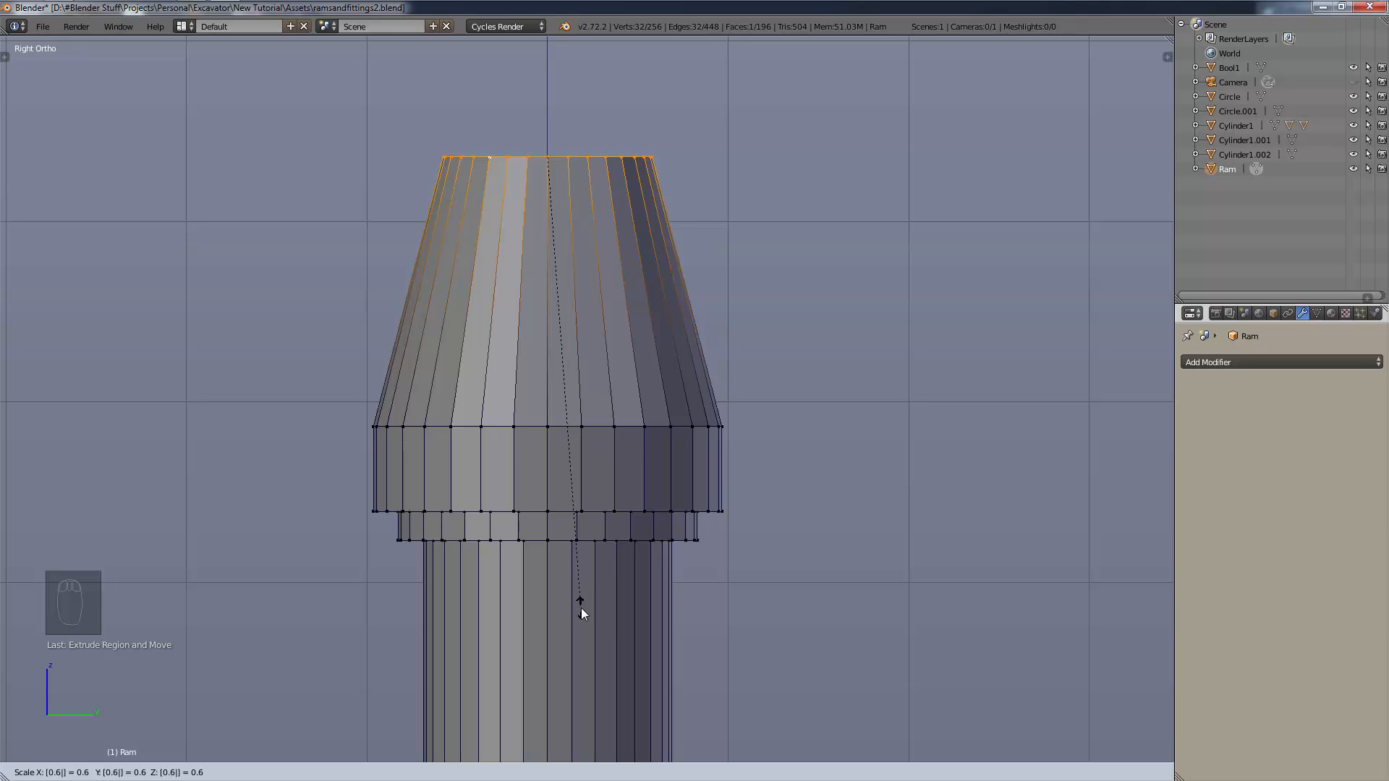
left_click(580, 608)
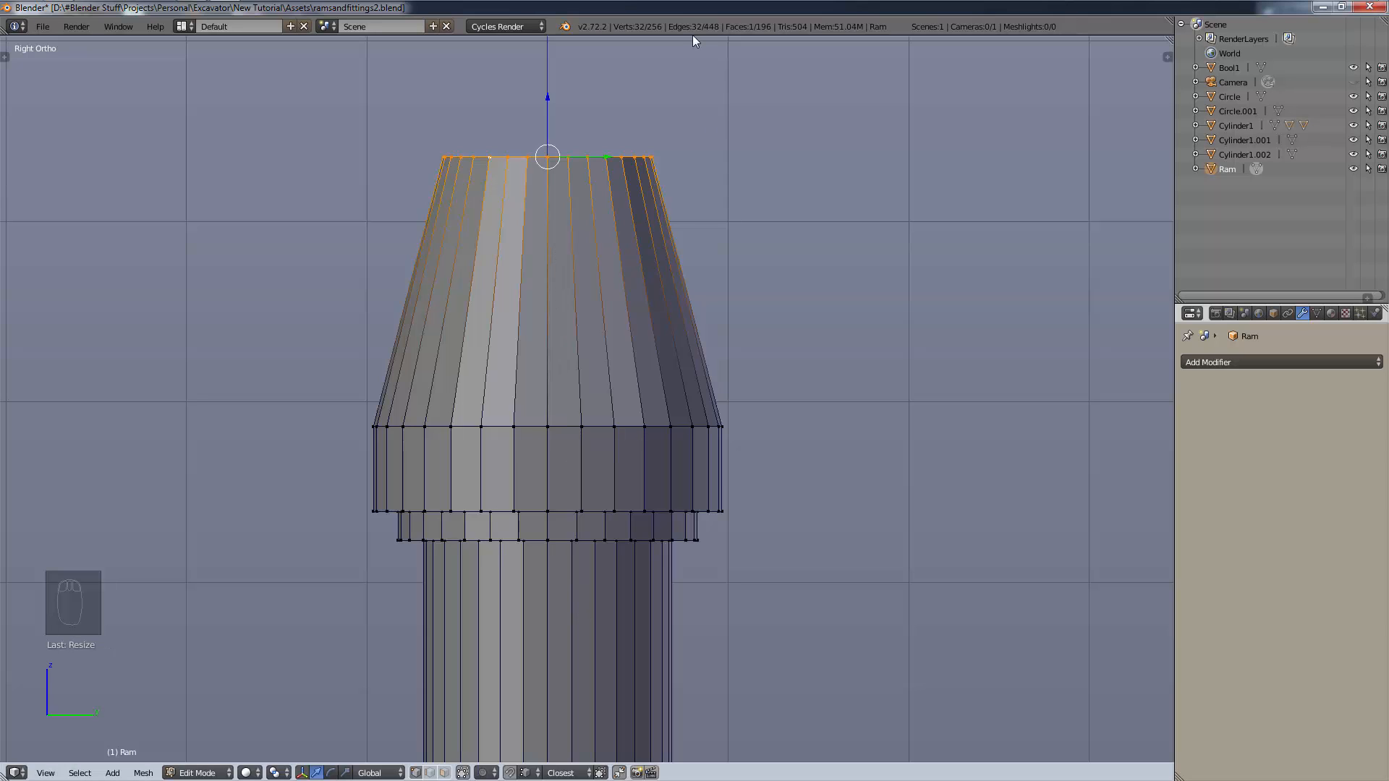
key("g")
key("z")
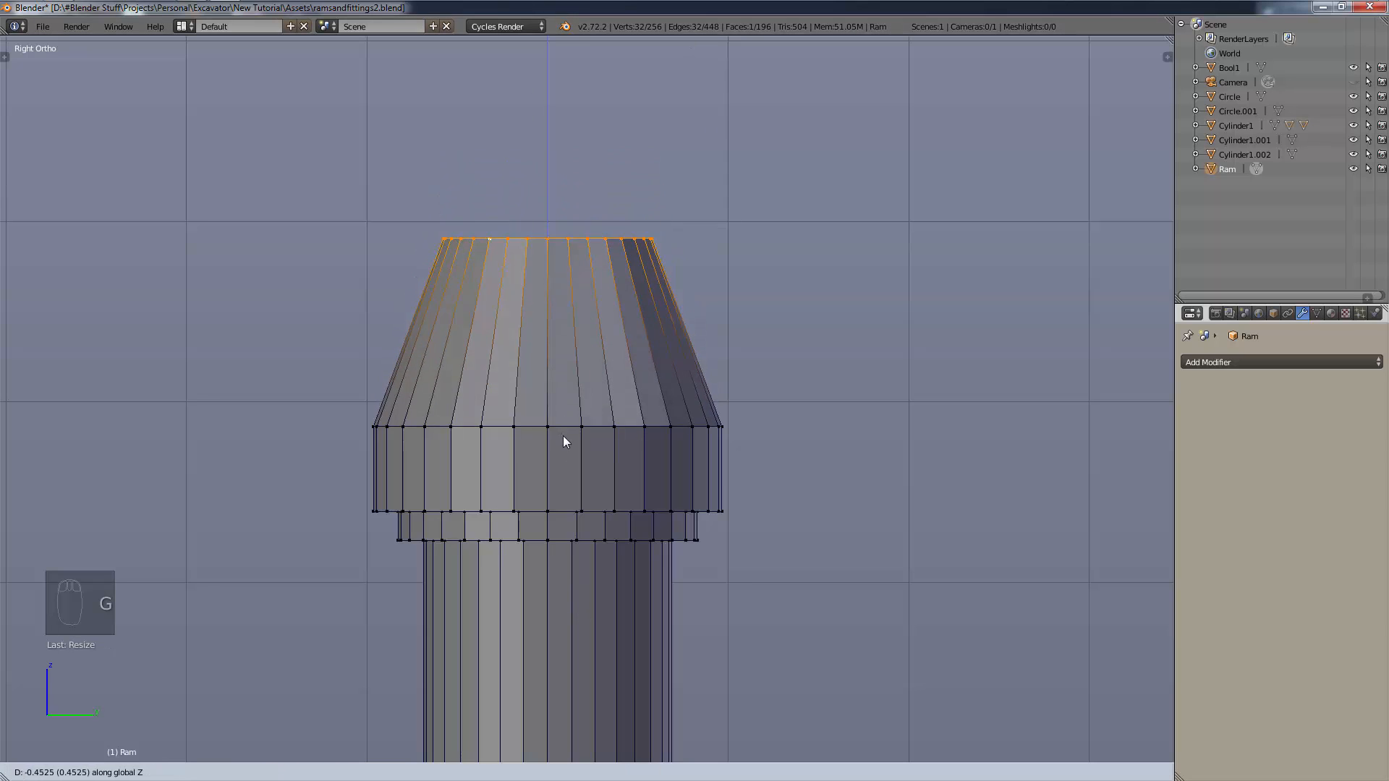
left_click(576, 521)
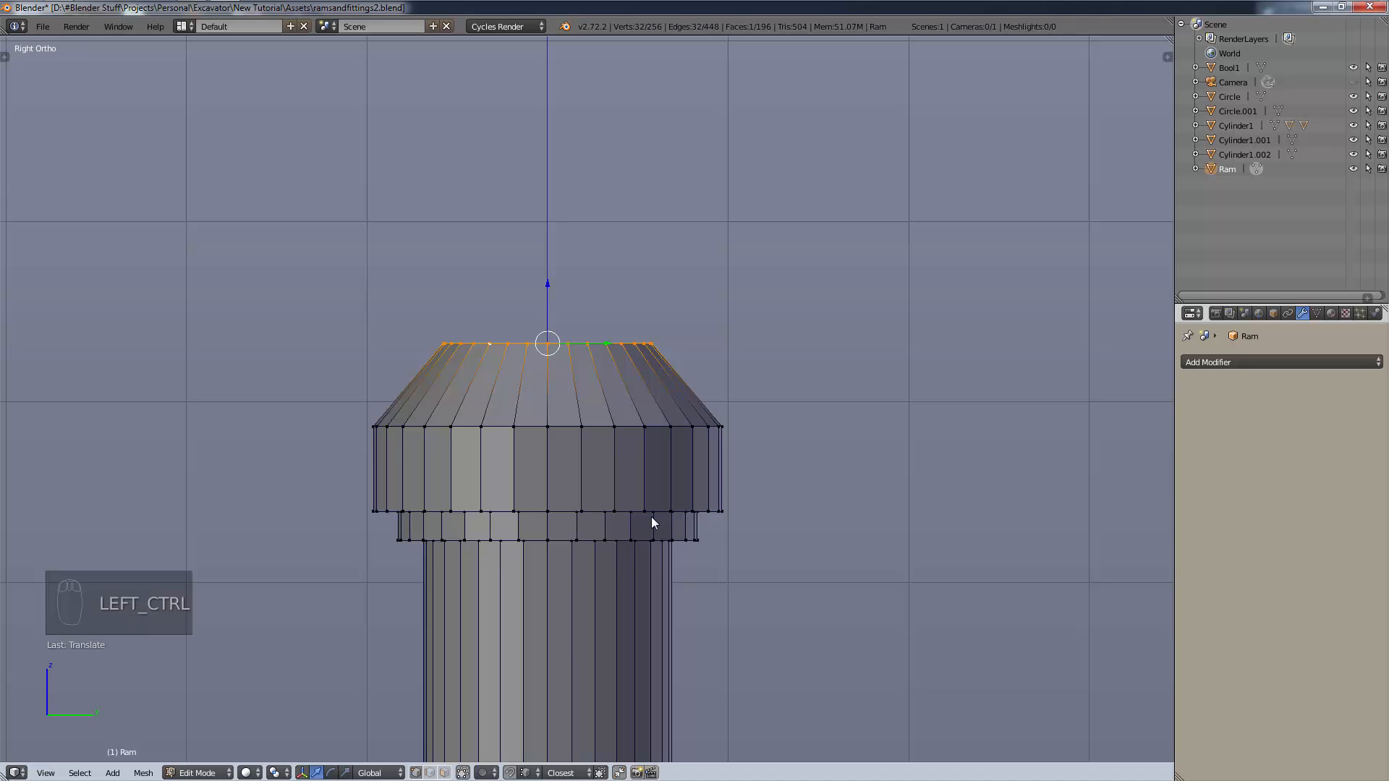
key("ctrl+z")
key("ctrl+z")
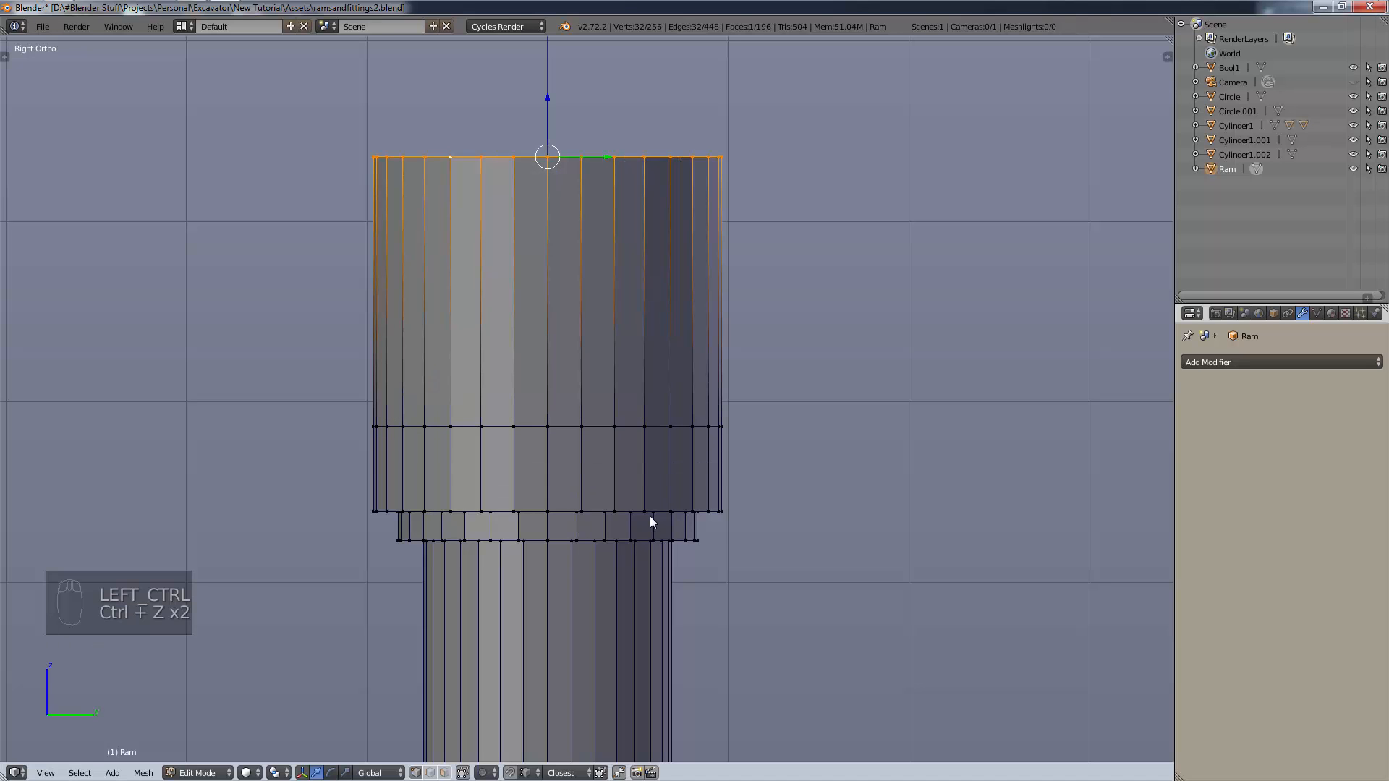
Scale the top face to 0.8 and lower it along Z to form a short taper above the collar.
key("s")
left_click(650, 515)
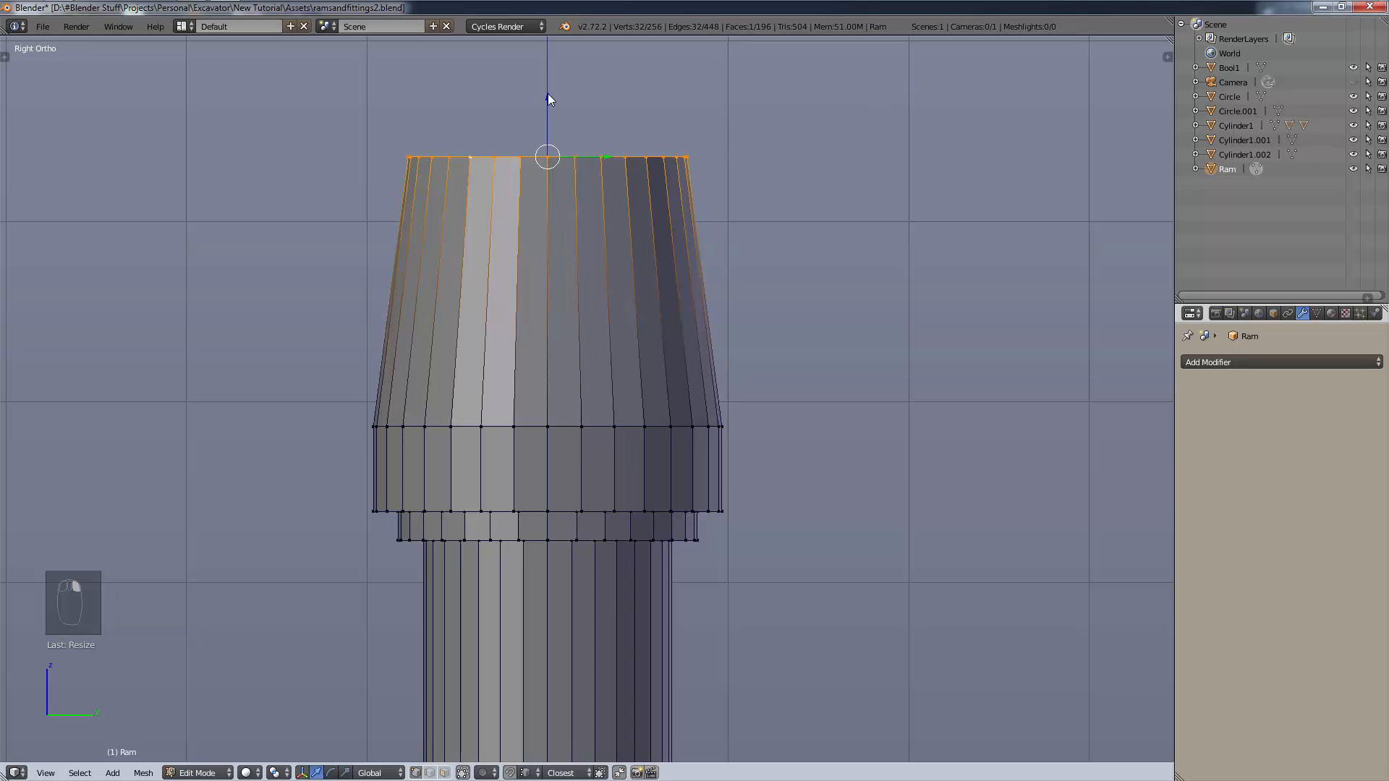
left_click_drag(548, 94, 549, 275)
middle_click_drag(633, 371, 713, 498)
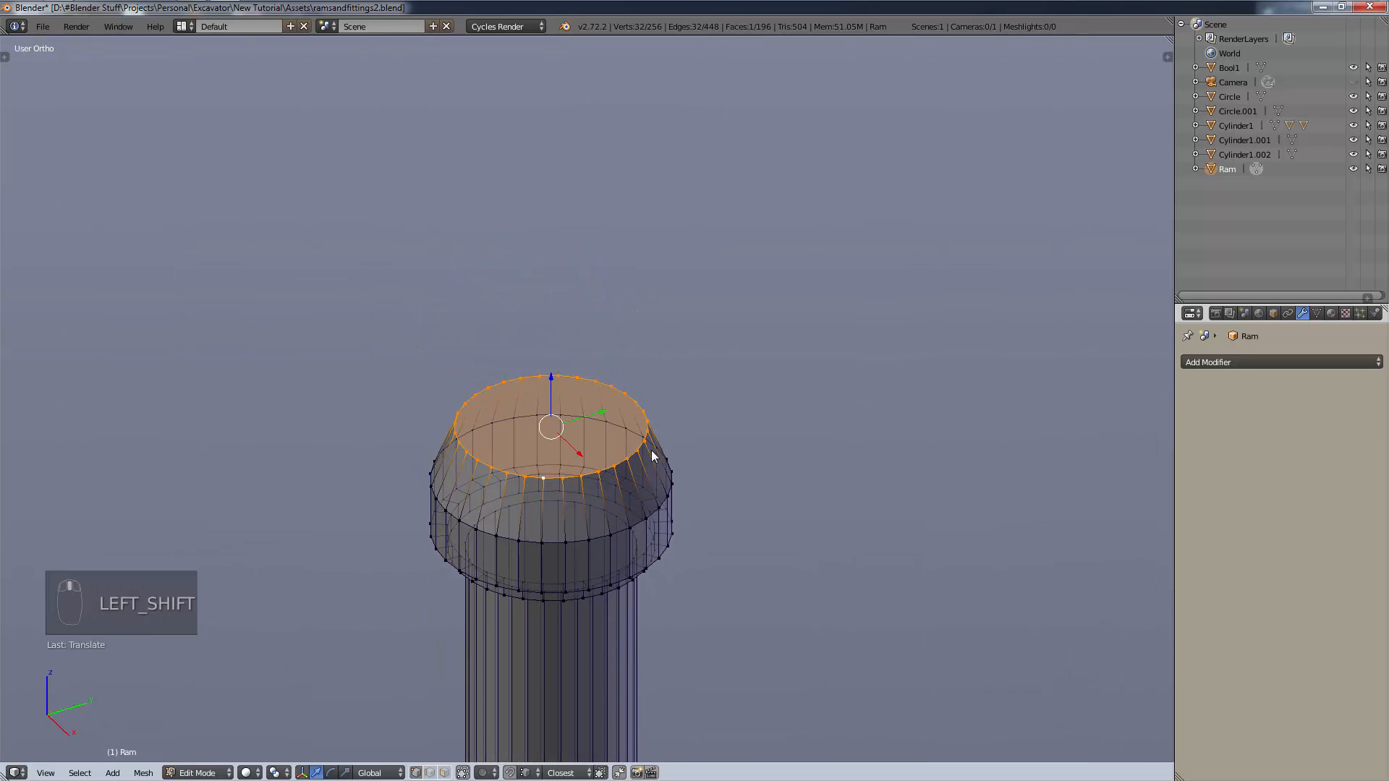
Extrude the tapered top face upward into a long upper shaft, nearly twice as long as the lower rod.
scroll(623, 486, "down", 2)
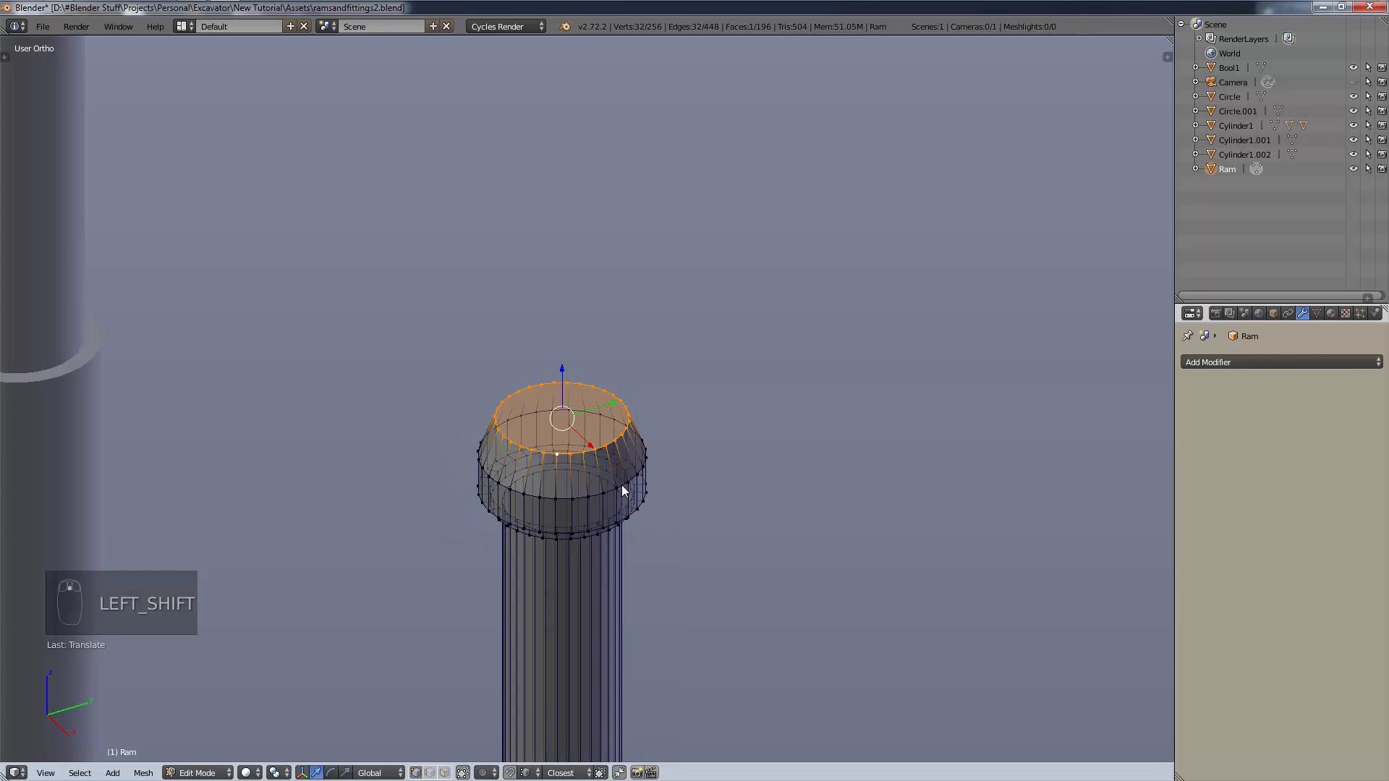
key("KP_3")
scroll(747, 374, "down", 3)
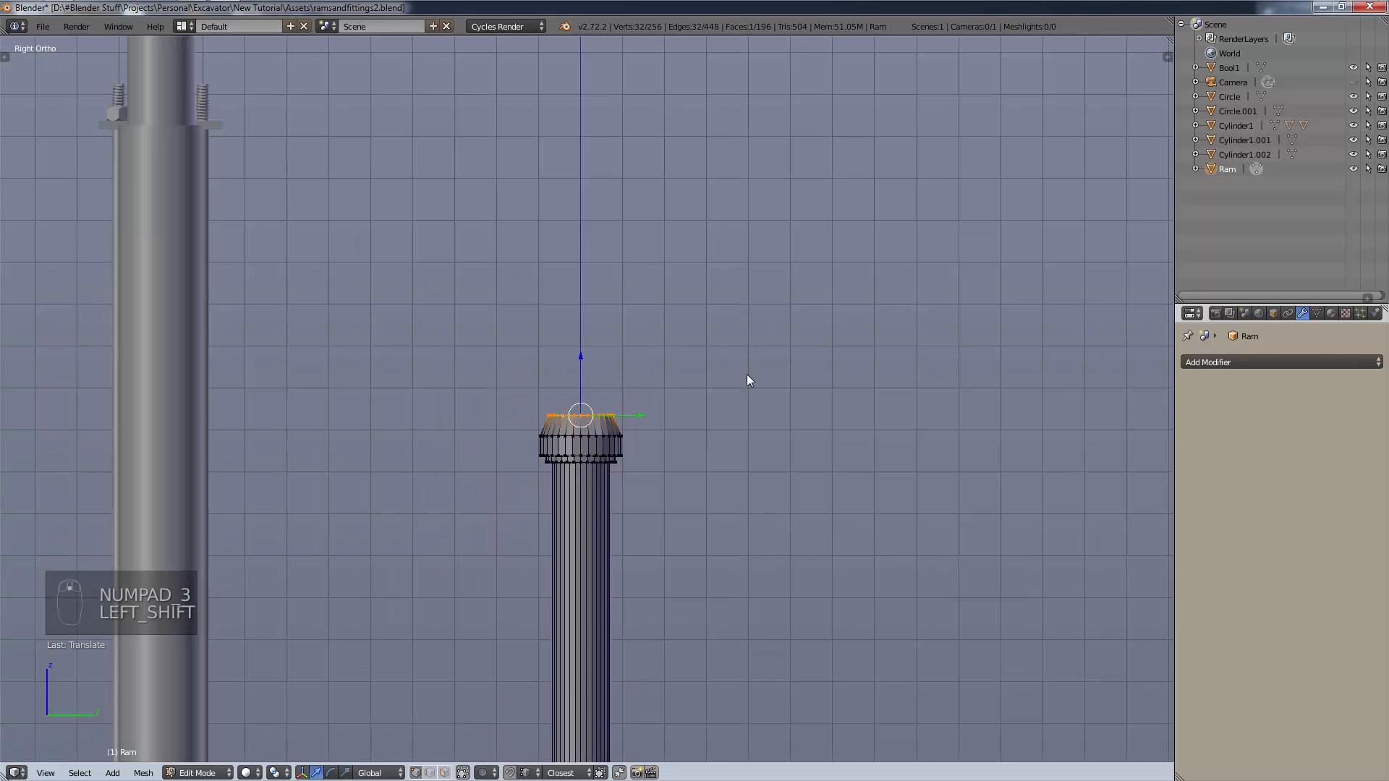
middle_click_drag(747, 375, 757, 678, "shift")
key("e")
key("e")
left_click(795, 290)
middle_click_drag(779, 517, 773, 174, "shift")
scroll(772, 173, "down", 6)
middle_click_drag(693, 193, 694, 338, "shift")
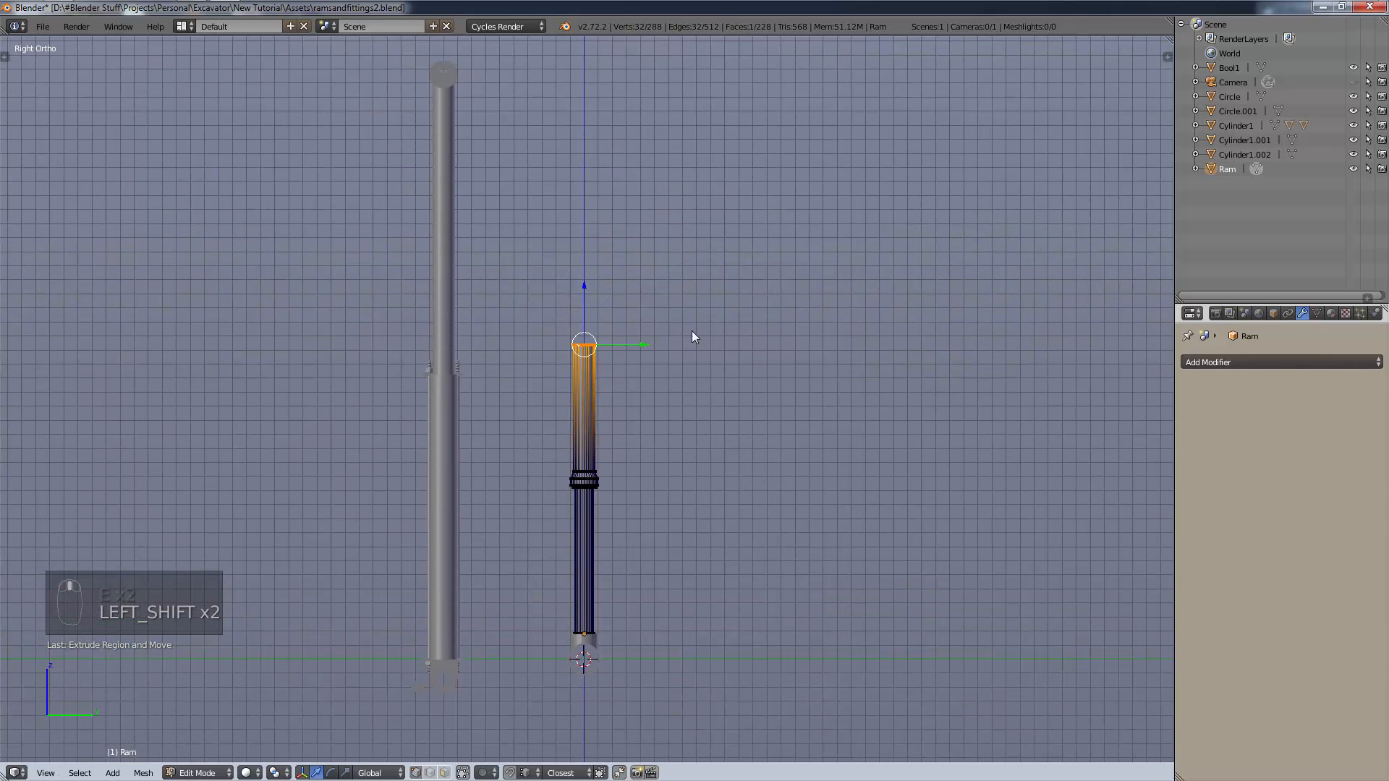
key("e")
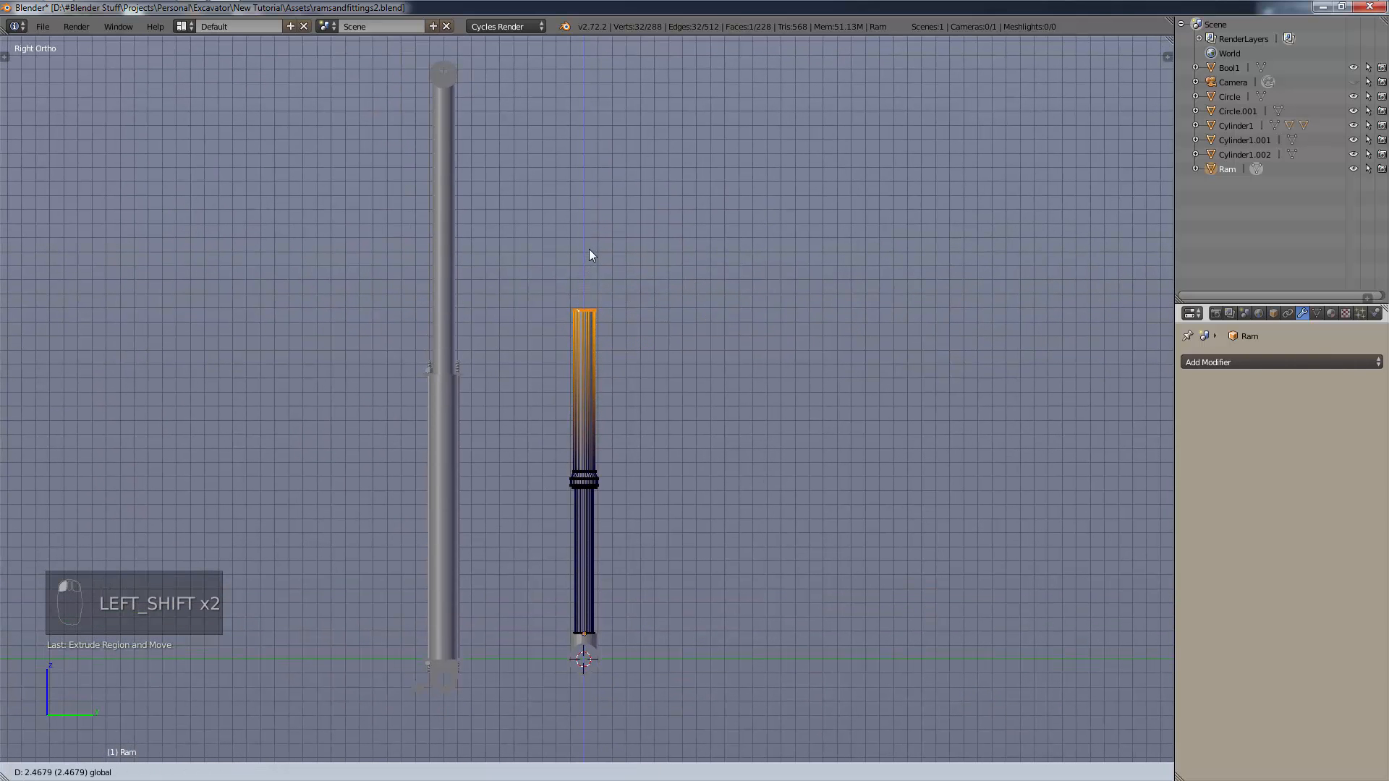
left_click(600, 141)
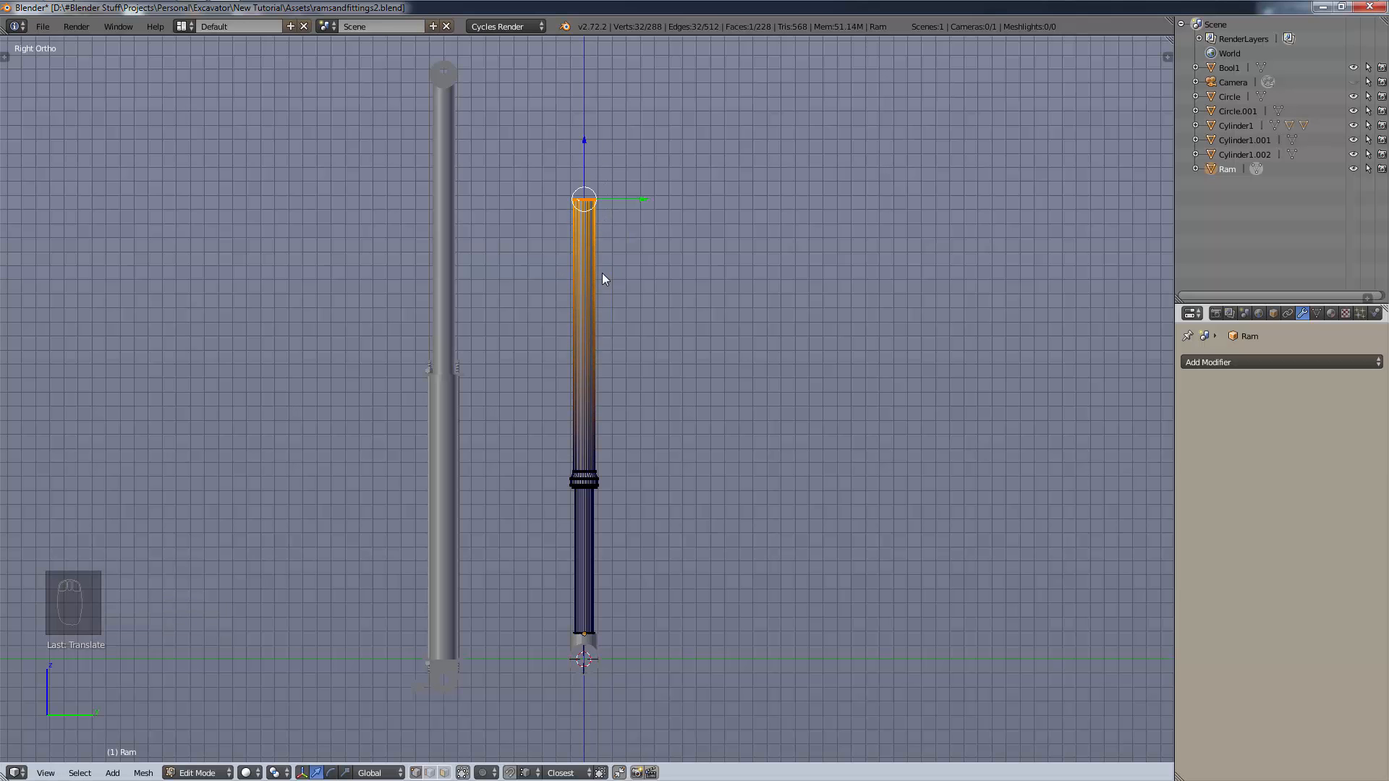
Return to Object Mode and join the two parts of the bottom fitting, Circle.001 and Circle, into one object.
scroll(652, 602, "up", 1)
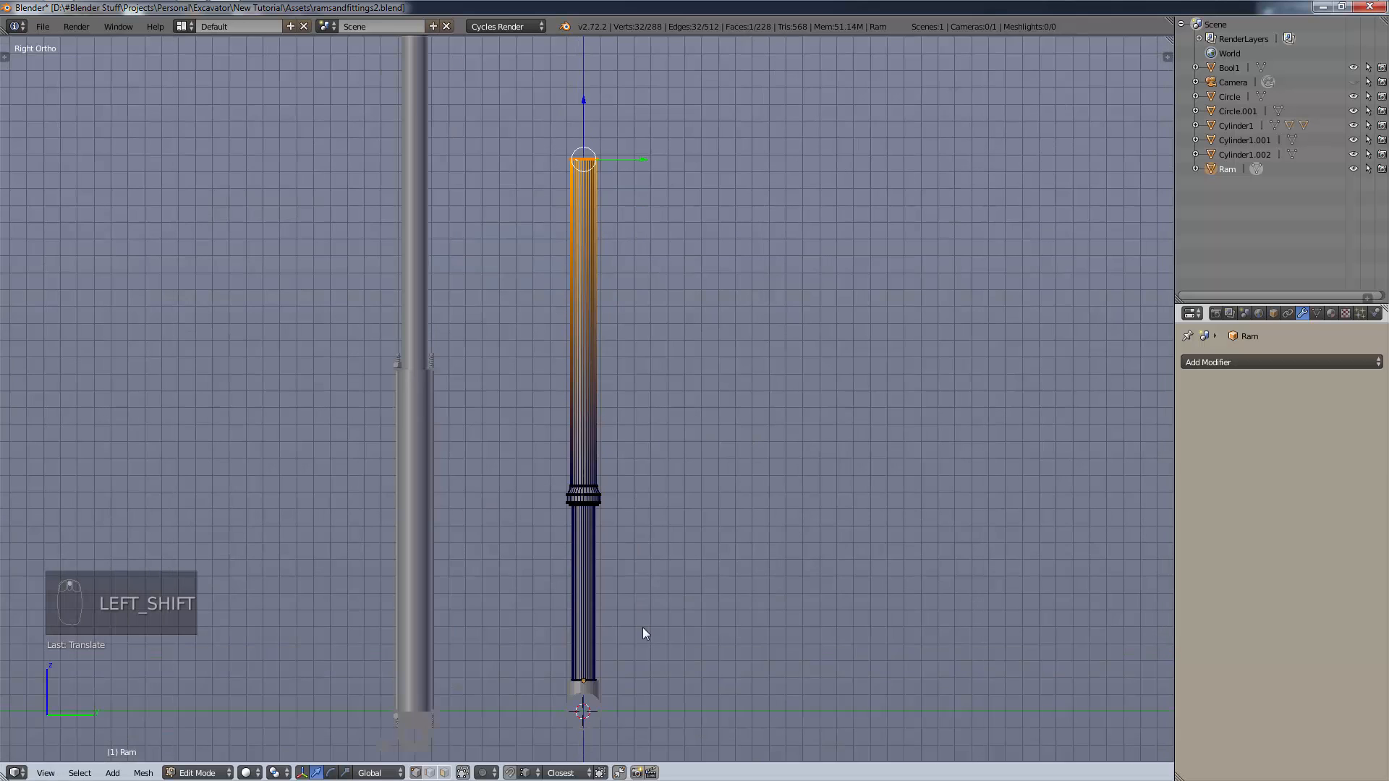
middle_click_drag(629, 676, 618, 498, "shift")
scroll(662, 576, "up", 7)
middle_click_drag(627, 628, 614, 221, "shift")
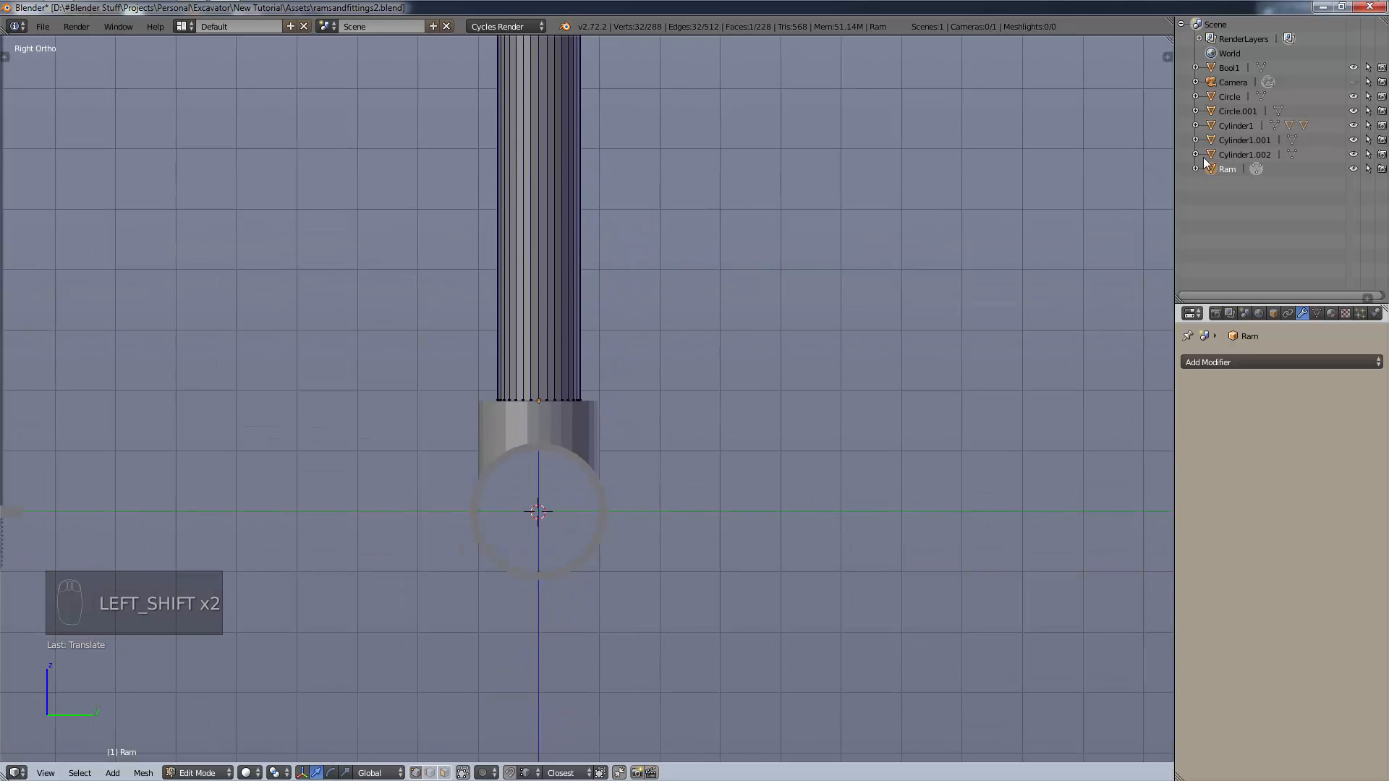
left_click(202, 774)
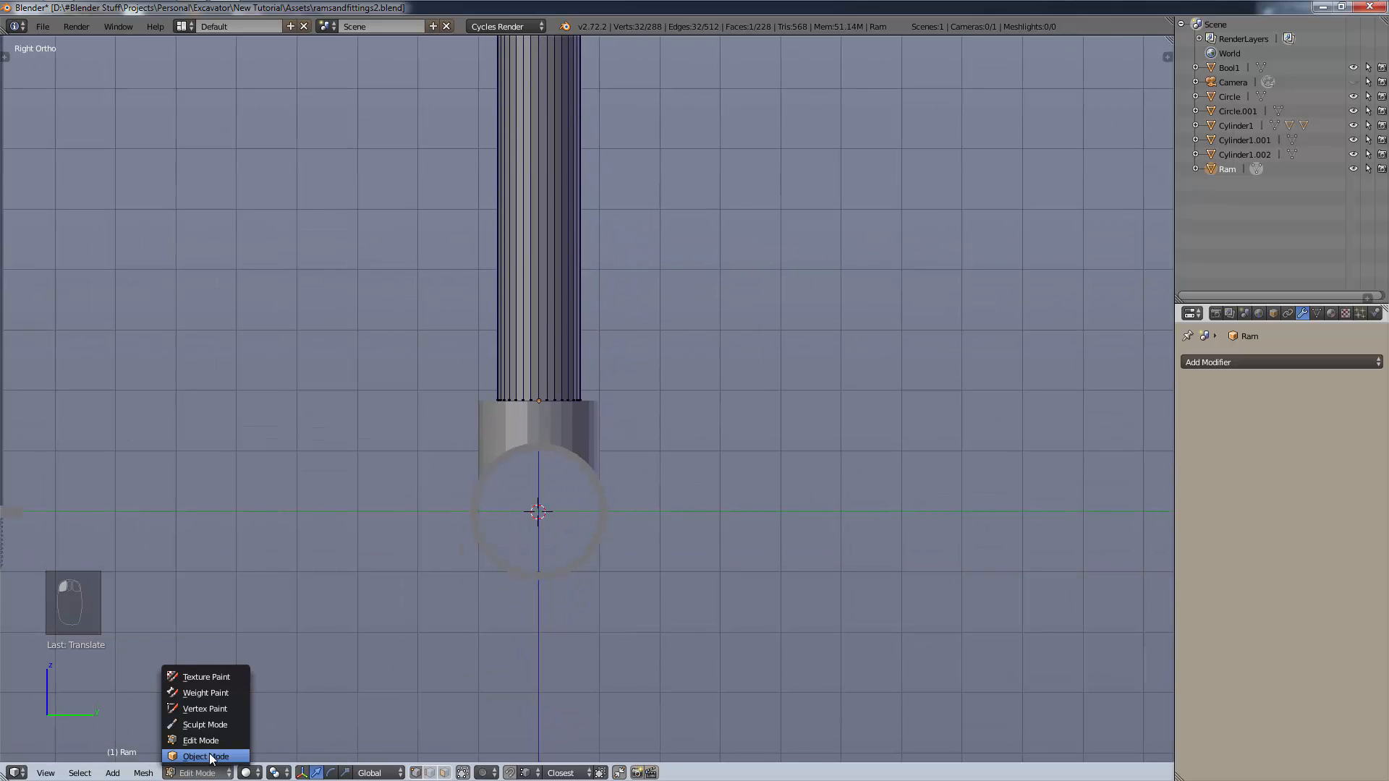
left_click(198, 756)
right_click(555, 420)
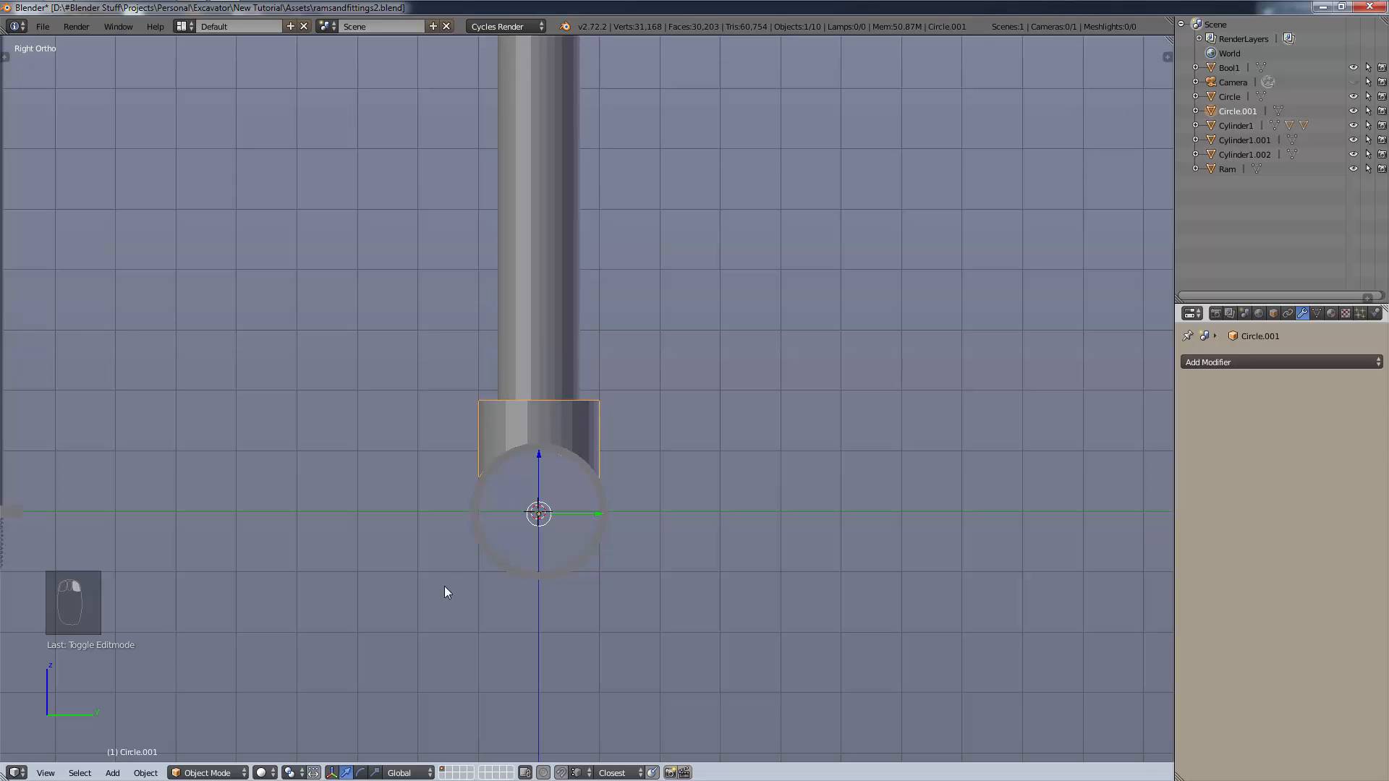
right_click(601, 508, "shift")
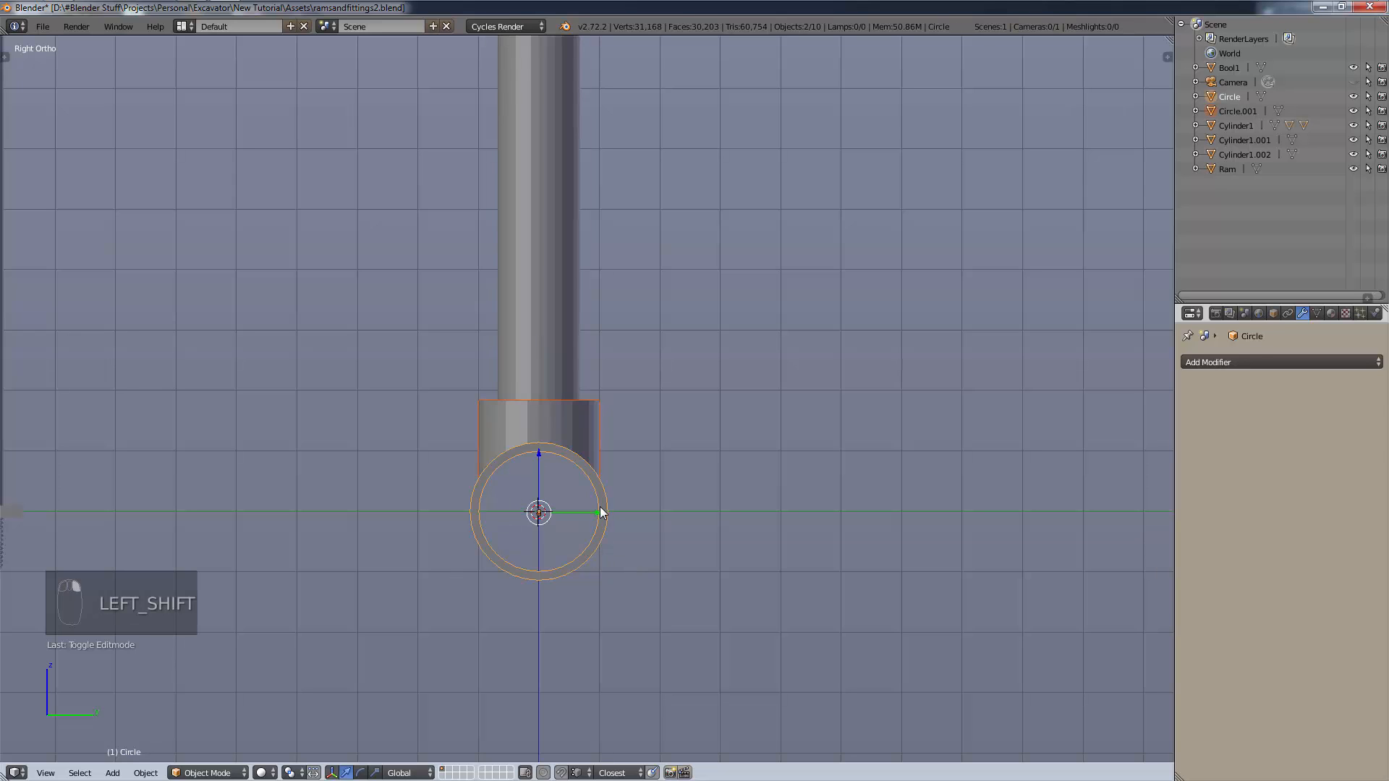
key("ctrl+j")
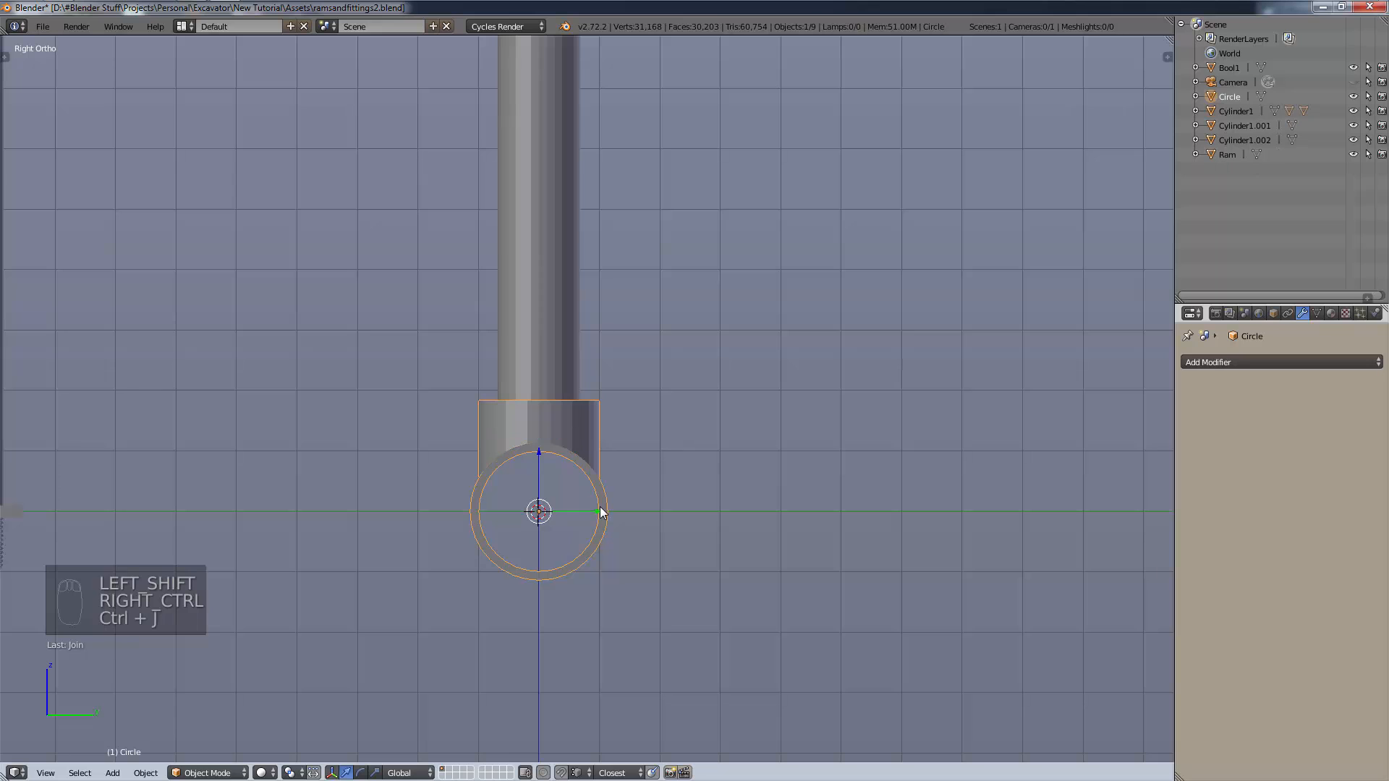
Duplicate the joined fitting in place and flip the copy upside down by scaling it -1 along Z.
key("shift+d")
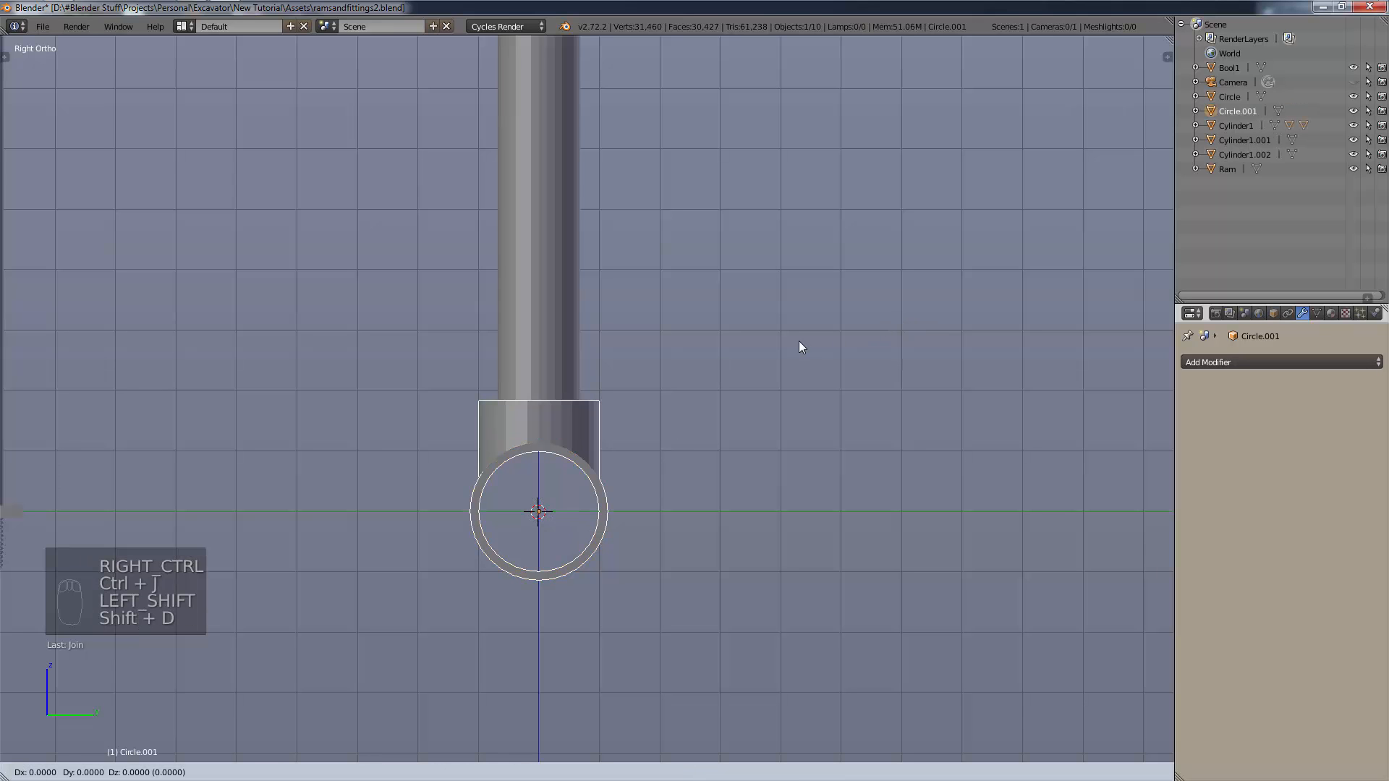
right_click(799, 340)
scroll(684, 193, "down", 4)
middle_click_drag(683, 192, 675, 467, "shift")
scroll(662, 307, "down", 5)
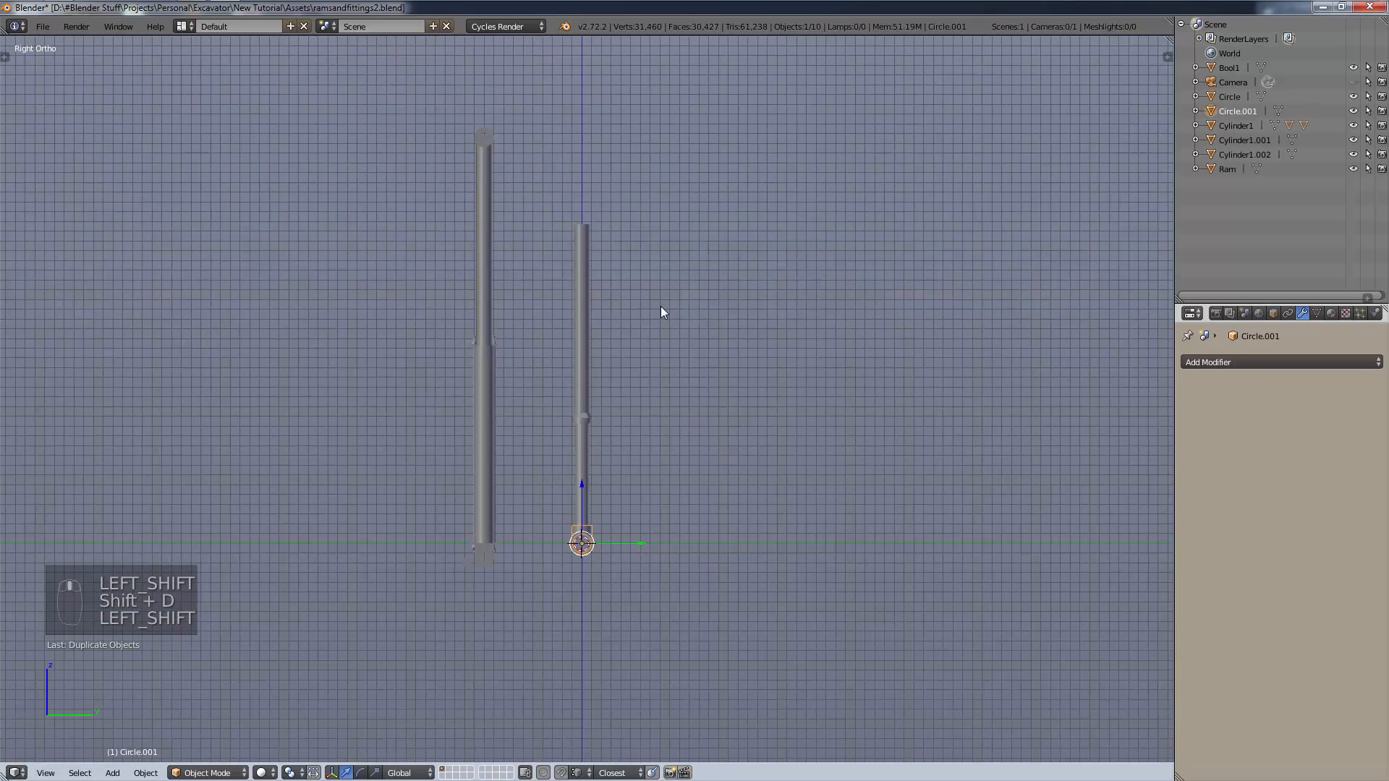
middle_click_drag(661, 306, 650, 383, "shift")
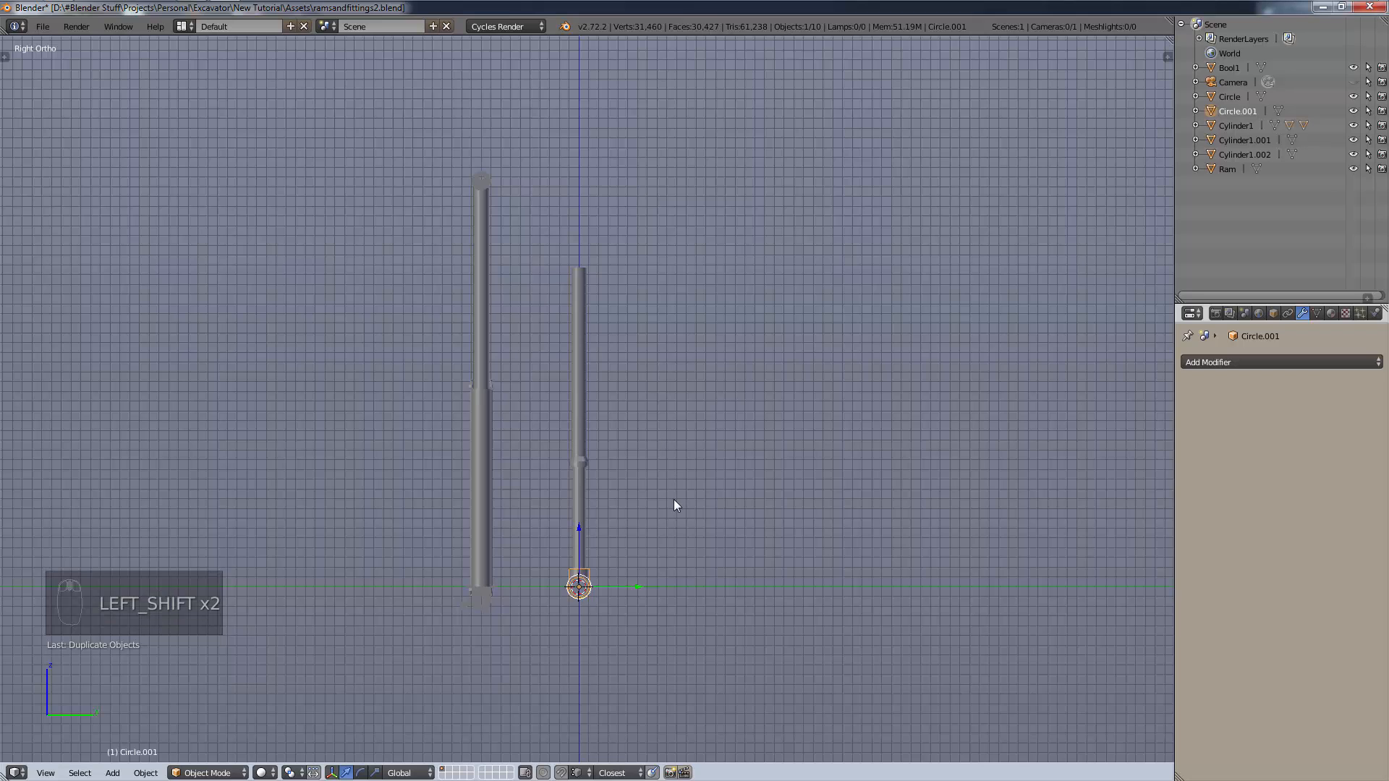
key("s")
key("s")
key("s")
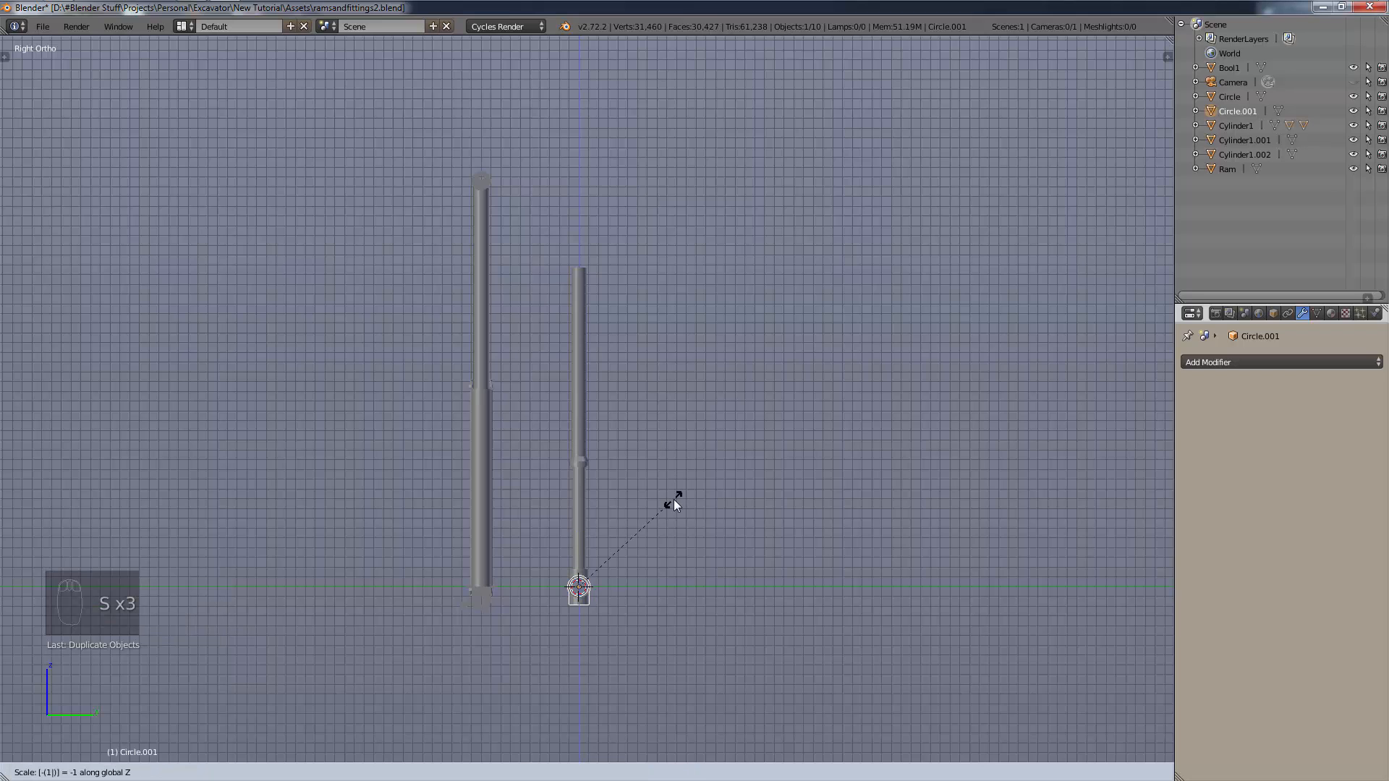
left_click(674, 499)
Move the flipped fitting copy up along Z to just above the end of the upper shaft.
key("g")
key("z")
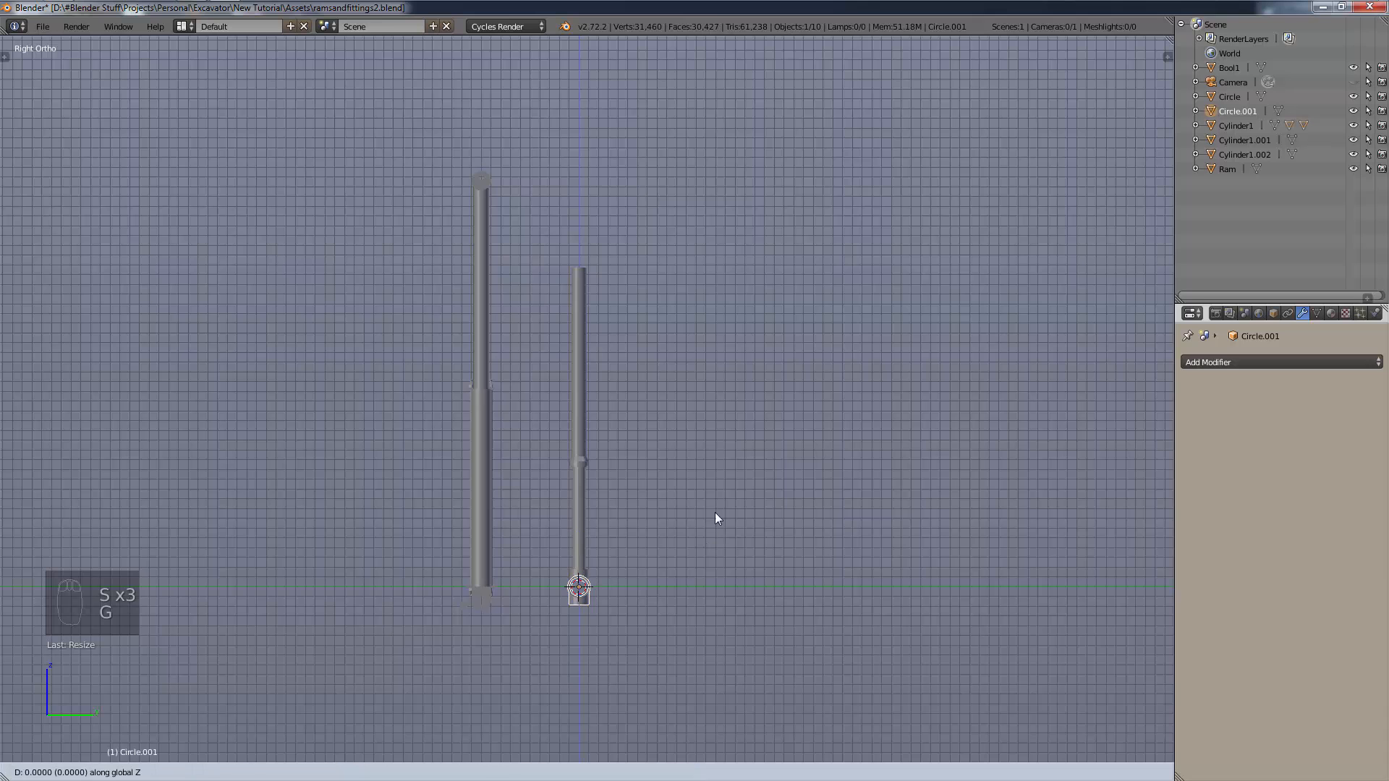
left_click(728, 194)
scroll(576, 192, "up", 7)
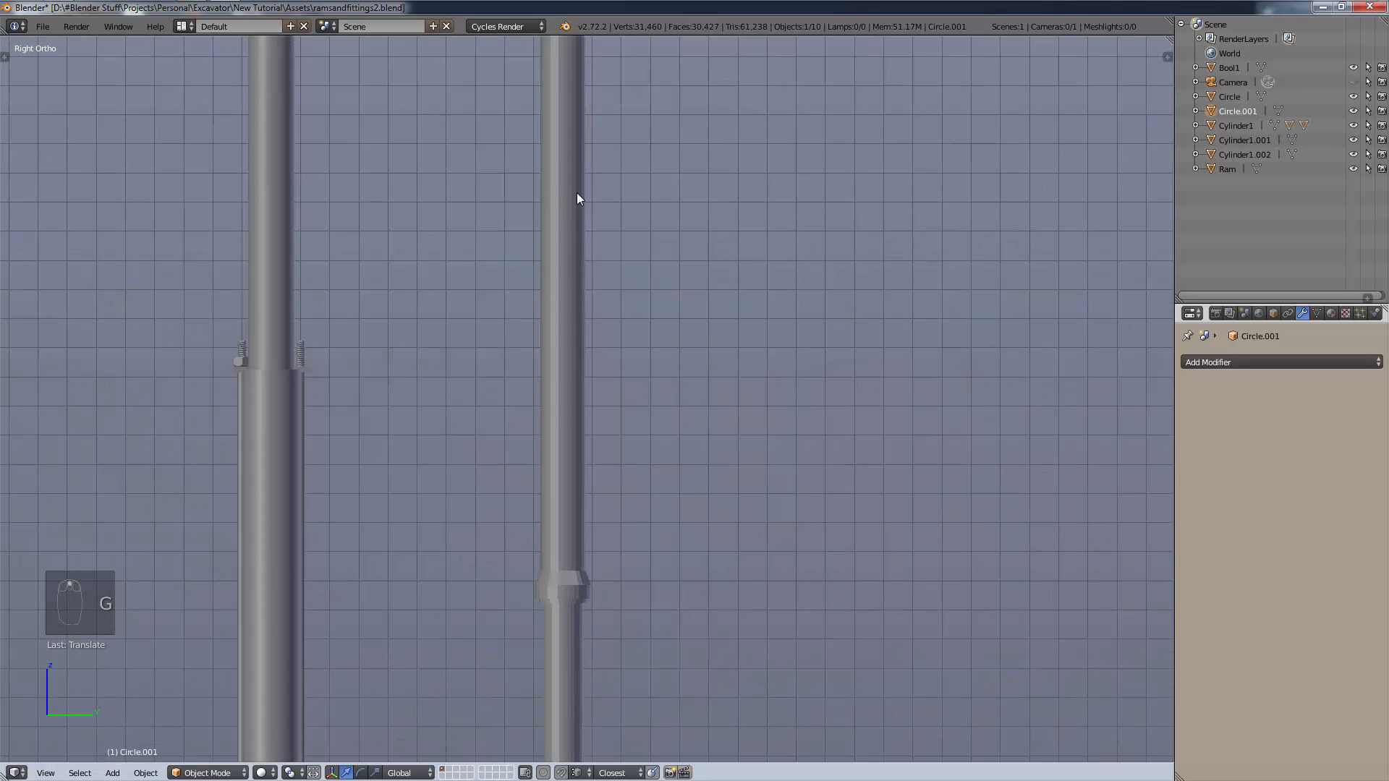
middle_click_drag(587, 265, 629, 672, "shift")
scroll(644, 311, "up", 2)
scroll(644, 311, "up", 4)
middle_click_drag(680, 420, 640, 649, "shift")
scroll(663, 407, "up", 3)
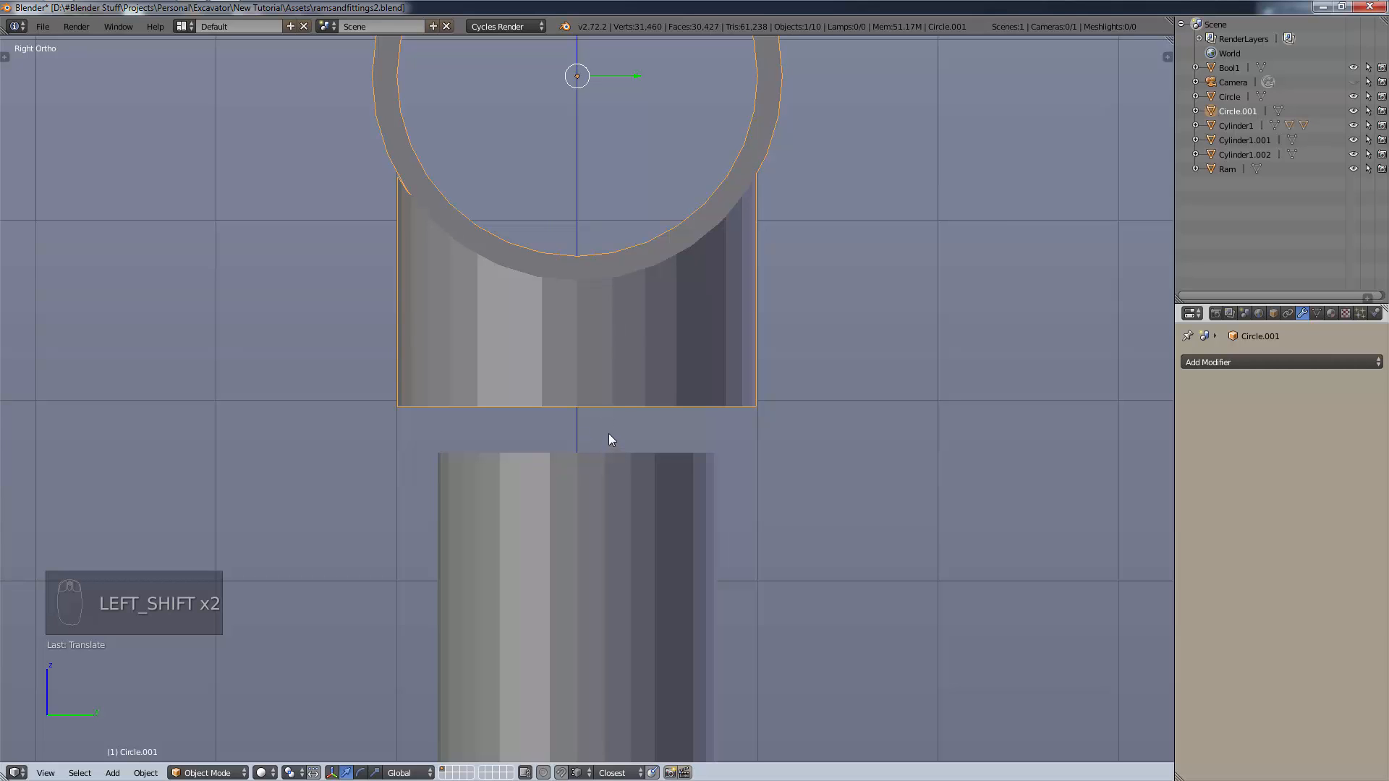
middle_click_drag(674, 515, 704, 576)
scroll(652, 529, "down", 4)
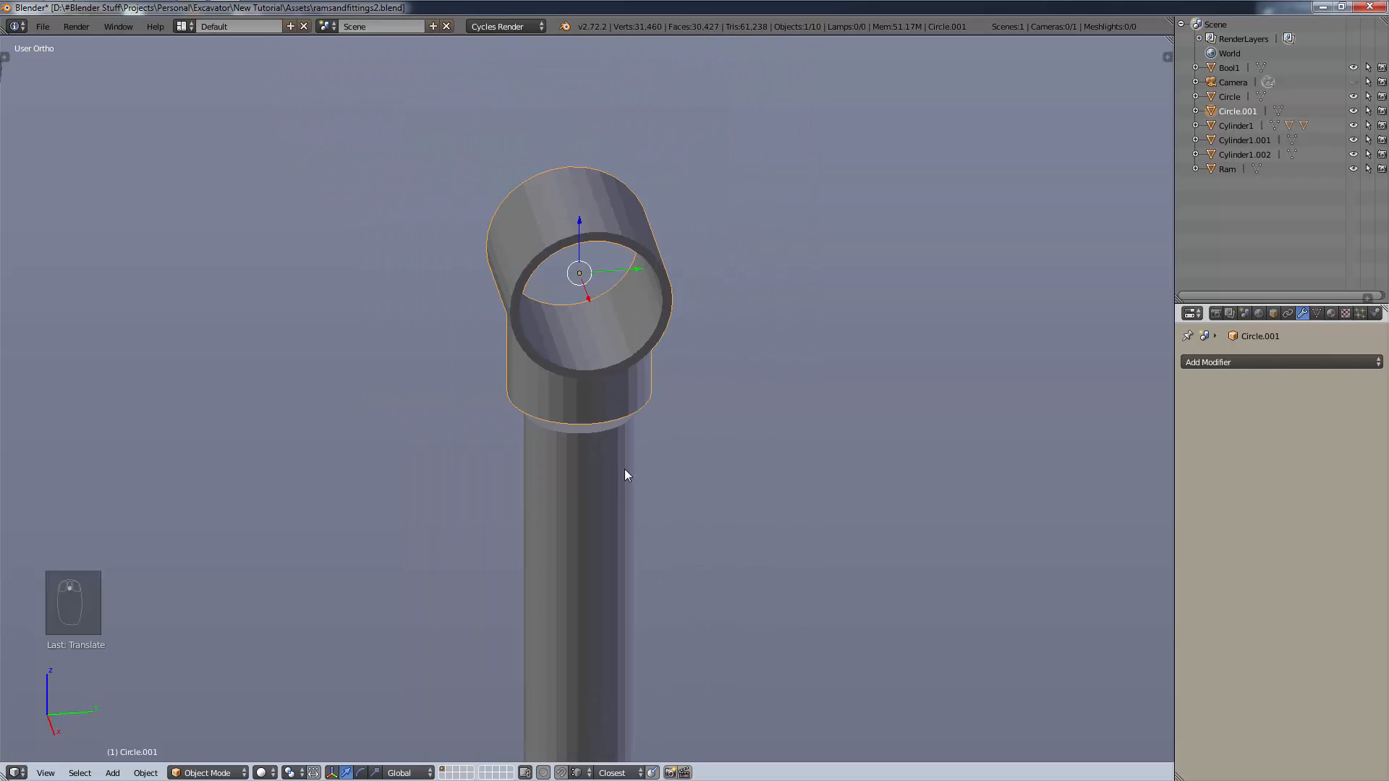
type("rz")
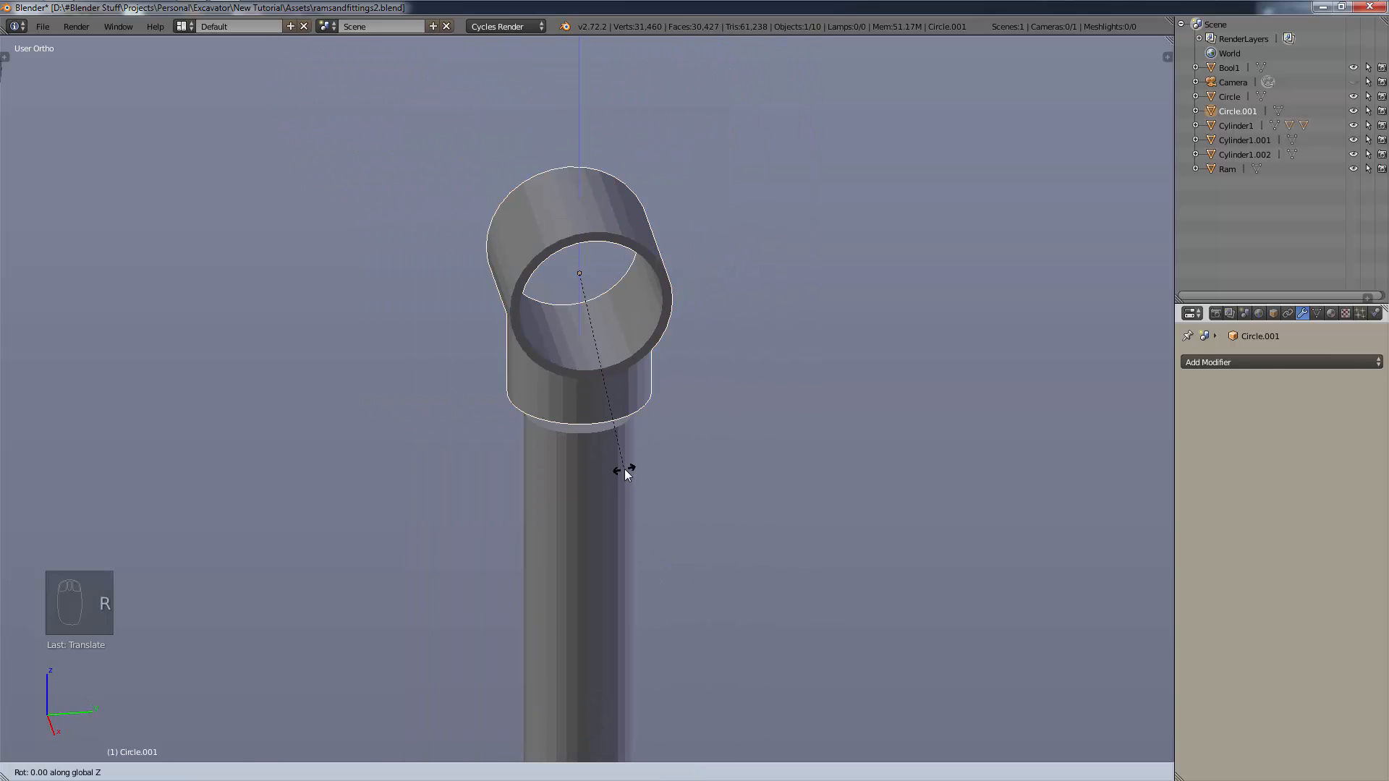
type("90")
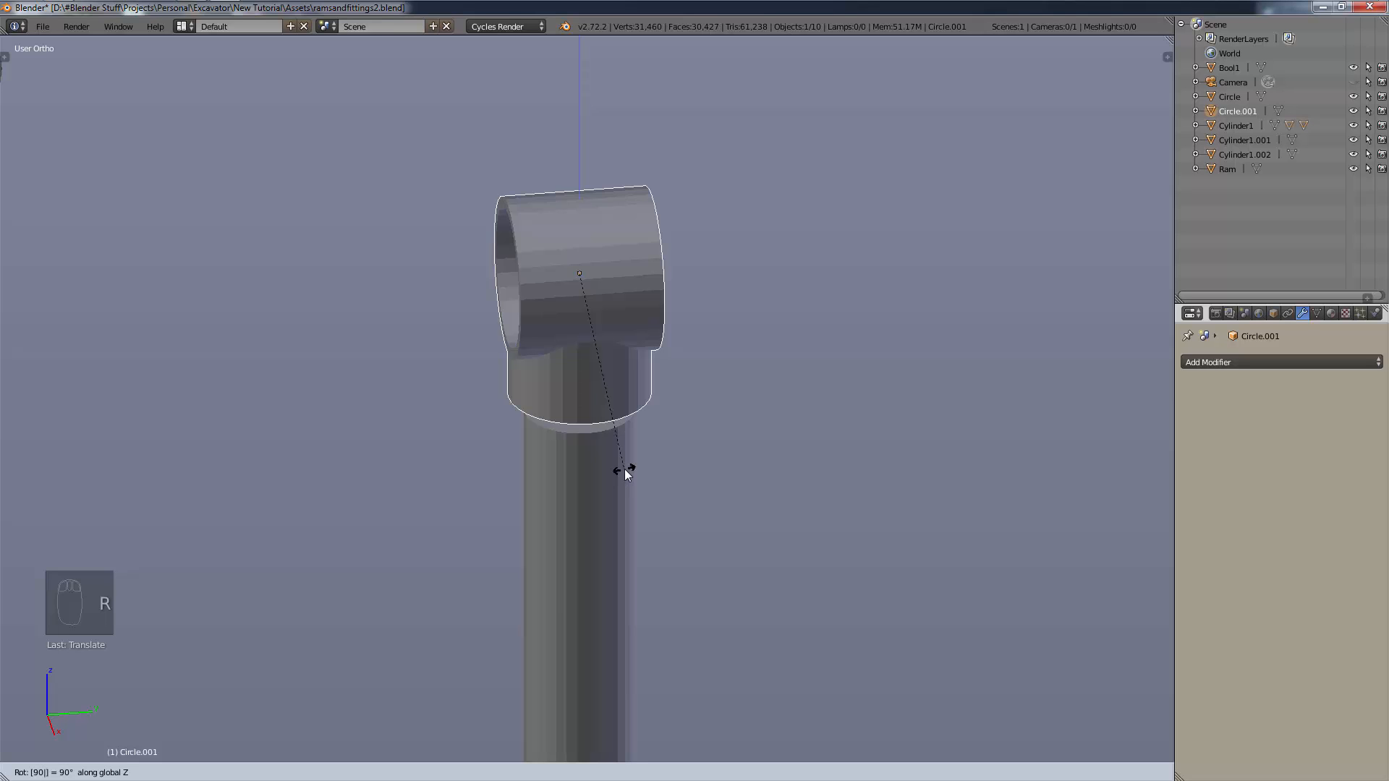
right_click(624, 469)
Lower the flipped top fitting along Z until its collar meets the end of the upper shaft.
scroll(689, 536, "down", 12)
middle_click_drag(693, 544, 660, 778, "shift")
scroll(601, 198, "up", 3)
scroll(601, 197, "up", 2)
scroll(607, 114, "up", 5)
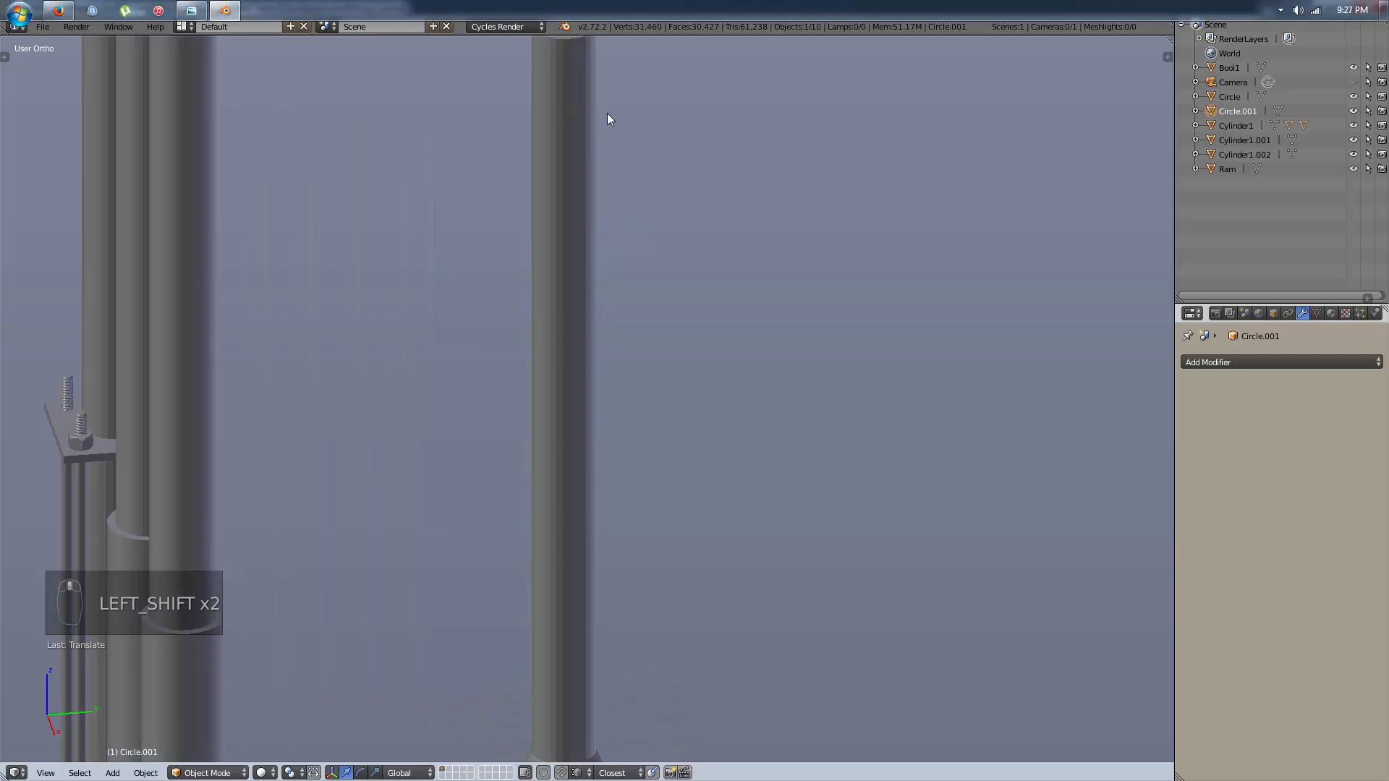
middle_click_drag(599, 116, 499, 774, "shift")
scroll(510, 495, "up", 5)
middle_click_drag(537, 469, 691, 199, "shift")
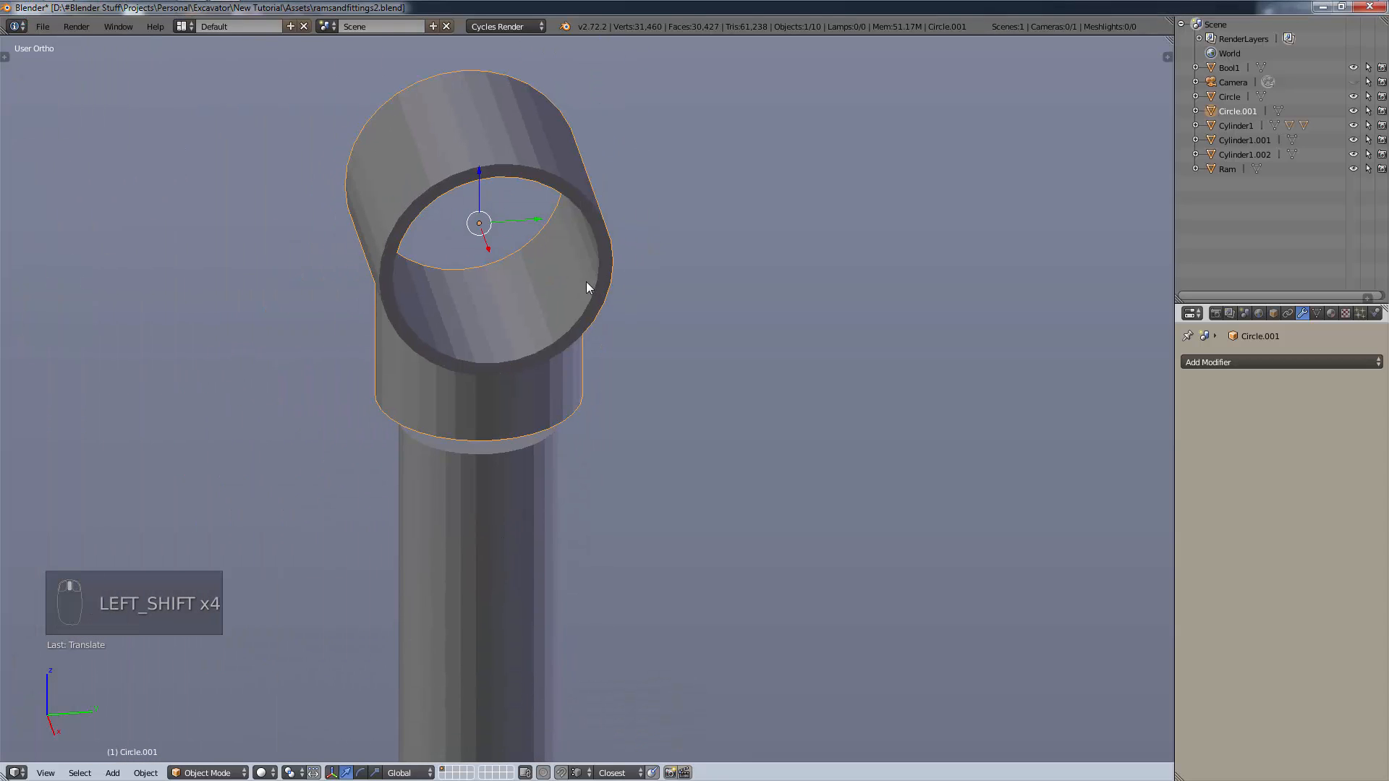
key("KP_3")
scroll(588, 283, "up", 3)
middle_click_drag(519, 283, 625, 337, "shift")
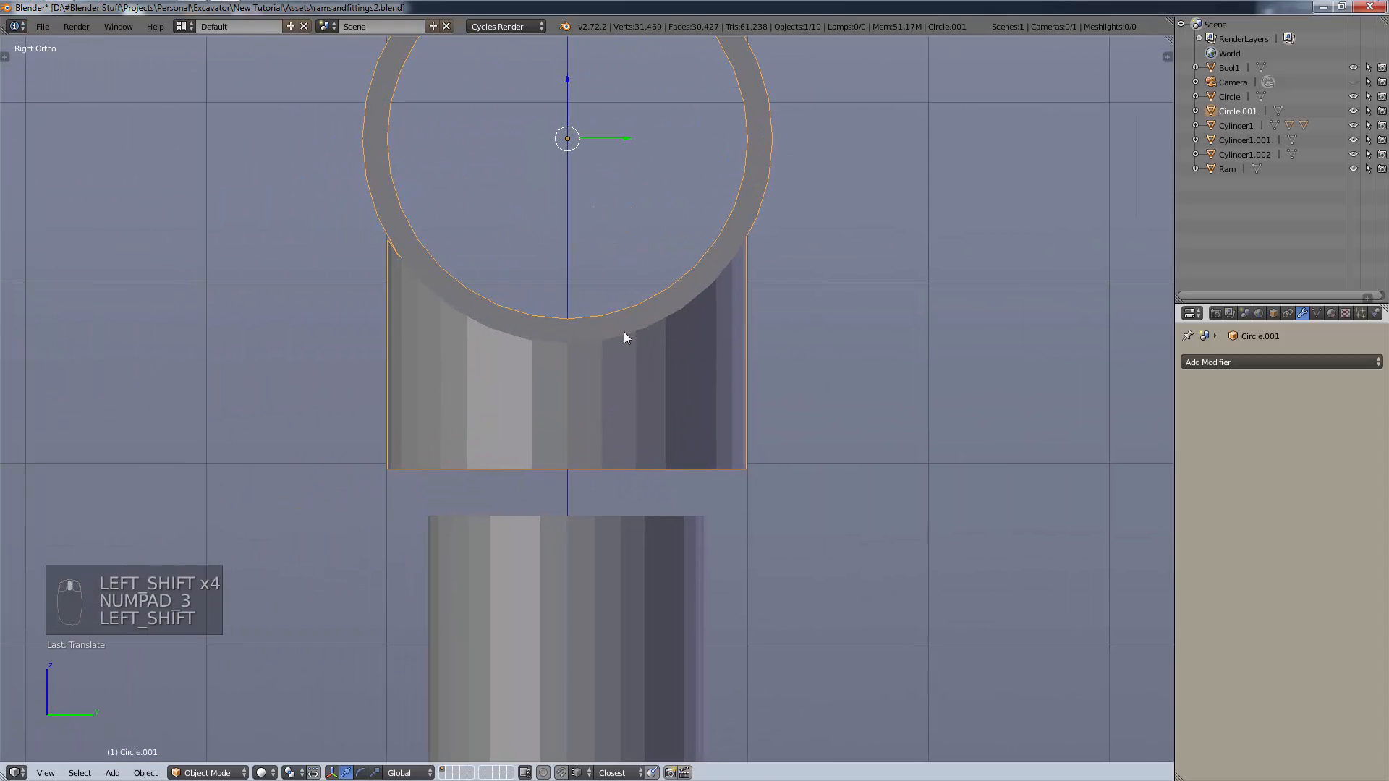
key("g")
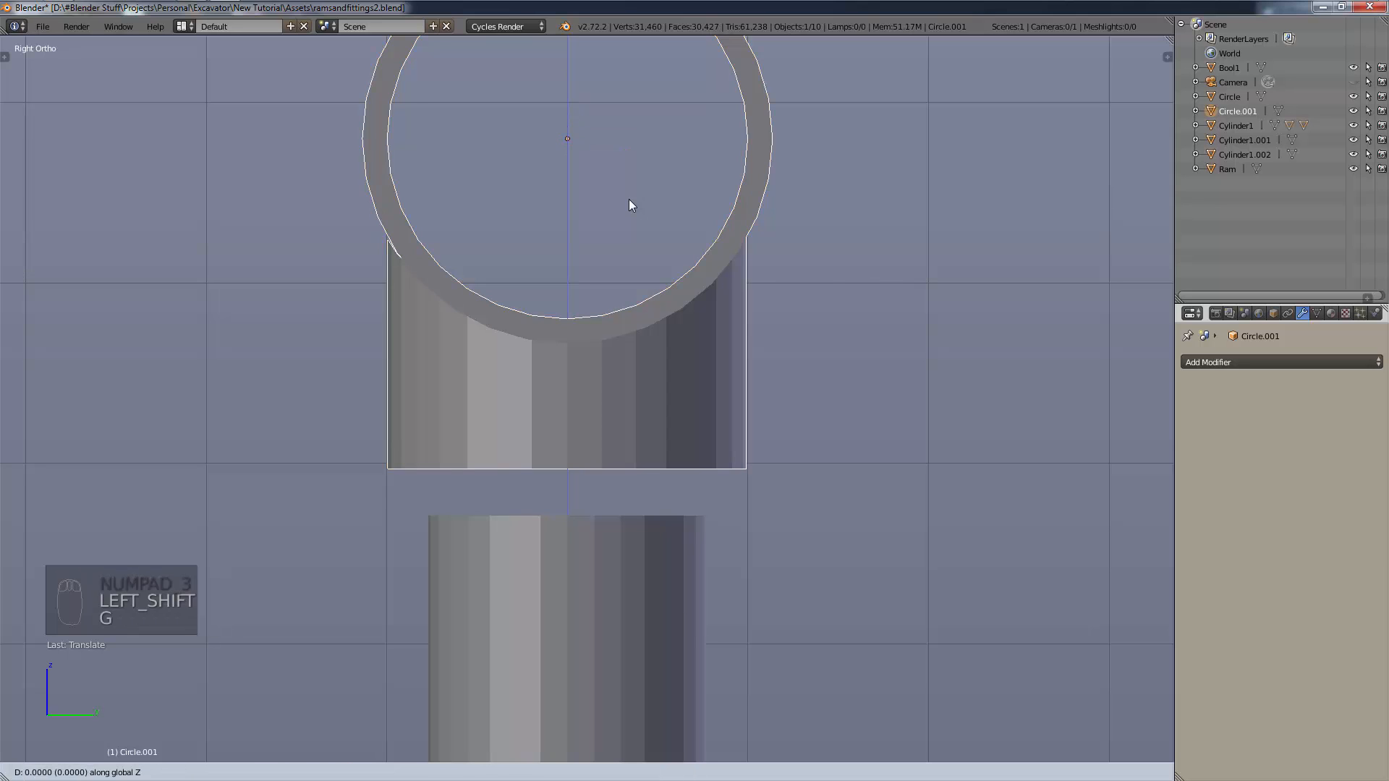
left_click(626, 240)
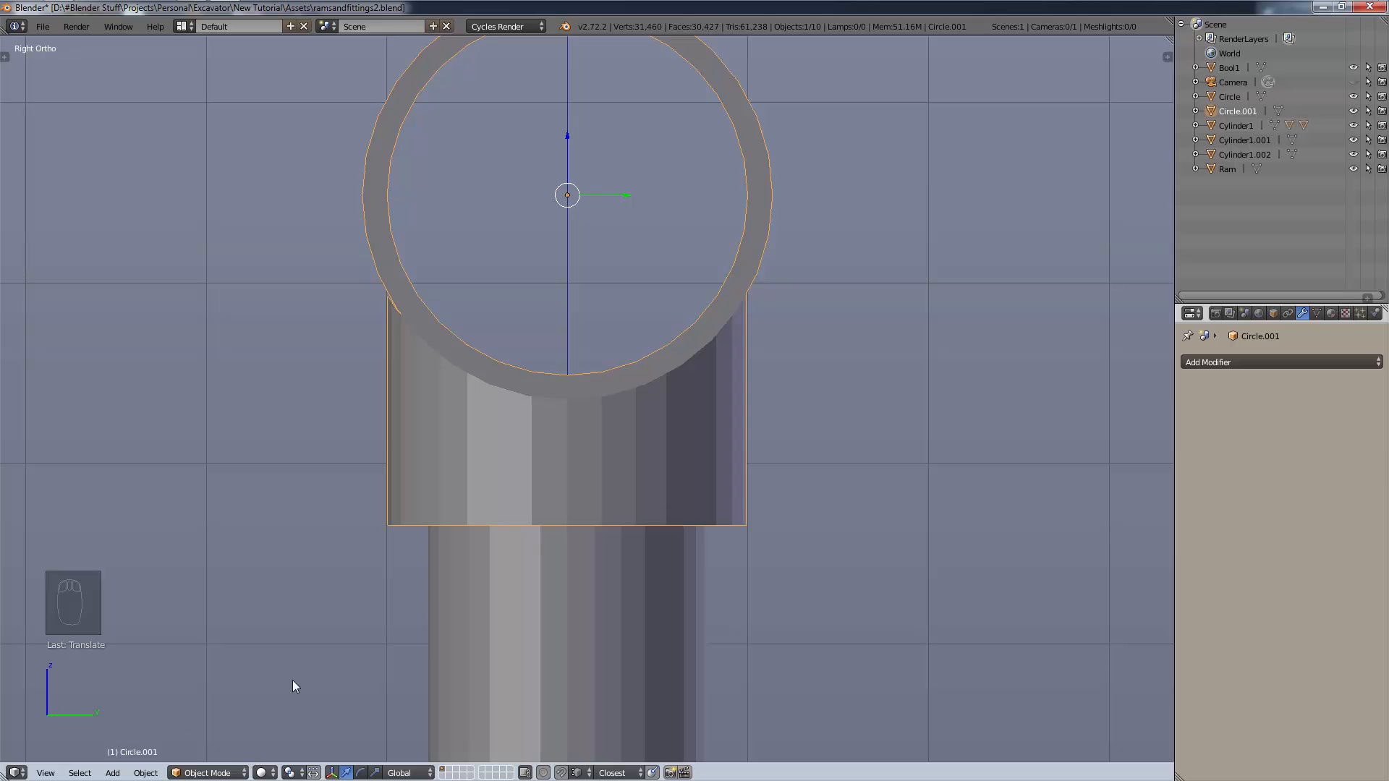
Scale the top fitting down to about 0.84 and lower it along Z back over the end of the shaft.
middle_click_drag(557, 632, 602, 636)
scroll(601, 635, "down", 14)
middle_click_drag(623, 578, 557, 647, "shift")
scroll(585, 494, "up", 2)
scroll(579, 487, "up", 1)
scroll(511, 244, "up", 5)
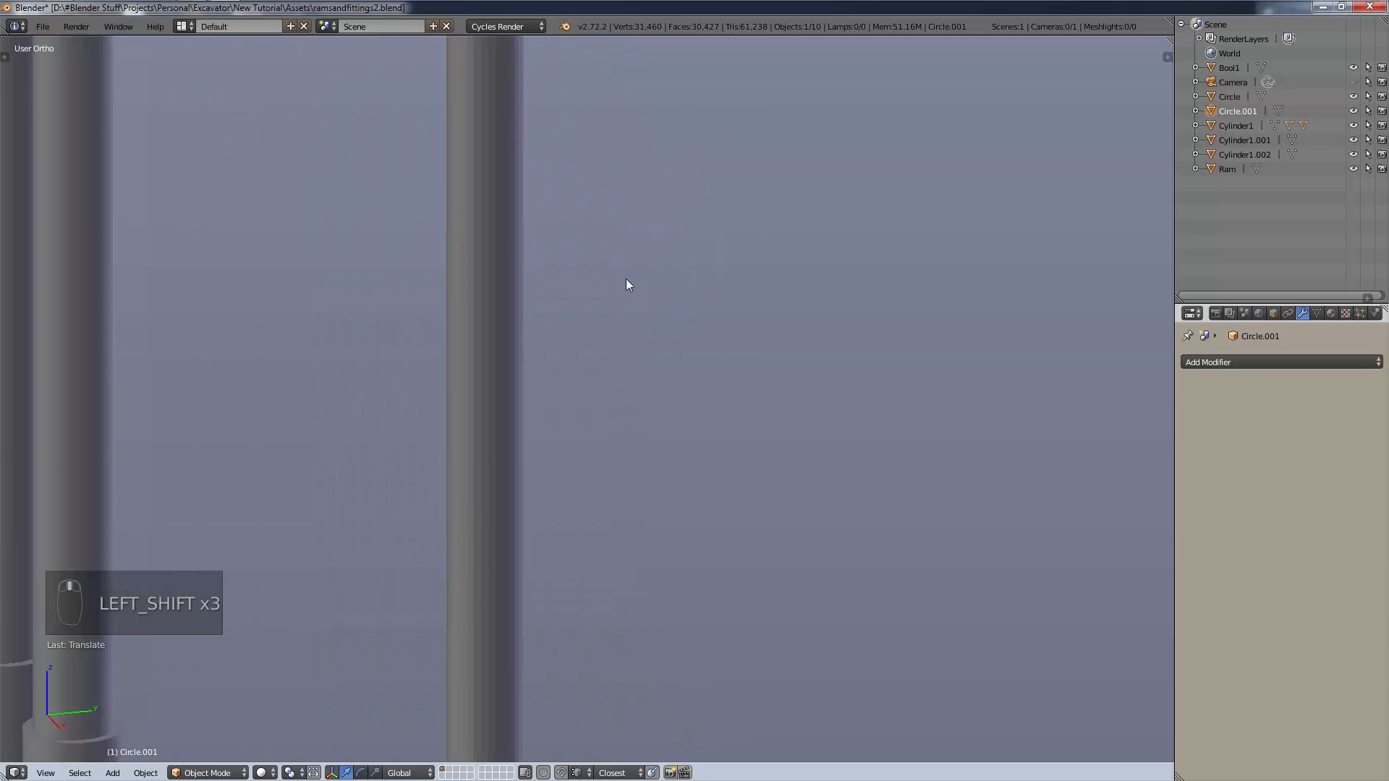
middle_click_drag(627, 280, 750, 633, "shift")
scroll(627, 246, "up", 3)
middle_click_drag(694, 372, 697, 422)
scroll(686, 294, "up", 4)
scroll(724, 312, "up", 3)
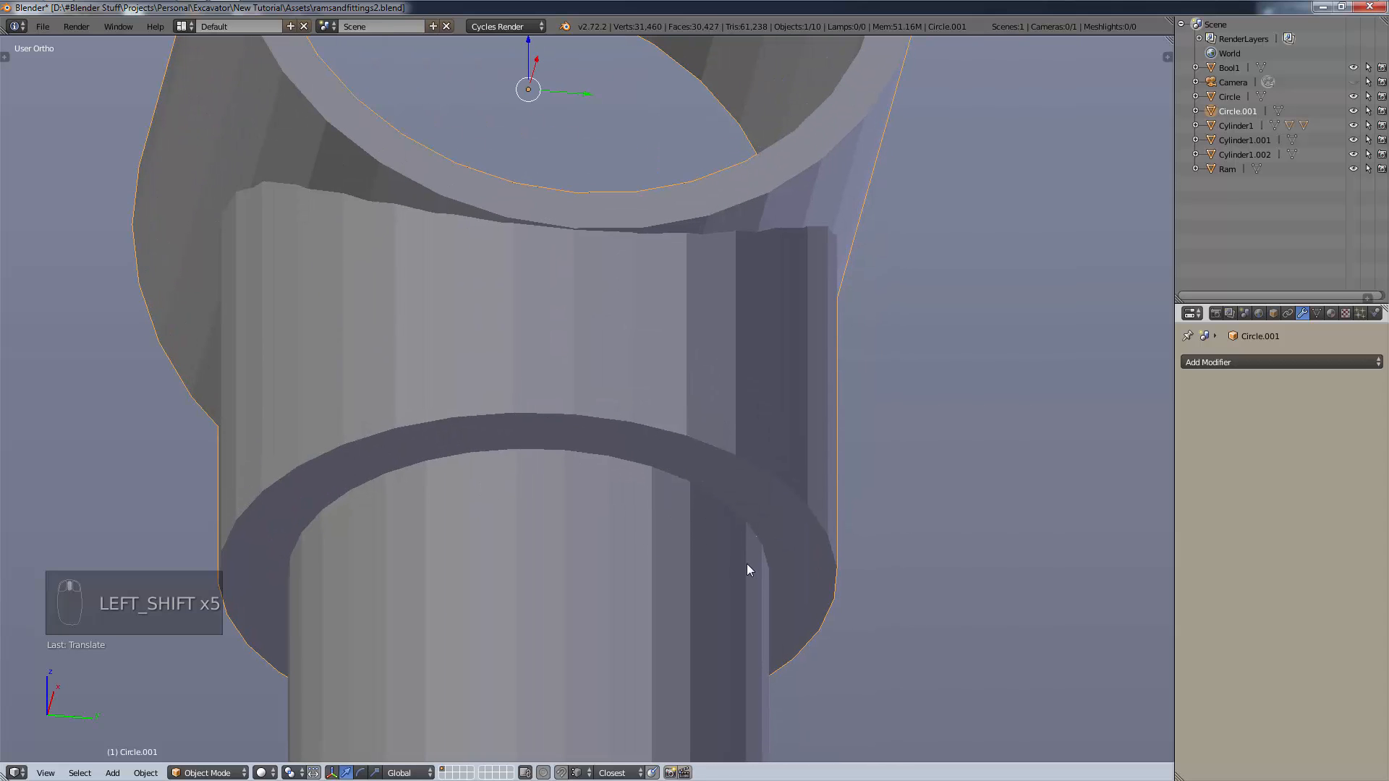
key("s")
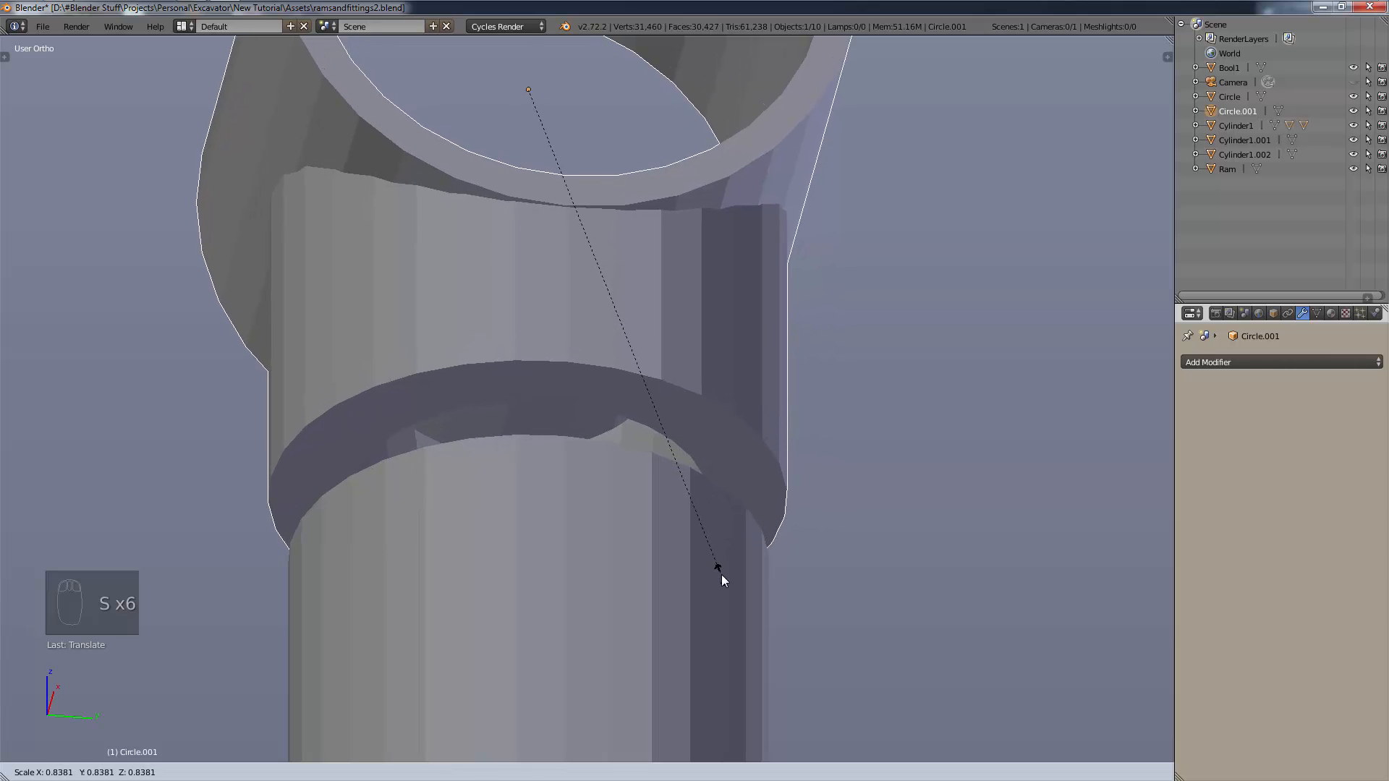
left_click(722, 574)
key("g")
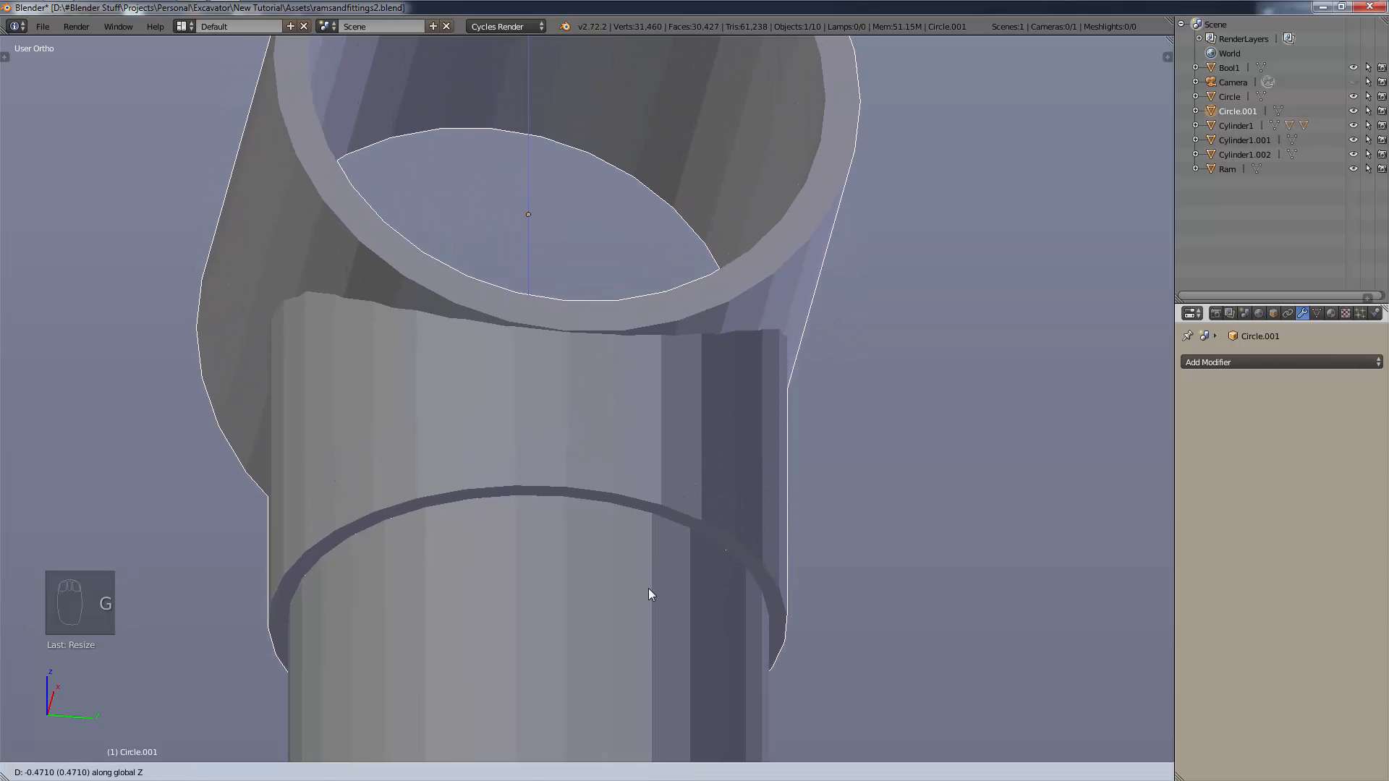
left_click(702, 655)
Scale the top fitting by about 0.92, fine-tune its size to match the shaft's diameter, and deselect it.
key("s")
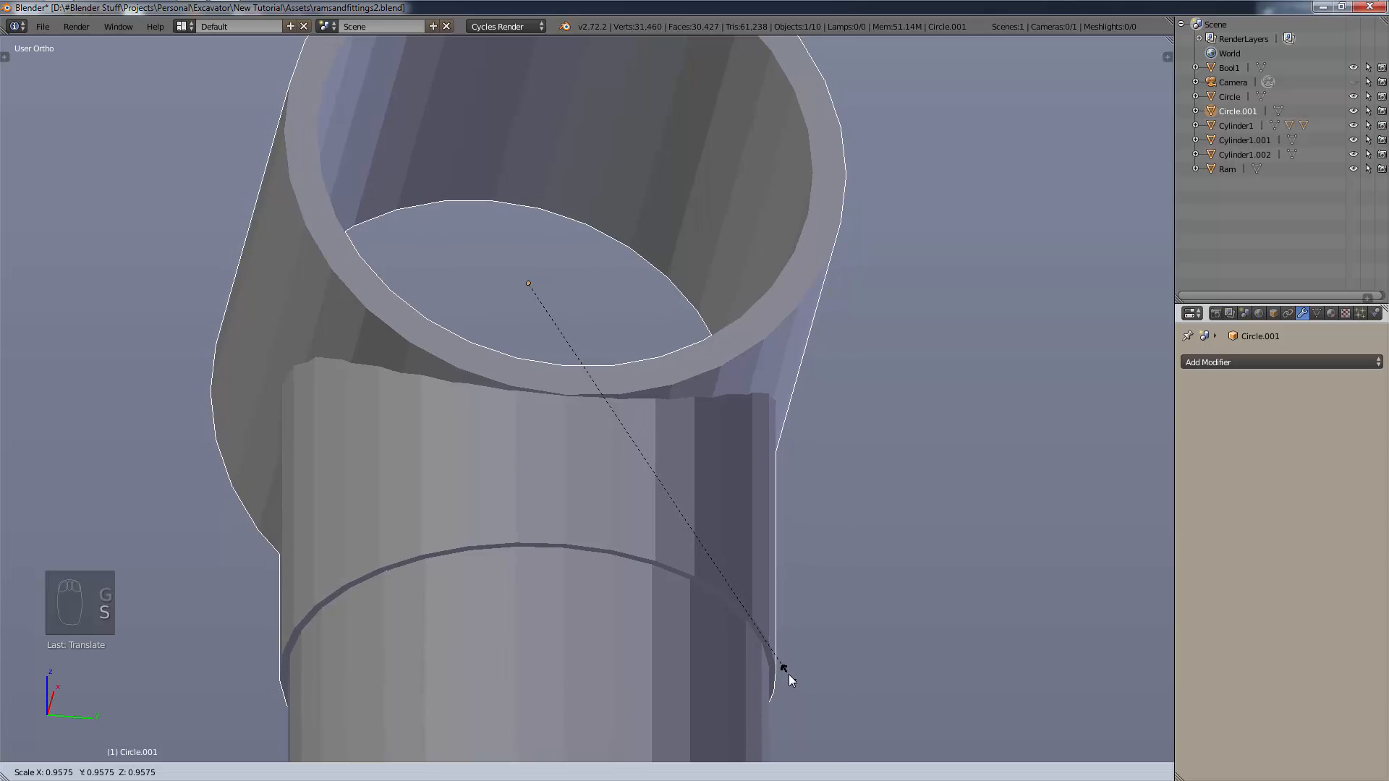
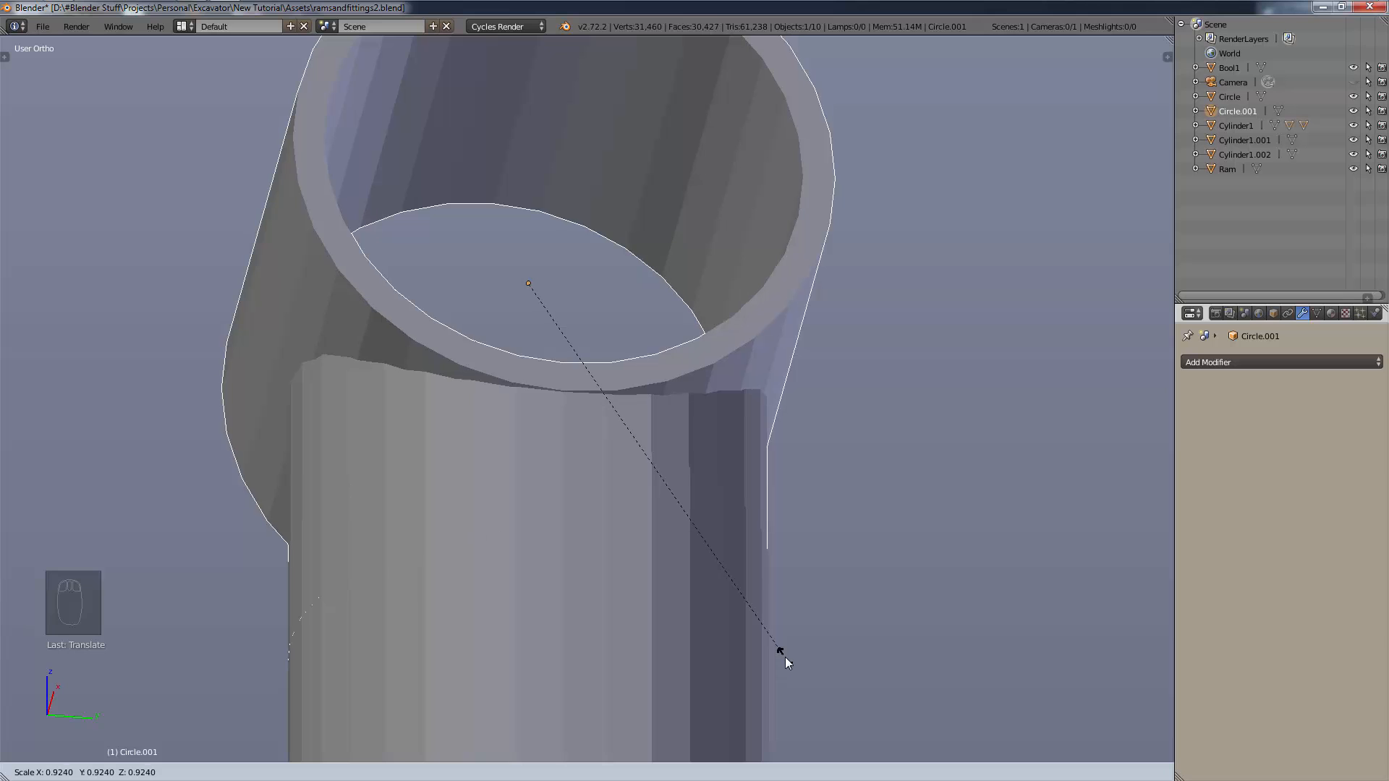
left_click(785, 656)
middle_click_drag(902, 440, 924, 562)
key("s")
left_click(628, 539)
scroll(467, 523, "down", 13)
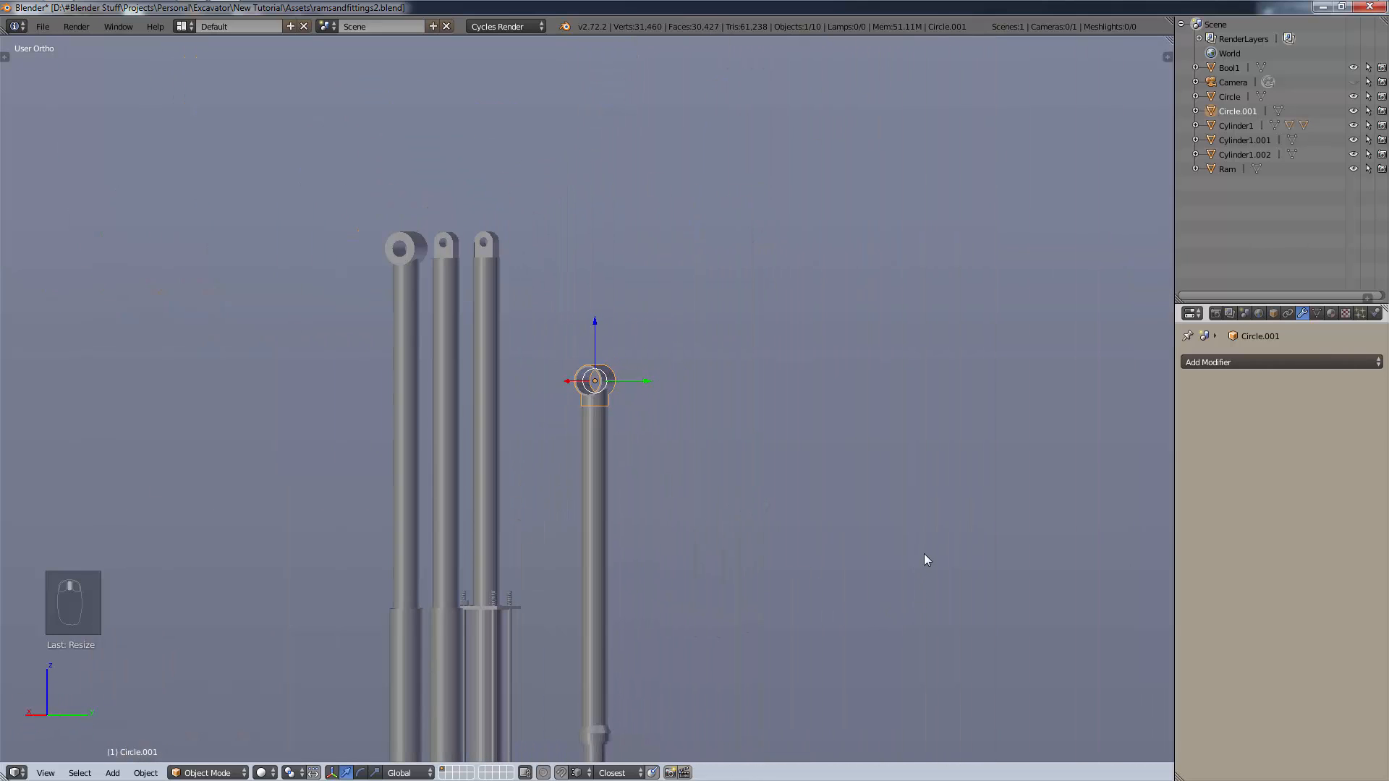
key("a")
key("z")
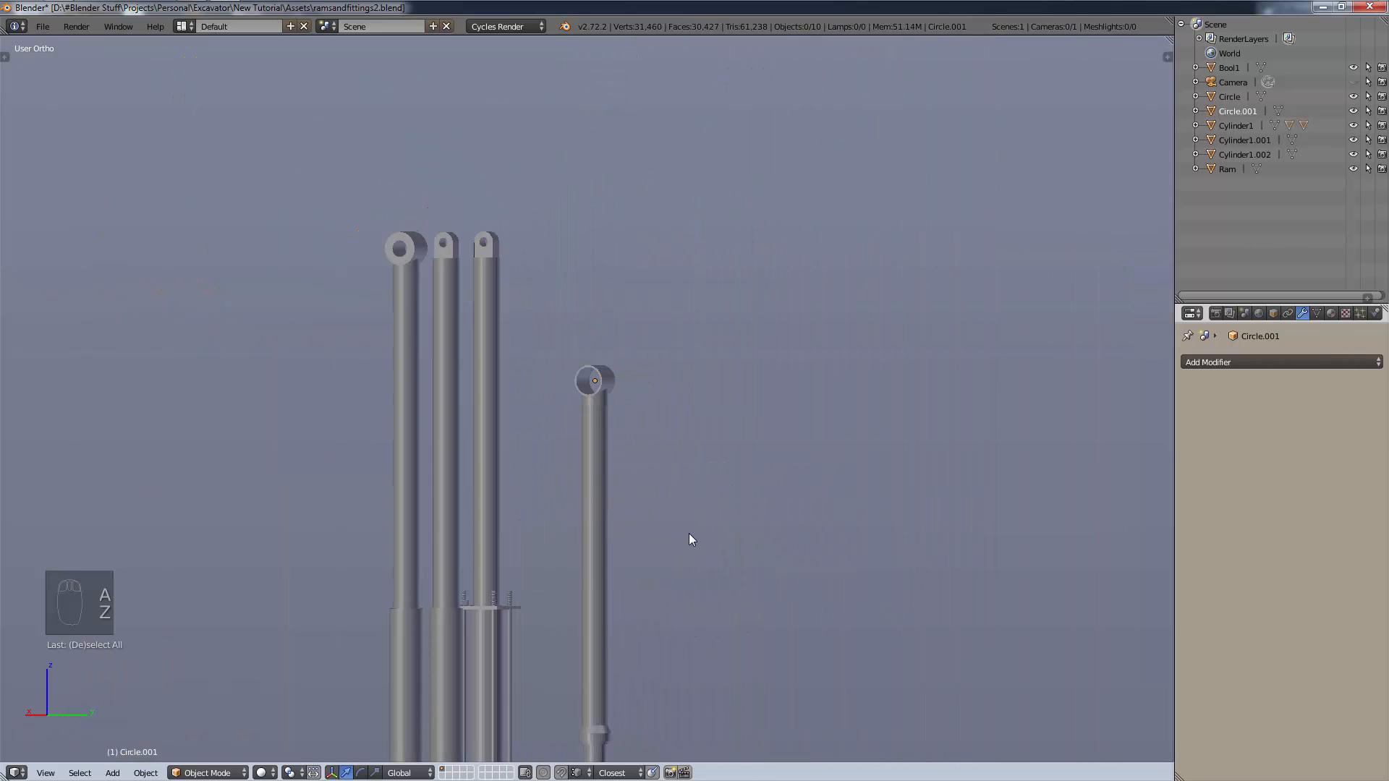
key("q")
key("Escape")
Apply smooth shading to the top fitting, Circle.001, and to the Ram body.
scroll(662, 472, "up", 6)
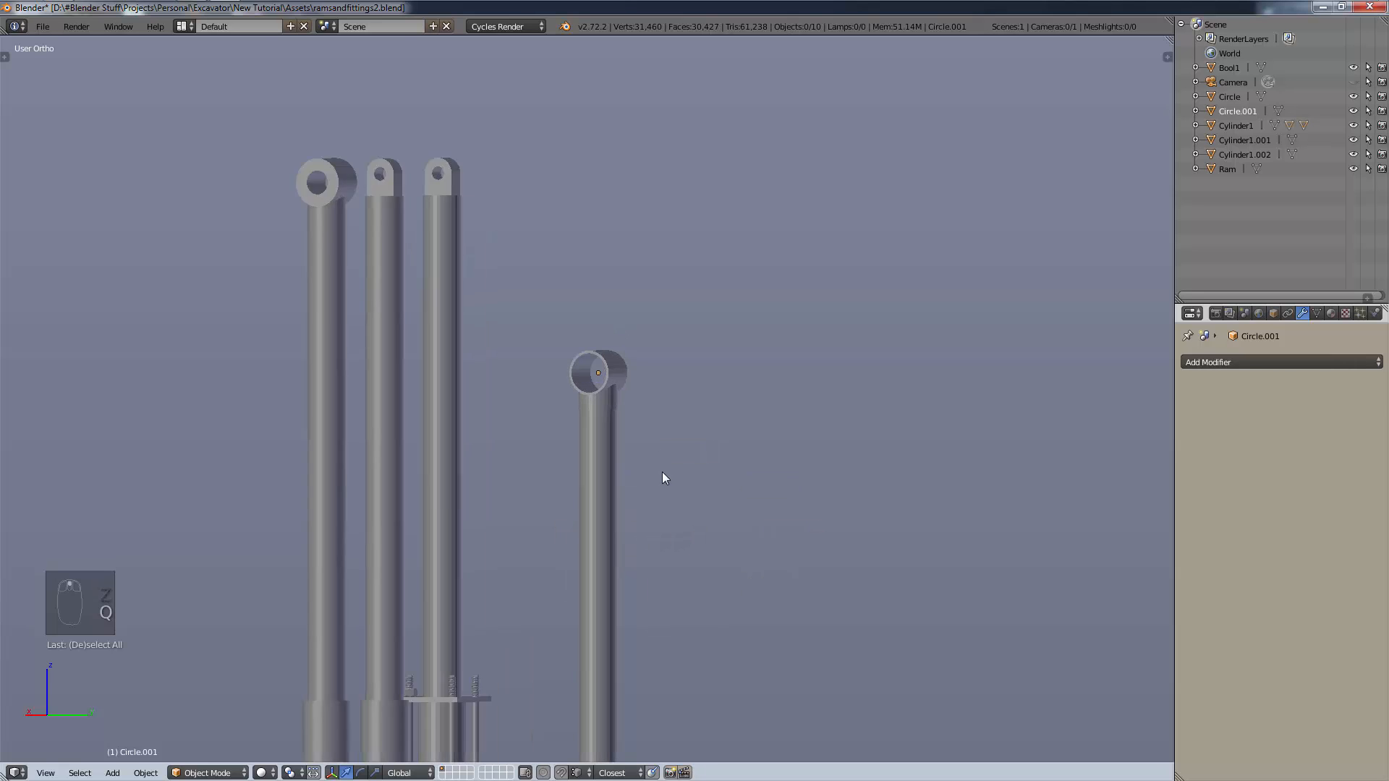
right_click(635, 393)
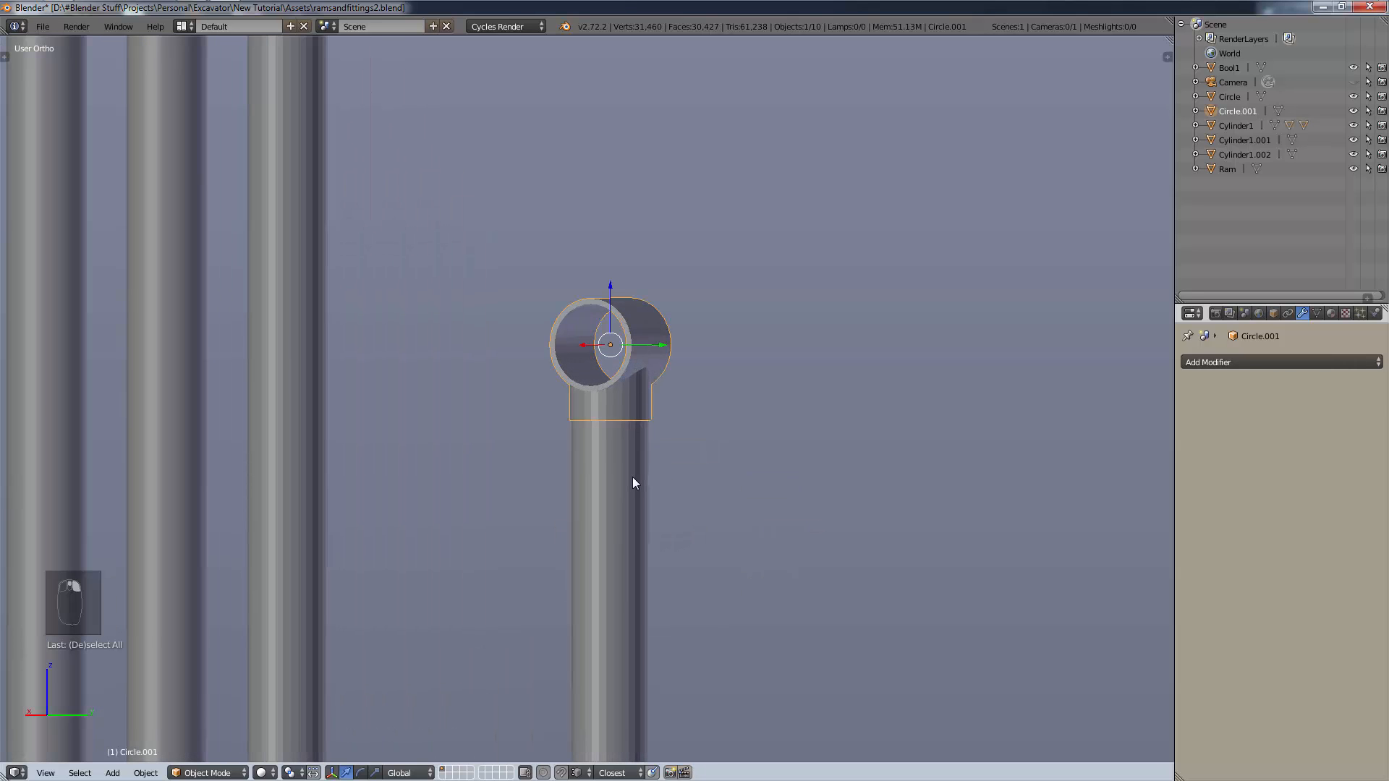
key("shift")
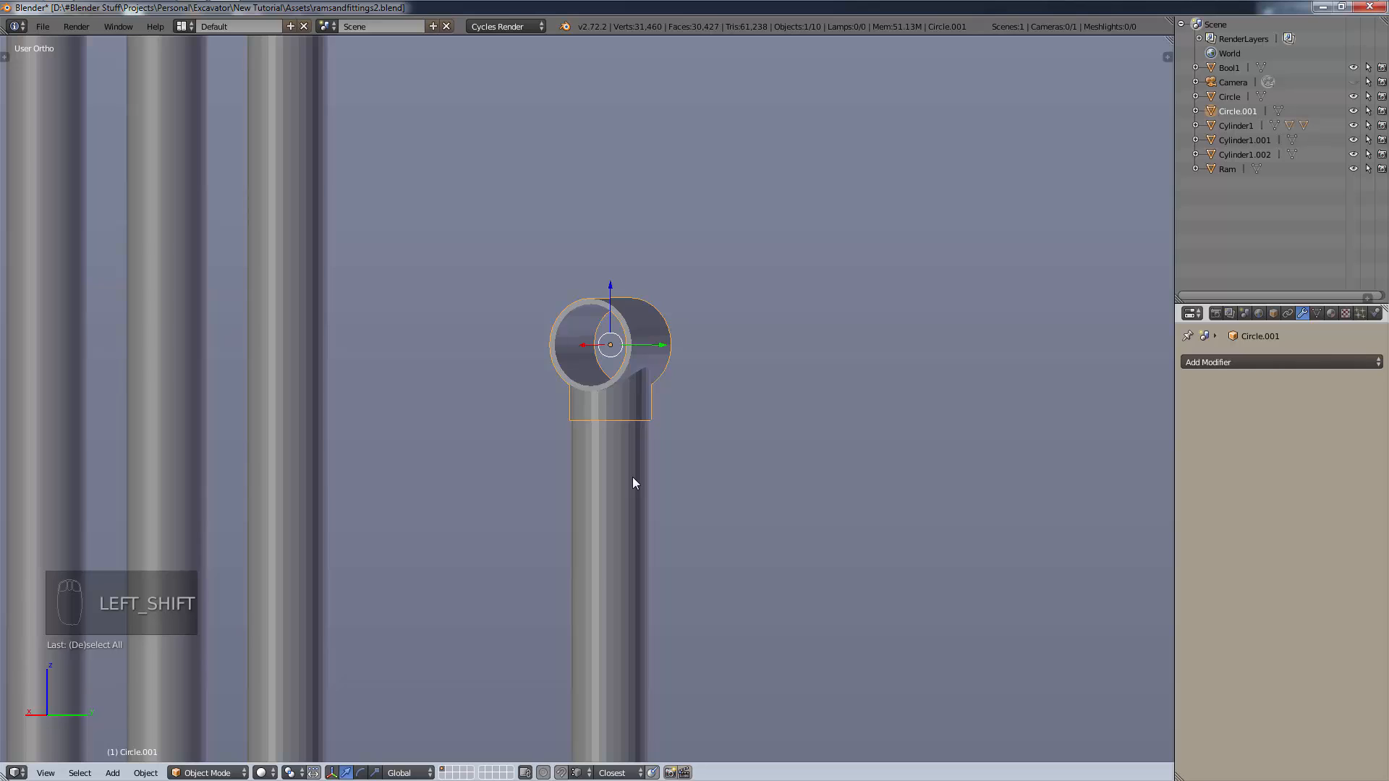
key("z")
left_click(529, 541)
right_click(593, 495)
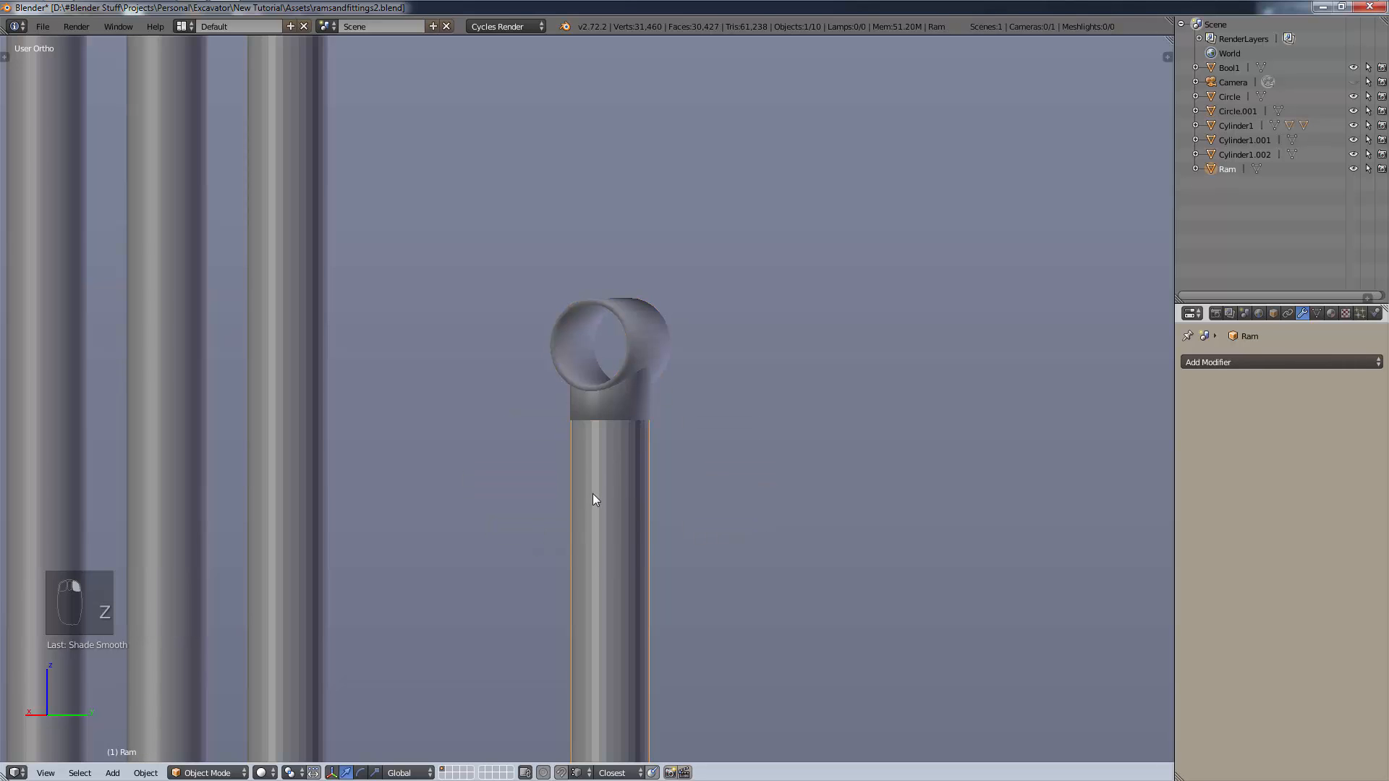
key("z")
left_click(534, 527)
Add an Edge Split modifier with a 30° split angle to the top fitting and apply it.
right_click(649, 388)
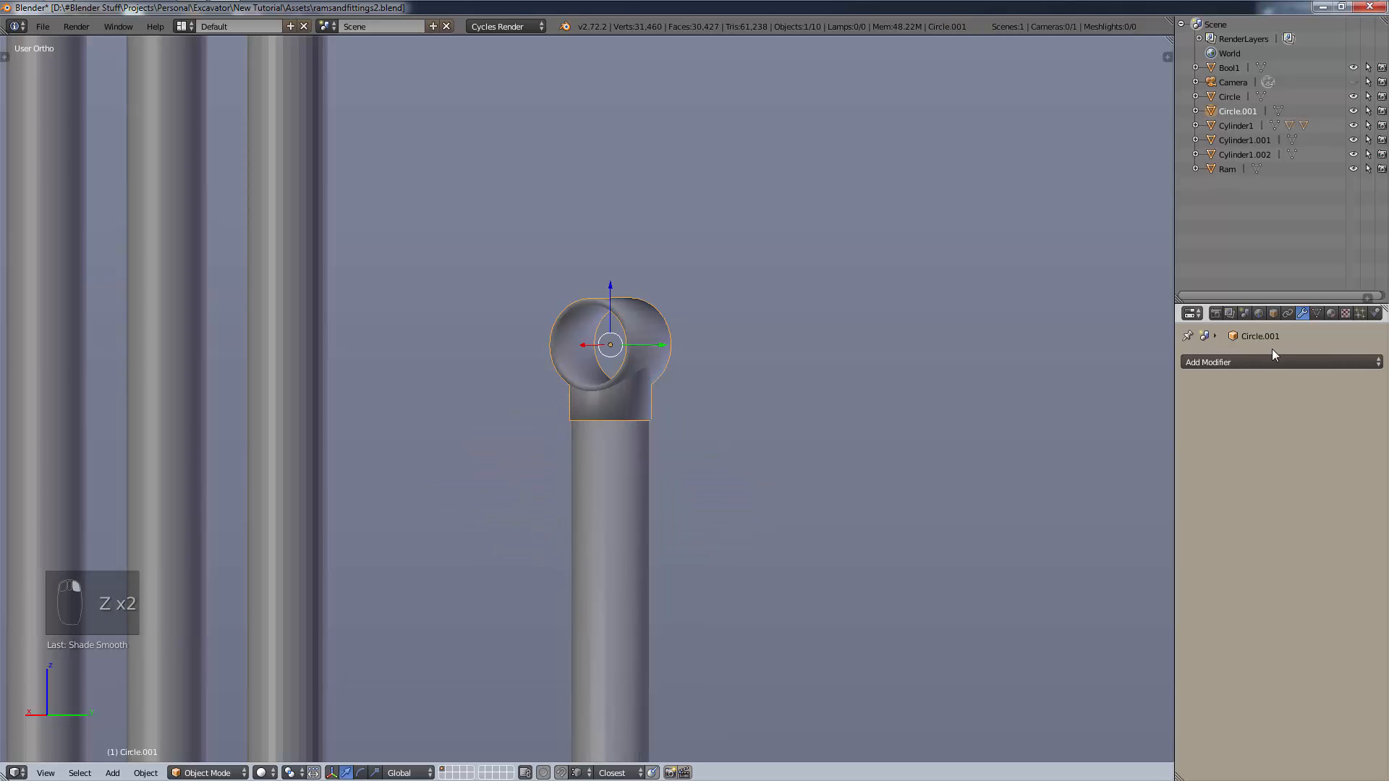
left_click(1229, 363)
left_click(1107, 474)
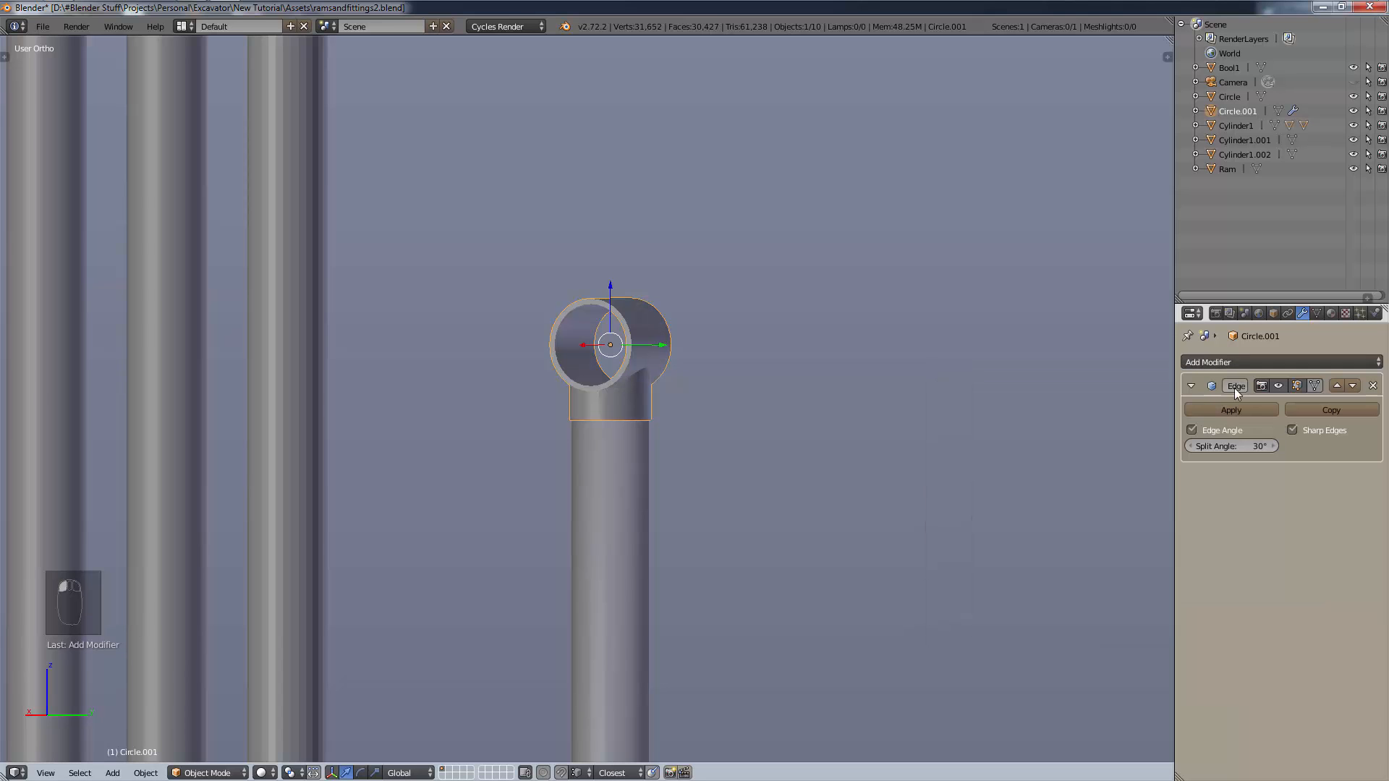
left_click(1214, 410)
key("a")
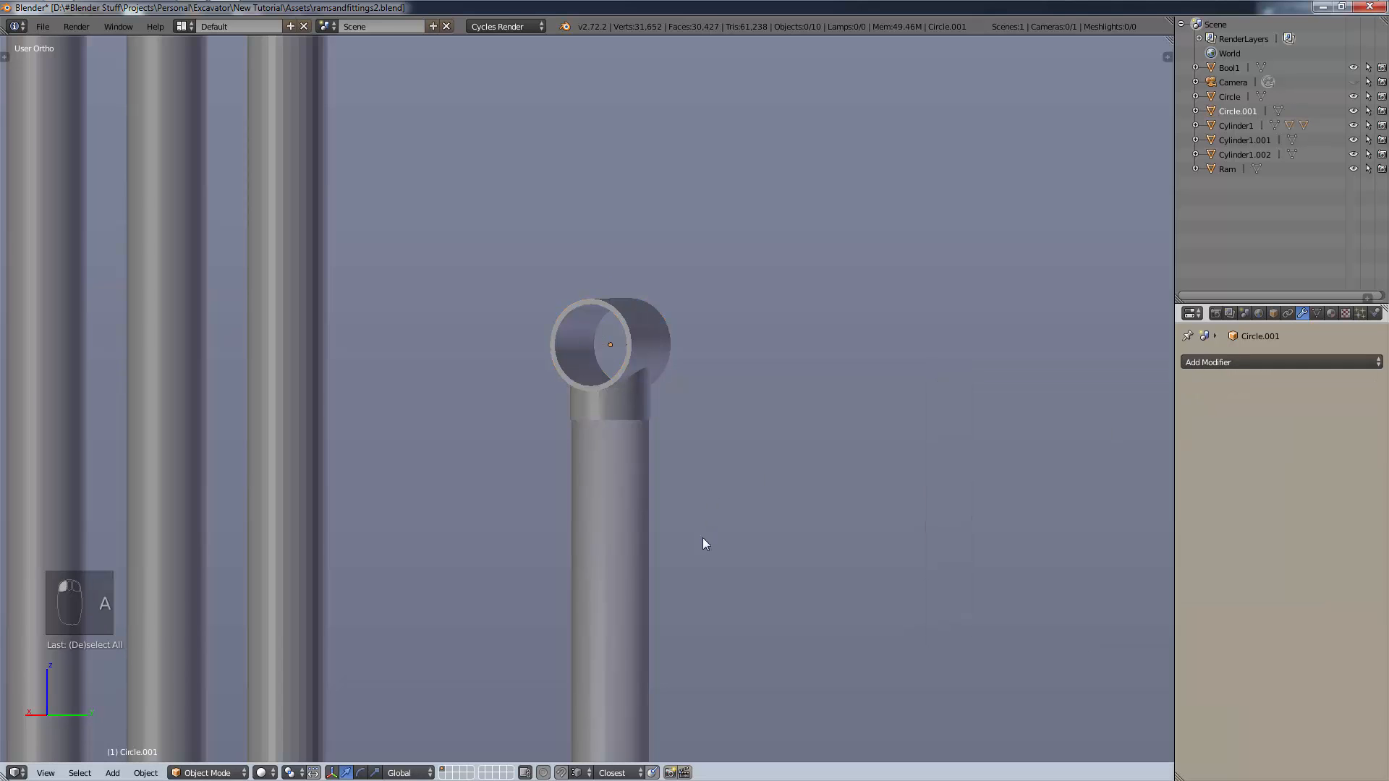
Add an Edge Split modifier to the Ram body, set its split angle to 12°, and apply it.
middle_click_drag(745, 563, 741, 50, "shift")
scroll(709, 358, "down", 5)
middle_click_drag(729, 533, 722, 424, "shift")
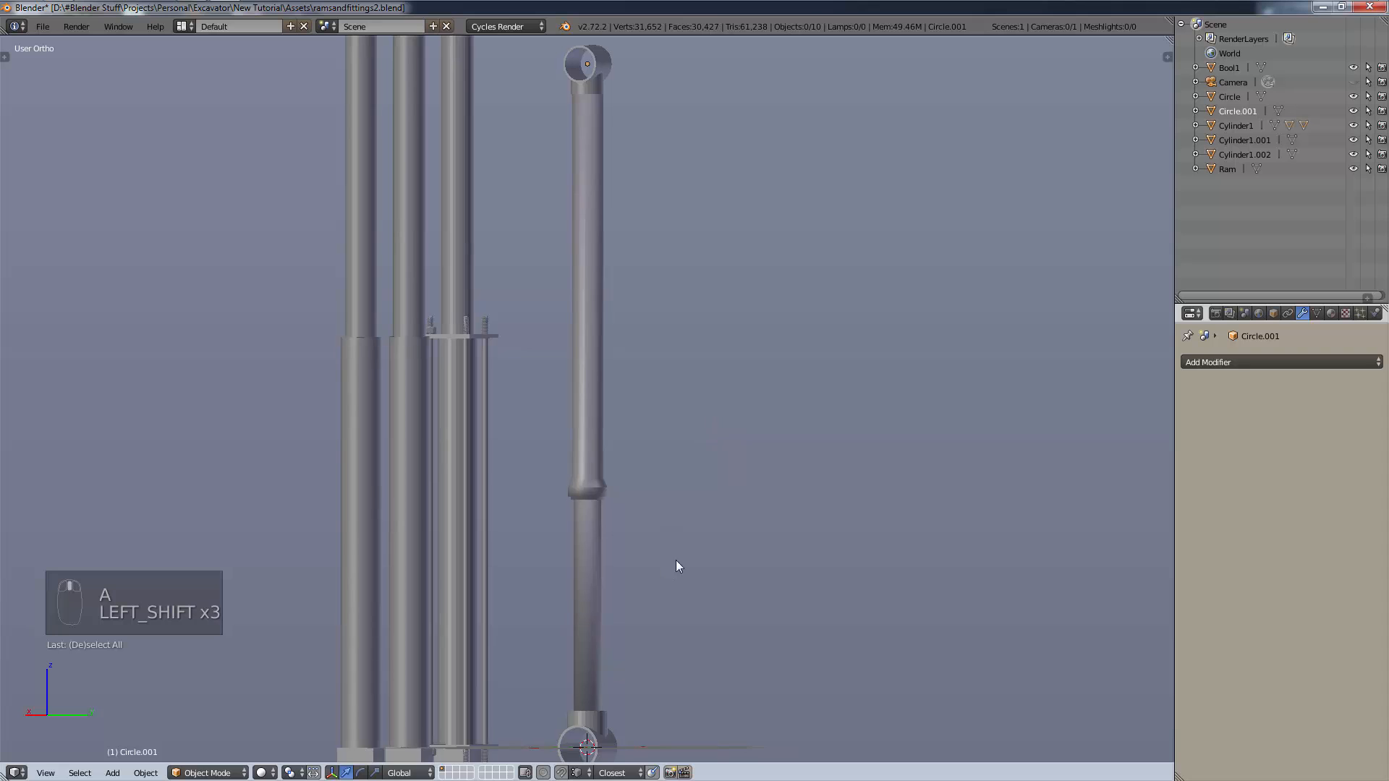
middle_click_drag(605, 510, 628, 388, "shift")
scroll(644, 365, "up", 10)
middle_click_drag(748, 332, 654, 554, "shift")
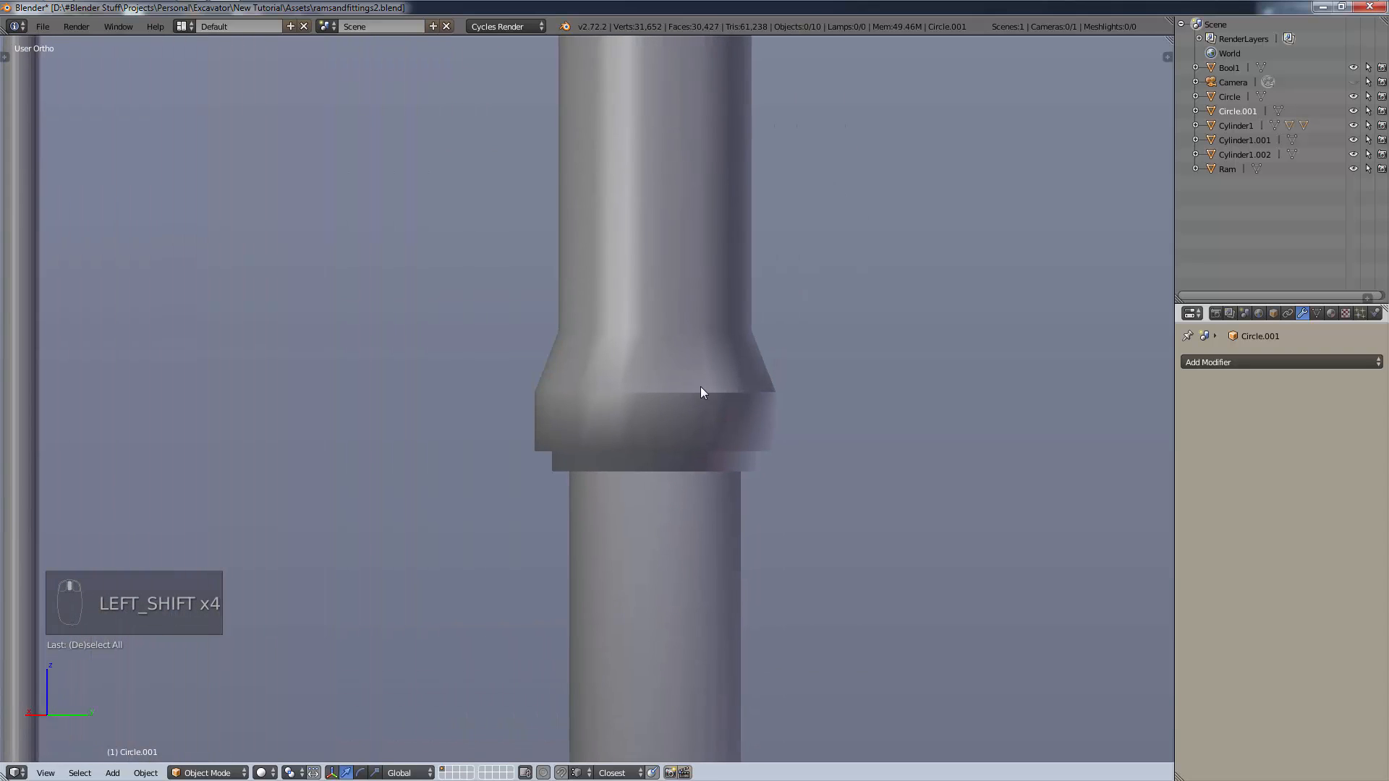
scroll(706, 388, "up", 1)
right_click(817, 410)
left_click(1279, 362)
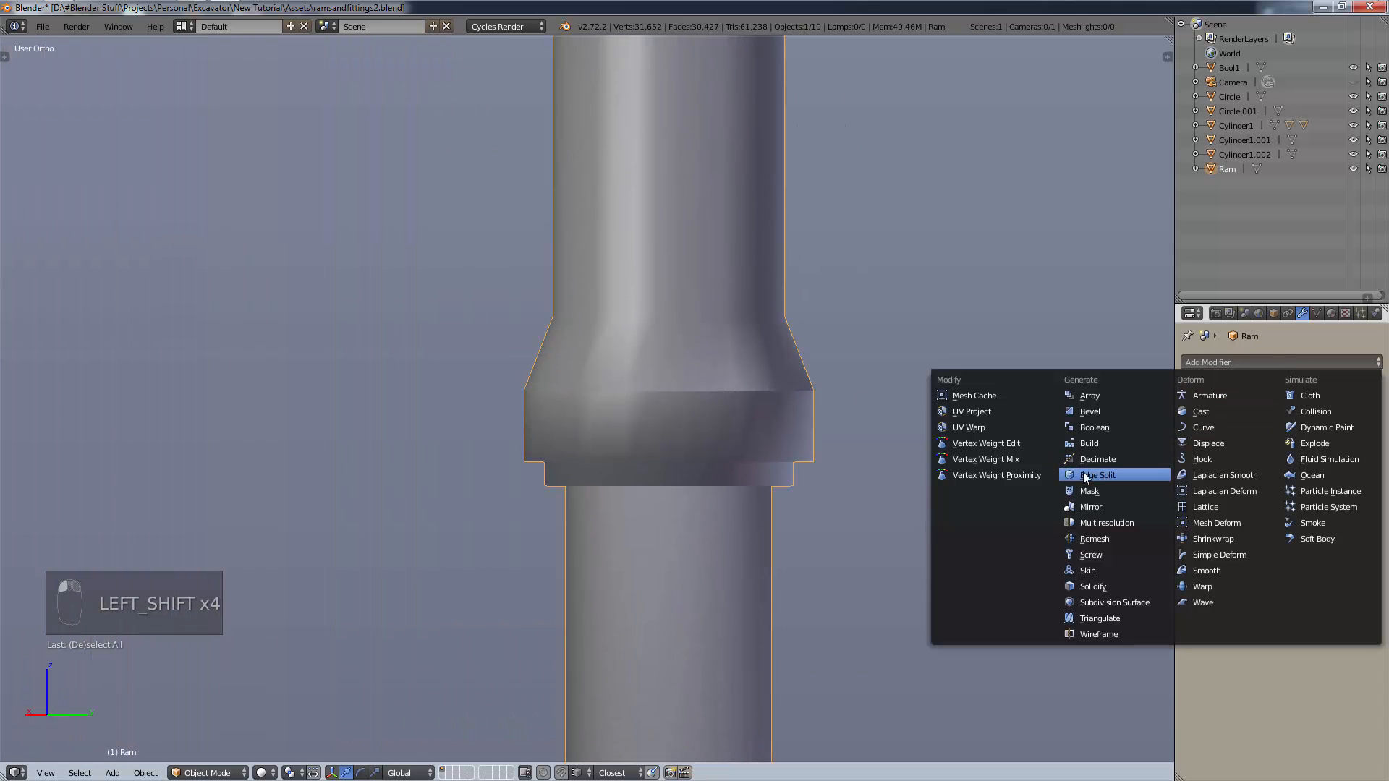
left_click(1103, 474)
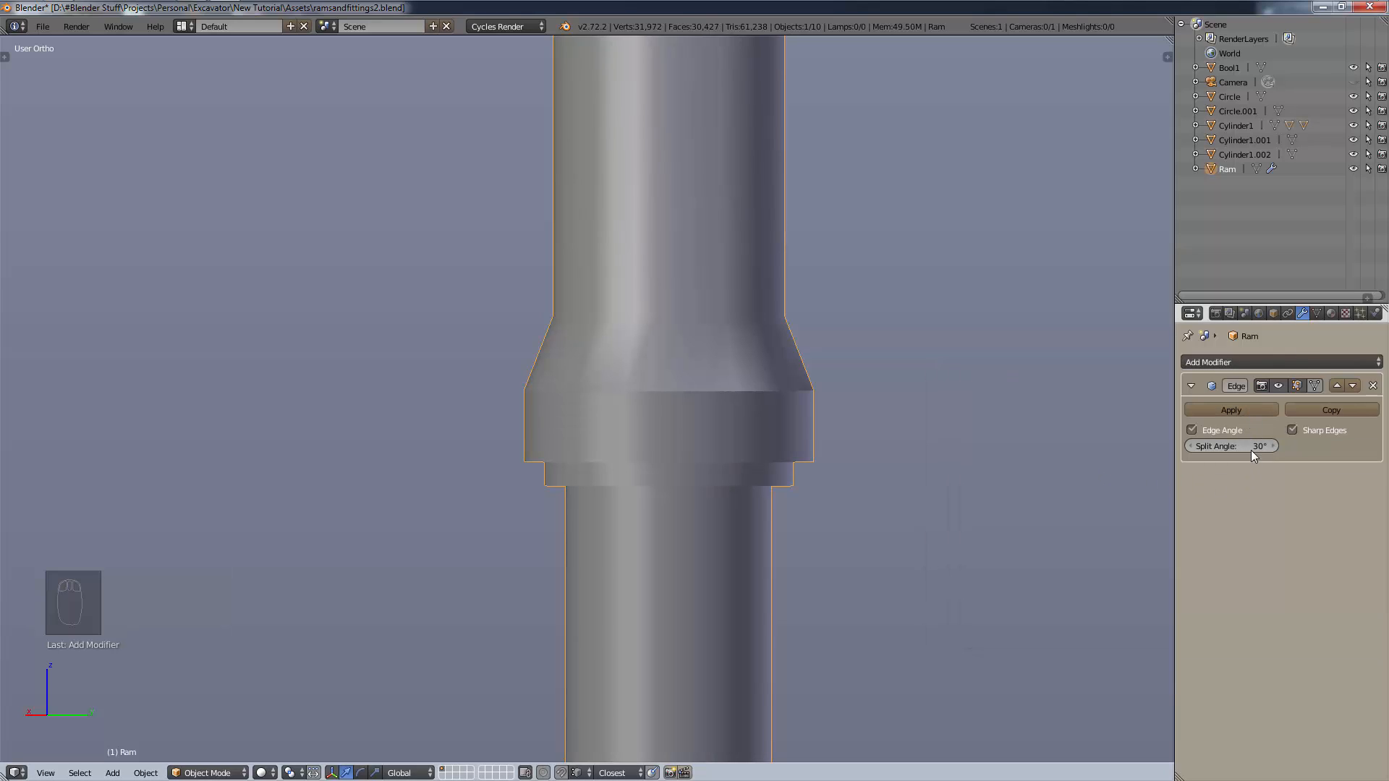
mouse_move(1252, 449)
left_mouse_down()
mouse_move(1296, 443)
mouse_move(1149, 463)
left_mouse_up()
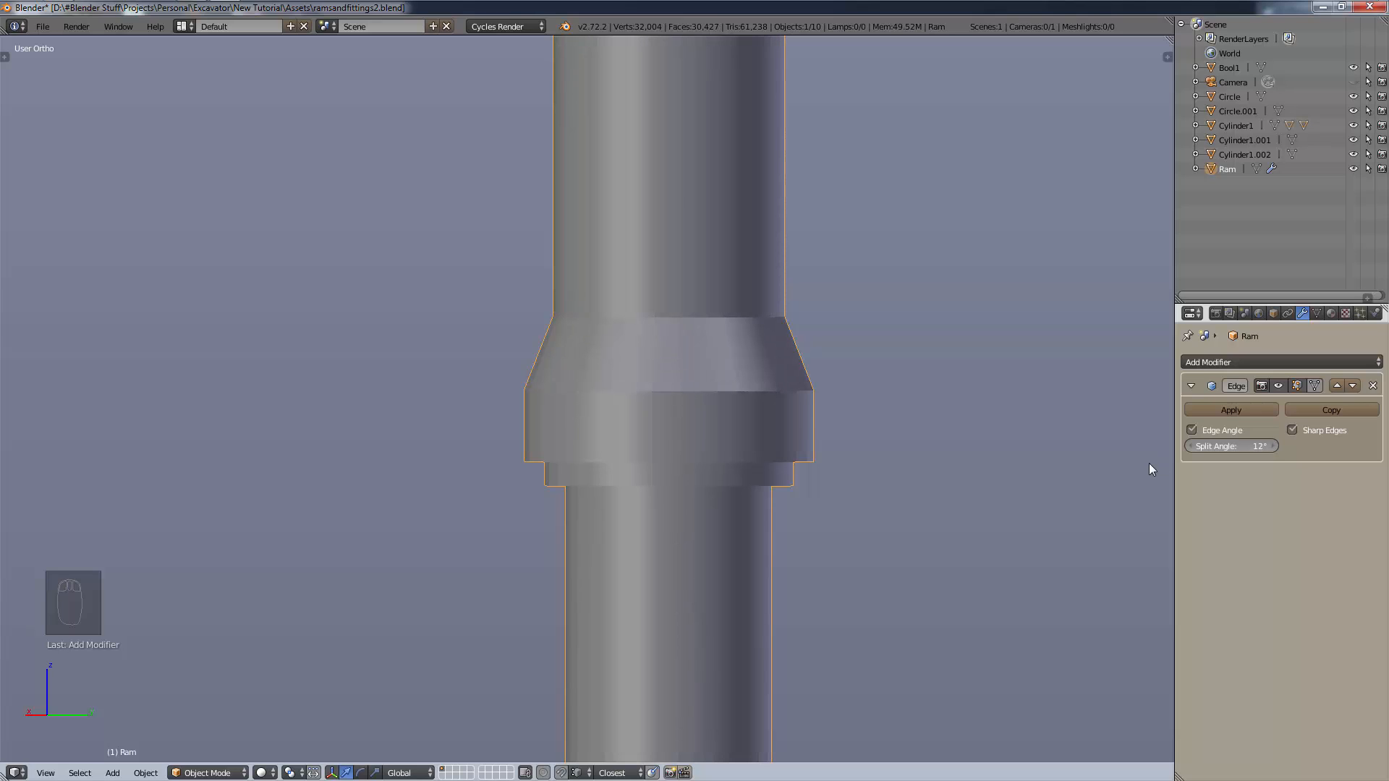
left_click(1230, 409)
key("a")
scroll(825, 463, "down", 2)
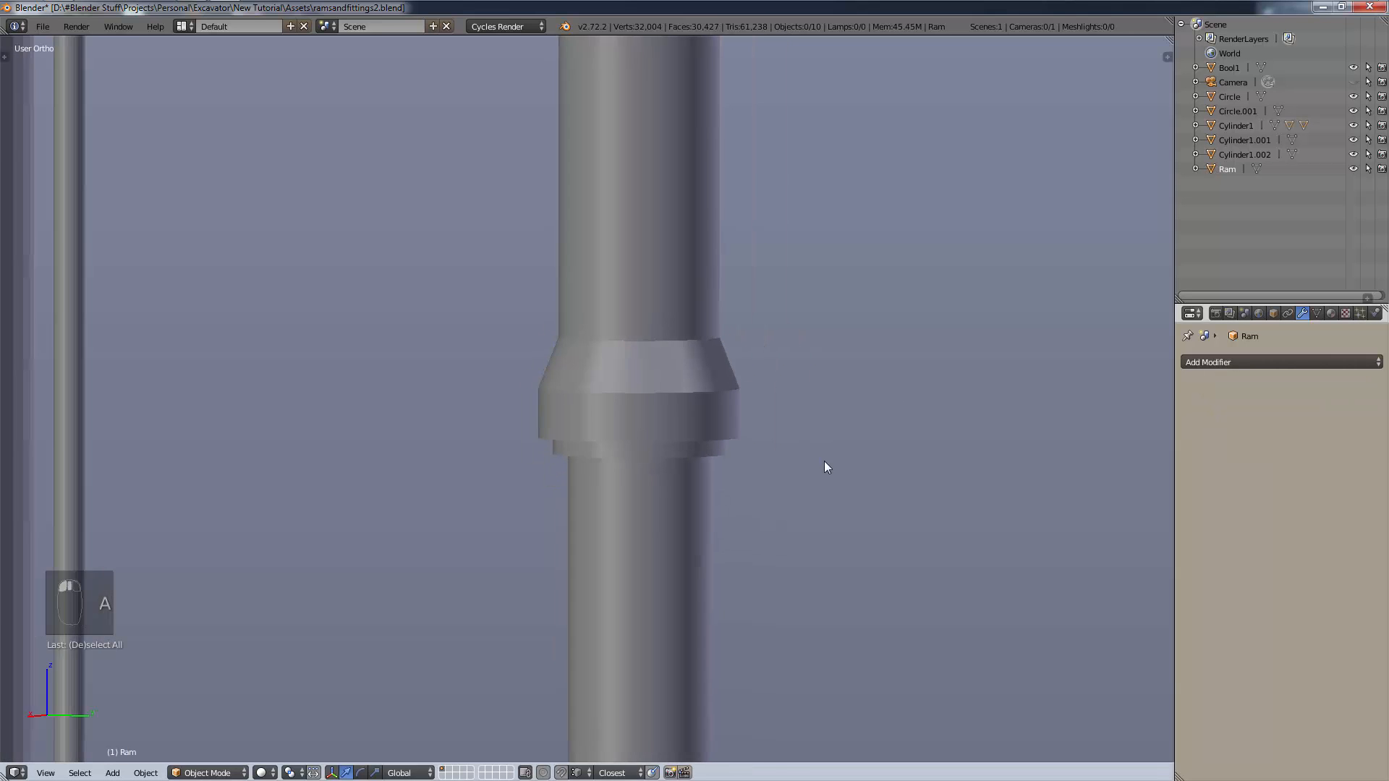
Apply smooth shading to the bottom fitting, Circle.
middle_click_drag(827, 466, 877, 397)
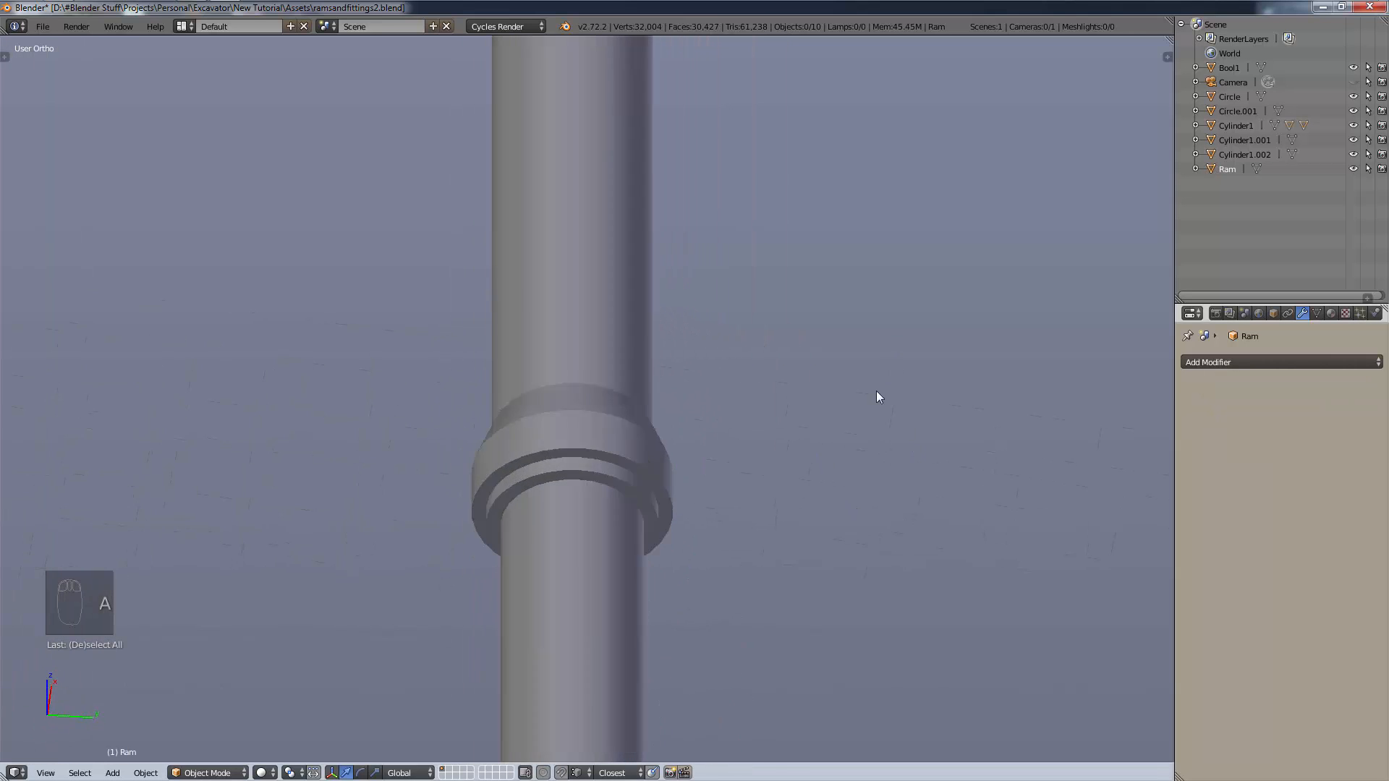
scroll(872, 405, "down", 4)
middle_click_drag(822, 557, 779, 709)
middle_click_drag(779, 709, 773, 213, "shift")
scroll(628, 382, "up", 4)
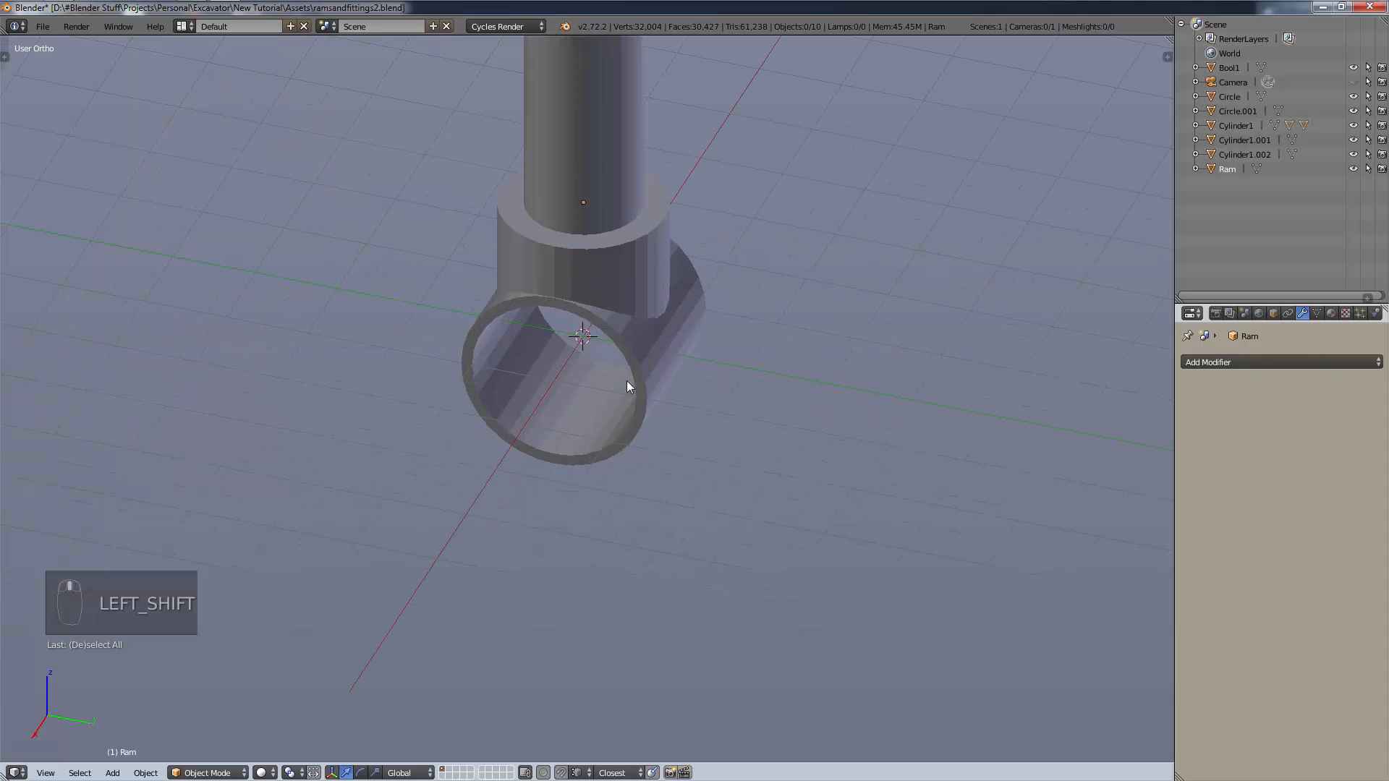
right_click(628, 382)
key("z")
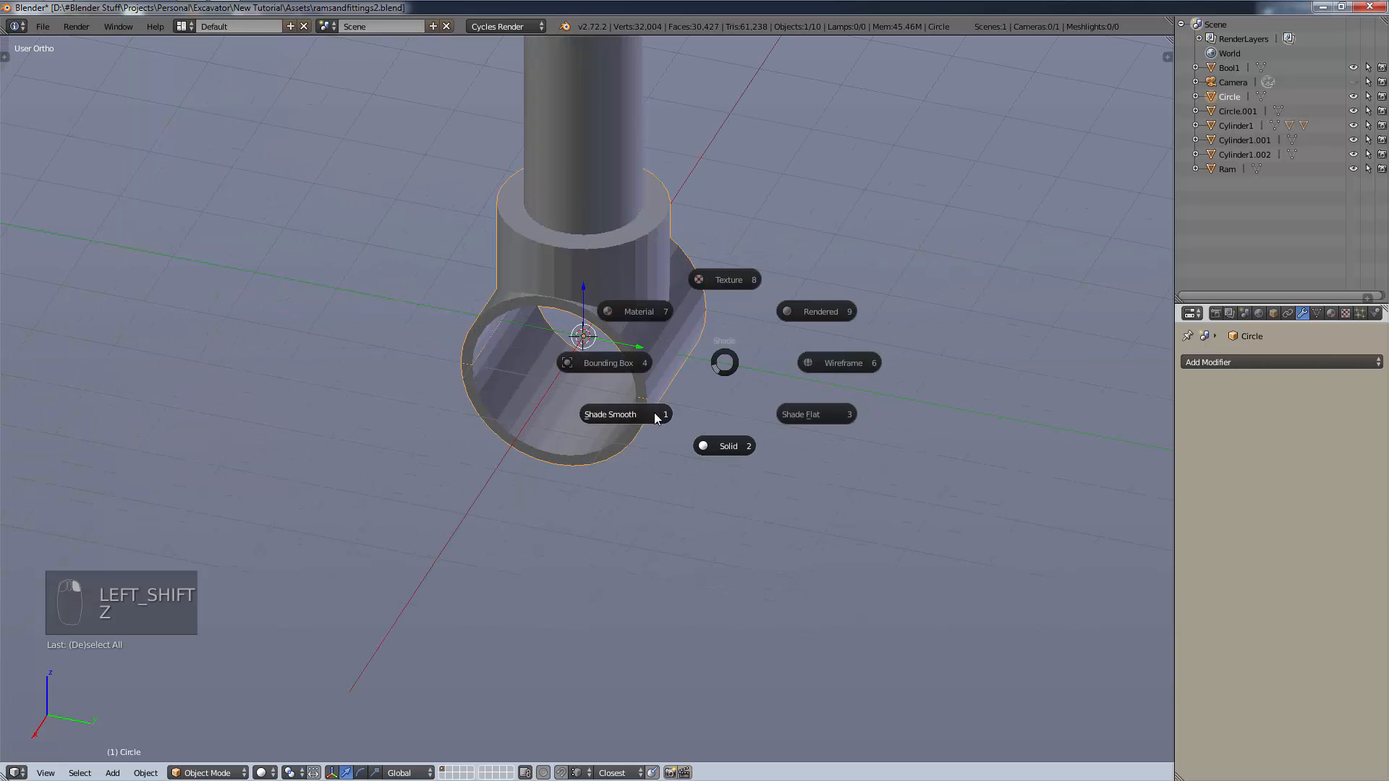
left_click(657, 416)
Add an Edge Split modifier to the bottom fitting, apply it, and deselect the fitting.
left_click(1216, 362)
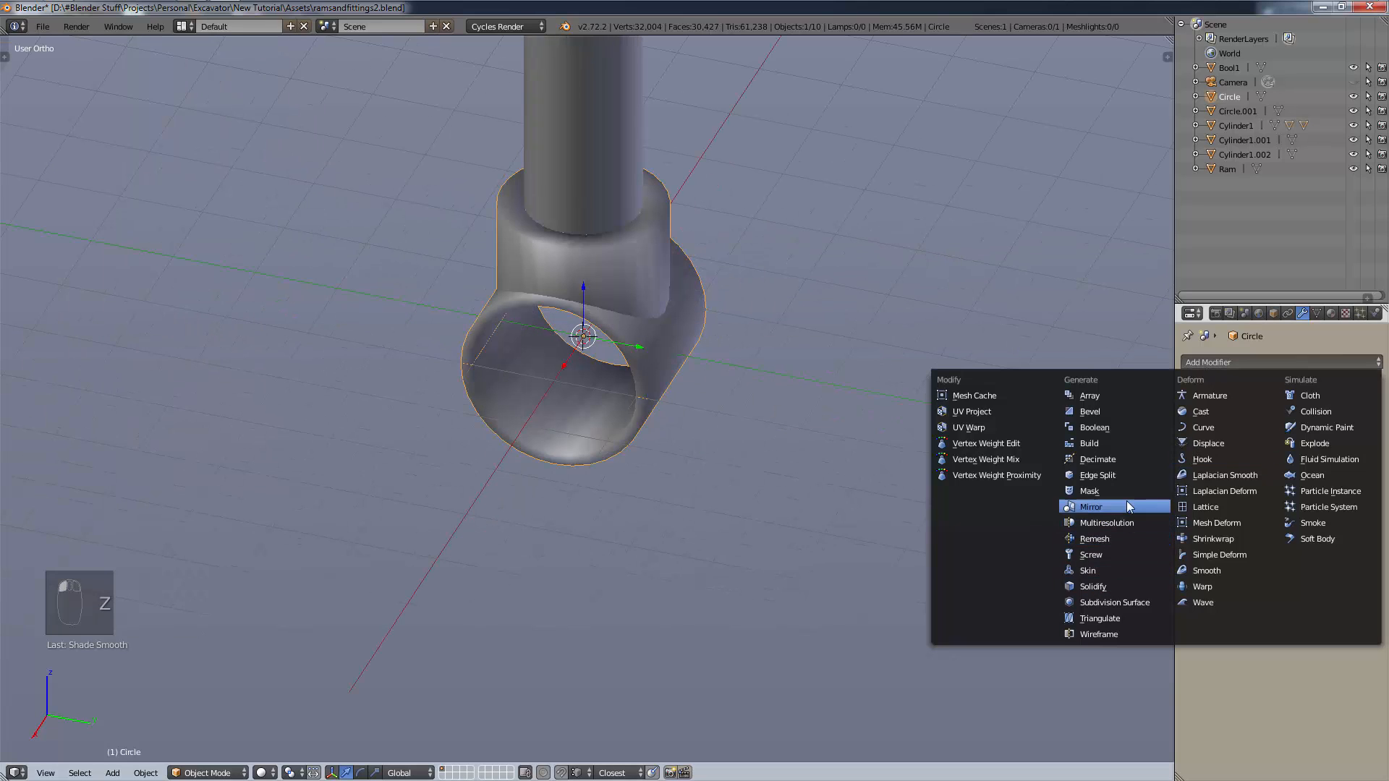
left_click(1117, 474)
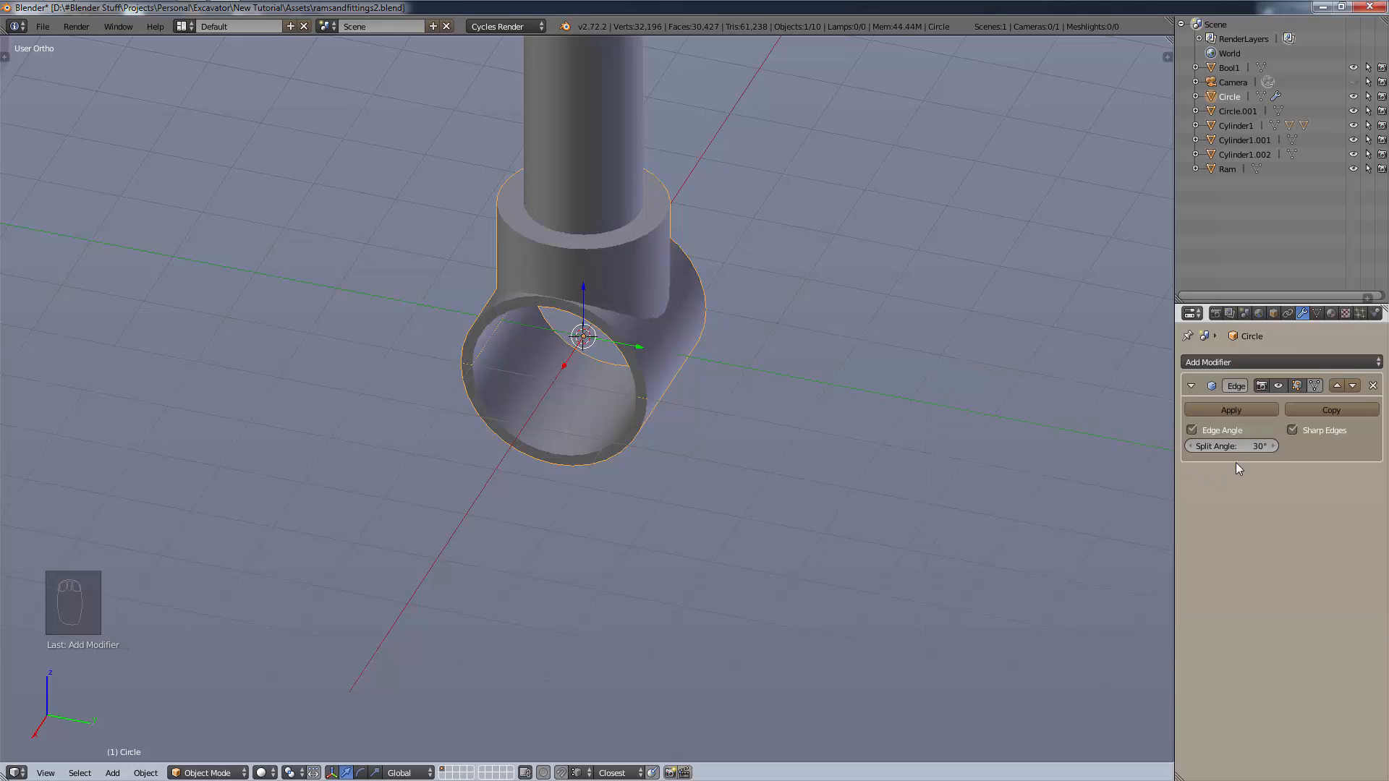
left_click_drag(1228, 450, 1209, 457)
left_click(1237, 410)
key("a")
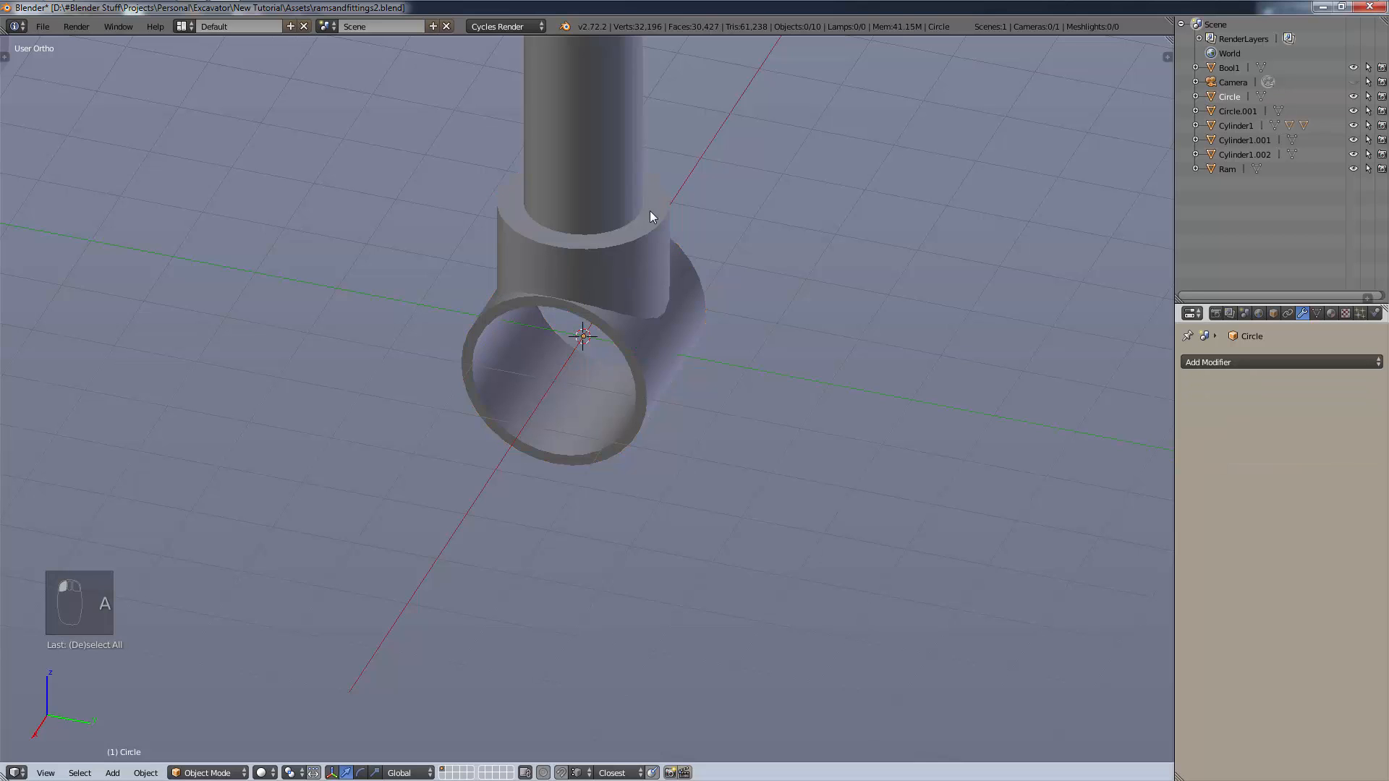
Join the Ram body, its bottom fitting and its top fitting into one object, with the top fitting as the active object.
scroll(650, 211, "down", 8)
scroll(595, 268, "up", 2)
middle_click_drag(596, 269, 779, 295)
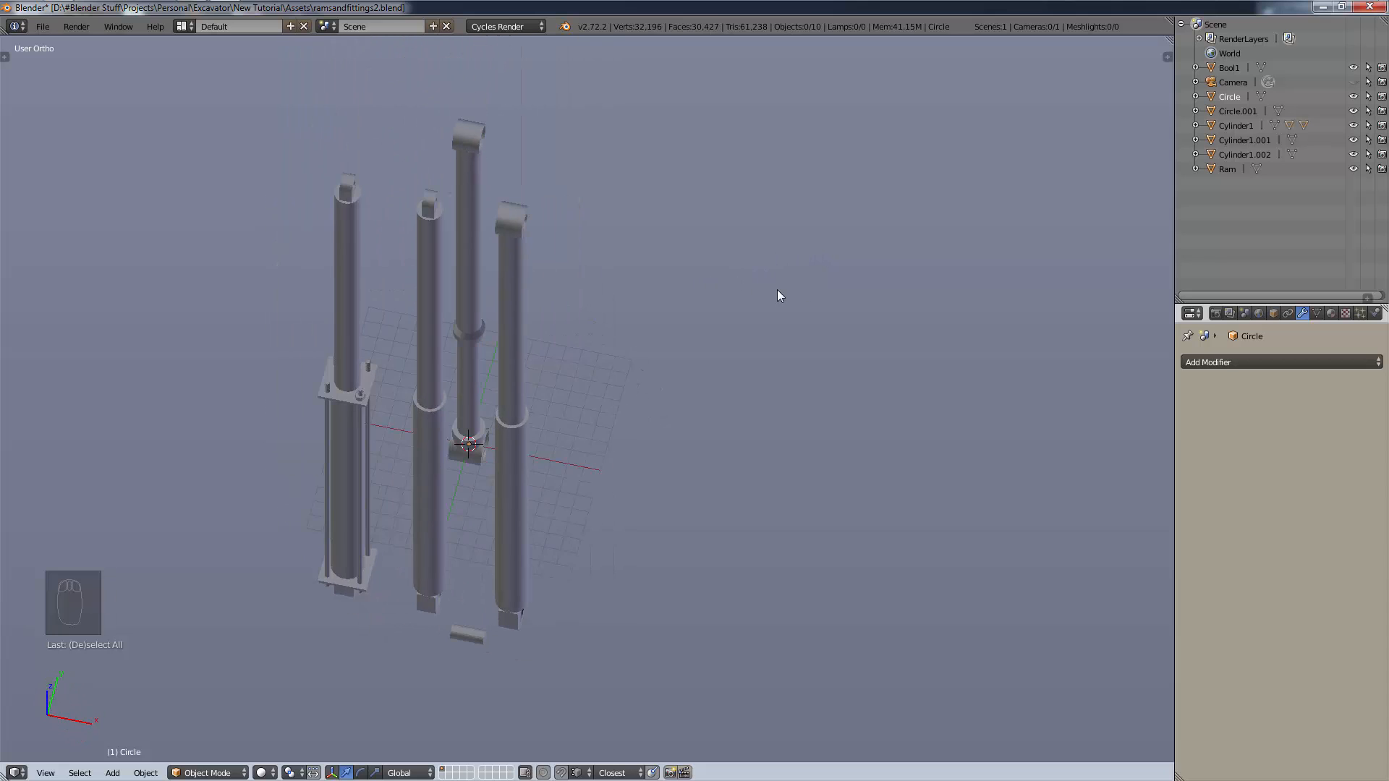
key("a")
right_click(466, 387)
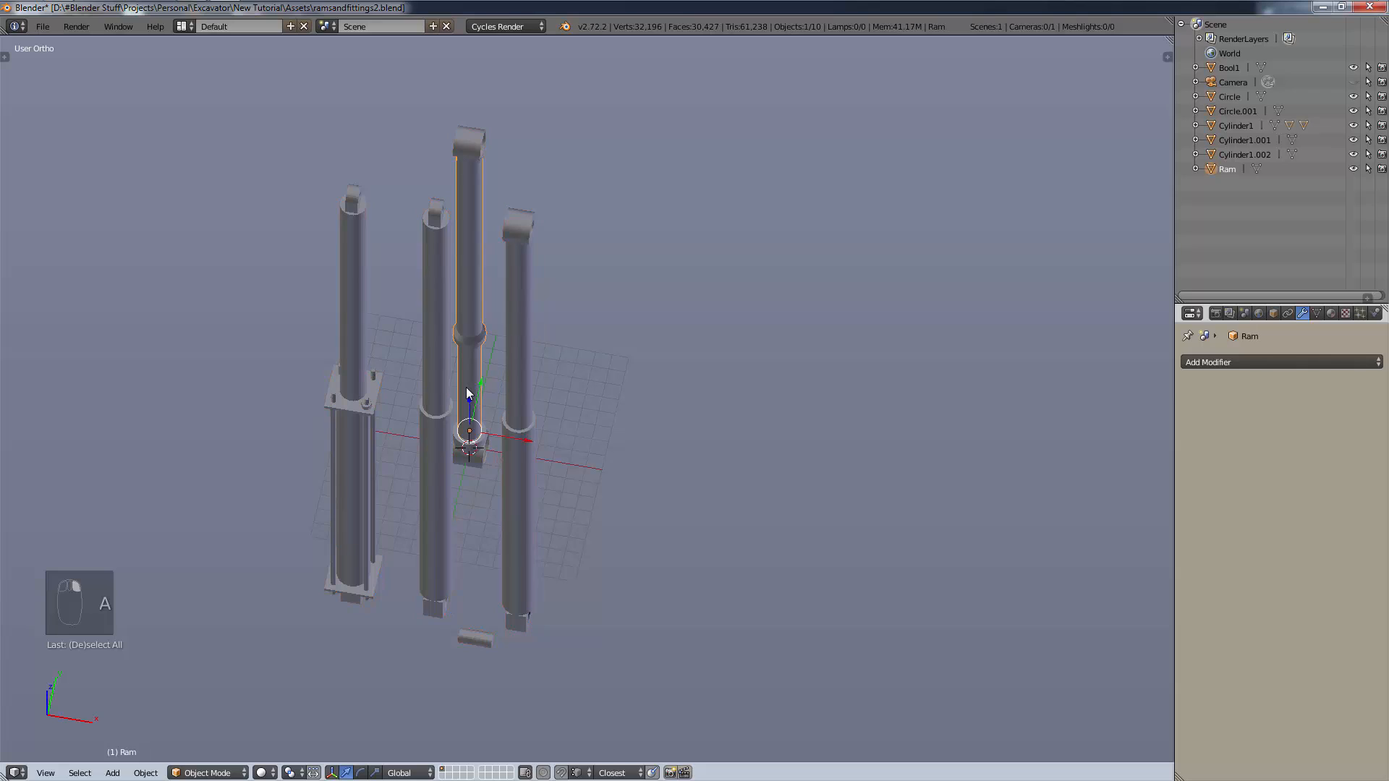
right_click(475, 454, "shift")
right_click(469, 151, "shift")
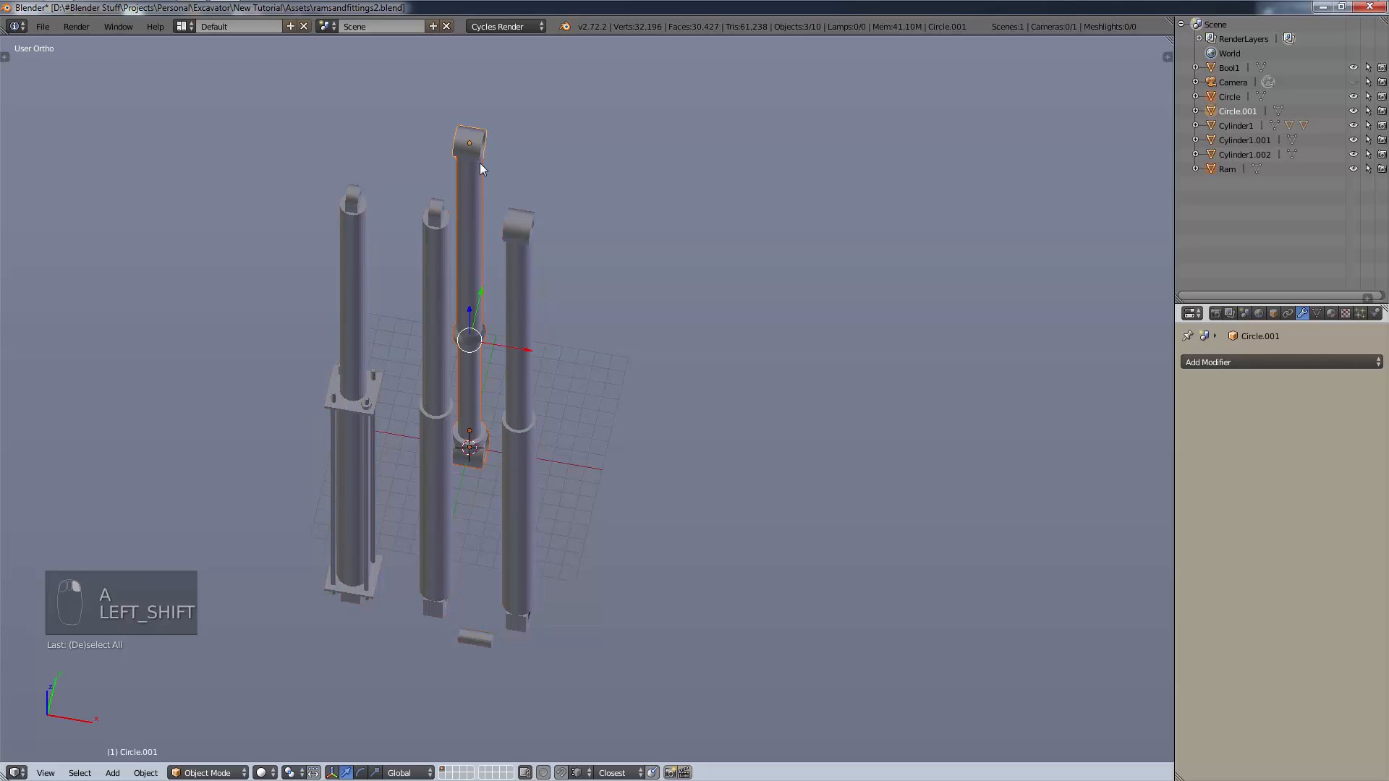
key("ctrl+j")
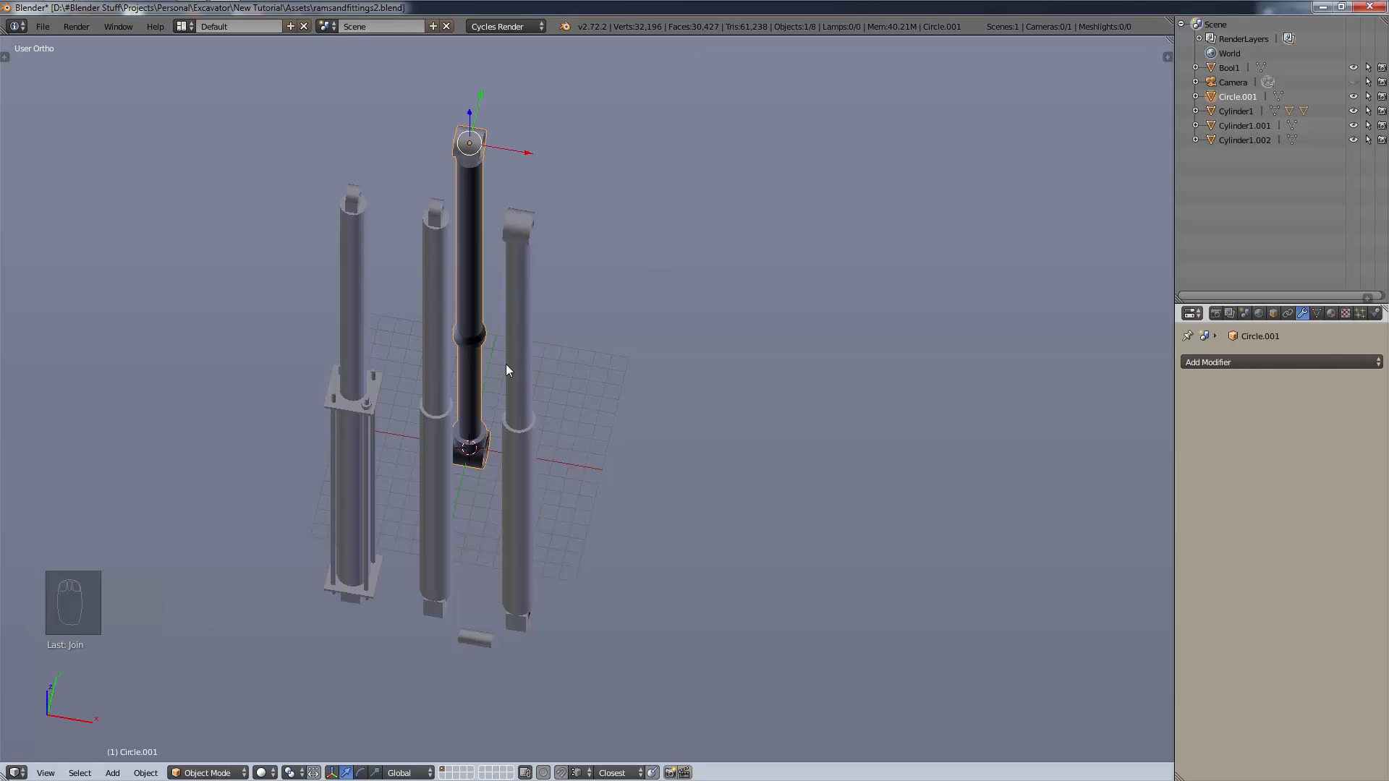
Recalculate the normals of the joined ram's whole mesh in Edit Mode, then return to Object Mode.
key("t")
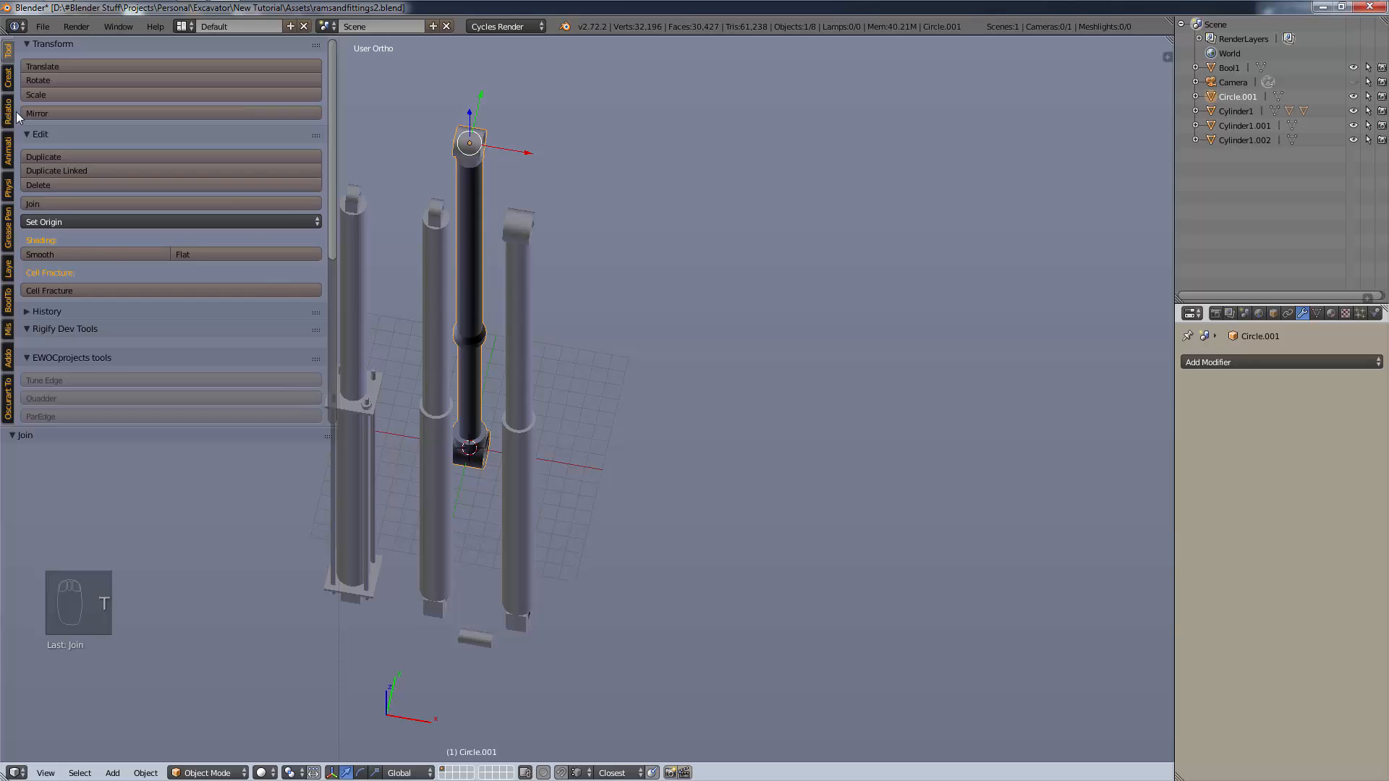
scroll(56, 178, "down", 1)
left_click(207, 773)
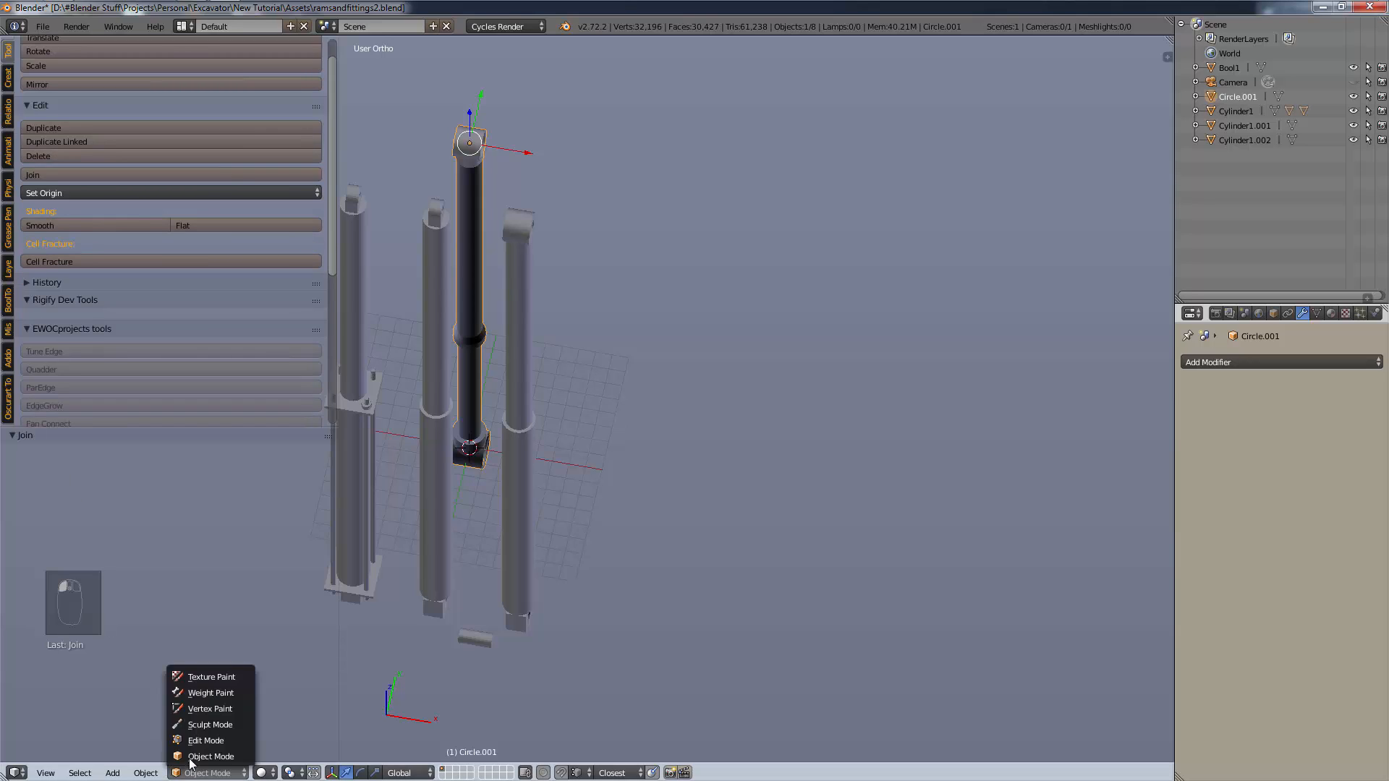
left_click(206, 743)
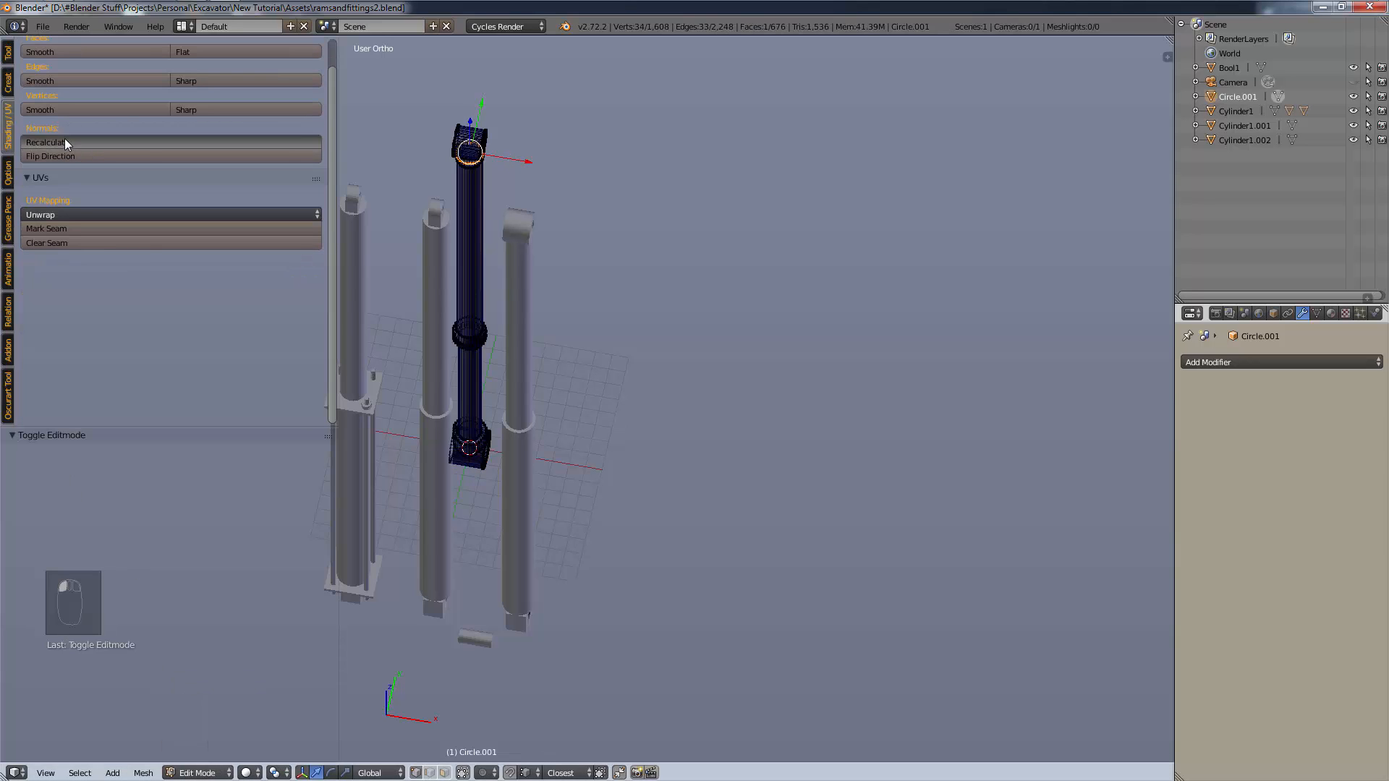
key("a")
key("a")
key("a")
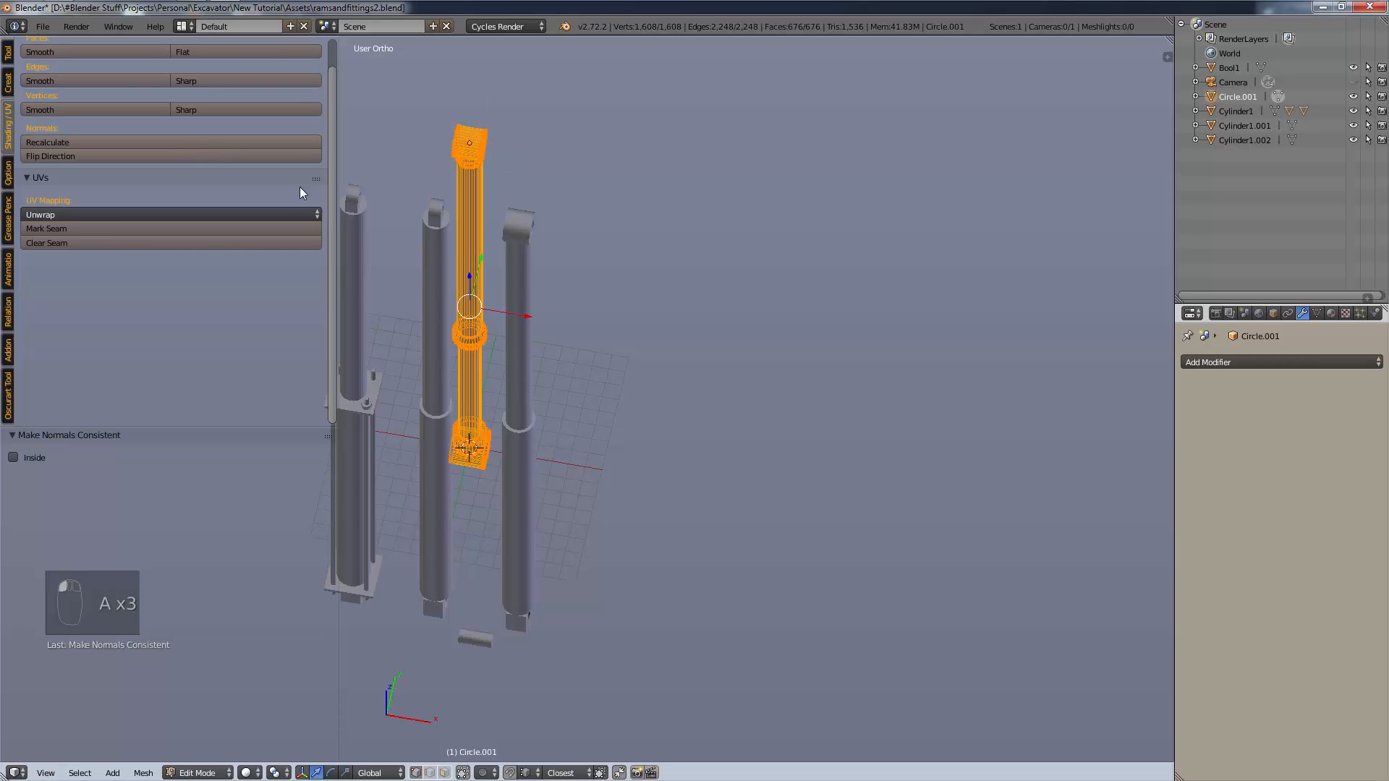
key("a")
left_click(199, 773)
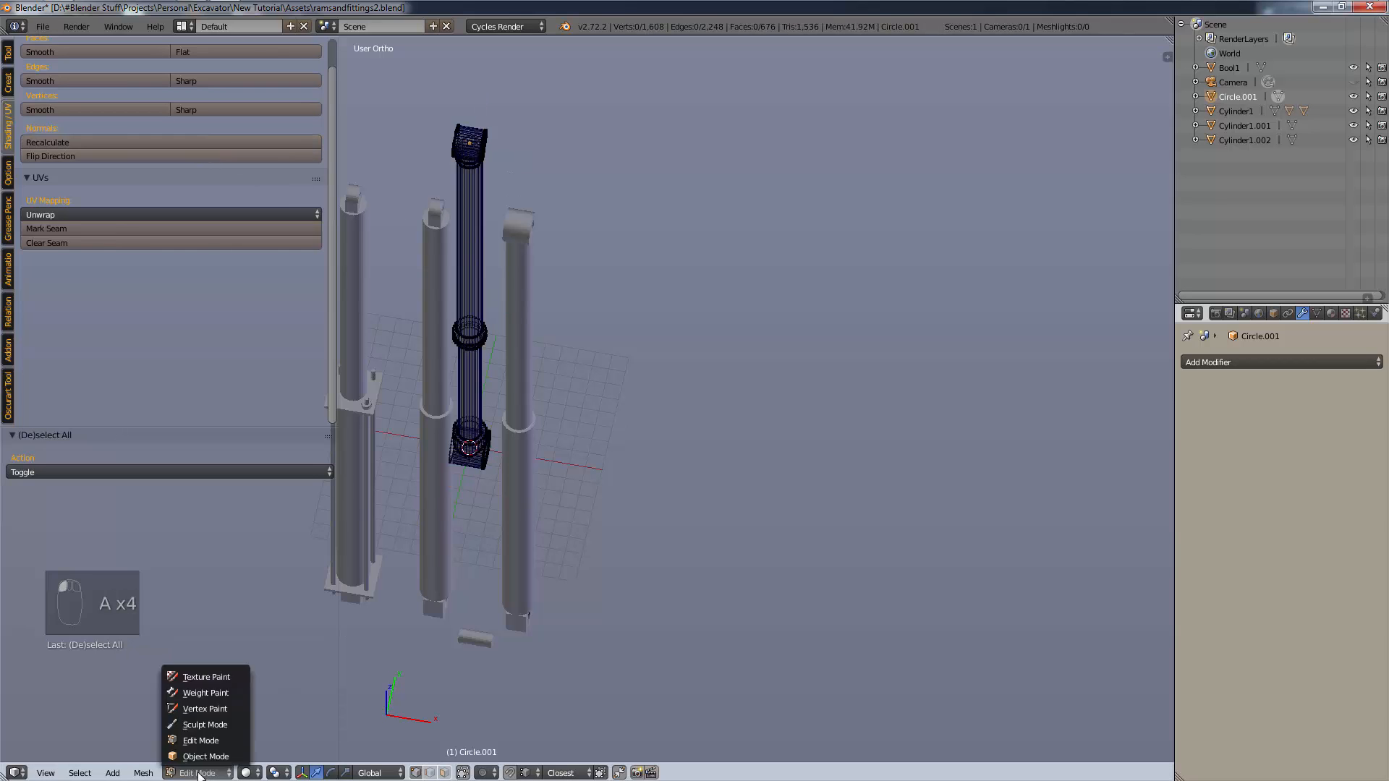
left_click(204, 758)
key("a")
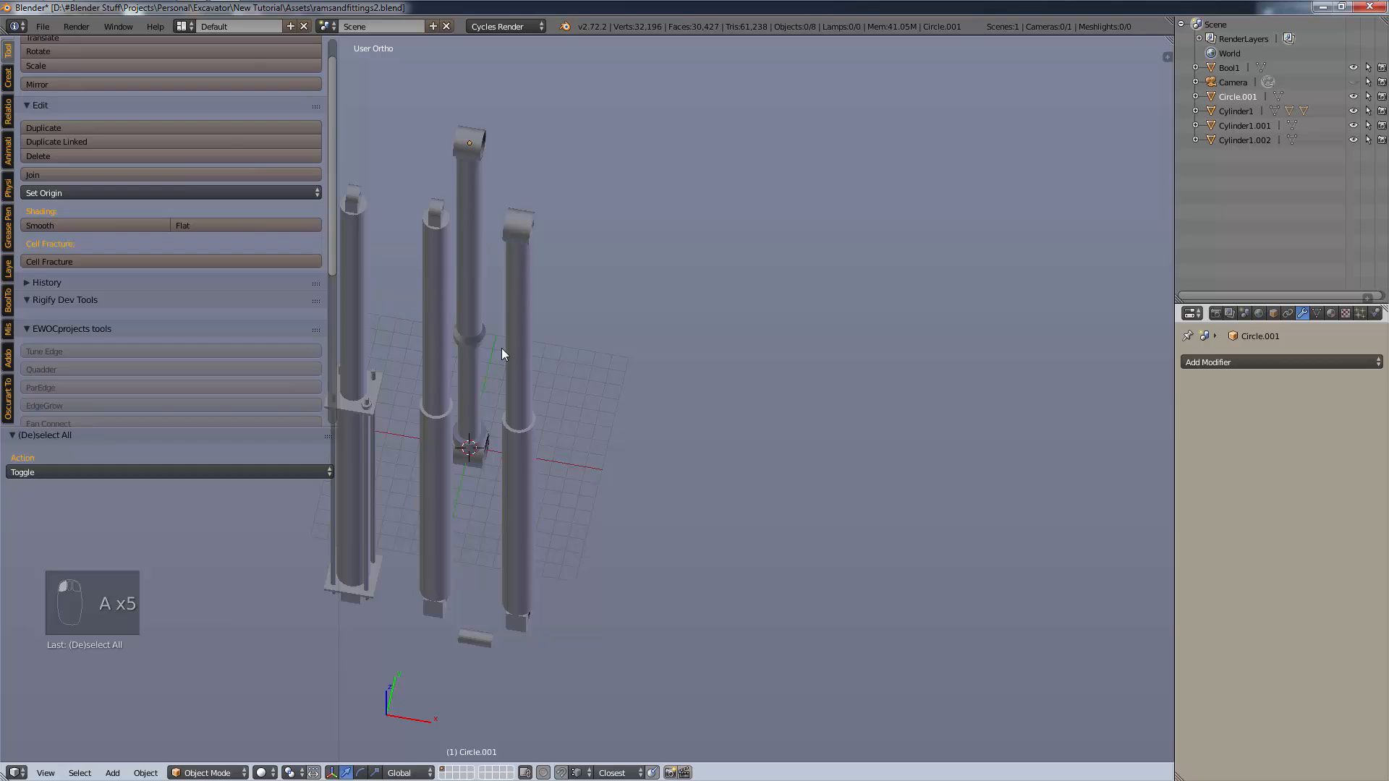
key("t")
Move the joined ram 10 units along the global X axis.
key("a")
right_click(482, 318)
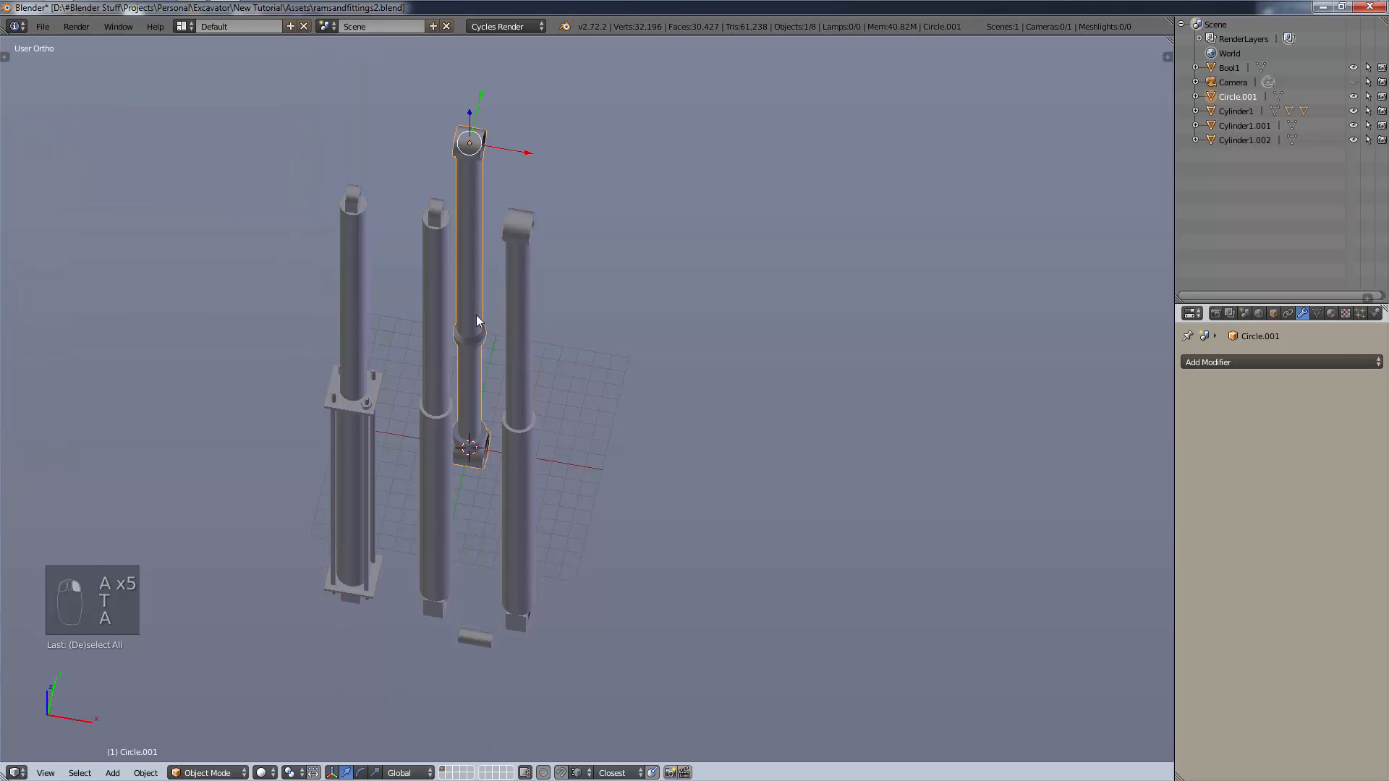
type("gx")
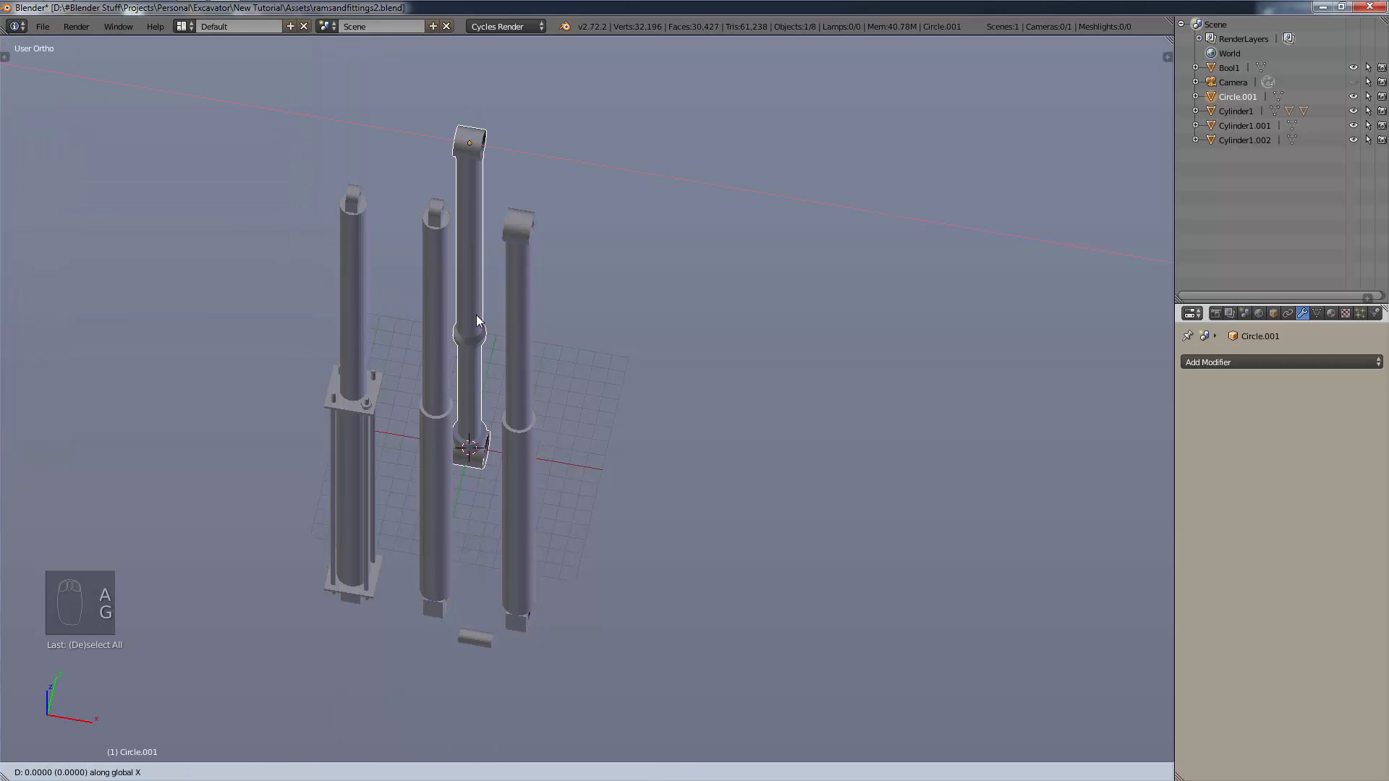
type("5")
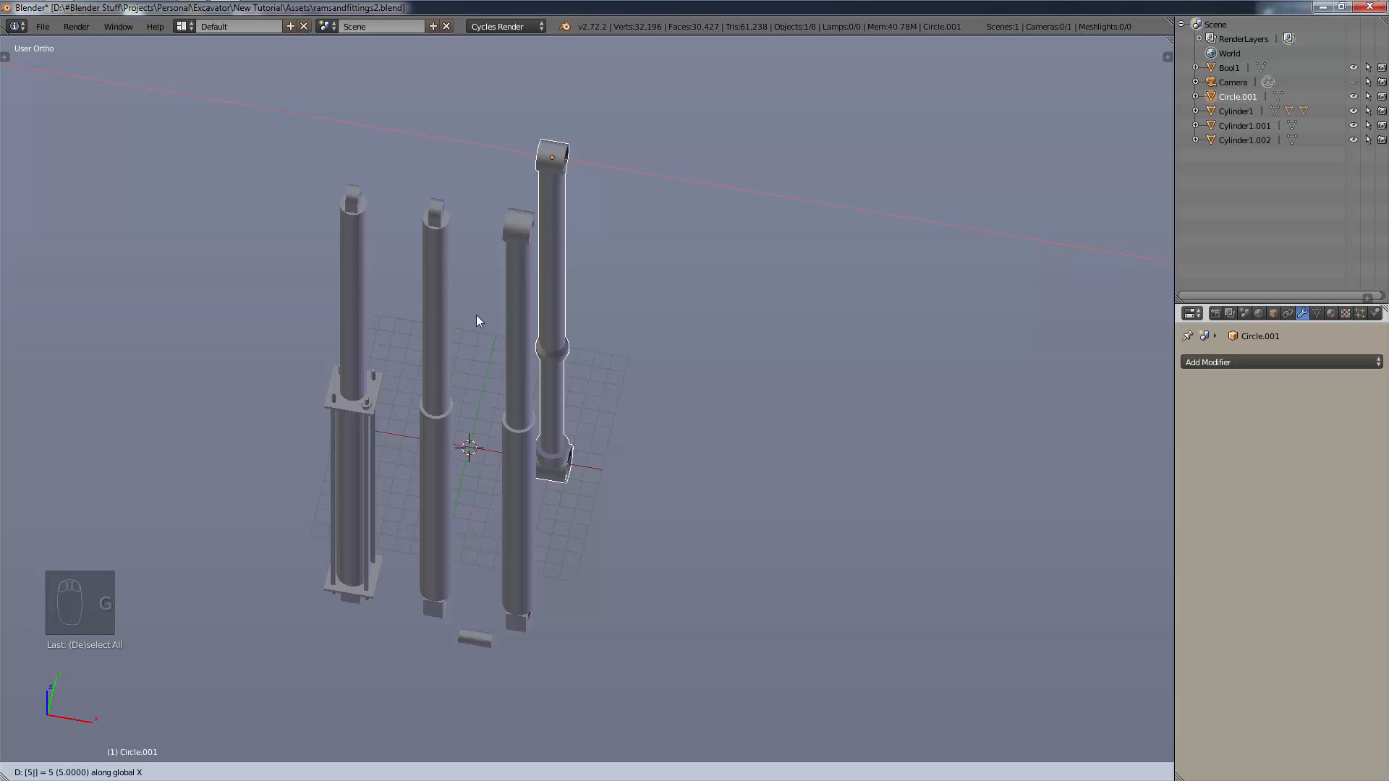
key("BackSpace")
type("7")
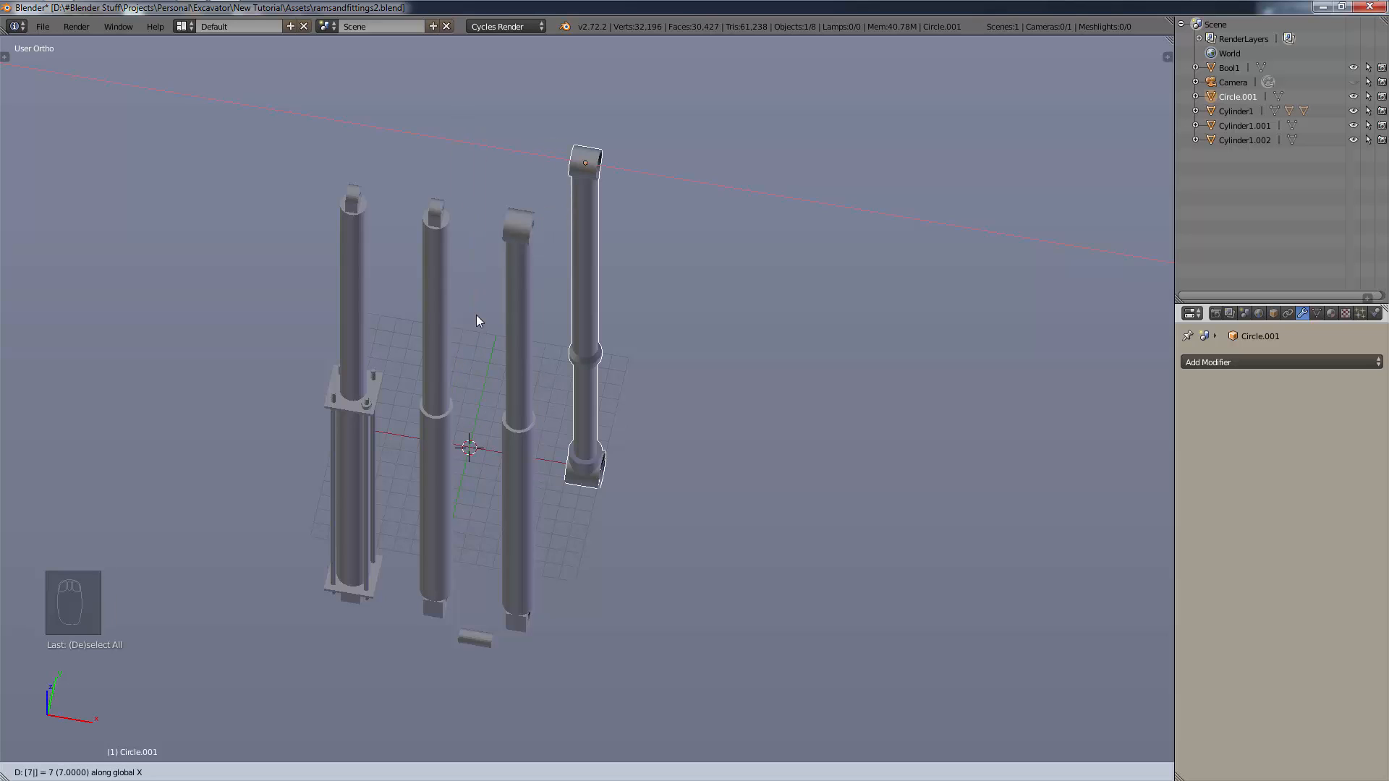
key("BackSpace")
type("5")
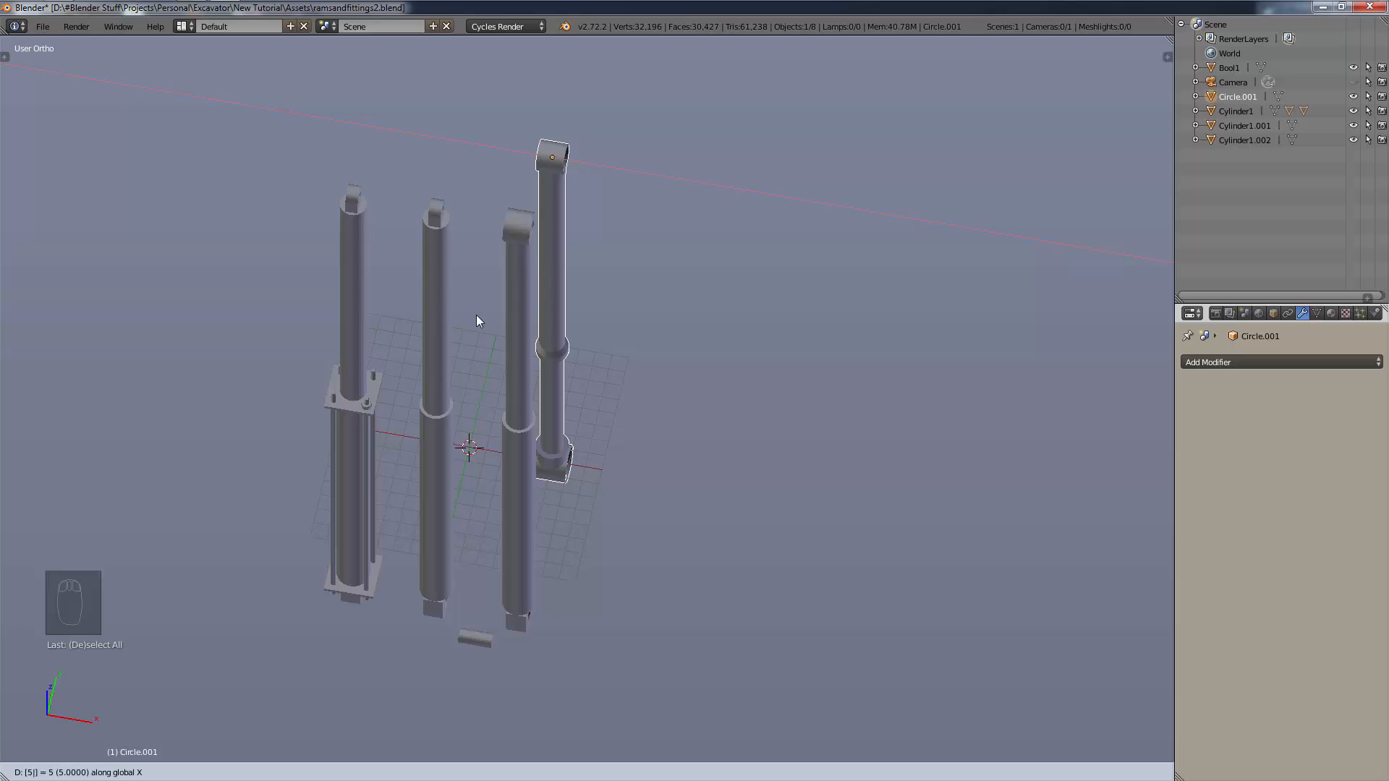
key("BackSpace")
type("10")
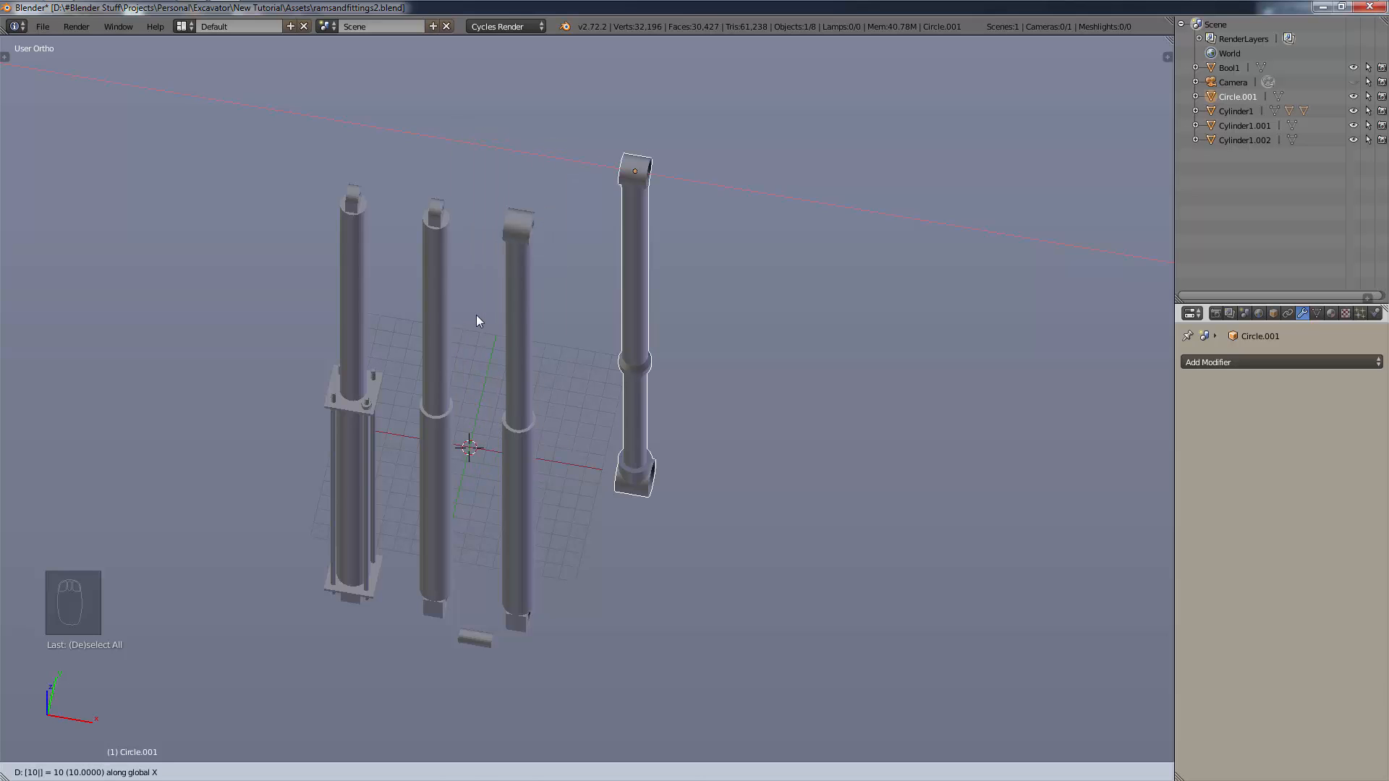
key("Return")
Move the three other rams together 10.1 units along the global Y axis.
right_click(532, 481)
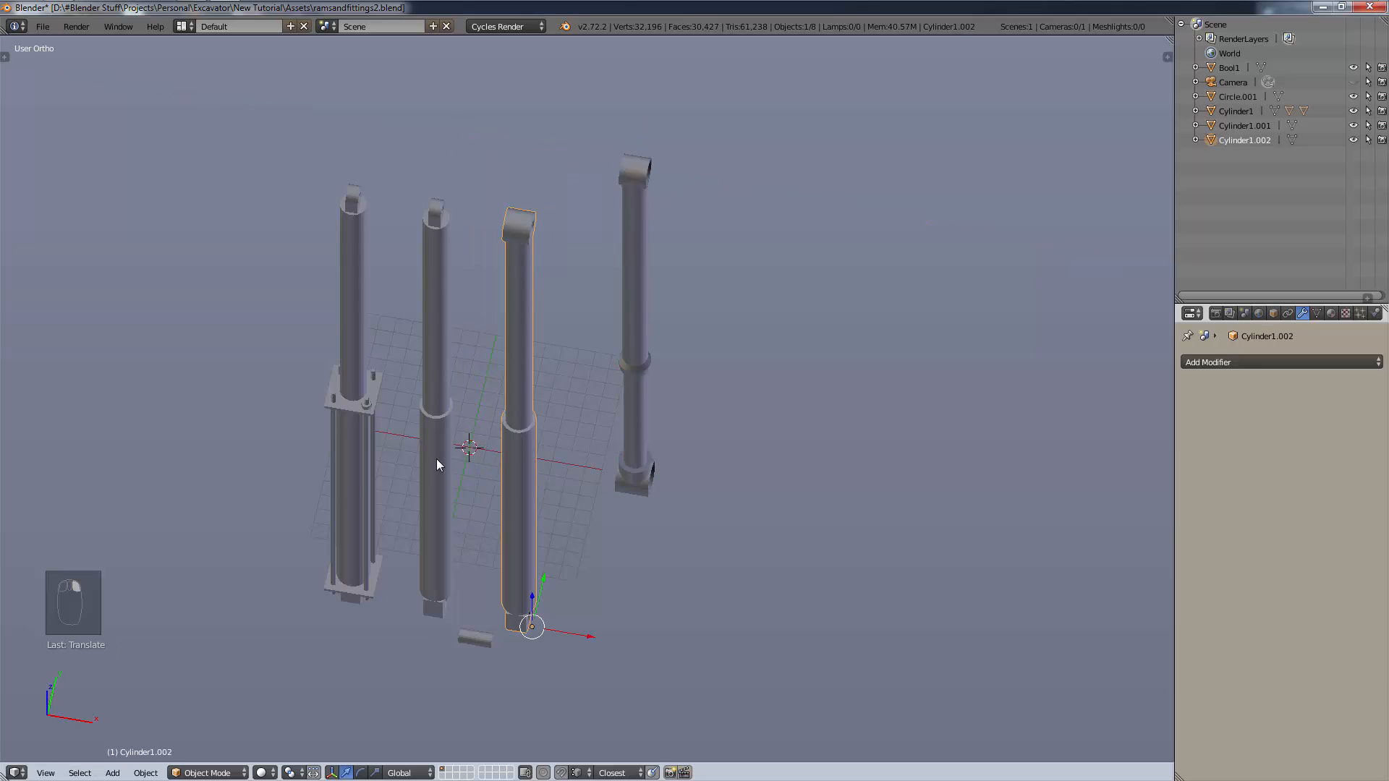
right_click(436, 459, "shift")
right_click(358, 434, "shift")
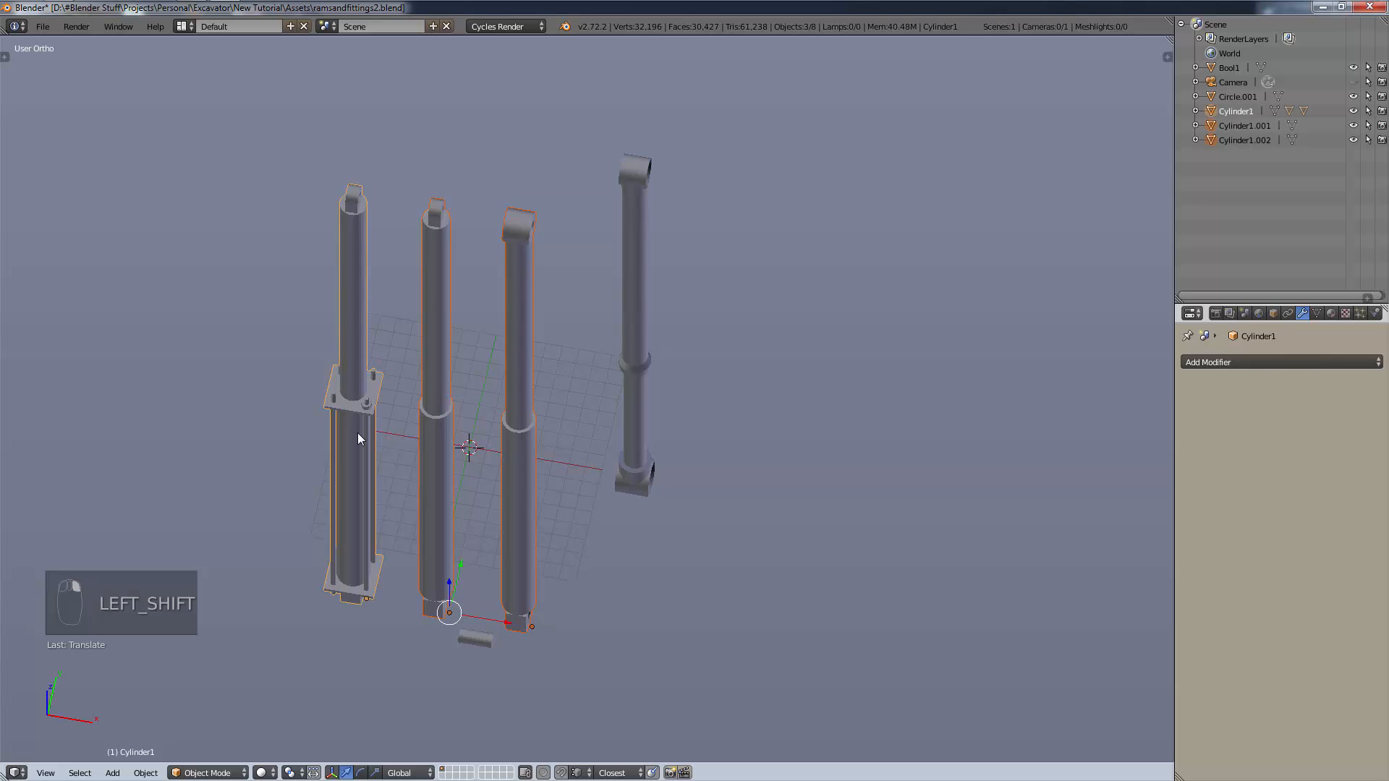
type("gy-1")
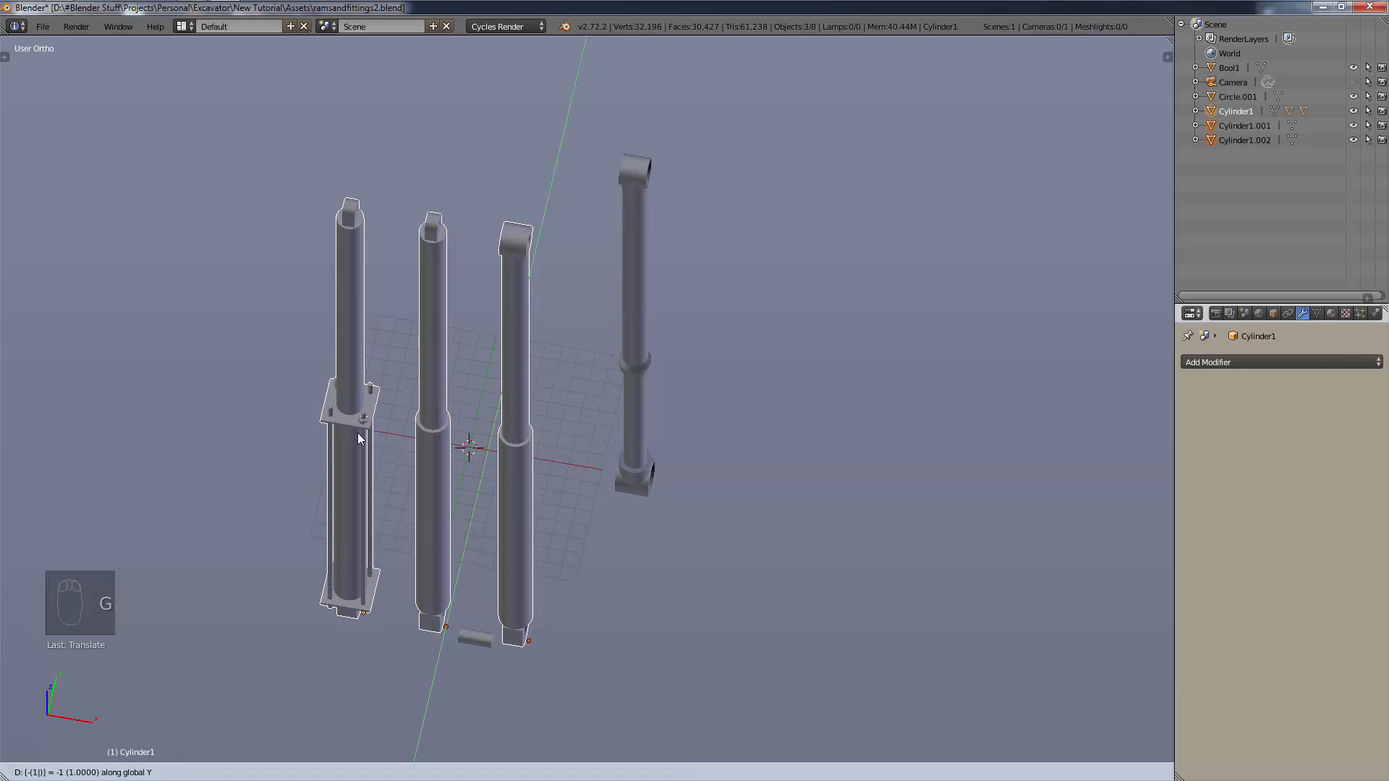
type("0")
key("BackSpace")
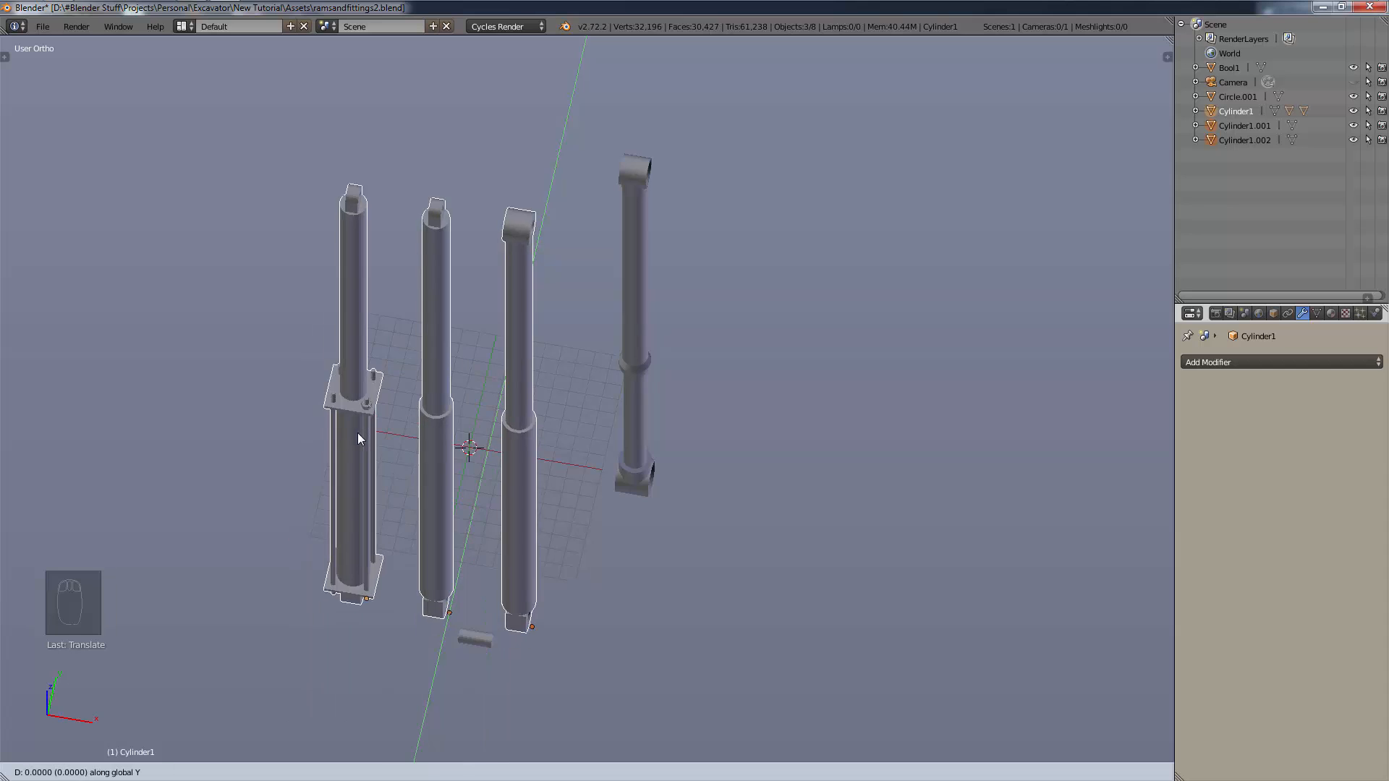
type("0")
key("BackSpace")
key("BackSpace")
key("BackSpace")
type("-10")
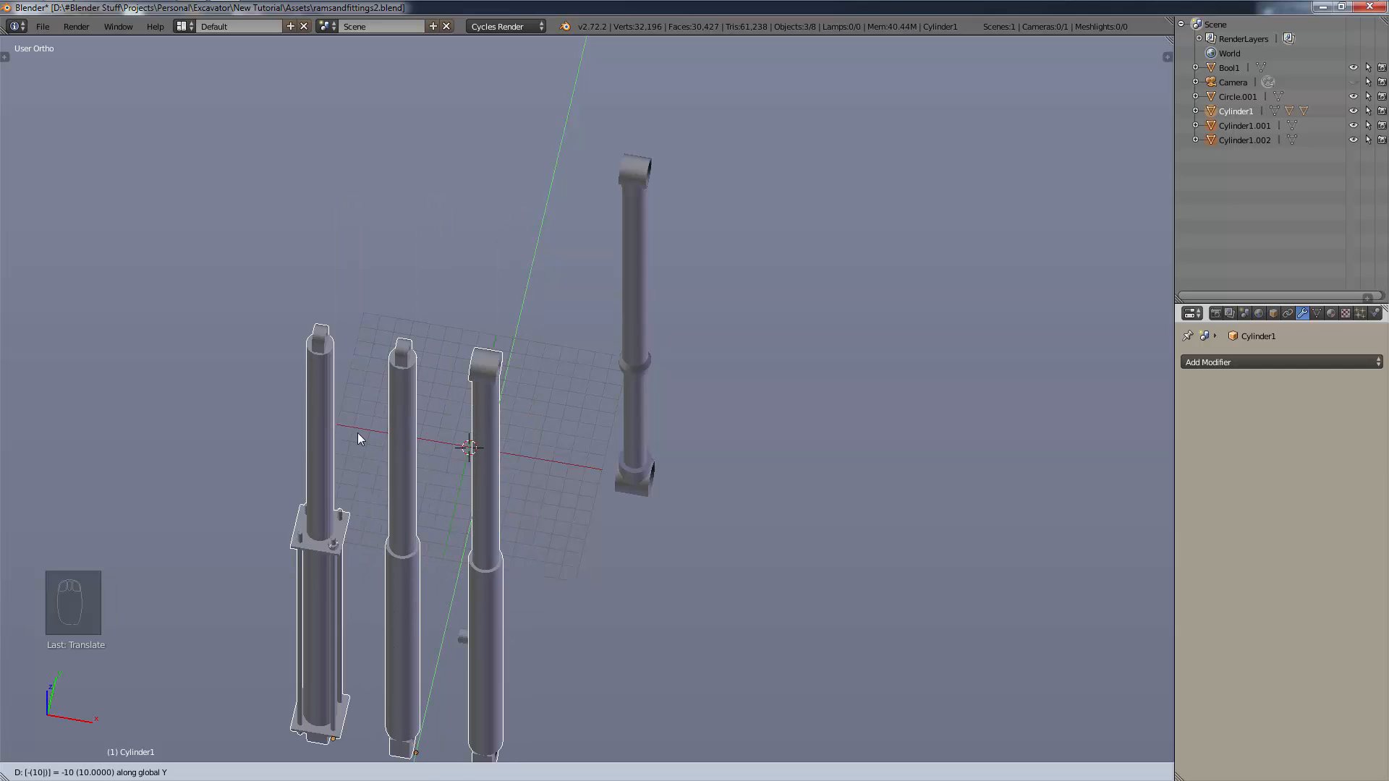
key("BackSpace")
key("BackSpace")
key("BackSpace")
type("-10")
key("BackSpace")
key("BackSpace")
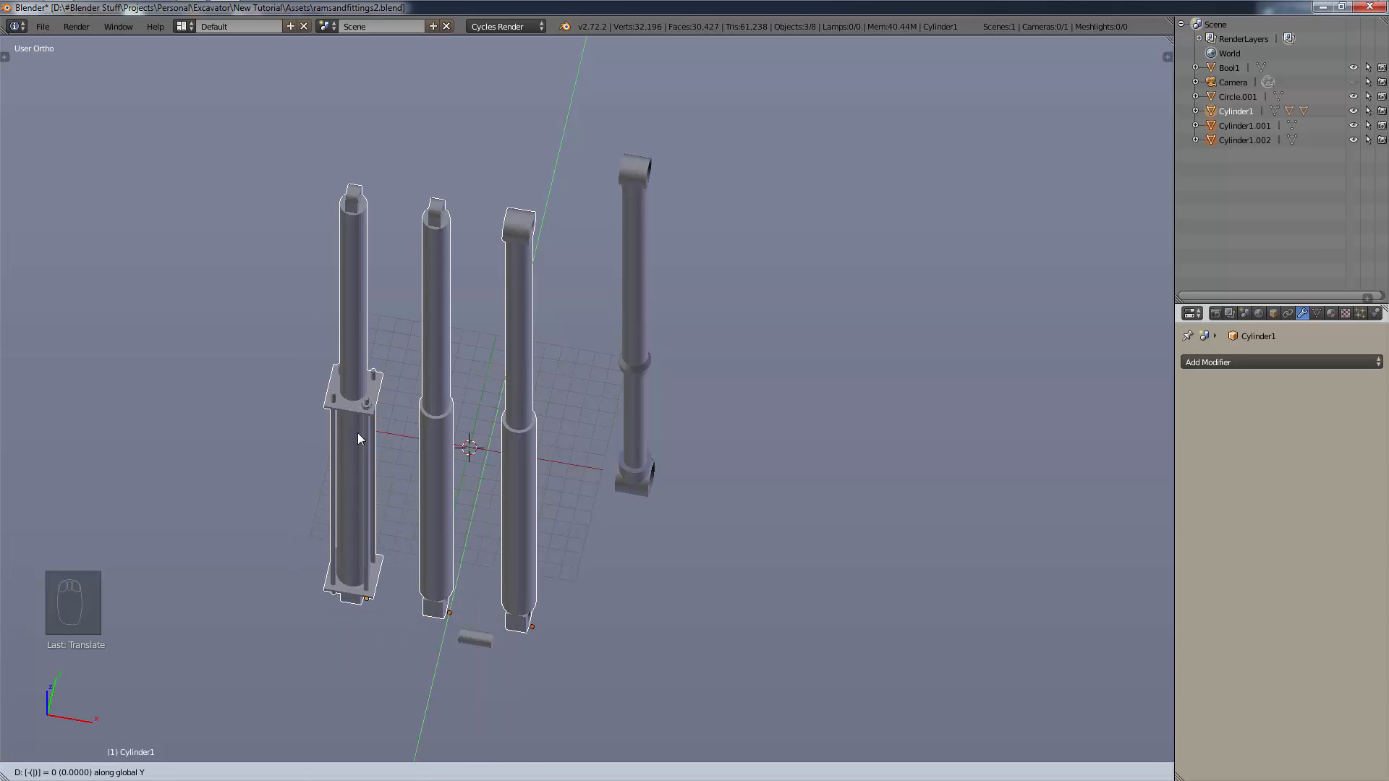
key("BackSpace")
type("10.1")
key("Return")
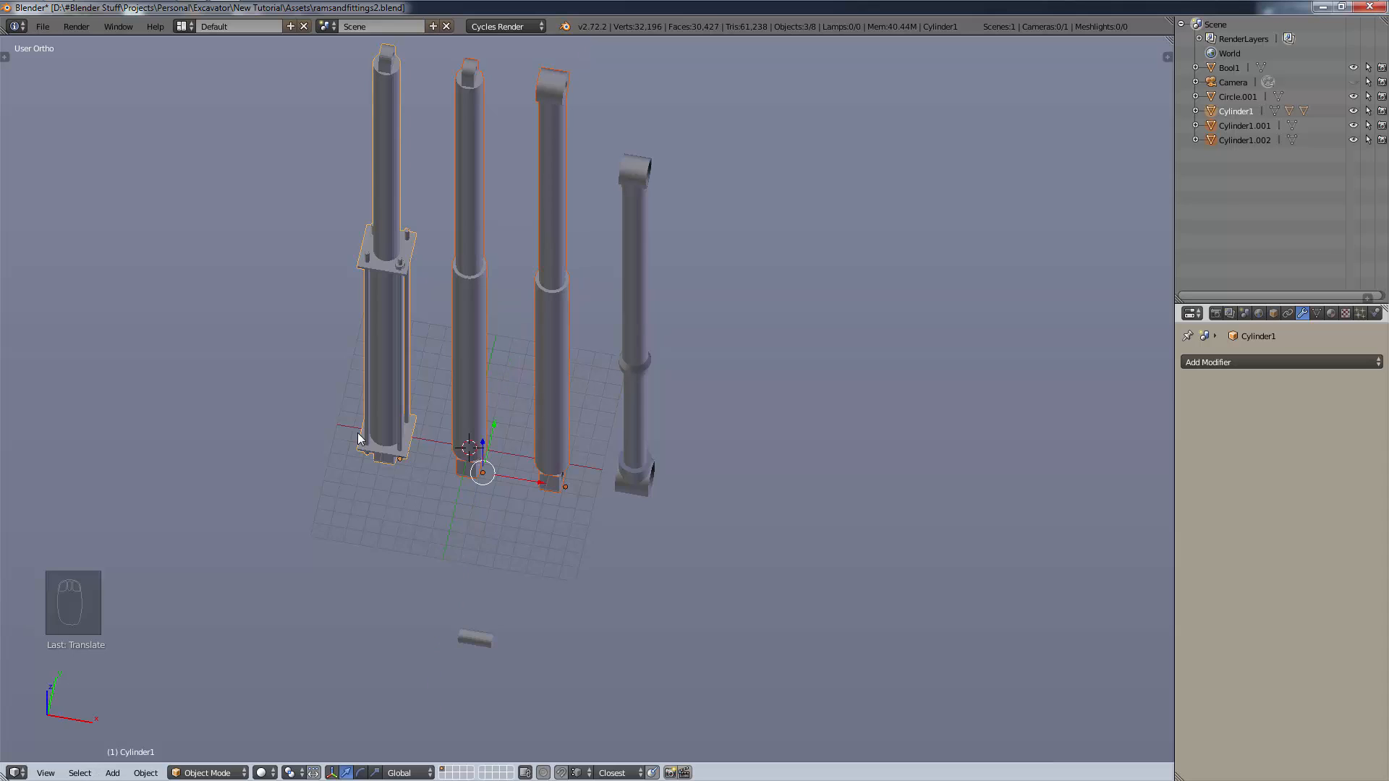
Examine the bottom fittings of the four rams, comparing the new ram's fitting with the others.
scroll(633, 395, "up", 4)
middle_click_drag(632, 395, 598, 292)
scroll(658, 306, "down", 8)
scroll(658, 293, "up", 1)
scroll(657, 293, "up", 4)
scroll(648, 288, "up", 1)
scroll(637, 571, "up", 4)
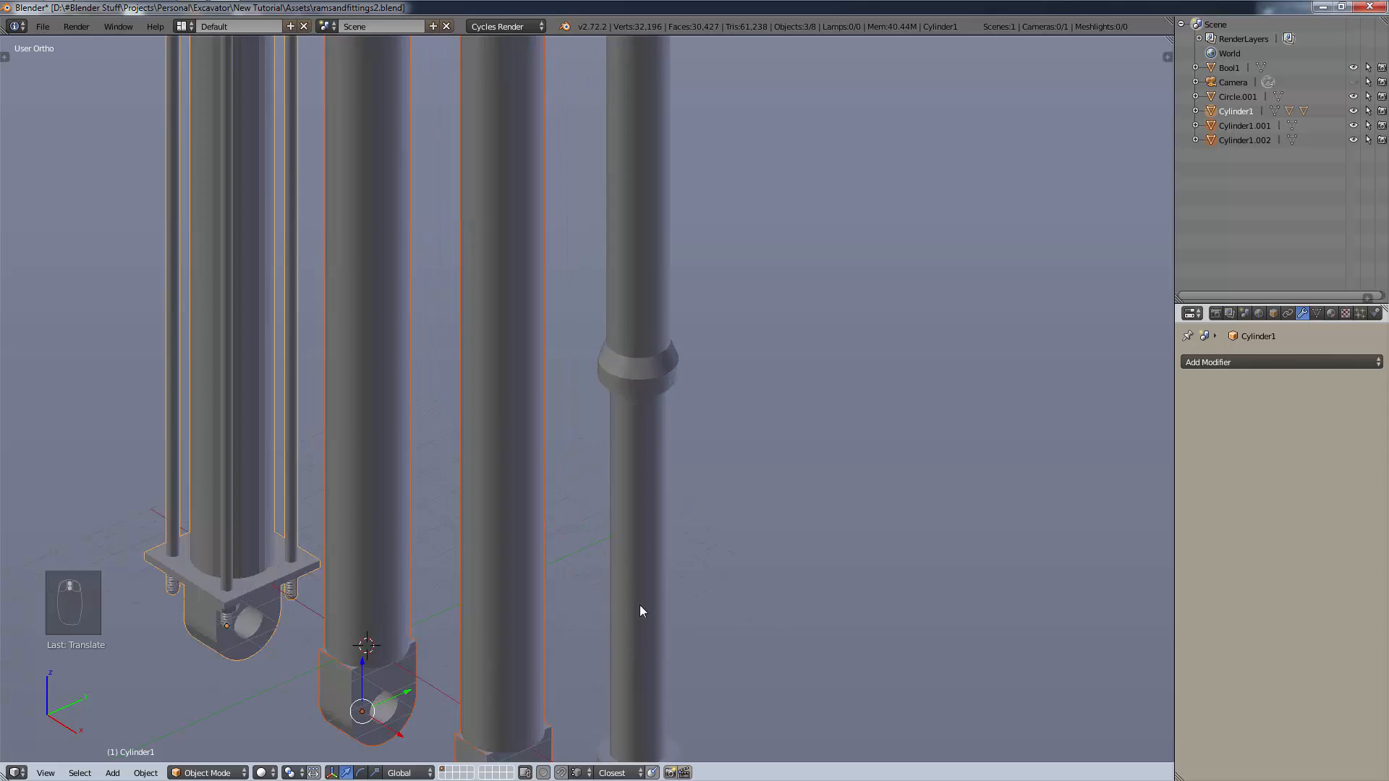
middle_click_drag(642, 611, 550, 141, "shift")
scroll(595, 471, "up", 3)
right_click(559, 470)
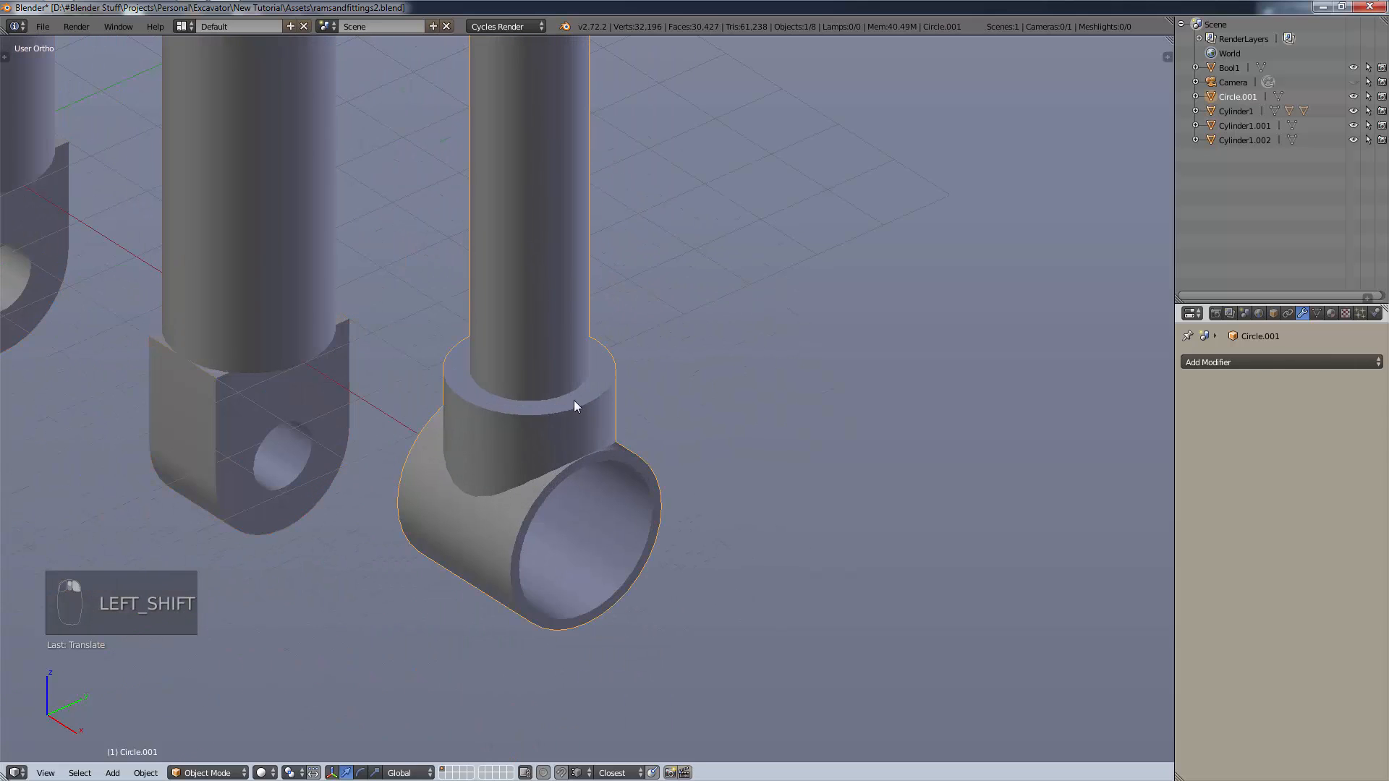
scroll(585, 424, "down", 6)
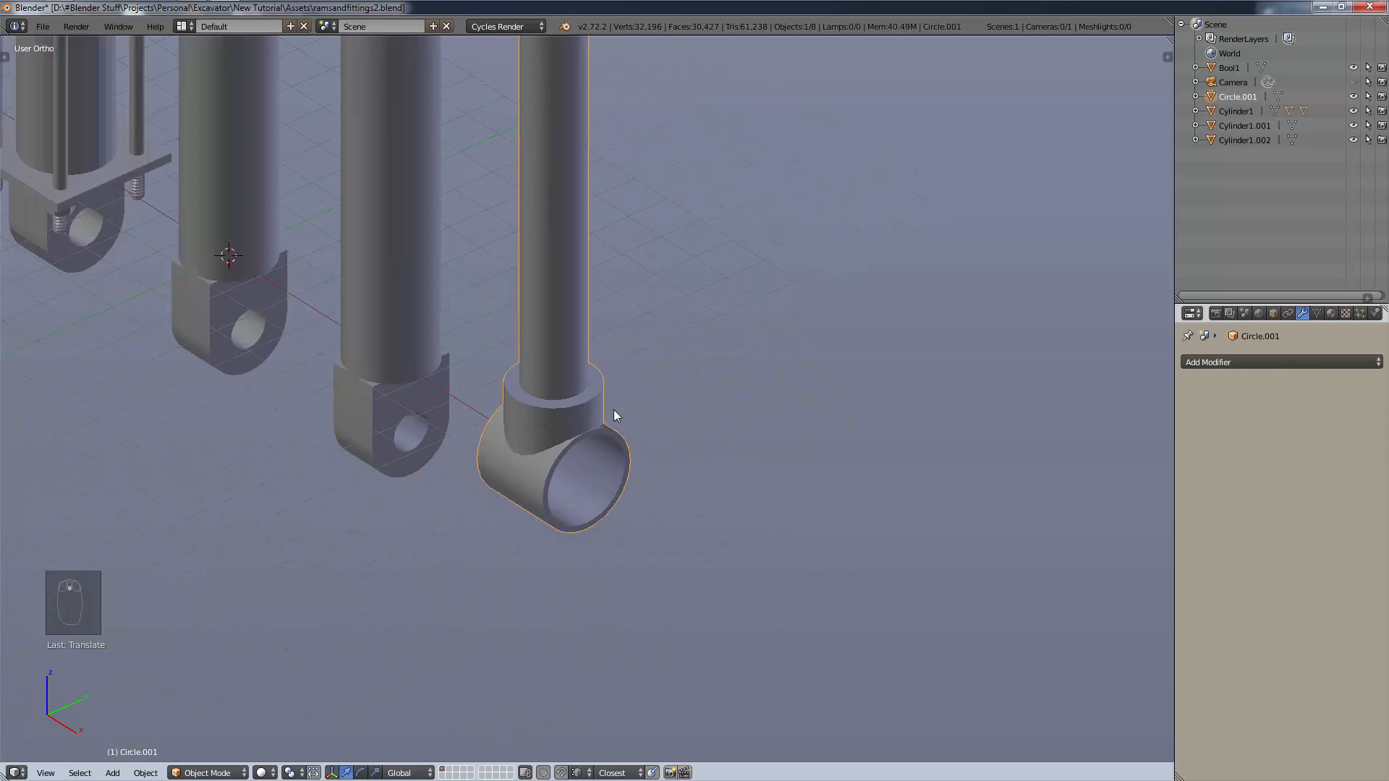
middle_click_drag(619, 370, 948, 376, "shift")
scroll(705, 407, "up", 4)
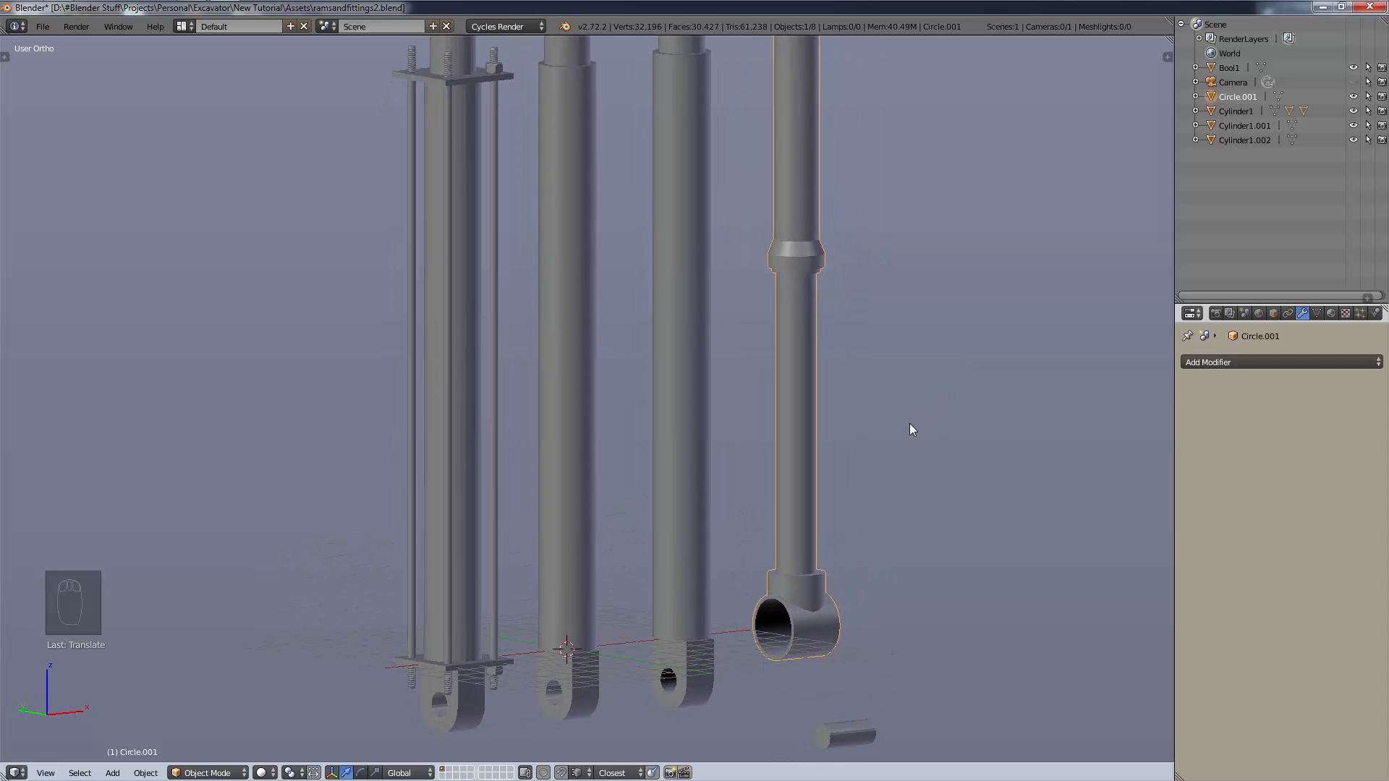
right_click(822, 599)
scroll(506, 612, "down", 5)
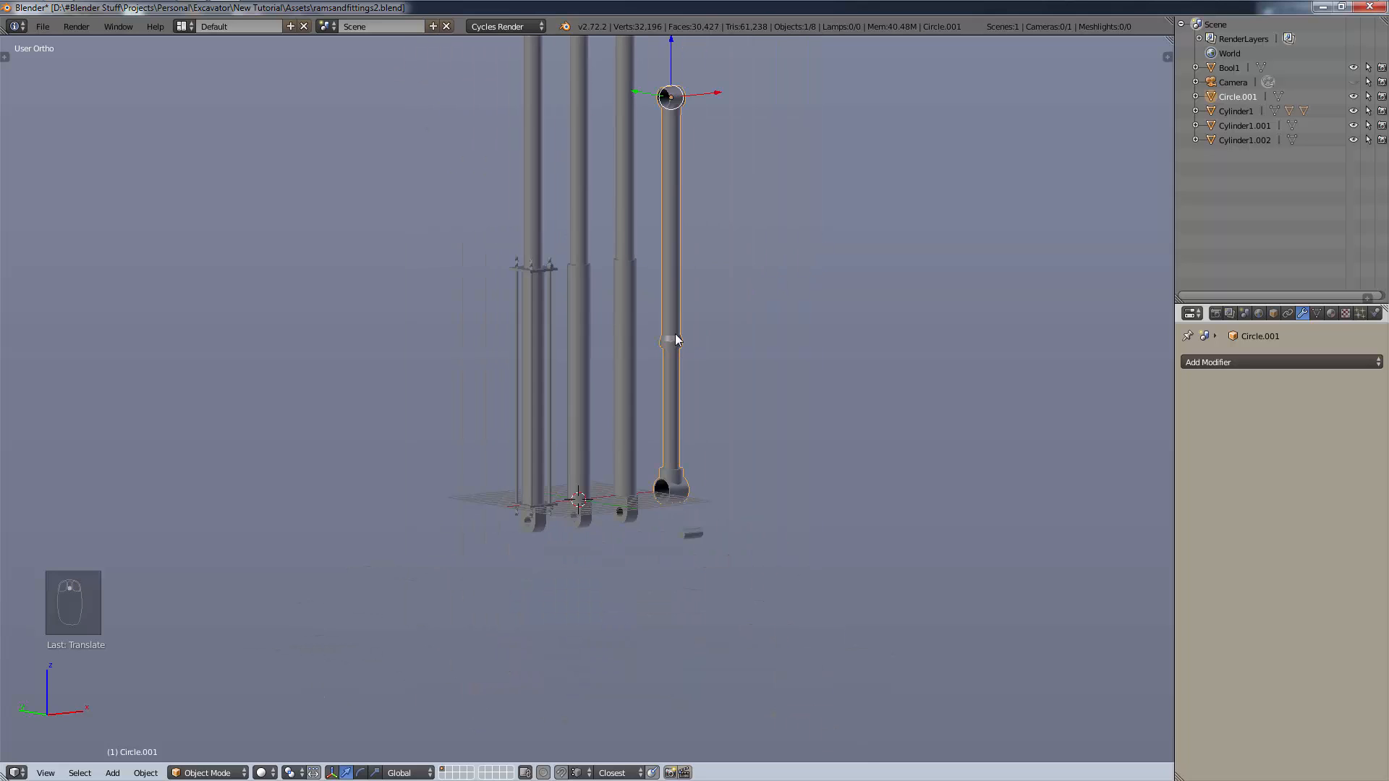
Inspect the collars, shafts and top fittings along the row of four rams.
middle_click_drag(675, 332, 731, 423, "shift")
scroll(685, 428, "up", 6)
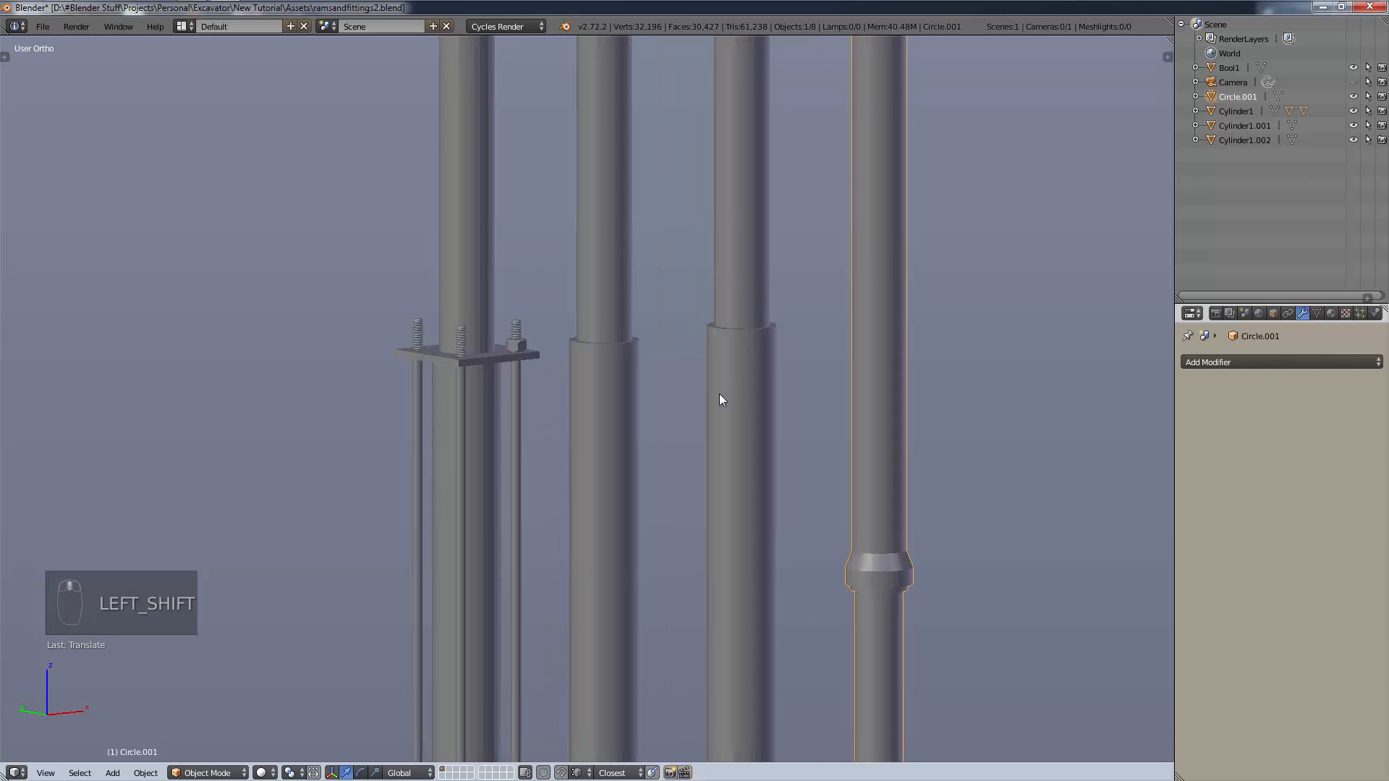
scroll(720, 397, "down", 5)
middle_click_drag(730, 394, 731, 405, "shift")
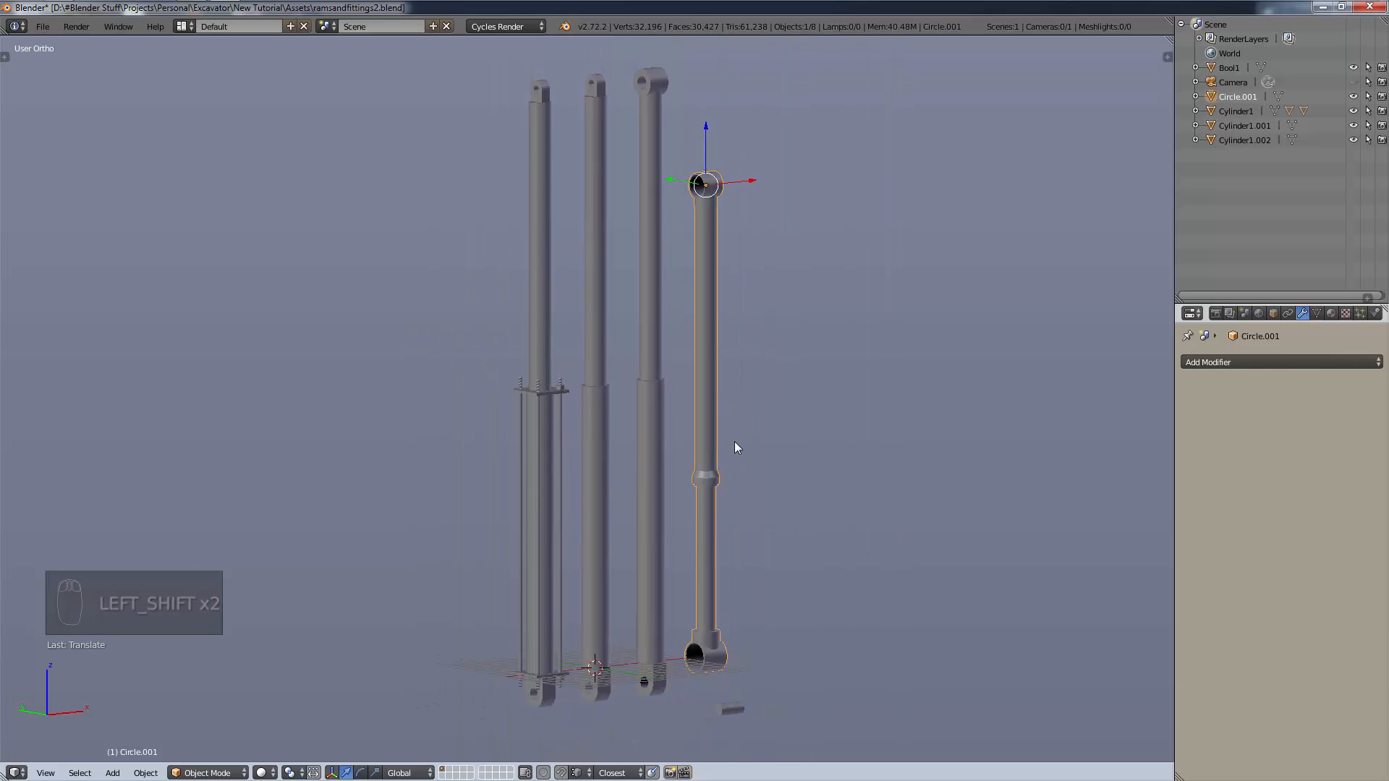
middle_click_drag(744, 456, 774, 460)
scroll(789, 148, "up", 6)
middle_click_drag(849, 121, 830, 370, "shift")
scroll(657, 433, "up", 5)
scroll(850, 355, "up", 3)
scroll(902, 242, "down", 12)
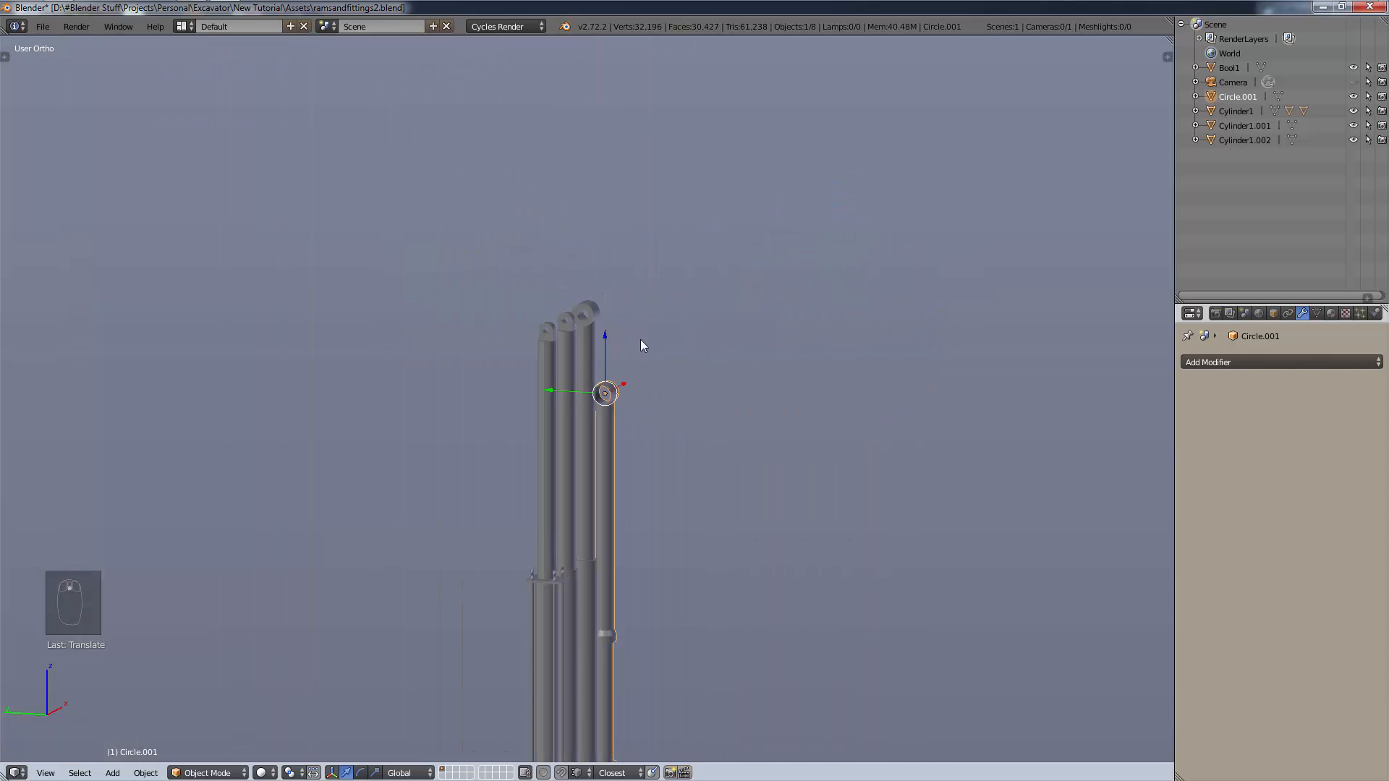
scroll(648, 478, "down", 4)
middle_click_drag(623, 467, 769, 408)
scroll(500, 589, "up", 5)
Delete the small leftover boolean cylinder, Bool1, lying in front of the rams.
key("a")
key("a")
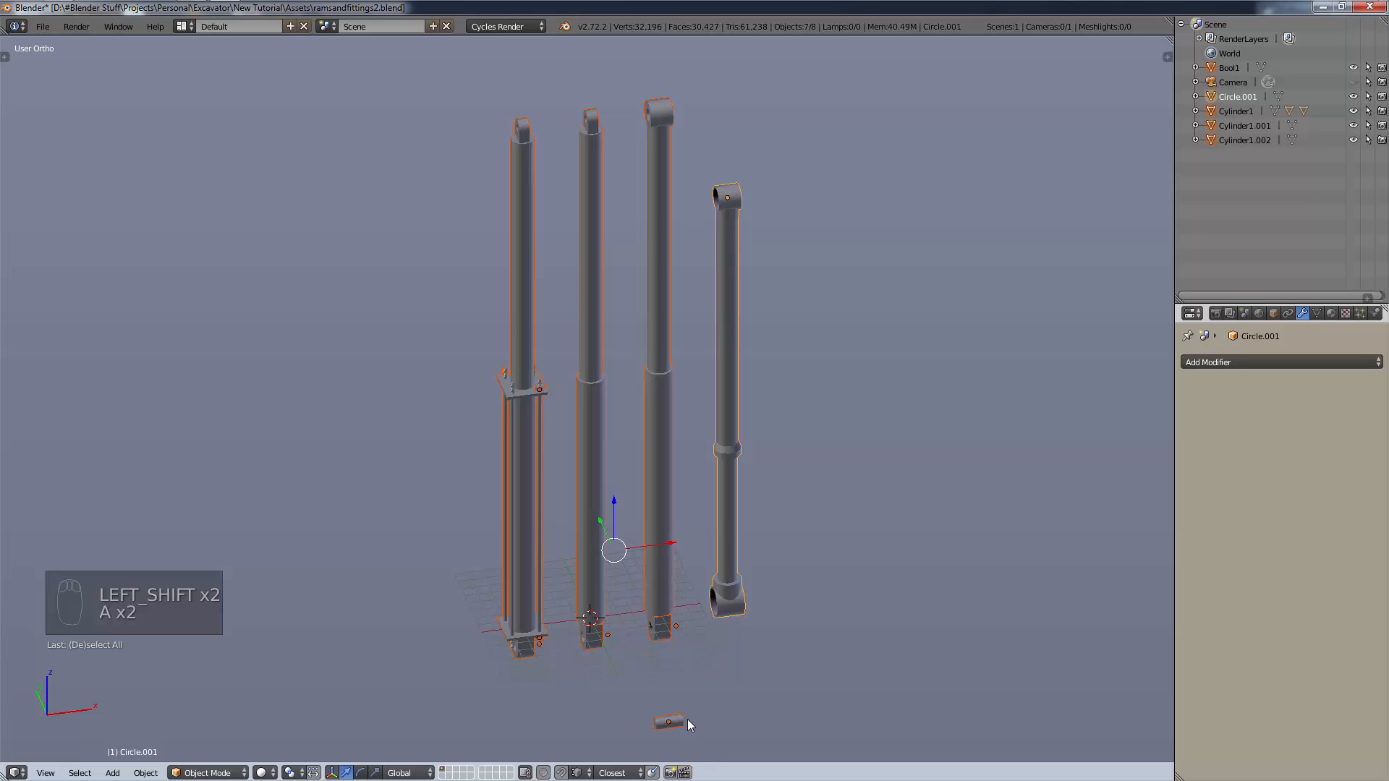
right_click(668, 722)
key("x")
left_click(669, 716)
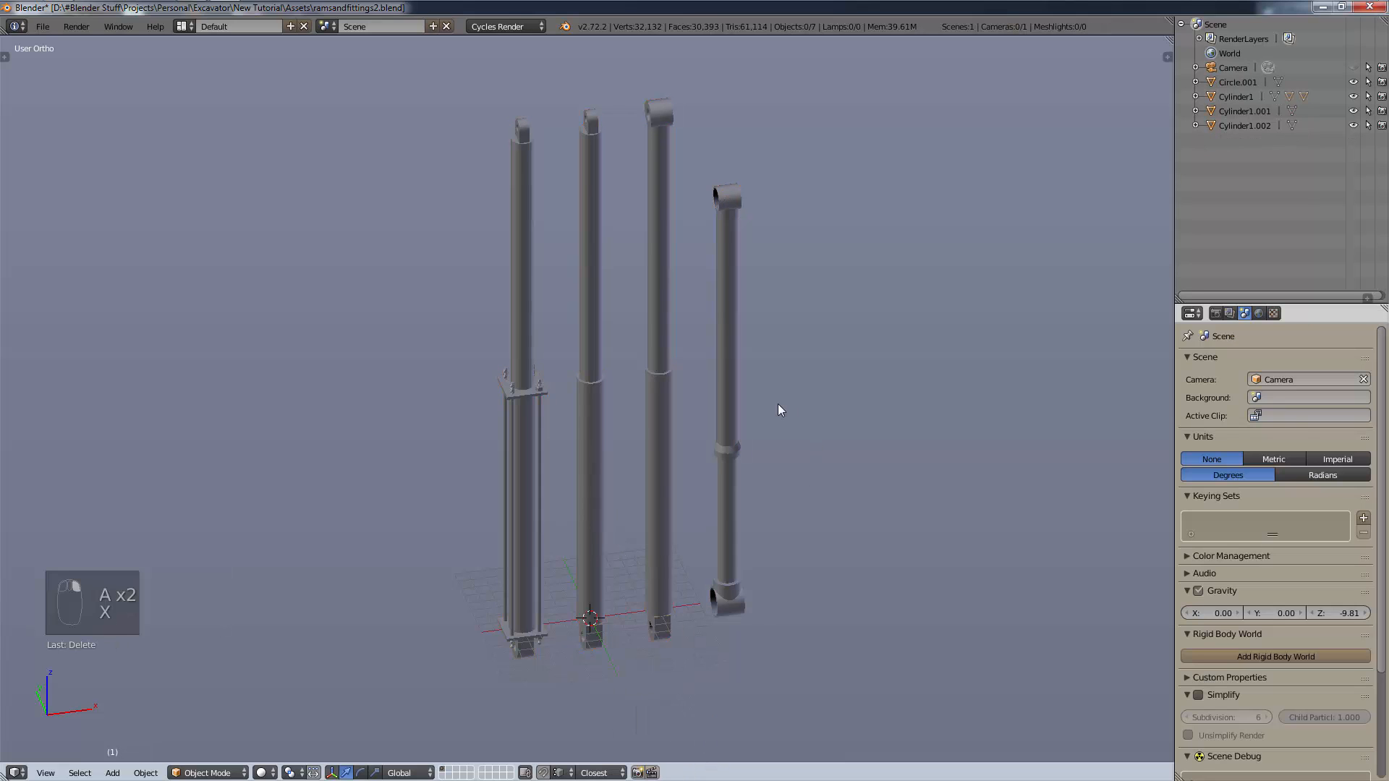
Select all the ram objects and put them in a new group.
key("a")
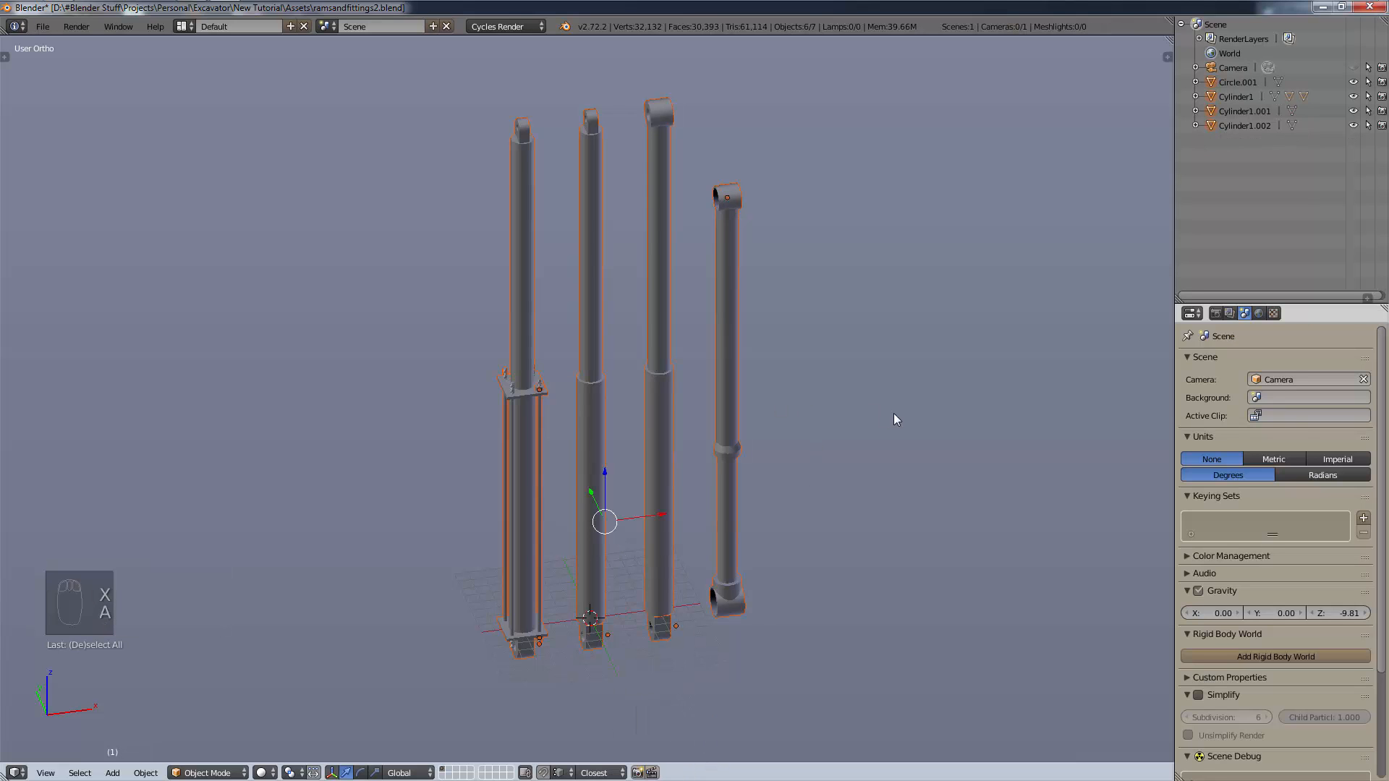
key("ctrl+g")
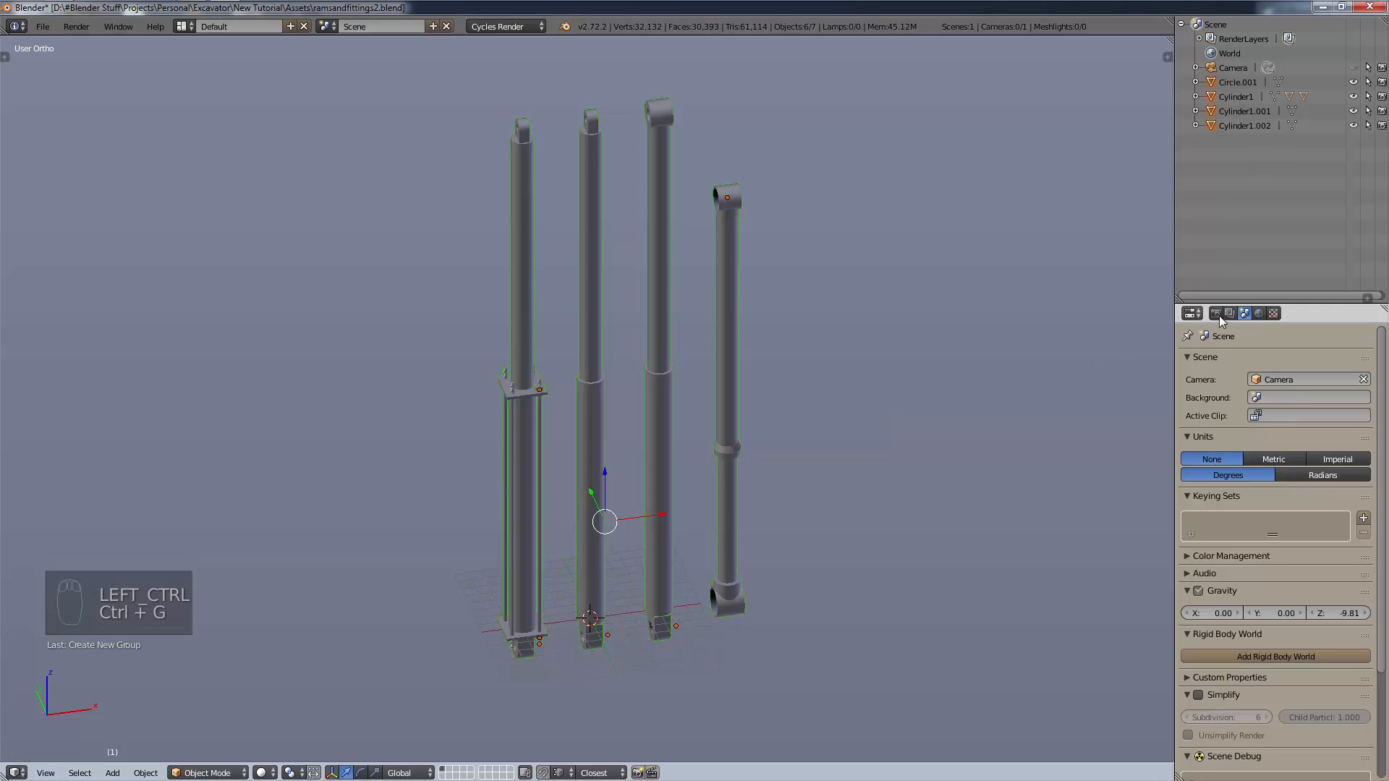
Rename the group containing the ram objects as Rams.
right_click(672, 202)
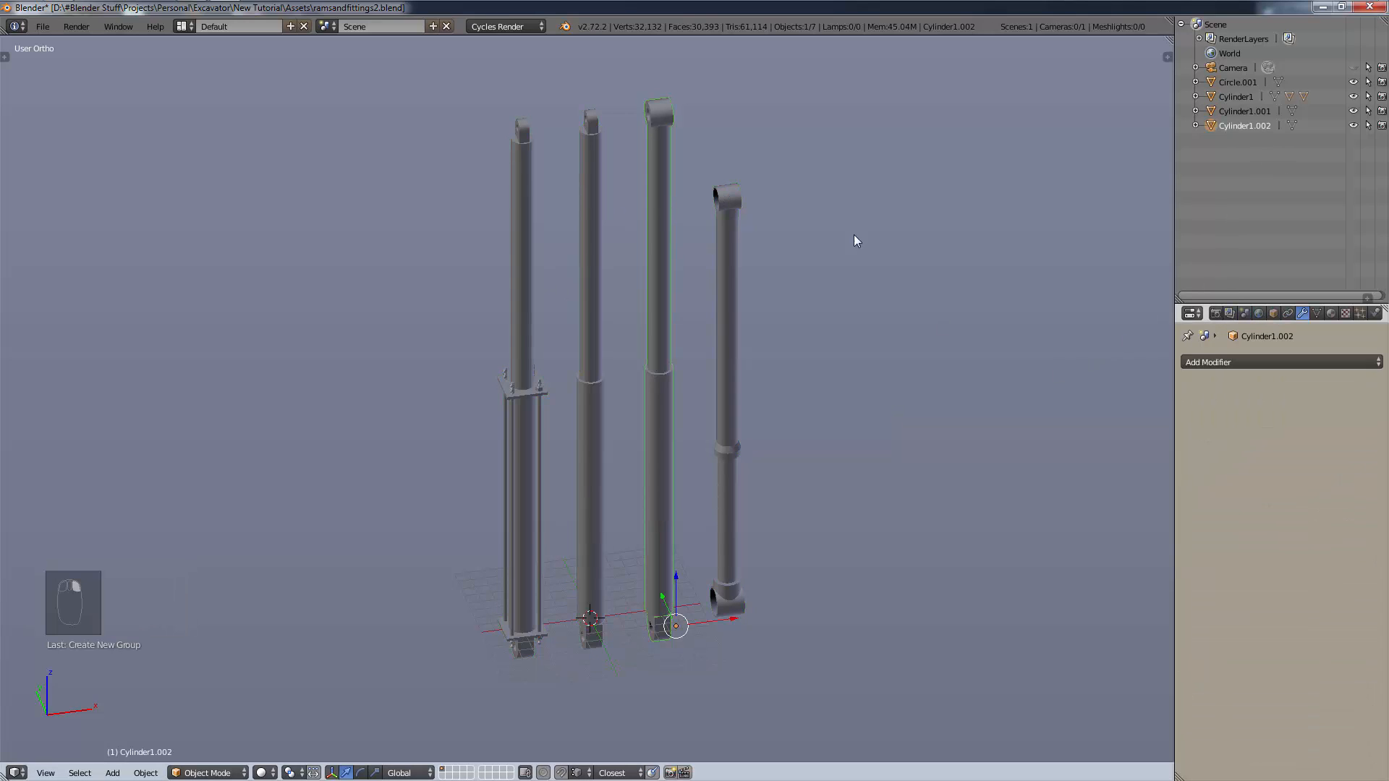
left_click(1288, 312)
left_click(1275, 313)
scroll(1274, 449, "down", 5)
scroll(1282, 484, "down", 2)
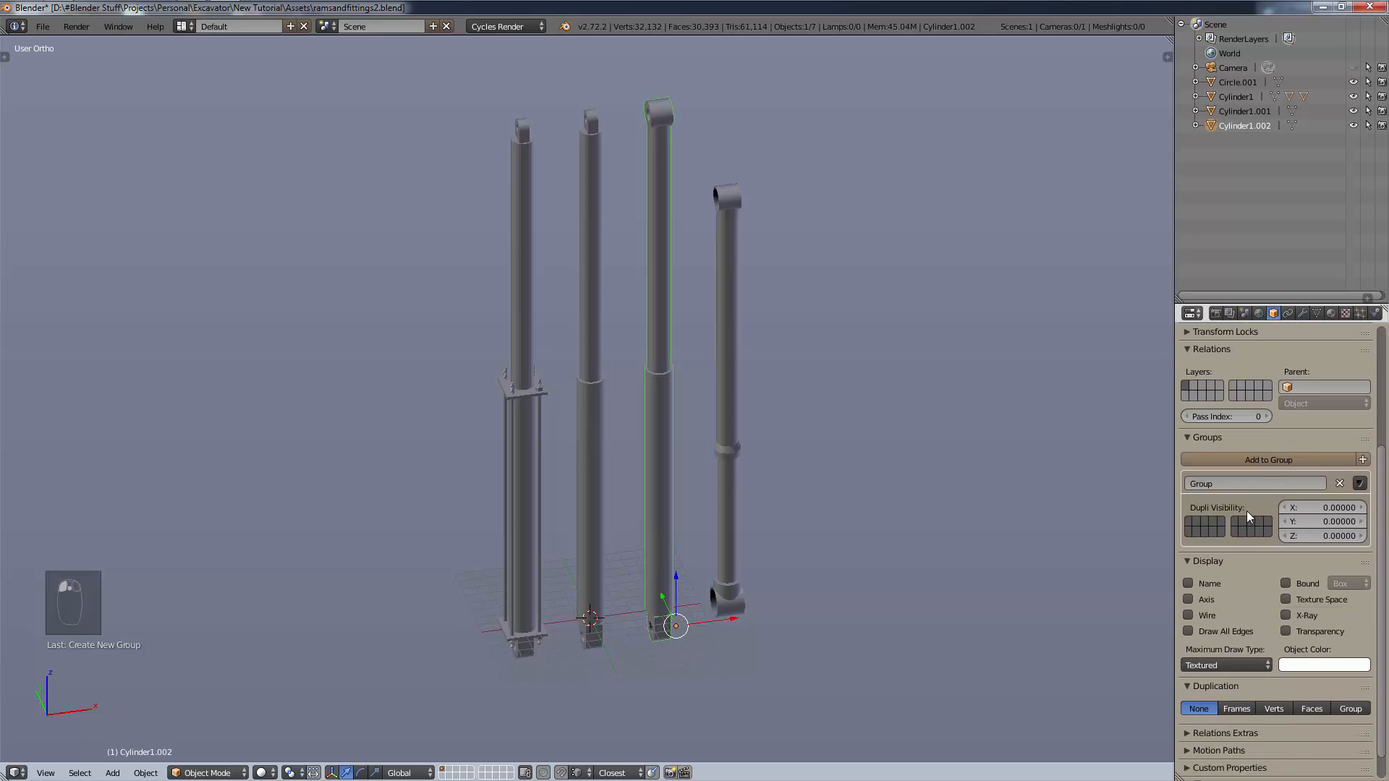
left_click(1250, 483)
type("Rams")
key("Return")
Rename the object Circle.001 as Ram1 and the object Cylinder1 as Ram2.
left_click(1235, 110)
left_click(1239, 95)
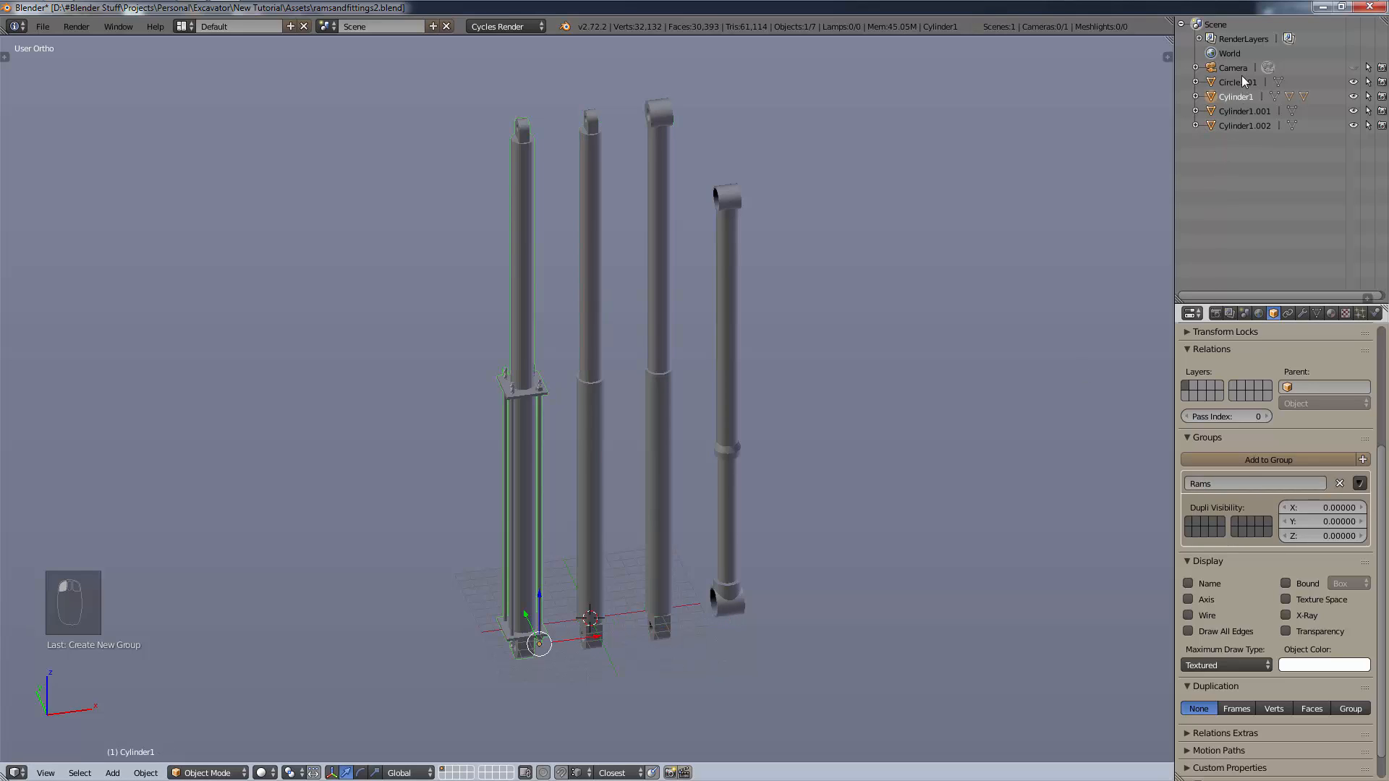
left_click(1241, 82)
double_click(1248, 82)
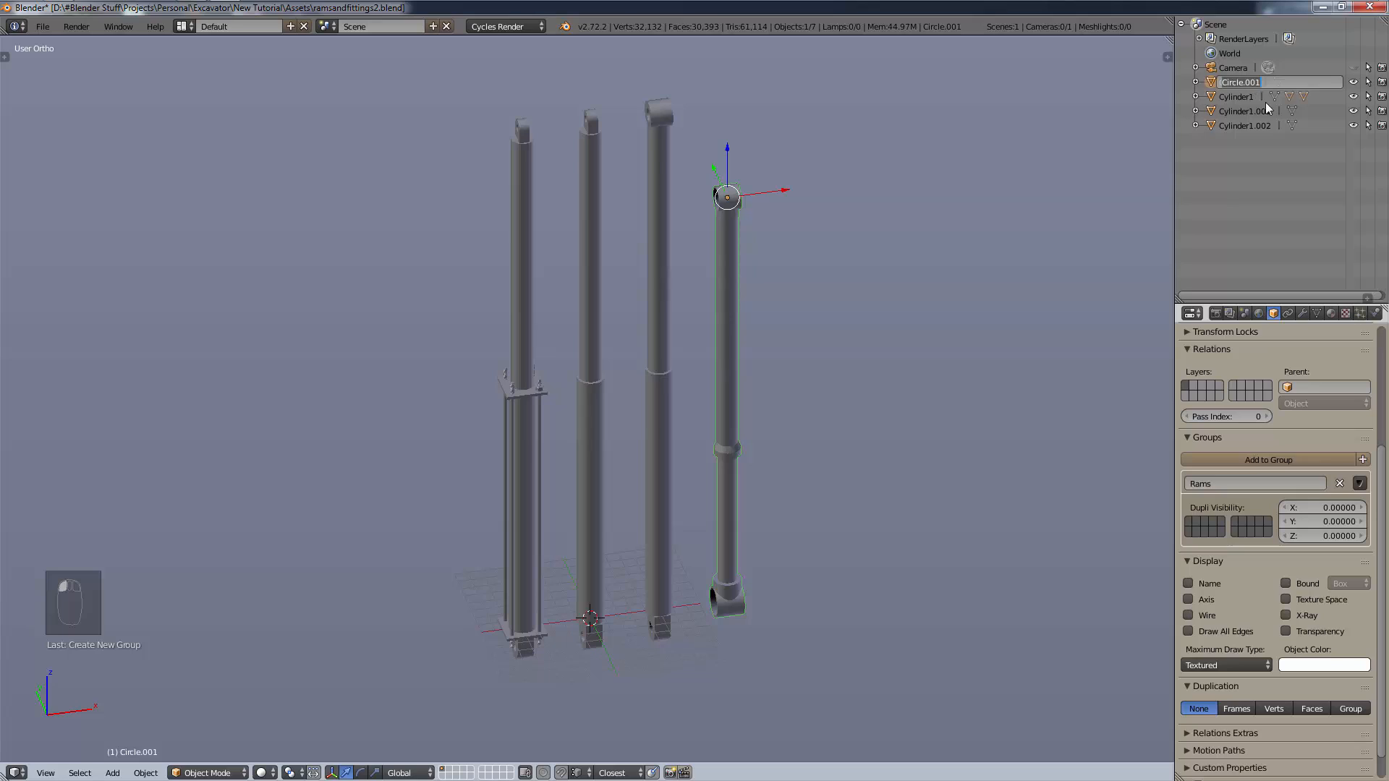
type("Ram1")
key("Return")
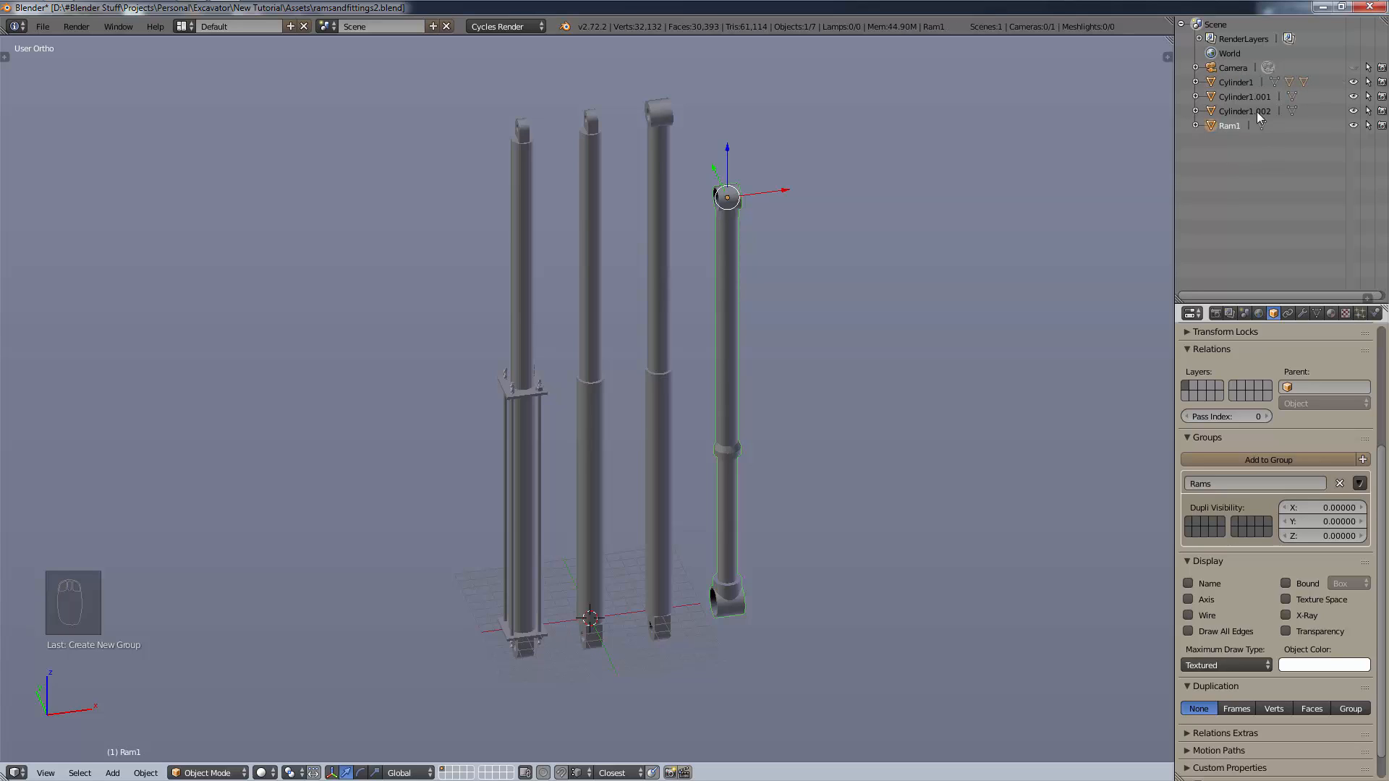
double_click(1233, 85)
type("Ram2")
key("Return")
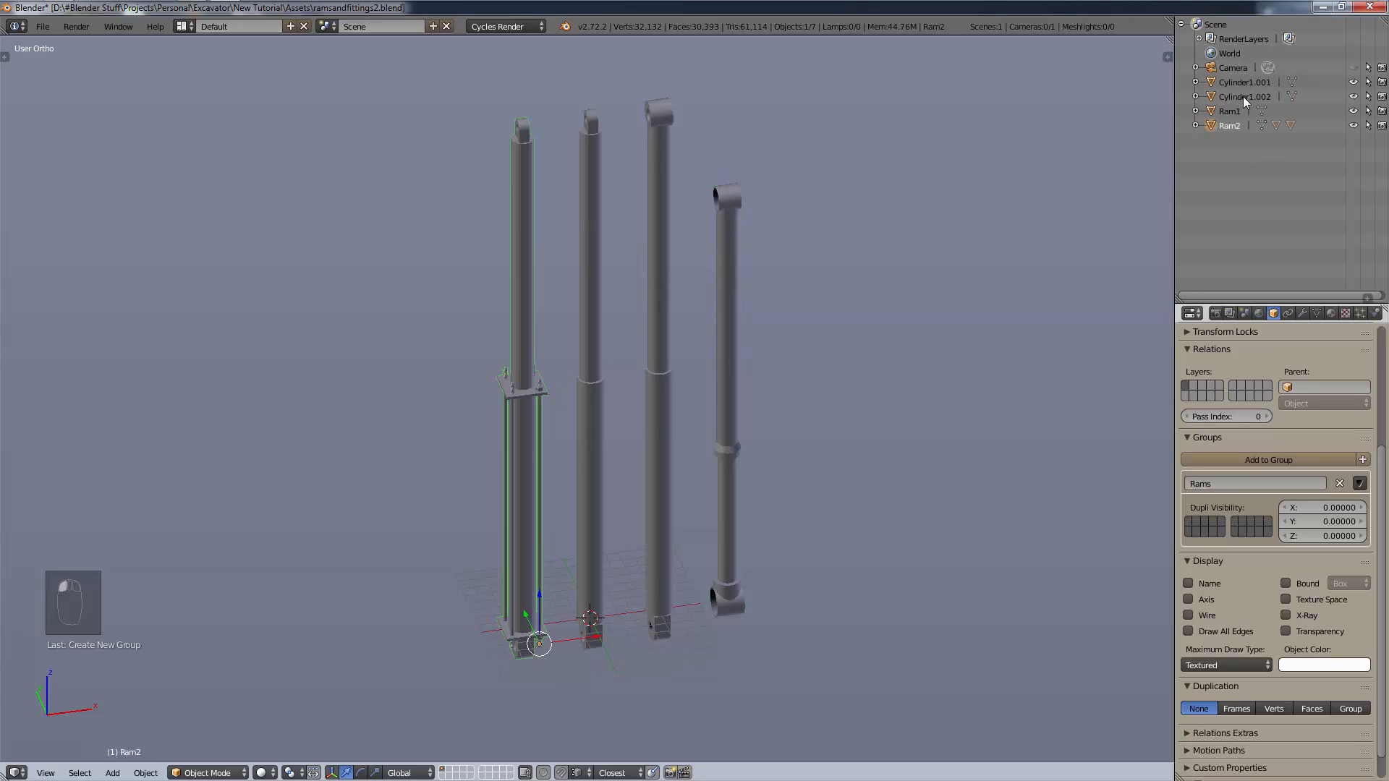
Rename Cylinder1.001 as Ram3 and Cylinder1.002 as Ram4.
double_click(1262, 84)
type("Ram3")
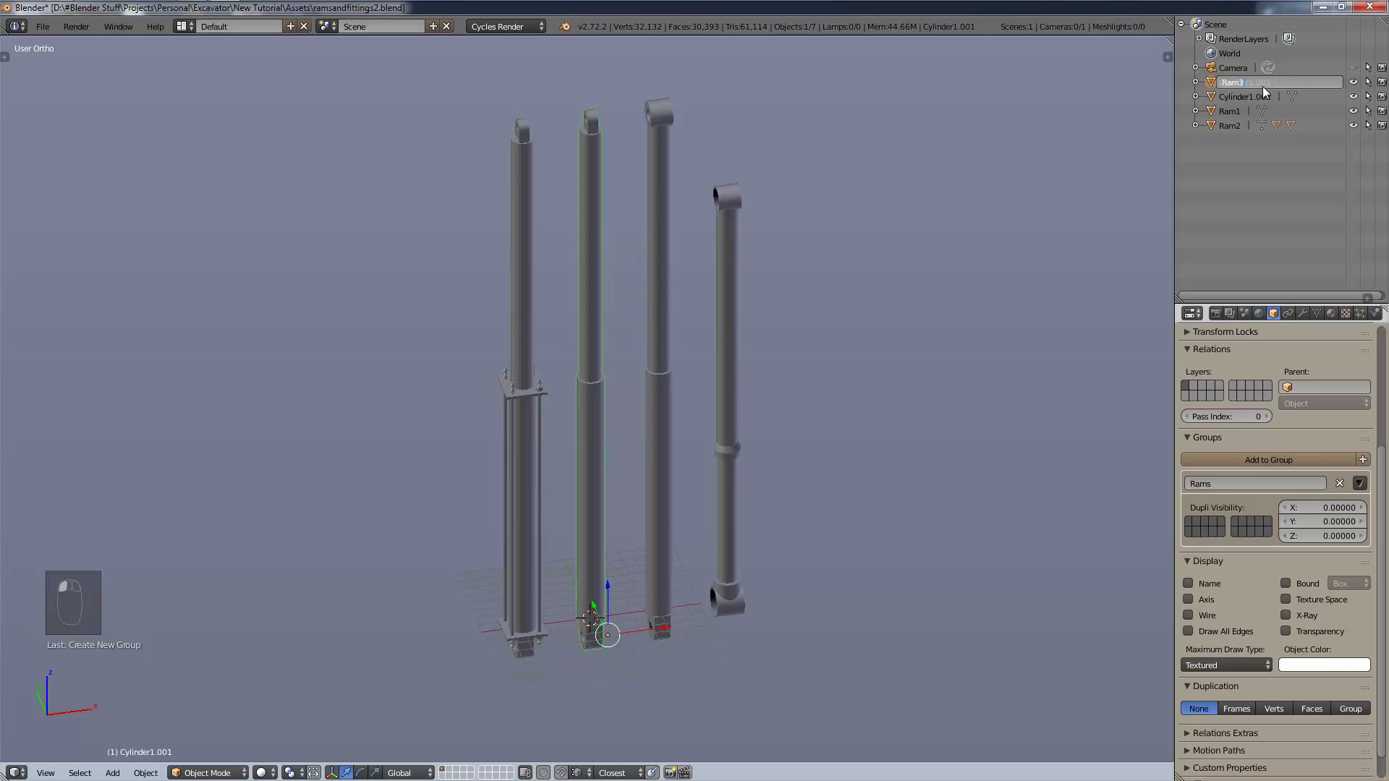
key("Return")
double_click(1256, 86)
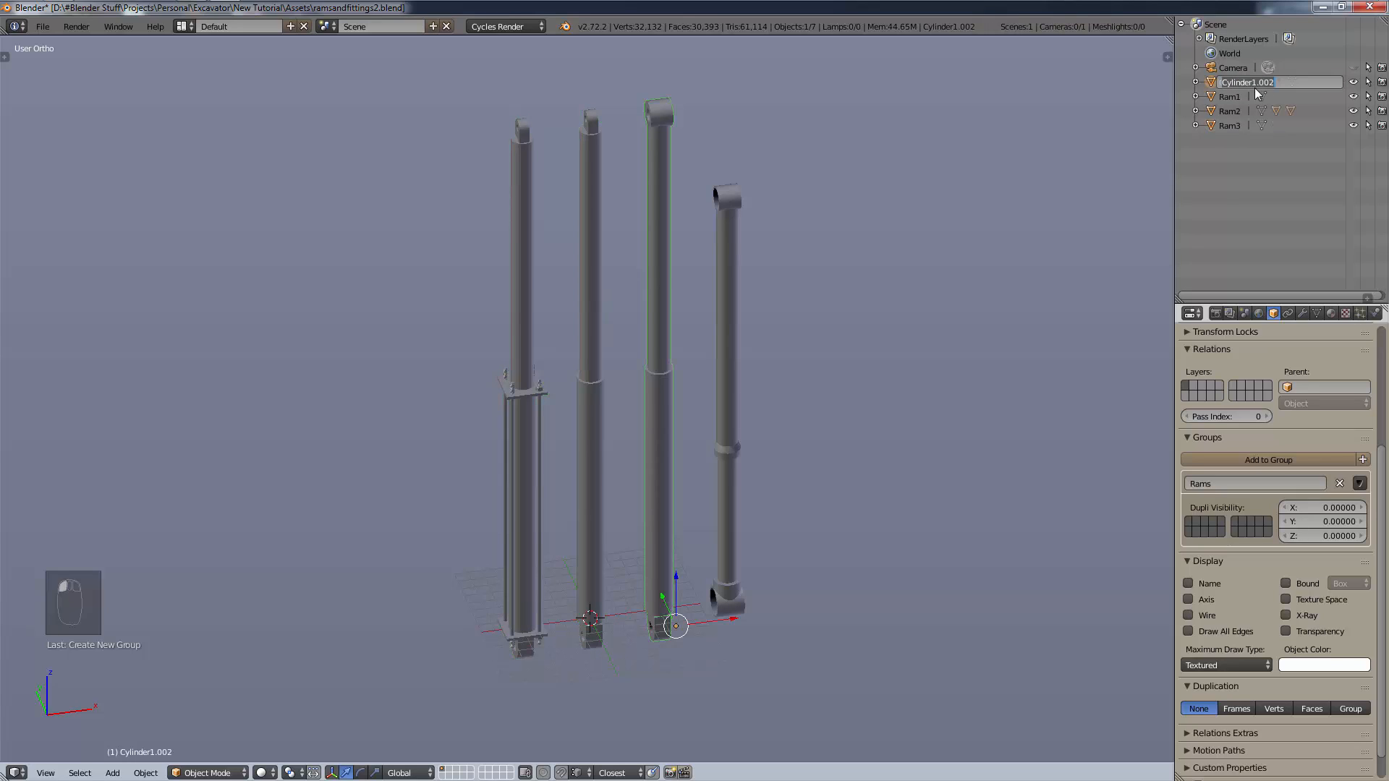
type("Ram4")
key("Return")
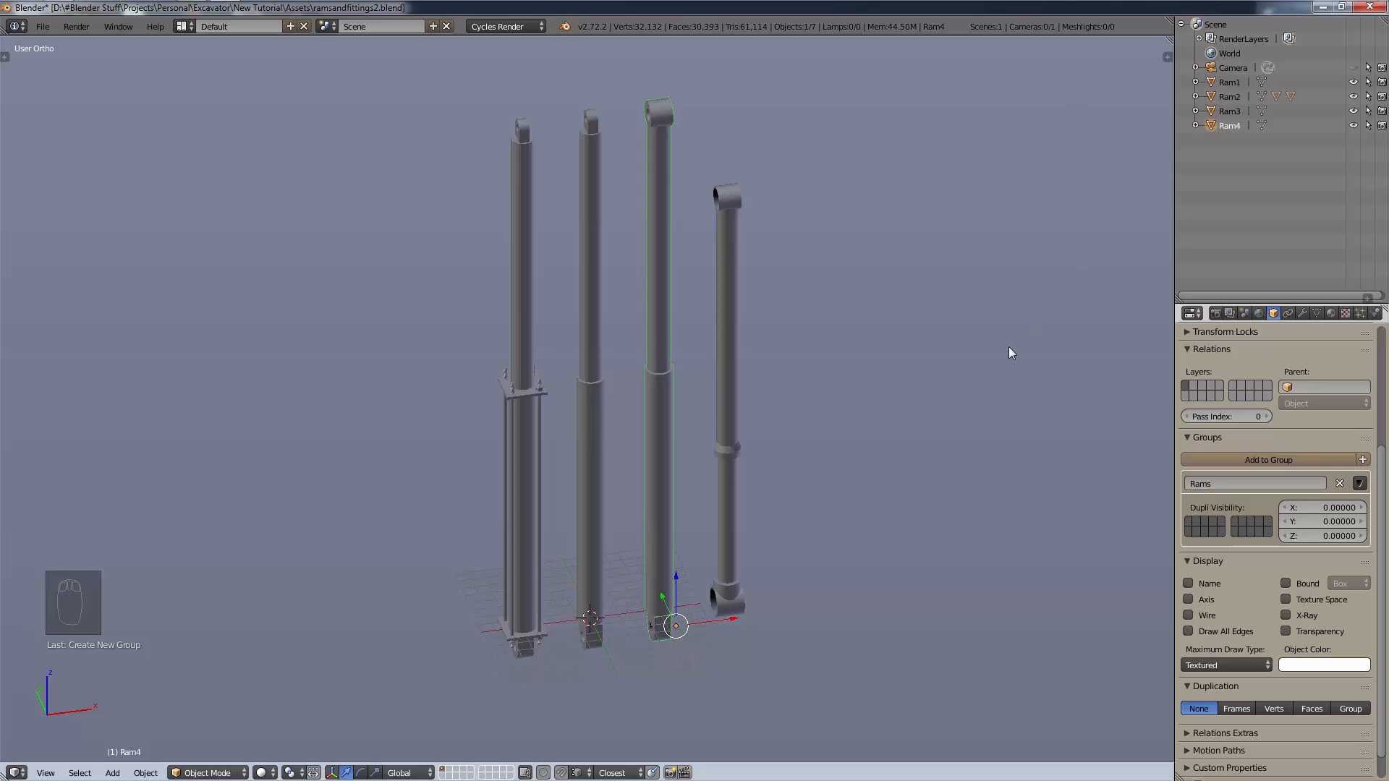
Select all the rams and move them -10 units along the Y axis, away from the origin.
key("a")
scroll(869, 583, "up", 2)
key("KP_3")
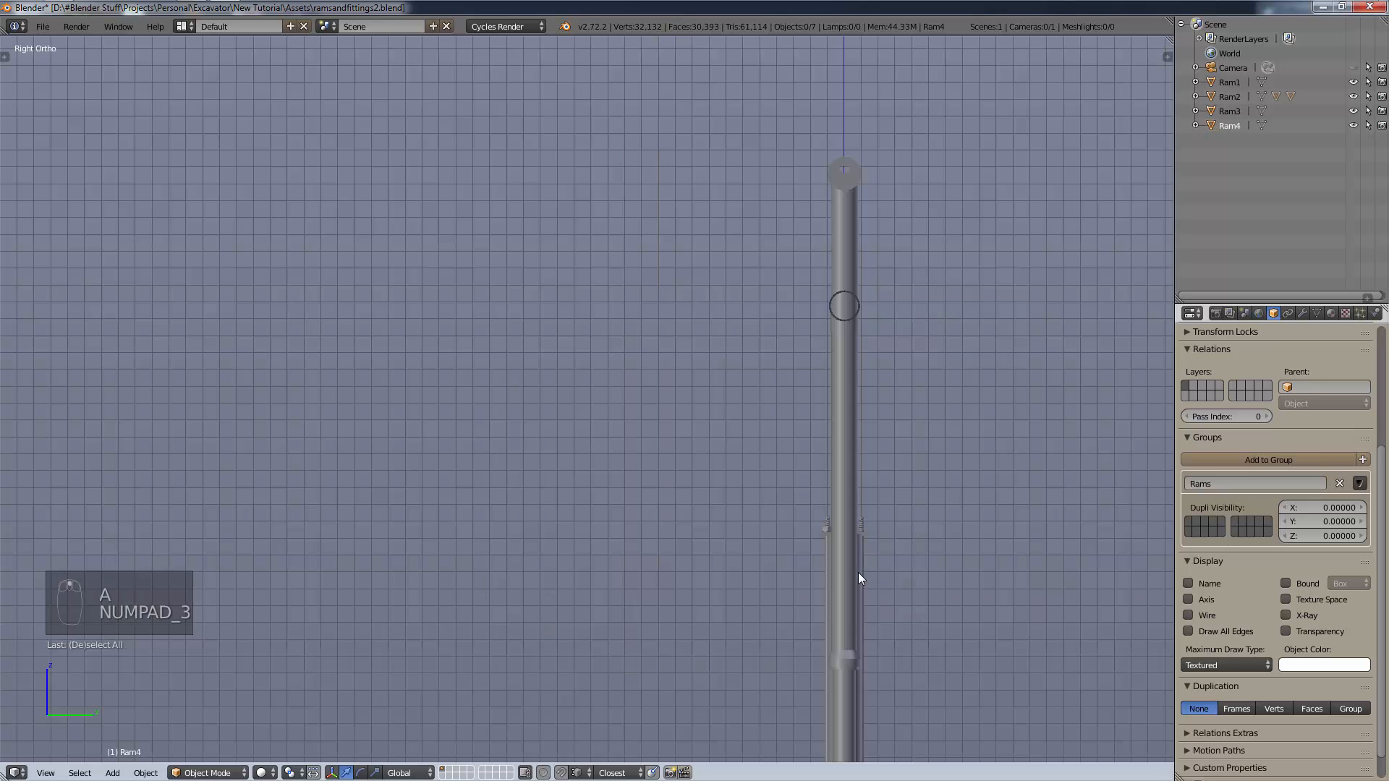
middle_click_drag(912, 649, 524, 551, "shift")
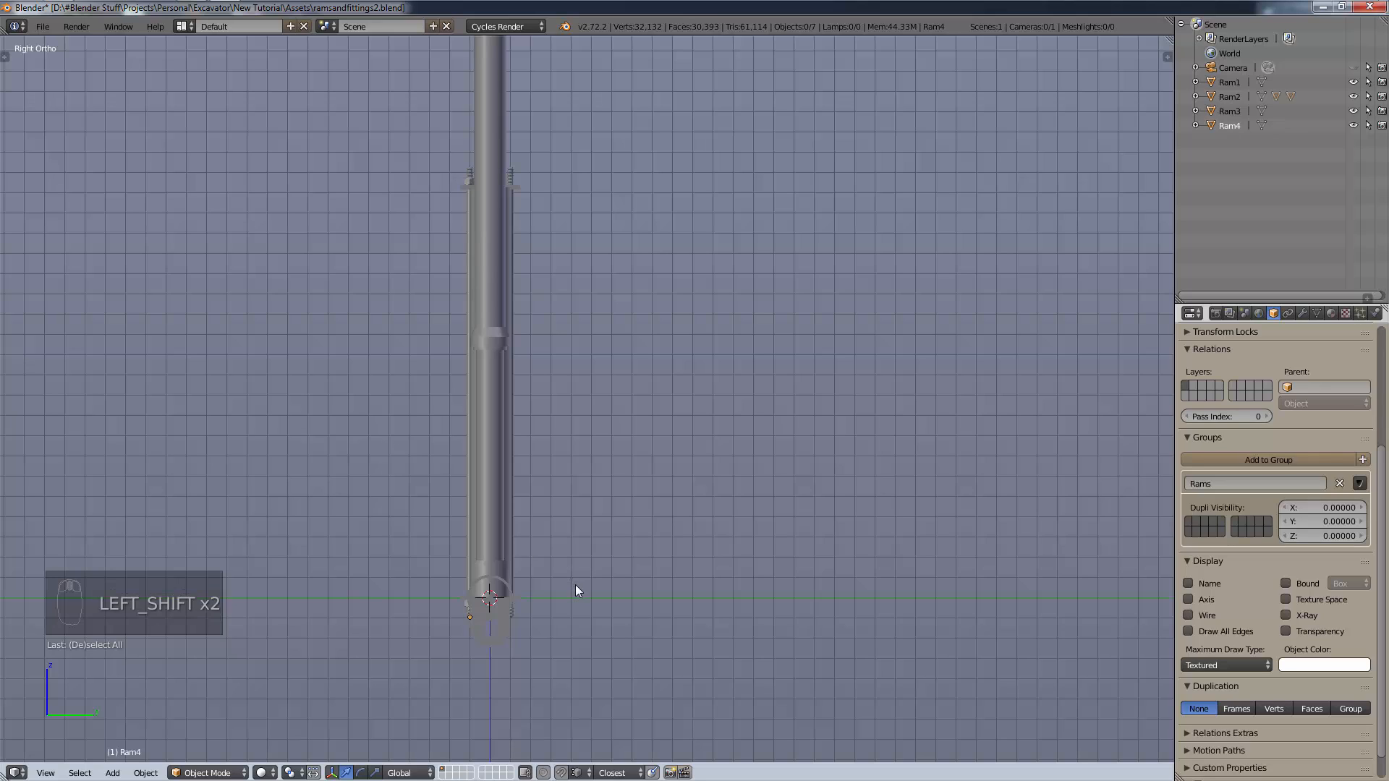
key("a")
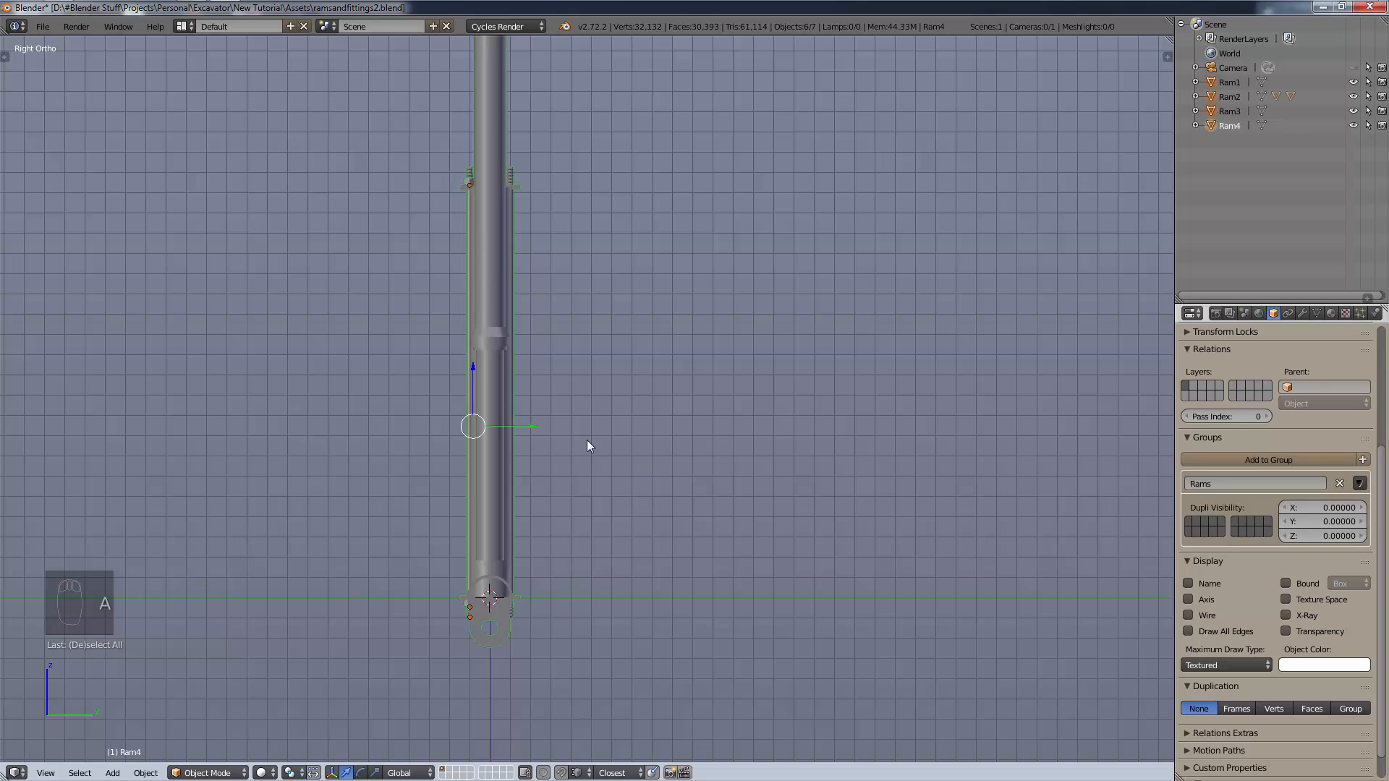
left_click(536, 426)
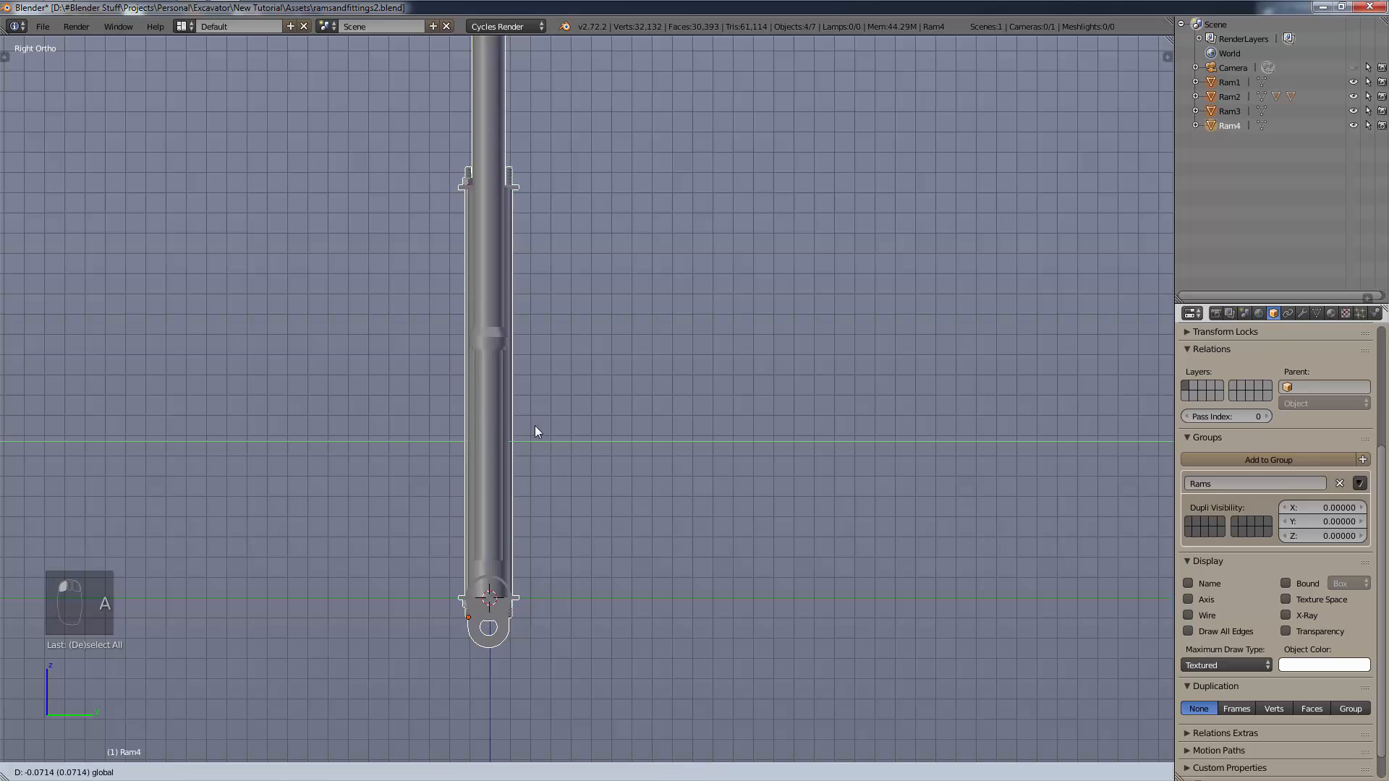
type("gy")
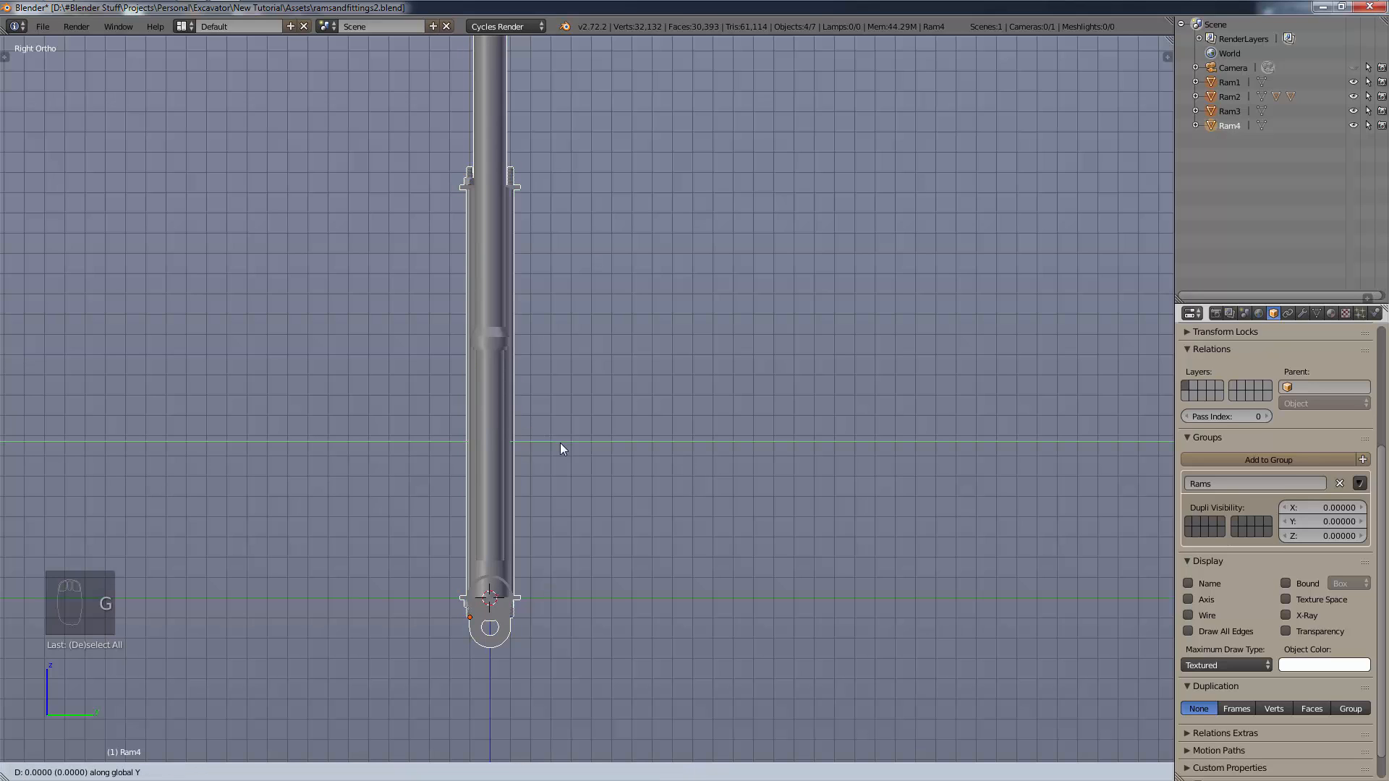
type("-10")
key("Return")
scroll(561, 442, "up", 1)
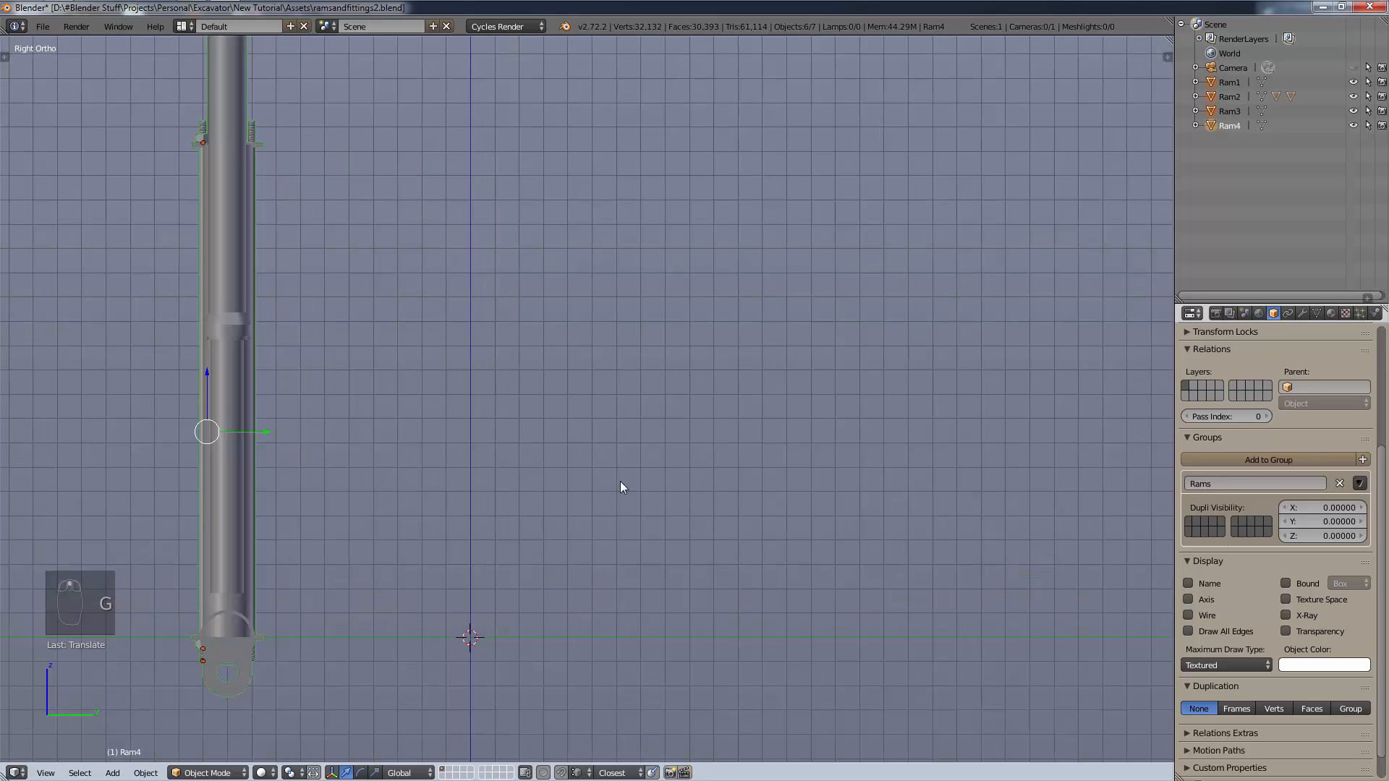
Deselect everything and add a mesh from the Bolt generator at the origin.
middle_click_drag(533, 605, 744, 444, "shift")
scroll(579, 391, "up", 3)
key("a")
scroll(537, 416, "up", 3)
key("shift+a")
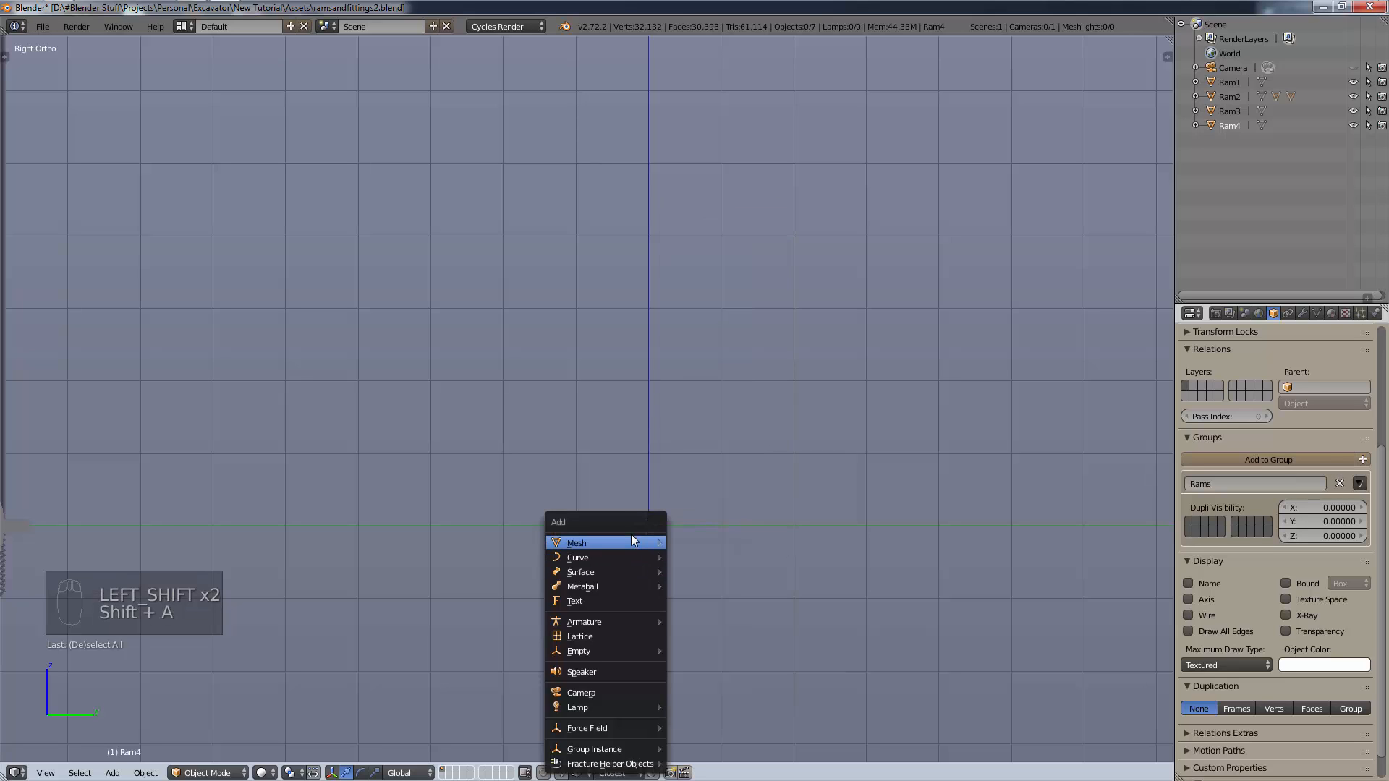
mouse_move(632, 539)
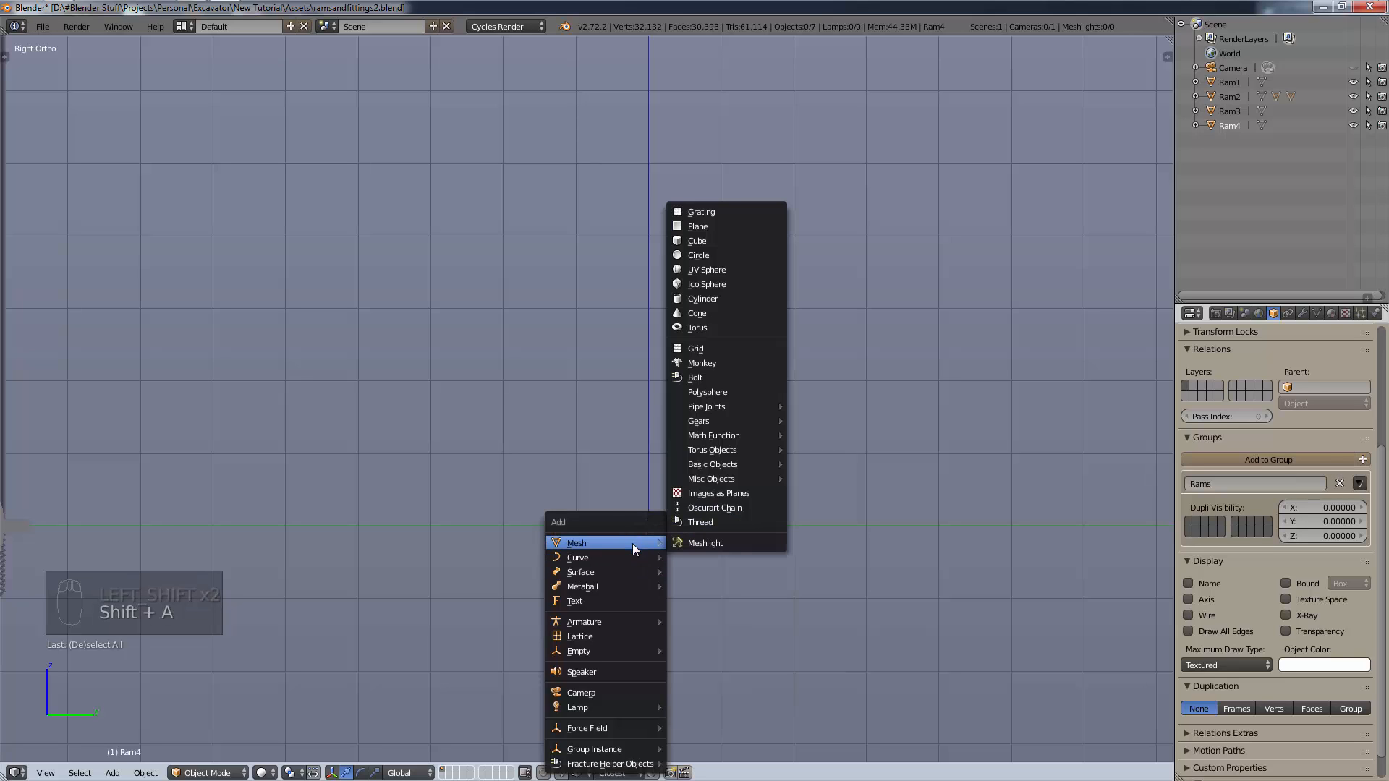
left_click(728, 379)
scroll(683, 528, "up", 3)
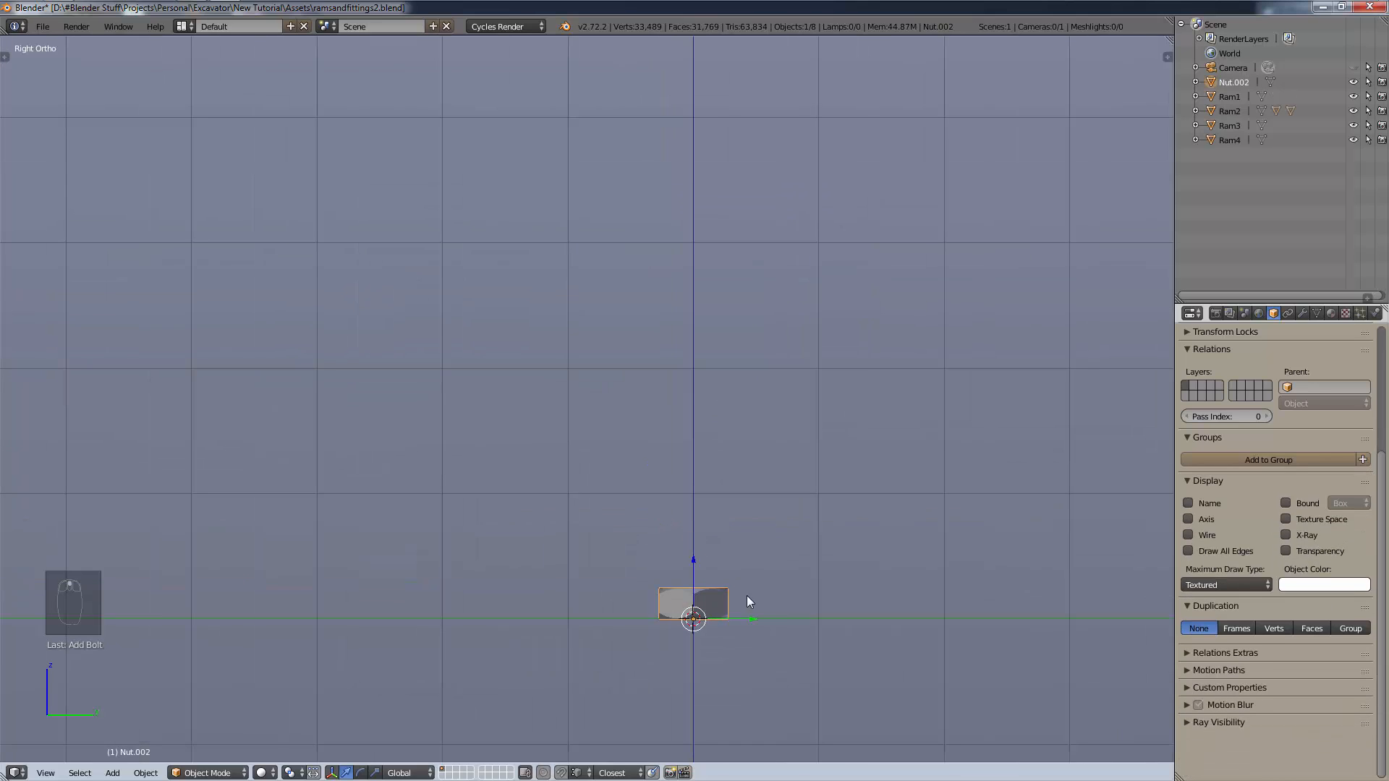
Change the generated mesh's model type from nut to BOLT.
key("t")
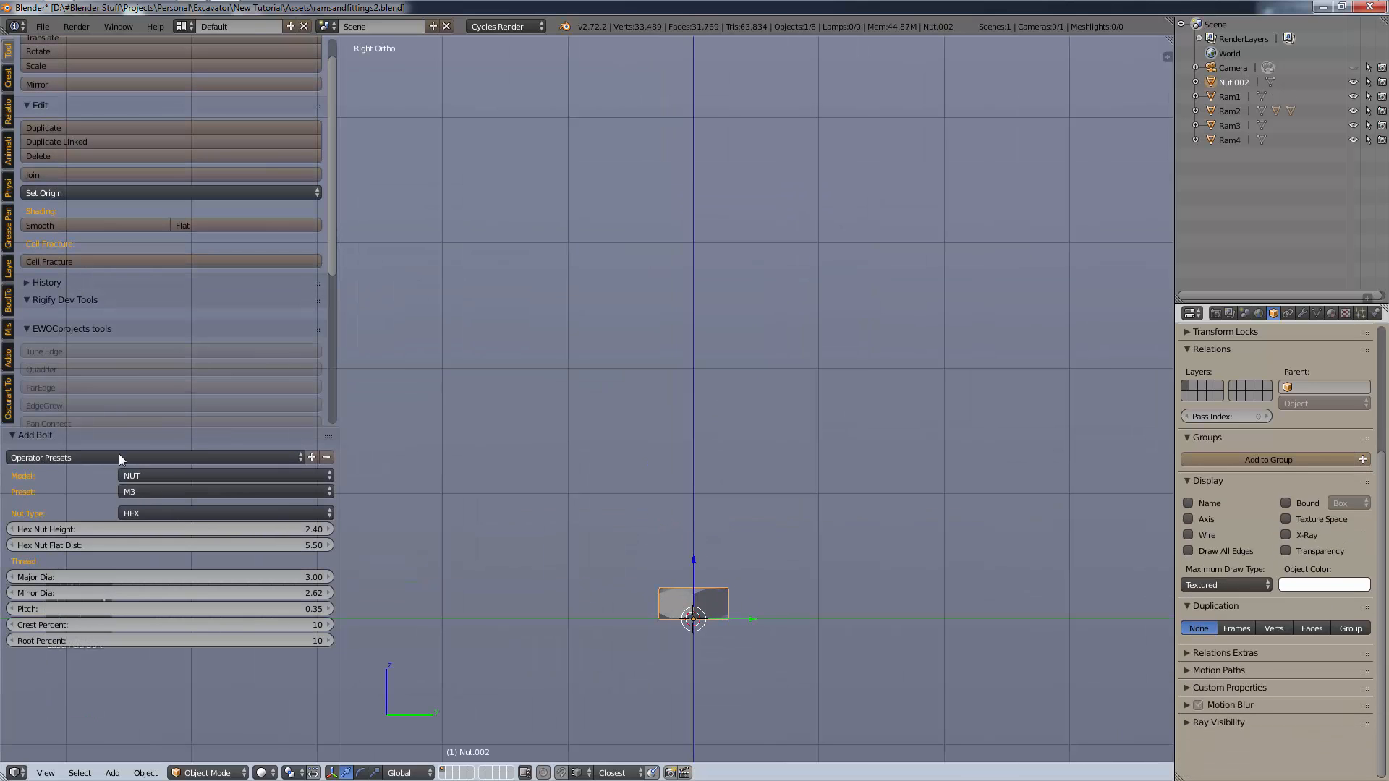
left_click(149, 491)
left_click(140, 476)
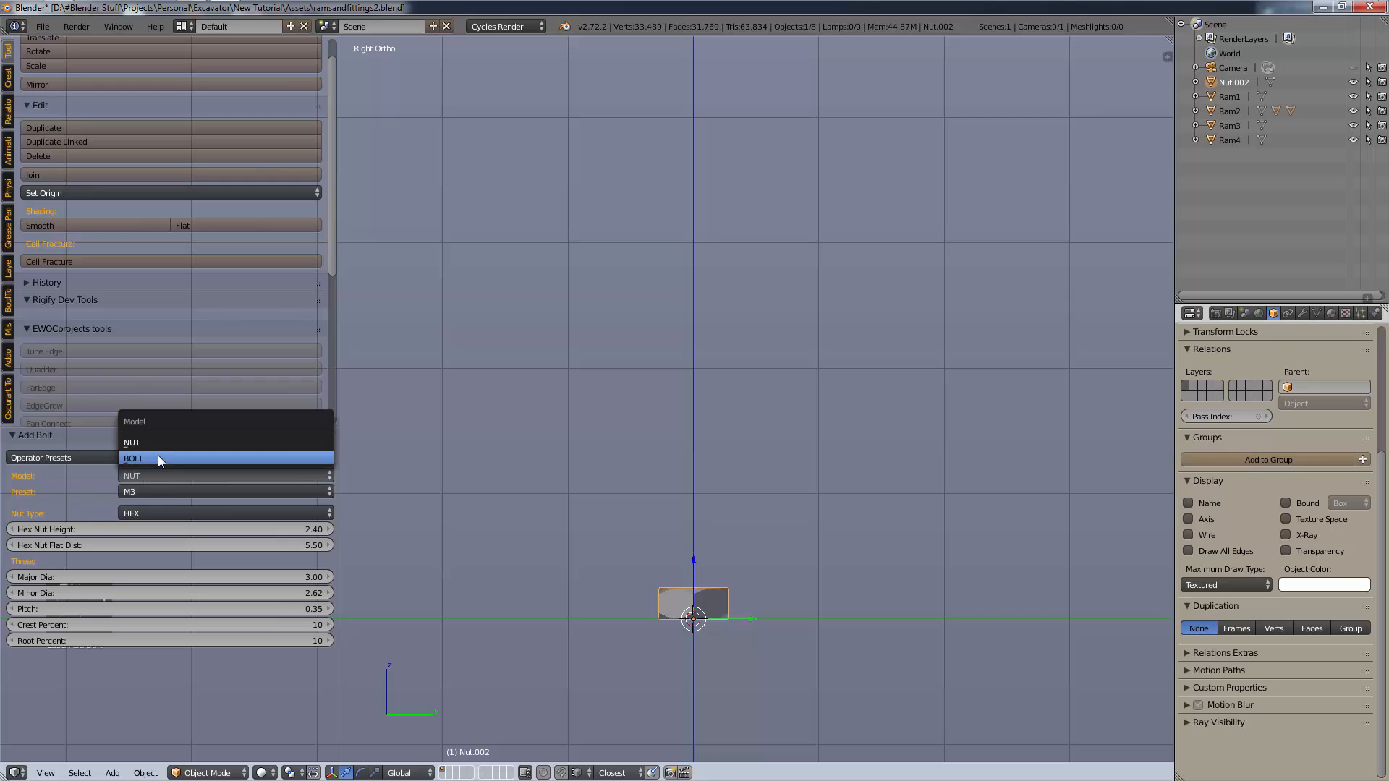
left_click(159, 458)
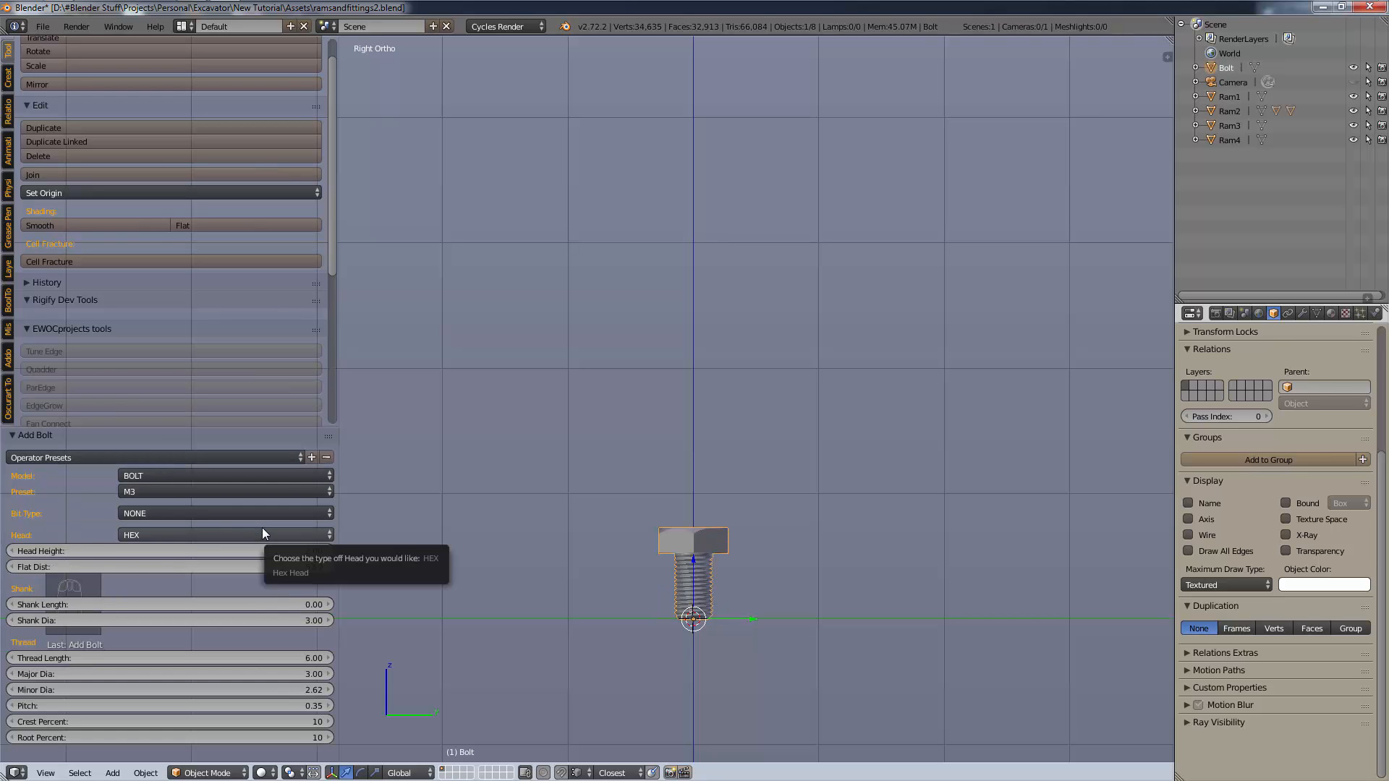
Give the bolt a shank 1.53 long with a diameter of 3.46.
scroll(805, 621, "up", 6)
middle_click_drag(804, 621, 542, 119, "shift")
scroll(675, 367, "up", 5)
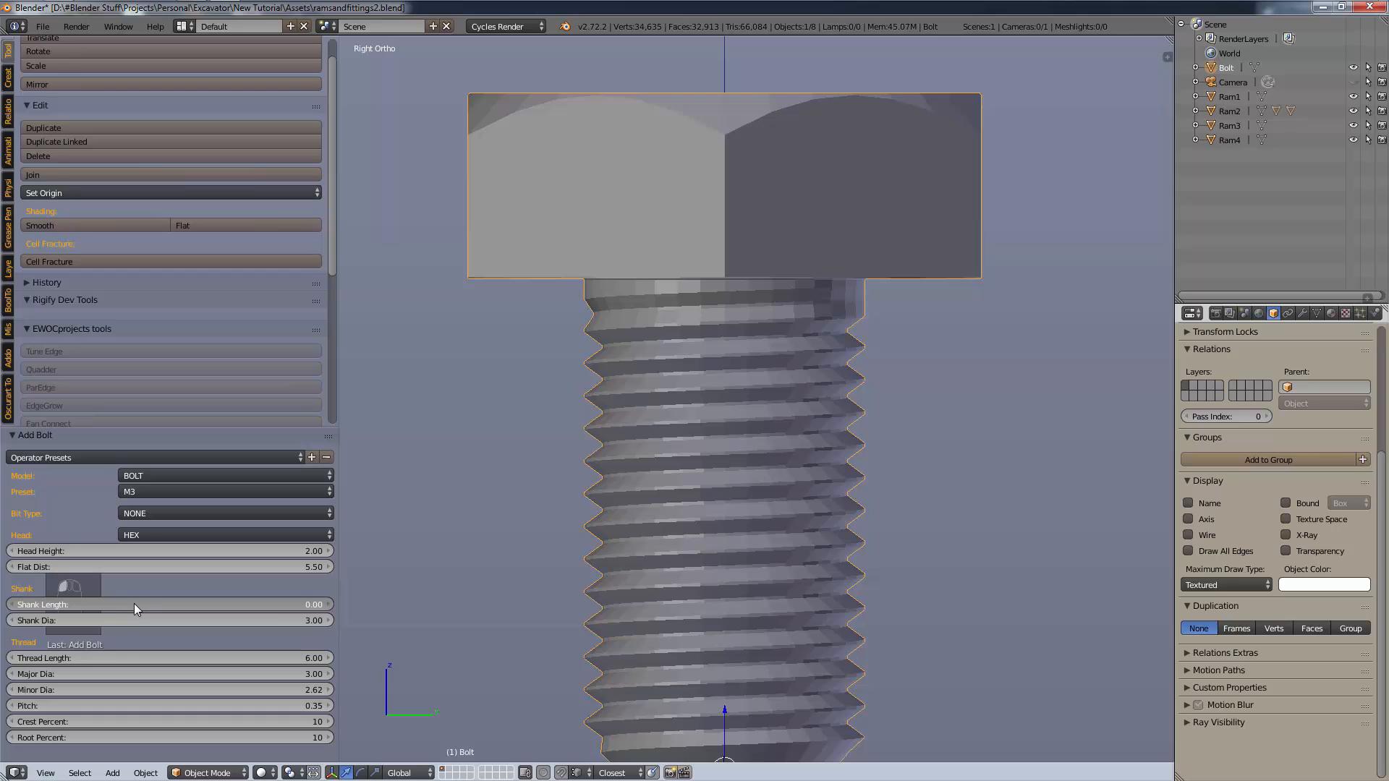
left_click_drag(135, 604, 125, 622)
left_click(125, 622)
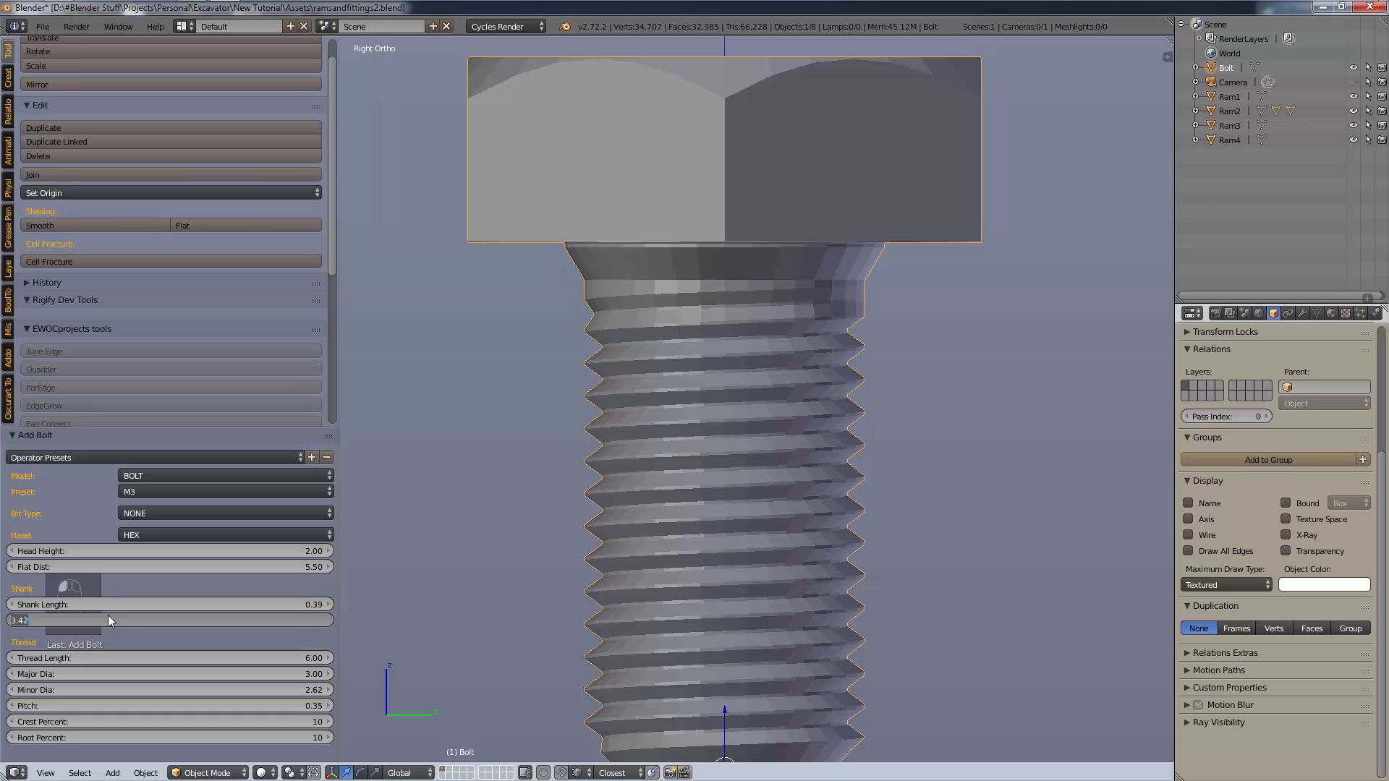
type("3.47")
key("Return")
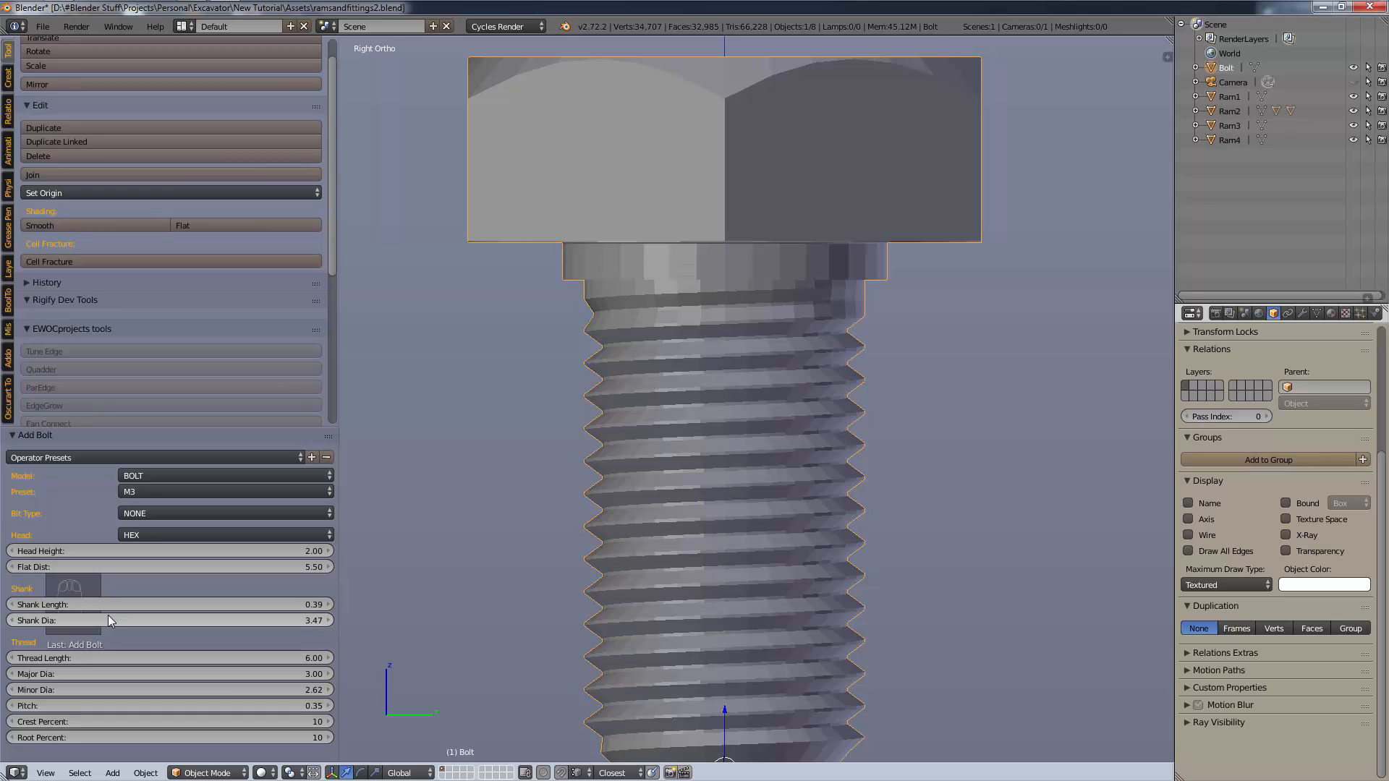
left_click(294, 624)
left_click(293, 623)
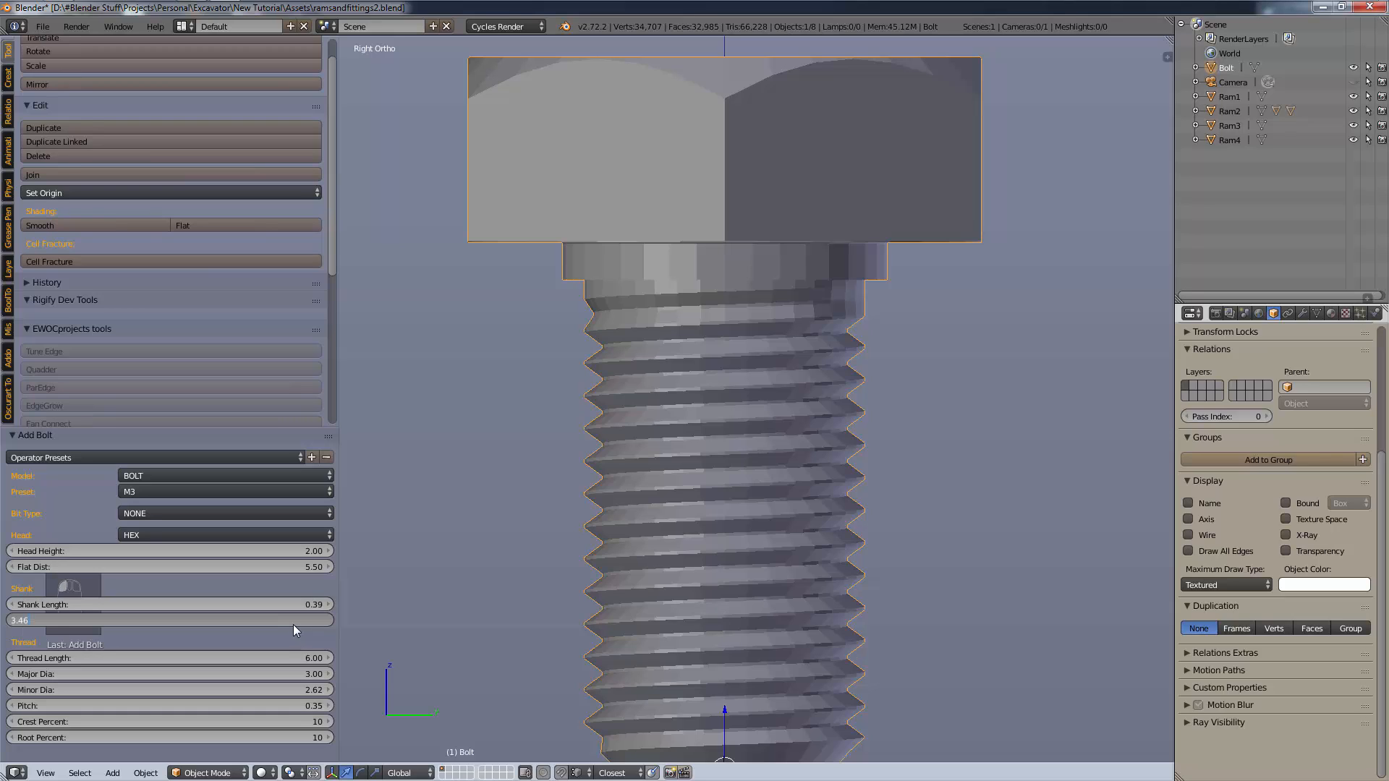
key("Return")
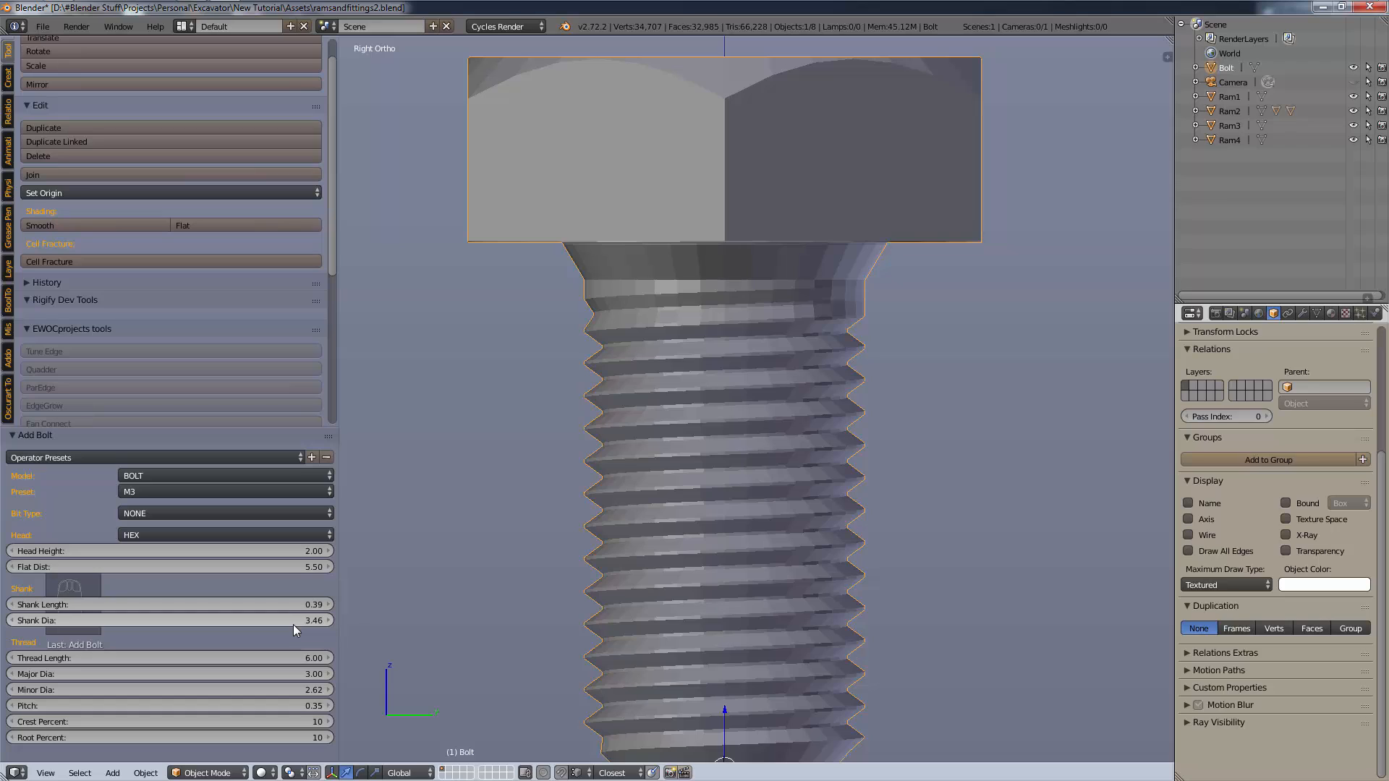
mouse_move(282, 602)
left_mouse_down()
mouse_move(359, 596)
mouse_move(251, 602)
mouse_move(285, 602)
left_mouse_up()
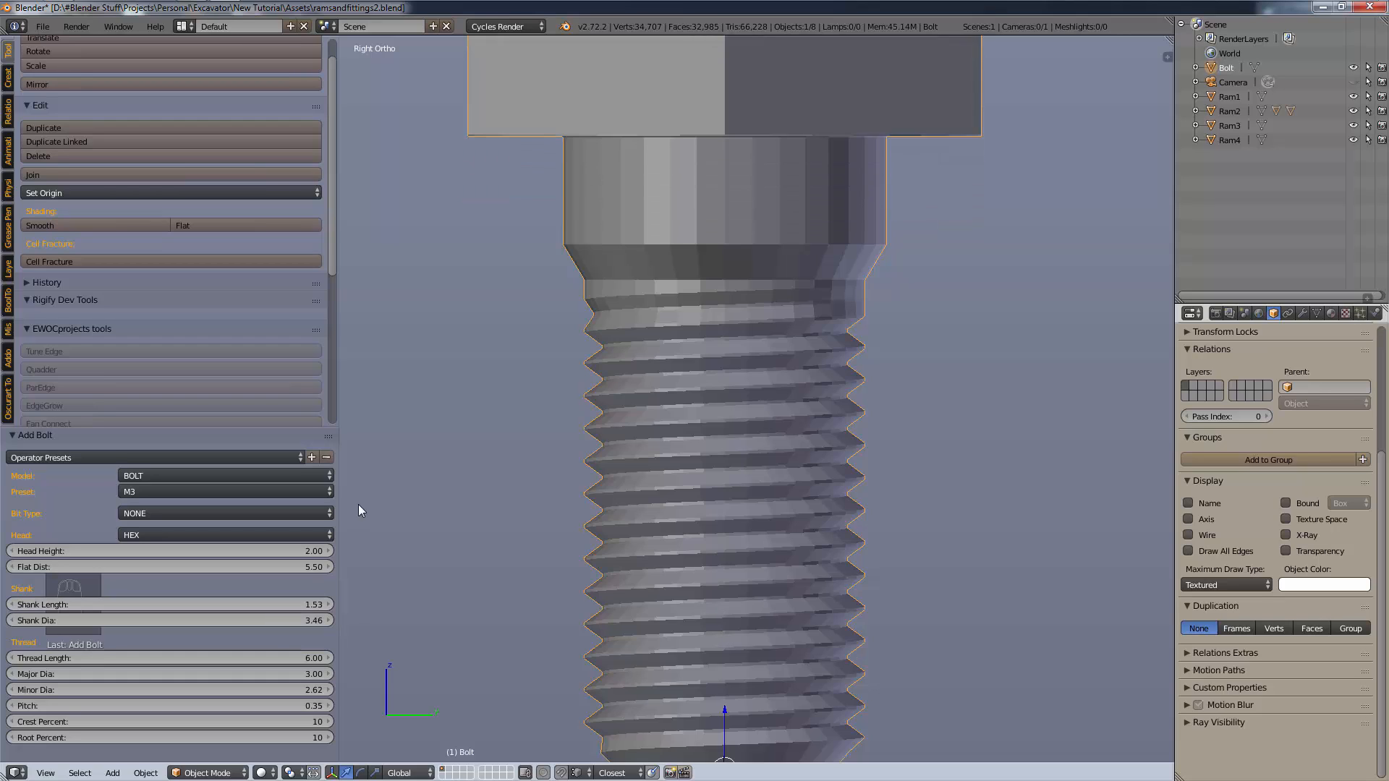
Set the bolt's thread length to 4.53, minor diameter to 2.80 and pitch to 0.23.
key("KP_Decimal")
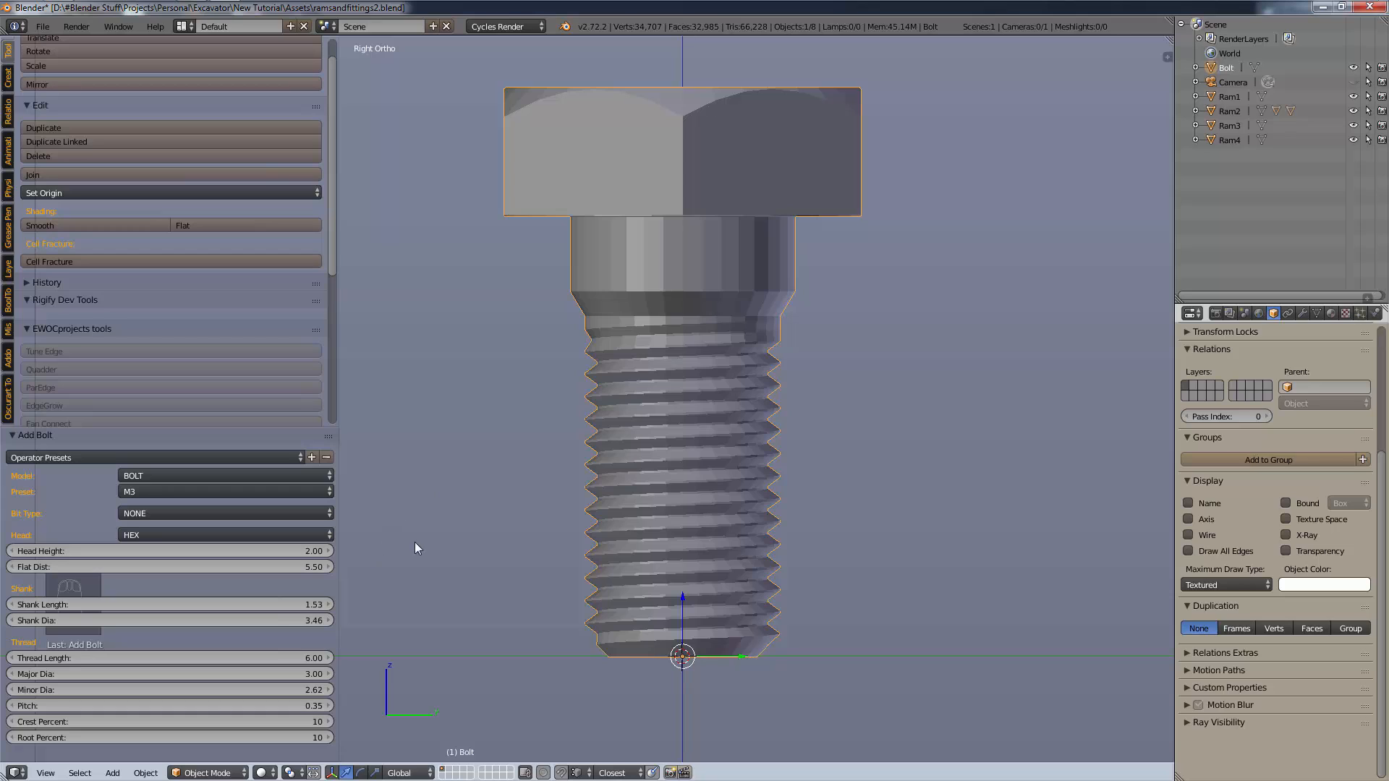
middle_click_drag(793, 189, 774, 257, "shift")
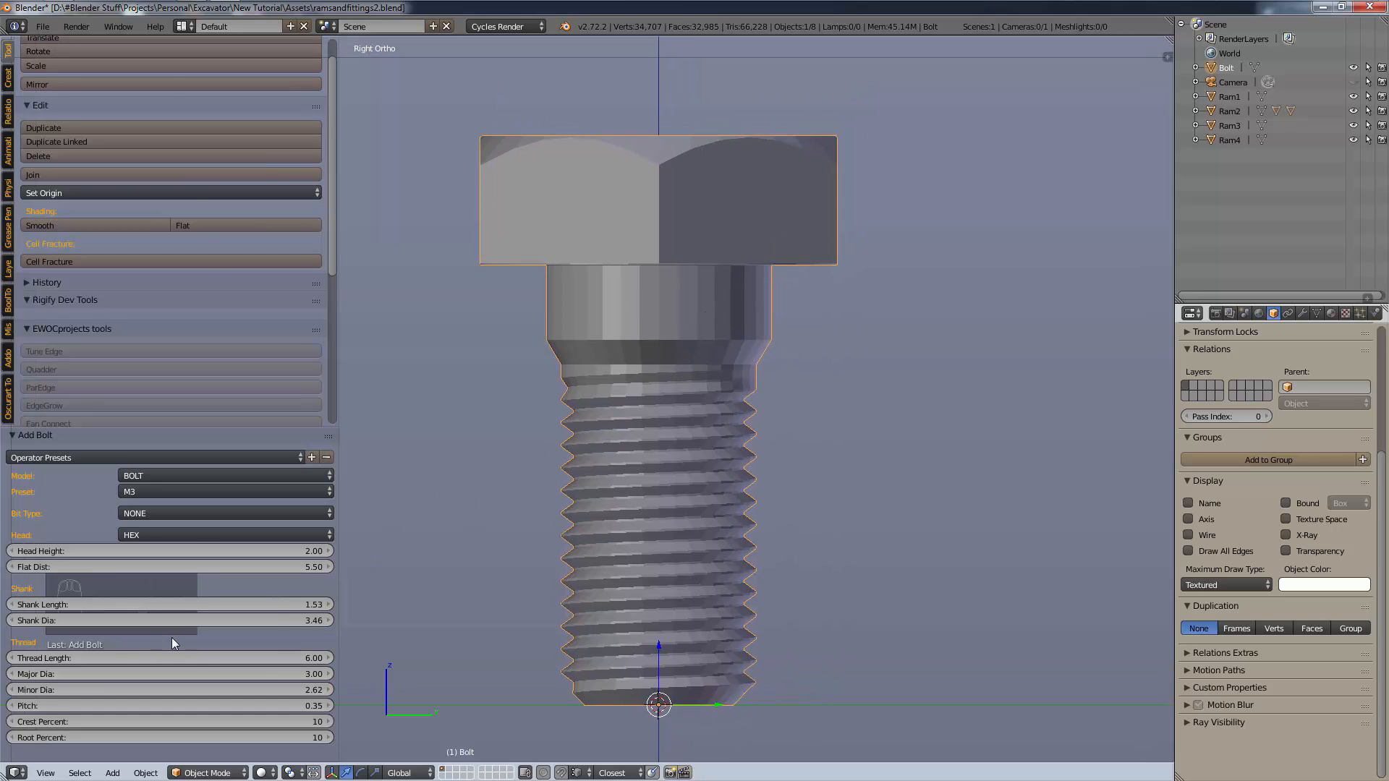
left_click_drag(202, 658, 155, 714)
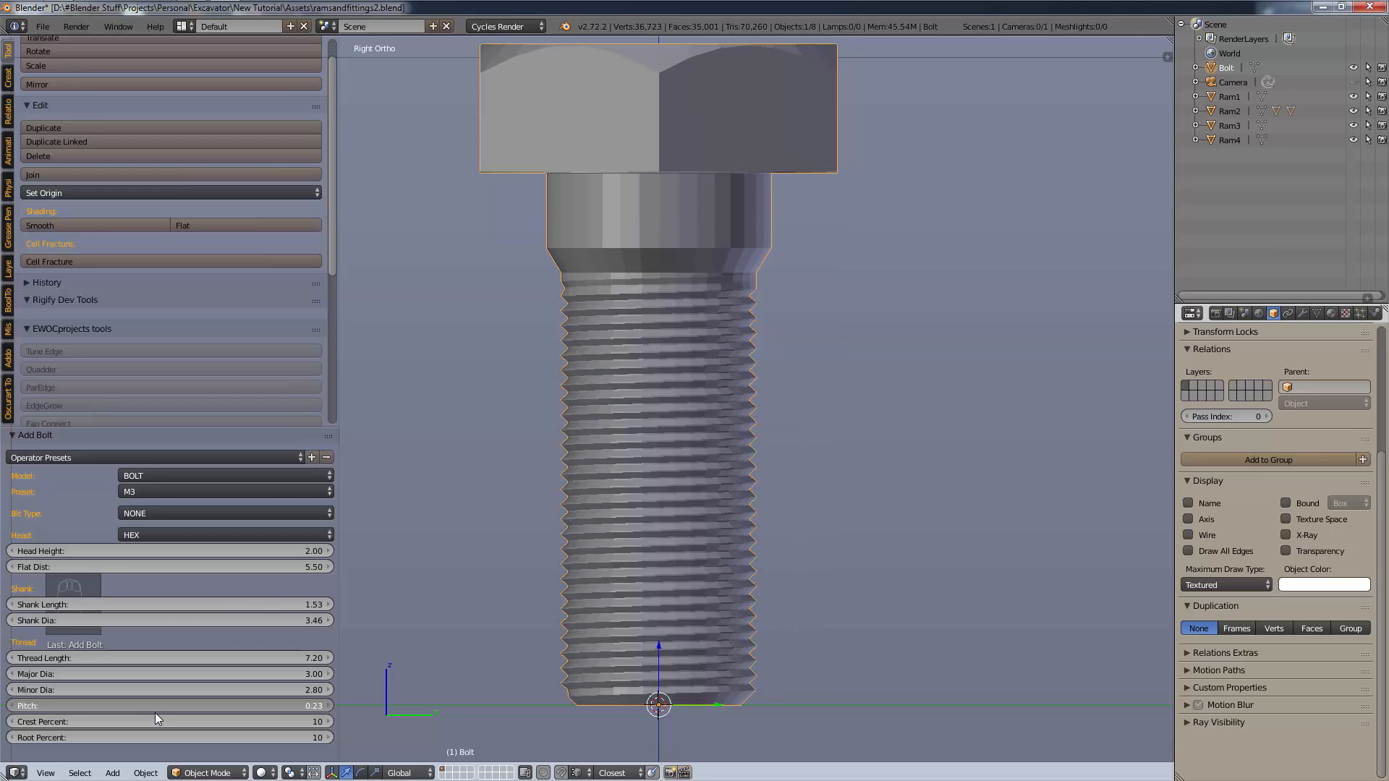
left_click_drag(163, 663, 91, 673)
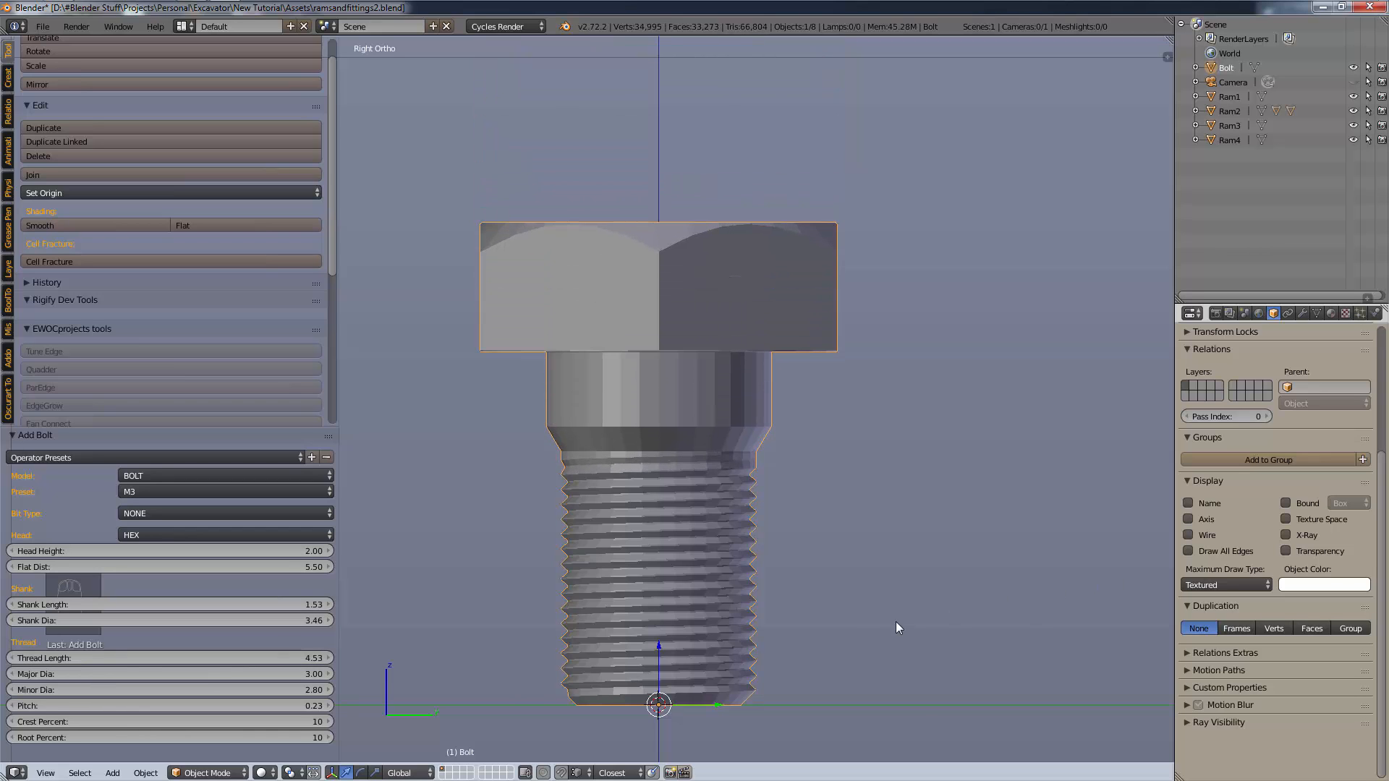
Examine the bolt's thread, shank and head from an angled view.
scroll(876, 604, "up", 4)
middle_click_drag(855, 589, 642, 541)
scroll(881, 607, "down", 7)
scroll(641, 548, "up", 7)
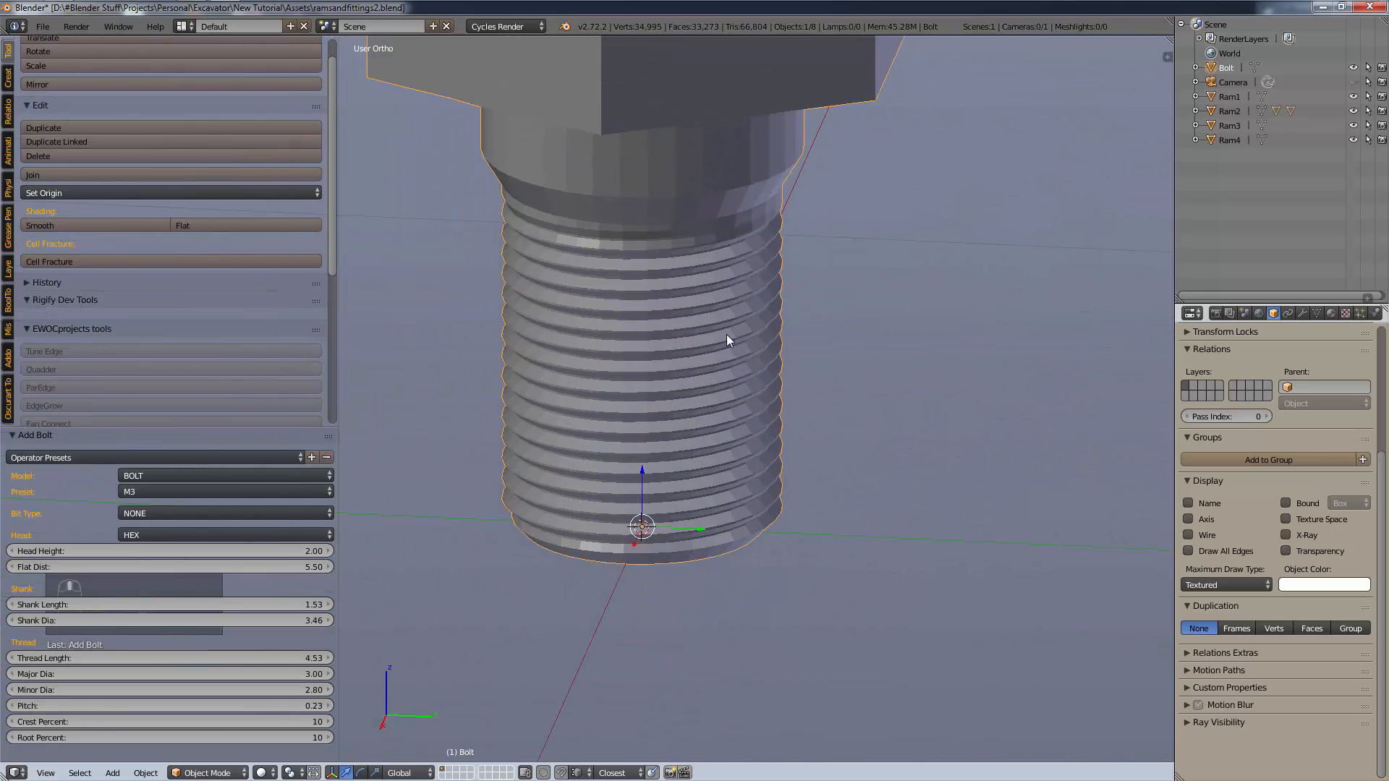
scroll(728, 341, "down", 5)
middle_click_drag(729, 336, 620, 662)
Show the whole bolt in right orthographic view and open its mesh for editing with nothing selected.
key("KP_3")
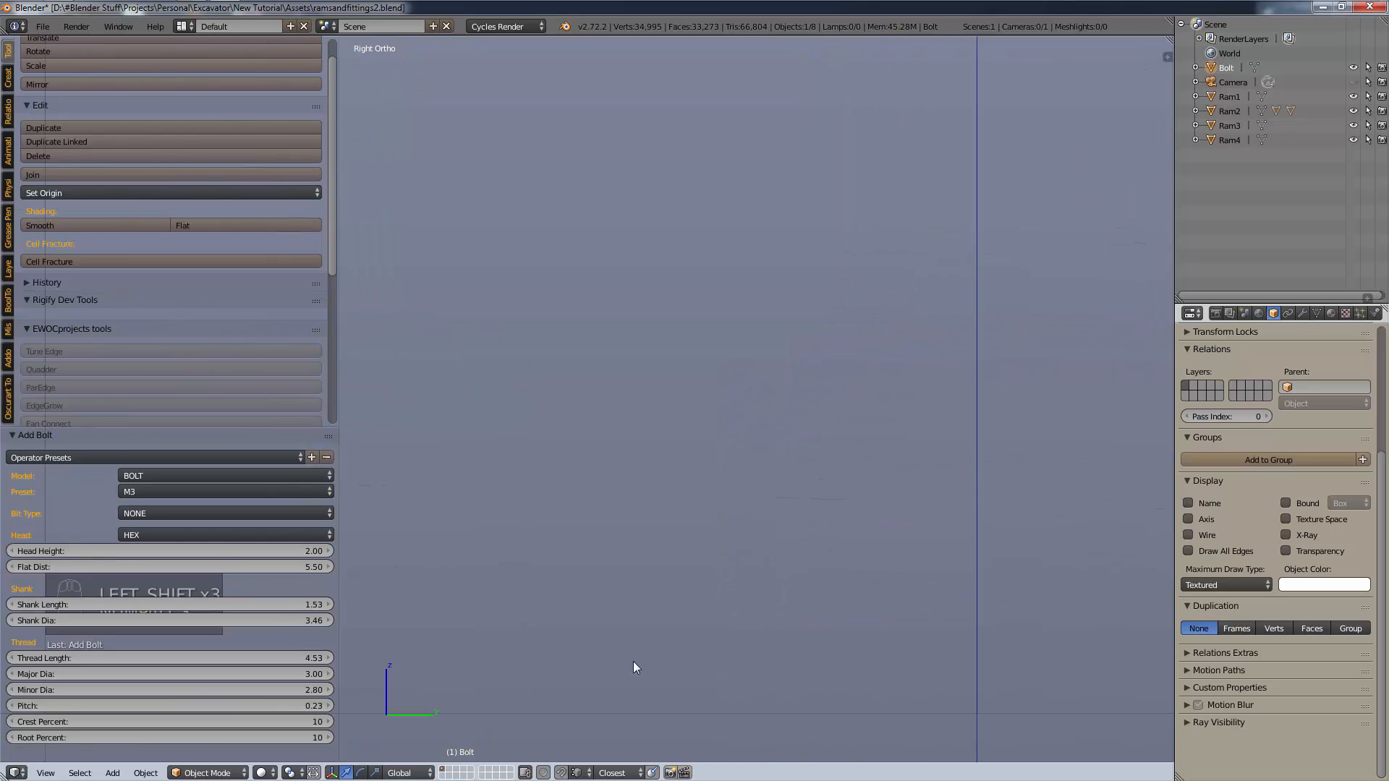
scroll(633, 662, "down", 4)
scroll(674, 628, "down", 1)
scroll(671, 275, "up", 7)
middle_click_drag(812, 185, 641, 646, "shift")
middle_click_drag(777, 343, 764, 440, "shift")
key("t")
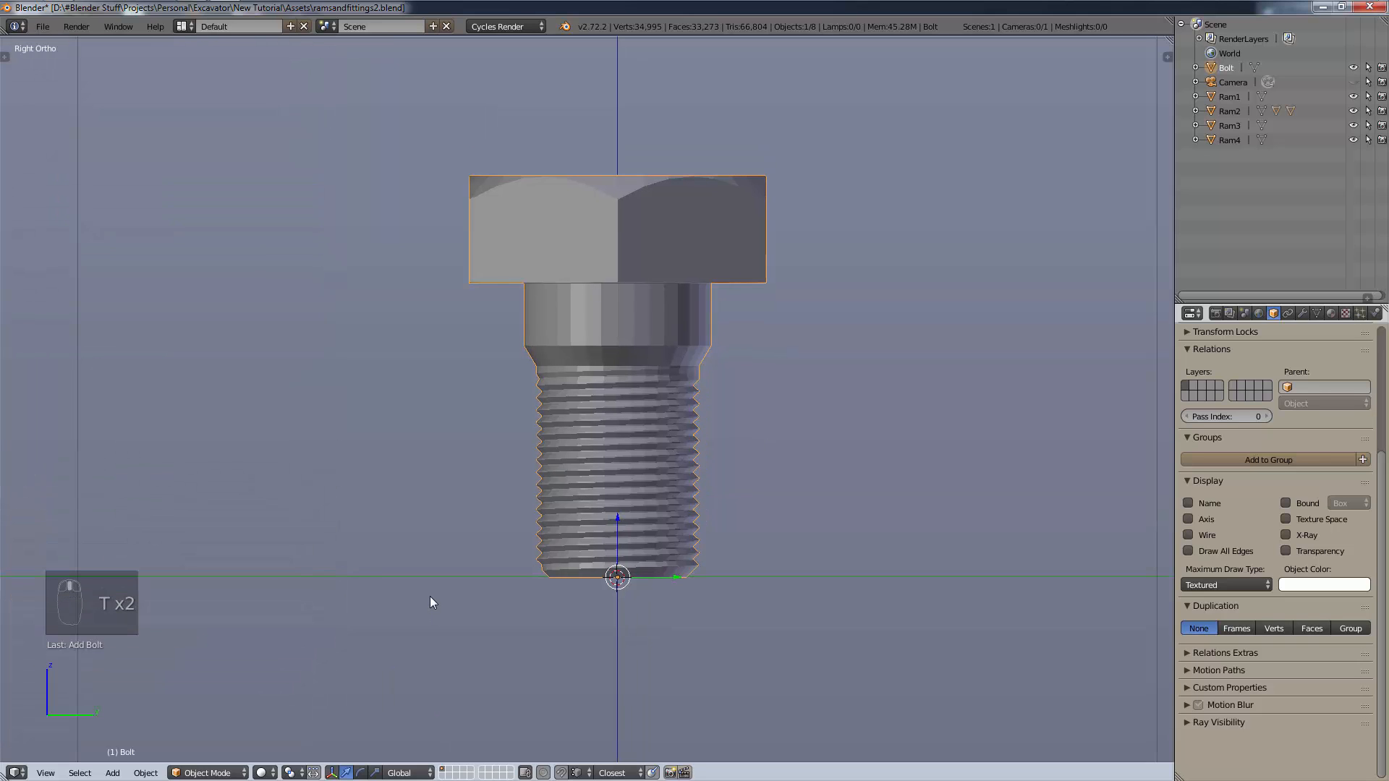
key("ctrl+Tab")
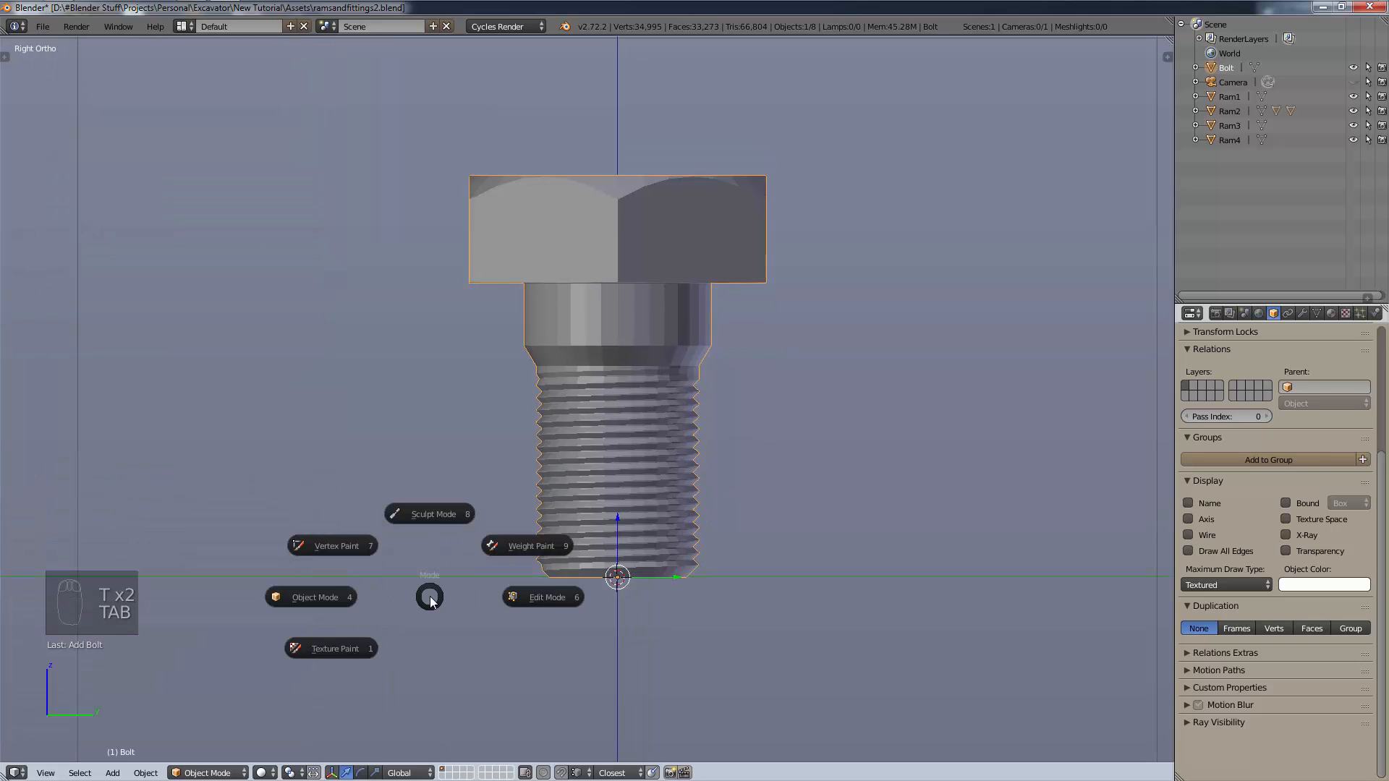
left_click(548, 597)
scroll(678, 344, "up", 3)
key("a")
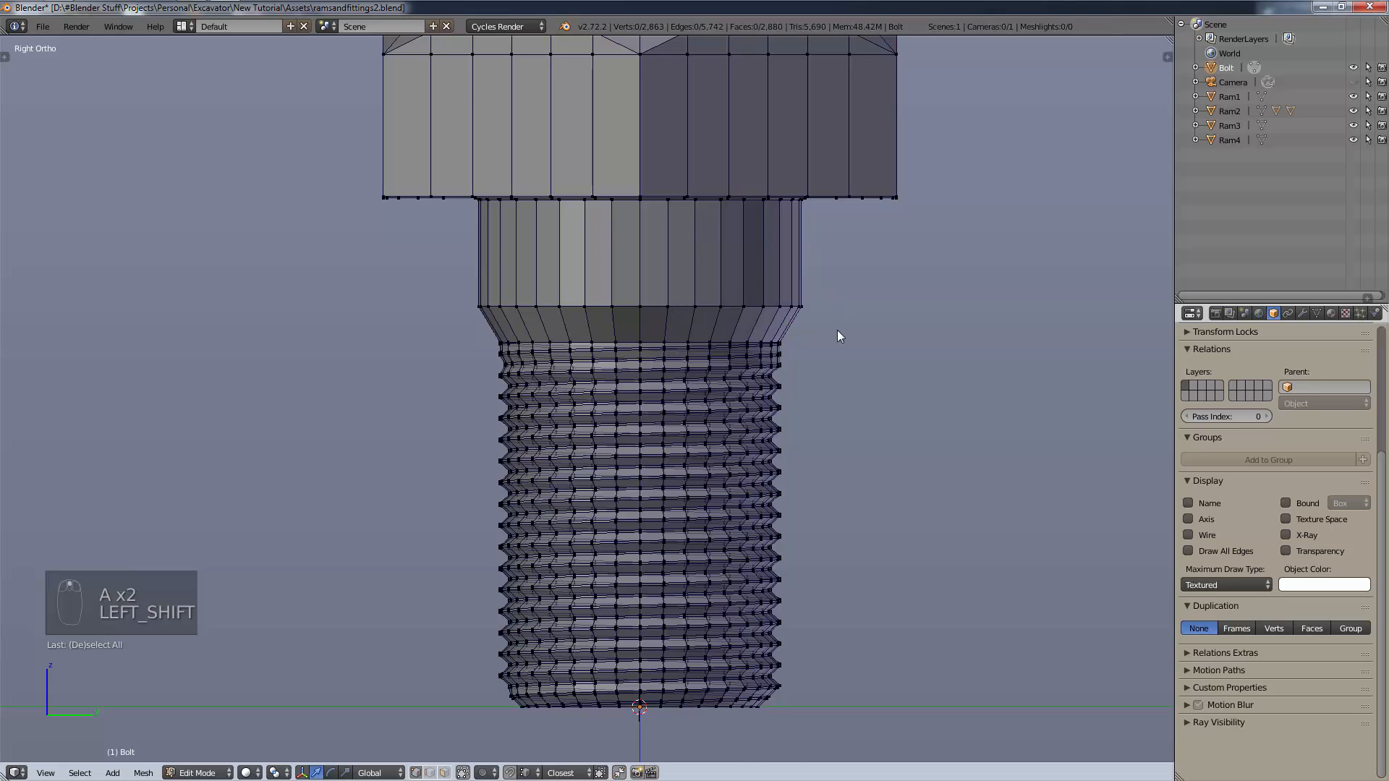
Delete the vertices of the edge loop joining the underside of the hex head to the shank.
scroll(815, 537, "up", 2)
middle_click_drag(836, 329, 828, 494, "shift")
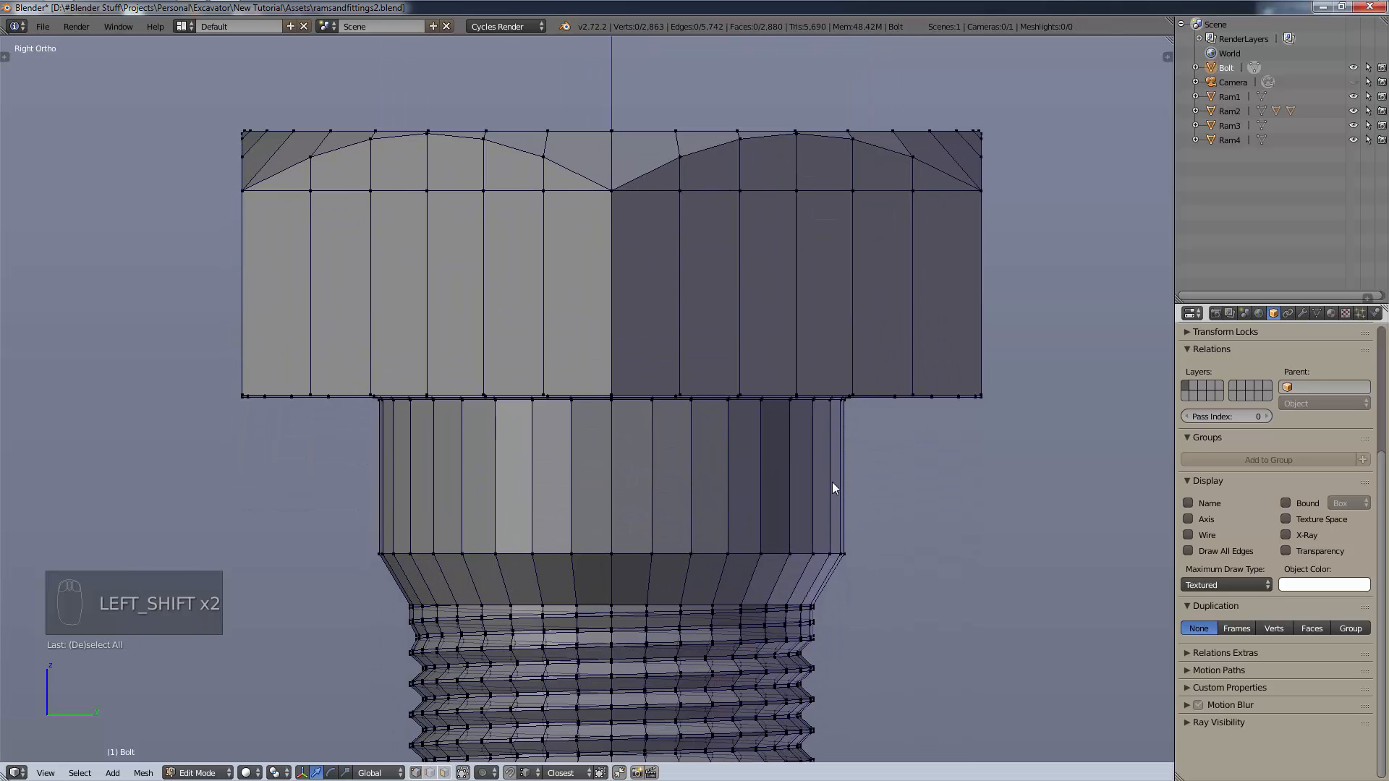
scroll(832, 482, "down", 2)
scroll(877, 251, "up", 1)
key("a")
key("a")
scroll(827, 354, "up", 5)
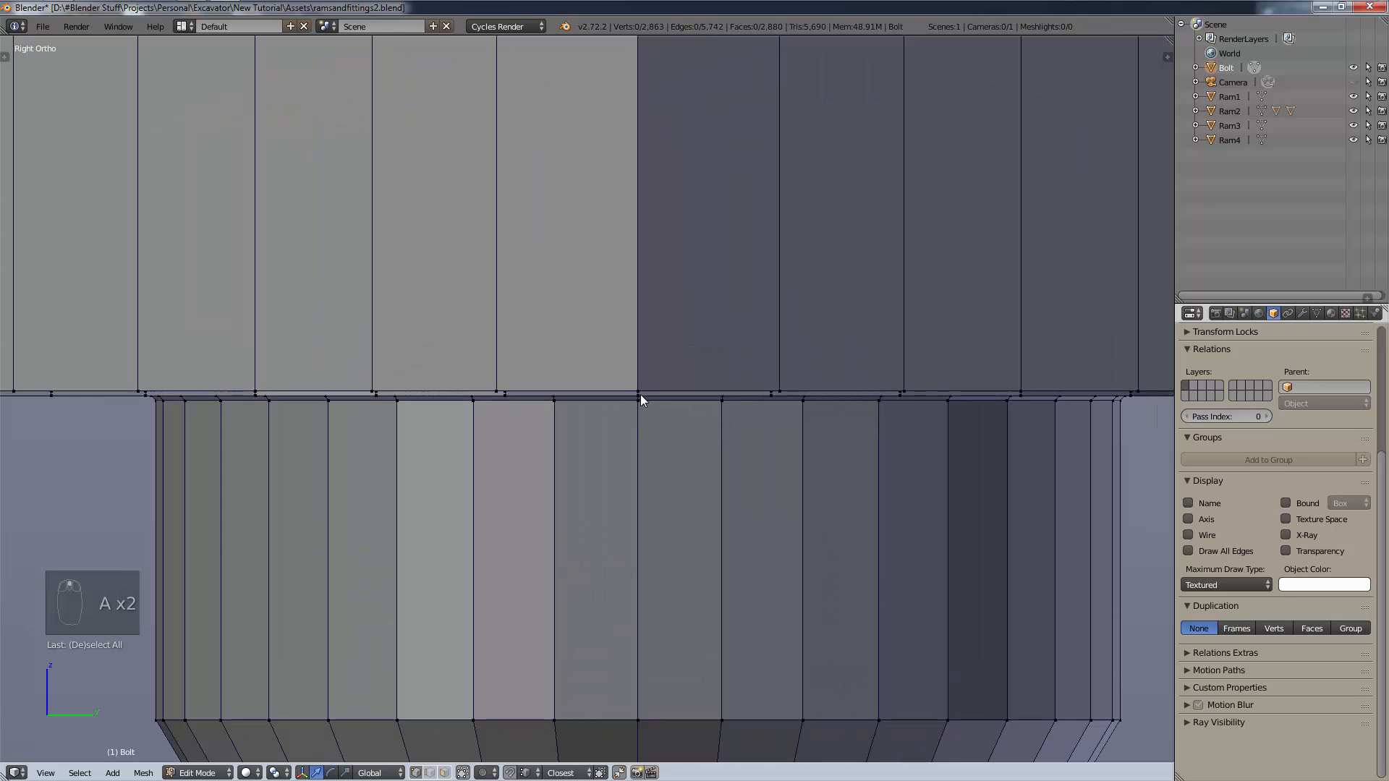
left_click(637, 395, "alt")
key("x")
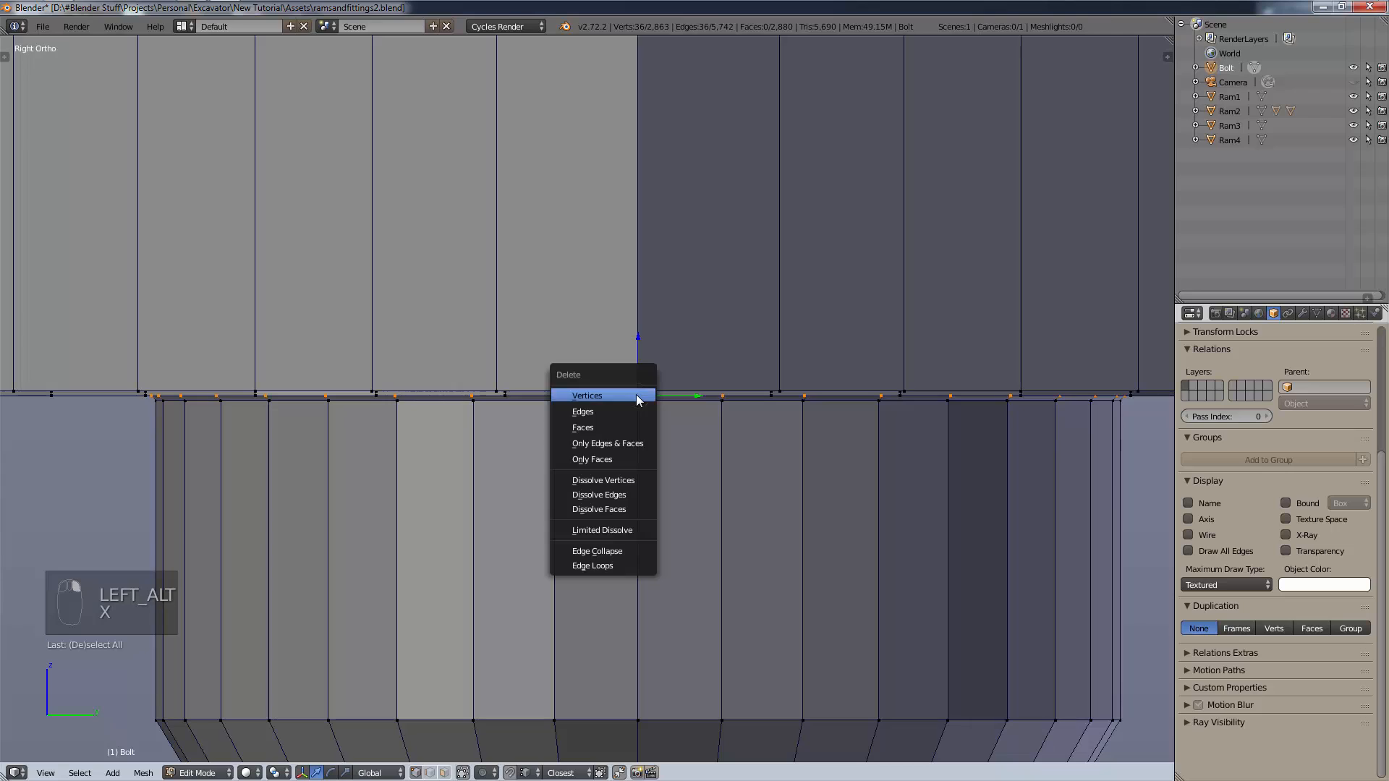
left_click(590, 396)
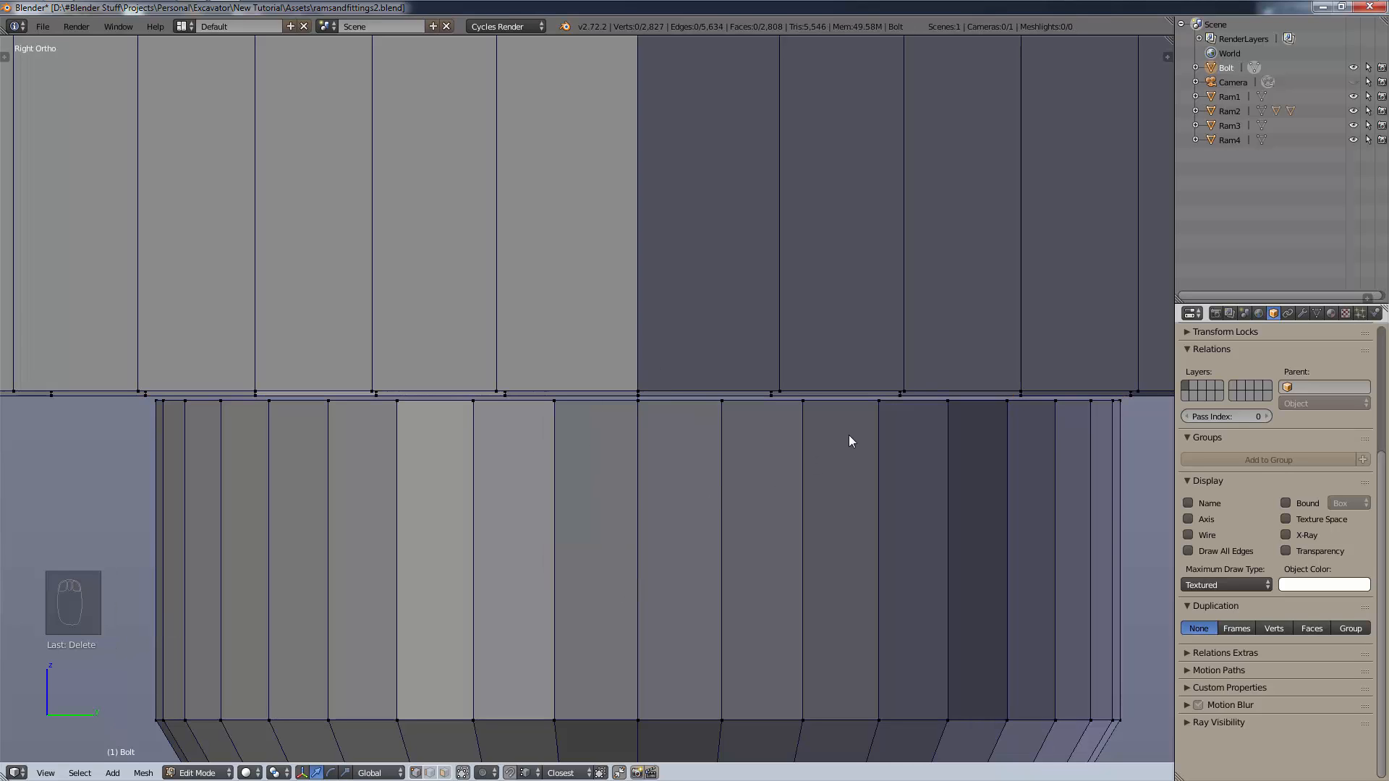
scroll(815, 429, "down", 6)
scroll(816, 428, "up", 10)
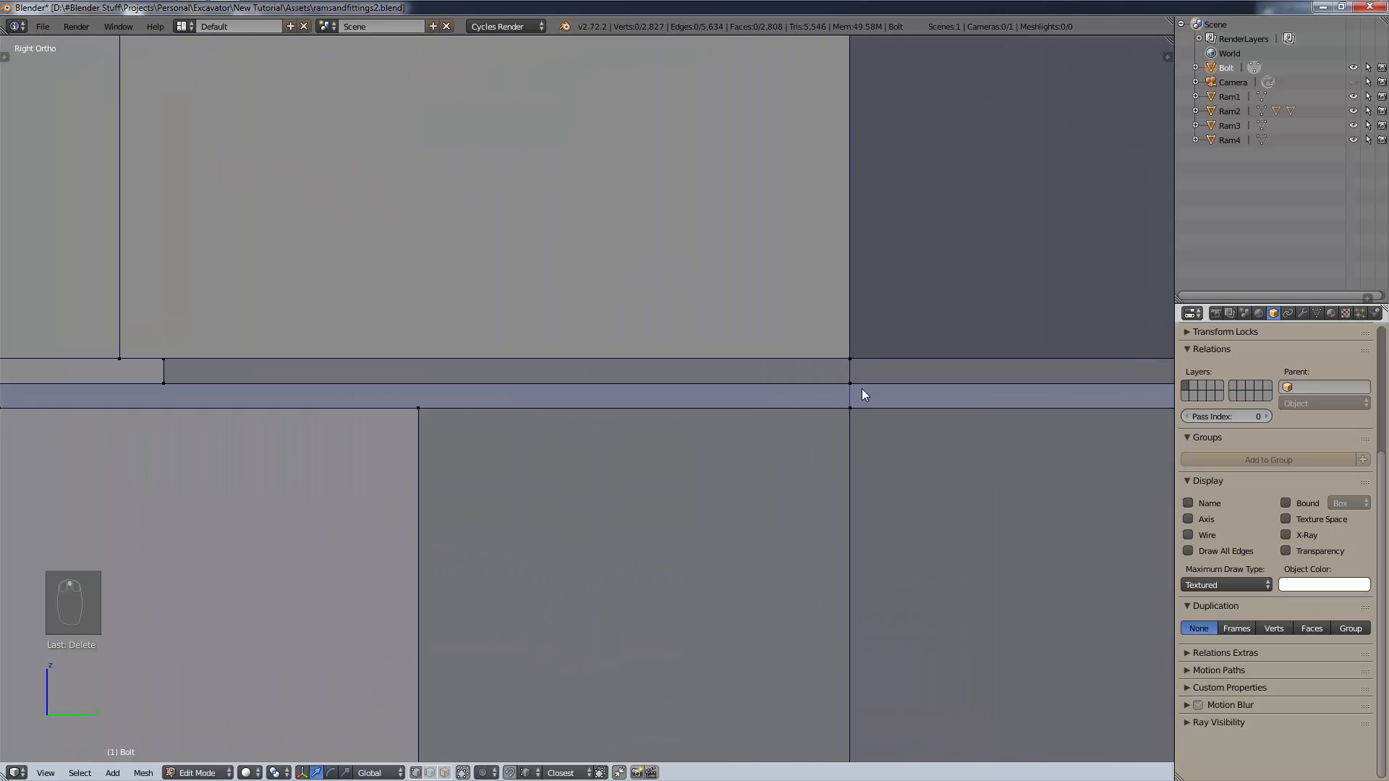
scroll(858, 408, "down", 10)
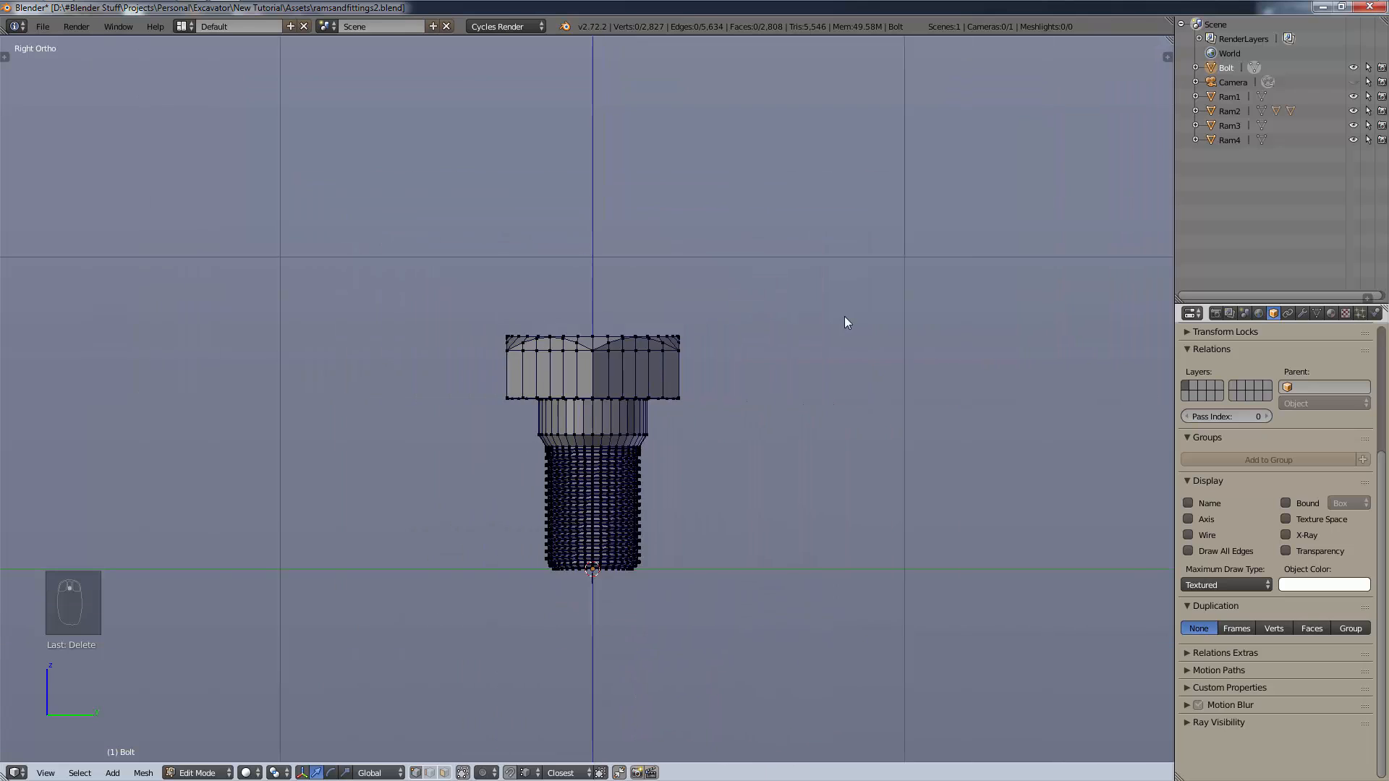
Select all the linked geometry of the detached hex head.
scroll(846, 319, "up", 5)
key("a")
key("a")
key("b")
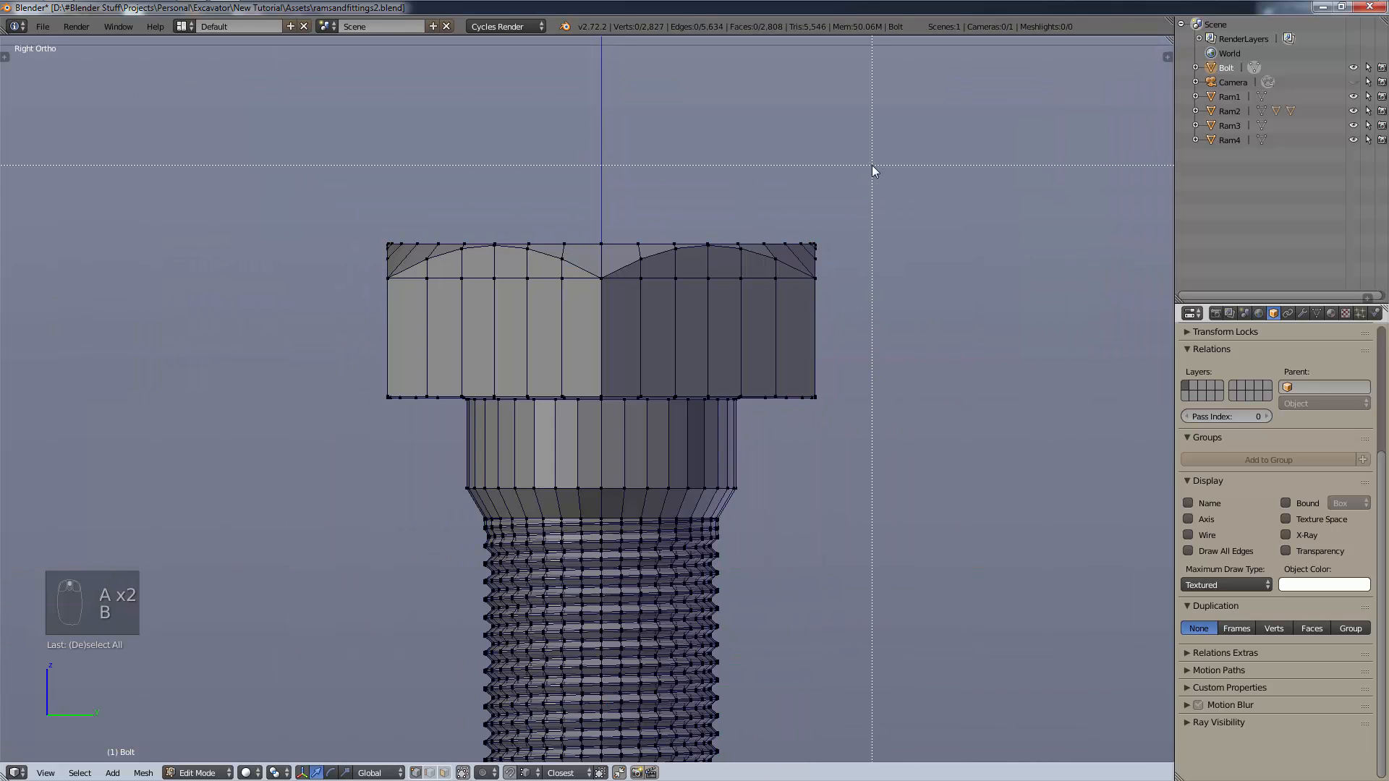
left_click_drag(883, 162, 547, 361)
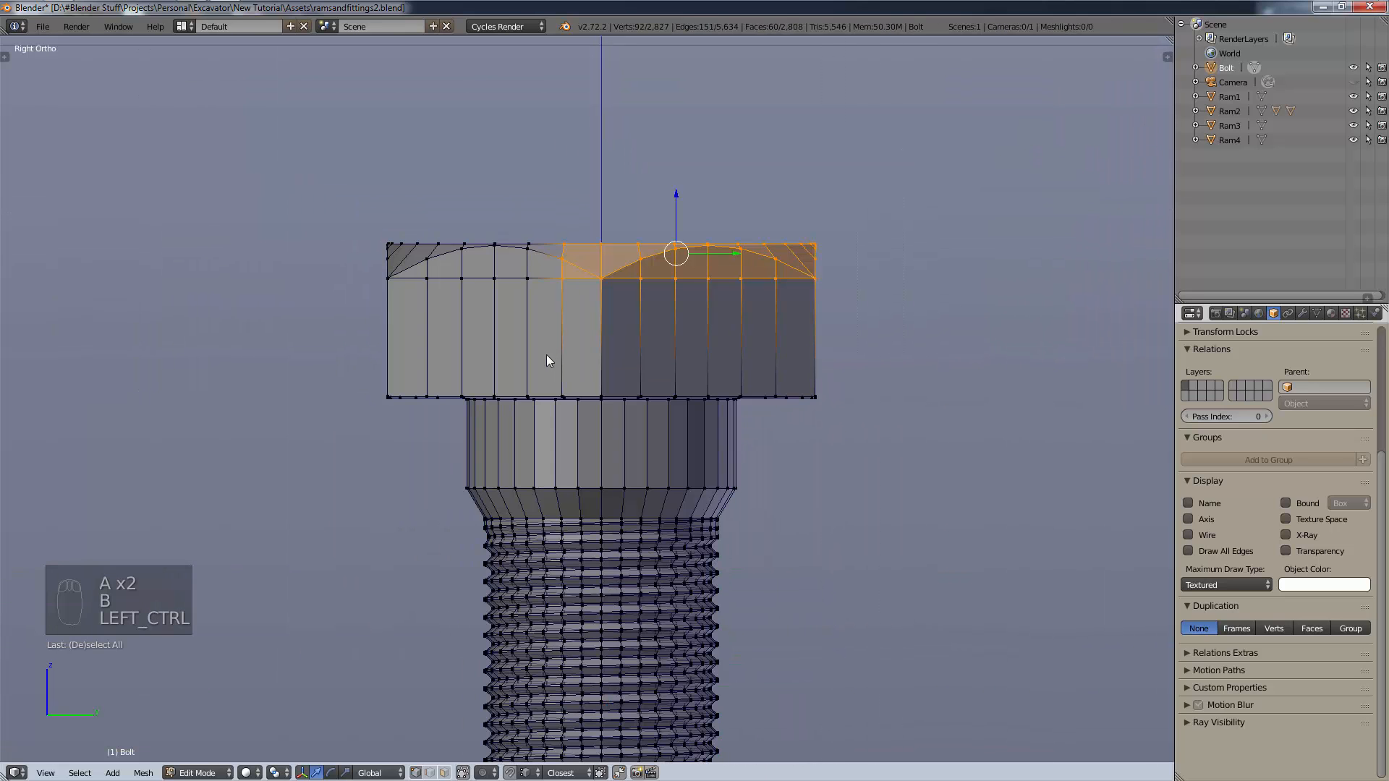
key("ctrl+l")
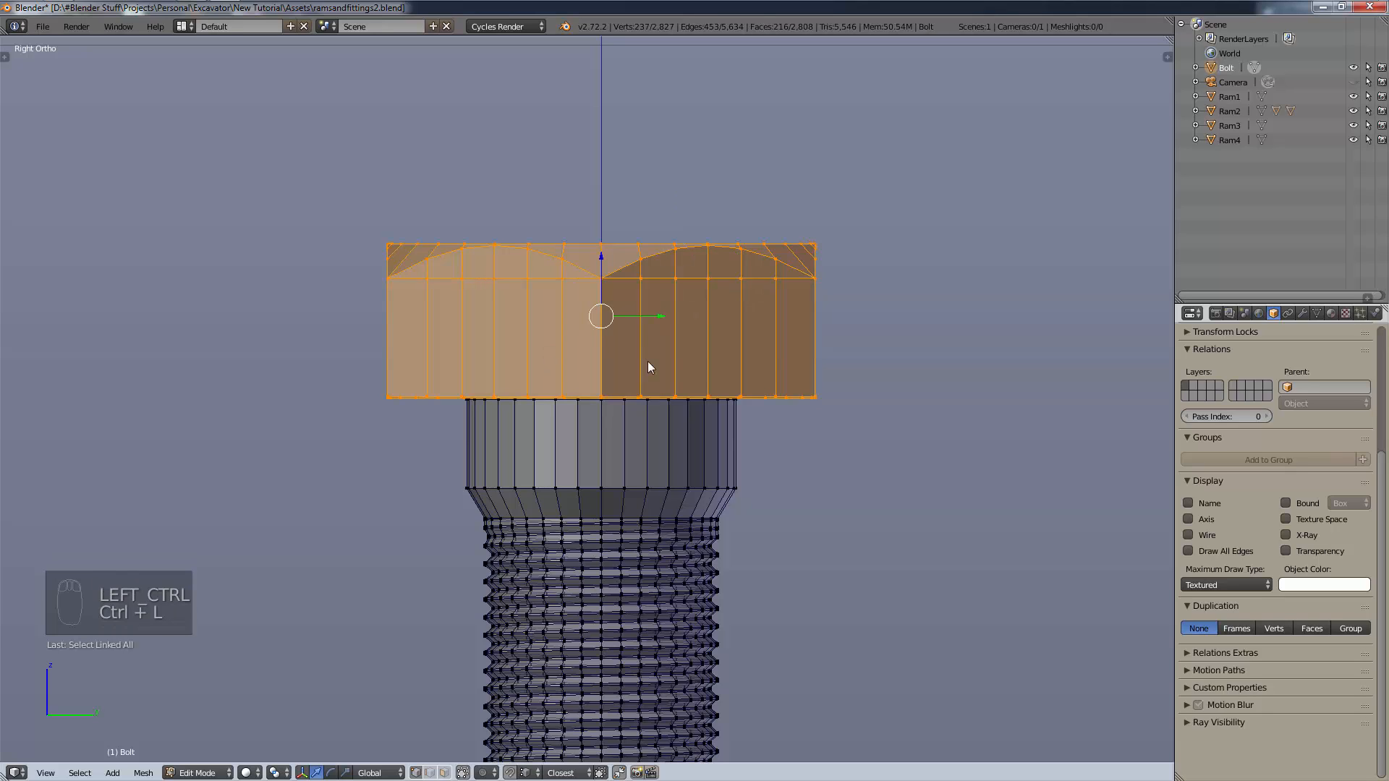
key("g")
key("z")
key("1")
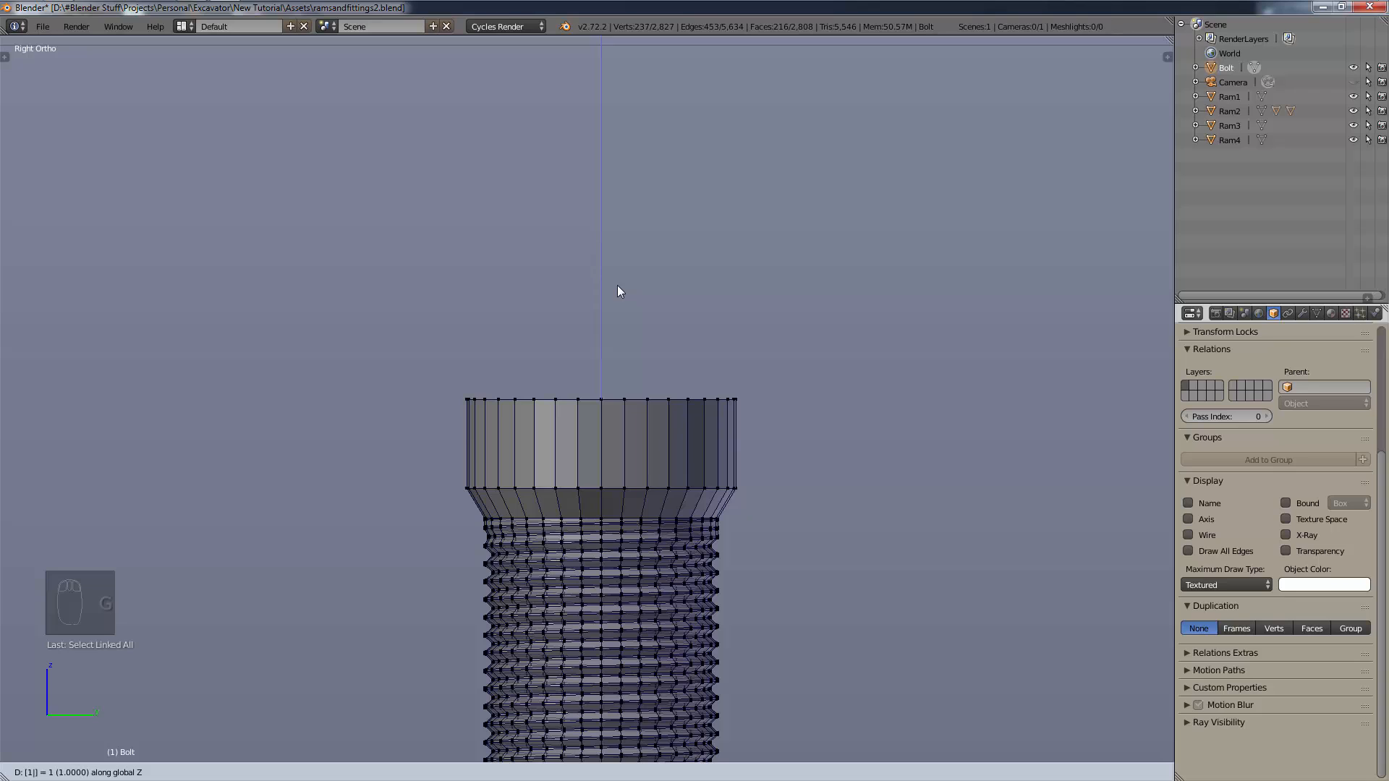
key("BackSpace")
key("Return")
Move the hex head up along the Z axis, leaving a gap above the shank for a second head.
key("g")
key("z")
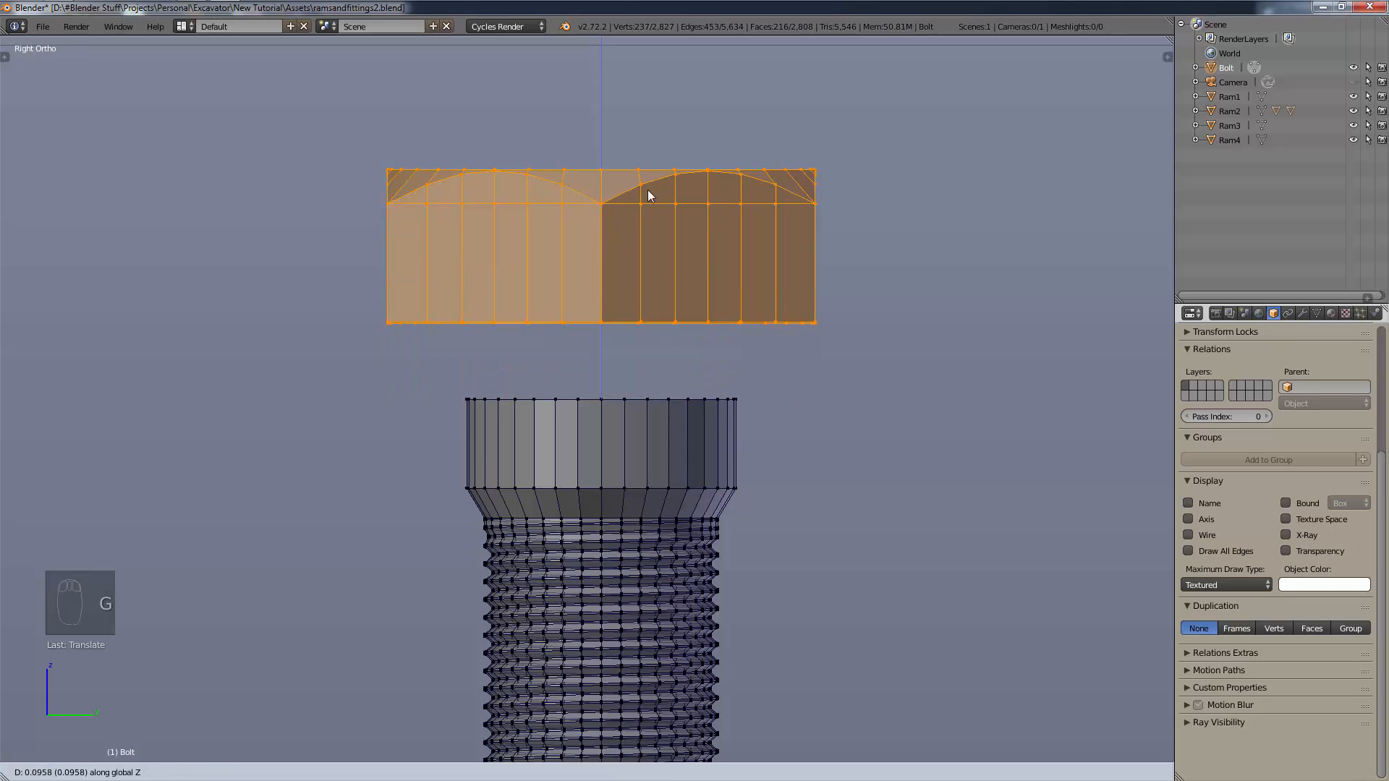
left_click(664, 91)
middle_click_drag(772, 312, 788, 388, "shift")
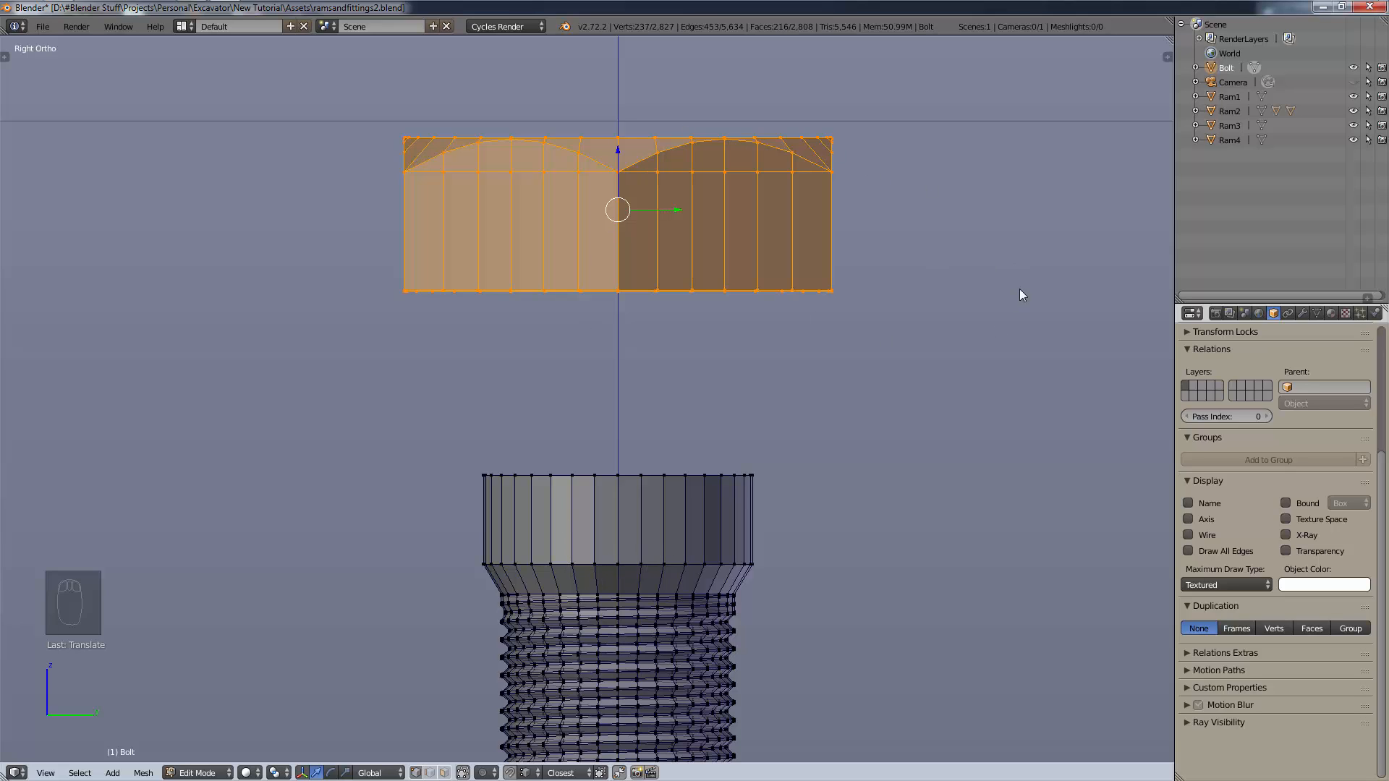
Duplicate the hex head and move the copy down along Z to just above the shank.
key("shift")
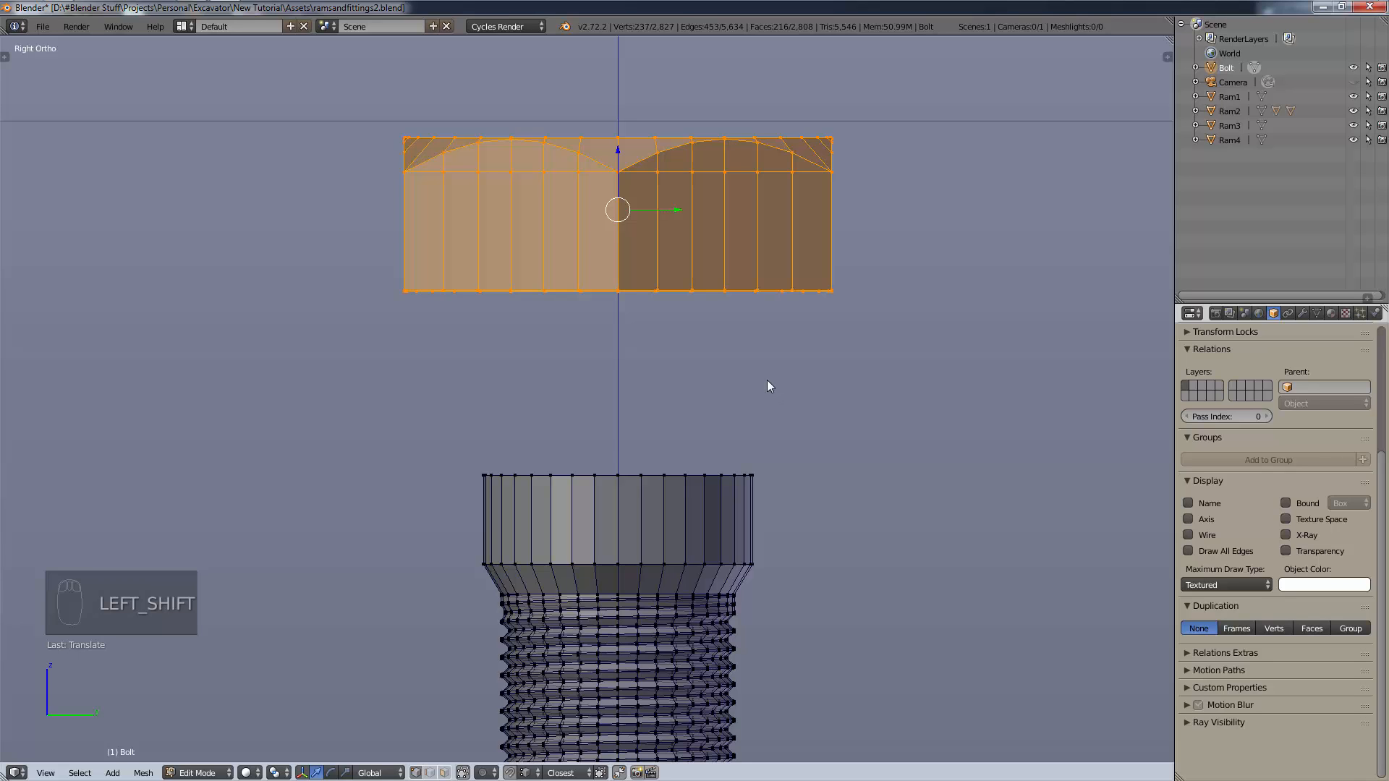
key("shift+d")
right_click(766, 380)
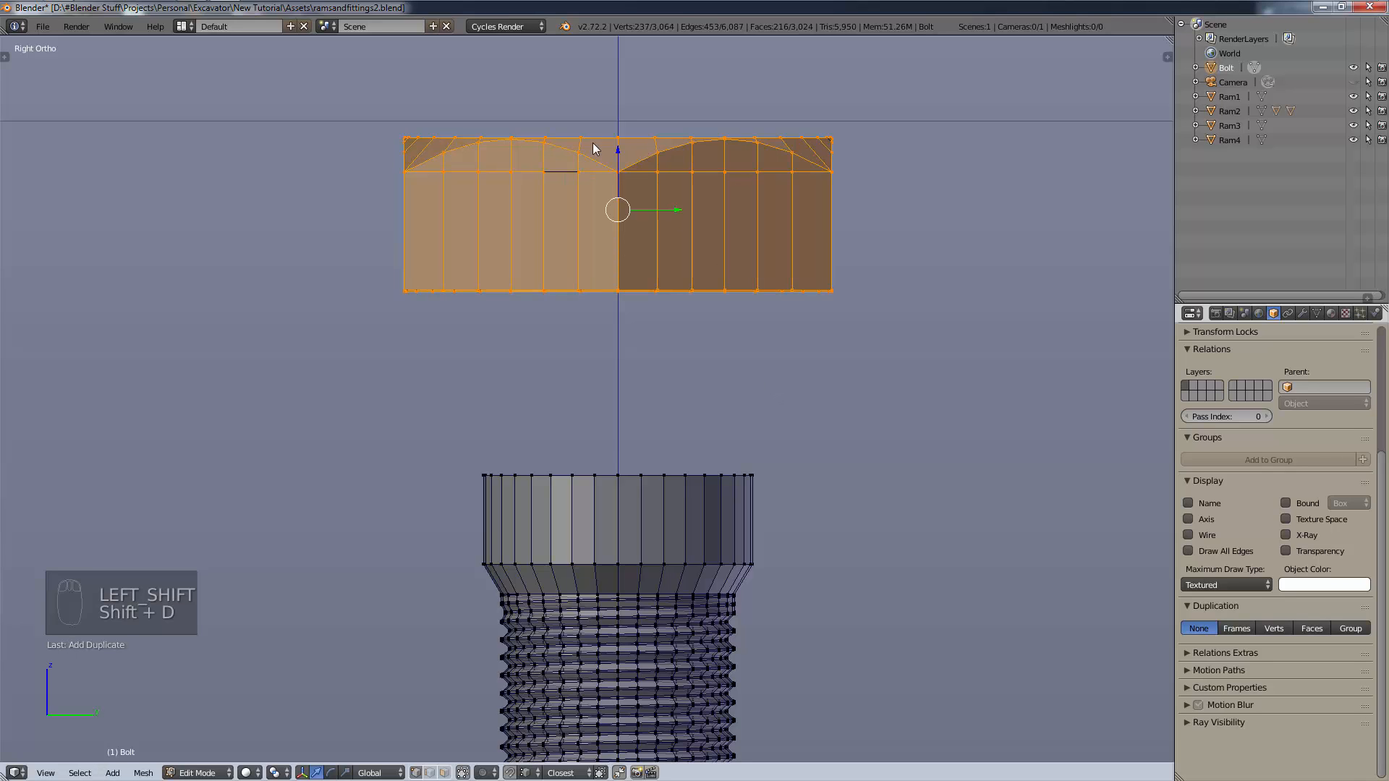
left_click_drag(616, 152, 627, 324)
left_click(627, 330)
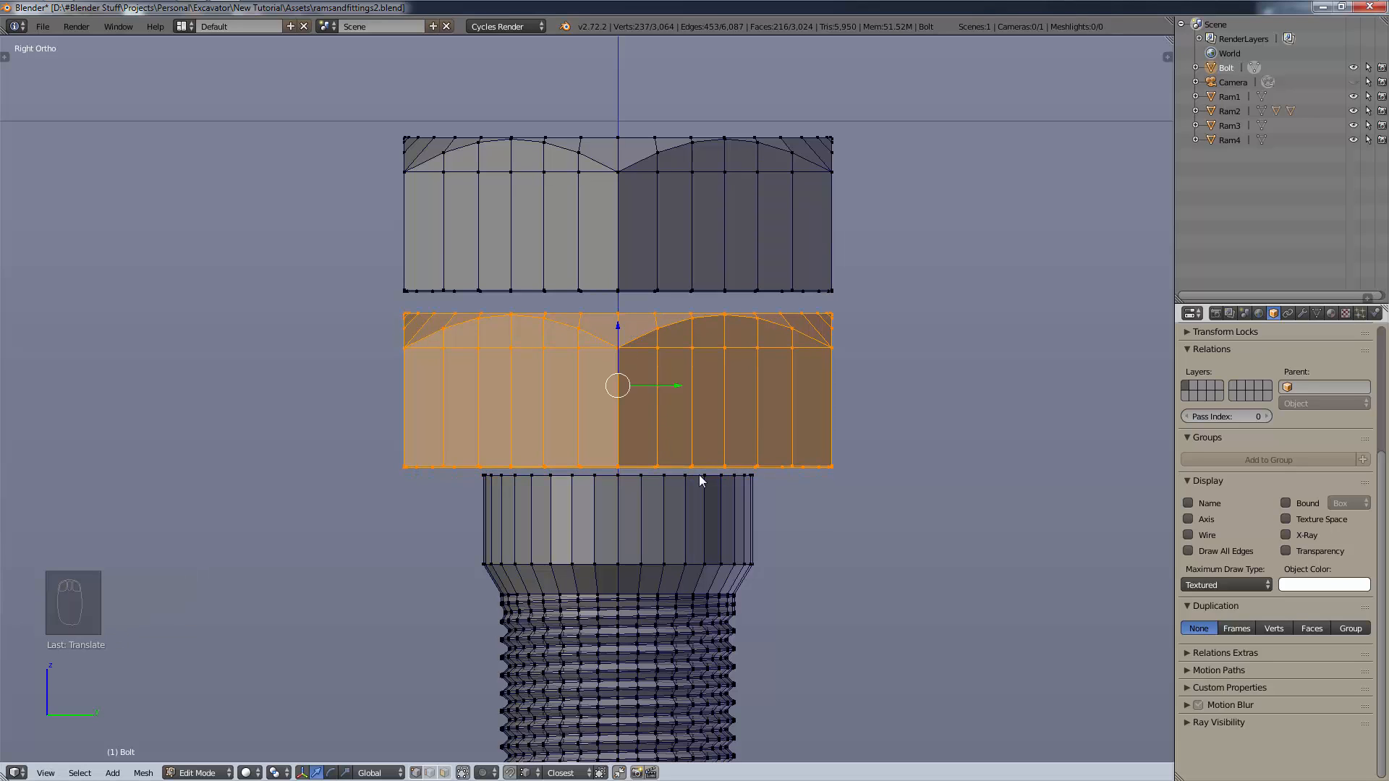
type("rz180")
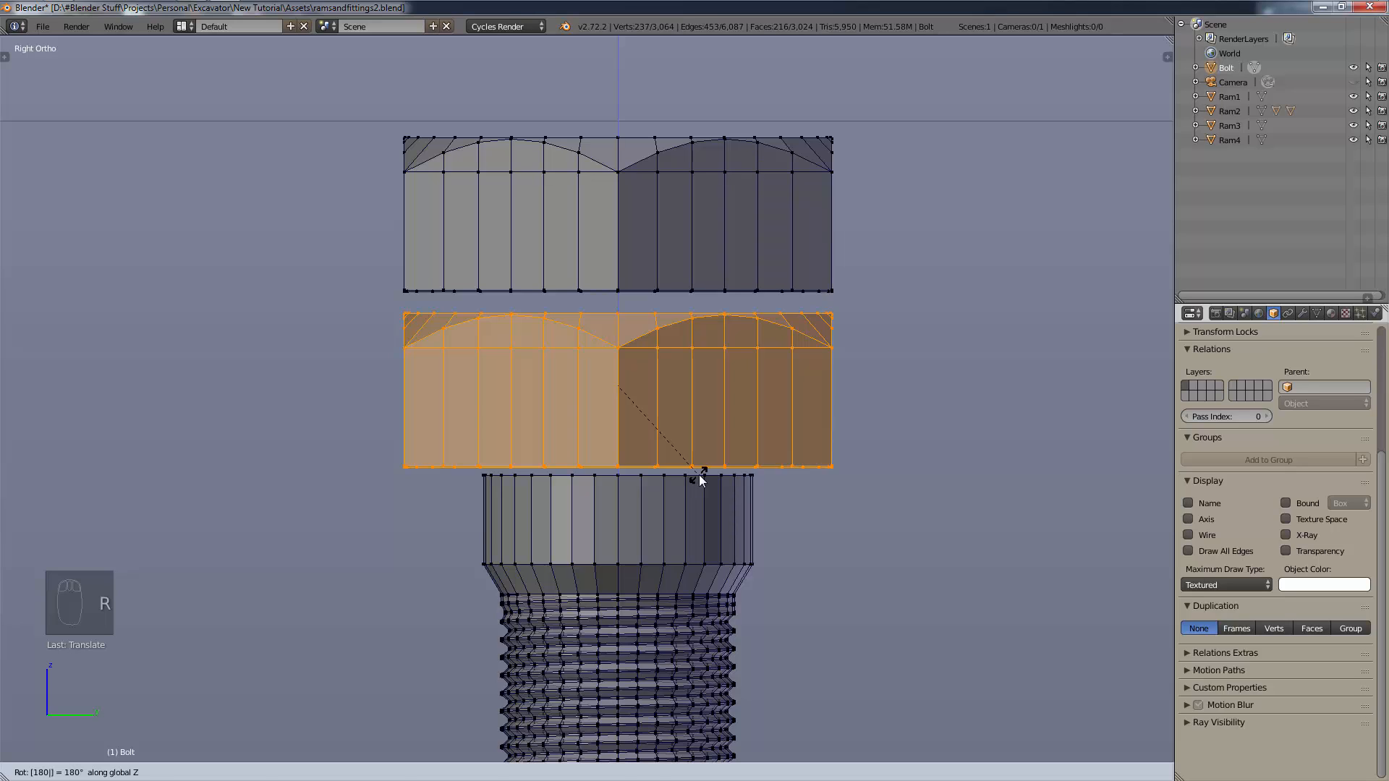
right_click(701, 477)
right_click(702, 476)
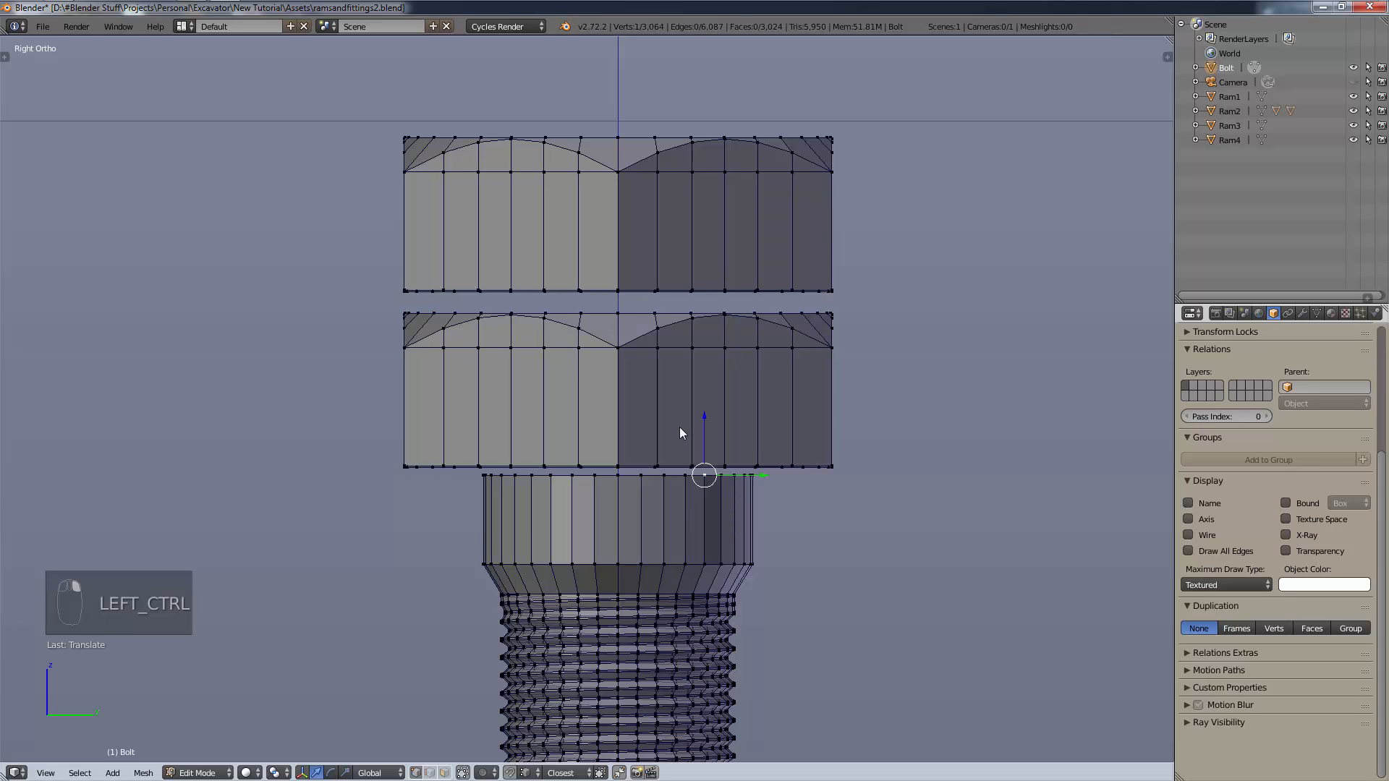
key("ctrl+z")
Flip the copied hex head upside down by scaling it -1 along Z and recalculate its normals.
type("sz-1")
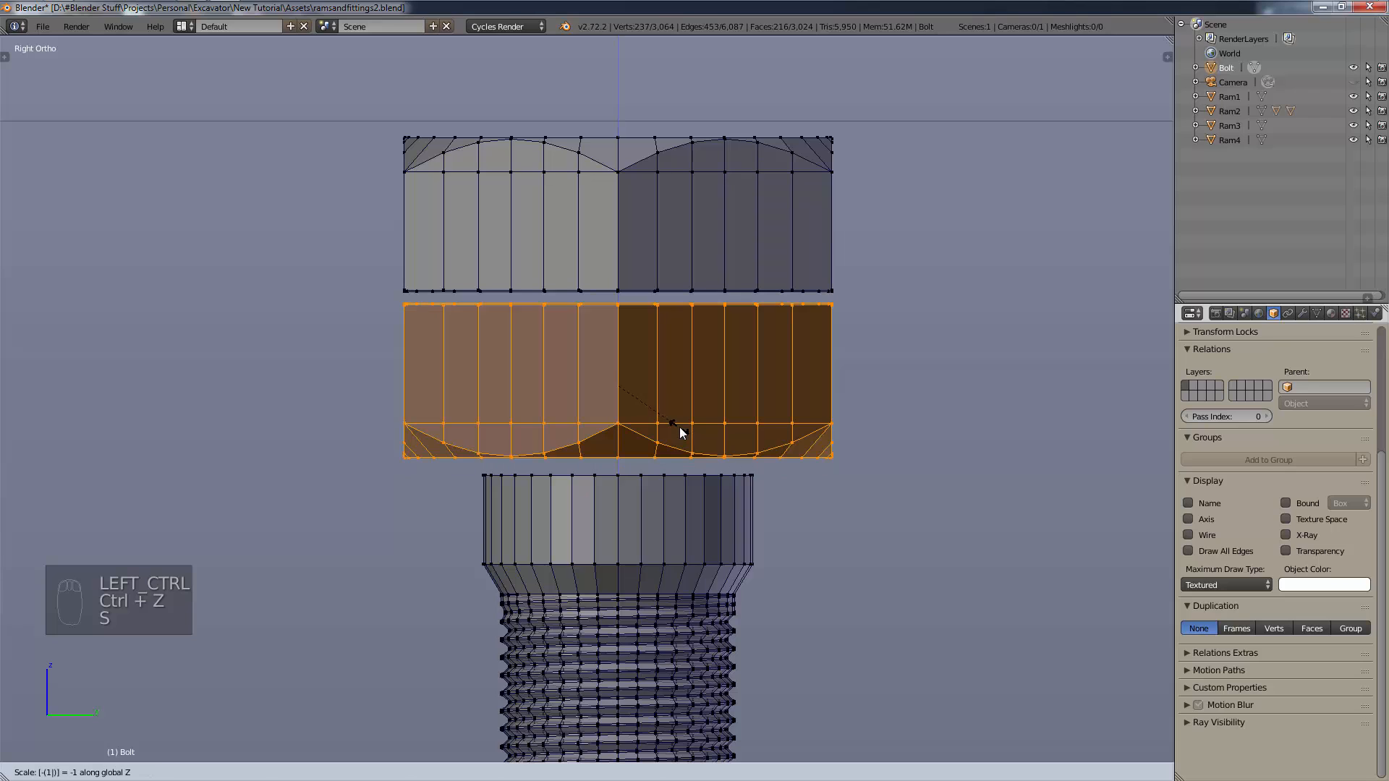
key("Return")
key("t")
key("t")
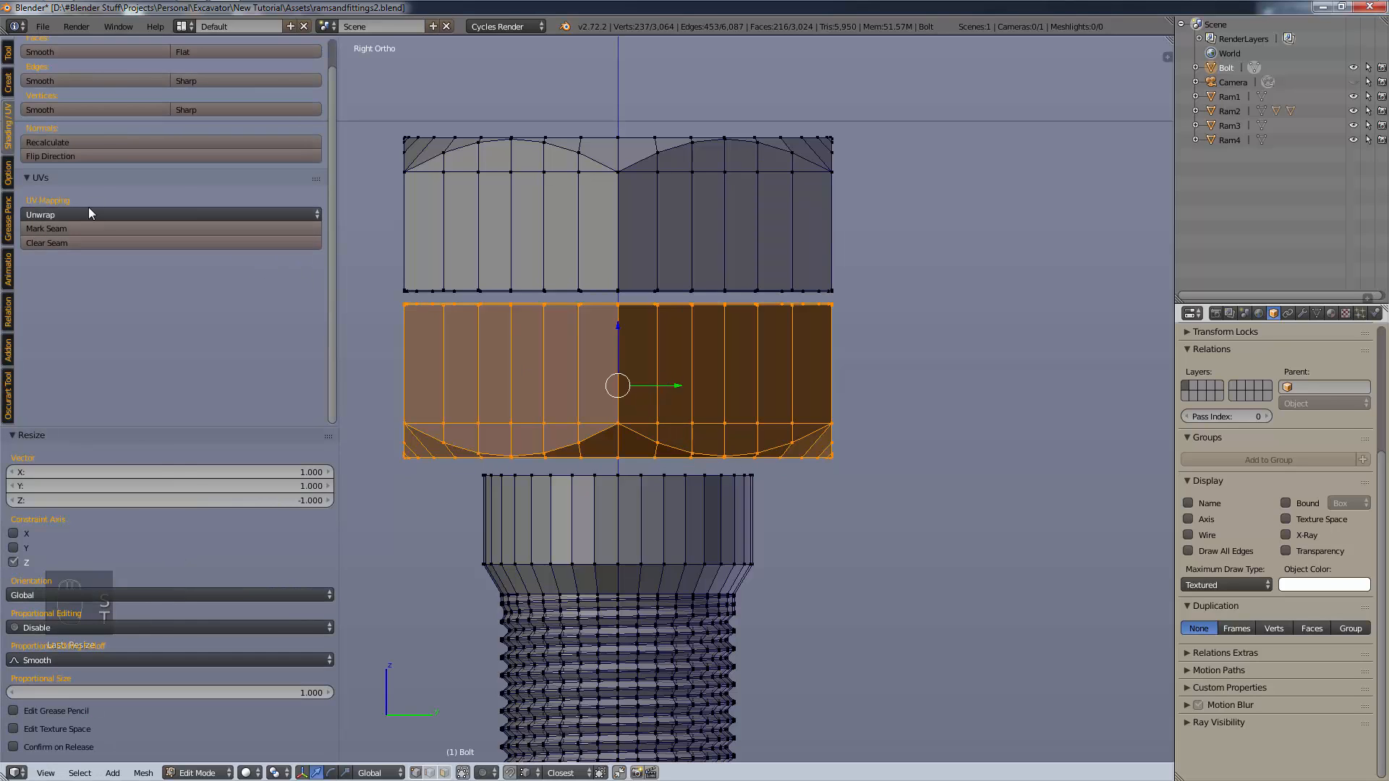
left_click(102, 138)
key("t")
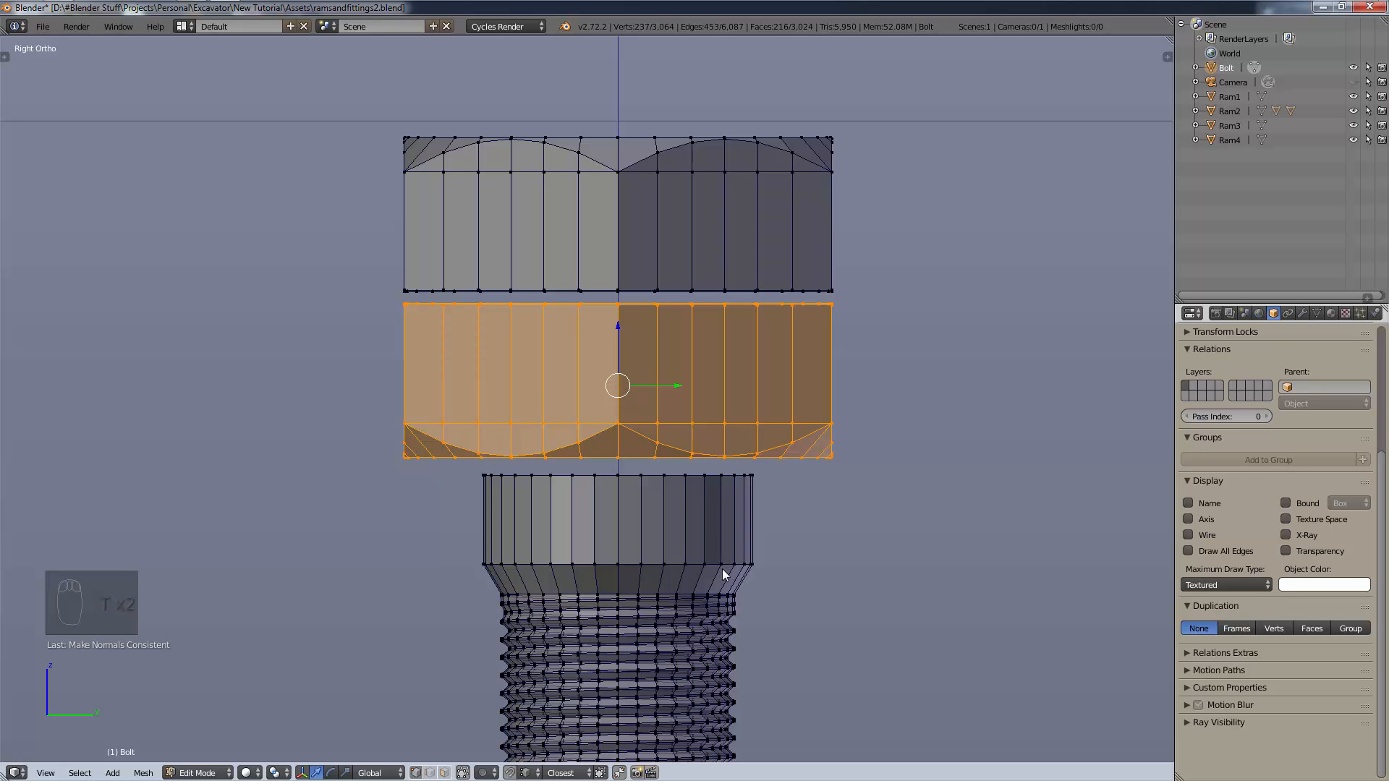
Lower the flipped hex head along Z until it encloses the smooth shank above the taper, and deselect it.
middle_click_drag(722, 569, 733, 561)
middle_click_drag(774, 398, 752, 571, "shift")
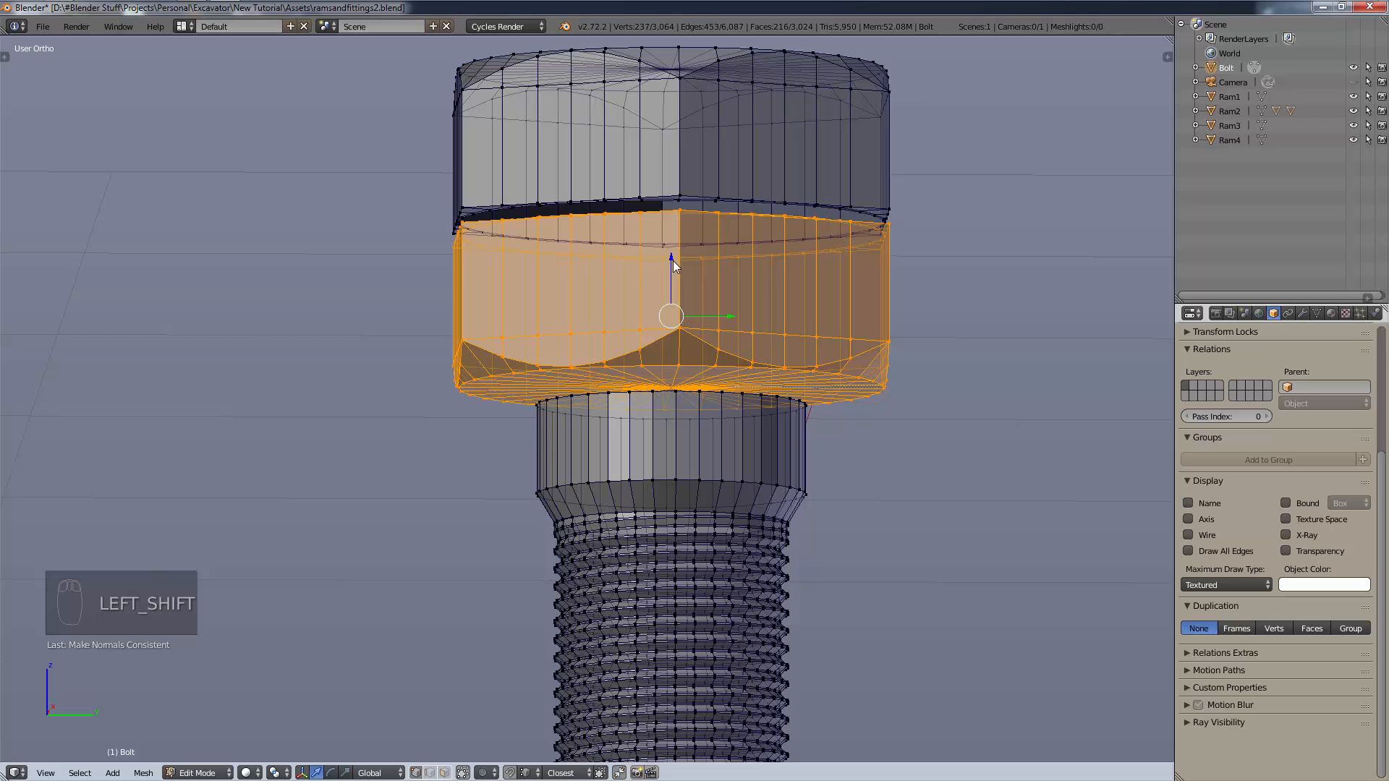
left_click_drag(673, 262, 662, 369)
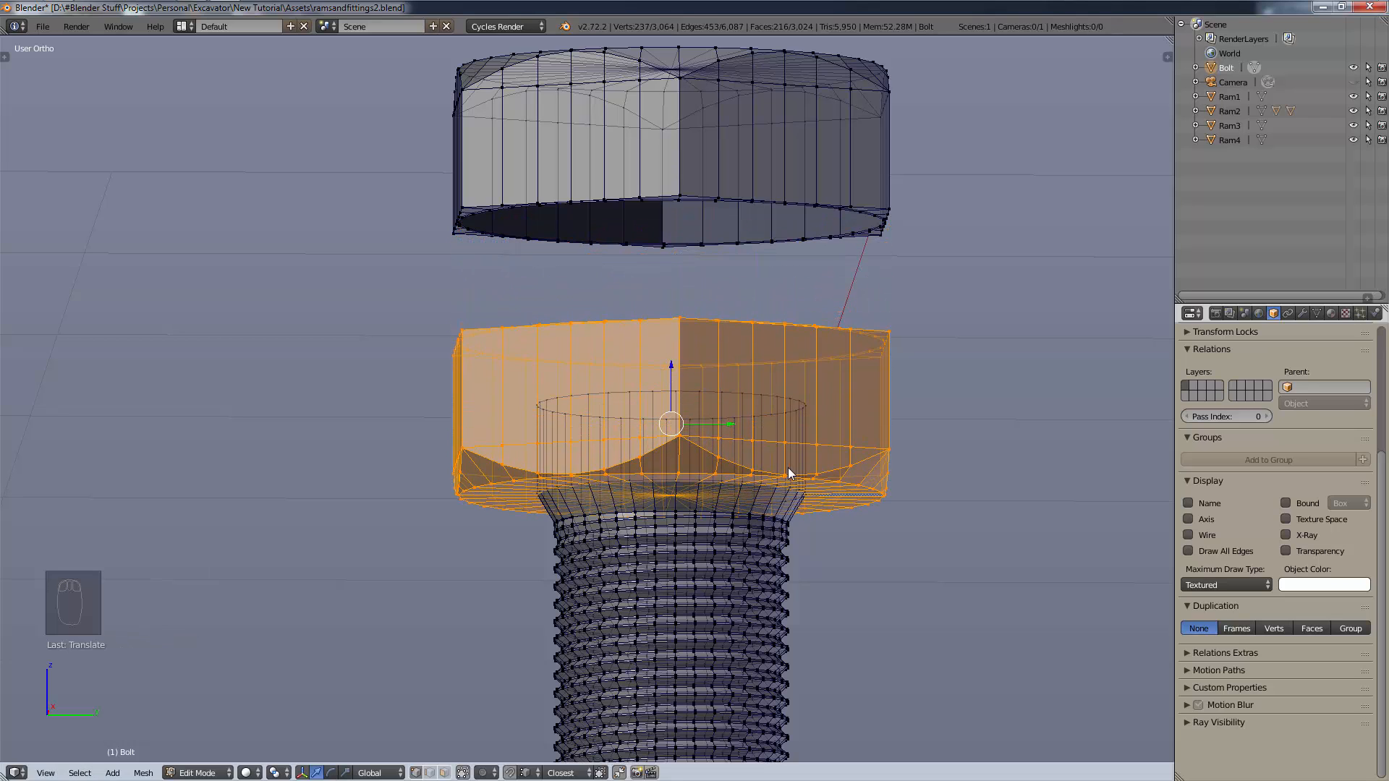
key("a")
middle_click_drag(880, 446, 775, 427)
key("q")
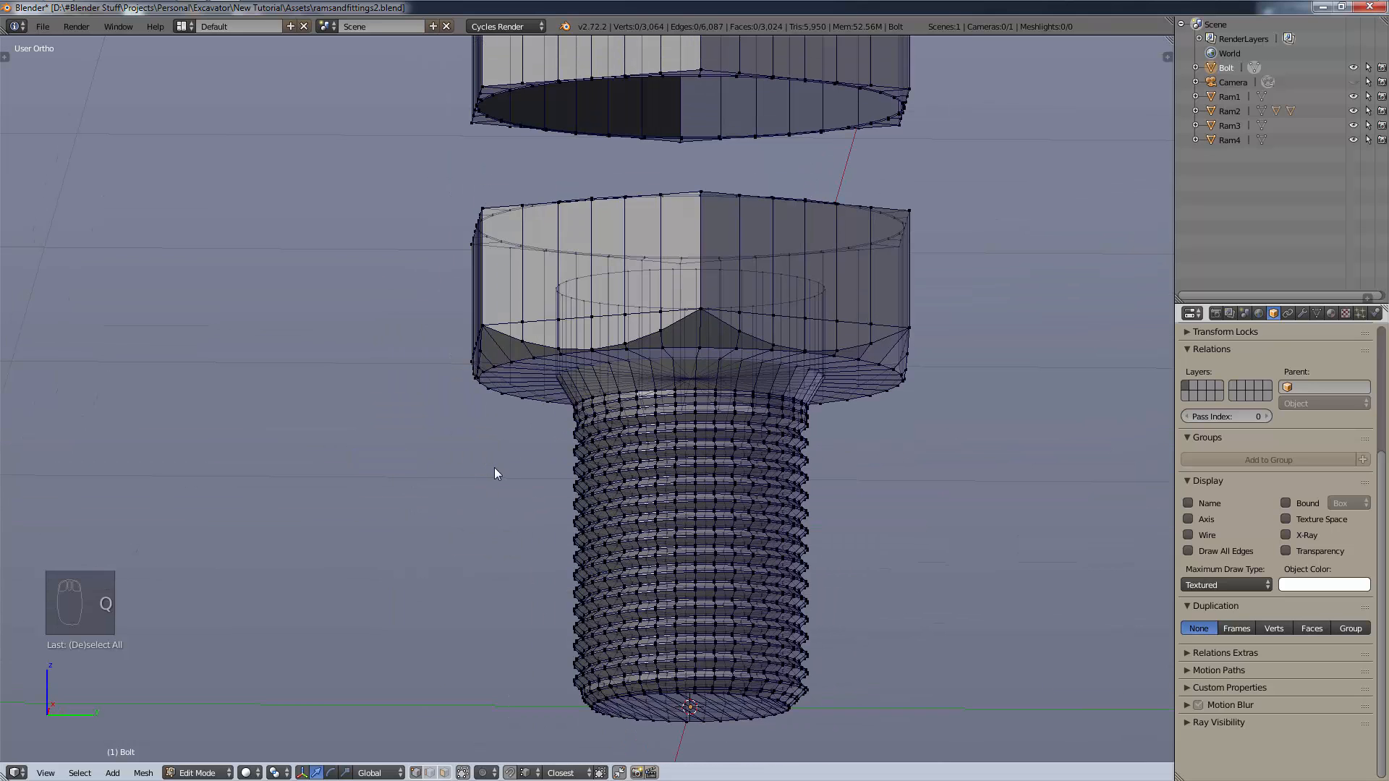
key("Tab")
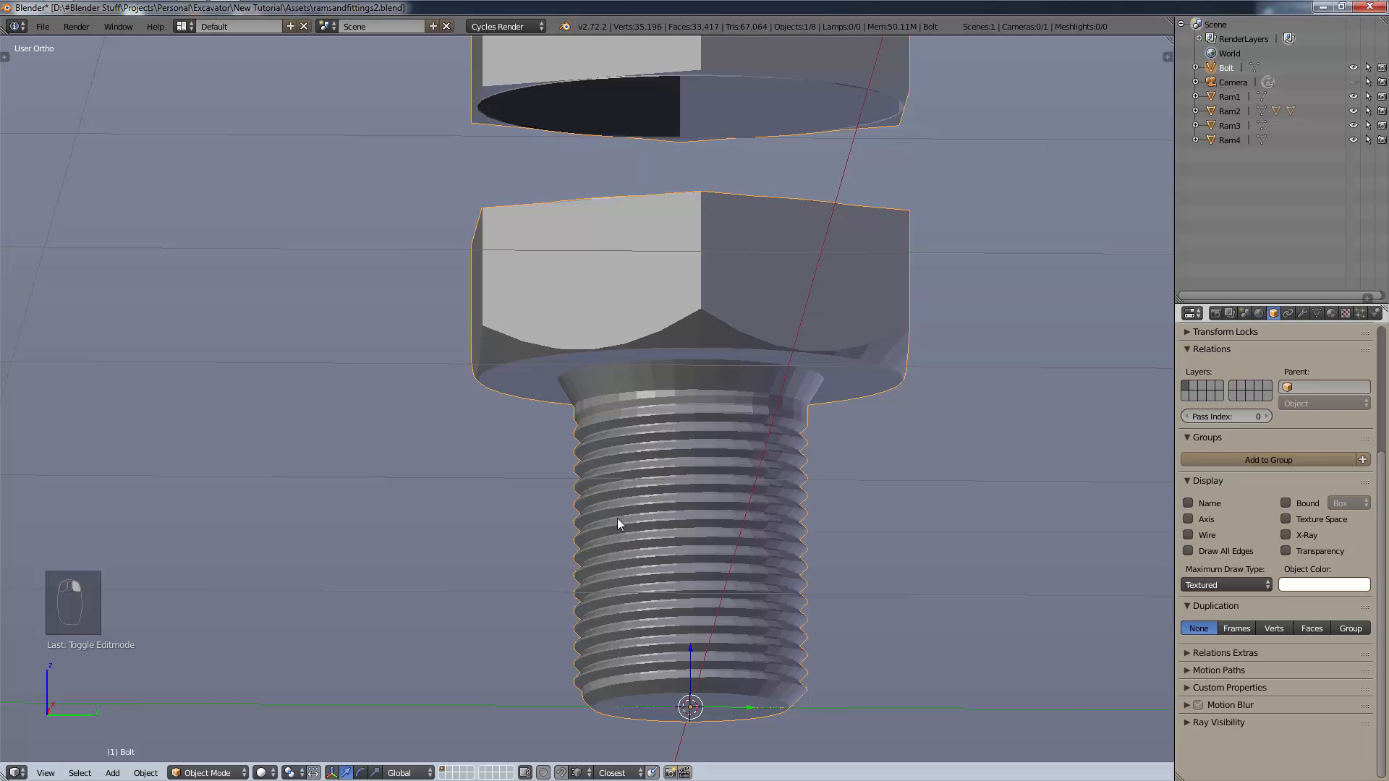
key("z")
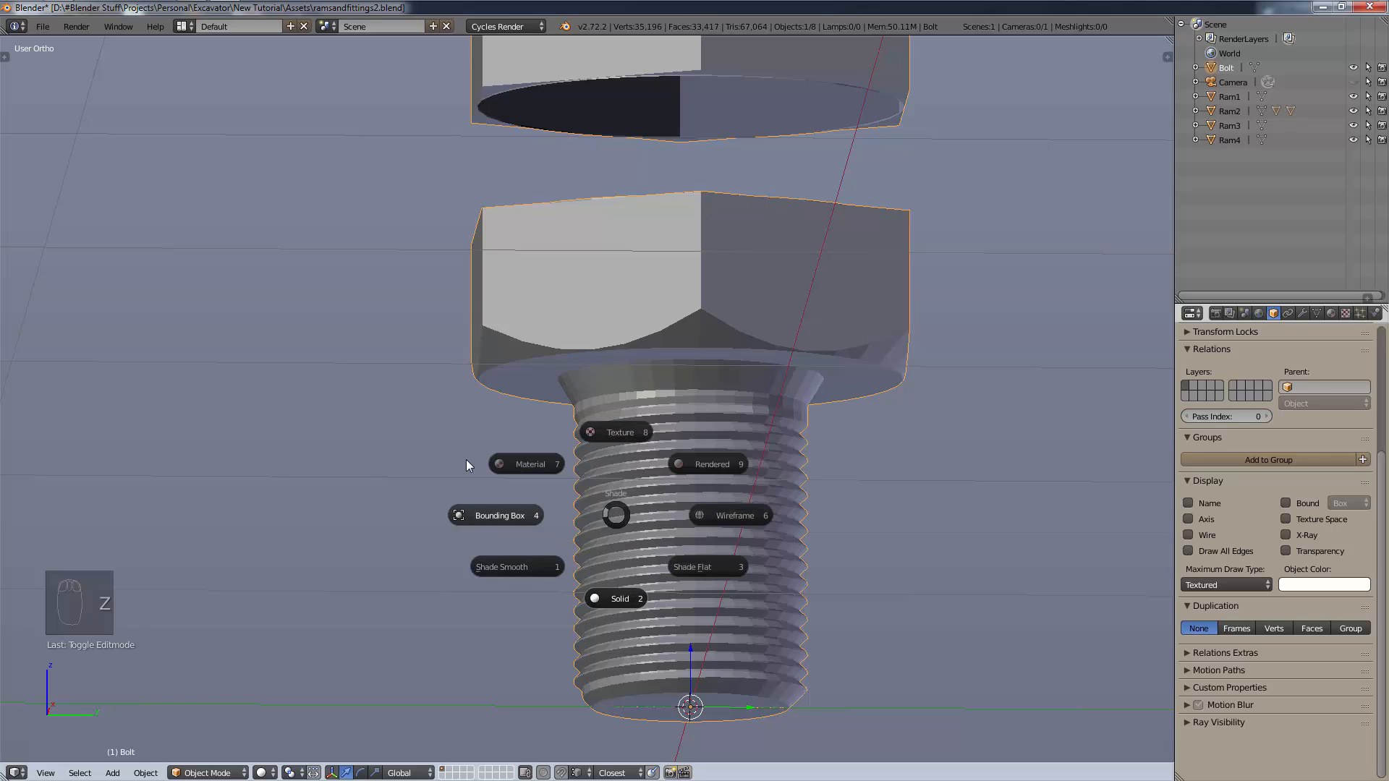
key("Tab")
left_click(440, 346)
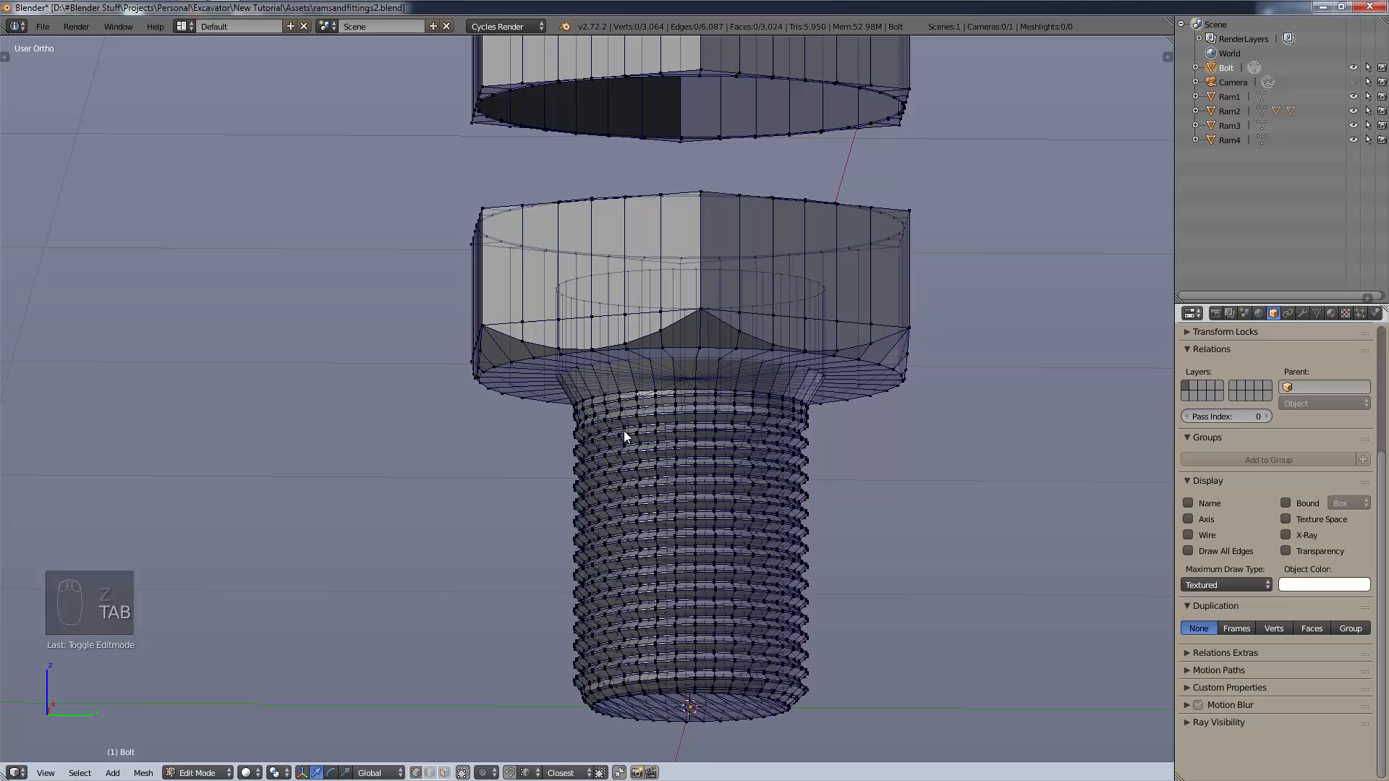
Widen the threaded shank by scaling it about 1.57 in X and Y only, deselect it and return to Object Mode.
right_click(686, 481)
key("ctrl+l")
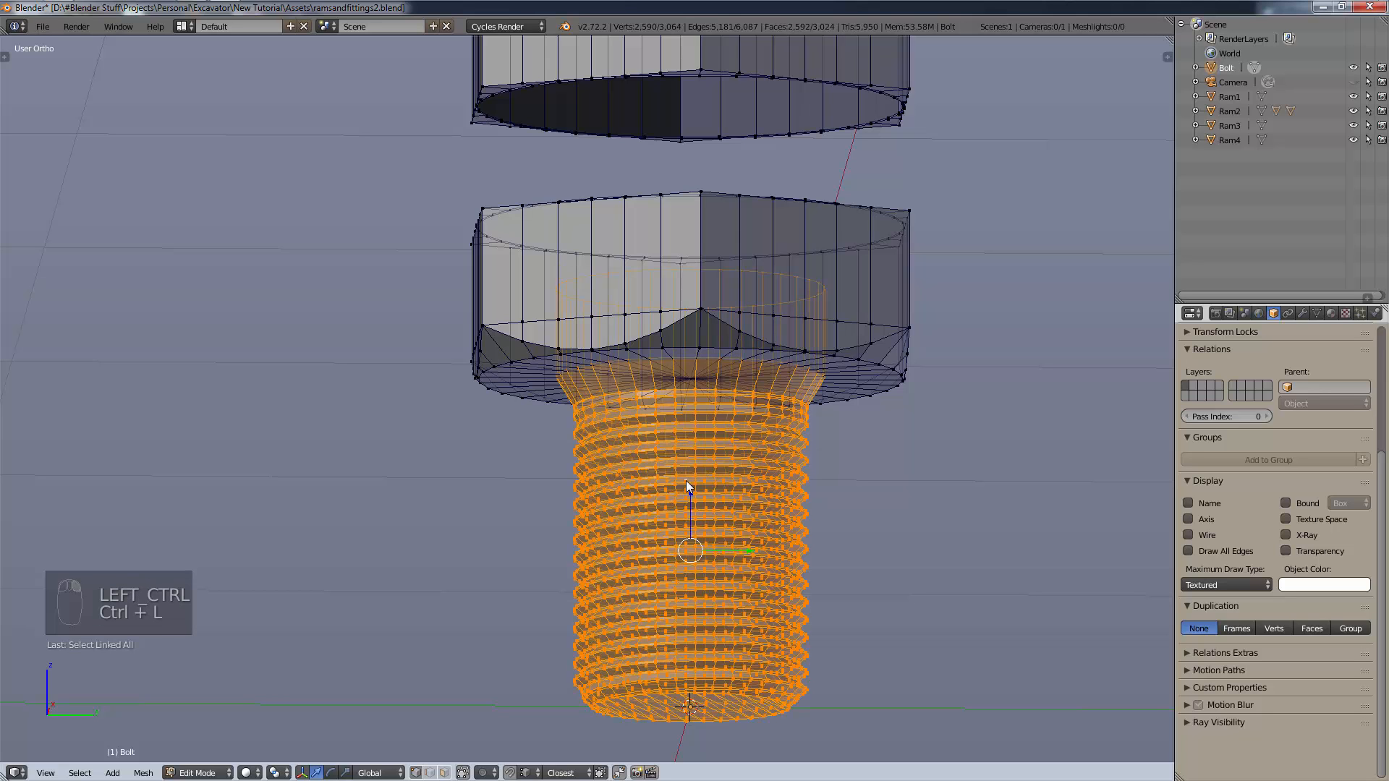
key("s")
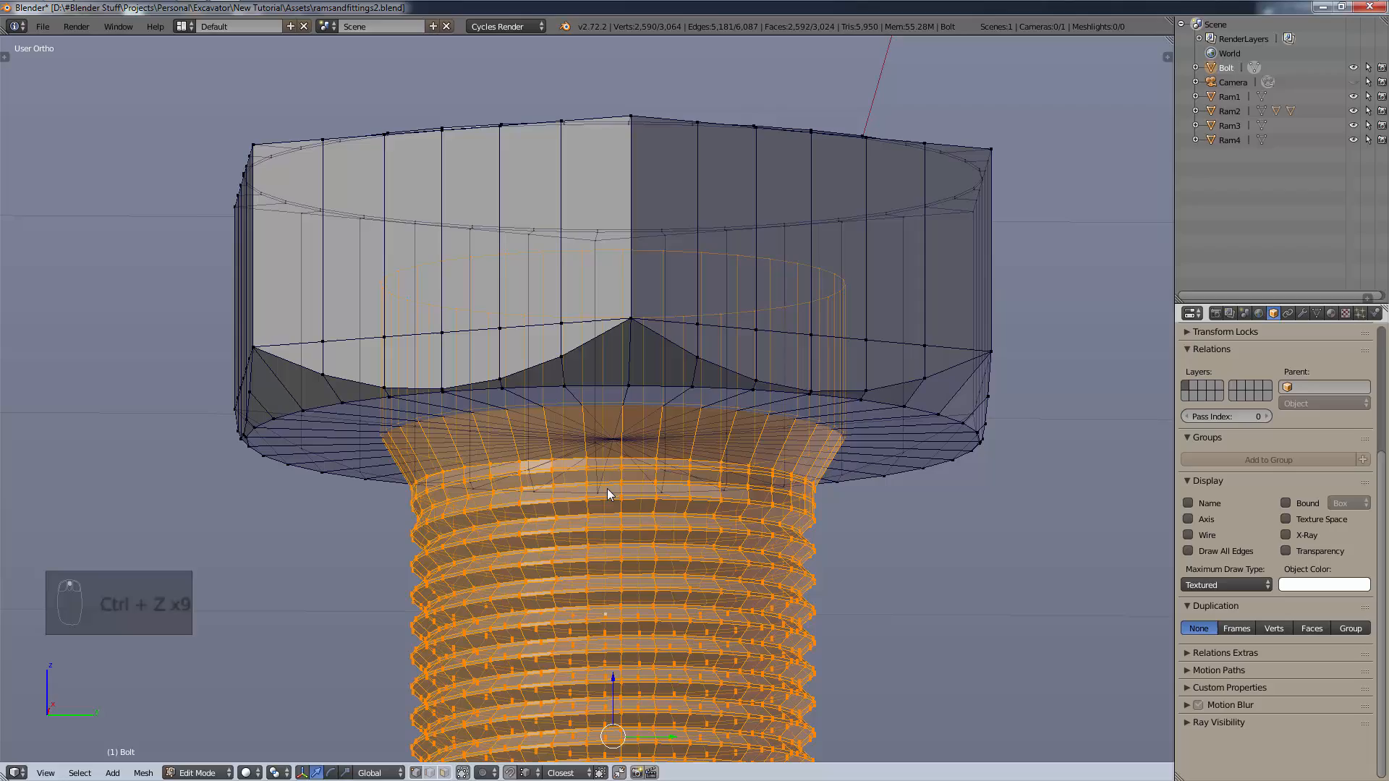
key("s")
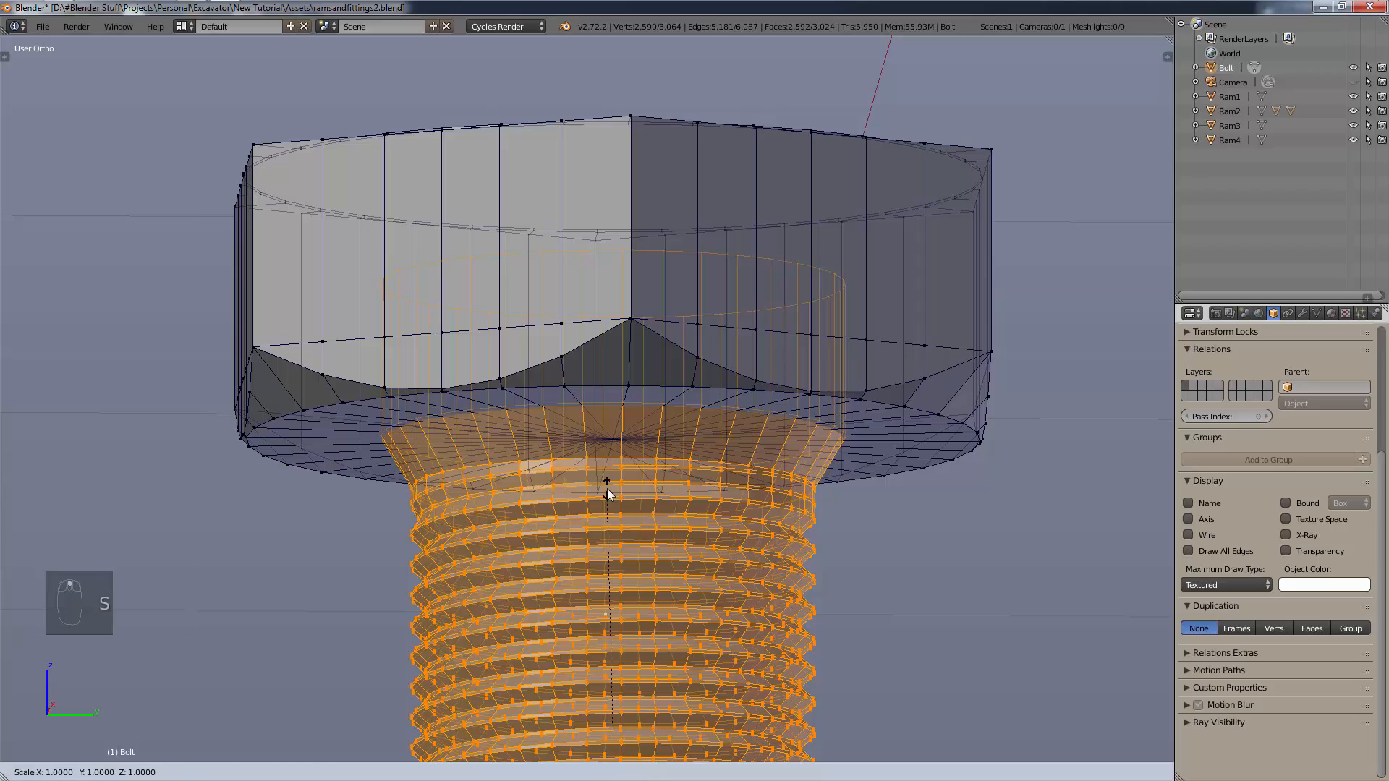
key("shift+z")
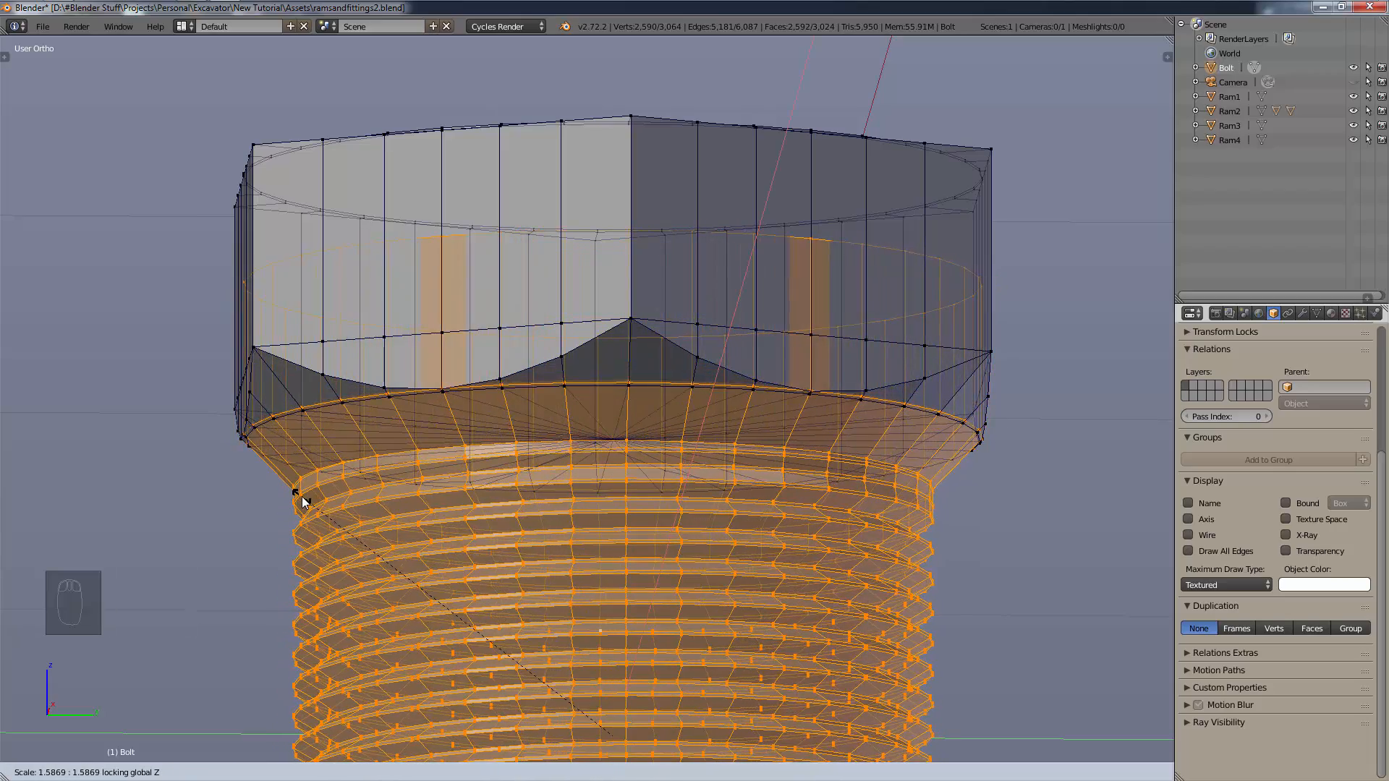
left_click(304, 501)
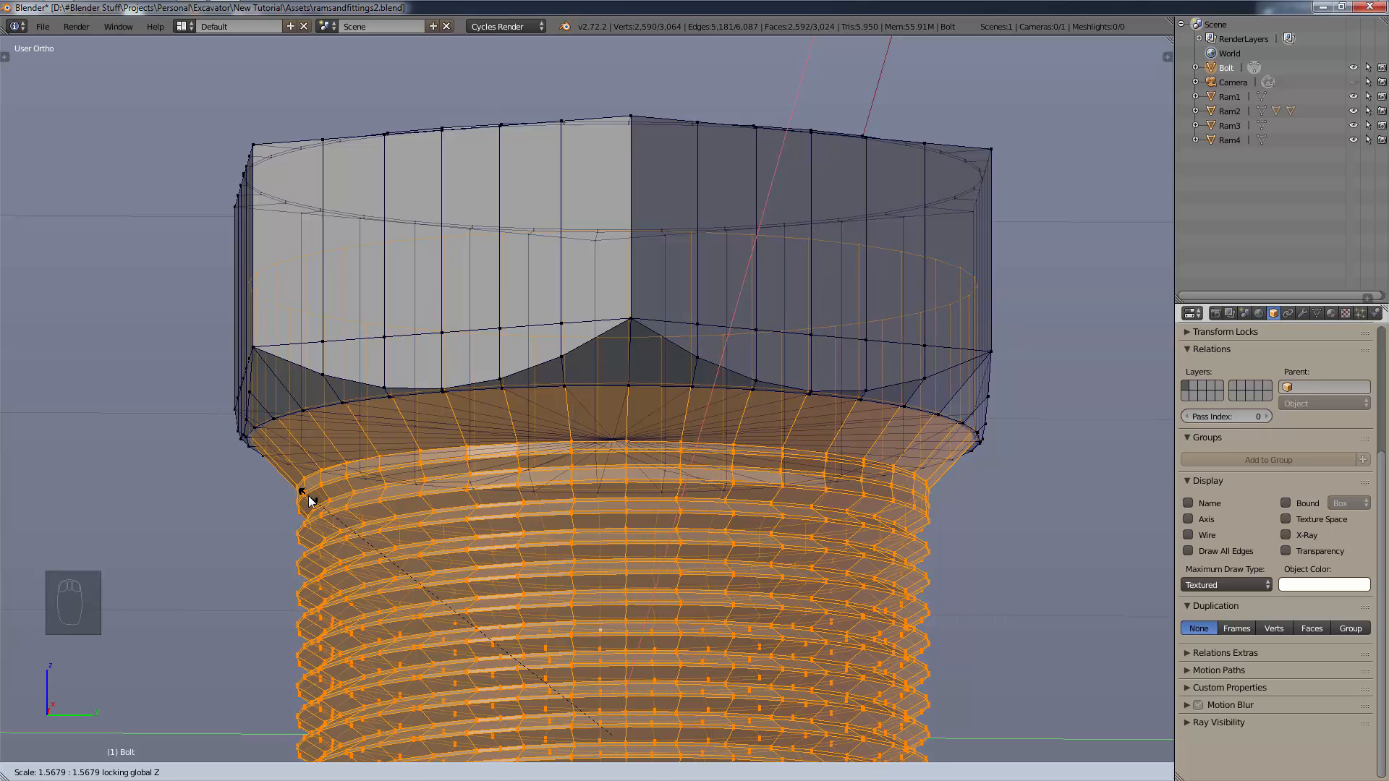
key("a")
key("Tab")
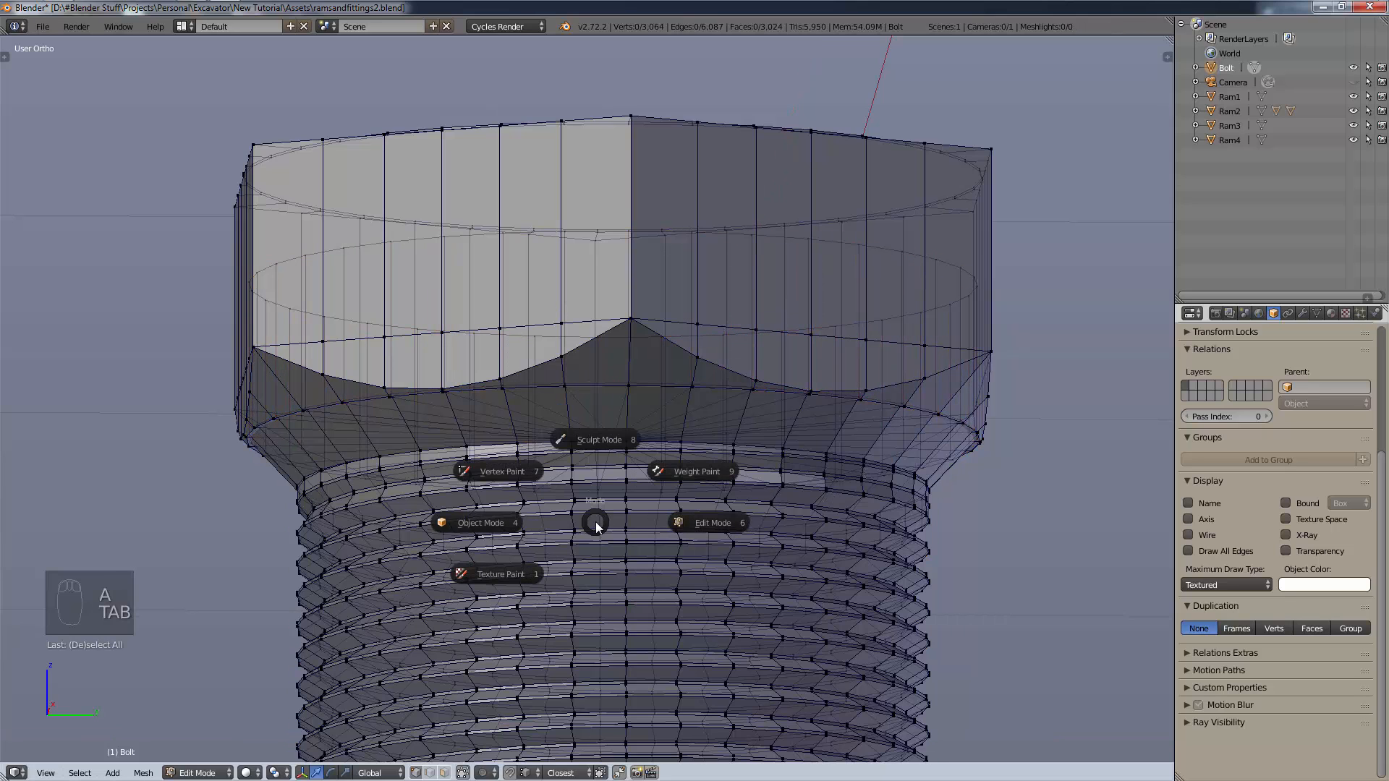
left_click(433, 533)
scroll(541, 529, "down", 5)
middle_click_drag(543, 534, 585, 523)
scroll(475, 463, "up", 2)
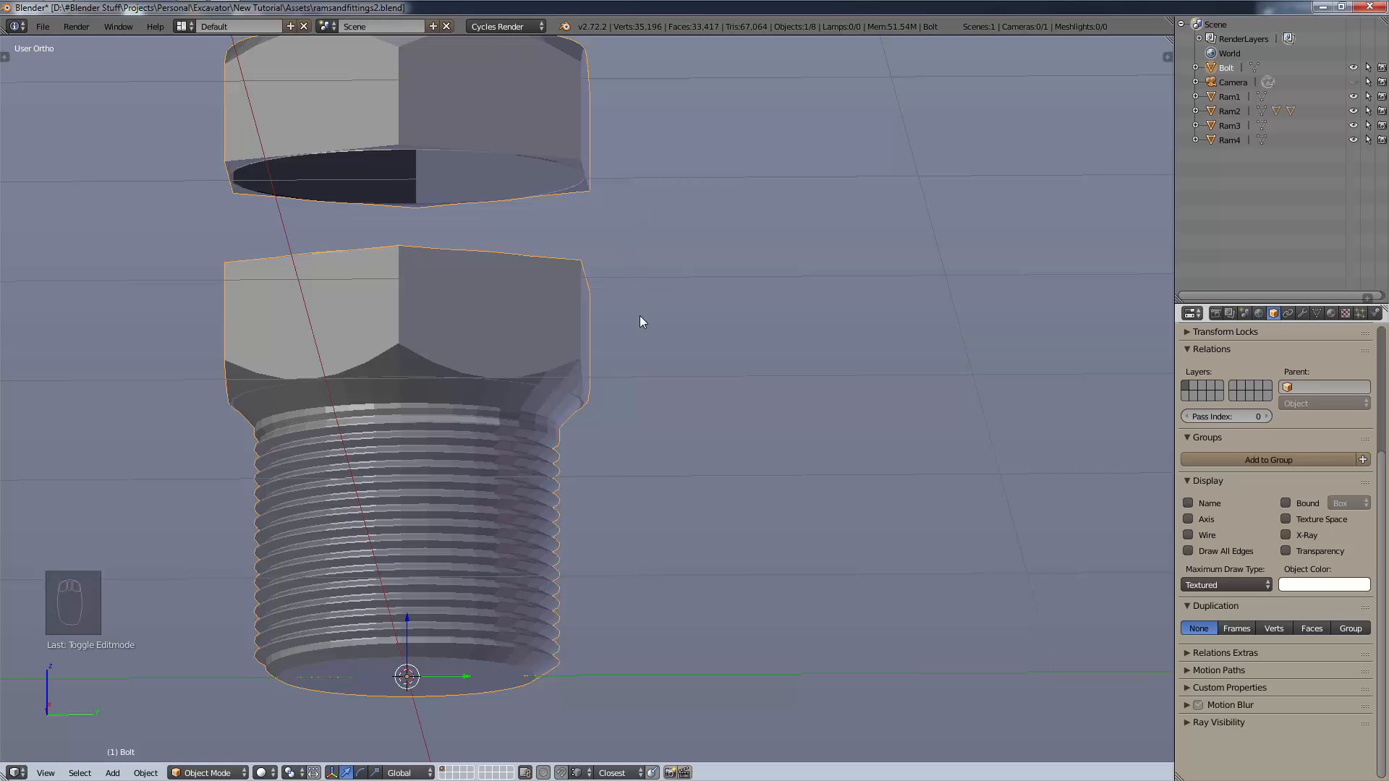
Rotate the detached upper hex head 90 degrees in the right side view, and delete it from the mesh.
middle_click_drag(640, 321, 715, 423, "shift")
key("shift+KP_3")
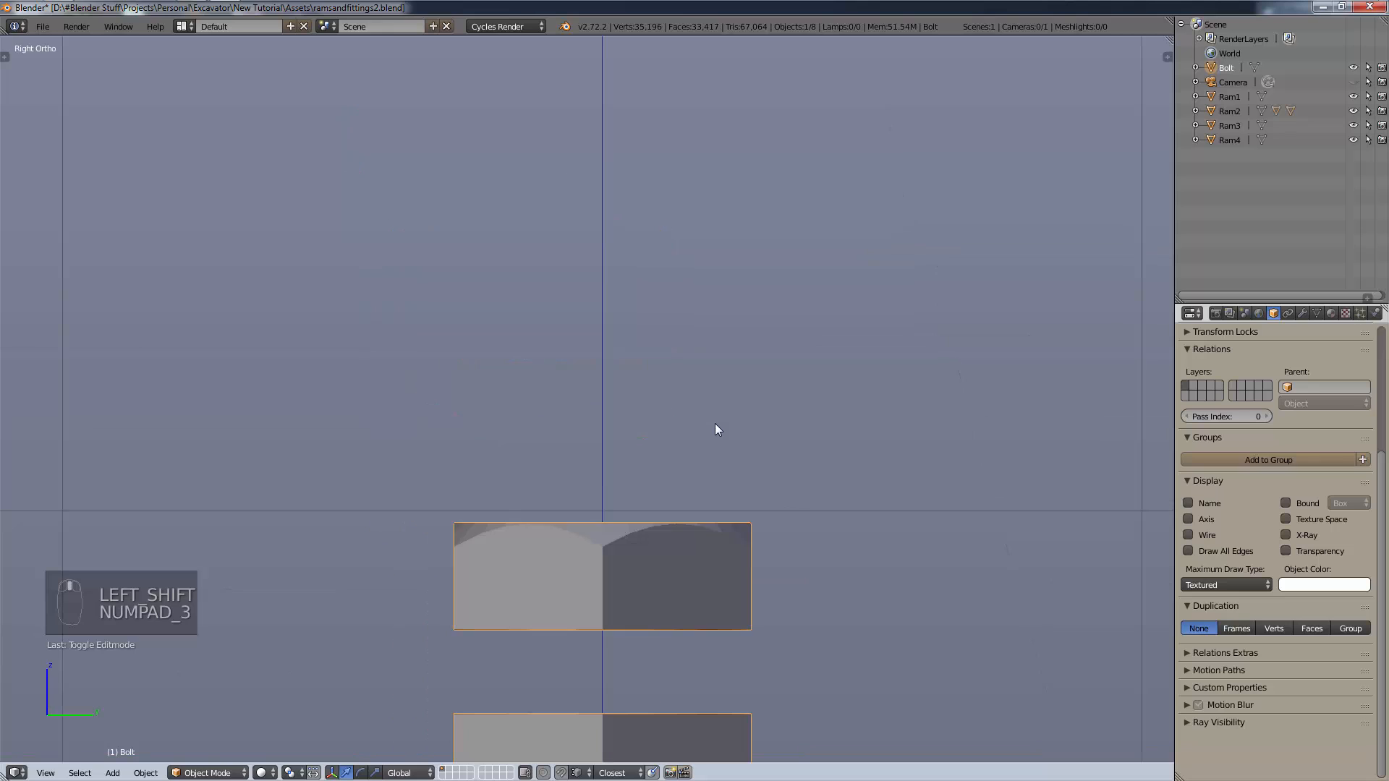
key("Tab")
left_click(820, 422)
scroll(816, 438, "down", 3)
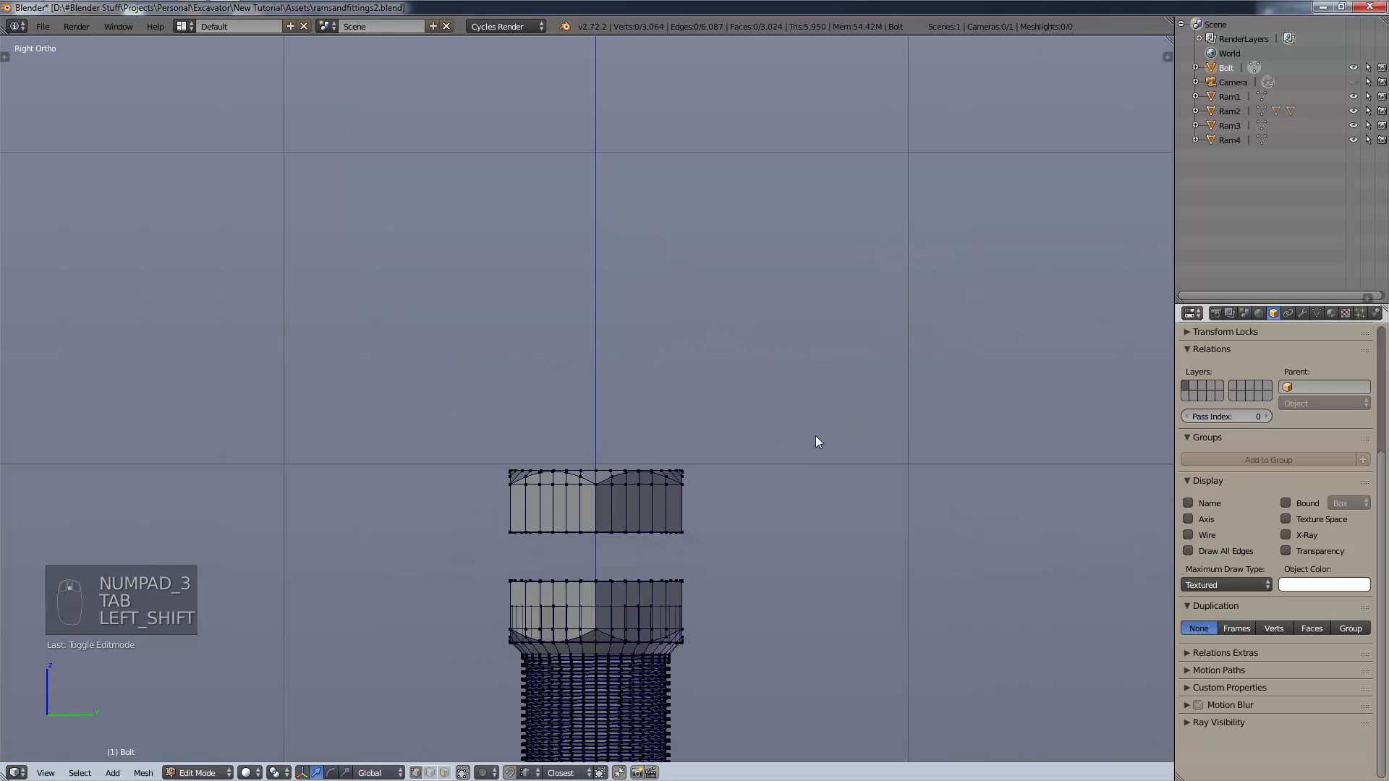
middle_click_drag(701, 505, 693, 415, "shift")
scroll(695, 420, "up", 3)
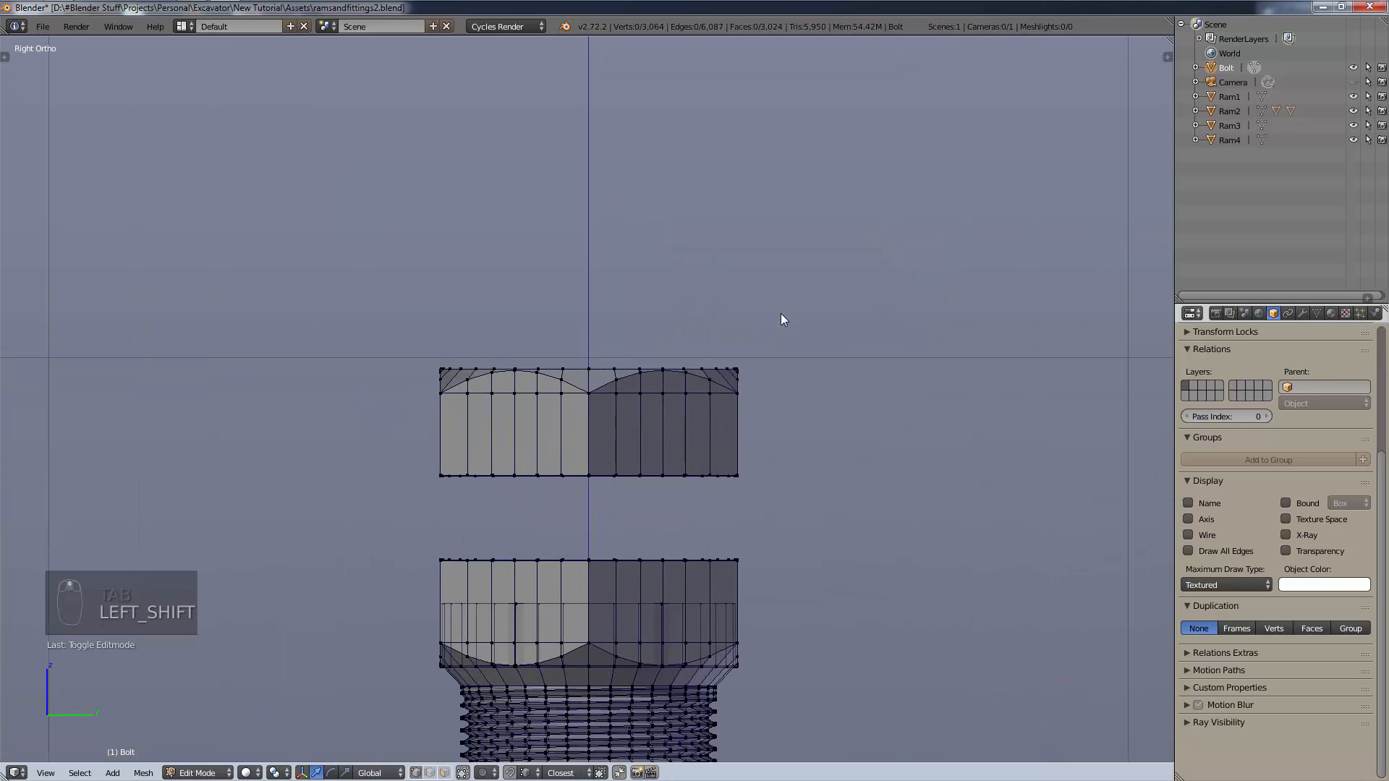
key("b")
left_click_drag(790, 280, 416, 507)
type("r")
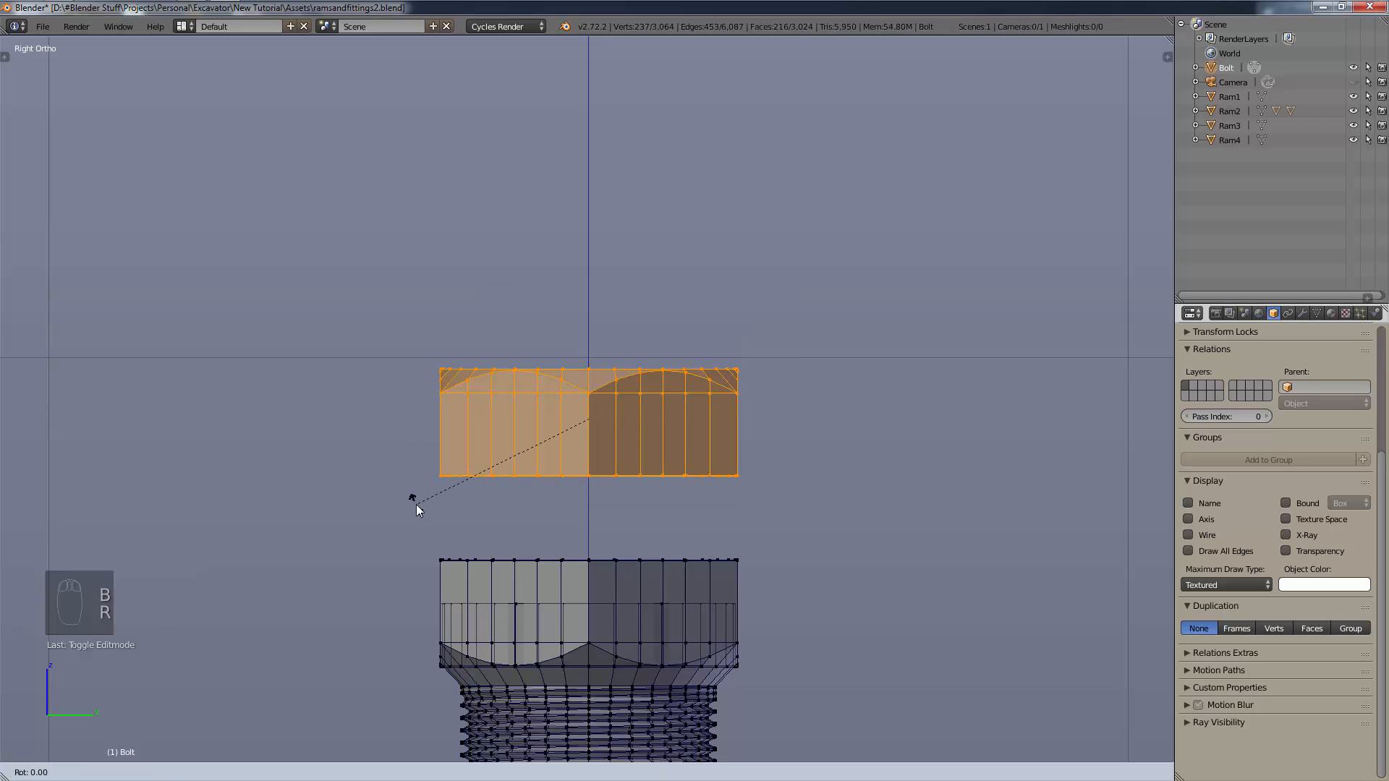
type("90")
key("Return")
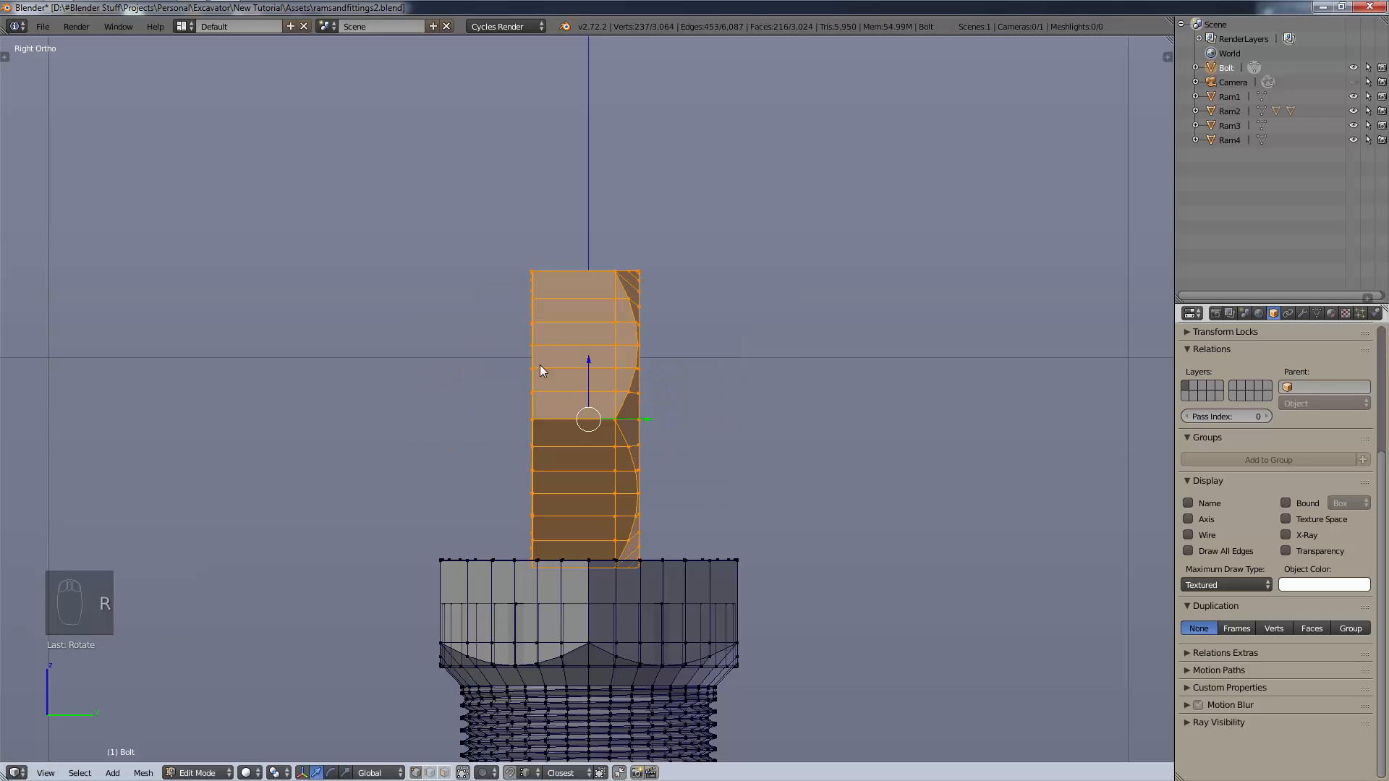
key("x")
left_click(656, 419)
Duplicate the whole remaining fitting and move the copy 0.75 up along the Z axis.
key("shift+c")
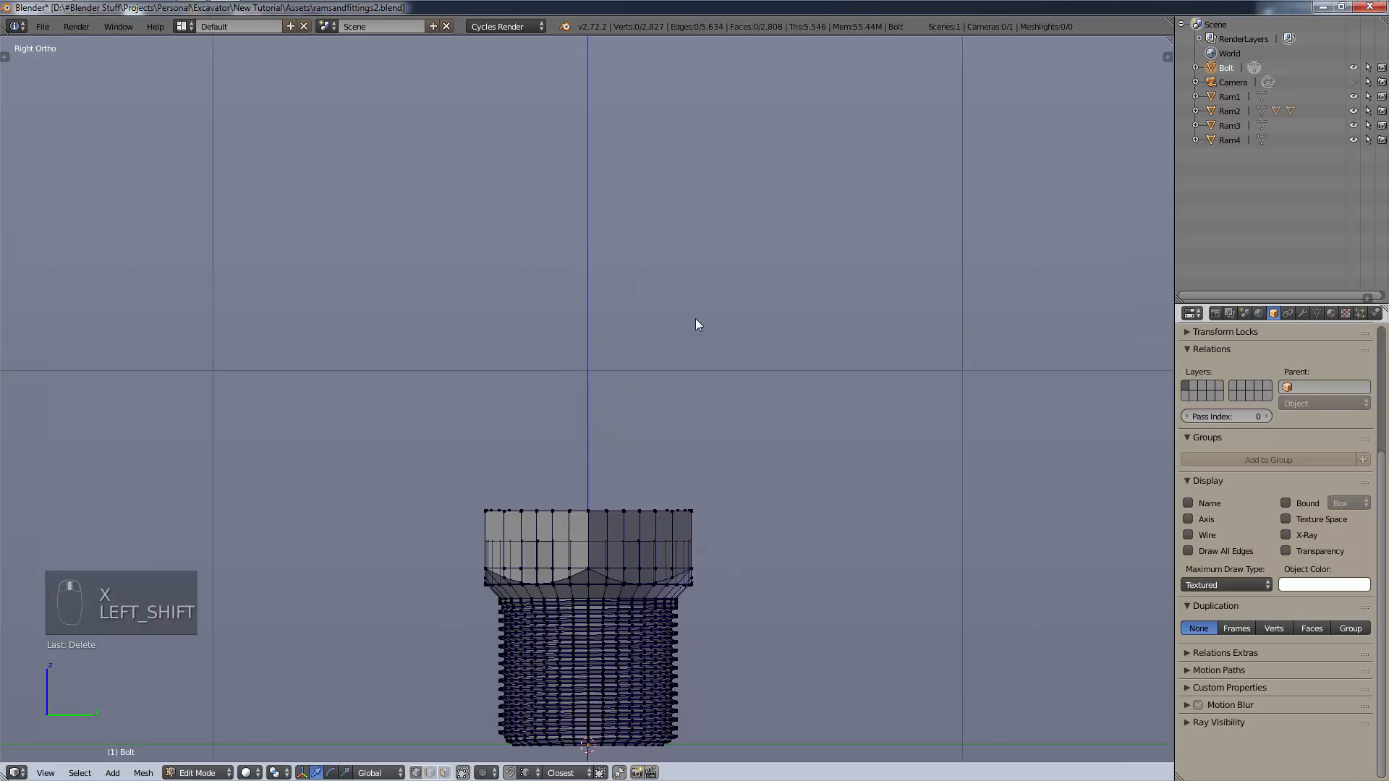
key("a")
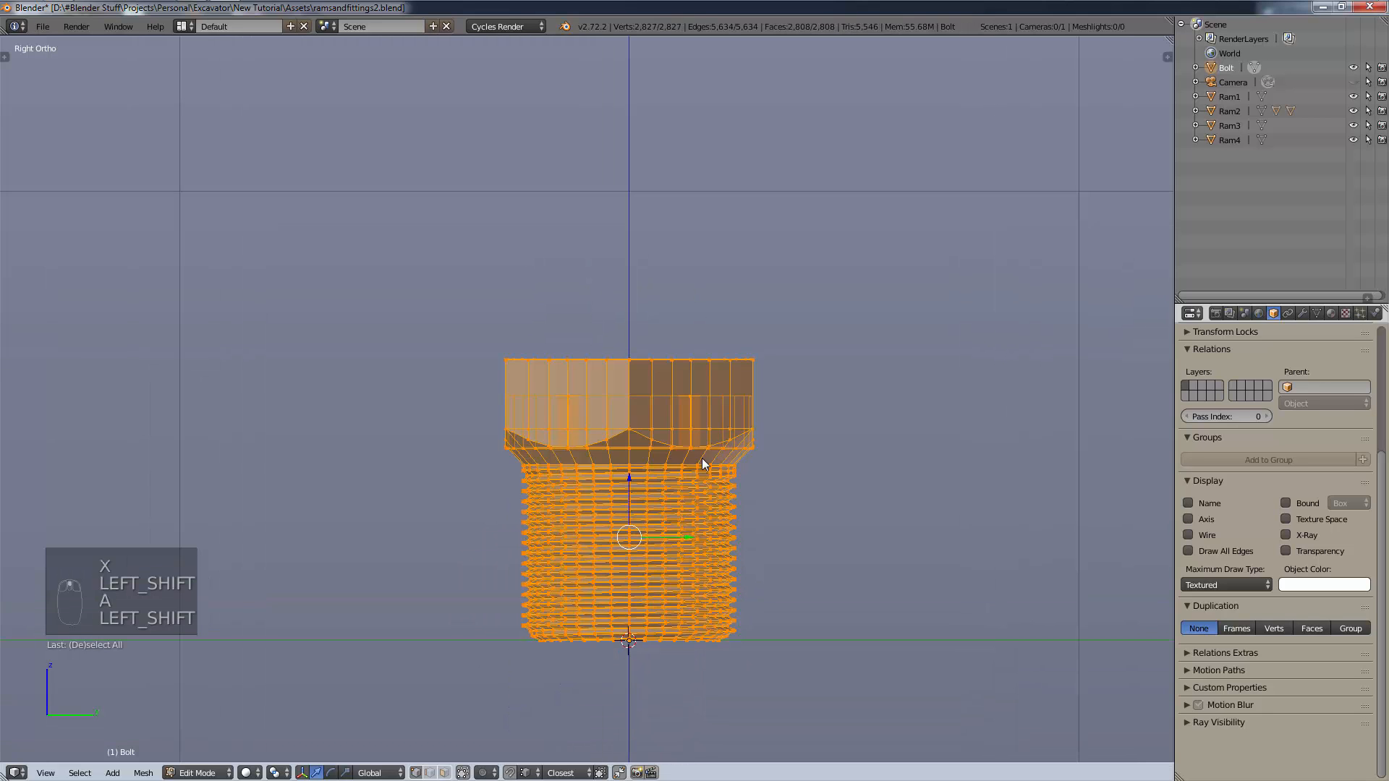
key("shift+d")
right_click(702, 458)
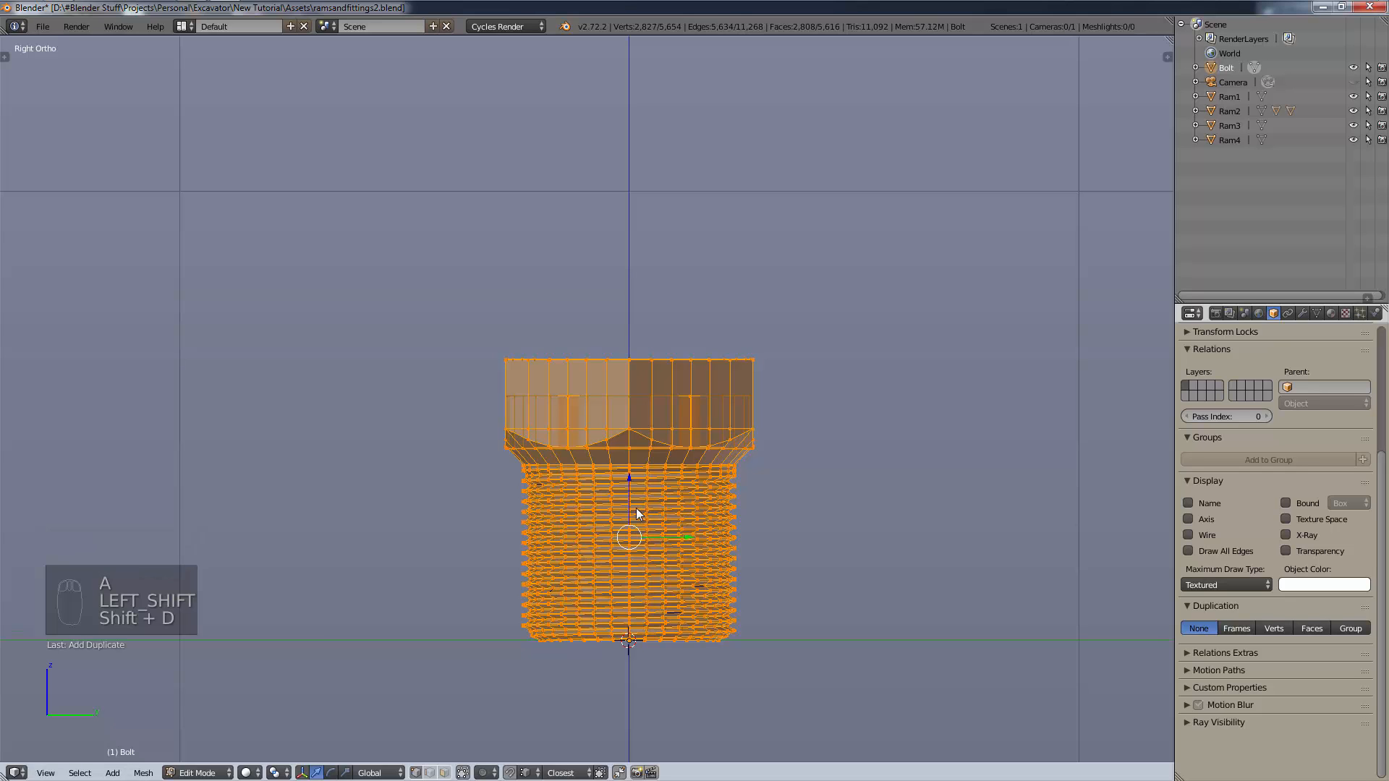
key("g")
key("z")
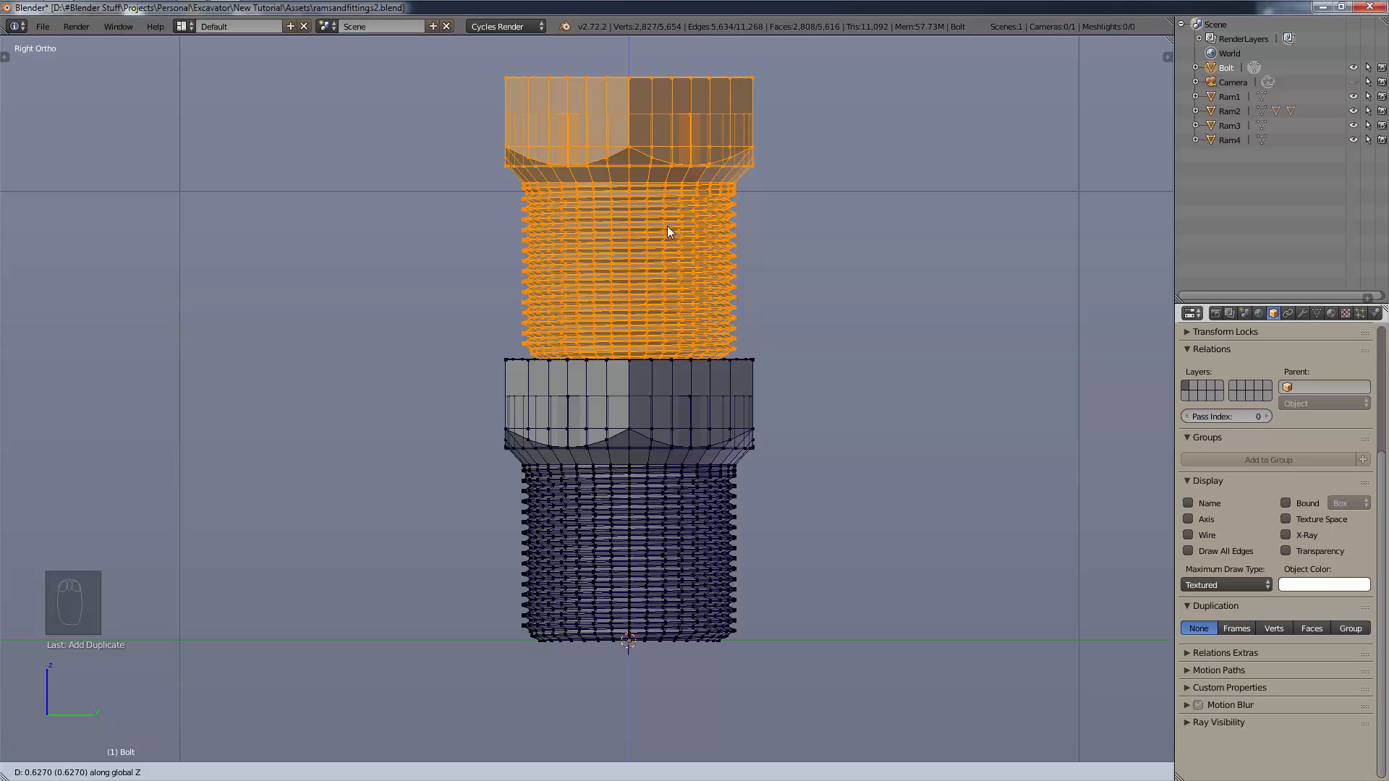
type("0.75")
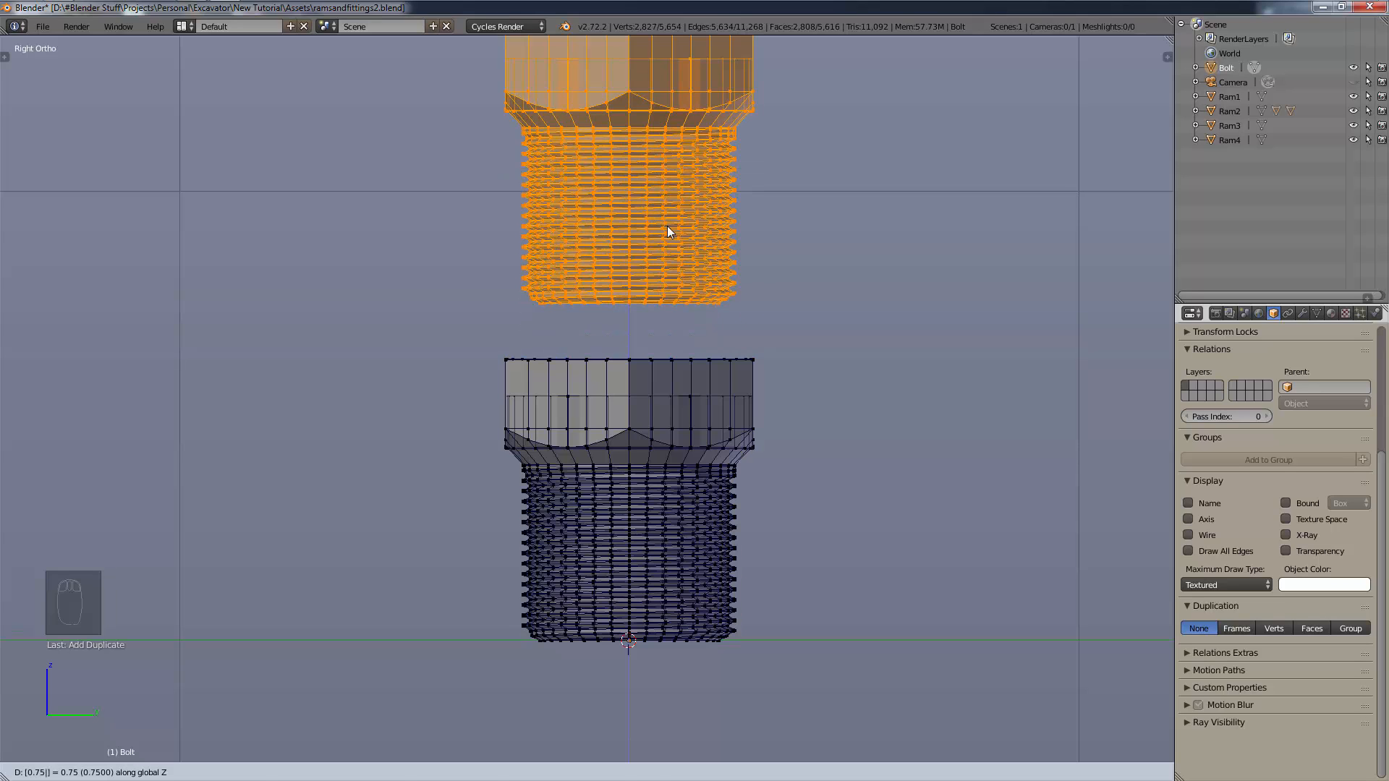
key("Return")
middle_click_drag(669, 230, 667, 371, "shift")
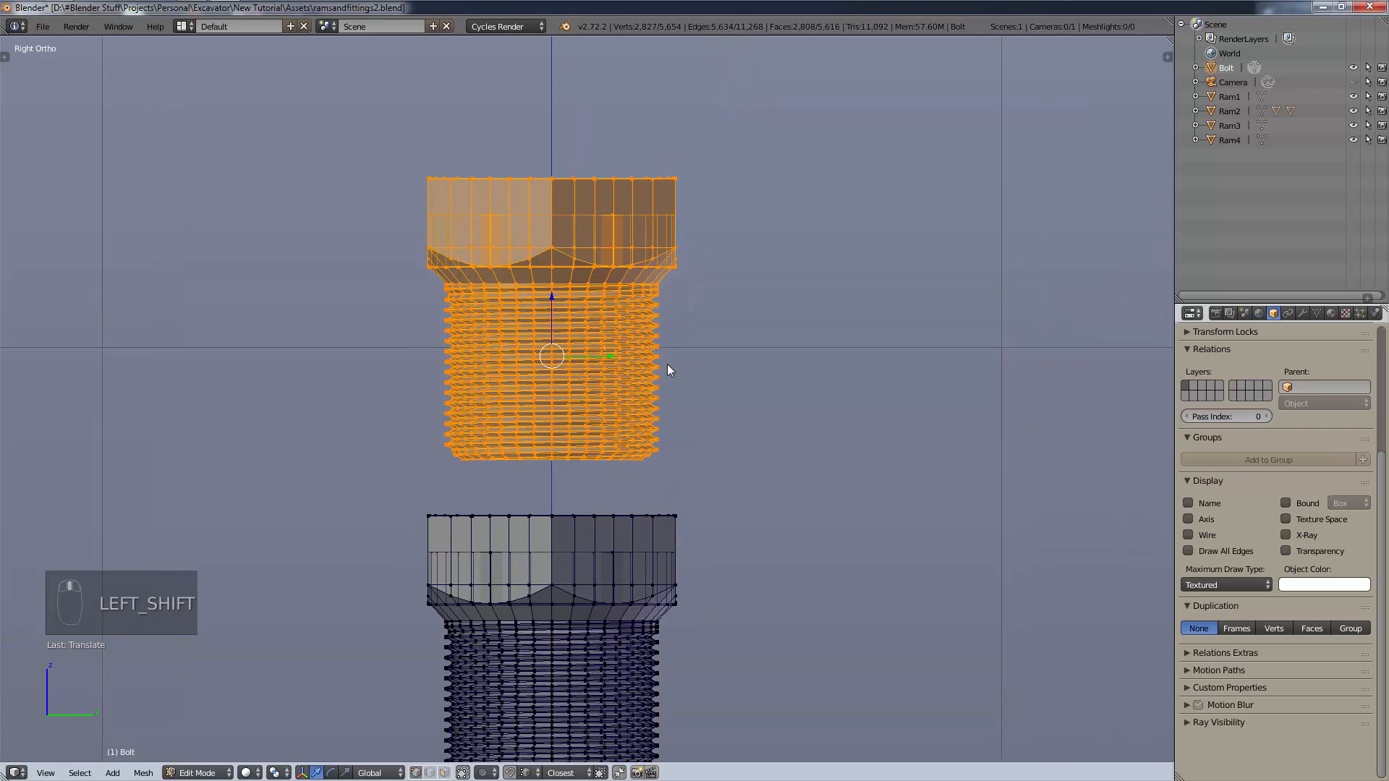
Rotate the copied fitting -90 degrees in the right side view so its hex head faces the Z axis.
type("r90")
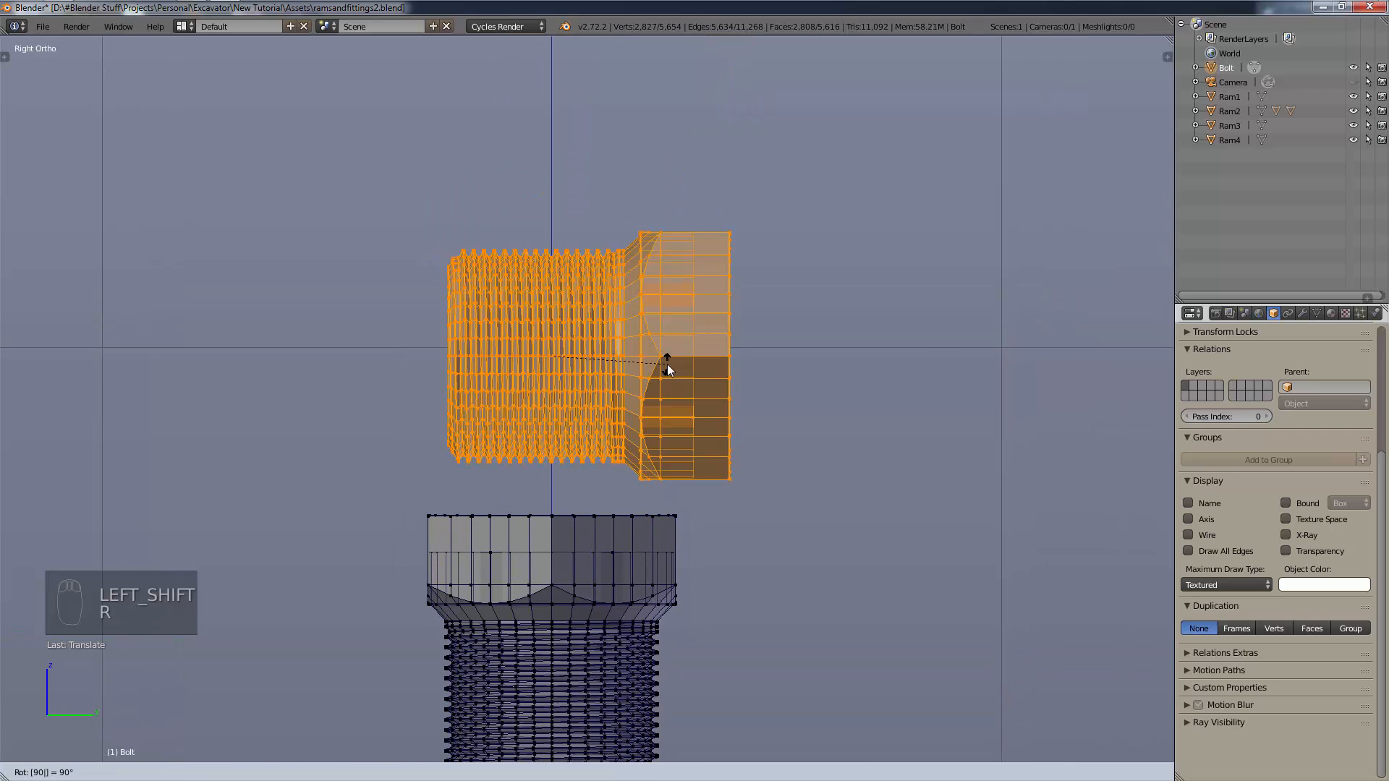
key("BackSpace")
key("BackSpace")
type("-90")
key("Return")
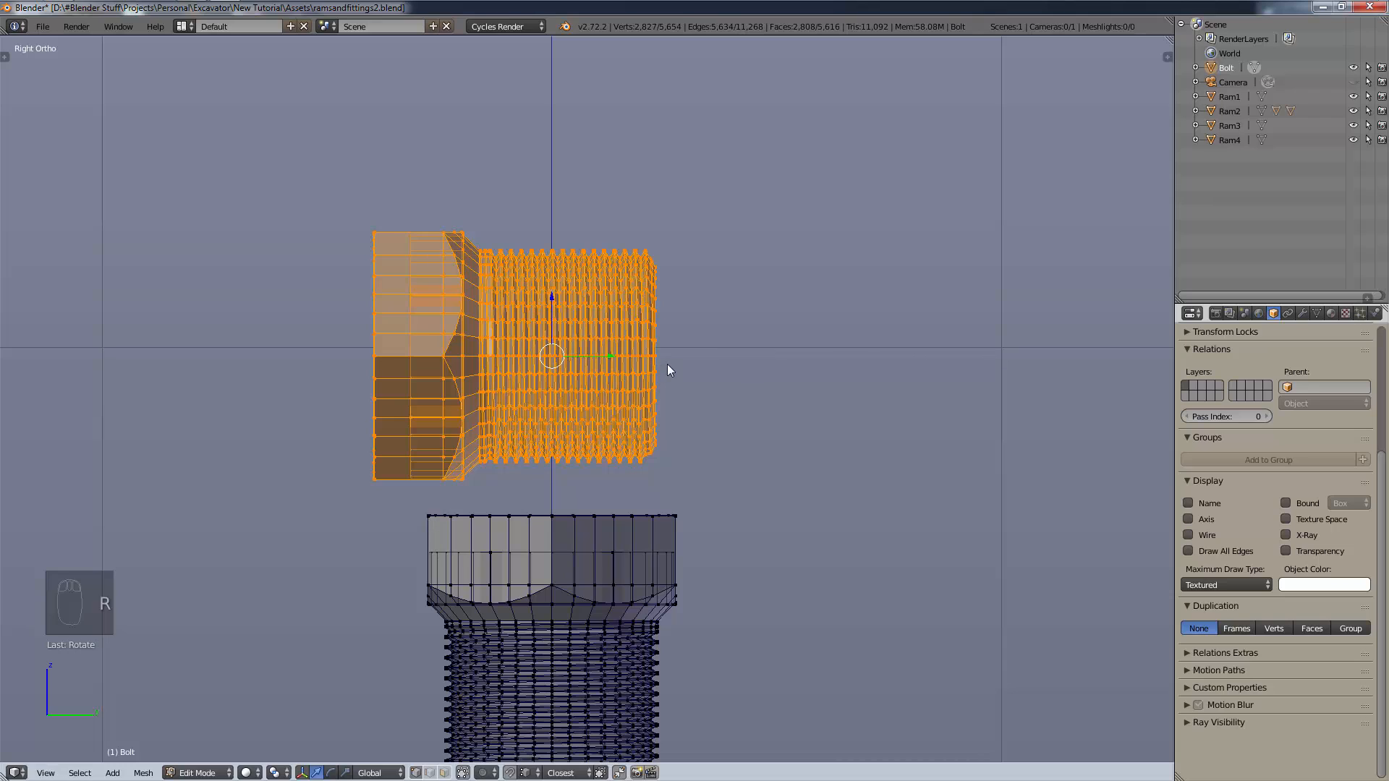
Move the rotated copy along the Y axis until it sits clear of the upright fitting.
key("g")
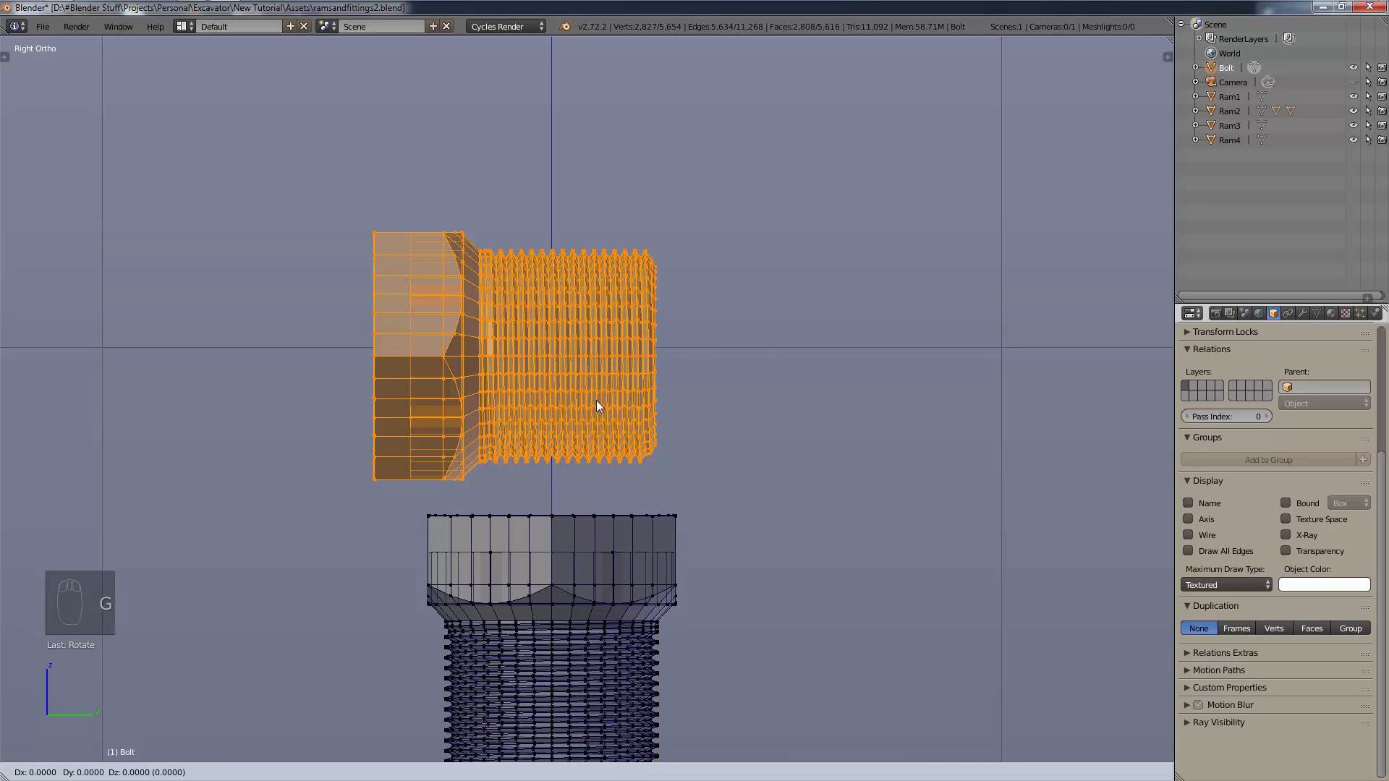
key("y")
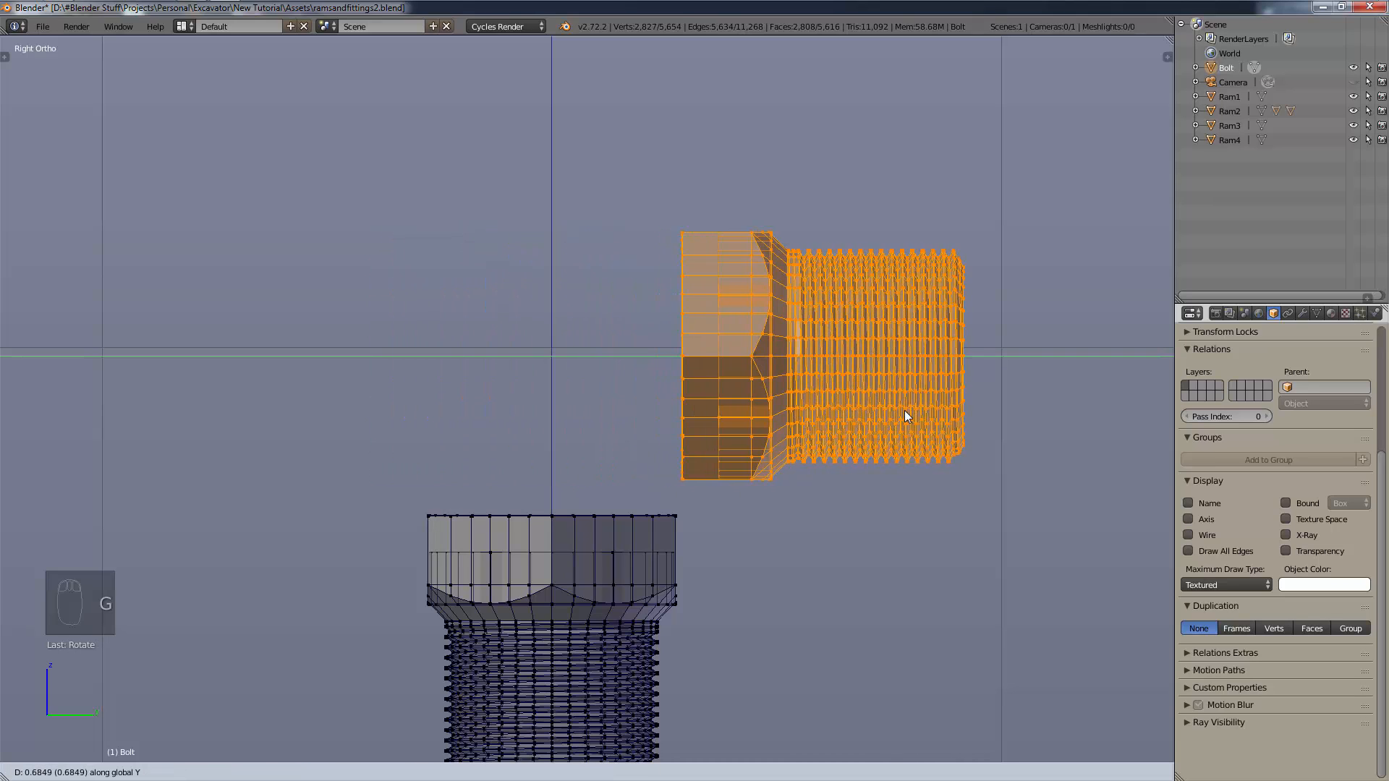
key("9")
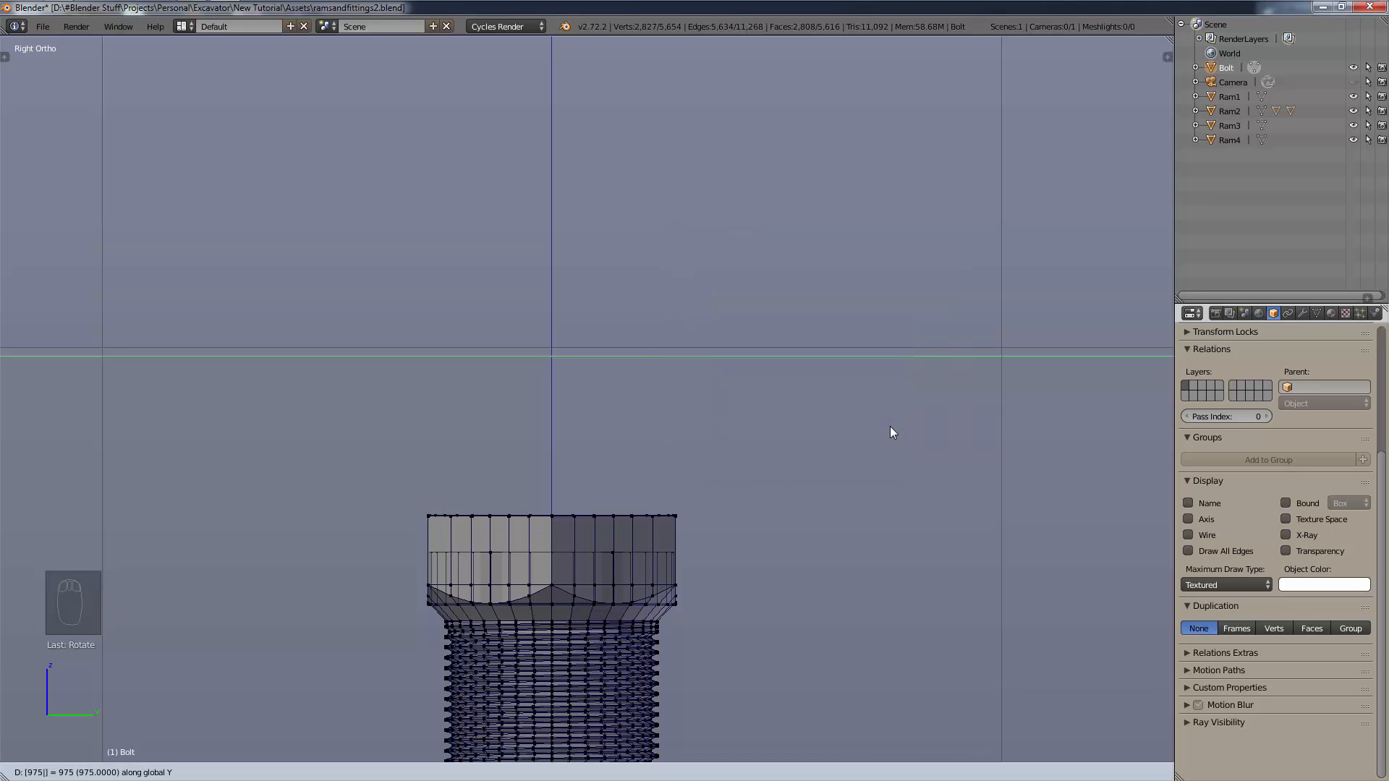
key("BackSpace")
key("BackSpace")
key("BackSpace")
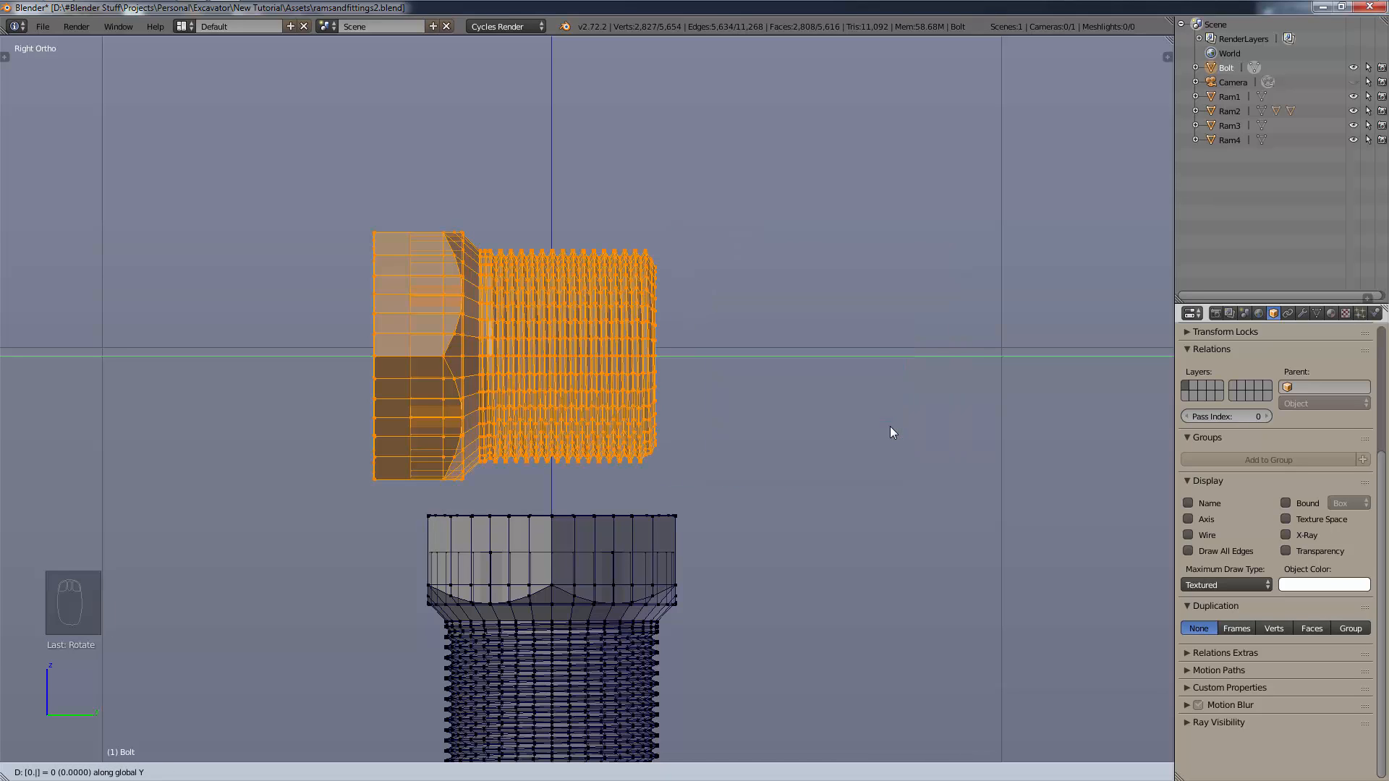
key("BackSpace")
left_click(890, 432)
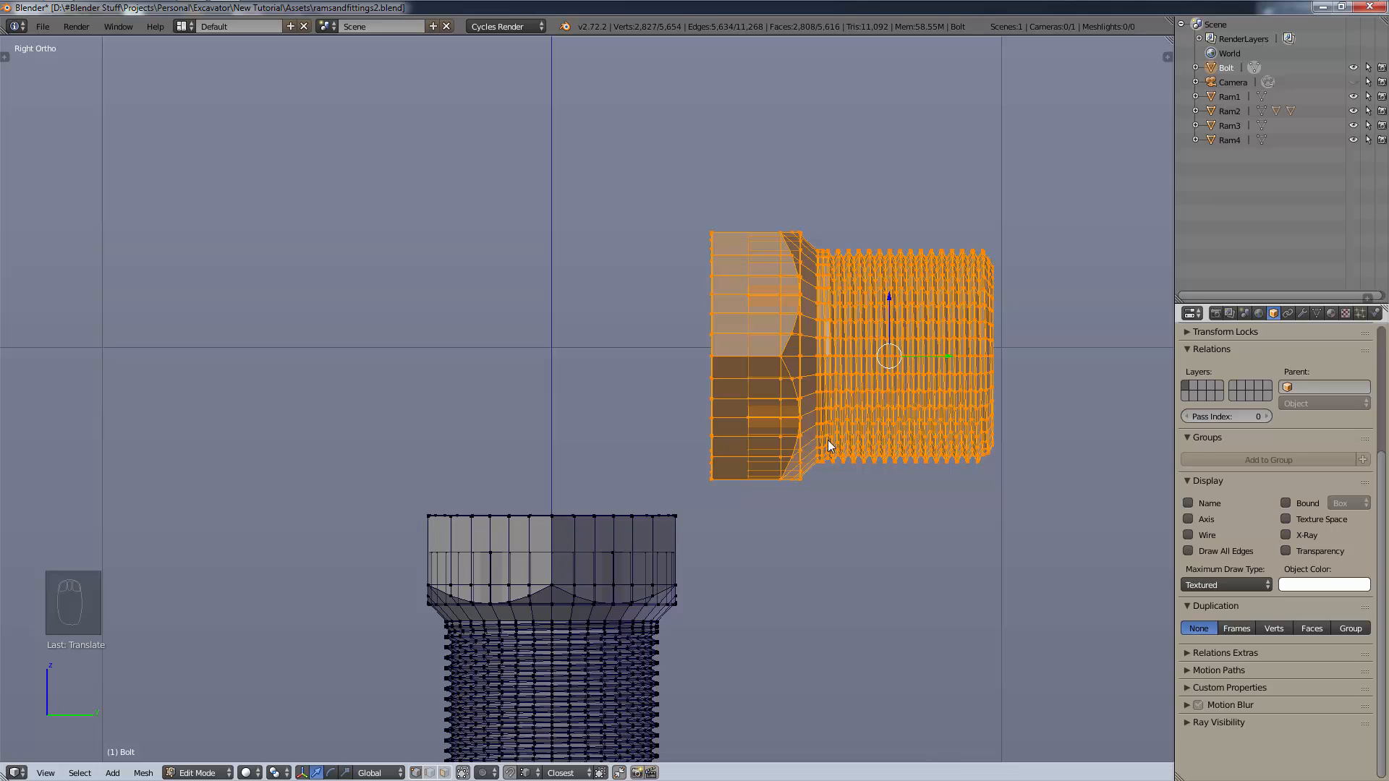
Select an edge loop section on the open hex rim of the sideways fitting.
middle_click_drag(730, 409, 611, 124)
key("KP_3")
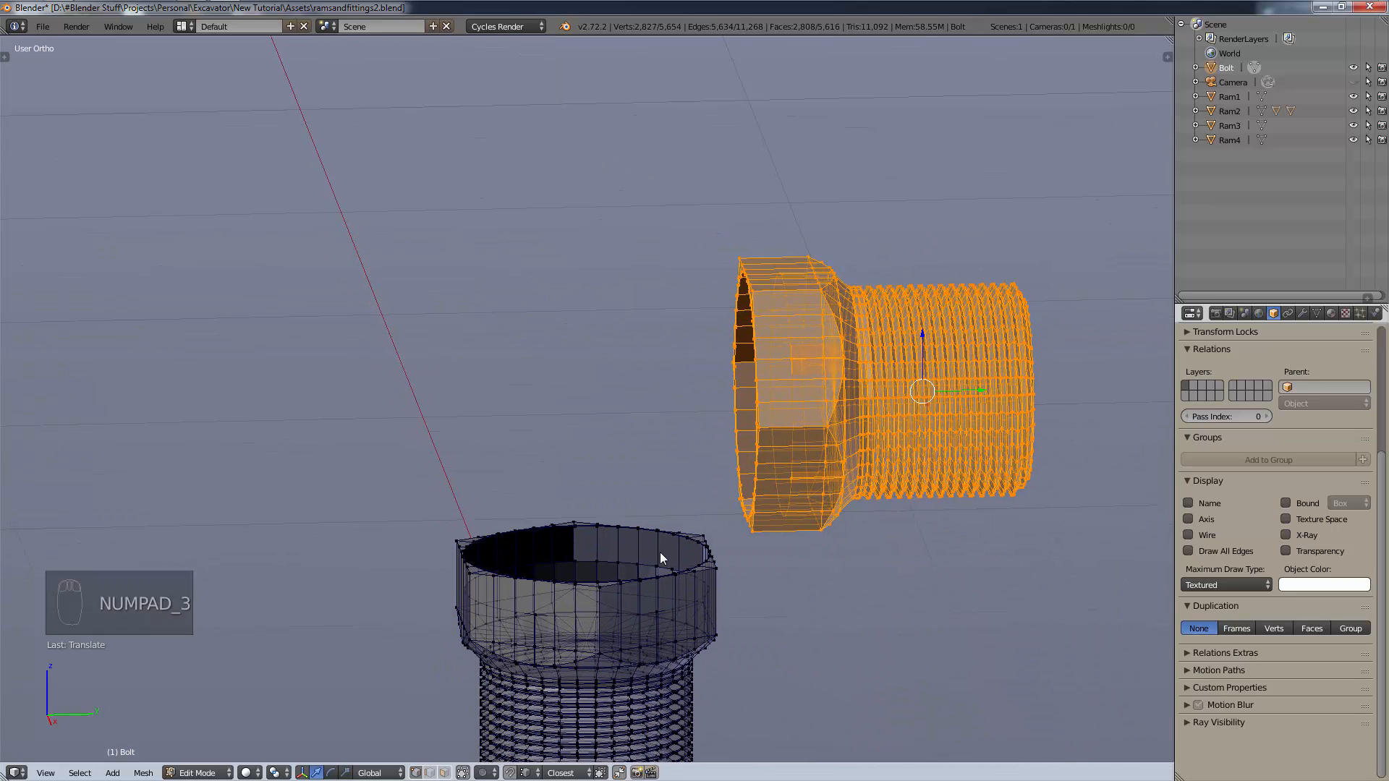
middle_click_drag(676, 335, 822, 553, "shift")
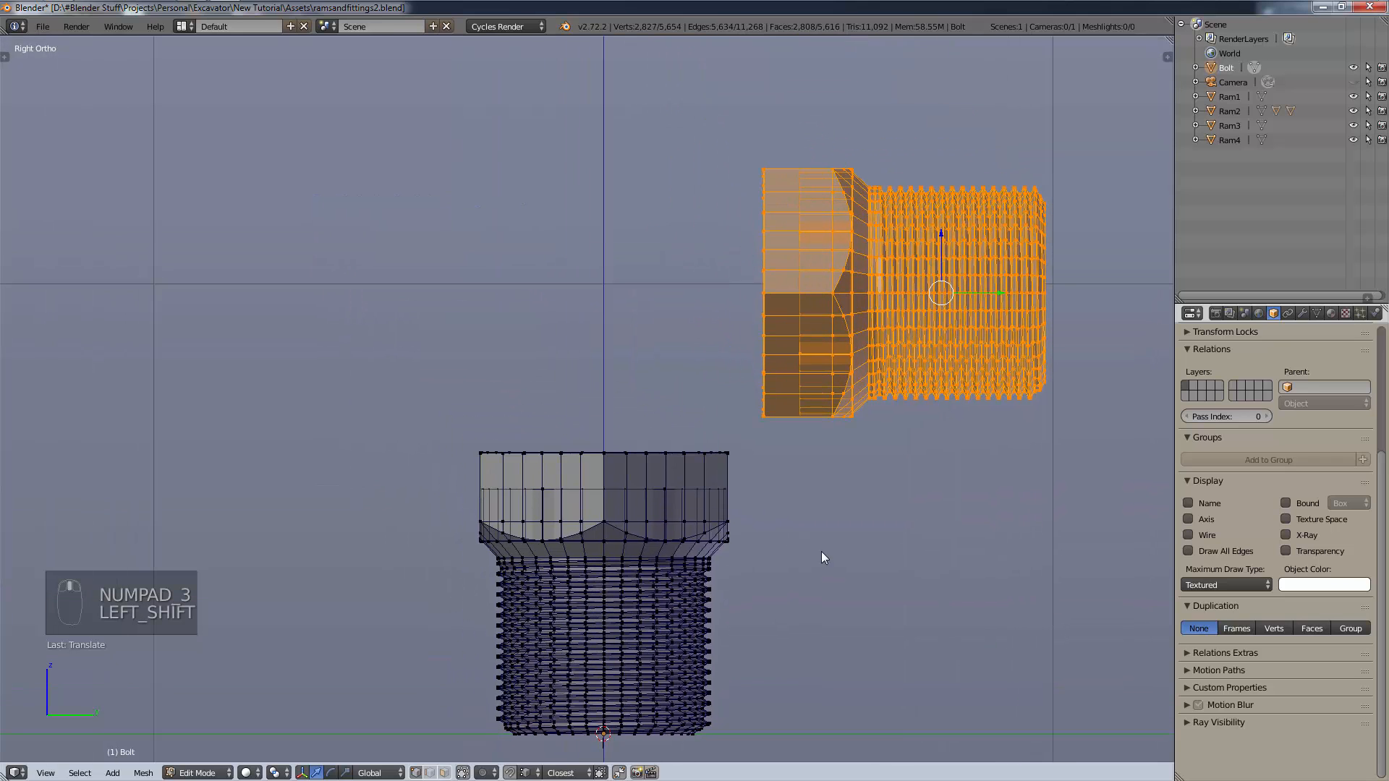
scroll(758, 281, "up", 1)
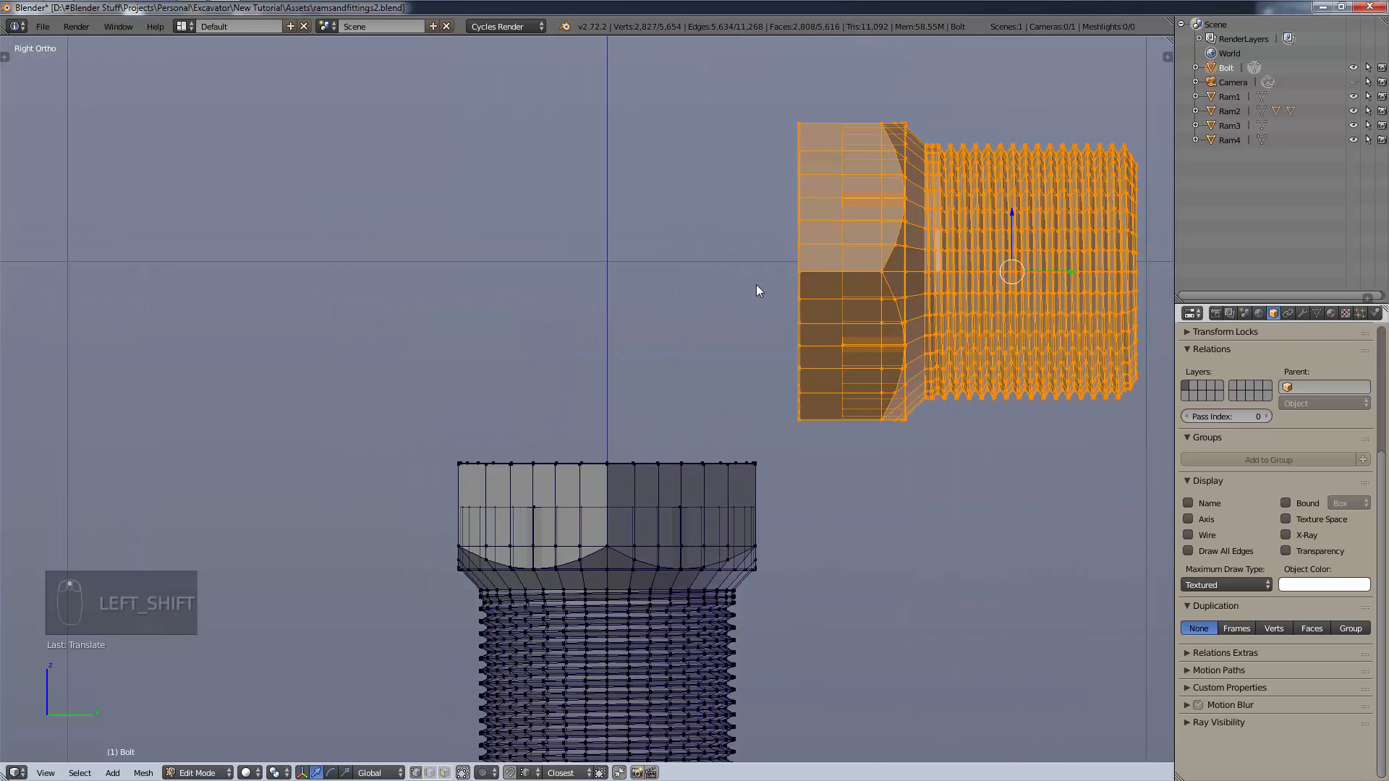
middle_click_drag(757, 285, 776, 309)
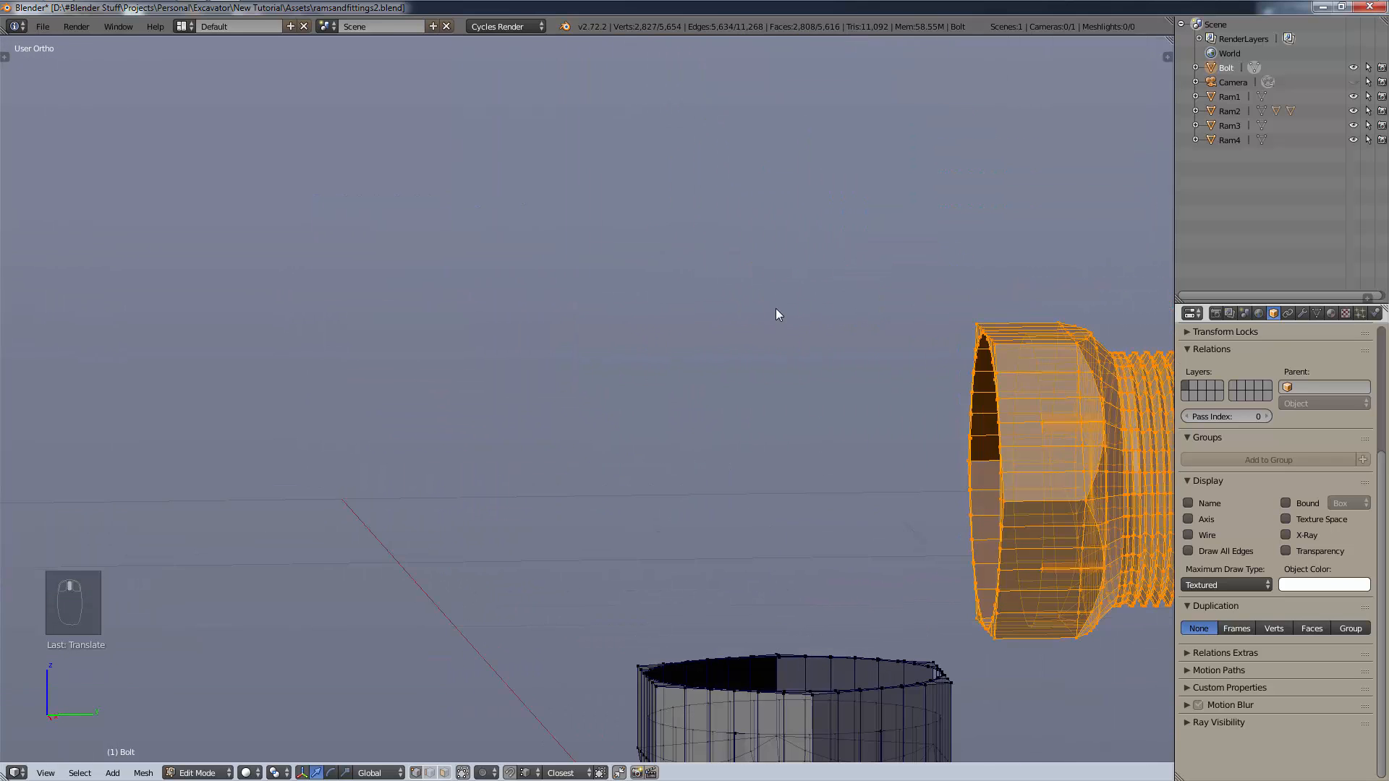
right_click(1008, 505, "alt")
Hide Ram1, Ram2, Ram3 and Ram4 to clear the view around the fitting's open hex end.
scroll(1007, 561, "up", 2)
middle_click_drag(1005, 556, 428, 438)
middle_click_drag(762, 319, 170, 232)
middle_click_drag(548, 359, 600, 406, "shift")
middle_click_drag(684, 417, 134, 368, "shift")
scroll(546, 376, "down", 4)
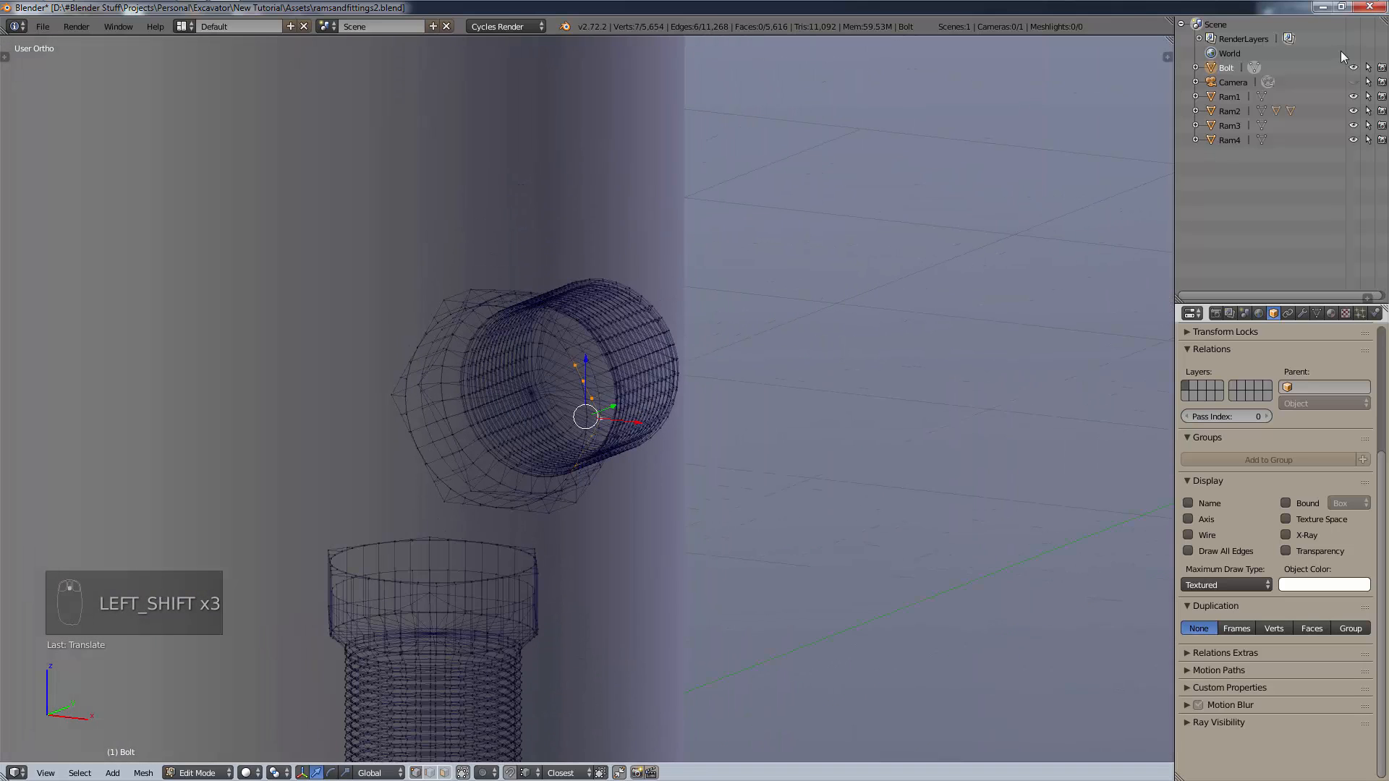
left_click_drag(1352, 117, 1353, 141)
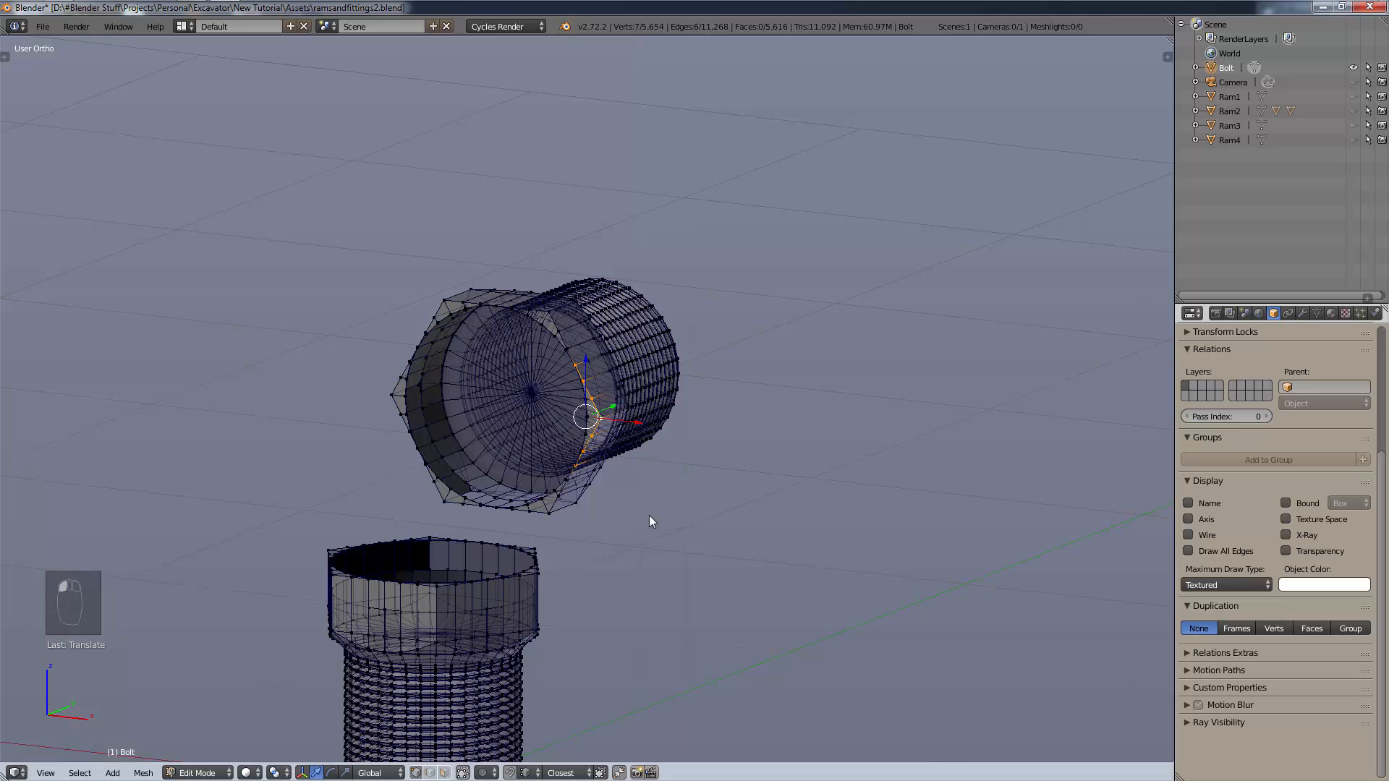
scroll(511, 473, "up", 3)
middle_click_drag(555, 499, 688, 454, "shift")
scroll(740, 373, "up", 2)
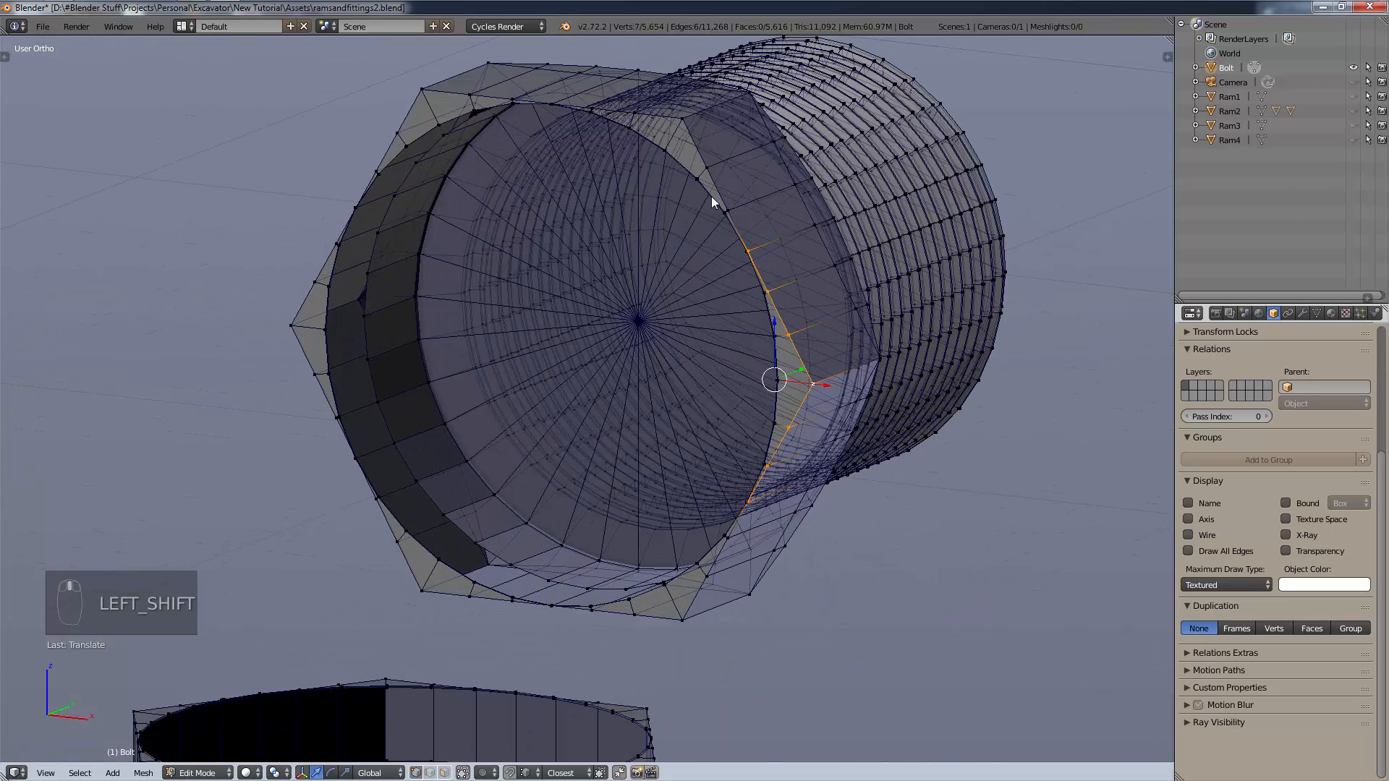
right_click(543, 103, "alt+shift")
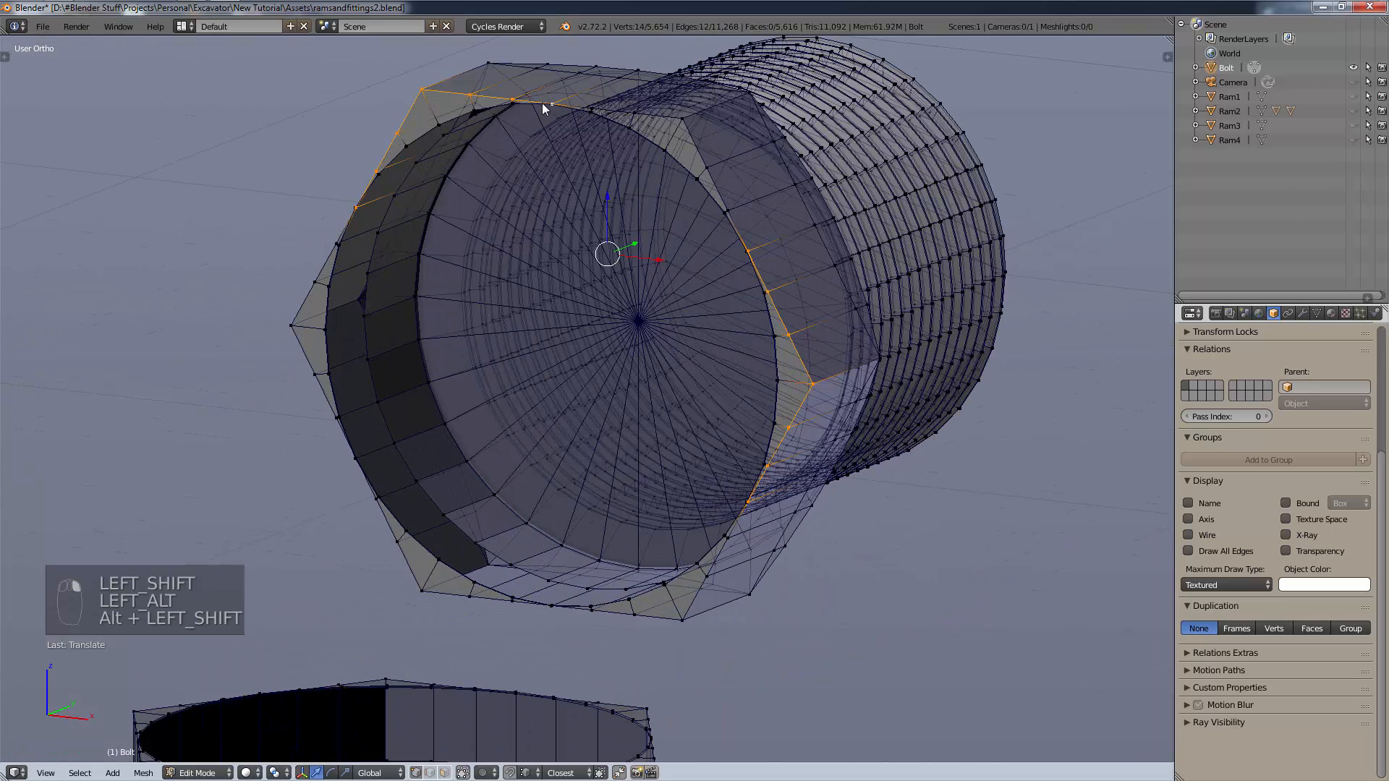
right_click(684, 118, "alt+shift")
right_click(705, 146, "alt+shift")
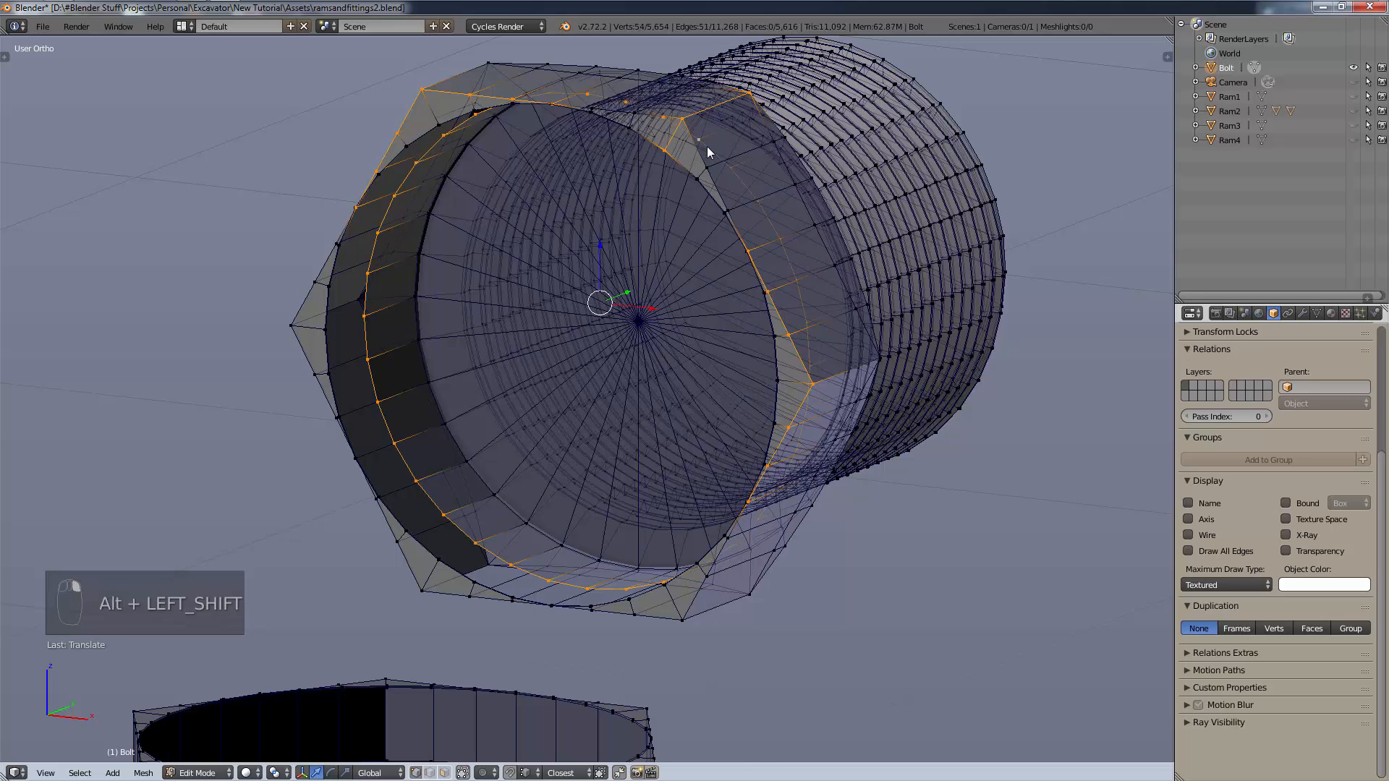
right_click(702, 146, "alt+shift")
right_click(689, 172, "alt+shift")
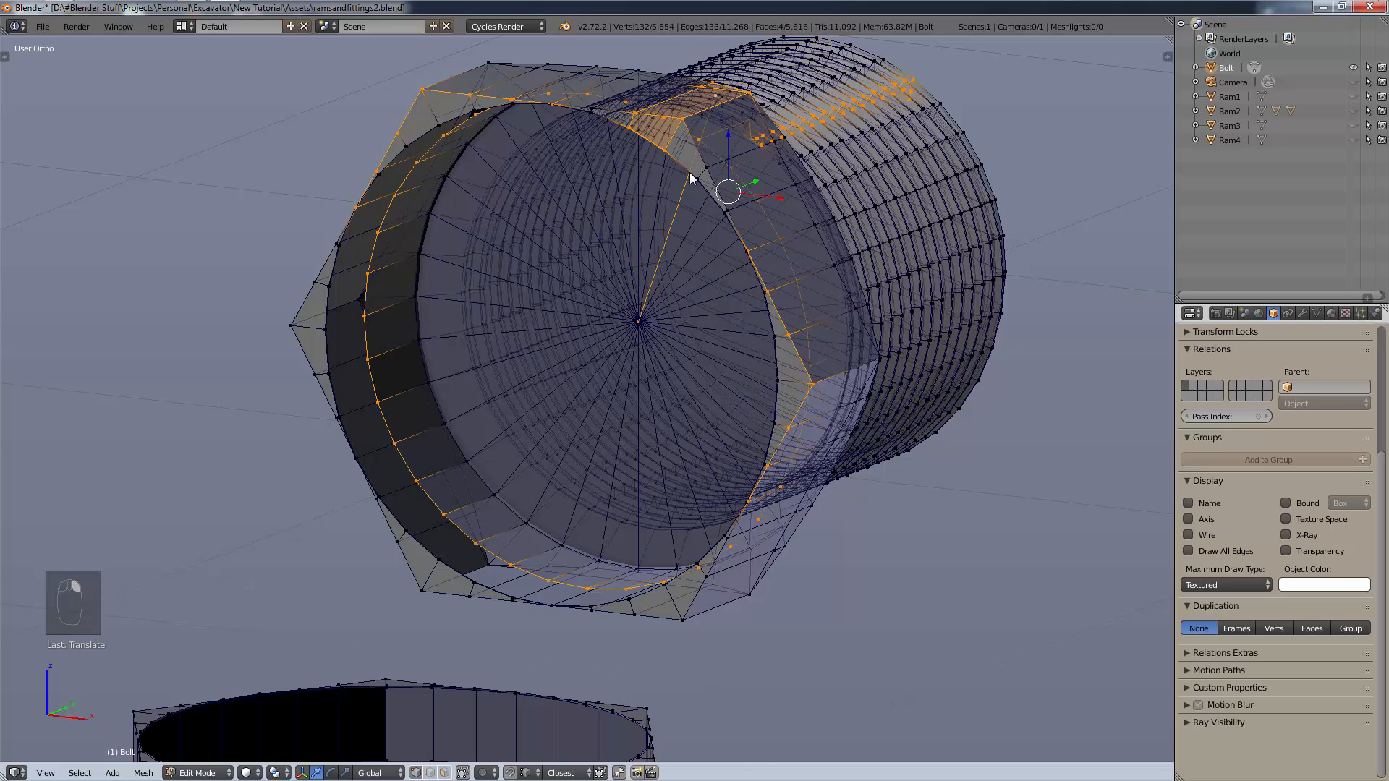
key("a")
Select all outer edge sections around the sideways fitting's open hex rim and frame them in the right side view.
right_click(700, 158, "alt")
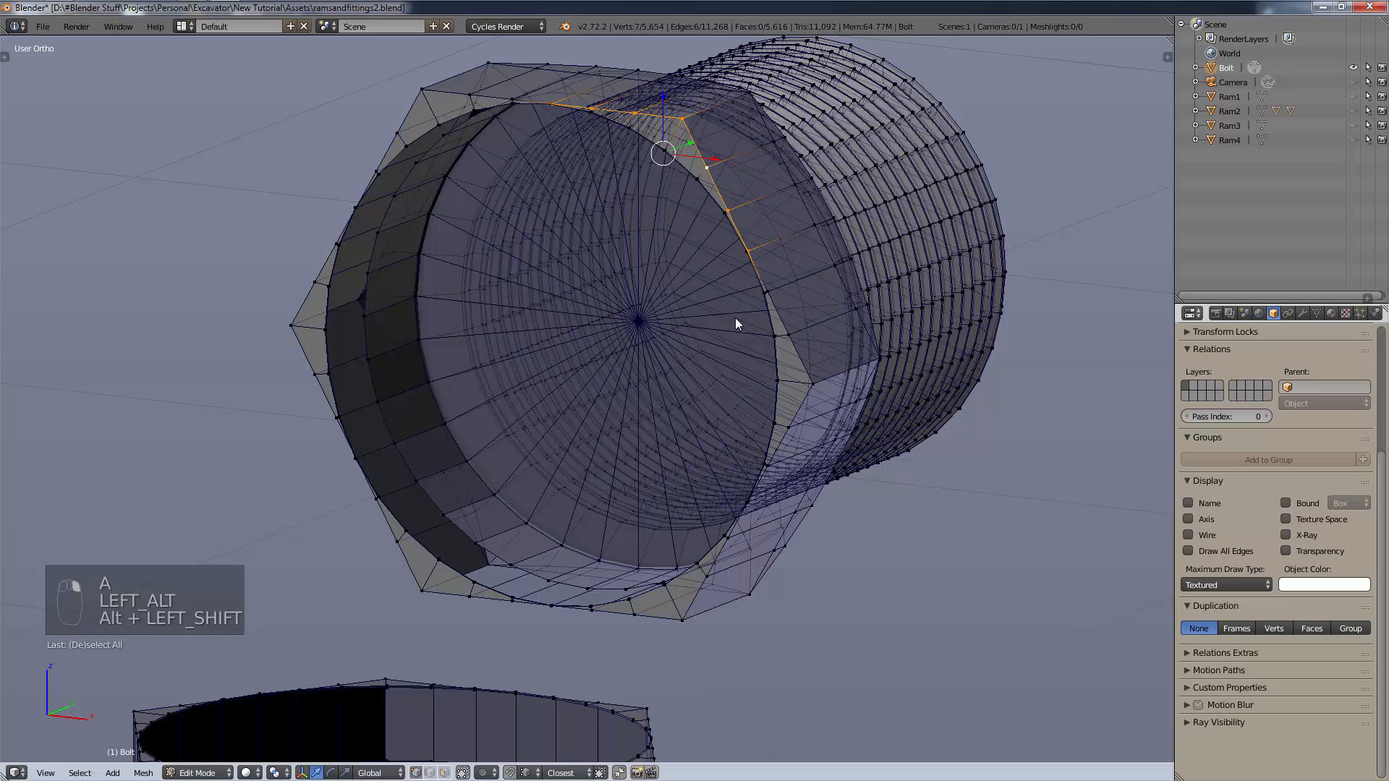
right_click(777, 314, "alt+shift")
right_click(693, 601, "alt+shift")
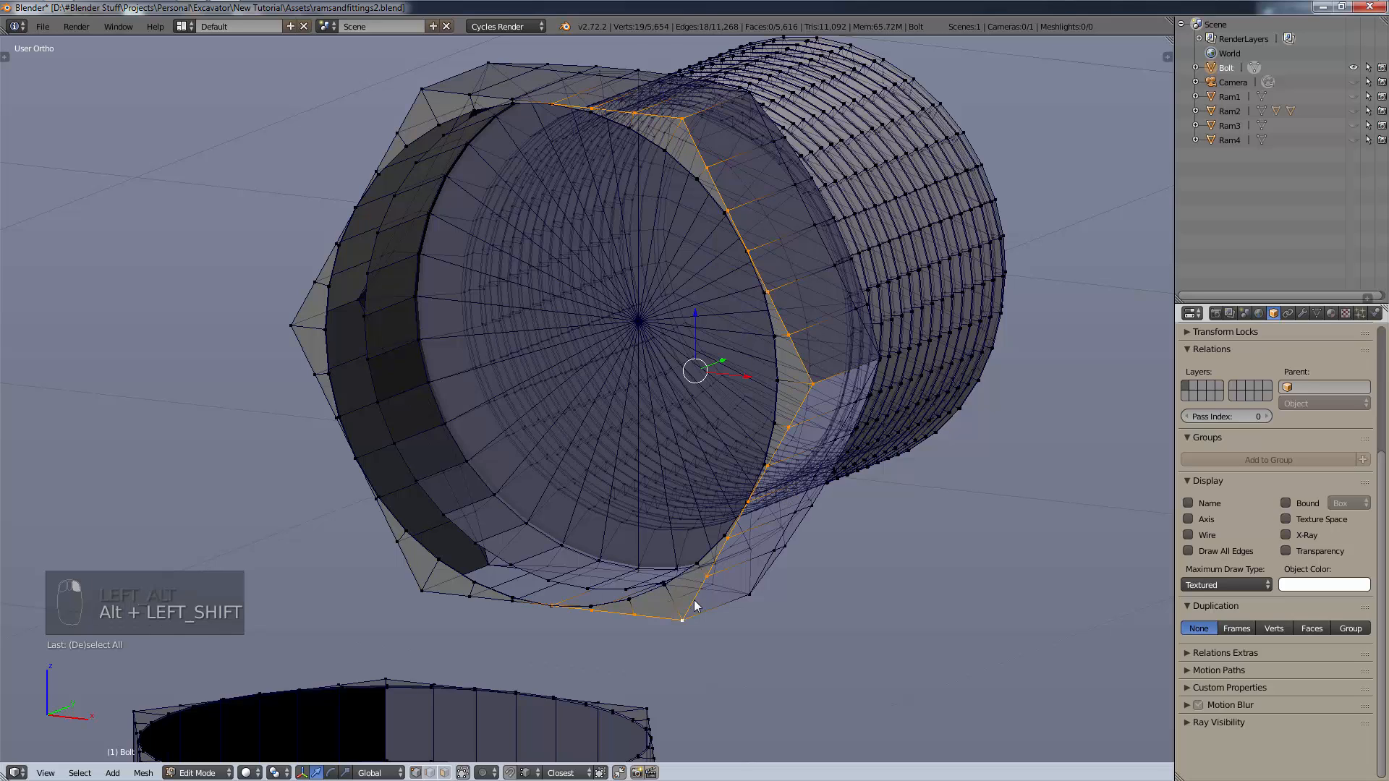
right_click(353, 420, "alt+shift")
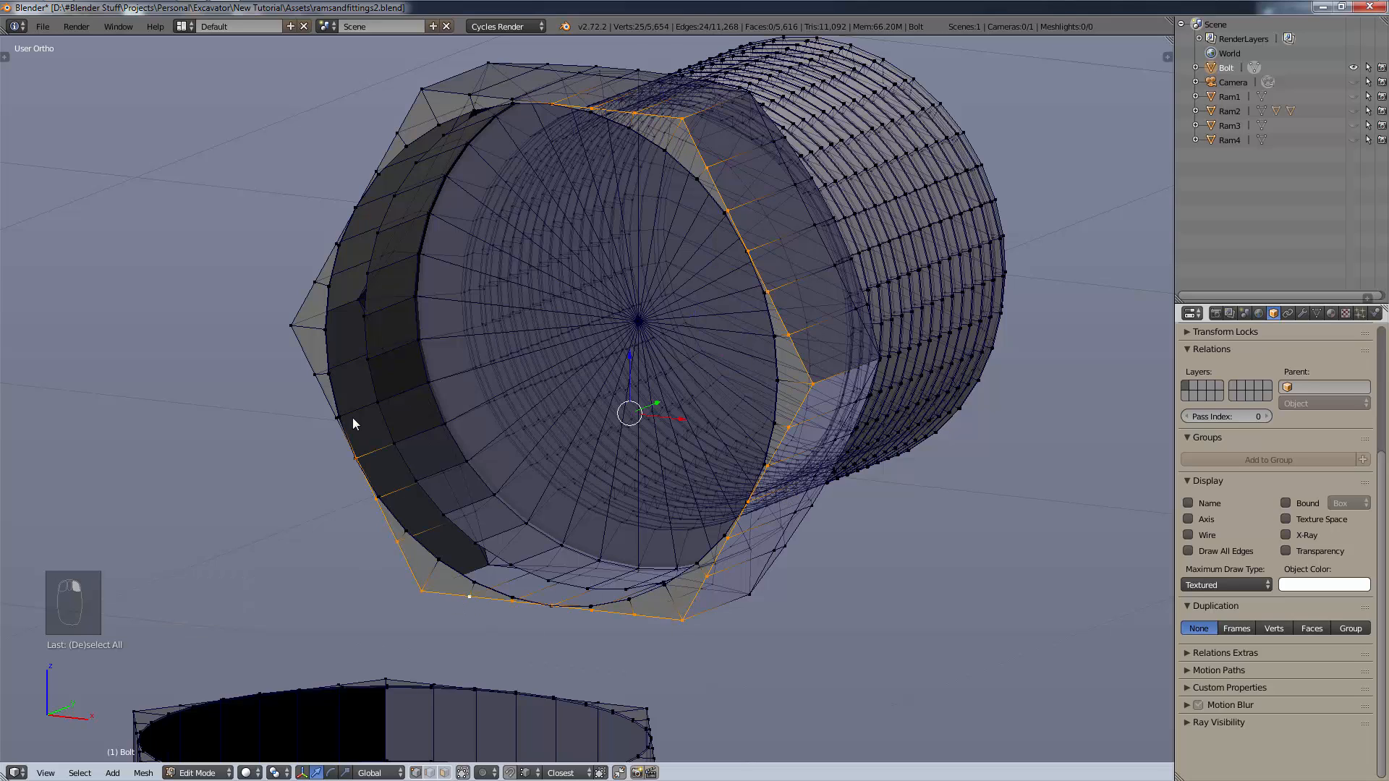
right_click(314, 382, "alt+shift")
right_click(407, 120, "alt+shift")
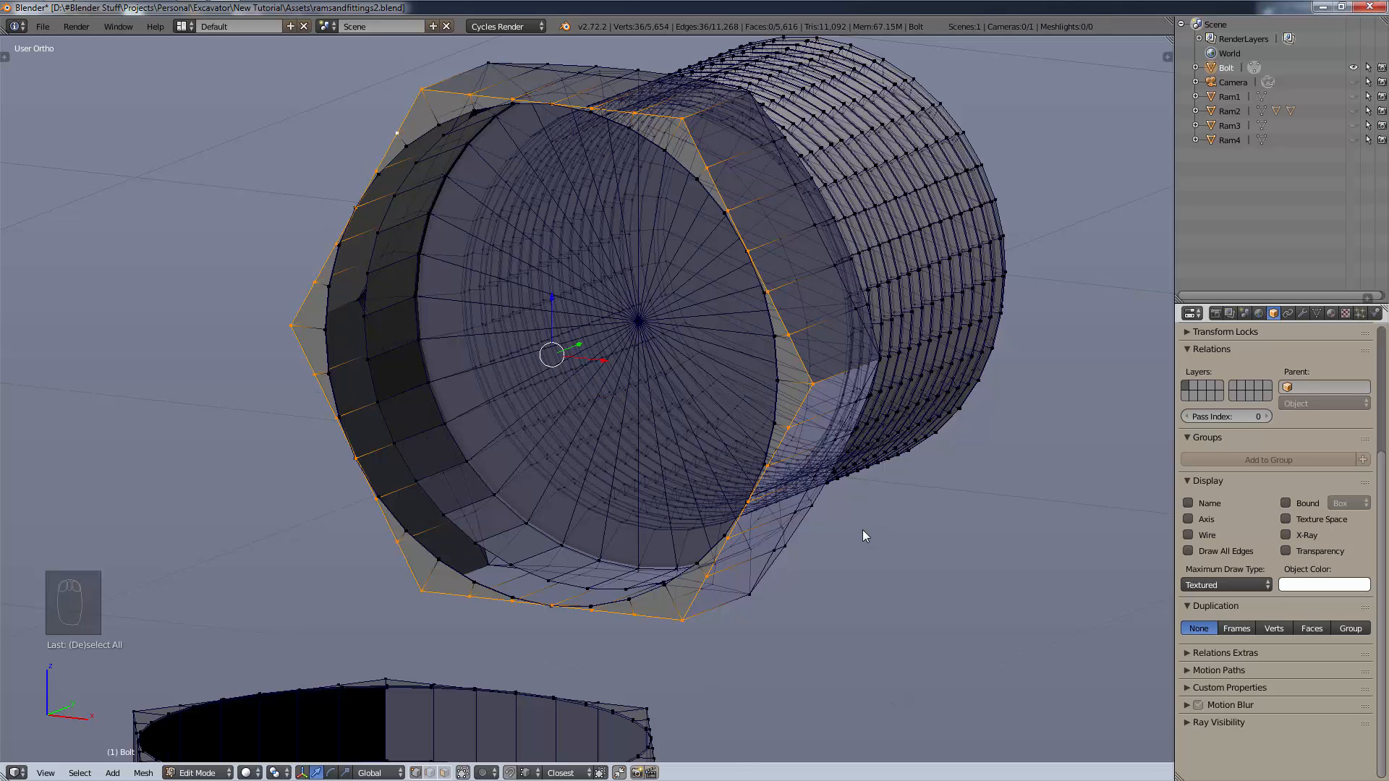
key("g")
right_click(844, 539)
key("KP_3")
key("KP_Decimal")
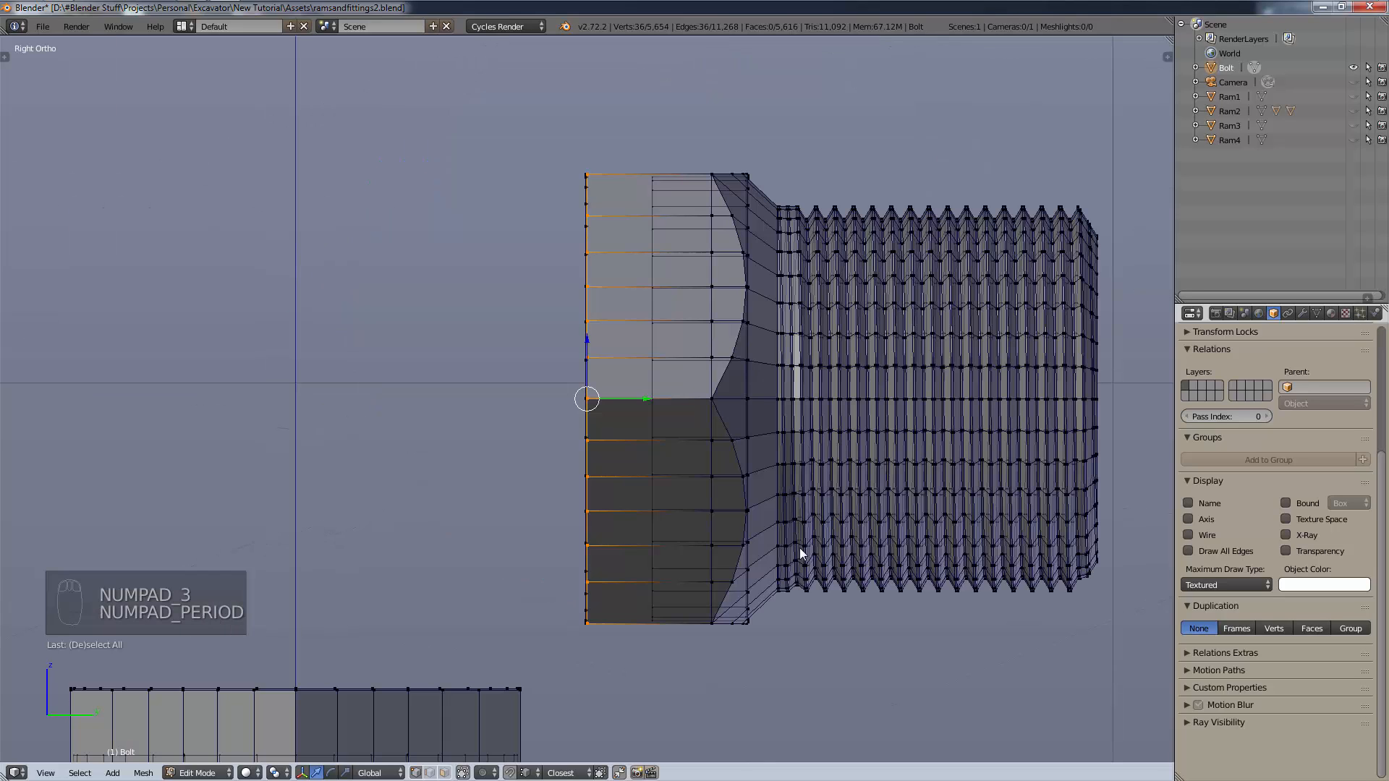
Try to extrude the hex rim along the Y axis to line up with the upright fitting's far edge.
middle_click_drag(796, 549, 1031, 490, "shift")
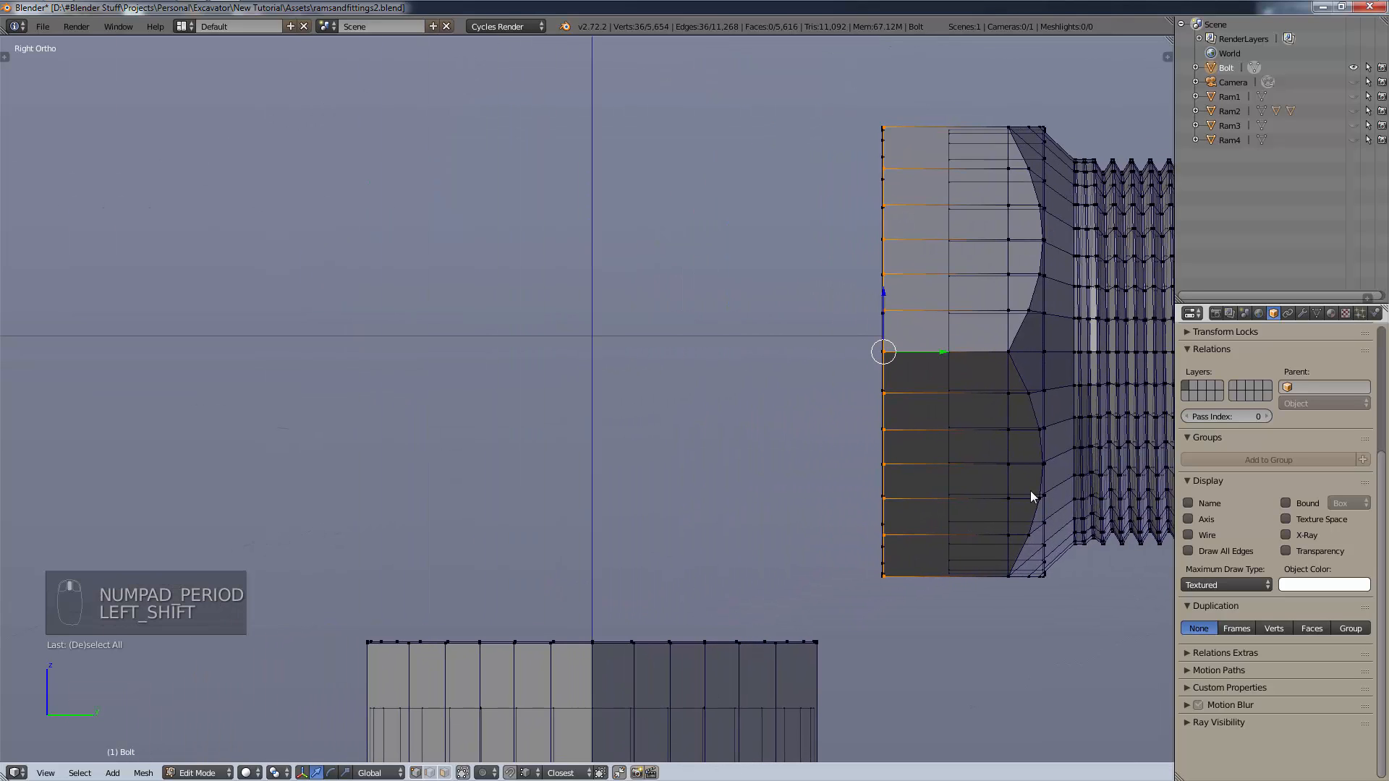
key("e")
key("e")
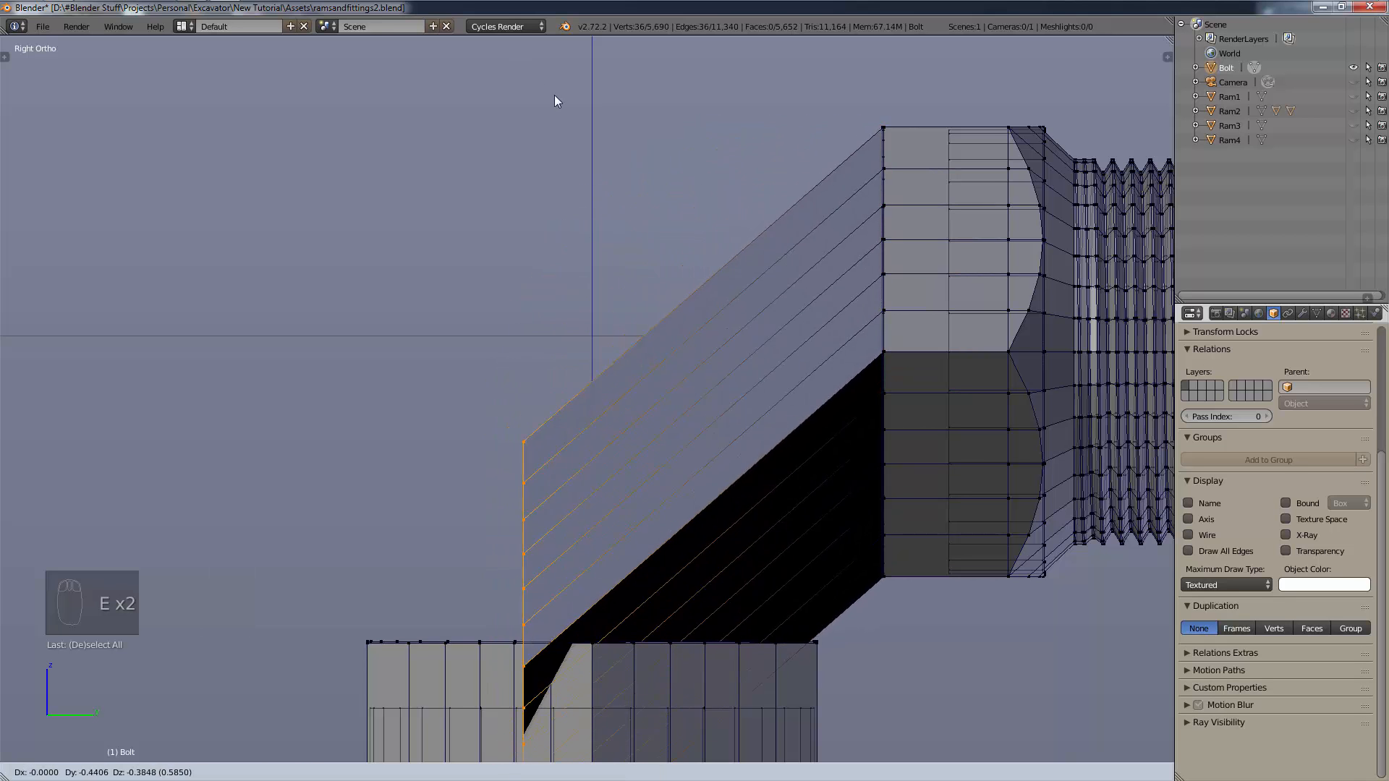
right_click(868, 493)
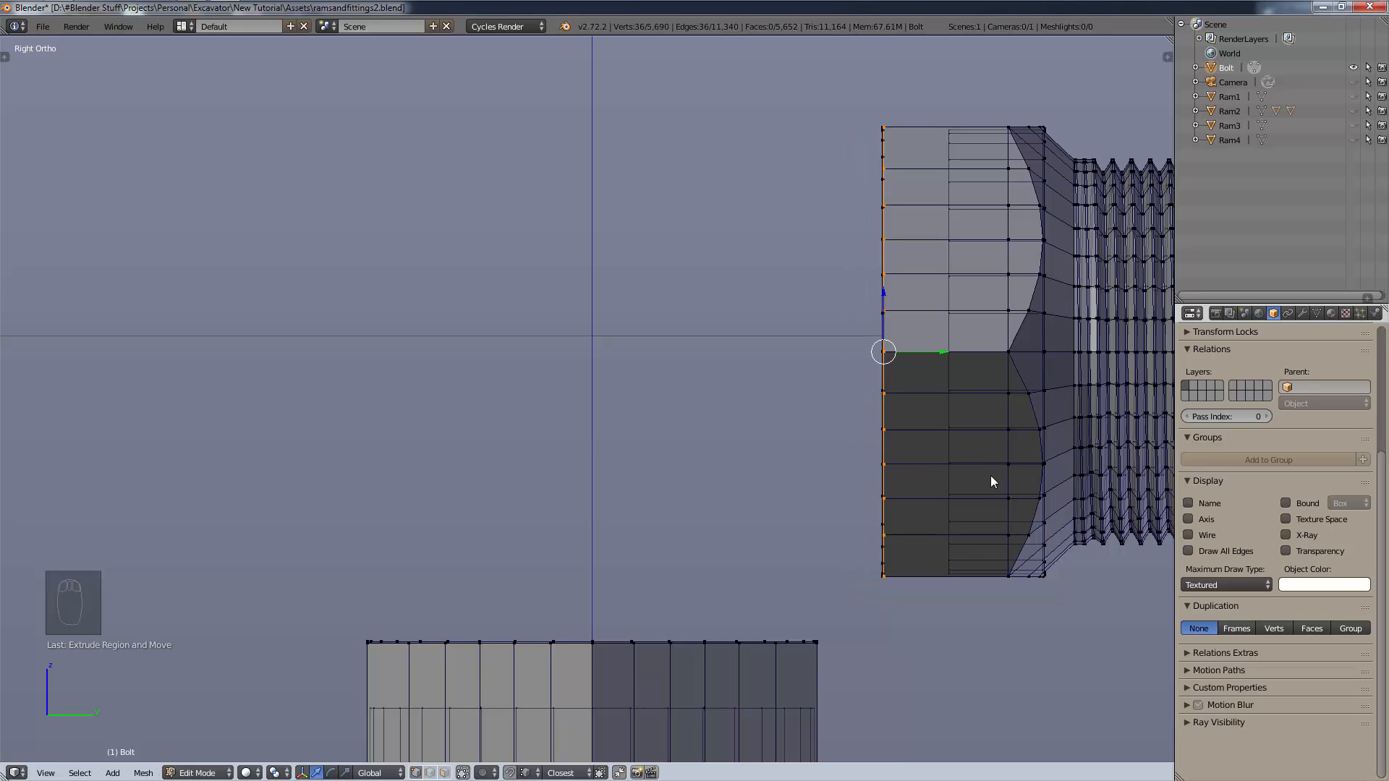
key("e")
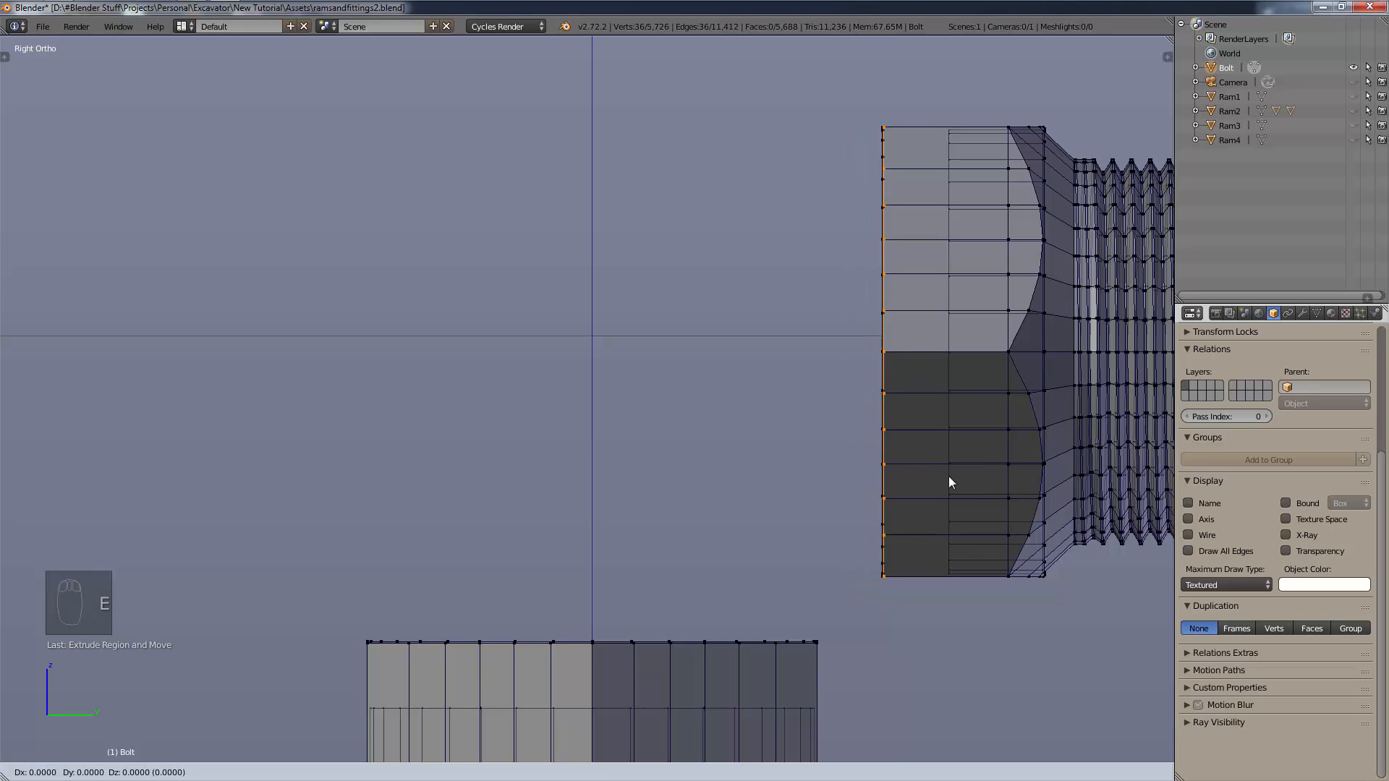
key("y")
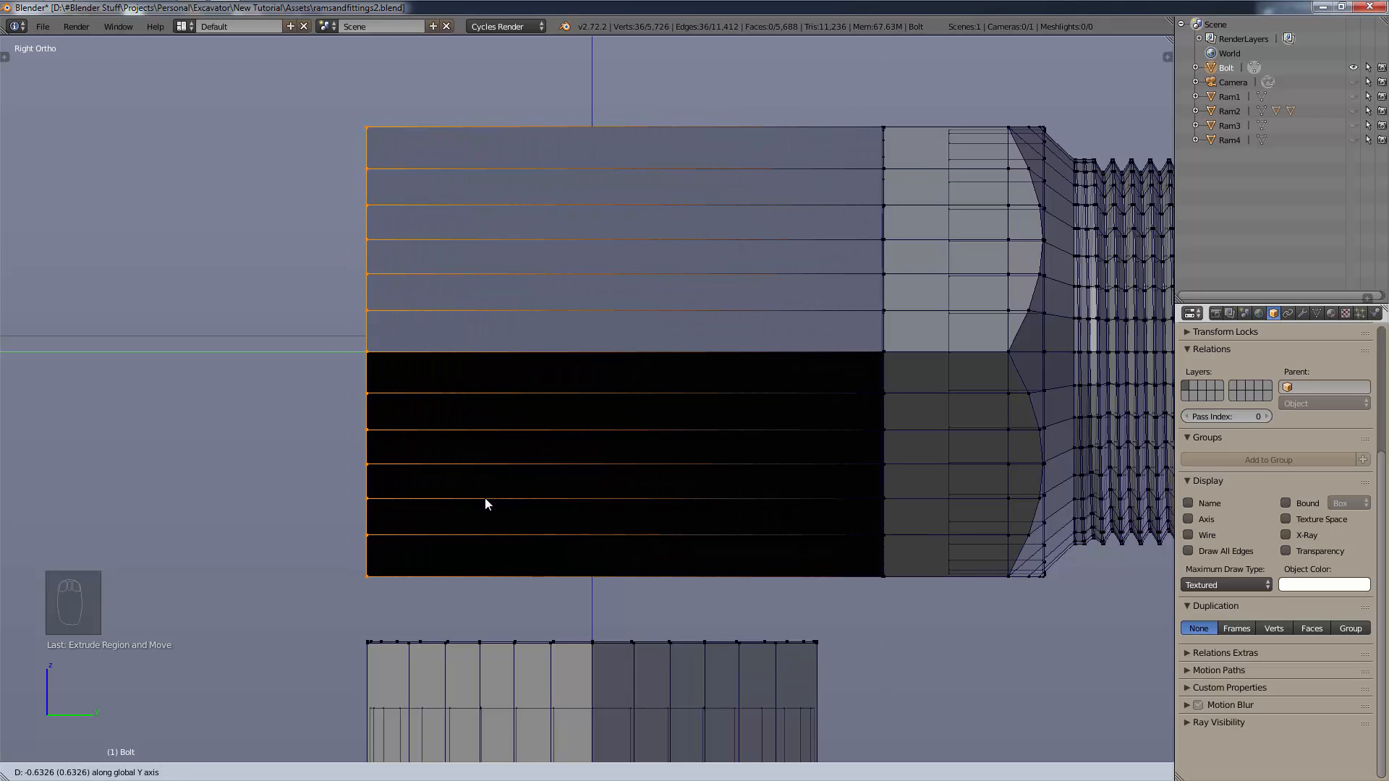
left_click(369, 649)
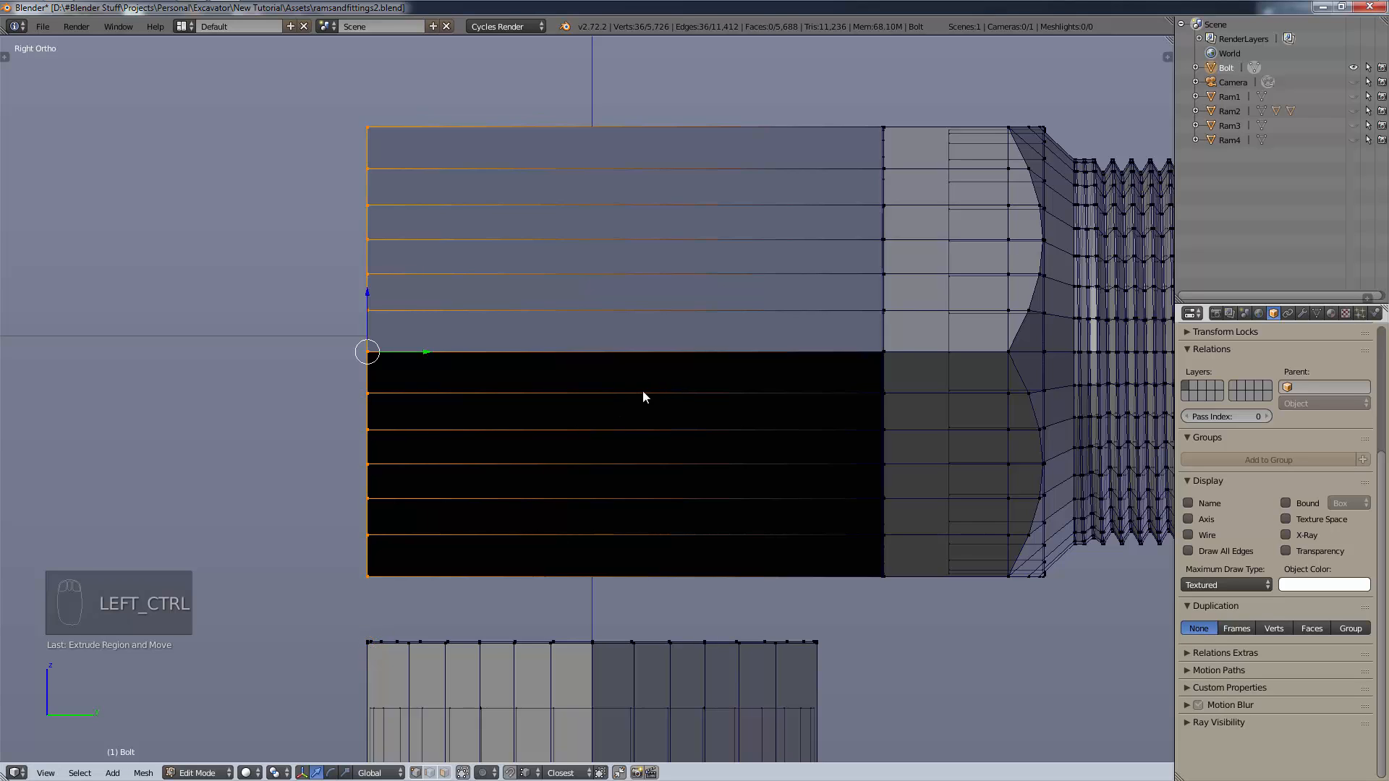
key("ctrl+l")
key("ctrl+z")
key("ctrl+z")
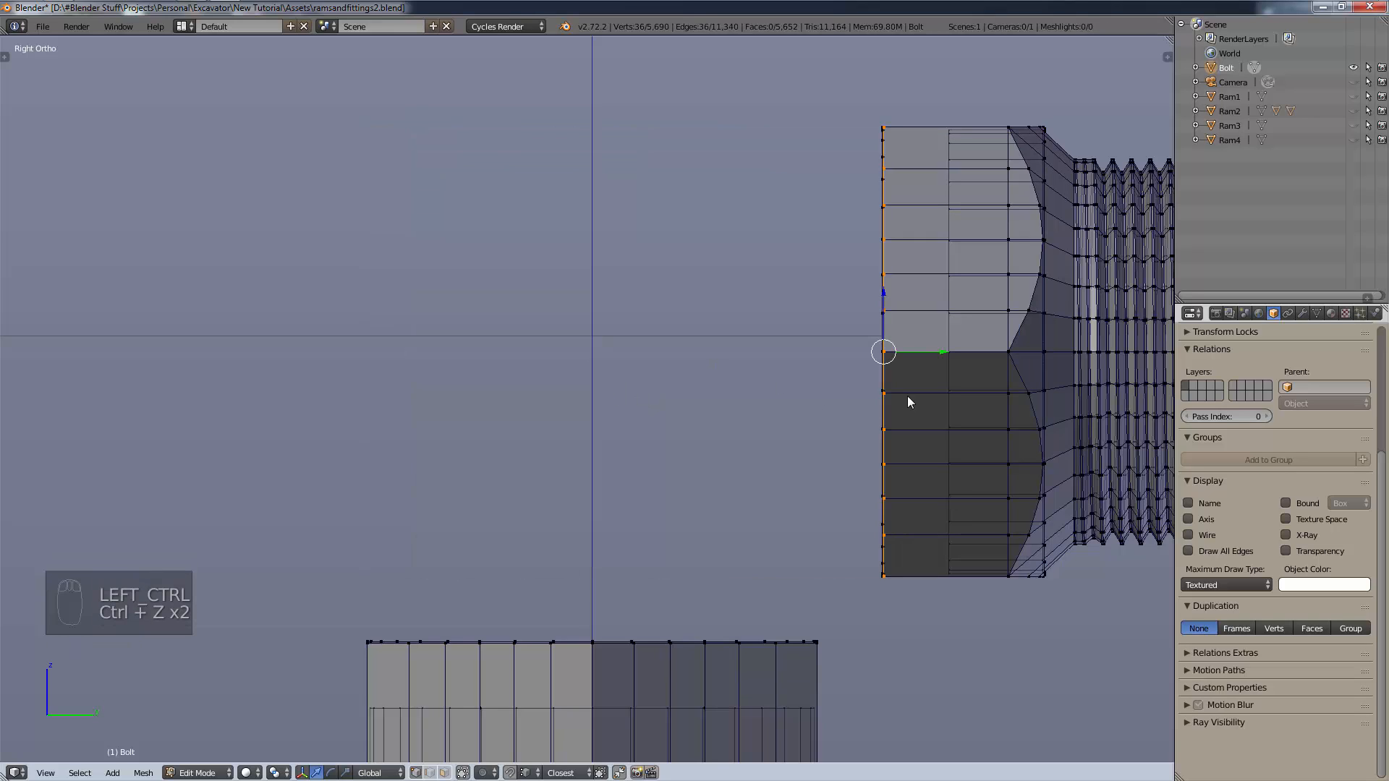
Duplicate the hex rim in place and extrude the copy about 0.63 along negative Y, level with the upright fitting's far edge.
key("shift+d")
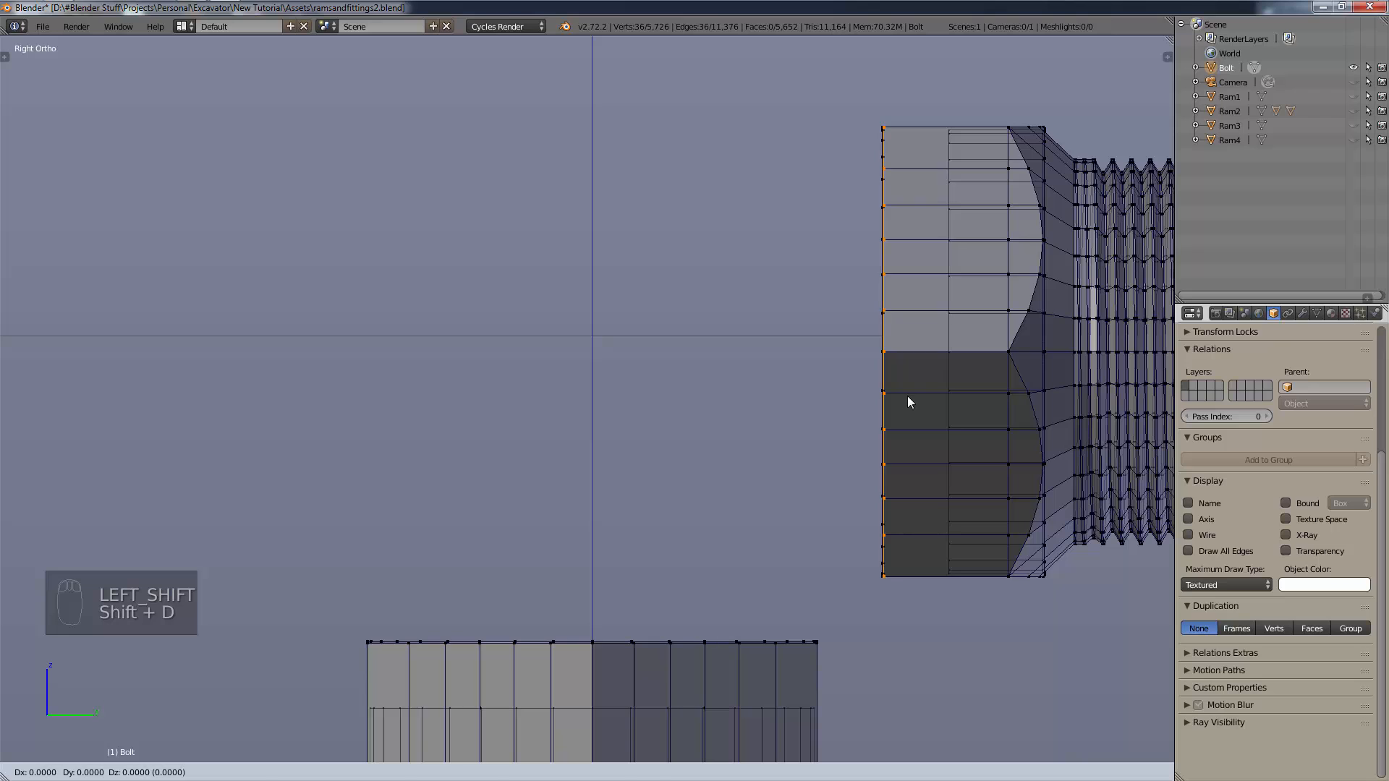
right_click(908, 397)
key("e")
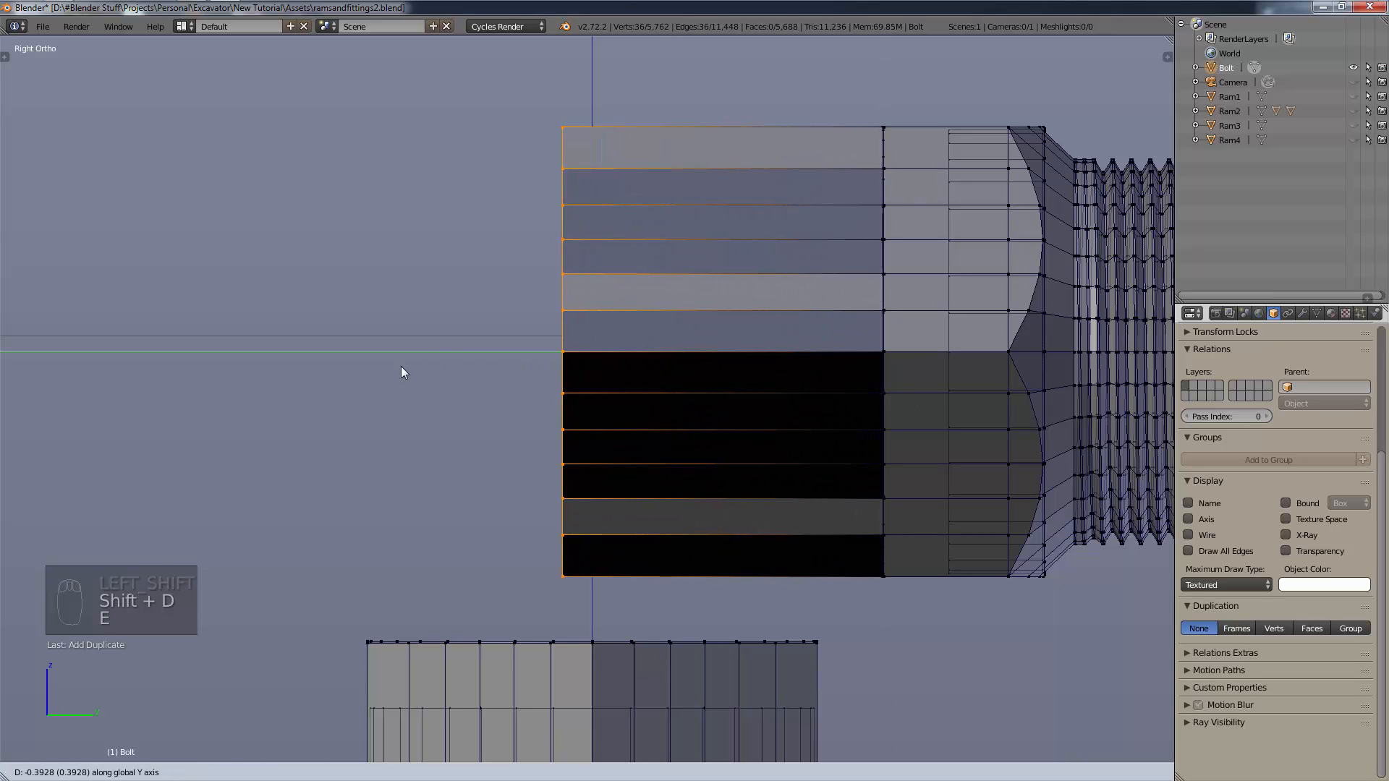
left_click(359, 650)
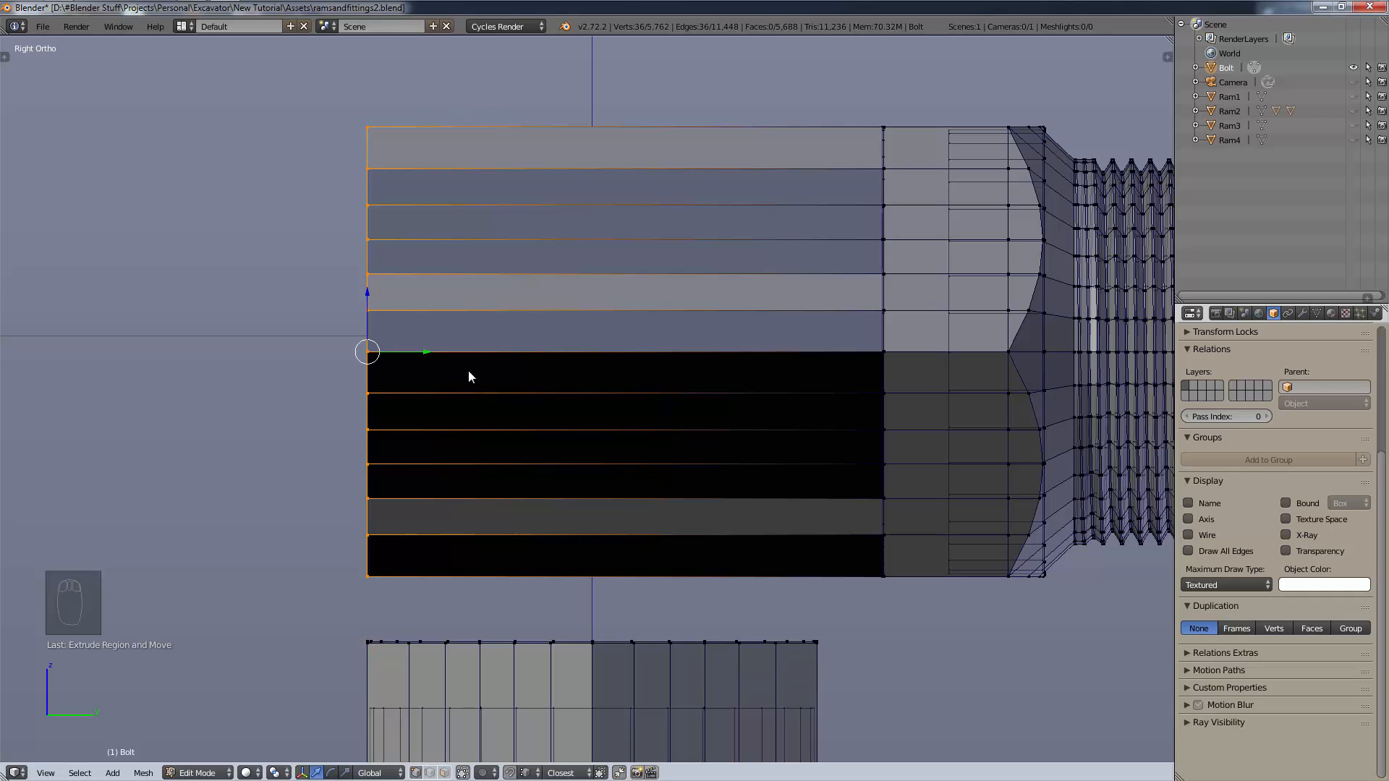
Add 12 evenly spaced loop cuts along the length of the extruded hex tube.
key("ctrl+r")
scroll(601, 290, "up", 2)
scroll(607, 300, "up", 10)
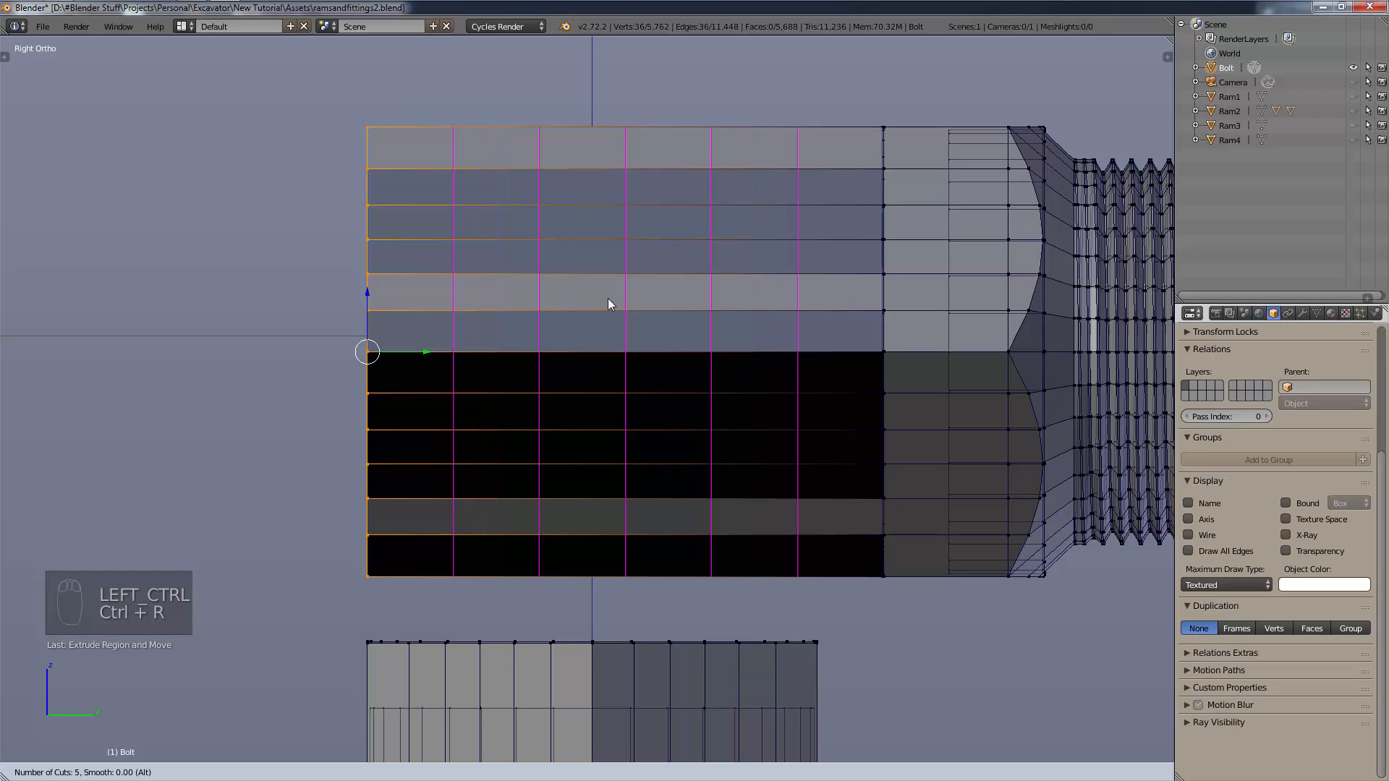
scroll(608, 304, "down", 2)
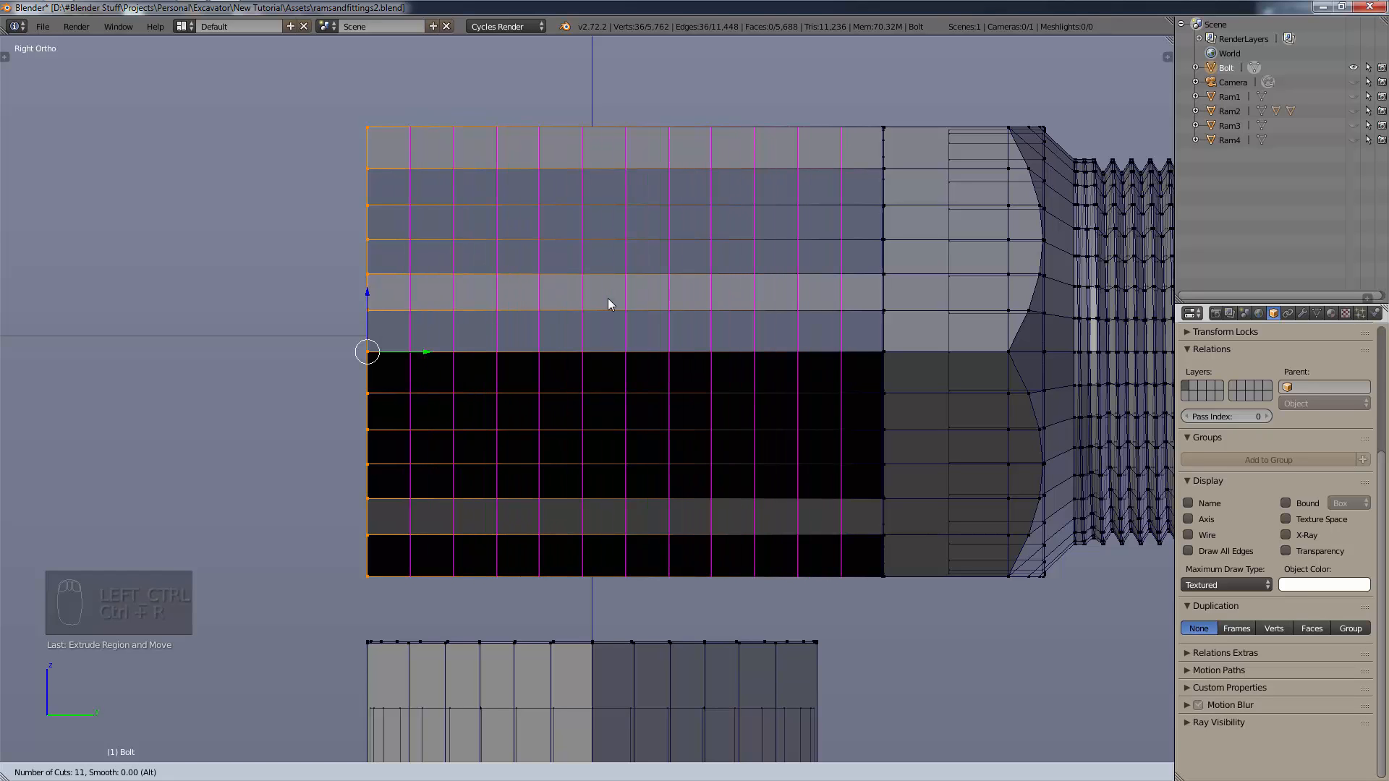
scroll(608, 298, "down", 1)
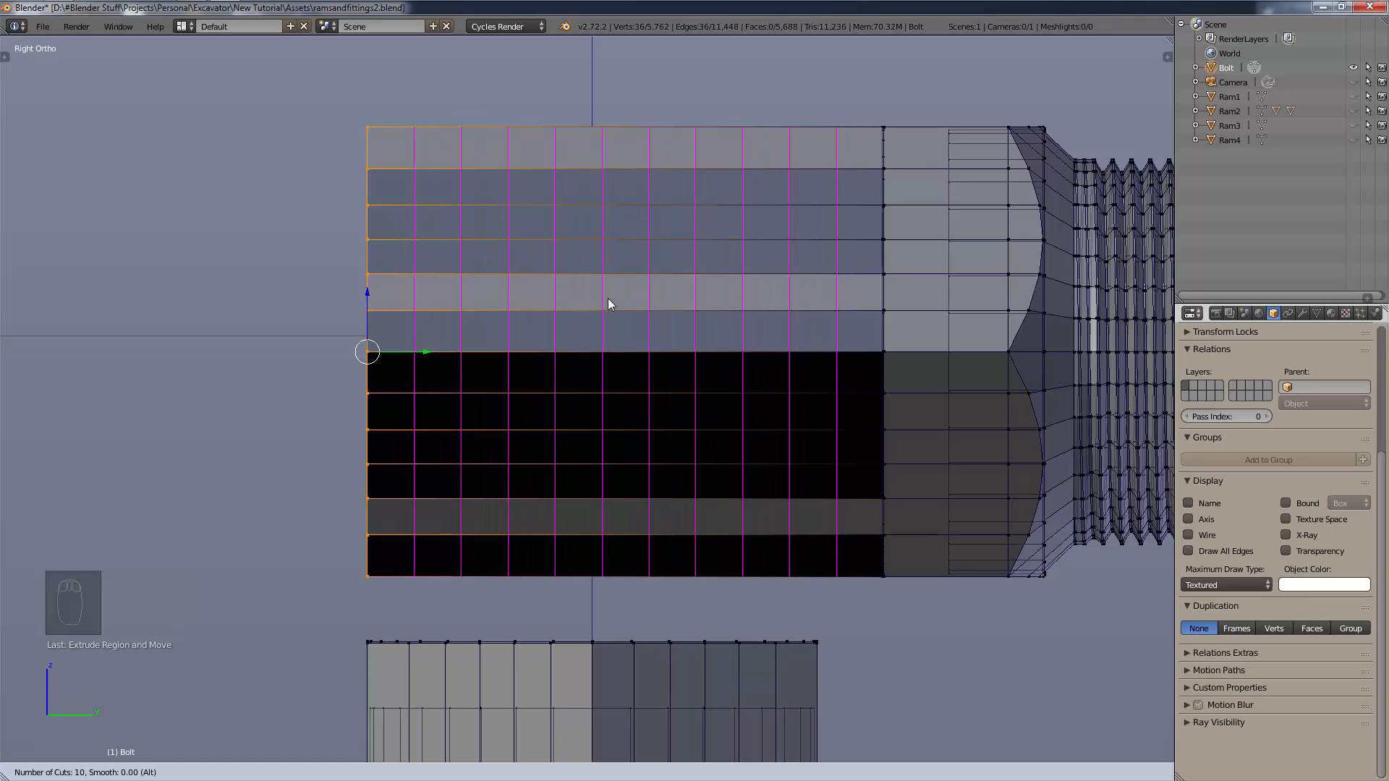
scroll(608, 304, "up", 2)
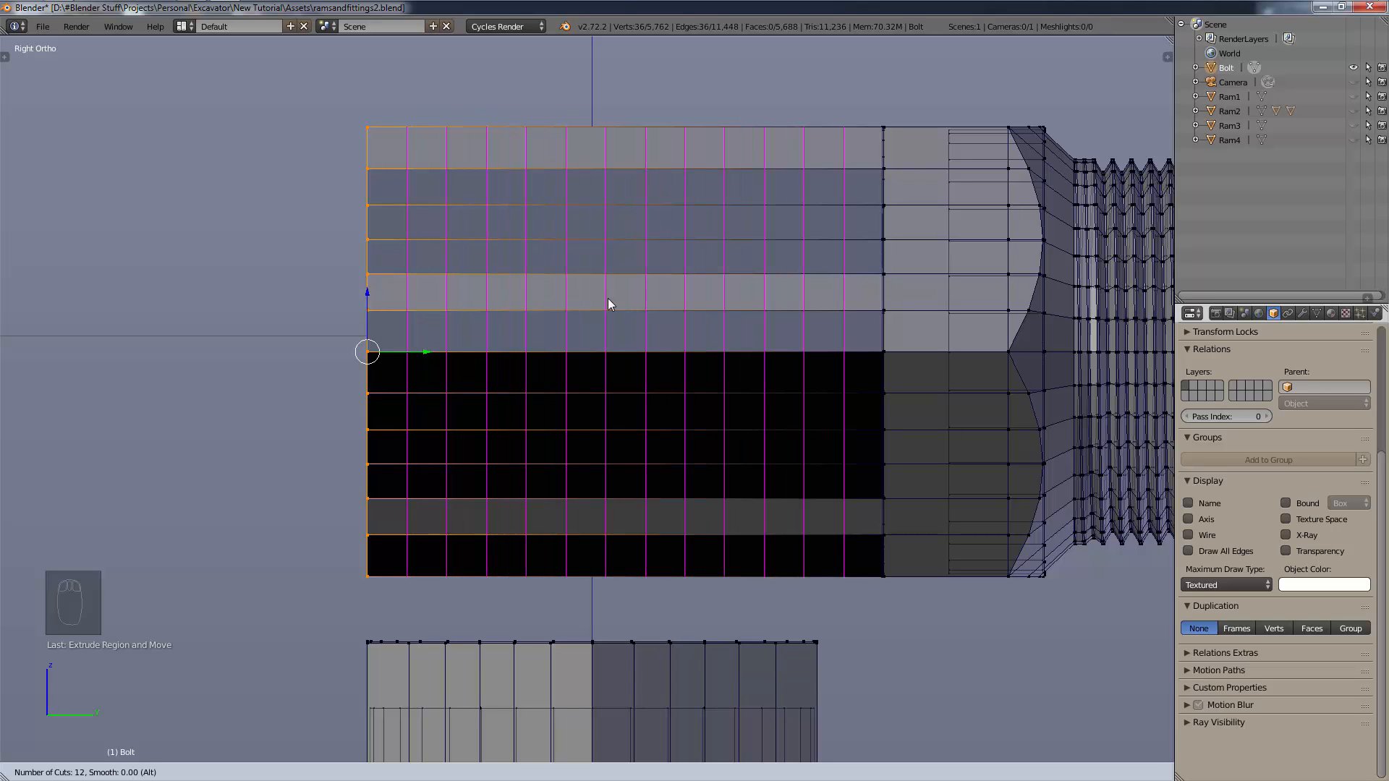
left_click(608, 299)
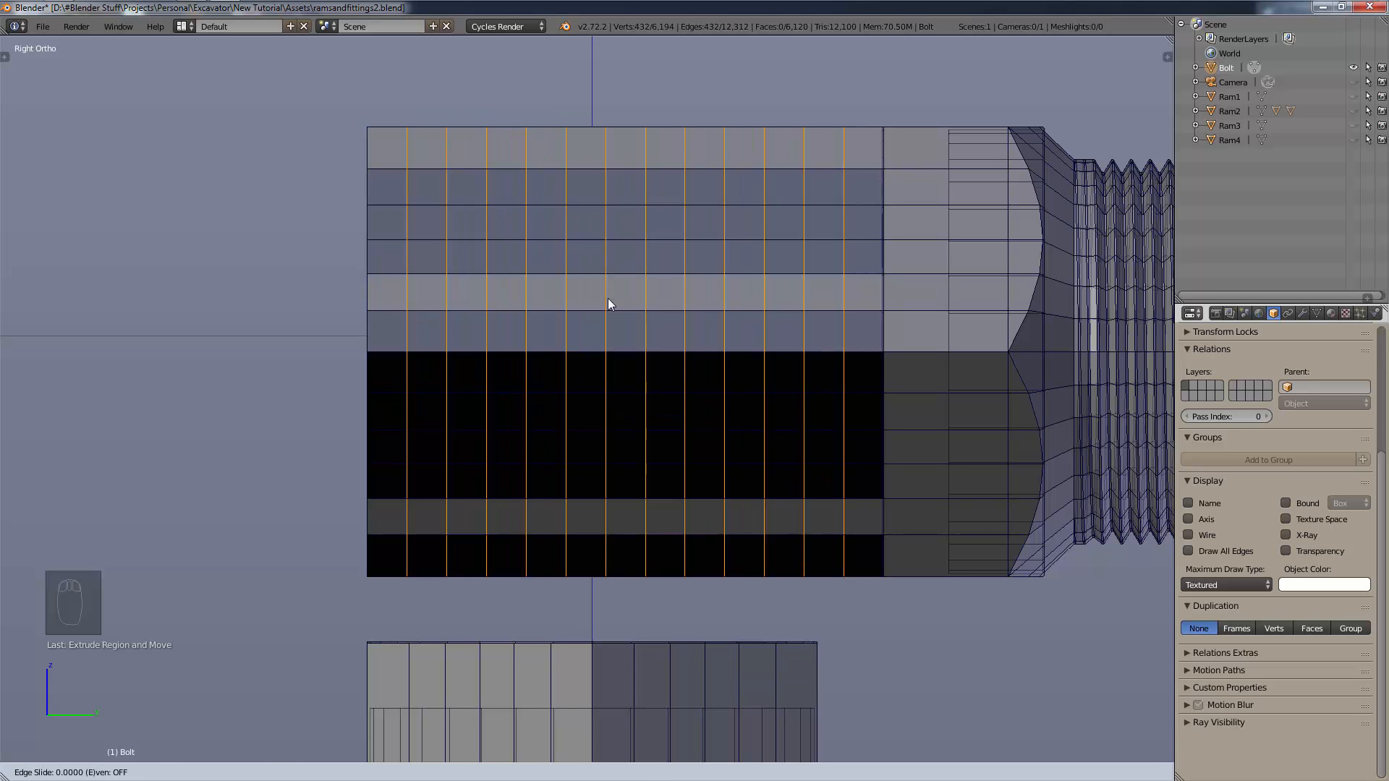
right_click(746, 632)
Try to bend the tube's outer segments around a 3D cursor placed just below the tube, leaving the segments beside the hex head unselected.
key("a")
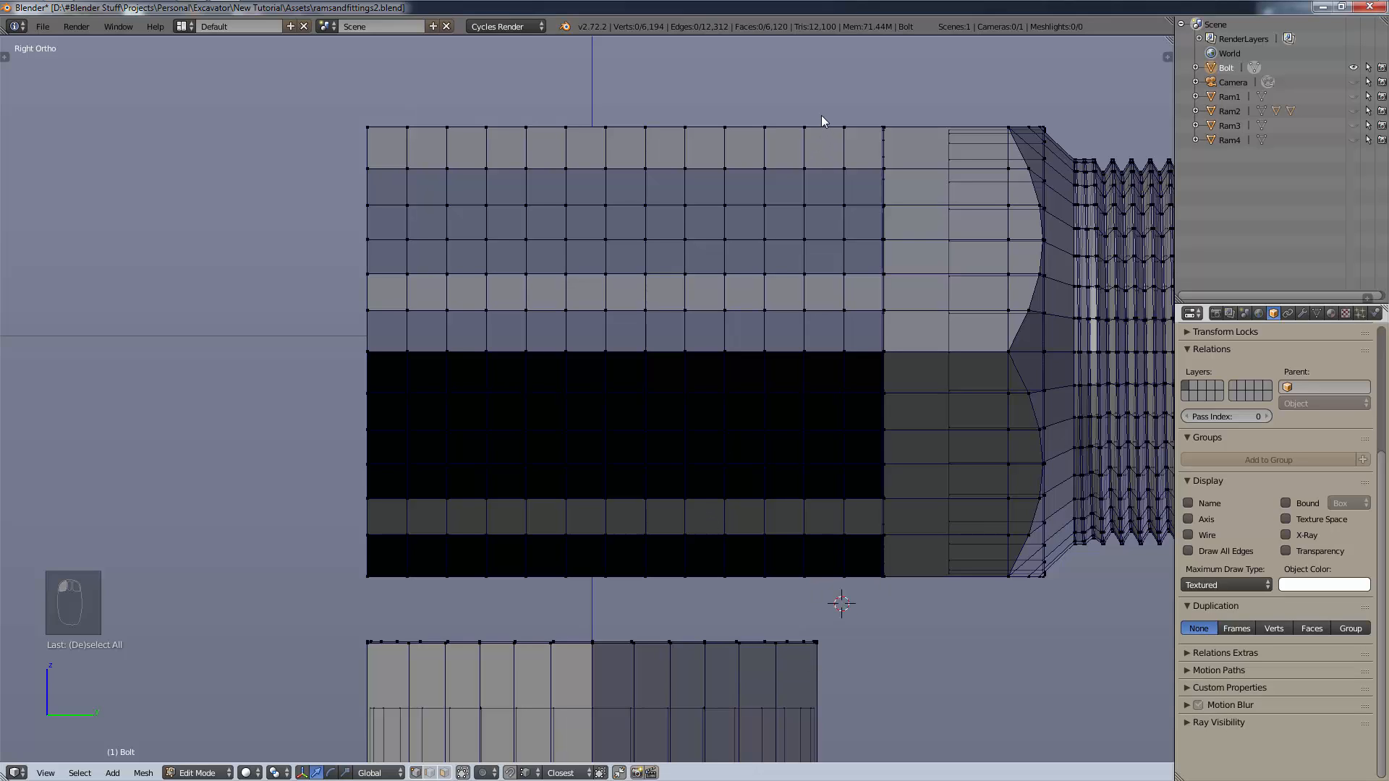
key("b")
left_click_drag(825, 93, 241, 610)
key("b")
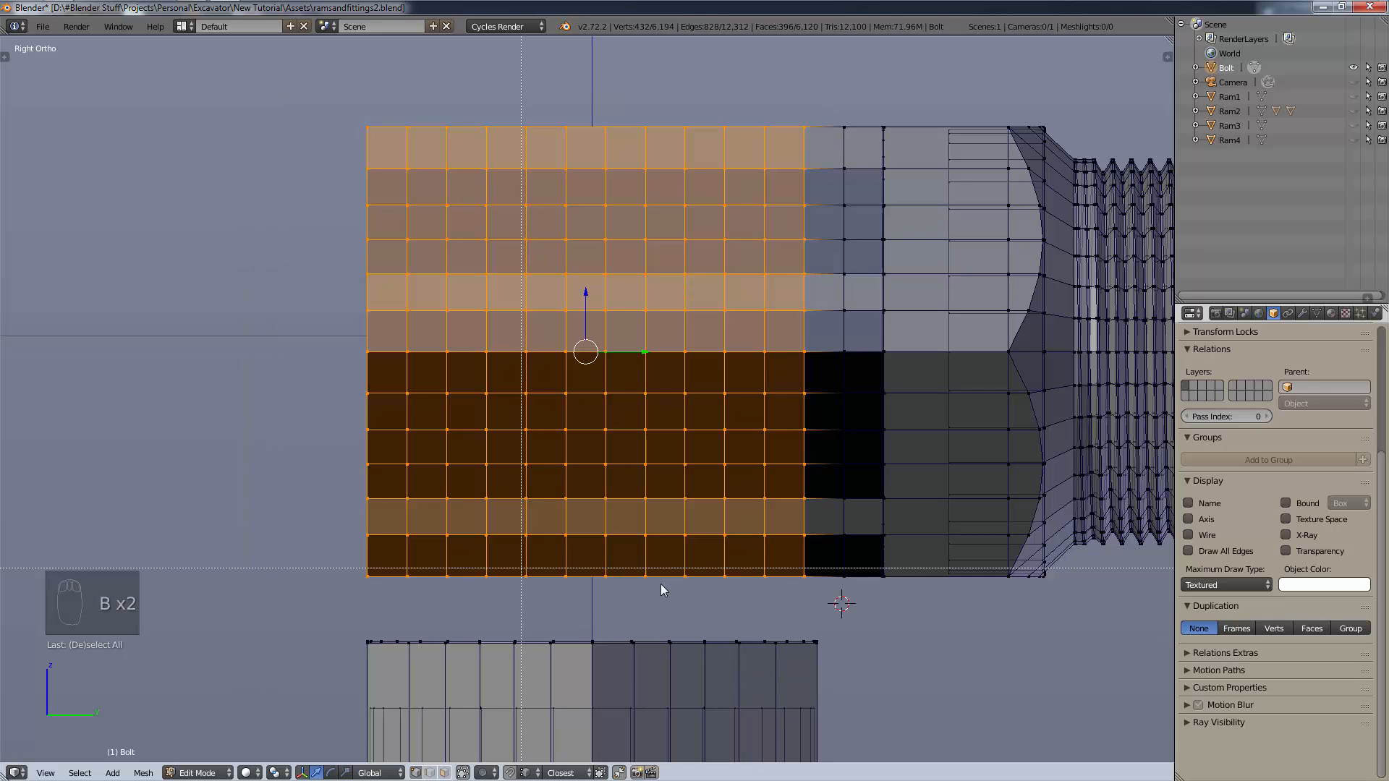
right_click(825, 621)
key("shift+w")
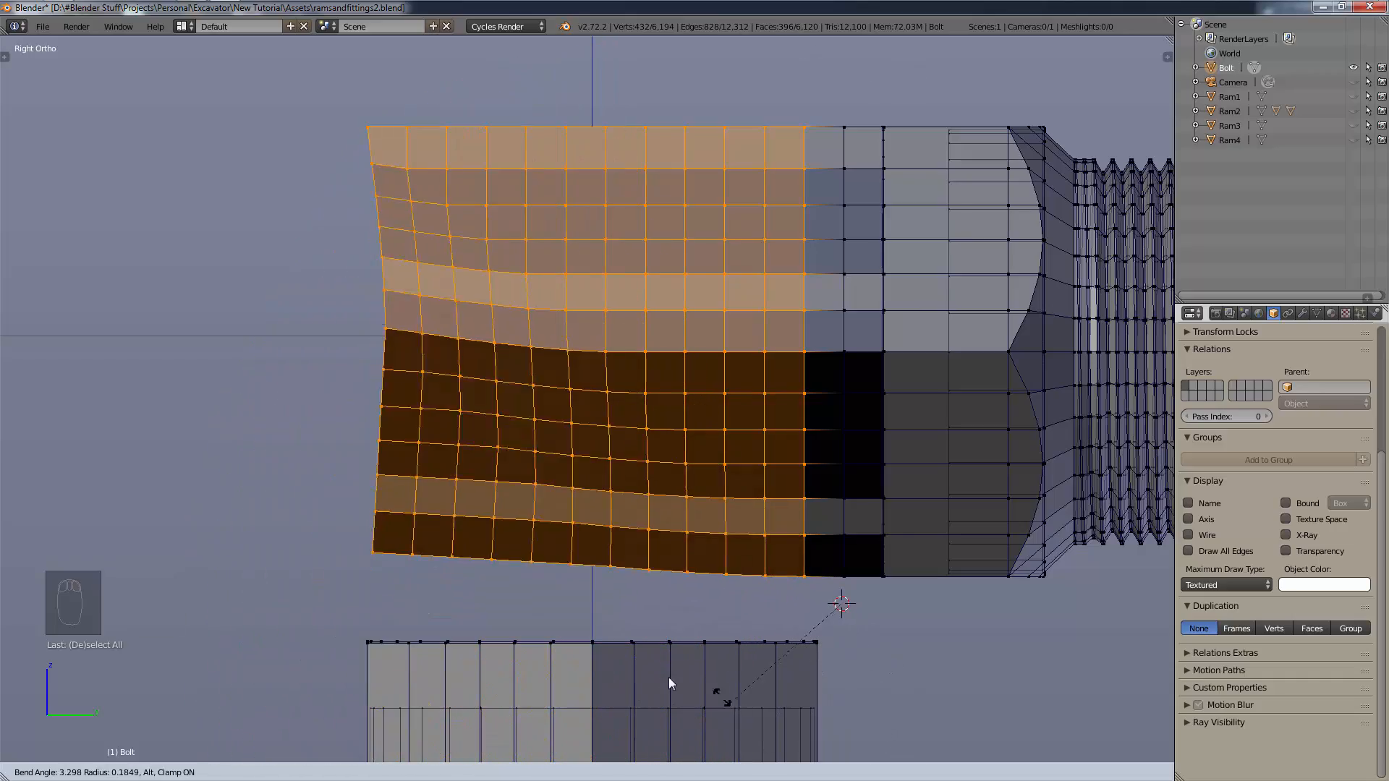
right_click(448, 588)
key("shift+w")
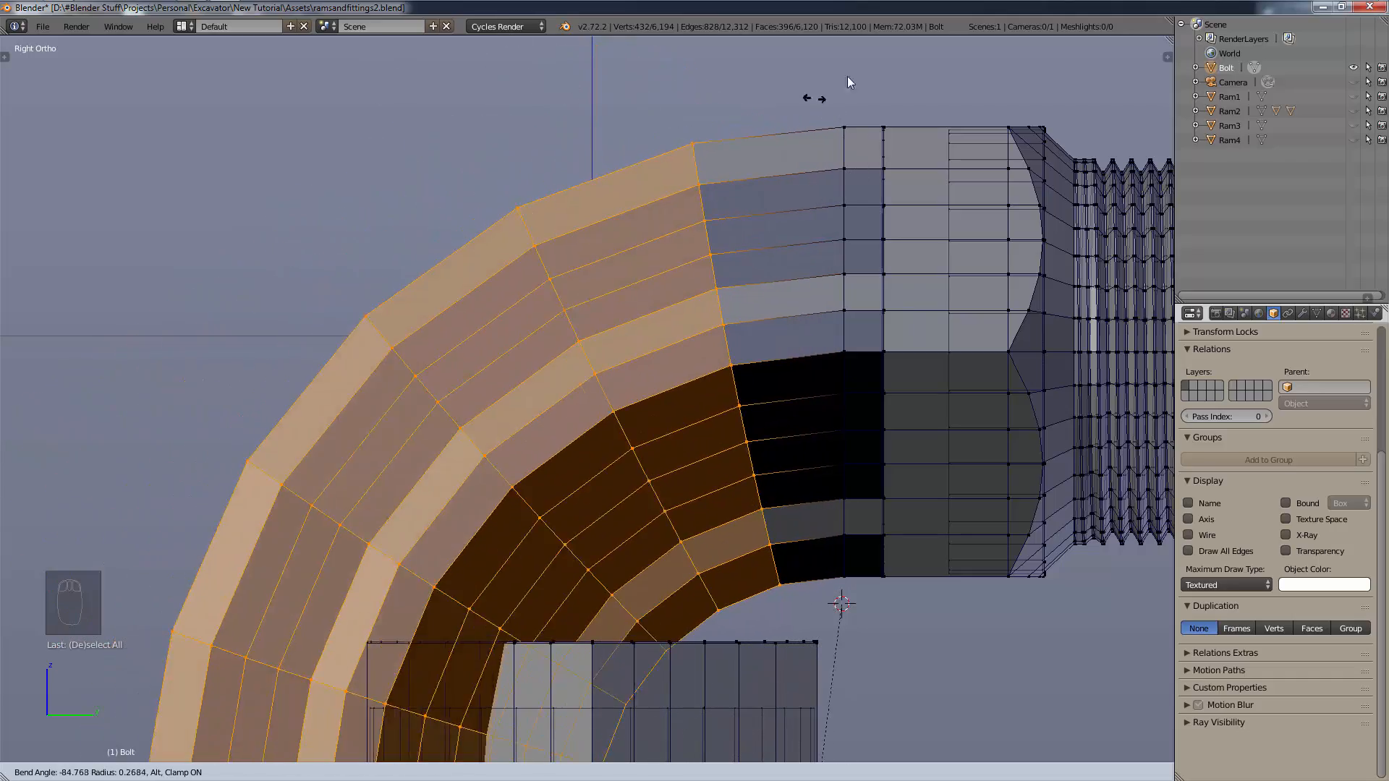
key("Escape")
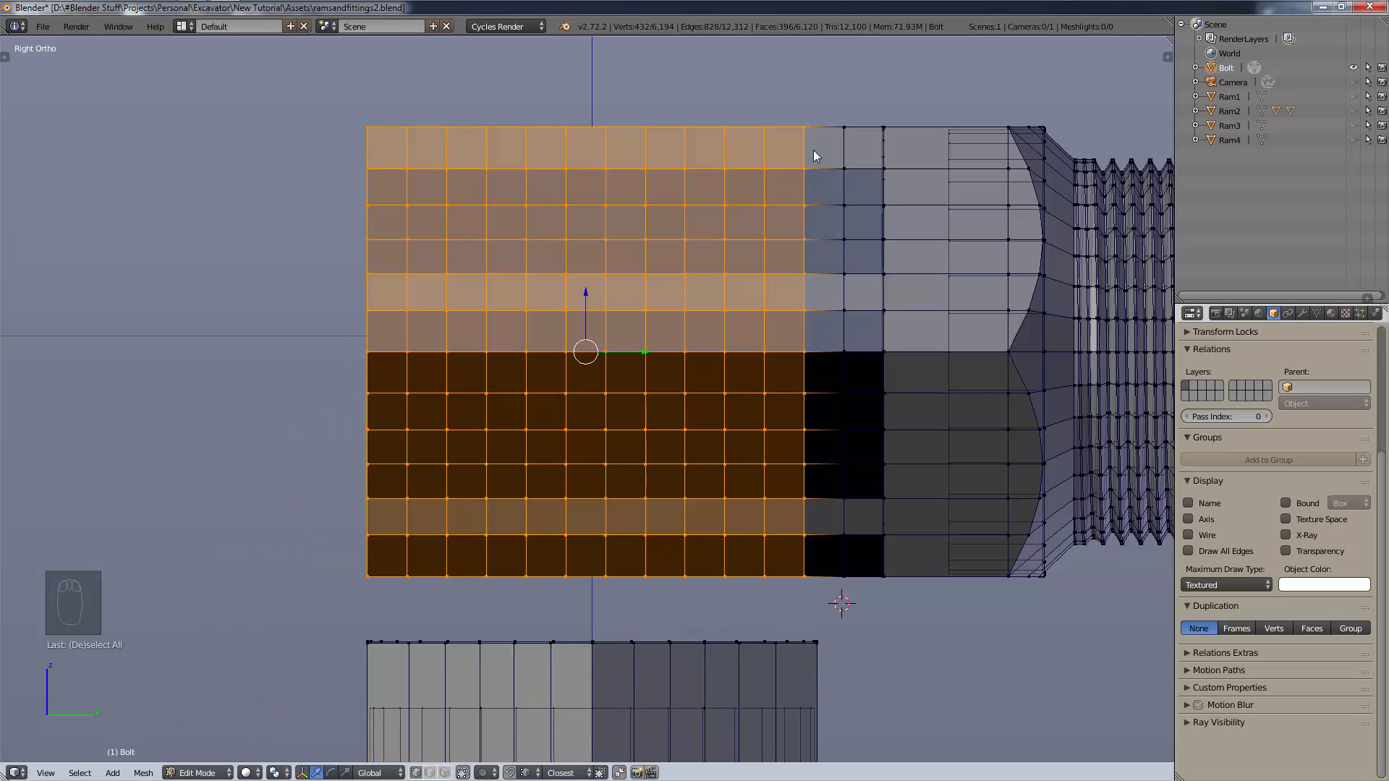
Clear the selection and select the entire extruded hex tube as linked geometry.
key("a")
key("b")
key("a")
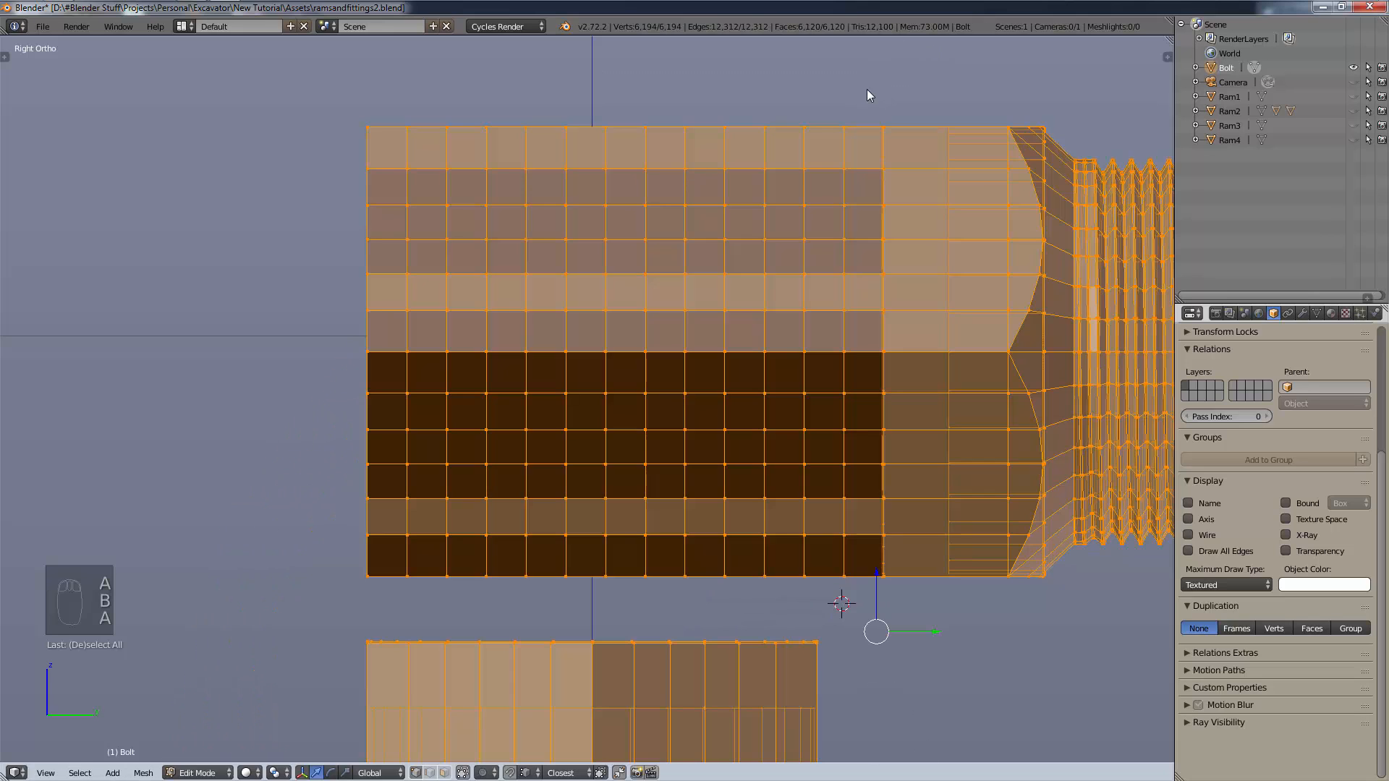
key("a")
right_click(782, 195)
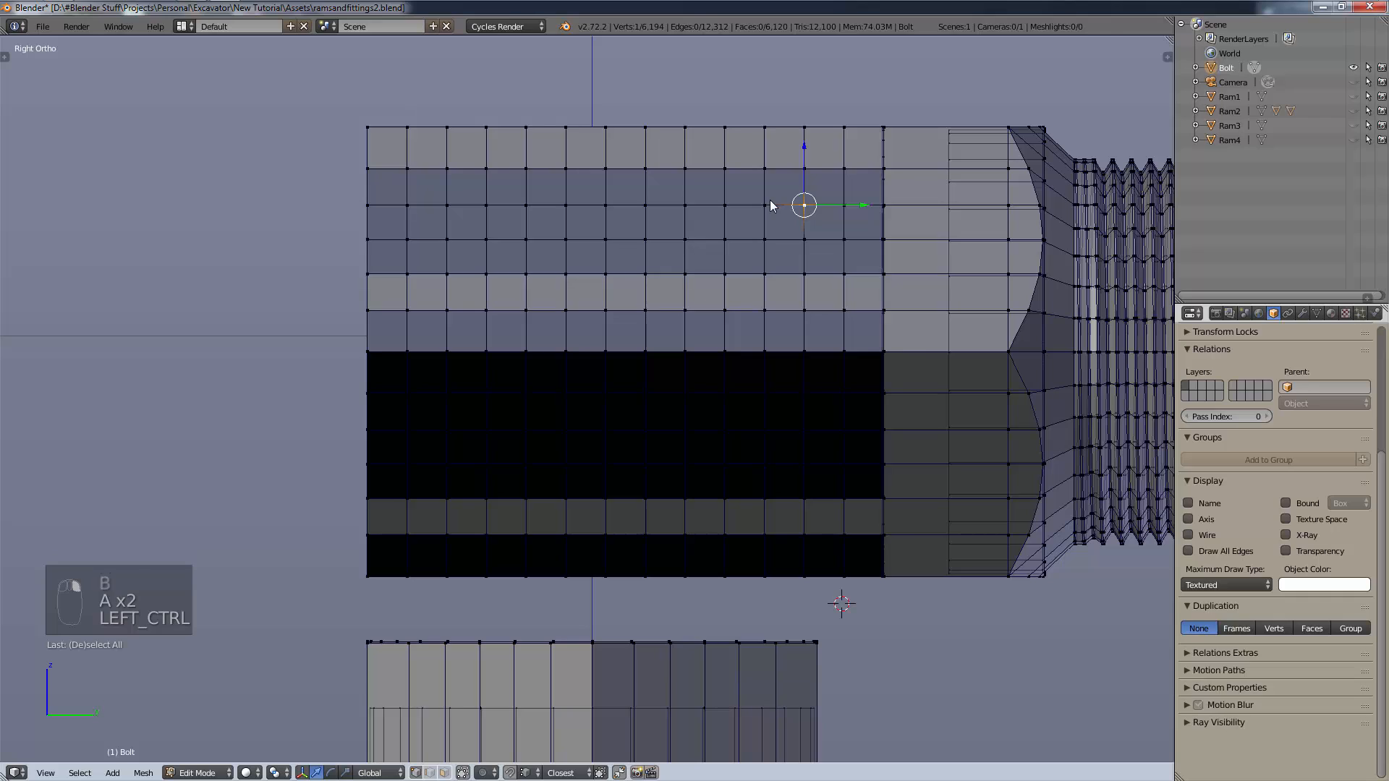
key("ctrl+l")
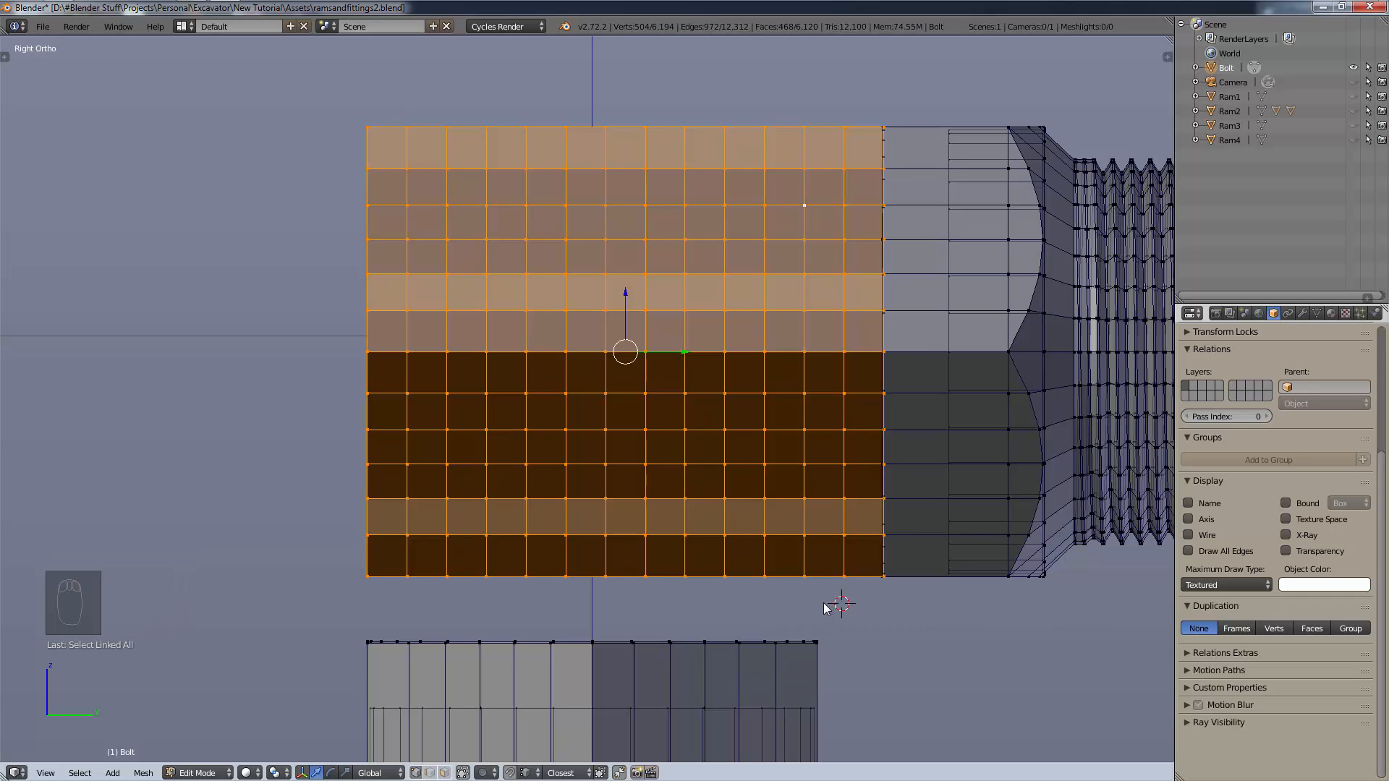
key("shift+w")
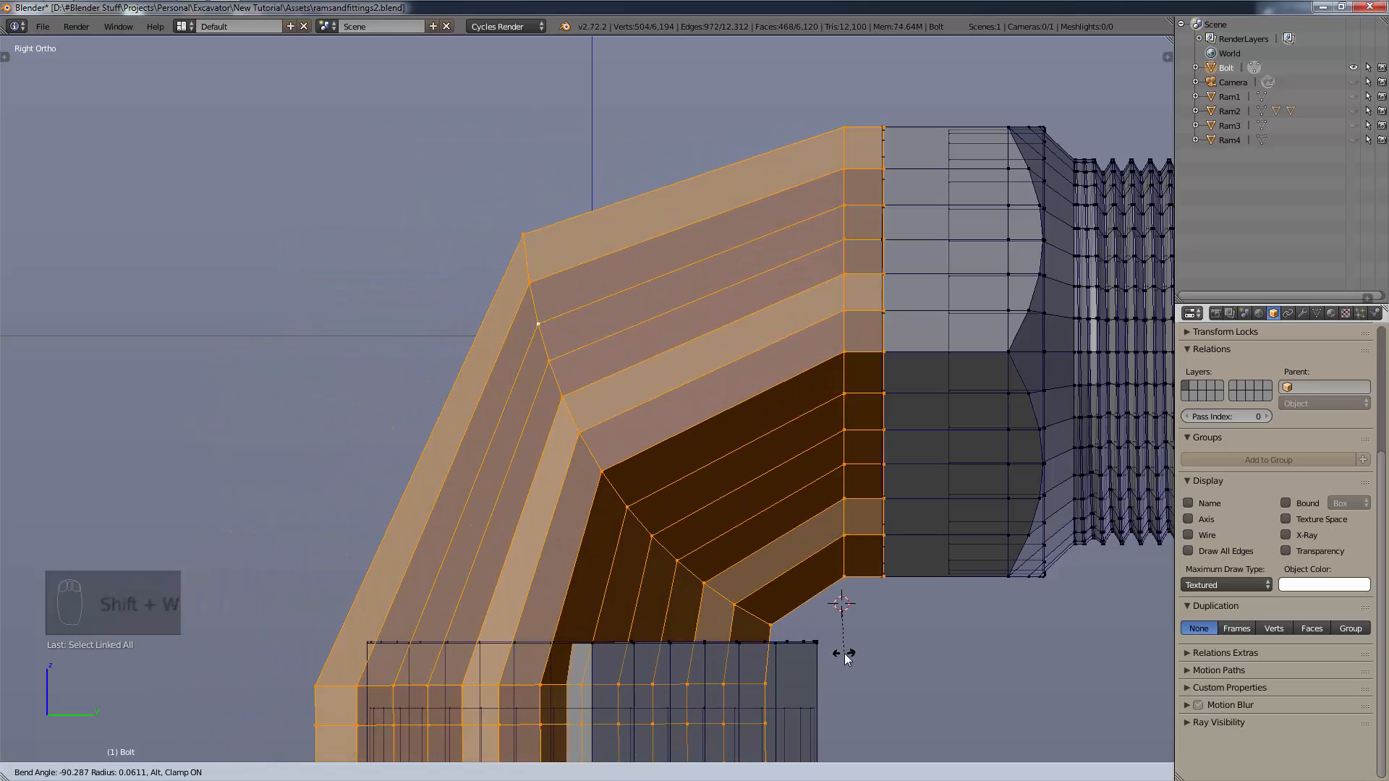
right_click(849, 650)
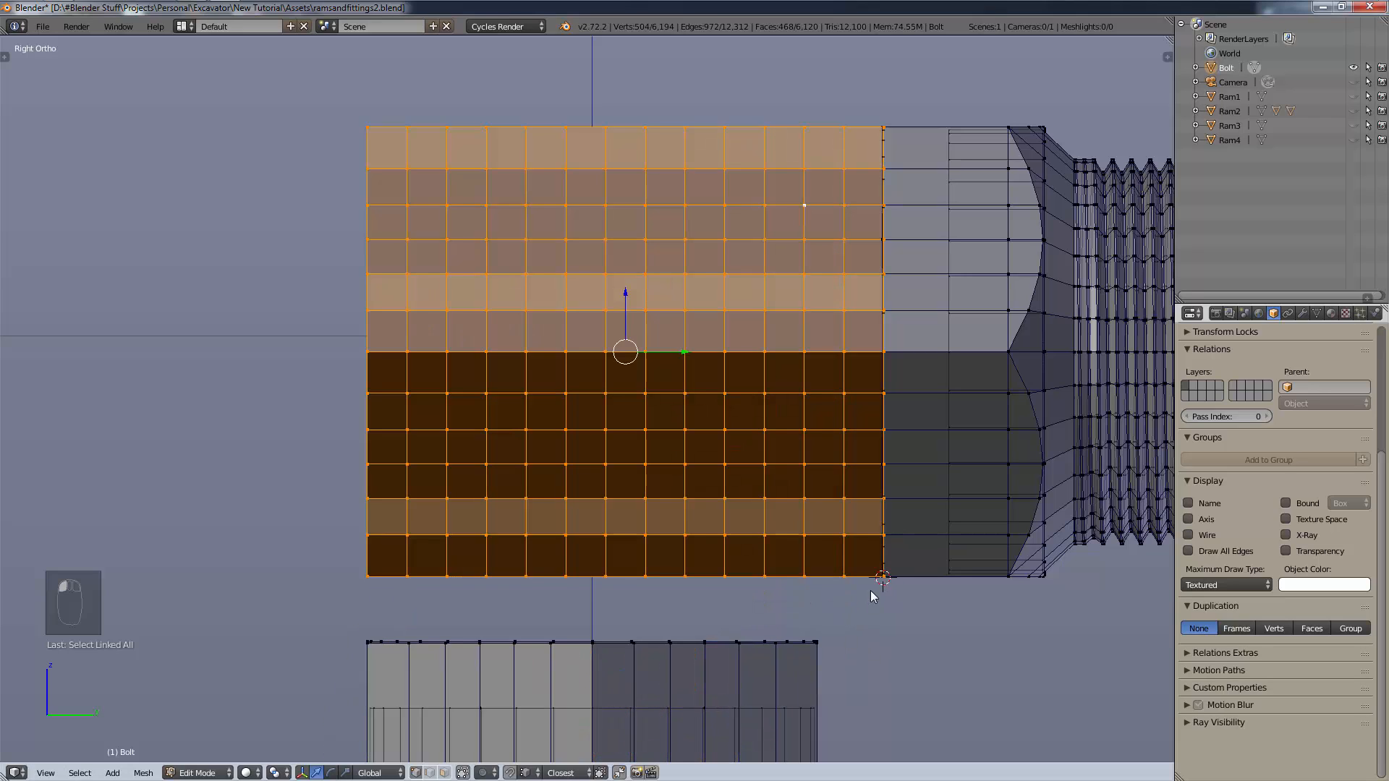
key("shift+w")
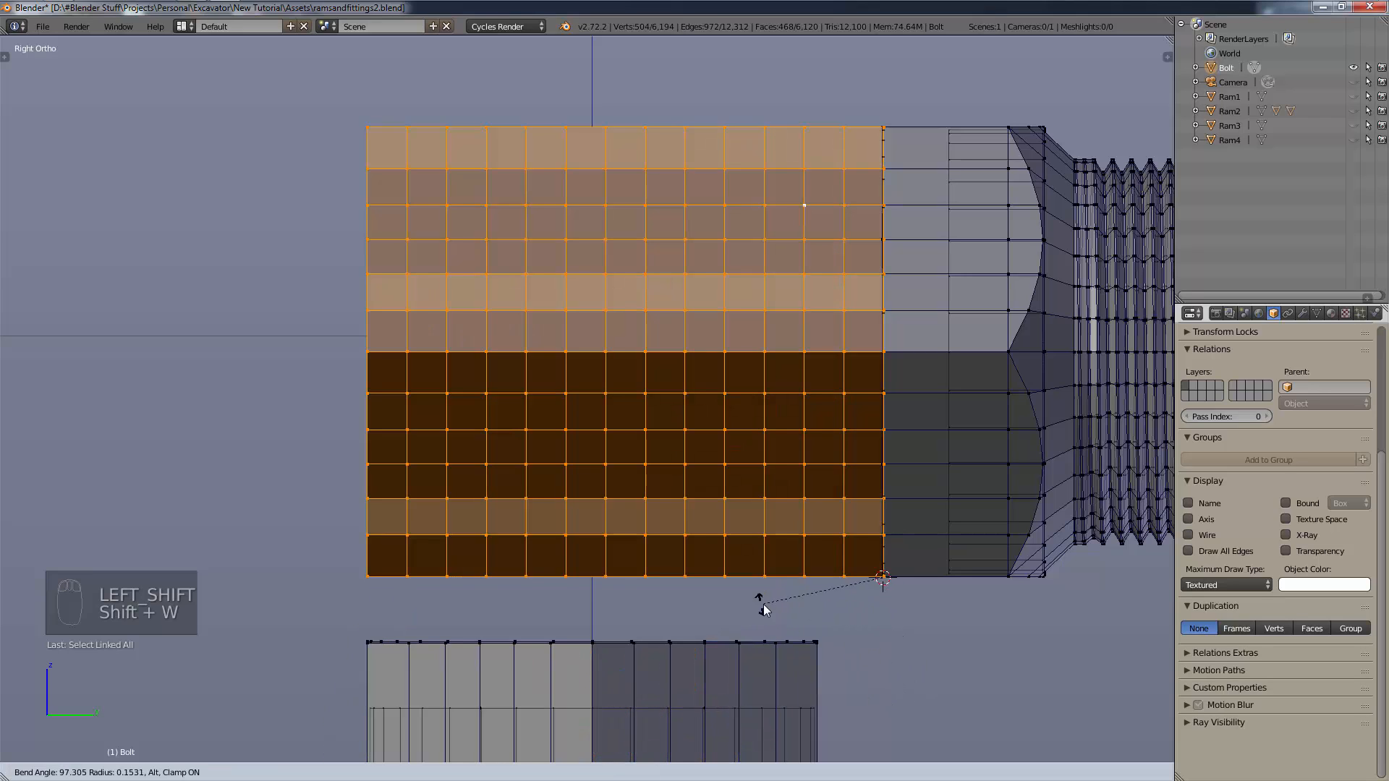
right_click(759, 615)
Bend the whole hex tube about 90 degrees downward around the 3D cursor at the tube's lower corner beside the hex head.
key("shift+w")
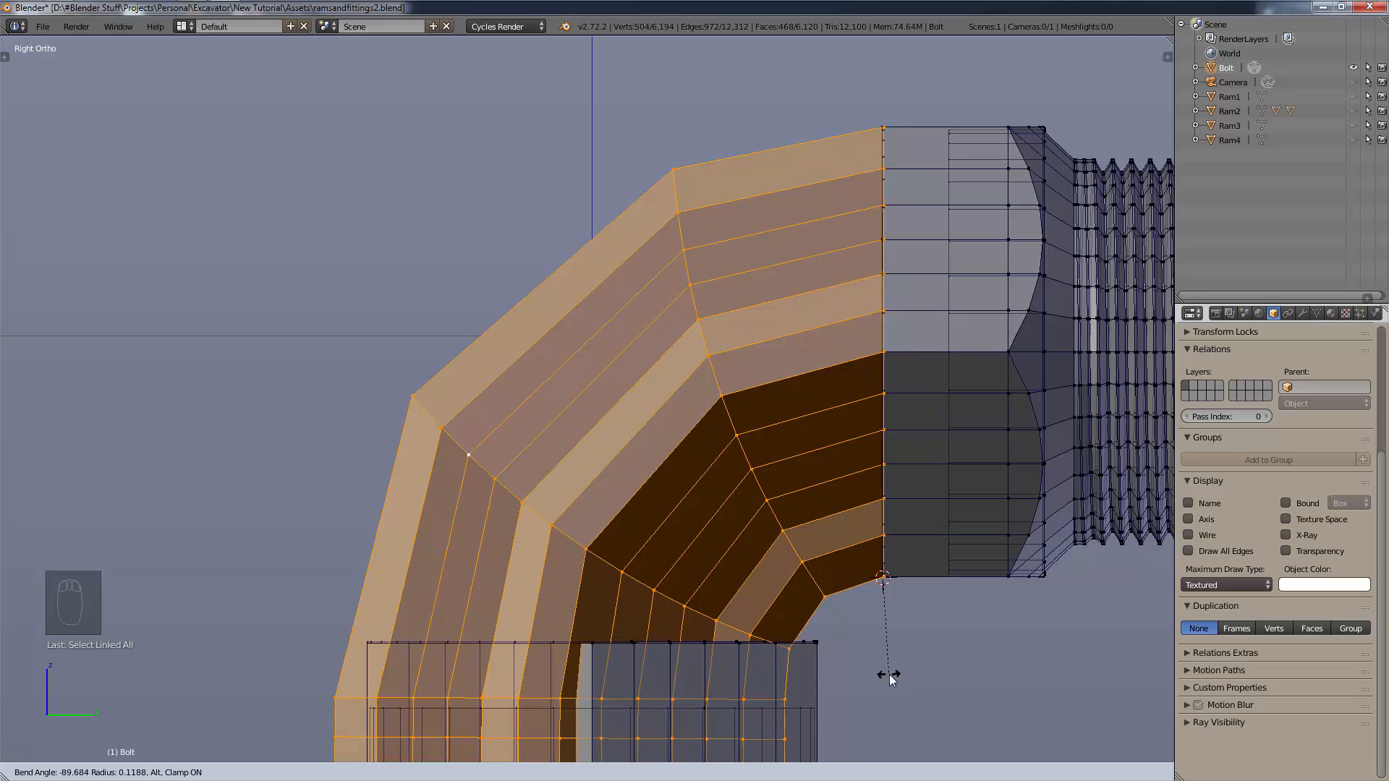
left_click(888, 675)
Examine the bent tube's shape and its fit with both fittings in shaded Object Mode, returning to Edit Mode.
middle_click_drag(625, 527, 658, 529)
key("z")
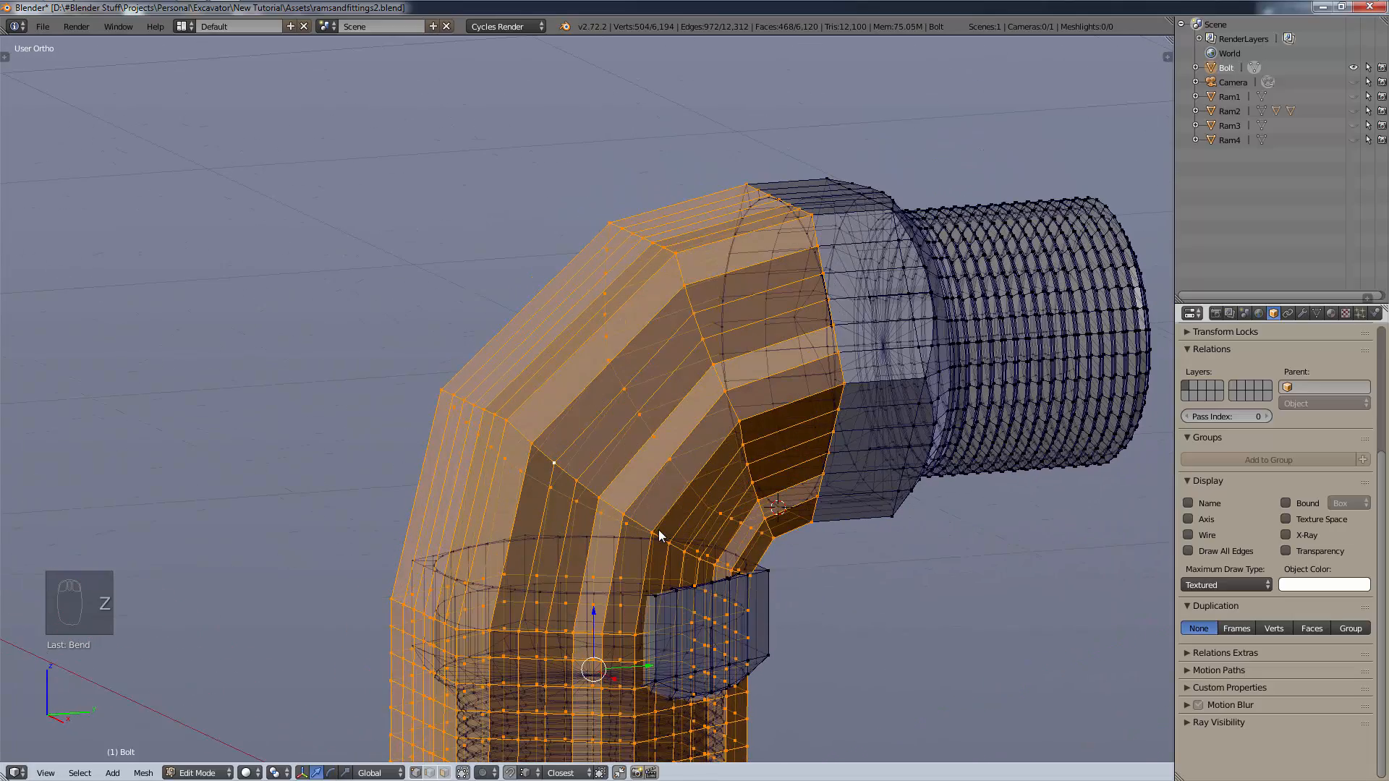
key("z")
key("q")
key("Tab")
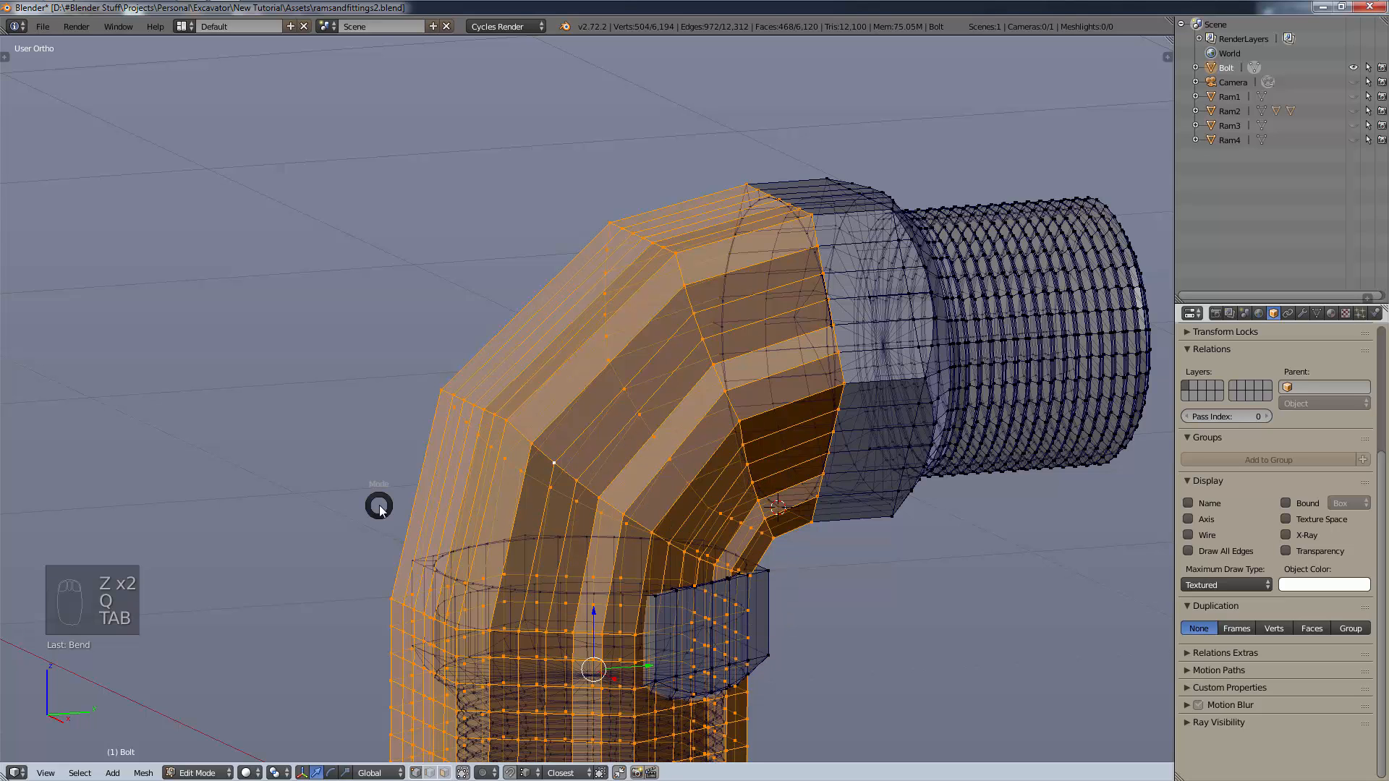
left_click(279, 506)
scroll(749, 579, "up", 3)
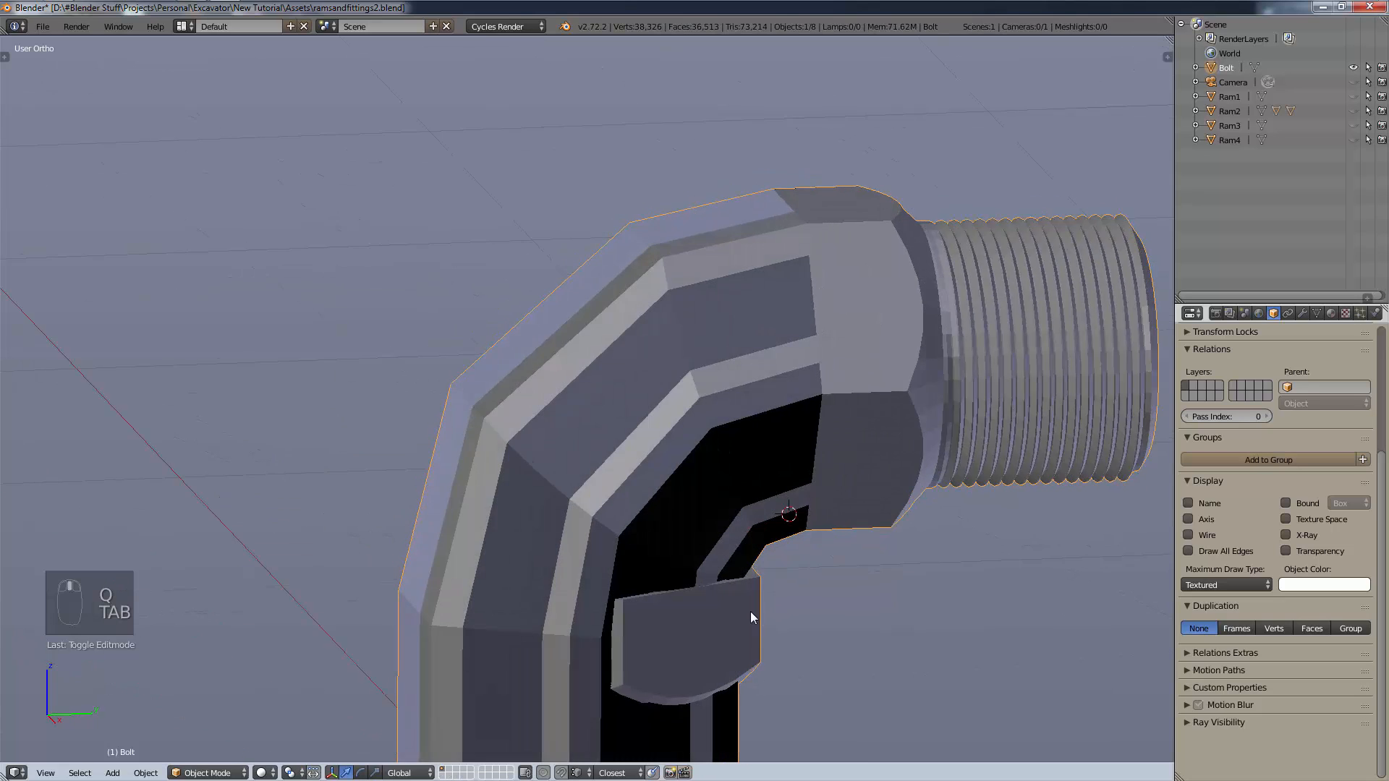
middle_click_drag(716, 603, 752, 600)
left_click(208, 773)
left_click(217, 747)
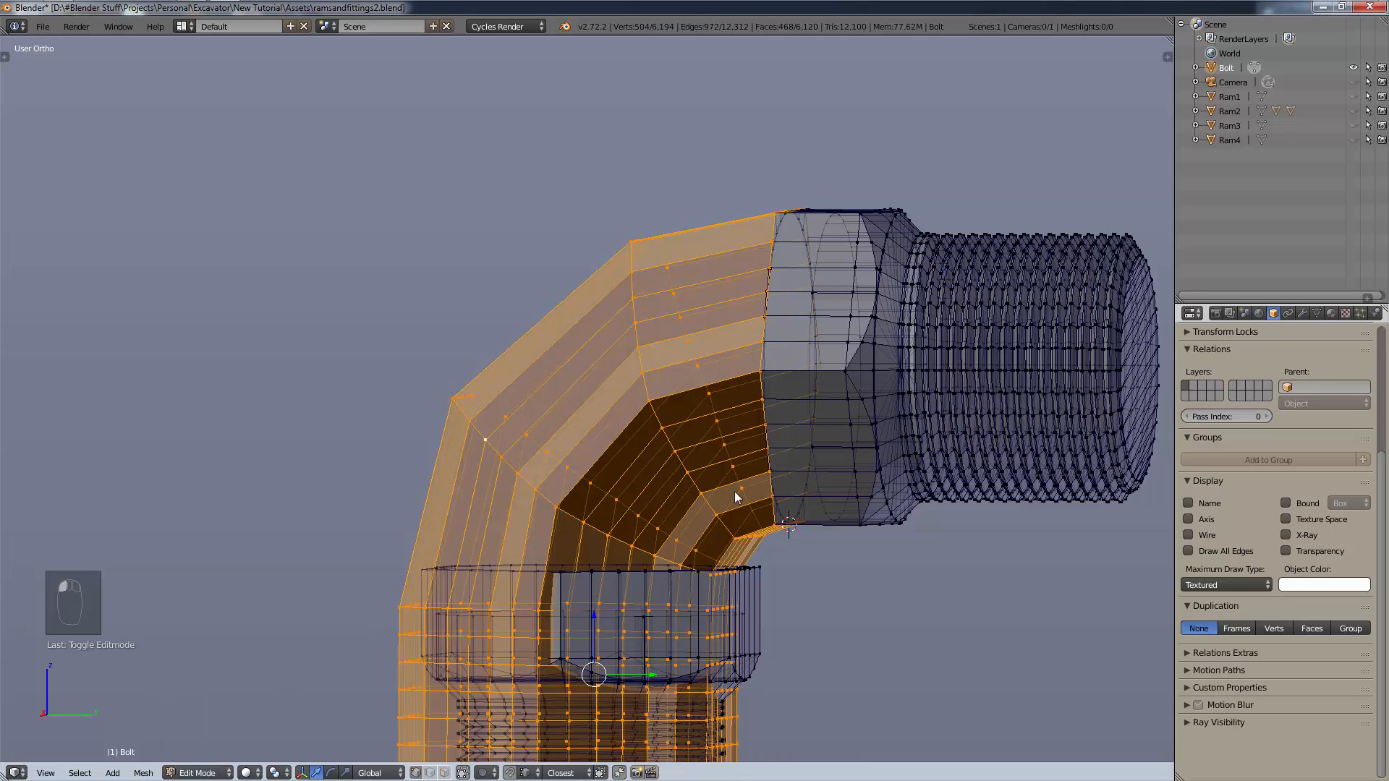
Try to delete the vertices of the bent tube's straight lower section where it overlaps the upright fitting.
middle_click_drag(735, 492, 782, 382, "shift")
key("KP_3")
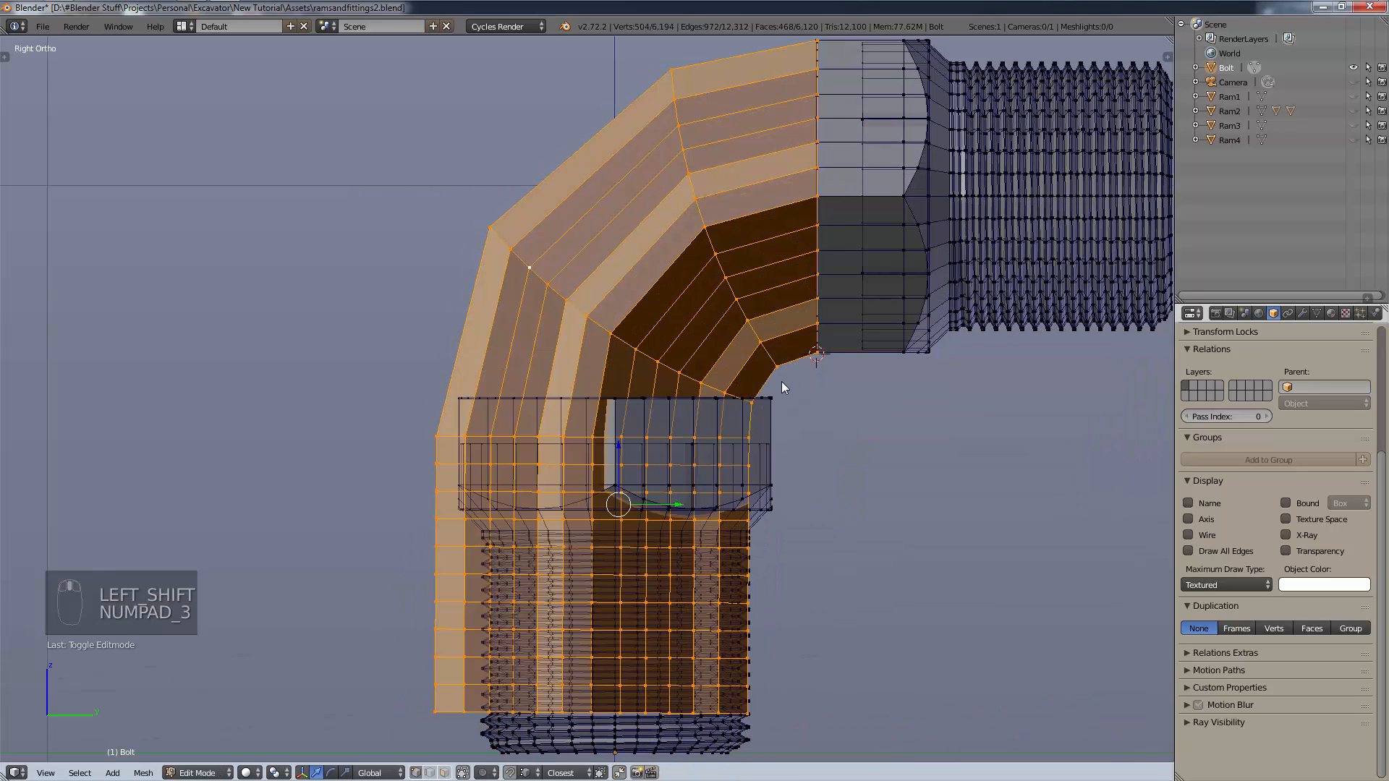
key("a")
key("a")
key("b")
left_click_drag(775, 450, 327, 756)
key("x")
left_click(281, 426)
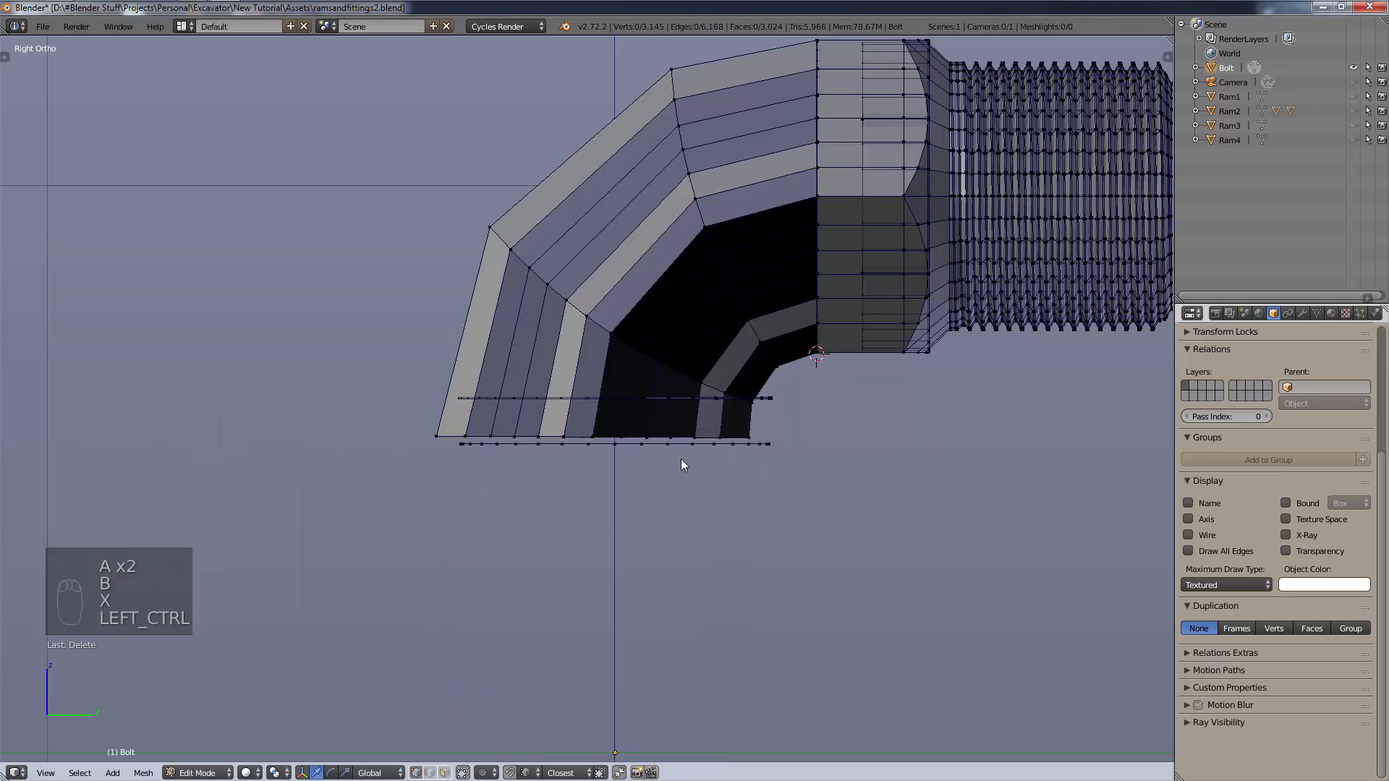
key("ctrl+z")
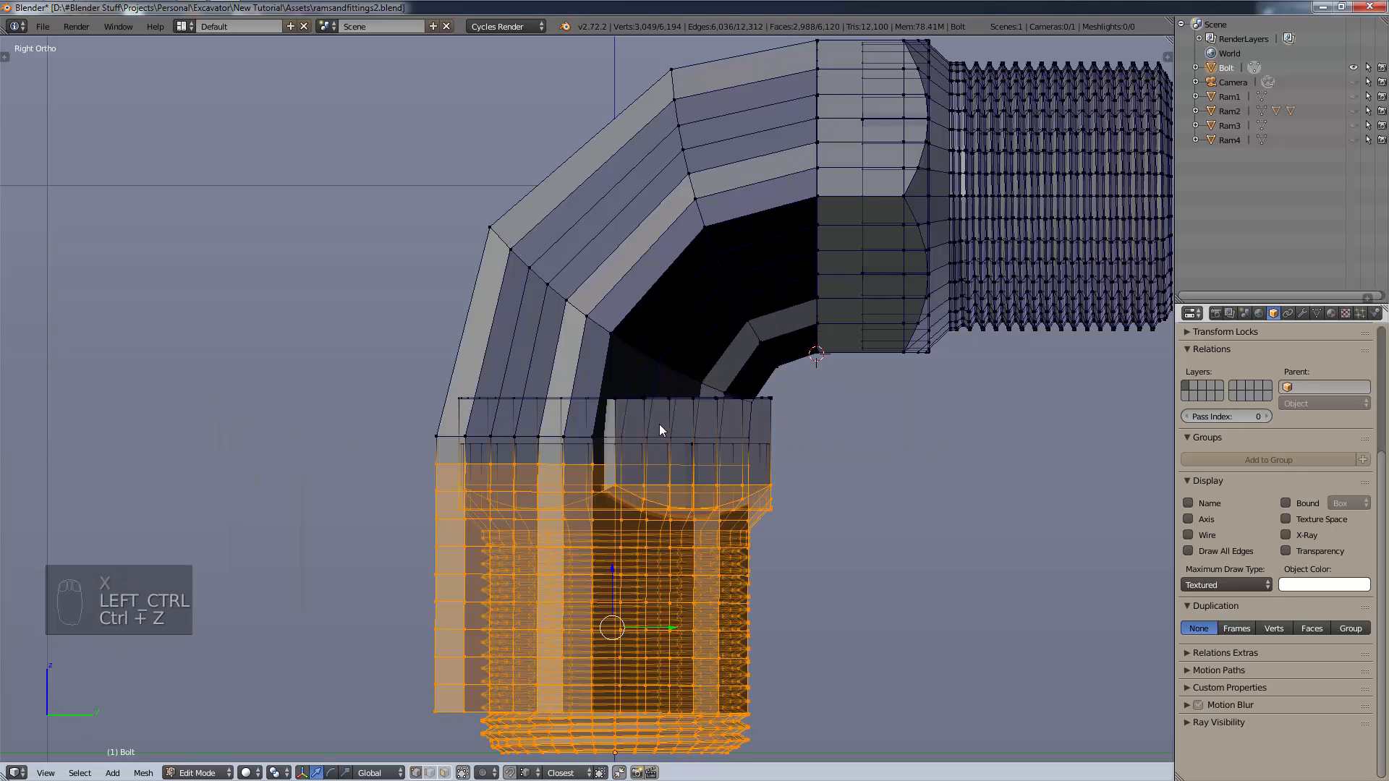
key("ctrl+z")
key("ctrl+z")
Move the bent tube up 1 unit along Z, clear of both threaded fittings.
scroll(930, 311, "down", 1)
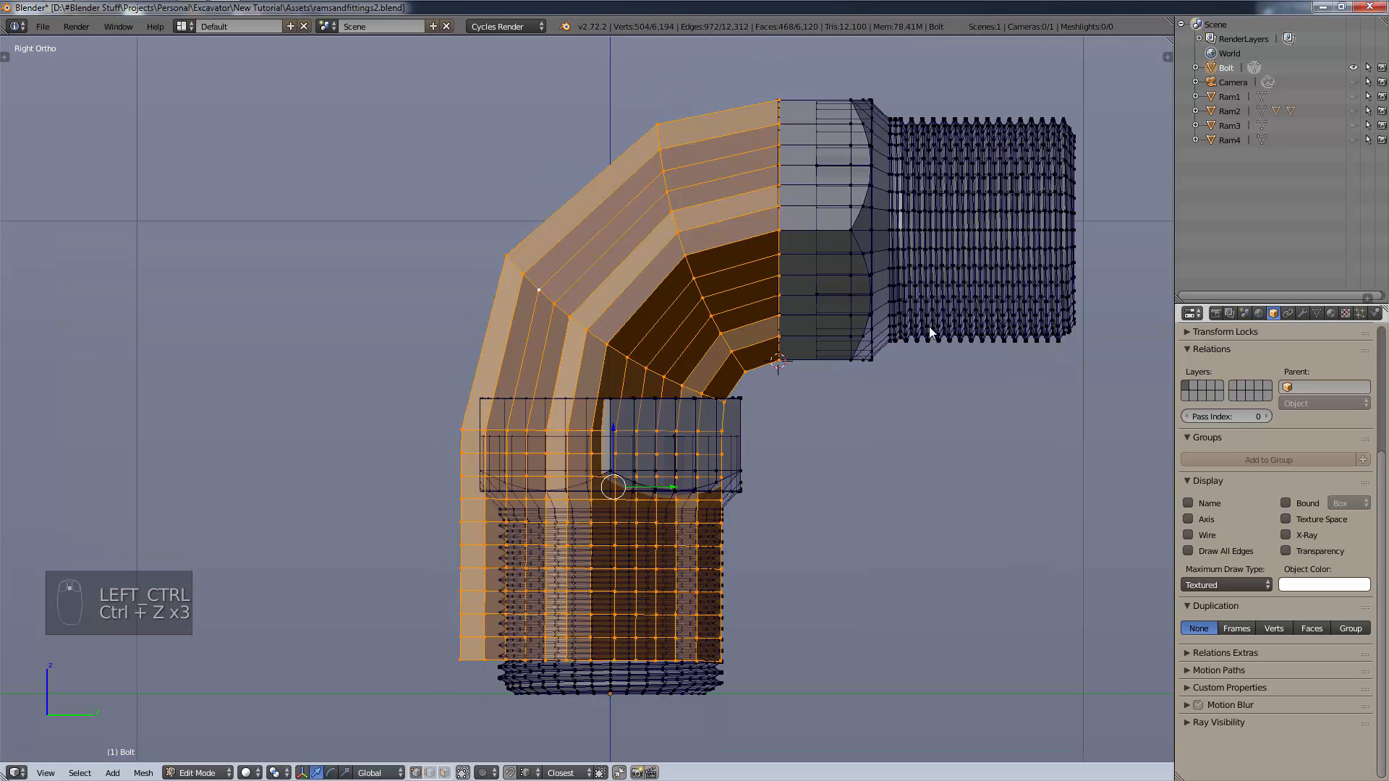
middle_click_drag(929, 327, 940, 488, "shift")
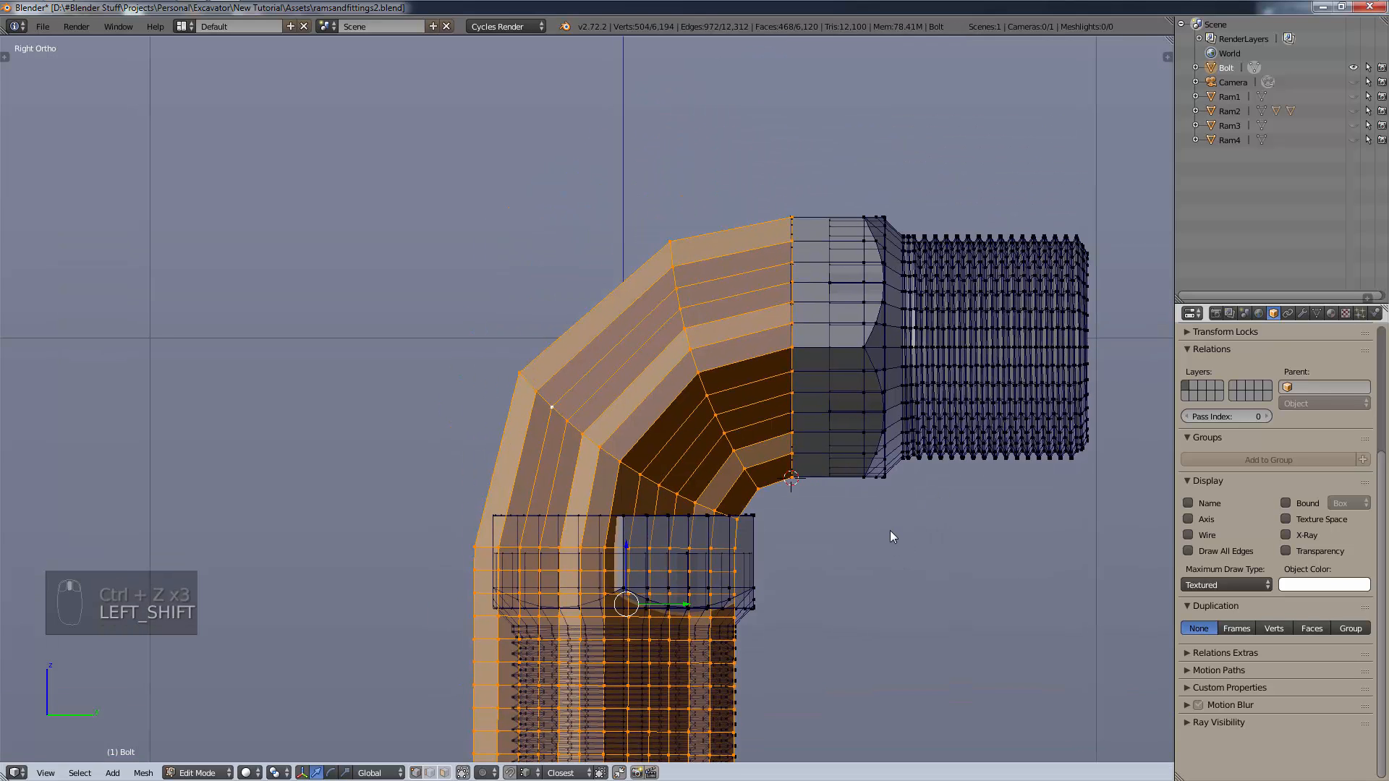
key("z")
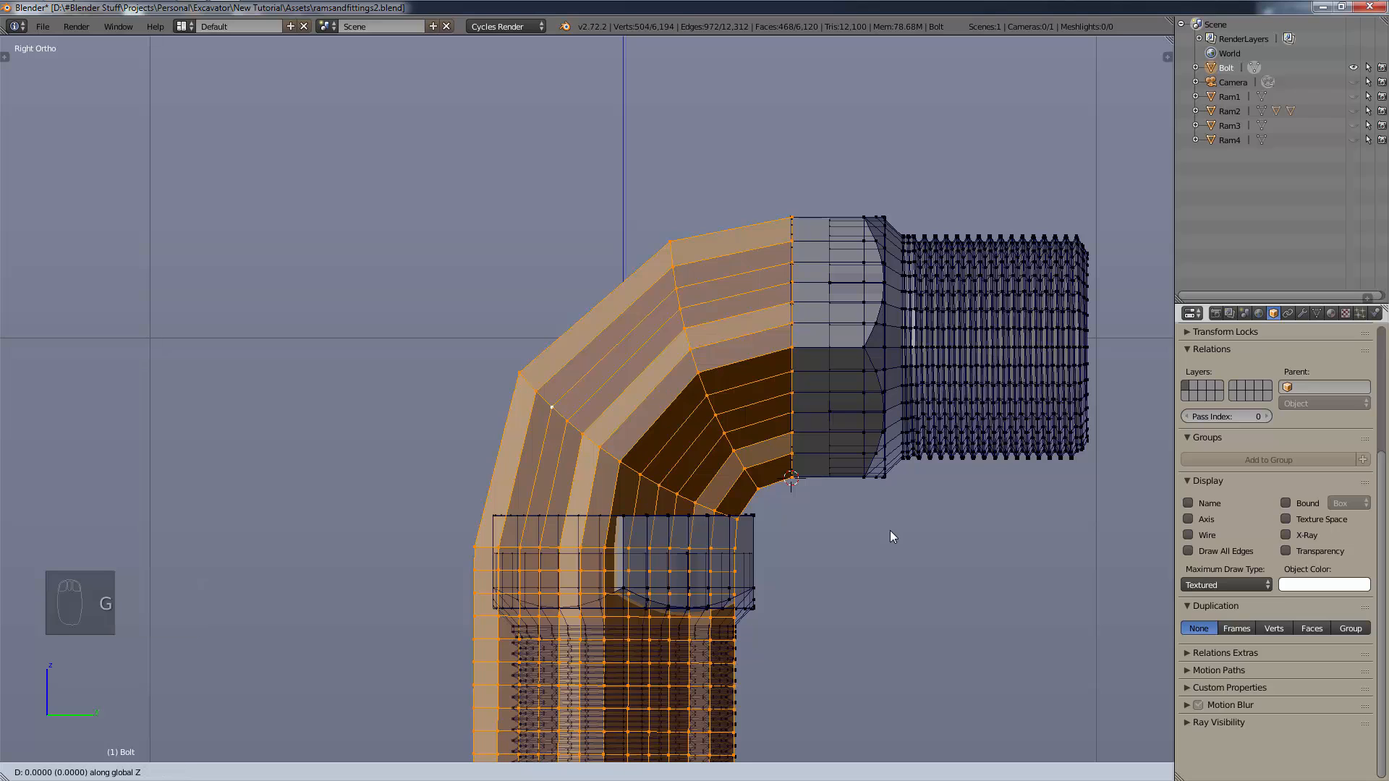
key("5")
key("BackSpace")
key("1")
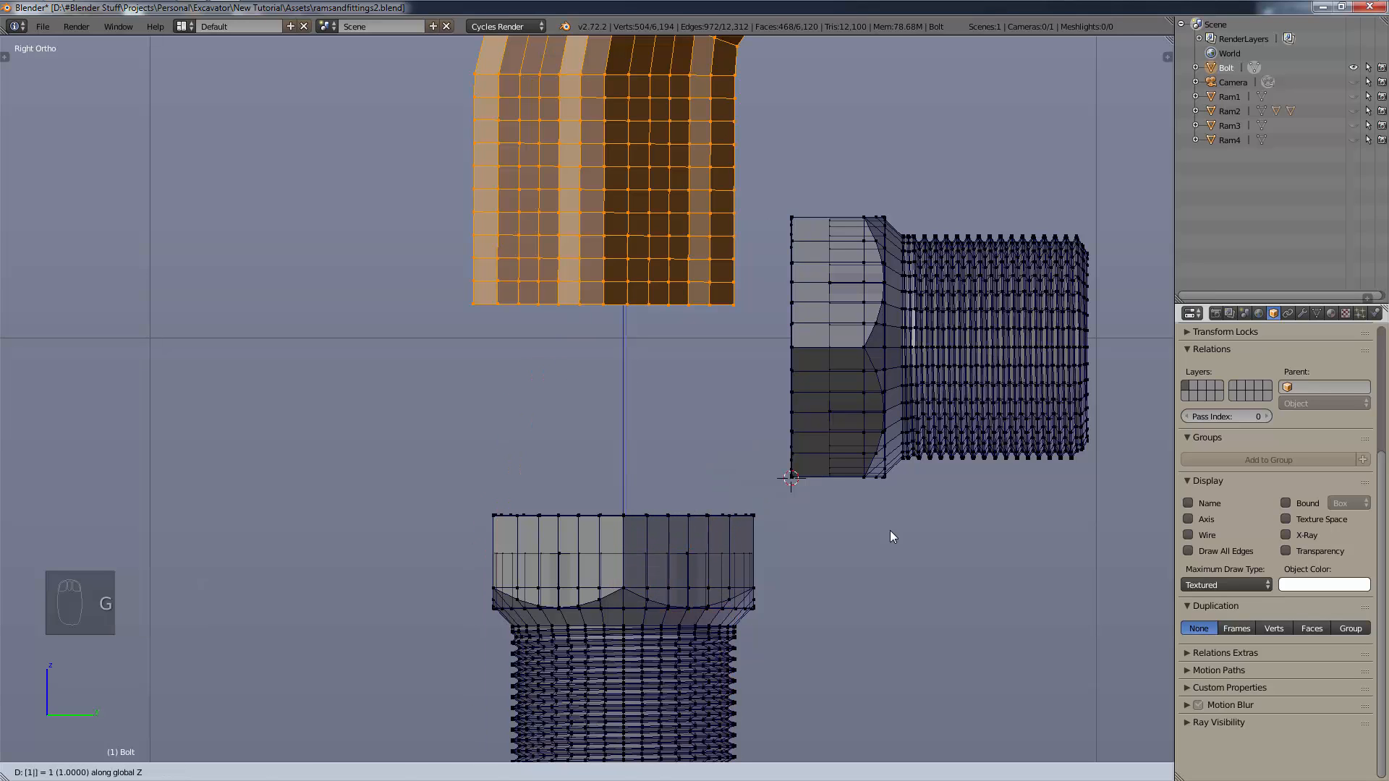
key("Return")
Try to delete the tube's straight lower section with a box selection that also includes the upright fitting's top rim.
key("a")
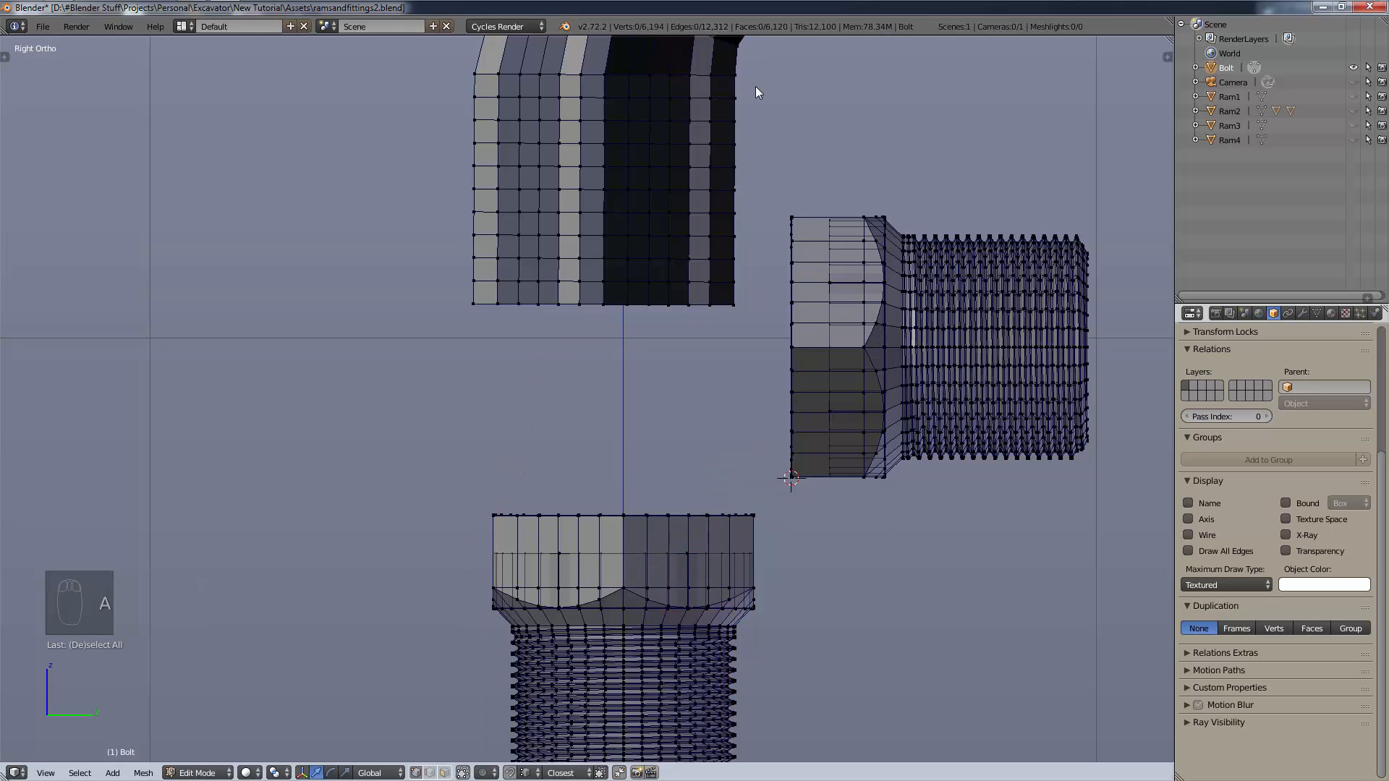
key("b")
left_click_drag(767, 84, 191, 523)
key("x")
key("x")
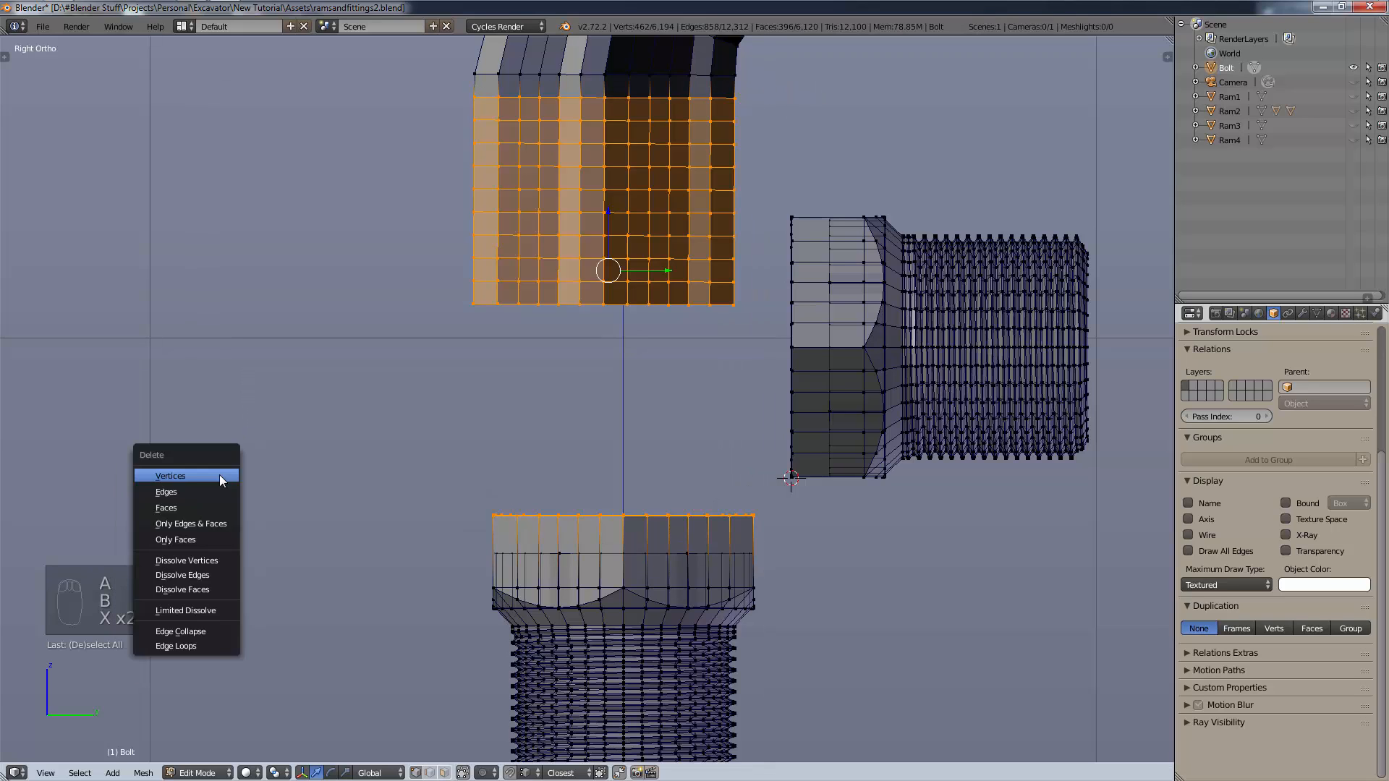
left_click(219, 475)
key("ctrl+z")
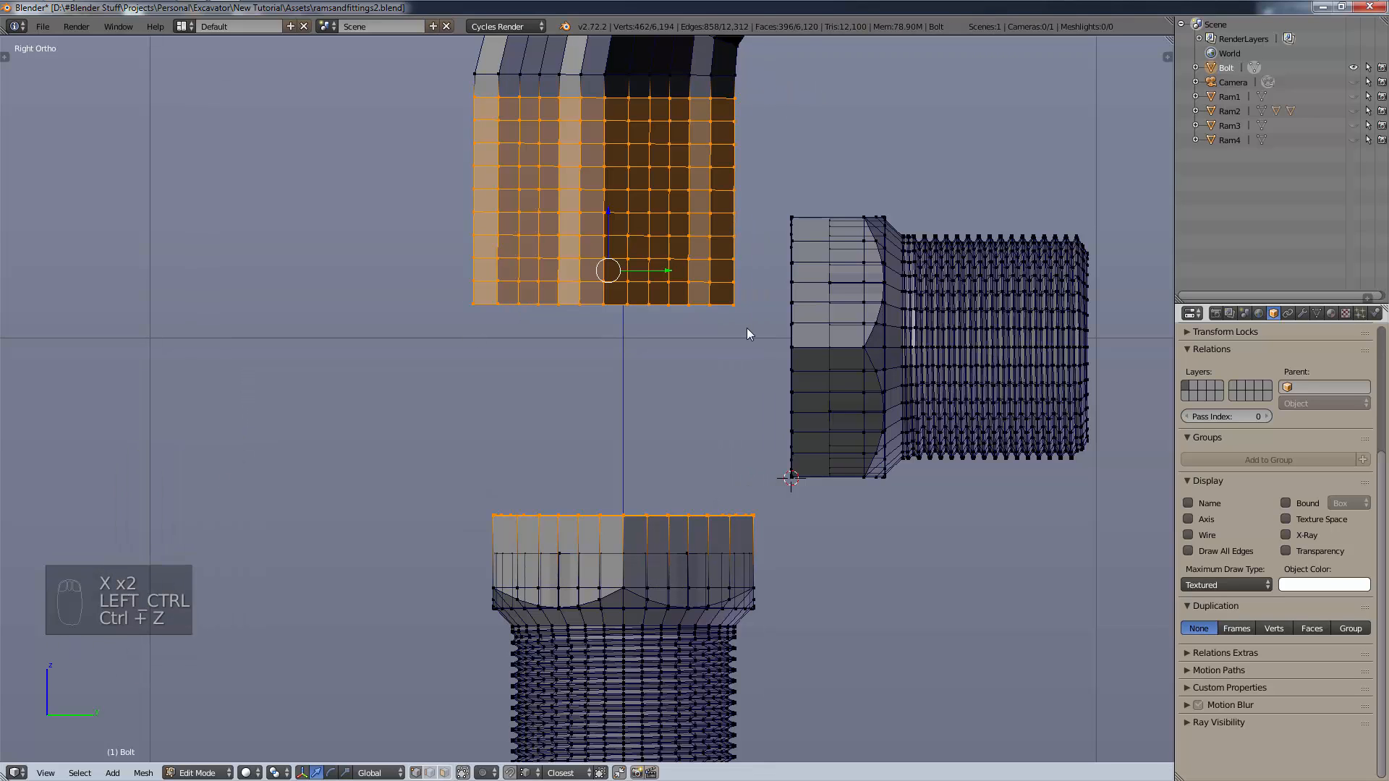
Delete the vertices of the tube's straight lower section alone, keeping the three bent segments.
key("b")
key("a")
key("b")
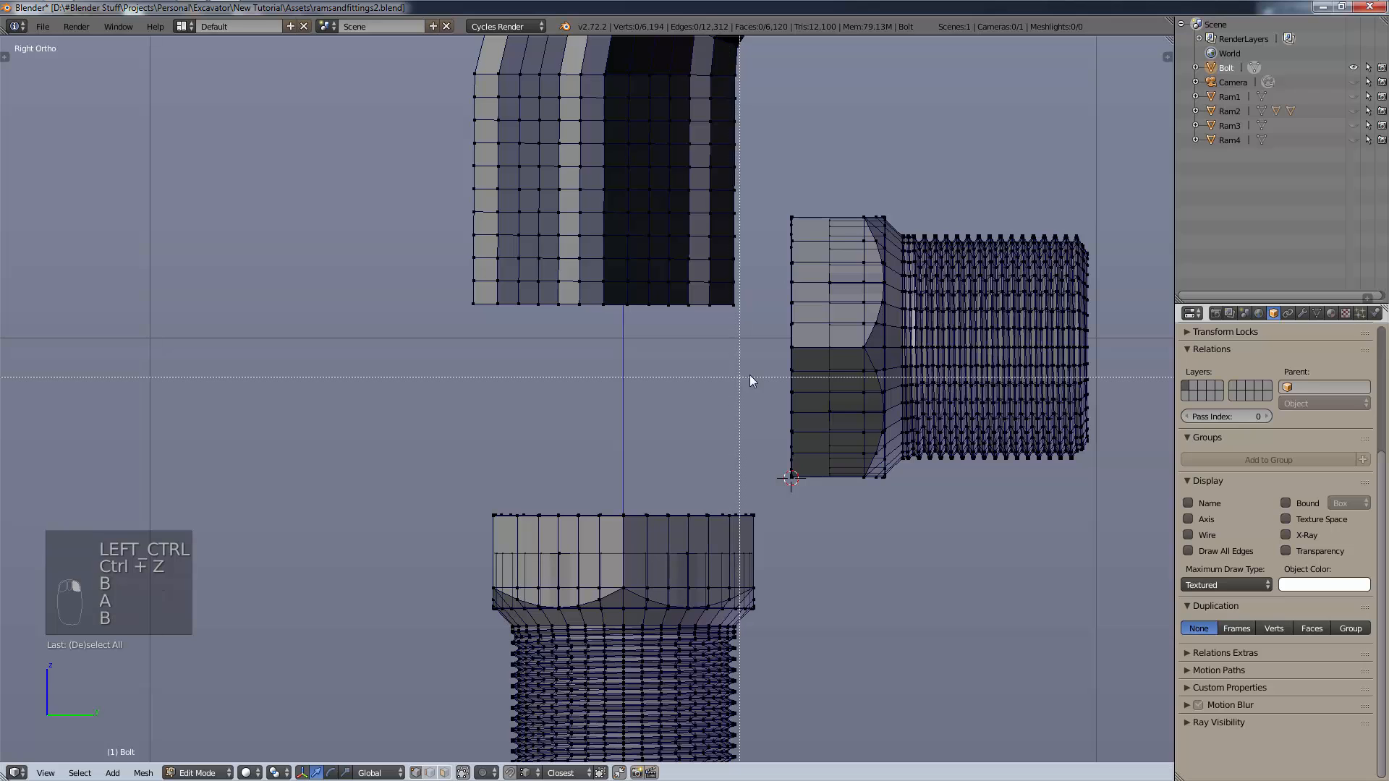
left_click_drag(749, 374, 410, 83)
key("x")
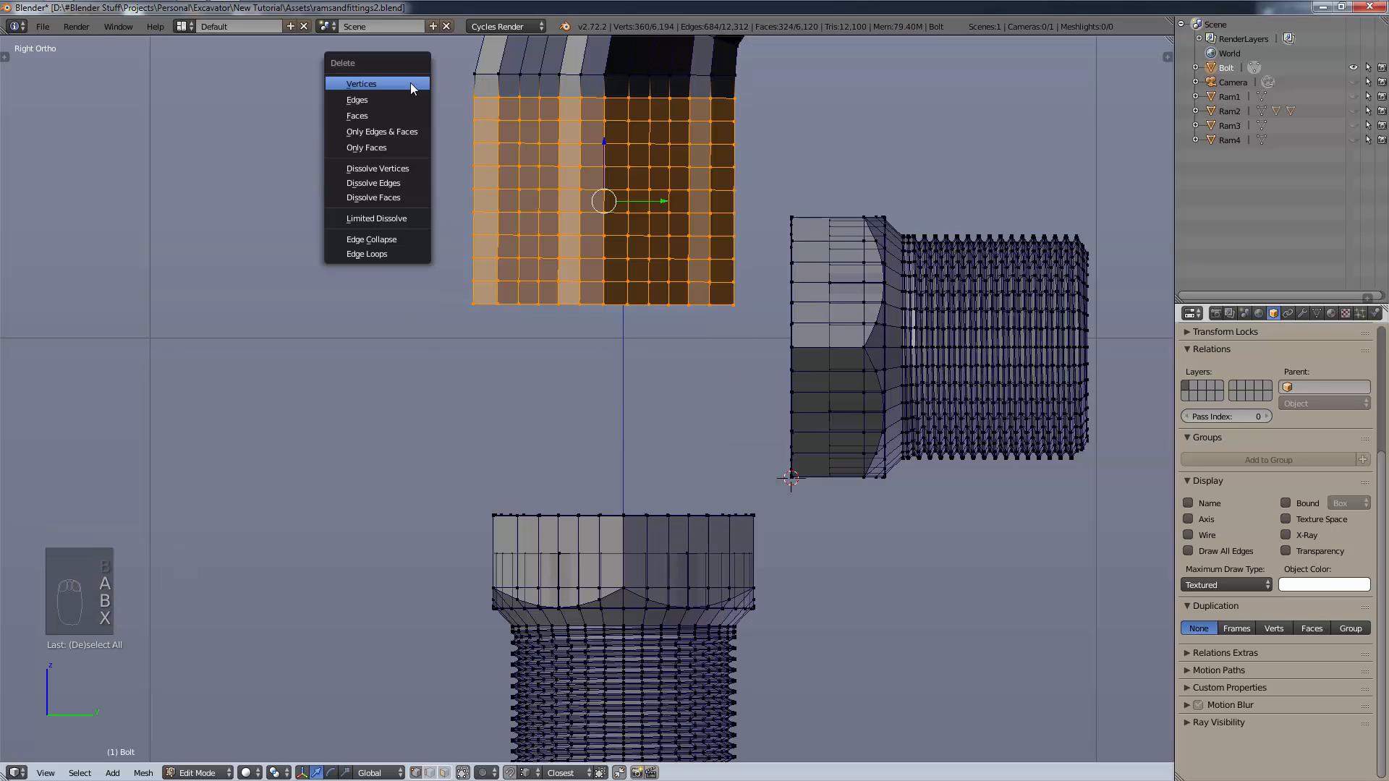
left_click(410, 84)
Select the entire mesh, recalculate its normals and clear the selection.
scroll(526, 356, "down", 3)
key("a")
key("t")
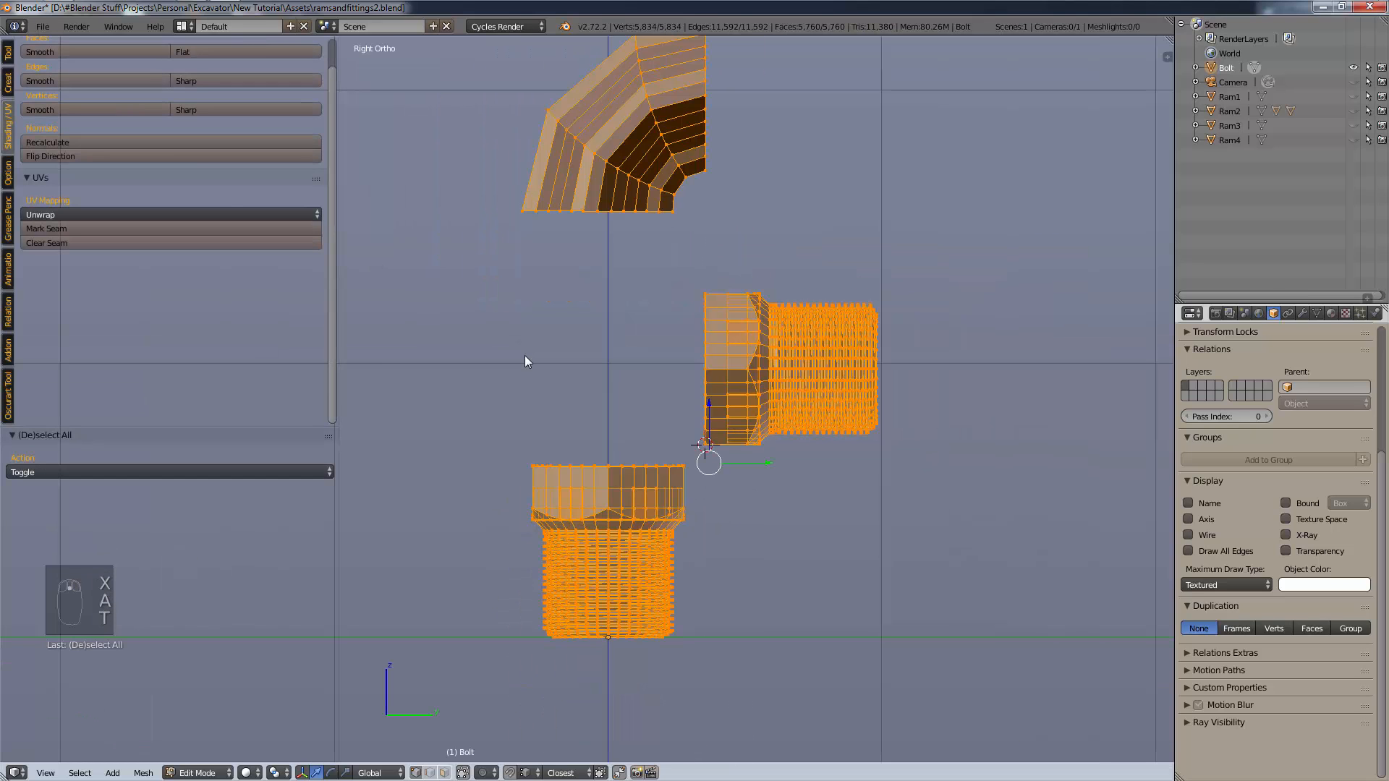
key("t")
key("a")
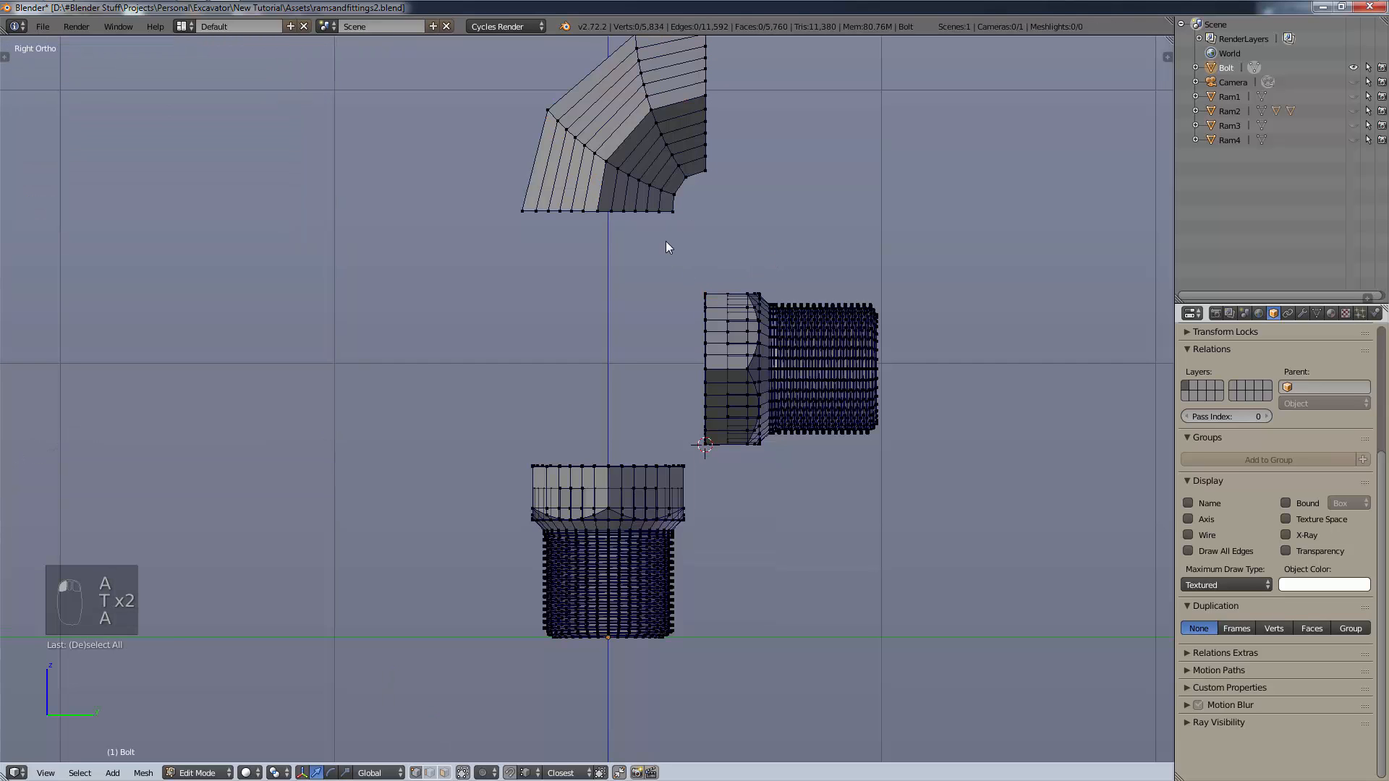
Select the whole elbow as linked geometry and move it -1 unit along Z back against the sideways bolt's hex head.
key("b")
left_click_drag(723, 222, 494, 32)
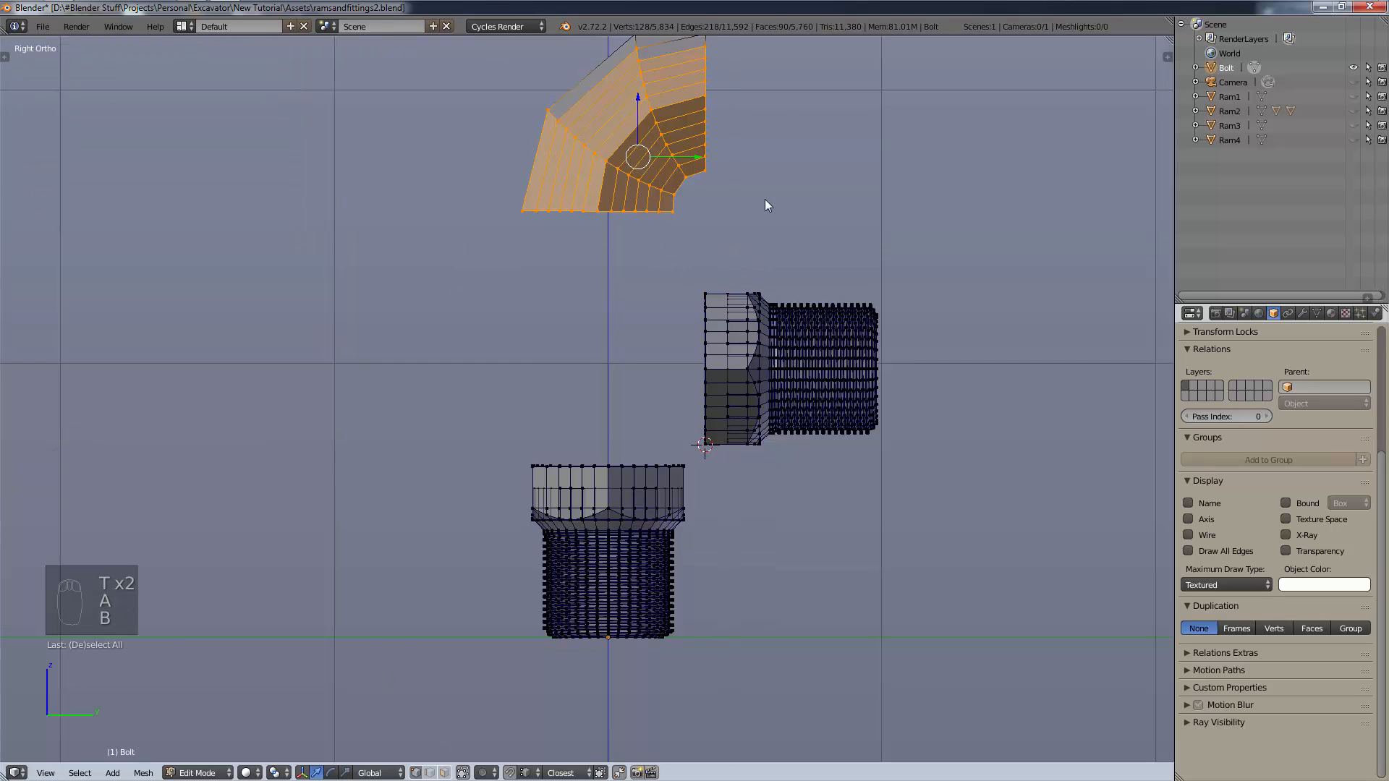
scroll(734, 197, "down", 2)
key("ctrl+l")
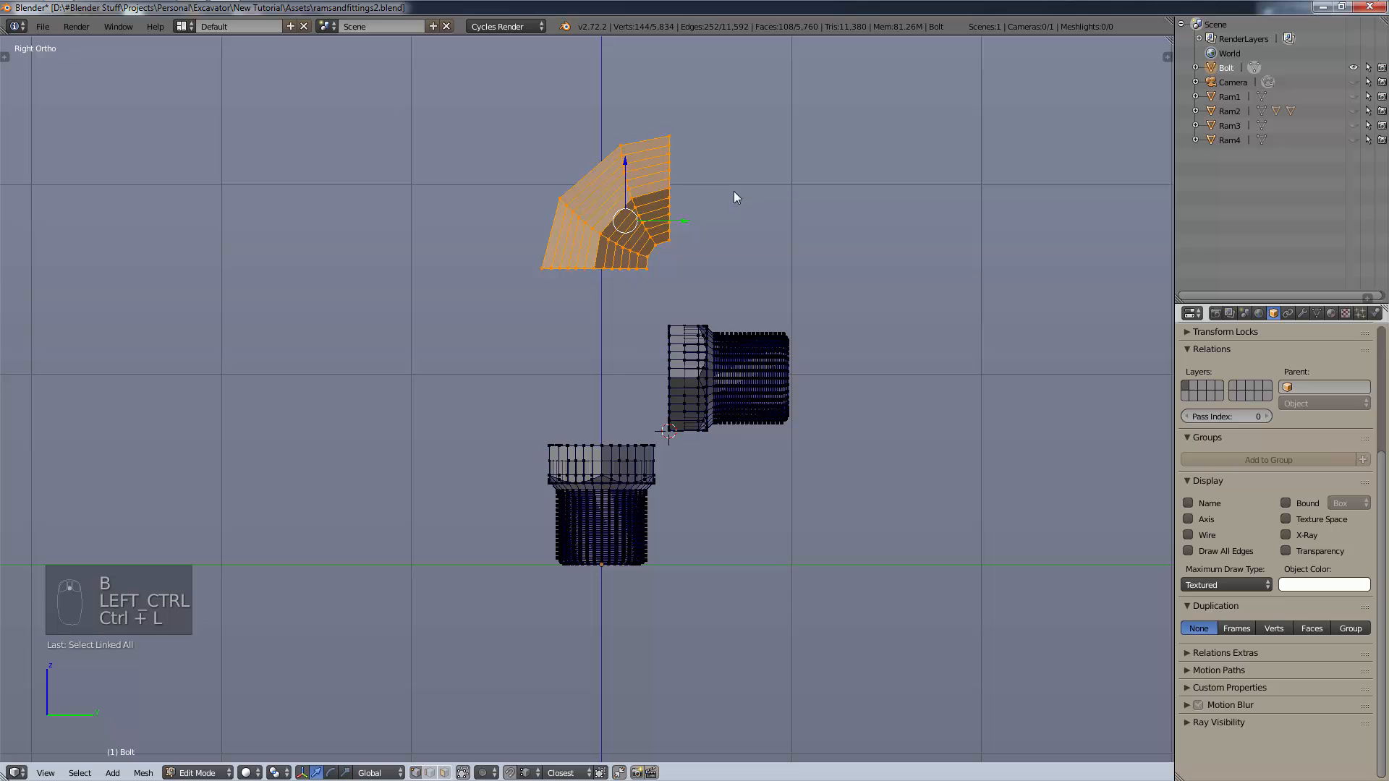
key("g")
key("z")
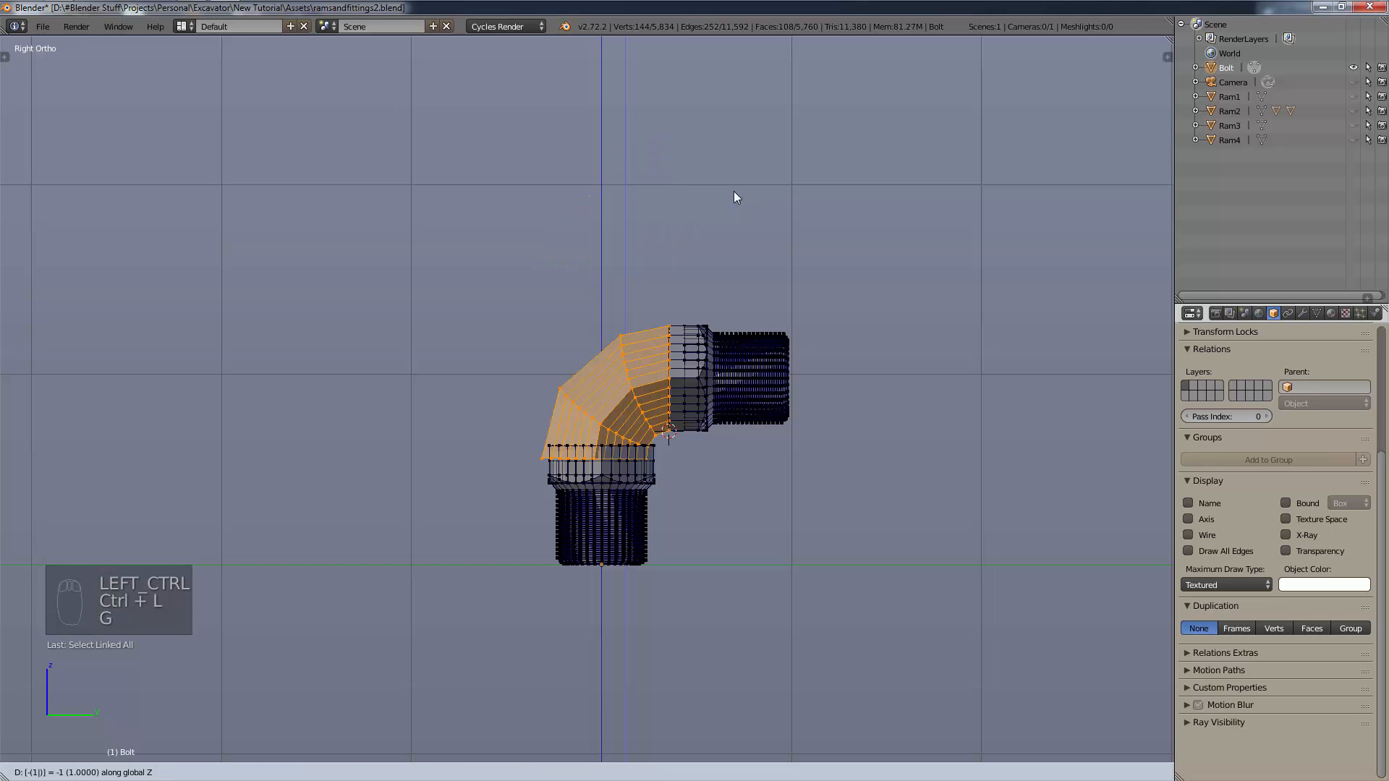
left_click(734, 192)
Select the elbow together with the sideways bolt as linked geometry and raise them along Z clear of the upright fitting.
scroll(770, 399, "up", 5)
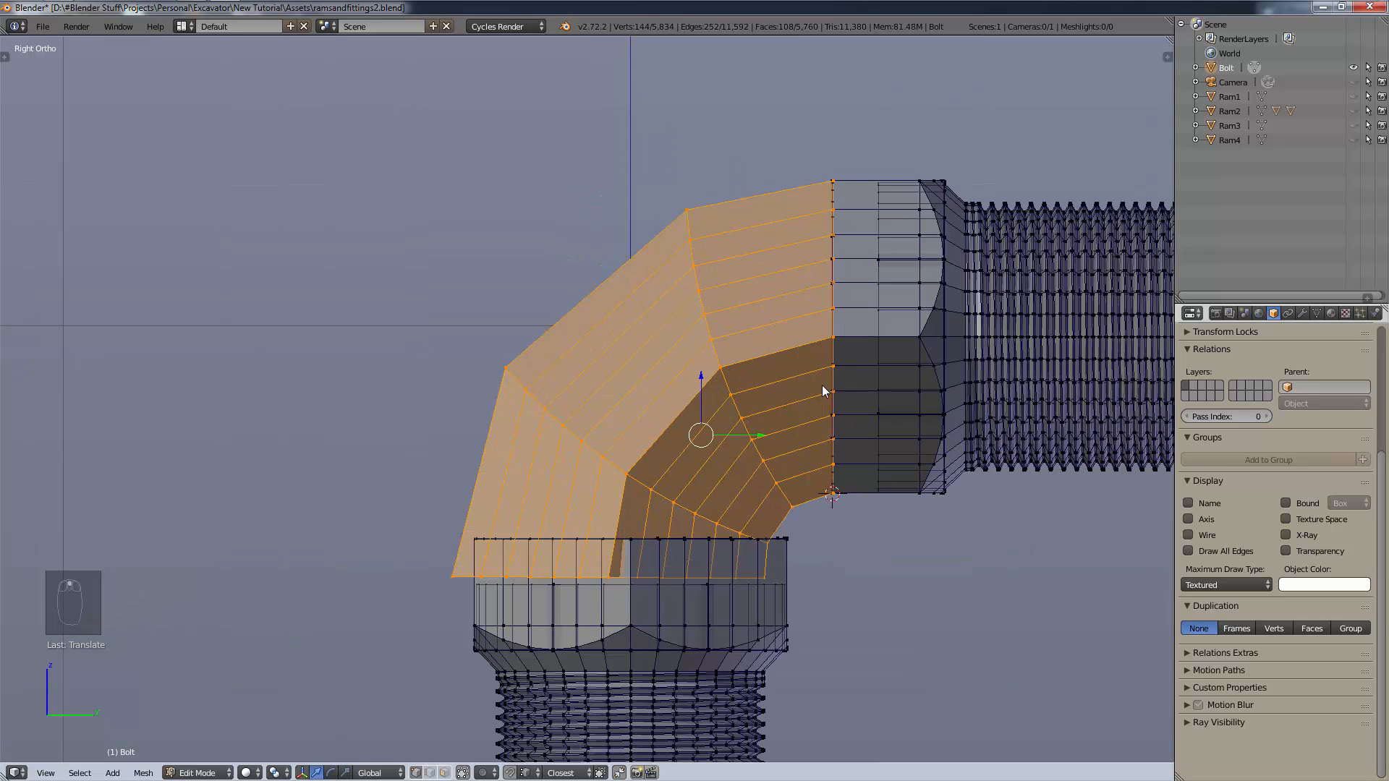
scroll(965, 327, "down", 2)
key("b")
left_click_drag(1051, 175, 506, 472)
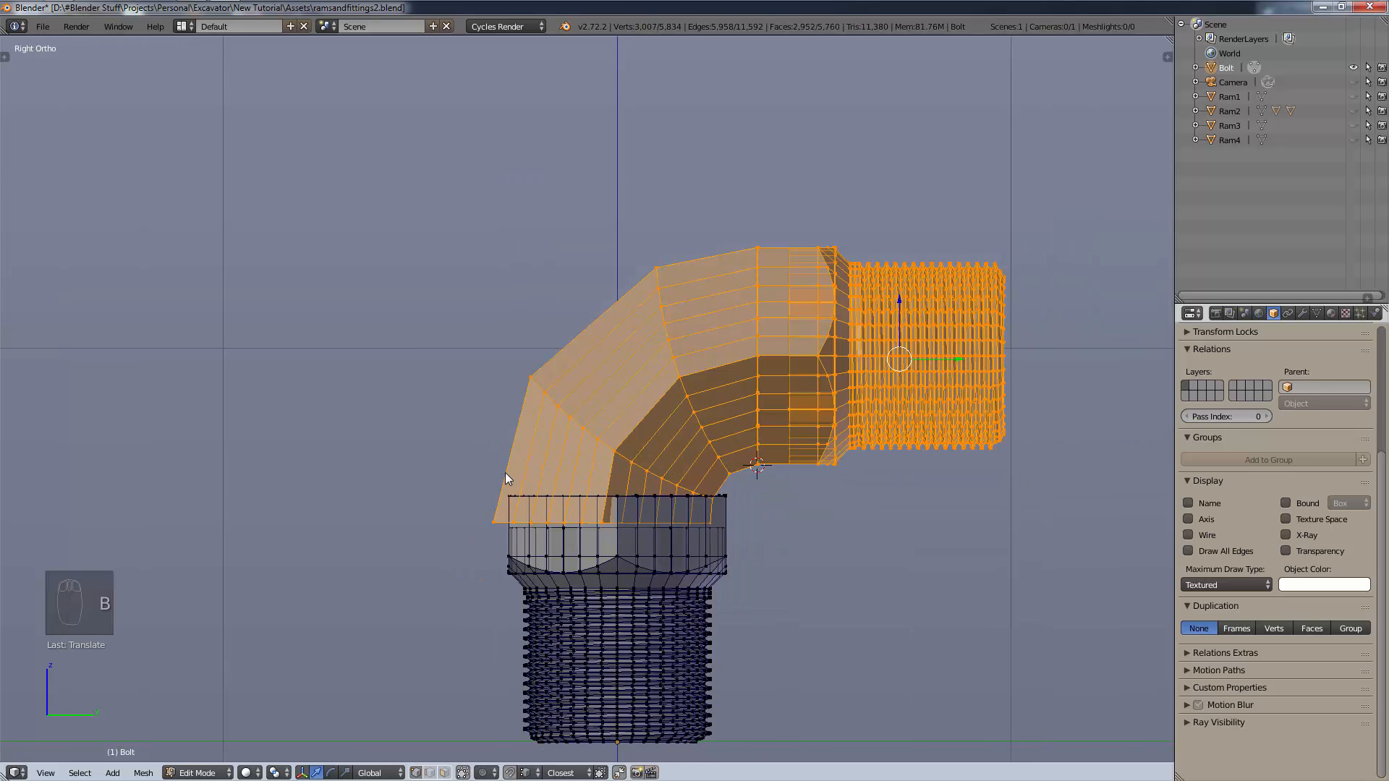
key("ctrl+l")
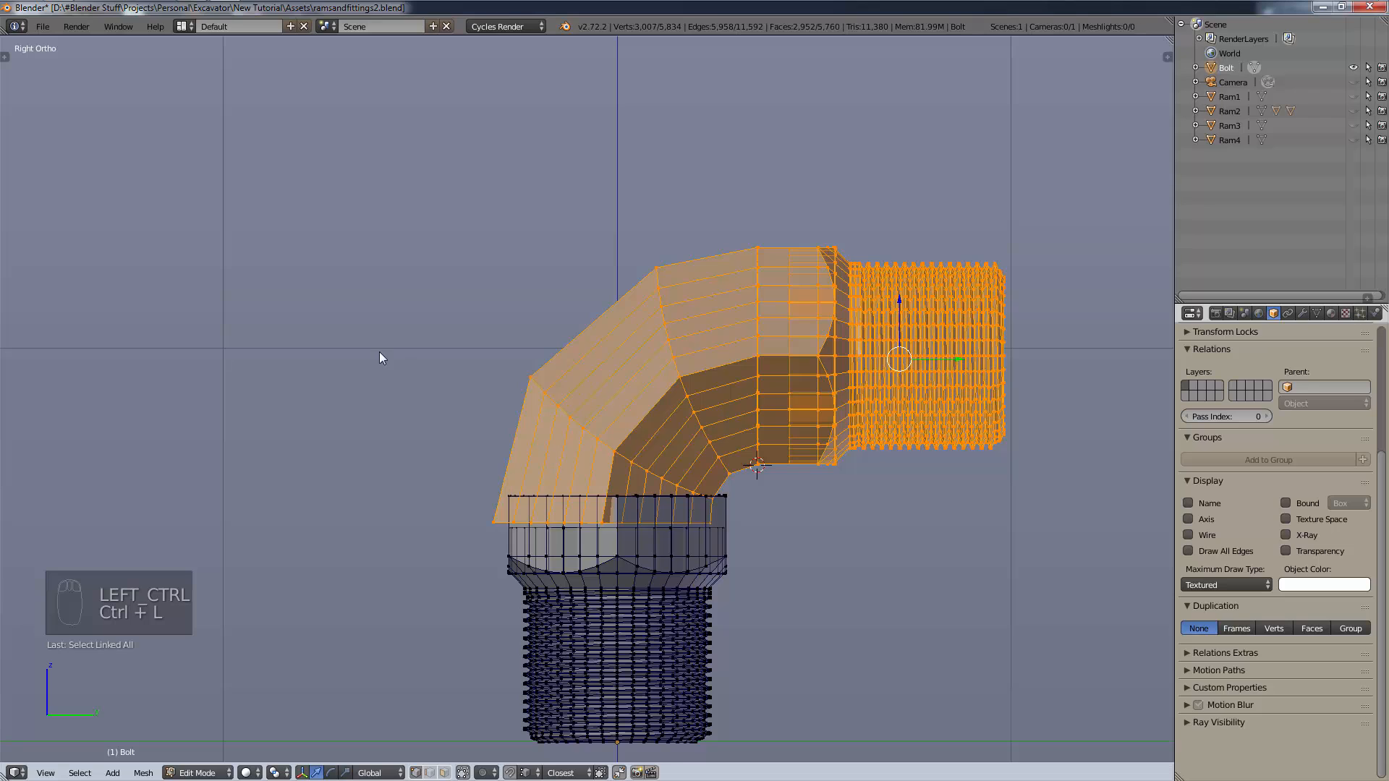
key("g")
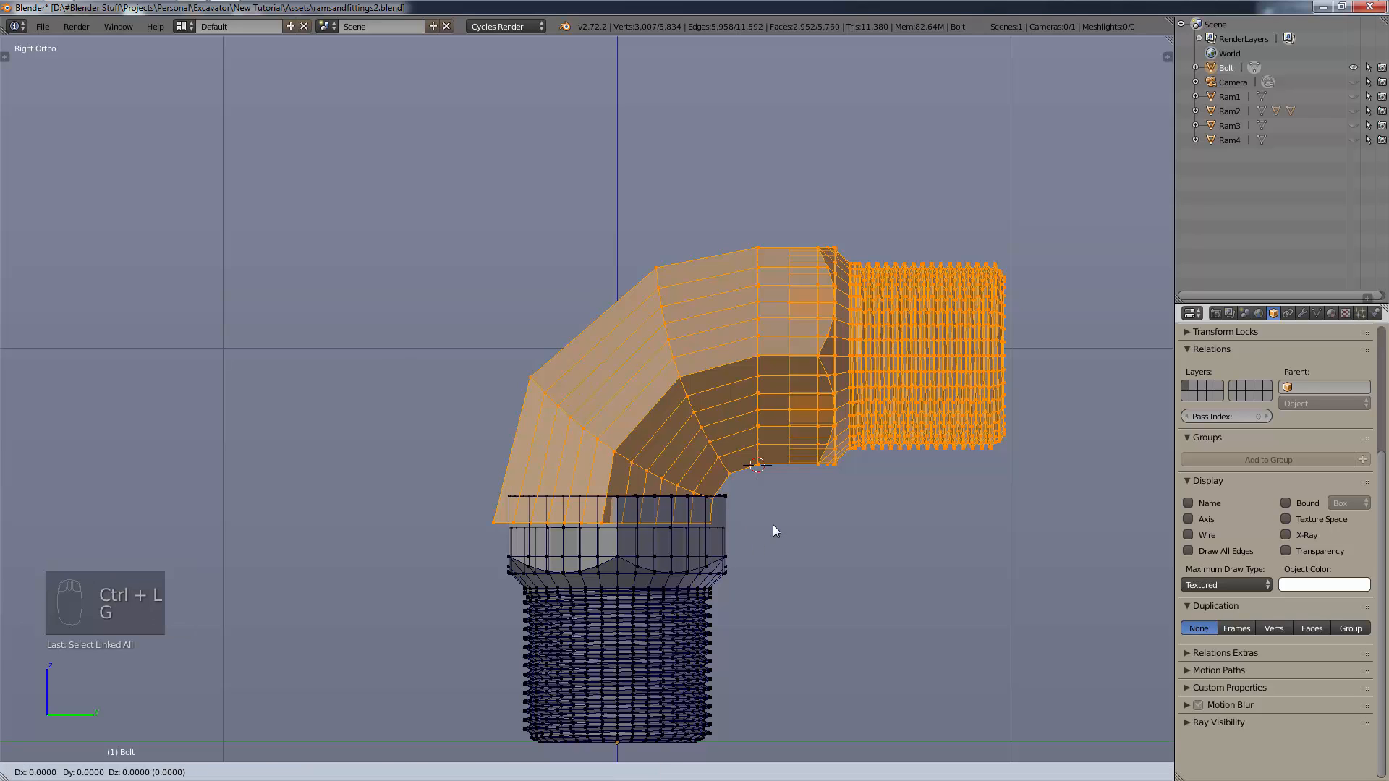
key("z")
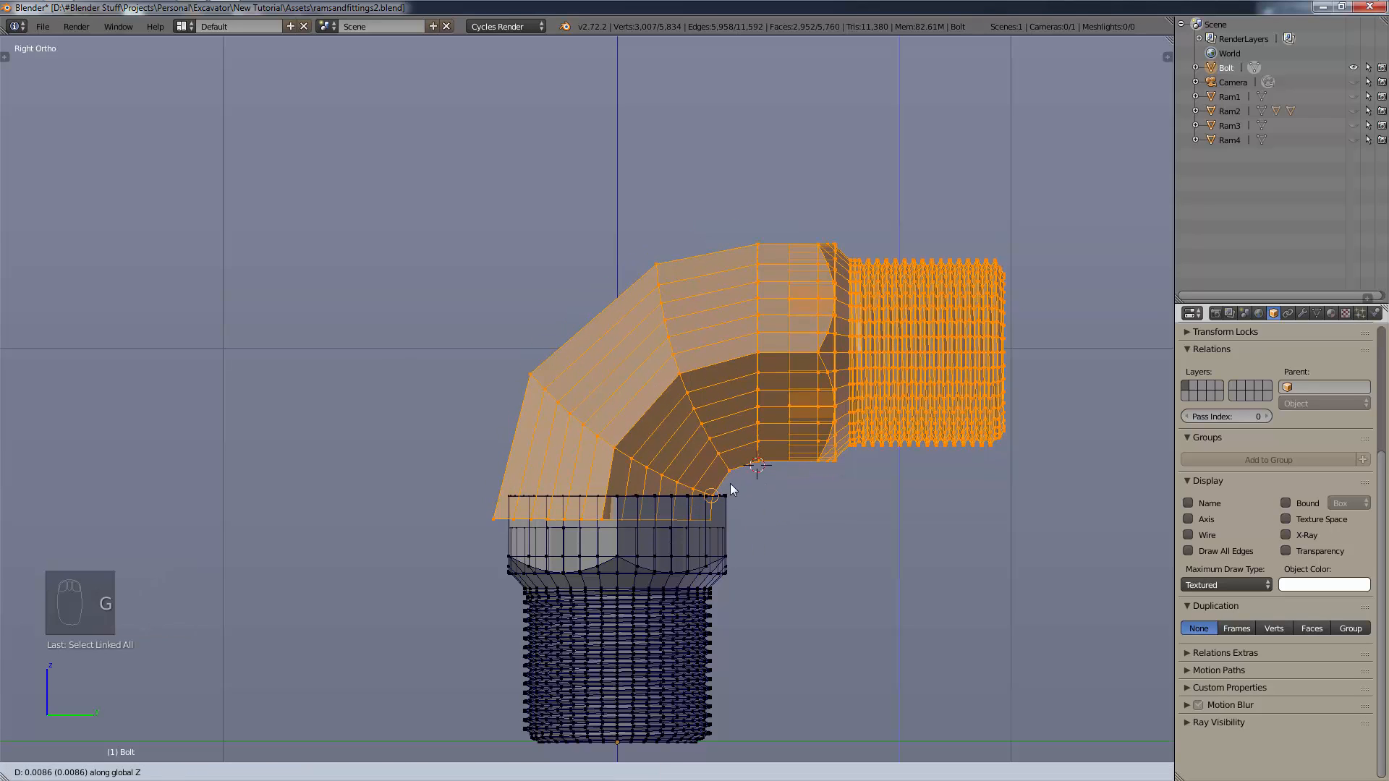
left_click(626, 487)
Lower the selected elbow and sideways bolt along Z until the elbow's open end meets the upright fitting's hex head.
scroll(637, 499, "up", 3)
middle_click_drag(658, 512, 676, 379, "shift")
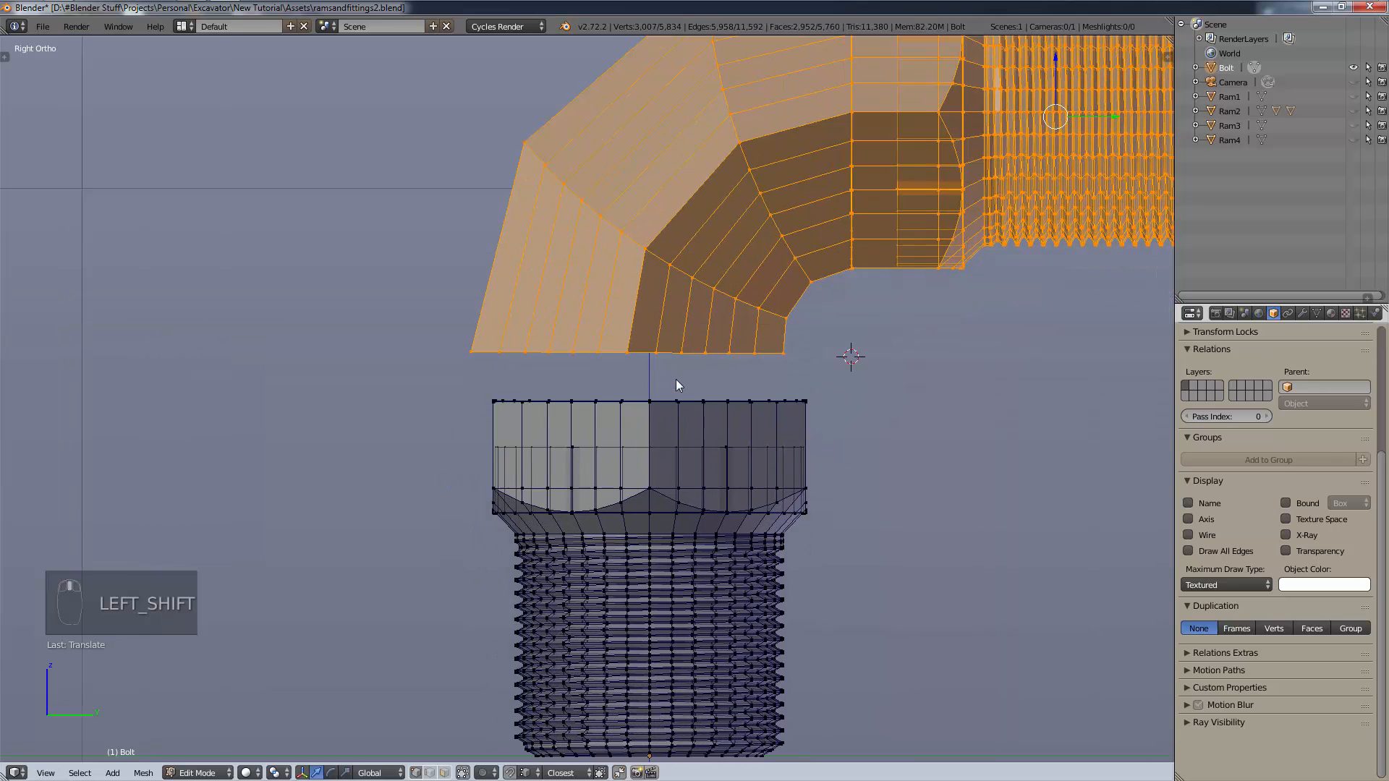
scroll(660, 390, "up", 4)
key("g")
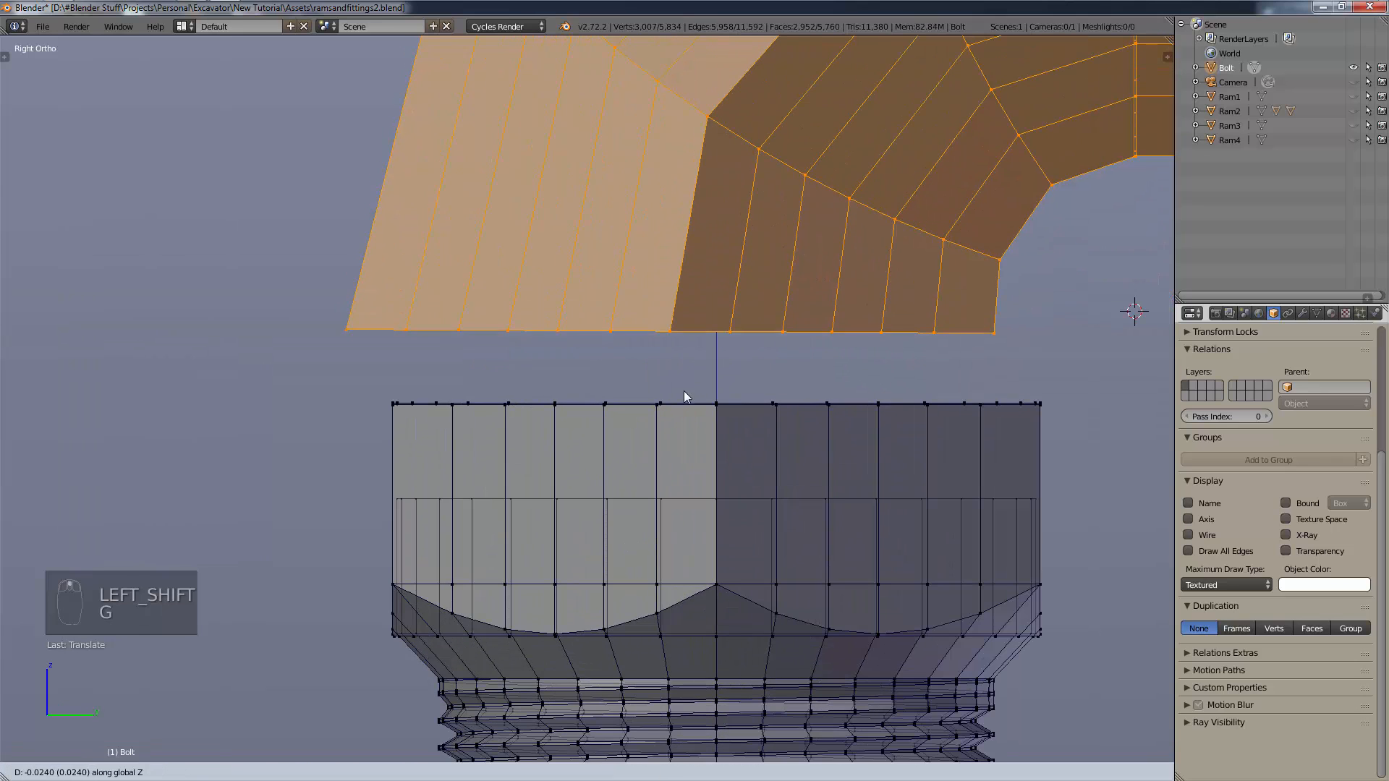
left_click(719, 423)
Move the elbow and sideways bolt along Y so the elbow's hex corners line up with the upright fitting's corners.
key("g")
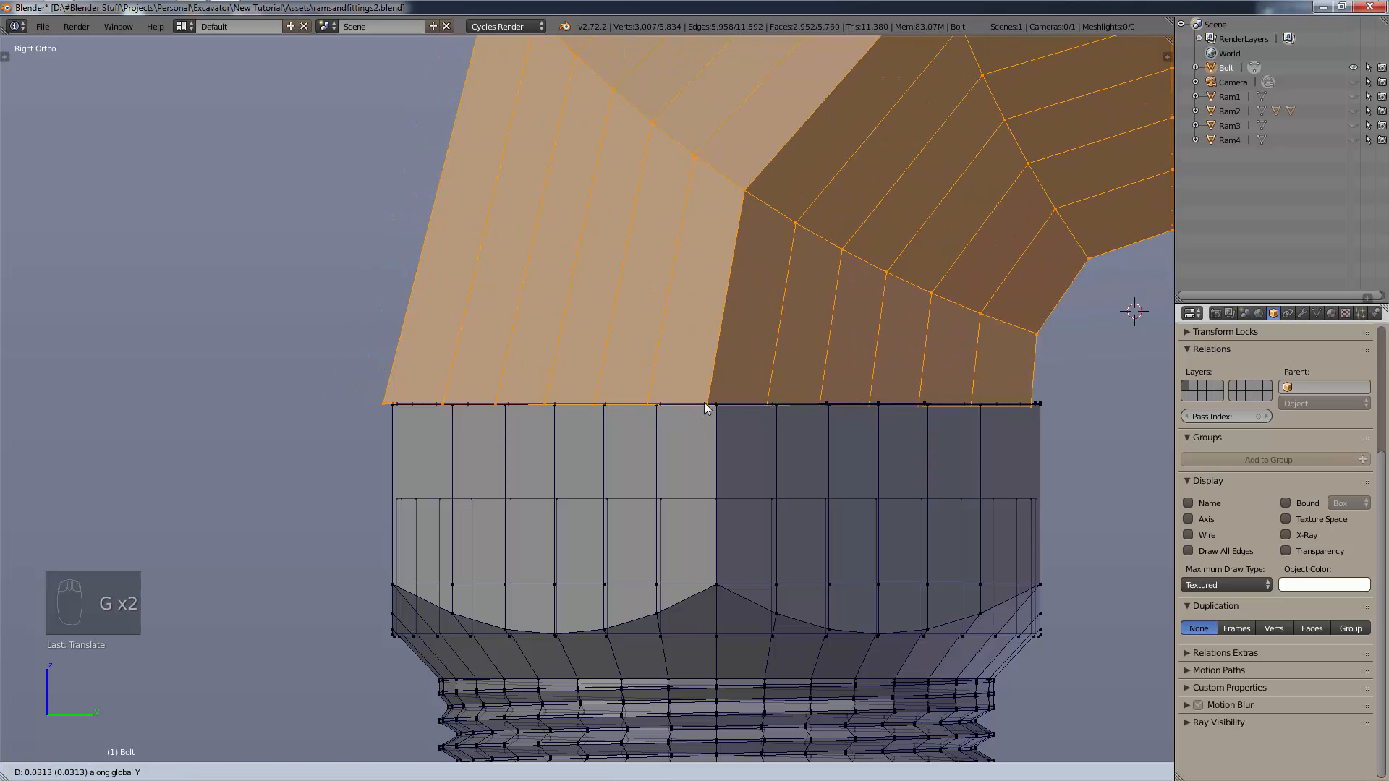
left_click(666, 411)
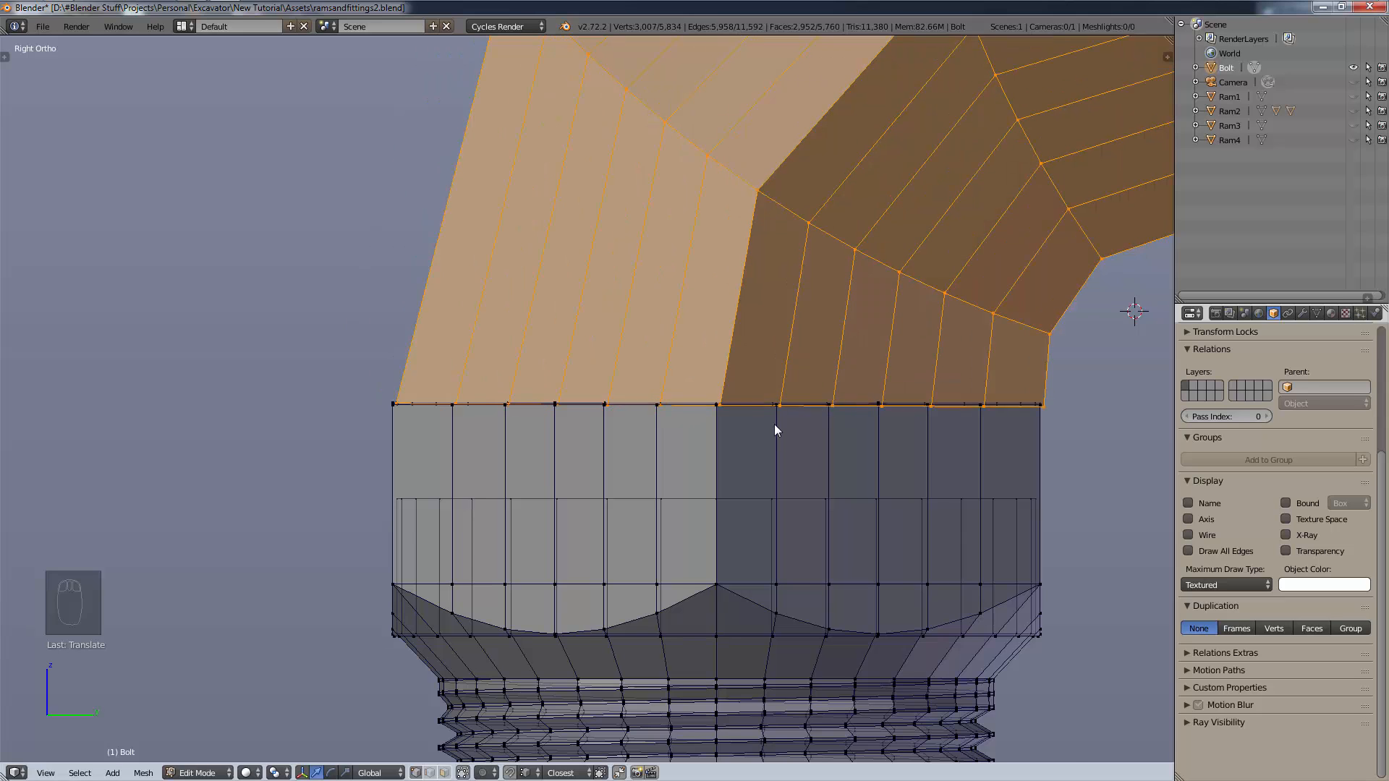
scroll(774, 429, "up", 9)
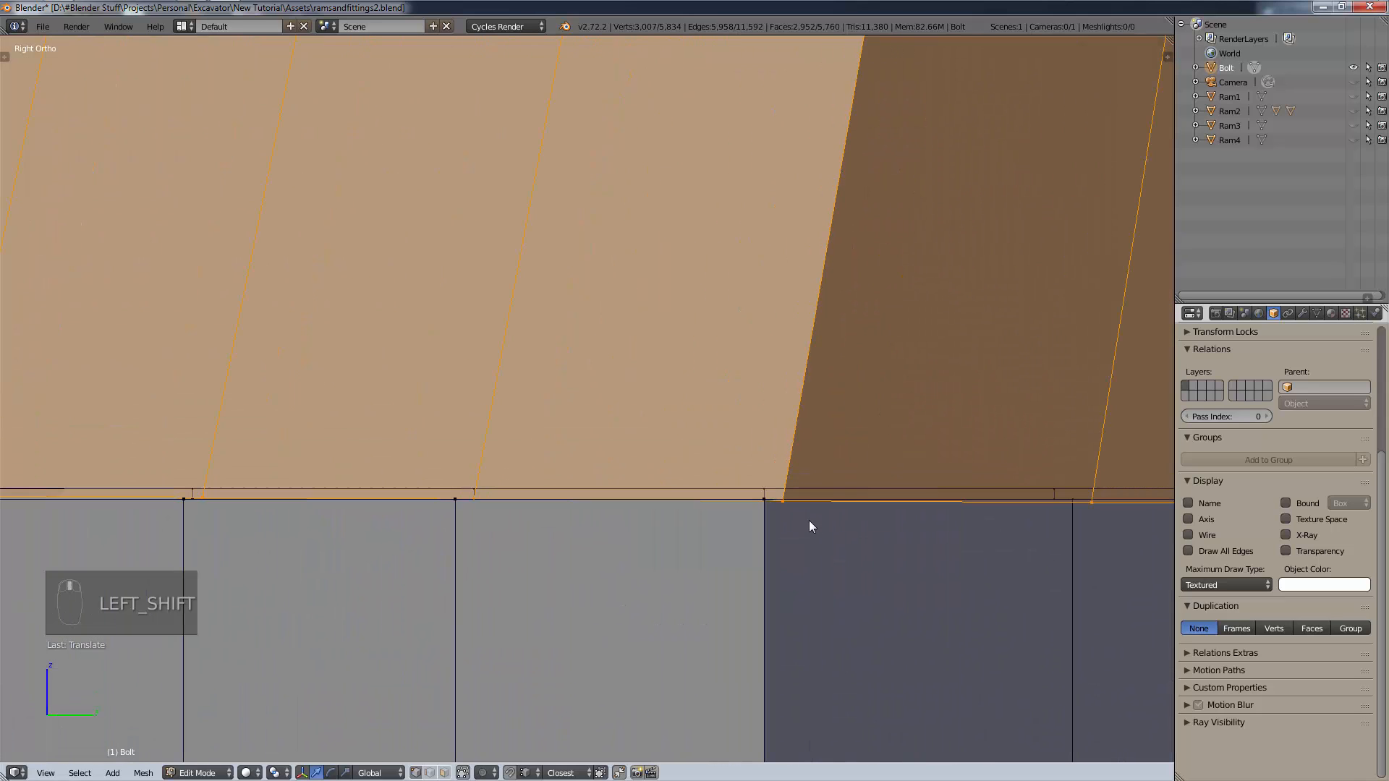
key("g")
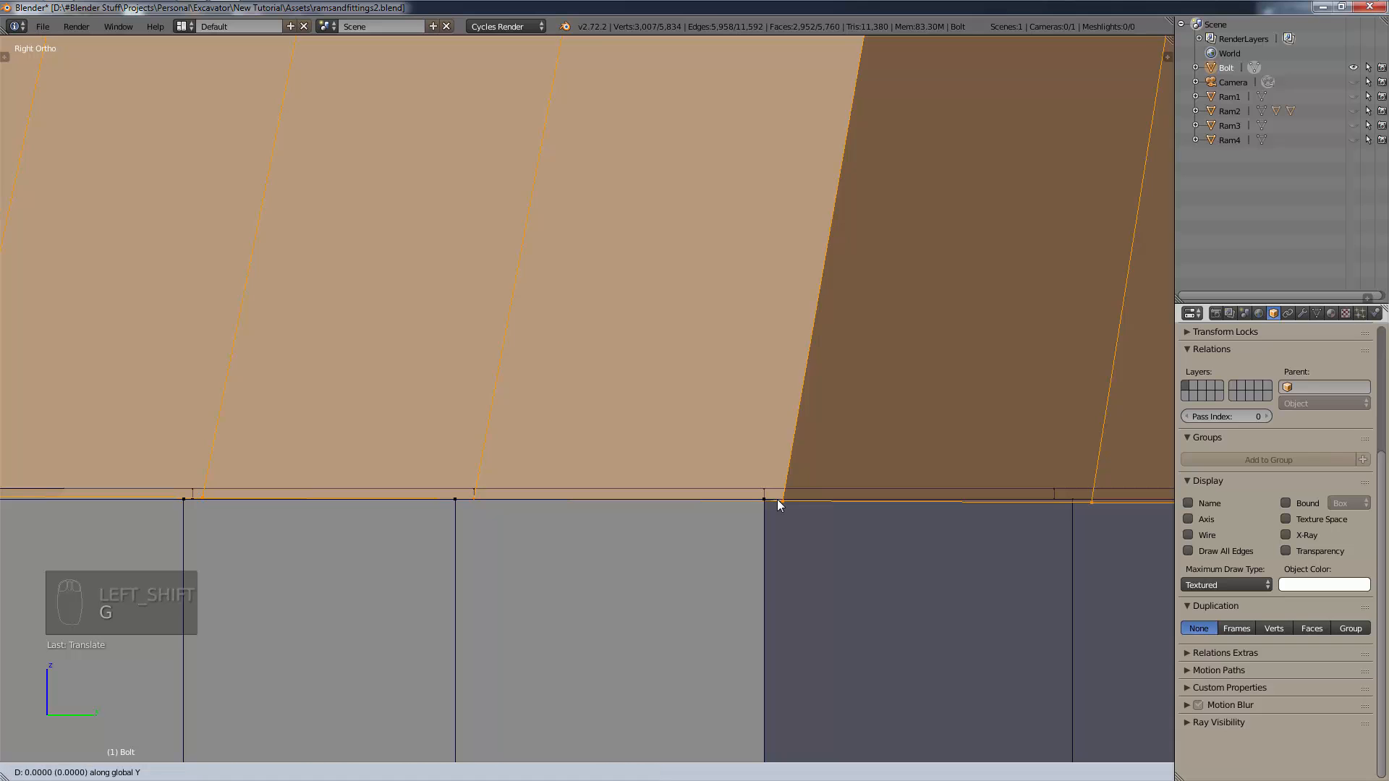
left_click(771, 500)
scroll(805, 501, "down", 6)
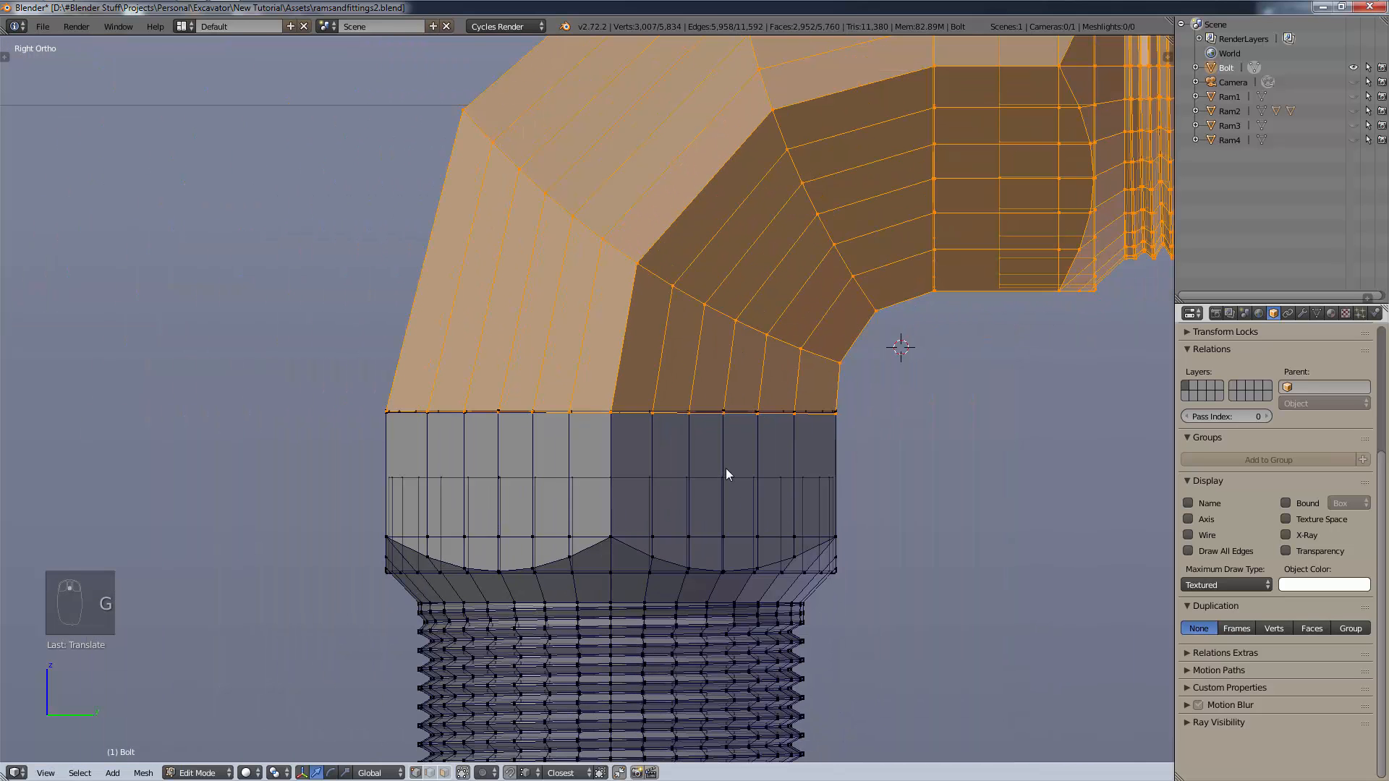
Clear the selection and switch to Object Mode to inspect the joint between the elbow and the upright fitting.
key("a")
key("q")
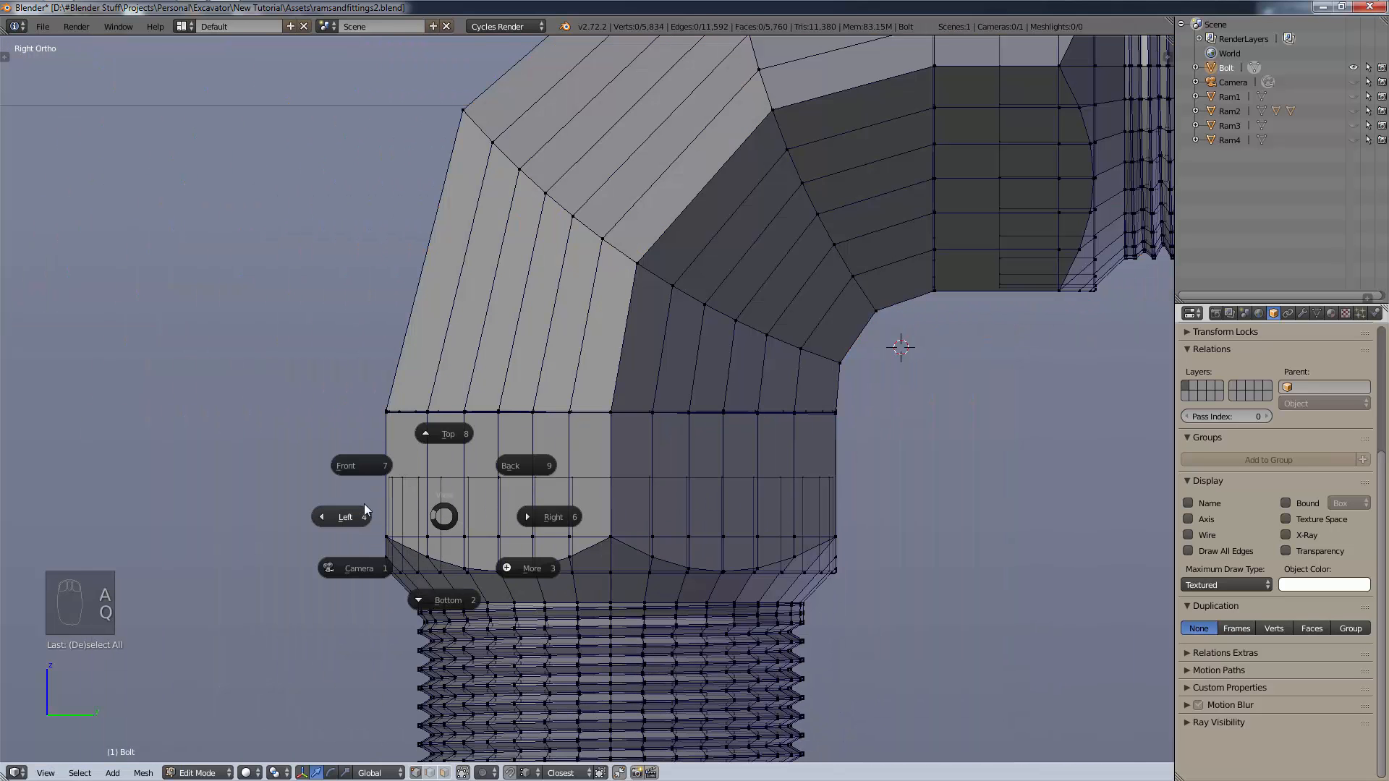
key("Tab")
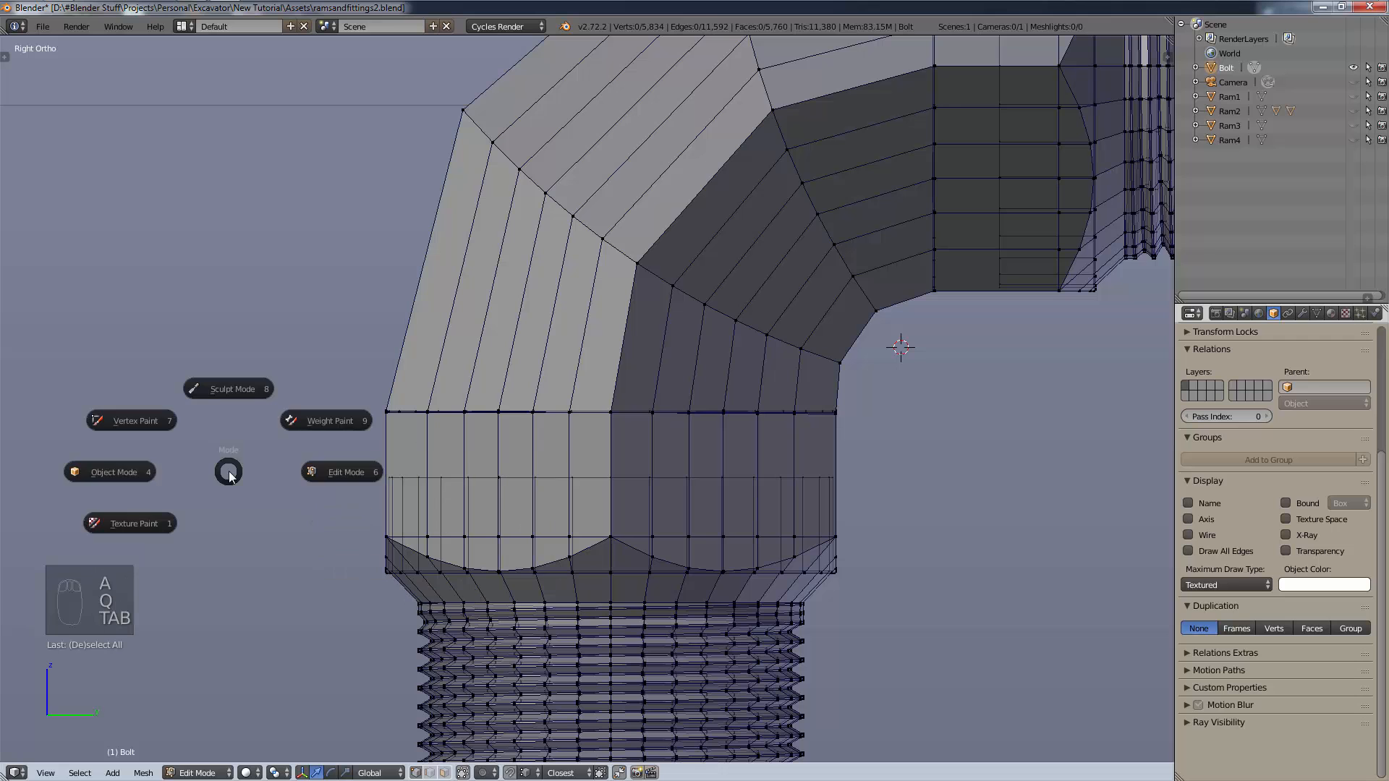
left_click(112, 473)
mouse_move(552, 369)
middle_mouse_down()
mouse_move(621, 505)
mouse_move(698, 437)
mouse_move(632, 472)
mouse_move(604, 475)
mouse_move(592, 459)
middle_mouse_up()
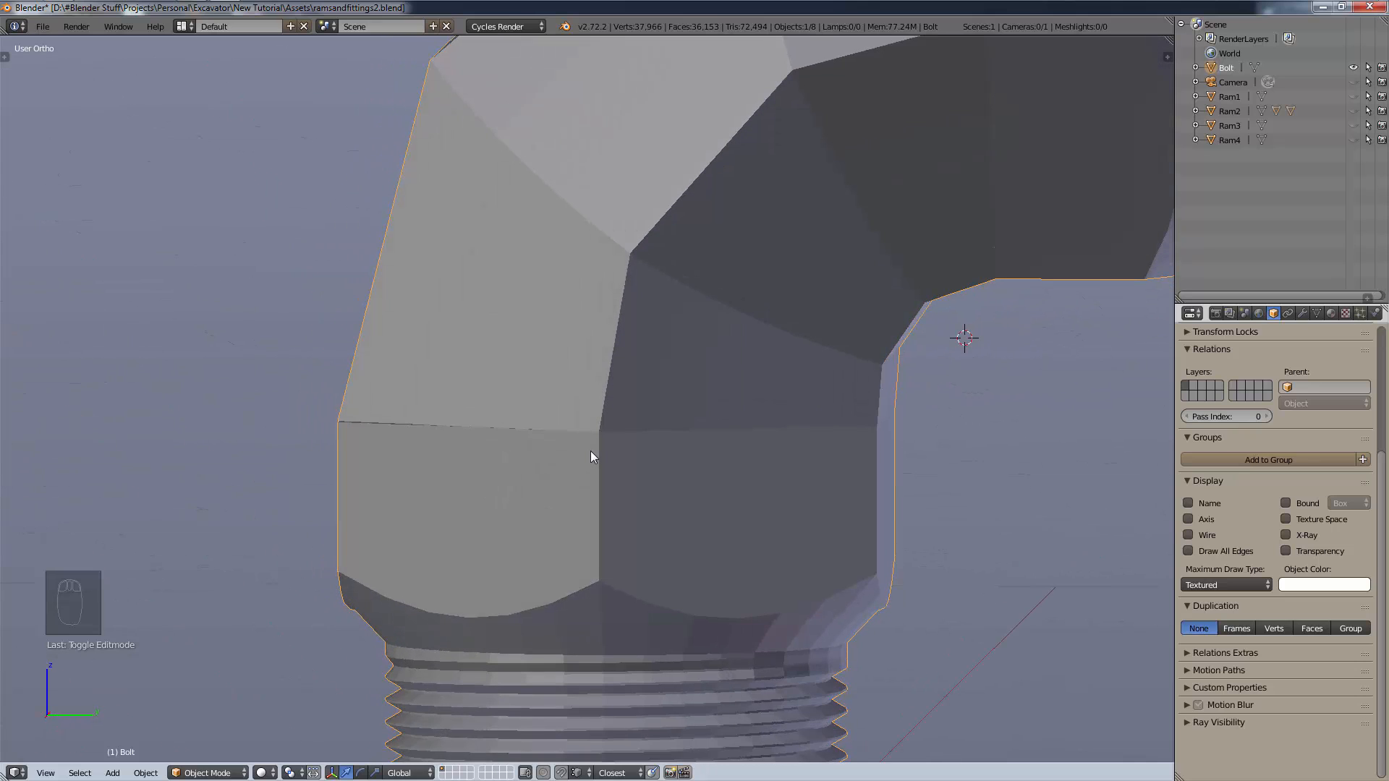
Return to Edit Mode and select the elbow together with the sideways bolt as linked geometry.
left_click(245, 770)
left_click(217, 742)
right_click(631, 261)
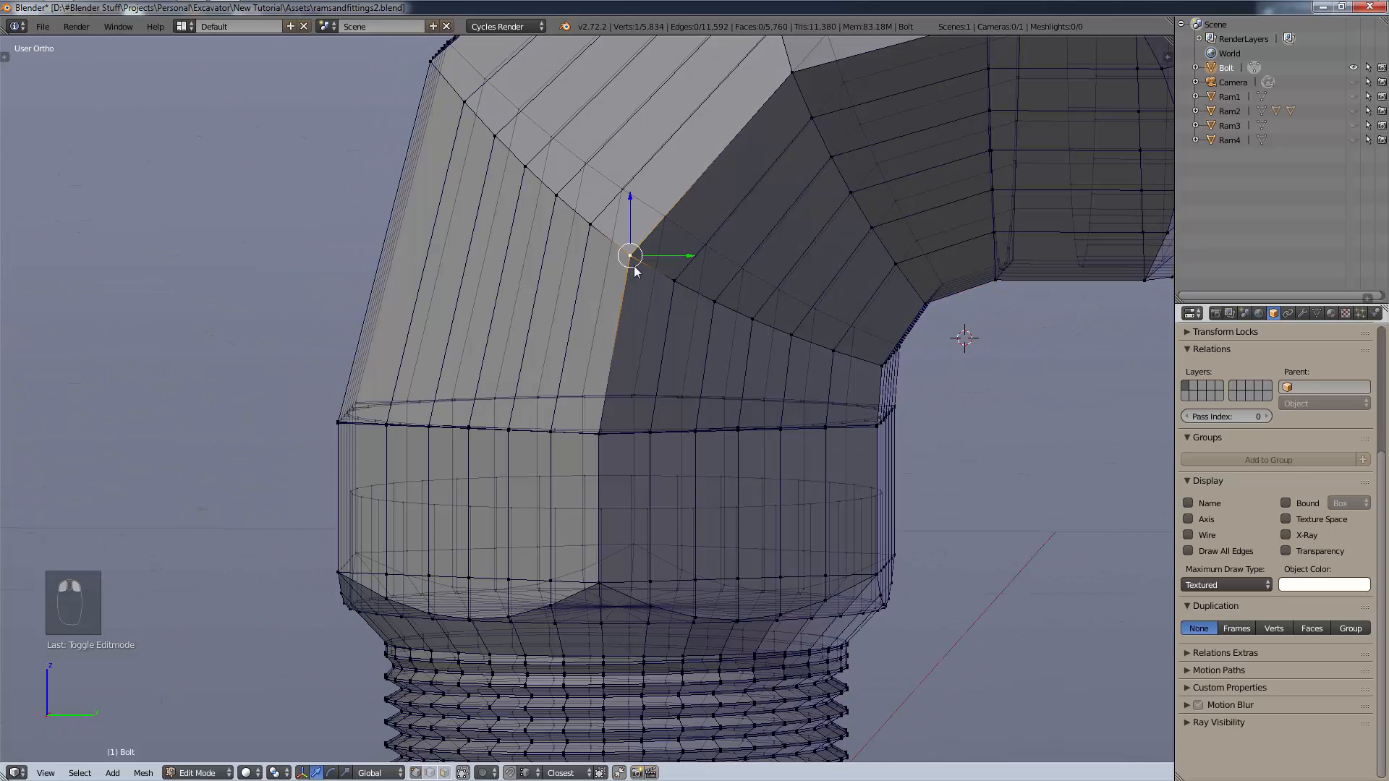
key("ctrl+l")
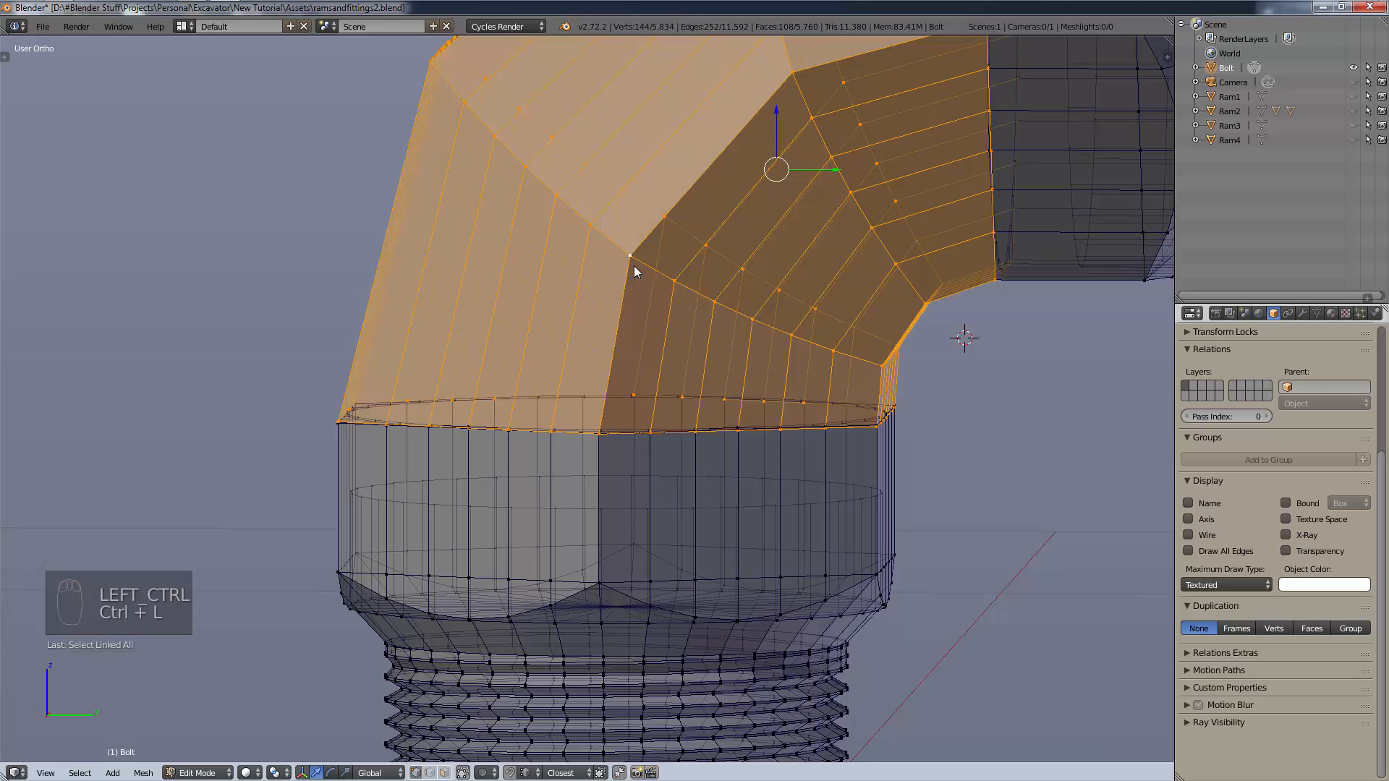
scroll(1055, 185, "down", 5)
scroll(1055, 185, "down", 2)
key("b")
left_click_drag(892, 172, 622, 305)
key("ctrl+l")
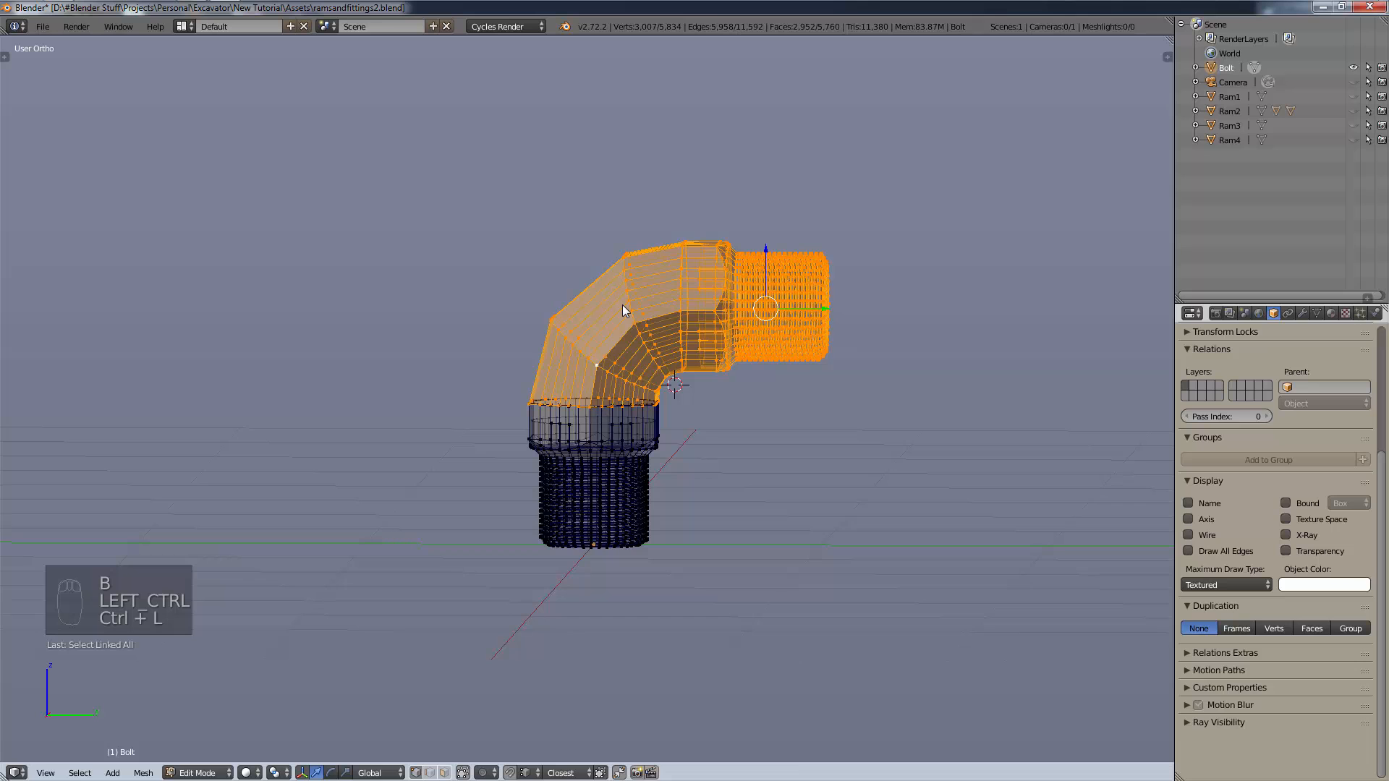
Lower the elbow and sideways bolt along Z by about 0.006, slightly below the upright hex head's rim.
scroll(692, 275, "up", 4)
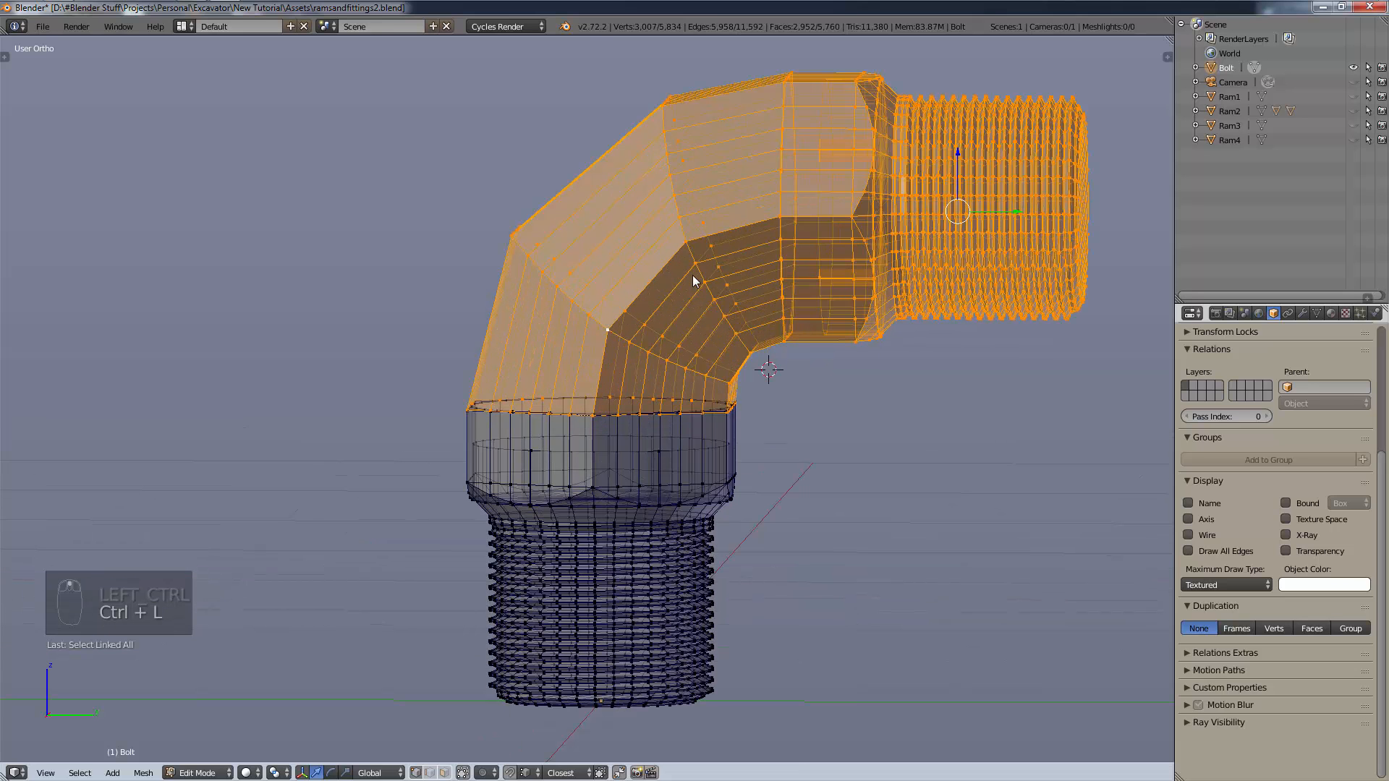
key("KP_3")
scroll(660, 292, "up", 8)
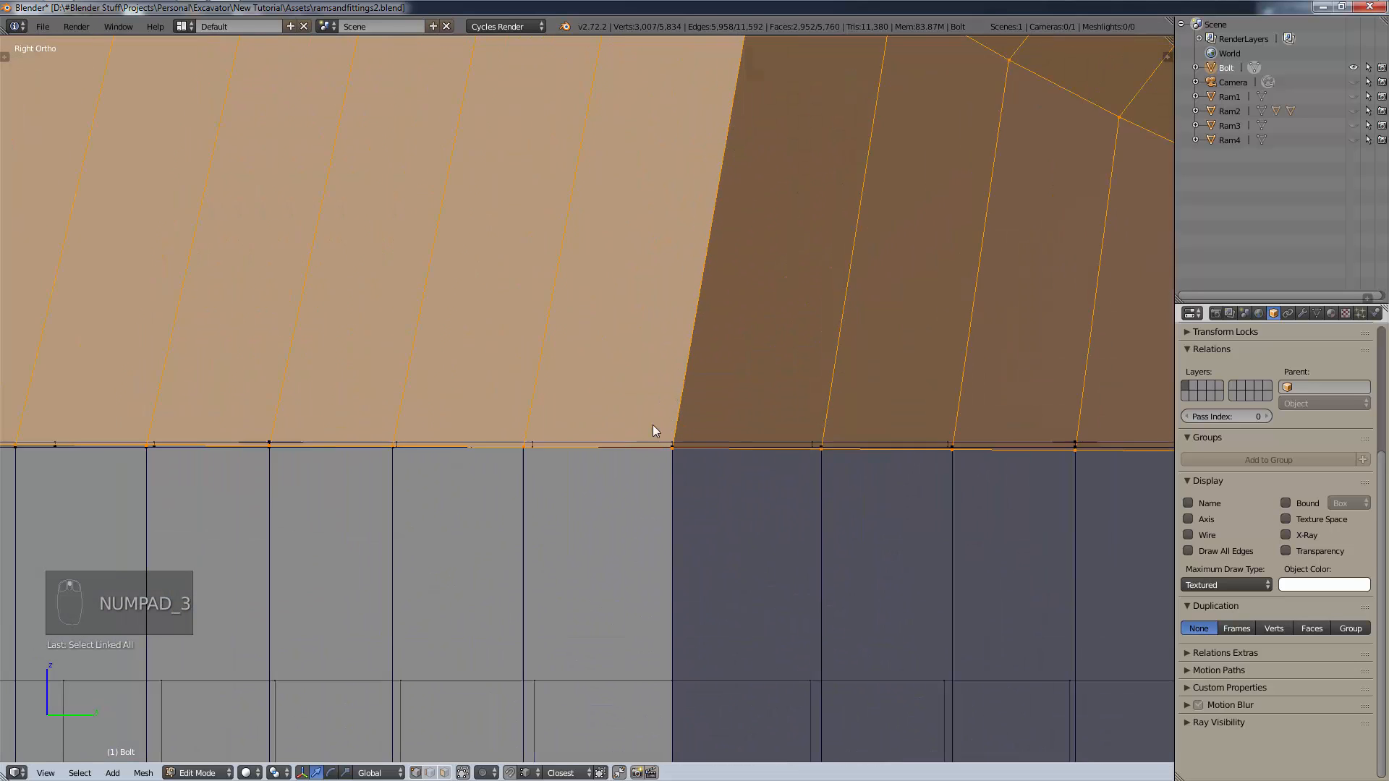
key("shift")
middle_click_drag(839, 606, 706, 462, "shift")
key("g")
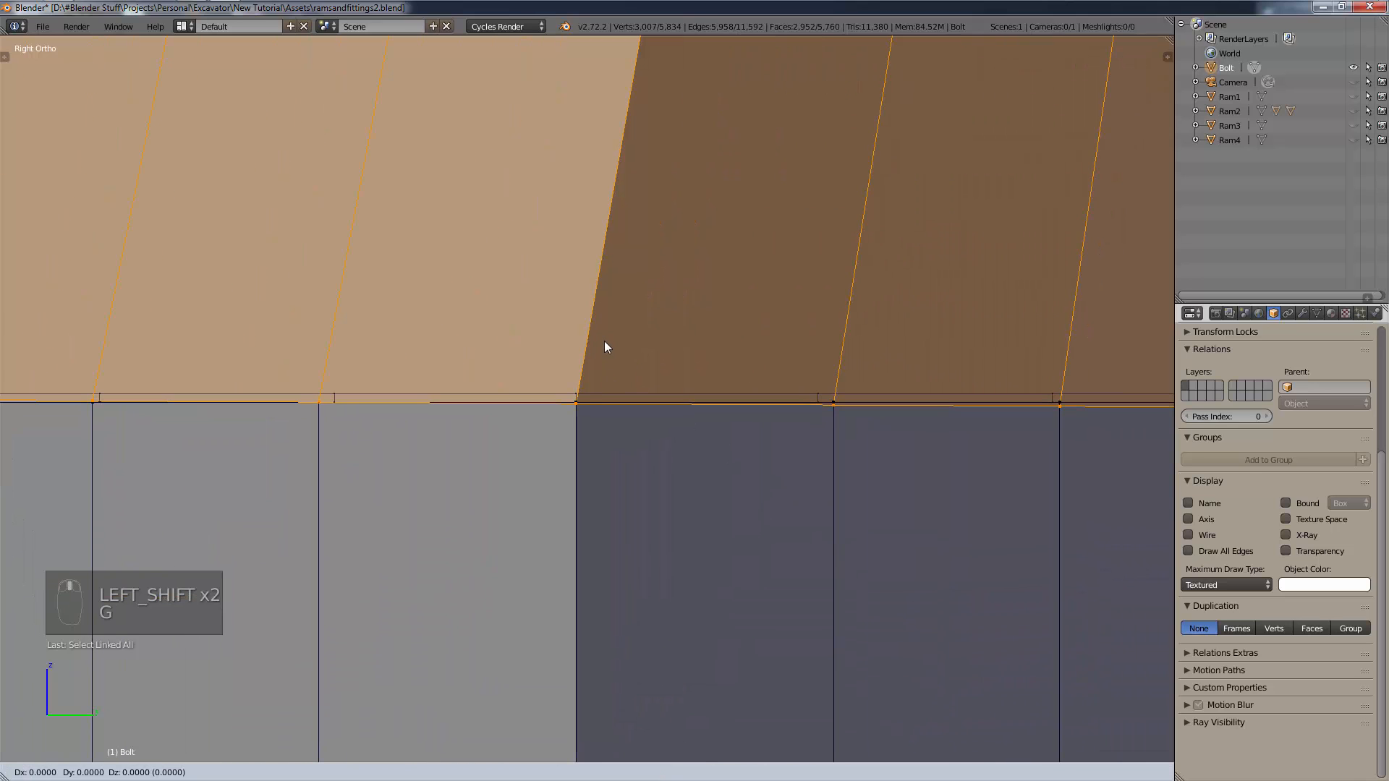
key("z")
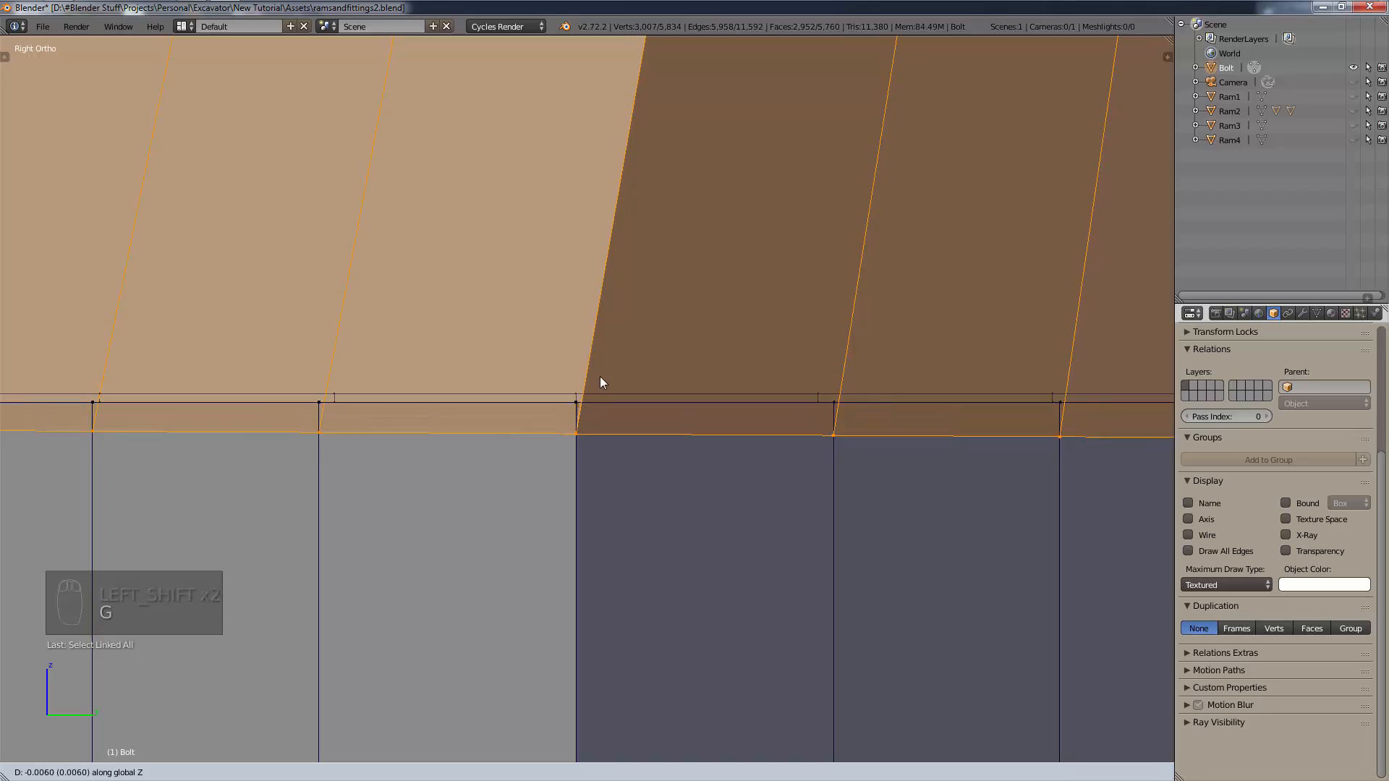
left_click(599, 386)
Raise the elbow and sideways bolt along Z until the elbow's end corners coincide with the hex head's rim vertices.
scroll(598, 386, "down", 7)
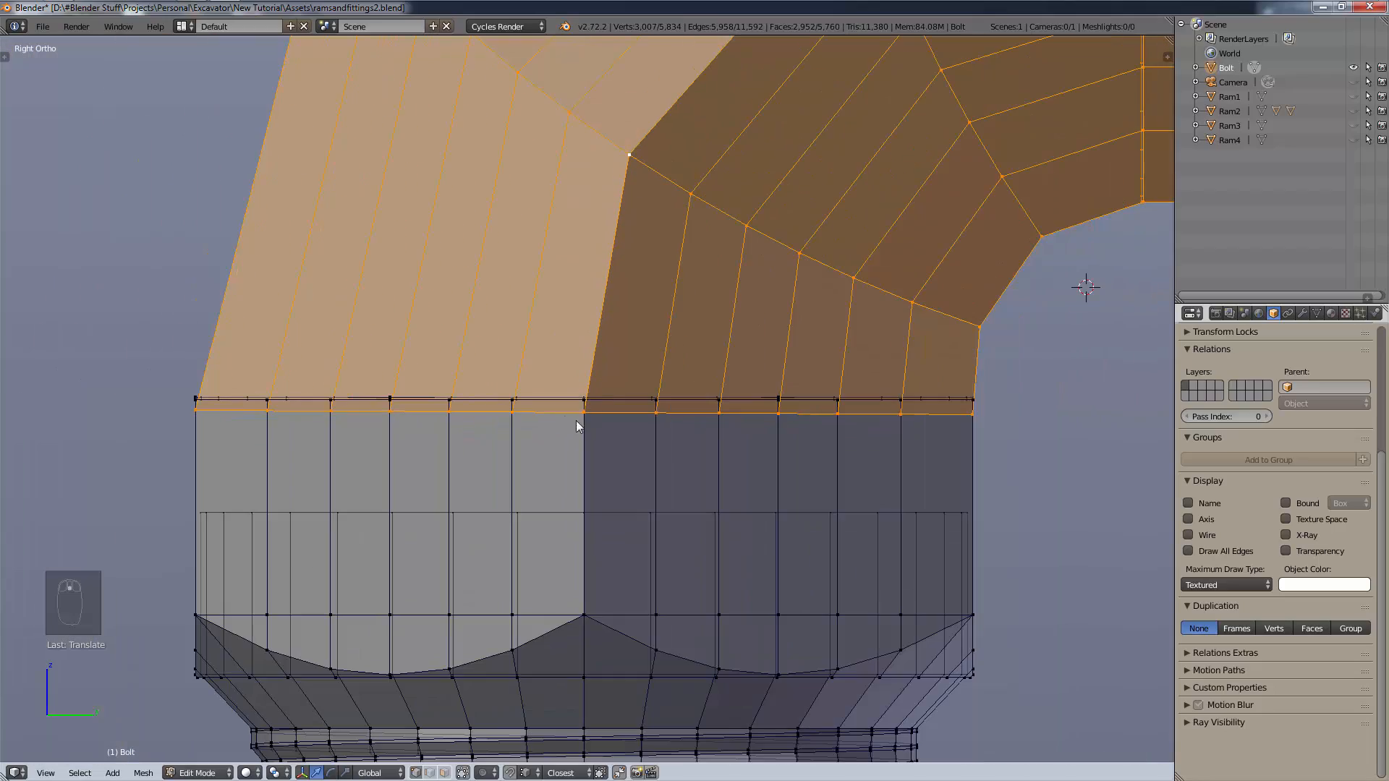
middle_click_drag(576, 420, 606, 437)
scroll(292, 473, "up", 3)
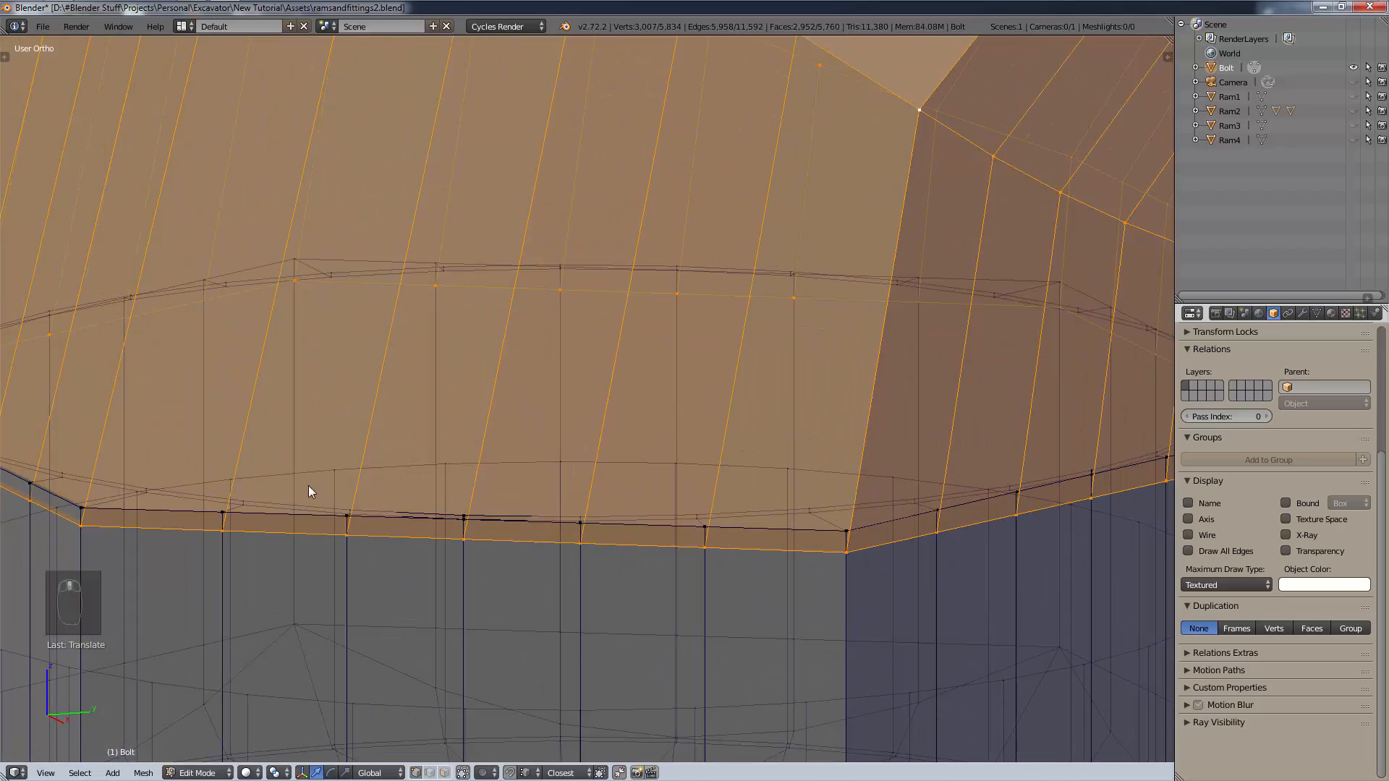
middle_click_drag(308, 485, 853, 423, "shift")
scroll(696, 445, "up", 5)
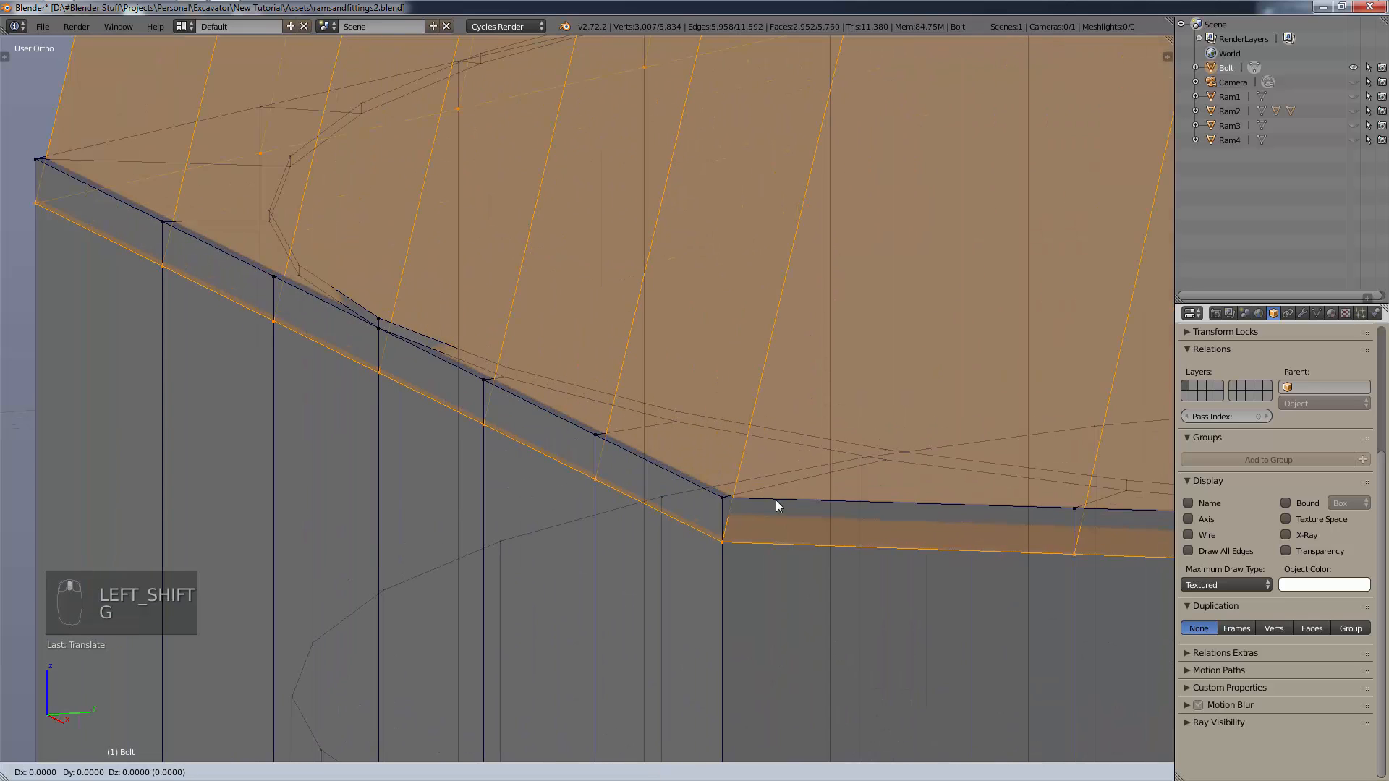
key("g")
key("g")
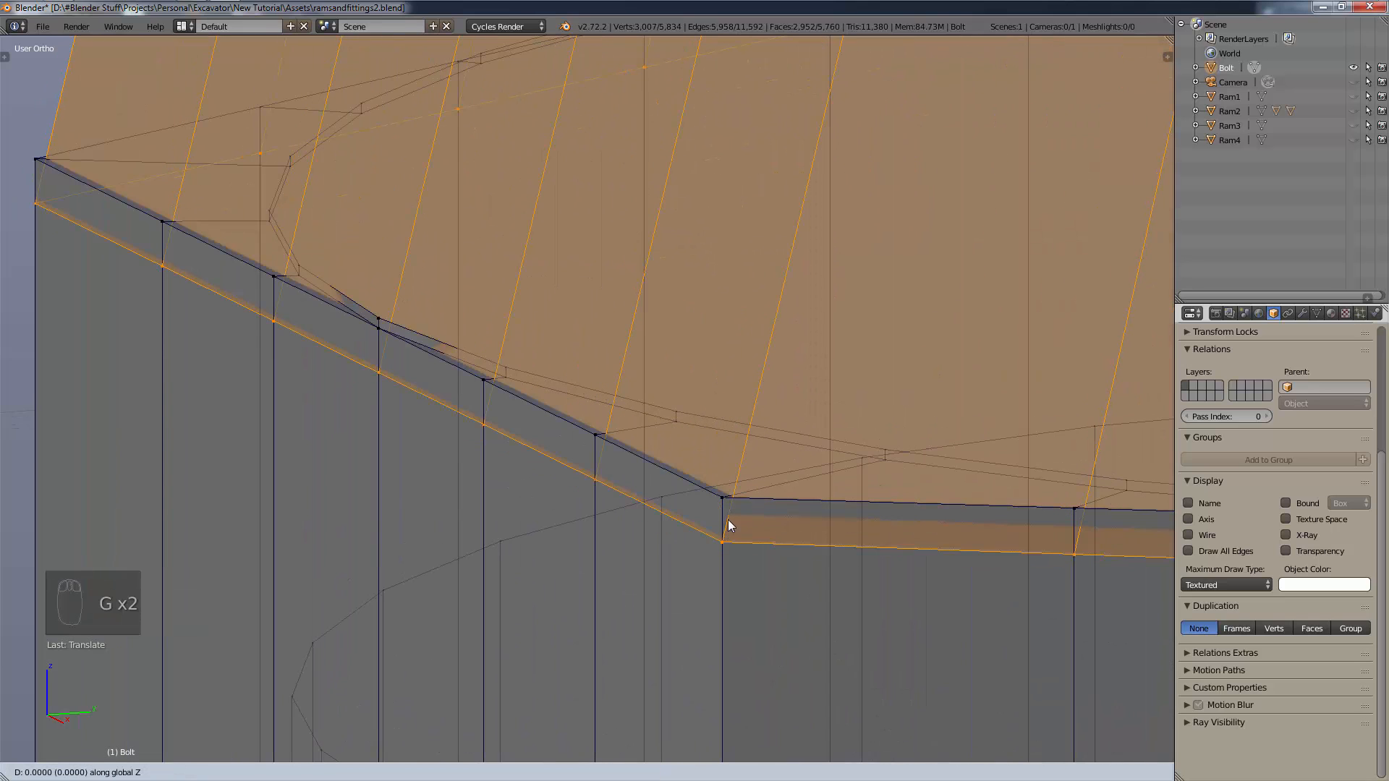
left_click(726, 501)
middle_click_drag(760, 502, 97, 548, "shift")
middle_click_drag(301, 574, 527, 560, "shift")
scroll(526, 560, "down", 4)
Switch to Object Mode and examine the joint and the complete angled fitting.
key("z")
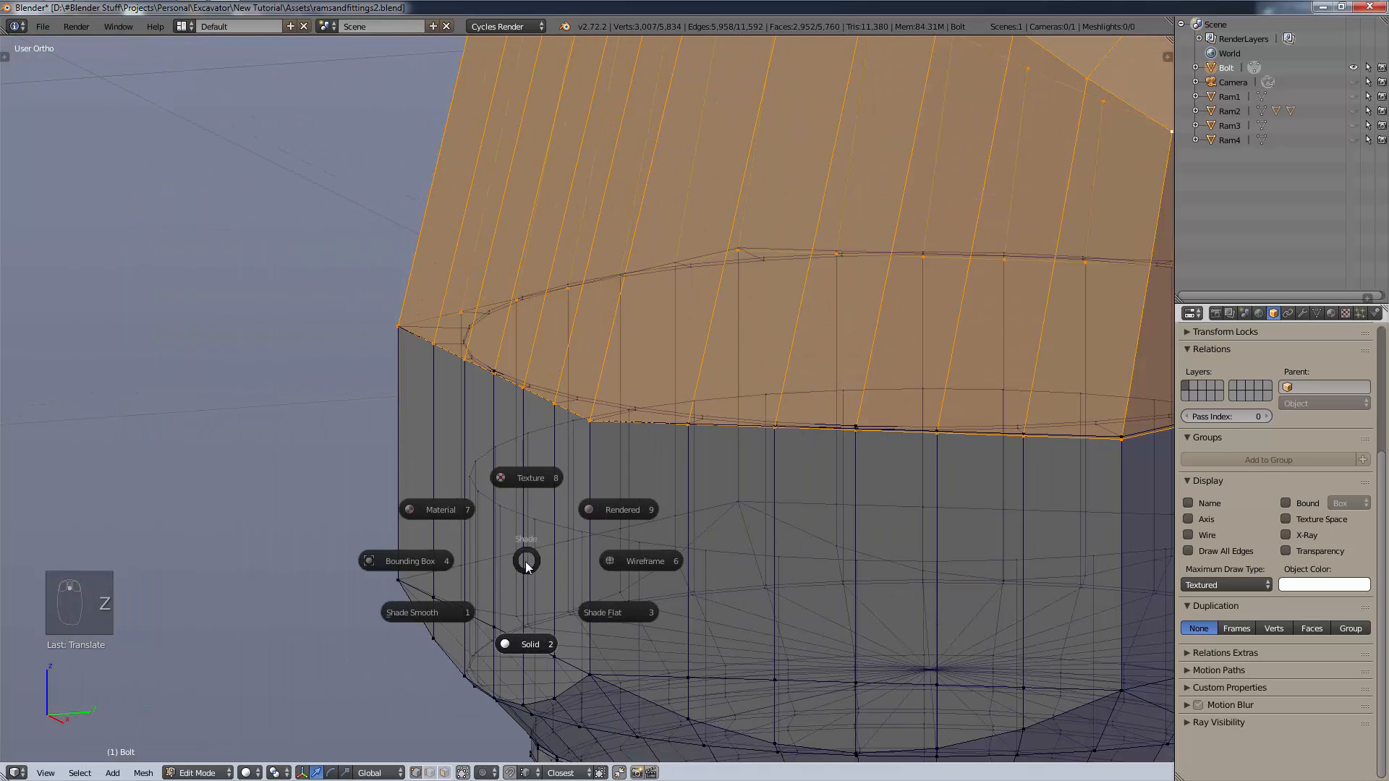
key("q")
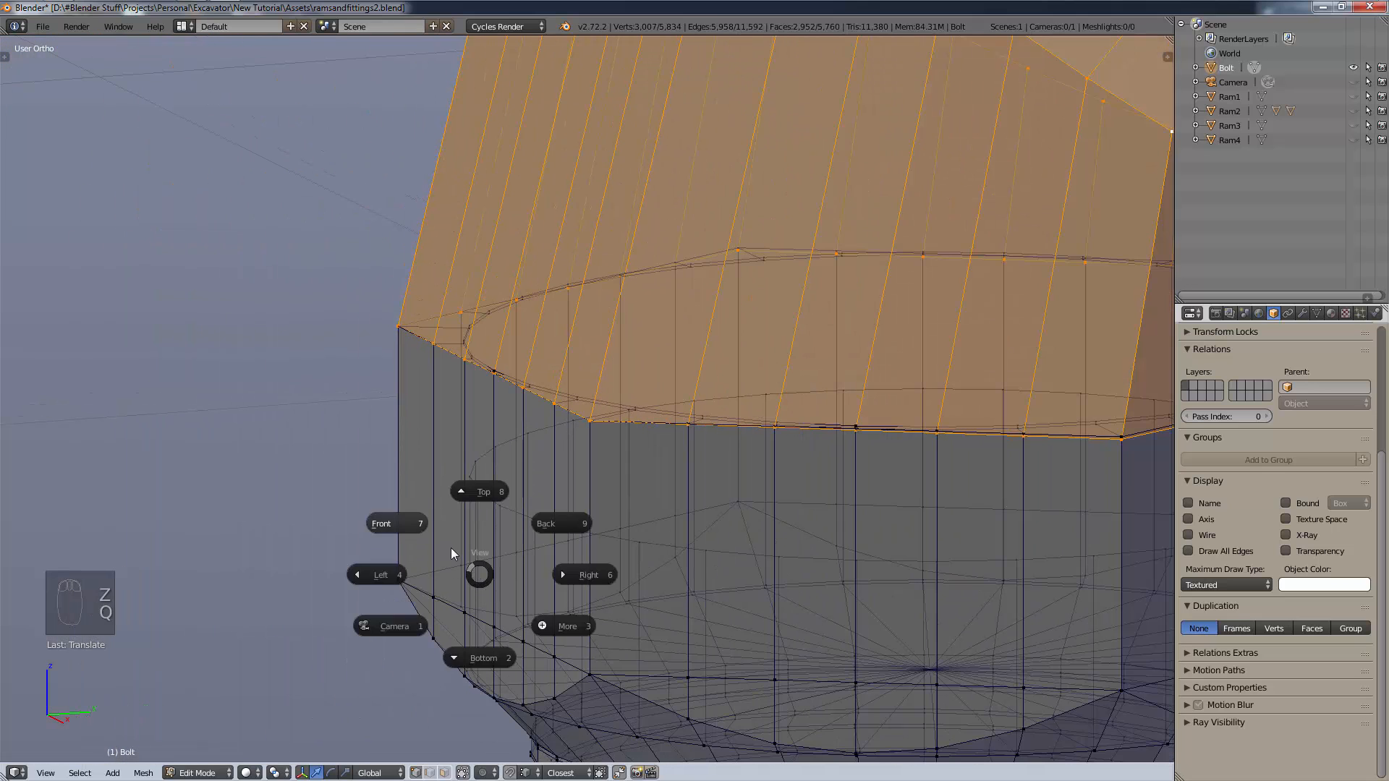
key("Tab")
left_click(363, 572)
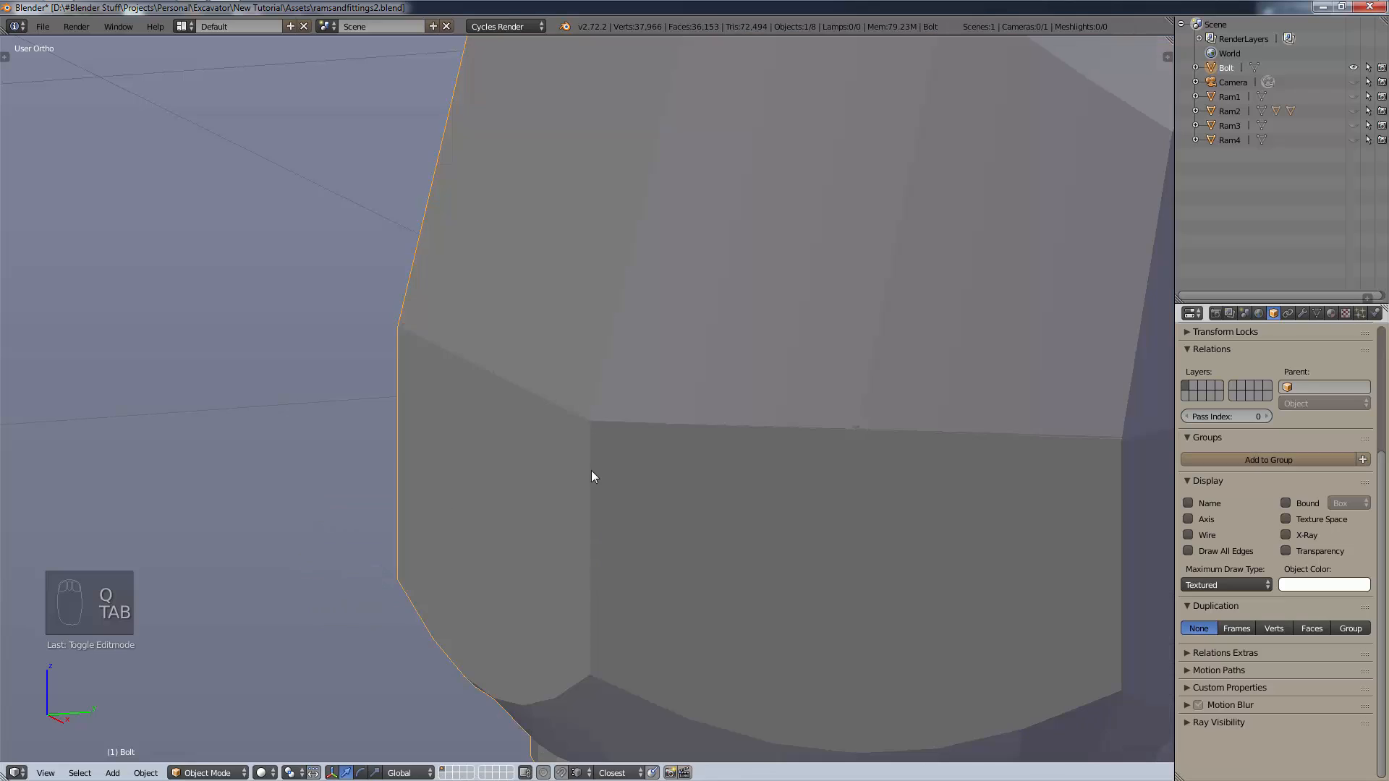
scroll(608, 475, "up", 2)
mouse_move(620, 481)
middle_mouse_down()
mouse_move(707, 475)
mouse_move(561, 456)
mouse_move(467, 517)
mouse_move(518, 432)
mouse_move(706, 469)
mouse_move(693, 463)
middle_mouse_up()
scroll(467, 517, "down", 4)
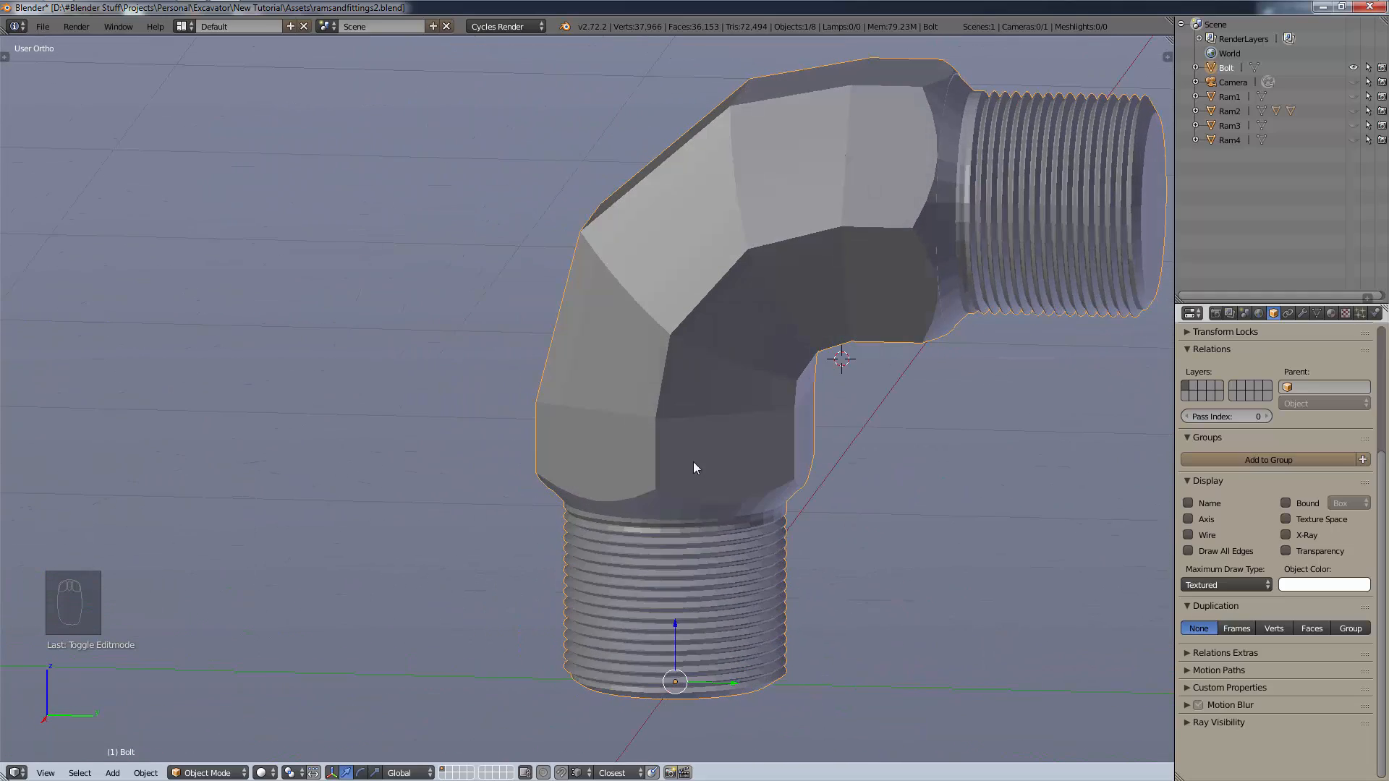
Add a new material to the fitting and name it Brass.mat.
left_click(1318, 313)
left_click(1331, 313)
left_click(1227, 411)
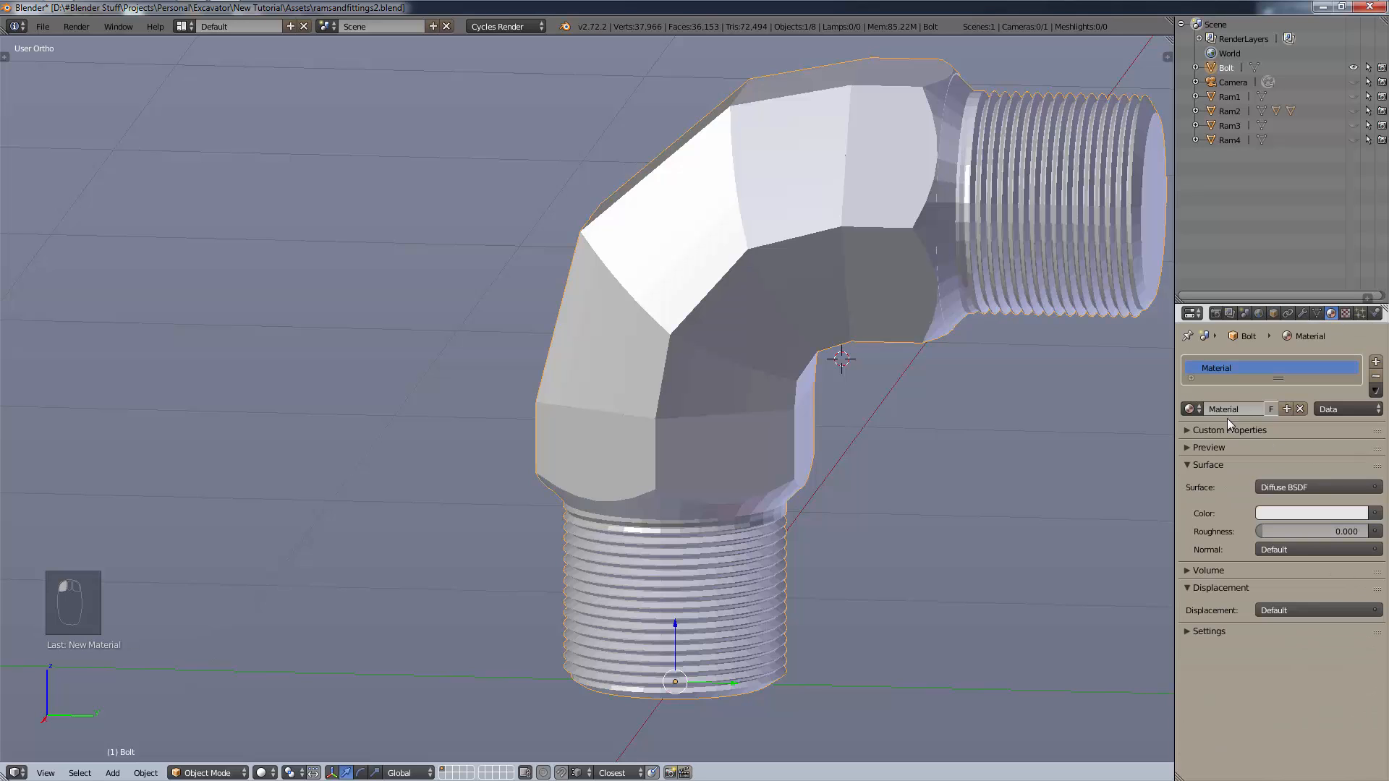
left_click(1234, 410)
type("Brass.mat")
key("Return")
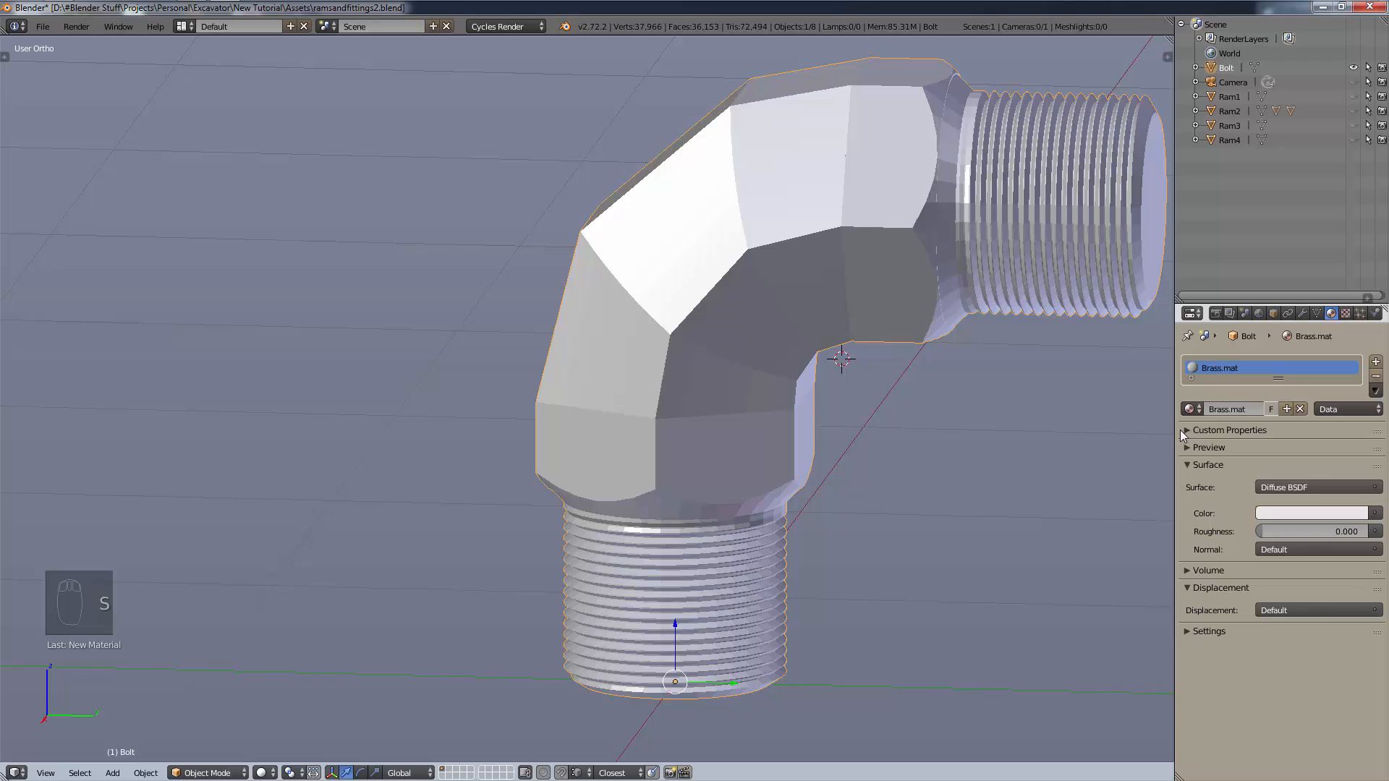
Set the material's diffuse colour to a dark brass with HSV values of about 0.138, 0.554 and 0.514.
left_click(1282, 514)
left_click(1327, 515)
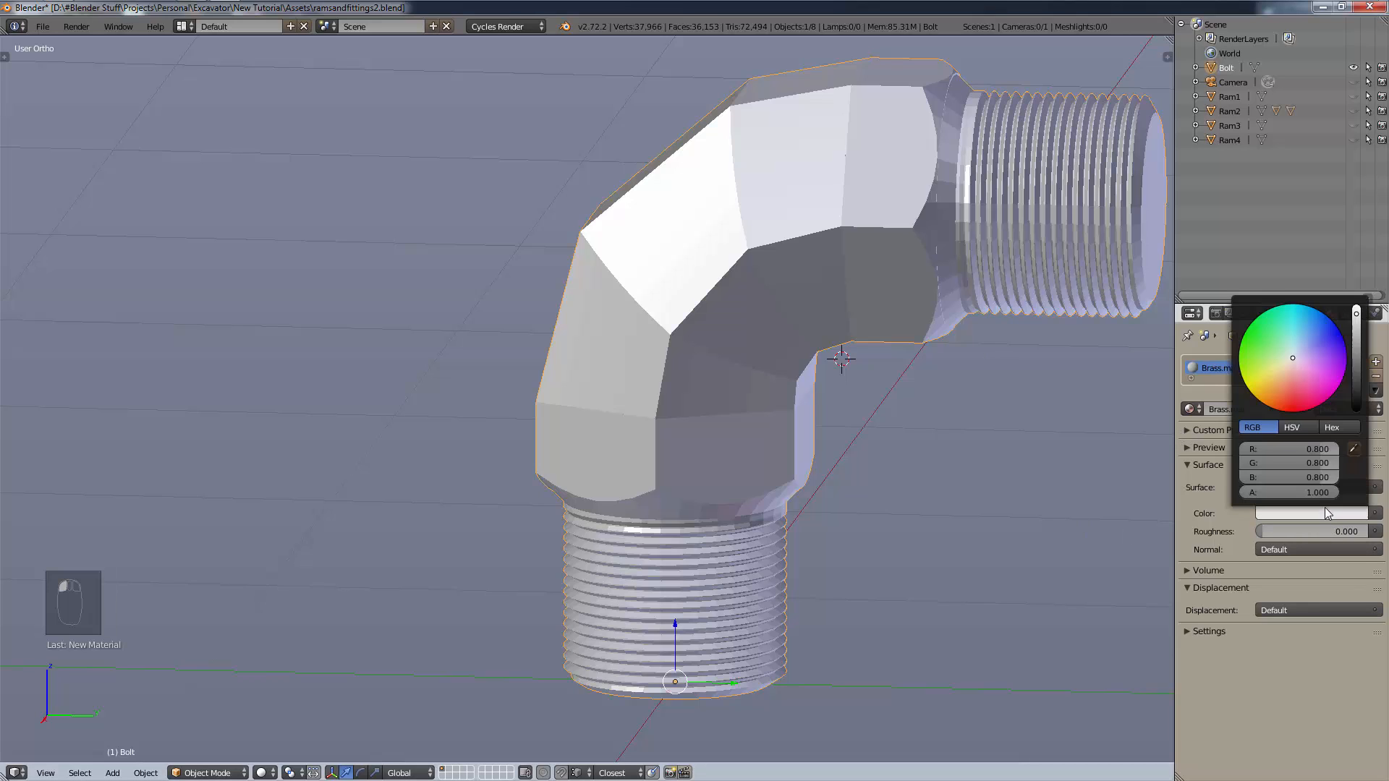
left_click(1291, 428)
mouse_move(1271, 461)
left_mouse_down()
mouse_move(1291, 463)
mouse_move(1170, 479)
mouse_move(1372, 482)
mouse_move(1312, 448)
mouse_move(1286, 452)
mouse_move(1319, 463)
mouse_move(1273, 466)
mouse_move(1304, 477)
mouse_move(1267, 483)
mouse_move(1325, 462)
mouse_move(1281, 457)
mouse_move(1299, 461)
mouse_move(1291, 451)
left_mouse_up()
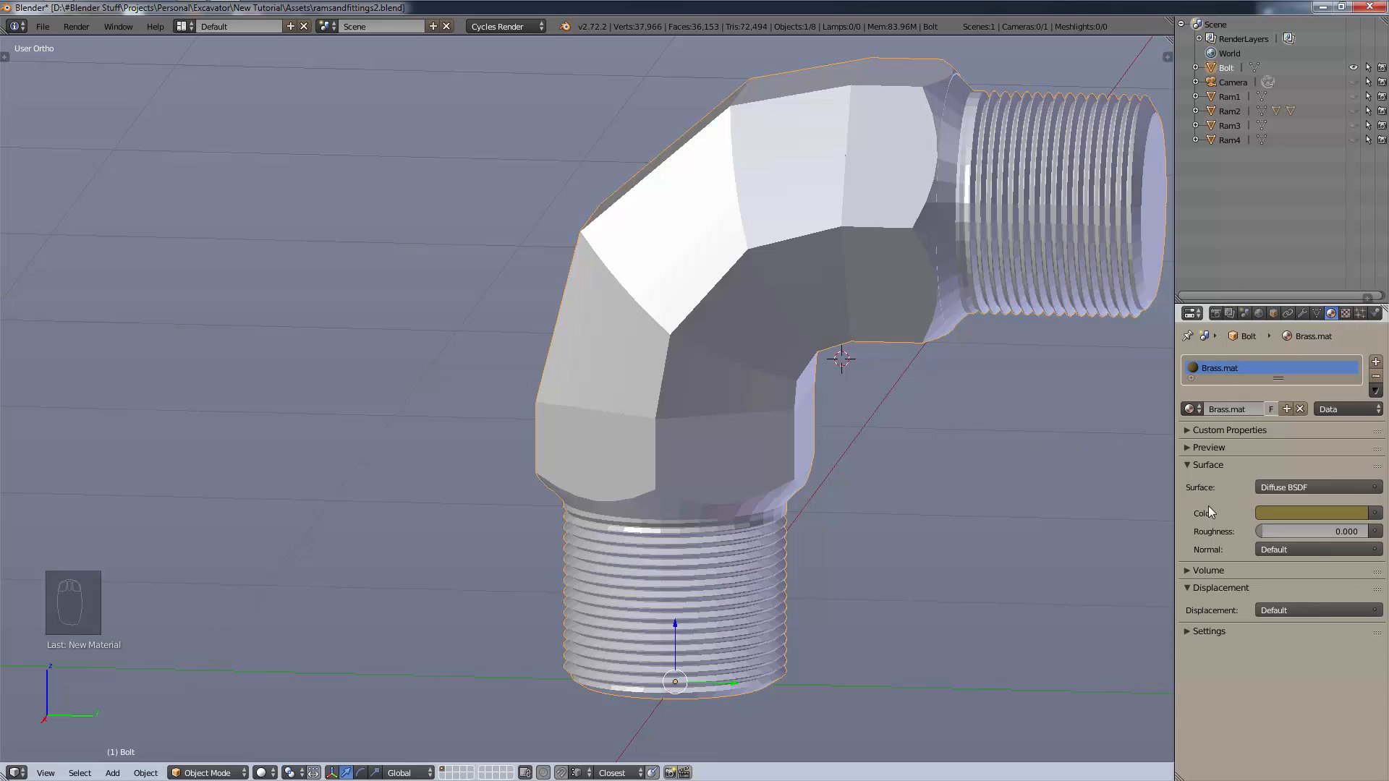
Copy the diffuse colour to the material's viewport colour and viewport specular, and raise the specular's value to a bright yellow.
left_click(1192, 630)
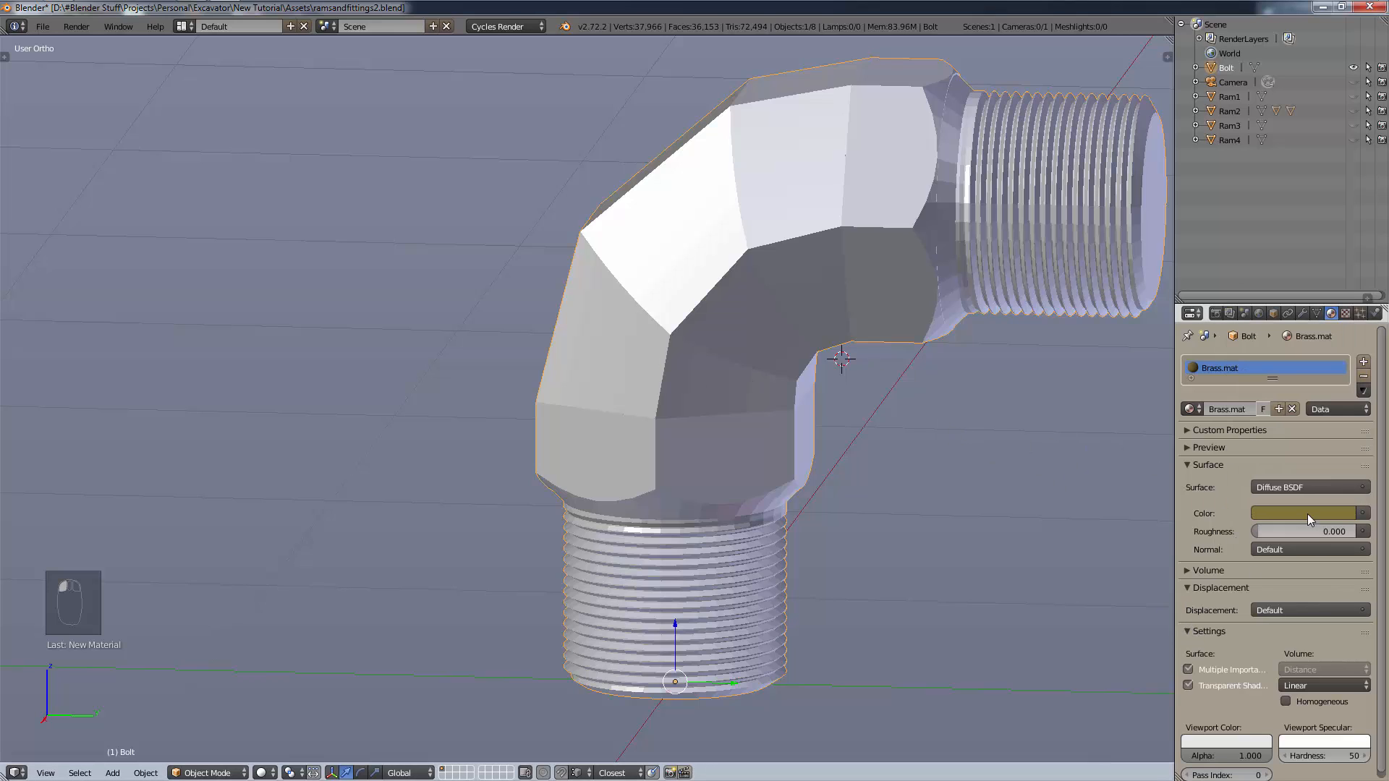
left_click_drag(1309, 514, 1299, 741)
left_click(1299, 741)
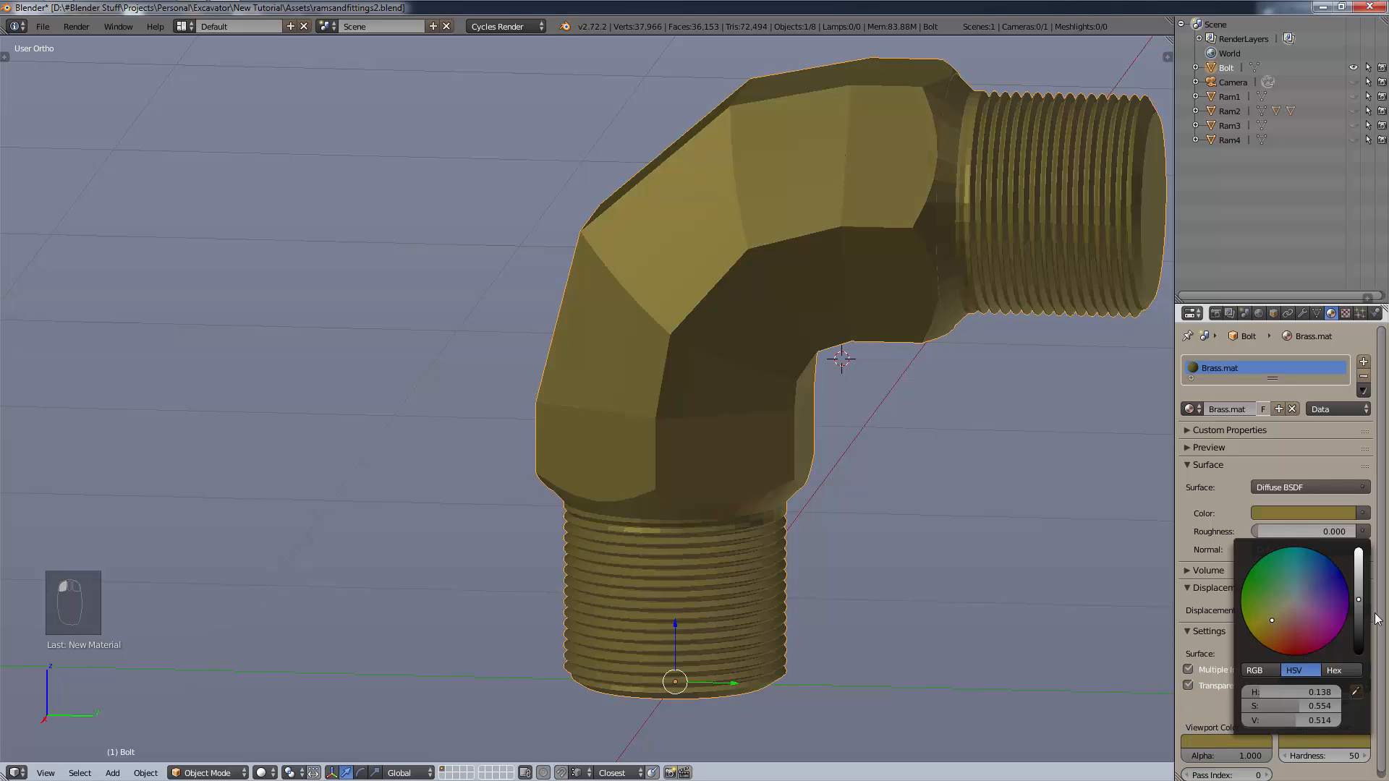
left_click_drag(1291, 723, 1347, 725)
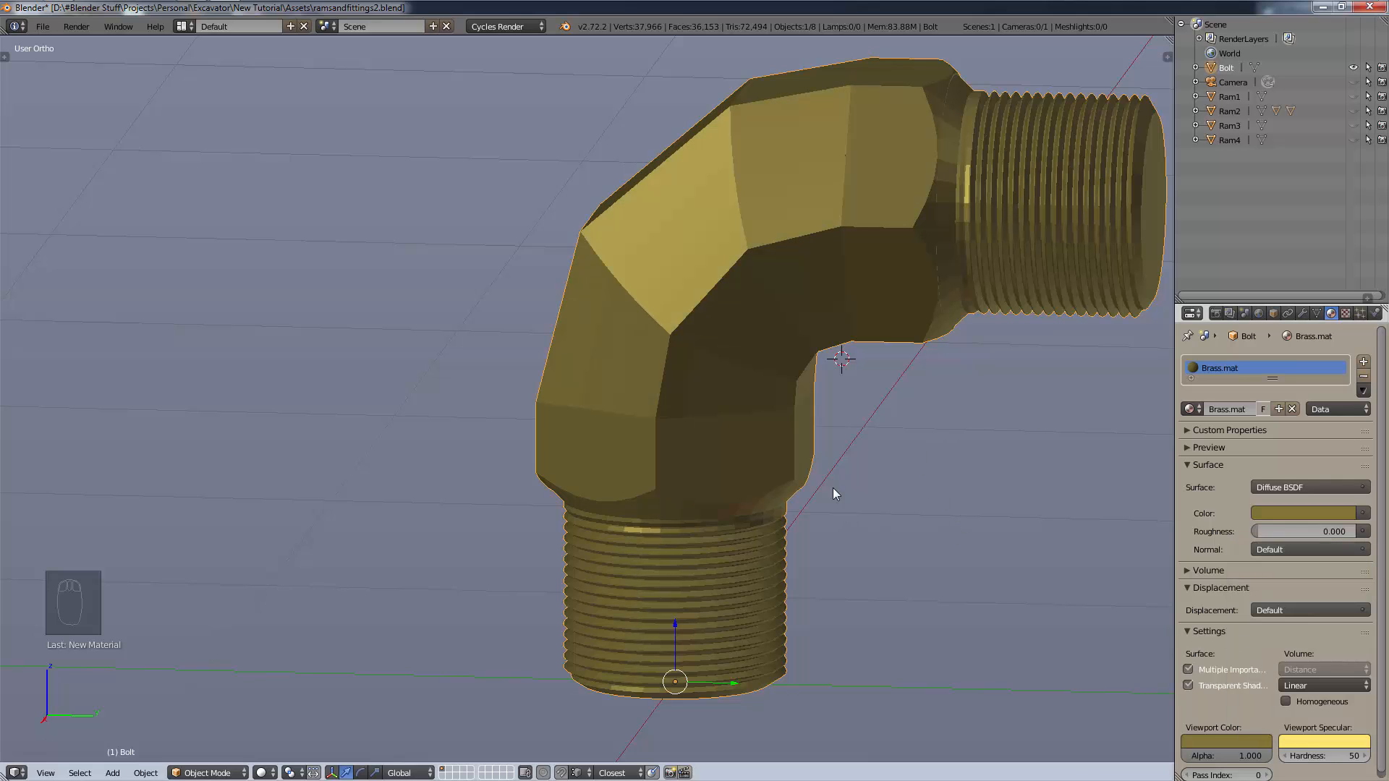
key("z")
left_click(809, 528)
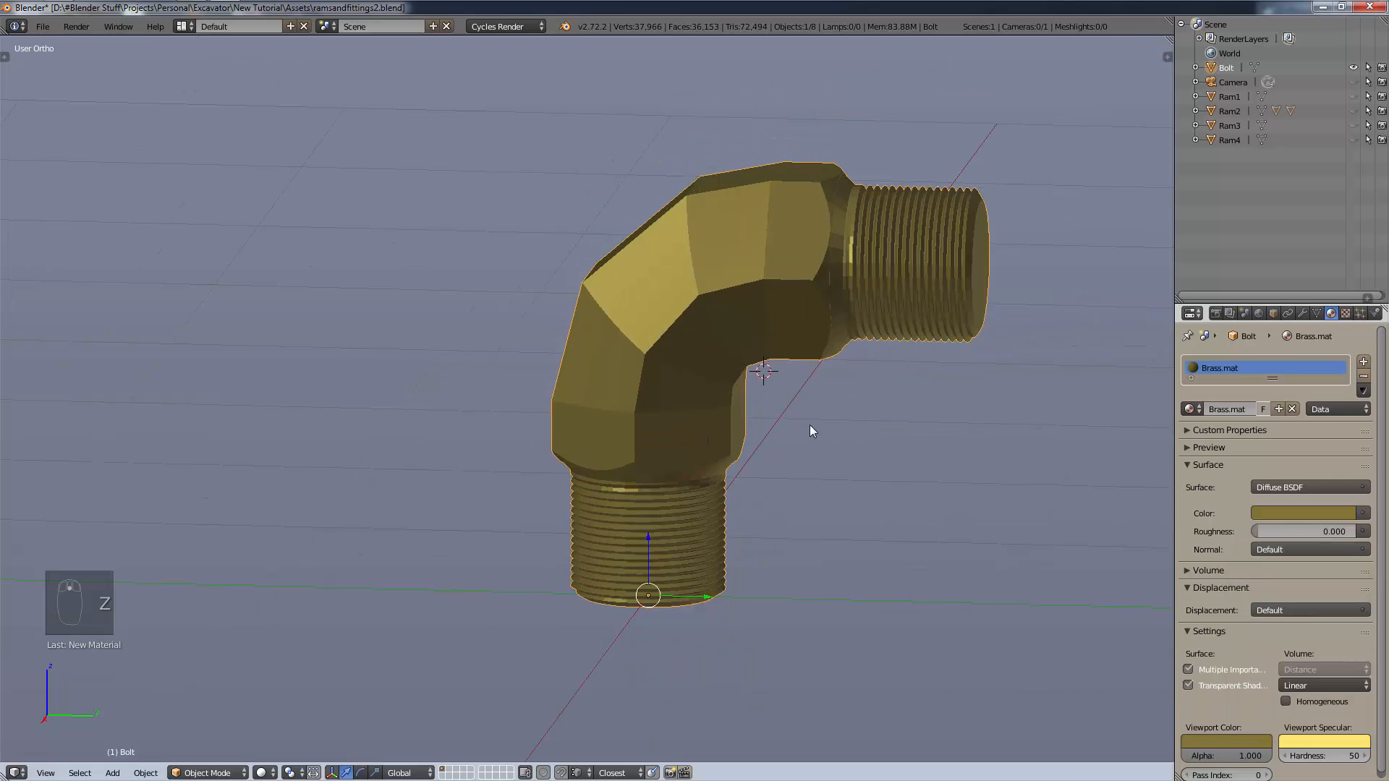
key("Tab")
key("q")
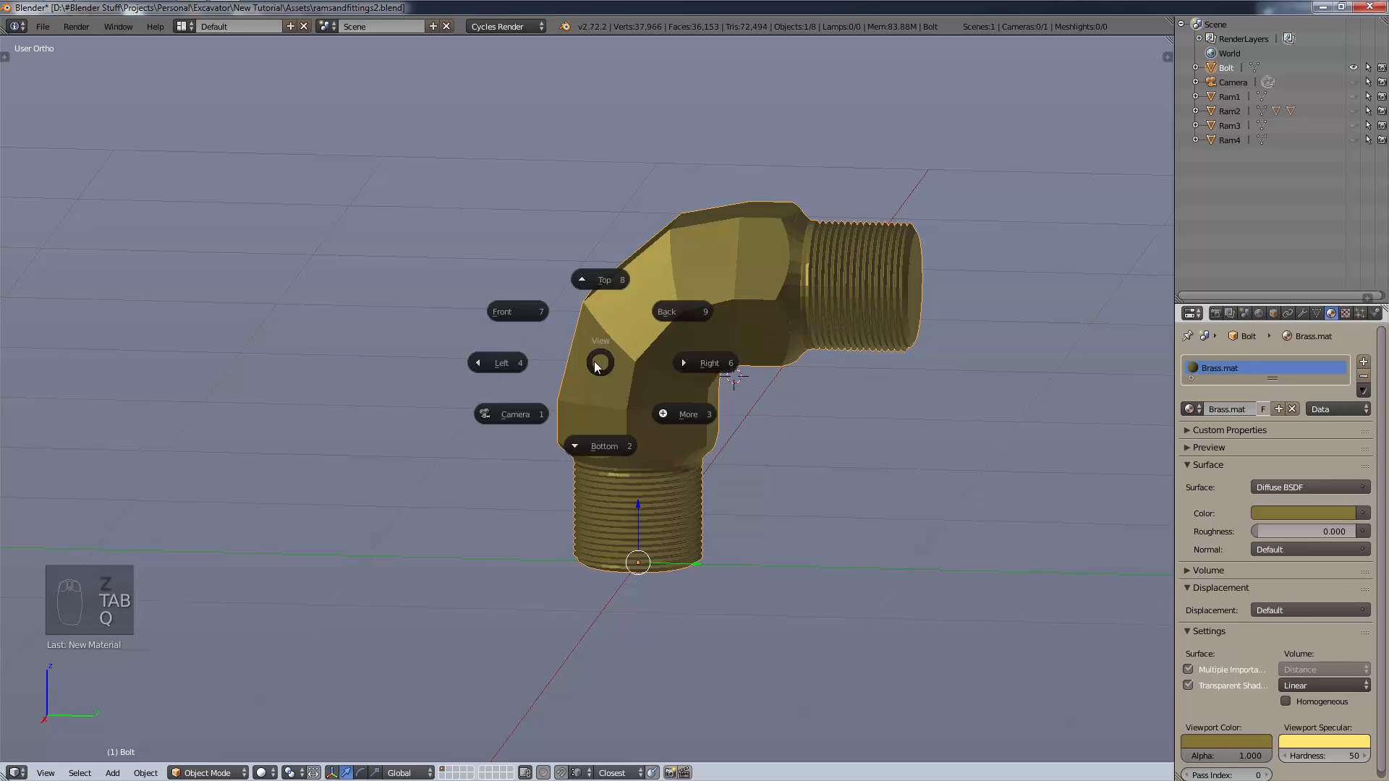
key("Escape")
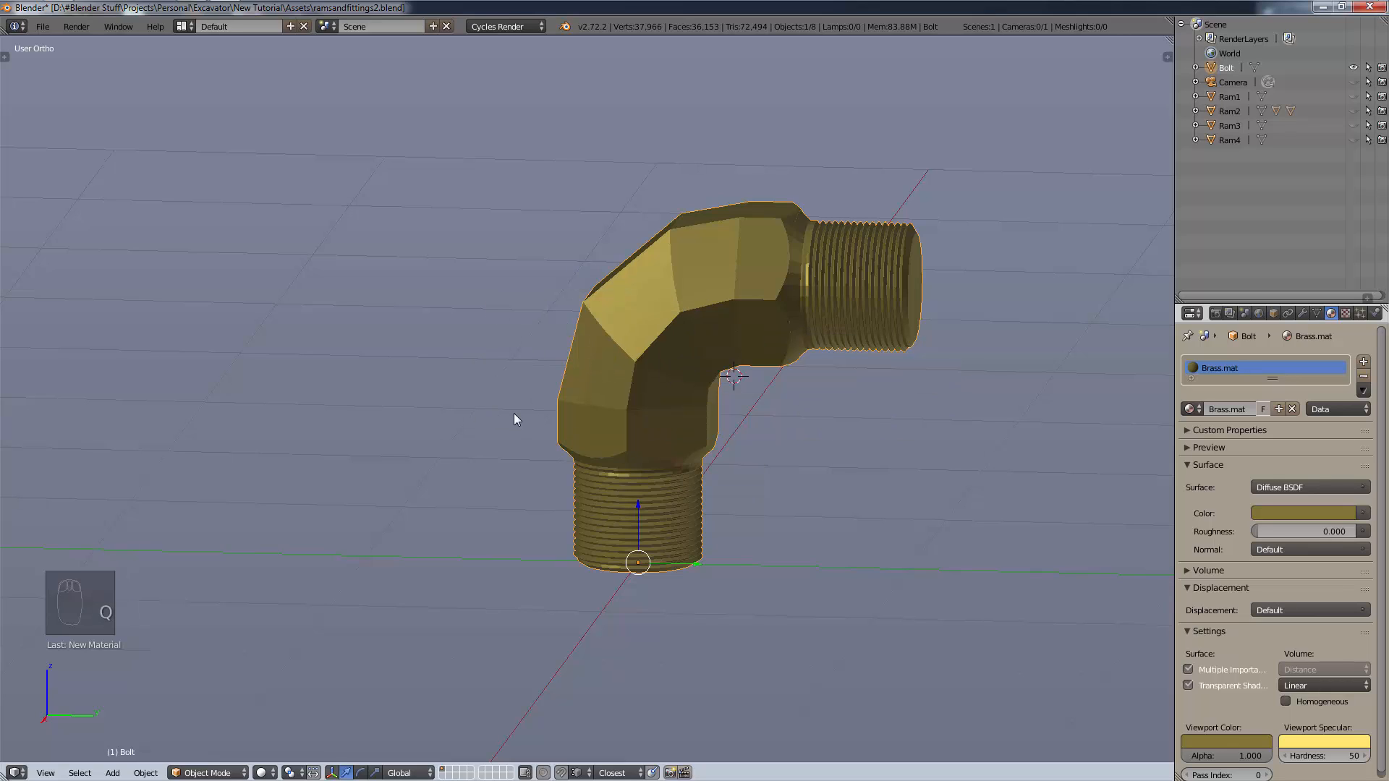
key("Tab")
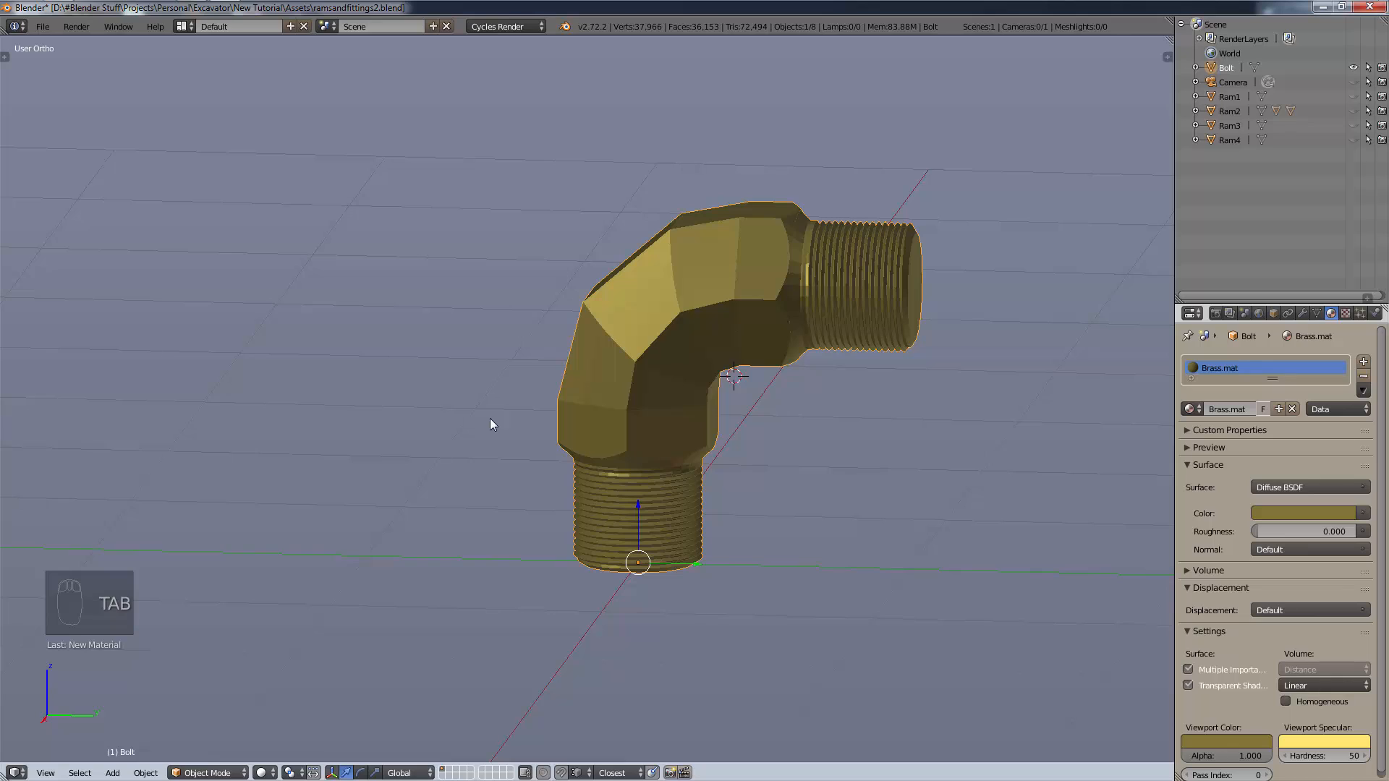
key("z")
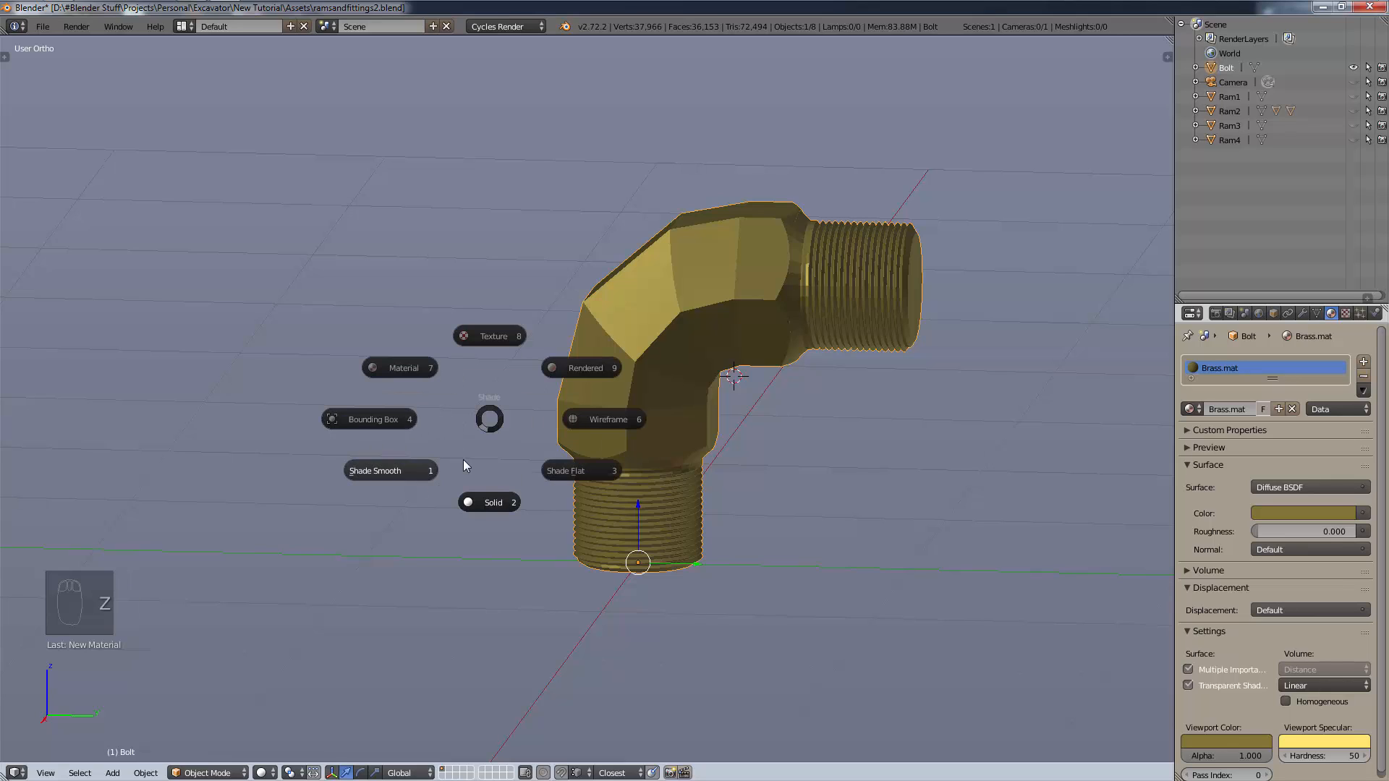
key("Tab")
key("Tab")
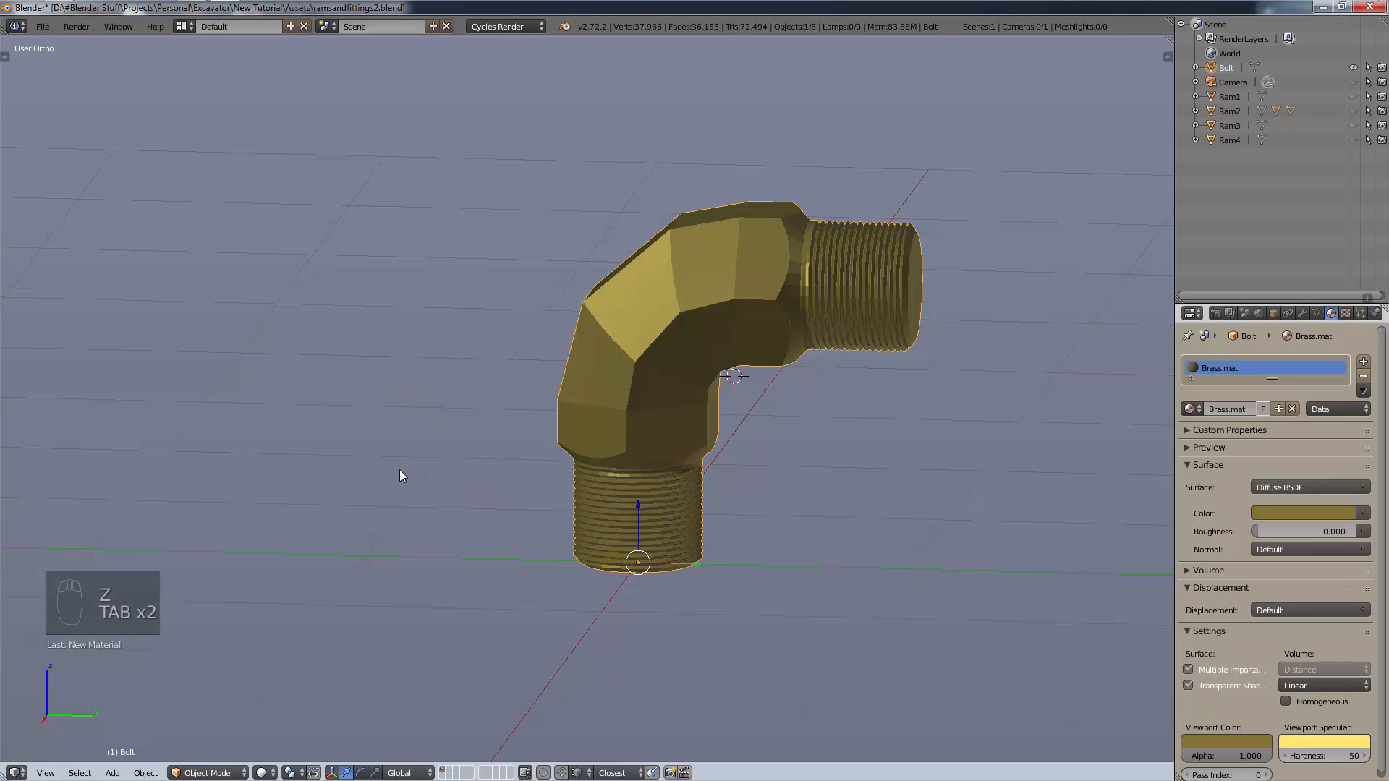
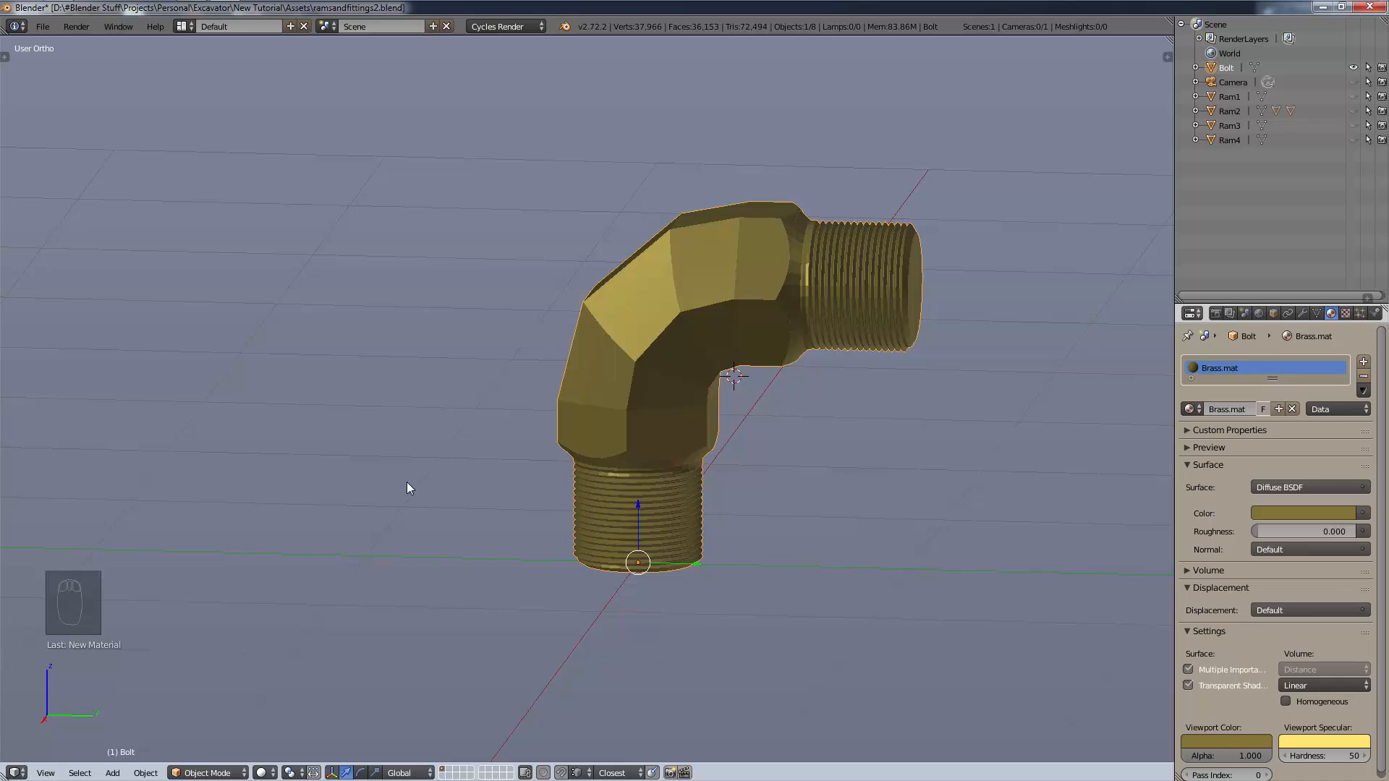
type("gy")
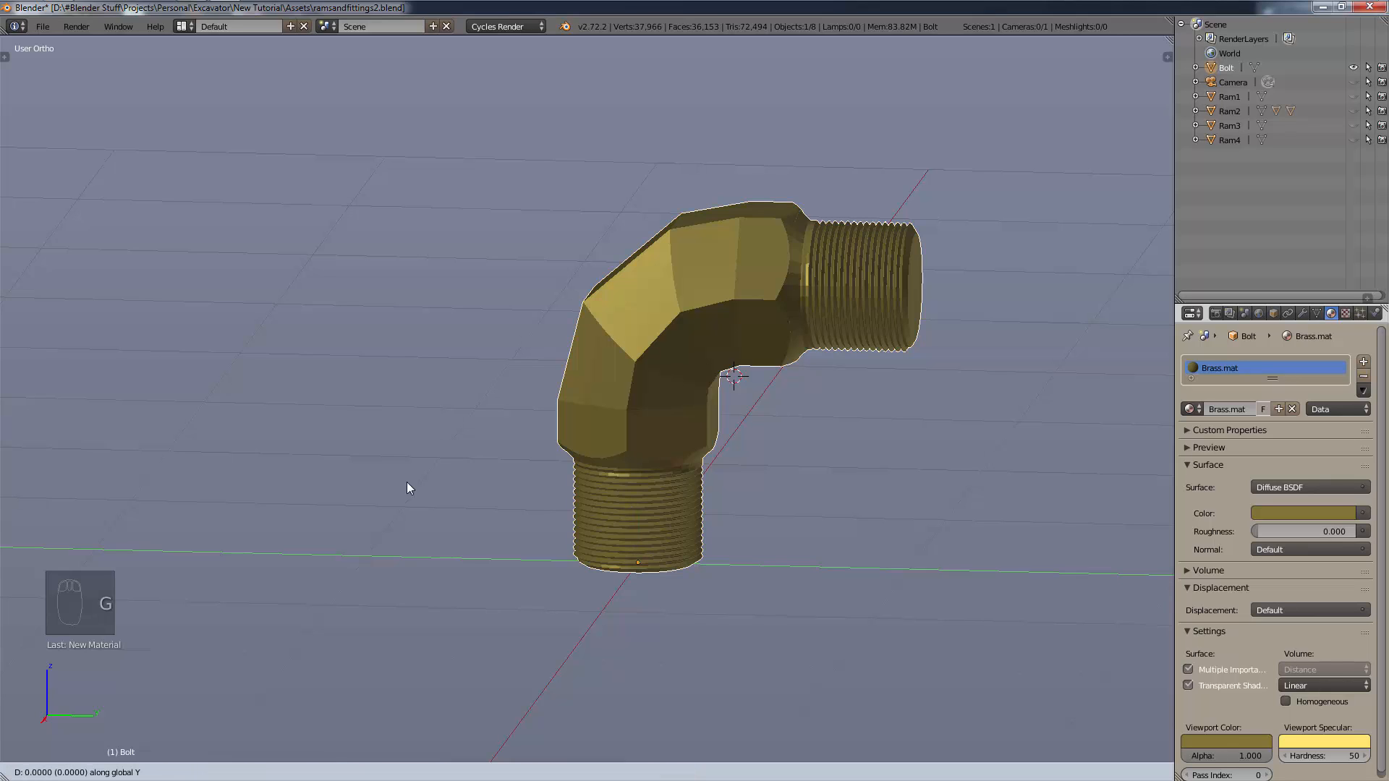
type("90")
key("BackSpace")
key("BackSpace")
type("90/4")
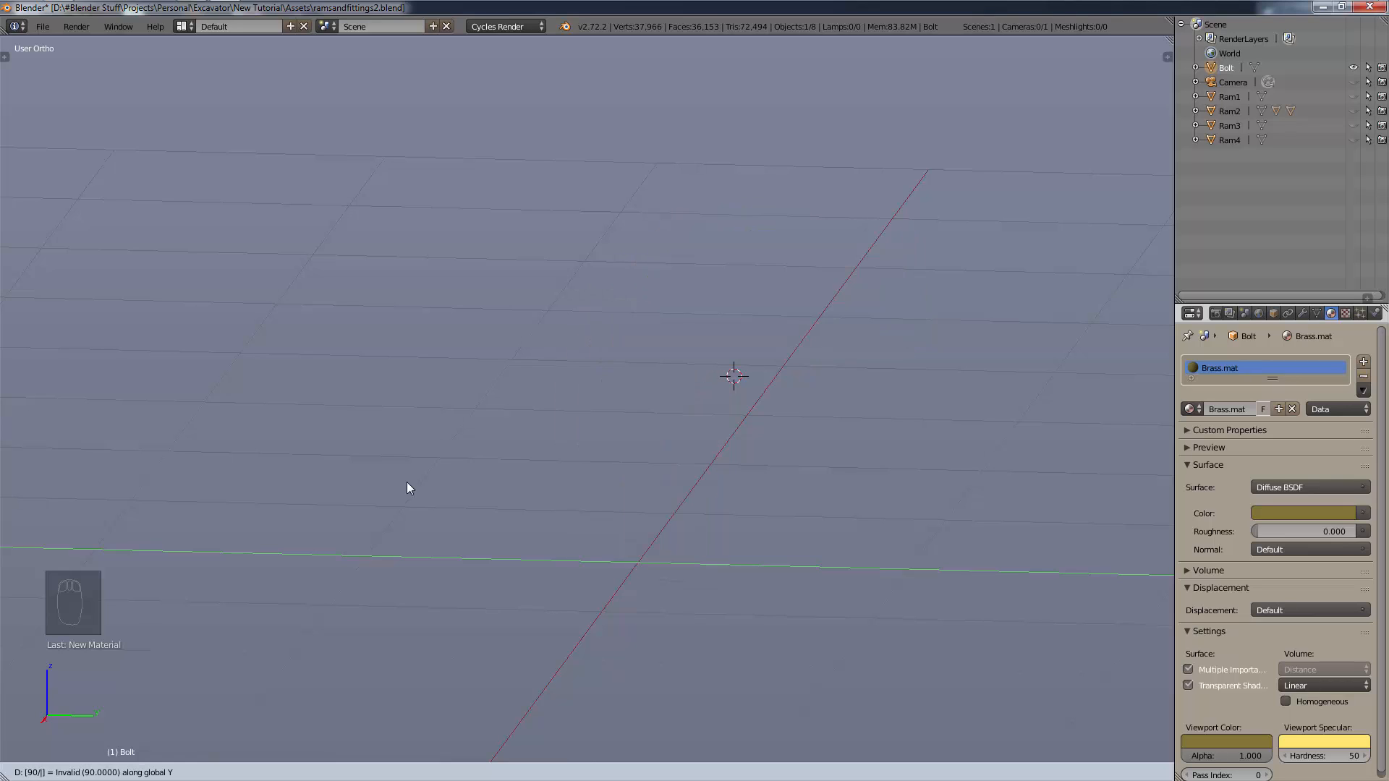
key("BackSpace")
key("BackSpace")
key("BackSpace")
key("BackSpace")
key("Return")
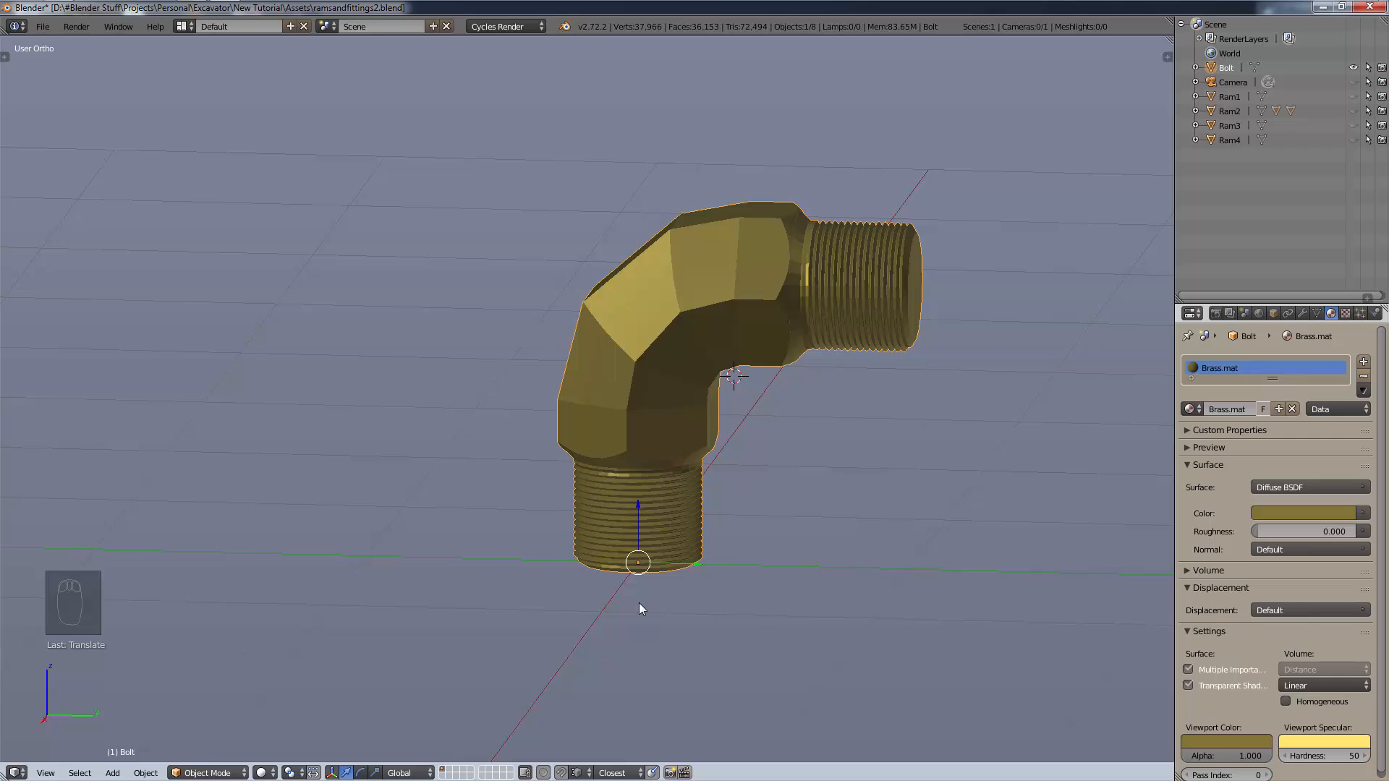
Enter Edit Mode on the fitting and select all linked geometry of the upper threaded end.
scroll(727, 359, "down", 2)
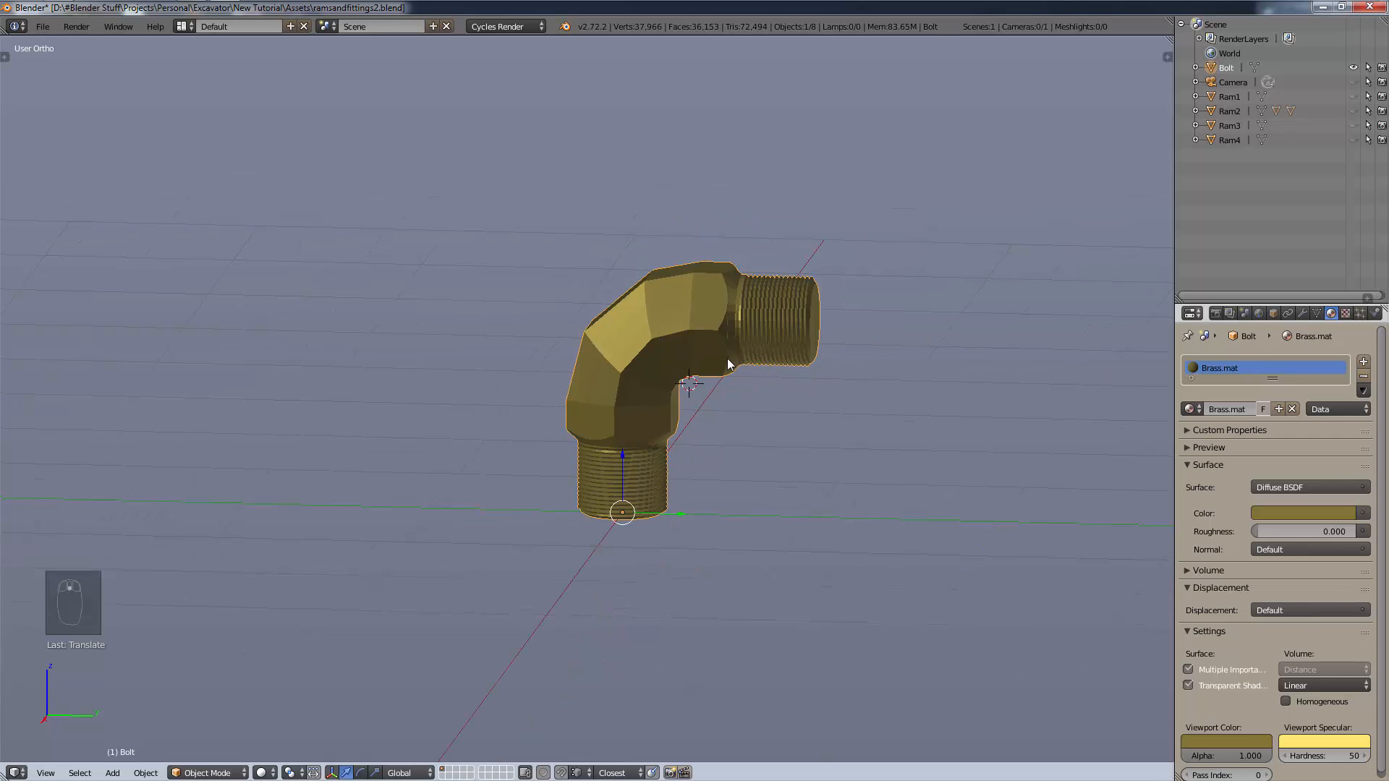
scroll(727, 358, "up", 3)
mouse_move(814, 366)
middle_mouse_down()
mouse_move(850, 395)
mouse_move(823, 383)
mouse_move(843, 363)
mouse_move(828, 380)
middle_mouse_up()
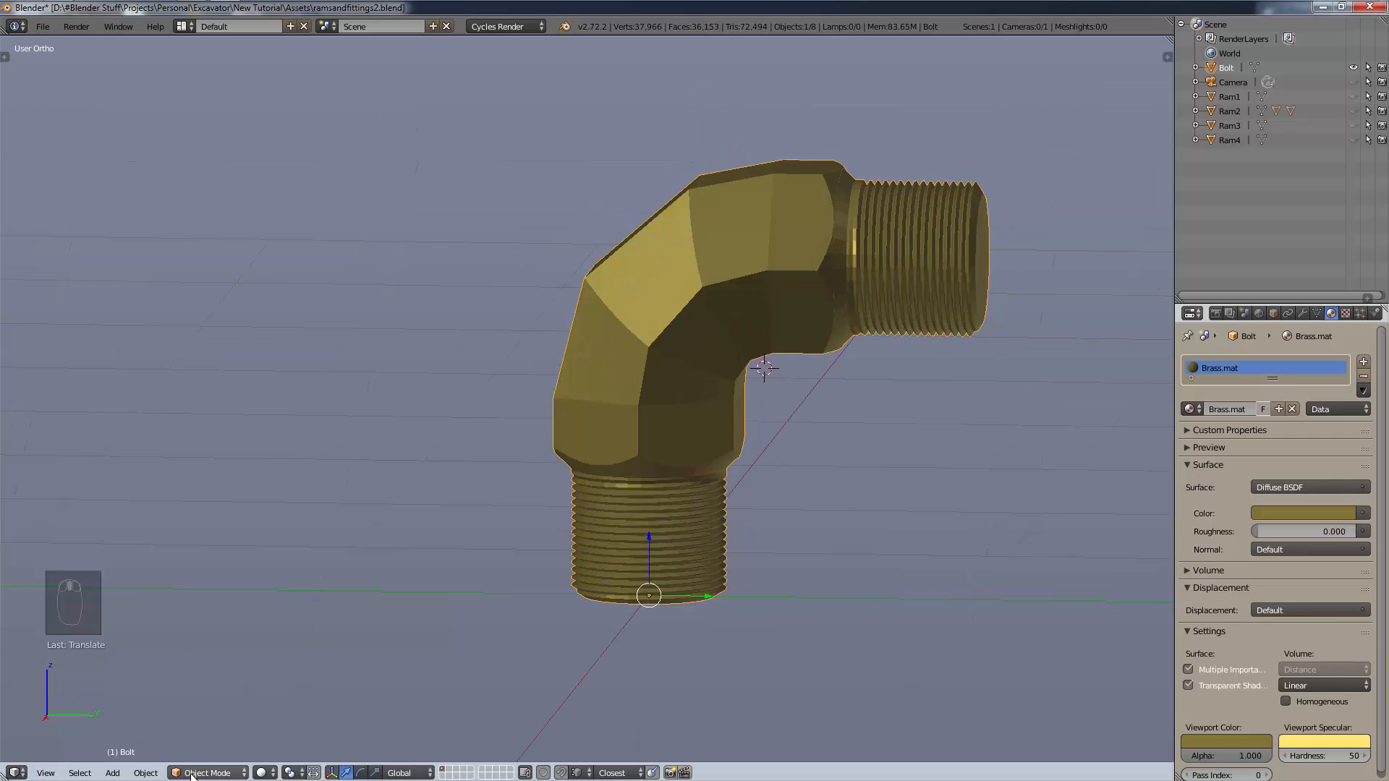
key("KP_3")
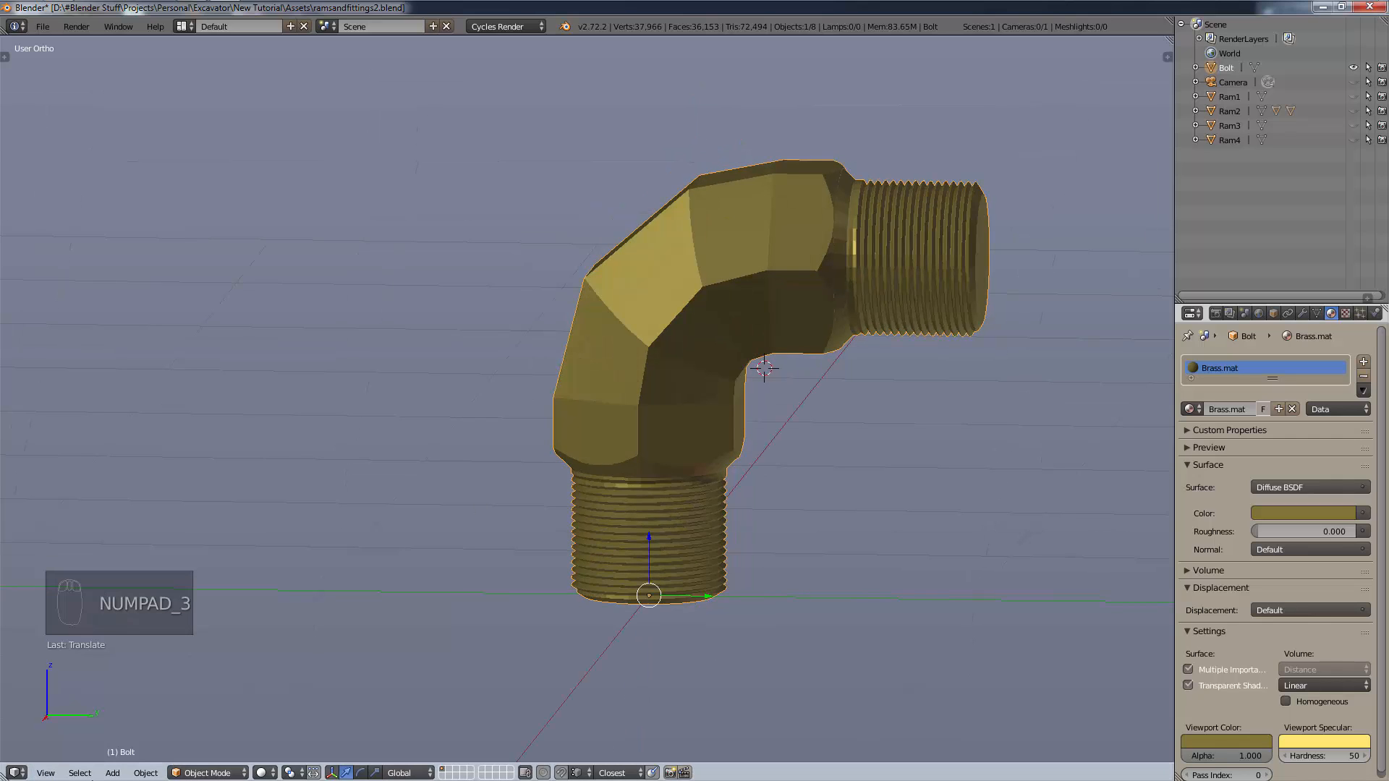
left_click(207, 773)
left_click(204, 746)
key("a")
key("a")
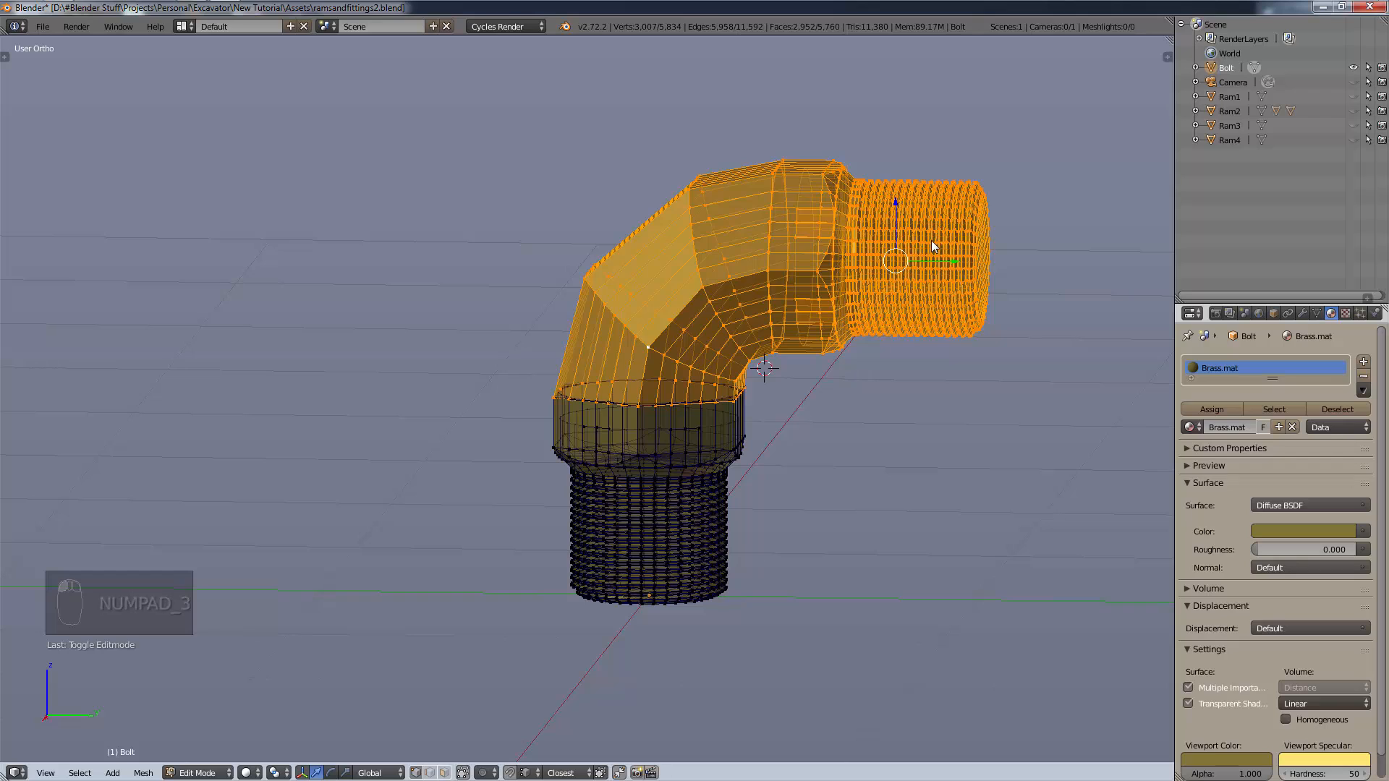
key("b")
left_click_drag(1043, 129, 827, 436)
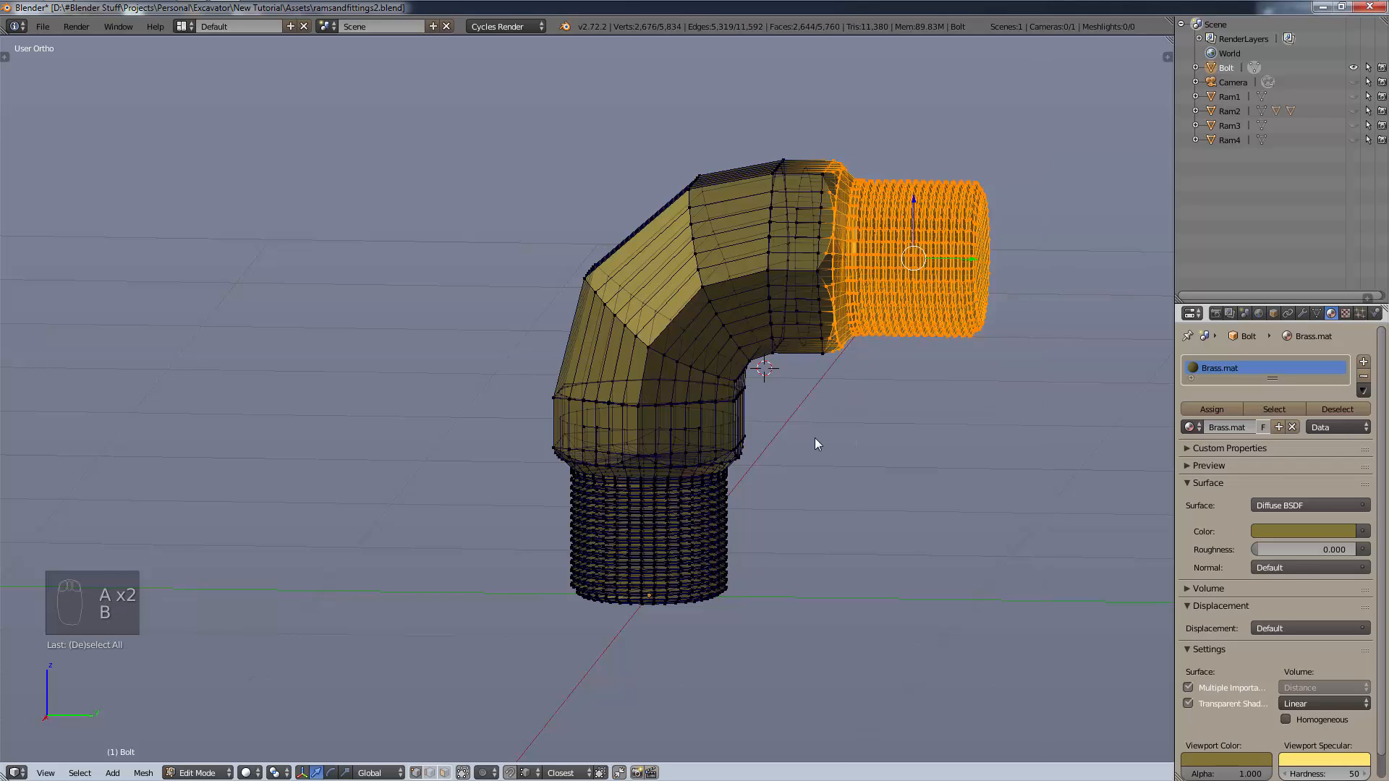
key("ctrl+l")
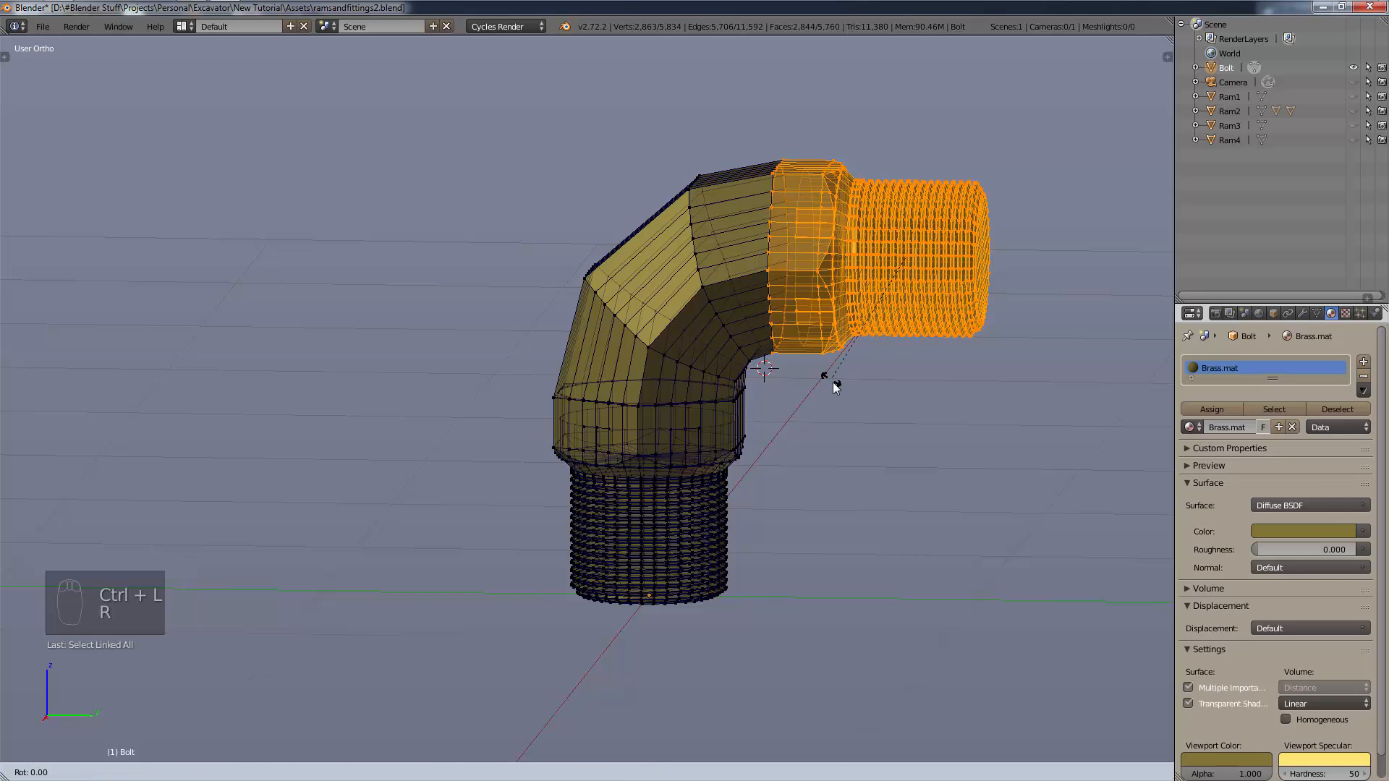
Try rotating the selected threaded end by -22.5° and moving it back against the elbow's middle bend.
type("r22.5")
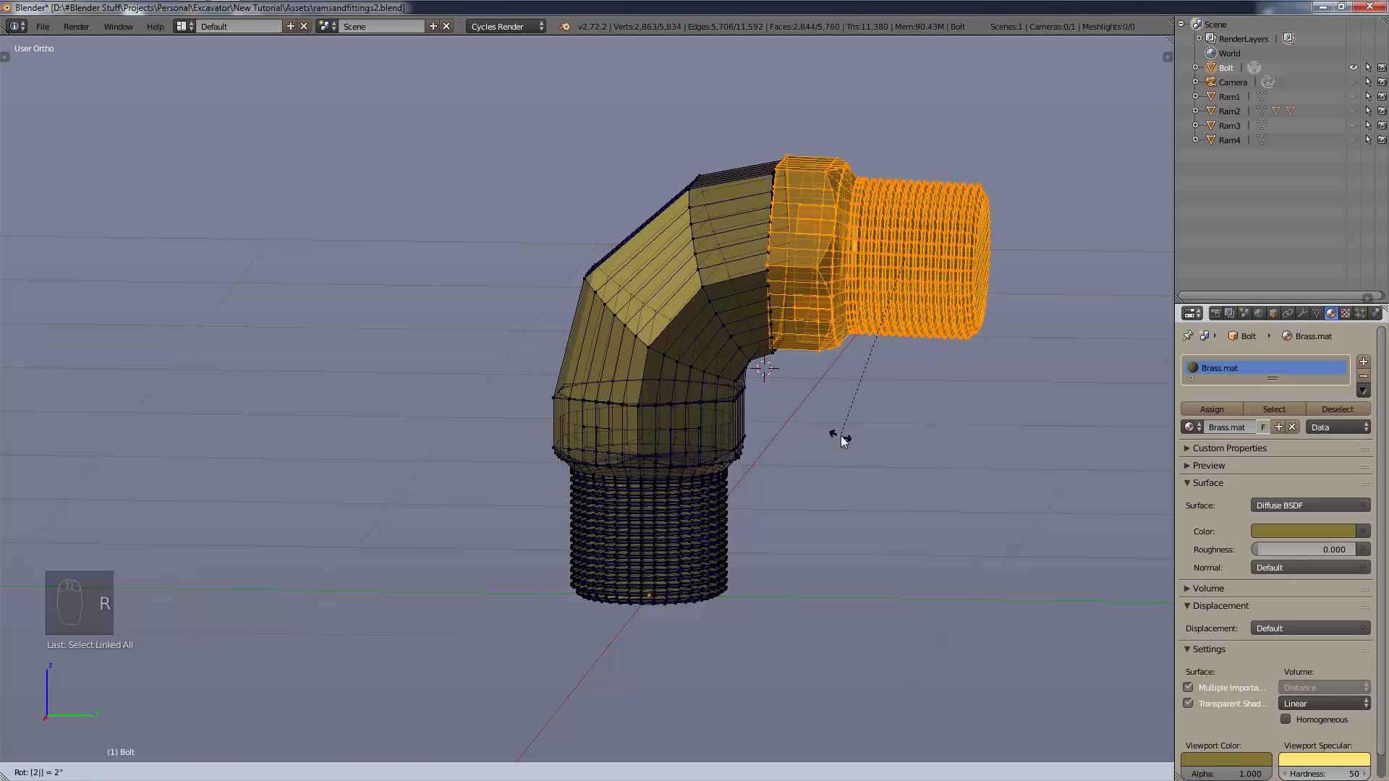
key("BackSpace")
key("BackSpace")
key("BackSpace")
key("BackSpace")
key("BackSpace")
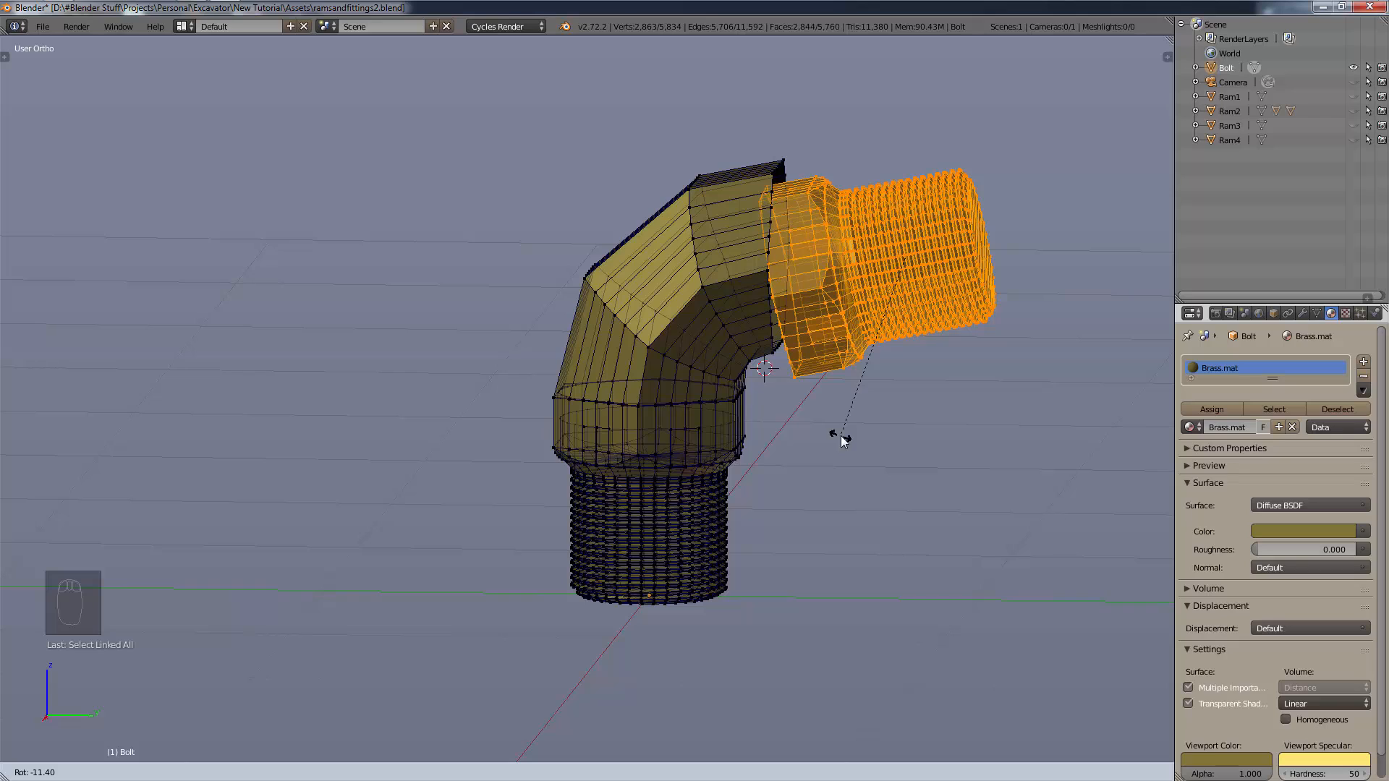
type("-22.5")
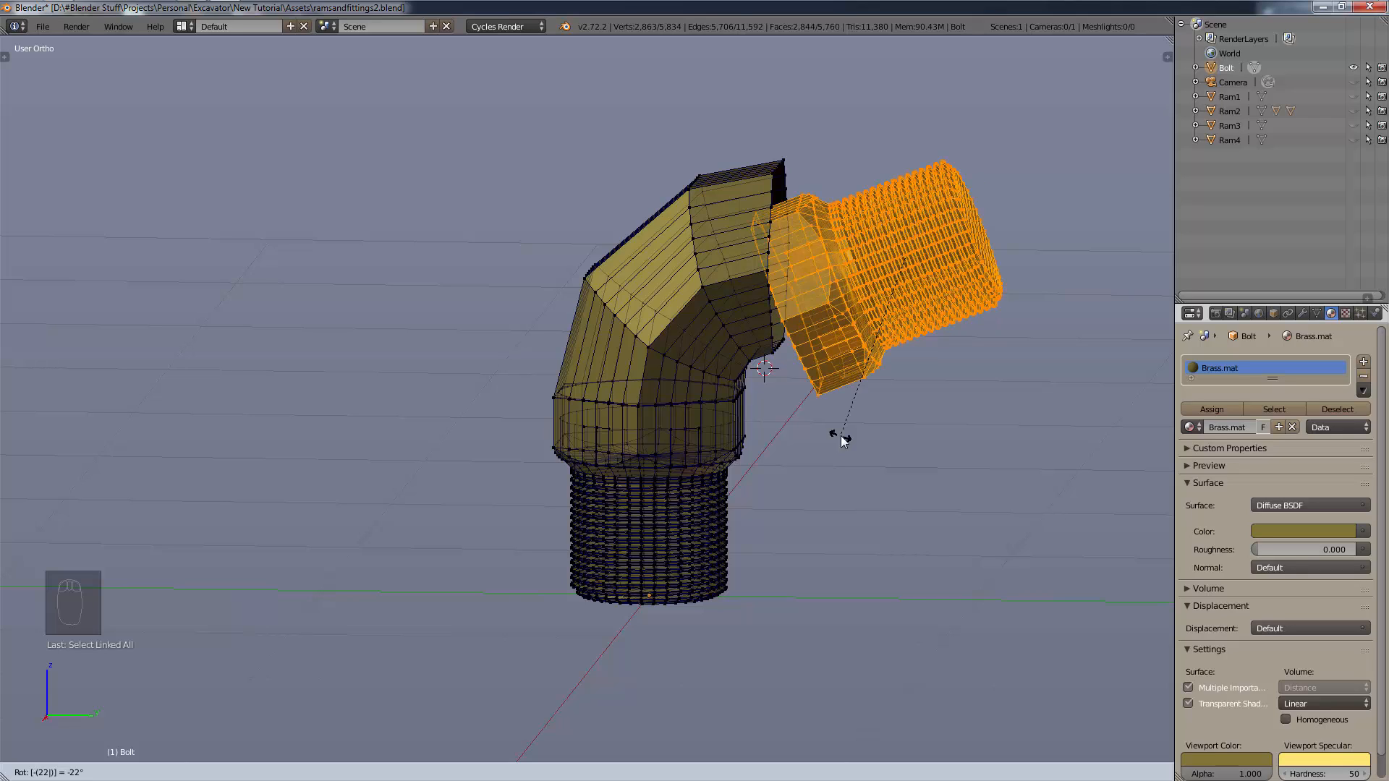
left_click(843, 440)
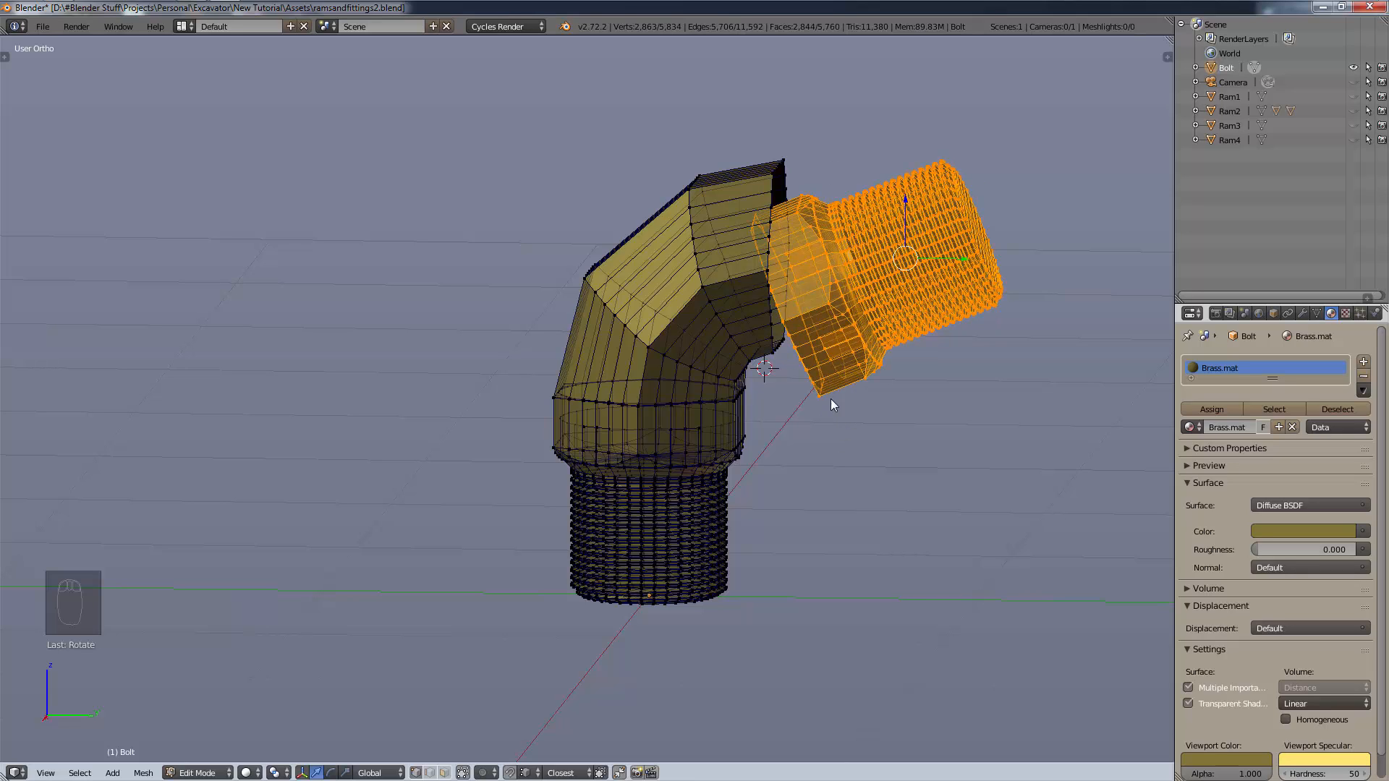
key("g")
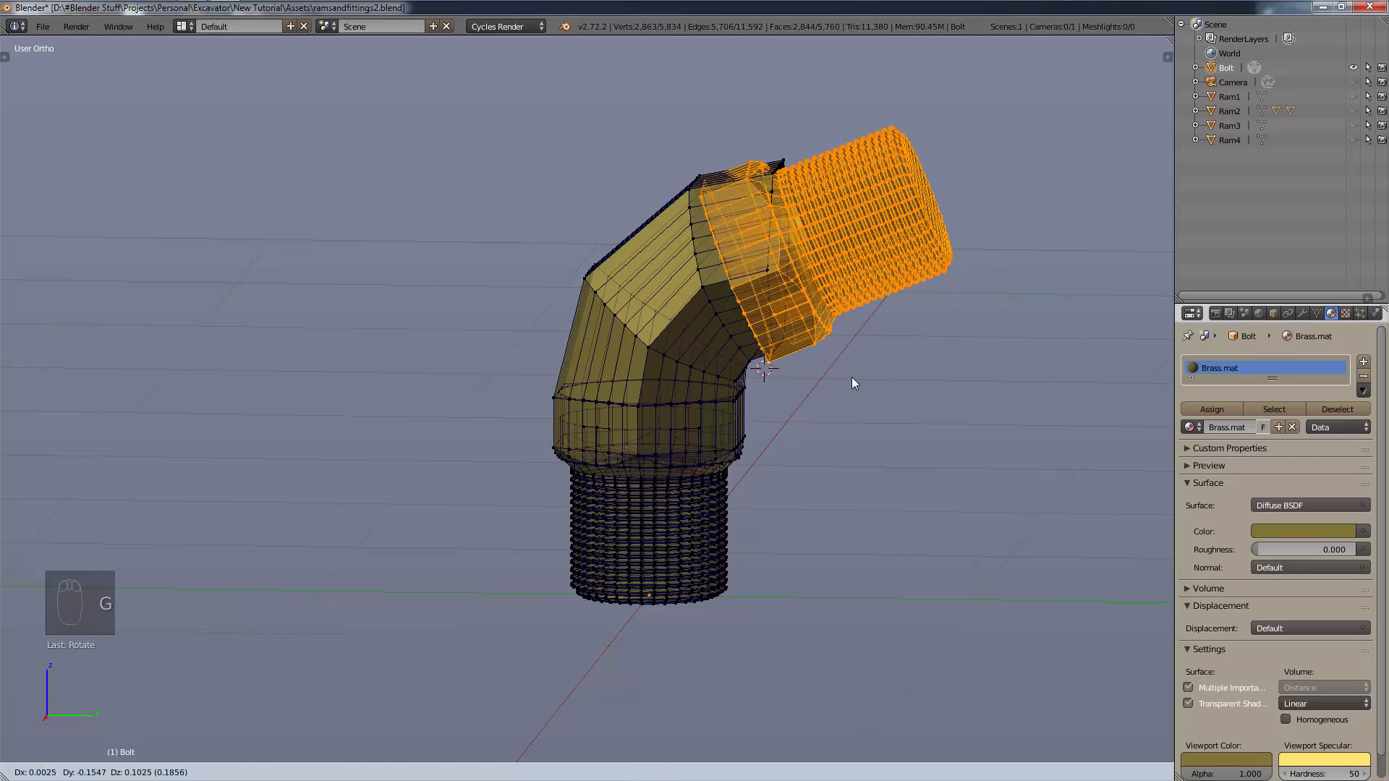
left_click(840, 384)
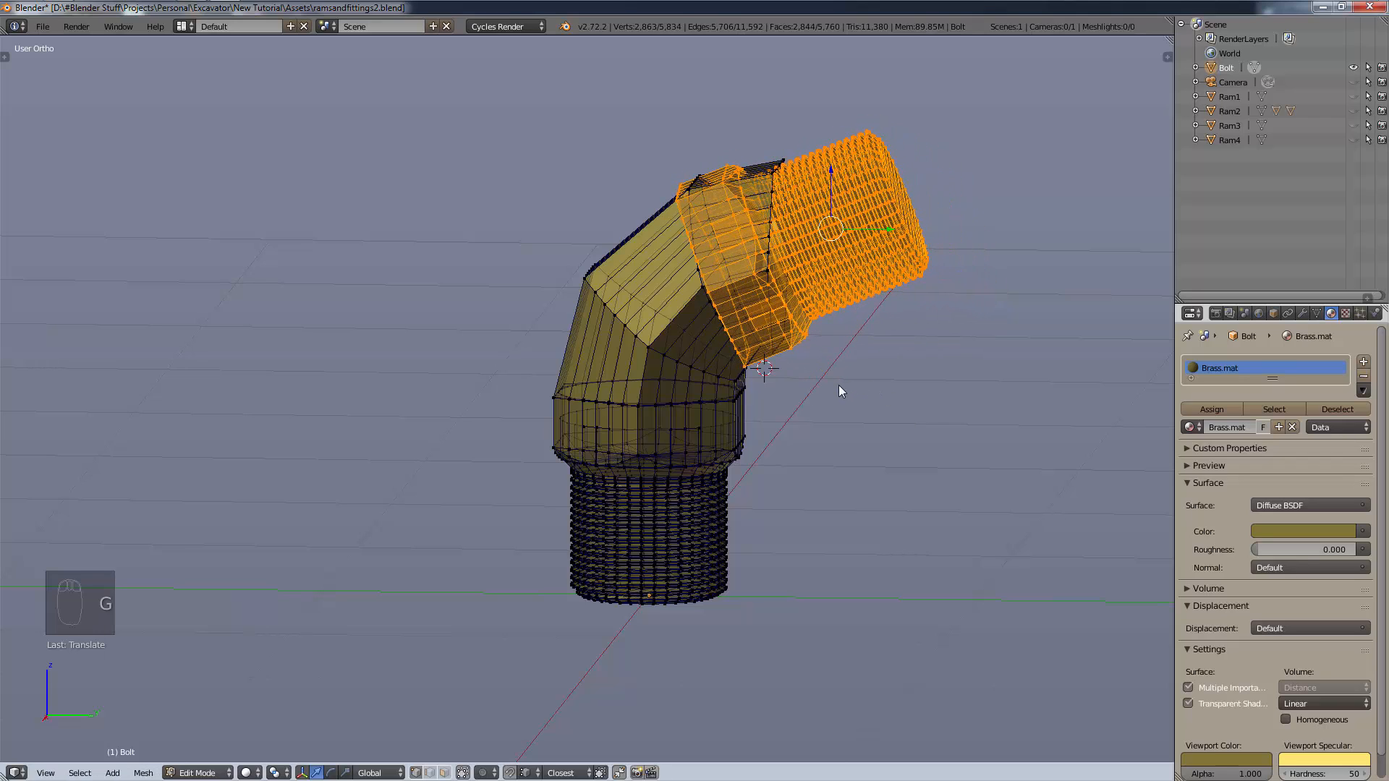
middle_click_drag(840, 385, 888, 531)
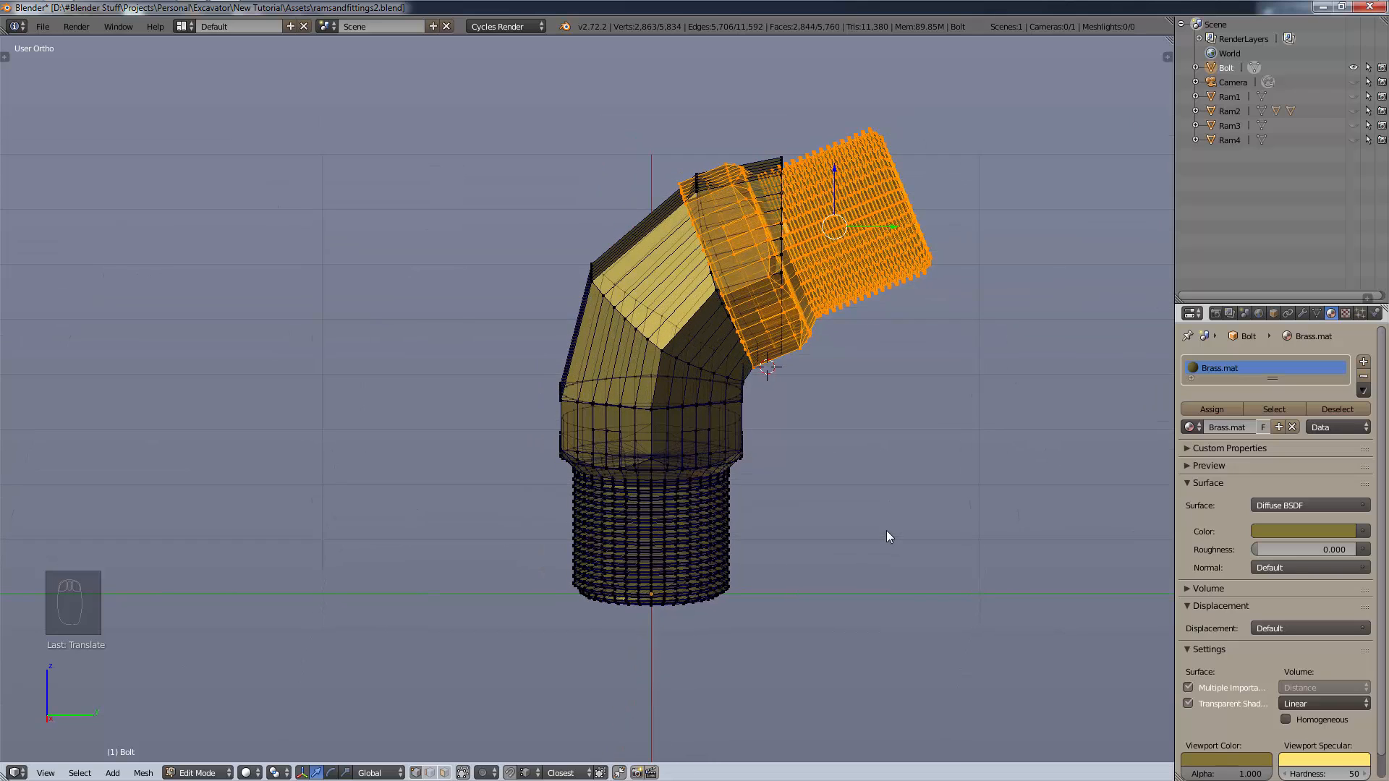
Duplicate the tilted threaded end, mirror the copy by scaling -1 along Y, and move it along Y to the elbow's opposite side.
key("shift+d")
right_click(800, 322)
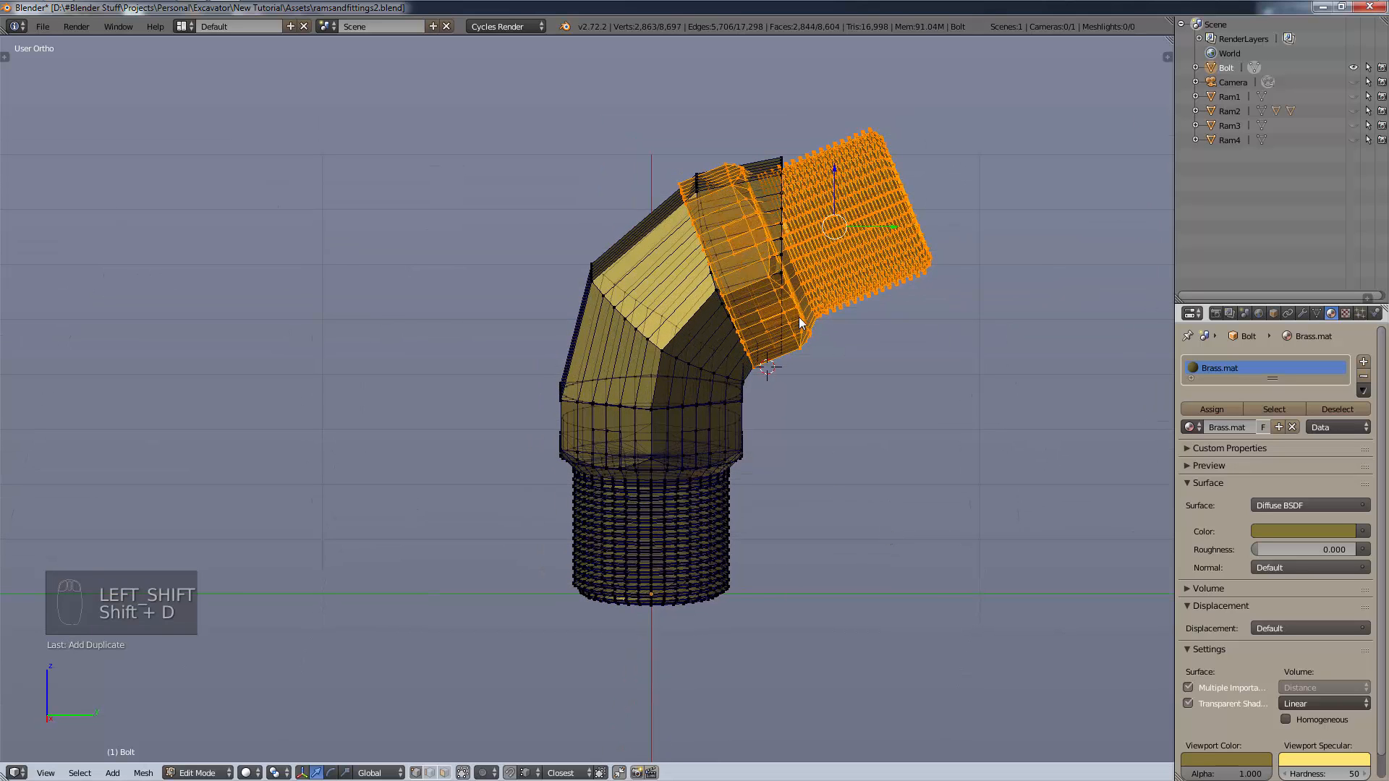
type("sy")
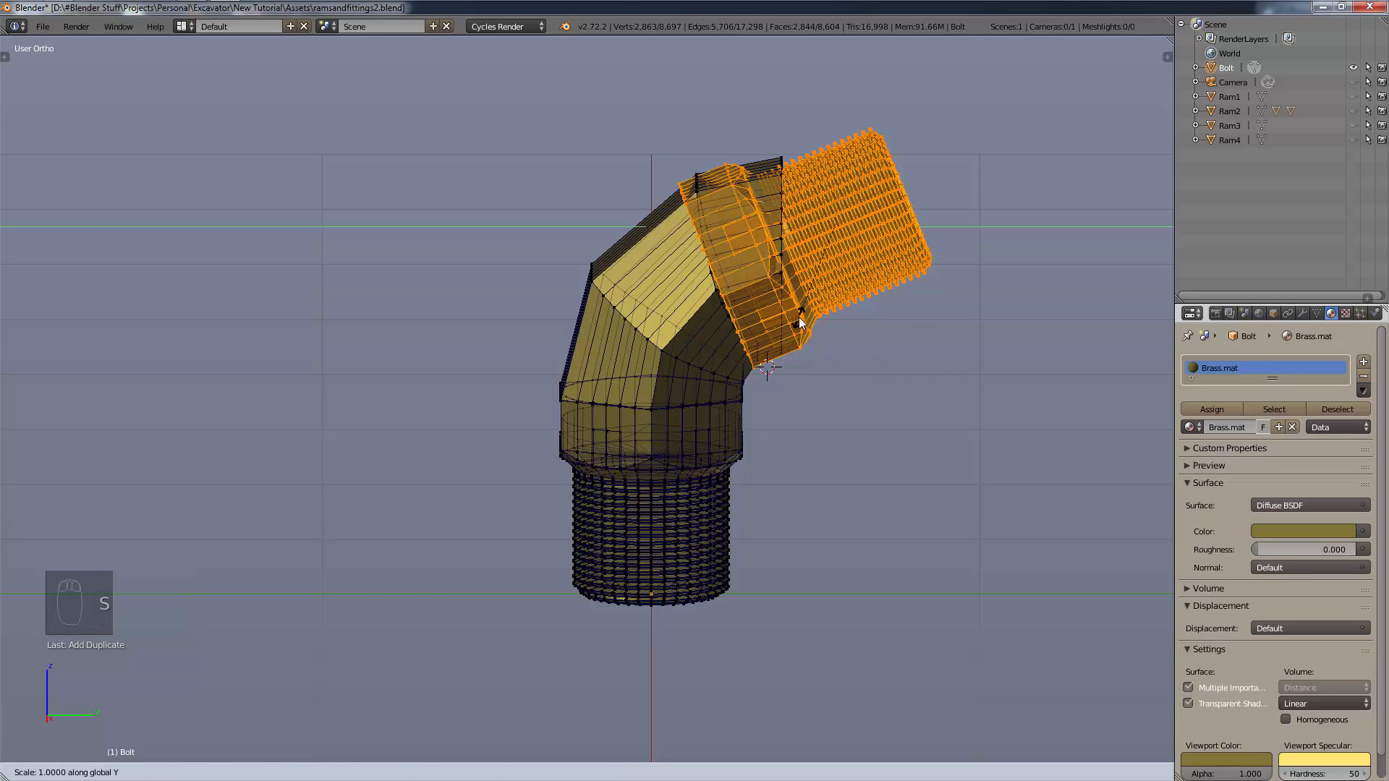
type("-1")
key("Return")
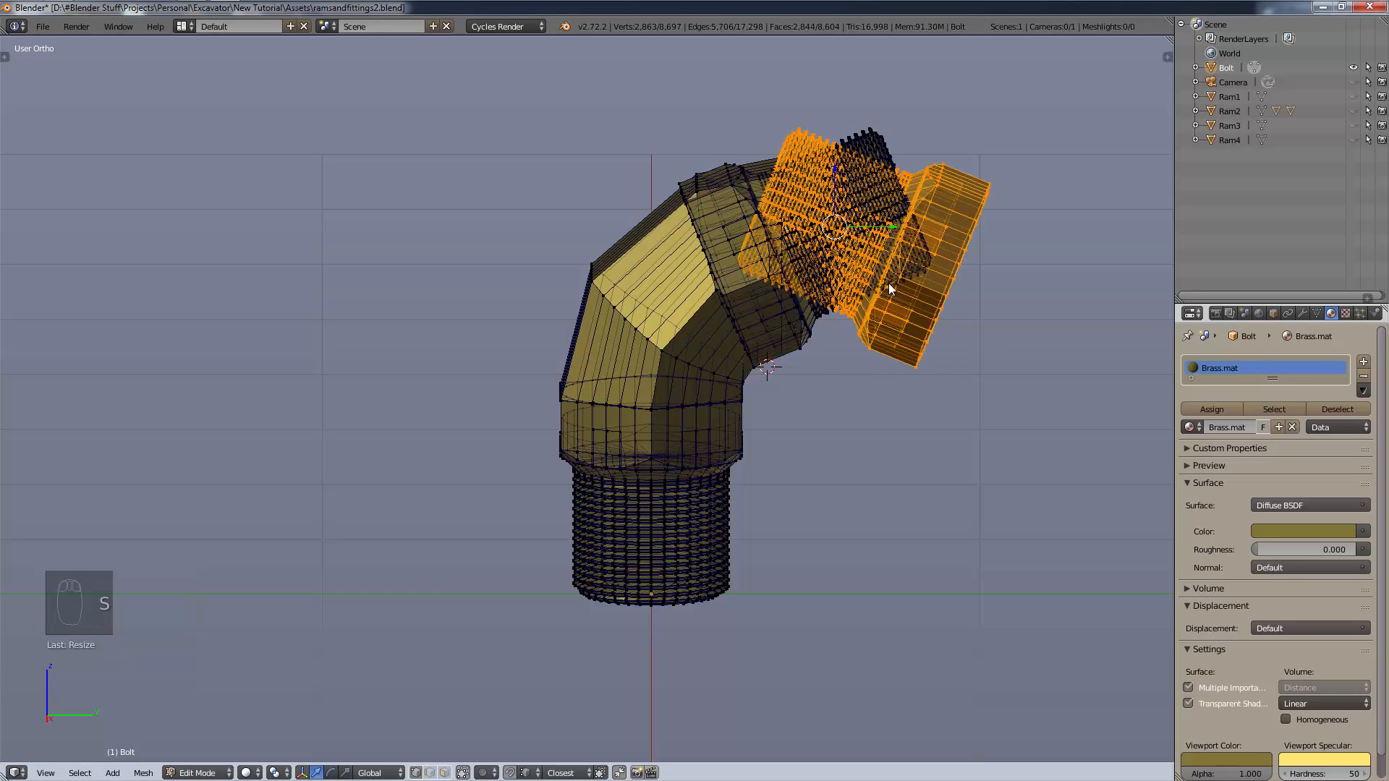
key("g")
key("y")
left_click(579, 268)
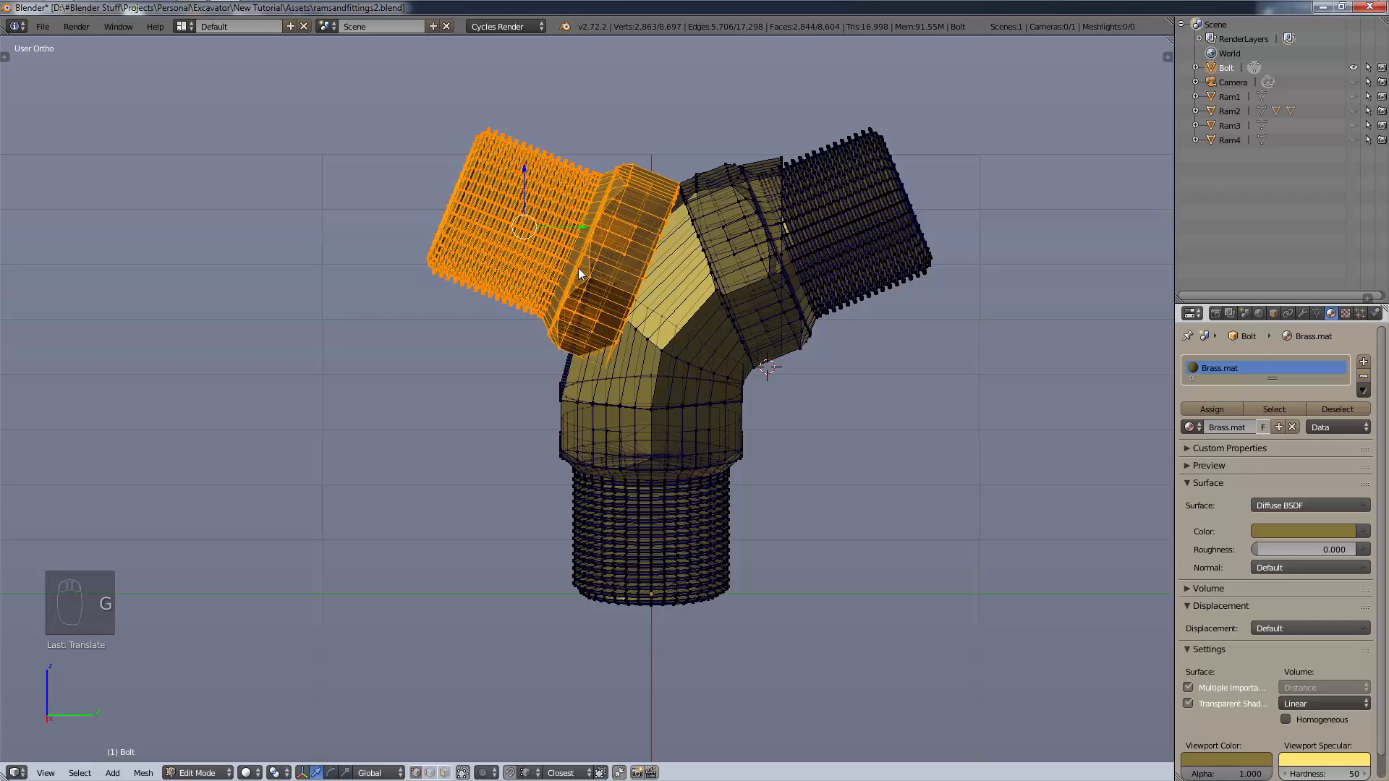
Undo the mirrored duplicate and the threaded end's move and rotation.
middle_click_drag(962, 422, 893, 543)
key("ctrl+z")
key("ctrl+z")
key("ctrl+z")
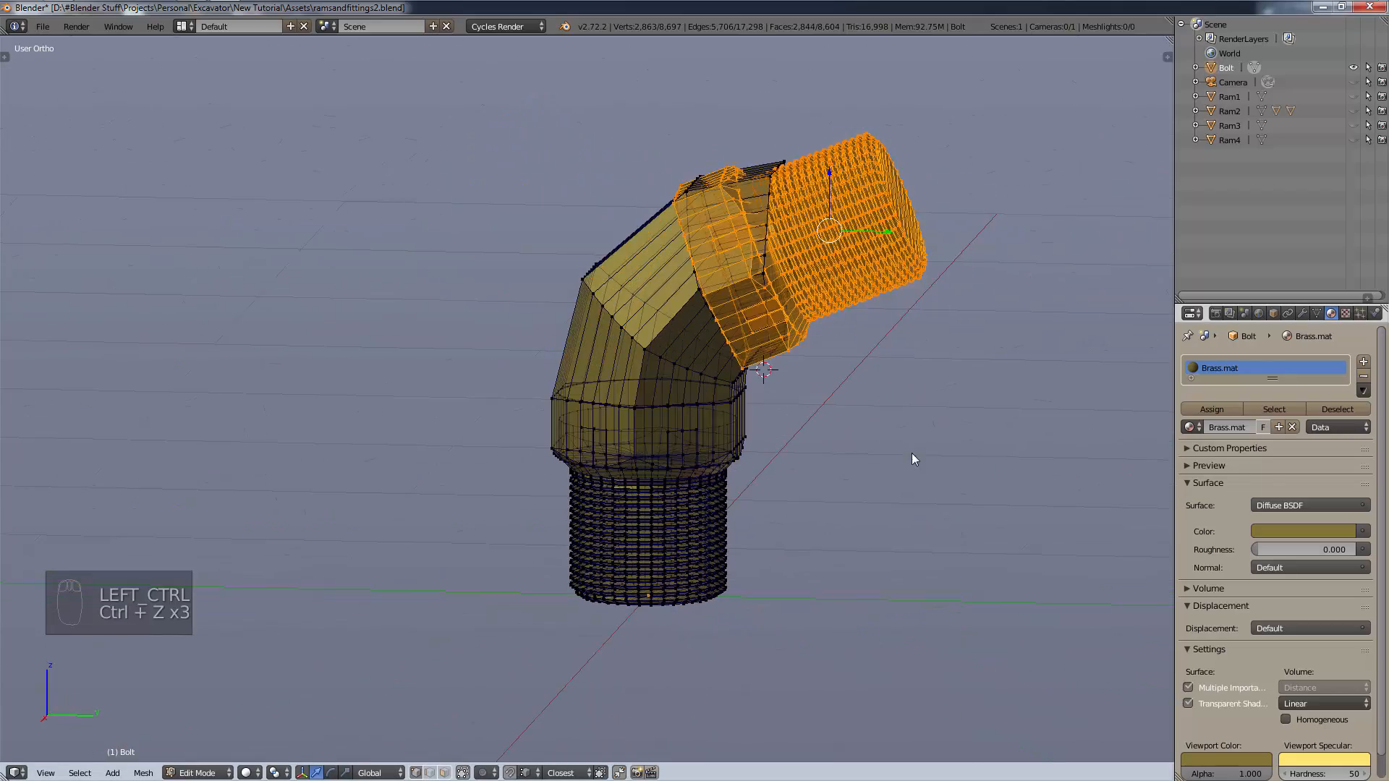
key("ctrl+z")
key("ctrl+z")
key("ctrl+z")
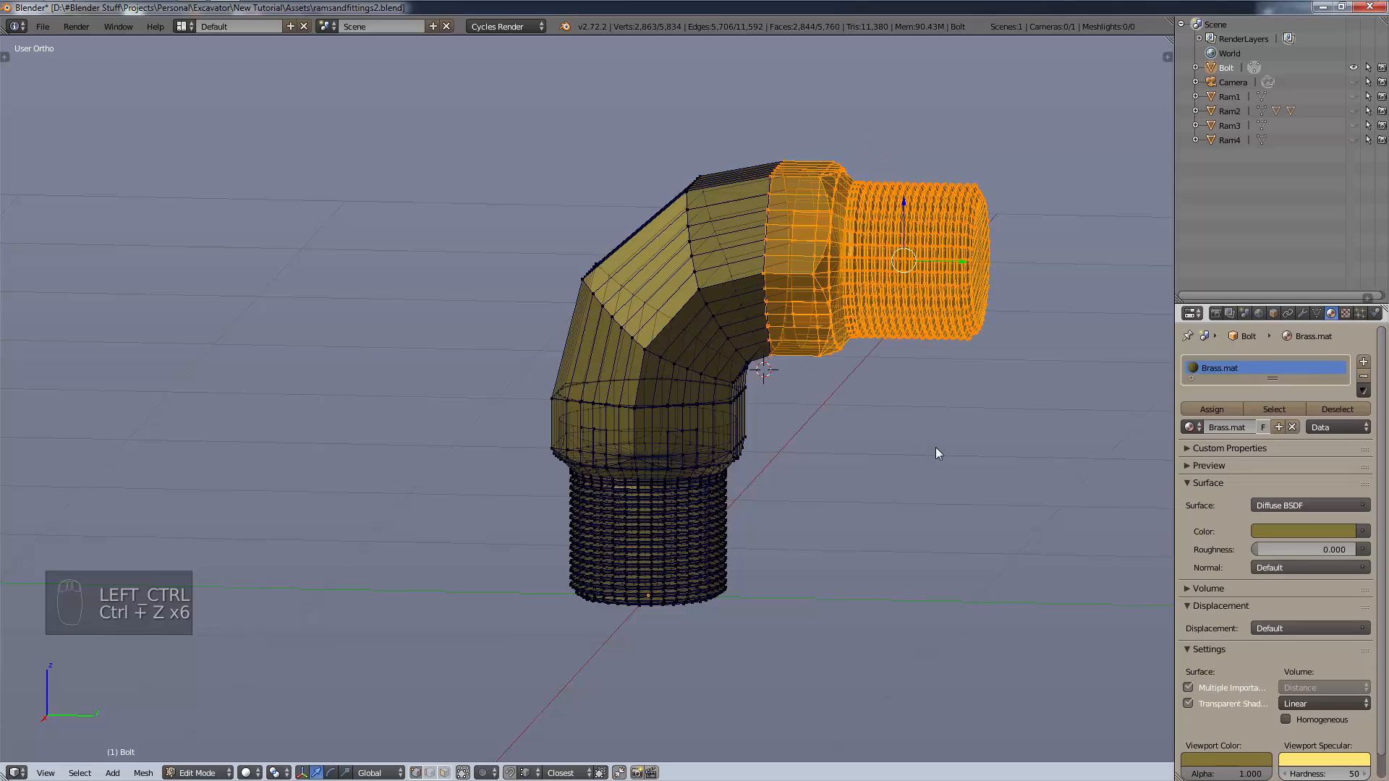
Deselect the fitting's geometry, then return to Object Mode and unhide the rams and camera.
key("a")
scroll(867, 411, "down", 3)
middle_click_drag(867, 411, 916, 428)
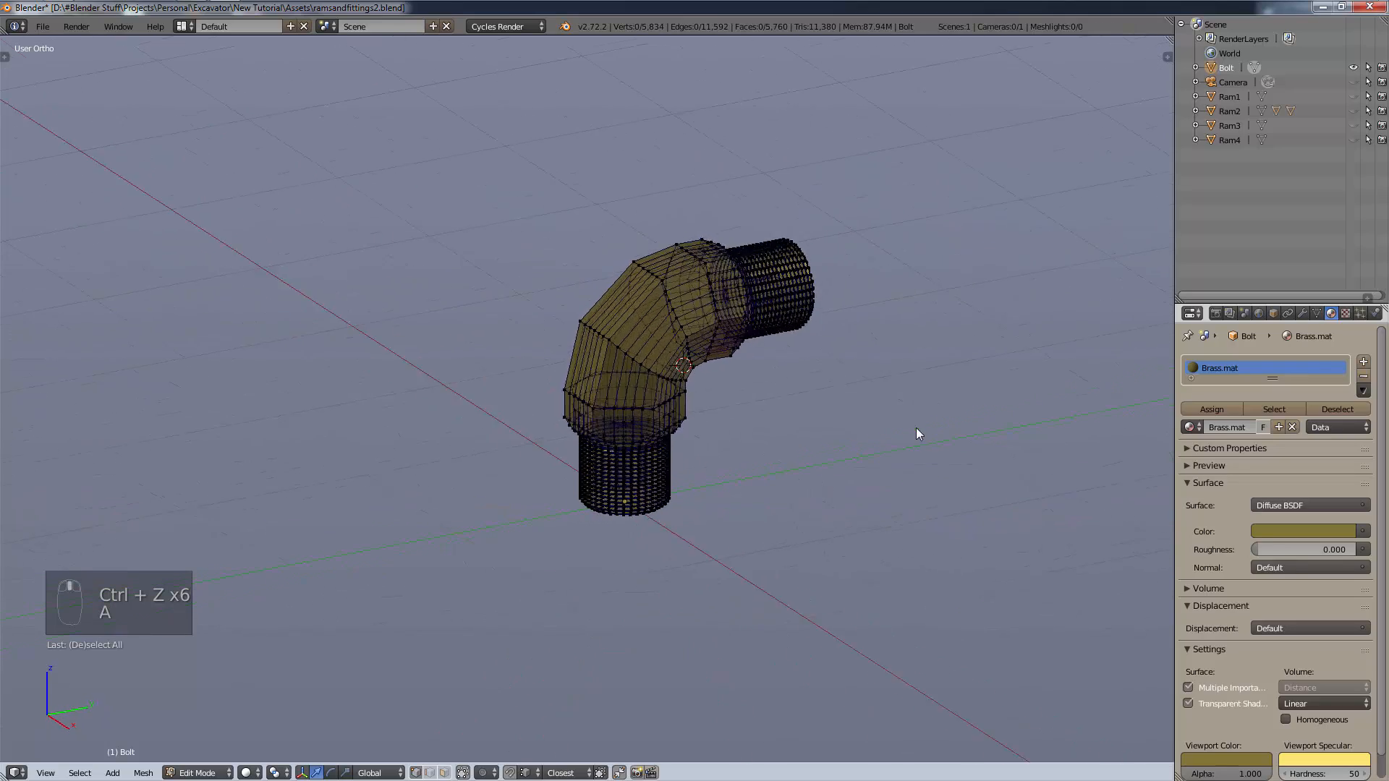
middle_click_drag(814, 424, 739, 418)
scroll(739, 419, "down", 3)
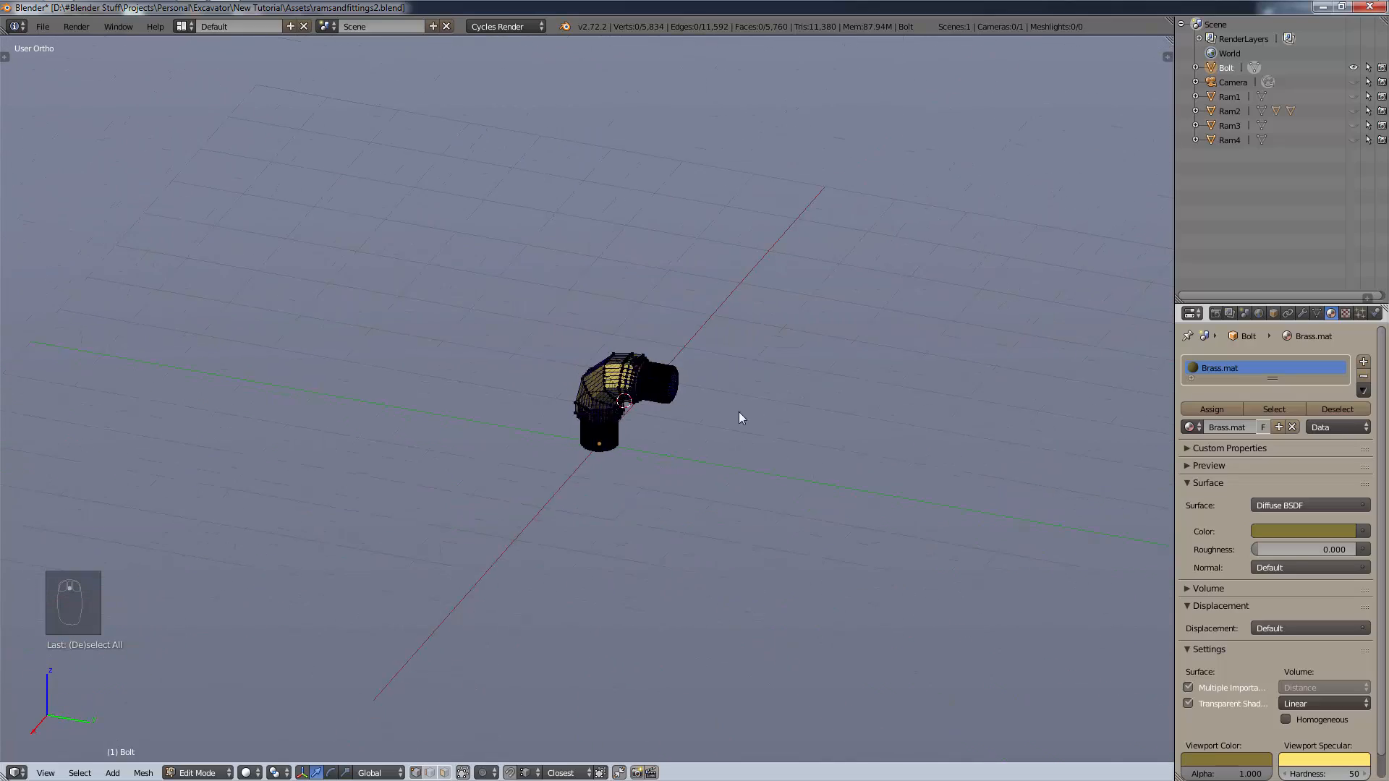
scroll(740, 418, "down", 4)
scroll(583, 458, "up", 1)
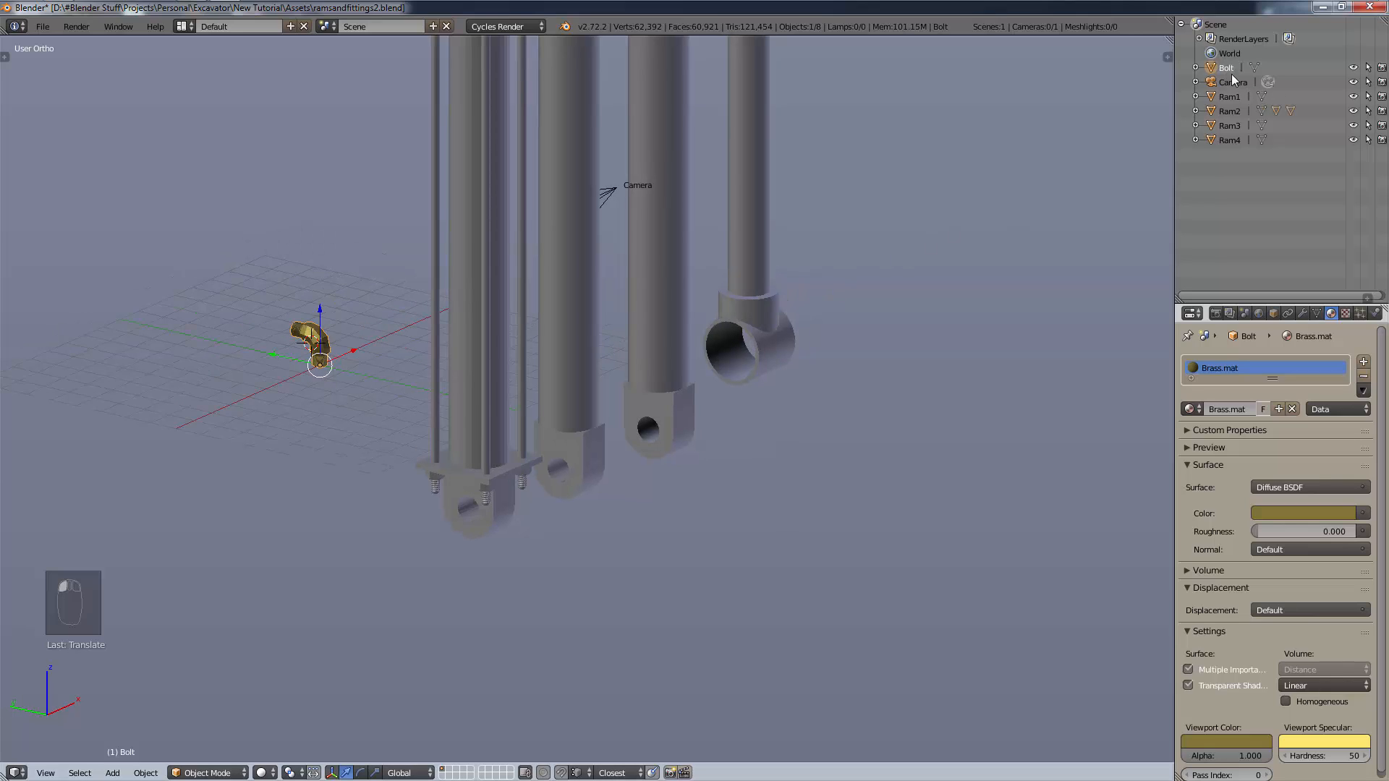
Rename the Bolt object to 90DEGHydroFitting.
double_click(1230, 72)
type("90DEG")
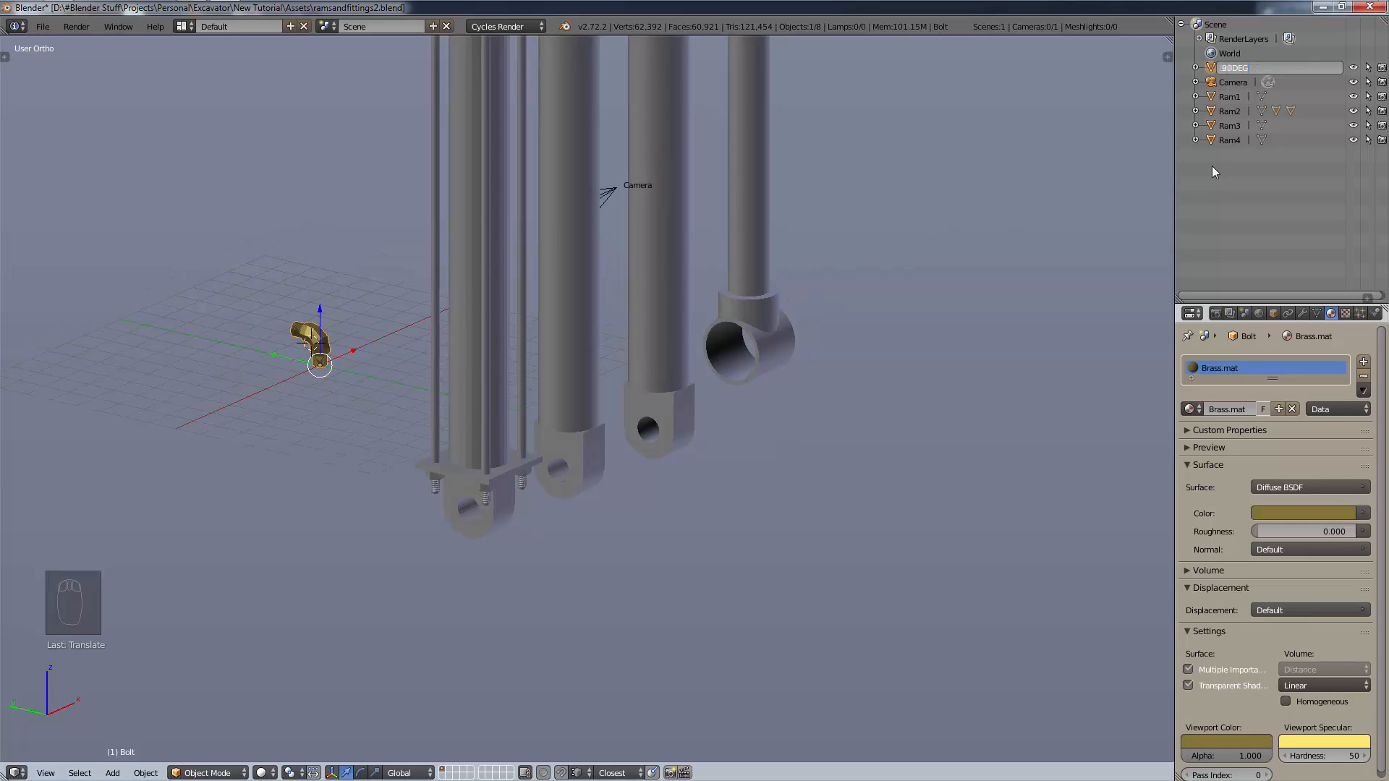
type("HydroFitting")
key("Return")
Move the 90-degree hydraulic fitting 1 unit along the global Y axis.
scroll(566, 319, "down", 3)
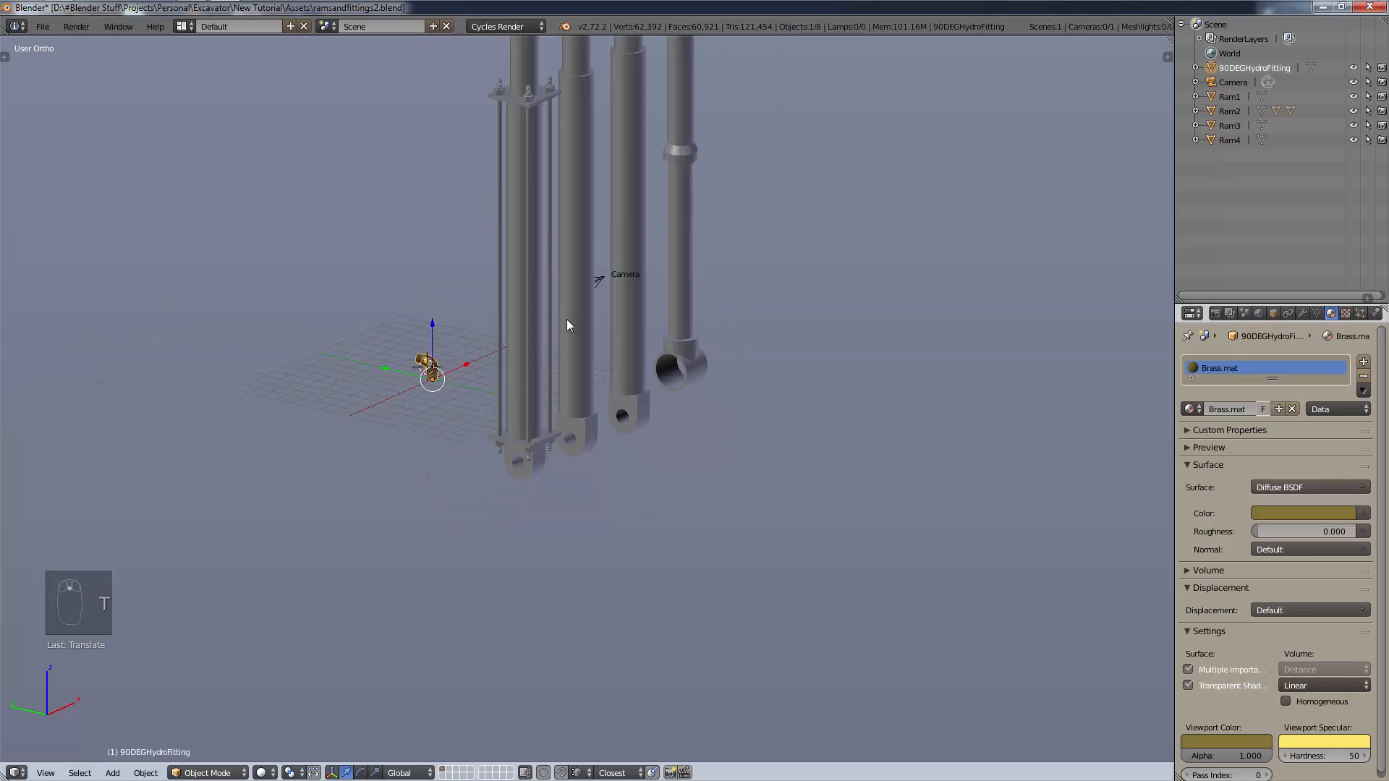
middle_click_drag(595, 330, 702, 627, "shift")
scroll(736, 463, "down", 3)
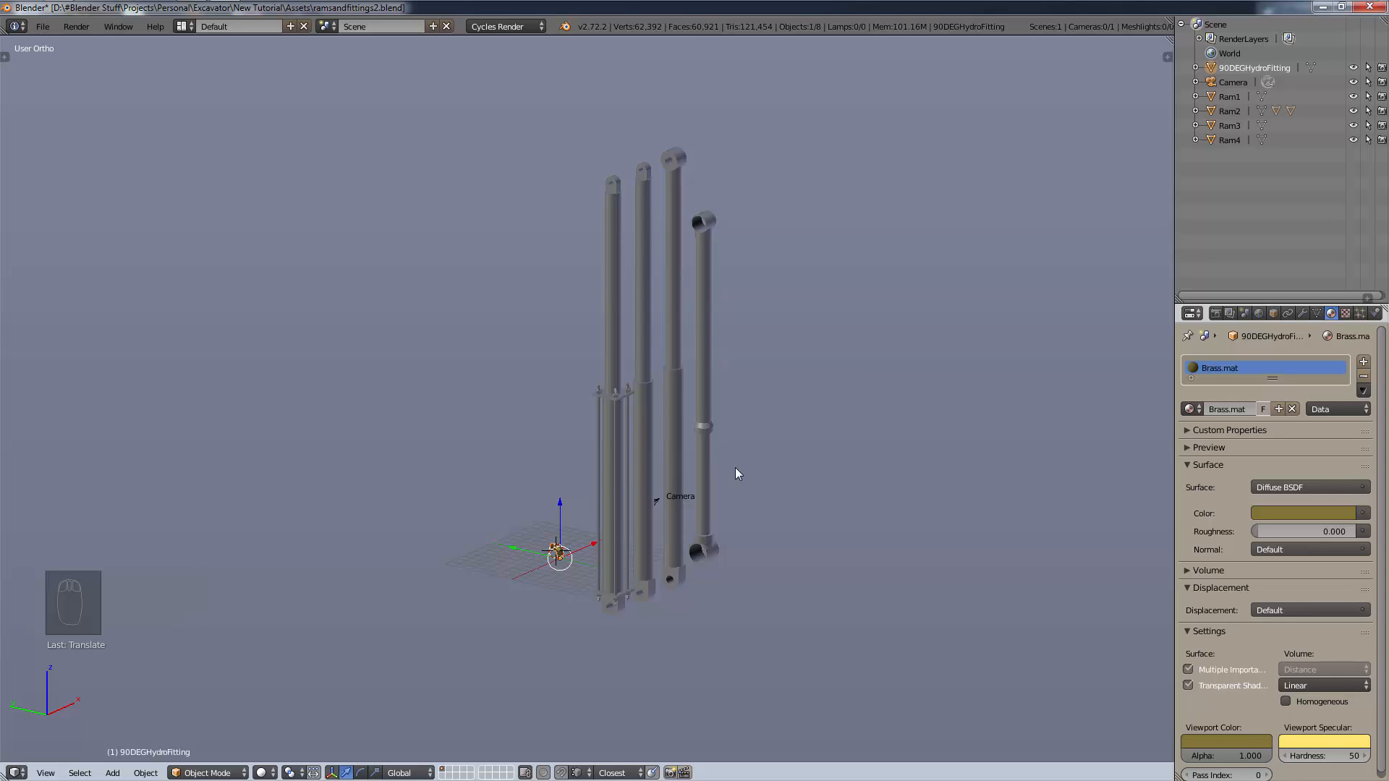
scroll(706, 540, "up", 4)
middle_click_drag(706, 546, 672, 325, "shift")
scroll(670, 320, "down", 1)
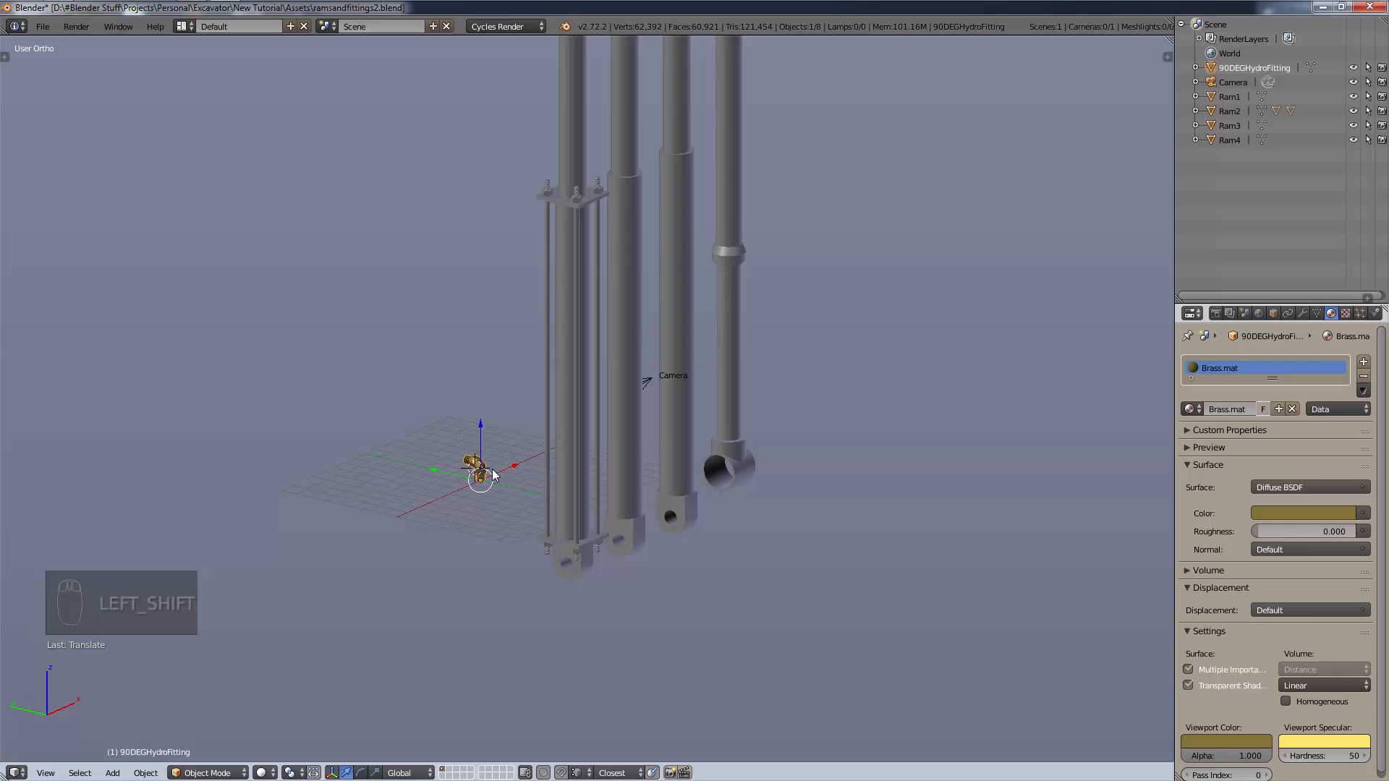
key("g")
key("y")
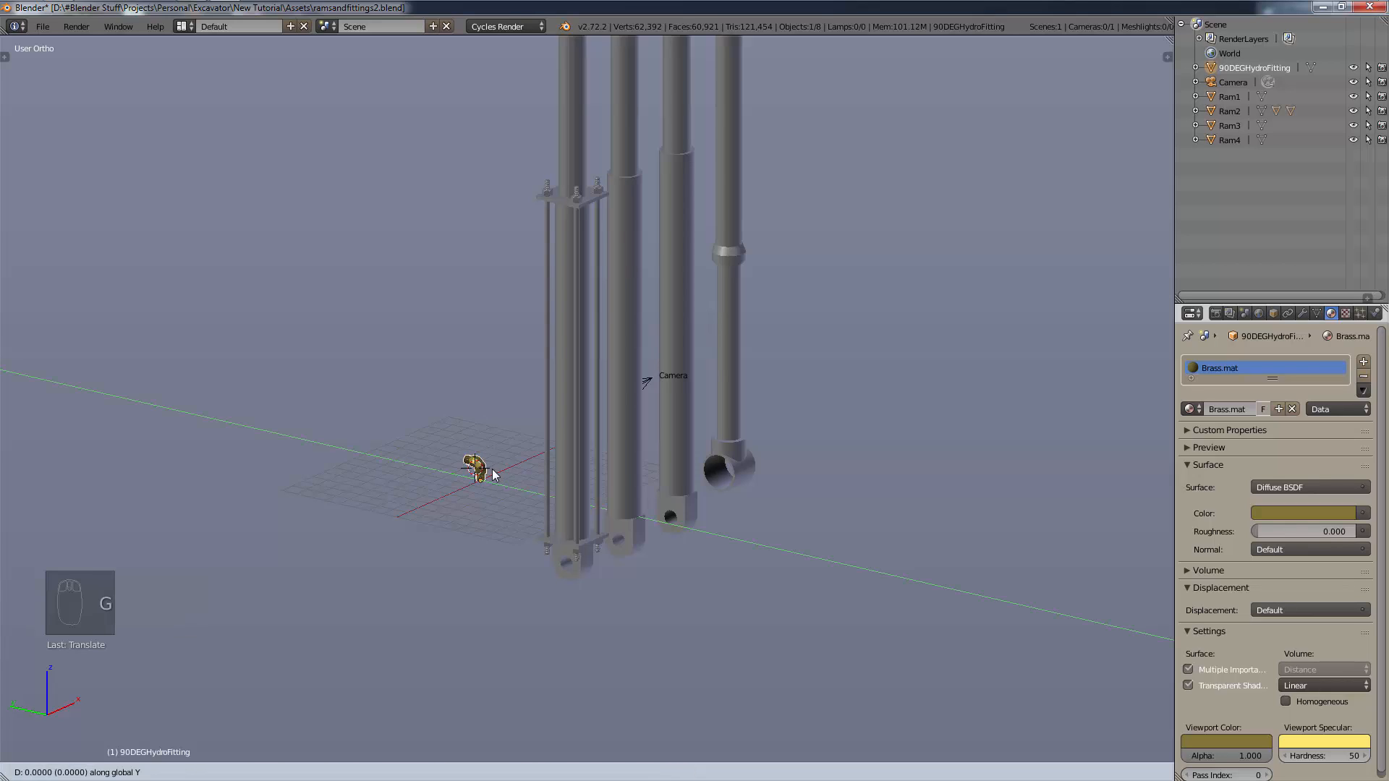
key("minus")
type("1")
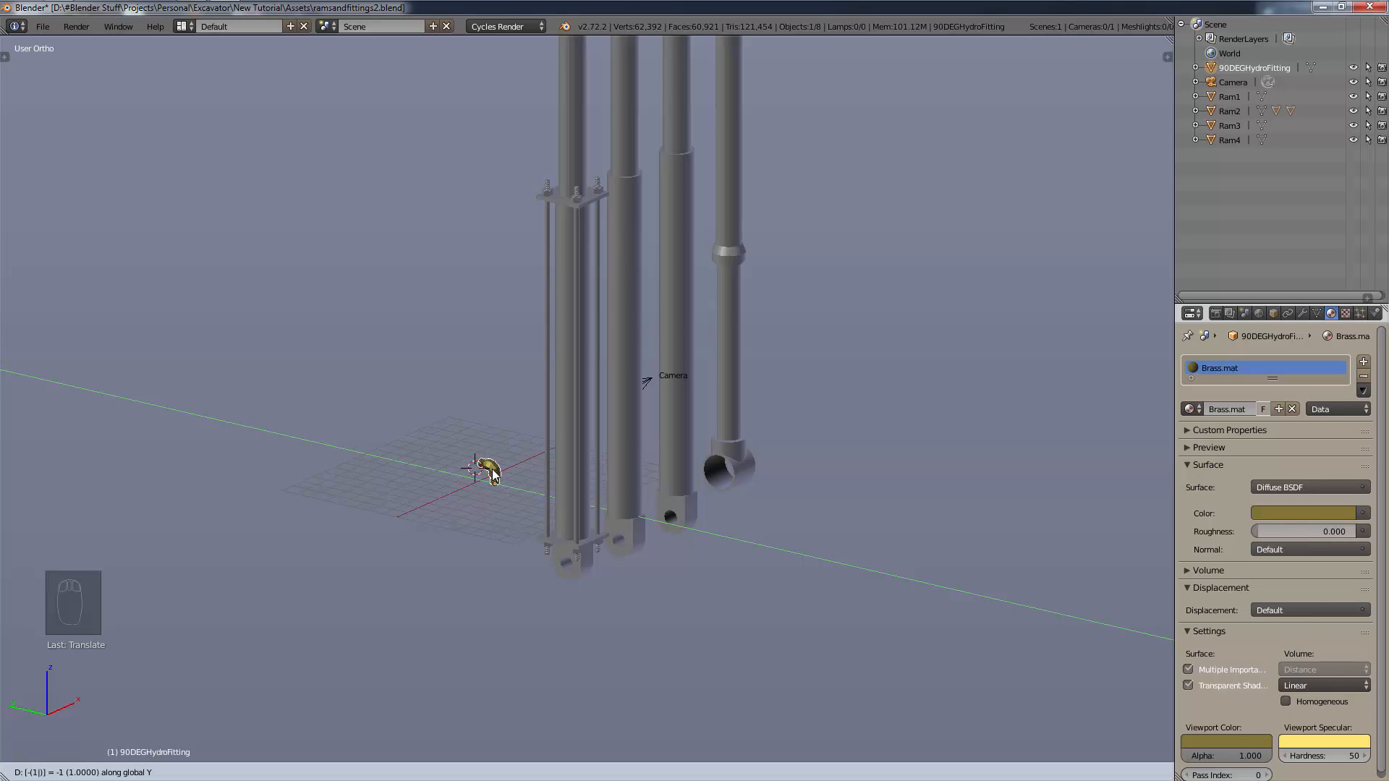
key("minus")
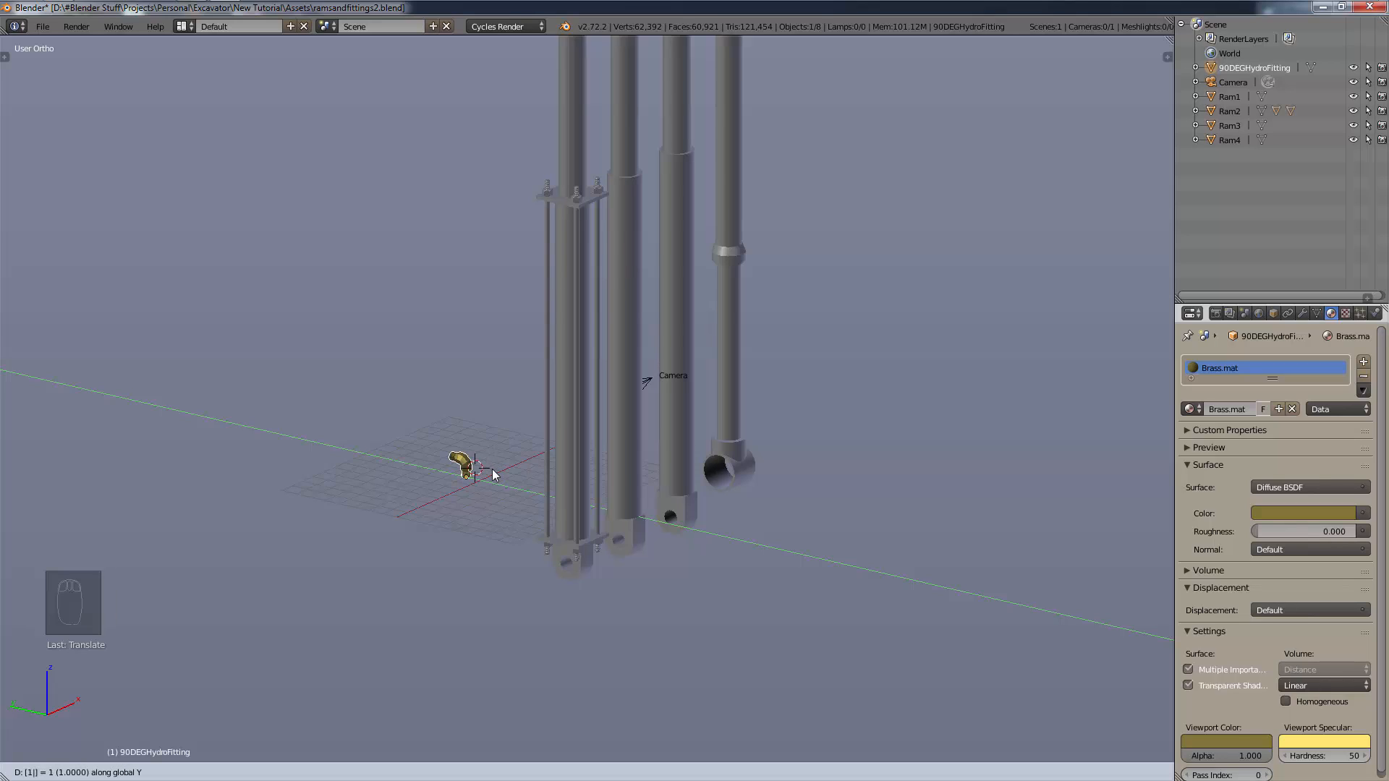
key("Return")
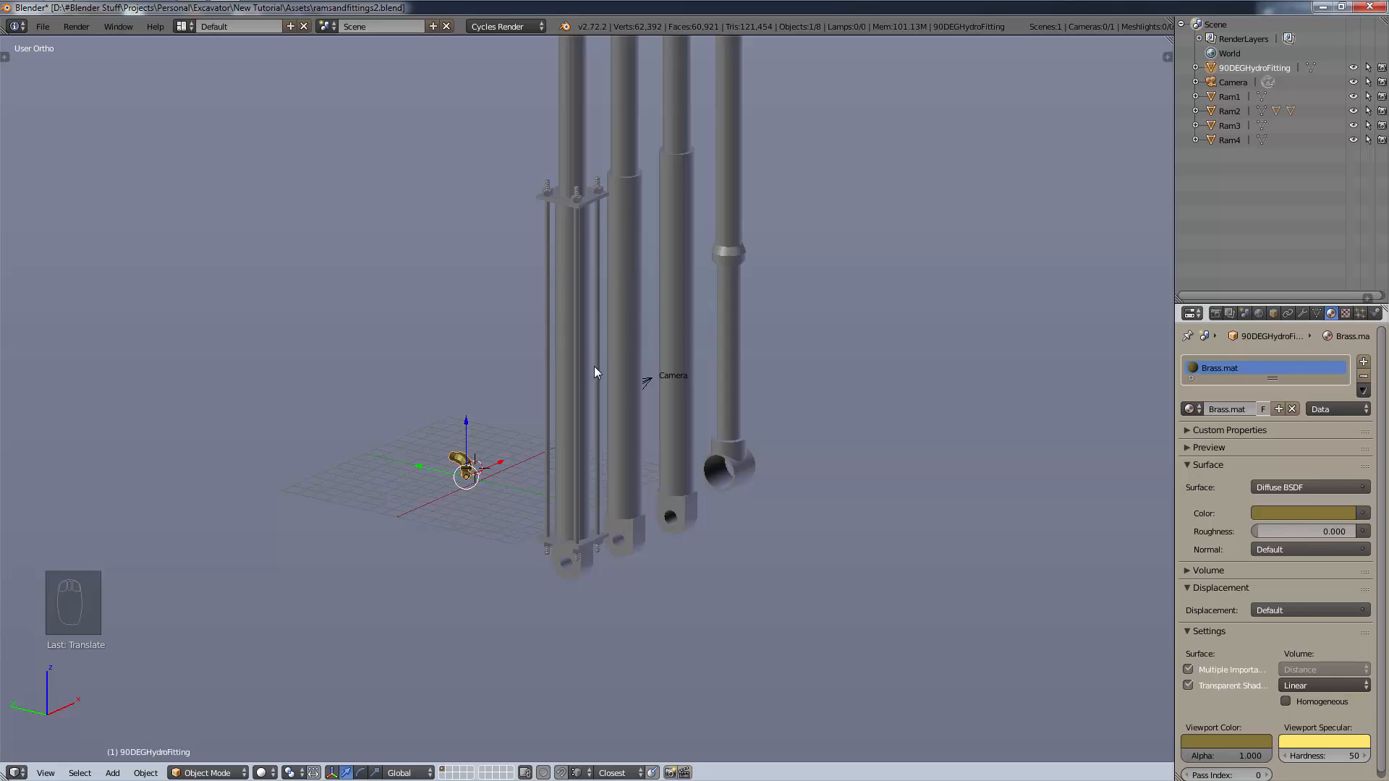
Repeat the fitting's last 1-unit Y move five more times to shift it further from the grid's centre.
middle_click_drag(585, 374, 594, 372)
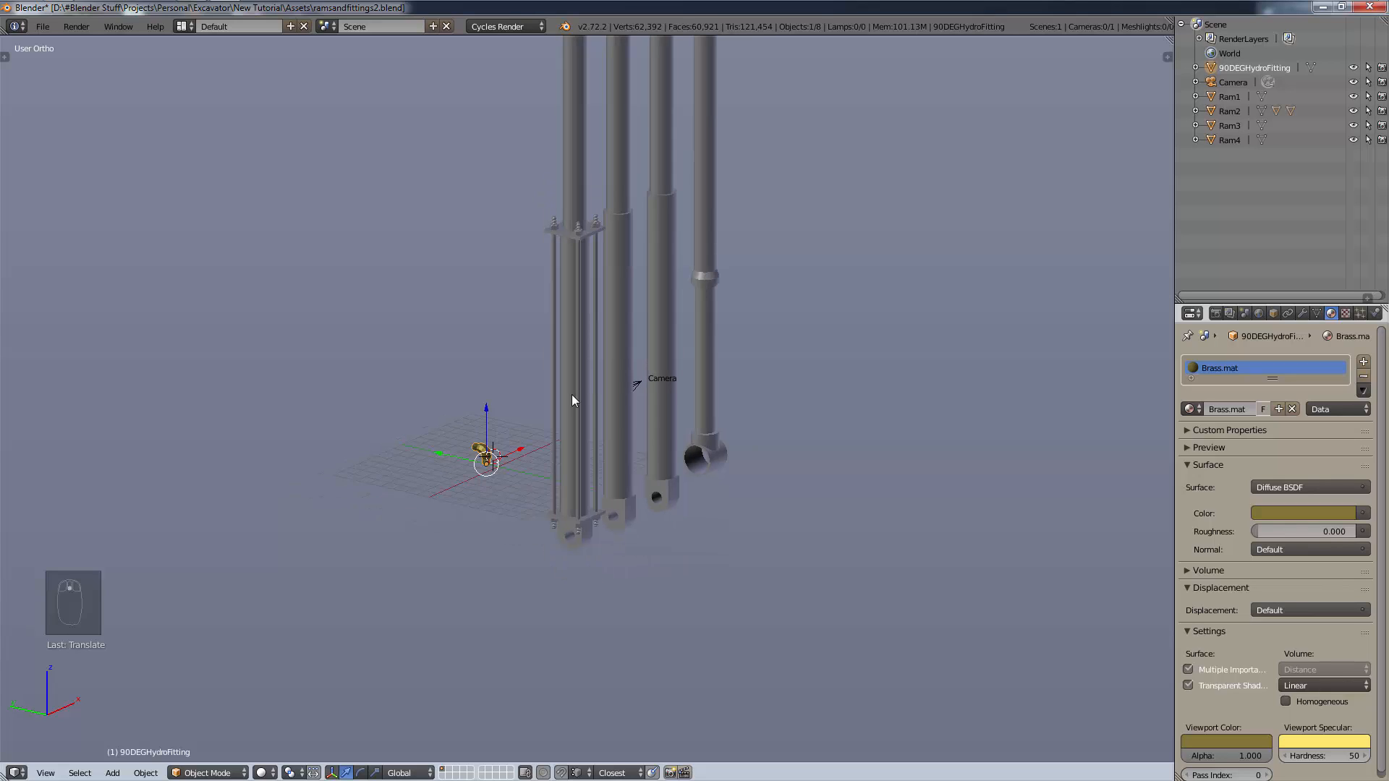
key("shift")
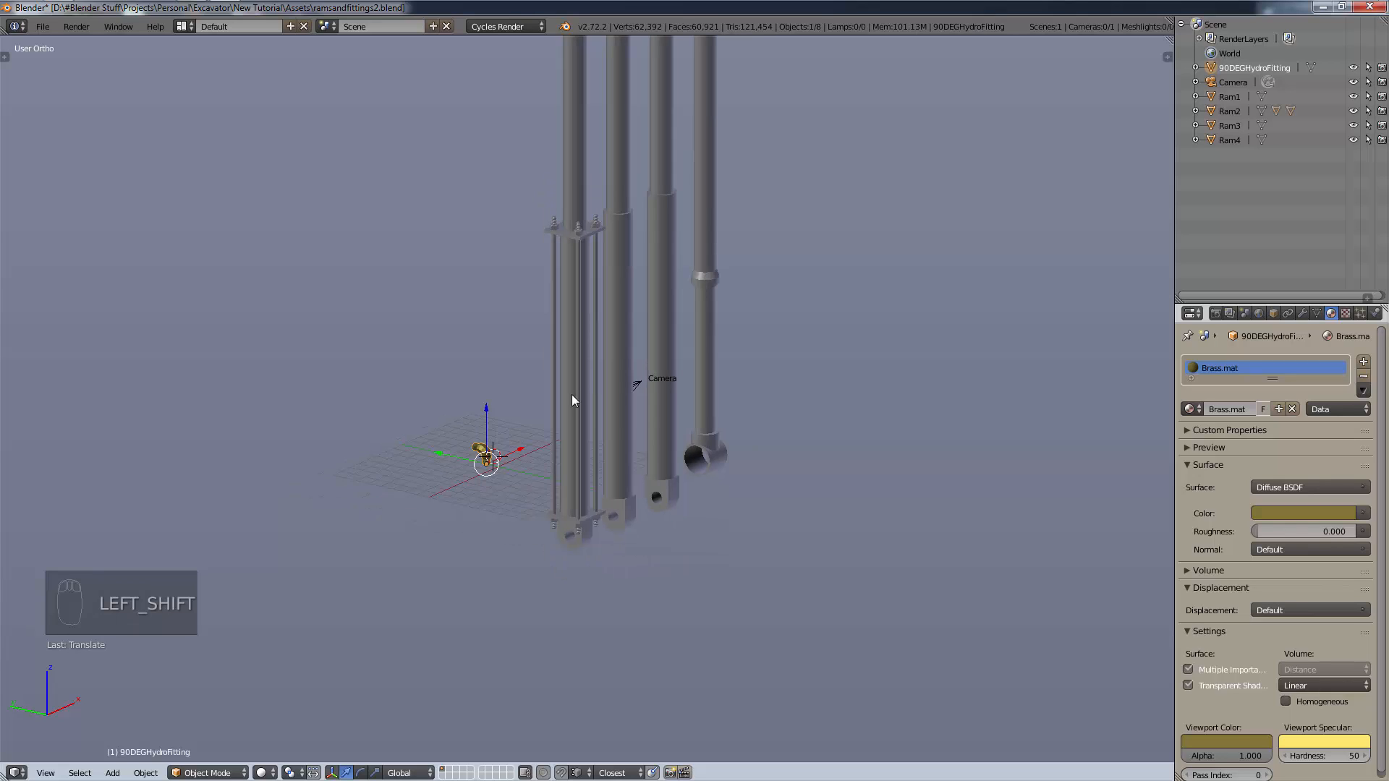
key("shift+r")
key("shift+r")
key("shift+r")
key("shift+r")
key("shift+r")
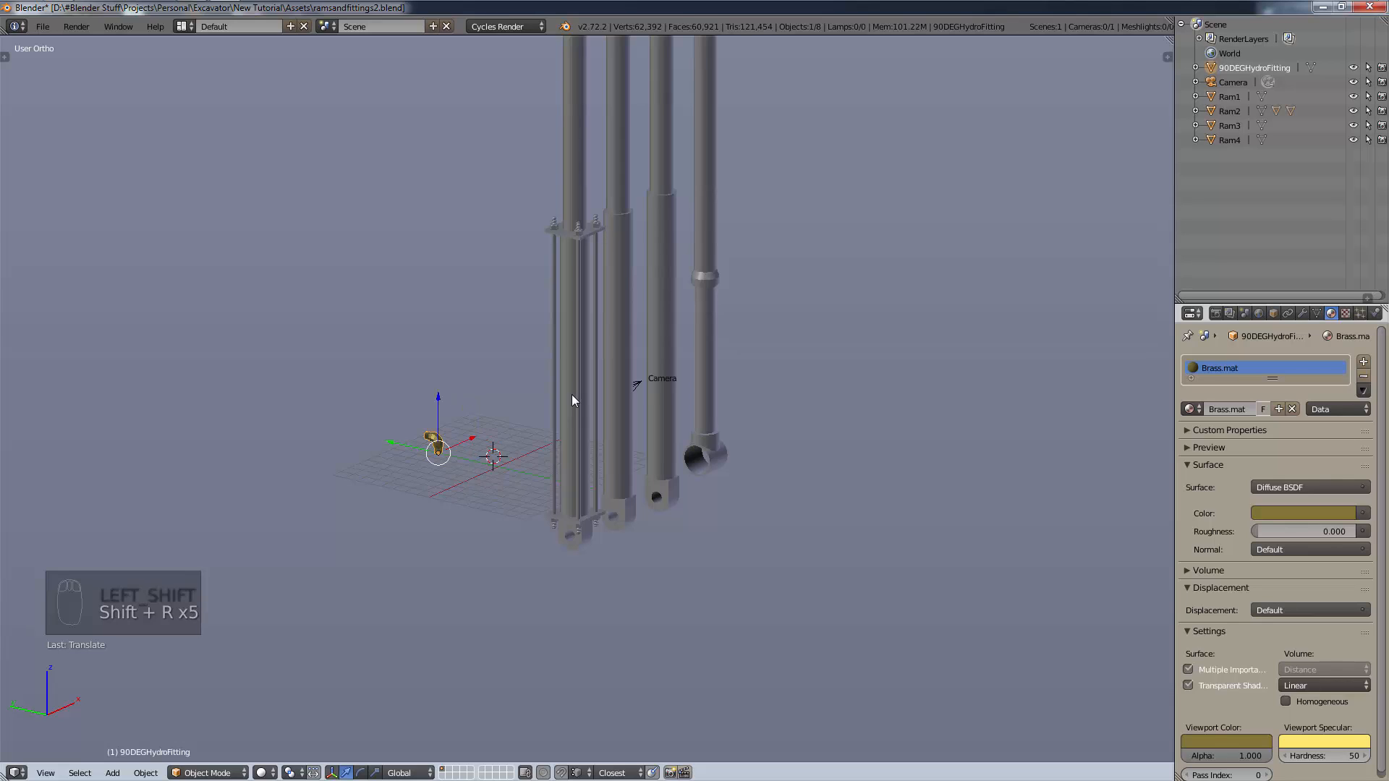
Select all four hydraulic rams and move them together 10 units along the global Y axis.
scroll(571, 399, "up", 2)
right_click(572, 399)
right_click(648, 369, "shift")
right_click(711, 337, "shift")
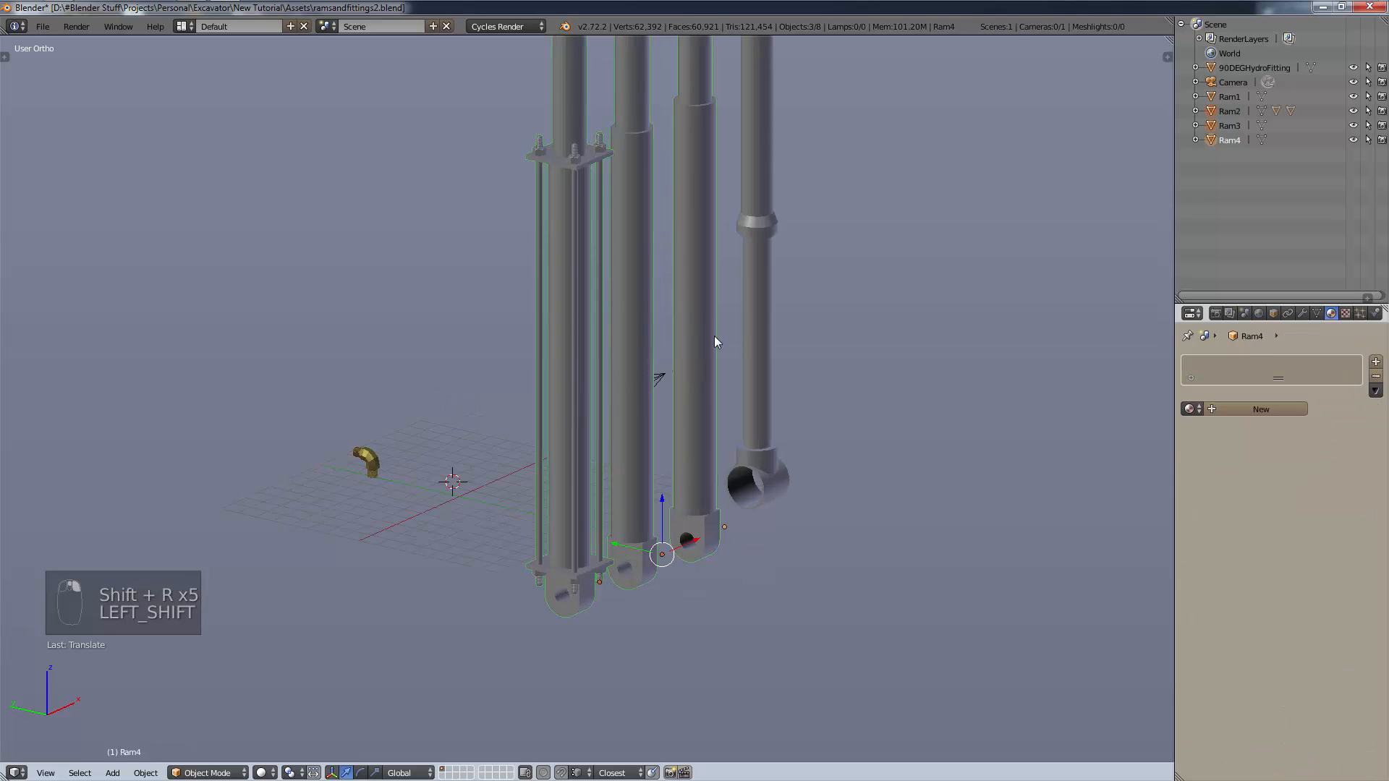
right_click(741, 323, "shift")
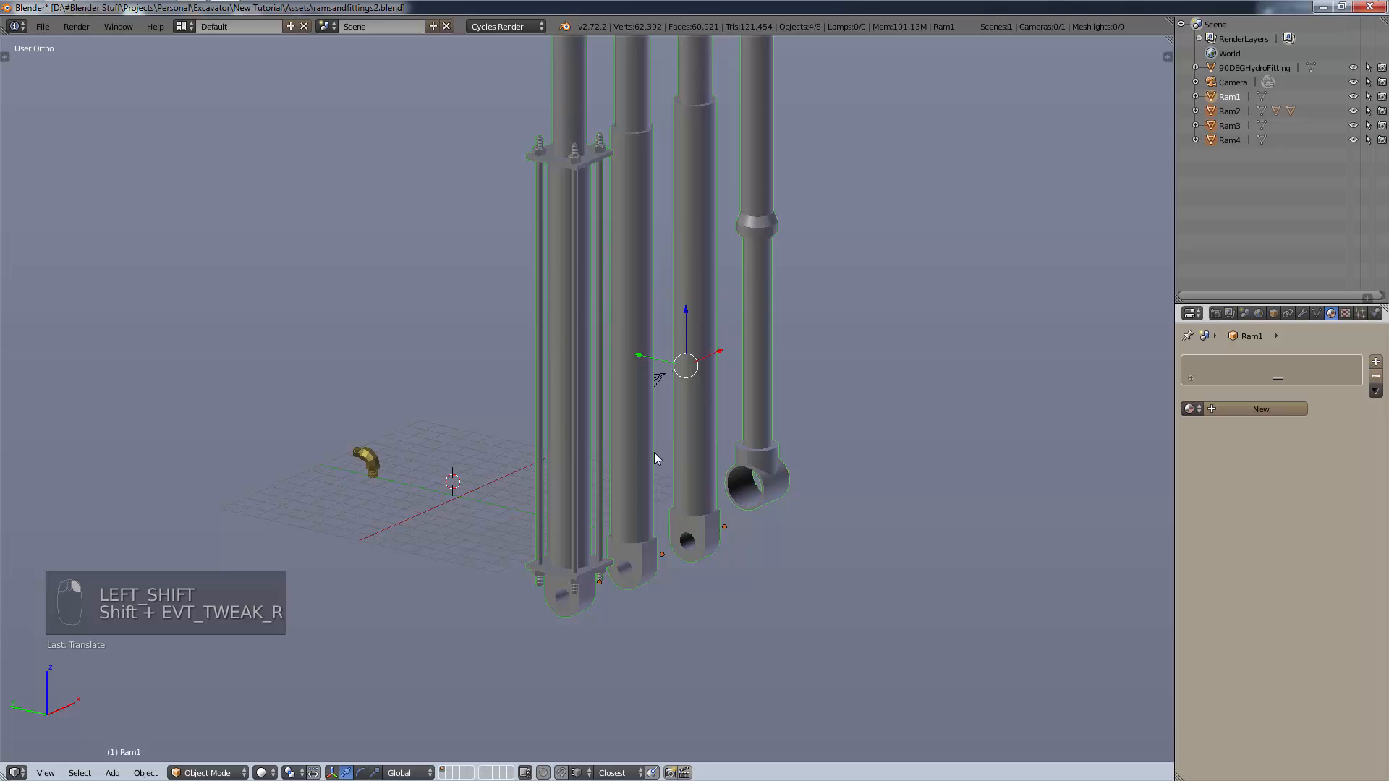
type("gy")
type("-5")
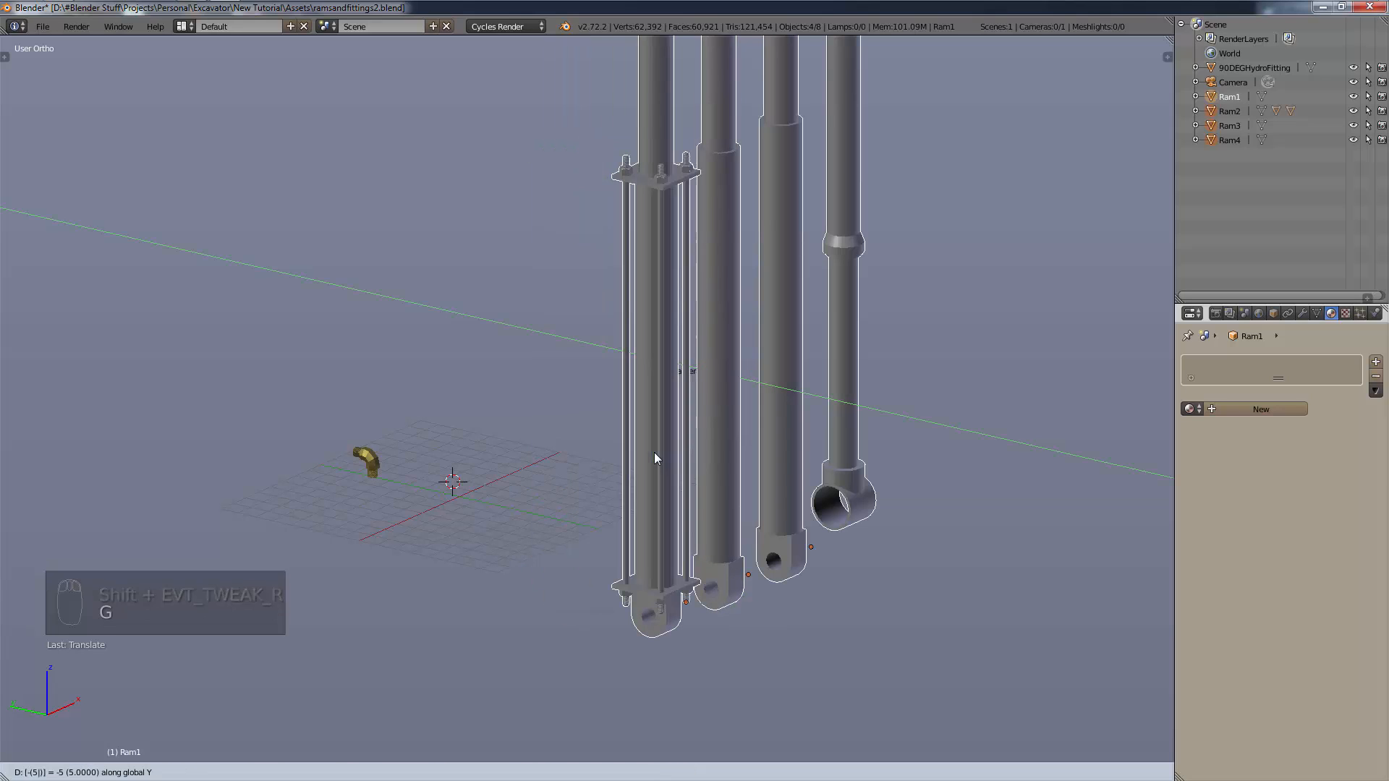
key("BackSpace")
type("-5")
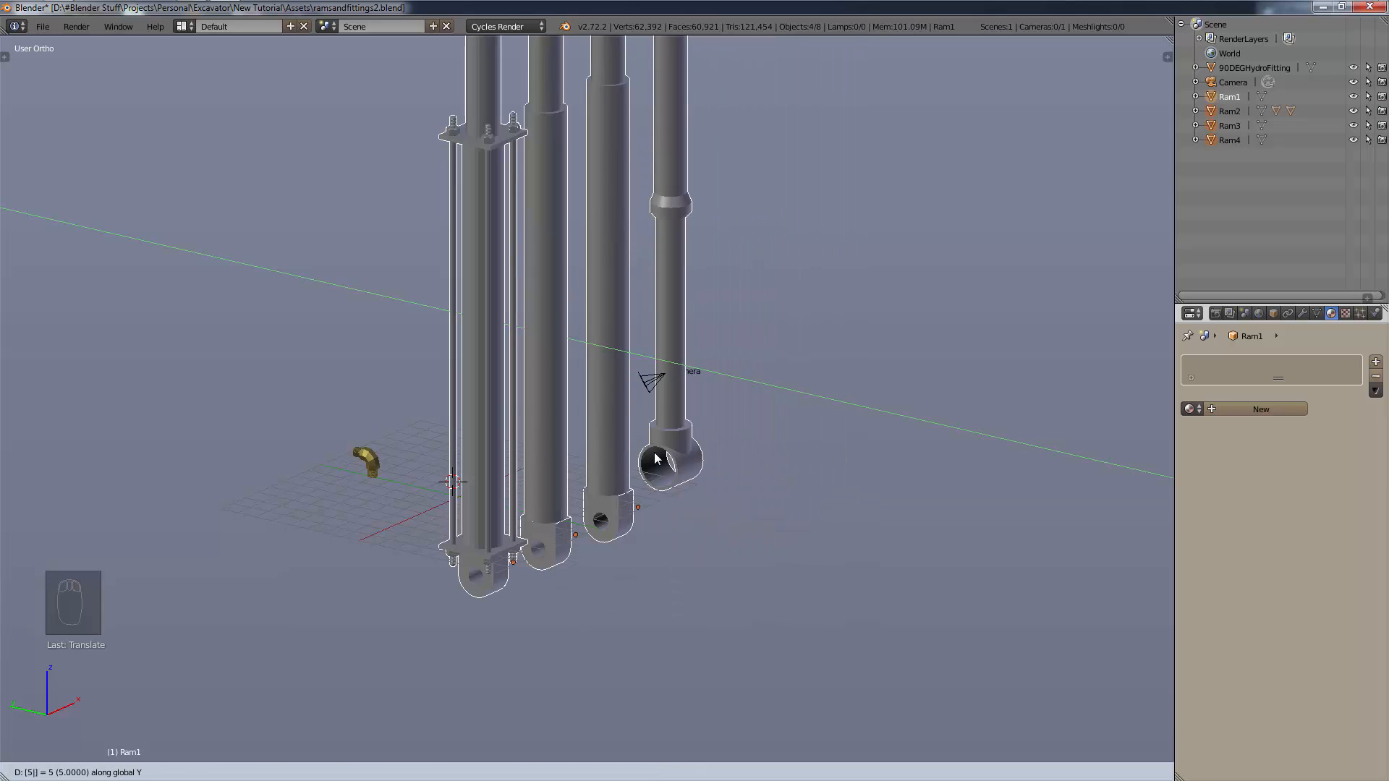
key("BackSpace")
type("10")
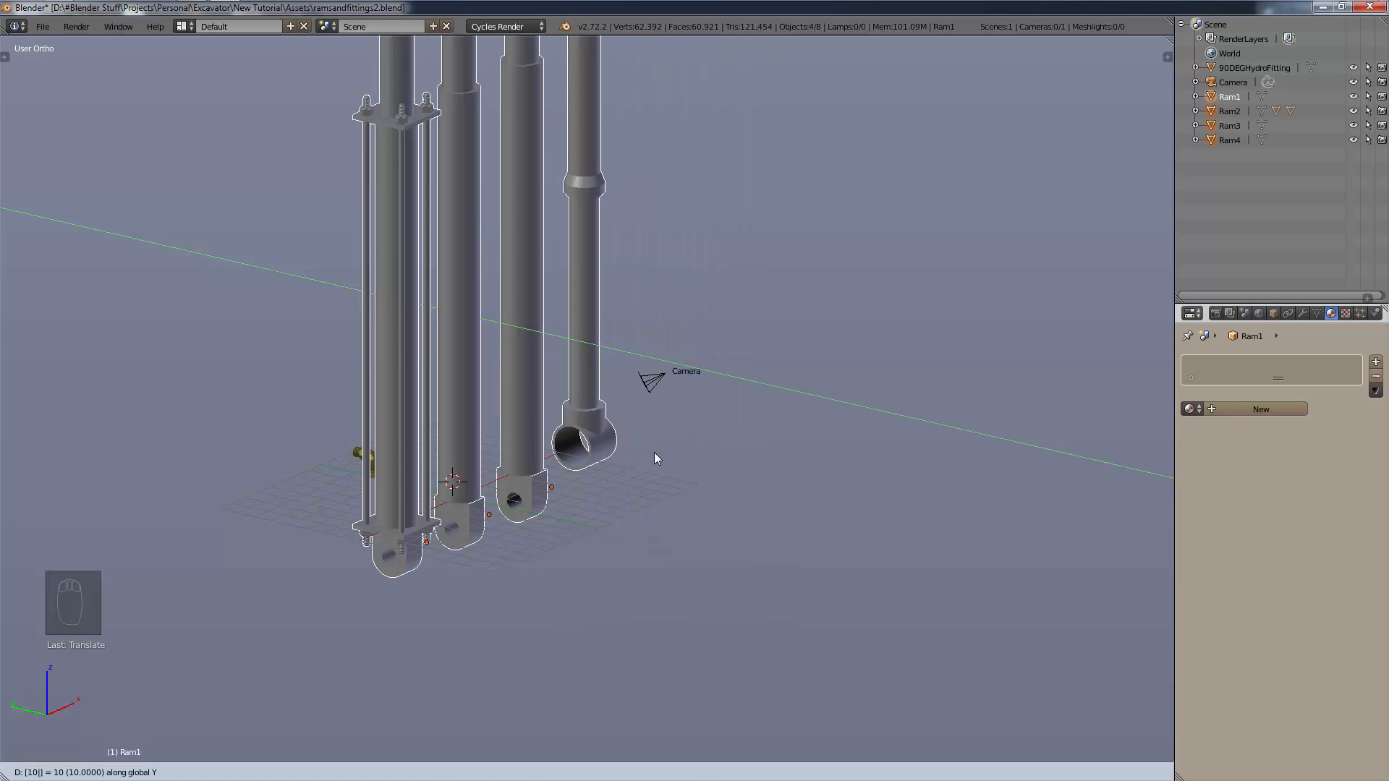
key("Return")
Put the brass fitting in a new group and name the group HydrualicFitting90deg.
middle_click_drag(654, 453, 763, 432)
scroll(692, 458, "up", 2)
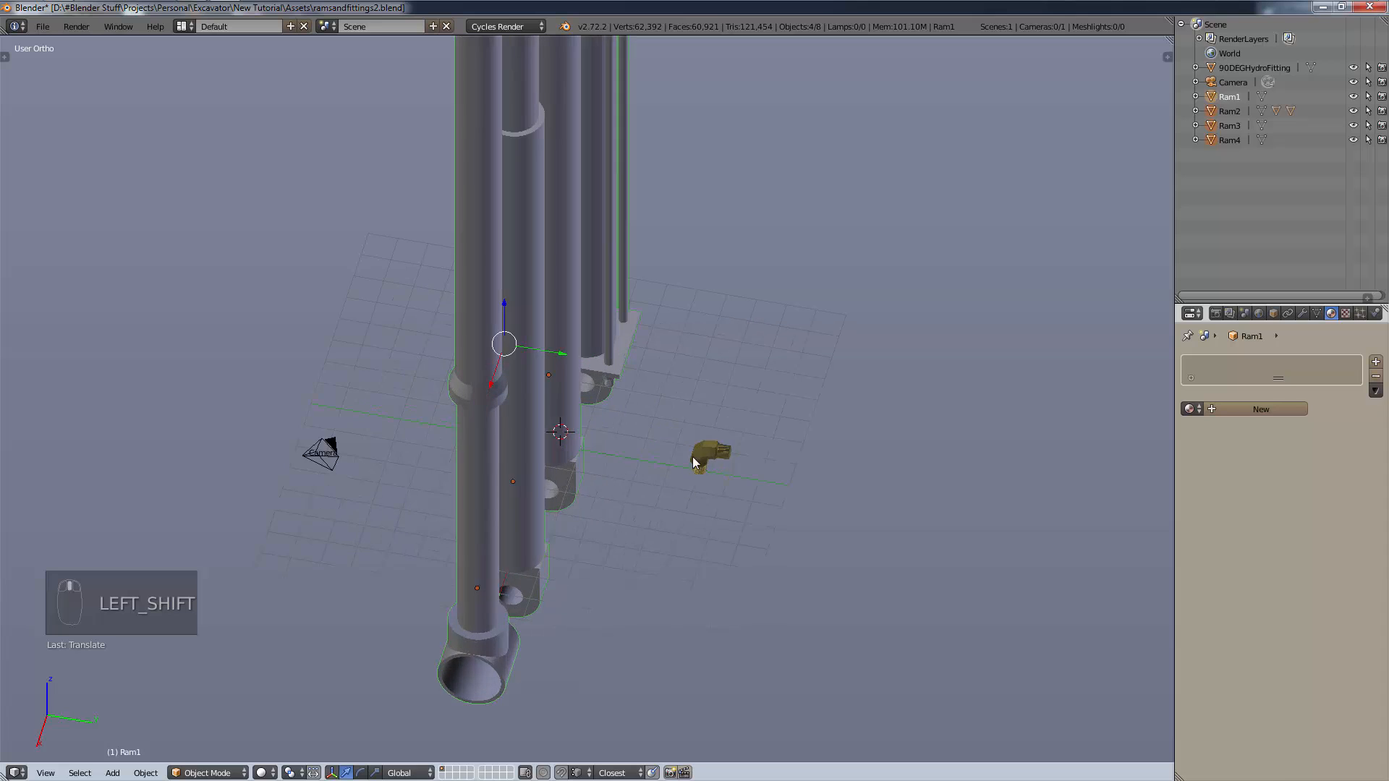
right_click(693, 460)
scroll(749, 466, "up", 2)
key("ctrl+g")
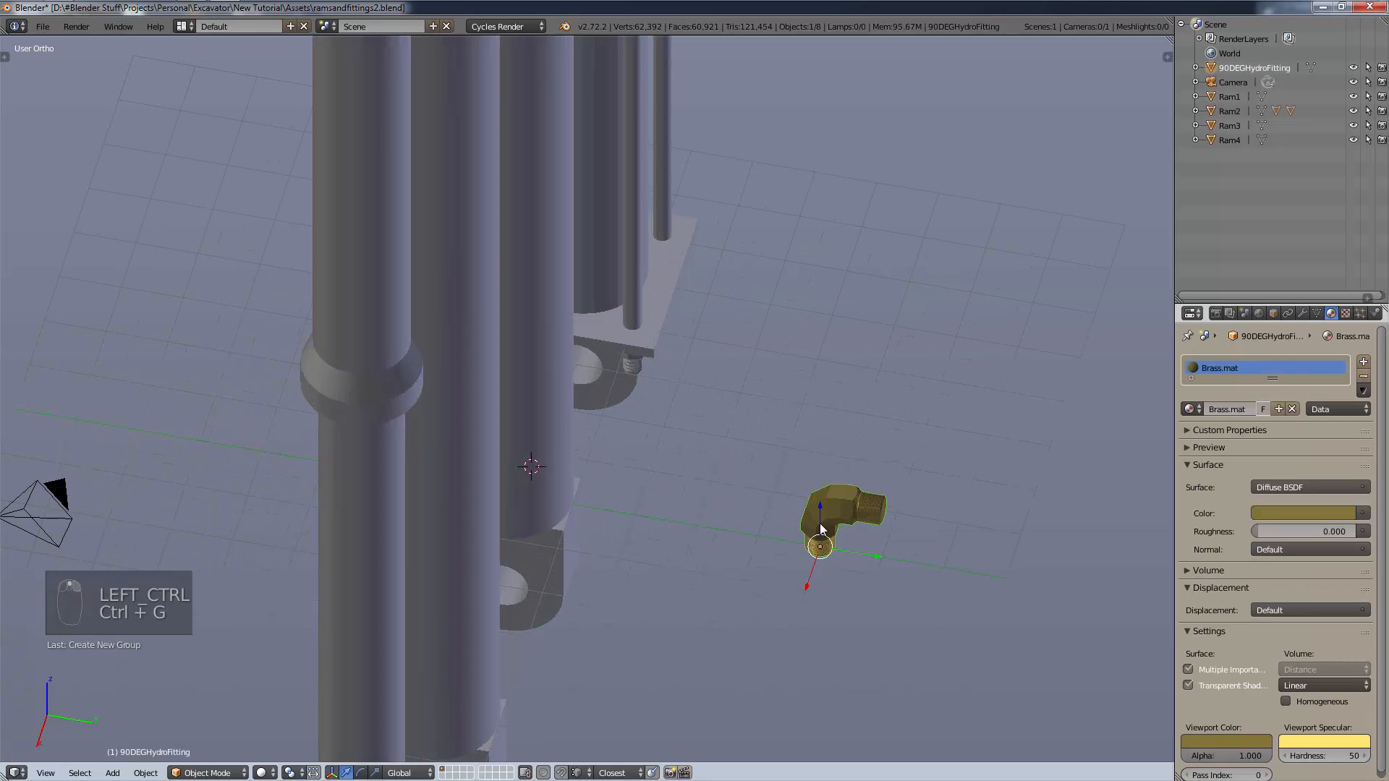
left_click(1273, 314)
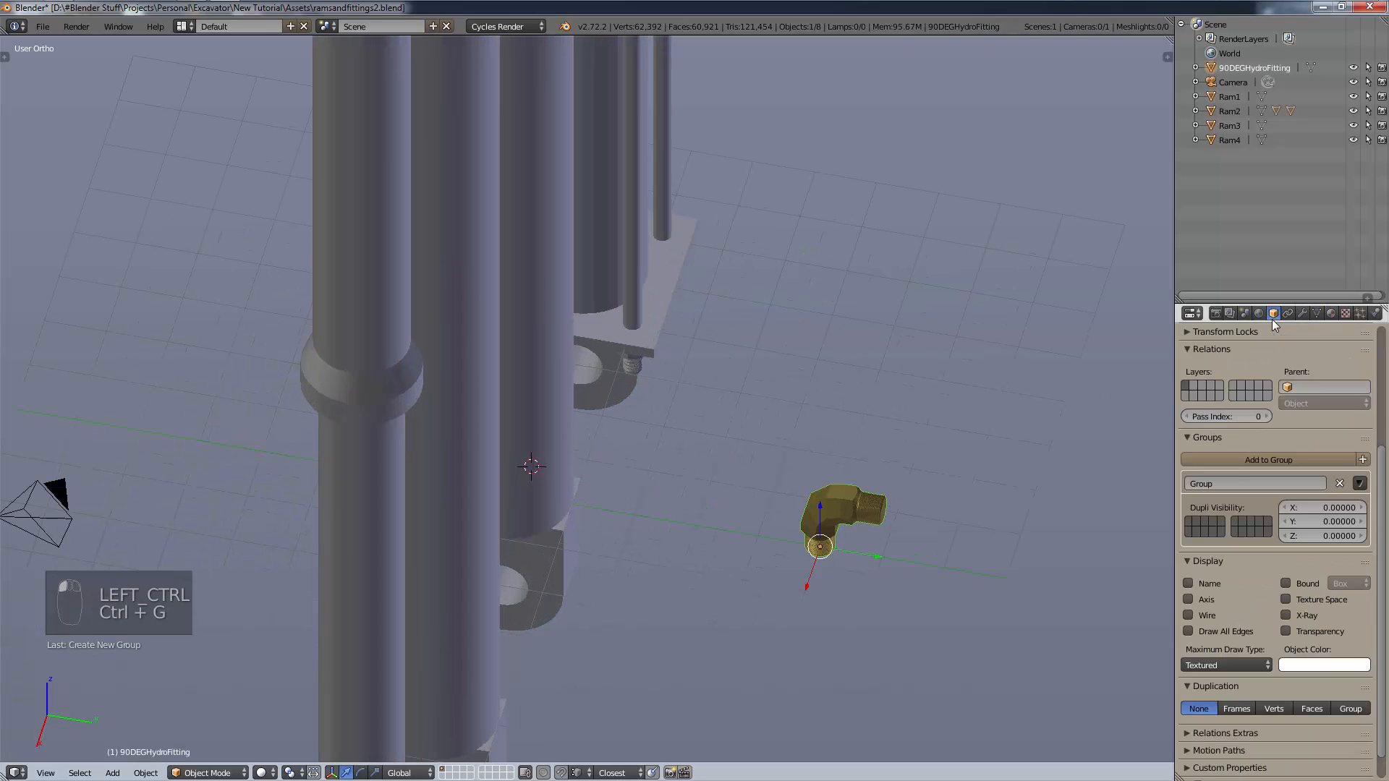
left_click(1254, 490)
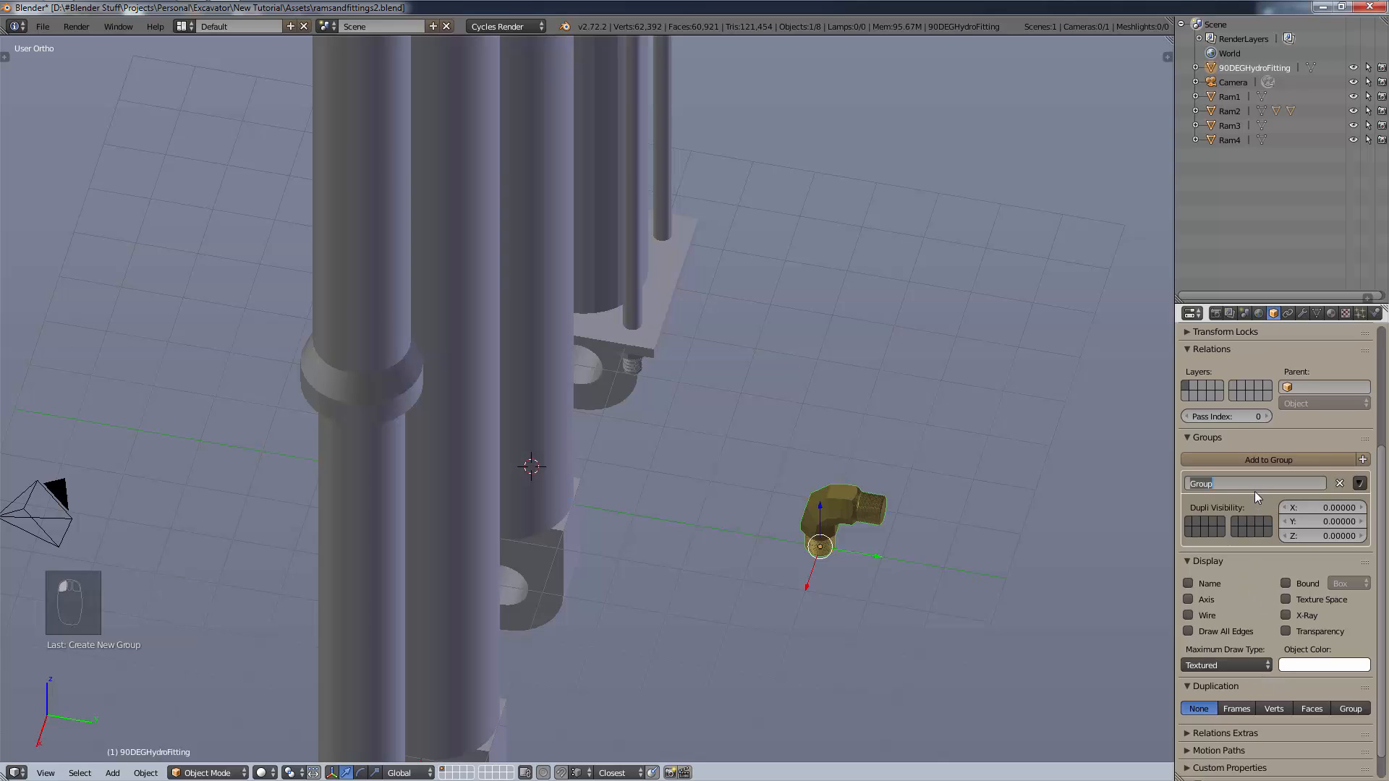
type("HydraulicFitting90de")
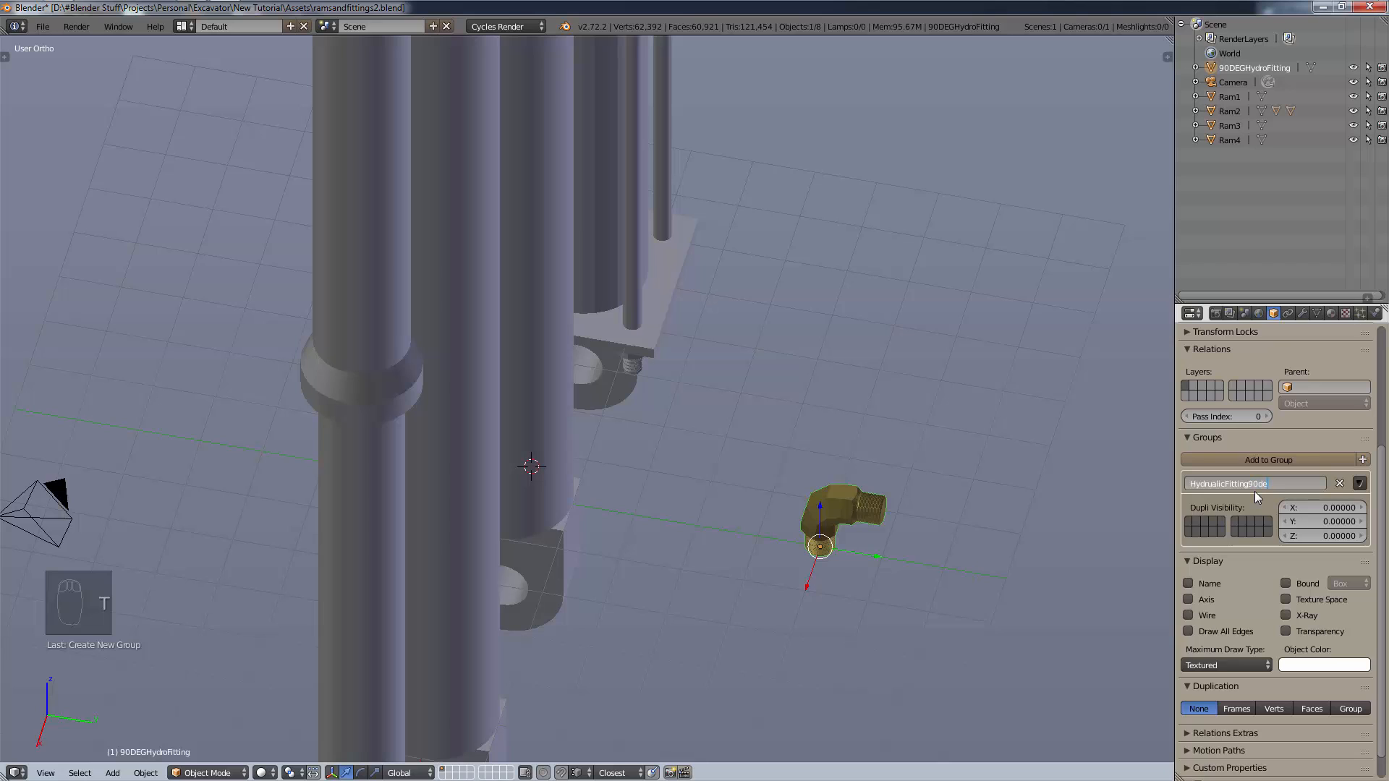
type("g")
key("Return")
Save the scene over the existing ramsandfittings2.blend file.
scroll(854, 406, "down", 6)
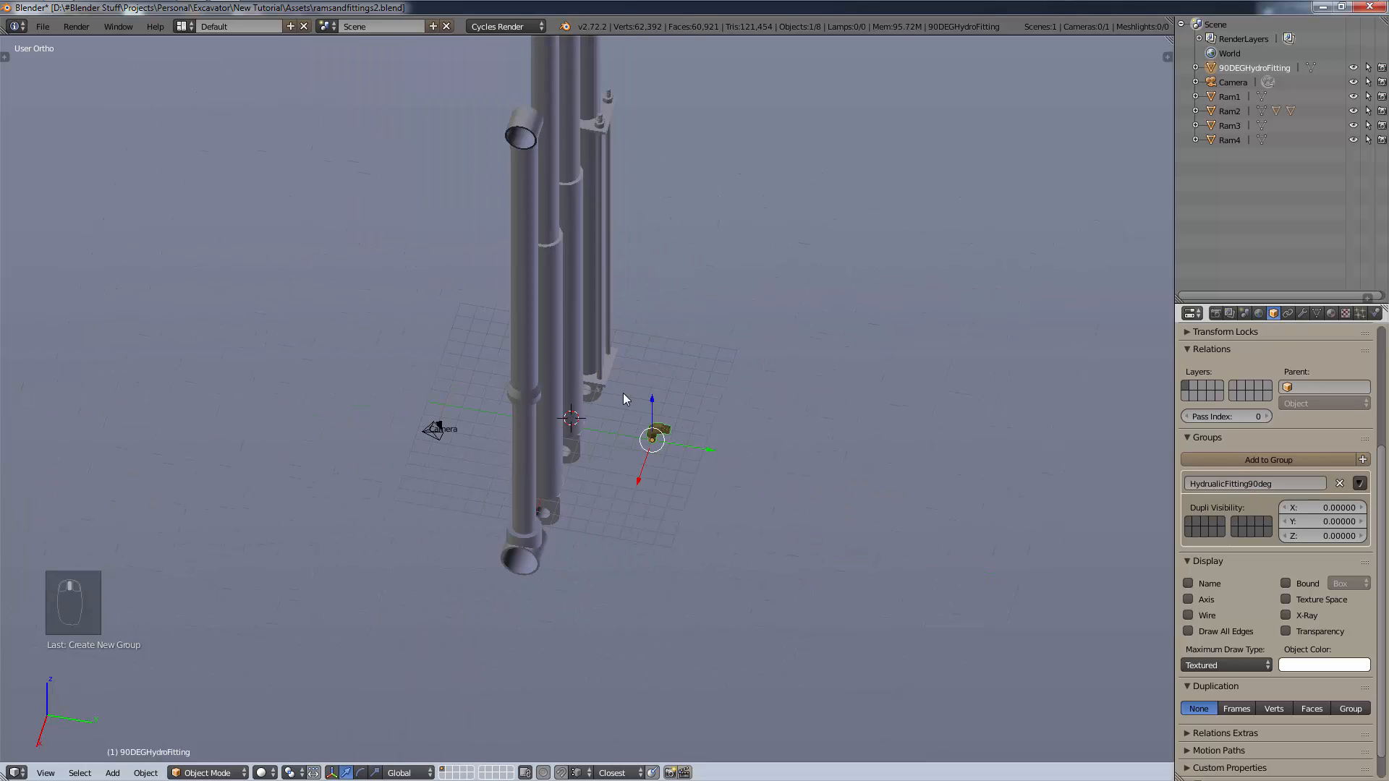
middle_click_drag(623, 393, 588, 372)
key("ctrl+s")
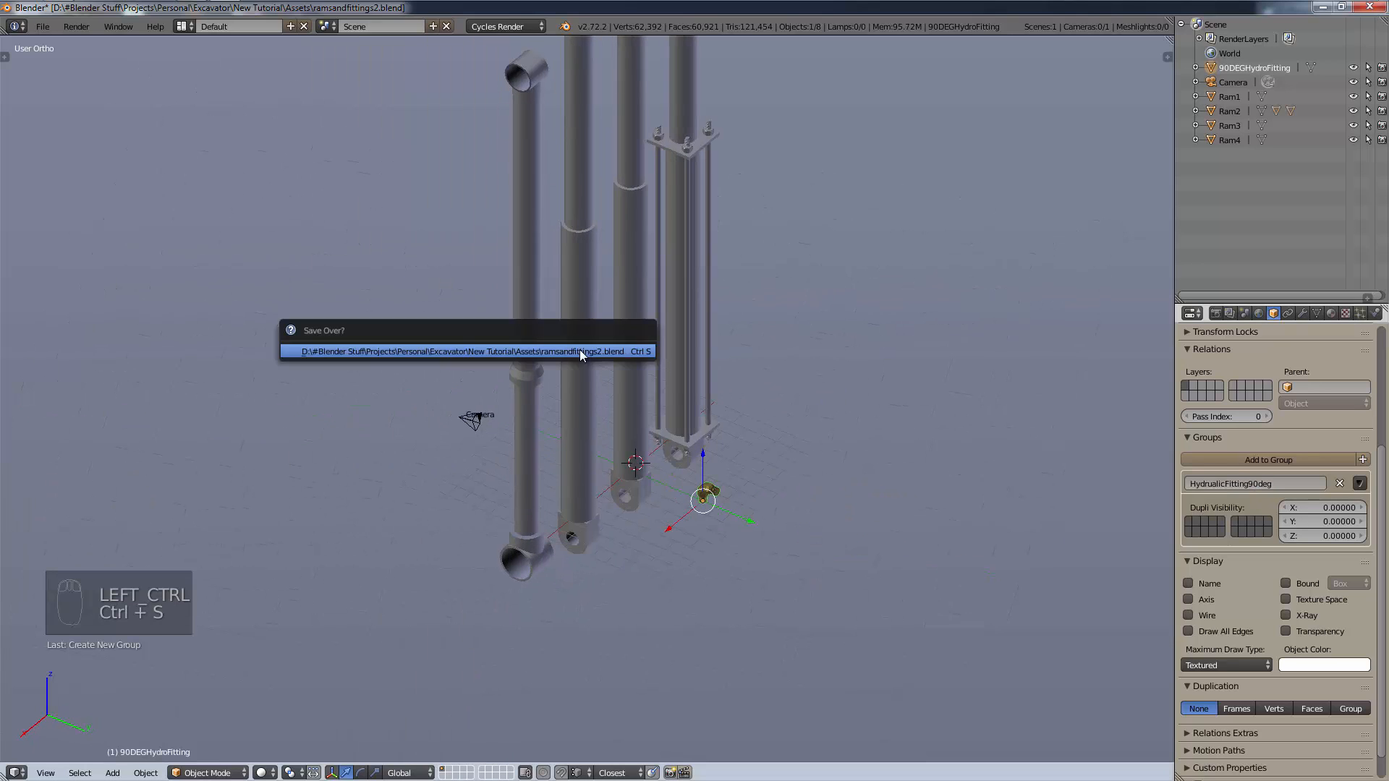
left_click(579, 351)
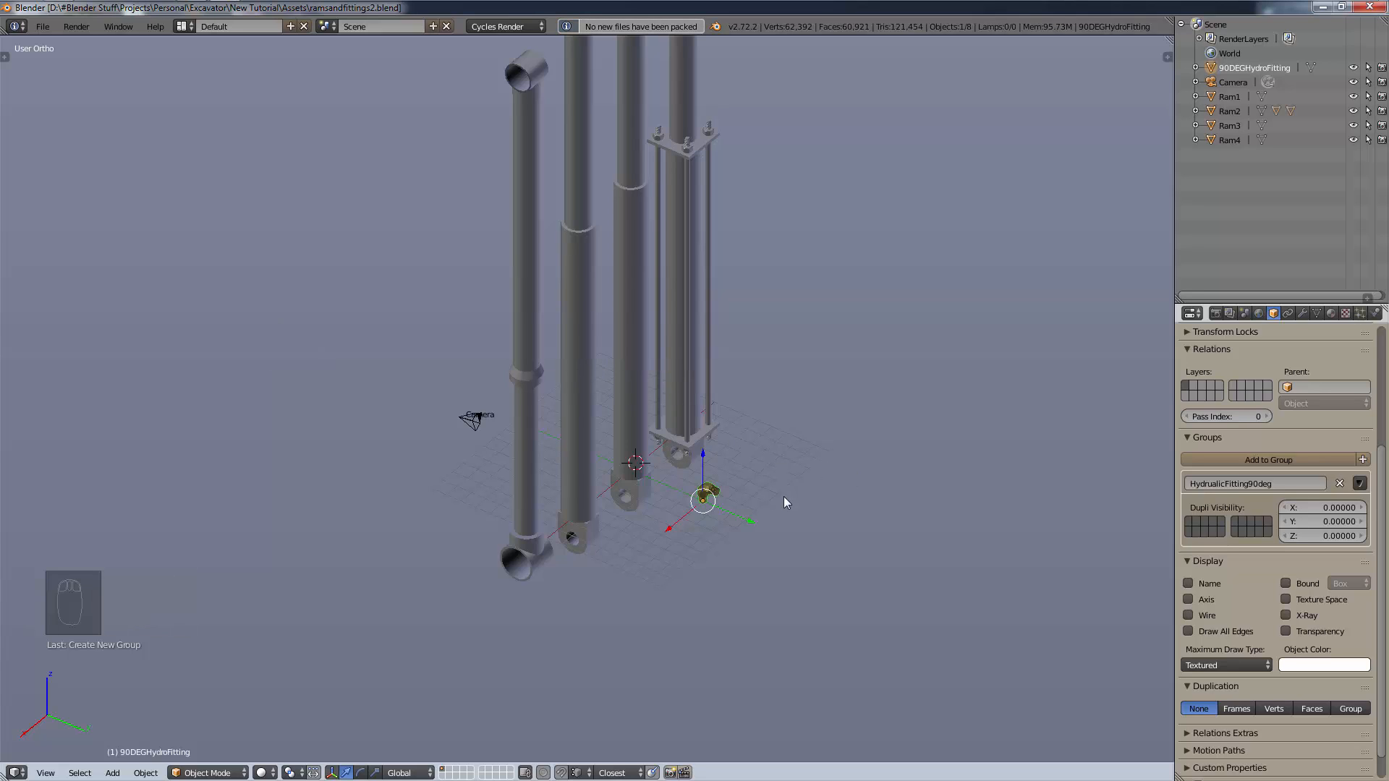
scroll(760, 203, "down", 3)
middle_click_drag(746, 211, 743, 307, "shift")
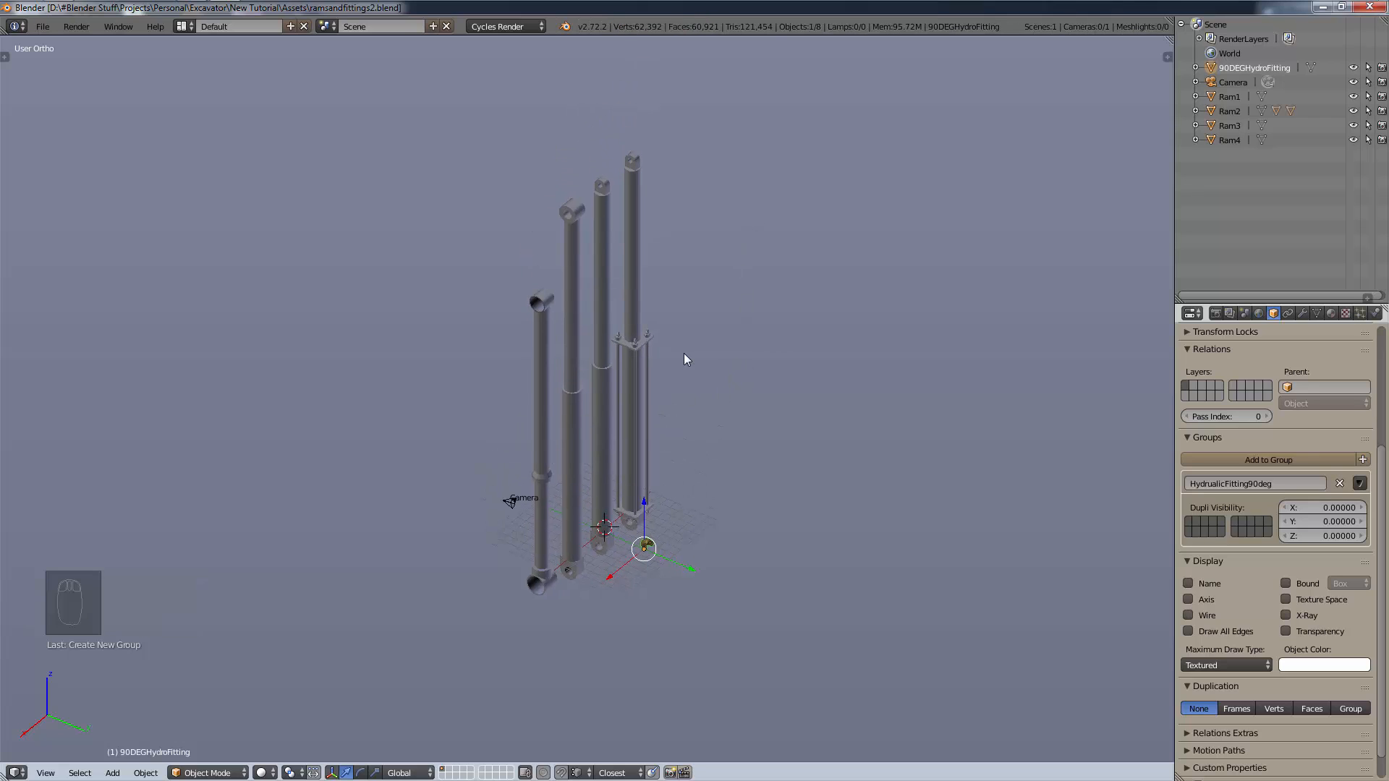
scroll(687, 340, "up", 4)
scroll(709, 304, "down", 3)
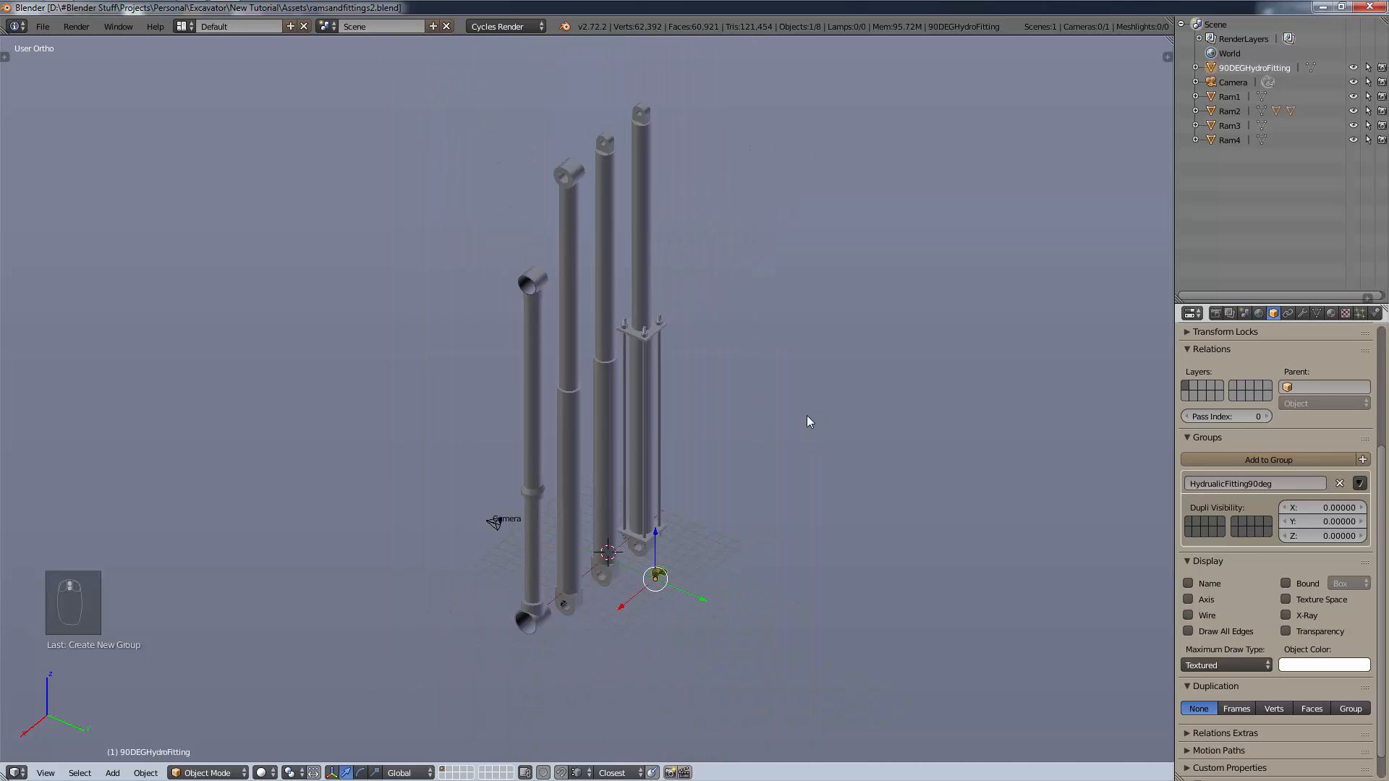
scroll(809, 455, "up", 6)
middle_click_drag(724, 493, 705, 335, "shift")
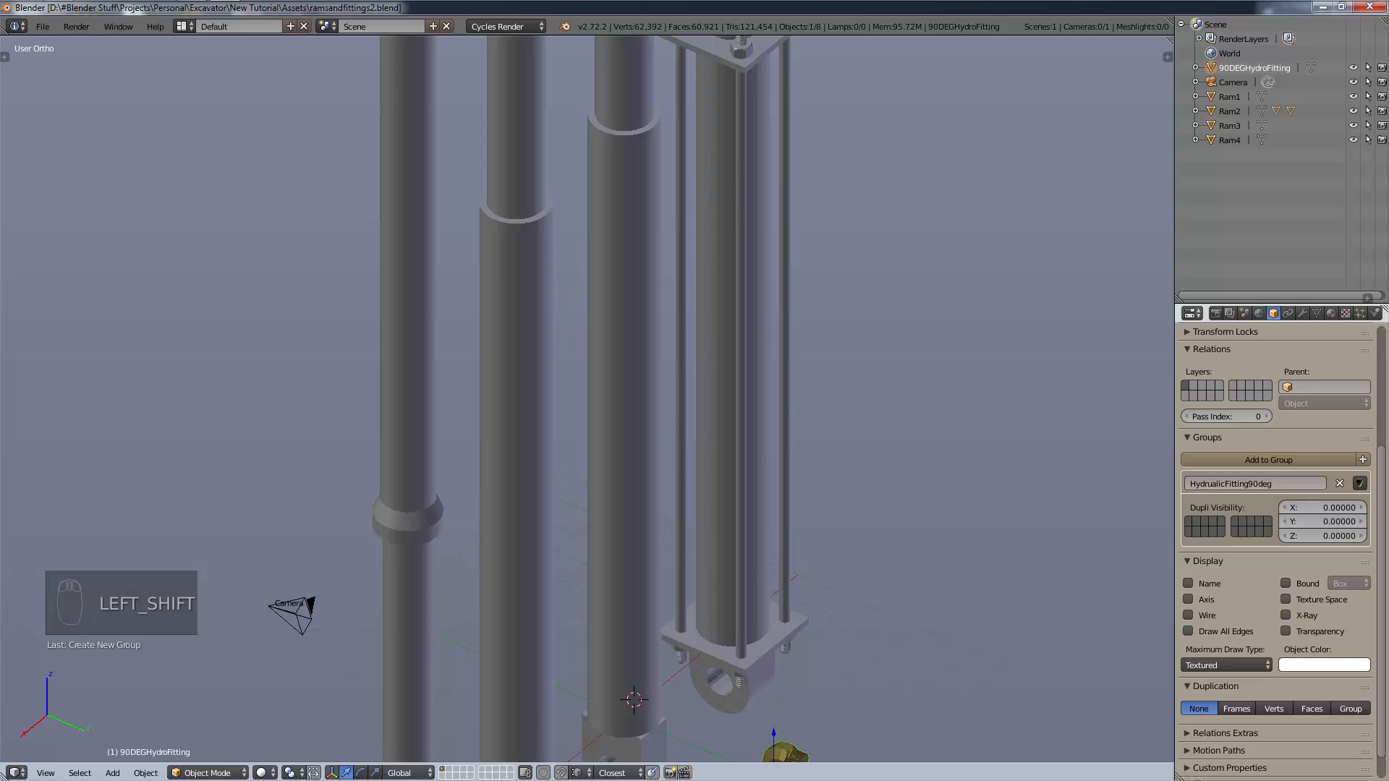